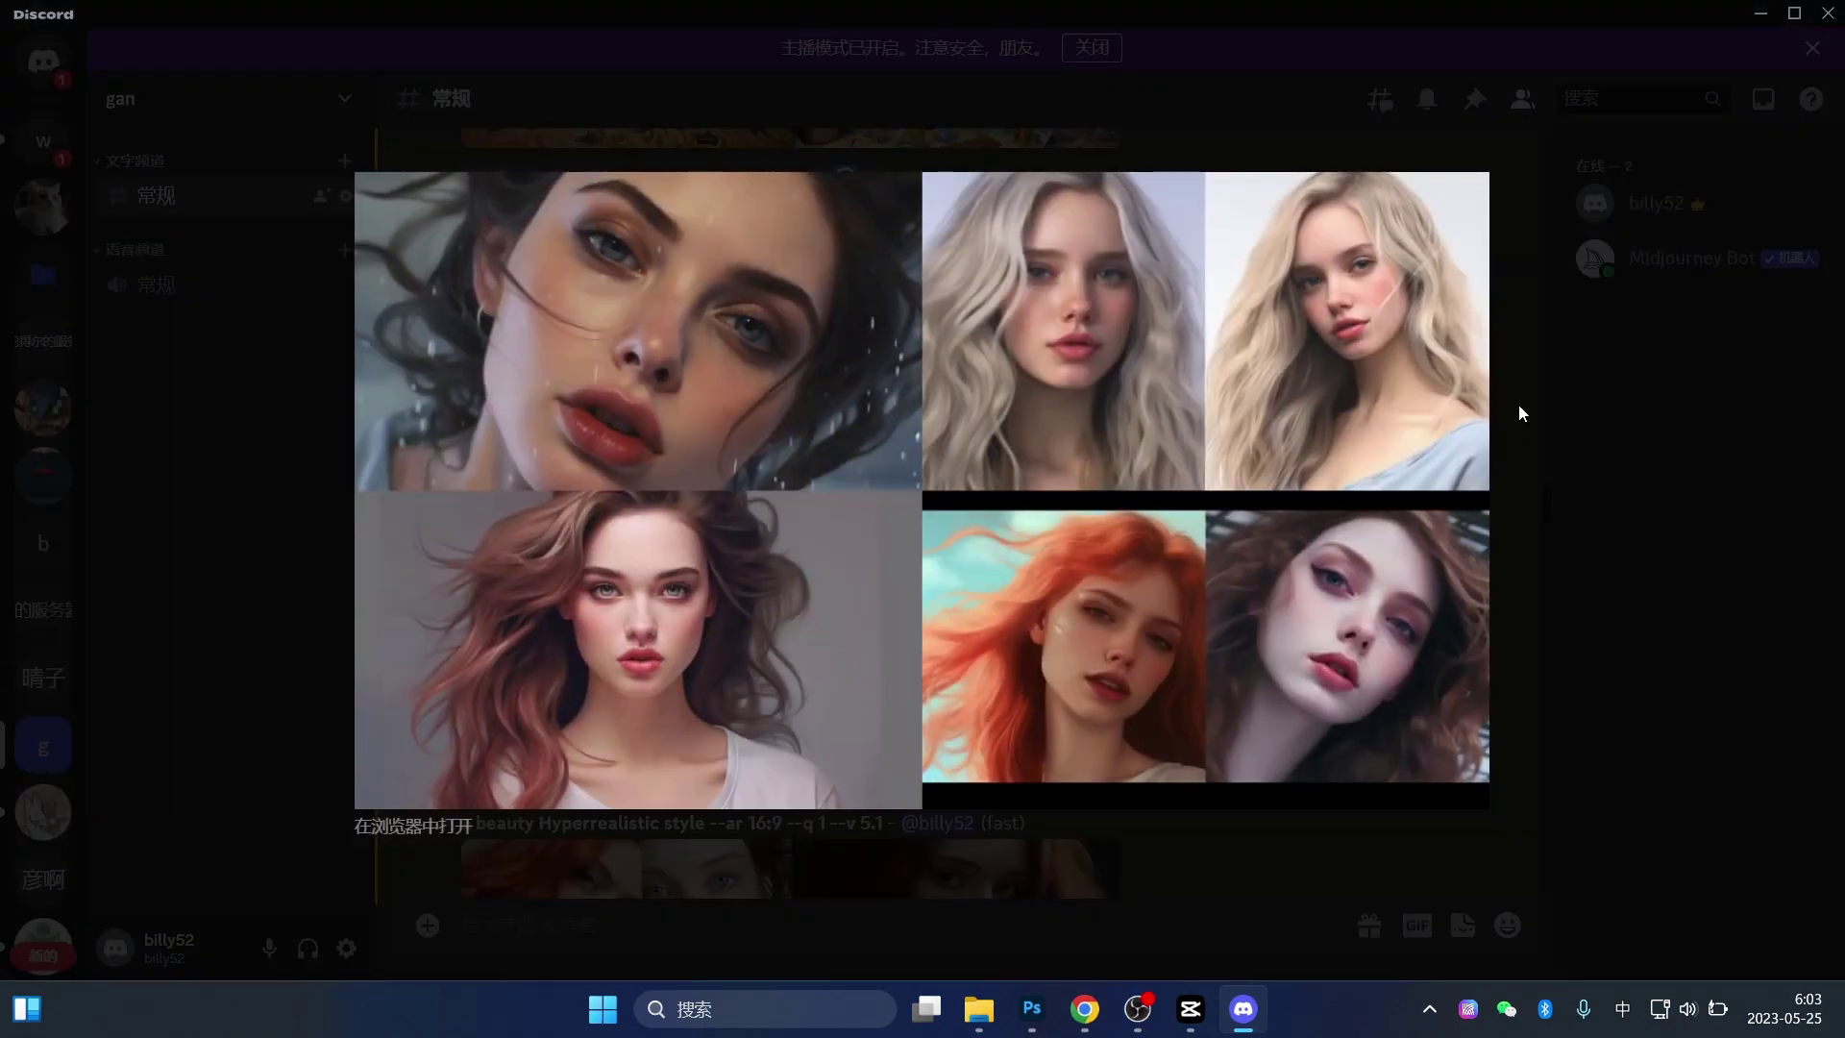
- View the enlarged portrait grids, including the one for "a beauty Hyperrealistic style --ar 16:9 --q 1 --v 5.1"
key("Escape")
scroll(1228, 544, "down", 3)
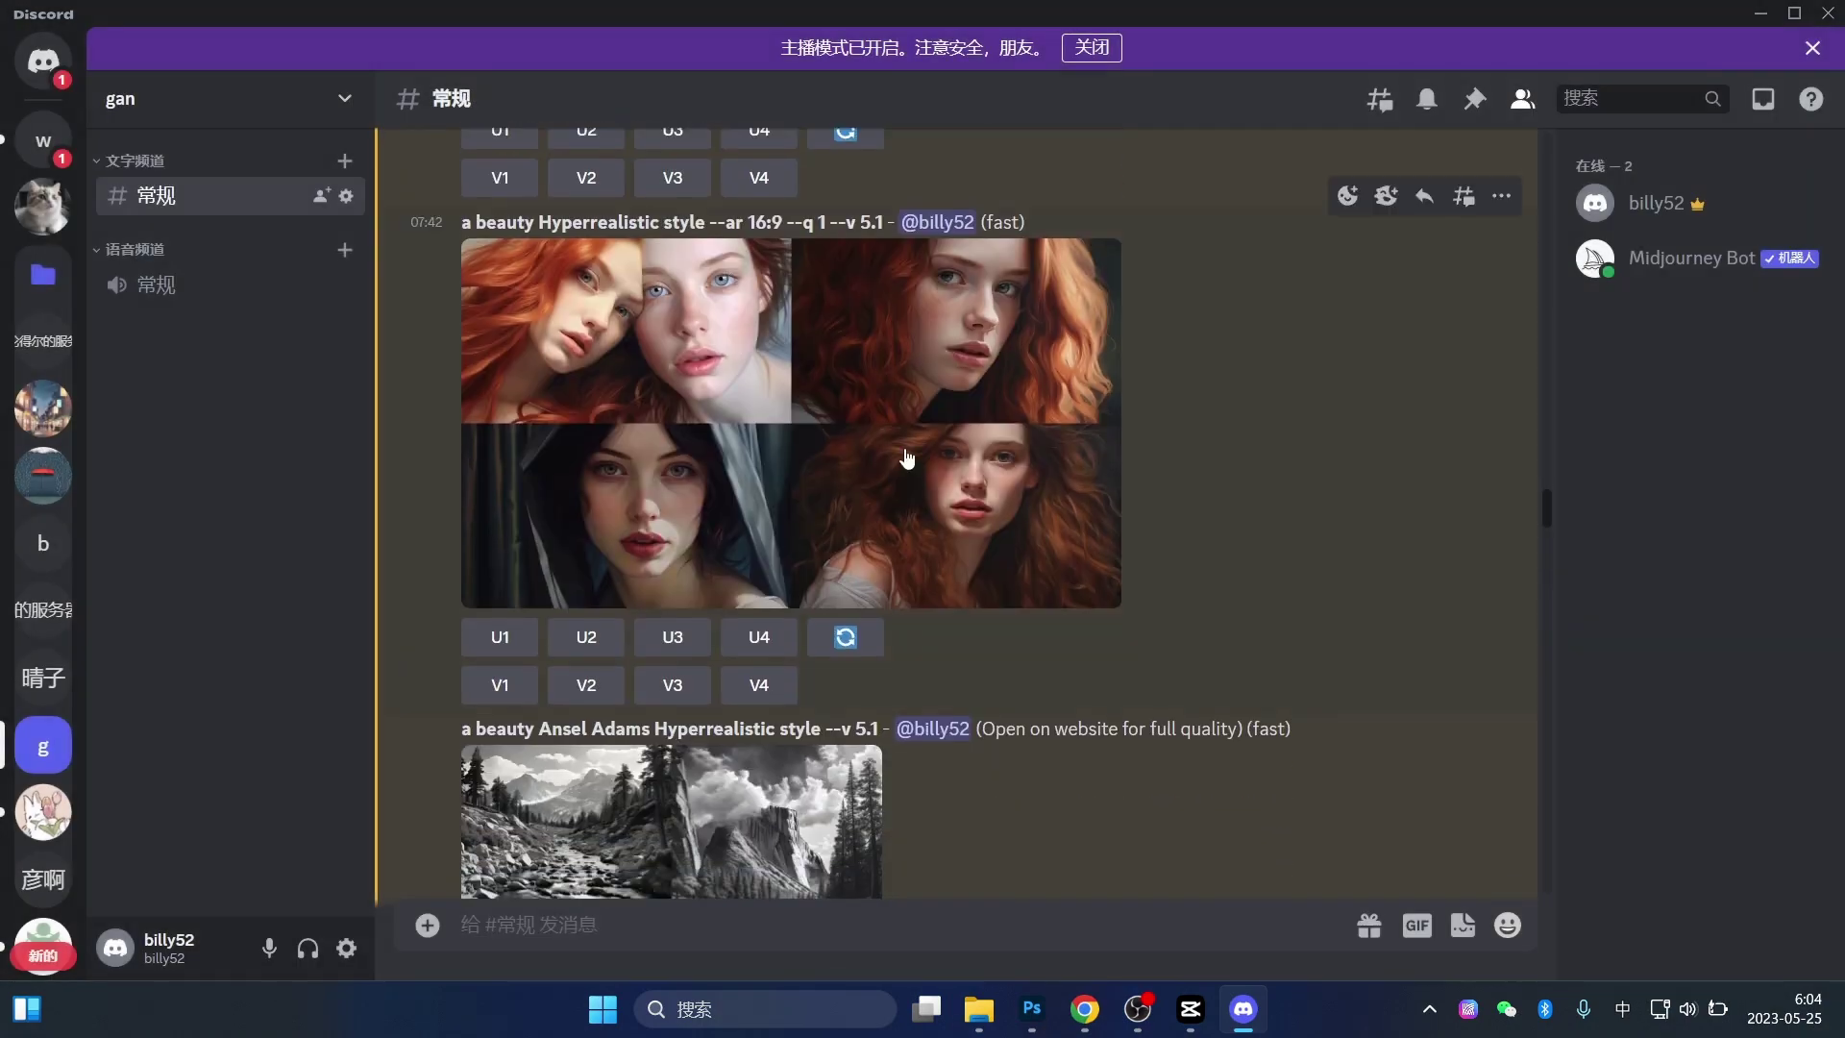
left_click(906, 461)
left_click(1528, 404)
scroll(1040, 567, "down", 5)
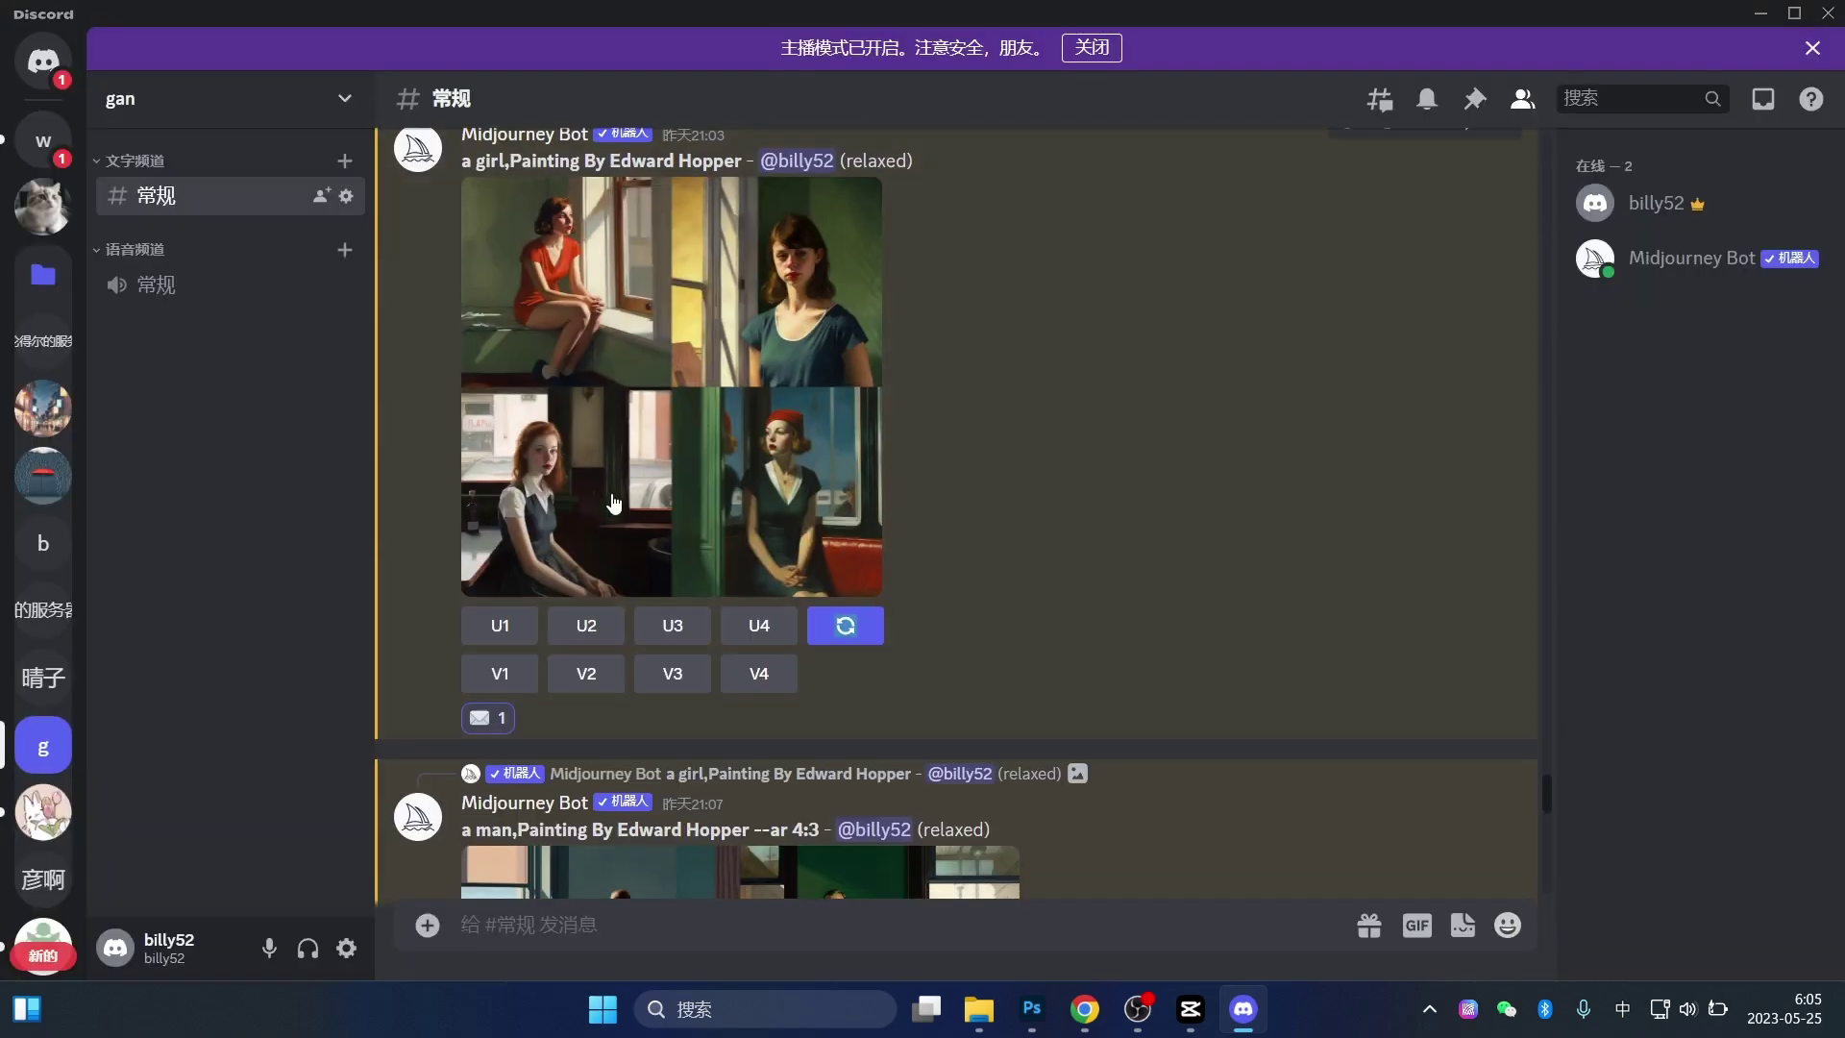
- Enlarge and close the "a girl,Painting By Edward Hopper" grid, and browse the generations below it
left_click(673, 385)
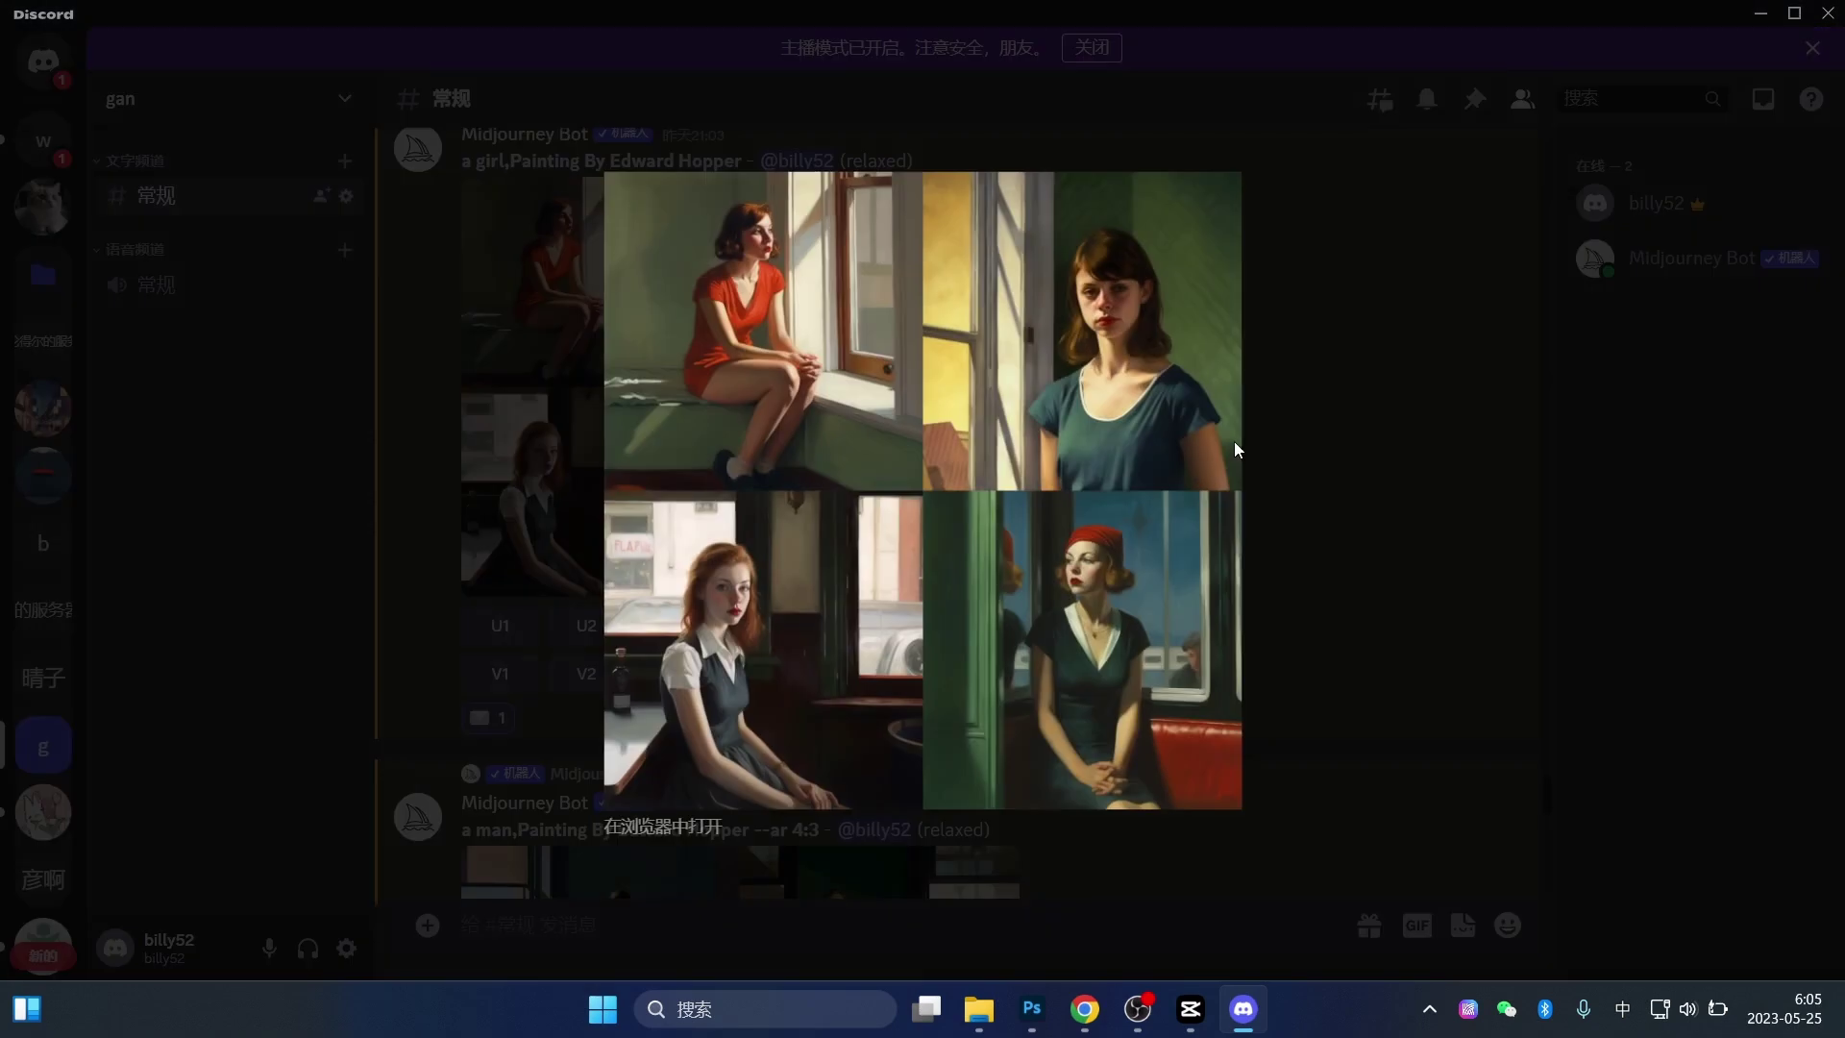
left_click(1322, 450)
scroll(1087, 555, "down", 5)
scroll(1069, 574, "down", 5)
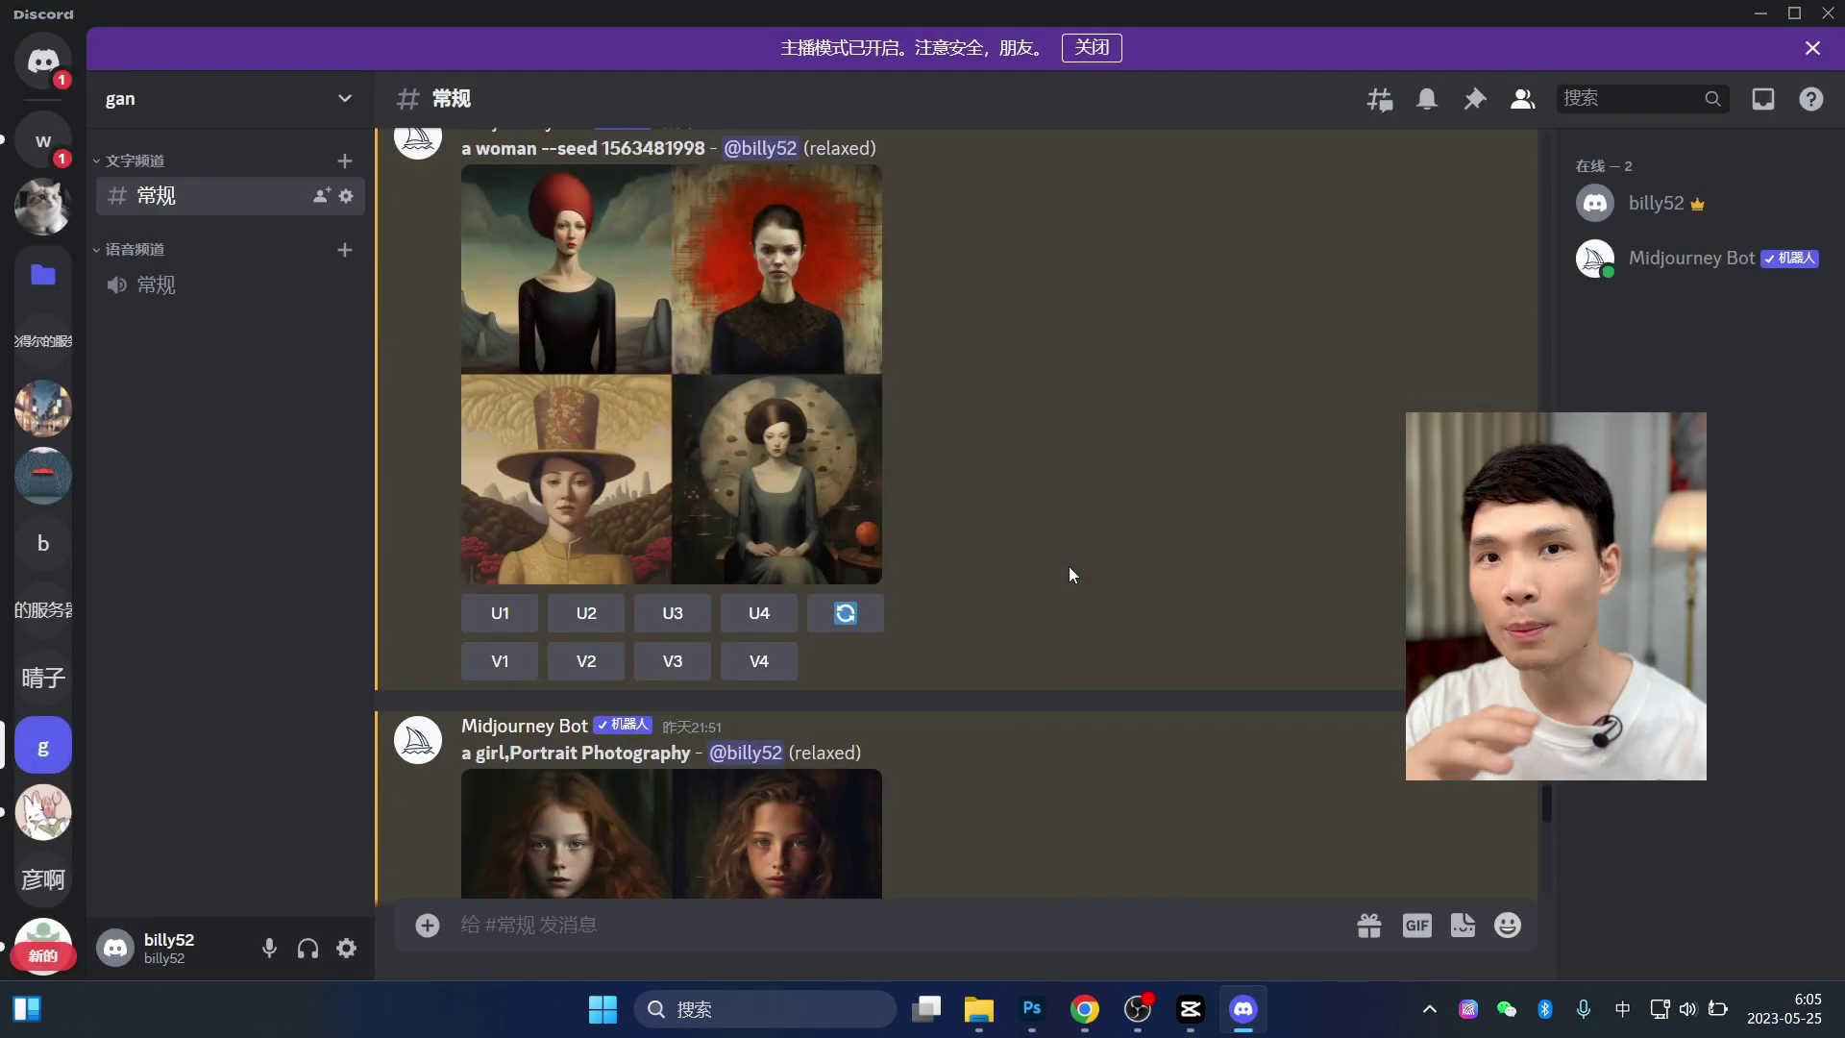
scroll(1072, 573, "down", 5)
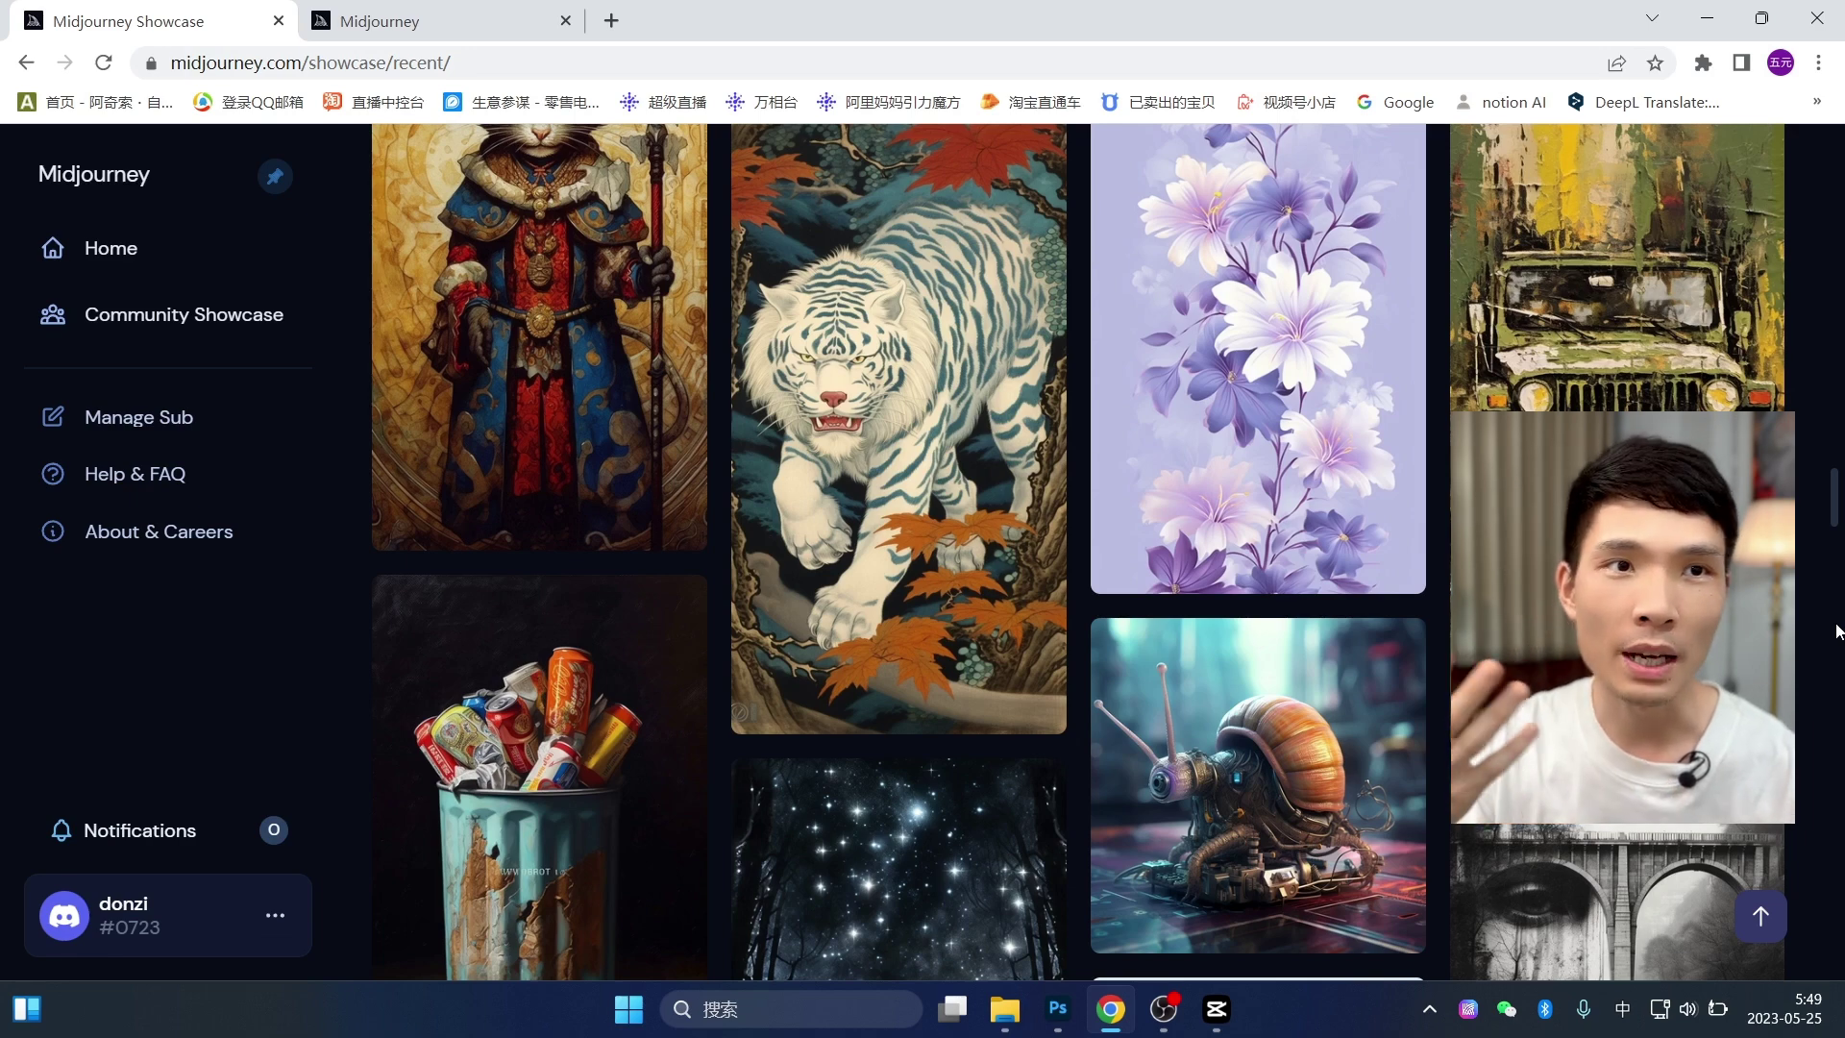
- Switch to the browser and compare the Nikon Z fc and Canon camera pages, including the EOS 90D 18-135mm kit
scroll(1835, 631, "down", 9)
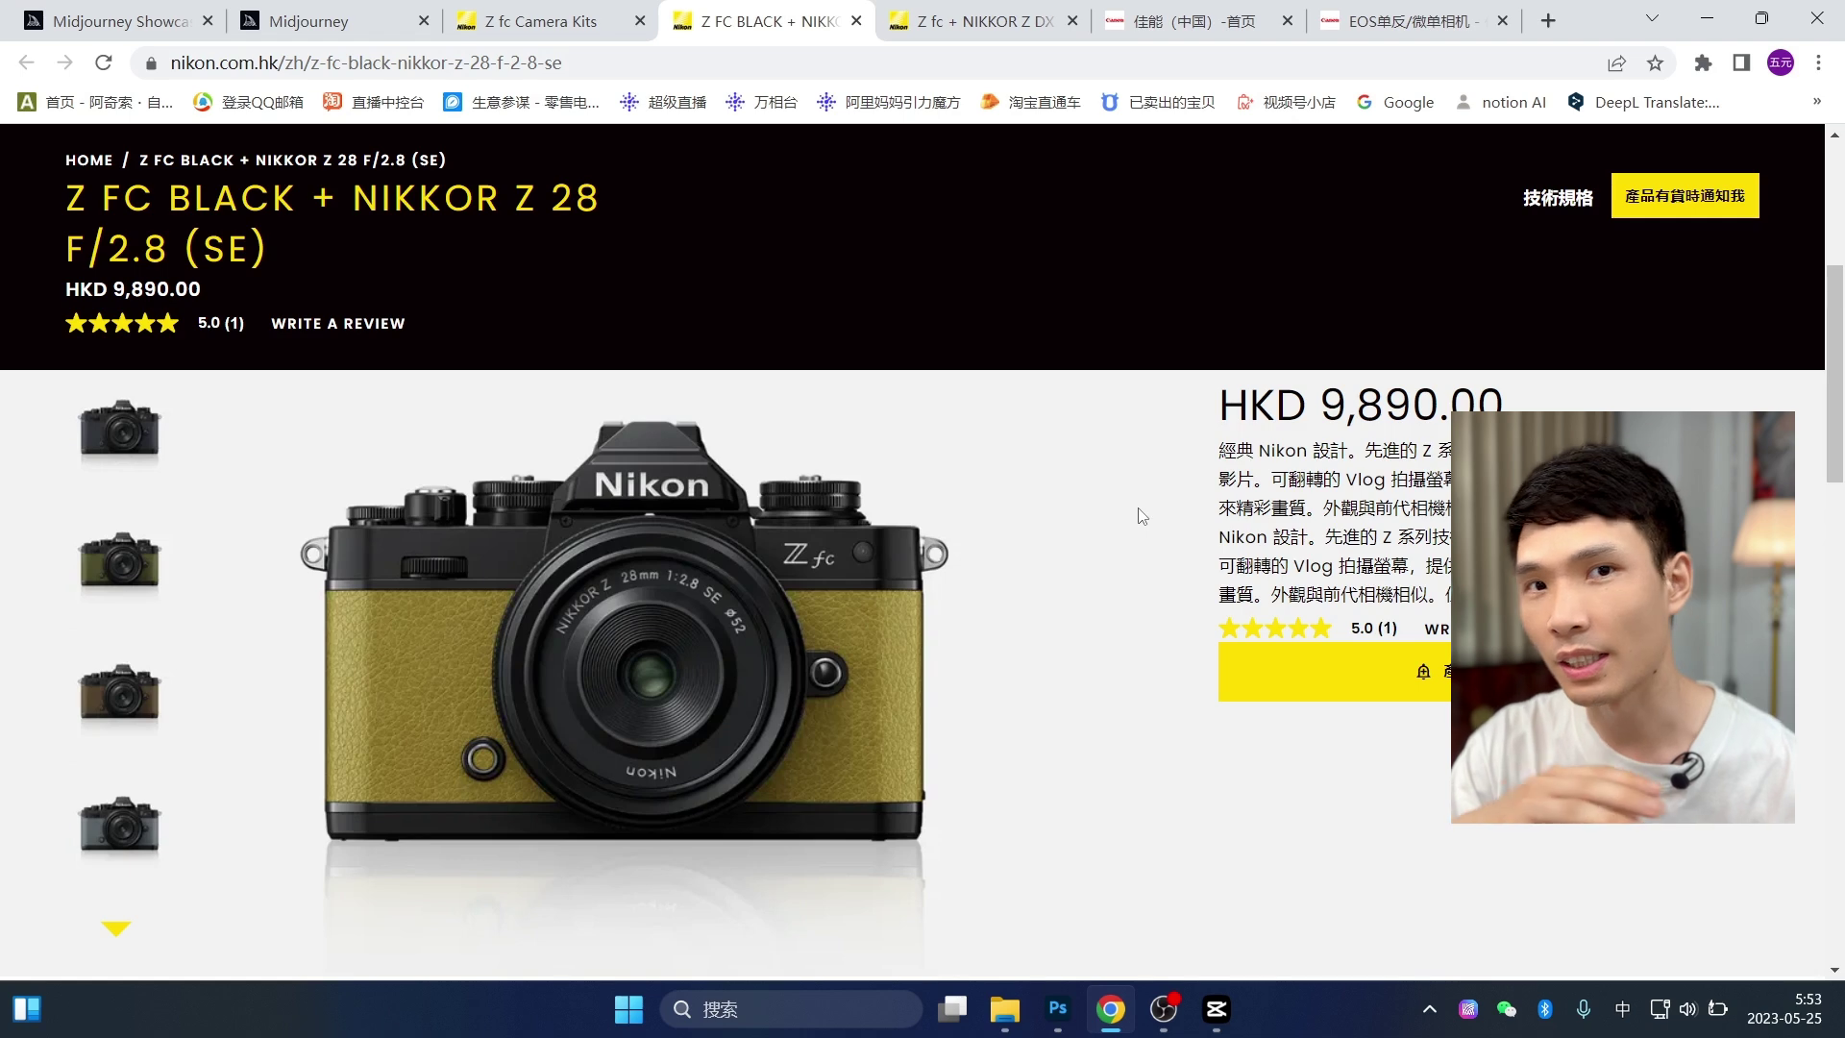
left_click(978, 12)
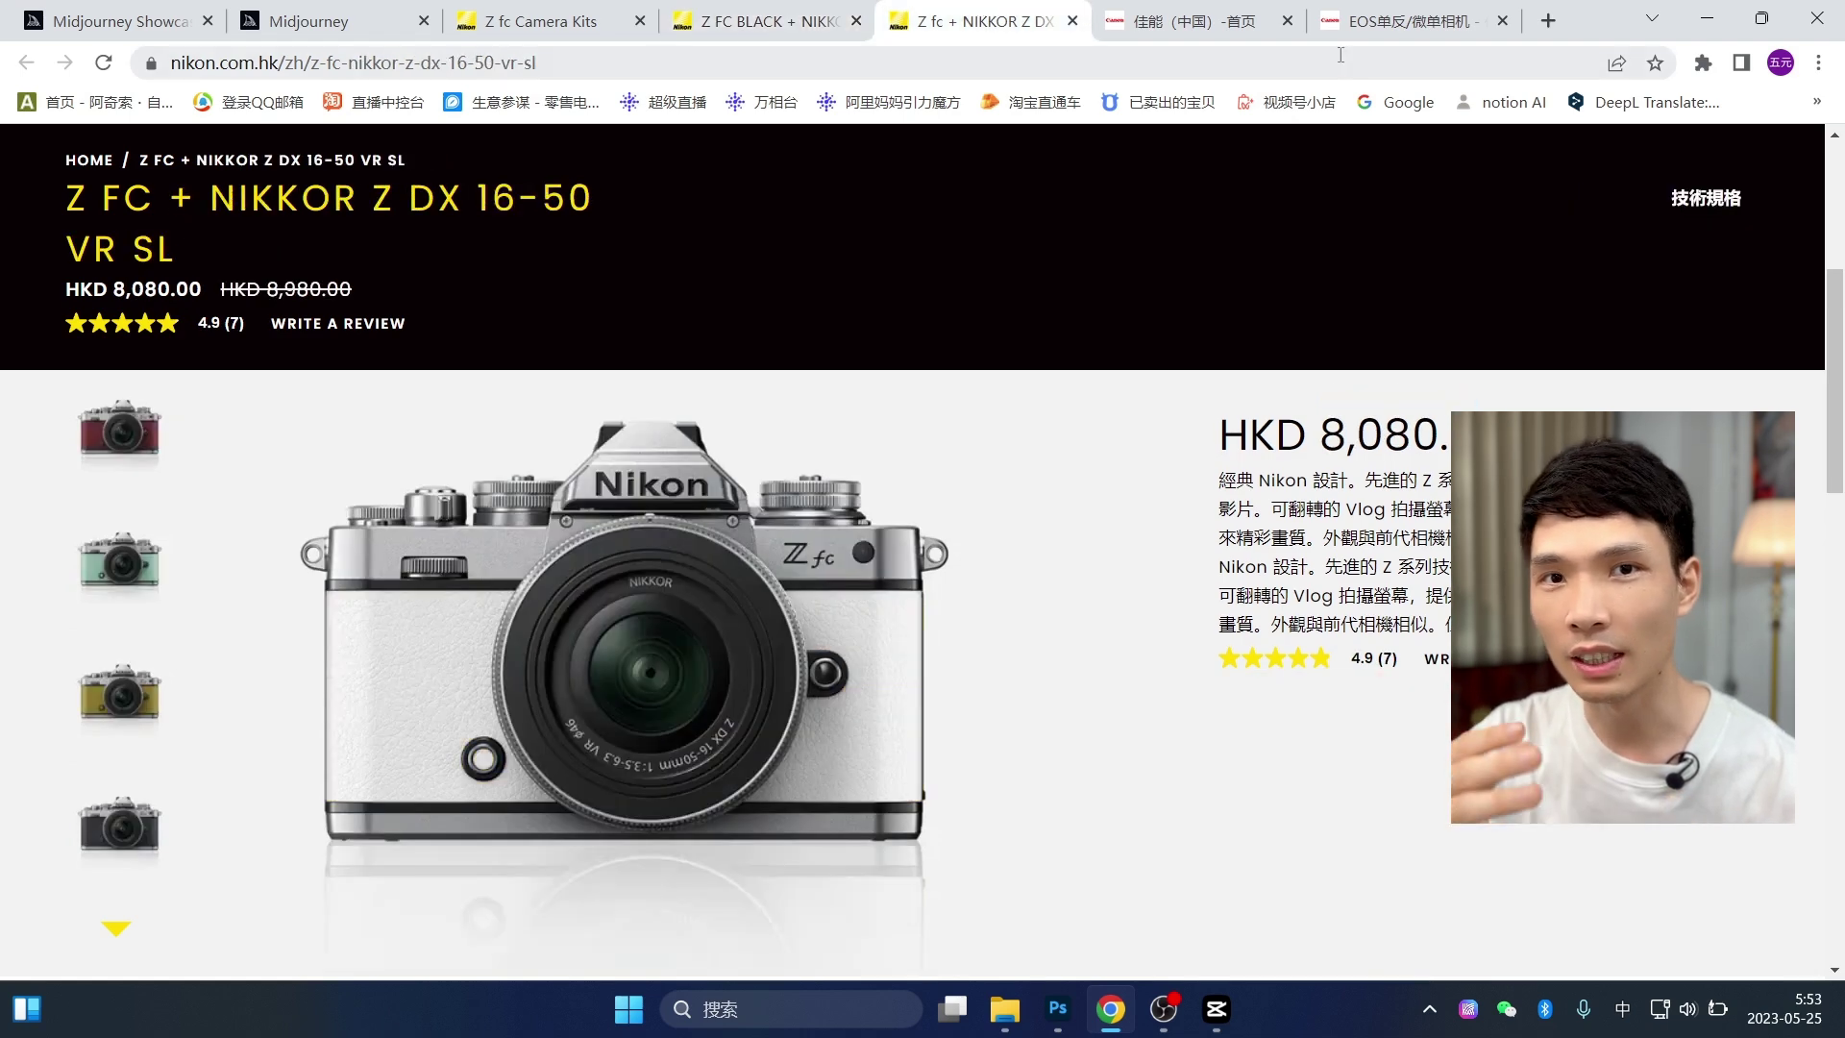
left_click(1203, 9)
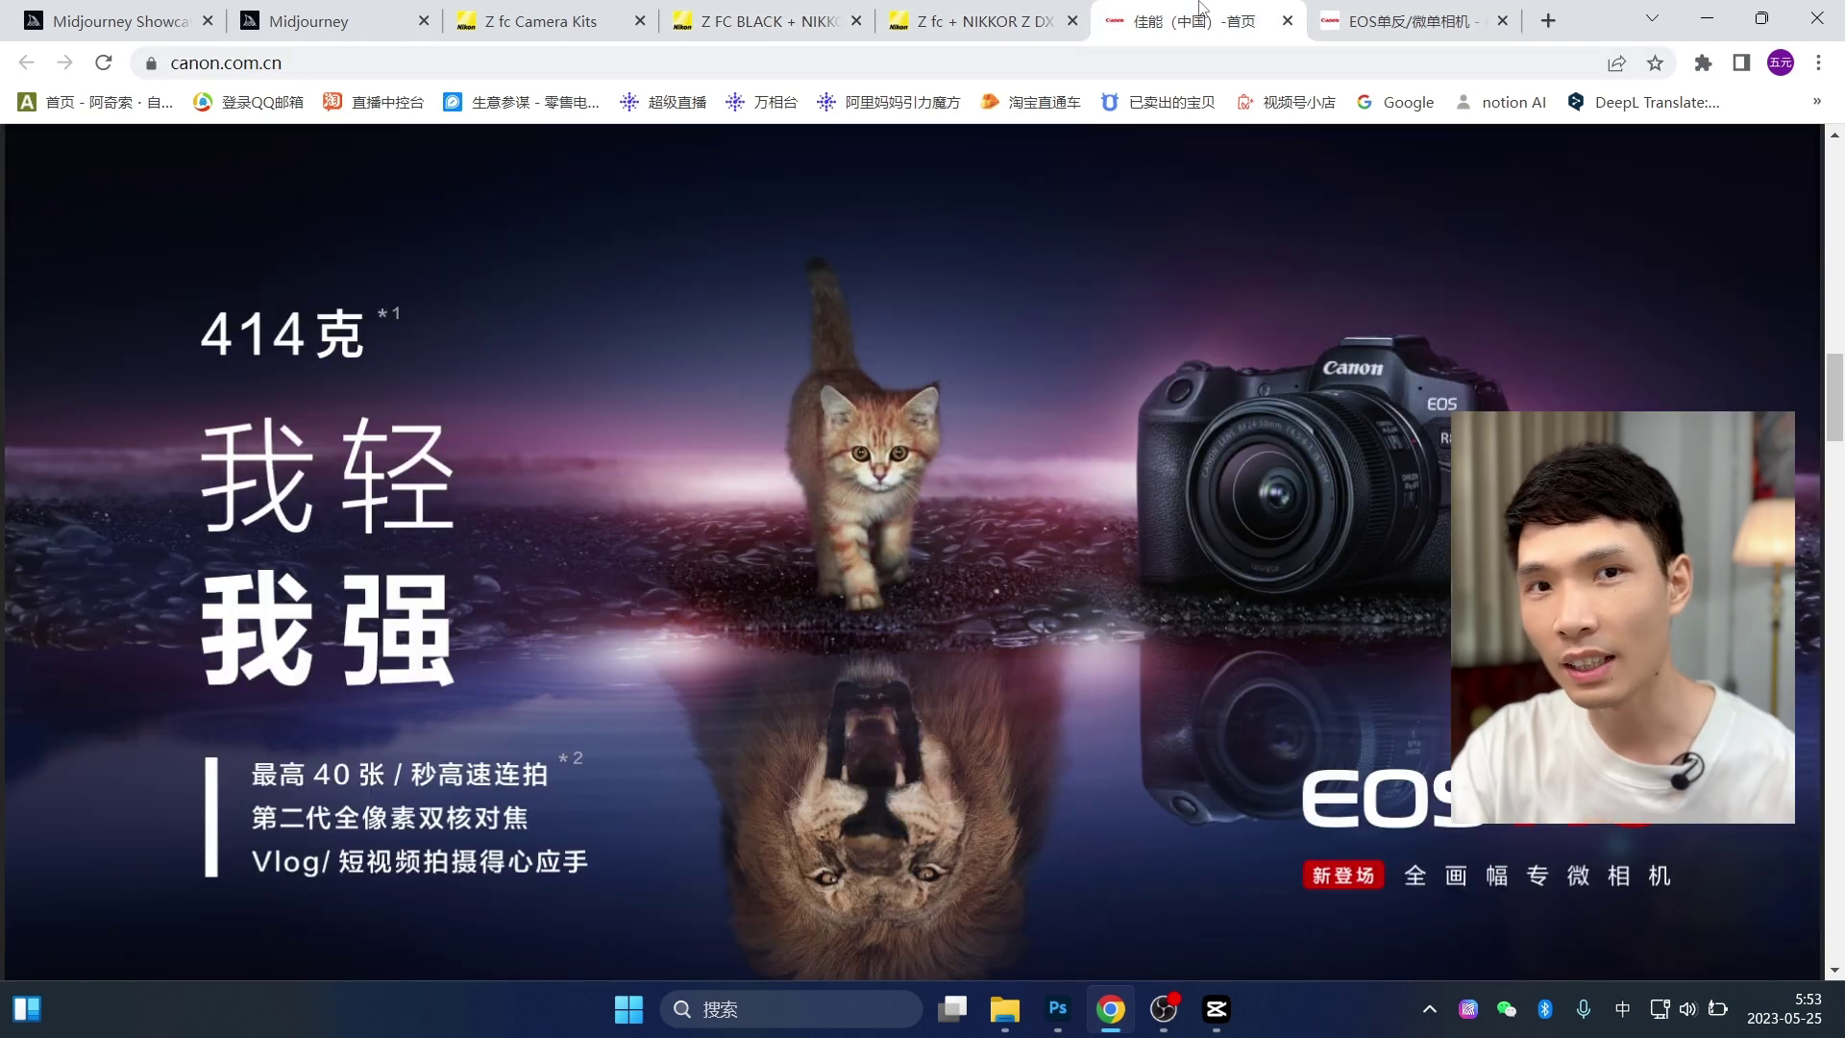
left_click(1408, 13)
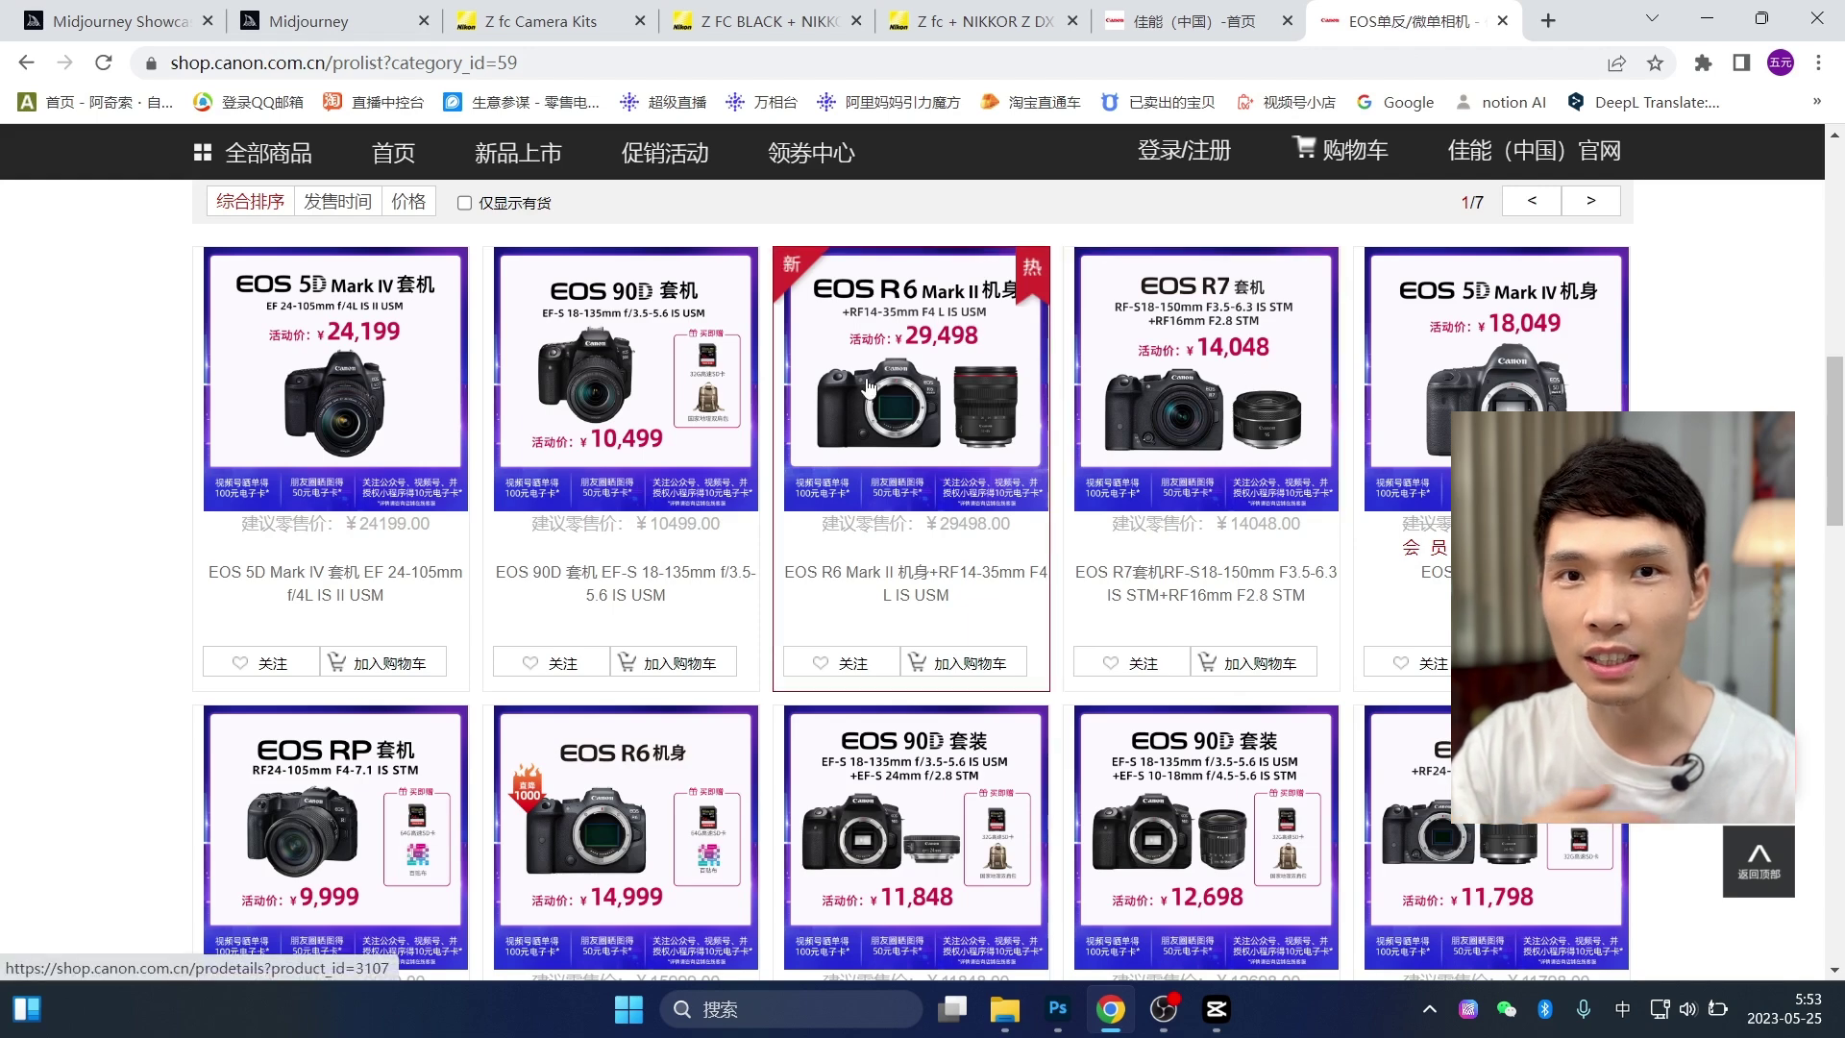
left_click(615, 403)
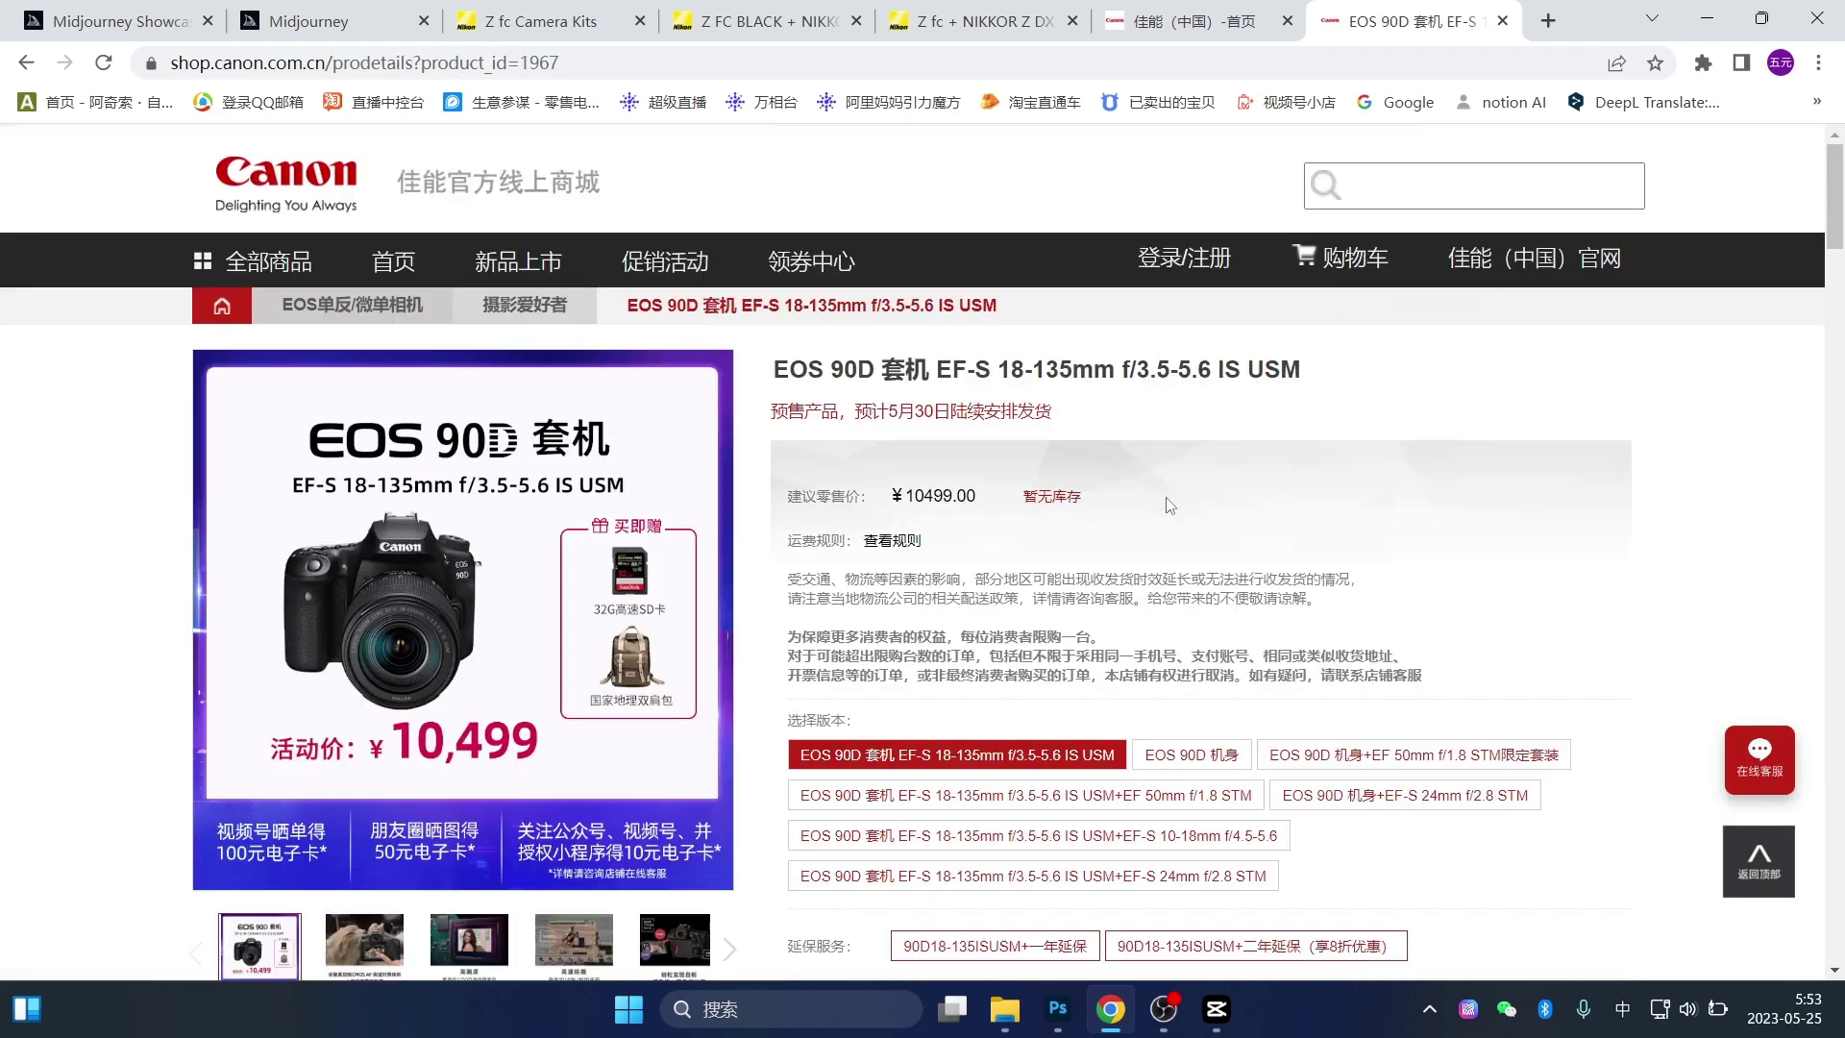
scroll(1354, 508, "down", 1)
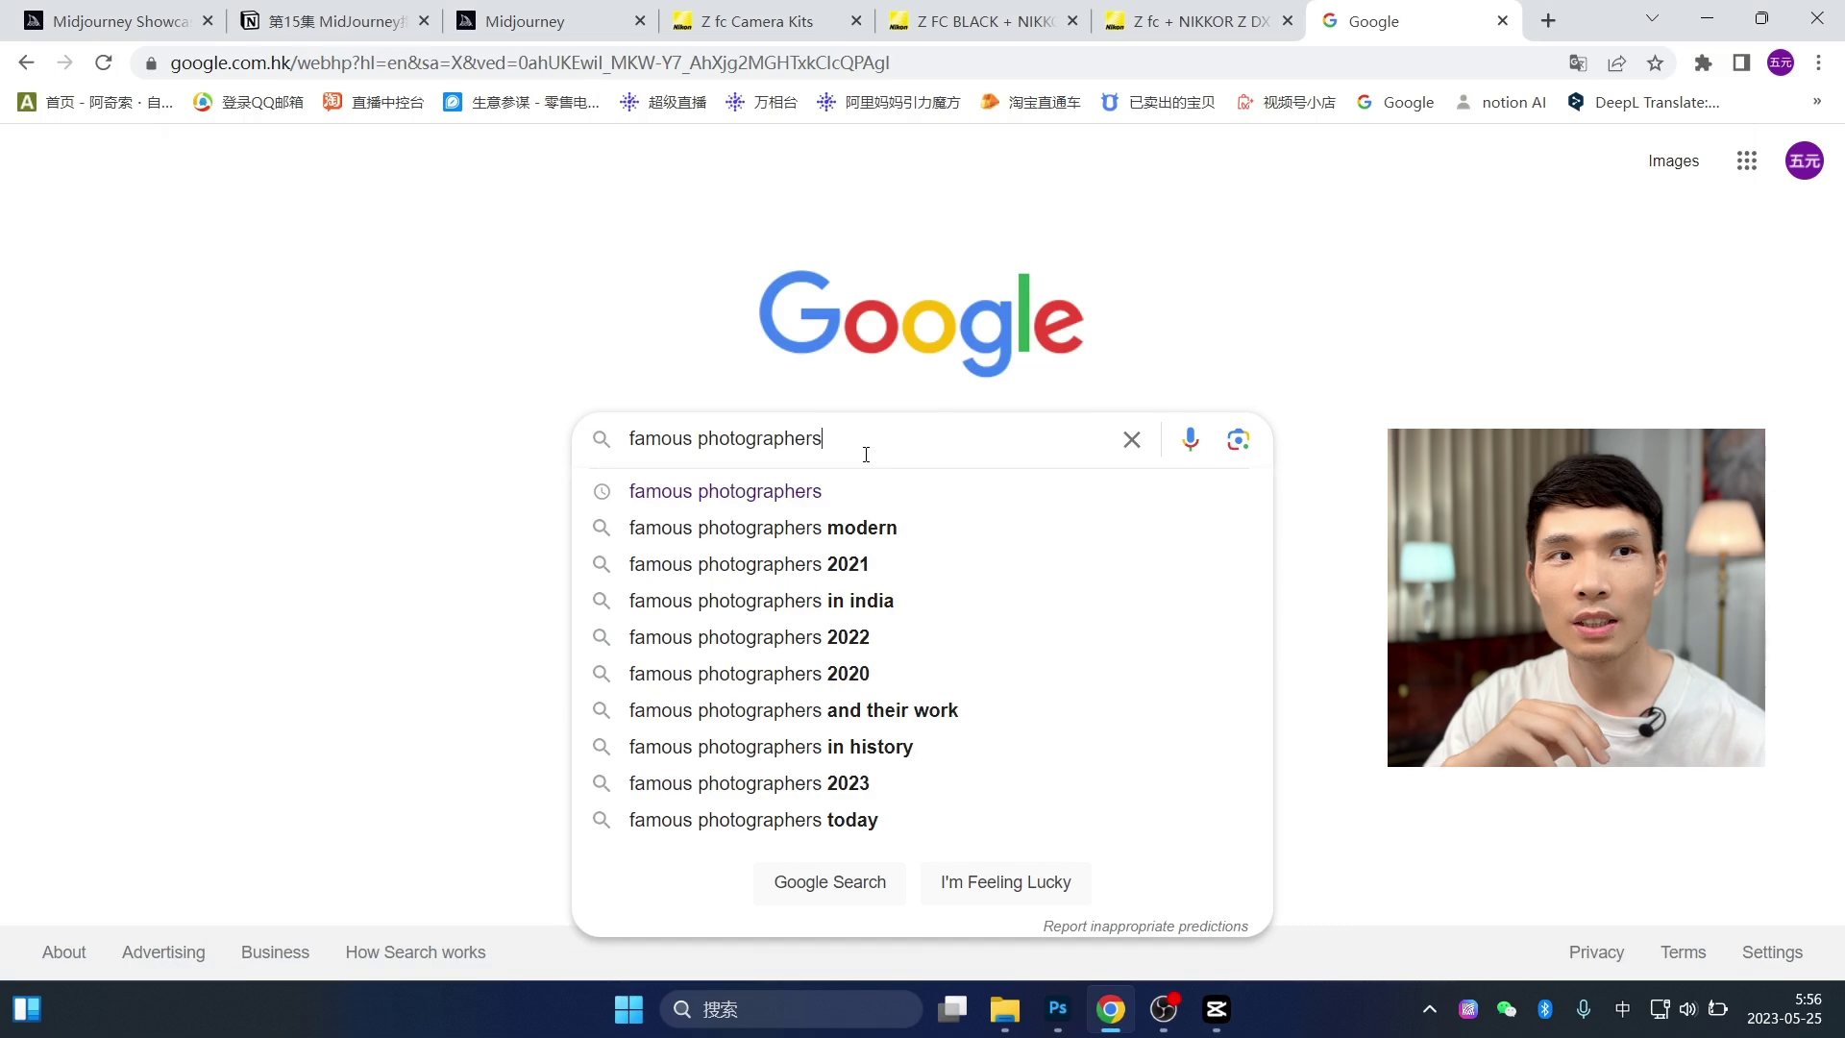
- Search Google for "famous photographers" and view entries such as Henri Cartier-Bresson, Annie Leibovitz and Robert Frank
key("Return")
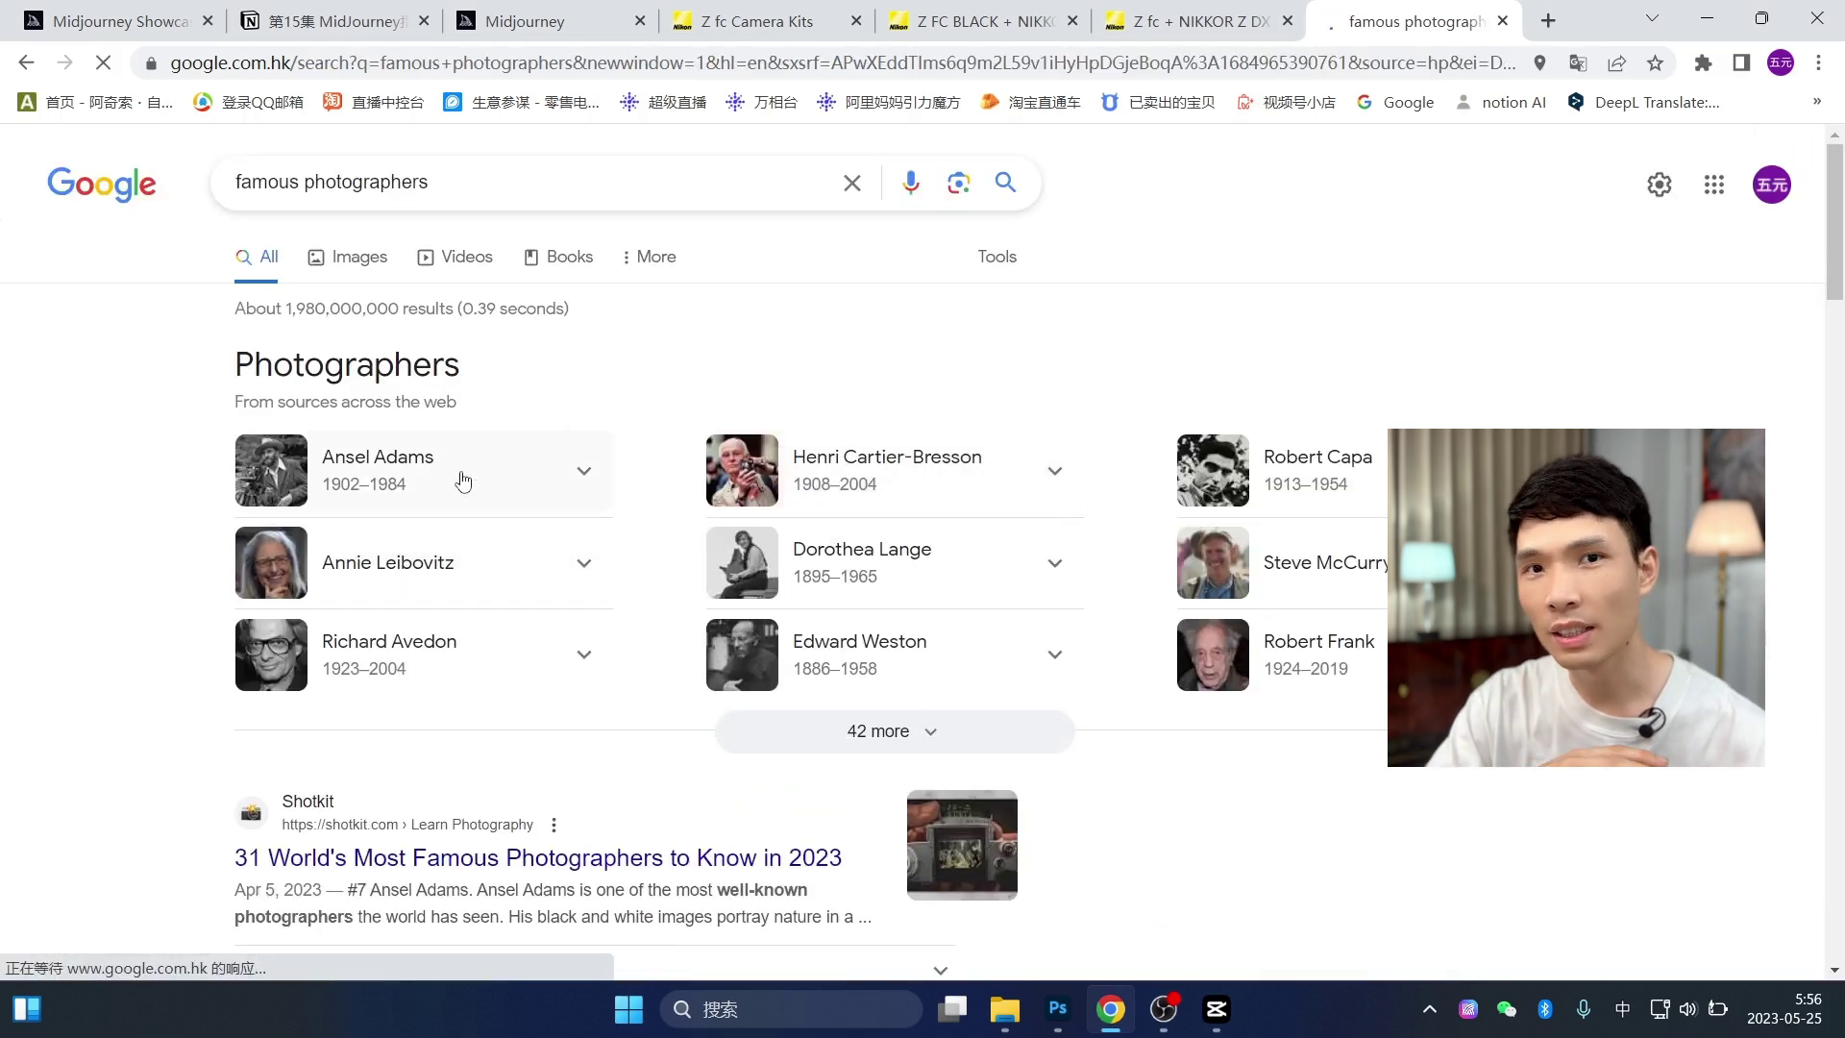
left_click(461, 481)
left_click(895, 480)
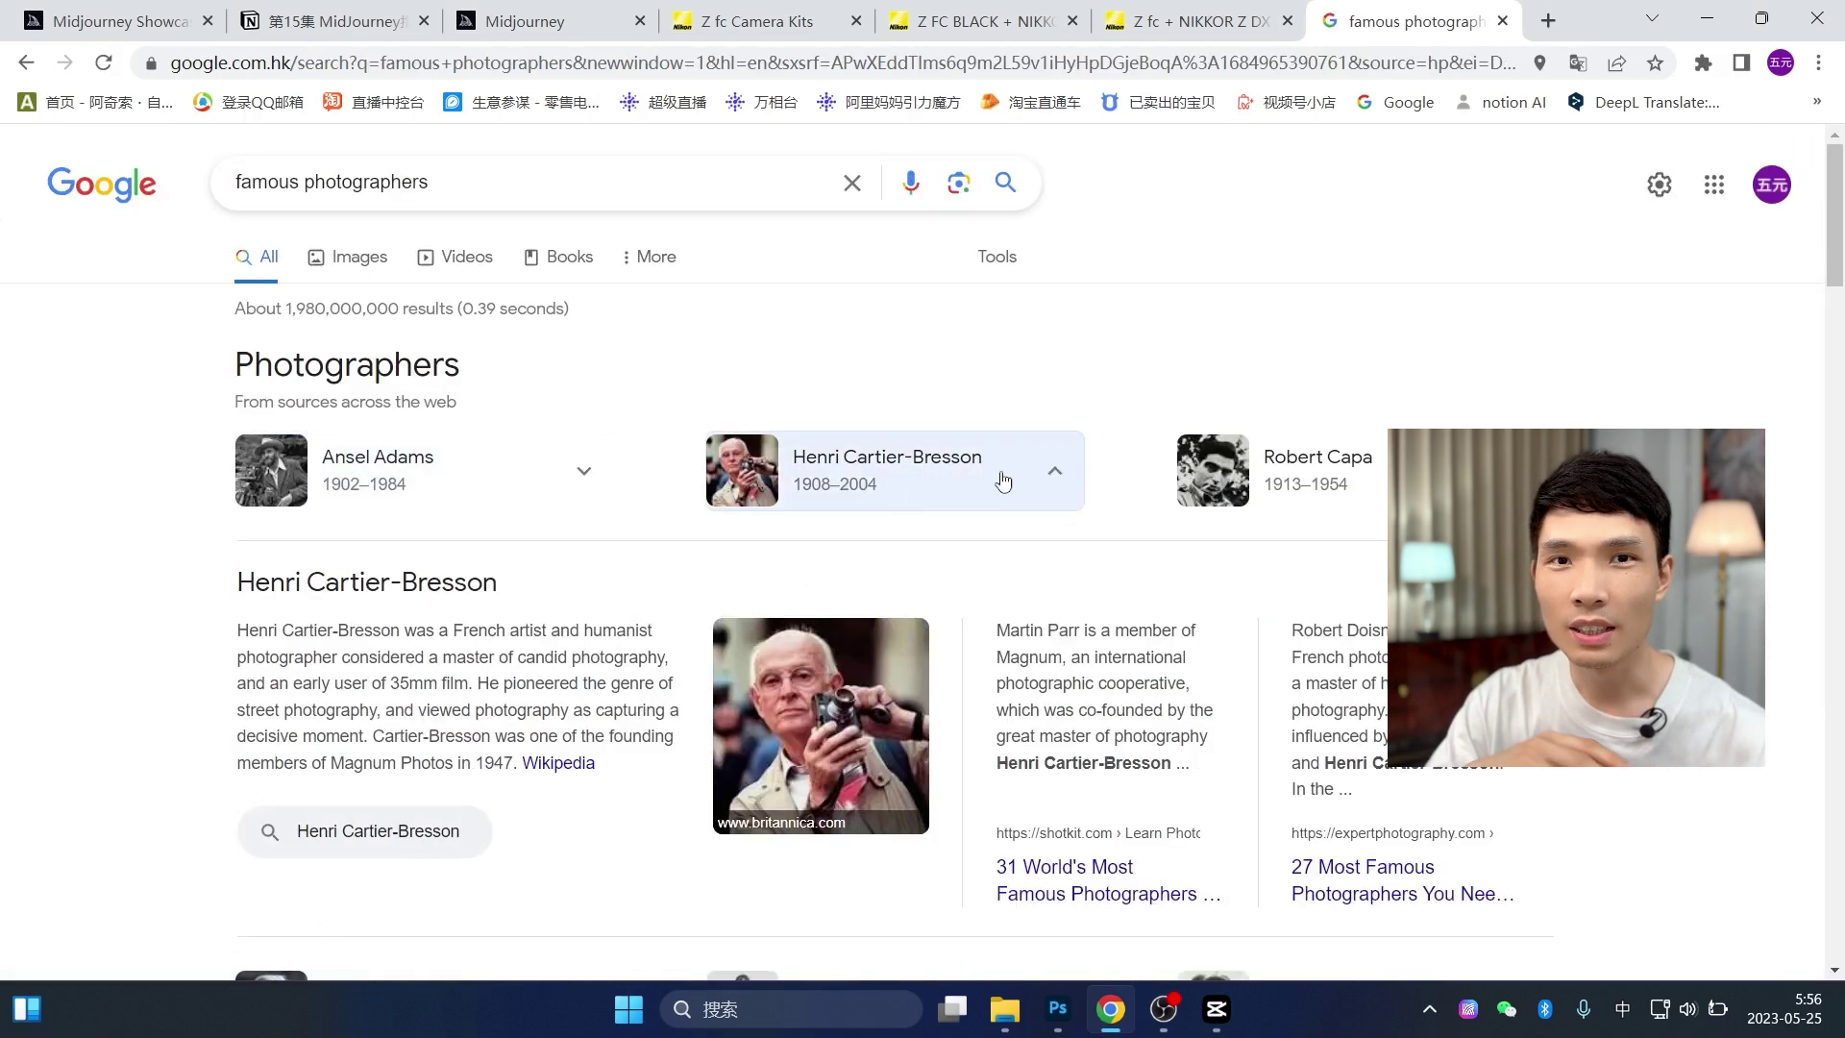
left_click(1225, 481)
scroll(462, 617, "down", 4)
left_click(462, 634)
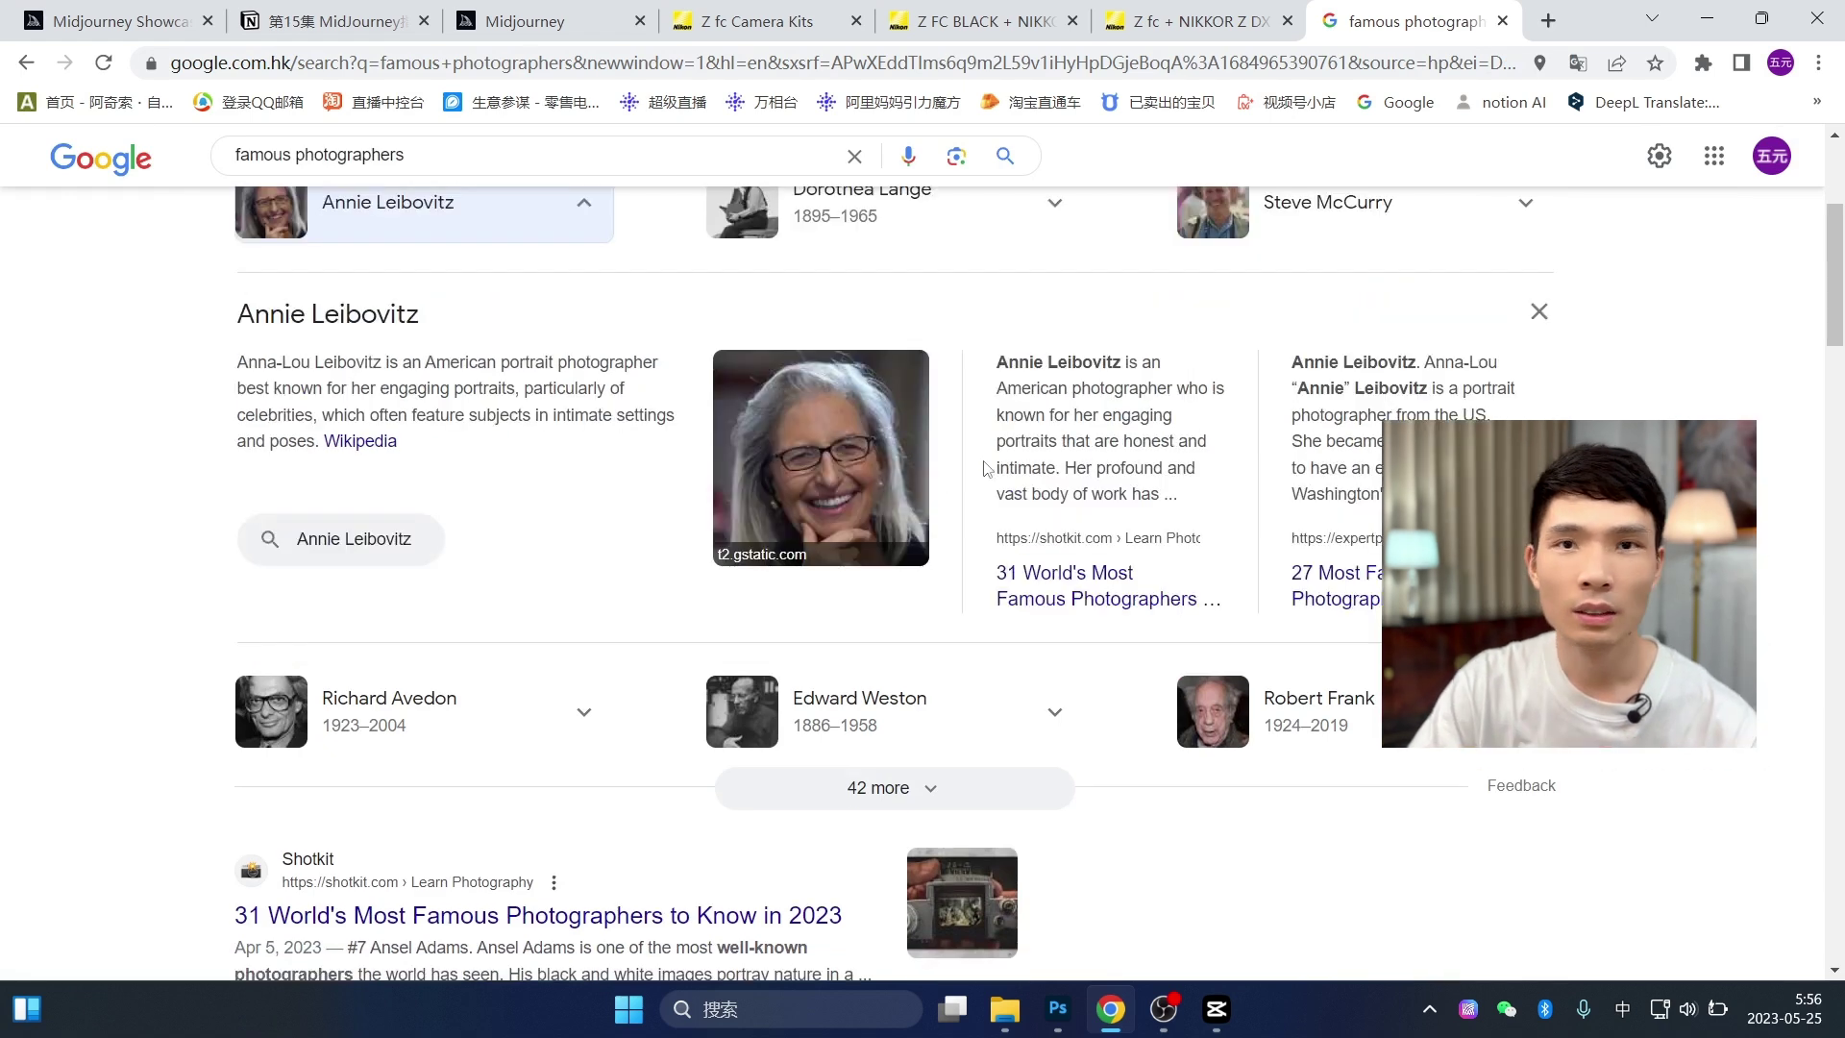
left_click(1287, 711)
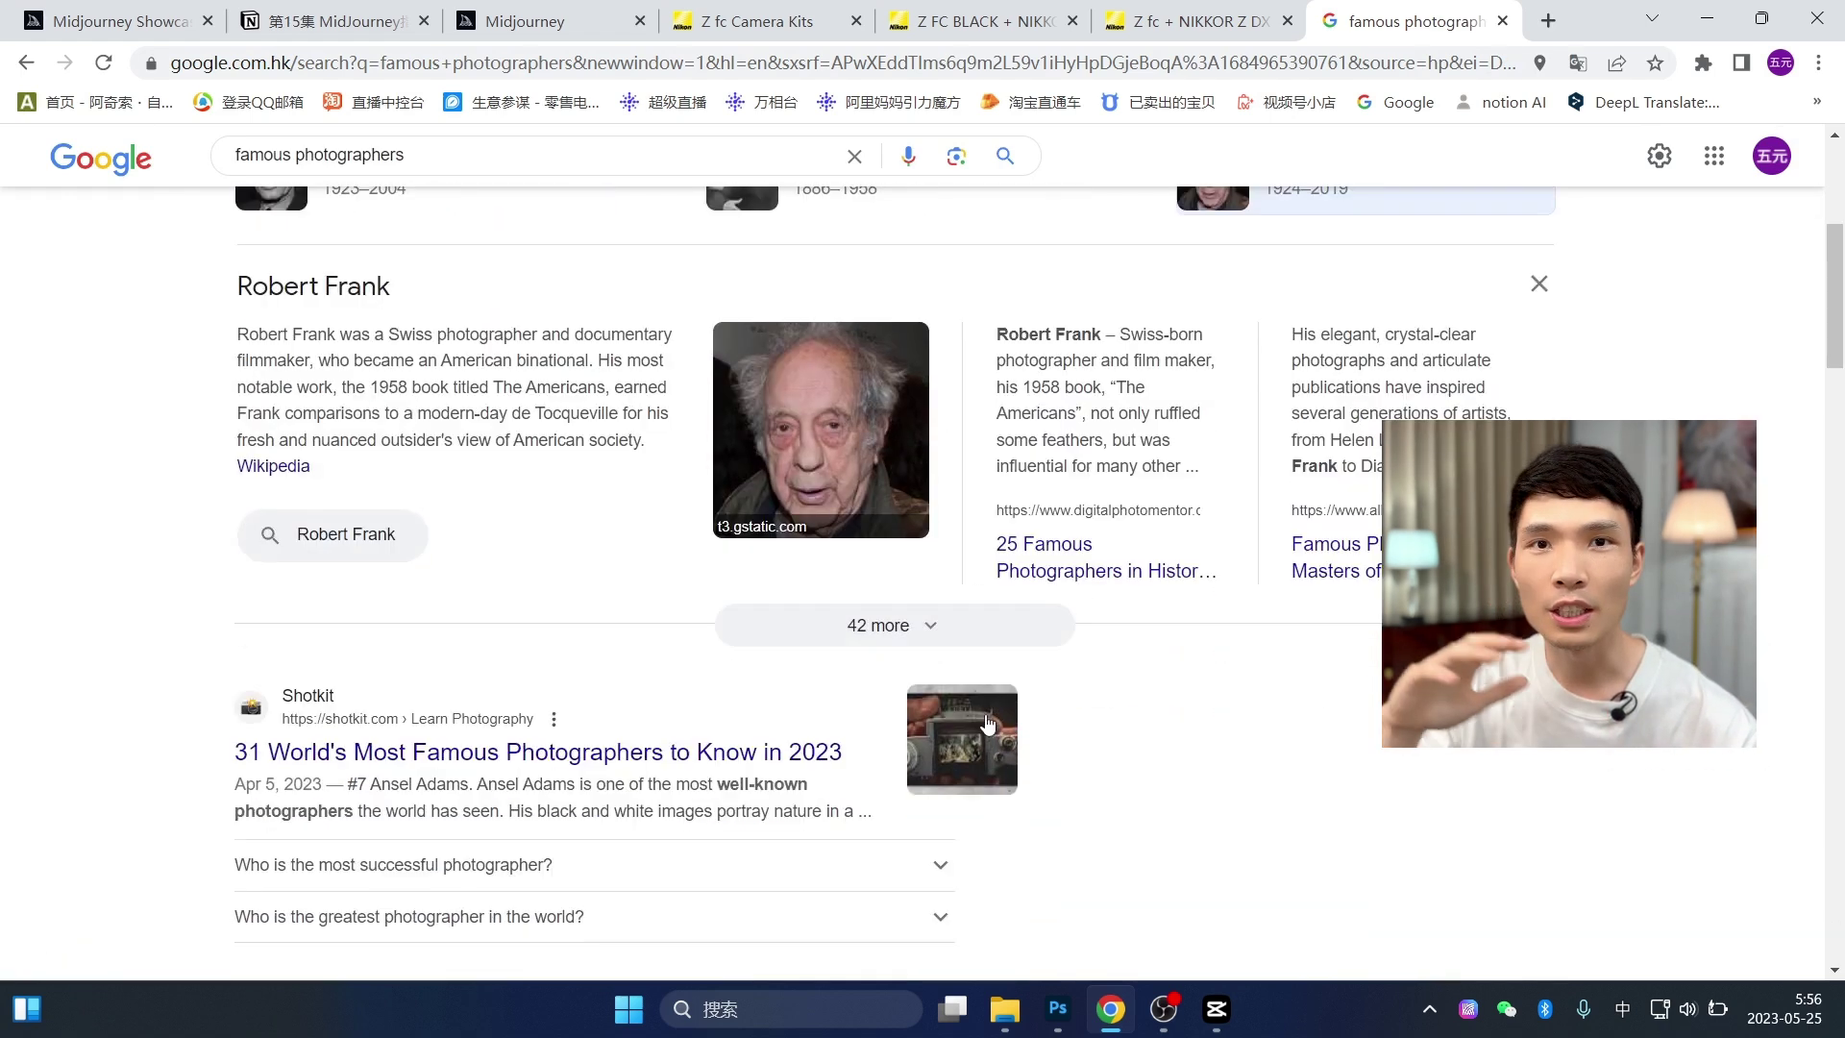
scroll(968, 678, "up", 3)
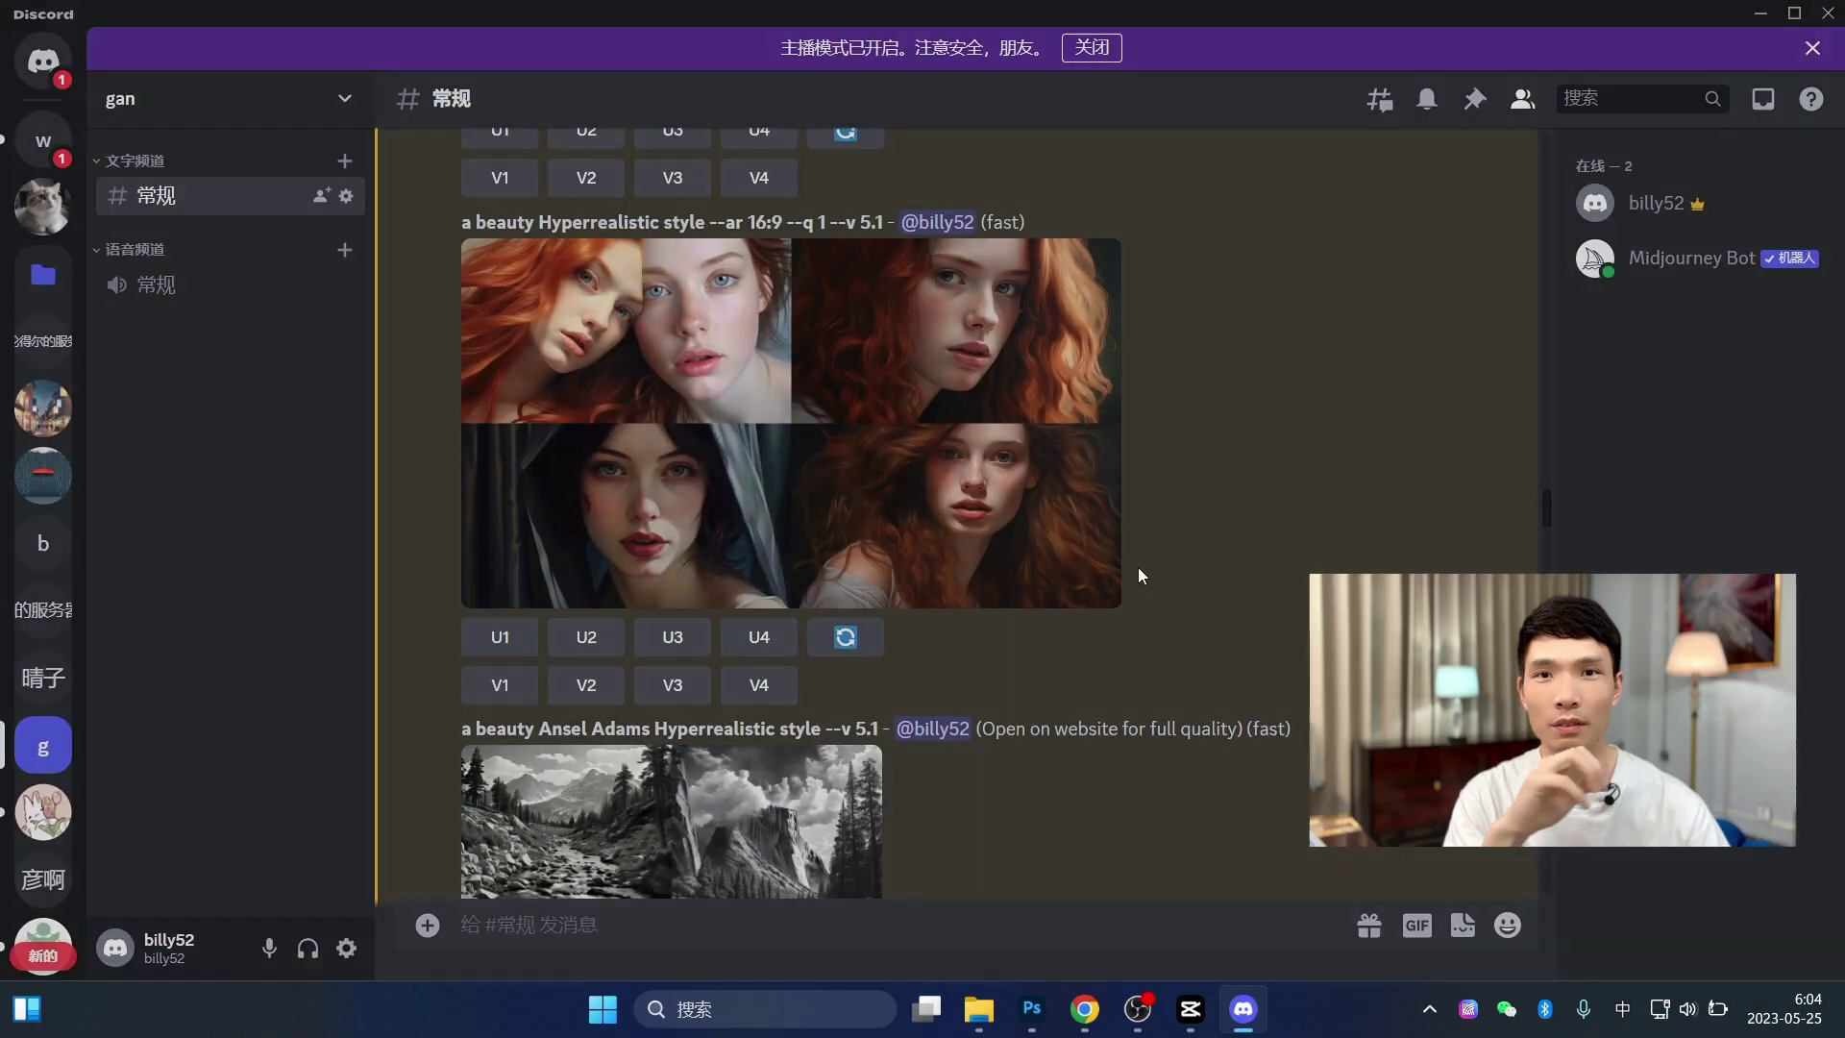
- Switch to Discord and review the Midjourney results for the Ansel Adams, urban street fashion and cute insect prompts
scroll(1126, 583, "down", 5)
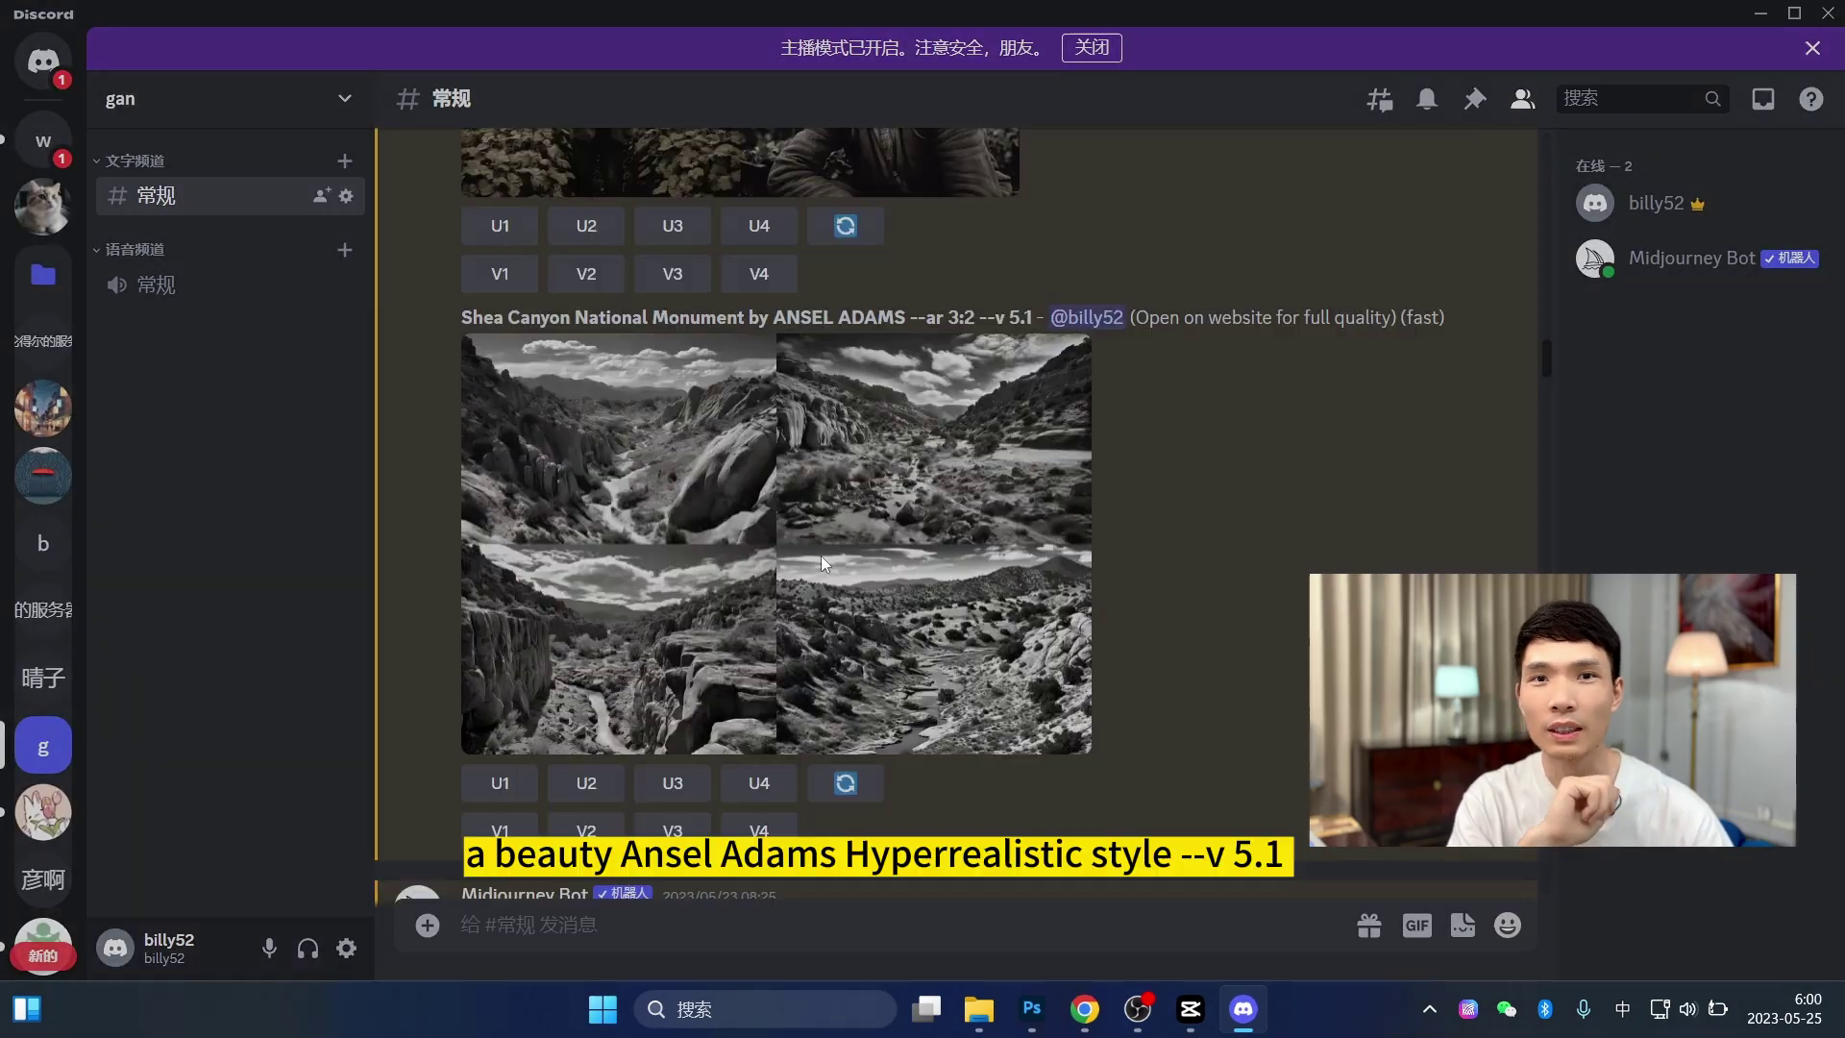
left_click(1079, 574)
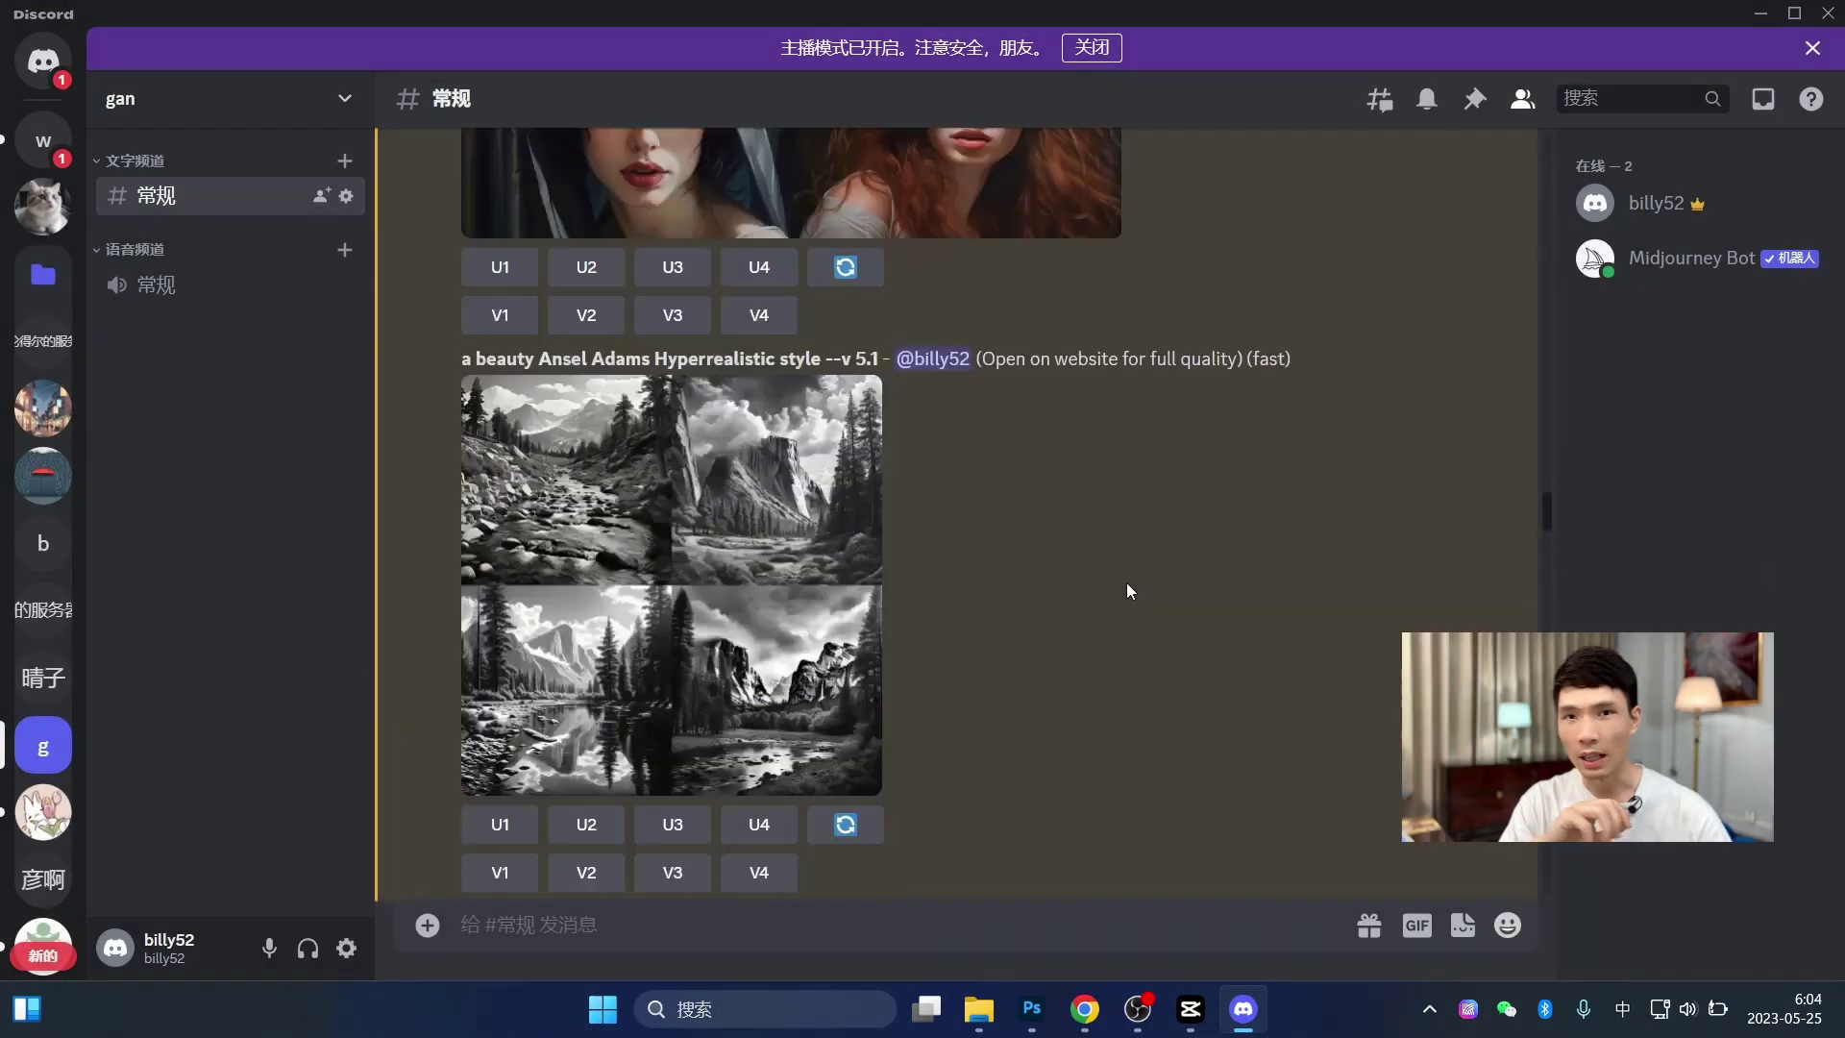
scroll(1130, 601, "down", 15)
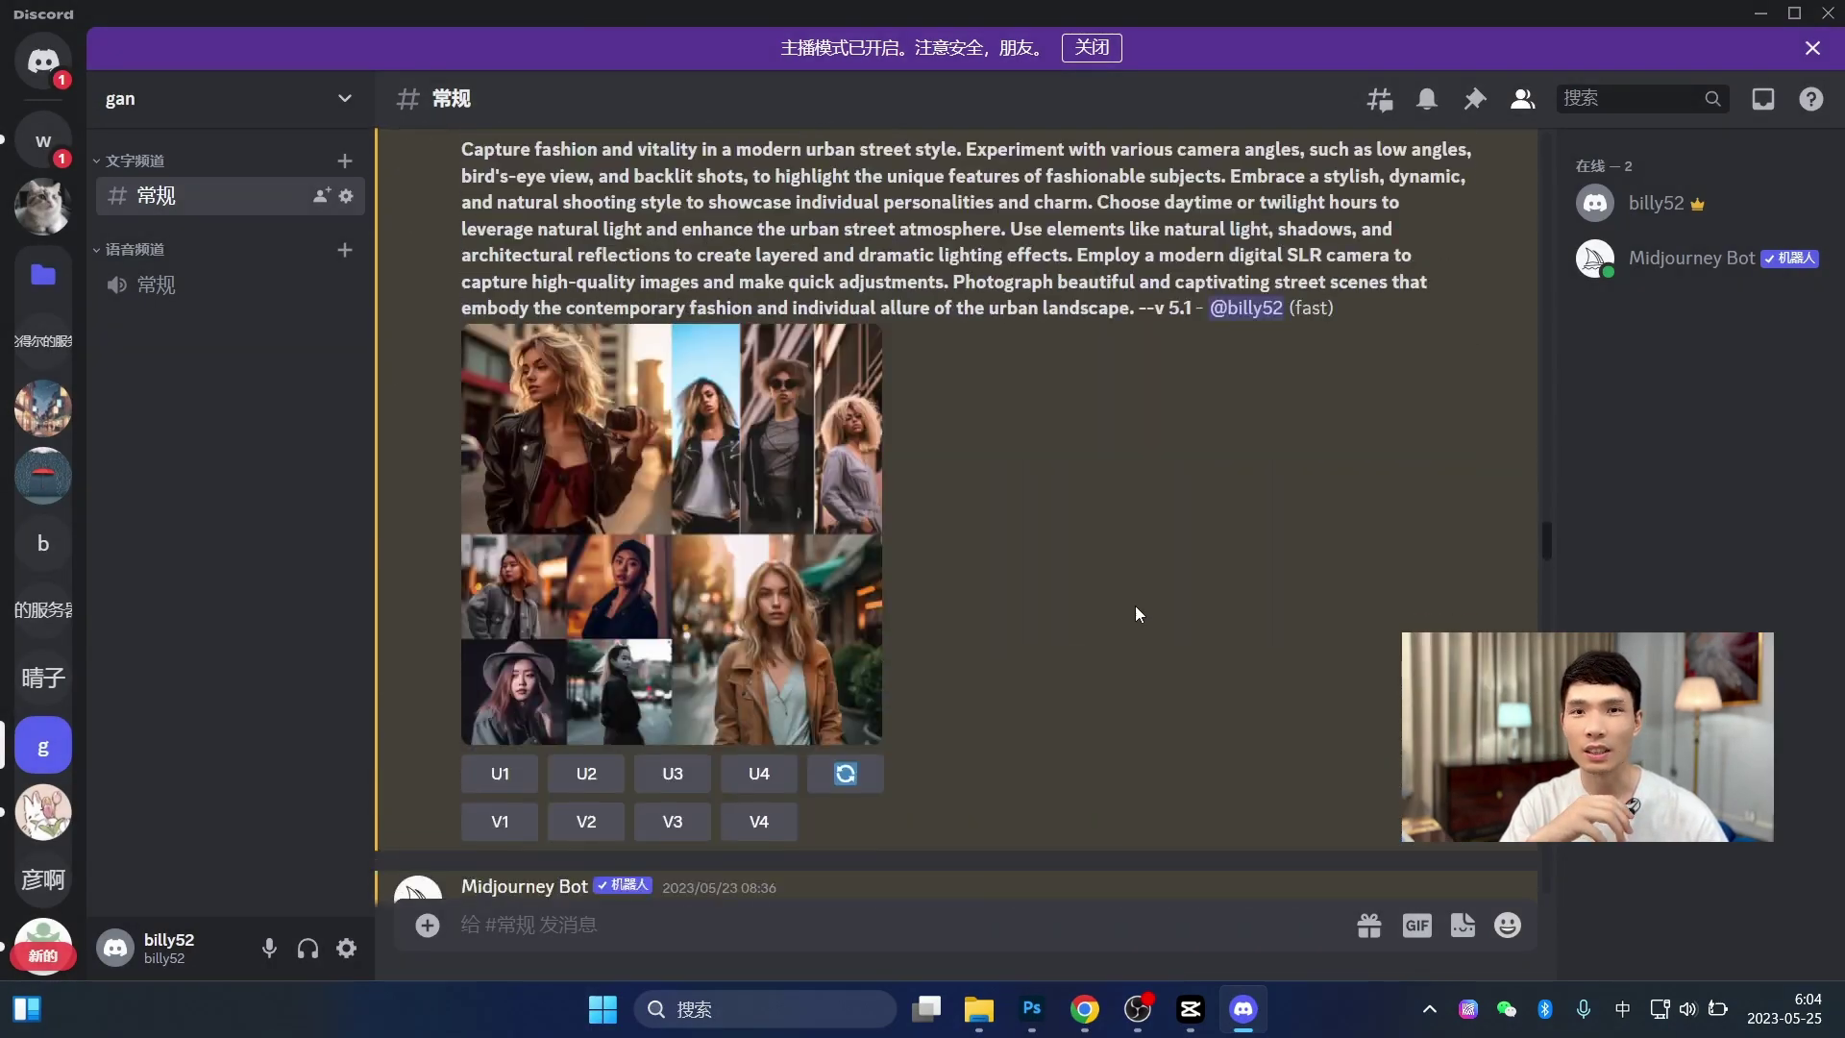
scroll(1136, 604, "down", 15)
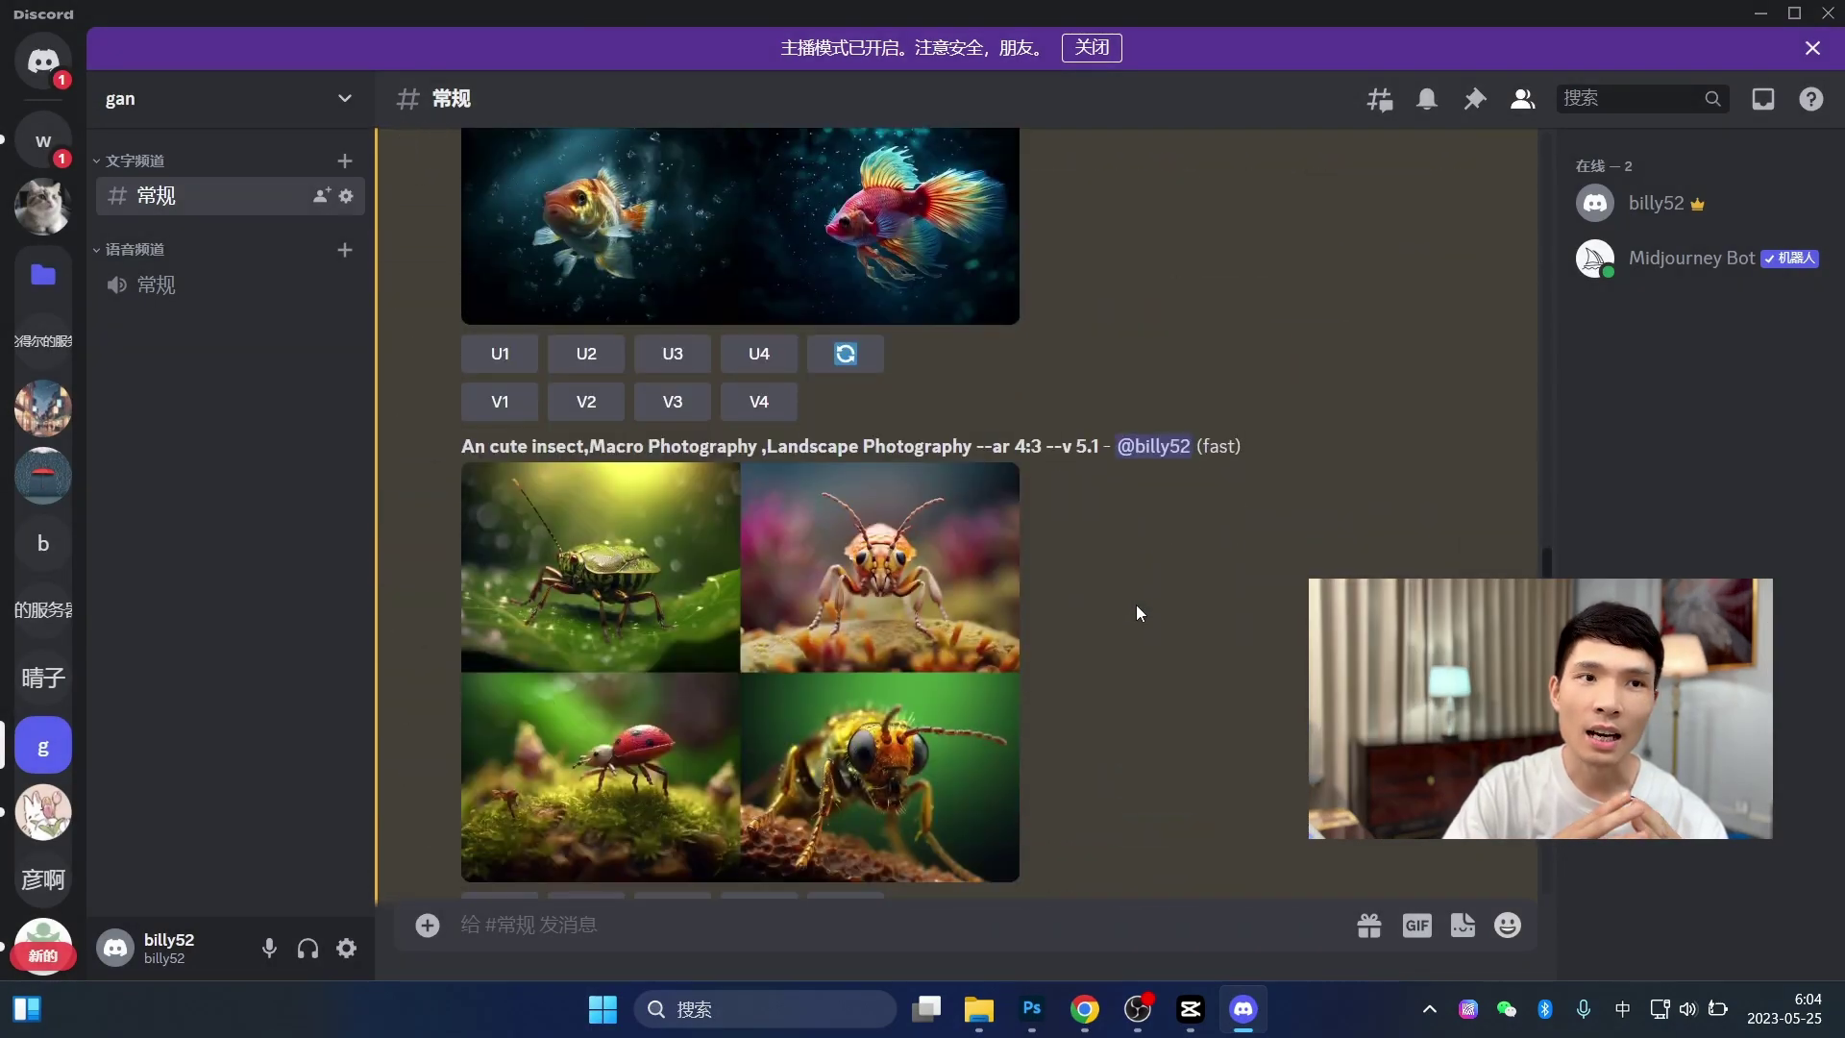
- Enlarge and close the fish image grid, and browse the surrounding photography generations
scroll(969, 578, "up", 3)
left_click(1029, 573)
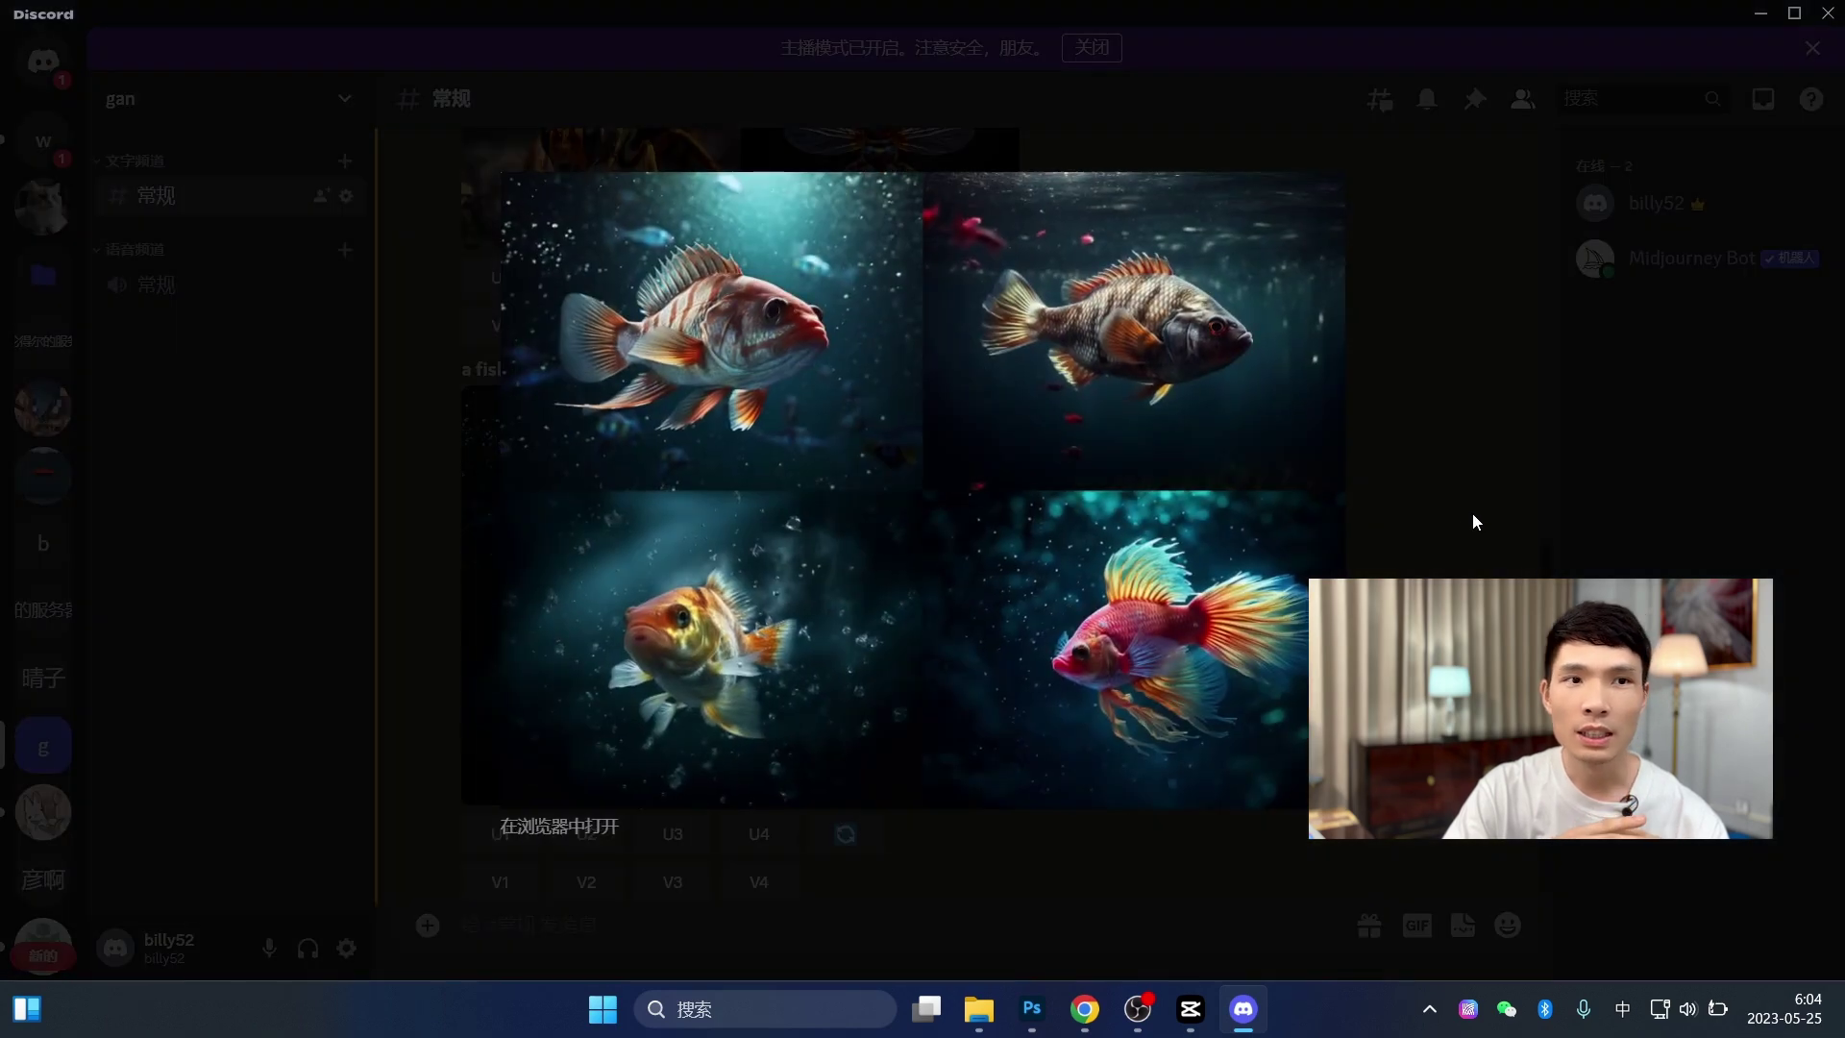
left_click(1359, 556)
scroll(937, 421, "up", 6)
scroll(1047, 556, "down", 8)
scroll(1051, 562, "down", 5)
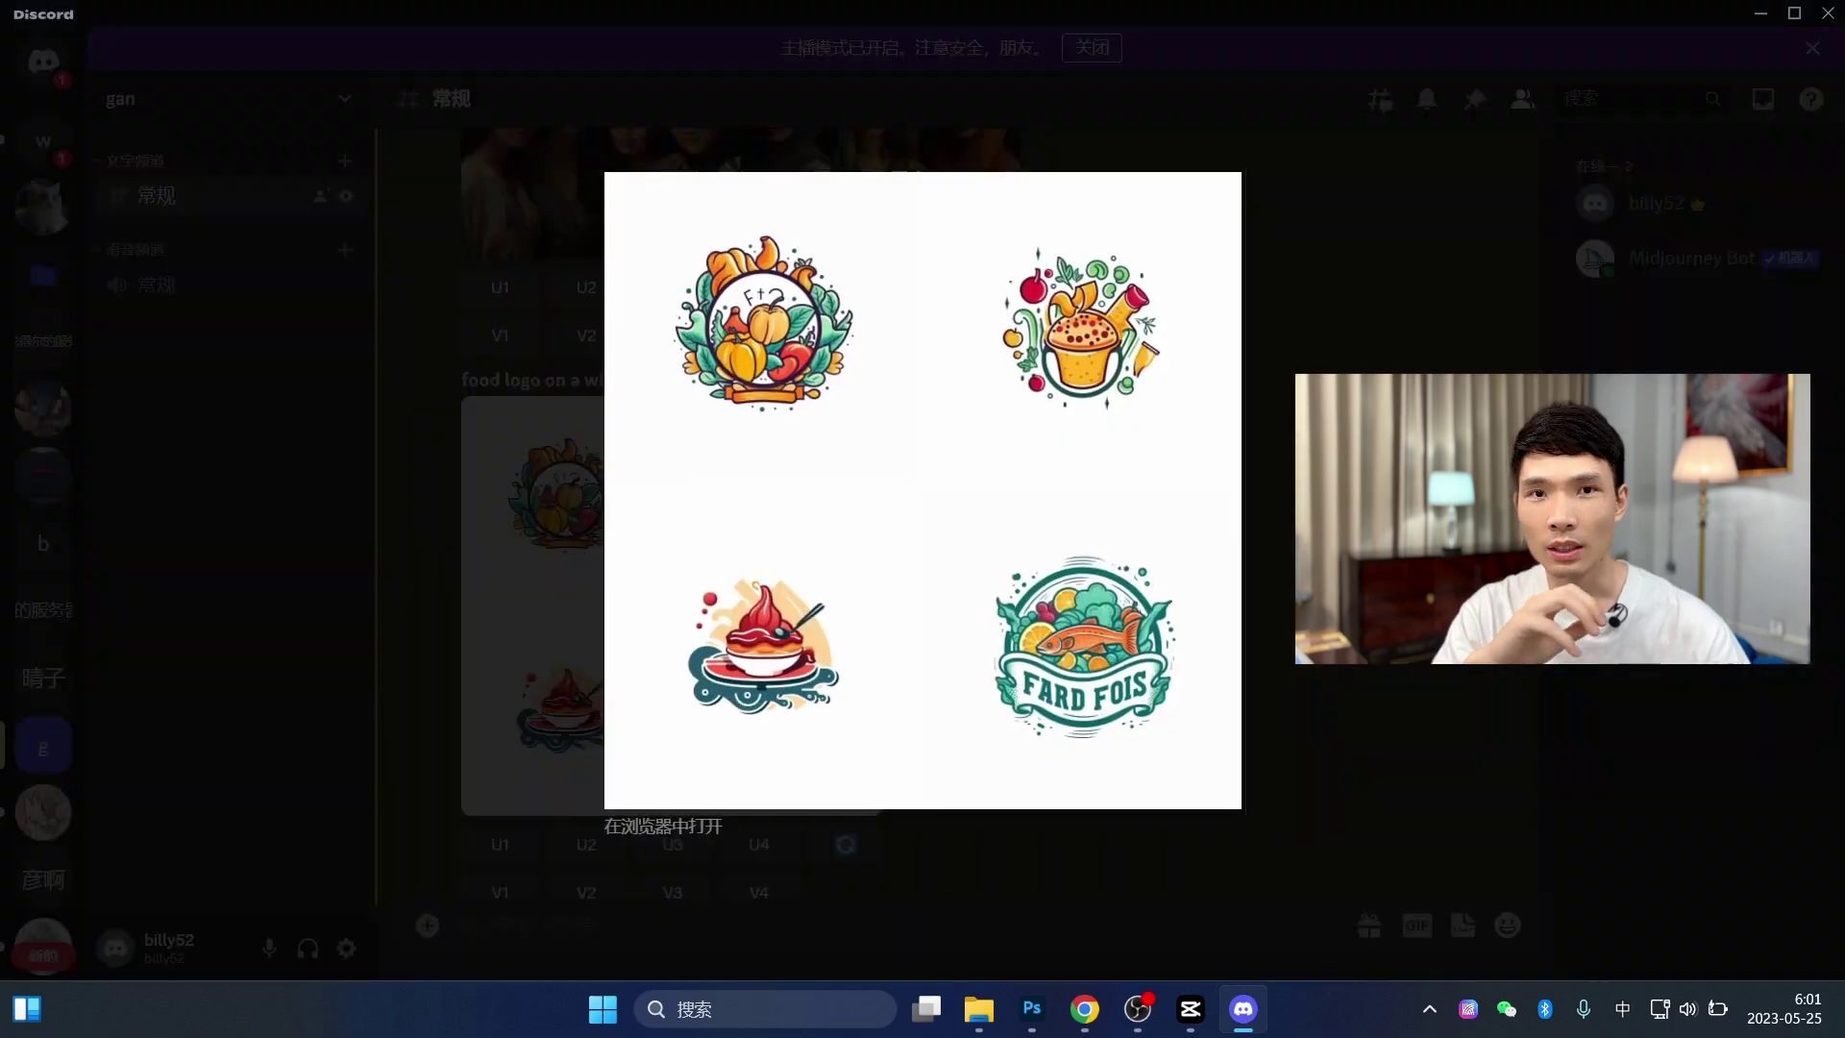
- Close the food logo preview and view the "Beauty Logo on a white backgroud --v 5.1" grid enlarged
key("Escape")
scroll(1188, 544, "down", 10)
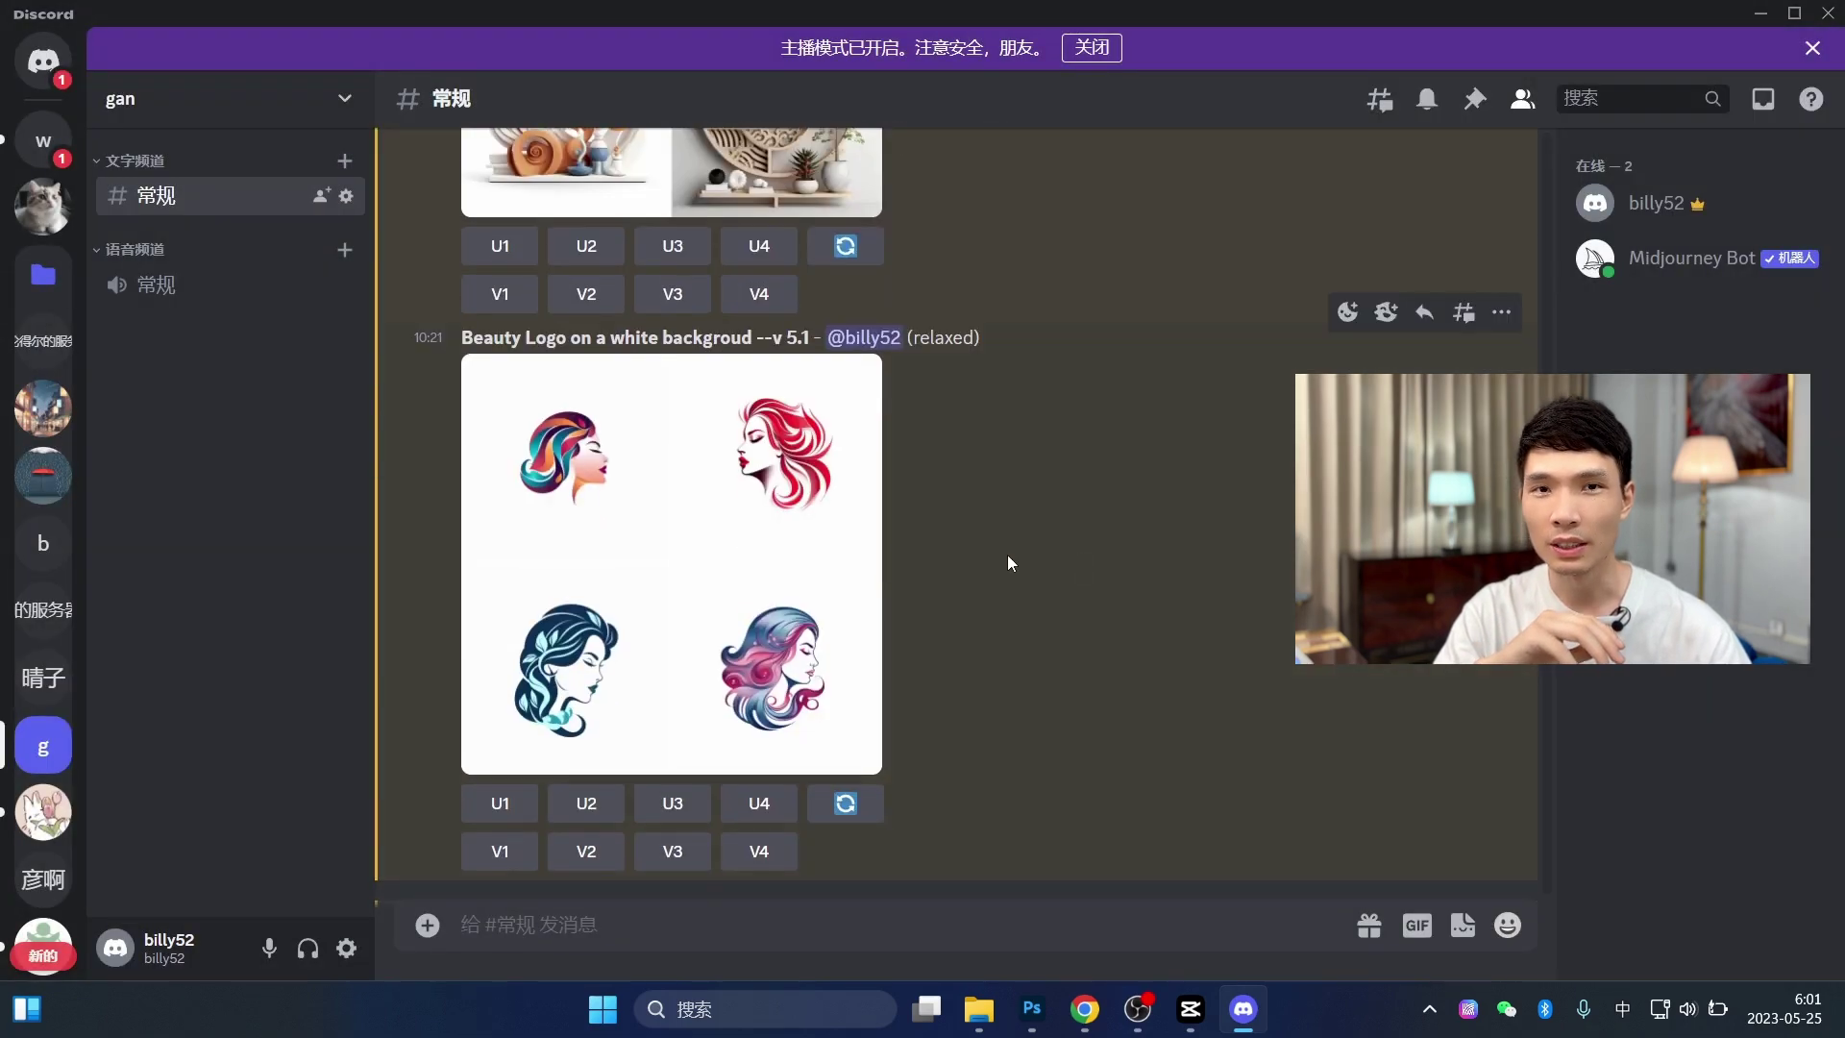
left_click(838, 411)
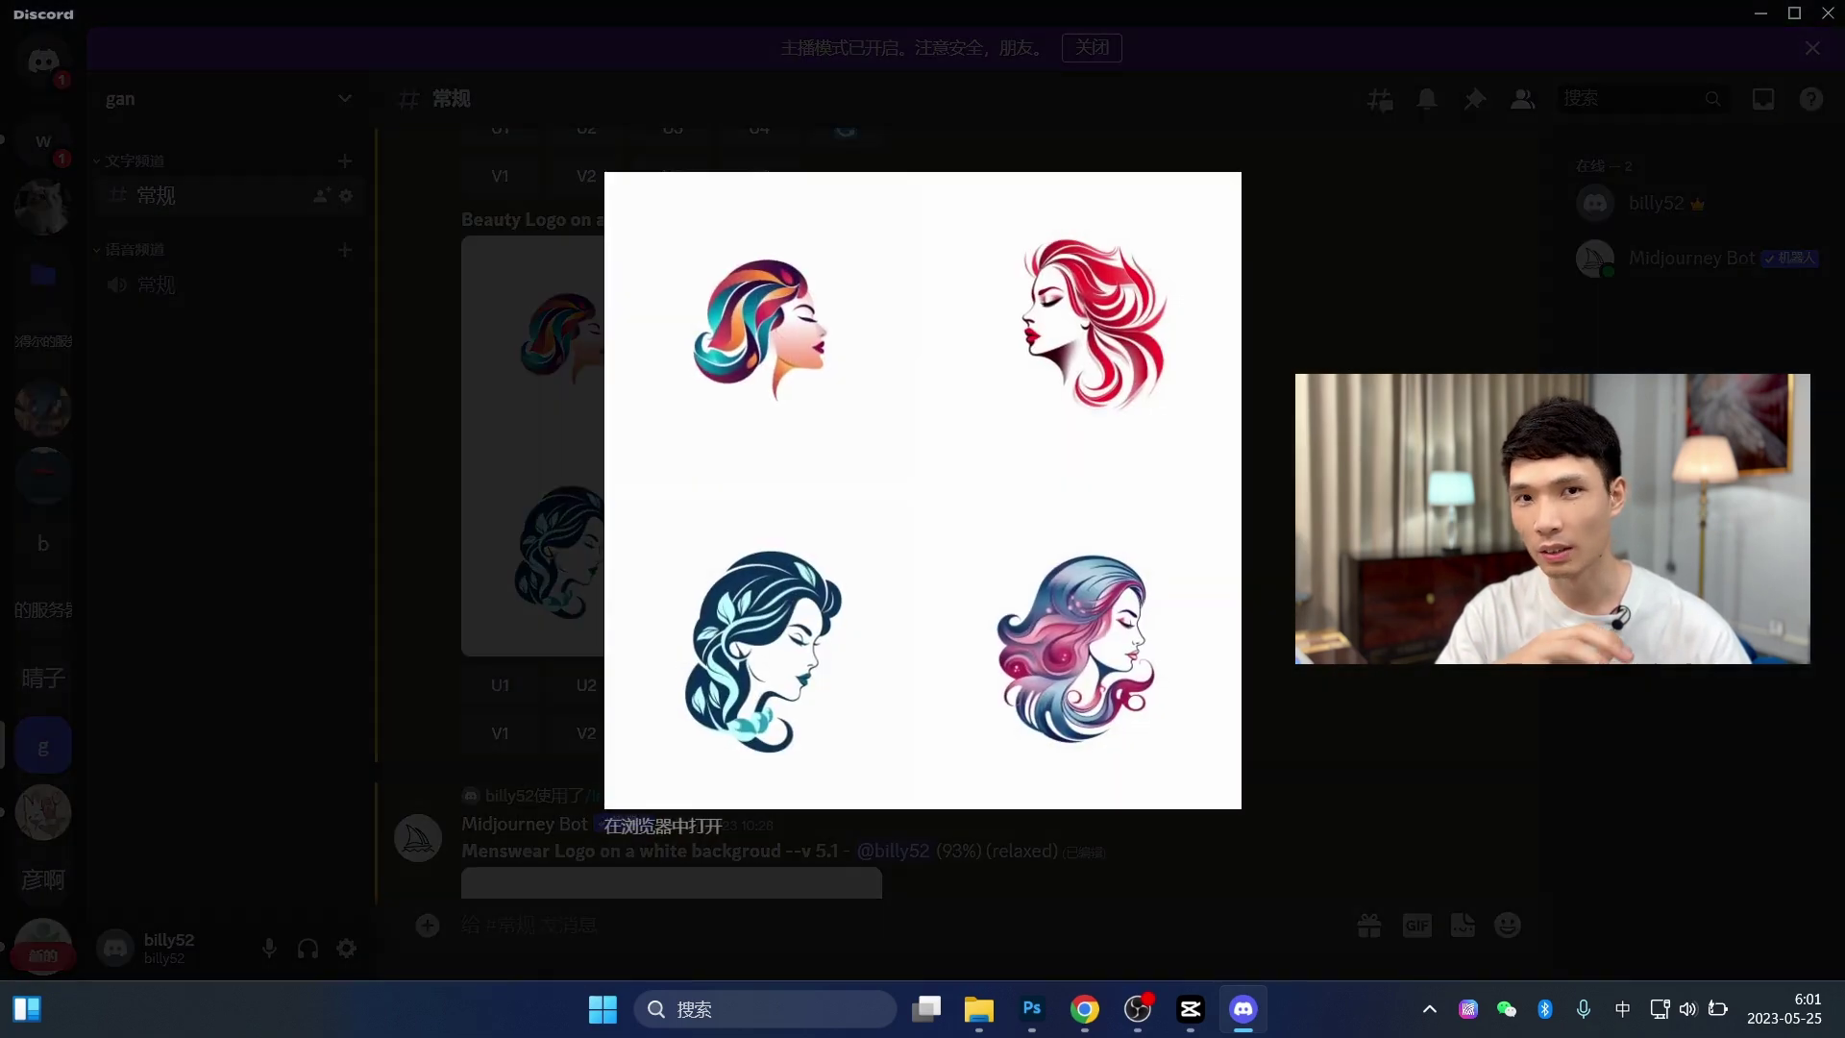
key("Escape")
scroll(1205, 528, "down", 4)
scroll(908, 419, "down", 6)
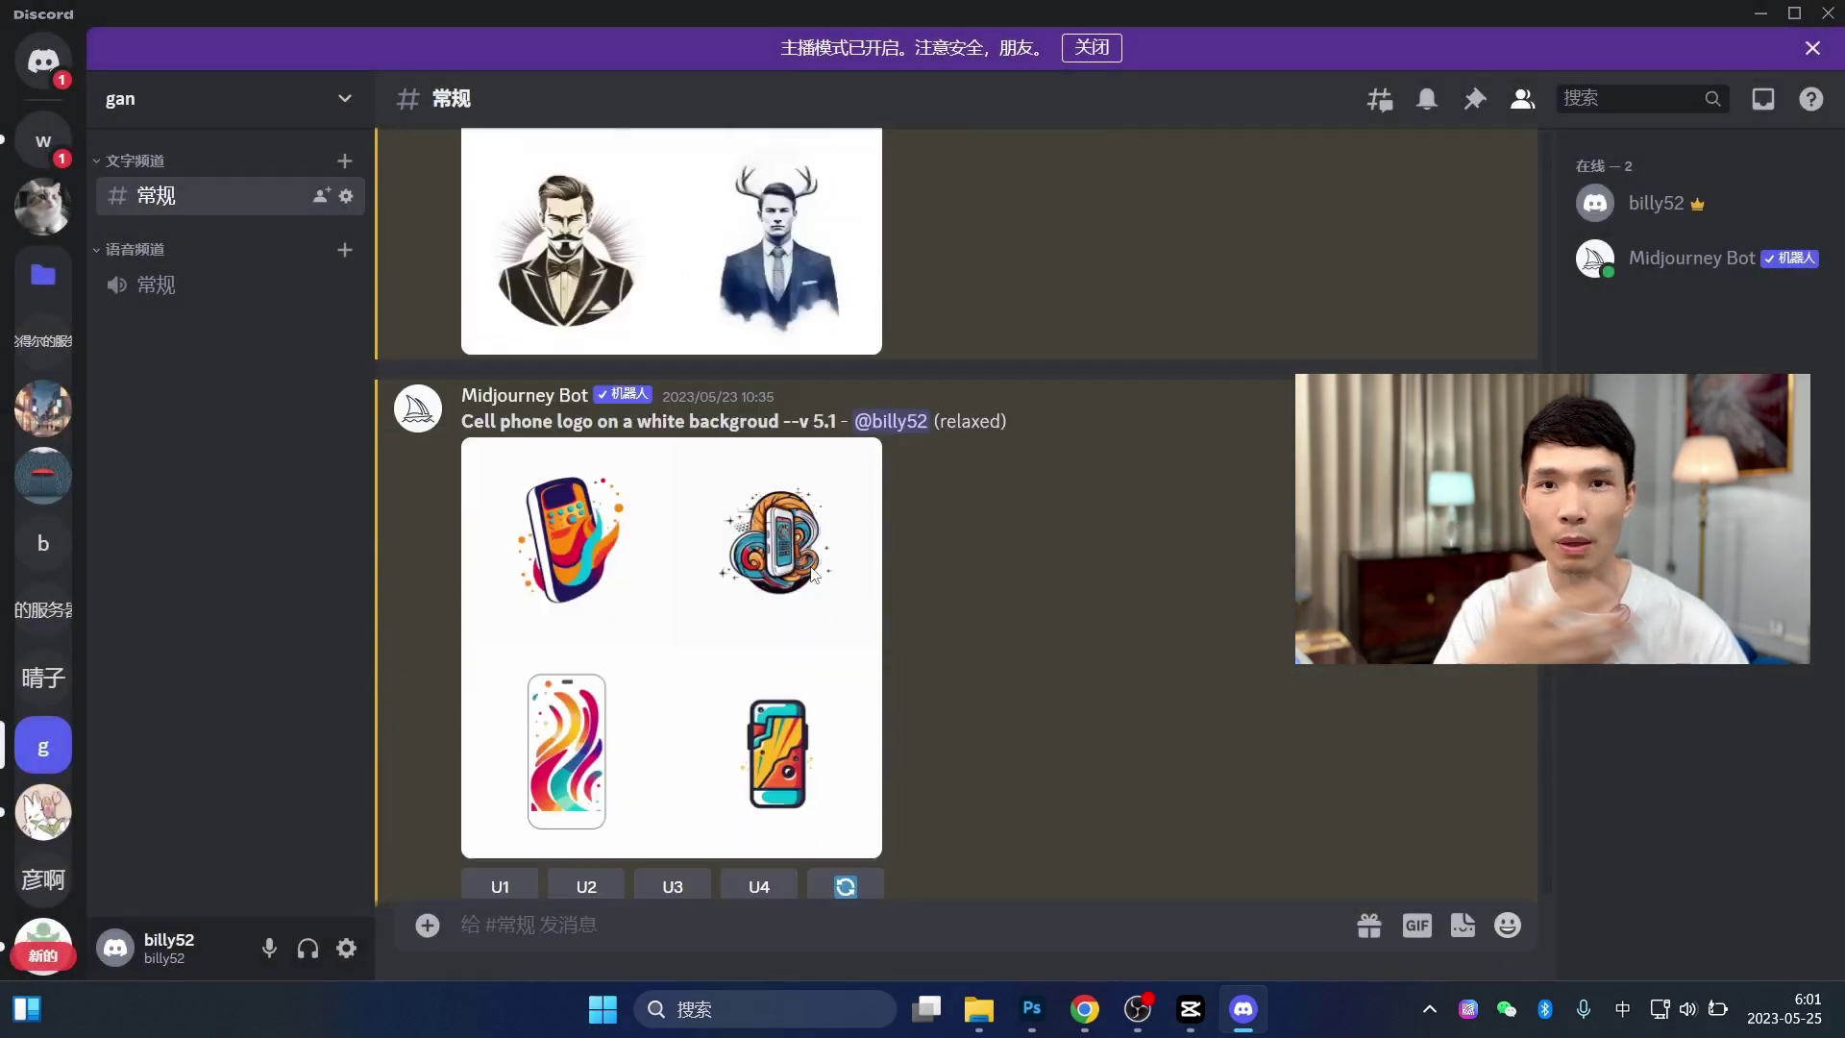
- View the menswear logo and car logo grids enlarged, closing each preview
scroll(749, 444, "up", 4)
left_click(749, 444)
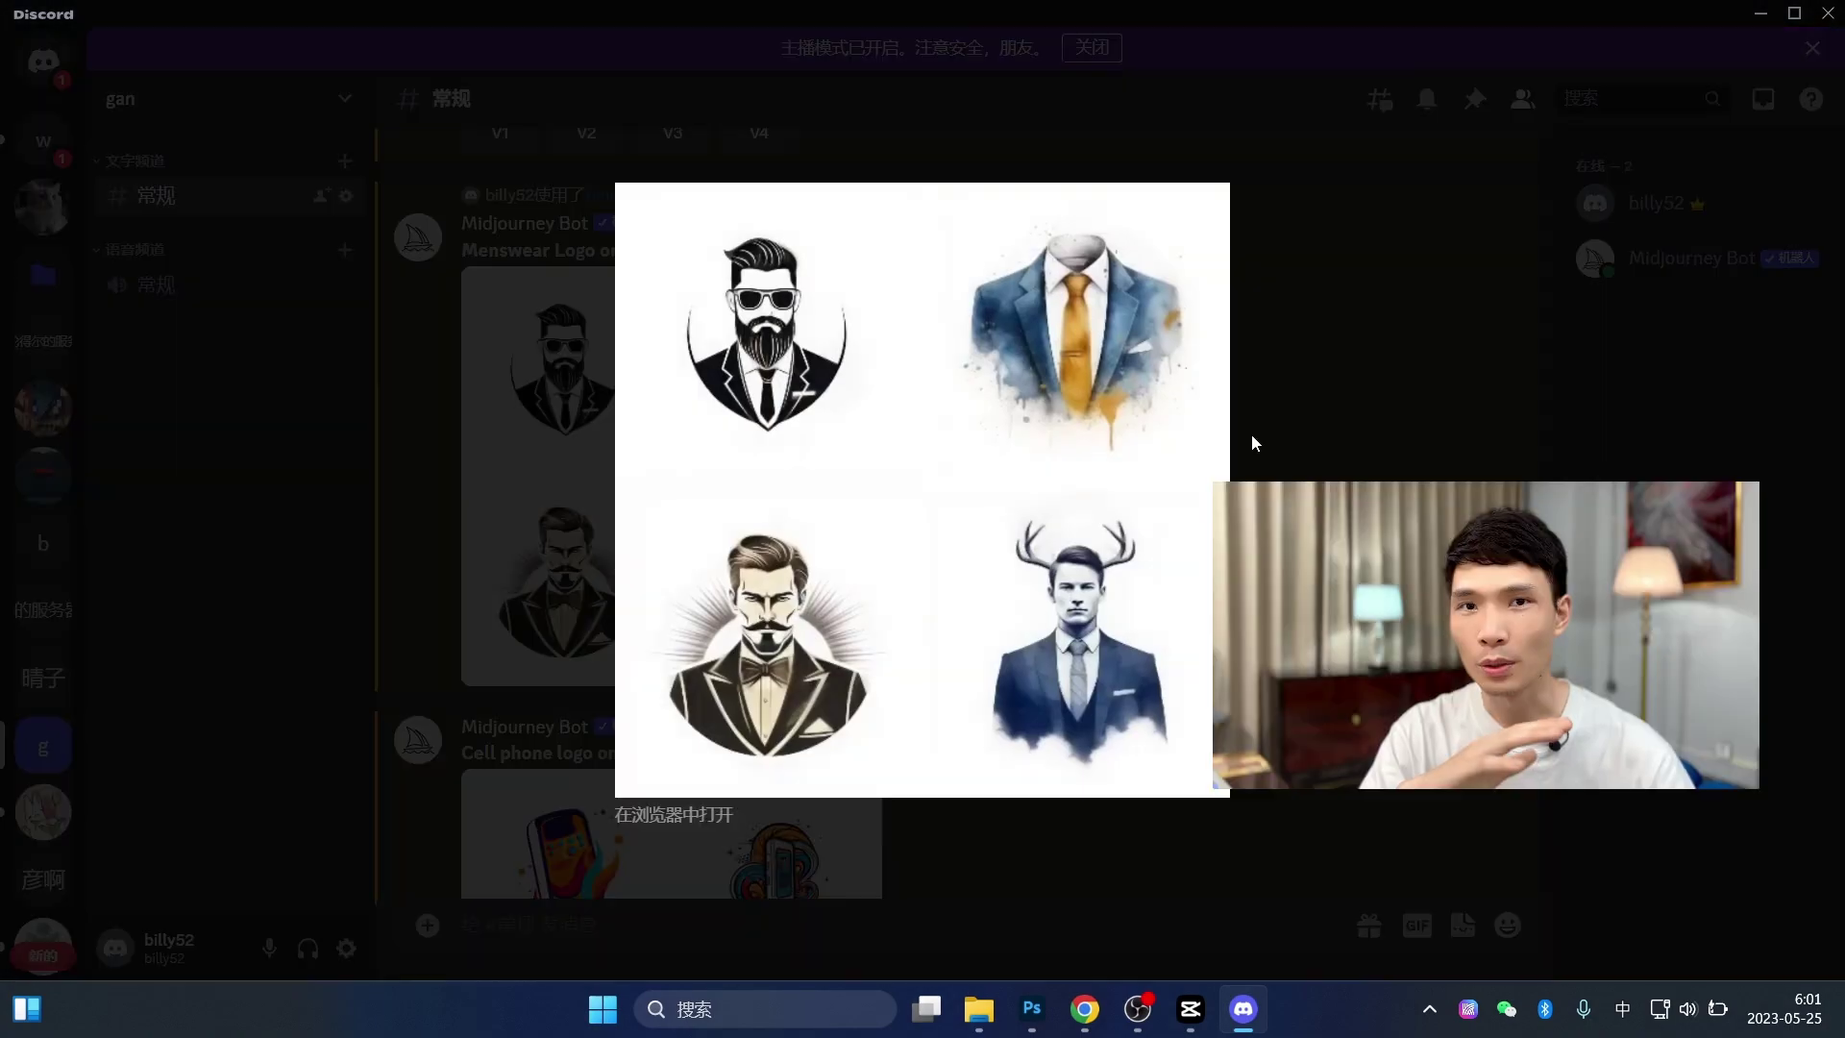
left_click(1306, 423)
scroll(1193, 562, "down", 10)
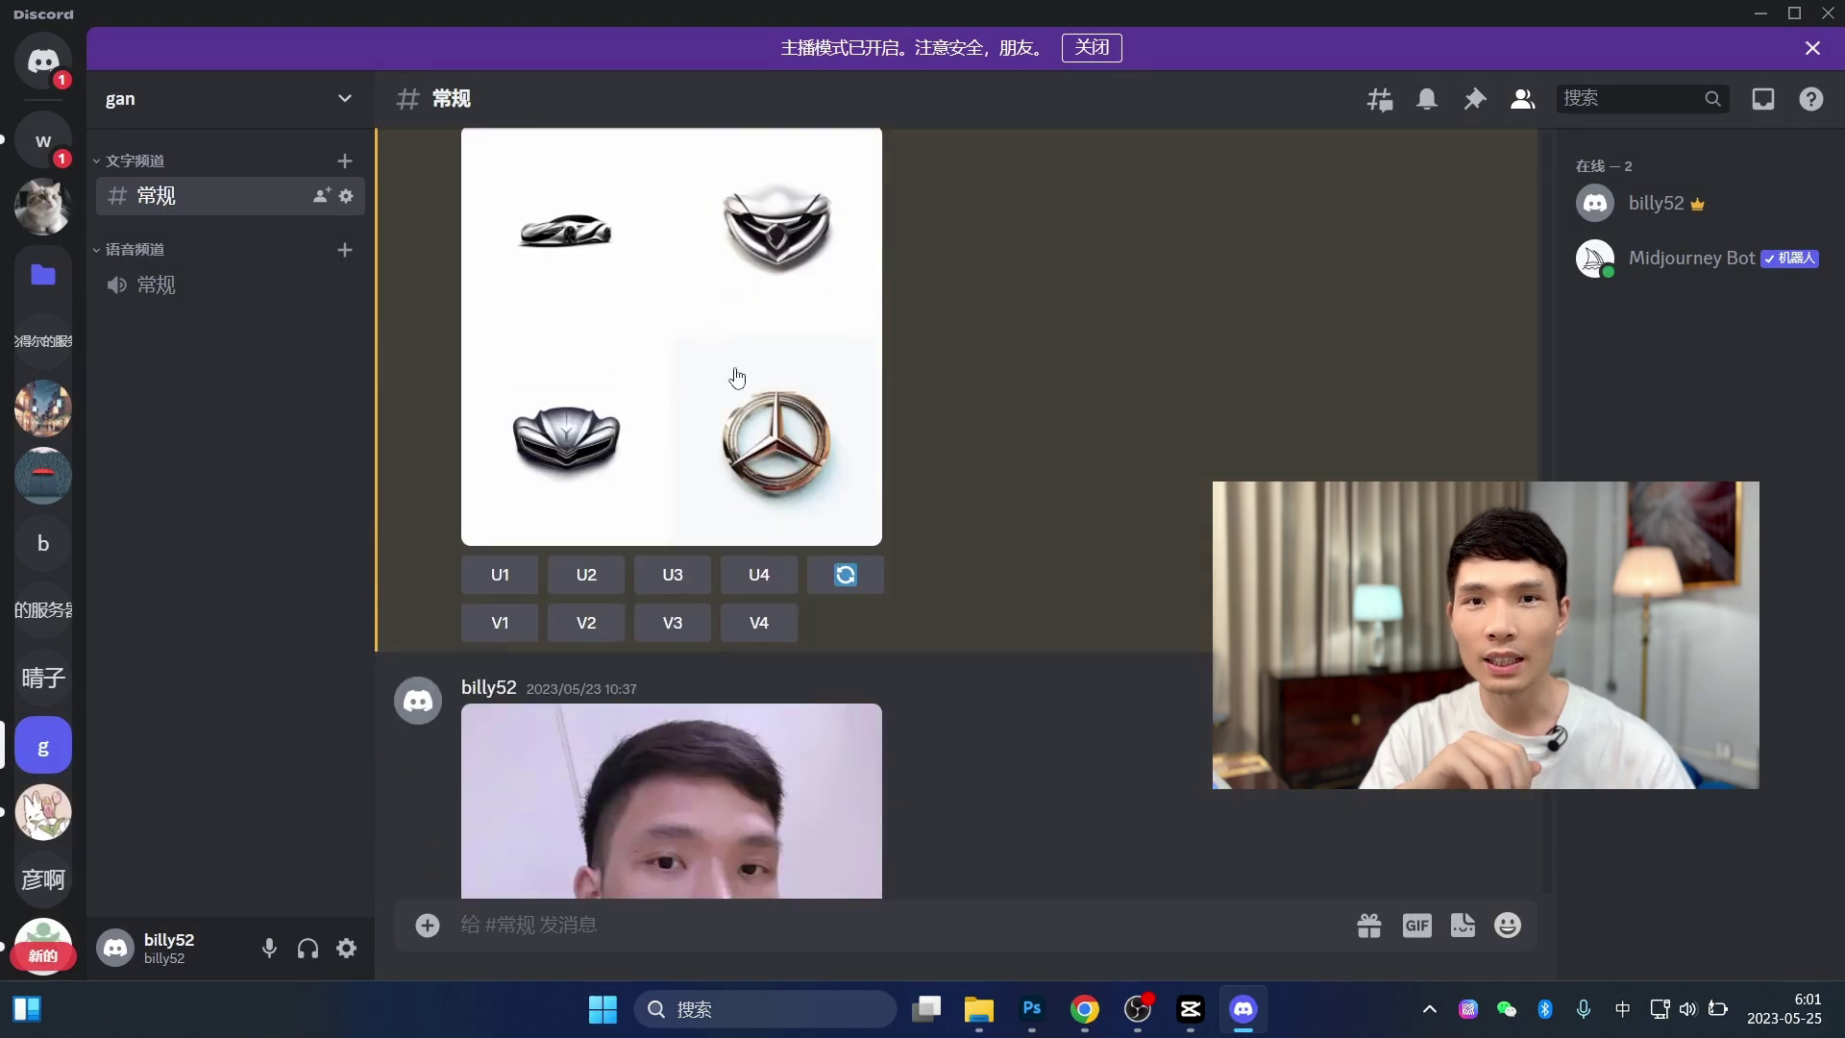
left_click(865, 365)
left_click(1351, 389)
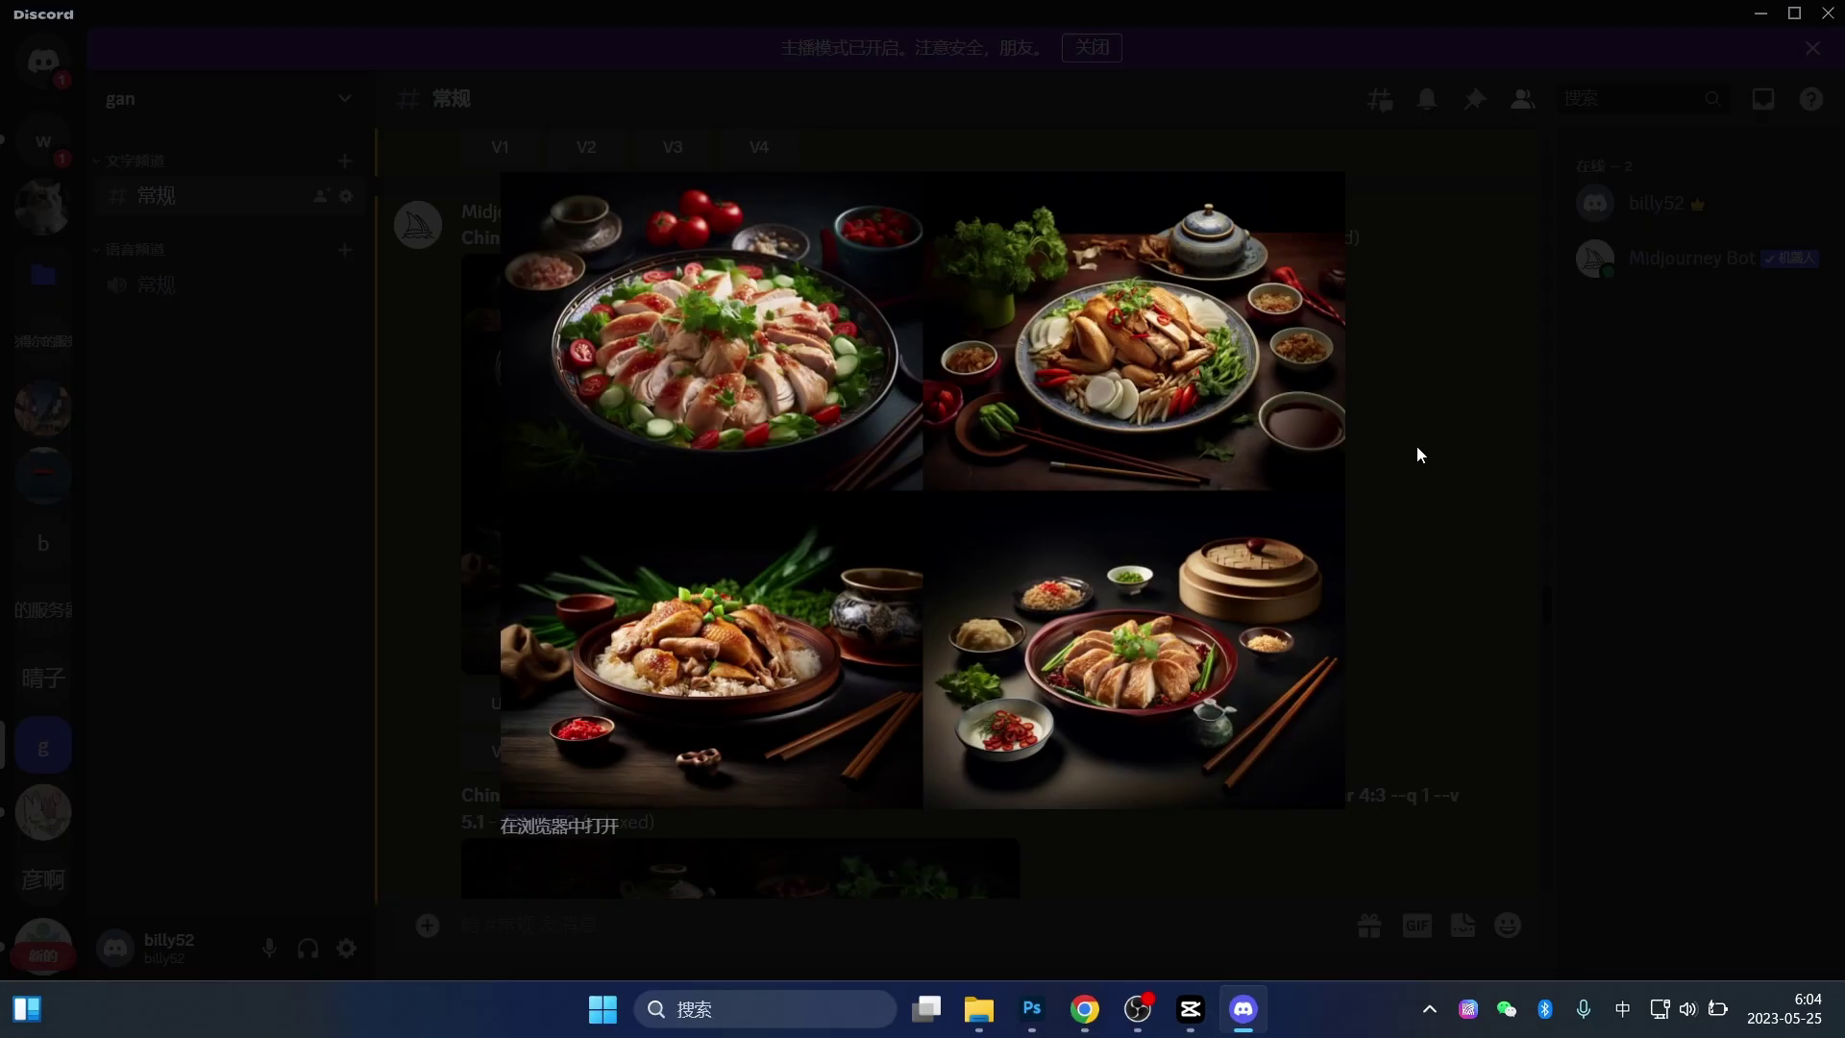
- Review the Chinese dish, group portrait and "wide angle lens::1 pierre auguste renoir::1" results, closing the enlarged previews
left_click(1417, 444)
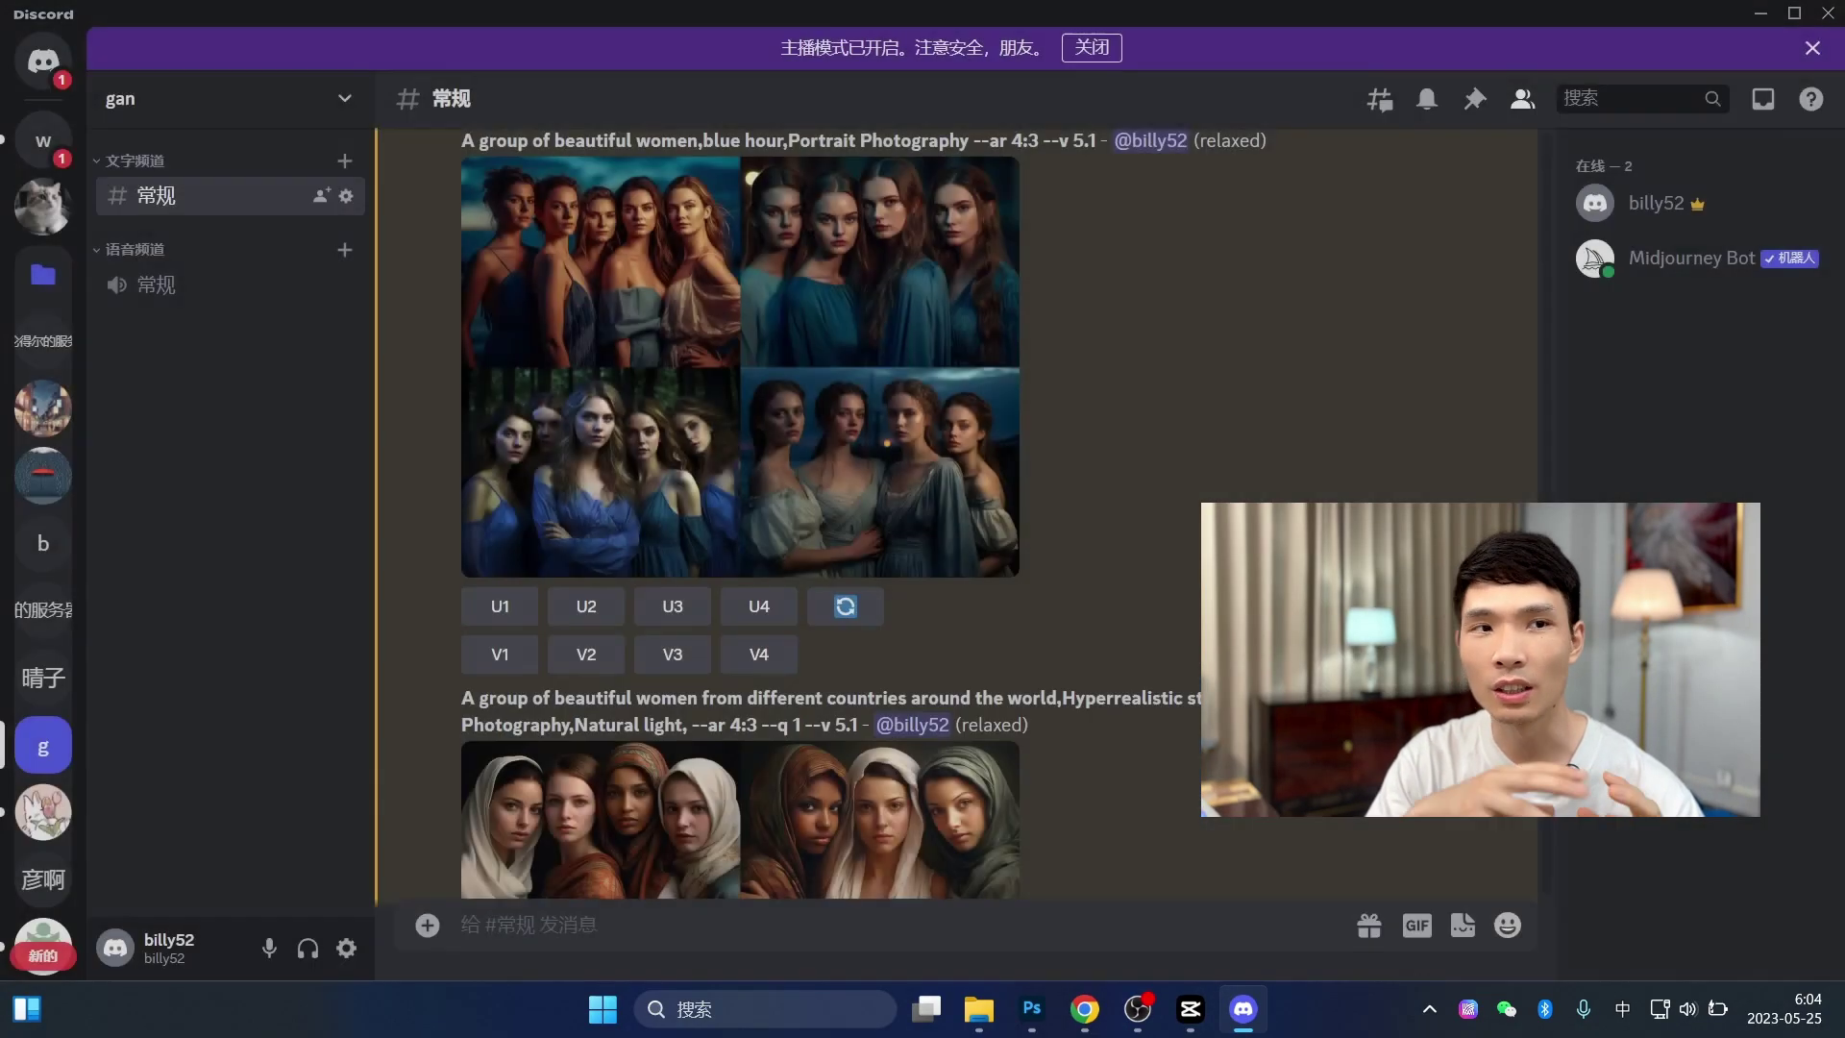
scroll(849, 645, "down", 5)
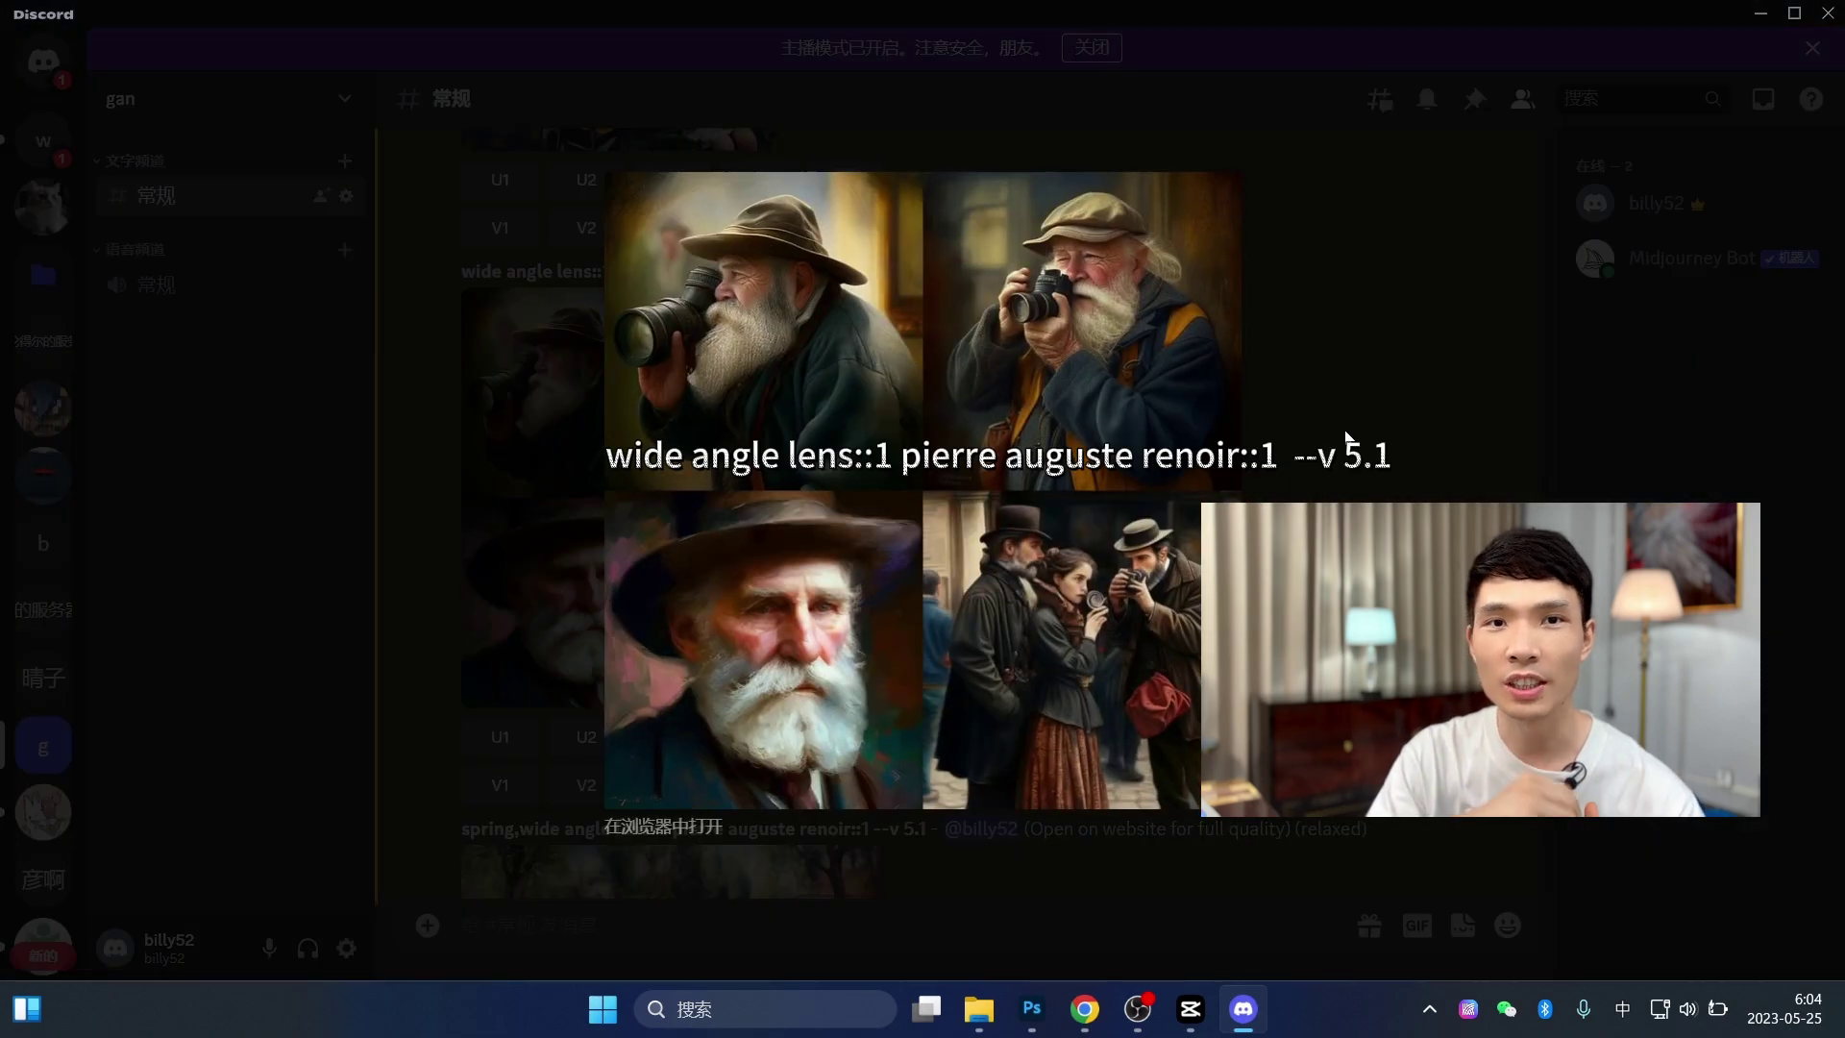
left_click(1338, 432)
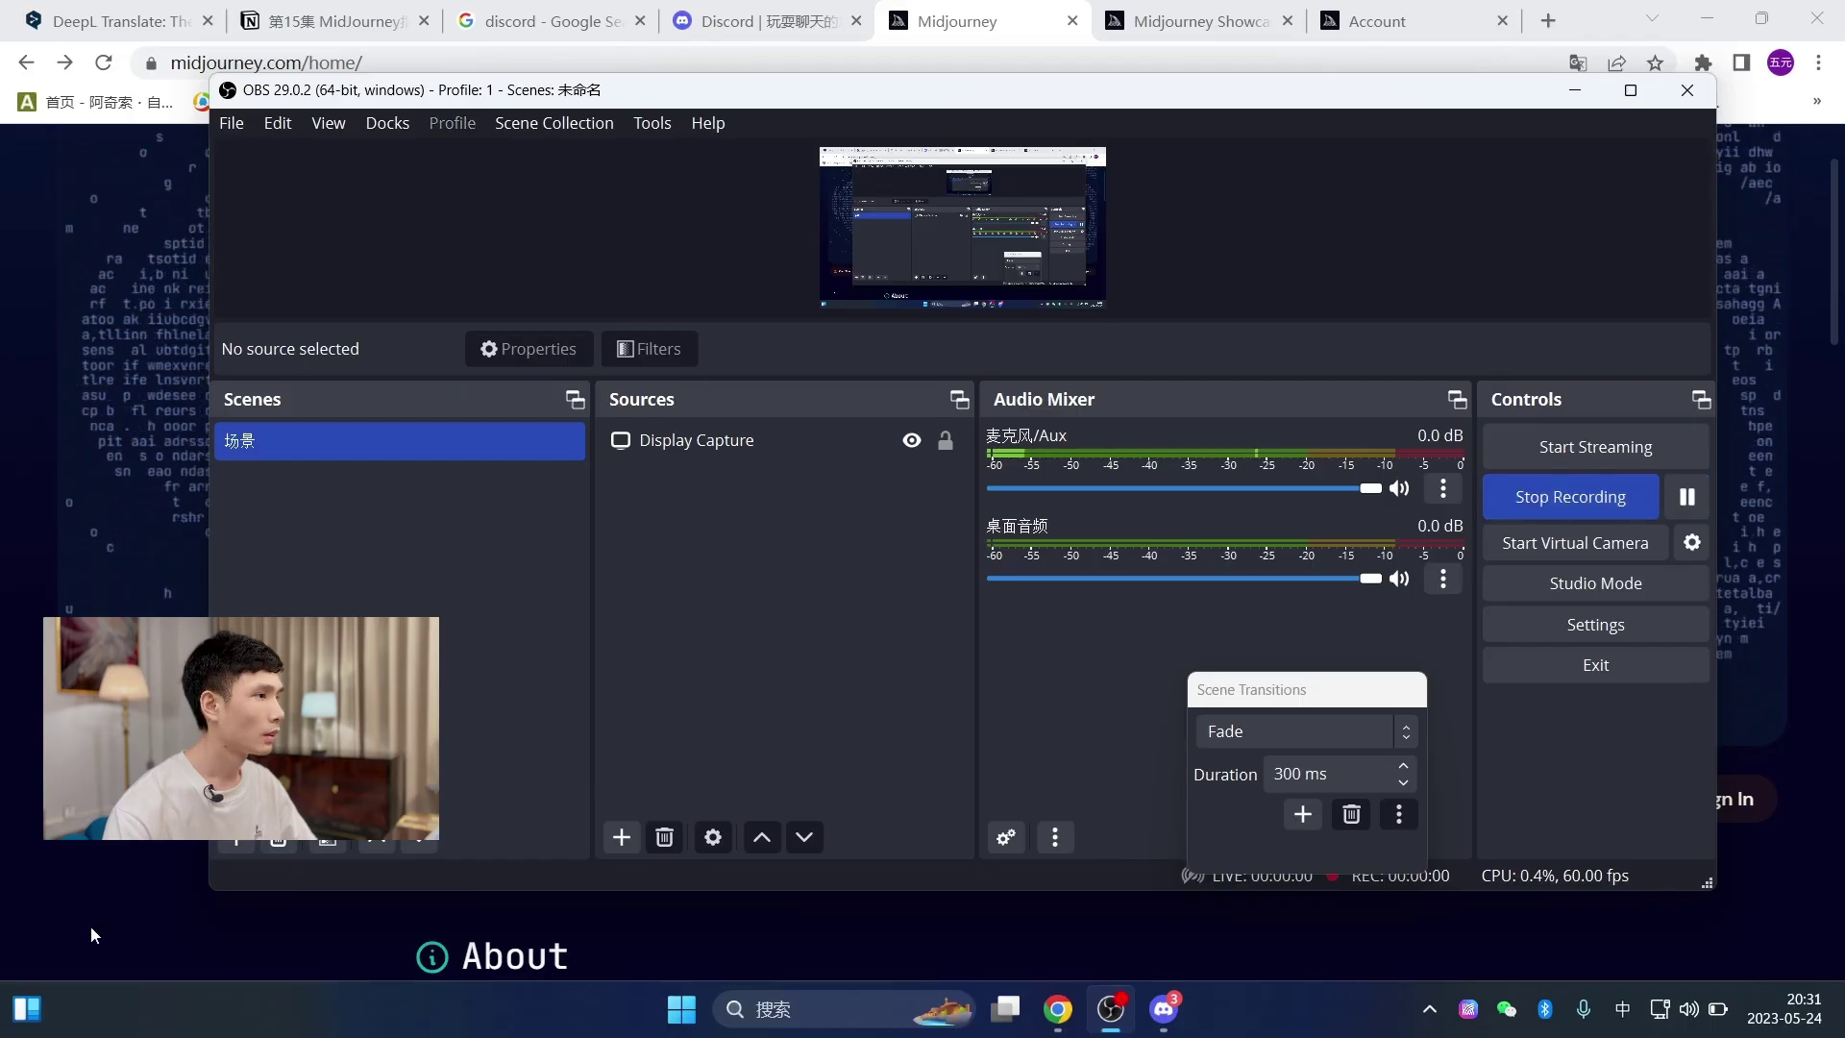
- Bring the browser forward and look through the Midjourney home page, the Discord home page and the Community Showcase
left_click(93, 934)
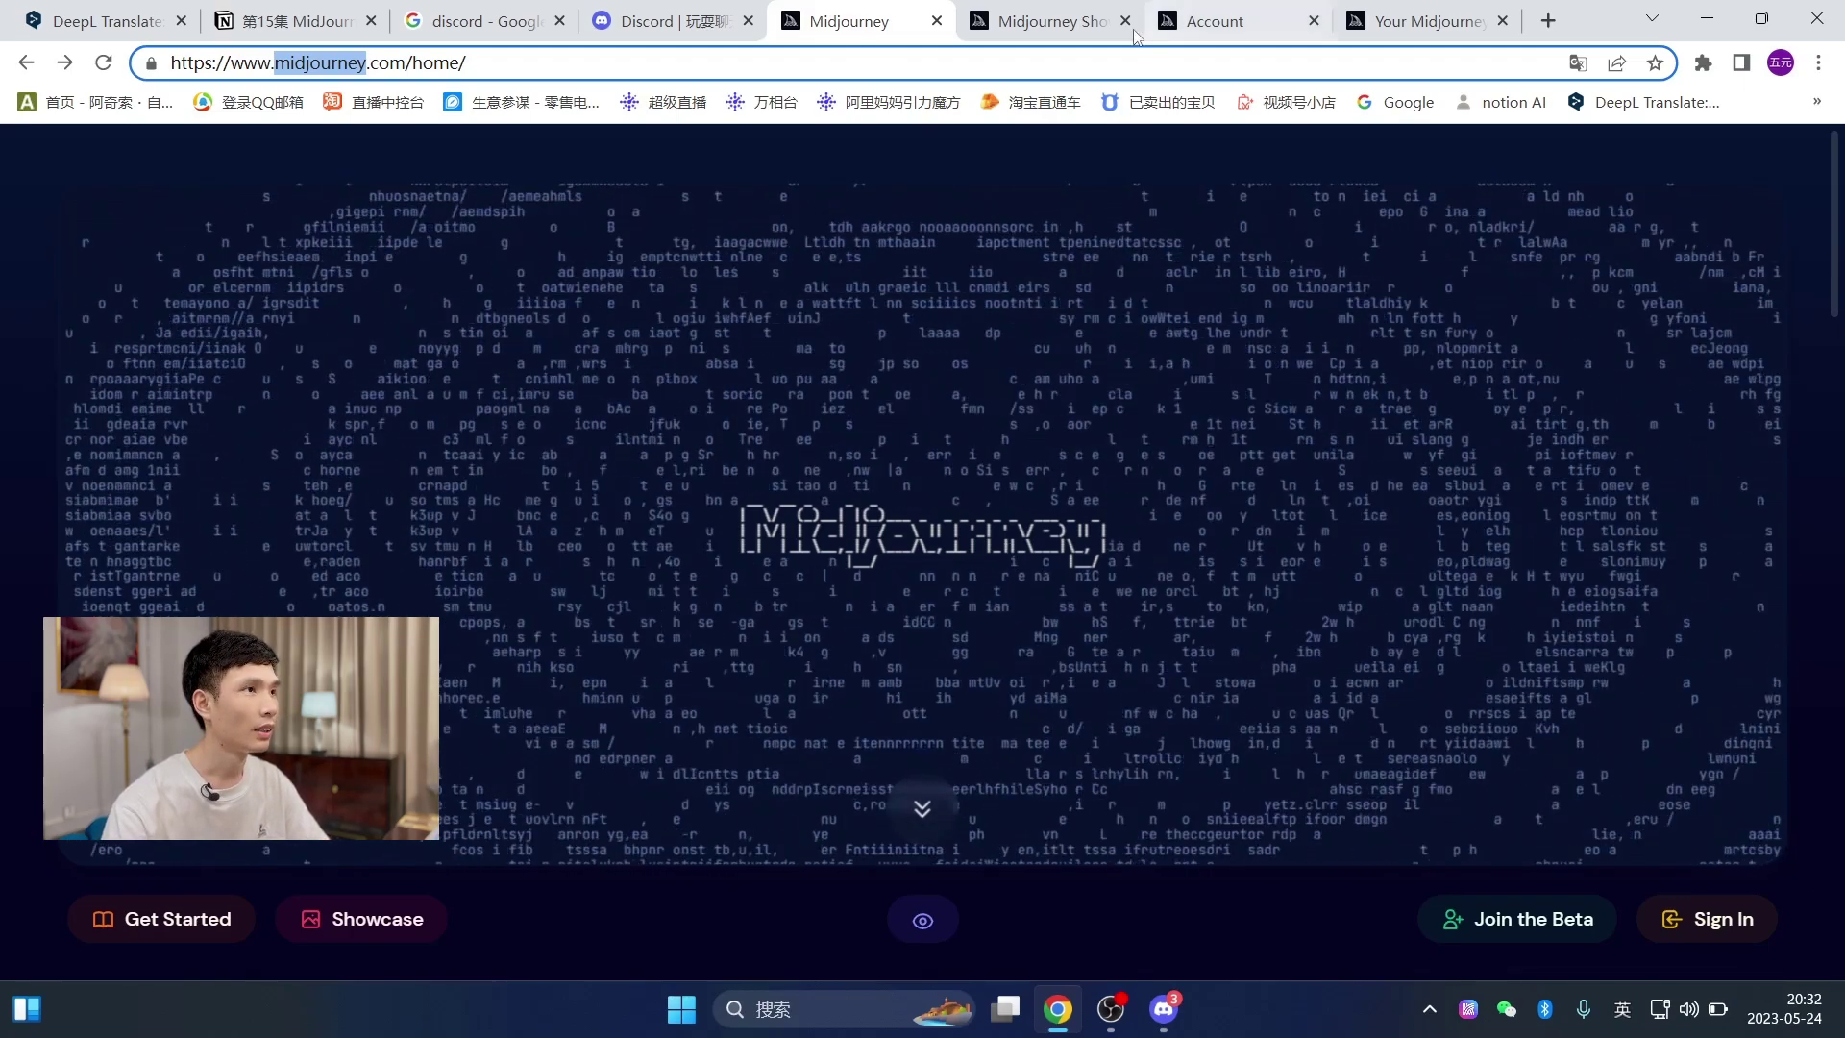
left_click(653, 10)
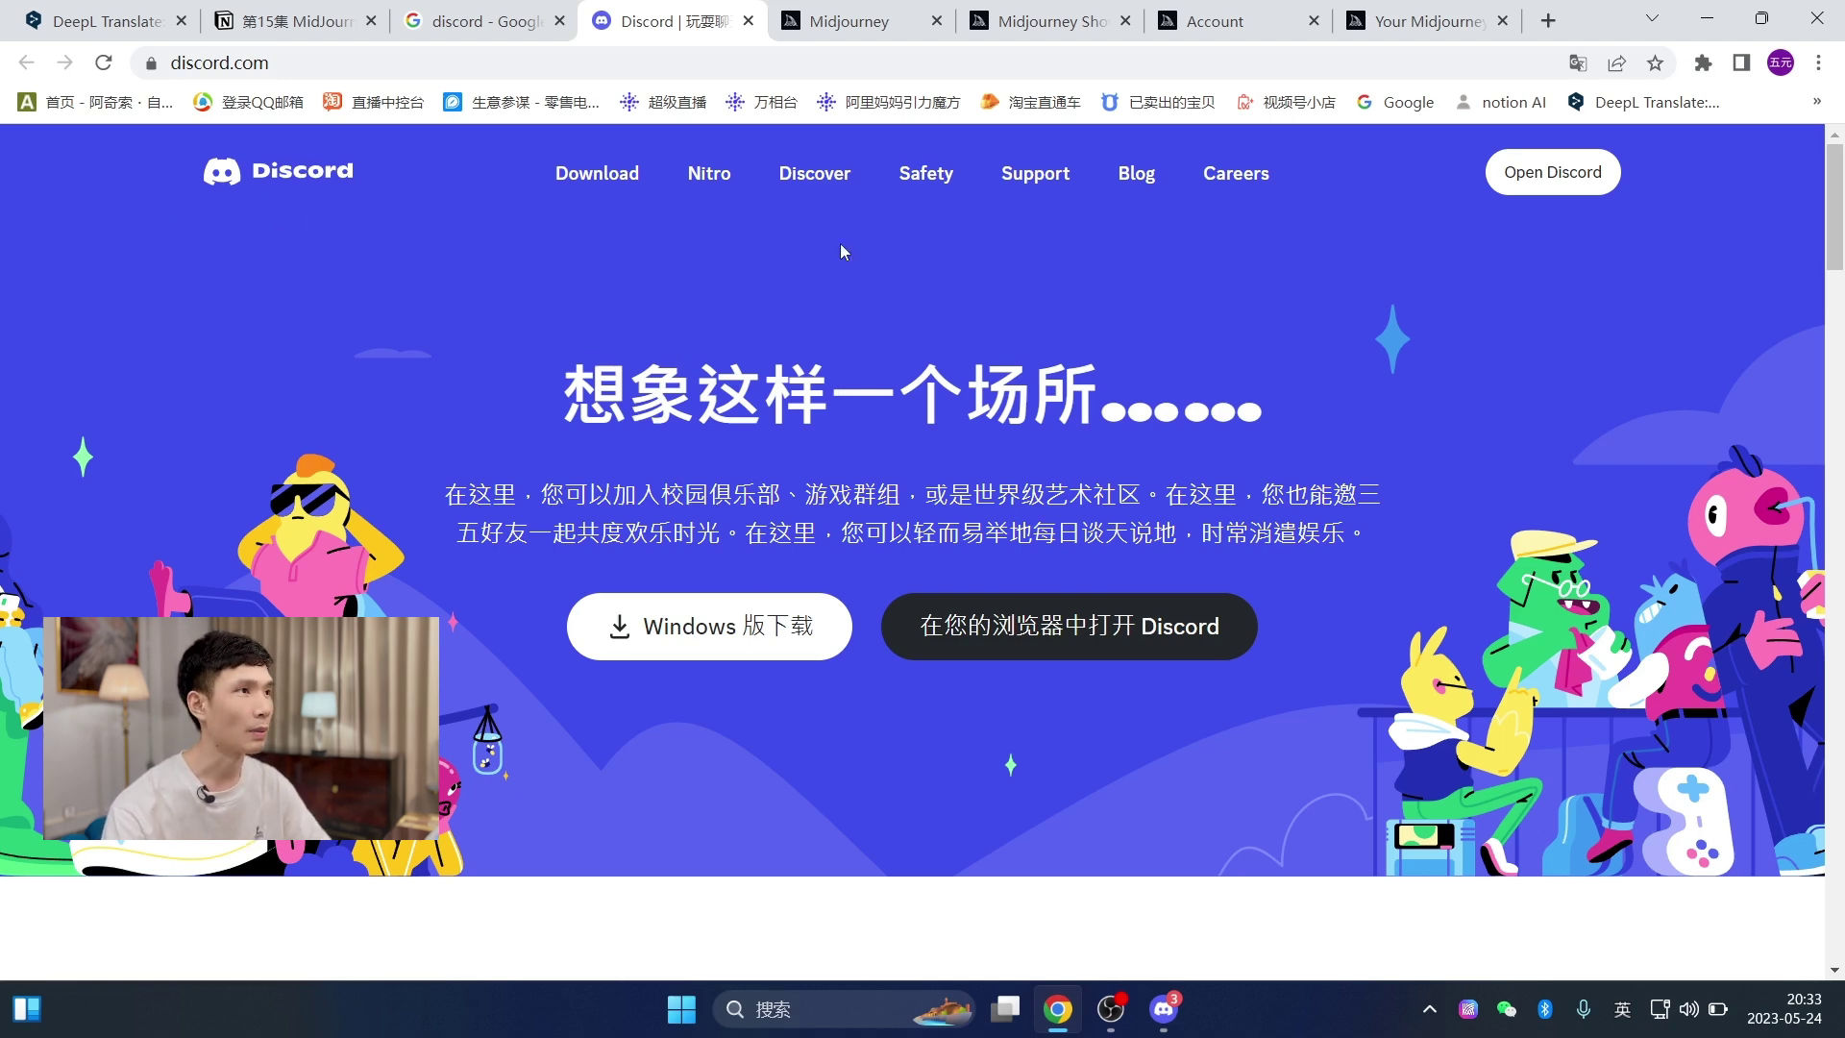
left_click(884, 8)
left_click(1024, 11)
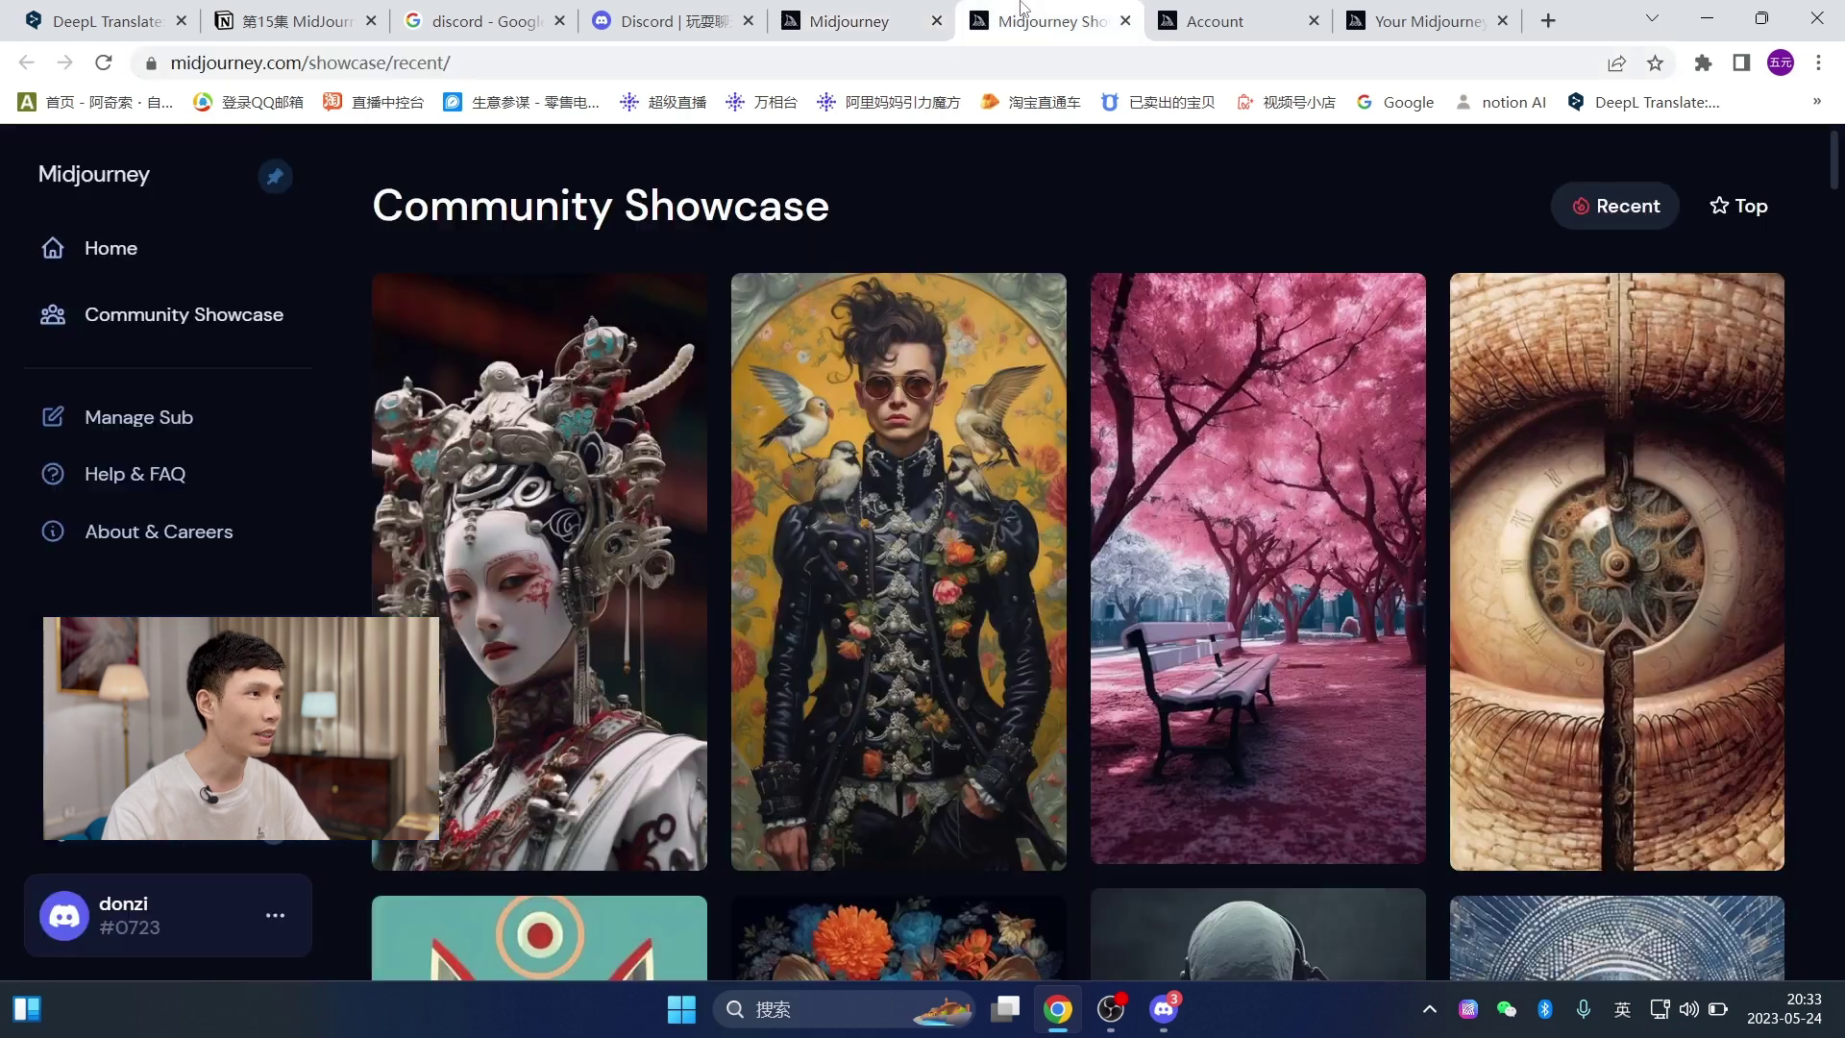
- Show the Midjourney subscription plans with monthly billing on the account page
left_click(1227, 14)
left_click(1260, 344)
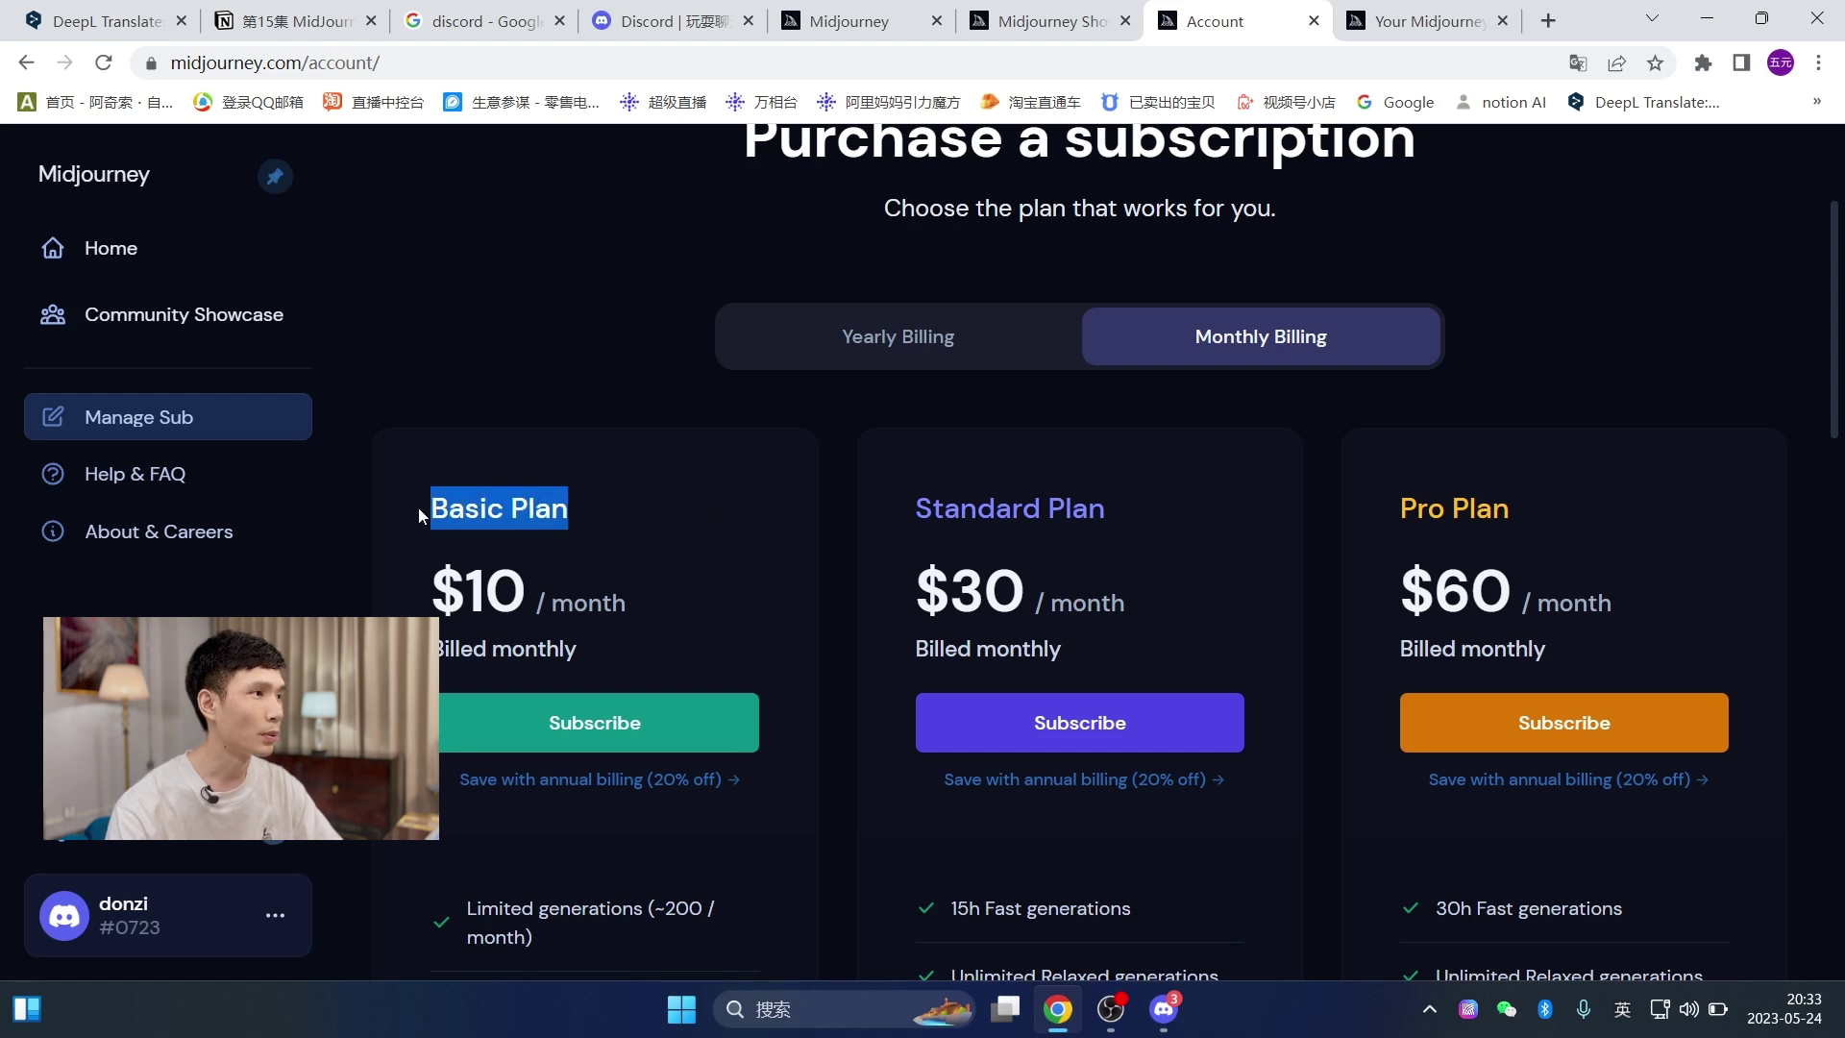
- Join the beta from the Midjourney home page, continue to the web version of Discord, and switch to the Discord desktop app
left_click(694, 476)
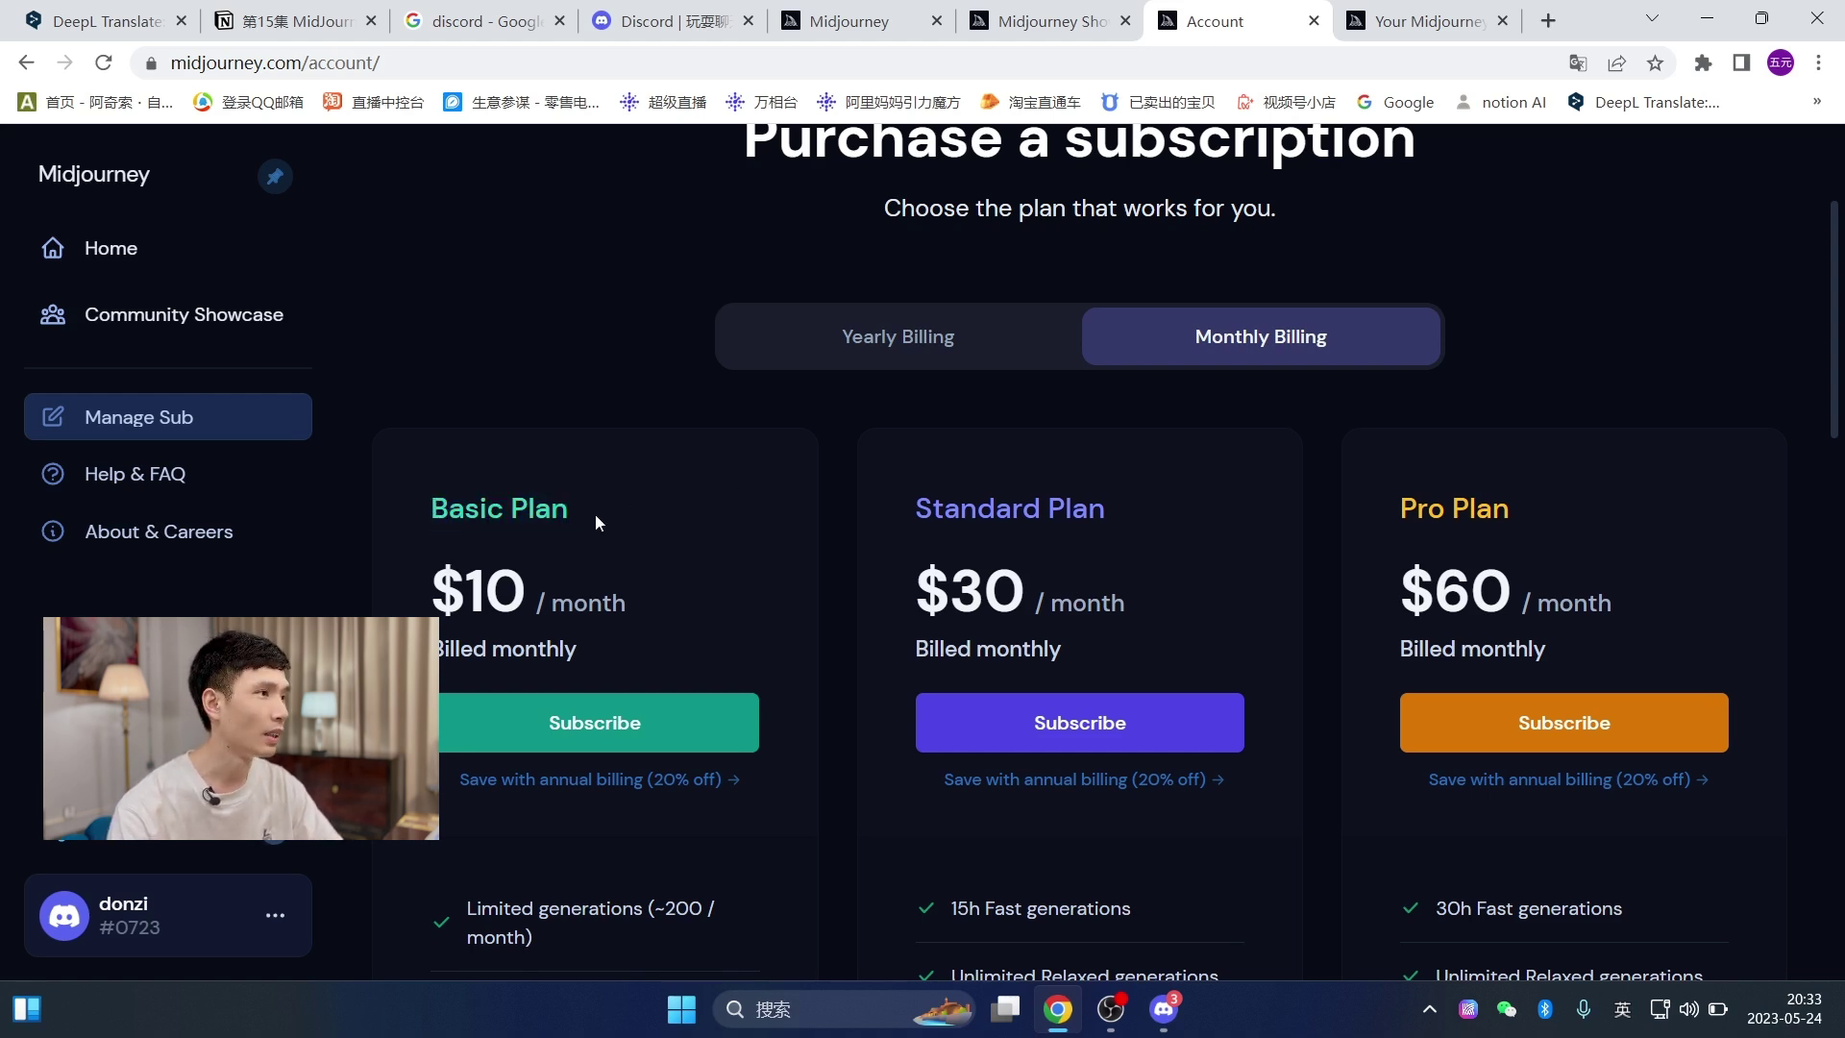
left_click(850, 21)
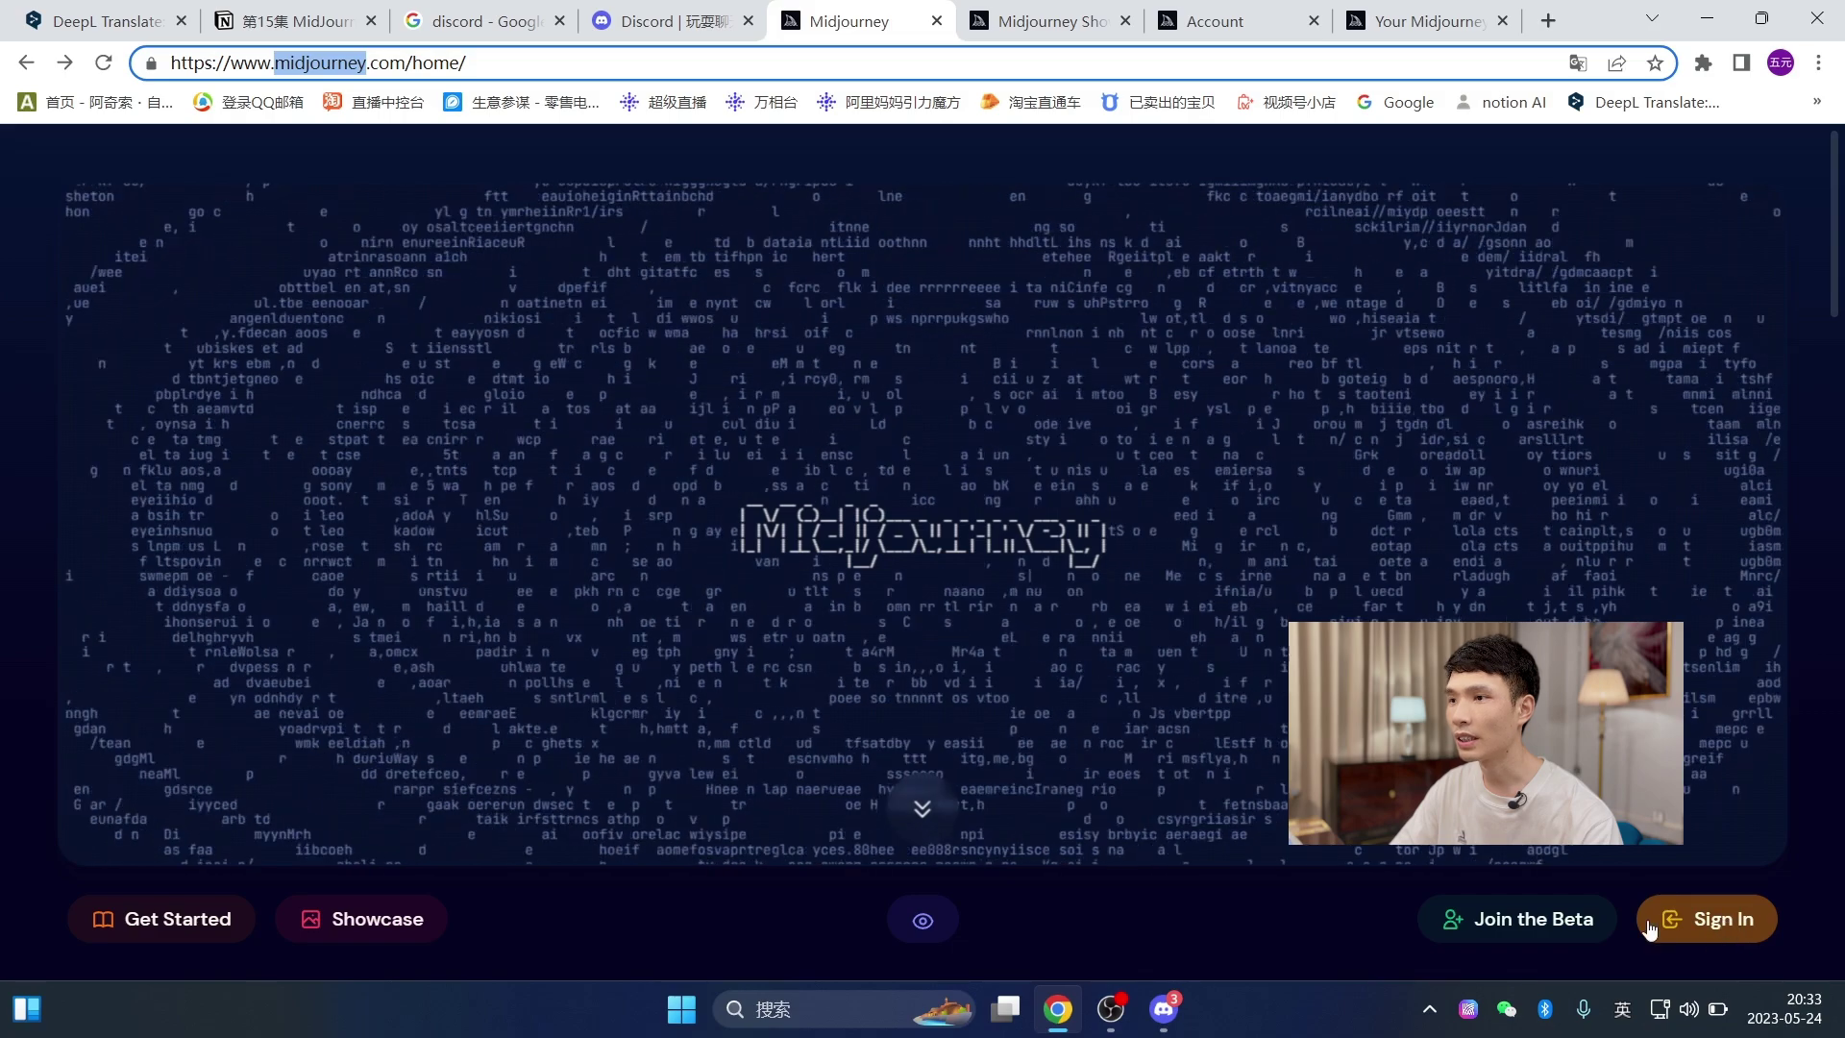
left_click(1564, 928)
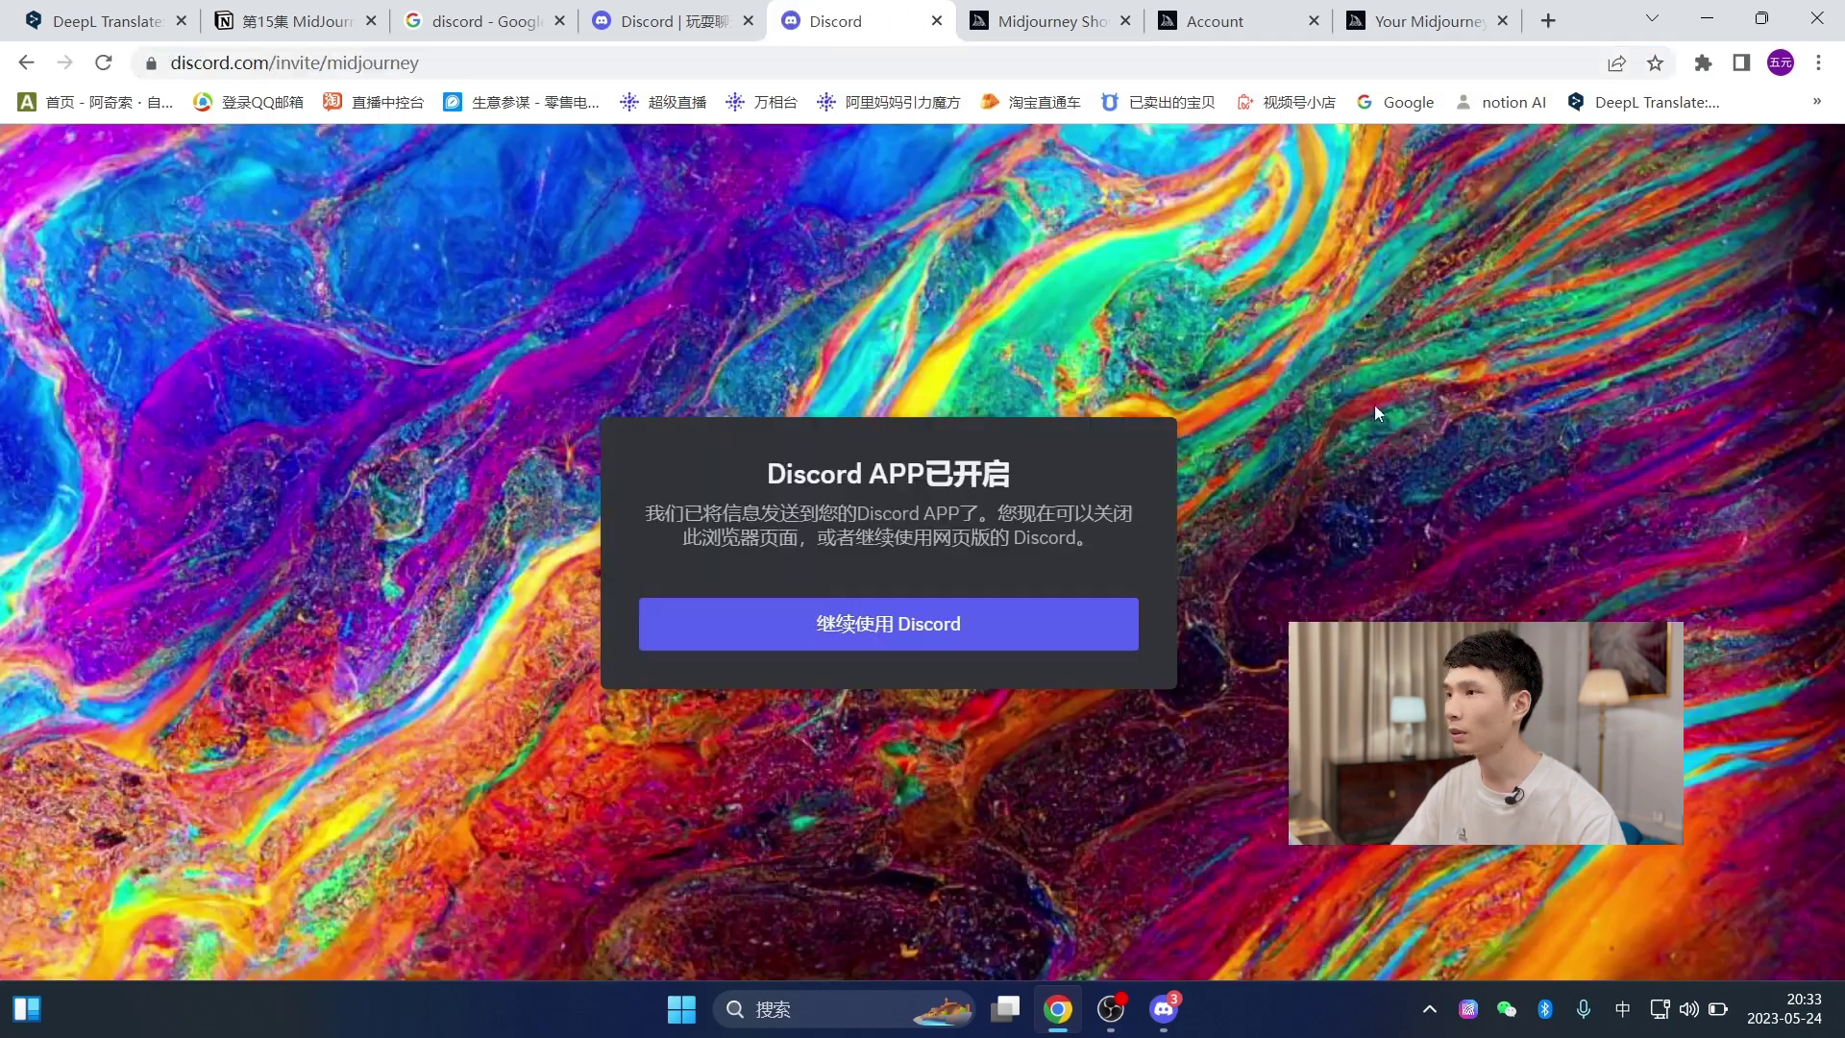
left_click(920, 636)
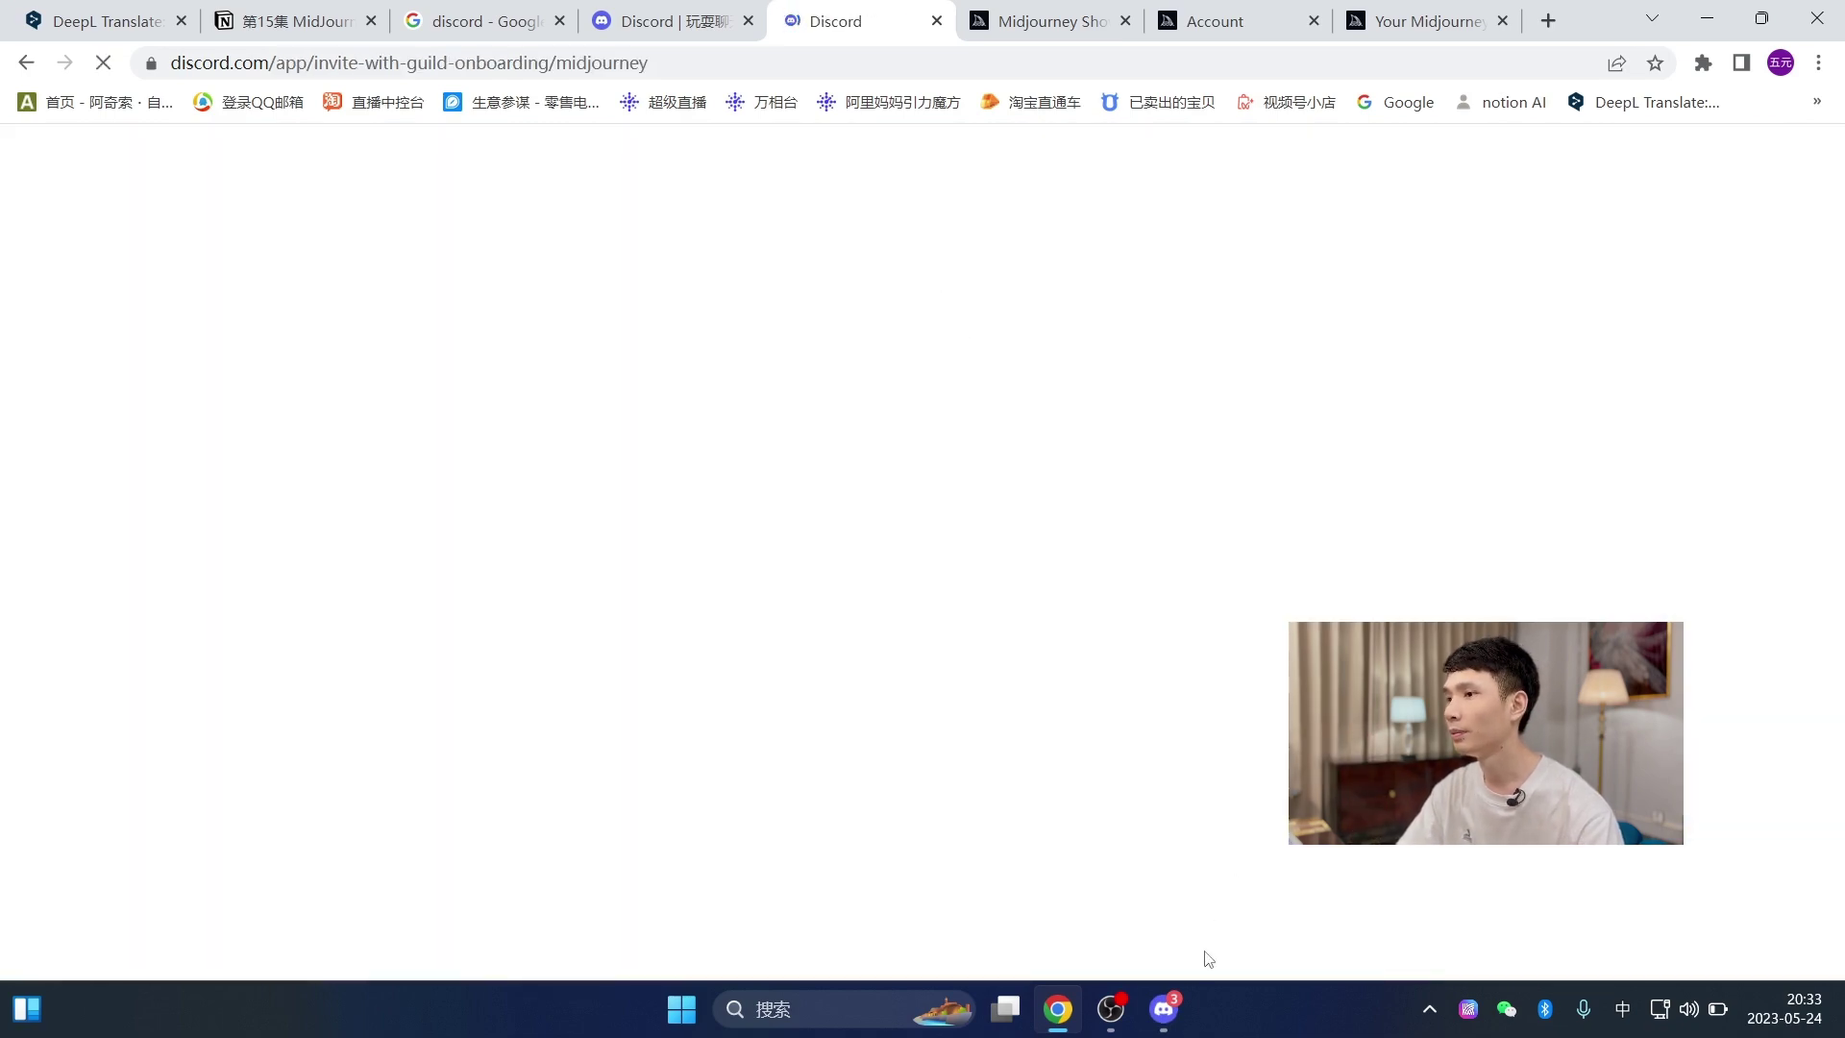
left_click(1163, 1010)
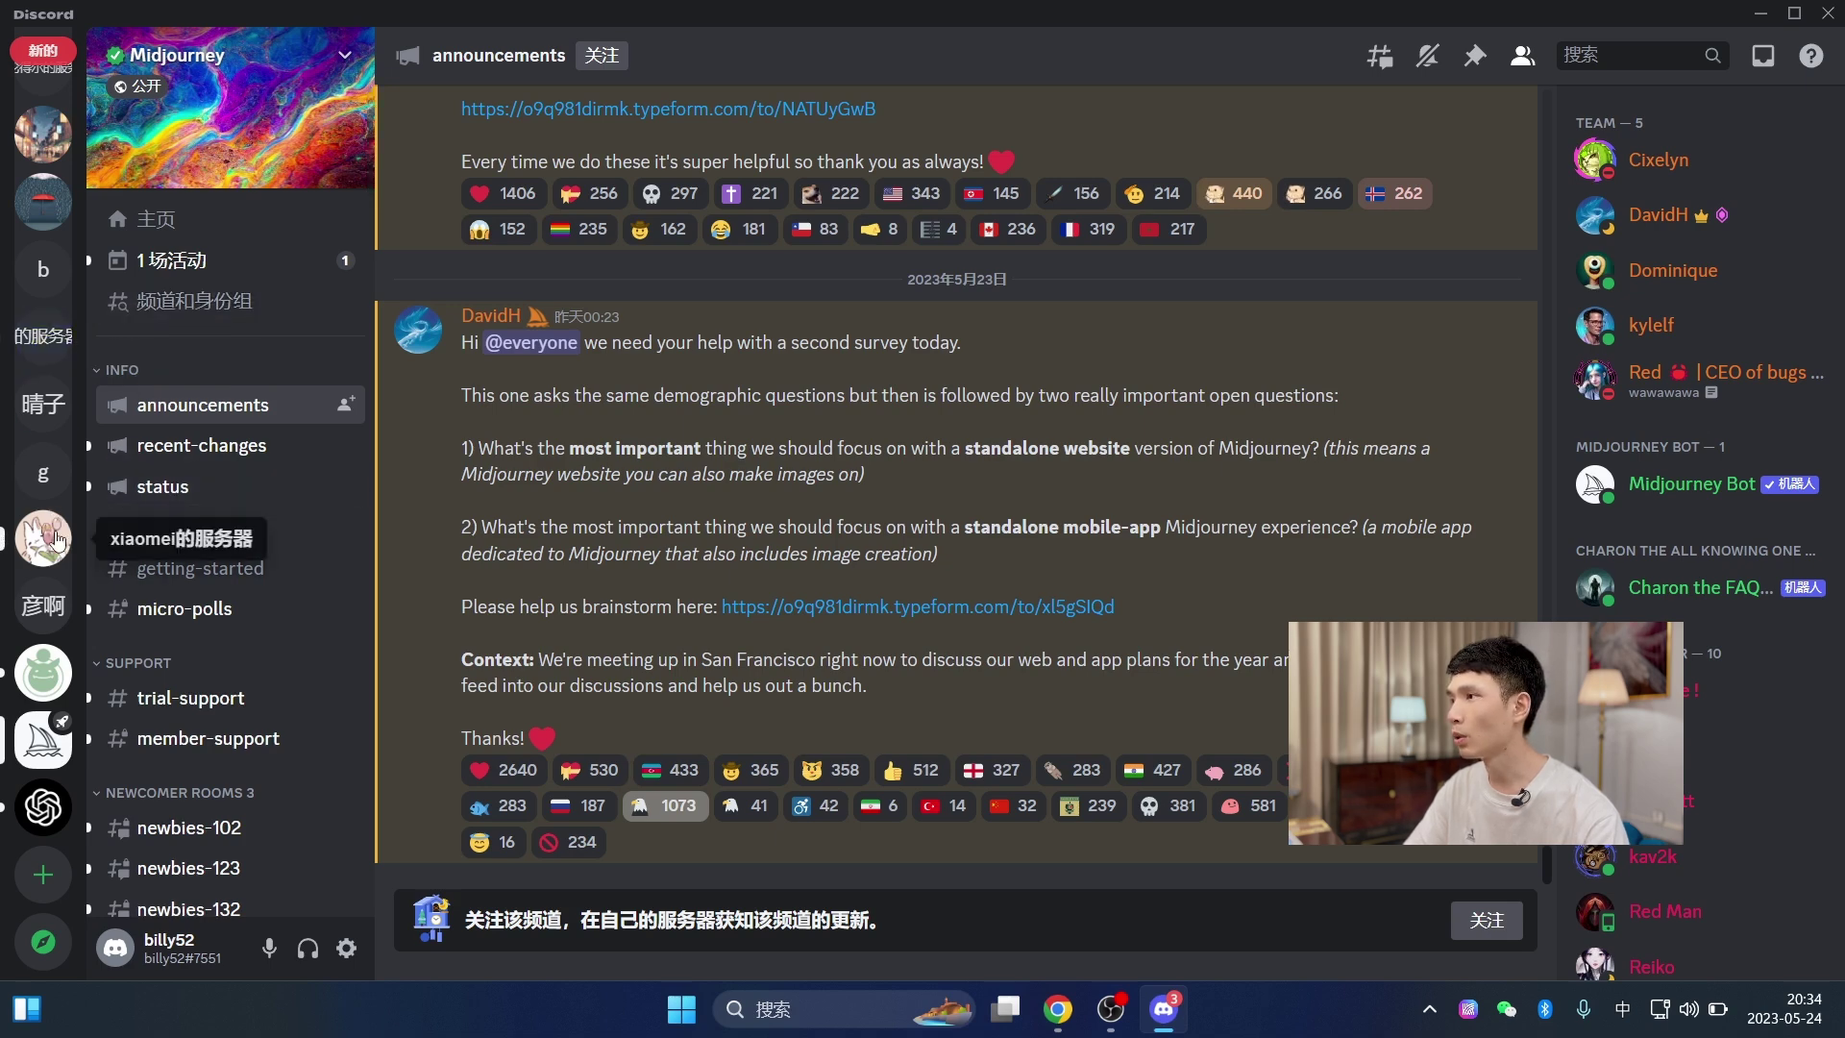
- Browse the Midjourney server's channel list and open the newbies-102 room
scroll(113, 632, "down", 1)
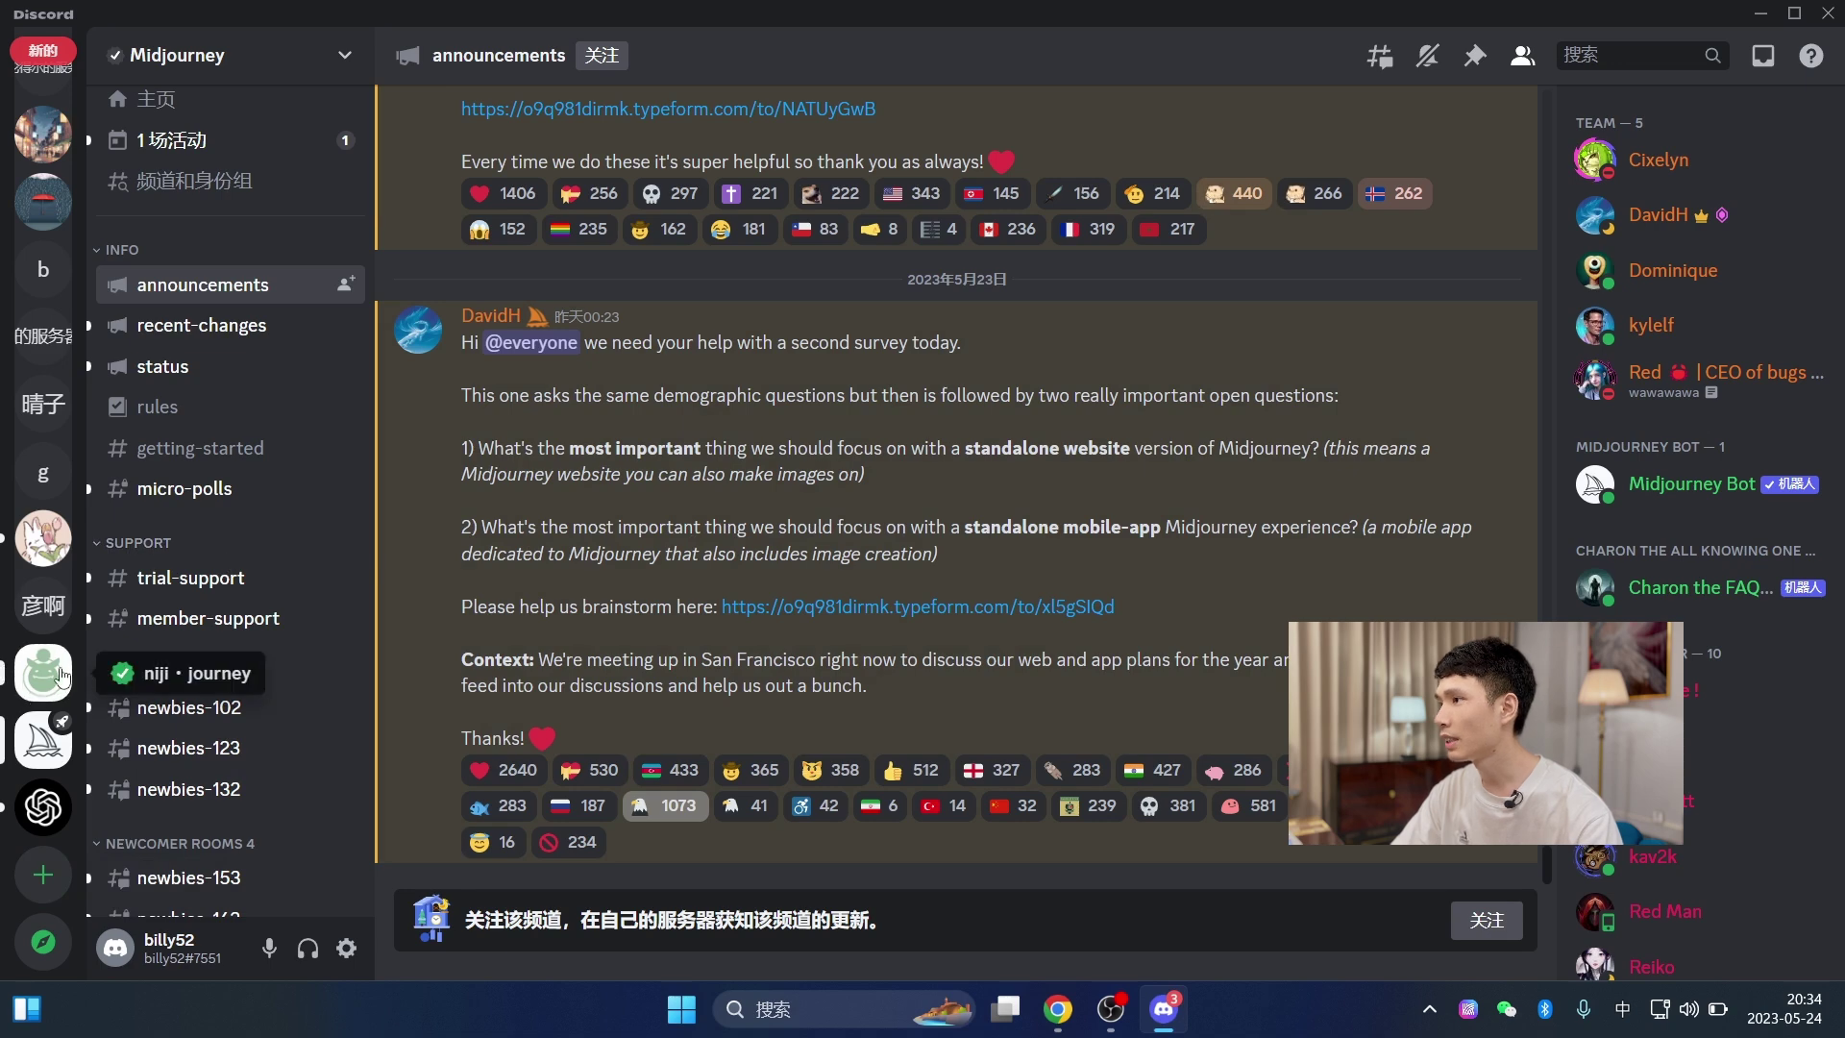
scroll(235, 566, "down", 1)
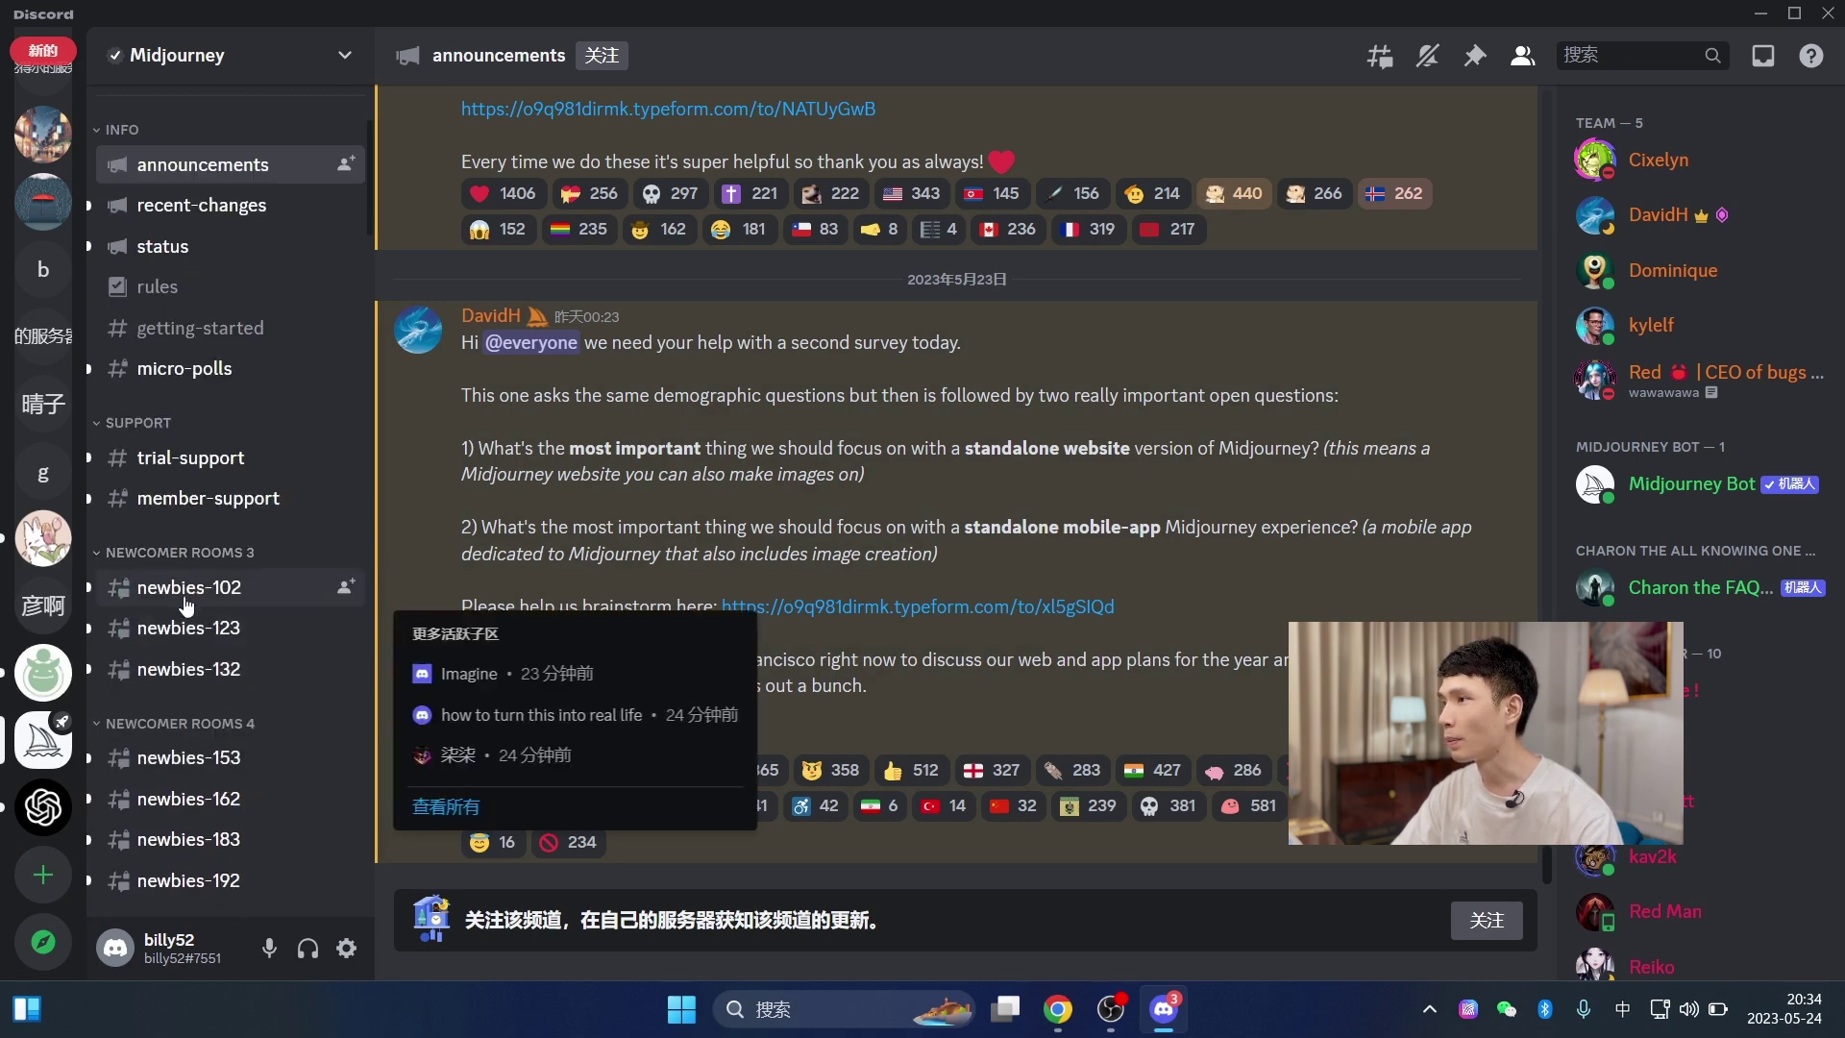
left_click(216, 590)
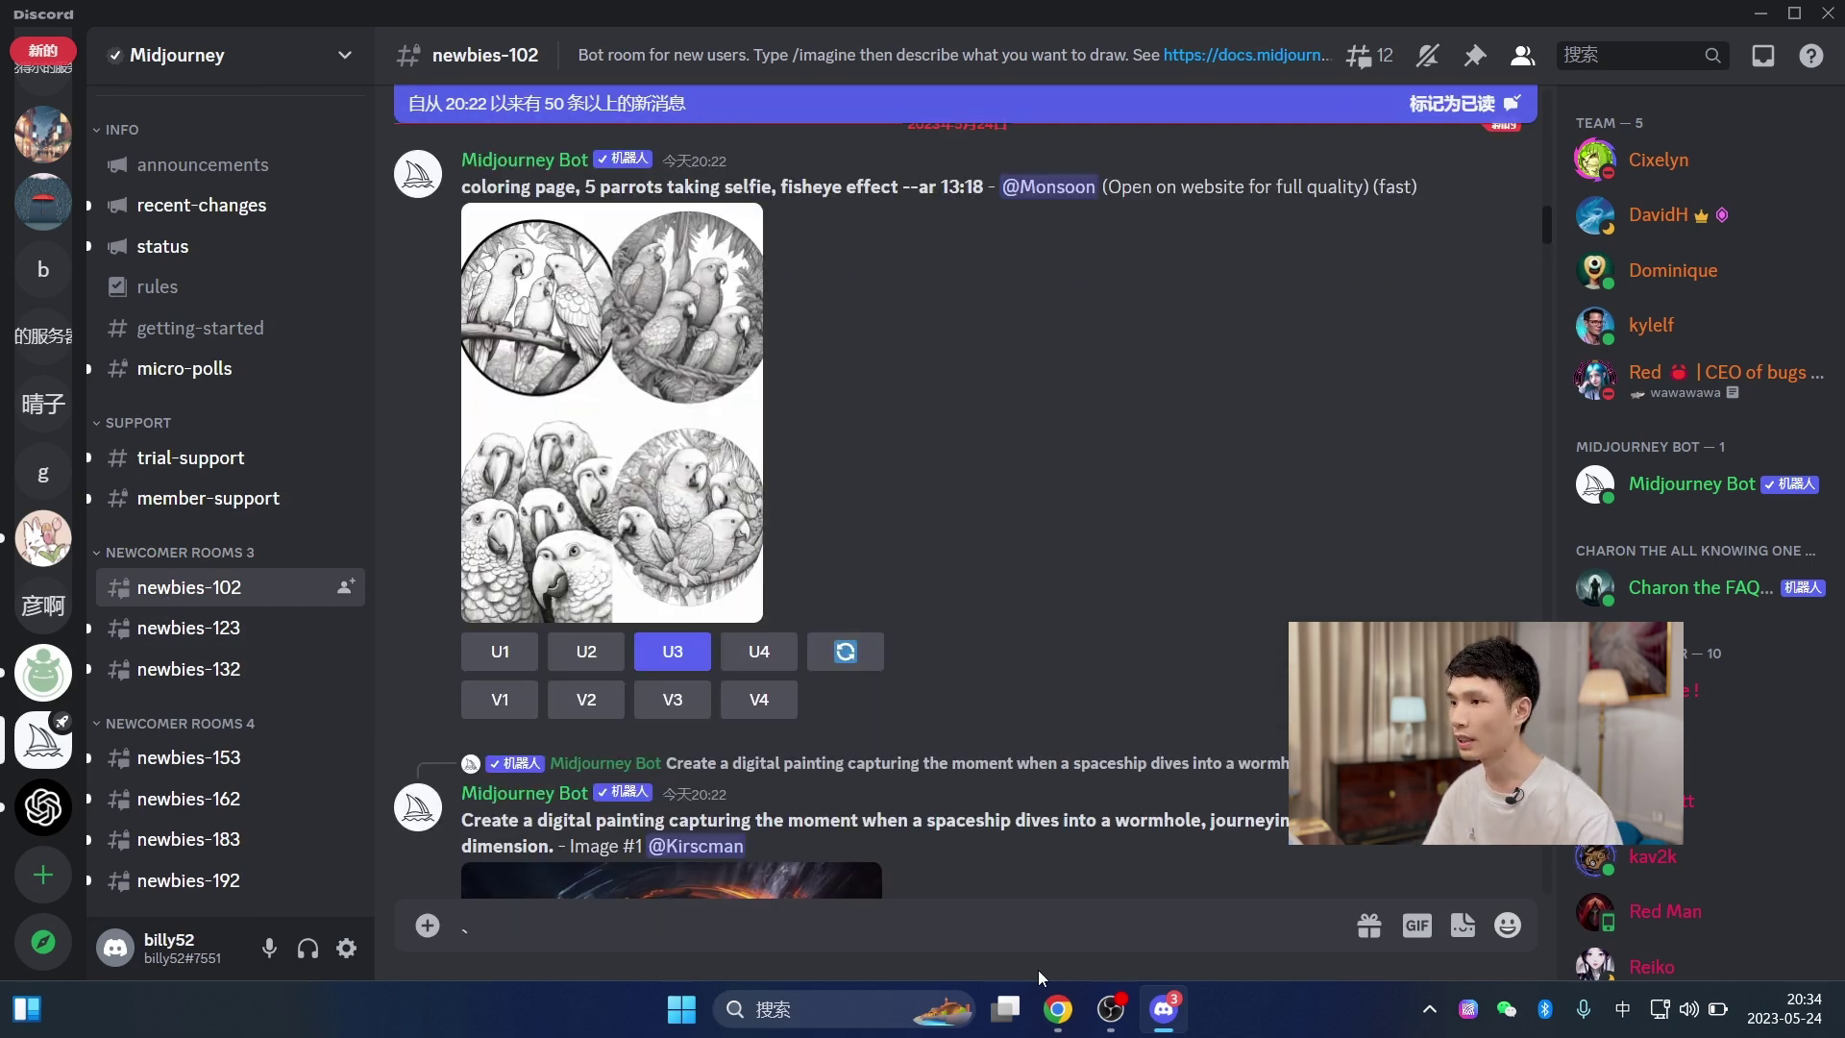
- Bring up the /imagine command with an empty prompt in newbies-102 and look at the newbies-123 room
left_click(1109, 1010)
left_click(867, 945)
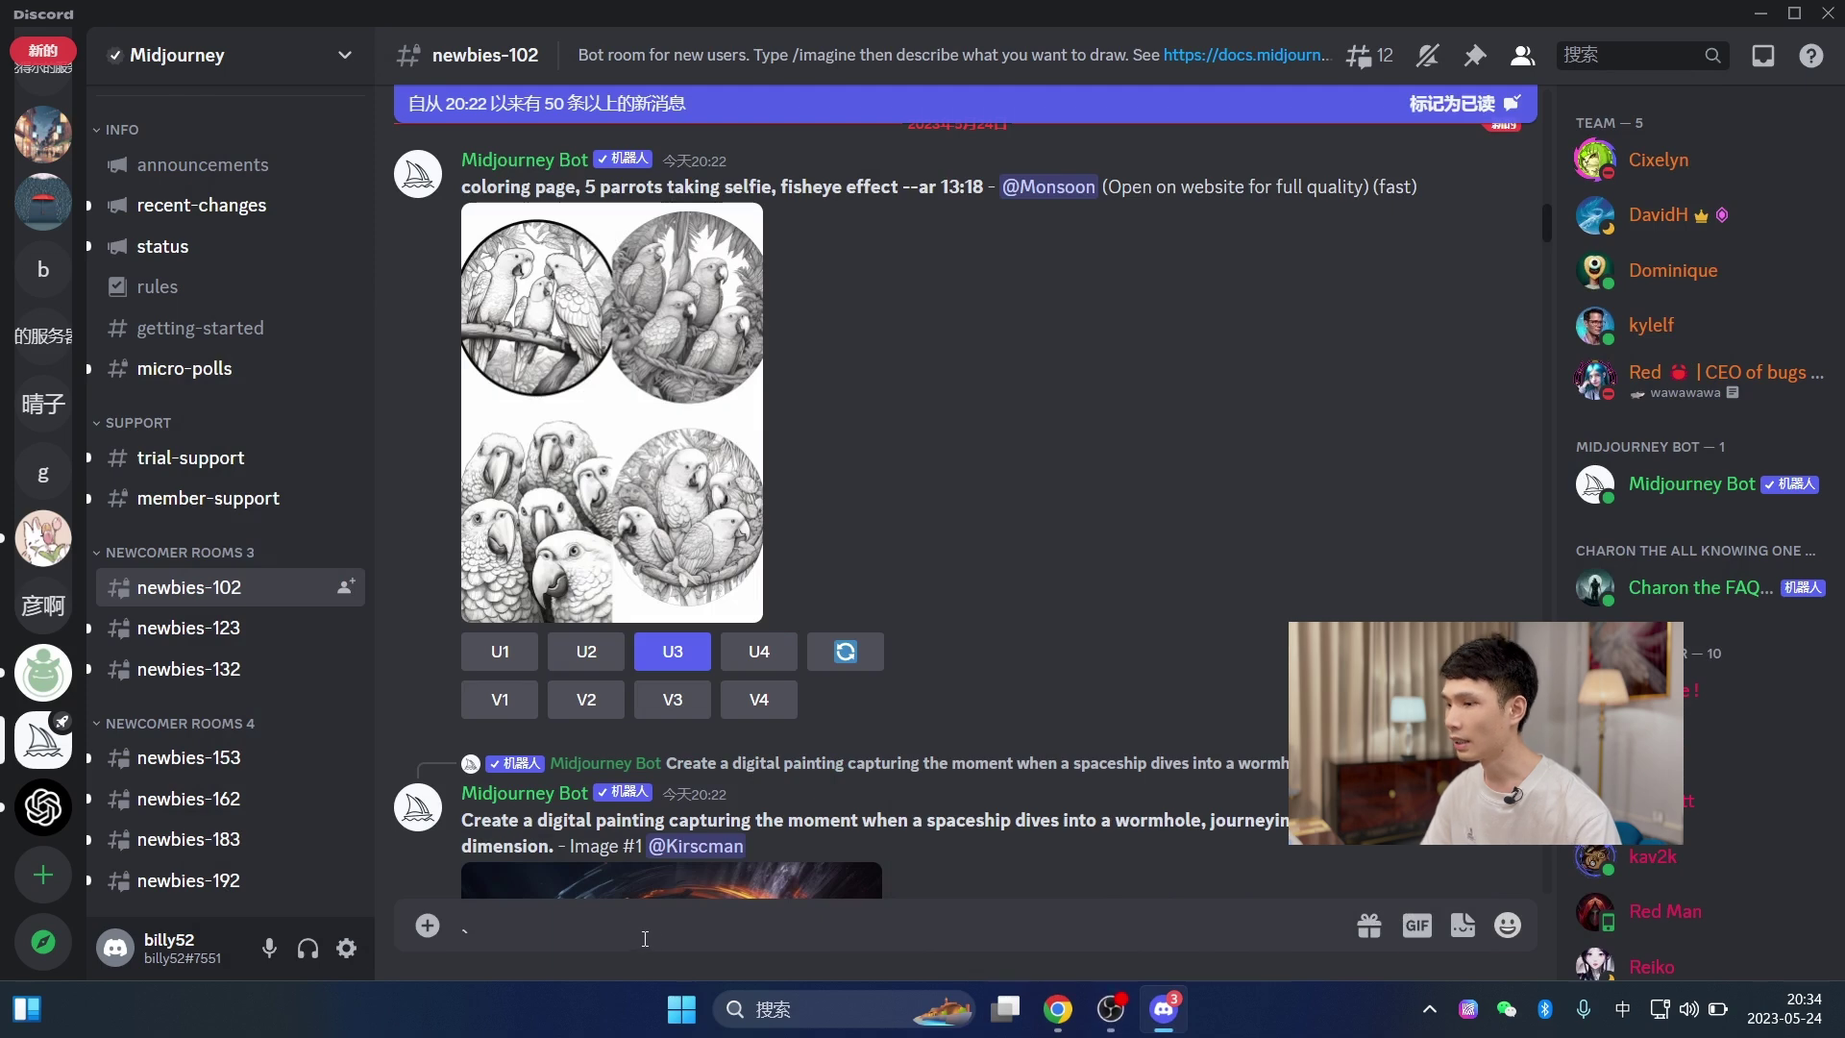
type("/")
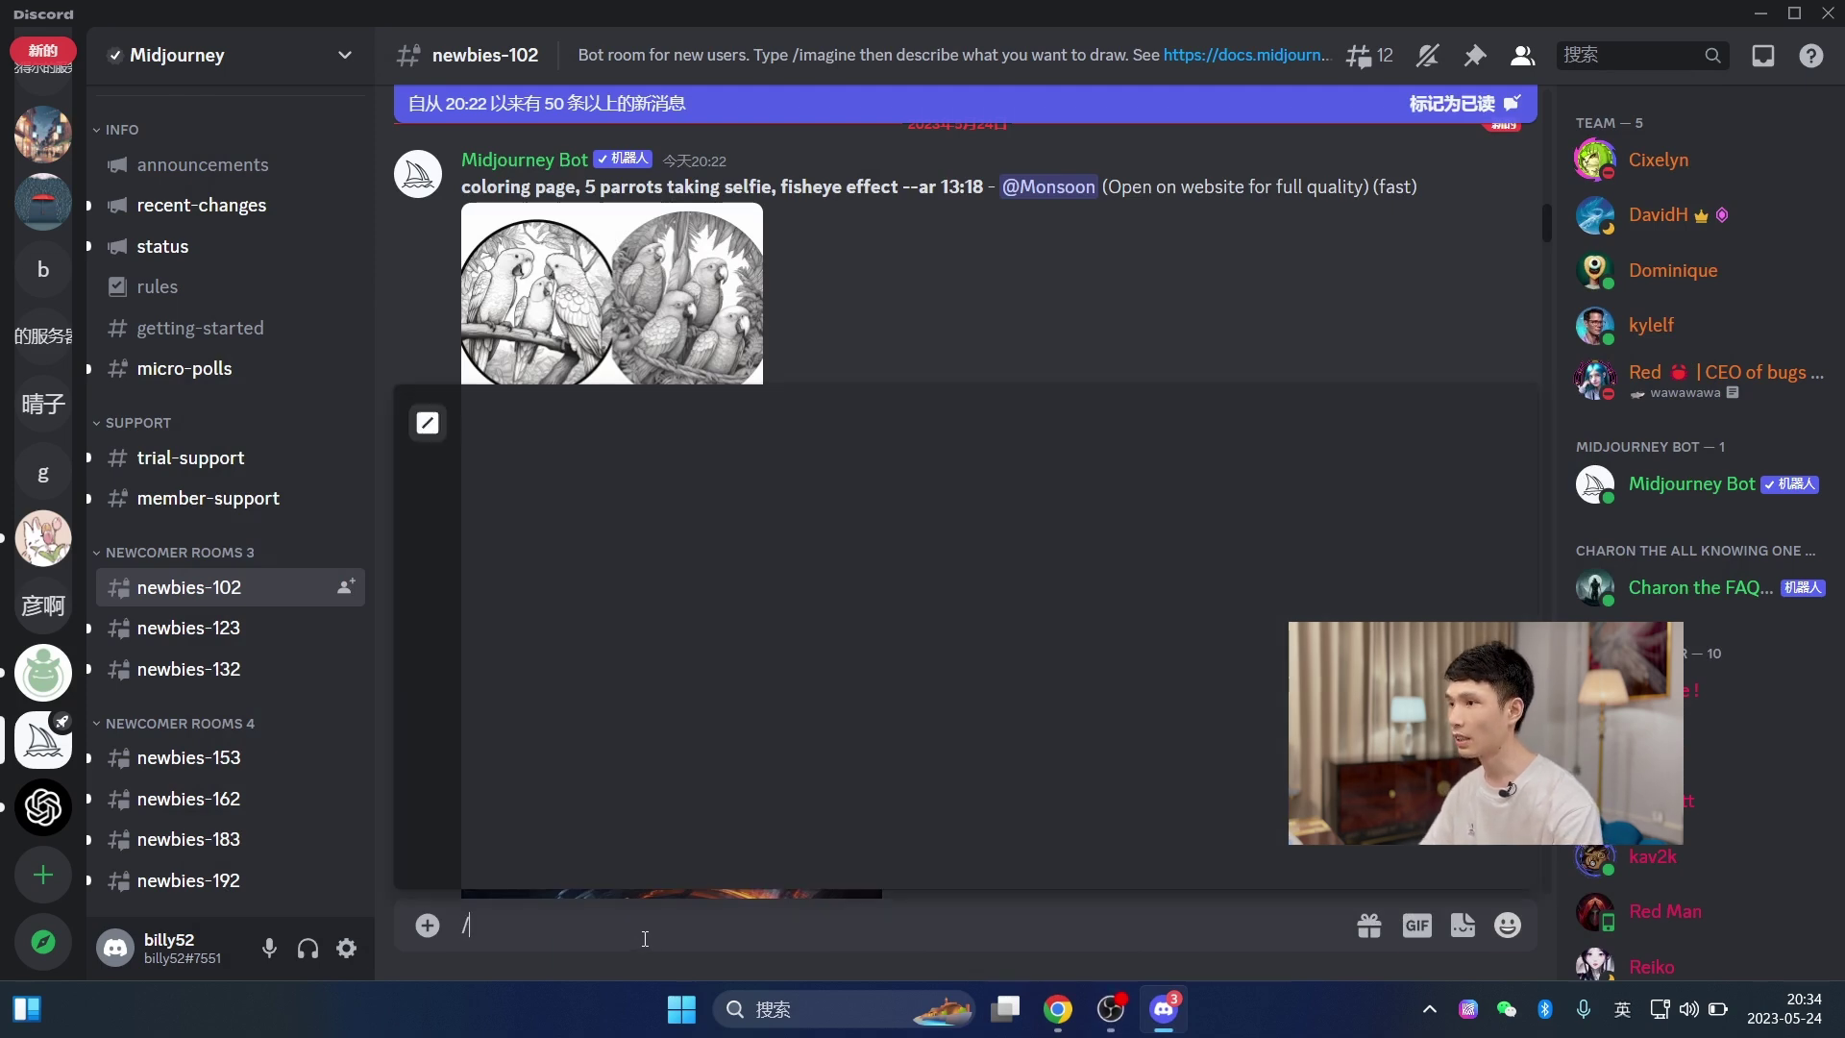
left_click(616, 478)
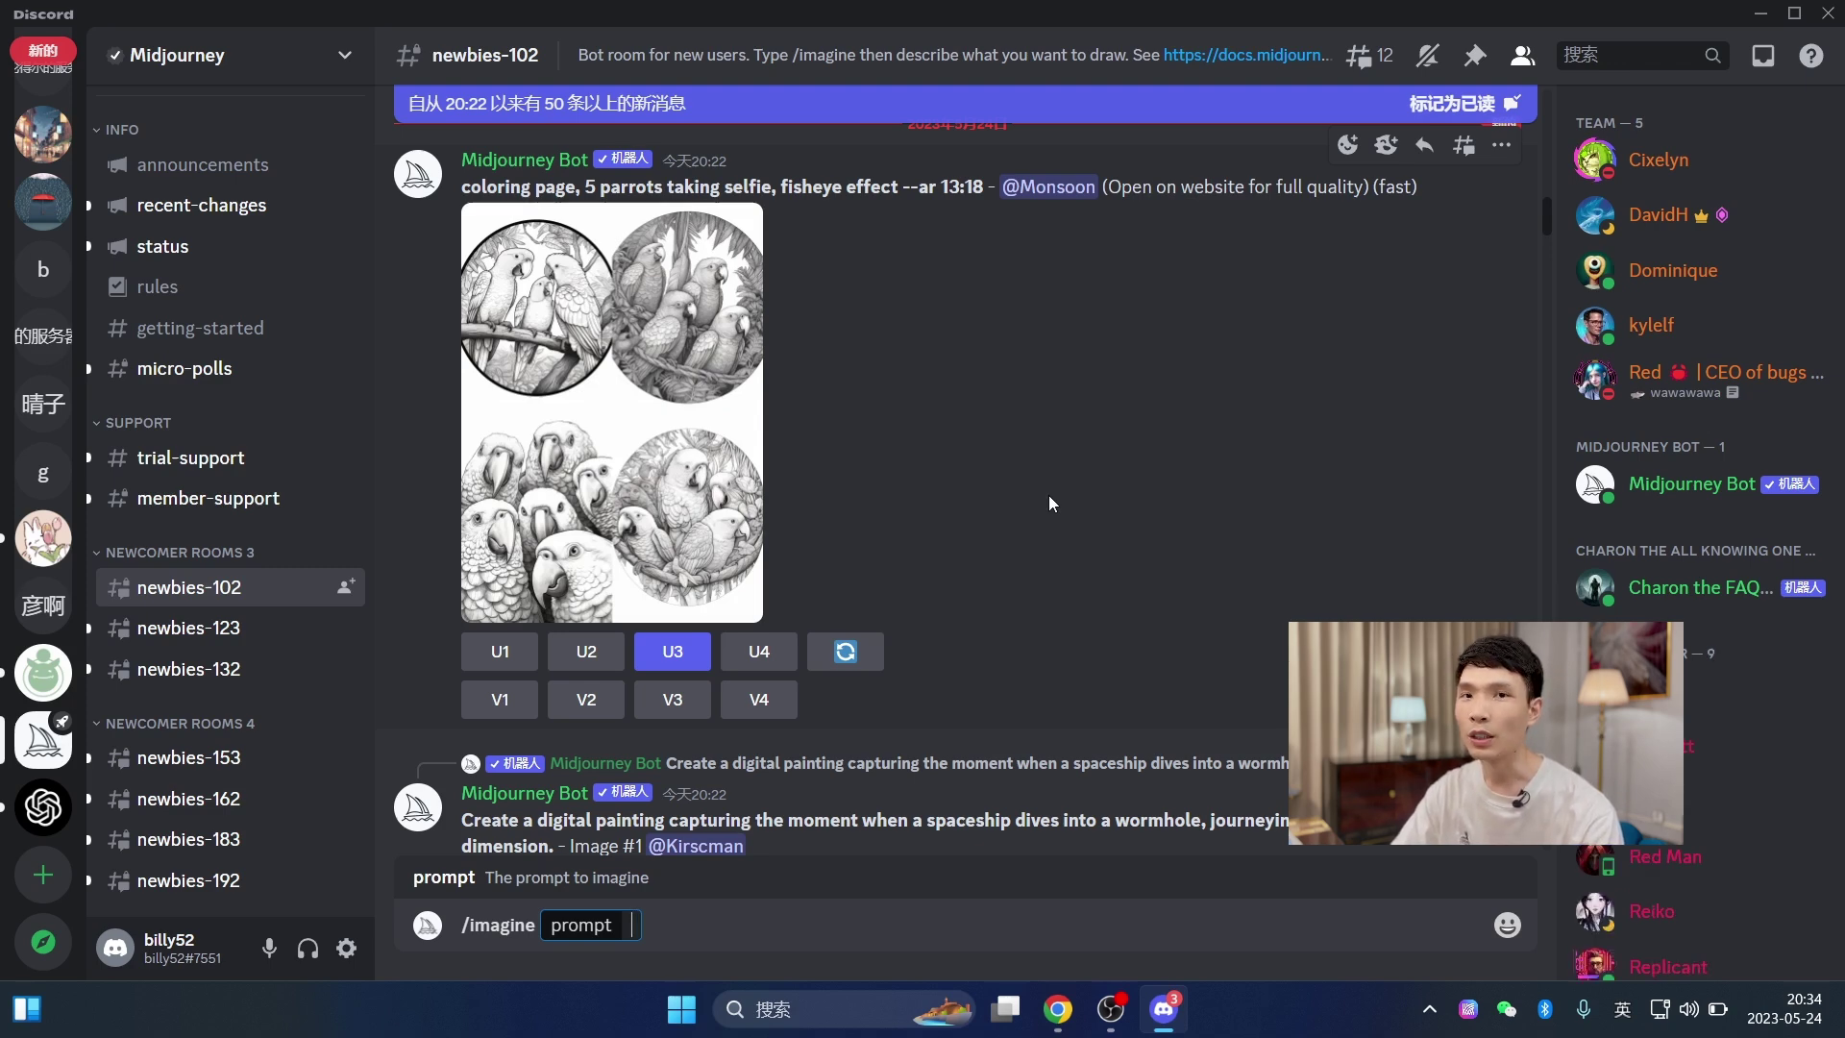
scroll(1042, 498, "up", 5)
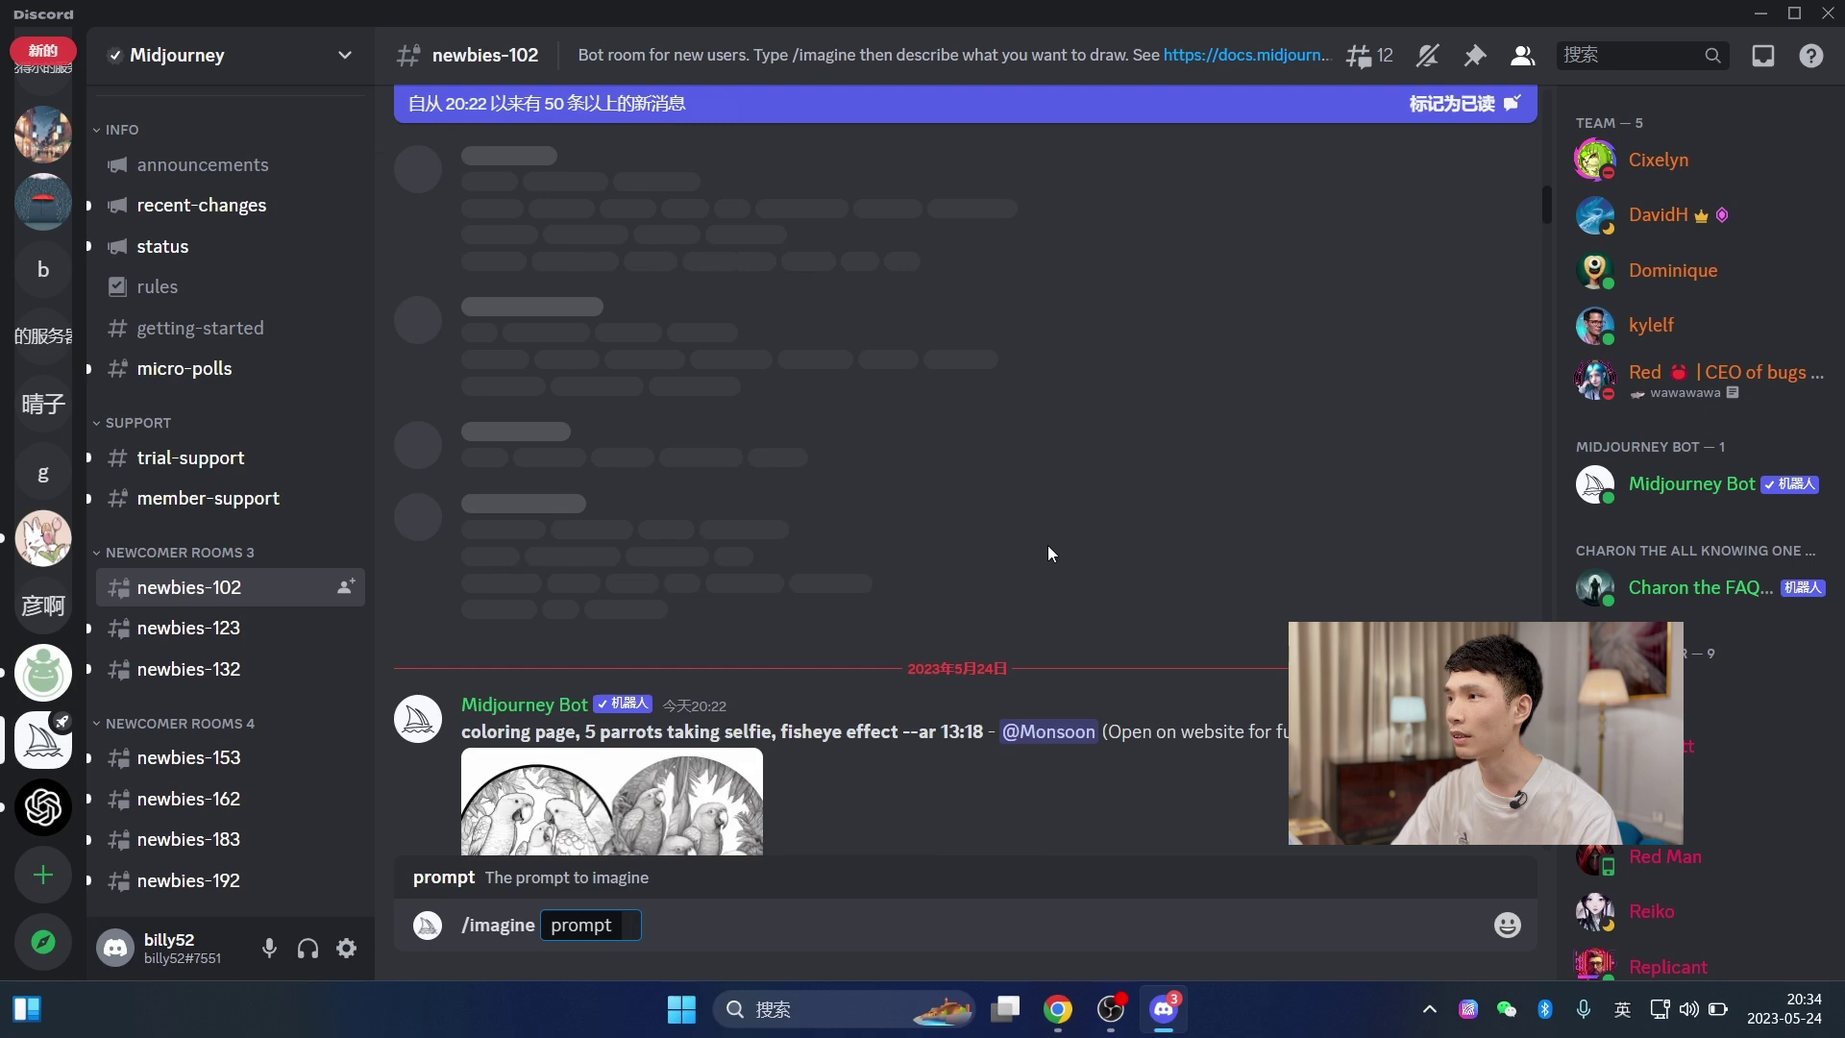
left_click(207, 625)
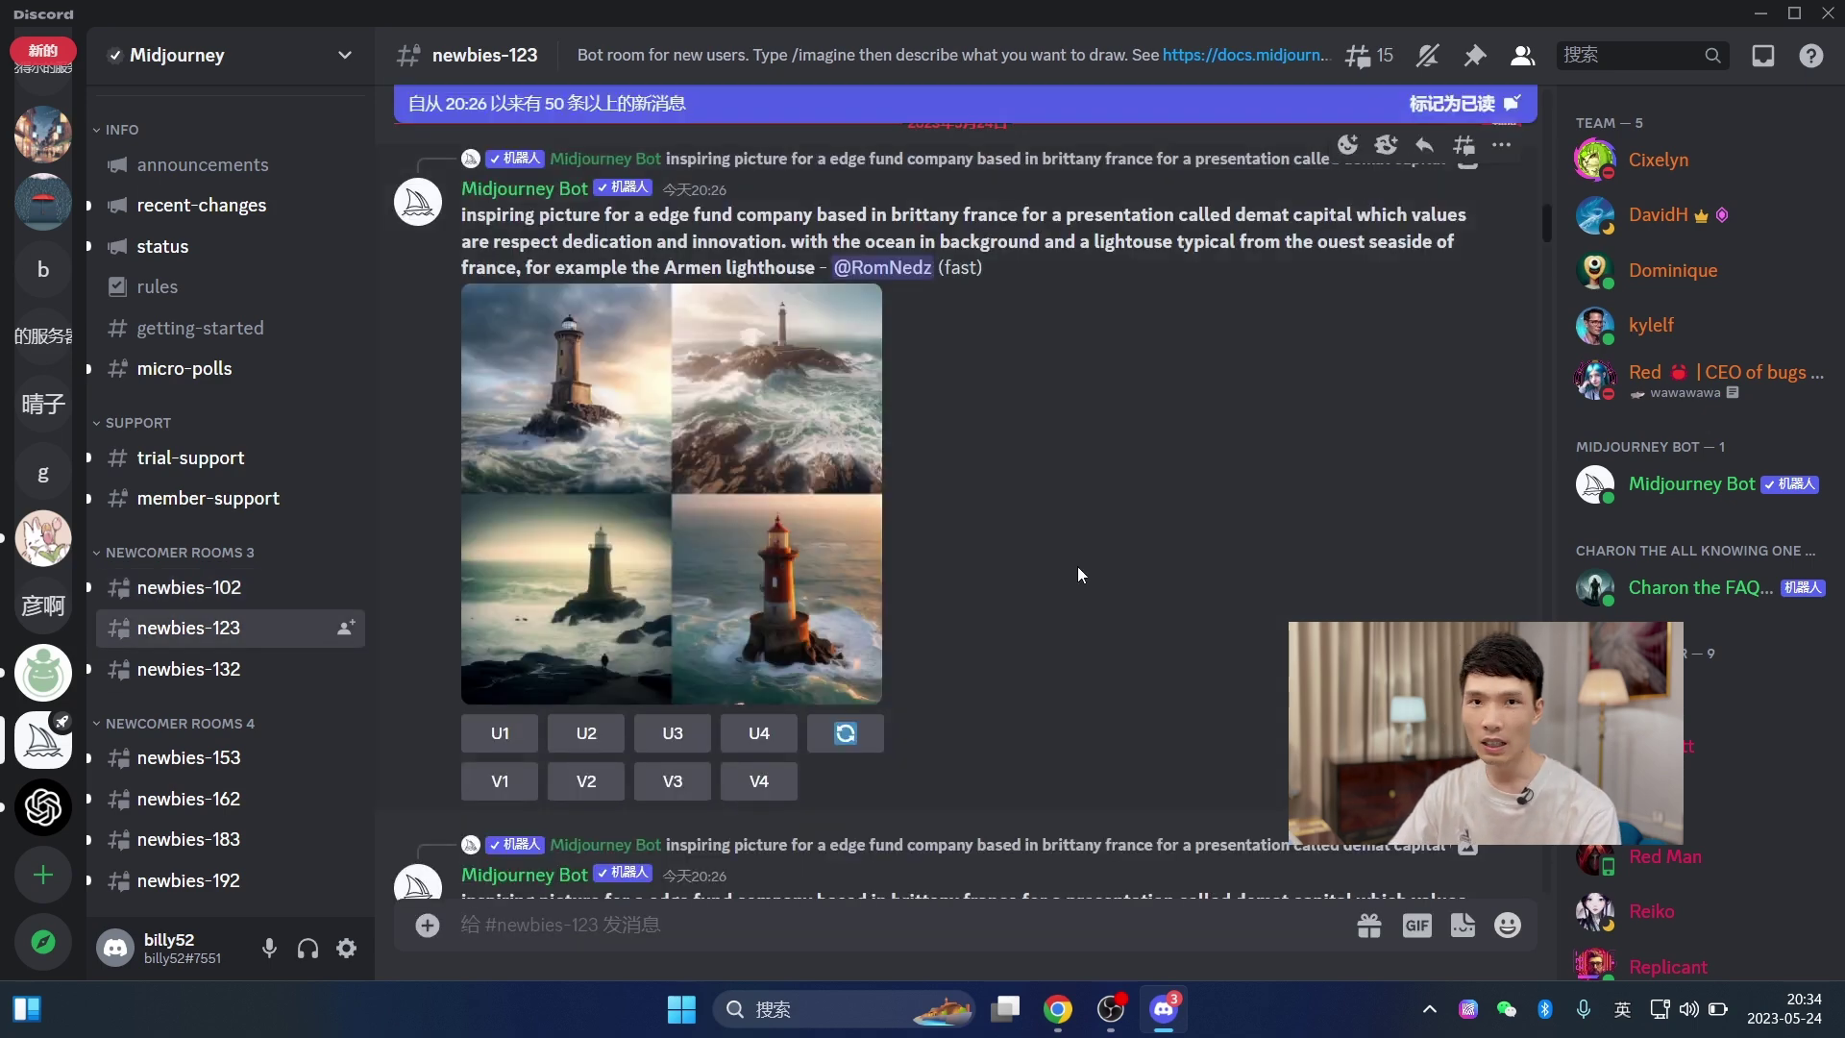
- Create a new Discord server from scratch, intended for oneself and friends, with the name windy
left_click(42, 879)
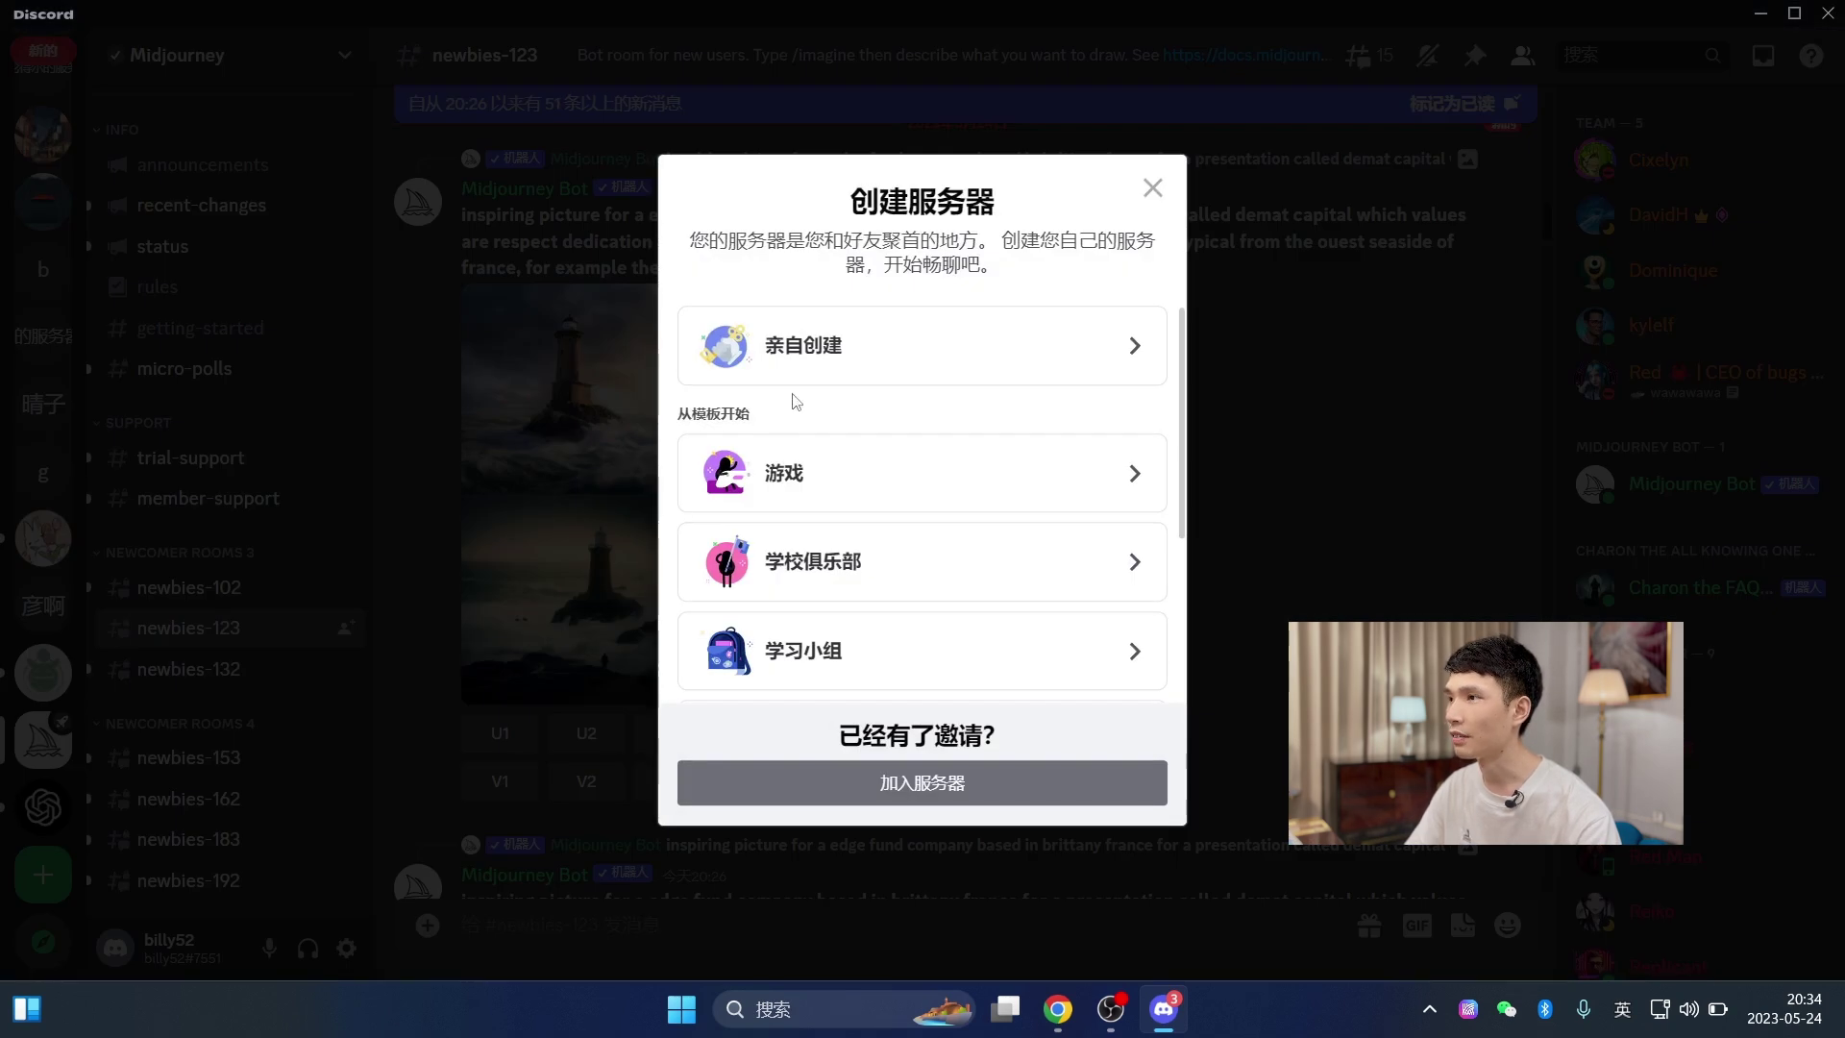
left_click(843, 363)
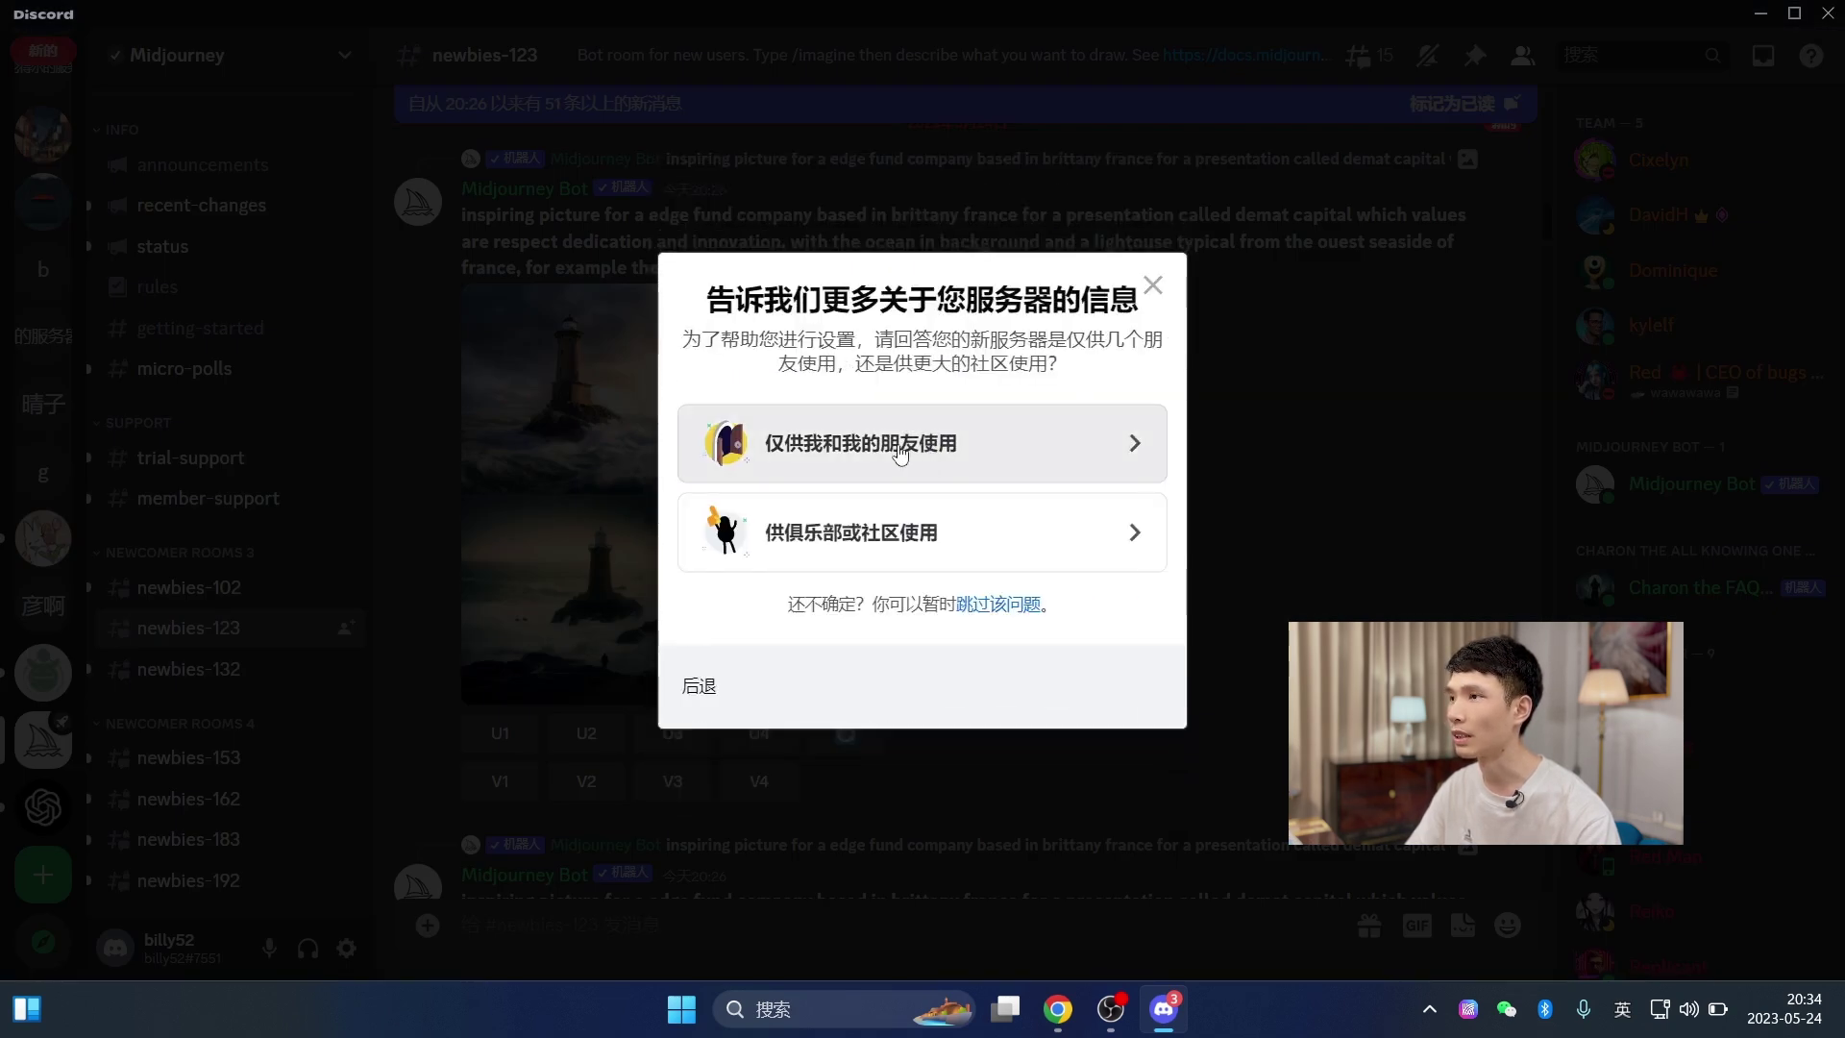
left_click(844, 458)
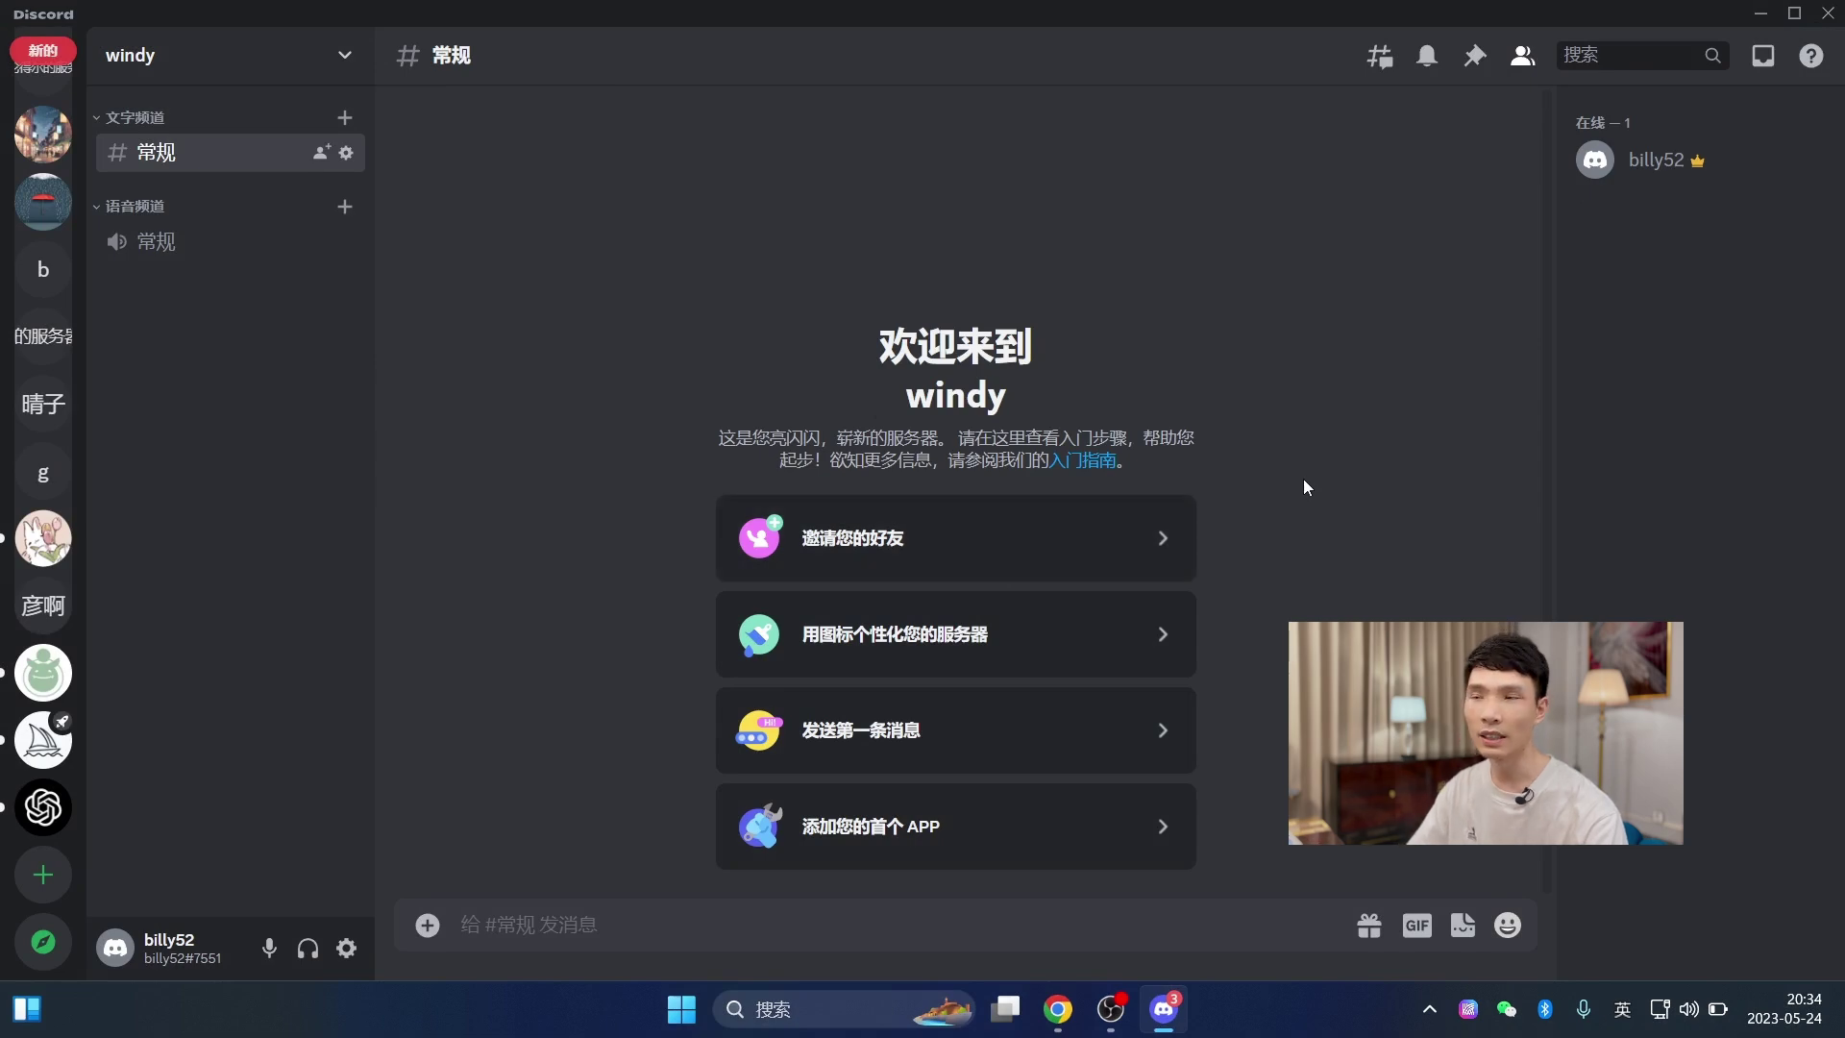
- Add the Midjourney Bot from the Midjourney server's member list to the windy server, authorizing all requested permissions, and close the confirmation
left_click(63, 759)
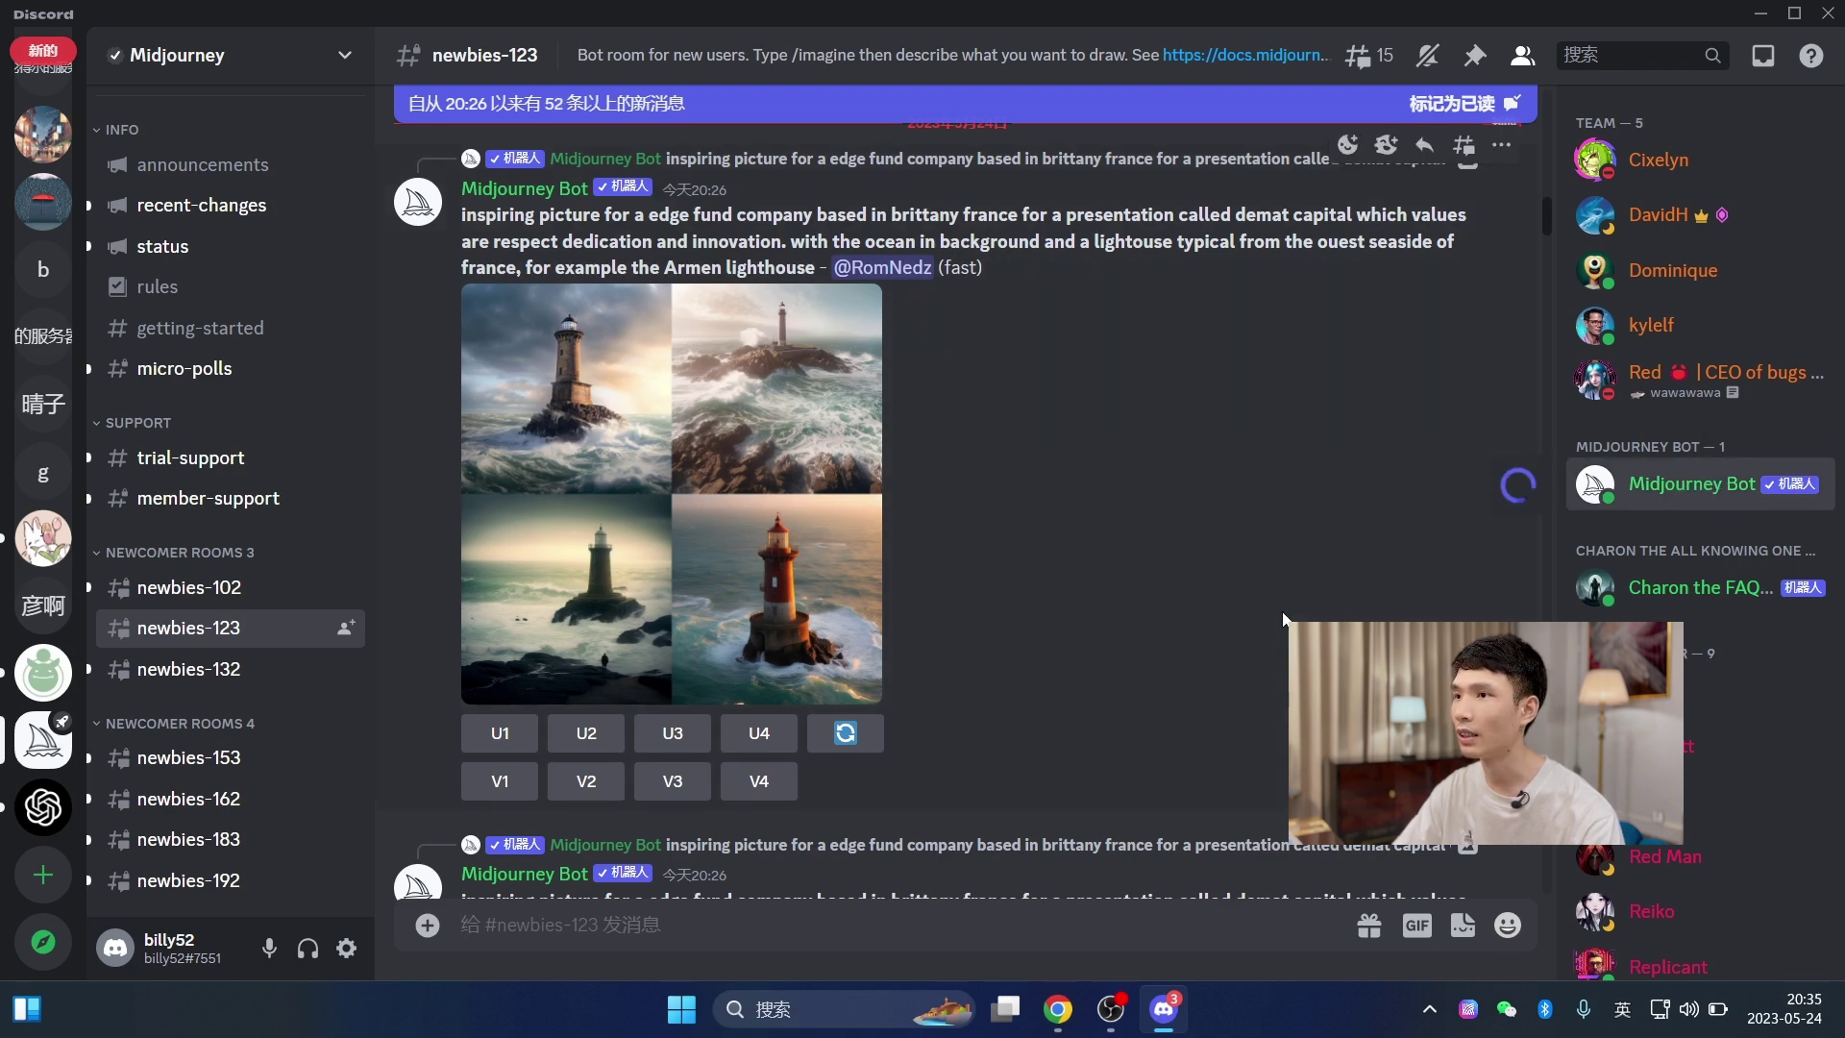
left_click(1678, 486)
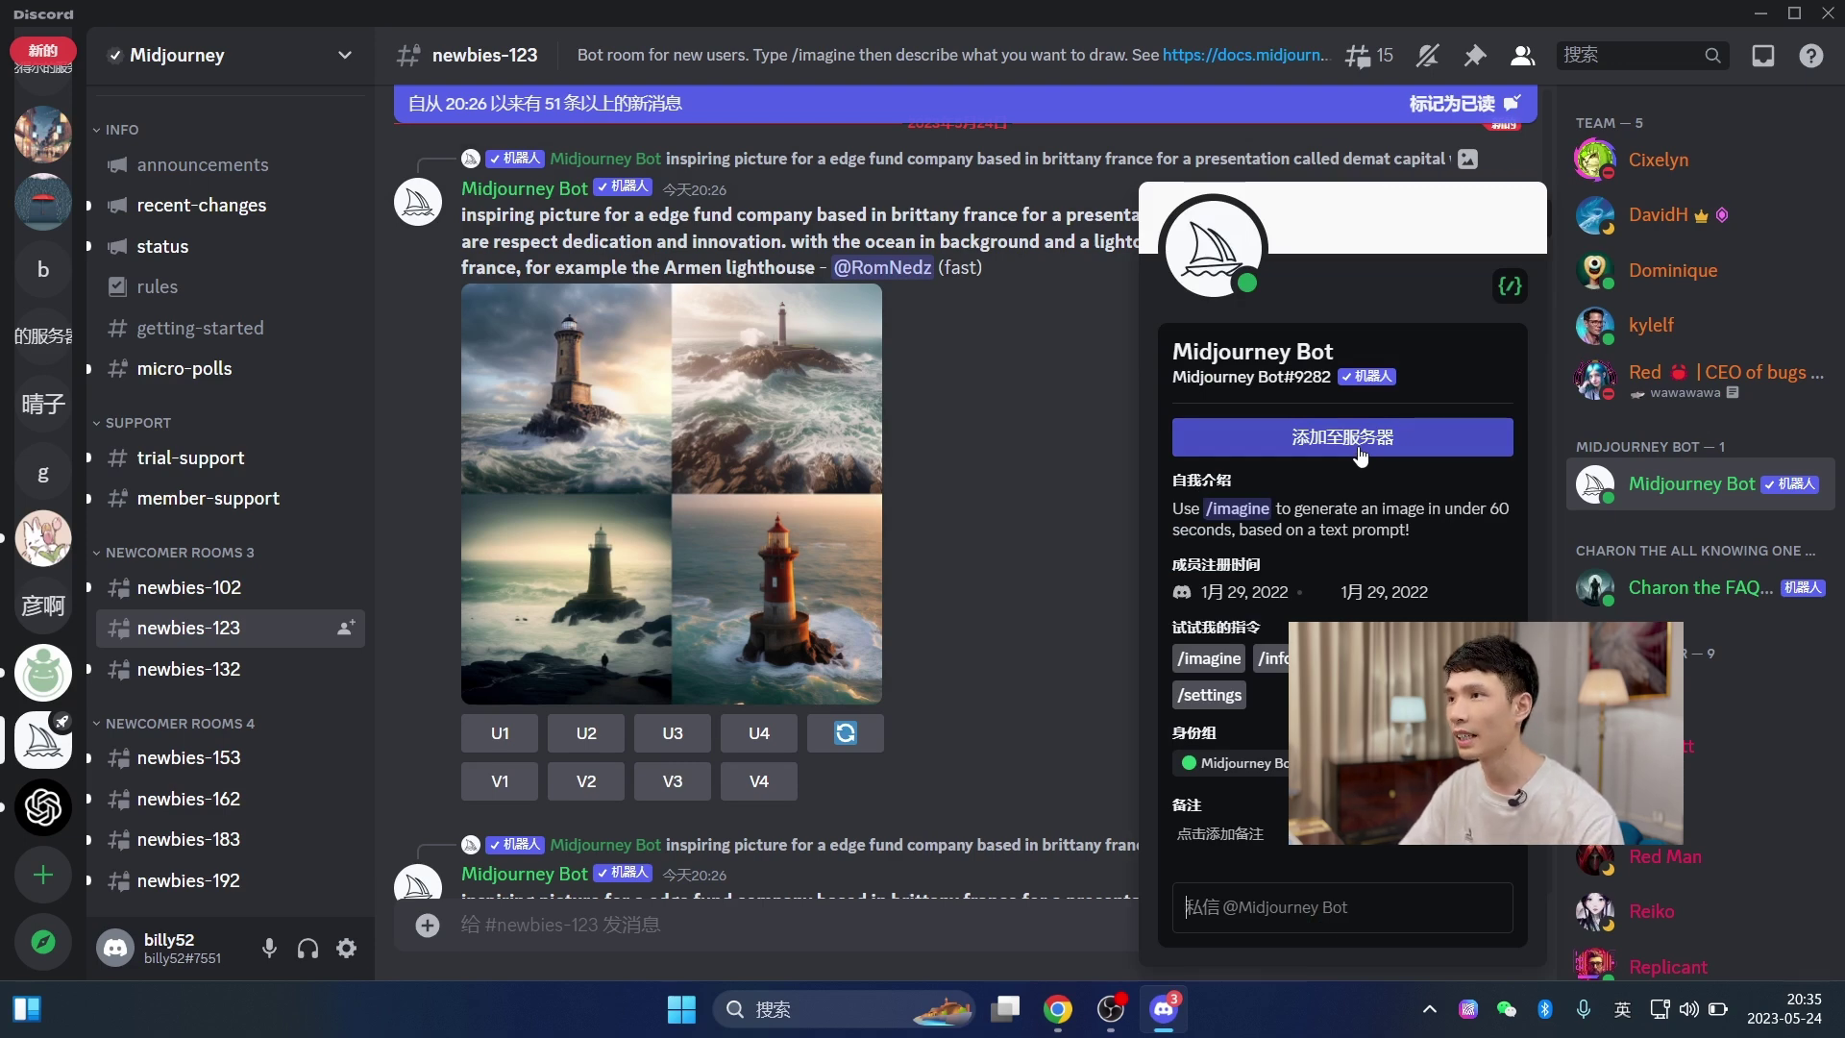
left_click(1360, 447)
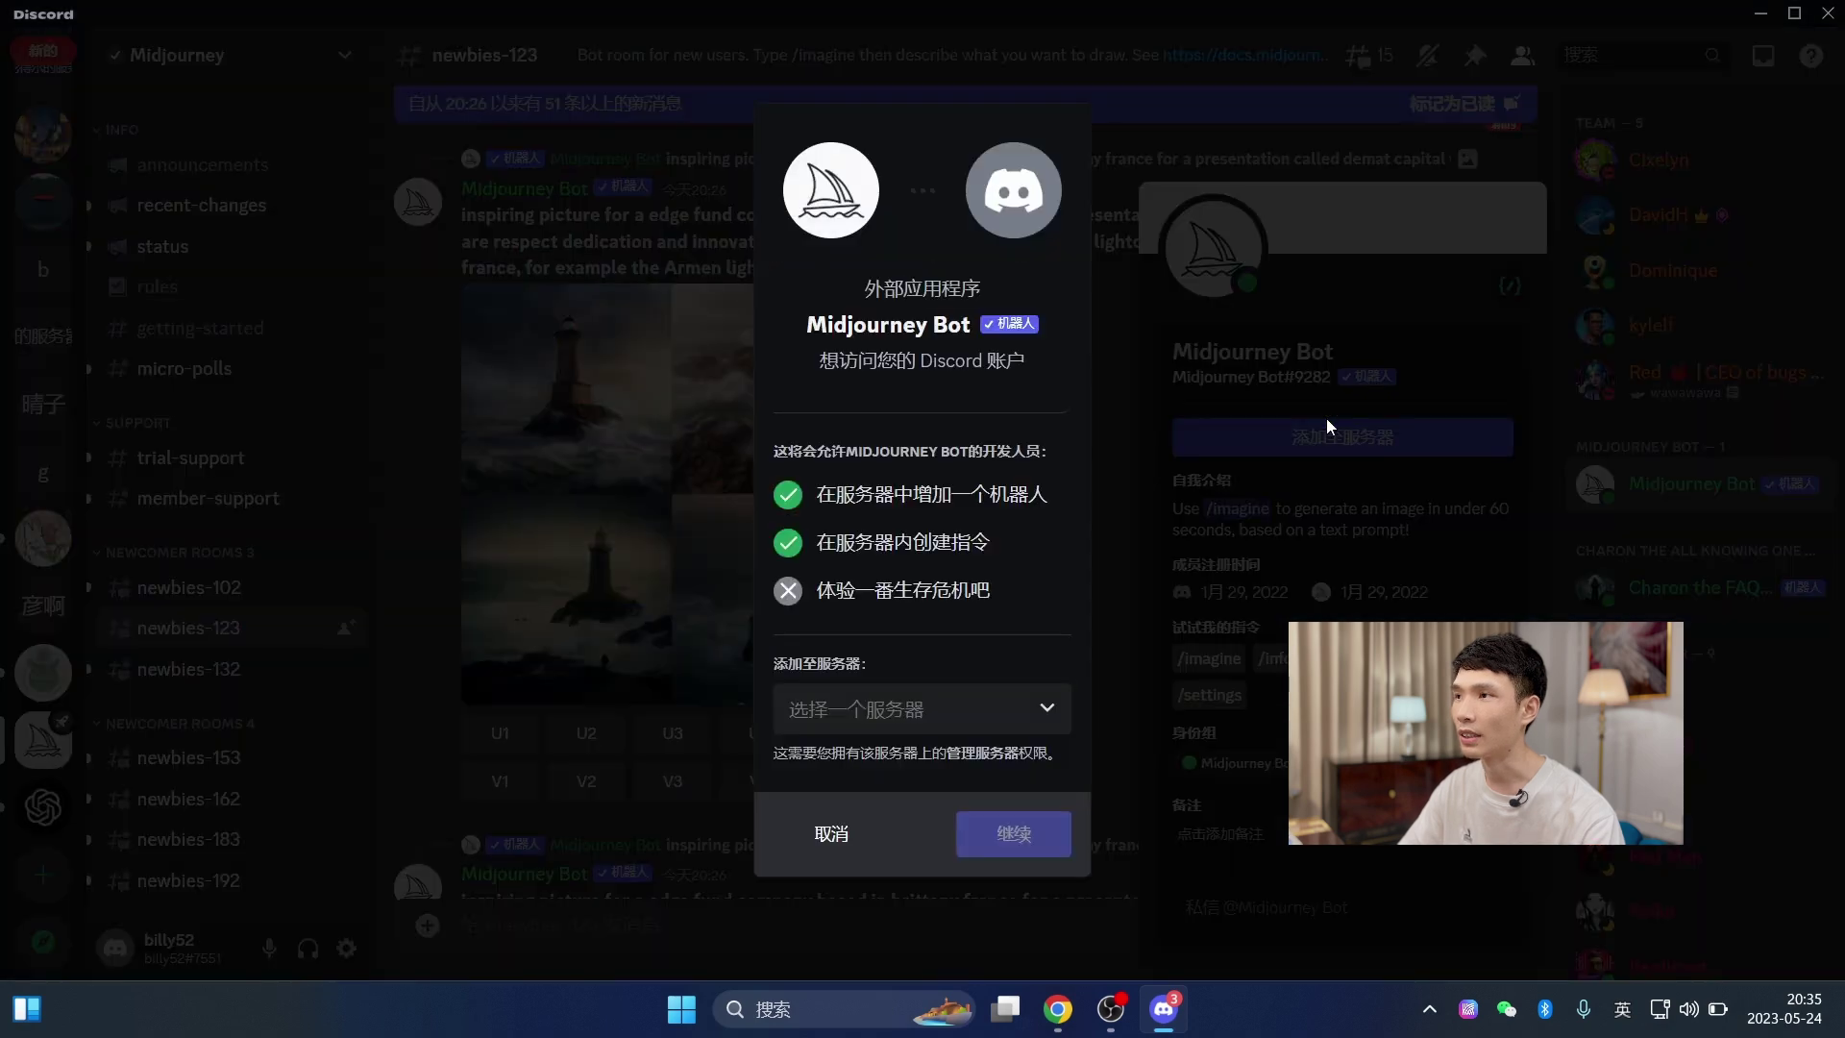
left_click(954, 711)
scroll(928, 596, "down", 5)
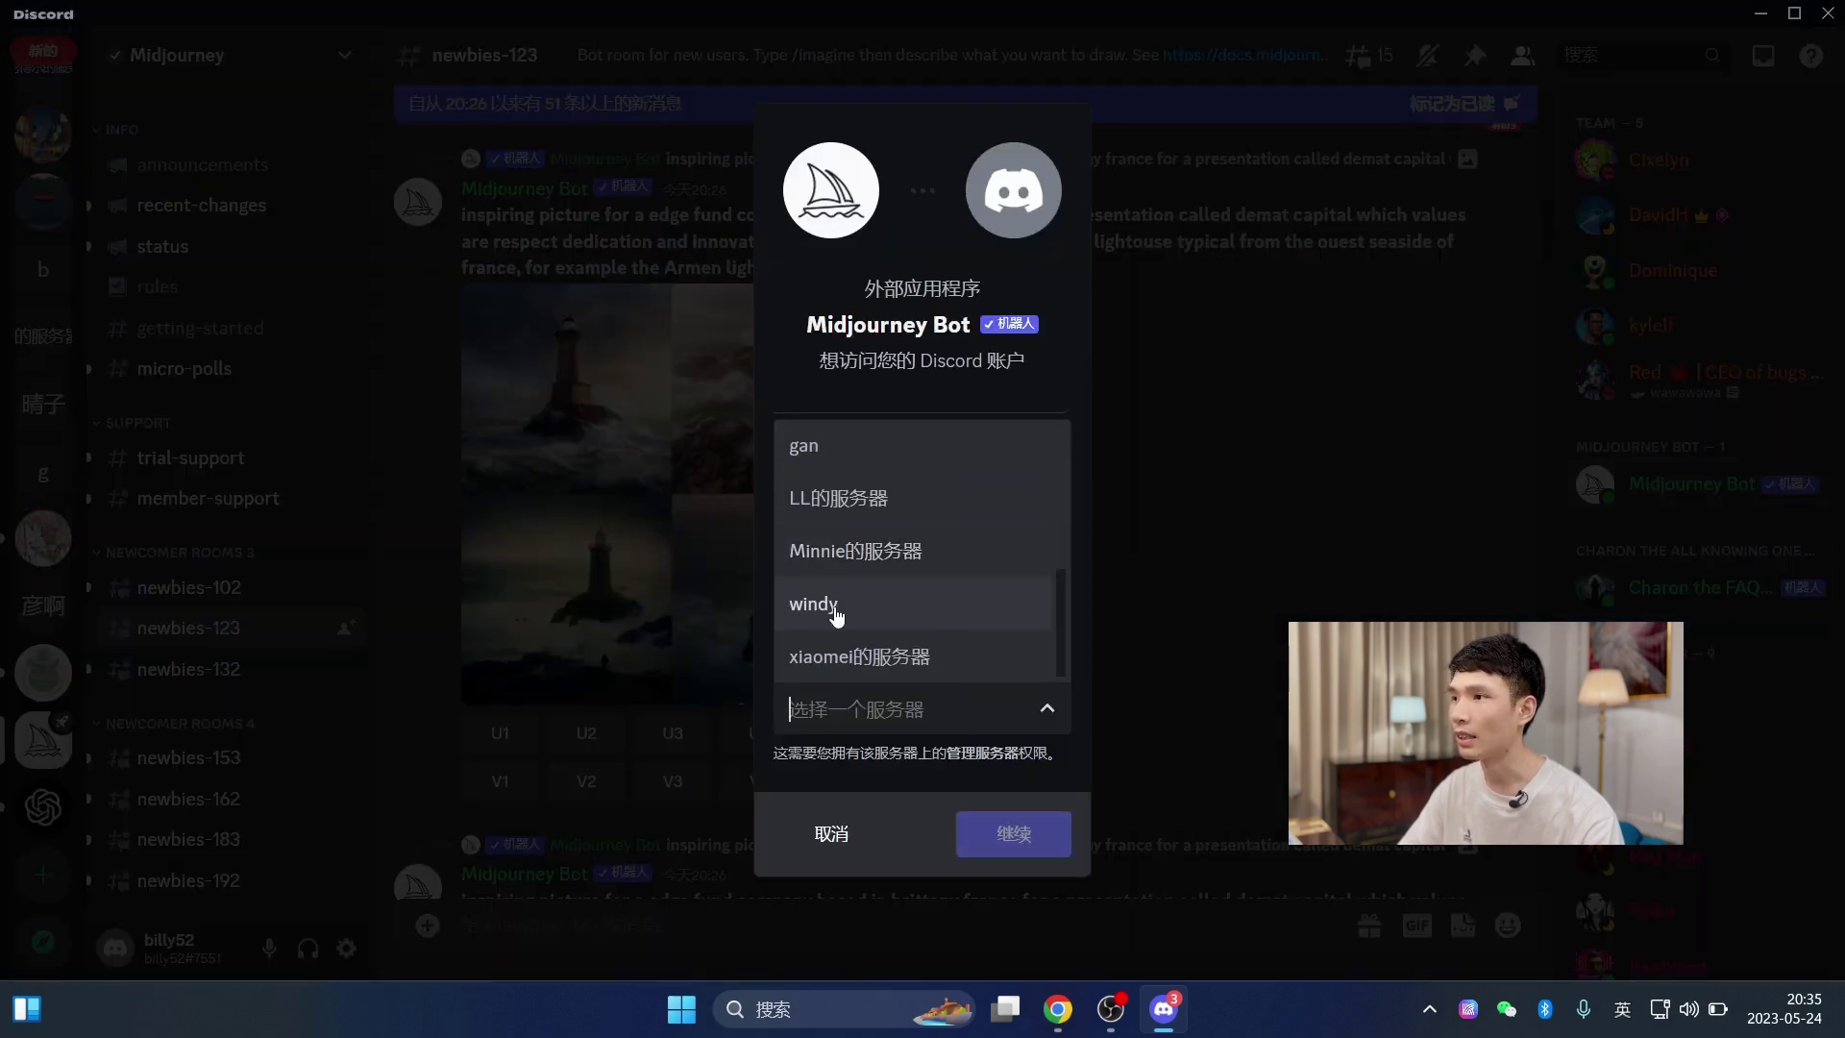
left_click(822, 601)
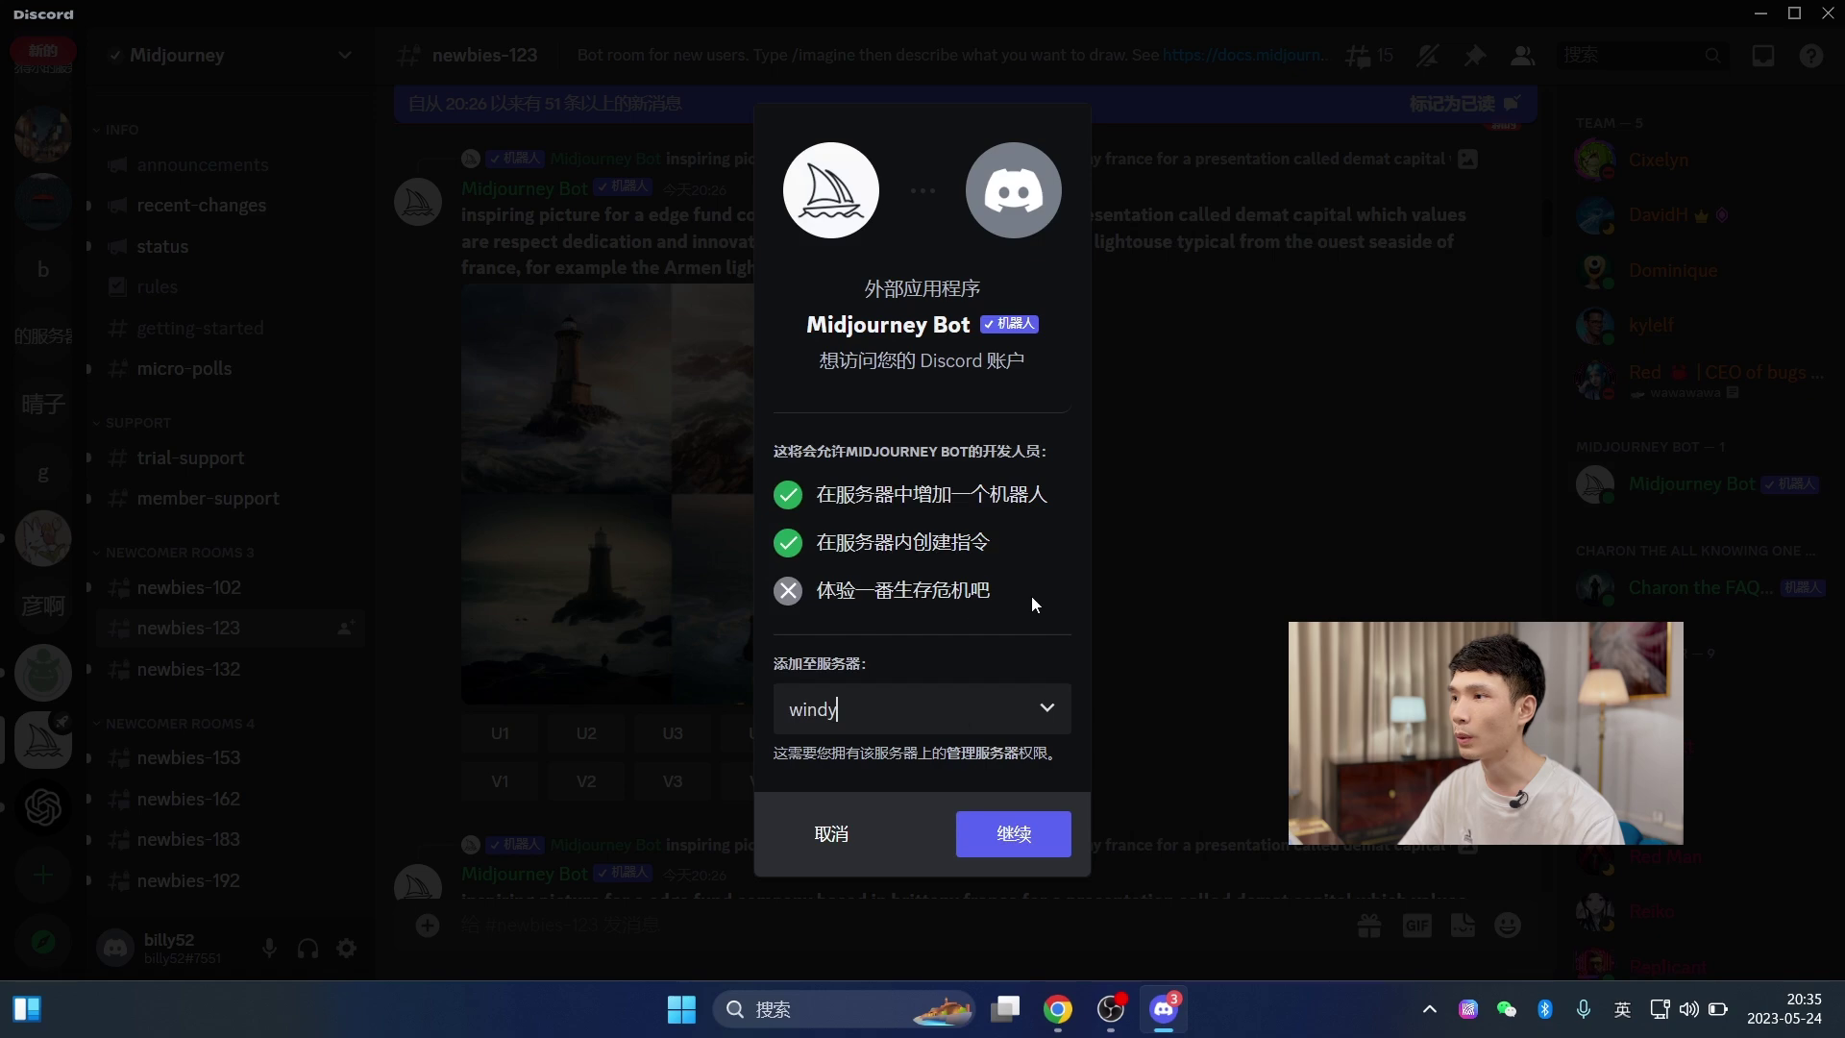
left_click(1029, 845)
left_click(1070, 885)
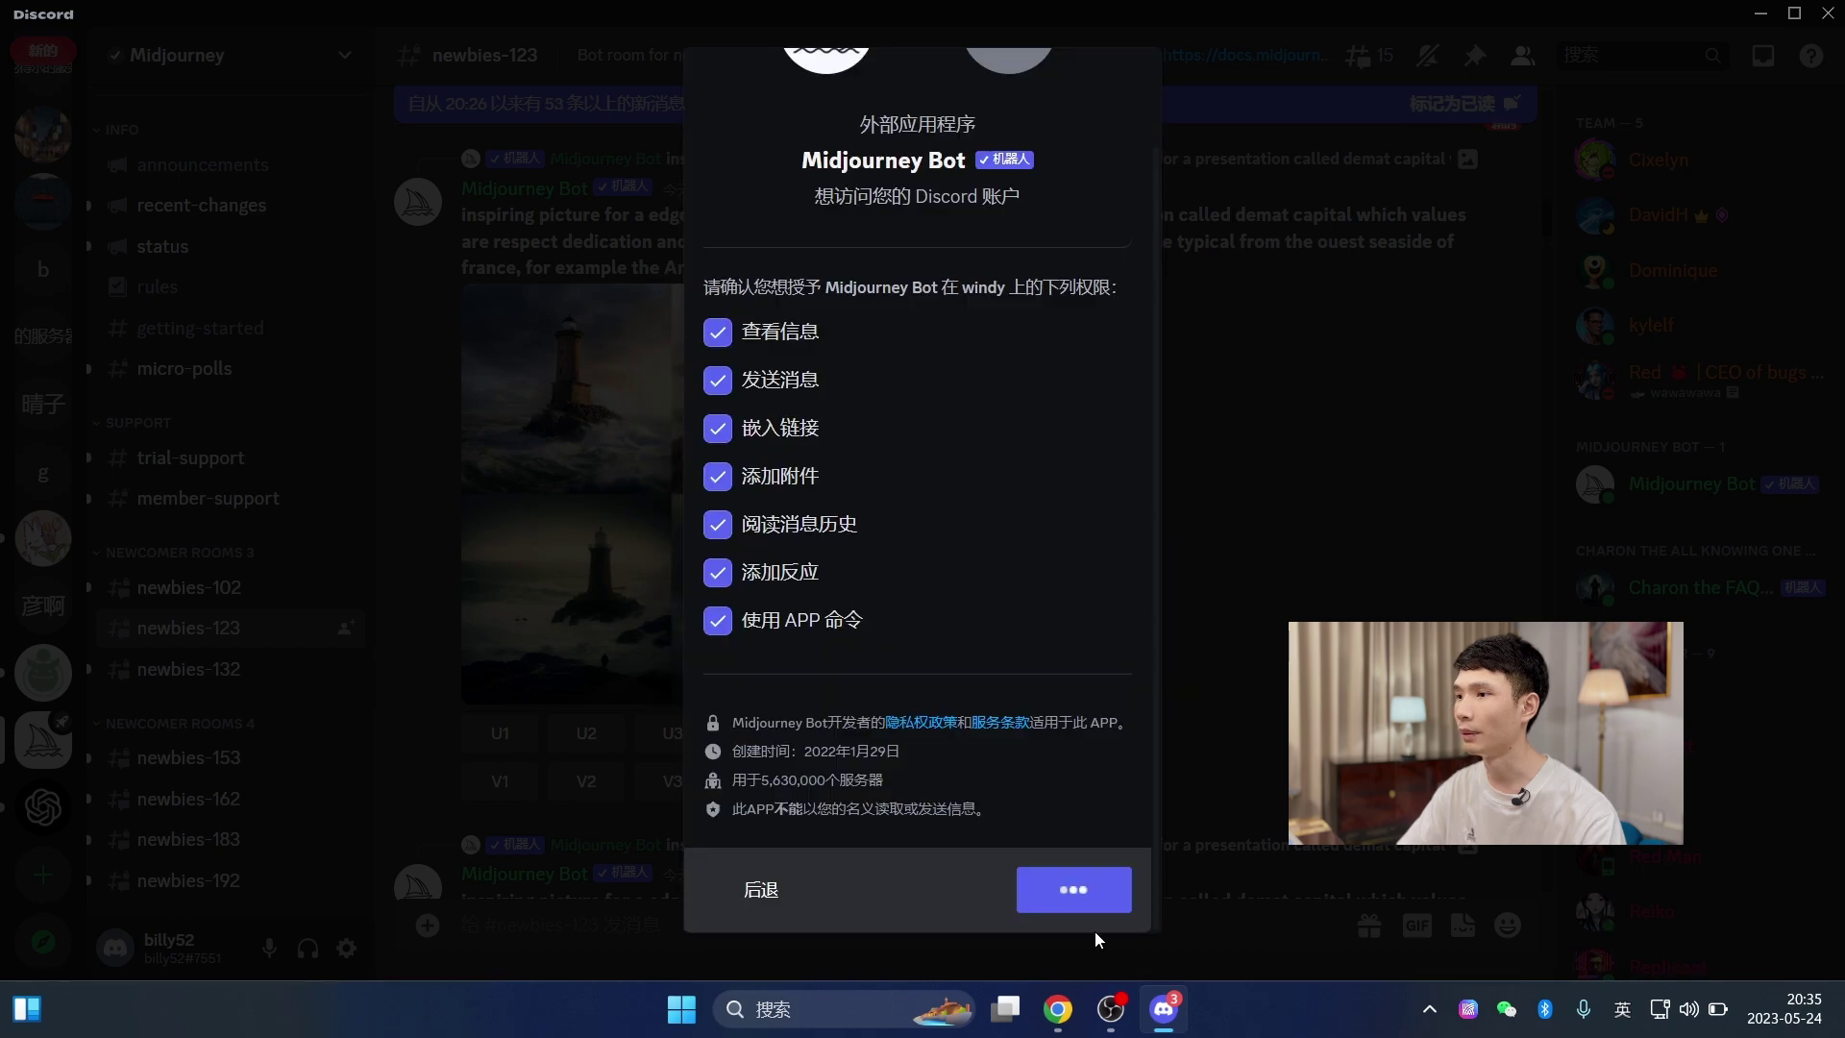
left_click(1163, 1011)
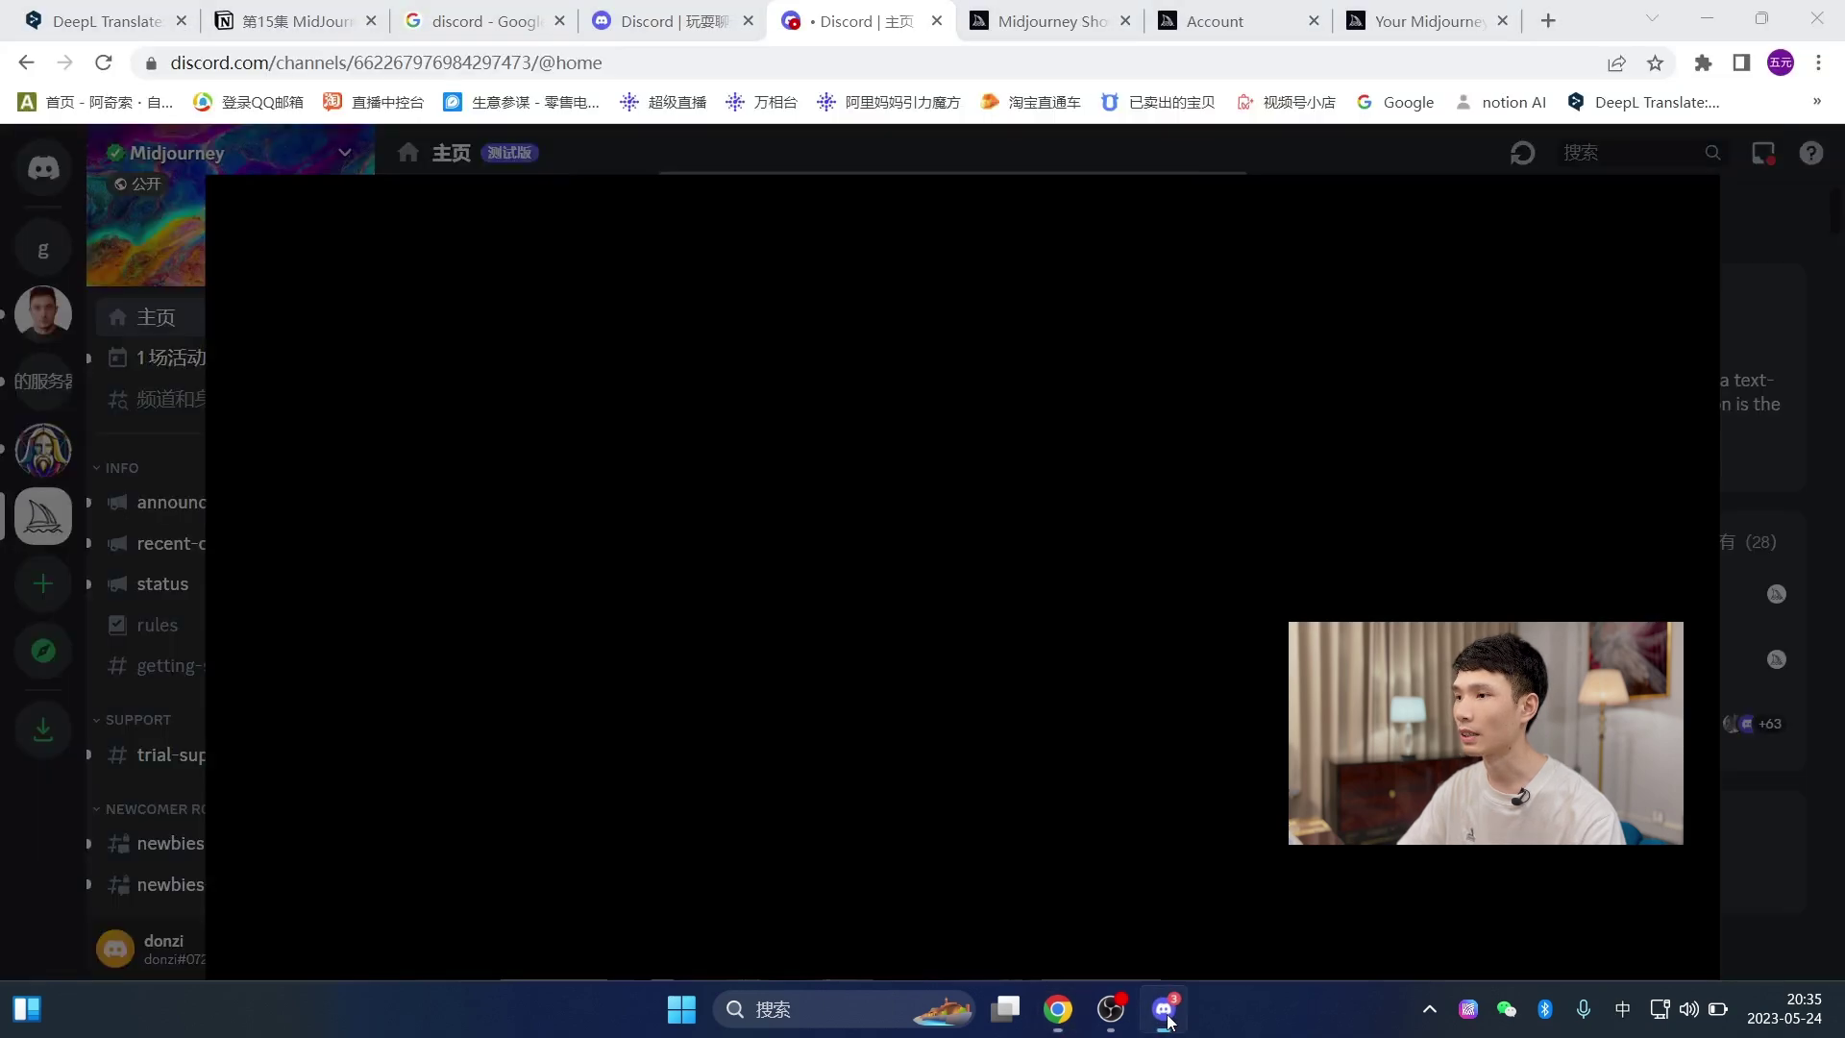
left_click(1163, 1011)
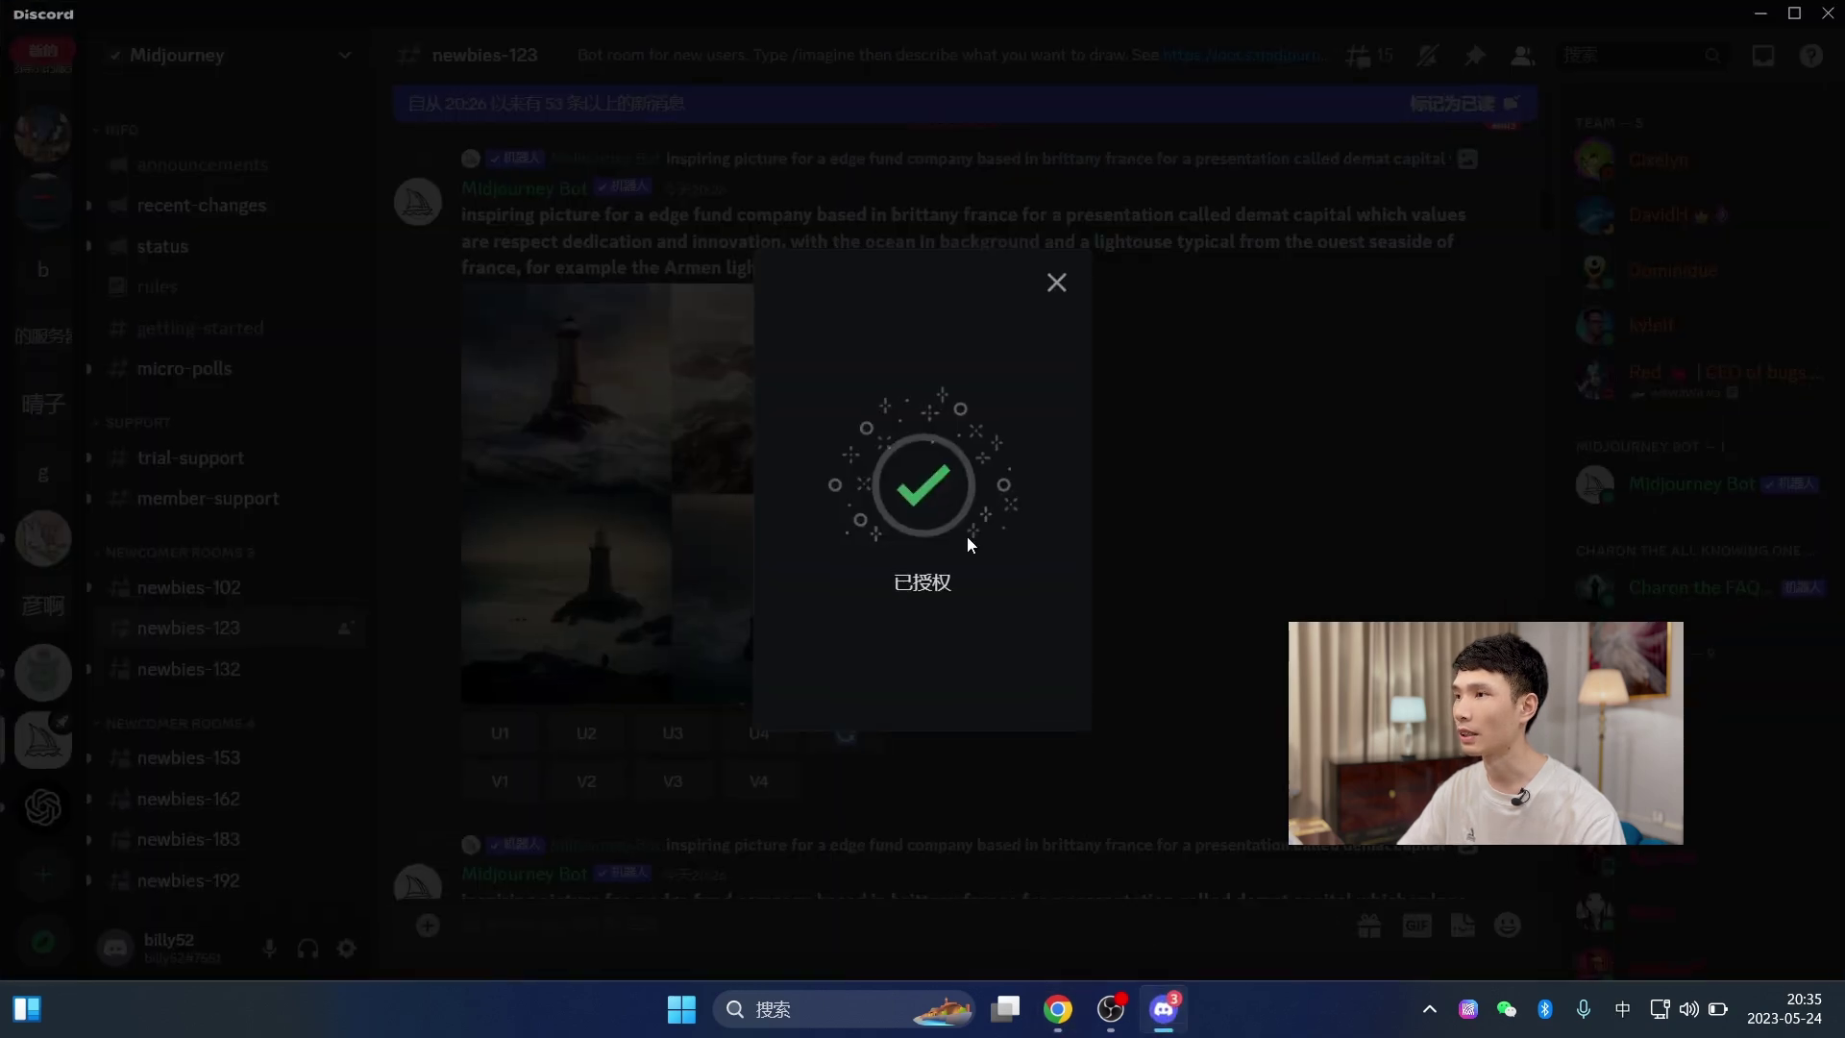
left_click(1057, 284)
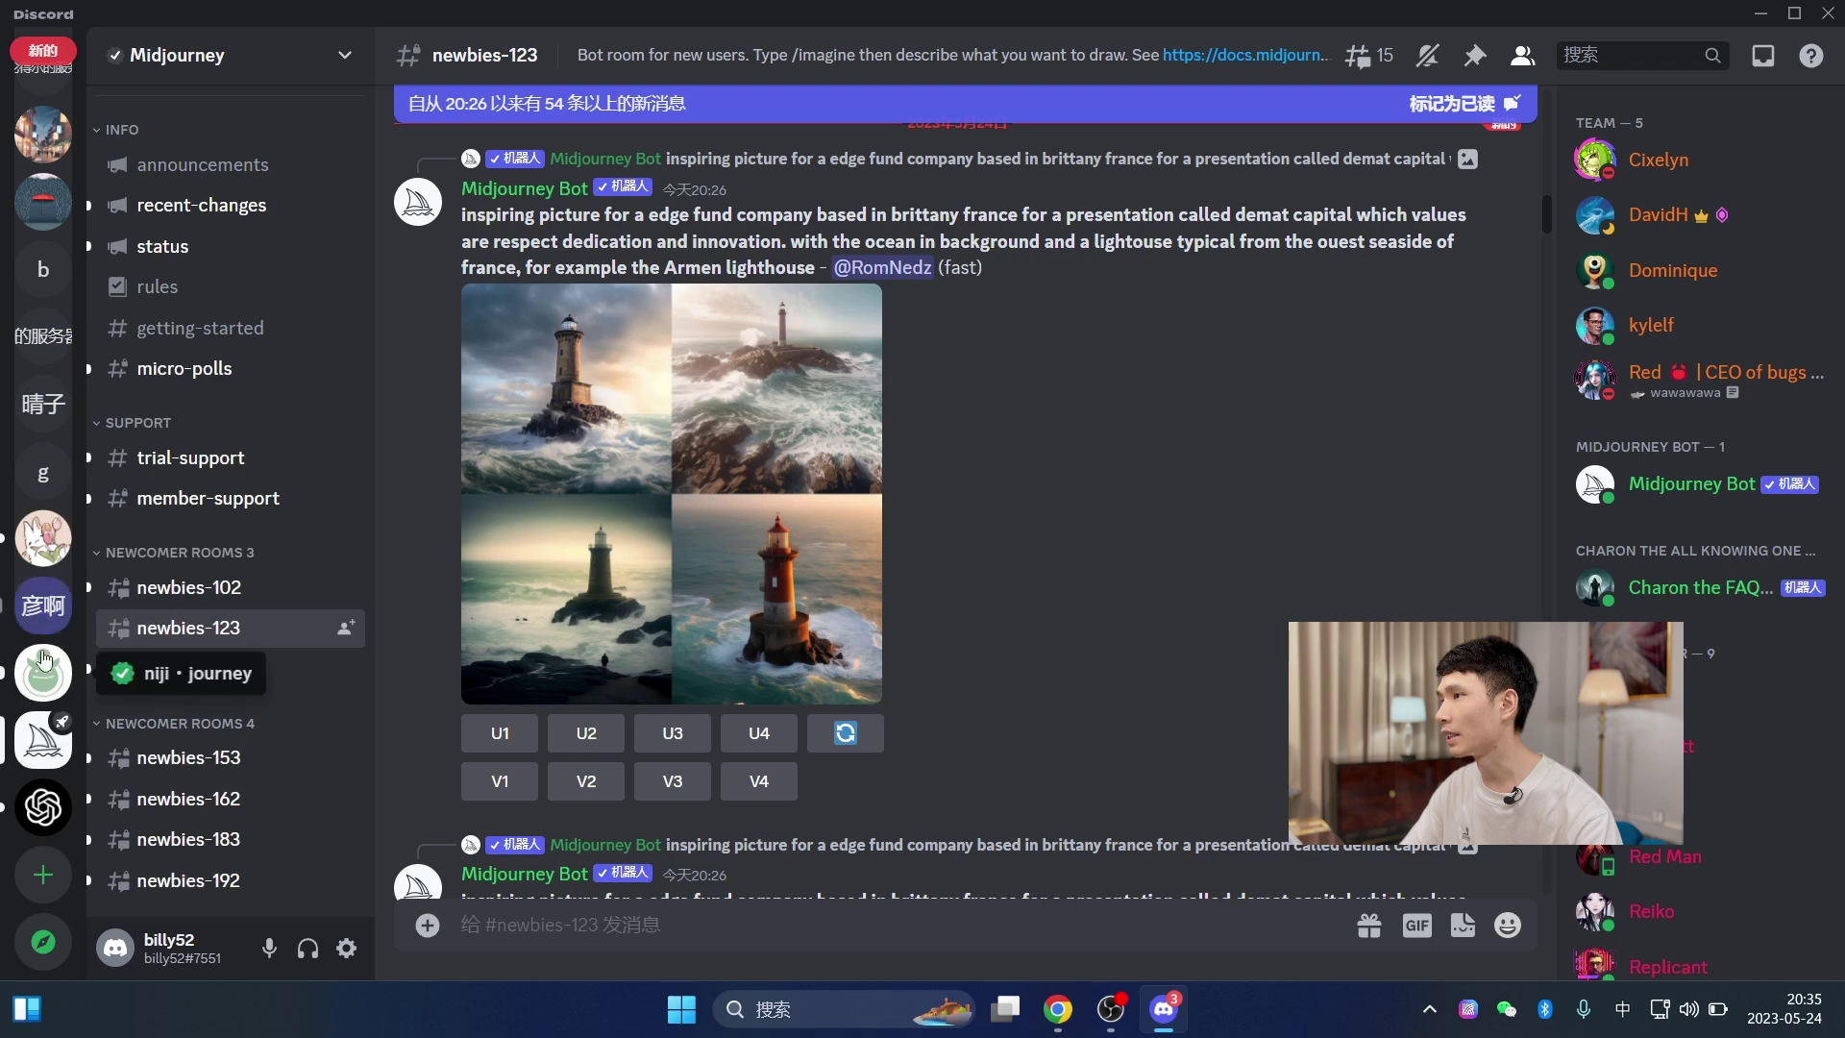
- Open the windy server and submit an /imagine command with the prompt "summer" in its 常规 channel
scroll(36, 607, "up", 3)
scroll(35, 607, "up", 1)
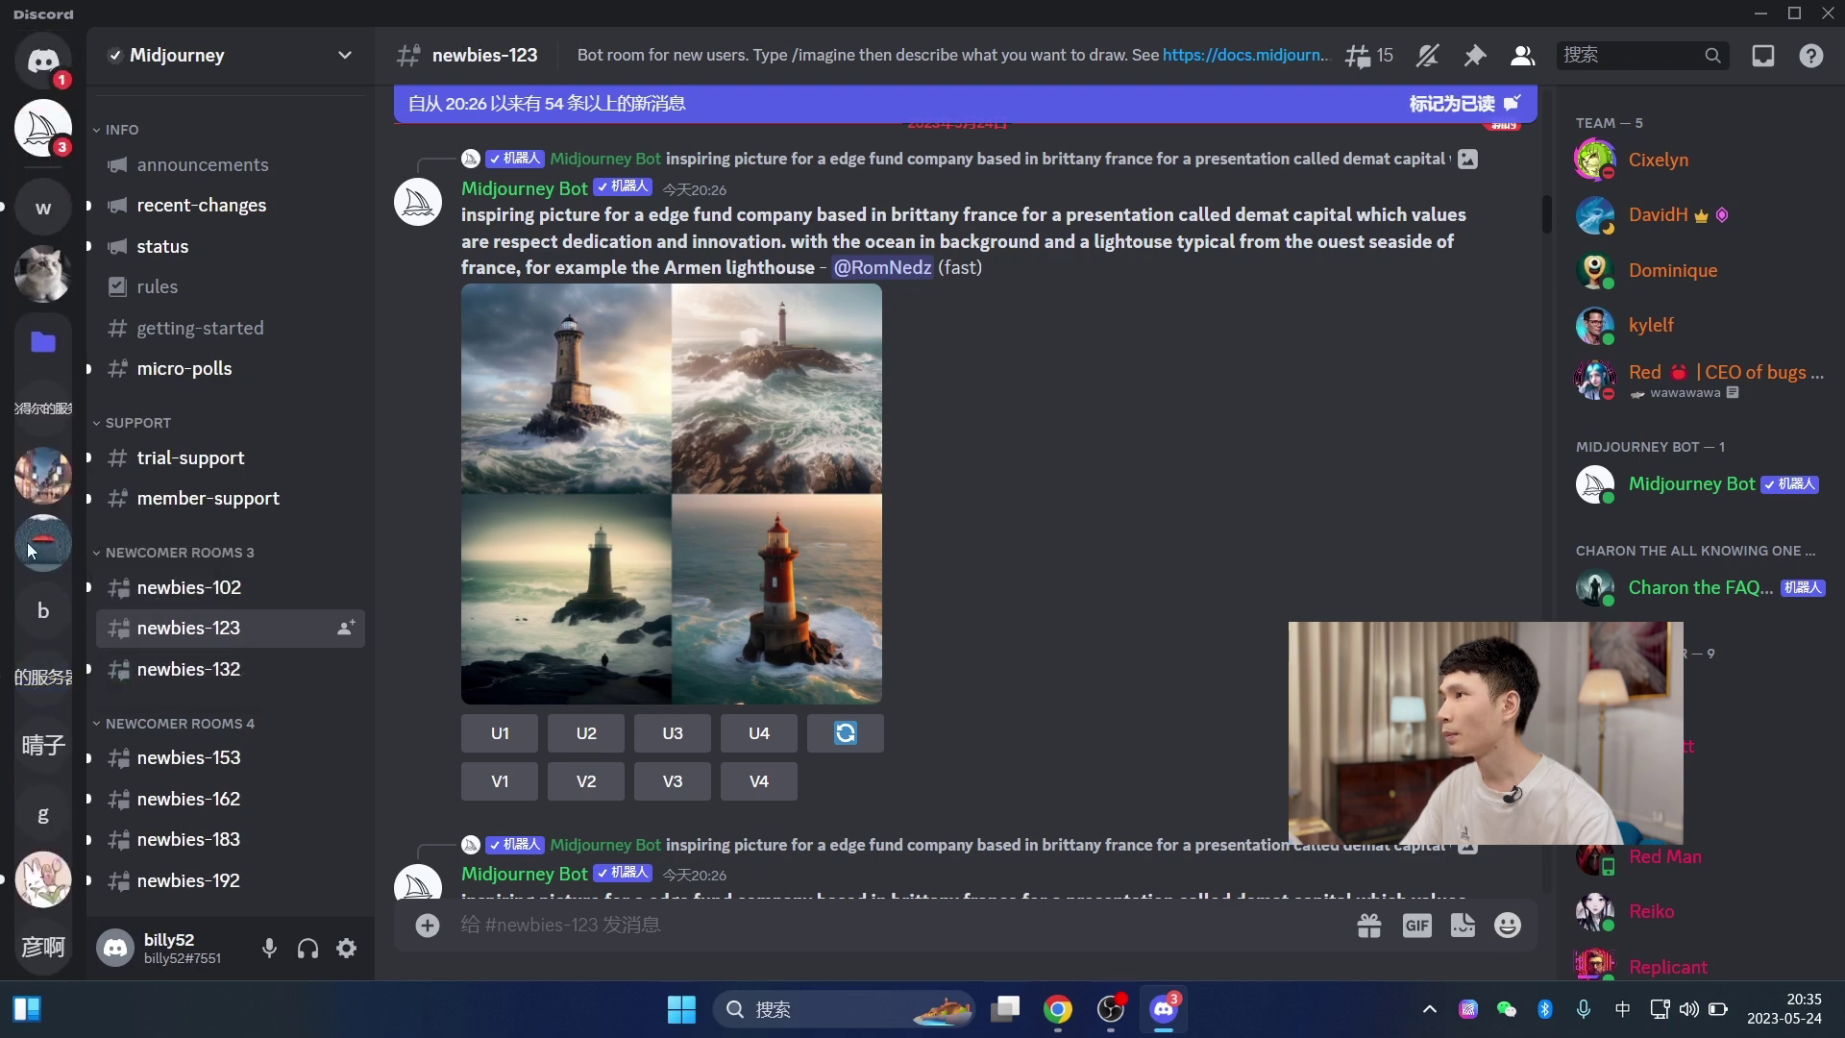
left_click(48, 223)
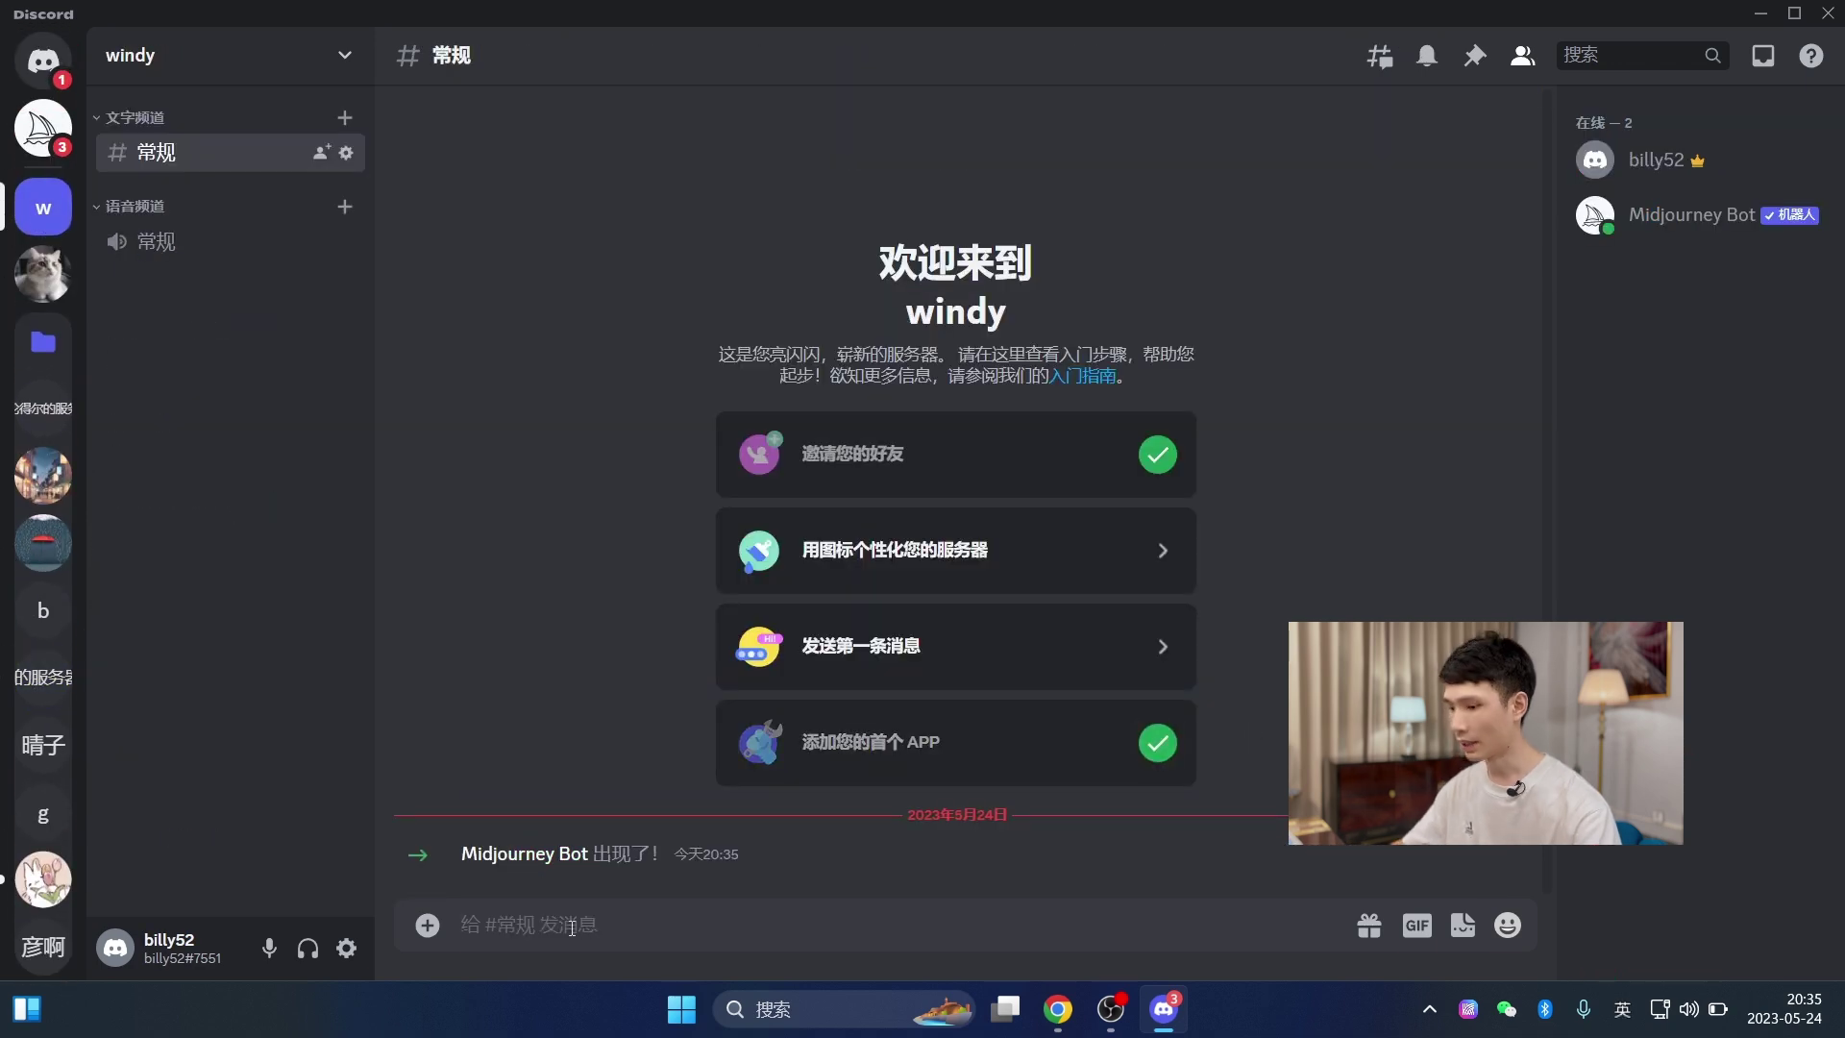
type("/")
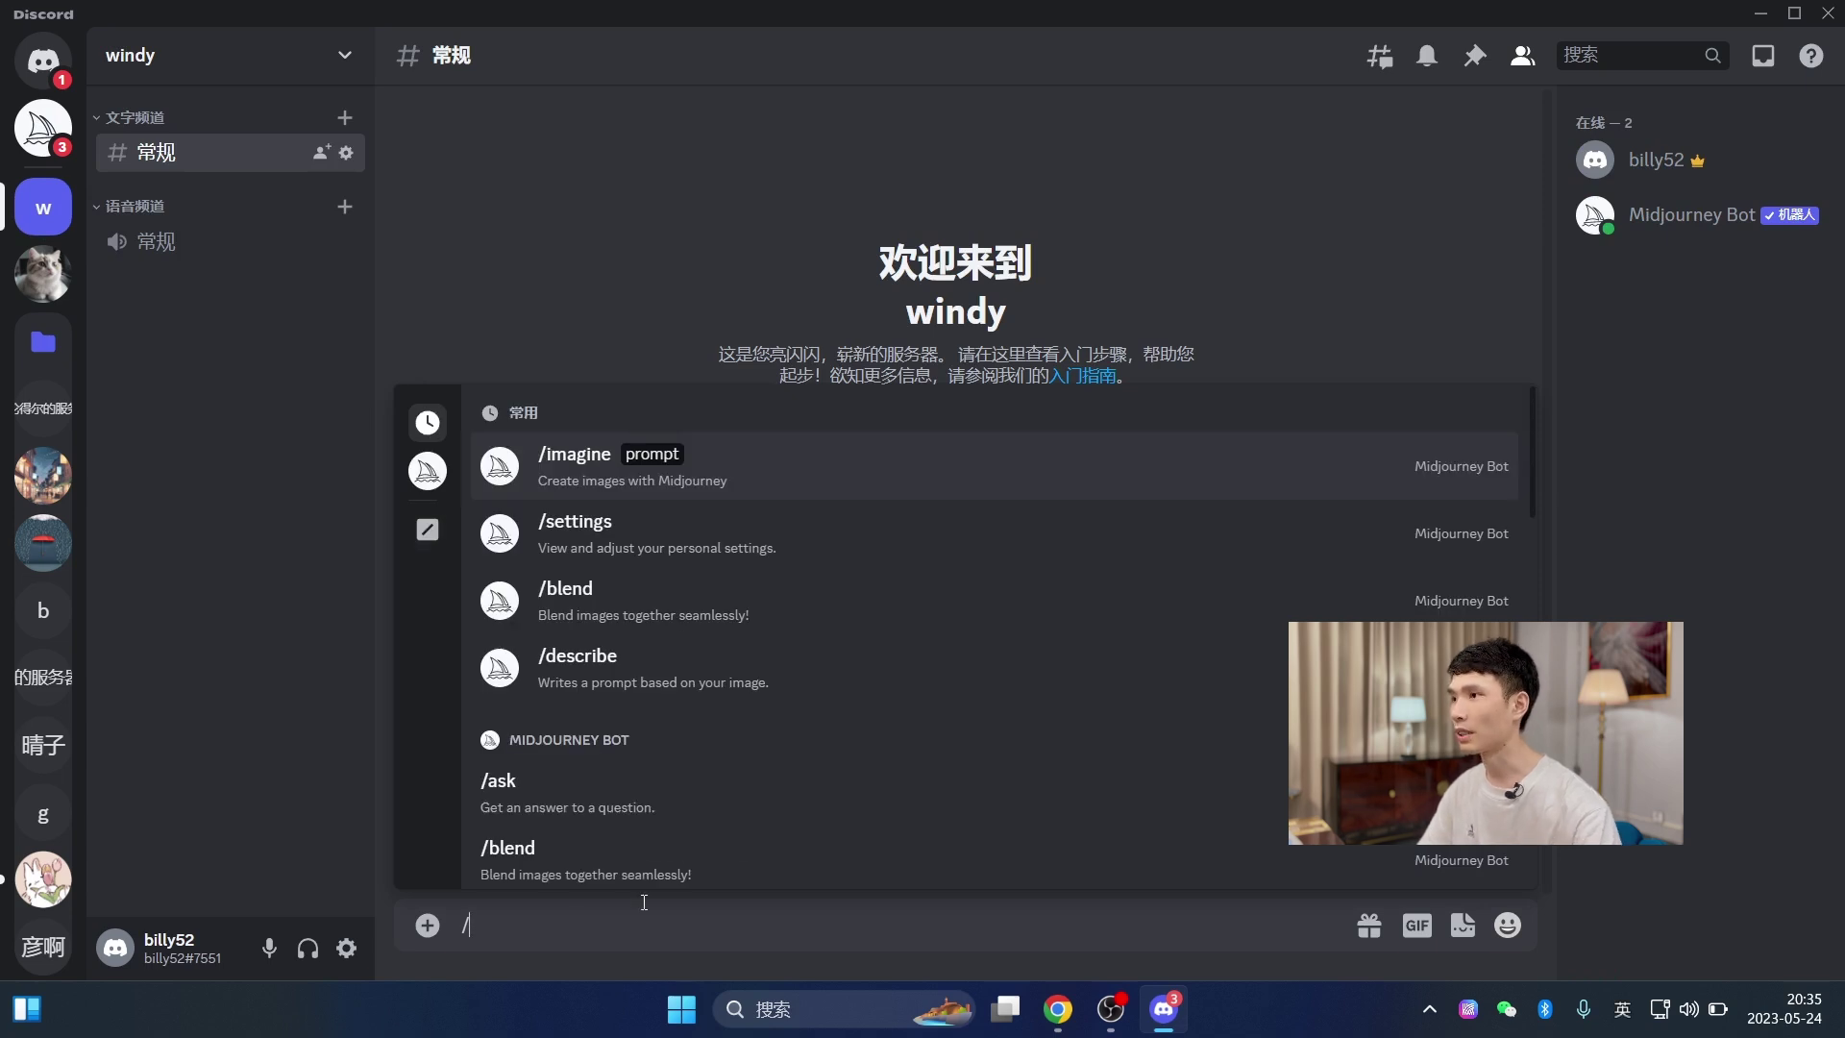
left_click(672, 467)
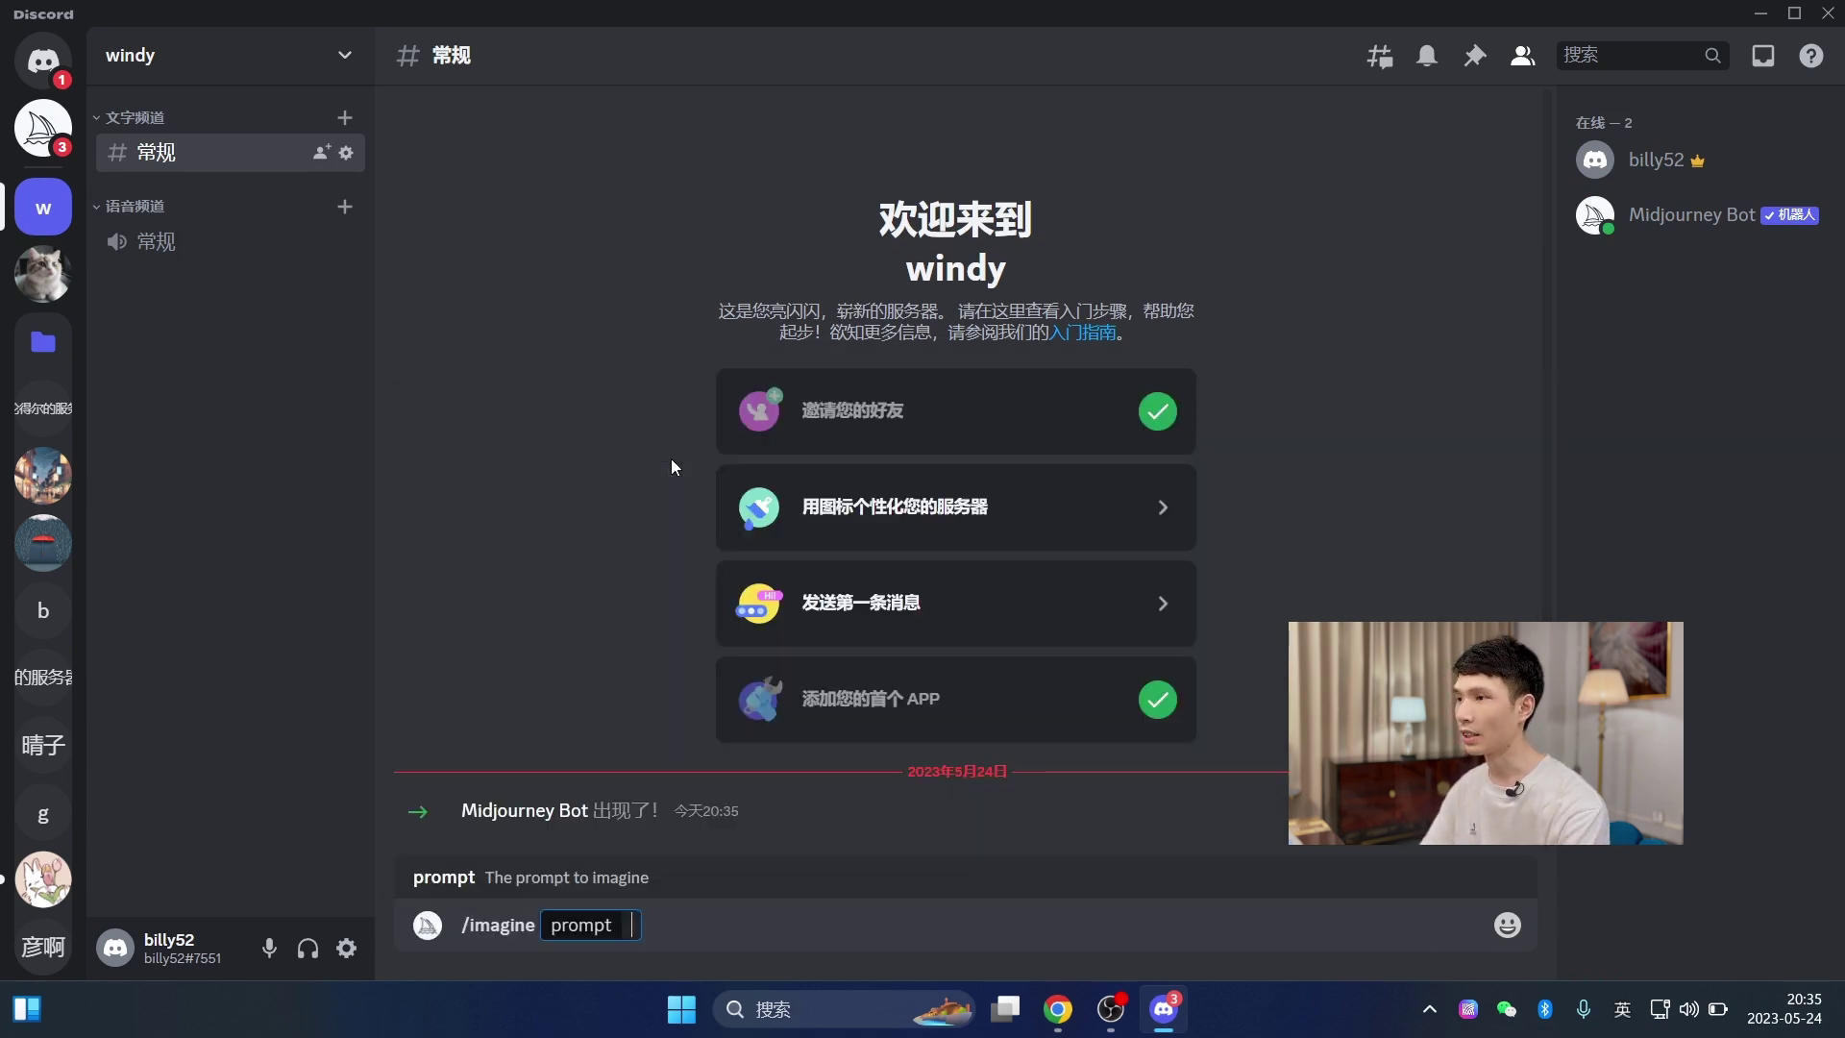
type("summer")
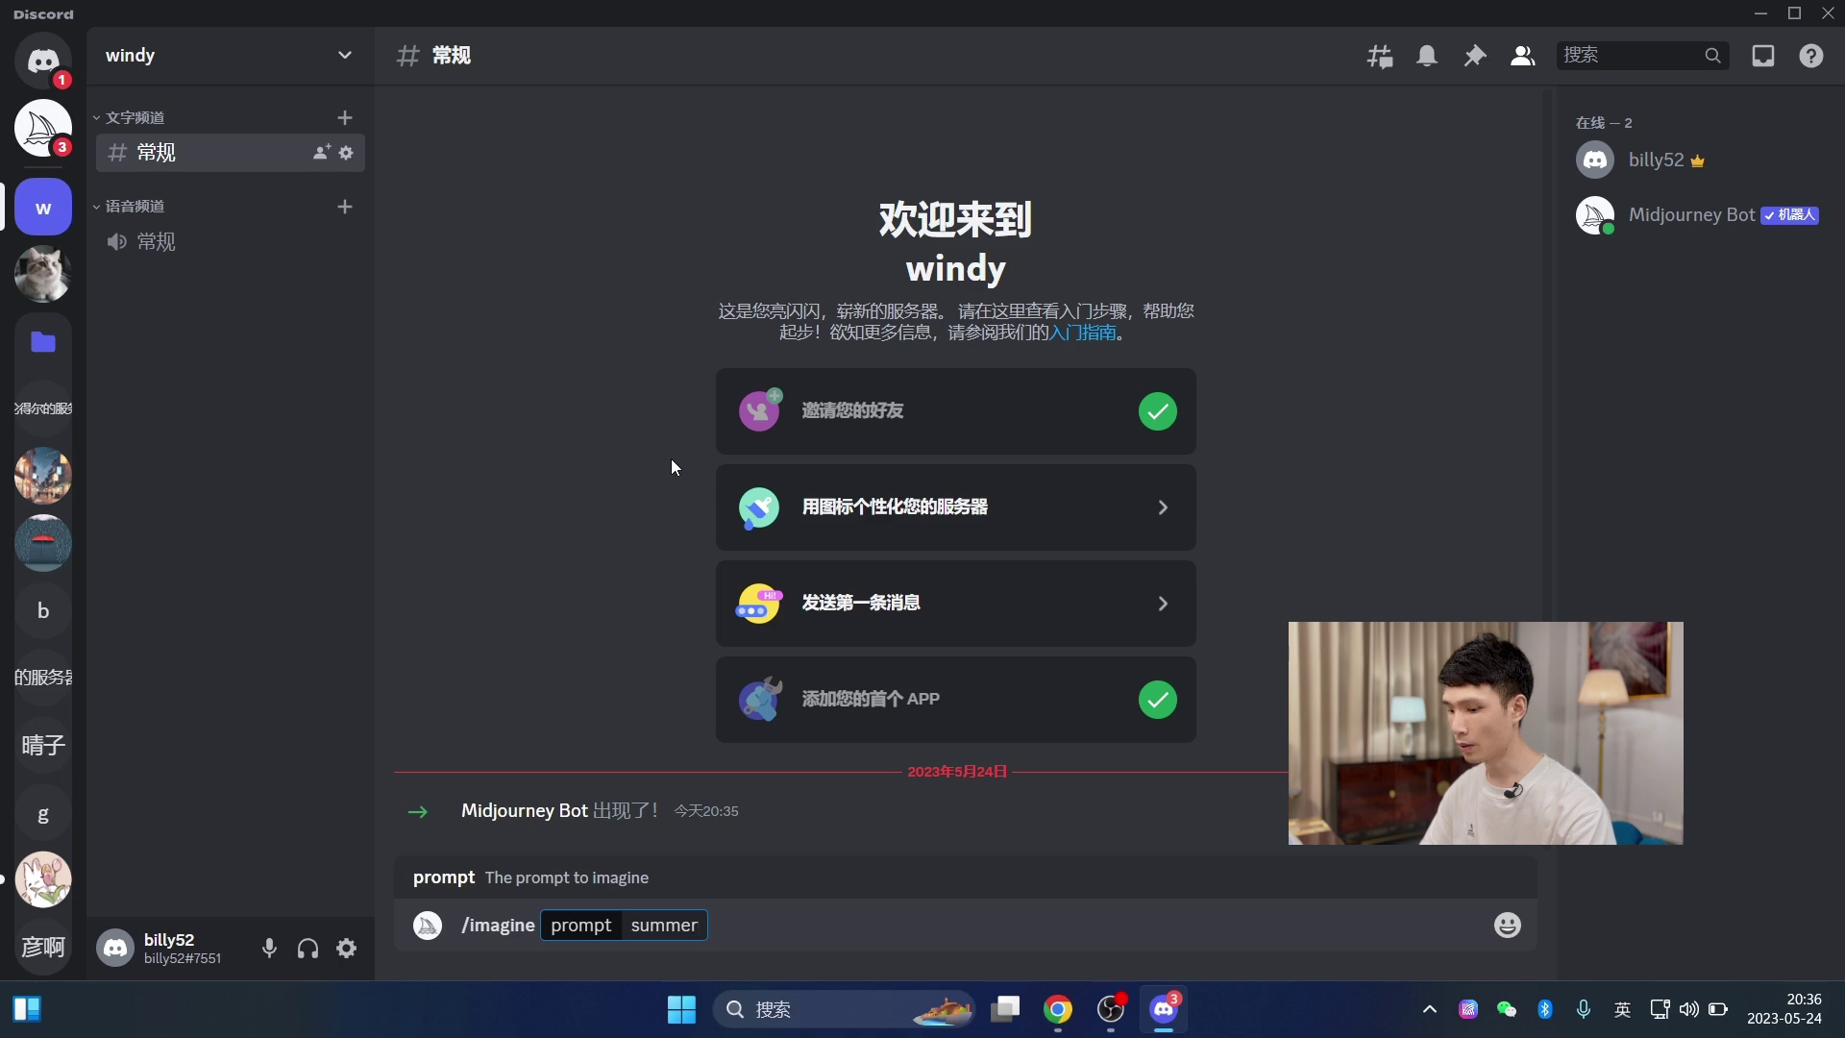
key("Return")
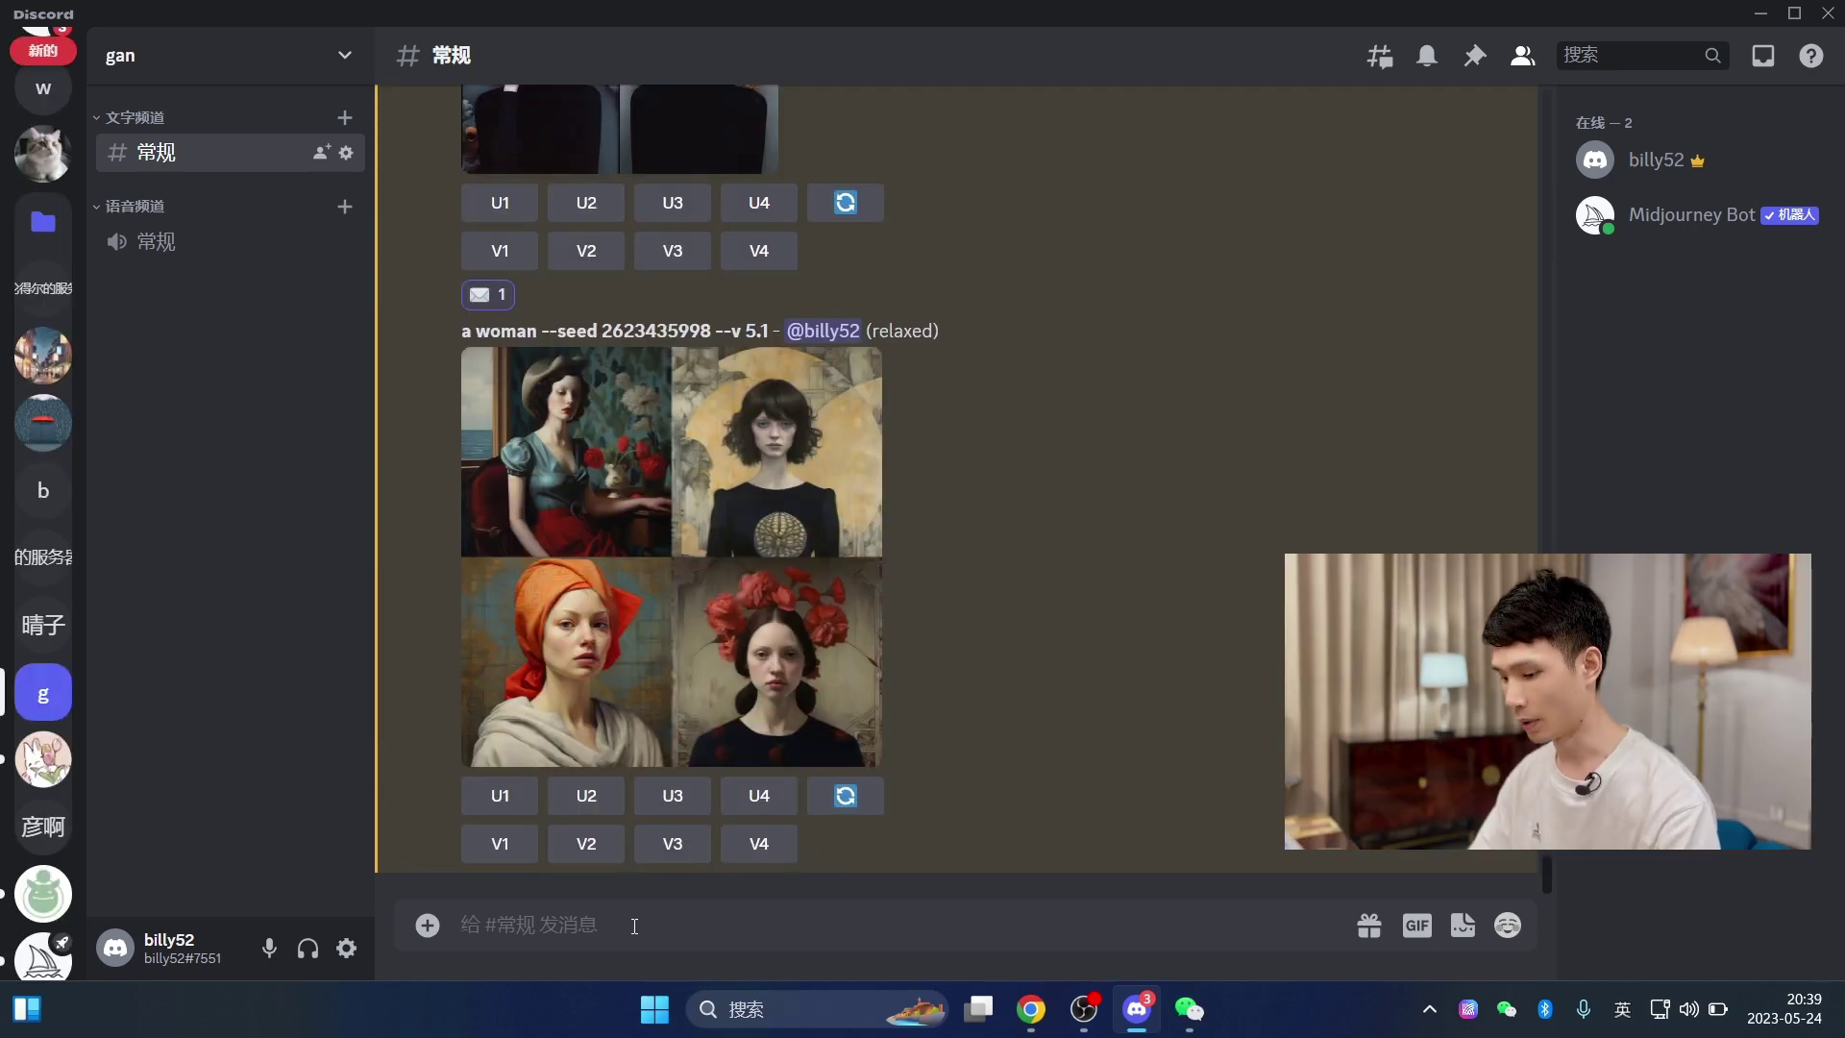
- Run /settings in the gan server's 常规 channel and select MJ version 5.1 as the model
type("/st")
type("et")
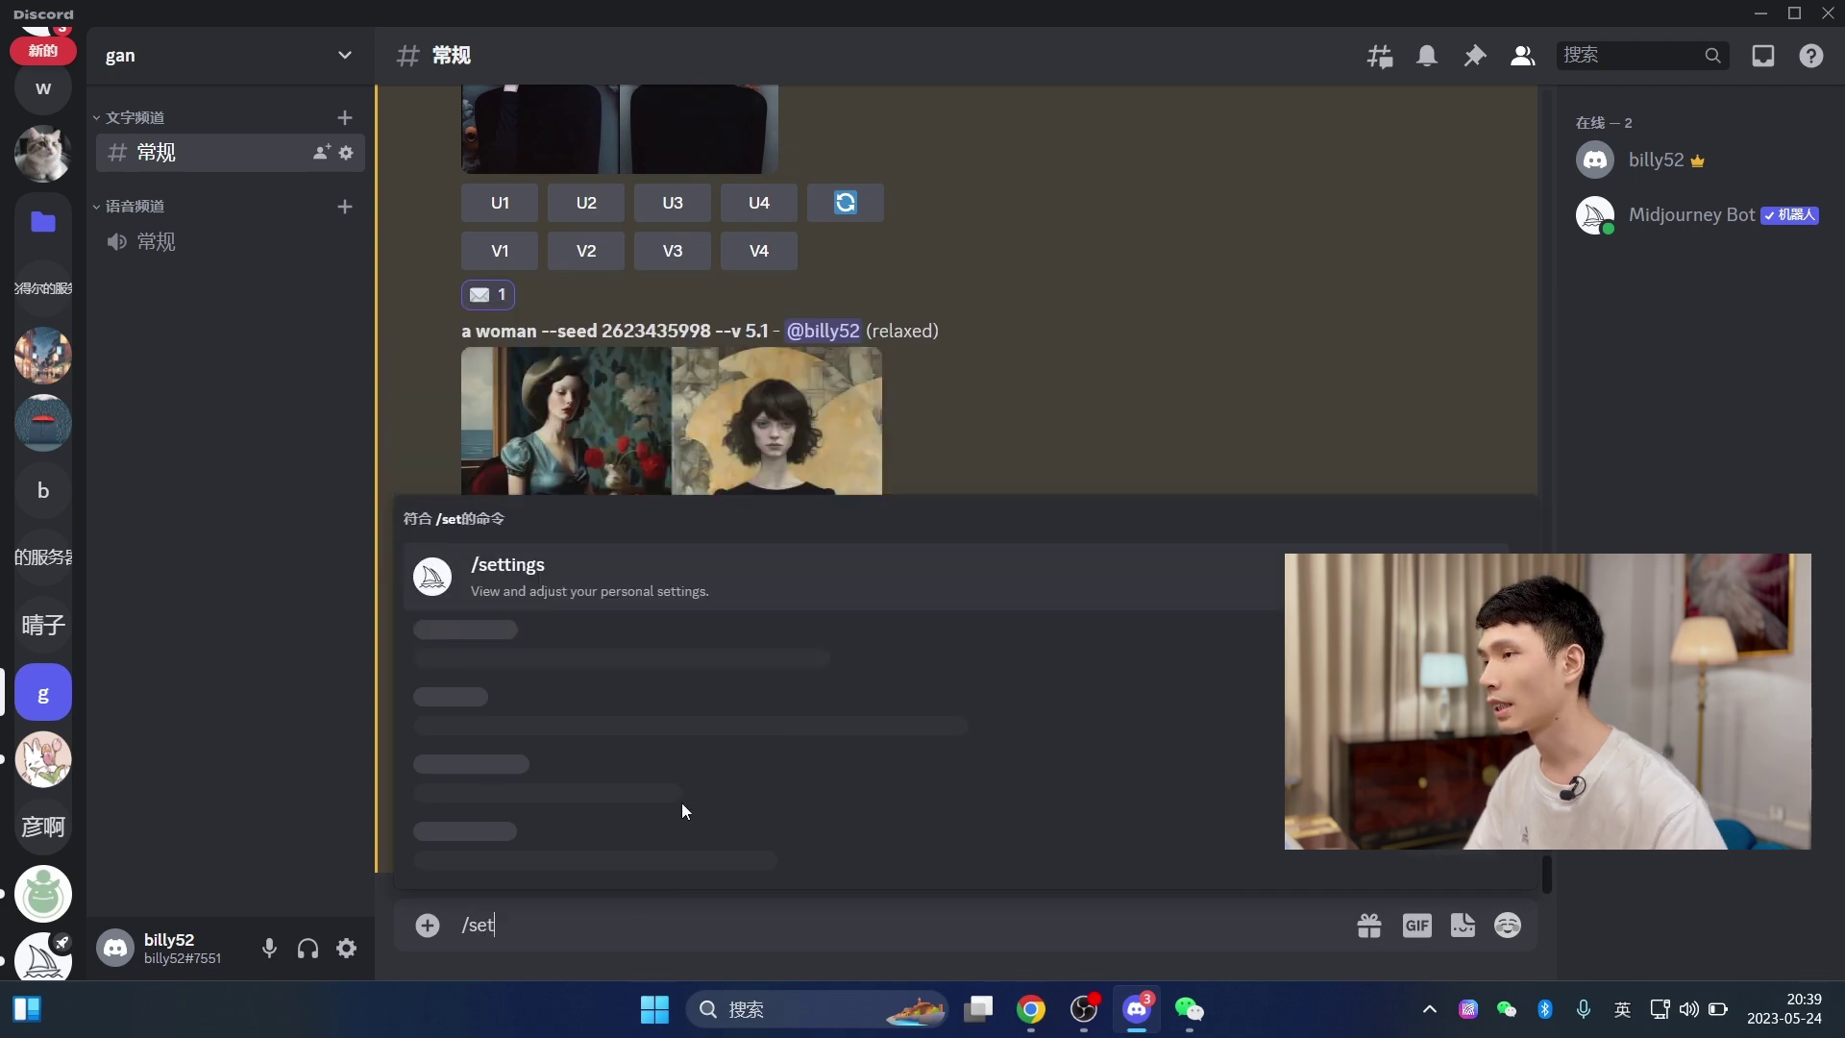
left_click(531, 563)
key("Return")
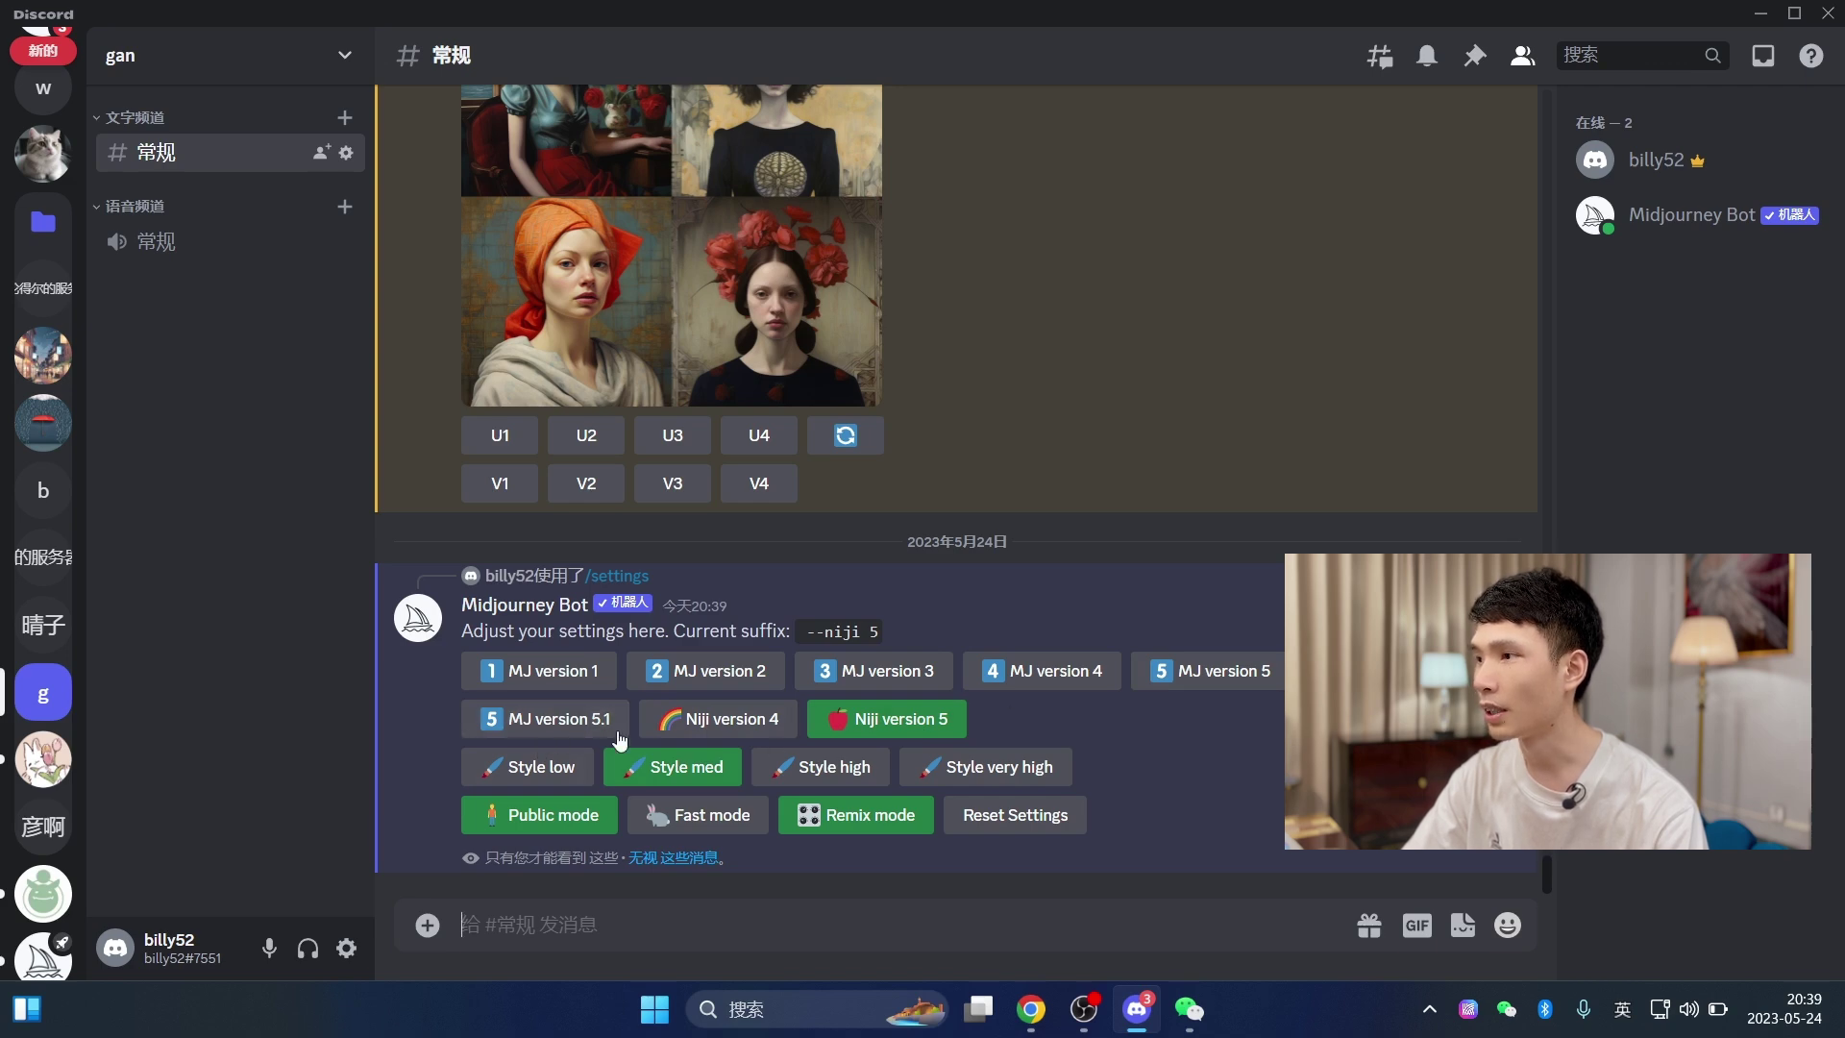
left_click(542, 719)
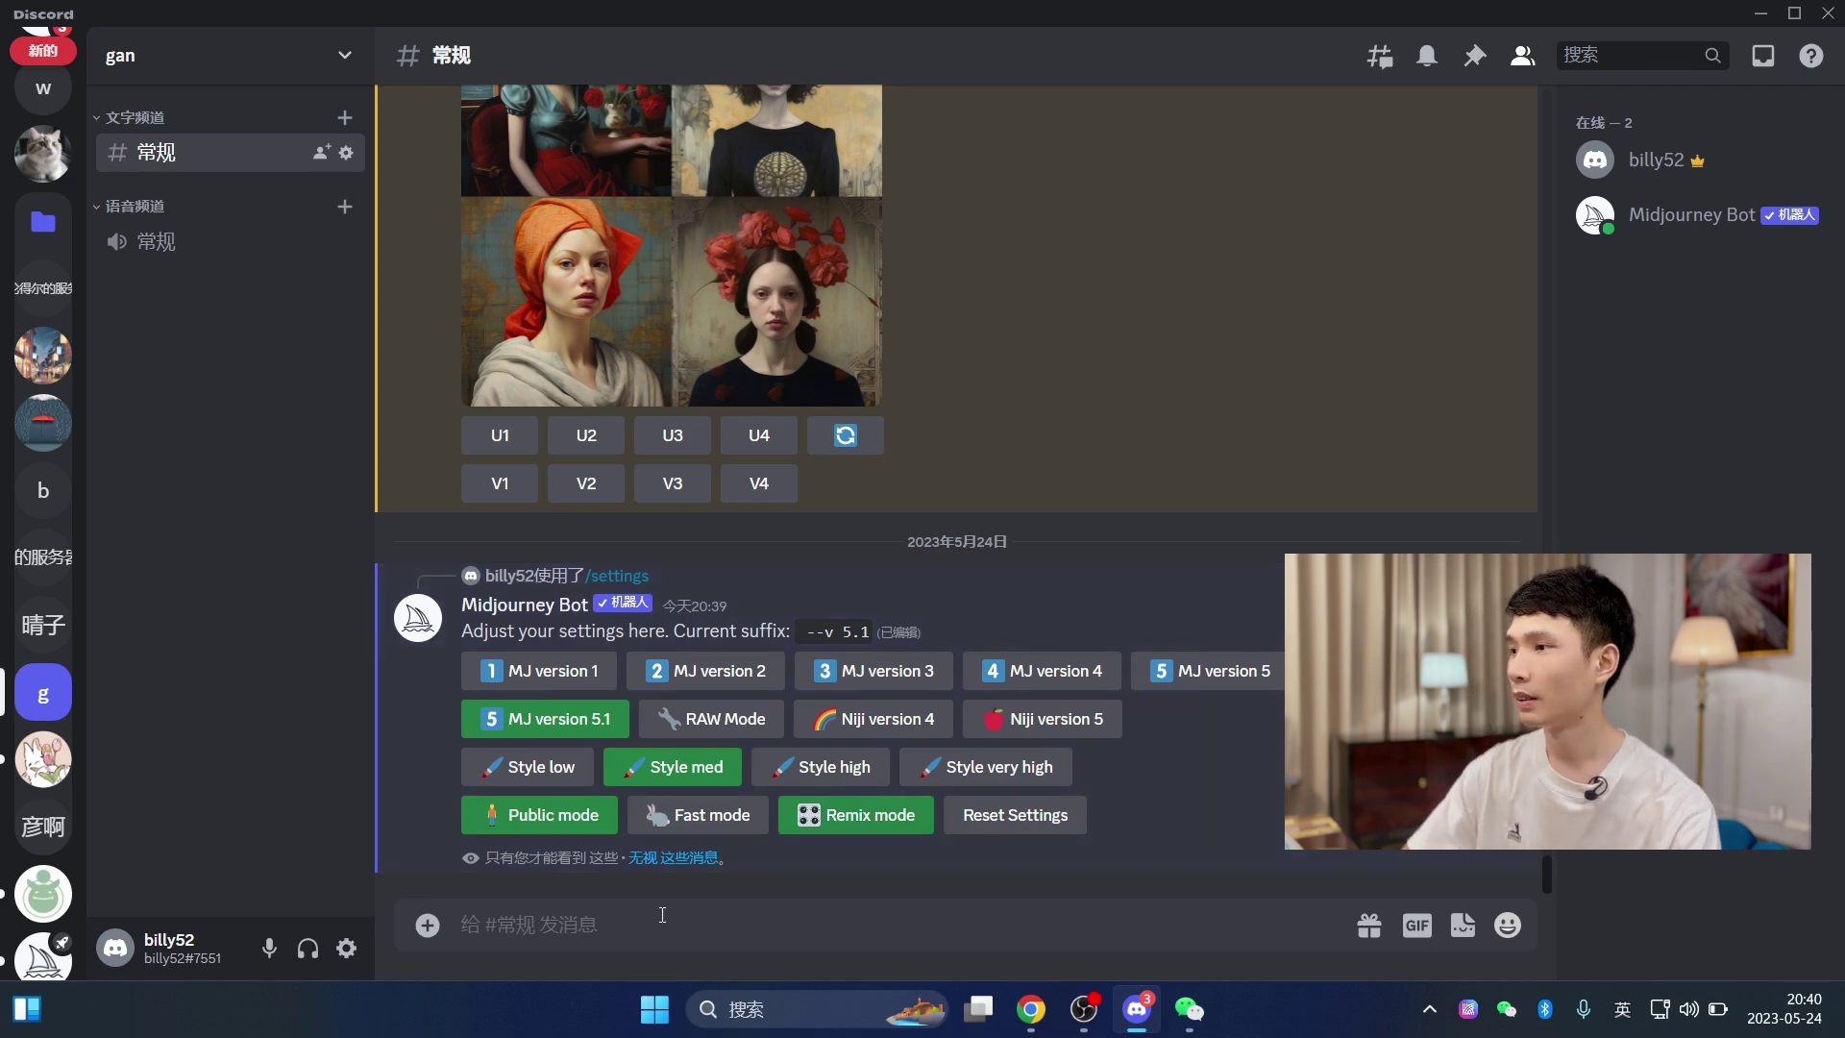
left_click(588, 723)
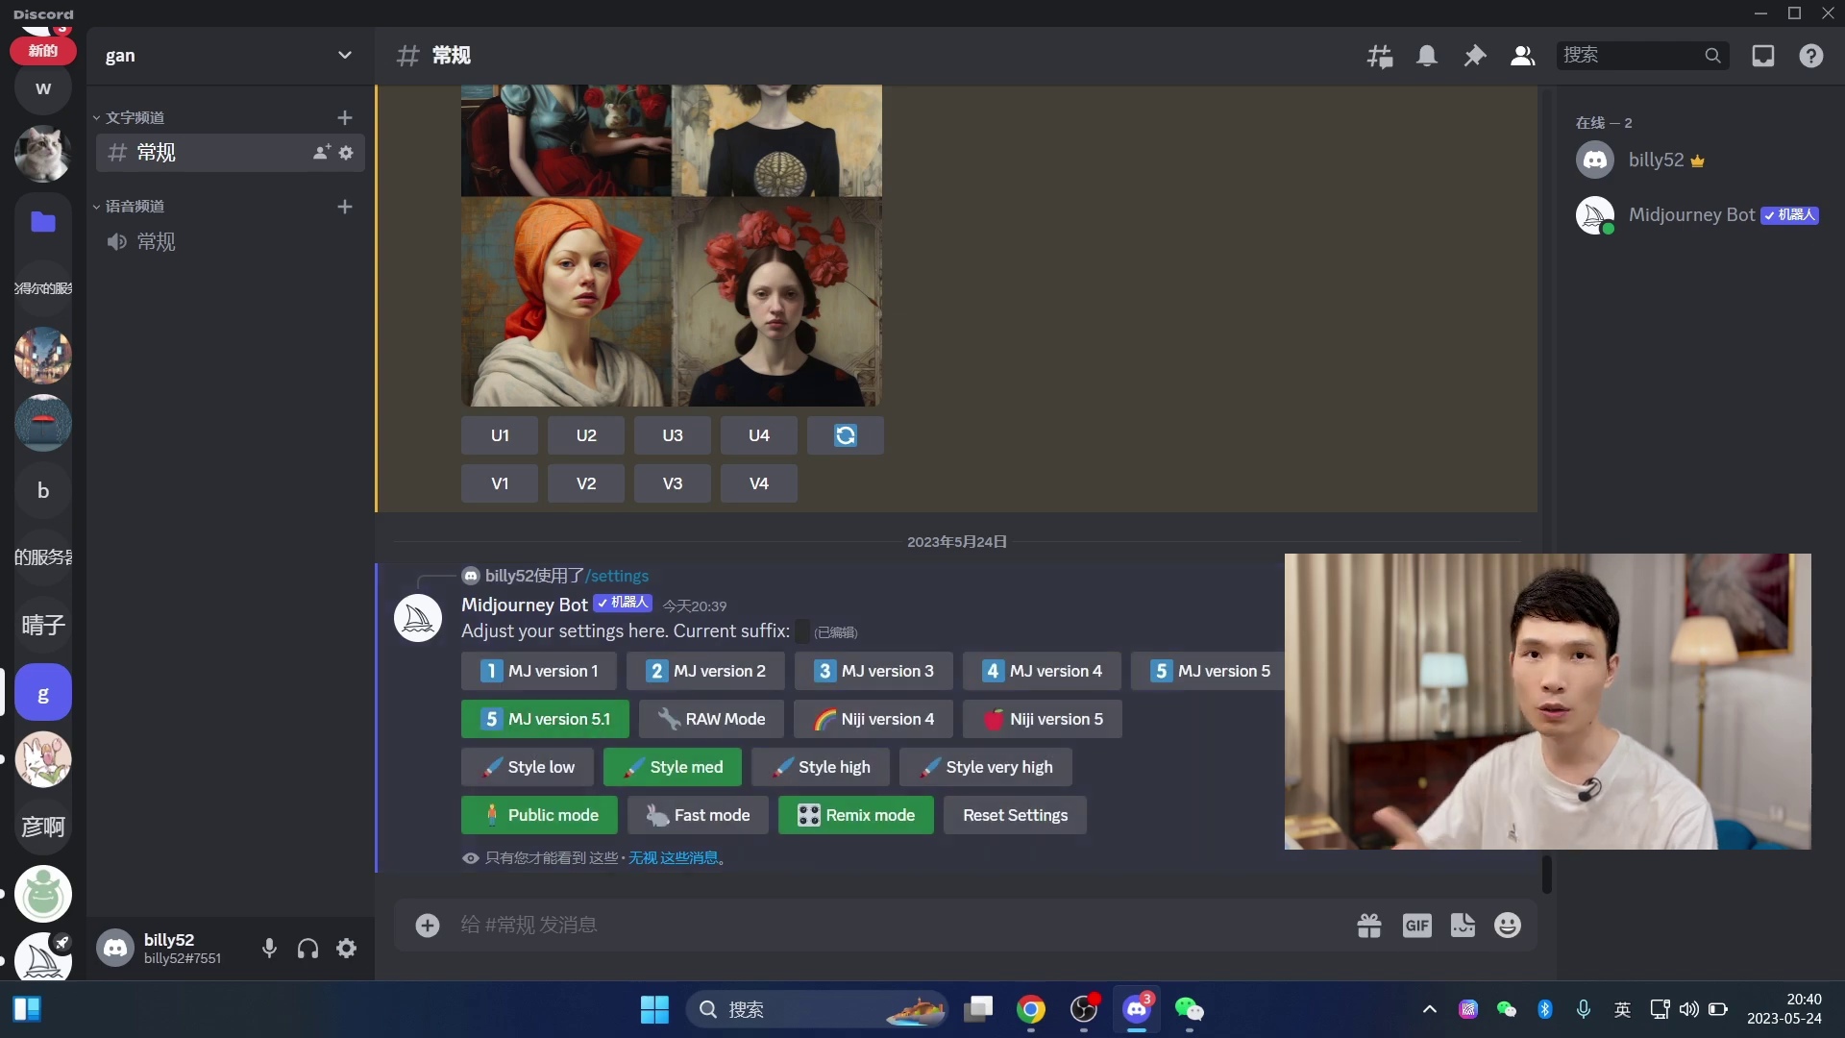
- Submit an /imagine command with the prompt "a woman" in the gan server's 常规 channel
scroll(549, 865, "up", 3)
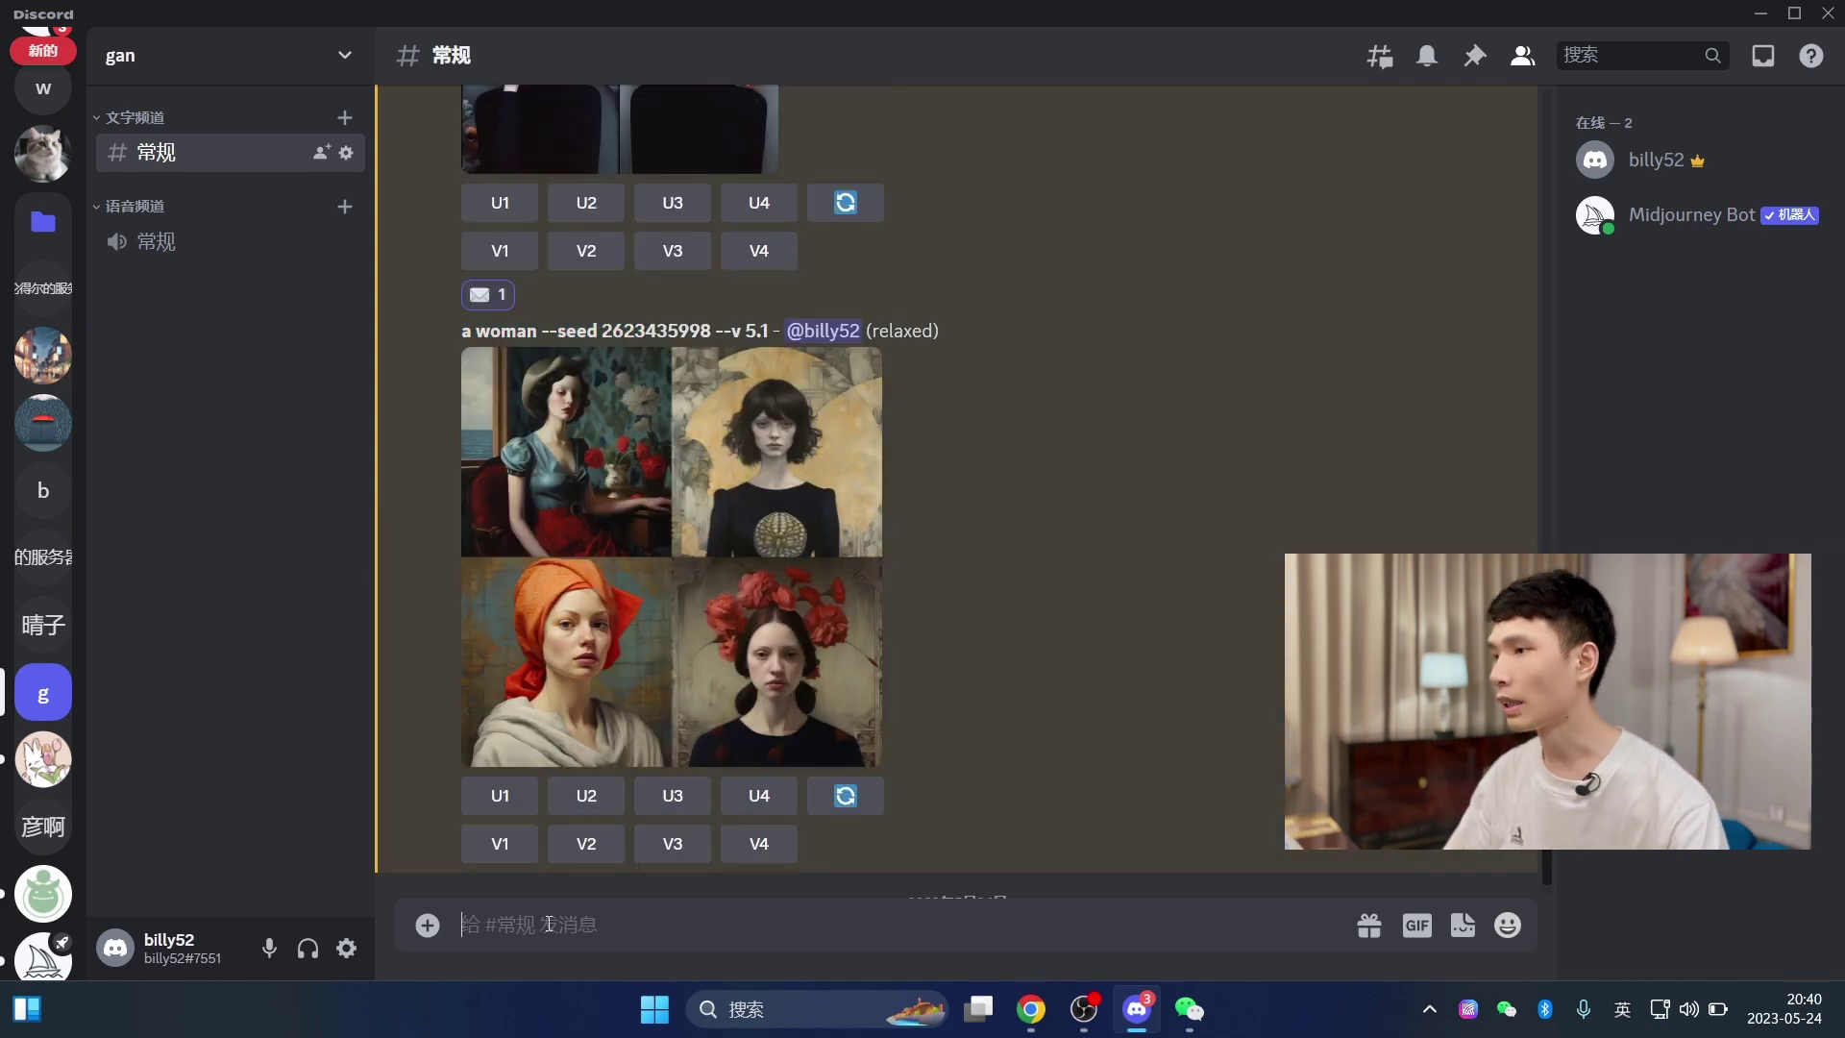
type("/")
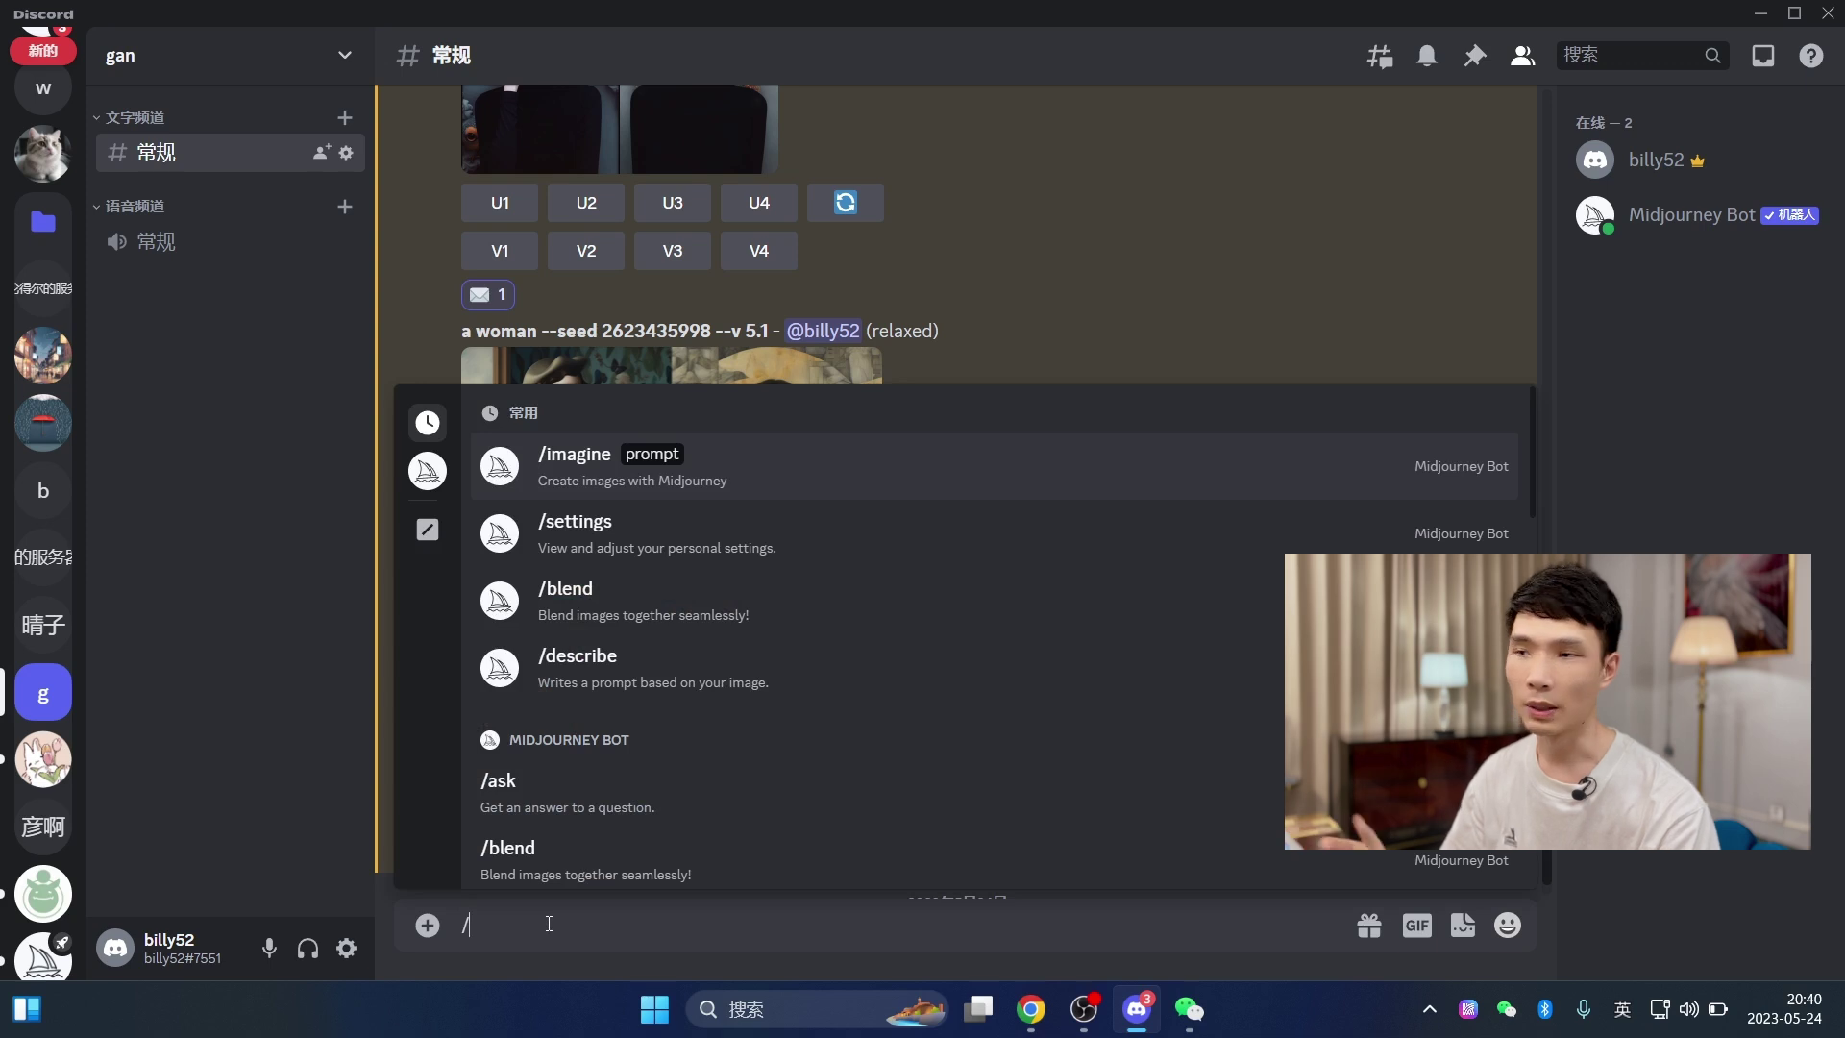
left_click(588, 471)
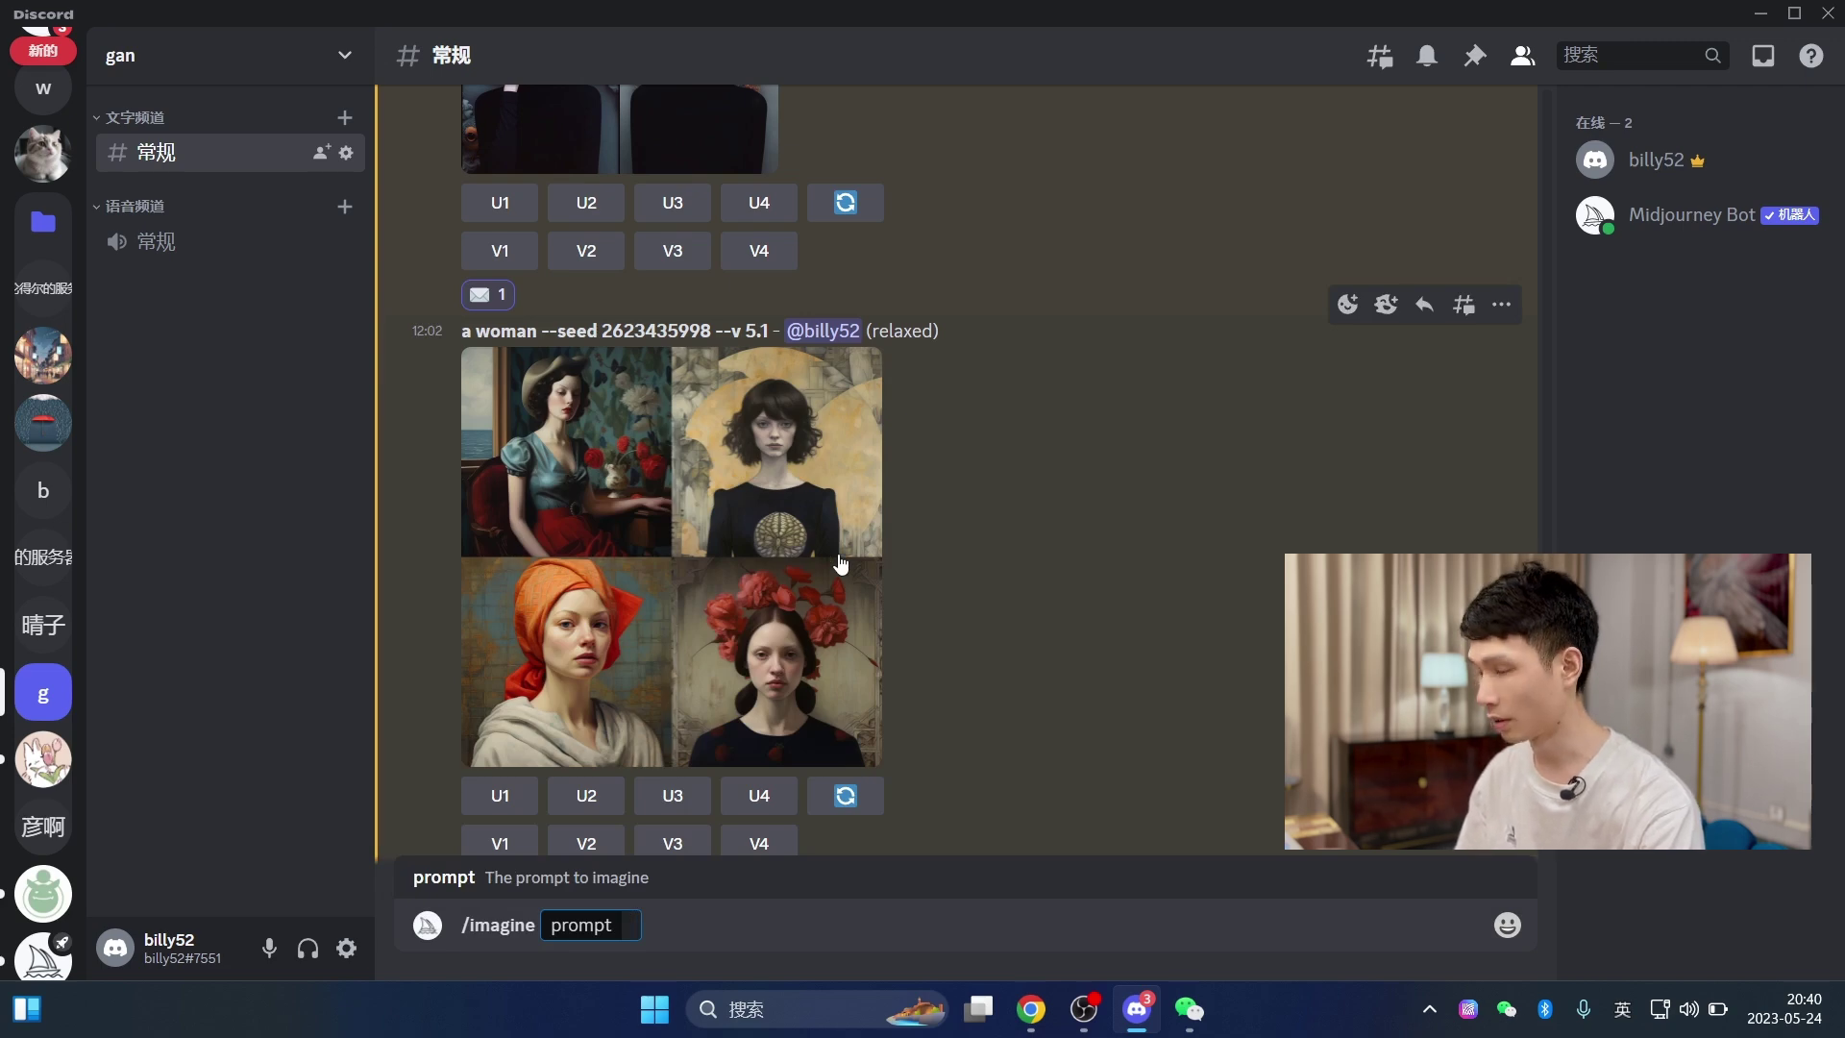
type("a wom")
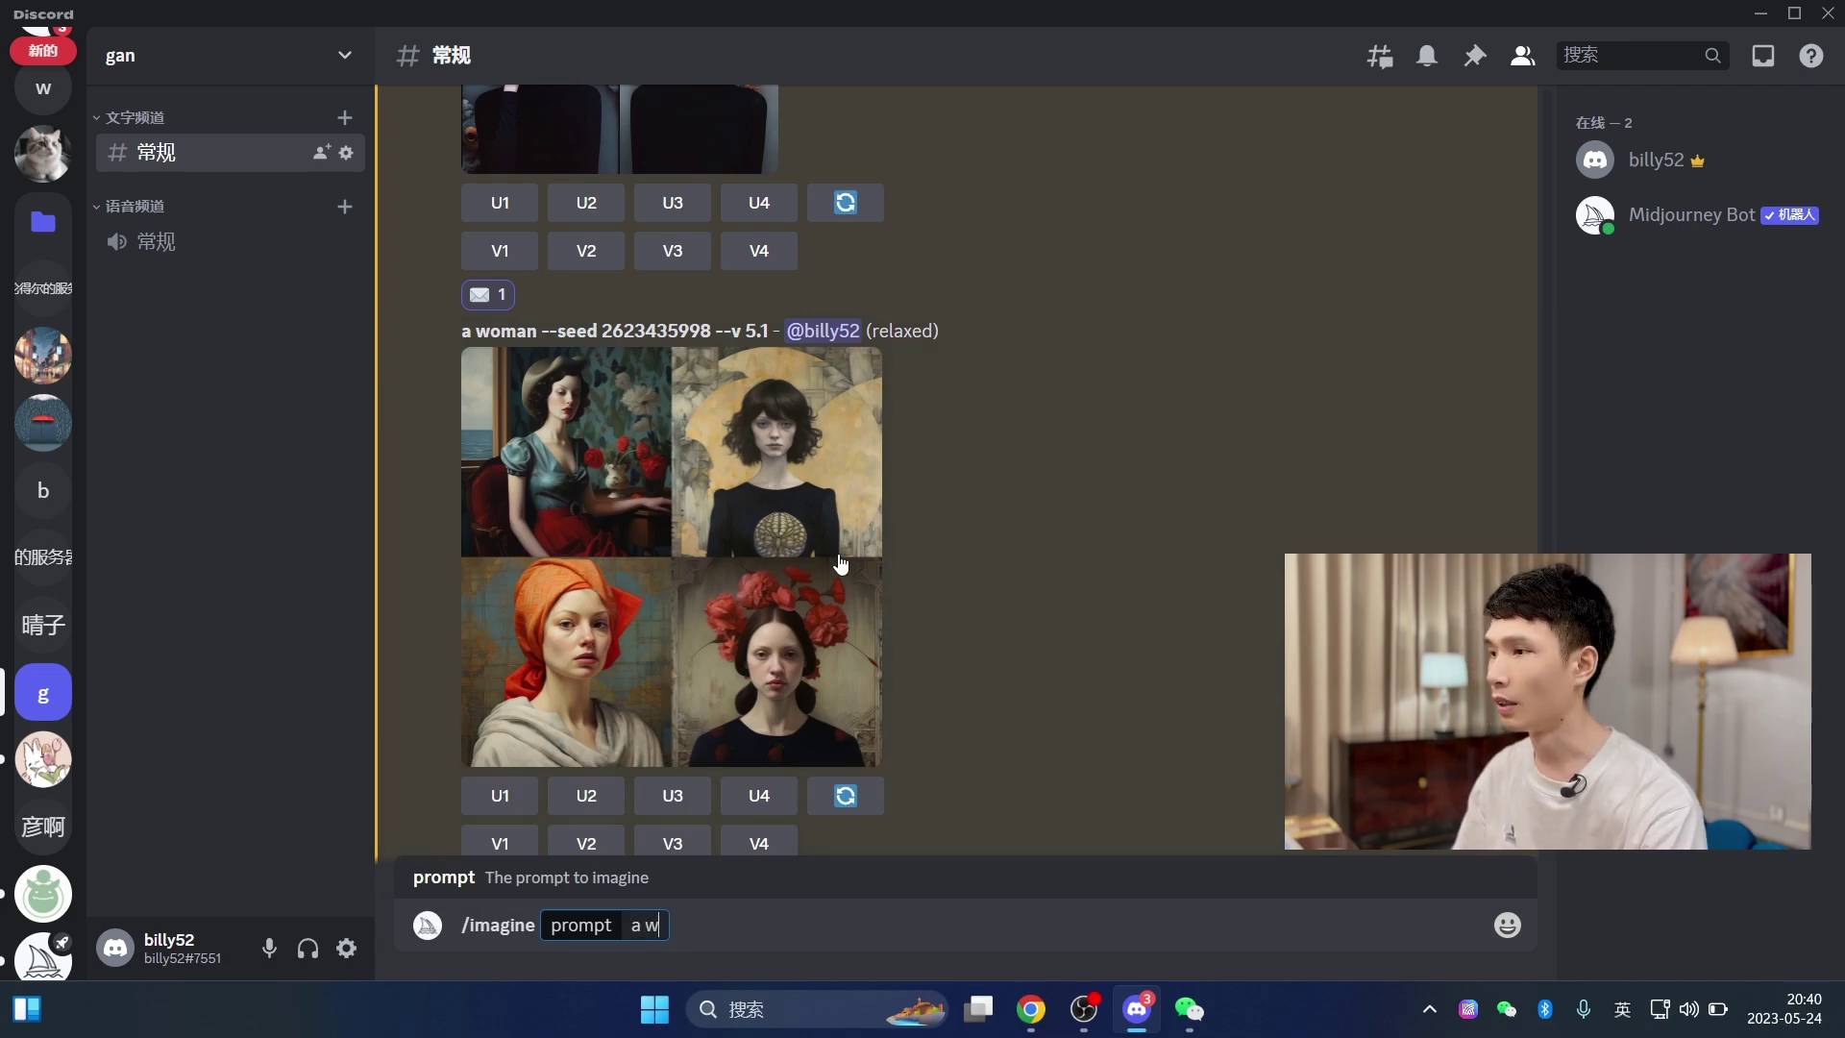
key("BackSpace")
key("BackSpace")
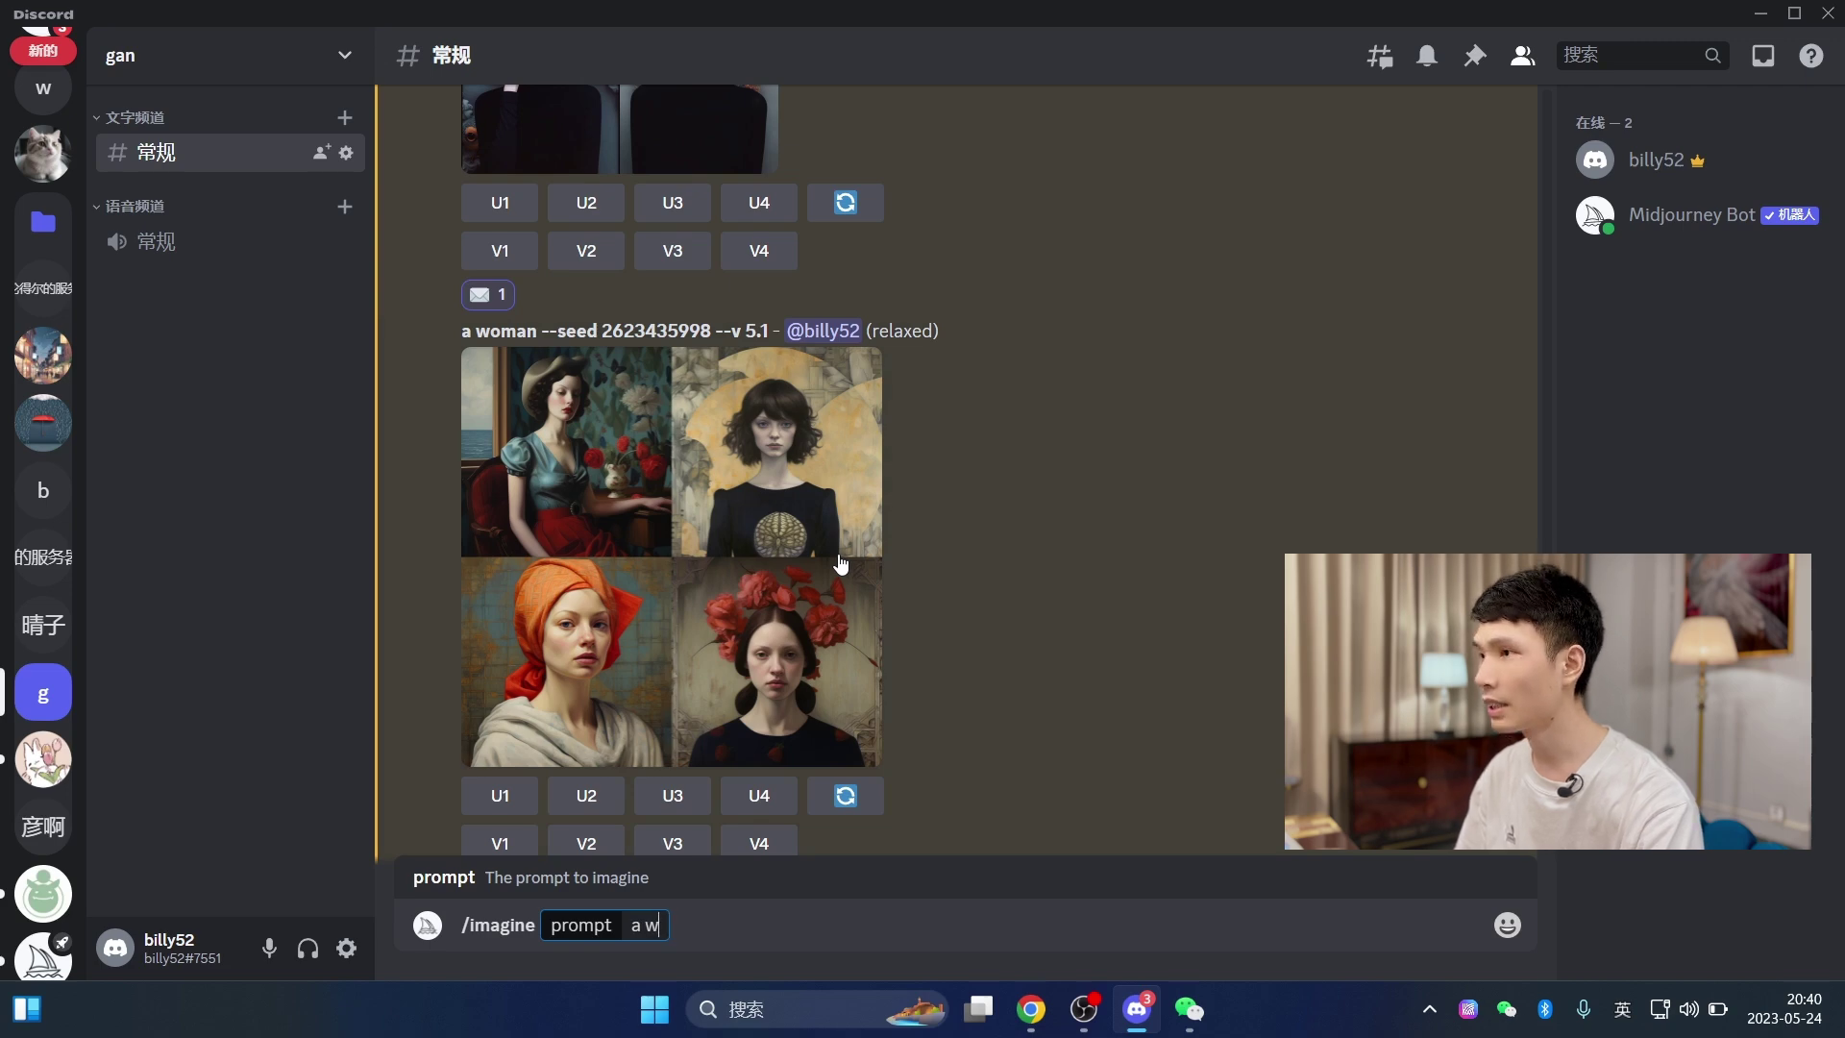
type("oman")
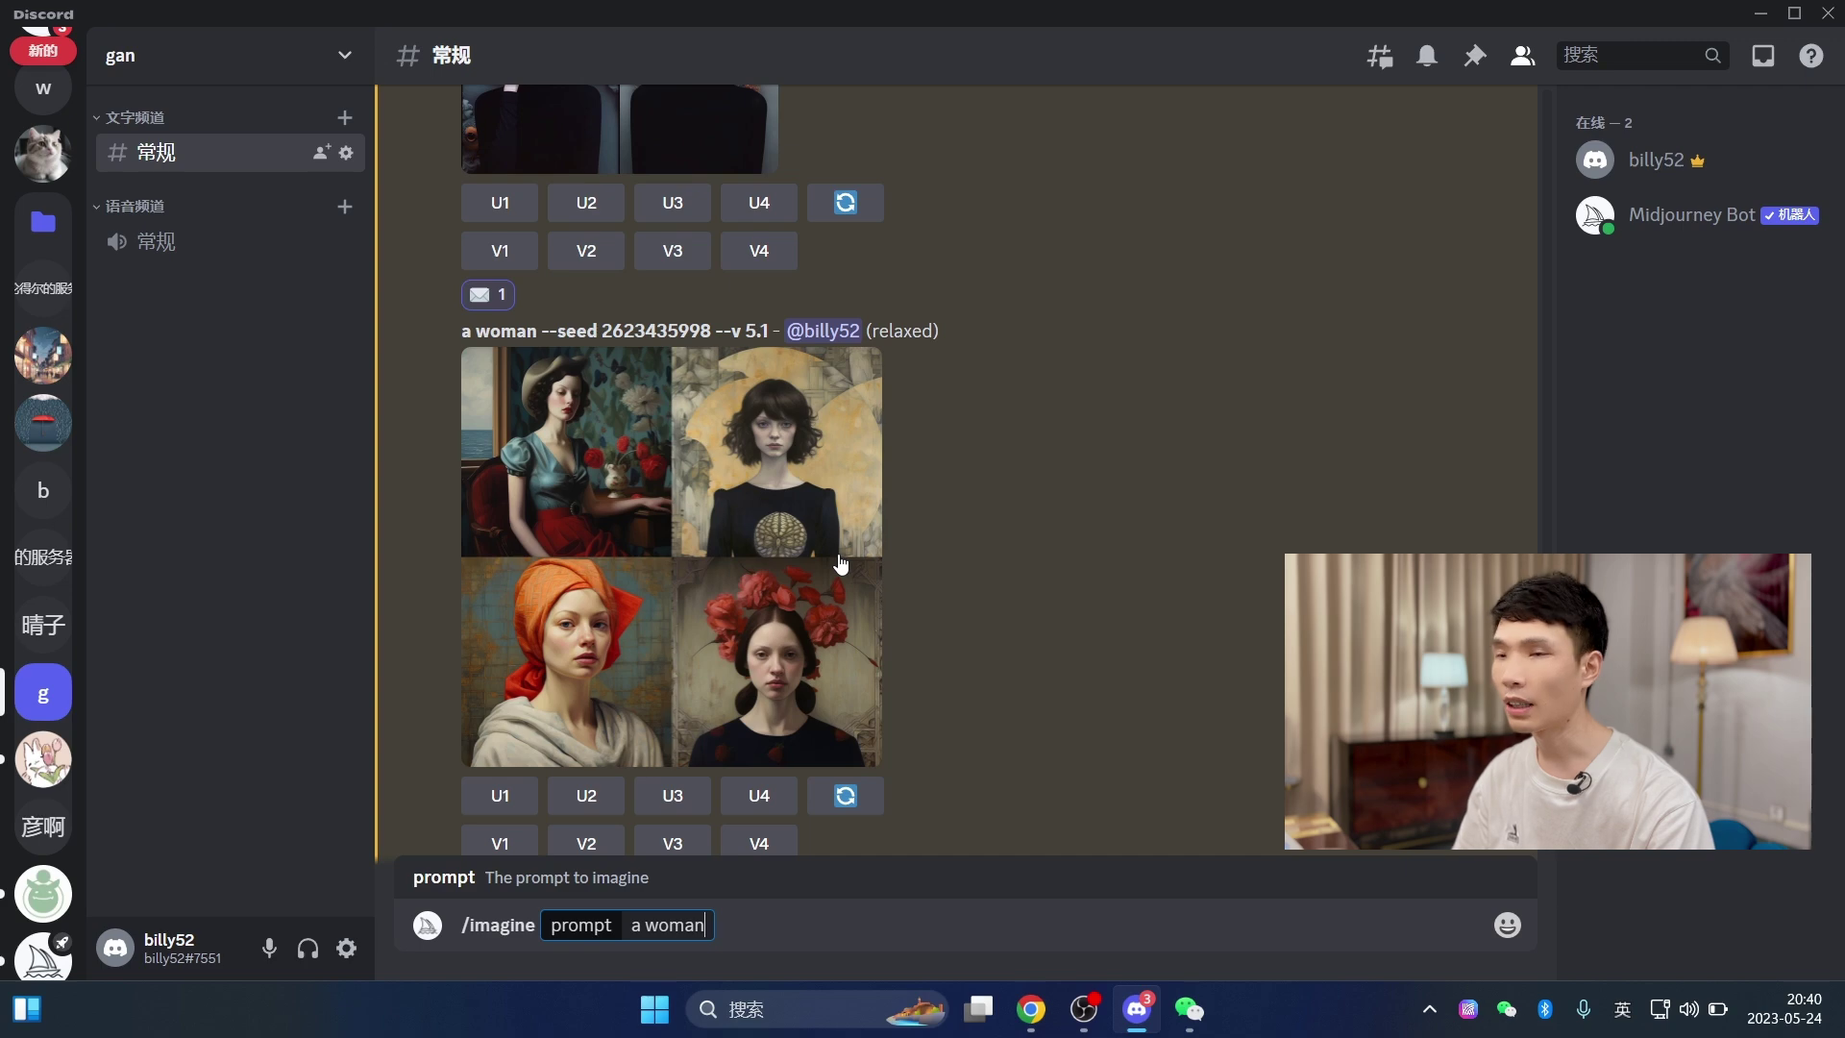
key("Return")
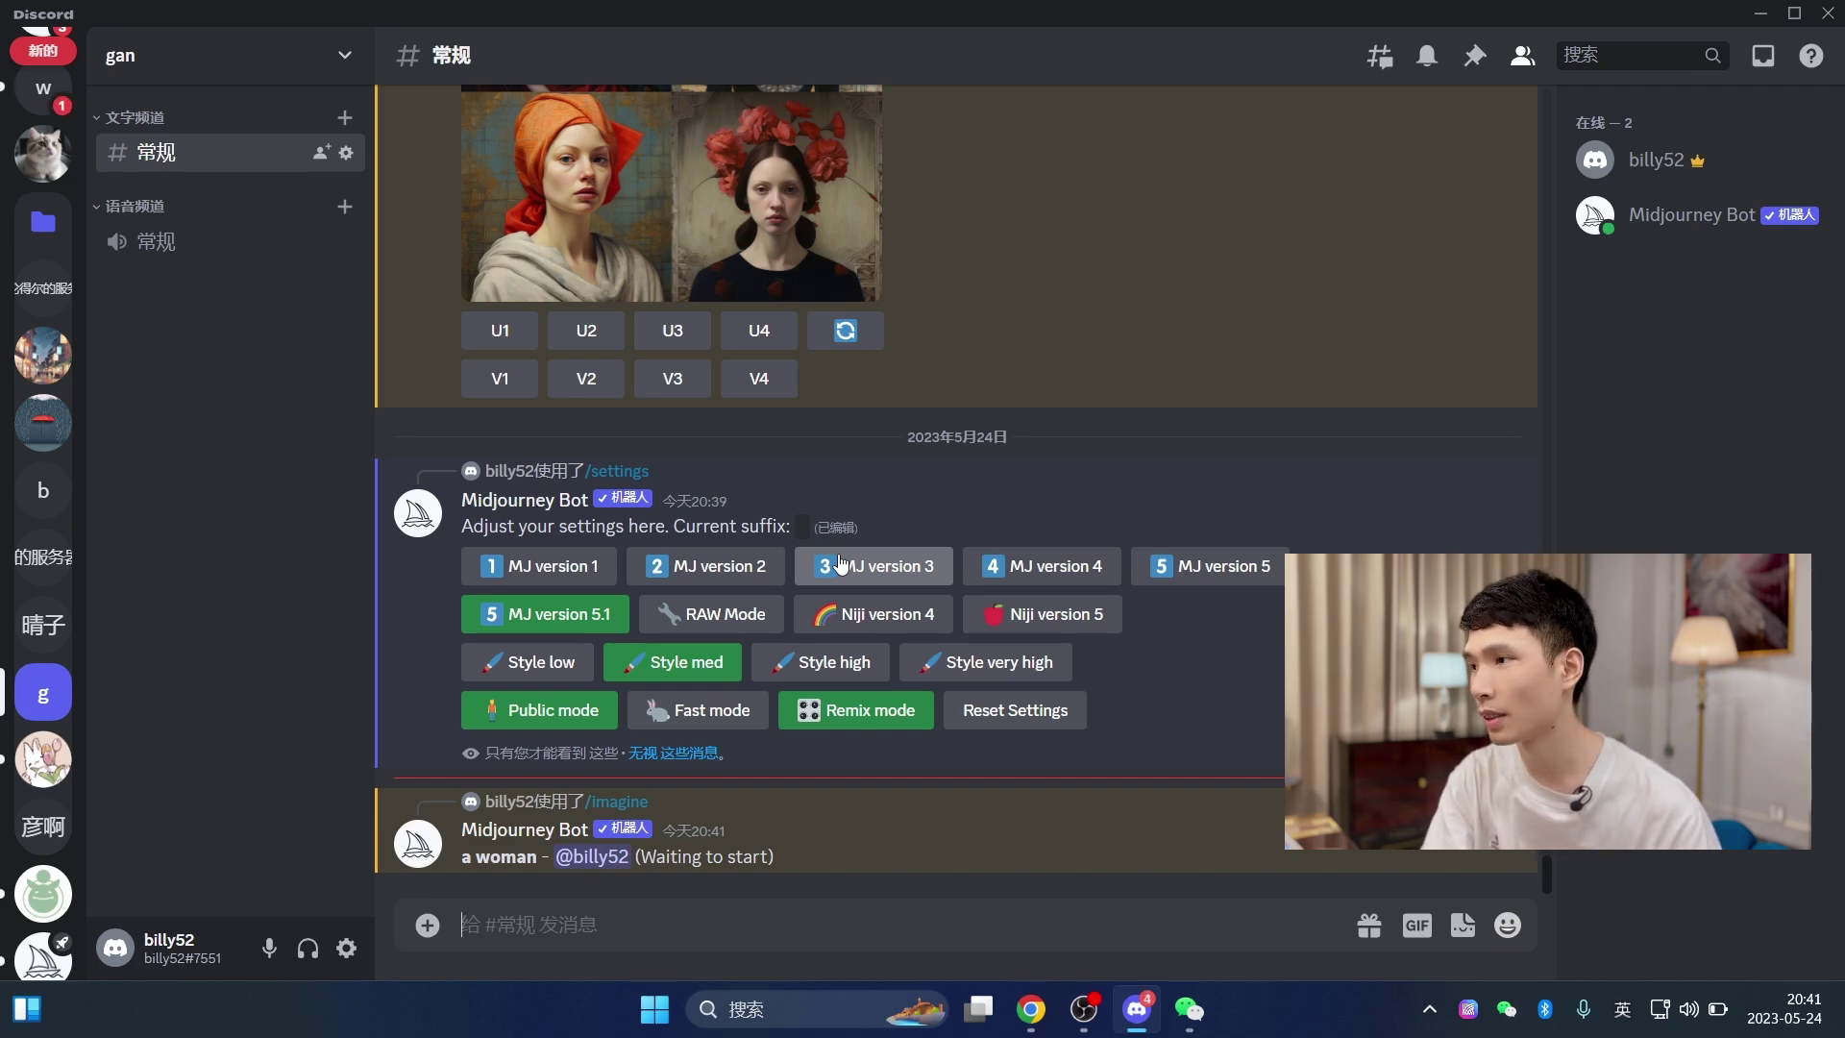
- Compare the earlier "a woman" grid with the new one and check the new grid's generation progress
scroll(769, 538, "up", 5)
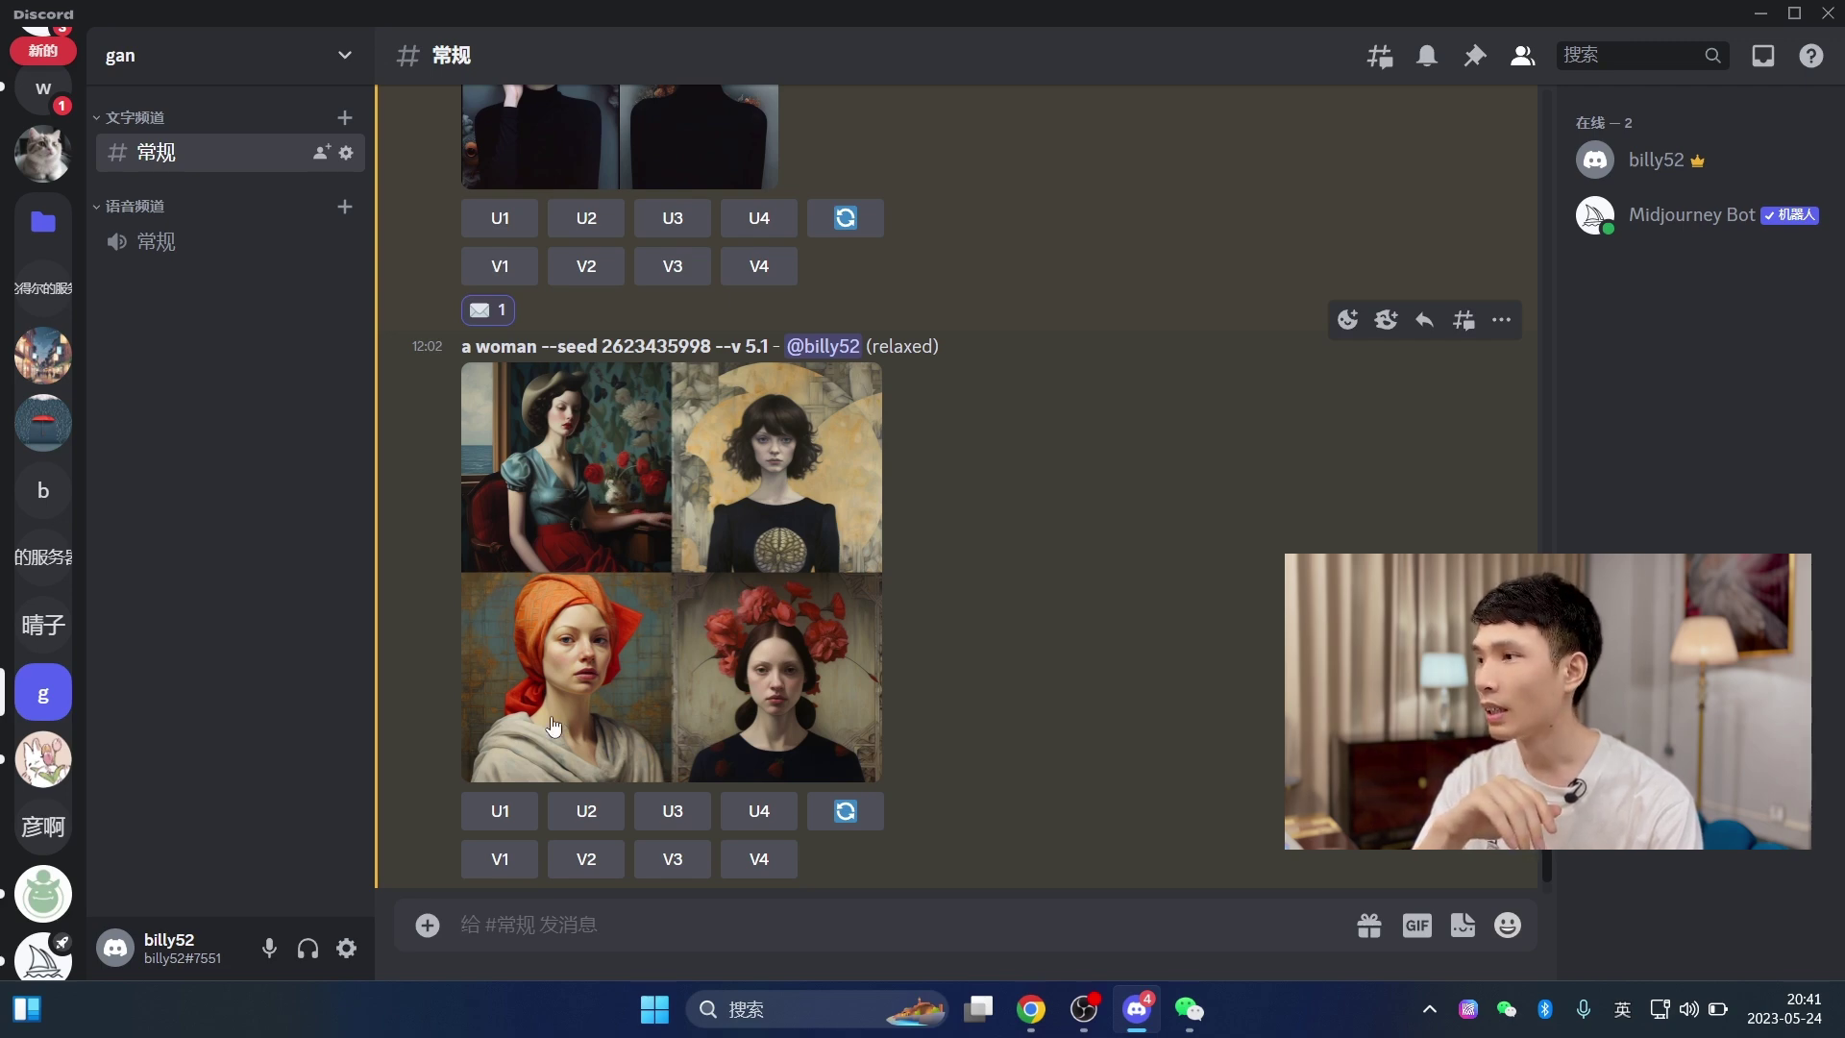
scroll(549, 746, "down", 2)
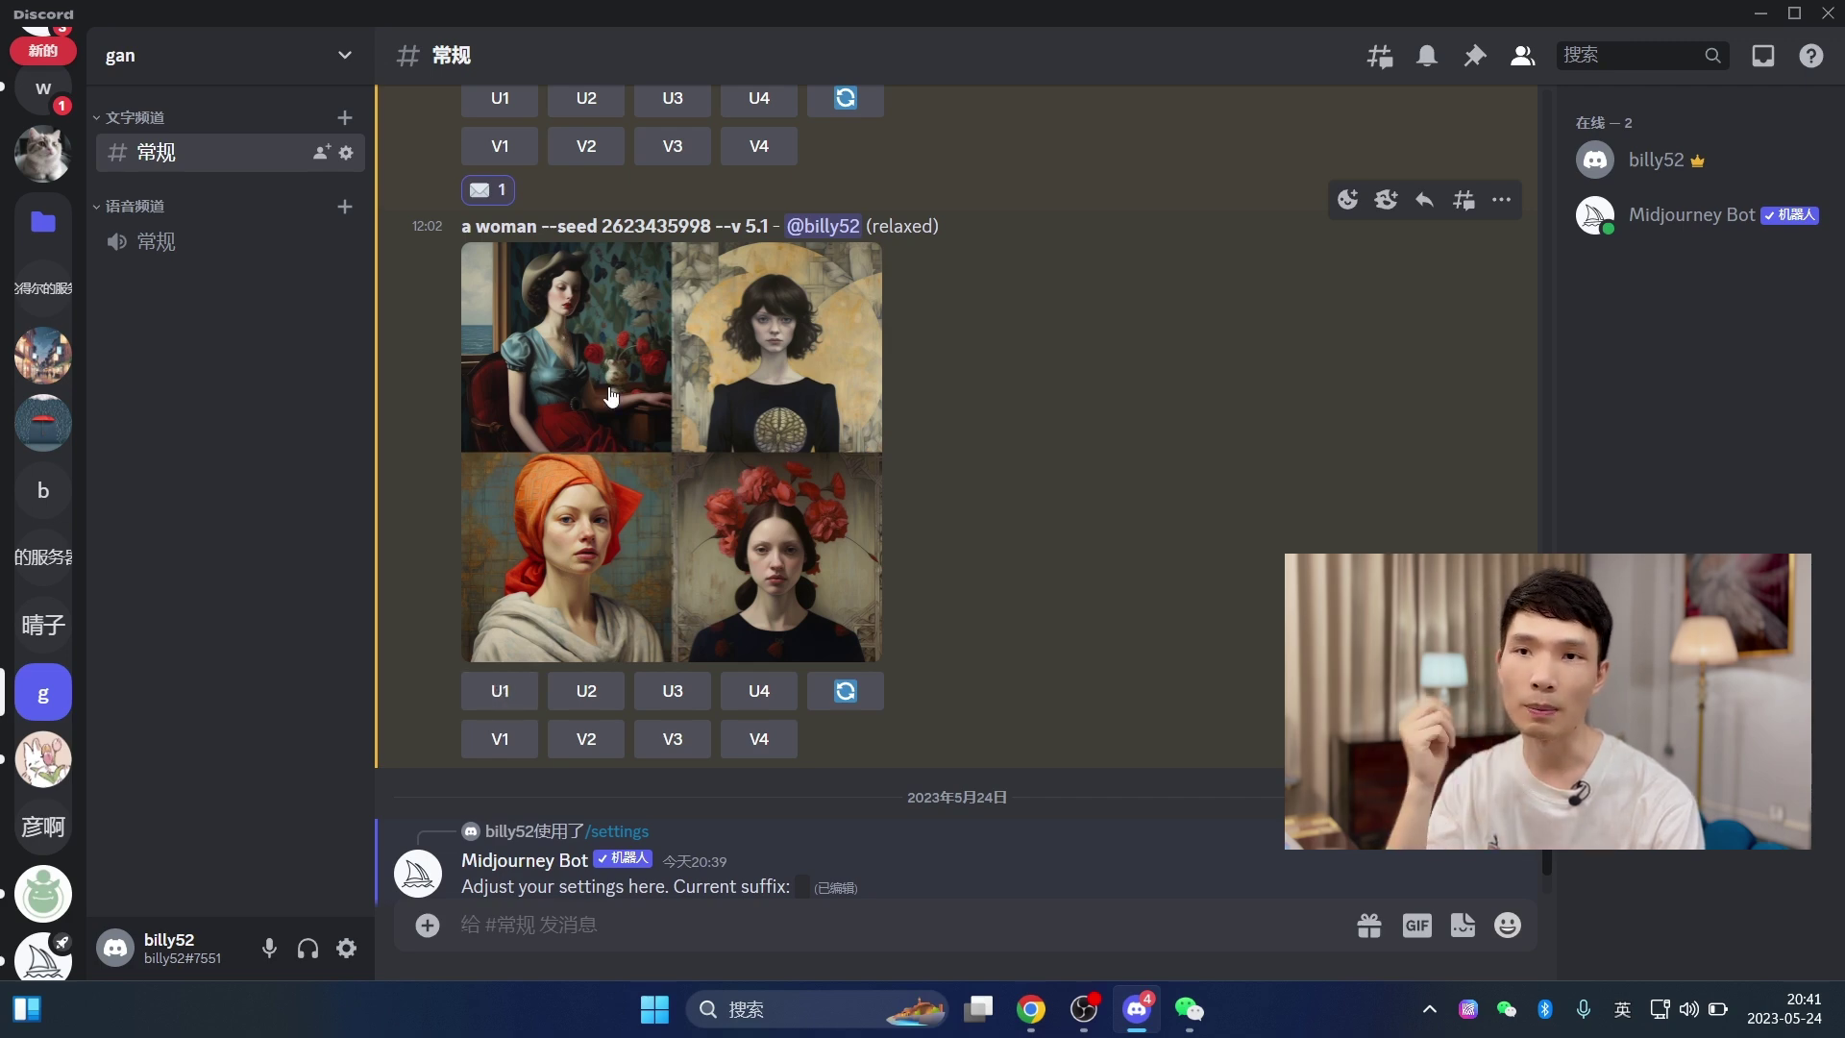
scroll(881, 474, "down", 7)
scroll(879, 469, "down", 2)
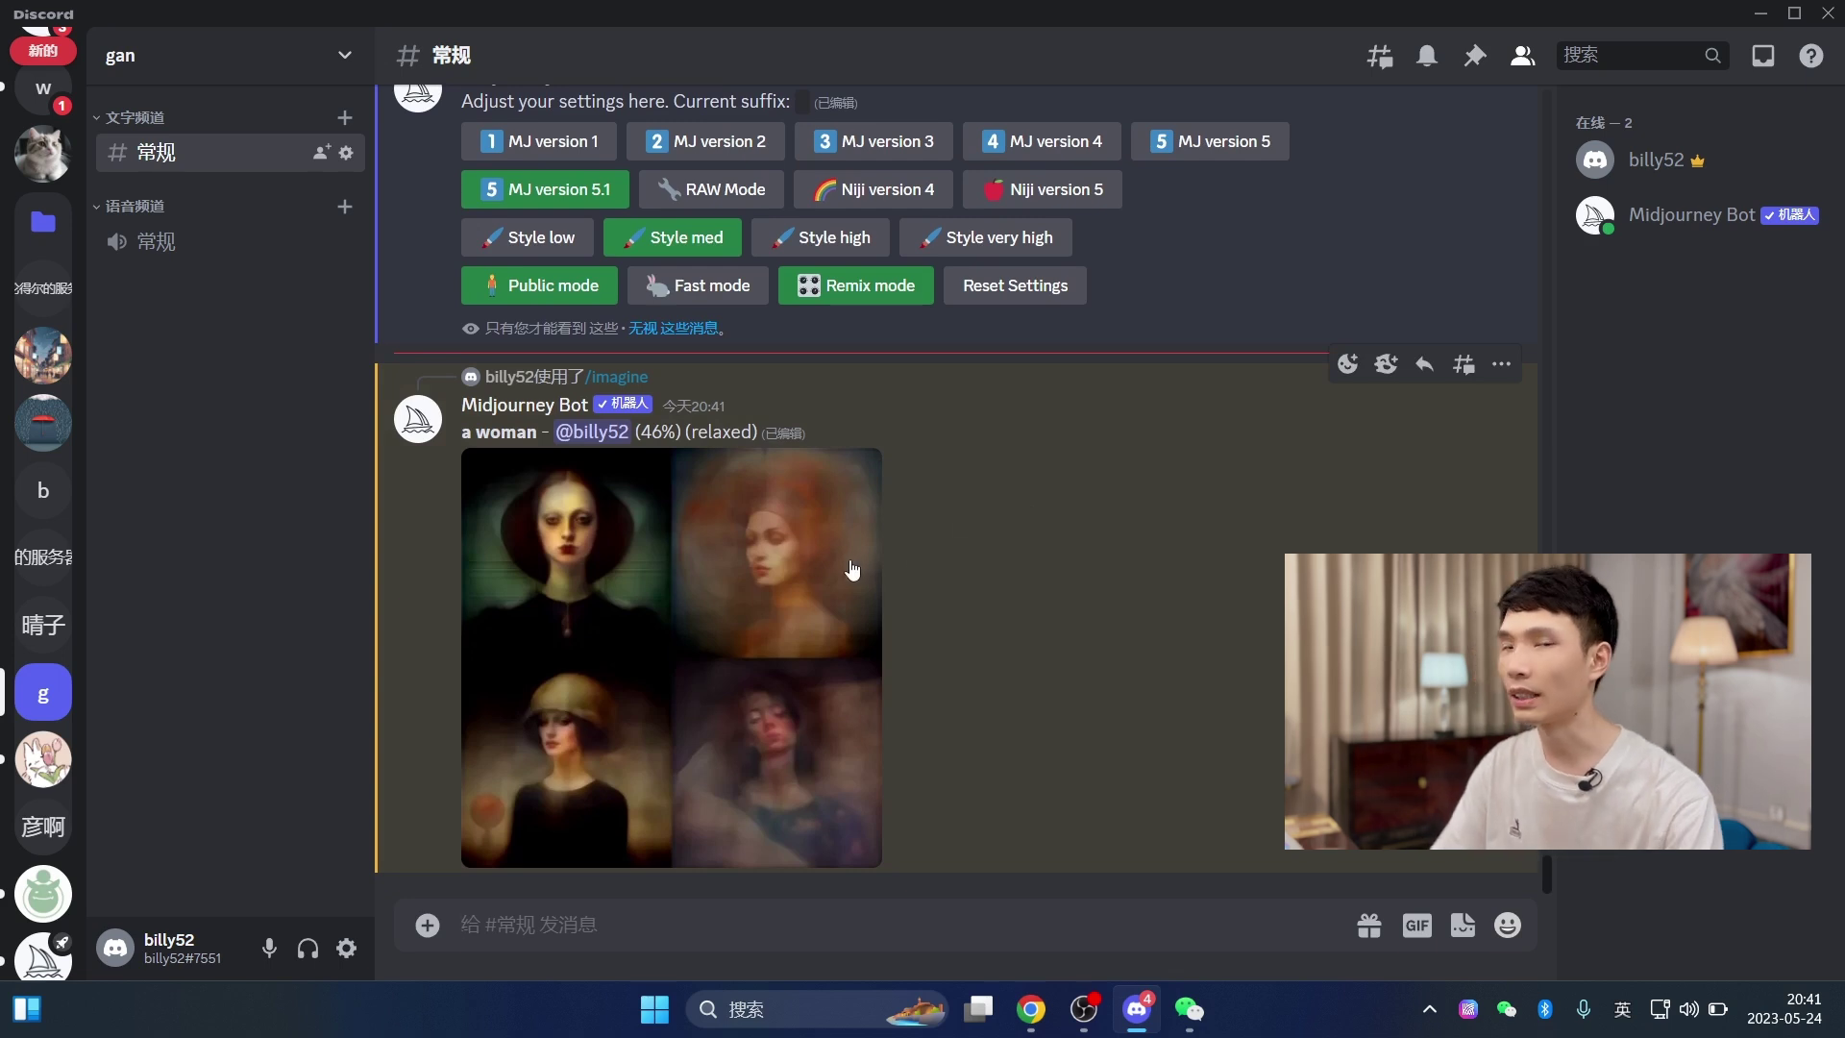
double_click(665, 430)
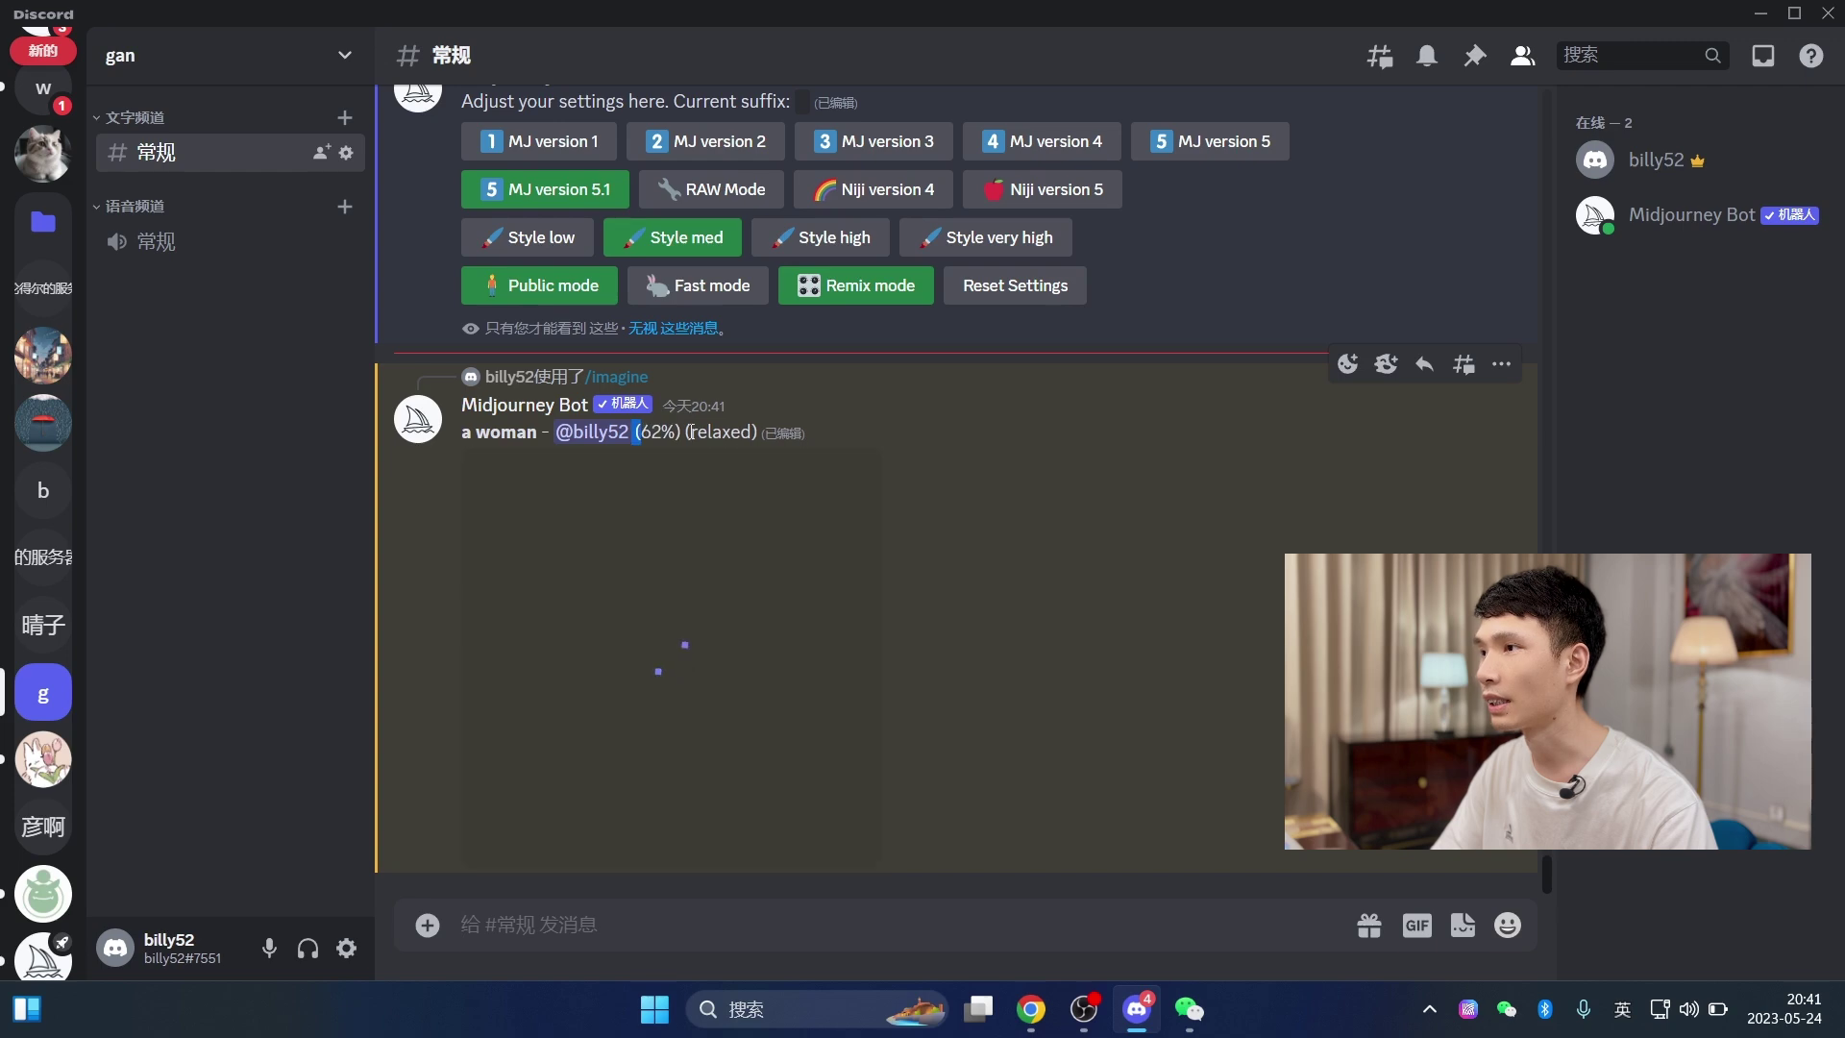
left_click(1000, 493)
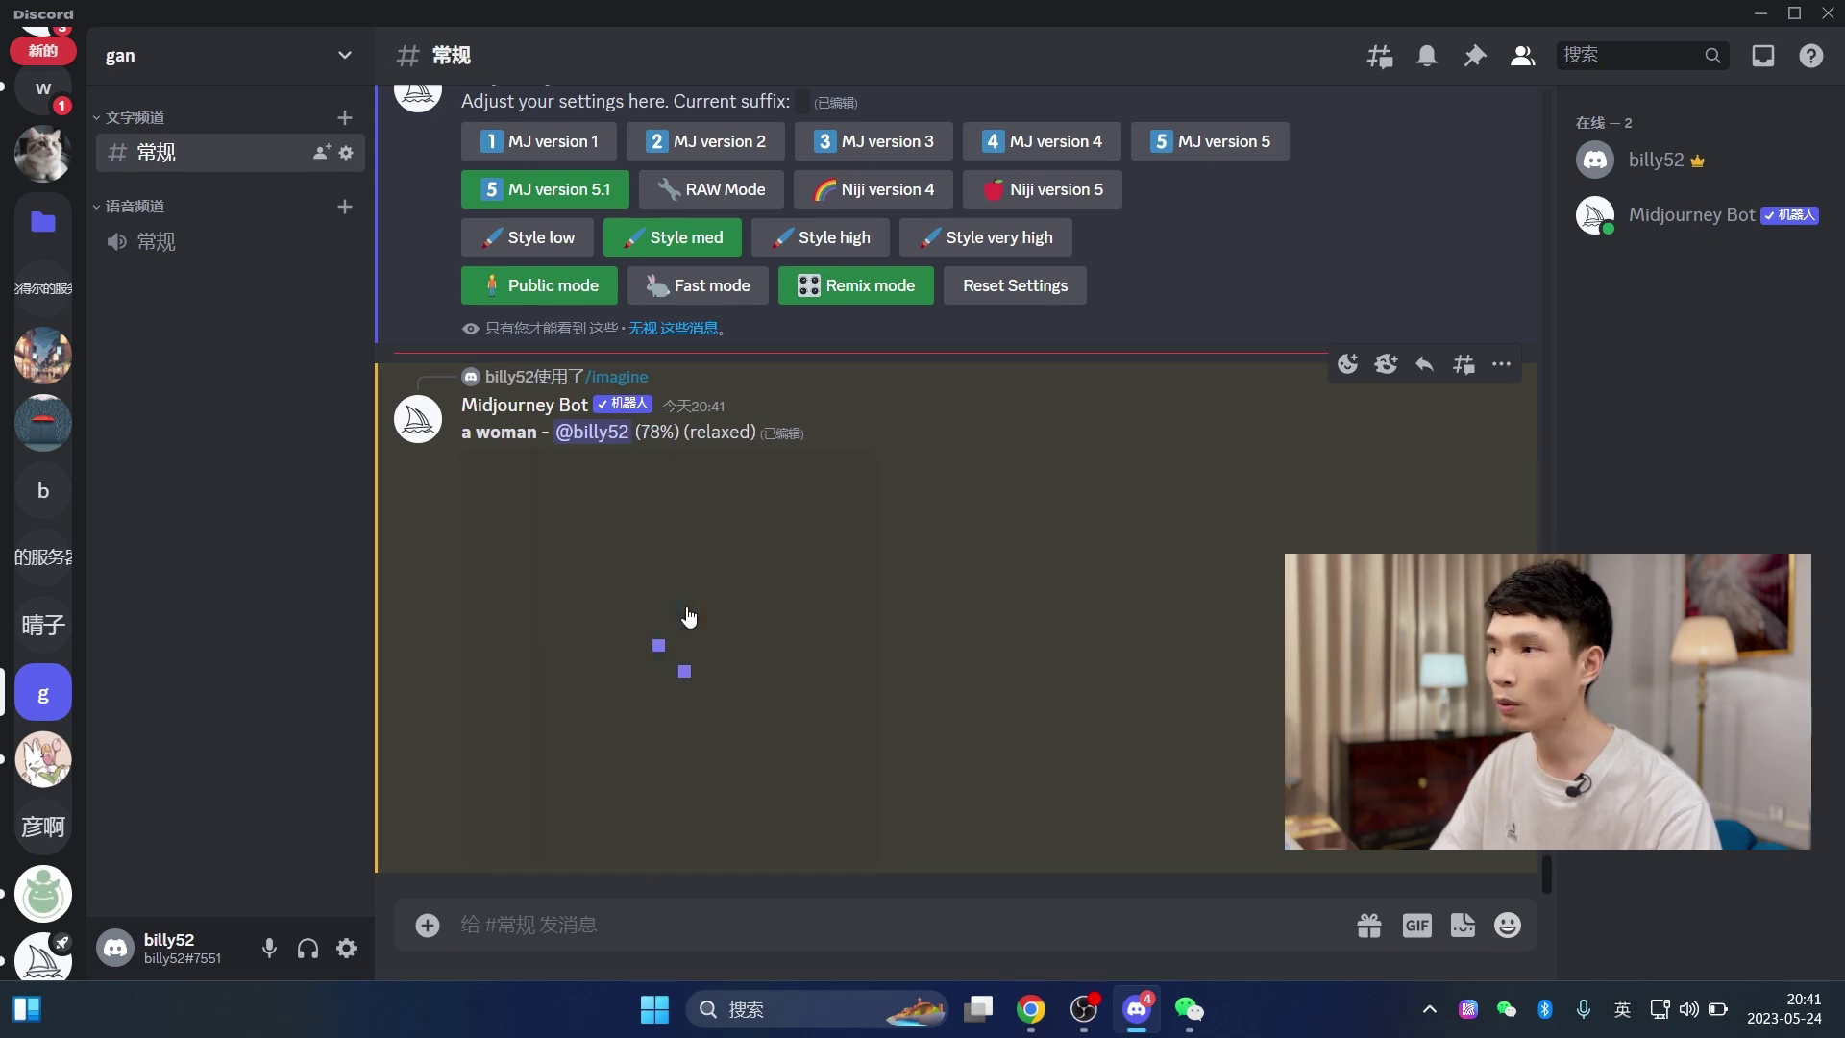
scroll(937, 523, "up", 8)
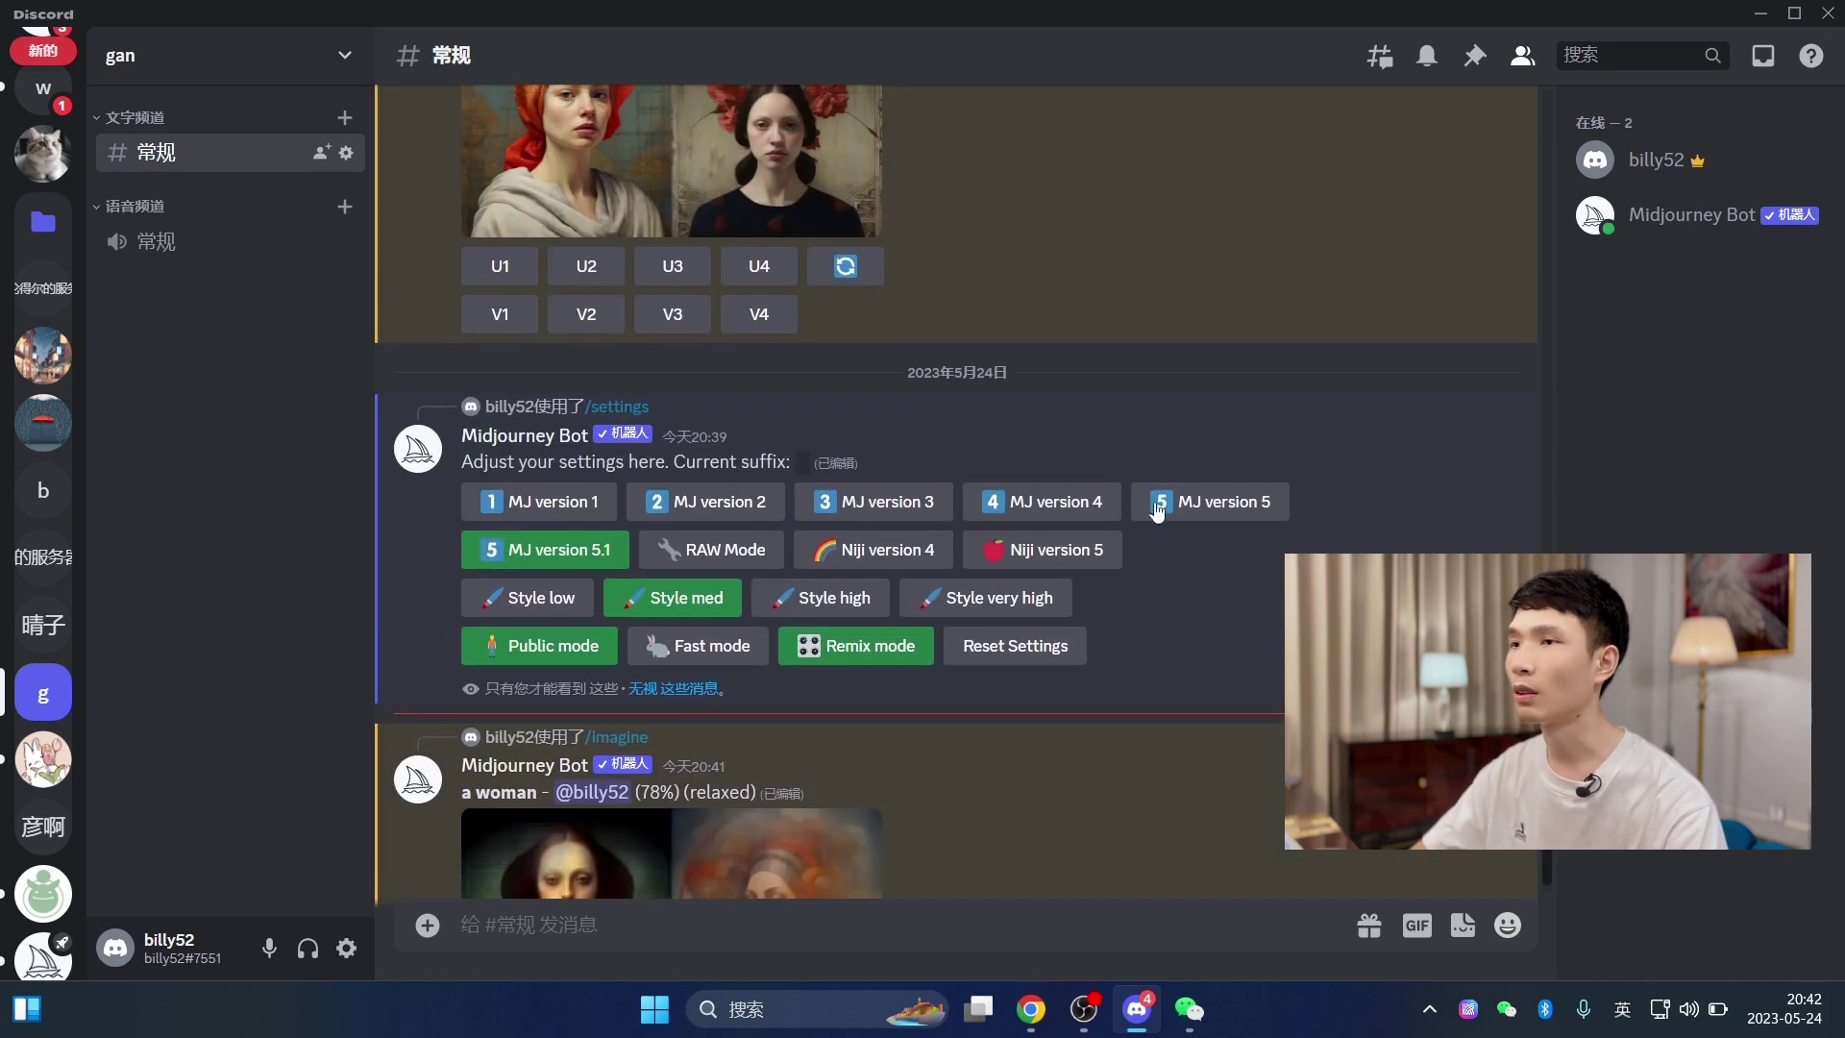
left_click(734, 447)
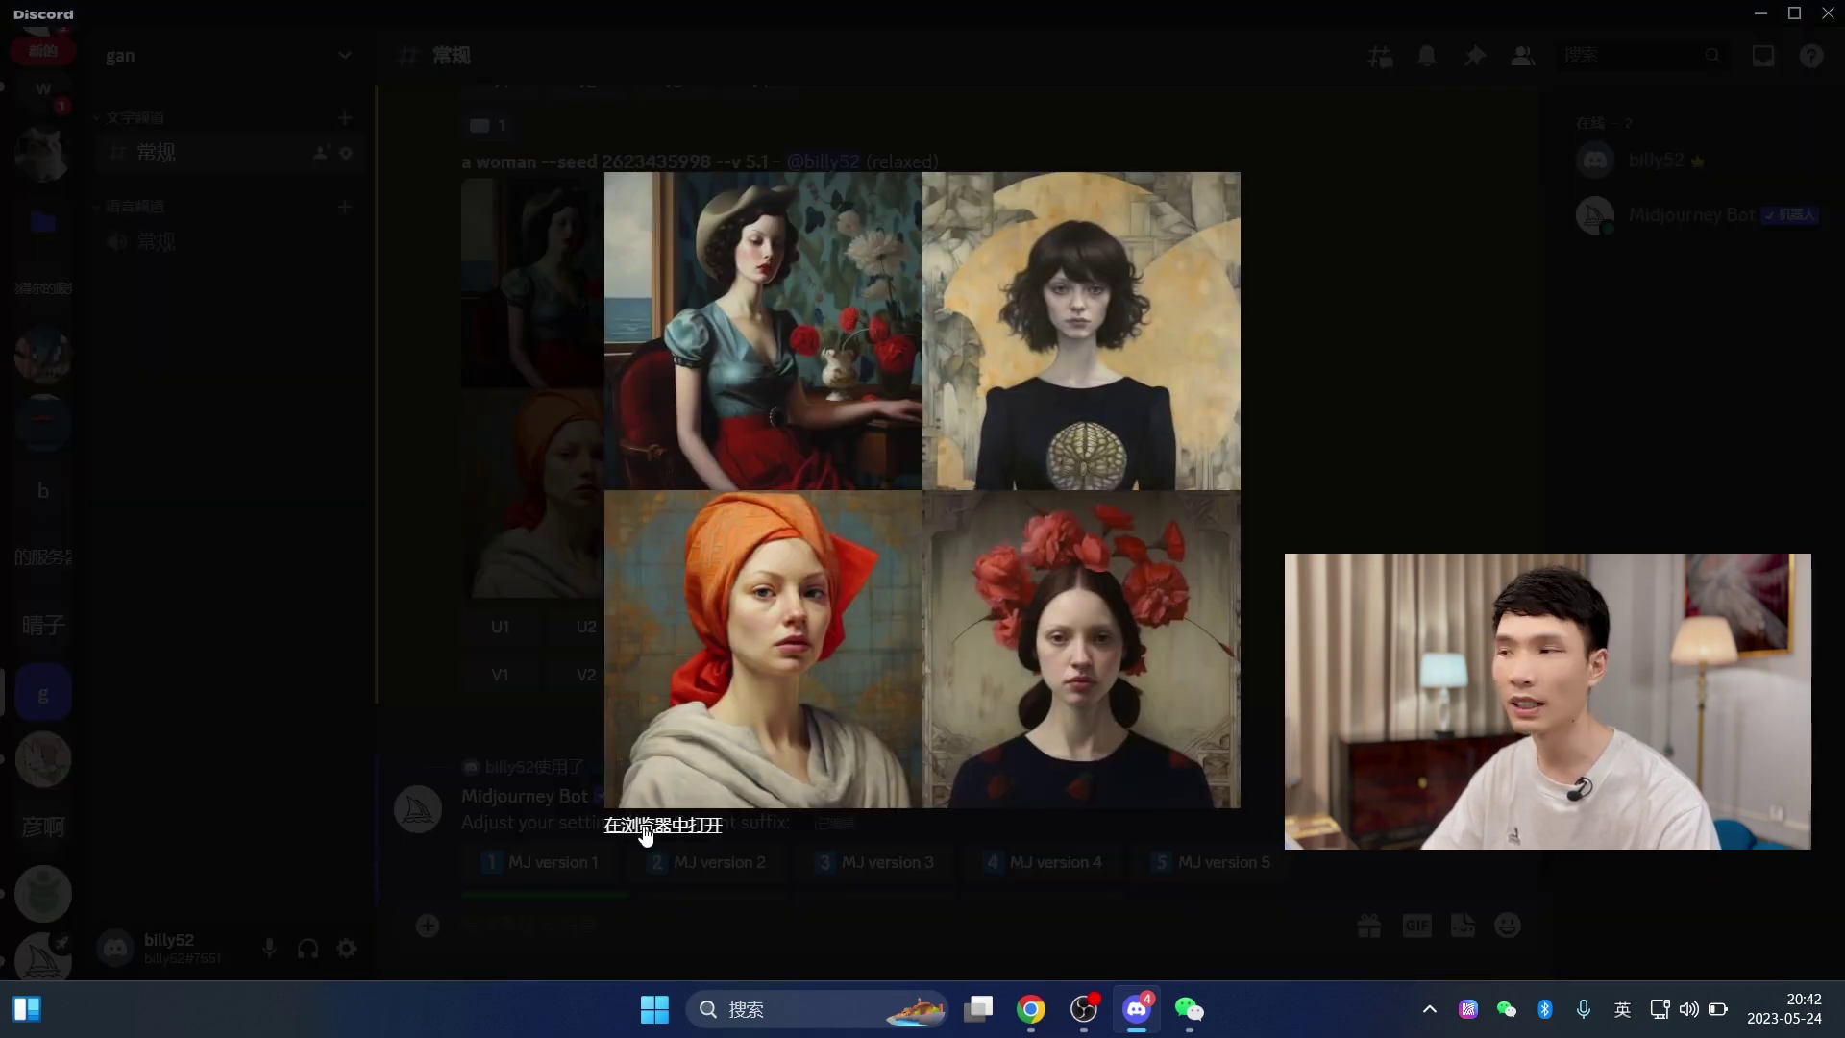
left_click(706, 807)
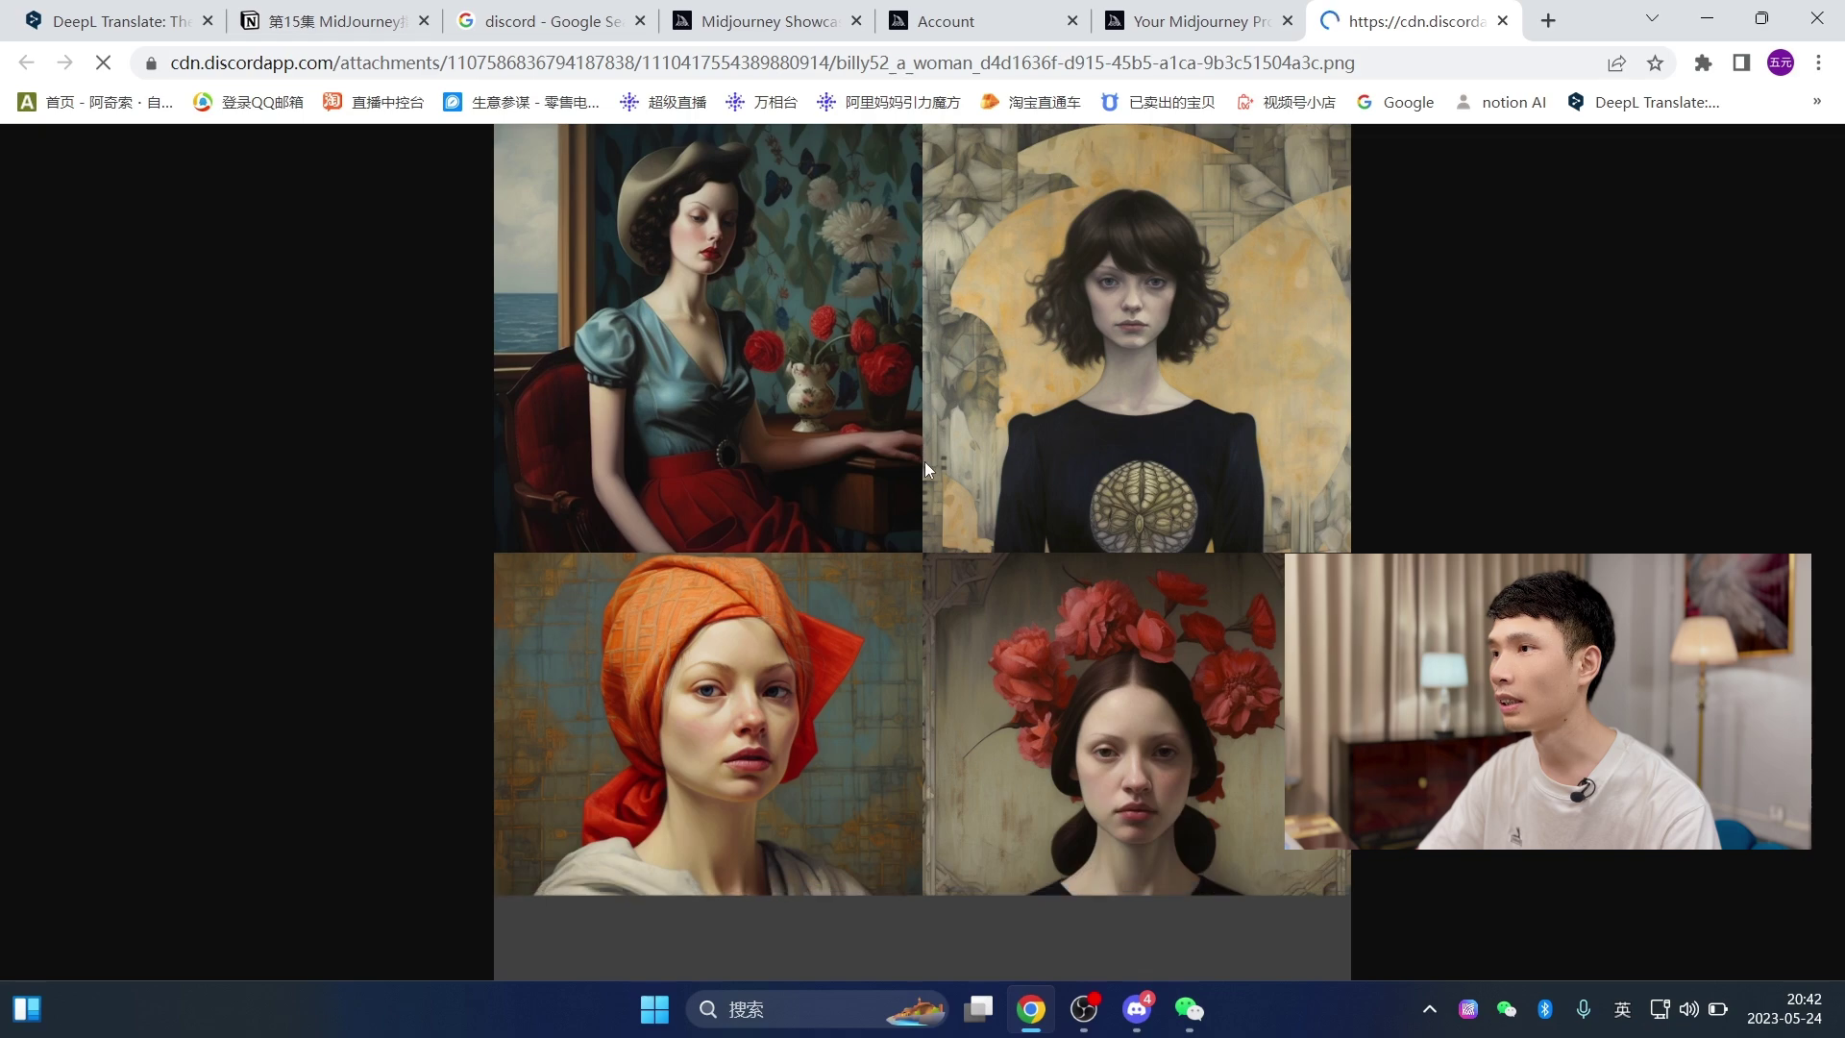
left_click(966, 444)
left_click(863, 407)
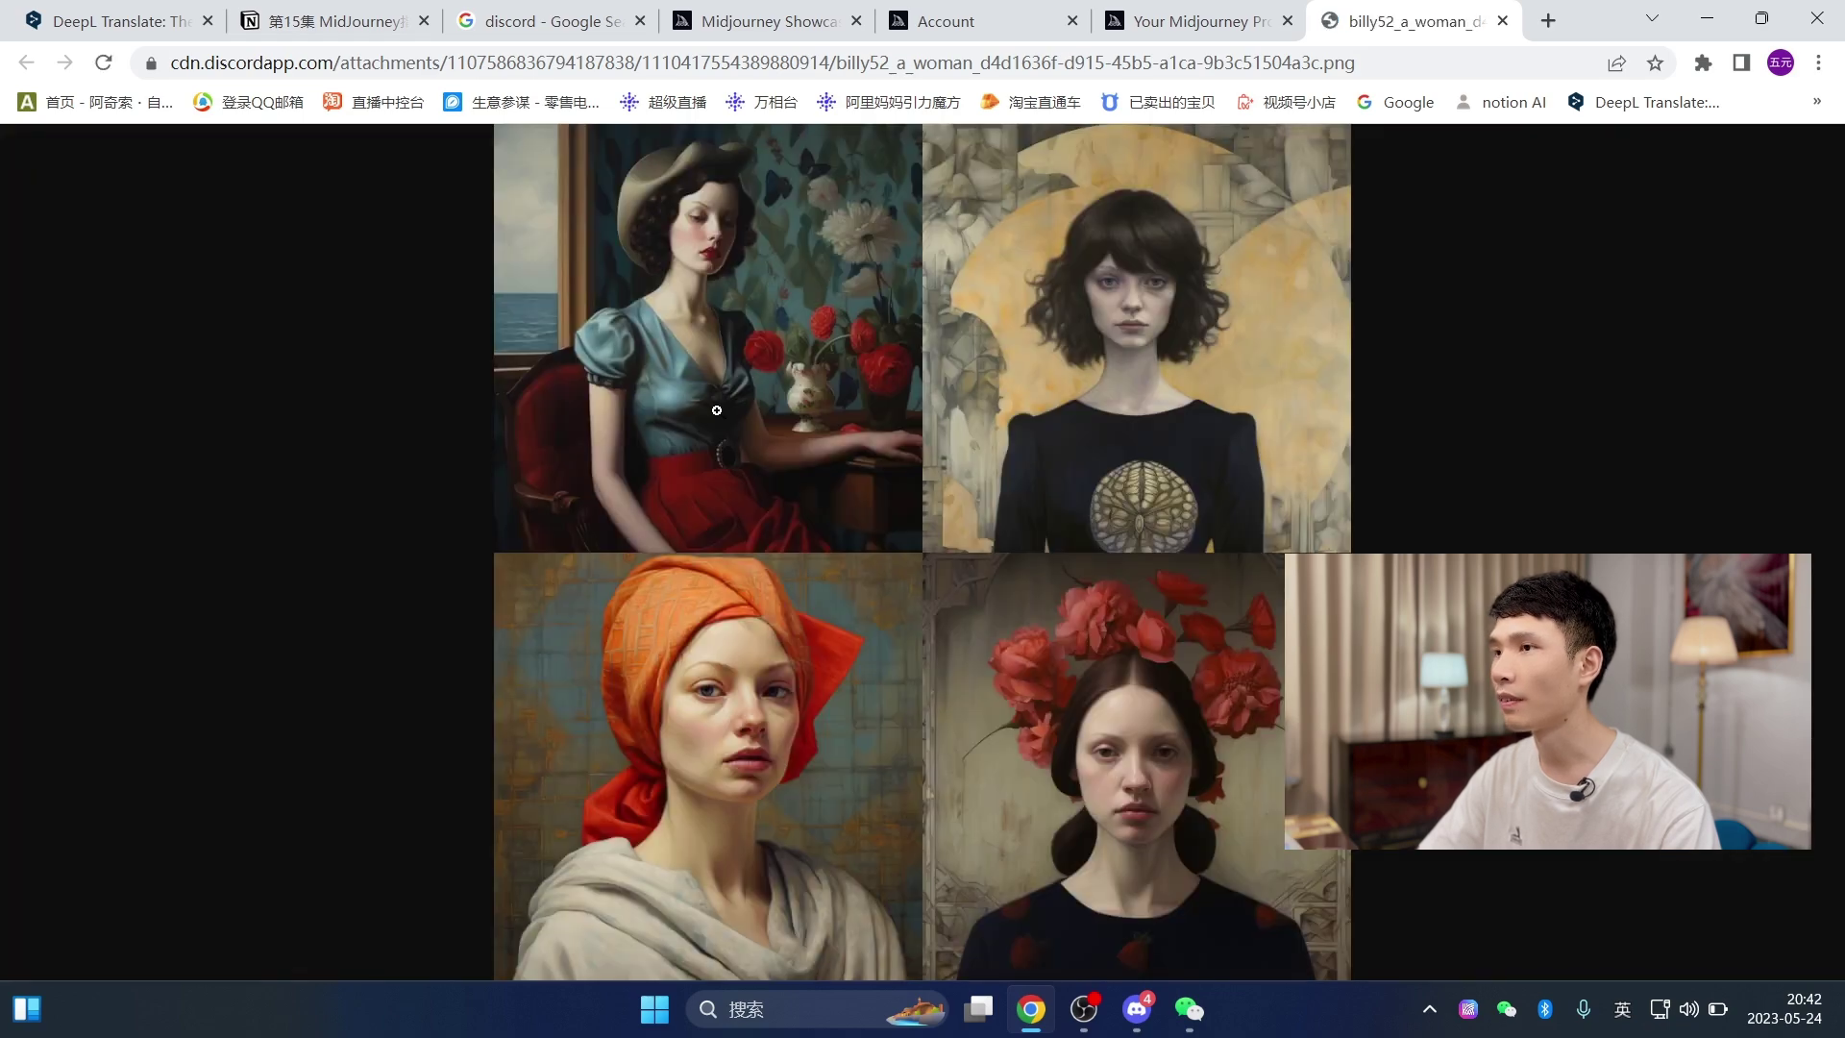
left_click(674, 399)
scroll(680, 350, "up", 4)
scroll(659, 321, "down", 5)
scroll(996, 536, "down", 10)
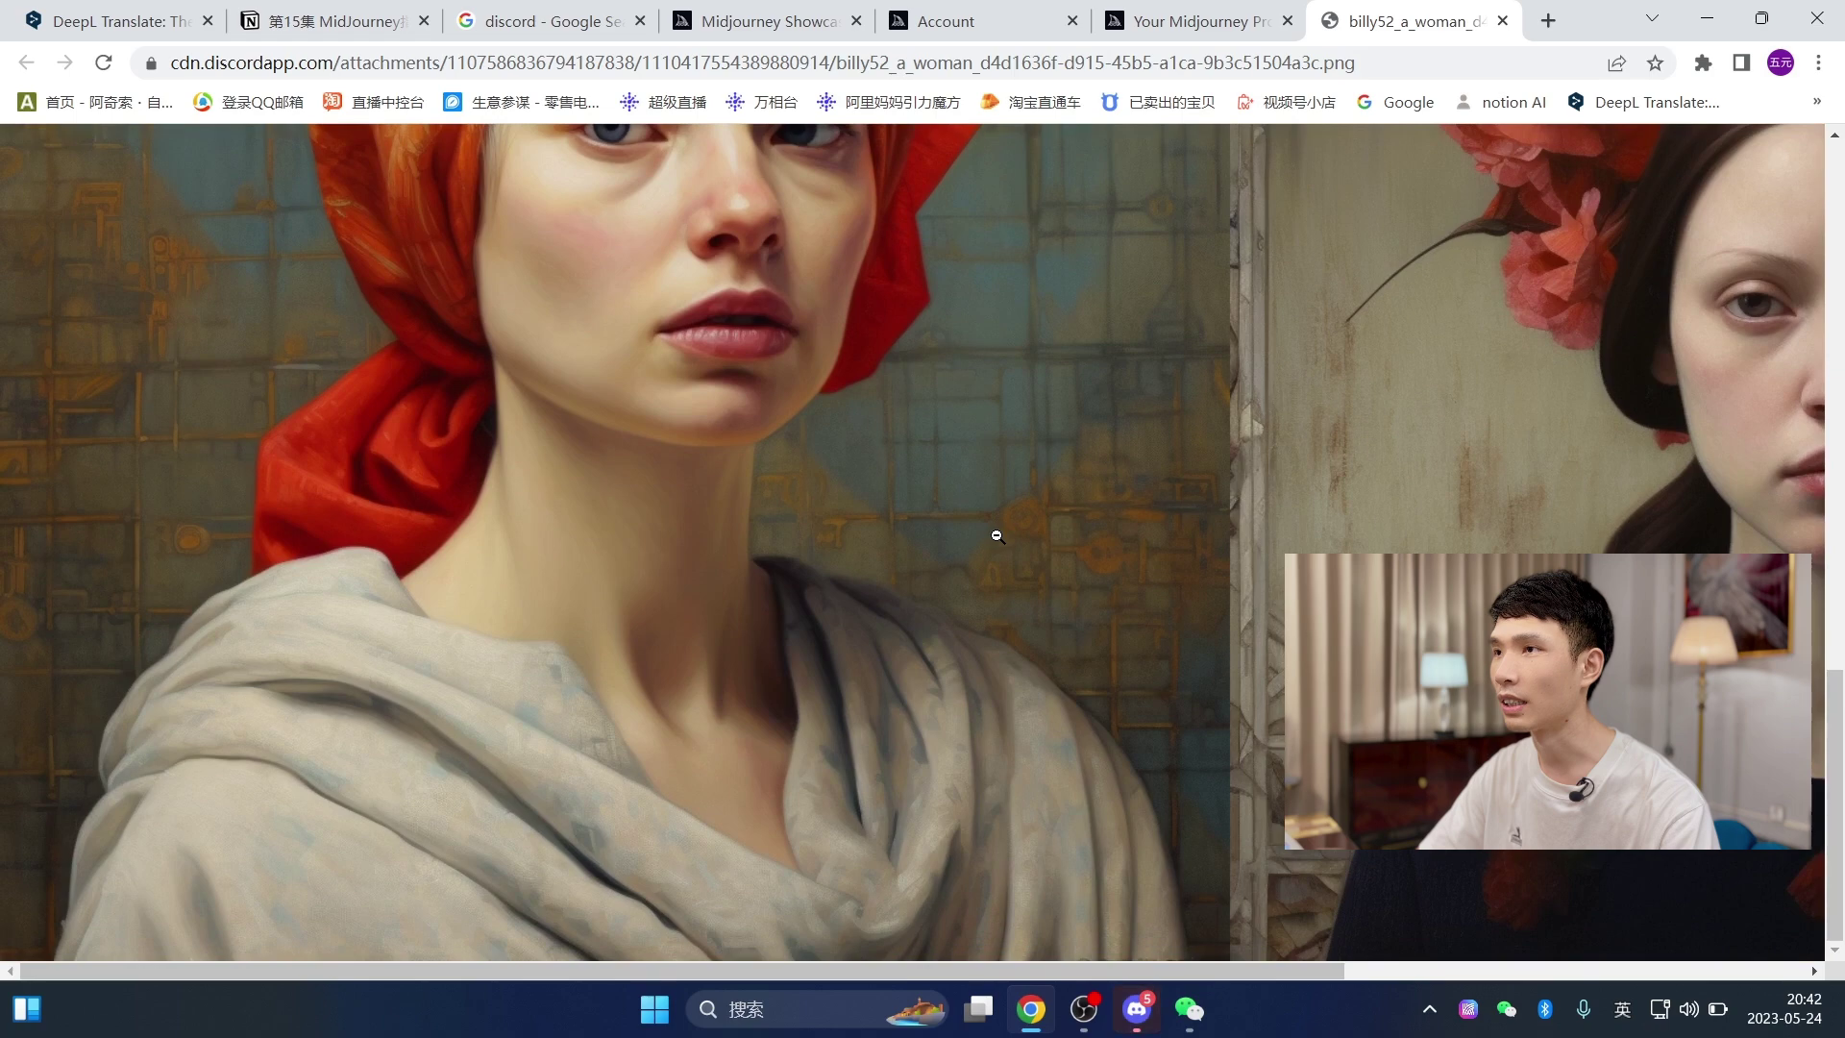
left_click(996, 536)
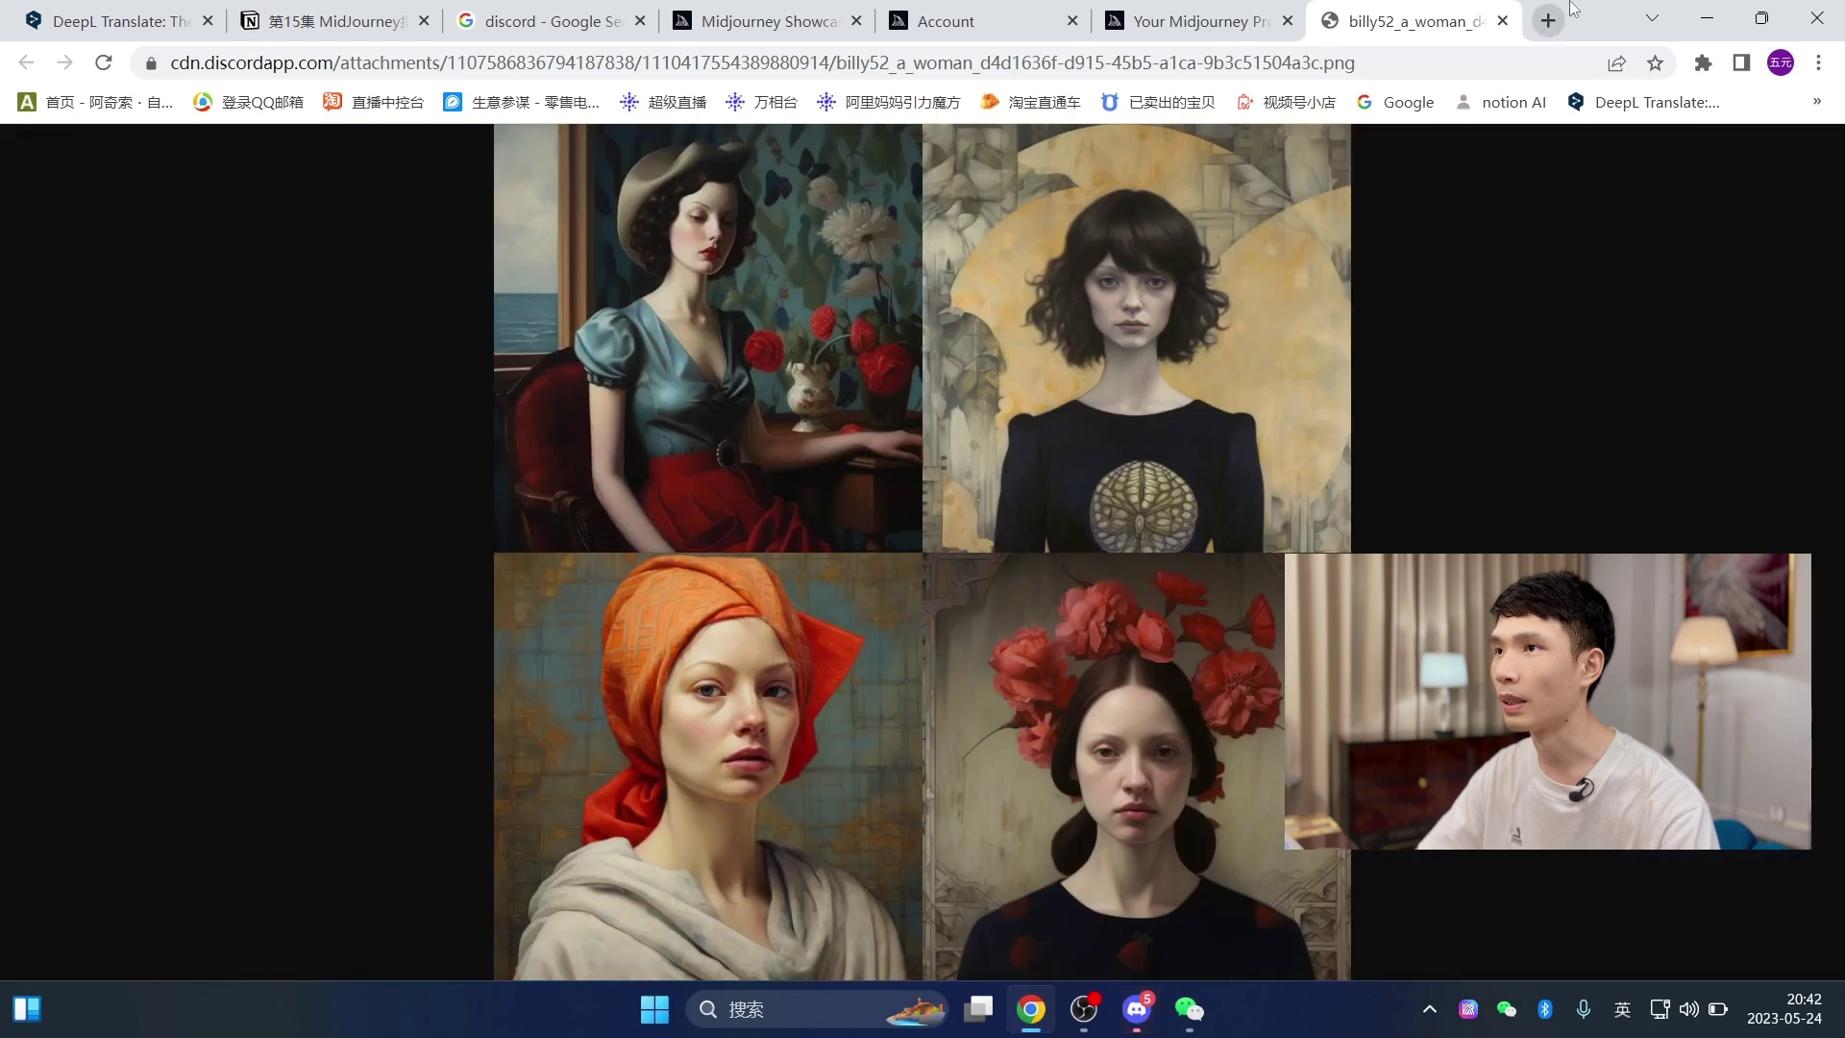
- Close the image's browser tab, return to Discord and view the new "a woman" grid enlarged
left_click(1502, 20)
left_click(1143, 1017)
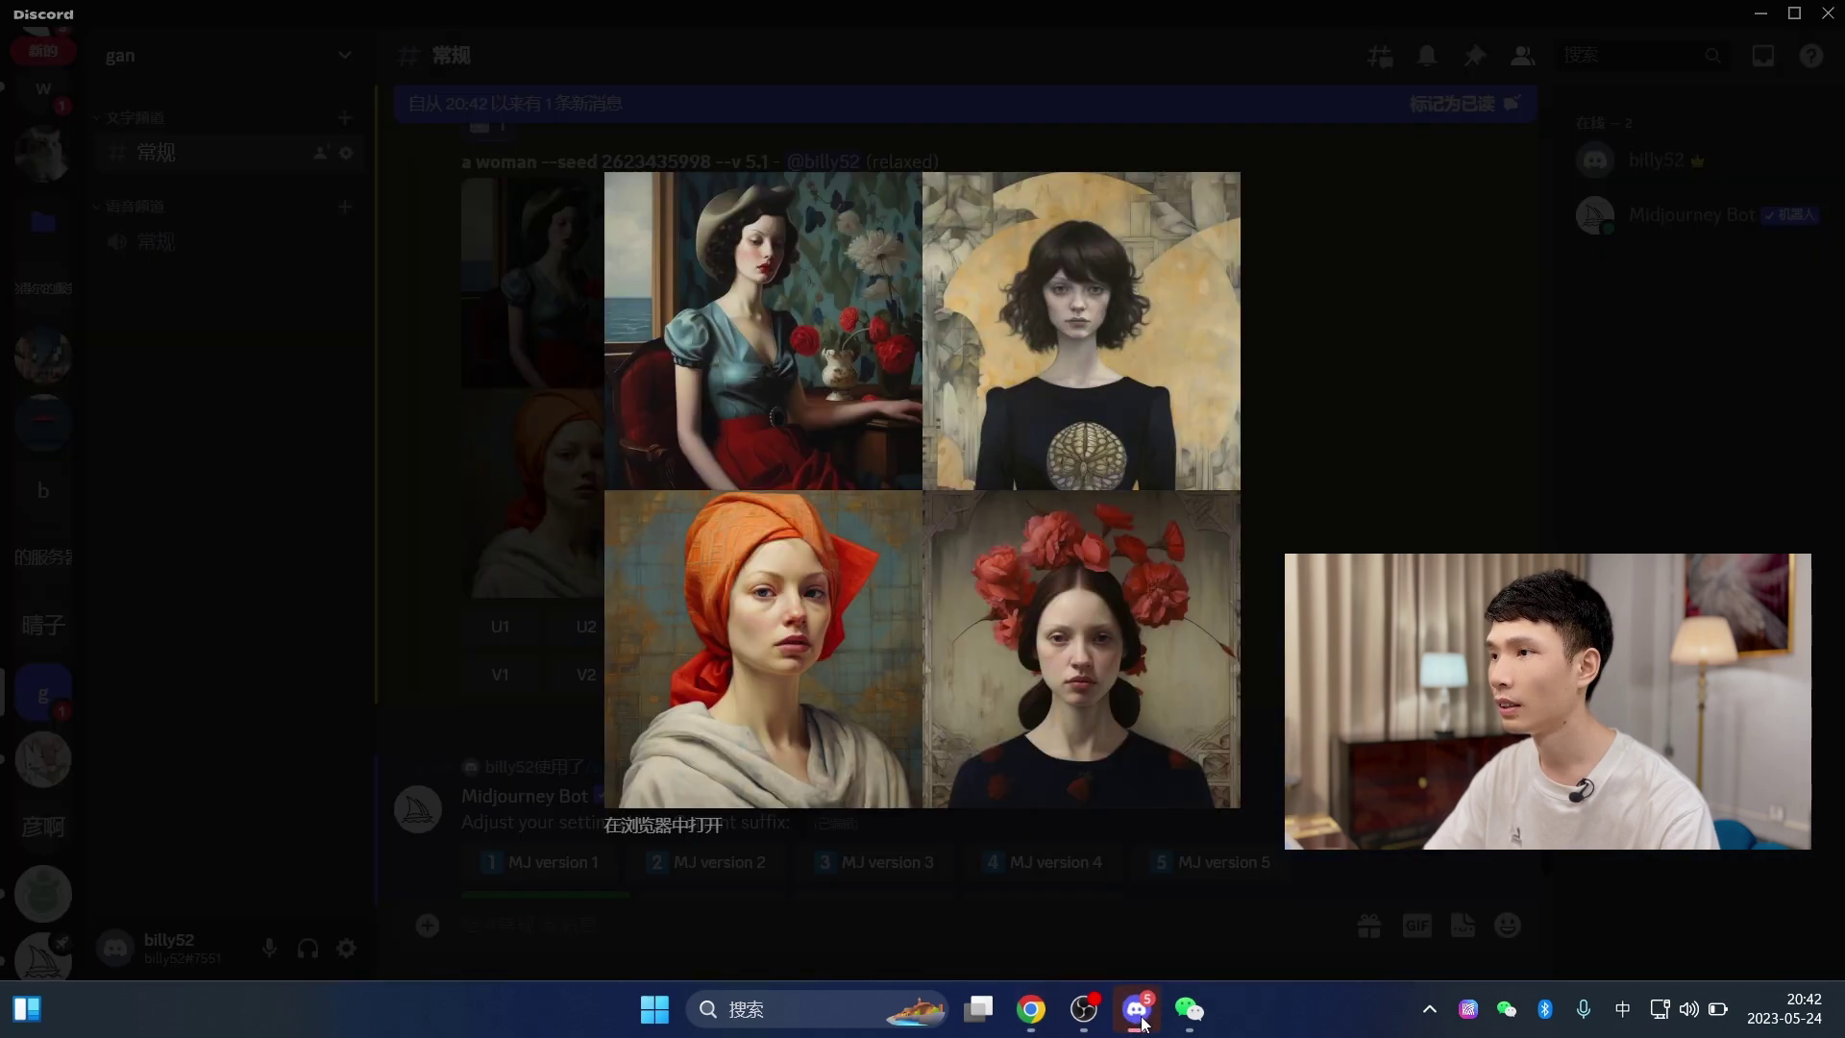
left_click(1426, 436)
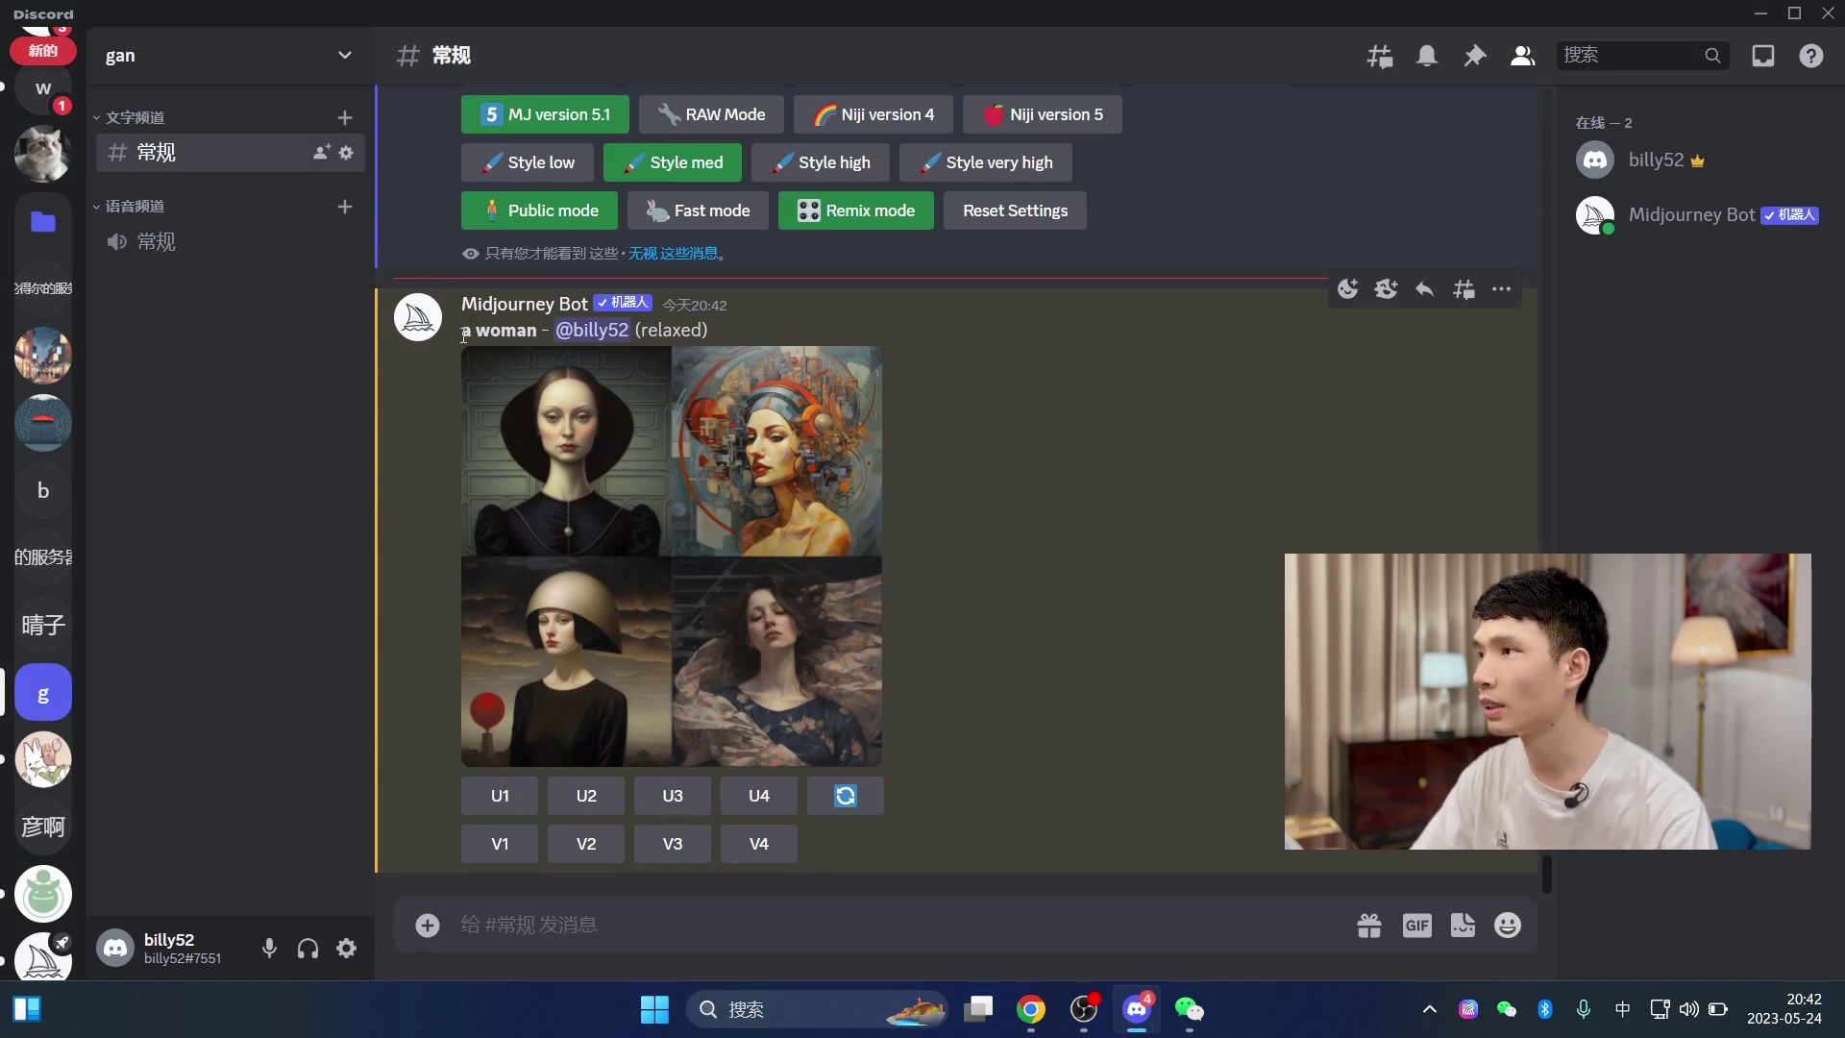
left_click(621, 586)
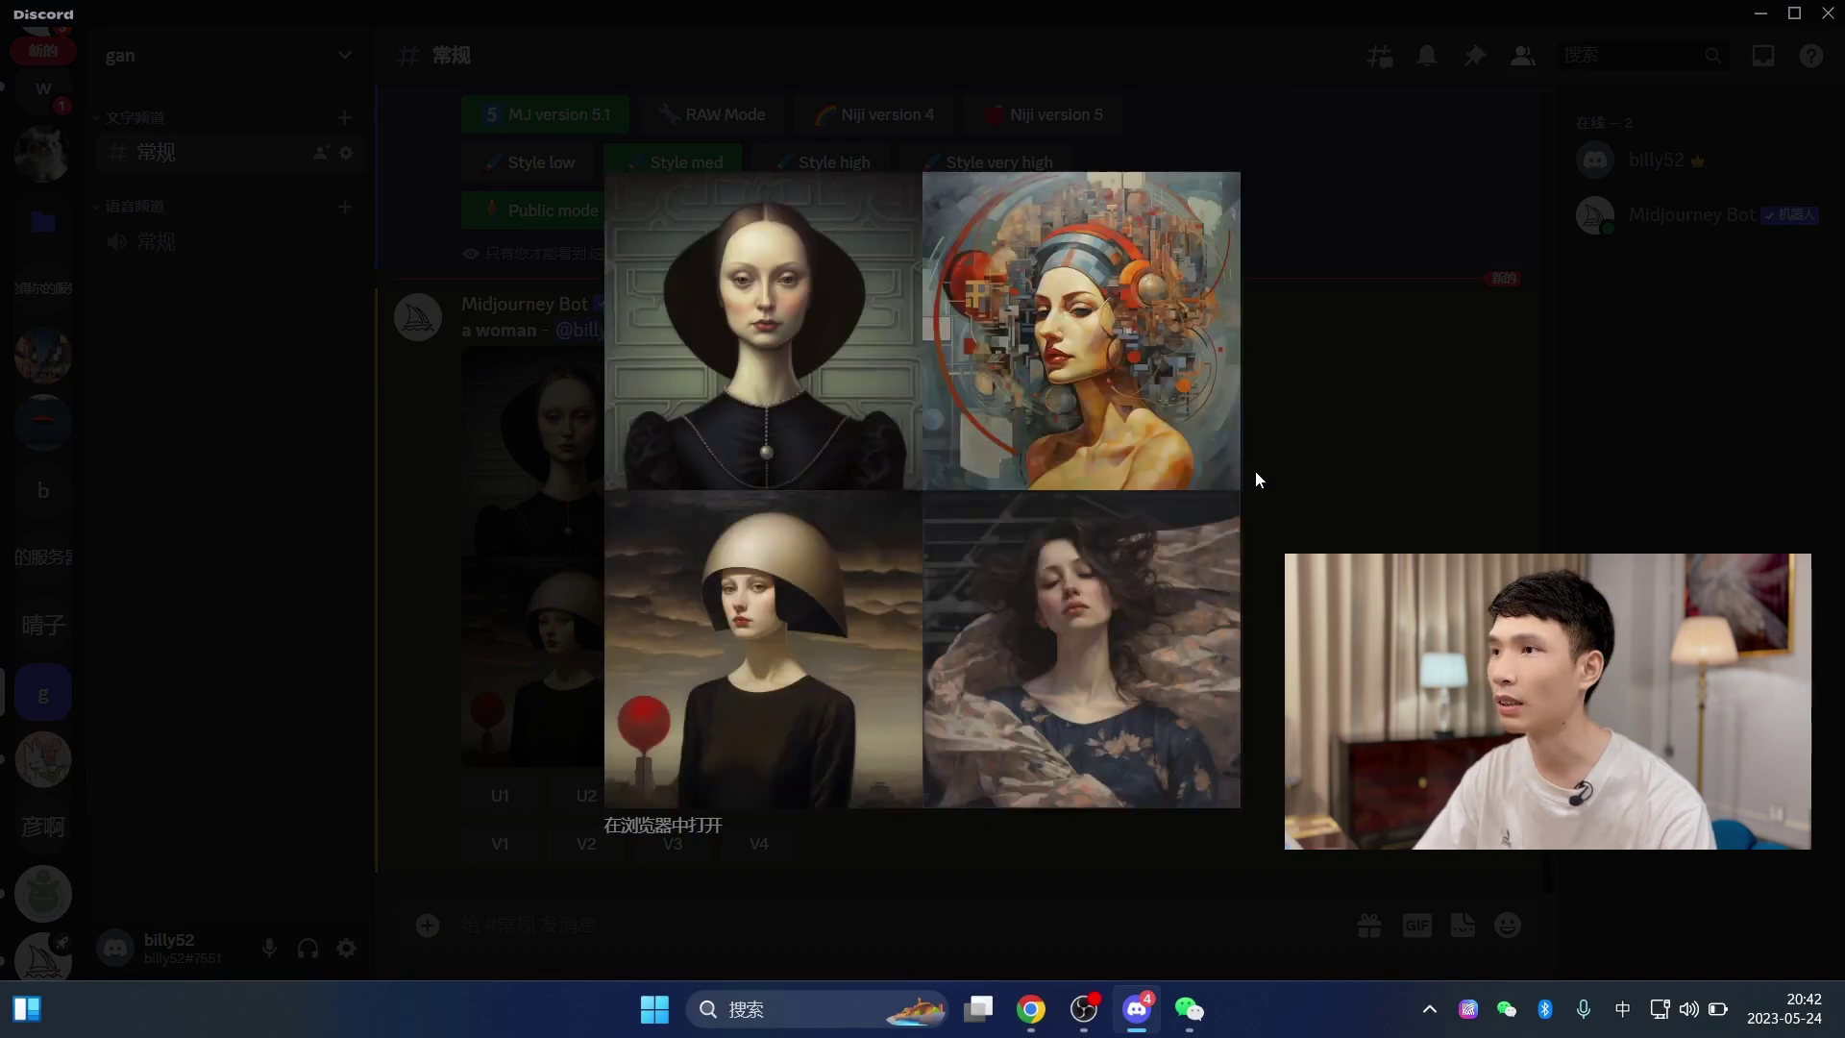
left_click(1289, 467)
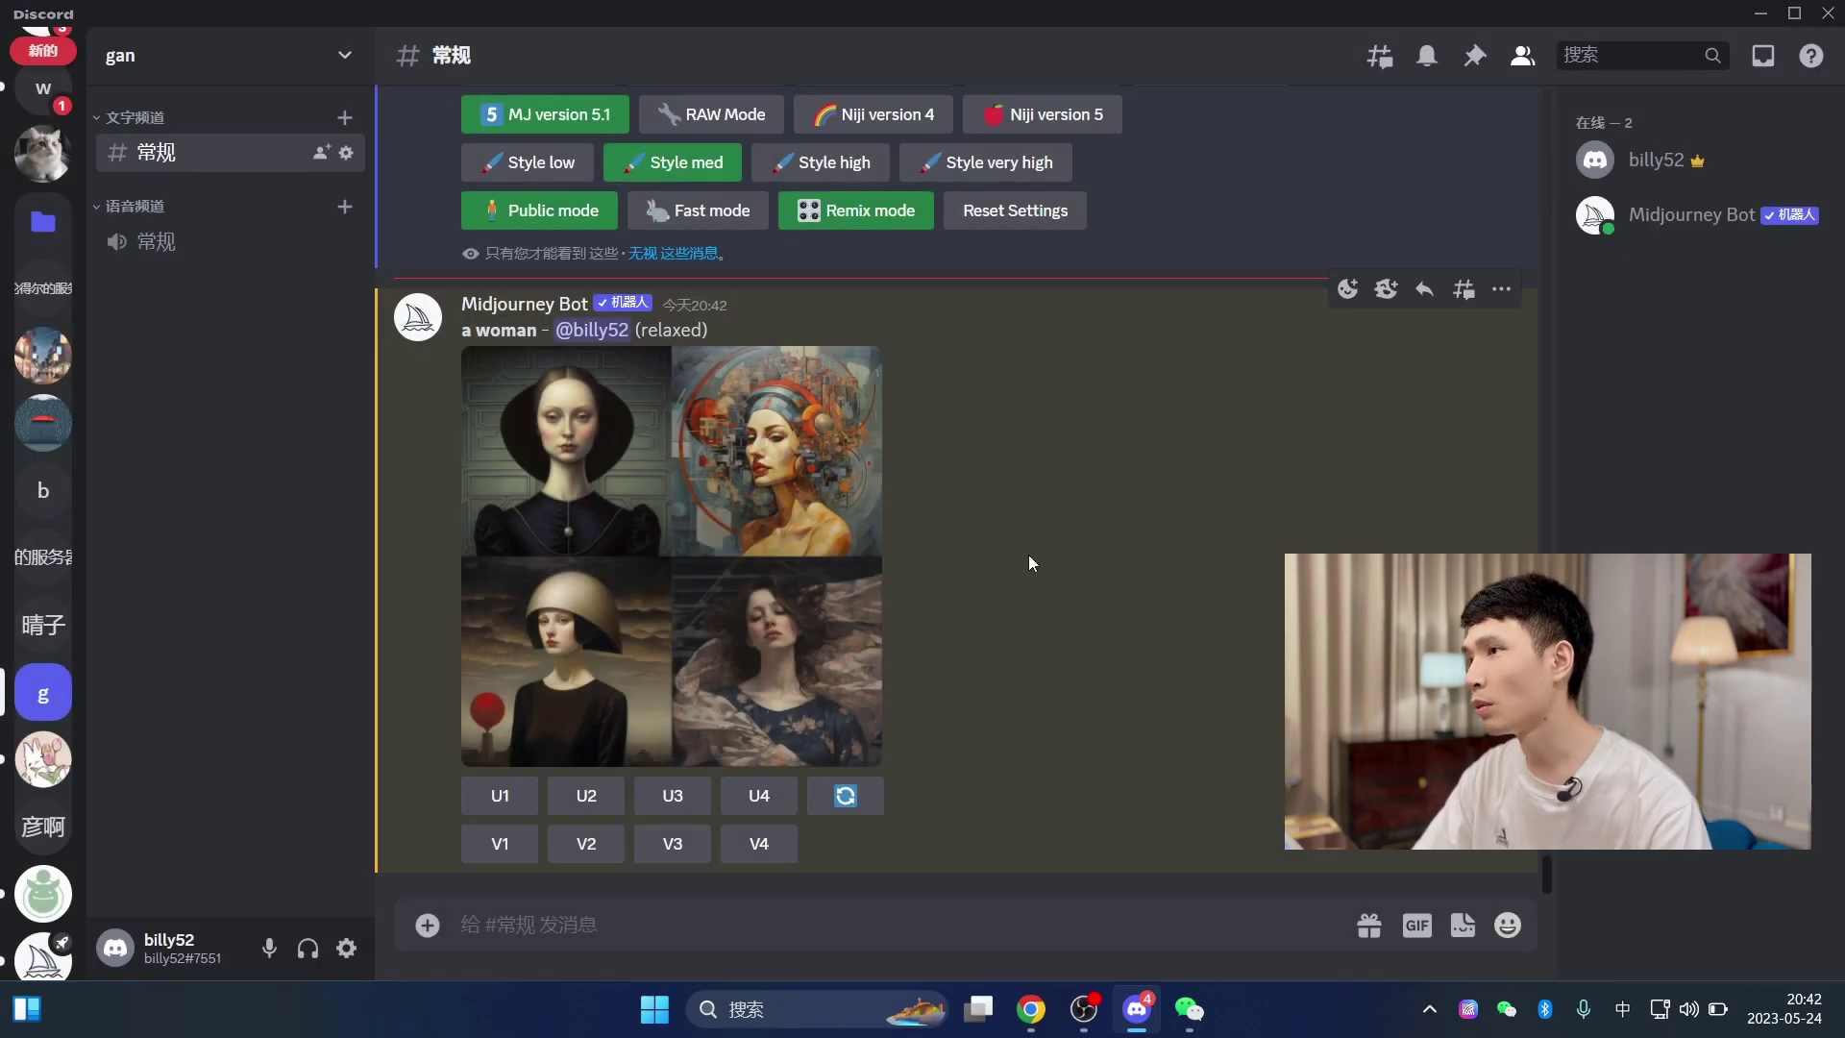
- Upscale the second image of the new "a woman" grid
left_click(762, 803)
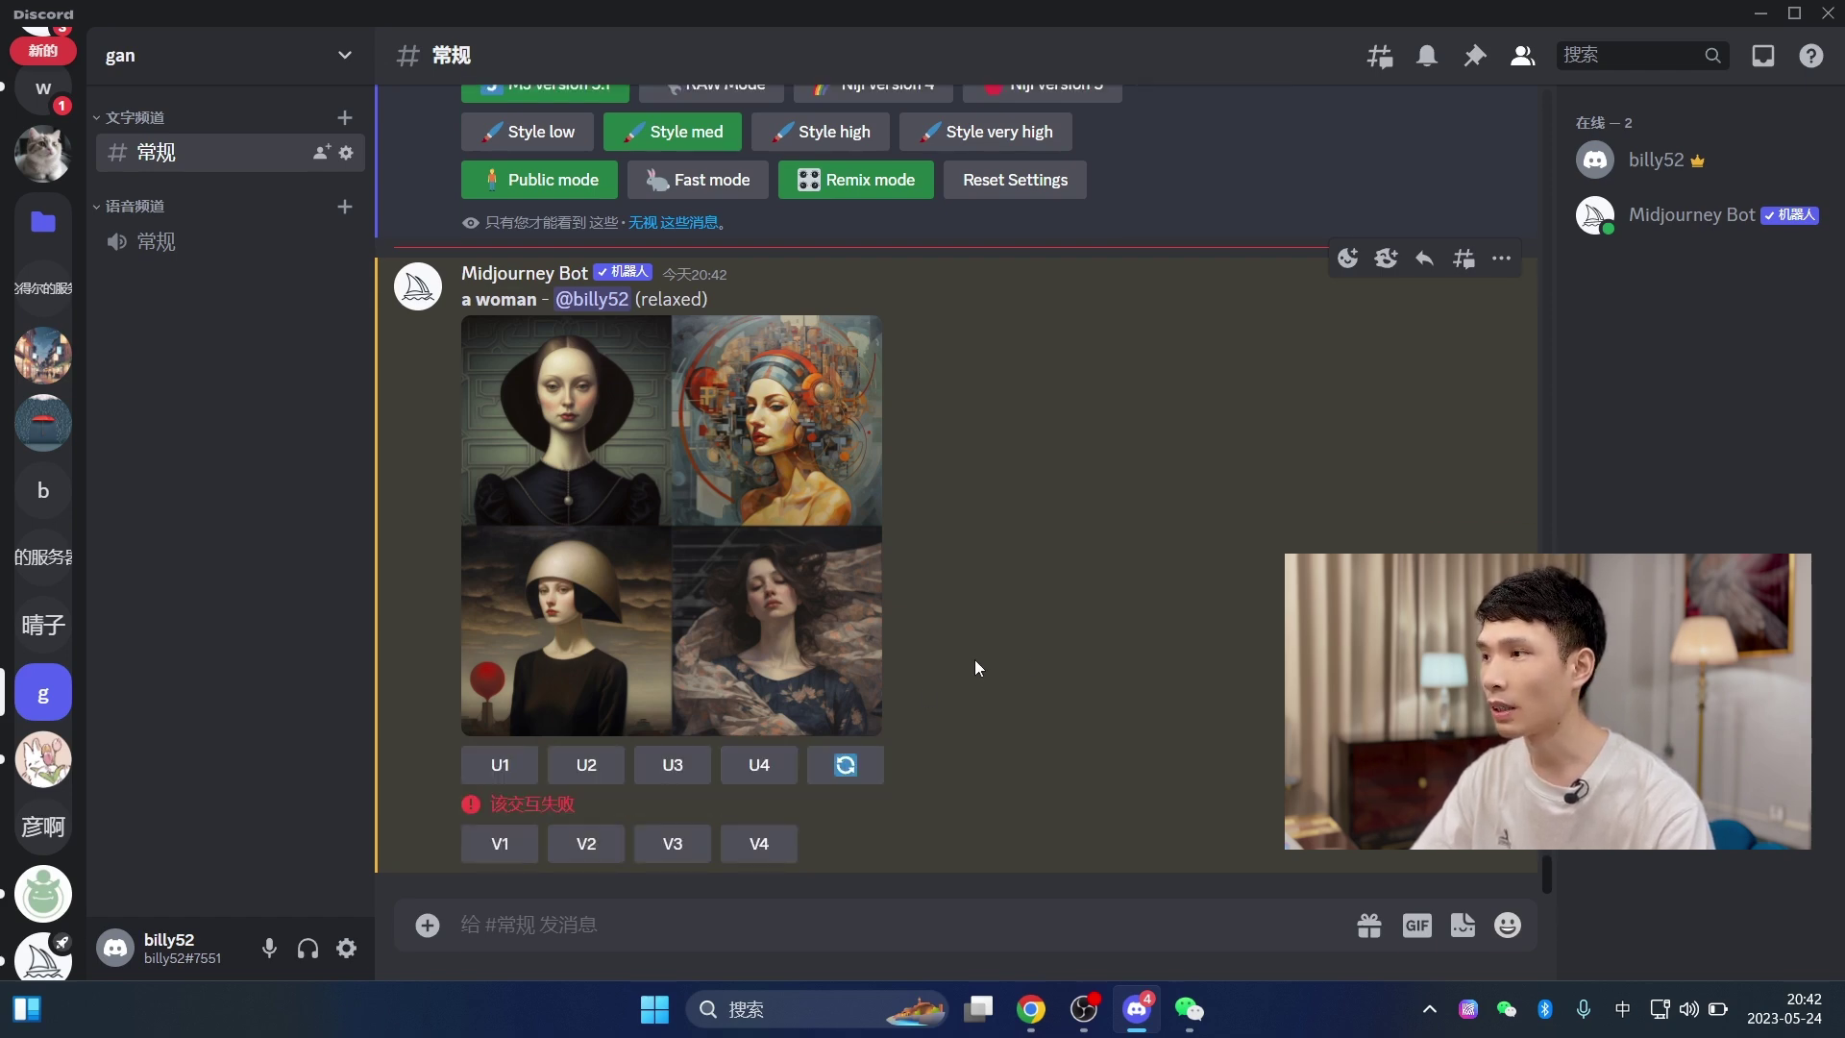
left_click_drag(508, 803, 576, 804)
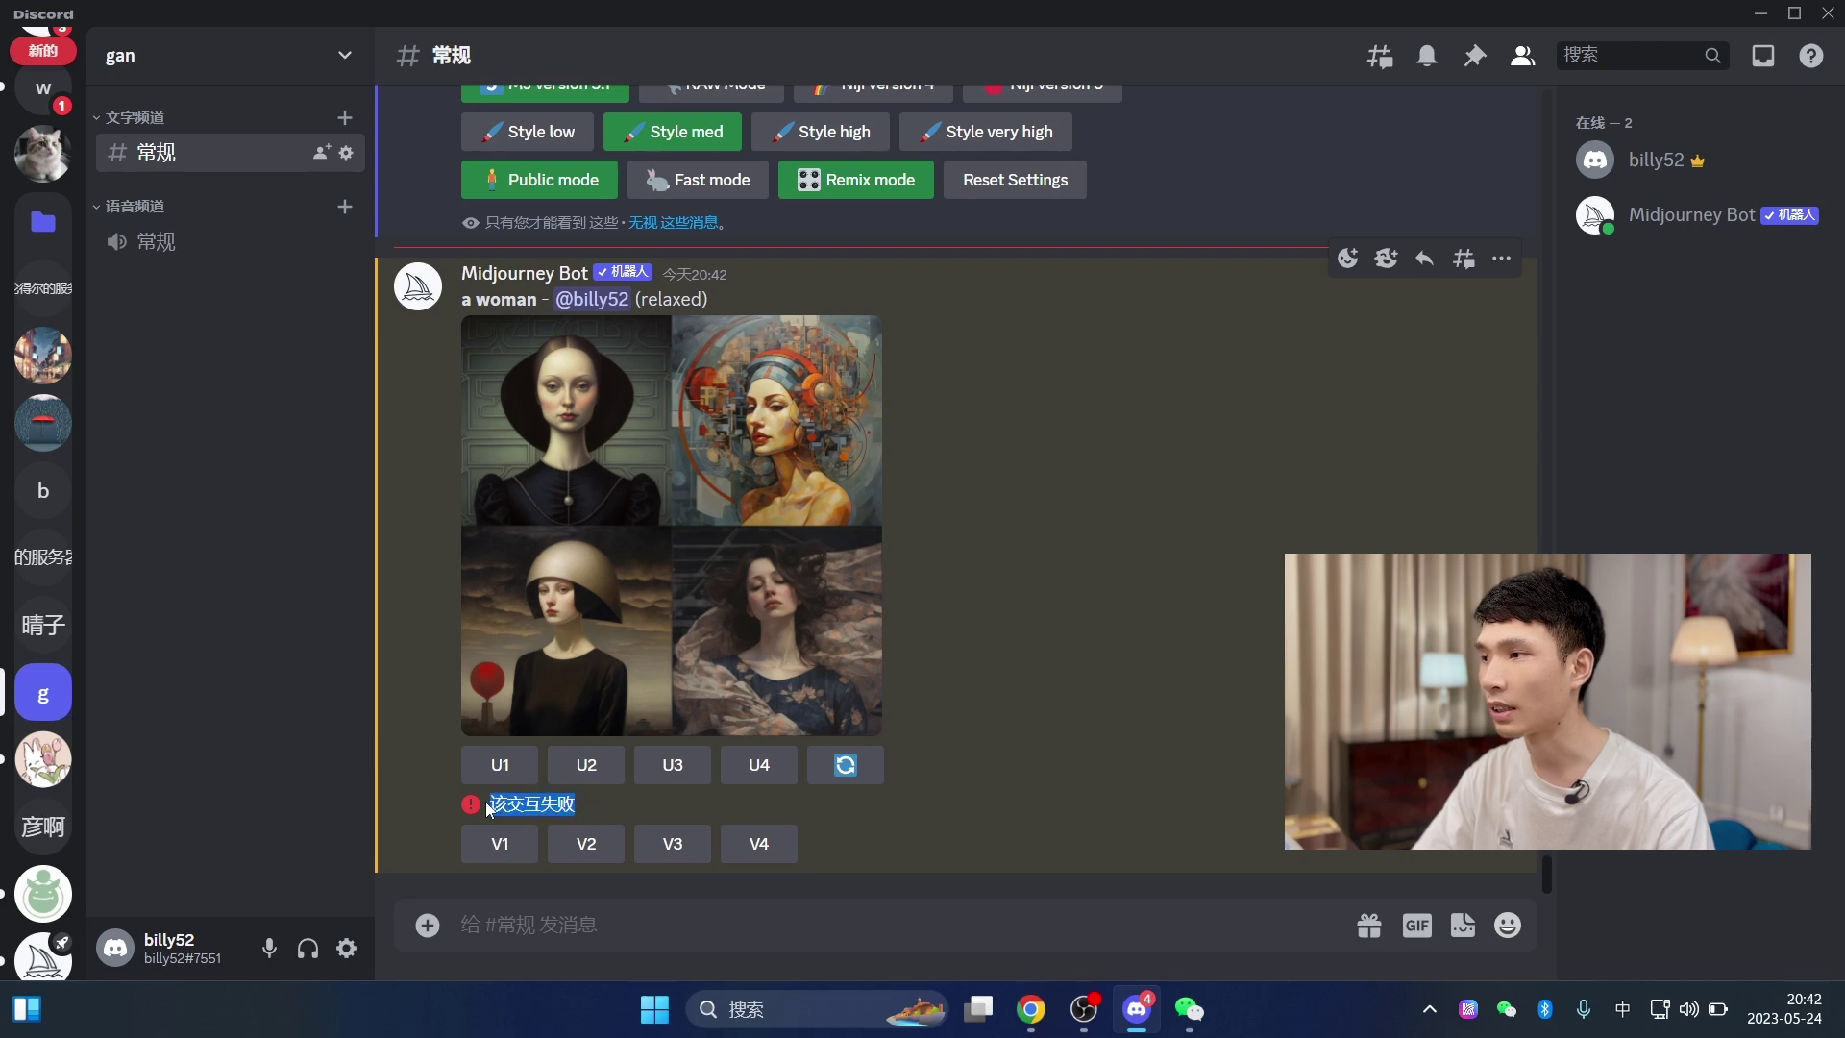
left_click(754, 769)
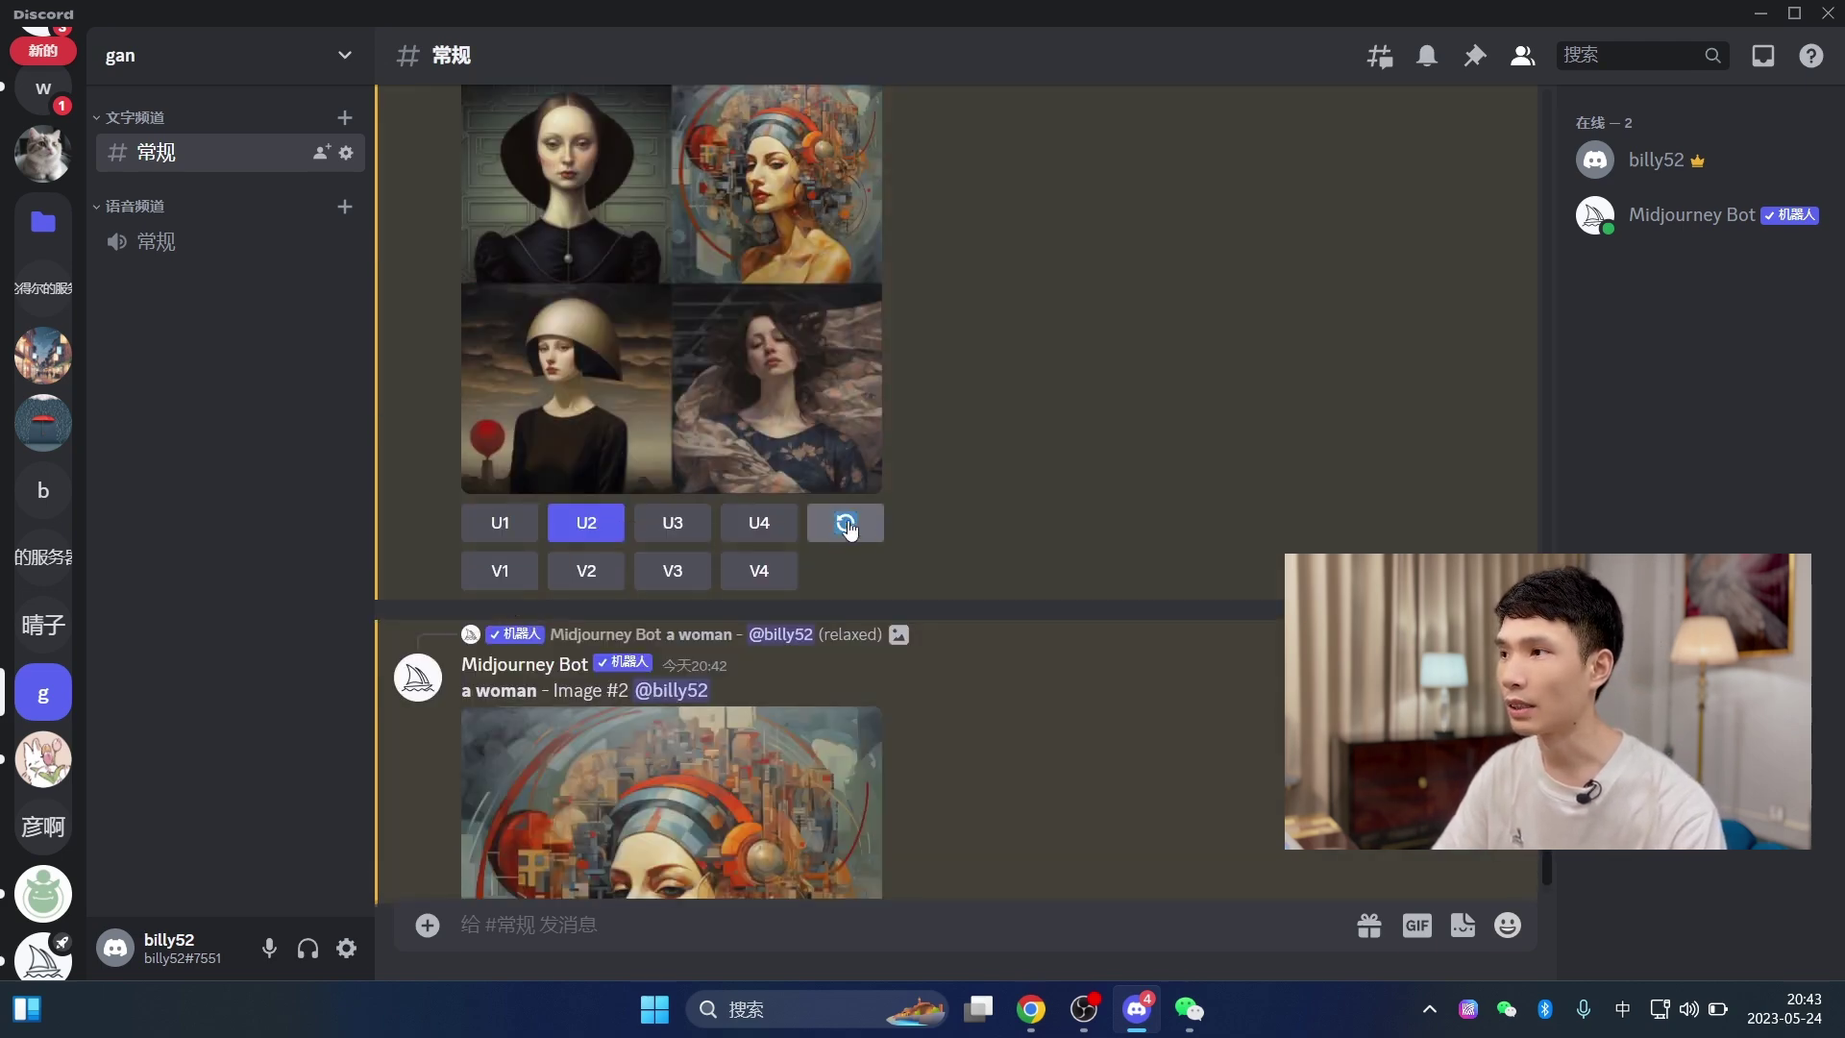
- Review the upscaled second image beneath its grid, open it in the browser and inspect it at full size
scroll(801, 350, "up", 3)
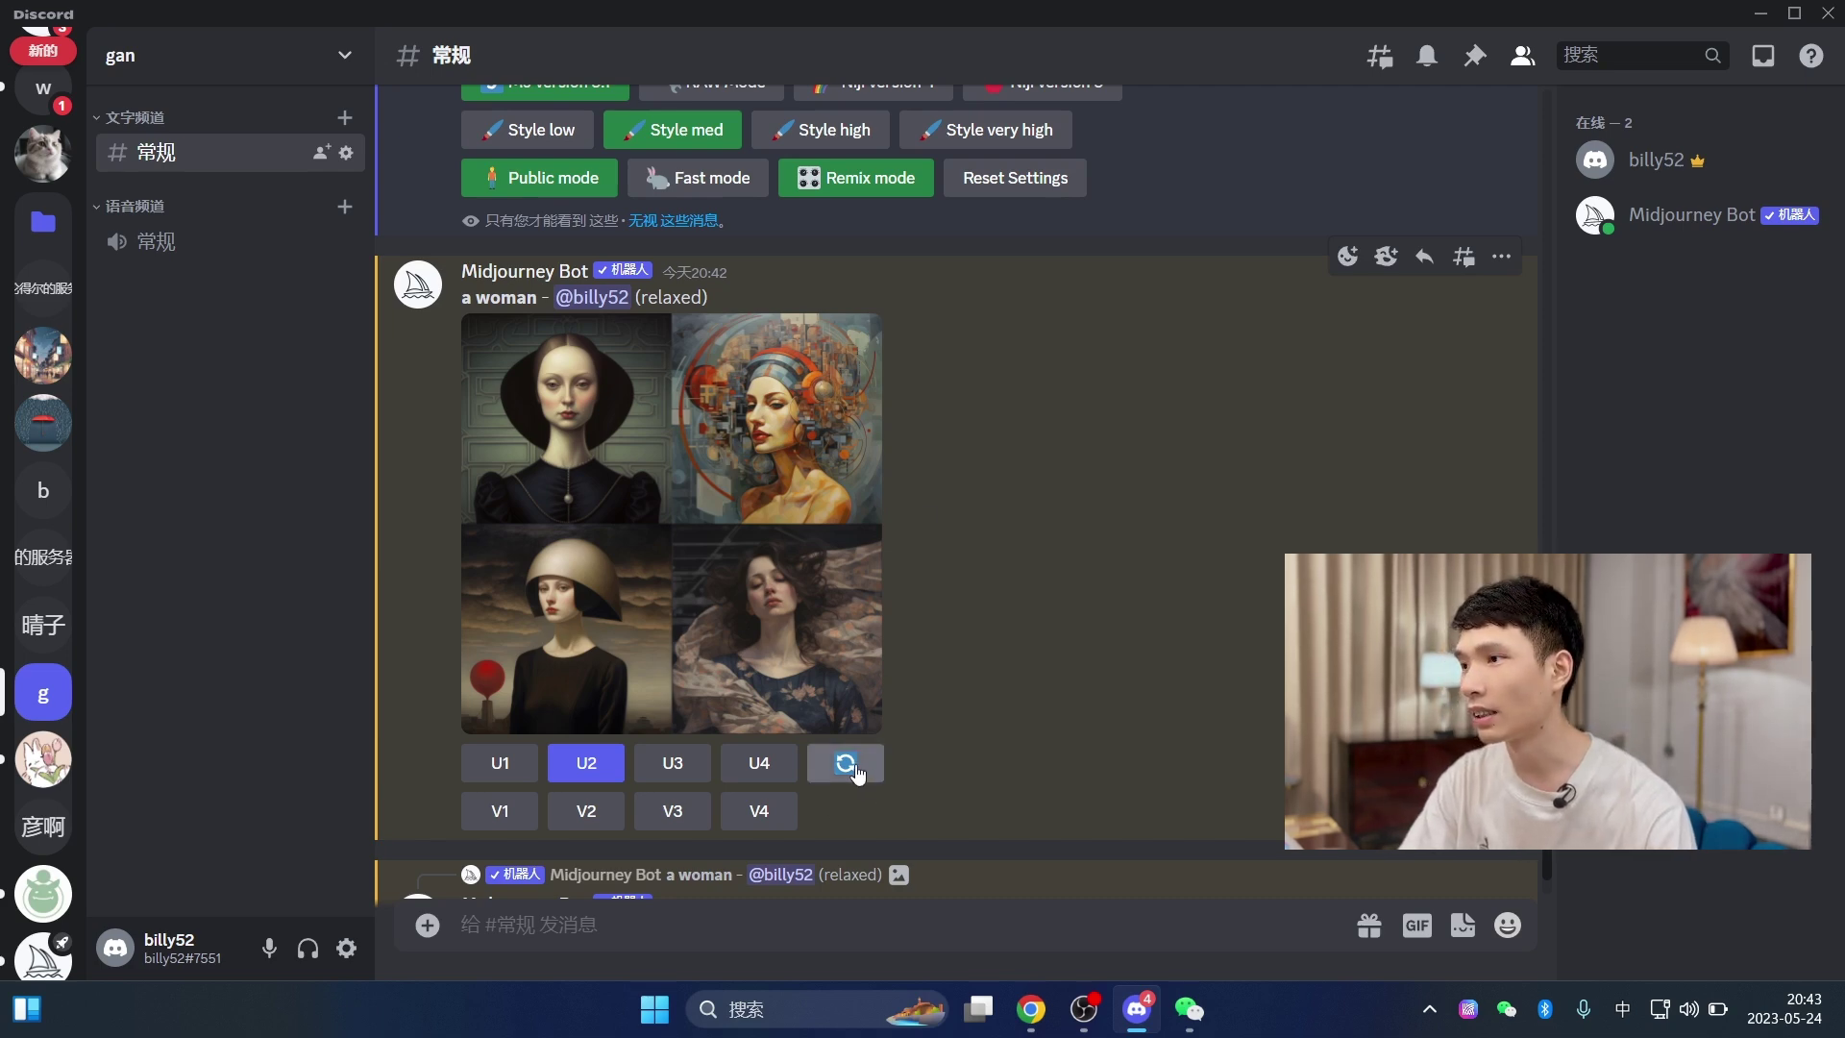
scroll(1093, 615, "down", 6)
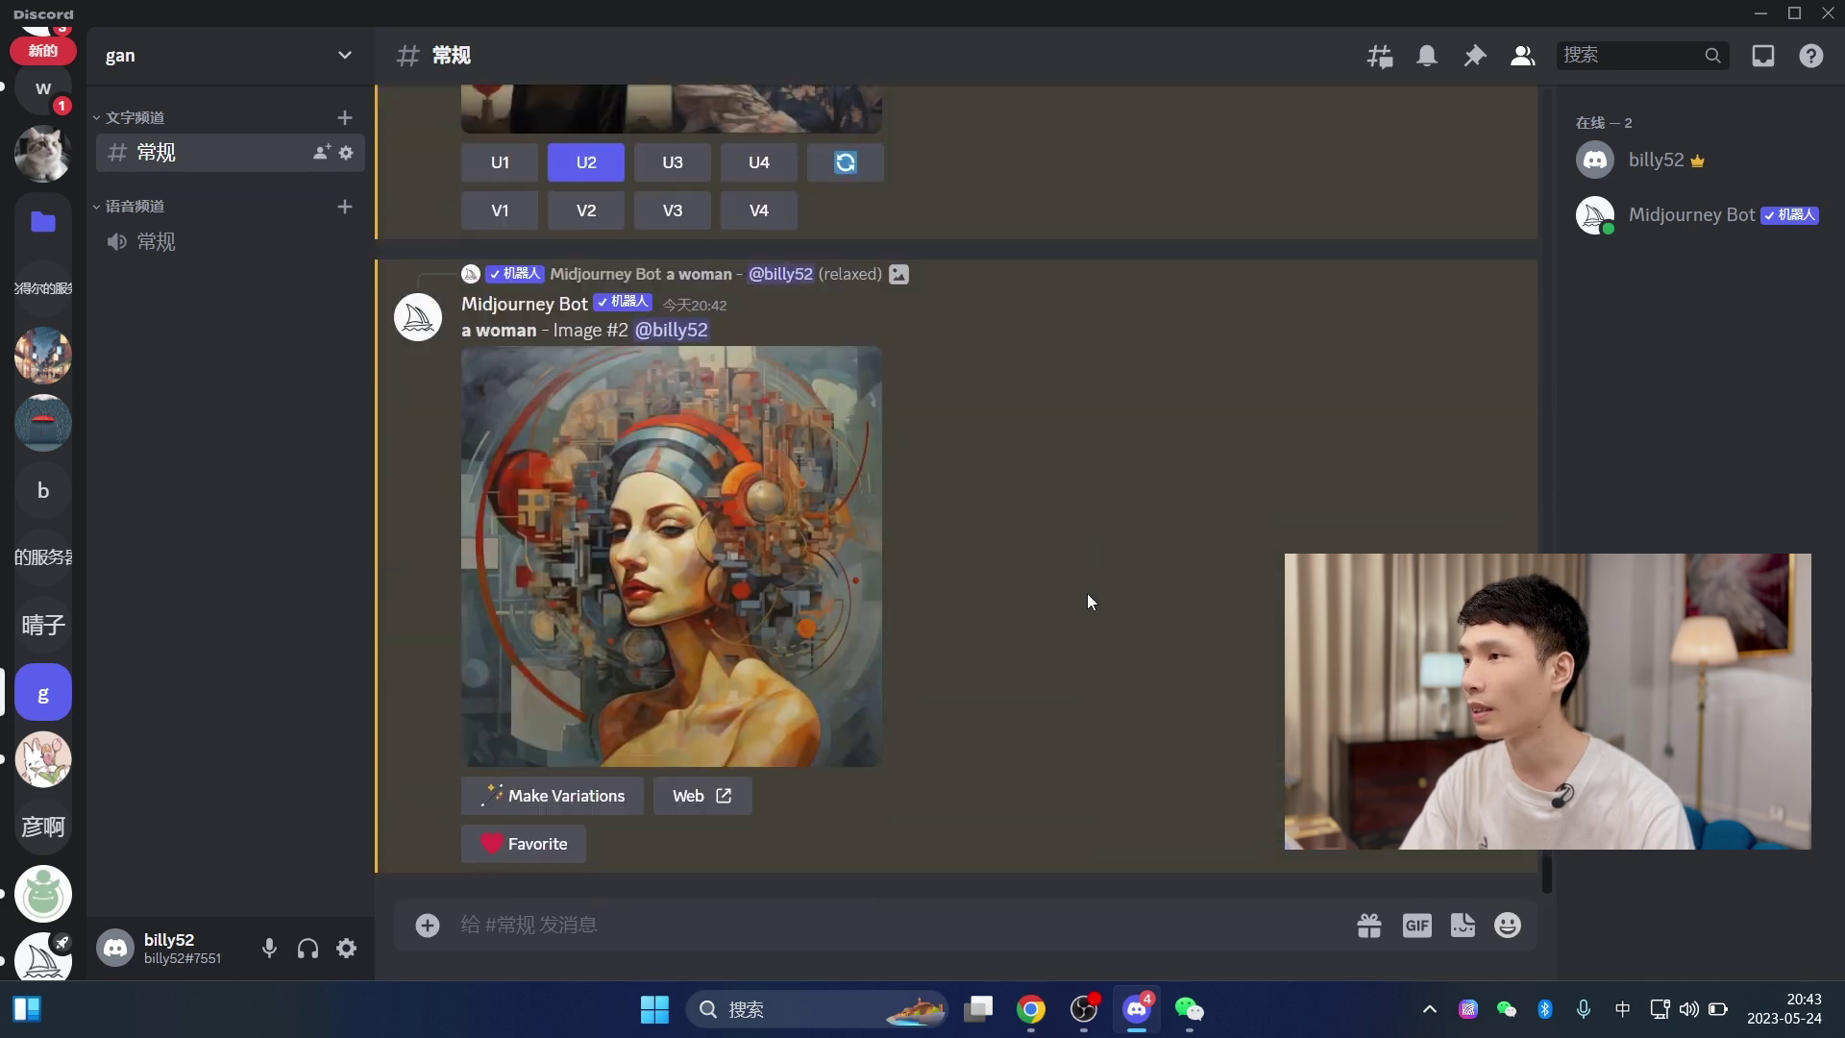
scroll(914, 581, "up", 1)
scroll(916, 584, "up", 3)
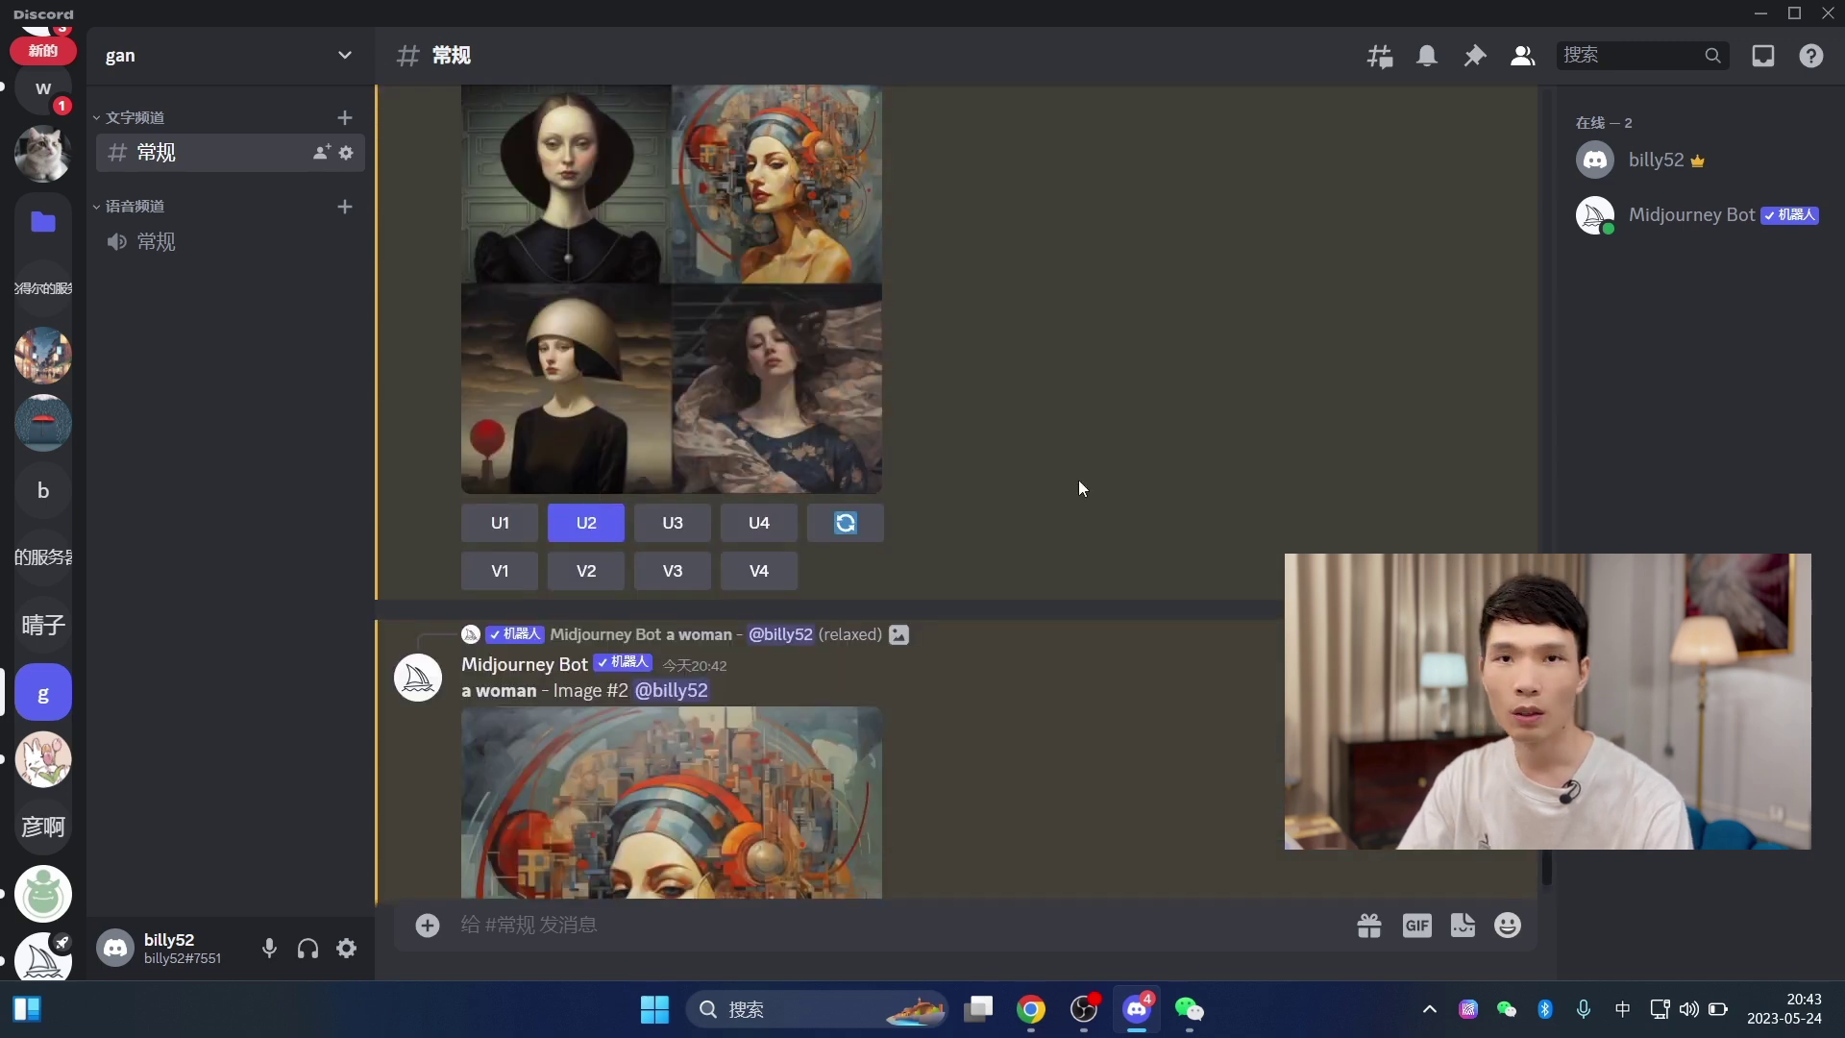
scroll(1144, 465, "down", 4)
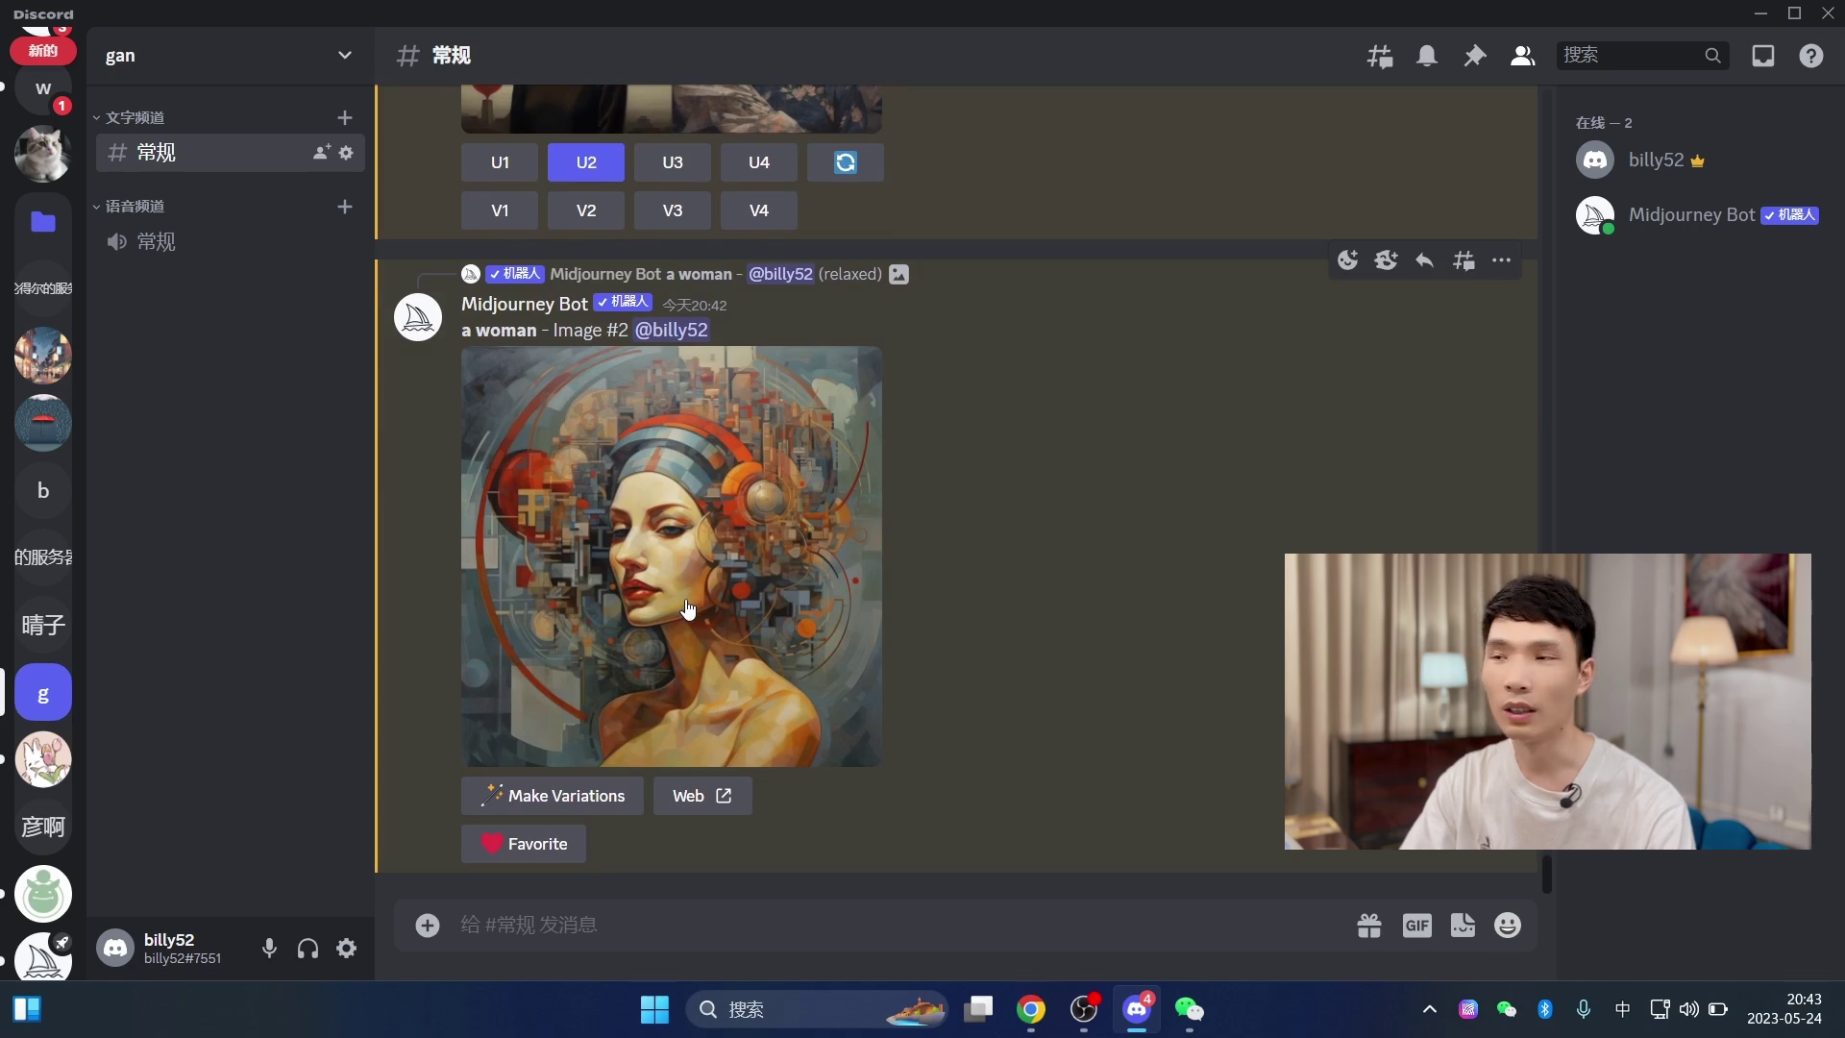
left_click(706, 553)
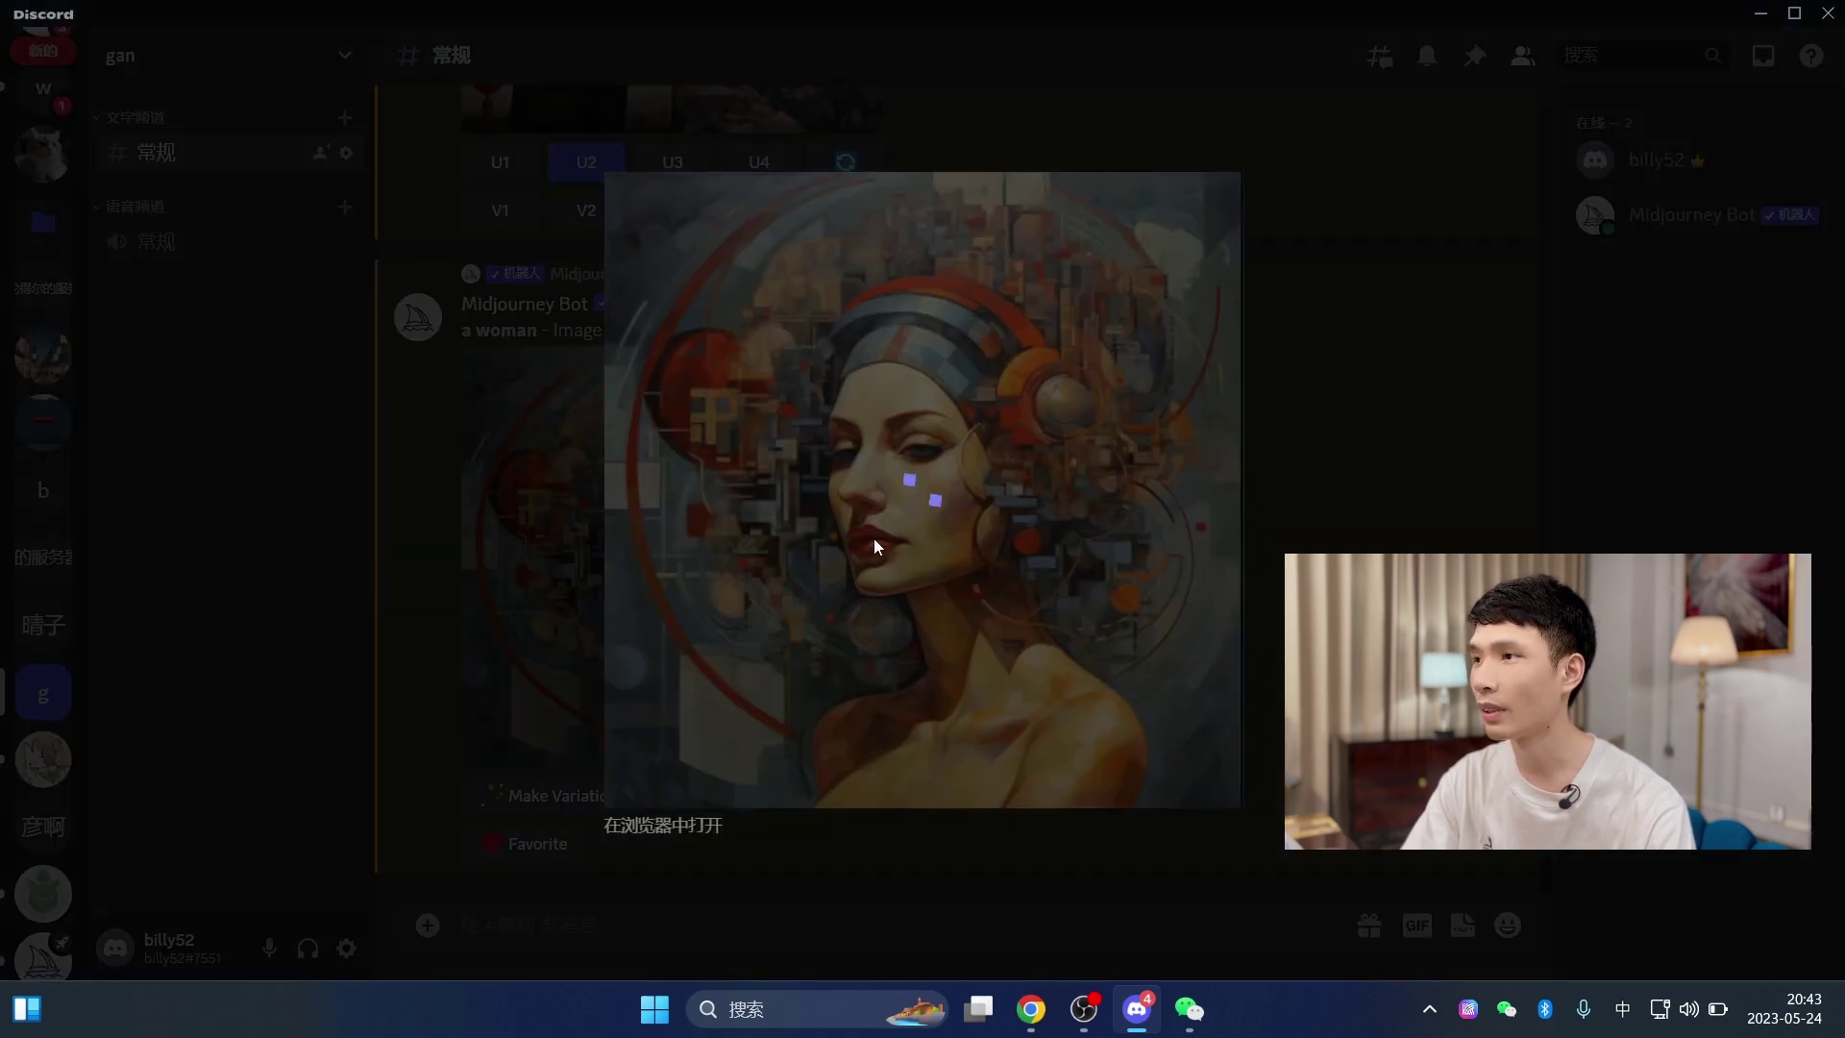
left_click(663, 825)
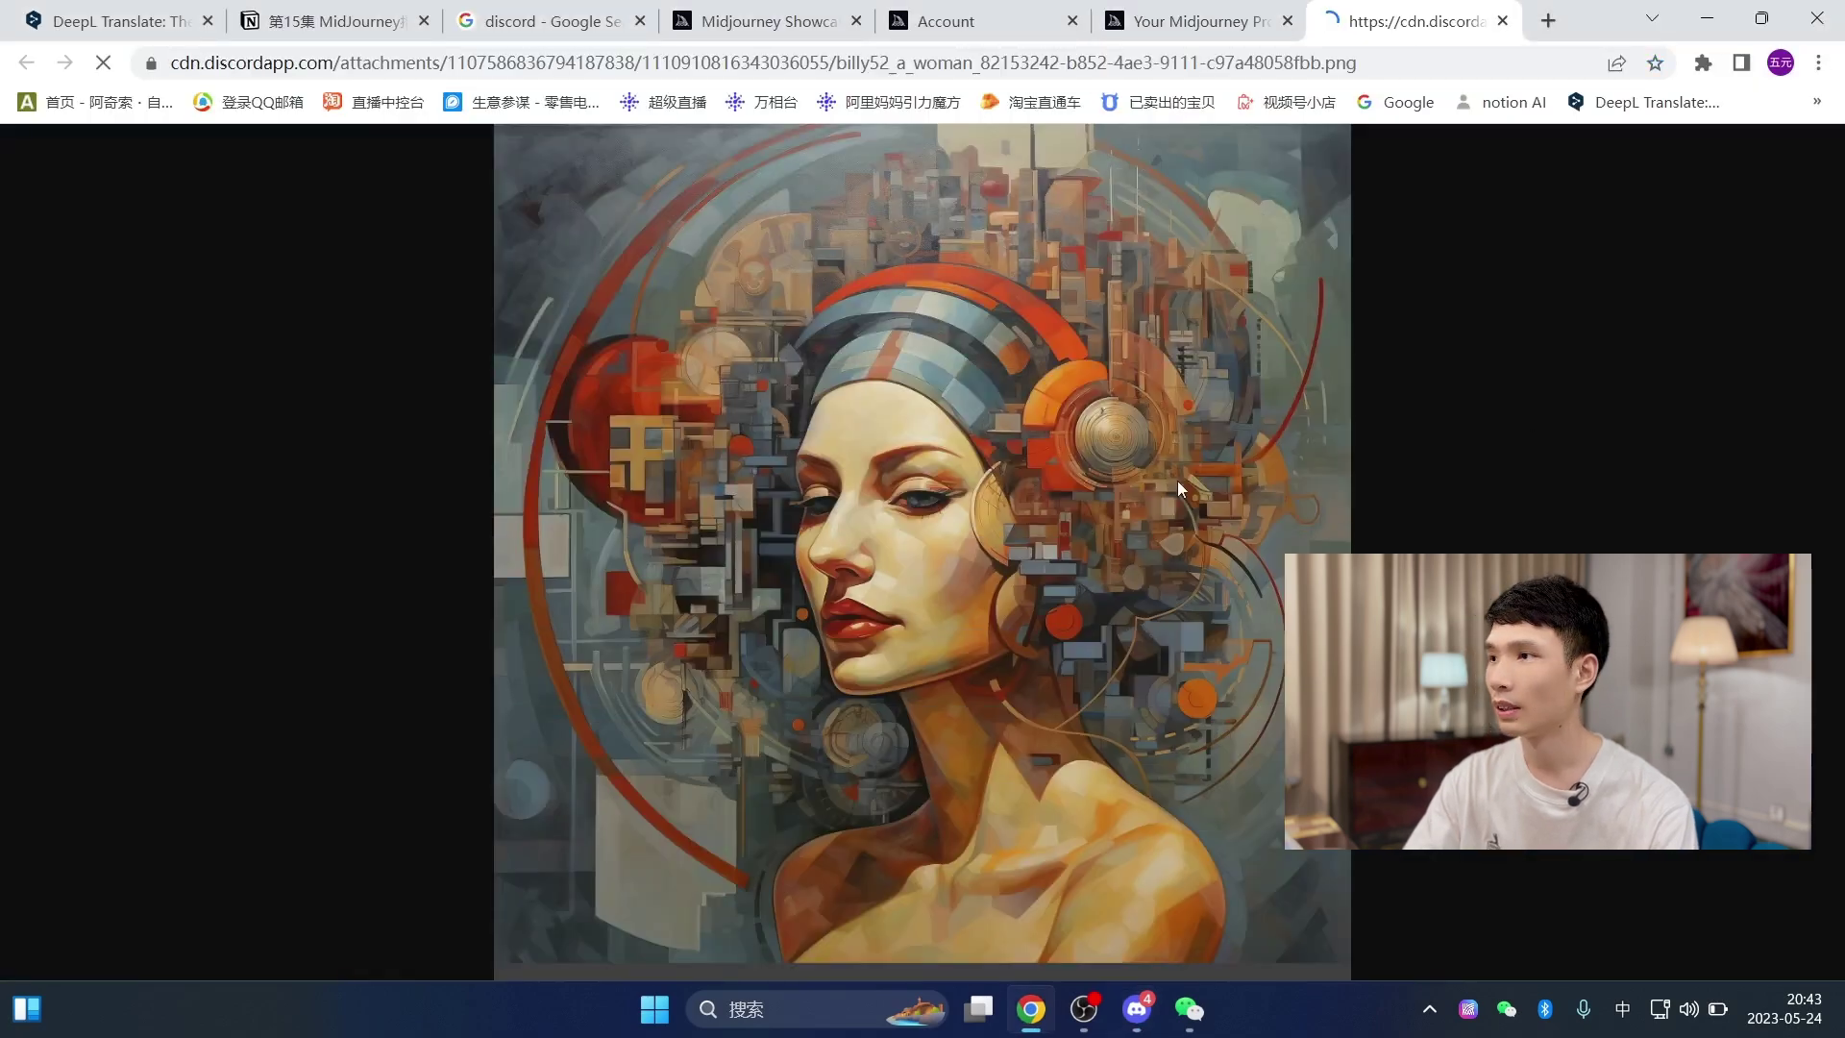
left_click(1235, 527)
scroll(1236, 567, "down", 5)
scroll(1236, 605, "up", 5)
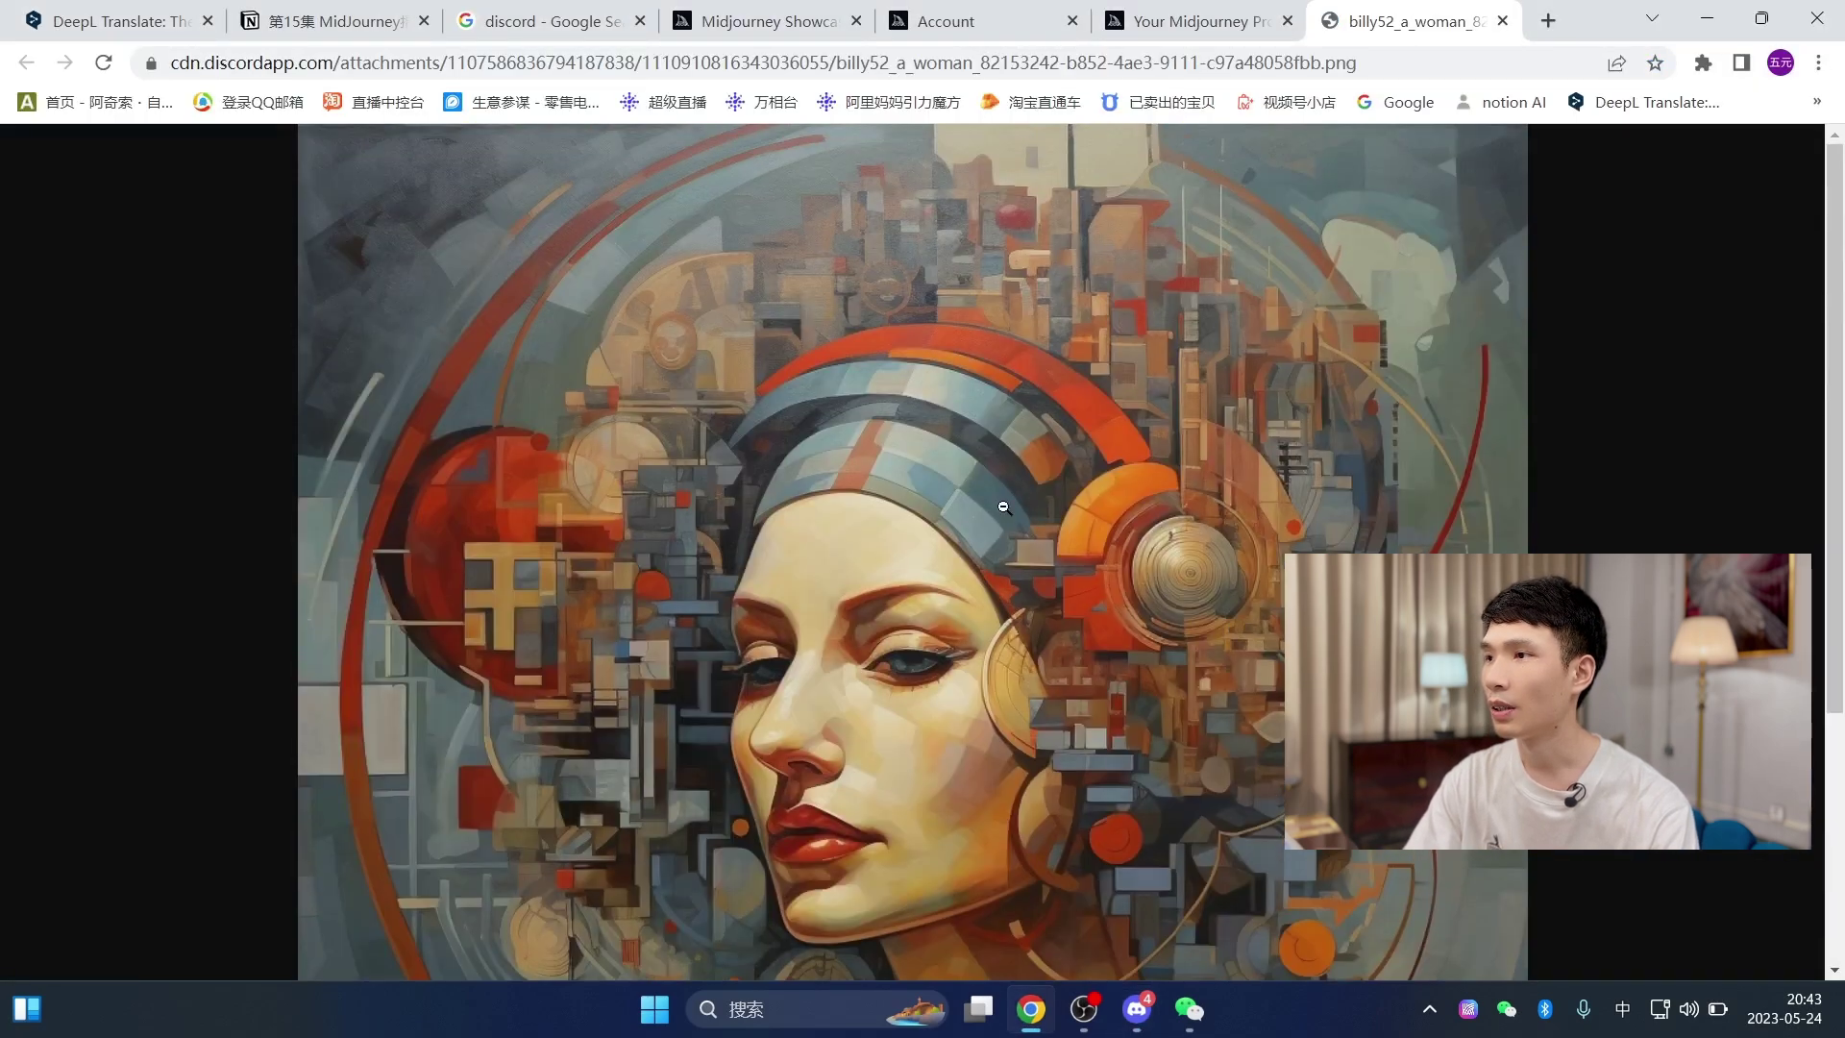
left_click(1006, 507)
right_click(1104, 493)
left_click(1177, 542)
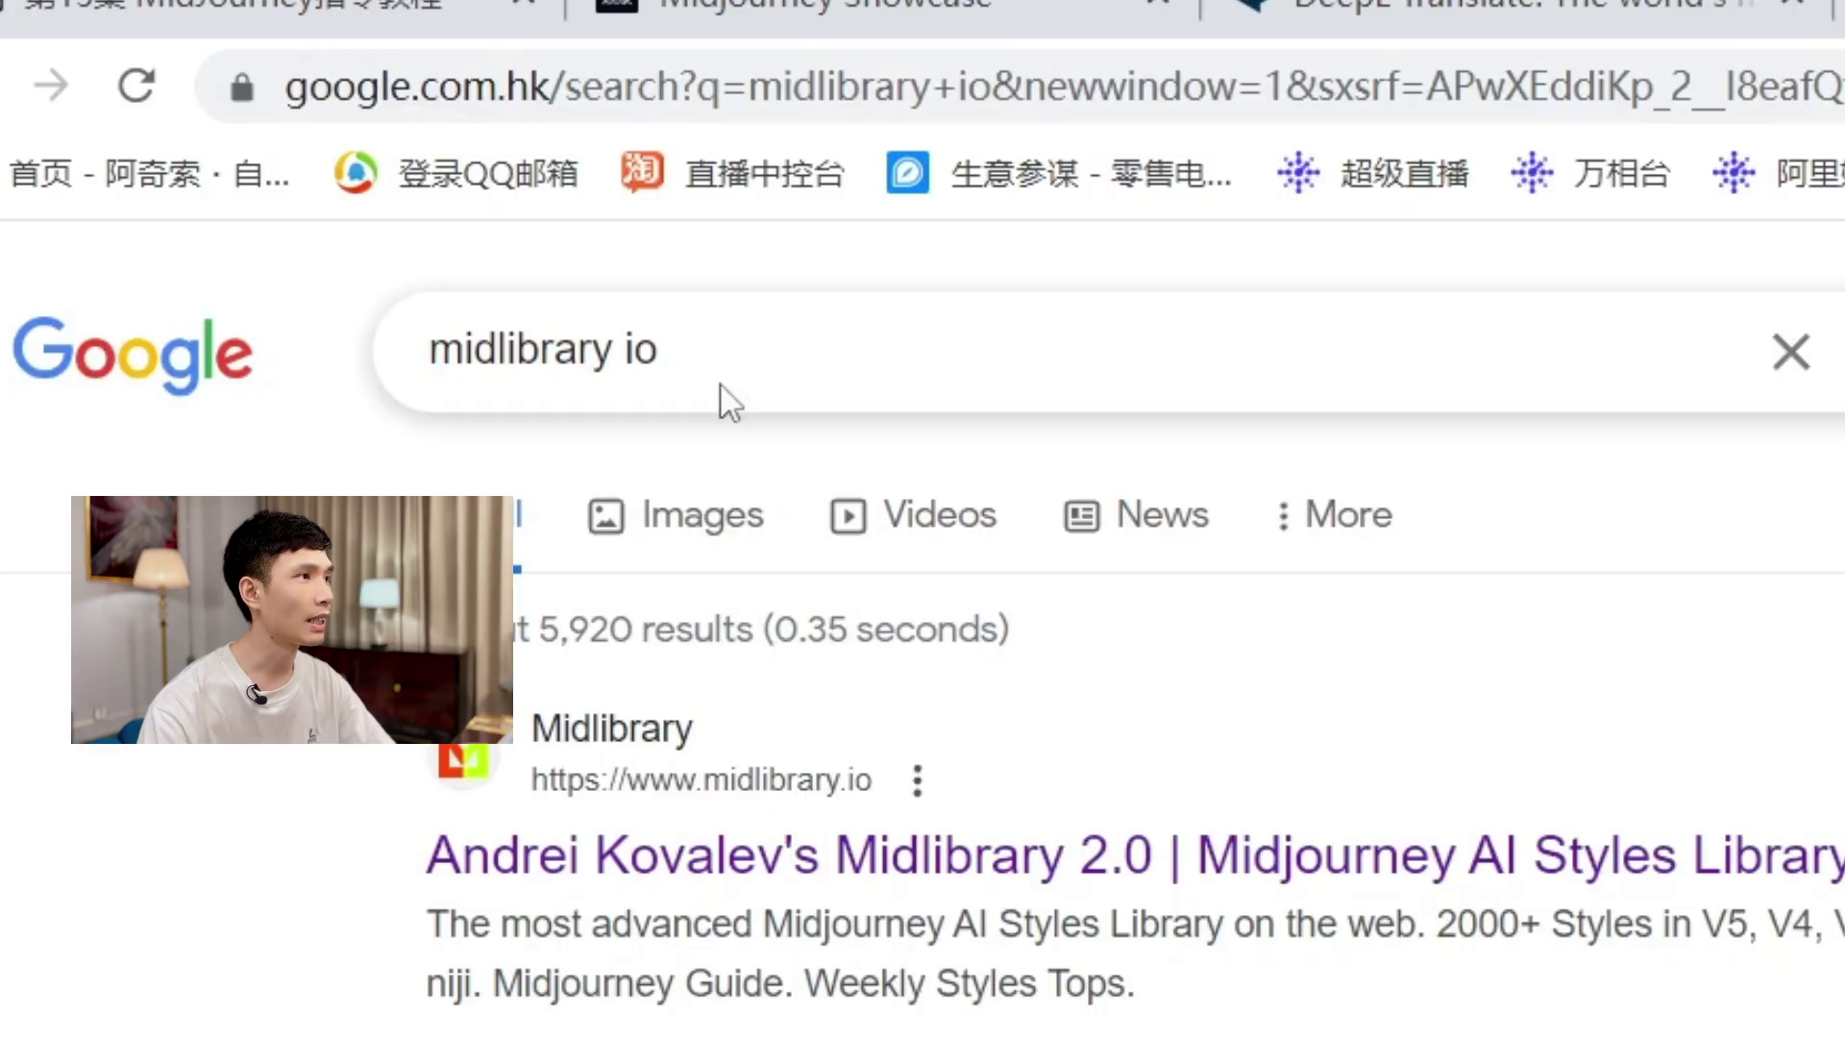
- Open the Midlibrary website from the Google results for "midlibrary io"
left_click_drag(735, 353, 413, 352)
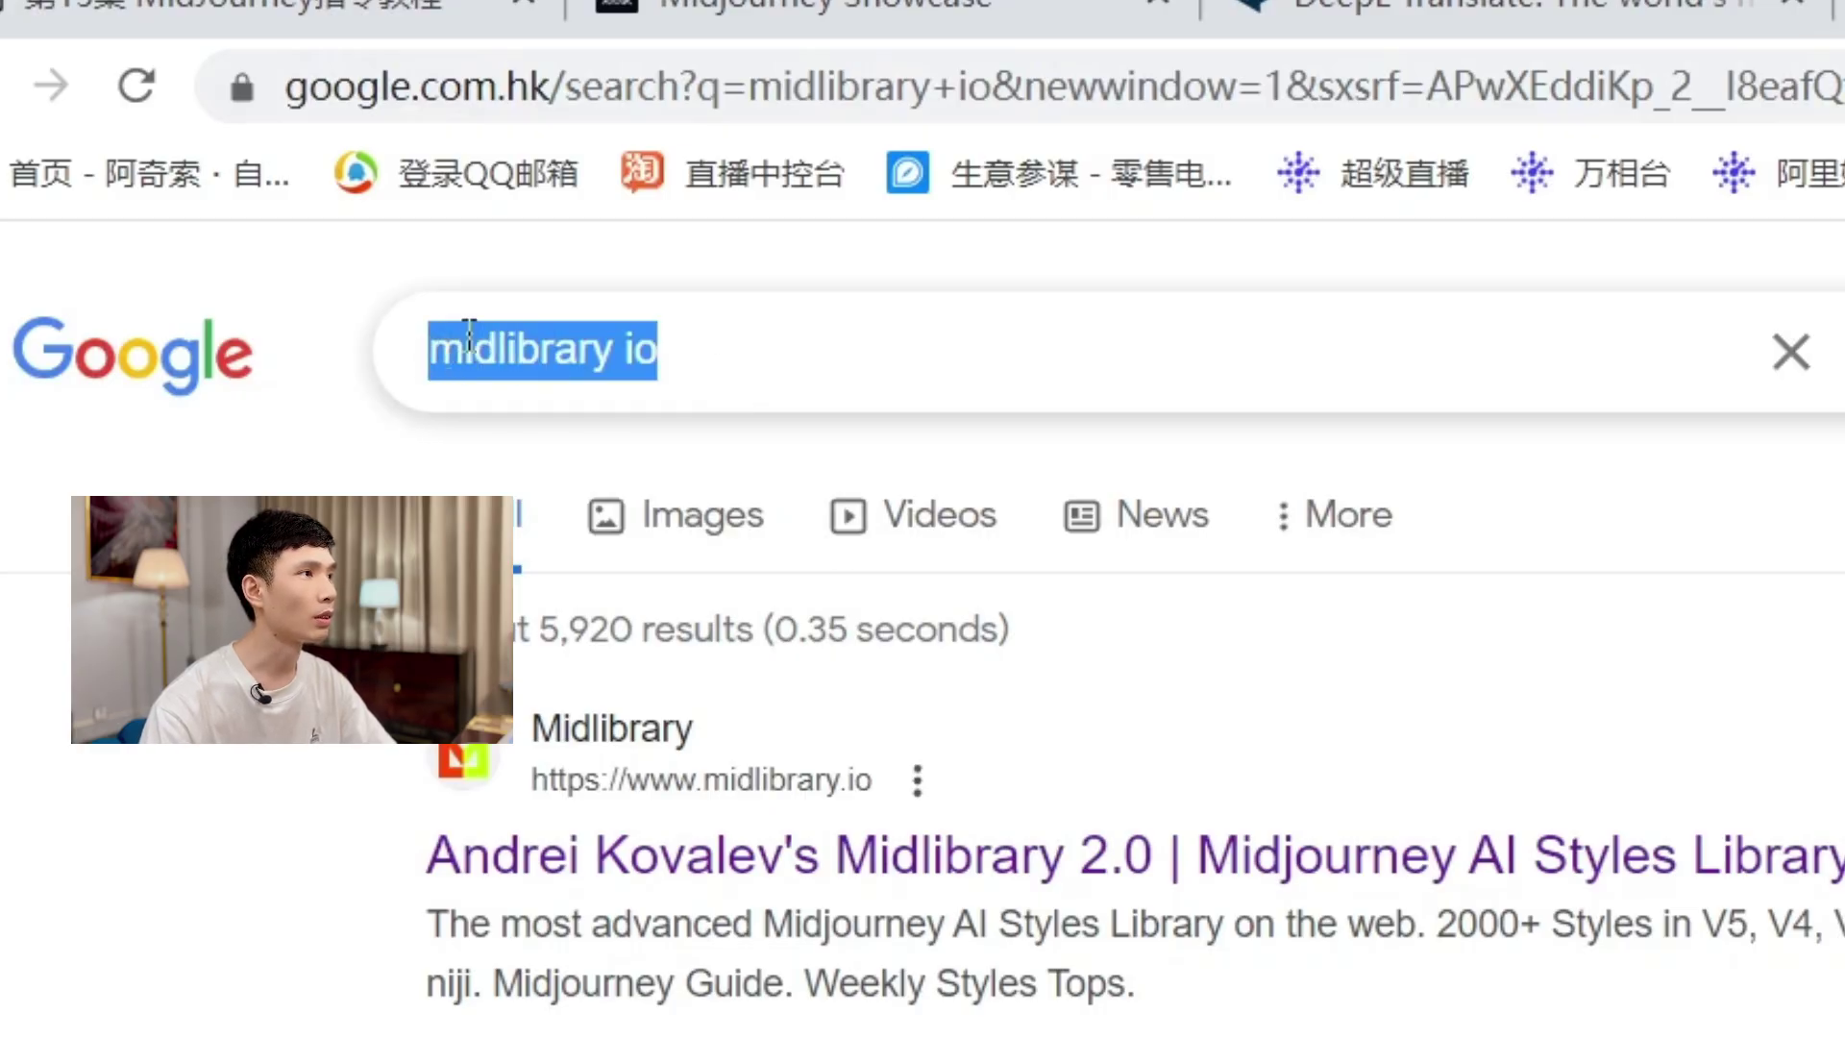
left_click(803, 351)
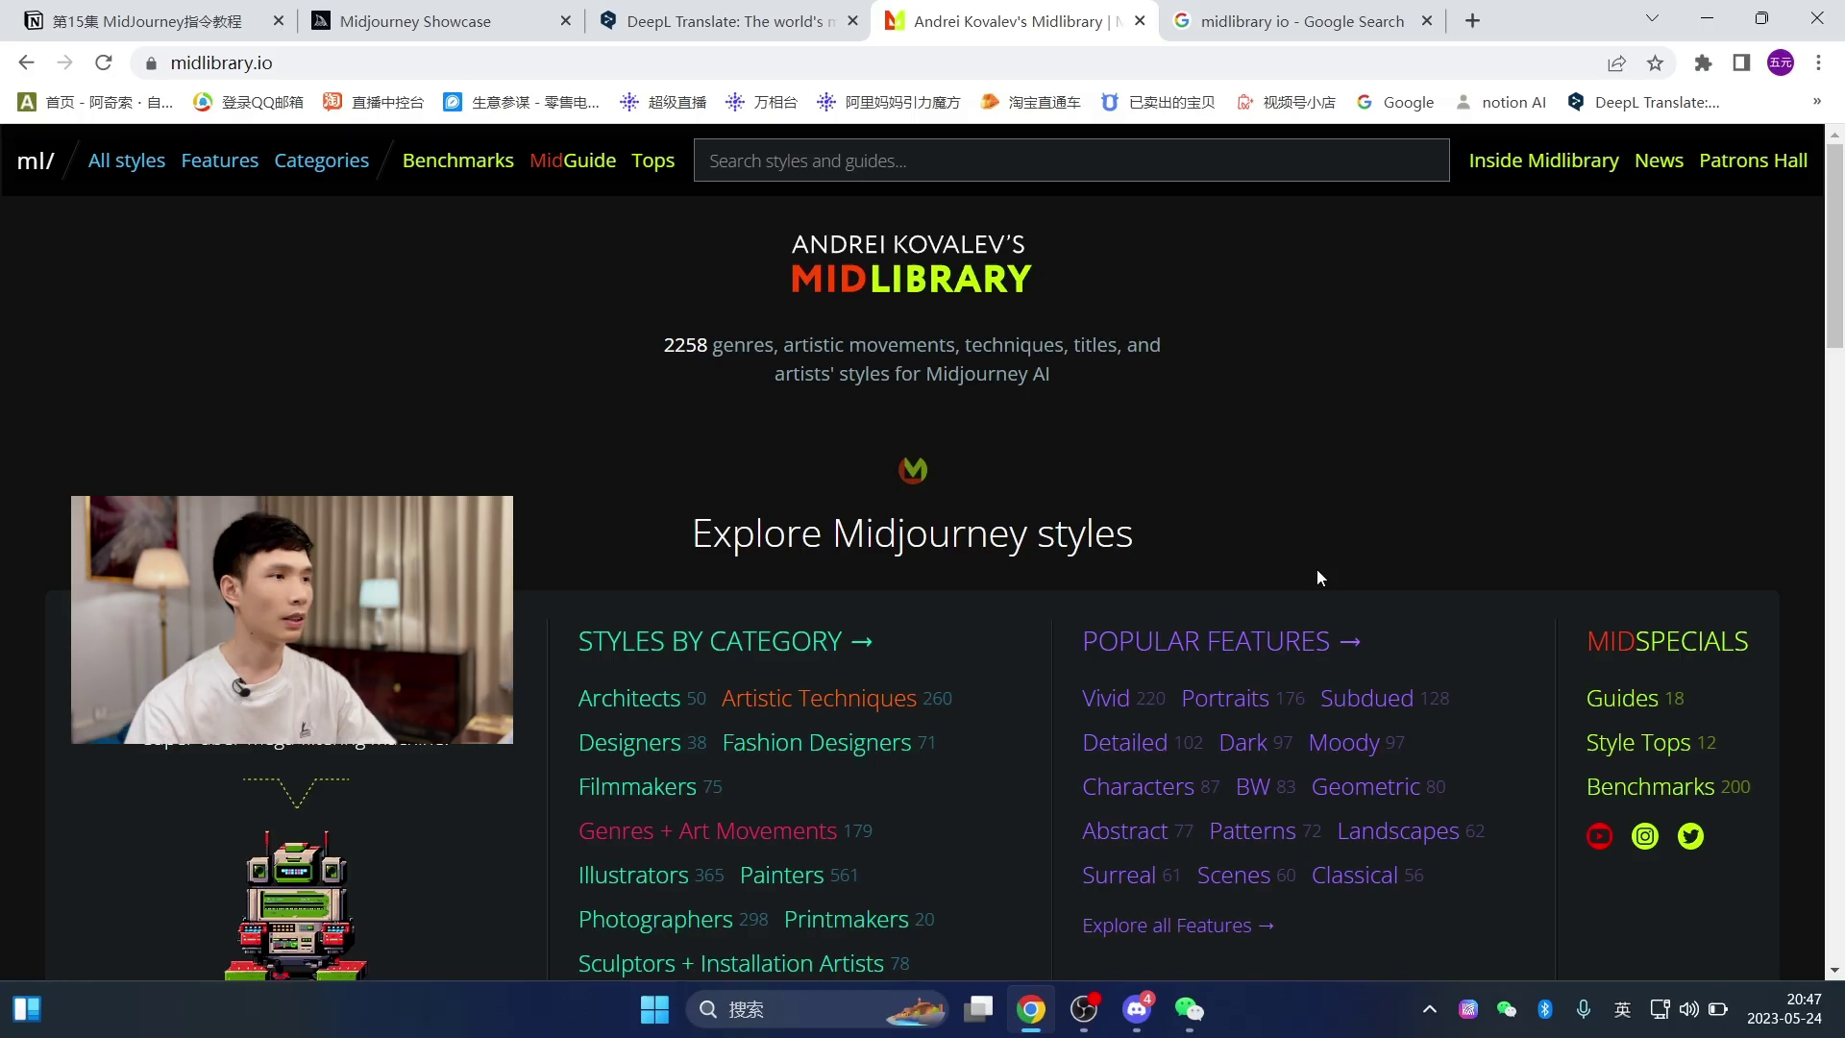
- Examine the Midlibrary home page, including its style categories, popular features, guides and Style Roulette
scroll(1217, 519, "down", 1)
scroll(1237, 469, "up", 1)
scroll(1247, 476, "down", 5)
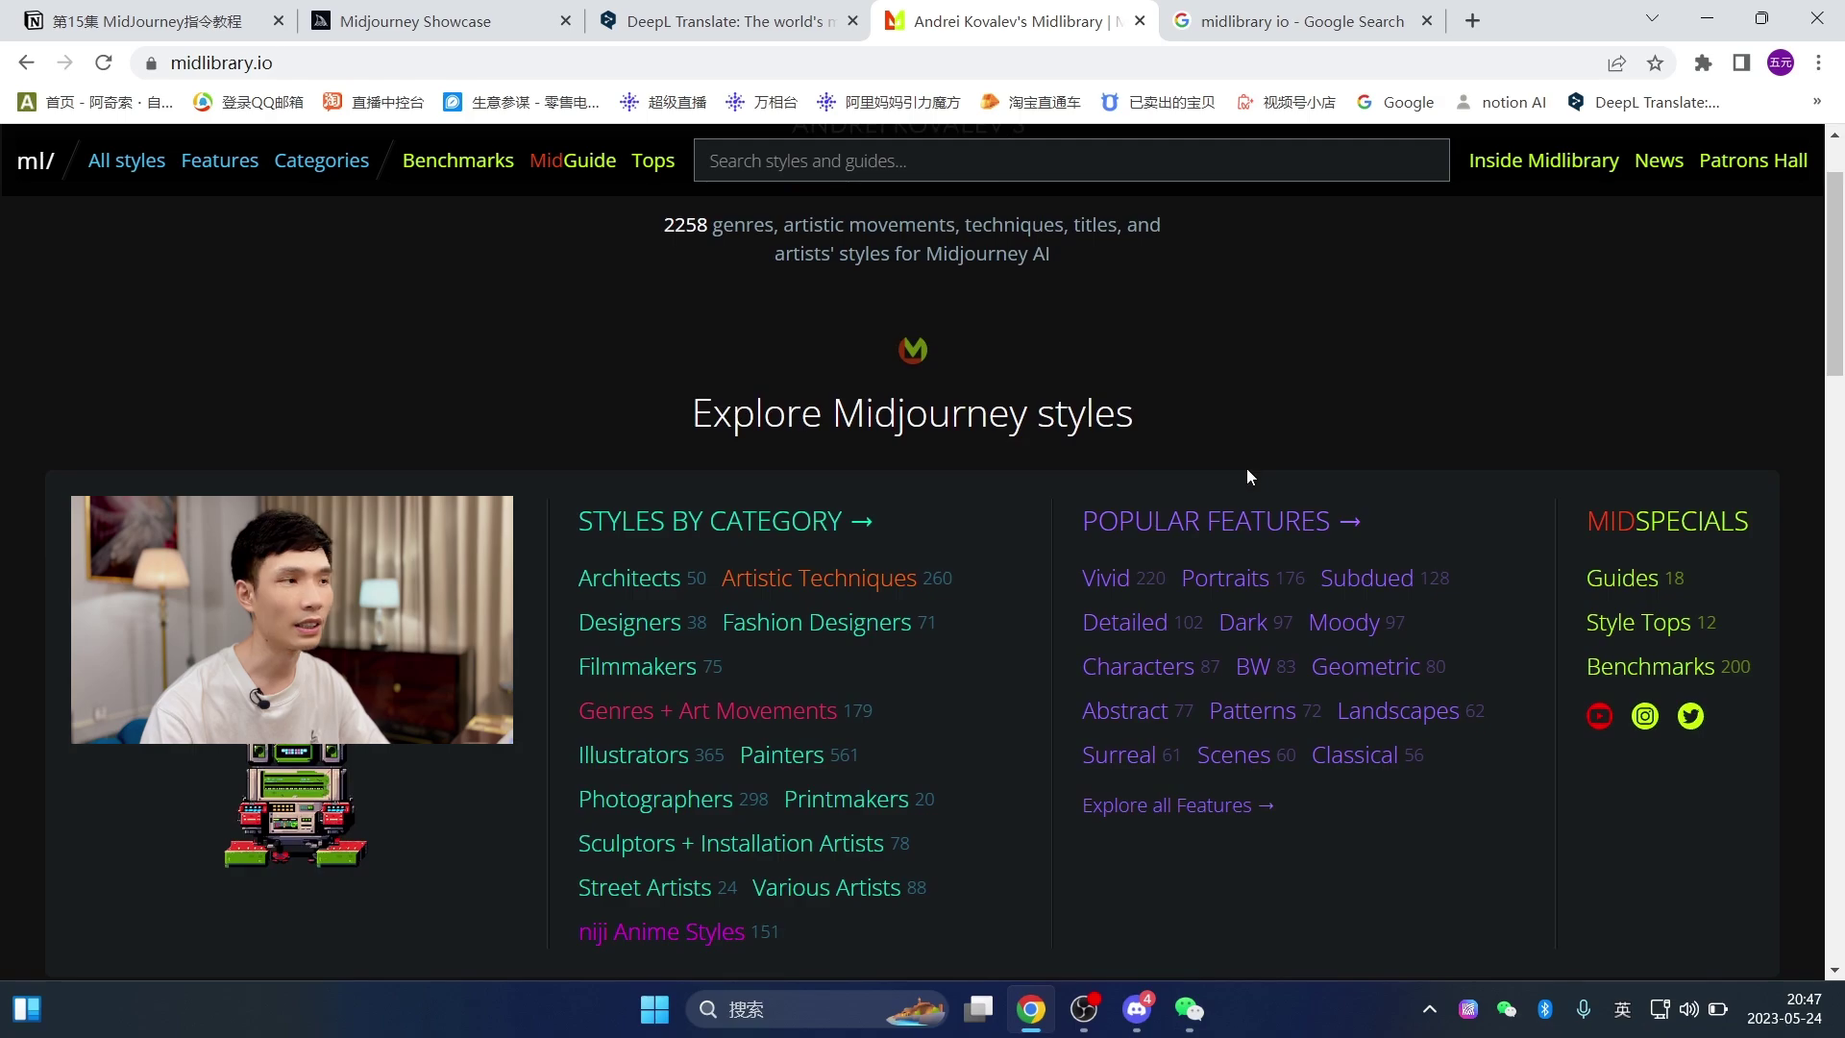
scroll(1185, 603, "down", 5)
scroll(1132, 580, "up", 10)
scroll(951, 523, "down", 2)
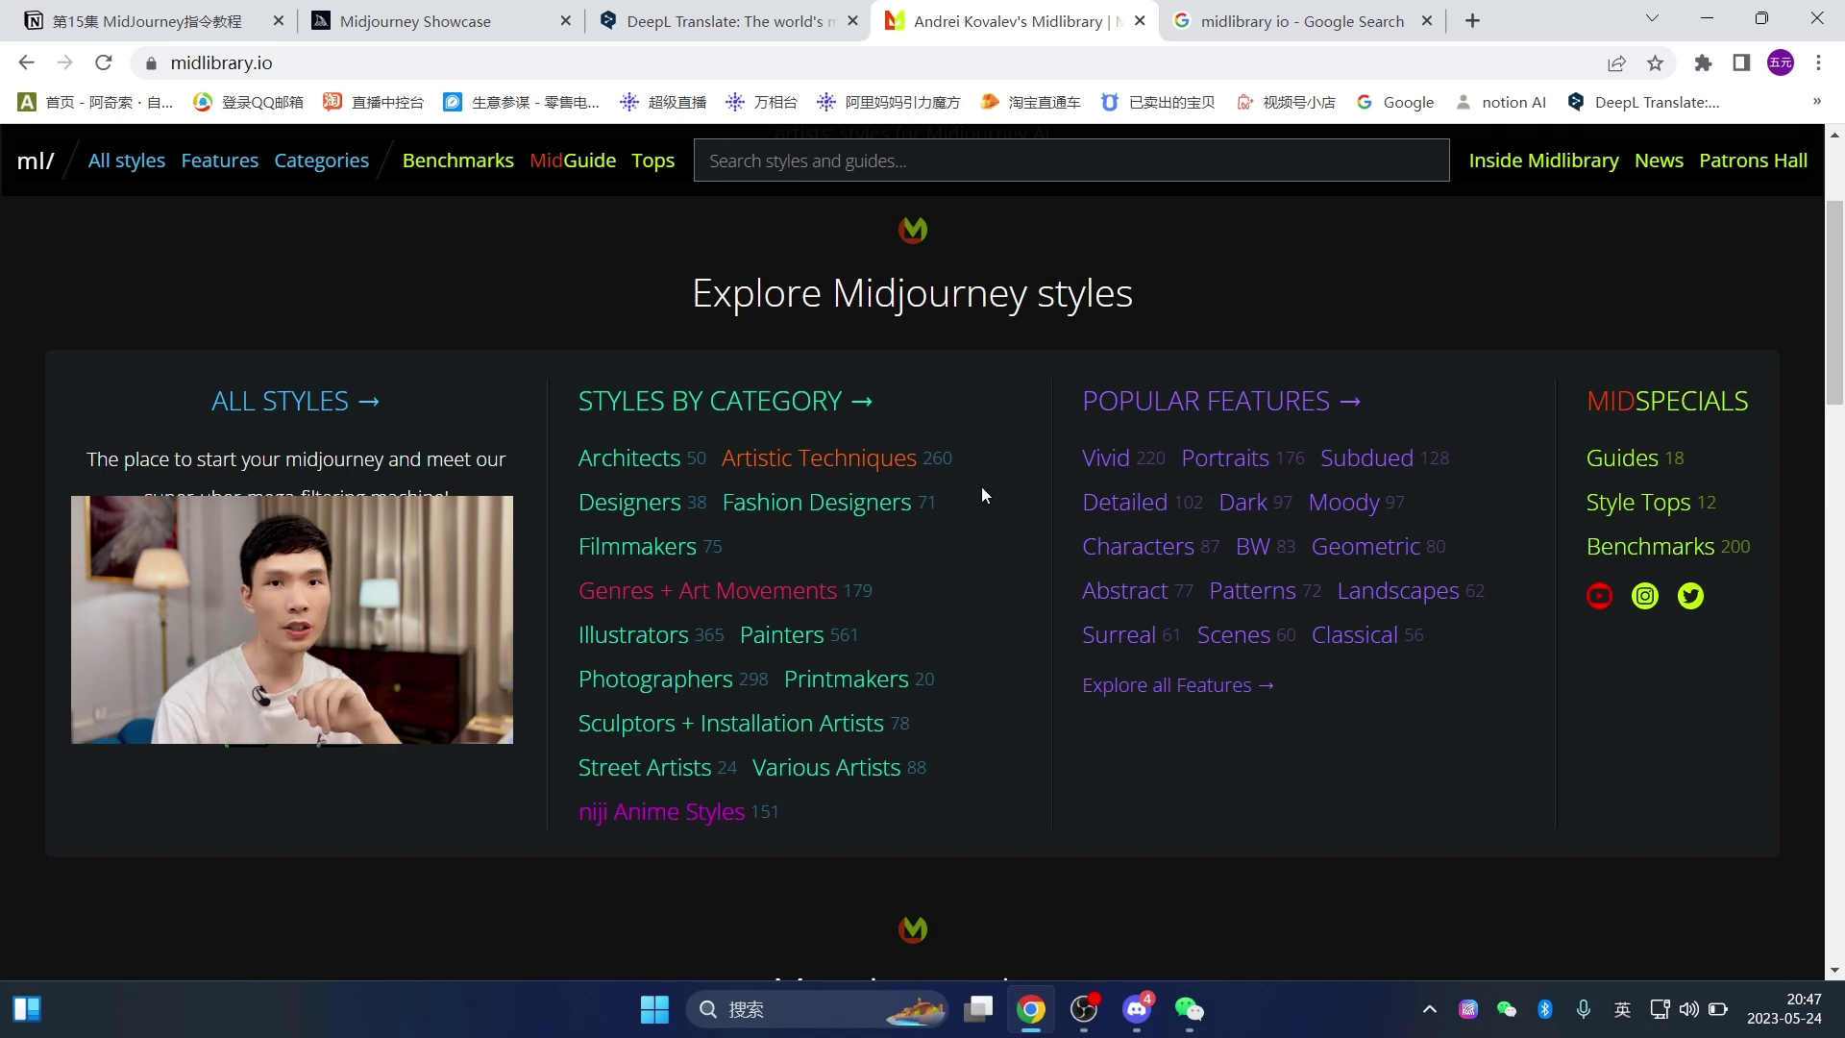
left_click_drag(561, 442, 947, 552)
left_click(995, 696)
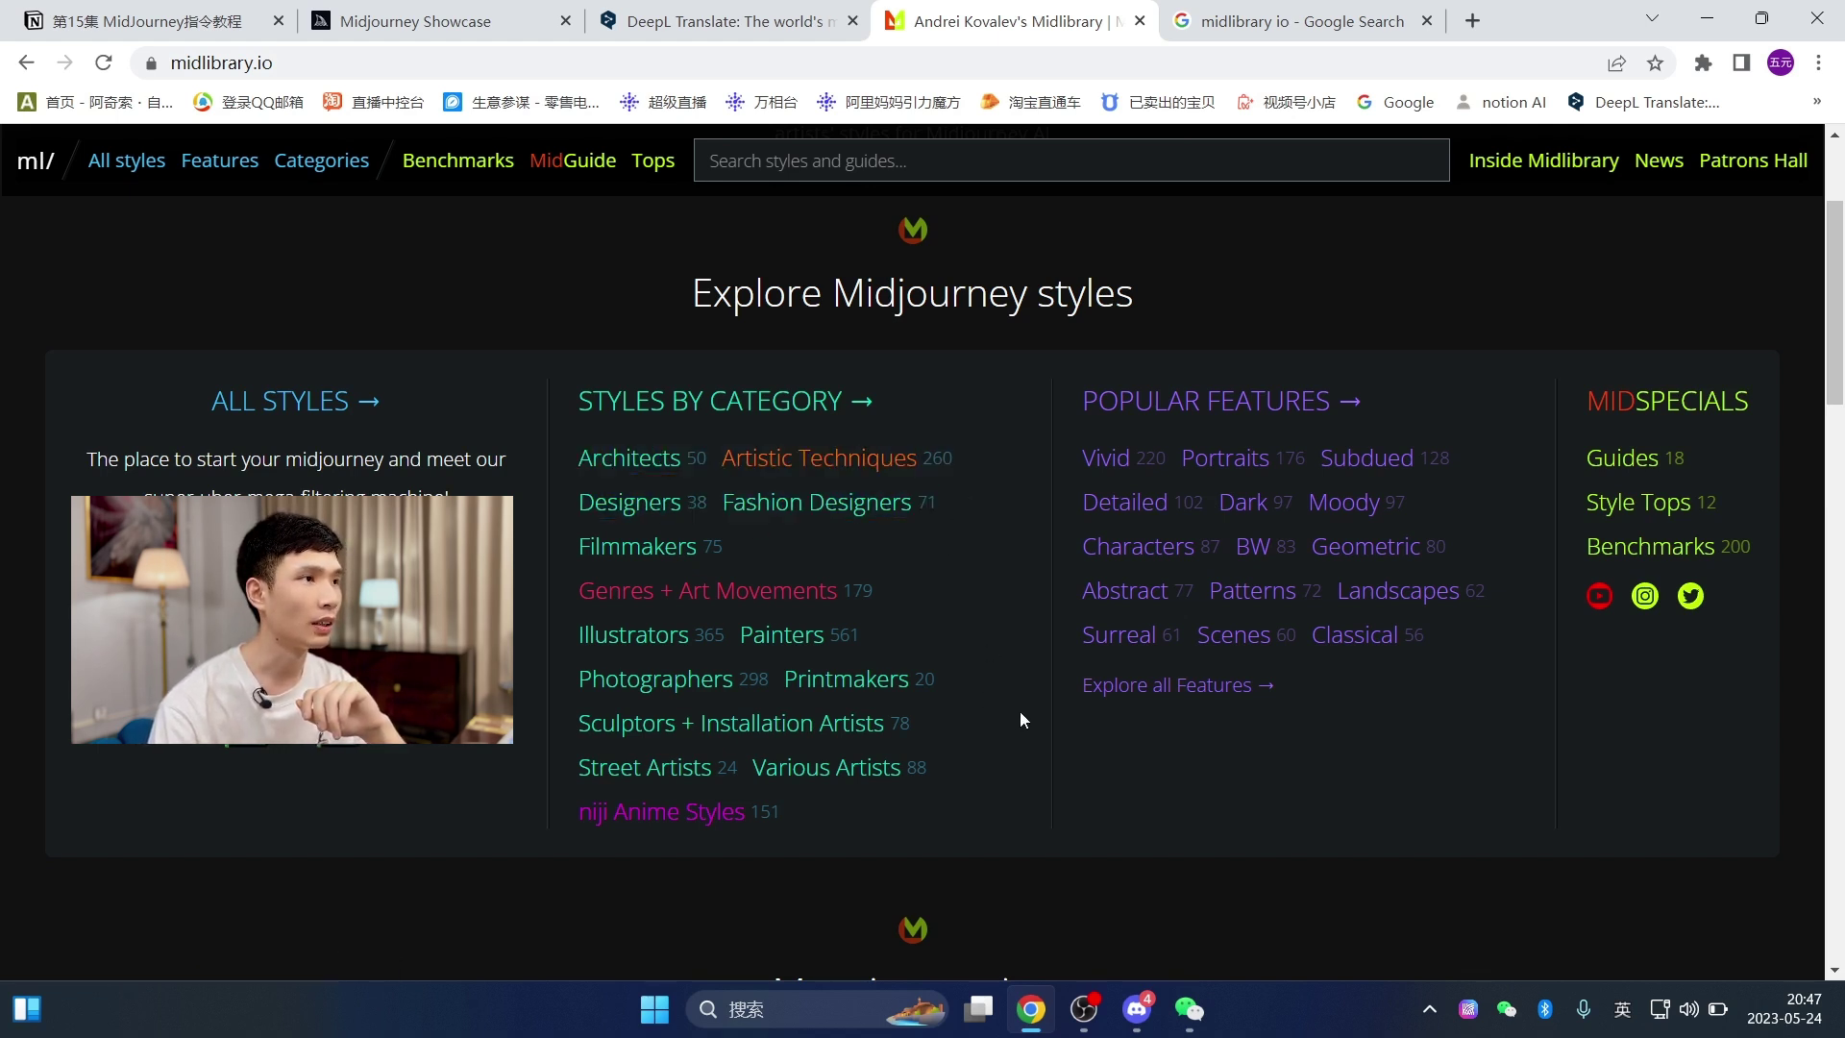
scroll(1016, 713, "up", 2)
scroll(1345, 536, "down", 2)
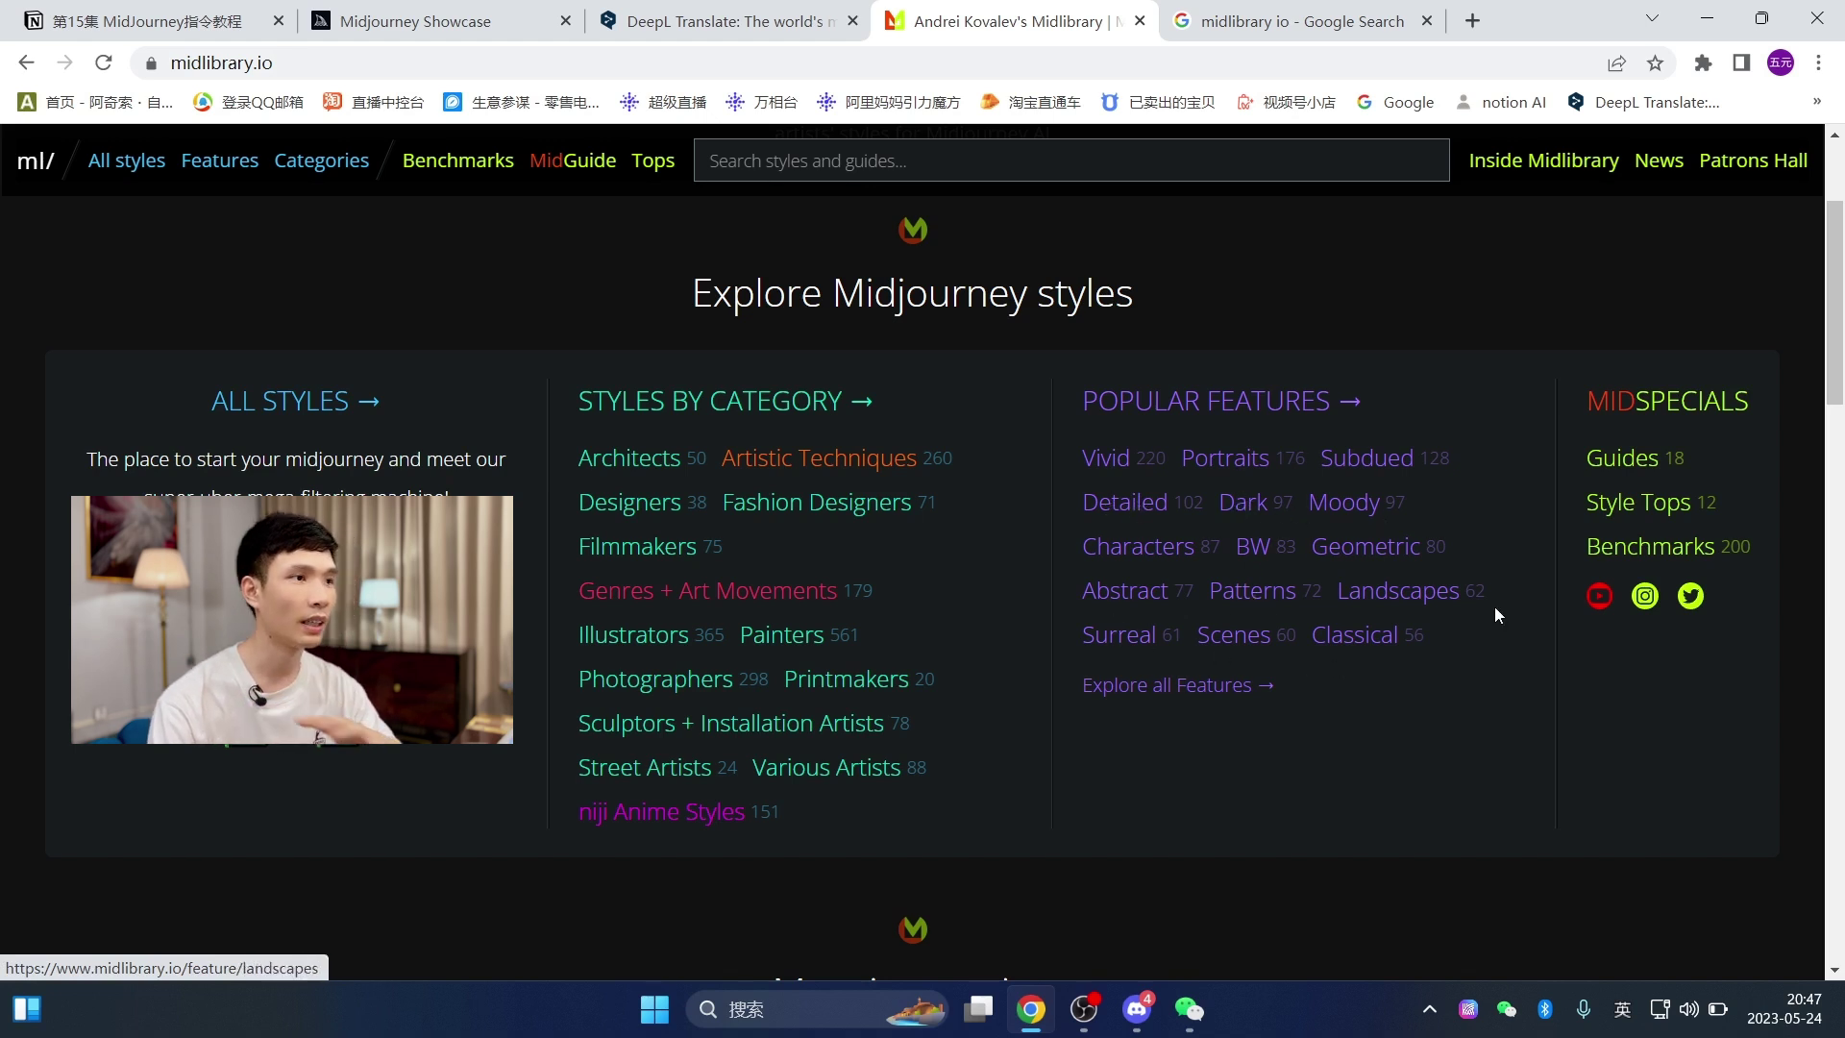
scroll(1346, 589, "down", 7)
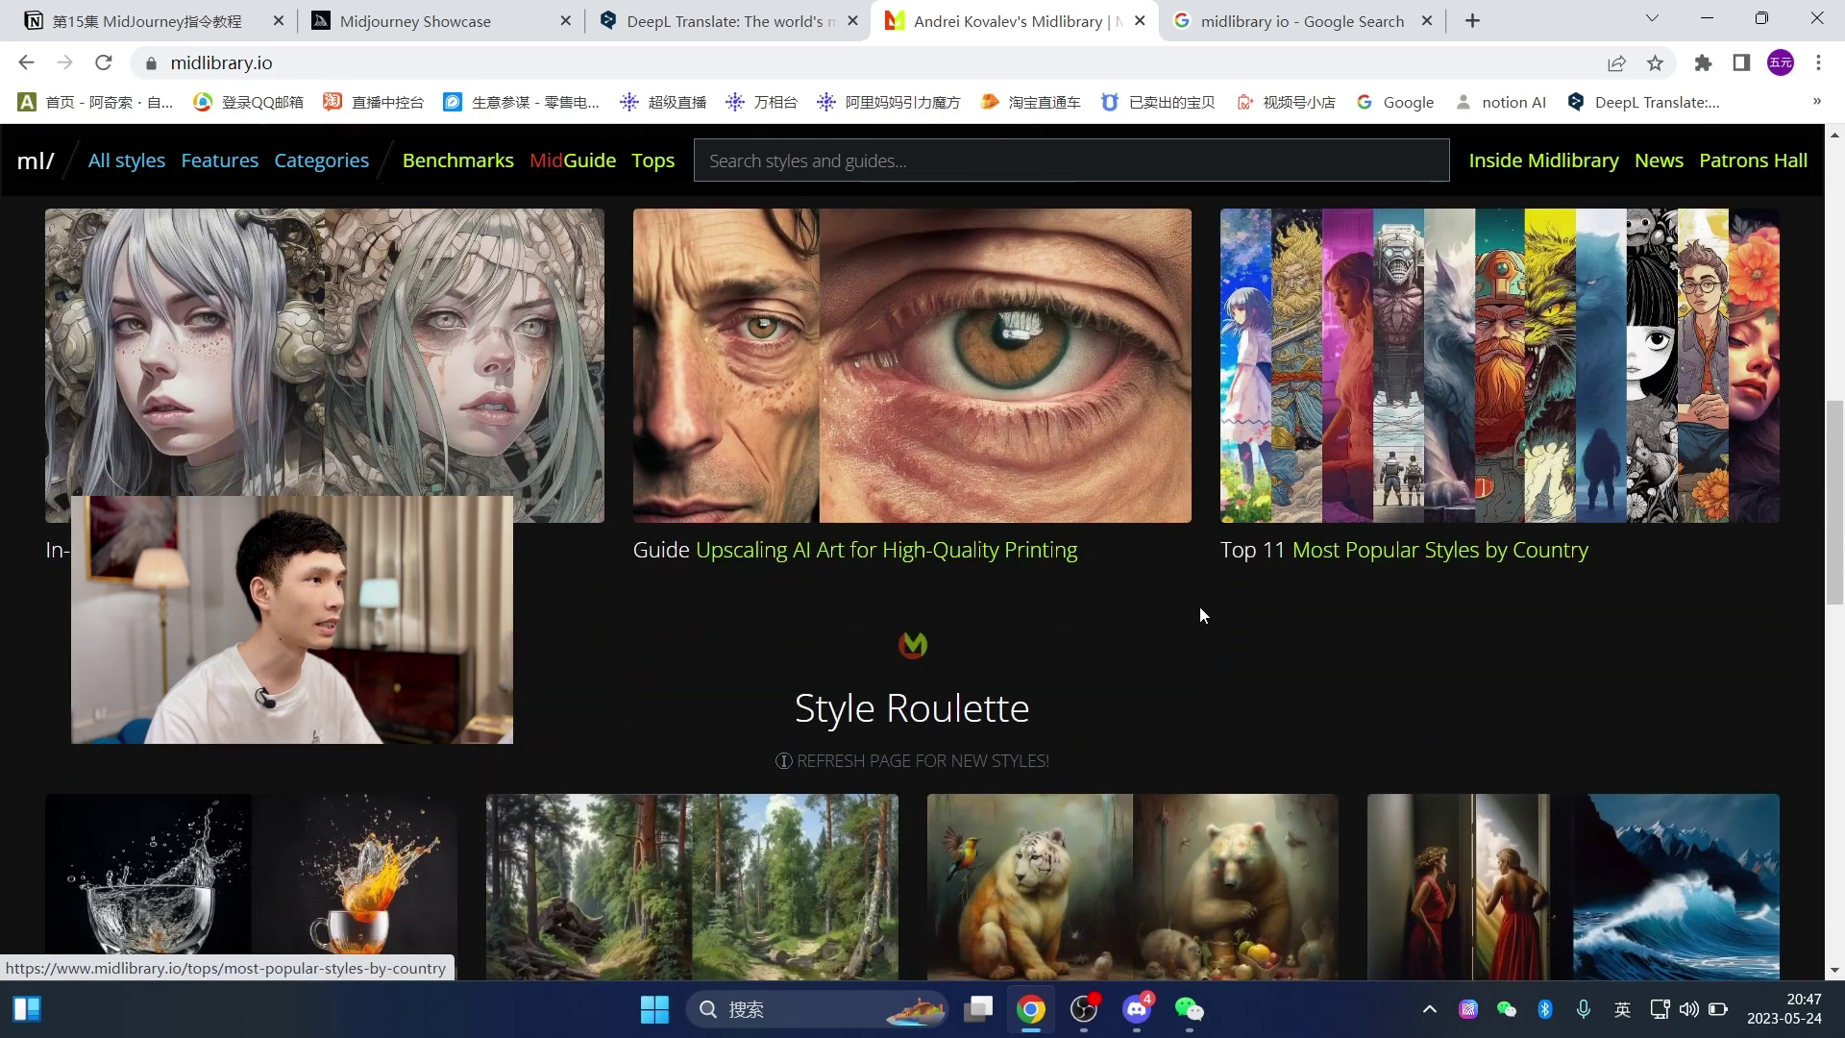
scroll(1199, 615, "down", 5)
- Open Midlibrary's styles by category page and look through the category cards from Genres + Art Movements to Illustrators and Painters
left_click(307, 171)
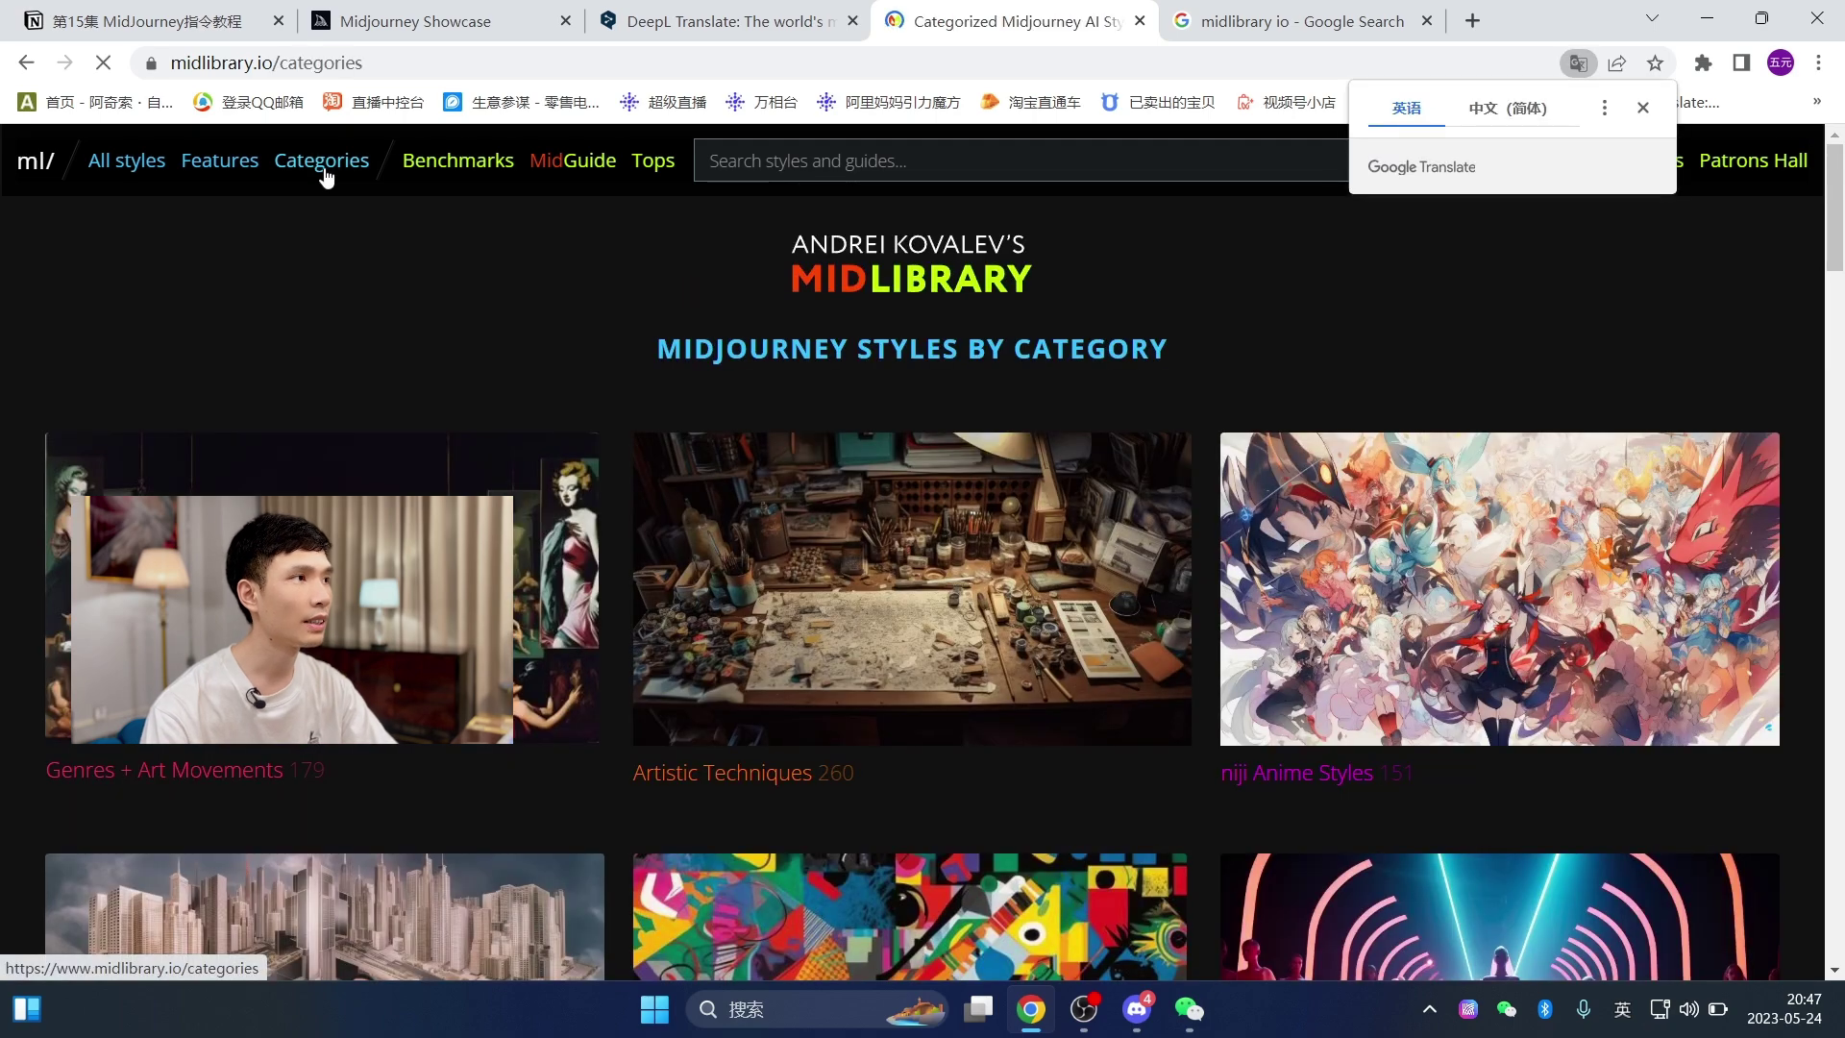
scroll(687, 386, "down", 3)
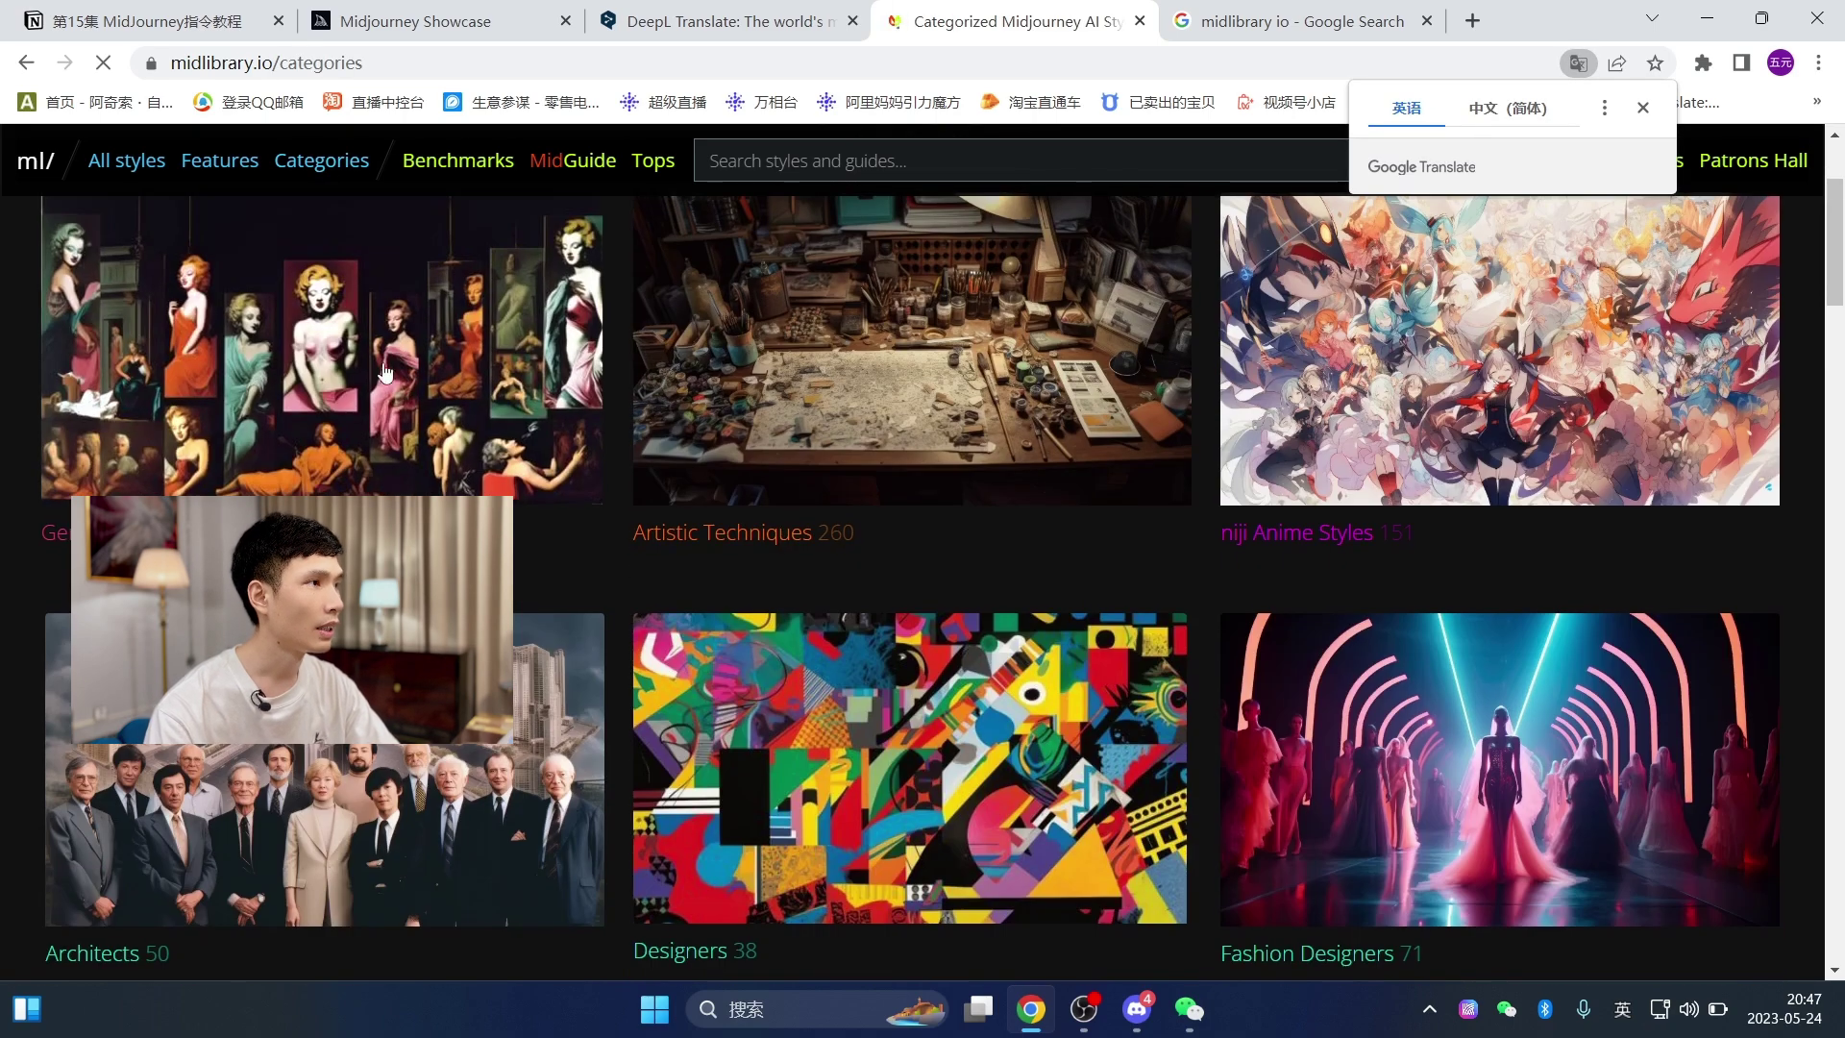
scroll(697, 384, "down", 4)
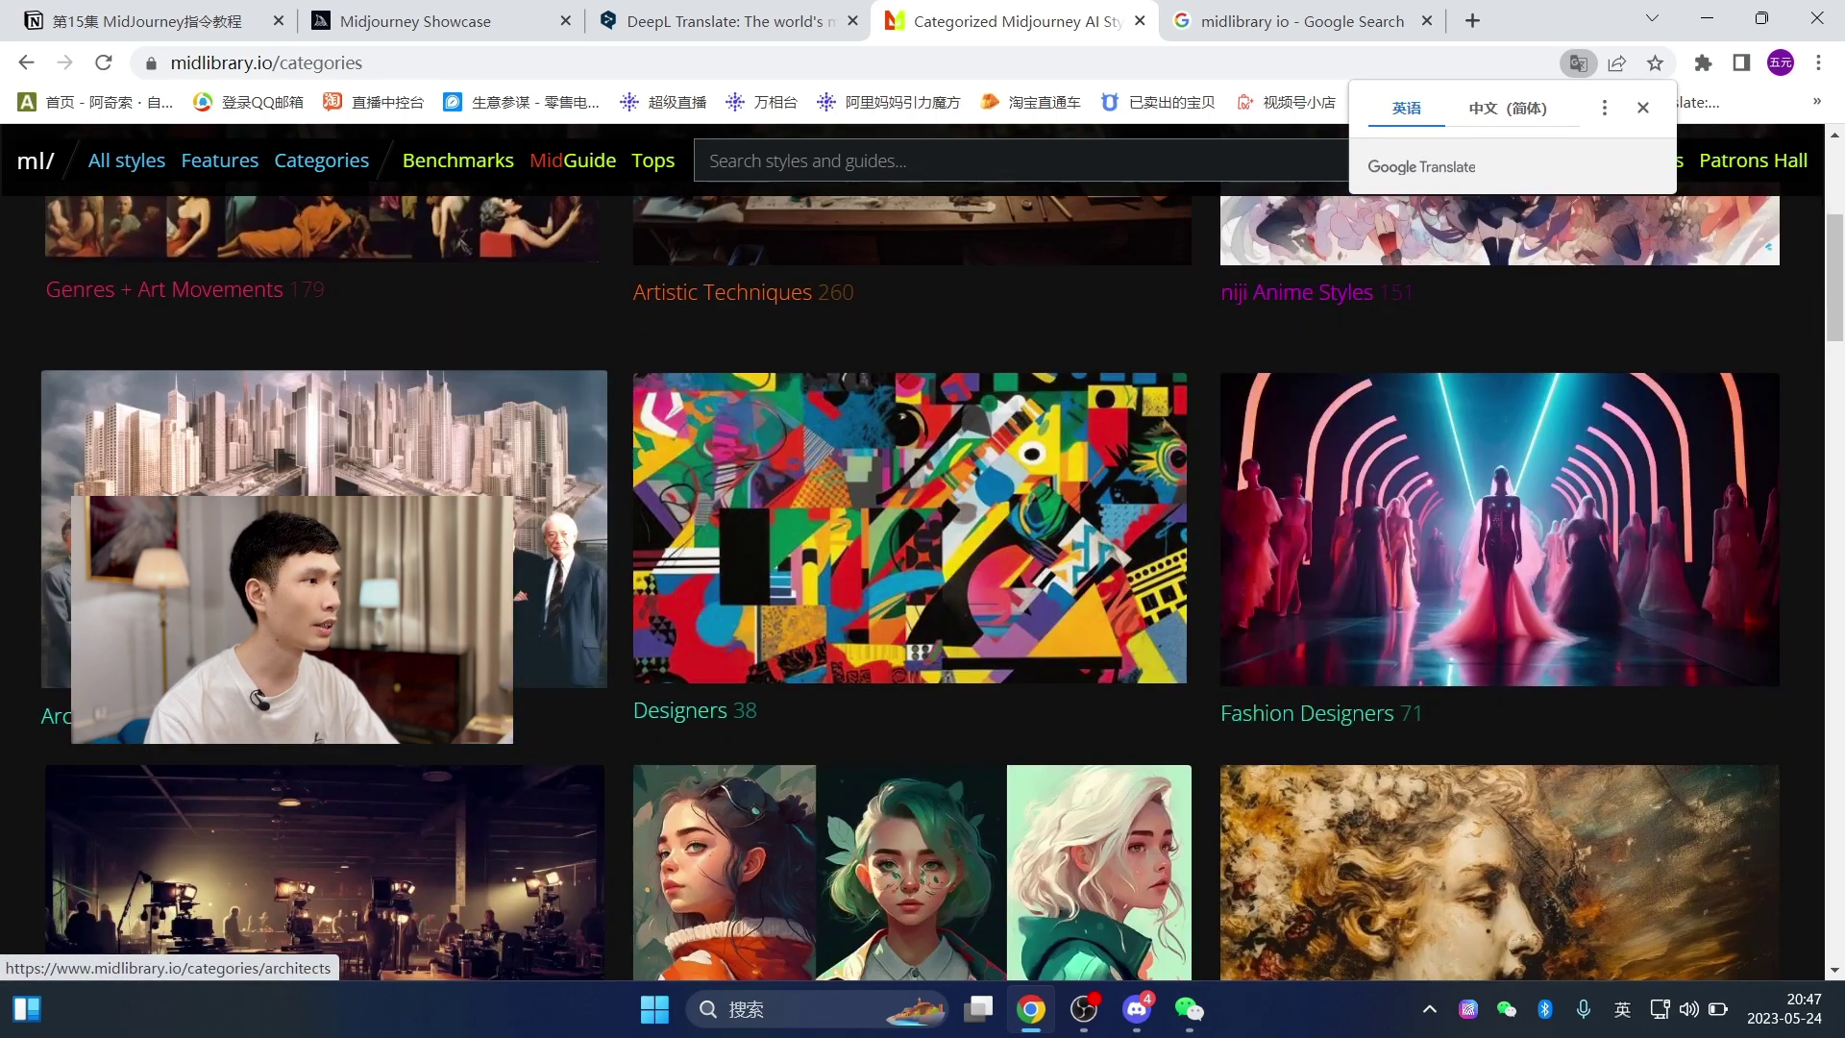
scroll(1515, 555, "down", 1)
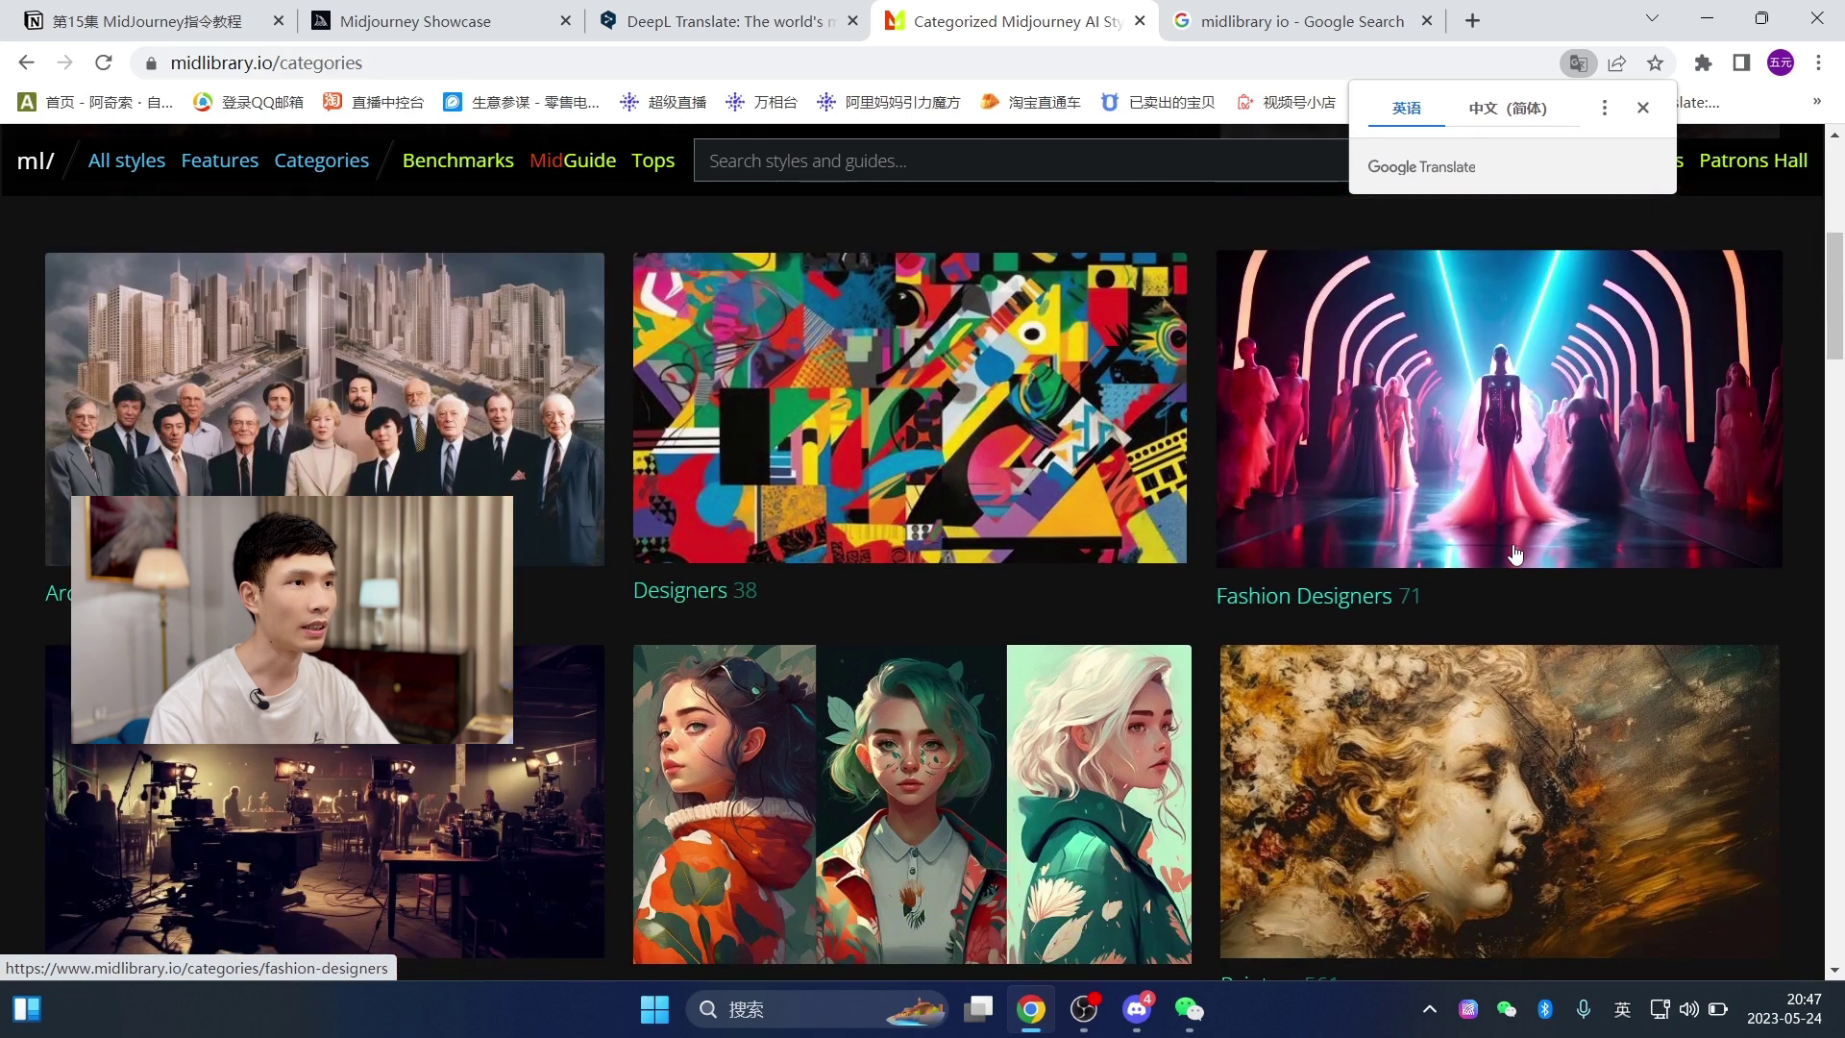
scroll(1516, 554, "down", 1)
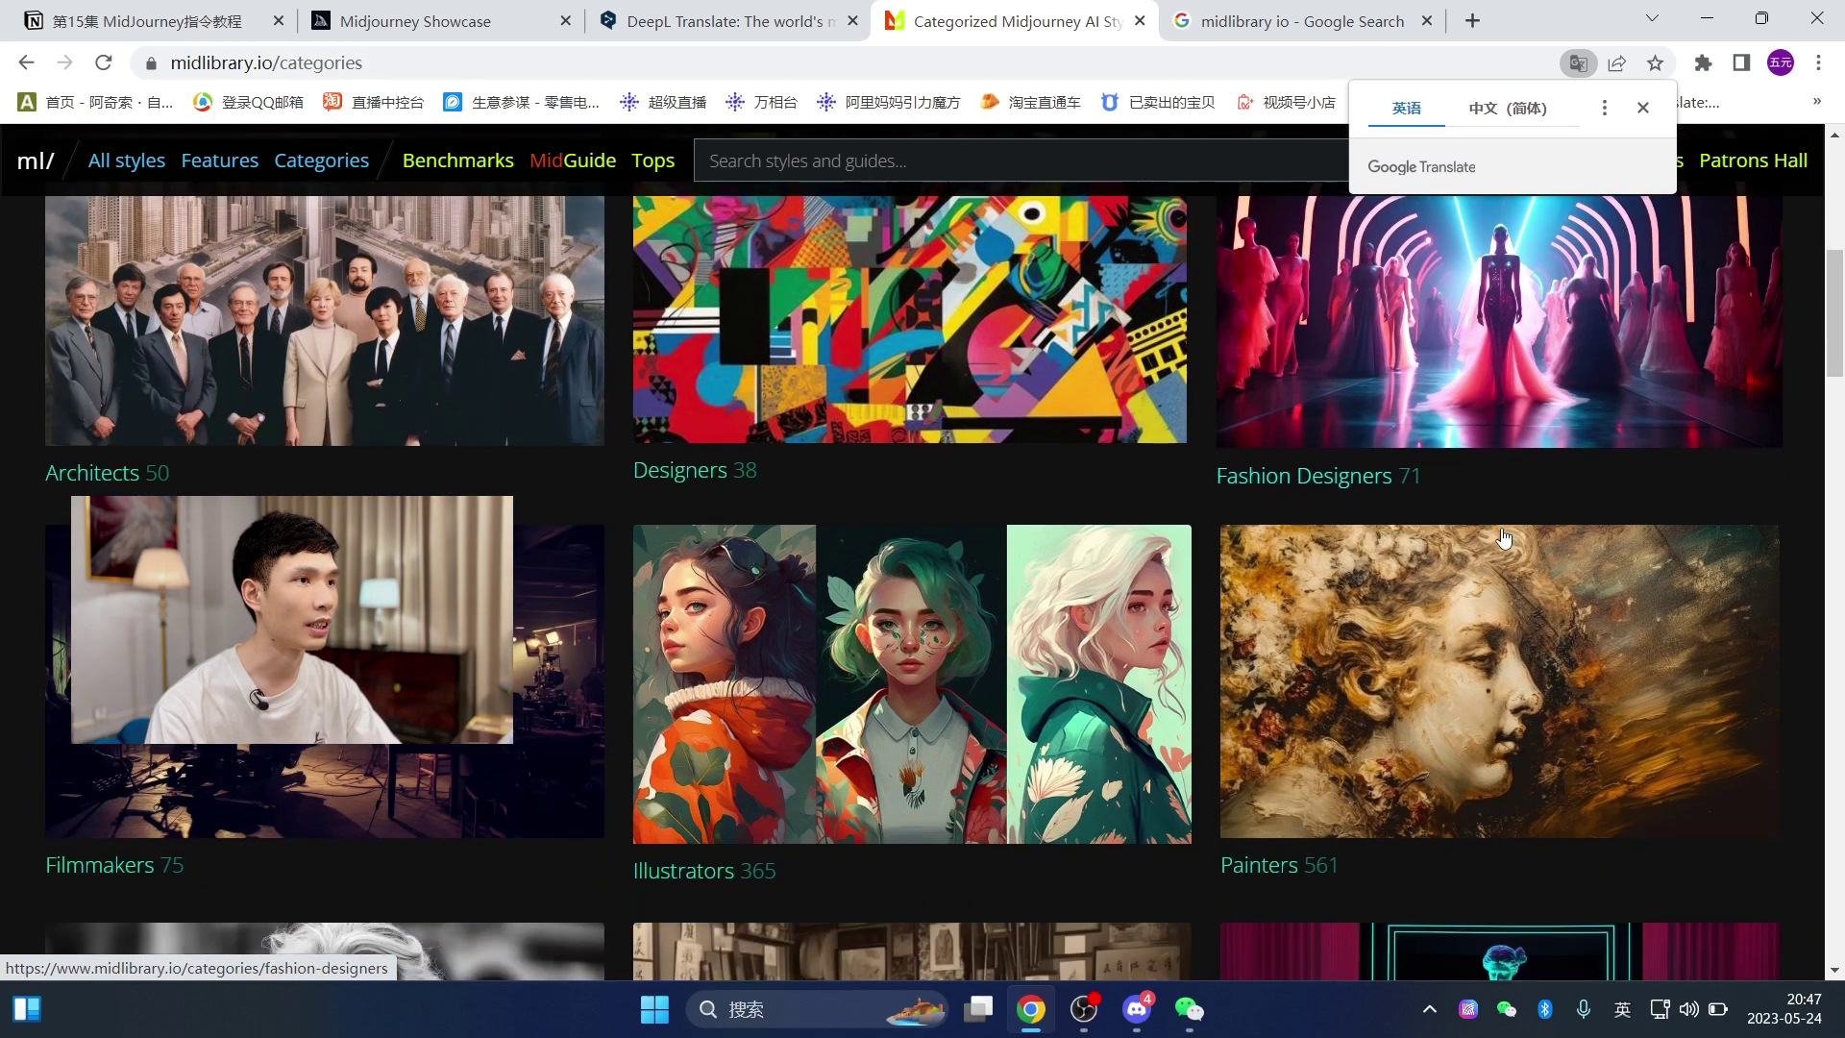
scroll(1030, 666, "down", 1)
scroll(1037, 668, "up", 3)
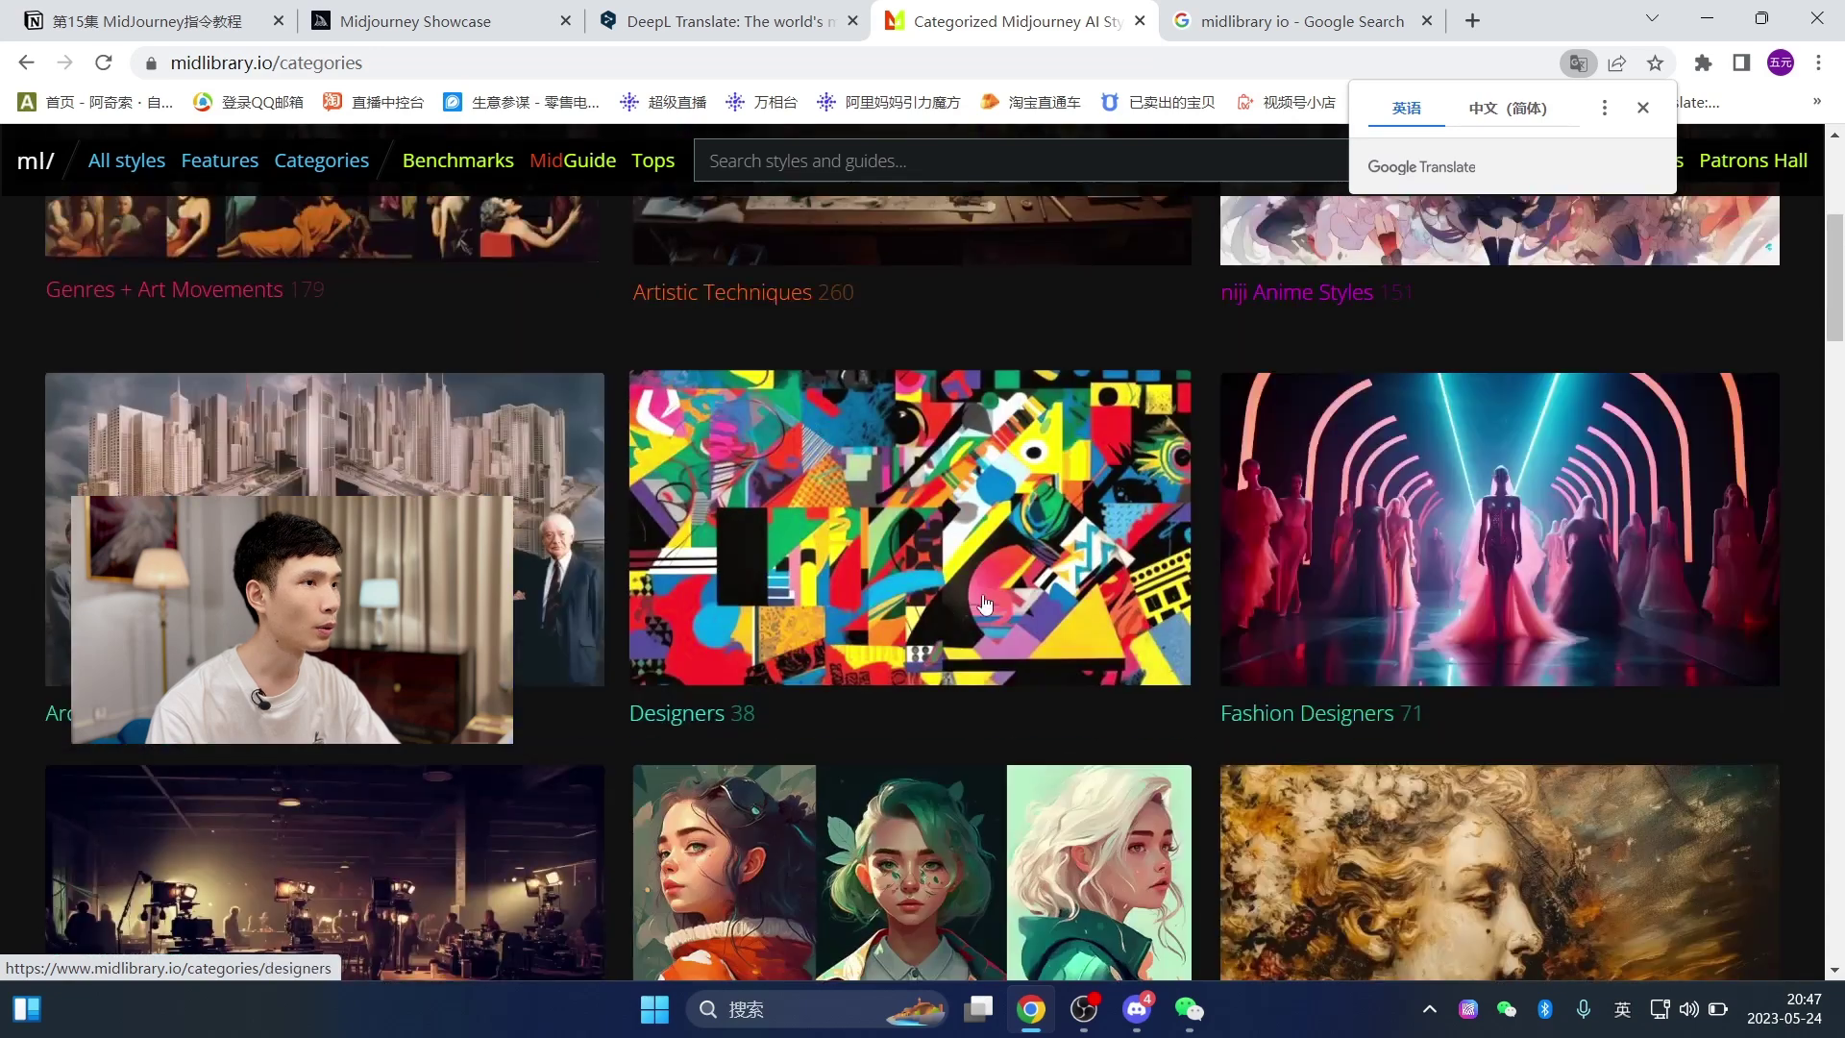
scroll(1066, 700, "down", 3)
scroll(930, 677, "down", 1)
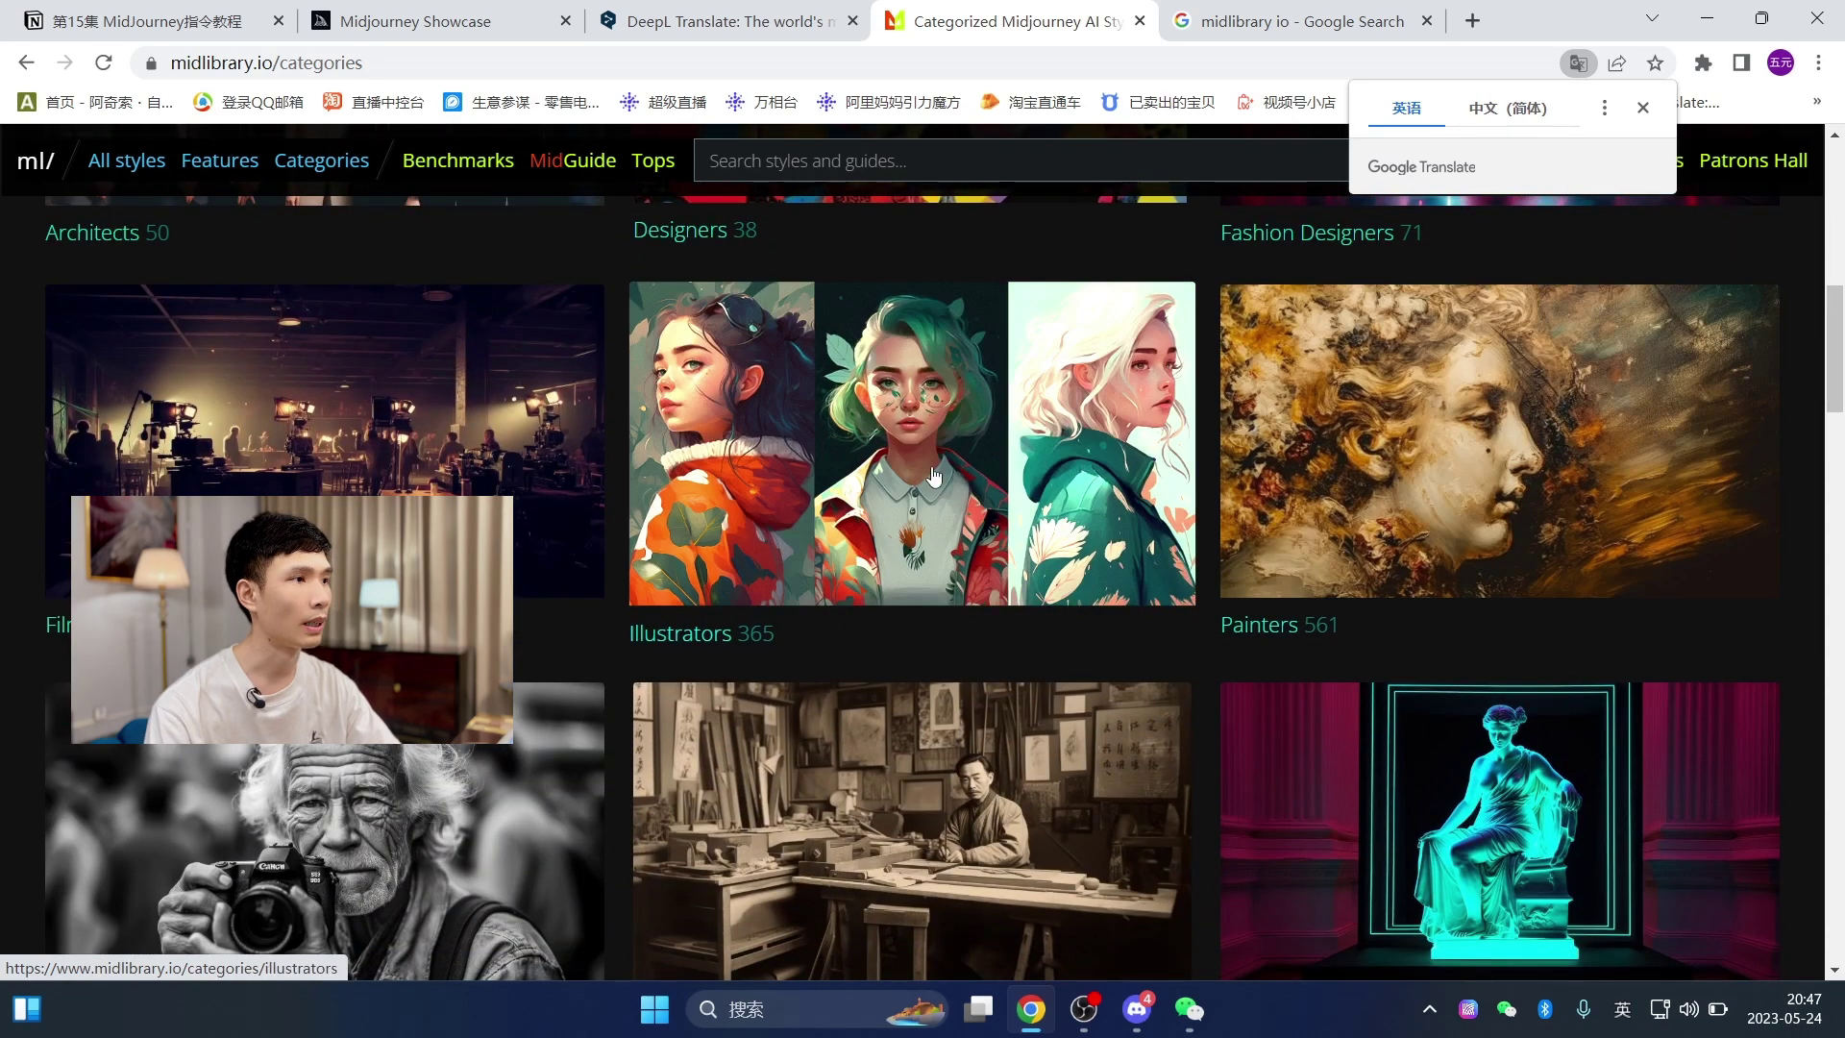
- Open the Illustrators category and browse the artists' names and sample images
left_click(884, 477)
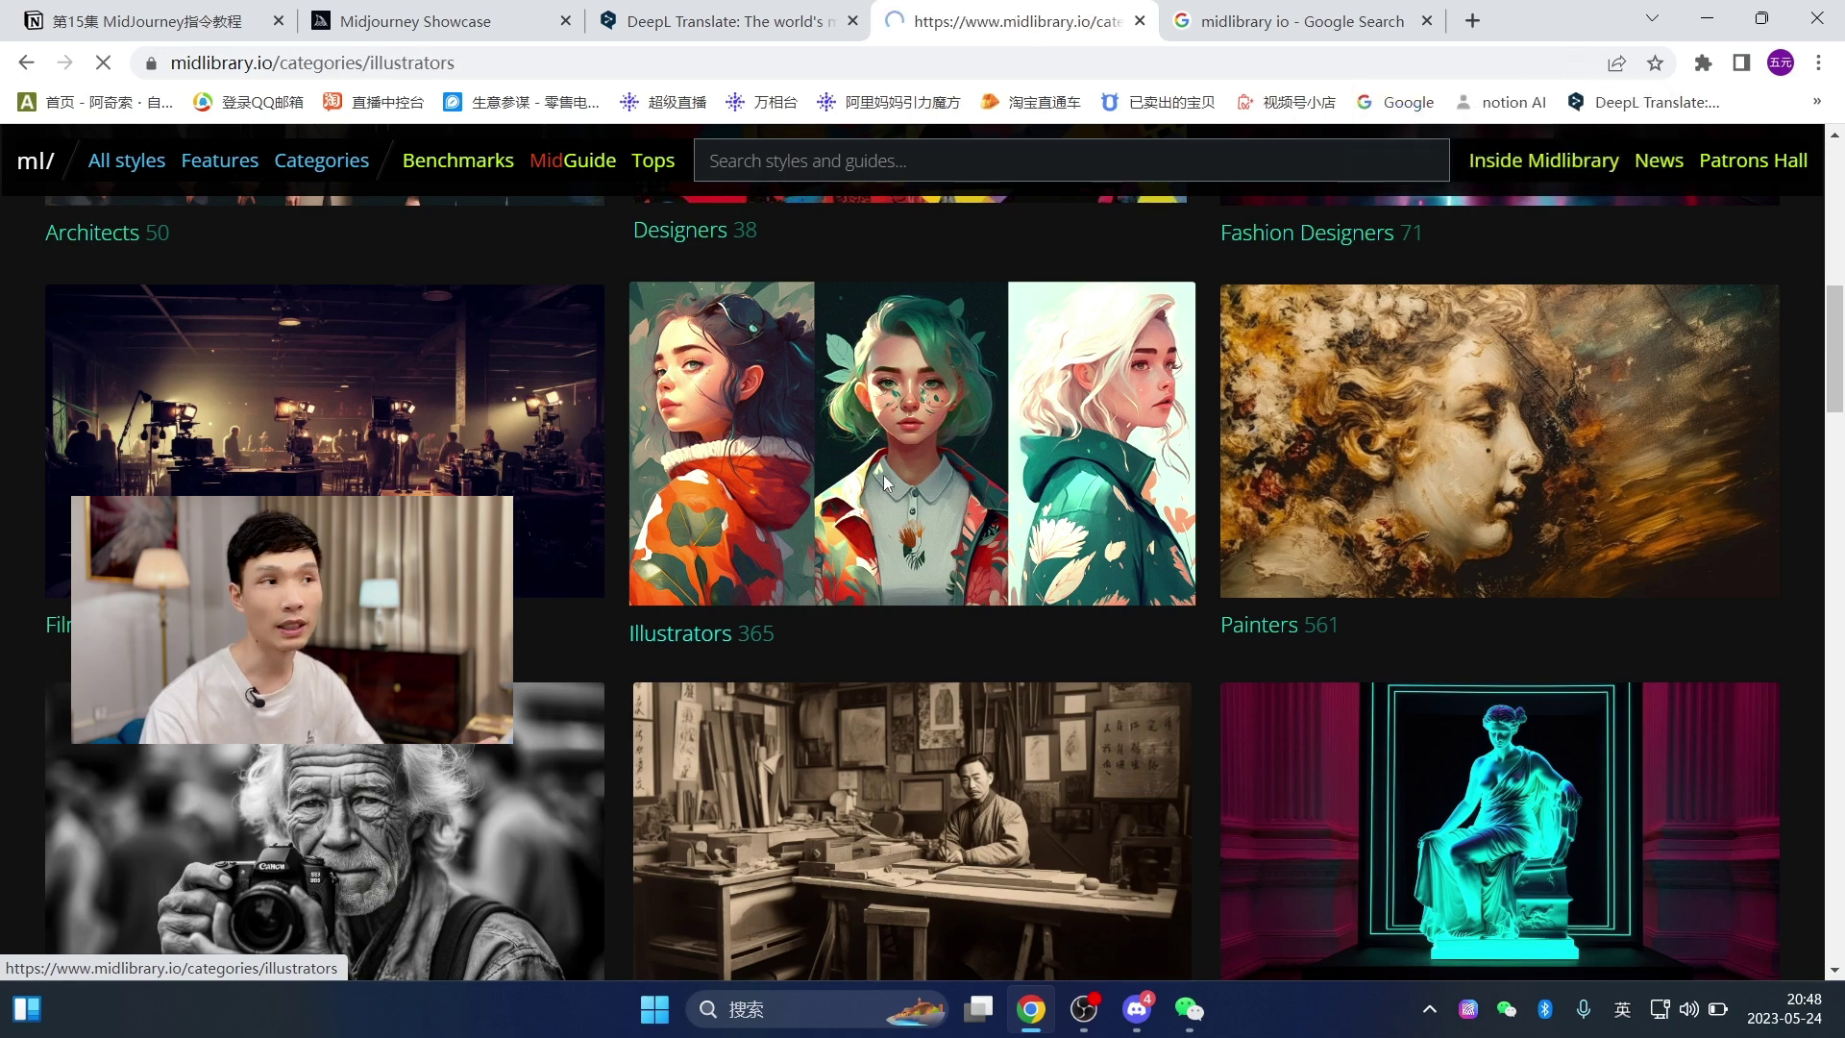
scroll(1078, 482, "down", 3)
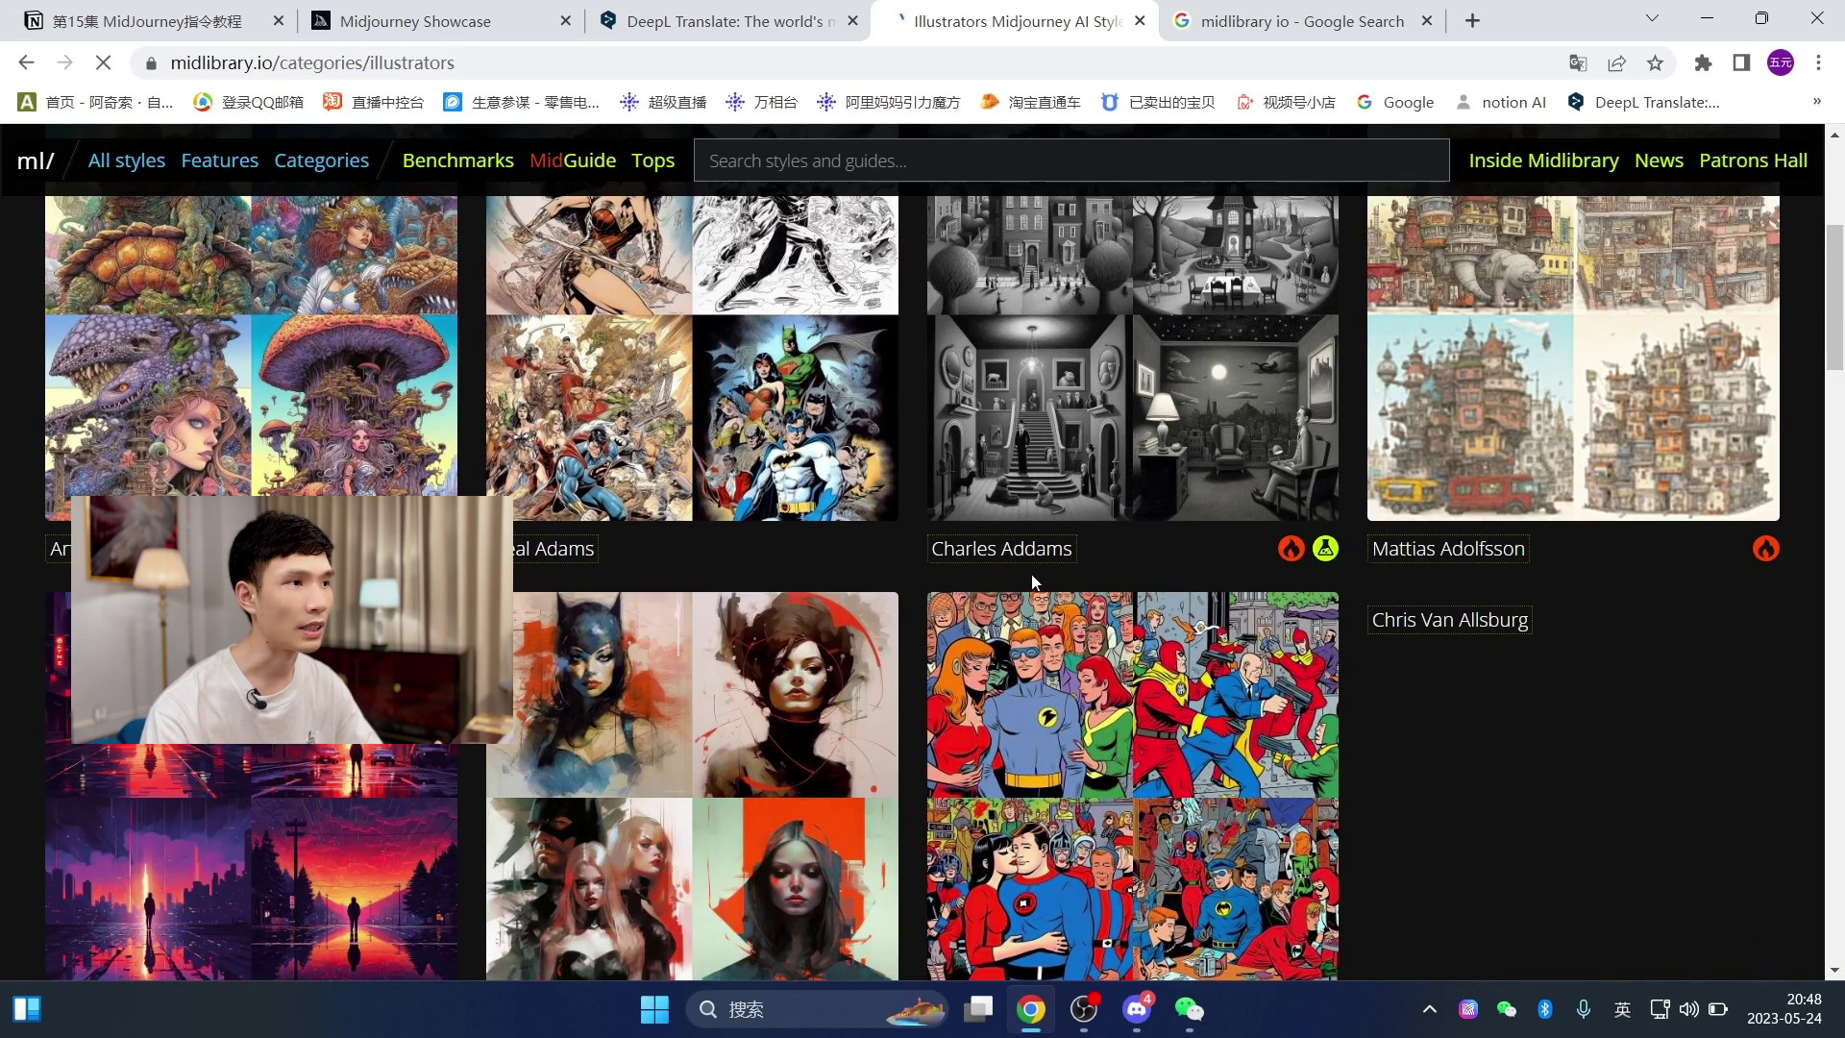
left_click_drag(897, 549, 1169, 560)
left_click(1170, 562)
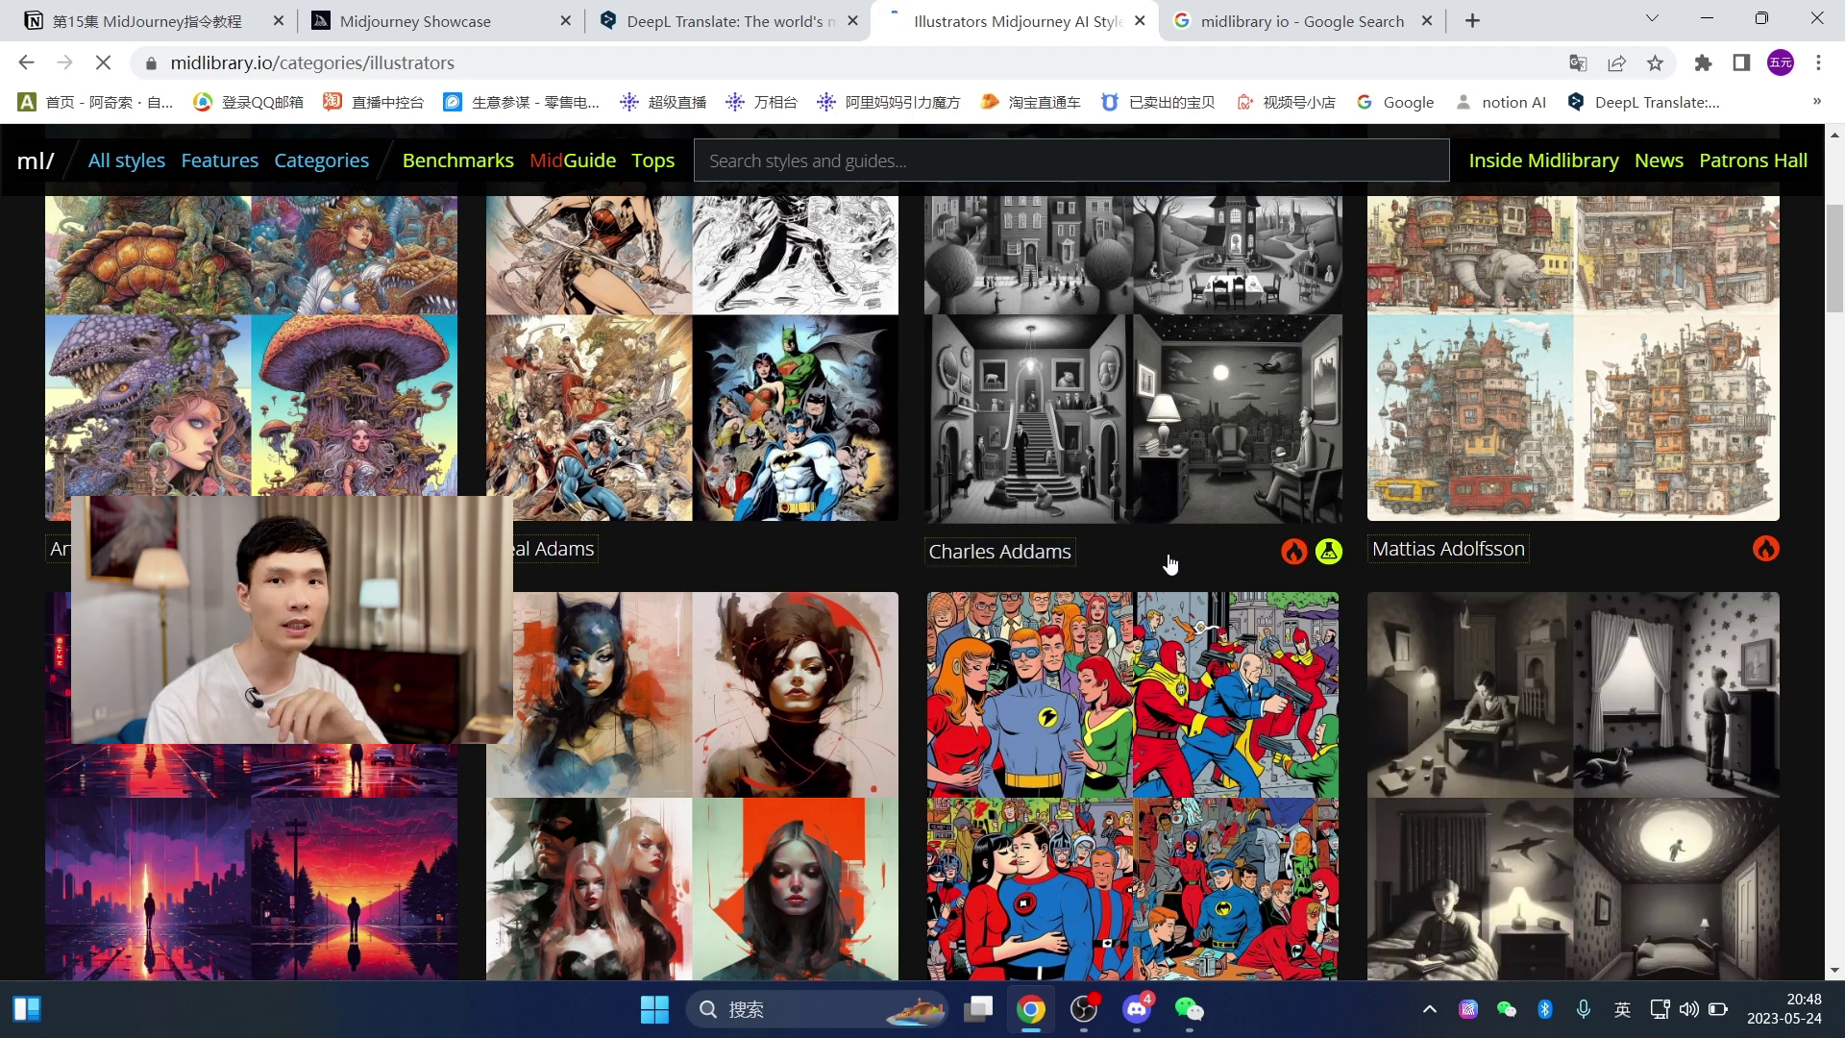
left_click_drag(908, 559, 1171, 572)
left_click(1216, 572)
scroll(1217, 573, "up", 1)
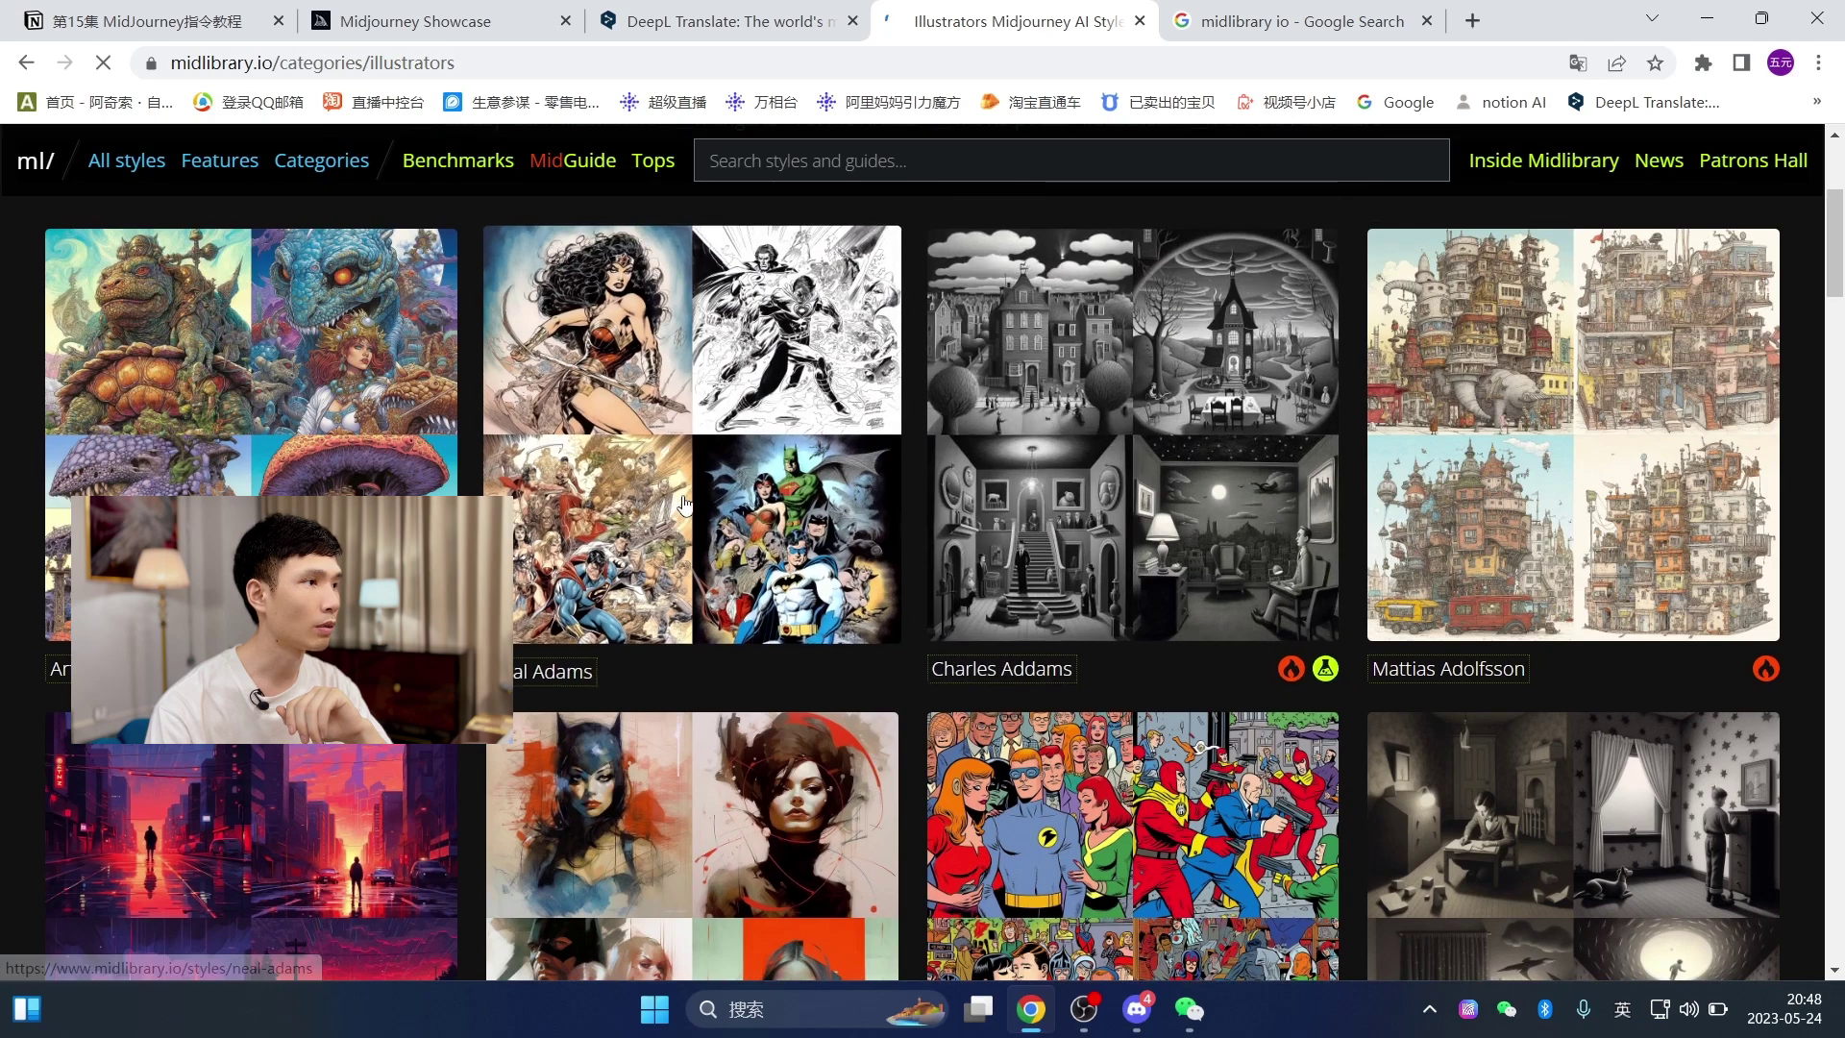
scroll(1235, 563, "down", 5)
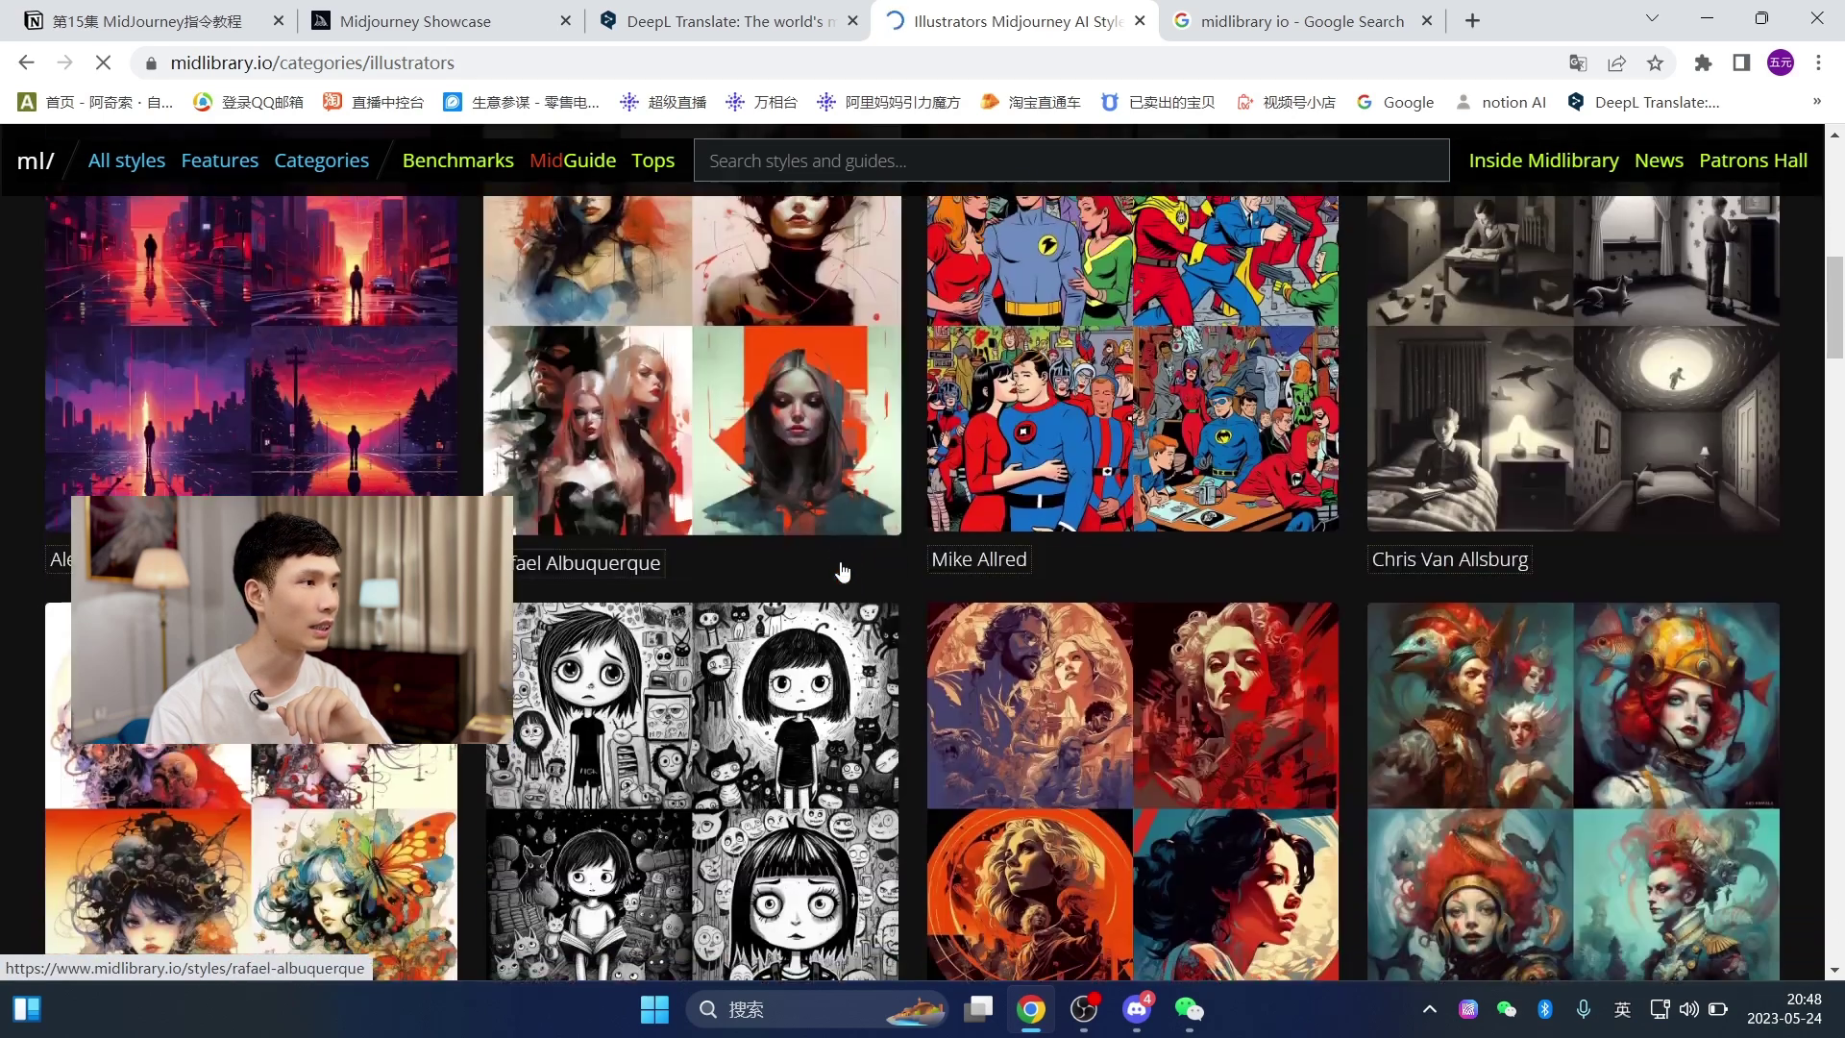
scroll(1022, 531, "down", 5)
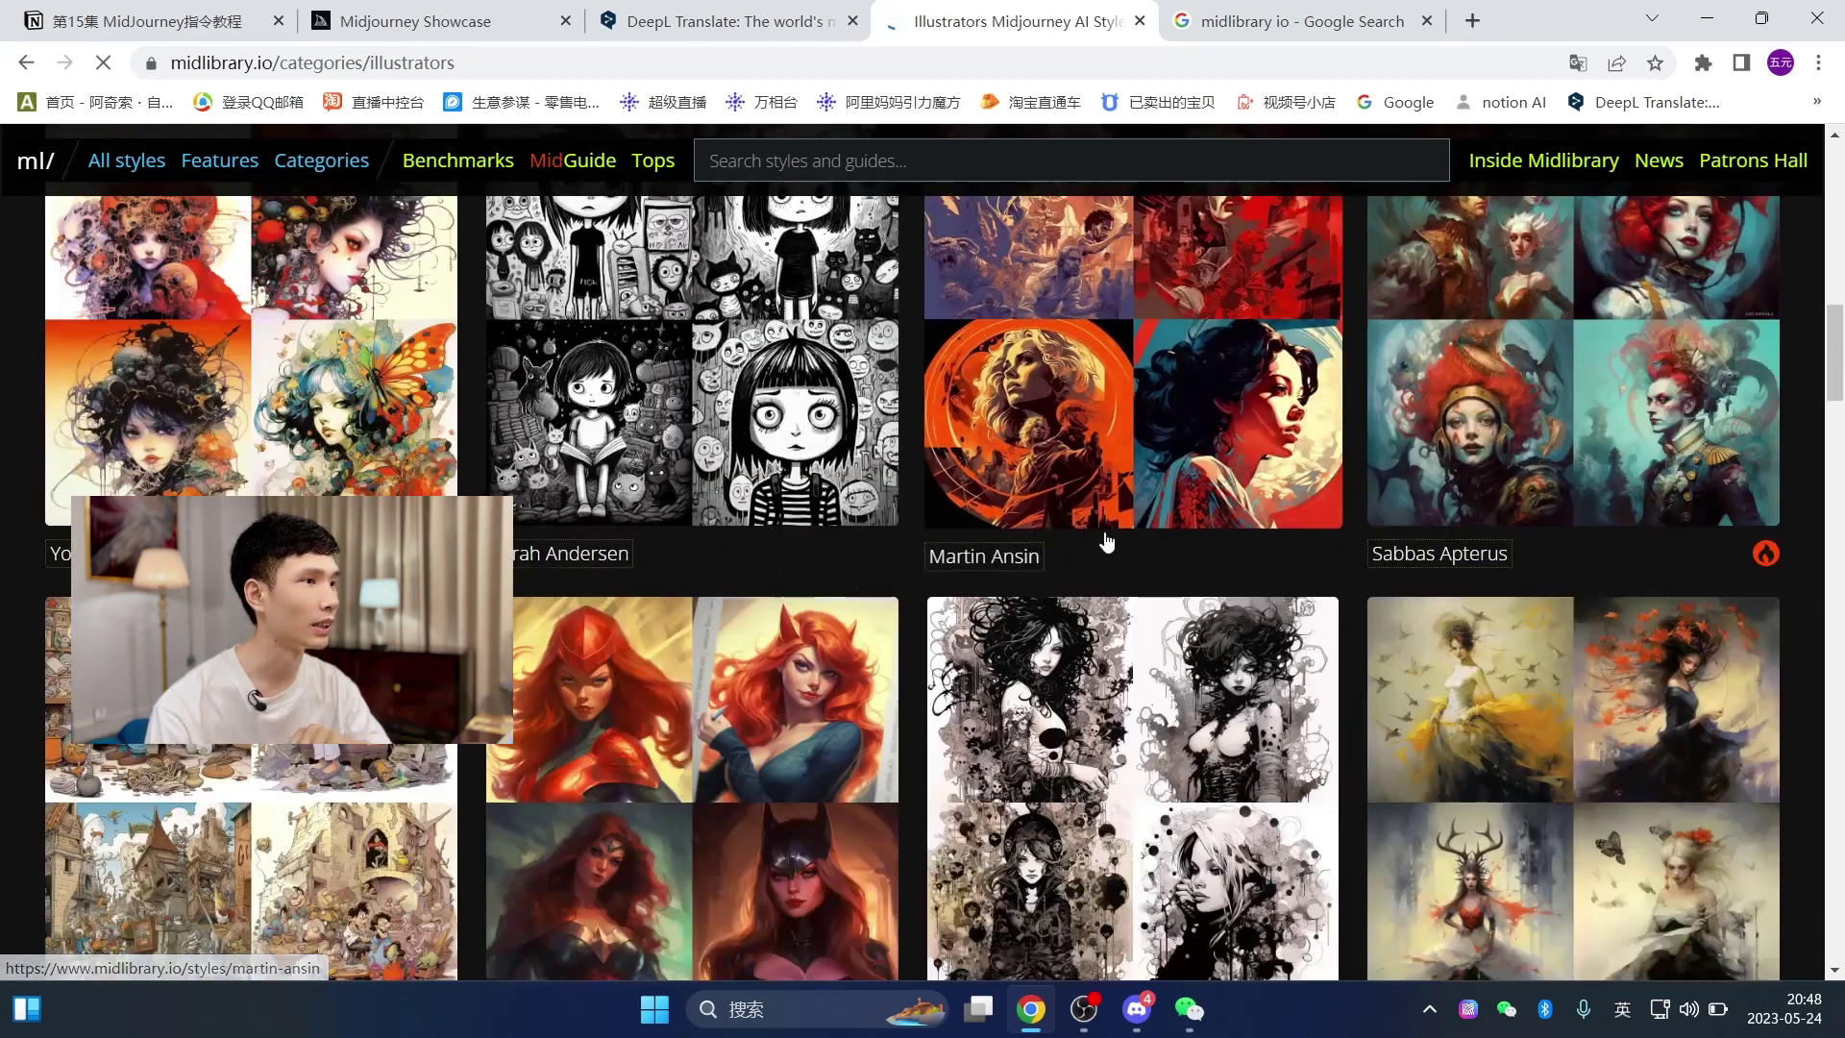
- Find George Barbier among the illustrators and copy the artist's name
scroll(1103, 535, "down", 10)
left_click_drag(629, 560, 509, 560)
key("ctrl+c")
- Switch to Discord and submit an /imagine command with the prompt "a mowan,George Barbier"
left_click(1088, 1013)
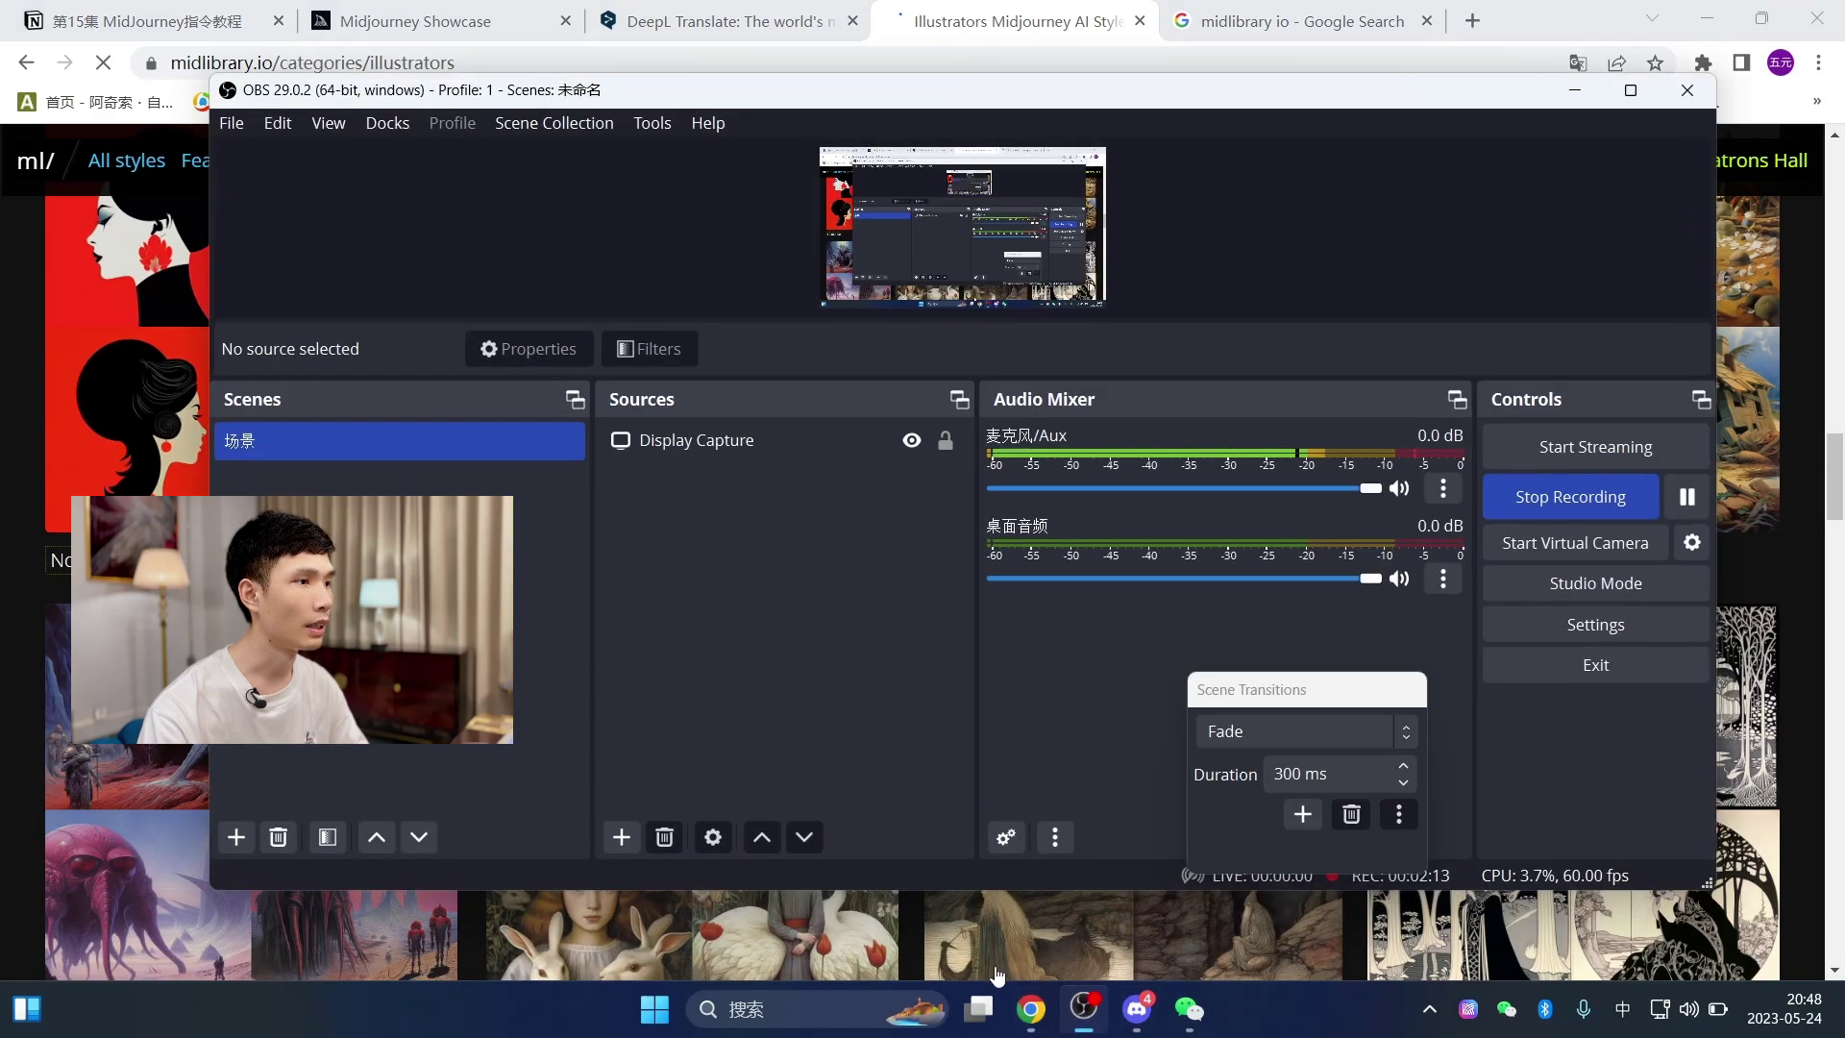
left_click(1086, 1011)
left_click(1137, 1009)
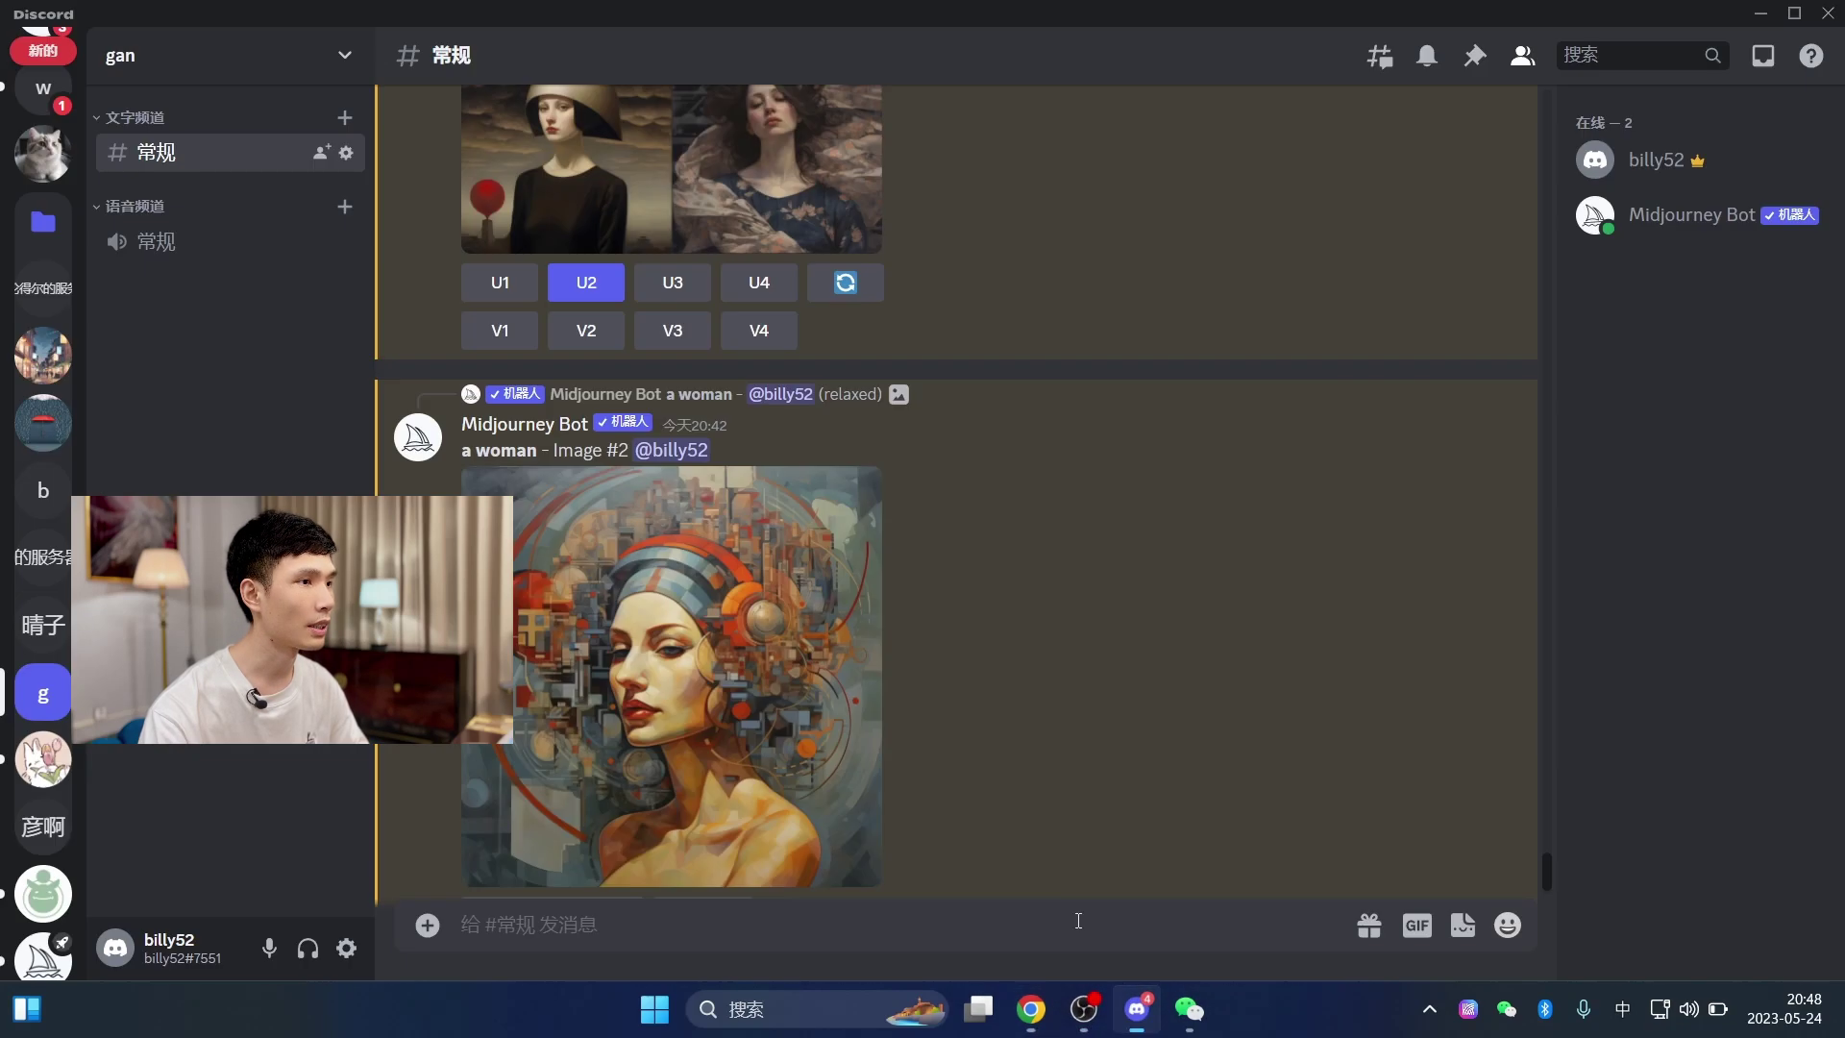
type("/ima")
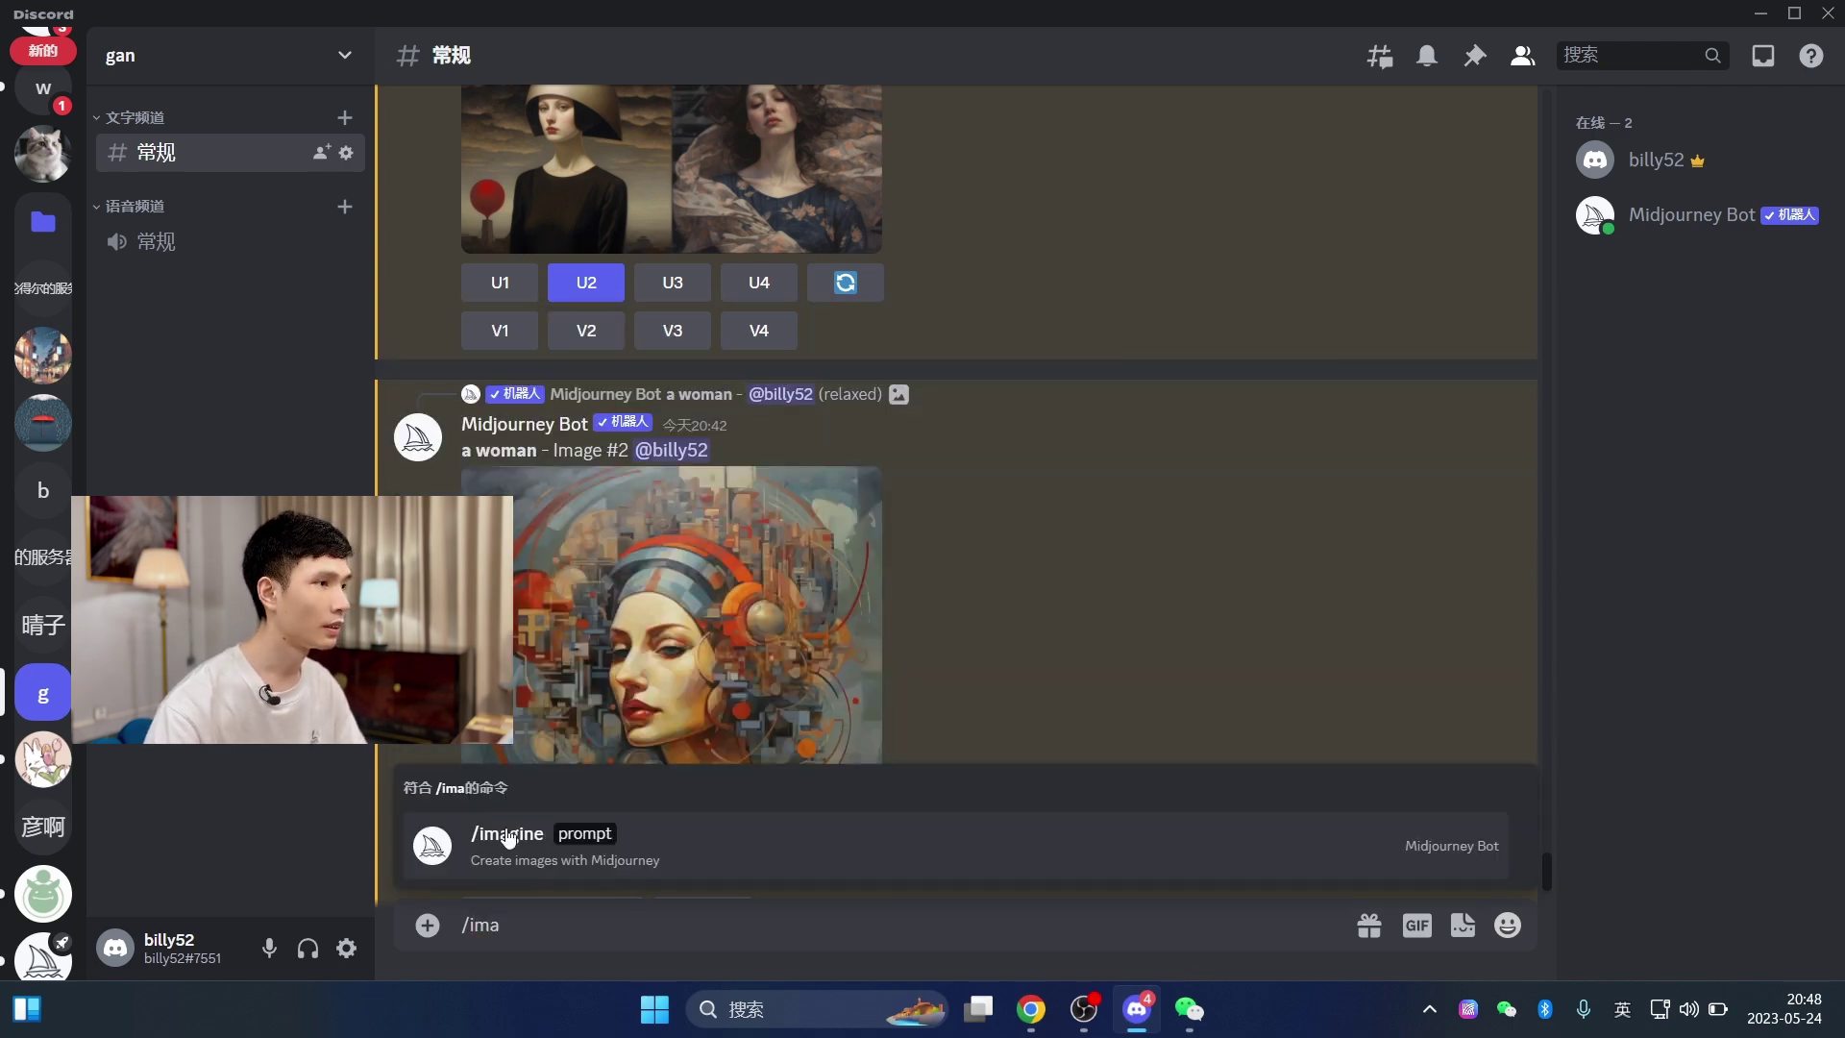
left_click(506, 841)
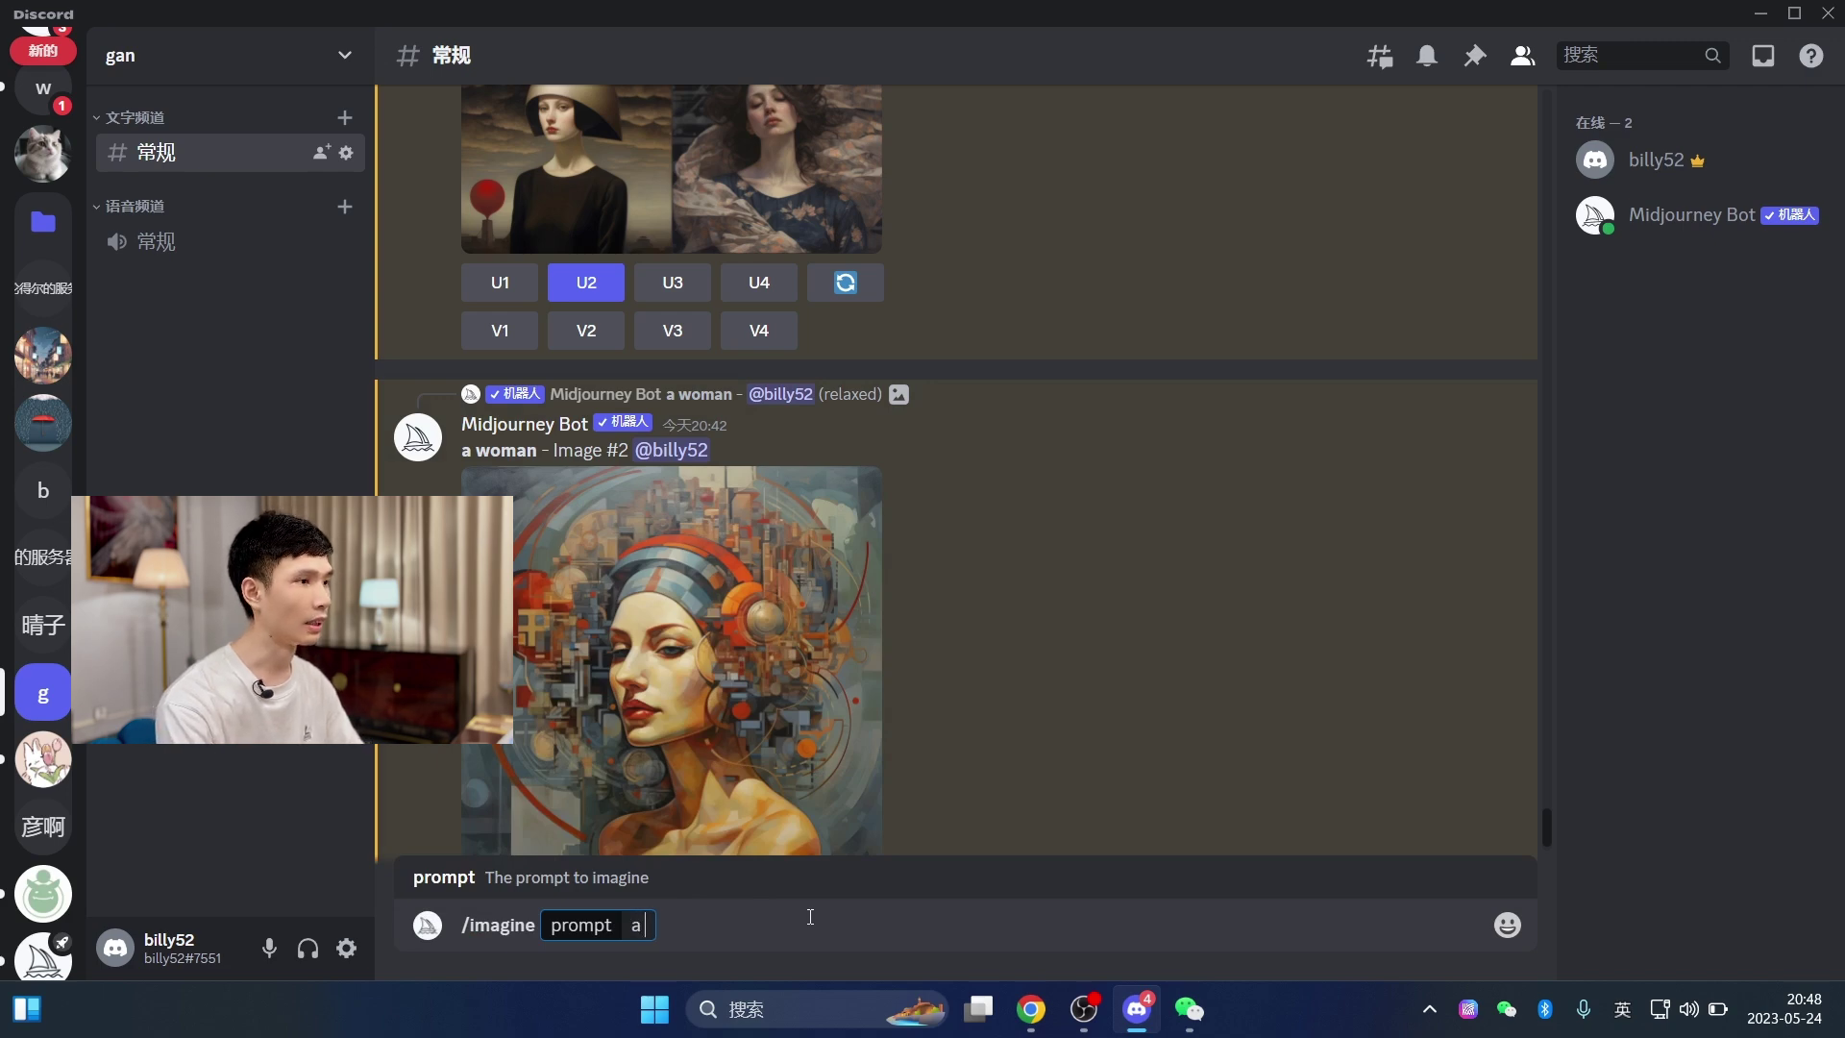
type("a mowan,")
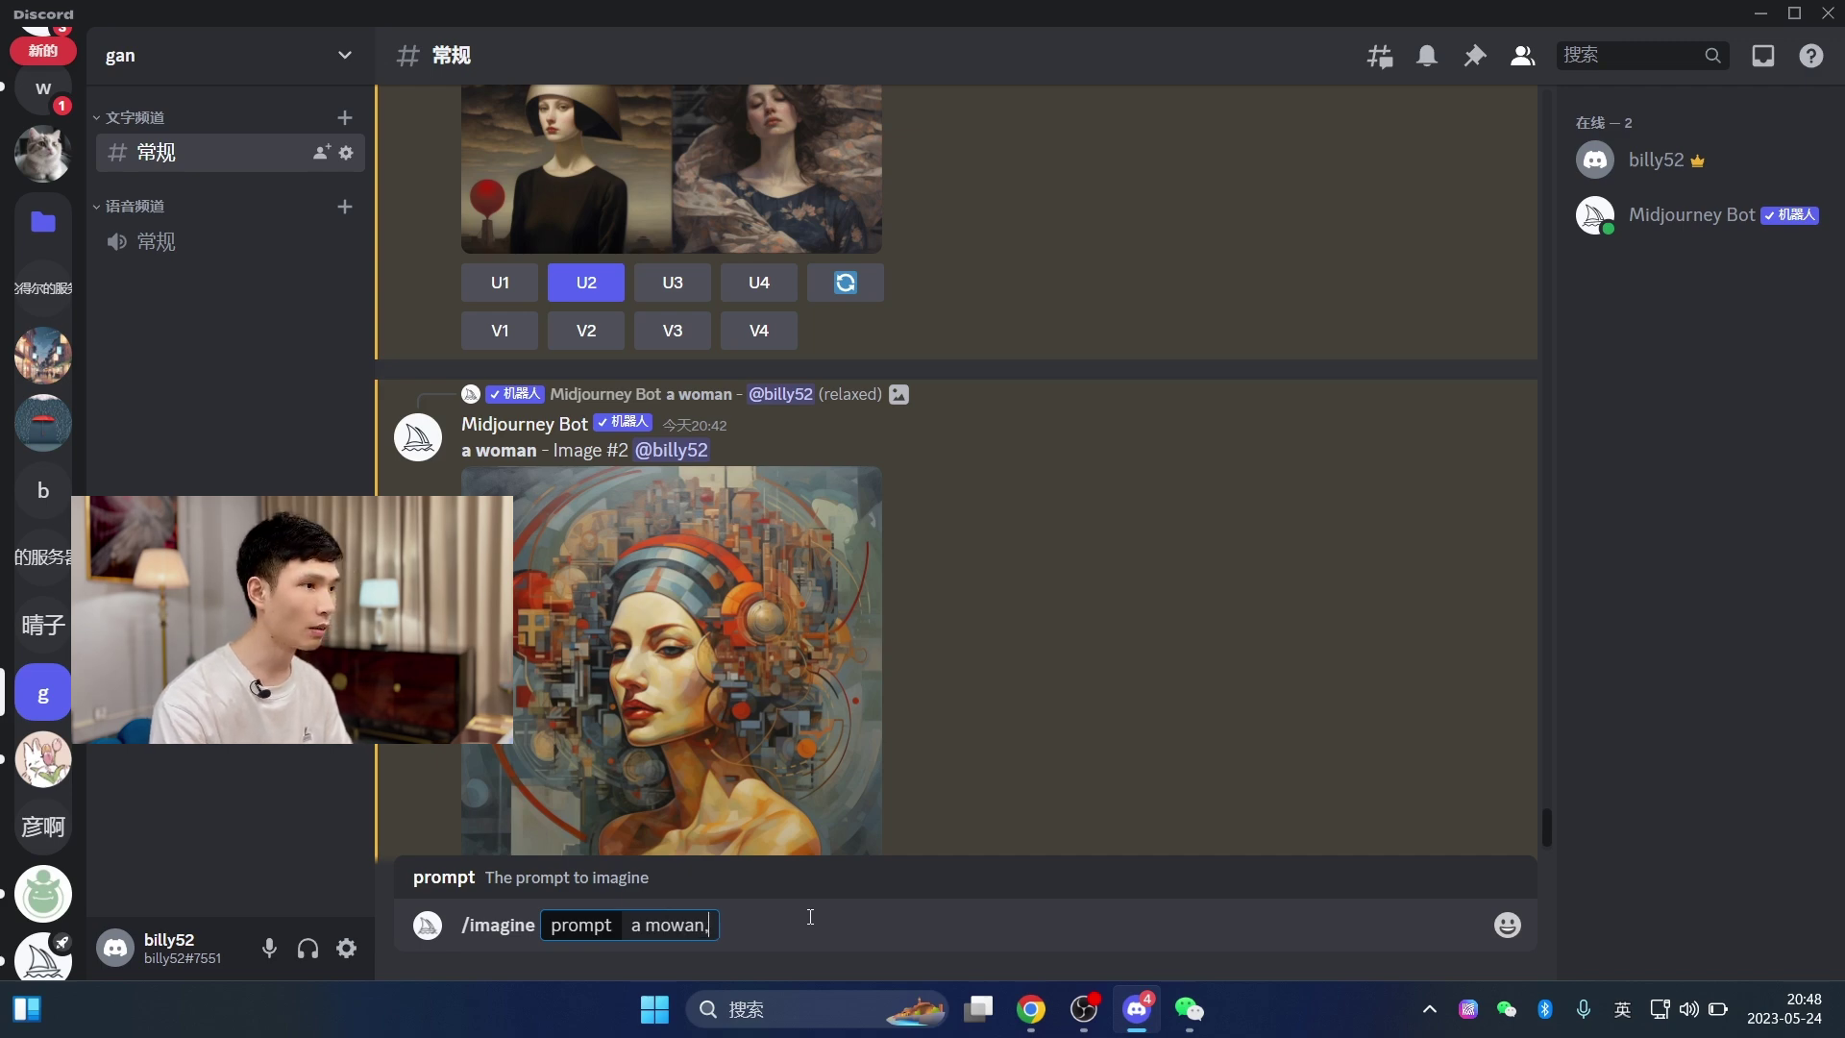
key("ctrl+v")
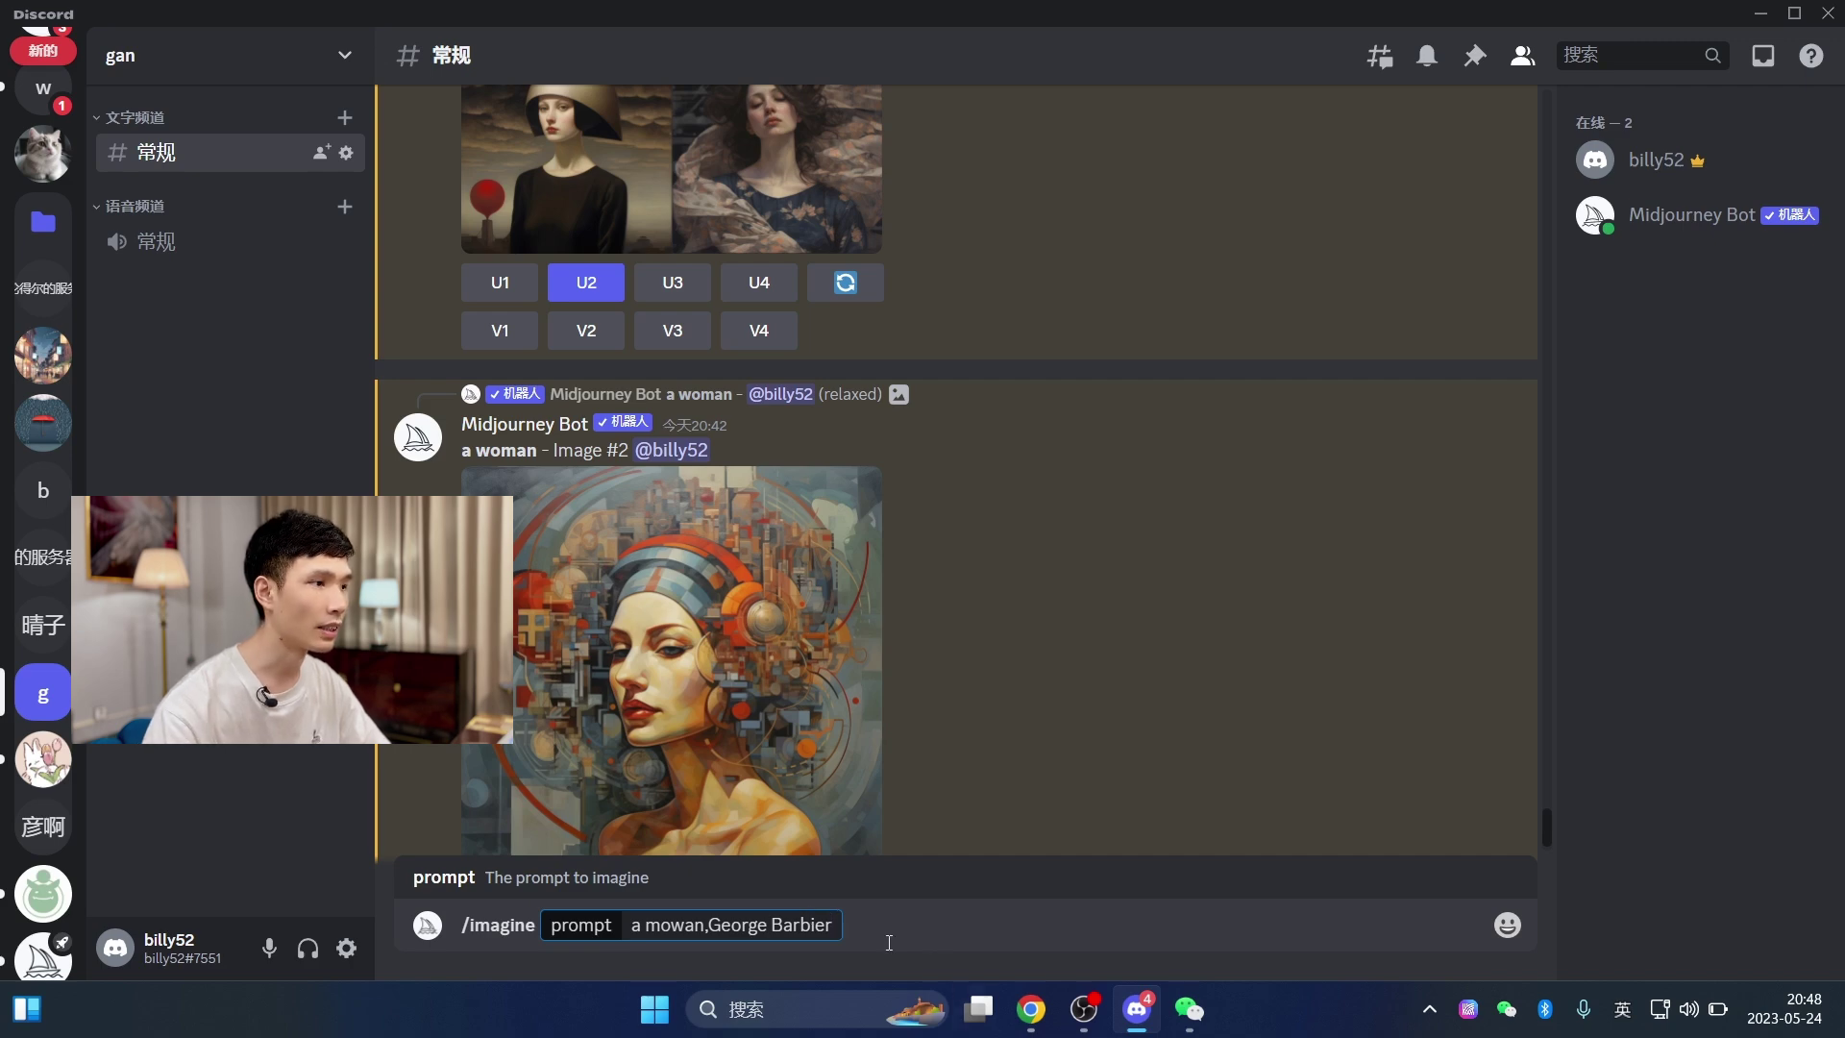
key("Return")
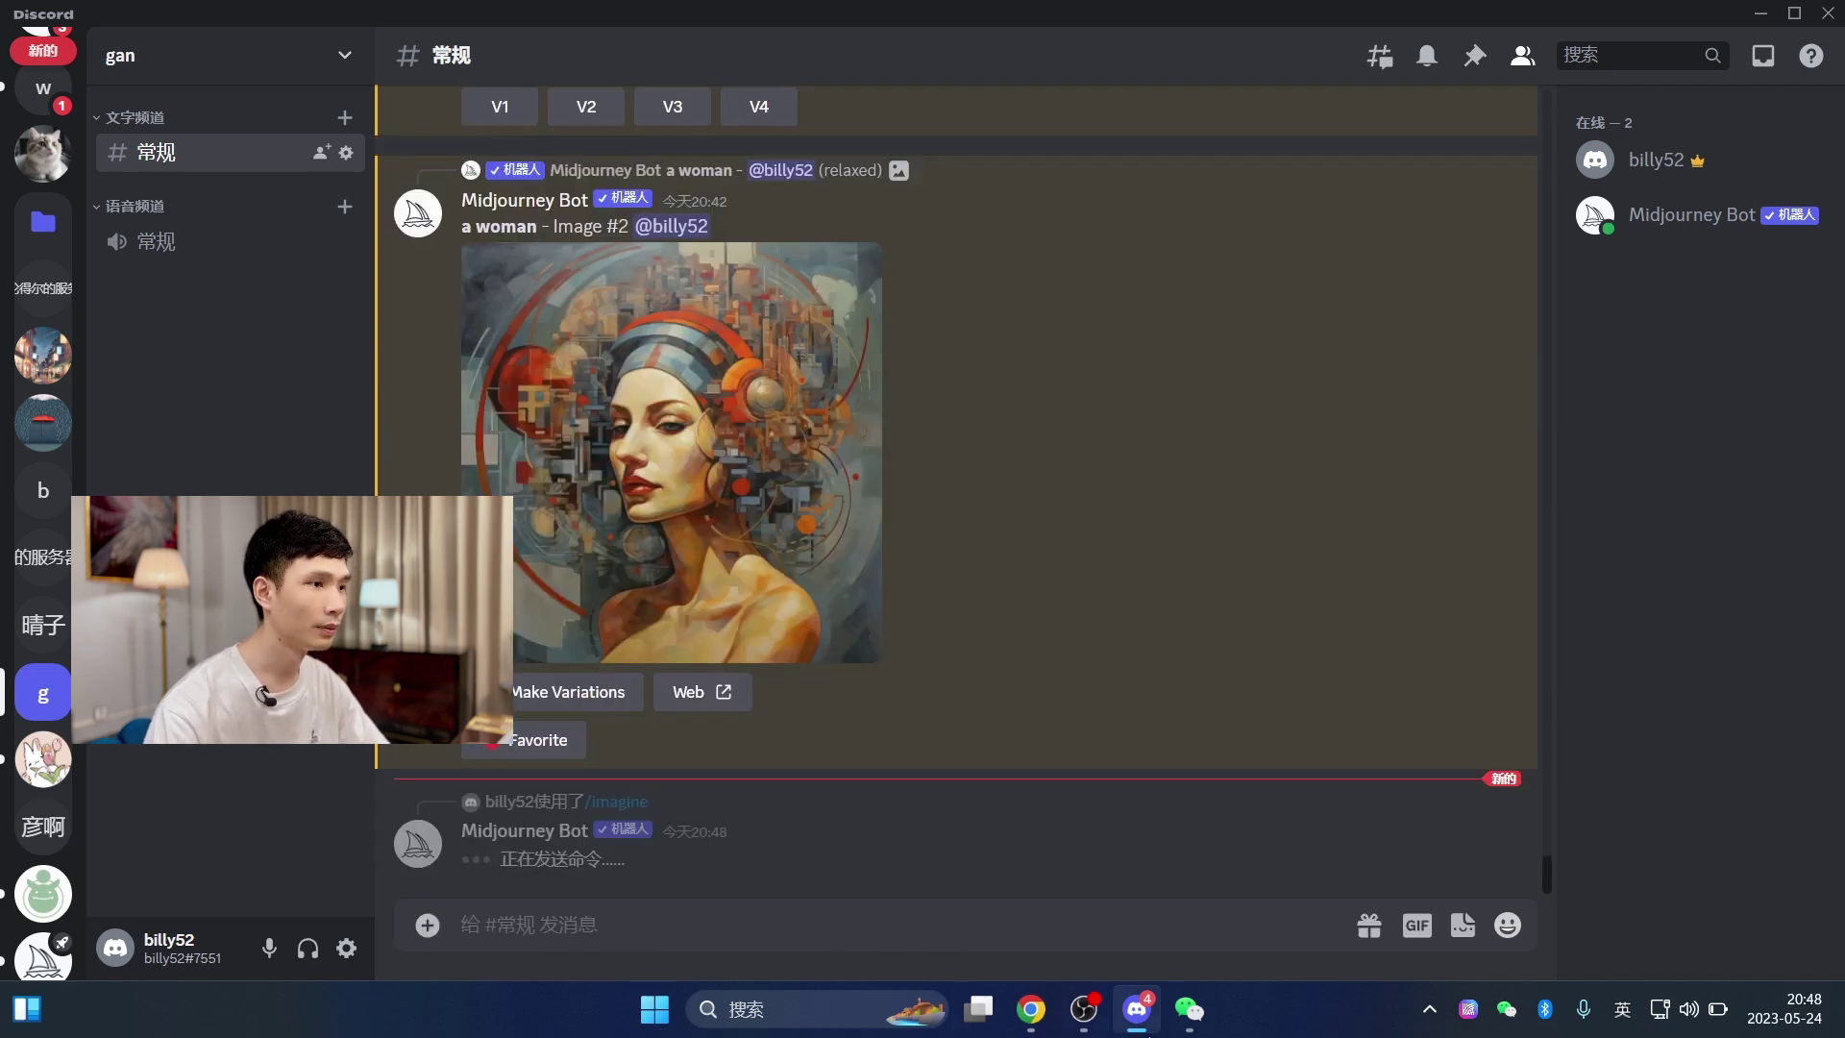
- Revisit George Barbier's sample images on Midlibrary, then return to Discord and read the Midjourney Bot's reply to the prompt
left_click(1037, 1024)
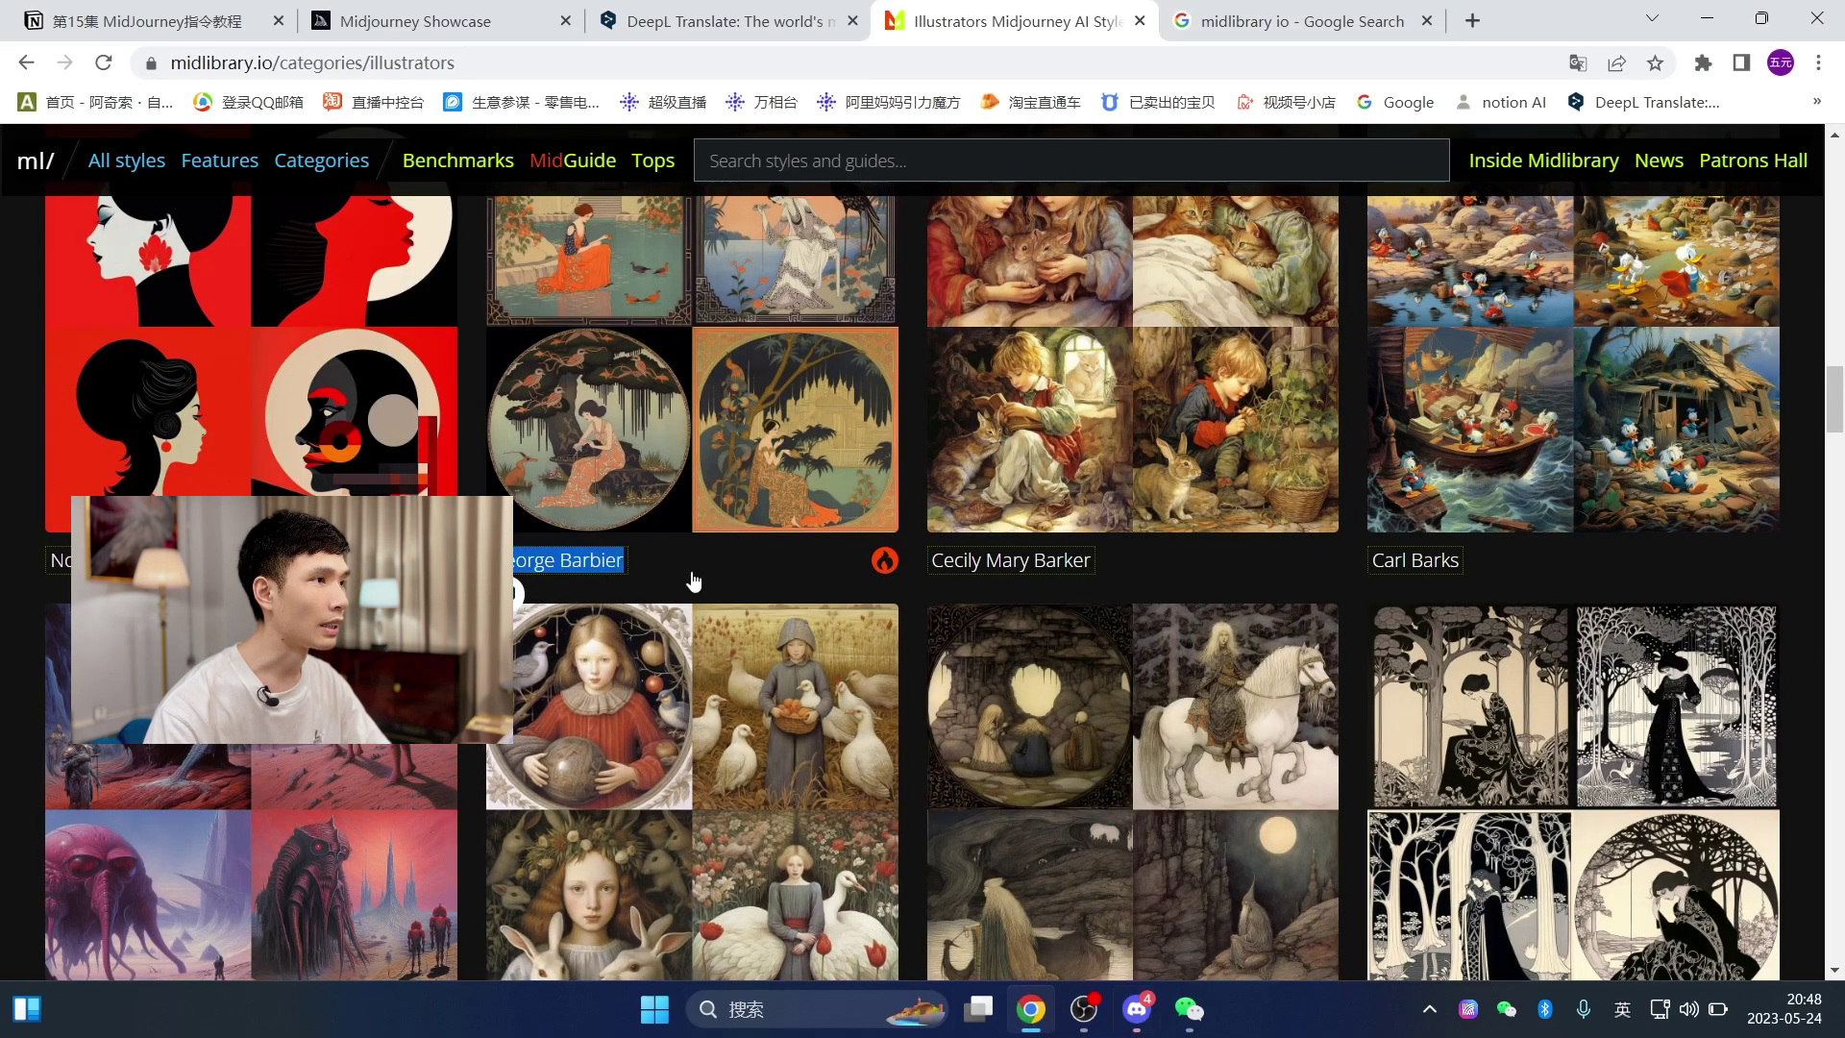
scroll(784, 470, "up", 1)
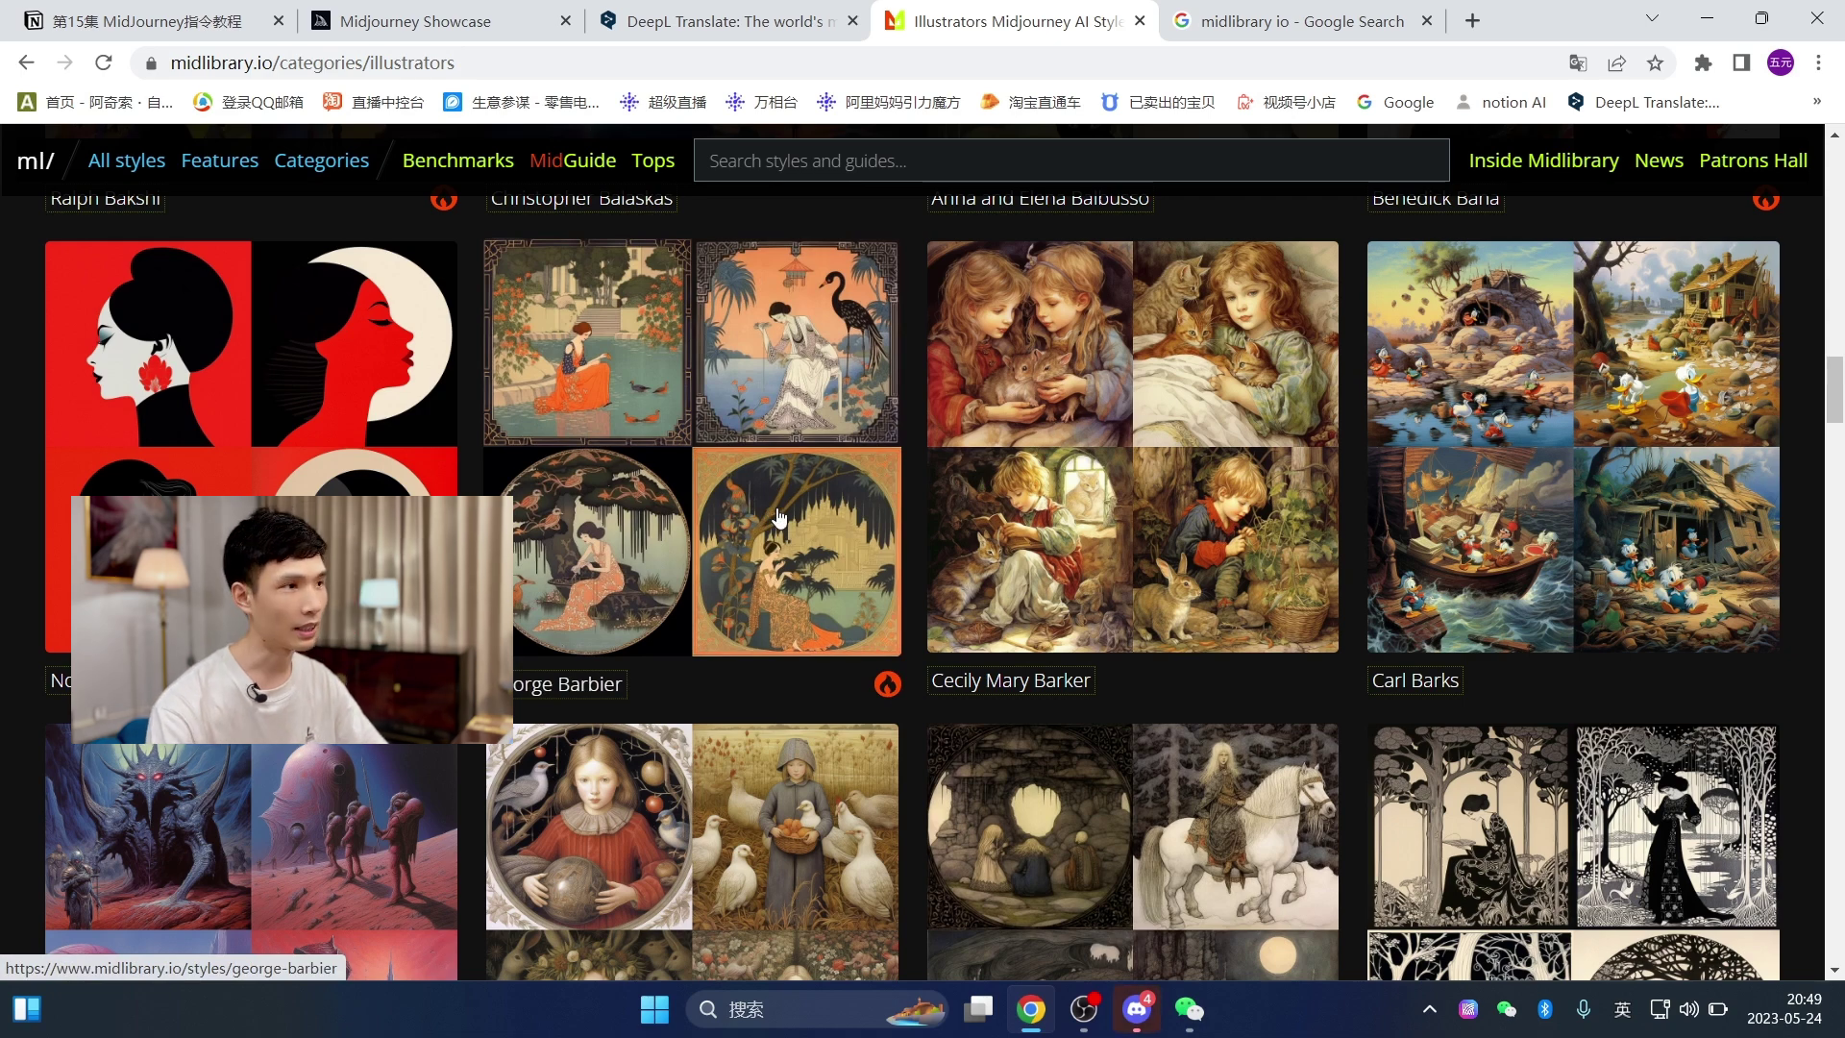
left_click(1137, 1009)
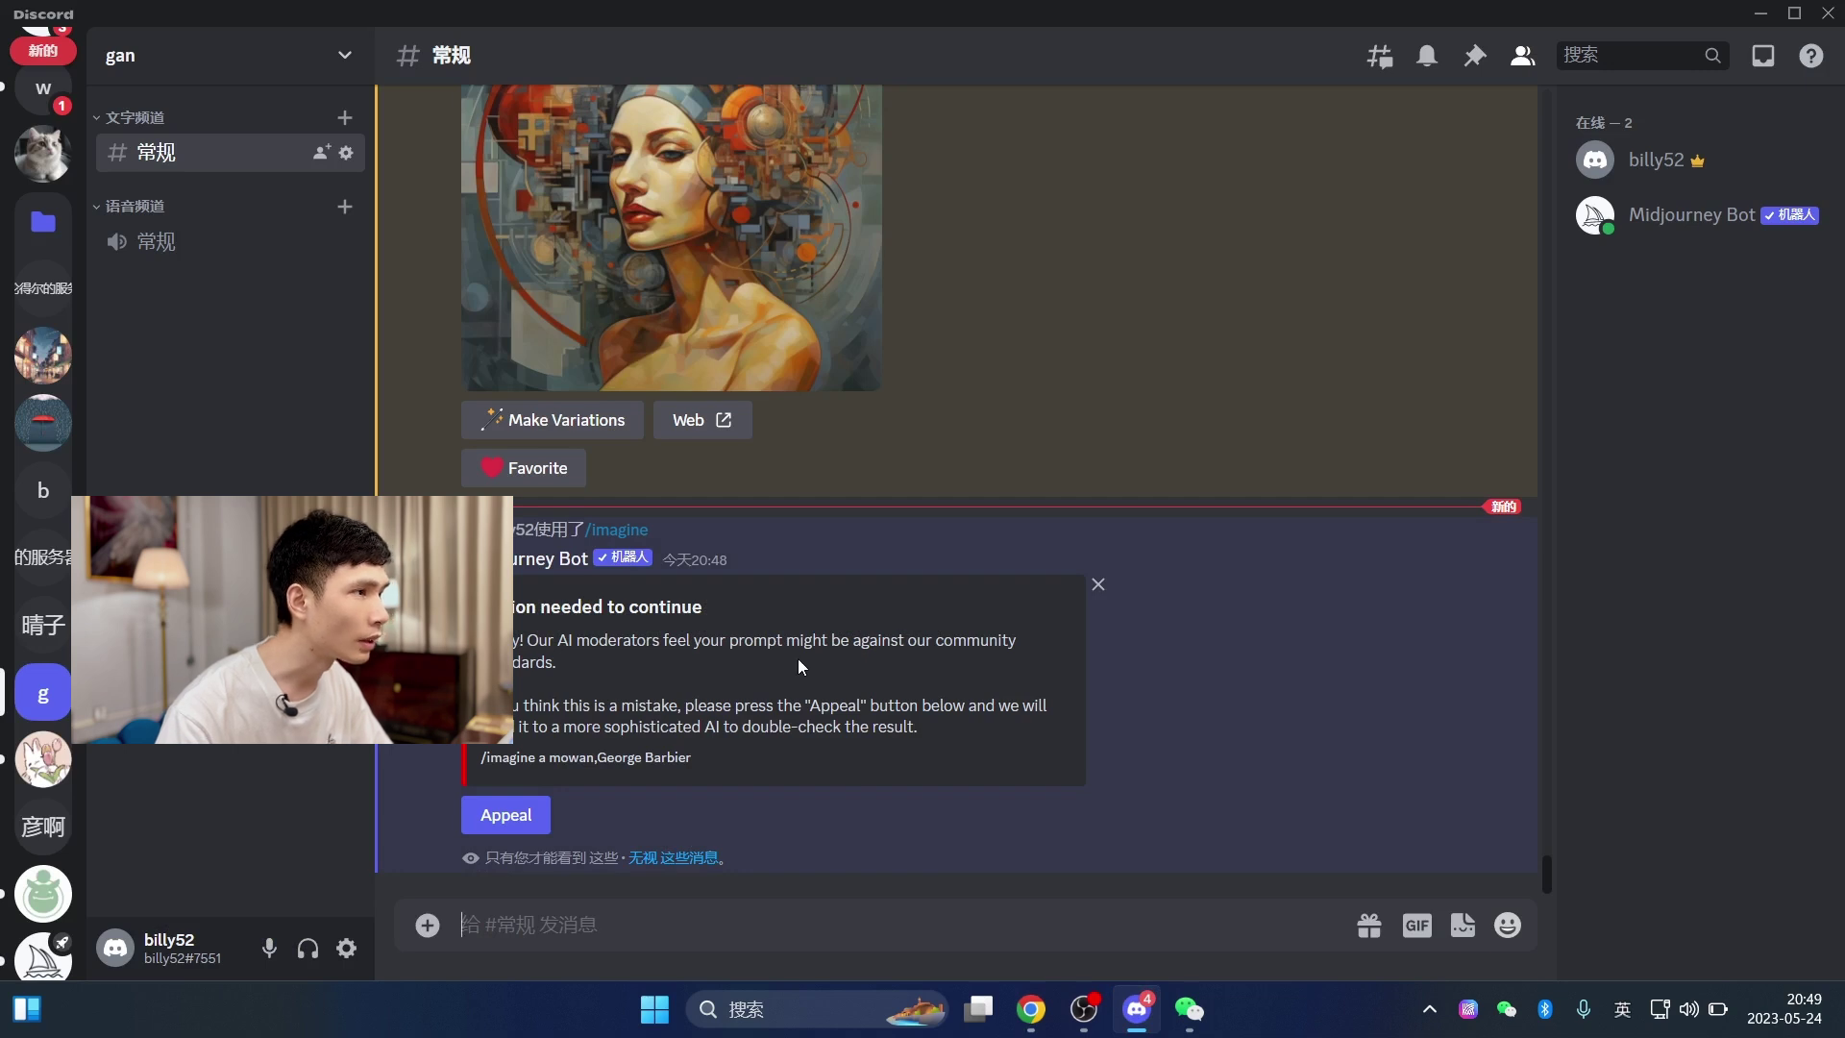
left_click_drag(513, 641, 1021, 654)
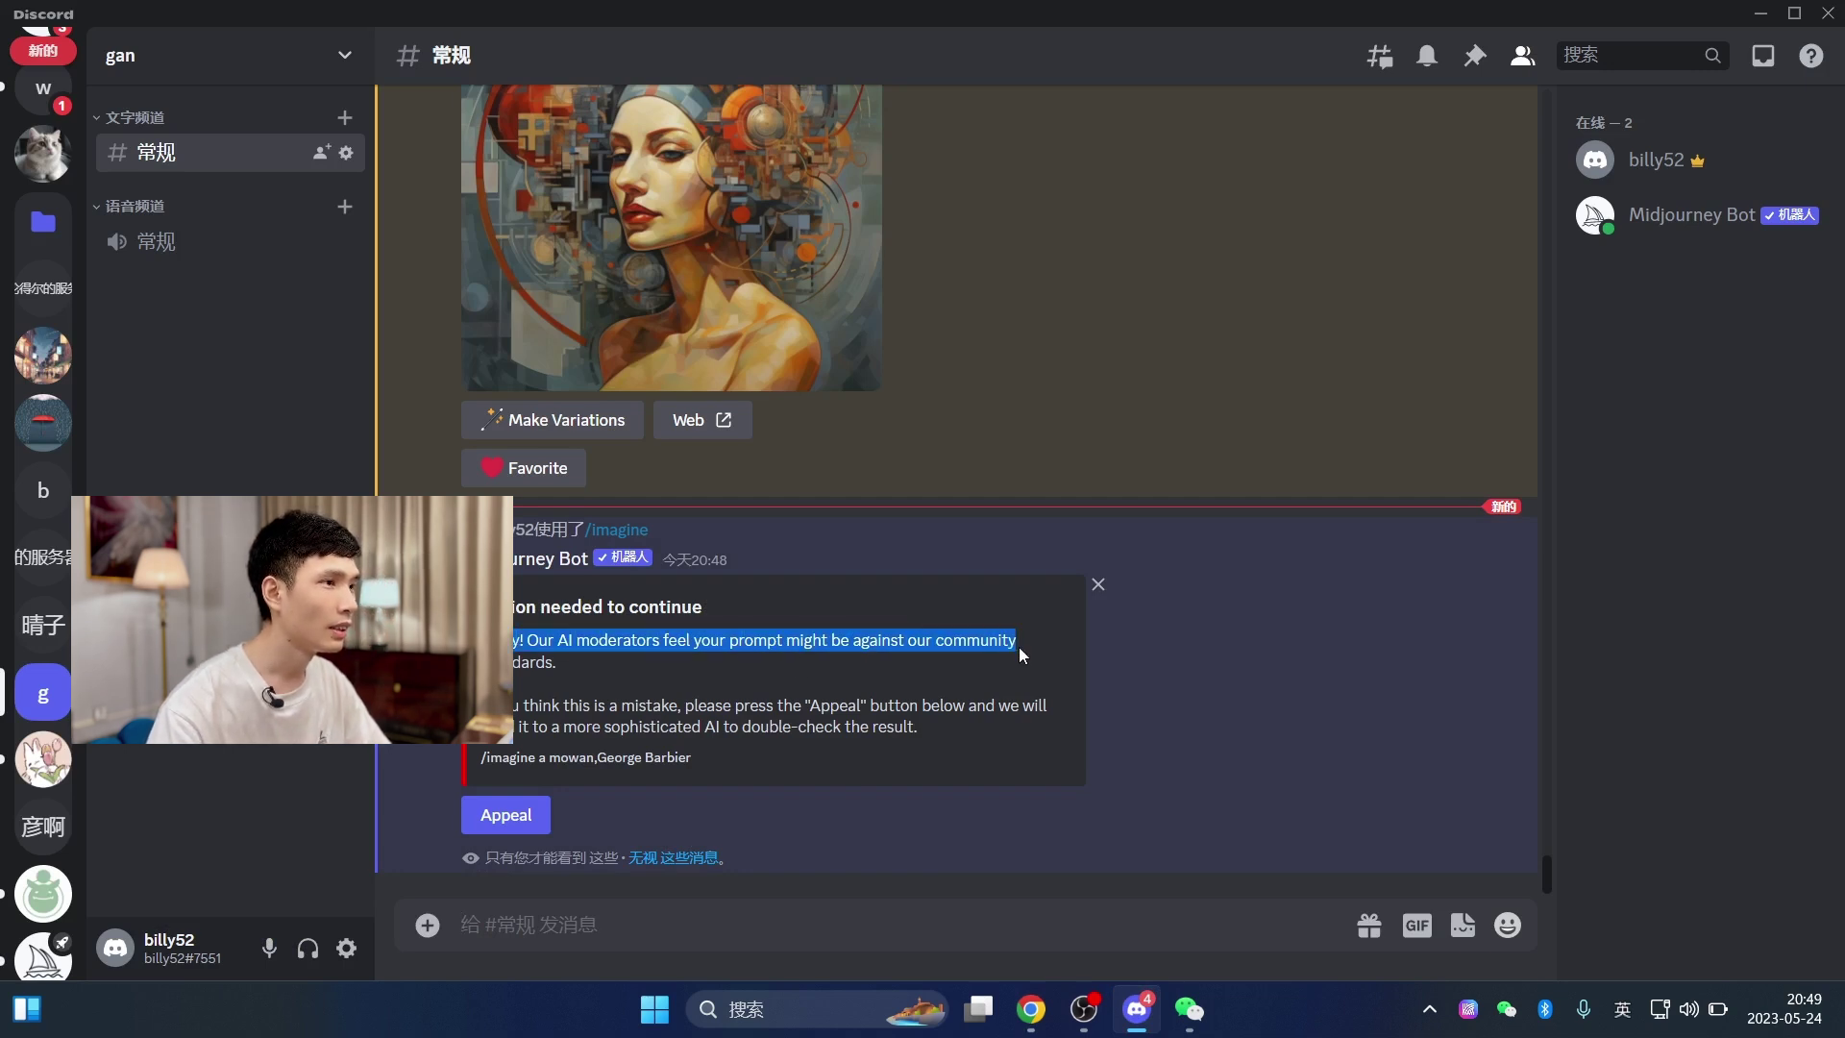
left_click_drag(646, 641, 678, 643)
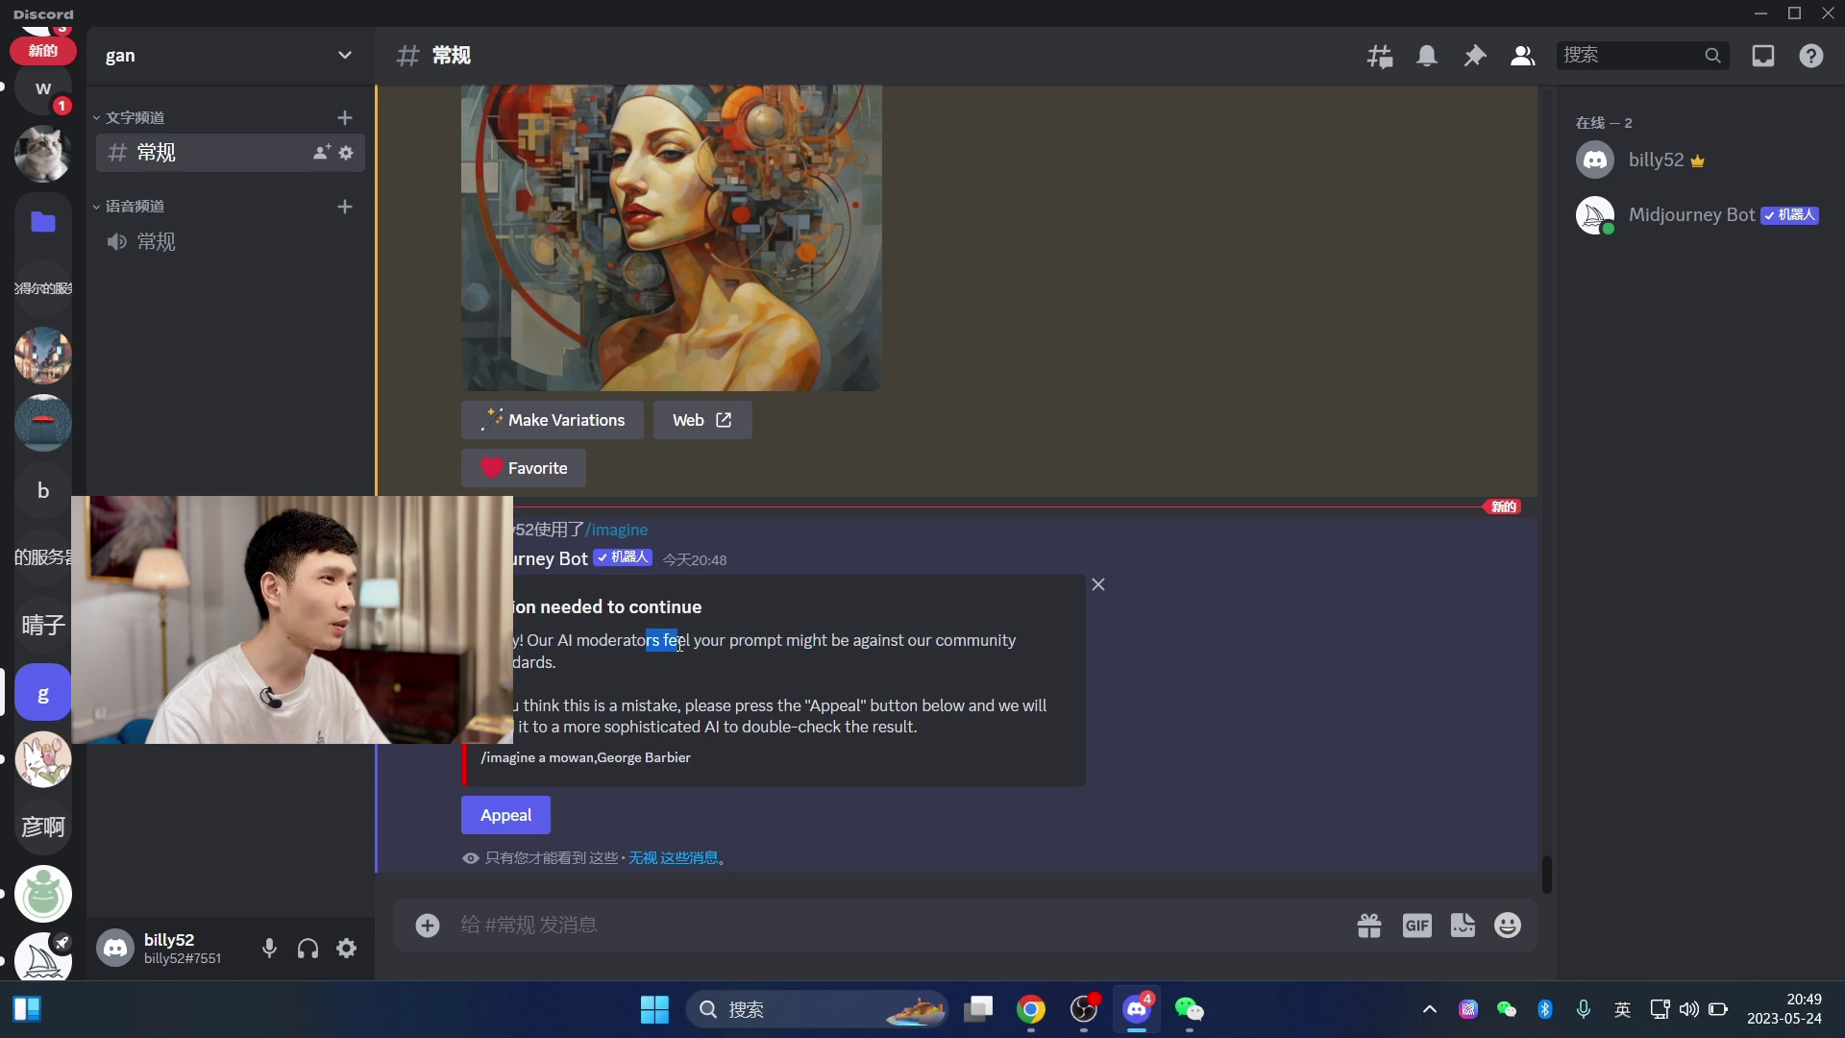
left_click(556, 934)
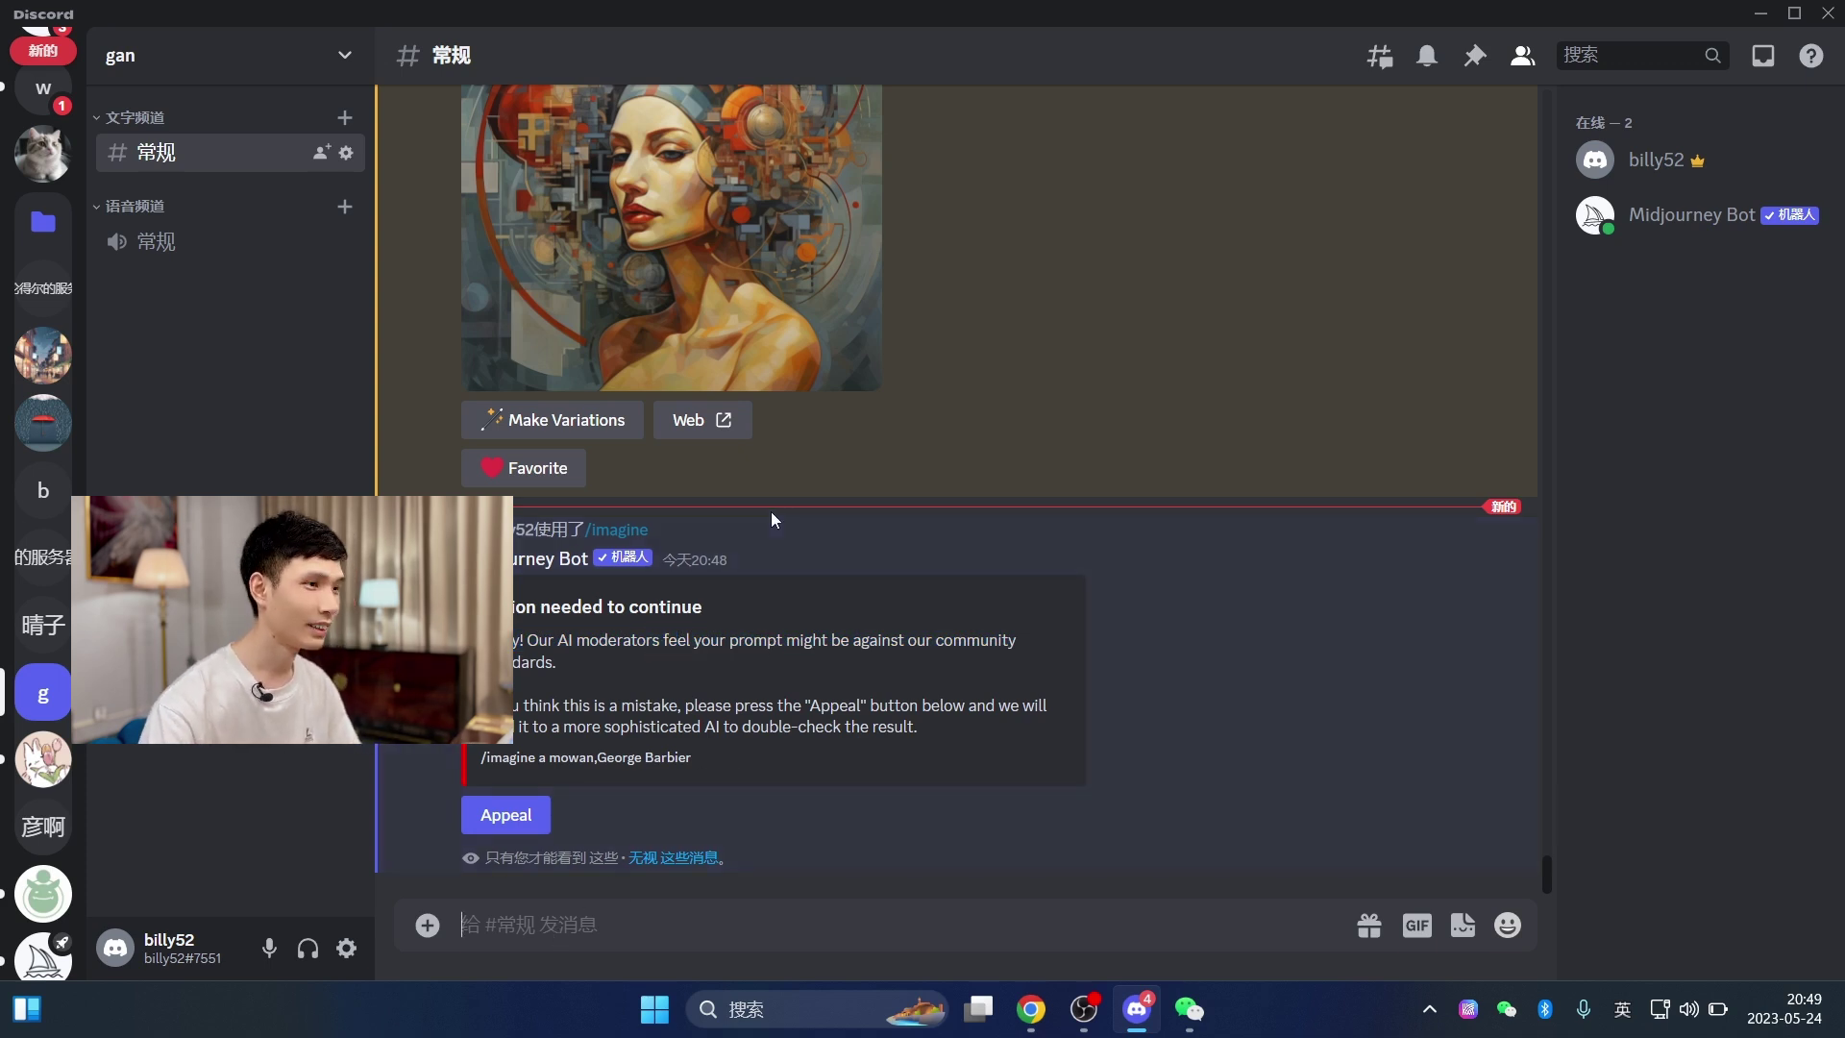
- Return to Midlibrary's Illustrators page and select the artist name Angela Barrett
left_click(1031, 1009)
scroll(1453, 547, "down", 3)
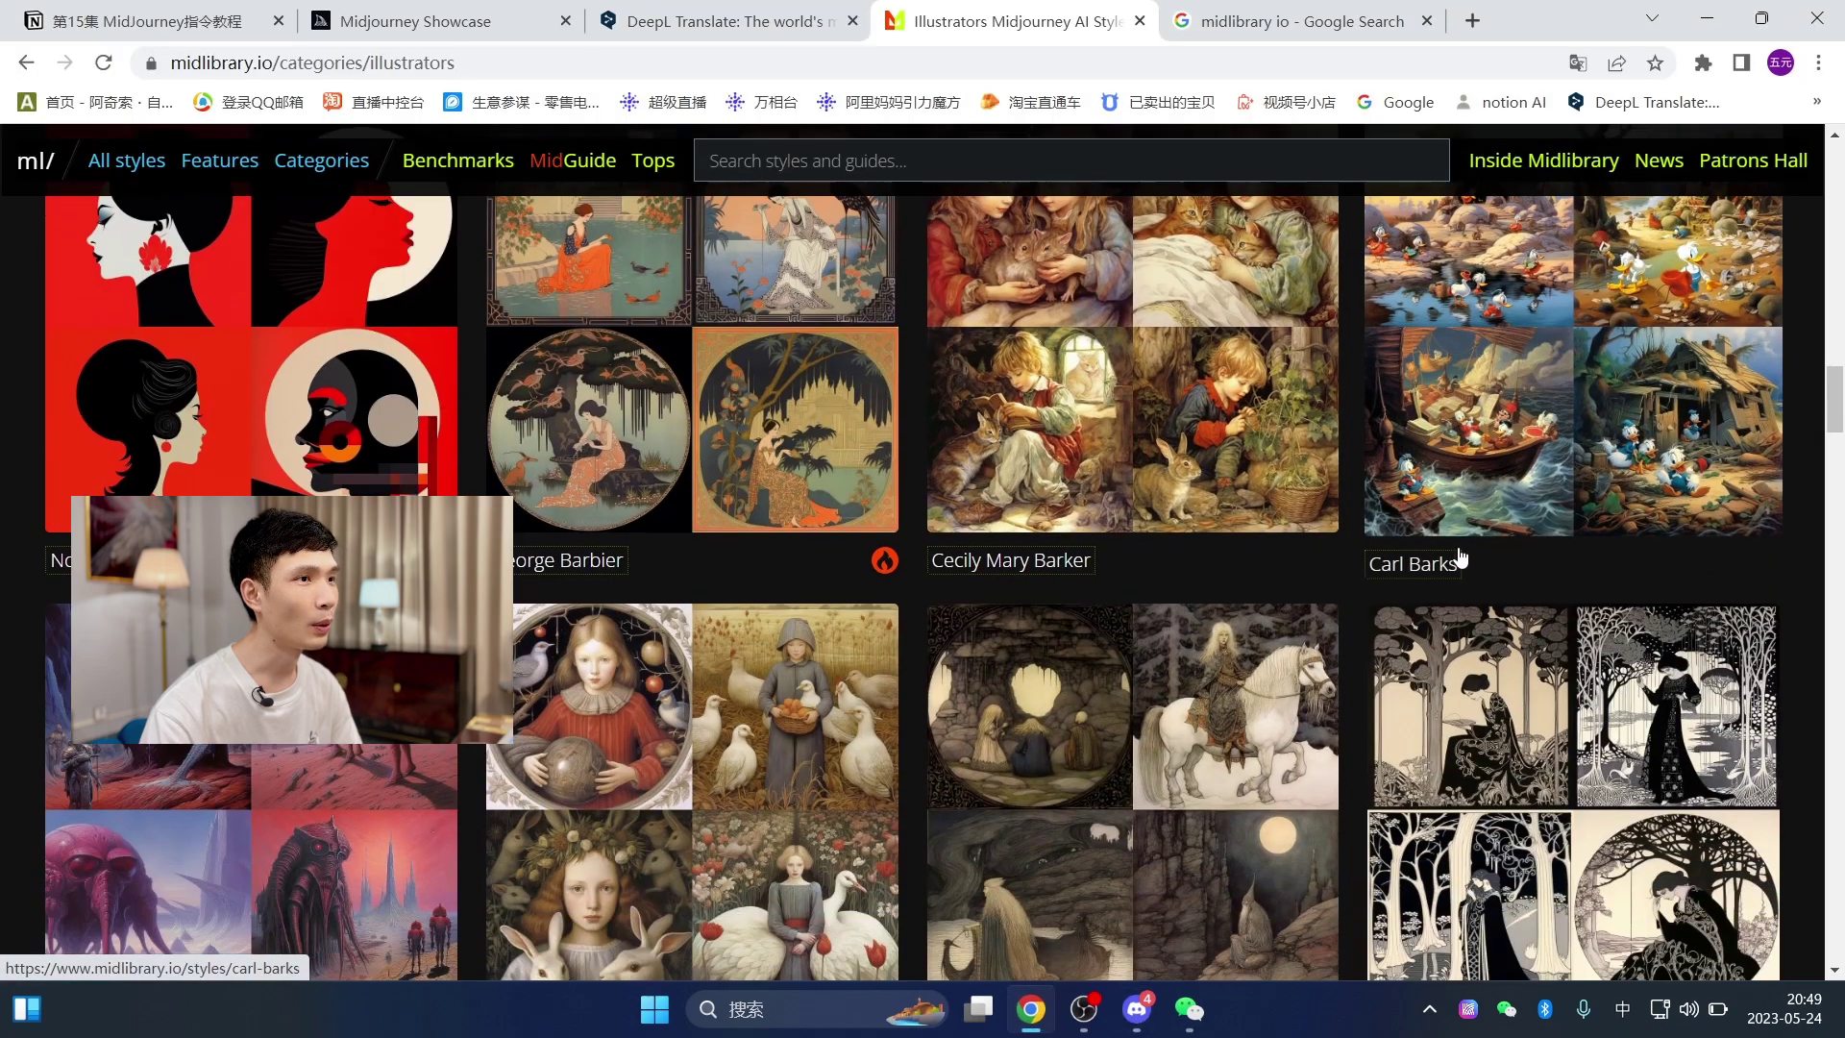
scroll(1589, 584, "down", 5)
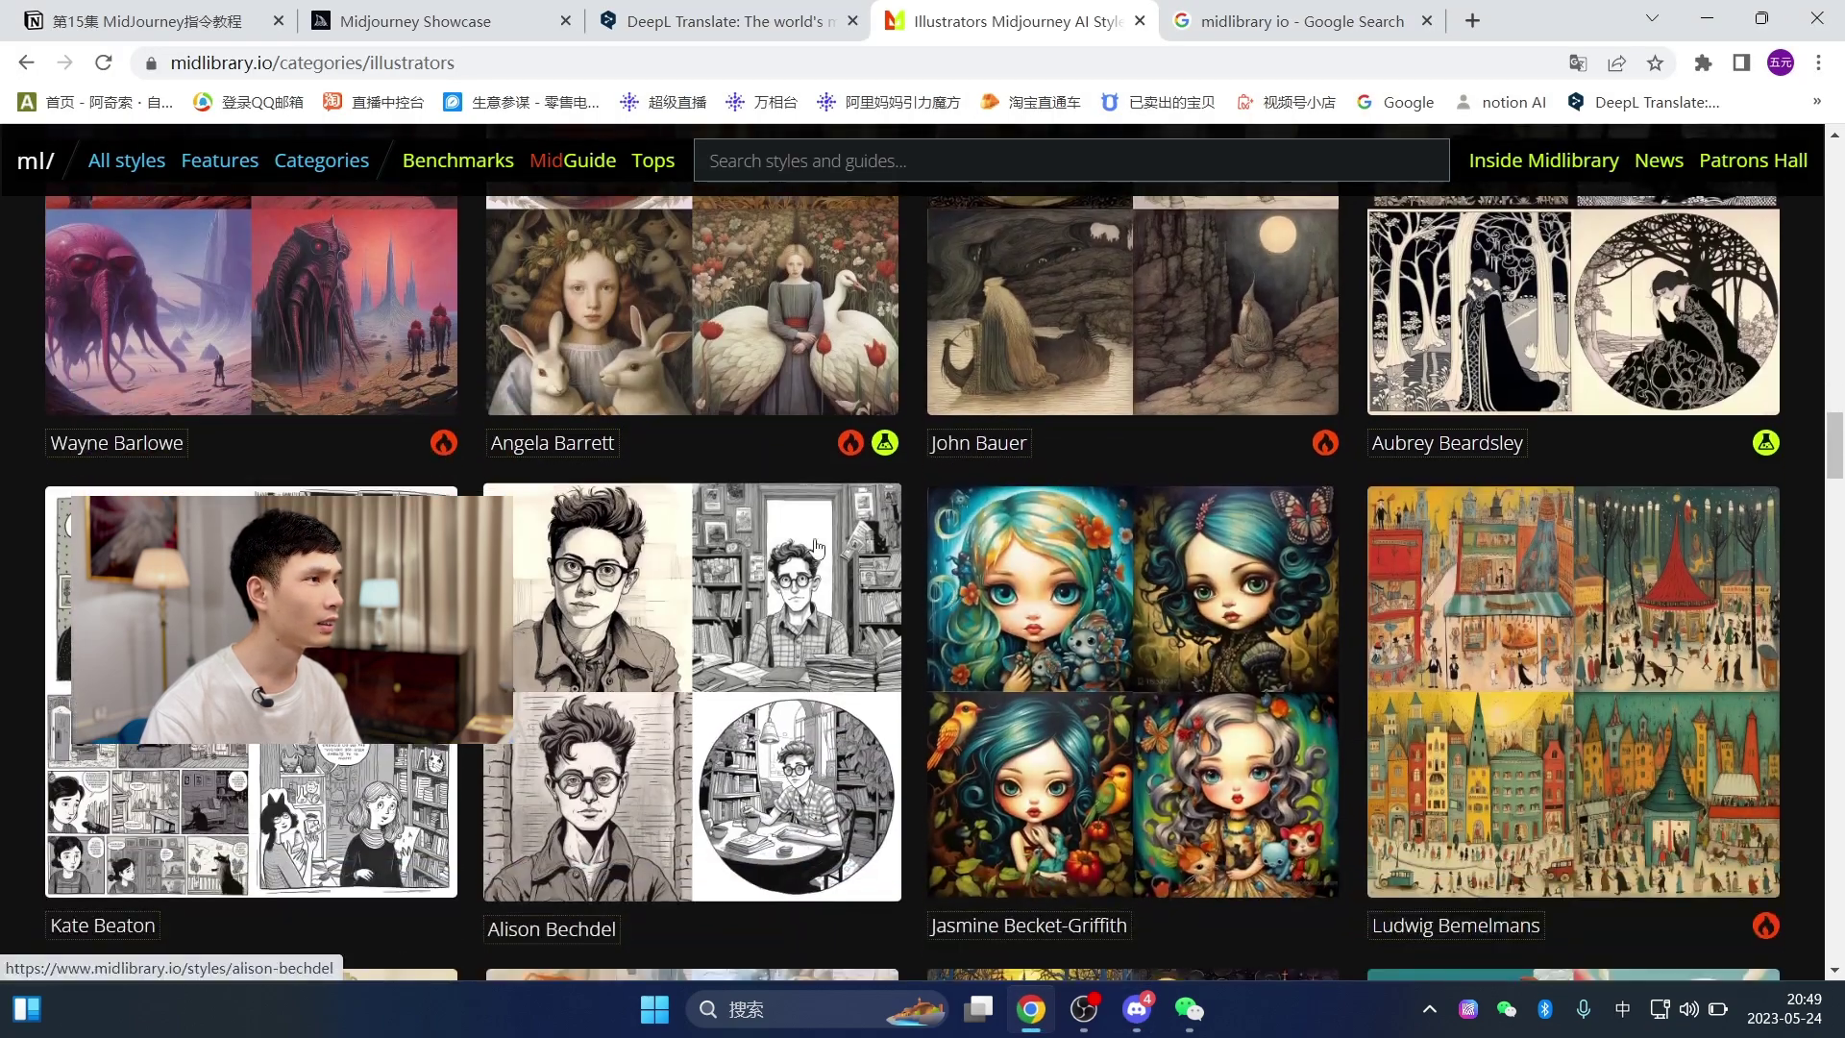
left_click_drag(679, 457, 500, 461)
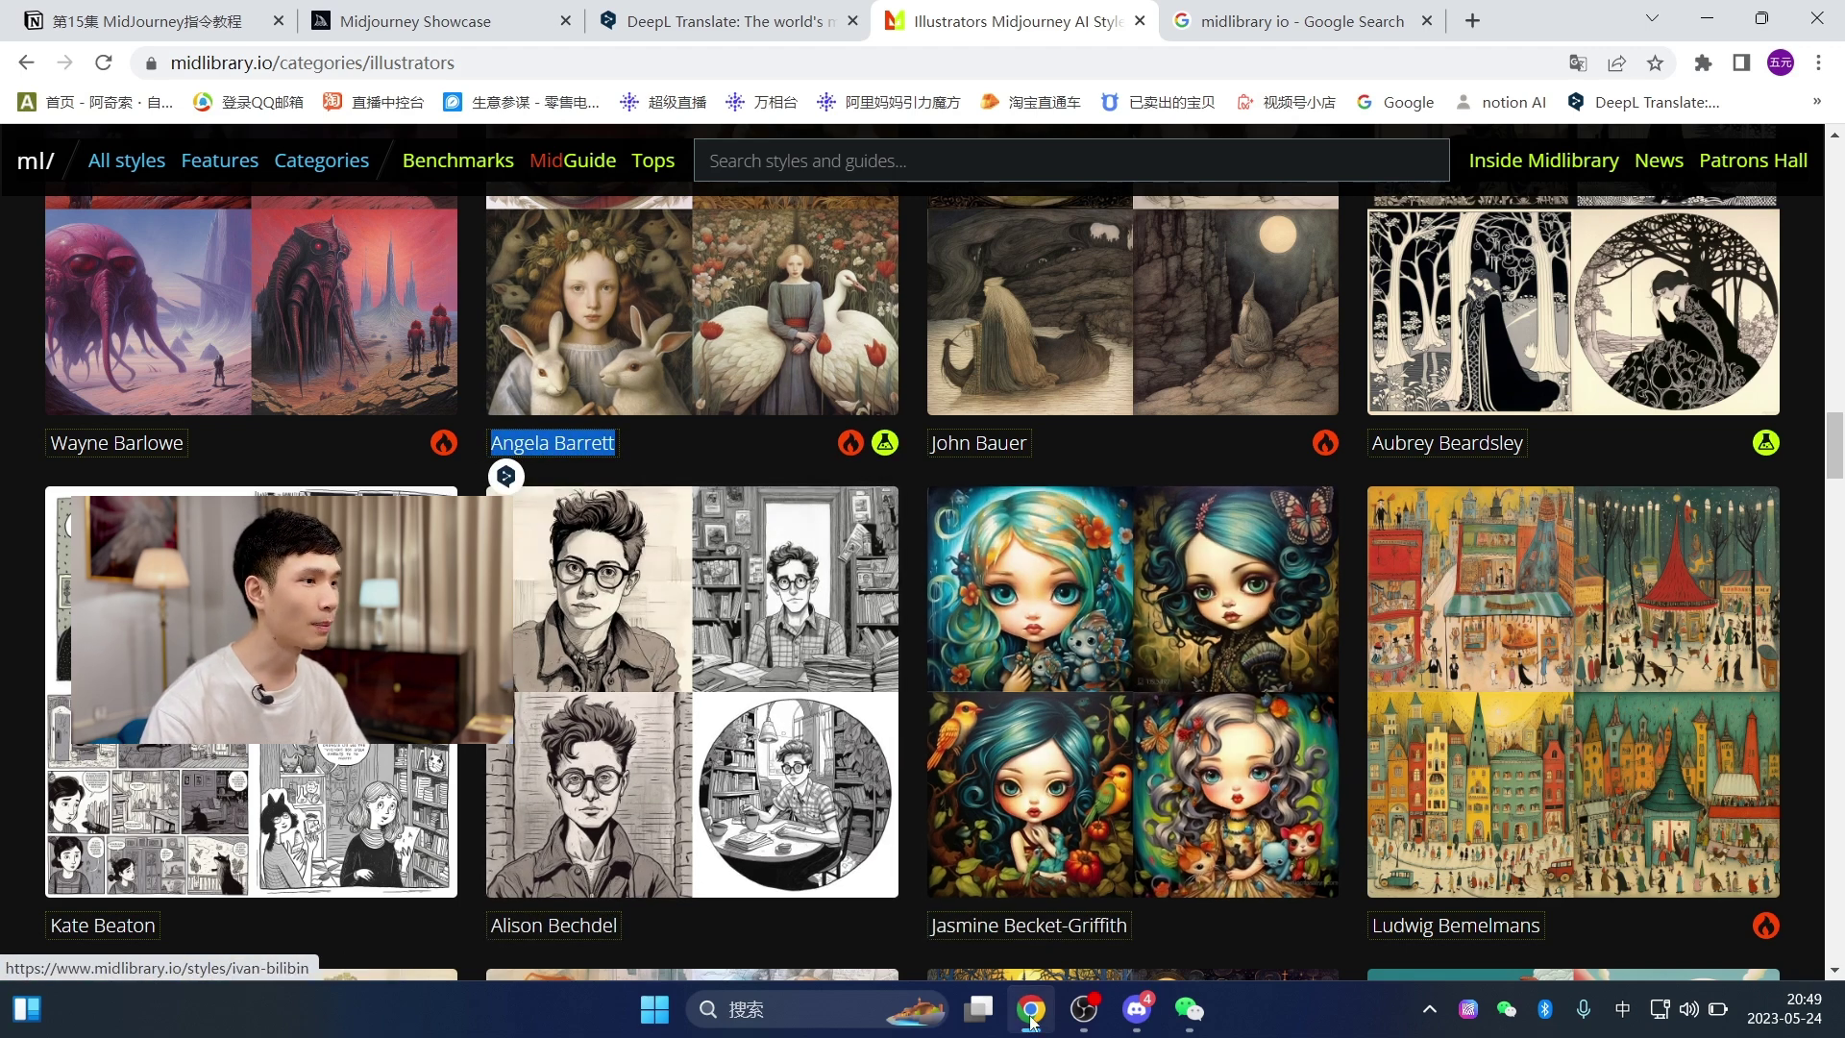
- Switch to Discord and submit an /imagine command with the prompt "a girl,Angela Barrett"
key("alt+Tab")
type("/imagine")
key("Tab")
type("g")
key("BackSpace")
type("a girl")
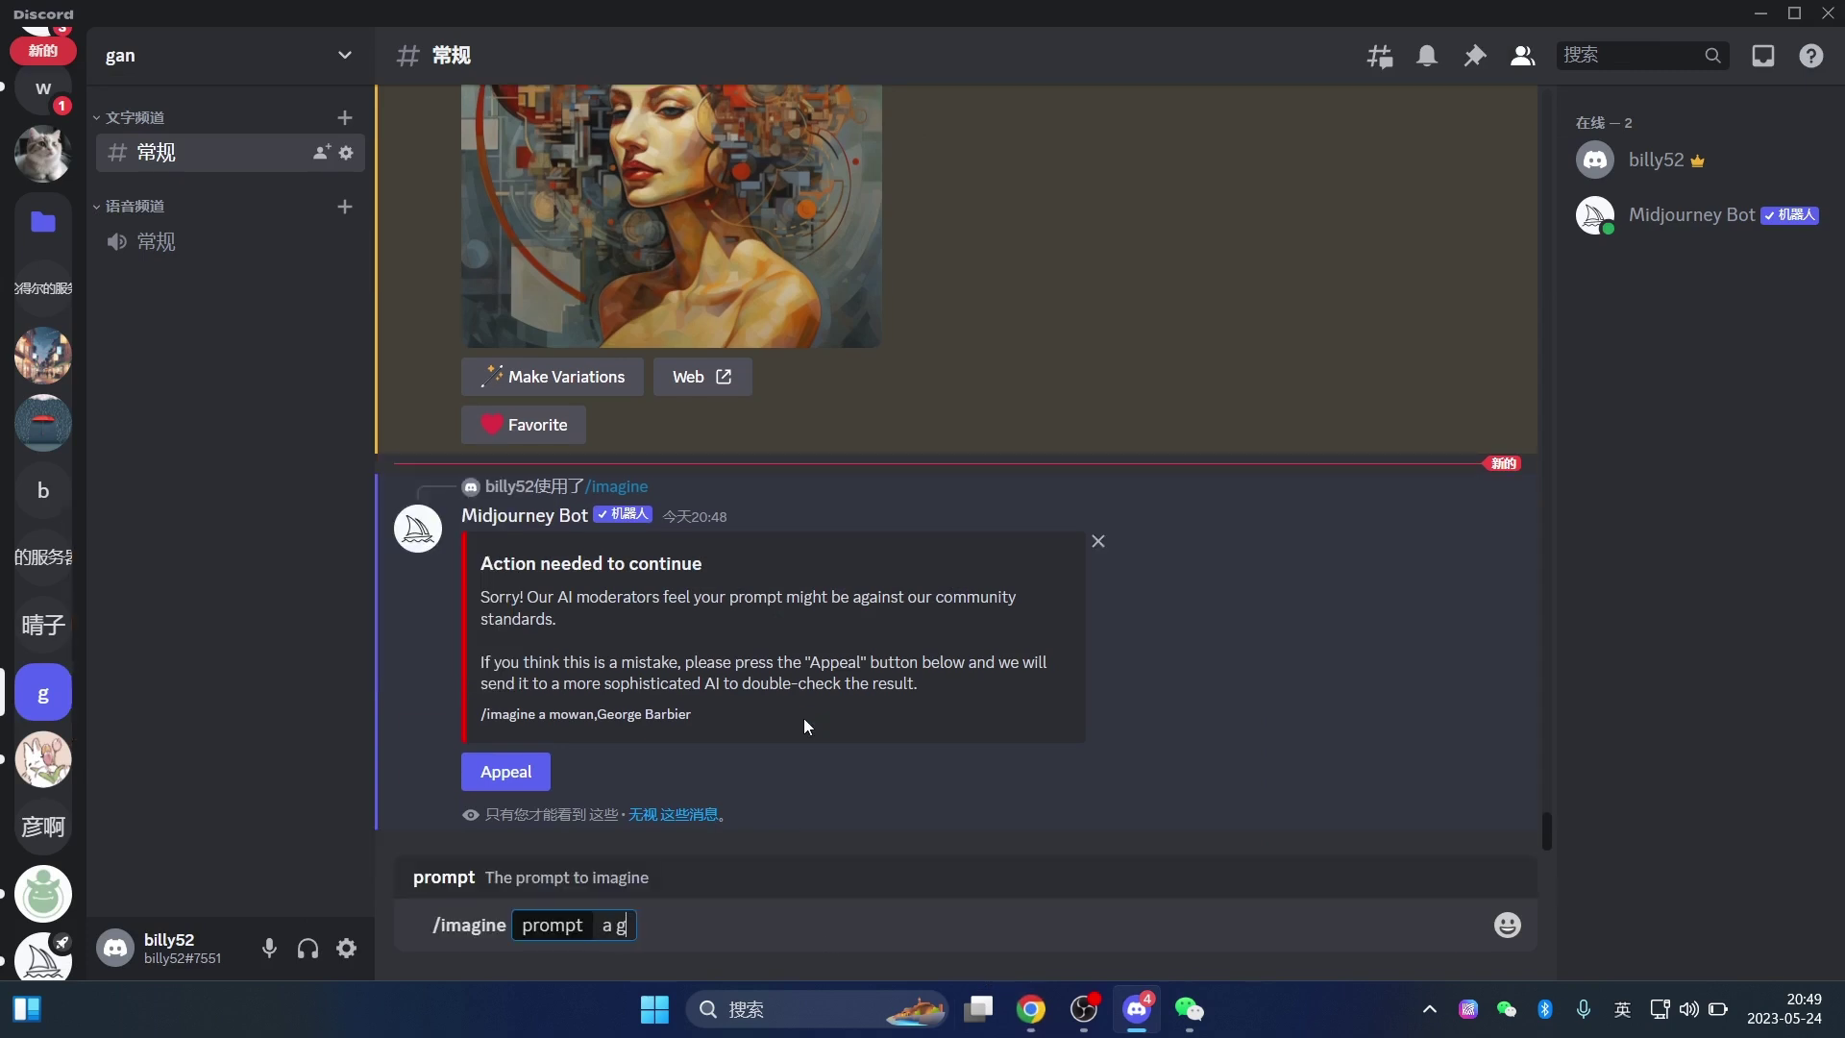
key("BackSpace")
key("BackSpace")
type("rl,")
type("Angela Barrett")
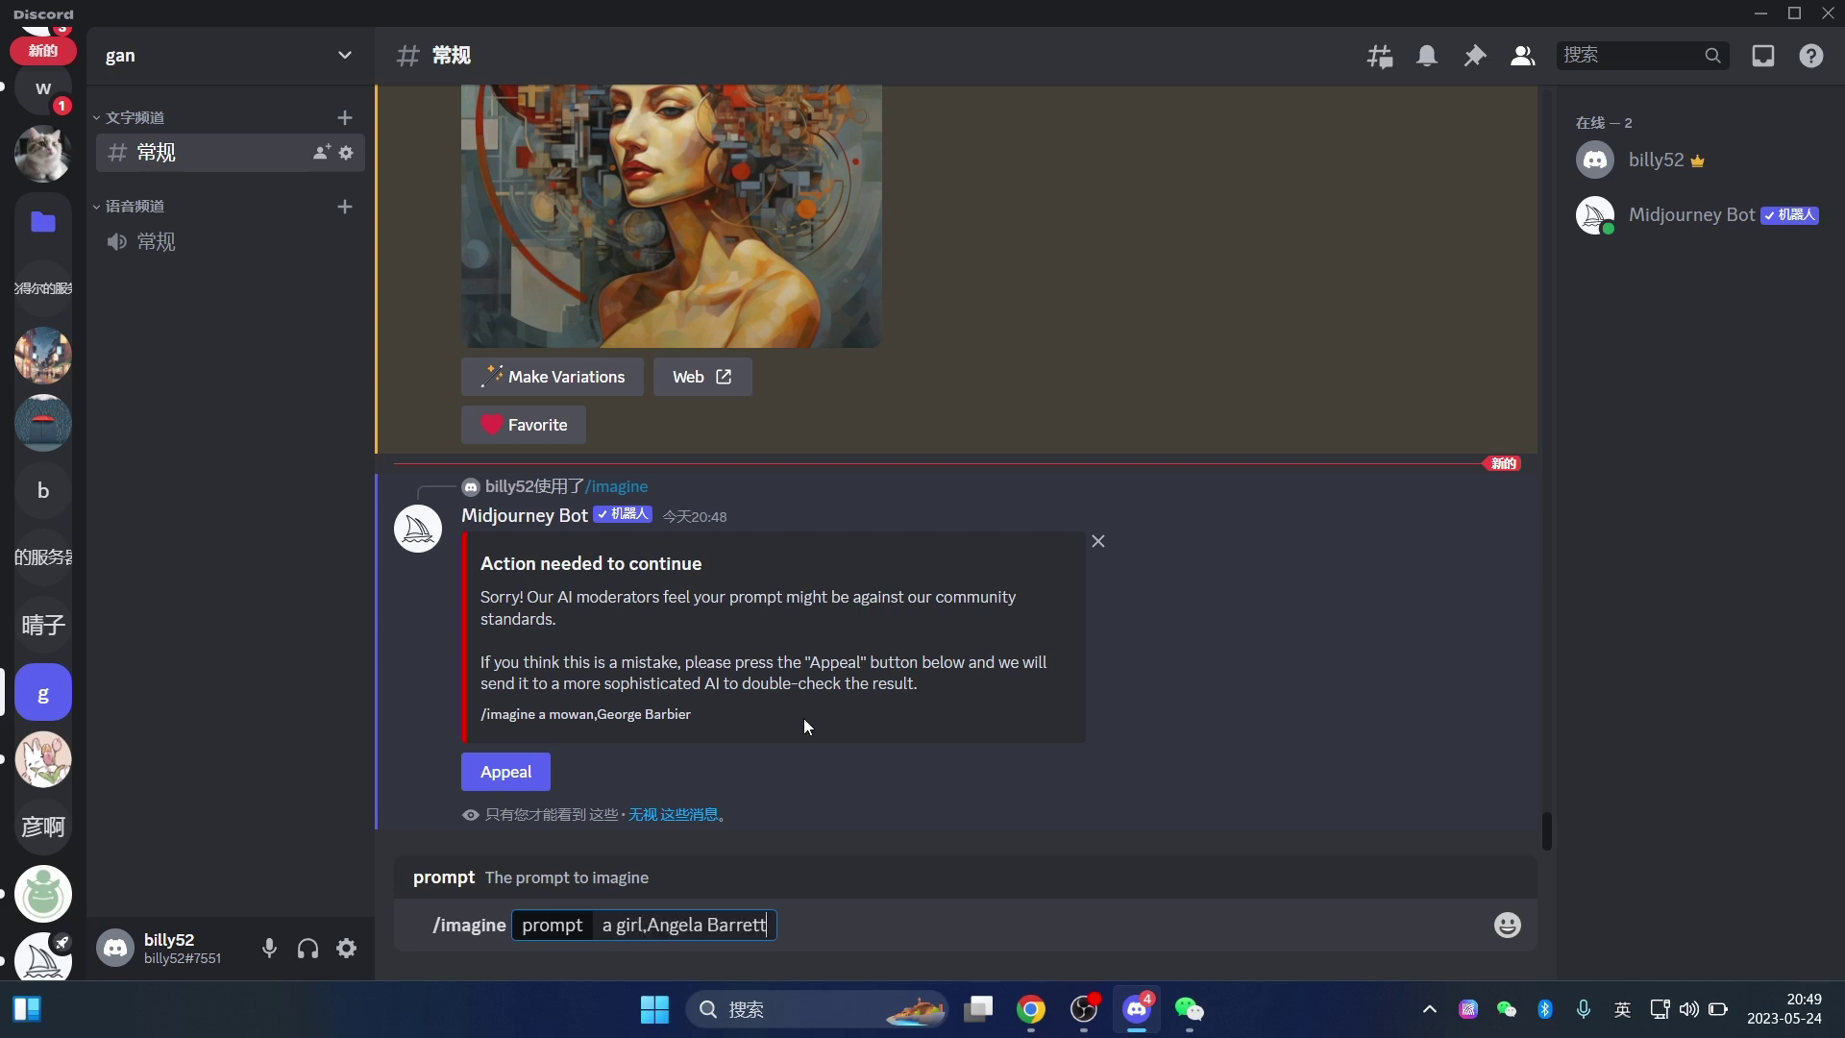
key("Return")
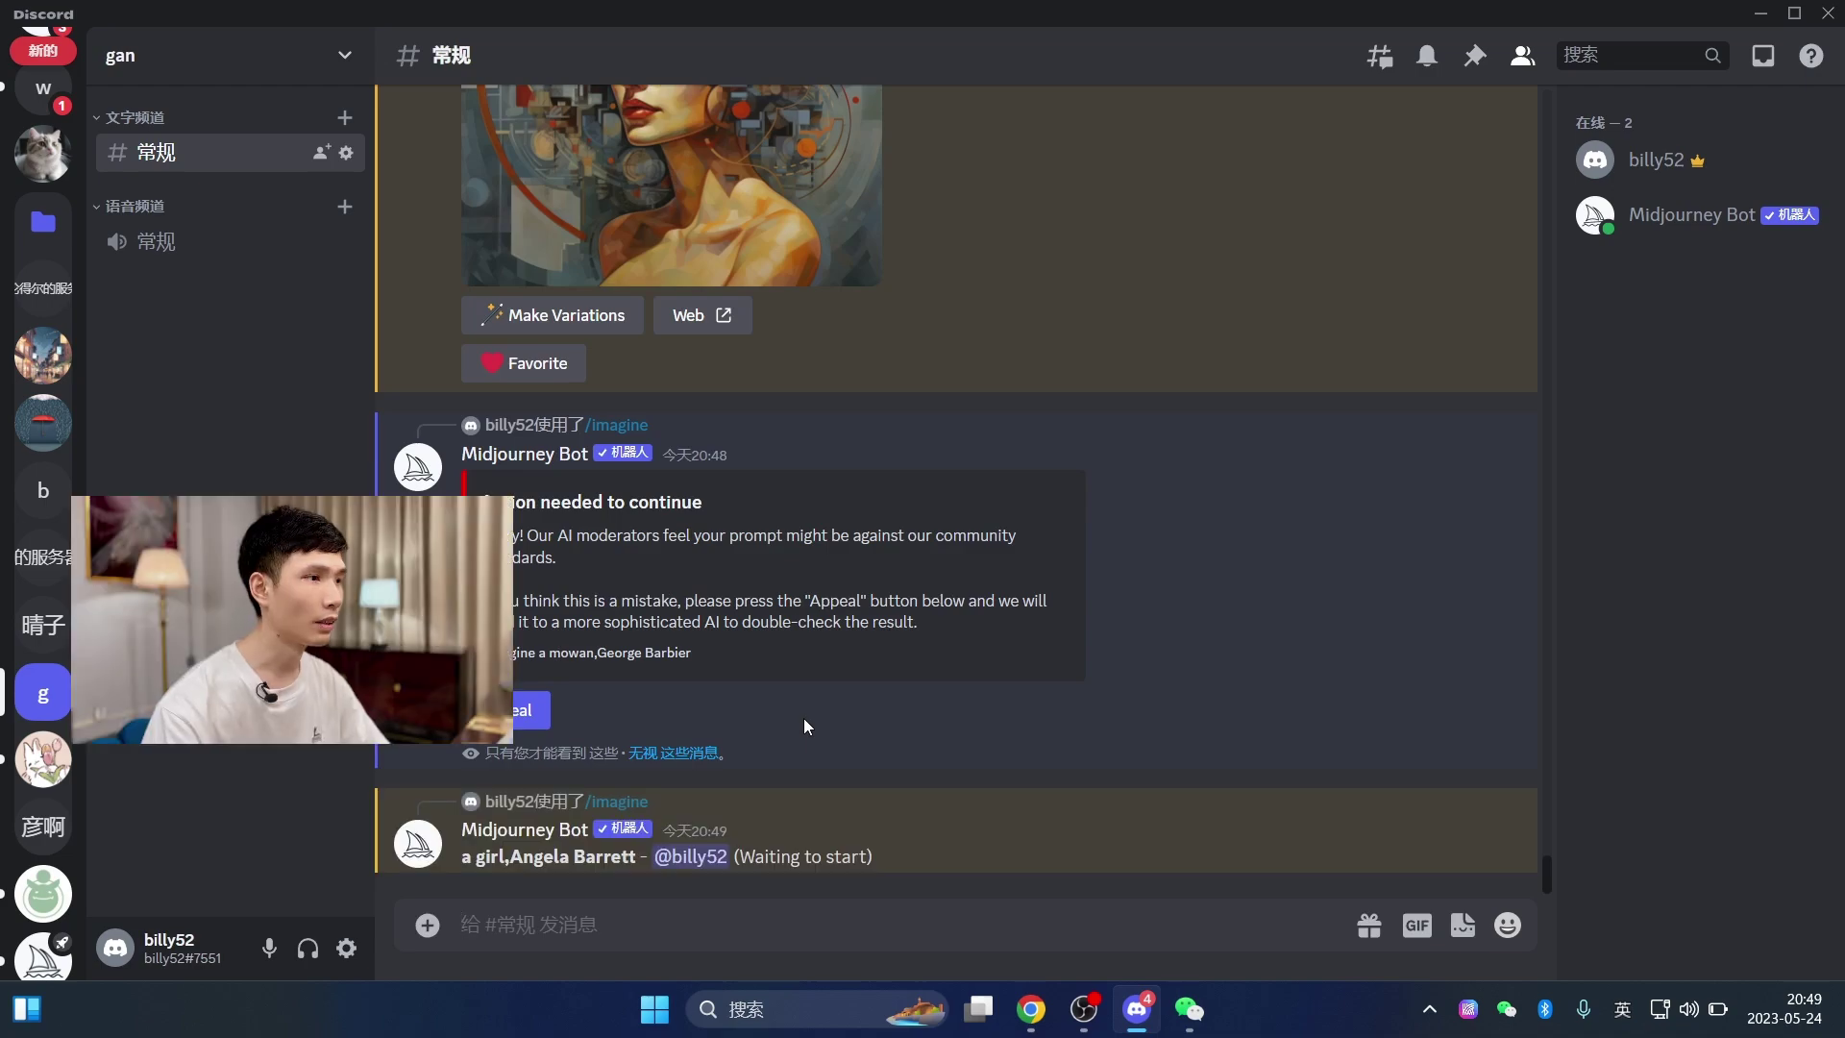
- Return to Midlibrary and look through the collections on its Tops page
left_click(1031, 1009)
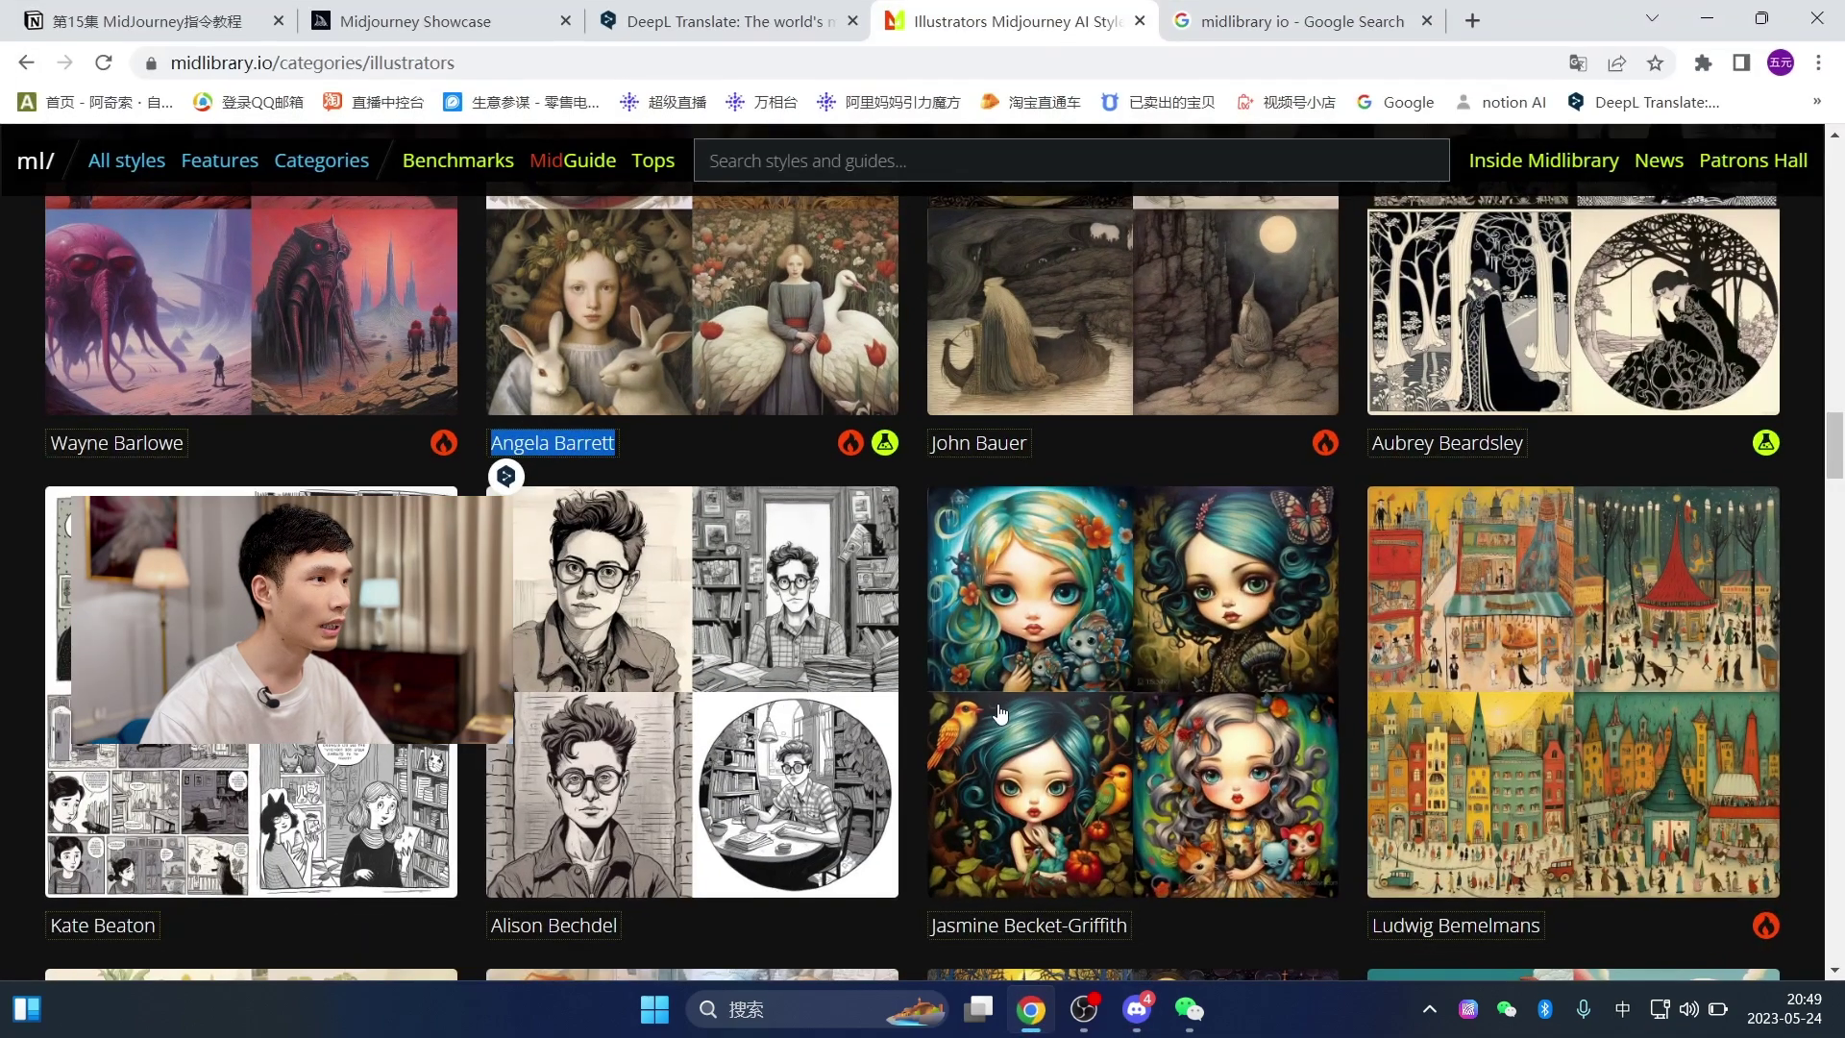
scroll(694, 465, "up", 2)
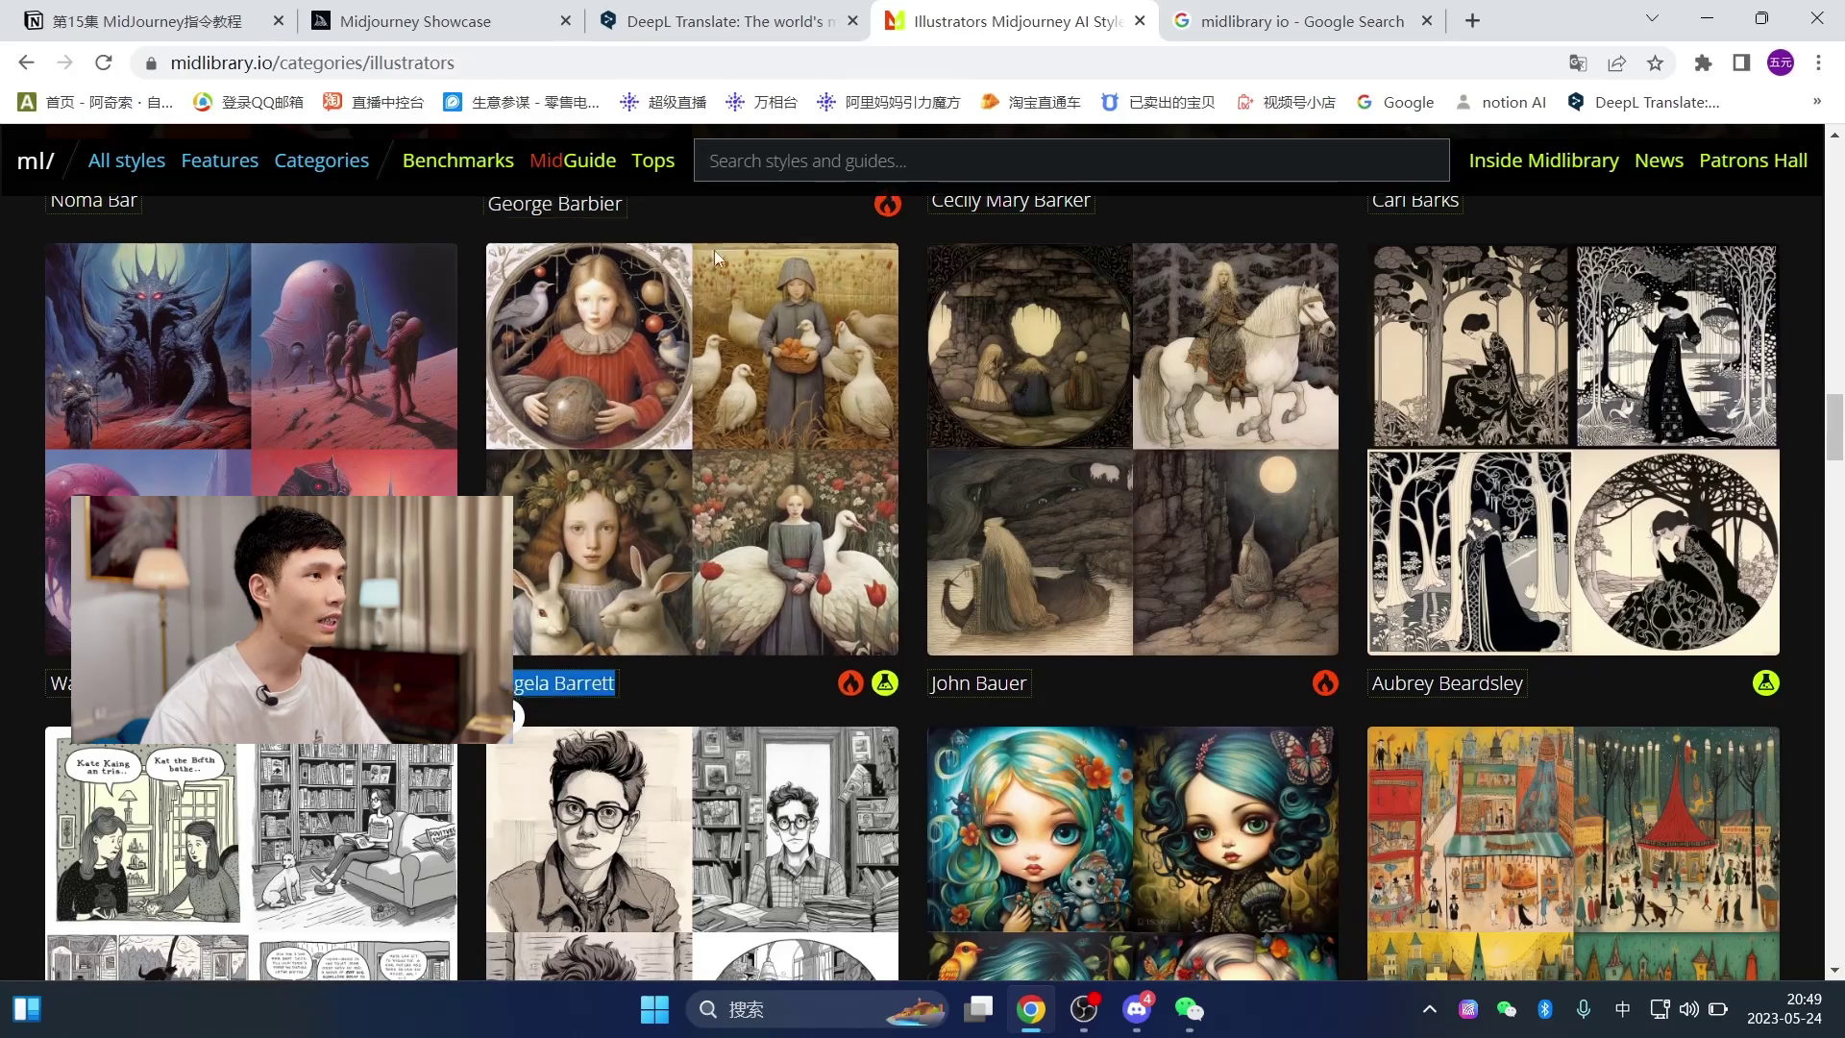
scroll(1086, 759, "up", 10)
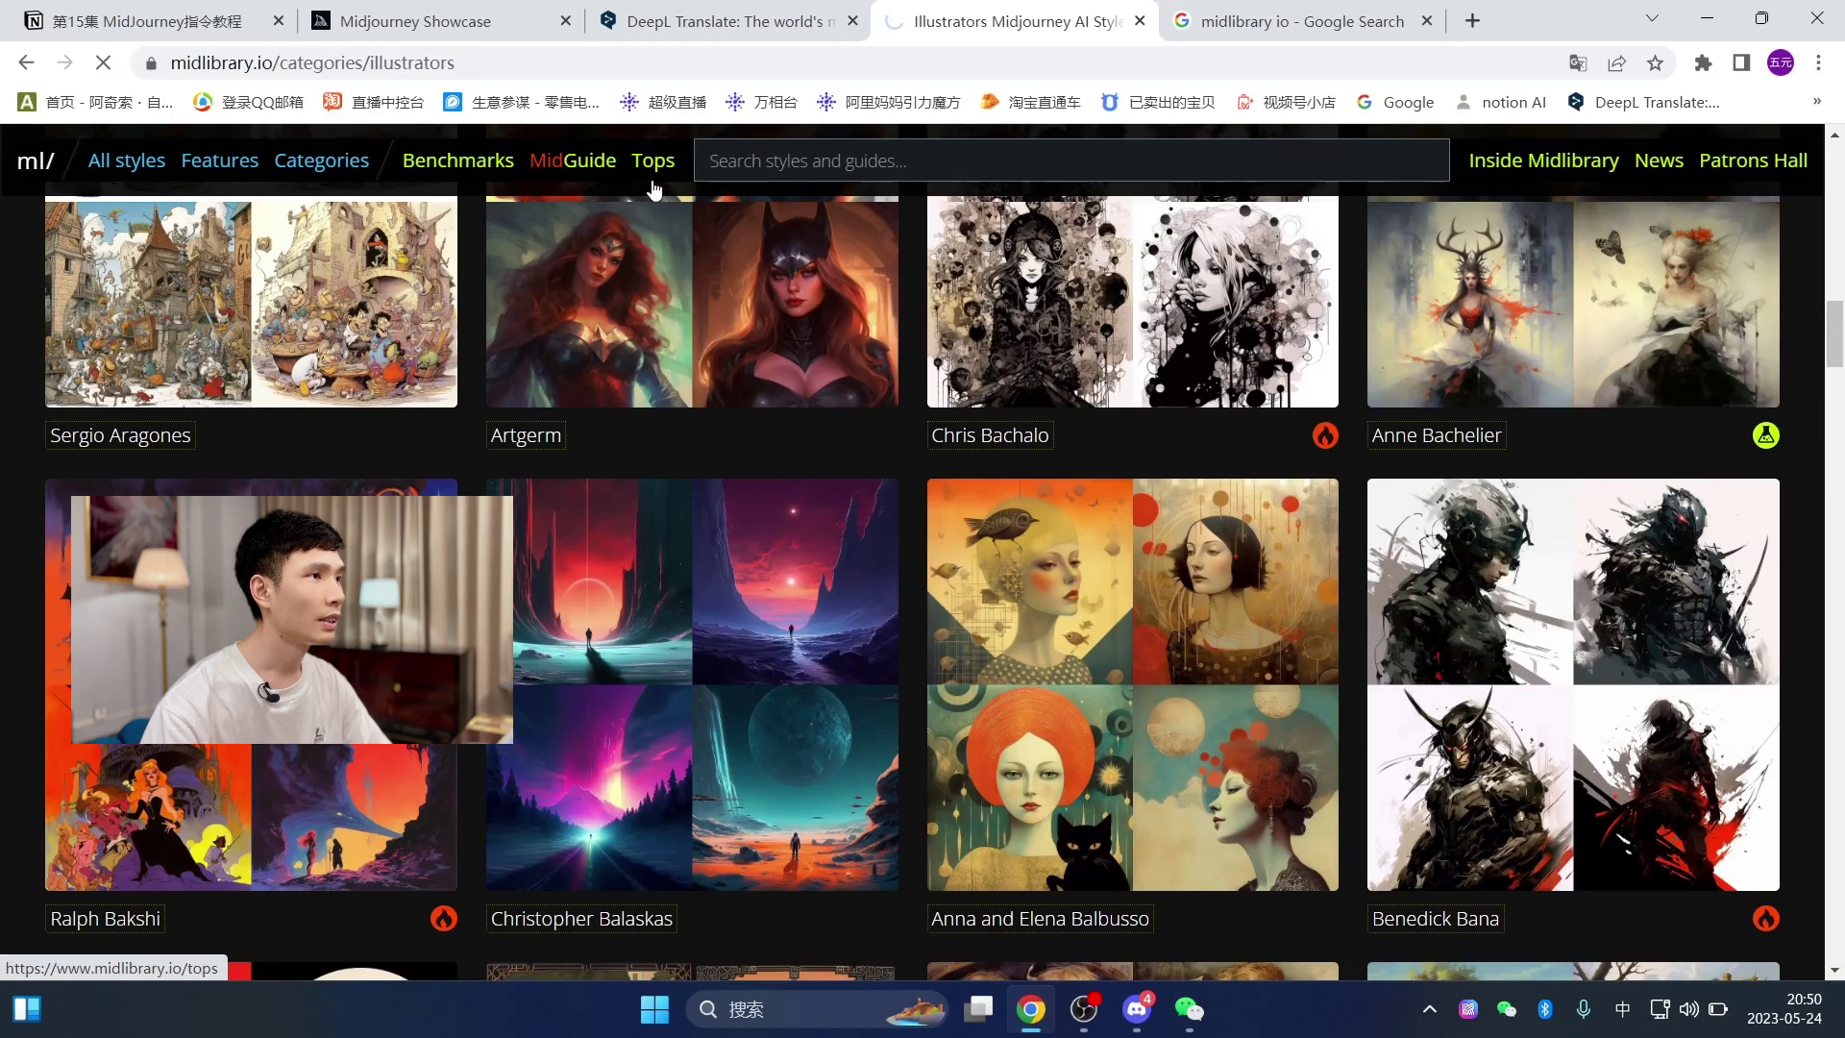
left_click(659, 182)
scroll(1417, 524, "down", 1)
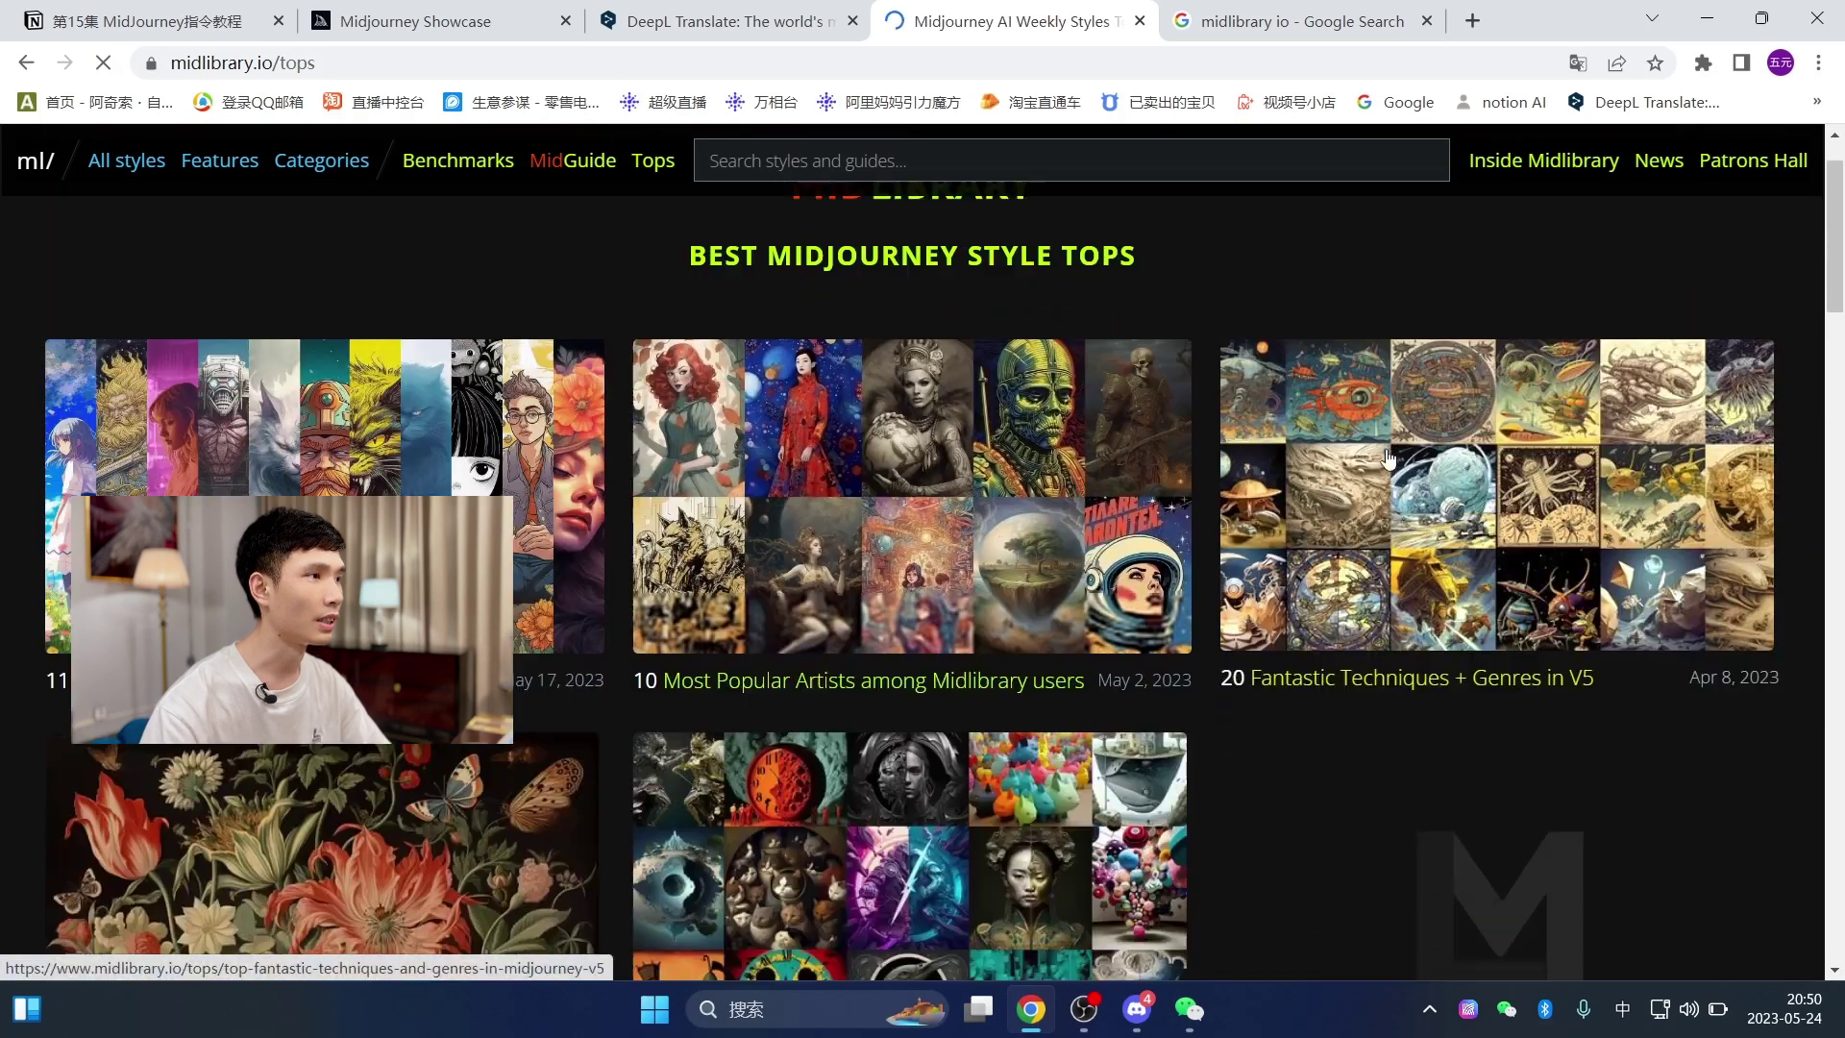
scroll(1417, 524, "down", 6)
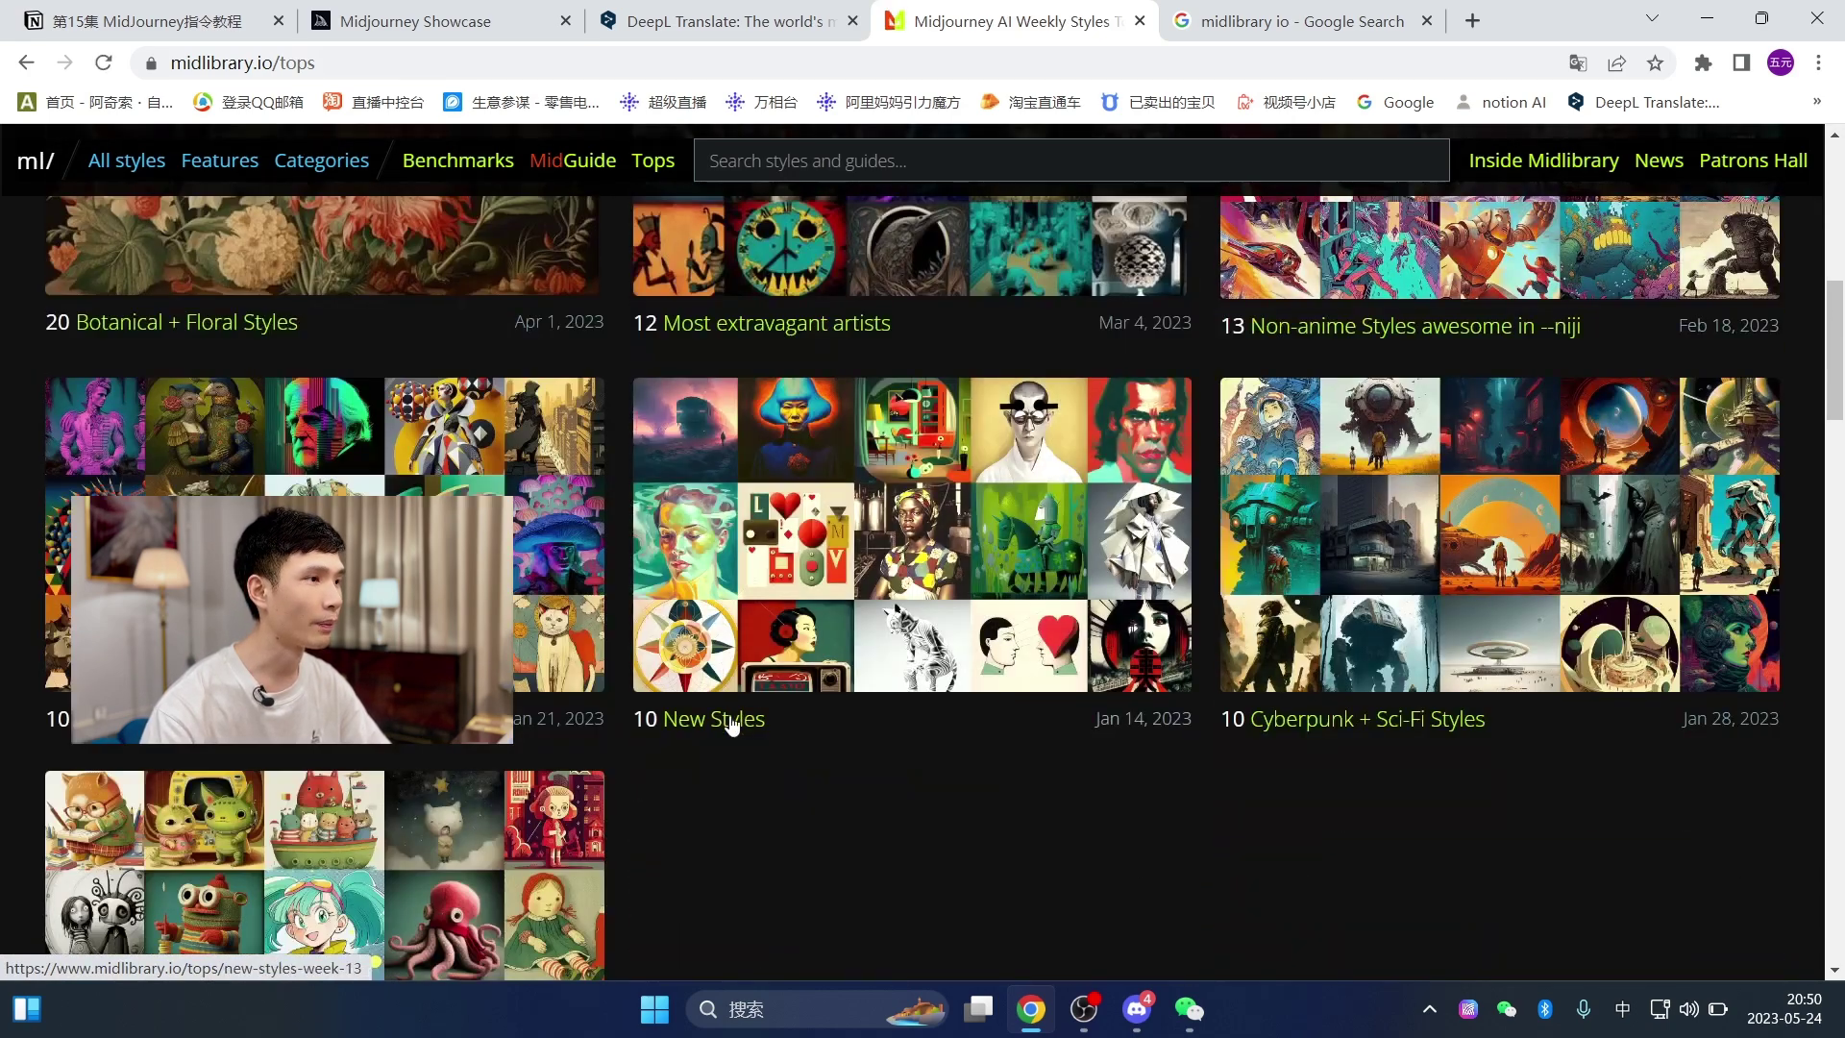
- Open the "10 New Styles" collection and look through the styles it features
left_click(733, 727)
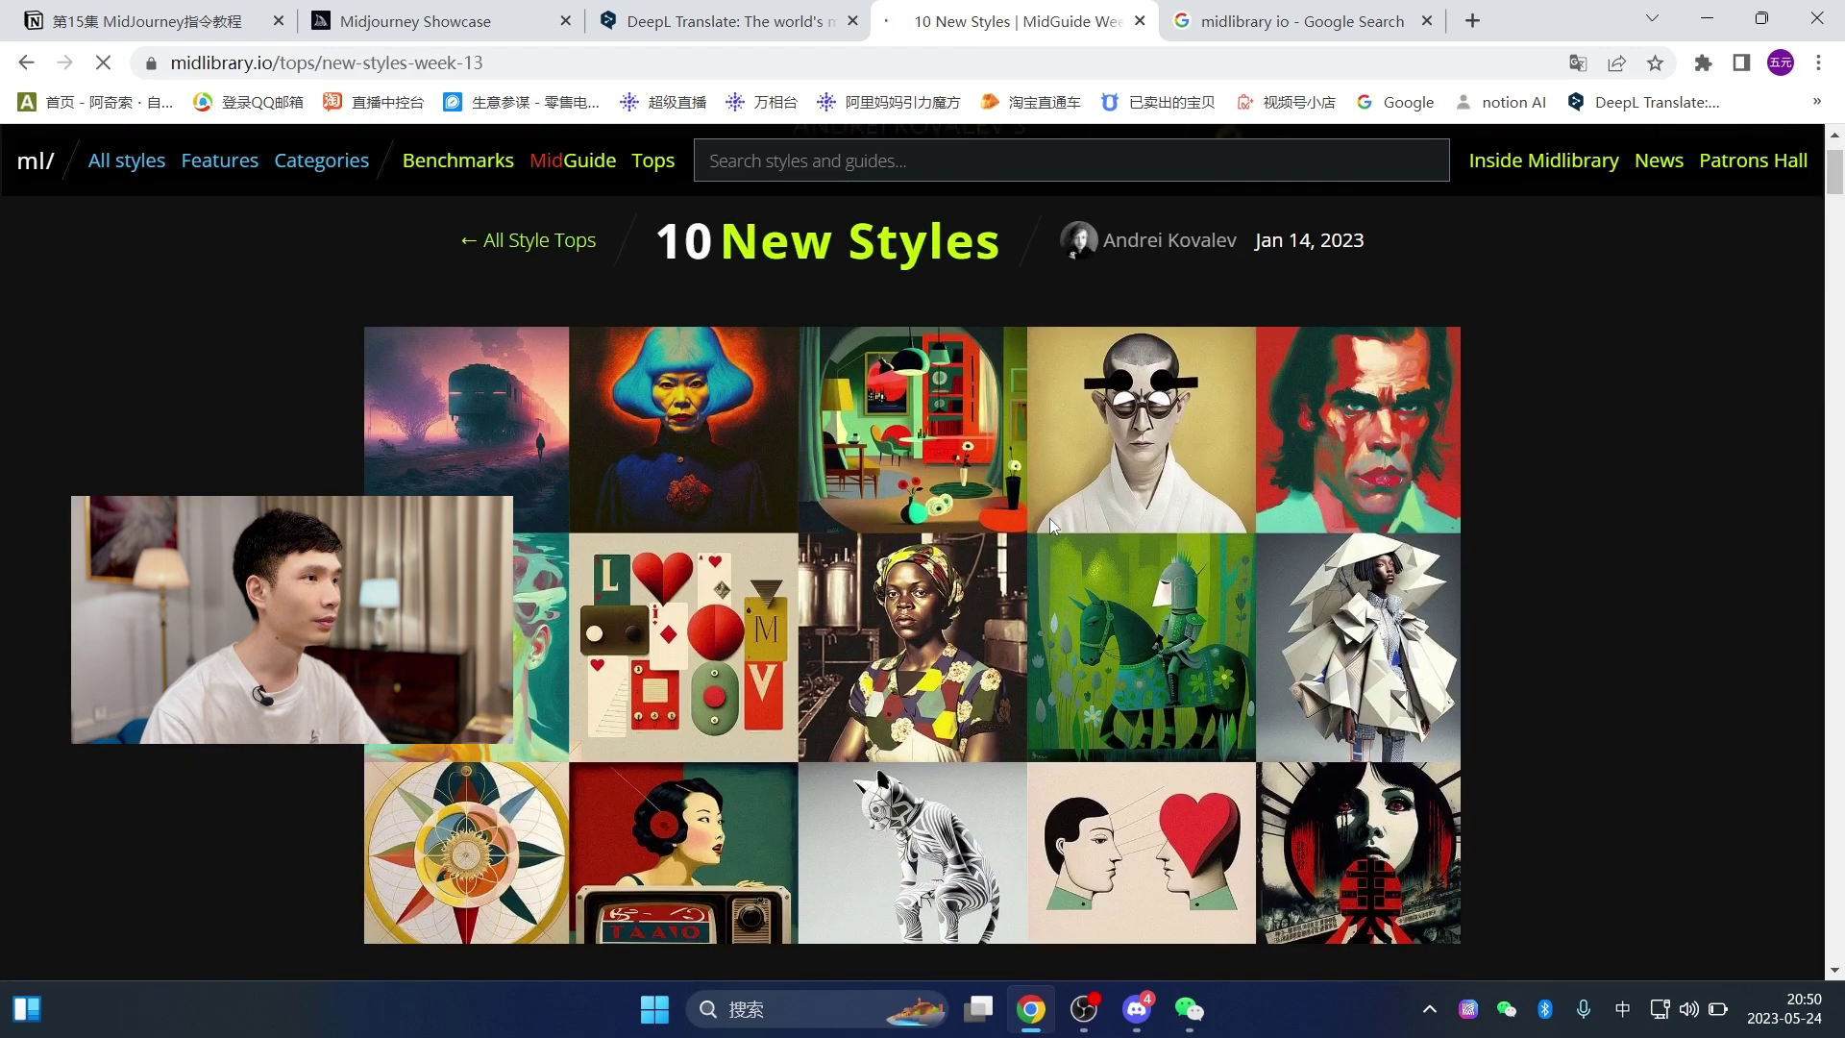
scroll(1049, 517, "down", 5)
left_click_drag(529, 522, 1278, 527)
scroll(1380, 609, "down", 11)
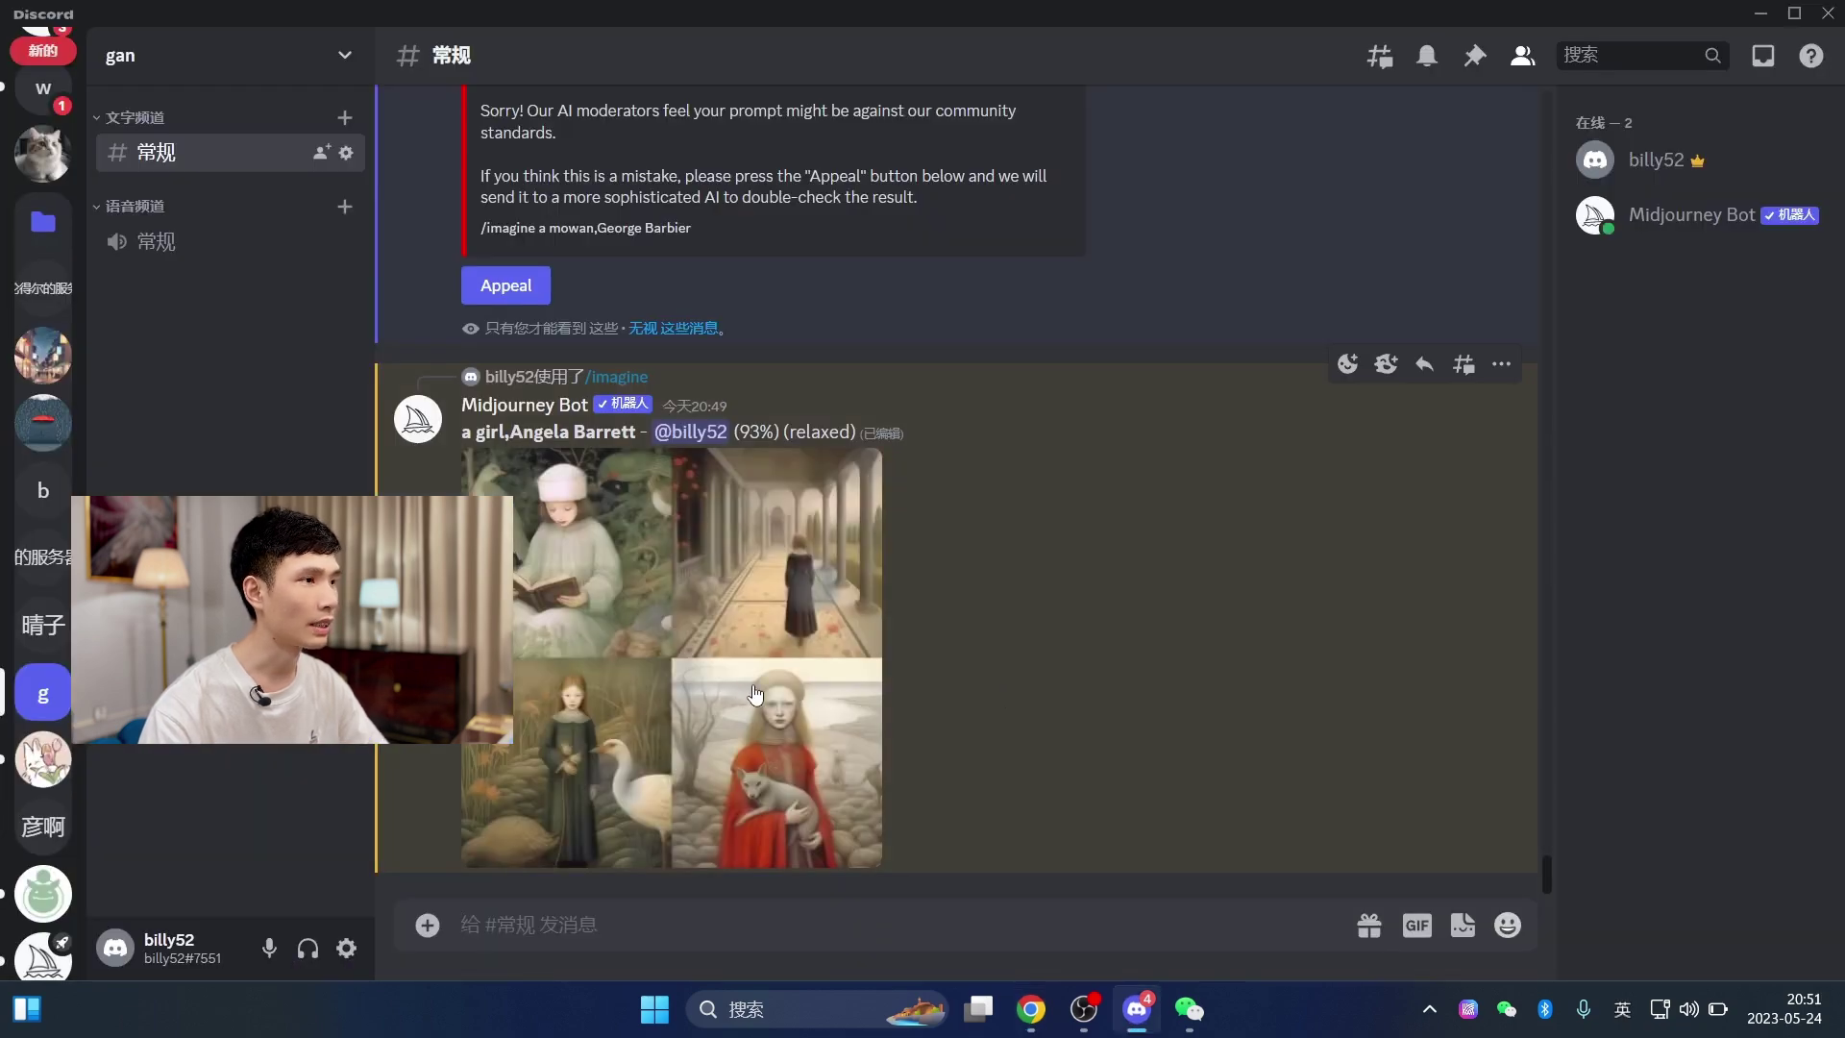
- Enlarge the "a girl,Angela Barrett" image grid in Discord and open it in the browser
left_click(725, 694)
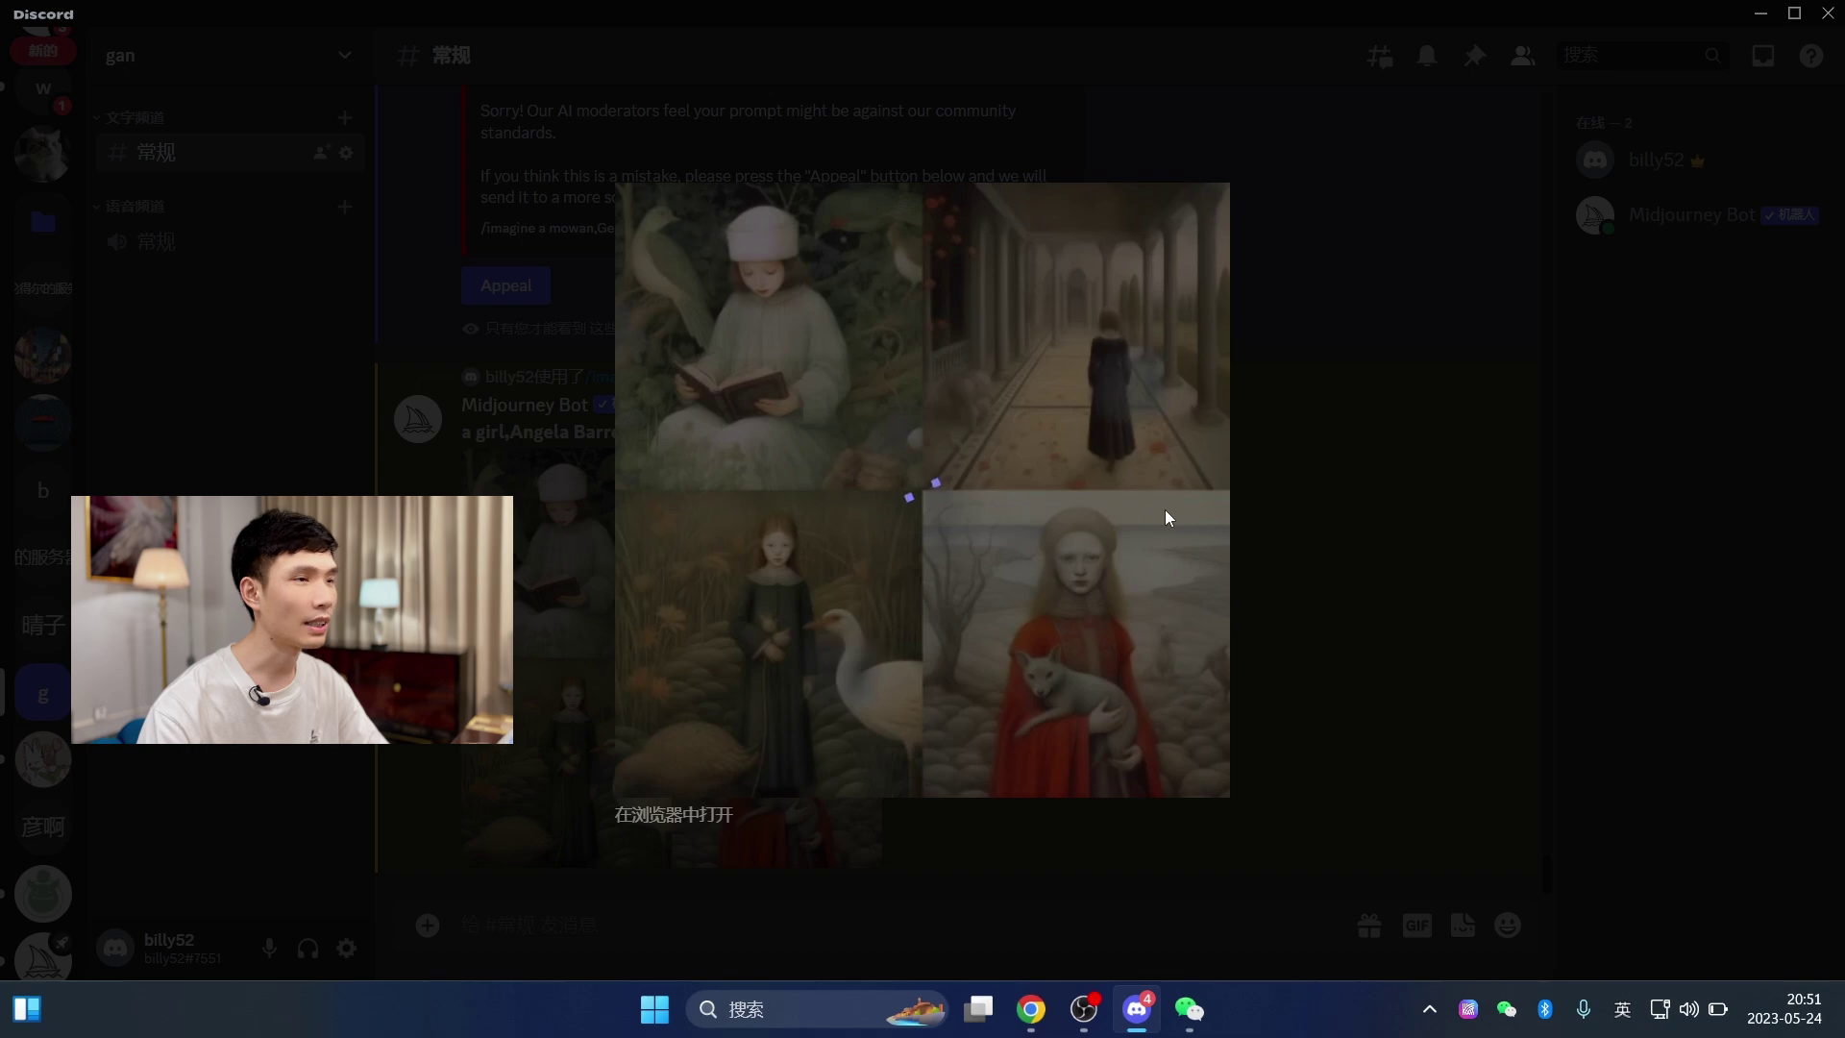
left_click(673, 814)
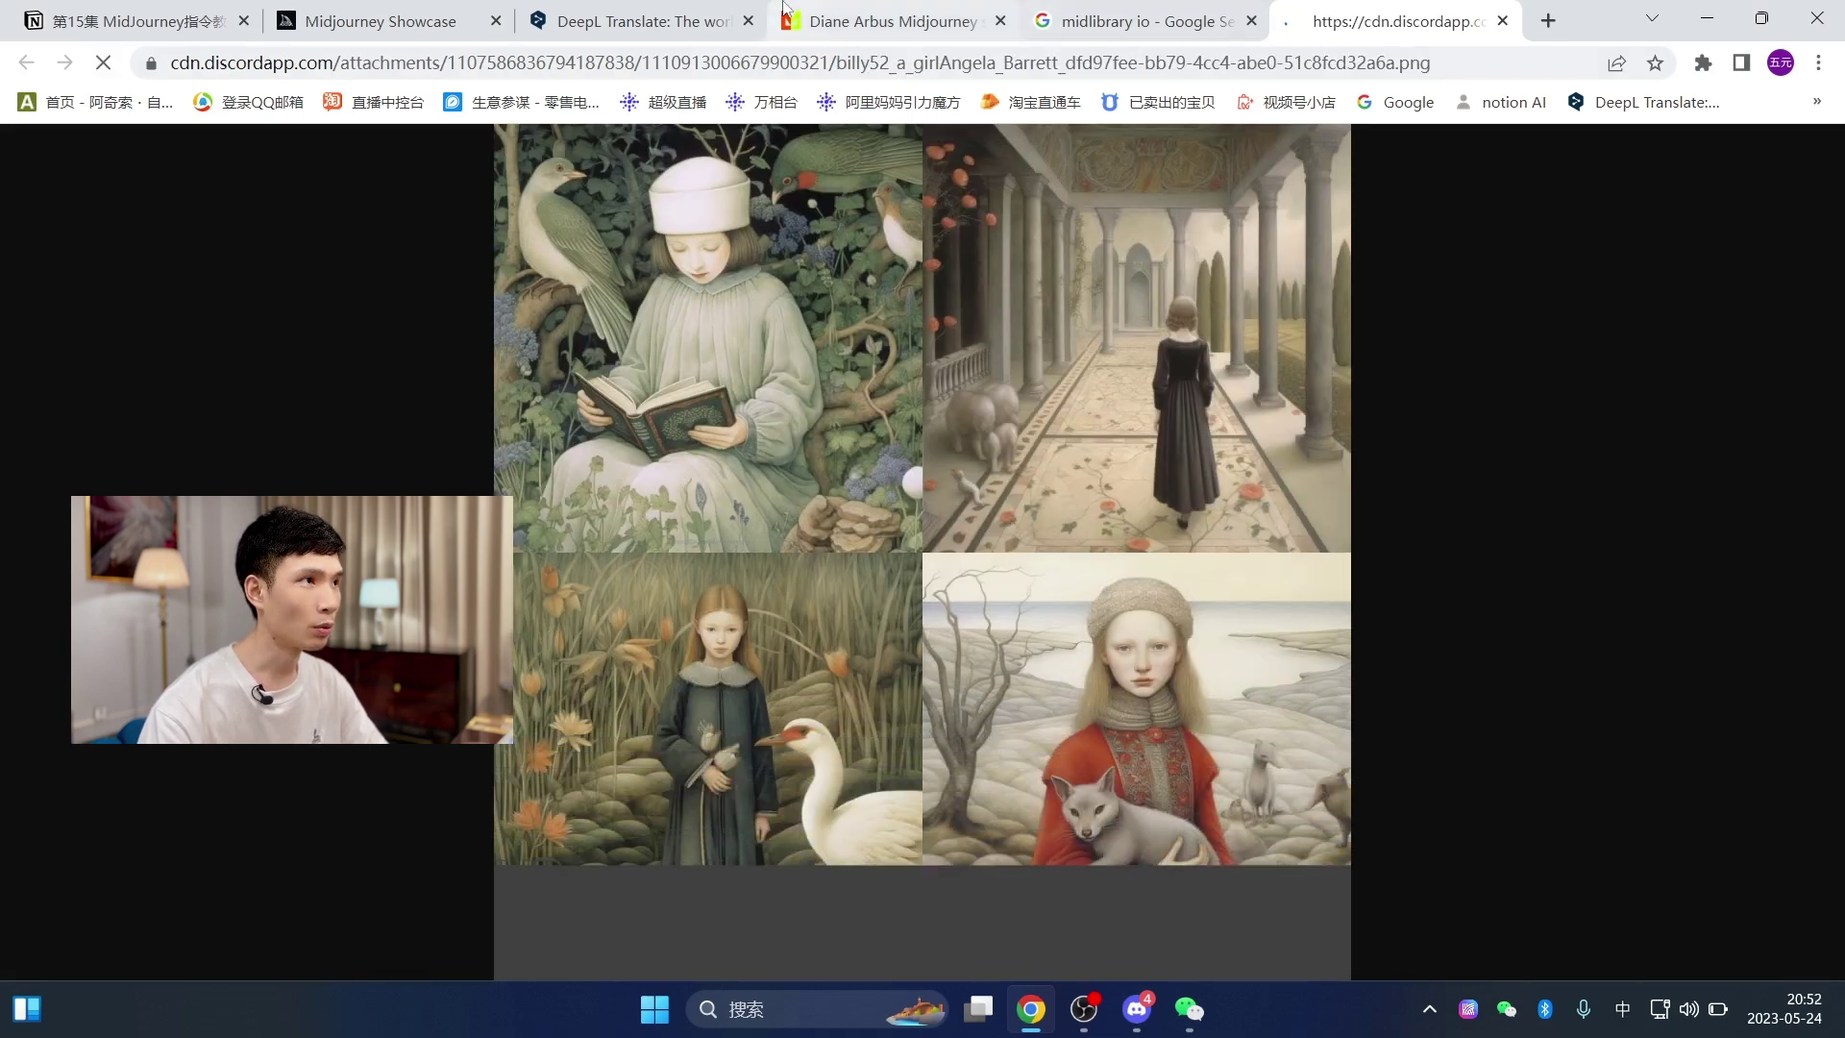
- Go to Midlibrary's Diane Arbus page and examine its sample images and the "by Diane Arbus" prompt captions for V5 and V4
mouse_move(866, 6)
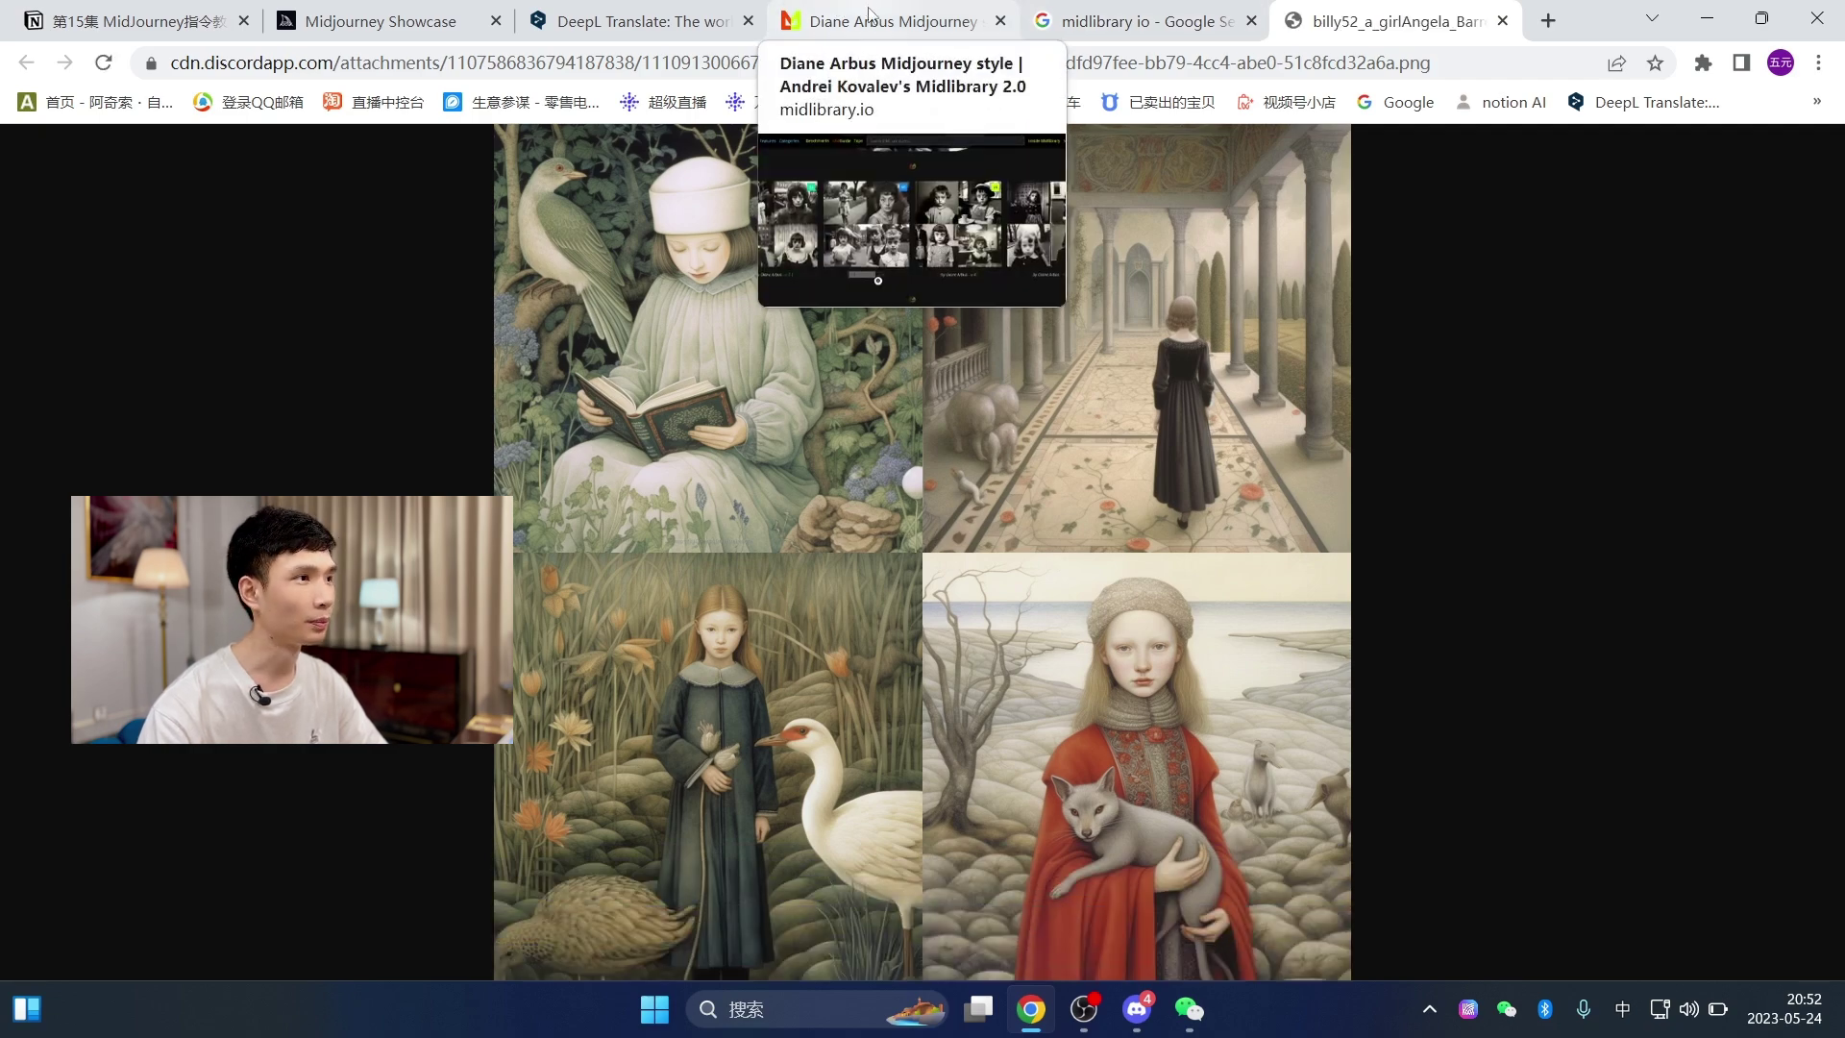
left_click(876, 24)
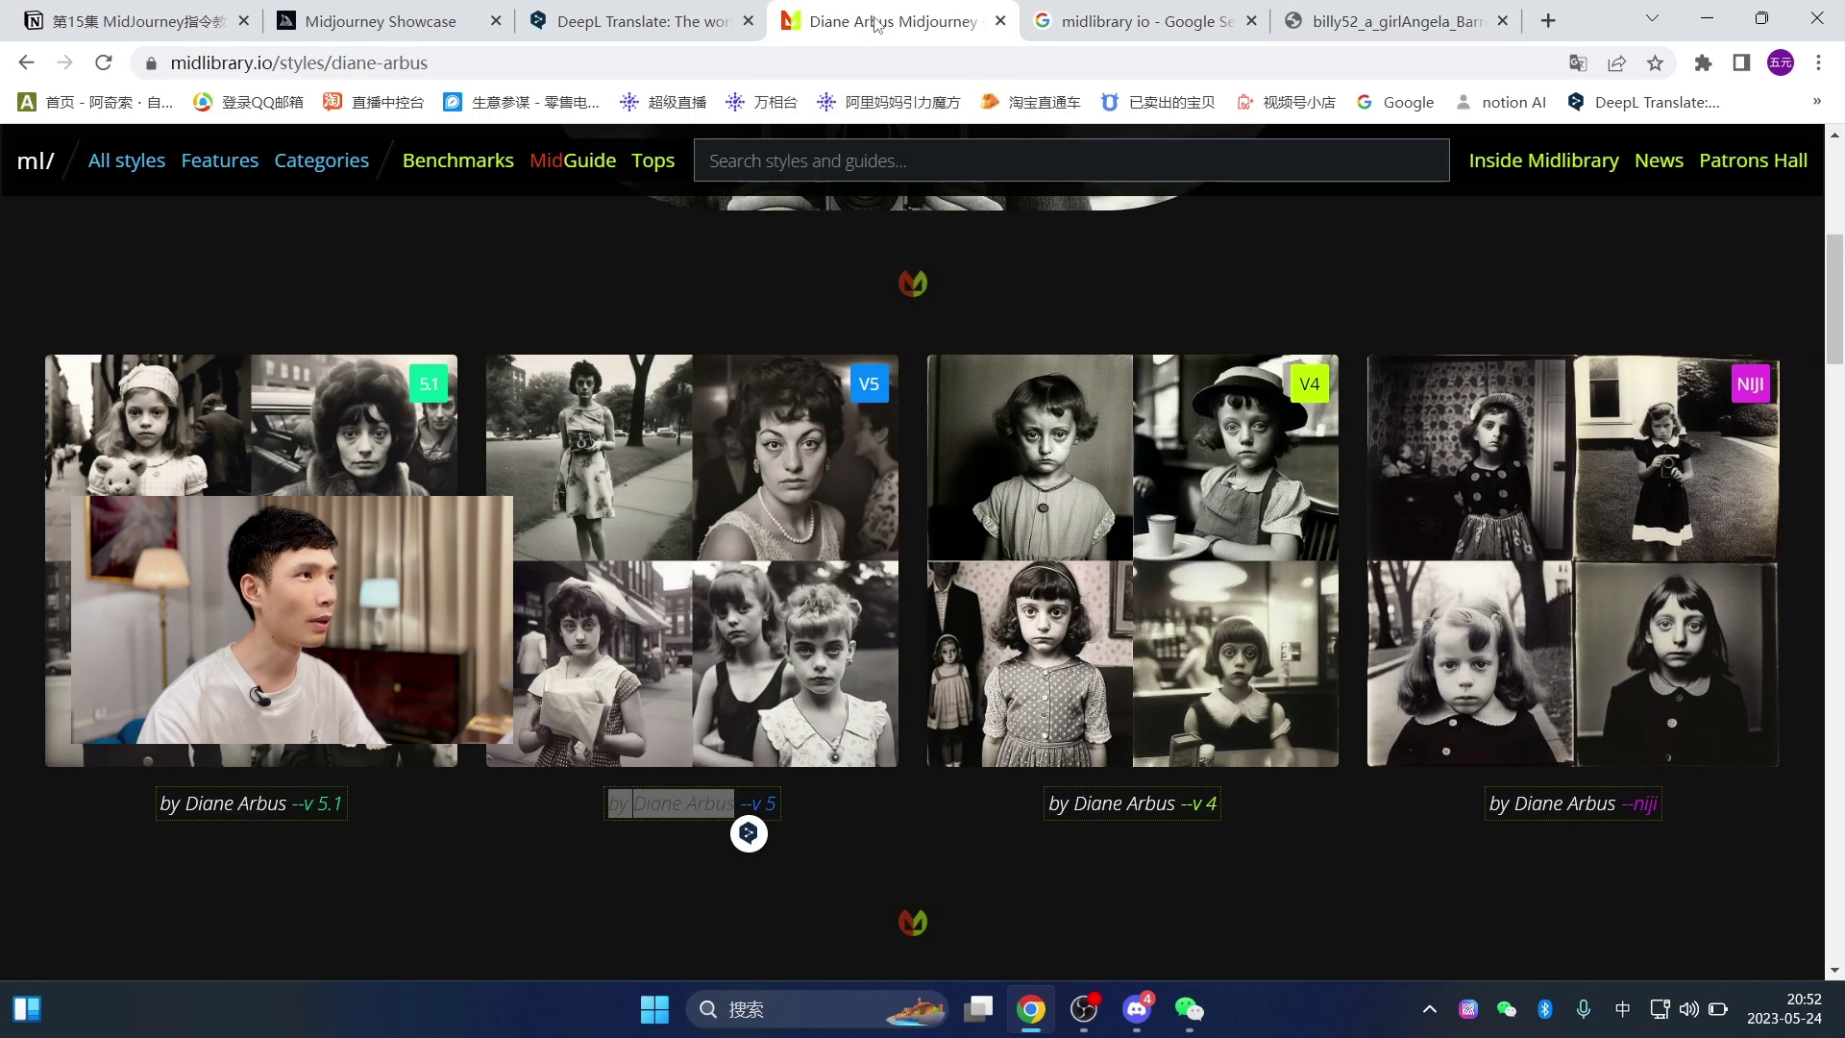
scroll(1269, 588, "down", 1)
scroll(1269, 588, "up", 5)
scroll(1178, 518, "up", 2)
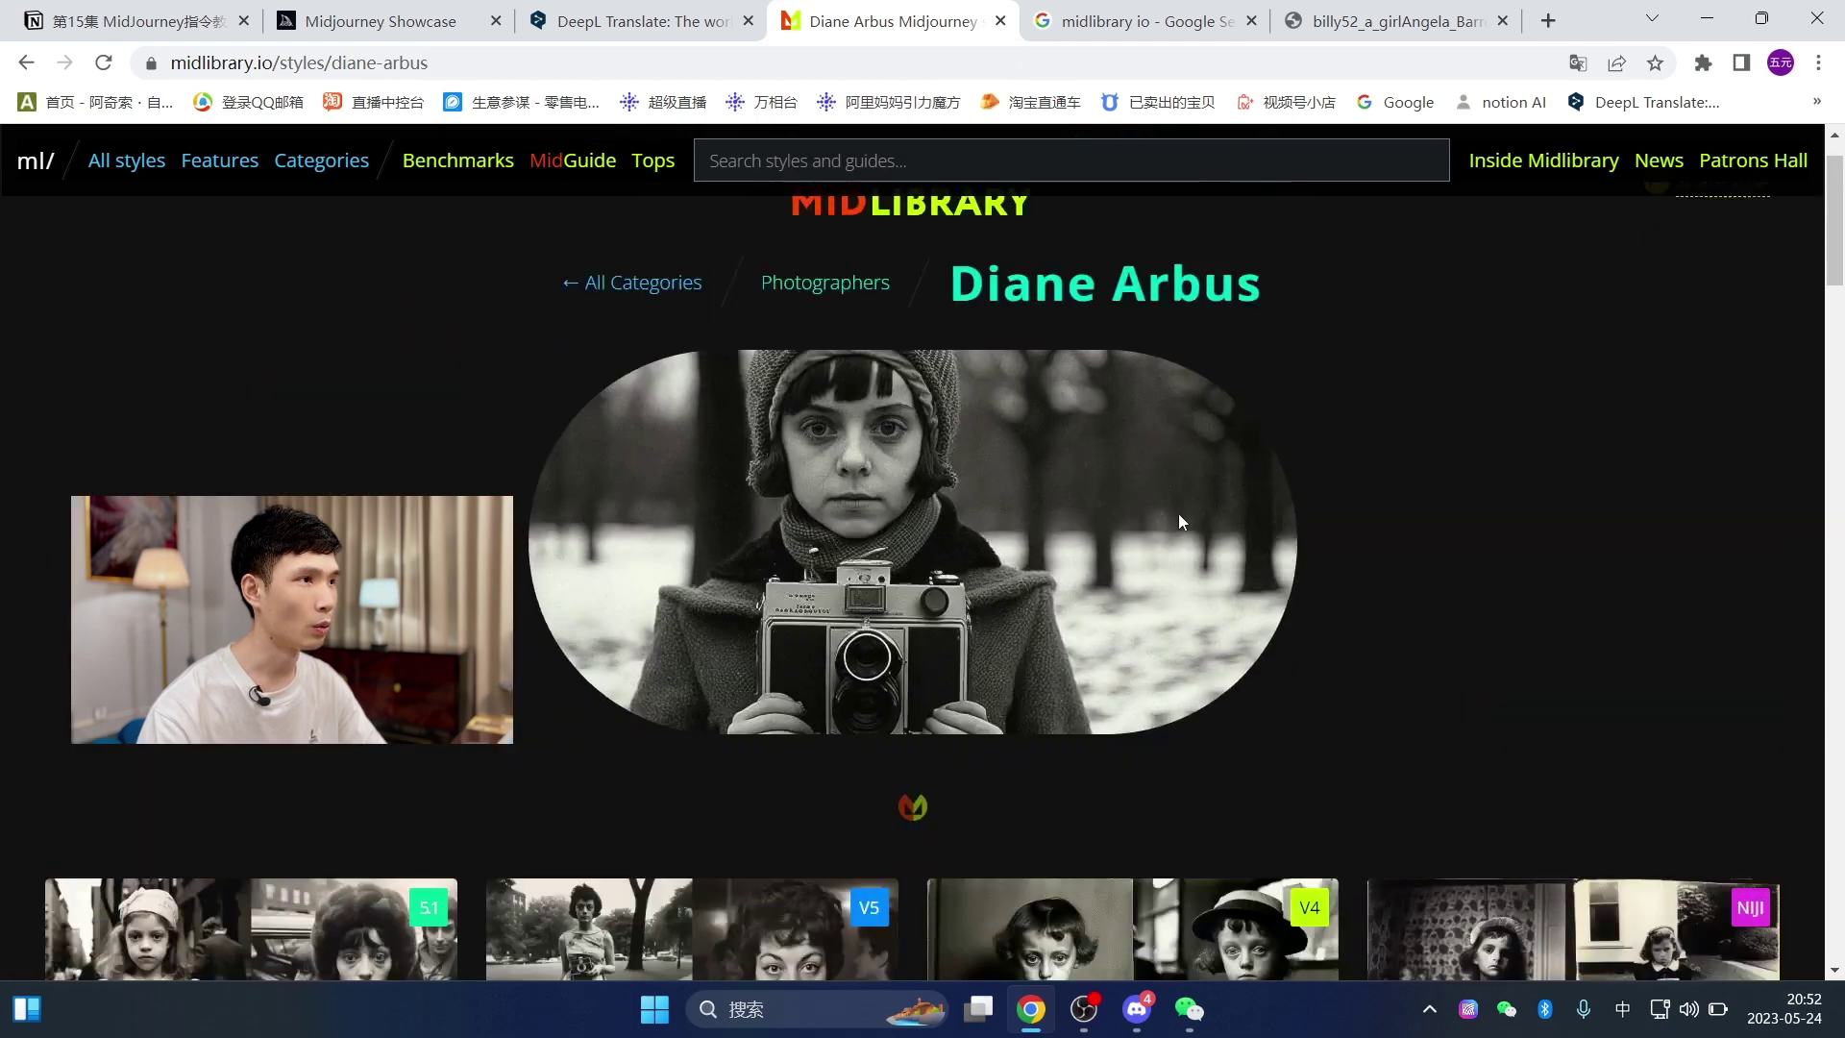
scroll(1178, 518, "down", 5)
left_click_drag(608, 804, 735, 803)
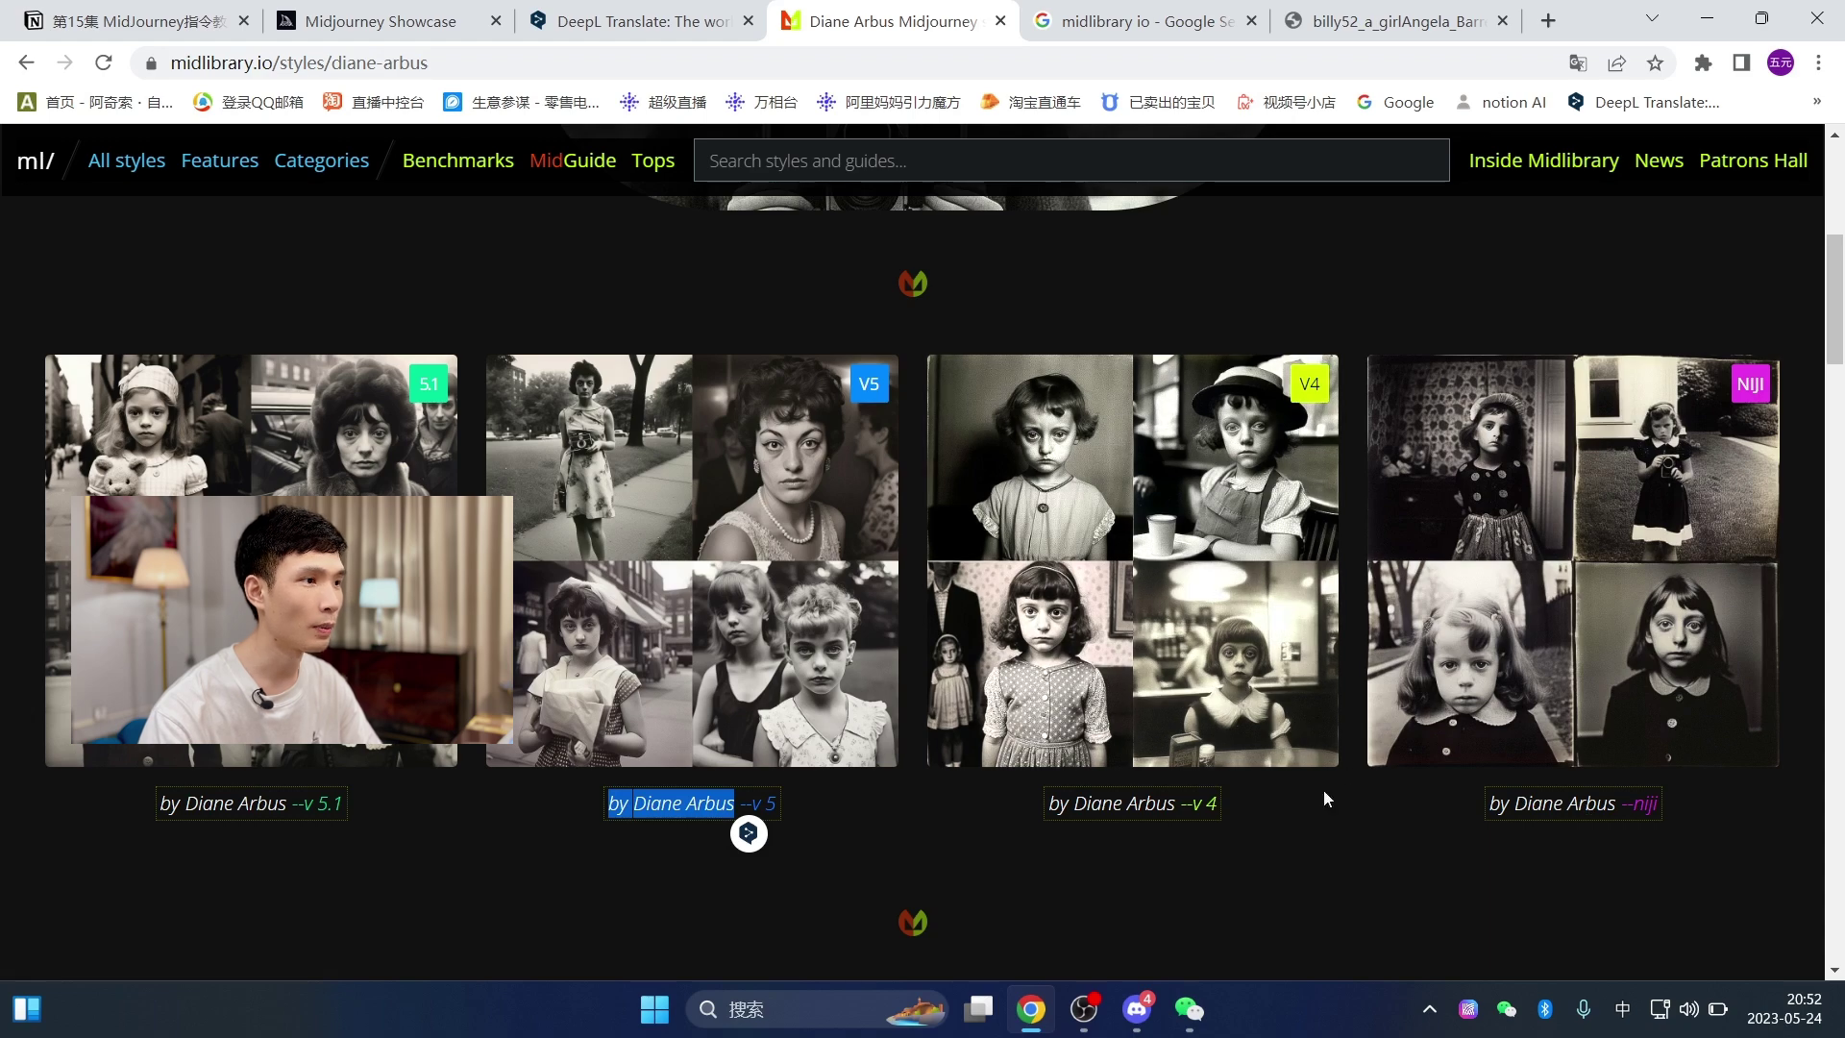
left_click_drag(1025, 813, 1176, 813)
- Return to the generated Angela Barrett image grid and inspect its details at full size
left_click(1412, 21)
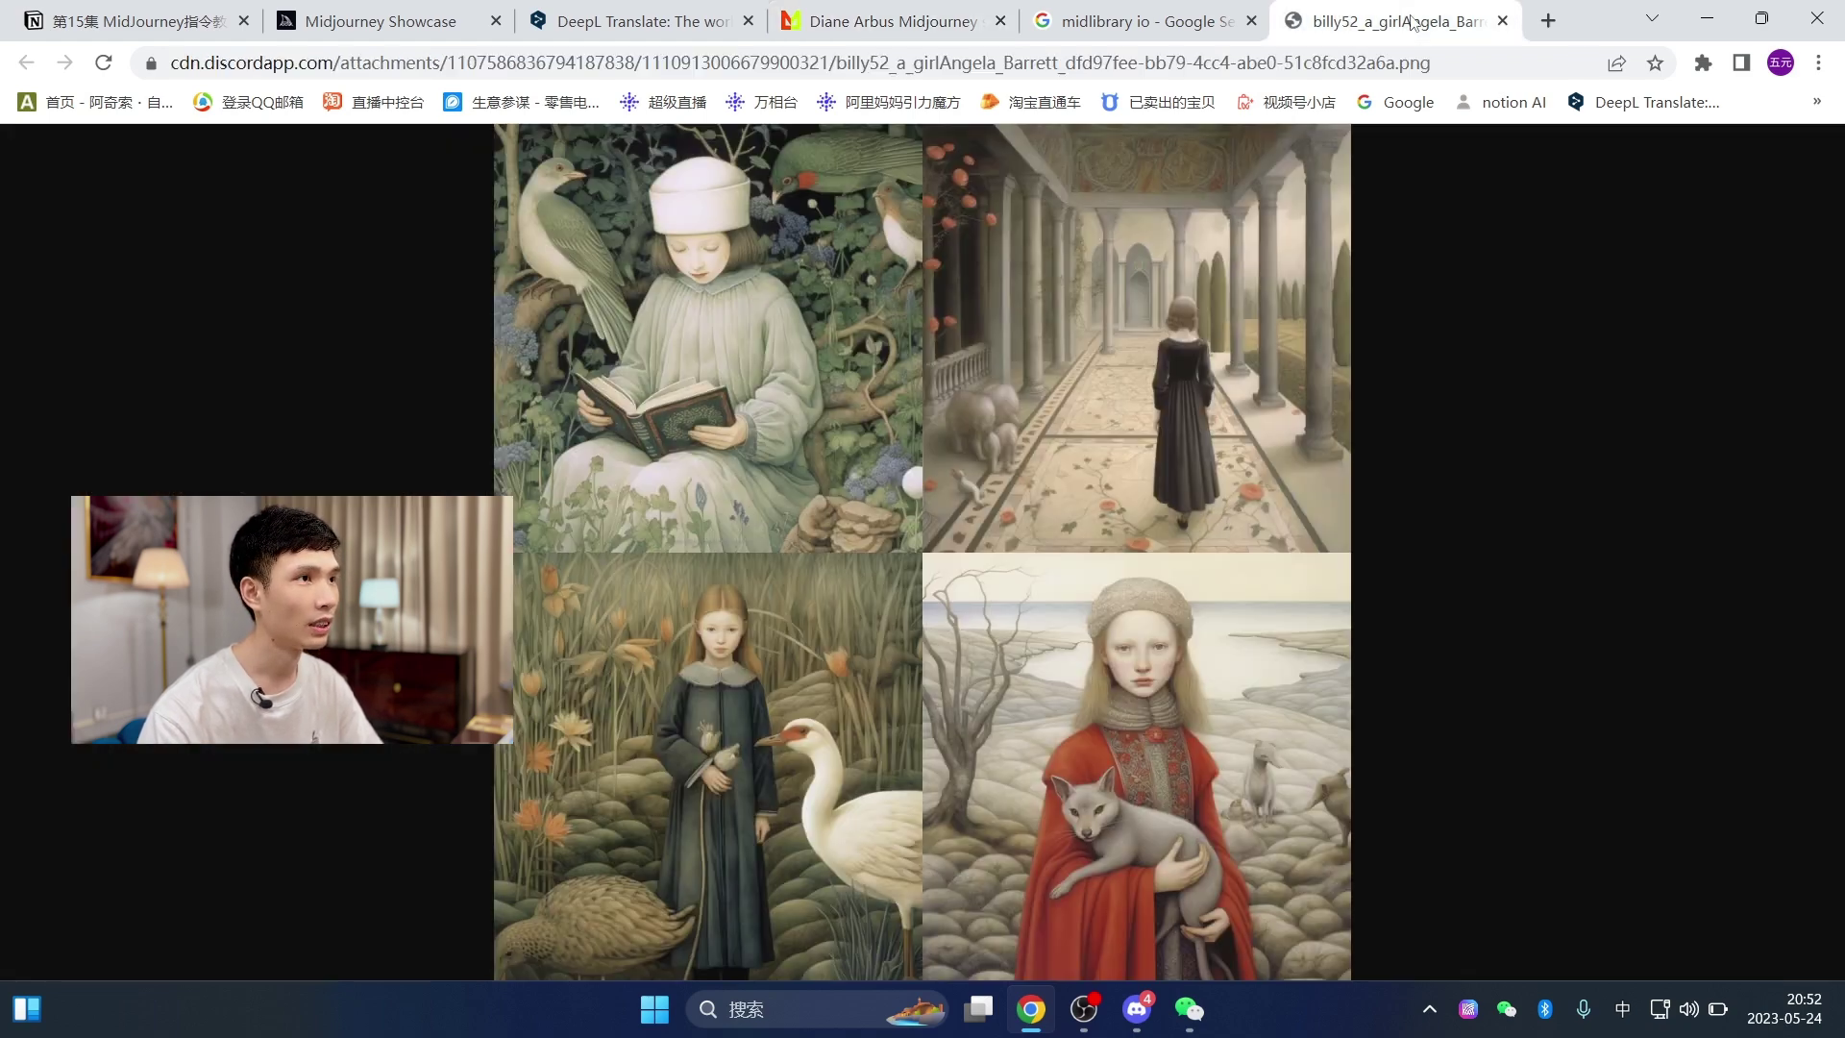
left_click(939, 493)
scroll(1109, 530, "down", 6)
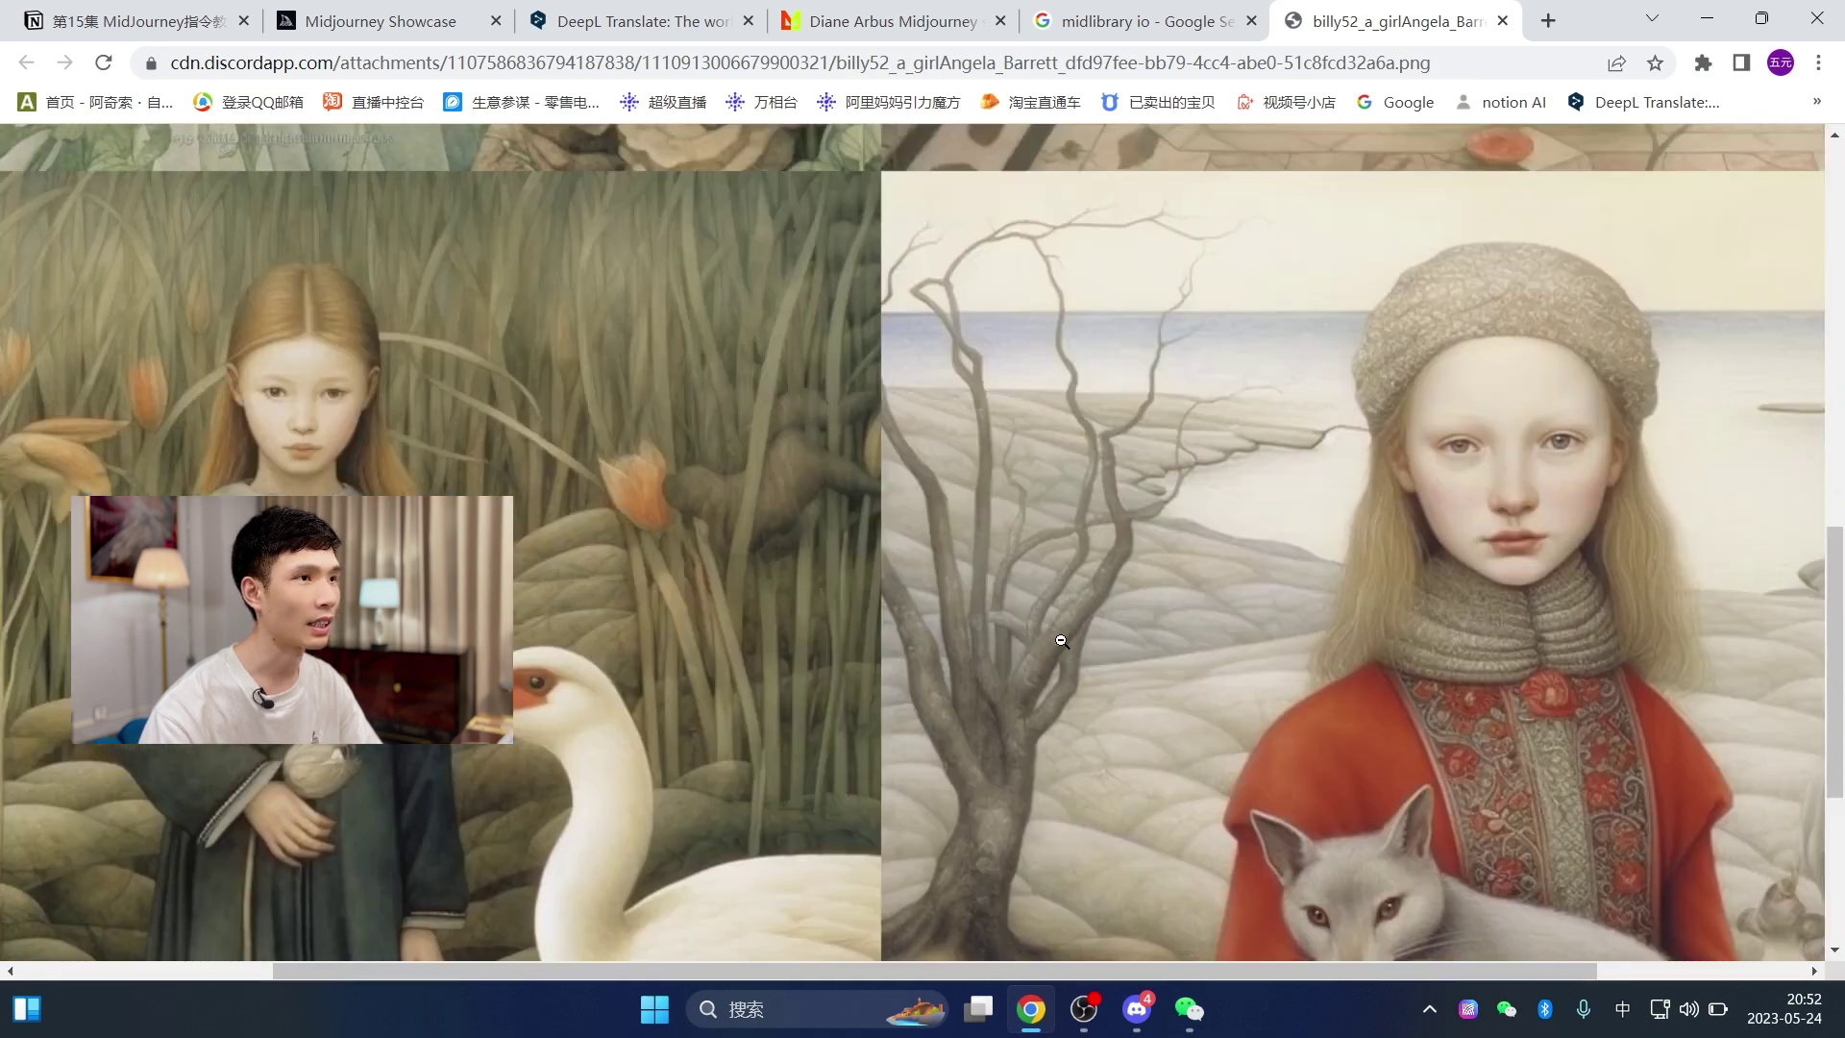
scroll(1061, 640, "up", 5)
left_click(1061, 640)
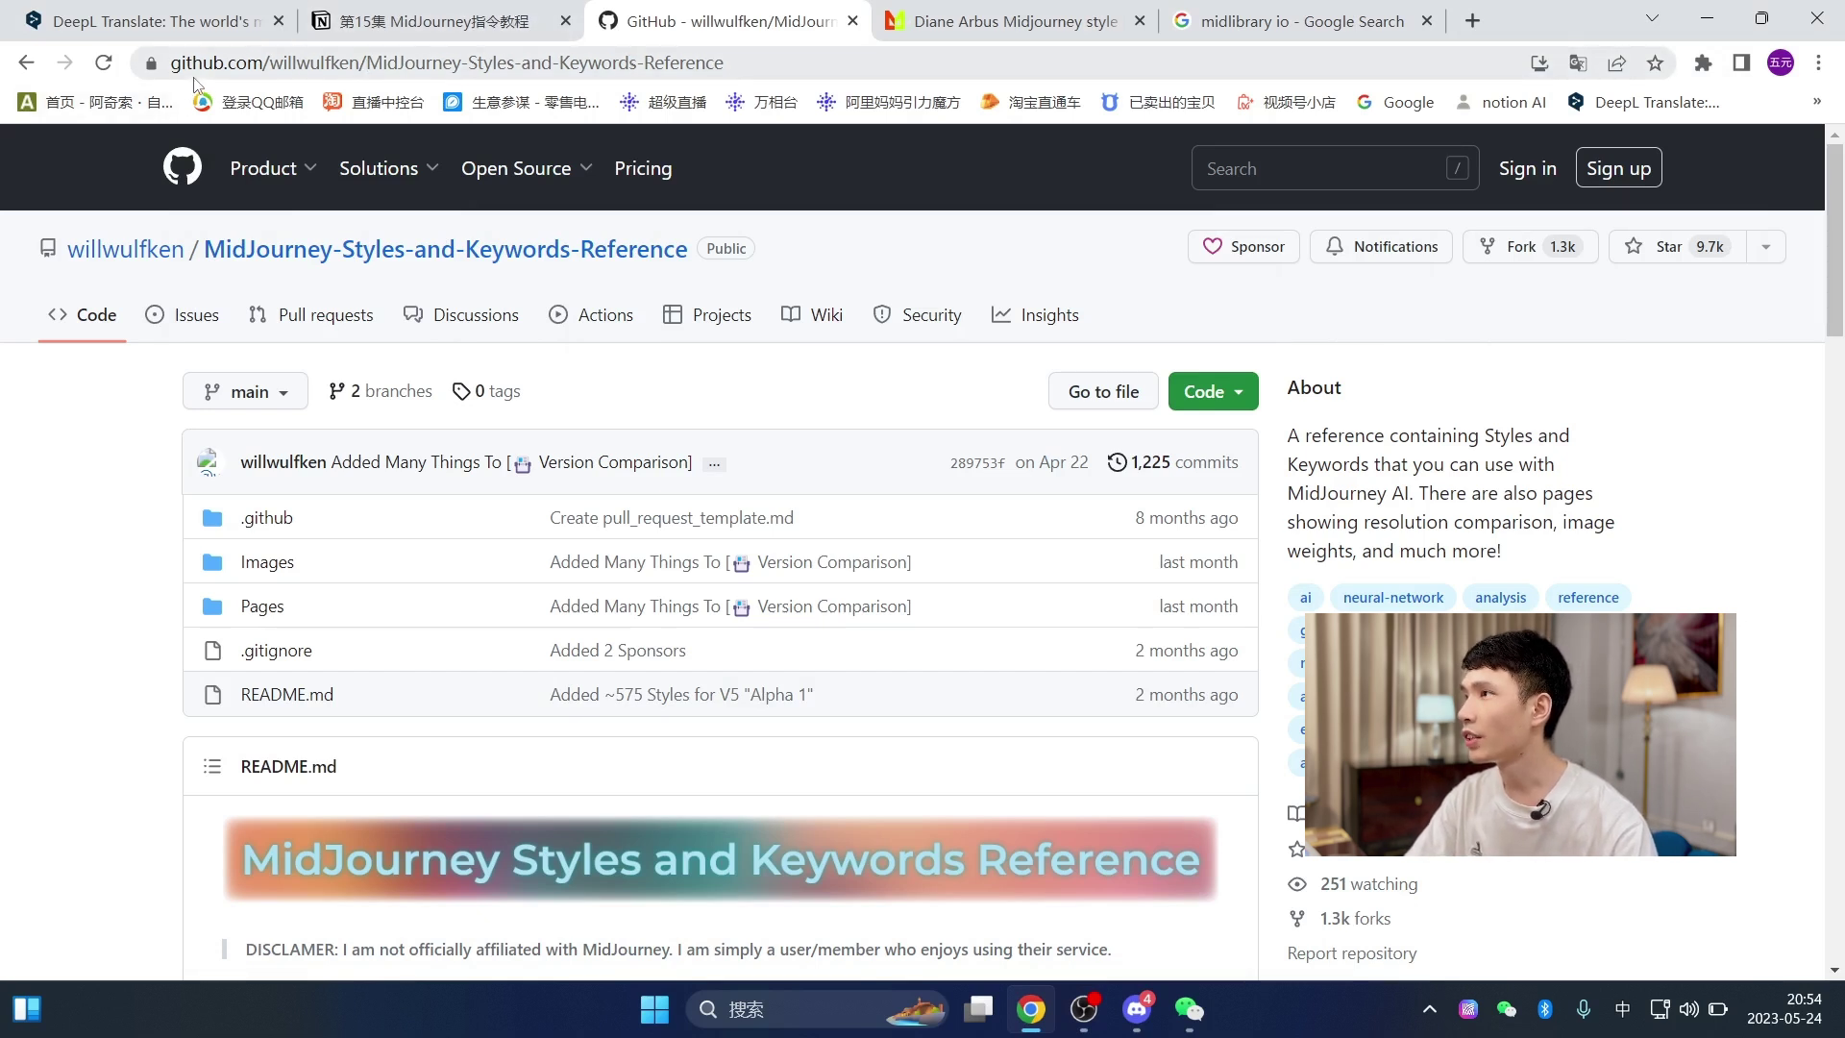
- Reload the MidJourney-Styles-and-Keywords-Reference repository page and look through the README's Styles section
mouse_move(378, 175)
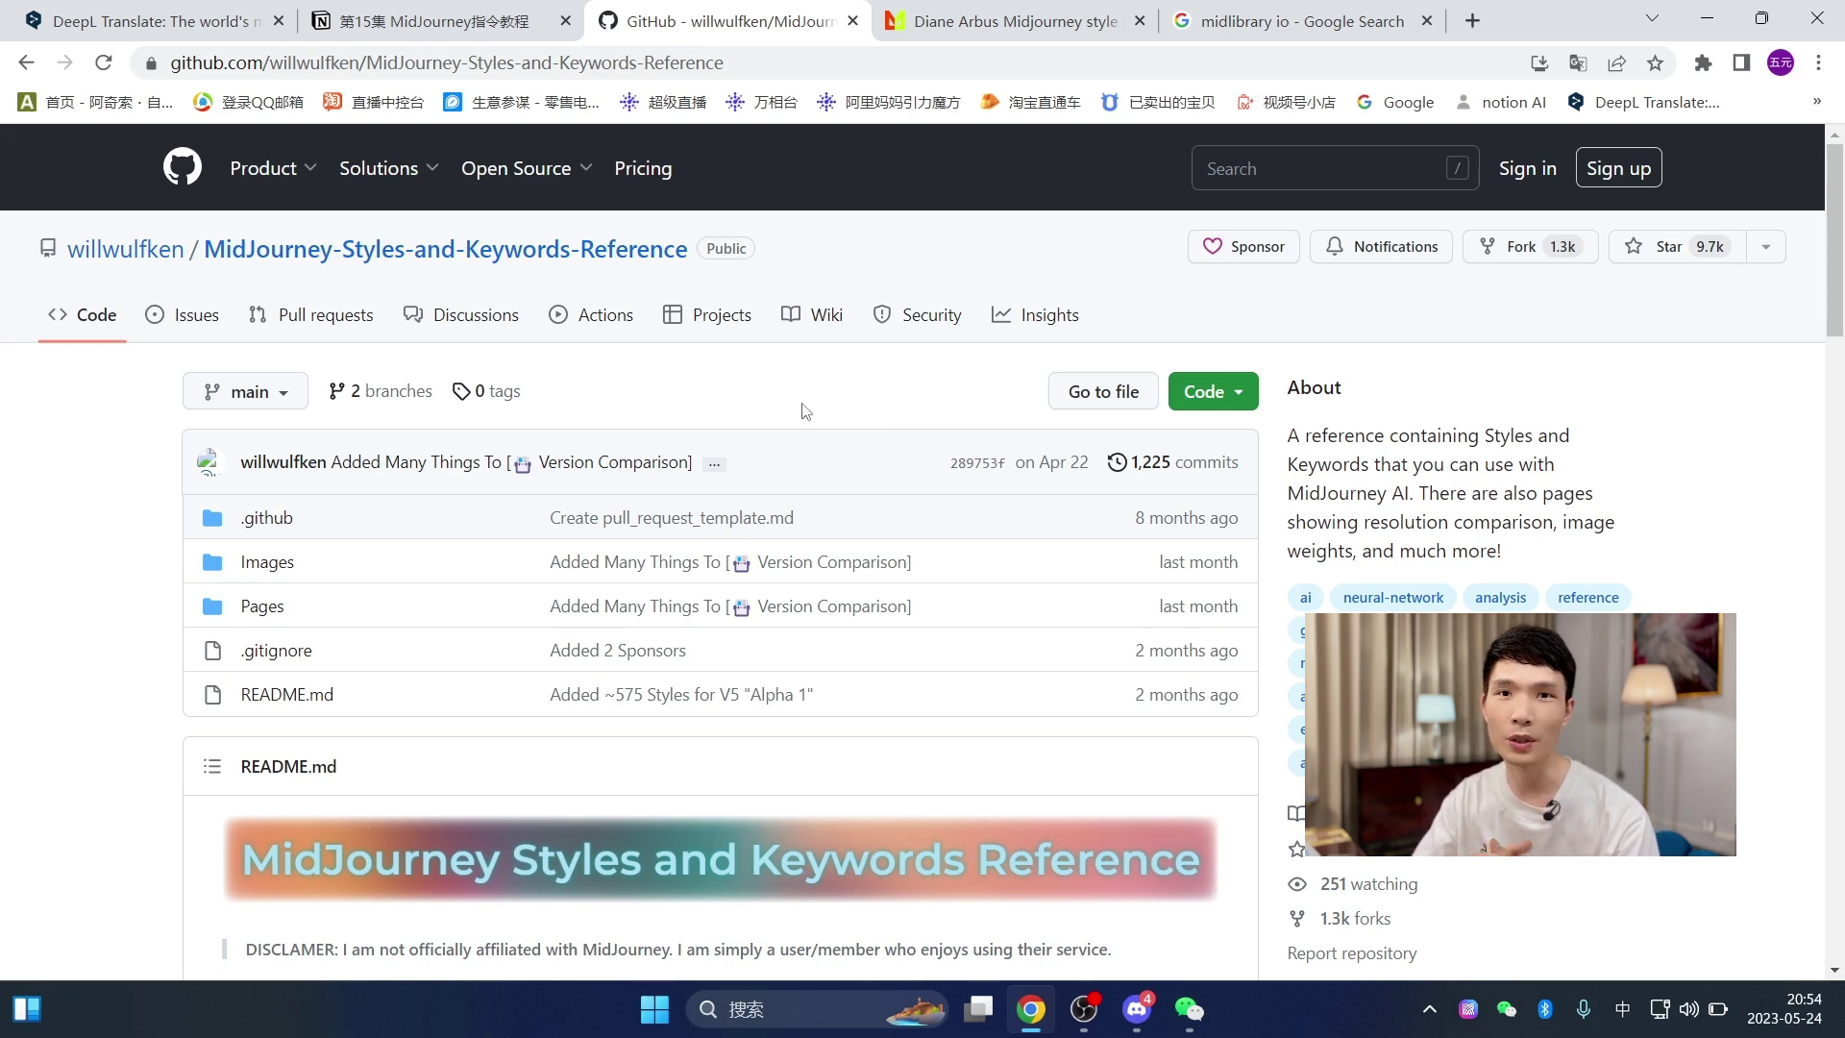
scroll(805, 412, "down", 8)
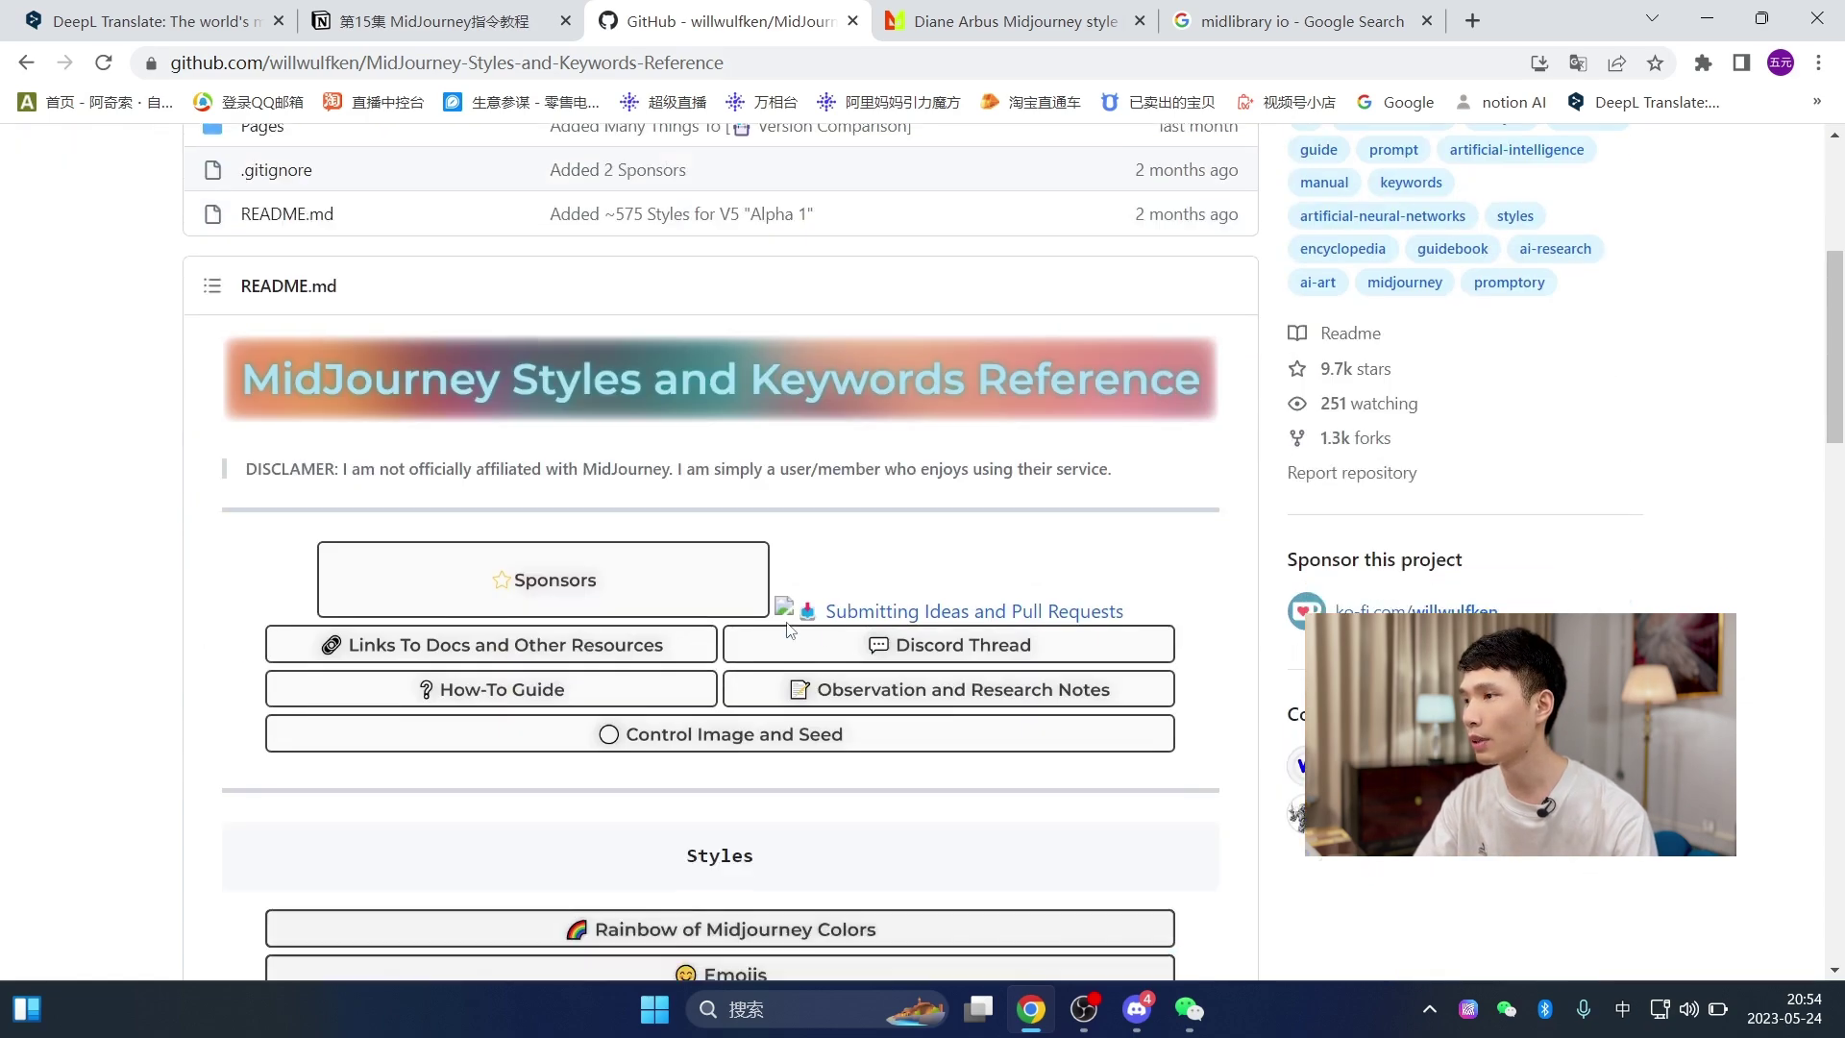
scroll(961, 538, "up", 3)
scroll(1057, 490, "down", 2)
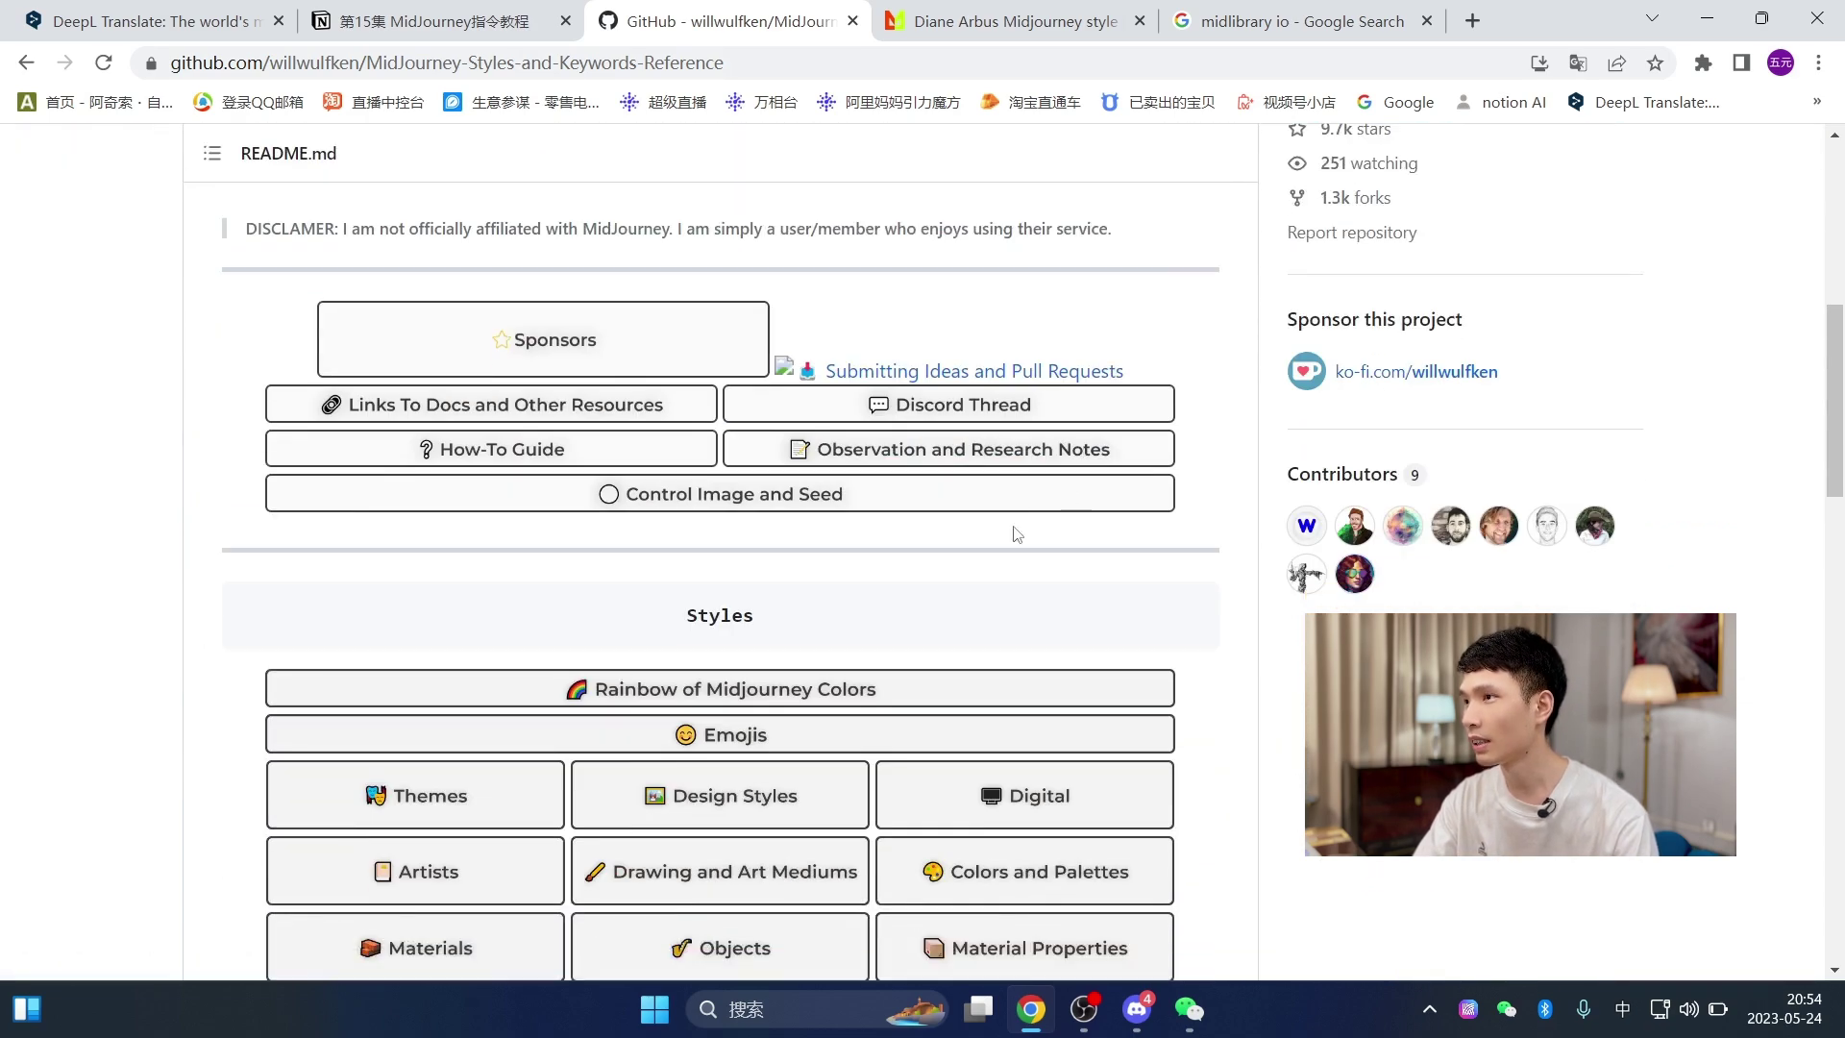
left_click(102, 62)
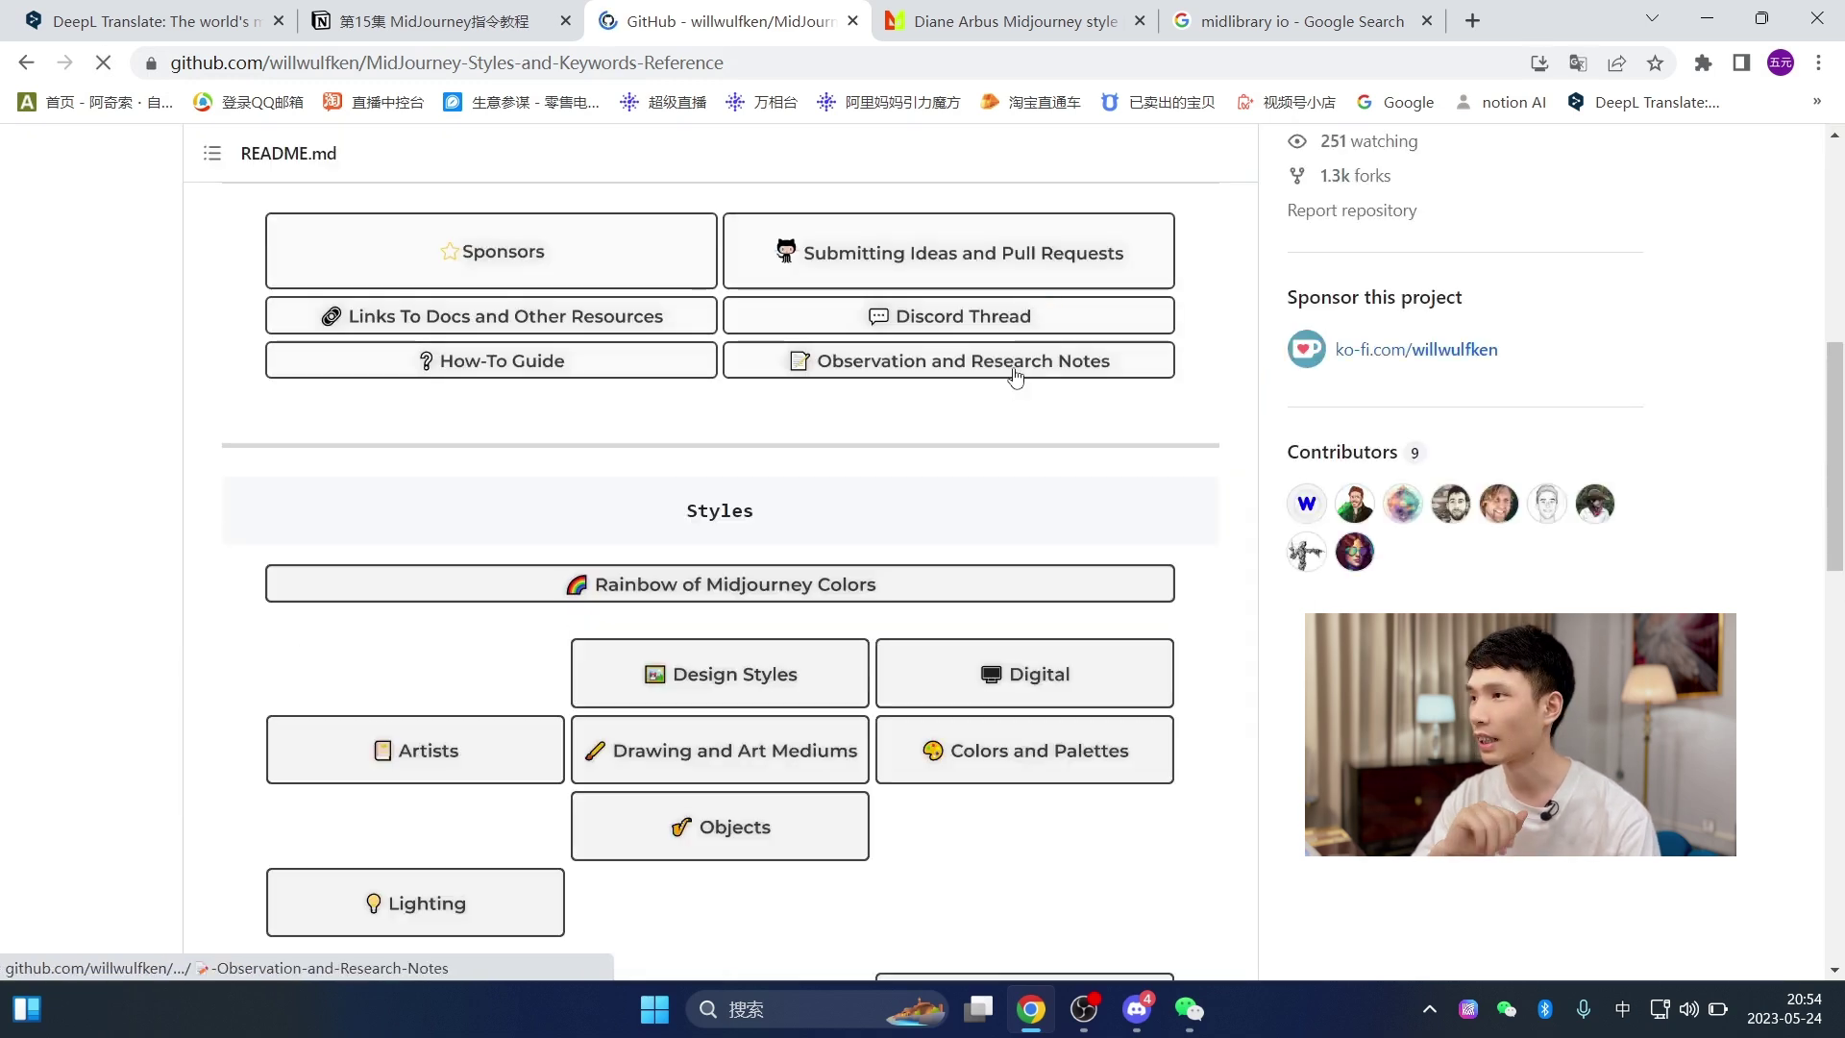
scroll(1057, 432, "down", 2)
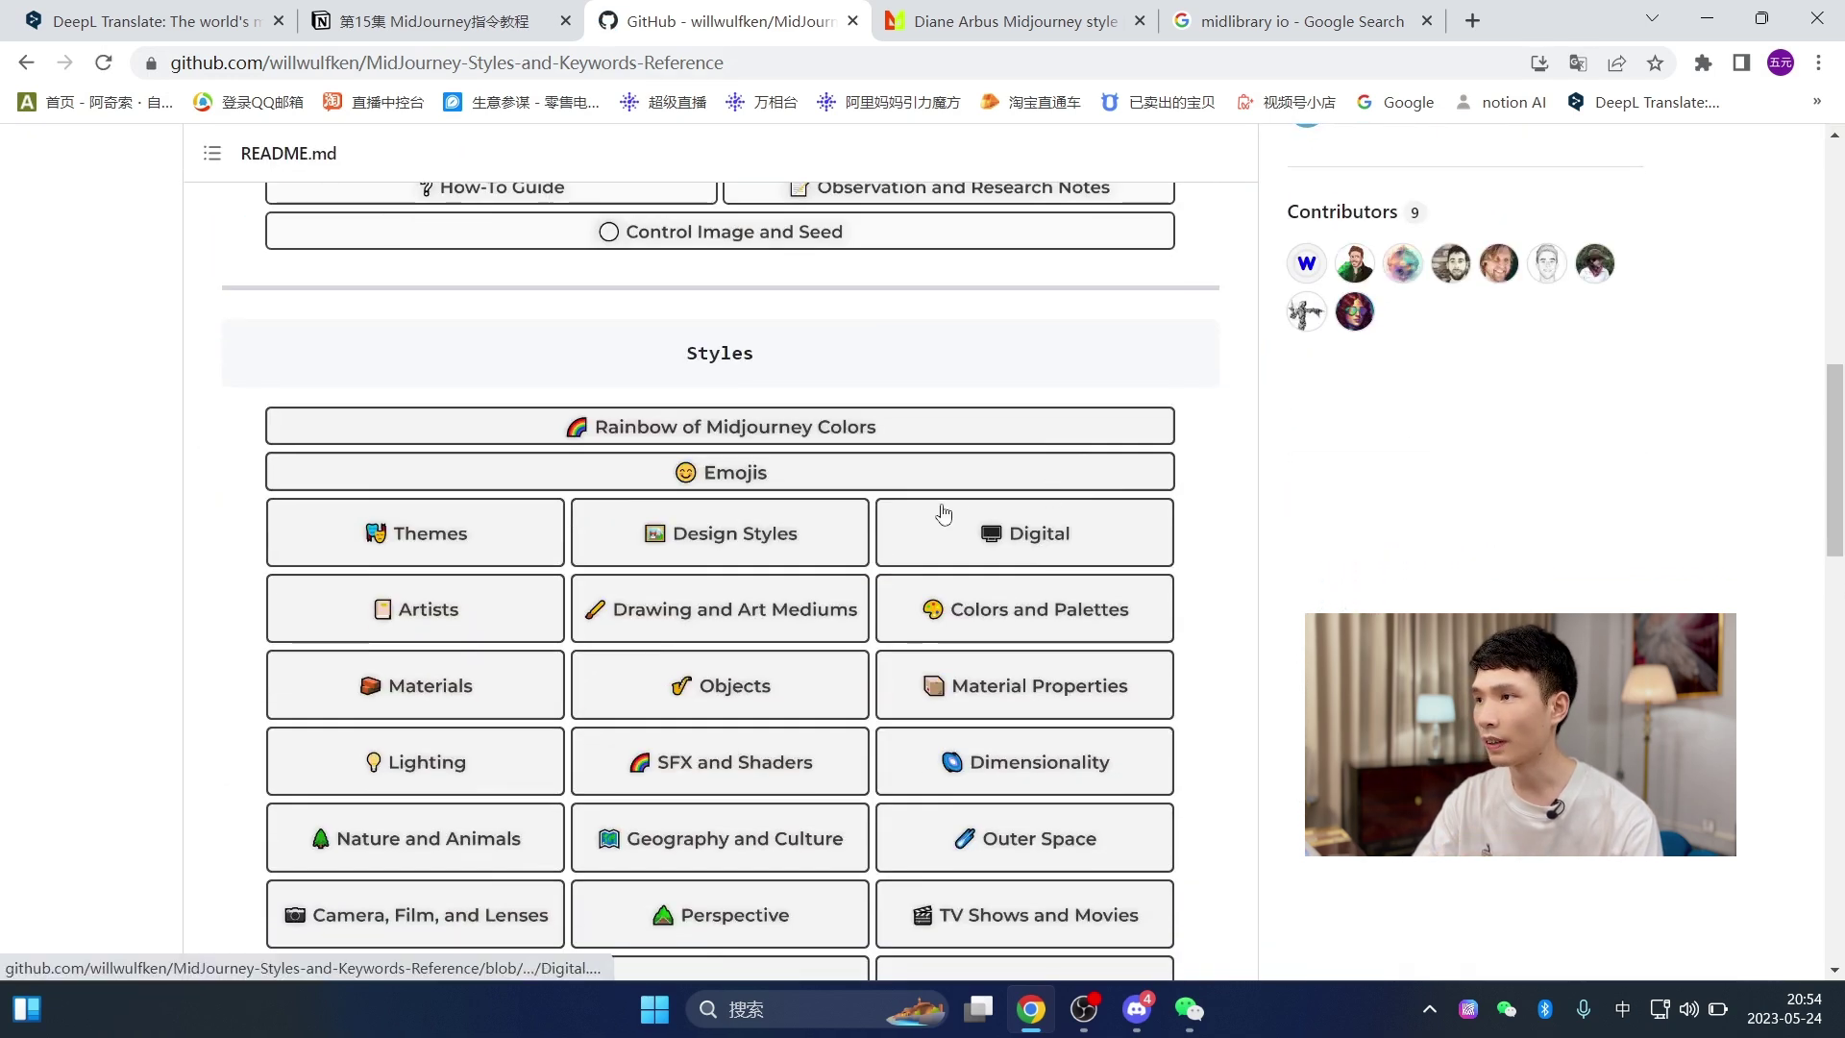
- Open the Themes, Artists and Digital style pages in separate browser tabs
middle_click(429, 550)
scroll(736, 552, "down", 1)
middle_click(441, 495)
scroll(769, 539, "down", 1)
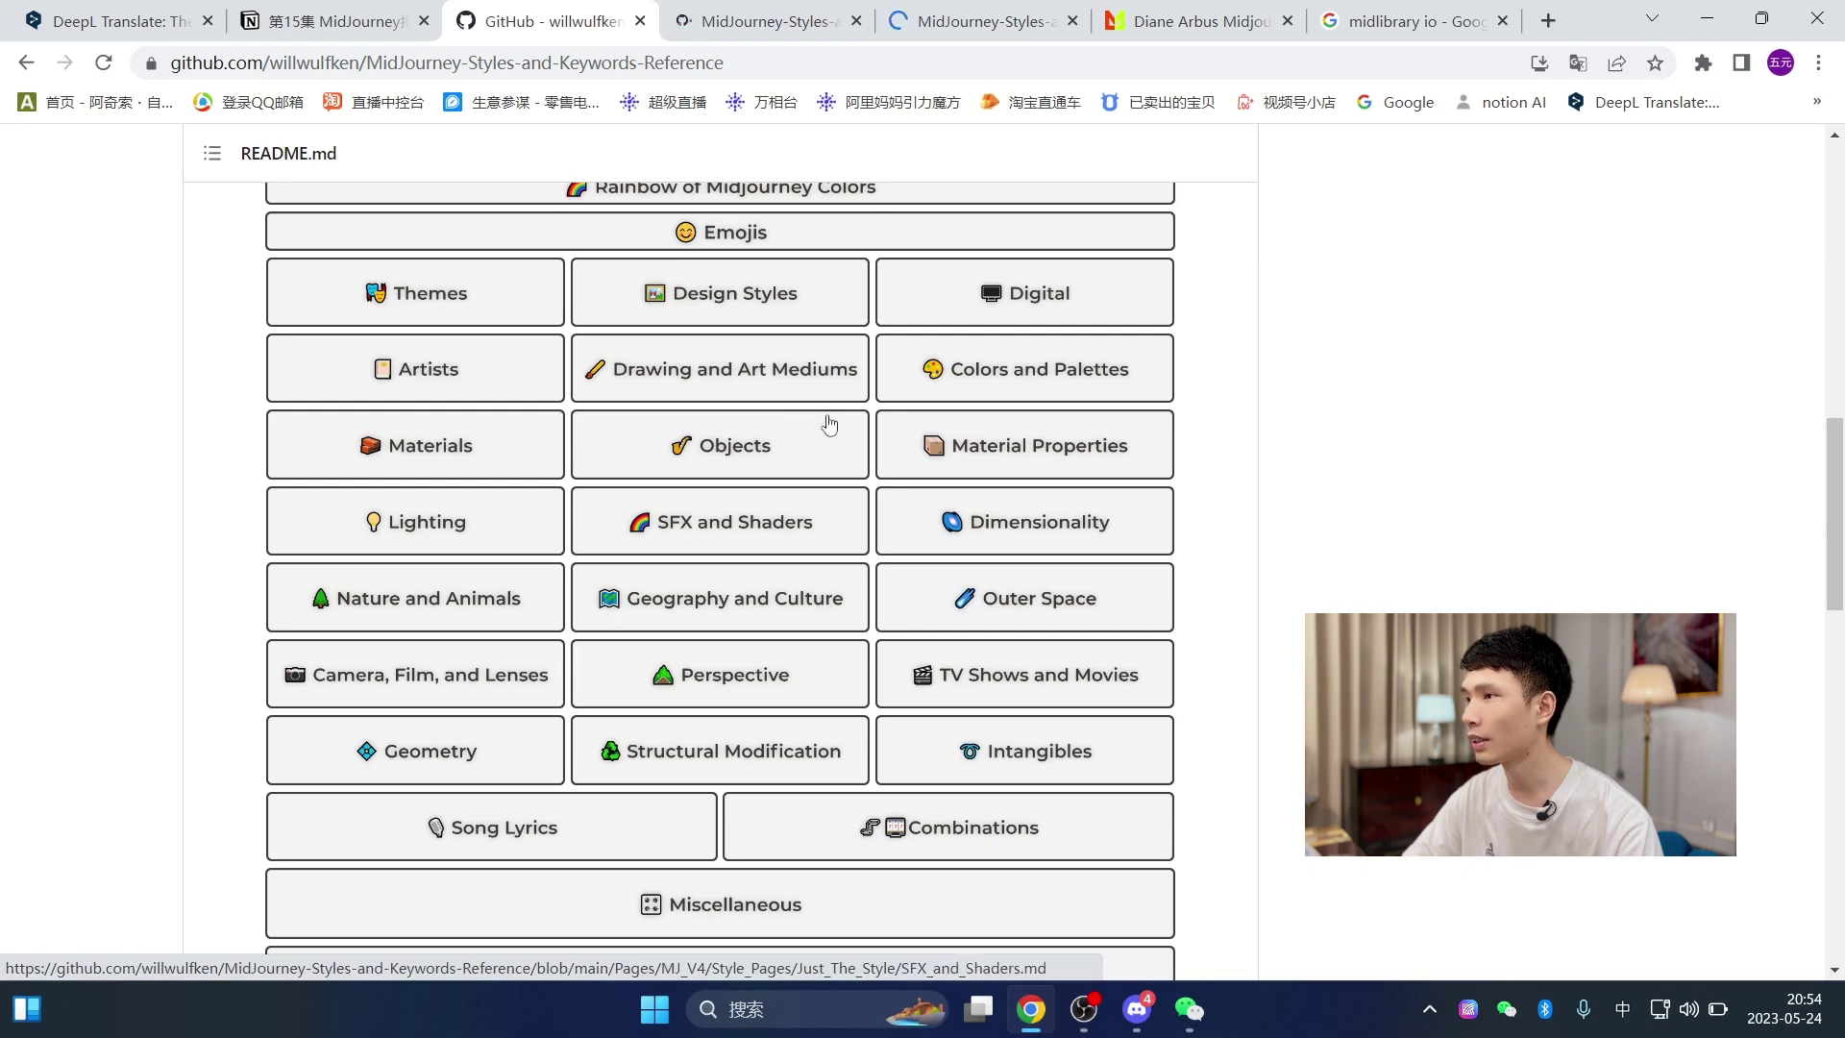
middle_click(1007, 295)
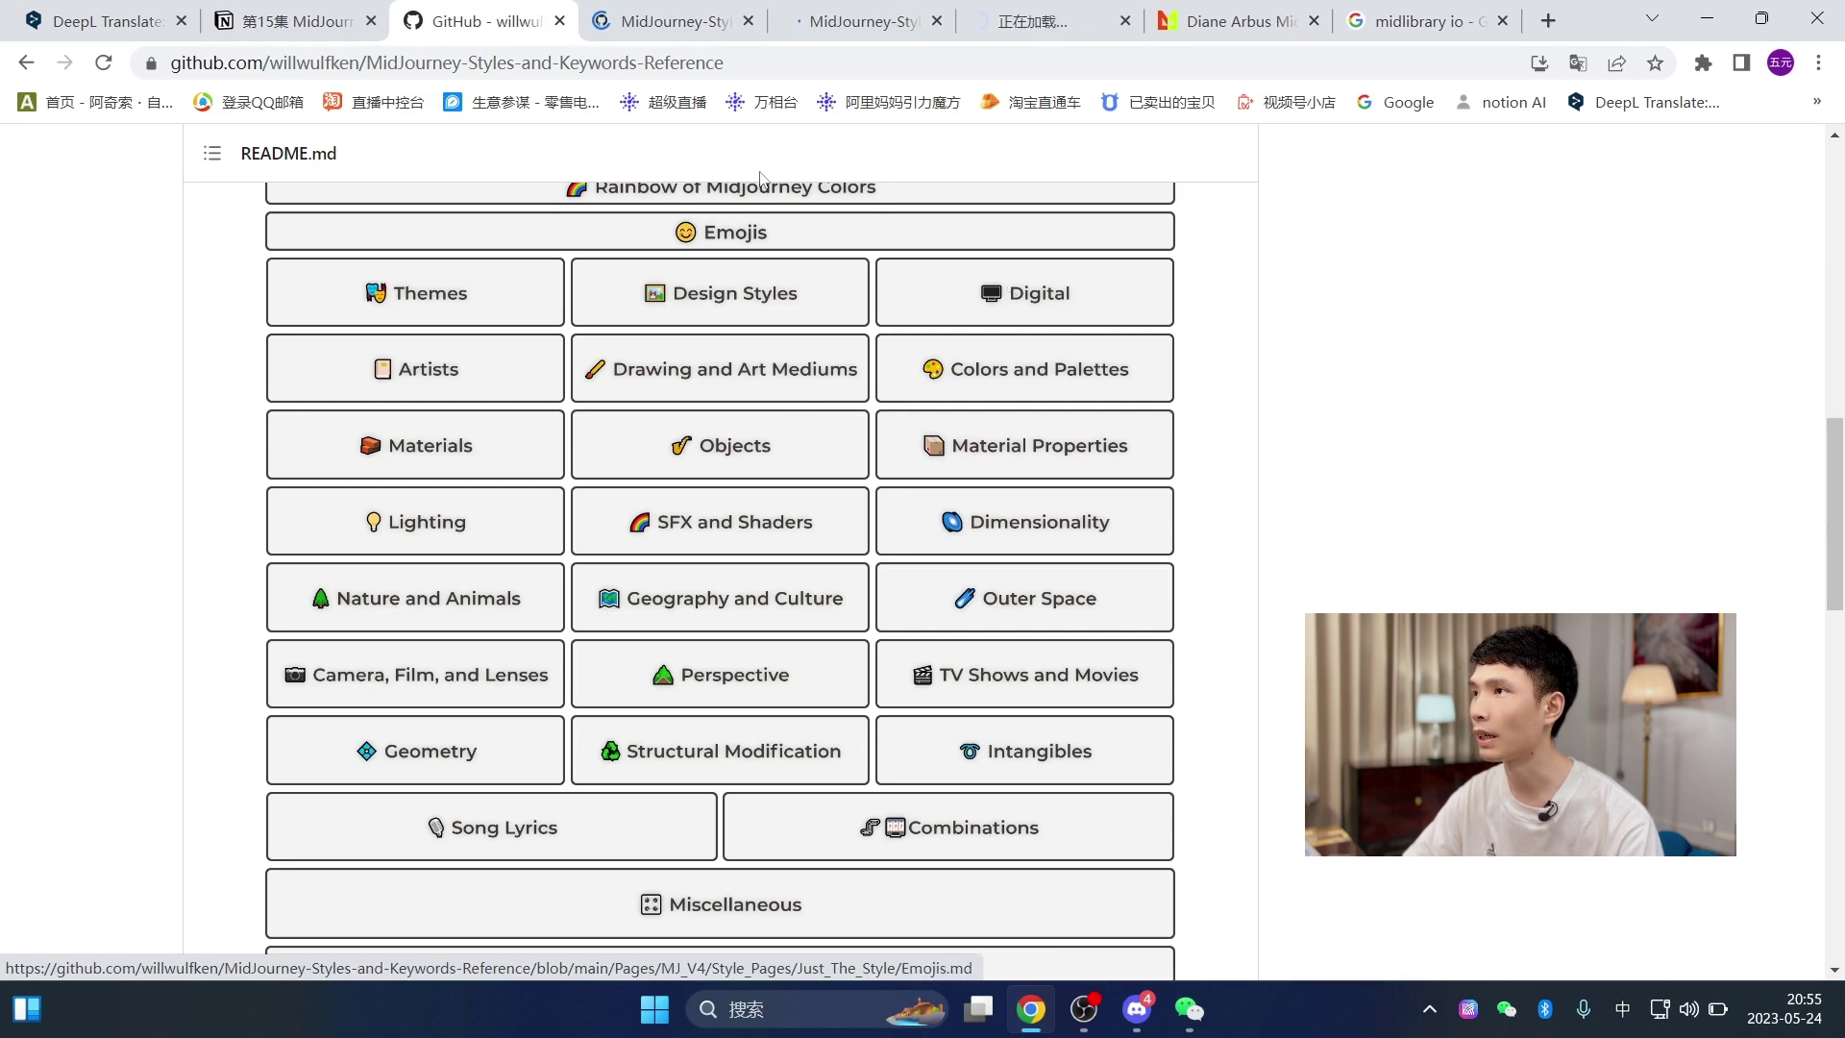
- Check the opened Digital page, then bring up the Themes page and view its list of theme categories
left_click(699, 8)
key("ctrl+shift+Tab")
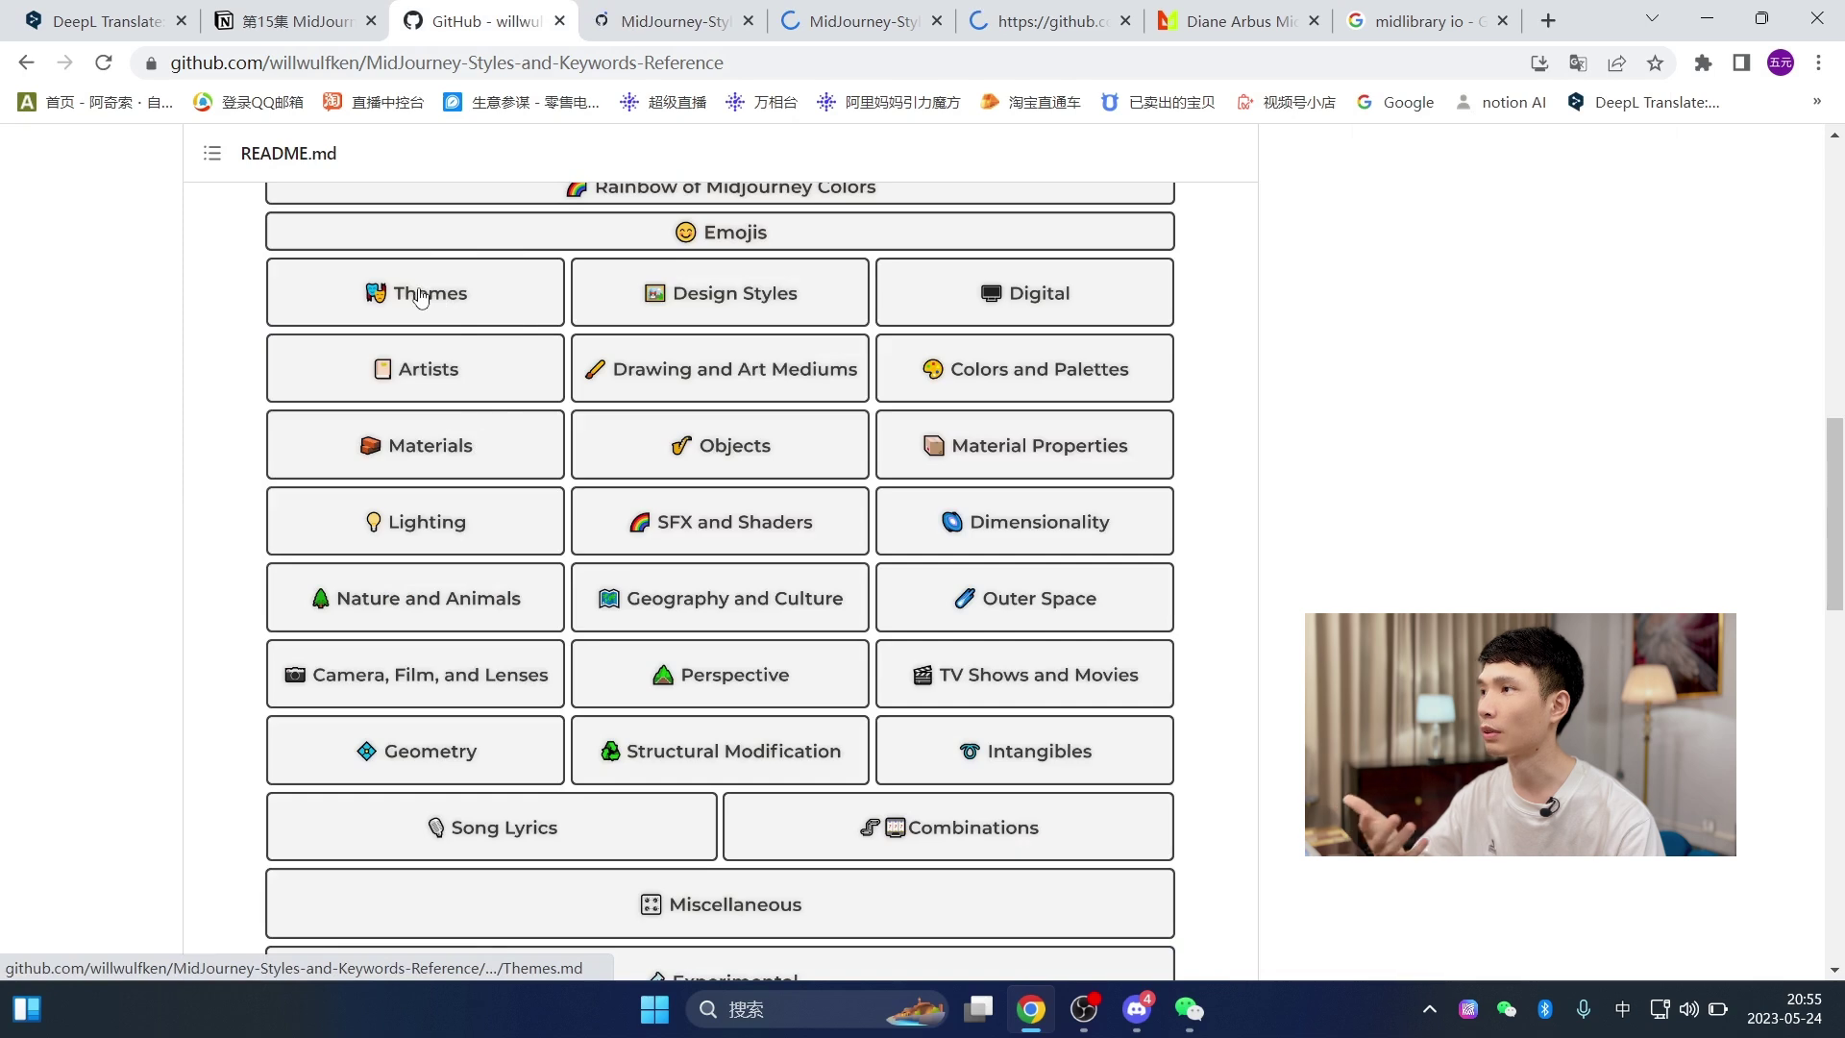
left_click(1042, 21)
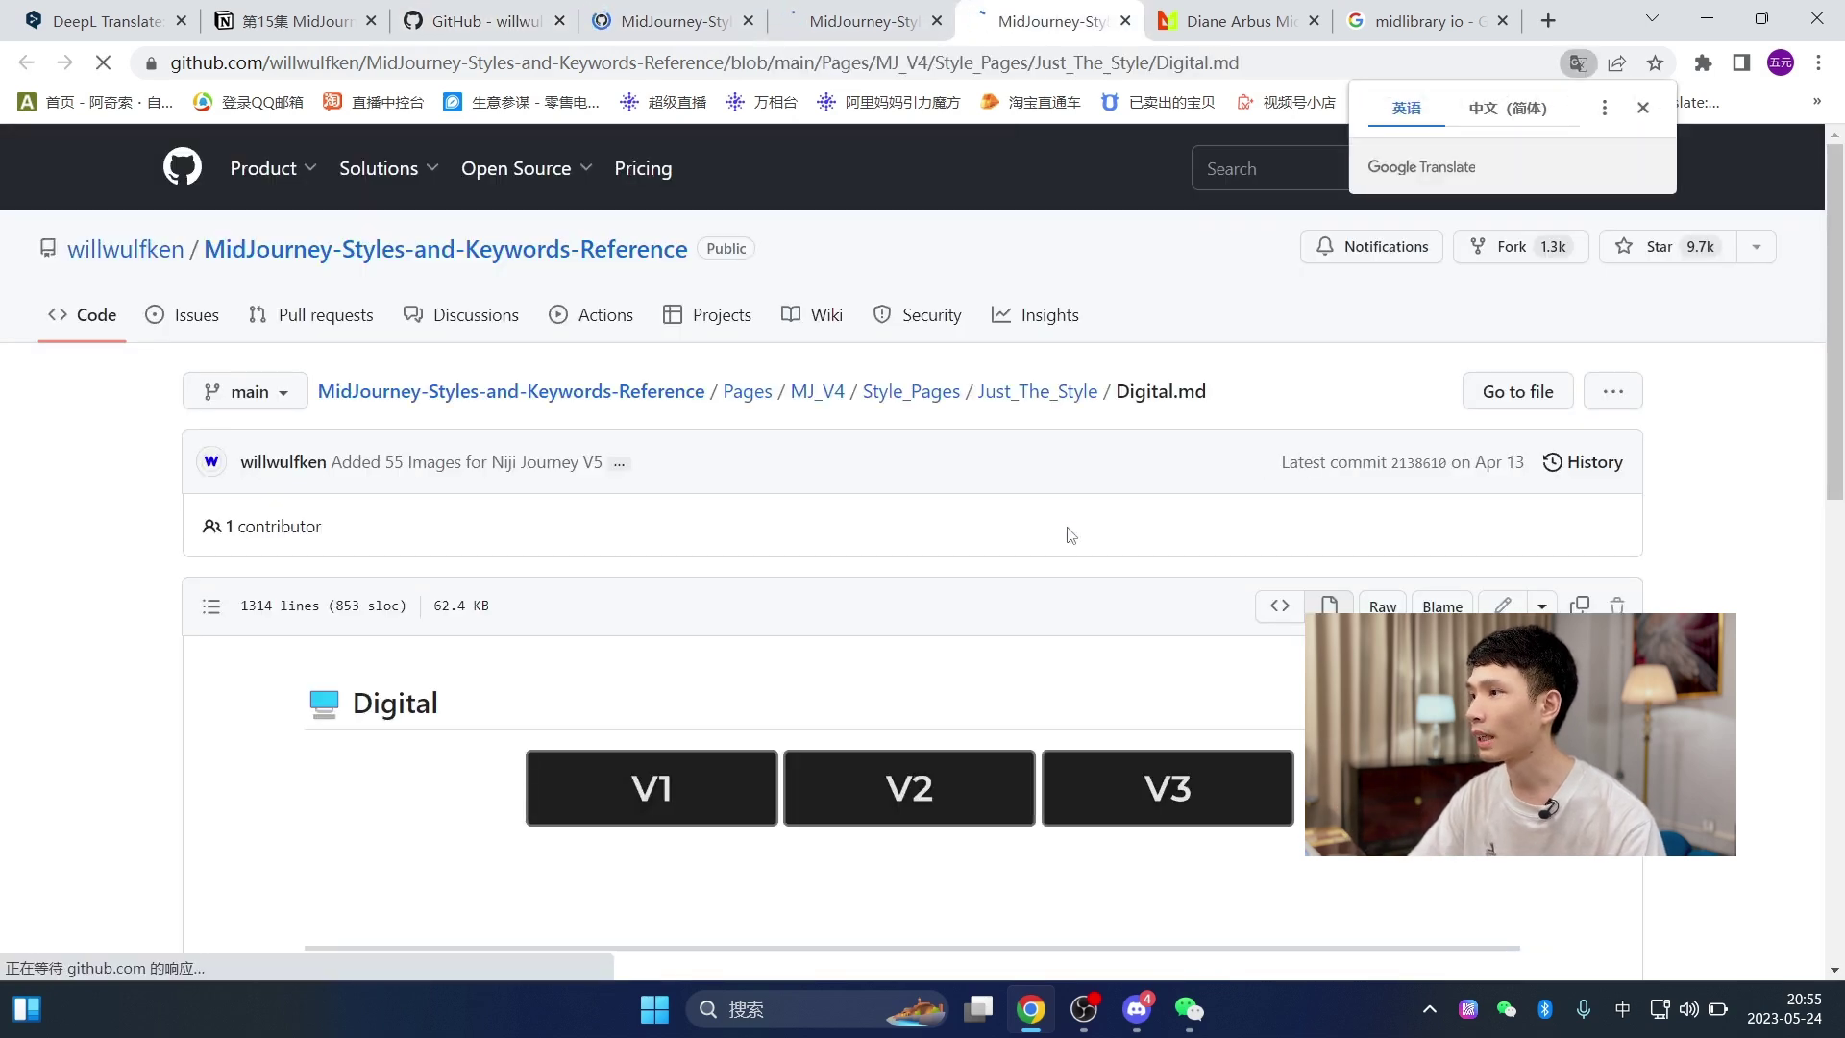
key("ctrl+shift+Tab")
key("ctrl+shift+Tab")
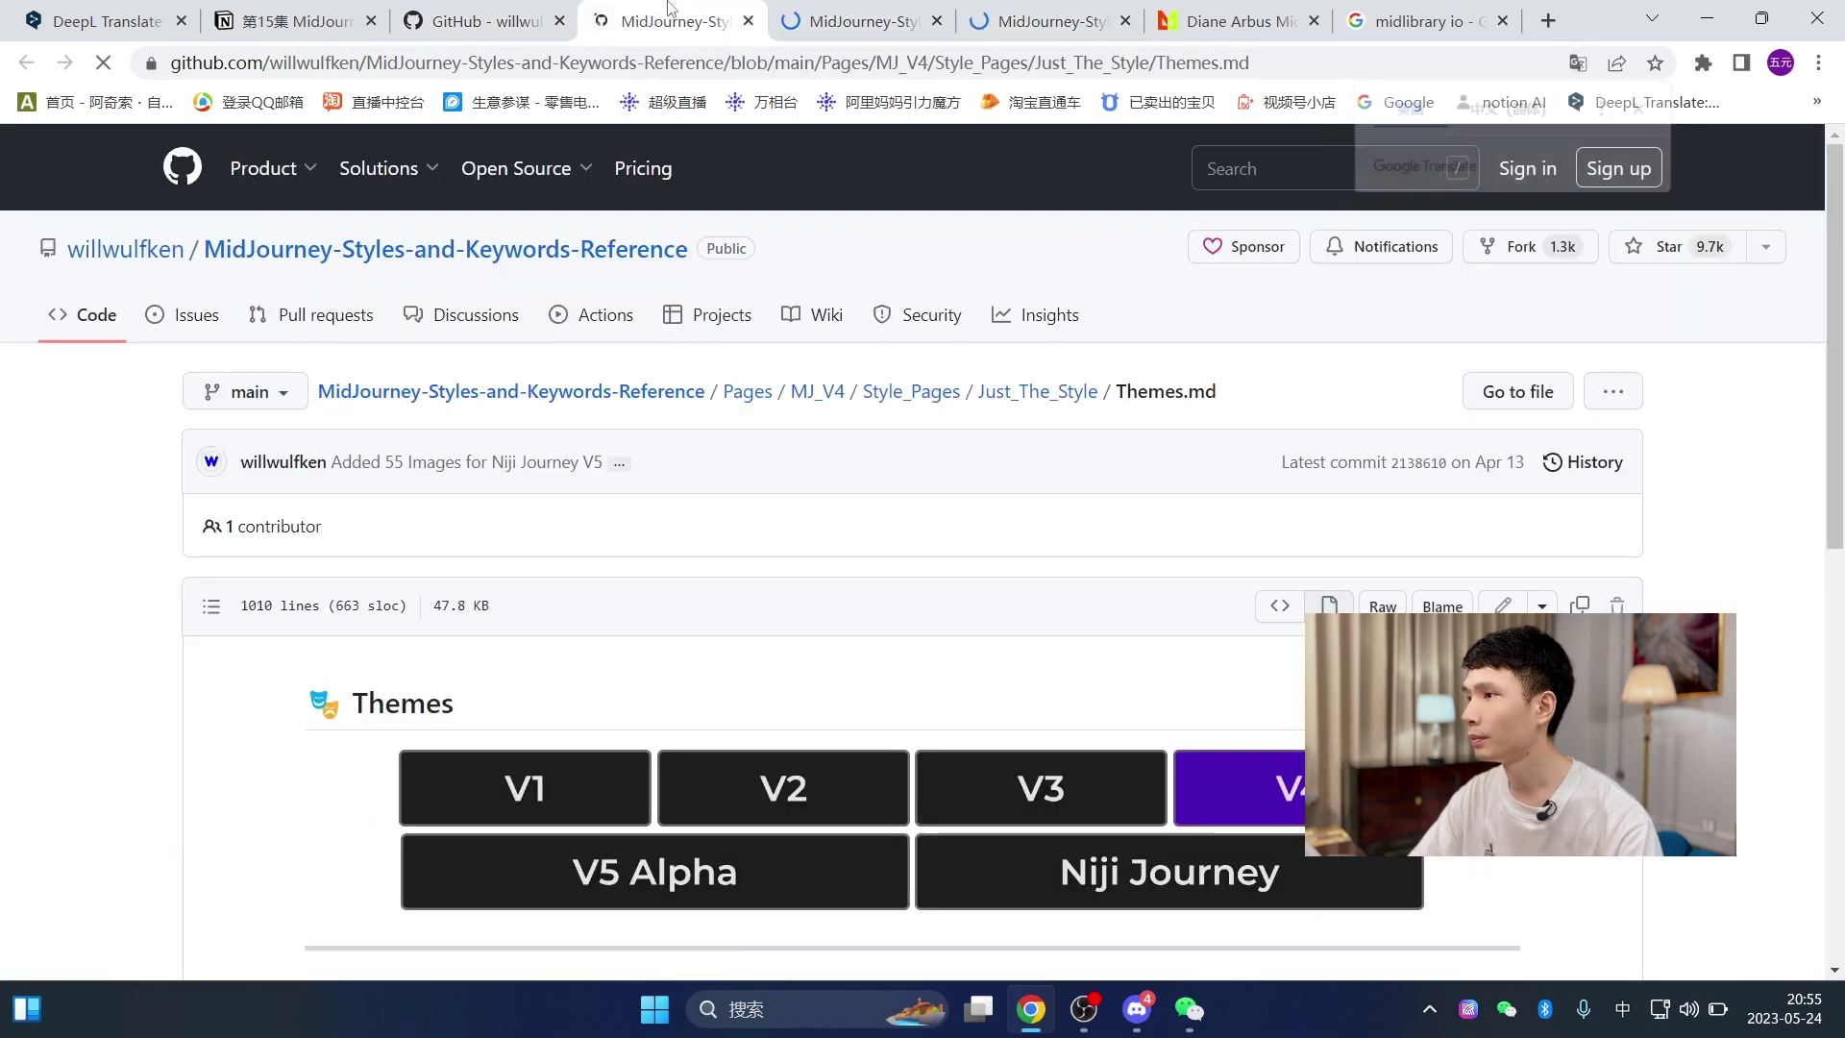
scroll(1299, 527, "down", 5)
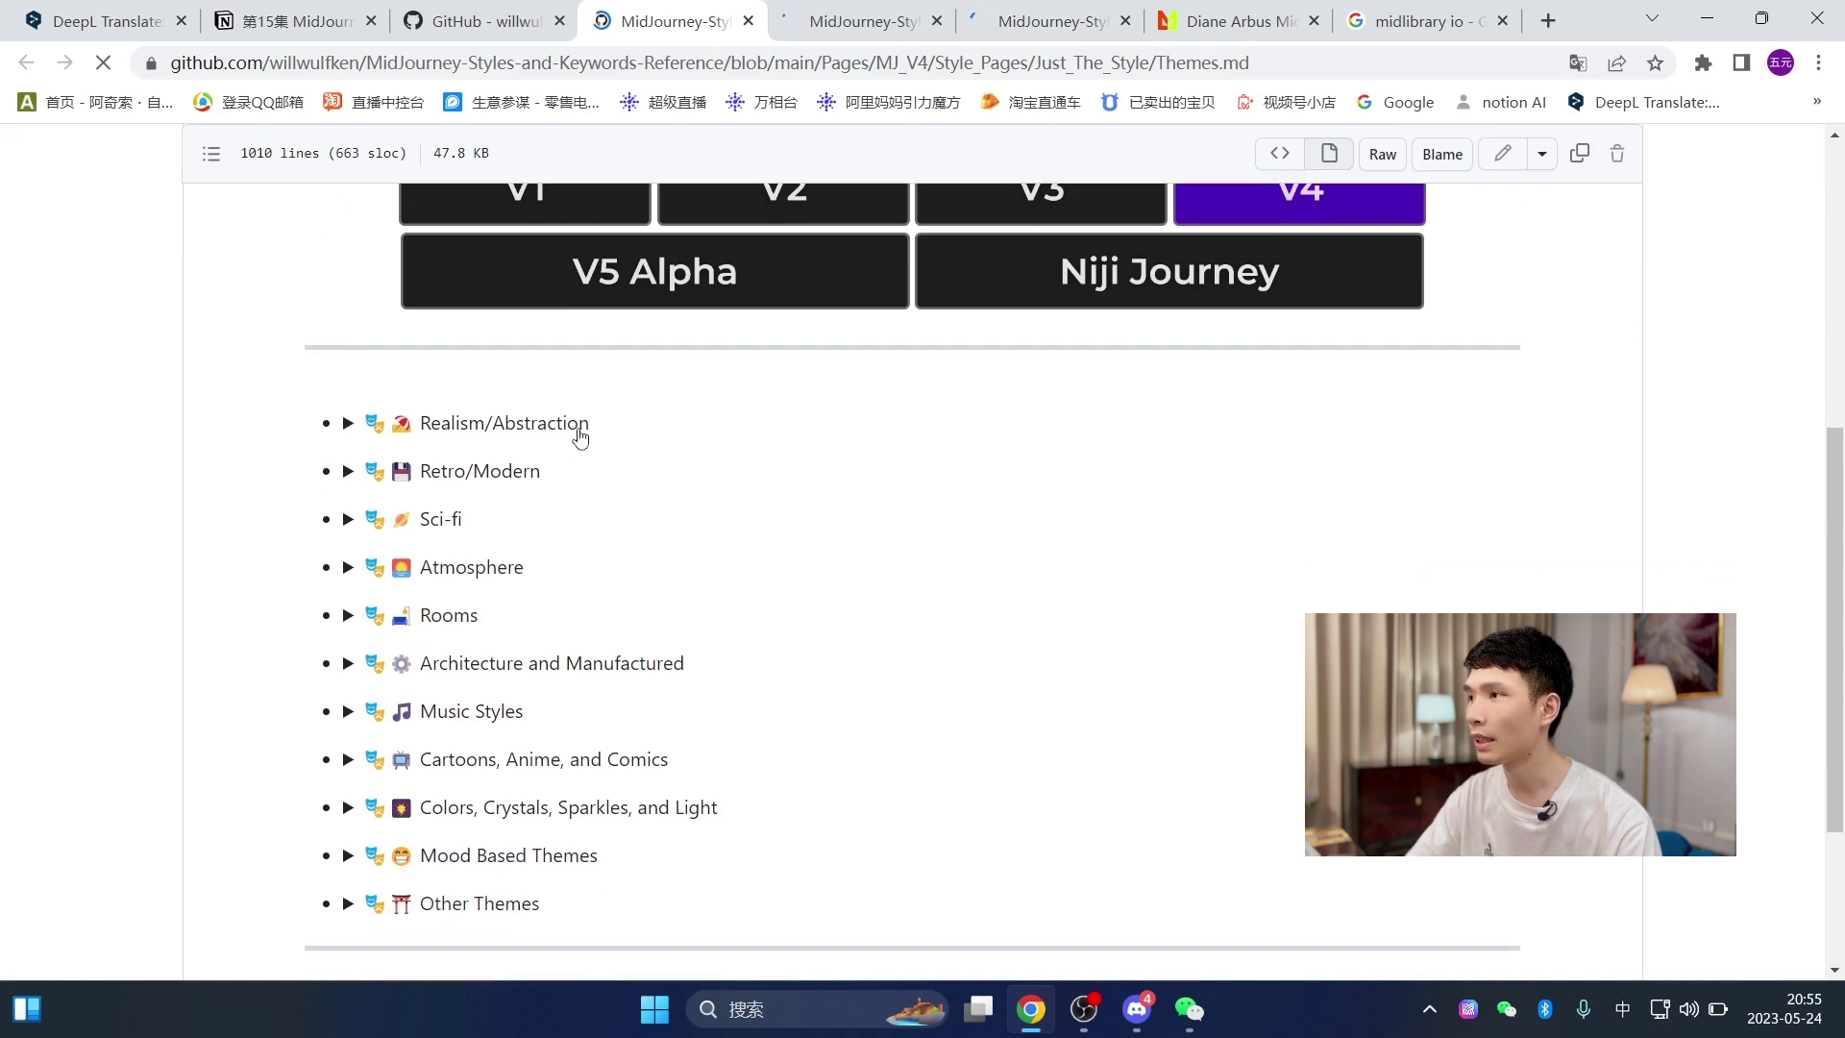
- Expand the Realism/Abstraction category and copy the keyword "Hyperrealistic"
left_click(565, 428)
scroll(1031, 525, "down", 1)
double_click(619, 359)
left_click(1671, 453)
left_click_drag(1046, 375, 868, 360)
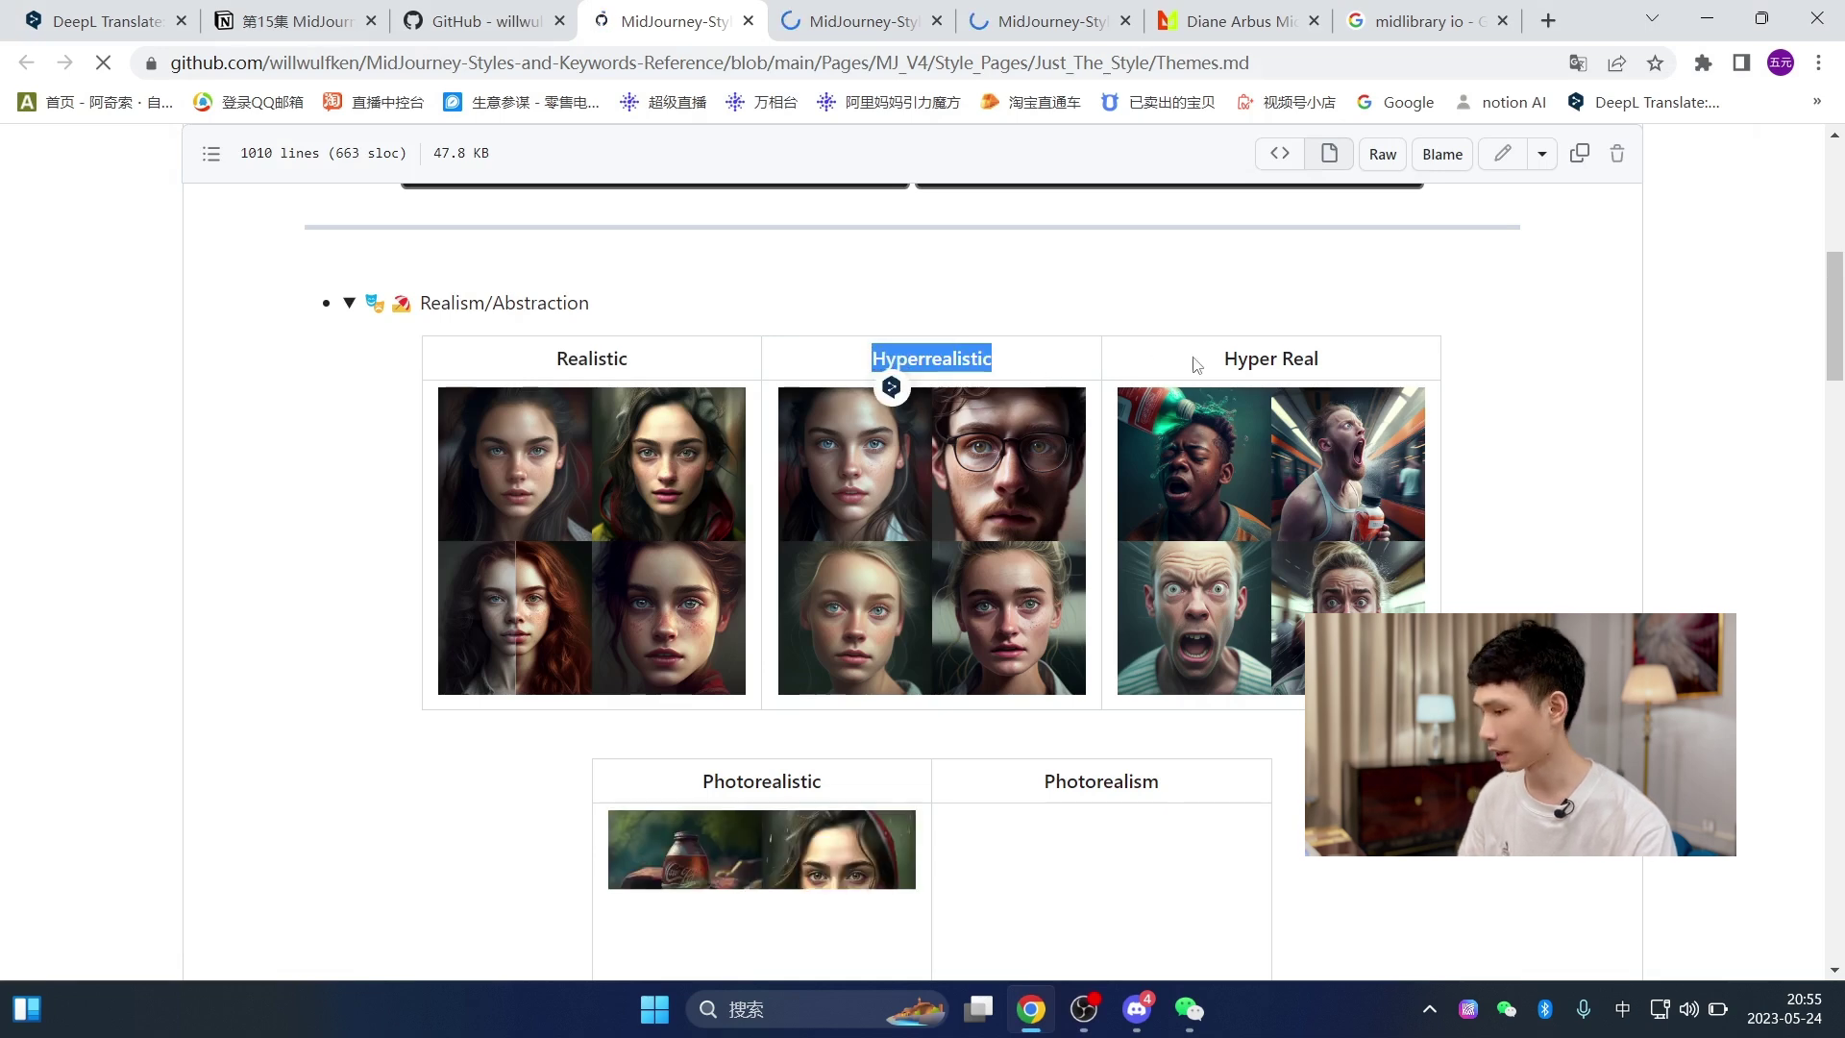
left_click_drag(1043, 359, 878, 360)
key("ctrl+c")
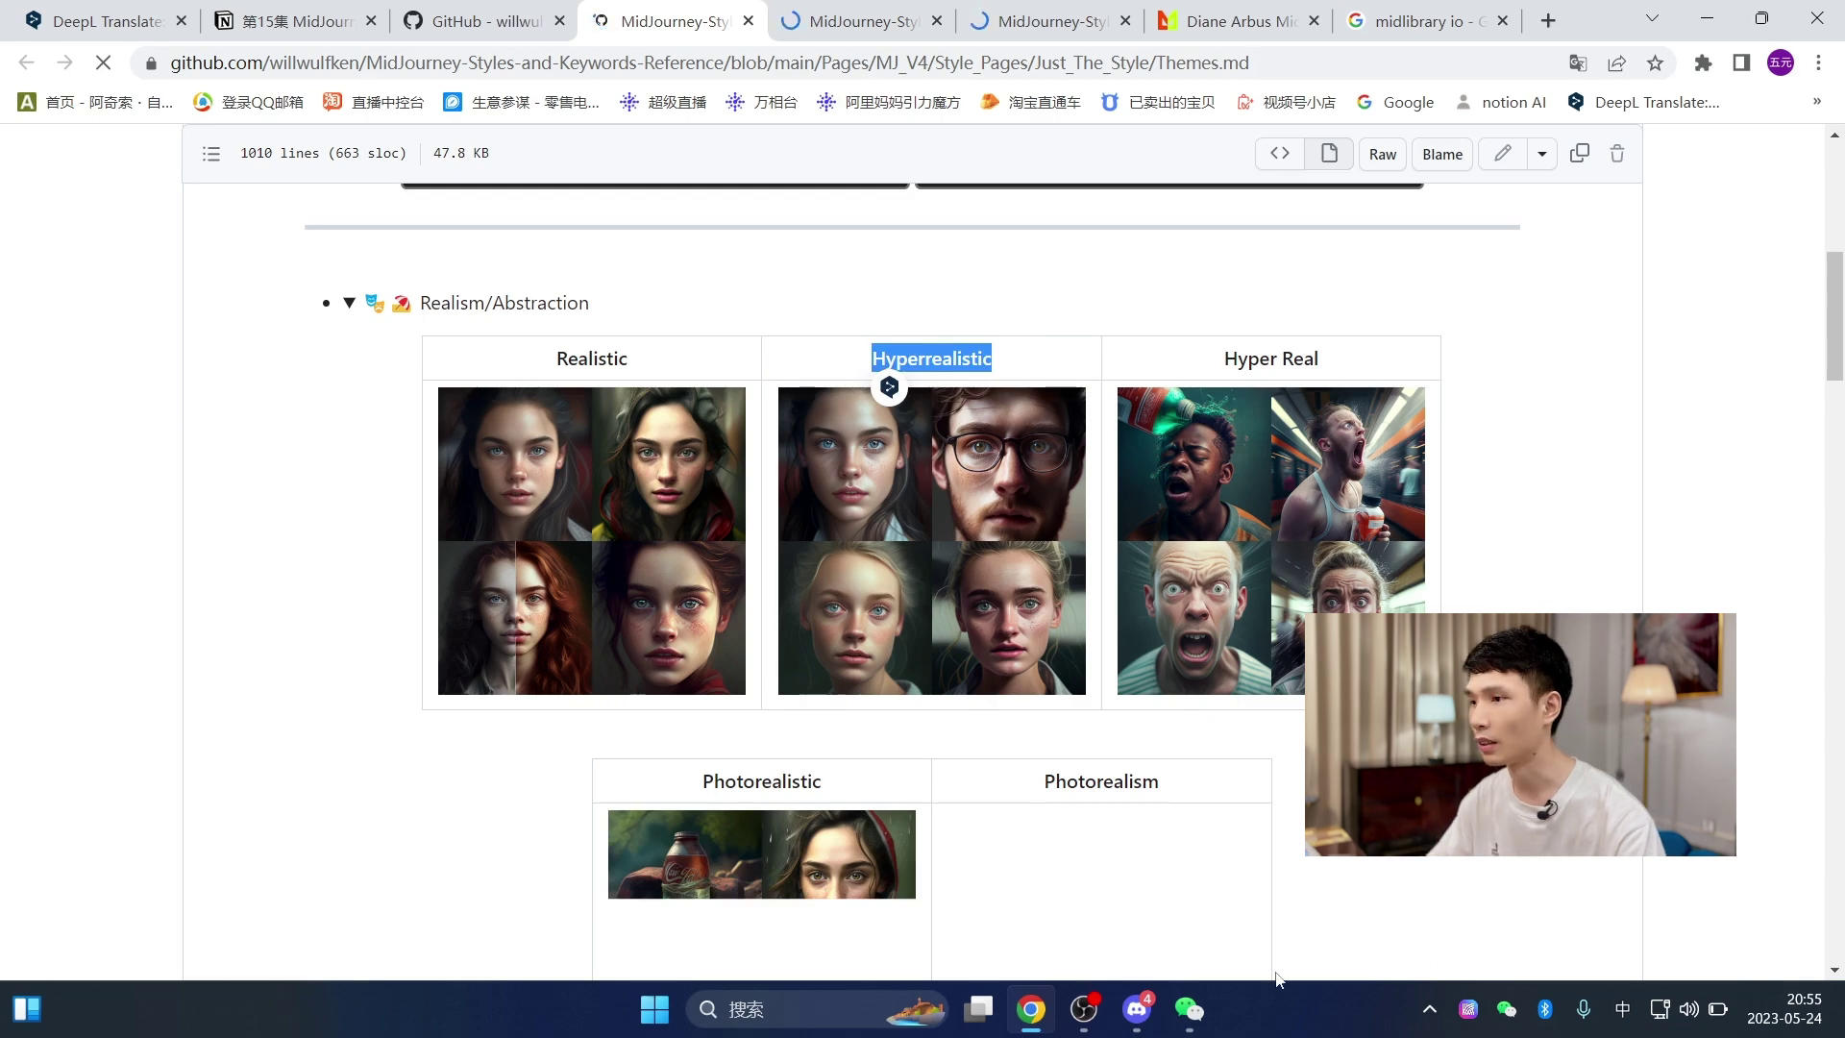
- Switch to Discord and compose an /imagine command with the prompt "a girl,Hyperrealistic", using the copied keyword
left_click(1137, 1008)
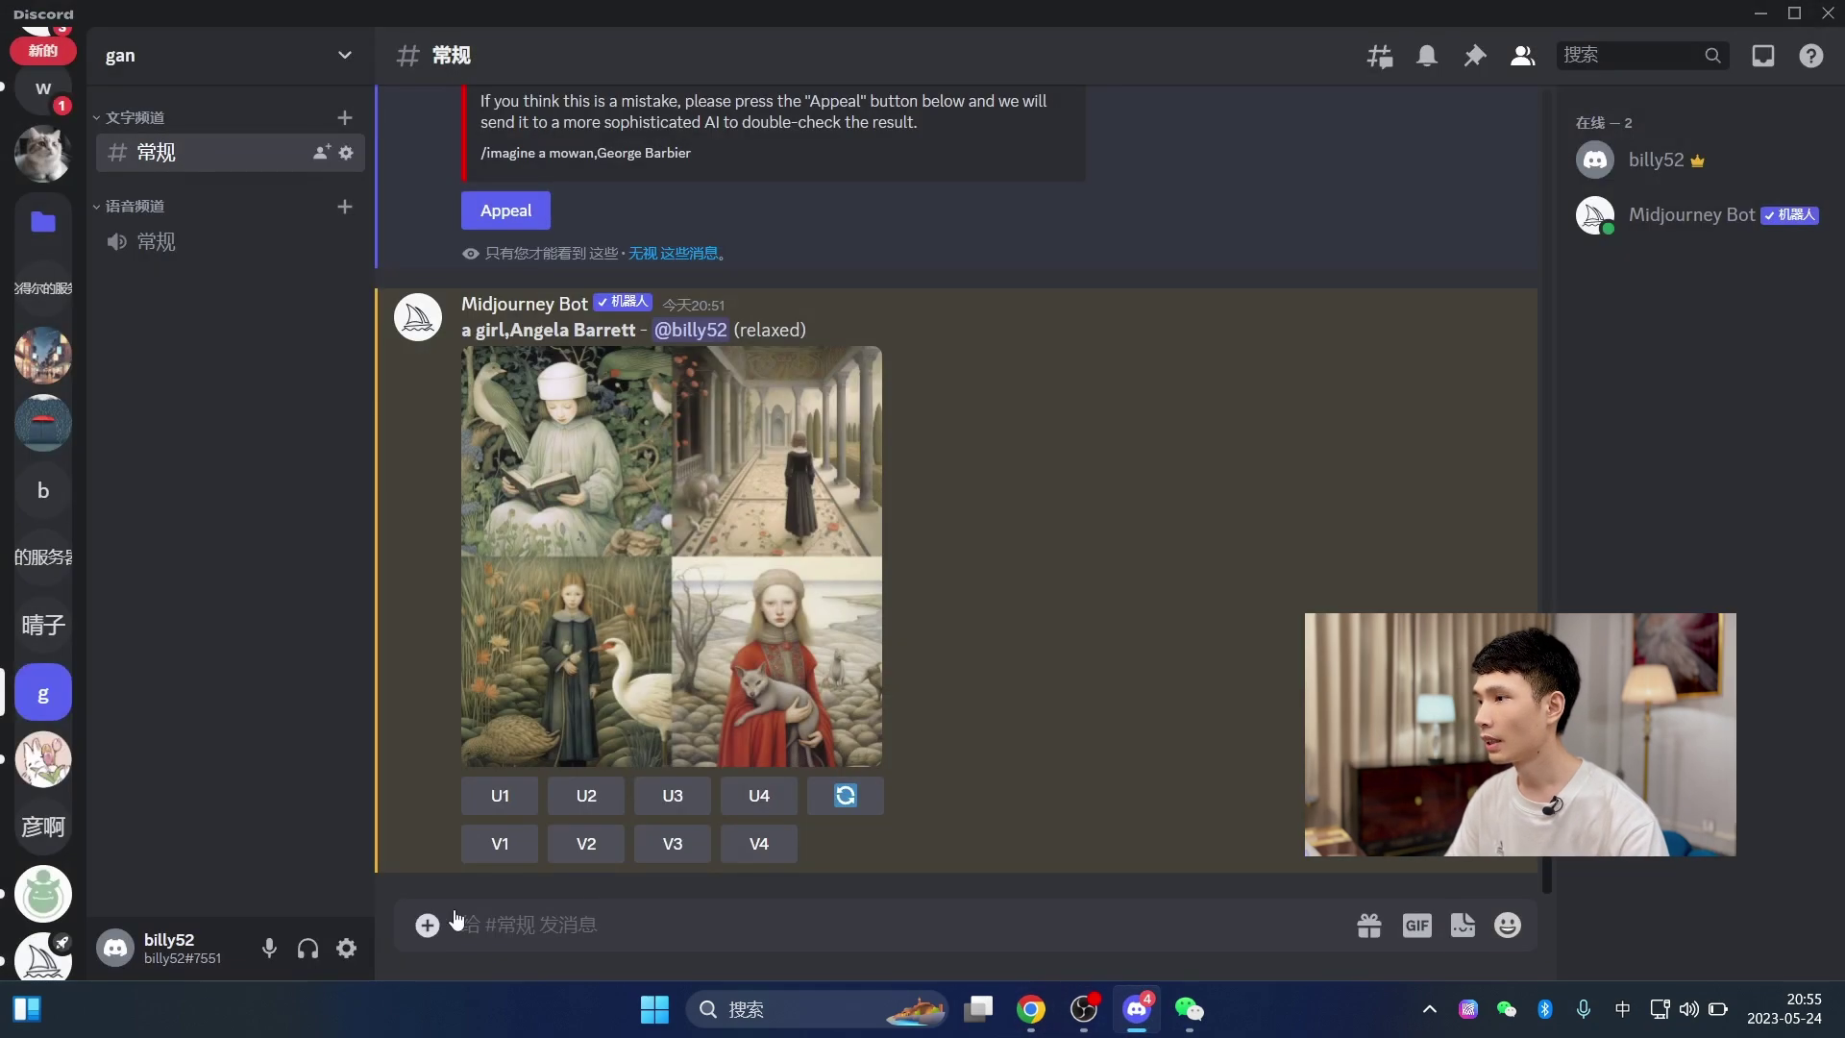
left_click(524, 937)
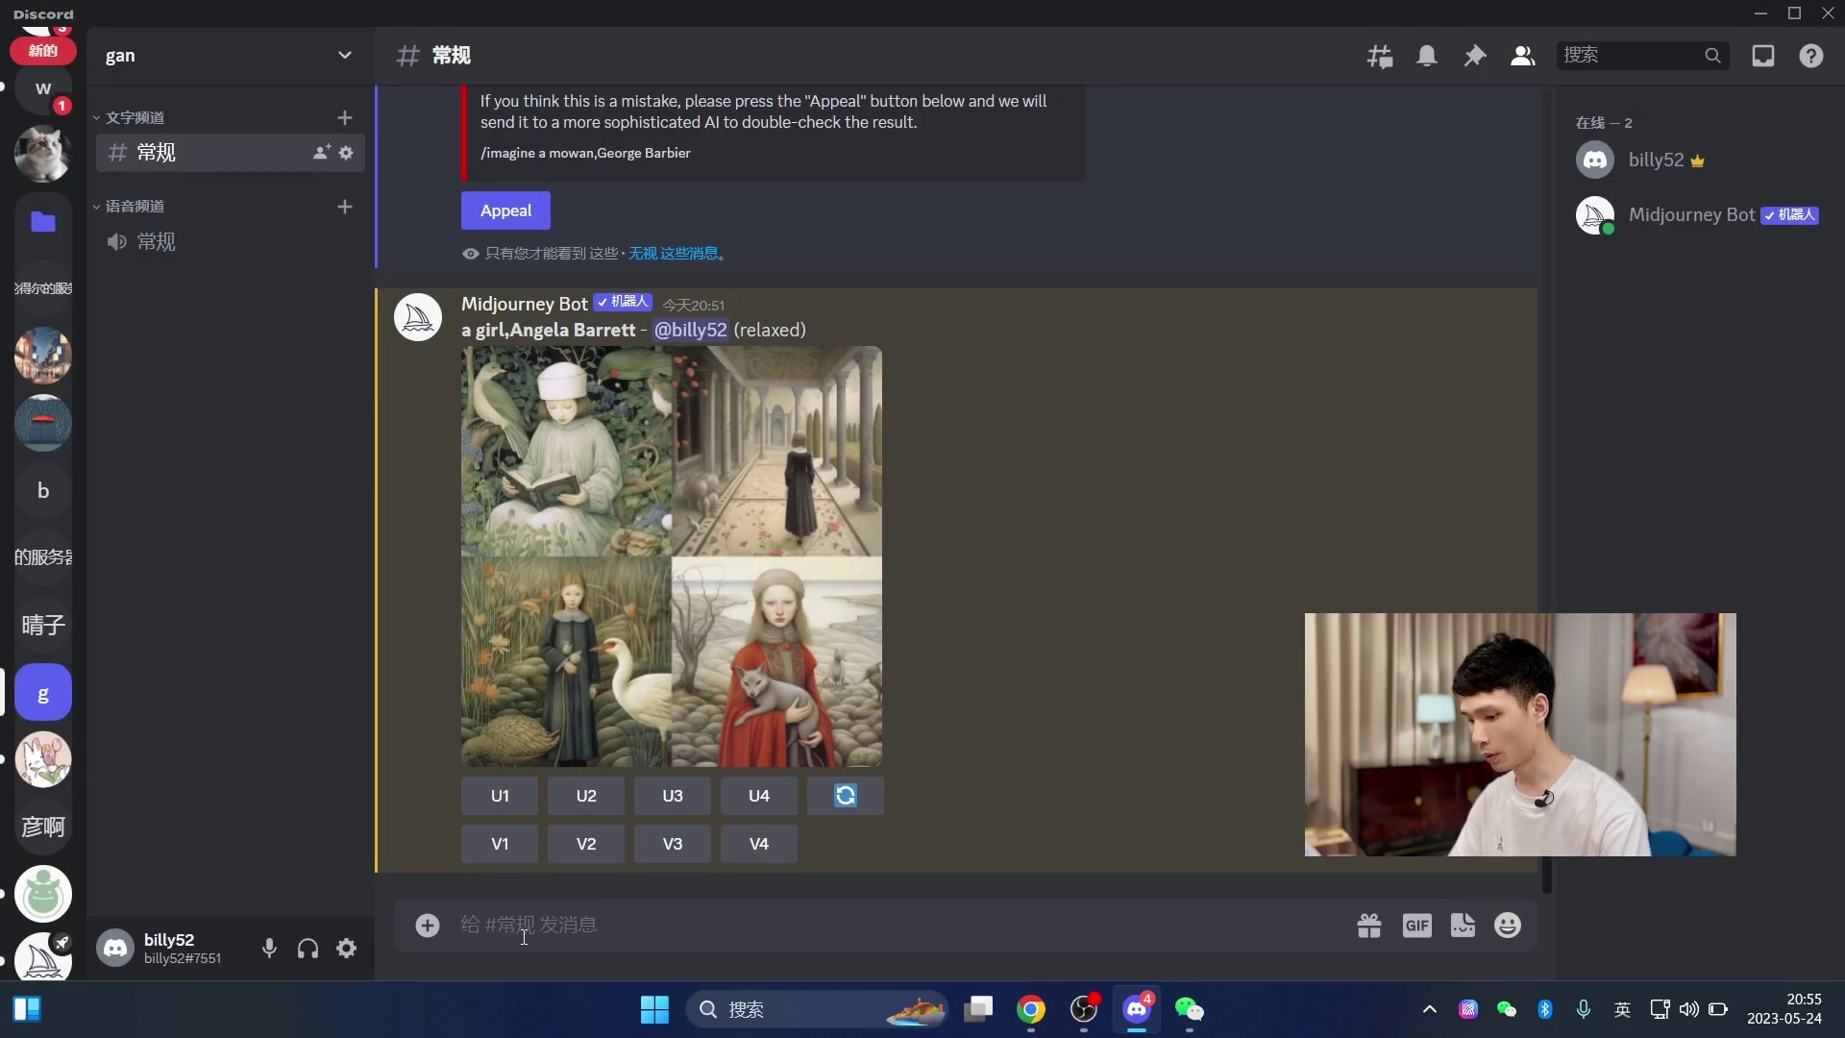
type("/")
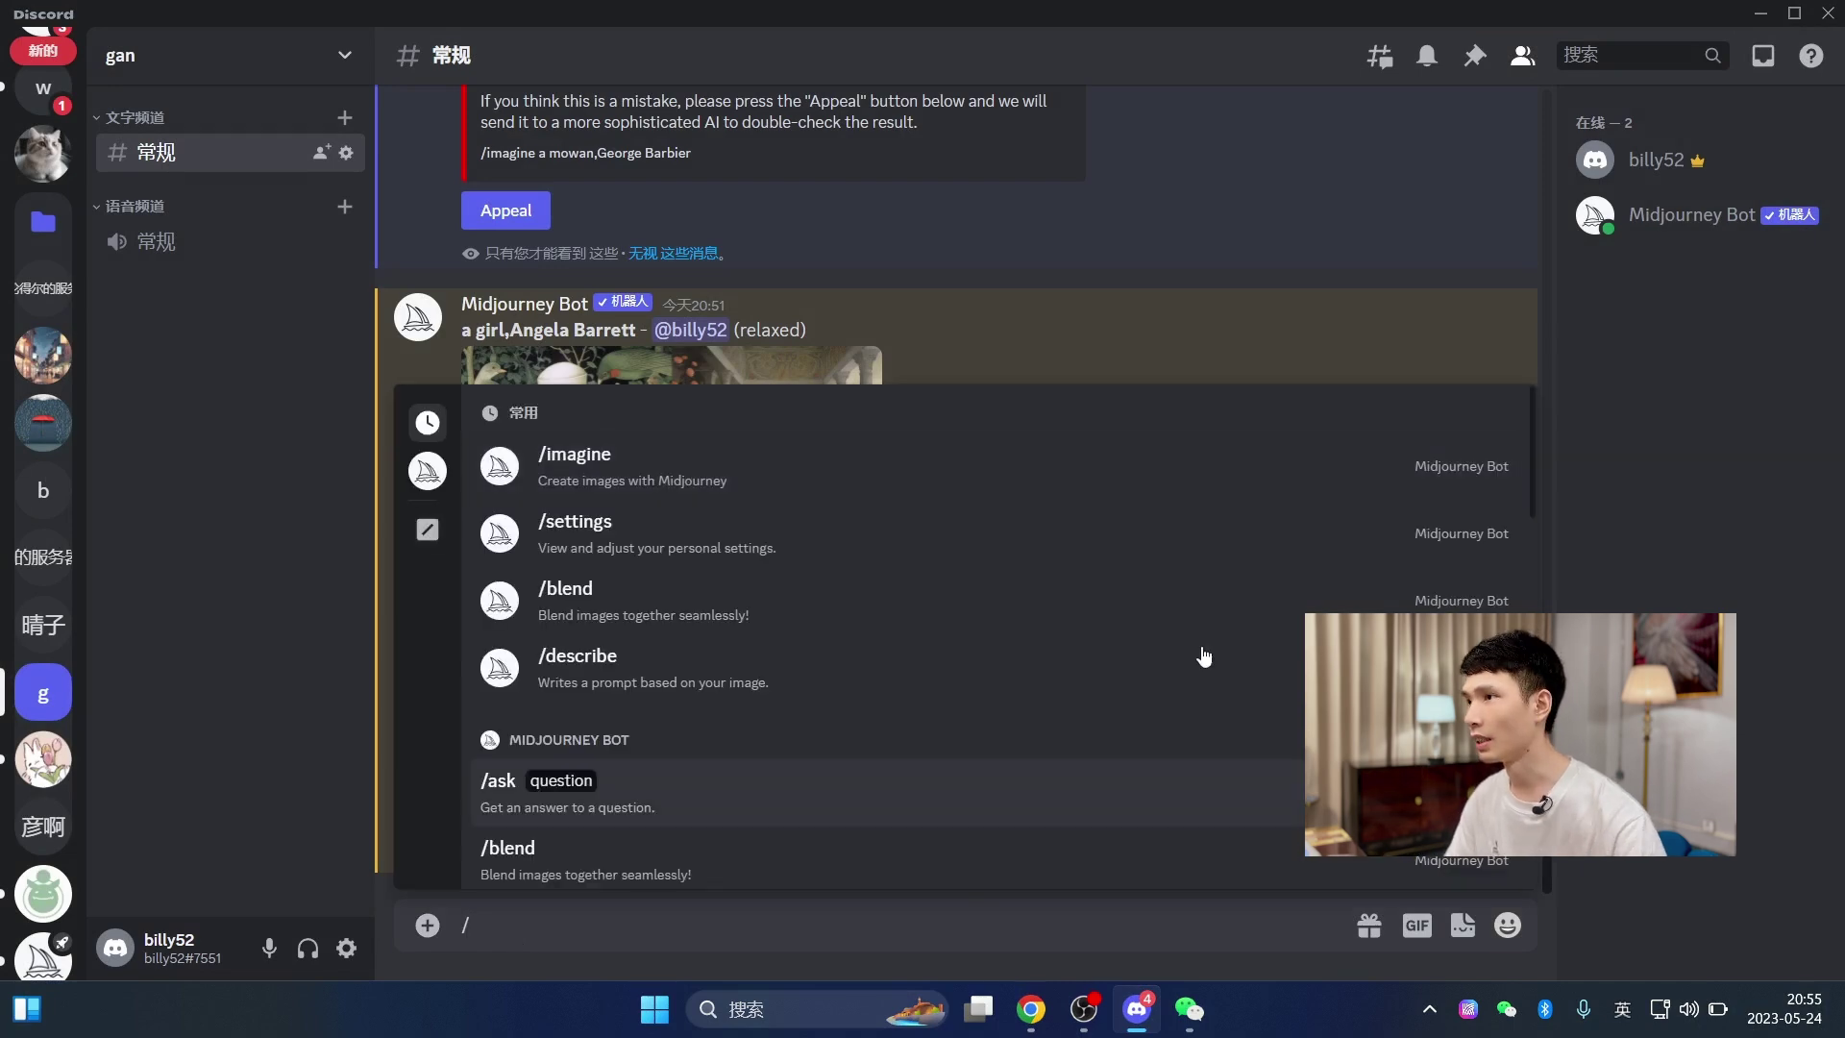
left_click(622, 471)
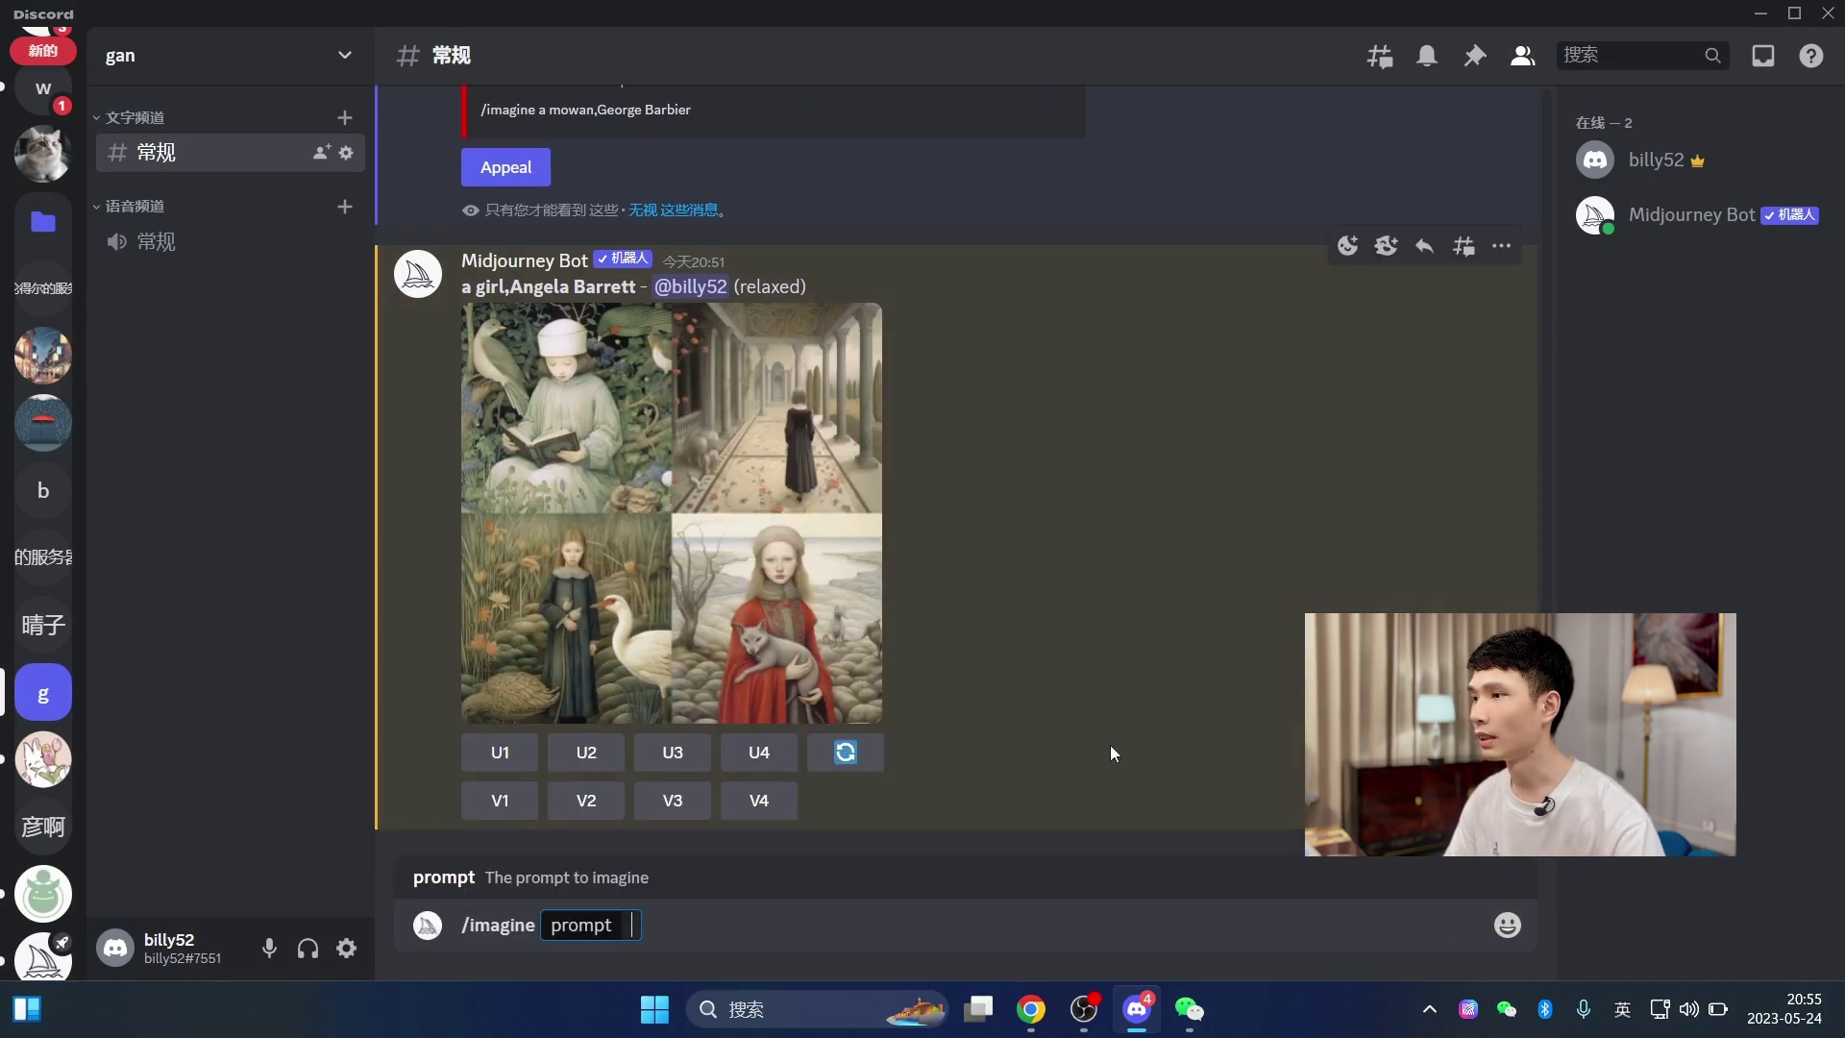
type("a girl")
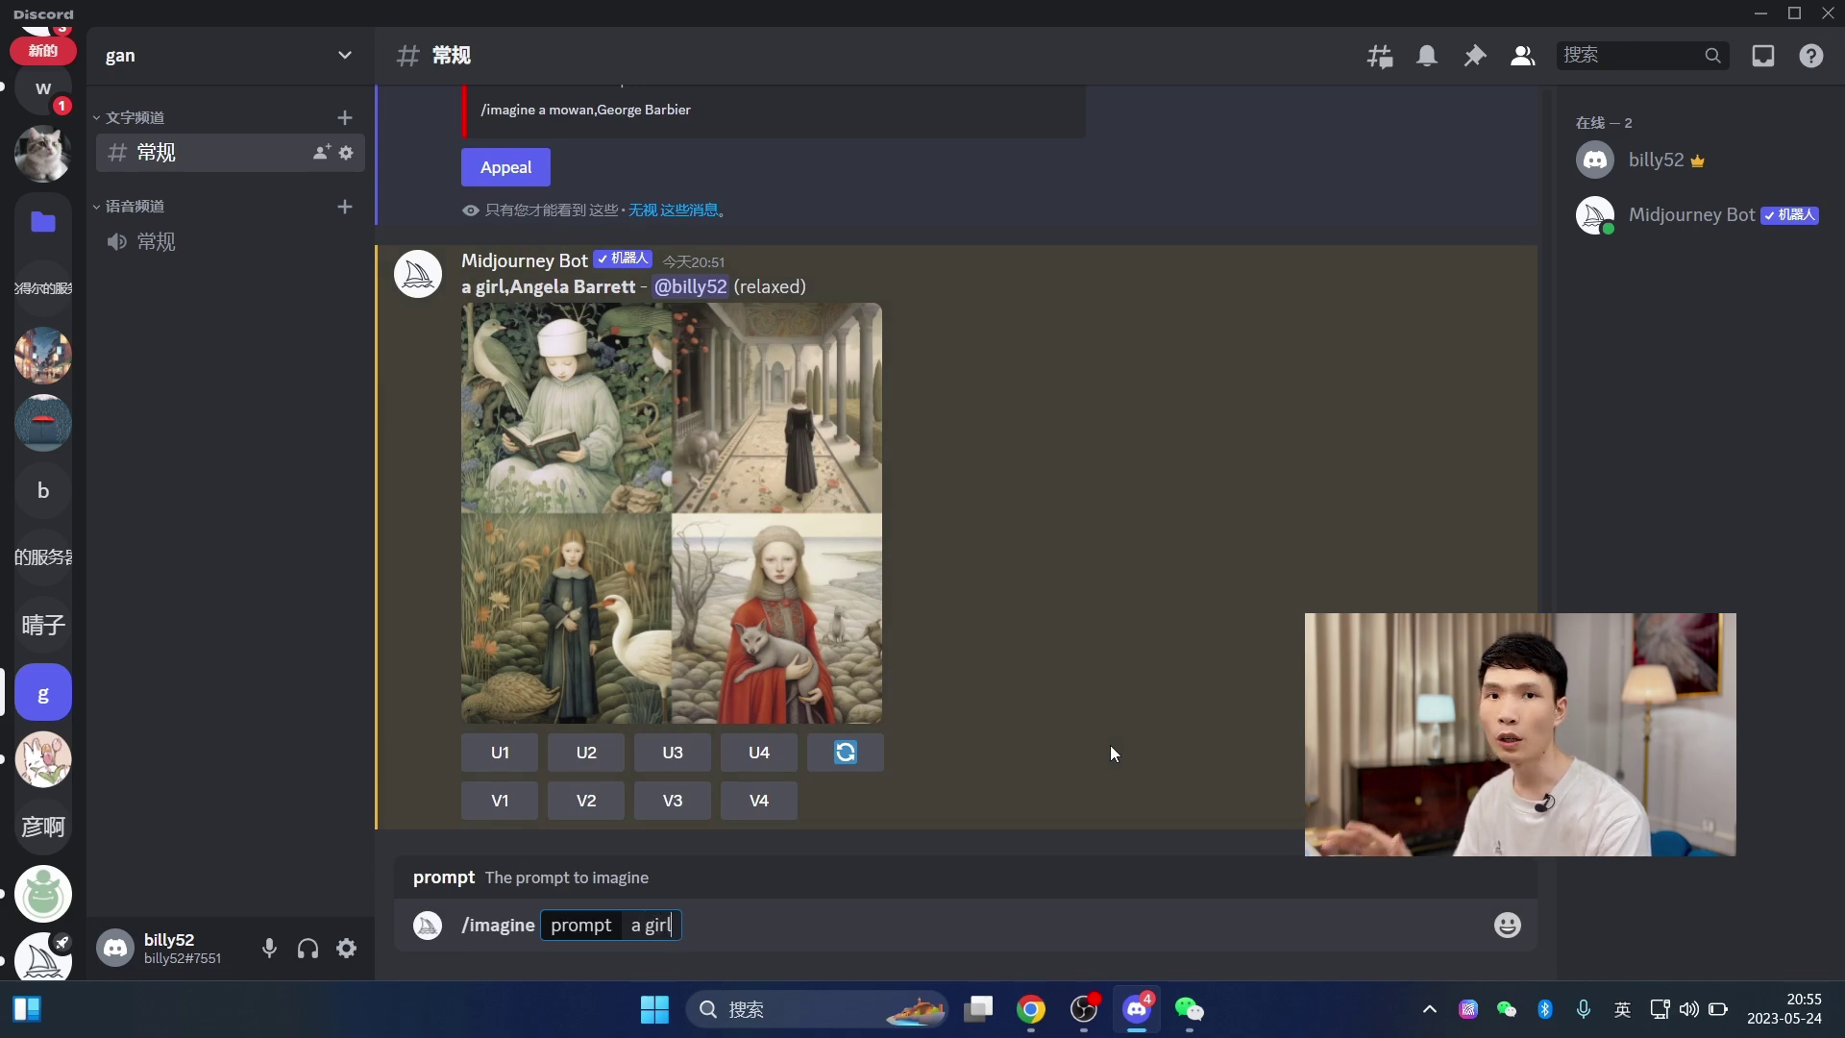
type(",")
key("ctrl+v")
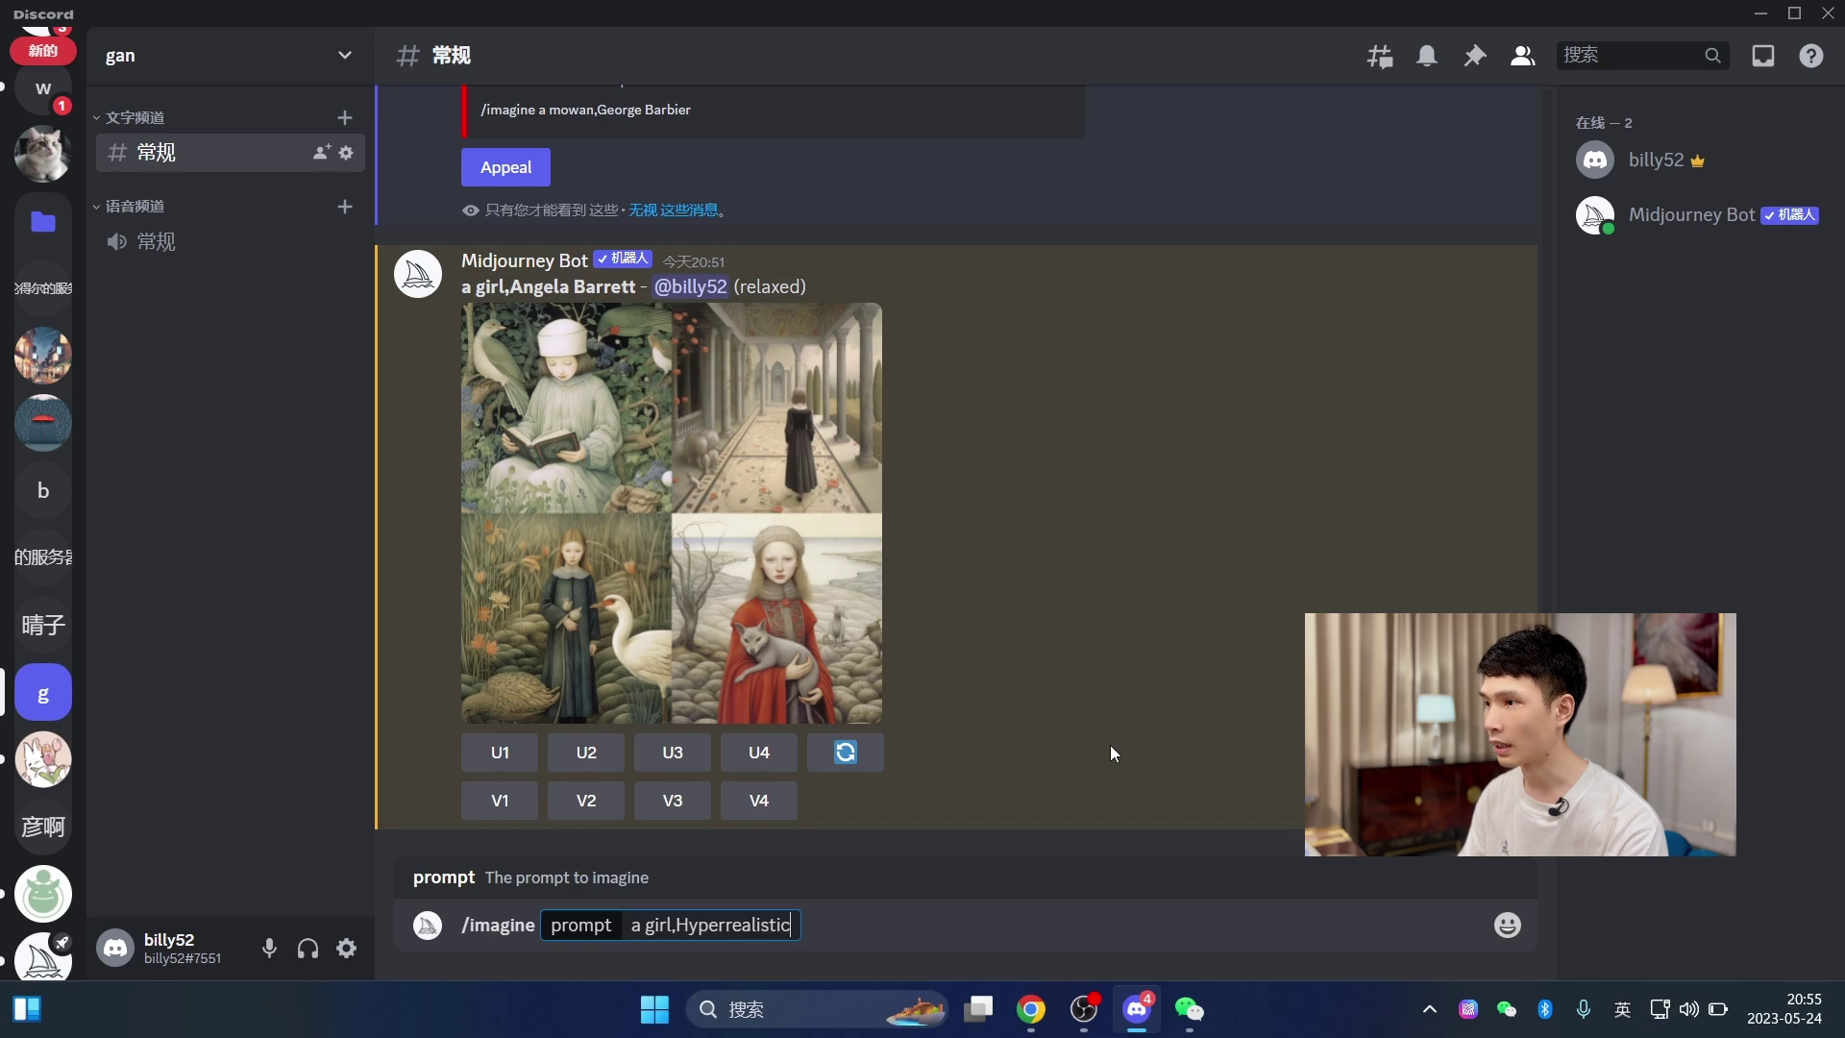
- Check the "Hyperrealistic" keyword on the Themes page in the browser, and submit the waiting /imagine prompt in Discord
left_click(1029, 1008)
left_click_drag(992, 359, 870, 360)
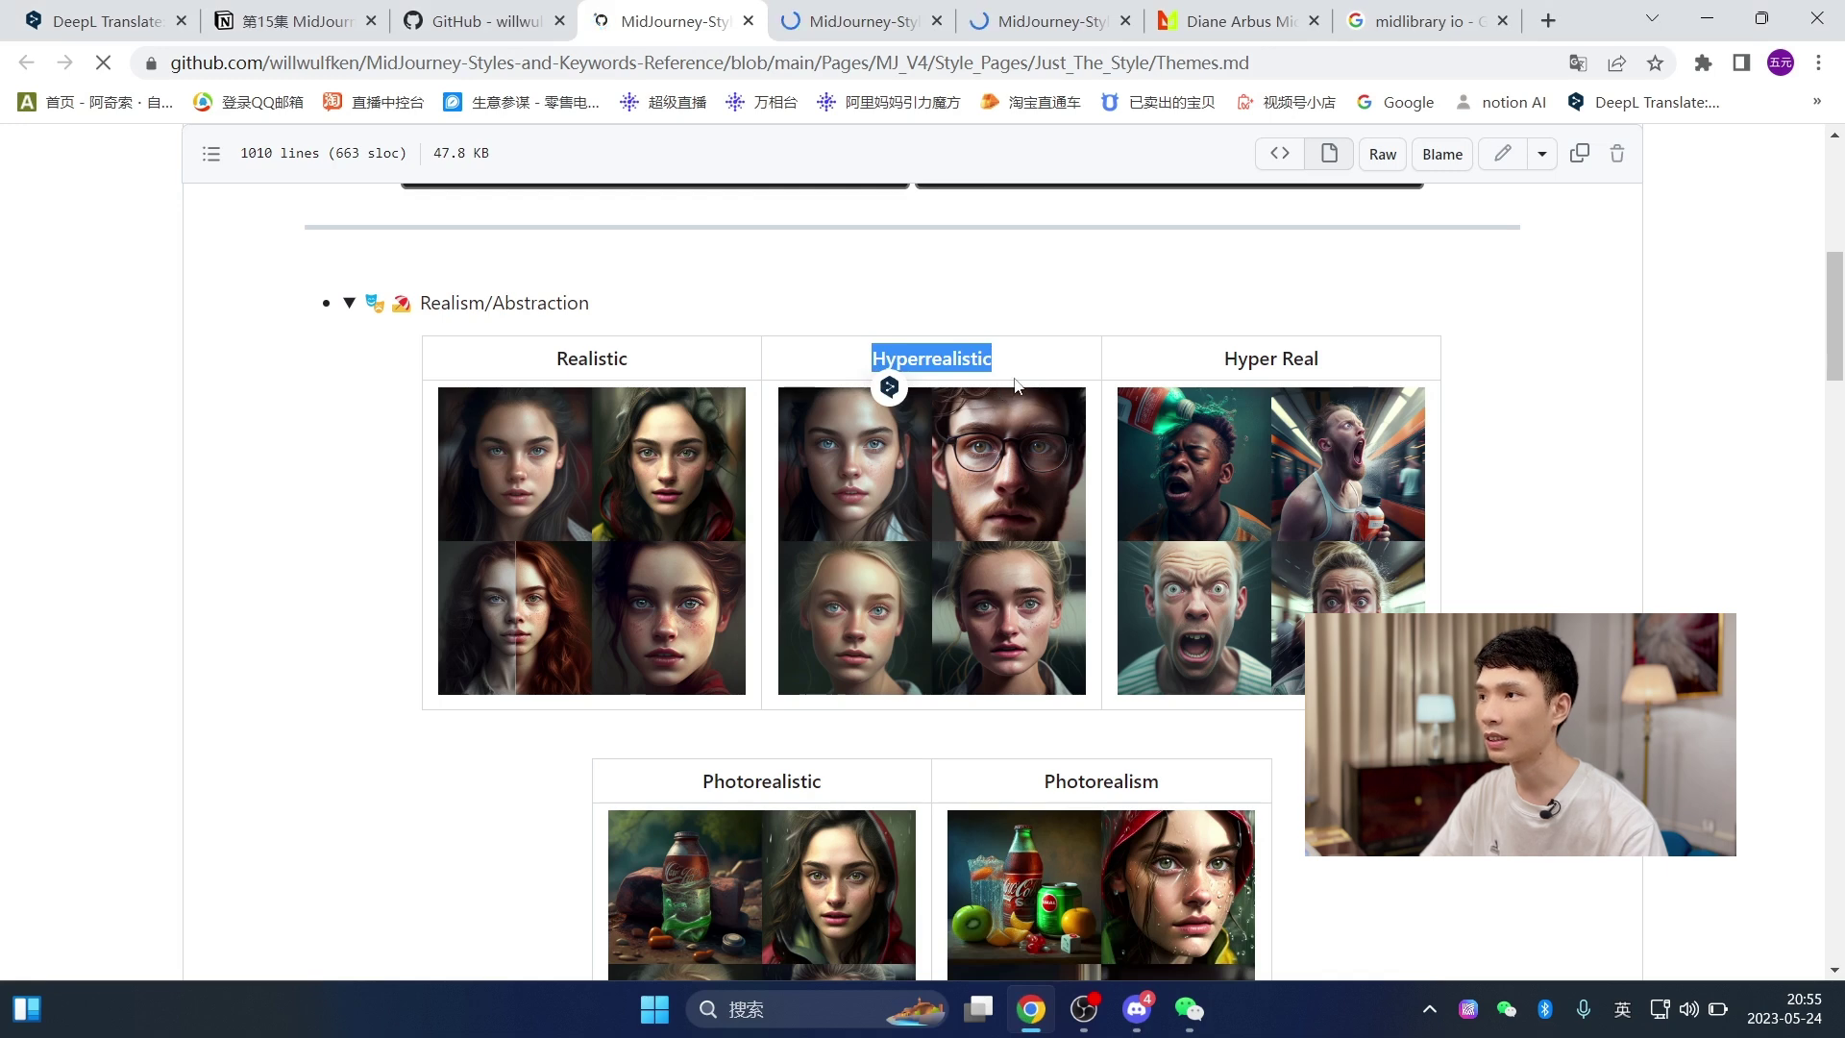
mouse_move(1027, 1024)
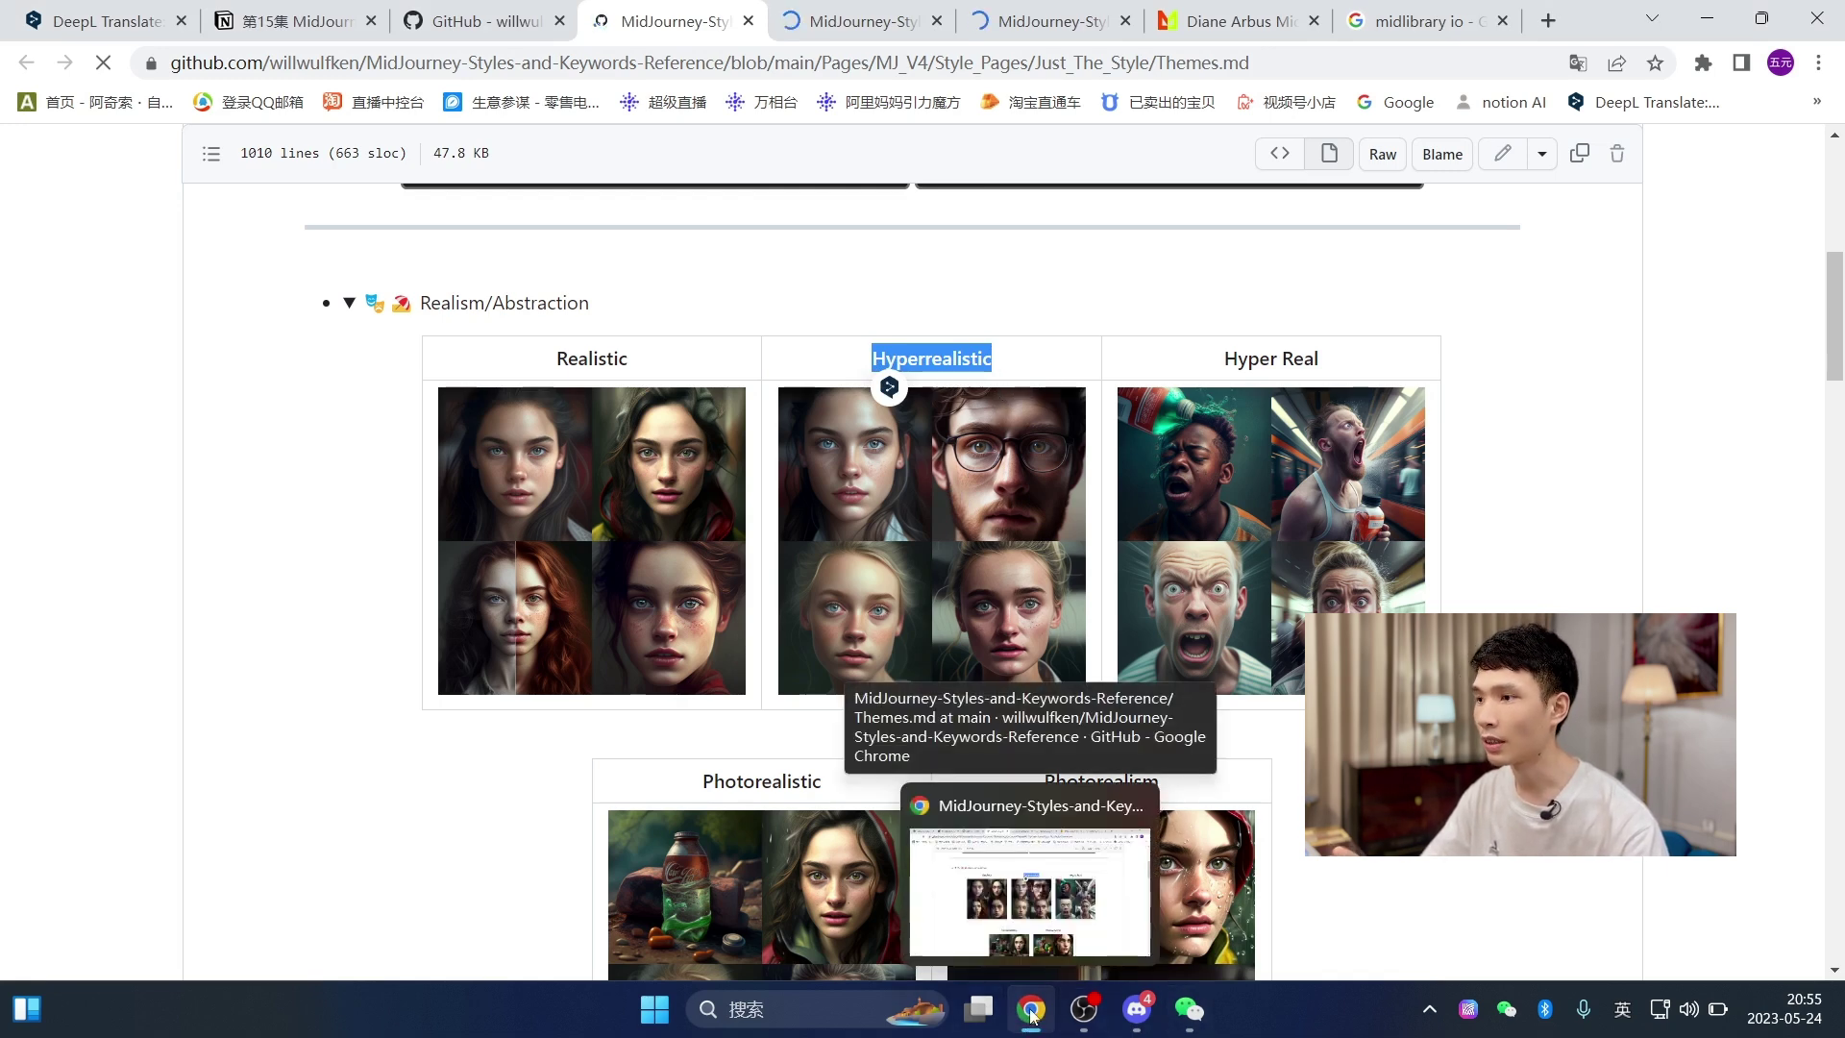
left_click(1137, 1009)
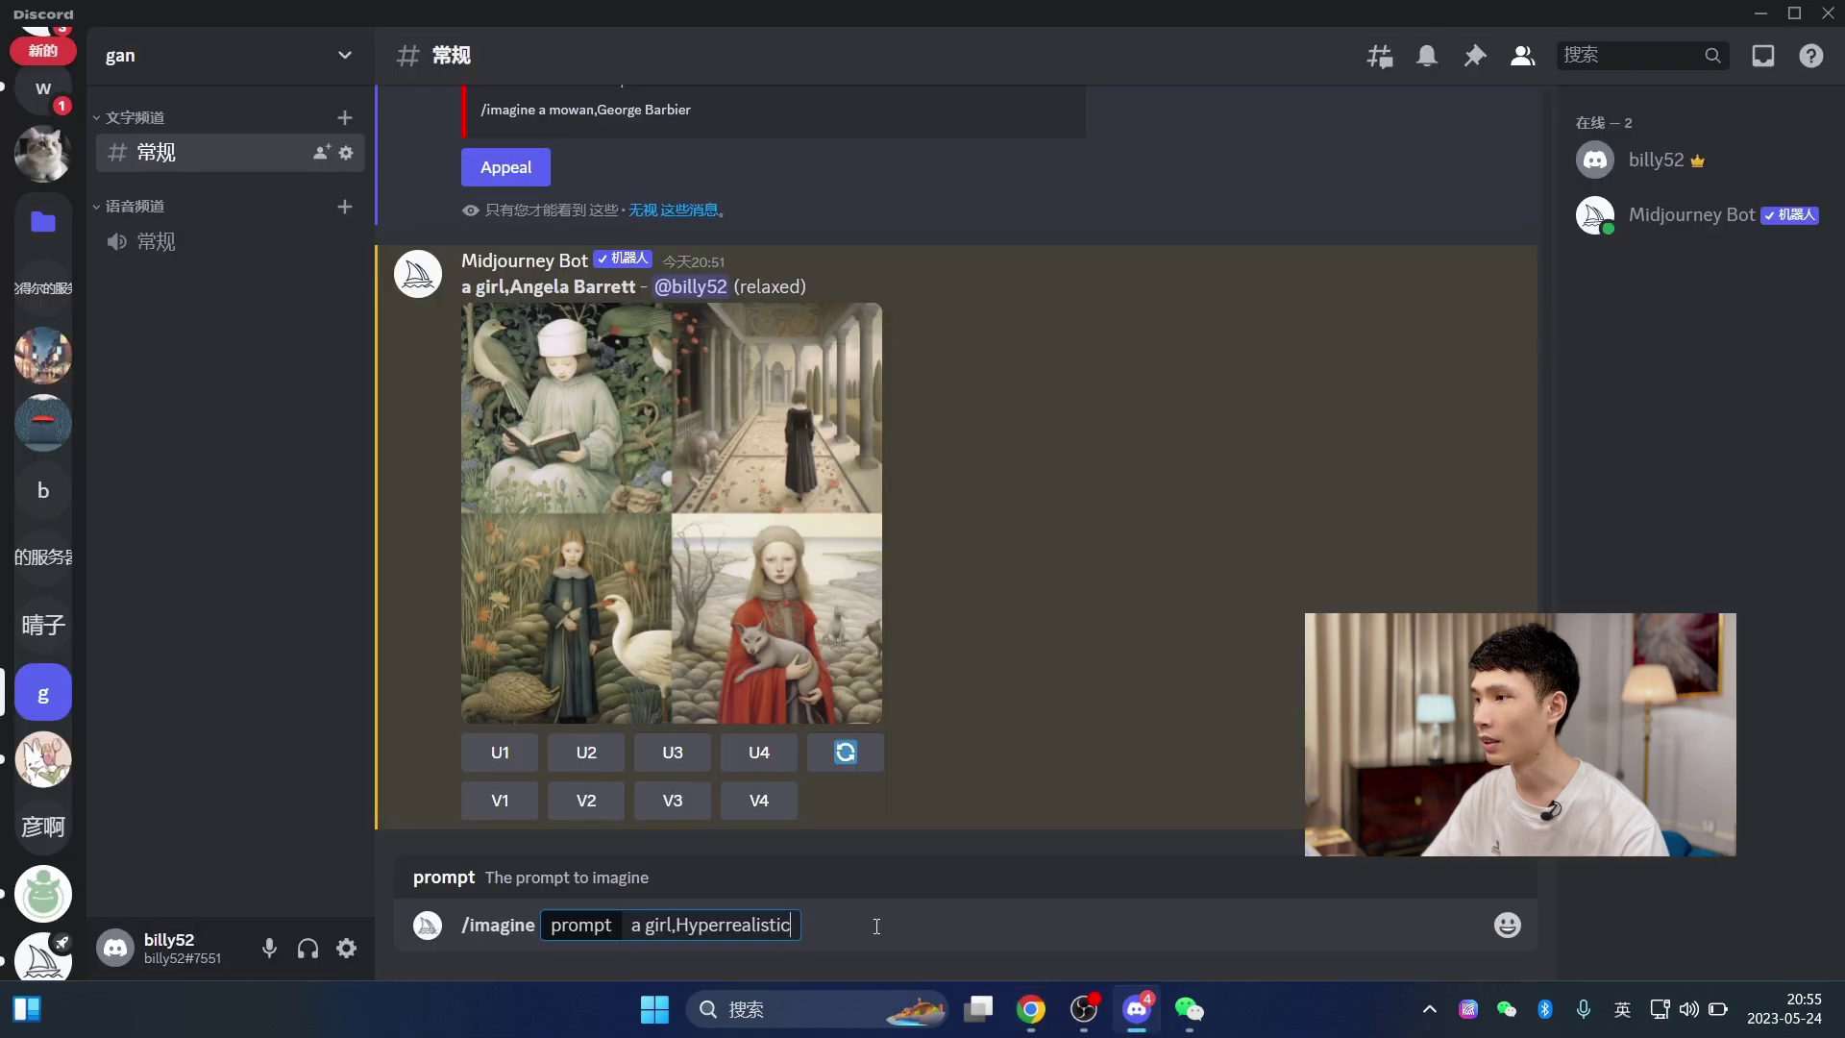
key("Return")
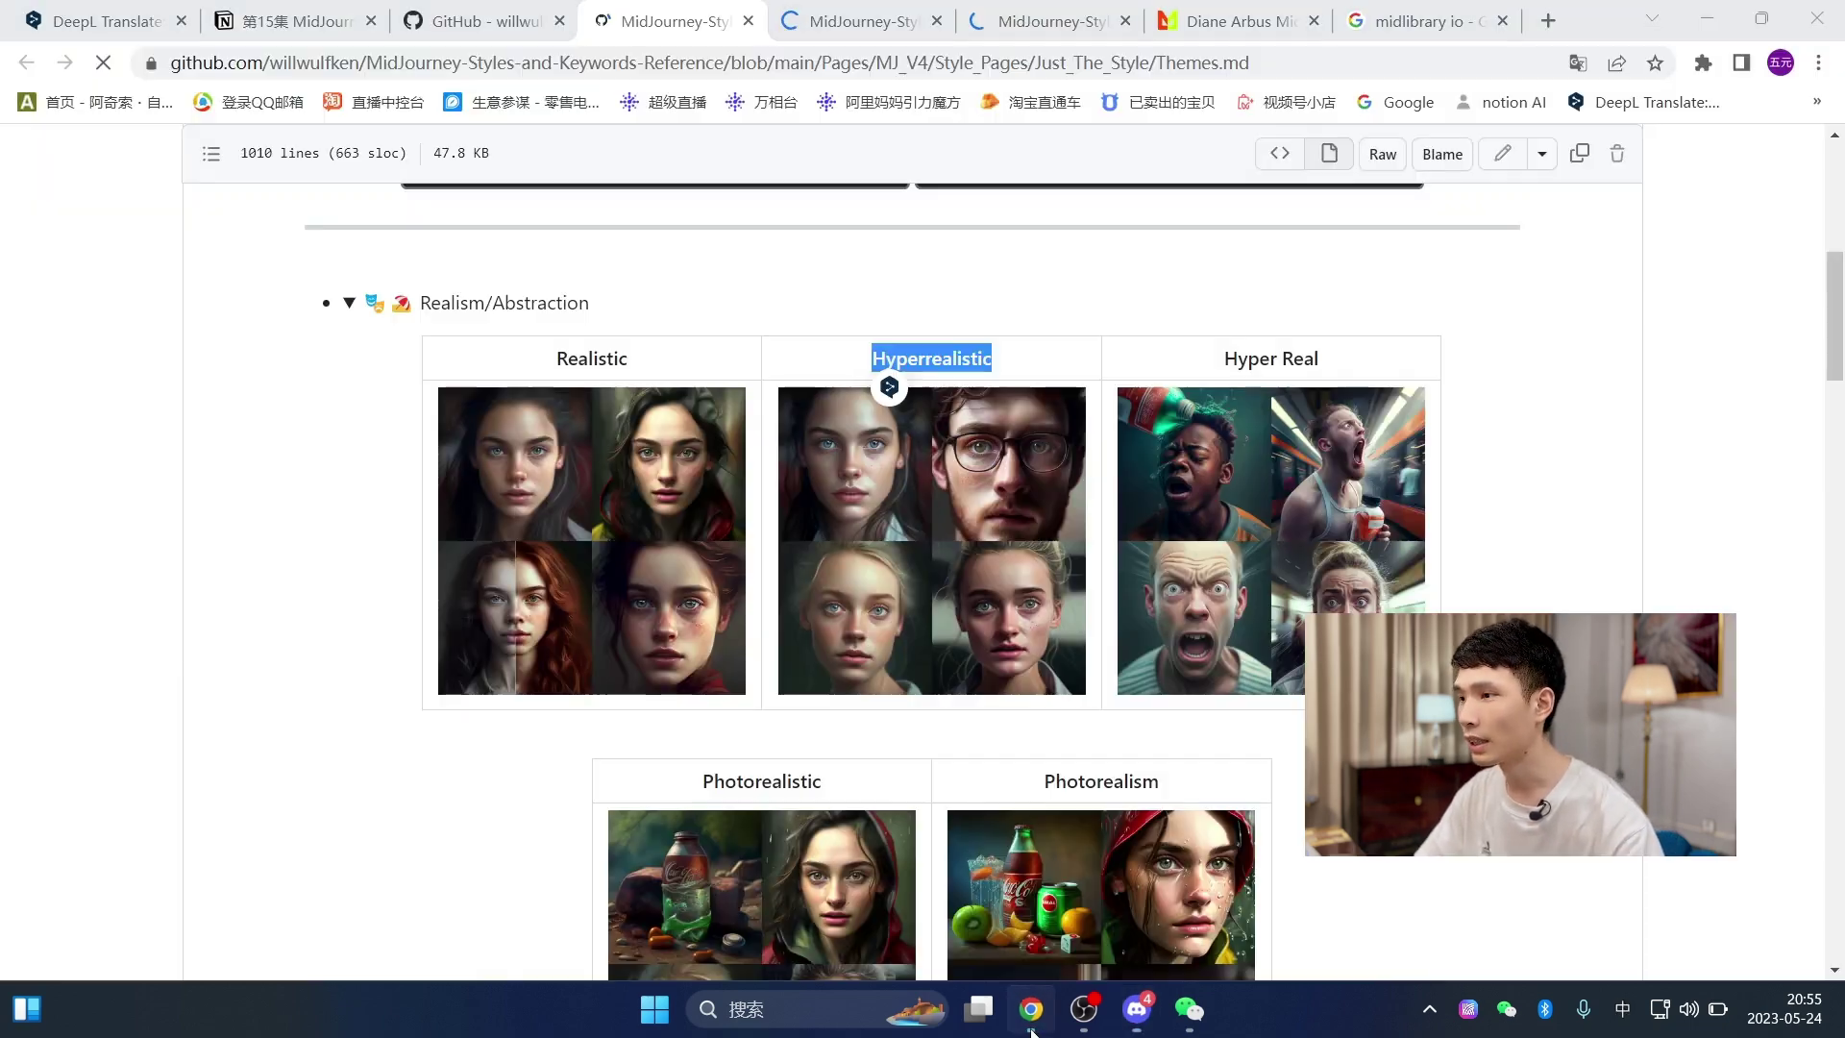
- Return to the Themes page in the browser and translate the keywords "Photorealism" and "Photorealistic" into Chinese with DeepL
left_click(1031, 1009)
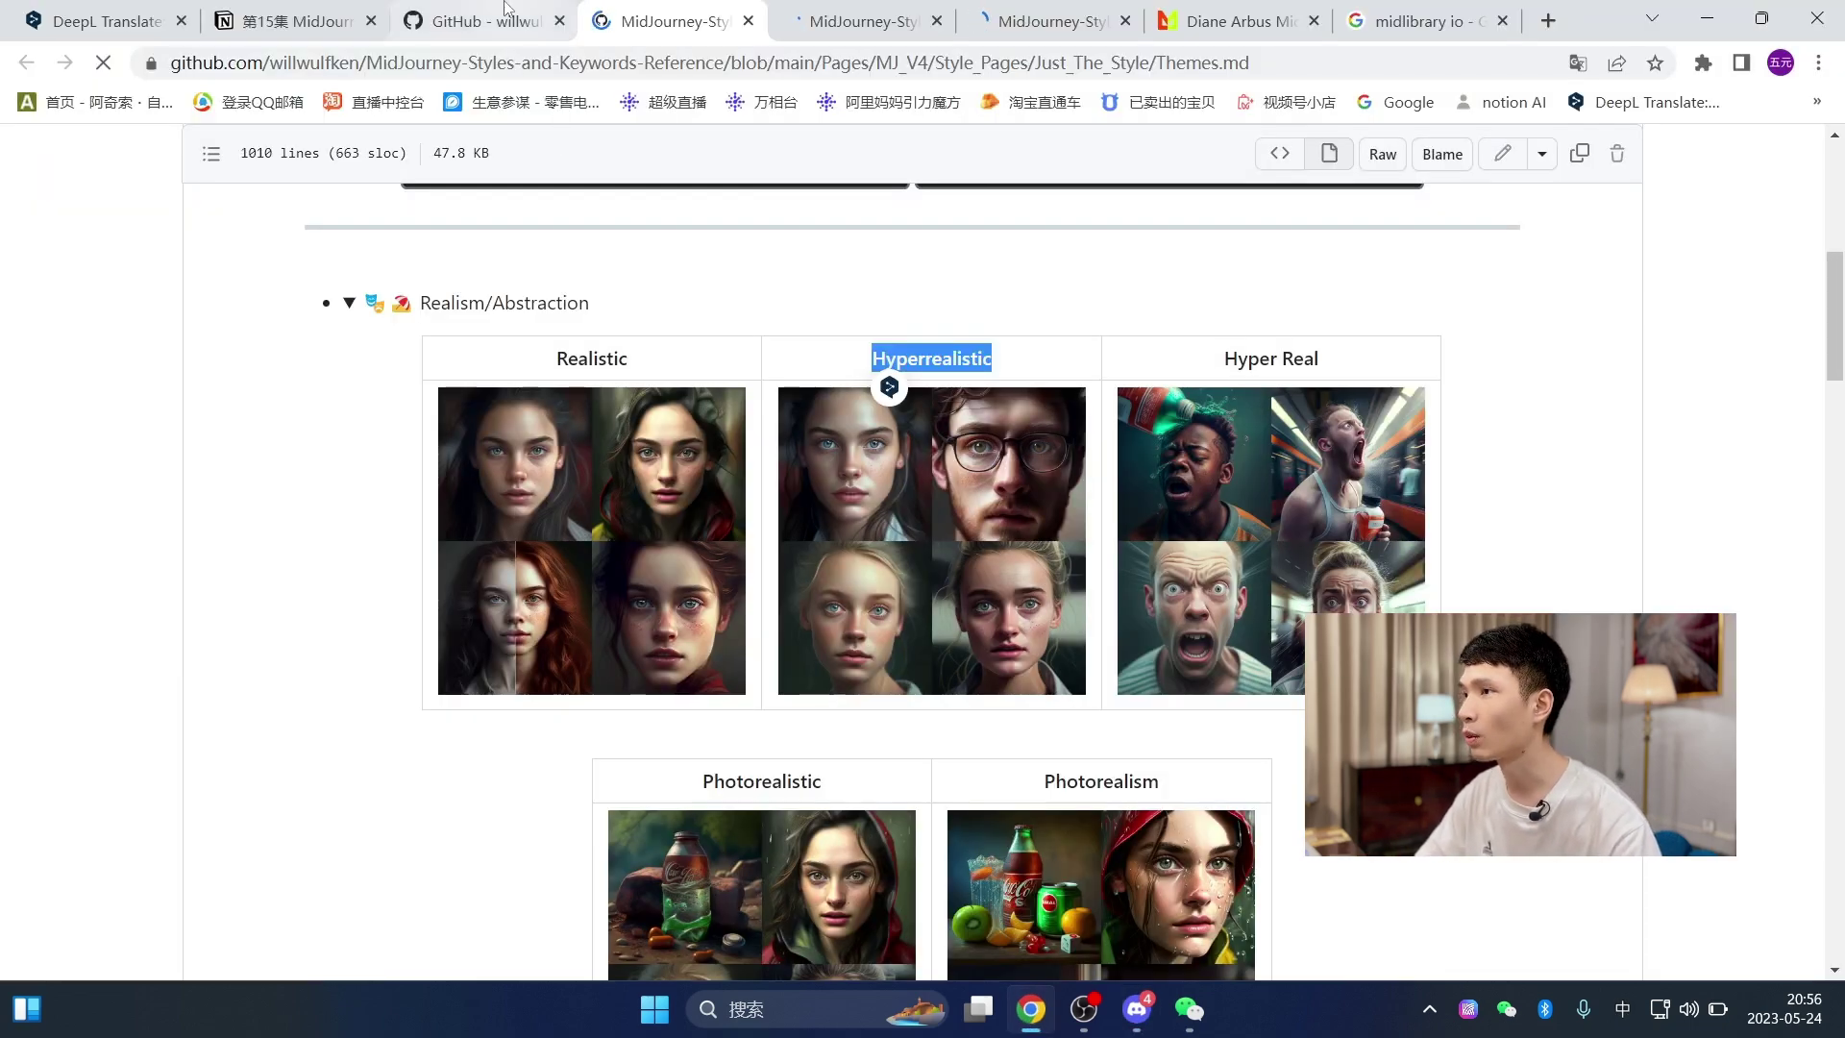
scroll(1368, 474, "down", 3)
scroll(1368, 473, "down", 1)
left_click_drag(1196, 425, 1057, 415)
left_click(1062, 449)
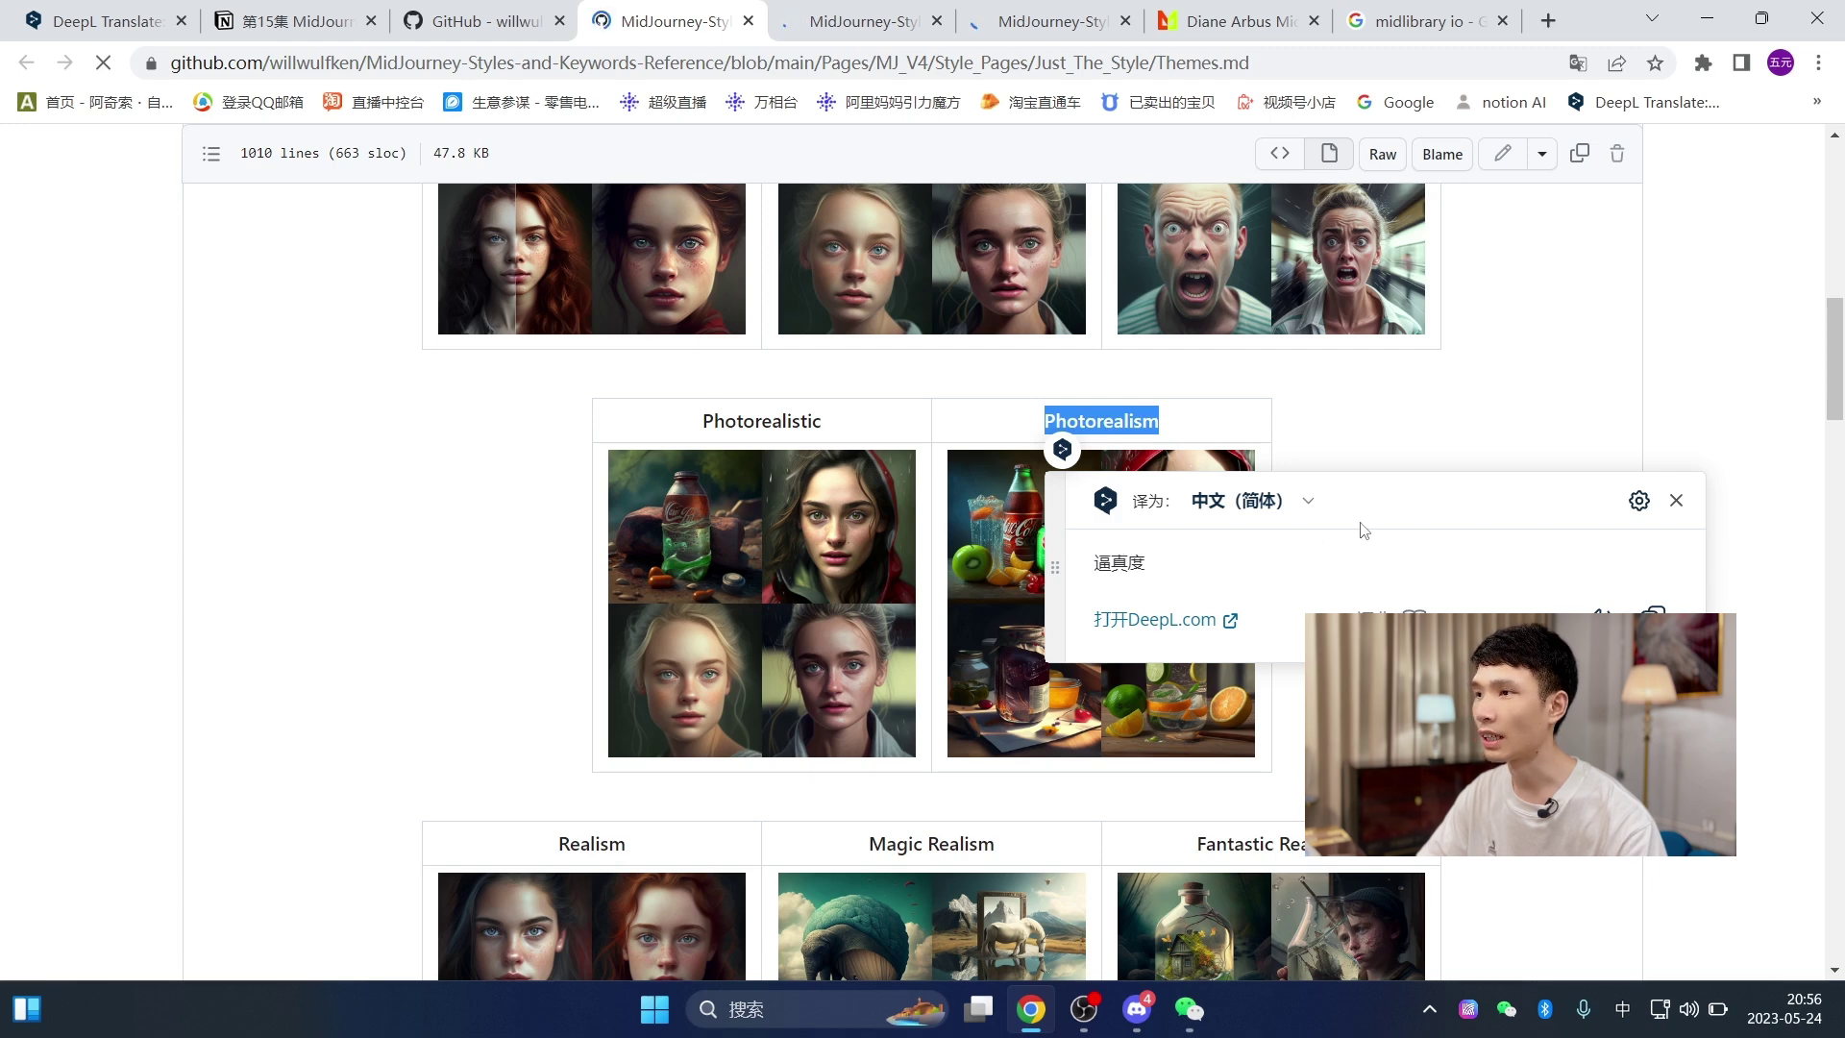
left_click(1434, 443)
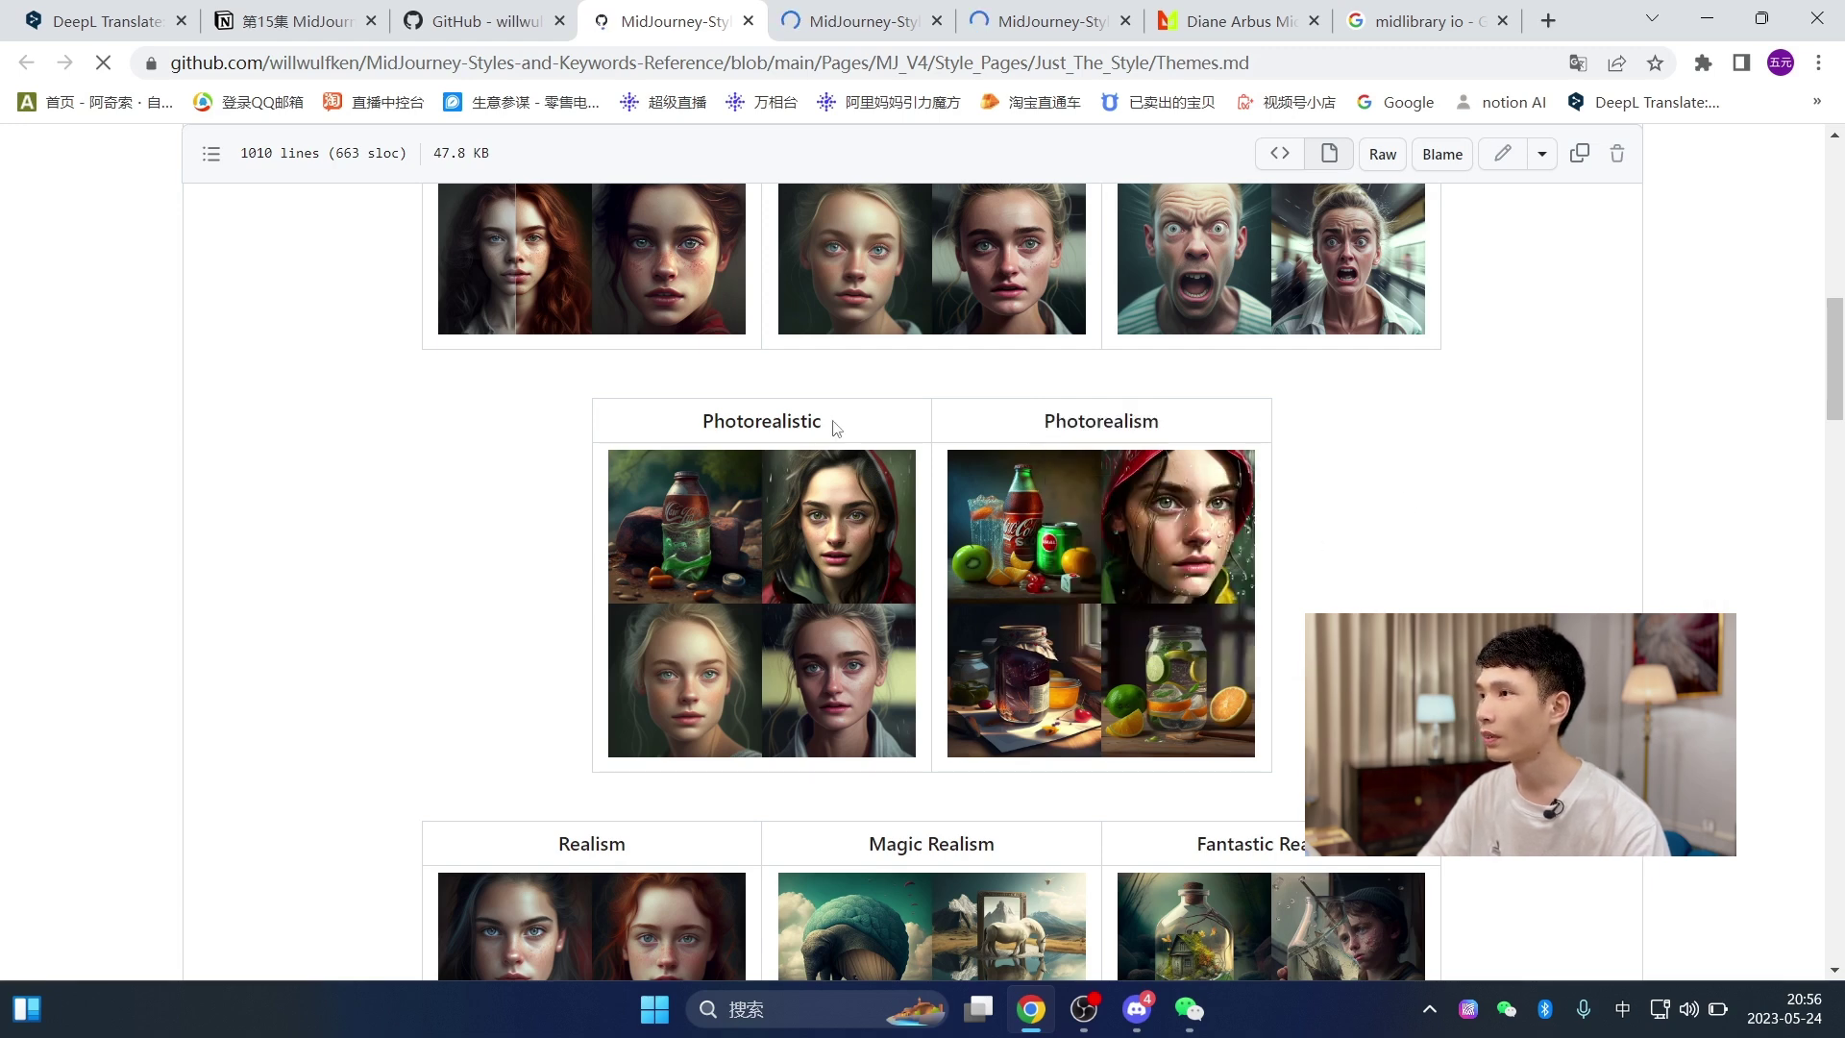
left_click_drag(826, 422, 704, 423)
left_click(719, 449)
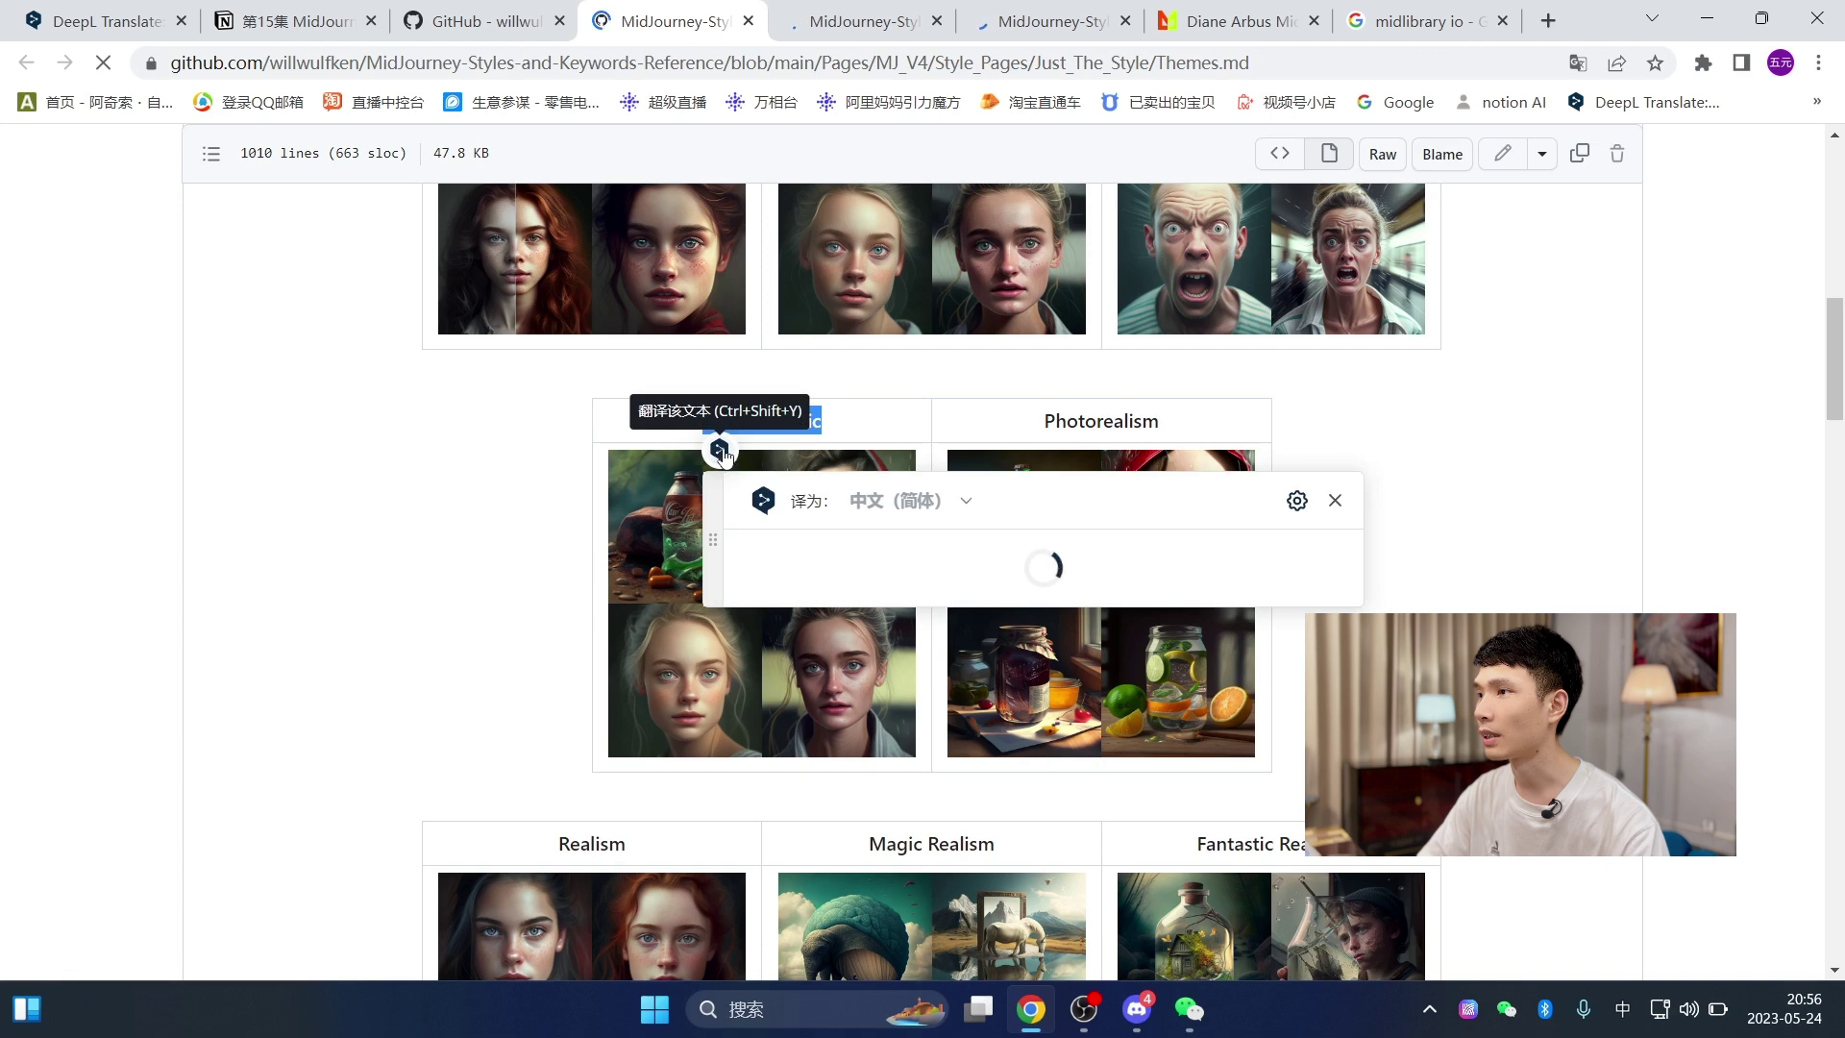
left_click(1334, 499)
- Translate the keyword "Hyper Real" in the Realism/Abstraction category into Chinese
scroll(1213, 533, "up", 4)
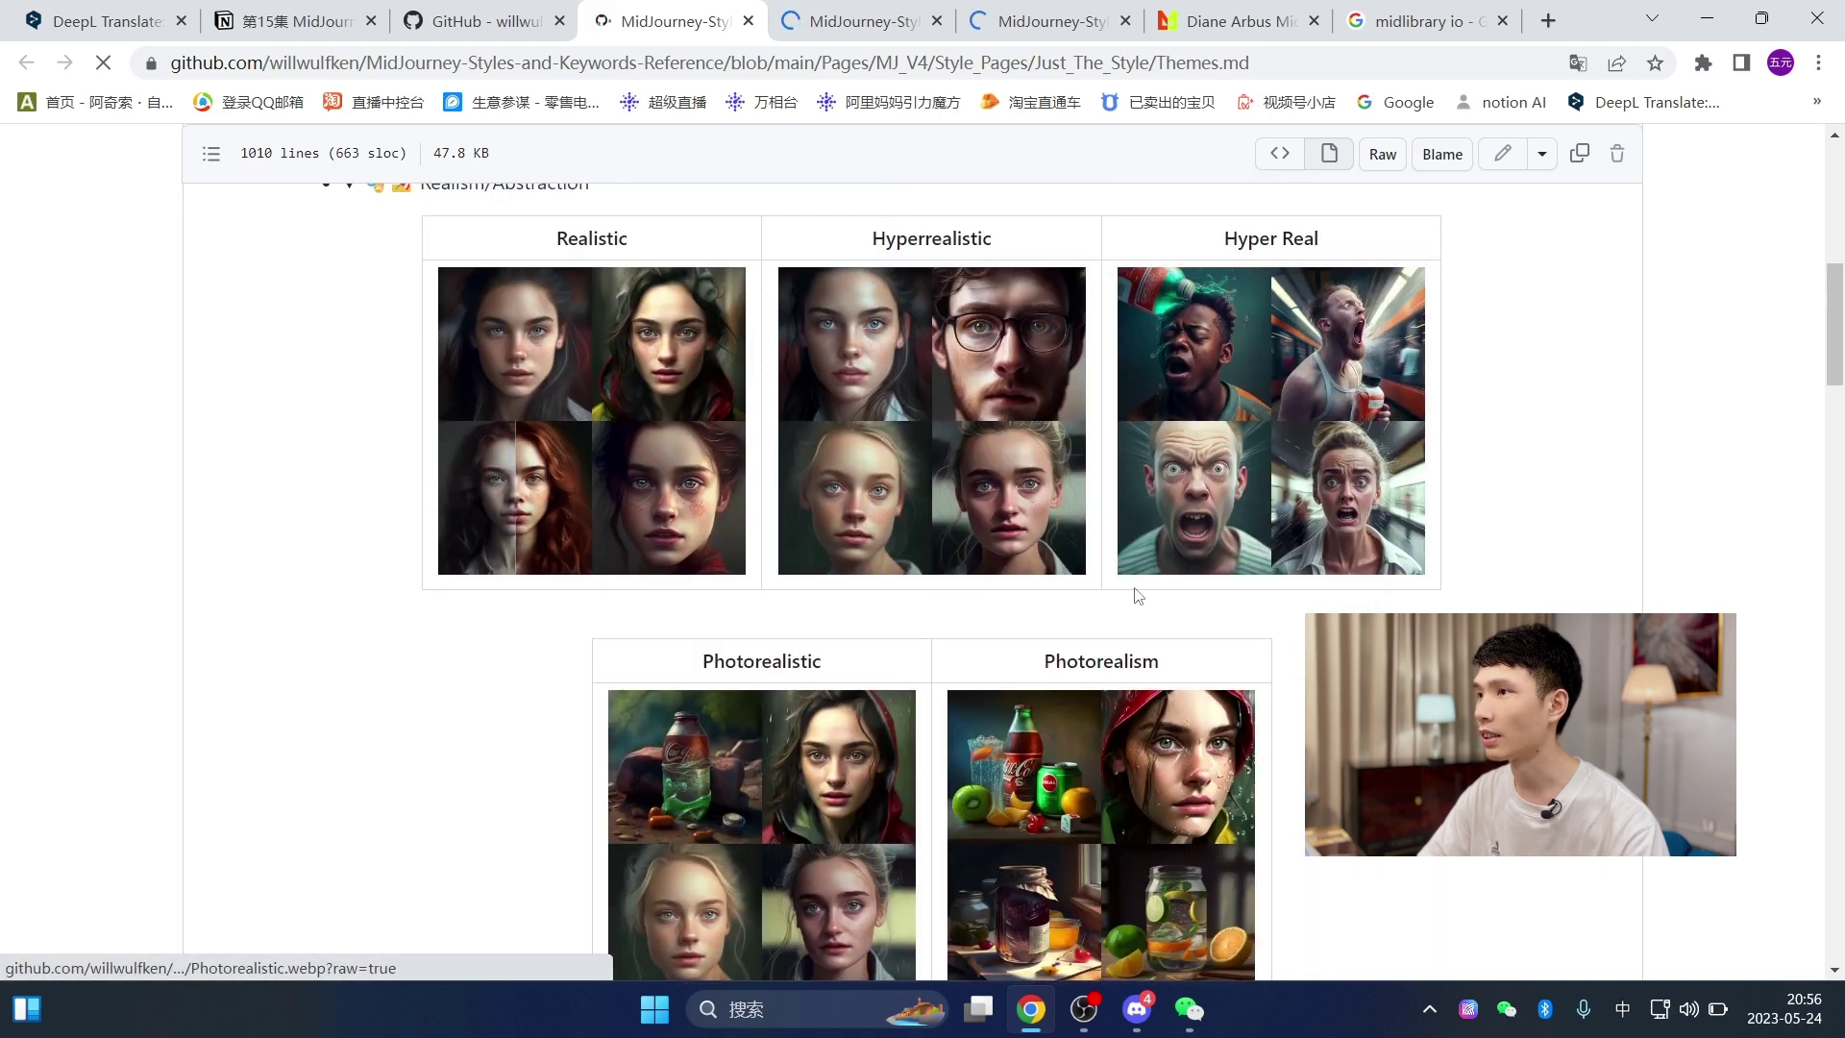
left_click_drag(1324, 359, 1223, 361)
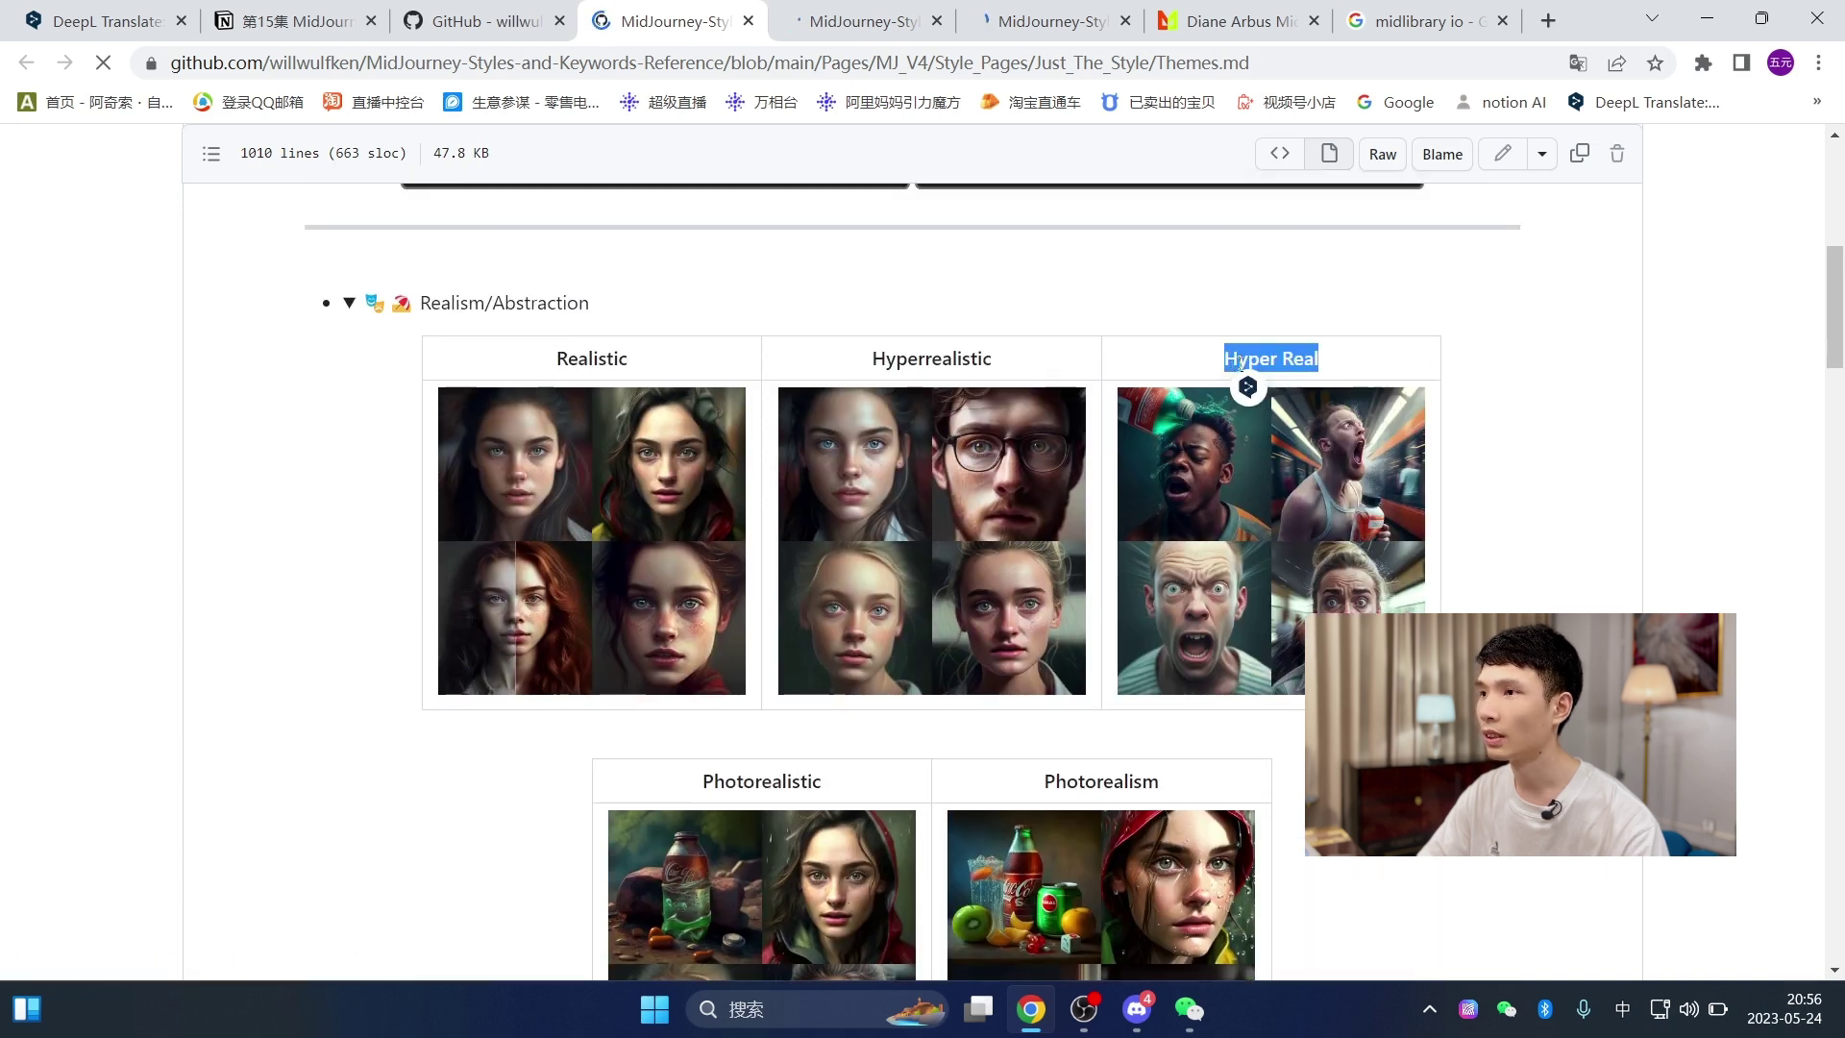
left_click(1246, 386)
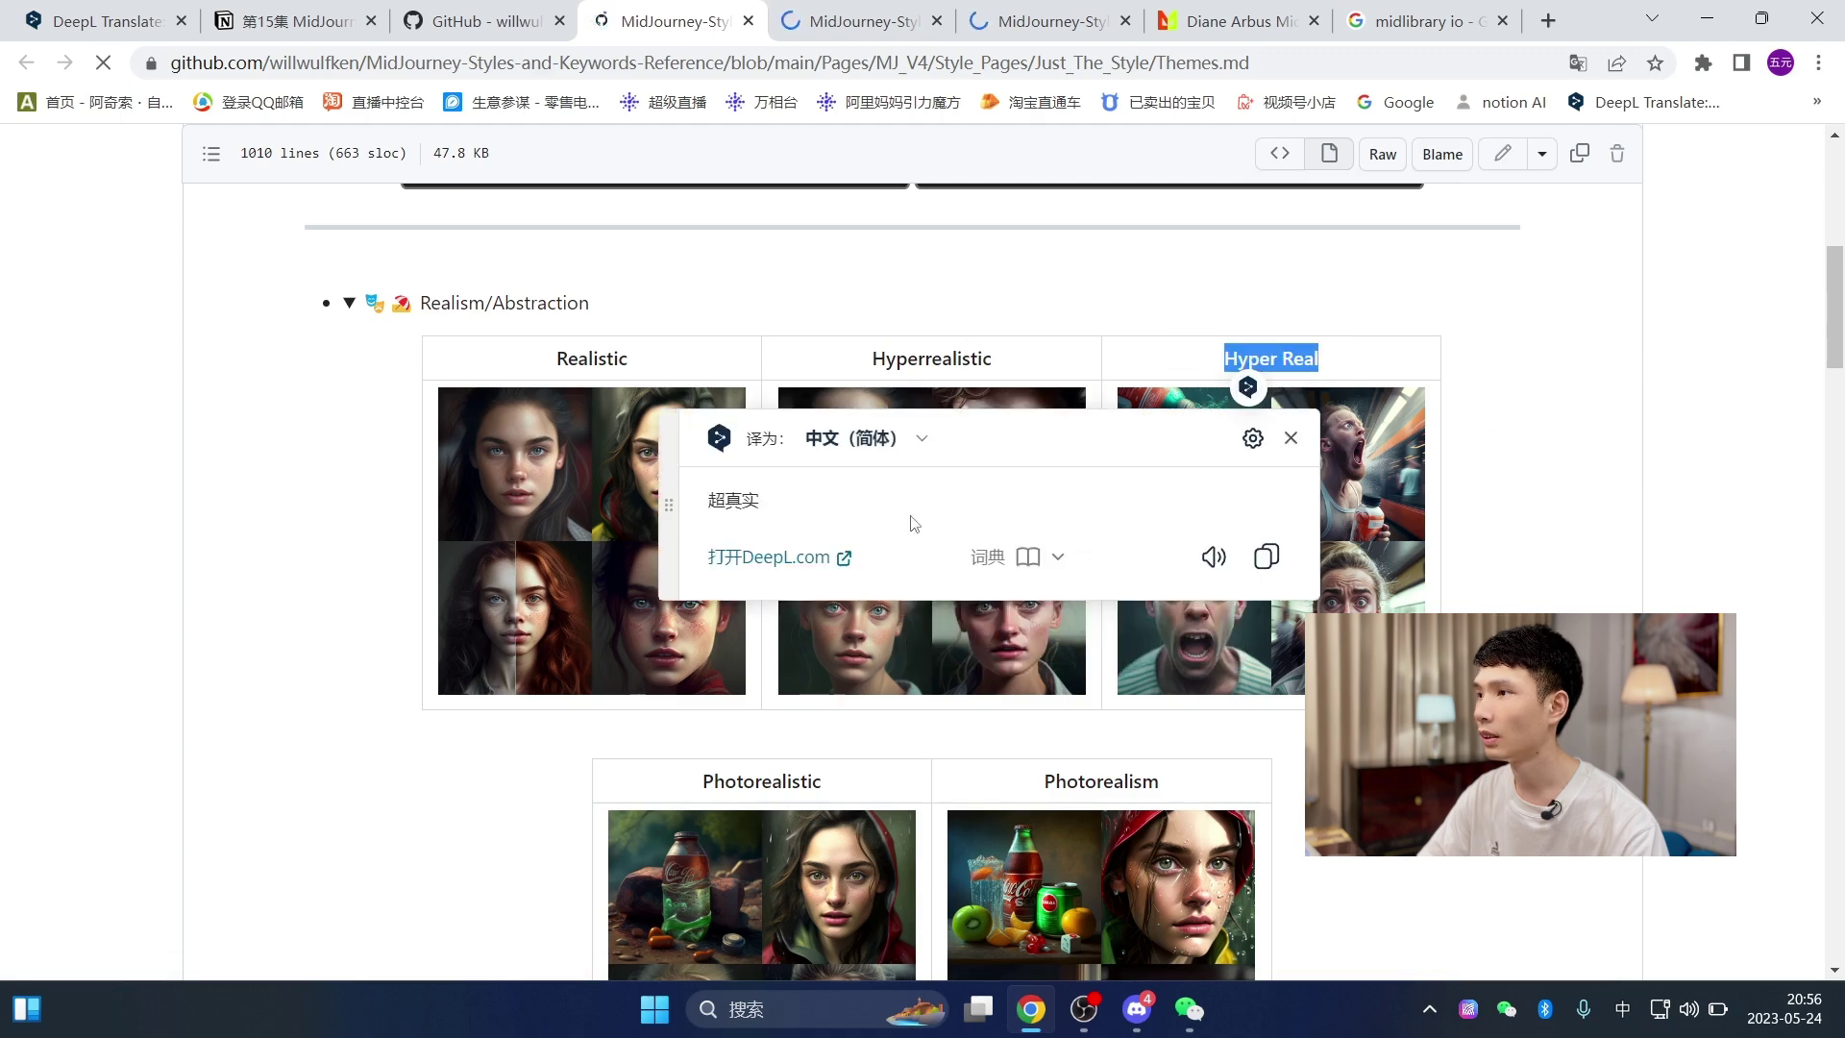
left_click(1591, 495)
- Look through the Realism keyword samples on the Themes page and translate "Classical Realism" into Chinese
scroll(1591, 496, "down", 6)
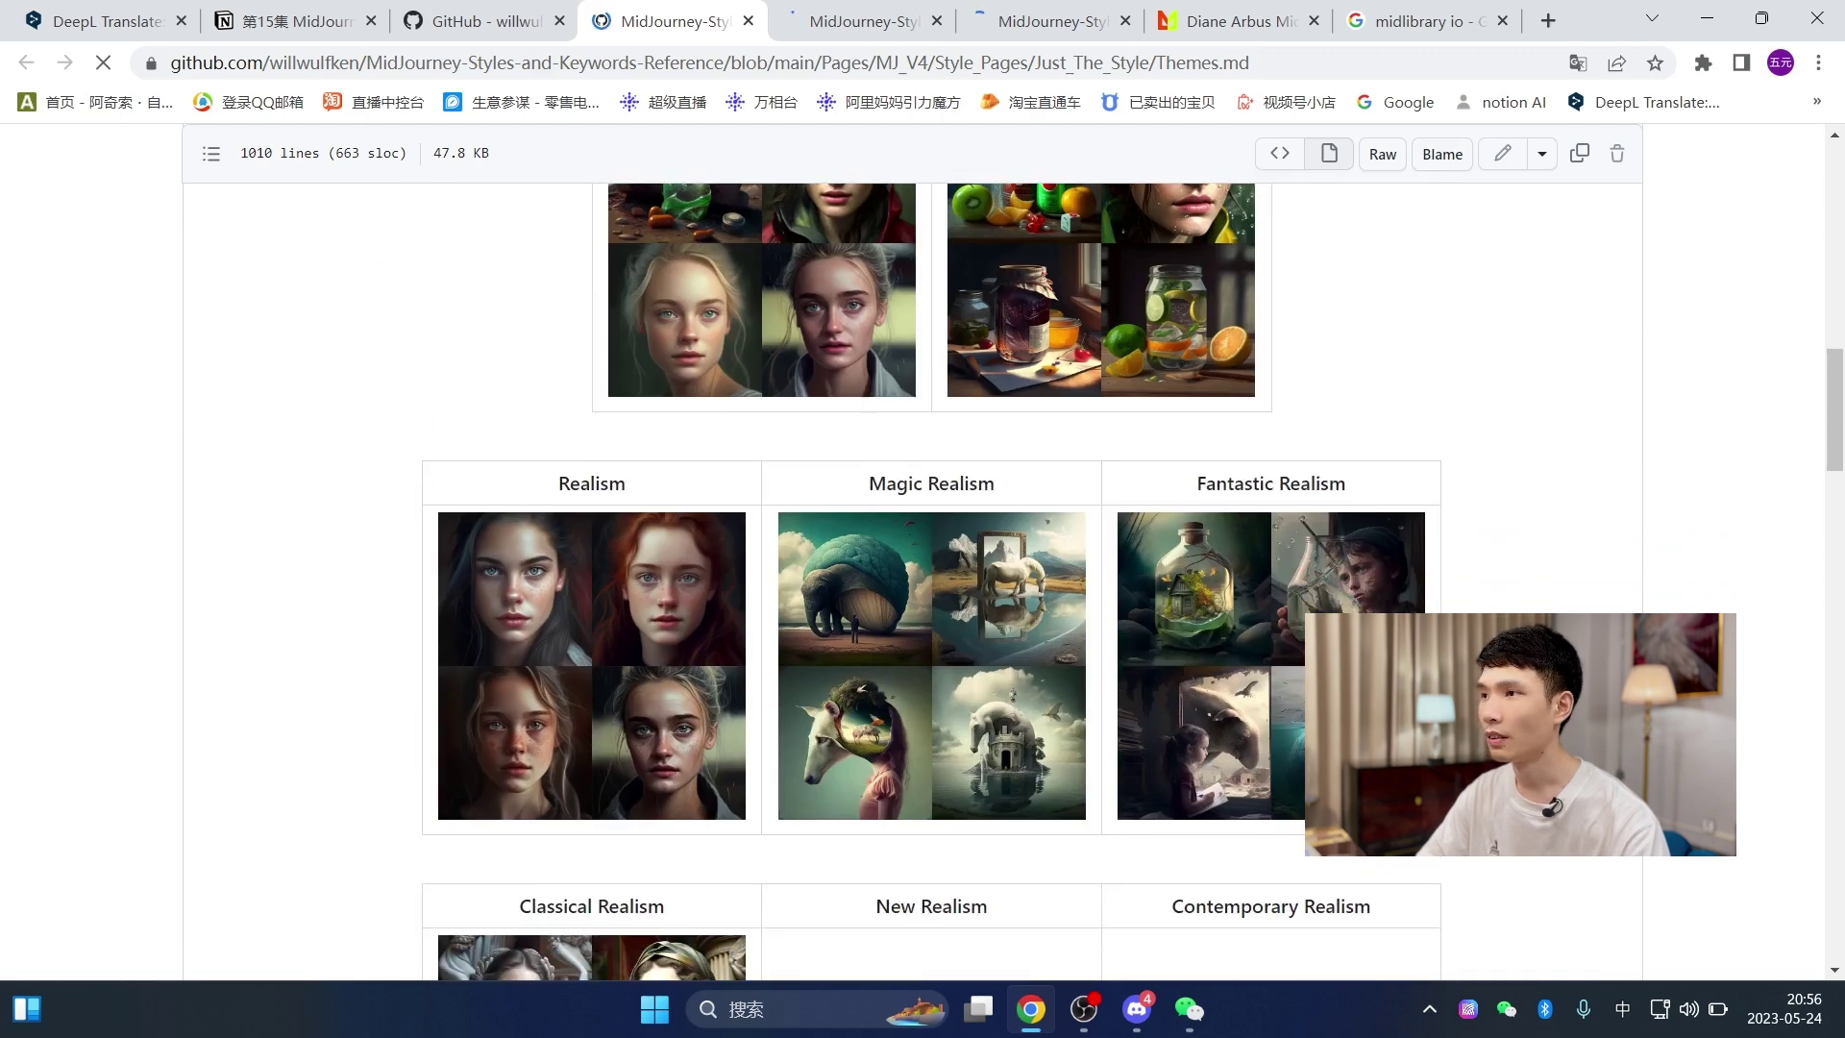
scroll(932, 577, "down", 1)
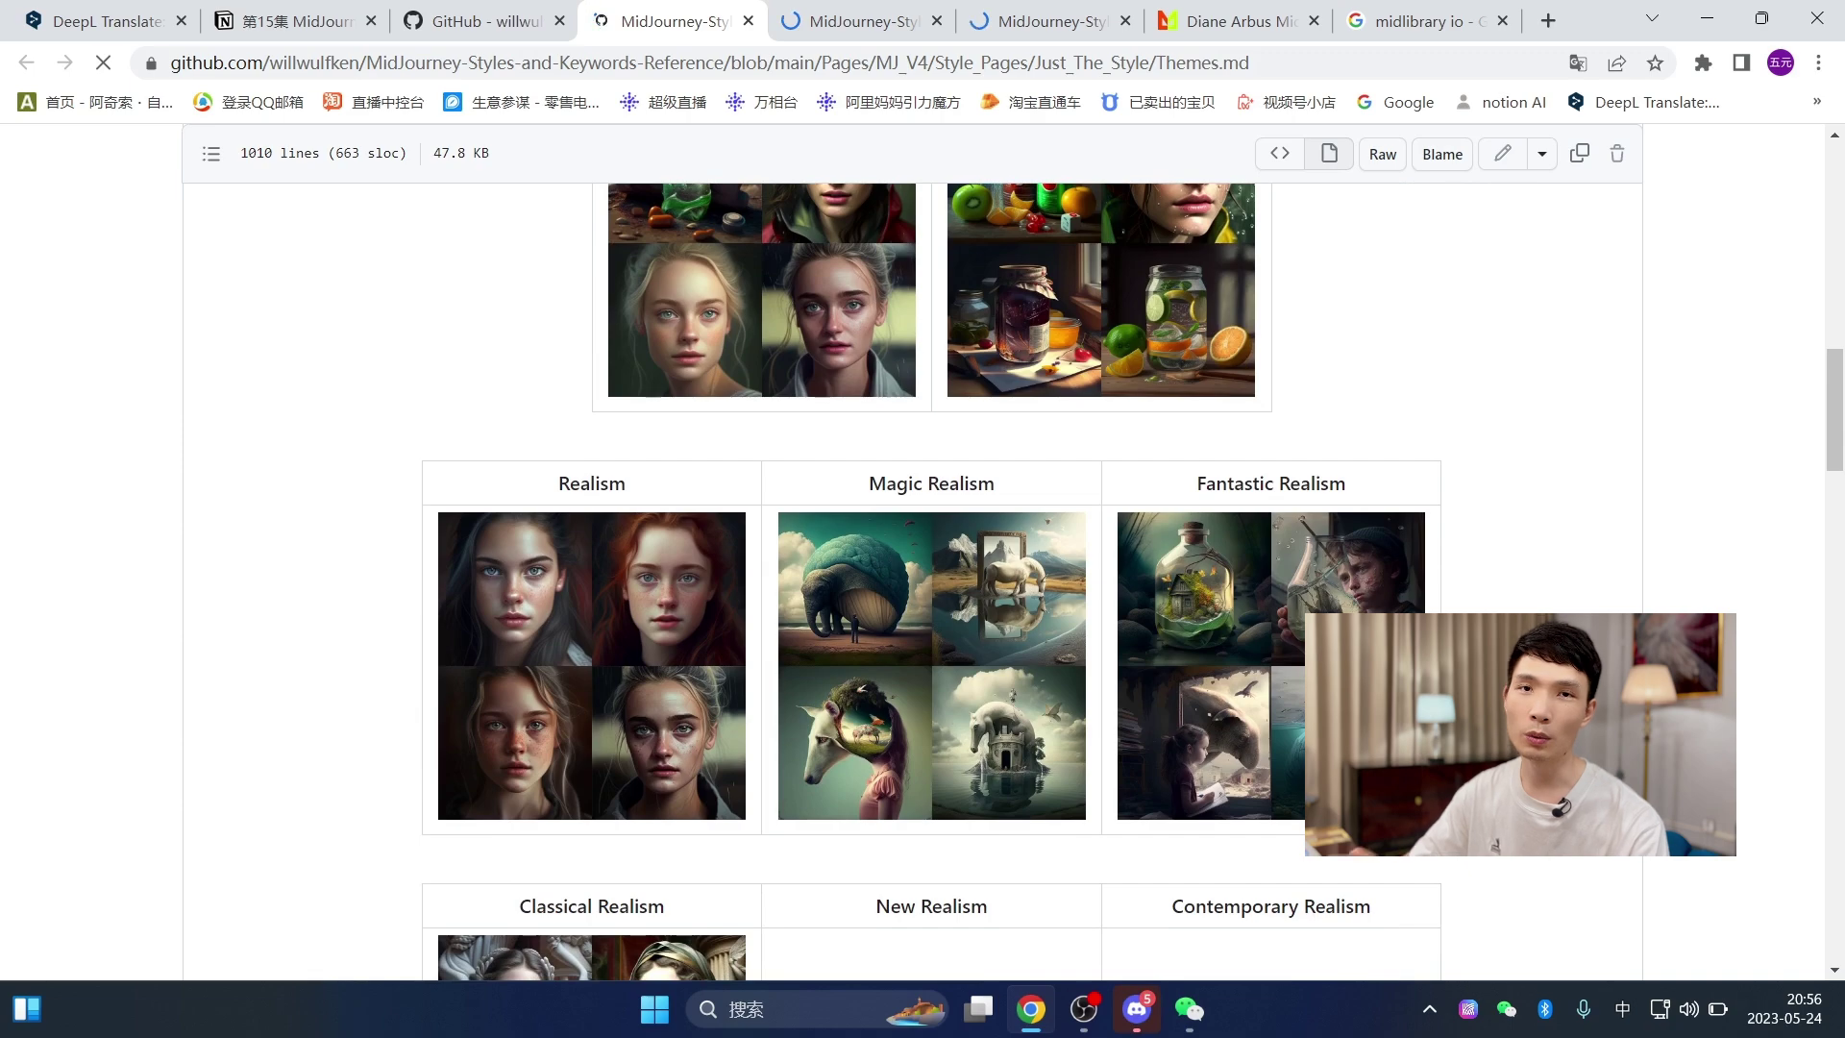
scroll(1225, 638, "down", 3)
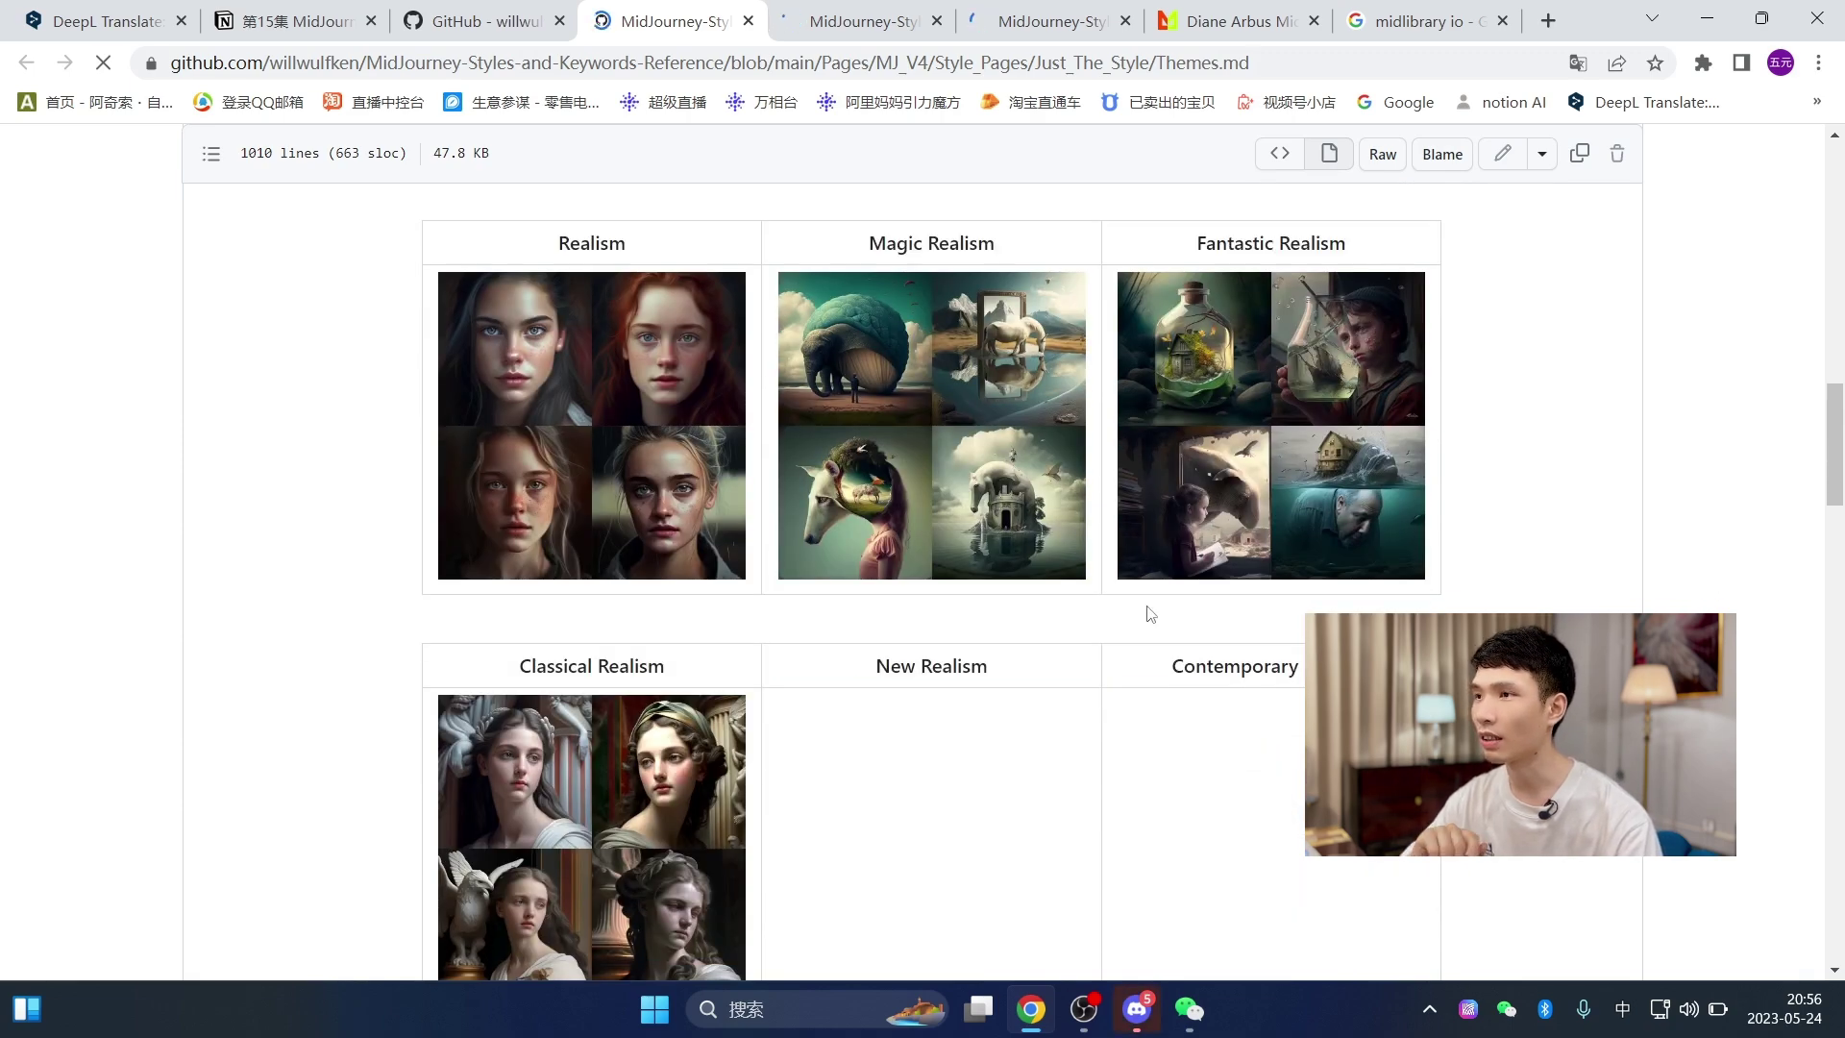
scroll(829, 752, "down", 1)
scroll(749, 691, "down", 1)
scroll(678, 558, "down", 1)
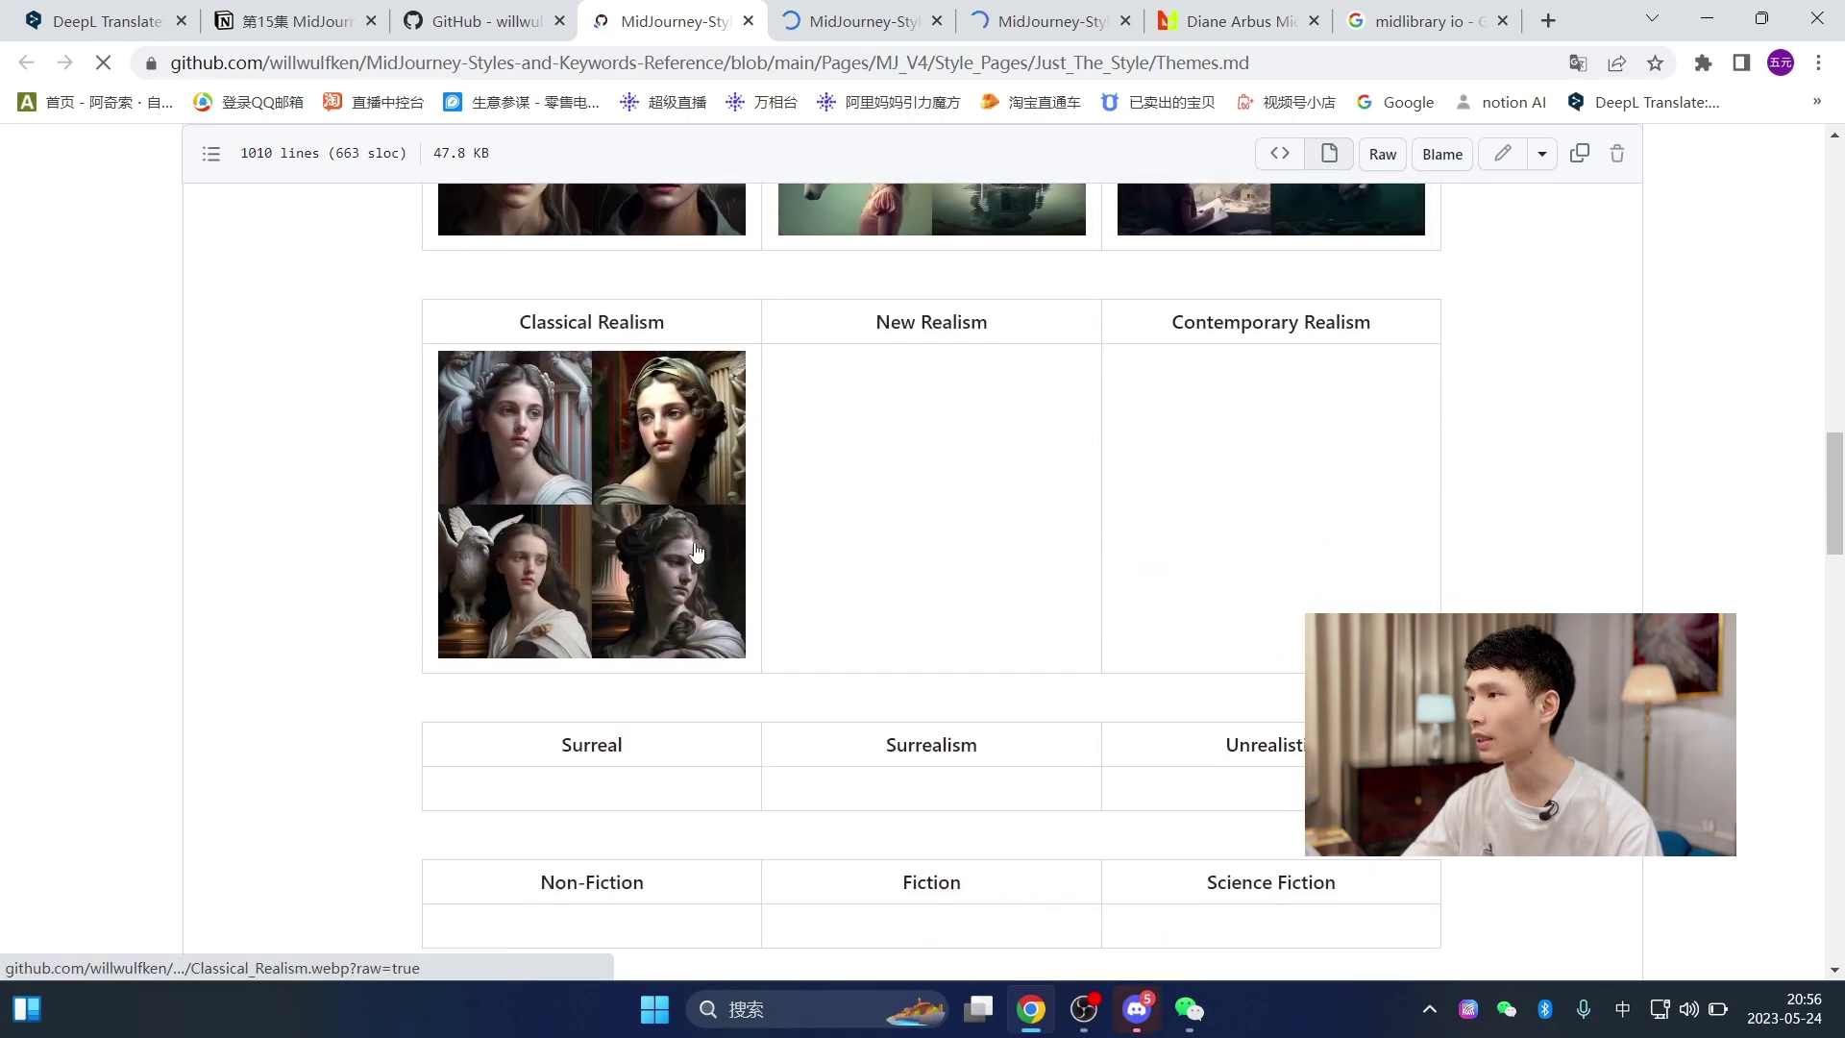
scroll(708, 548, "up", 2)
left_click_drag(708, 549, 516, 545)
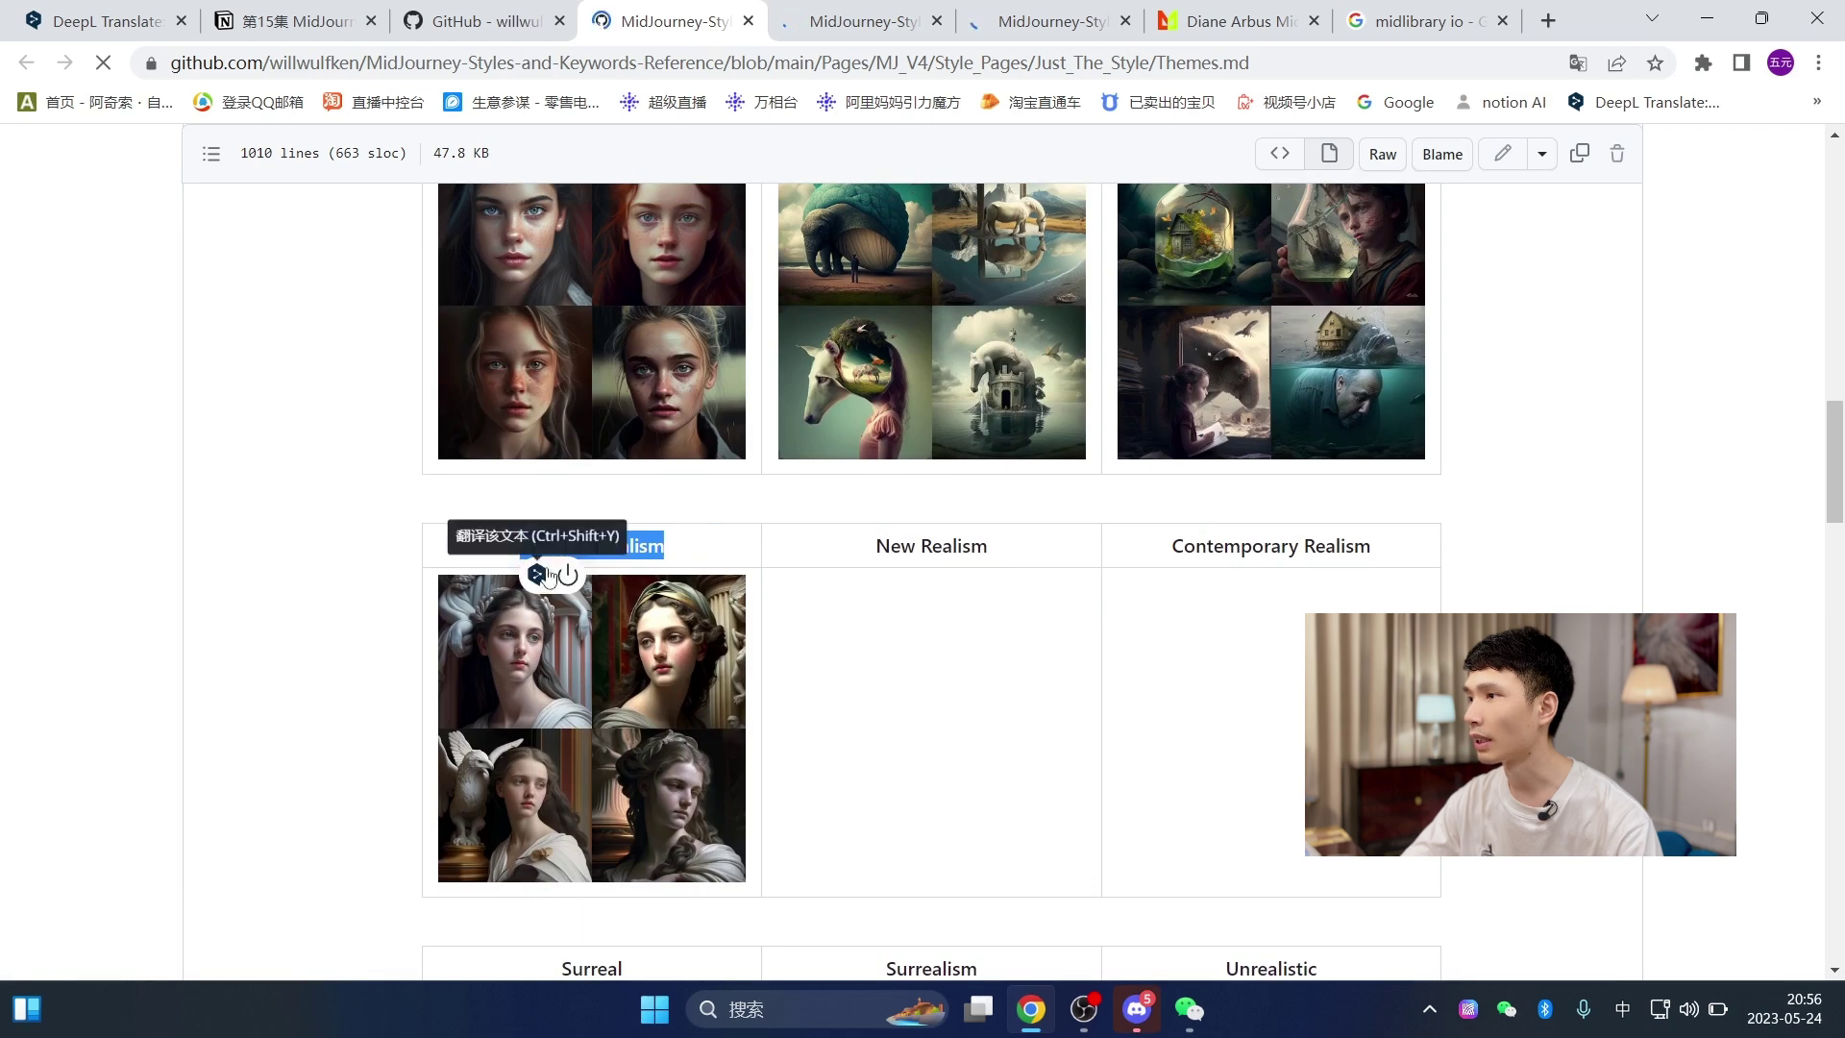
left_click(535, 575)
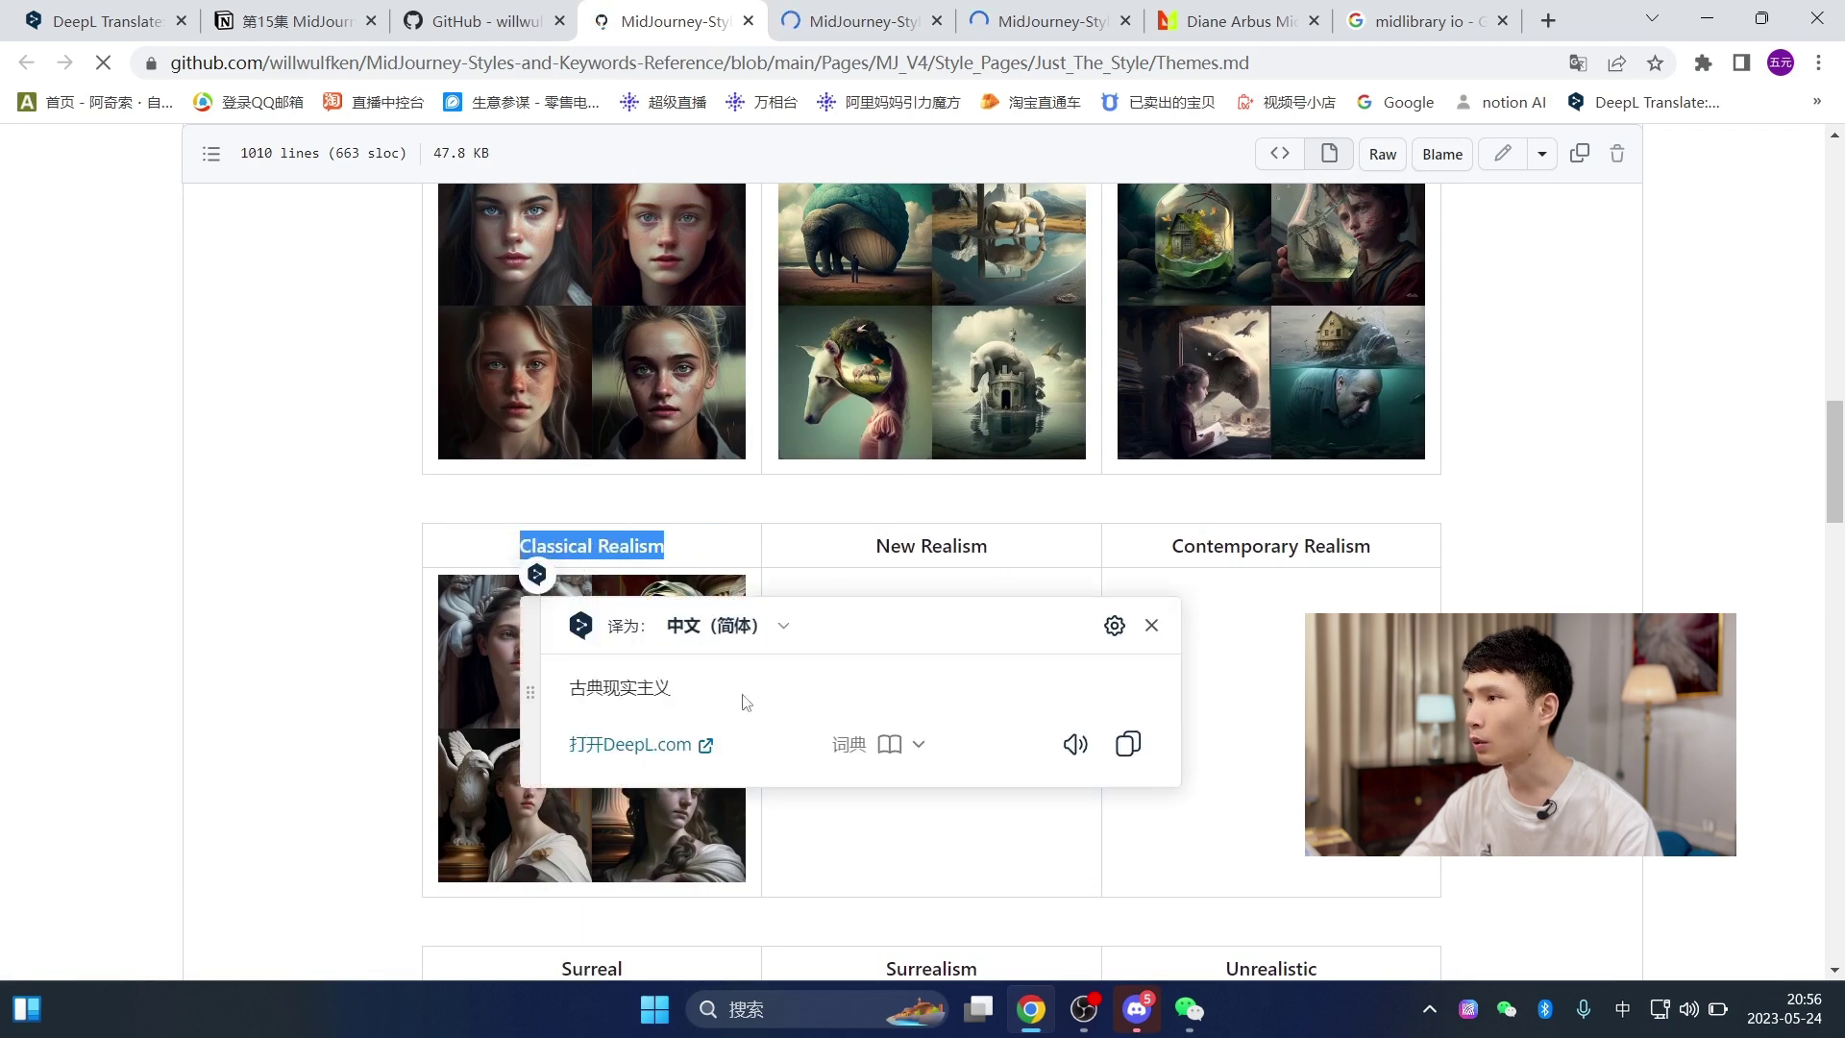
left_click_drag(715, 556, 496, 558)
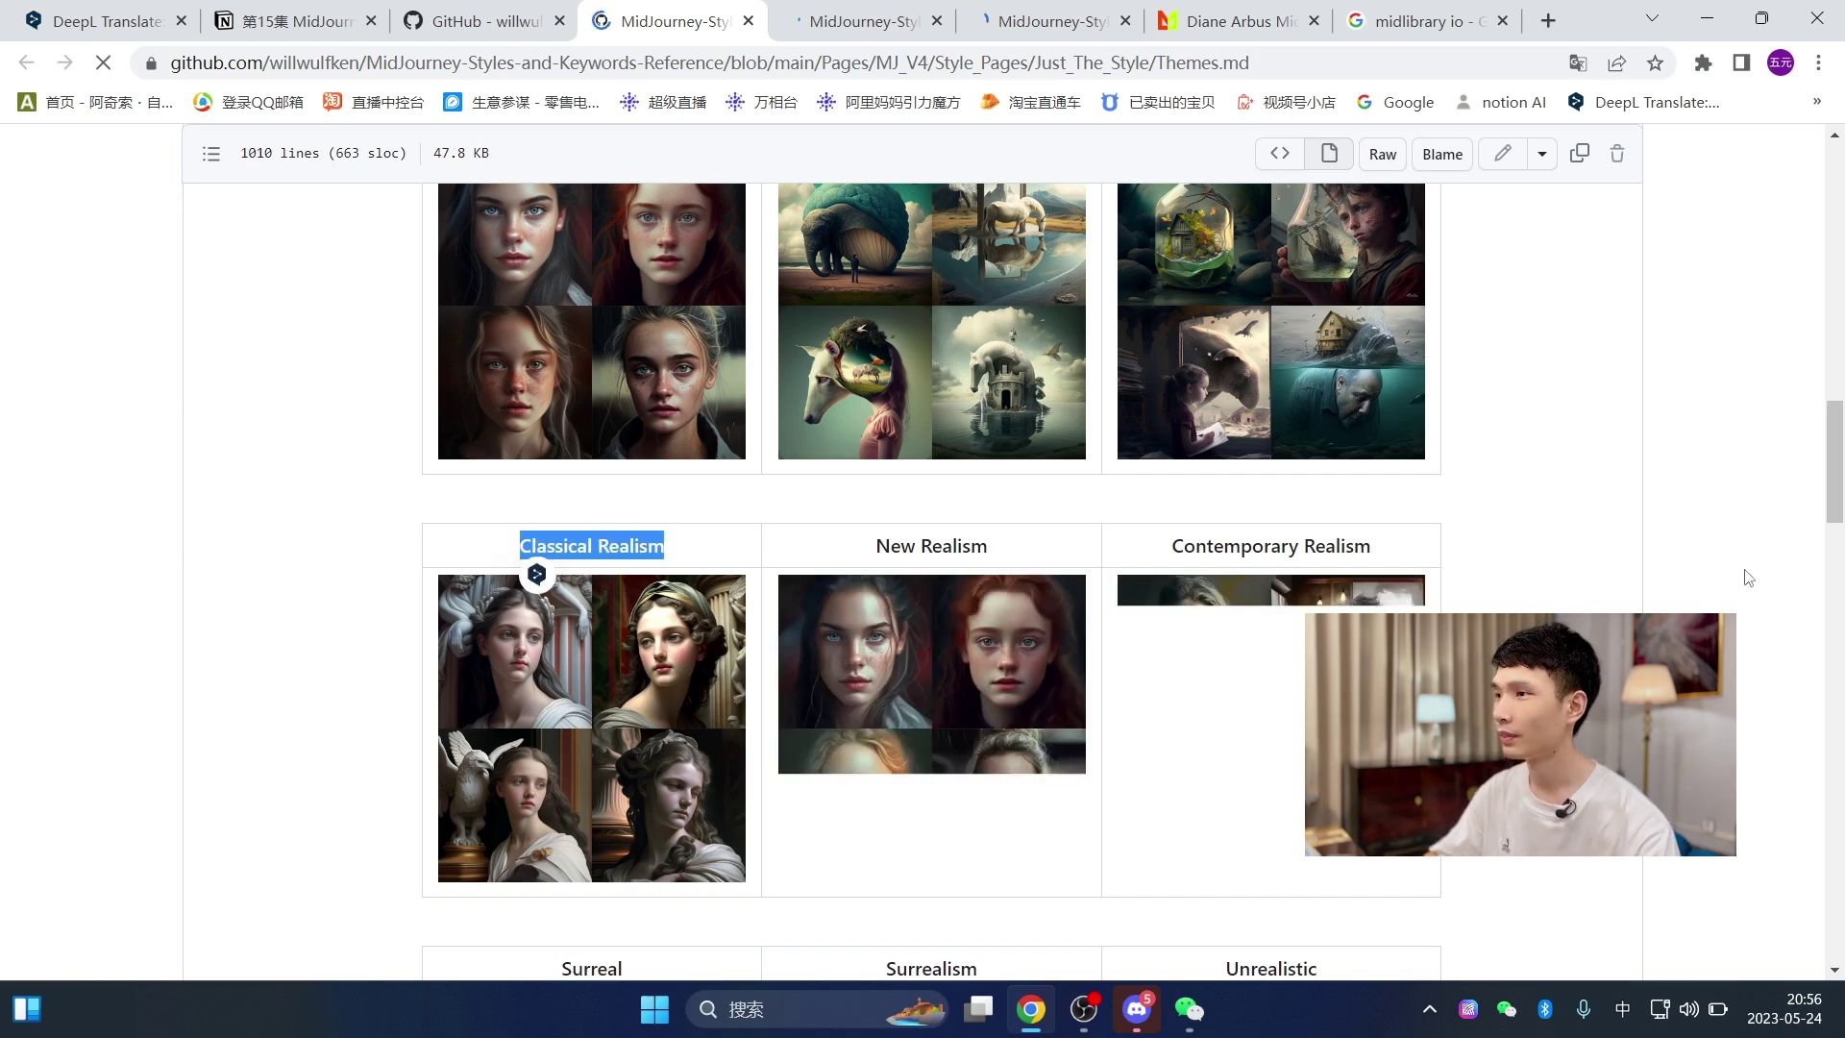
- Look over the Surreal, Fiction and Dreamlike keyword tables further down the Themes page and return to the Realism samples
scroll(1672, 588, "down", 2)
scroll(1673, 588, "down", 8)
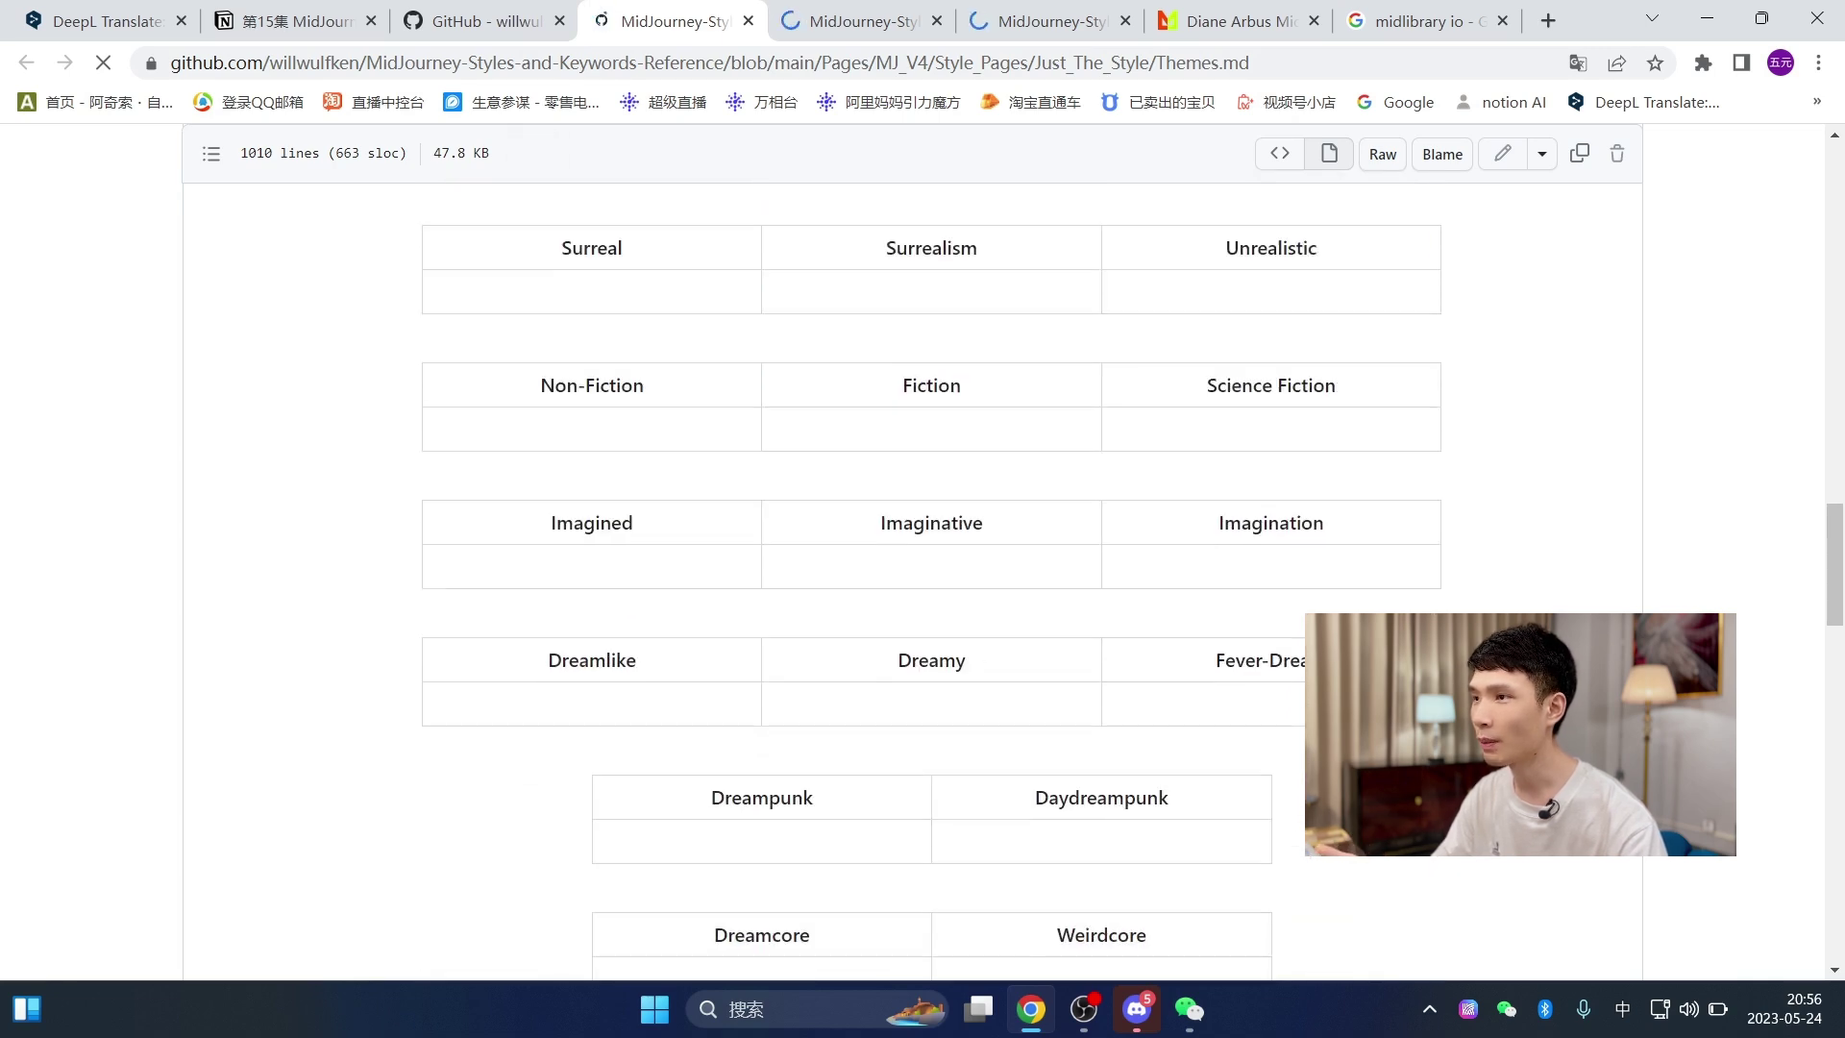
scroll(931, 580, "up", 10)
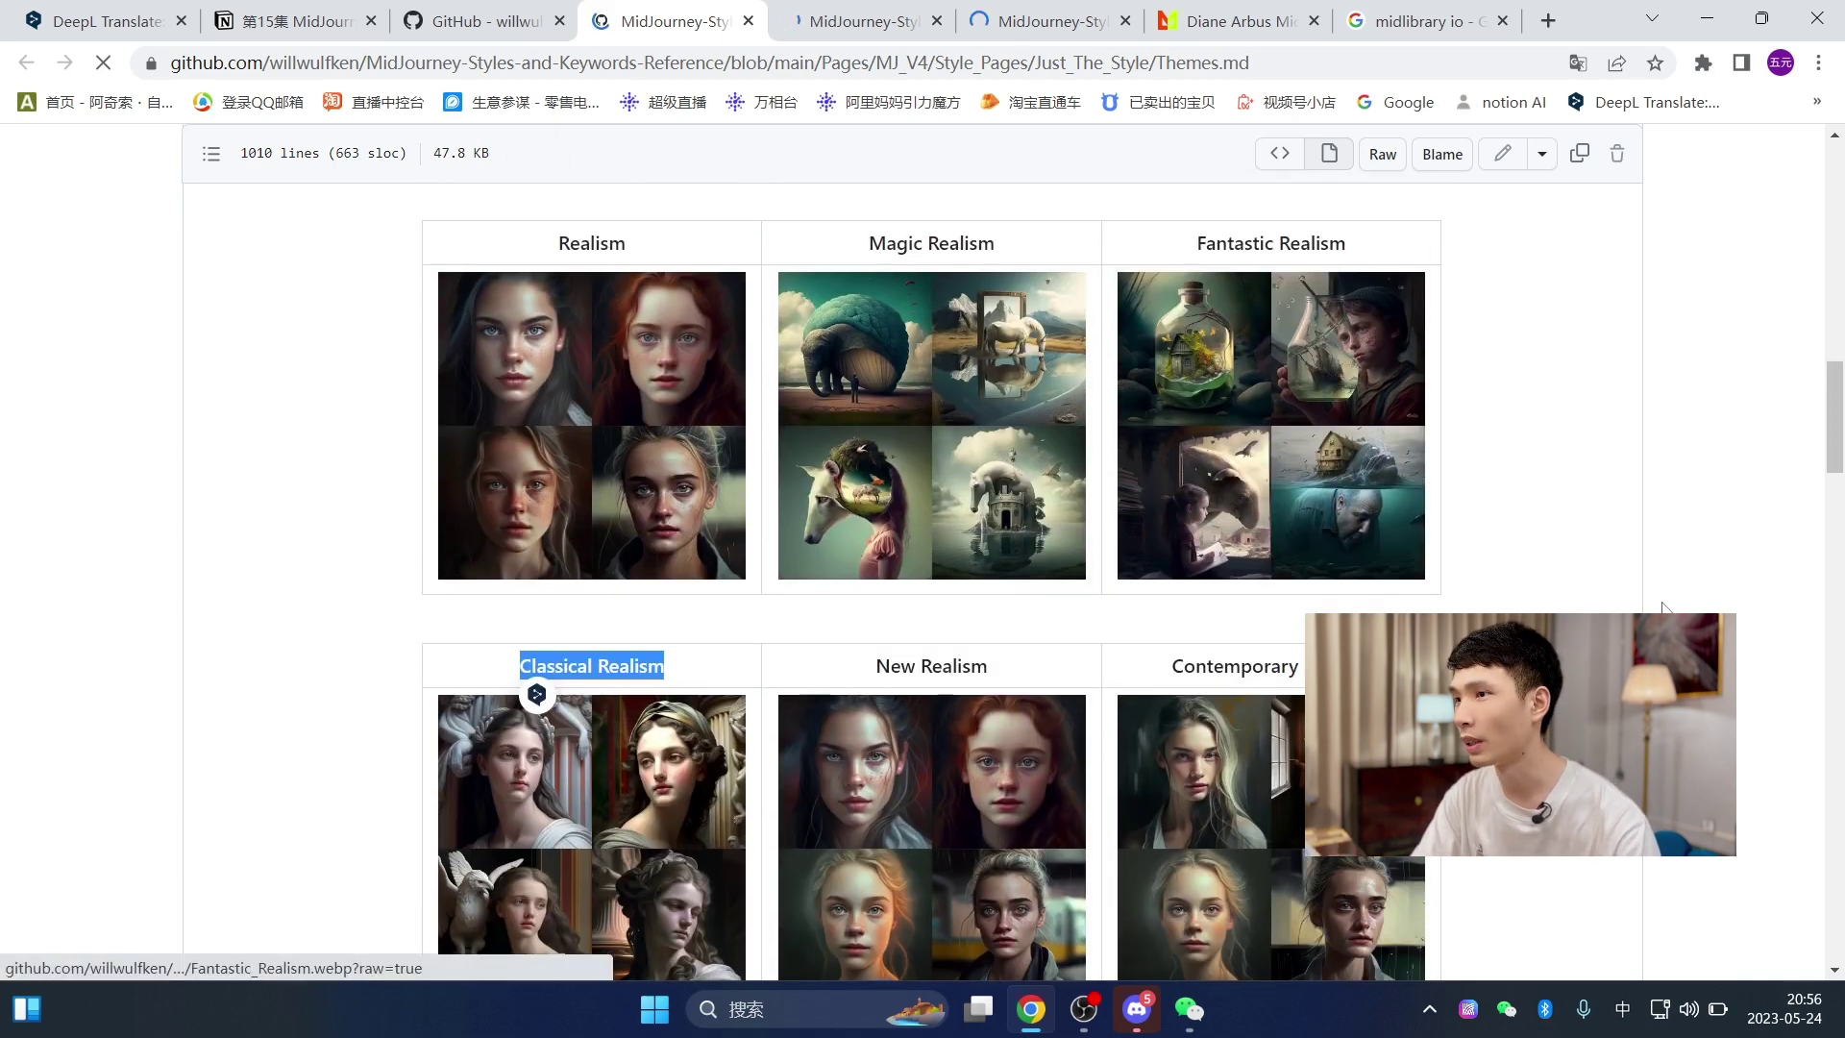
- Bring up the Artists page, view its Realism samples and translate "Painting By Ivan Shishkin" into Chinese
scroll(1544, 610, "down", 2)
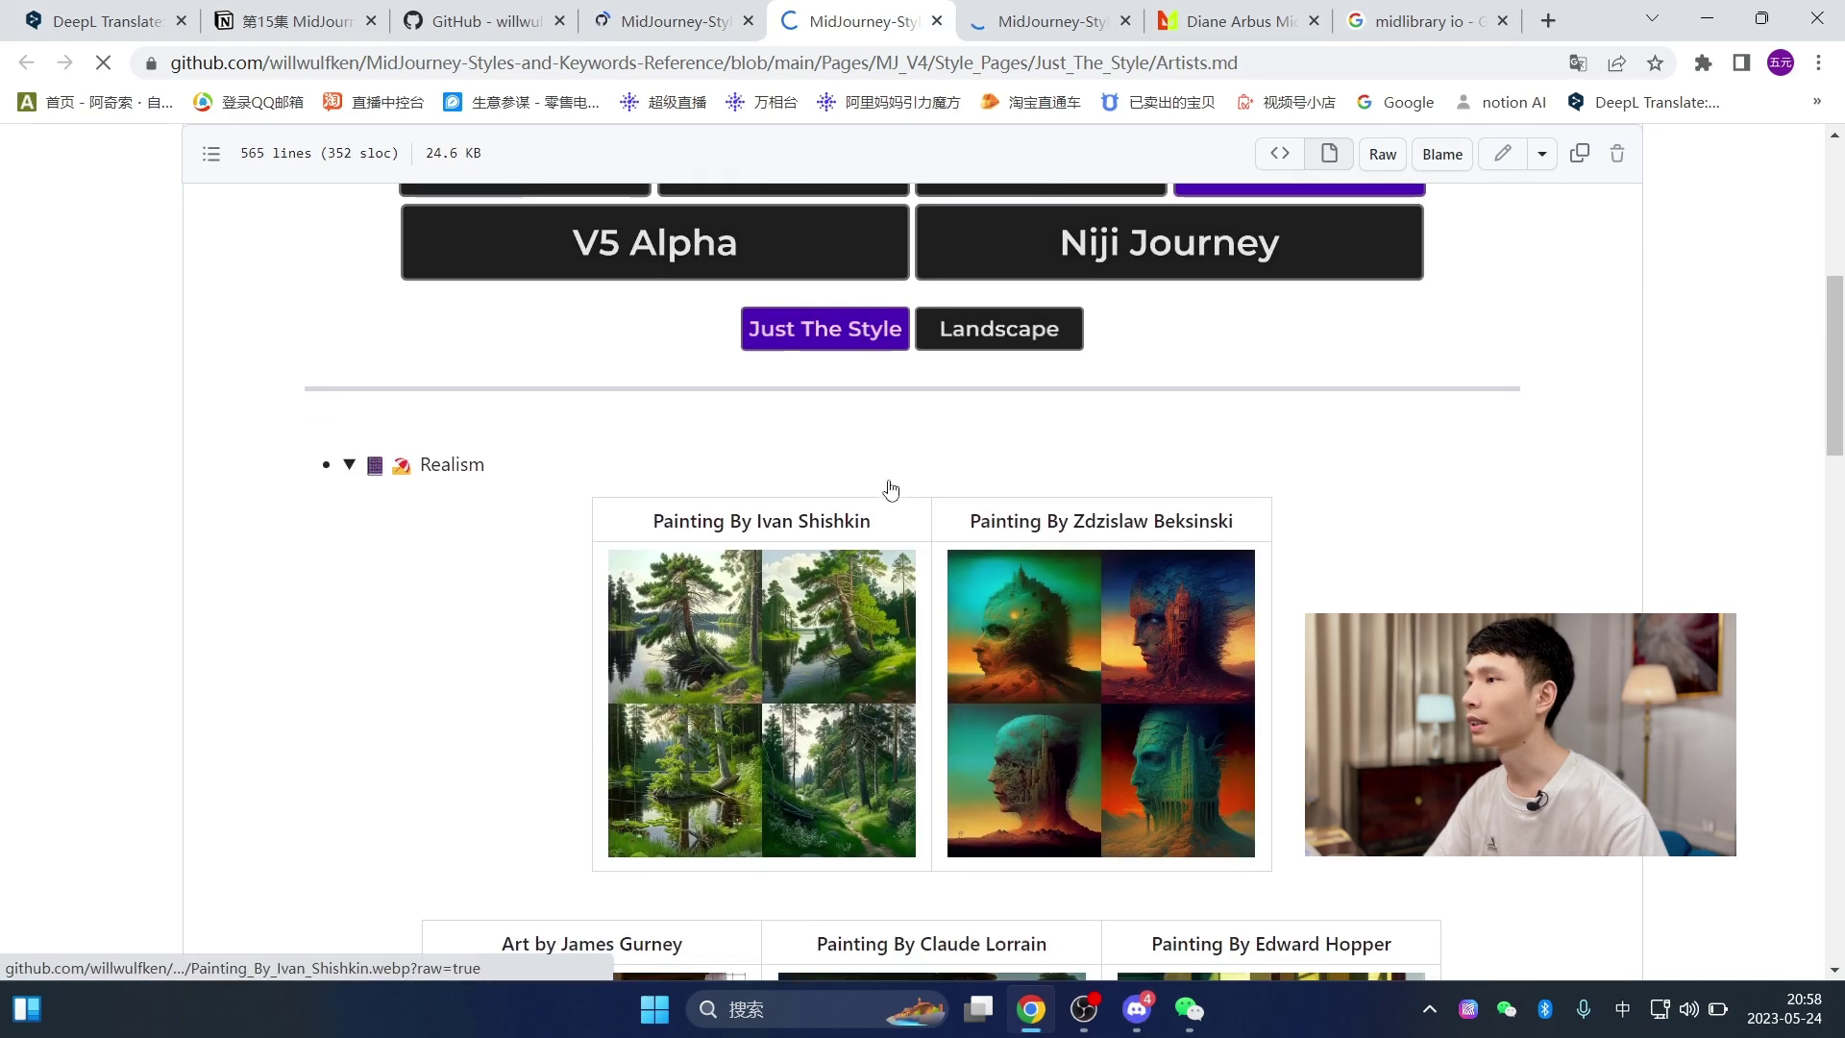
scroll(890, 490, "up", 6)
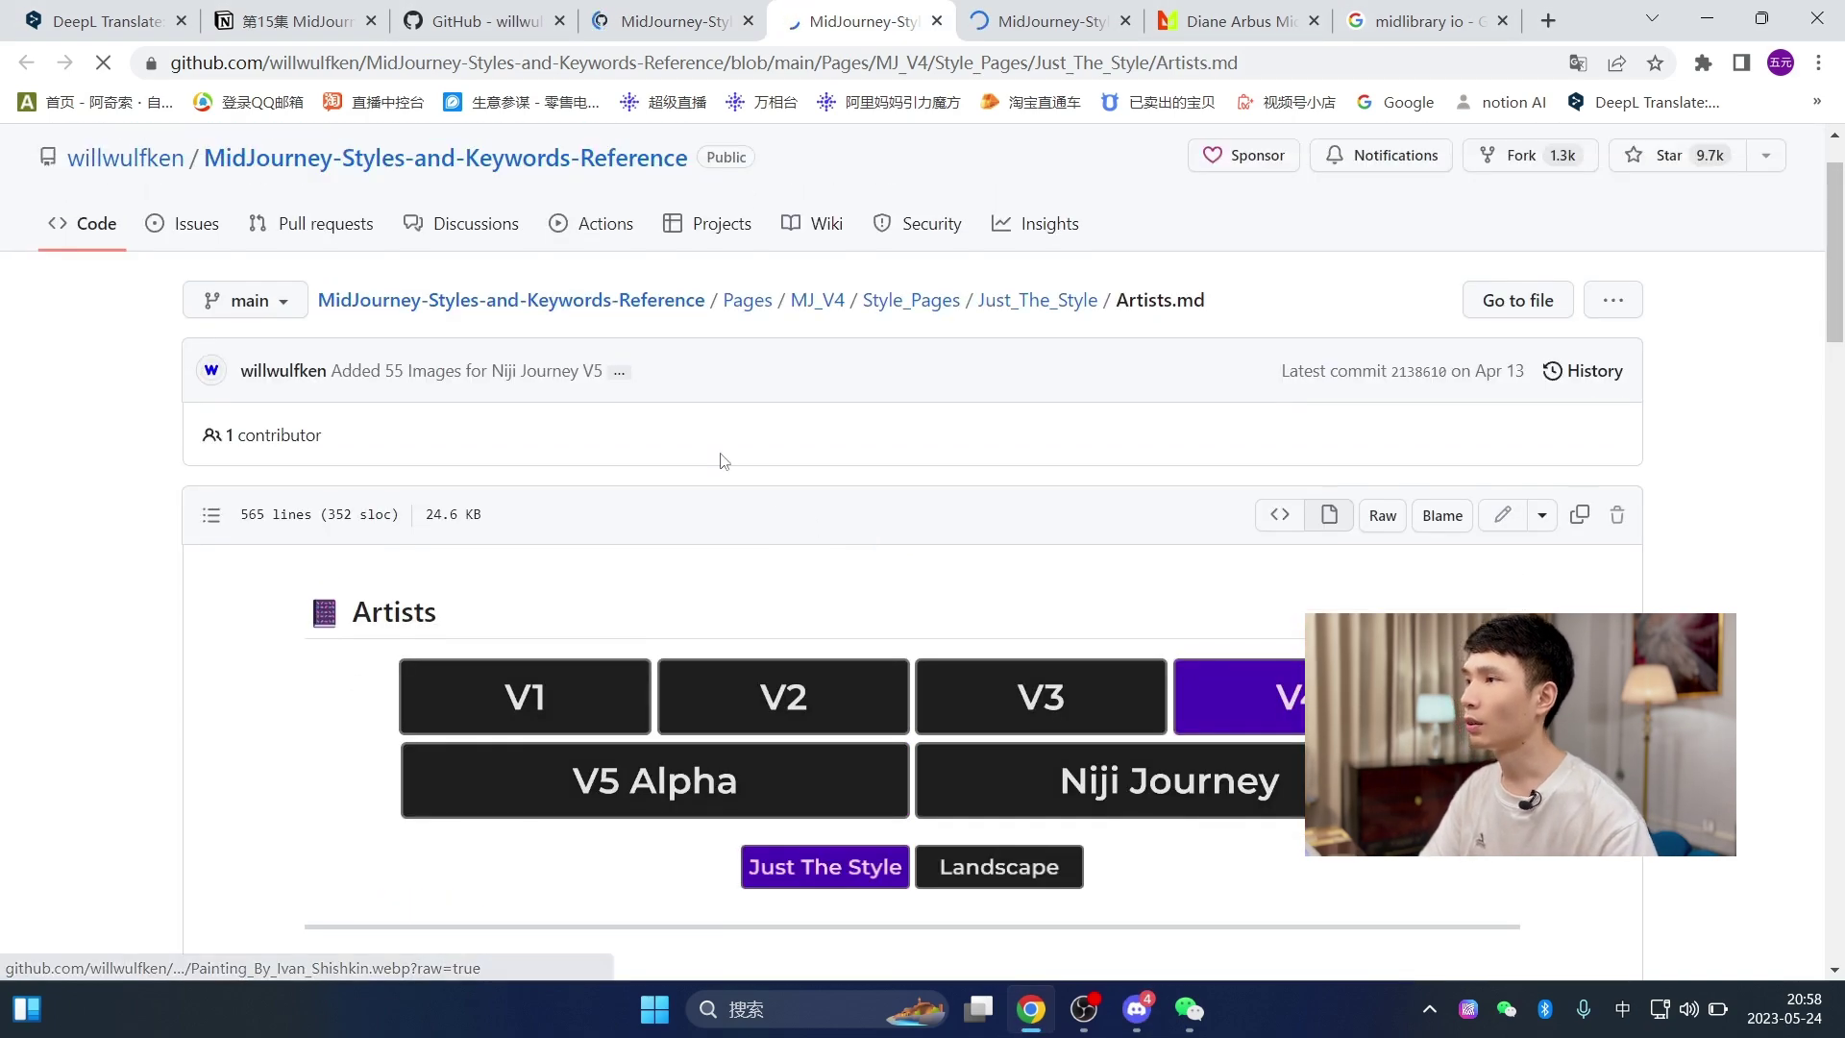
scroll(807, 588, "down", 4)
scroll(807, 588, "down", 4)
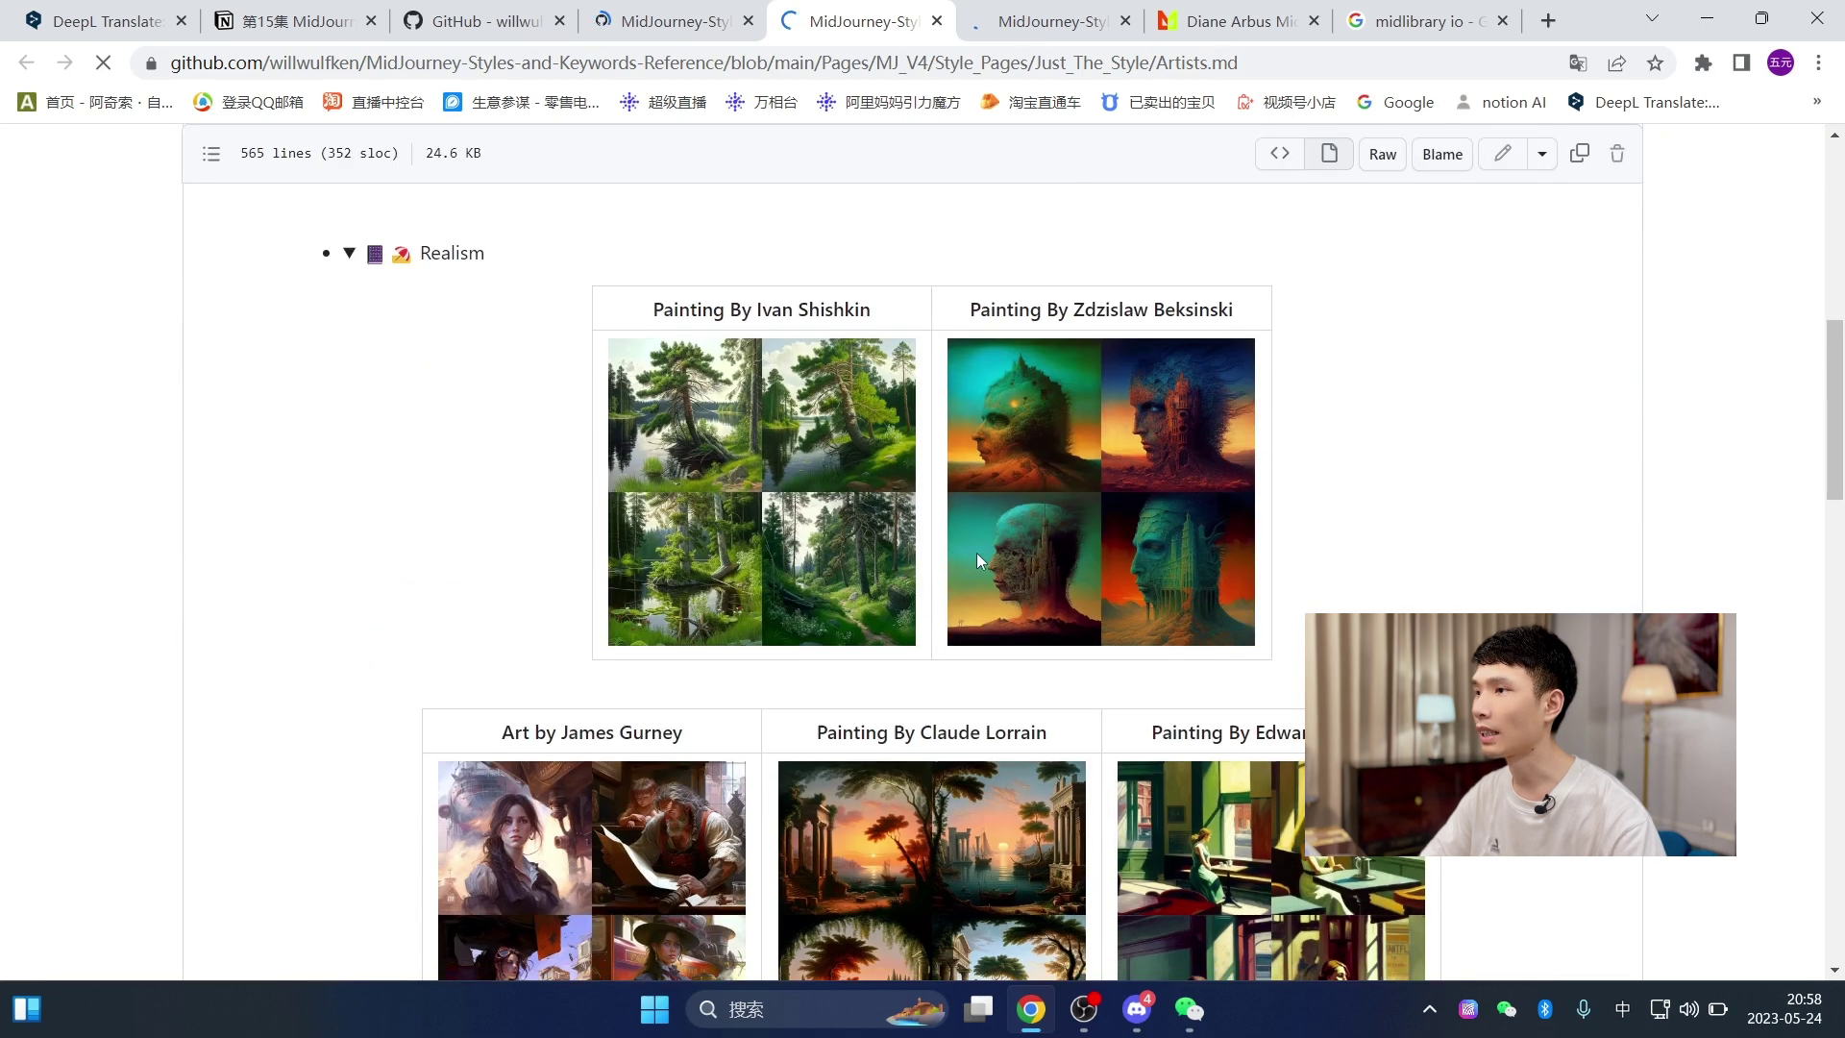
left_click_drag(647, 314, 877, 320)
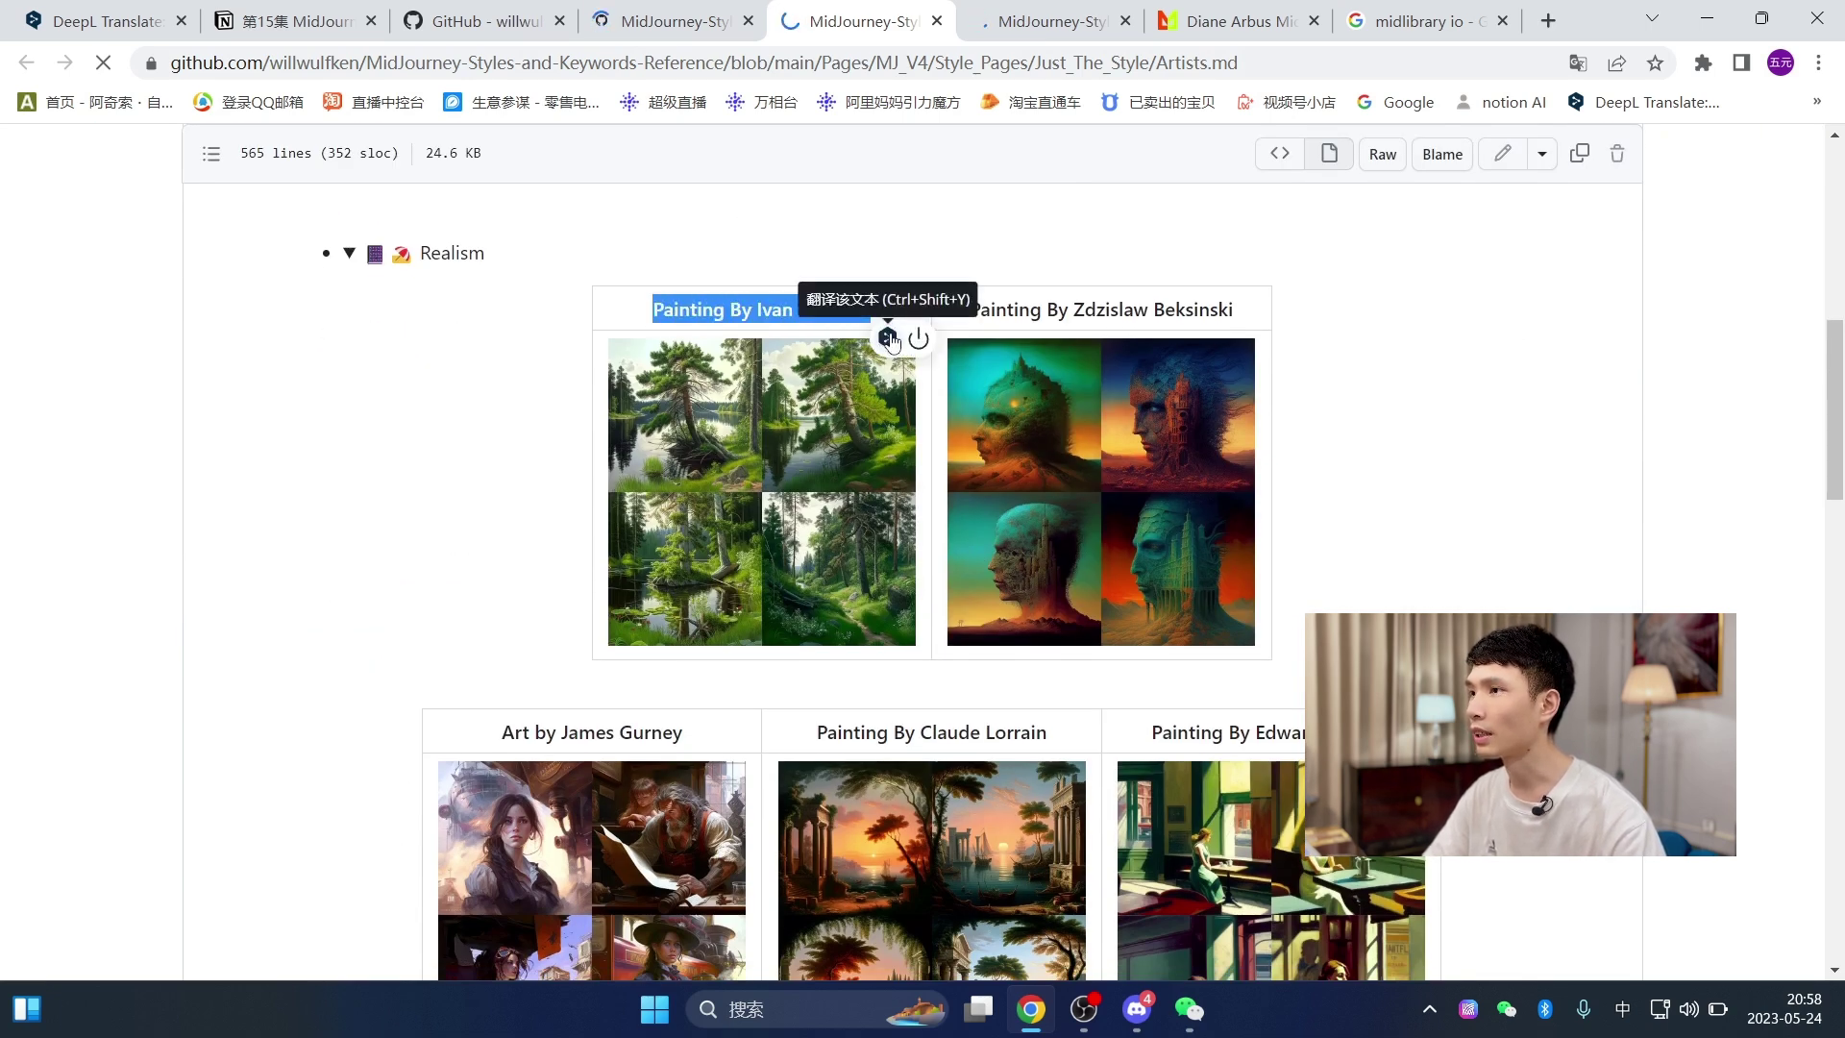
left_click(887, 338)
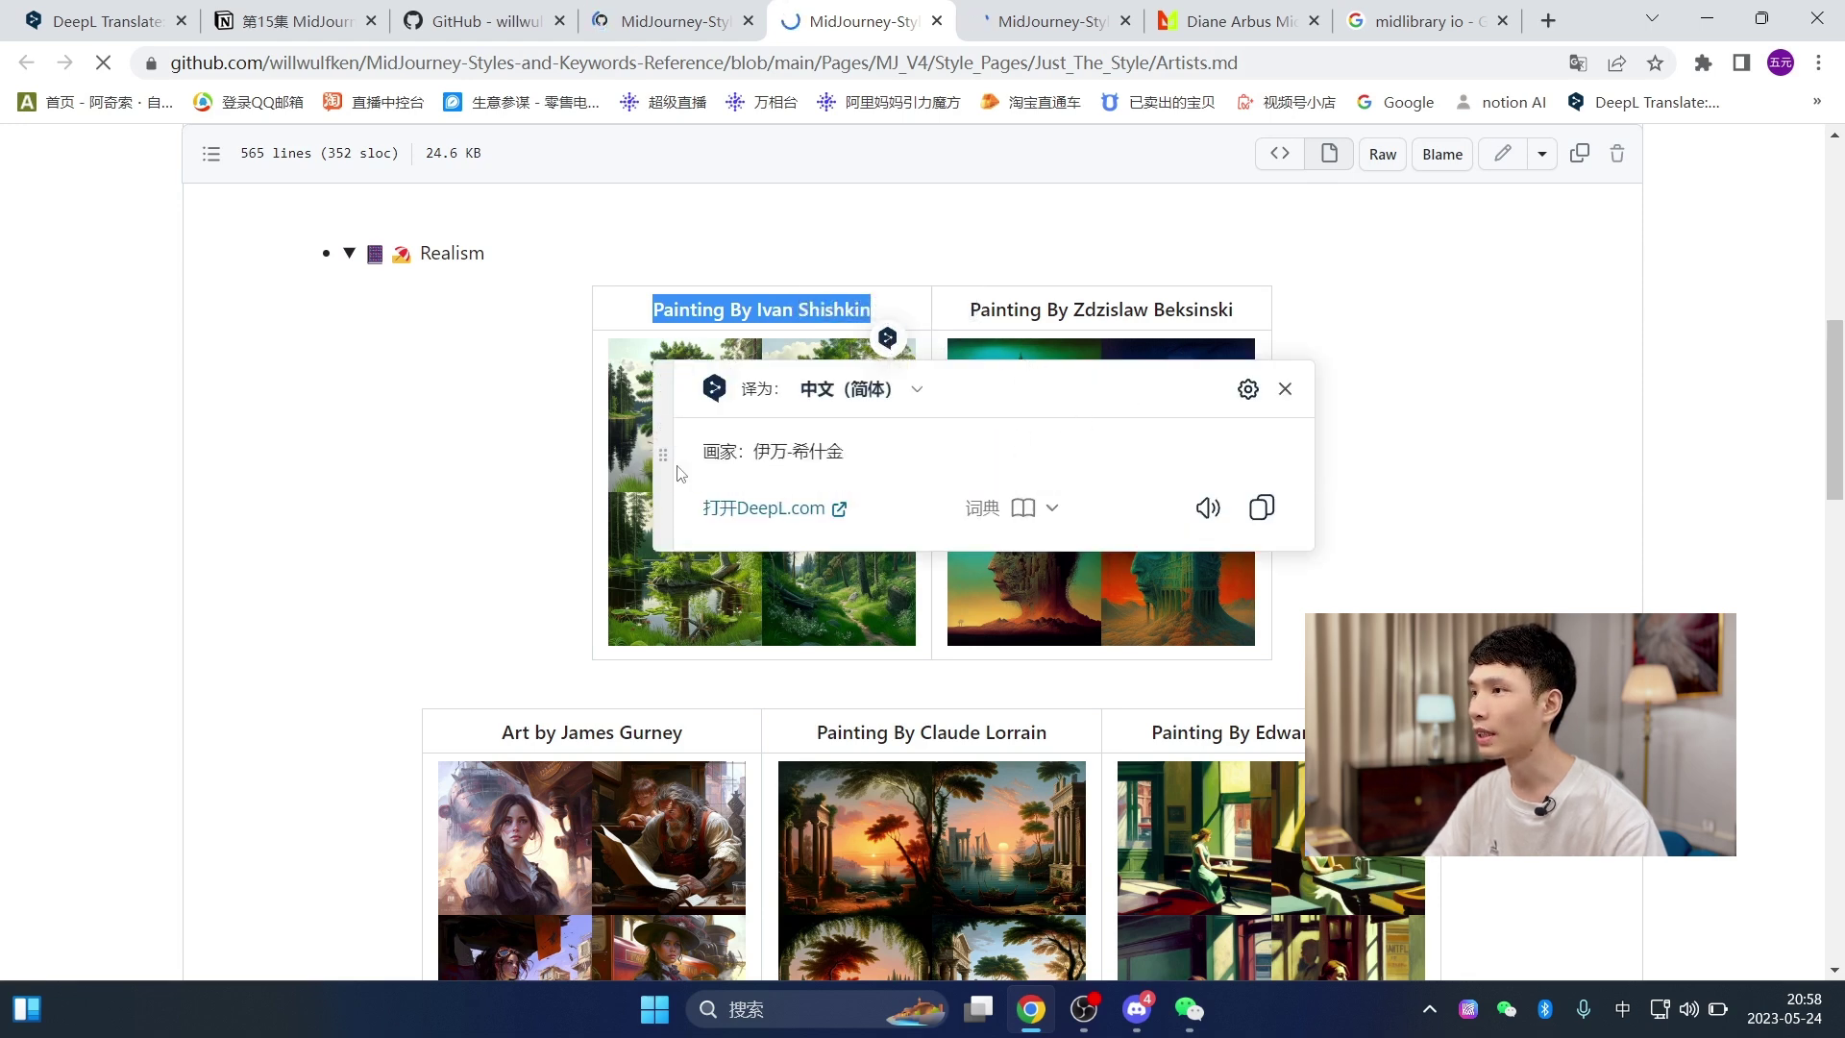
left_click(544, 440)
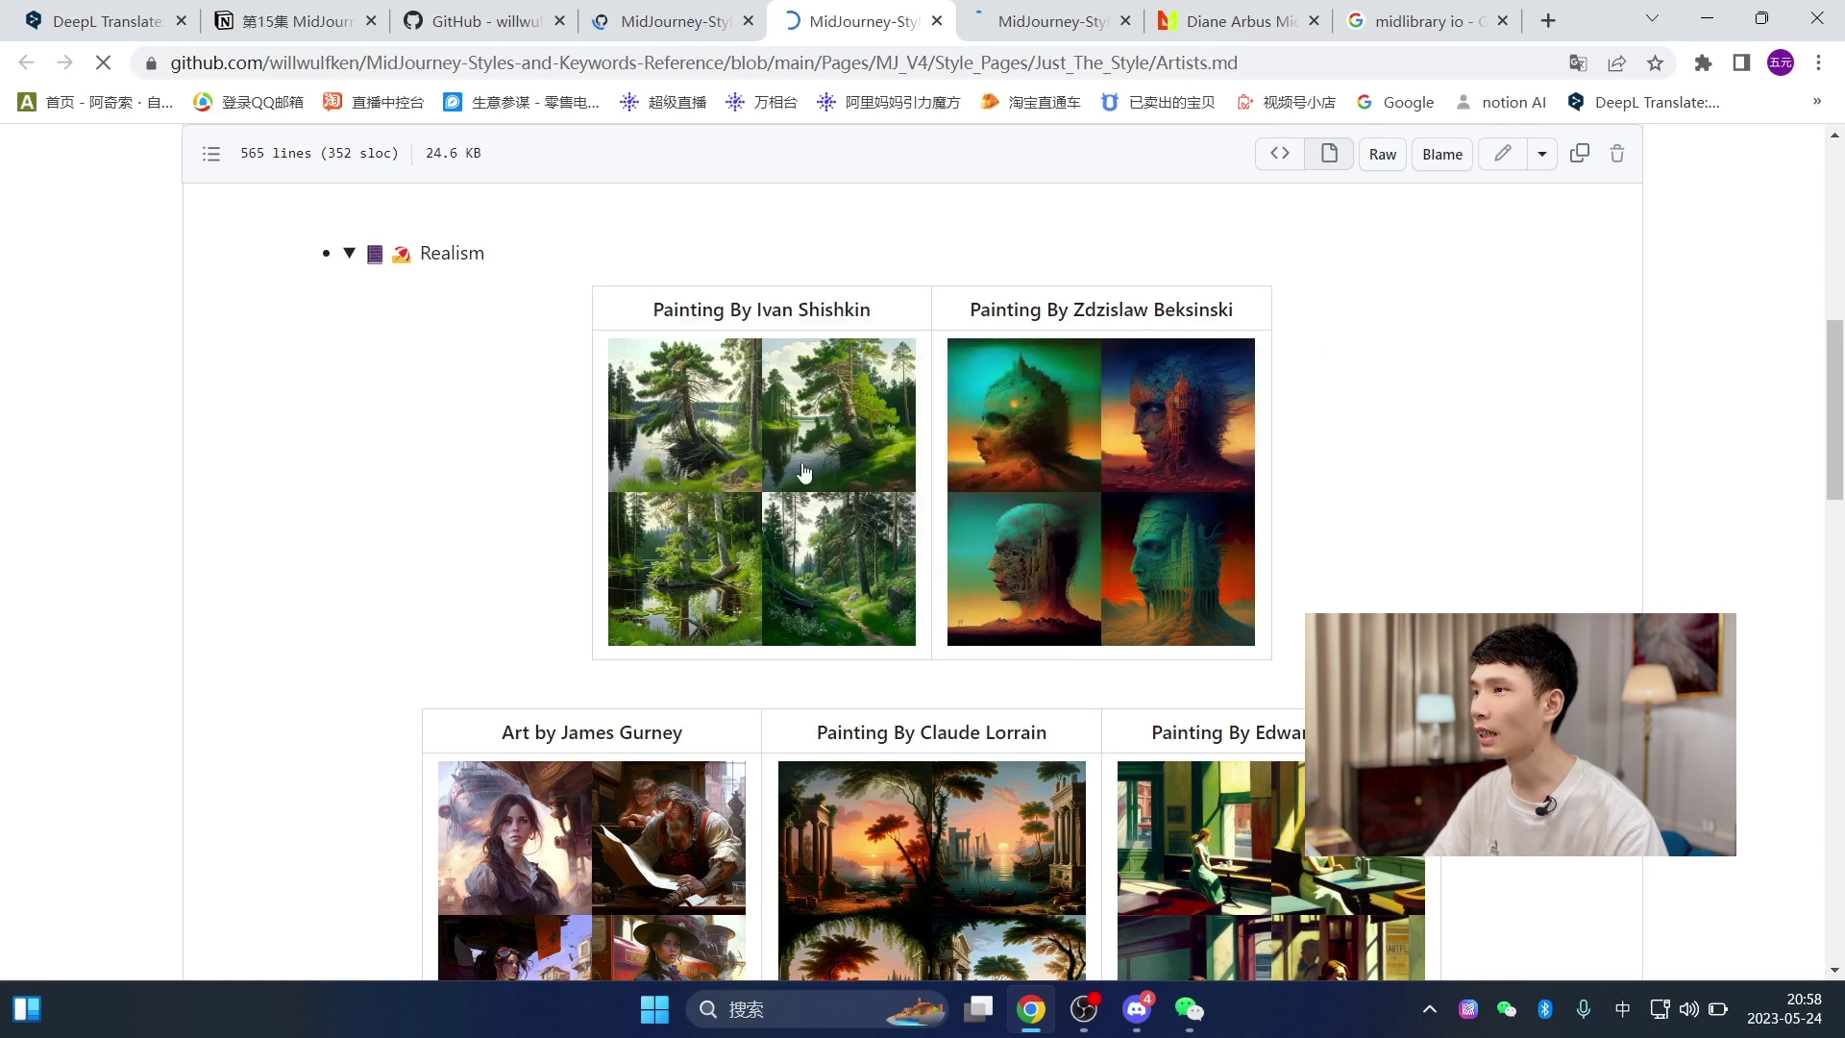
- Look through further artist samples in the Realism category and select the heading "Art by James Gurney"
scroll(1433, 462, "down", 1)
scroll(1416, 478, "up", 1)
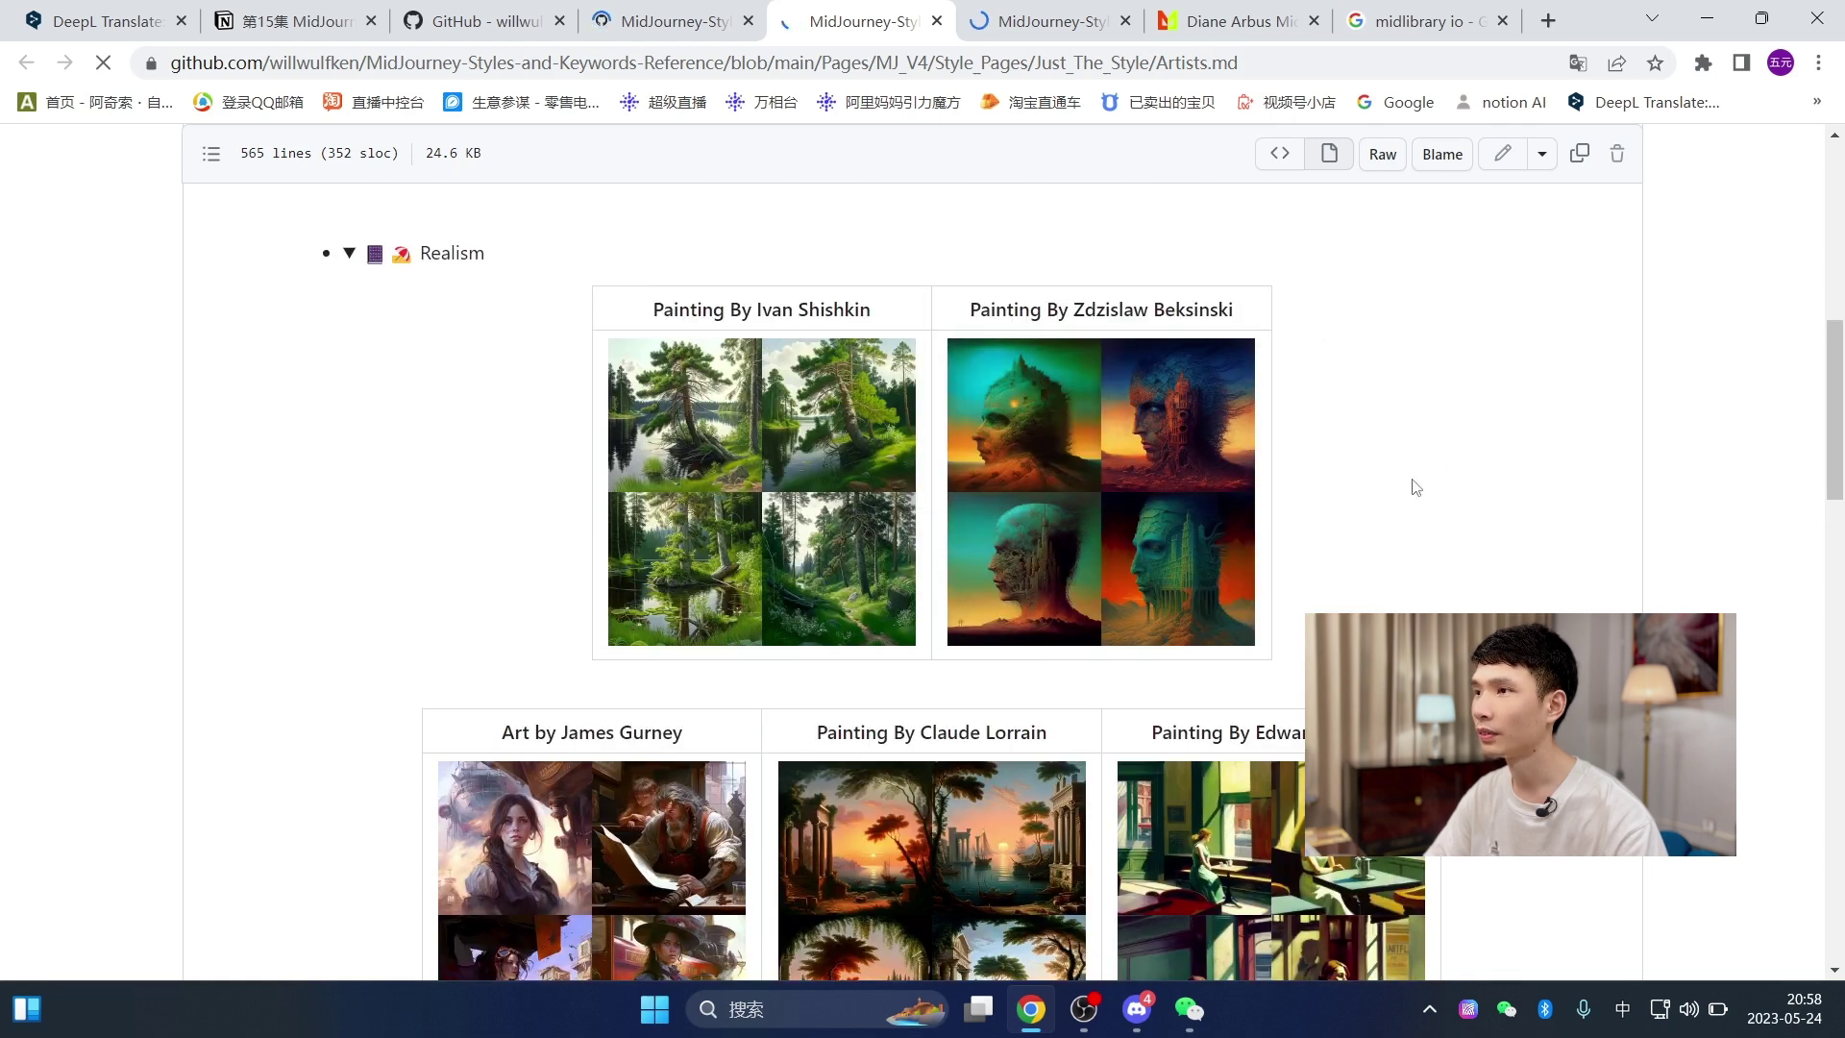
scroll(1249, 509, "down", 3)
scroll(692, 542, "down", 3)
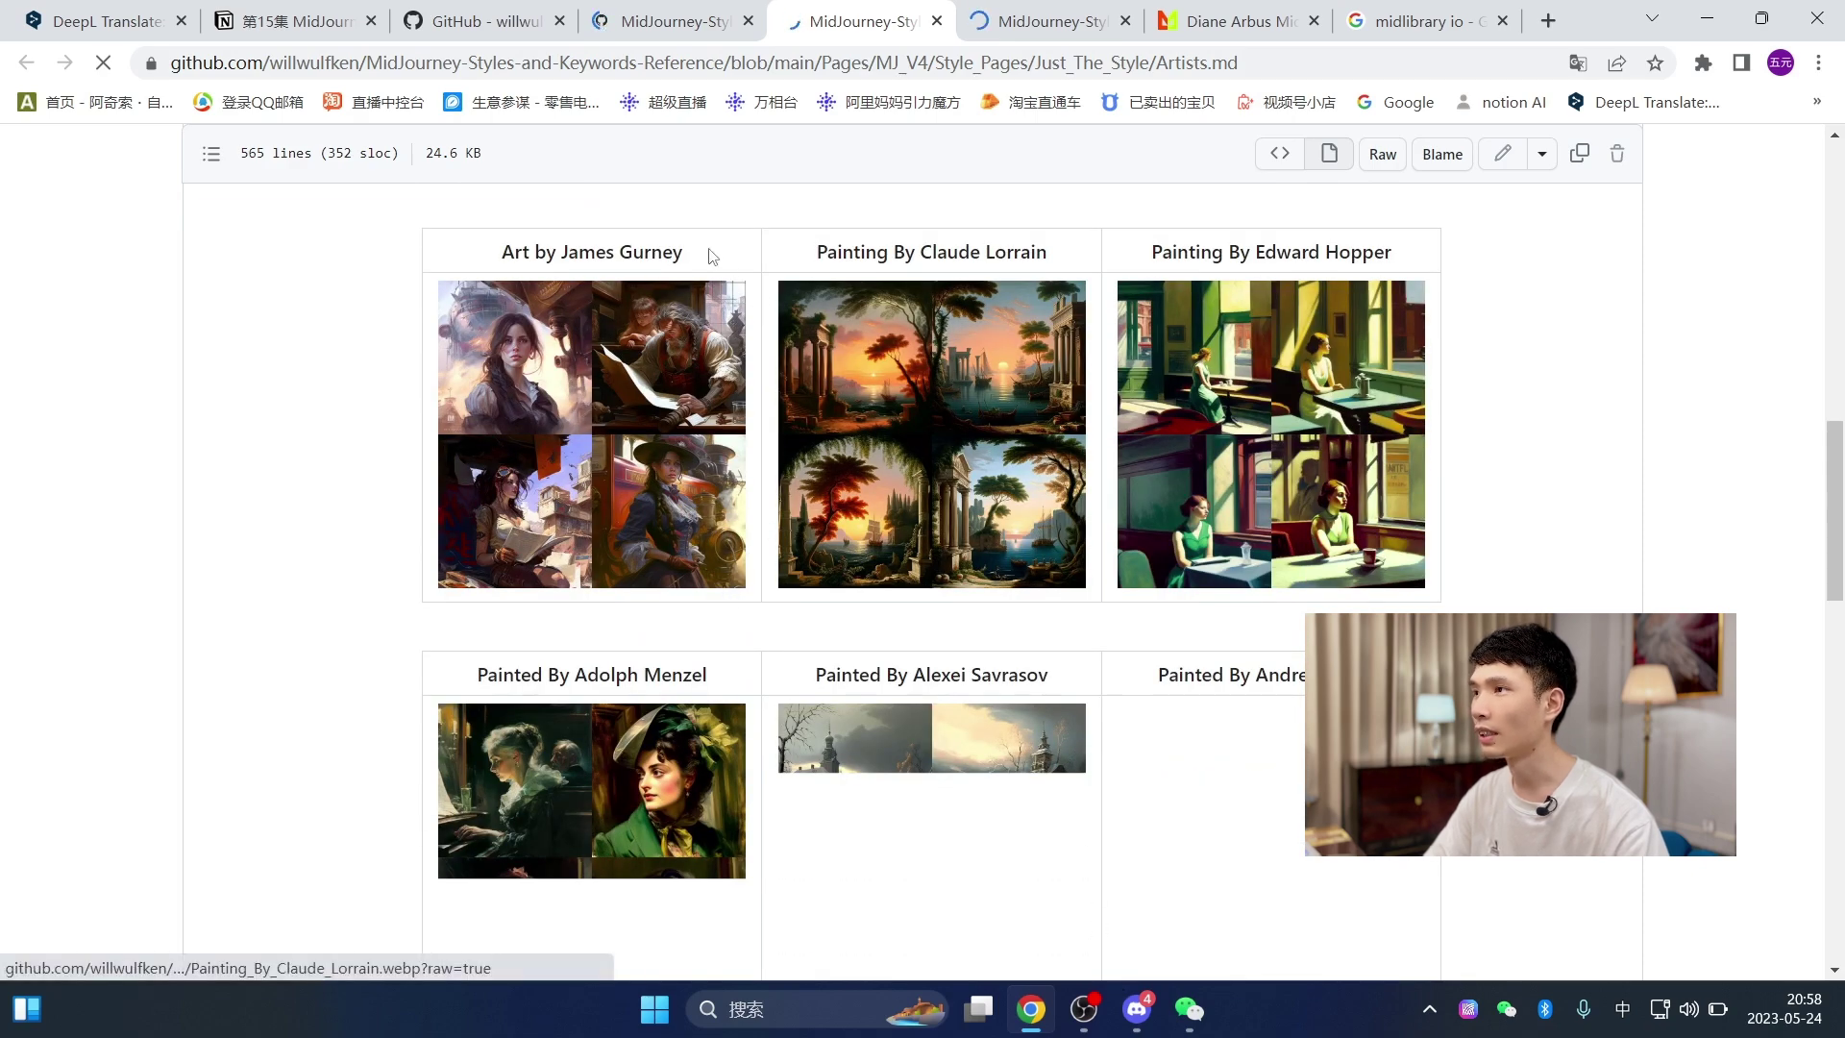
left_click_drag(708, 252, 501, 248)
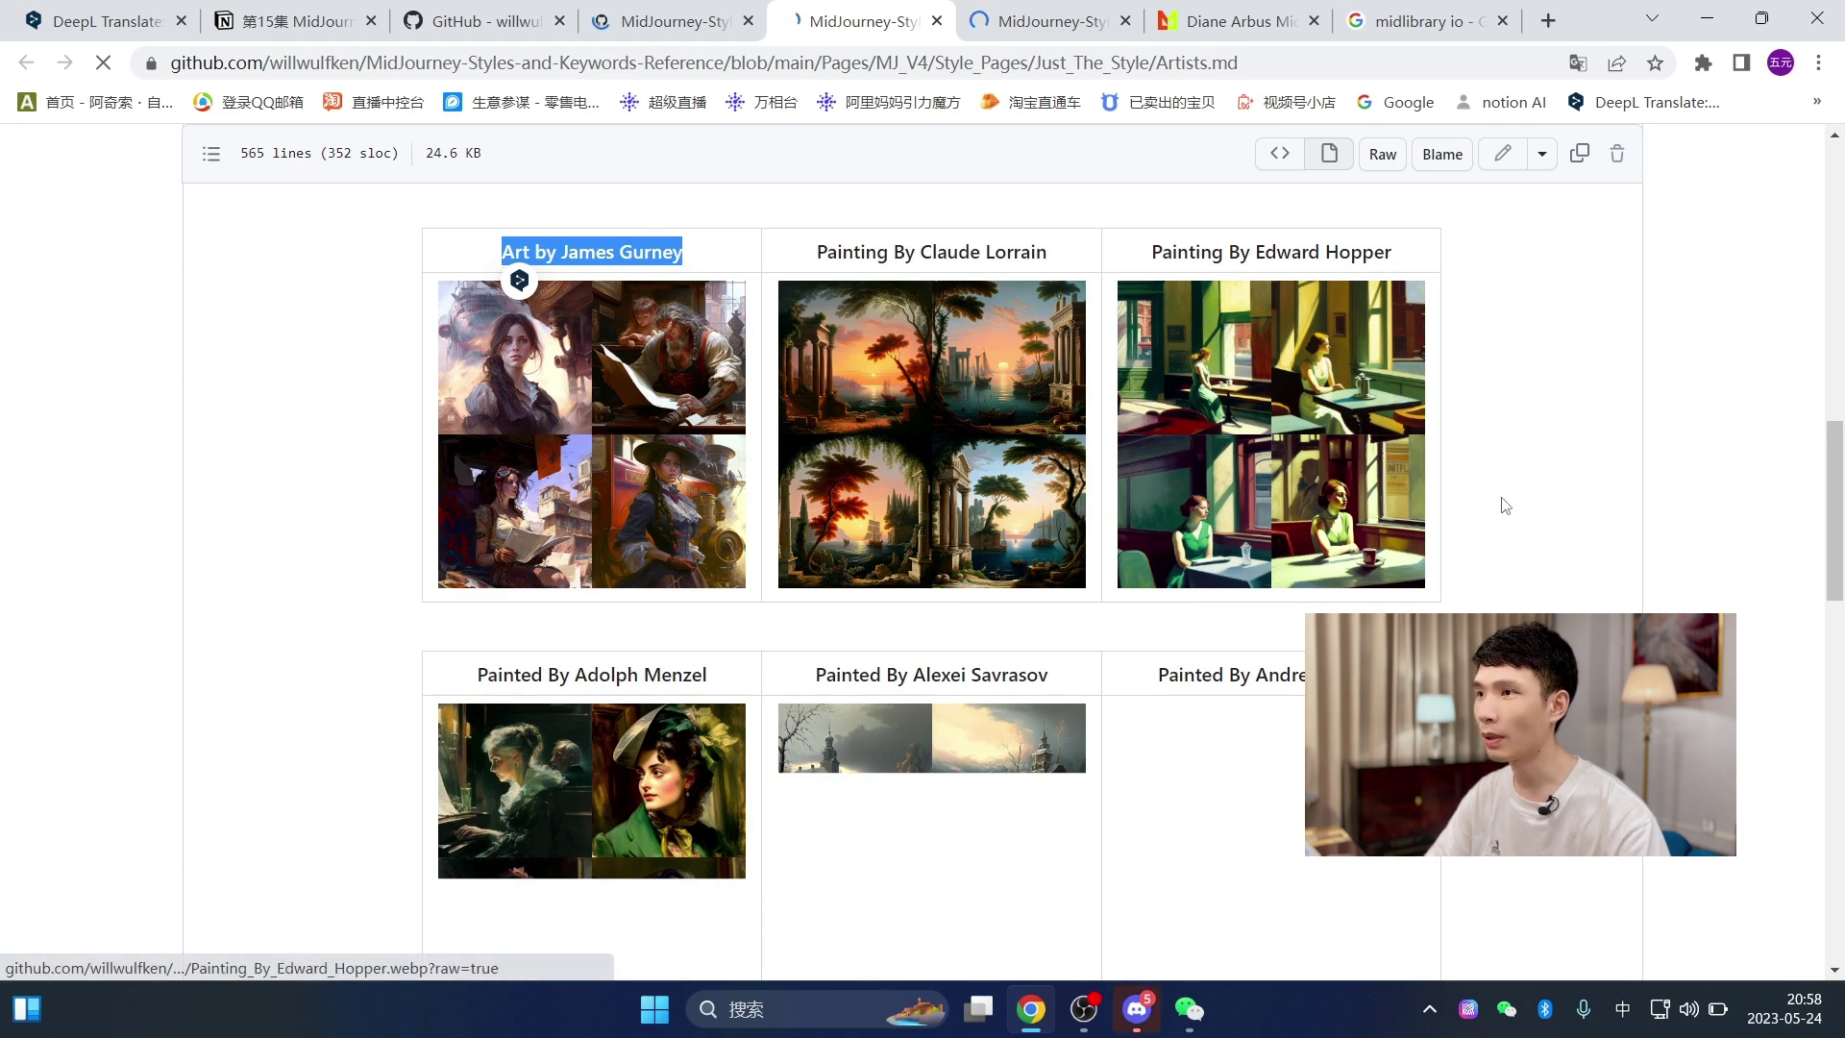
- Switch to Discord, enlarge the "a girl,Hyperrealistic" image grid and open it in the browser
left_click_drag(1419, 374, 1183, 375)
key("alt+Tab")
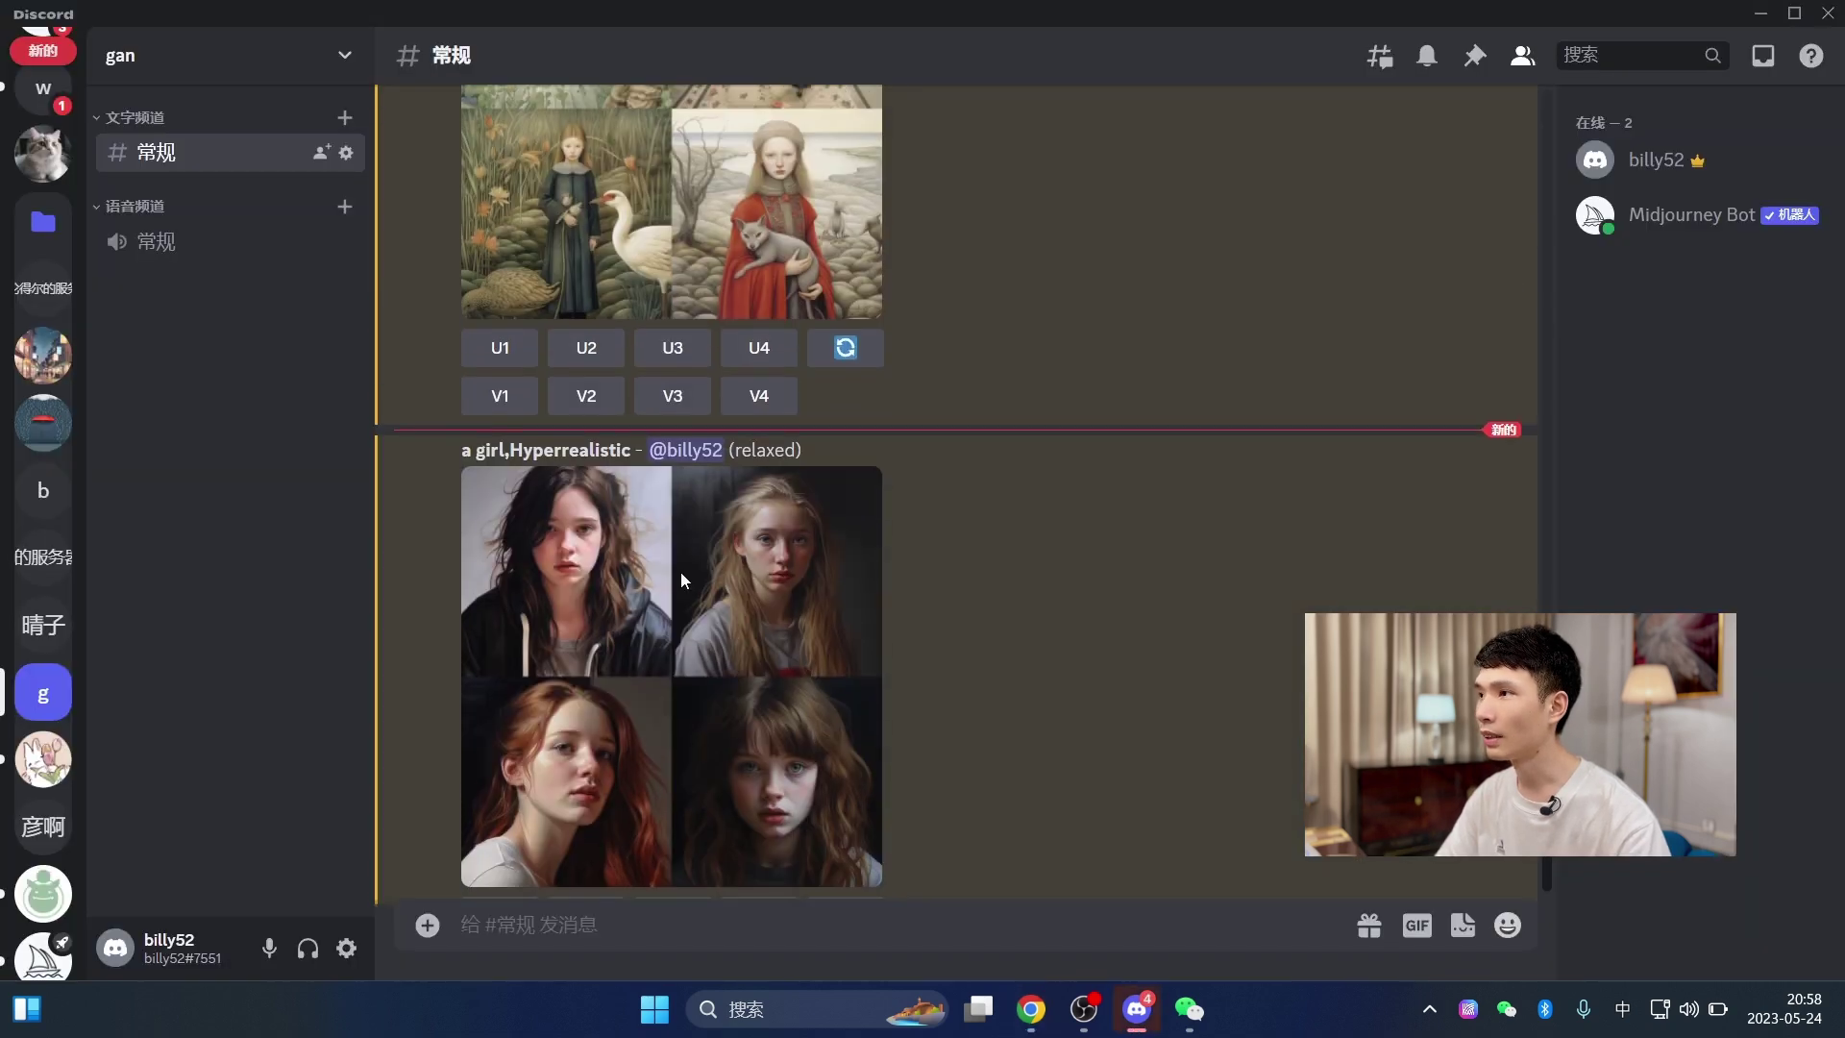
left_click(827, 546)
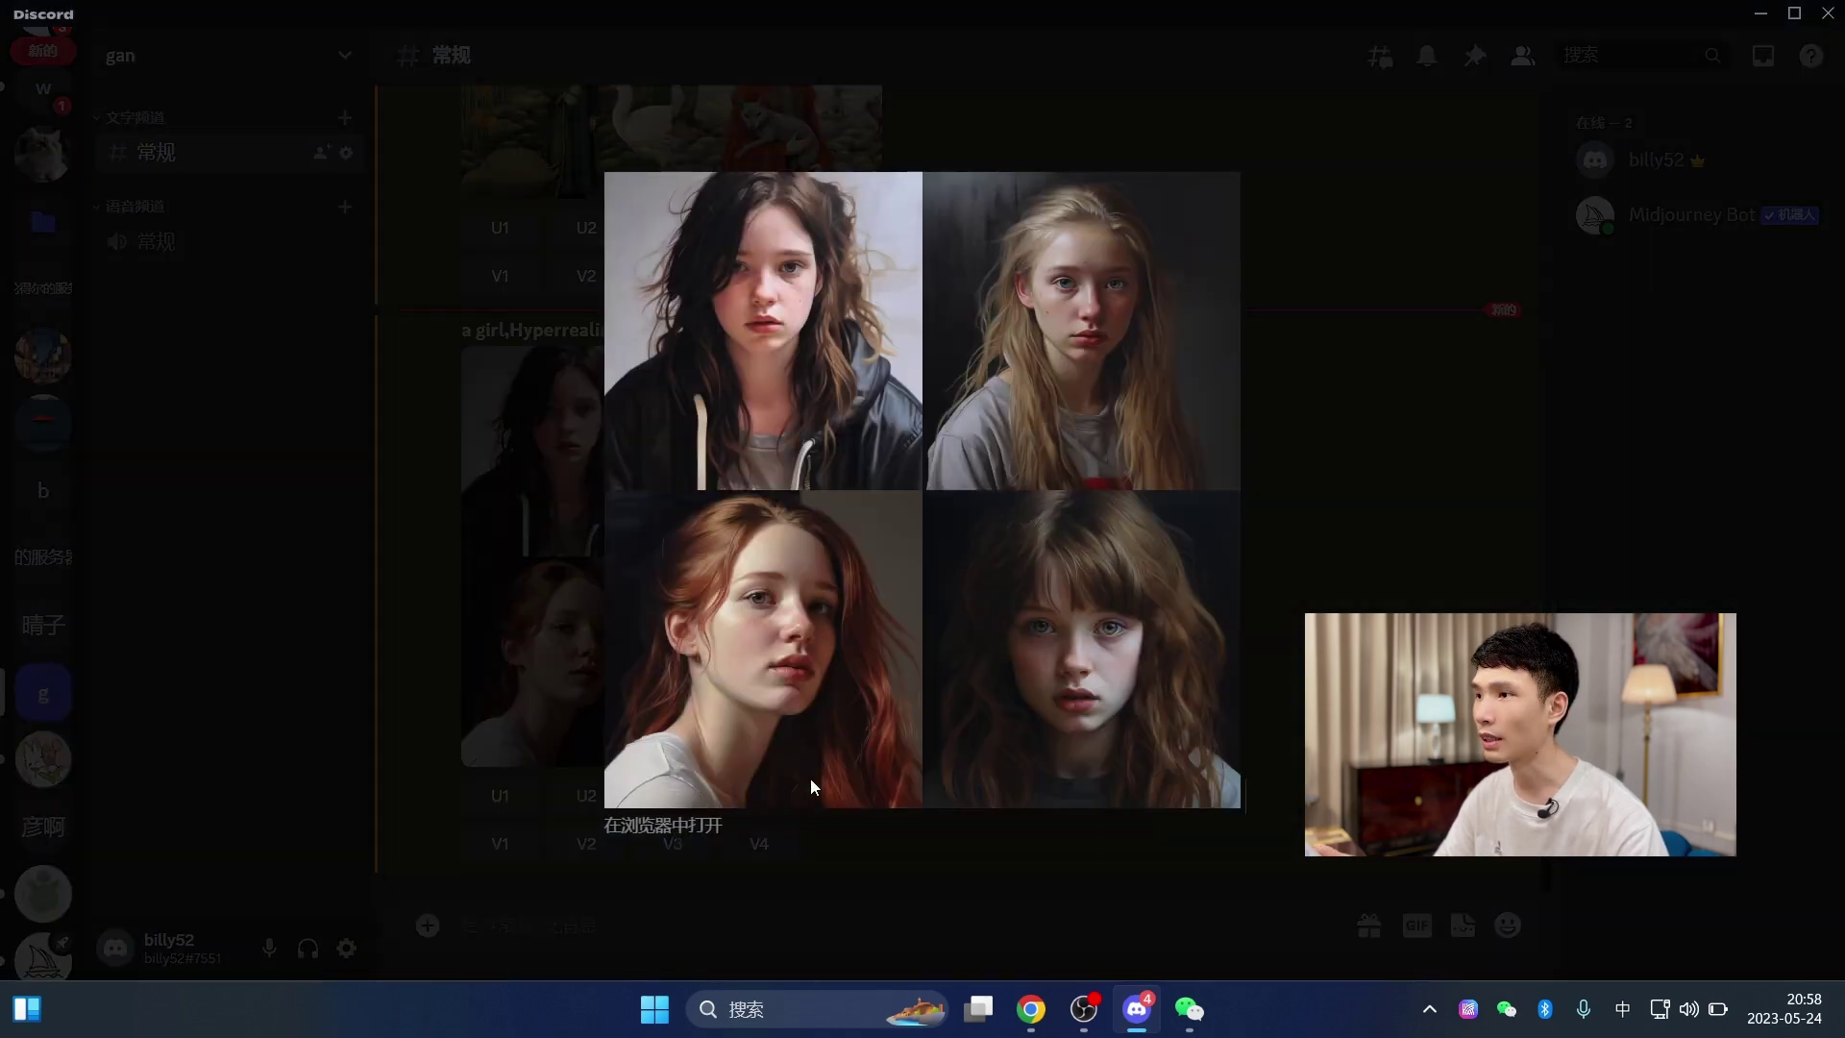
left_click(677, 827)
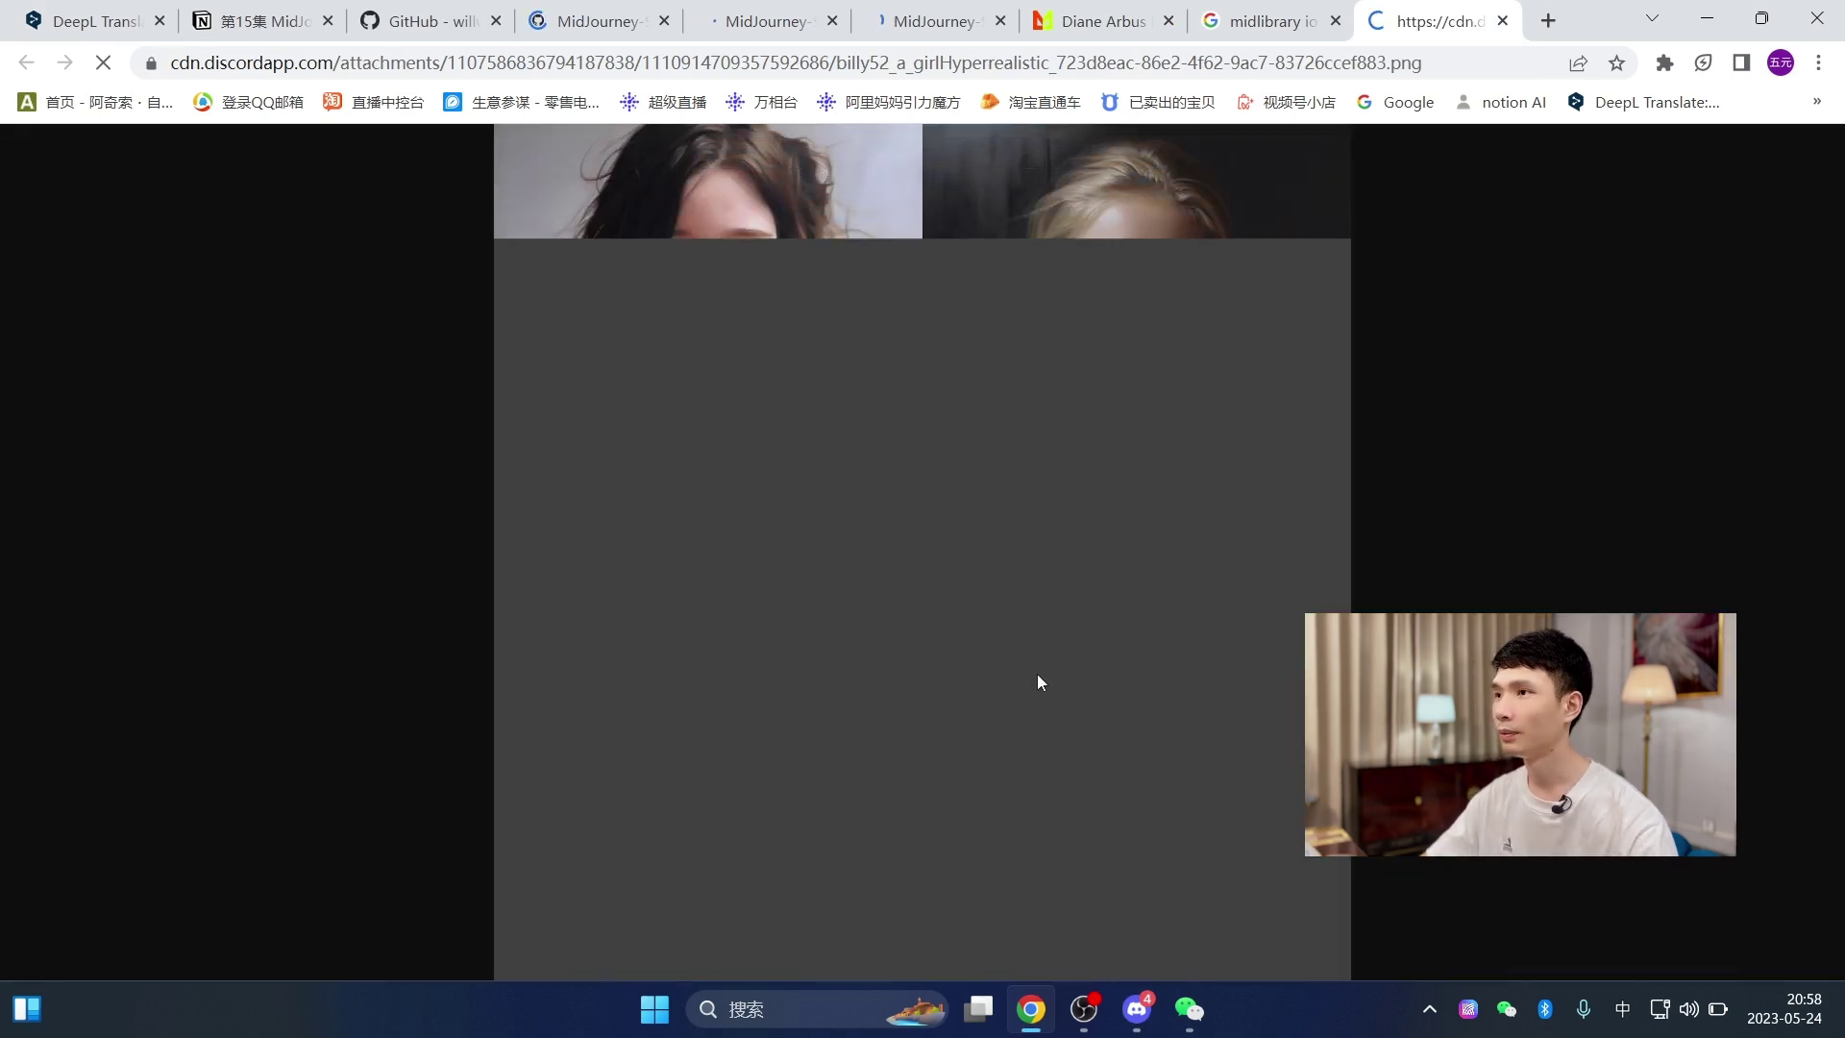
- Return to Discord, close the enlarged image and highlight the keyword "Hyperrealistic" in the prompt above the grid
left_click(1136, 1008)
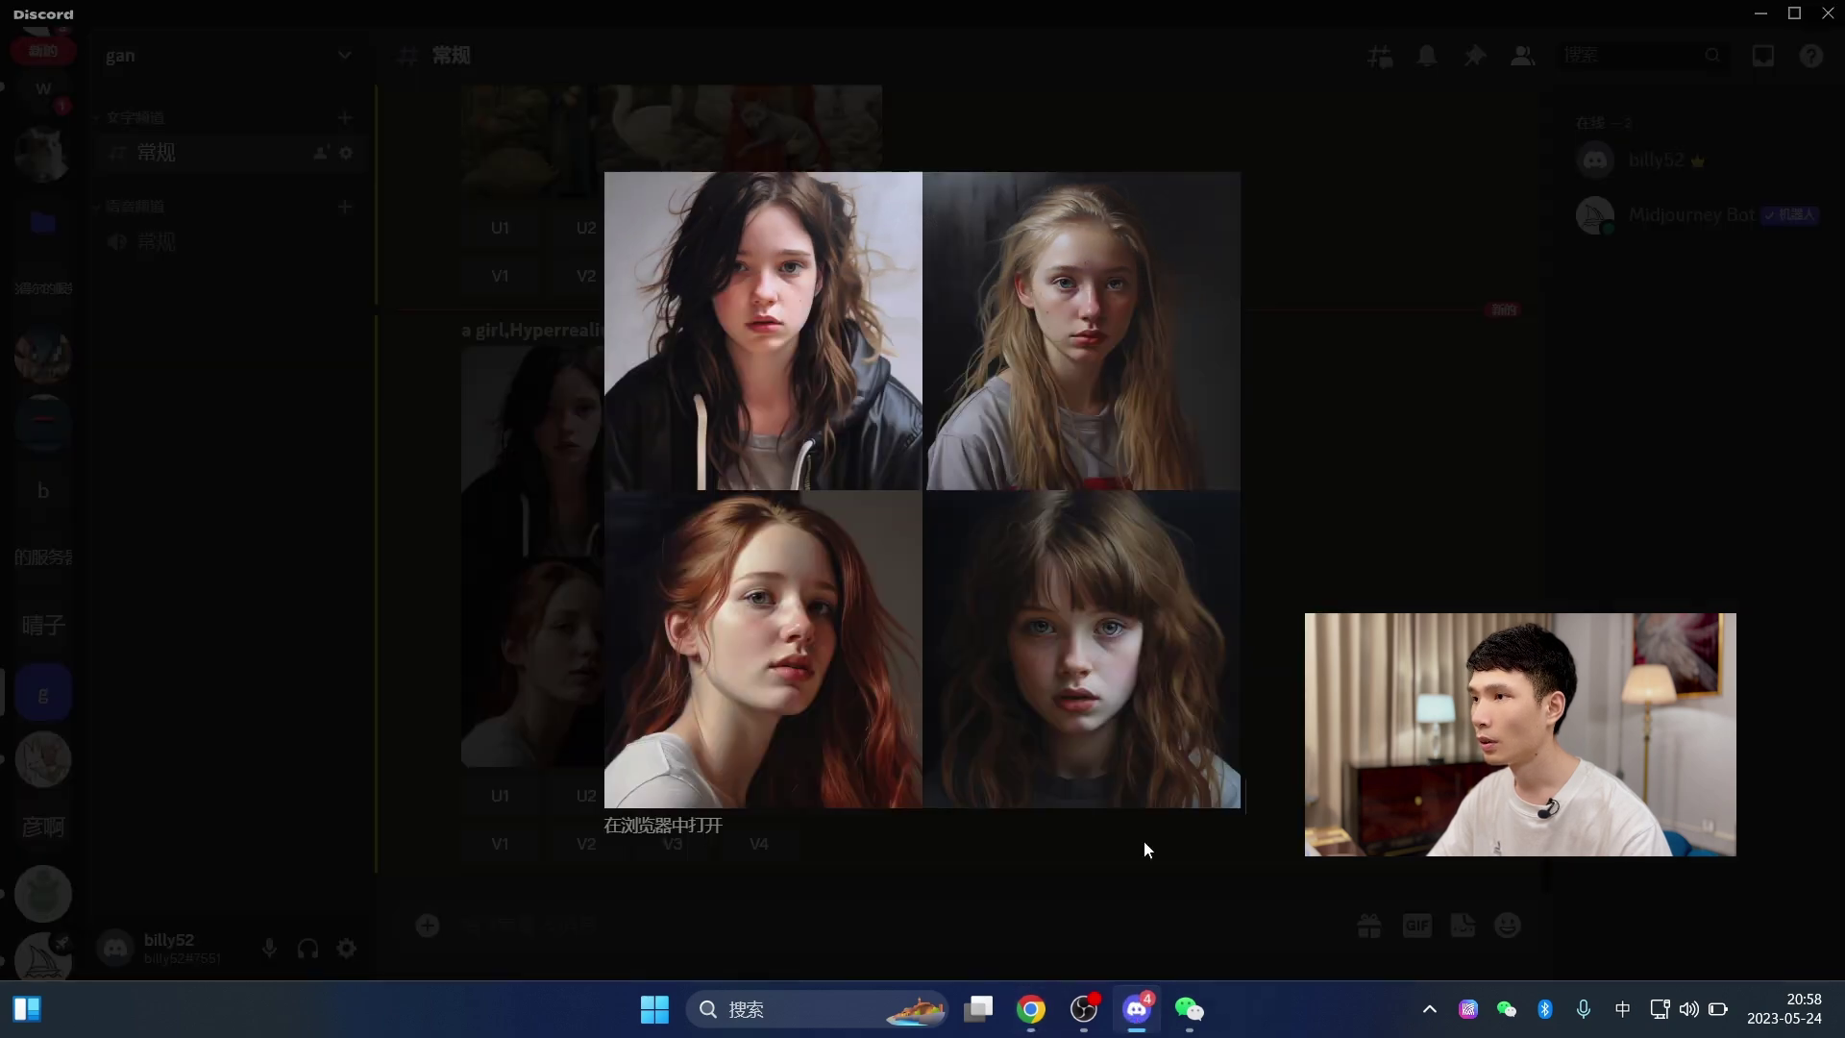
left_click(1332, 517)
scroll(989, 513, "up", 2)
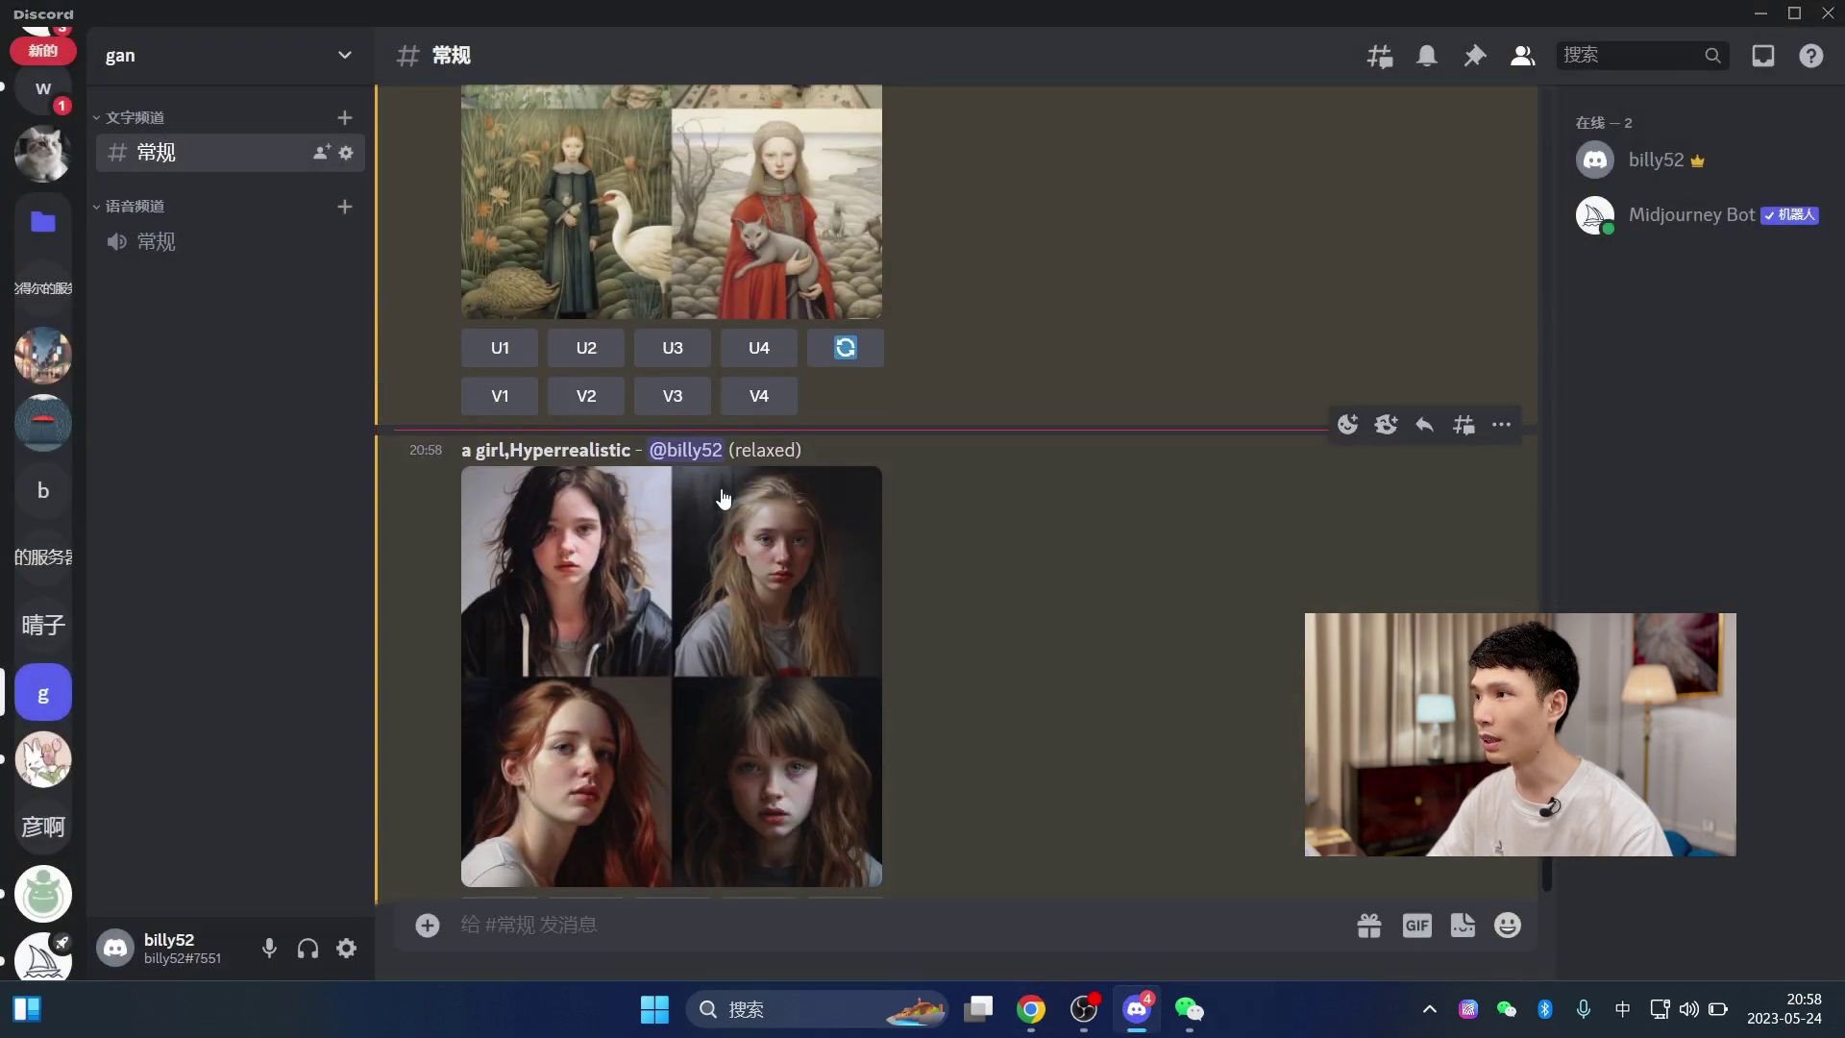
left_click_drag(512, 449, 631, 451)
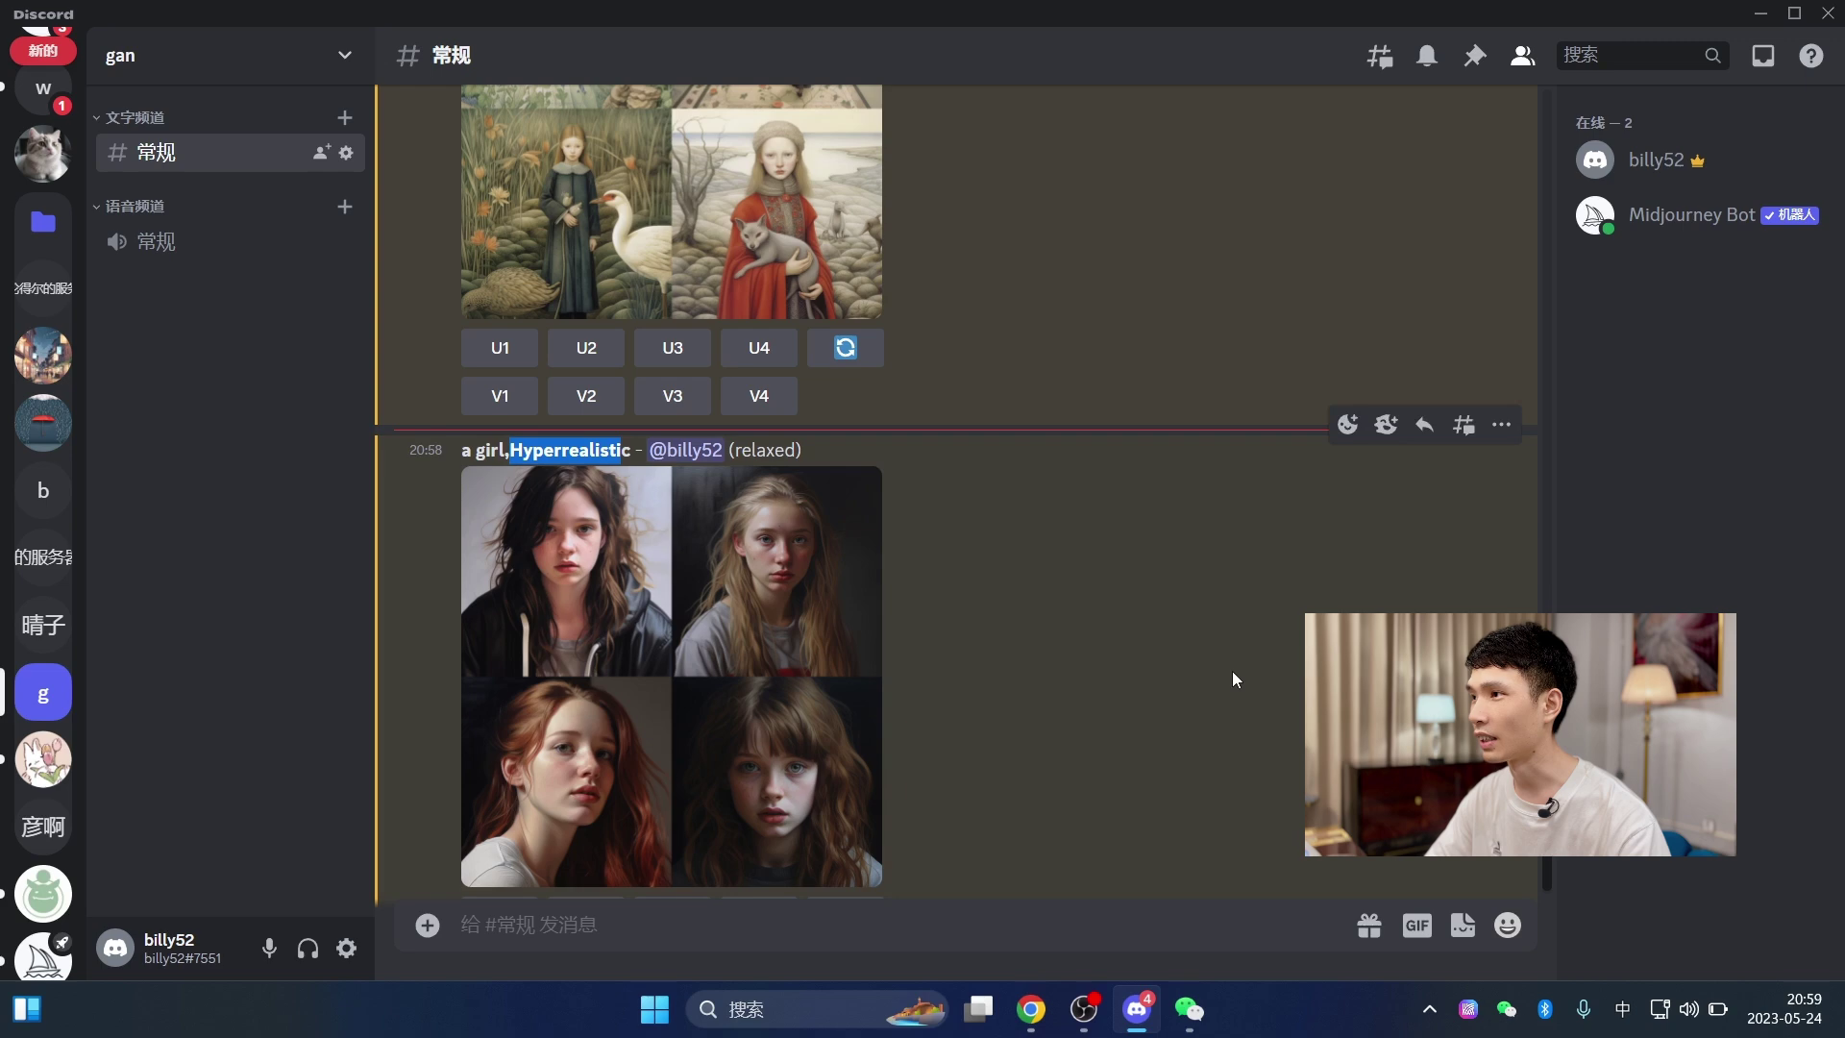
- Switch back to the browser and examine the faces in the Hyperrealistic girl grid at full size, including the red-haired portrait
left_click(1048, 1007)
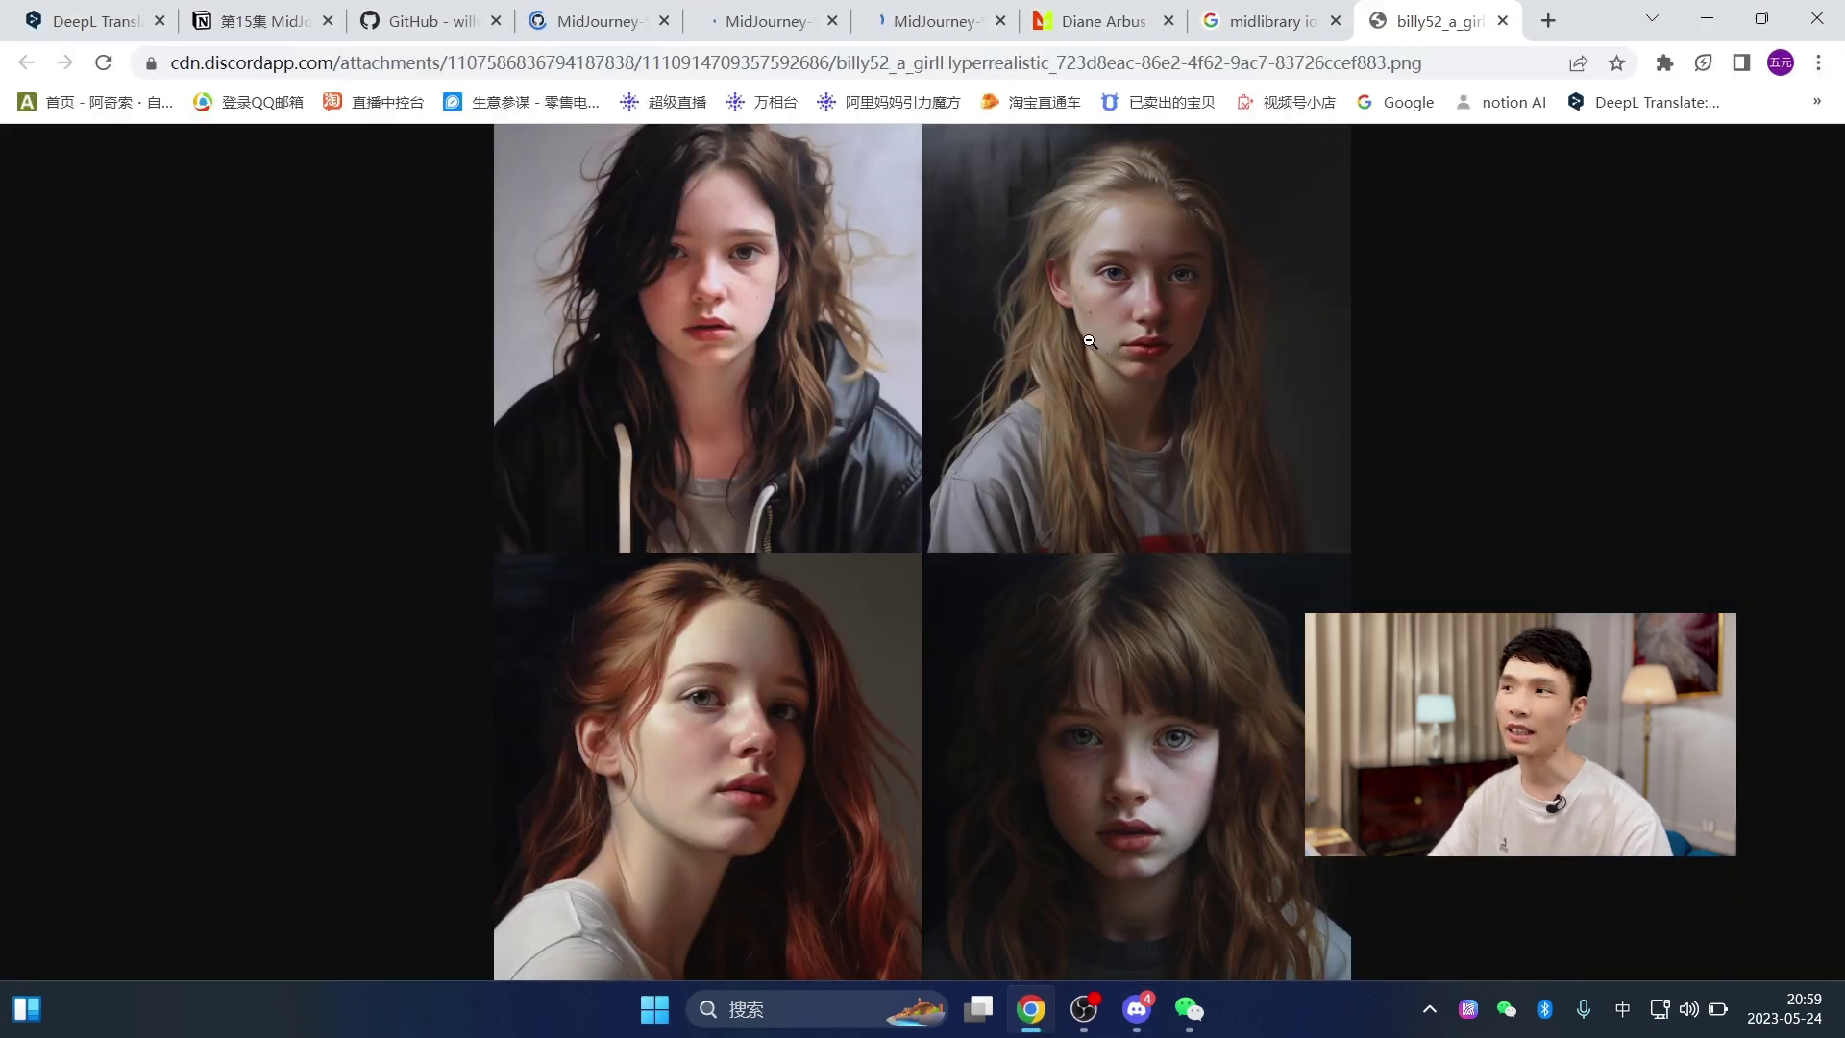
left_click(1105, 346)
scroll(1231, 384, "down", 8)
scroll(1235, 410, "up", 8)
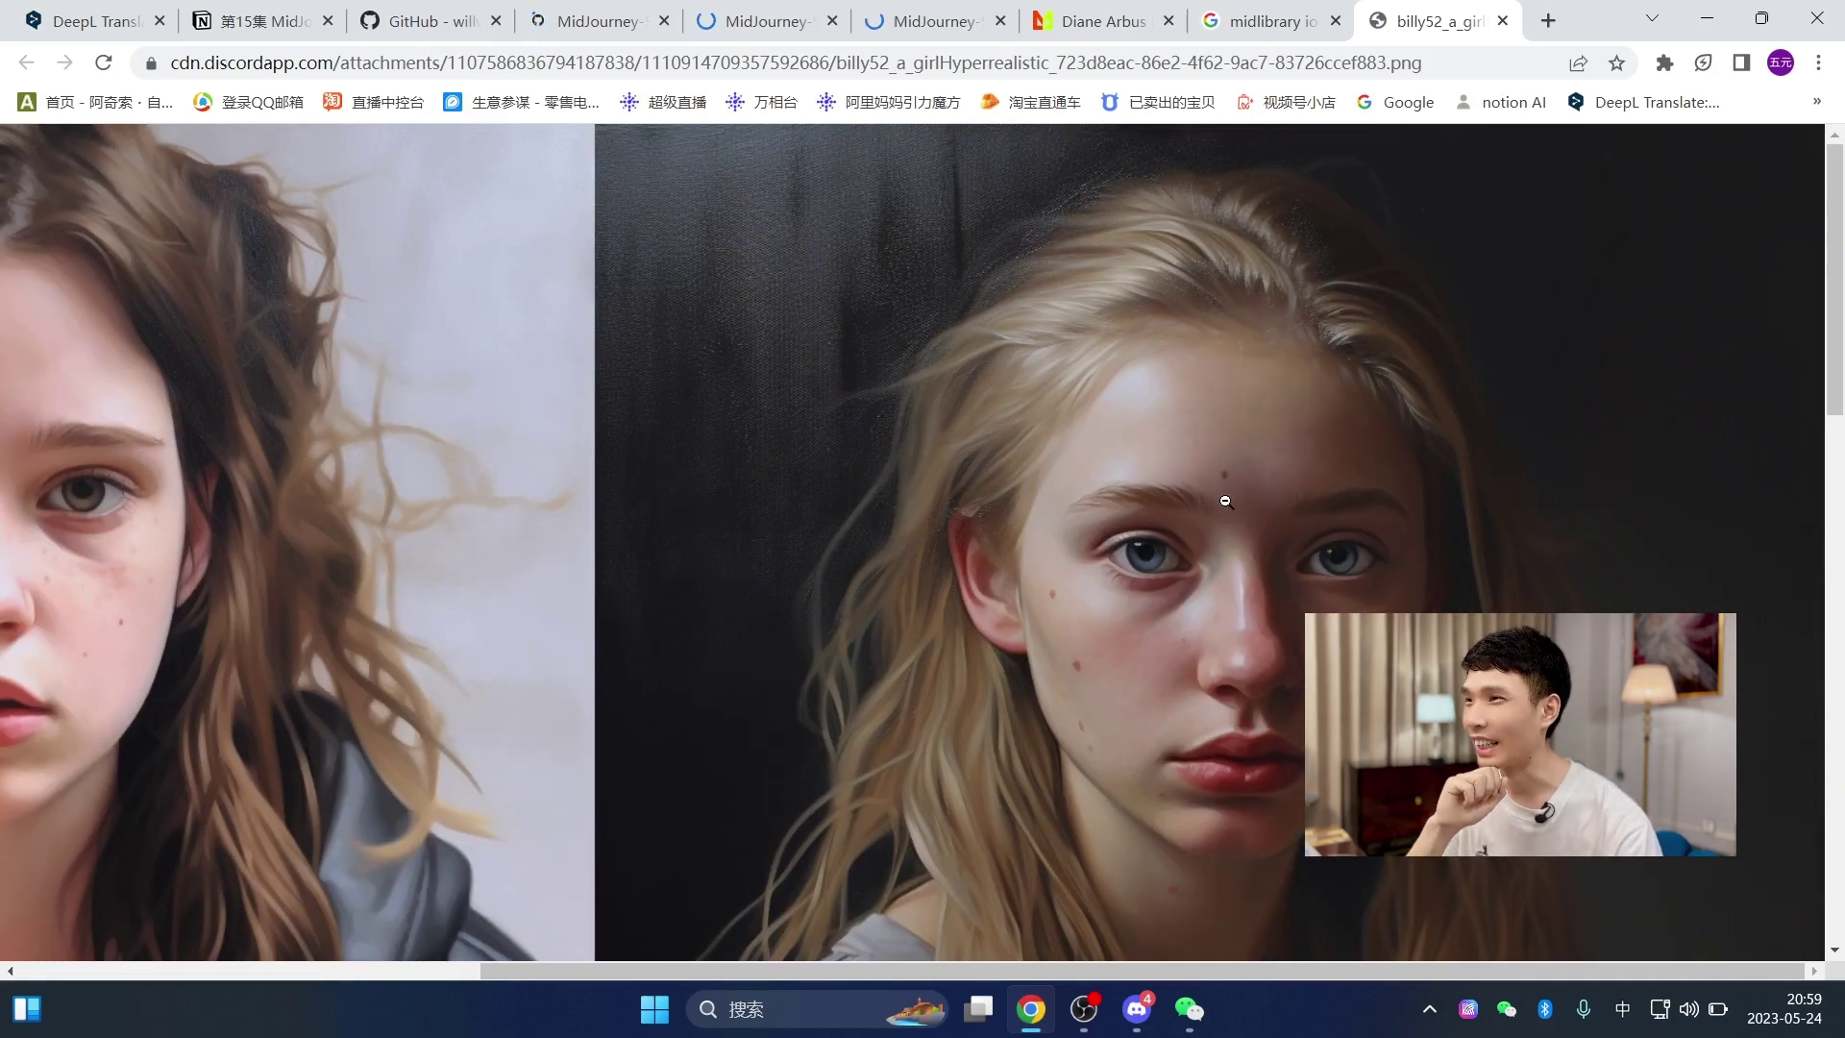
scroll(1150, 638, "down", 5)
scroll(1150, 638, "down", 5)
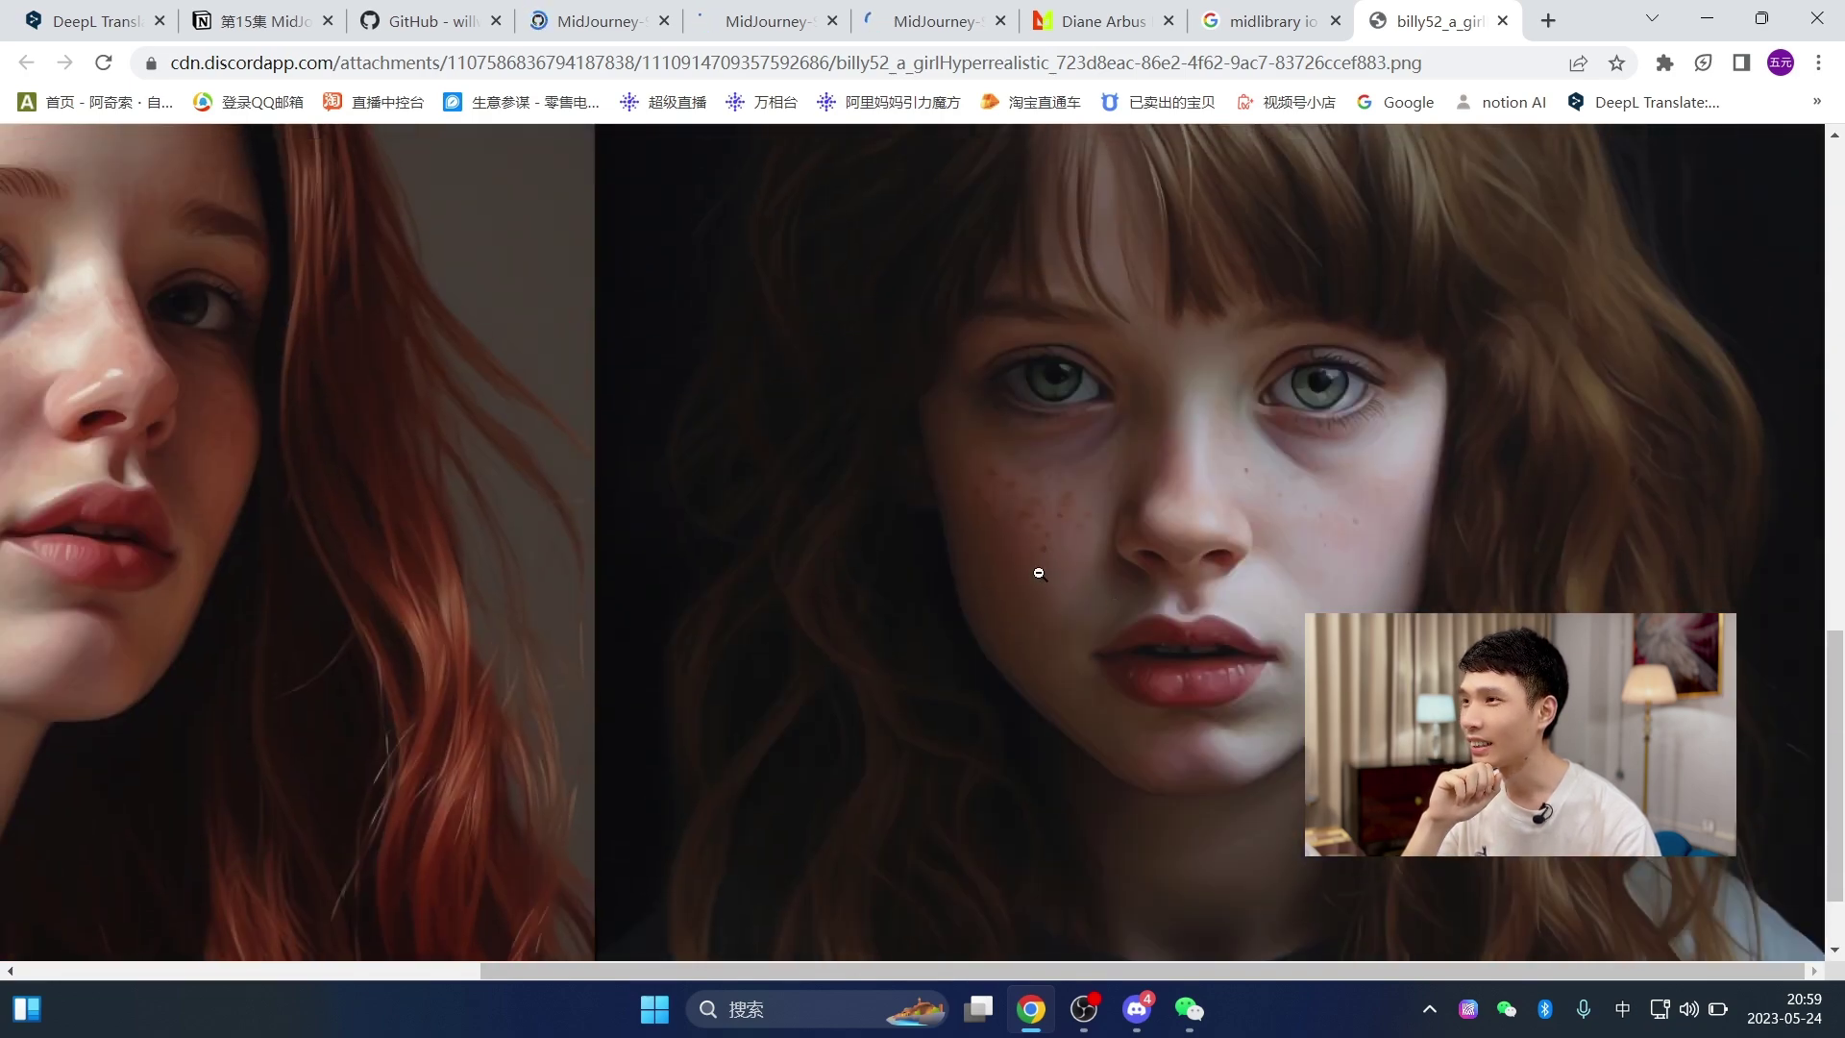
left_click(1806, 864)
left_click(1145, 589)
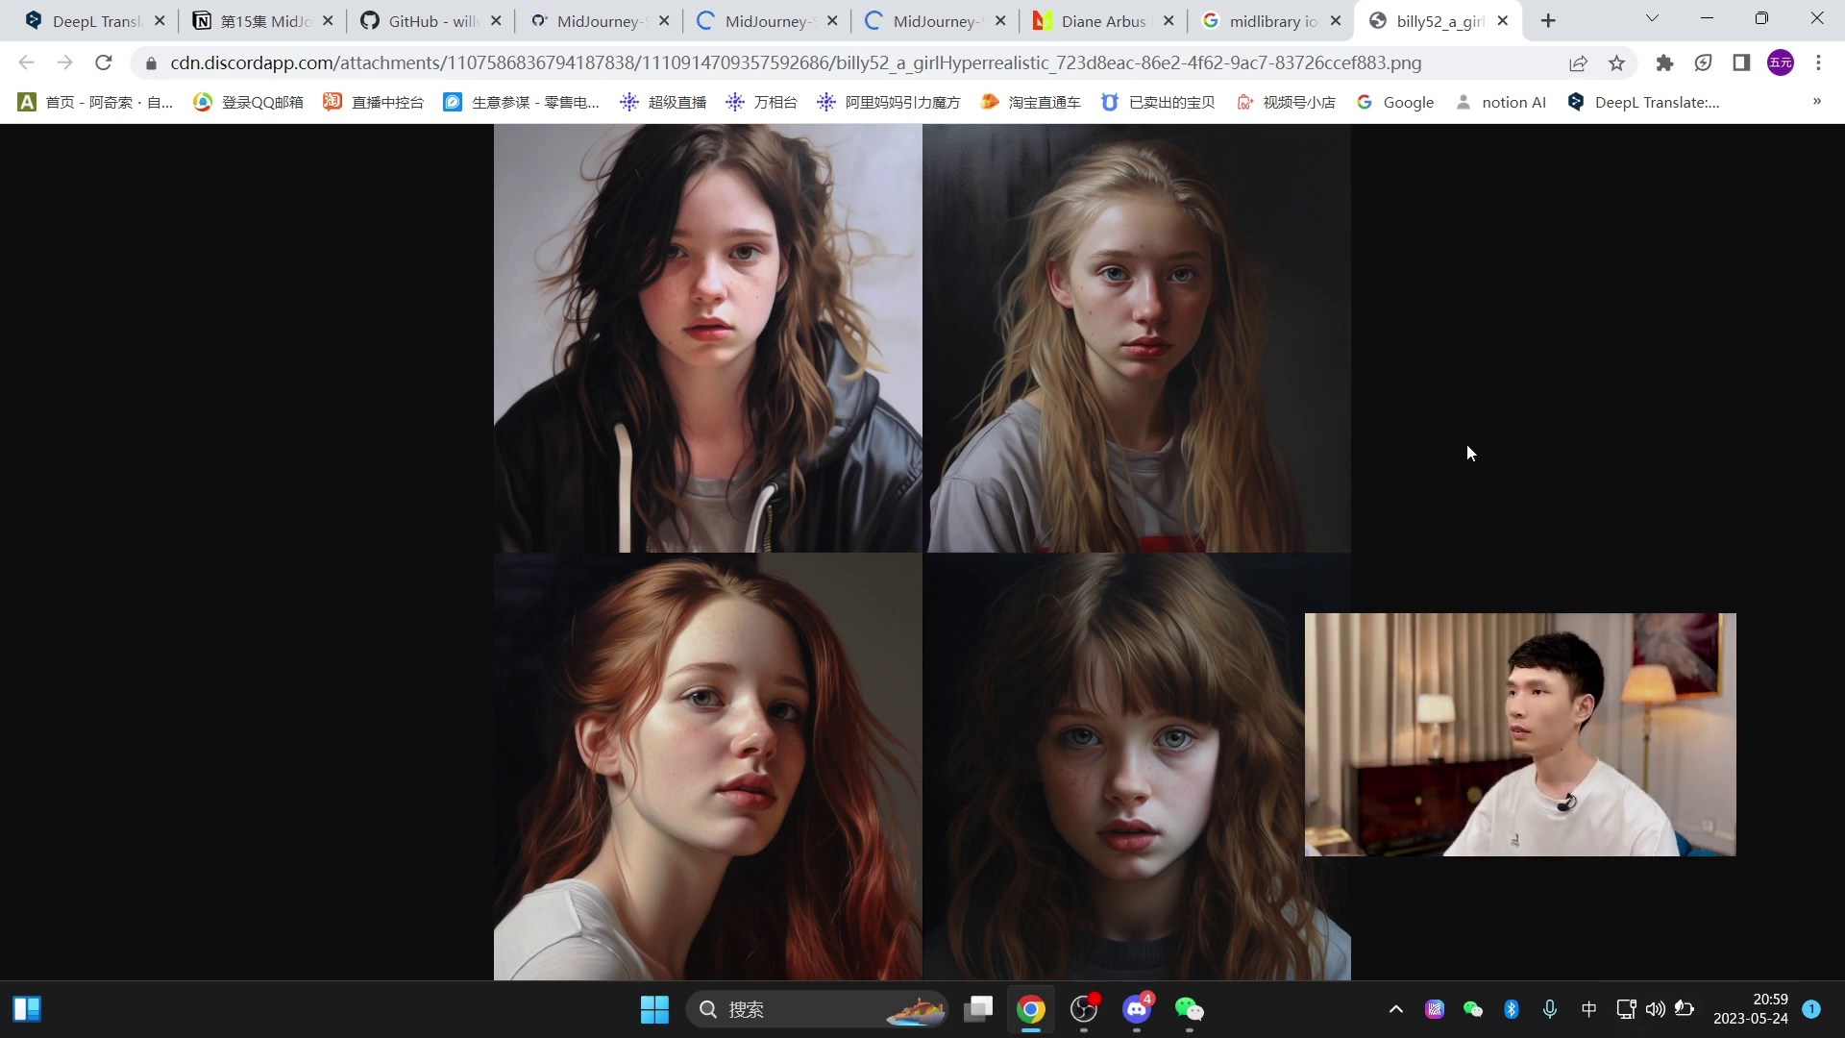
left_click(716, 769)
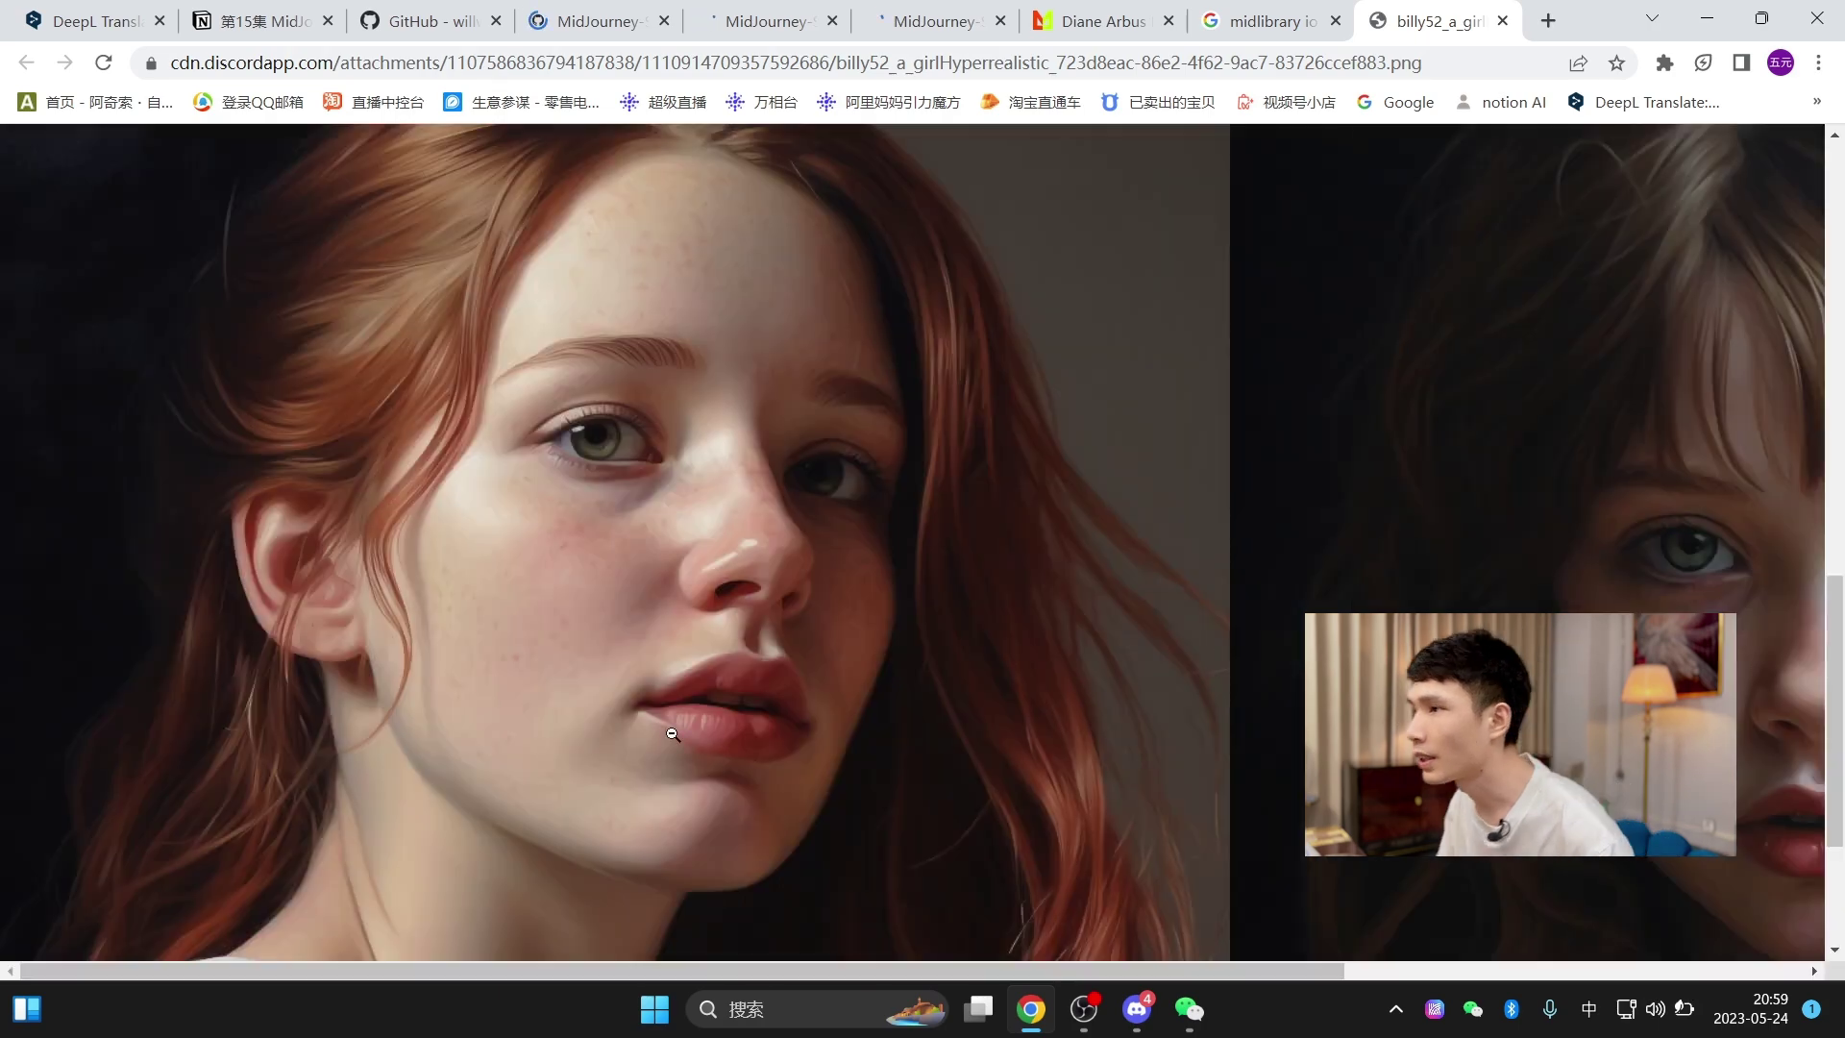
scroll(696, 548, "up", 2)
scroll(803, 593, "down", 1)
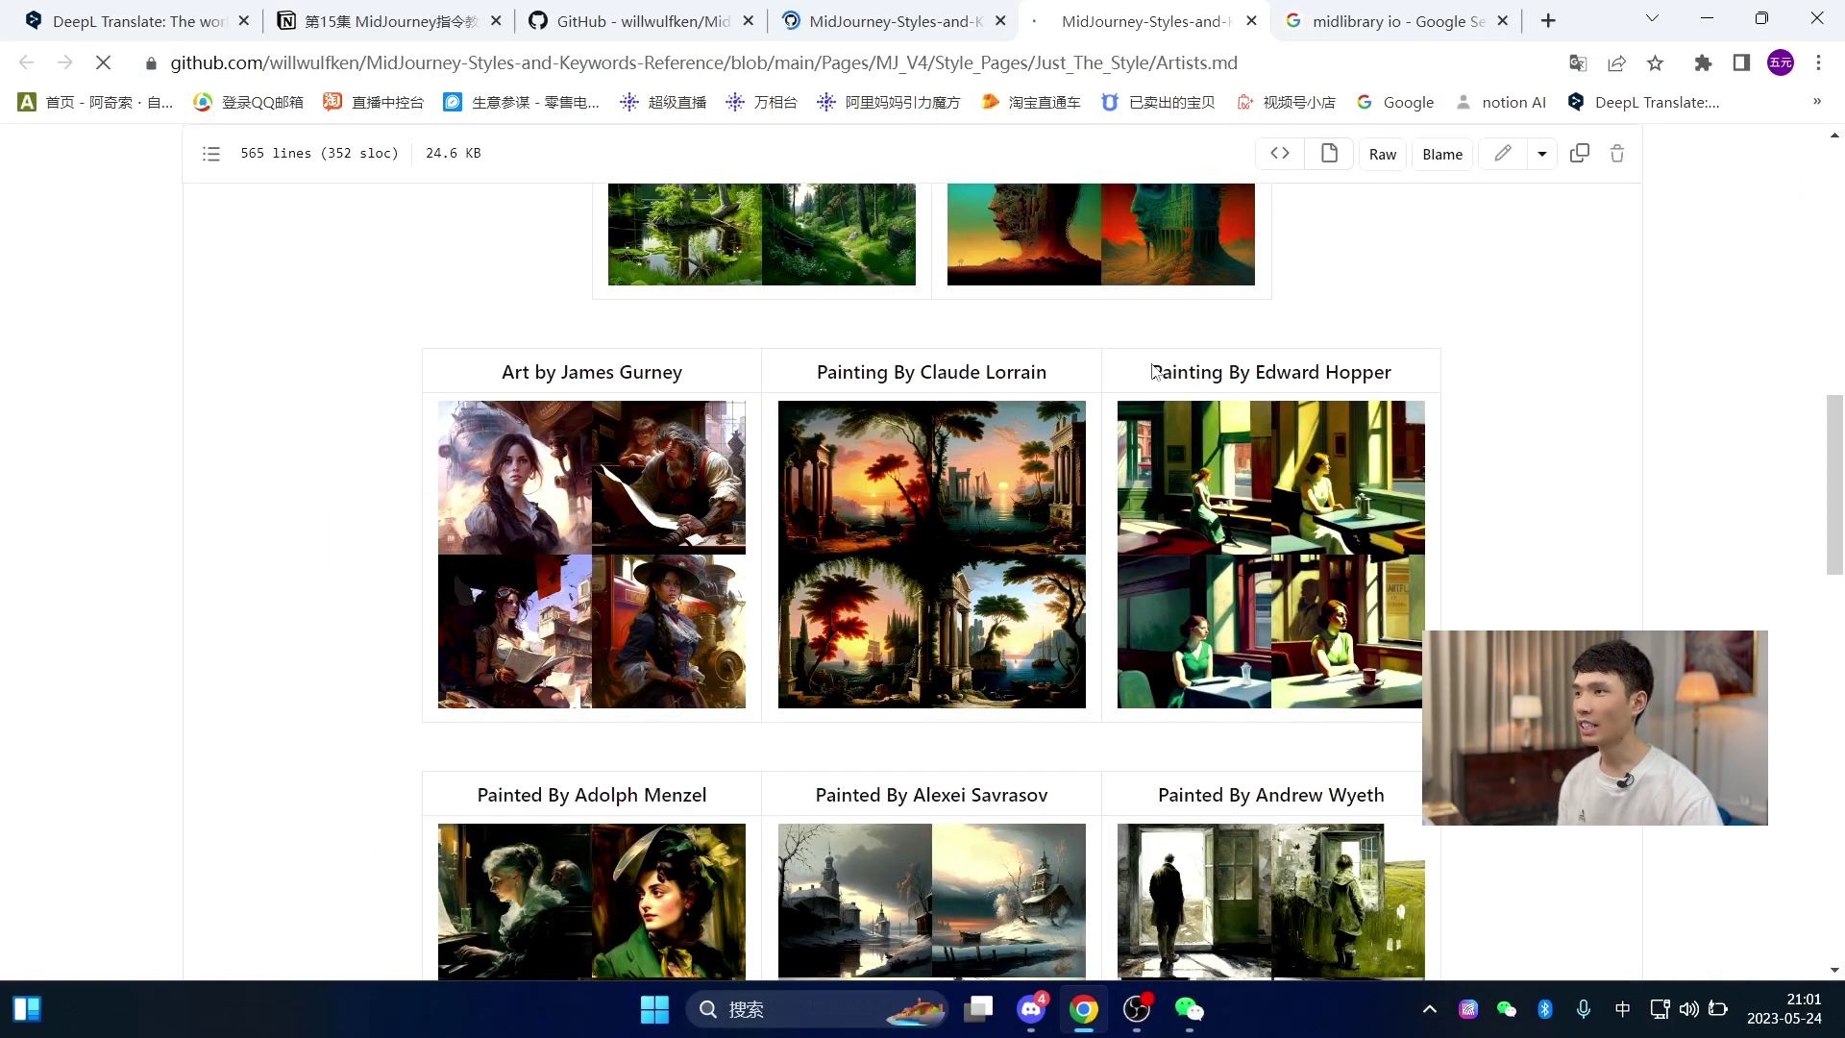
- Copy the heading "Painting By Edward Hopper" from the Artists page and return to that page after opening its sample image
left_click_drag(1153, 369, 1398, 375)
key("ctrl+c")
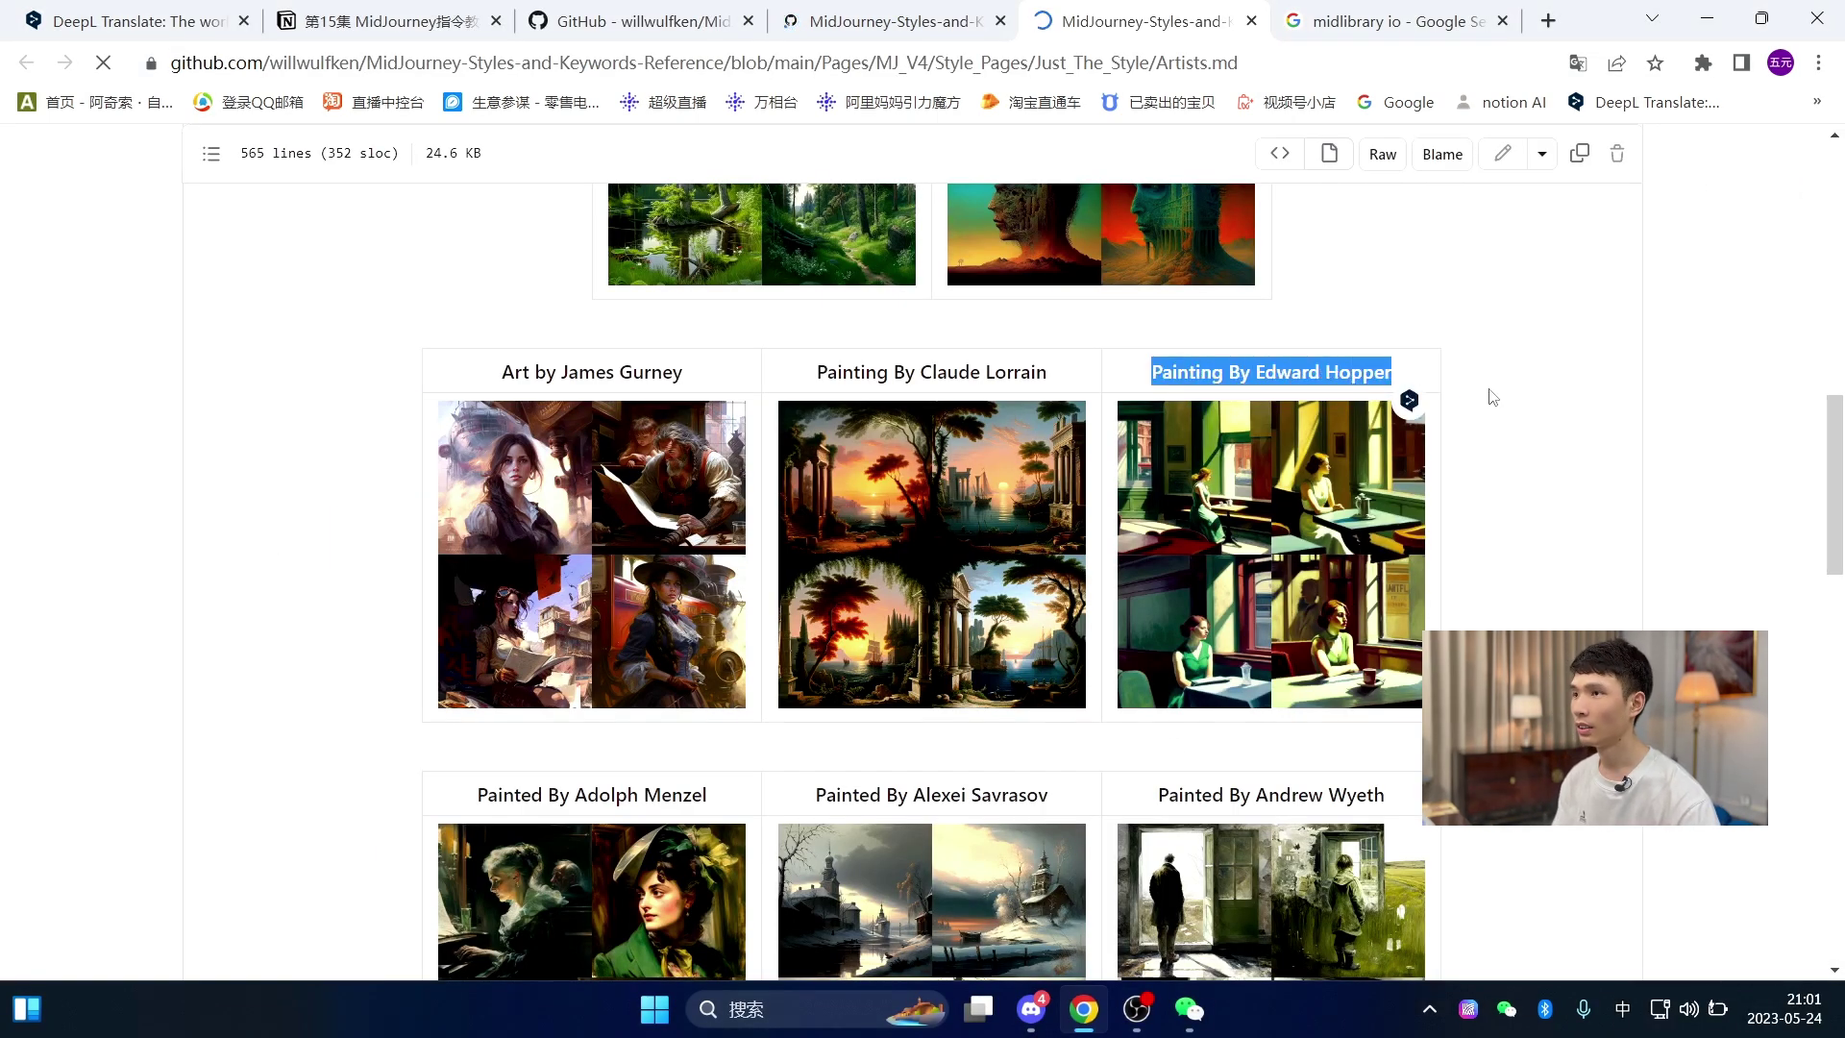
left_click(1264, 541)
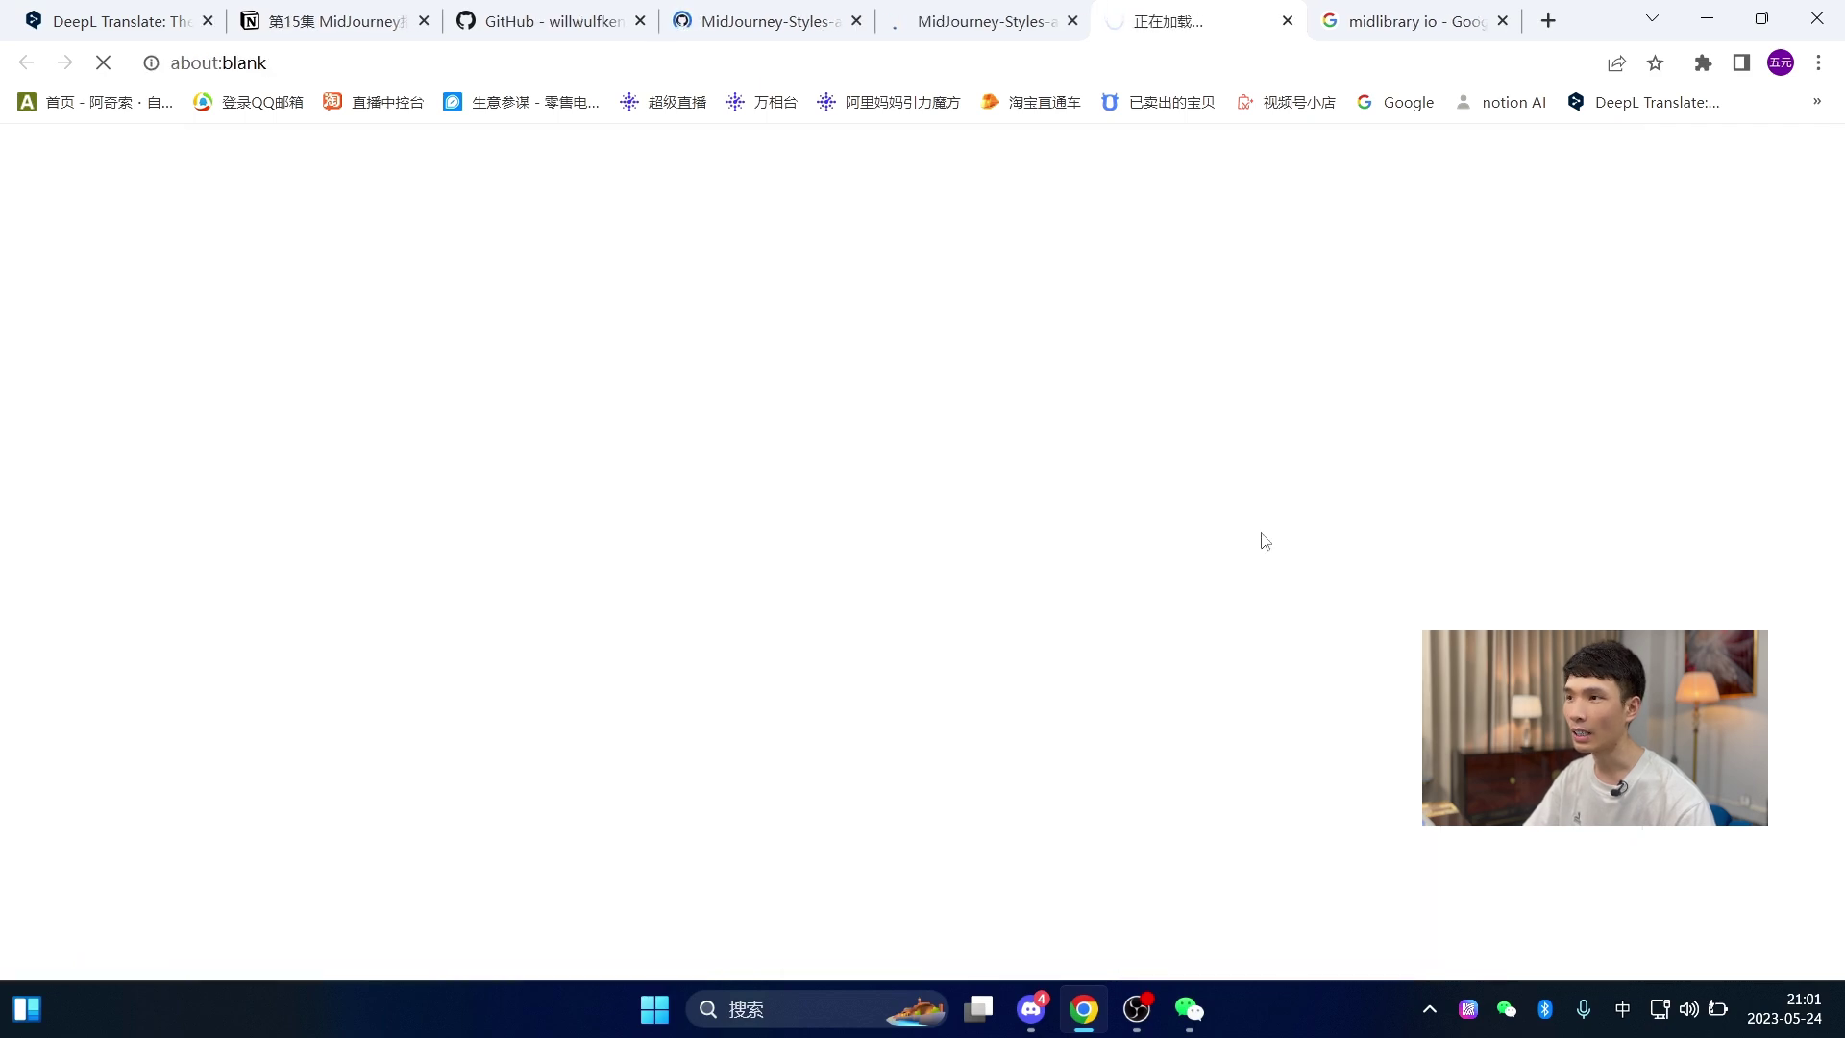
left_click(990, 21)
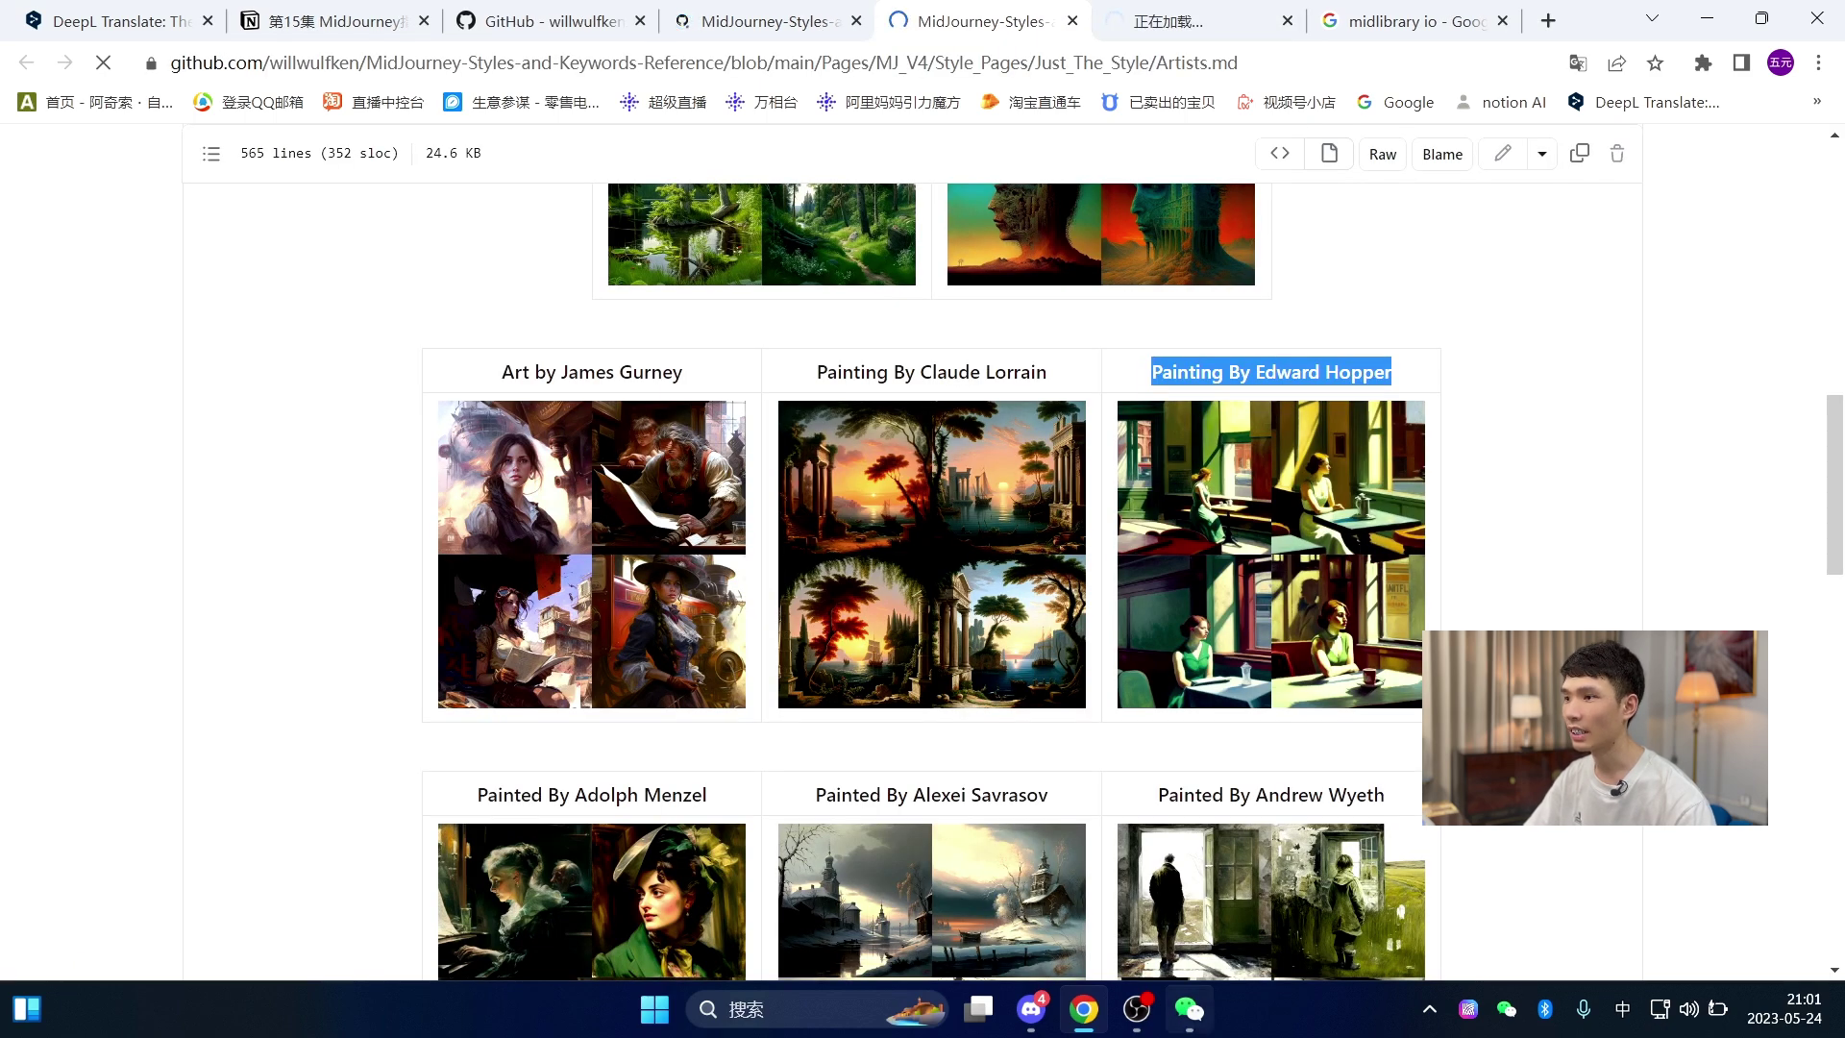
- Switch to Discord and submit an /imagine request with the prompt "a girl,Painting By Edward Hopper"
left_click(1031, 1008)
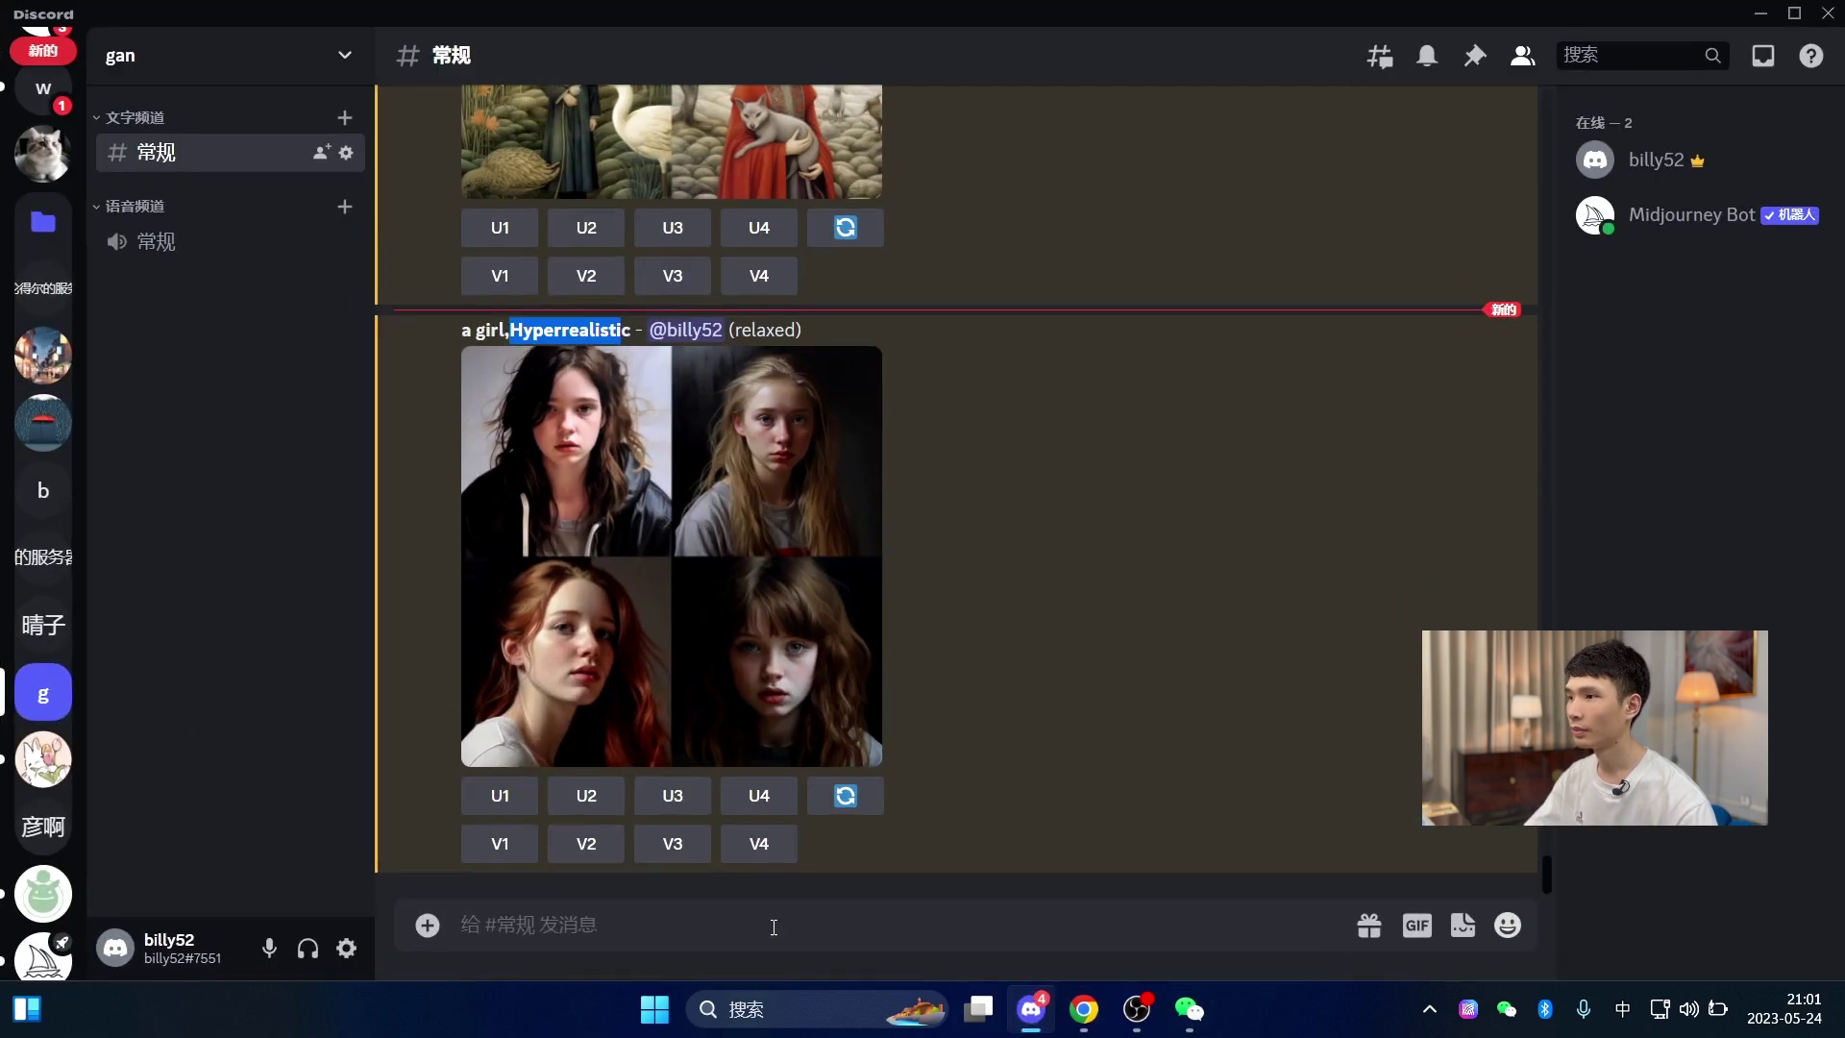
left_click(597, 930)
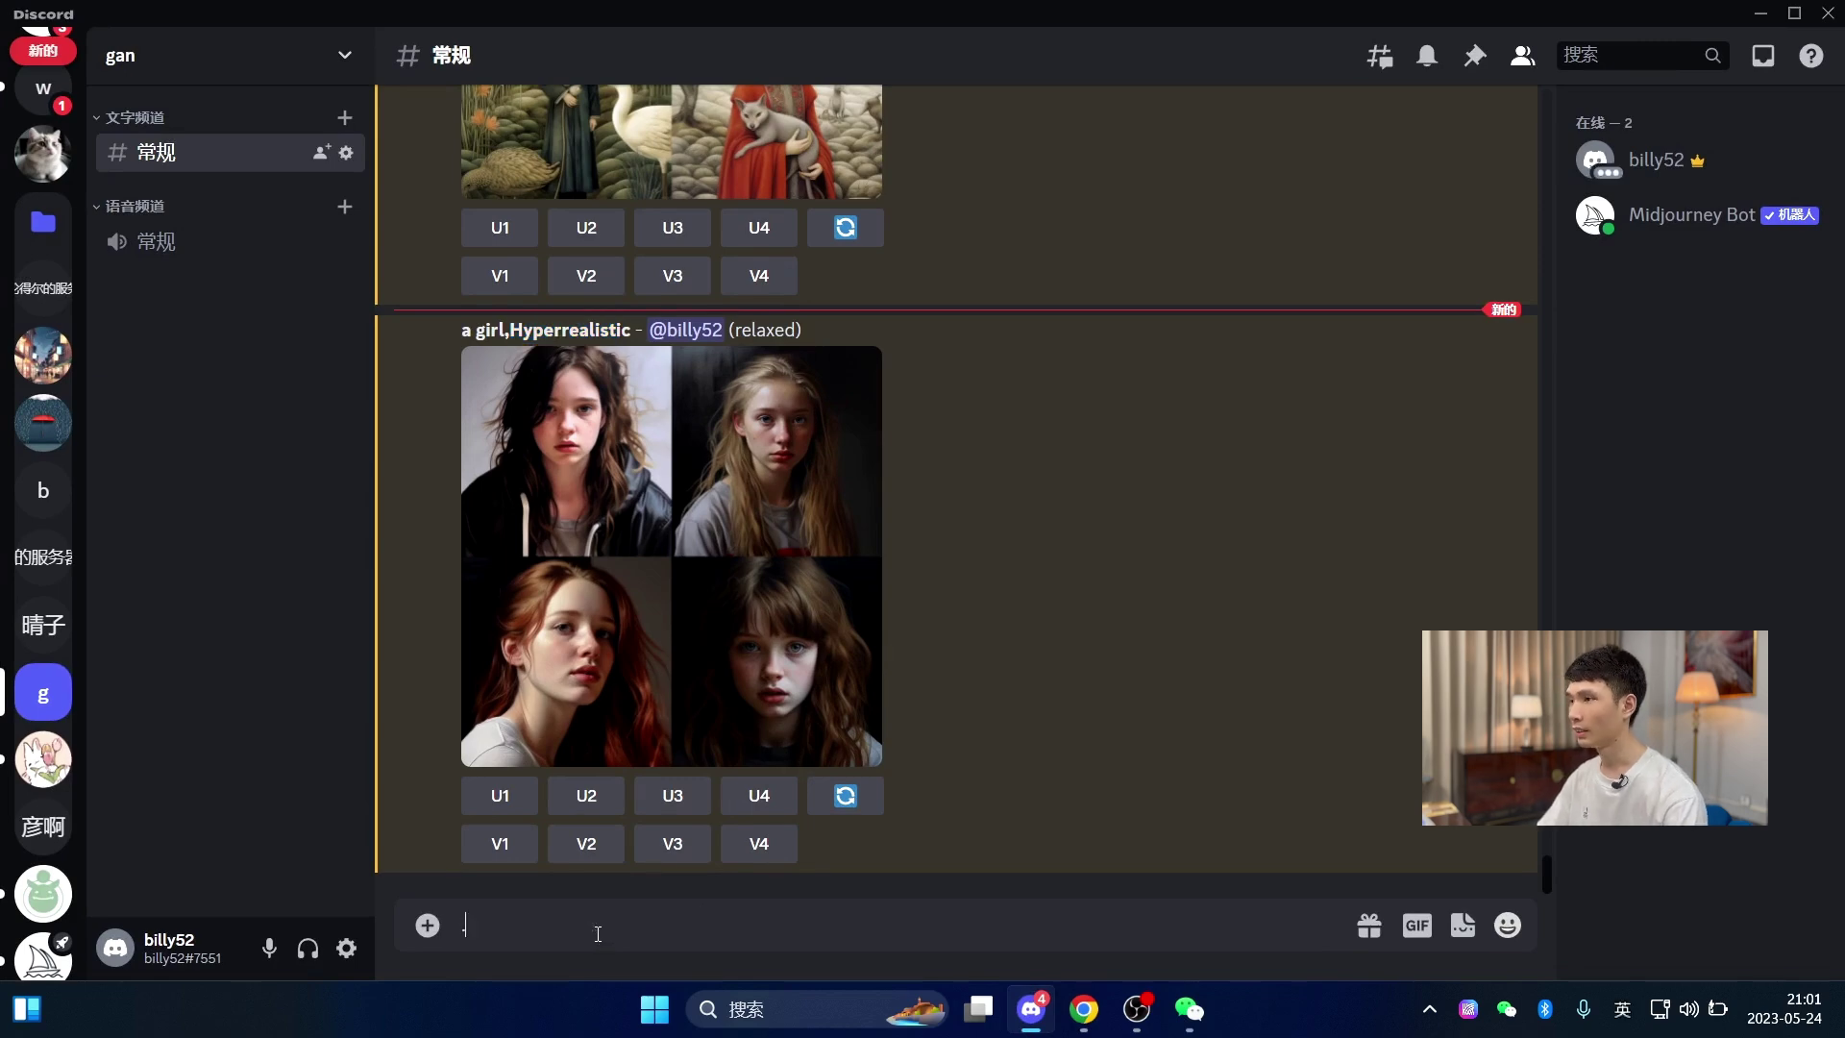
type("/")
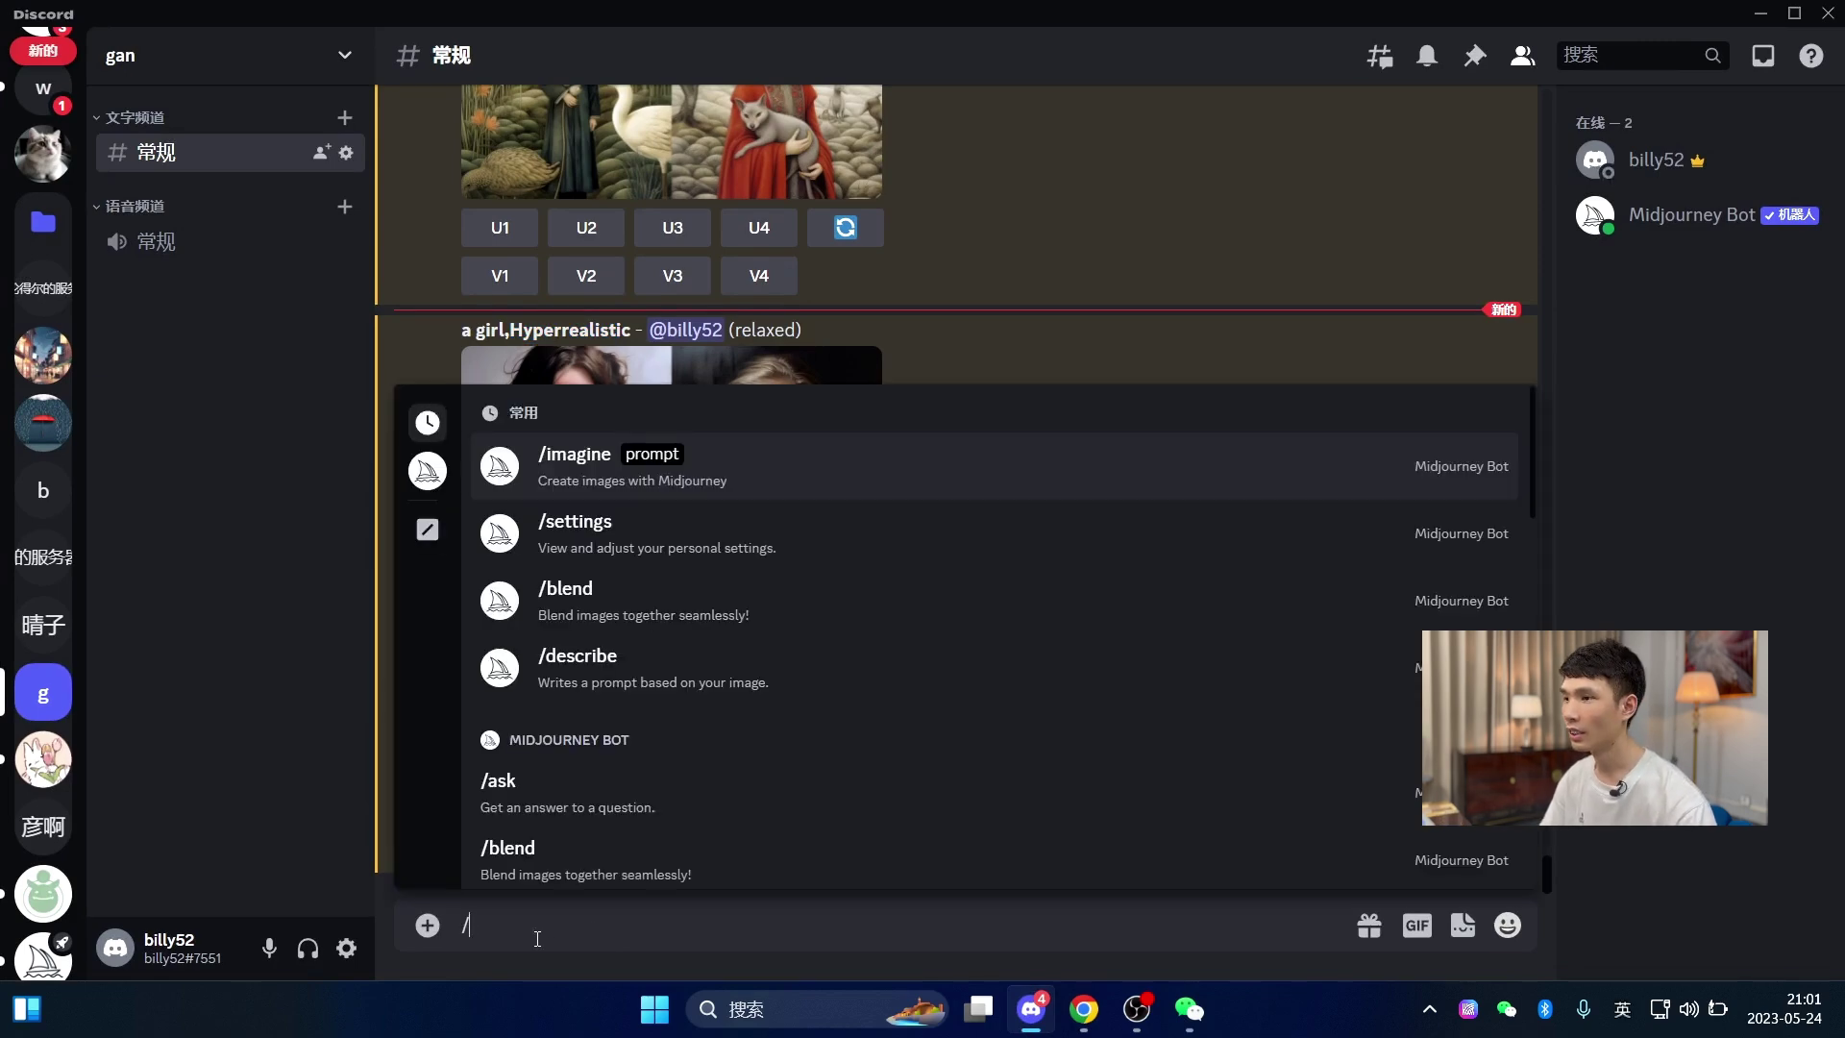
left_click(608, 484)
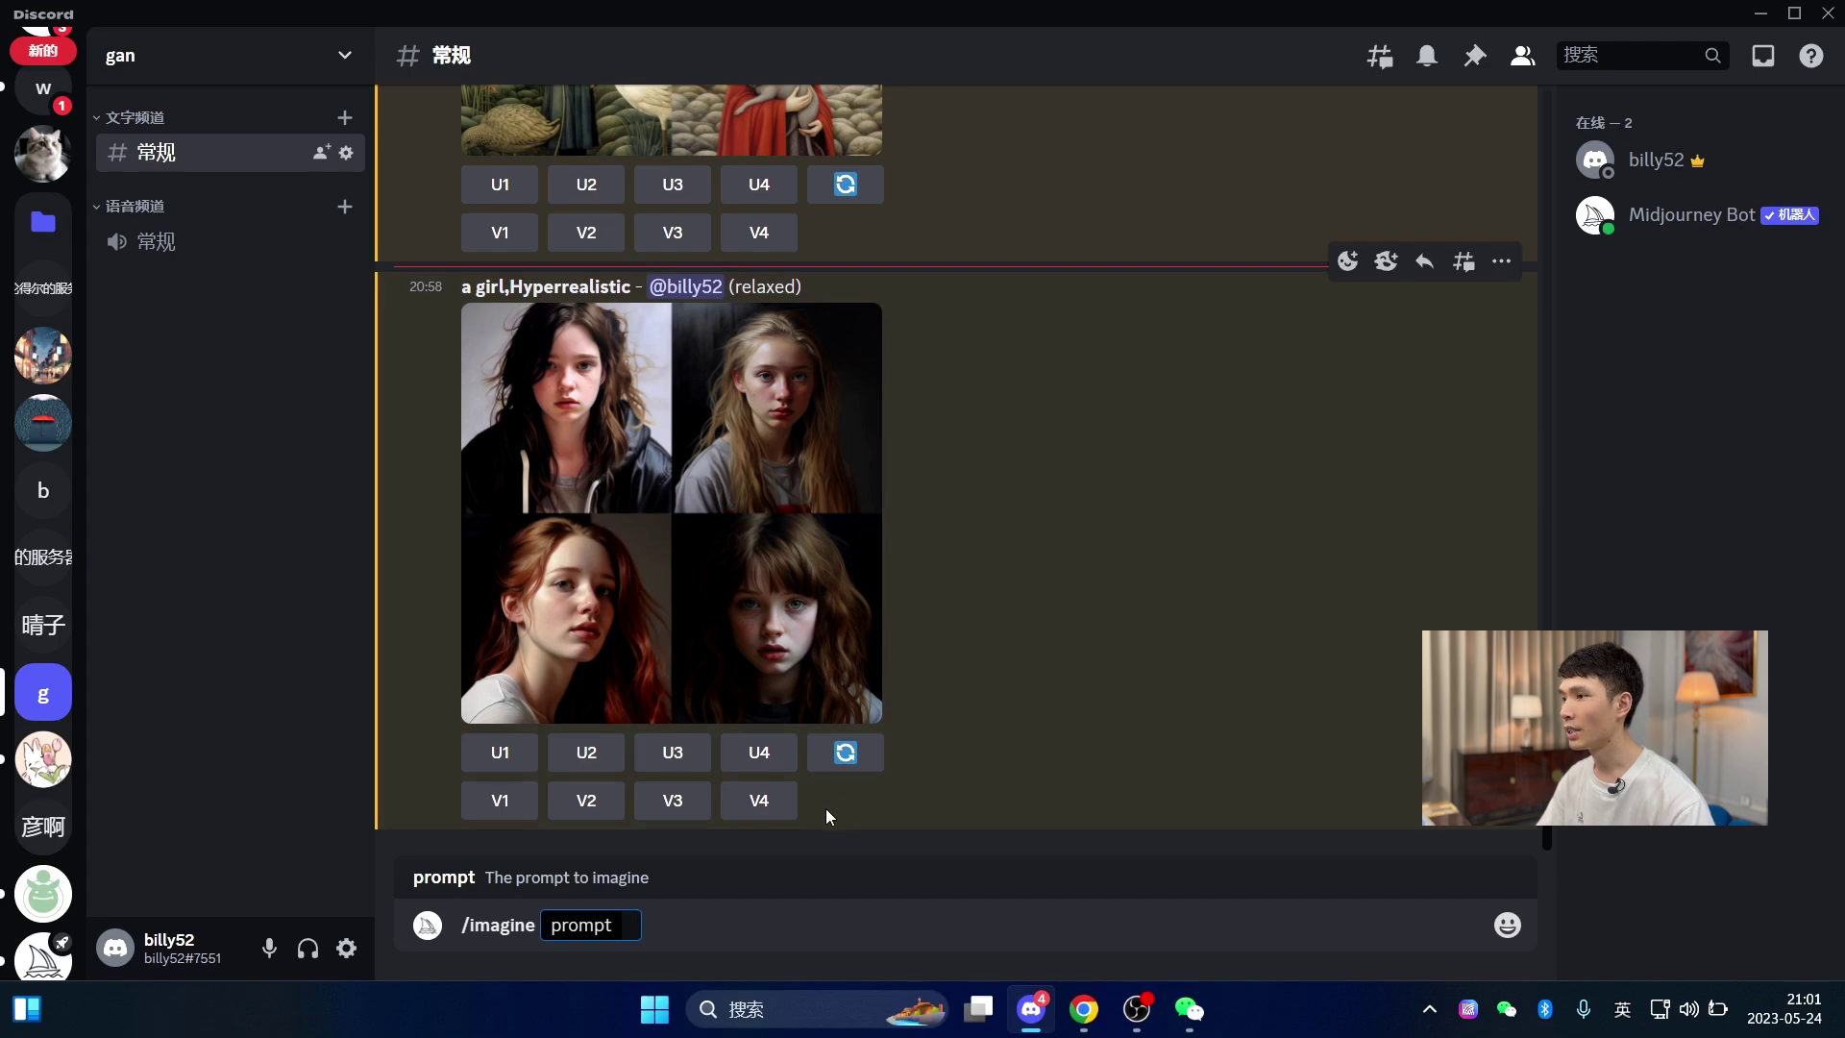
type("a")
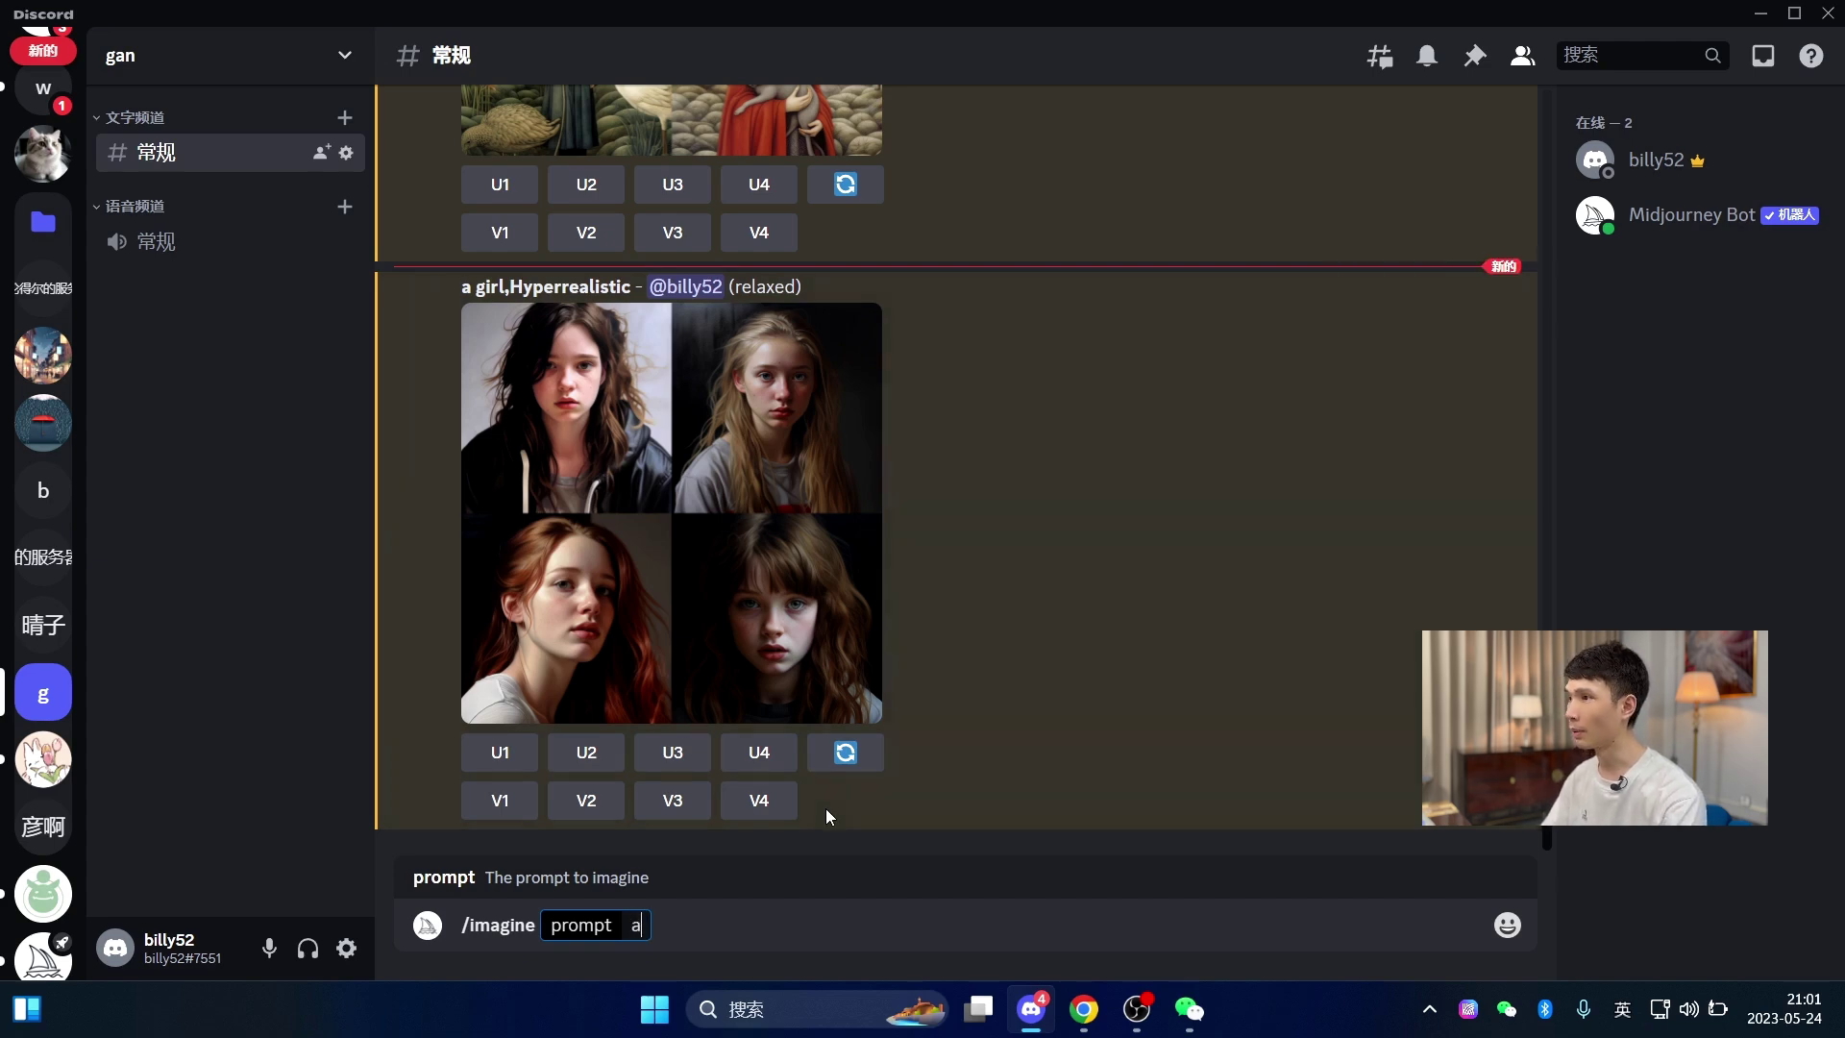
type(" gri")
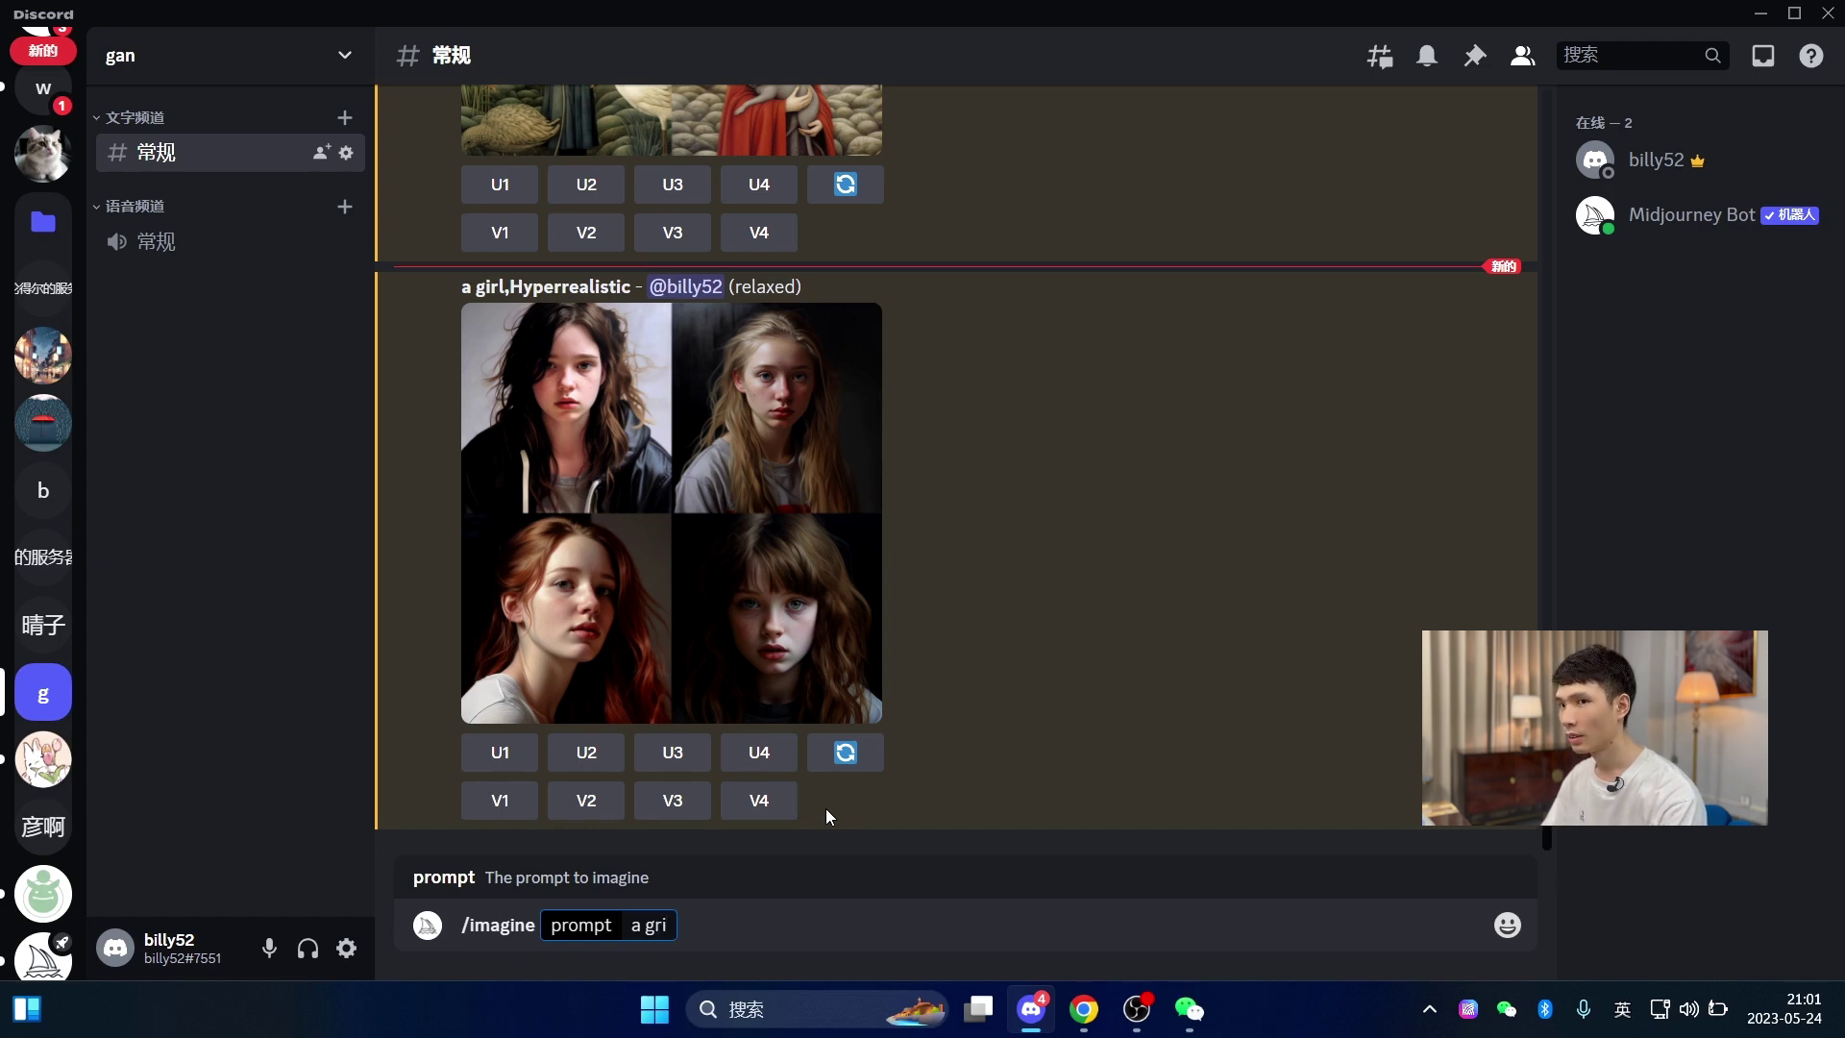
key("BackSpace")
key("BackSpace")
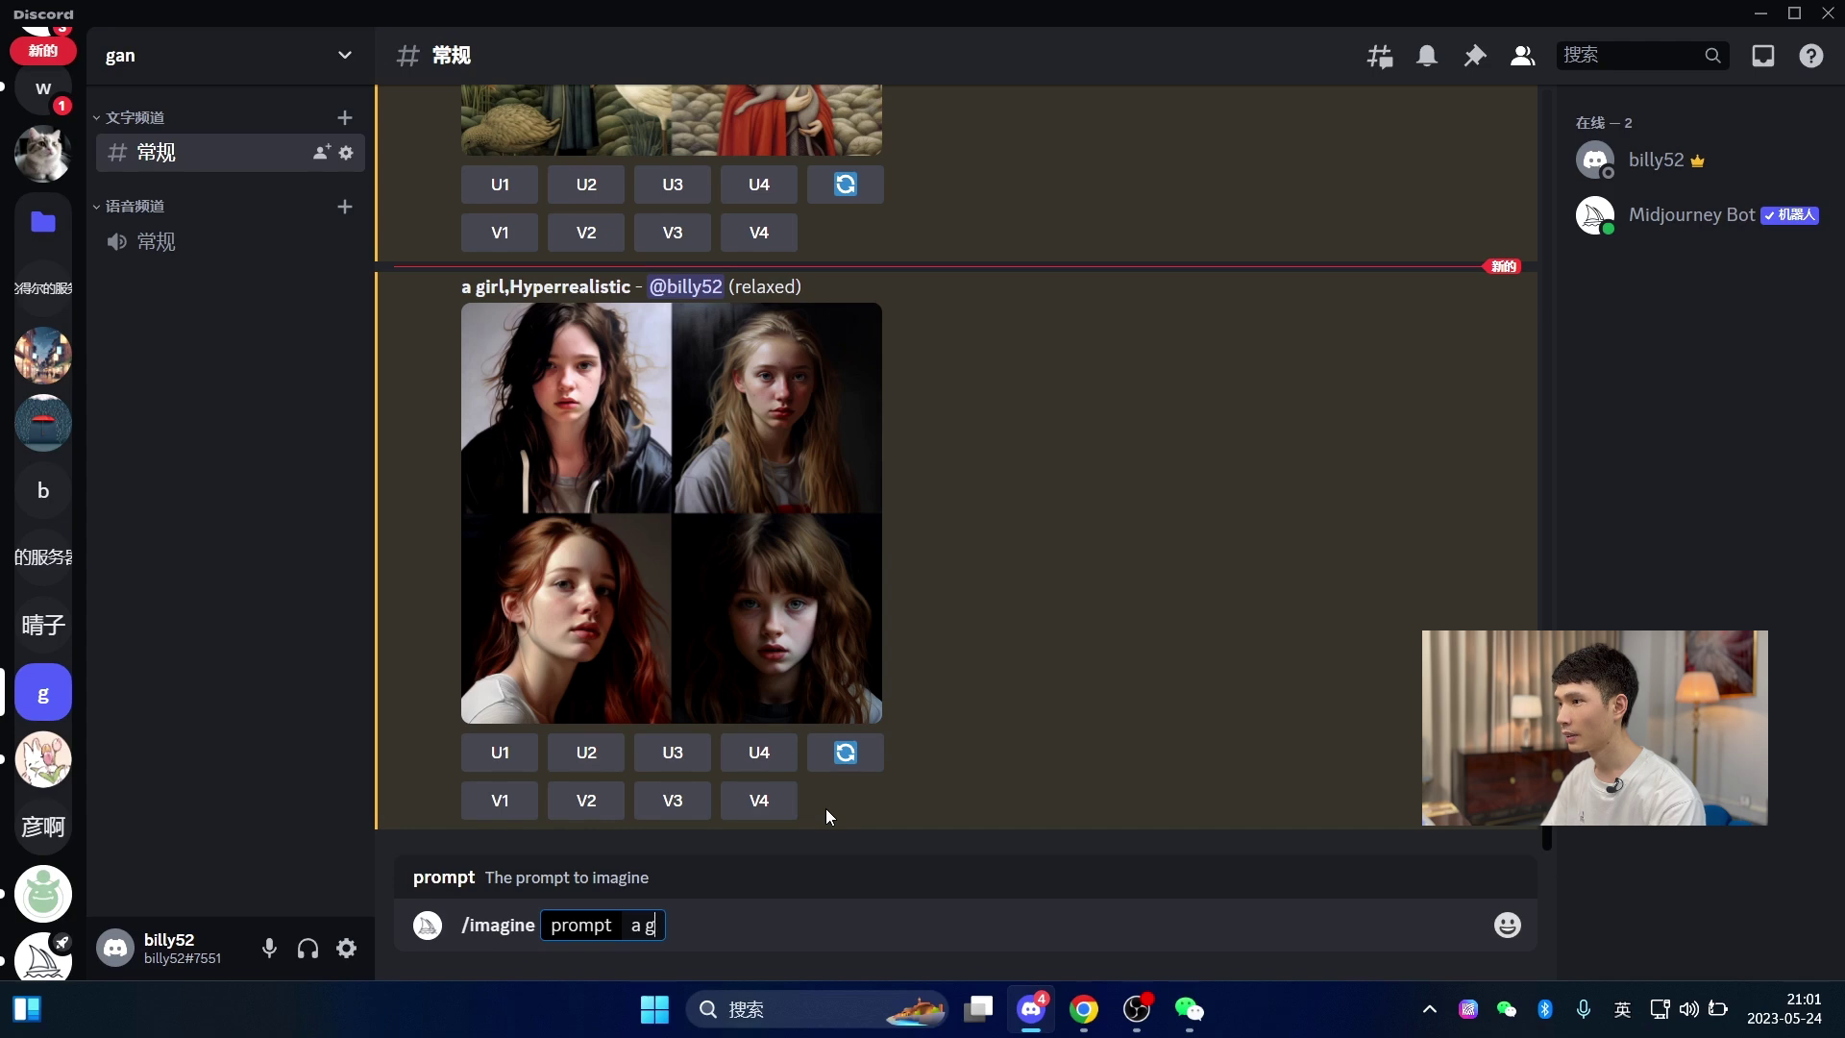
type("irl")
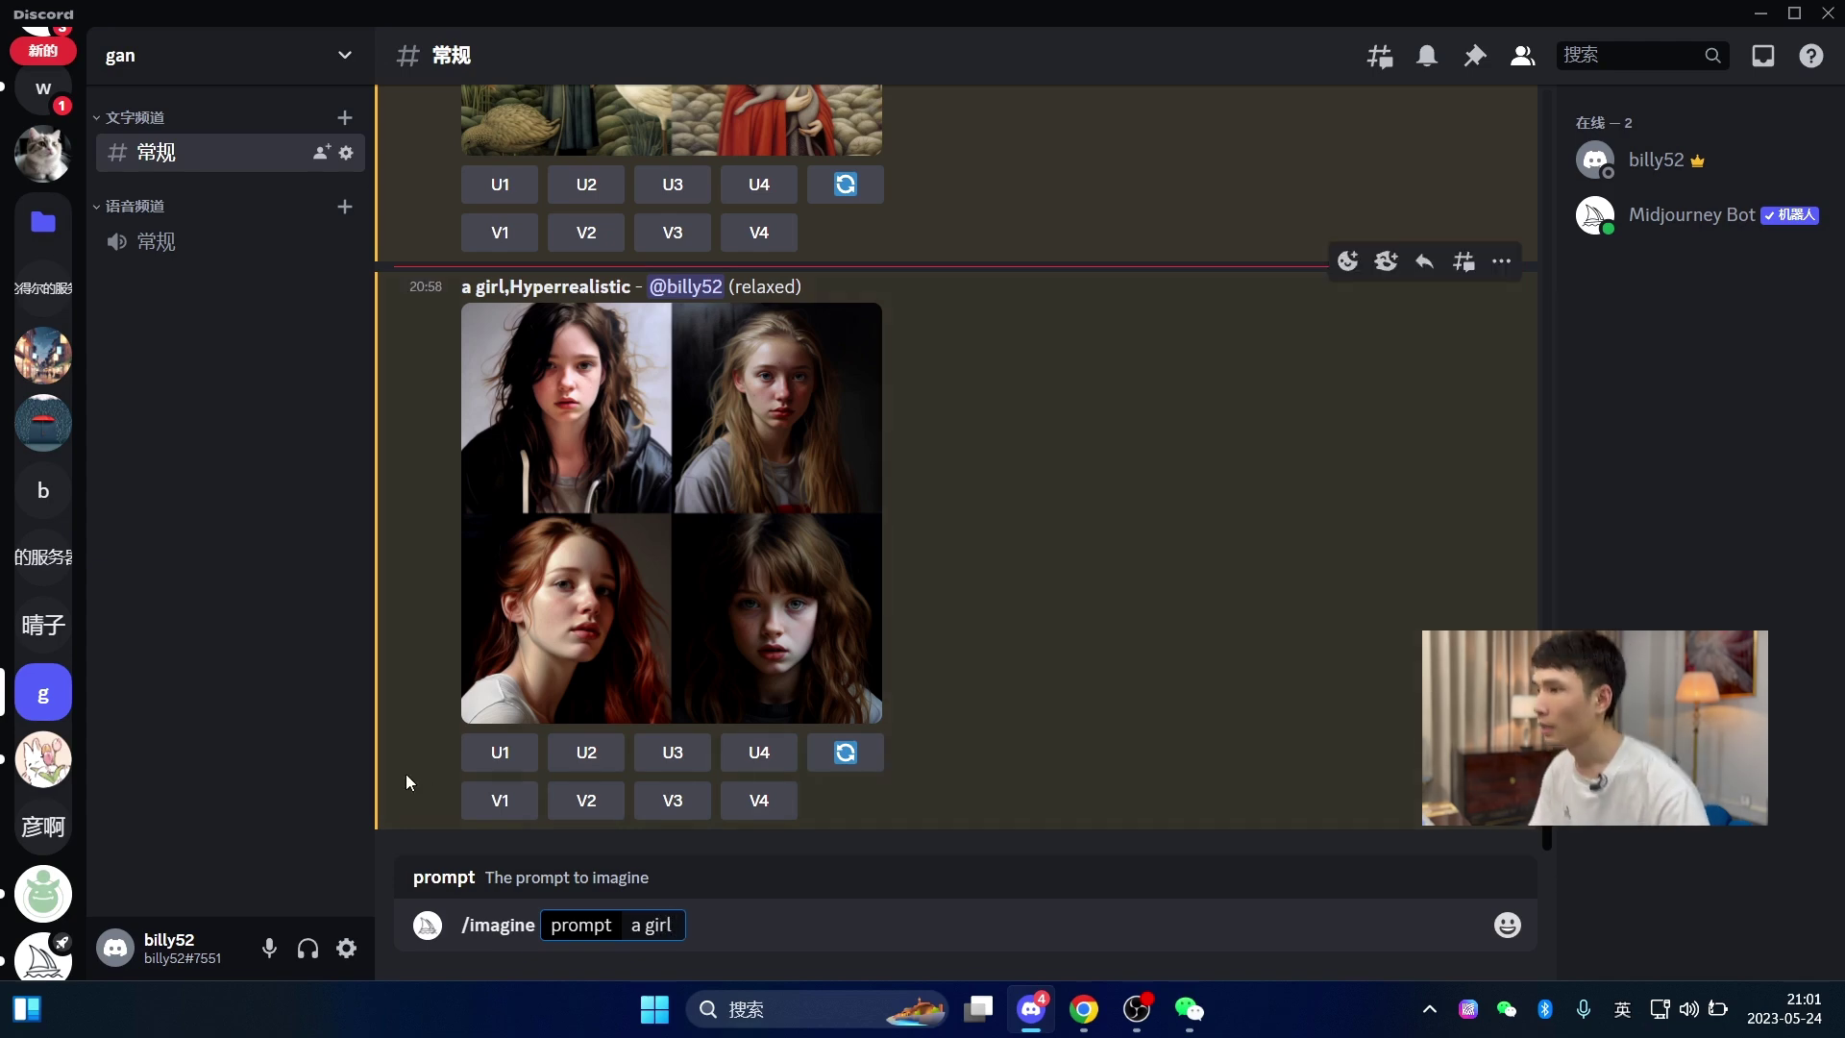
key("BackSpace")
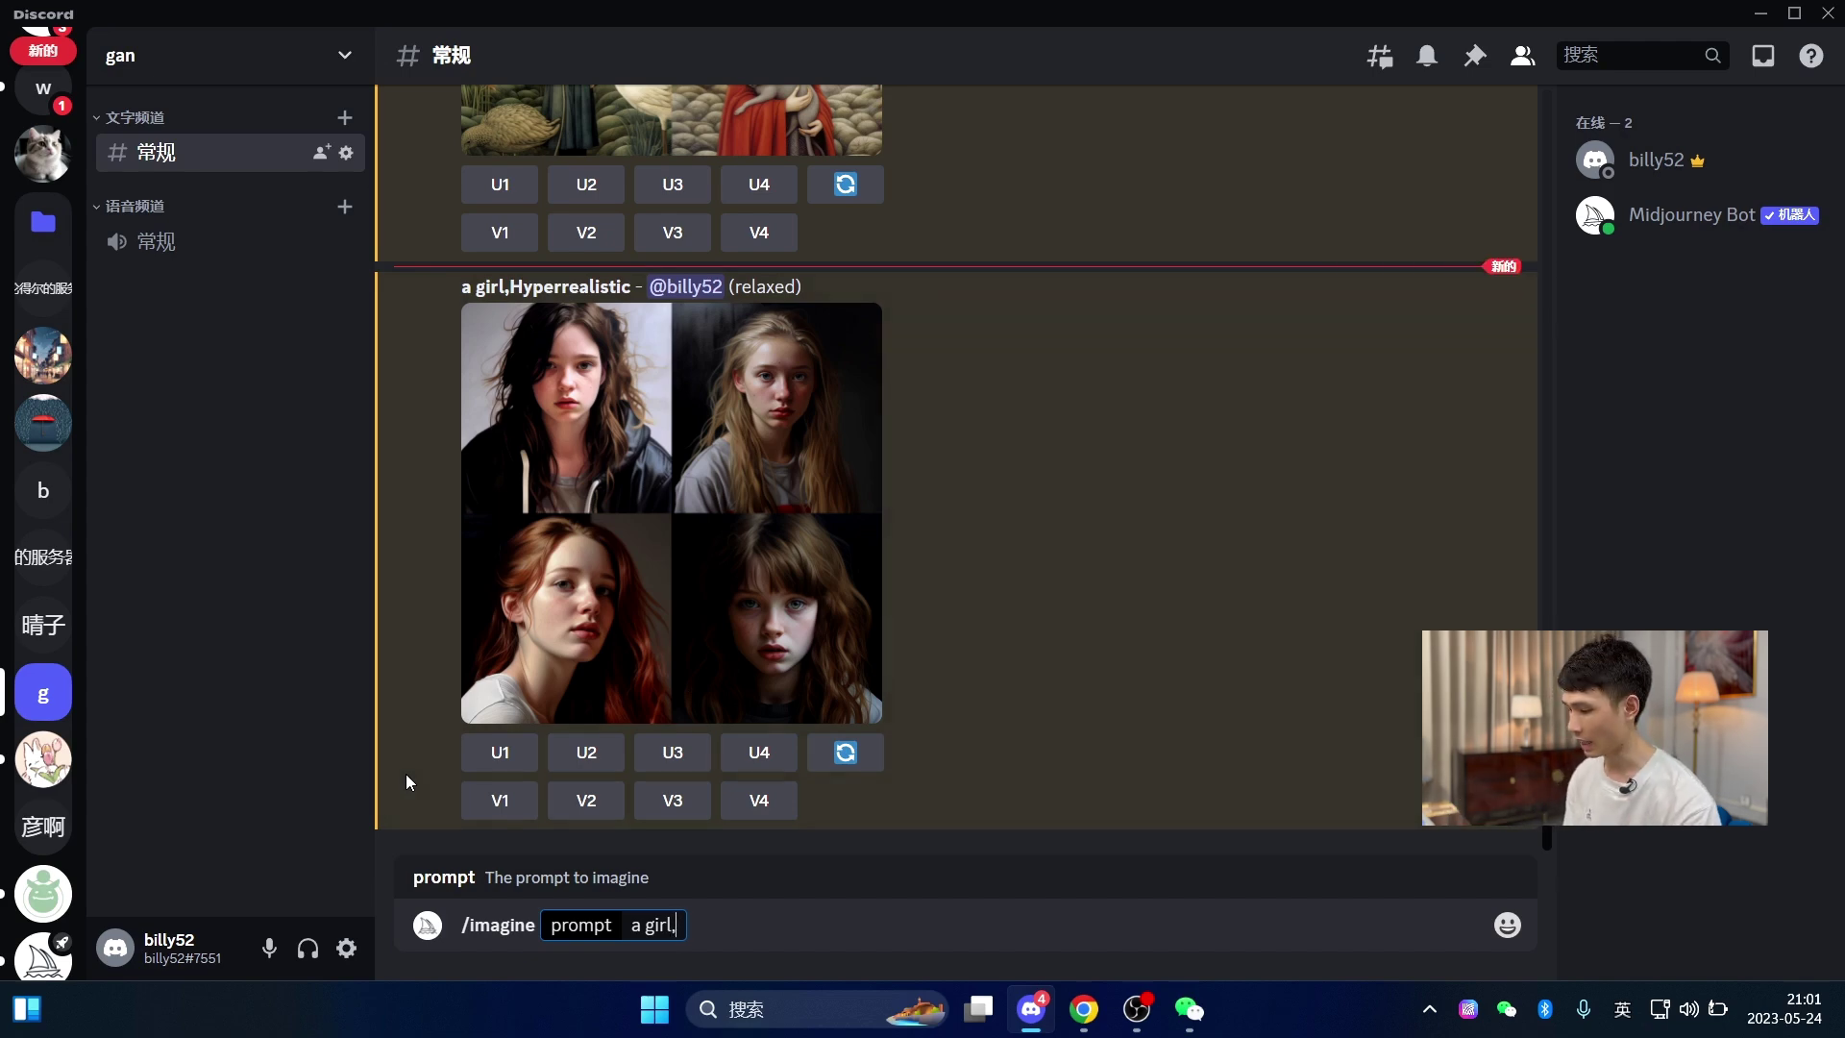
key("ctrl+v")
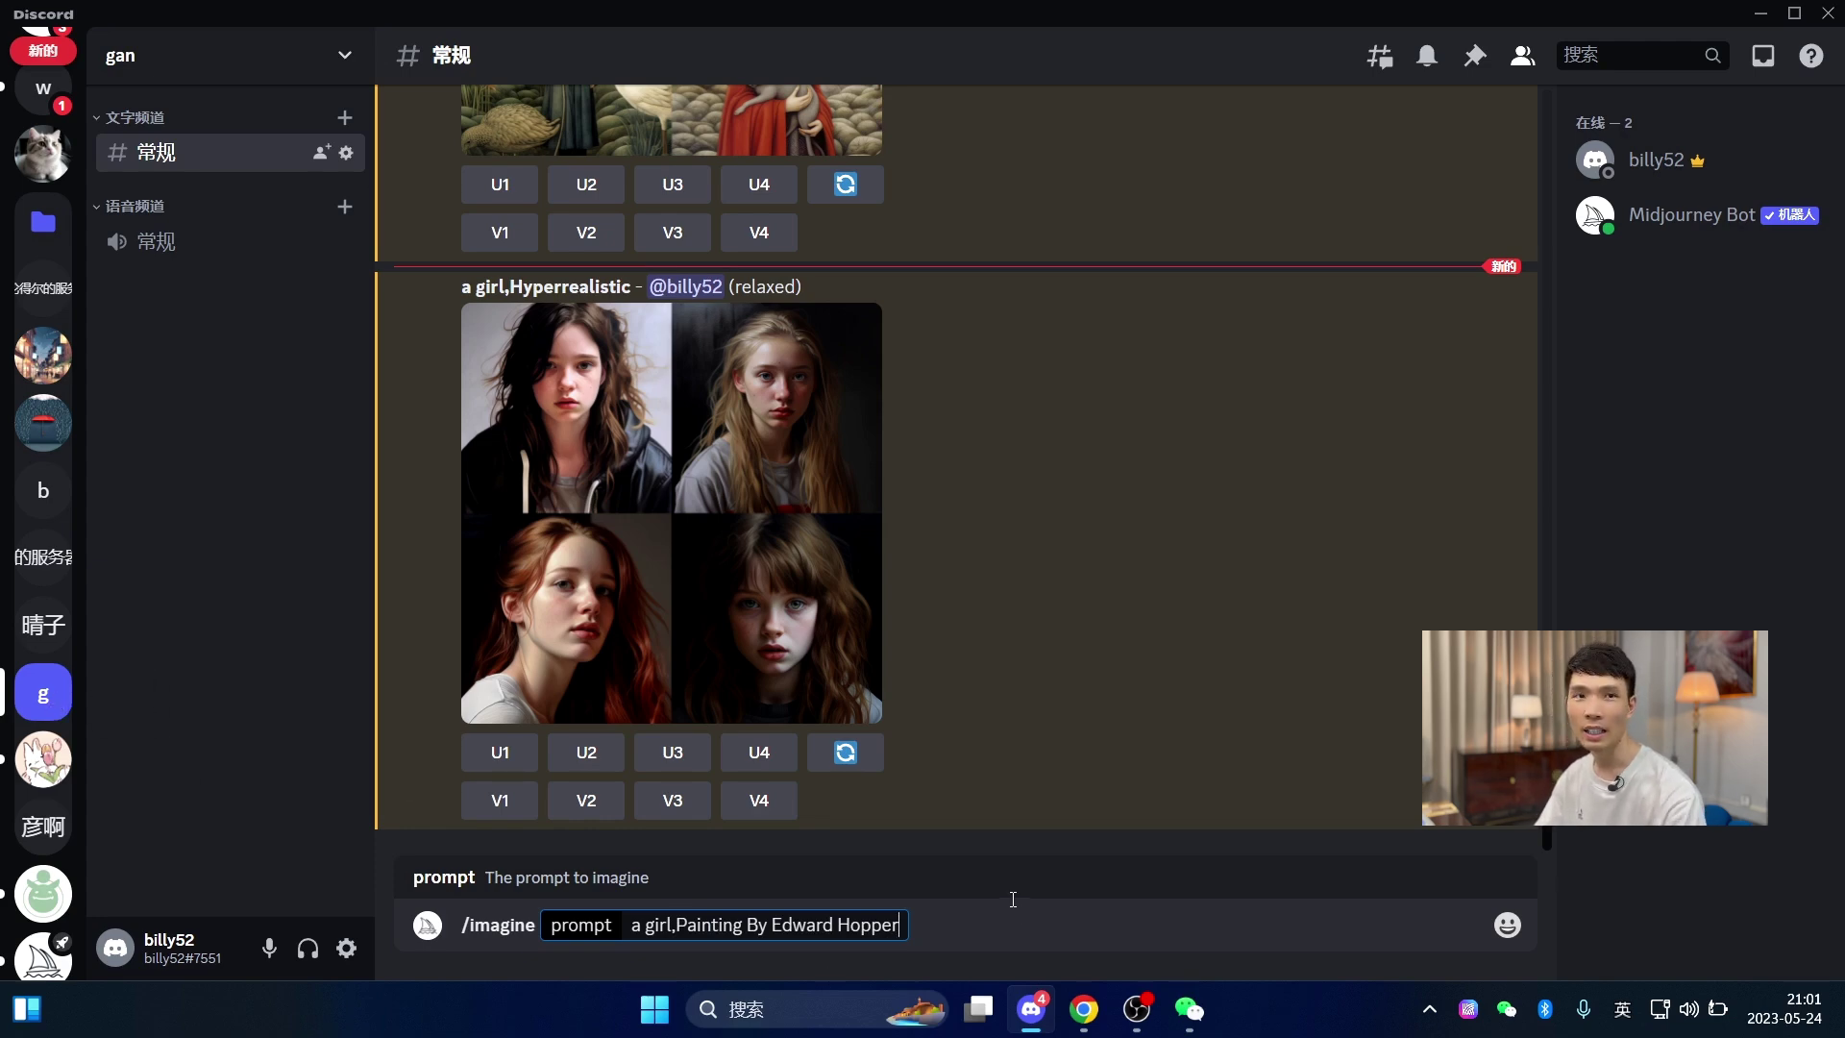
key("Return")
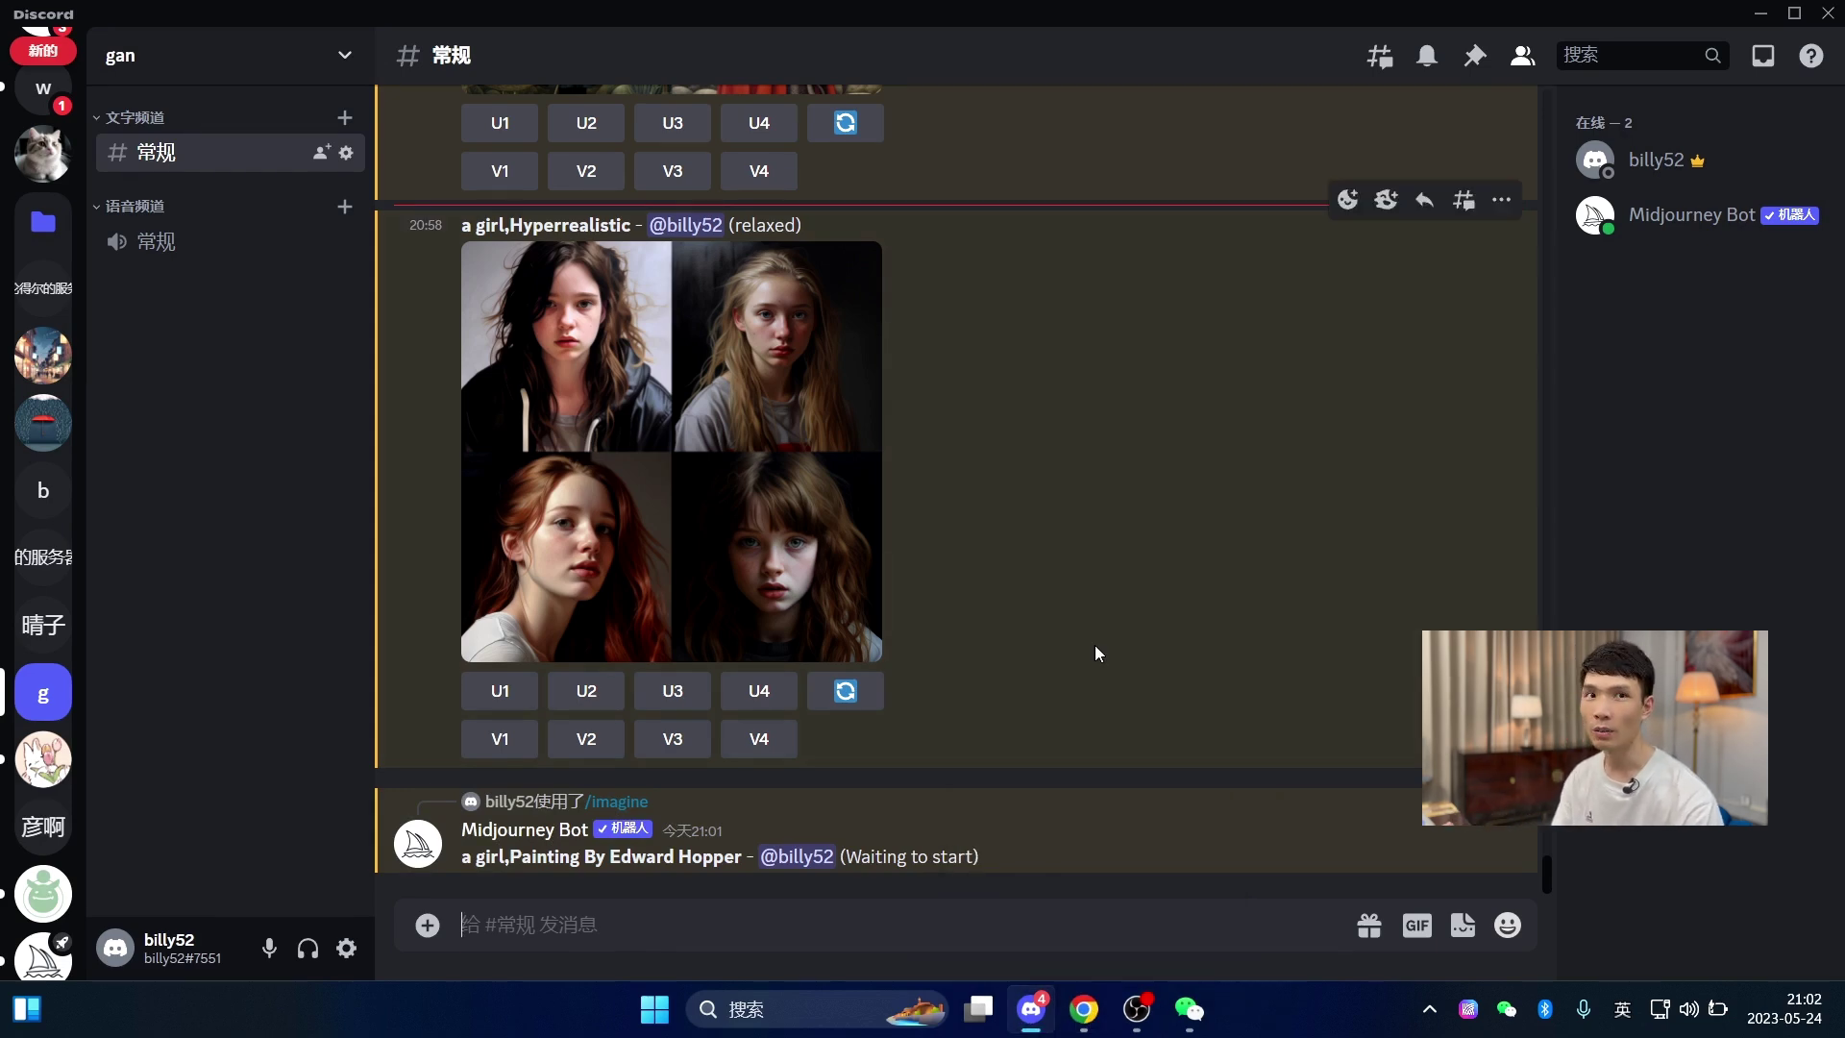
- Look back through earlier generations in the channel and enlarge the Hyperrealistic grid of women from different countries
scroll(1094, 648, "up", 3)
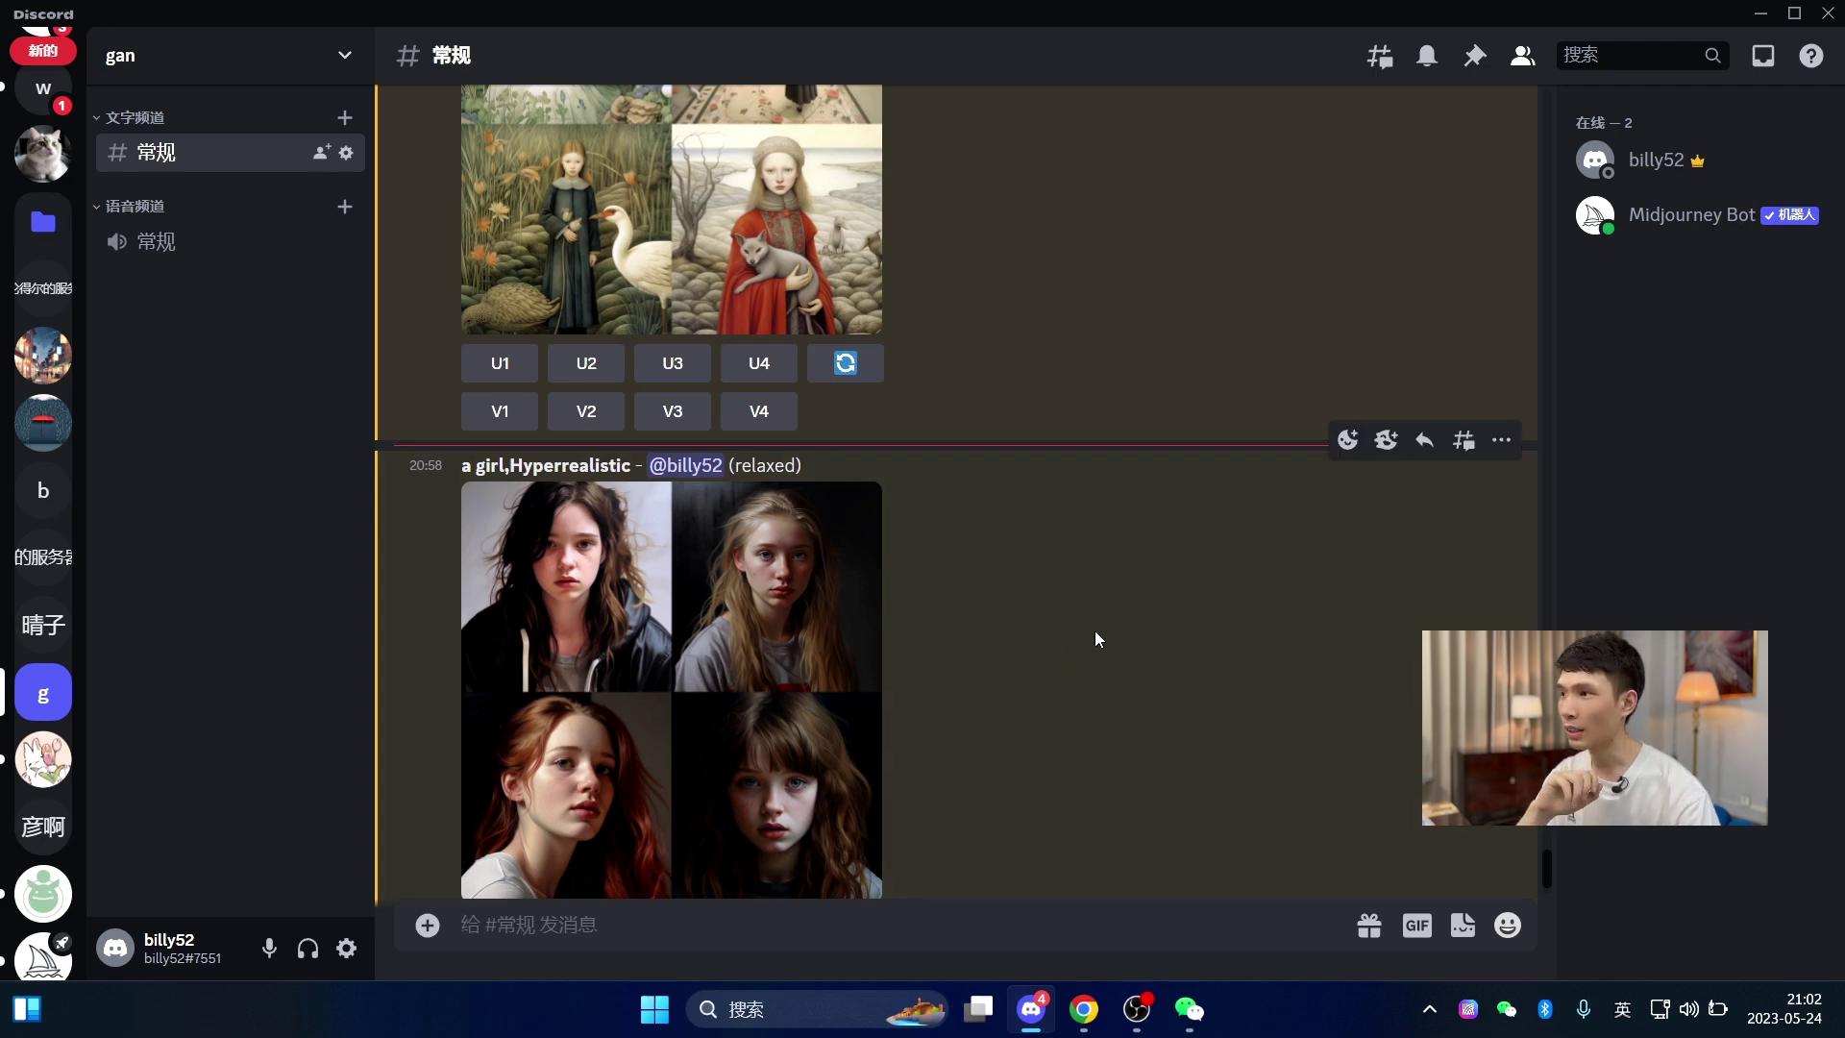
scroll(1098, 638, "up", 3)
scroll(1098, 638, "down", 4)
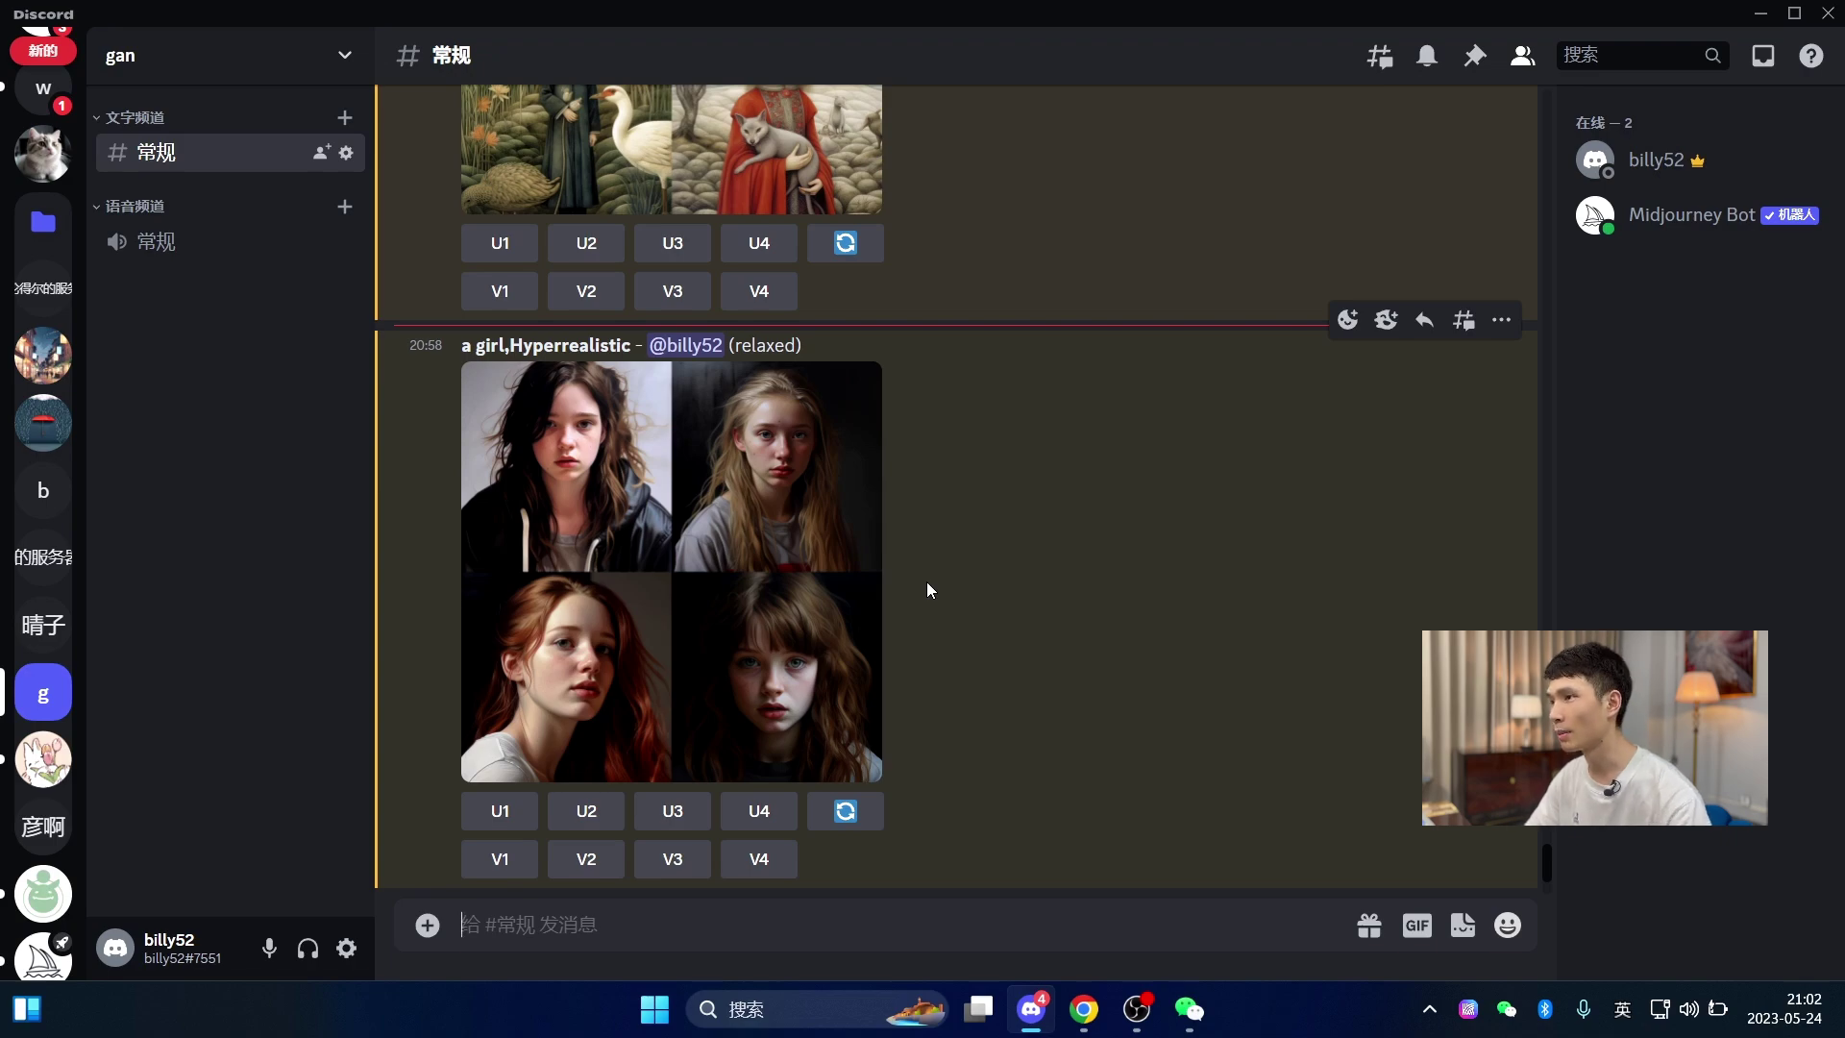
scroll(932, 581, "up", 15)
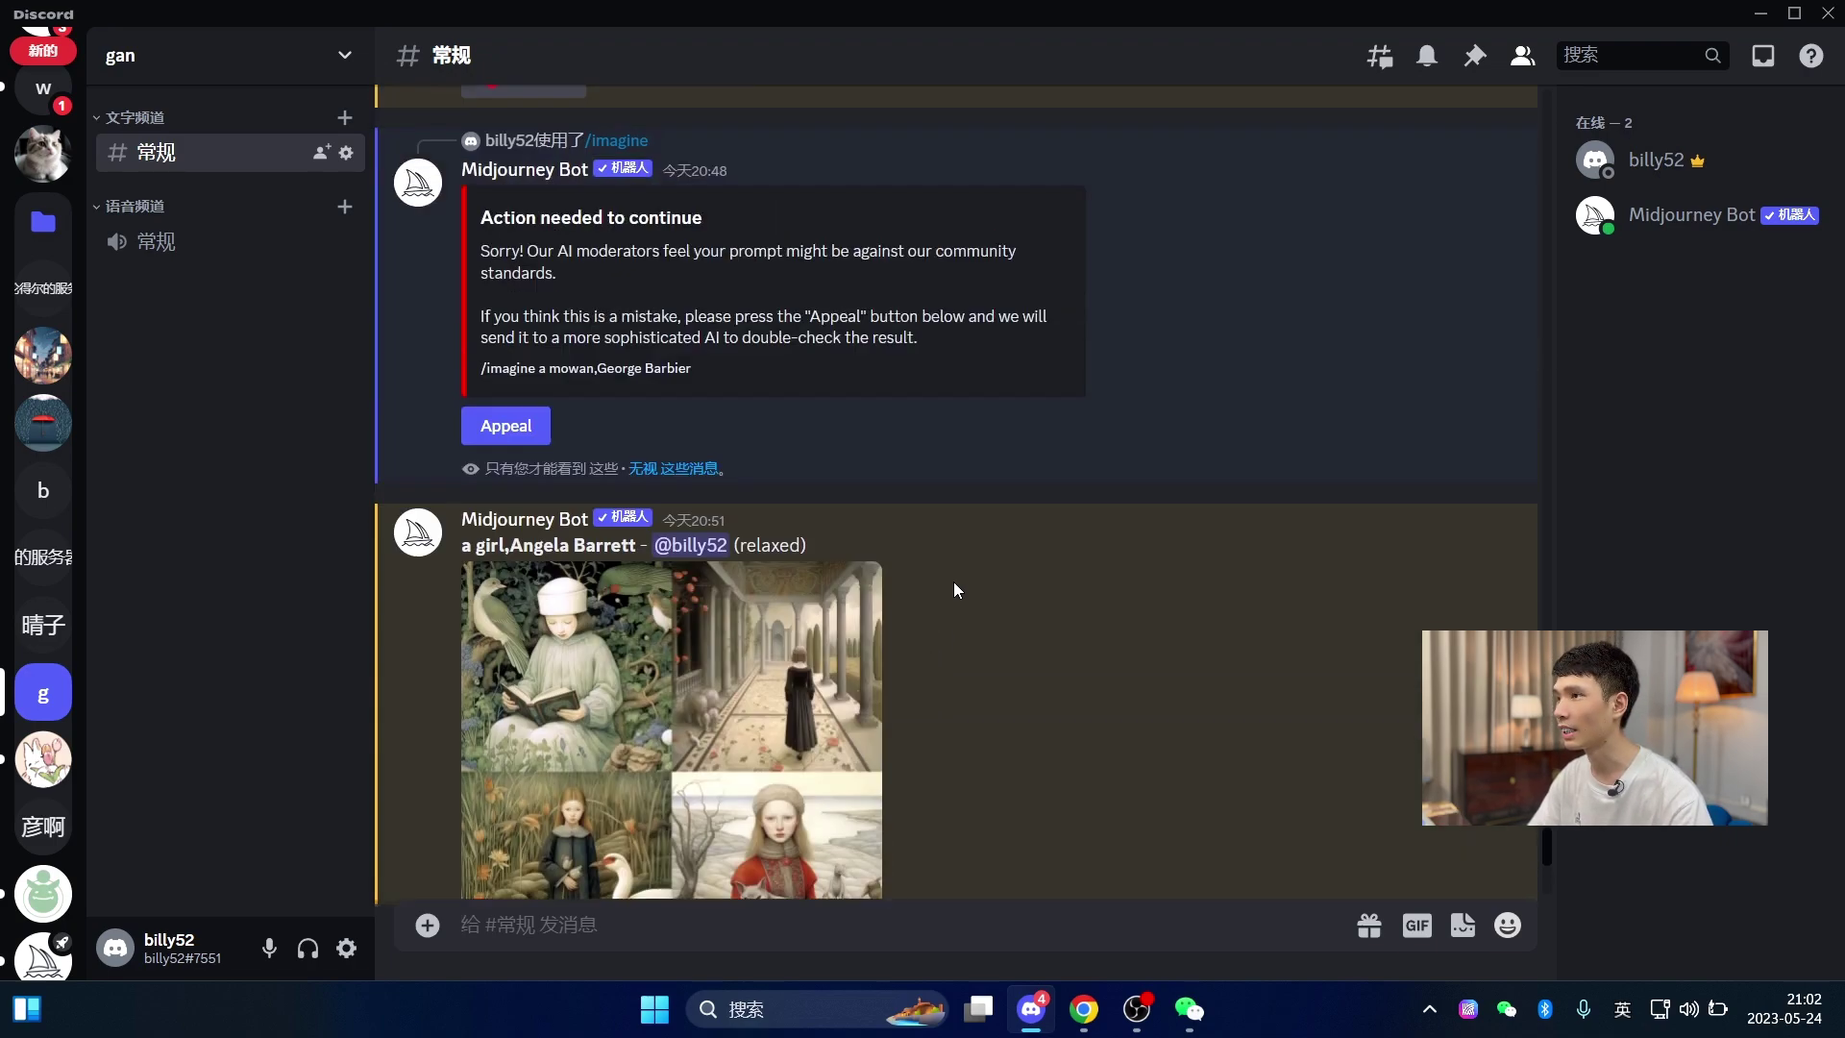
scroll(968, 619, "down", 10)
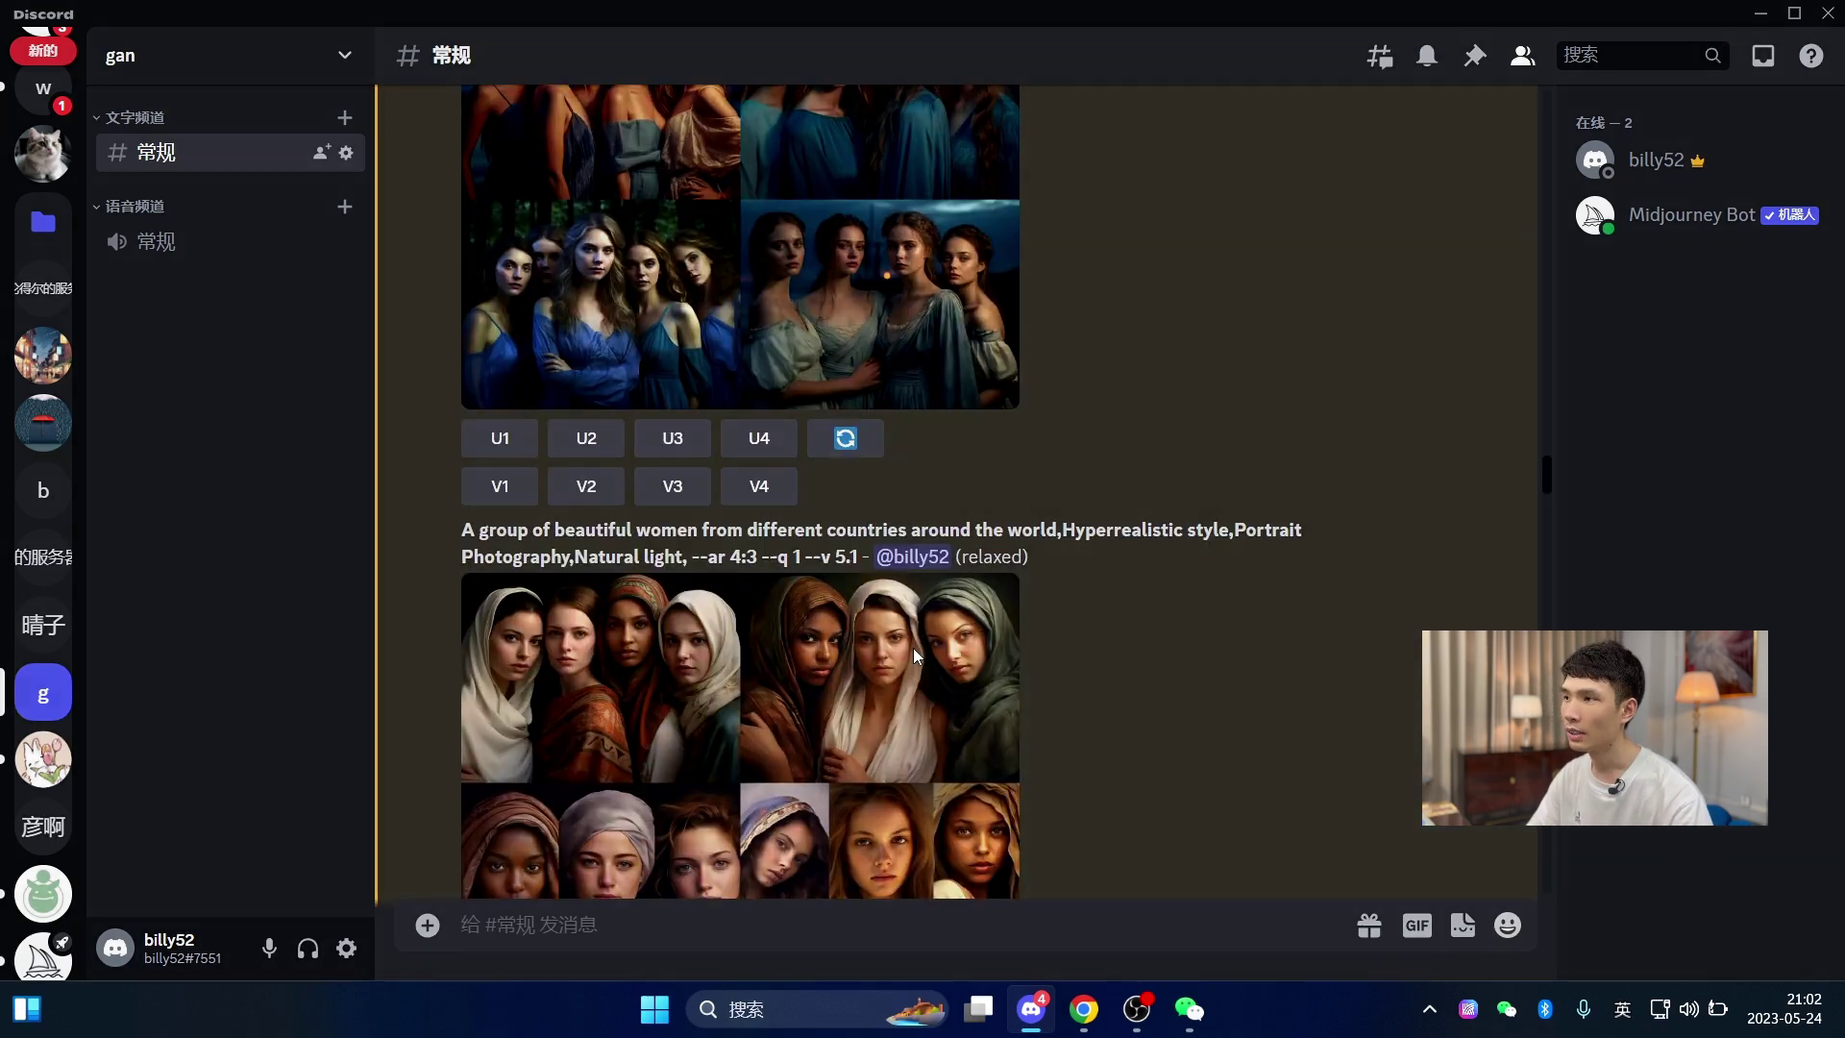
left_click(912, 648)
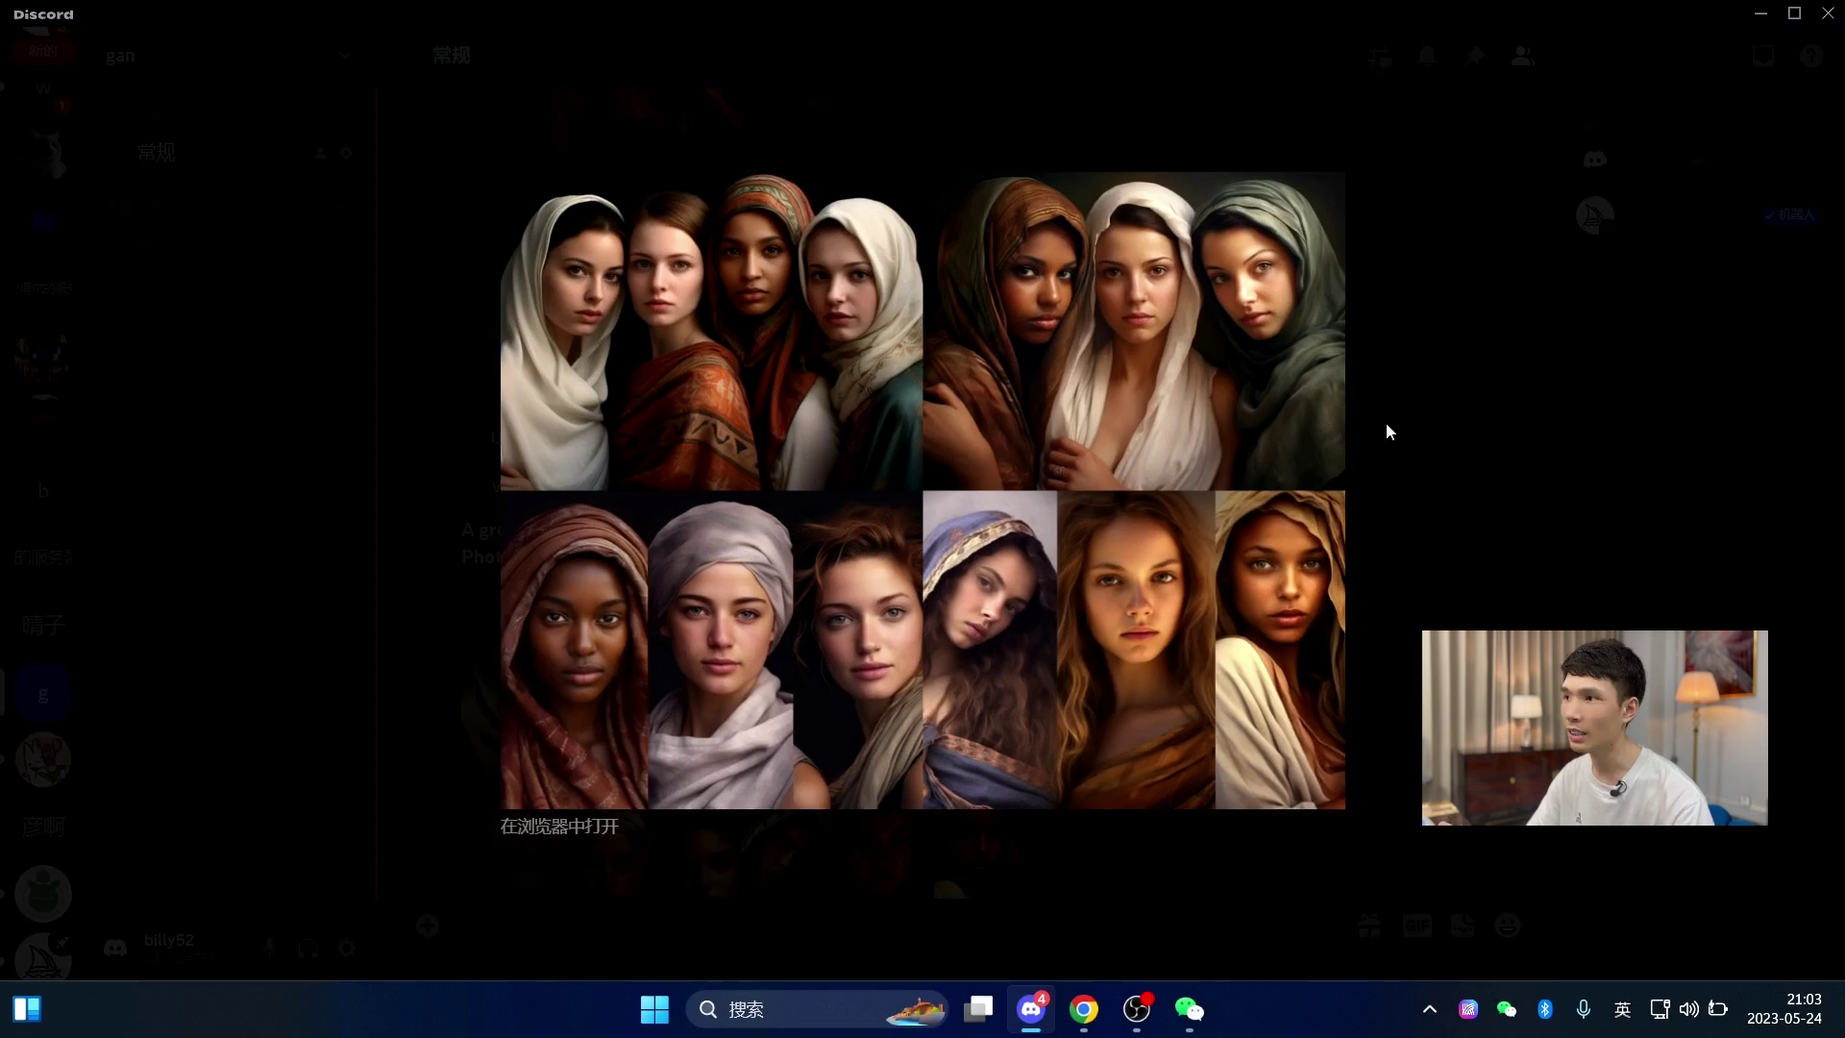
left_click(1445, 441)
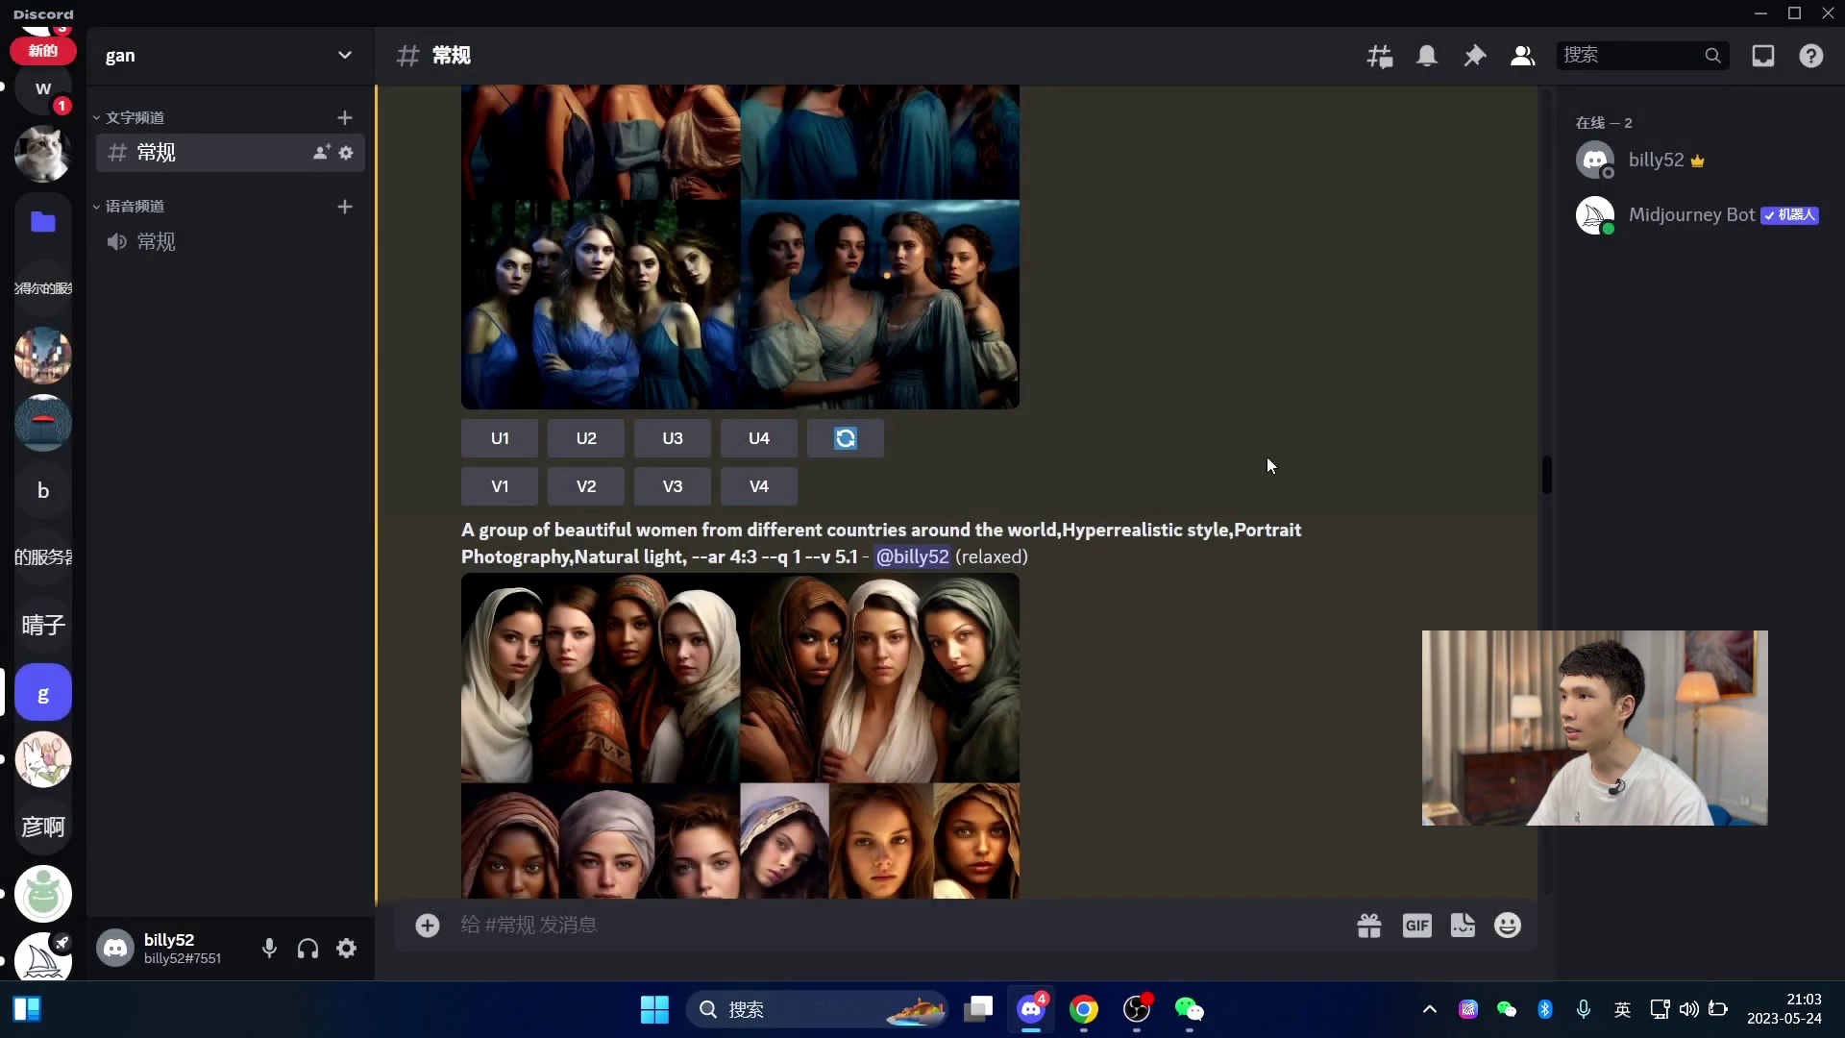
- Highlight the 4:3 aspect ratio parameter in that prompt and view the "blue hour,Portrait Photography" grid of women enlarged
left_click_drag(719, 556, 767, 557)
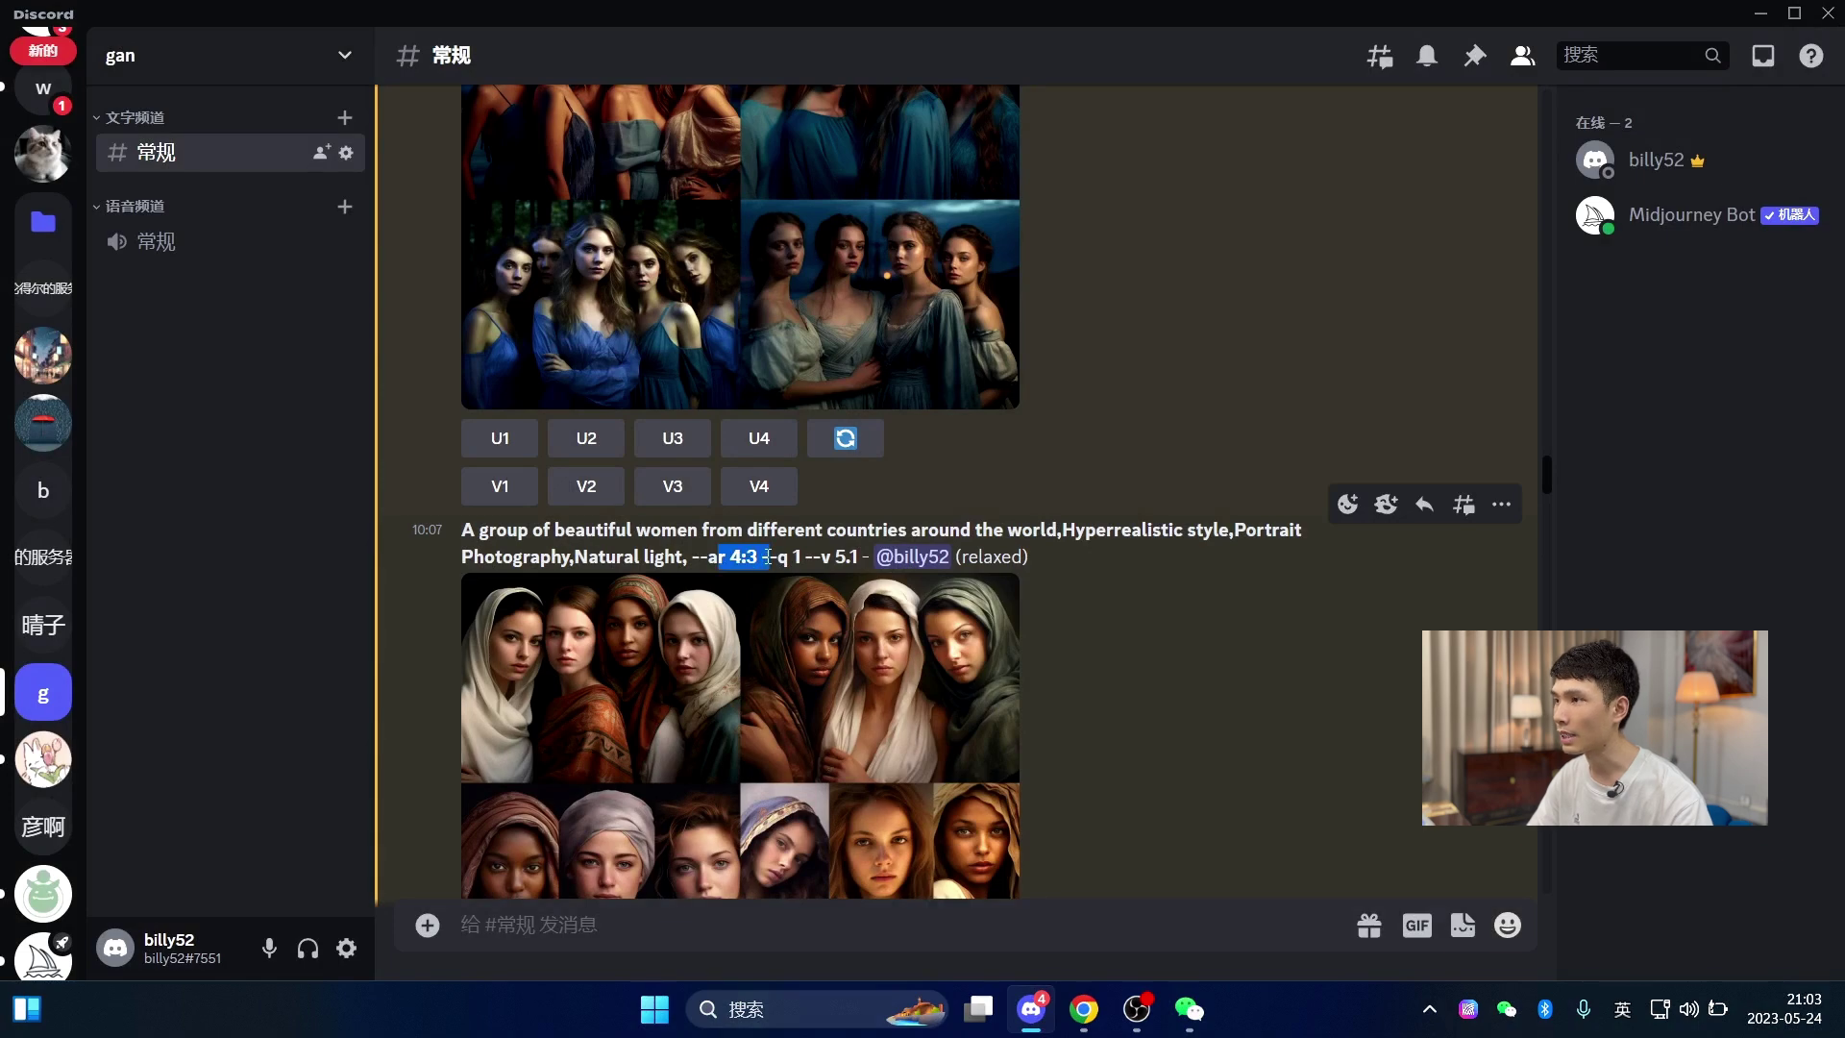
scroll(1110, 655, "up", 4)
left_click(999, 468)
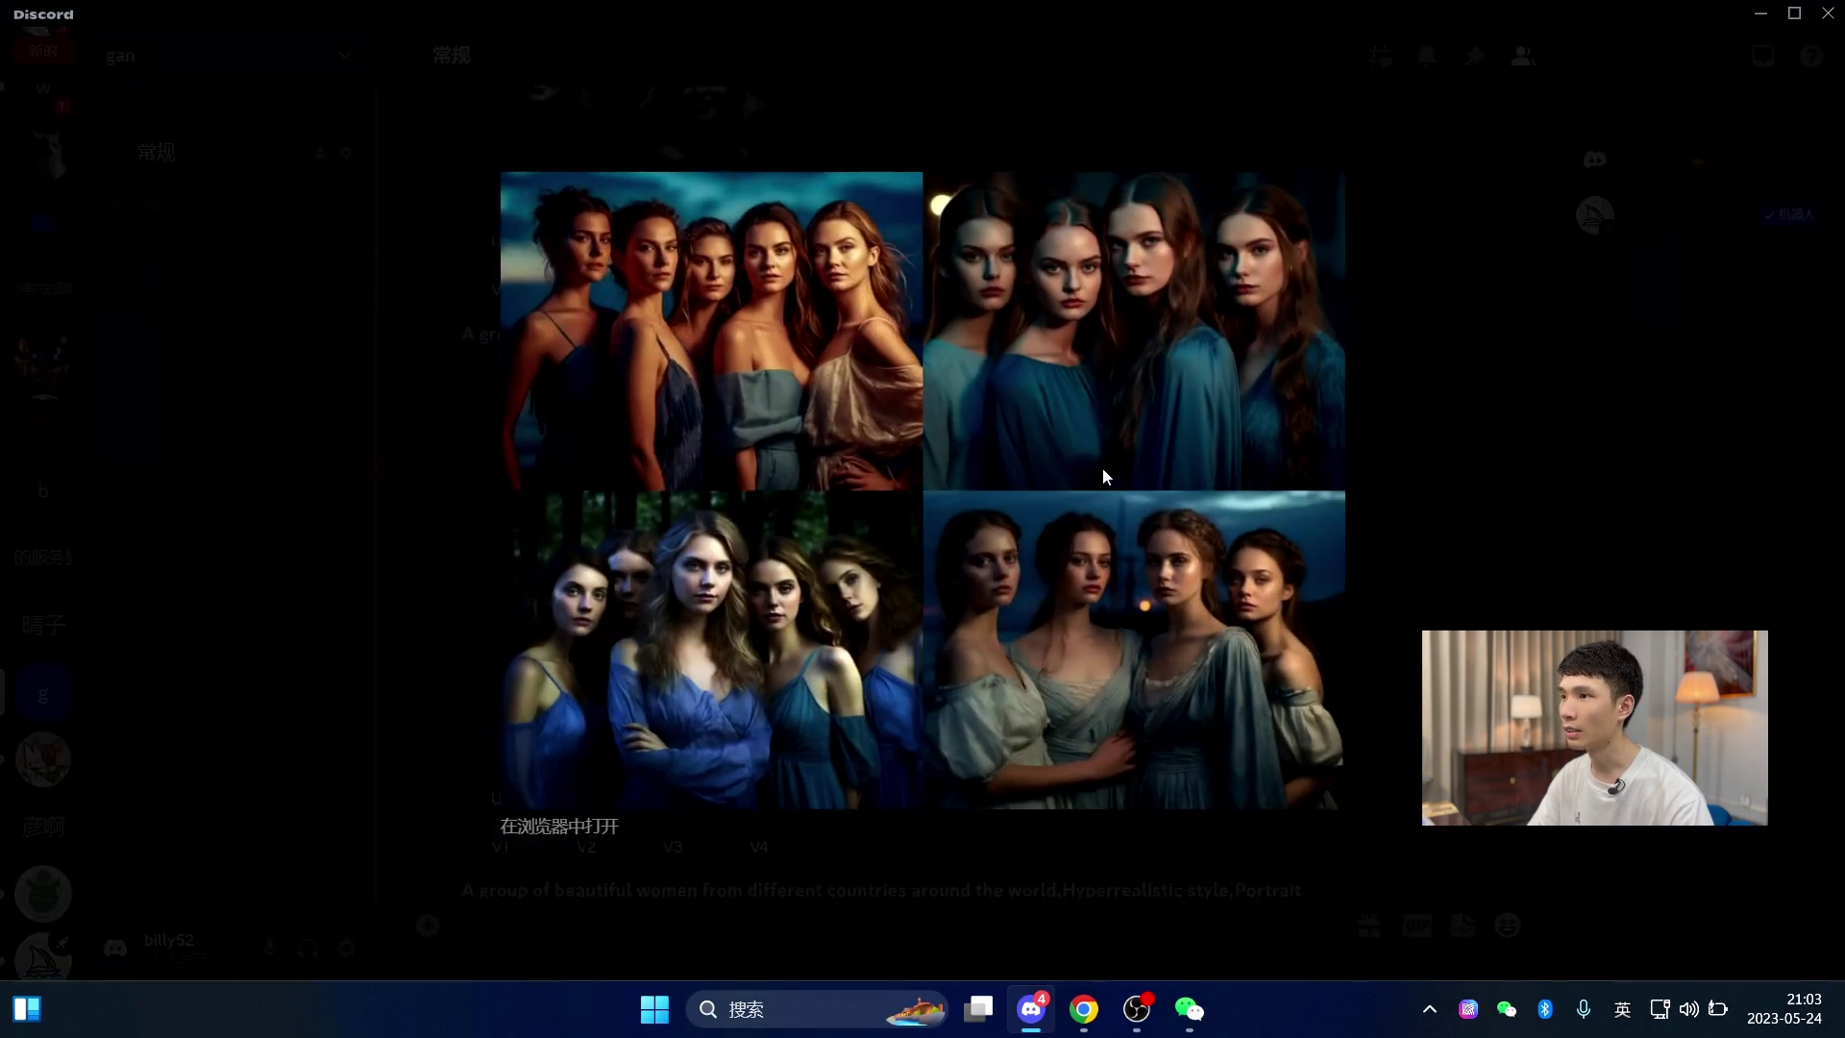
left_click(1380, 425)
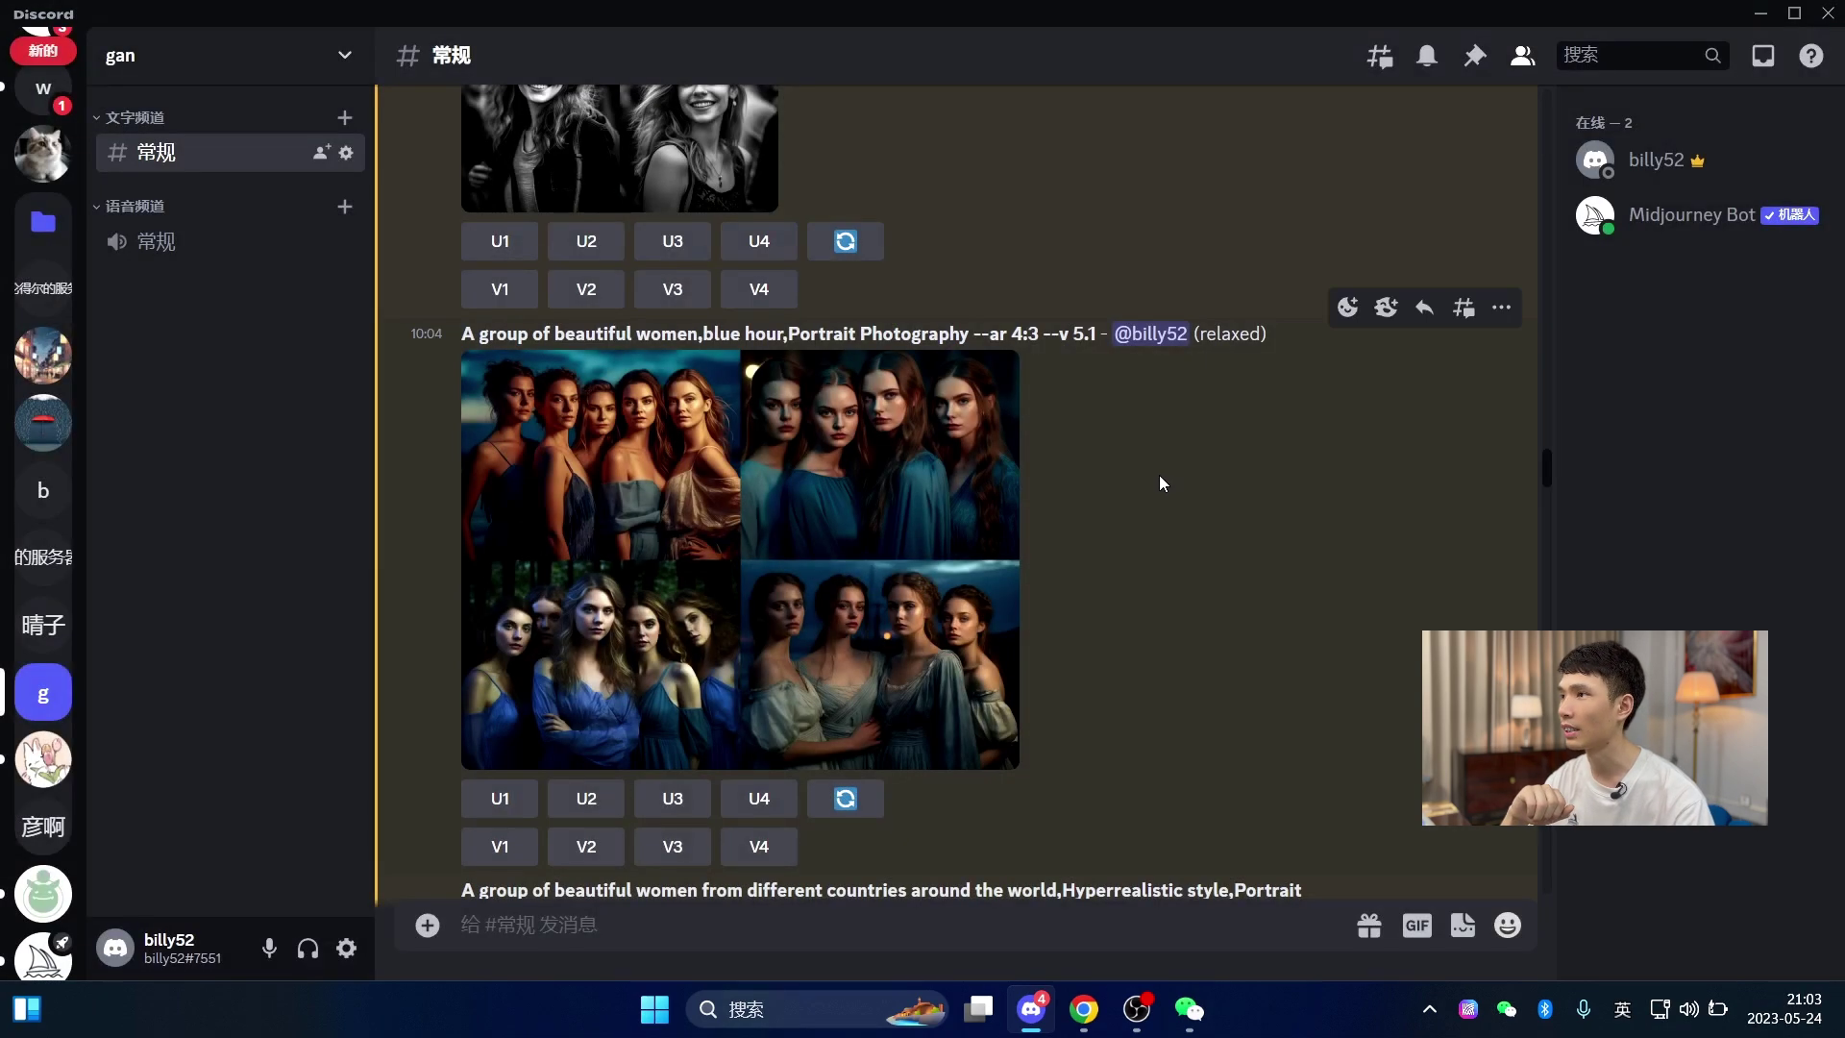
- Highlight "ar 4:3" in the "blue hour,Portrait Photography" prompt and look at the neighbouring generations
left_click_drag(1038, 332, 990, 333)
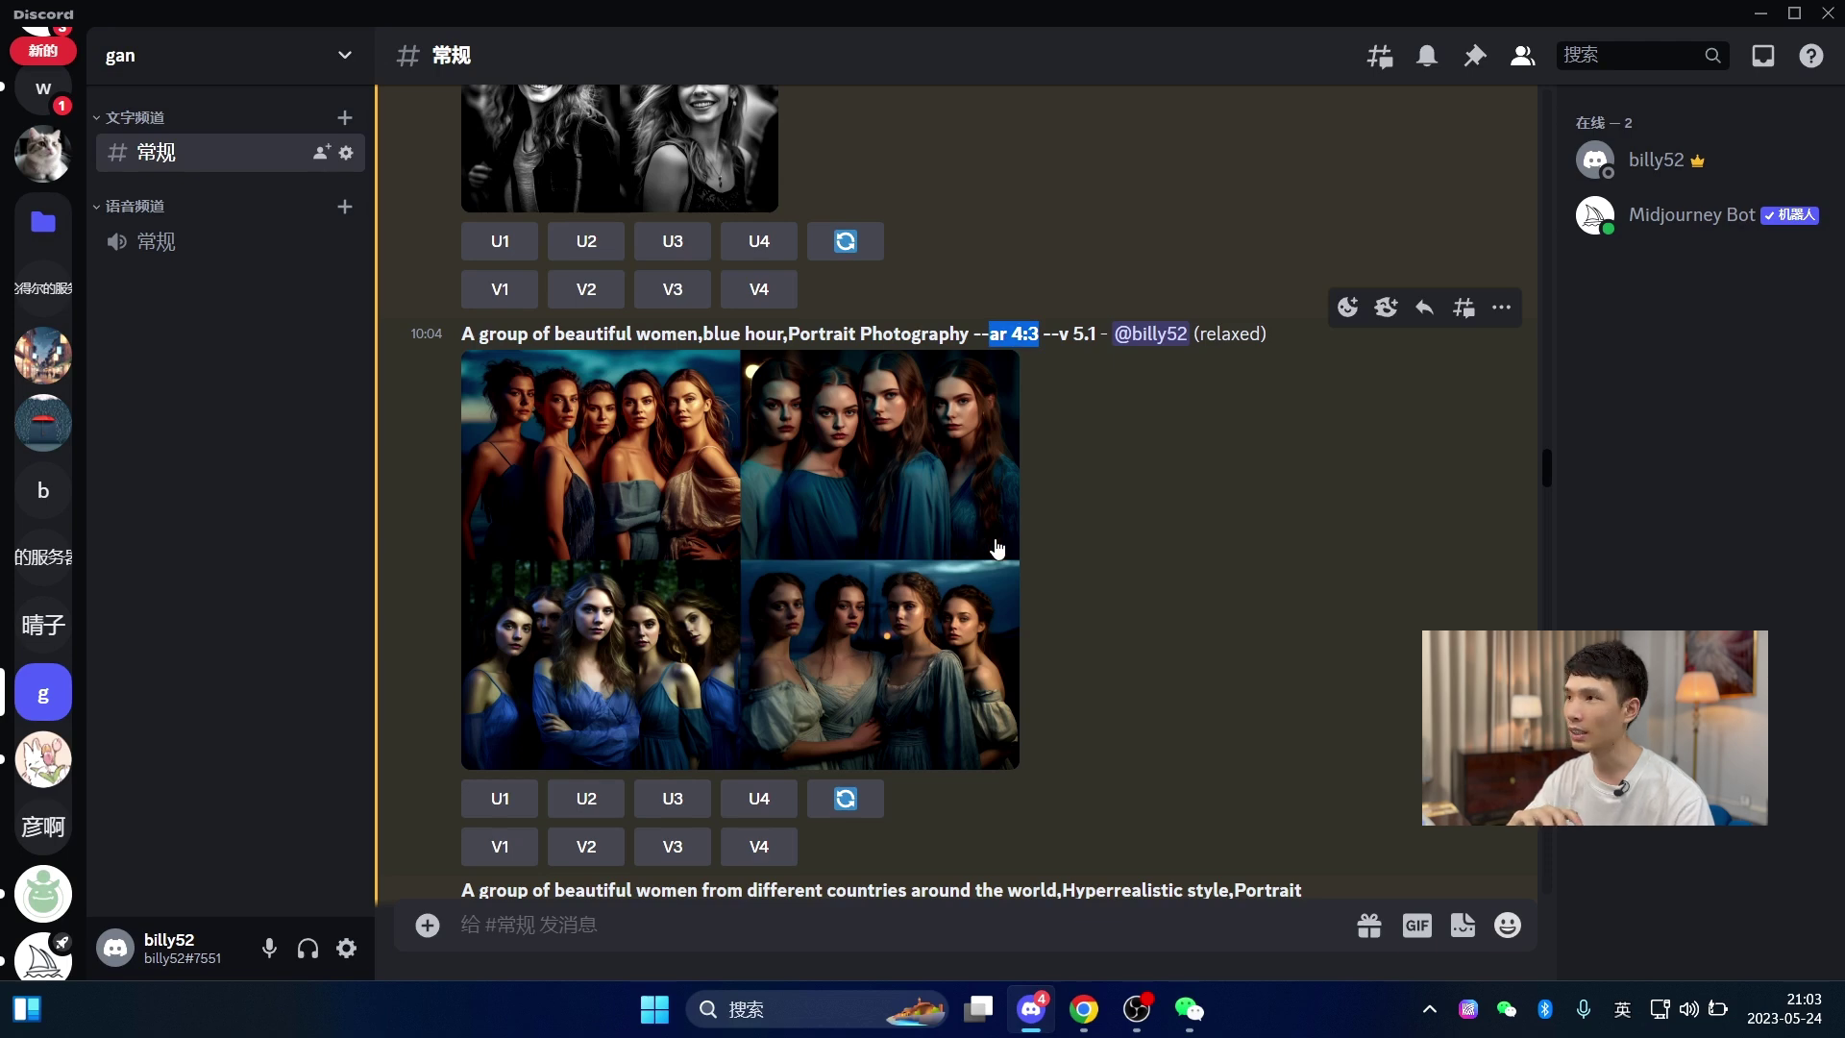
scroll(989, 543, "up", 5)
scroll(1012, 540, "down", 6)
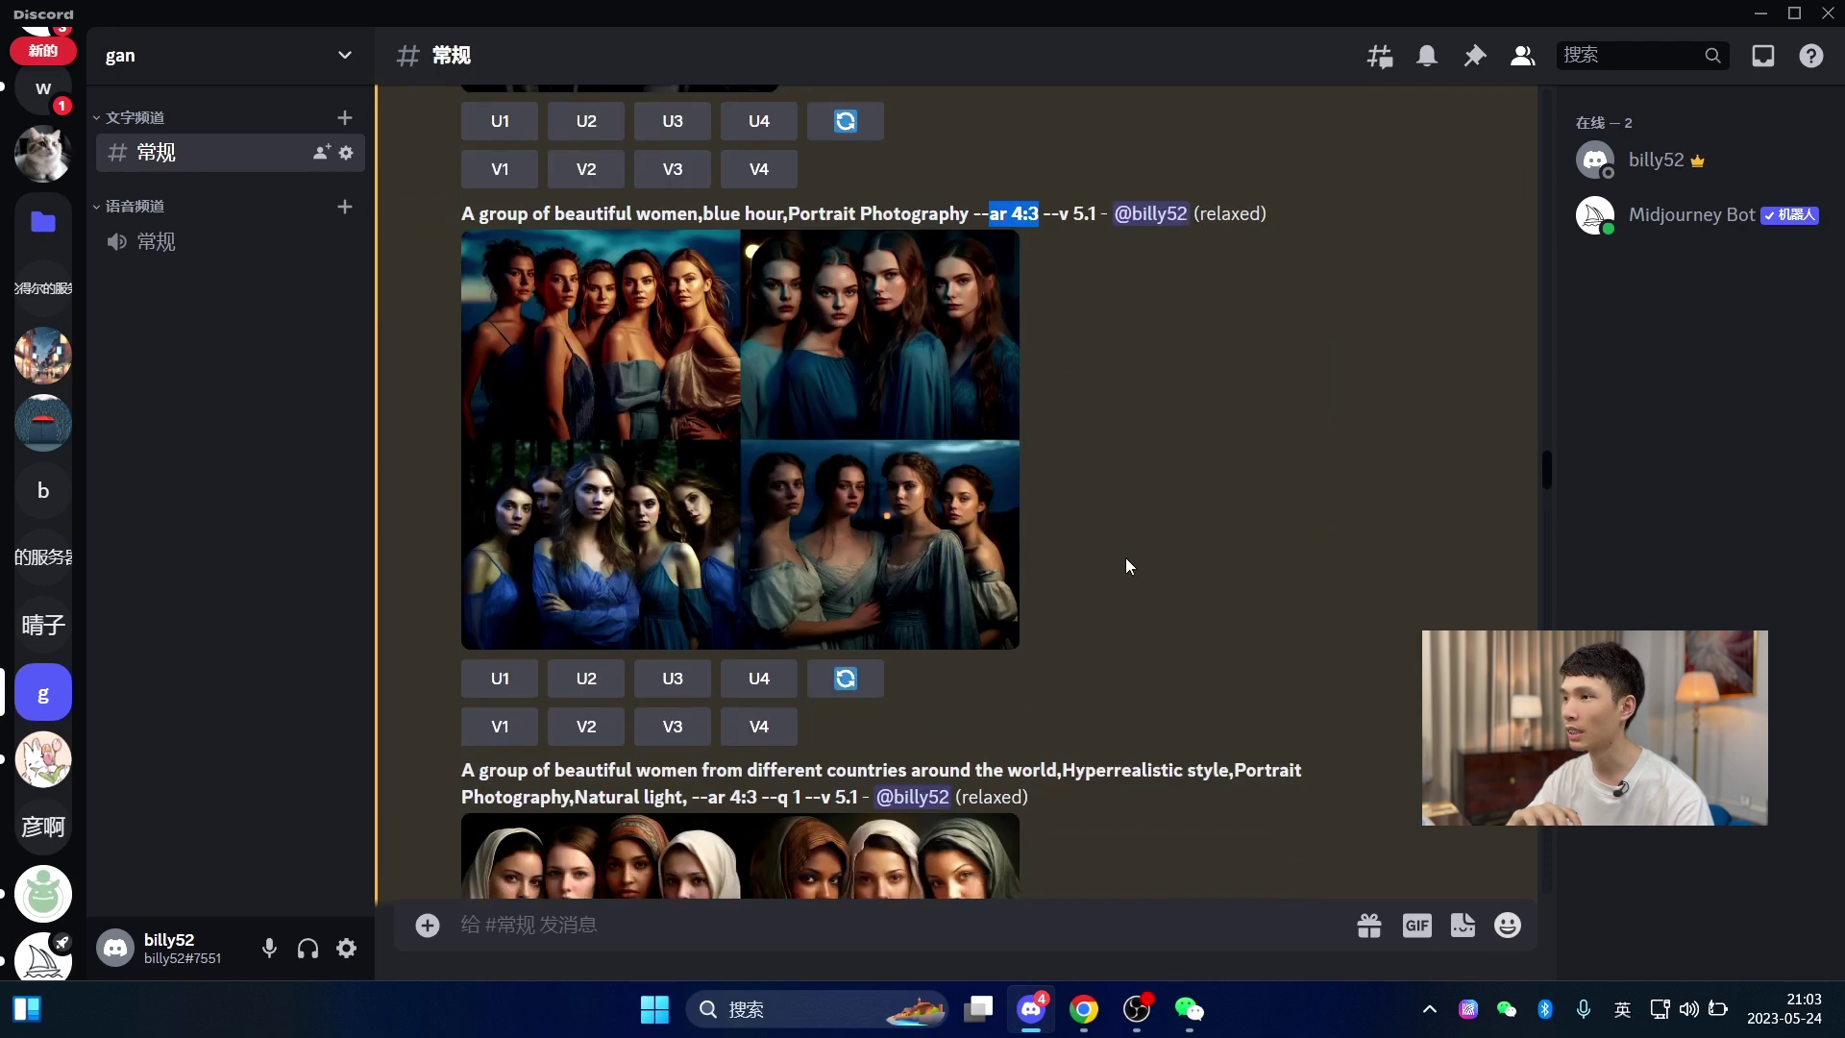
left_click(616, 929)
type("/")
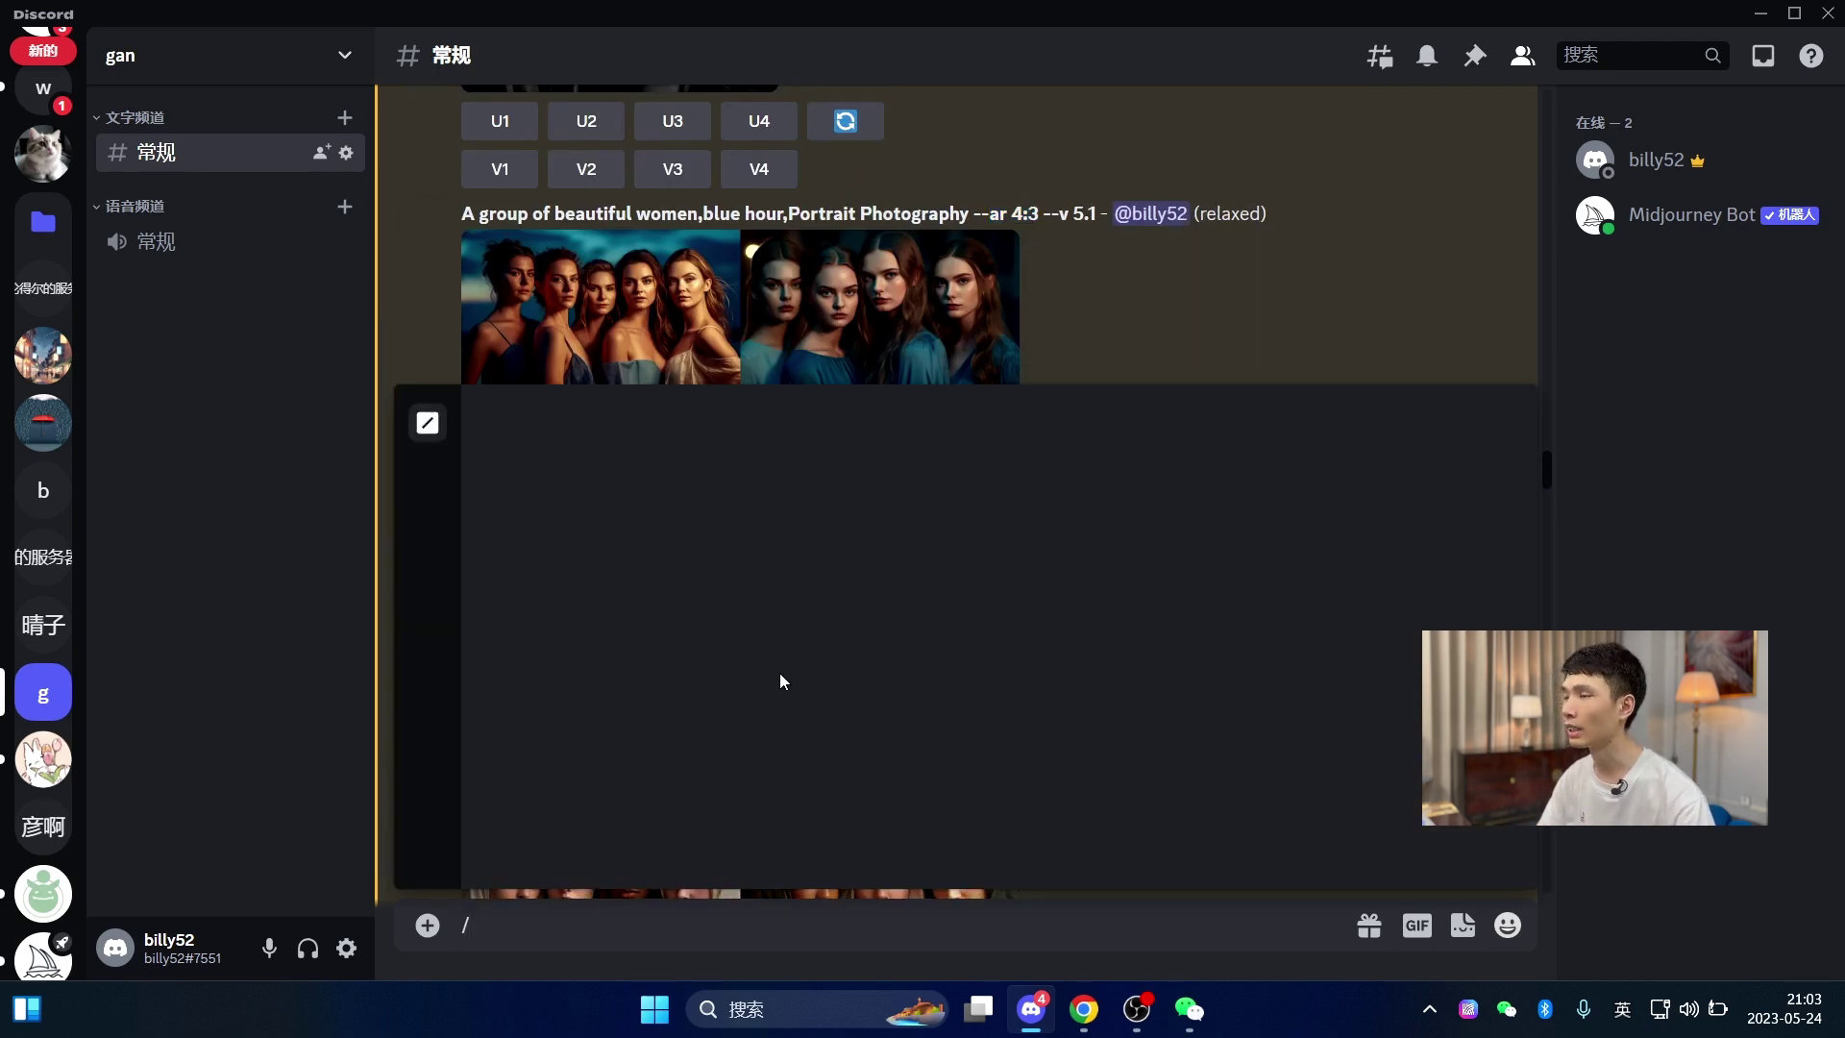
key("BackSpace")
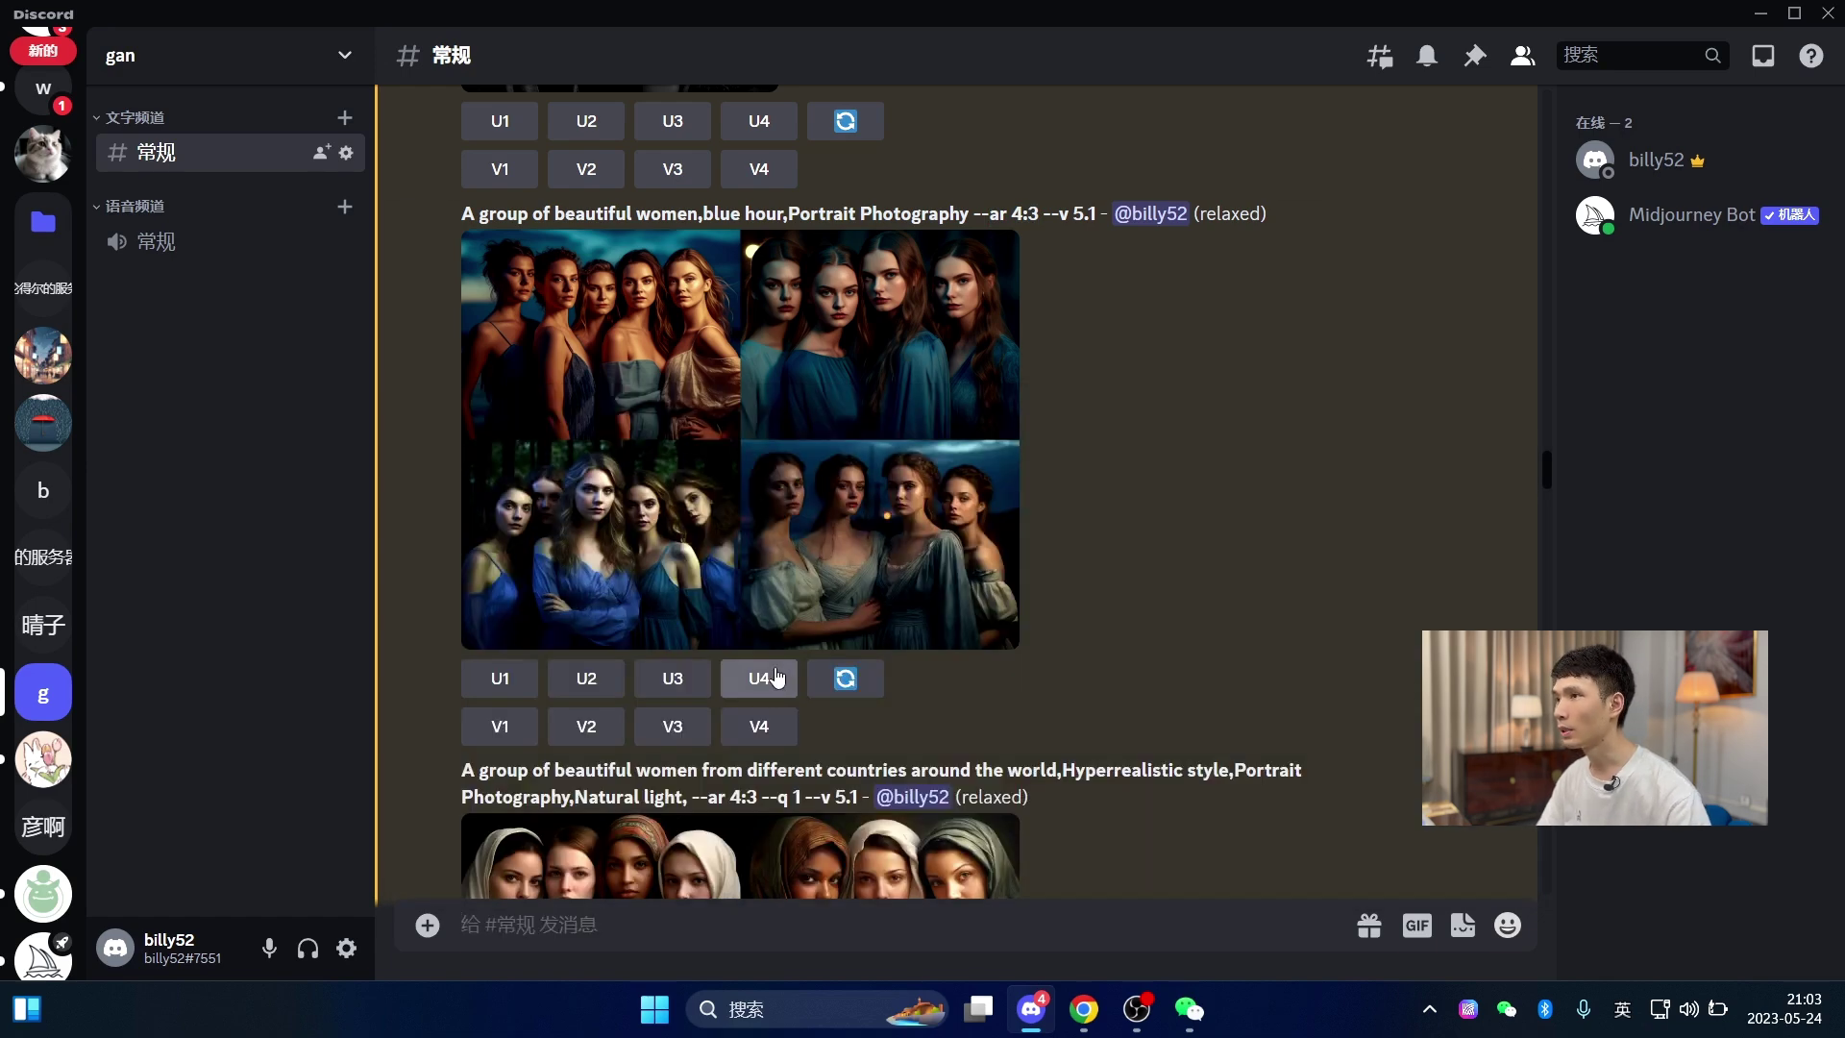
- Start an /imagine request and enter the prompt "a girl --ar 4:3" without submitting it
left_click_drag(1006, 209, 1033, 209)
left_click(566, 939)
type("/")
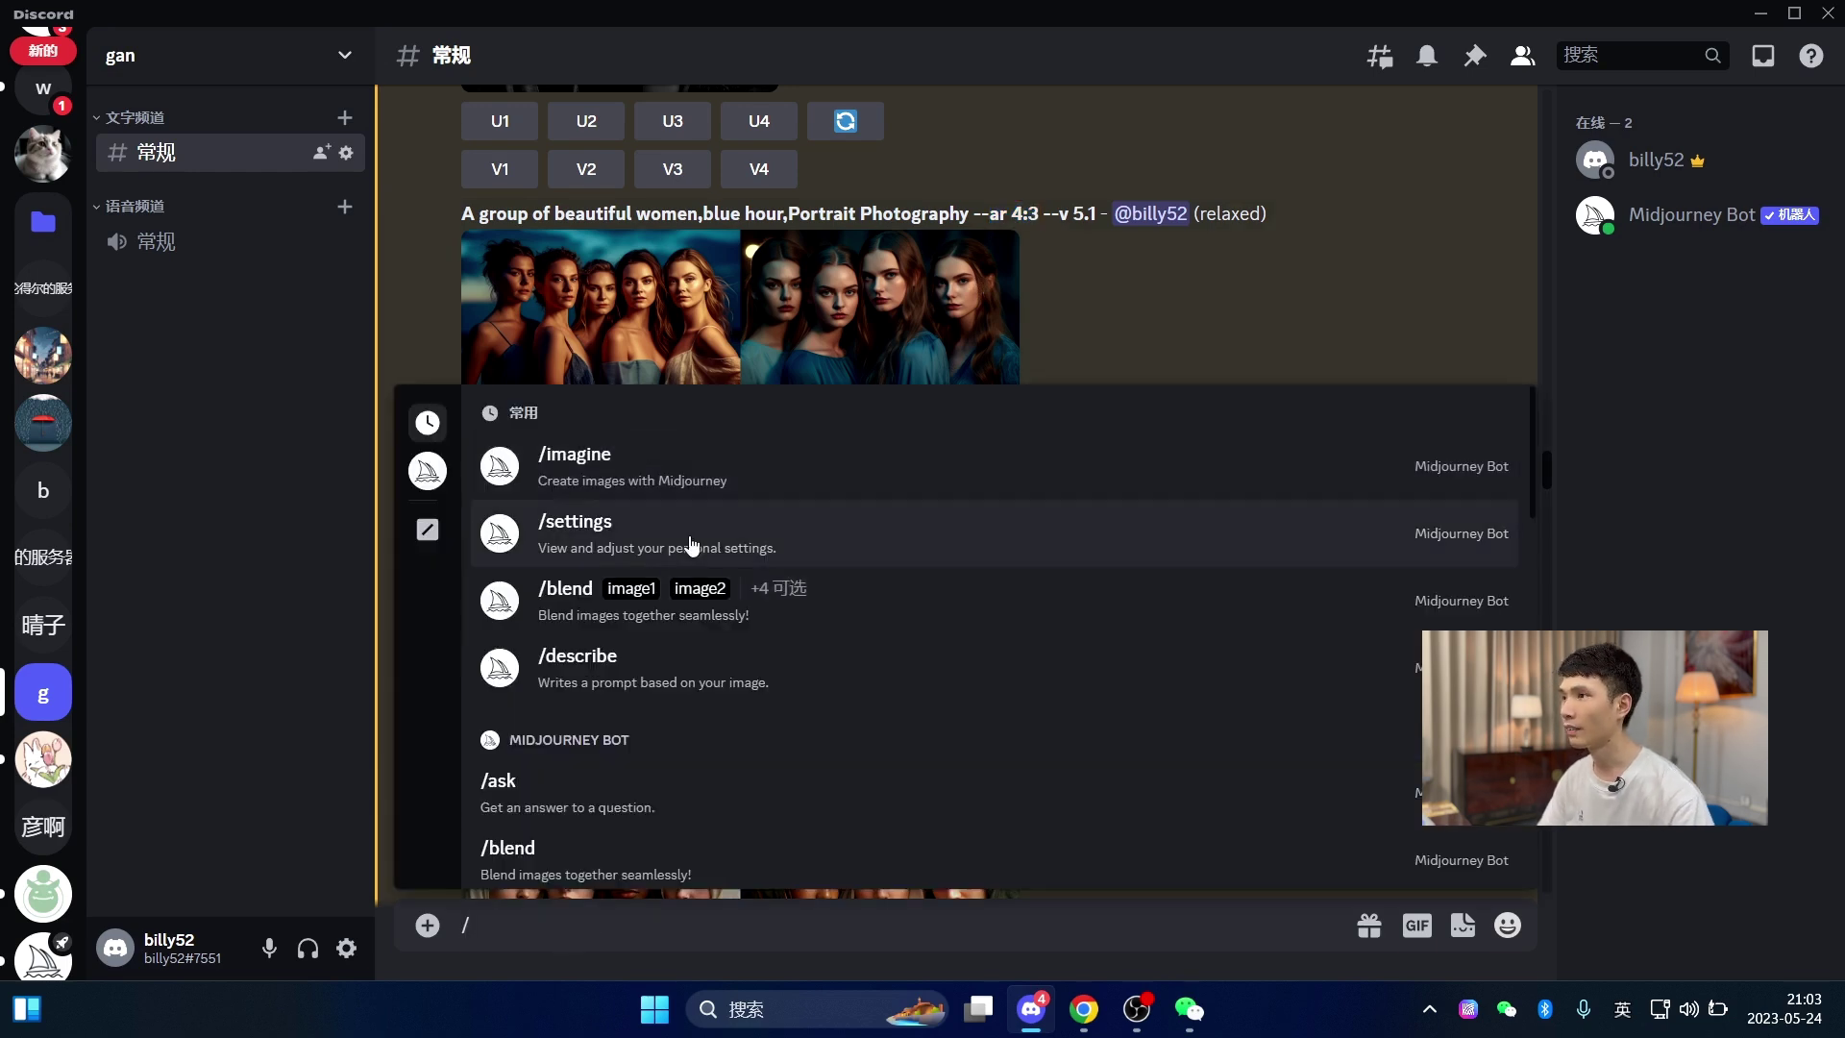
left_click(633, 471)
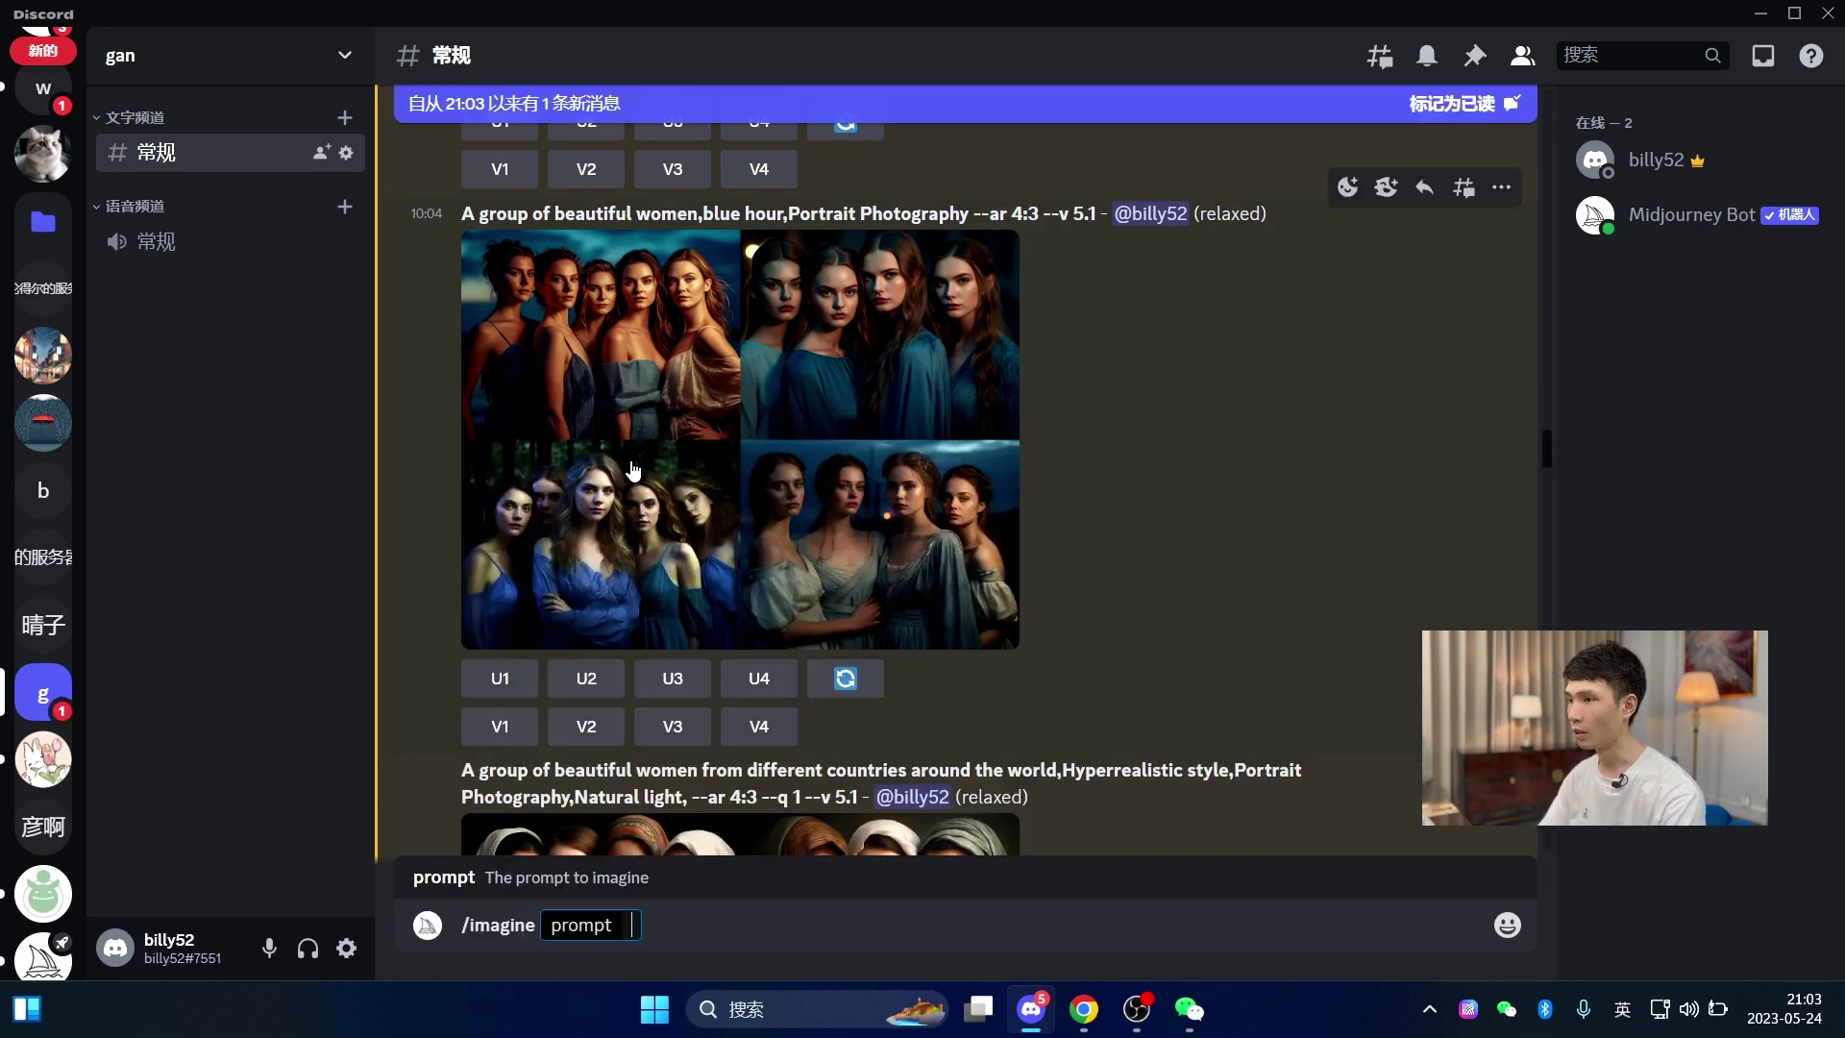
type("g")
type(" girl")
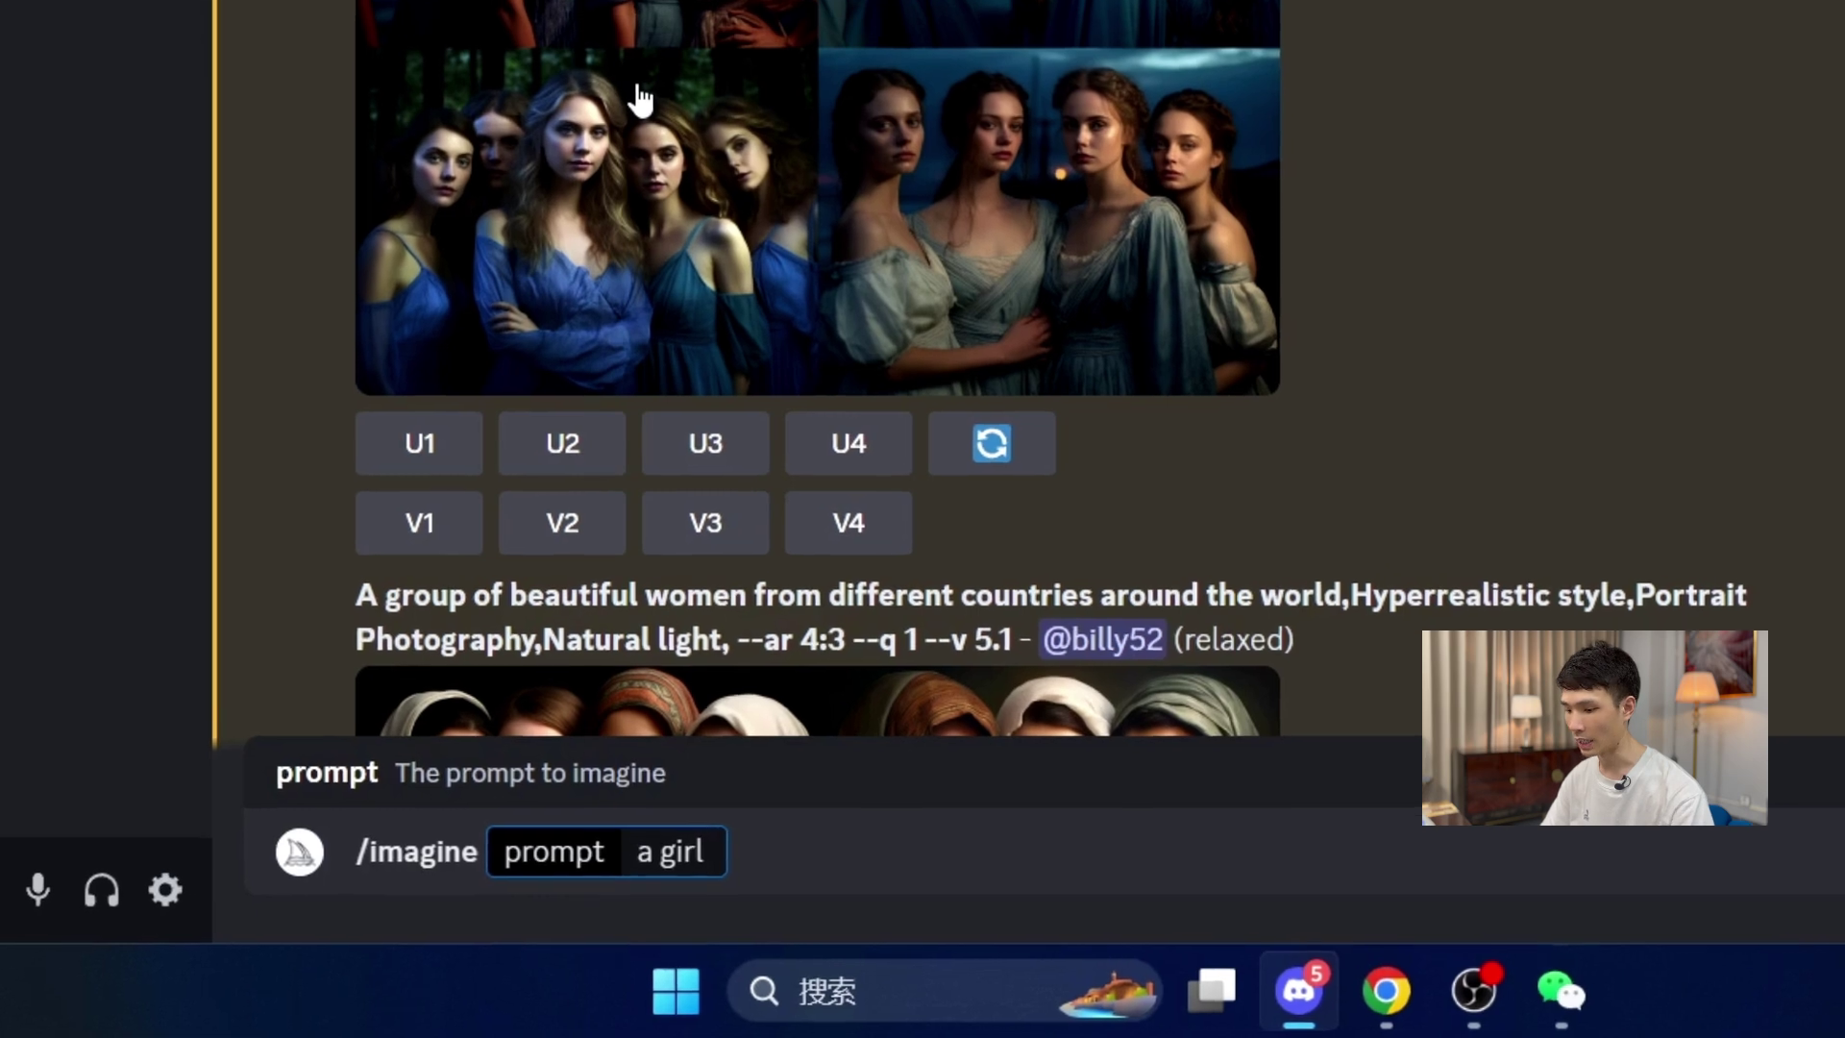
type(" --")
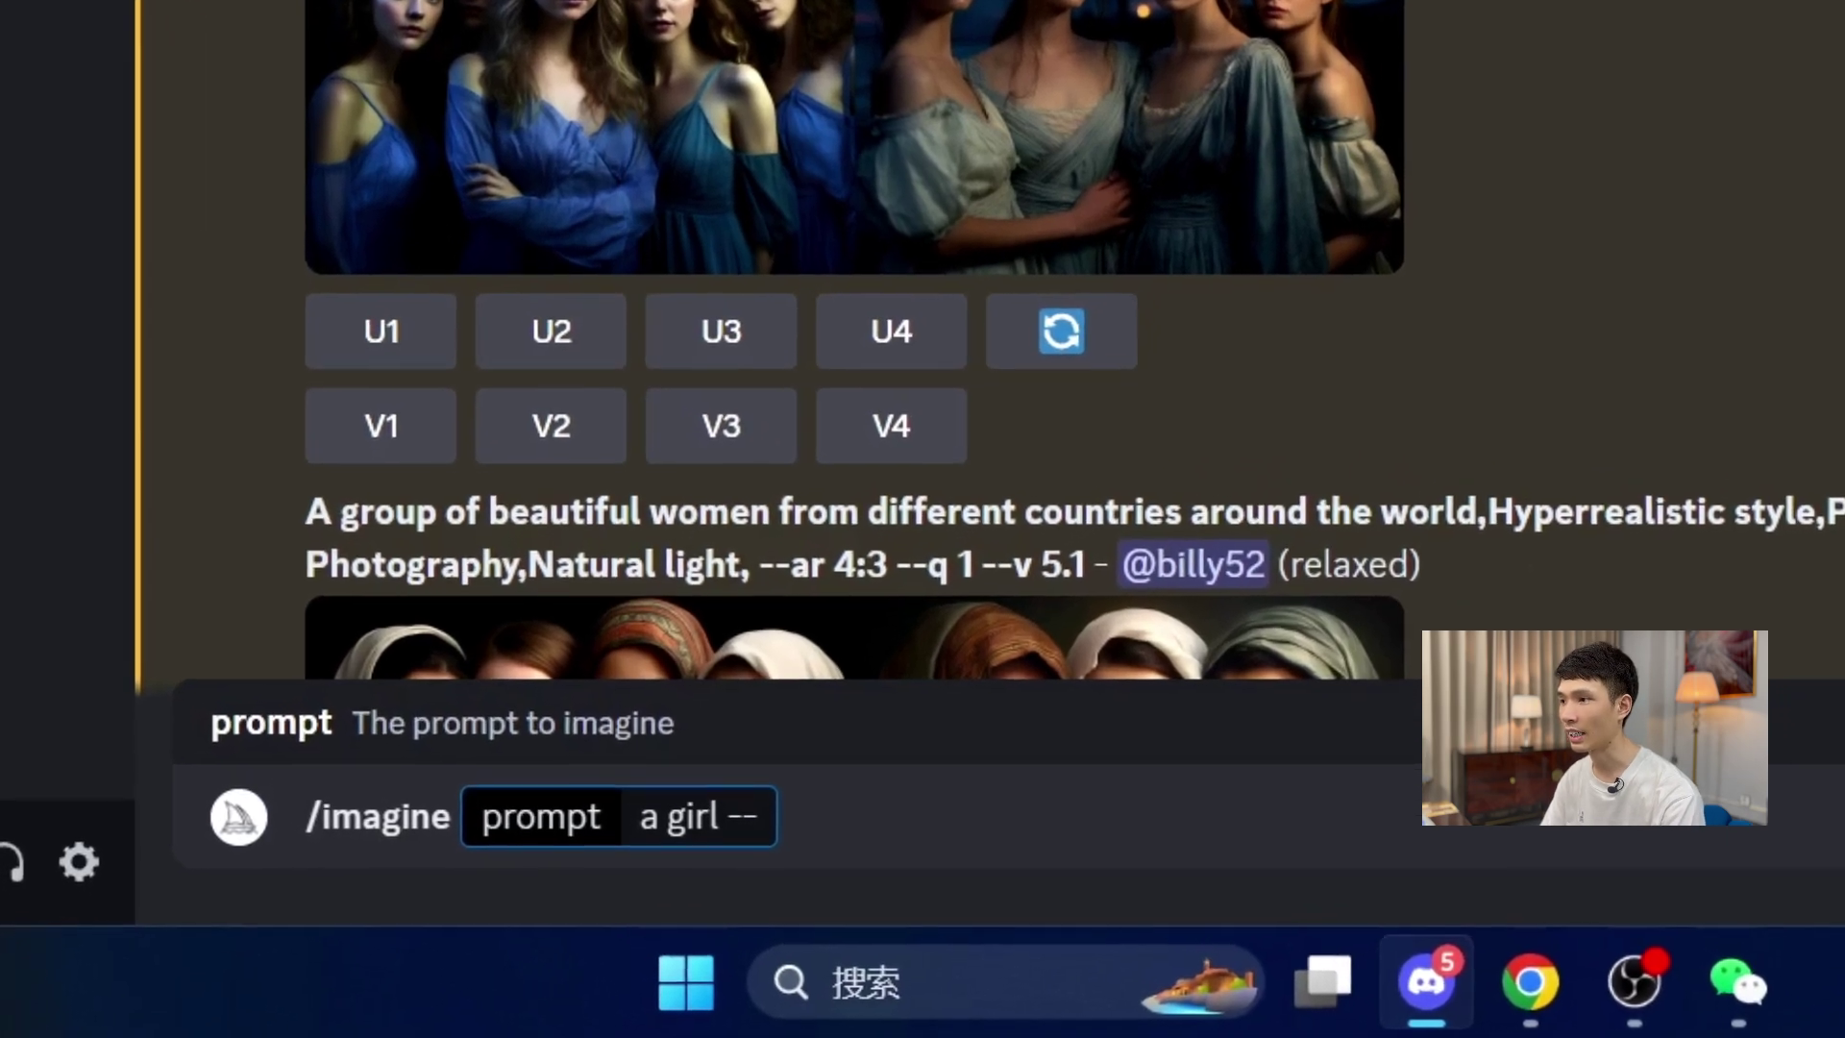
type("ar ")
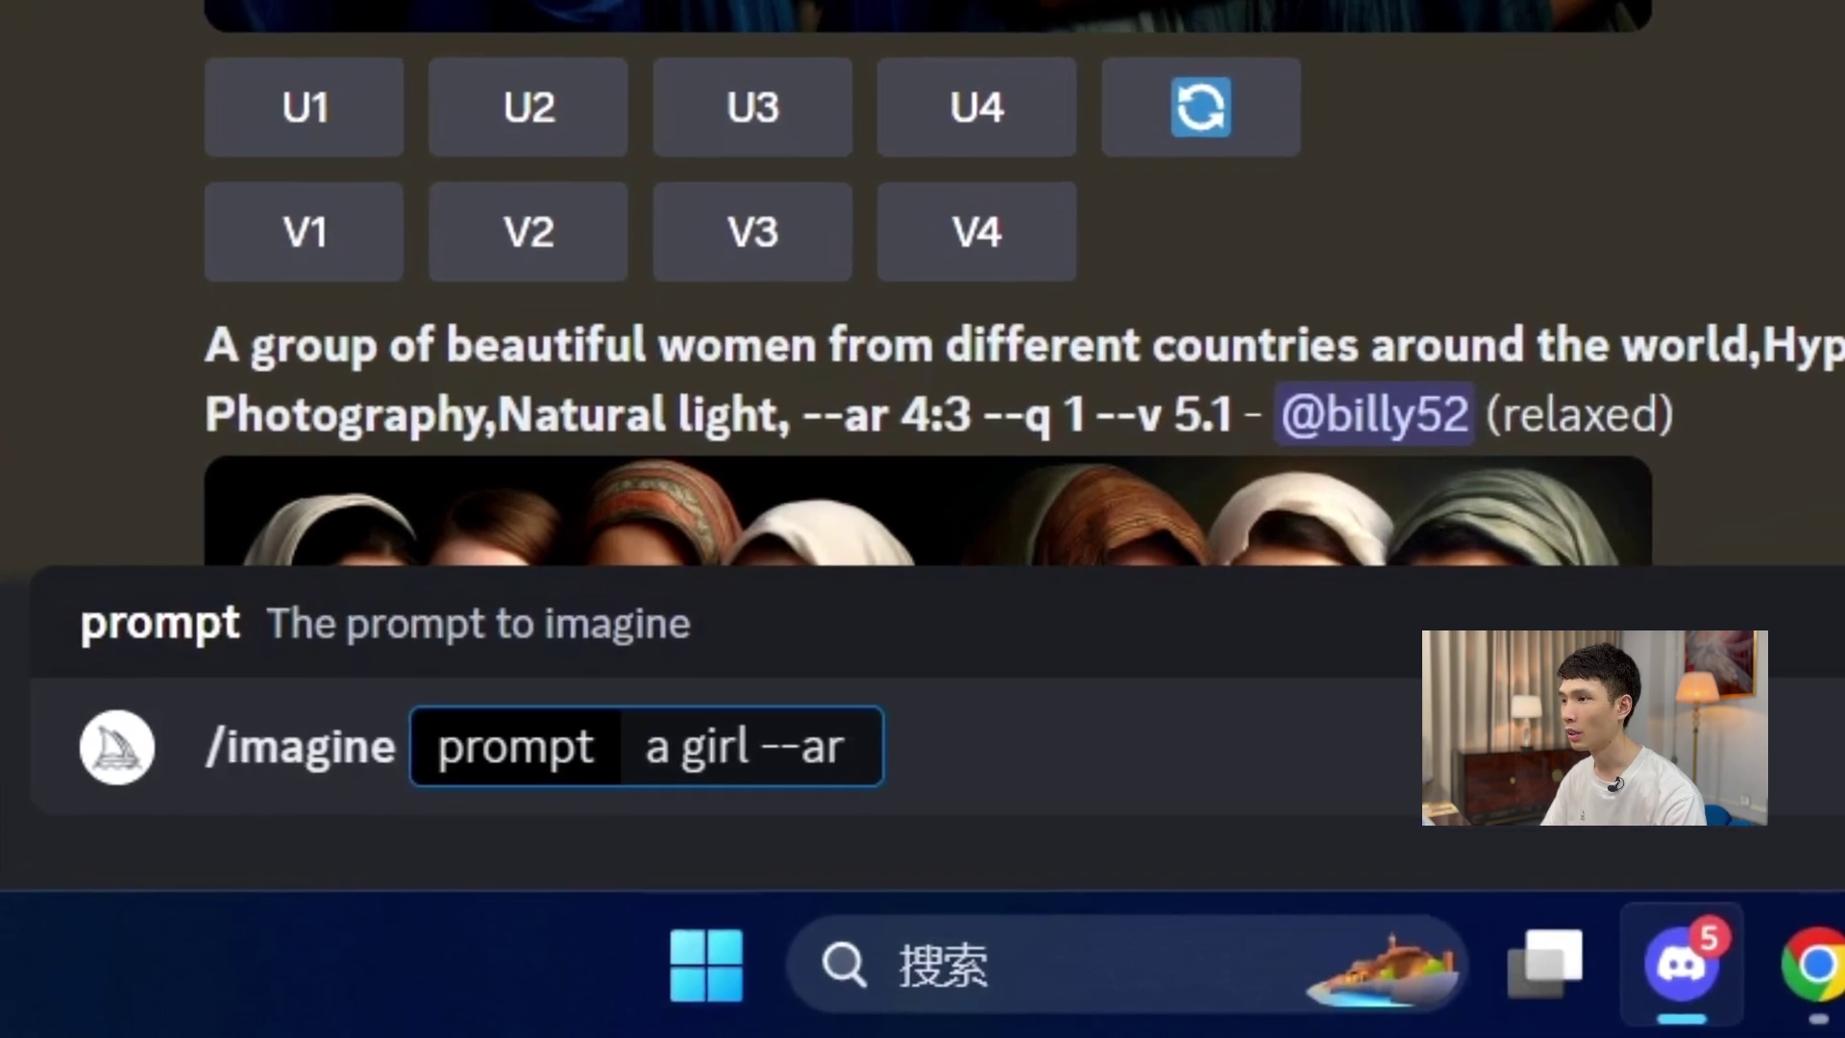
type("4:")
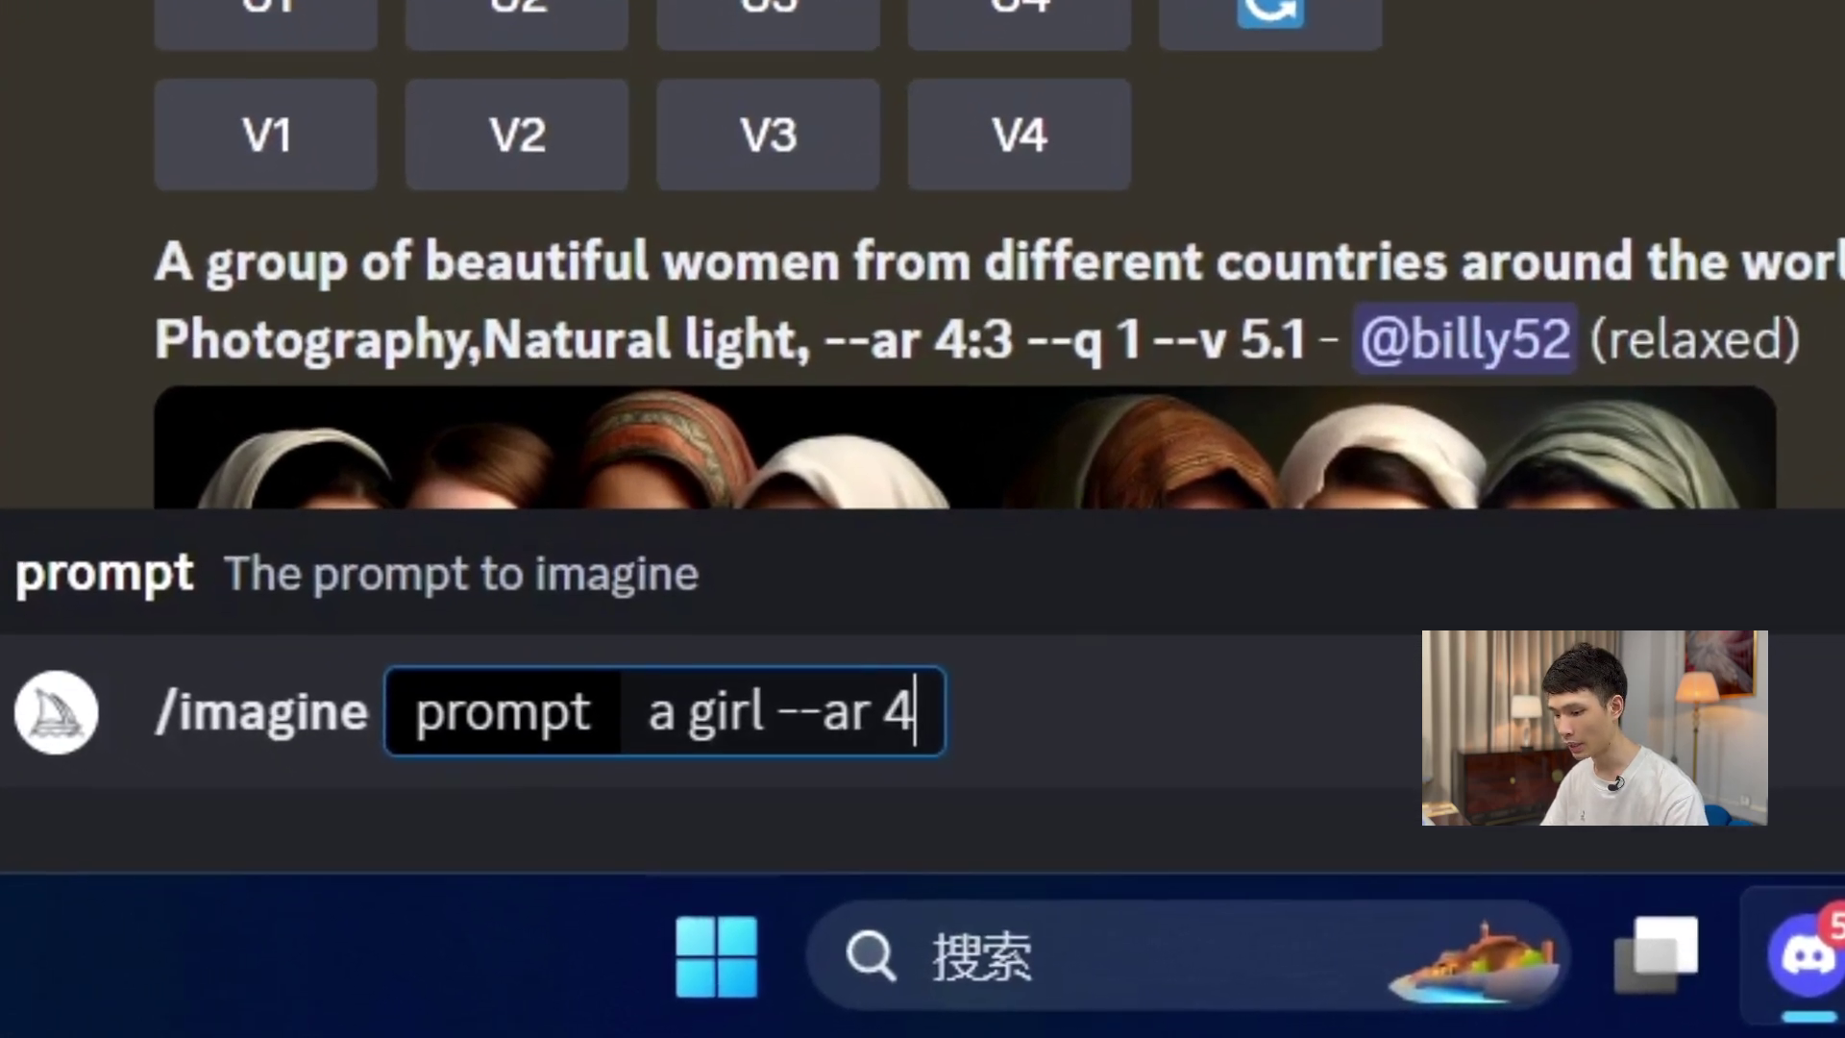
type("3")
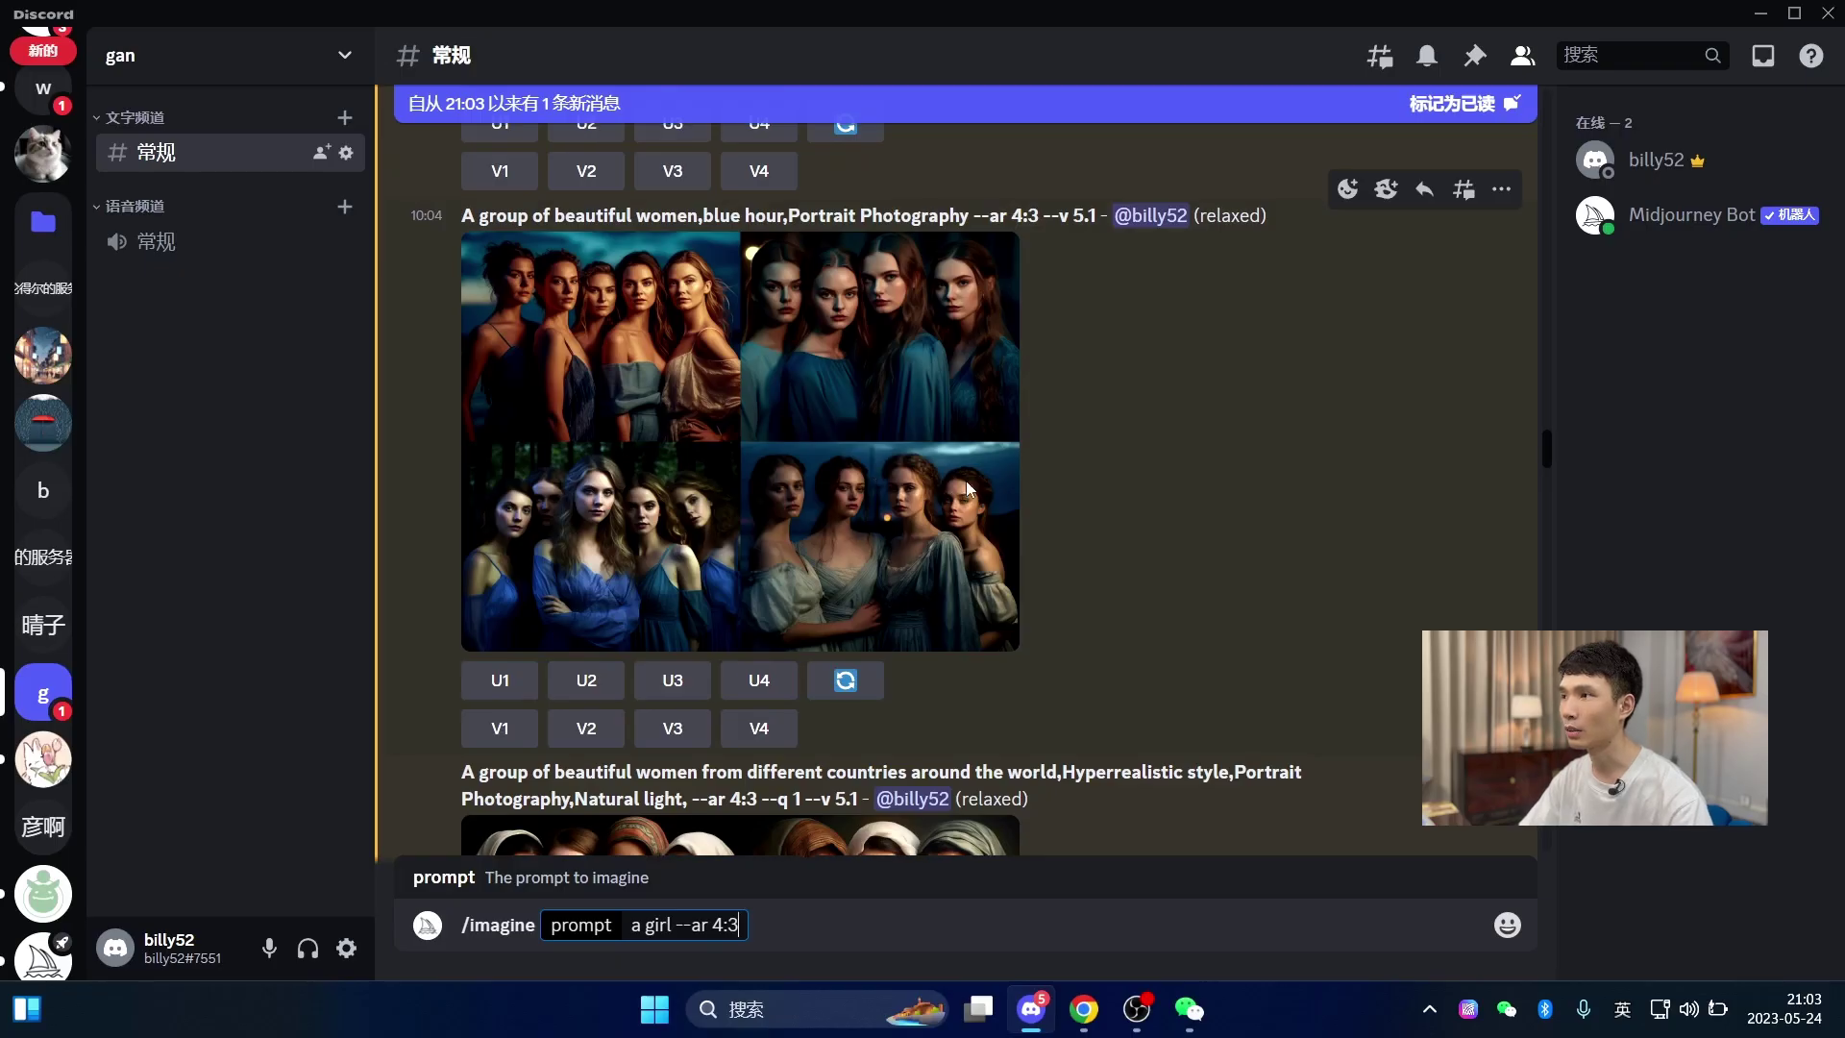
- Look through earlier portrait generations in the channel and view two of the image grids enlarged
scroll(966, 480, "up", 7)
scroll(972, 487, "down", 11)
scroll(977, 546, "down", 4)
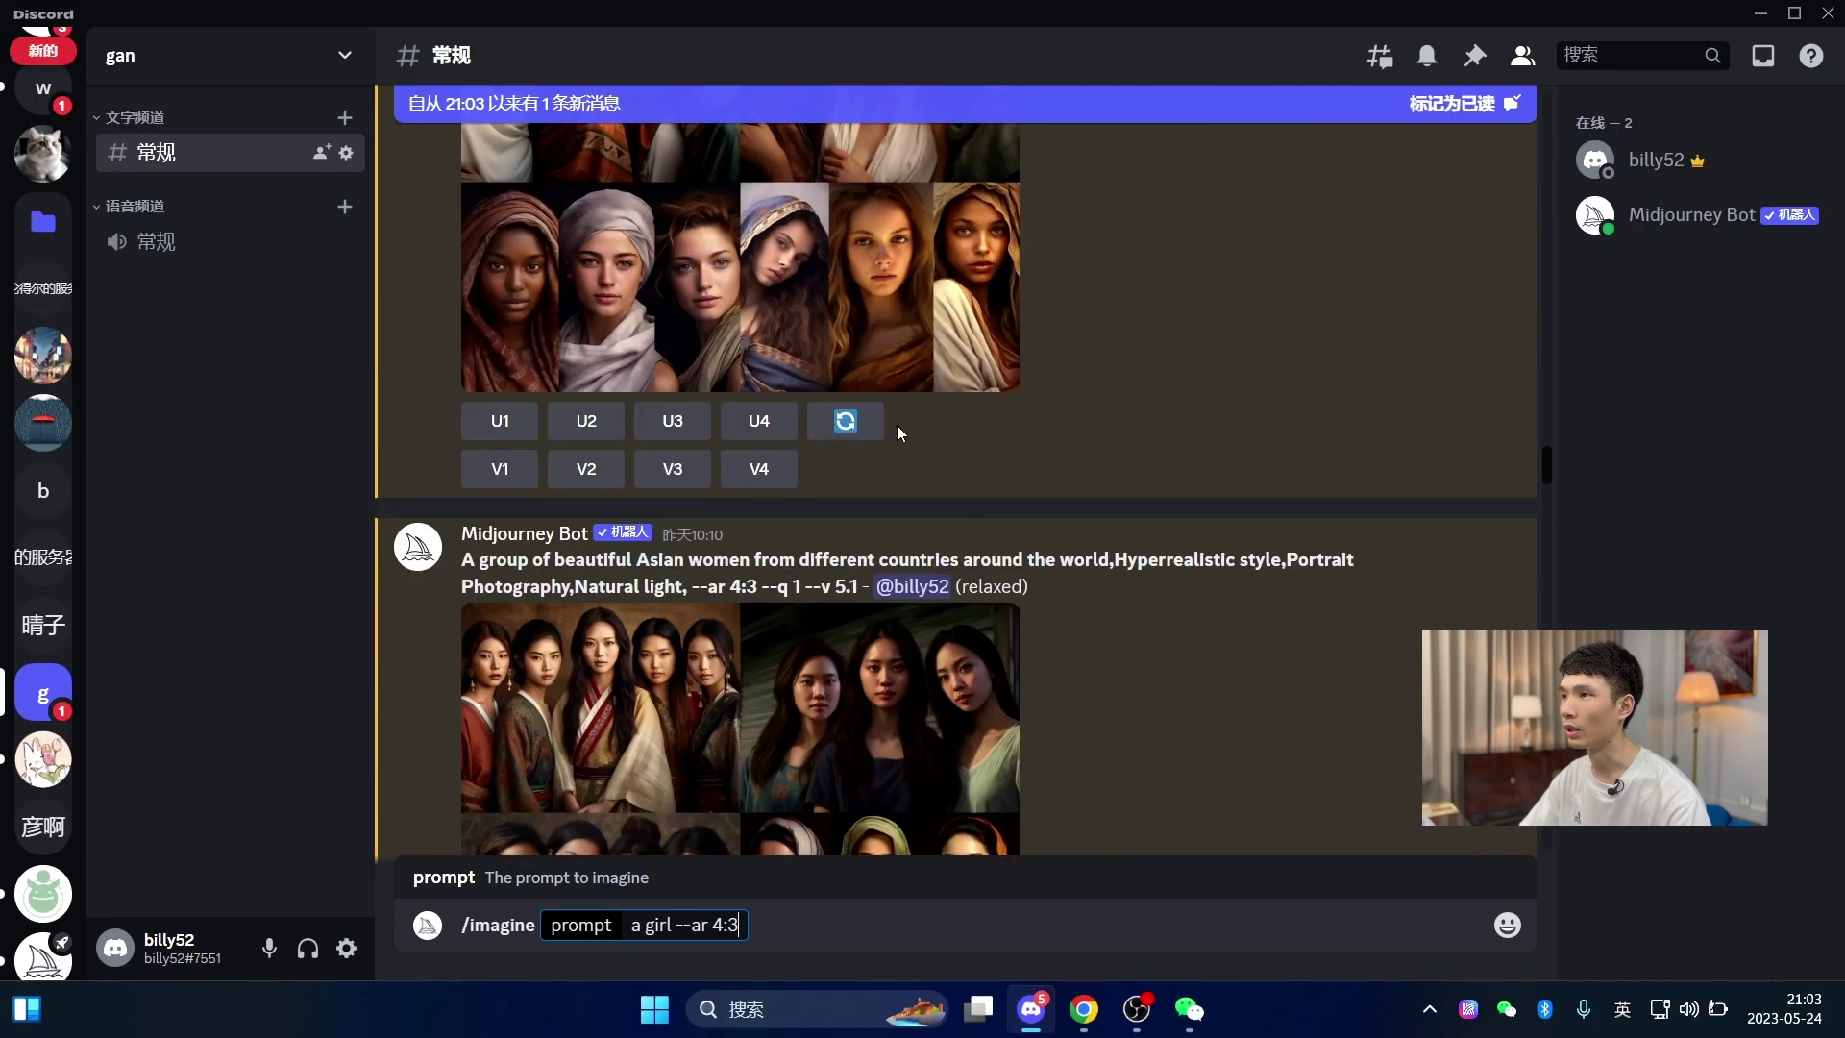
scroll(856, 432, "up", 2)
scroll(982, 471, "down", 6)
left_click(833, 387)
left_click(1391, 380)
scroll(999, 405, "up", 8)
left_click(843, 461)
left_click(1386, 413)
scroll(961, 462, "up", 5)
- Highlight "ar 3:4" in the short-skirt Street Photography prompt and view its image grid enlarged
left_click_drag(1315, 255, 1363, 246)
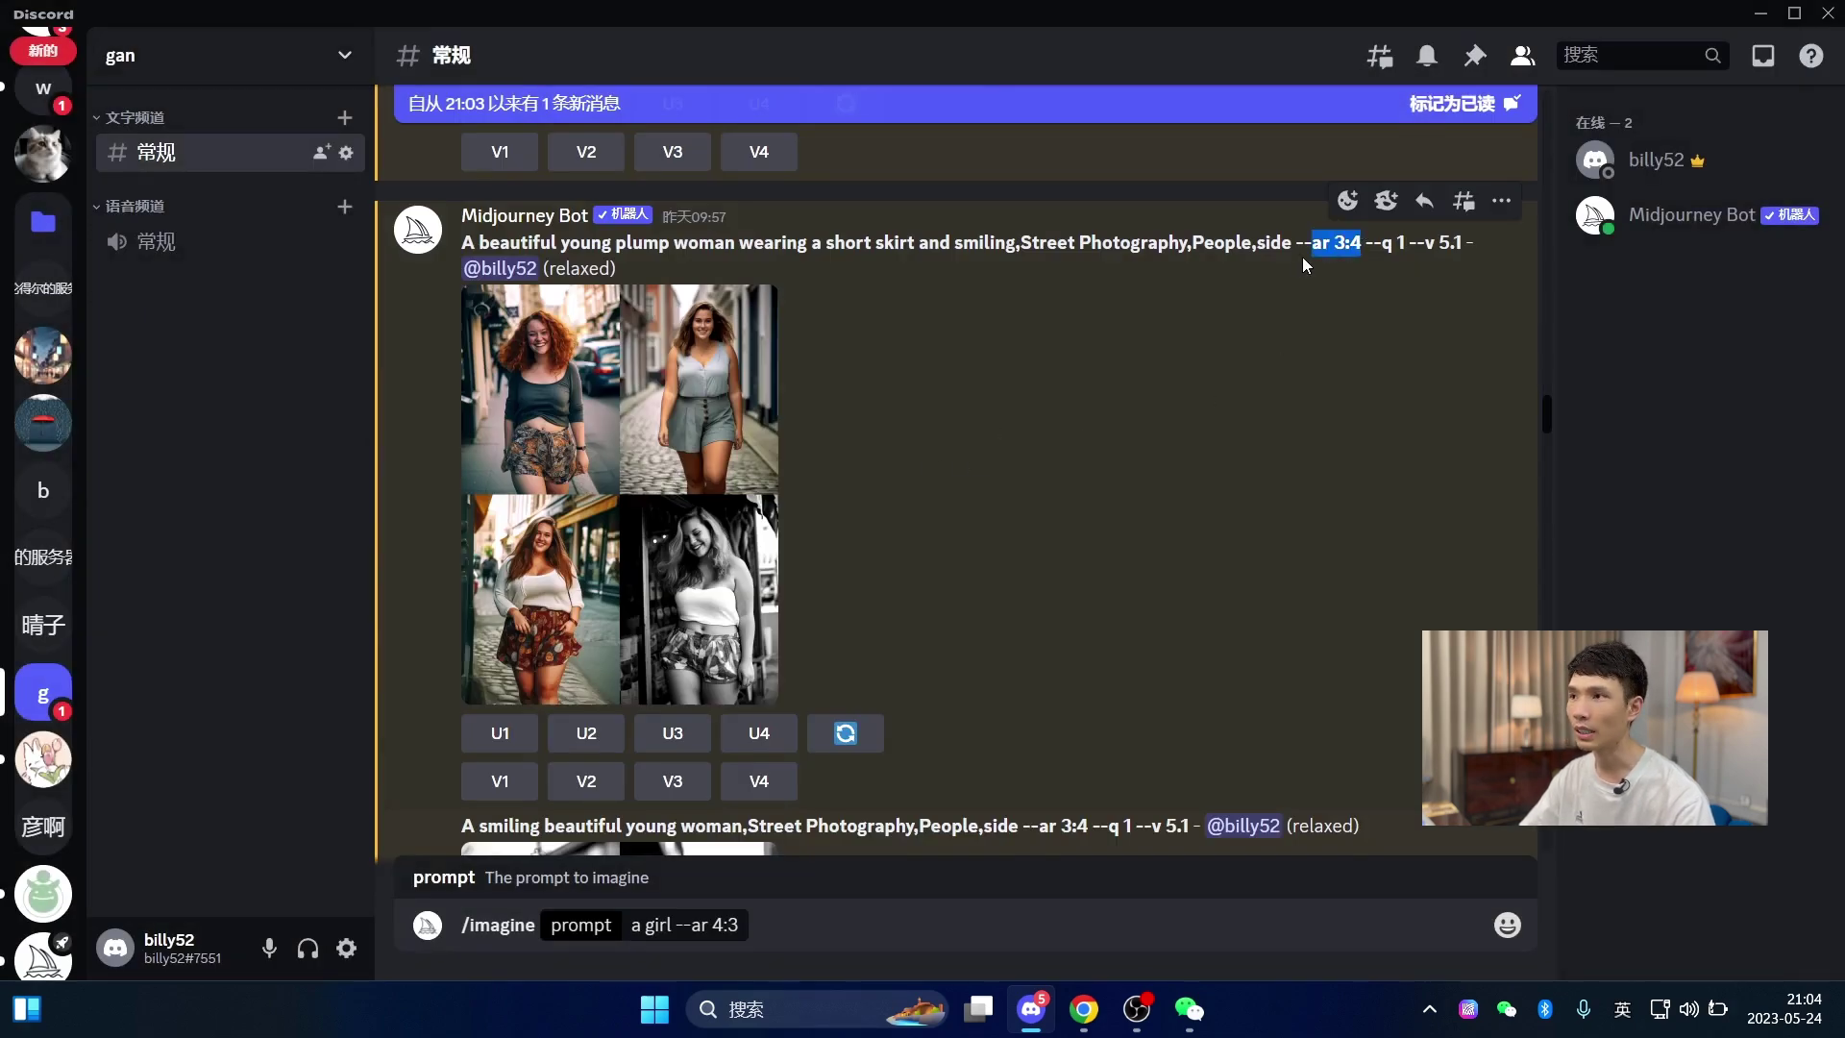
left_click(730, 461)
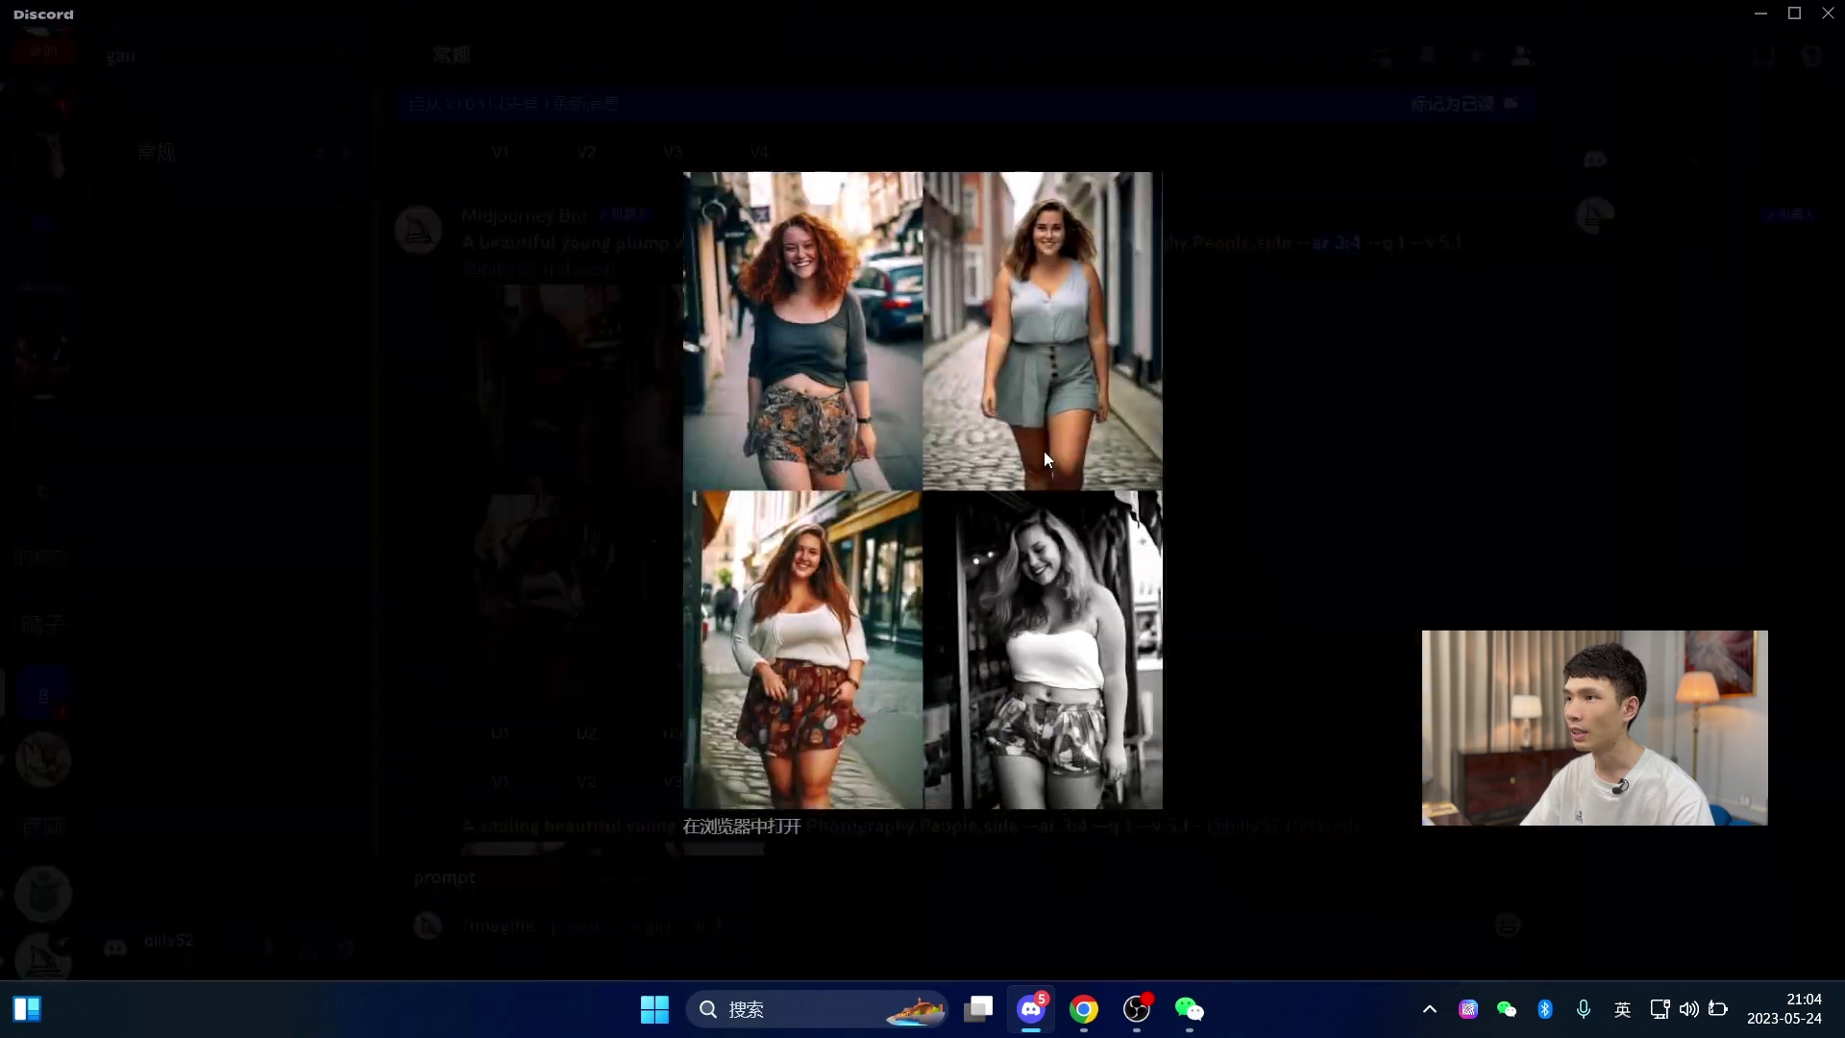
left_click(1253, 464)
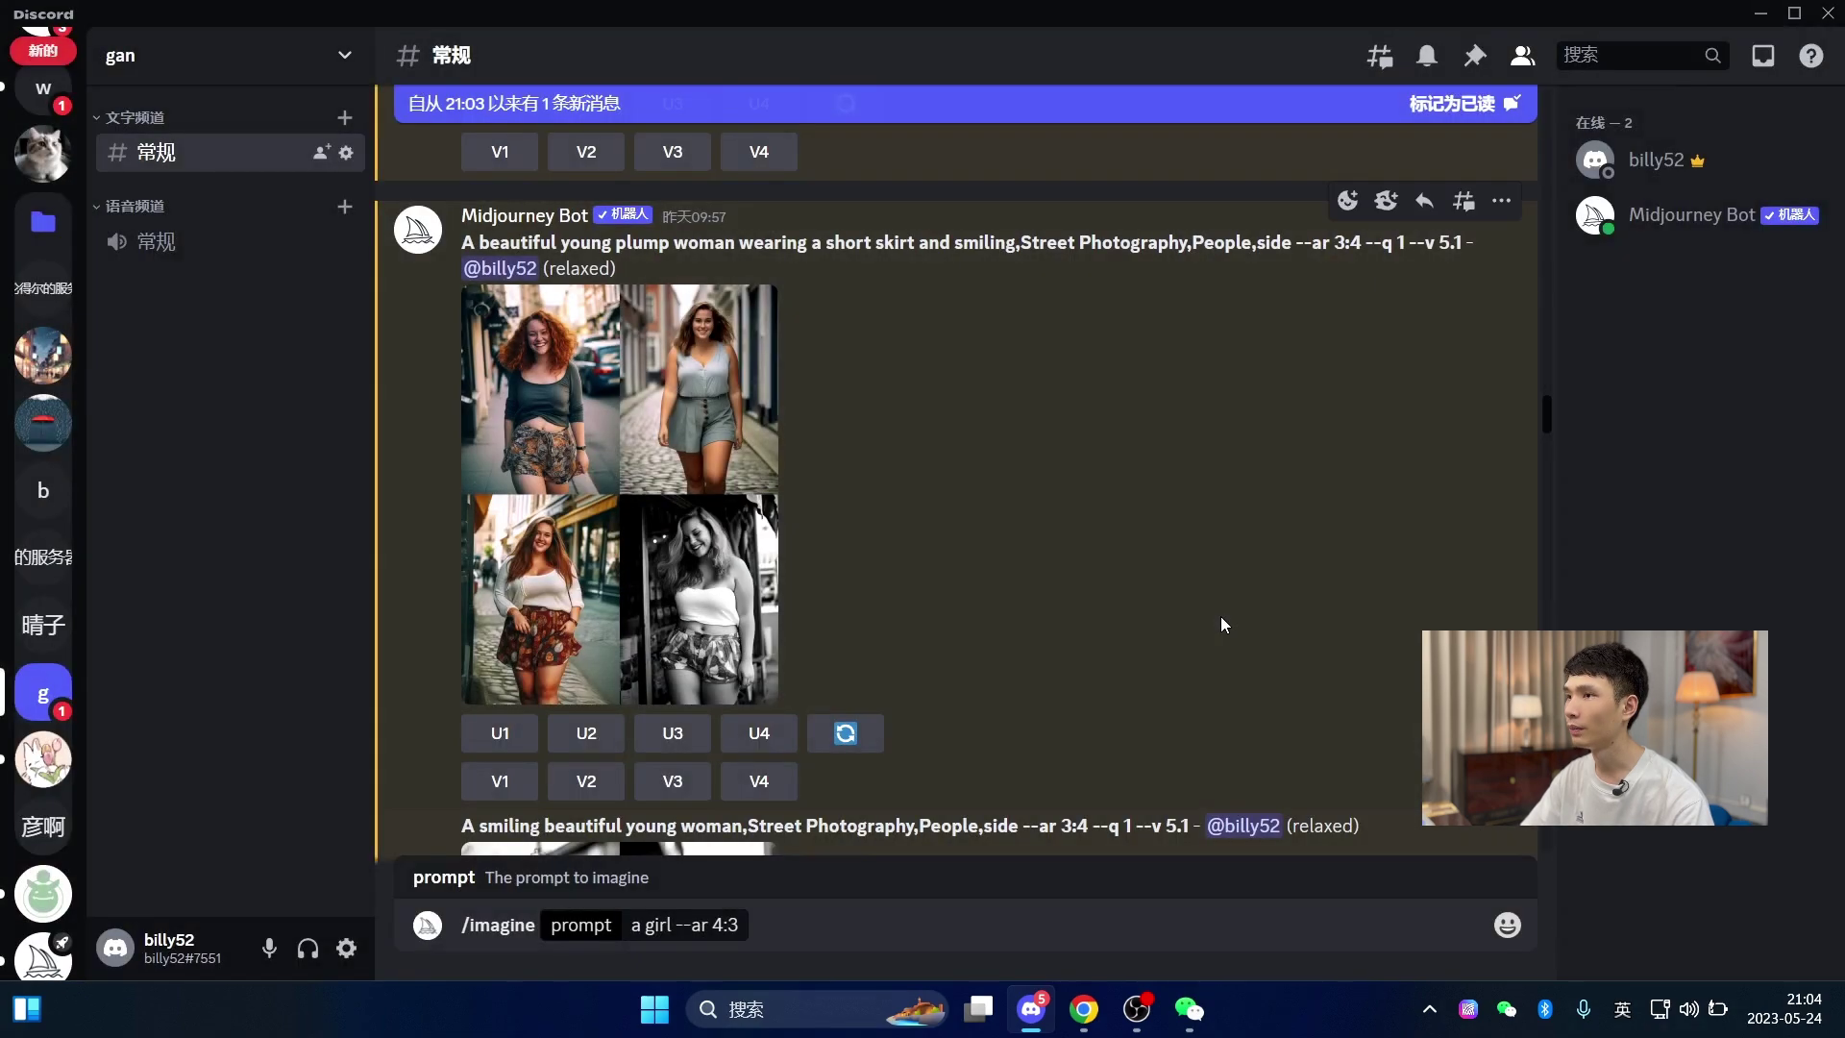
- Look back through the Chinese Guangdong food photography generations and return to the newest result in the channel
scroll(1153, 595, "up", 10)
scroll(1121, 523, "up", 4)
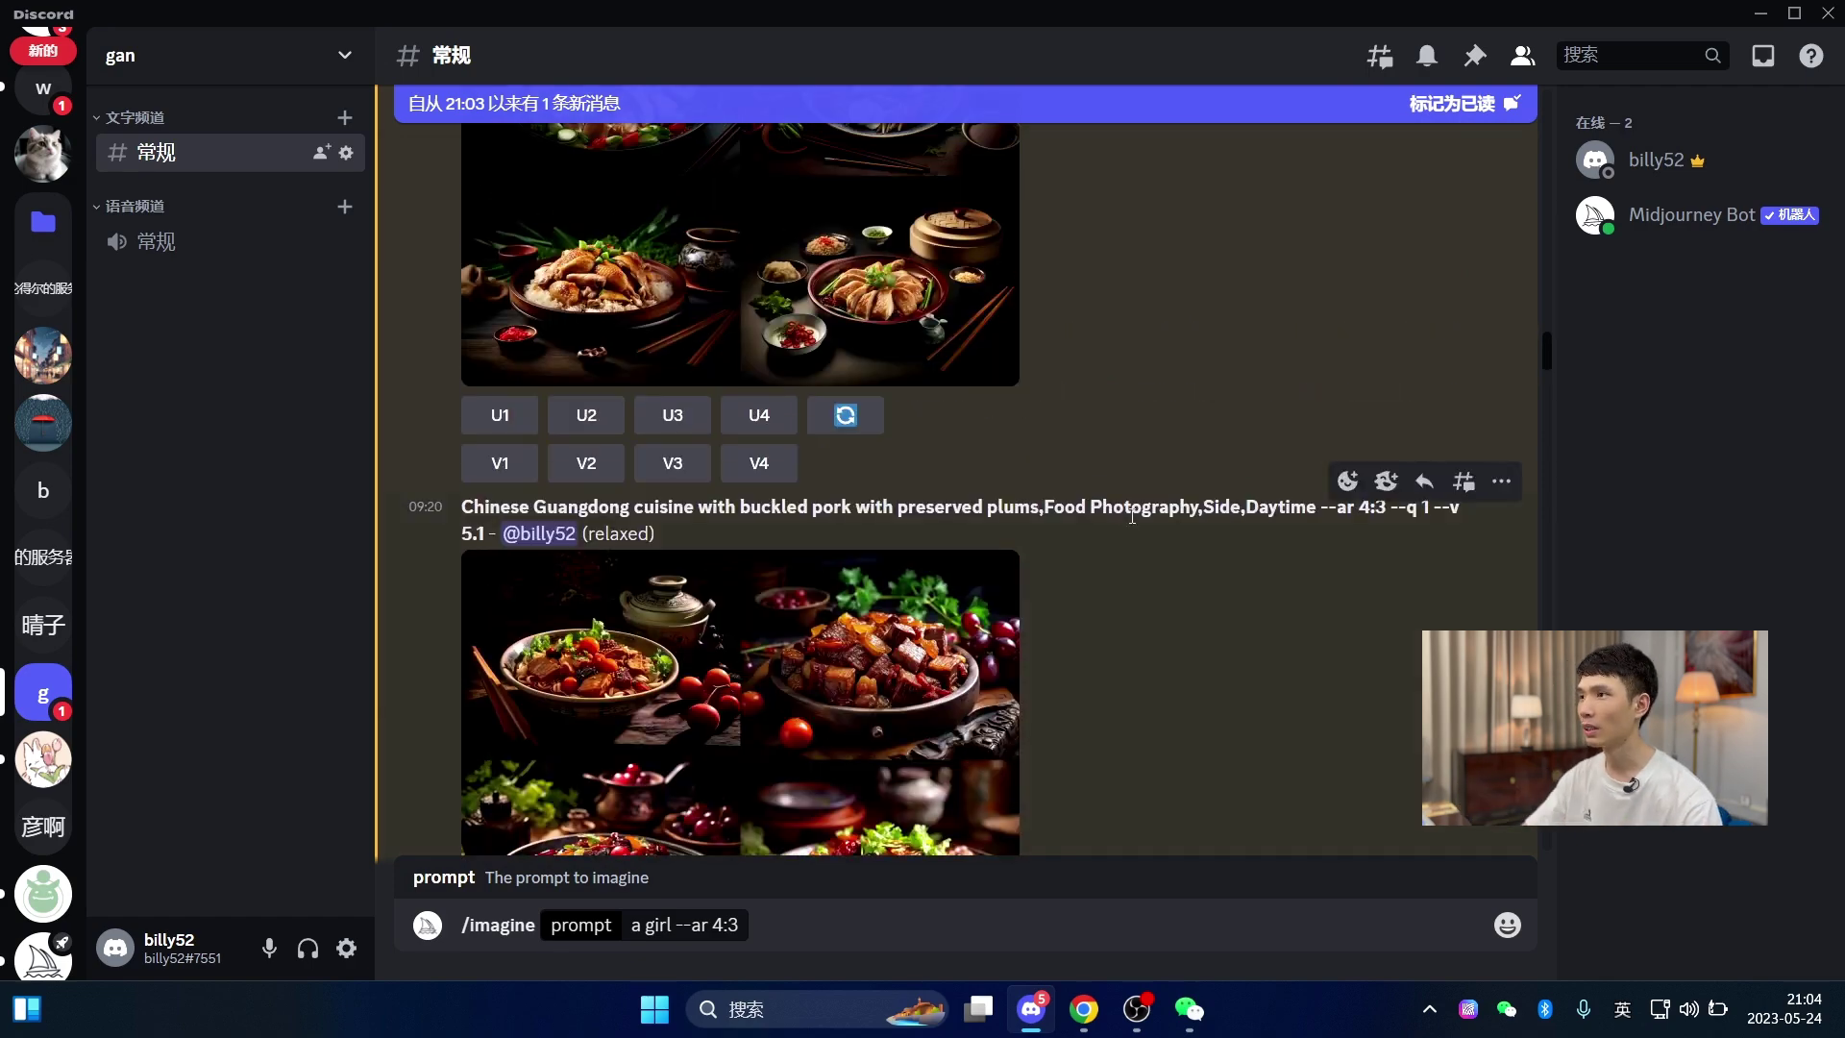
scroll(1074, 480, "up", 4)
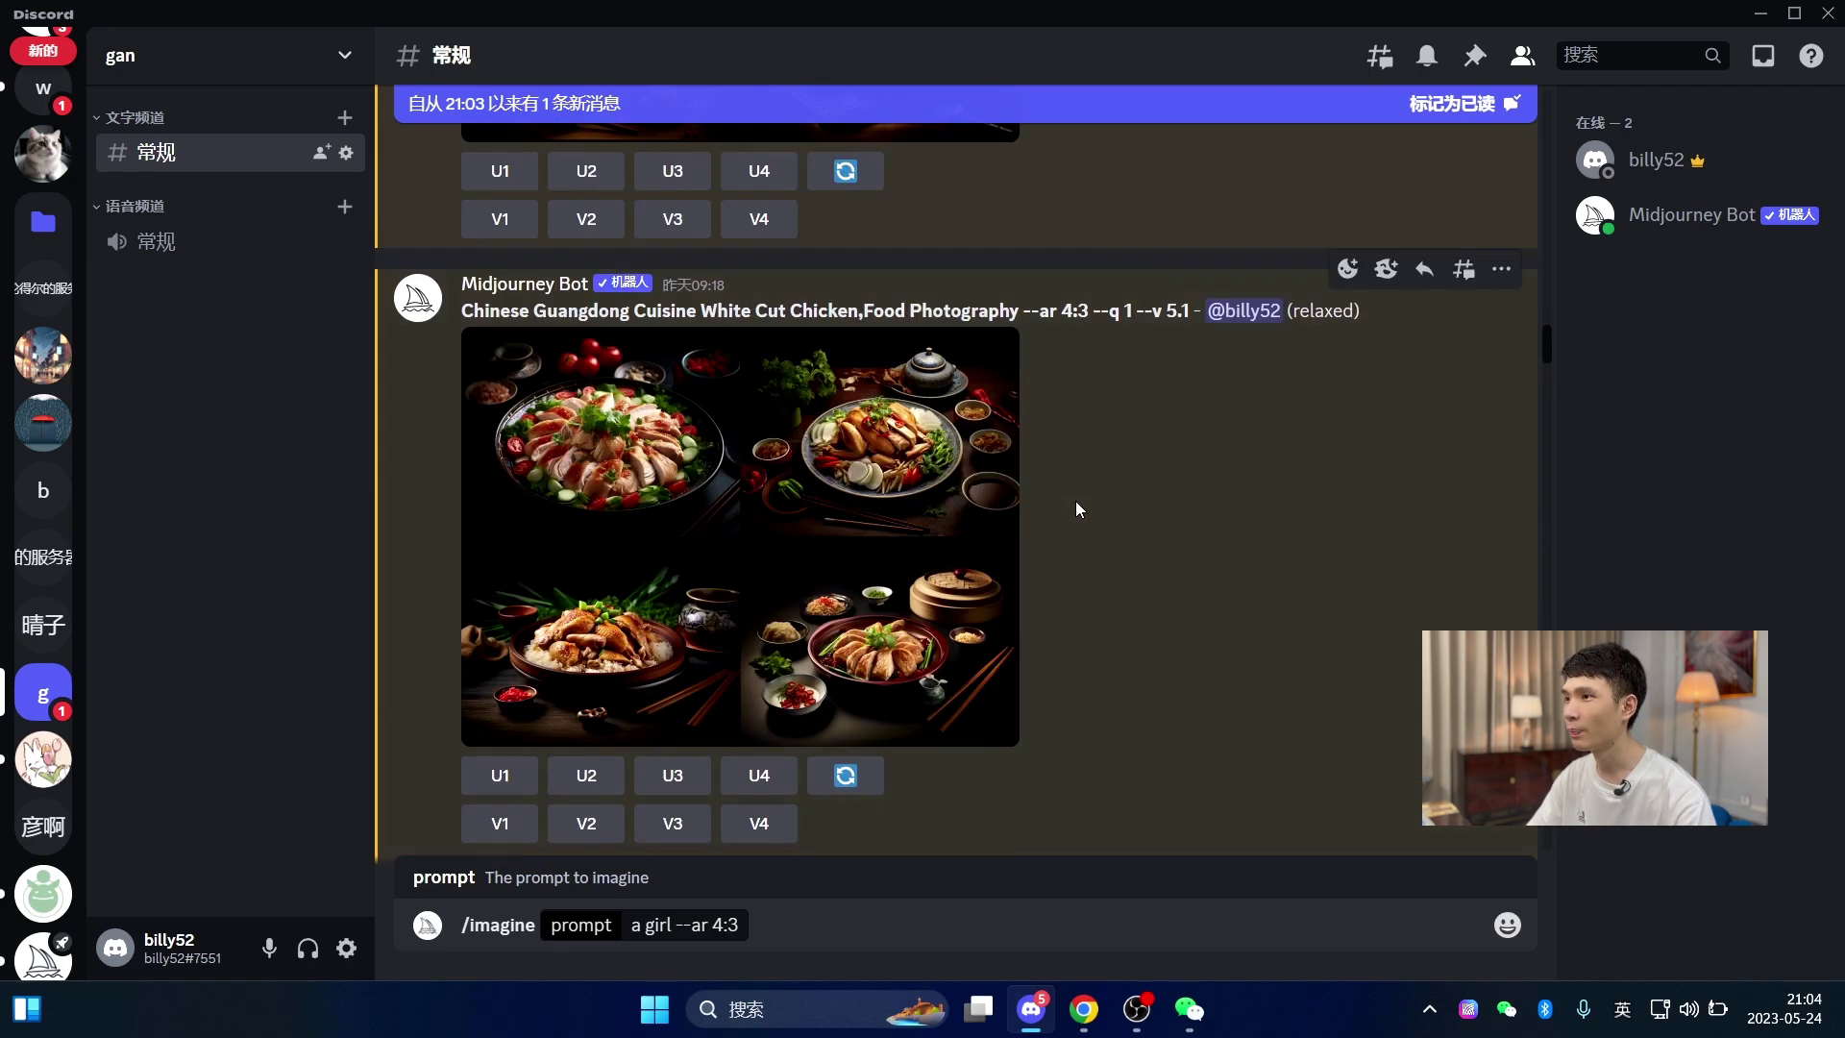
scroll(1075, 500, "down", 7)
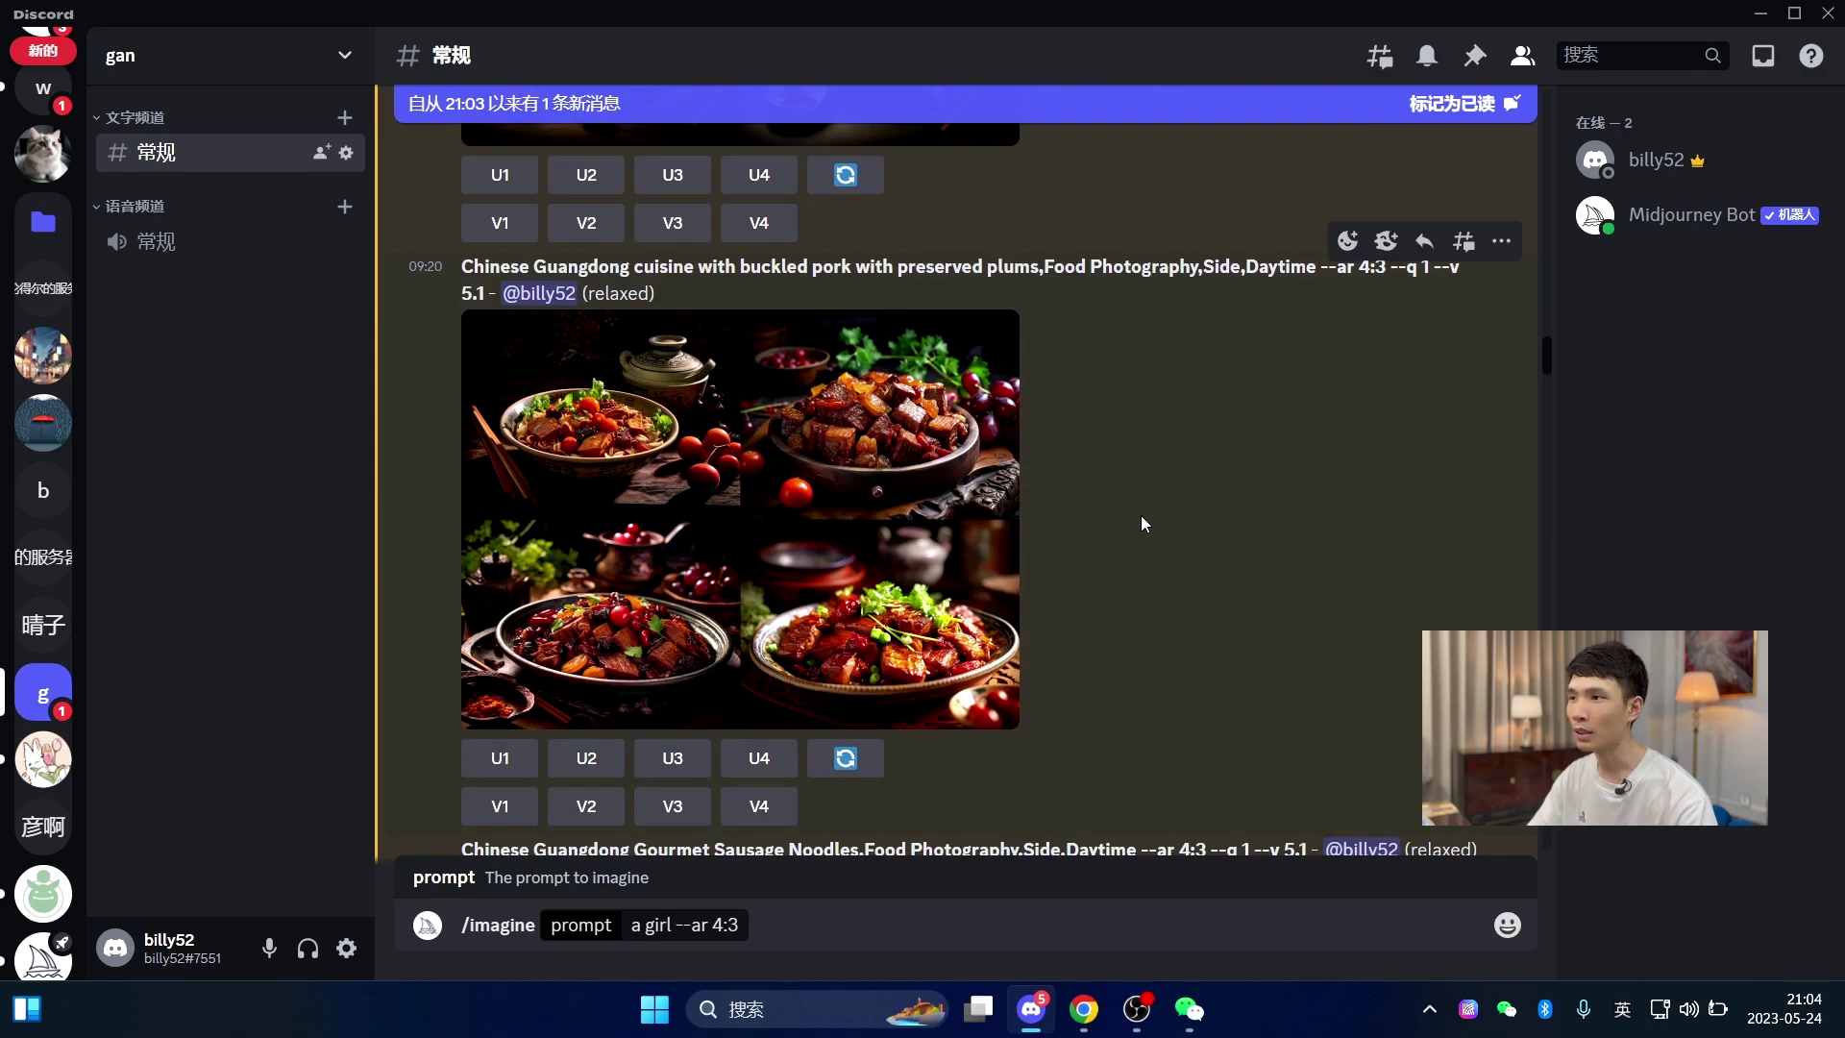
scroll(1143, 567, "down", 15)
left_click_drag(1547, 417, 1533, 861)
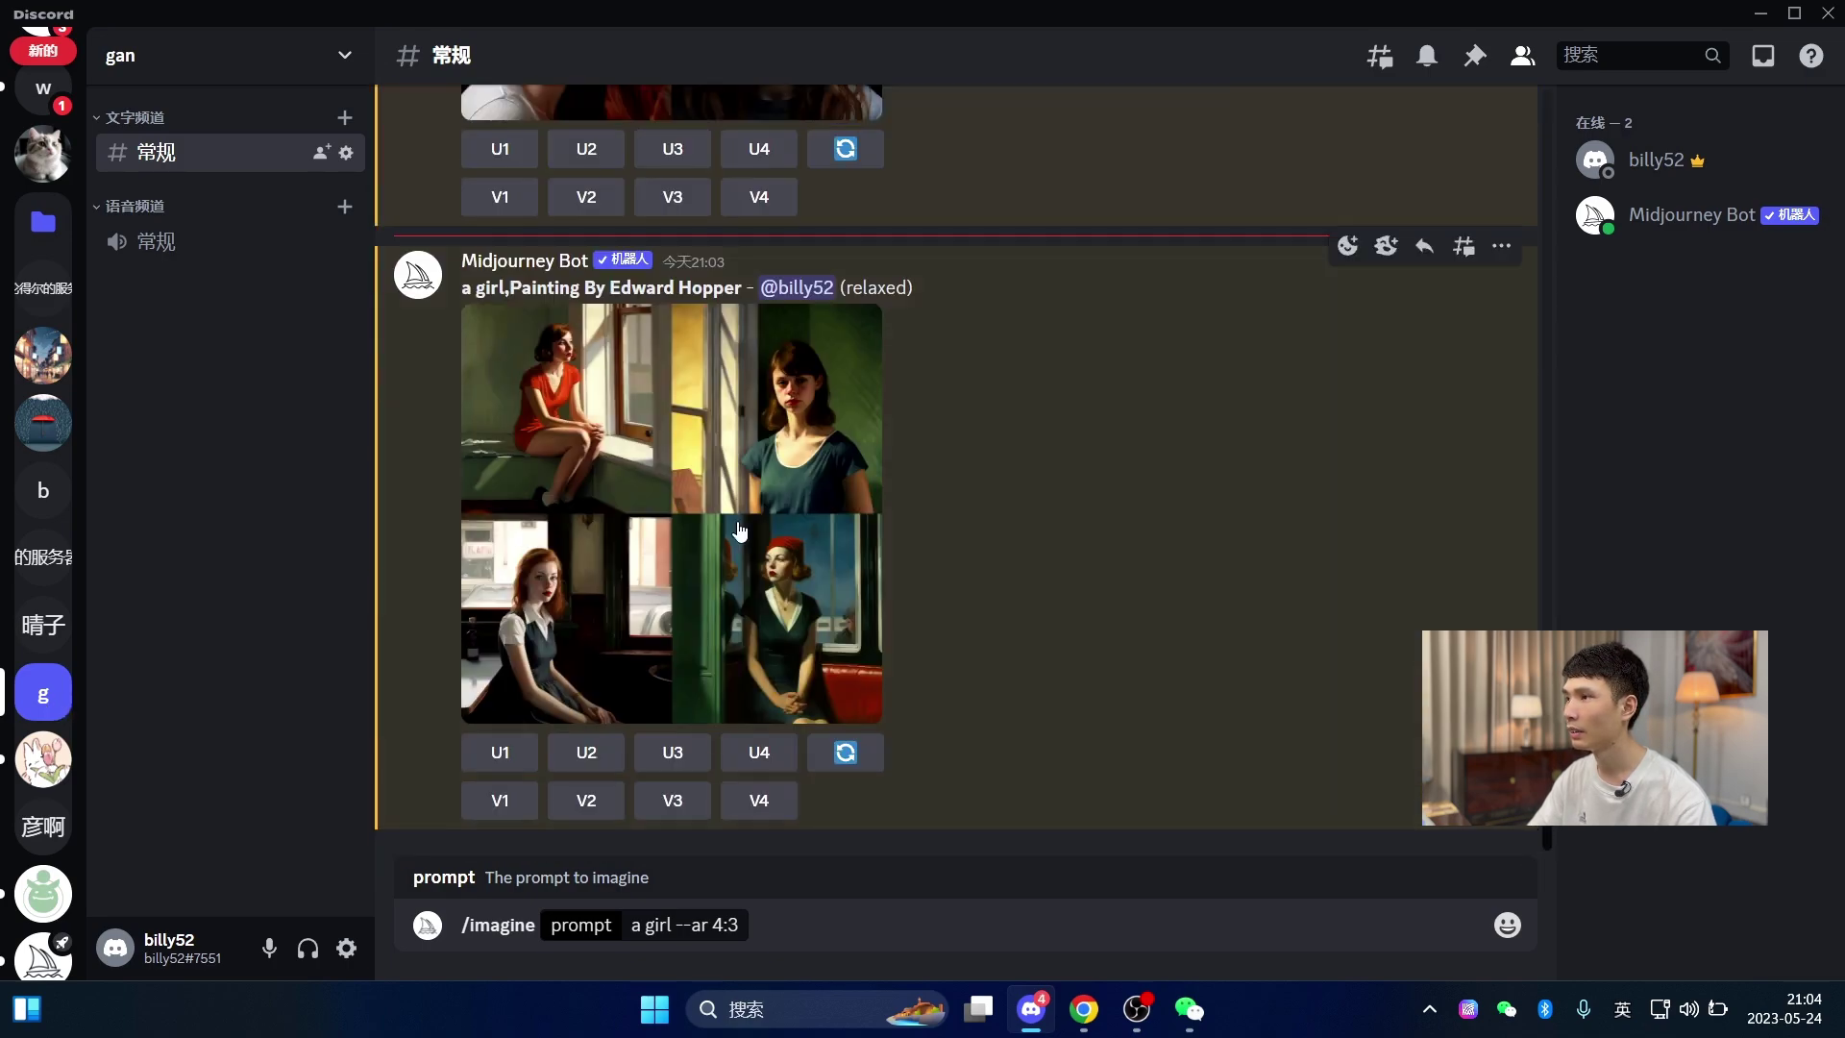
- View the generated Edward Hopper grid in Chrome, zooming into it and back out
left_click(1084, 1009)
left_click(631, 12)
left_click_drag(631, 12, 1134, 13)
left_click(1365, 11)
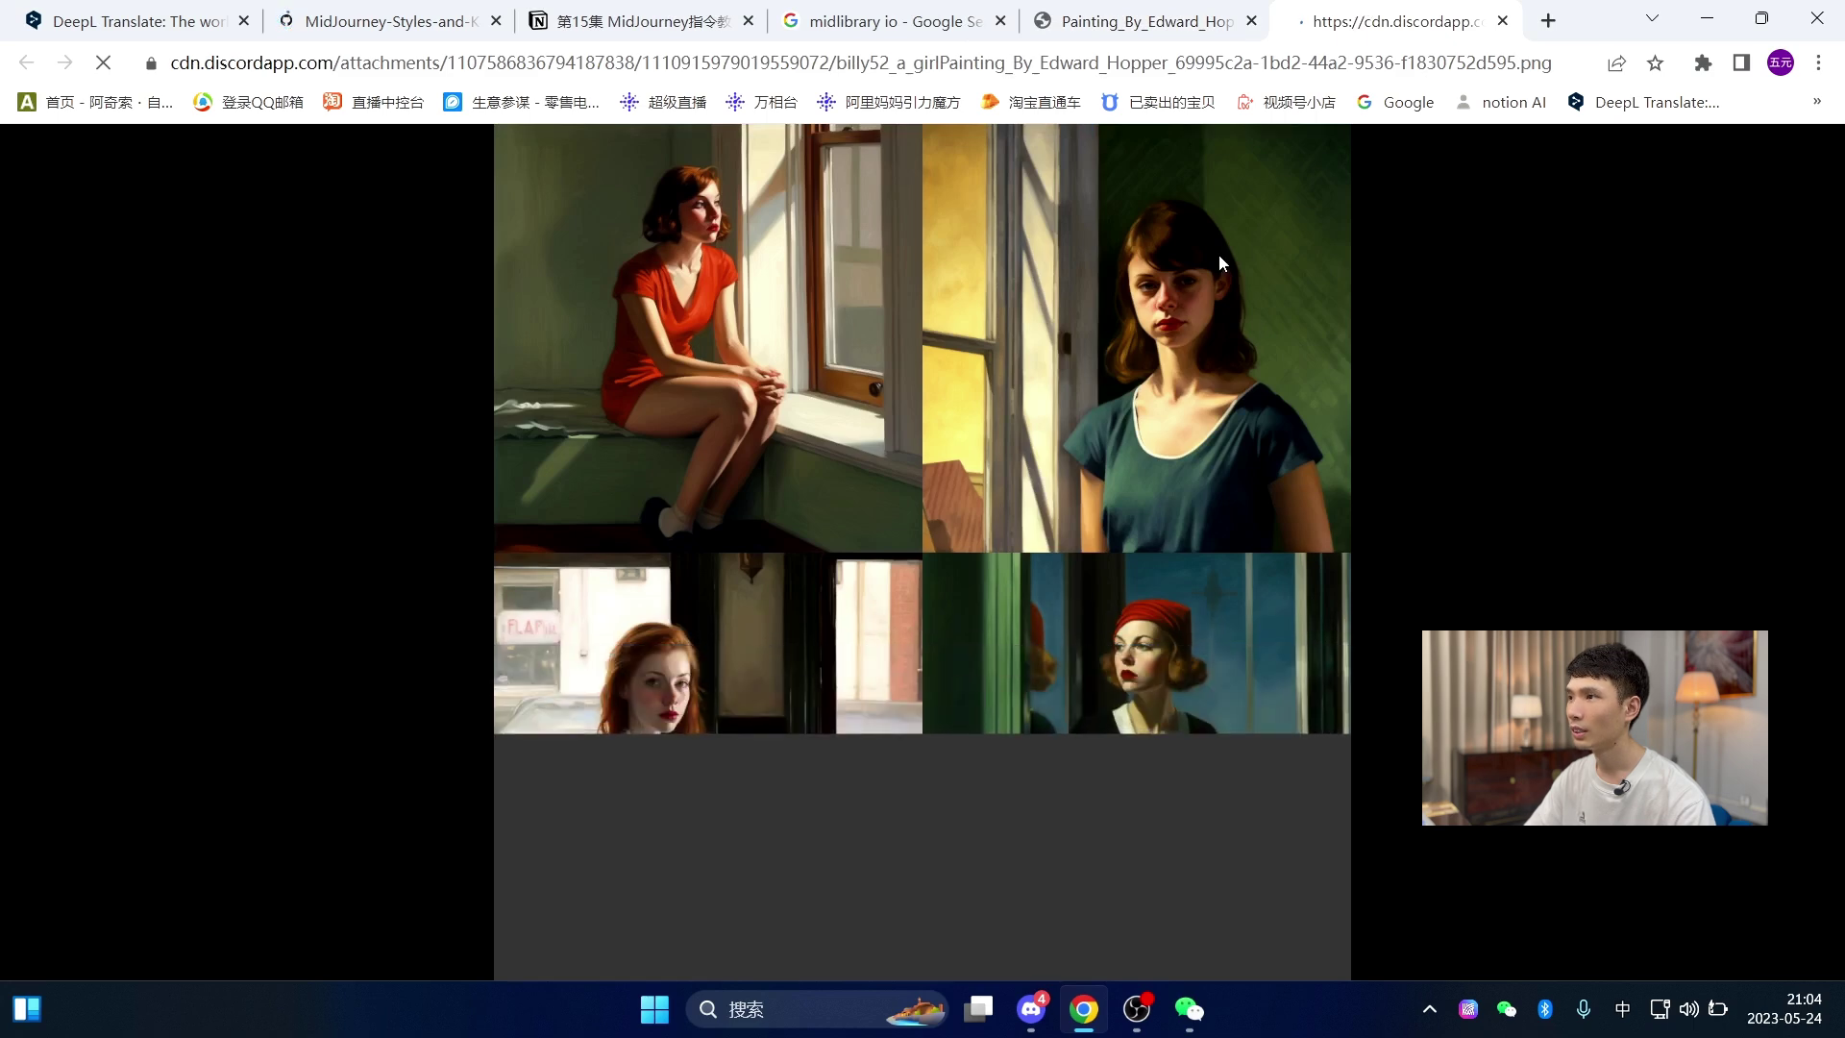
left_click(1006, 395)
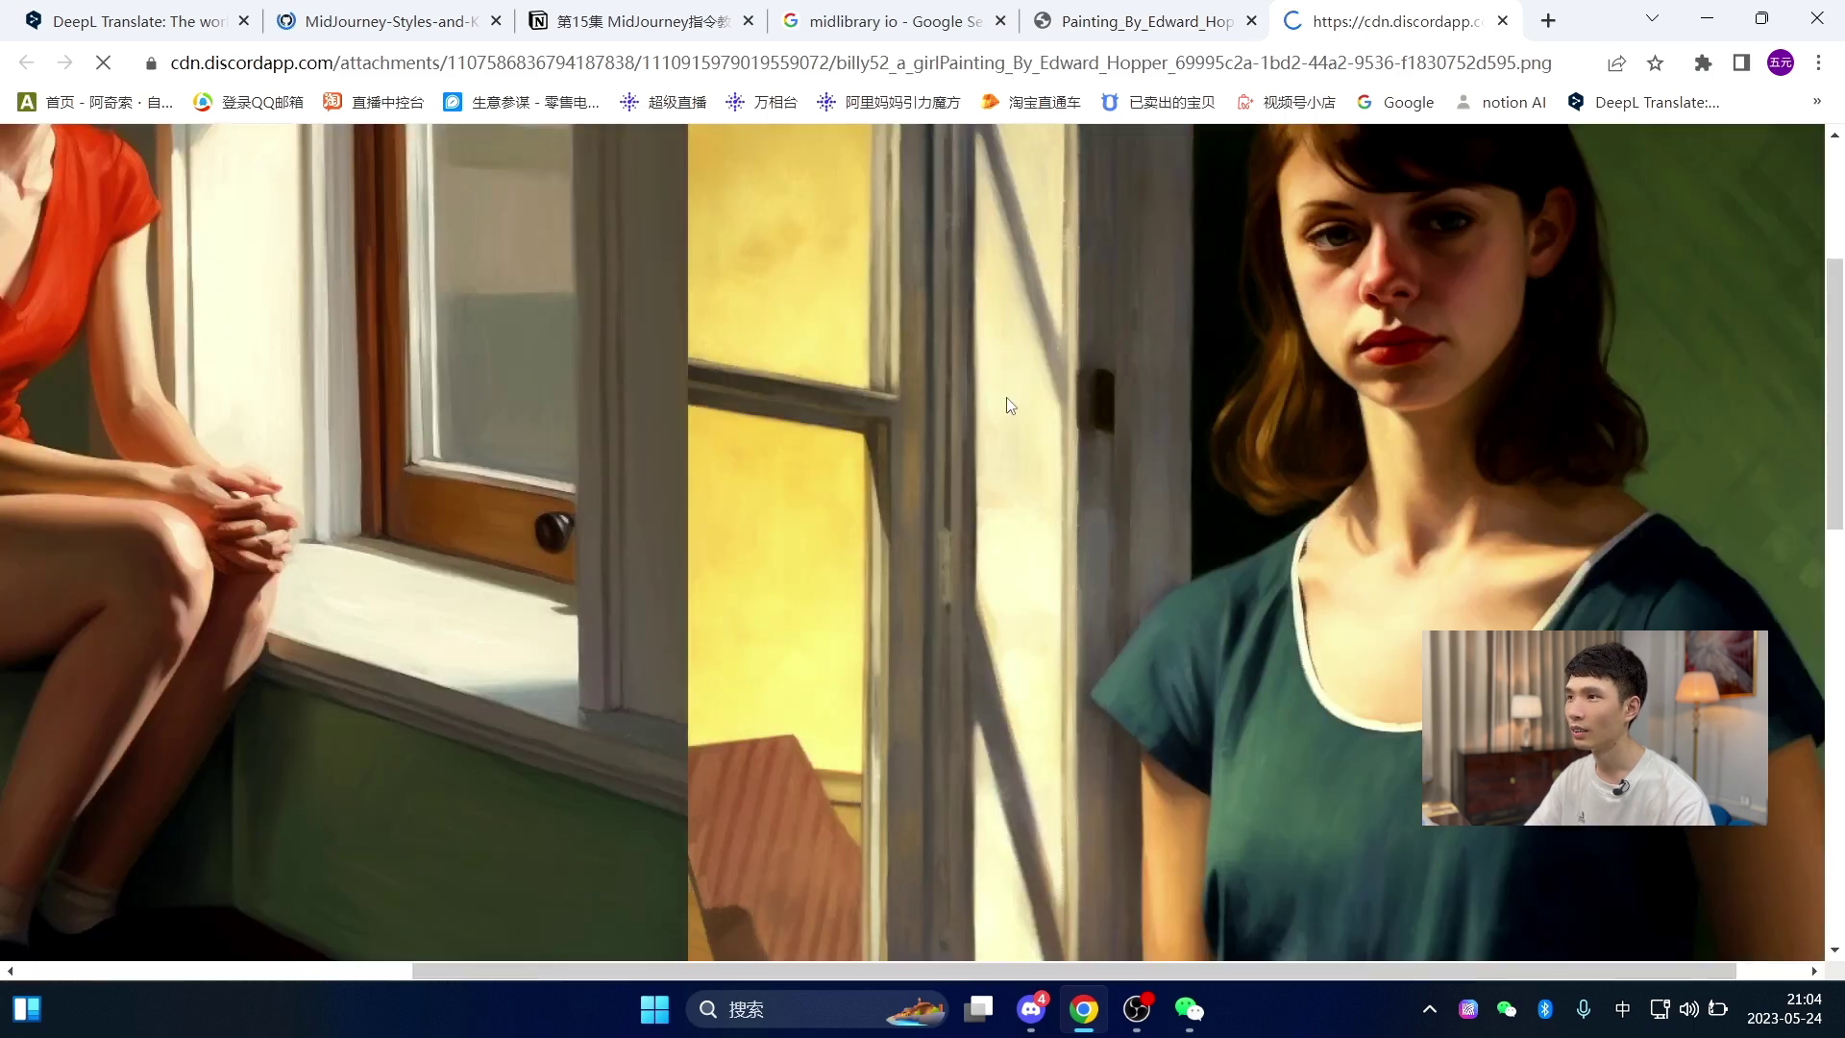
left_click(1014, 408)
- Compare the GitHub "Painting_By_Edward_Hopper" sample image with the generated grid
key("ctrl+shift+Tab")
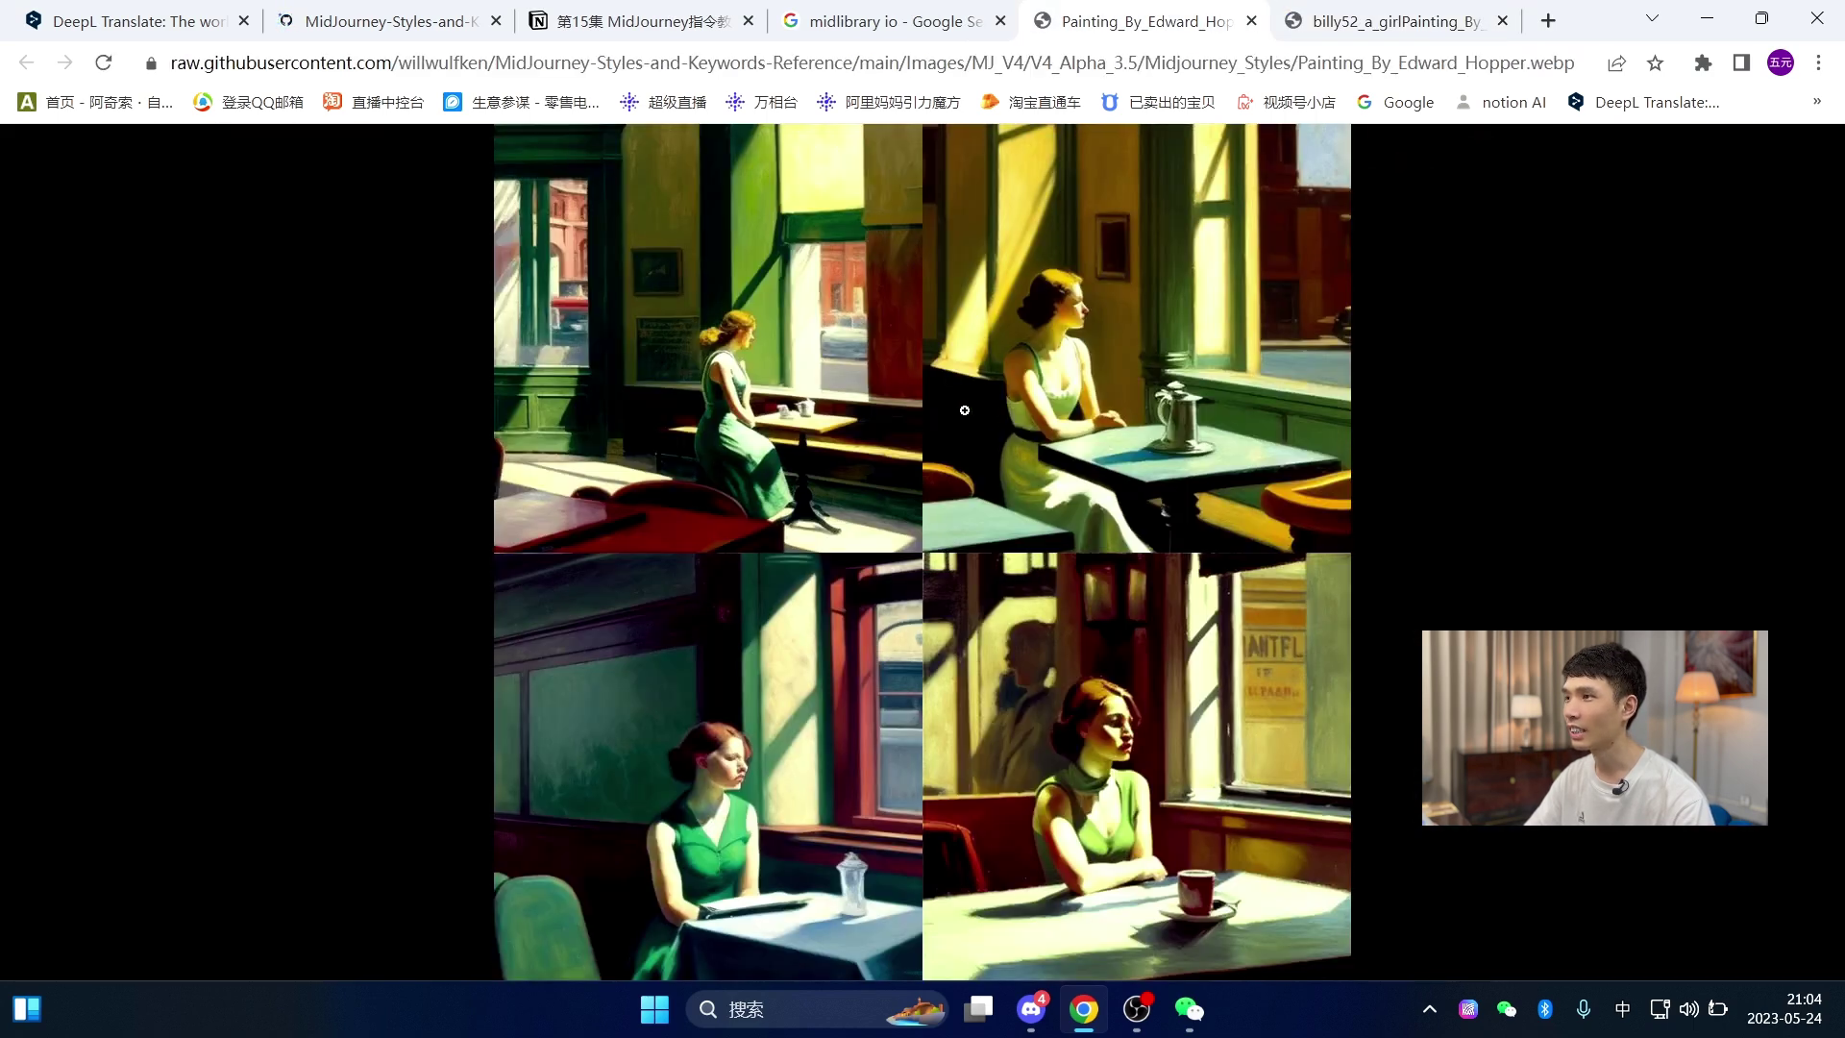
left_click(1386, 14)
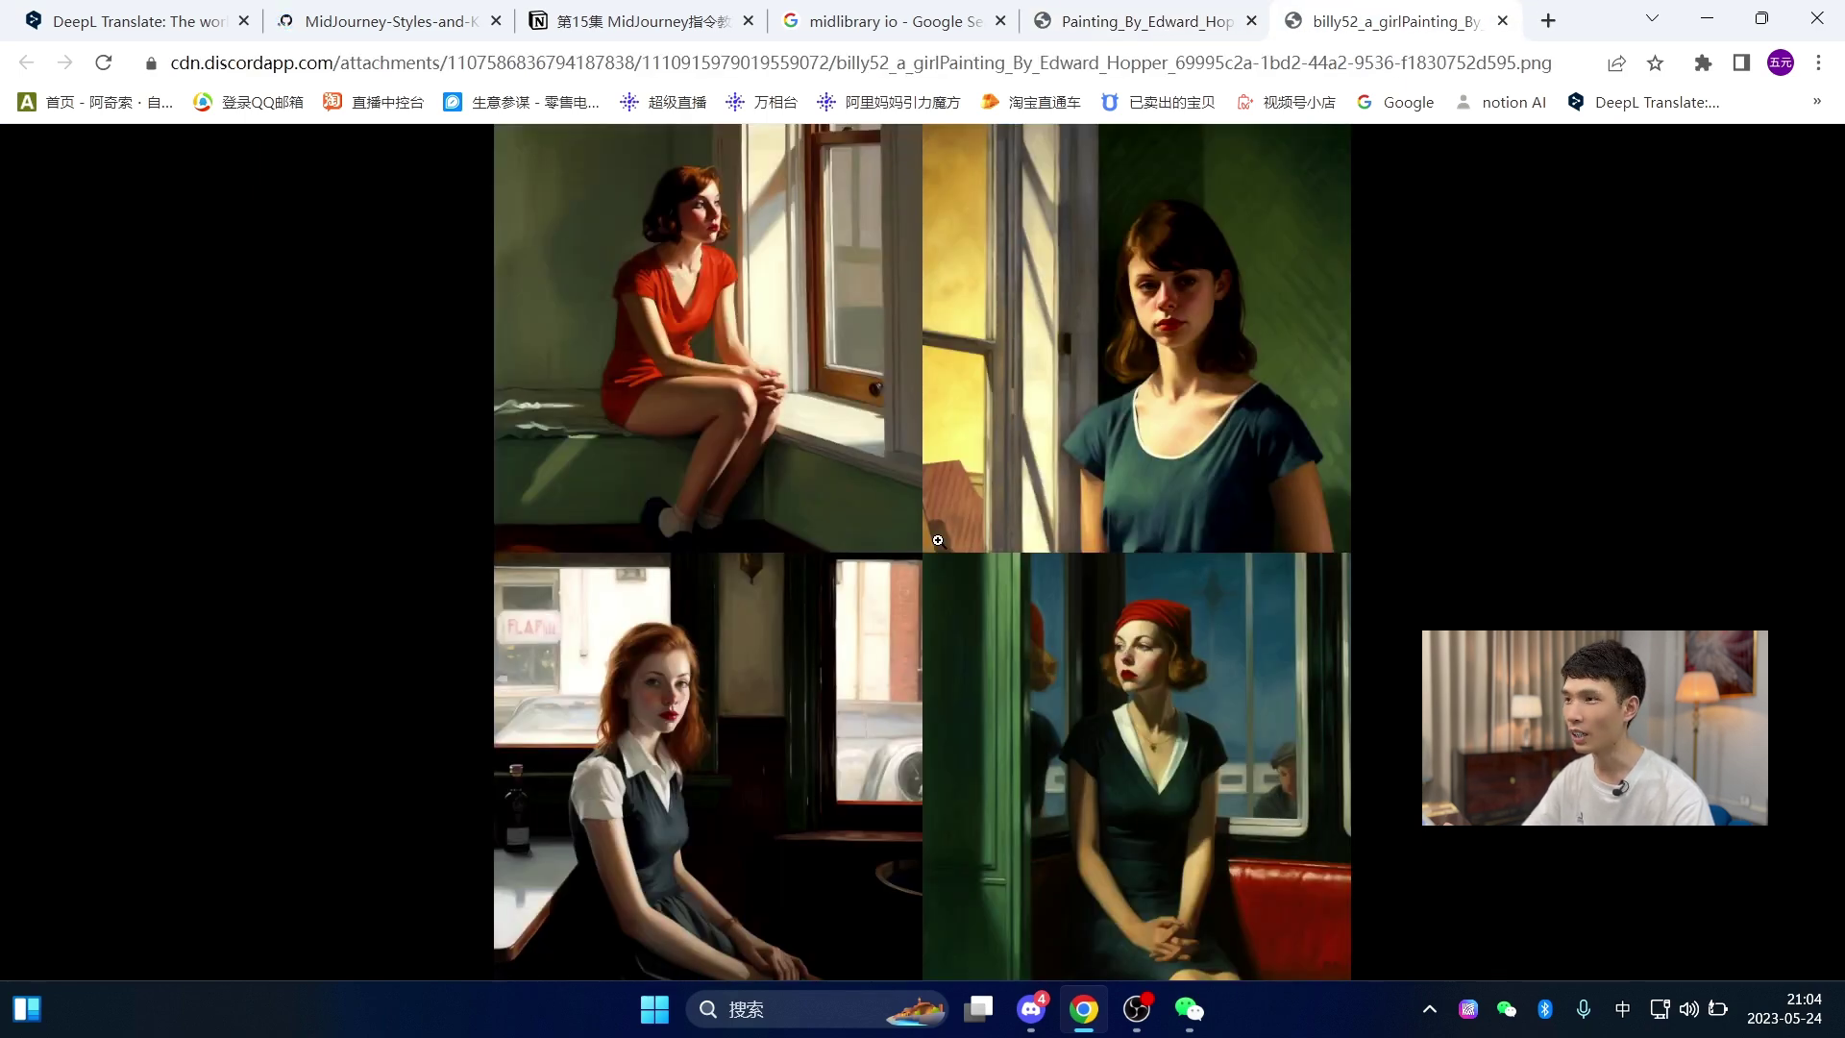
left_click(1121, 10)
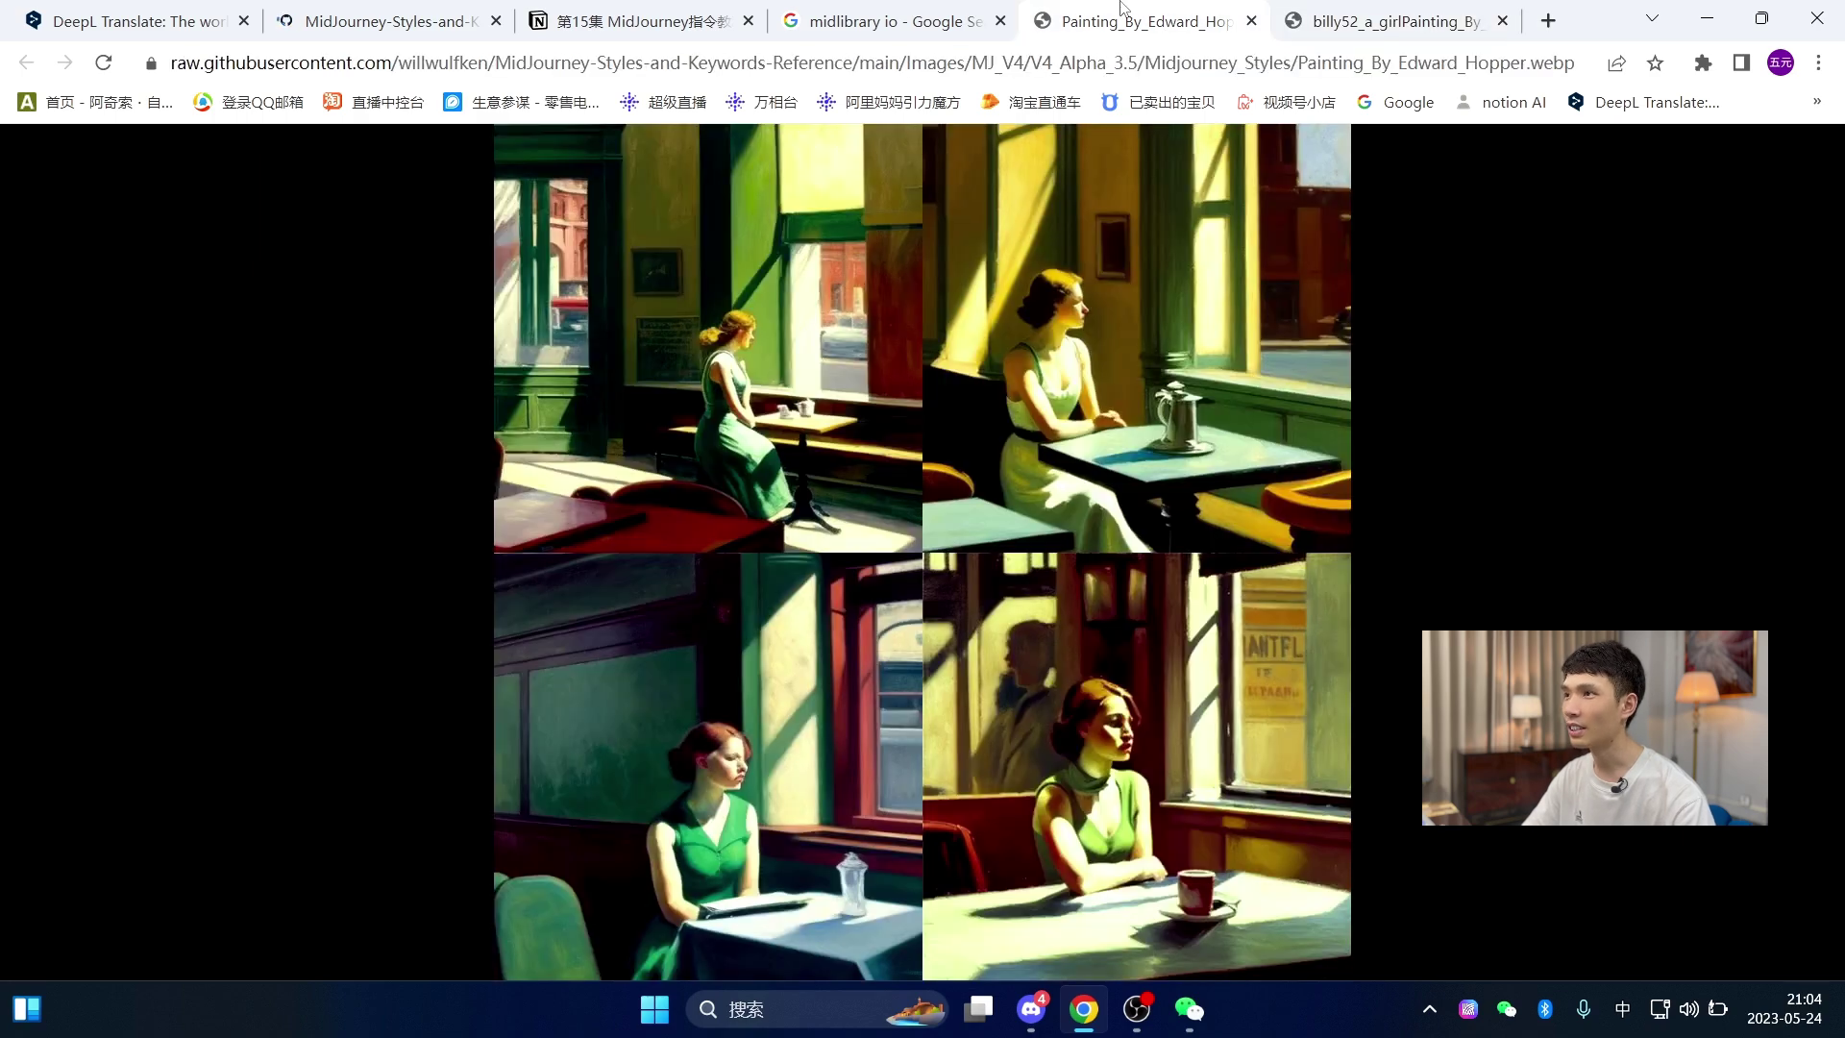
- Switch to Discord and highlight "Painting By Edward Hopper" in the newest generation's prompt
left_click(1031, 1009)
left_click(1343, 697)
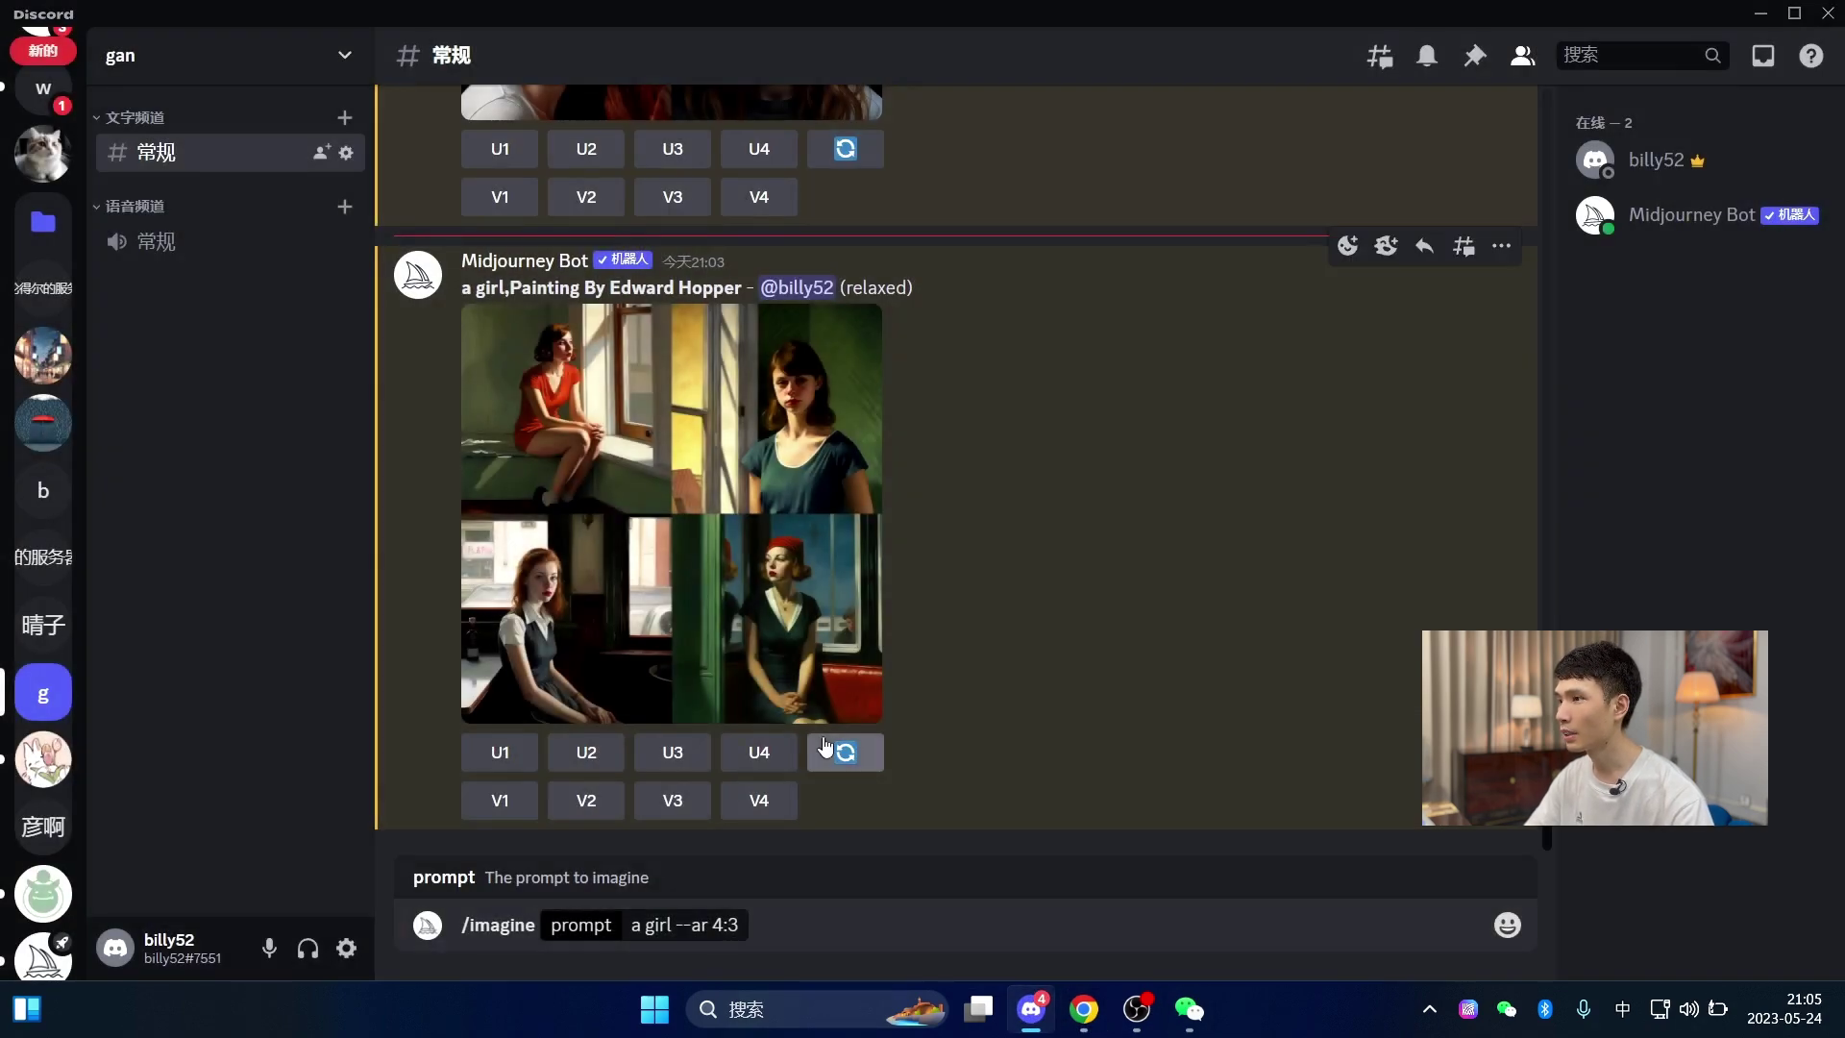
left_click_drag(722, 286, 521, 284)
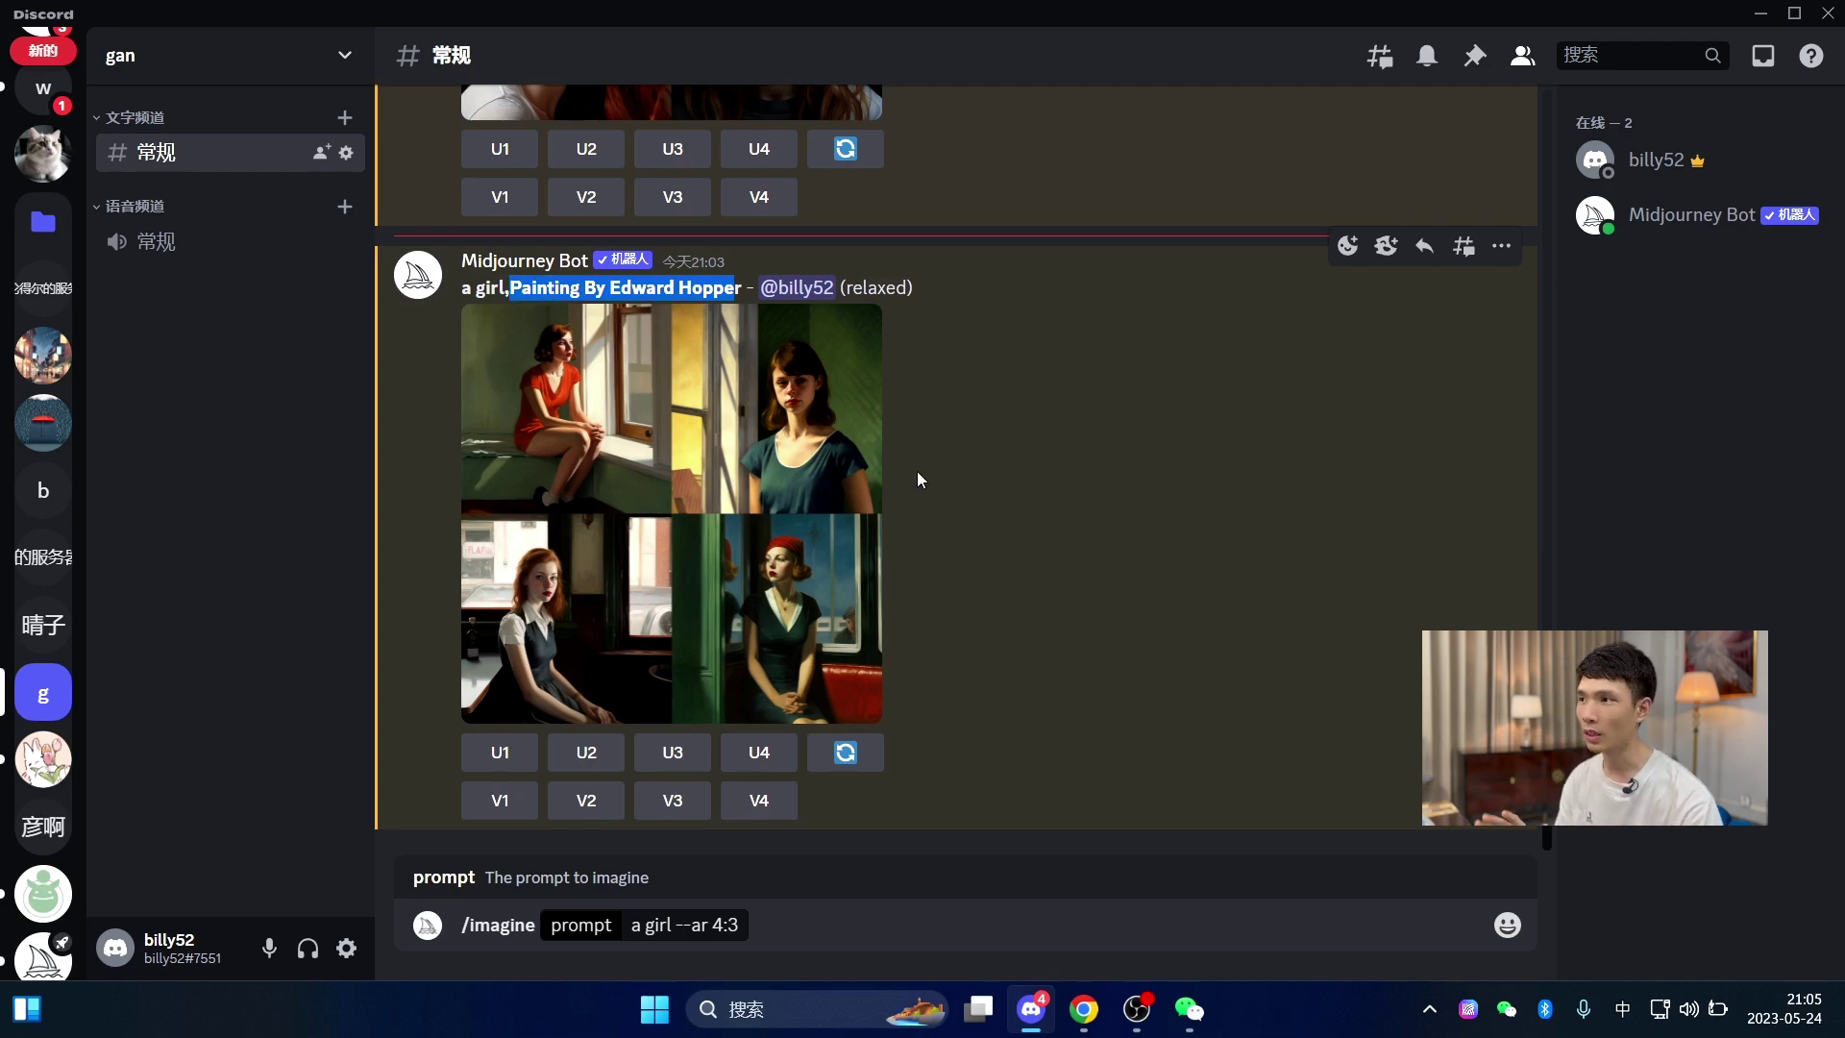
- Switch to Chrome, compare both Hopper images again, and zoom into the GitHub sample and back out
mouse_move(1084, 1009)
left_click(1034, 820)
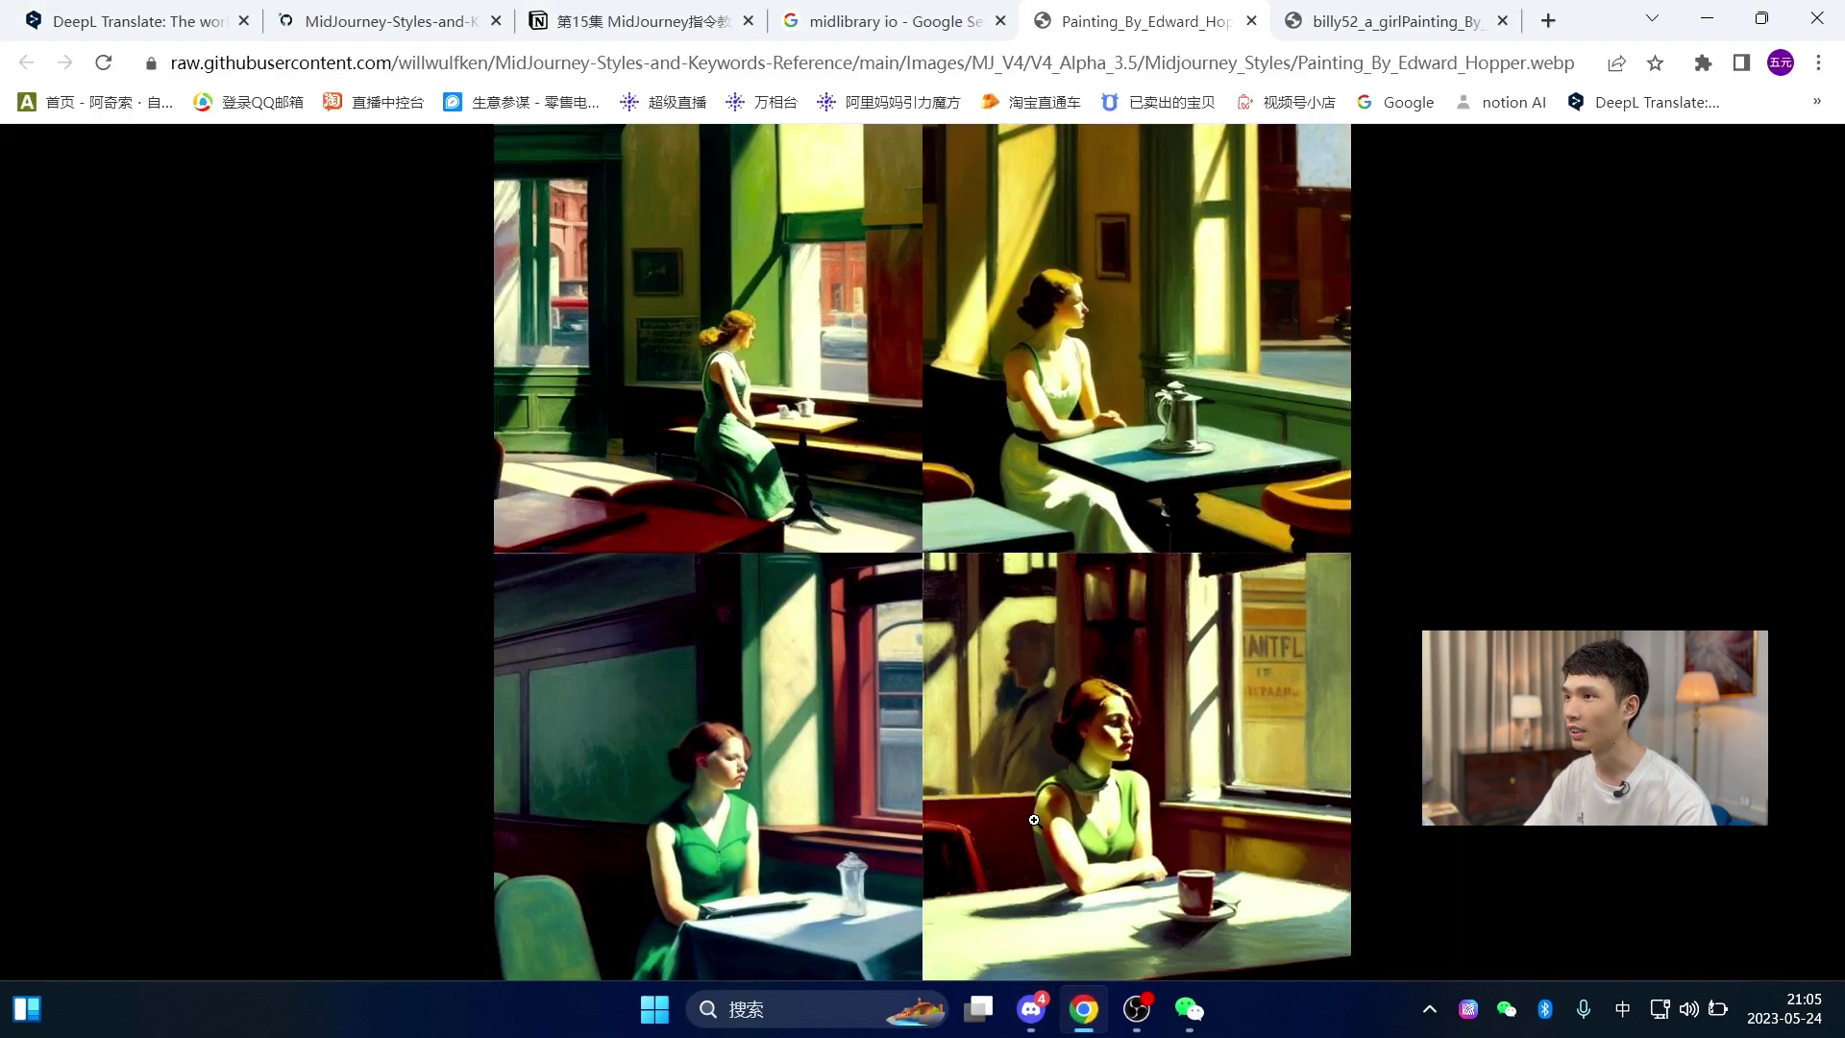
left_click(1382, 23)
left_click(1143, 21)
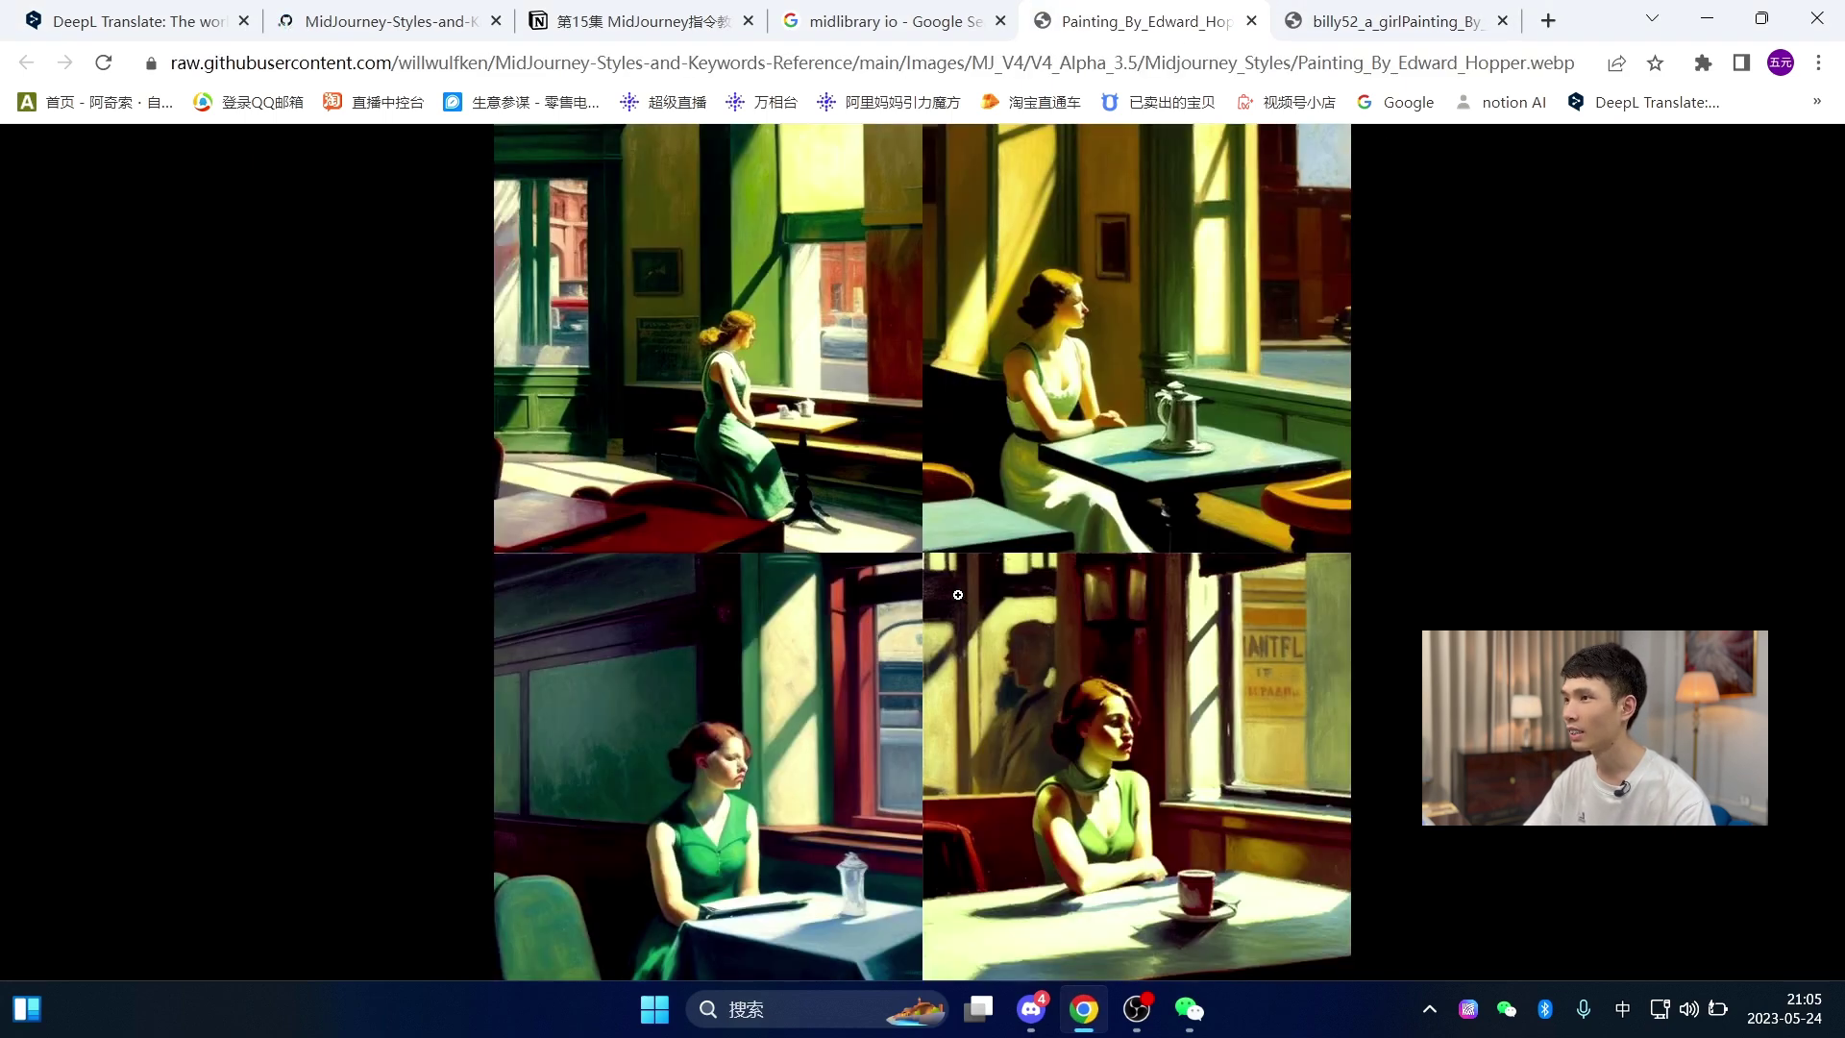
left_click(958, 594)
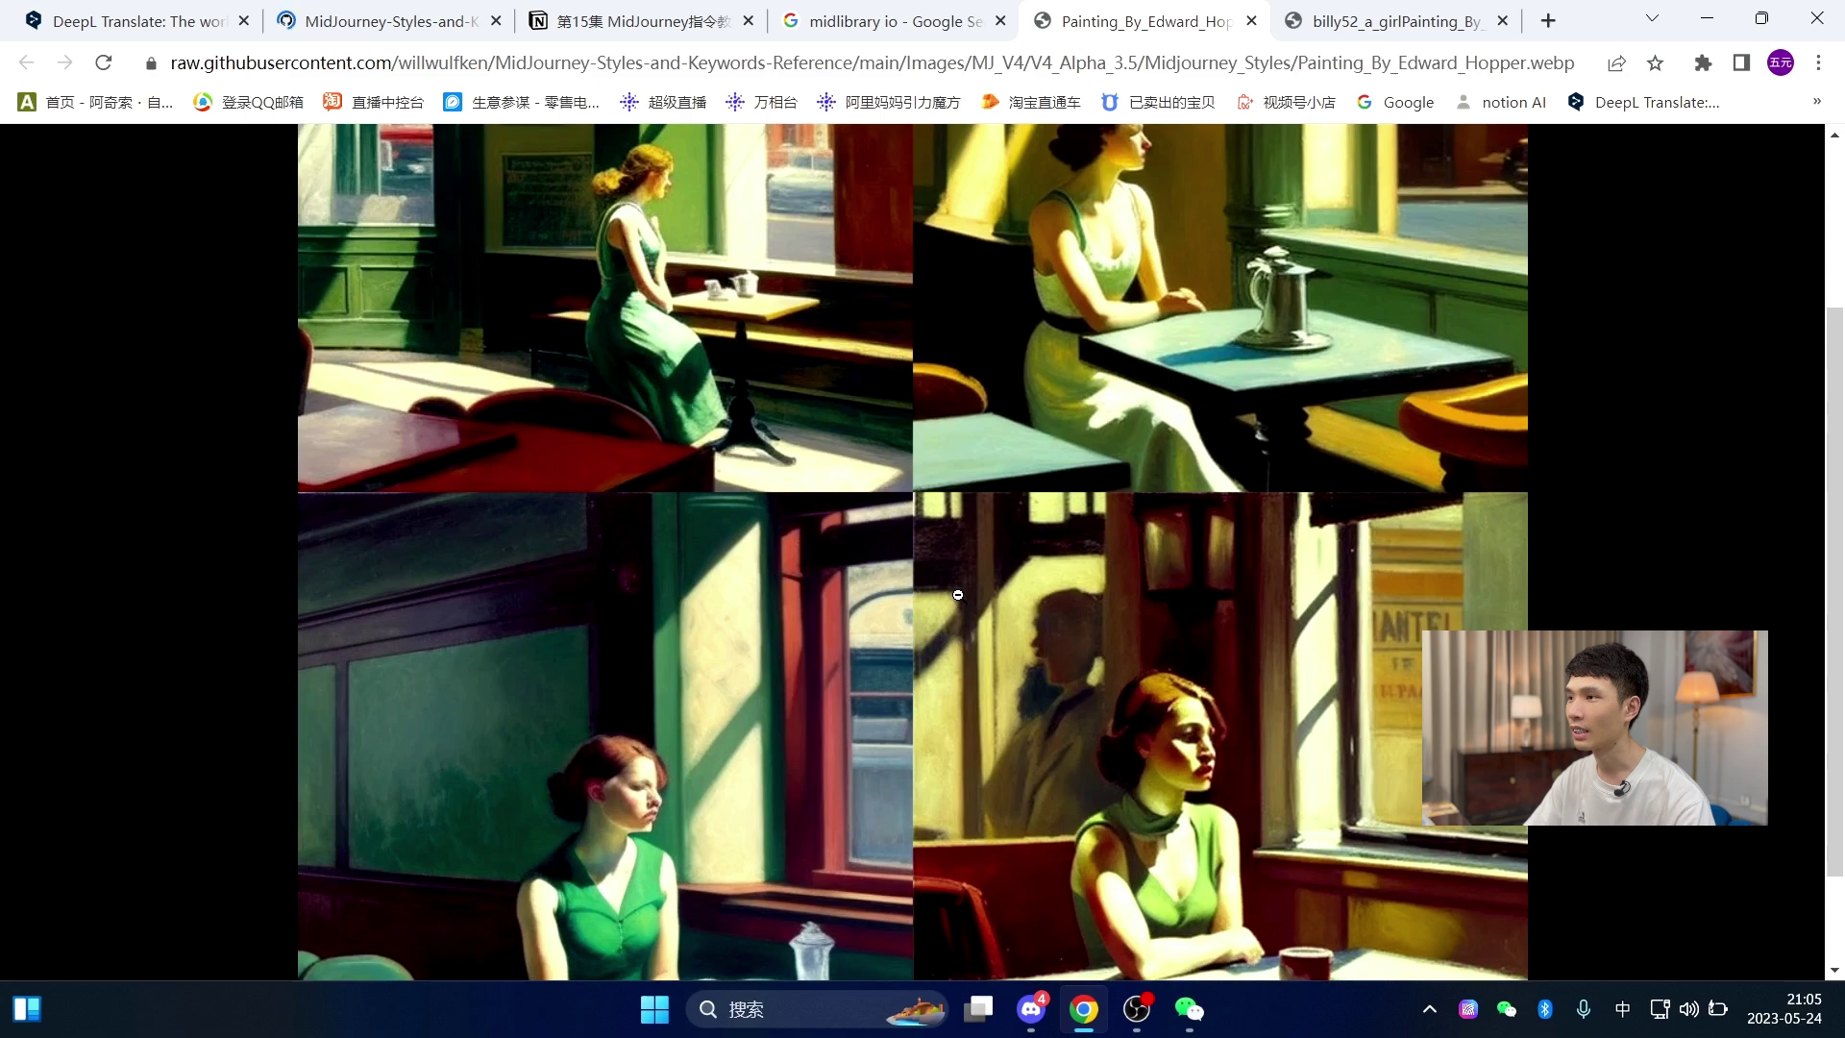
left_click(958, 595)
- Zoom into the generated Hopper grid and examine the women's portraits in its upper and lower rows
left_click(1376, 23)
left_click(848, 383)
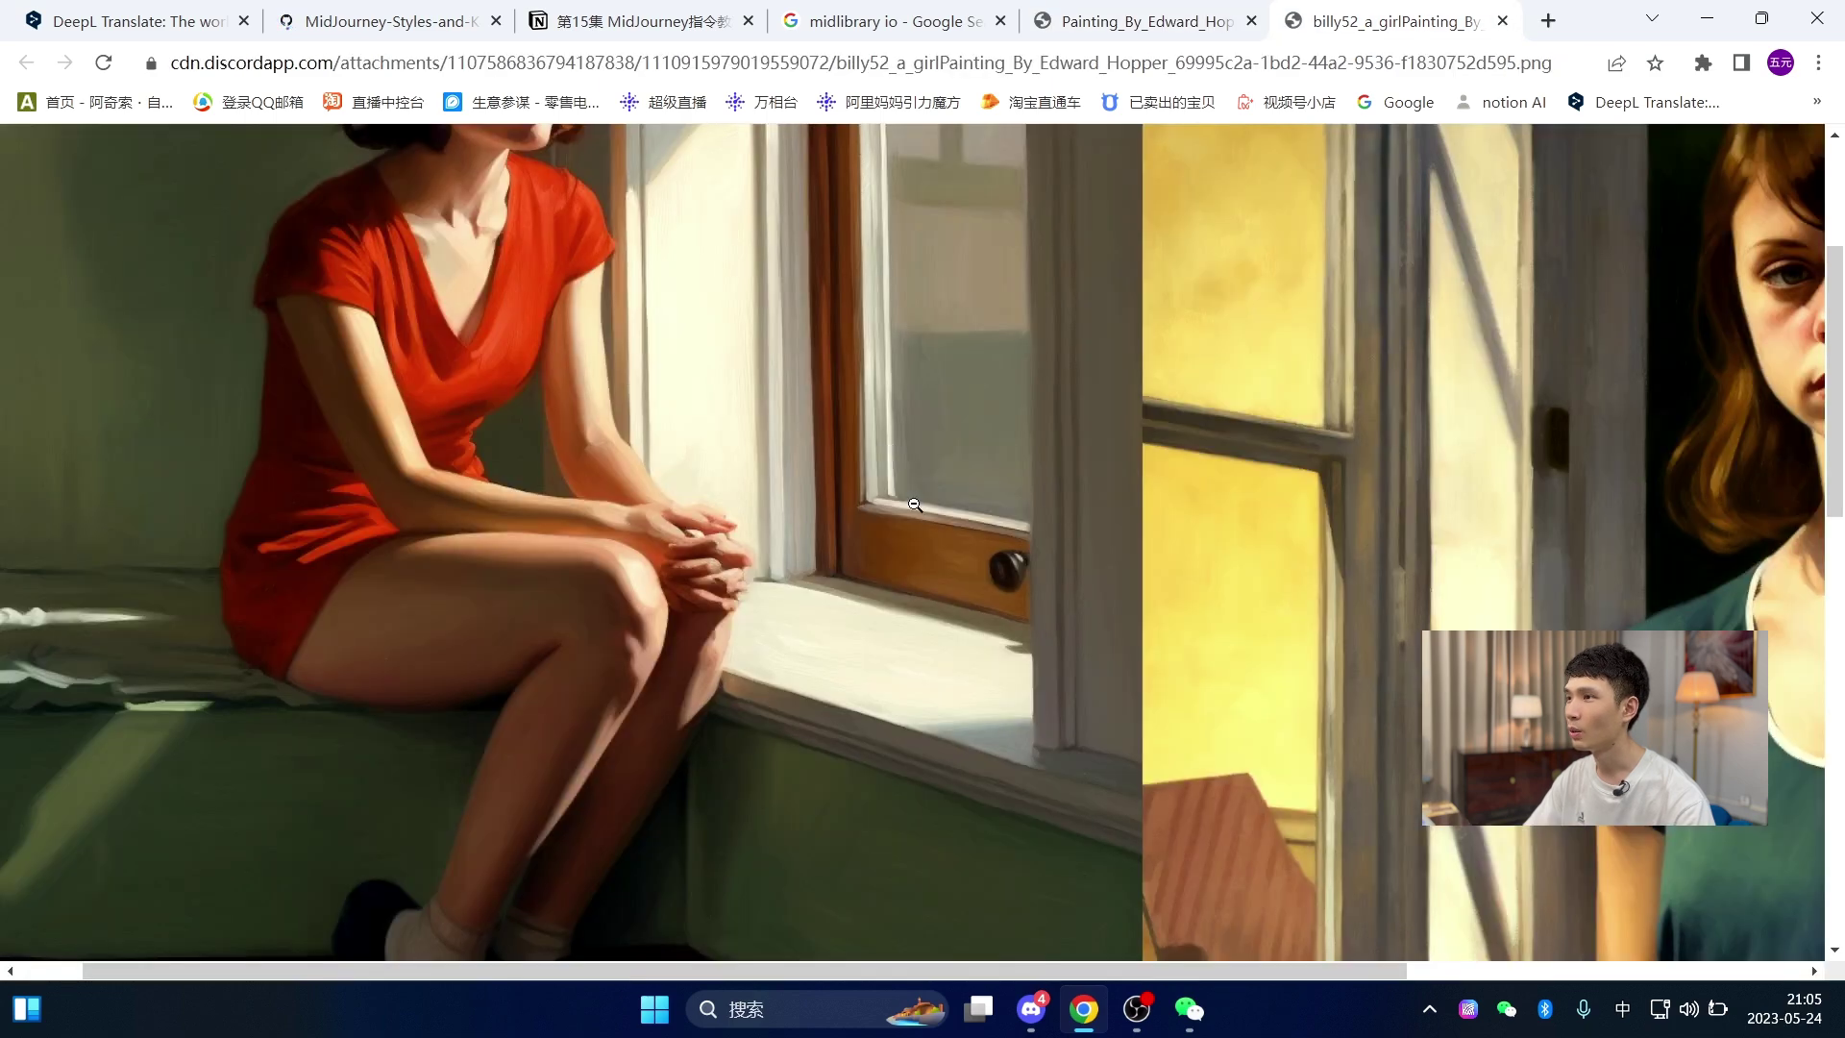
scroll(865, 432, "up", 2)
scroll(893, 480, "down", 10)
scroll(919, 518, "up", 10)
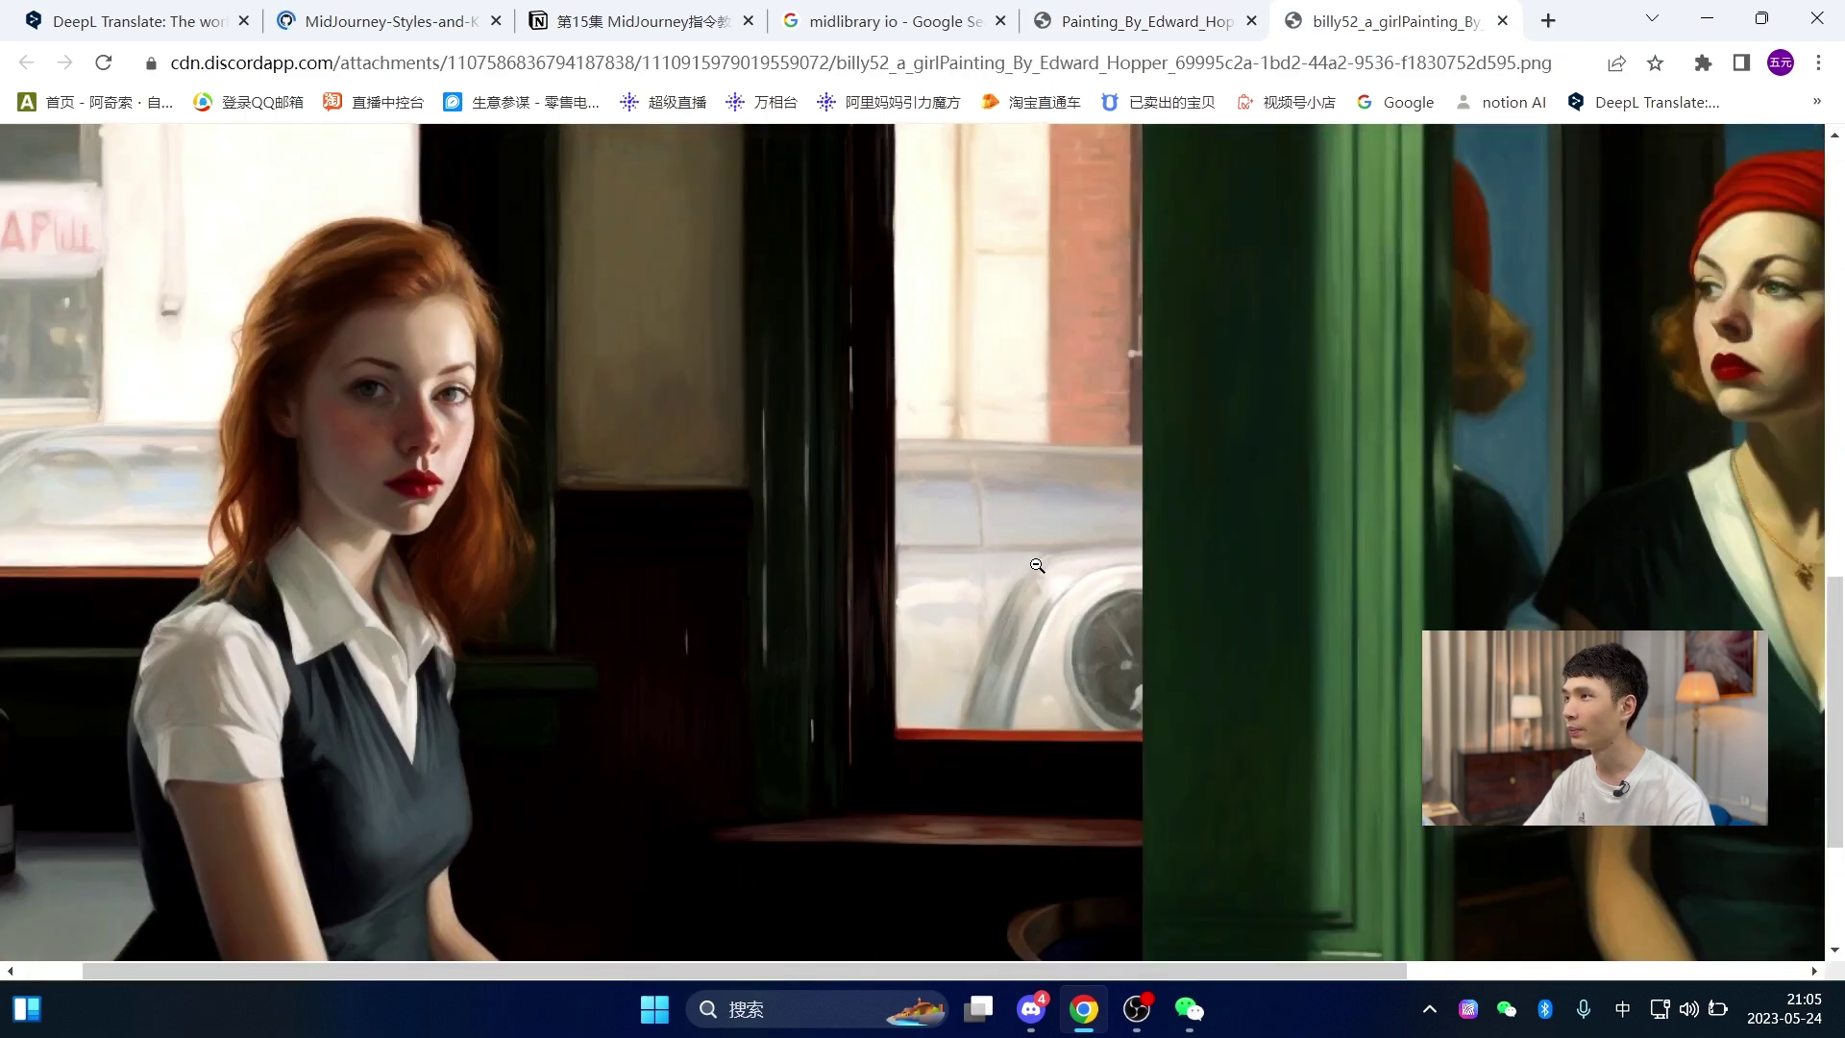
- Switch to Discord and highlight the prompt "a girl,Painting By Edward Hopper" above the newest image grid
key("alt+Tab")
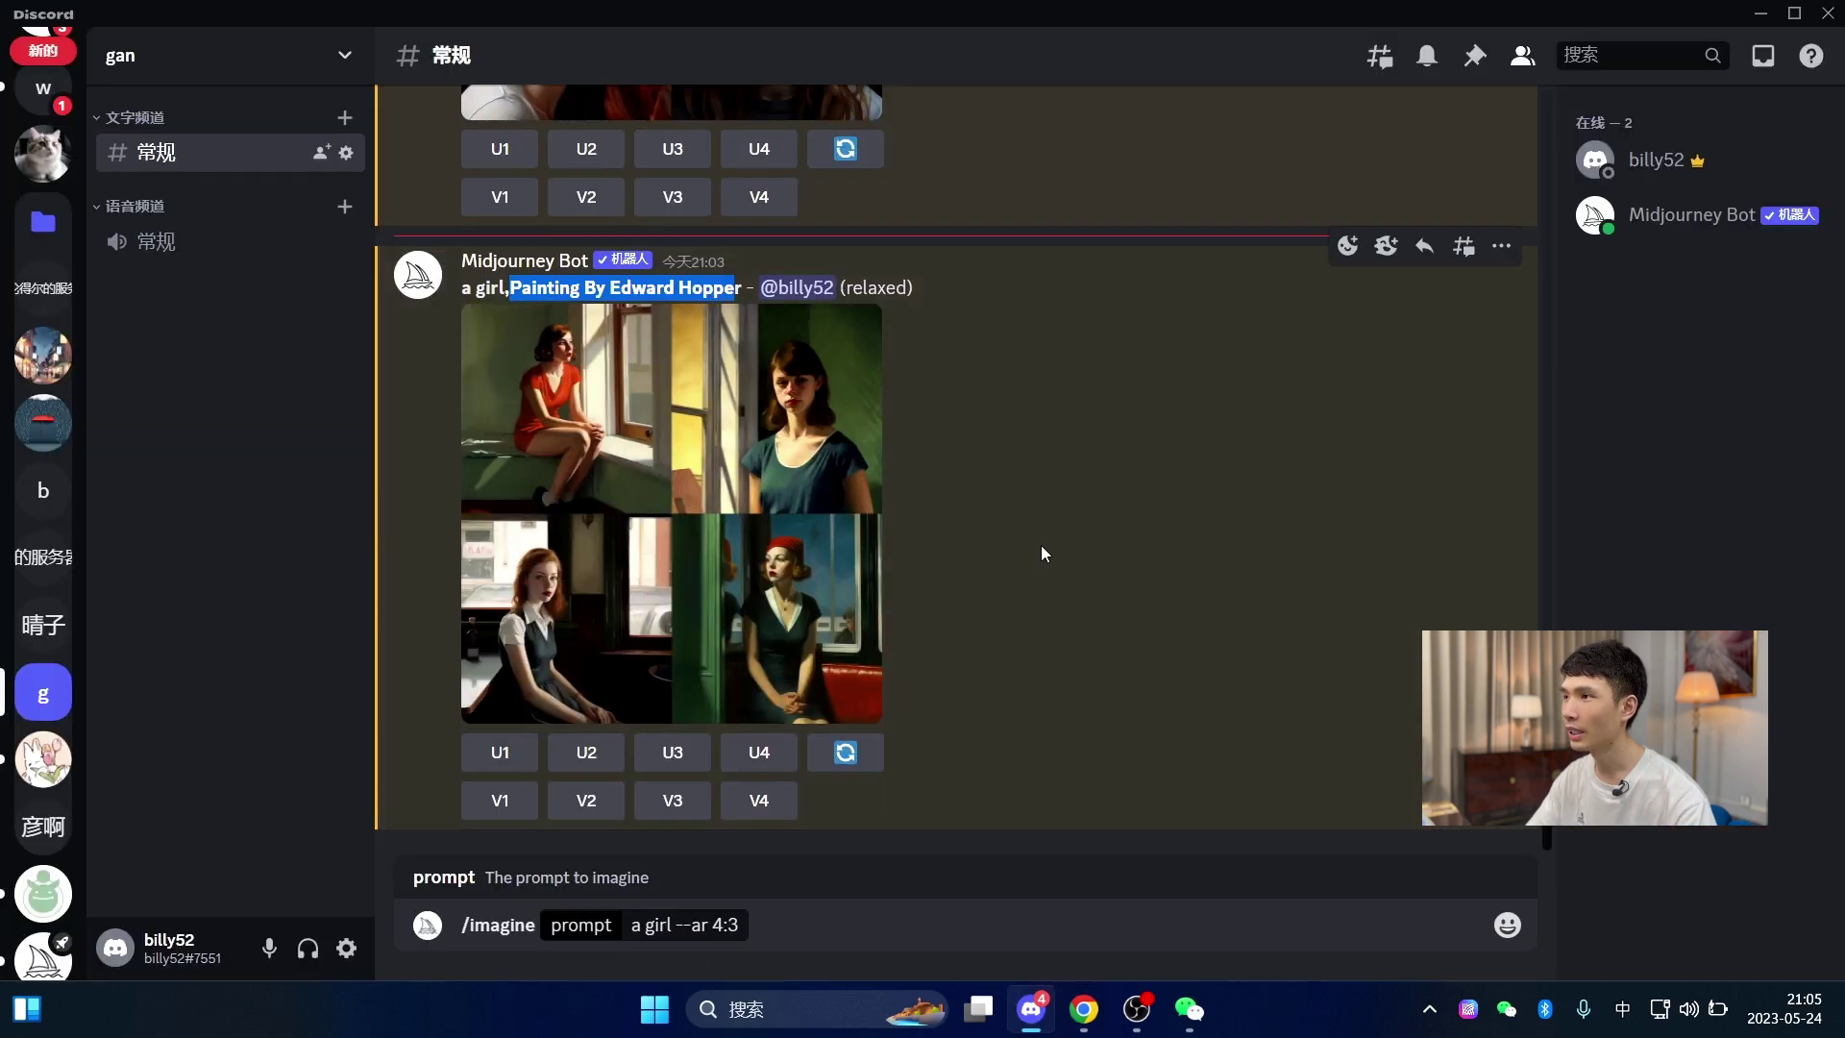
left_click(1057, 544)
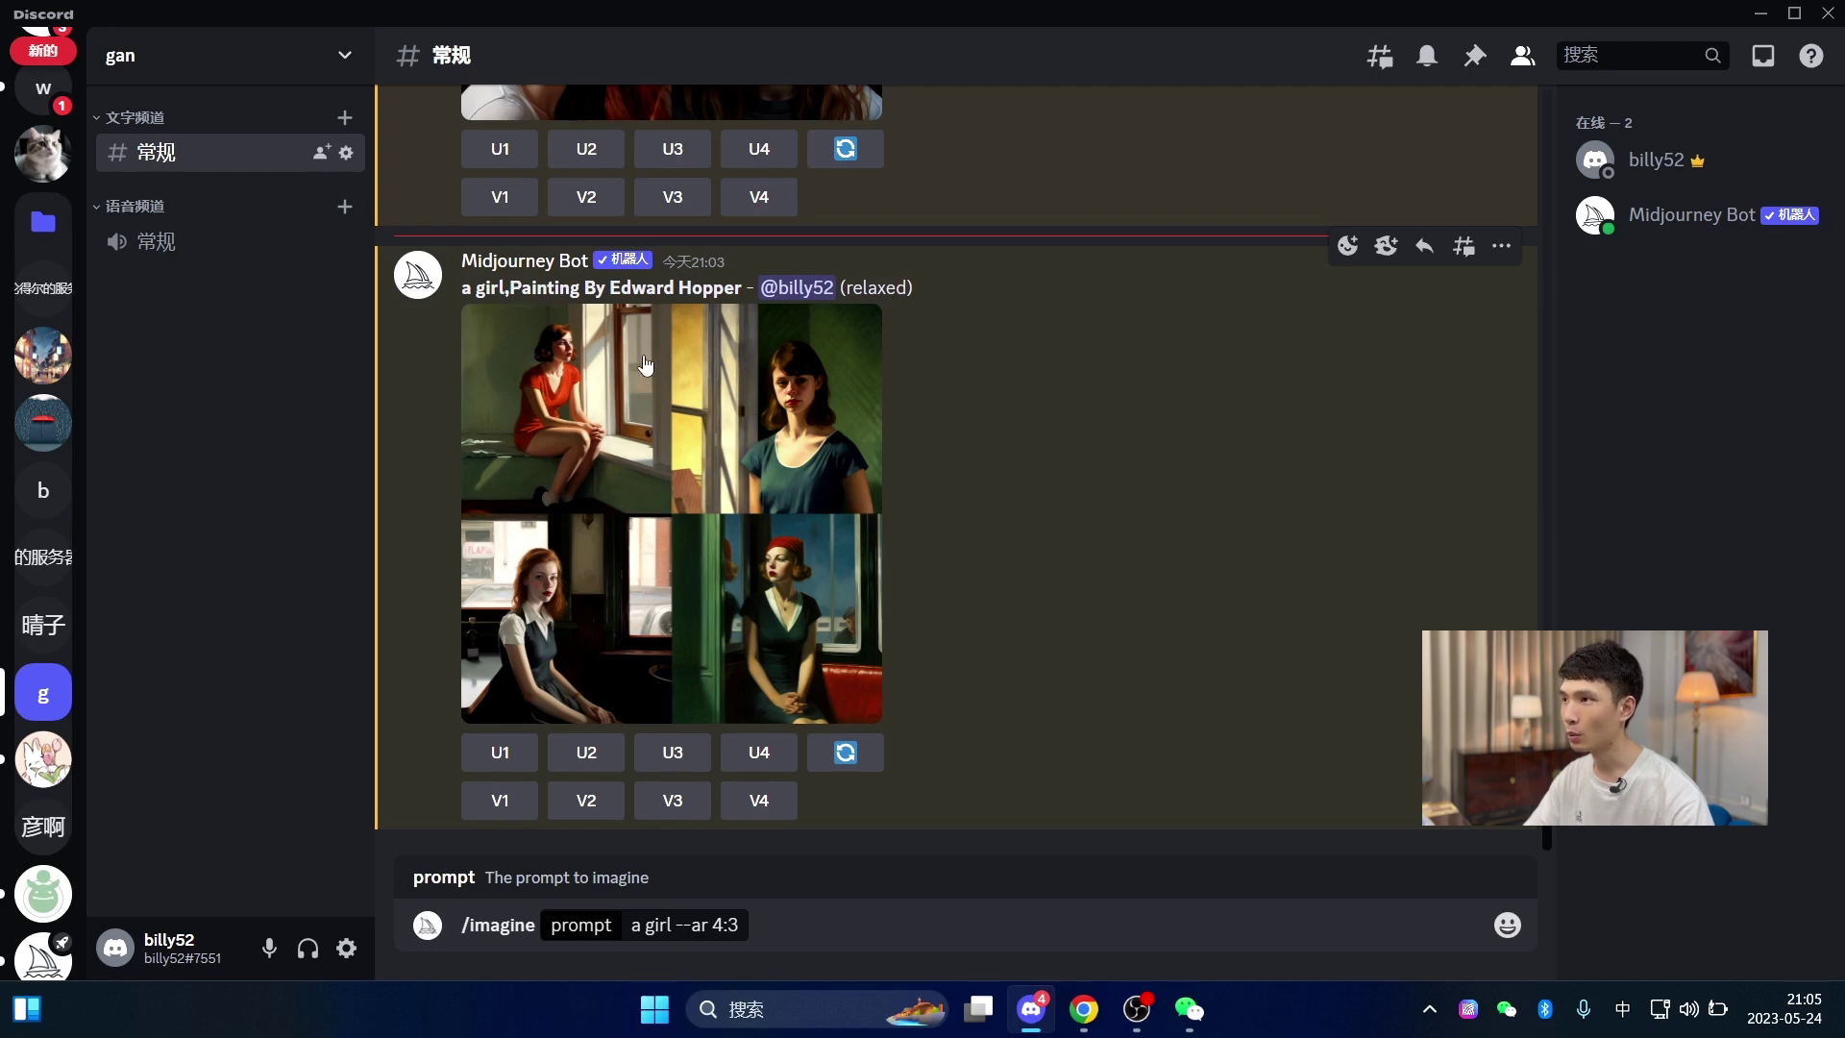
left_click_drag(470, 292, 738, 292)
left_click(955, 749)
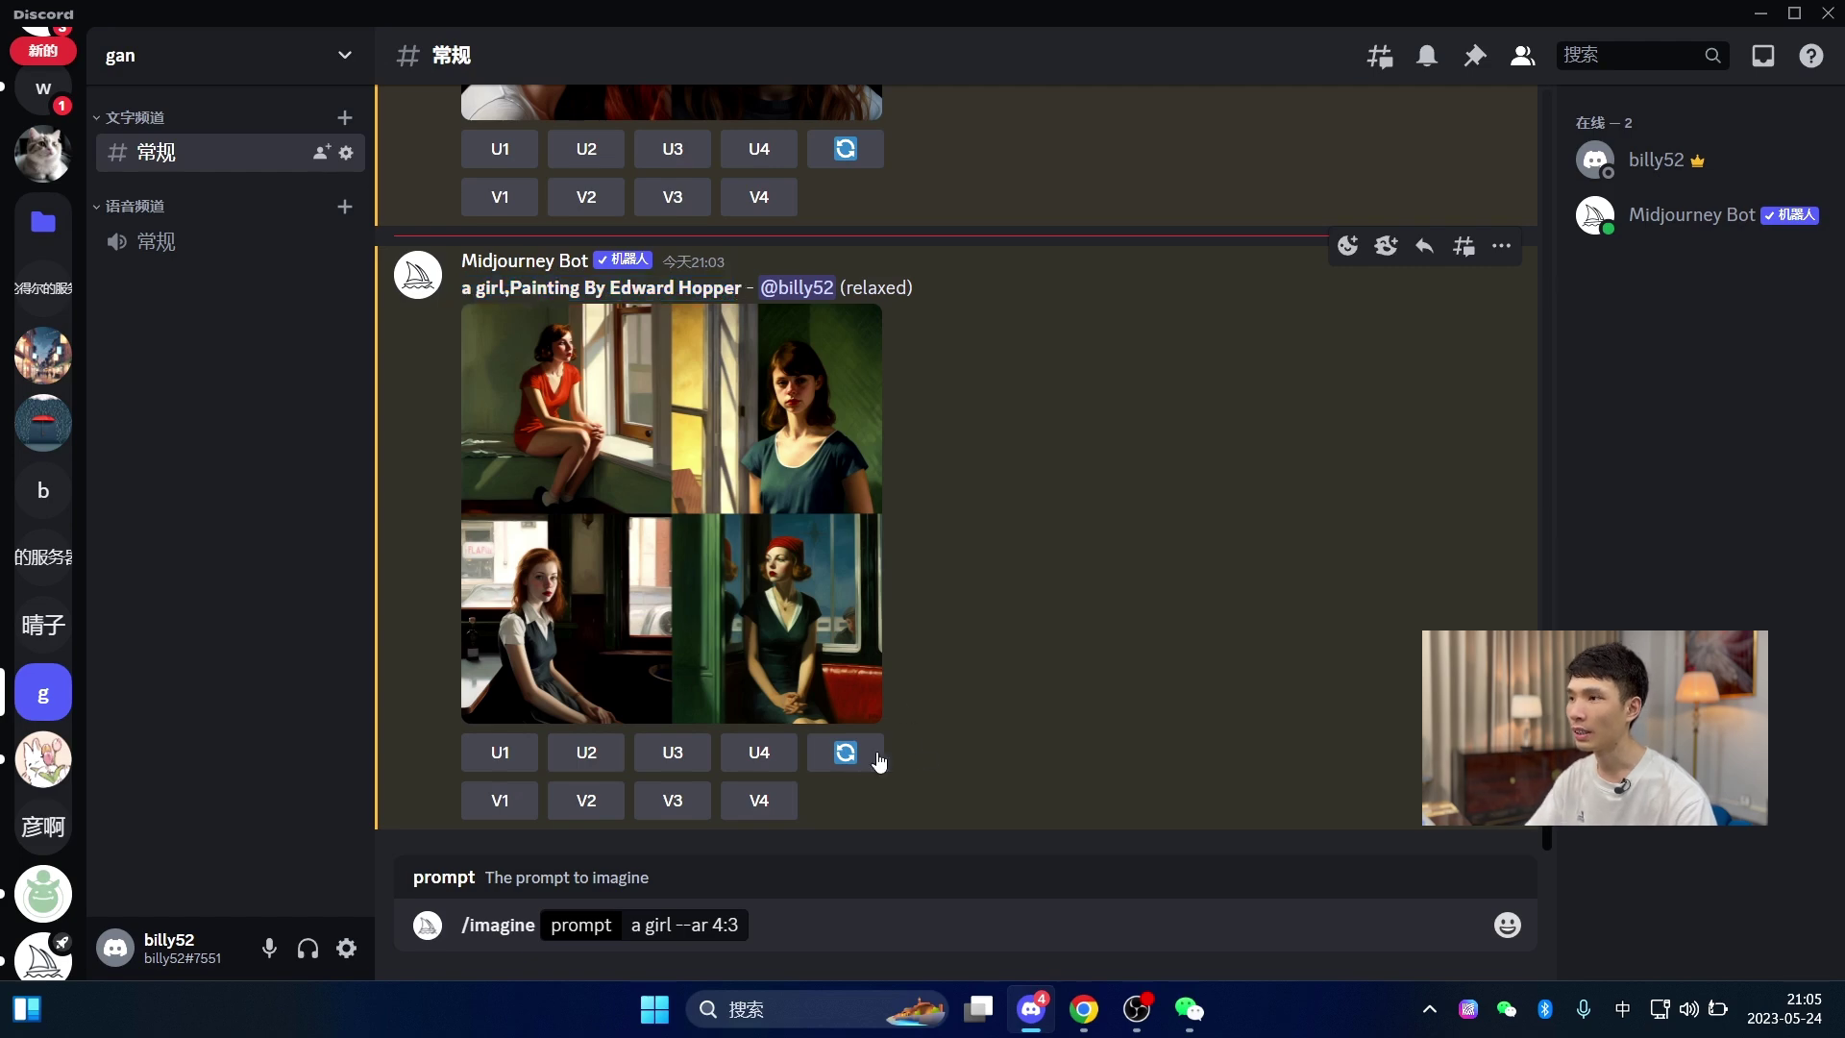
- Rerun the Edward Hopper generation with the prompt changed to "a man,Painting By Edward Hopper --ar 4:3"
left_click(851, 757)
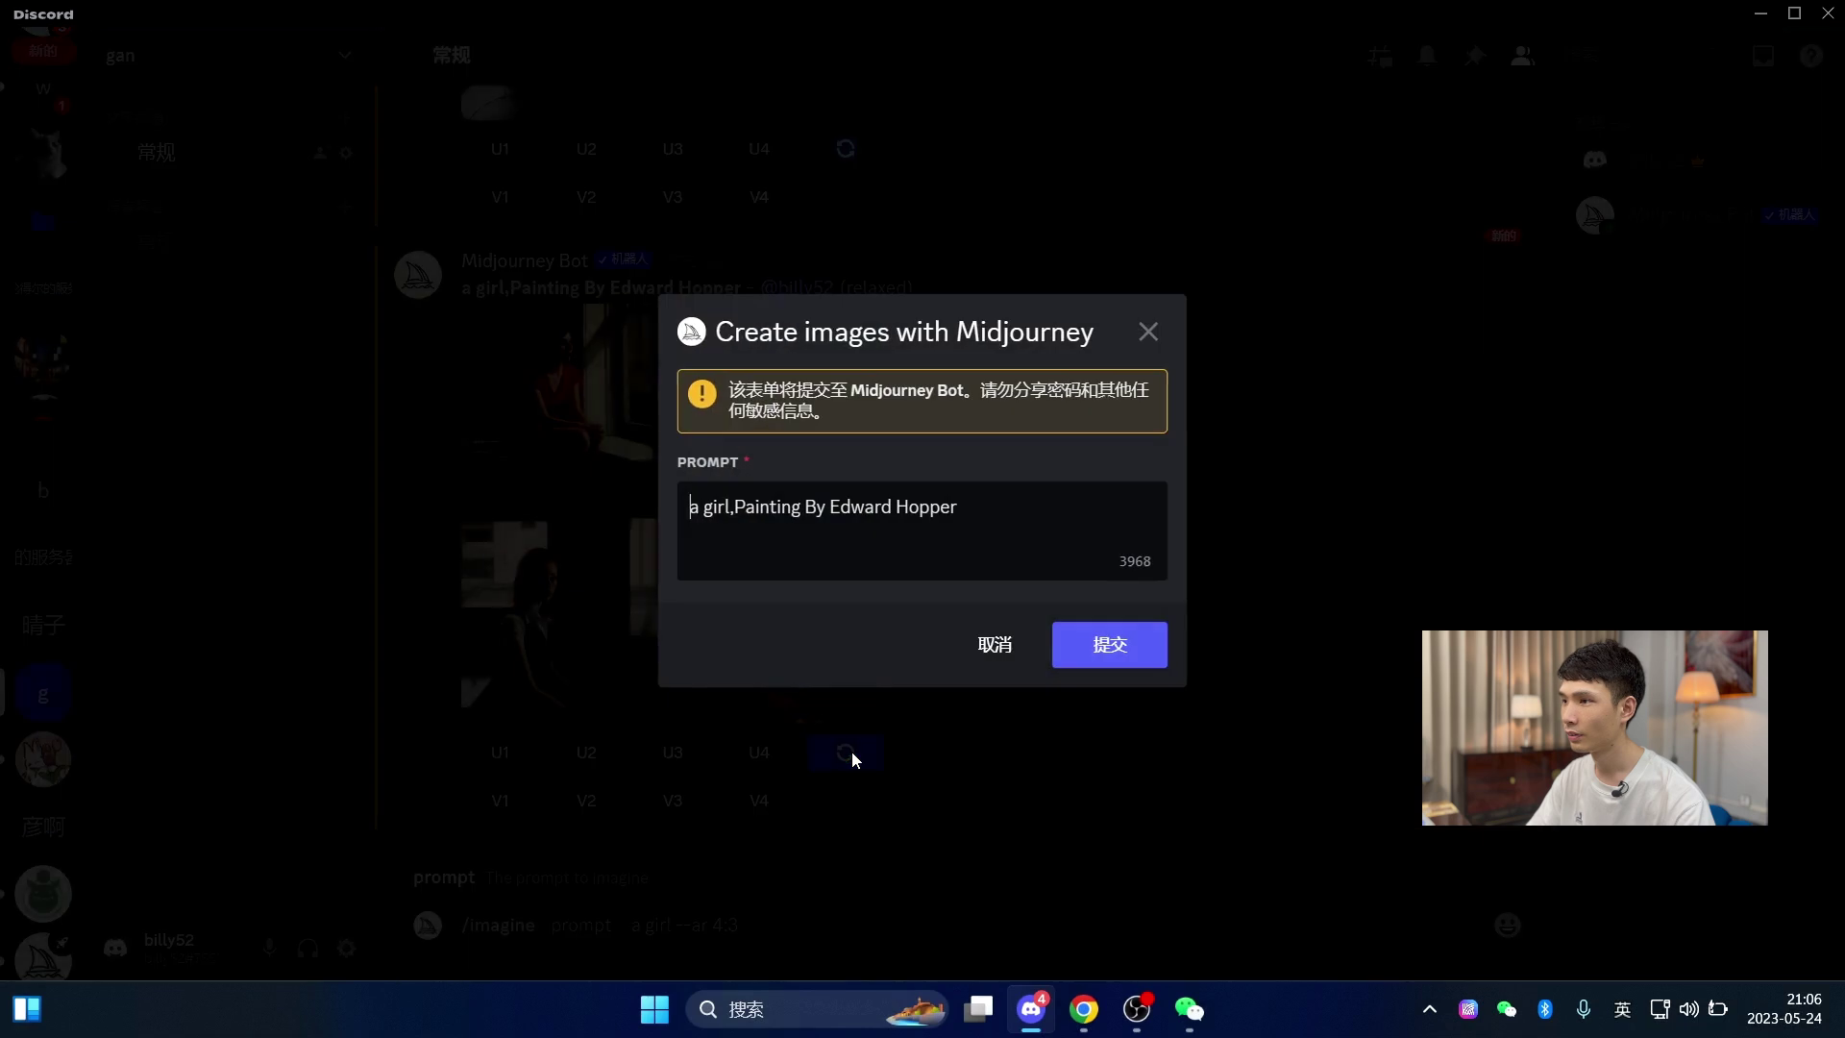
left_click(1005, 515)
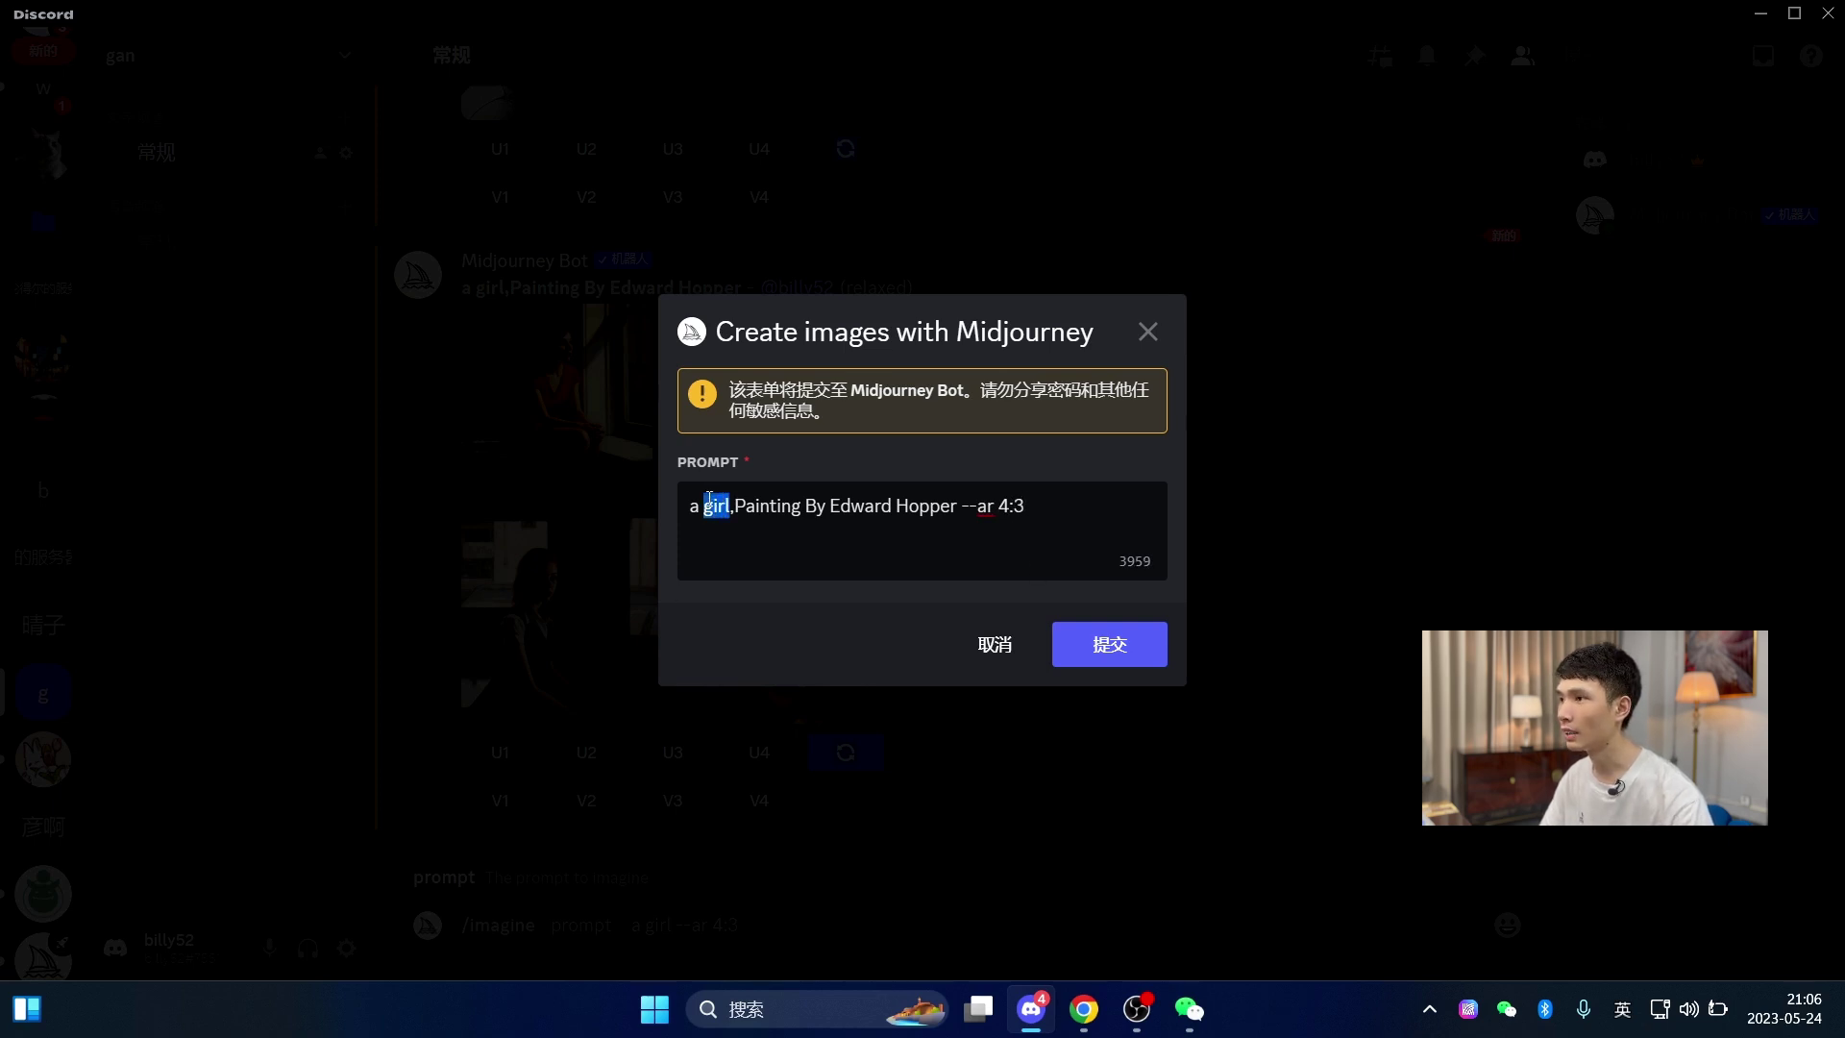
type("man")
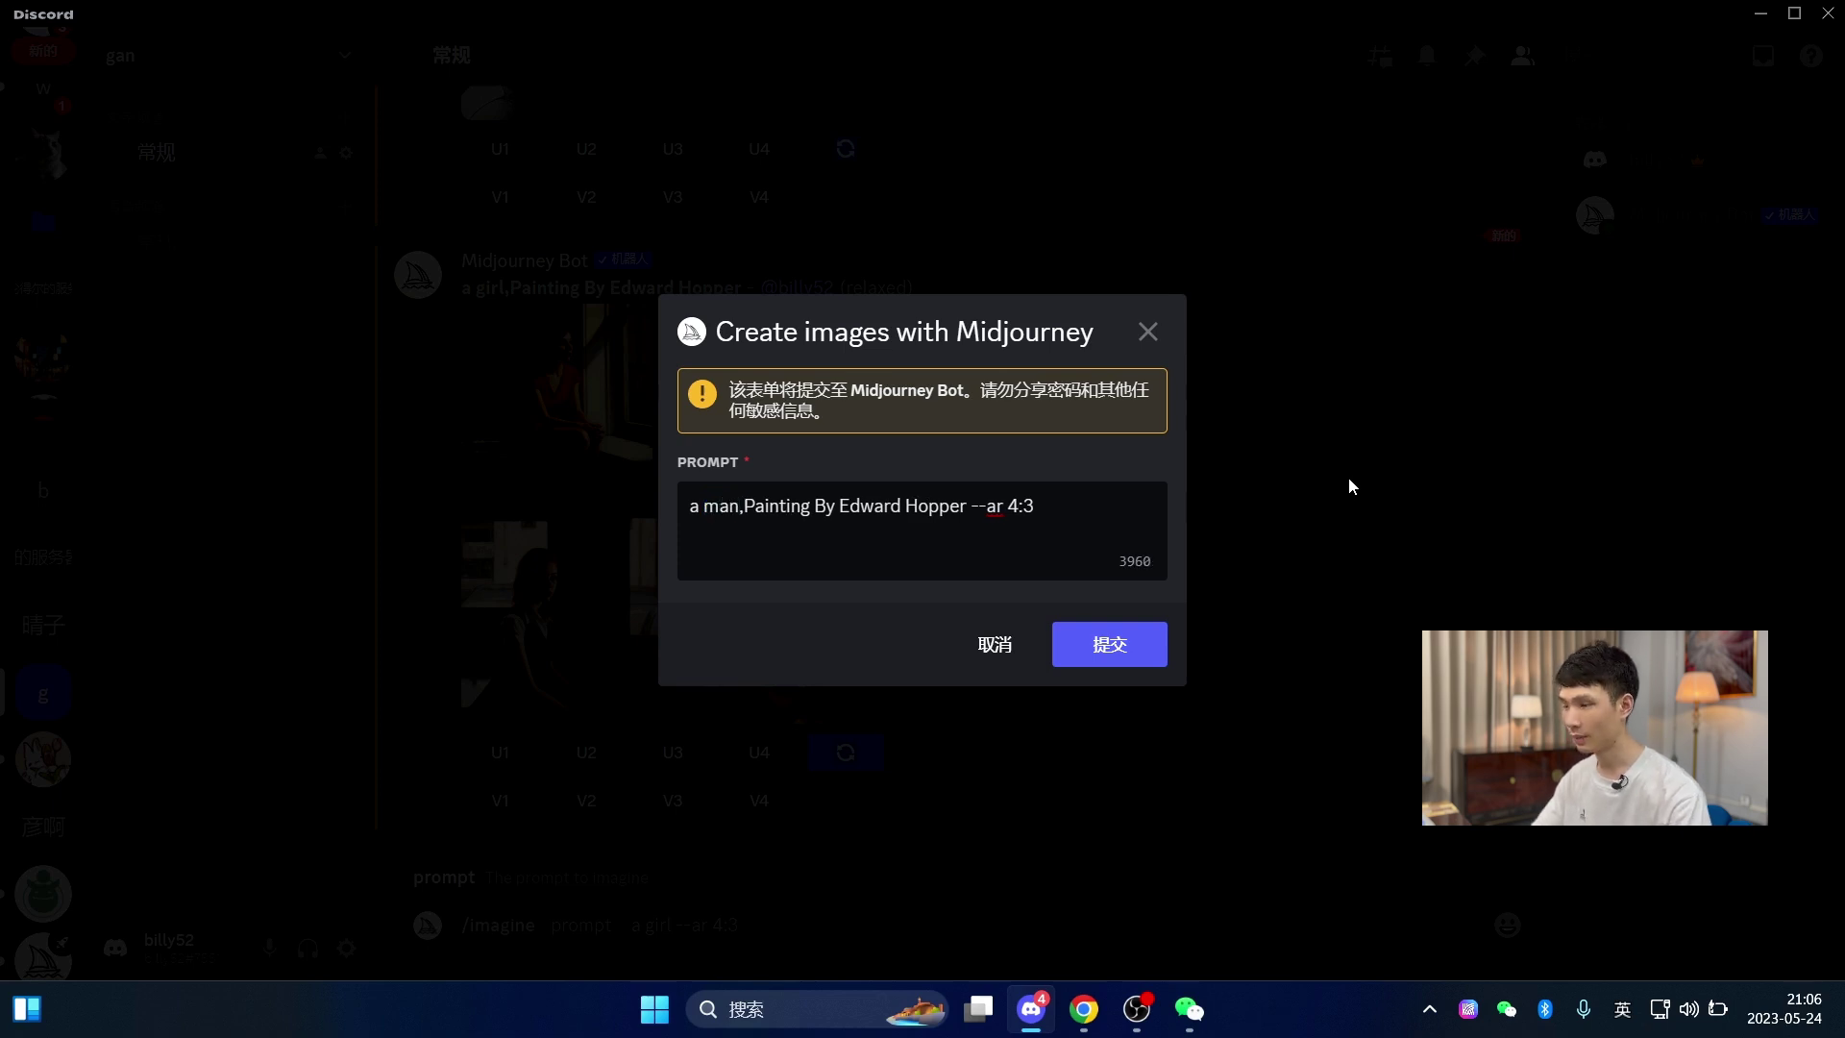
left_click(1126, 643)
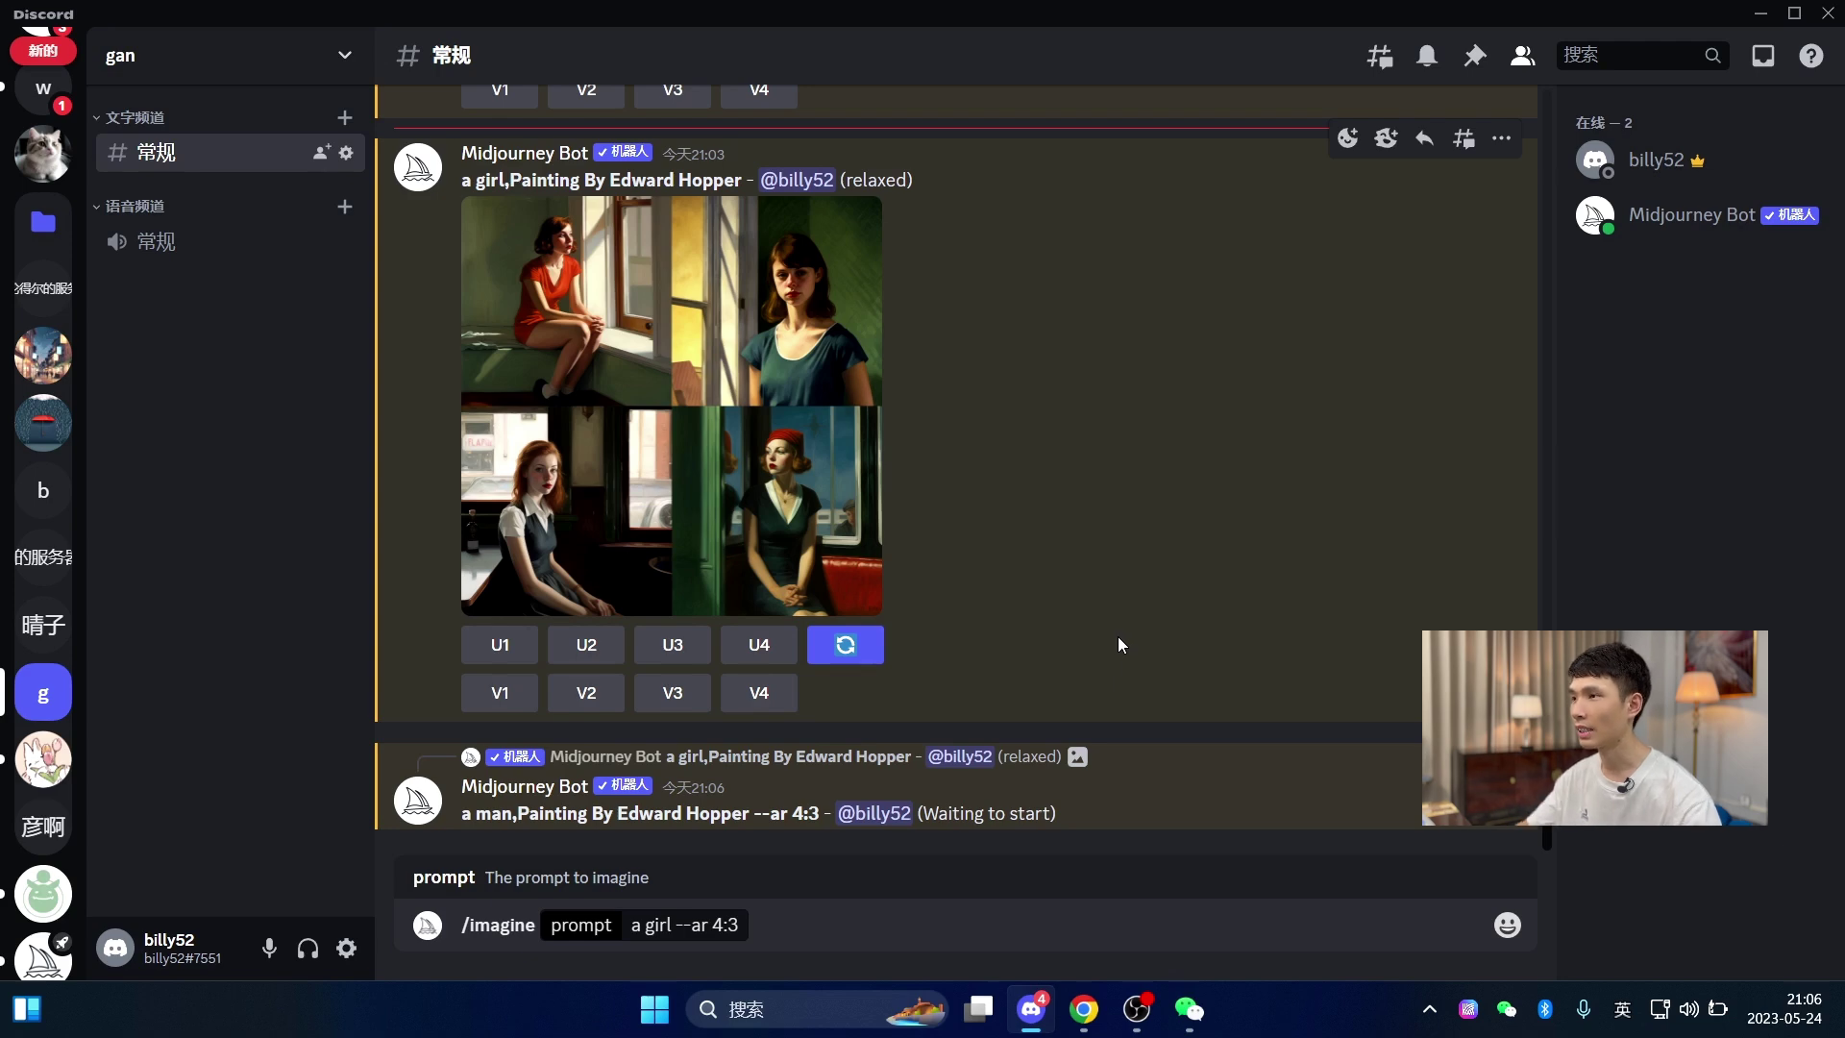
scroll(961, 567, "up", 2)
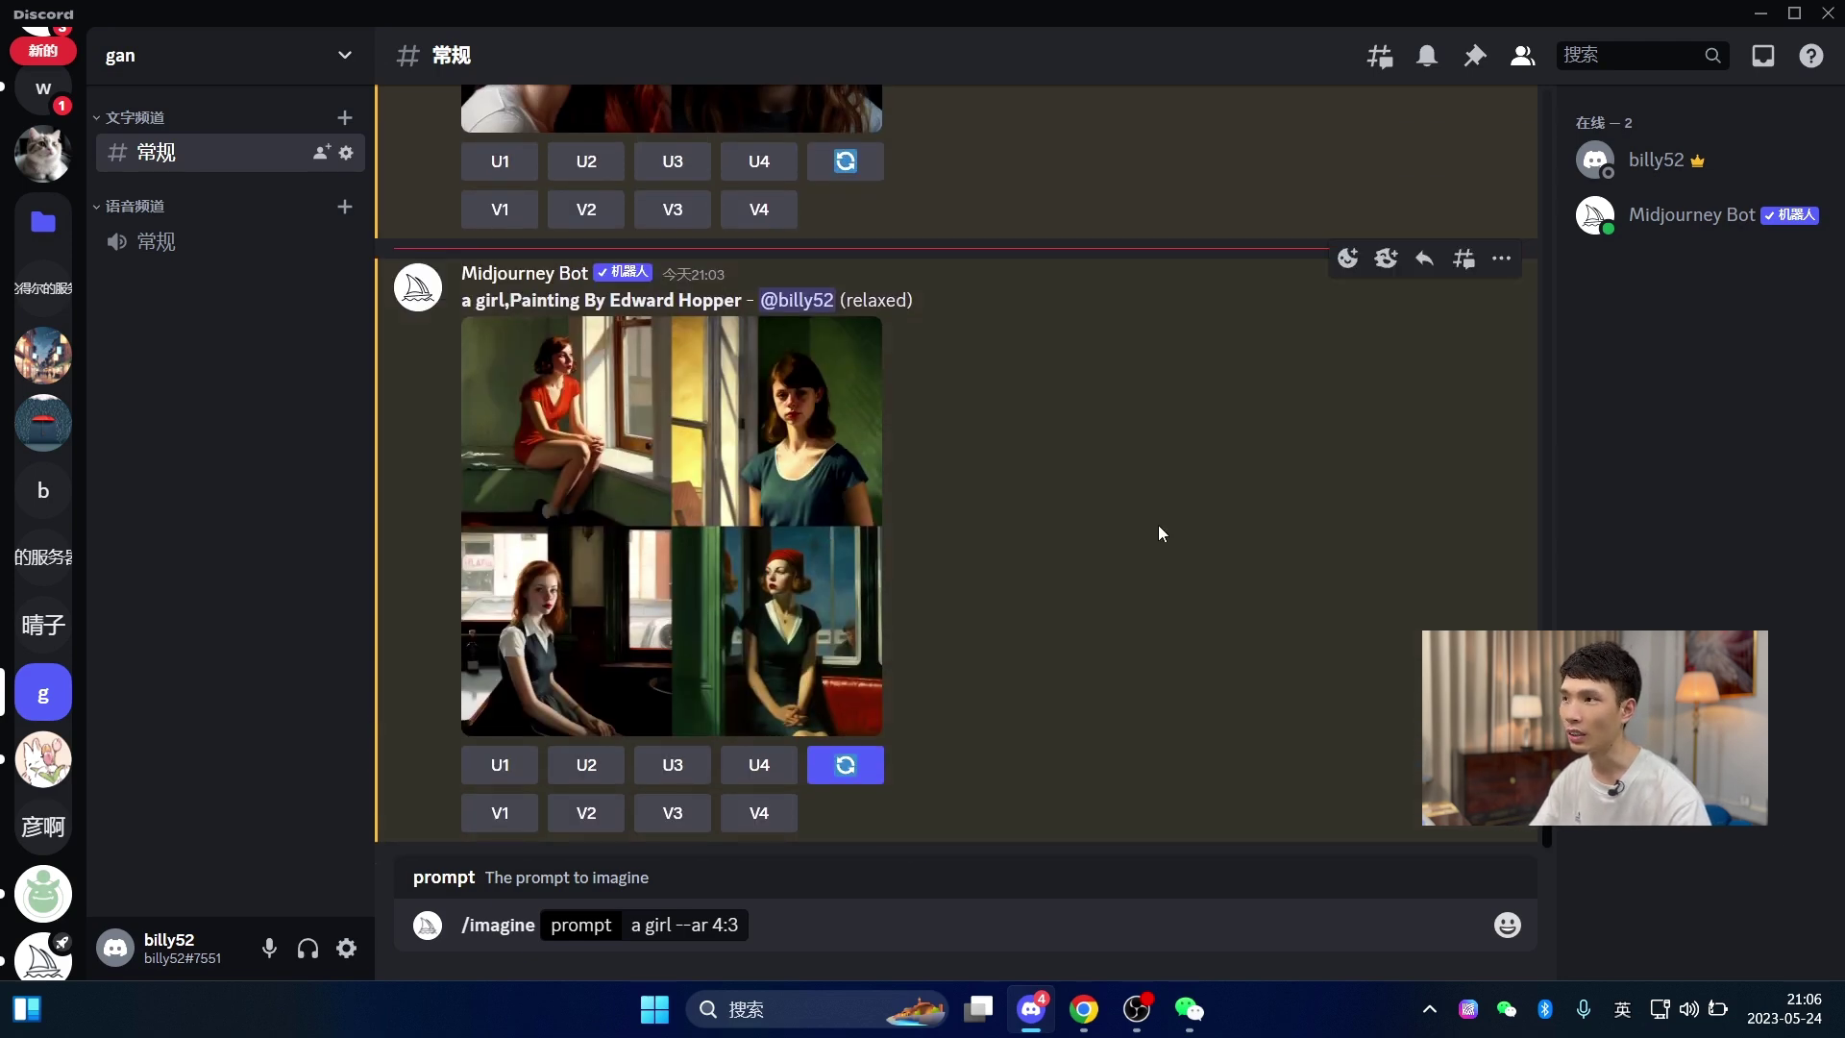
scroll(1159, 532, "down", 2)
scroll(1161, 532, "up", 2)
scroll(1167, 531, "down", 2)
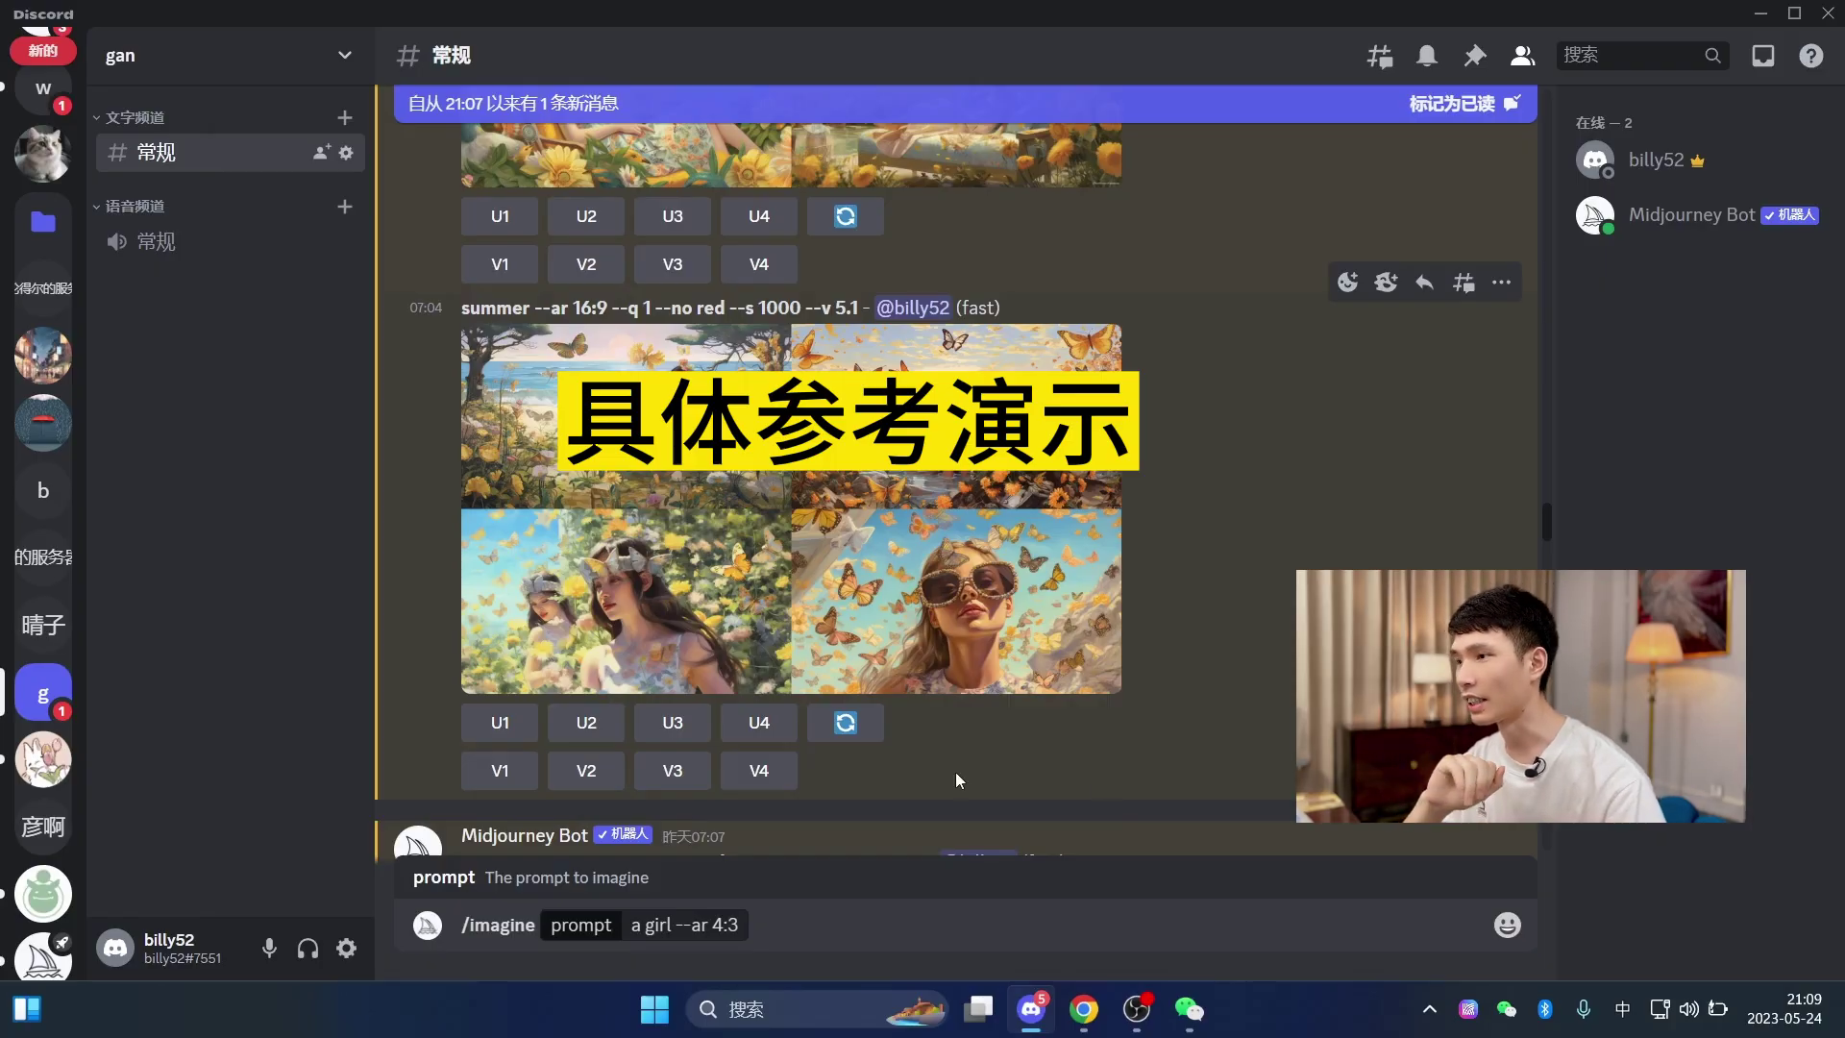
- Highlight the stylize parameter "--s 1000" in the prompt of the earlier summer generation
left_click(770, 923)
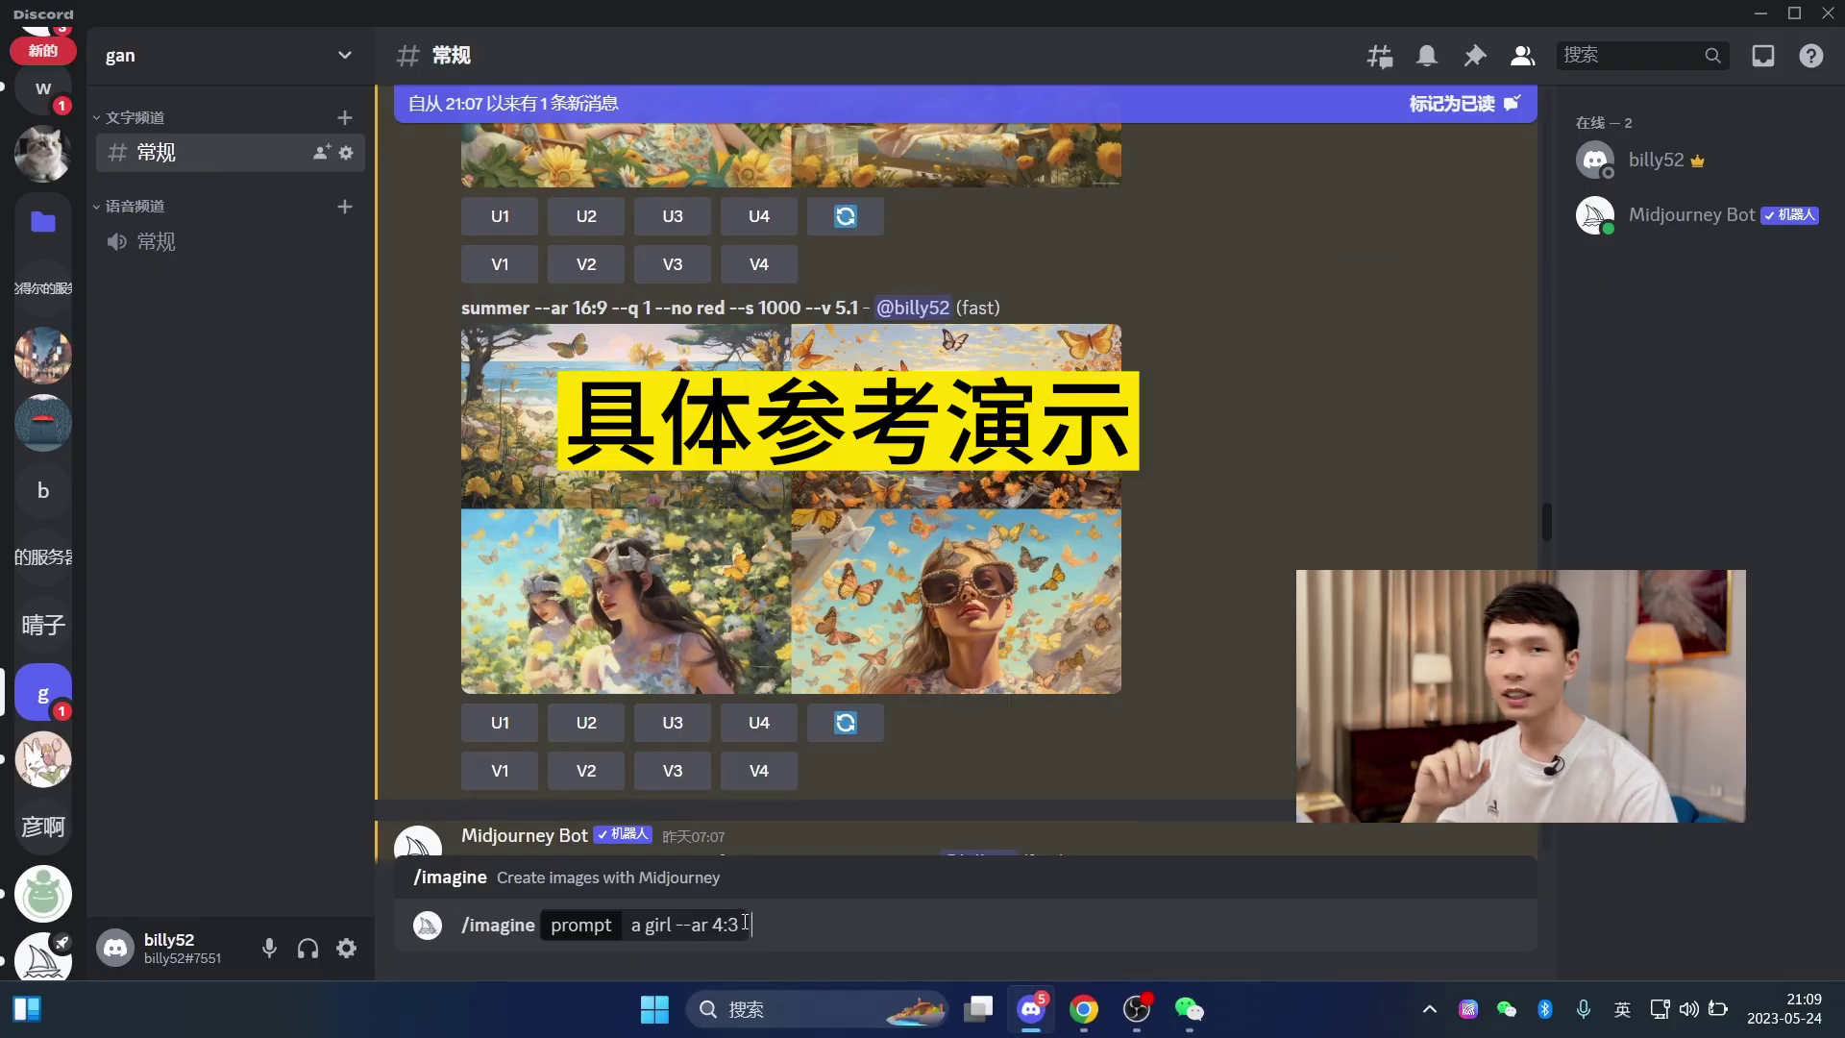
left_click(748, 923)
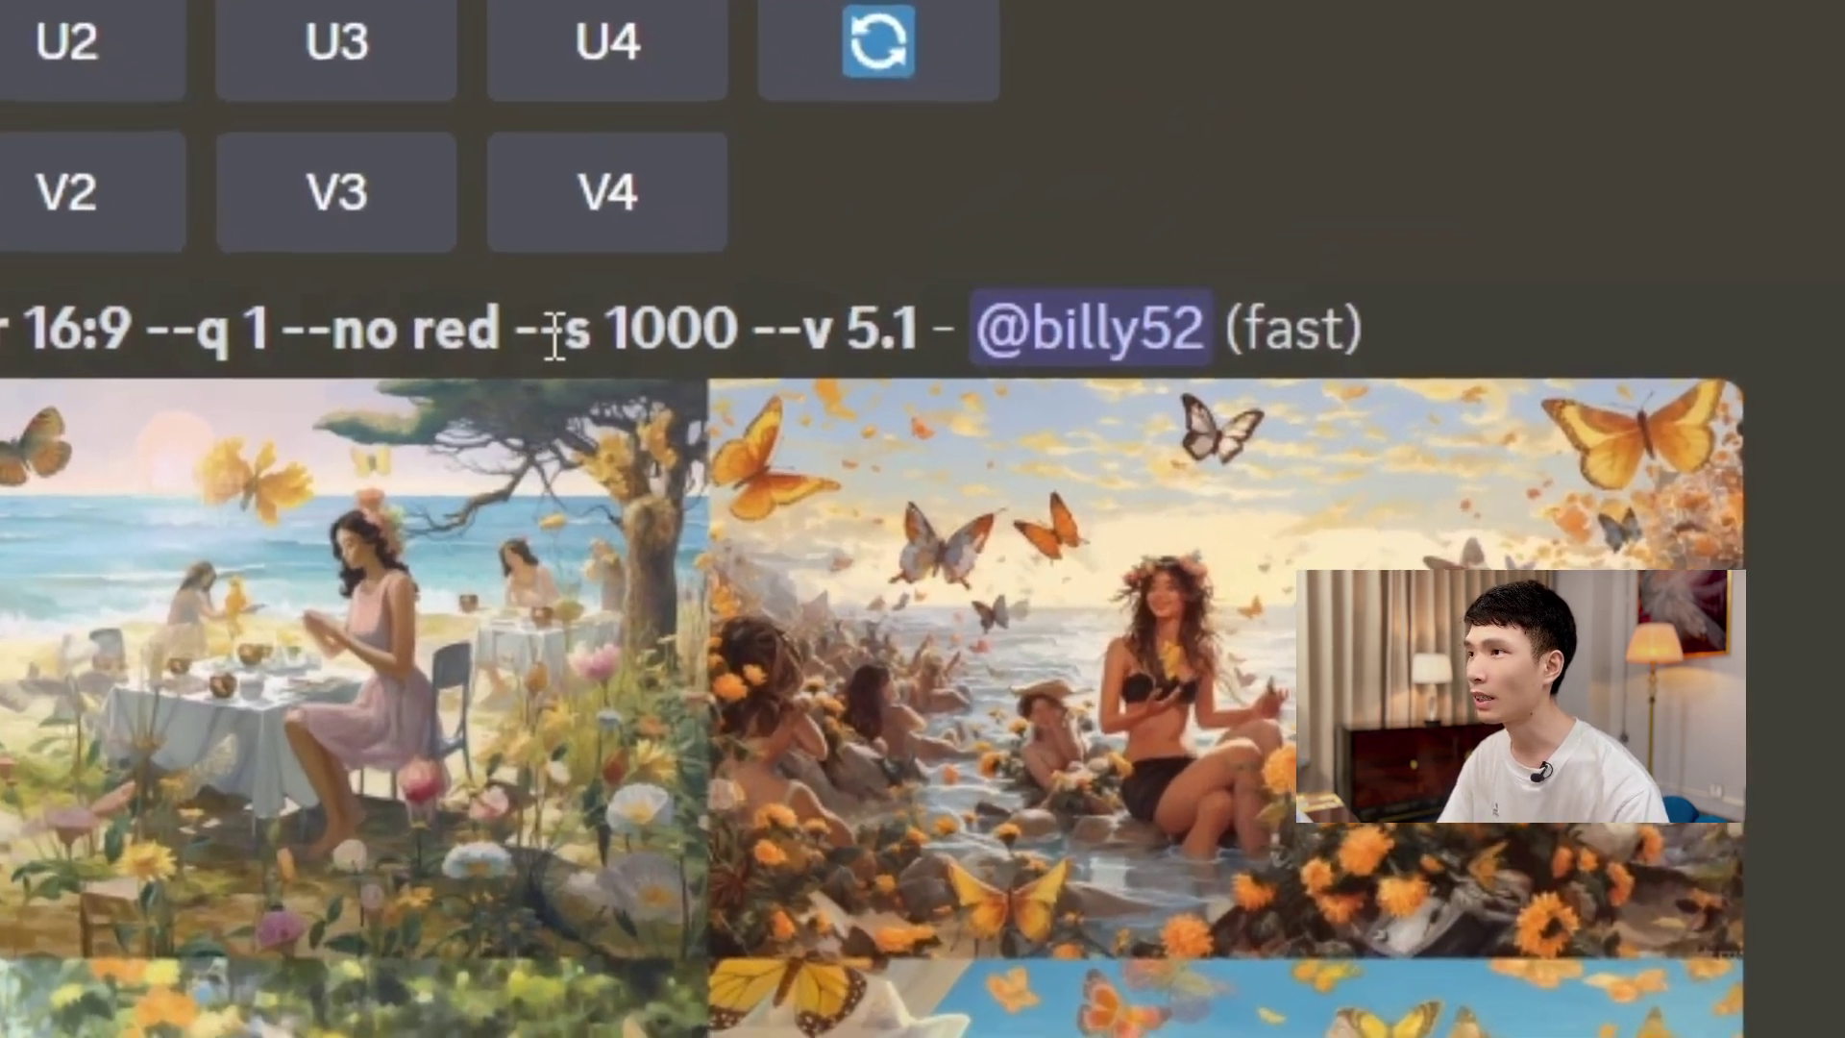
left_click_drag(619, 322, 735, 333)
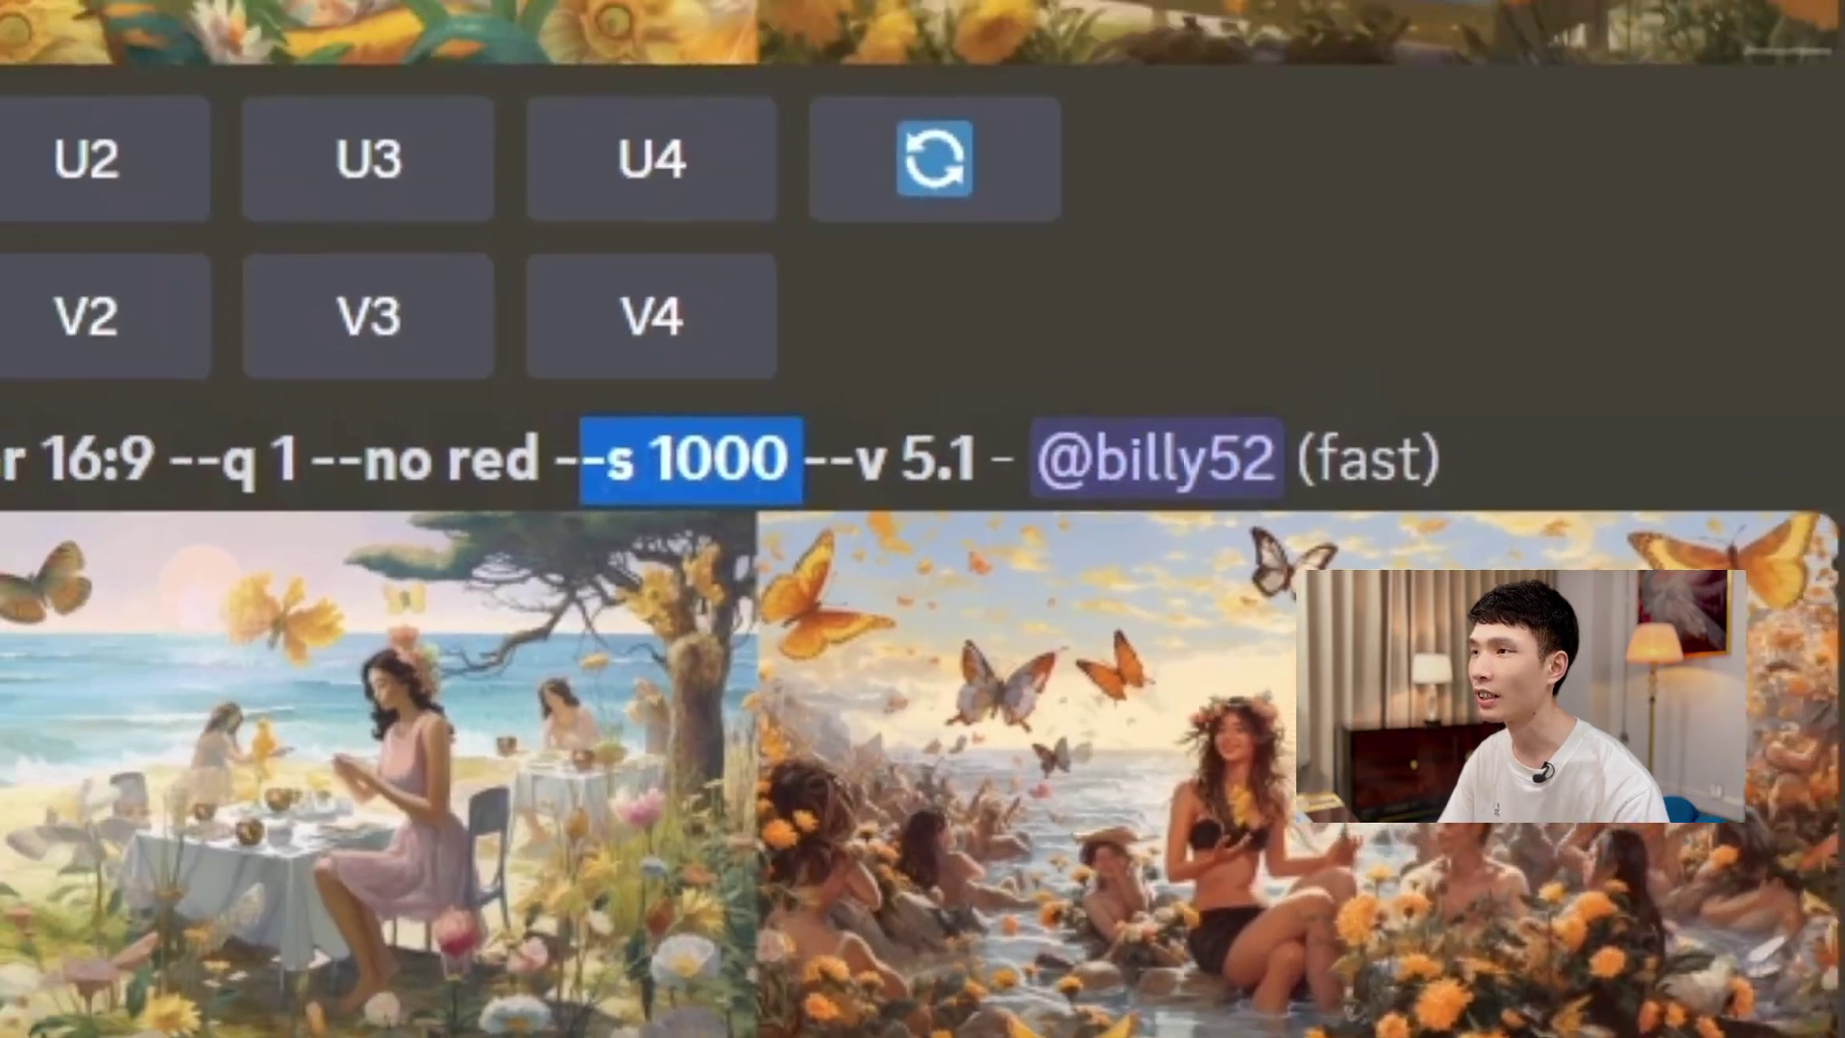
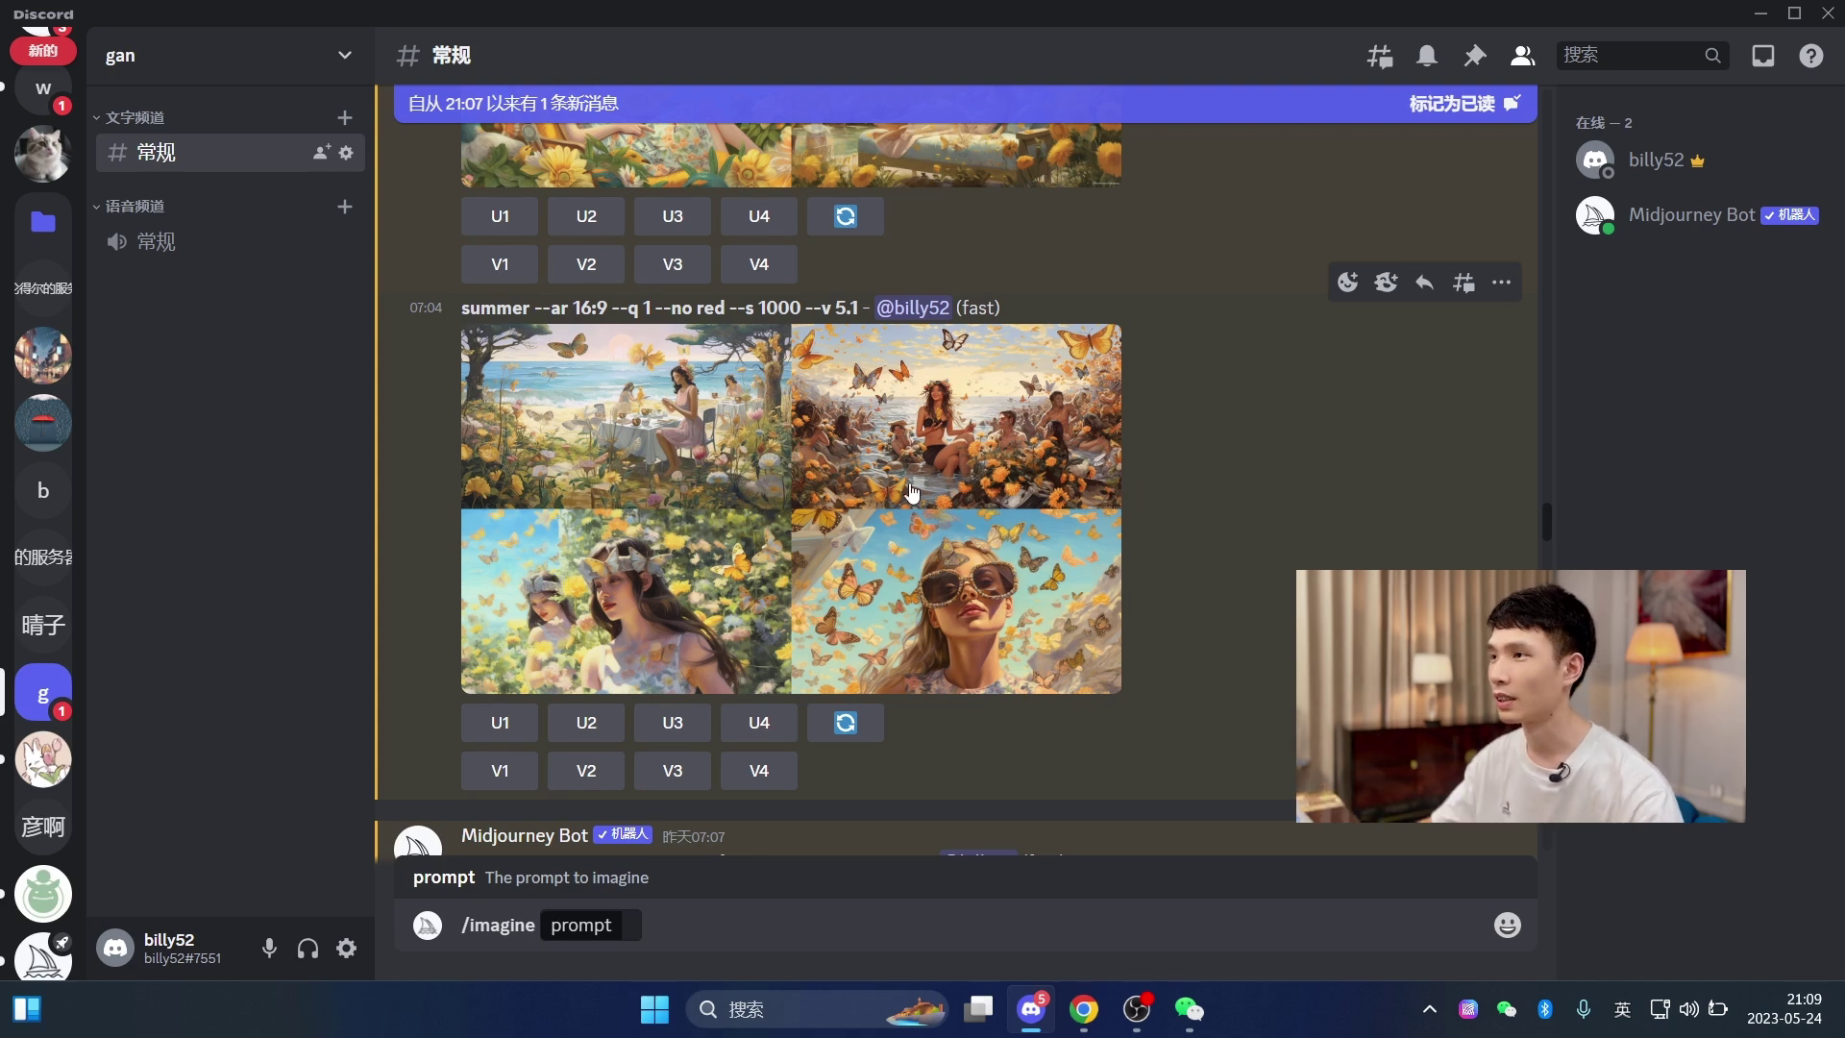
- Enter "a girl --s 1000" as the draft /imagine prompt without sending it
left_click(630, 928)
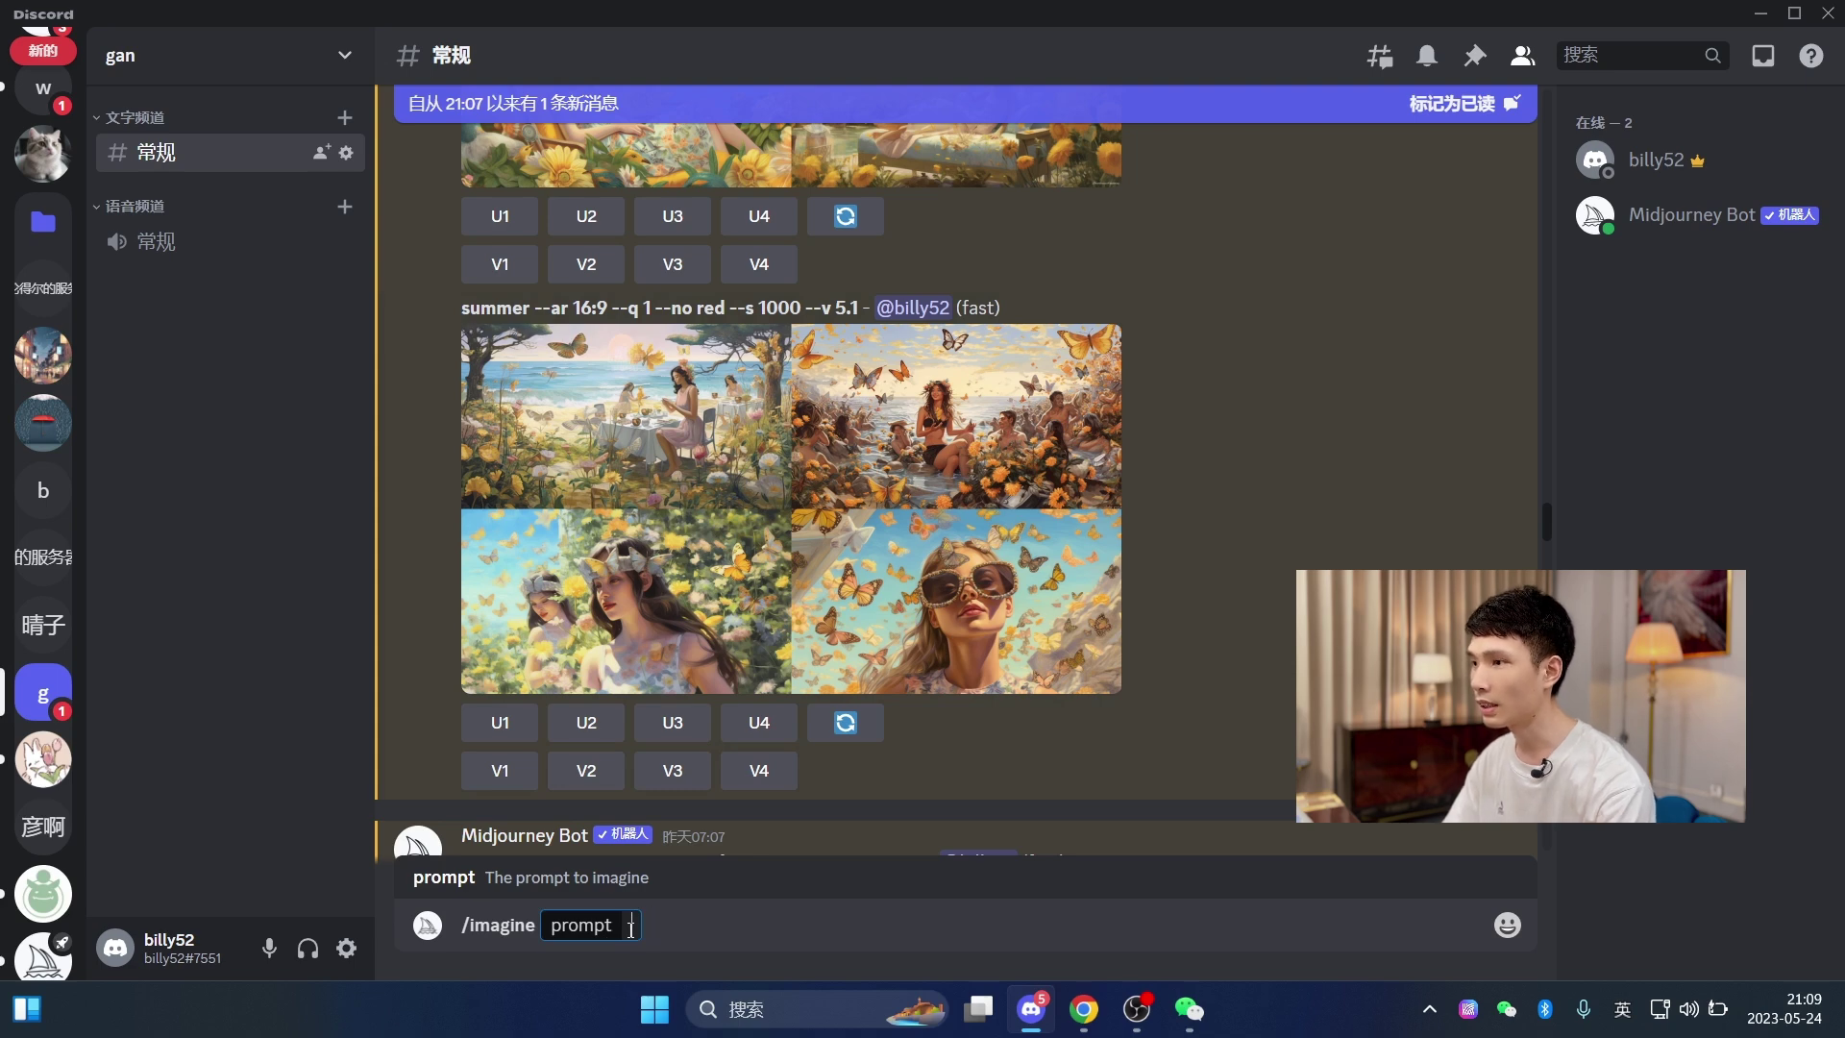
type("a girl --")
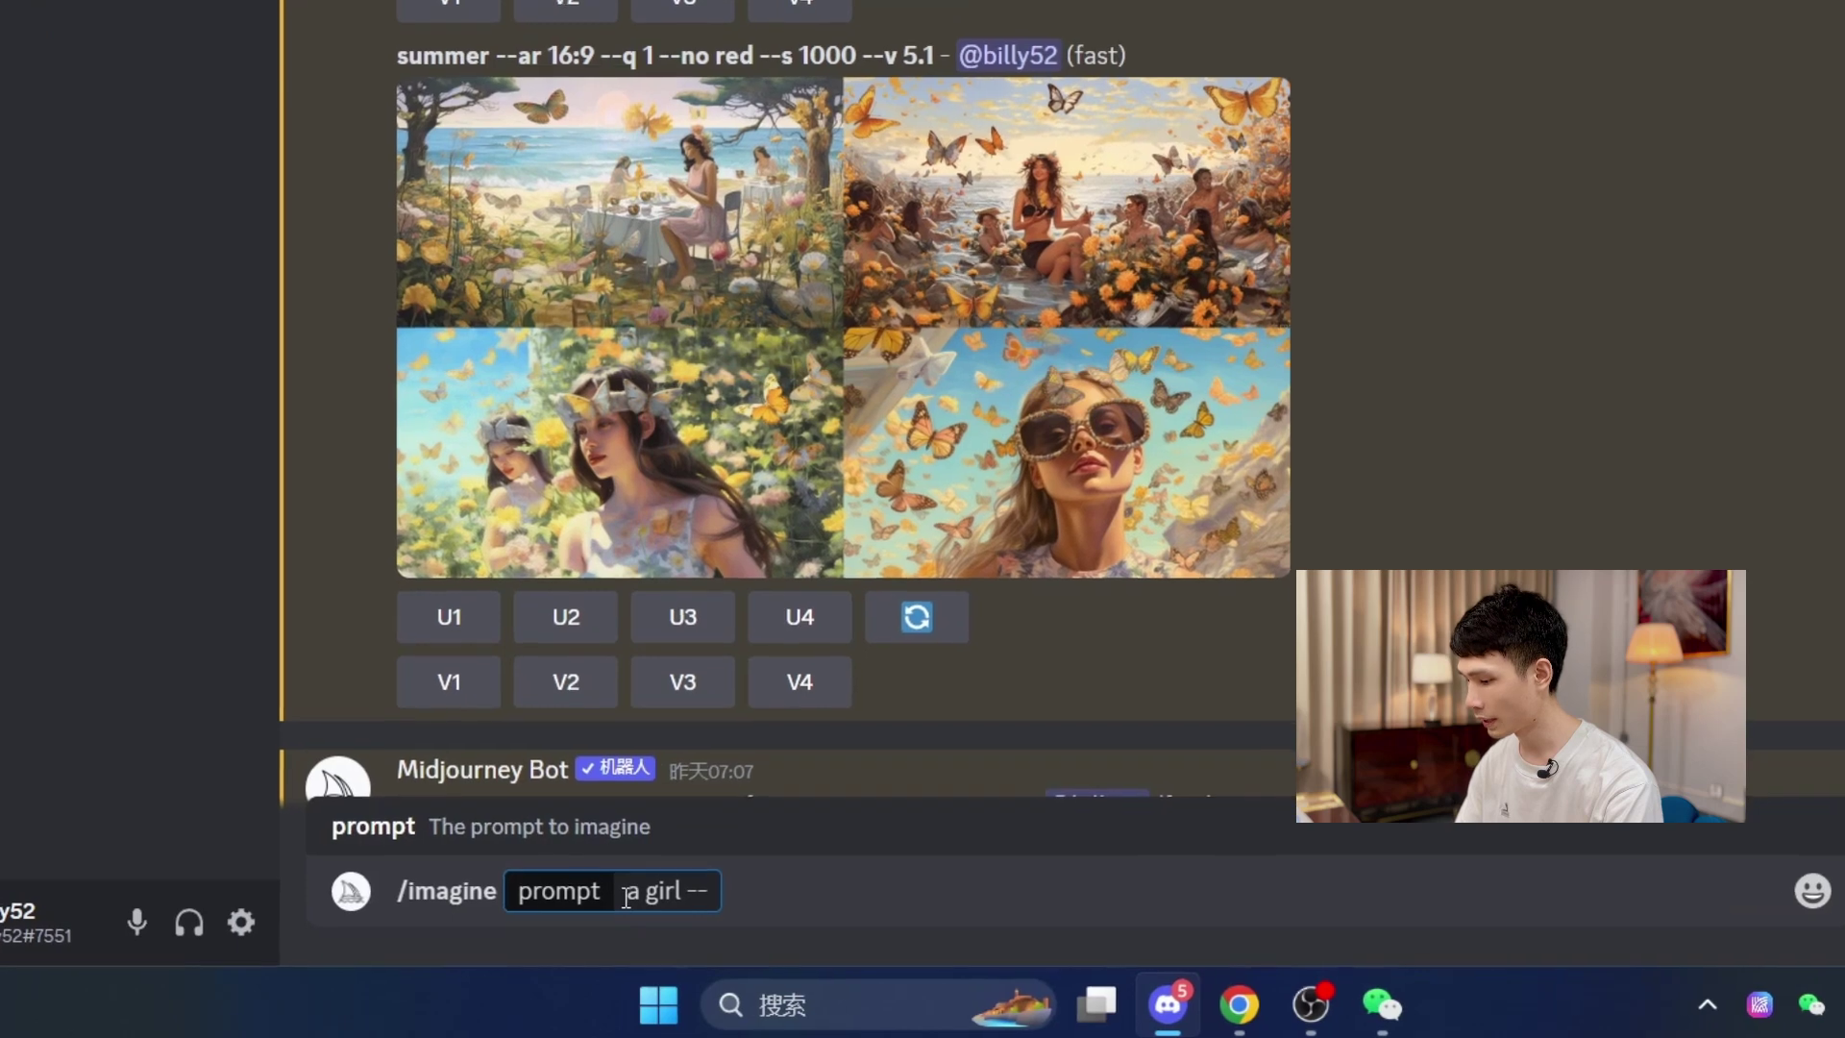
type("s 100")
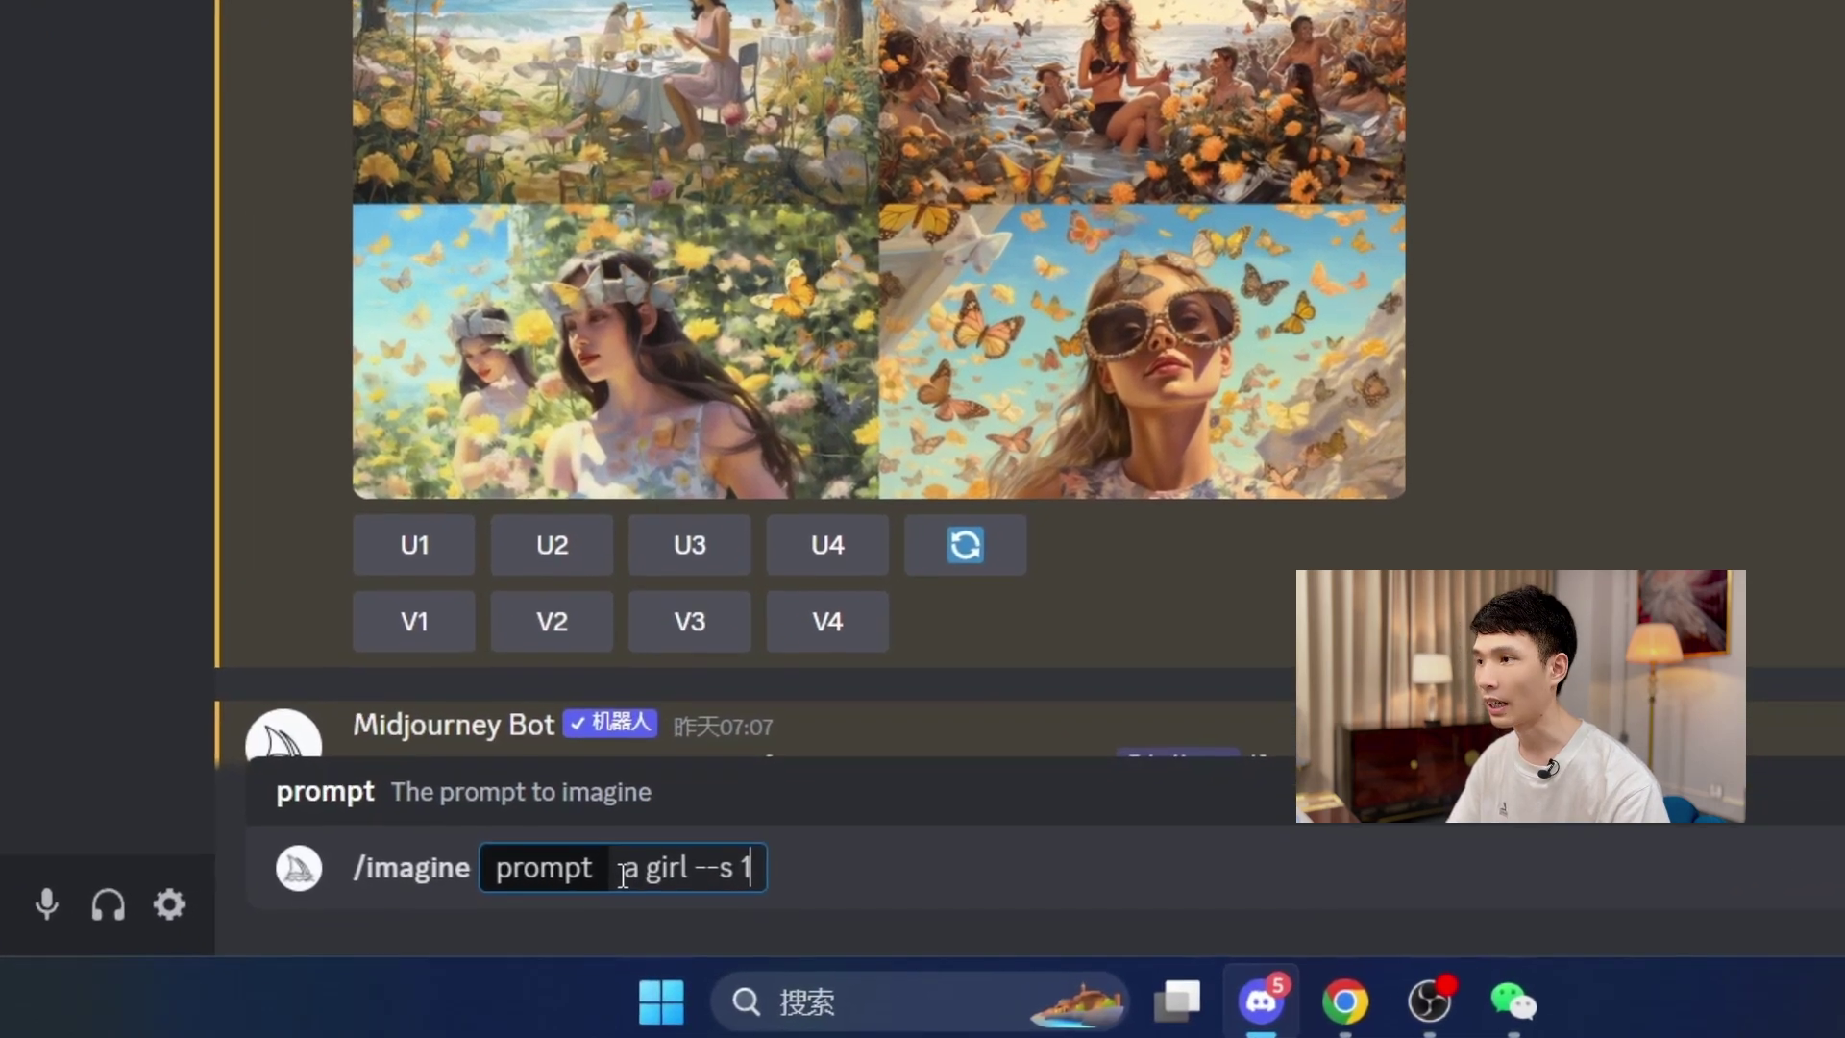
type("00")
key("BackSpace")
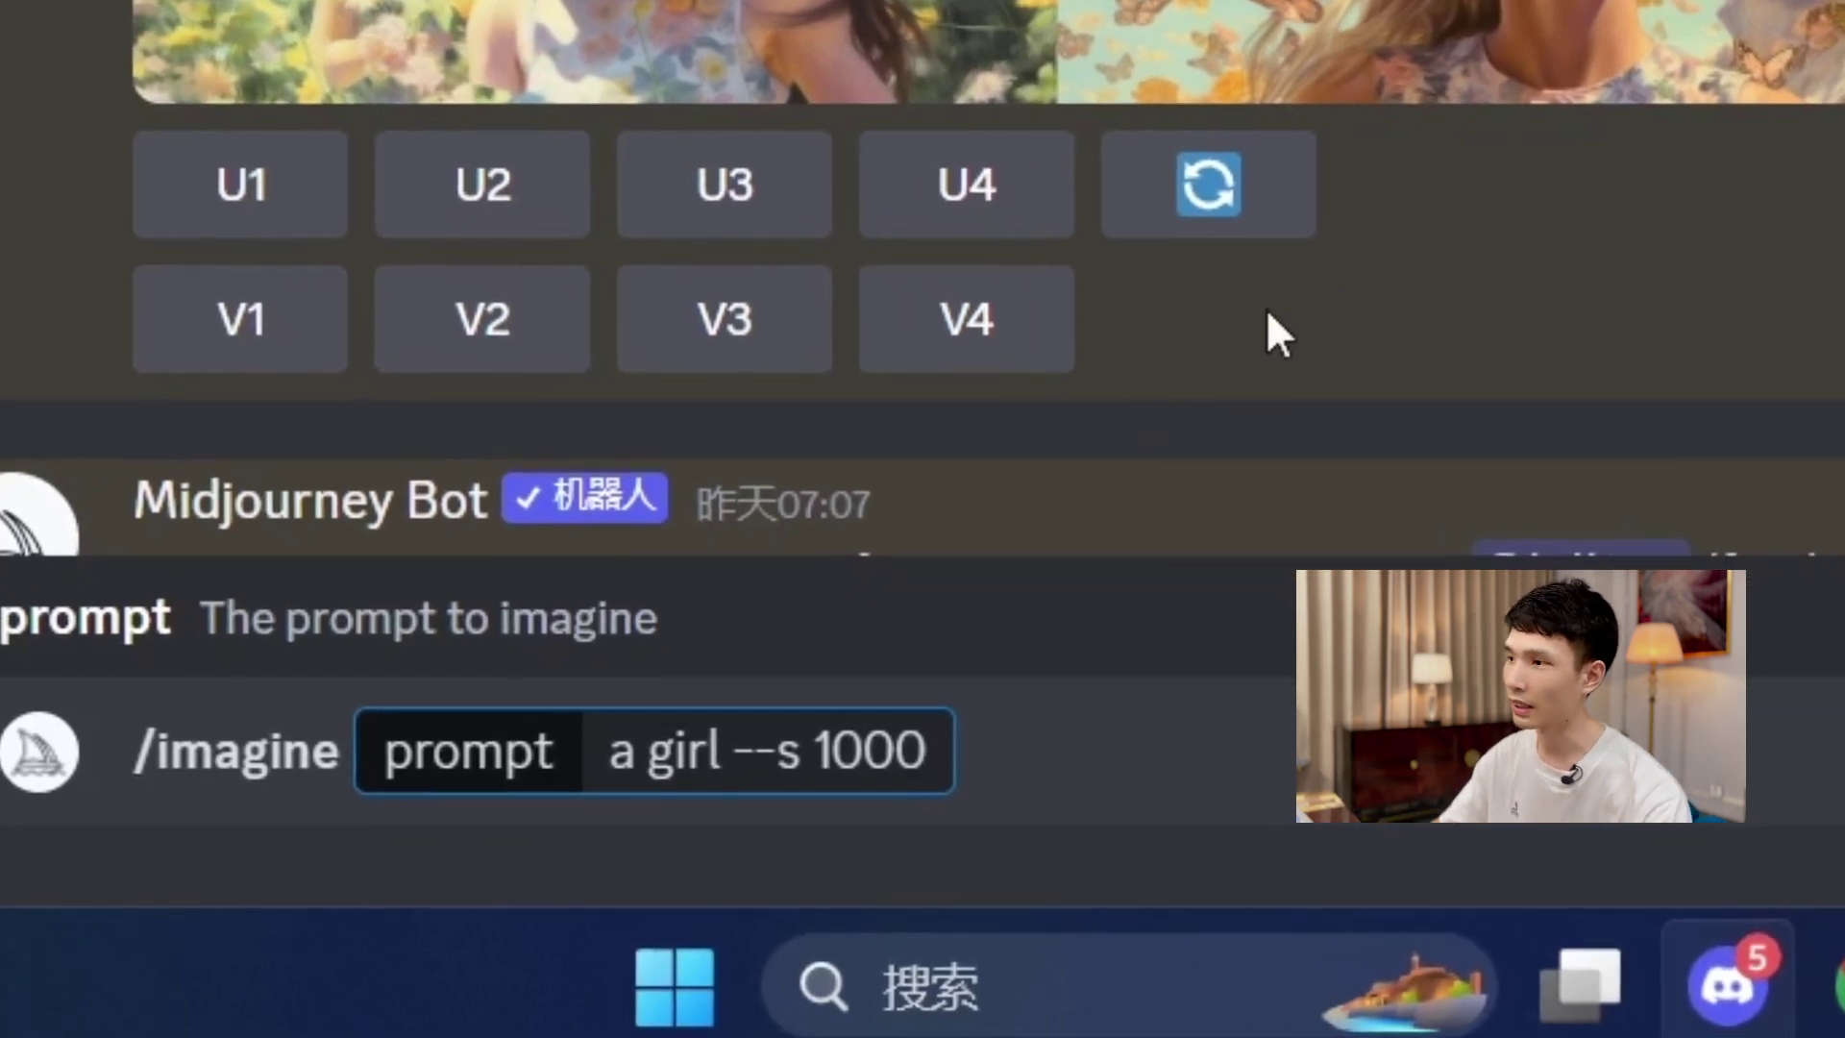
- Set the stylize value in the draft prompt to 50 and highlight "a girl"
left_click_drag(815, 742, 974, 742)
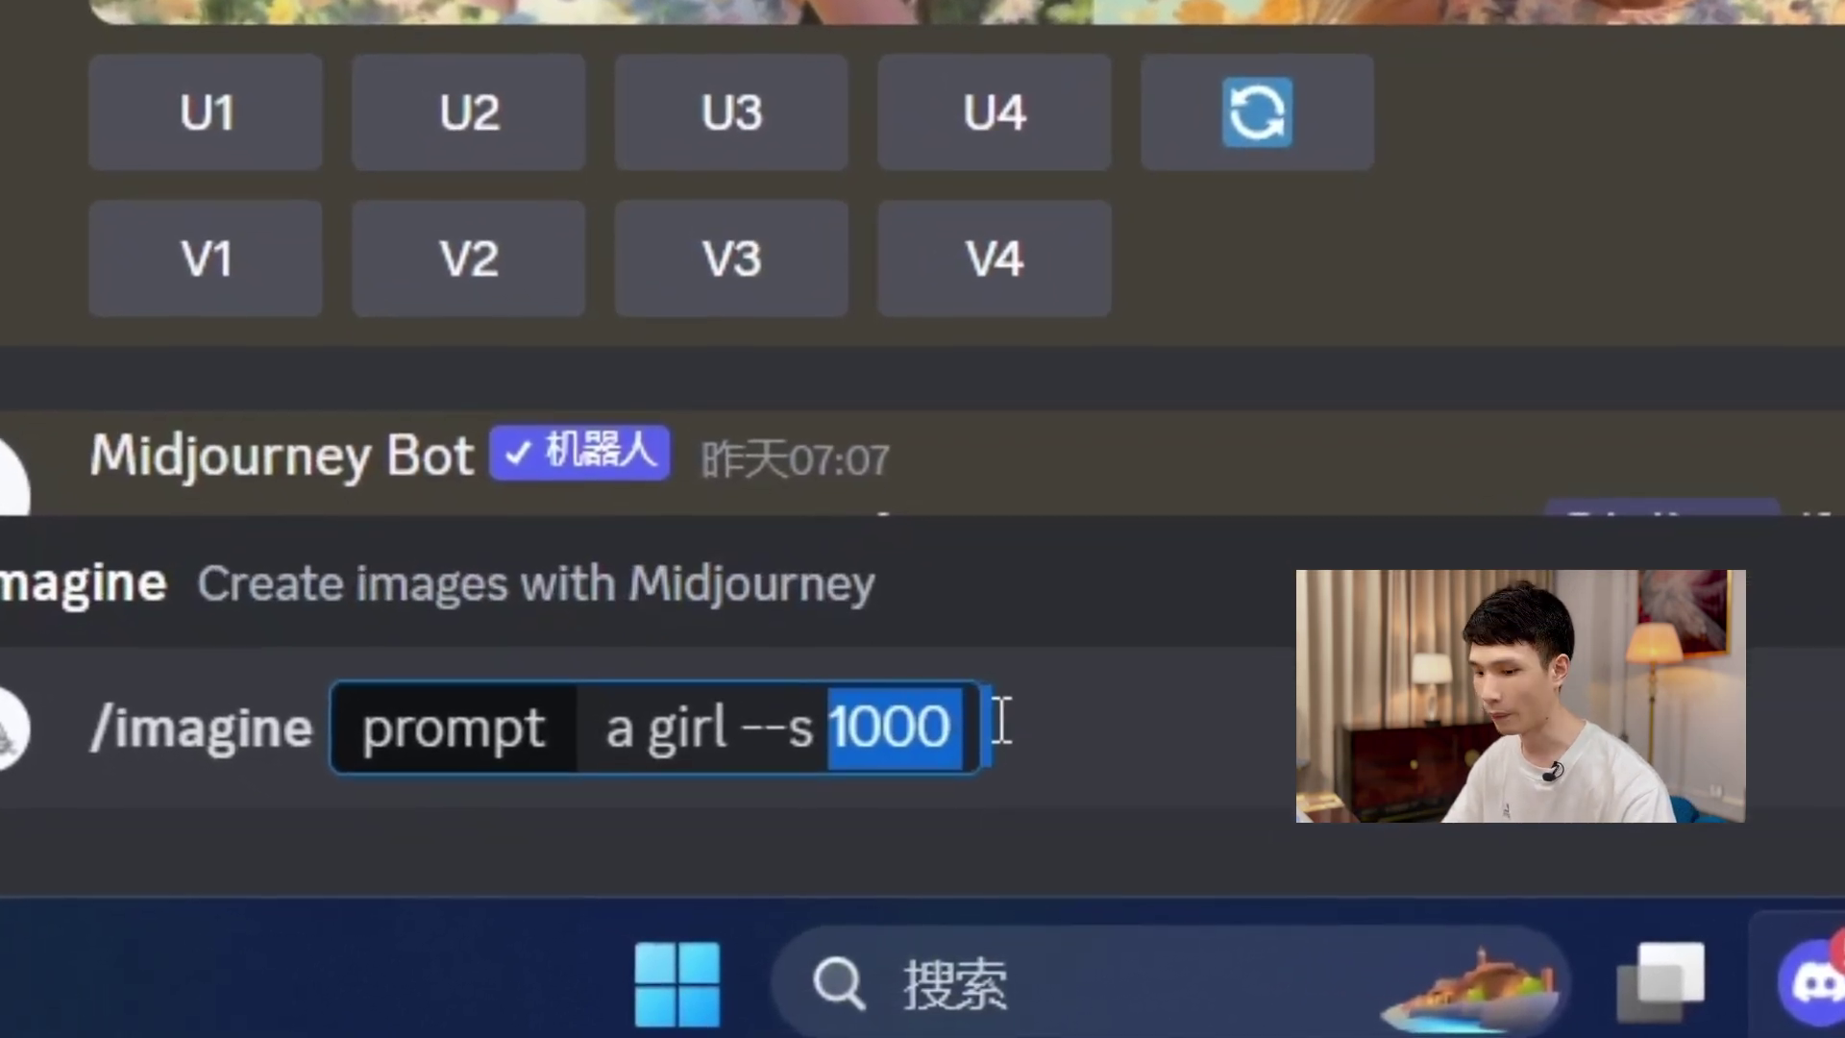
type("50")
left_click_drag(605, 720, 738, 719)
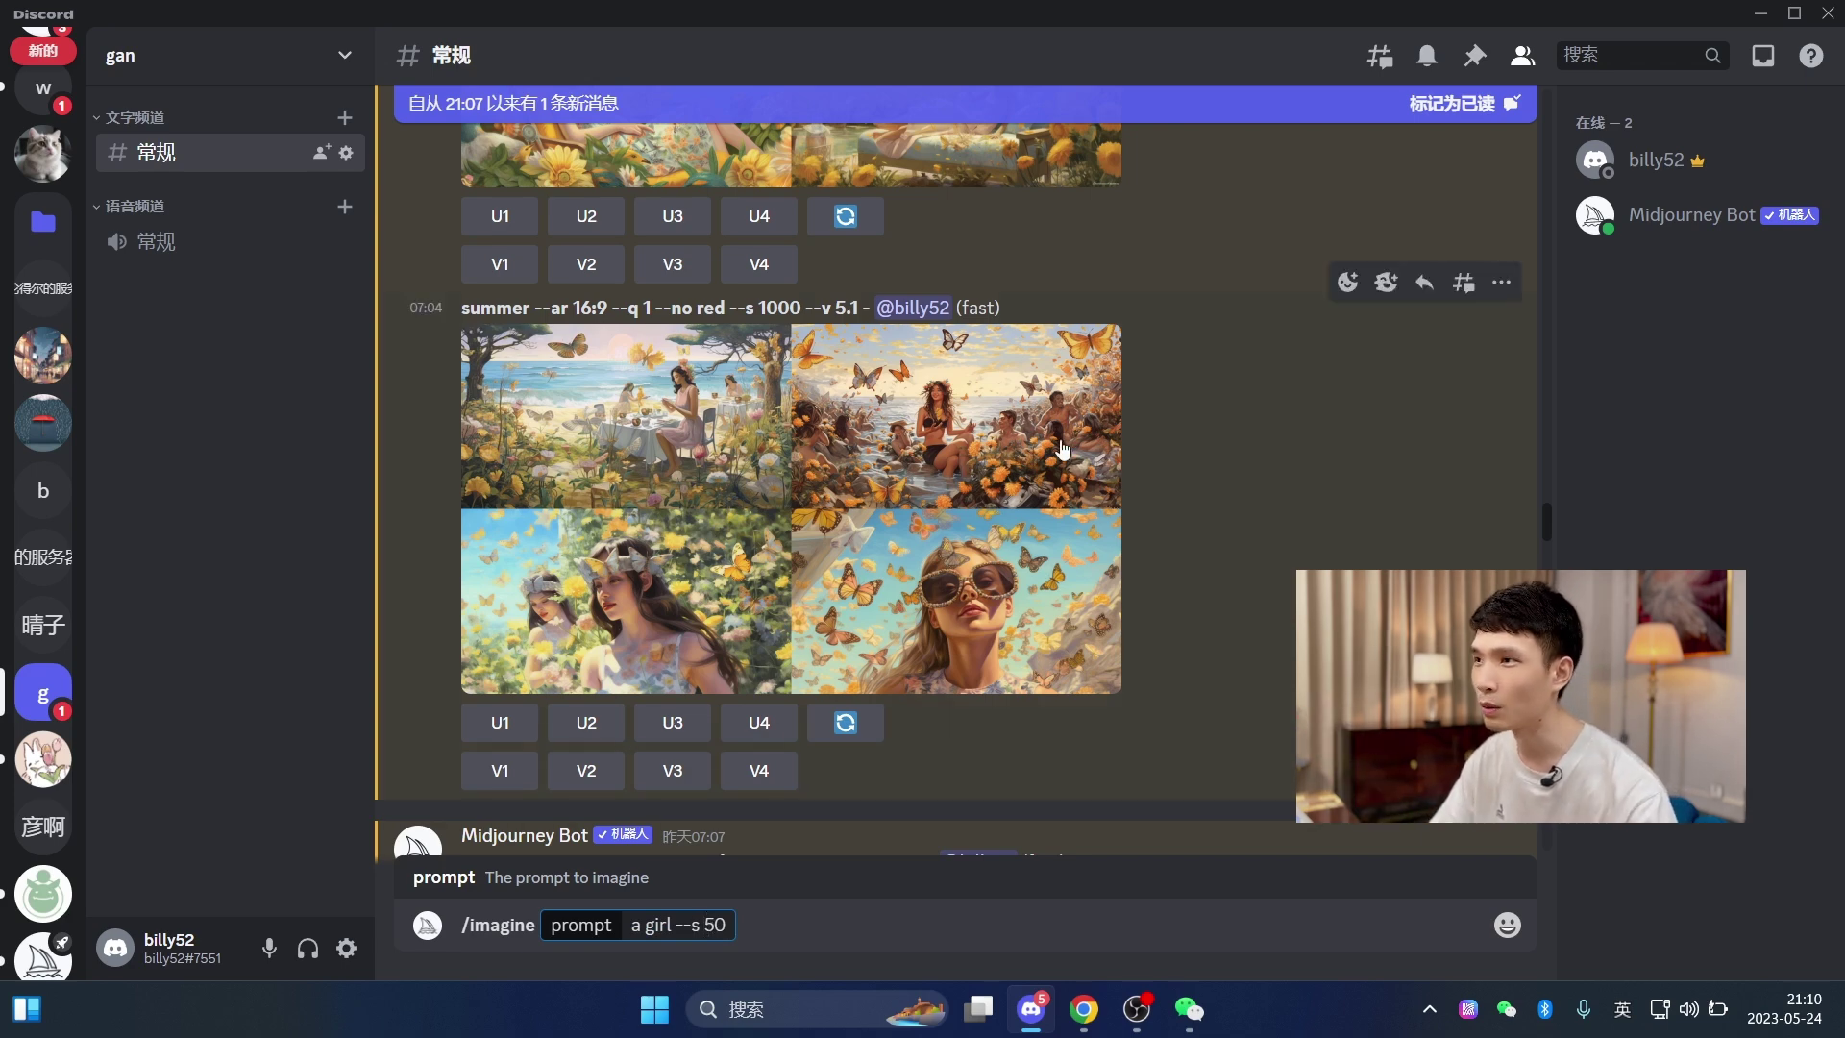
- Browse the summer generations and highlight "q 1" in the prompt that includes --c 100
scroll(1219, 565, "up", 8)
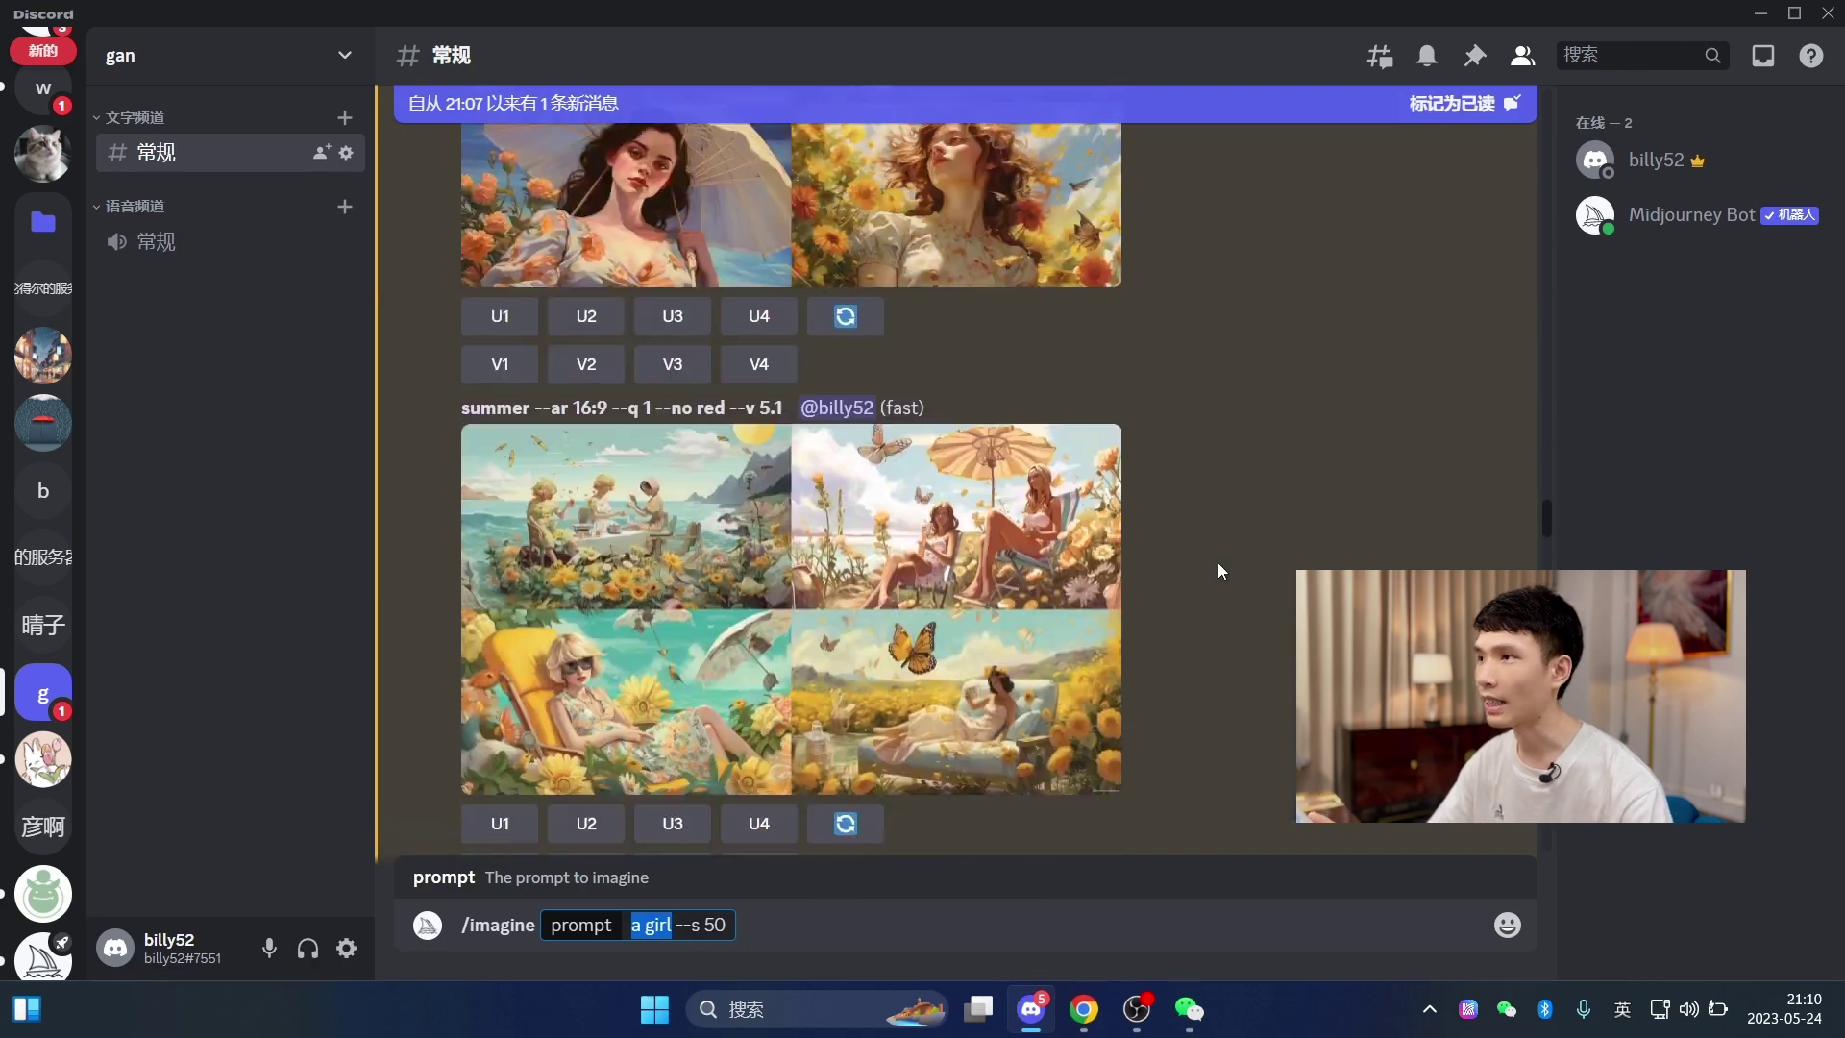
scroll(1218, 562, "up", 10)
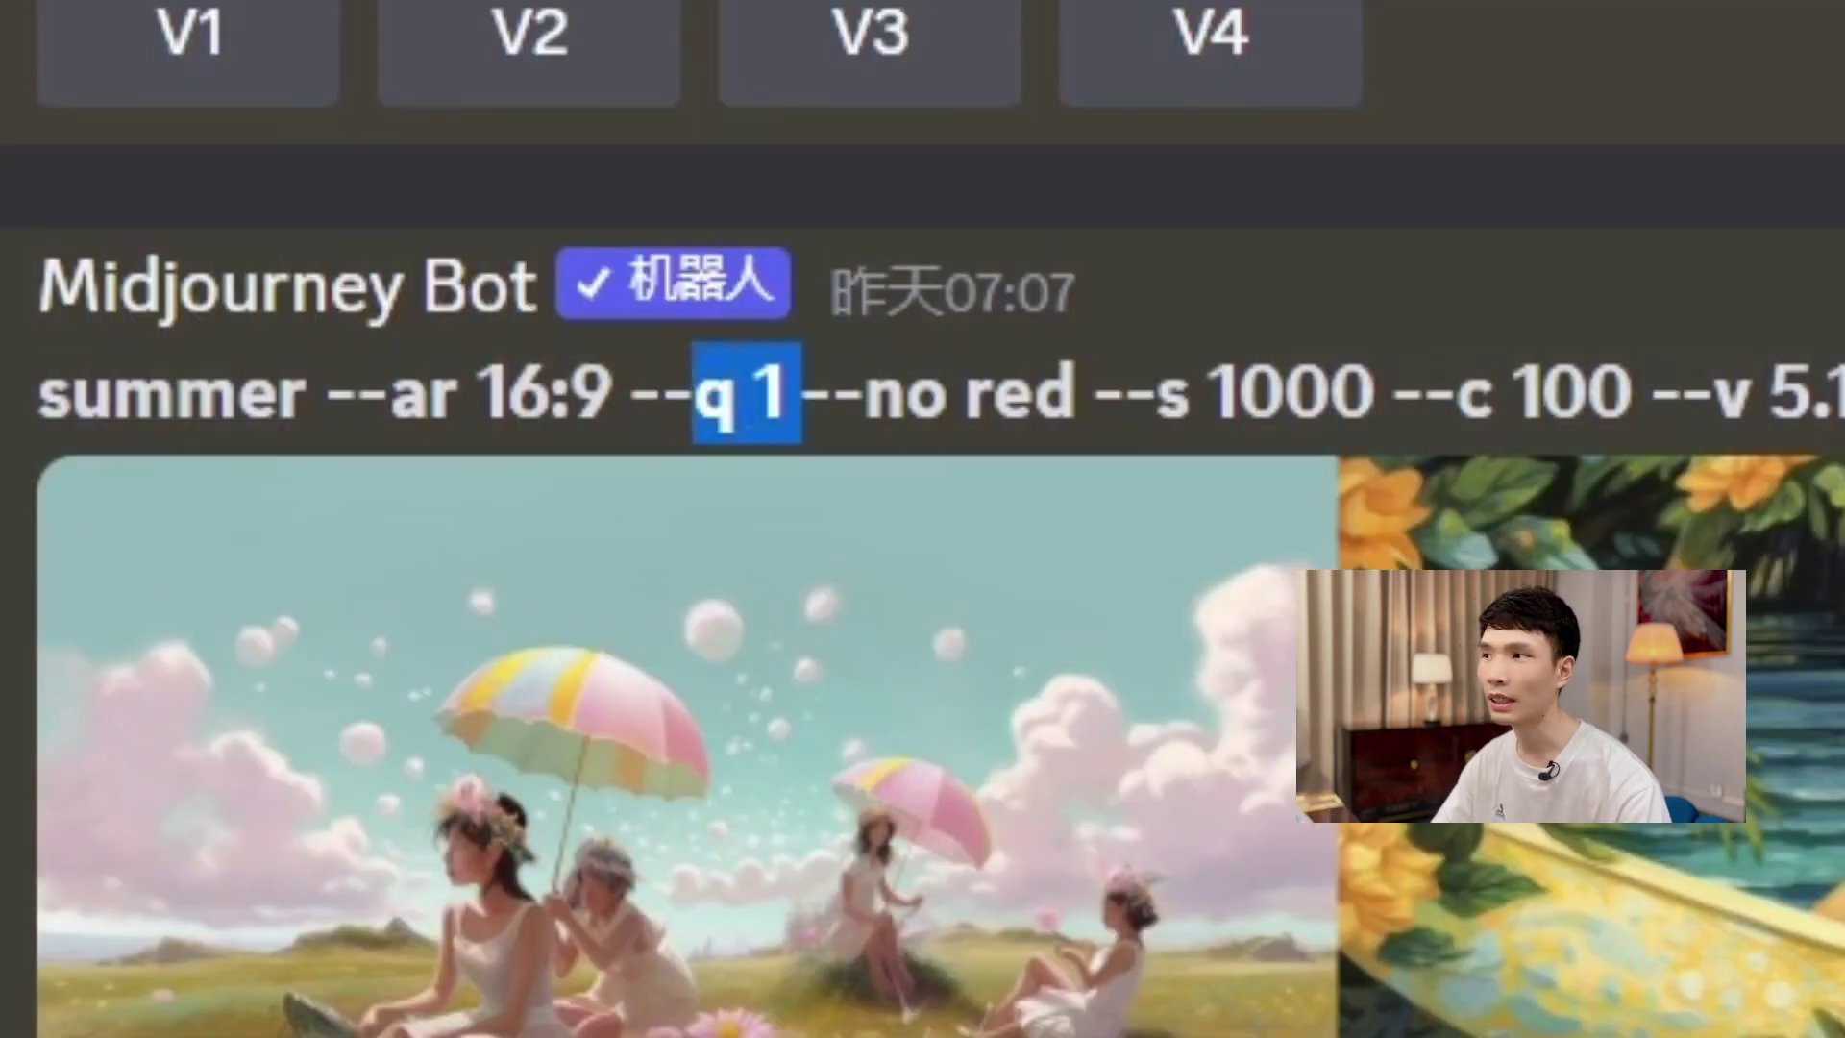
- Replace the stylize parameter in the draft prompt with the quality parameter "--q 0.25"
left_click(1518, 692)
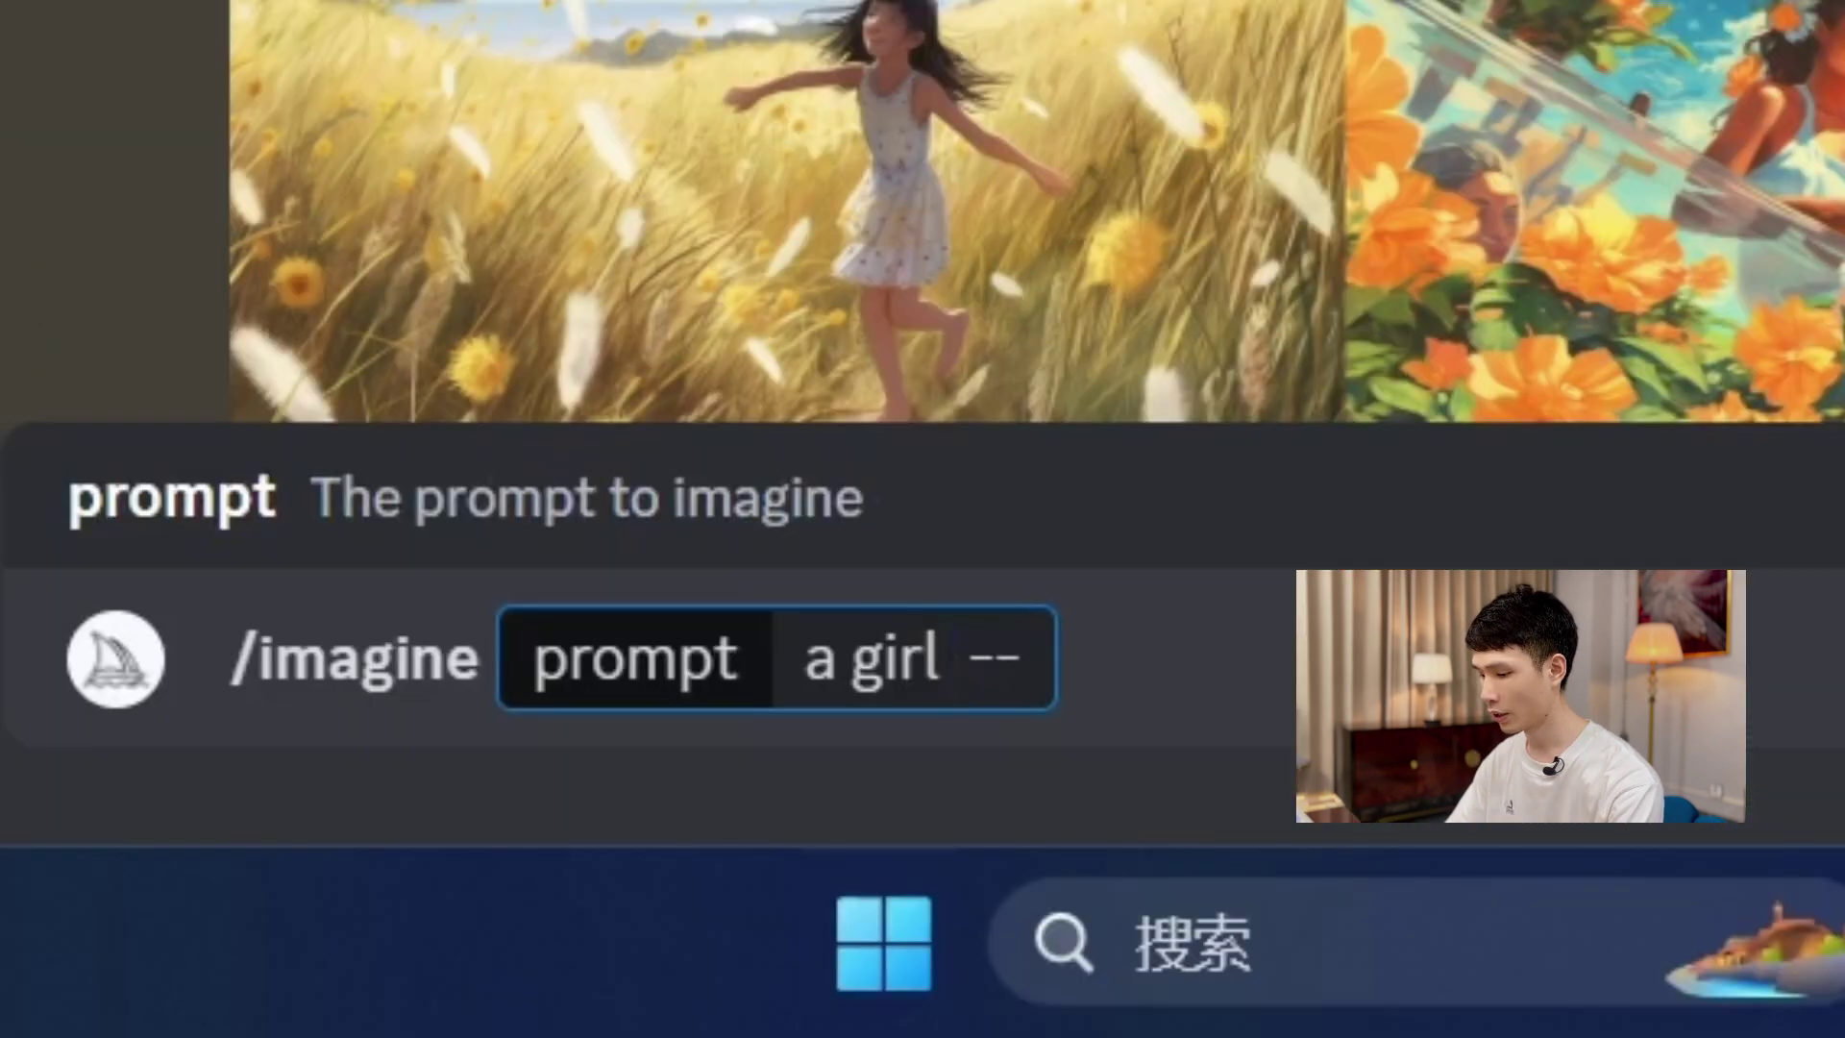
type("q")
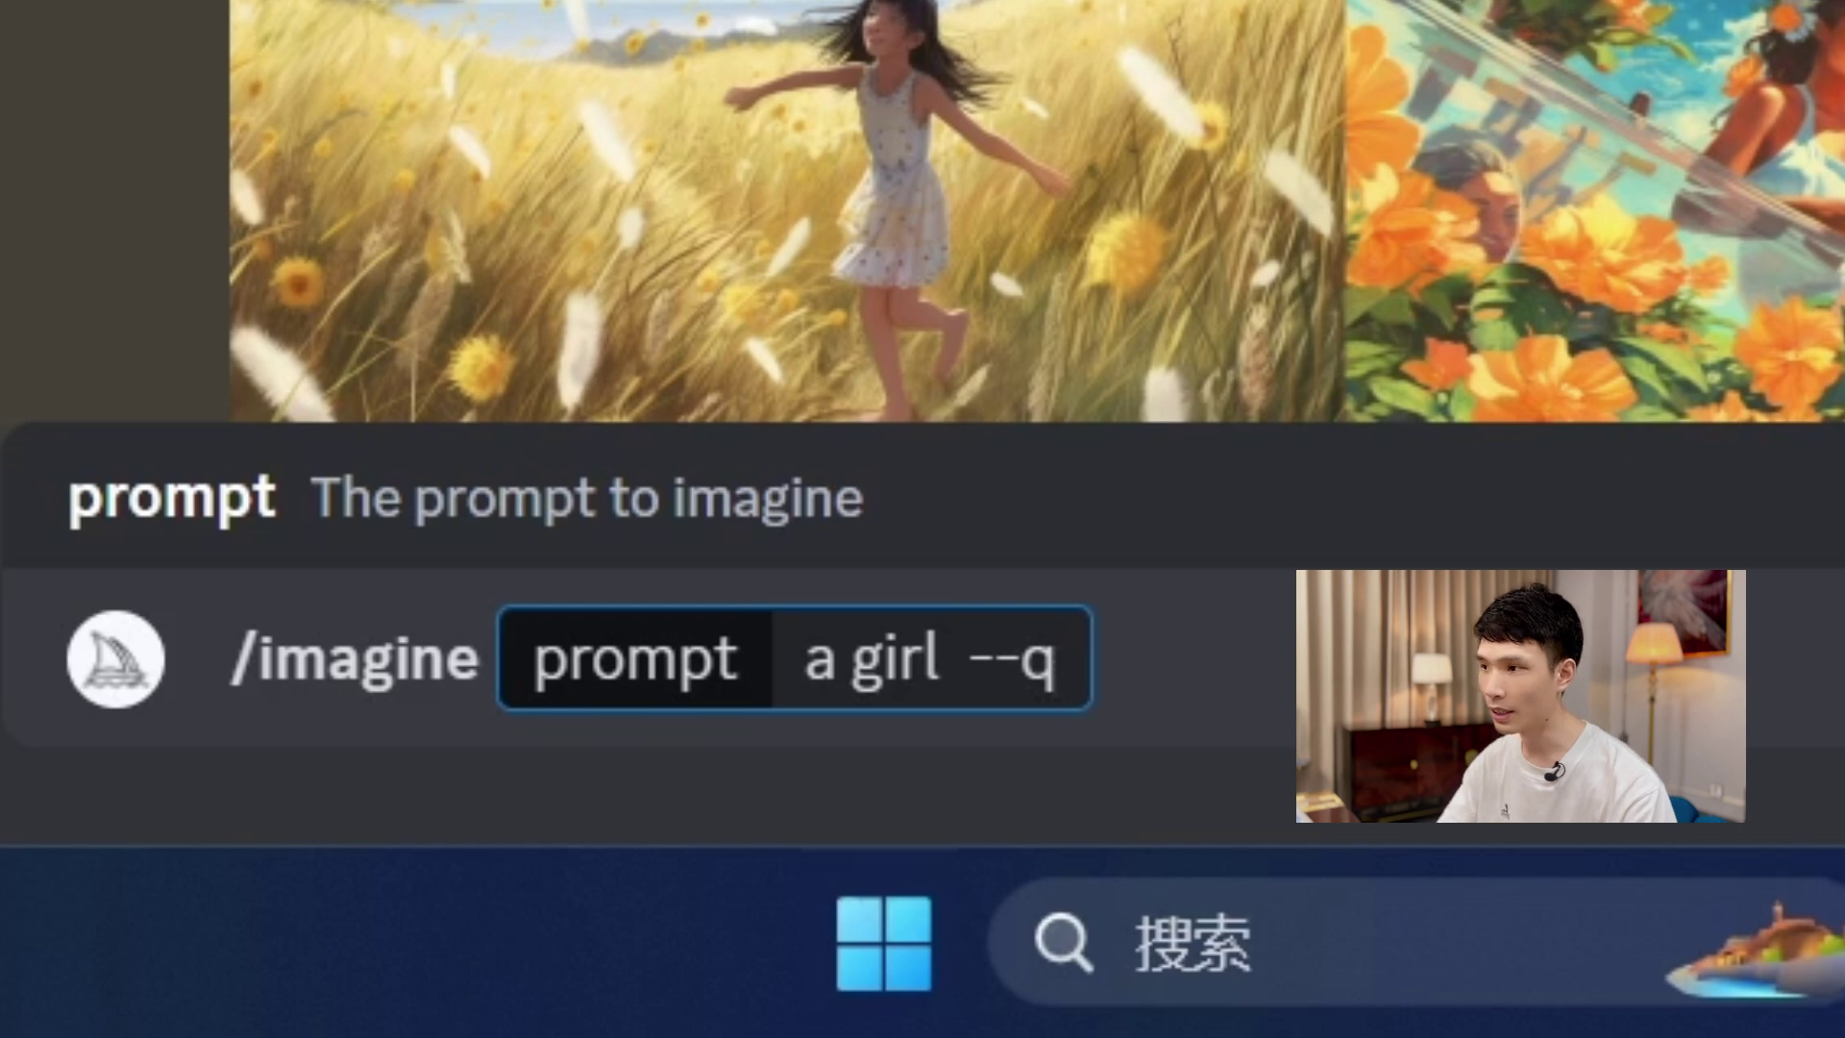
type("0")
key("BackSpace")
type("0.25")
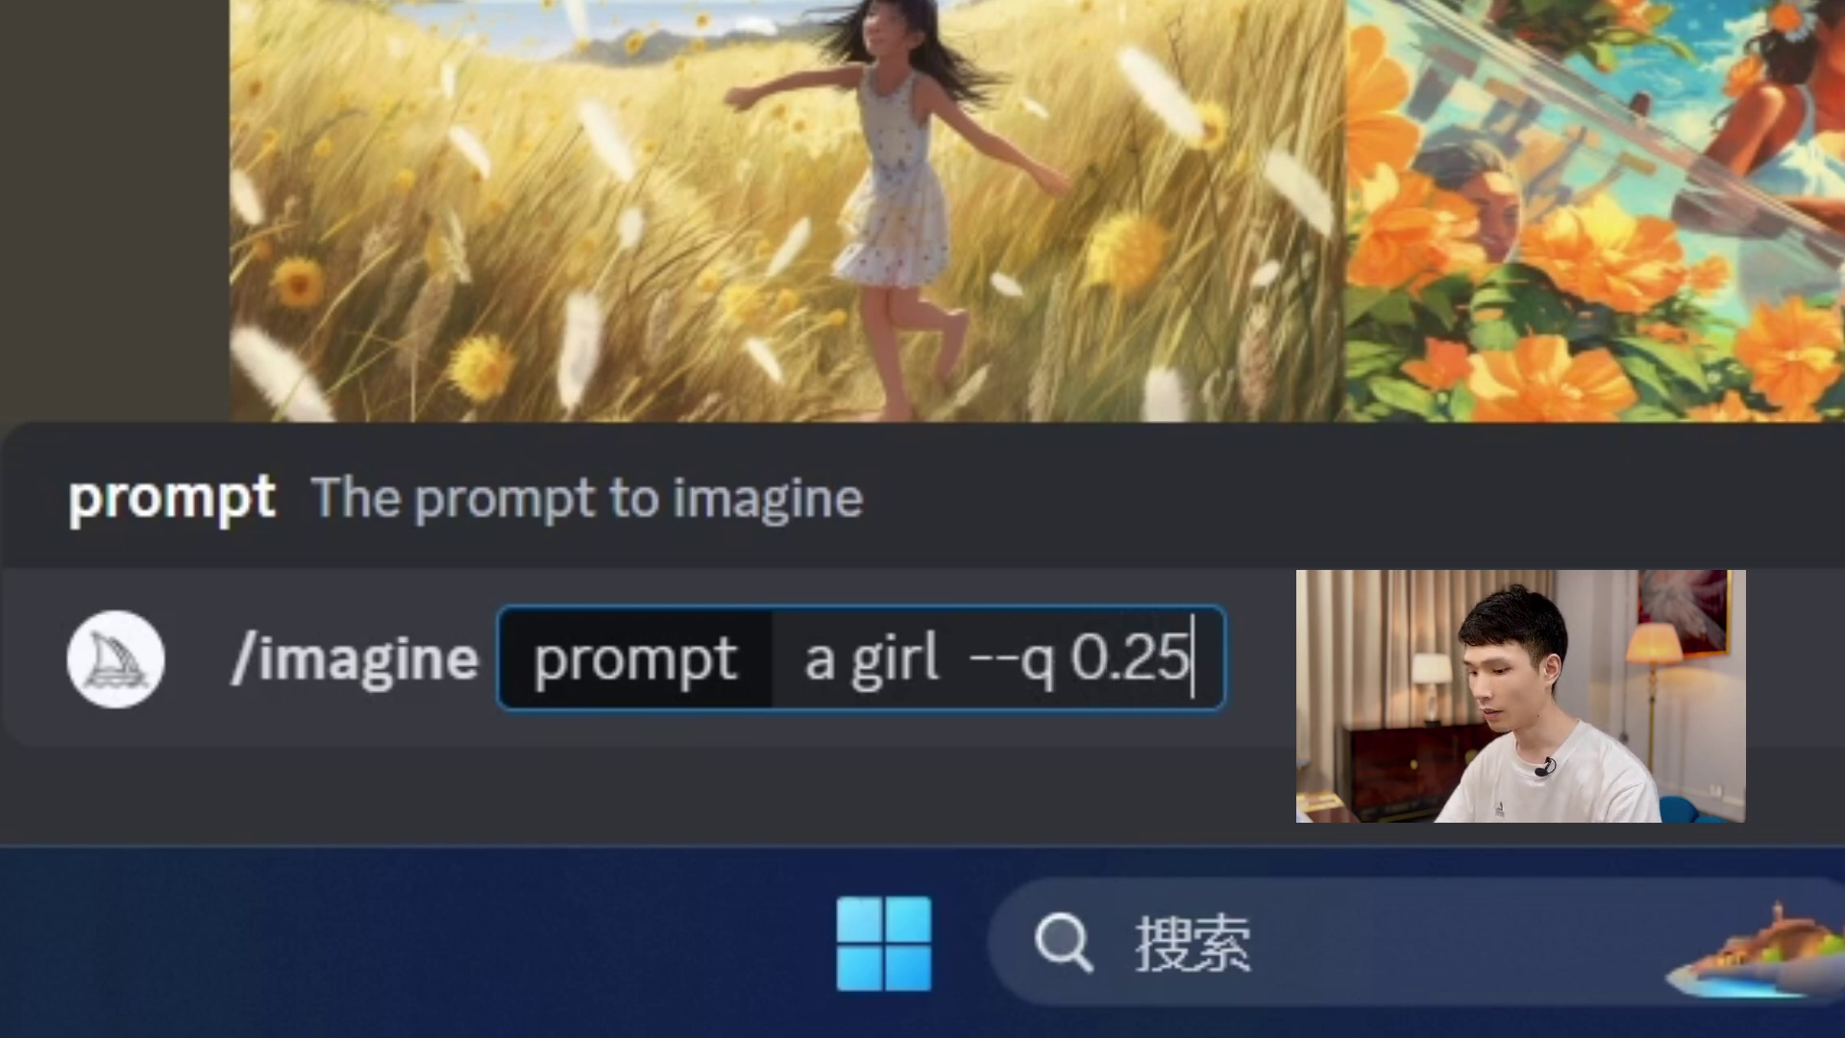
- Change the quality value in the draft prompt to 0.5 and finally to 1
key("BackSpace")
key("BackSpace")
key("BackSpace")
type(".5")
key("BackSpace")
key("BackSpace")
key("BackSpace")
type("1")
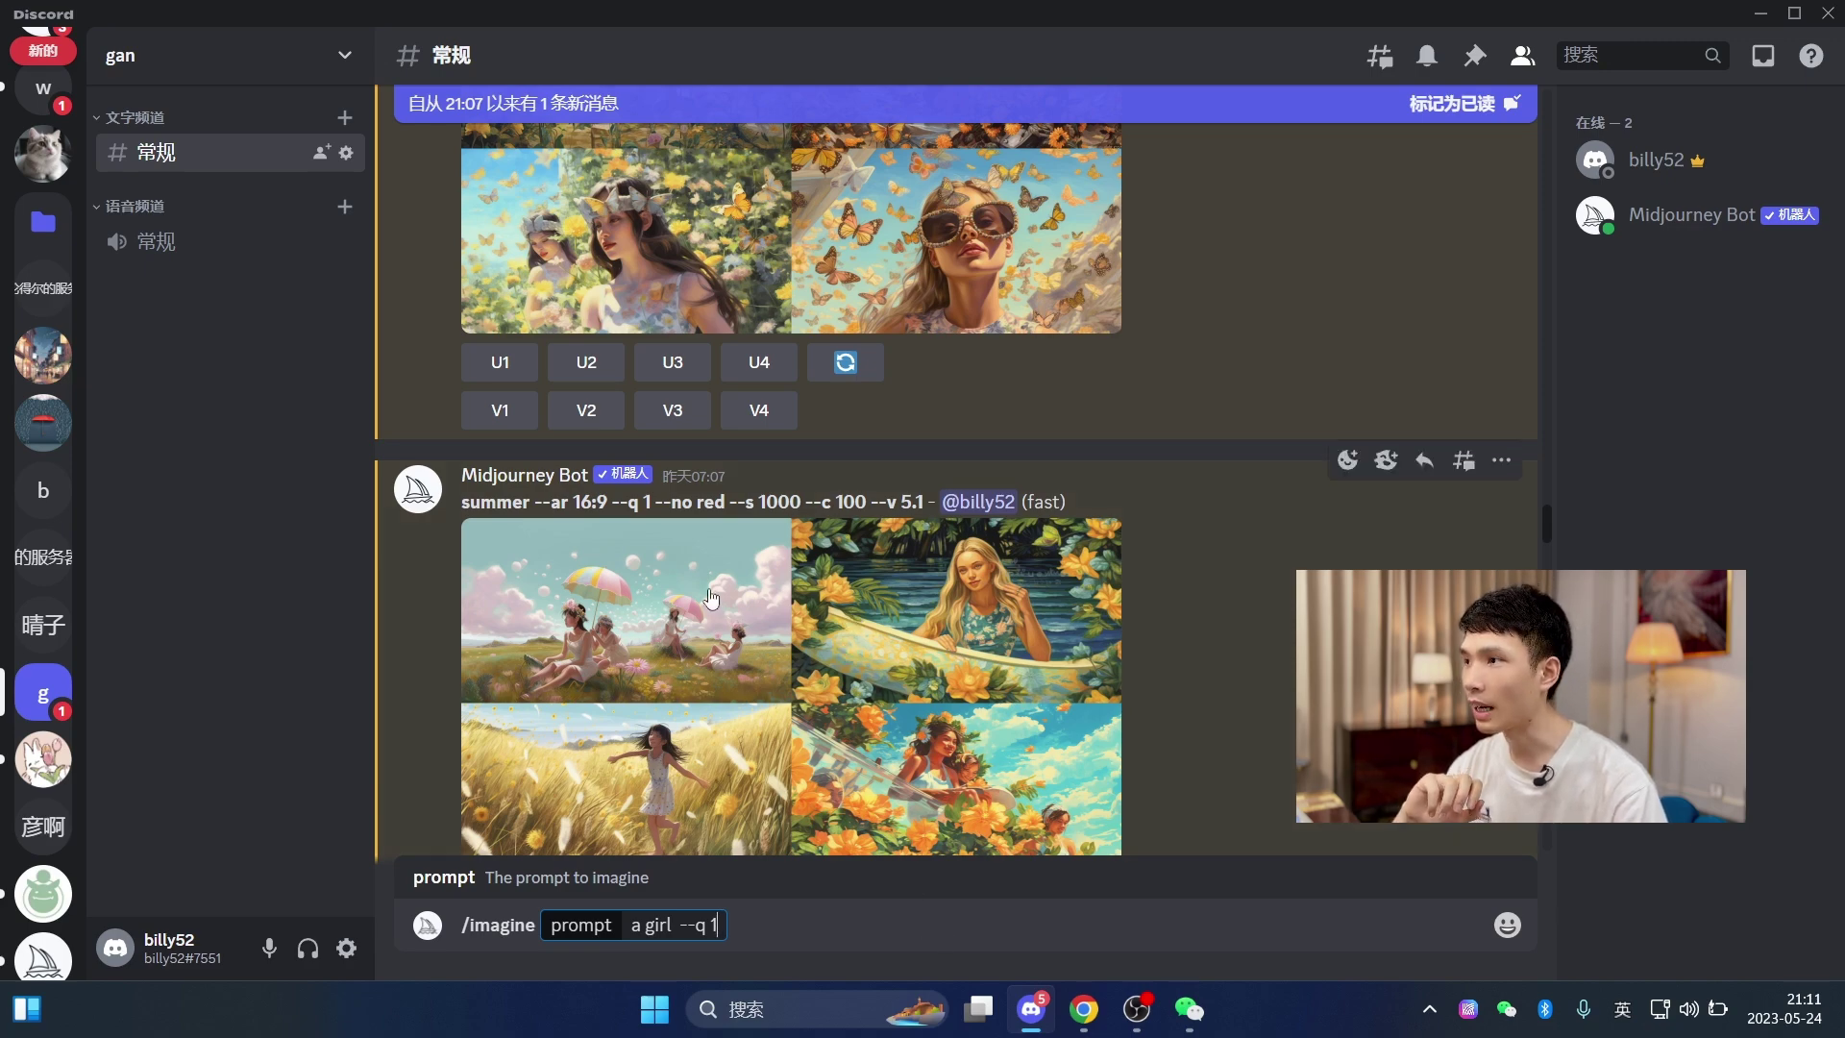
- Enlarge the summer grid generated with --c 100 to examine its four images, and close the preview
left_click(814, 747)
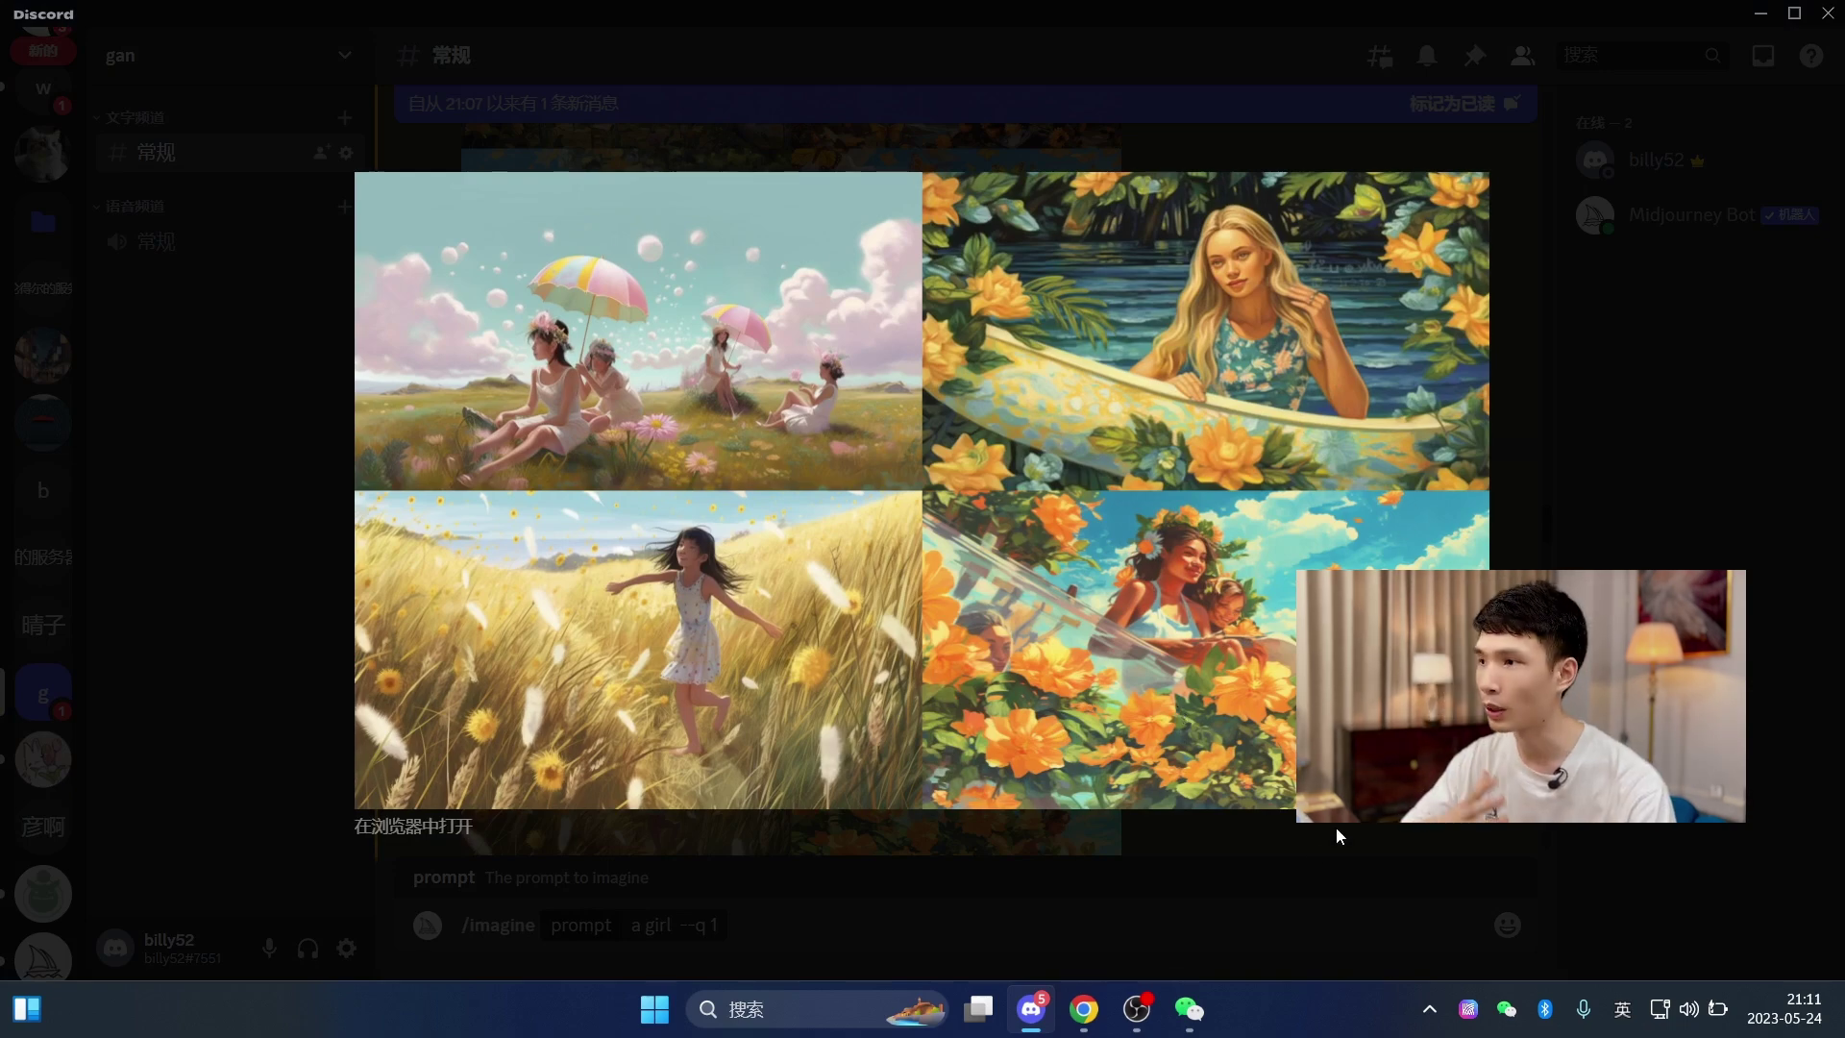
left_click(1283, 858)
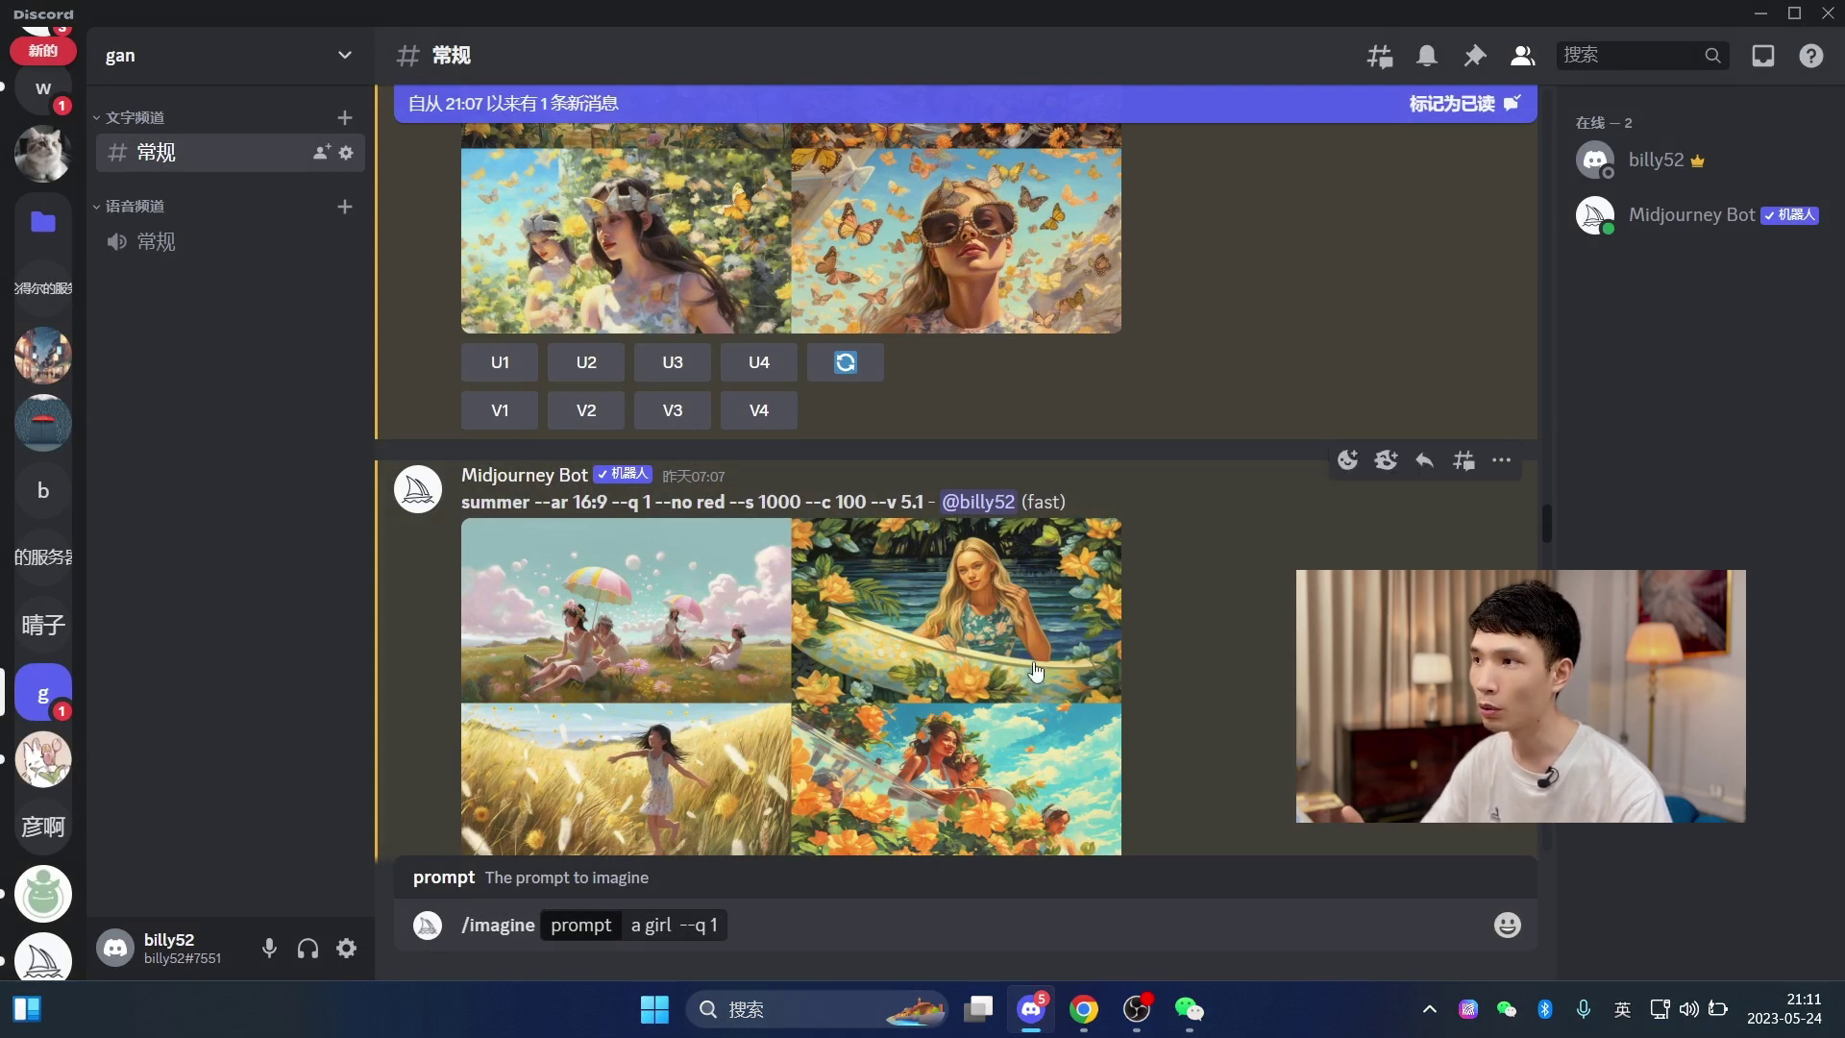
scroll(1036, 555, "down", 1)
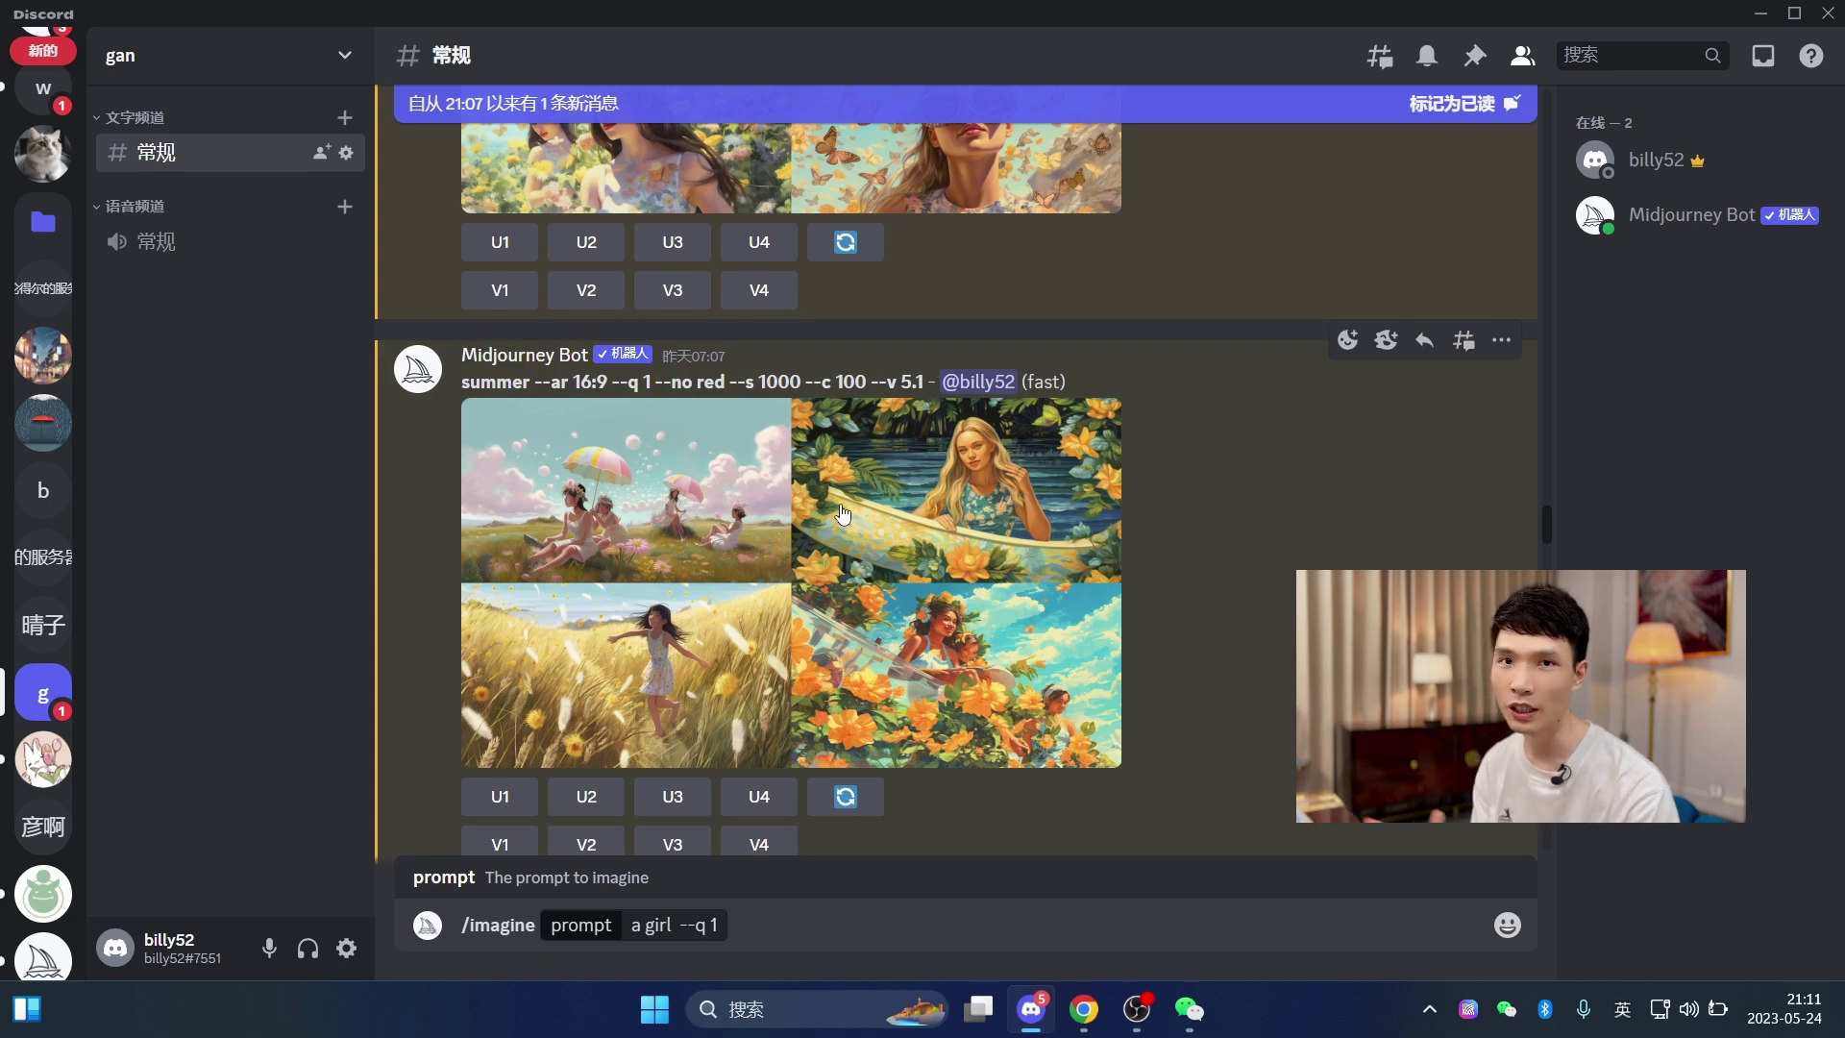
scroll(711, 547, "up", 1)
- Highlight "no" in the summer prompt and replace the draft prompt's quality parameter with "--no red"
key("shift")
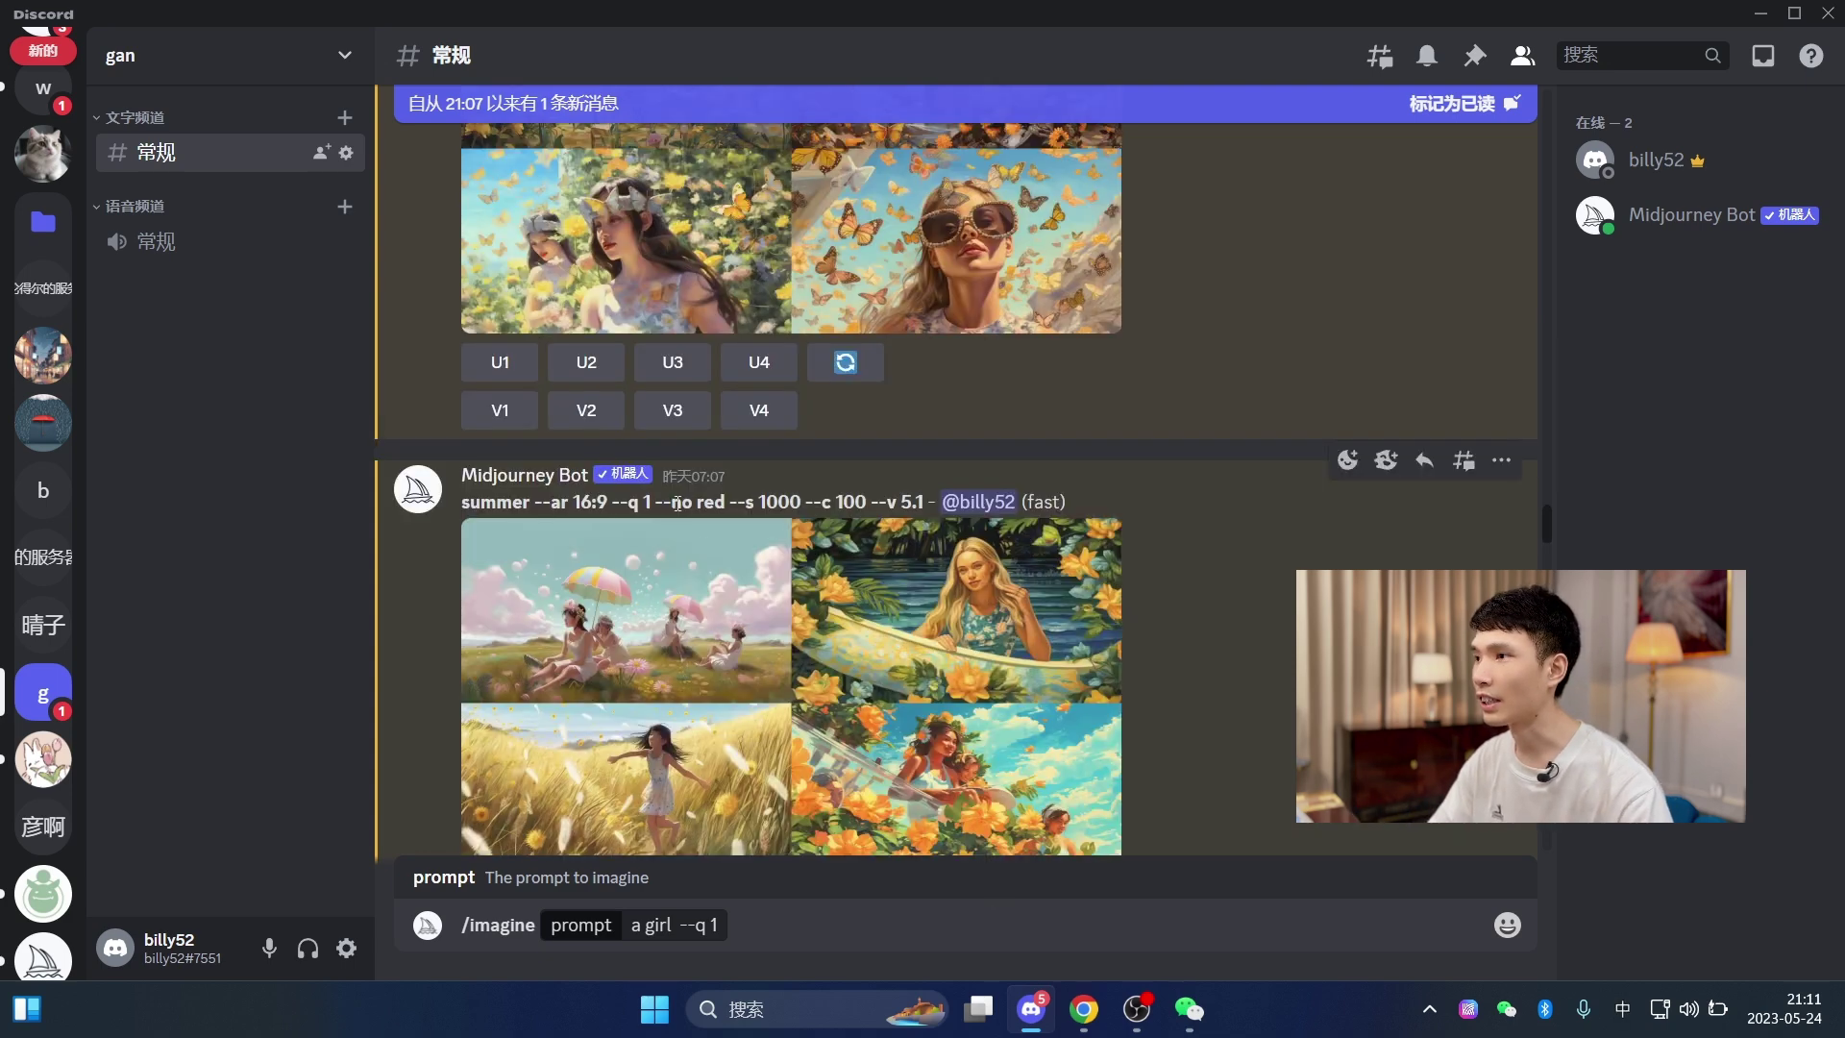
left_click_drag(687, 503, 694, 503)
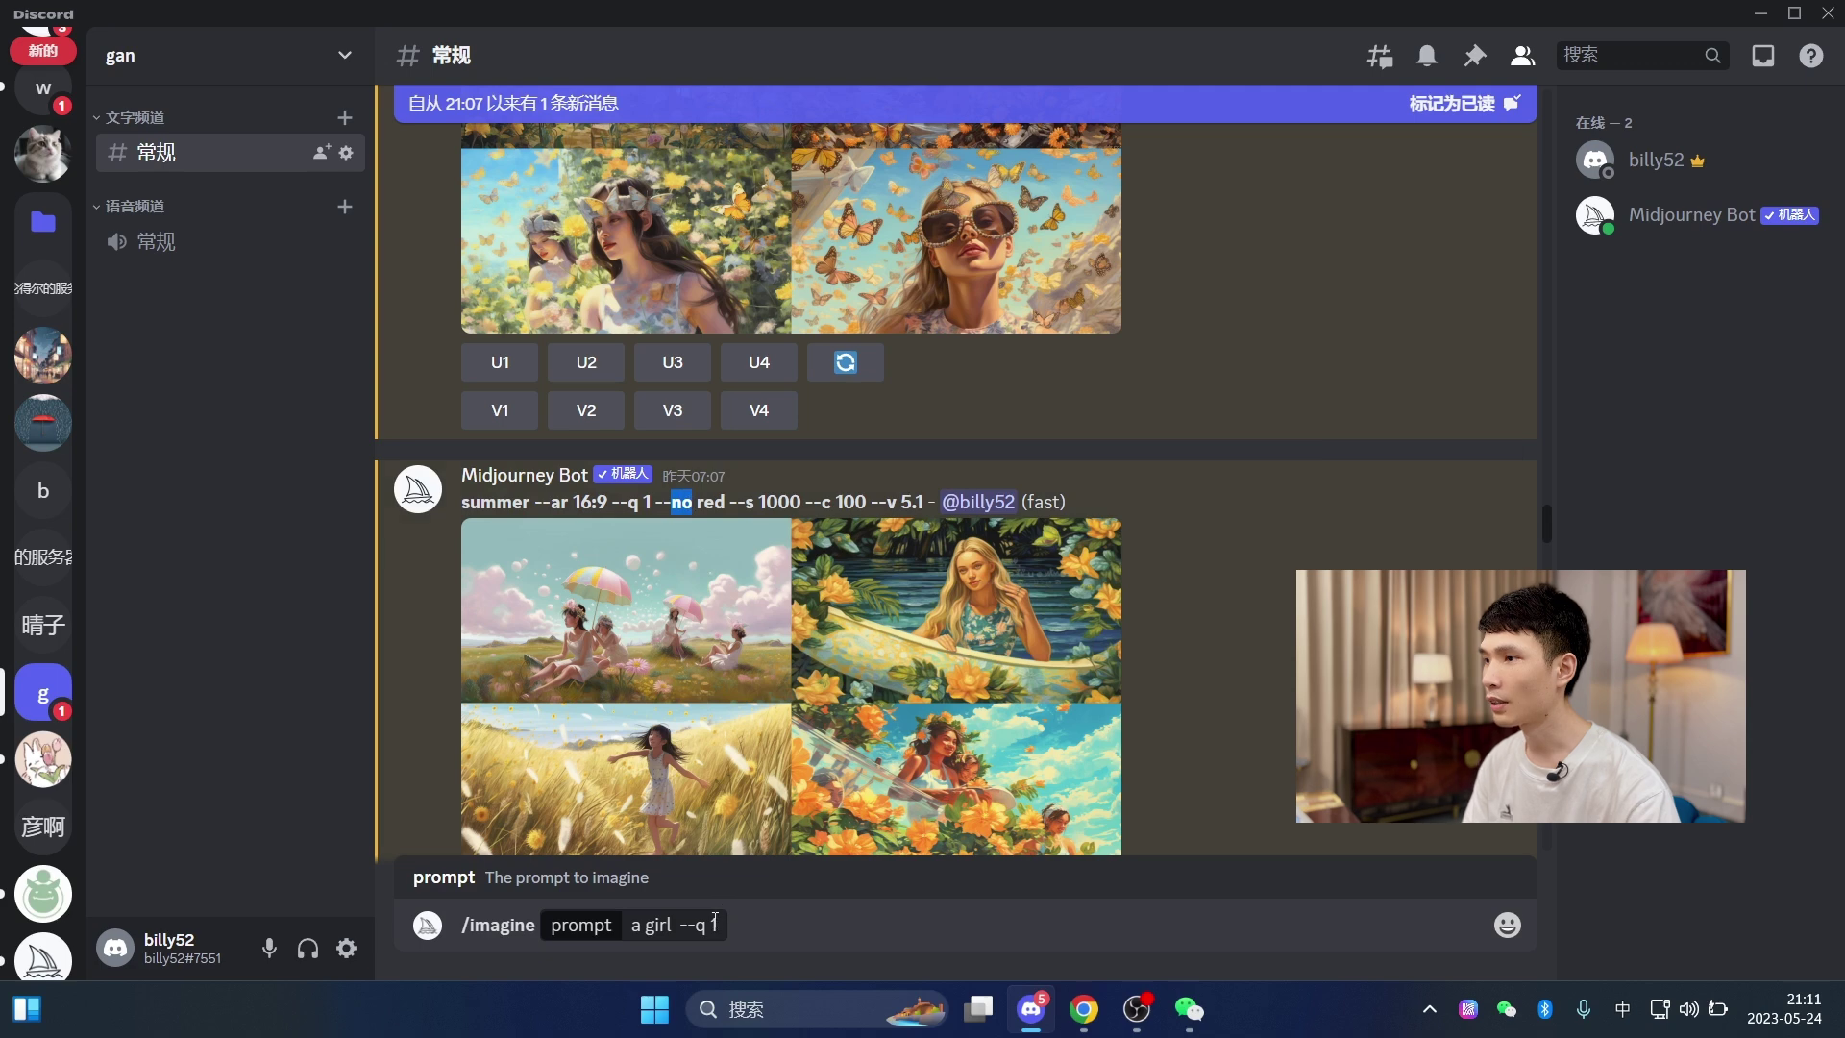
left_click_drag(682, 924, 769, 923)
type("--")
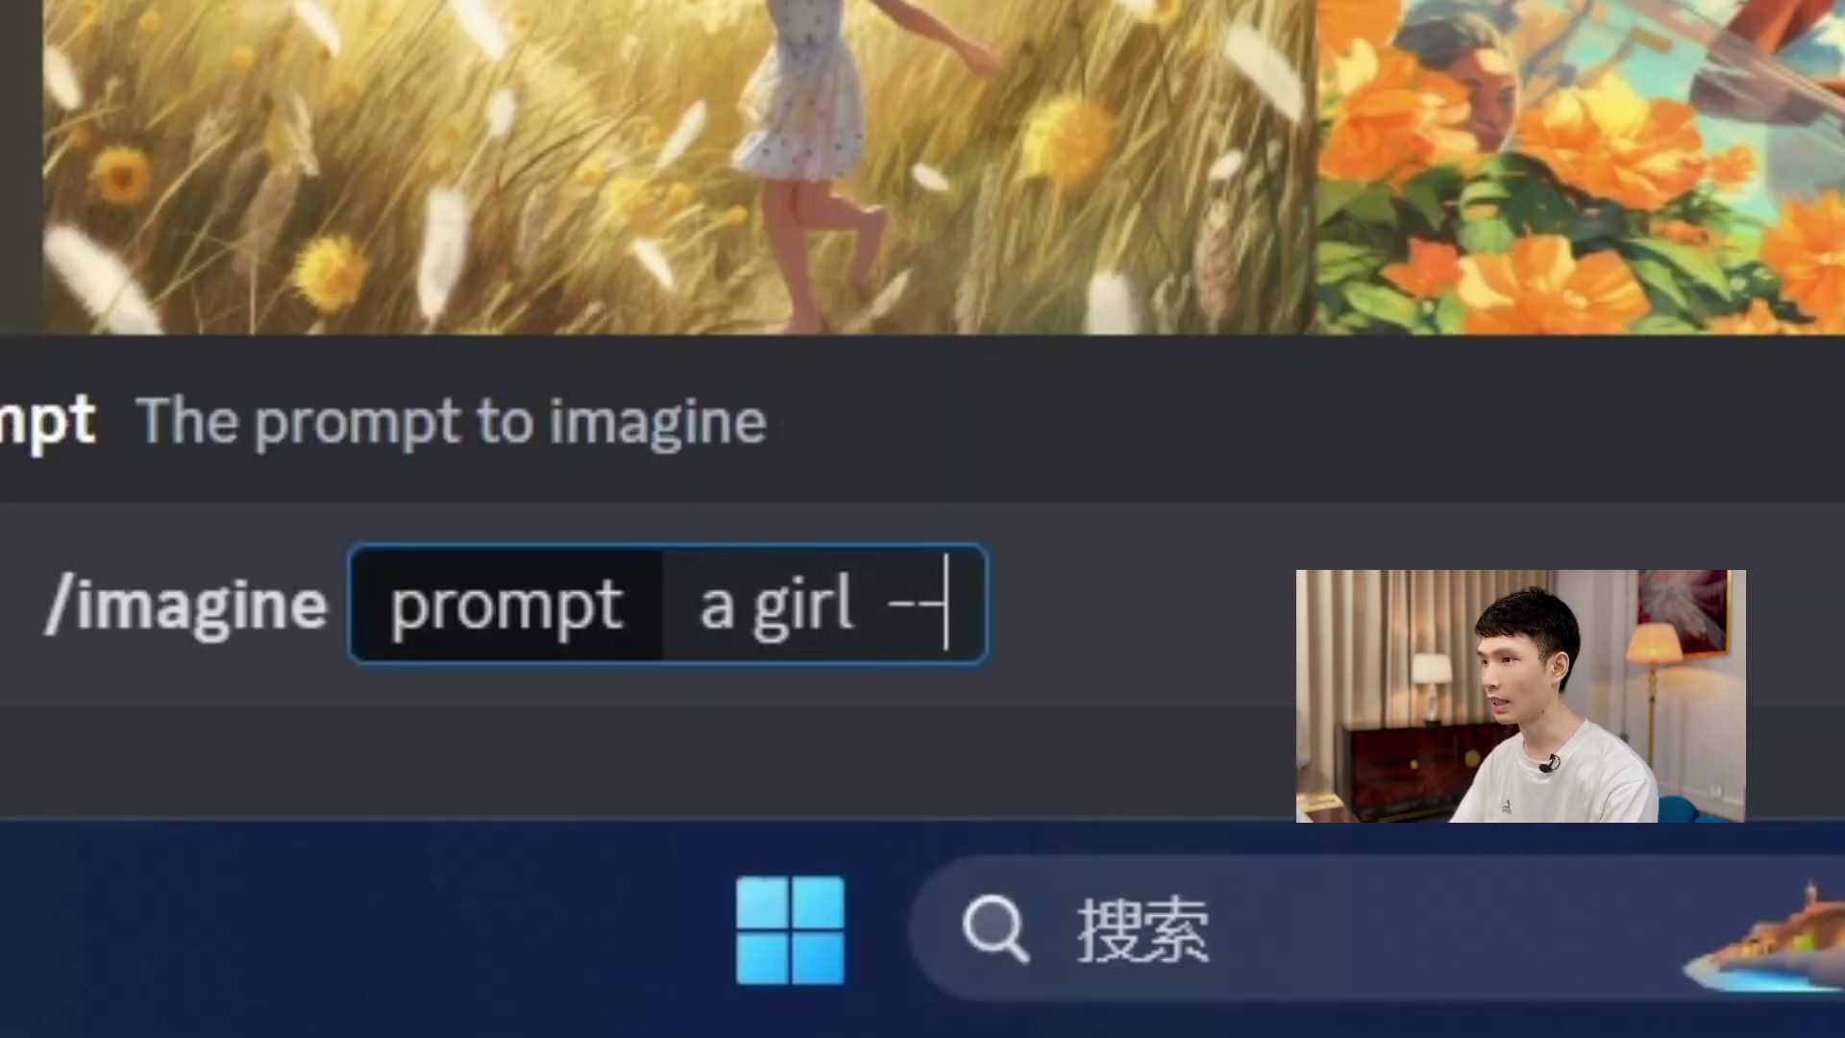
type("no")
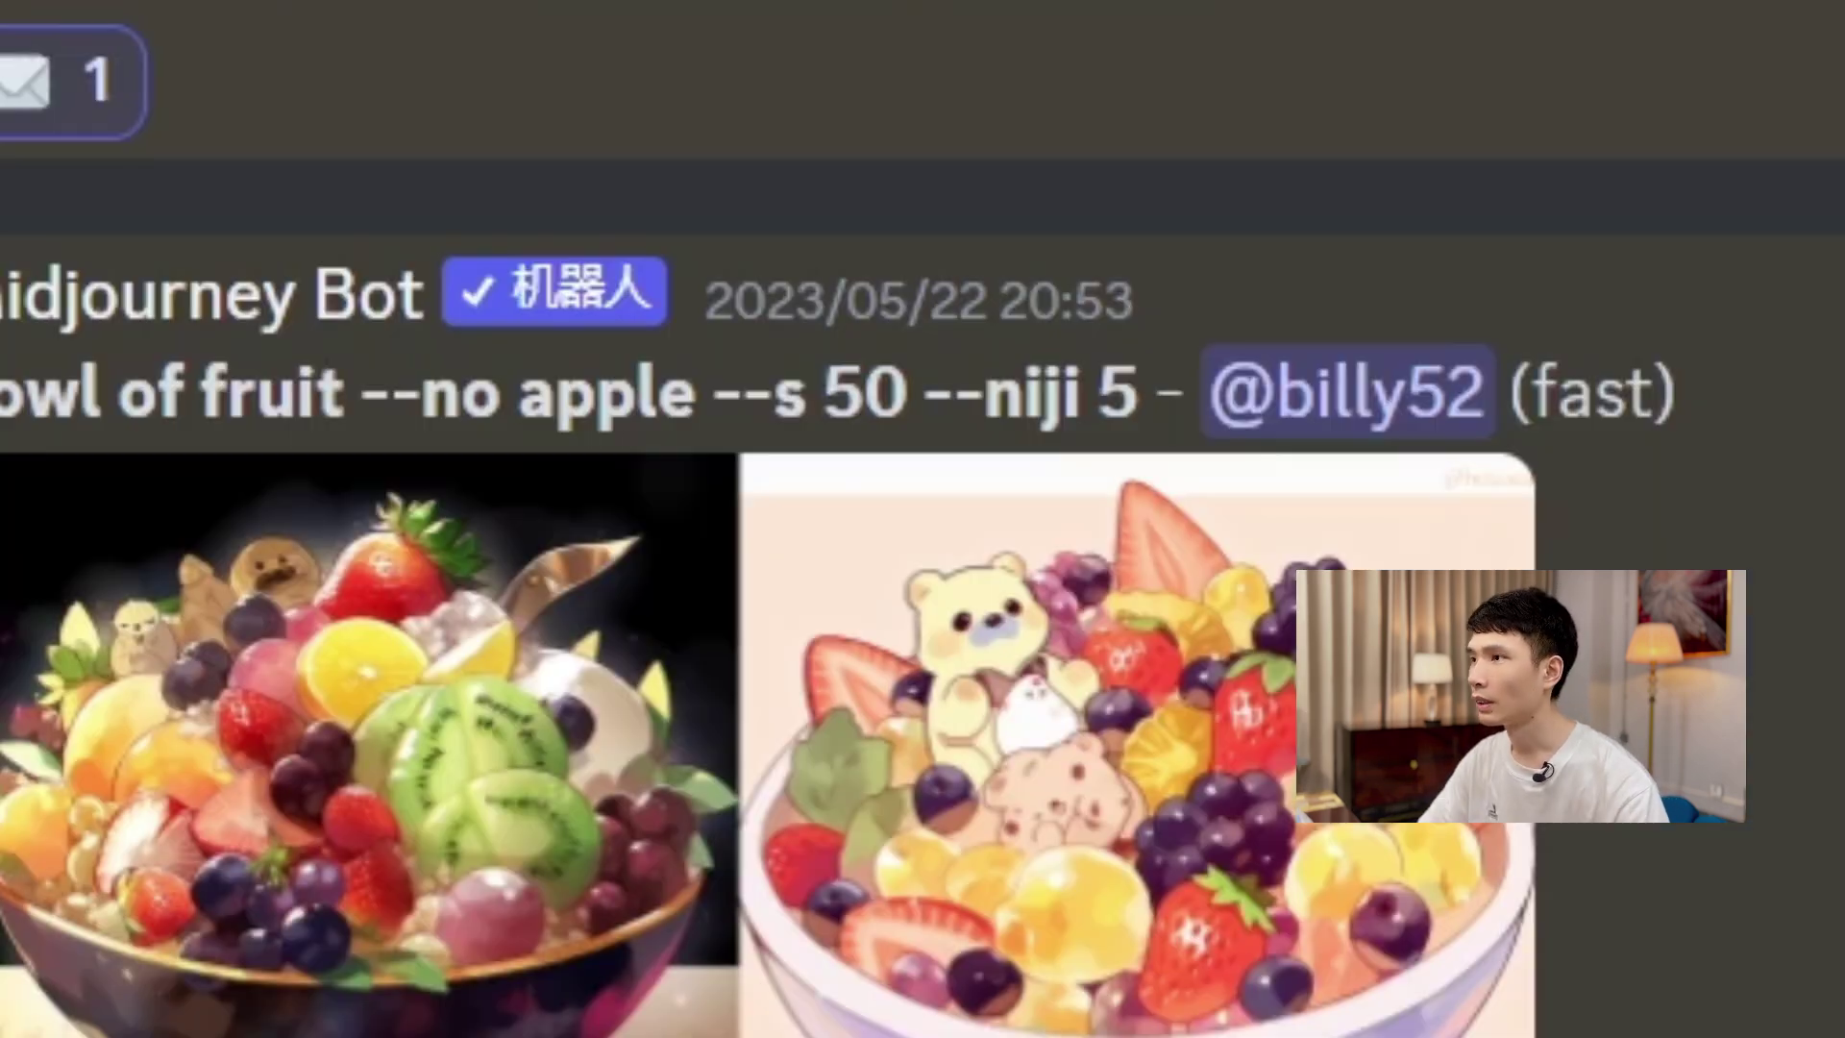
- Locate the "bowl of fruit --no apple --s 50 --niji 5" generation and enlarge its image grid
scroll(551, 471, "up", 4)
scroll(567, 672, "down", 3)
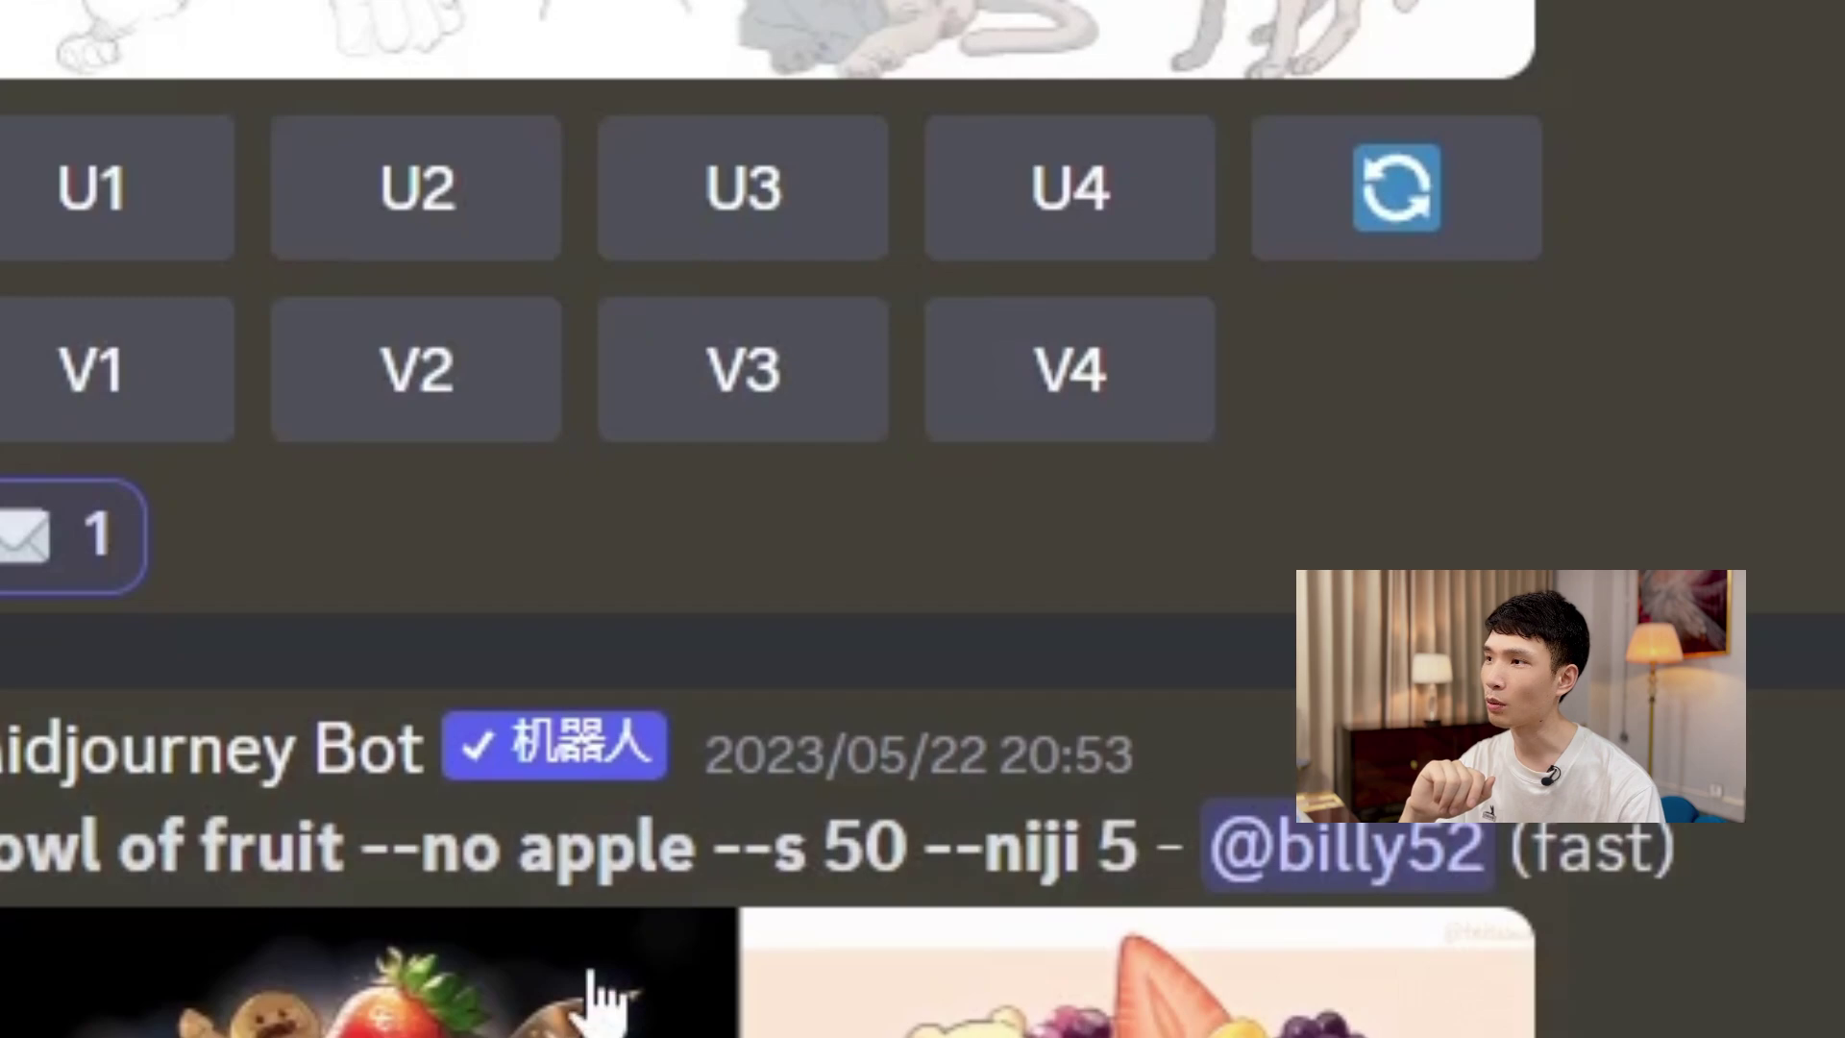
scroll(529, 888, "down", 4)
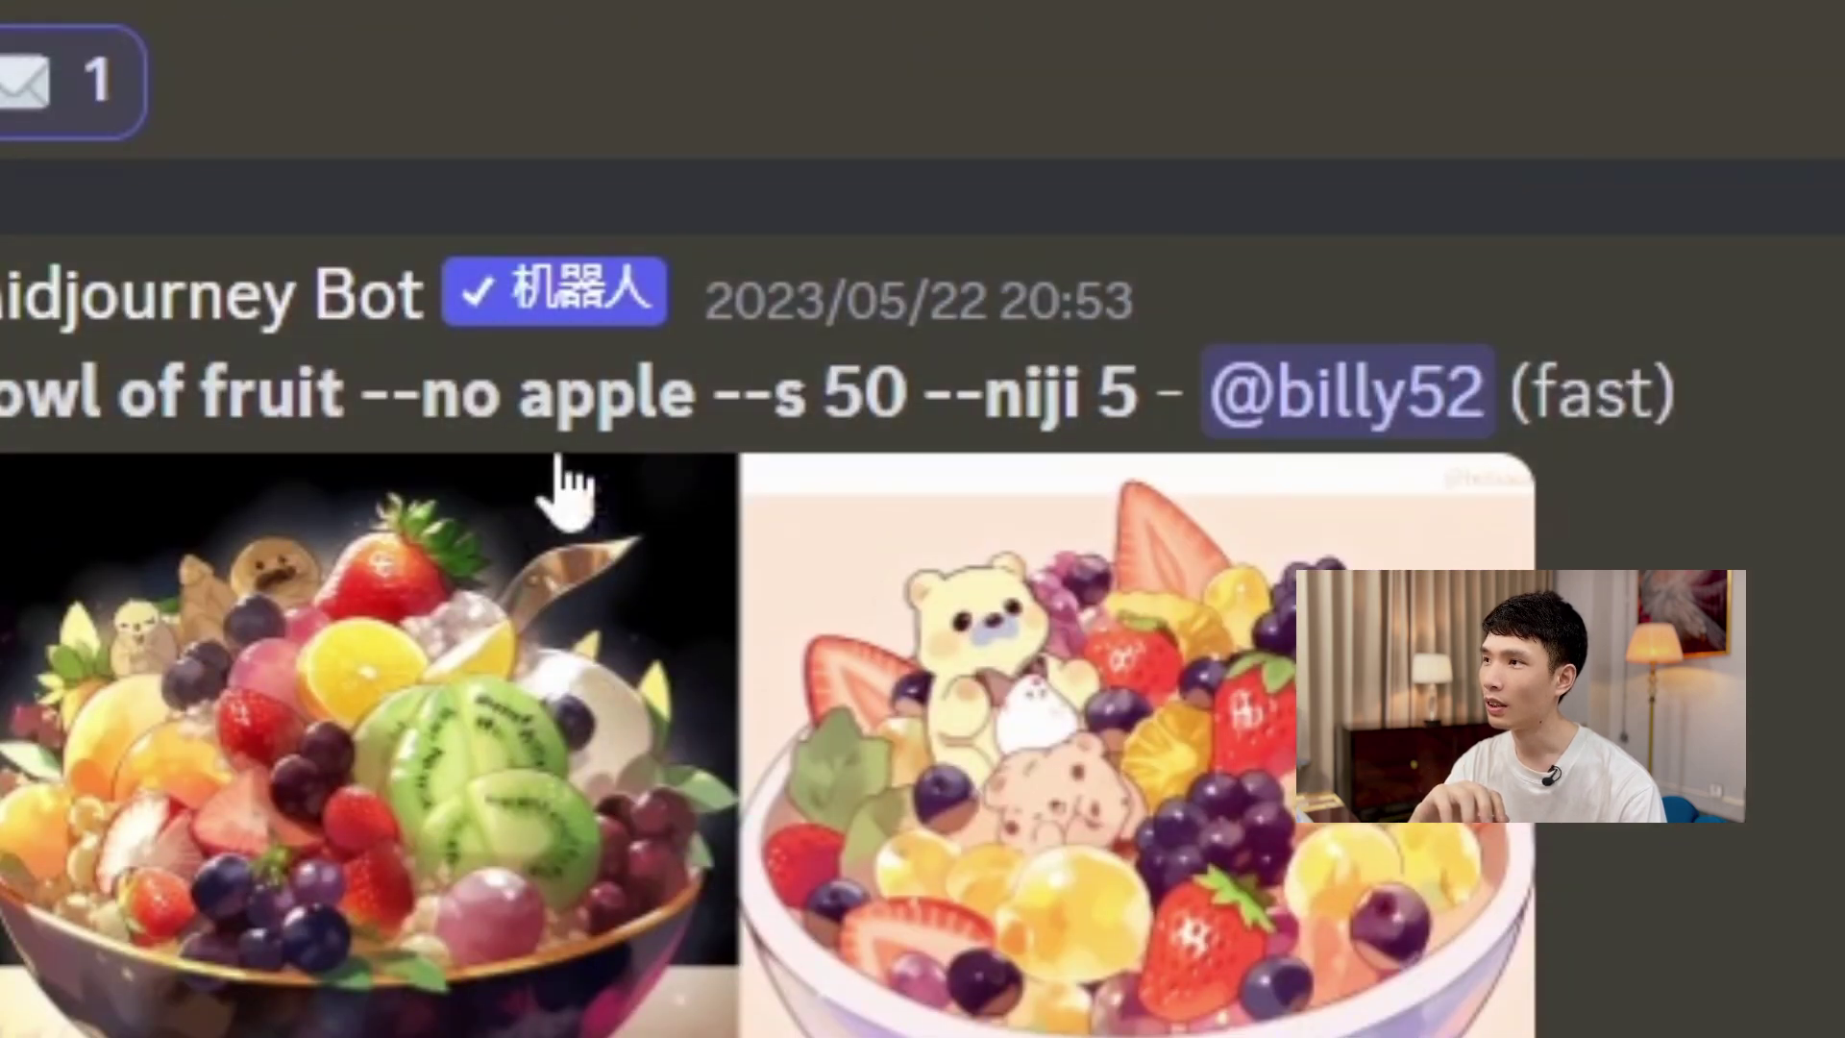
left_click(797, 583)
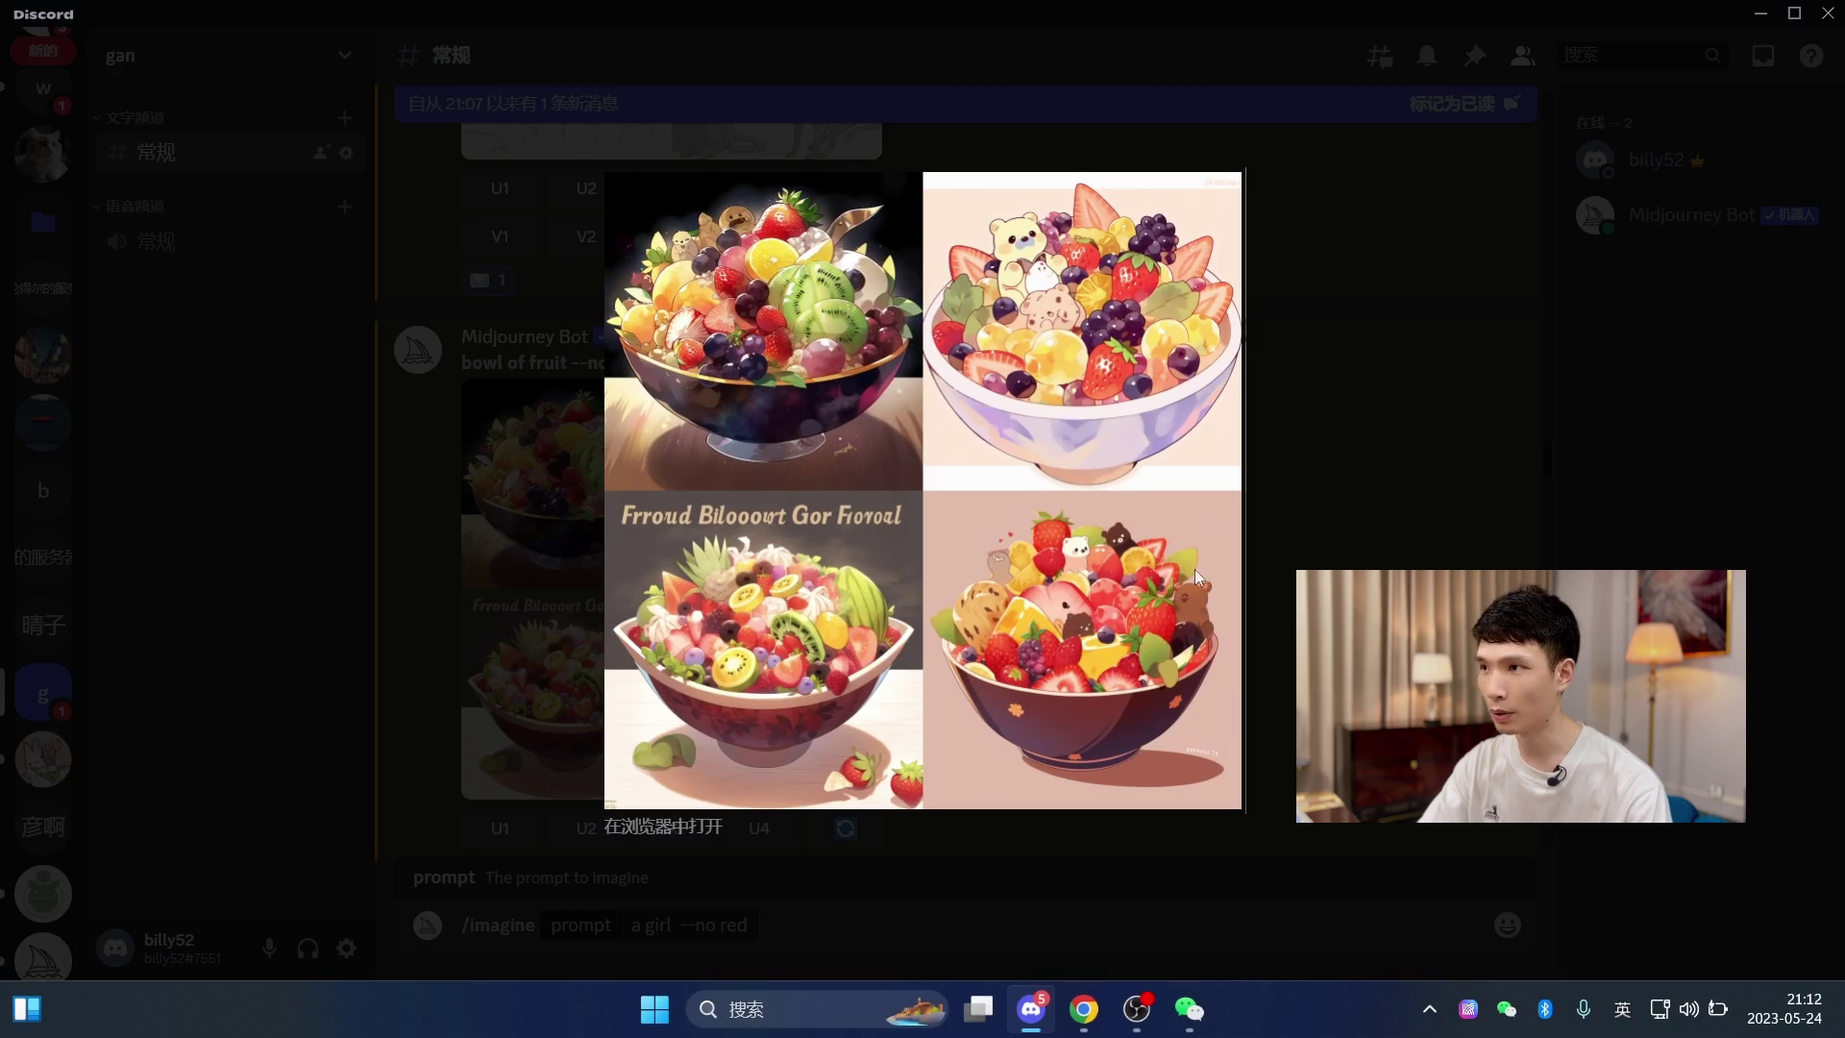
- Close the fruit bowl preview and highlight the "bowl of fruit" and "s 50" parts of its prompt
left_click(1296, 560)
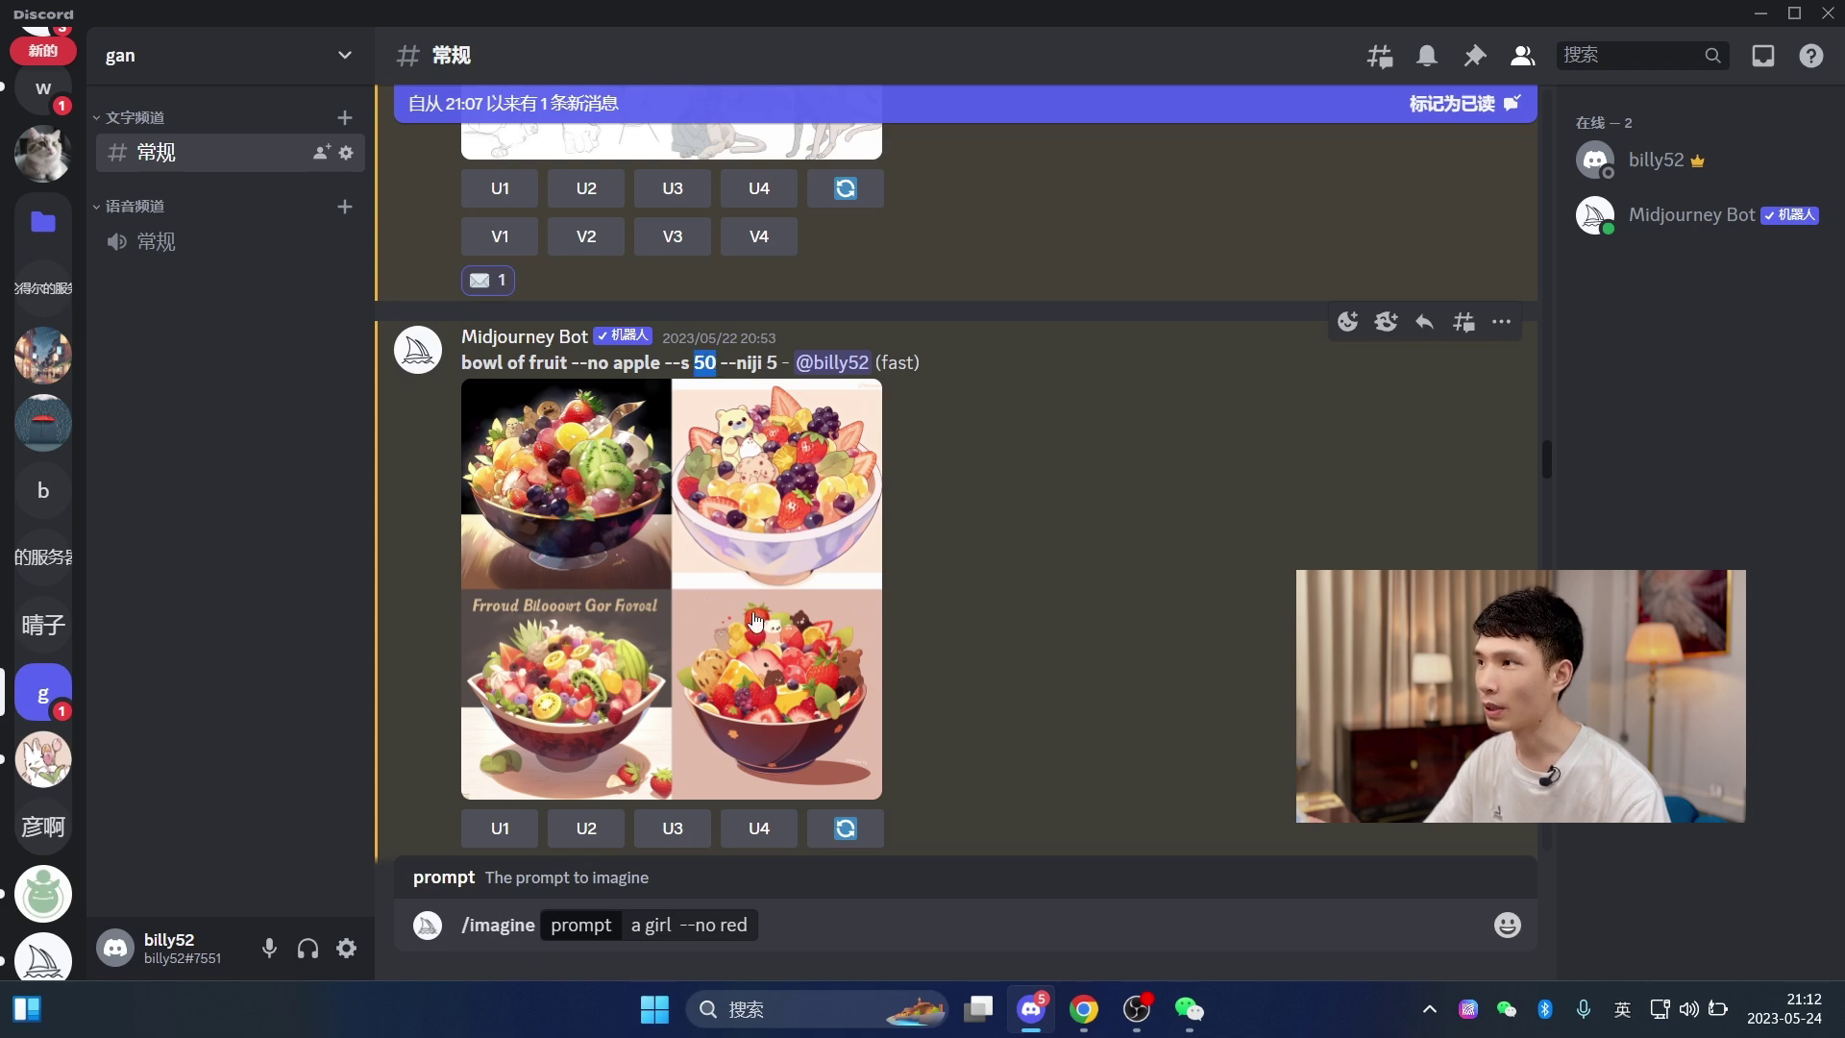
left_click_drag(462, 363, 566, 364)
left_click_drag(681, 363, 718, 366)
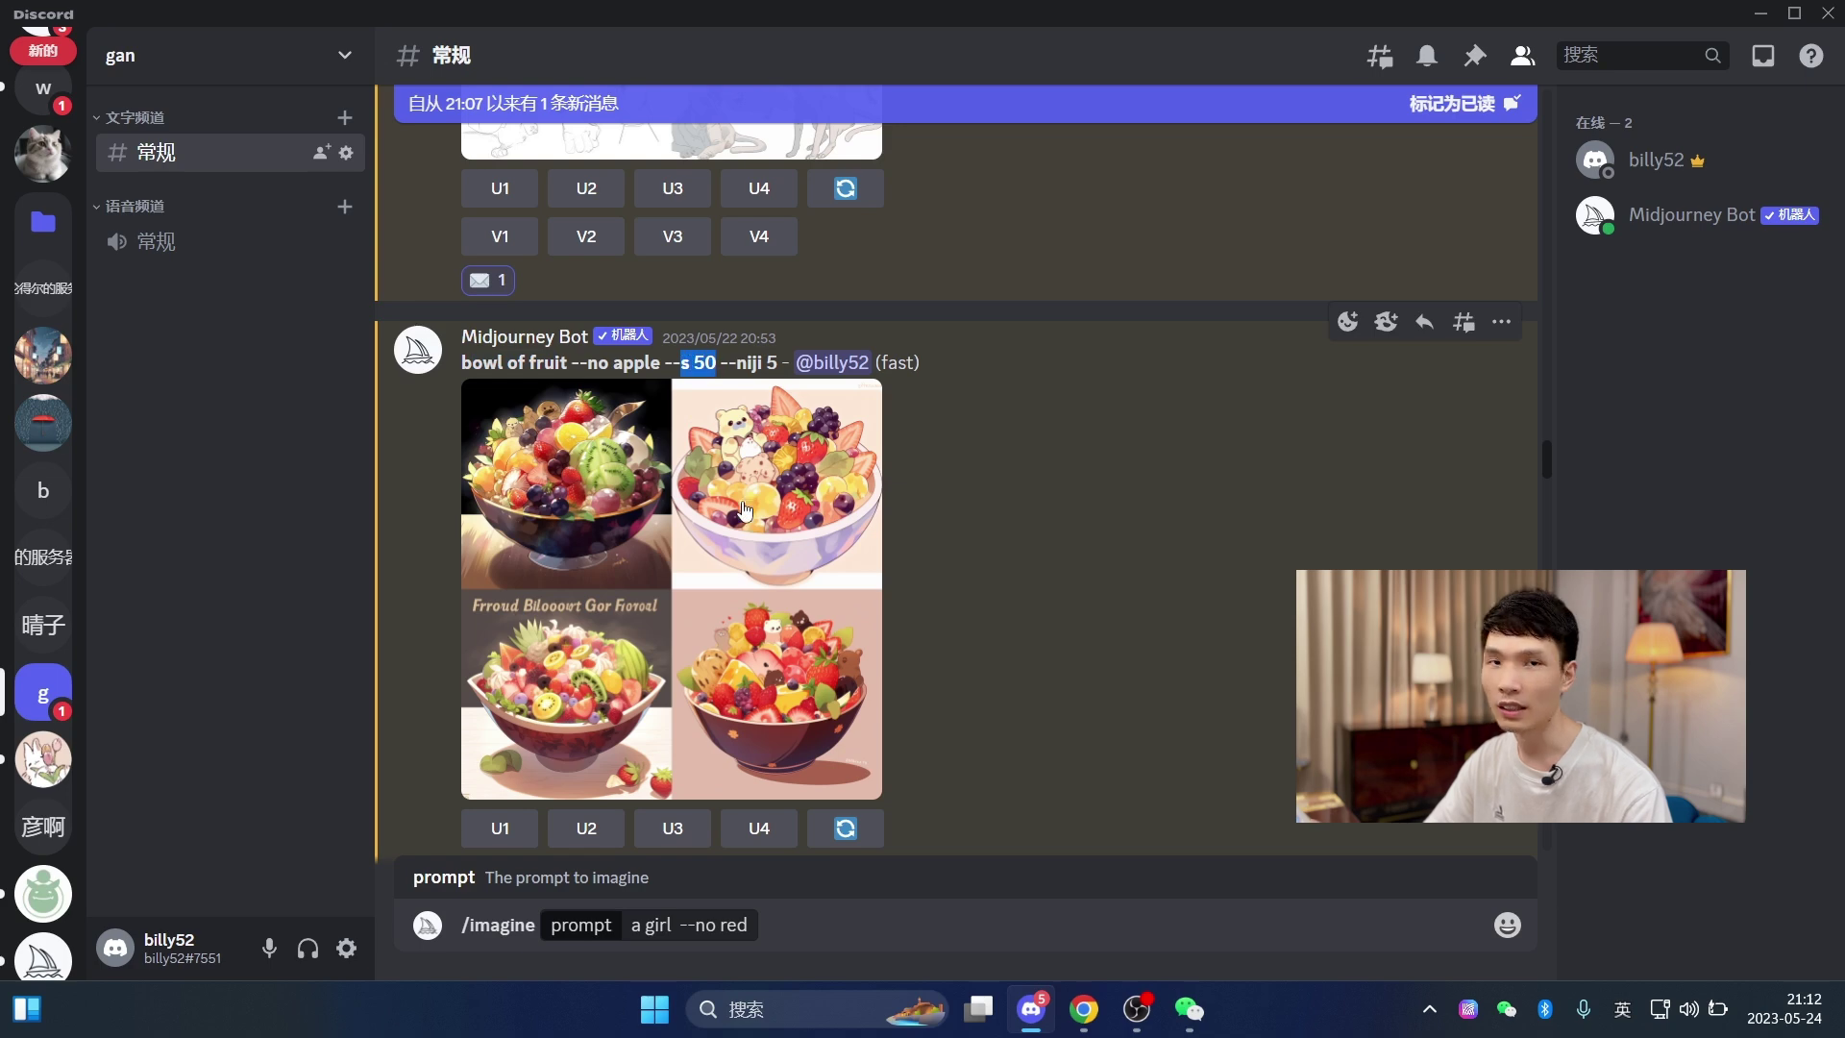
left_click(700, 365)
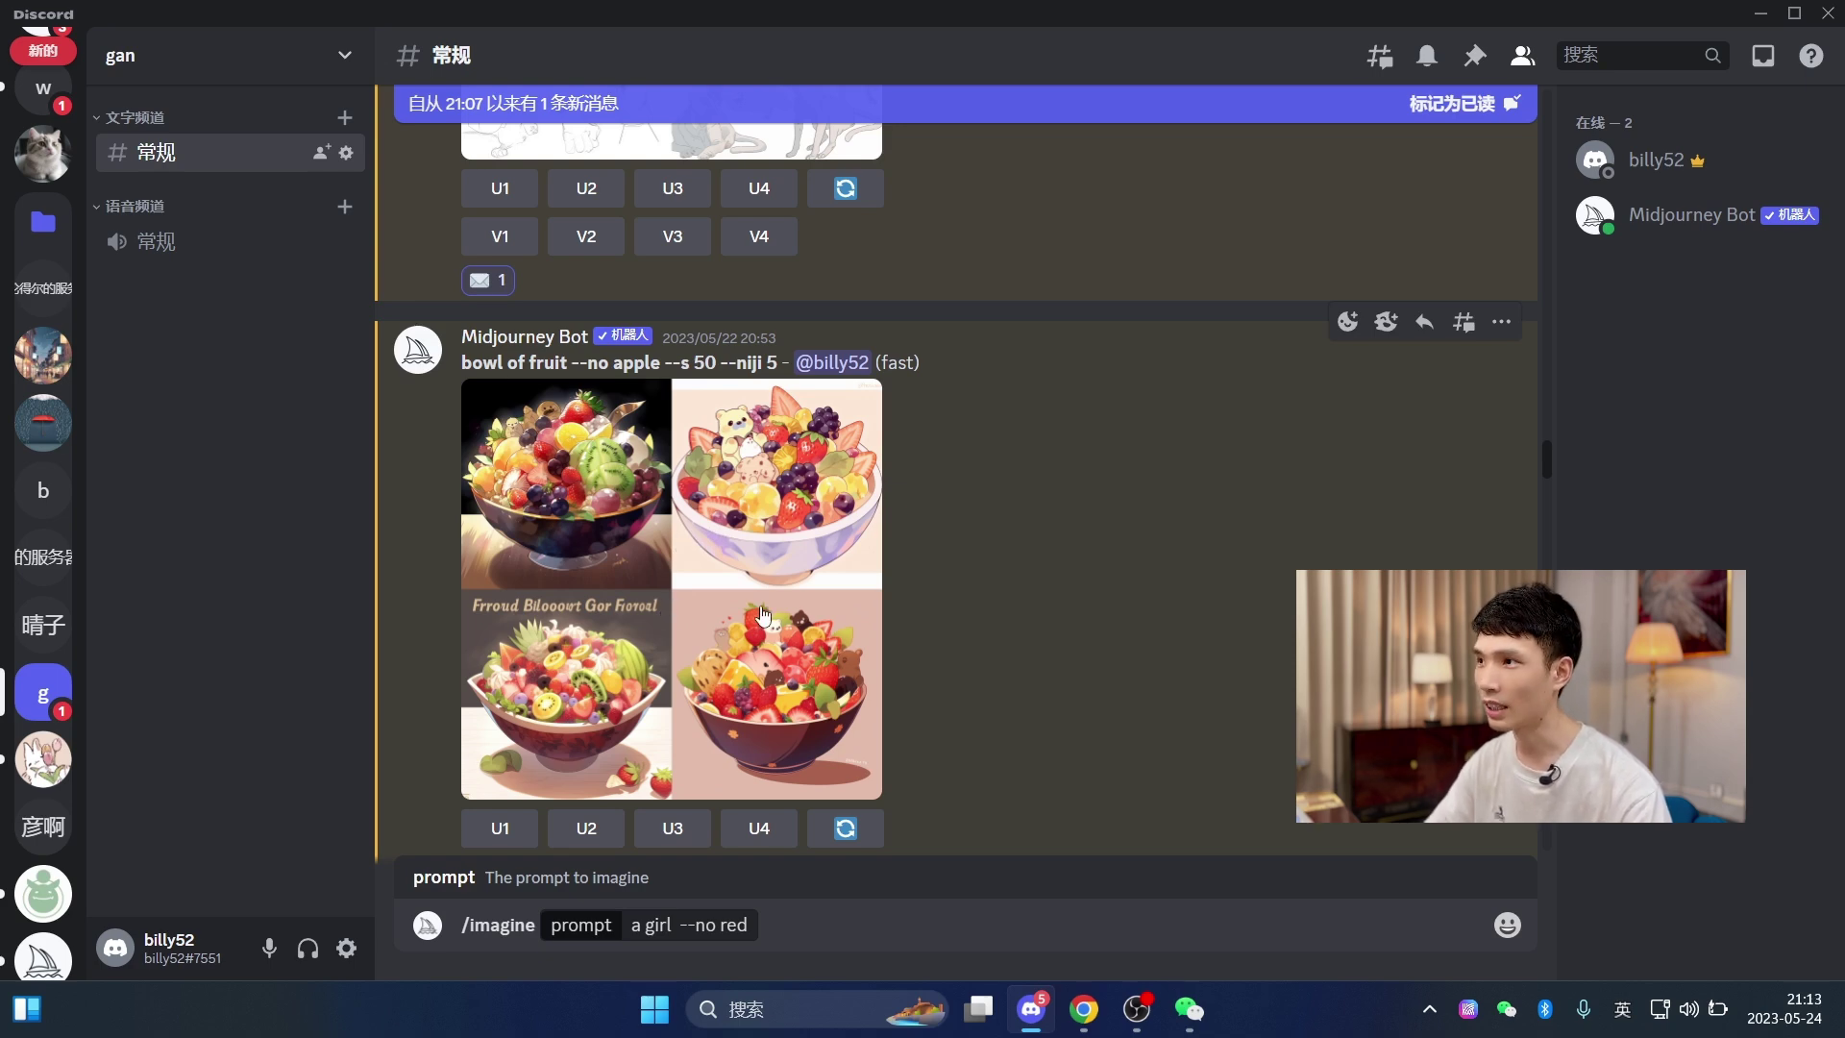
- Replace the draft /imagine prompt with "hot dog"
scroll(1143, 731, "up", 10)
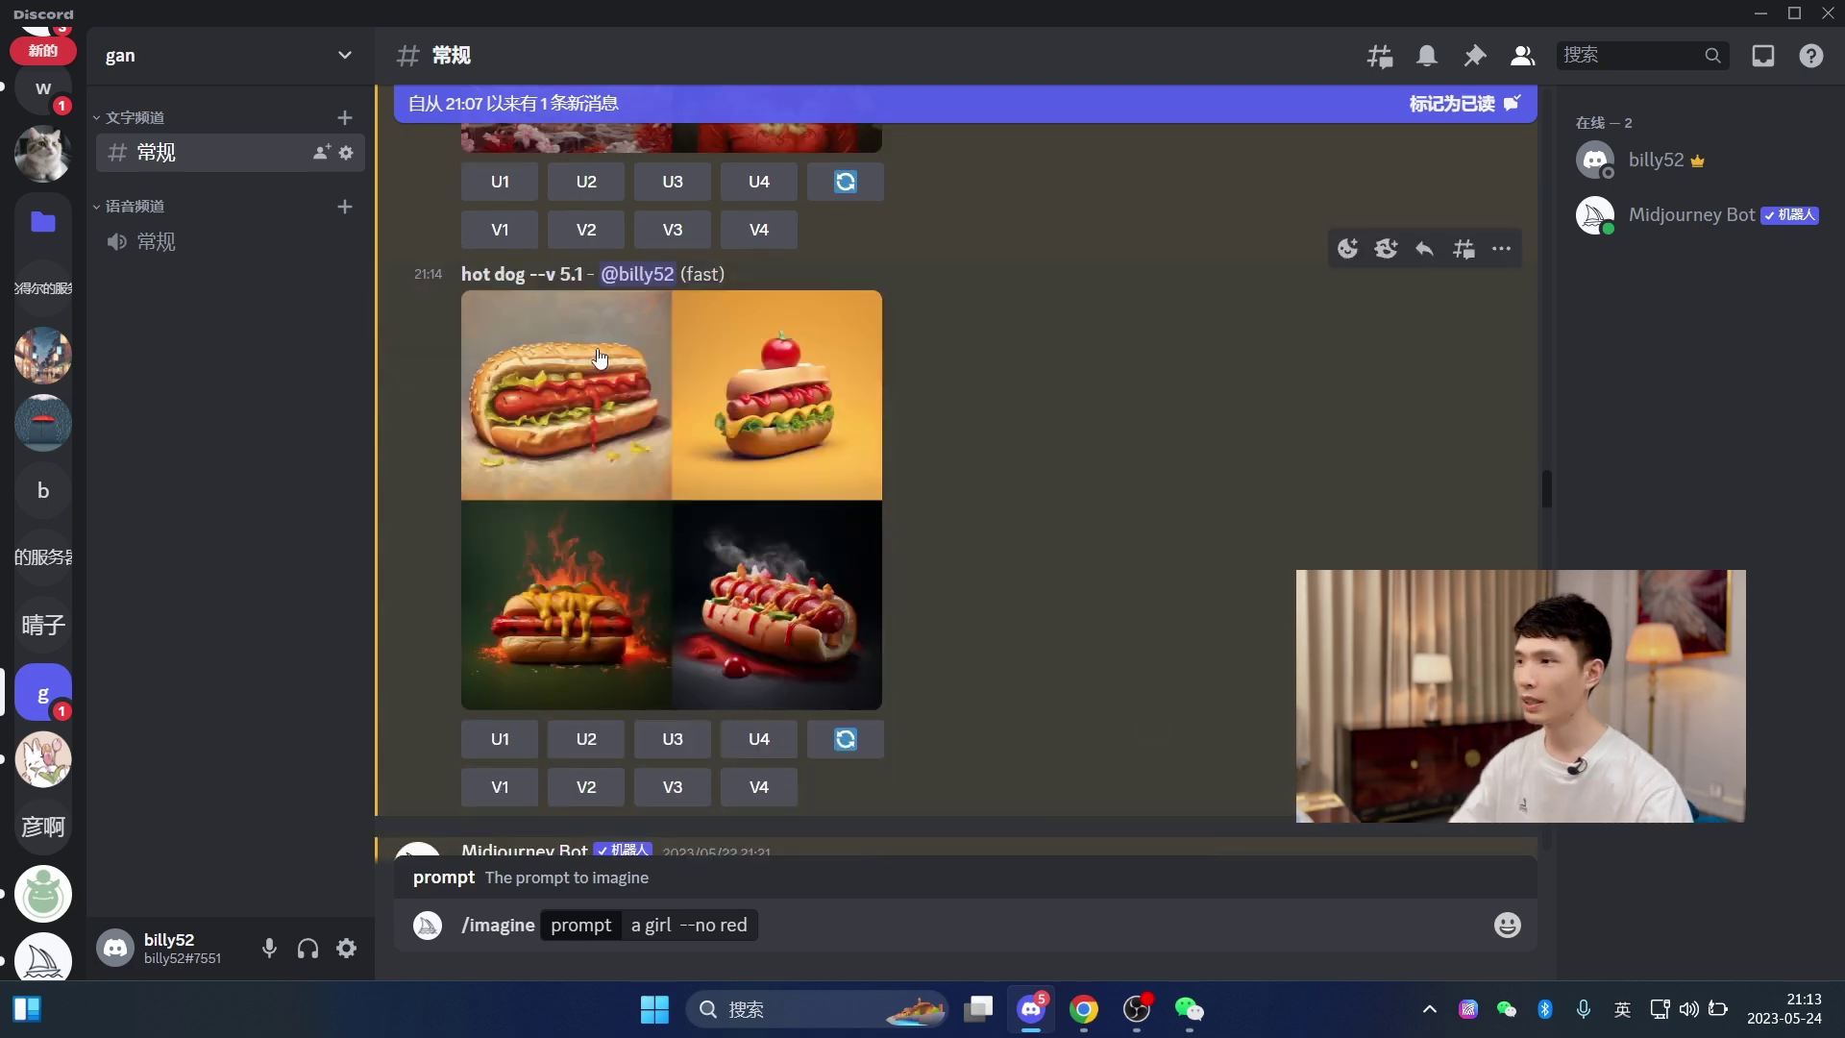
scroll(865, 488, "up", 5)
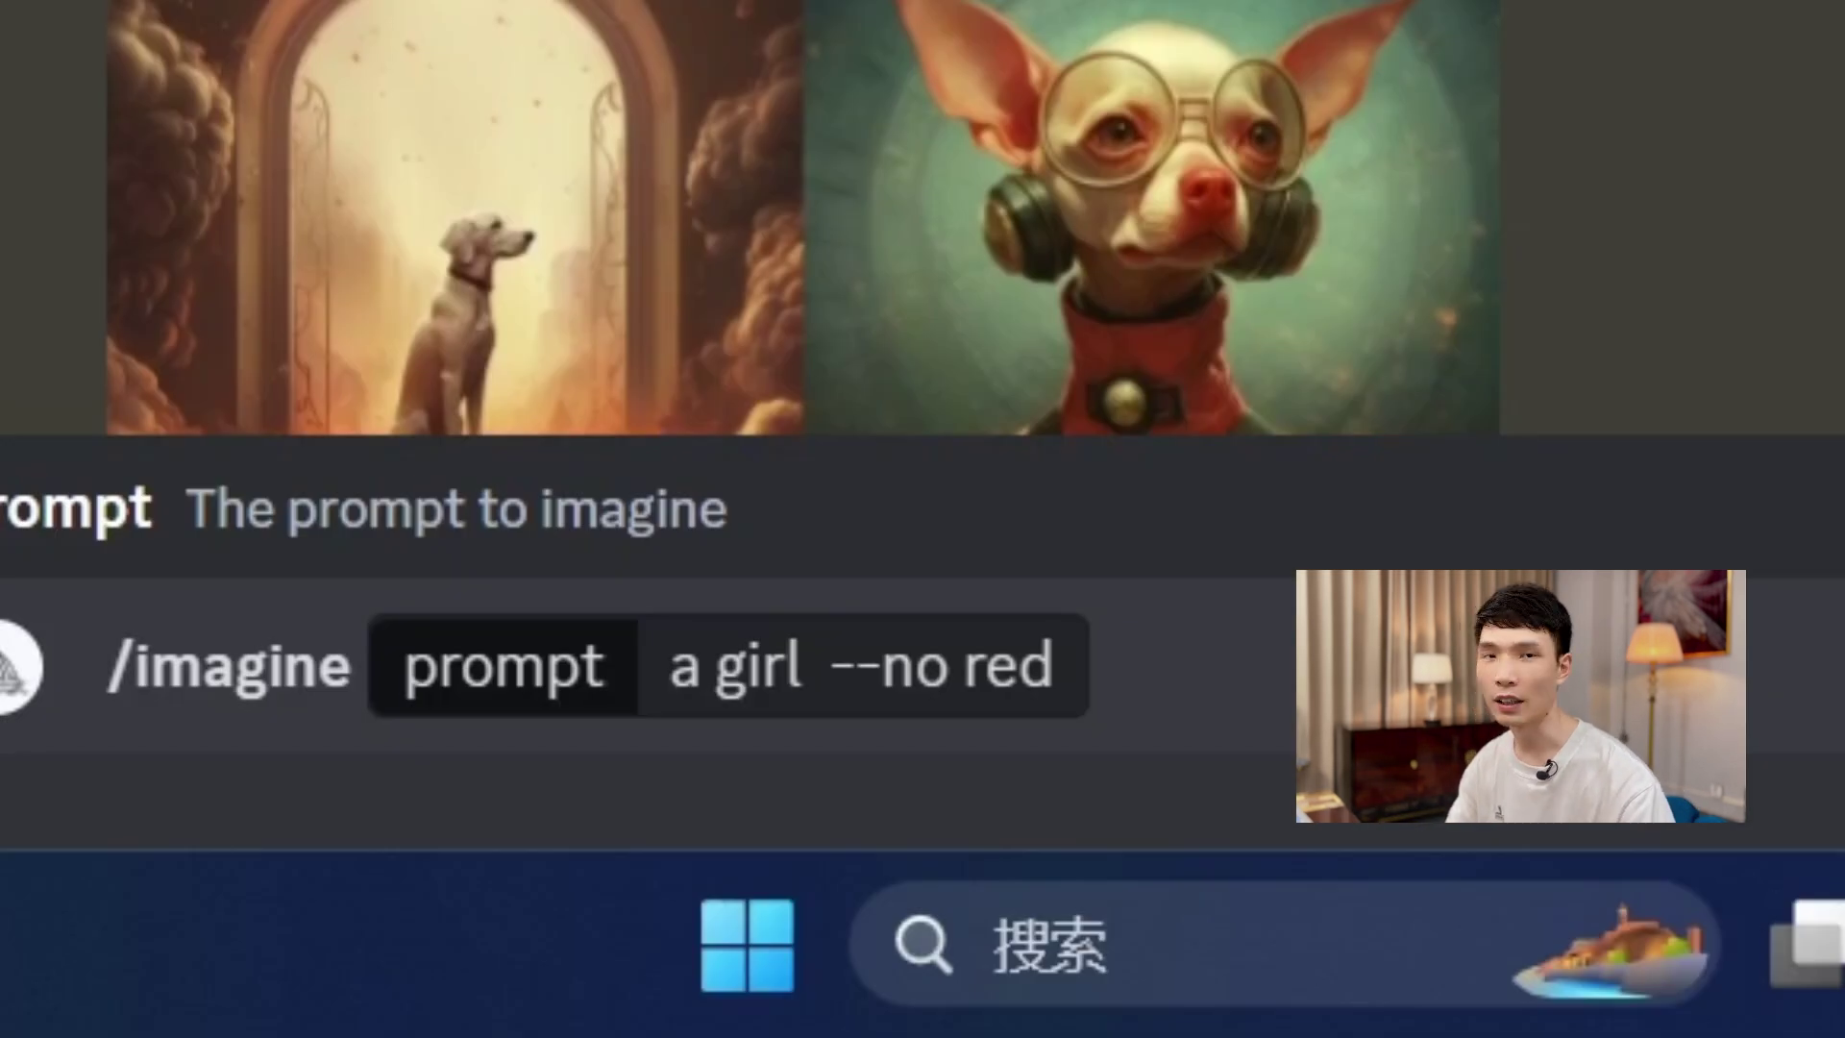
left_click_drag(687, 667, 1249, 669)
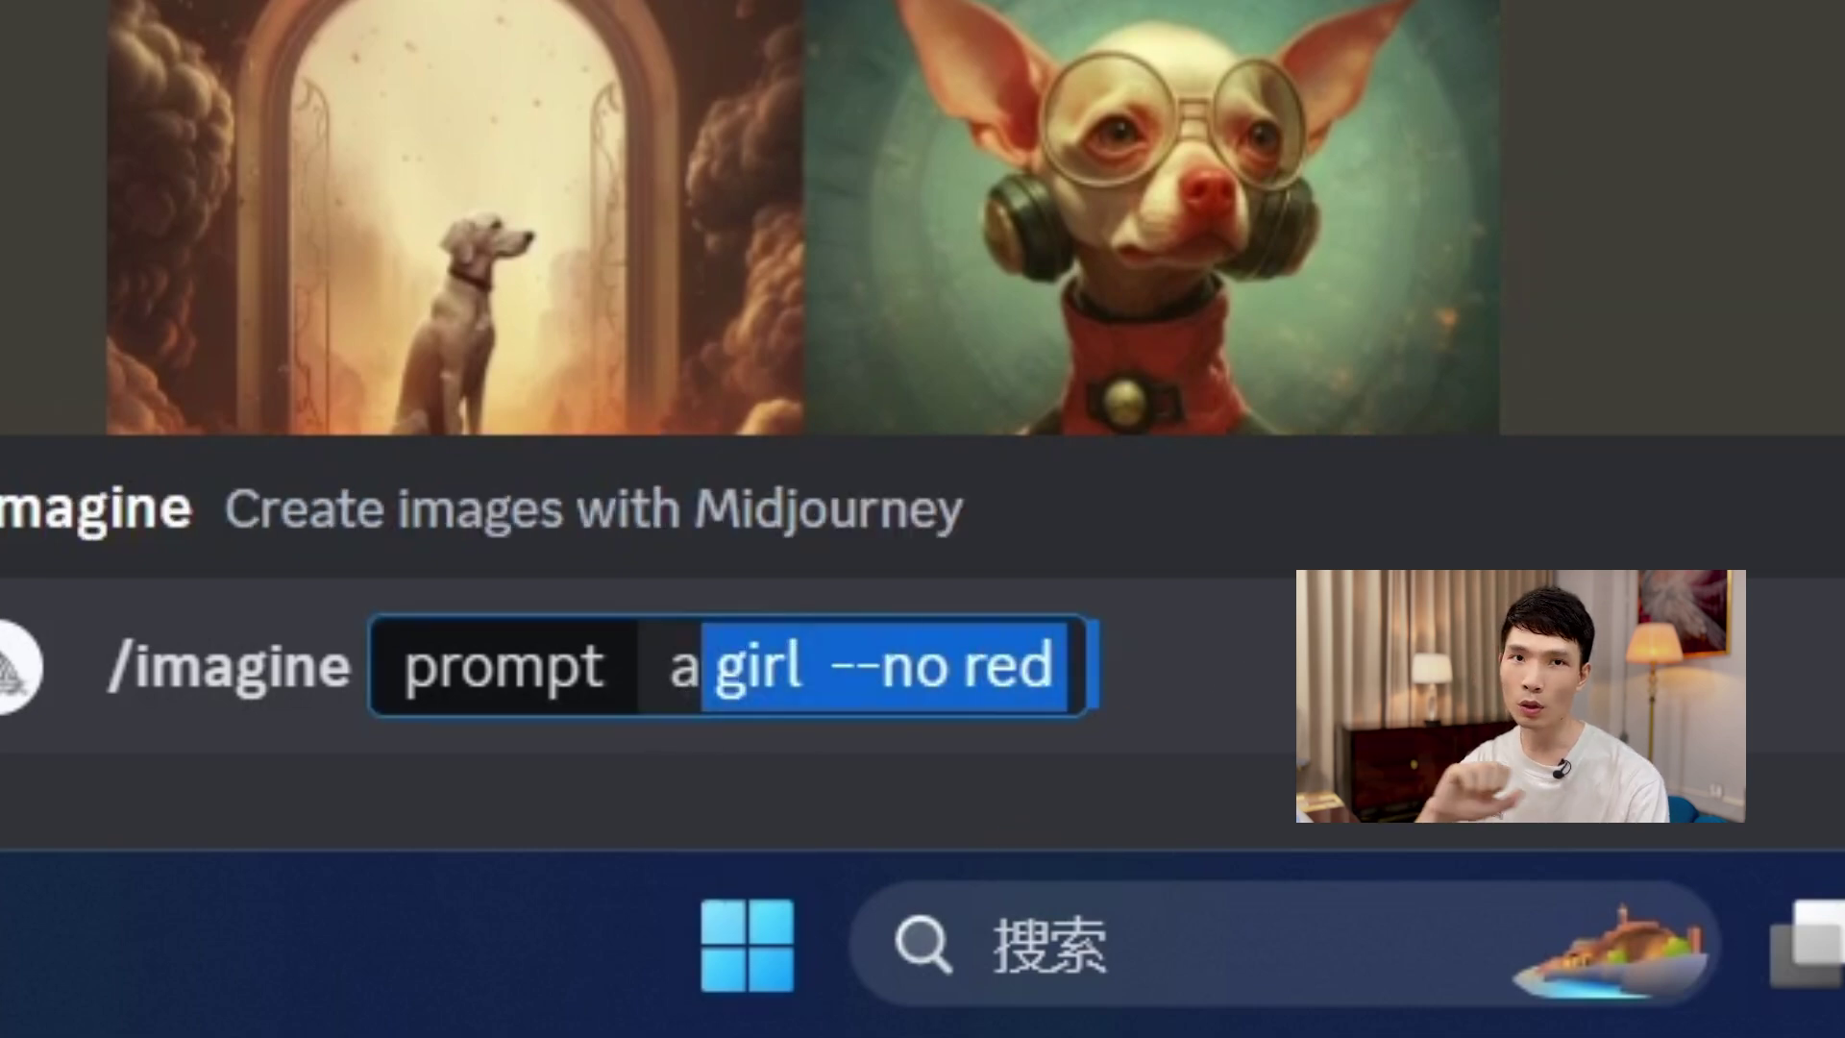
key("BackSpace")
key("BackSpace")
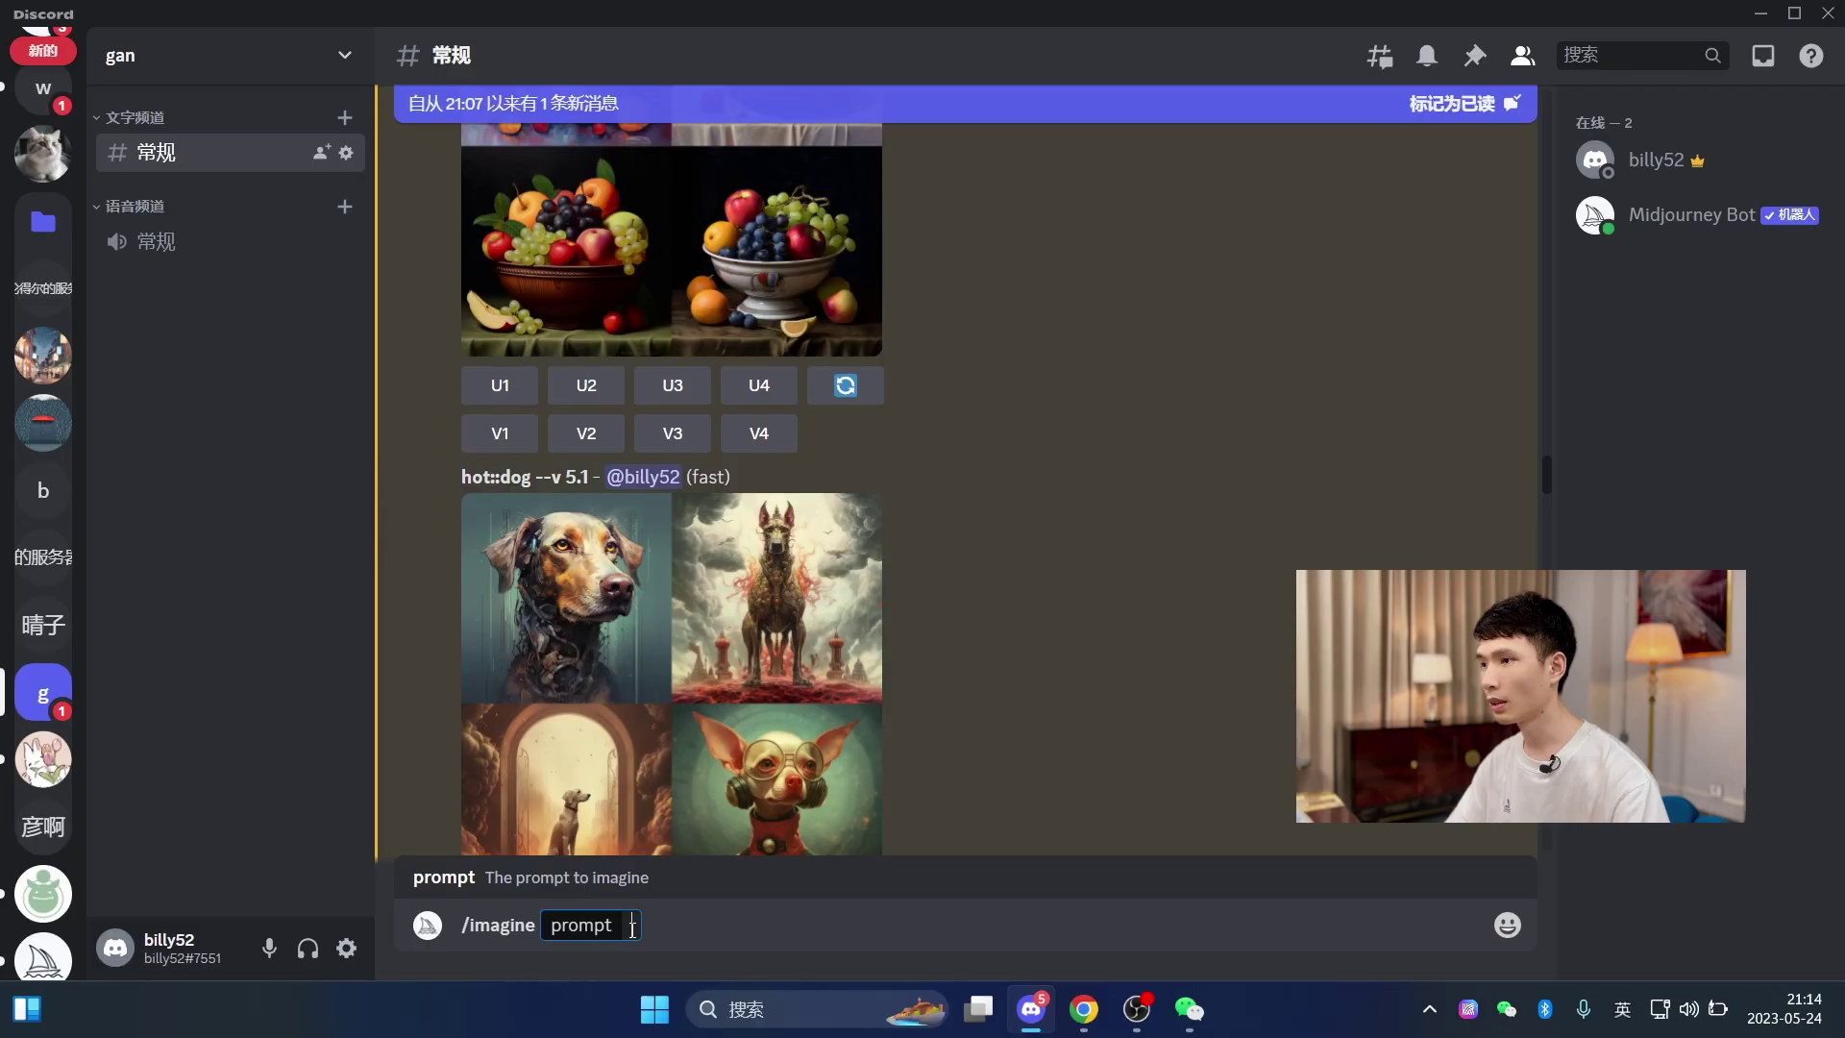
type("hot")
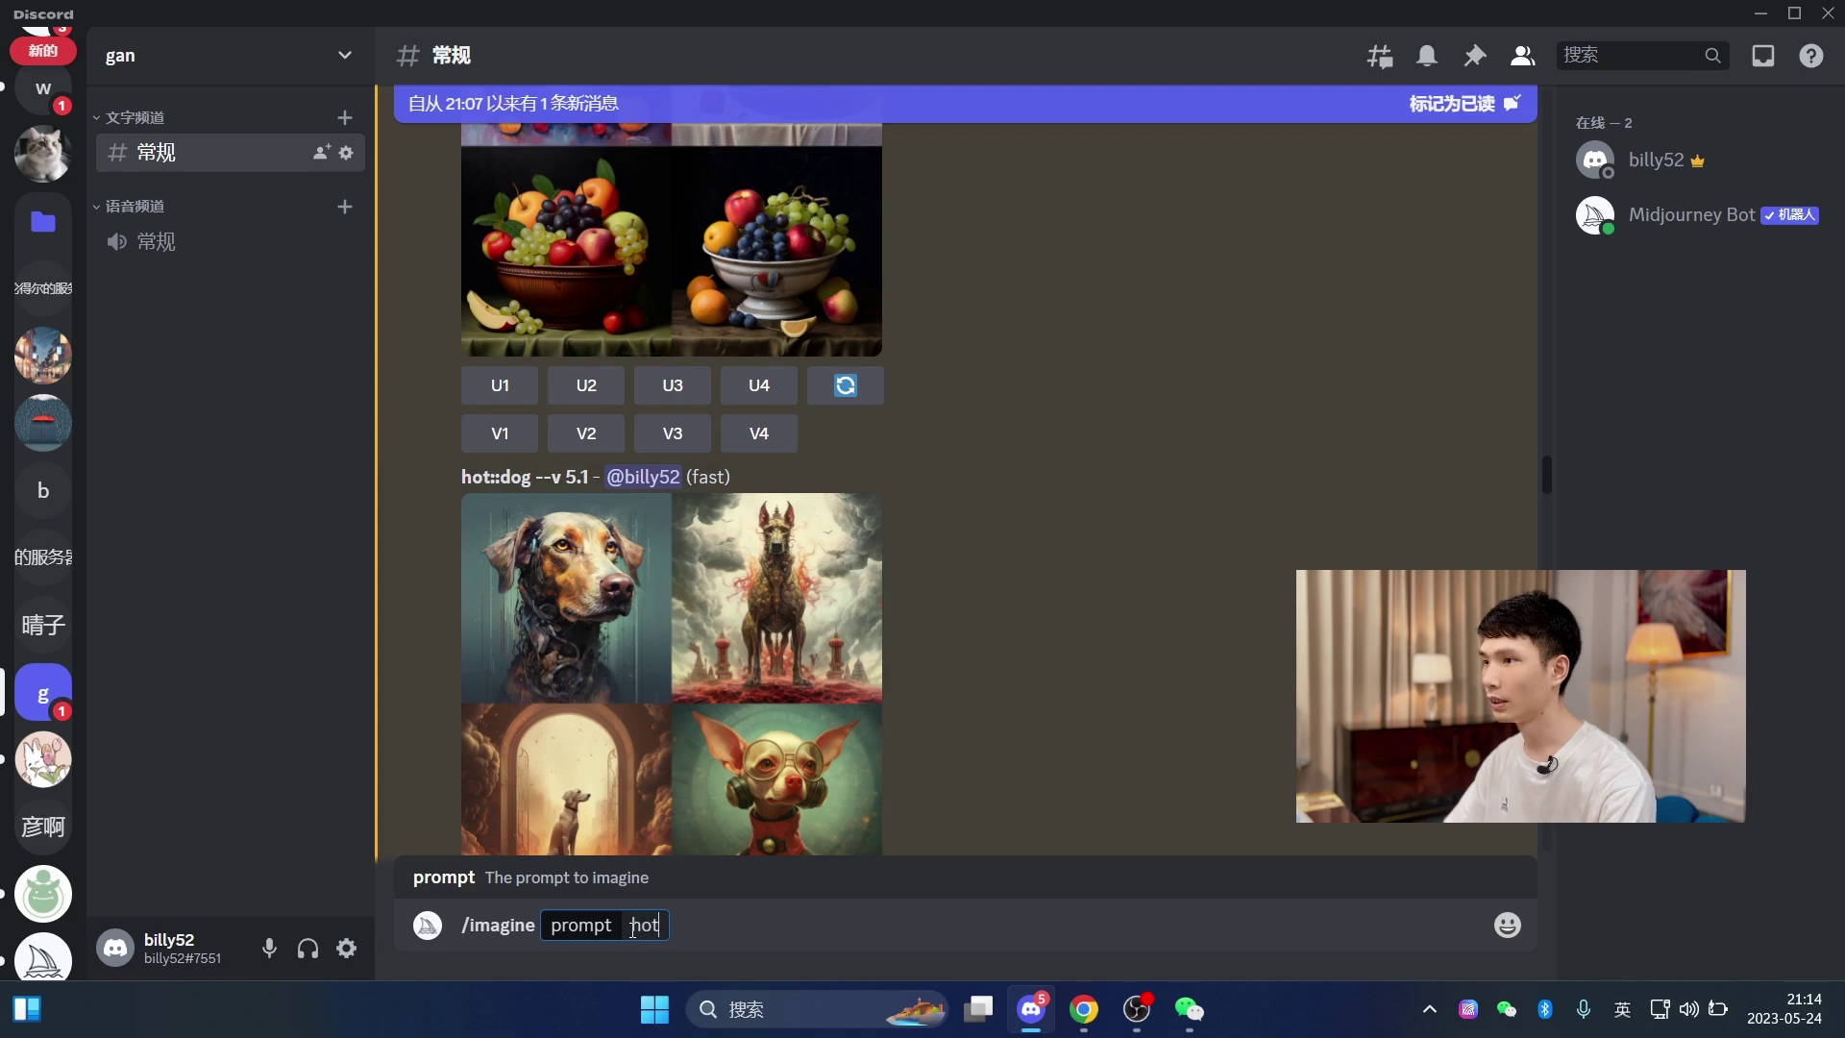
type(" dog")
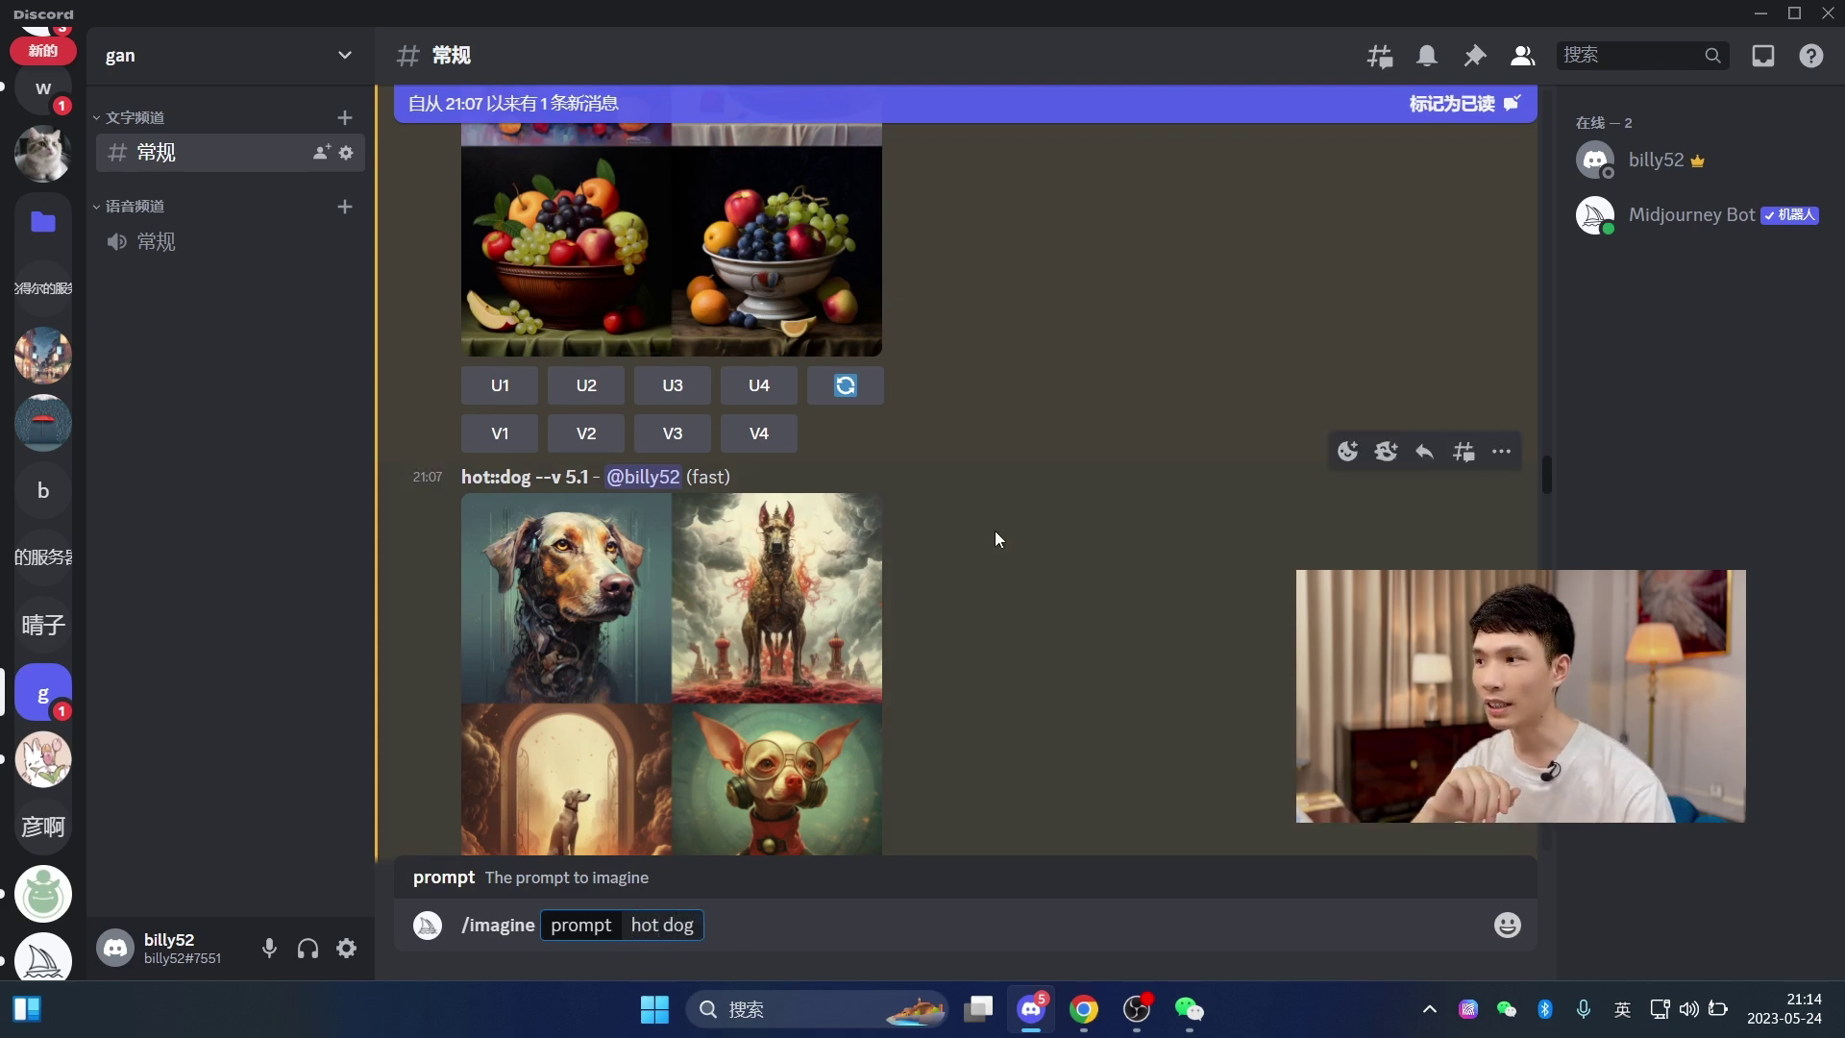
- Locate the "hot::2 dog" and "hot::dog --v 5.1" generations and highlight the double colon in their prompts
scroll(965, 555, "down", 15)
scroll(966, 555, "up", 10)
left_click_drag(464, 511, 531, 512)
scroll(977, 527, "up", 10)
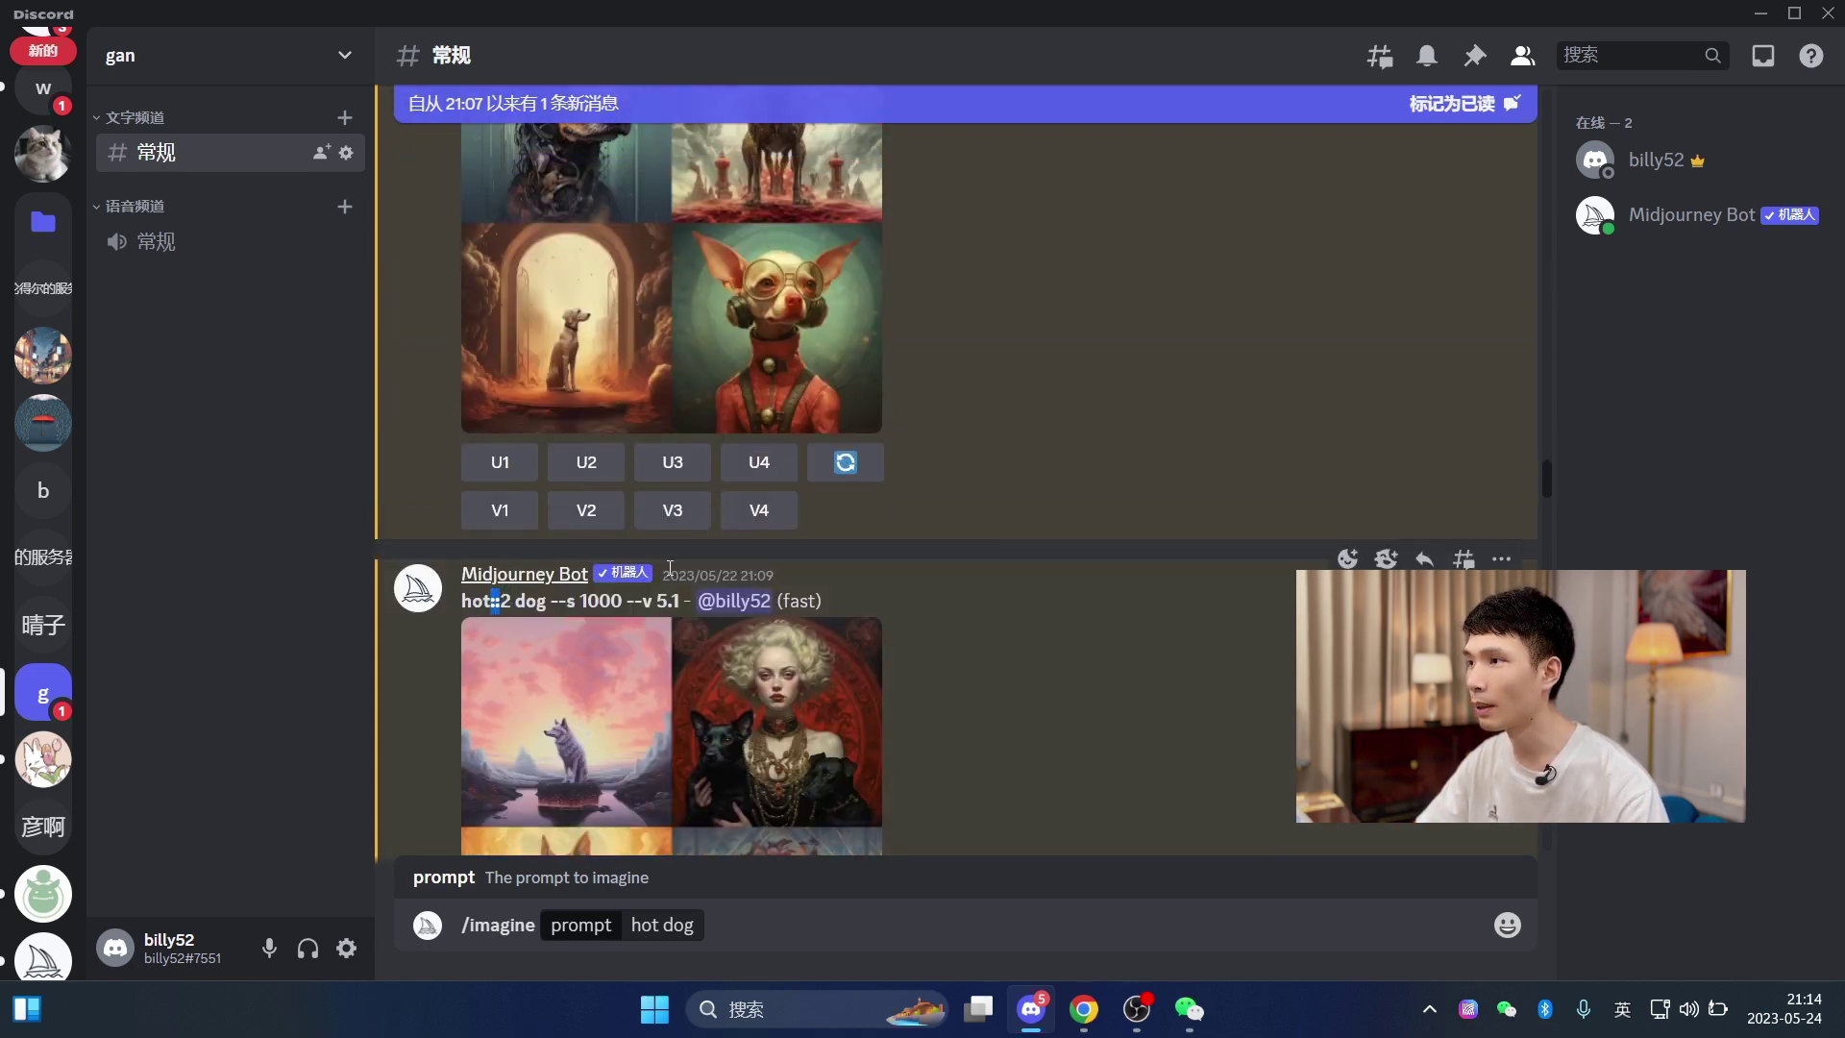
scroll(496, 596, "up", 6)
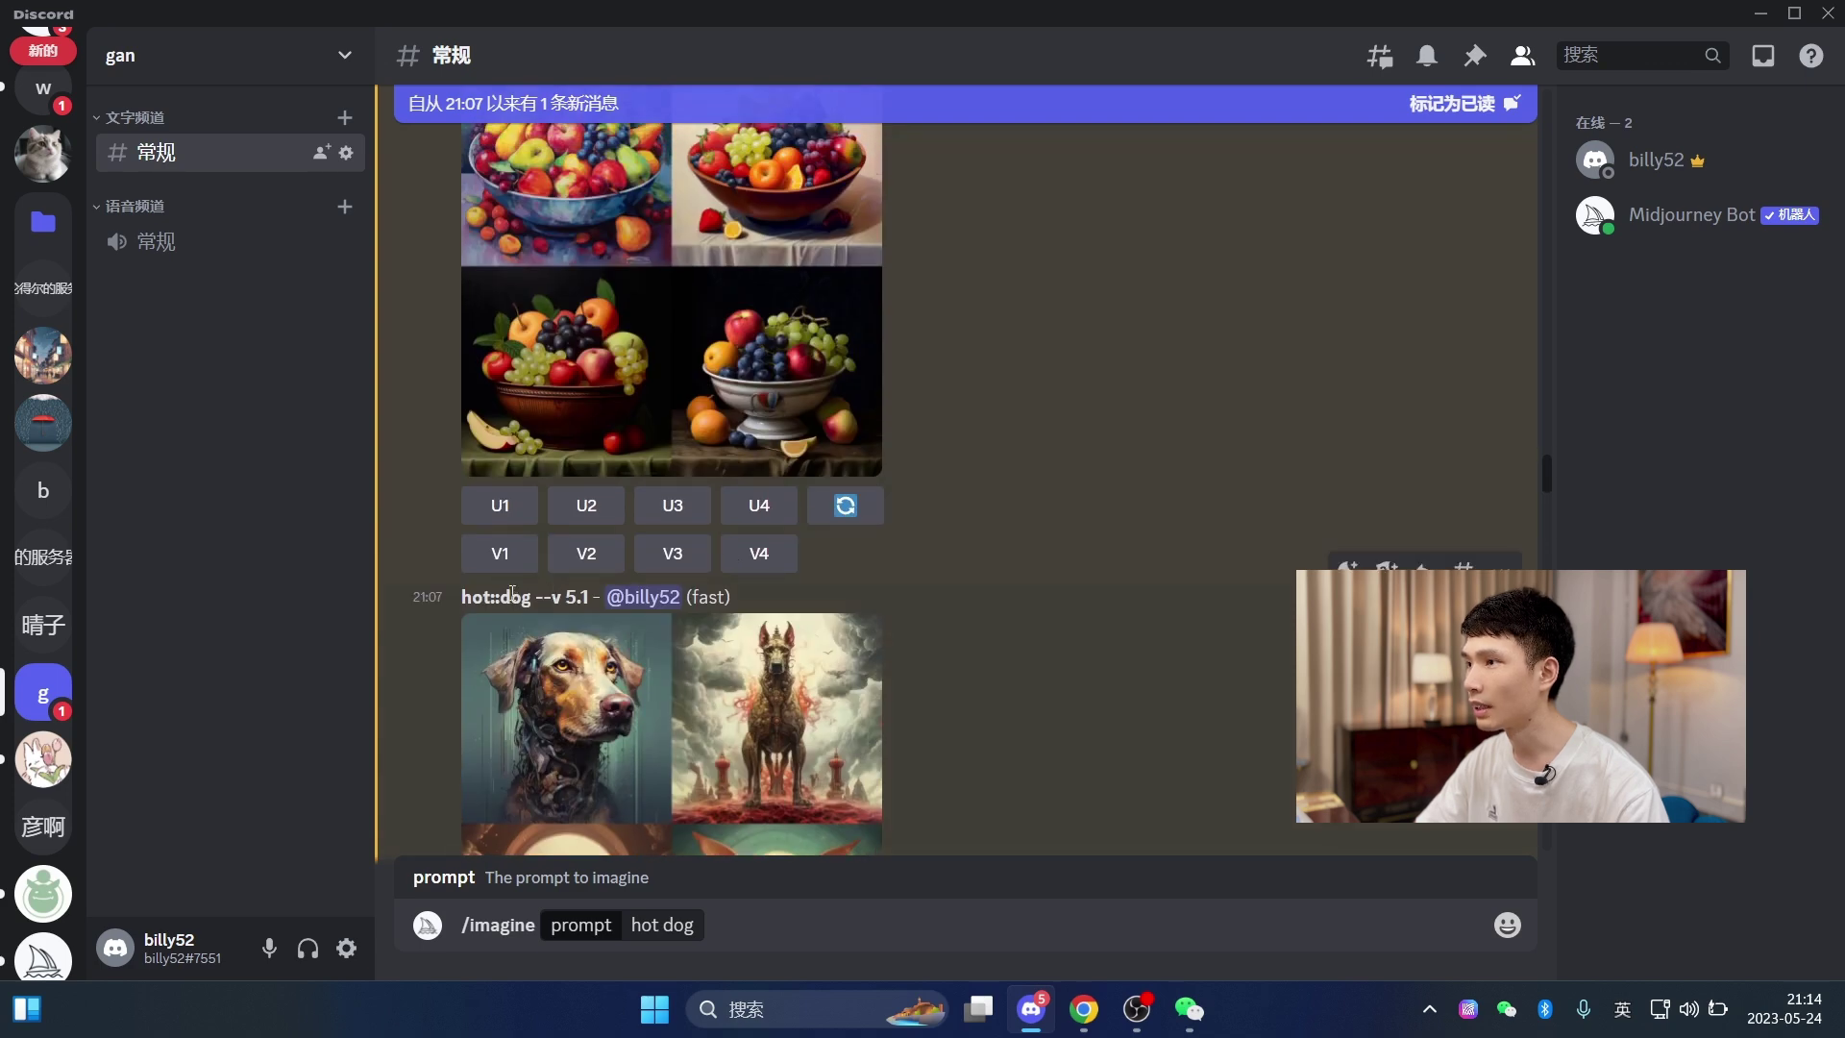
scroll(1164, 546, "down", 4)
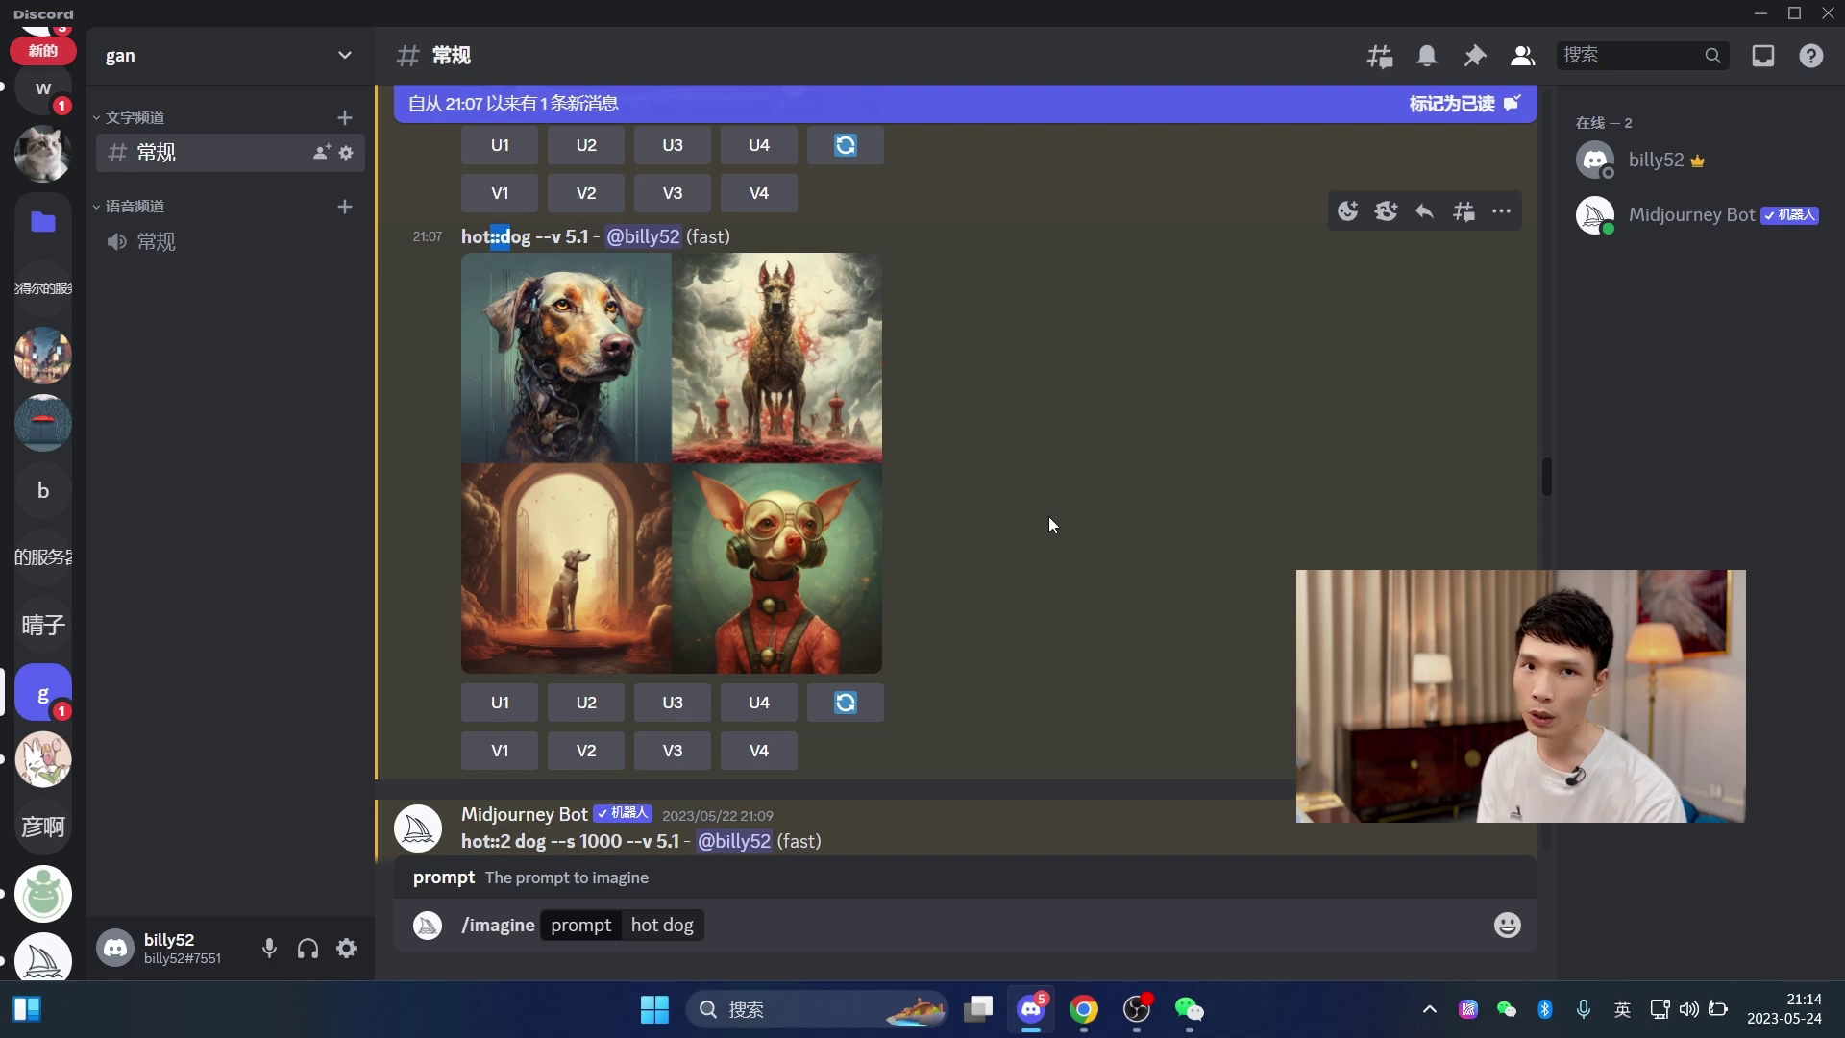
- Highlight "dog" in the "hot::dog --v 5.1" prompt, enlarge its image grid to examine it, and close the preview
left_click(527, 238)
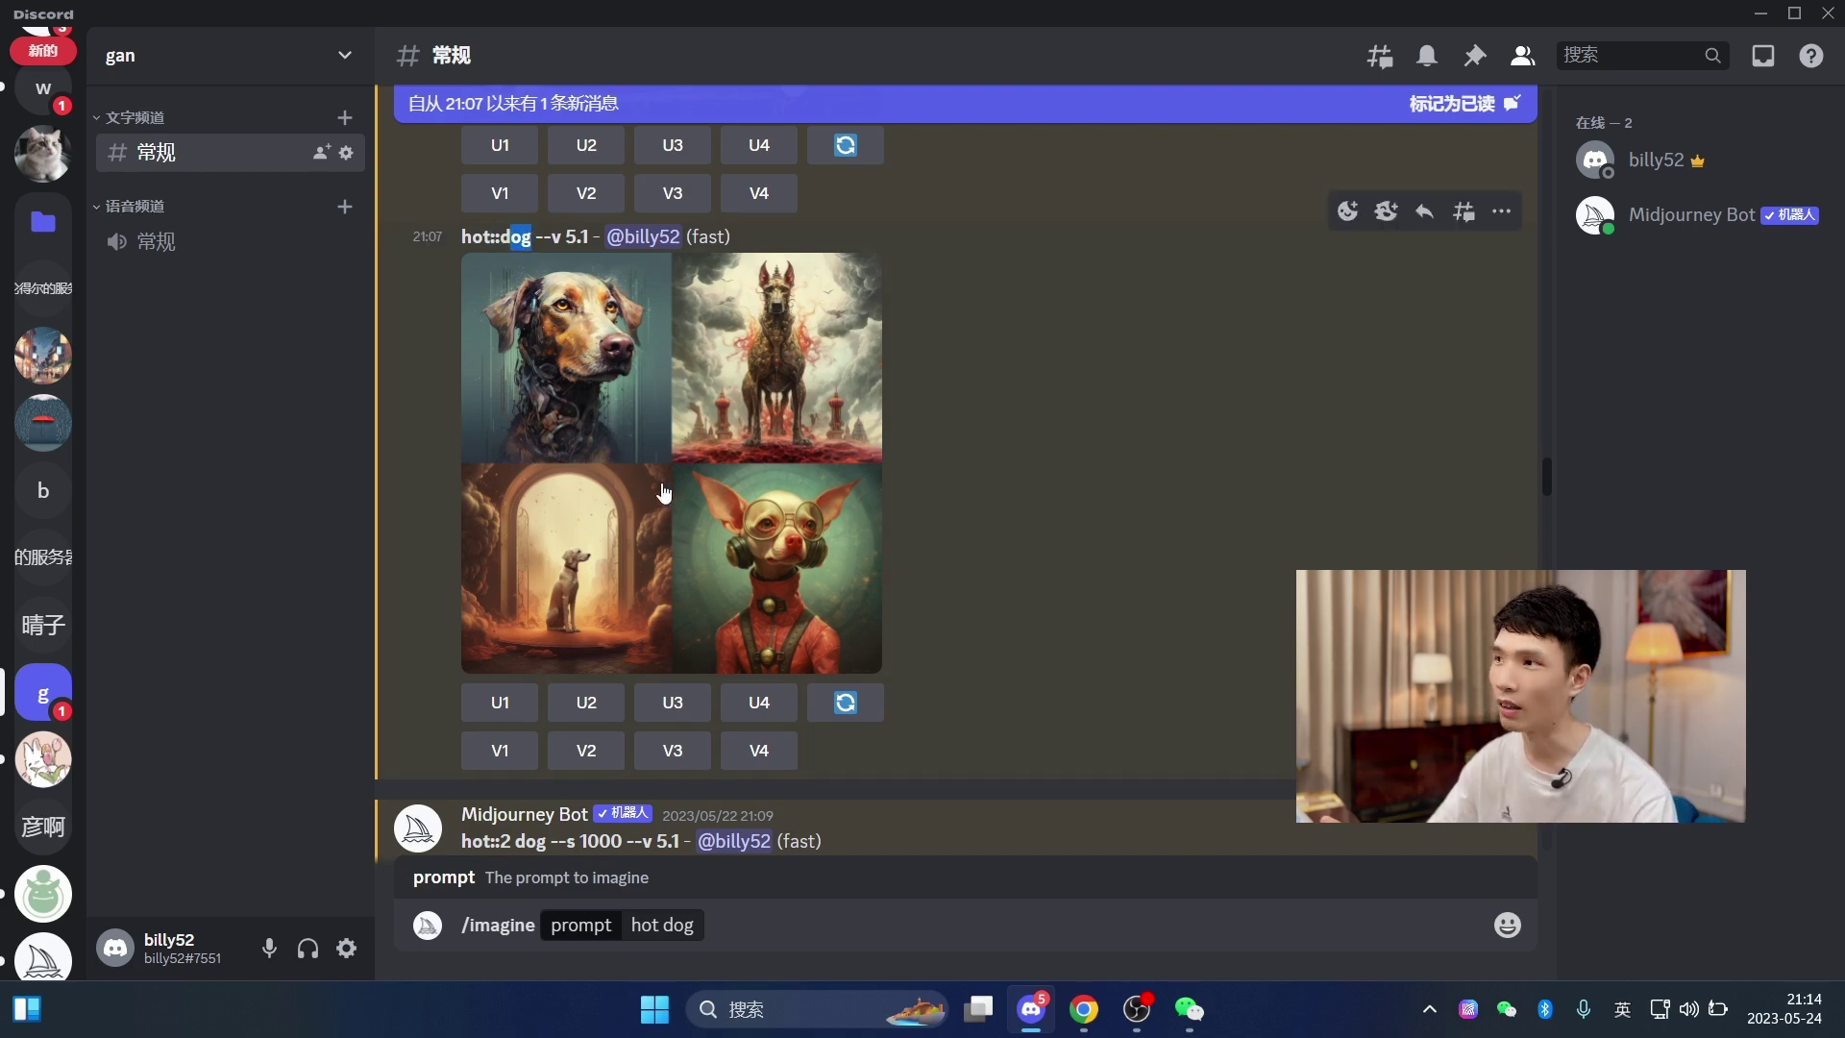
left_click(659, 433)
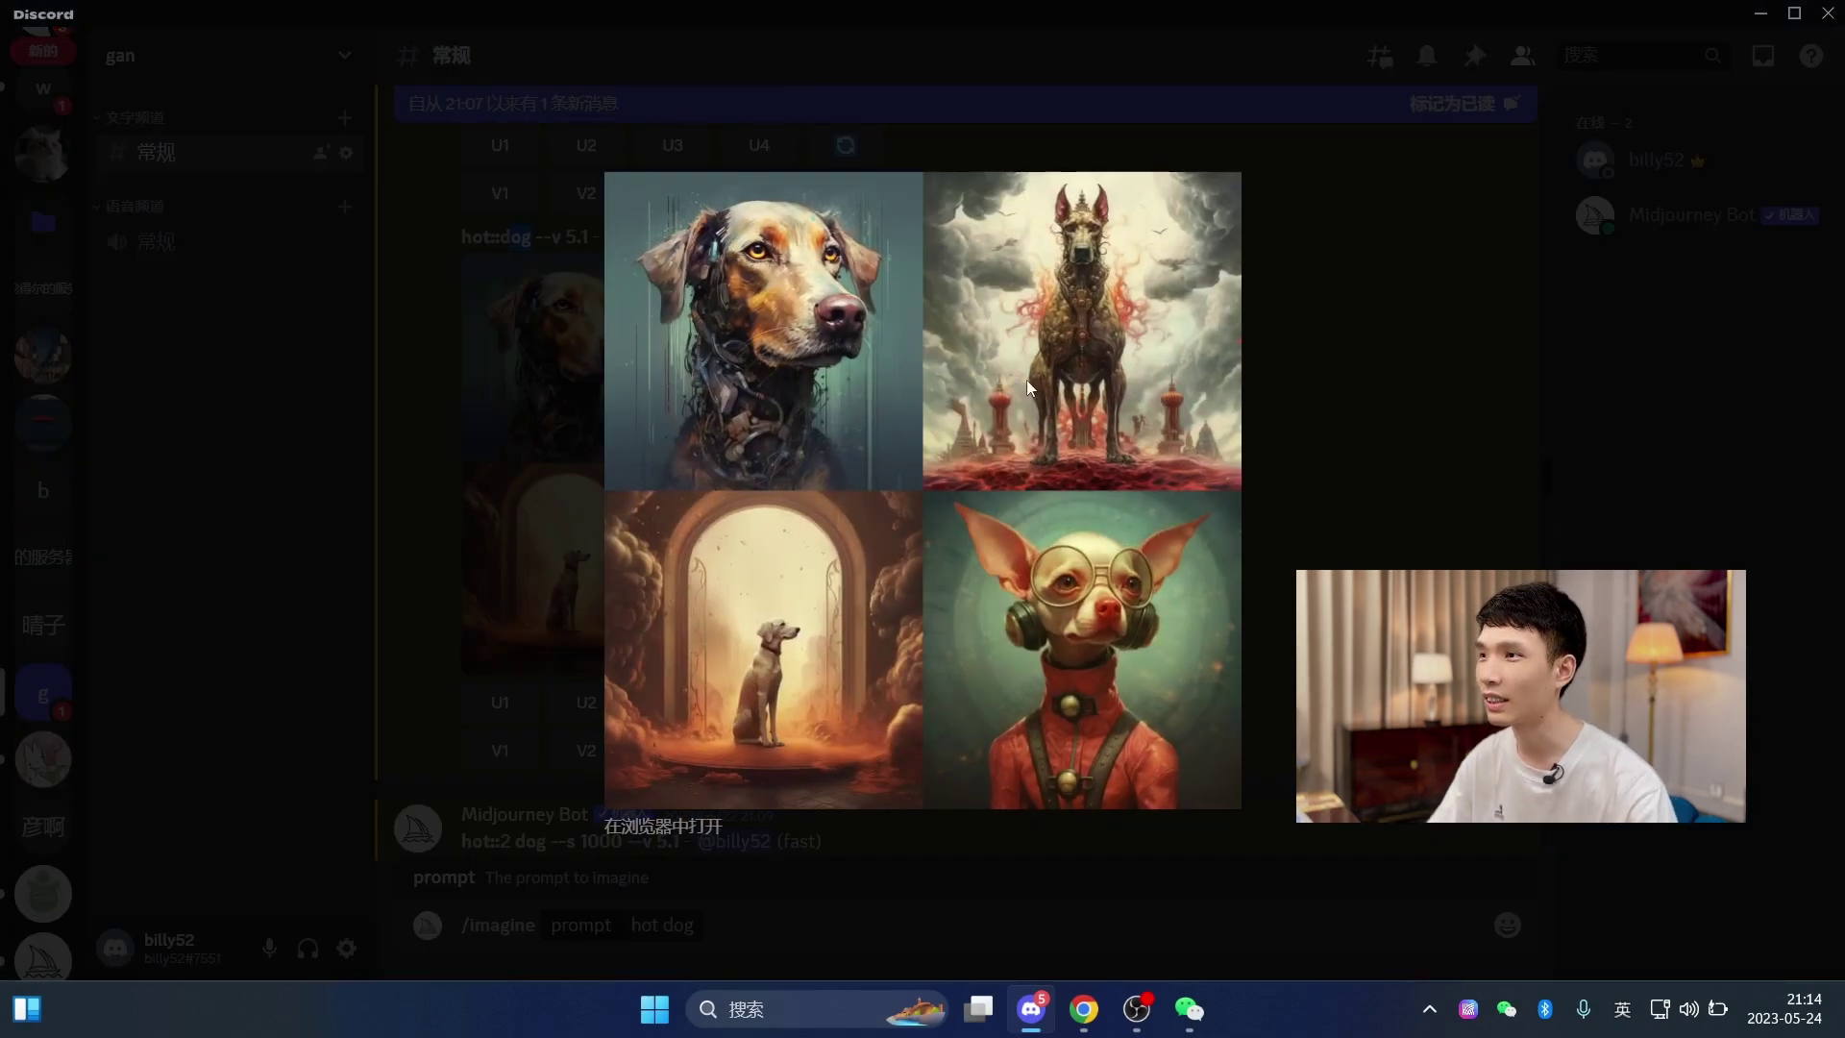
left_click(1343, 382)
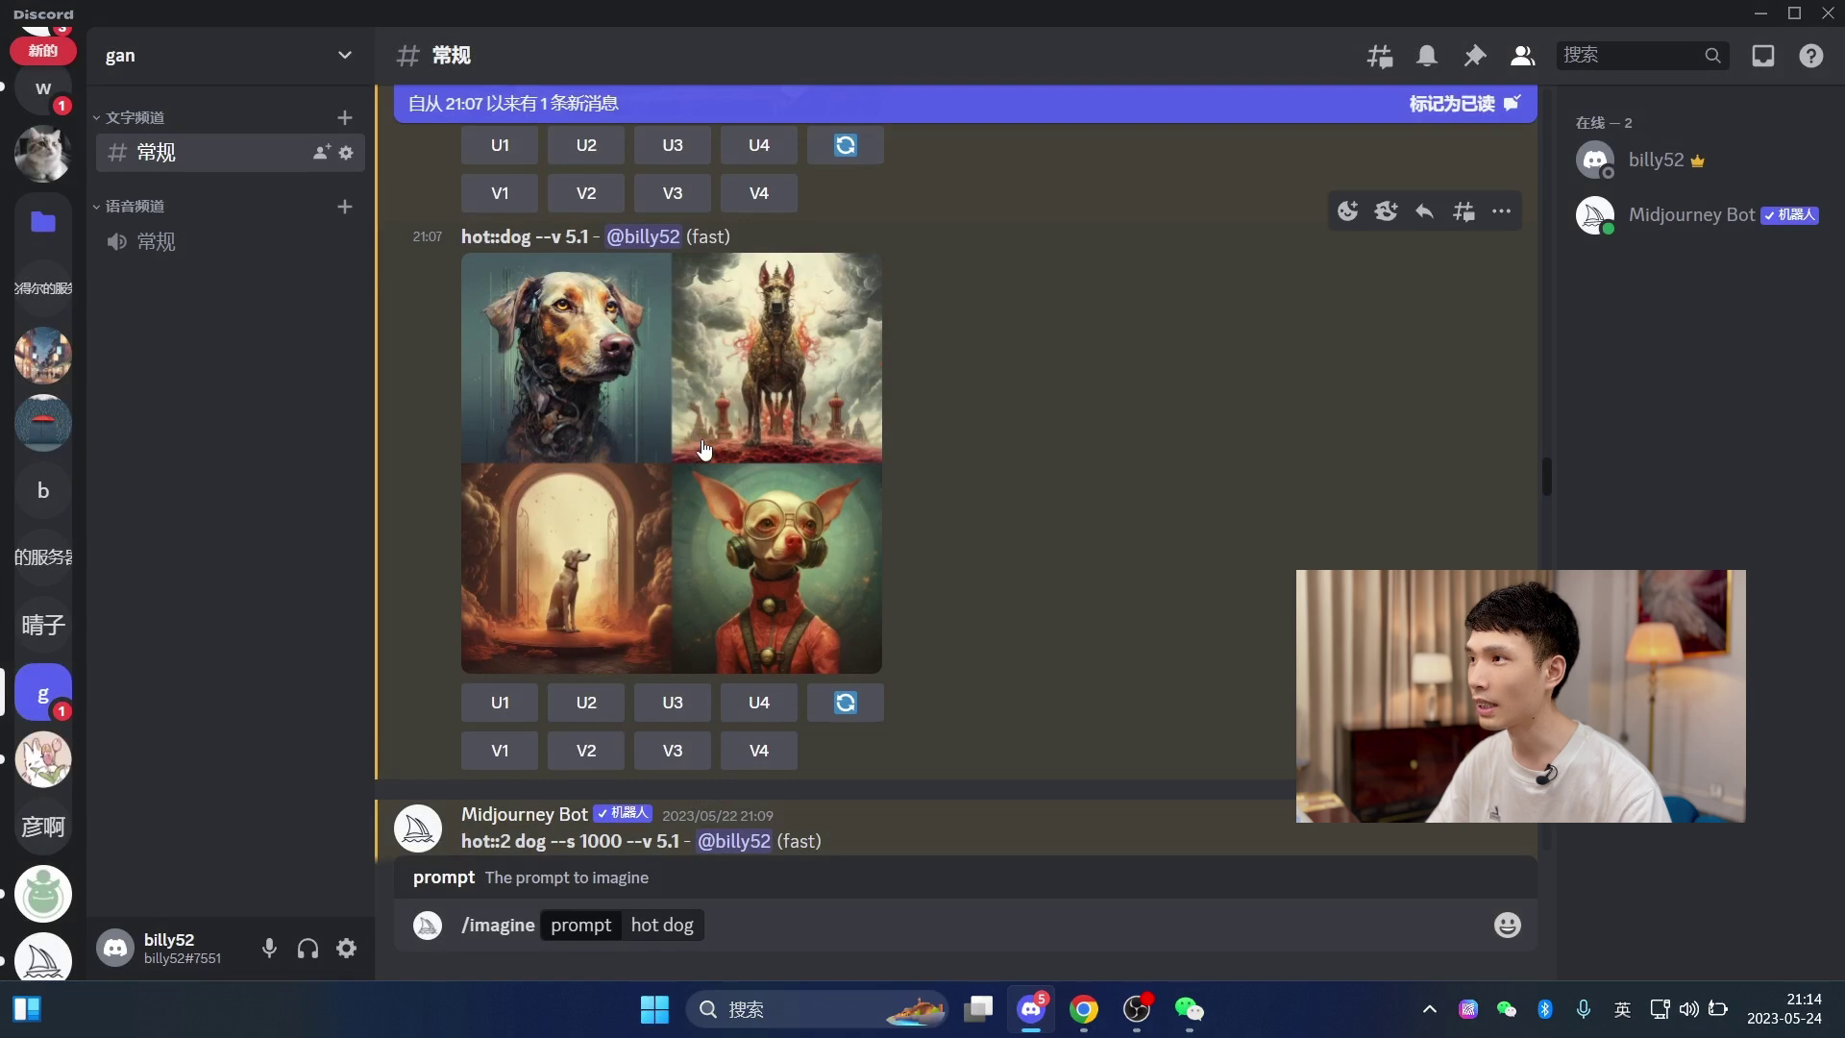
- Highlight the weight 2 in the "hot::2 dog" prompts, compare their image grids, and locate the "hot dog --c 100" generation
scroll(699, 448, "down", 3)
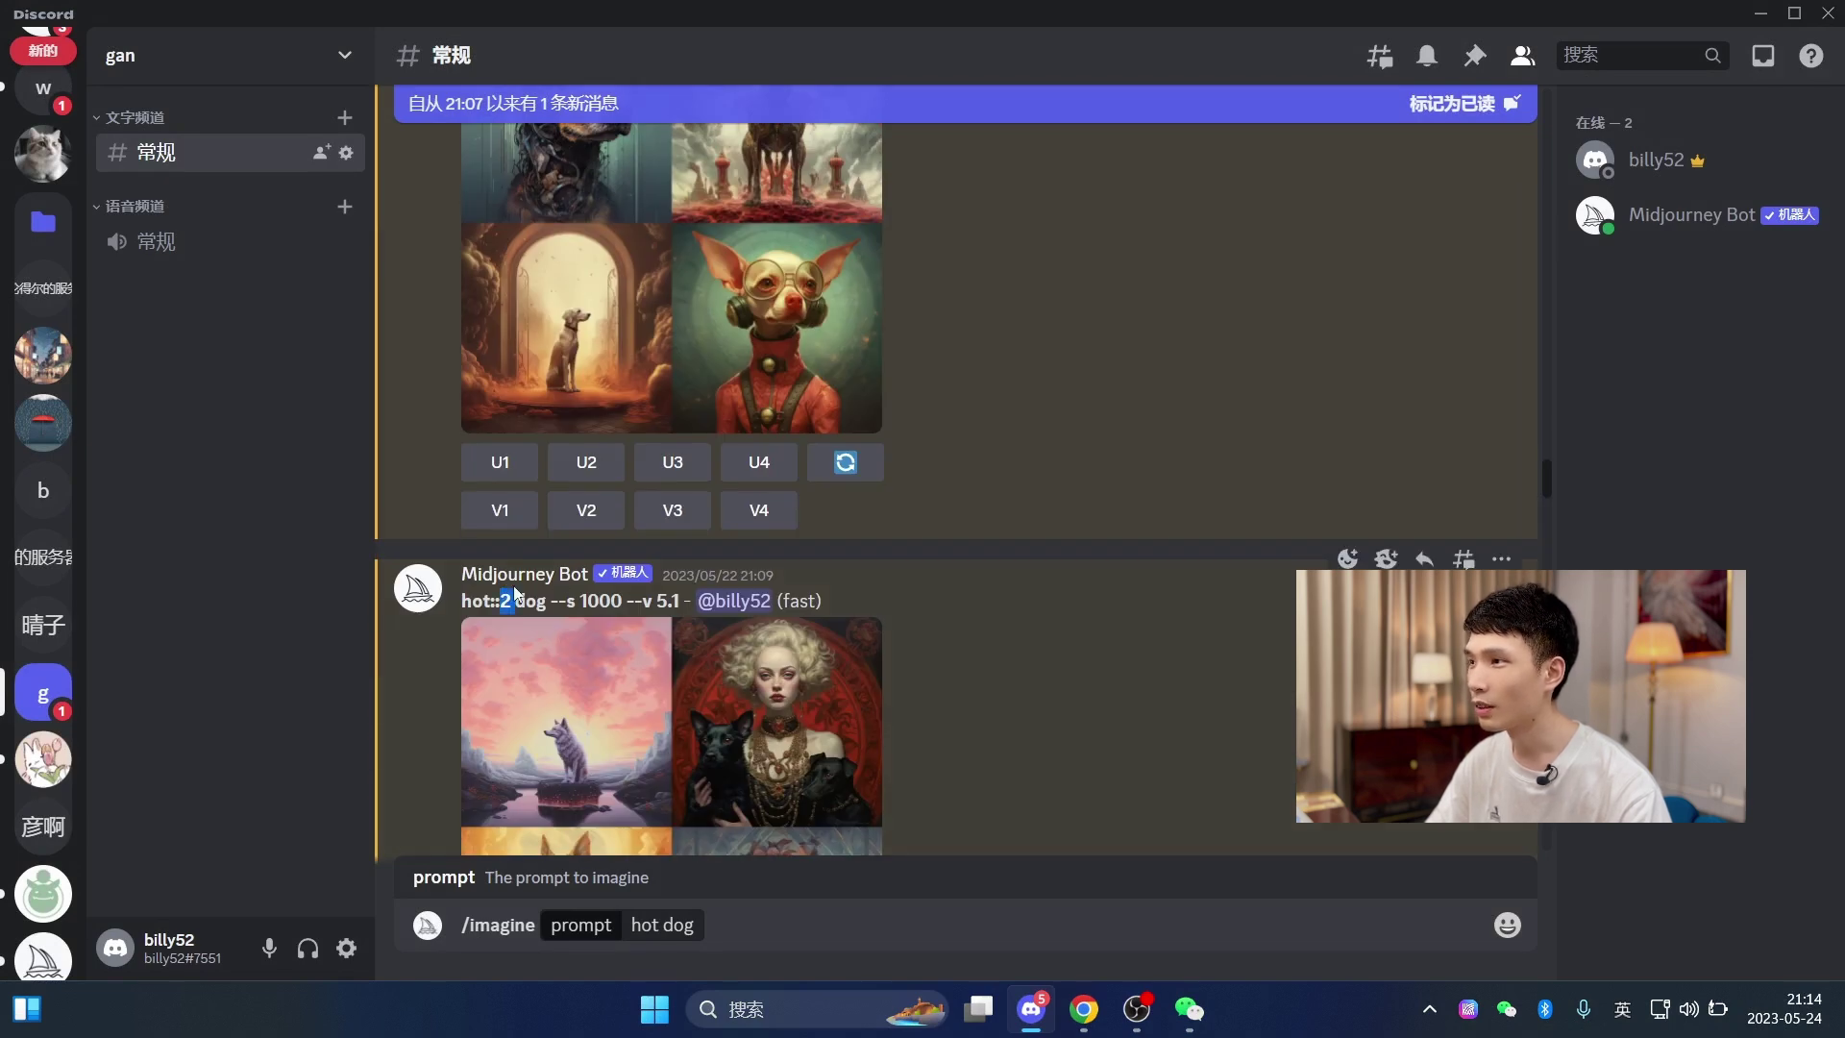
scroll(1311, 500, "down", 4)
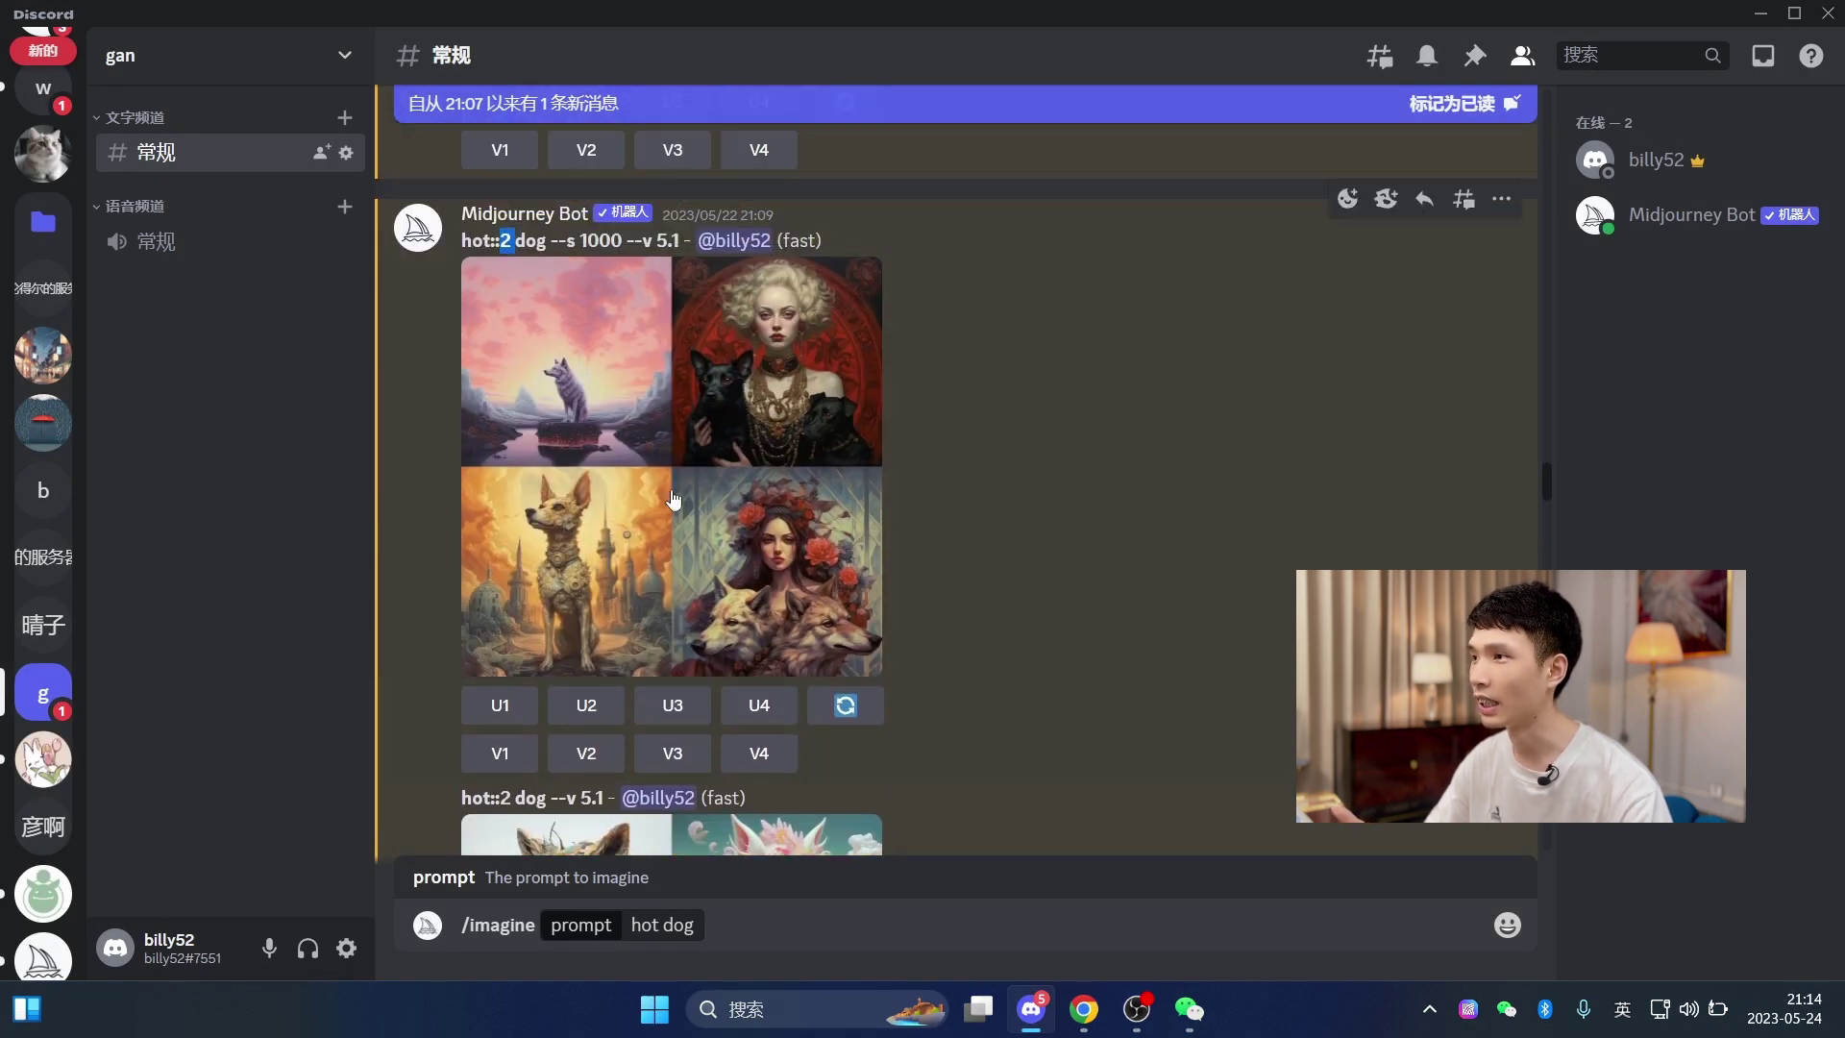
scroll(700, 507, "down", 5)
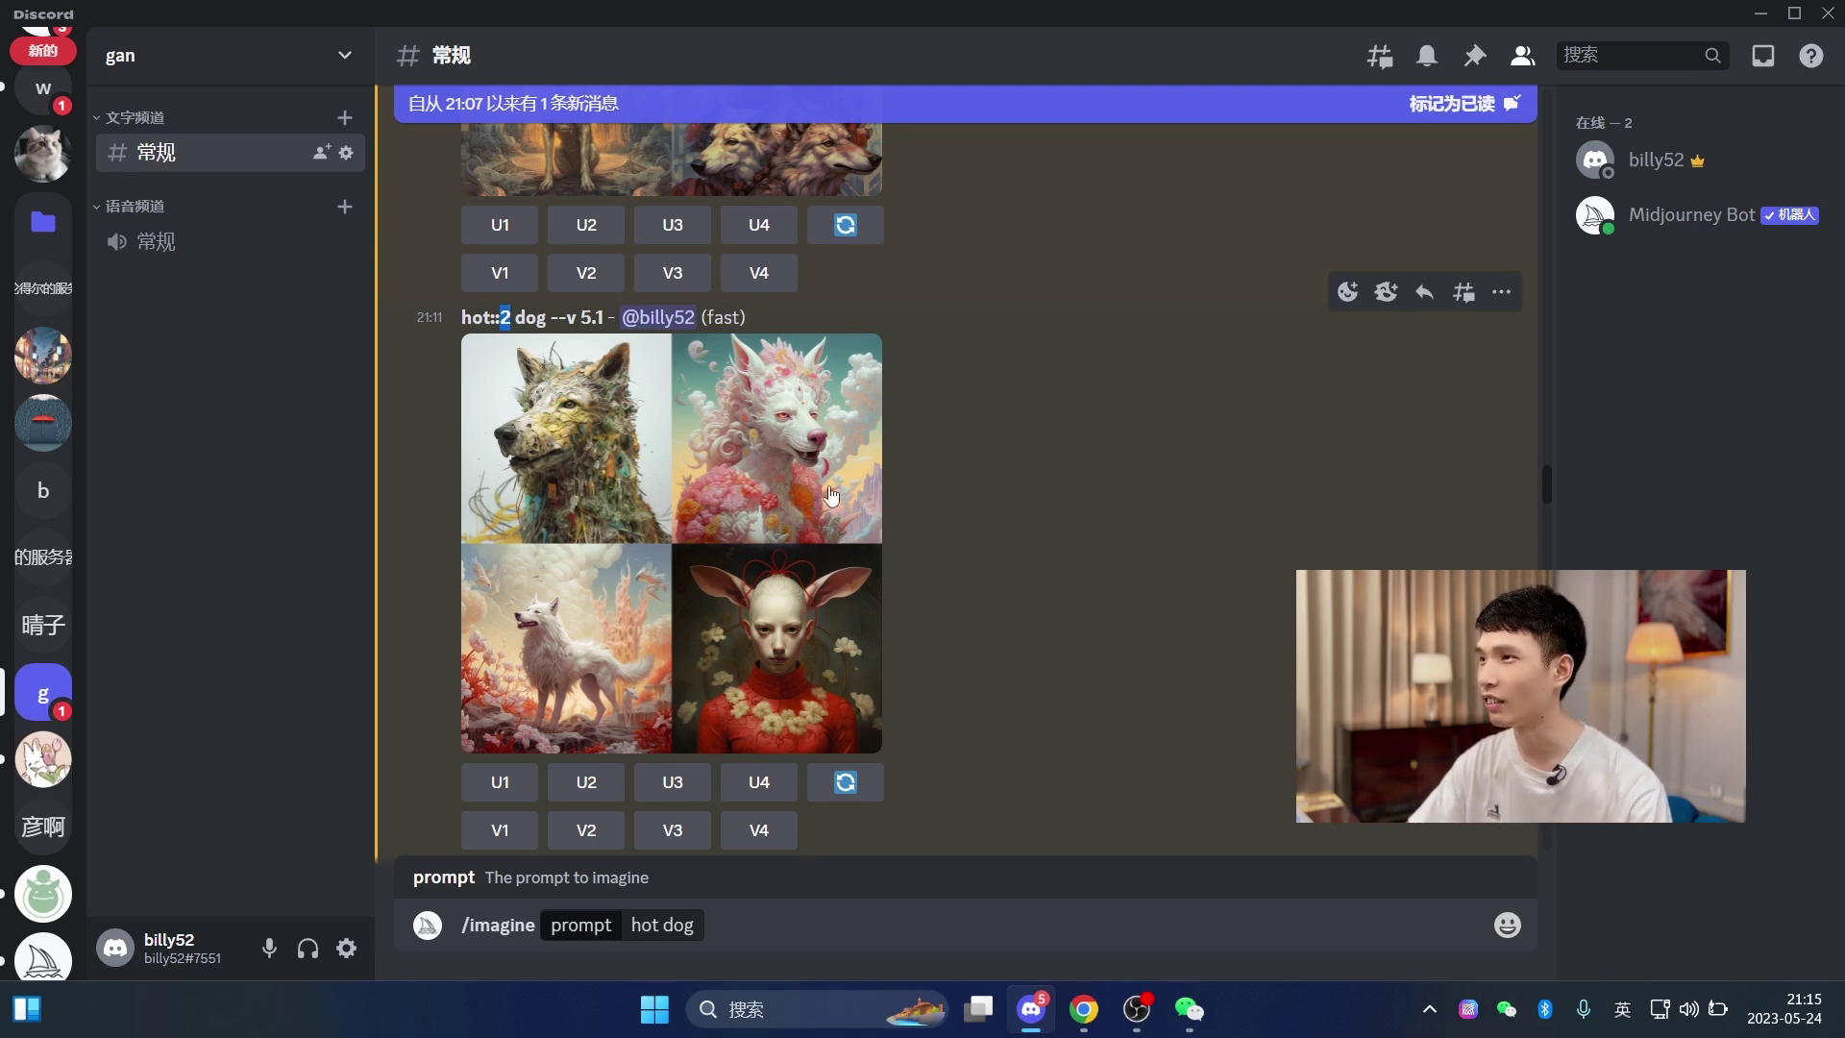
scroll(646, 786, "down", 10)
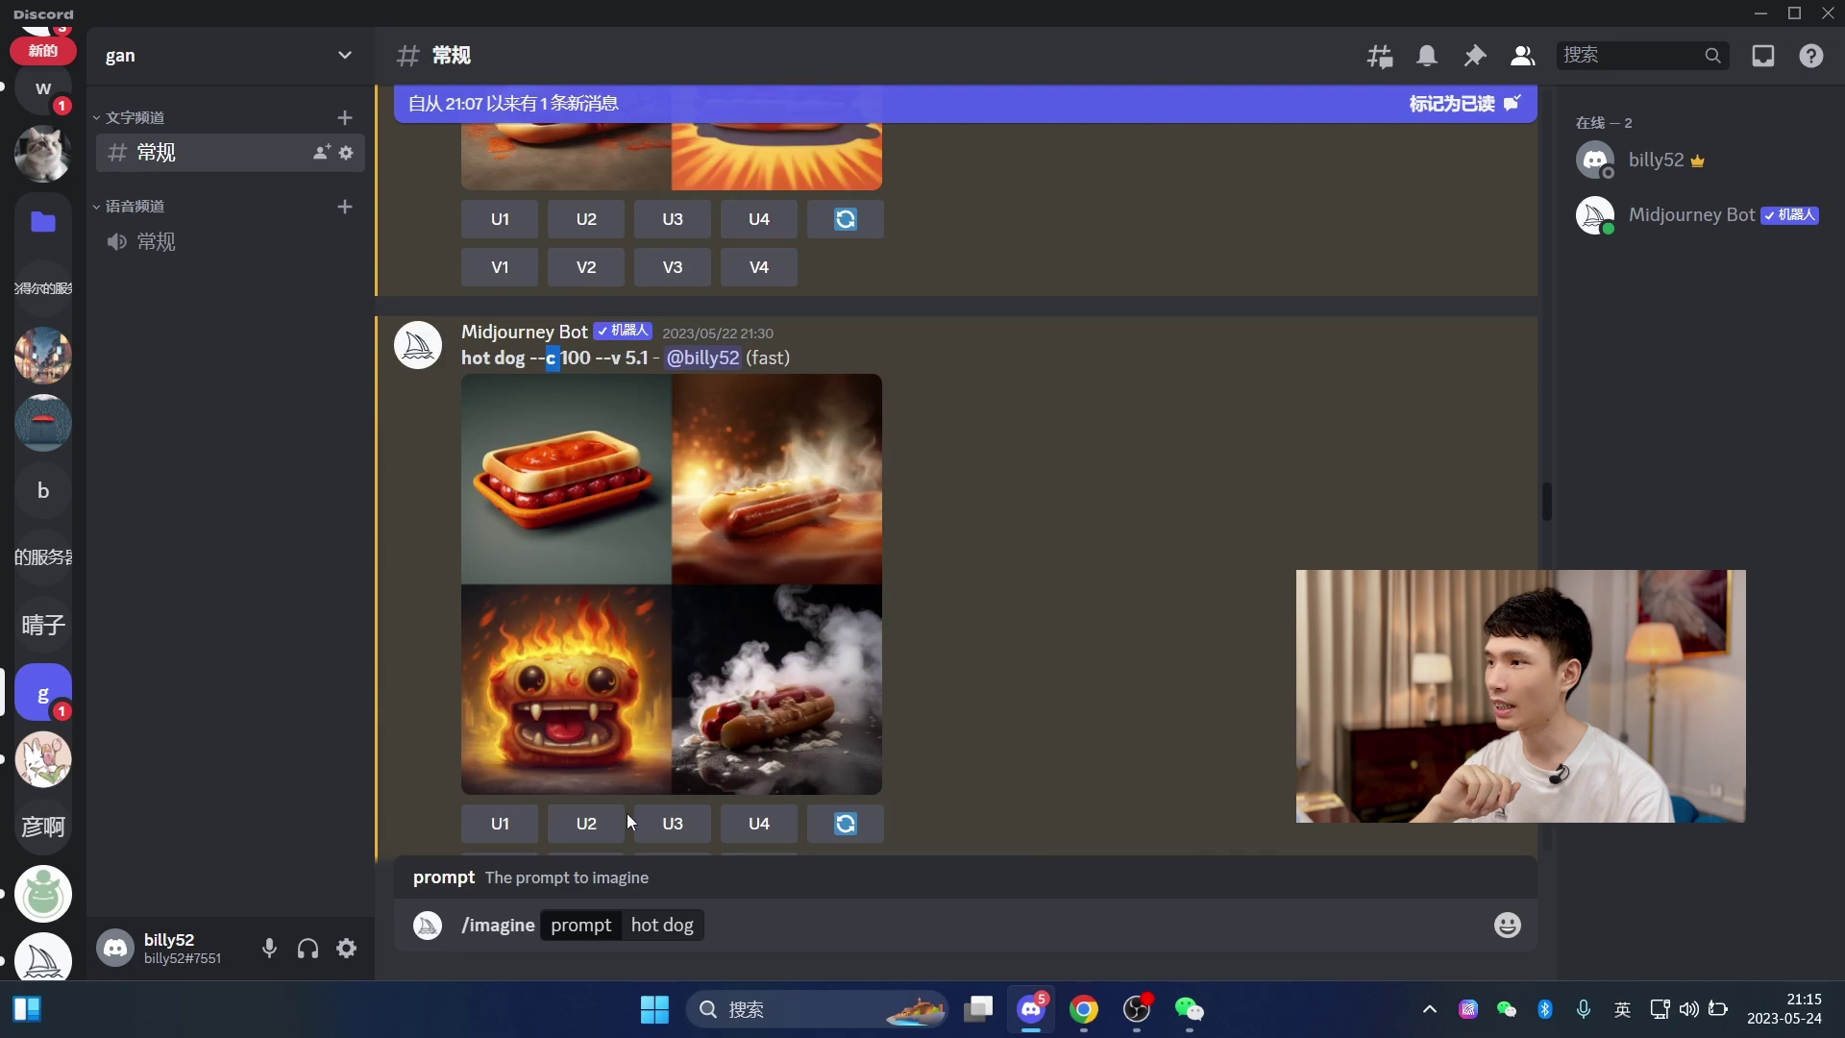
- Append the "--c" parameter to the "hot dog" draft prompt
left_click_drag(623, 910, 738, 932)
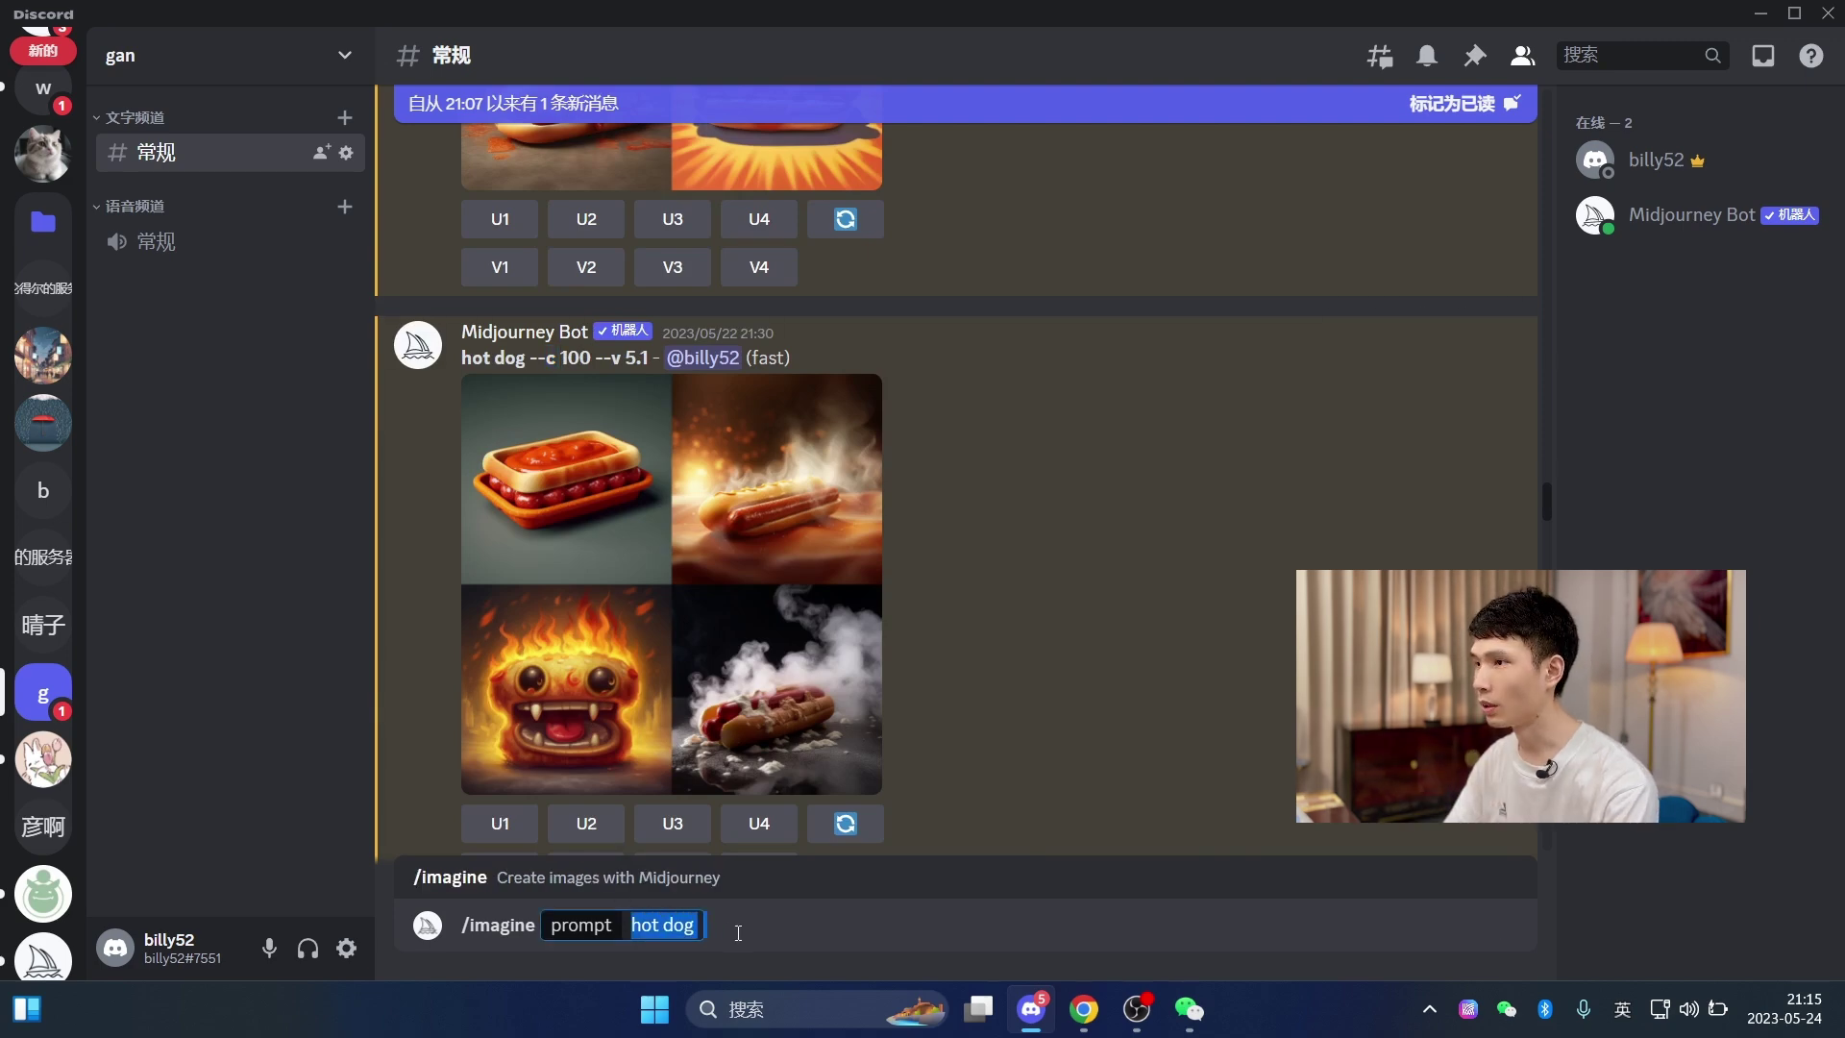
left_click(738, 932)
type("--c")
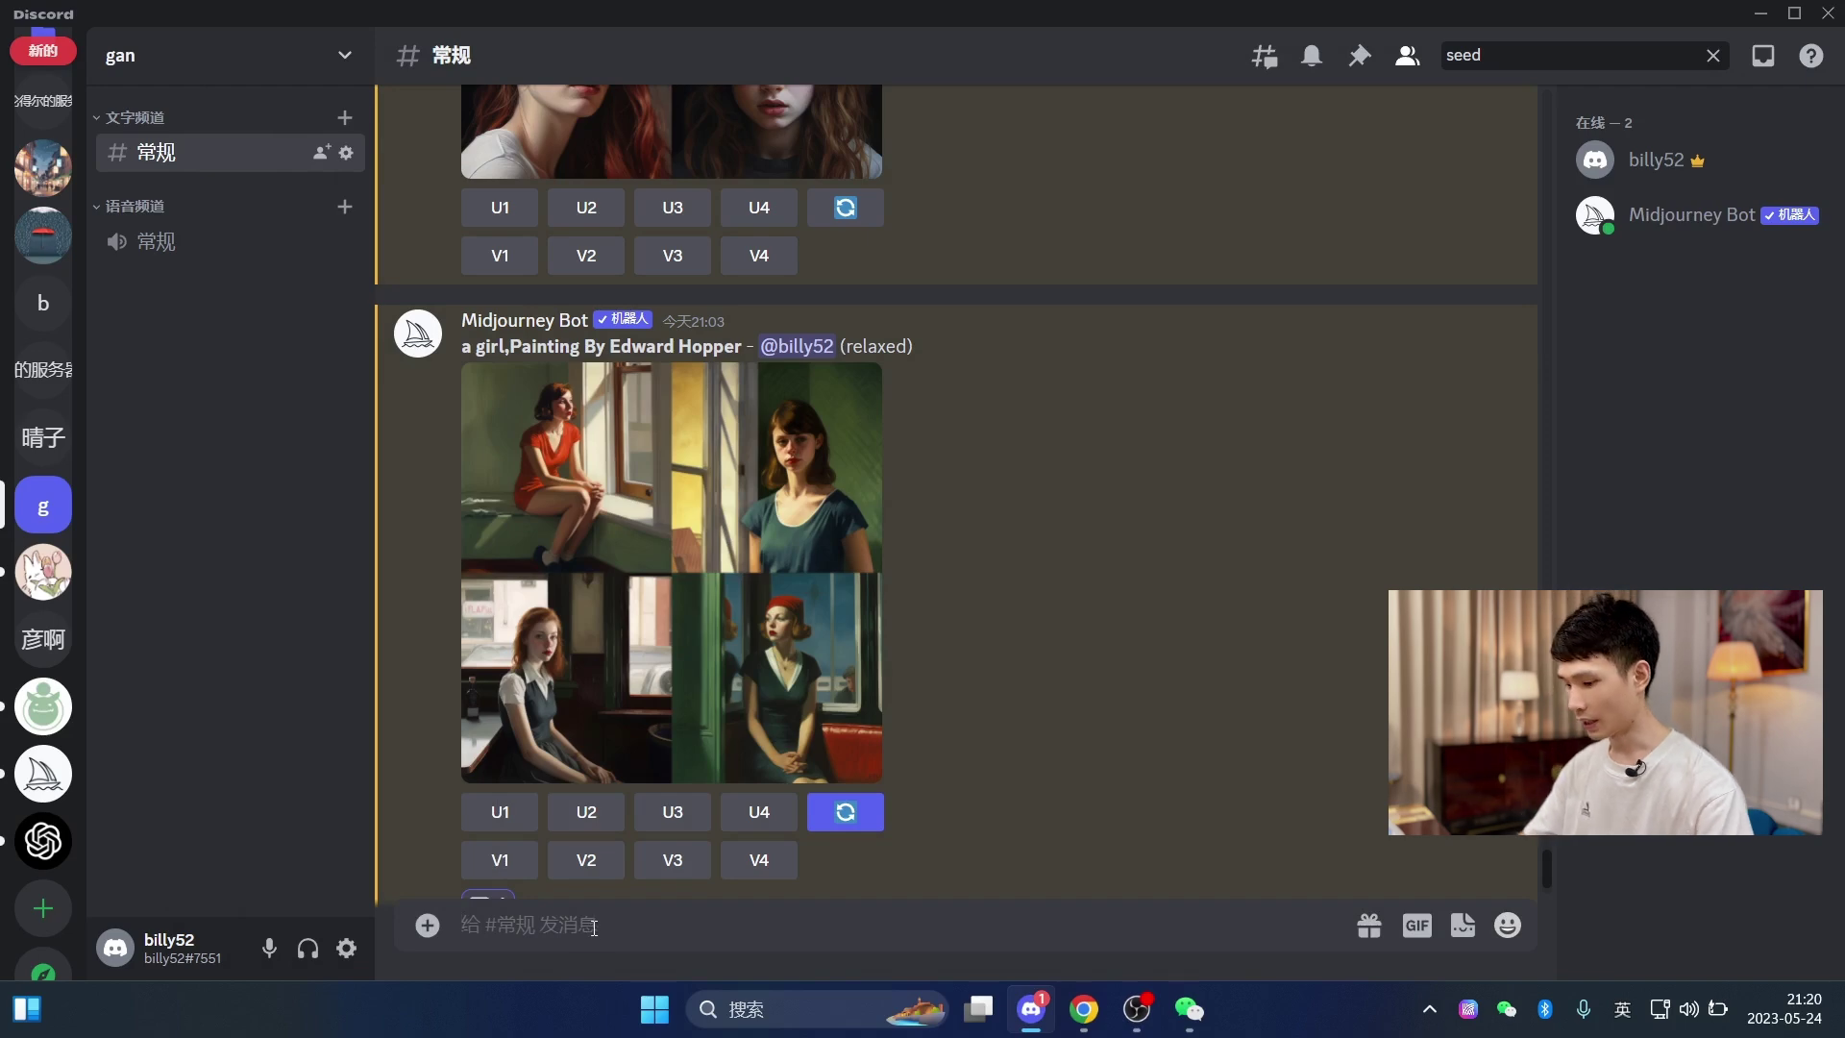
- Write "seed" in the message draft and add an envelope reaction to the "a girl,Painting By Edward Hopper" generation
type("seed")
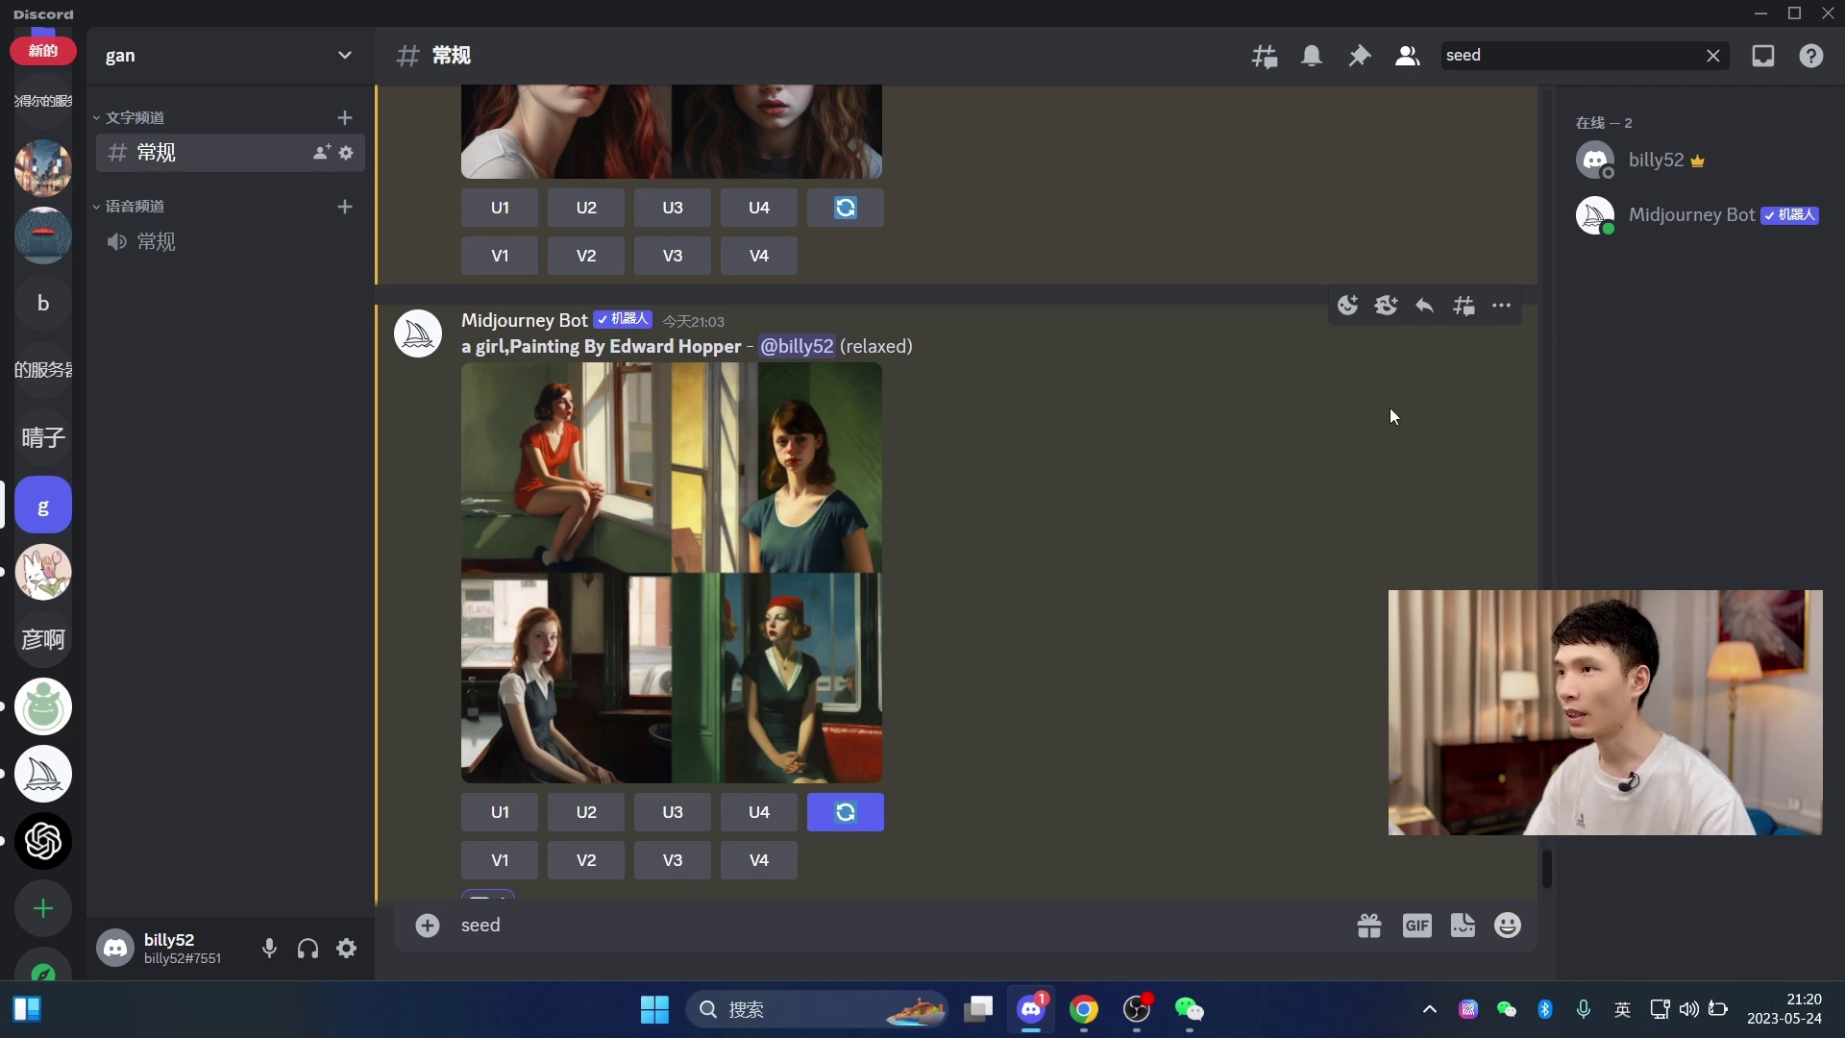
left_click(1346, 317)
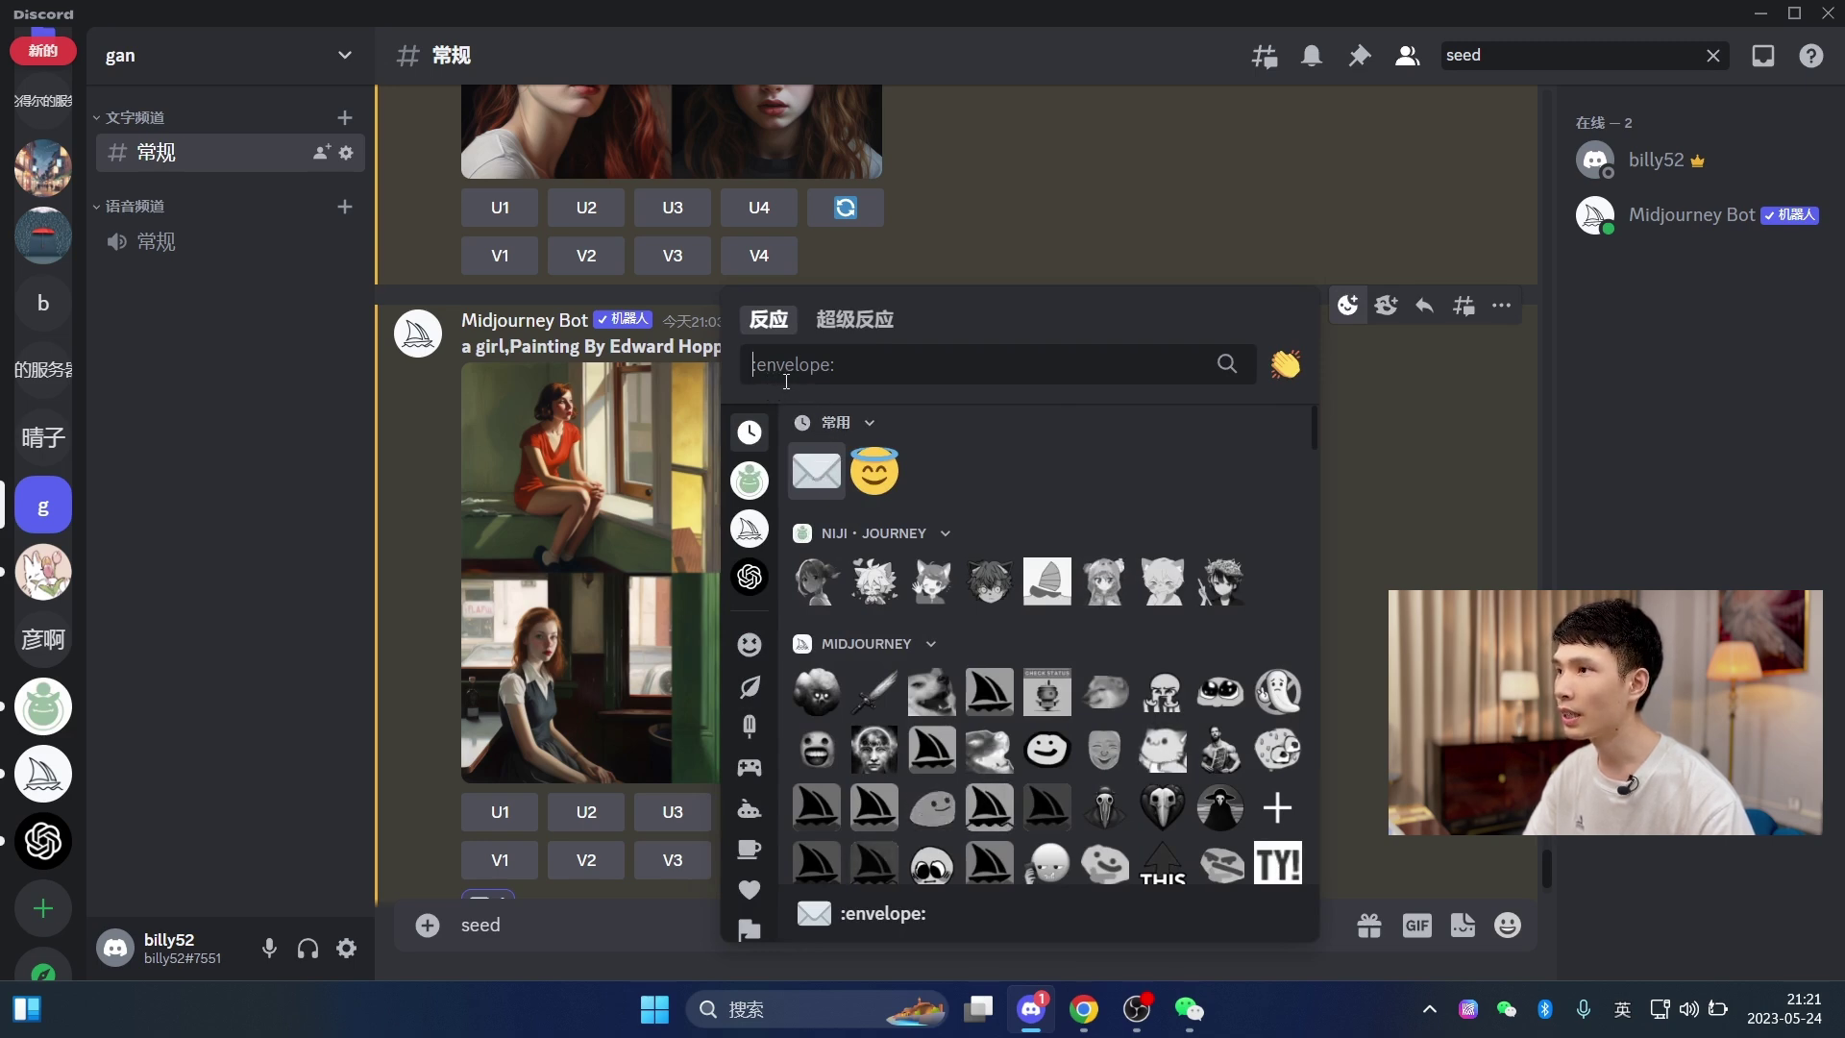
left_click(820, 480)
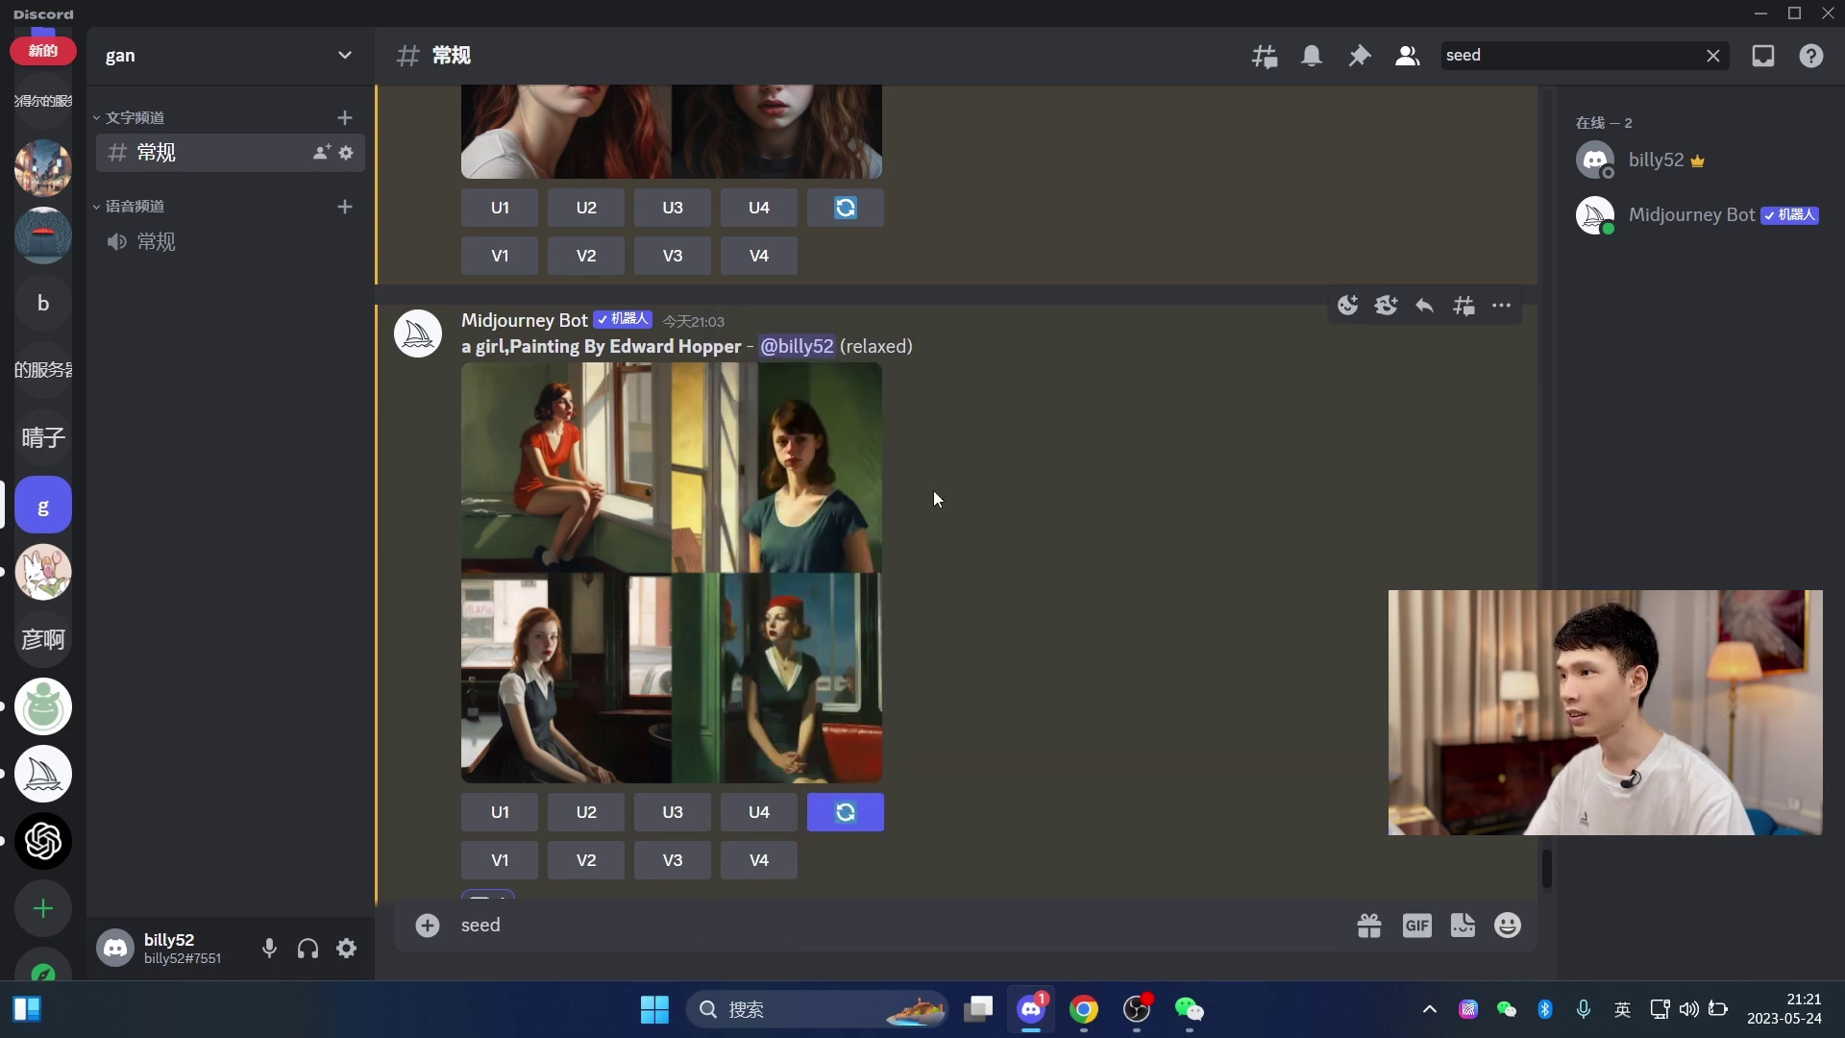
scroll(932, 495, "down", 3)
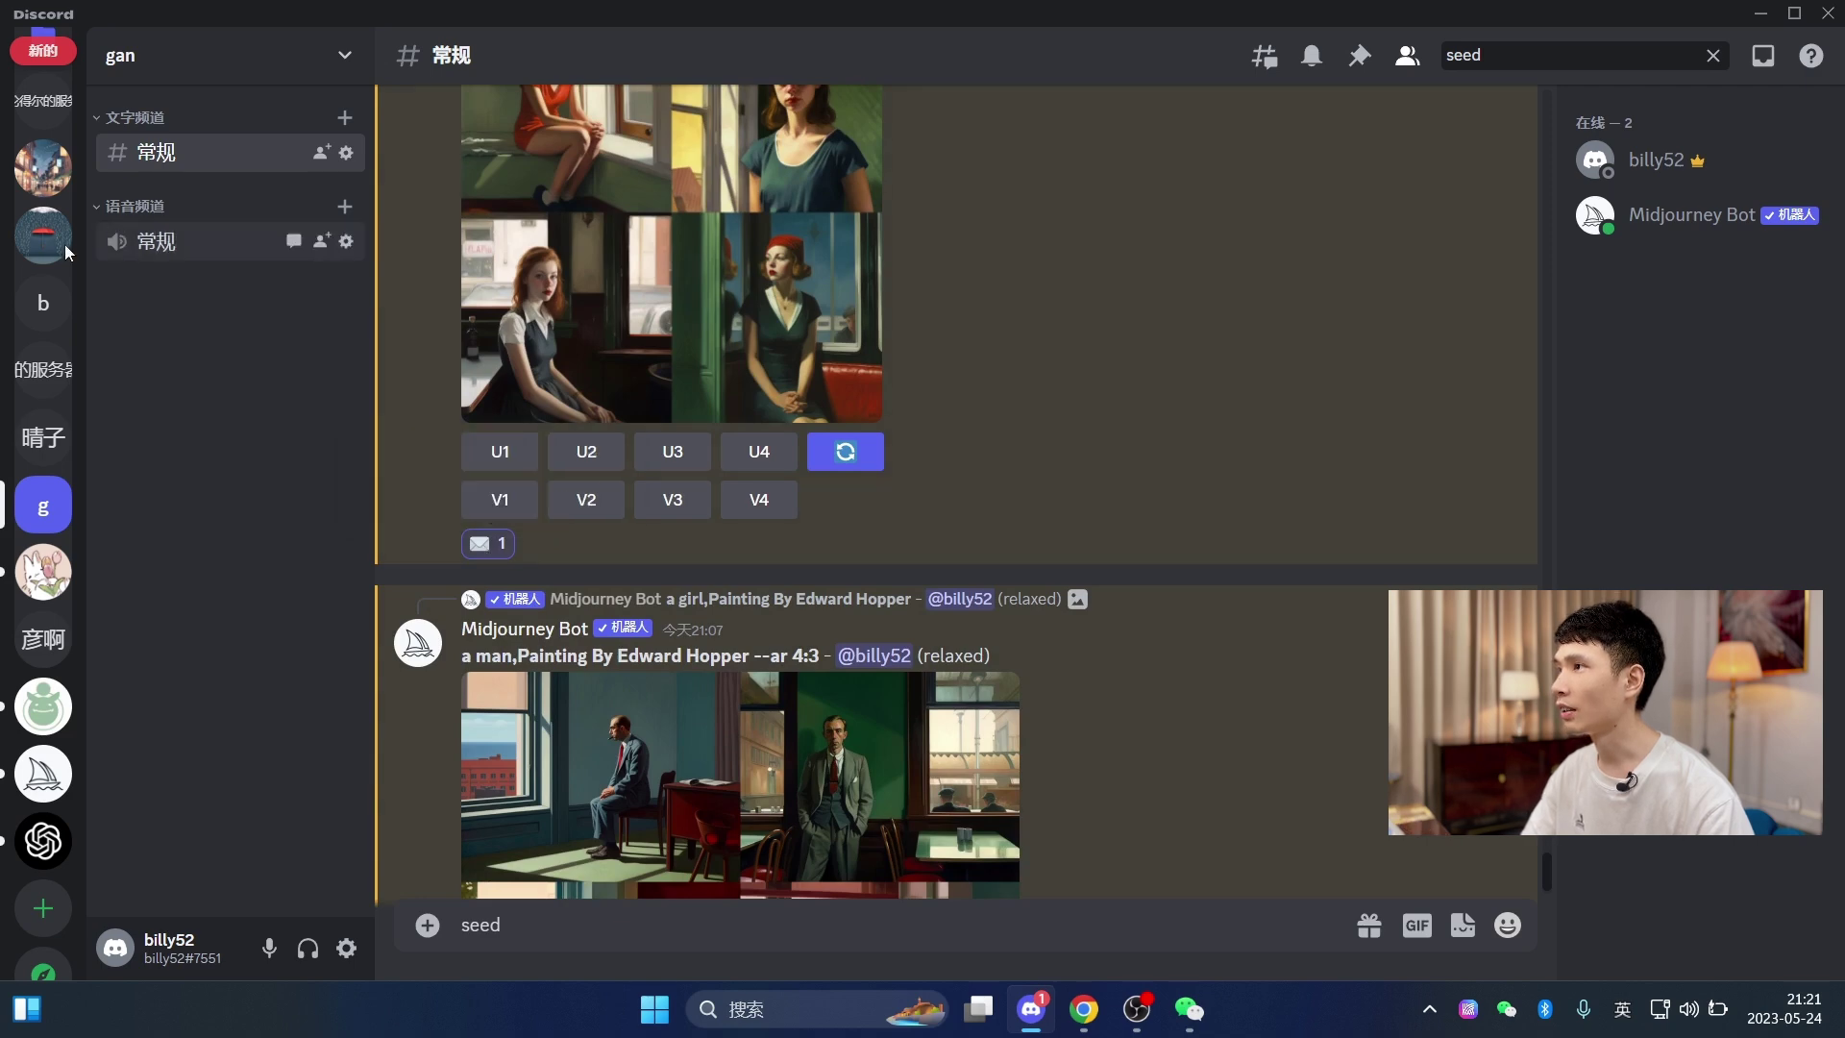
scroll(43, 240, "up", 3)
scroll(43, 673, "down", 3)
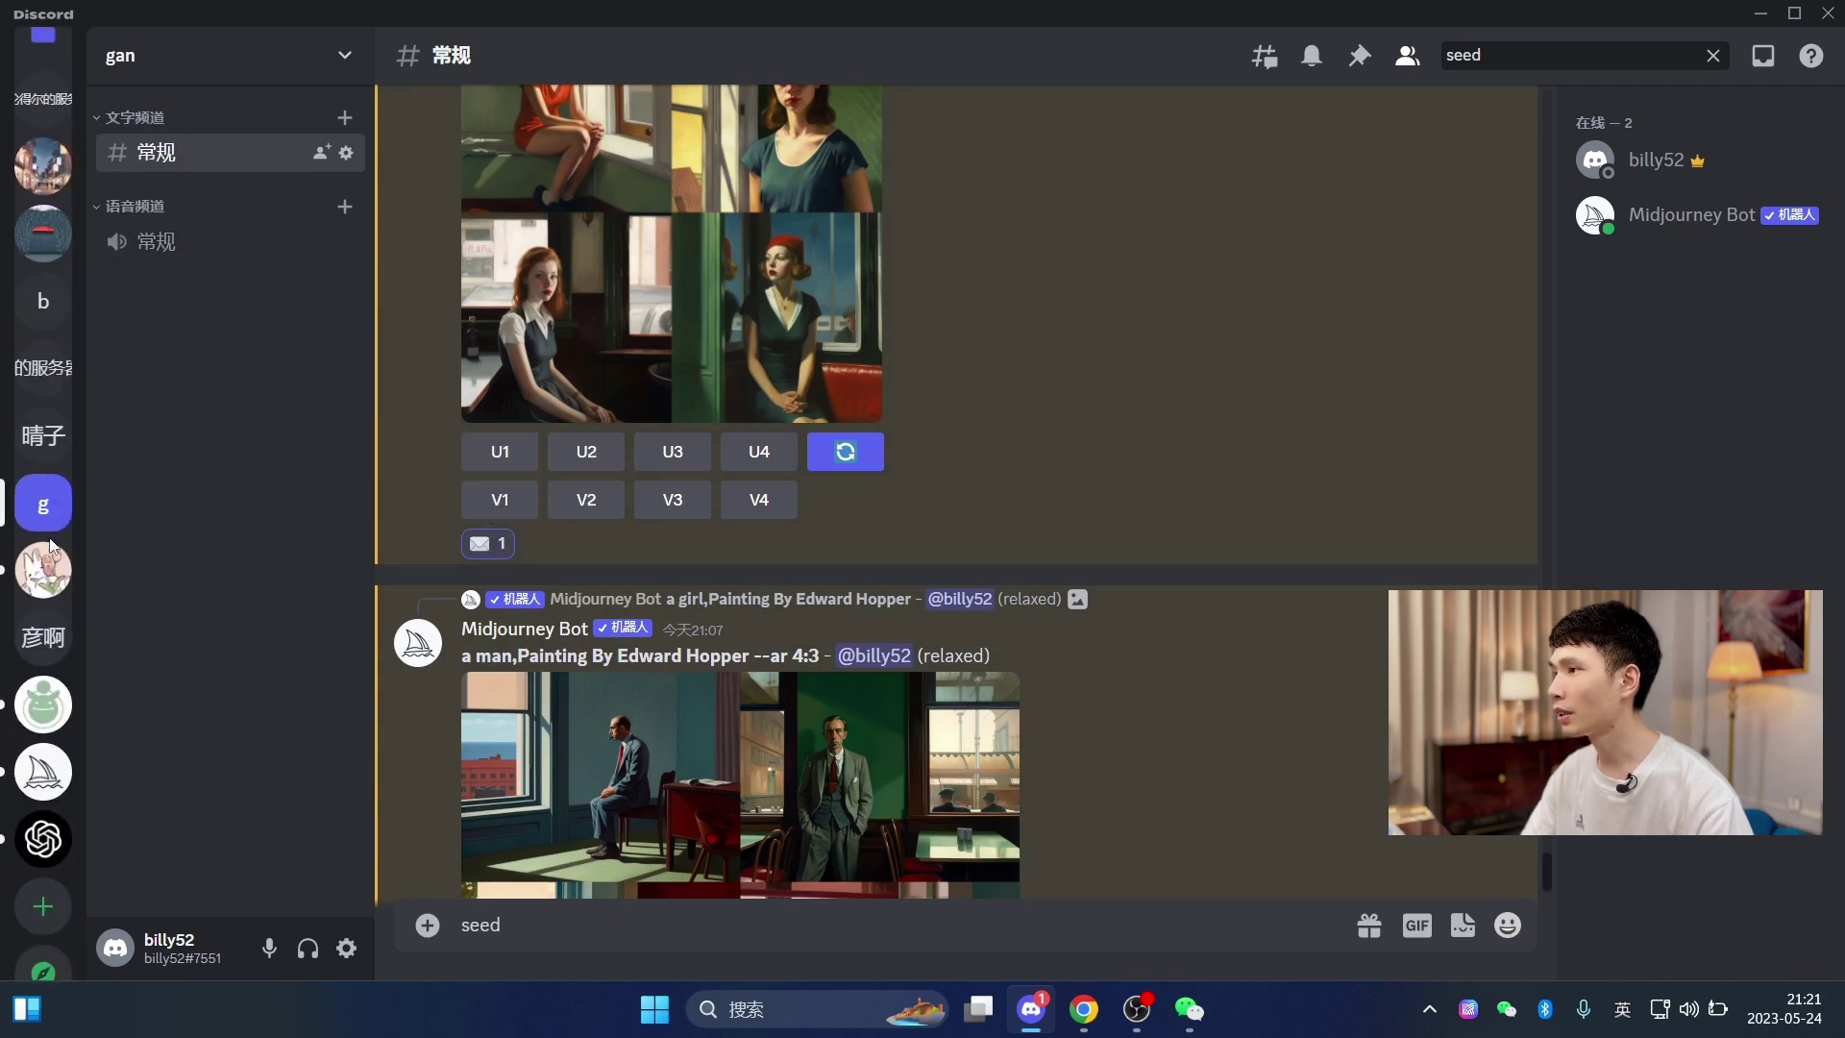
scroll(988, 525, "up", 2)
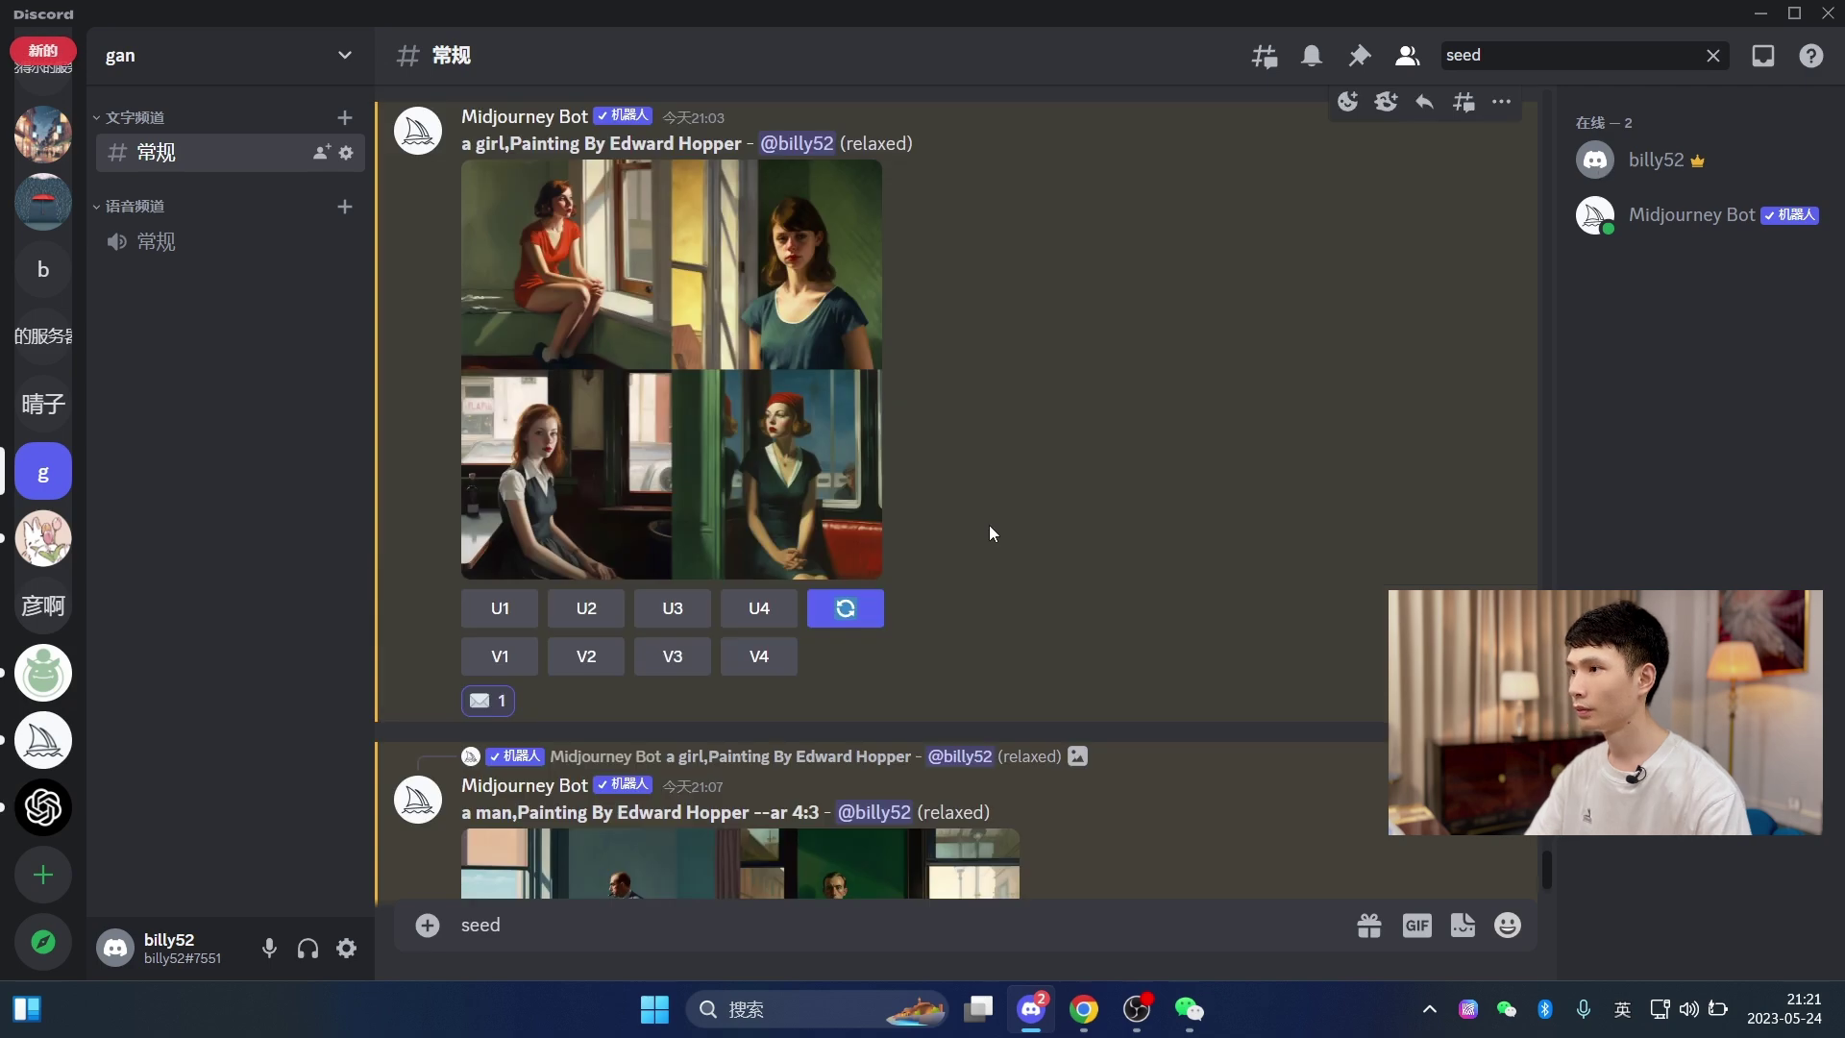
scroll(21, 422, "up", 4)
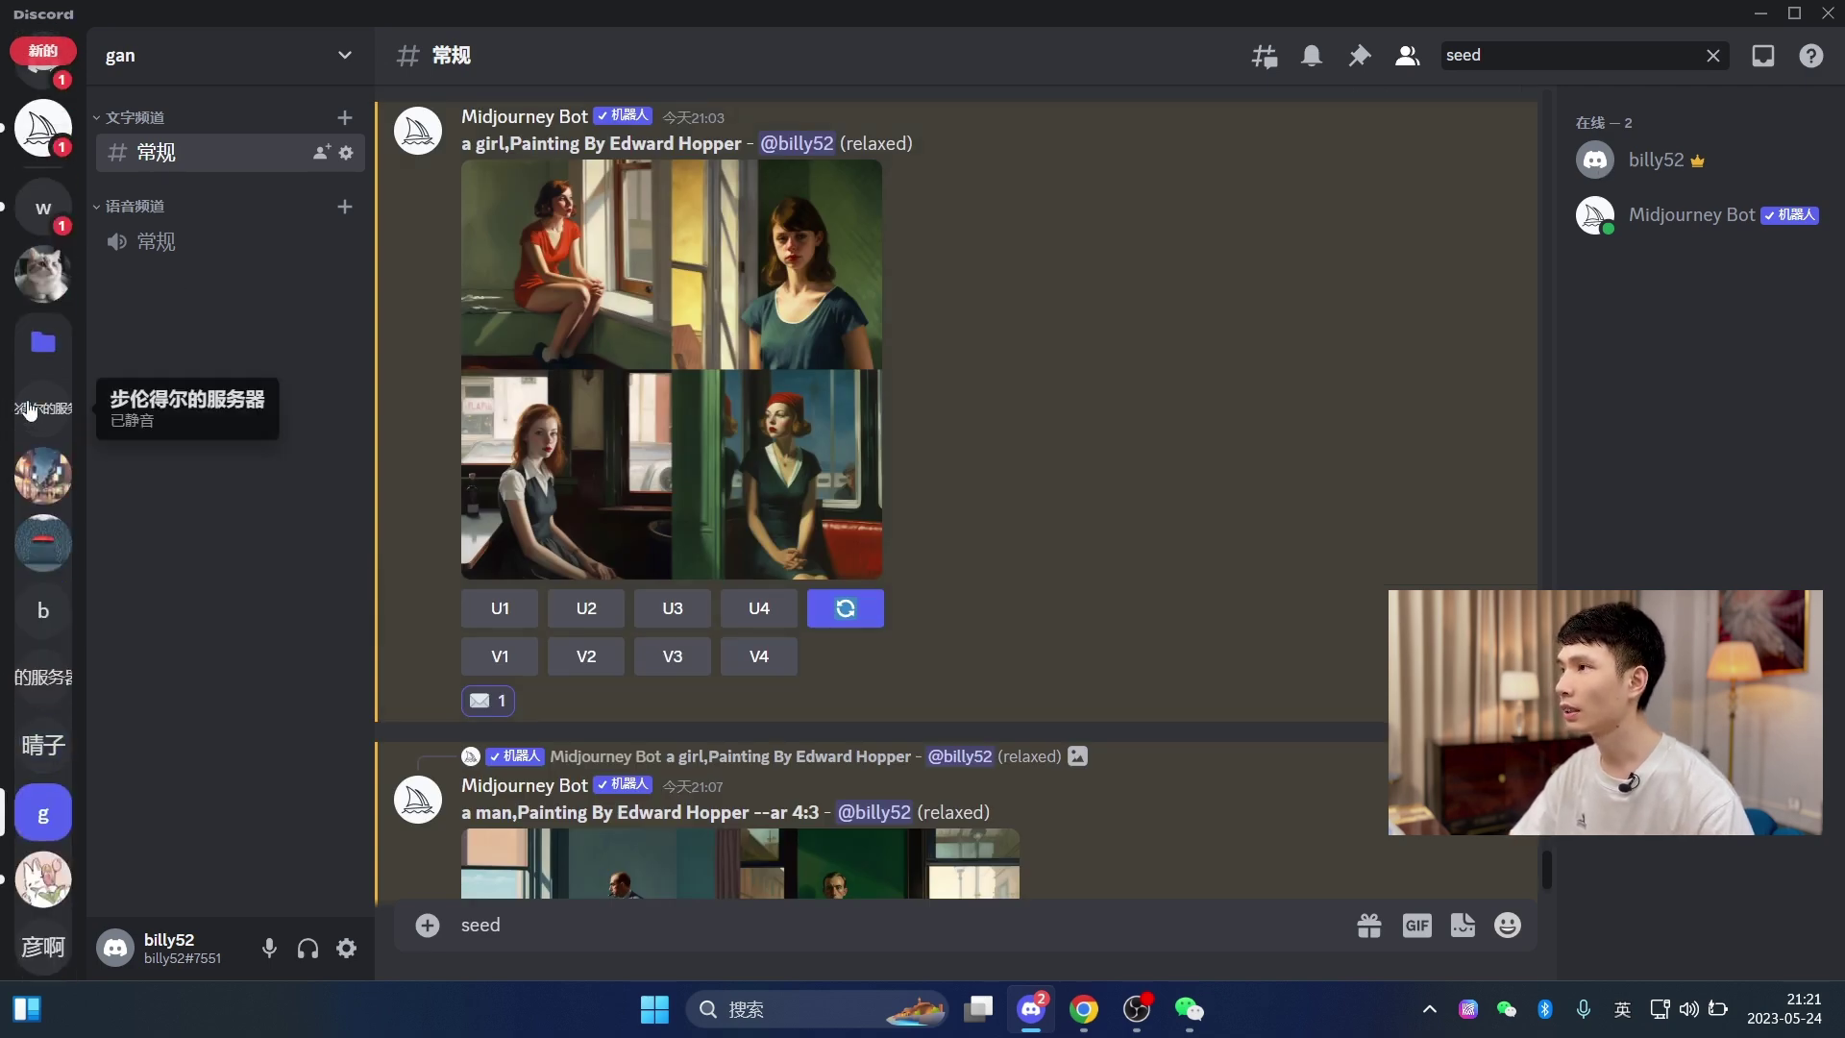
left_click(41, 144)
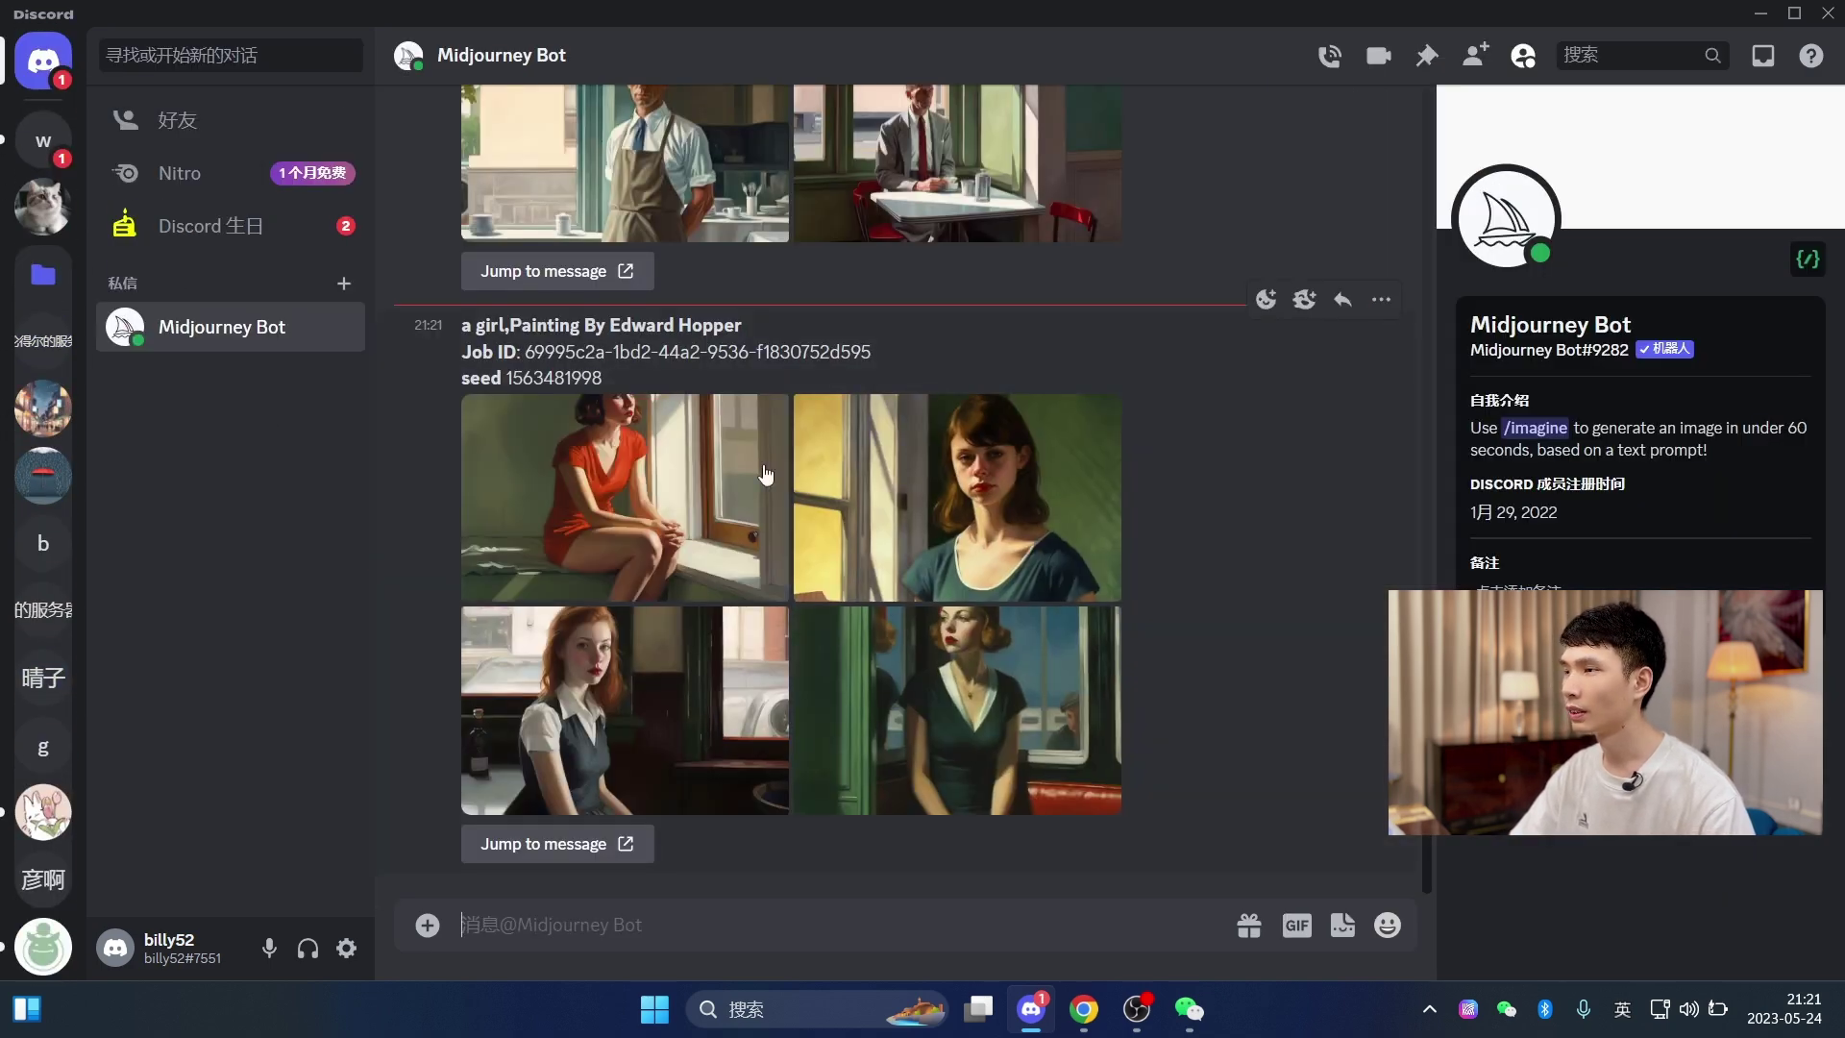
mouse_move(634, 379)
left_mouse_down()
mouse_move(516, 379)
mouse_move(603, 378)
left_mouse_up()
key("ctrl+c")
left_click(516, 378)
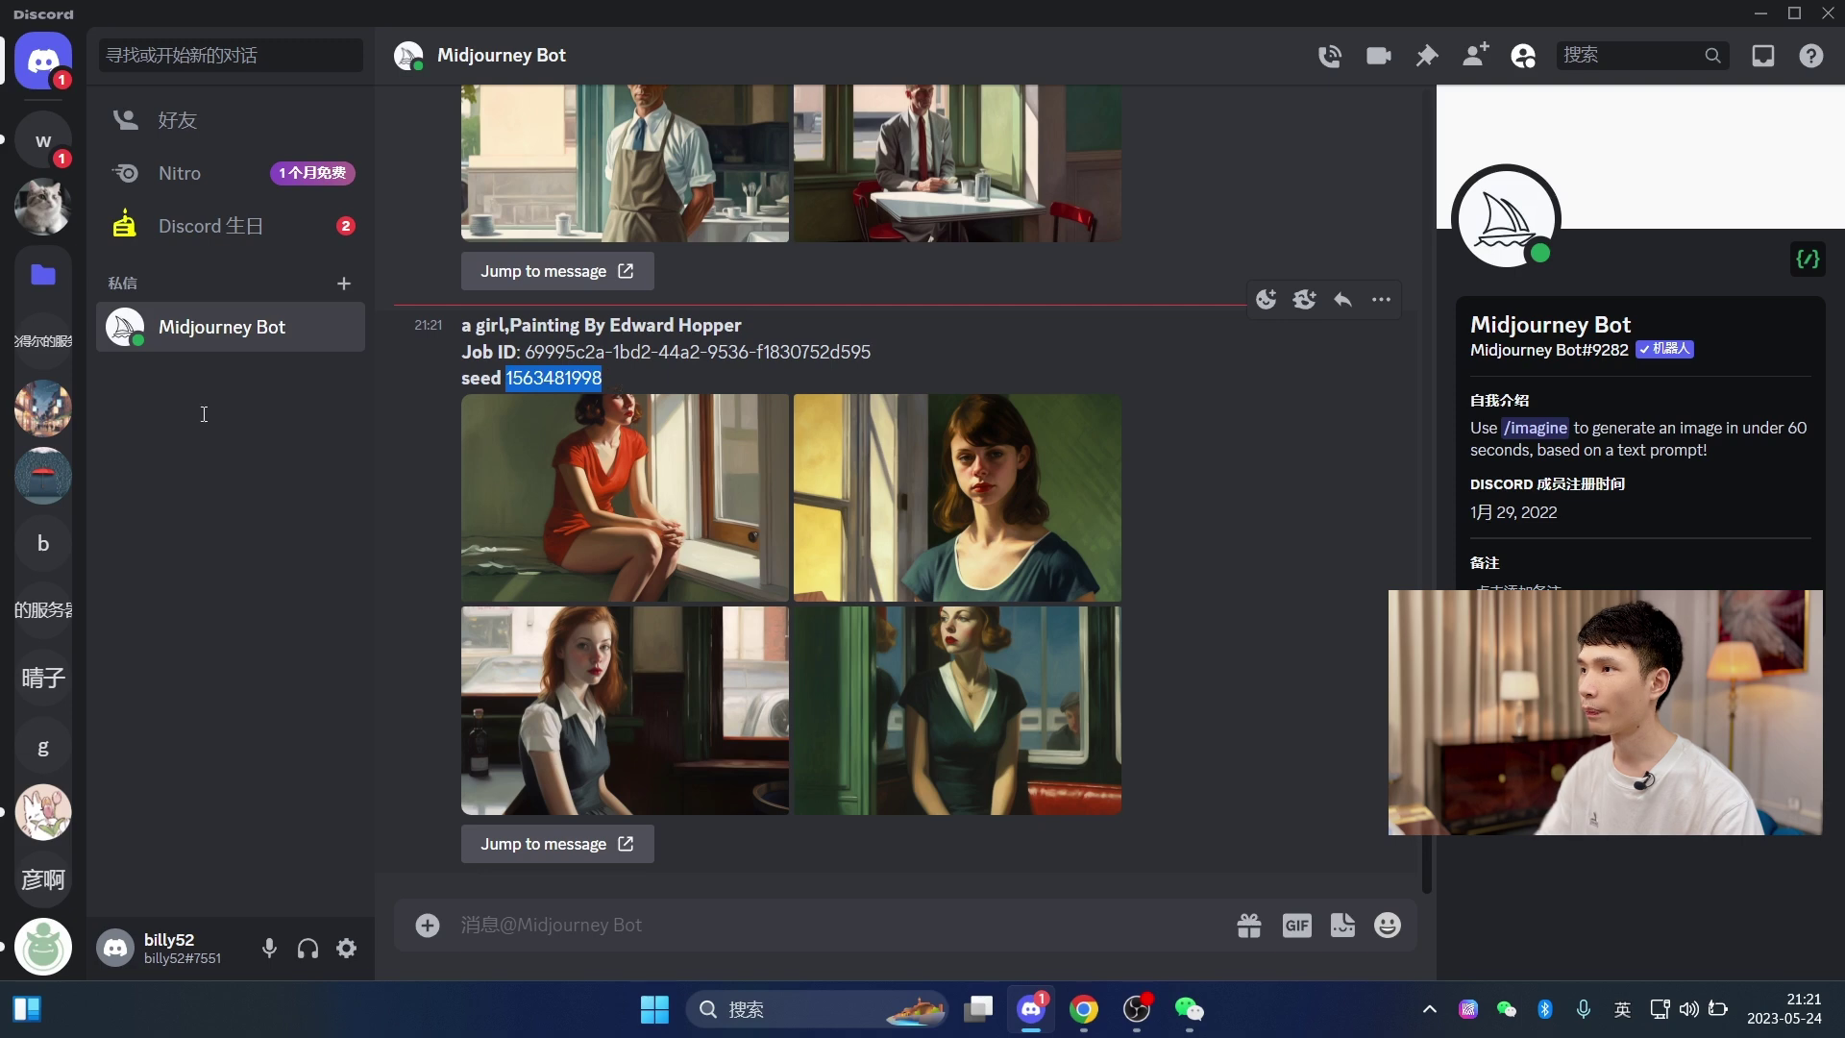
- Return to the gan server's channel and replace the "seed" draft with an /imagine command
scroll(28, 385, "down", 3)
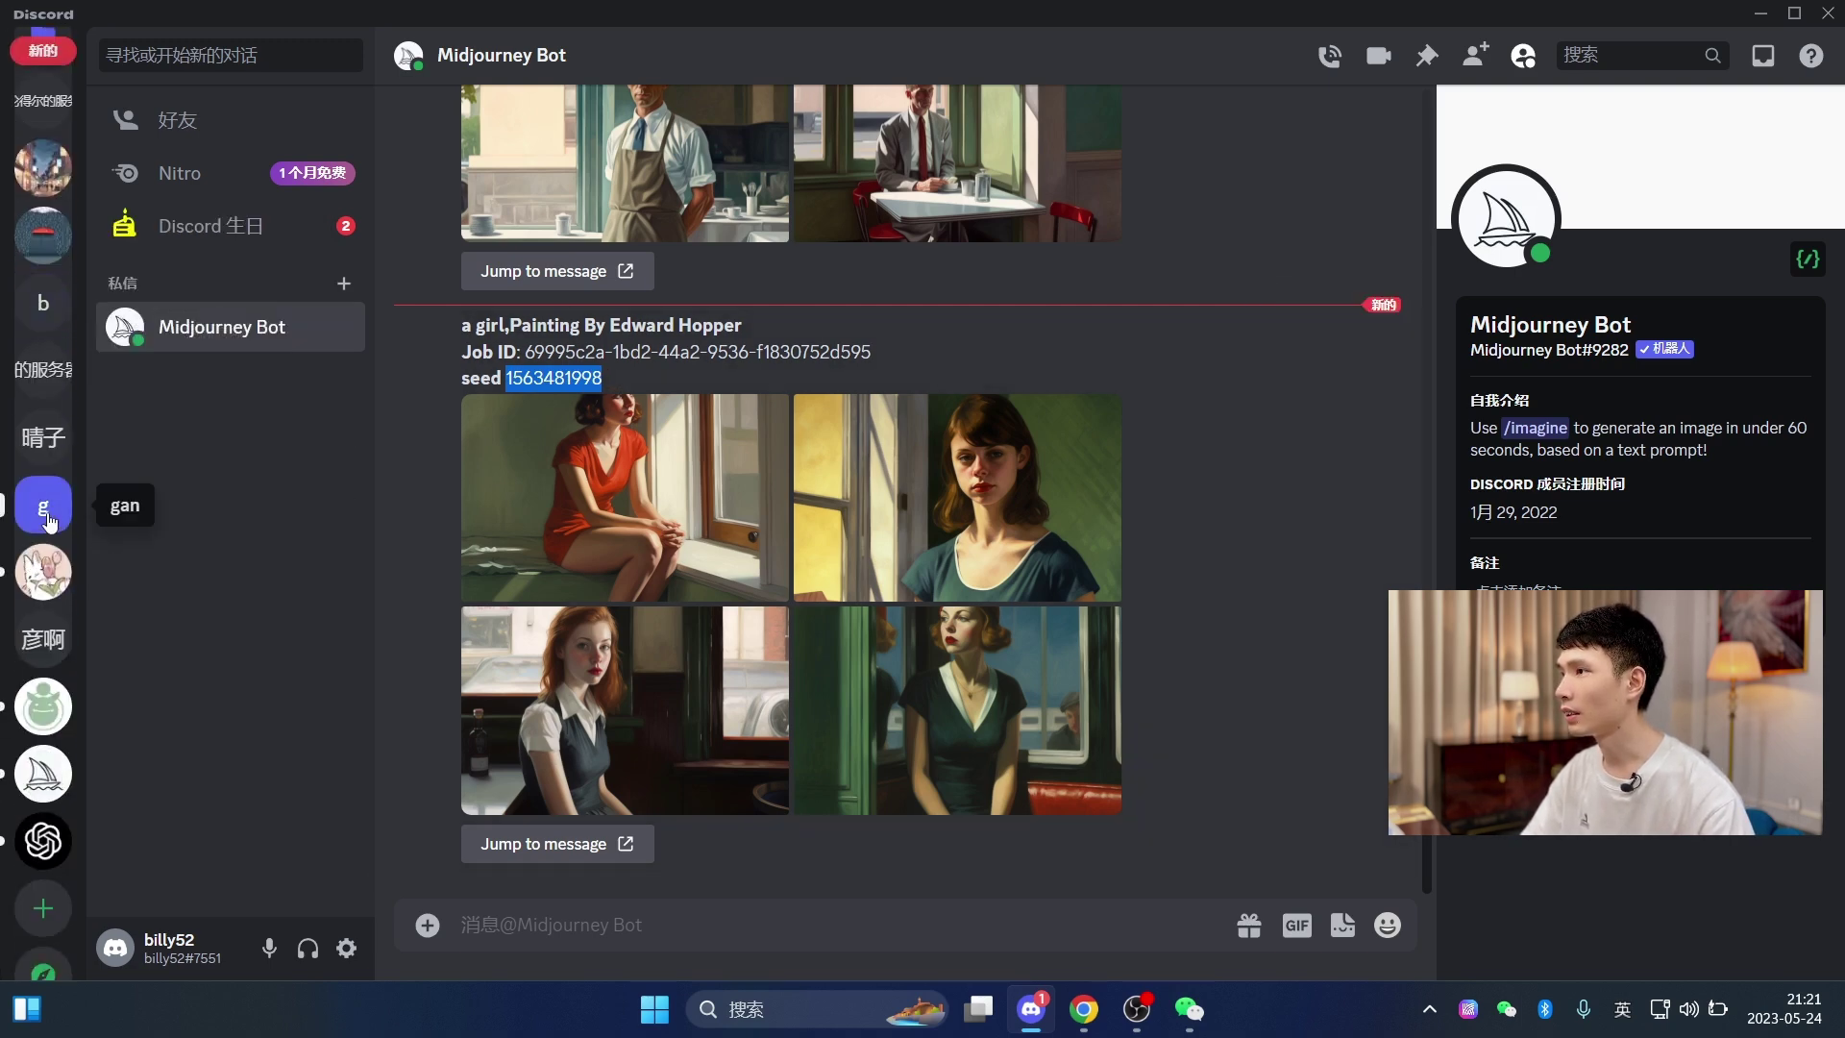
left_click(41, 510)
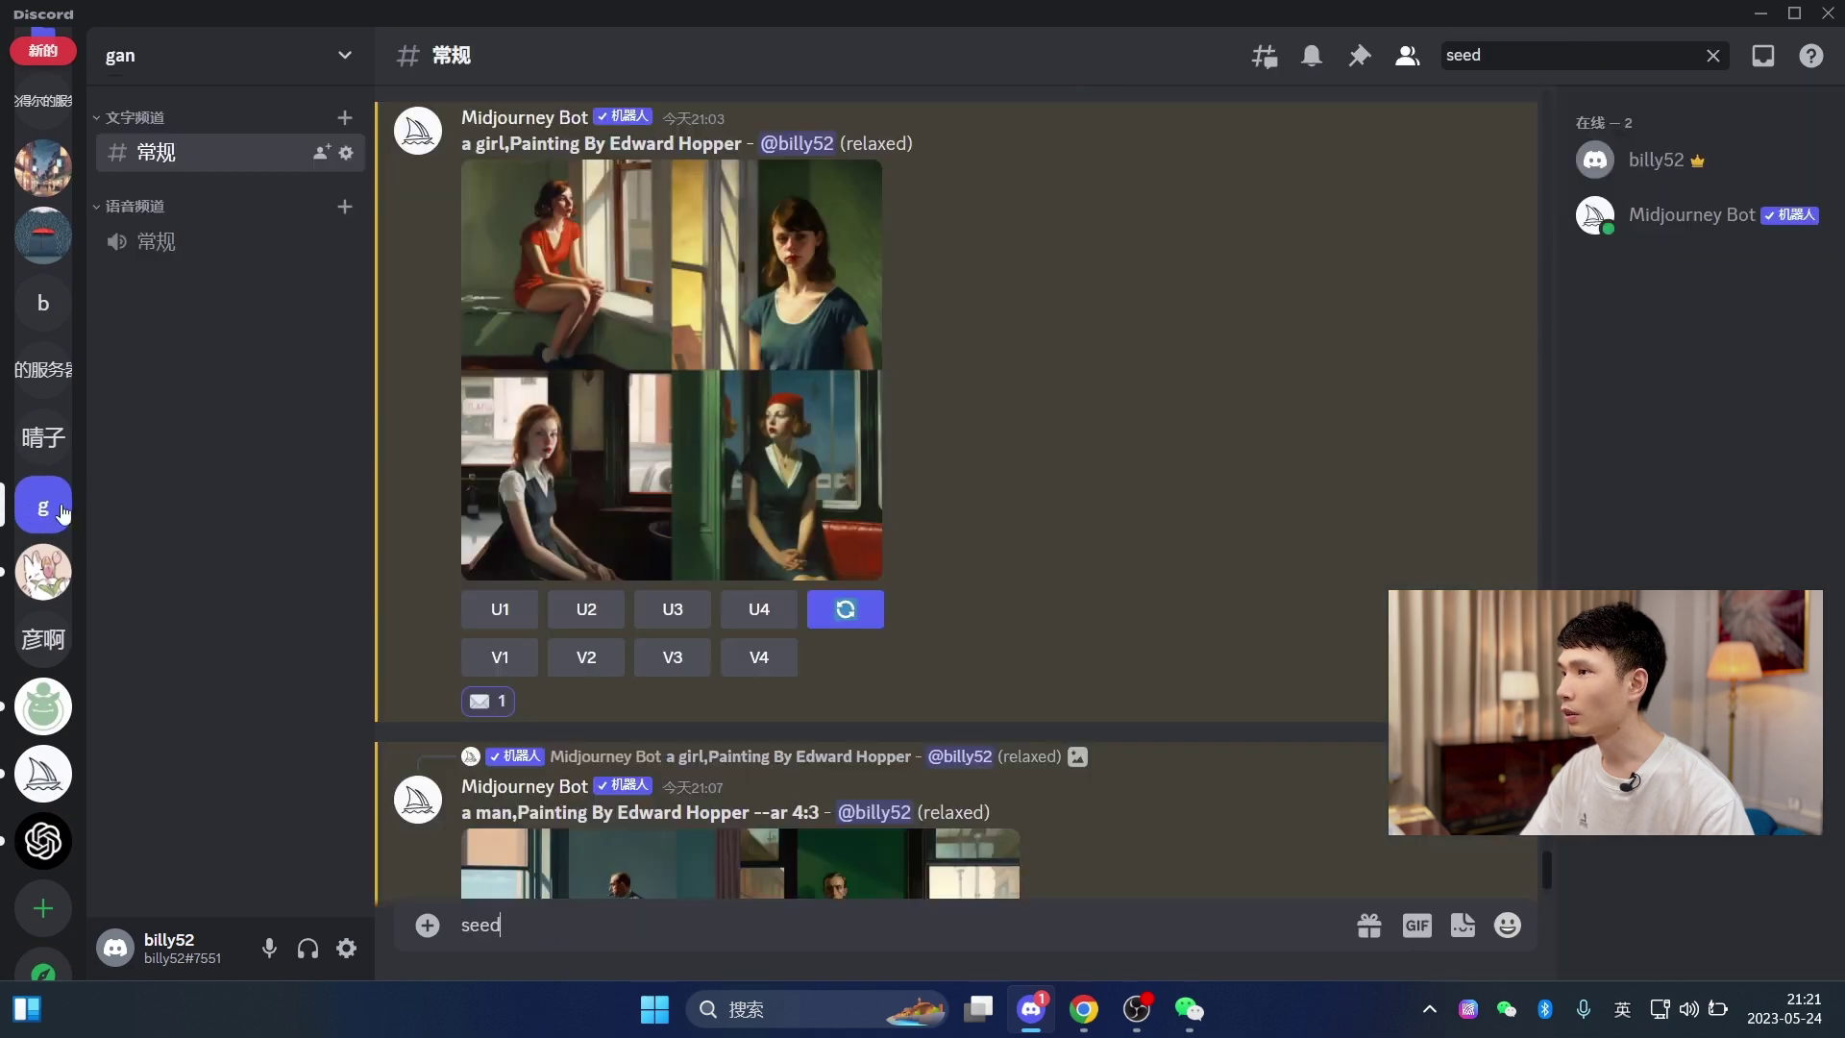
left_click_drag(517, 914, 316, 926)
type("/")
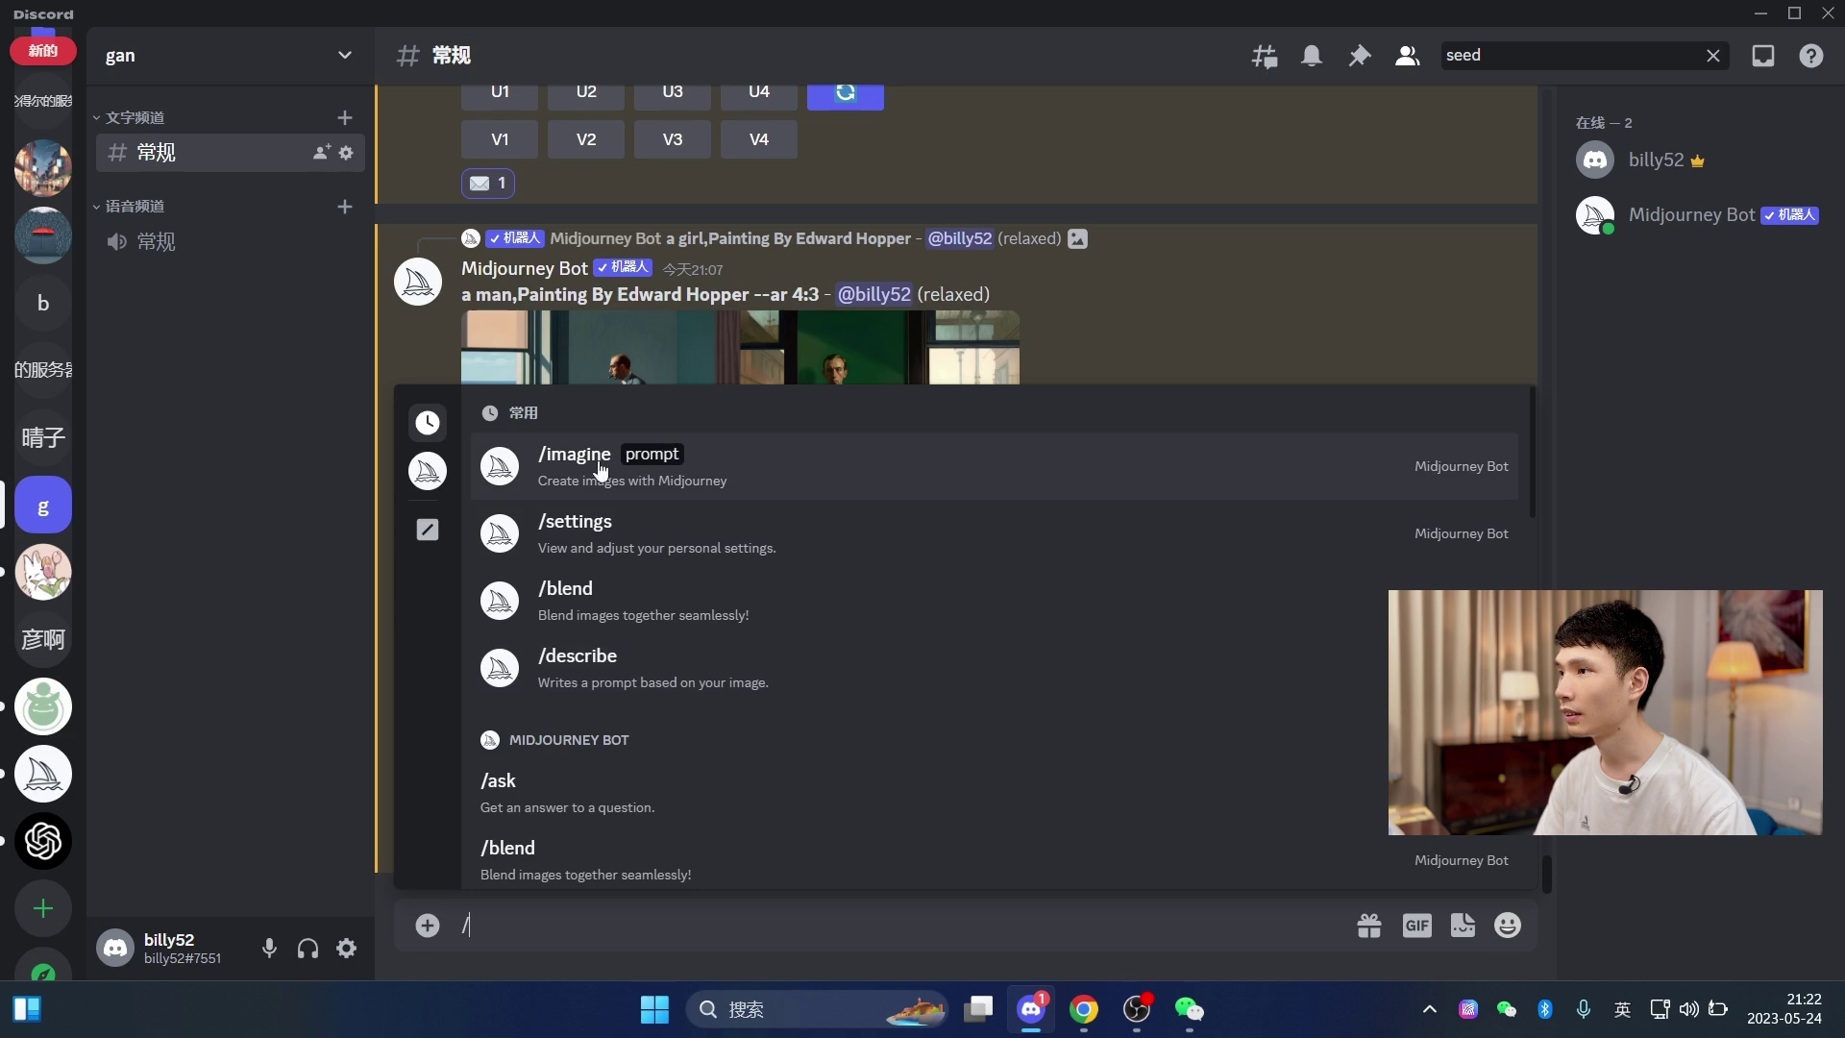
left_click(570, 466)
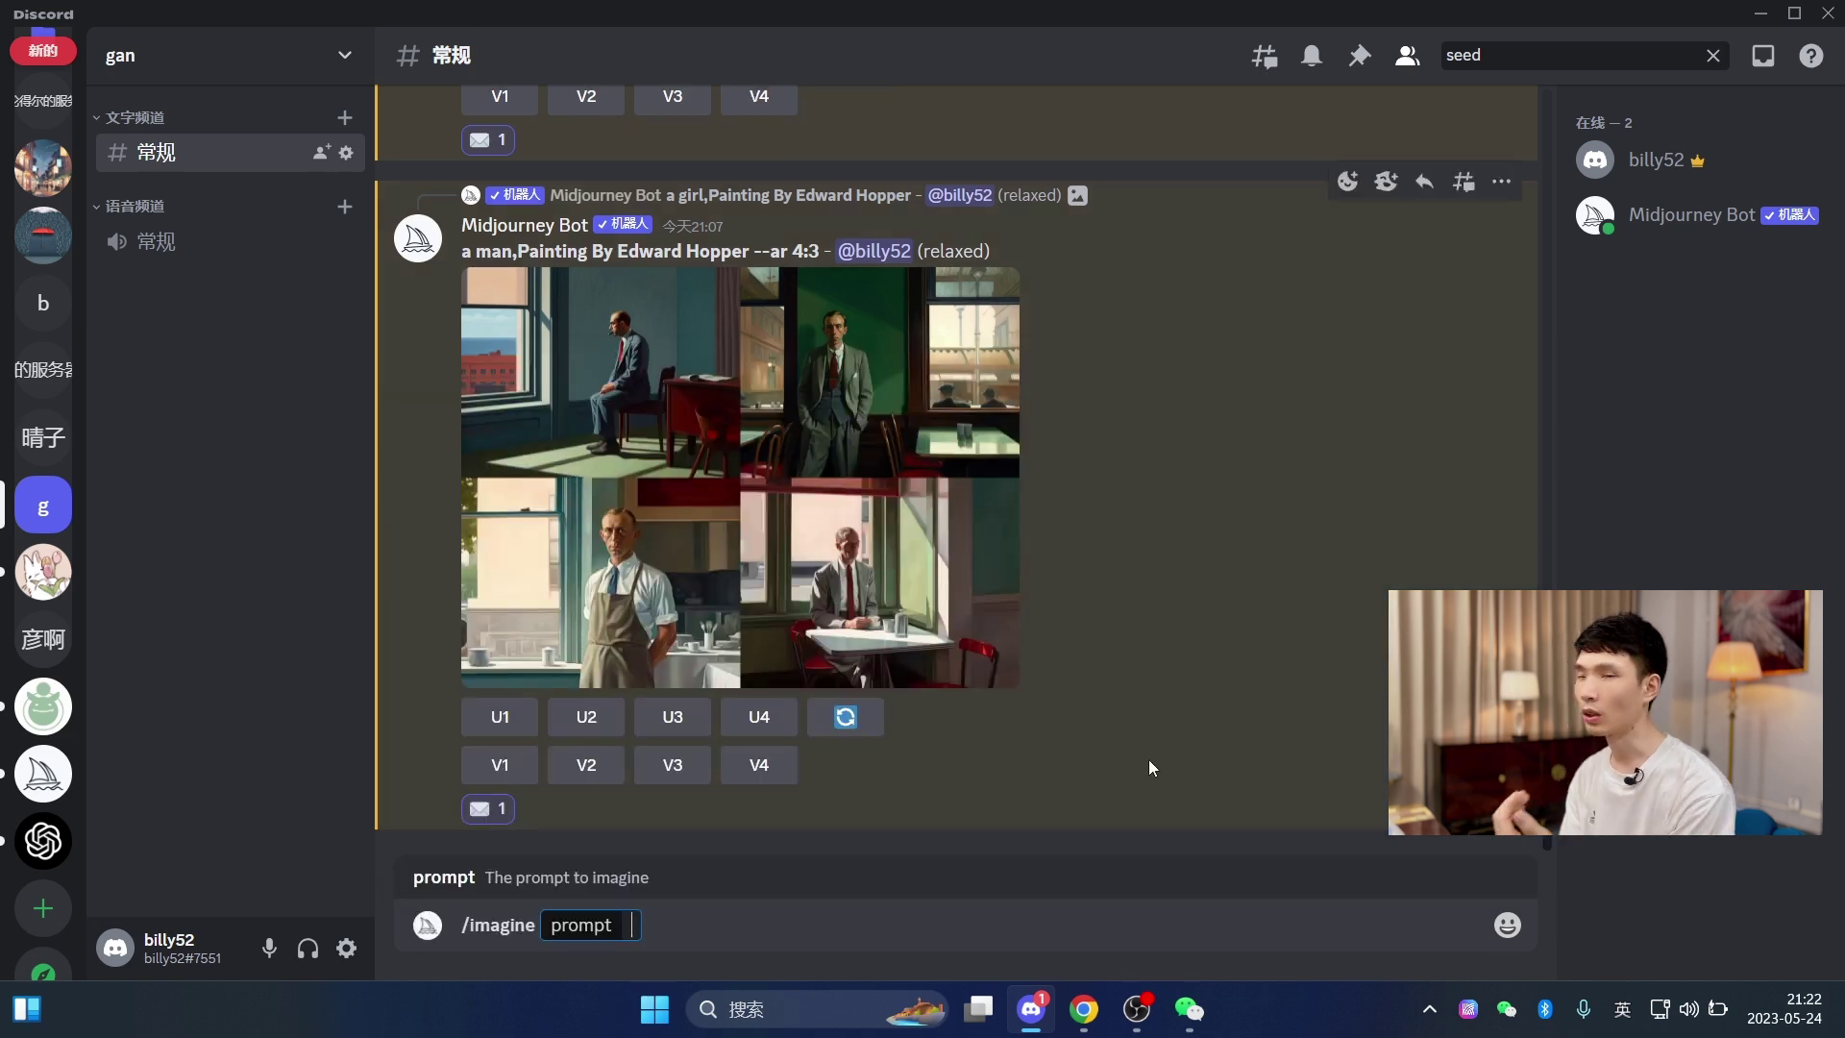
type("a g")
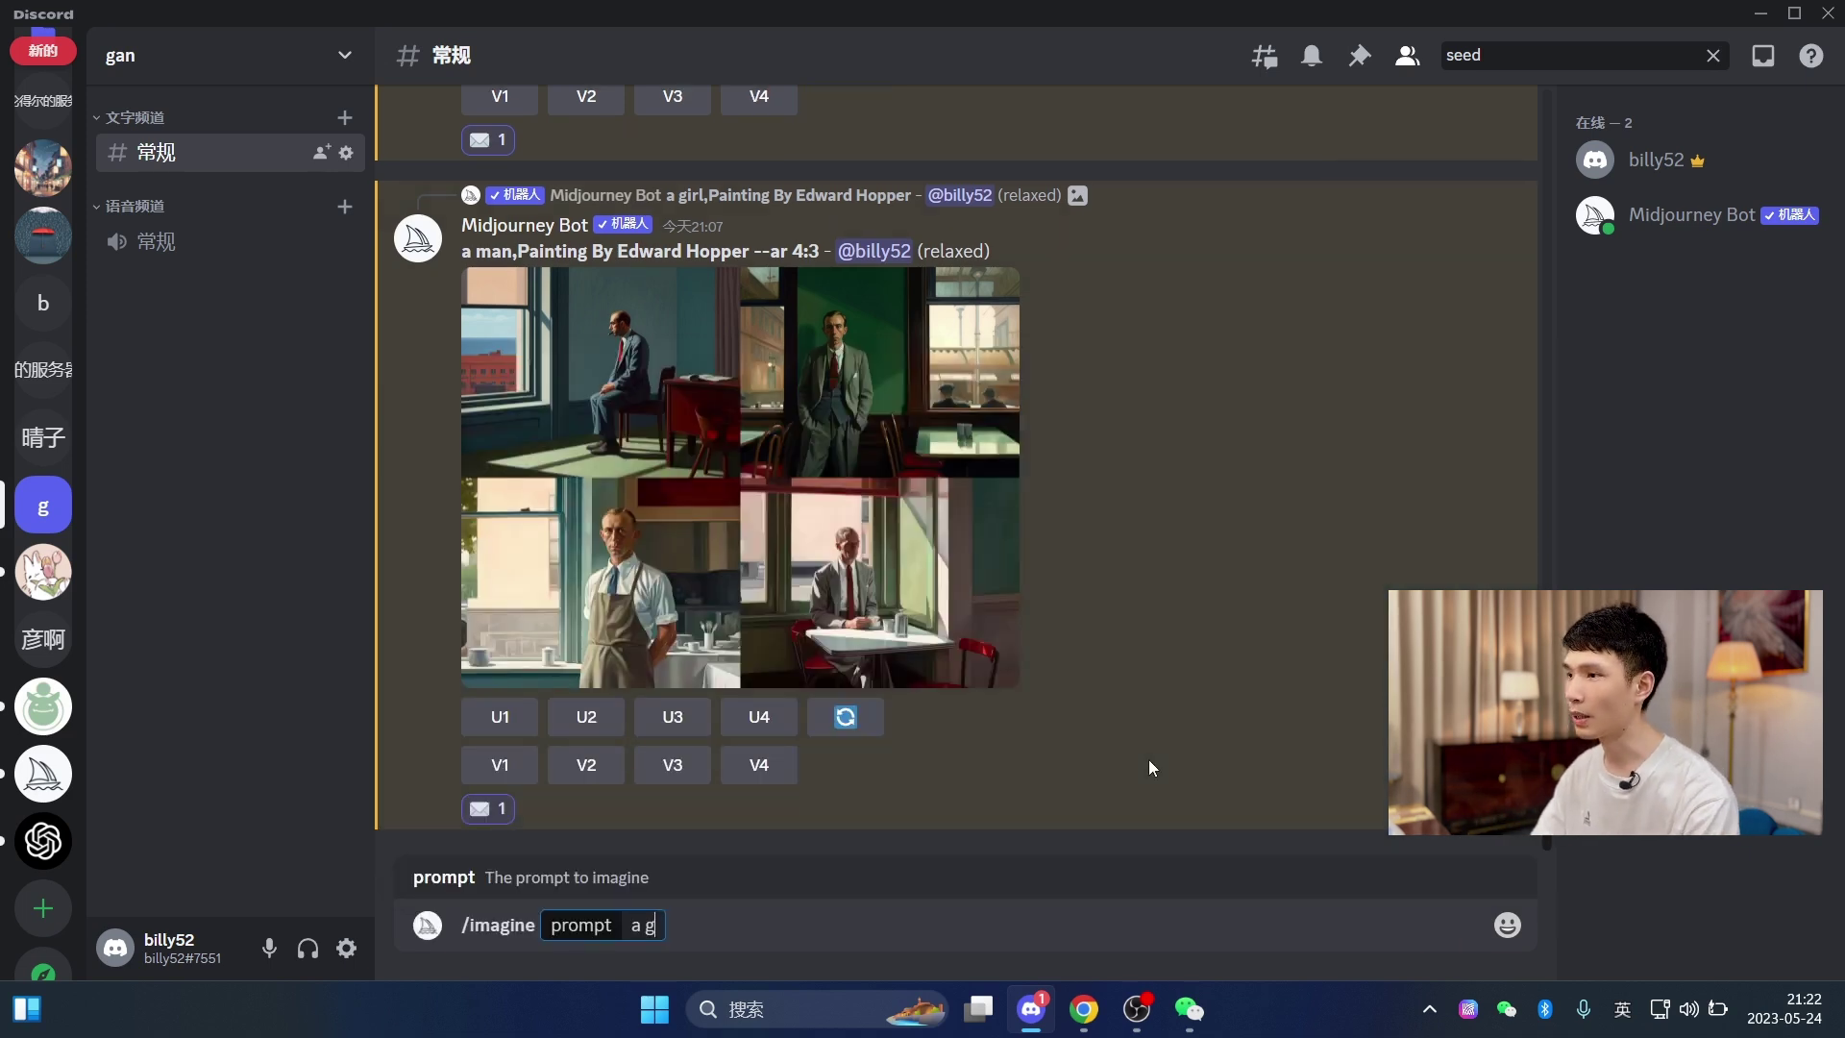
type("oman --")
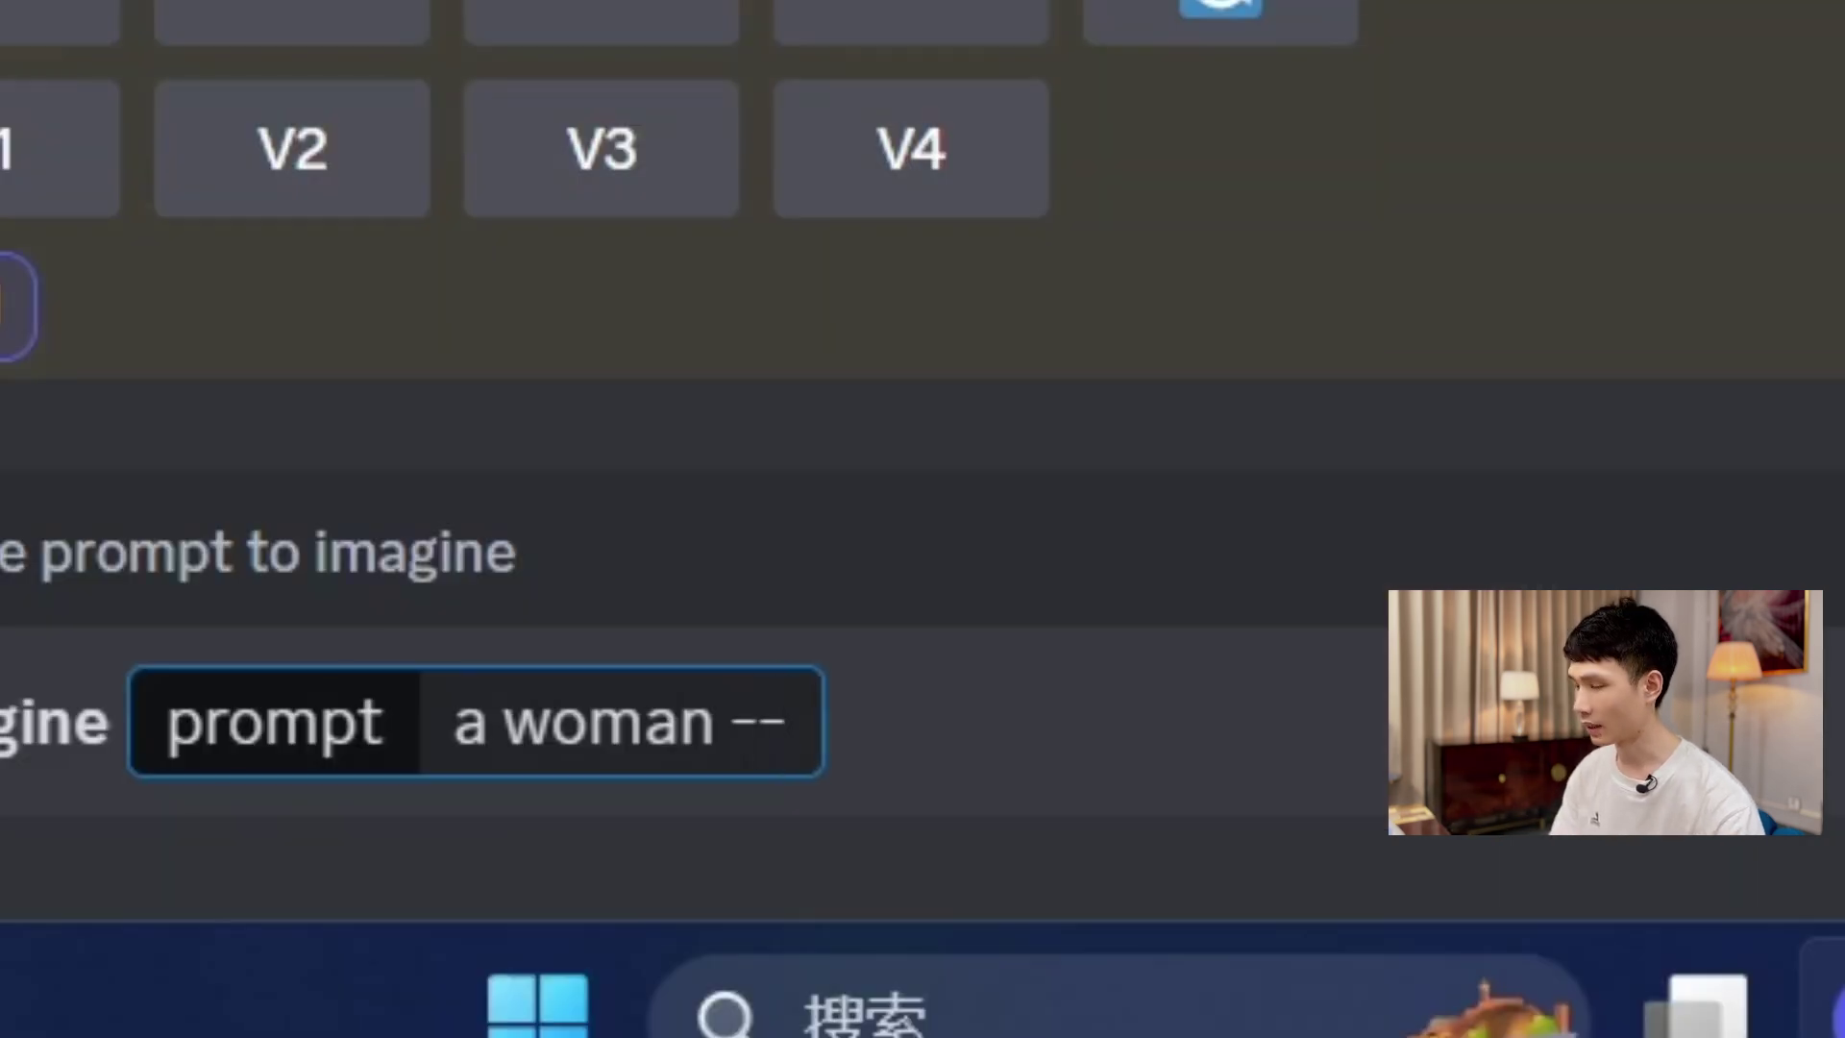
key("ctrl+v")
left_click_drag(788, 722, 1322, 713)
type("seed")
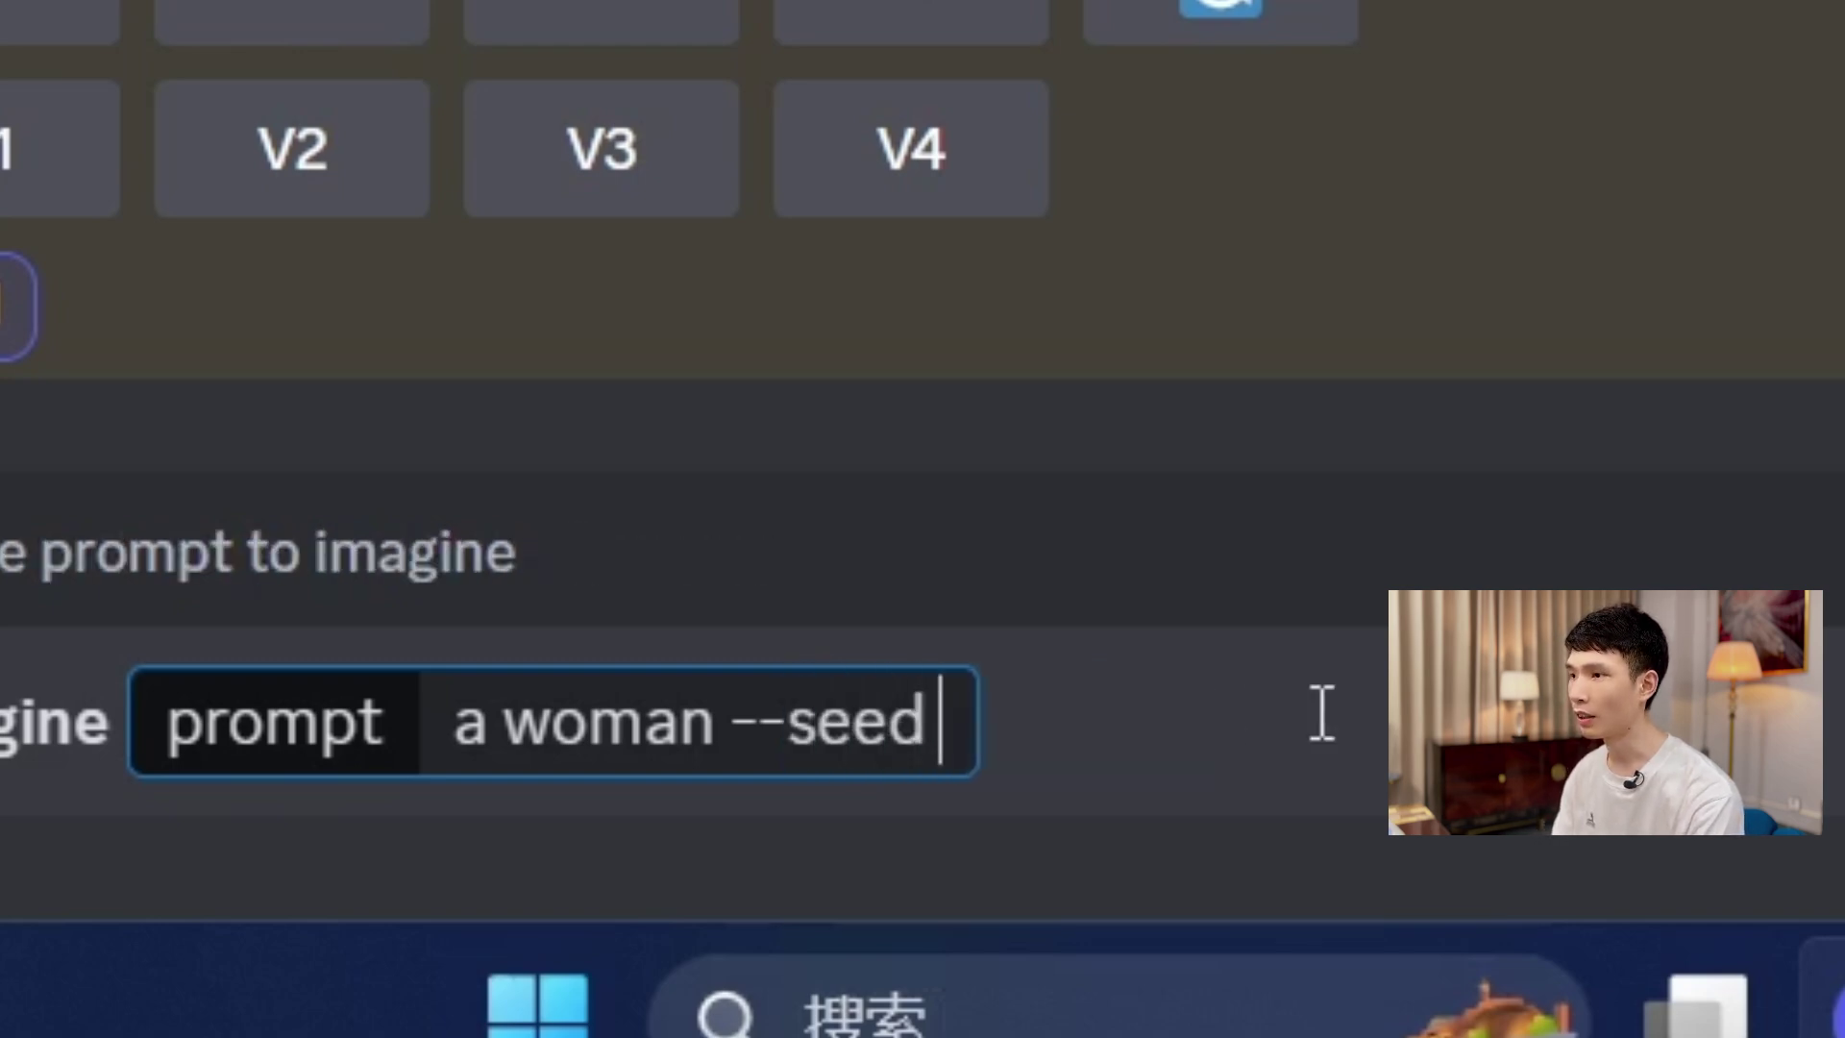
key("ctrl+v")
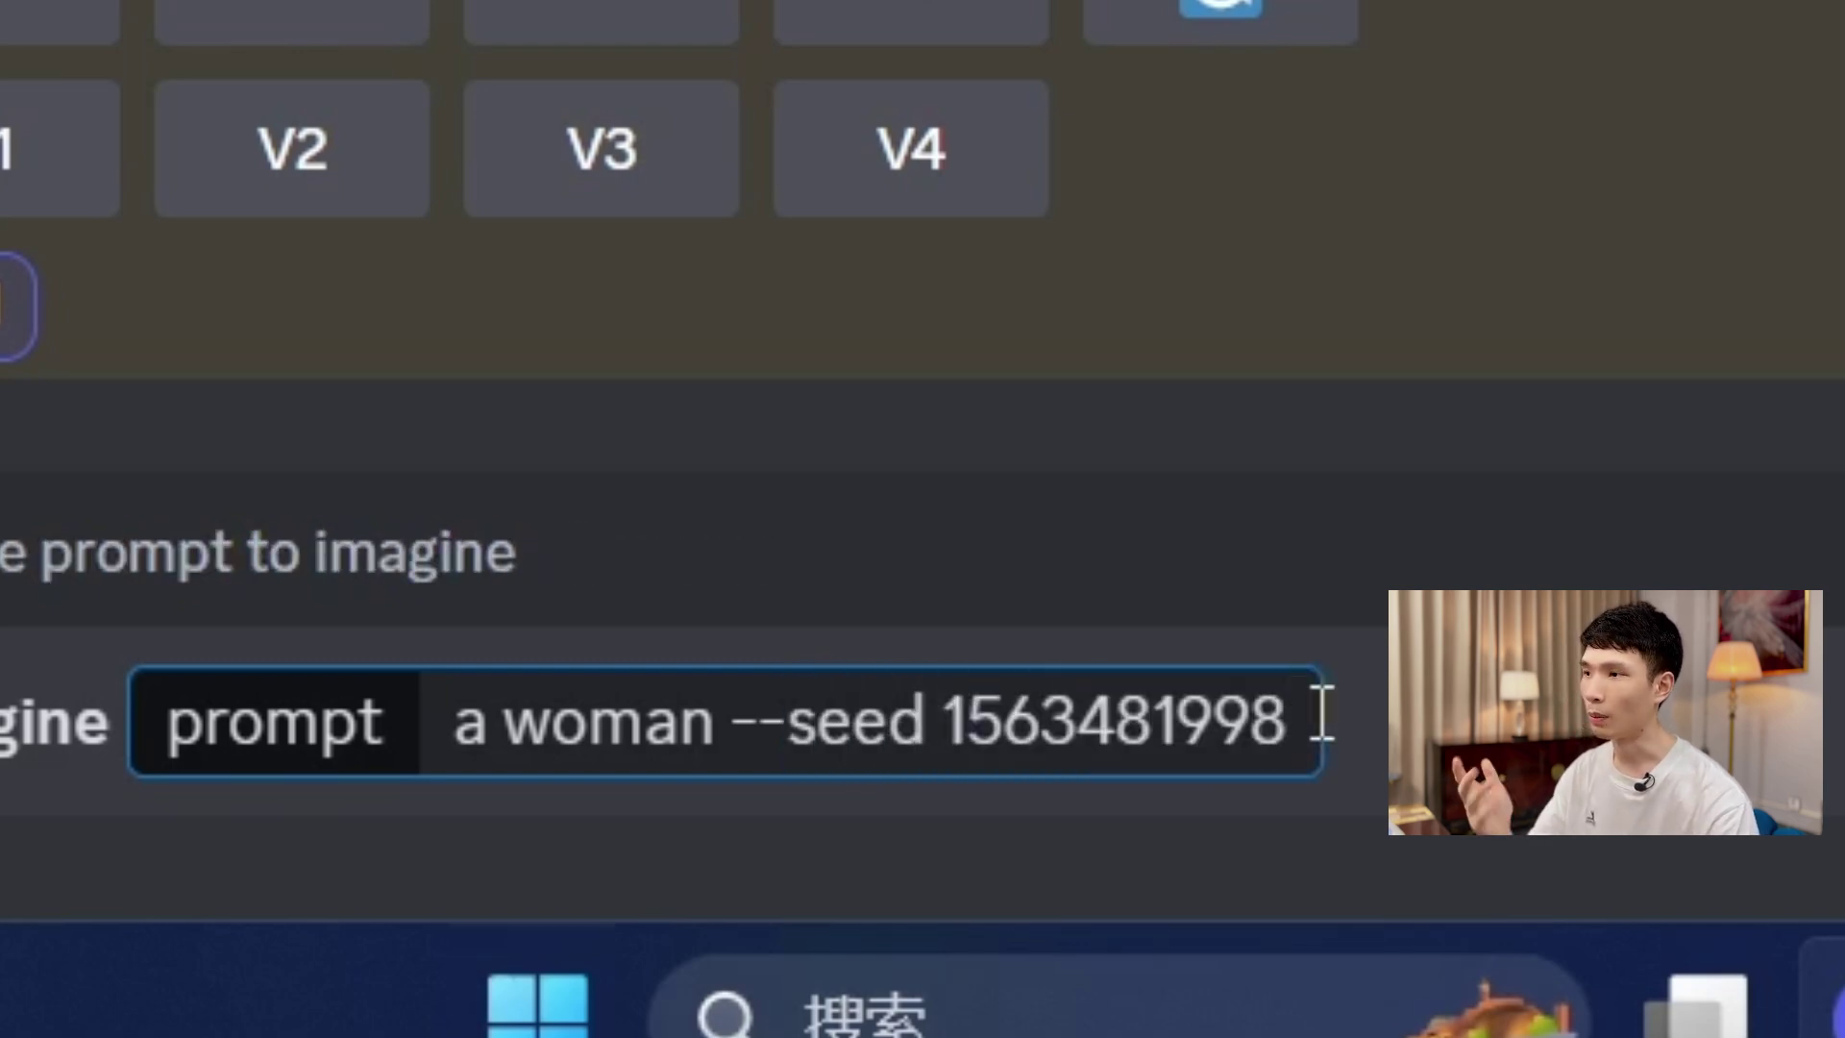
scroll(922, 236, "up", 3)
scroll(923, 236, "down", 2)
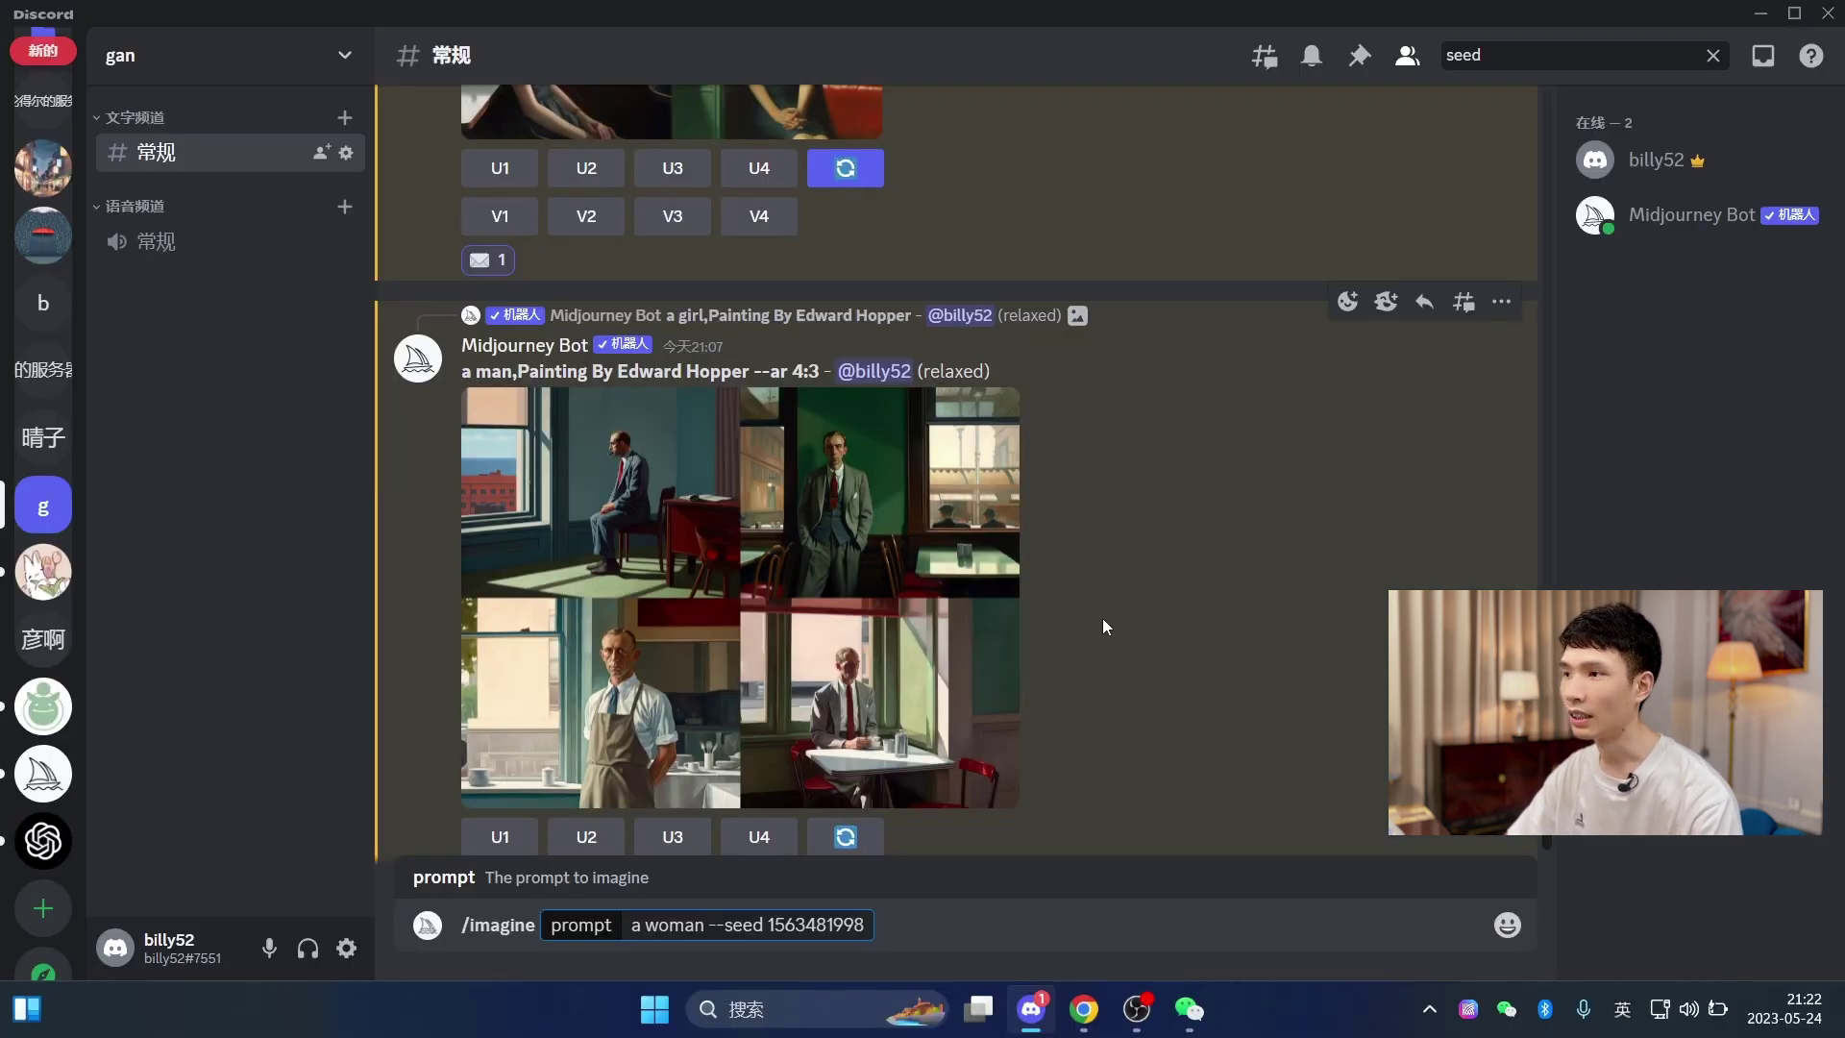
key("Return")
- Review the Edward Hopper generations and write "title" in the message draft
scroll(1042, 511, "up", 10)
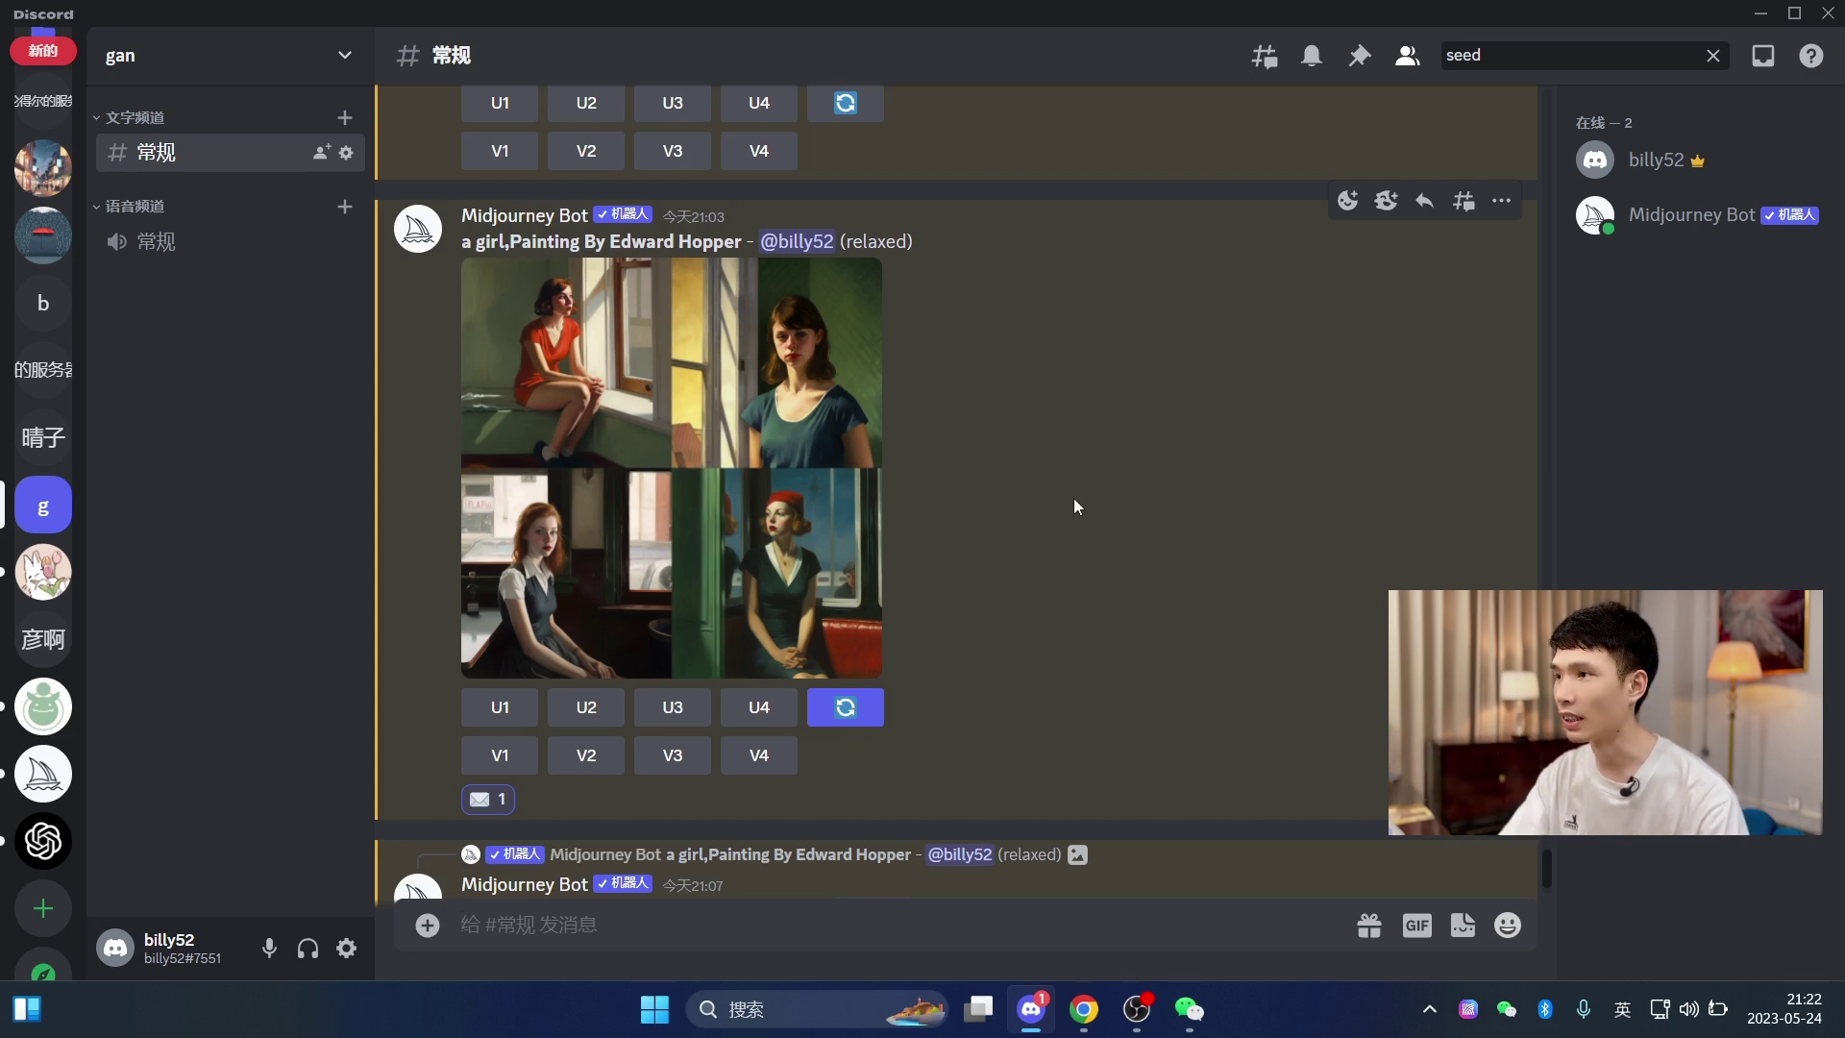
scroll(1095, 538, "down", 6)
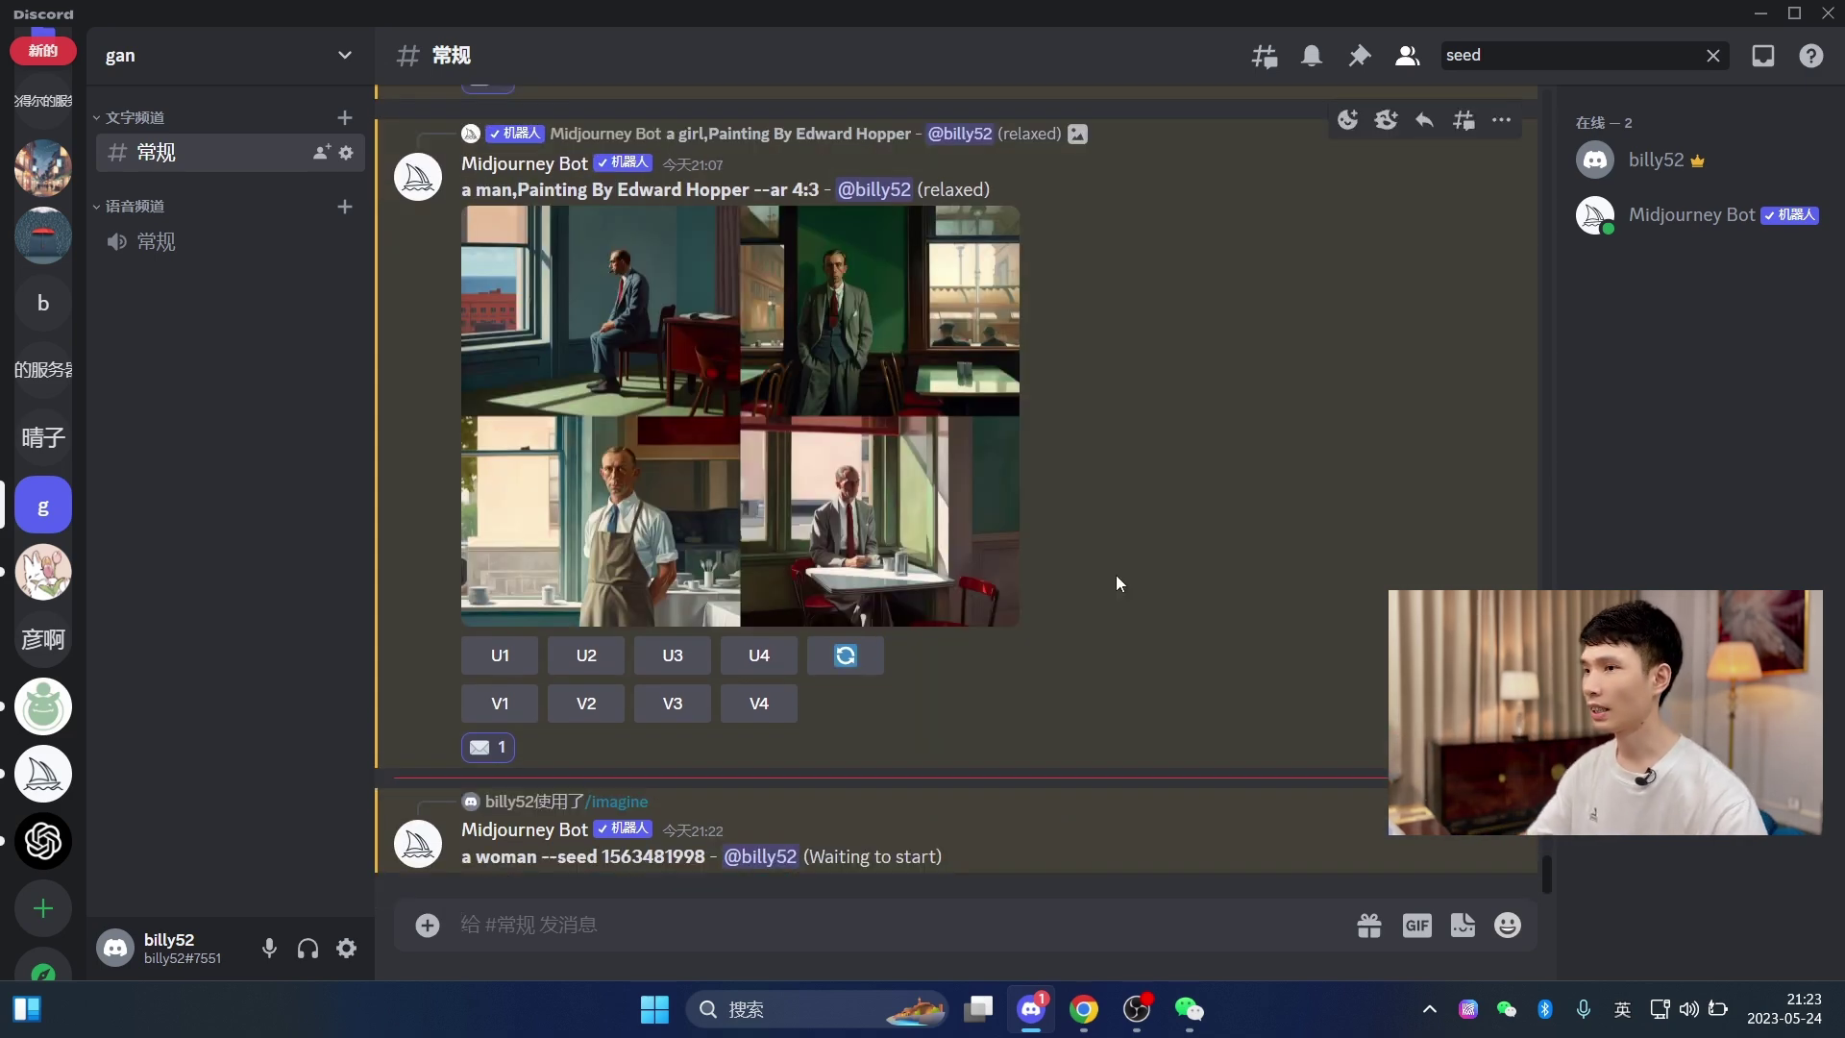
type("ti")
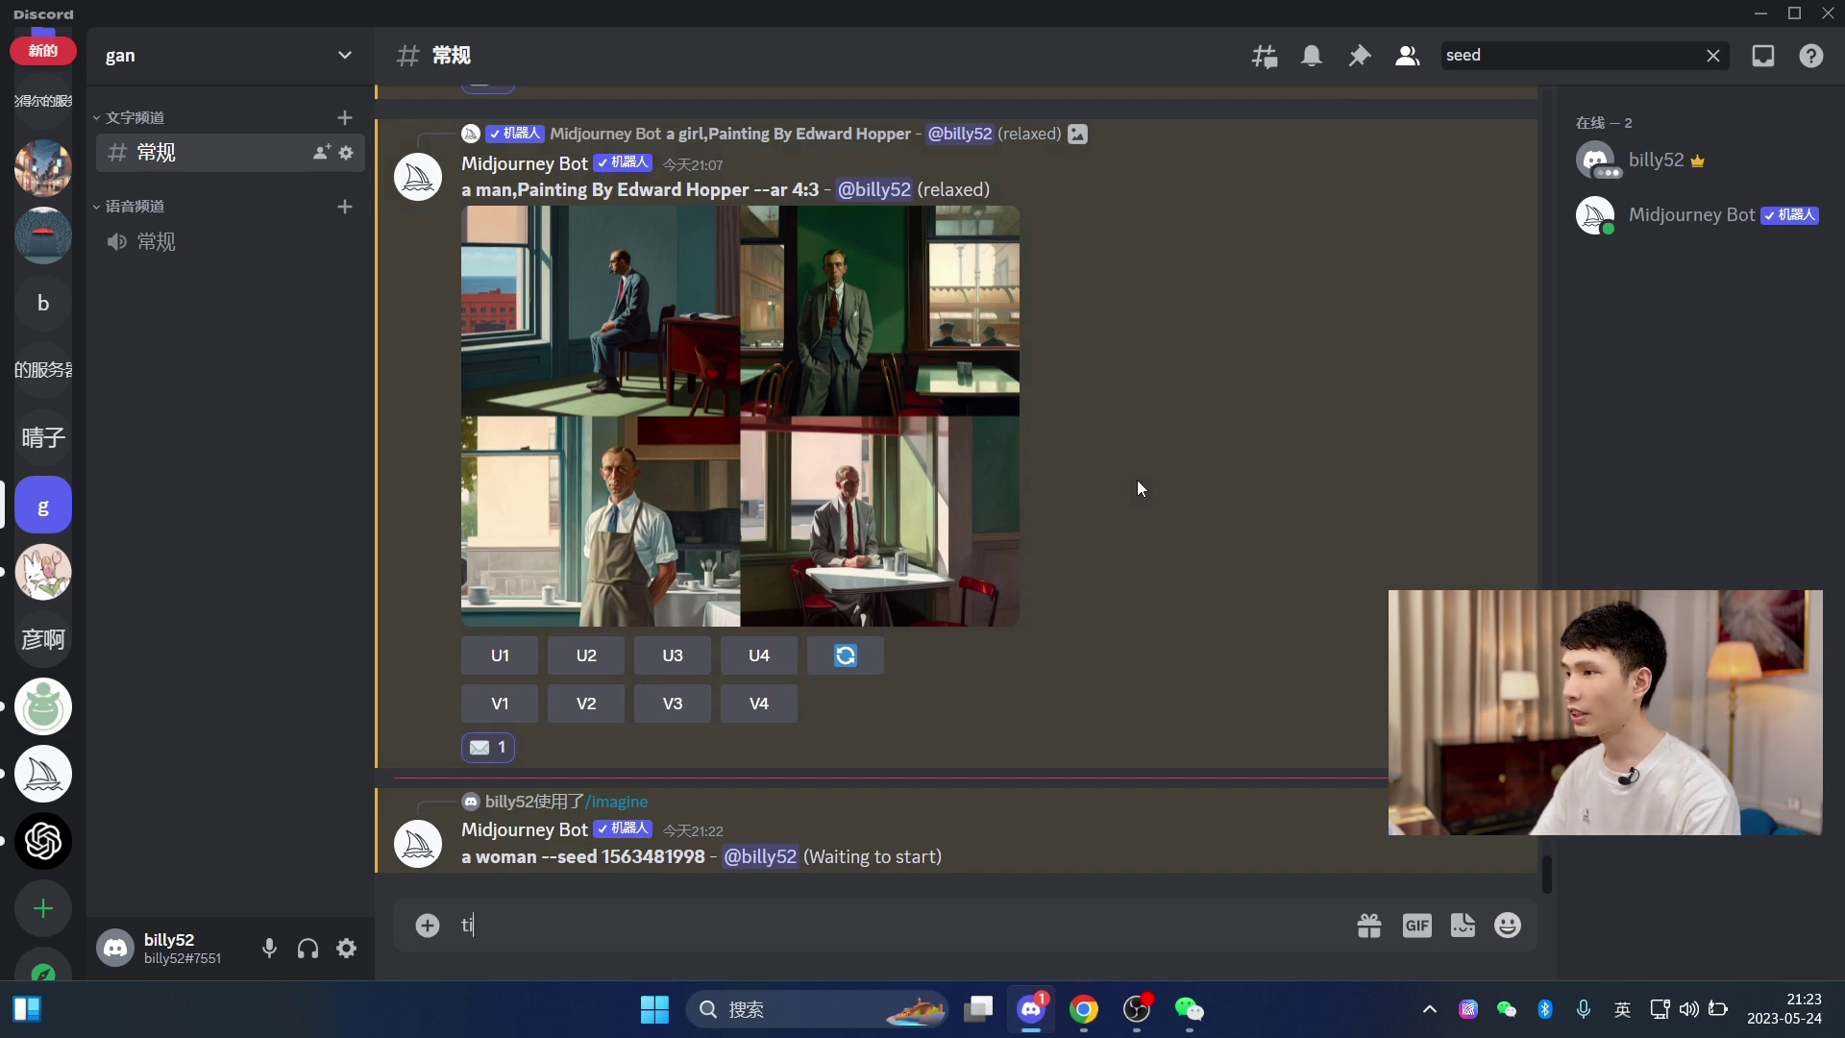
type("tle")
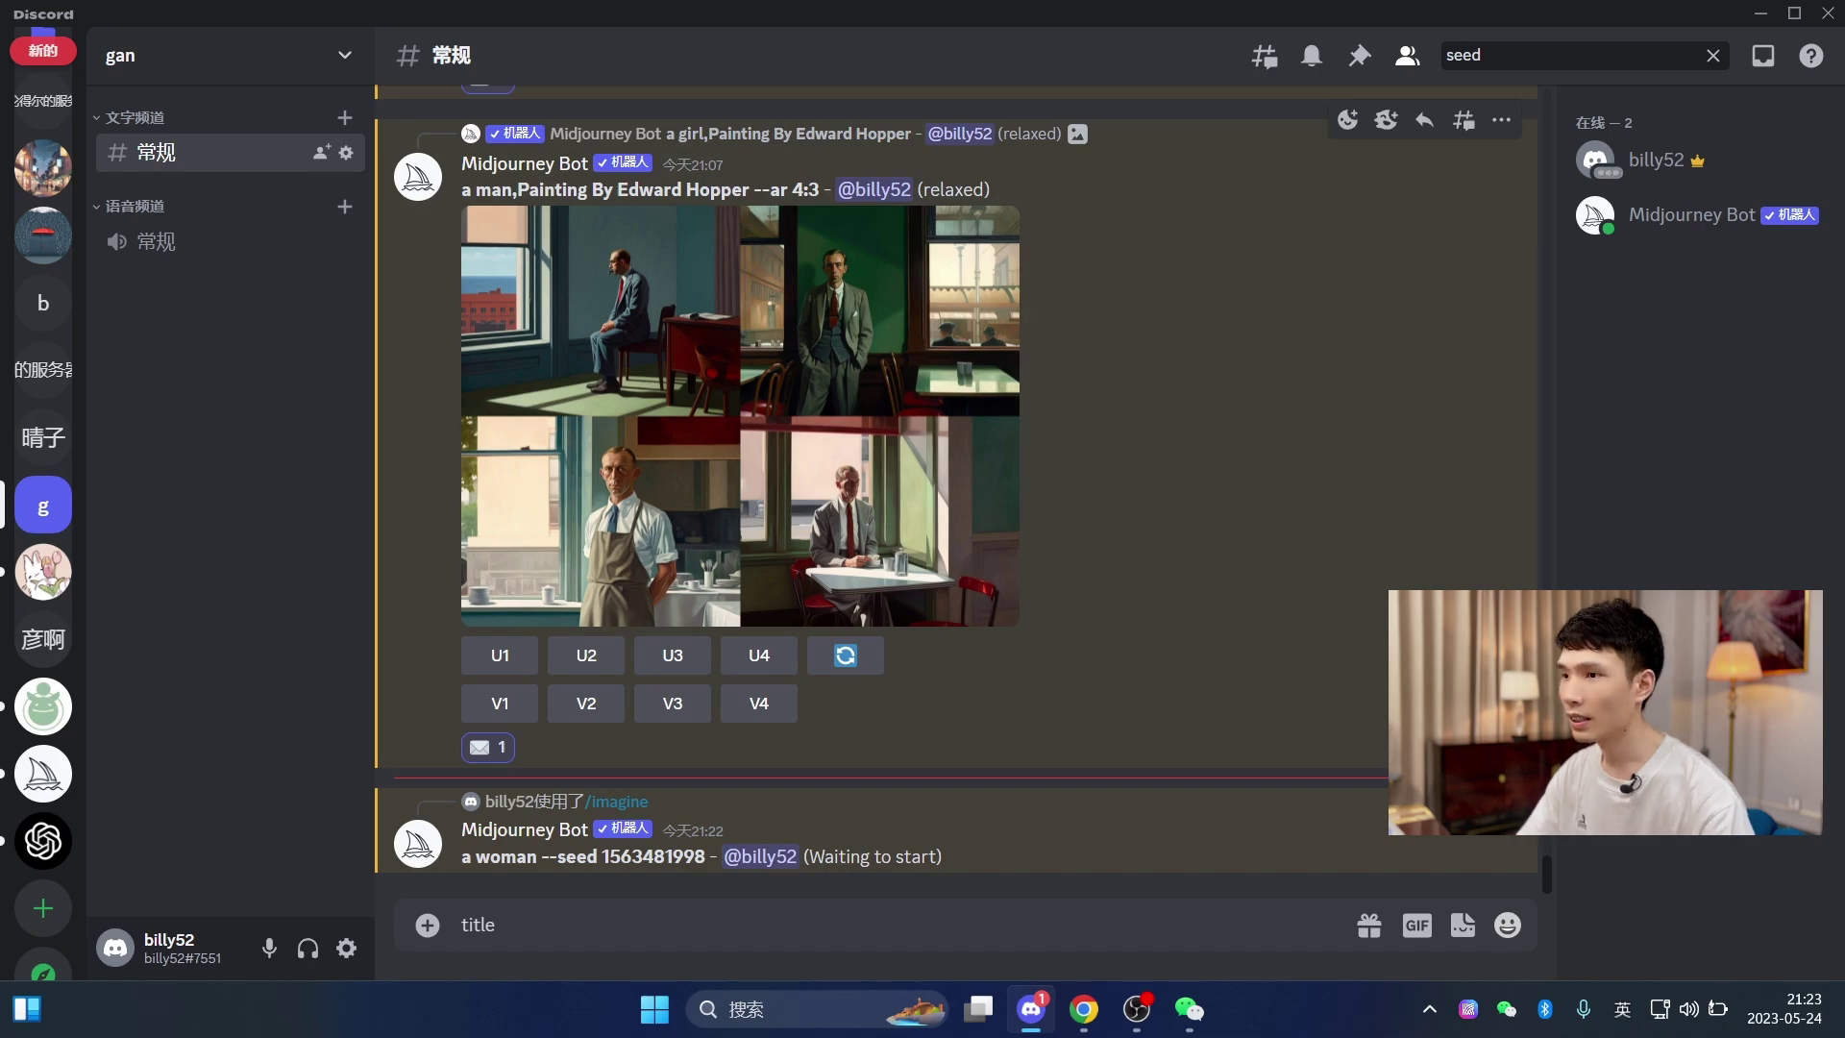
- Find the earlier "watercolor floral pattern--tile --niji 5" generation and open its image grid in the browser
left_click_drag(1543, 868, 1524, 463)
scroll(1524, 463, "up", 20)
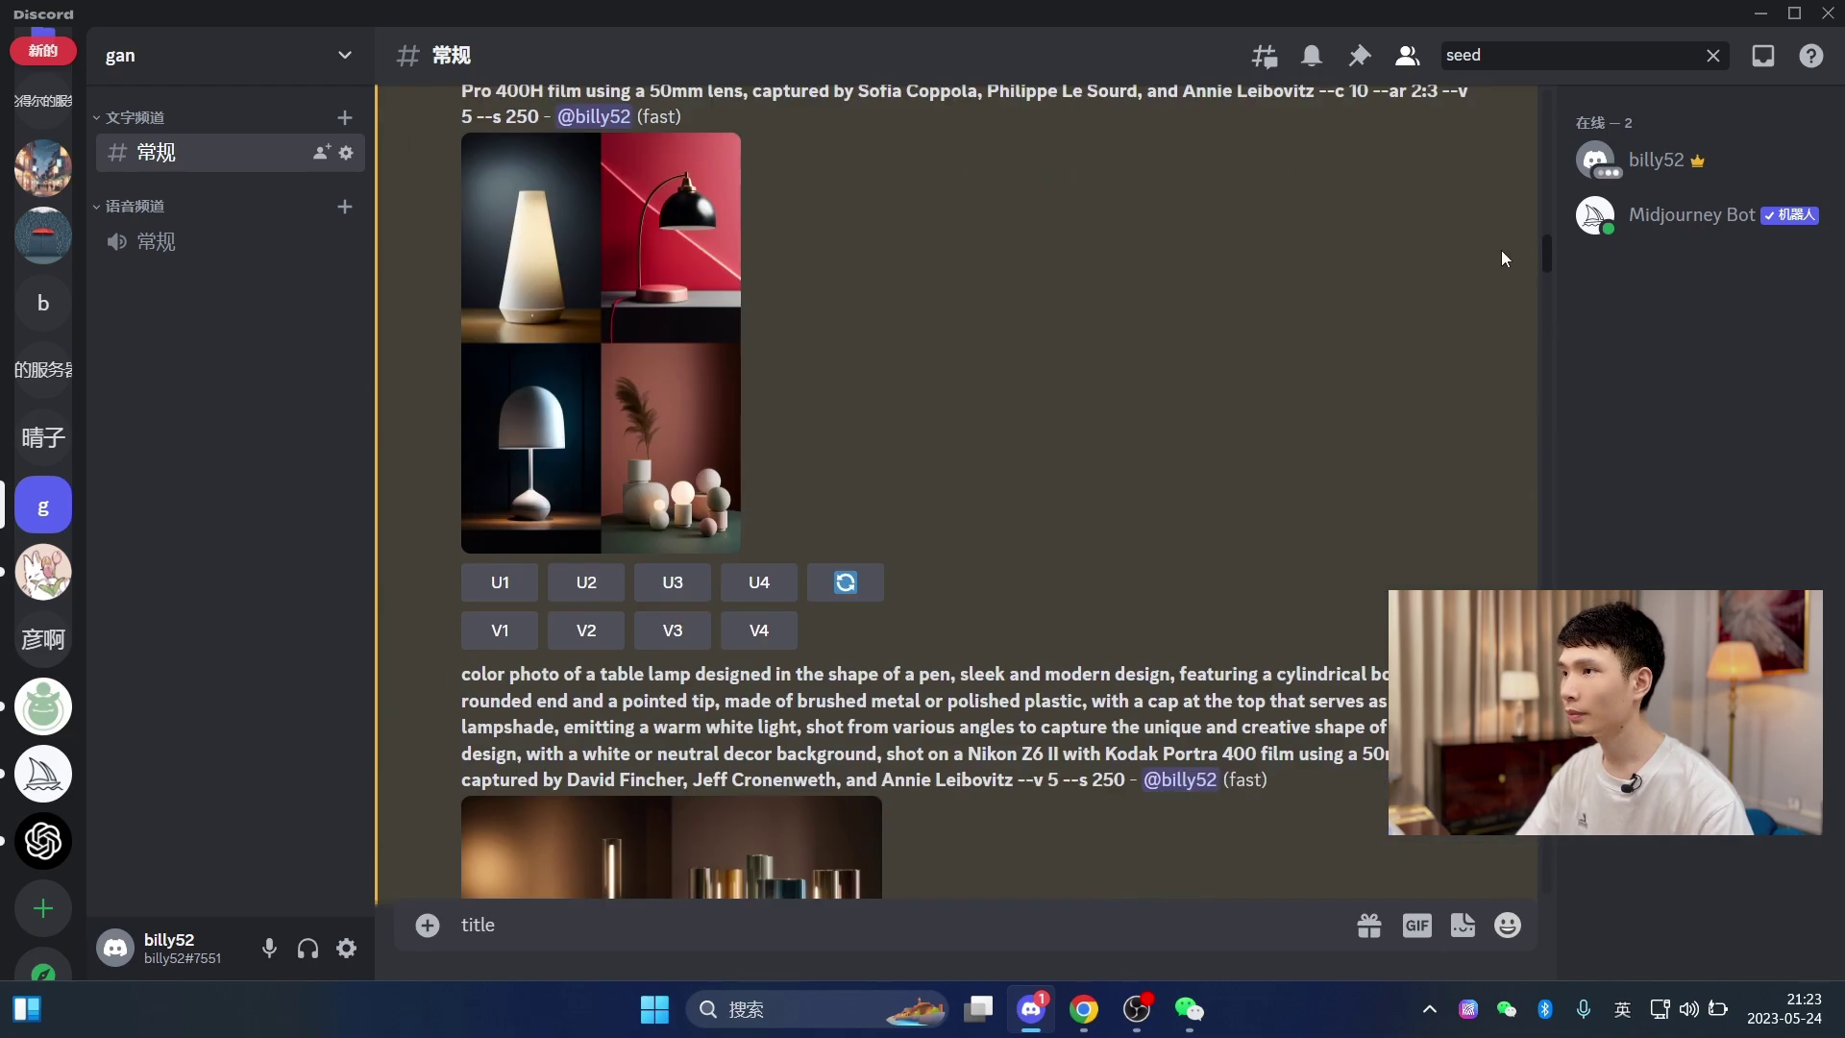
scroll(1255, 475, "up", 5)
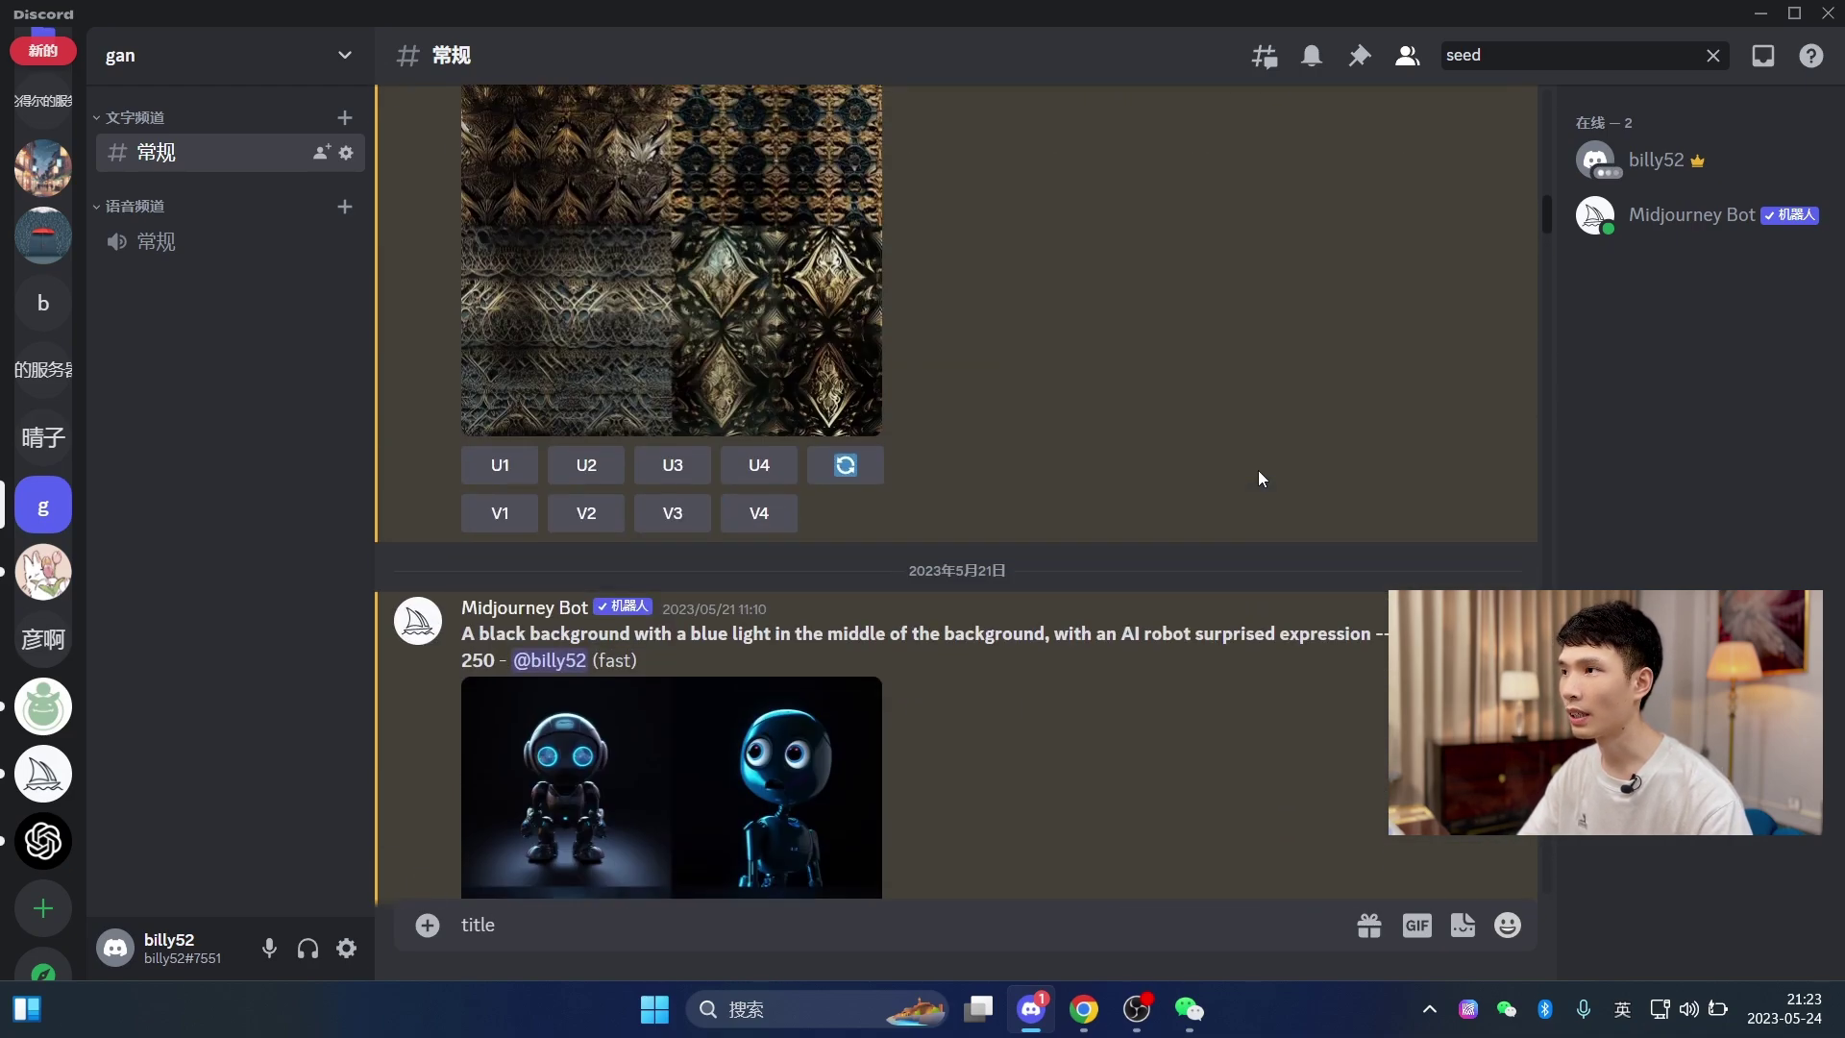
scroll(1259, 470, "up", 10)
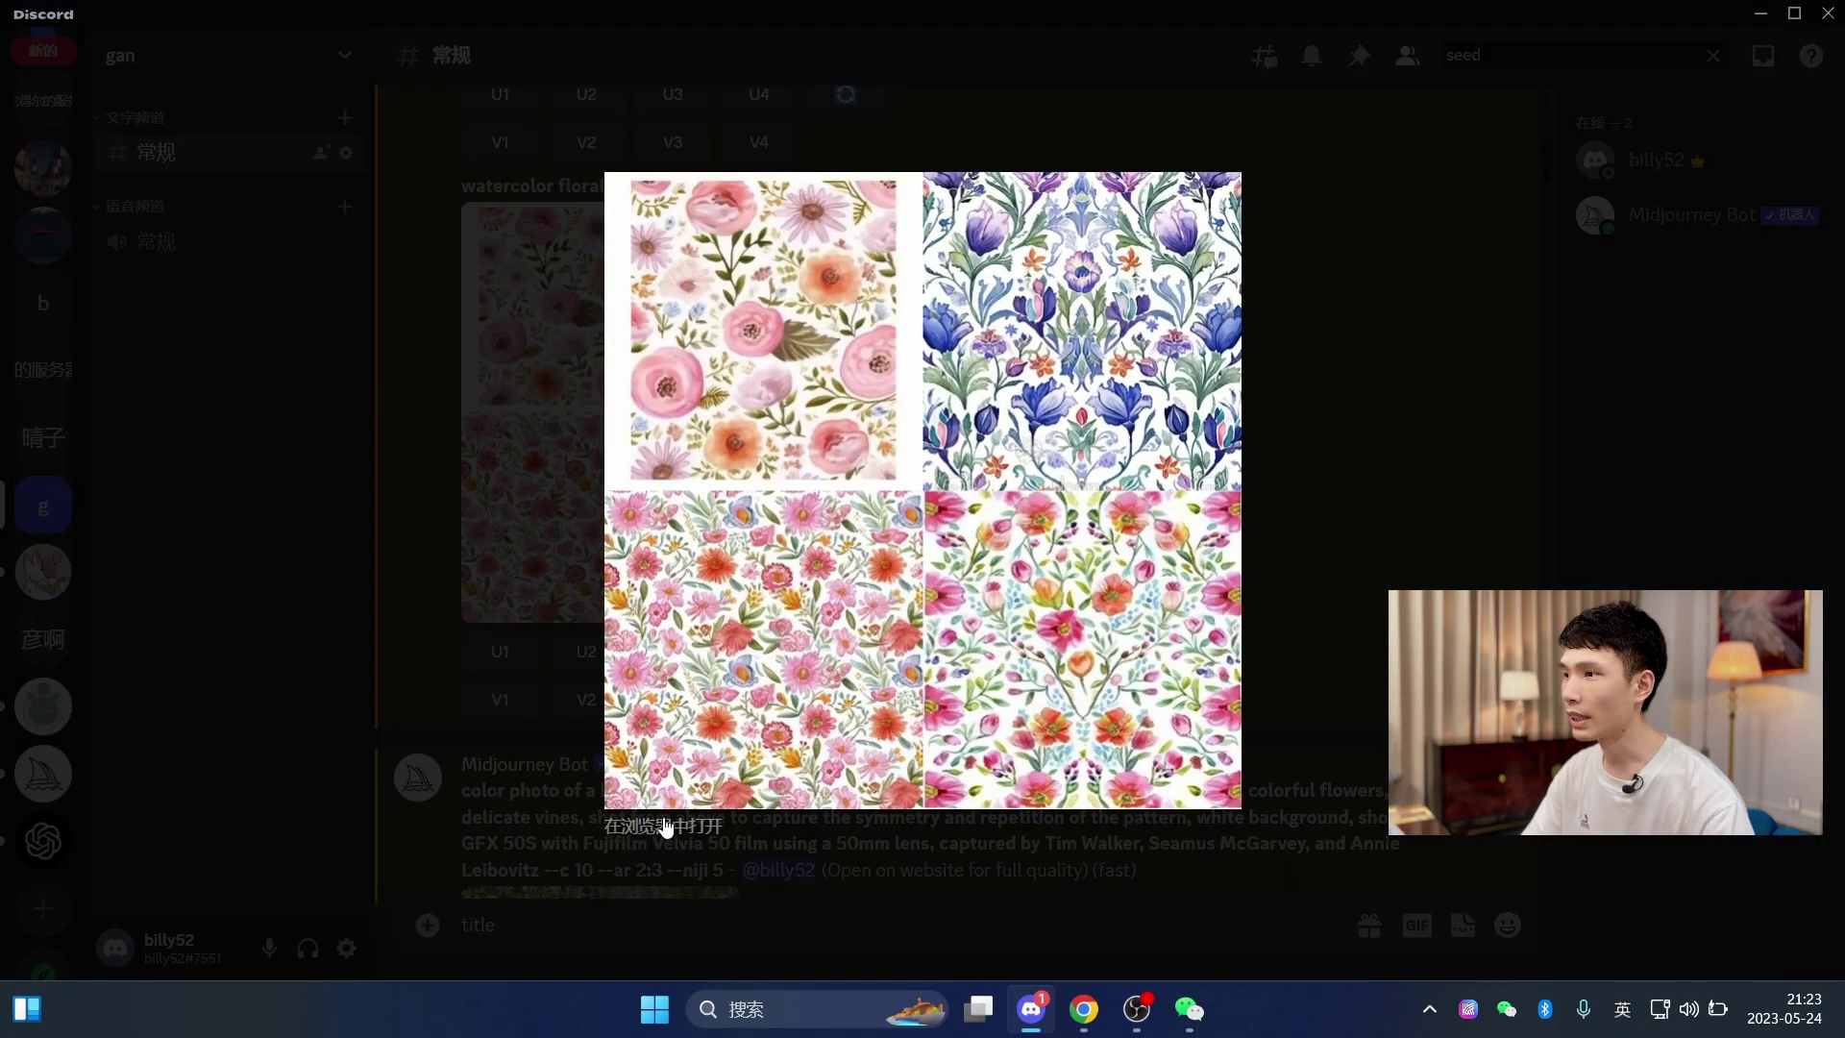
left_click(661, 825)
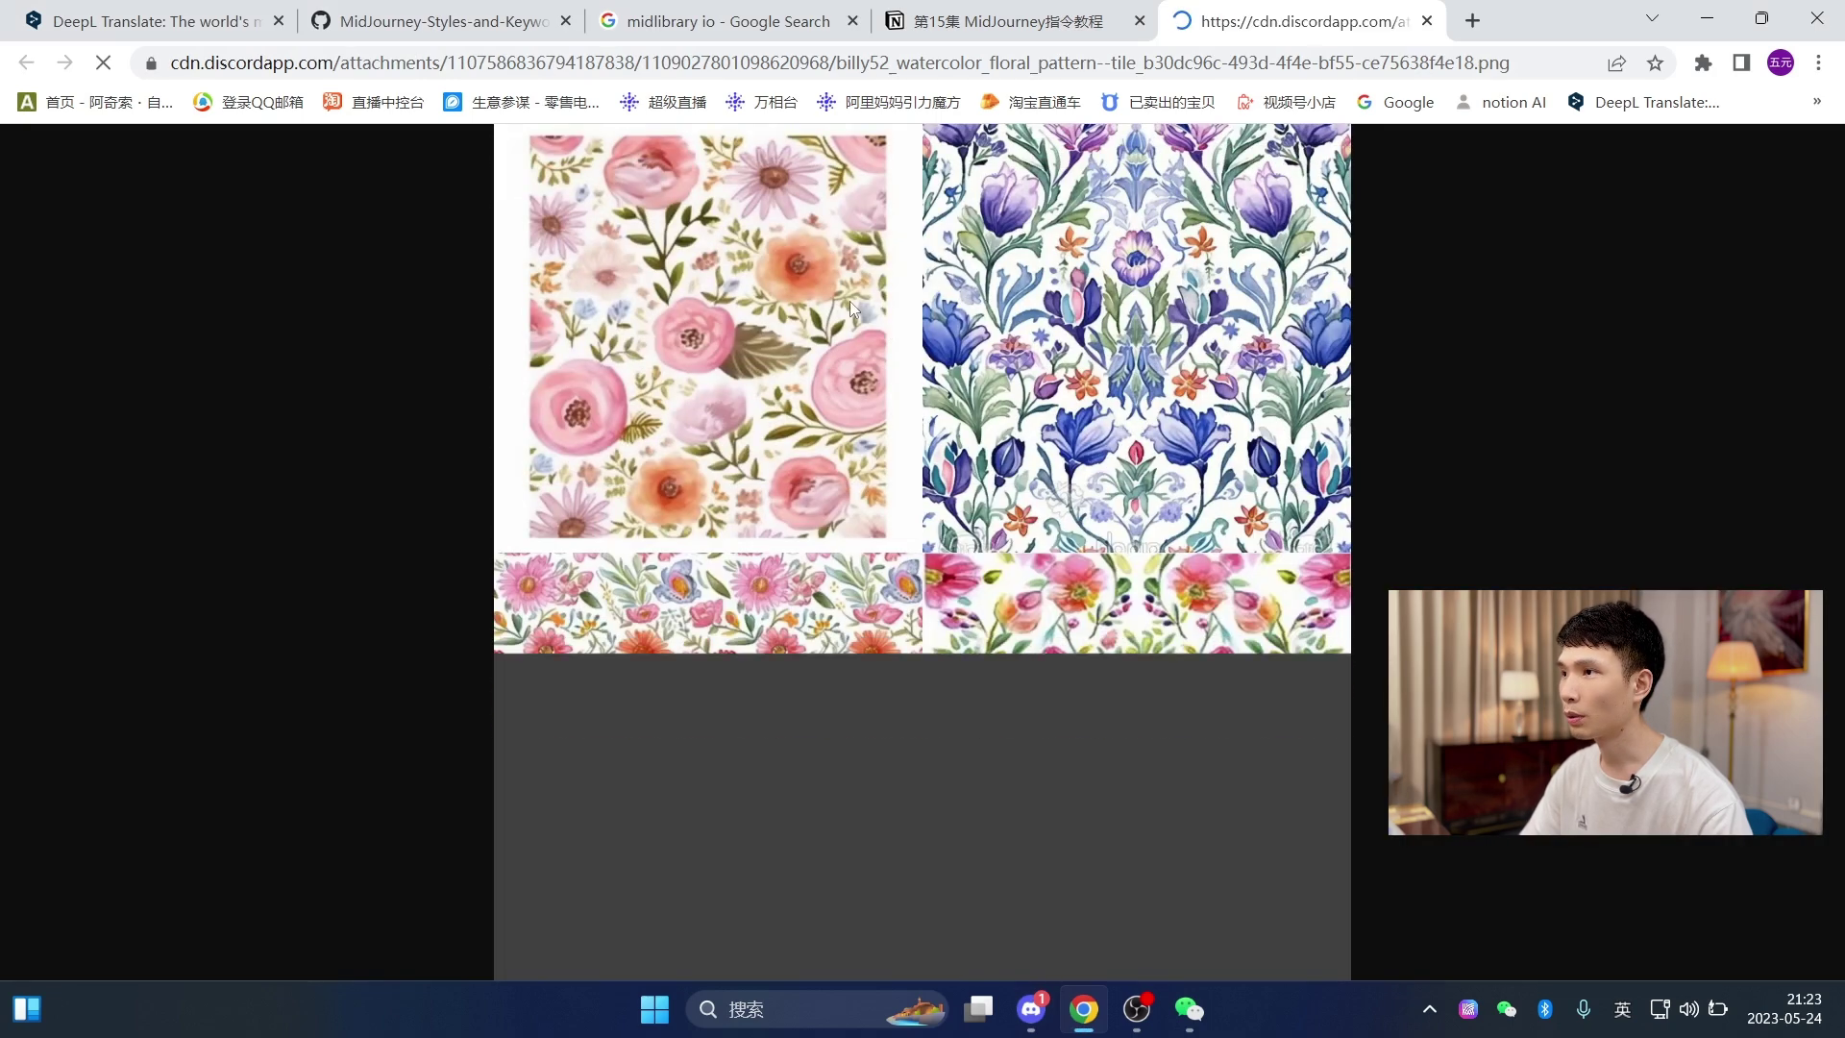
- Examine the floral pattern grid at full size, including the edges between its tiles, and return to the fitted view
left_click(850, 301)
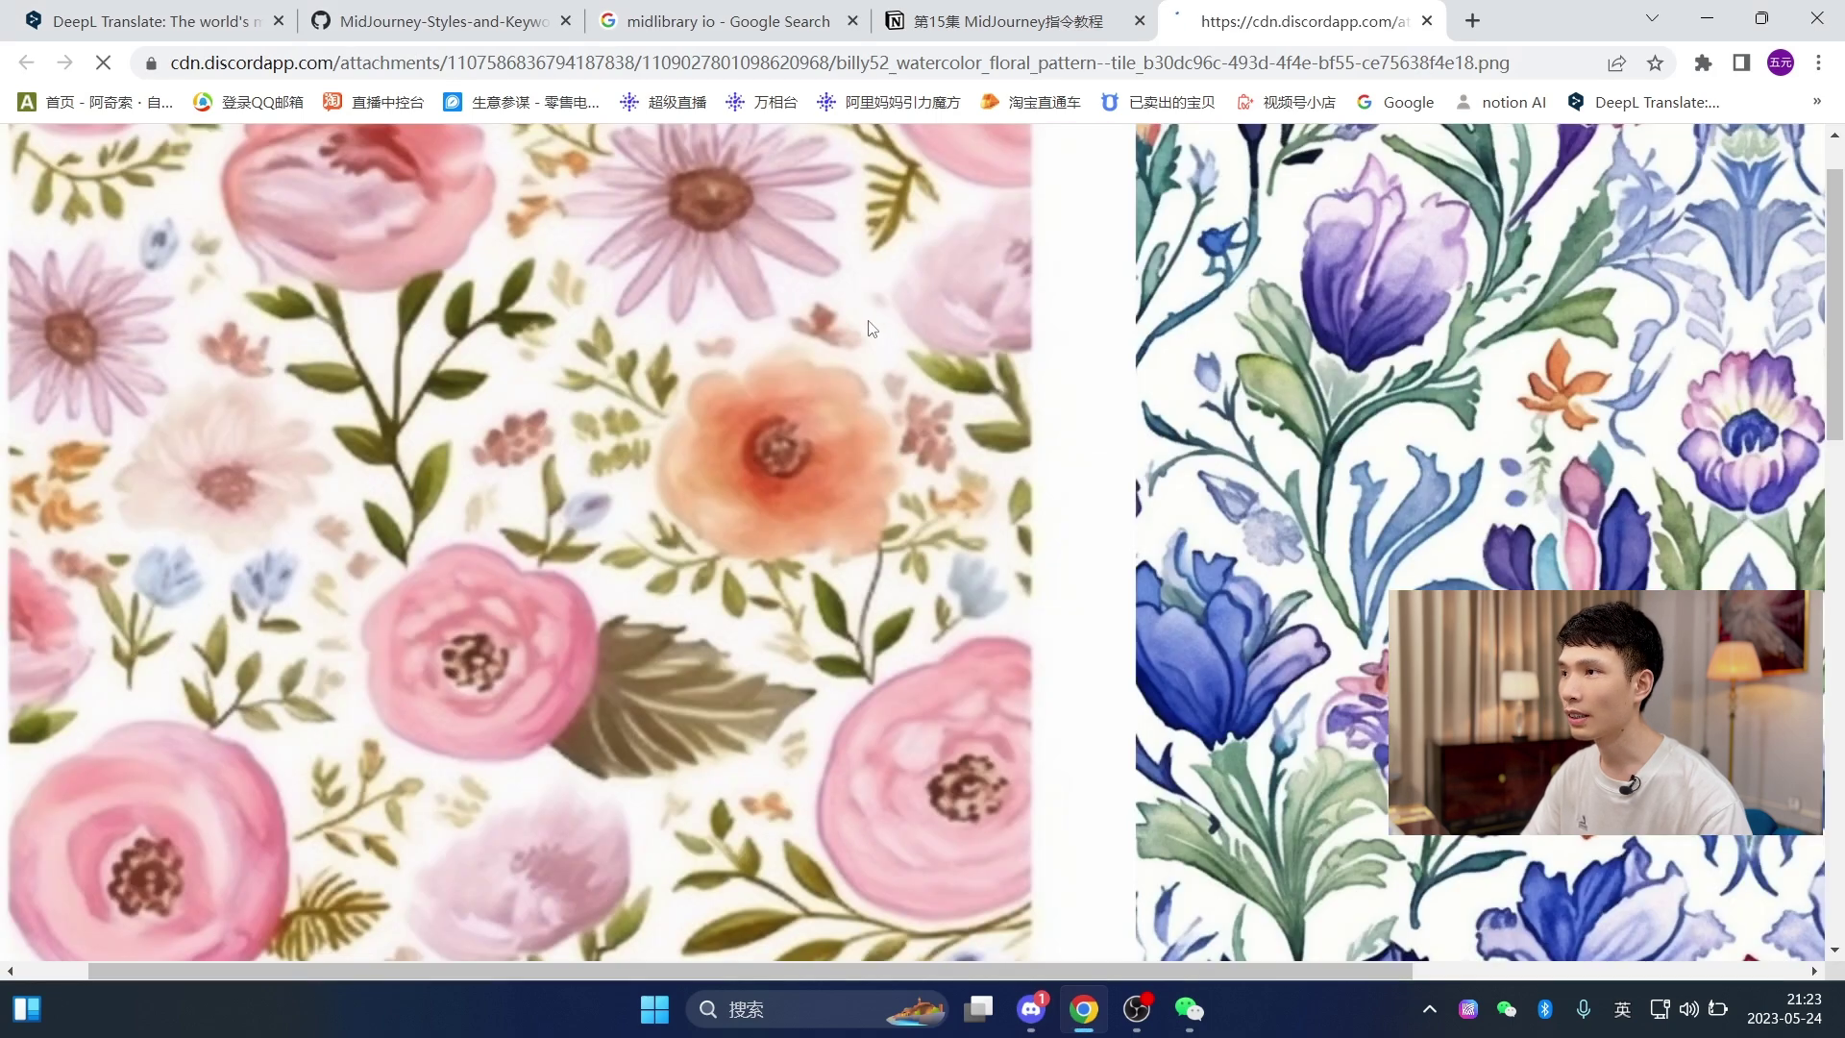
scroll(1067, 719, "down", 5)
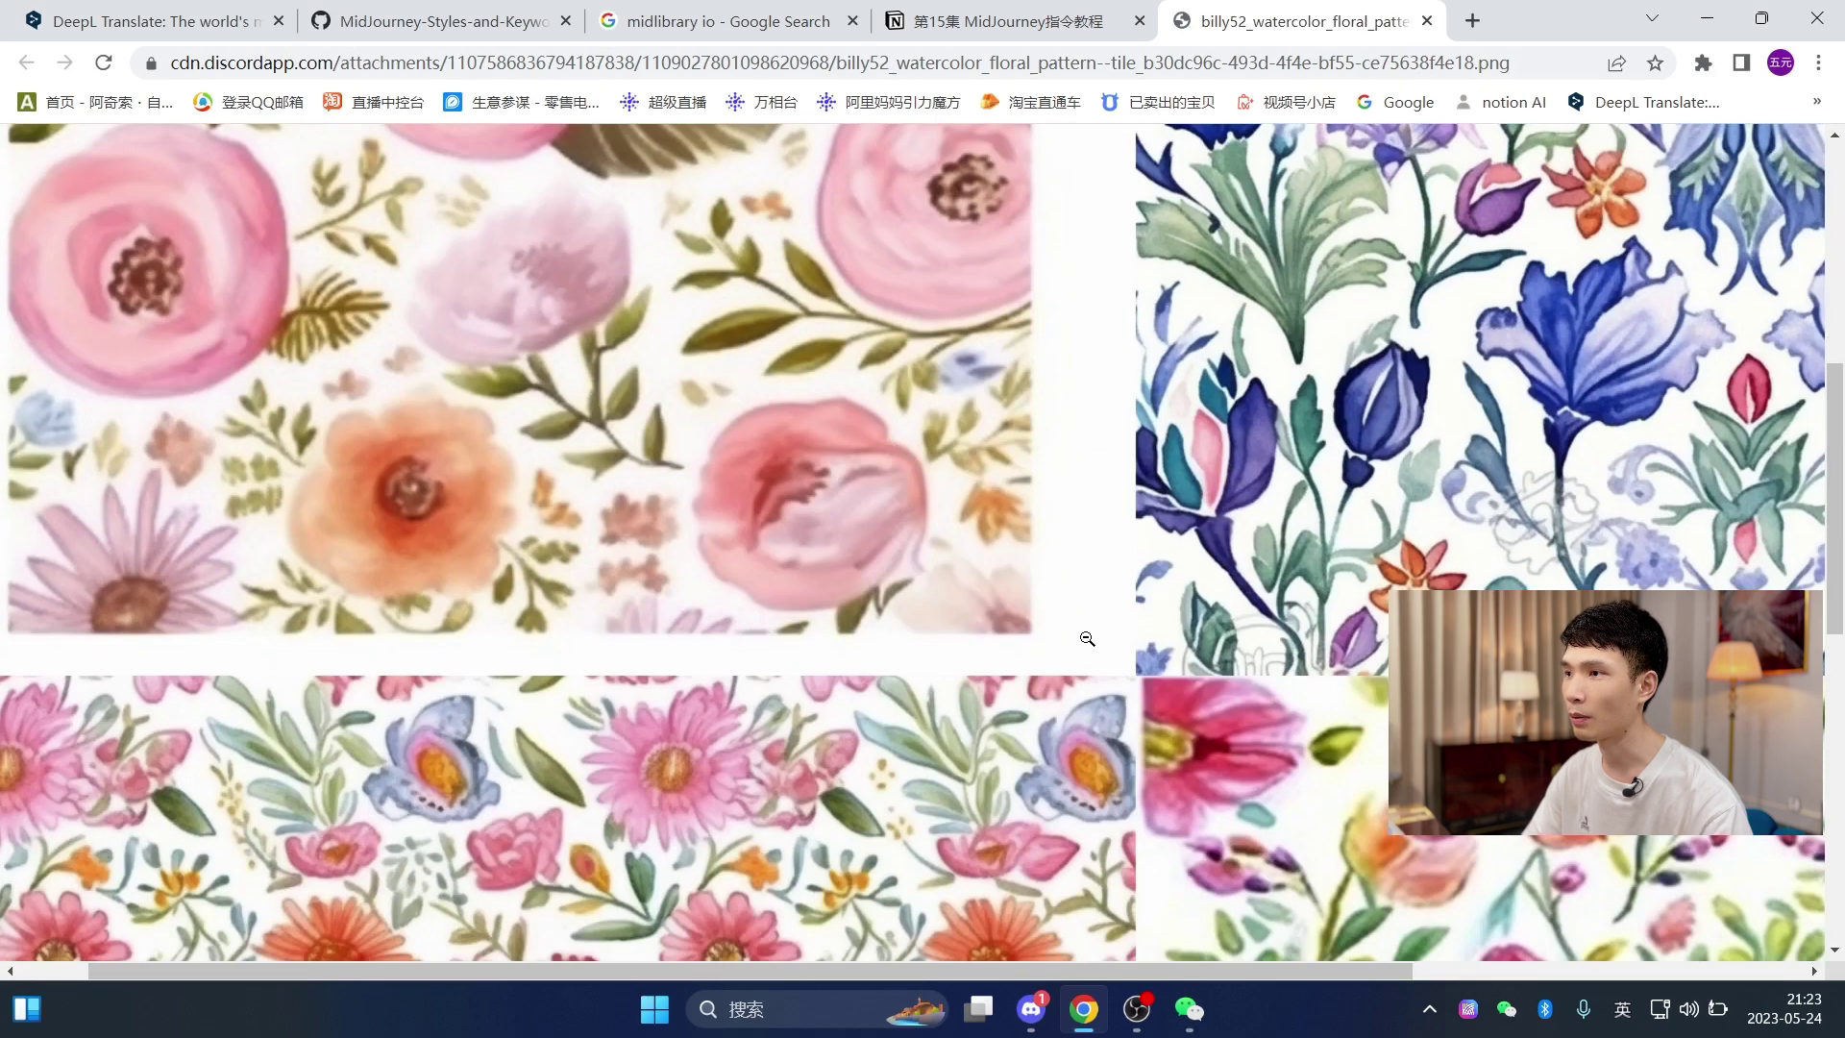
left_click(1085, 535)
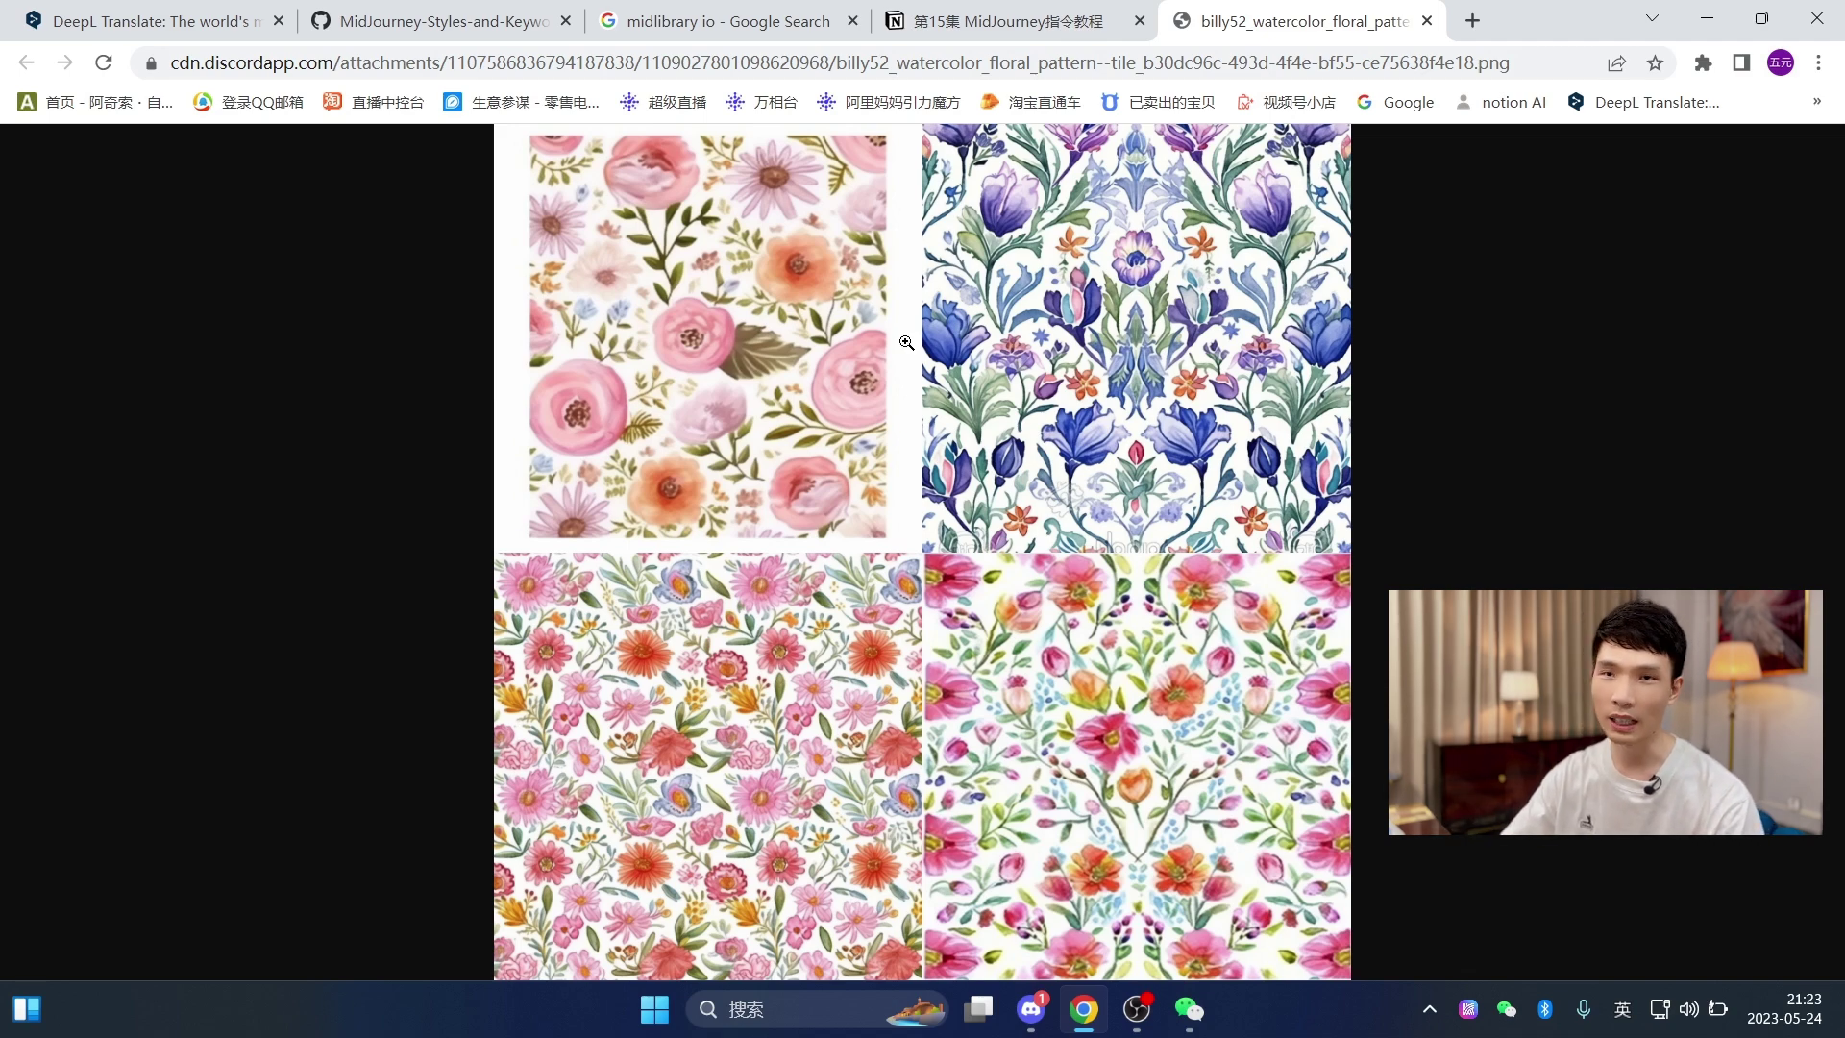
- Switch back to Discord and replace the "title" draft with the /imagine prompt "g flower --title"
key("alt+Tab")
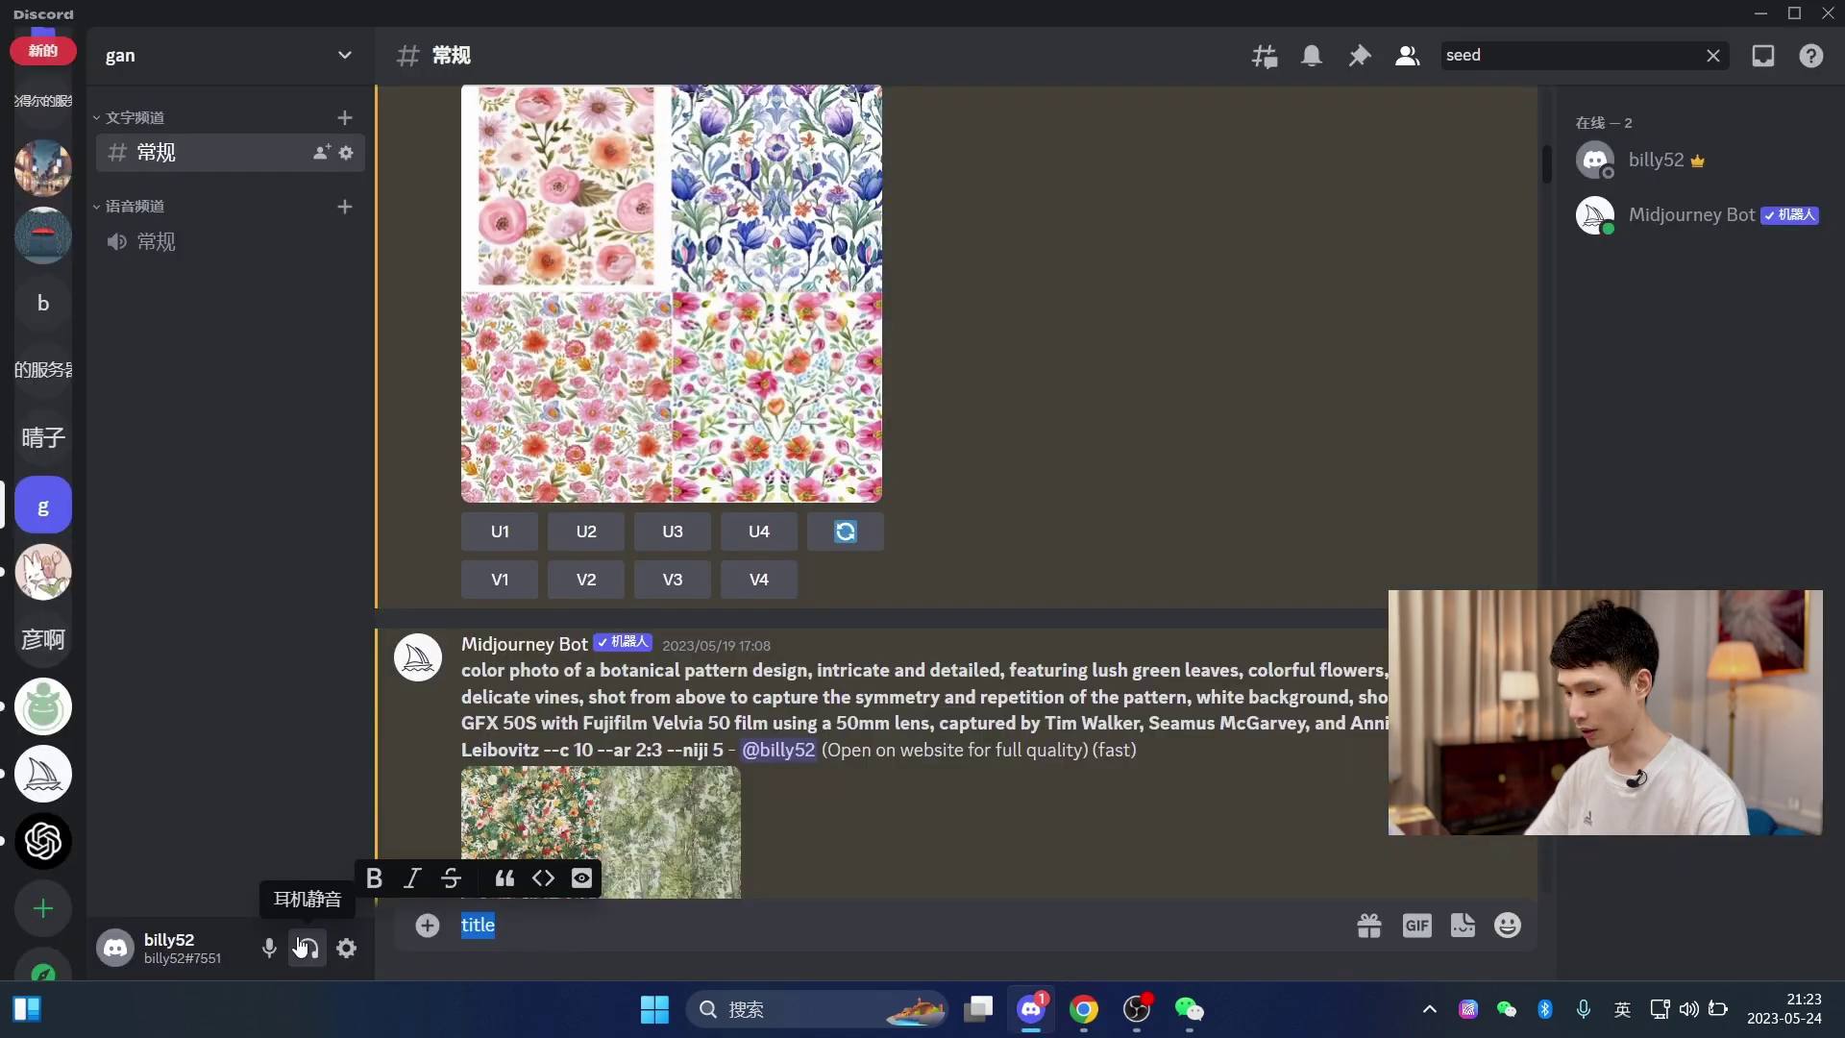
type("/")
left_click(575, 461)
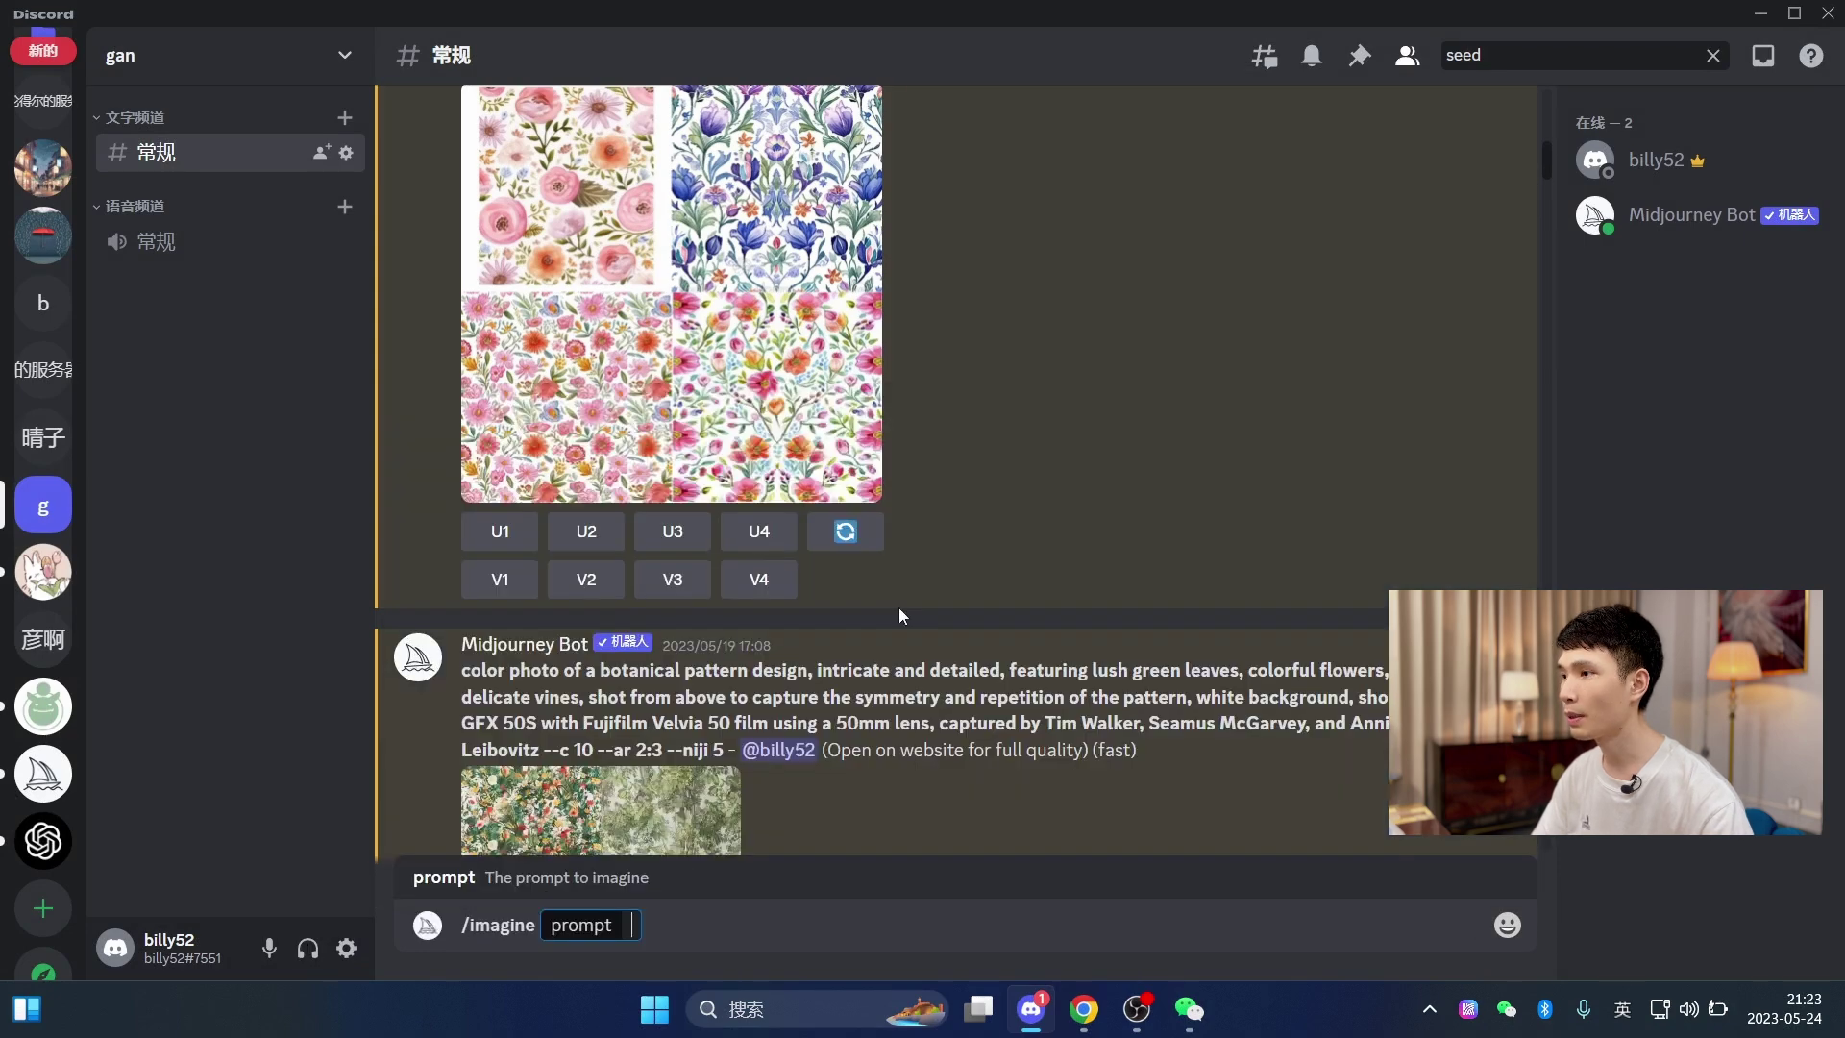
type("g flower --title")
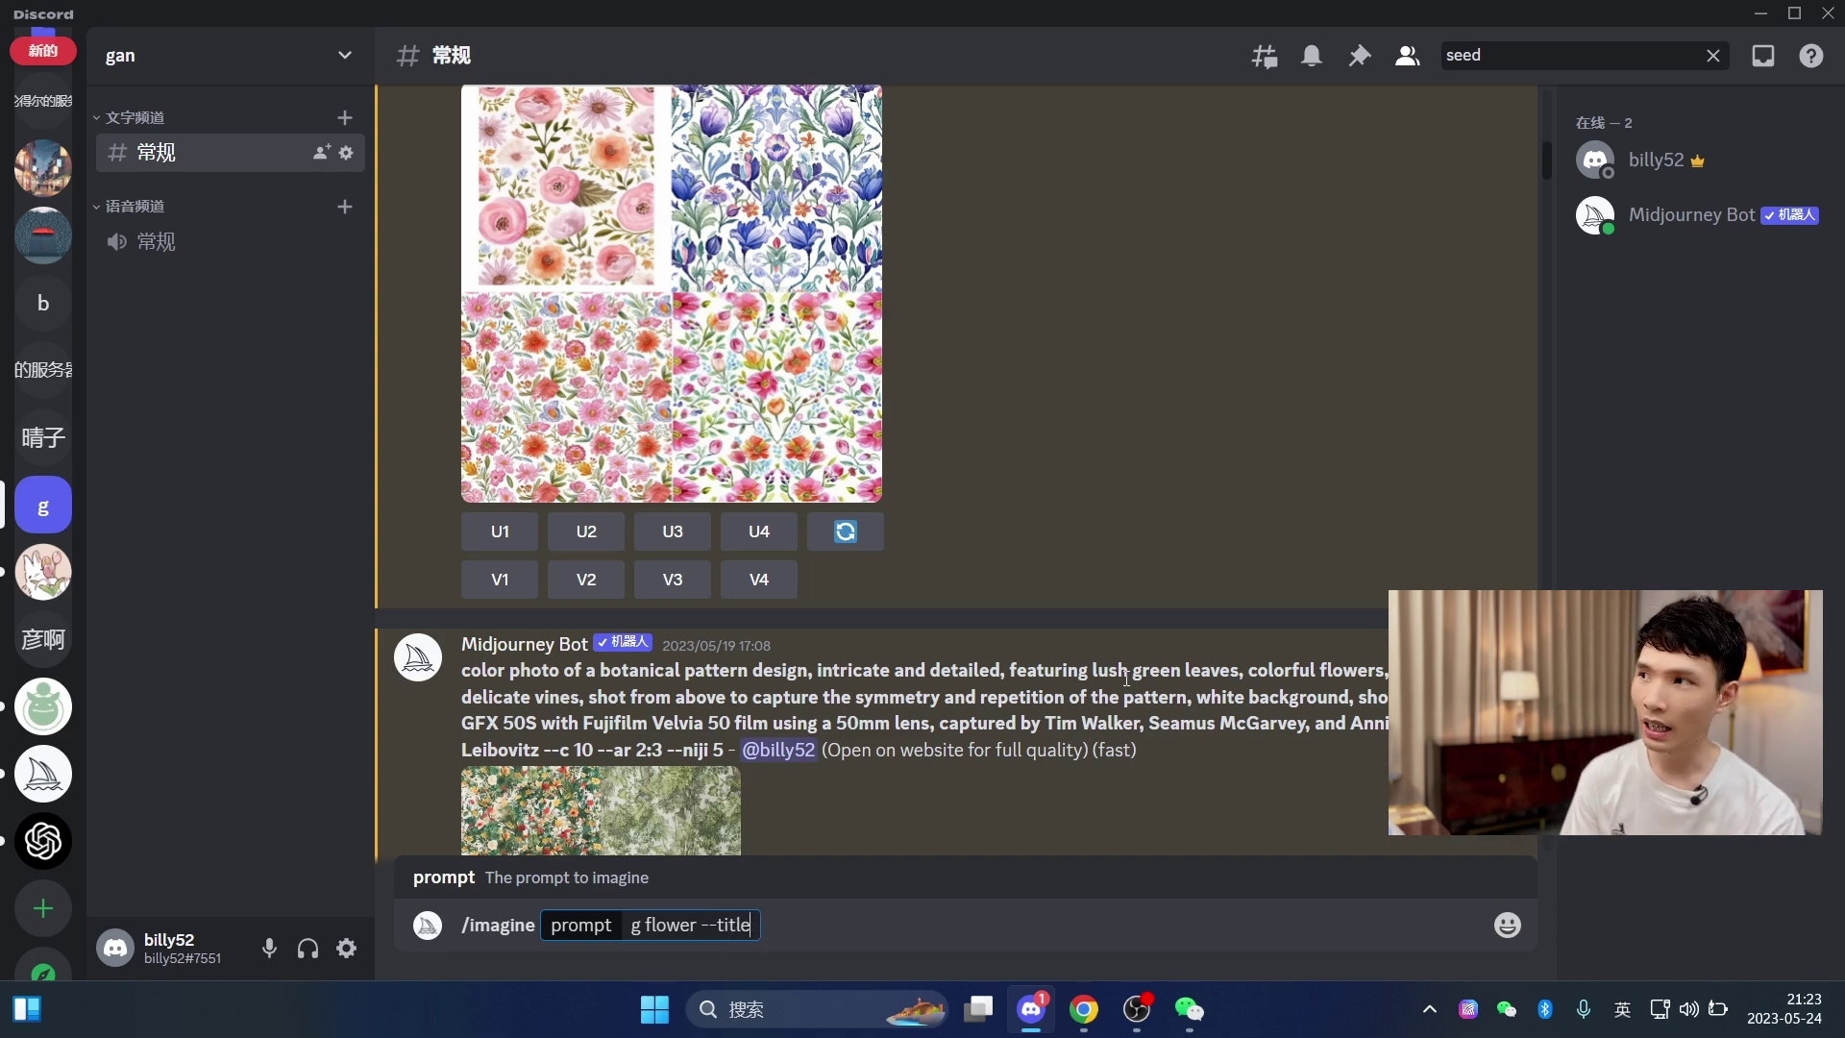
- Compare the botanical and watercolor floral pattern generations, and open etsy.com in the browser
scroll(724, 487, "down", 5)
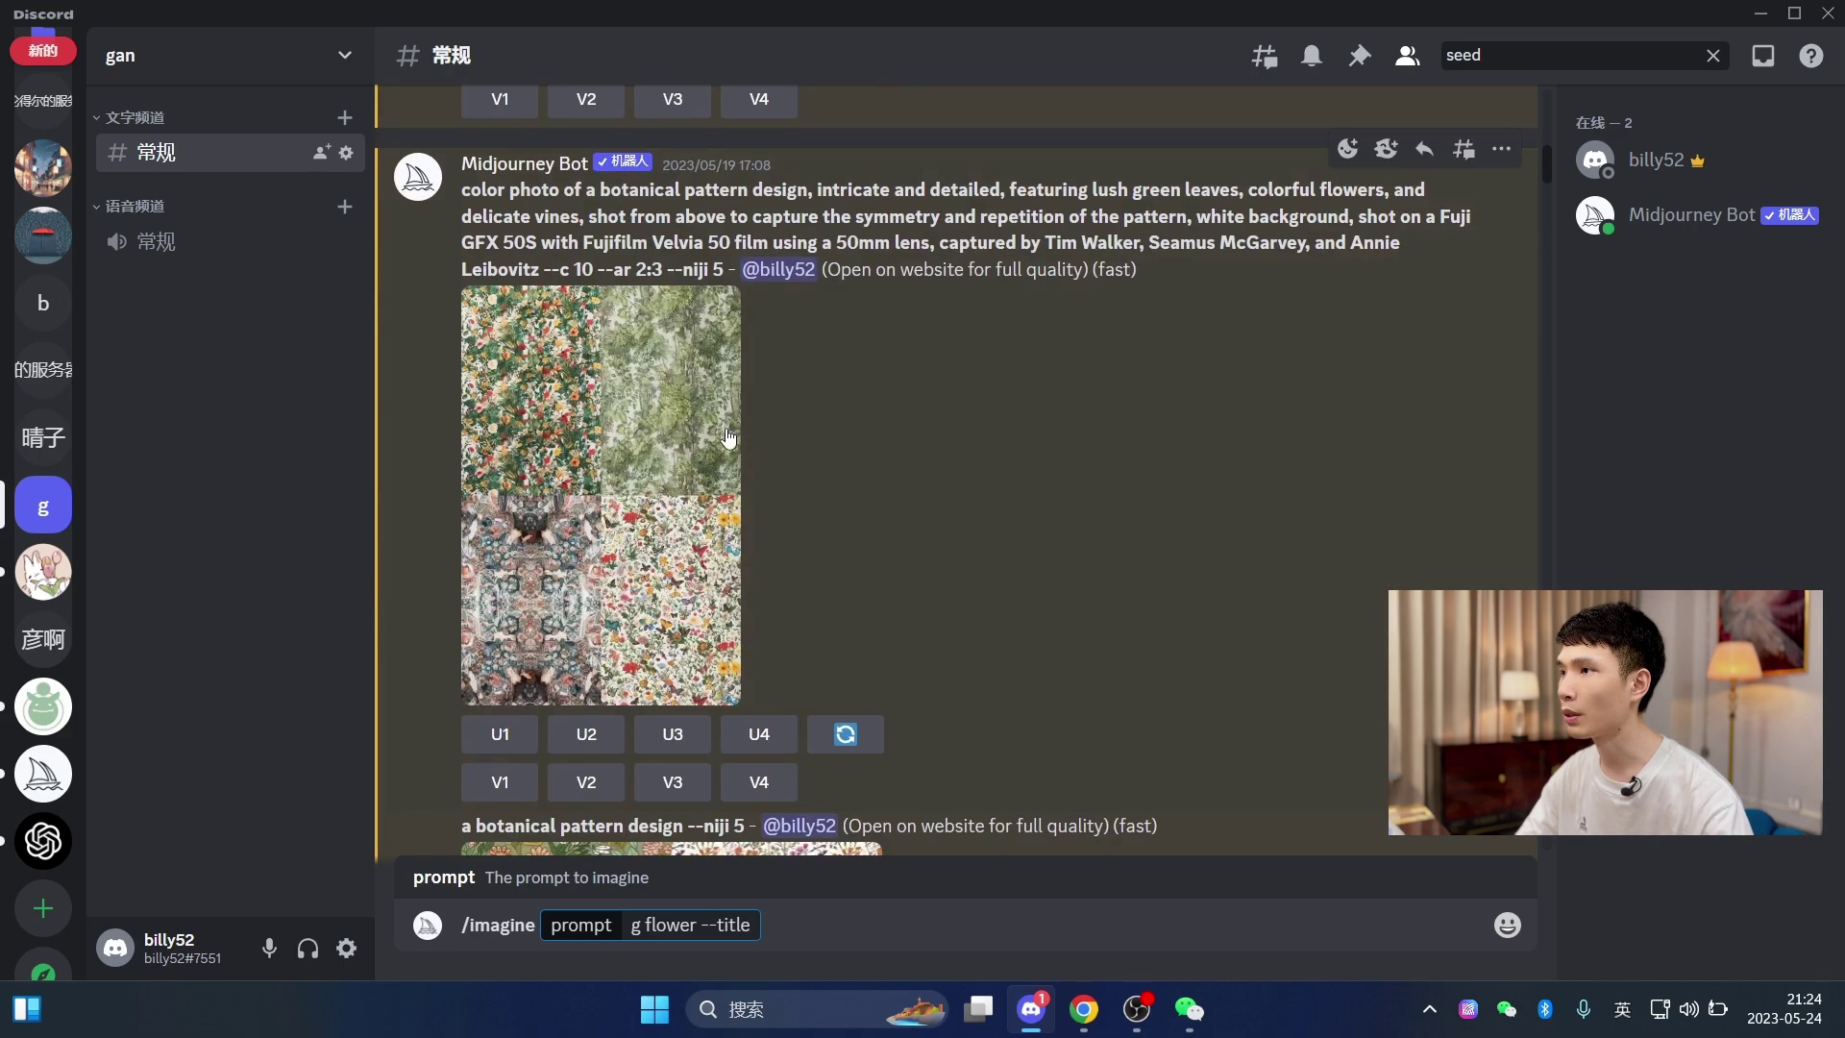
scroll(723, 487, "down", 3)
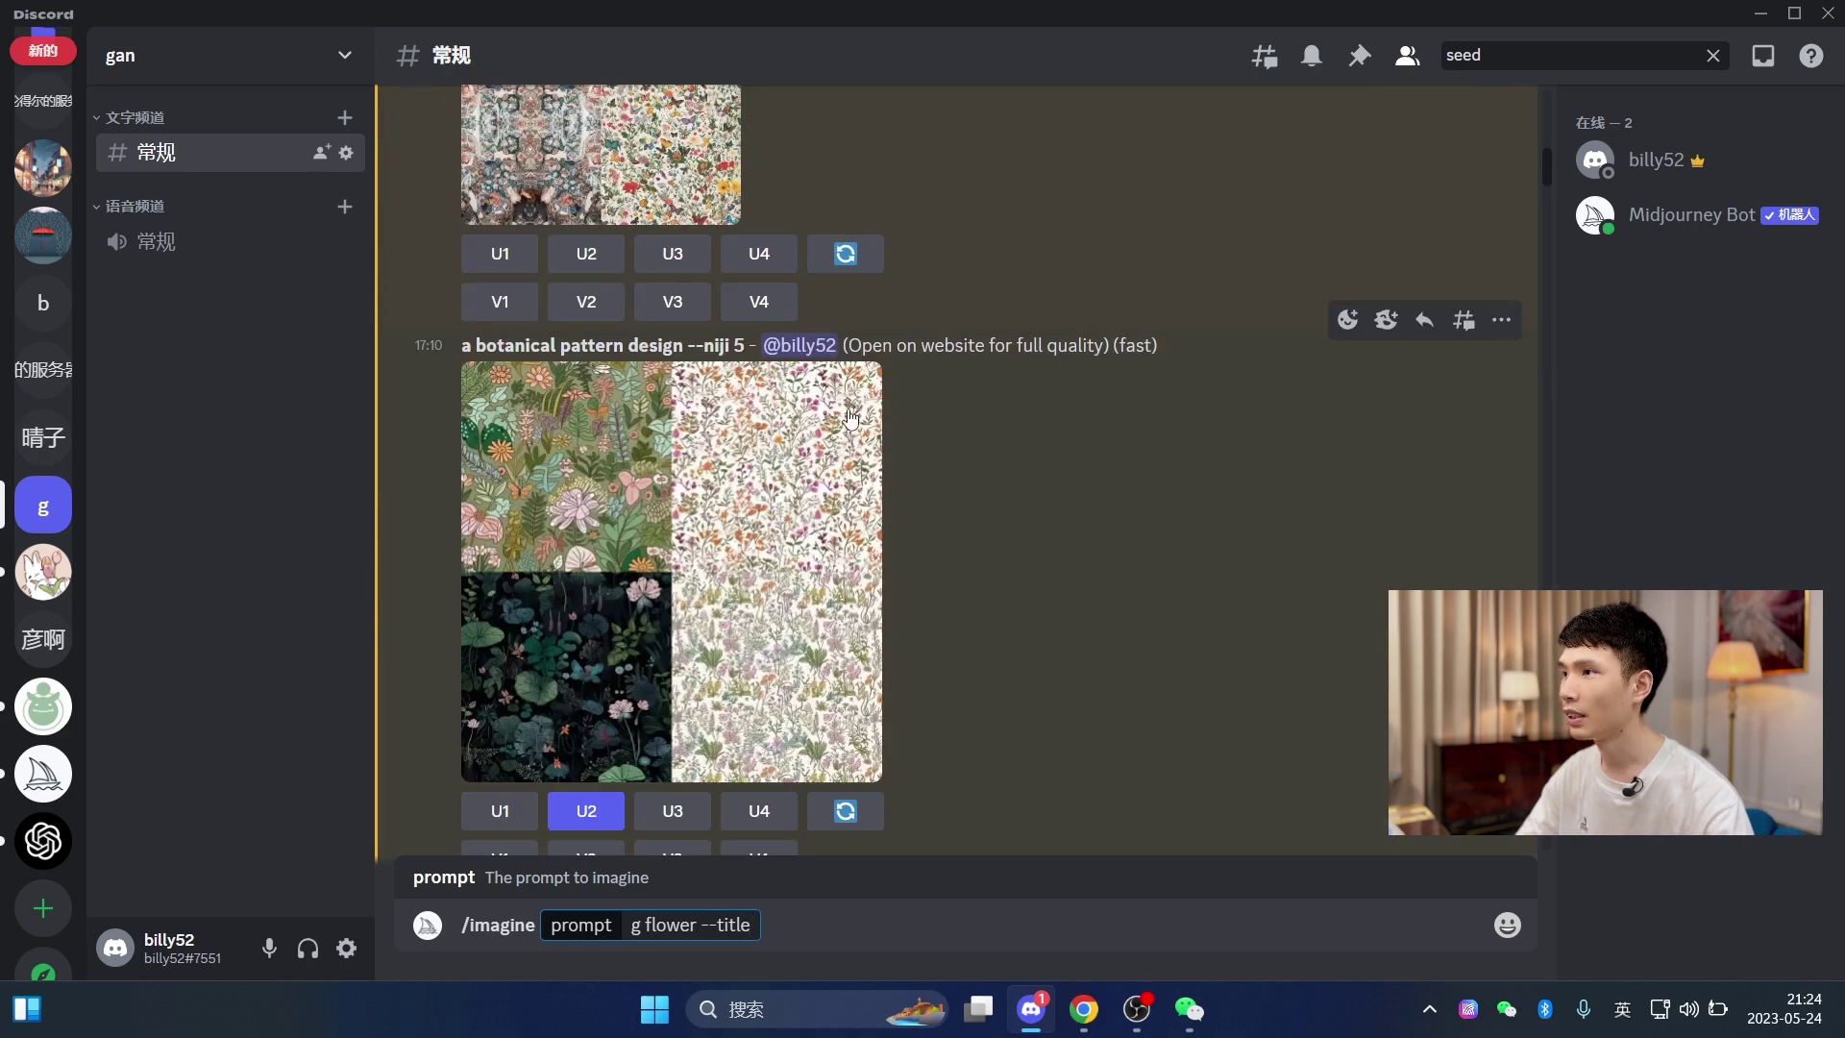
scroll(850, 415, "up", 9)
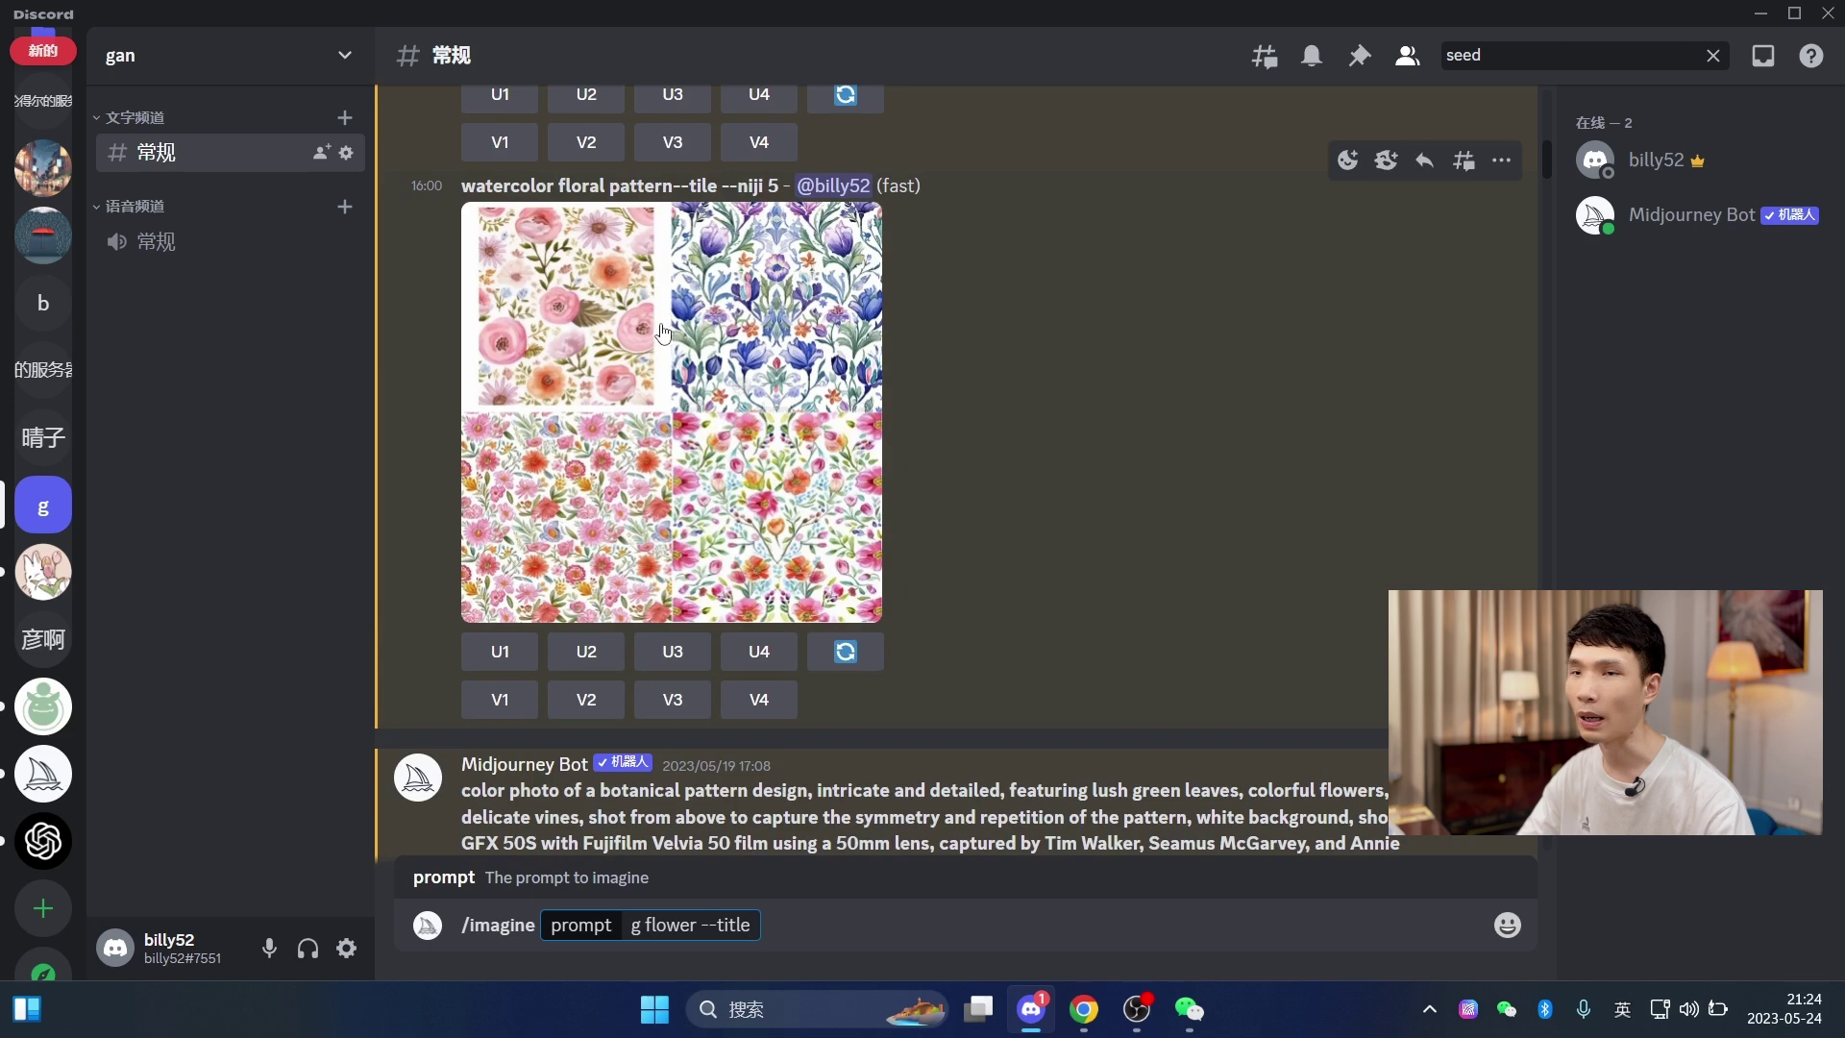
key("alt+Tab")
key("ctrl+t")
type("e")
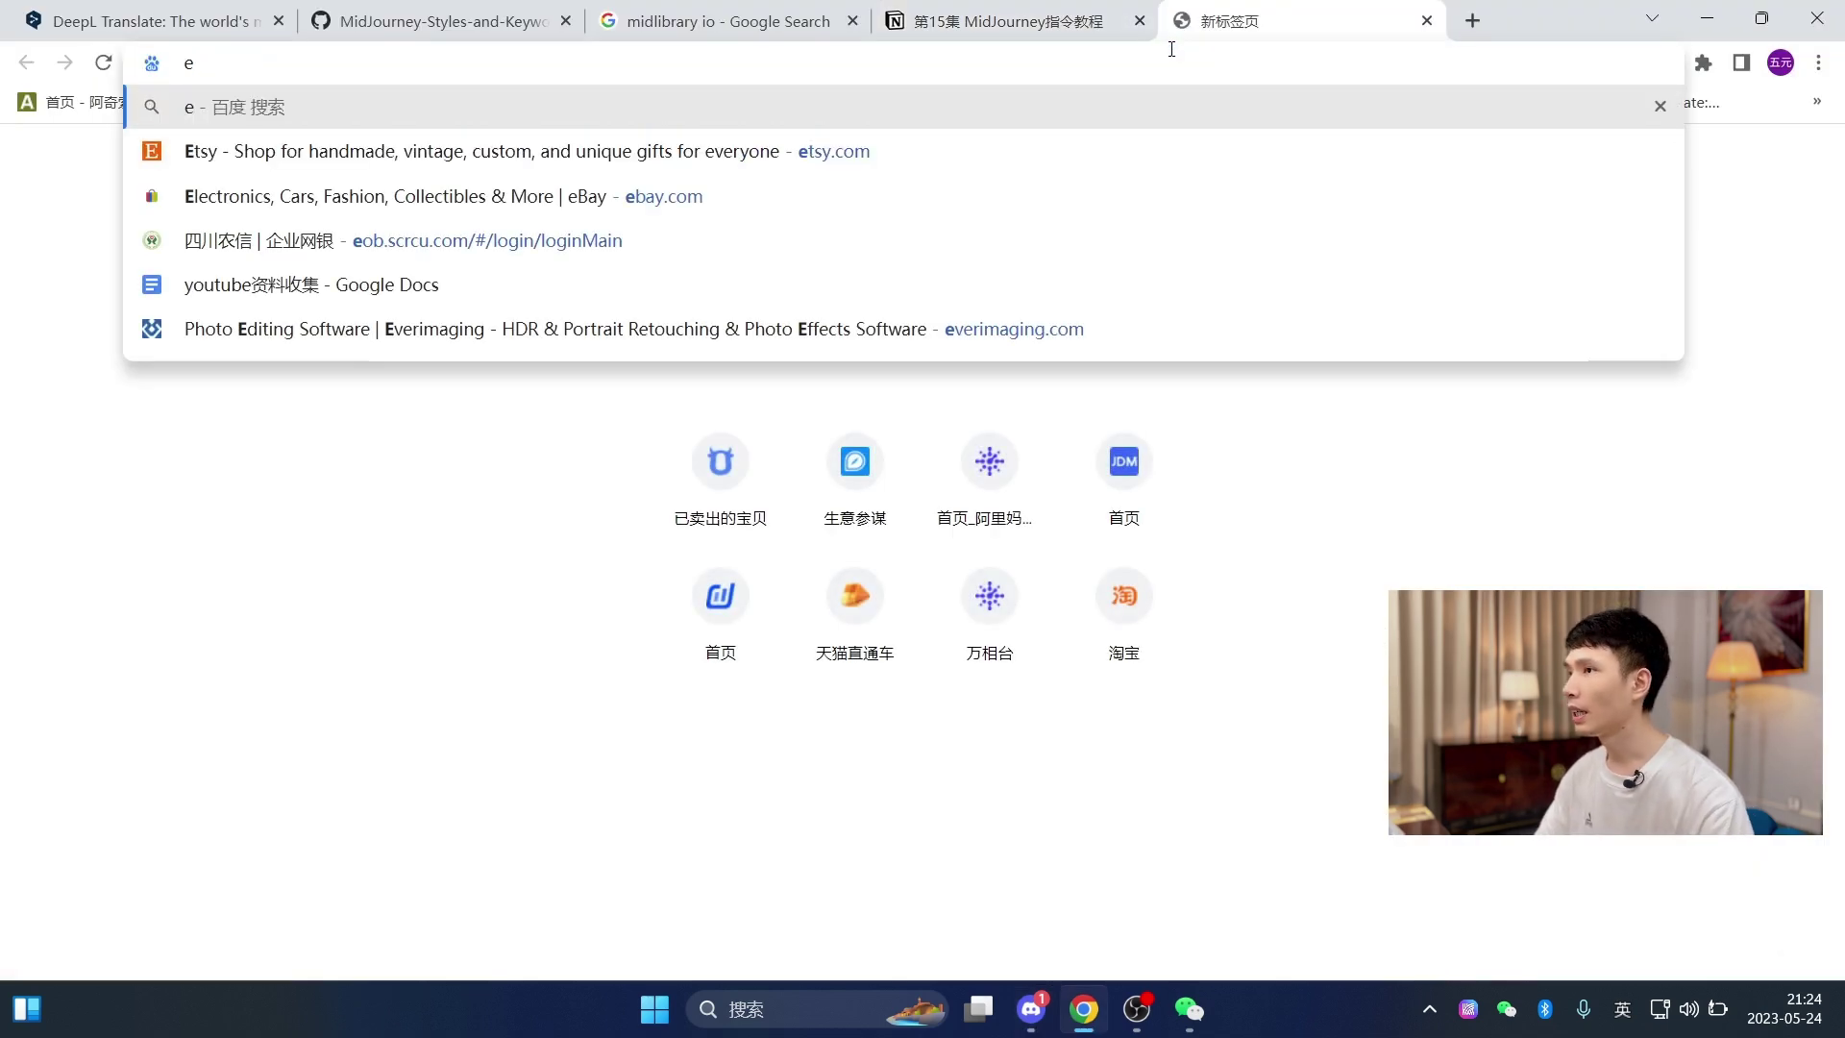
key("Down")
key("Return")
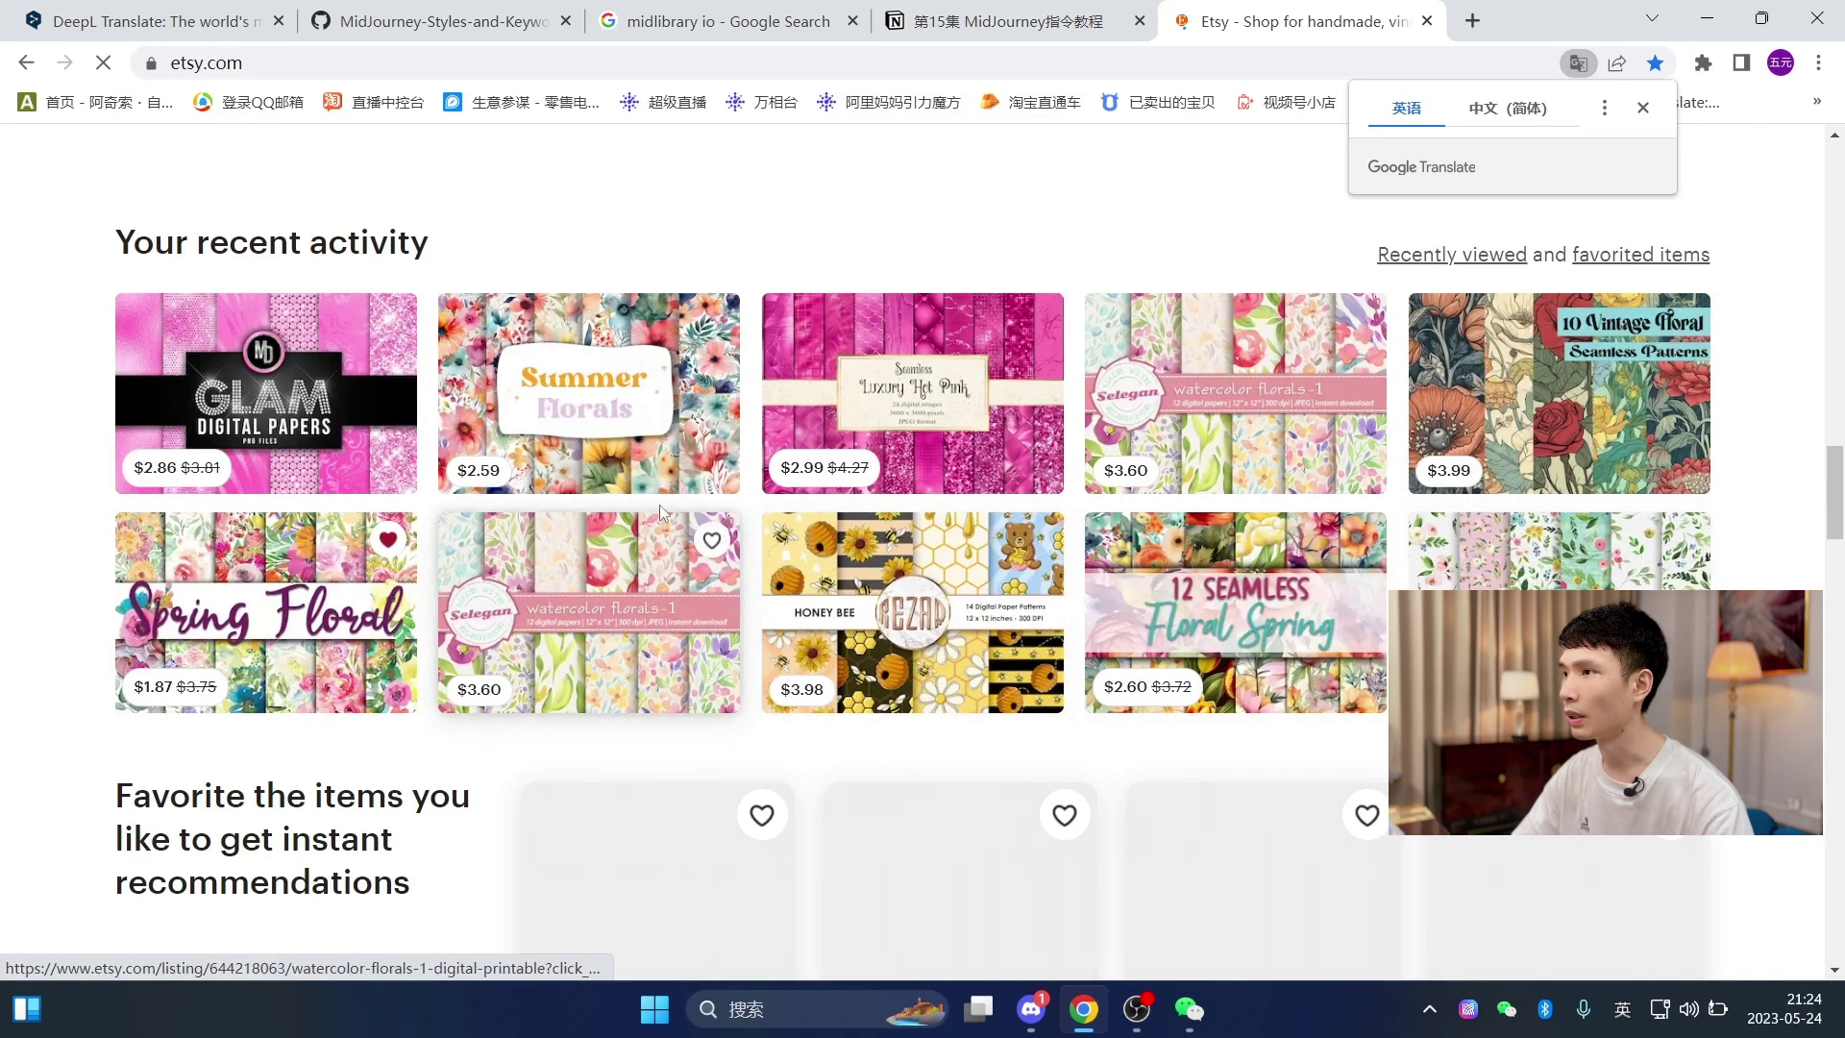
- Open the "WATERCOLOR FLORALS -1" digital paper listing on Etsy and look through its images and details
left_click(663, 523)
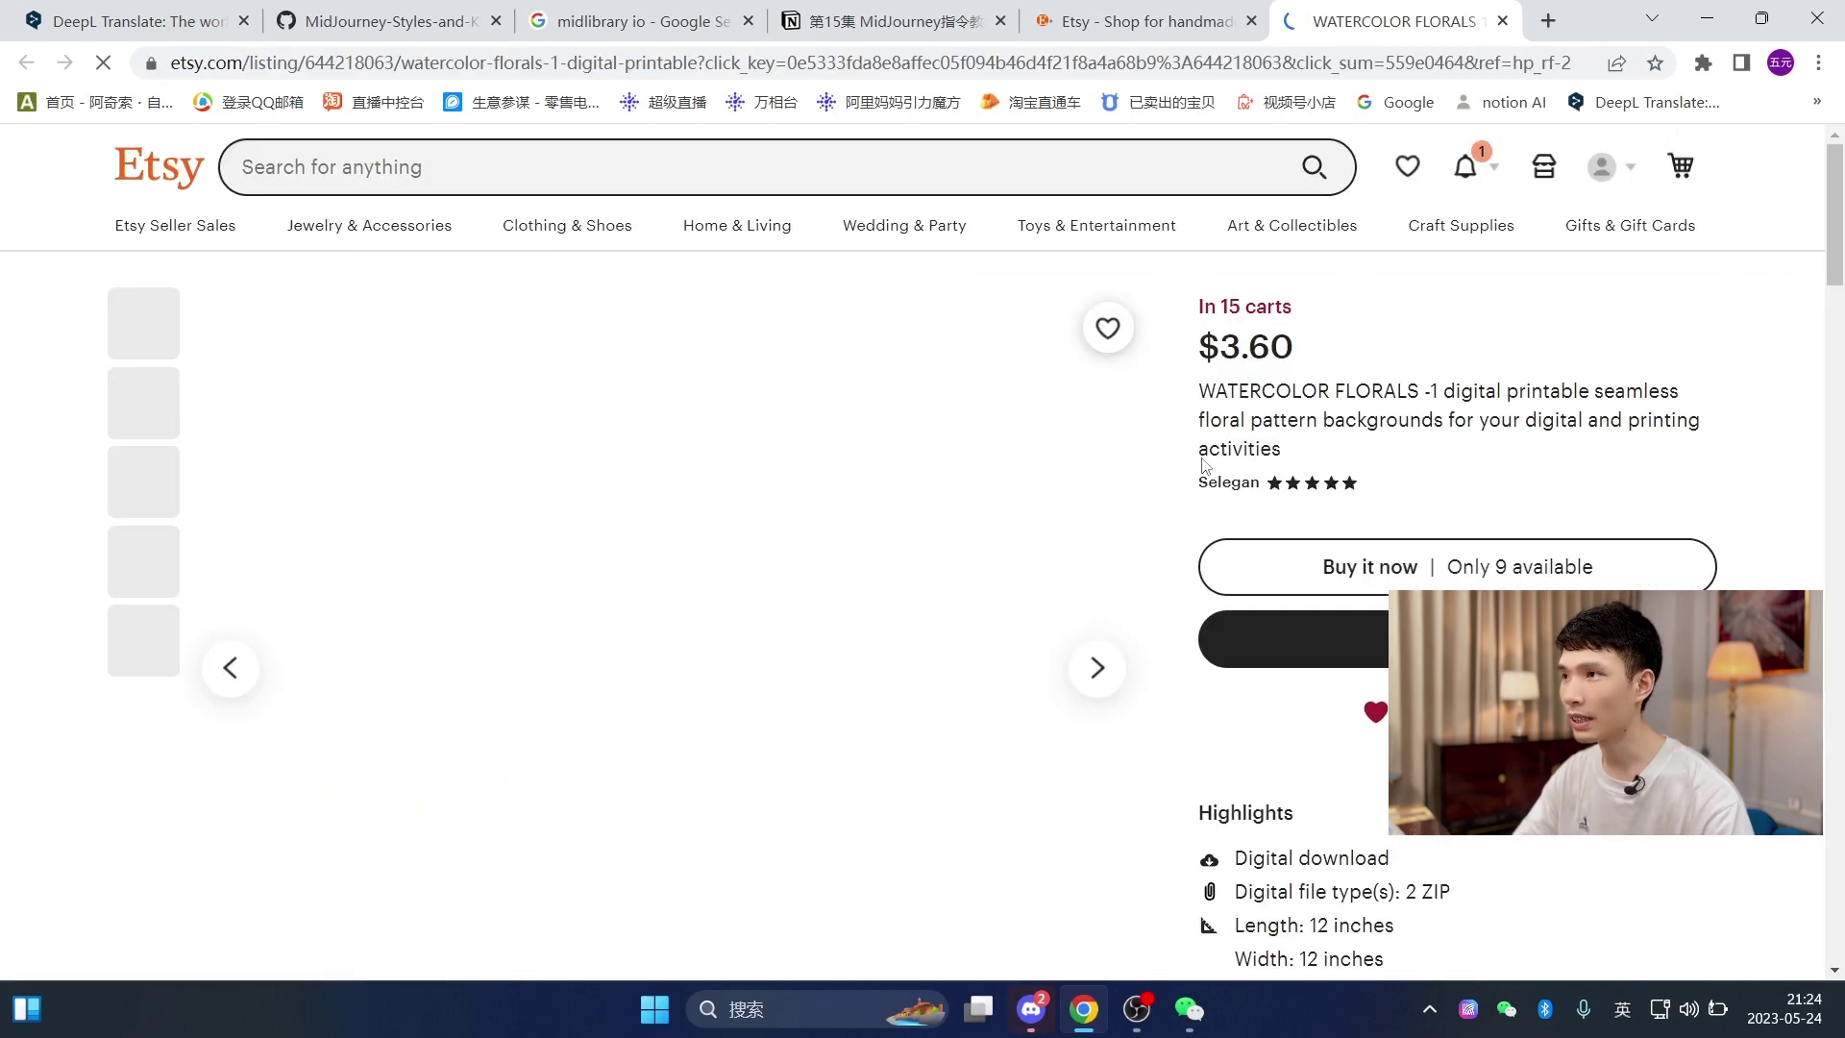
scroll(1533, 447, "down", 7)
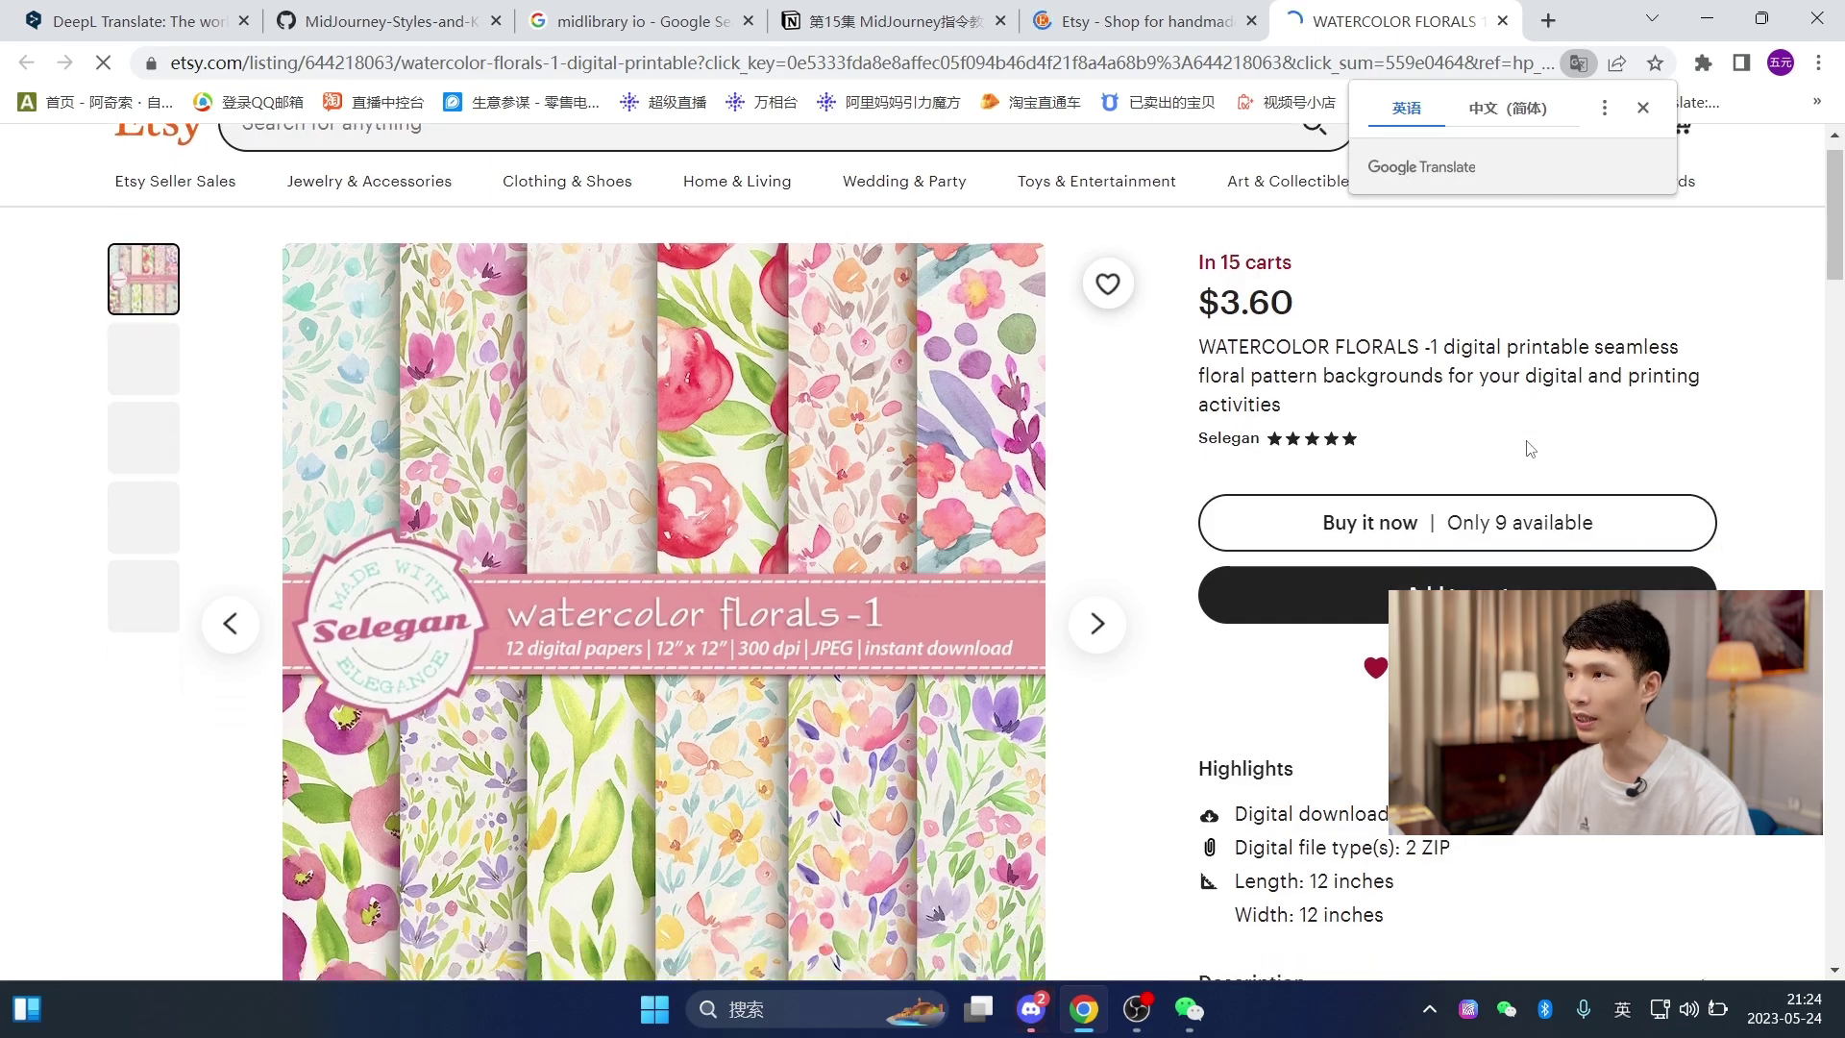
scroll(672, 557, "down", 7)
scroll(673, 557, "up", 12)
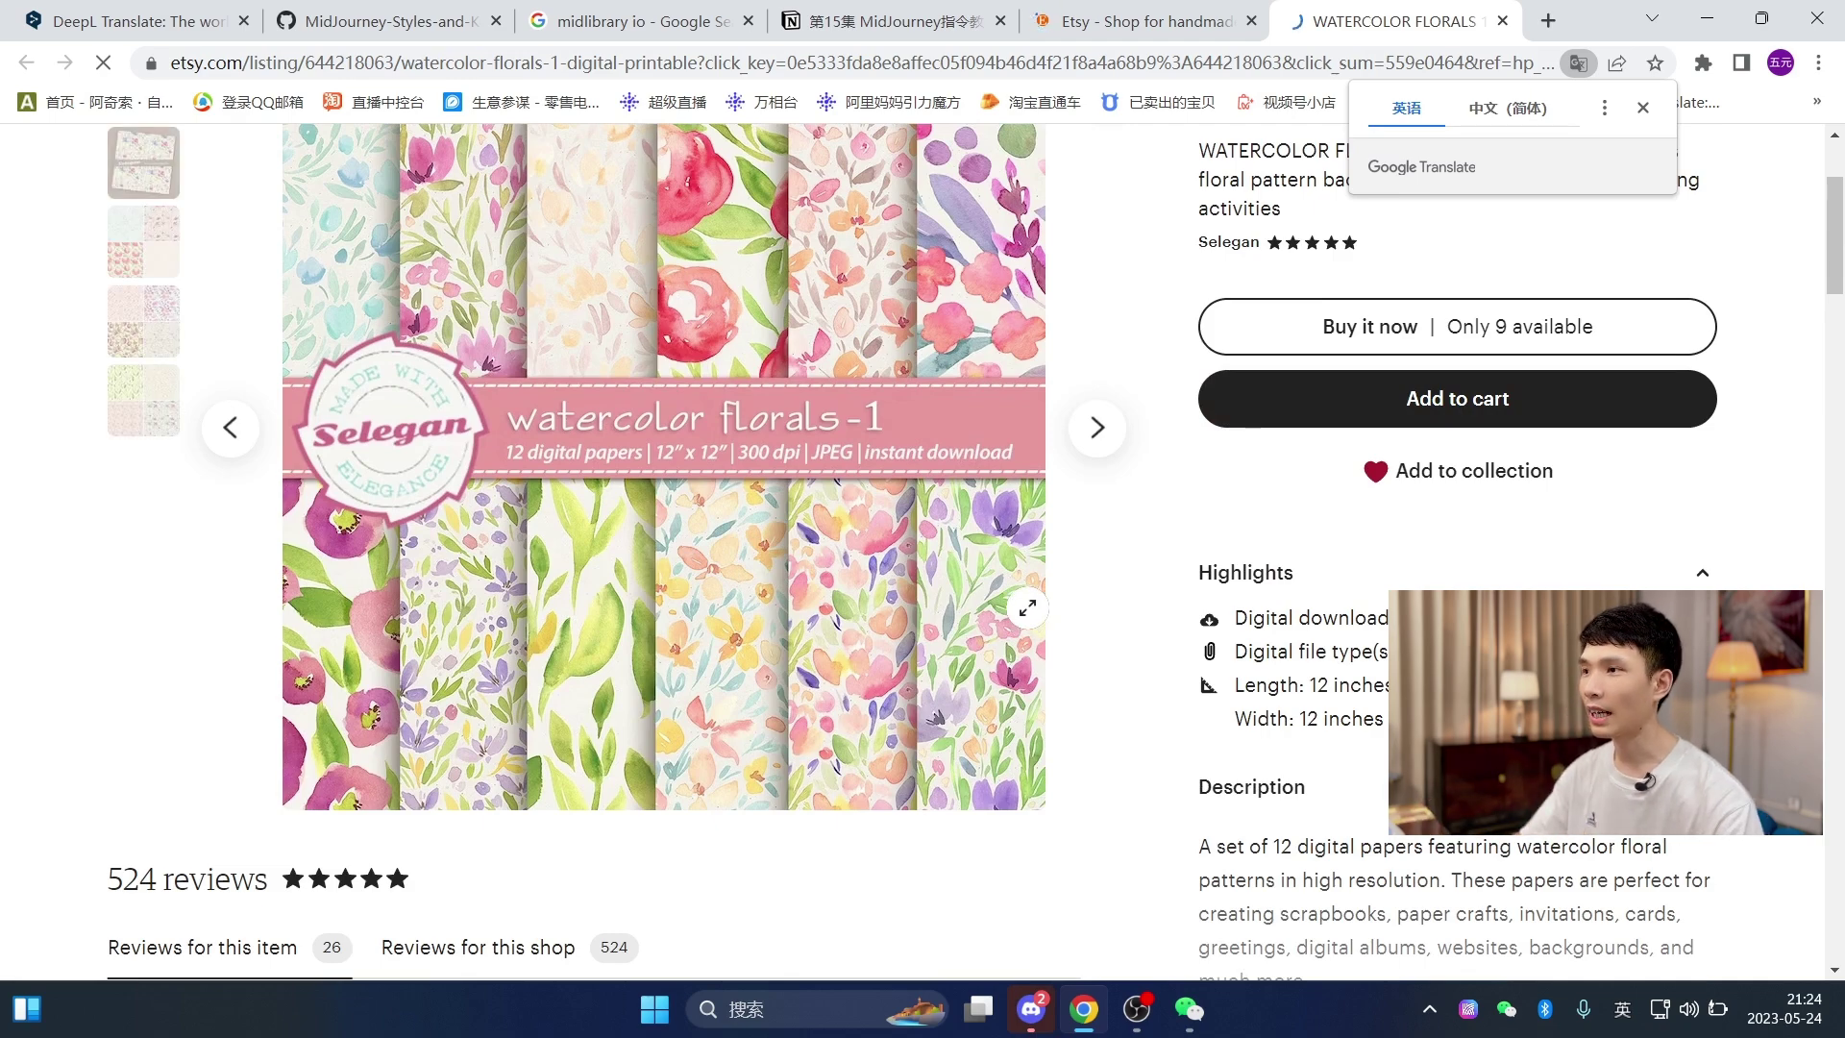
- Return to the Discord channel, and switch to the Zhihu article on classic works by master photographers in the browser
left_click(1031, 1009)
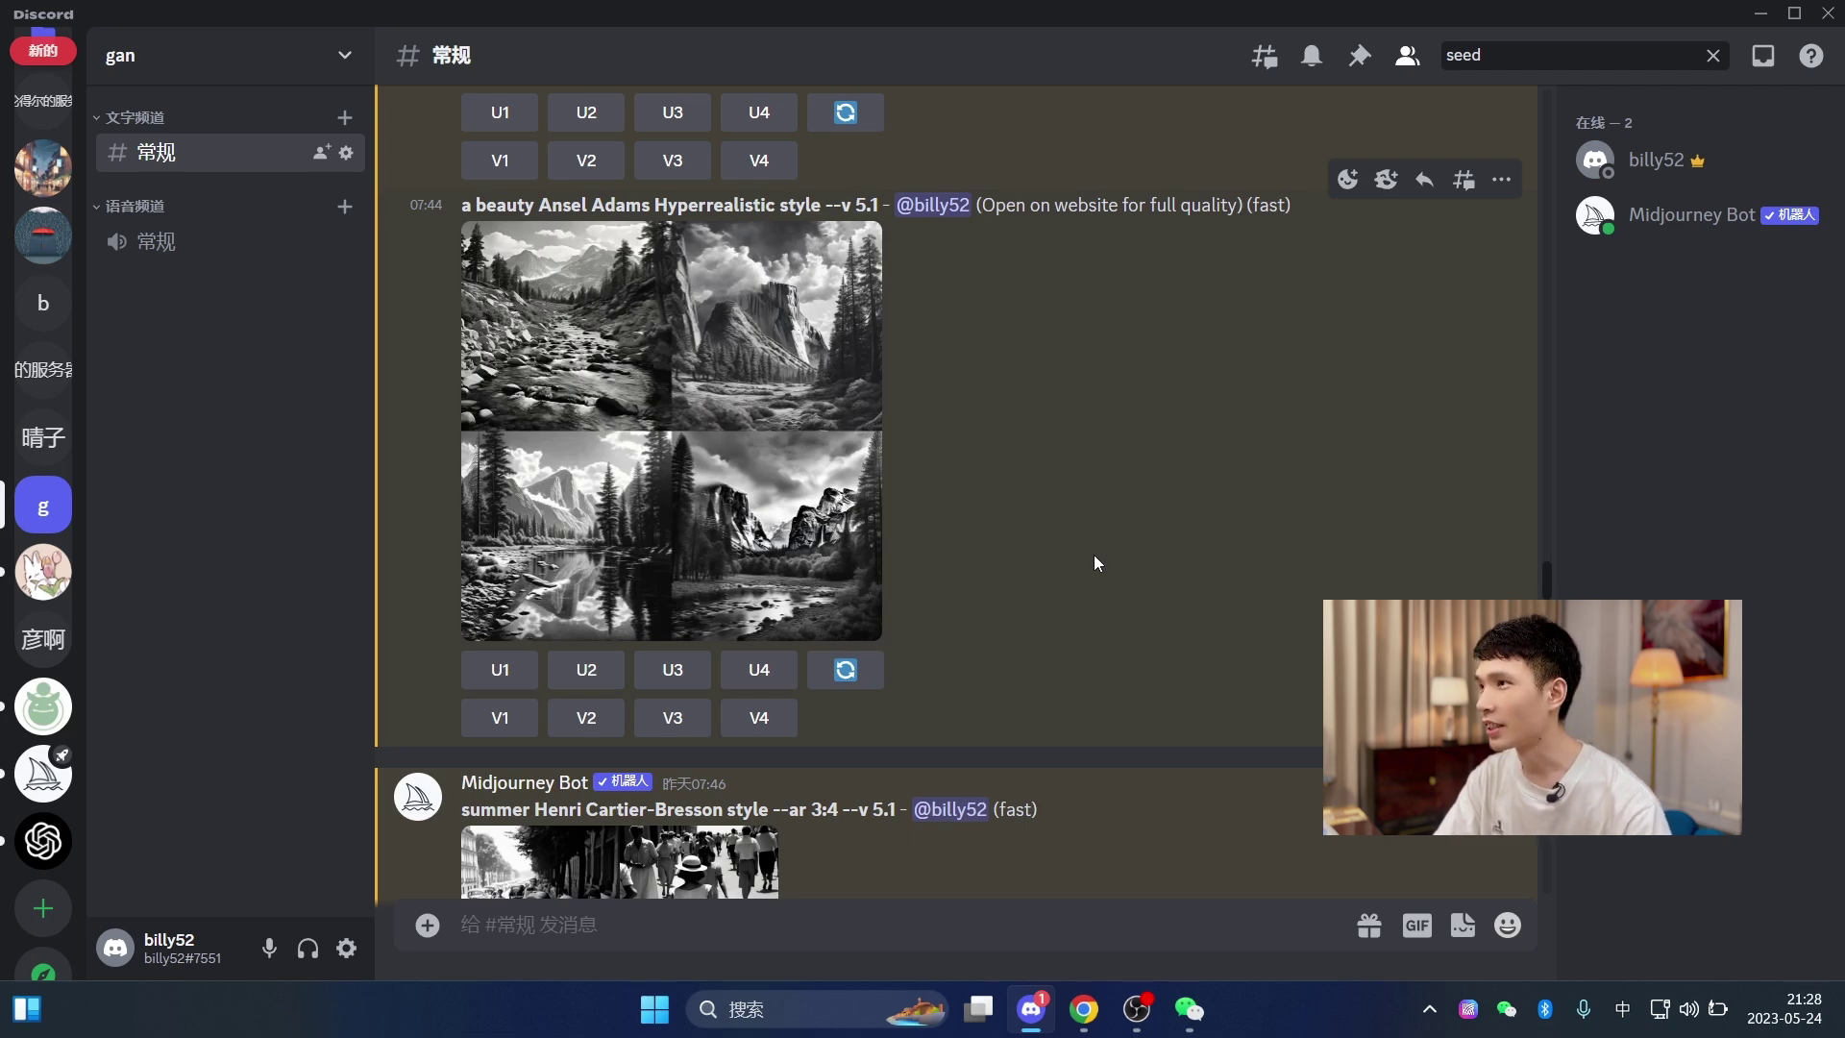
left_click(1078, 1023)
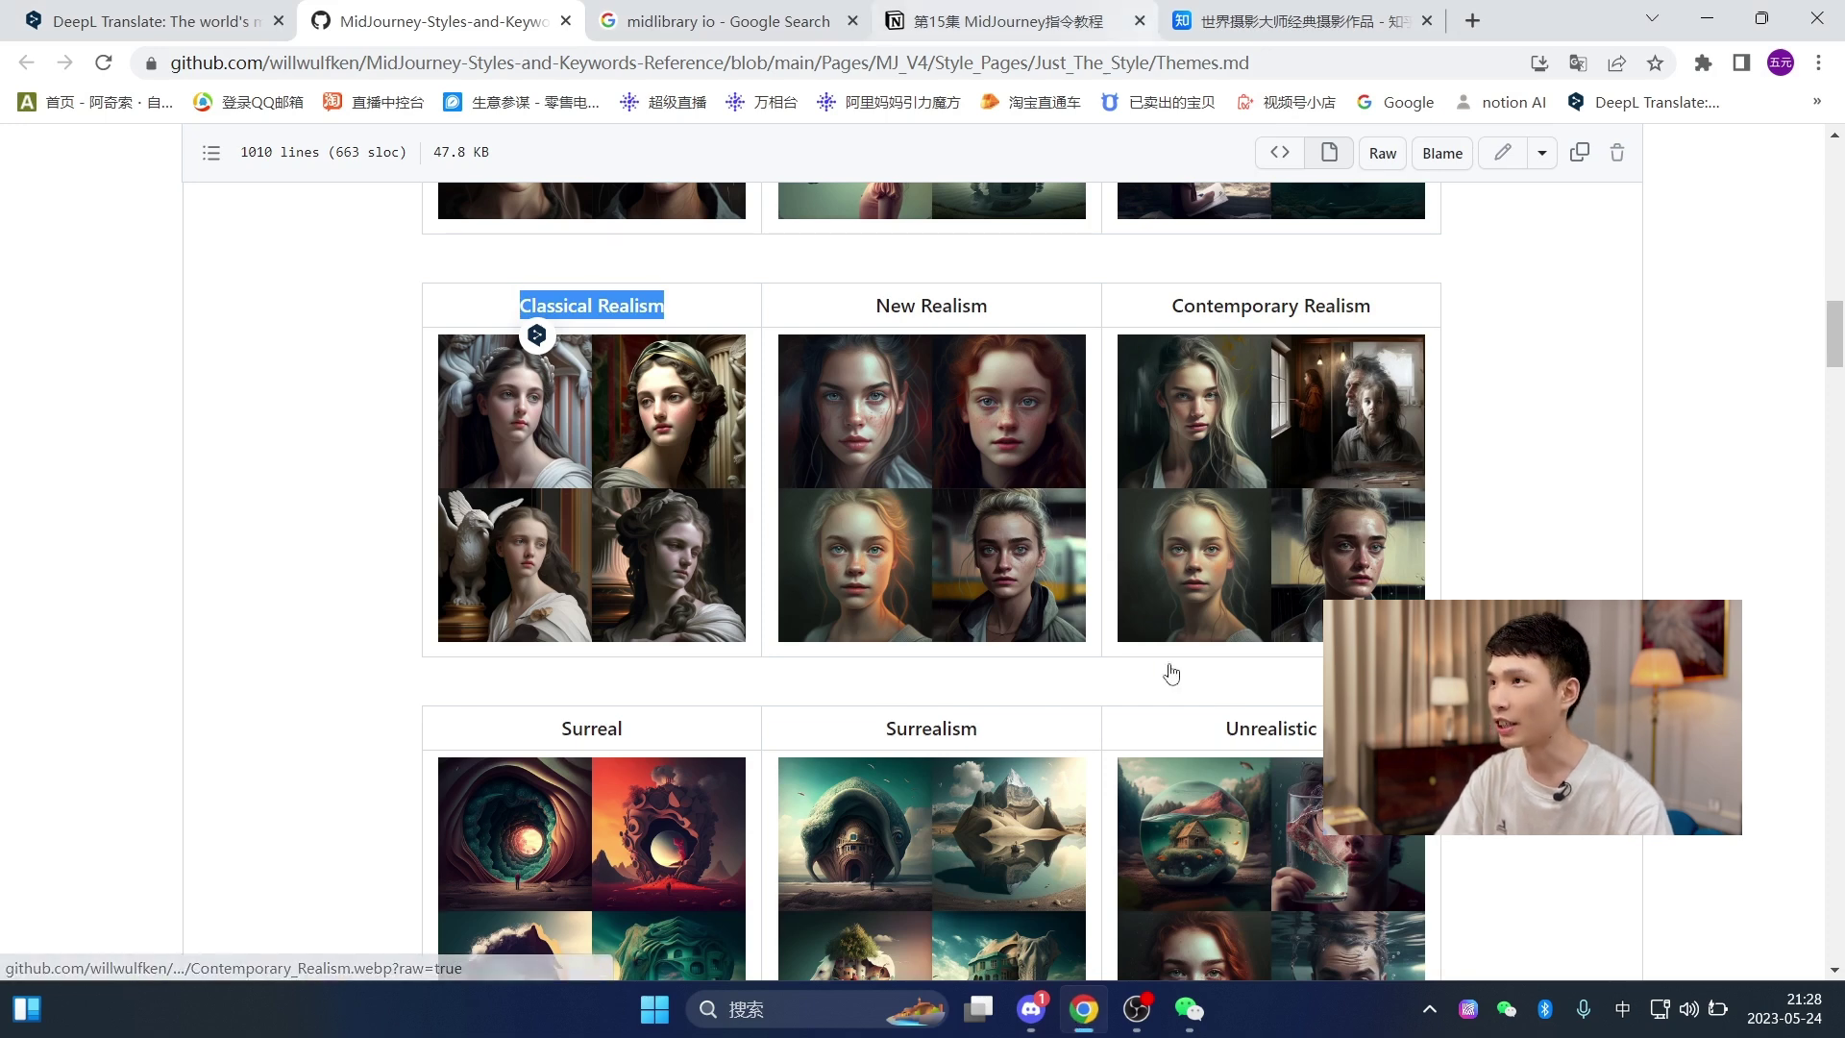
left_click(1284, 12)
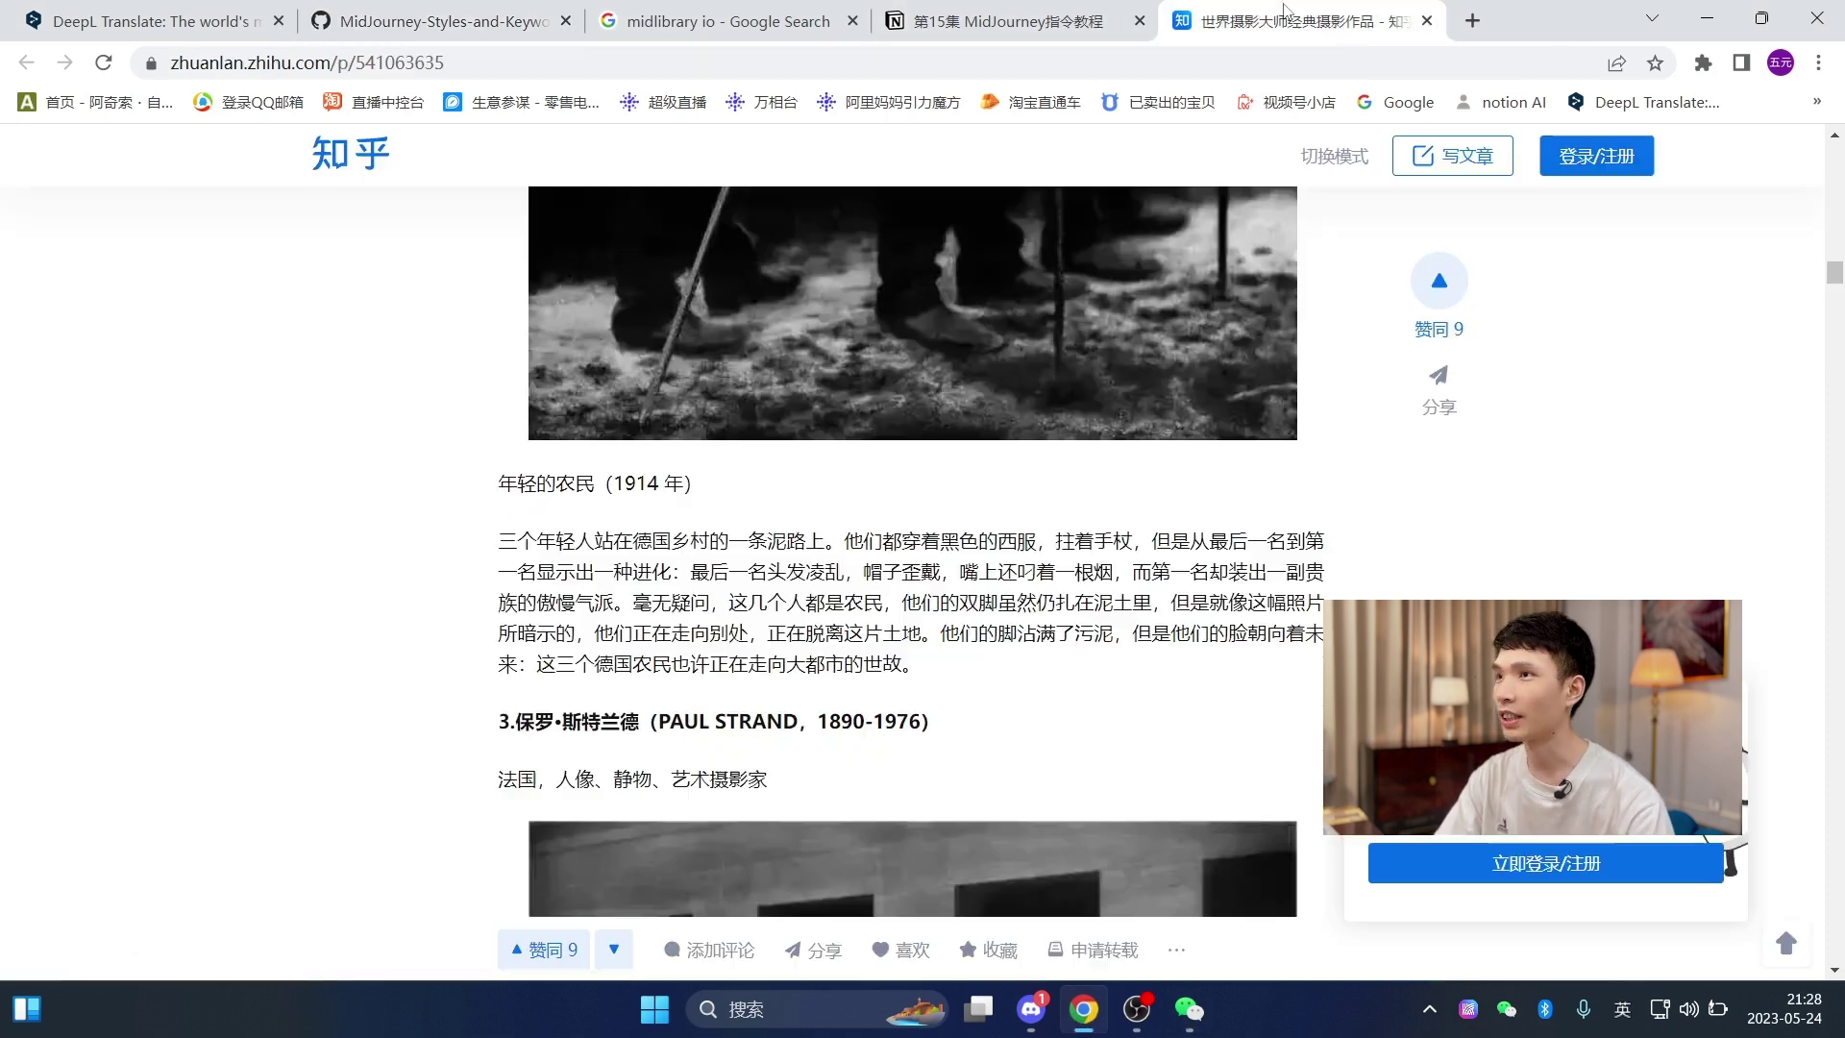
- Search Google for "Famous photographers" in a new browser tab and expand the Ansel Adams entry to view its details
left_click(1472, 20)
left_click(1396, 102)
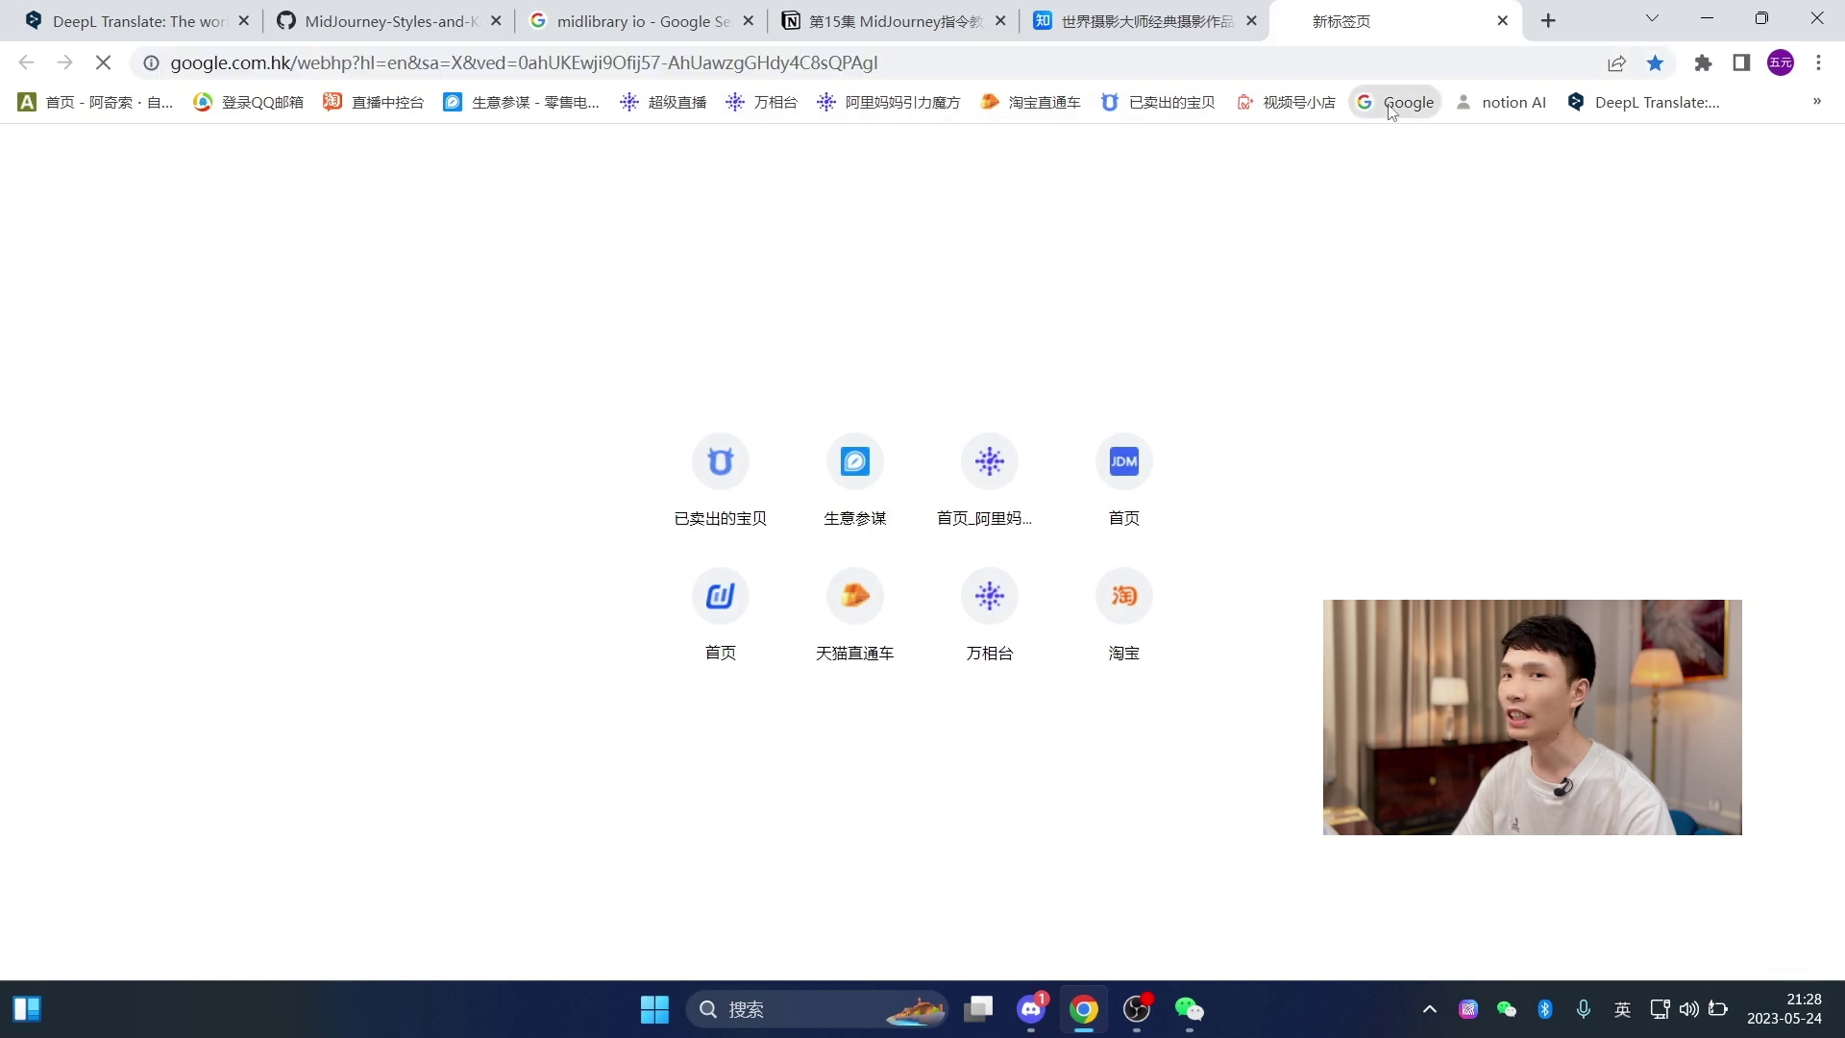
type("Famous photographers")
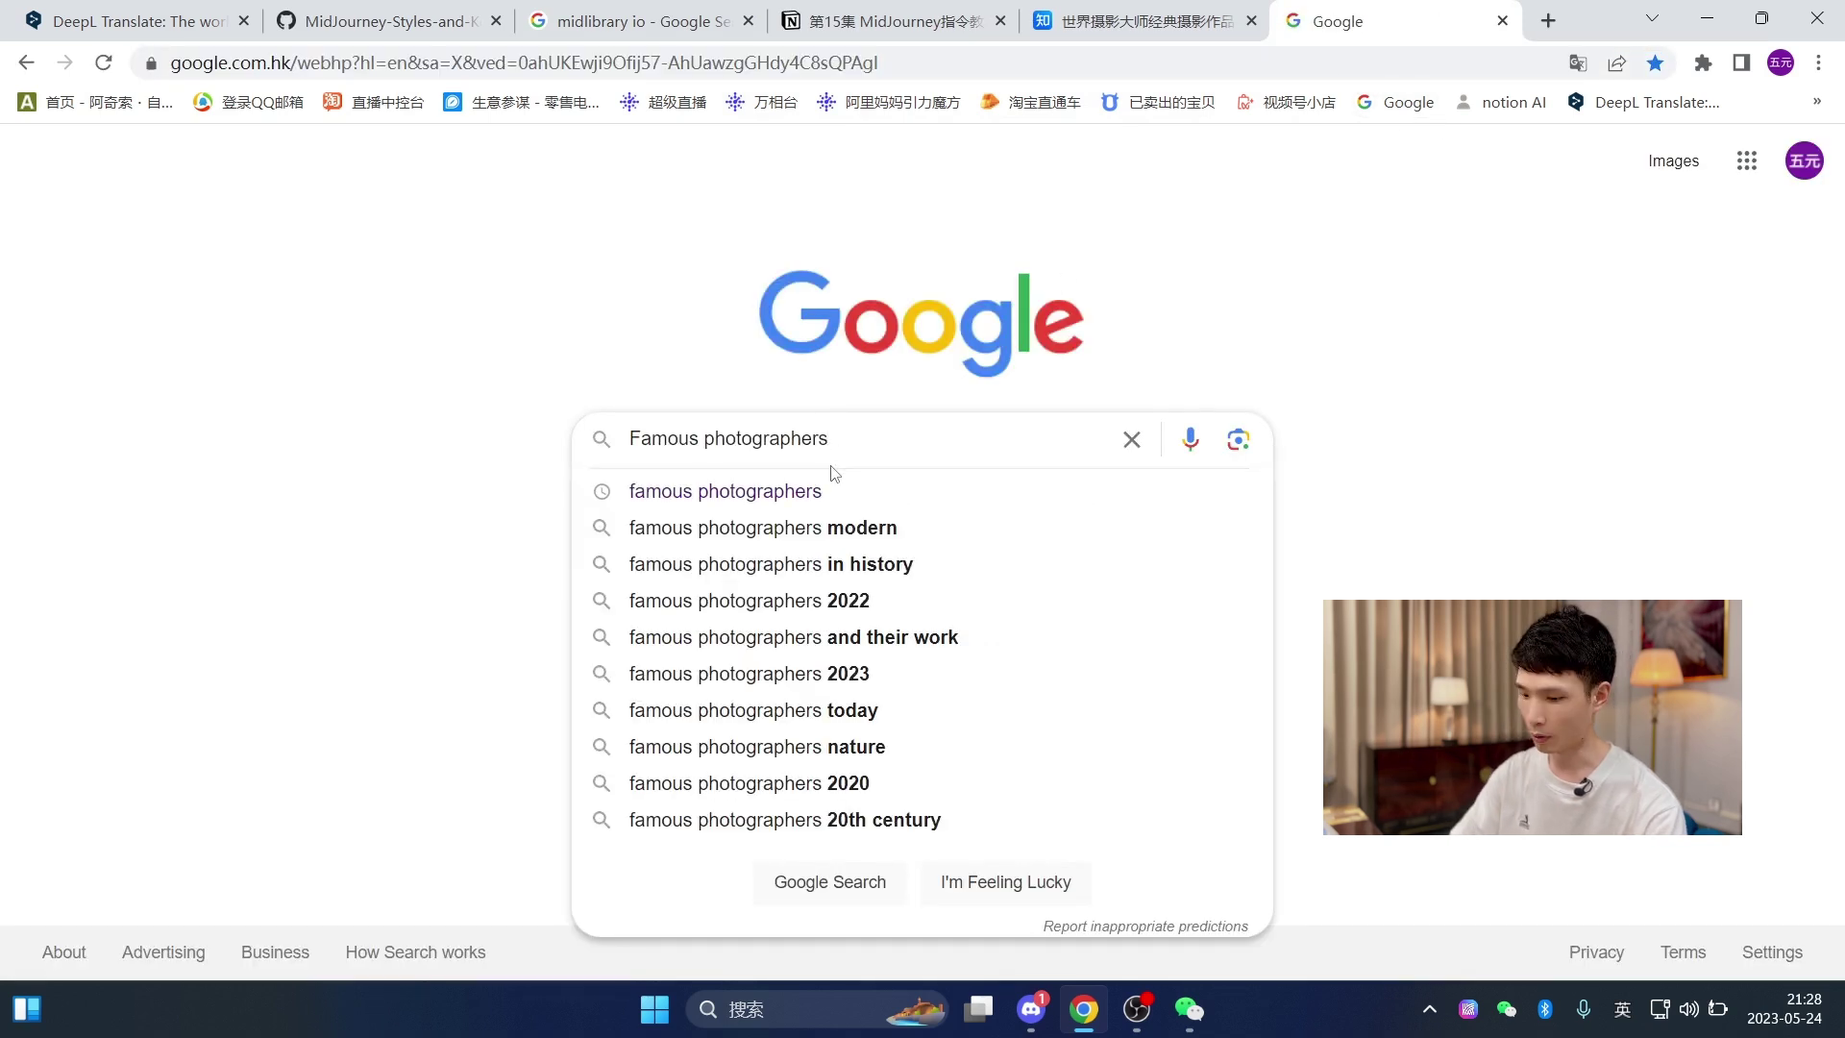
key("Return")
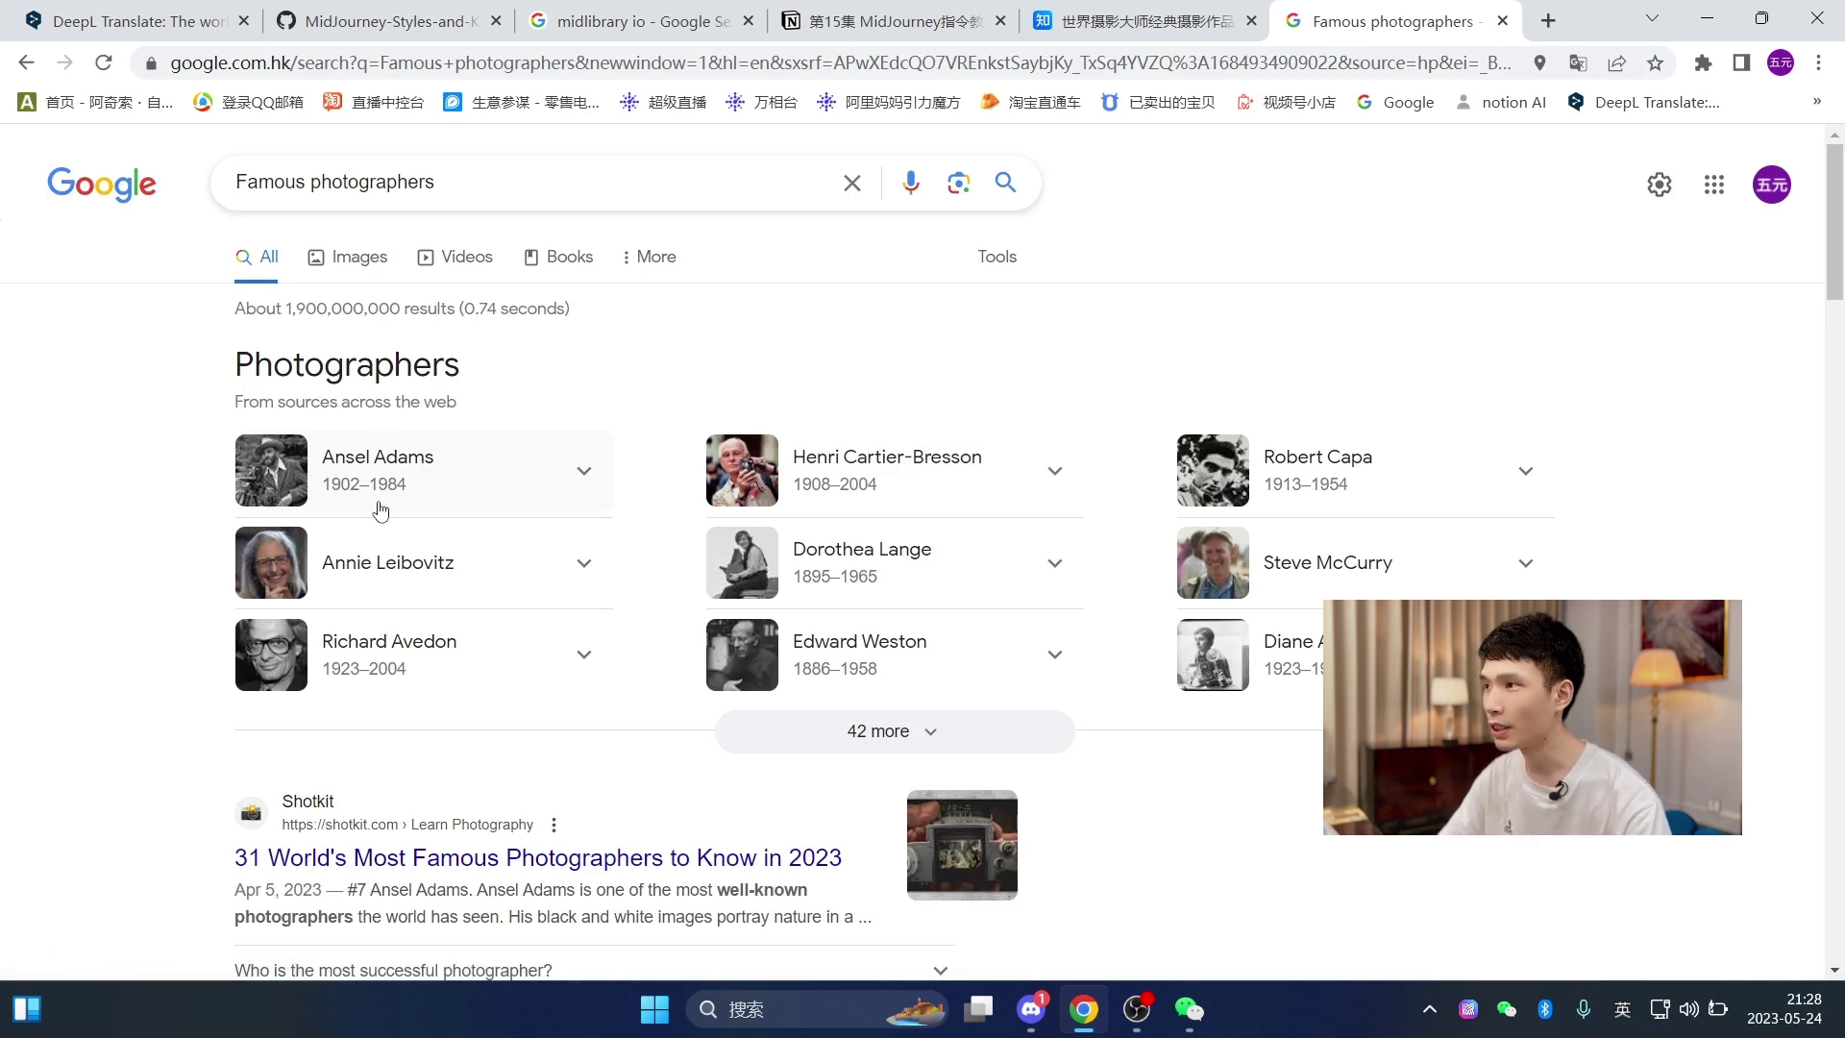
left_click(527, 482)
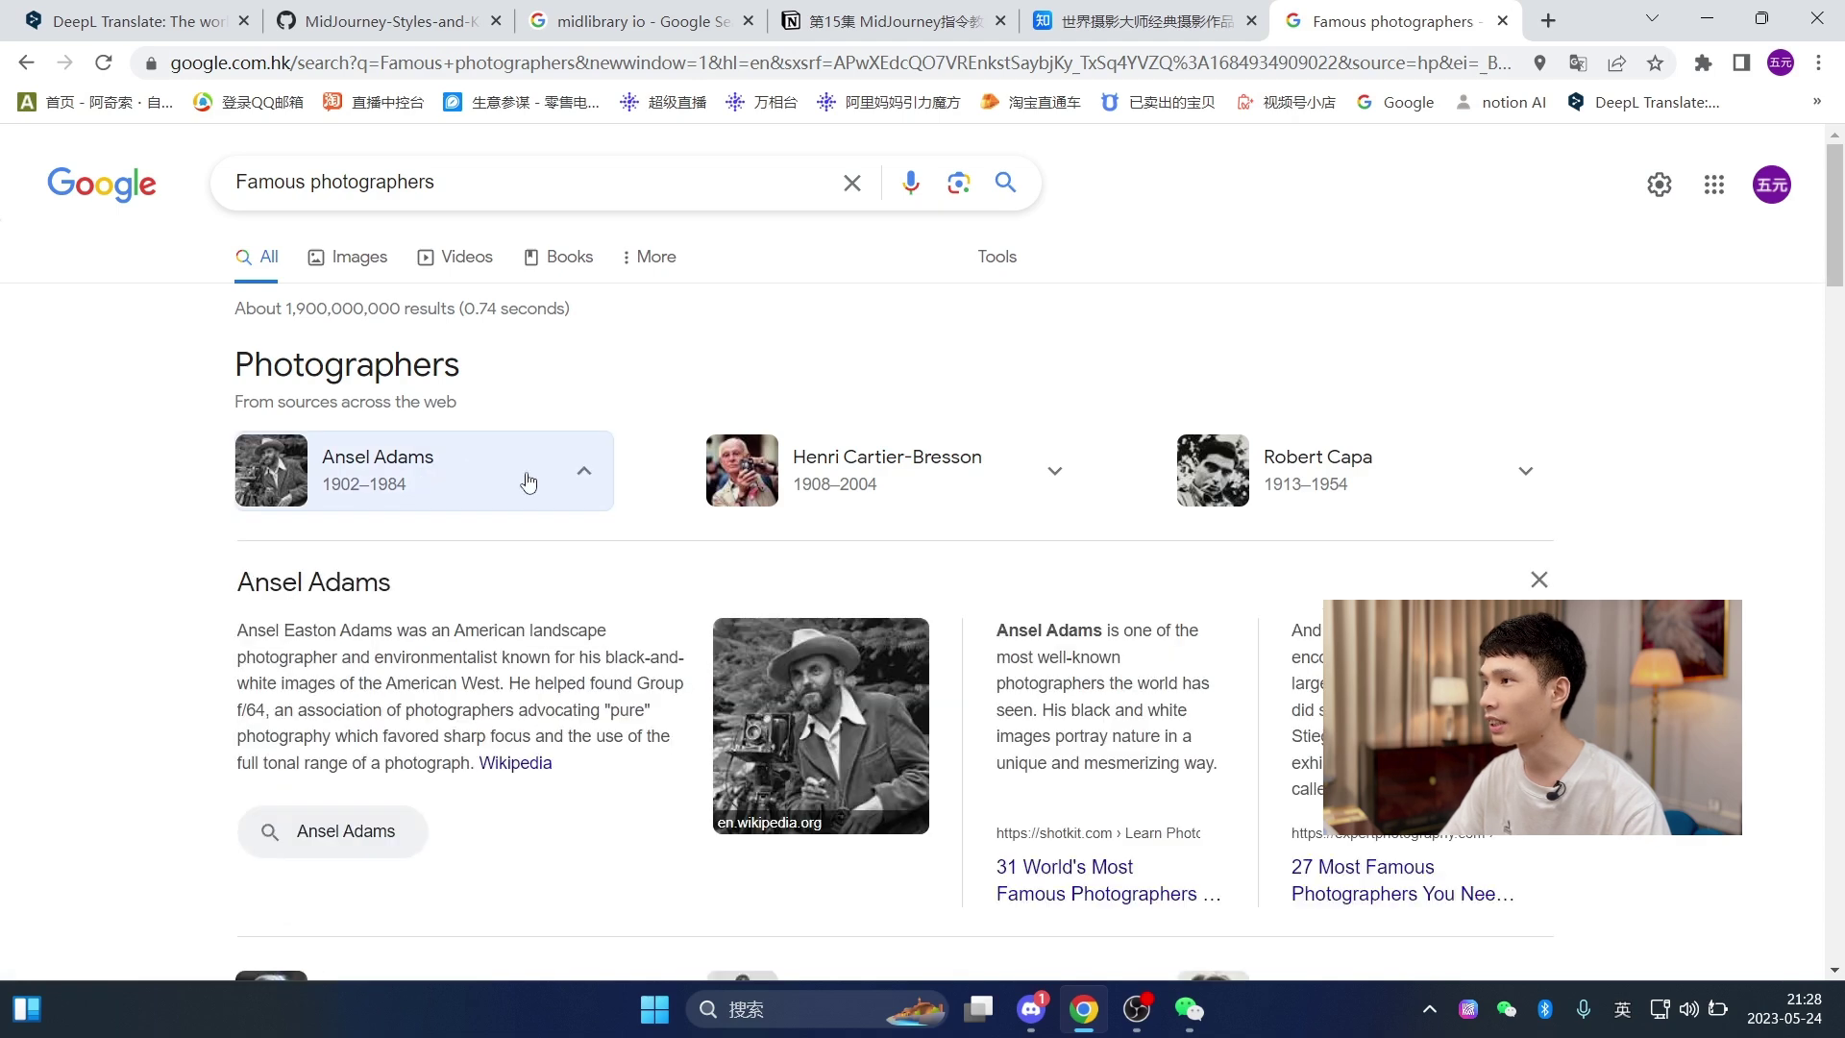
scroll(1022, 575, "down", 2)
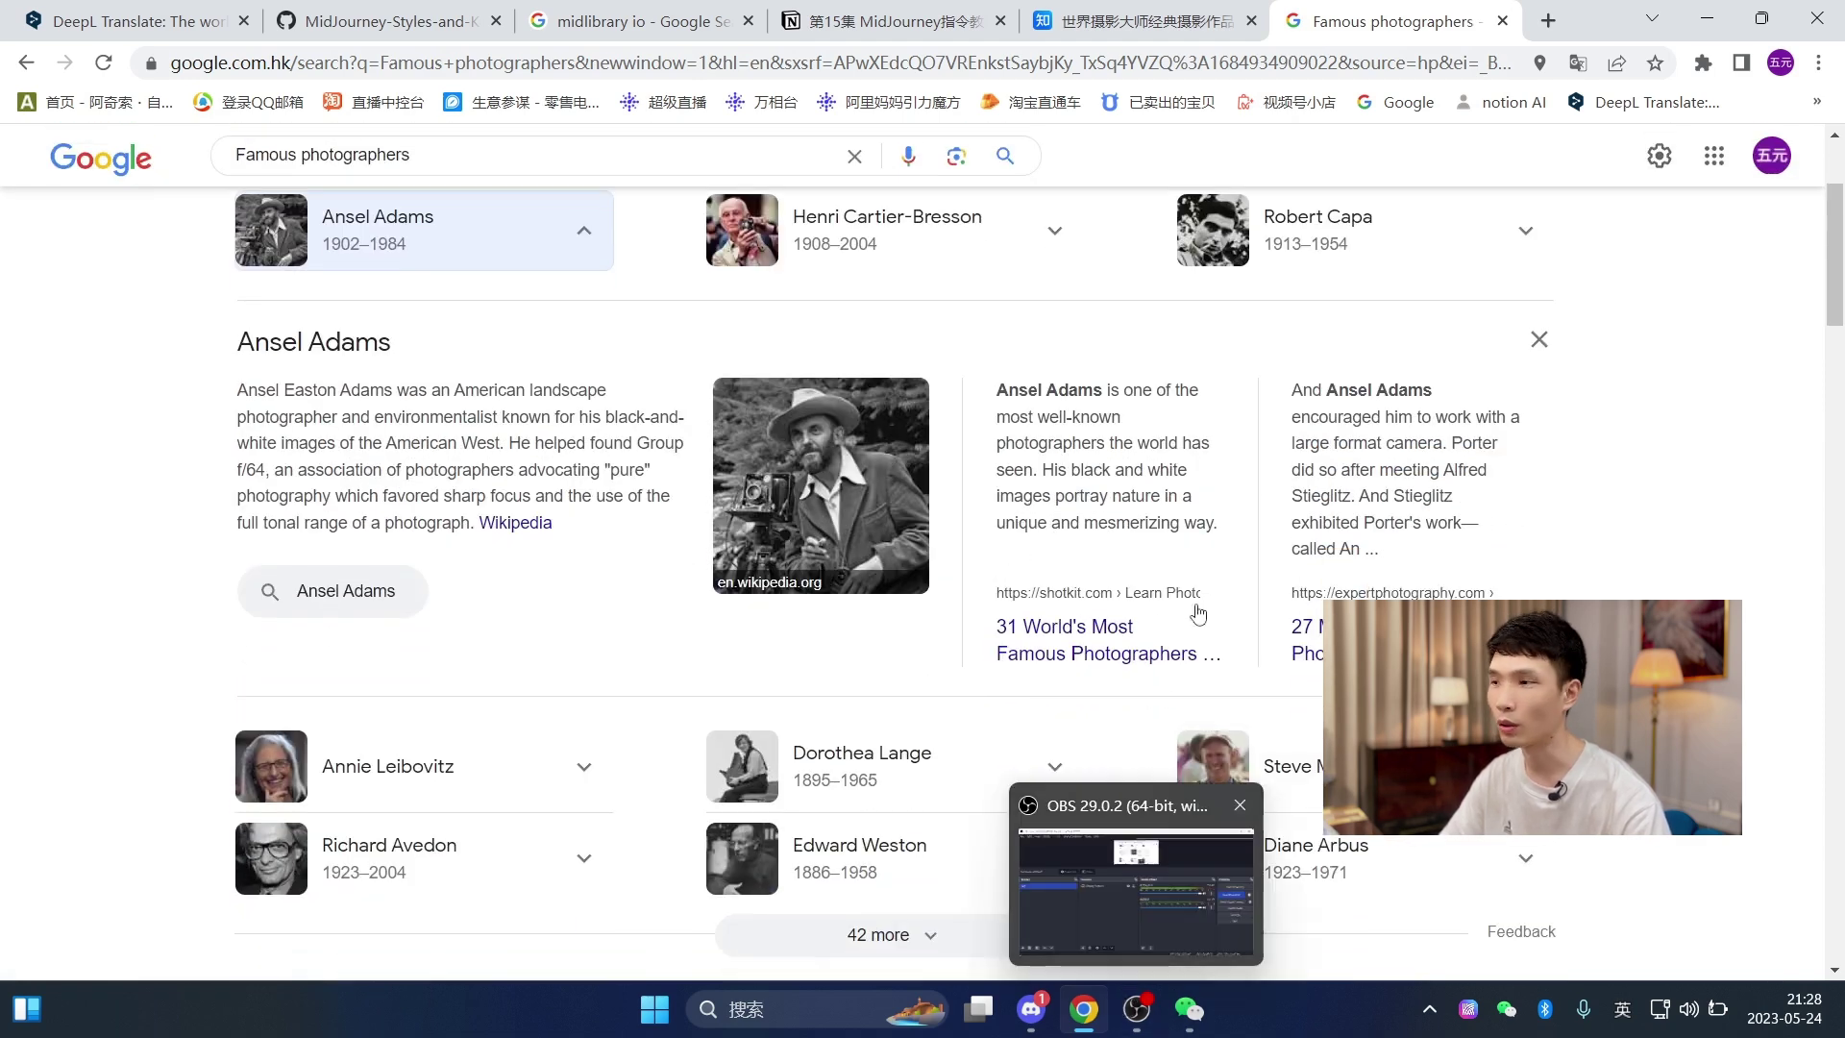
scroll(1564, 510, "up", 1)
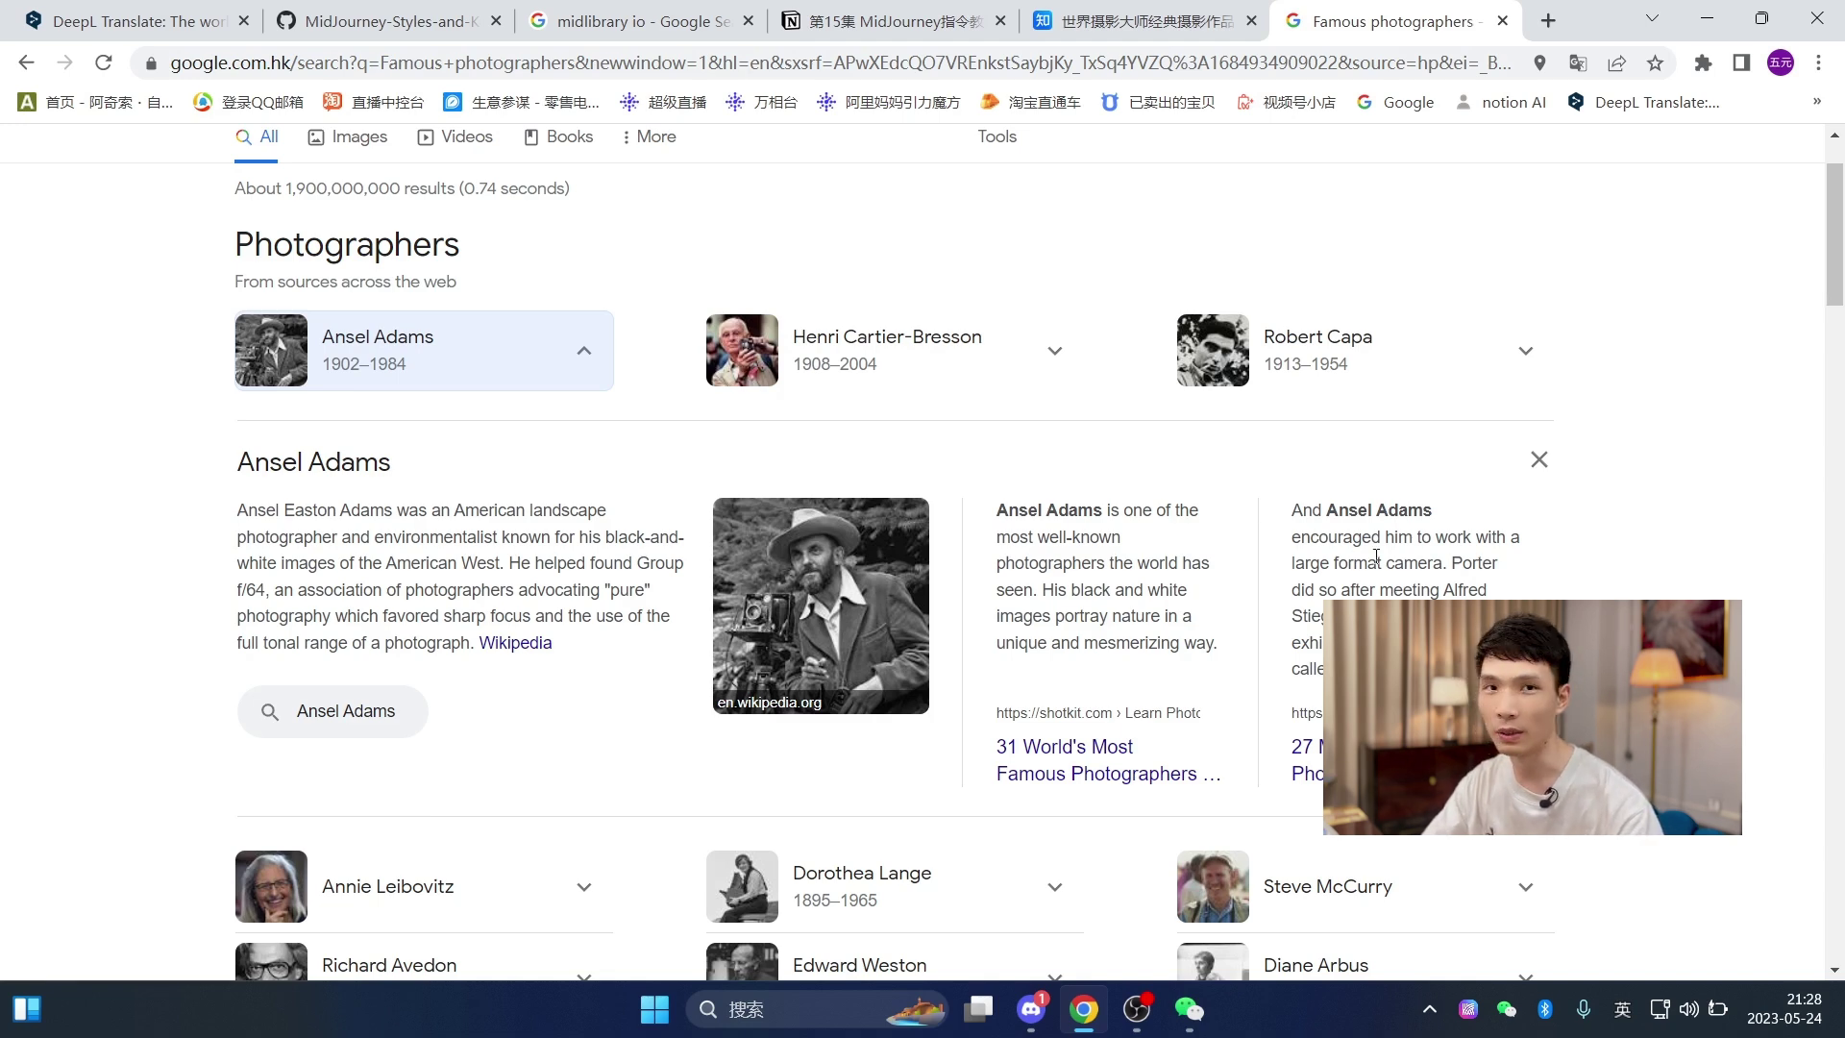
- Switch to Discord and highlight "Ansel Adams" in the prompt above the black-and-white landscape generation
left_click(1031, 1009)
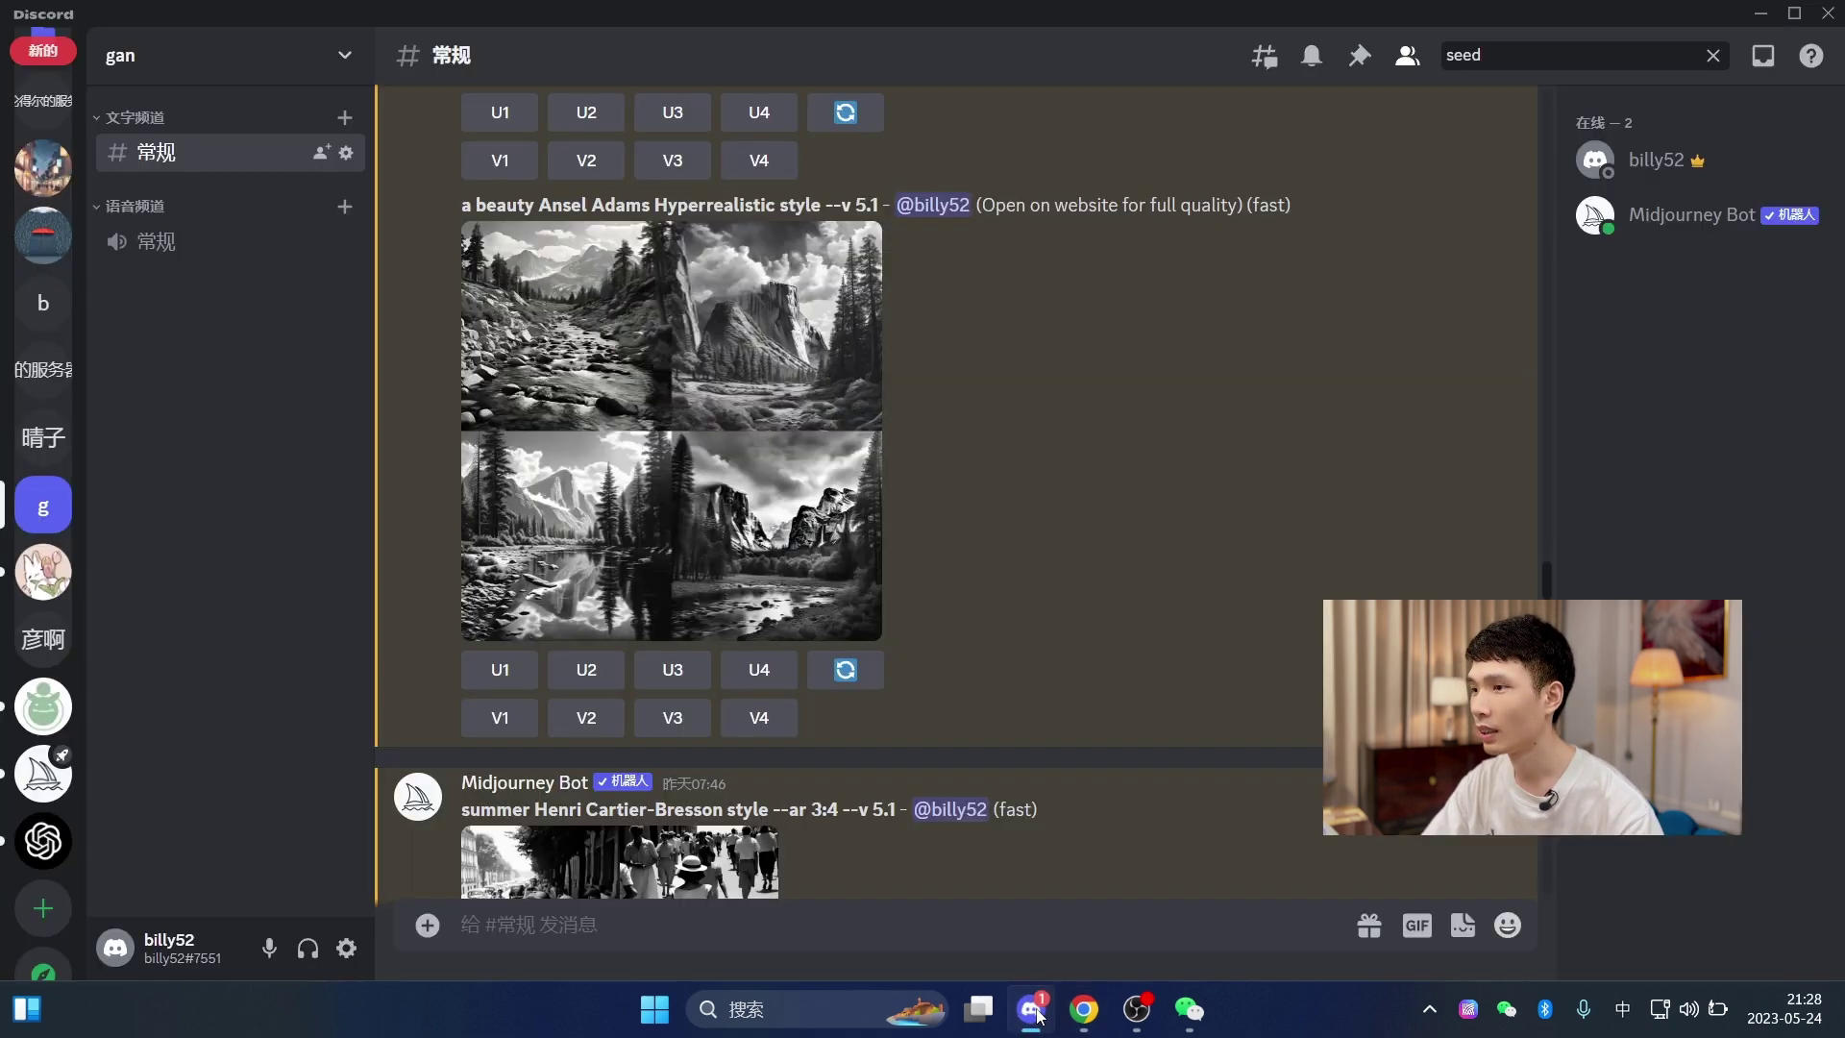
scroll(1048, 529, "up", 1)
scroll(1050, 538, "up", 3)
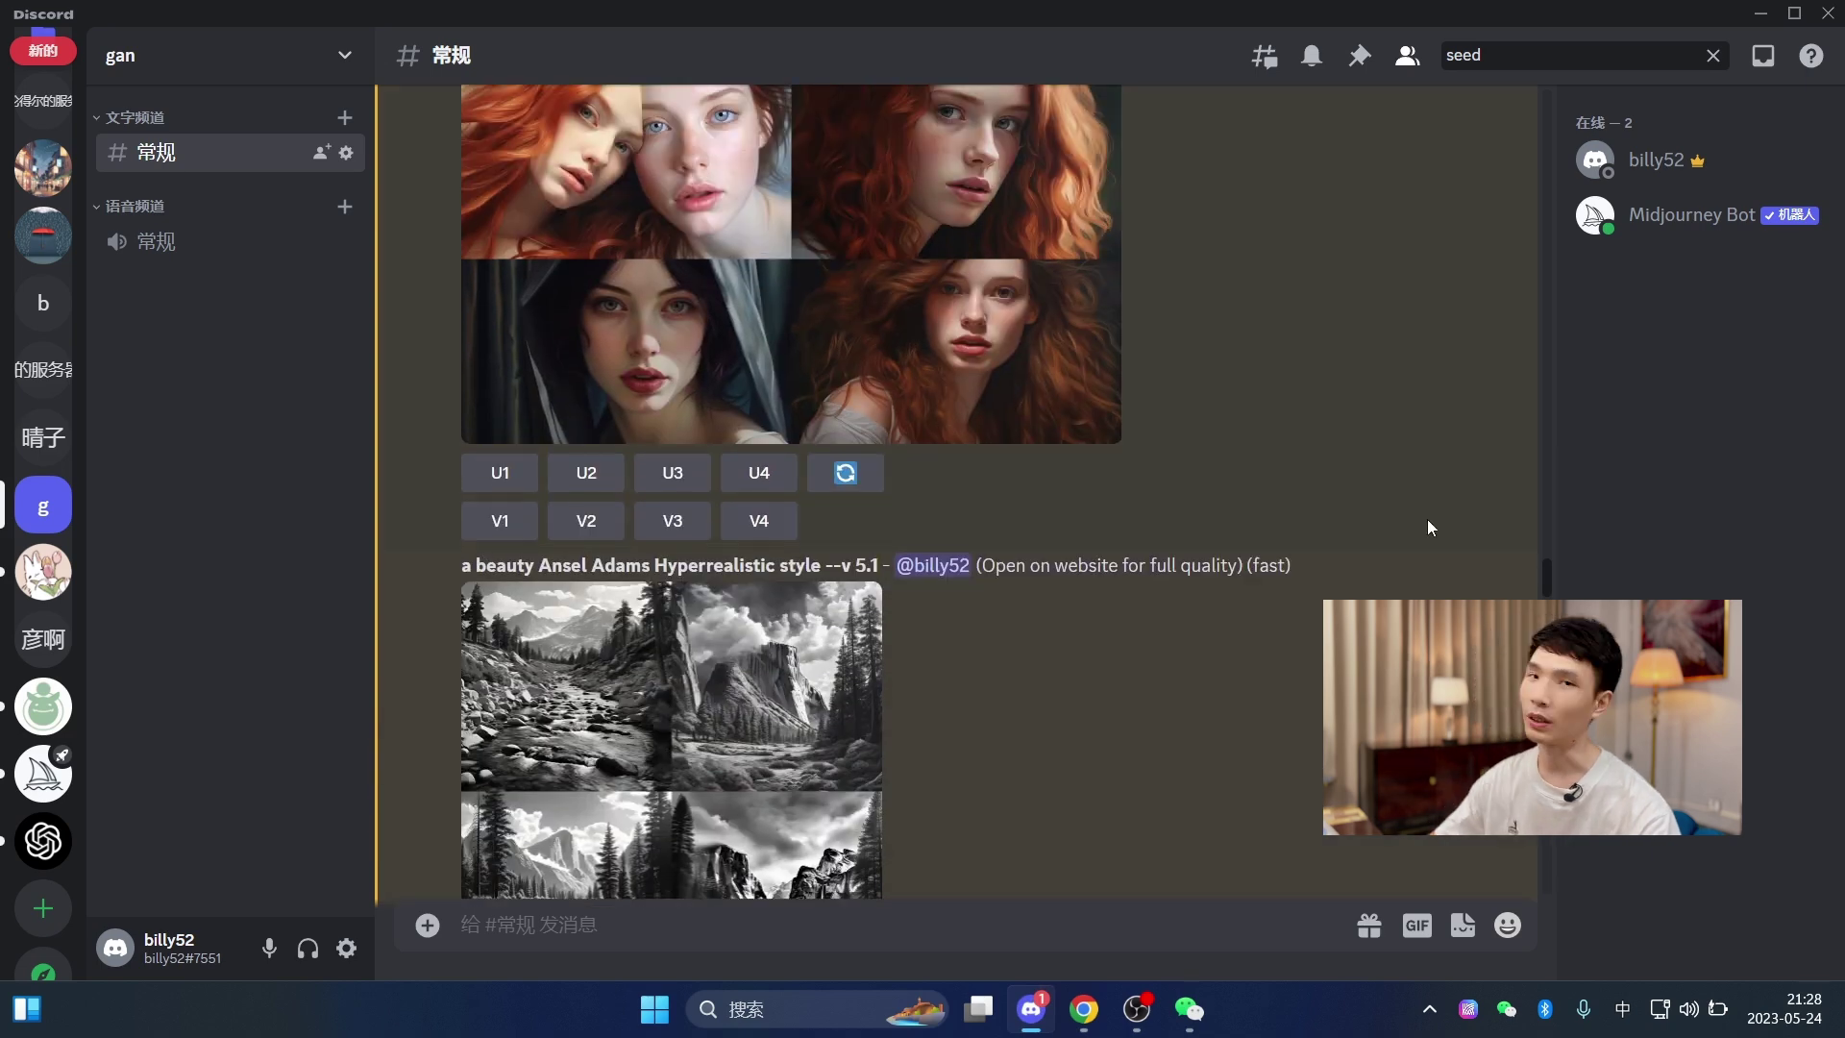
scroll(1275, 545, "down", 1)
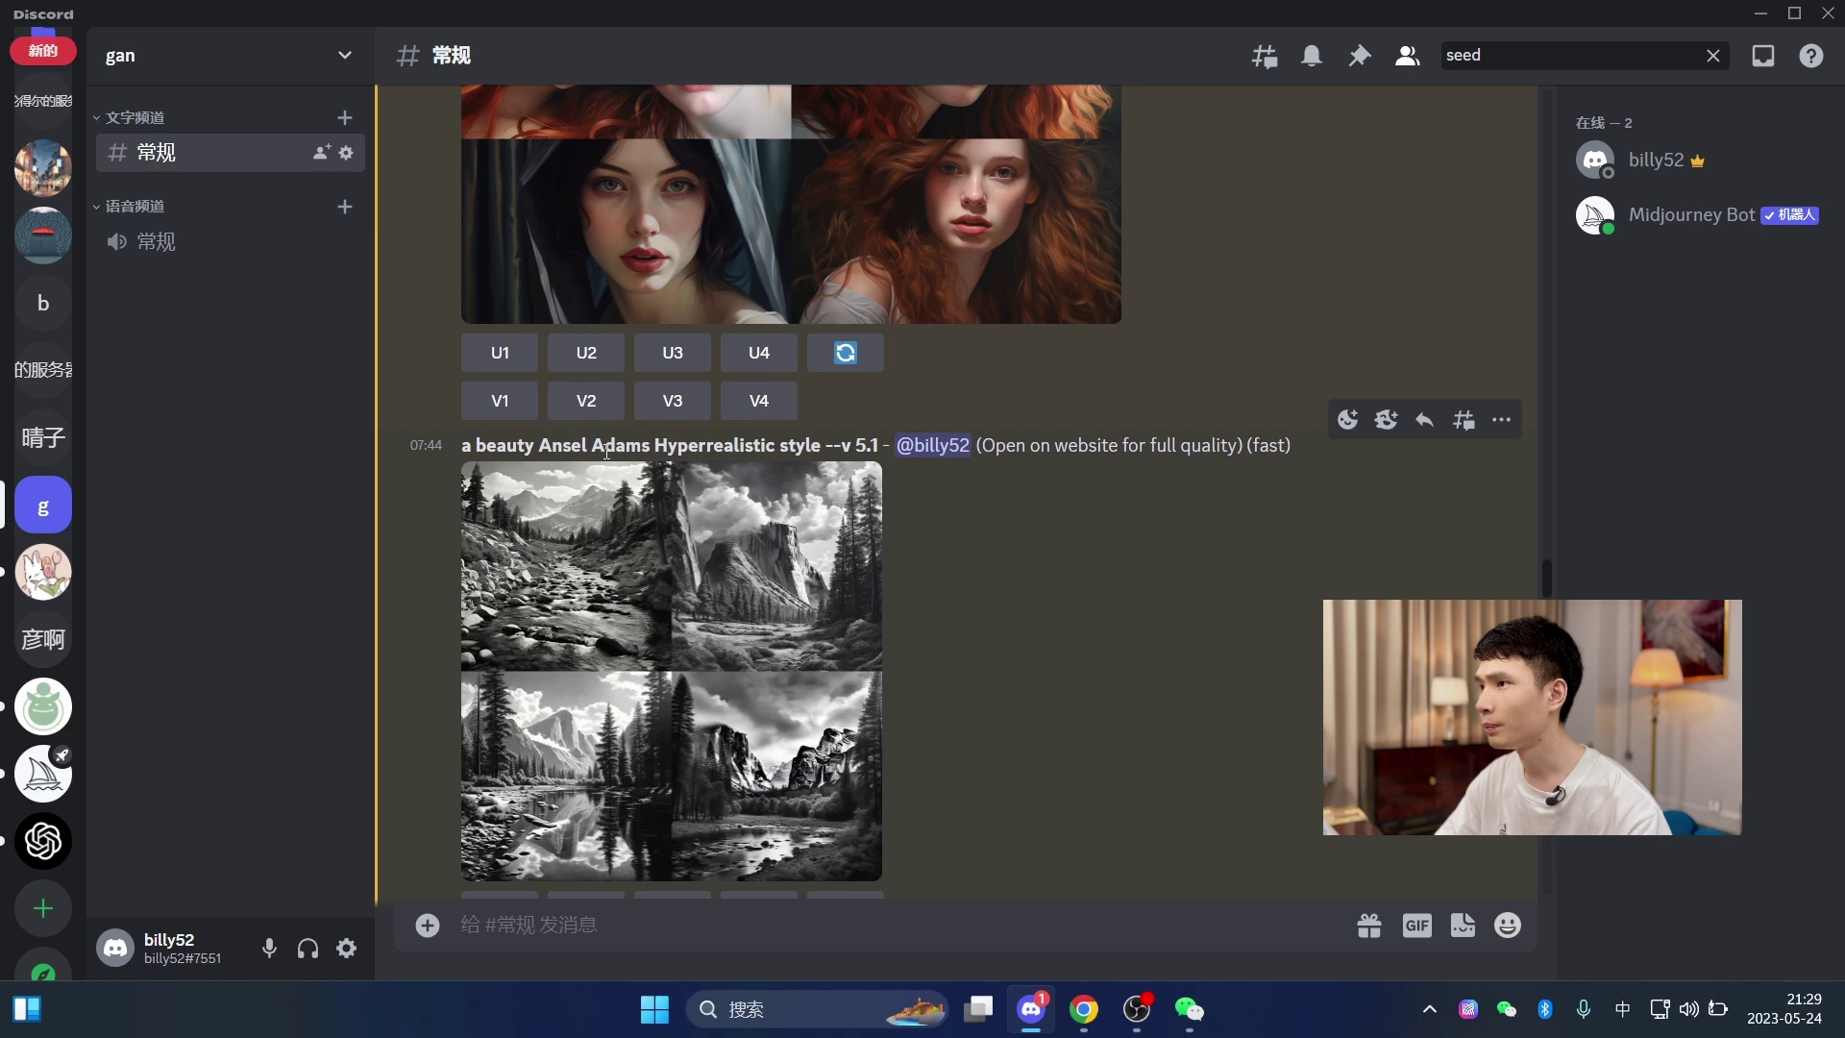
left_click_drag(547, 444, 641, 439)
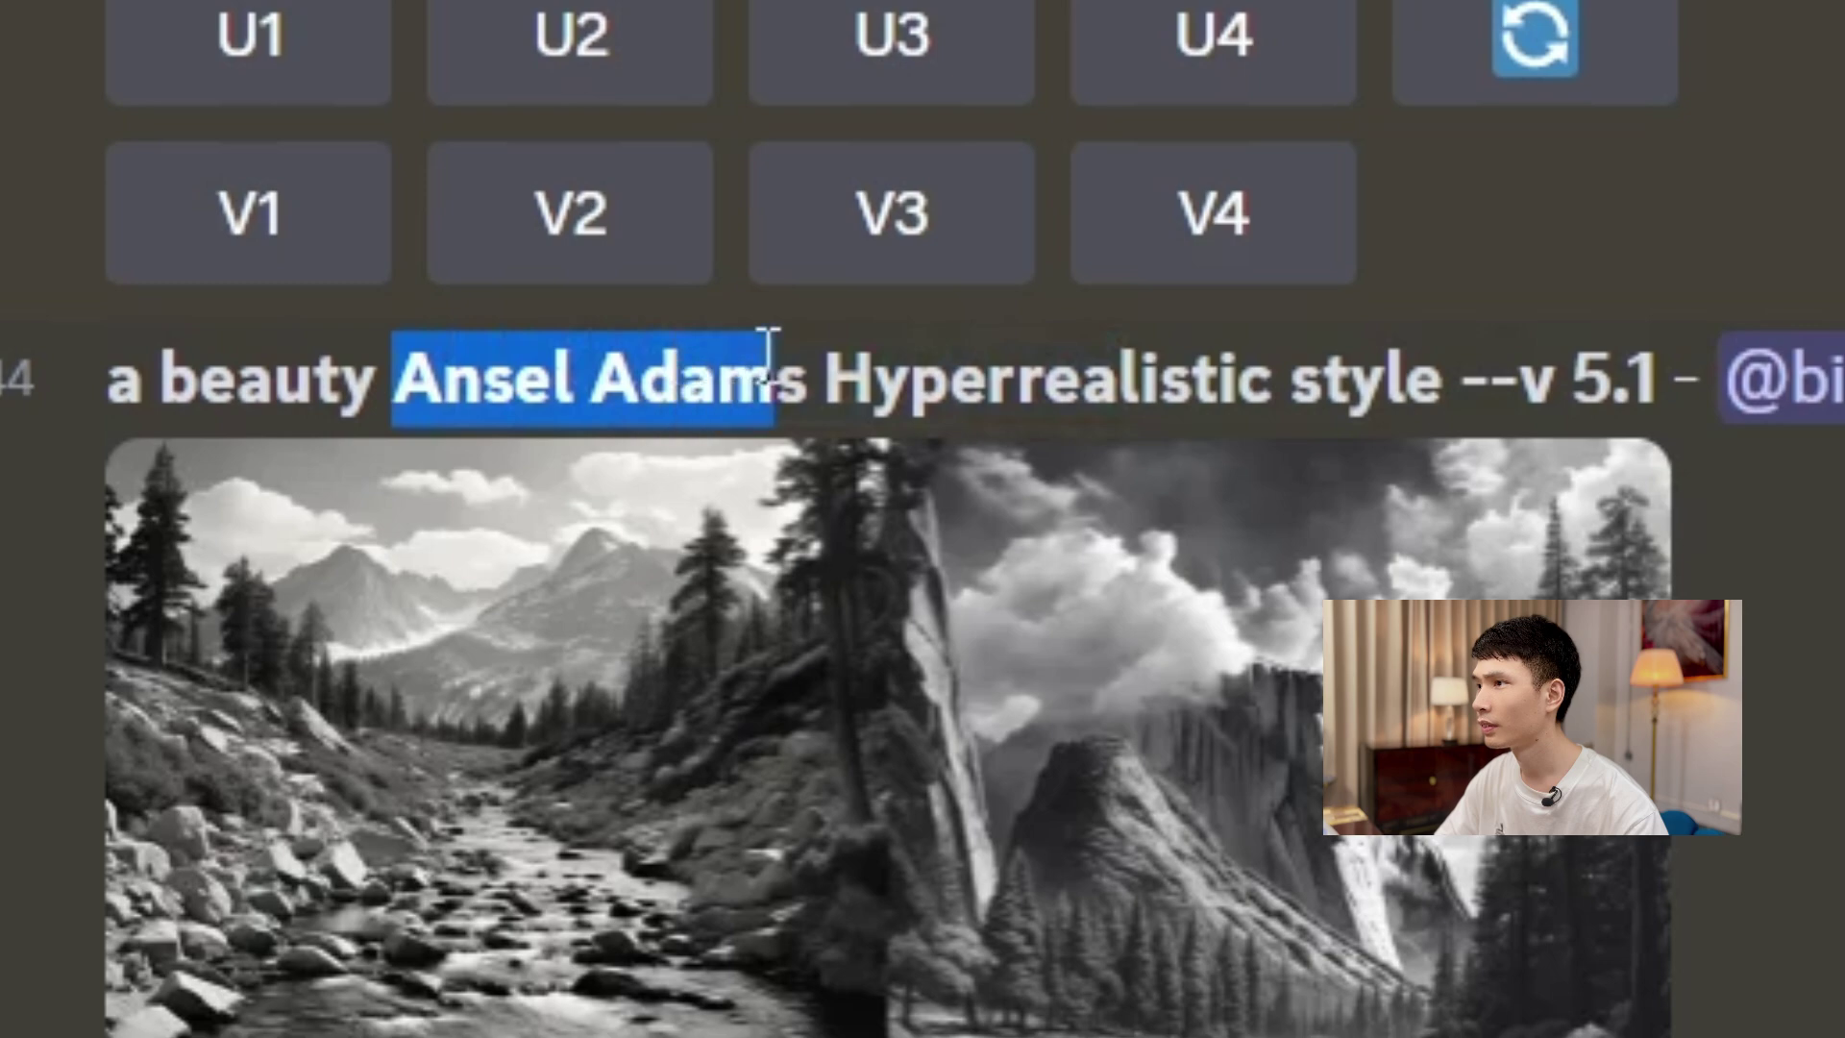
left_click_drag(768, 351, 791, 354)
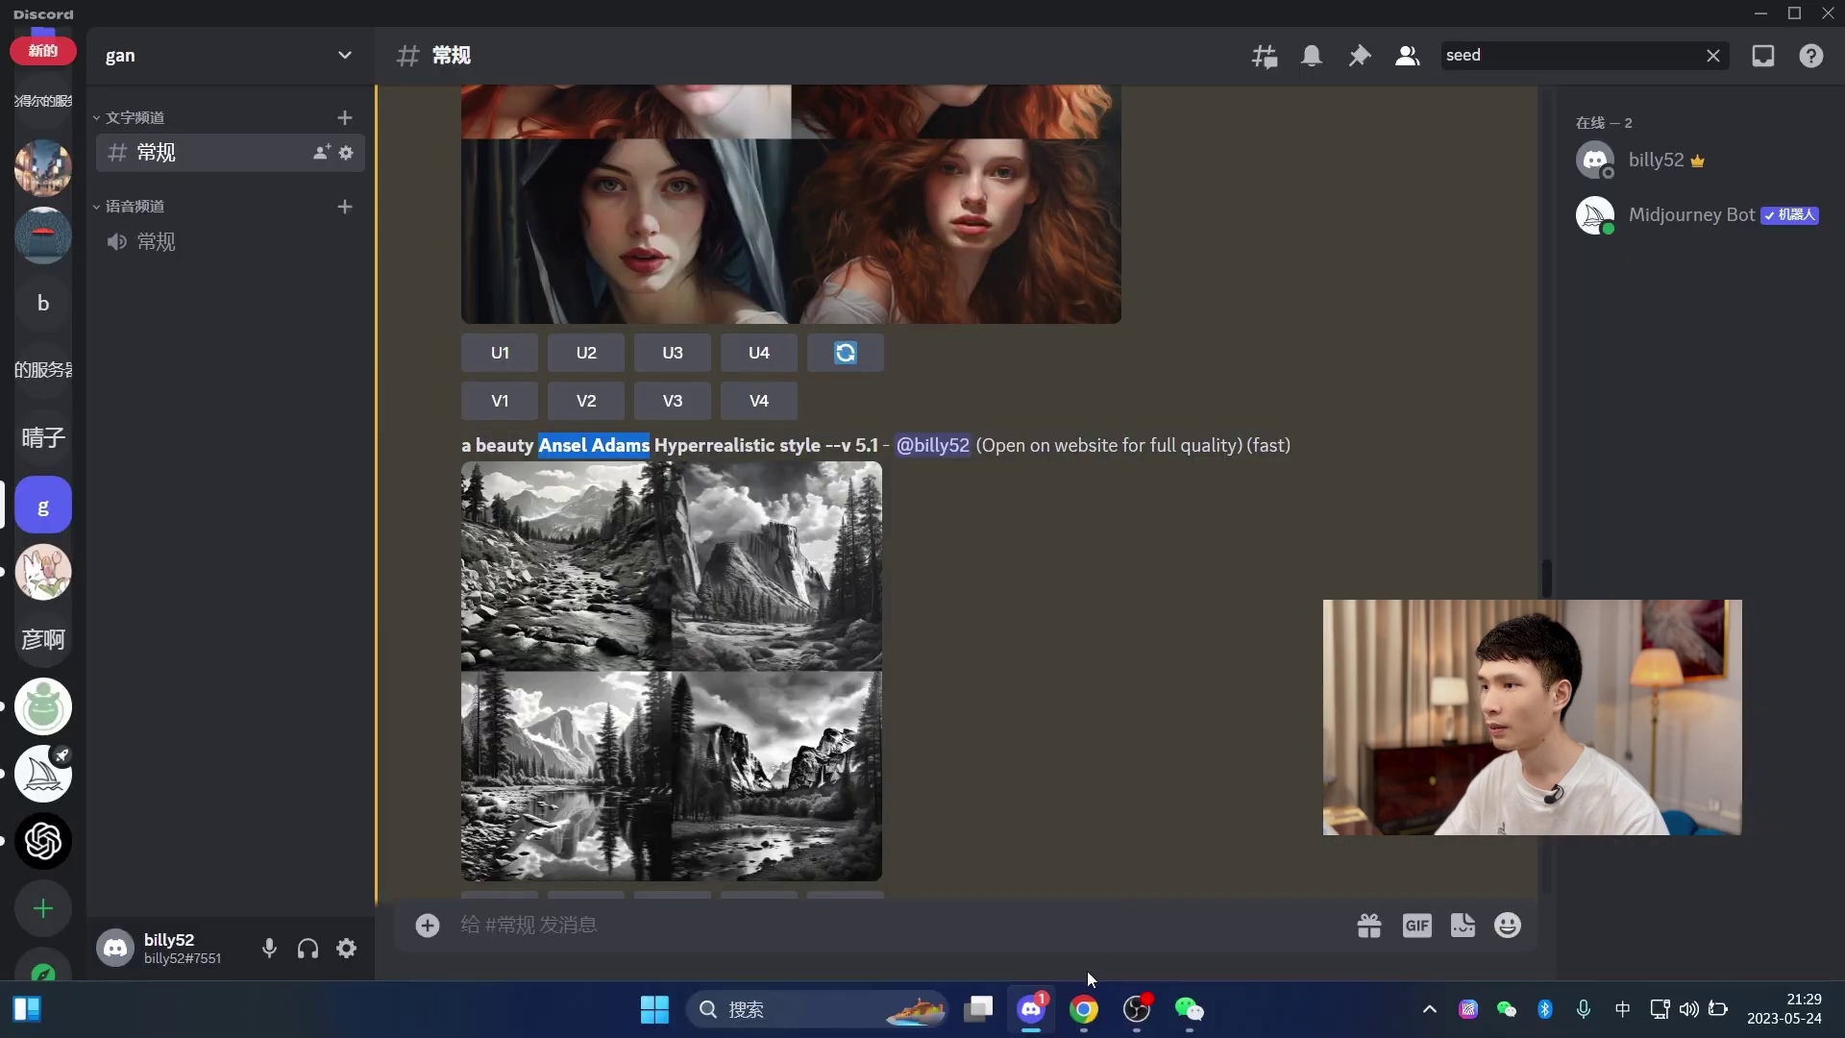
- Check the Ansel Adams heading in the Google results, and return to Discord to highlight "Ansel Adams" and "Hyperrealistic" in the prompt
left_click(1084, 1009)
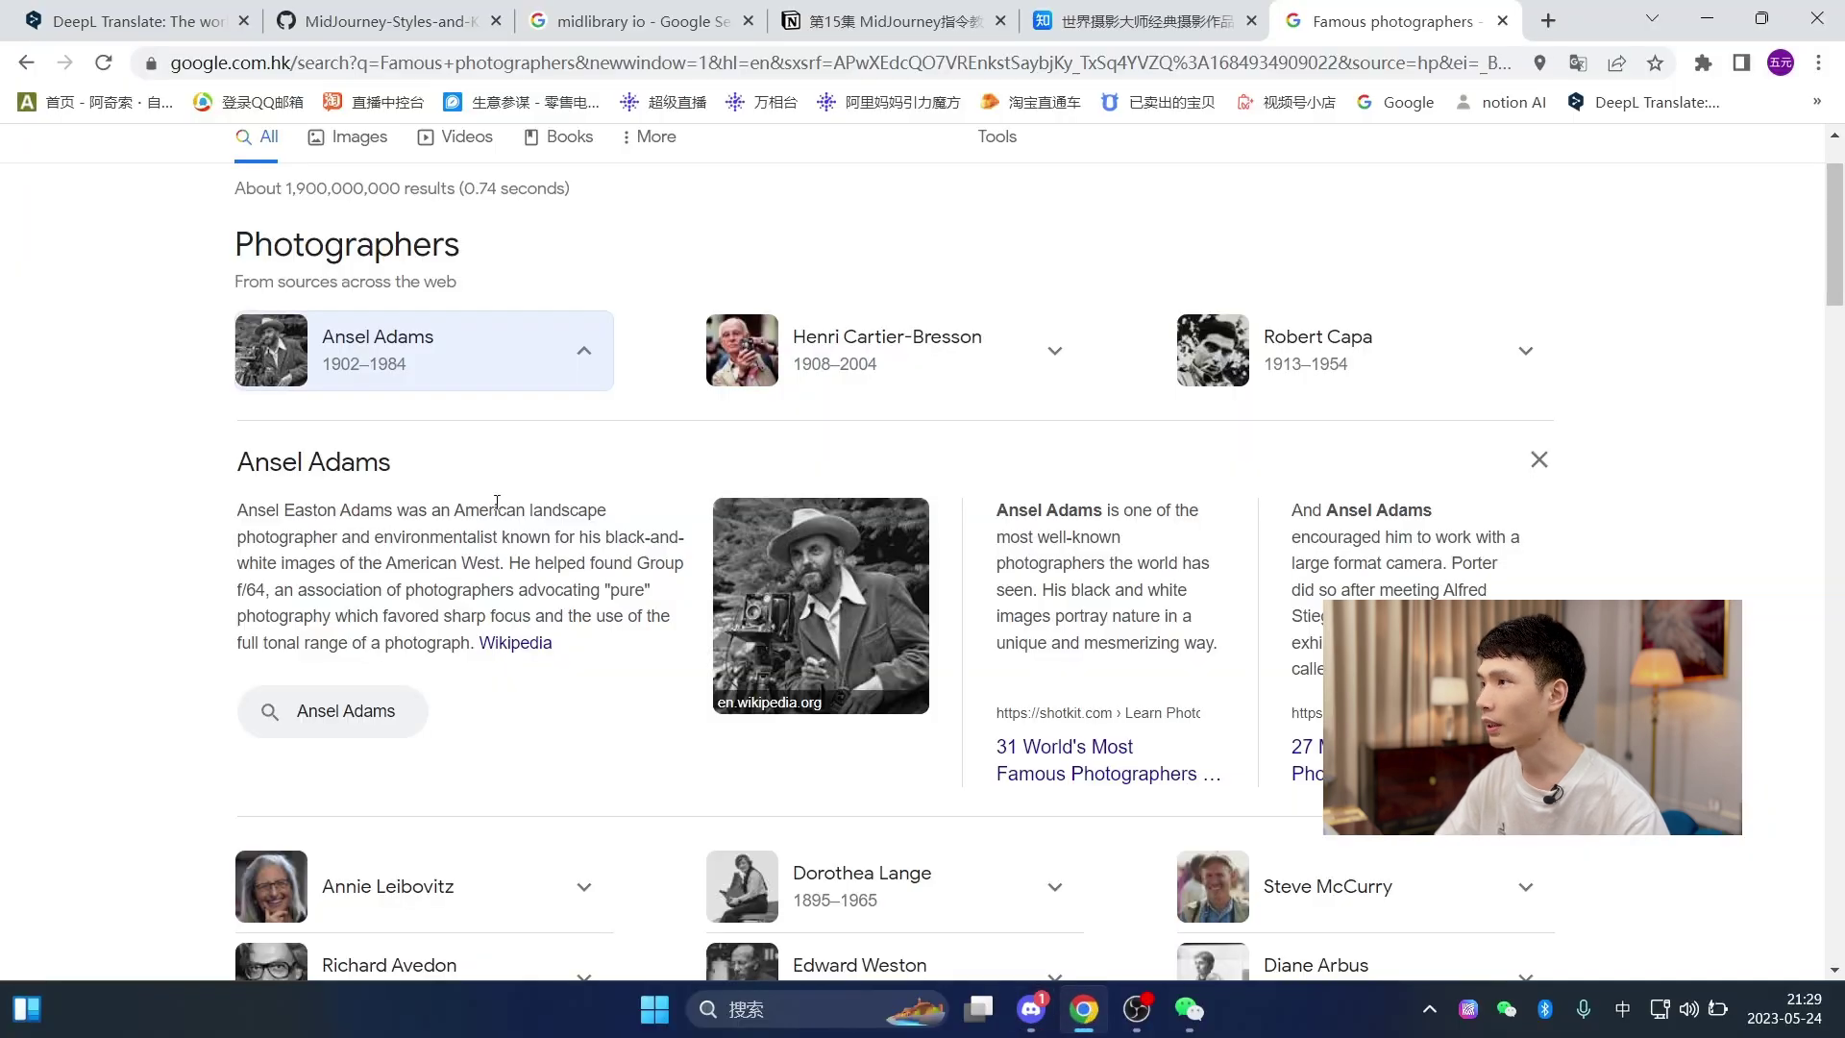
left_click_drag(221, 466, 519, 444)
key("alt+Tab")
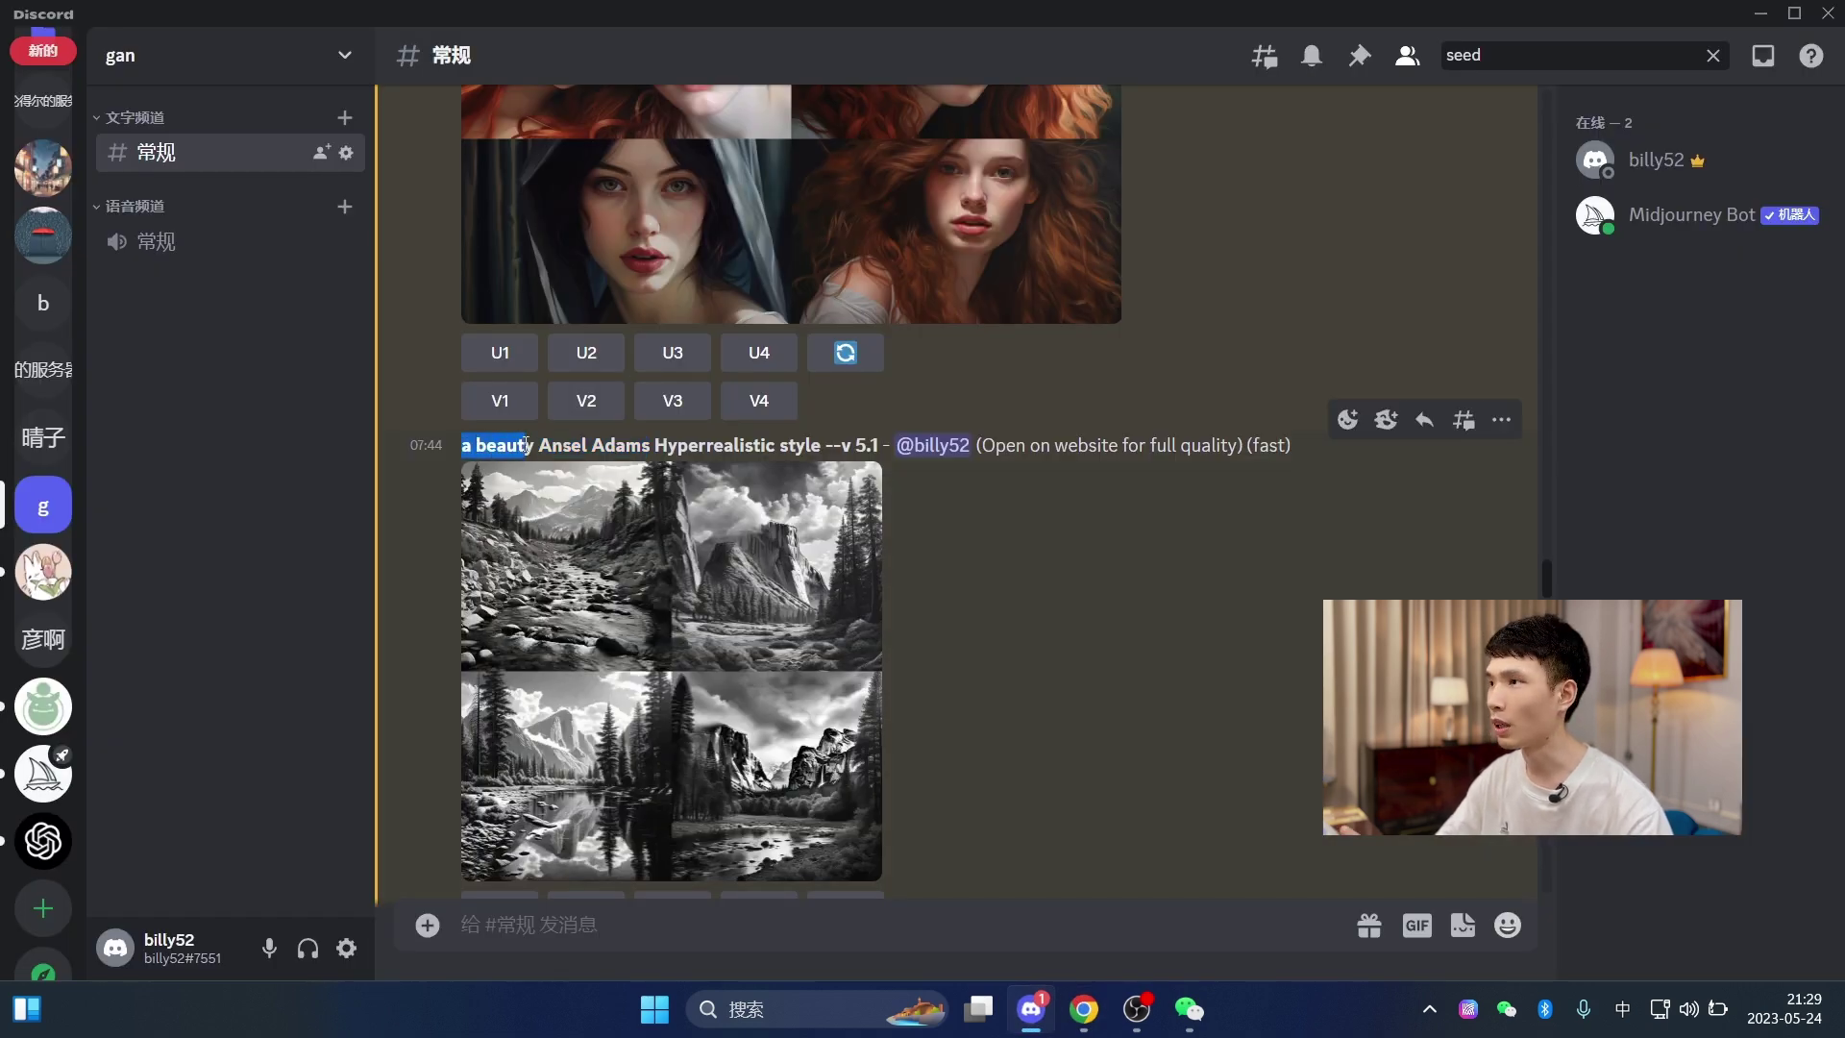
left_click(548, 440)
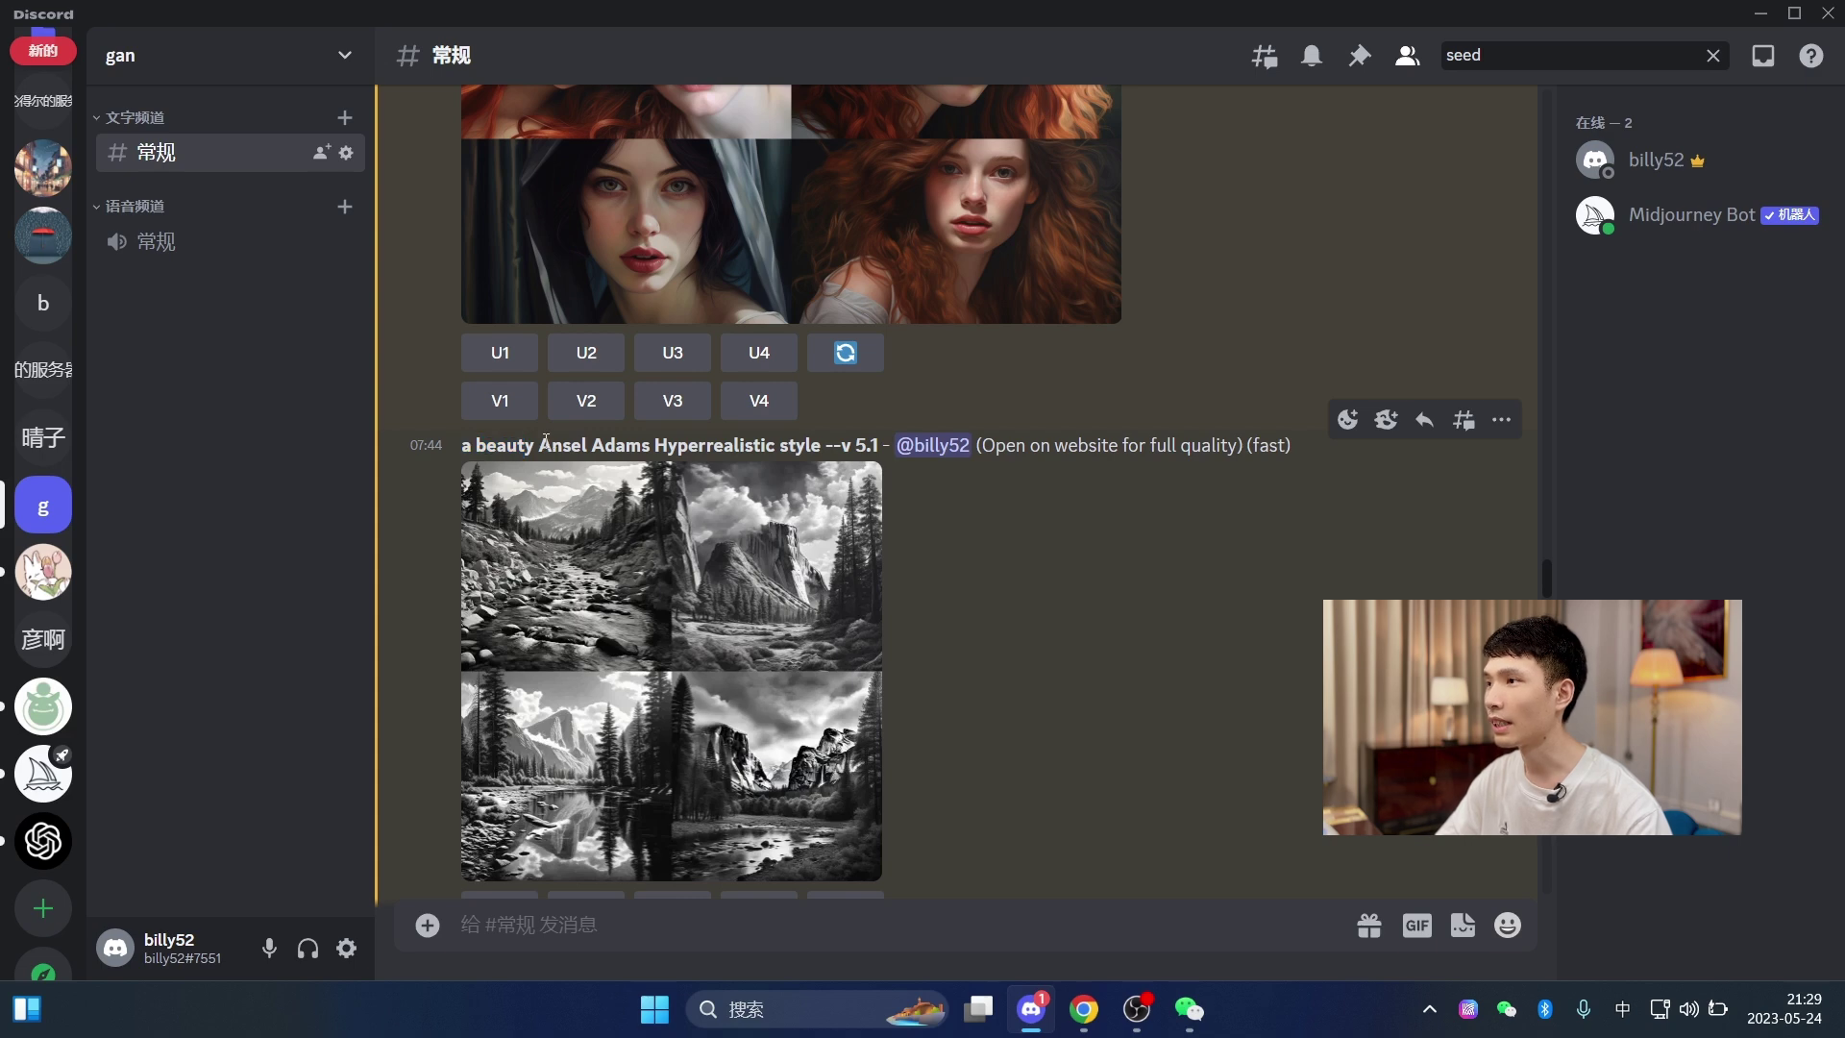
left_click_drag(545, 441, 611, 444)
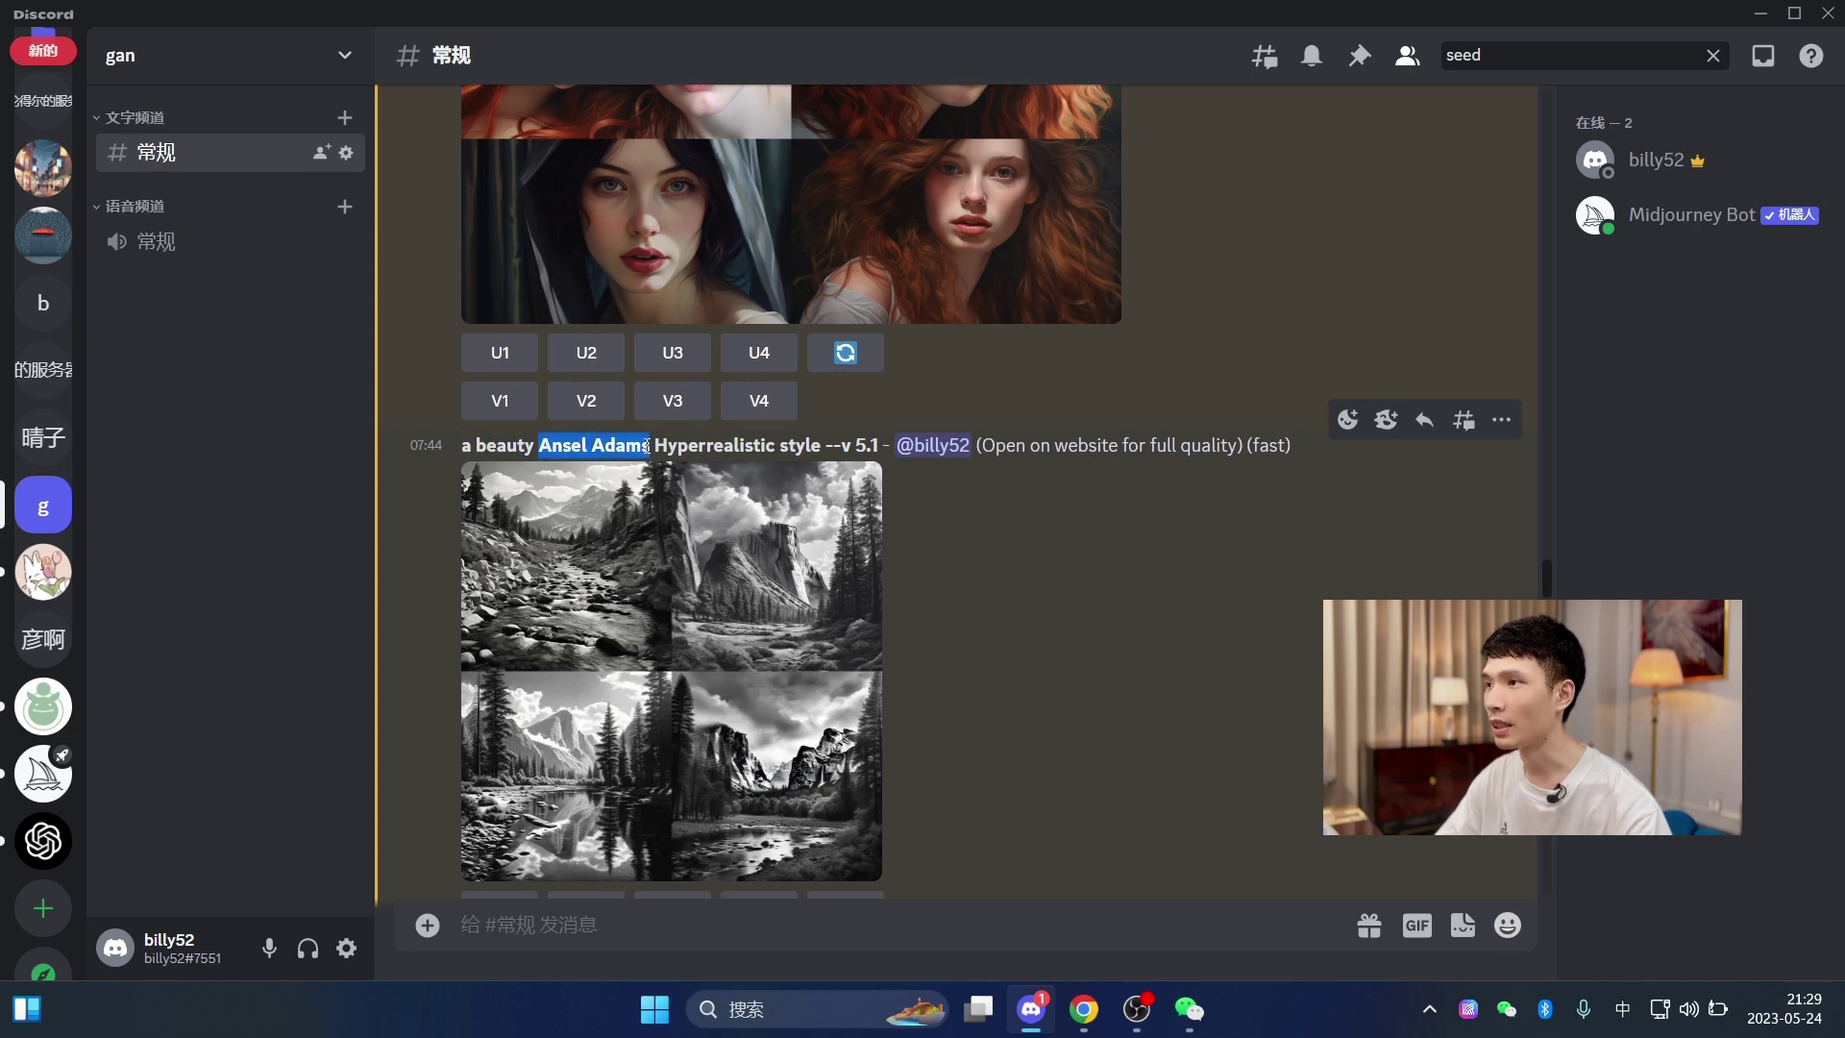
left_click(976, 517)
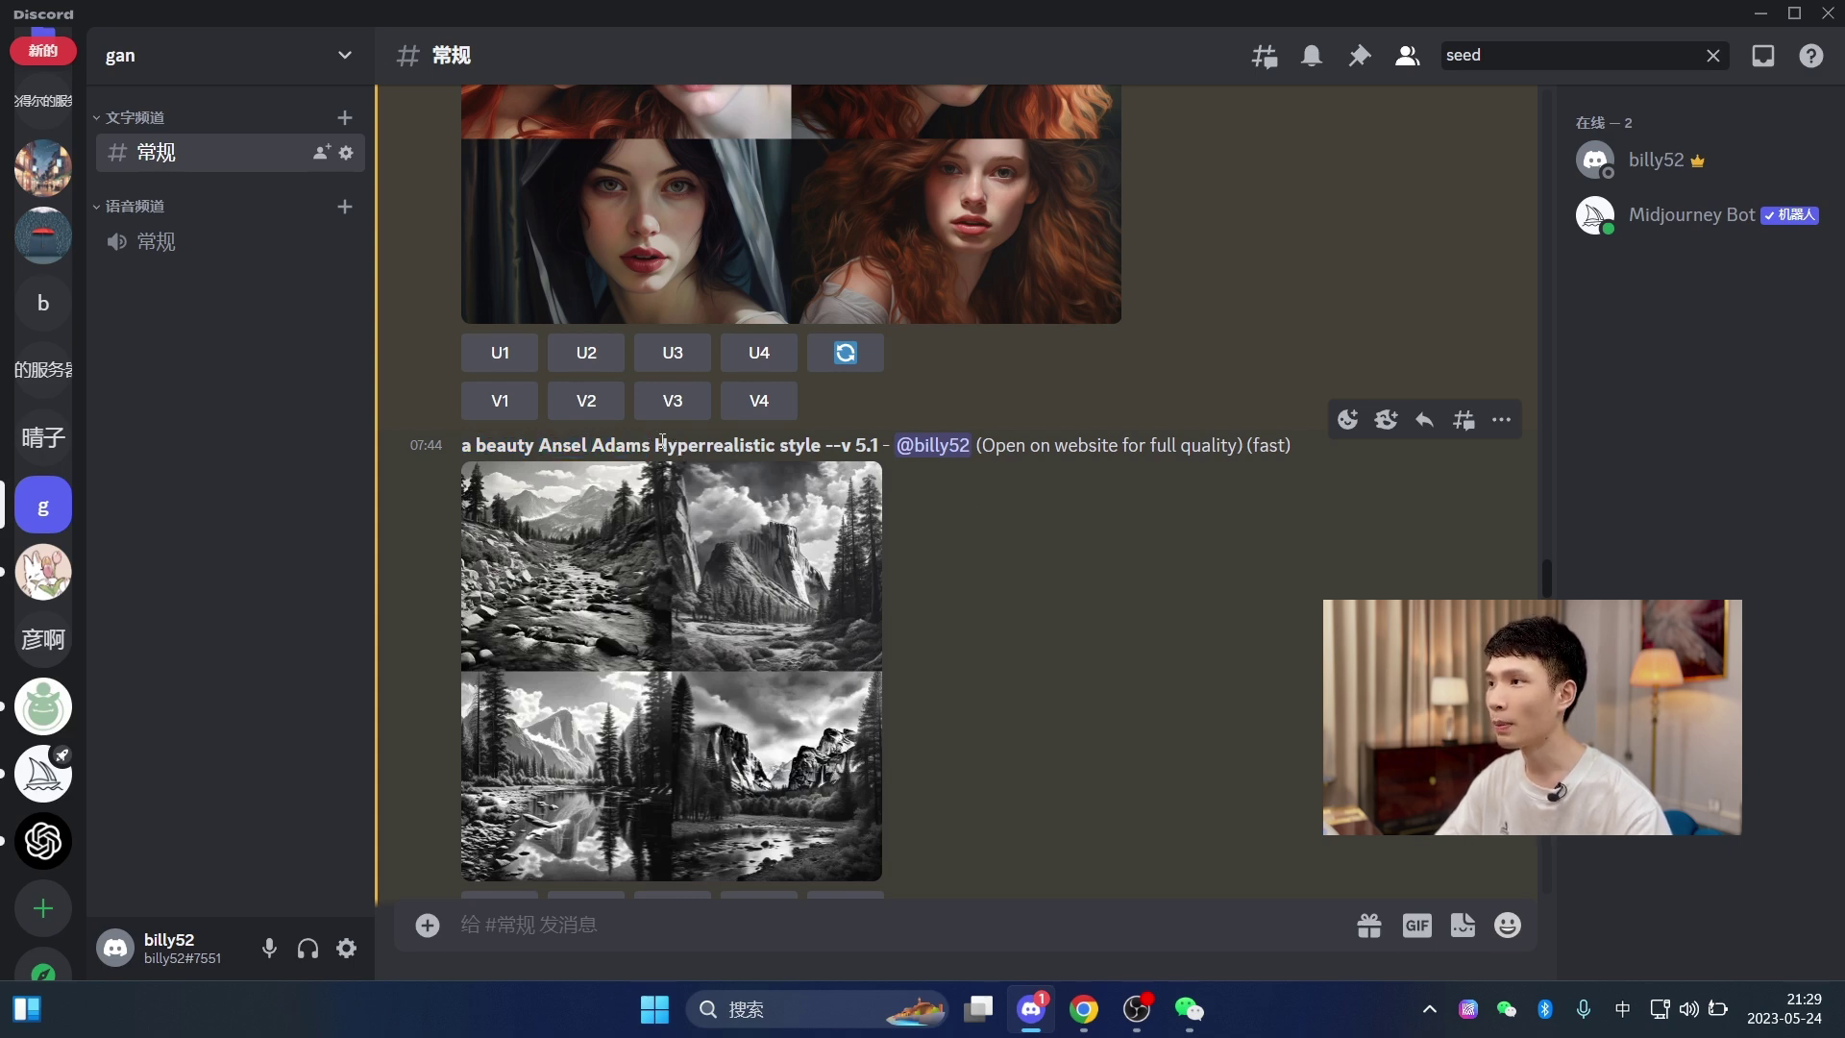
left_click_drag(662, 441, 765, 445)
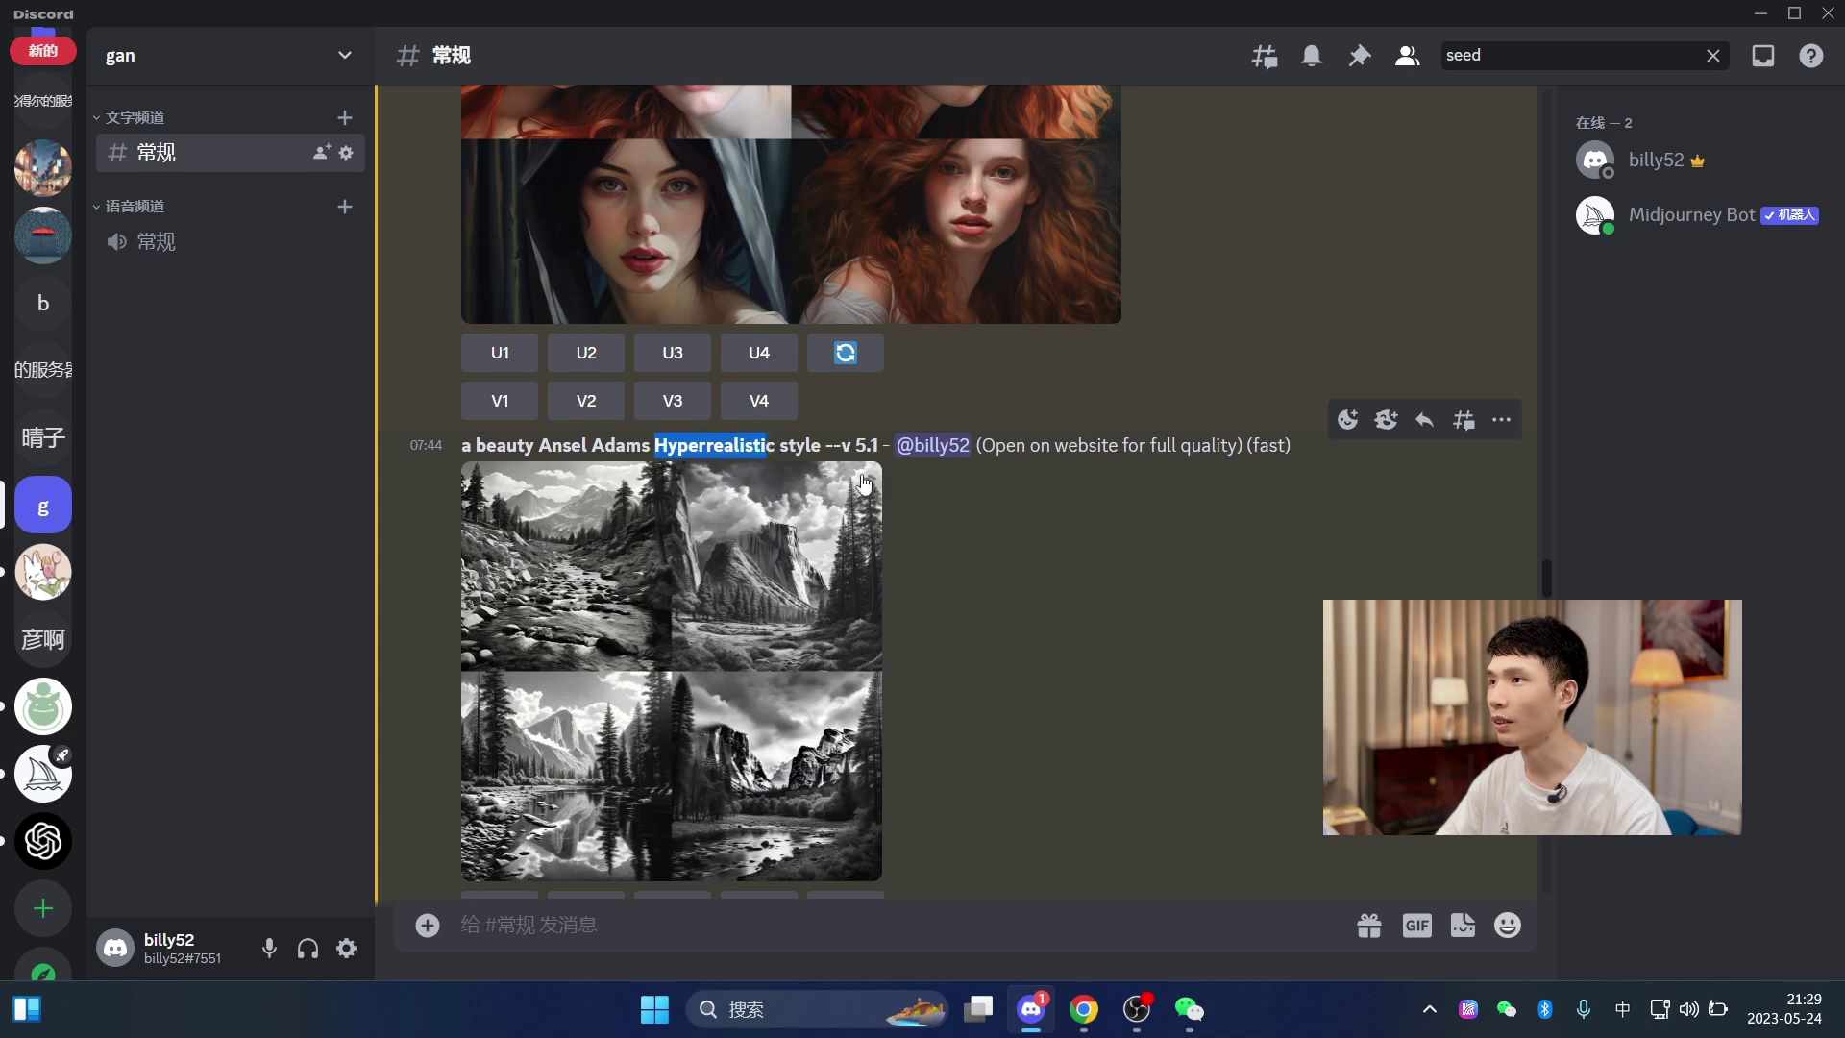
- Check the realism styles on the GitHub Themes page, and open Discord's Ansel Adams landscape grid at full size in the browser
scroll(864, 483, "up", 4)
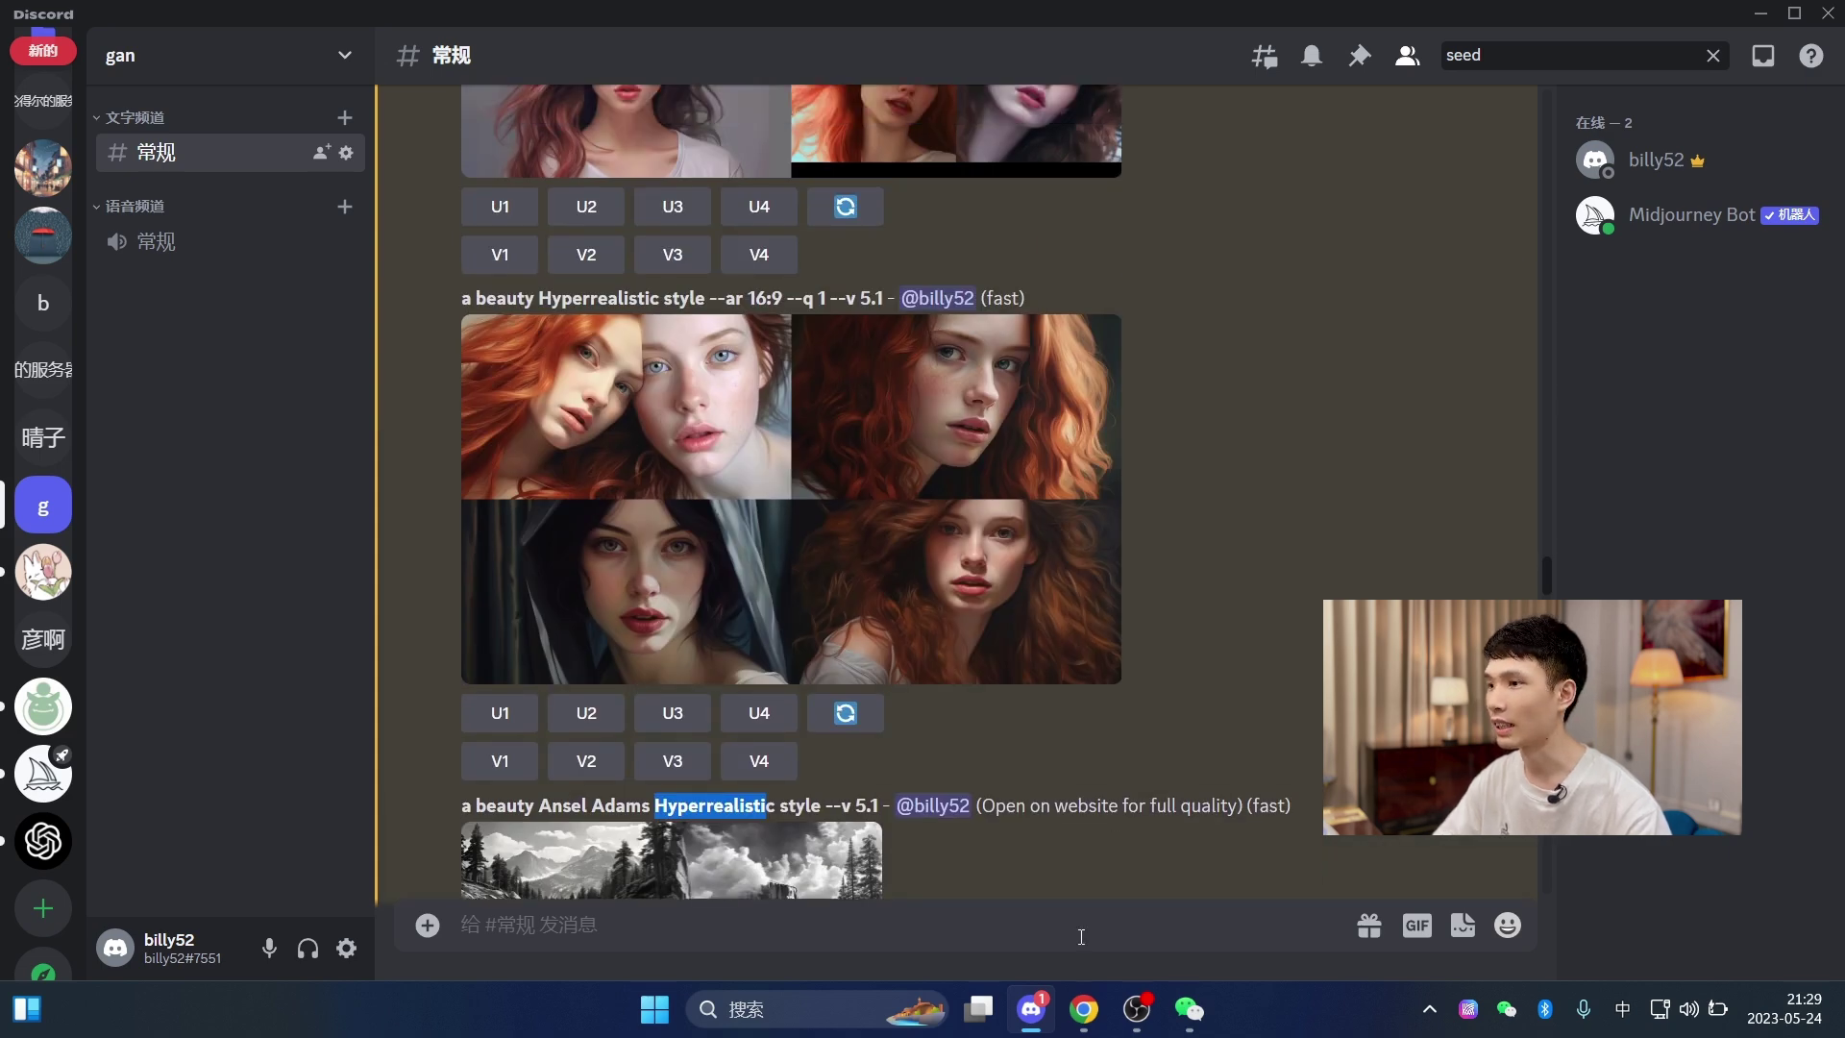
left_click(1084, 1009)
left_click(385, 21)
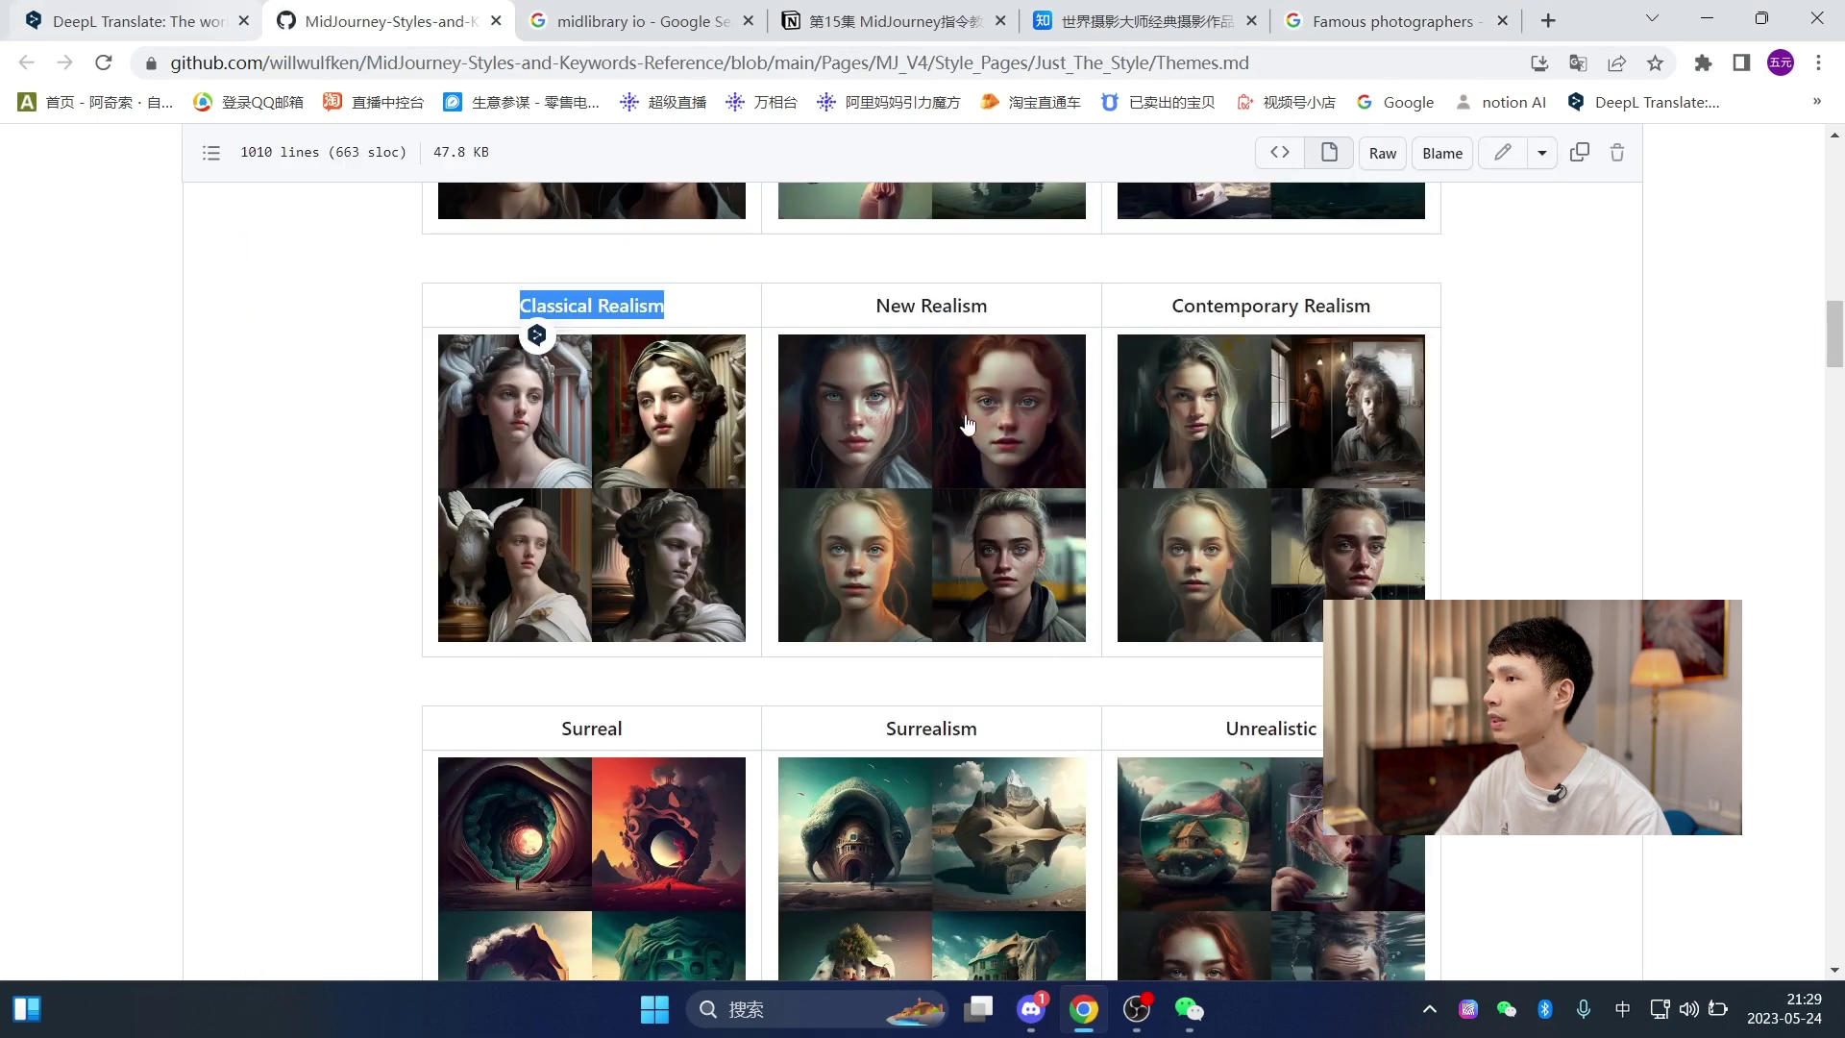
left_click(1031, 1009)
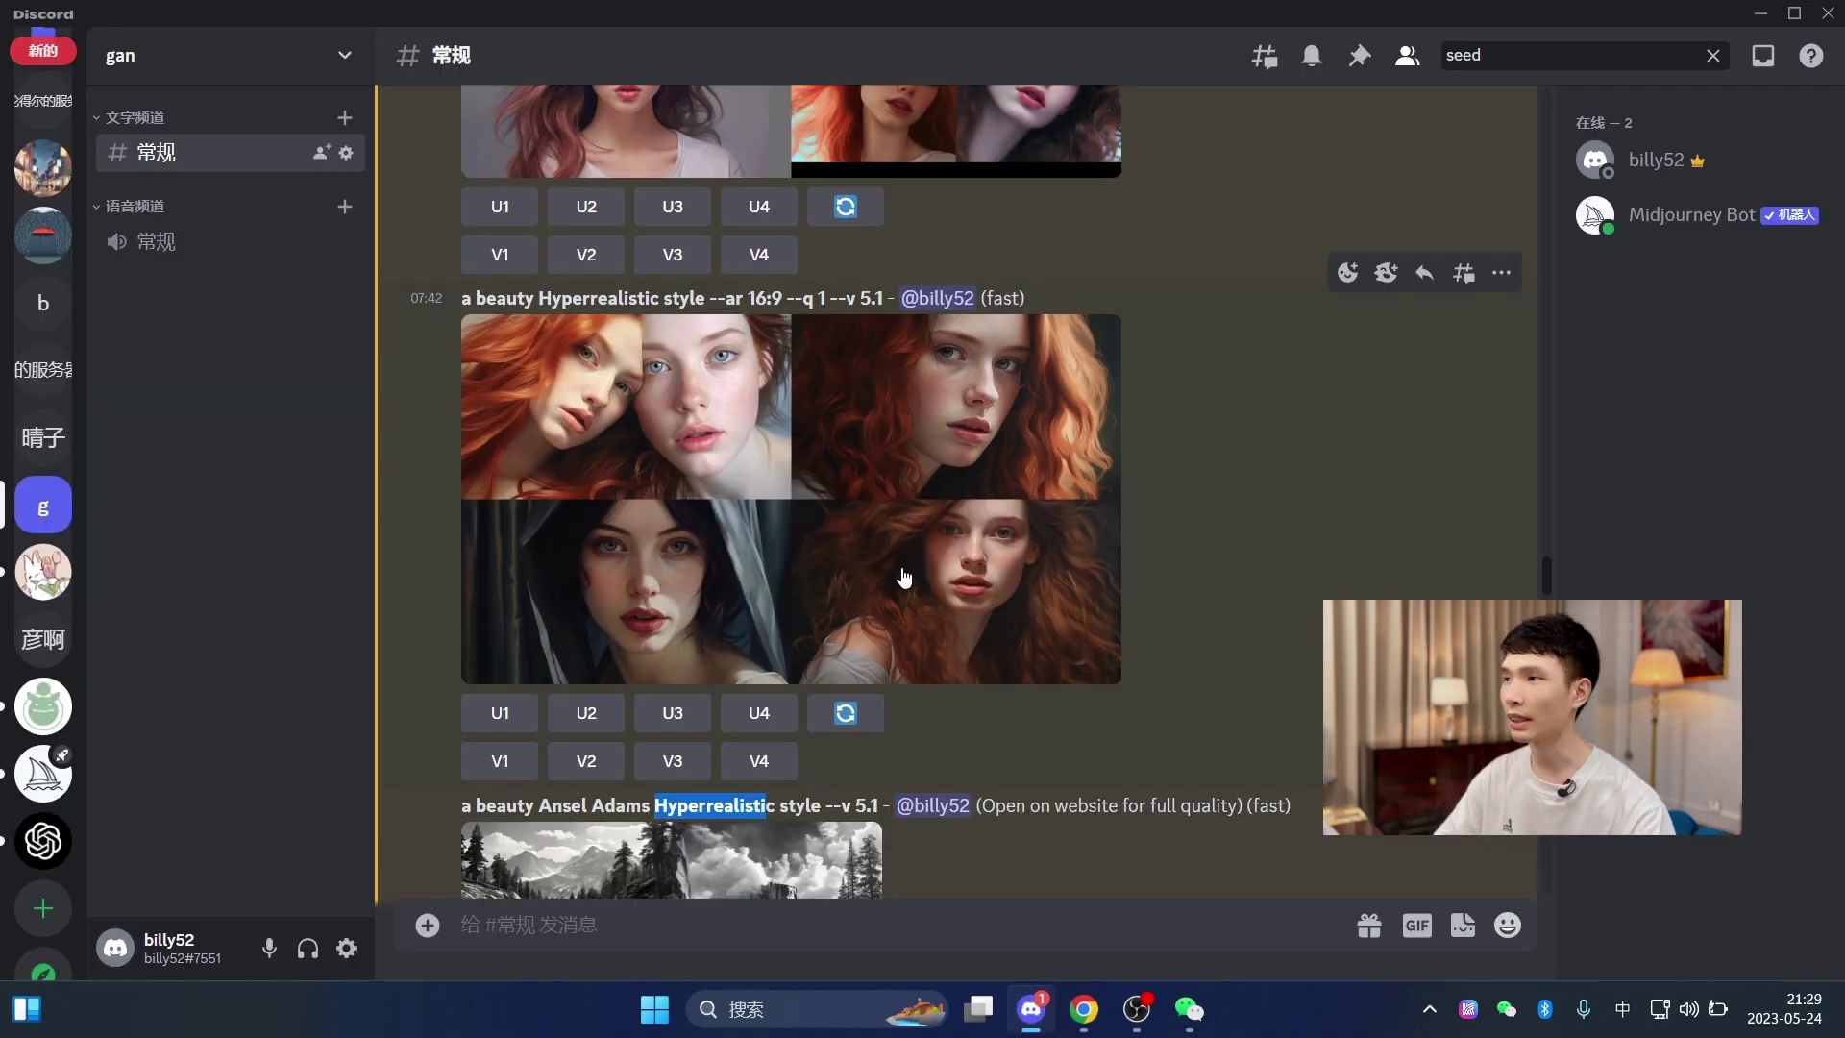
scroll(1098, 580, "down", 5)
left_click(764, 529)
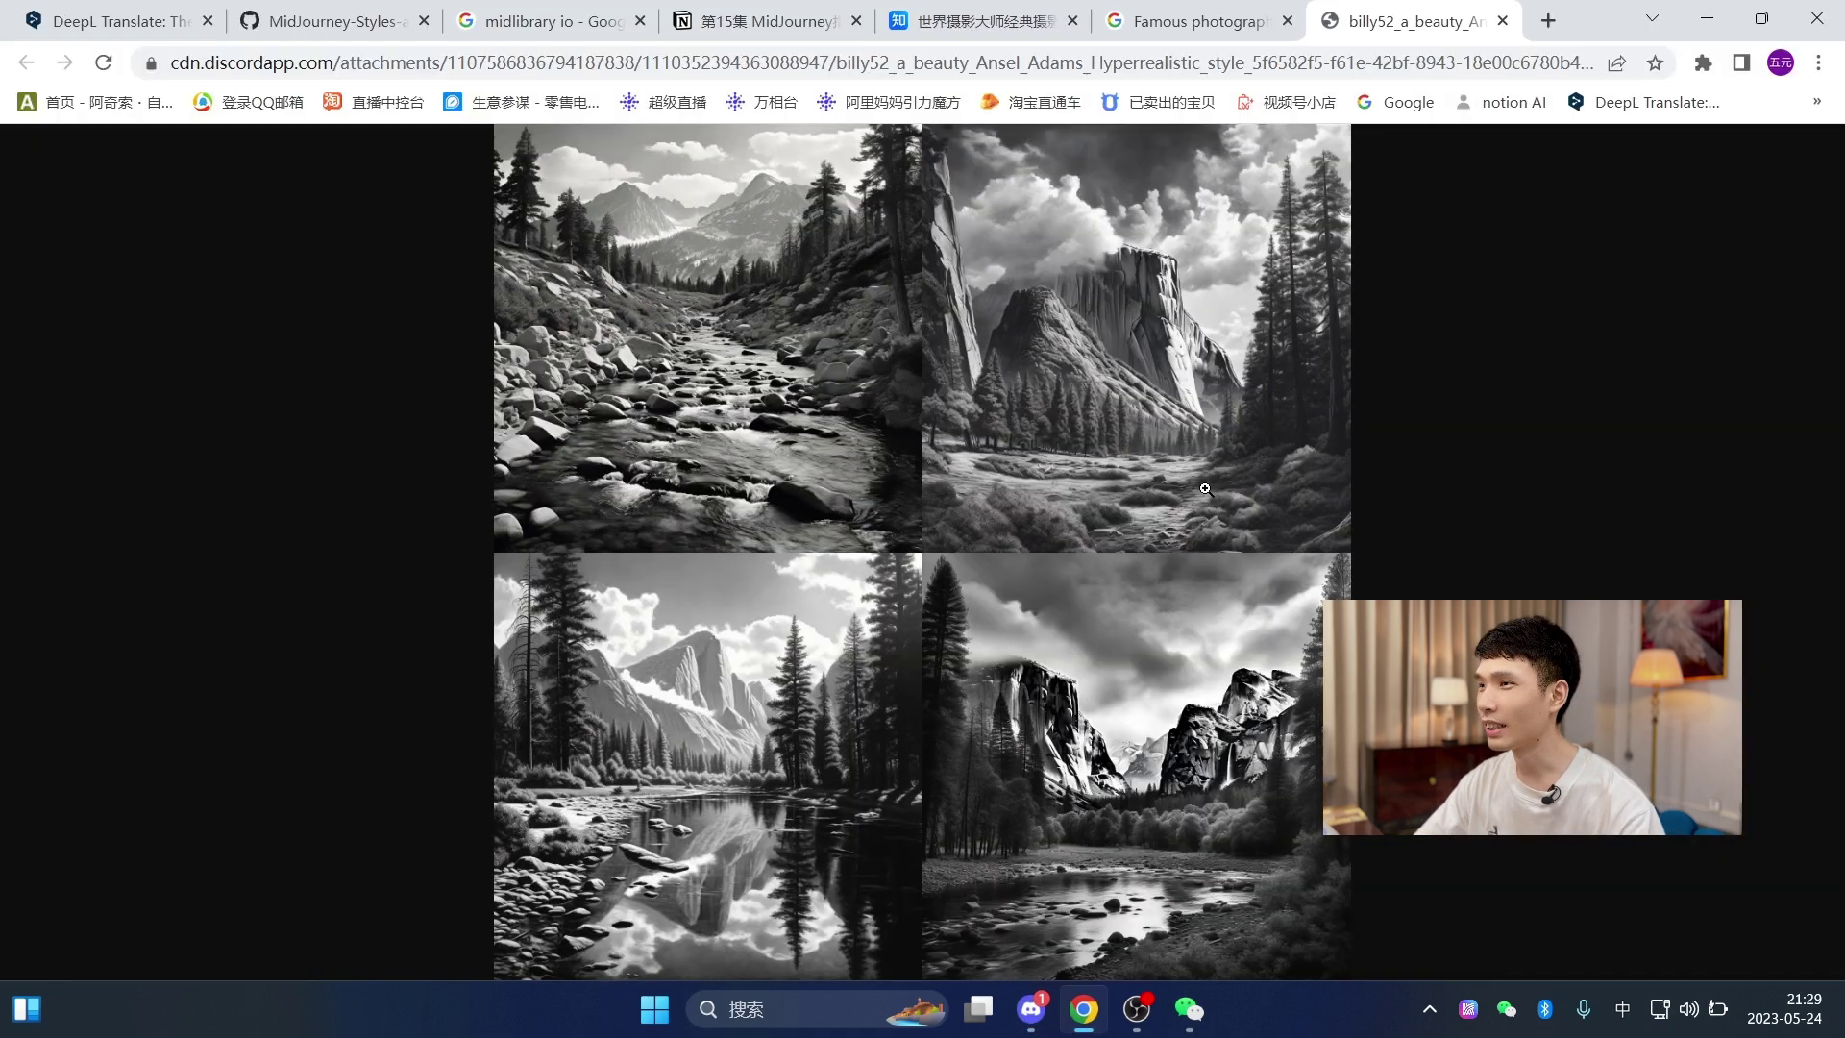
- Enlarge the generated Ansel Adams style image grid and inspect the mountain landscapes in detail
left_click(1008, 523)
scroll(1153, 557, "down", 10)
scroll(1167, 577, "up", 9)
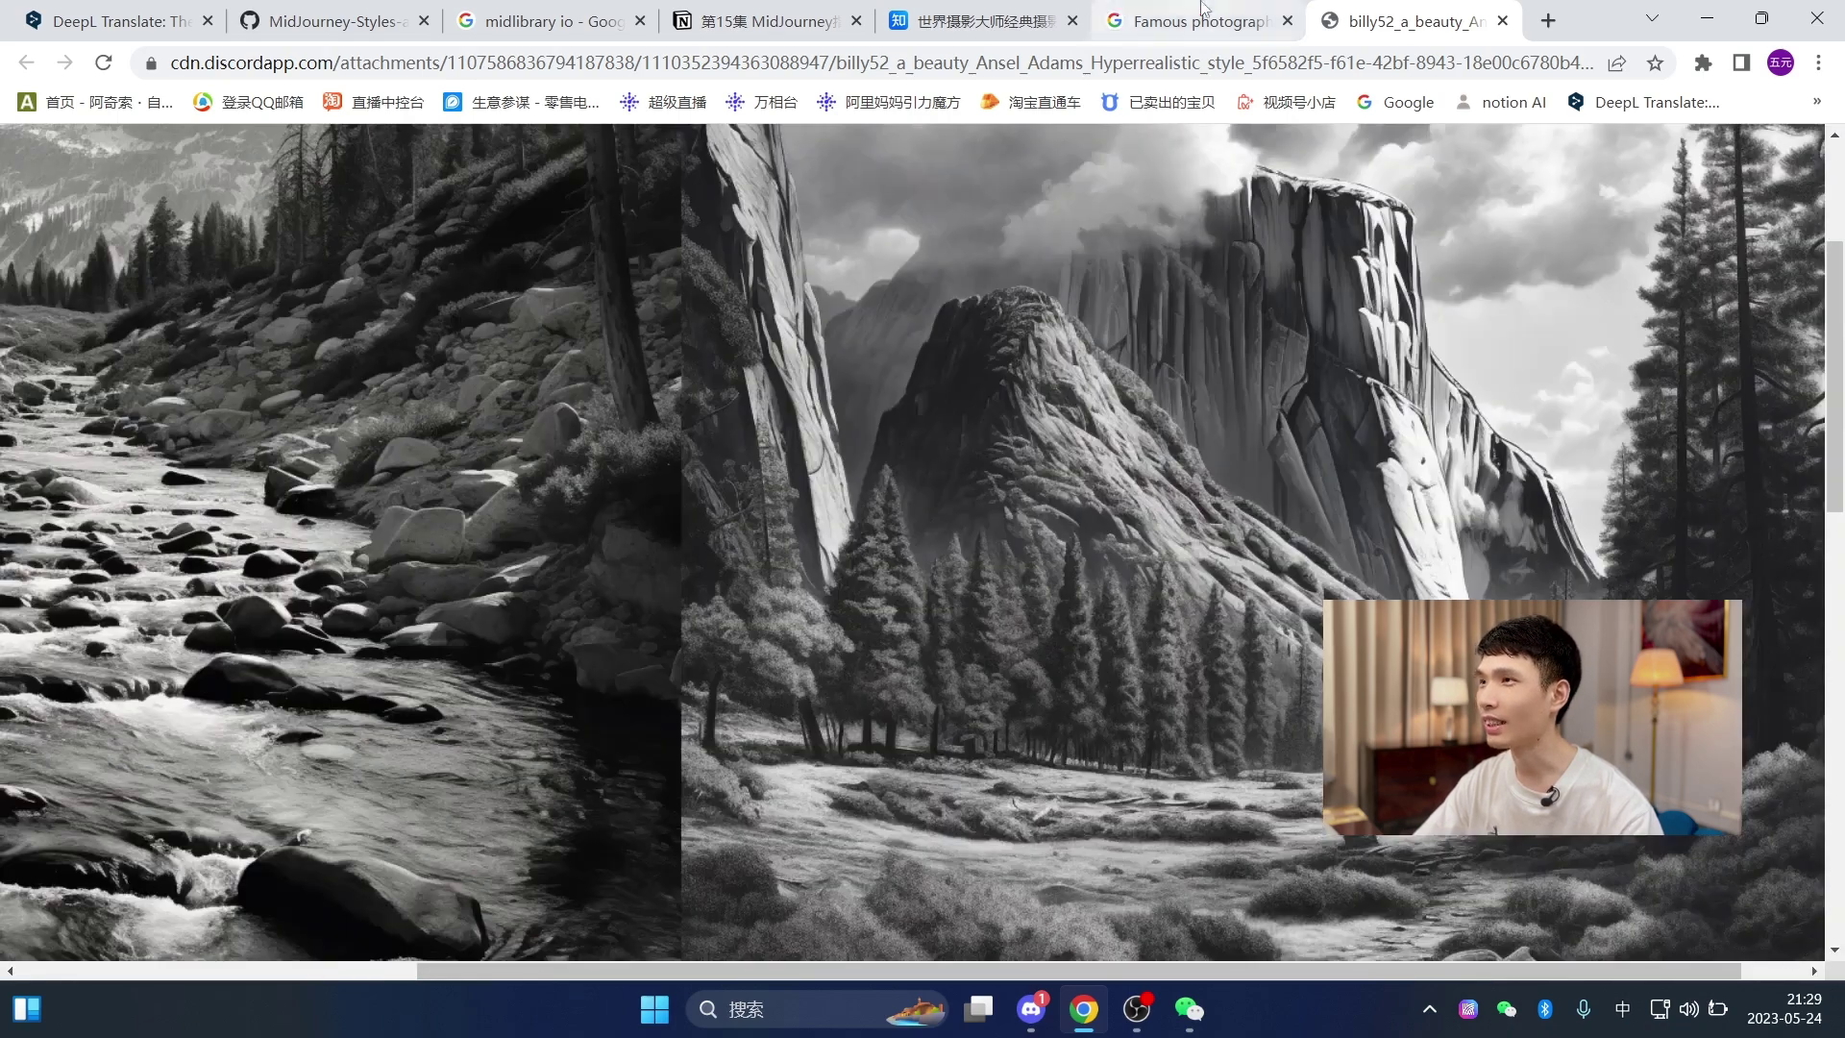
- Look up Ansel Adams in Google Images from the famous photographers results and compare his photos with the generated grid
left_click(1196, 22)
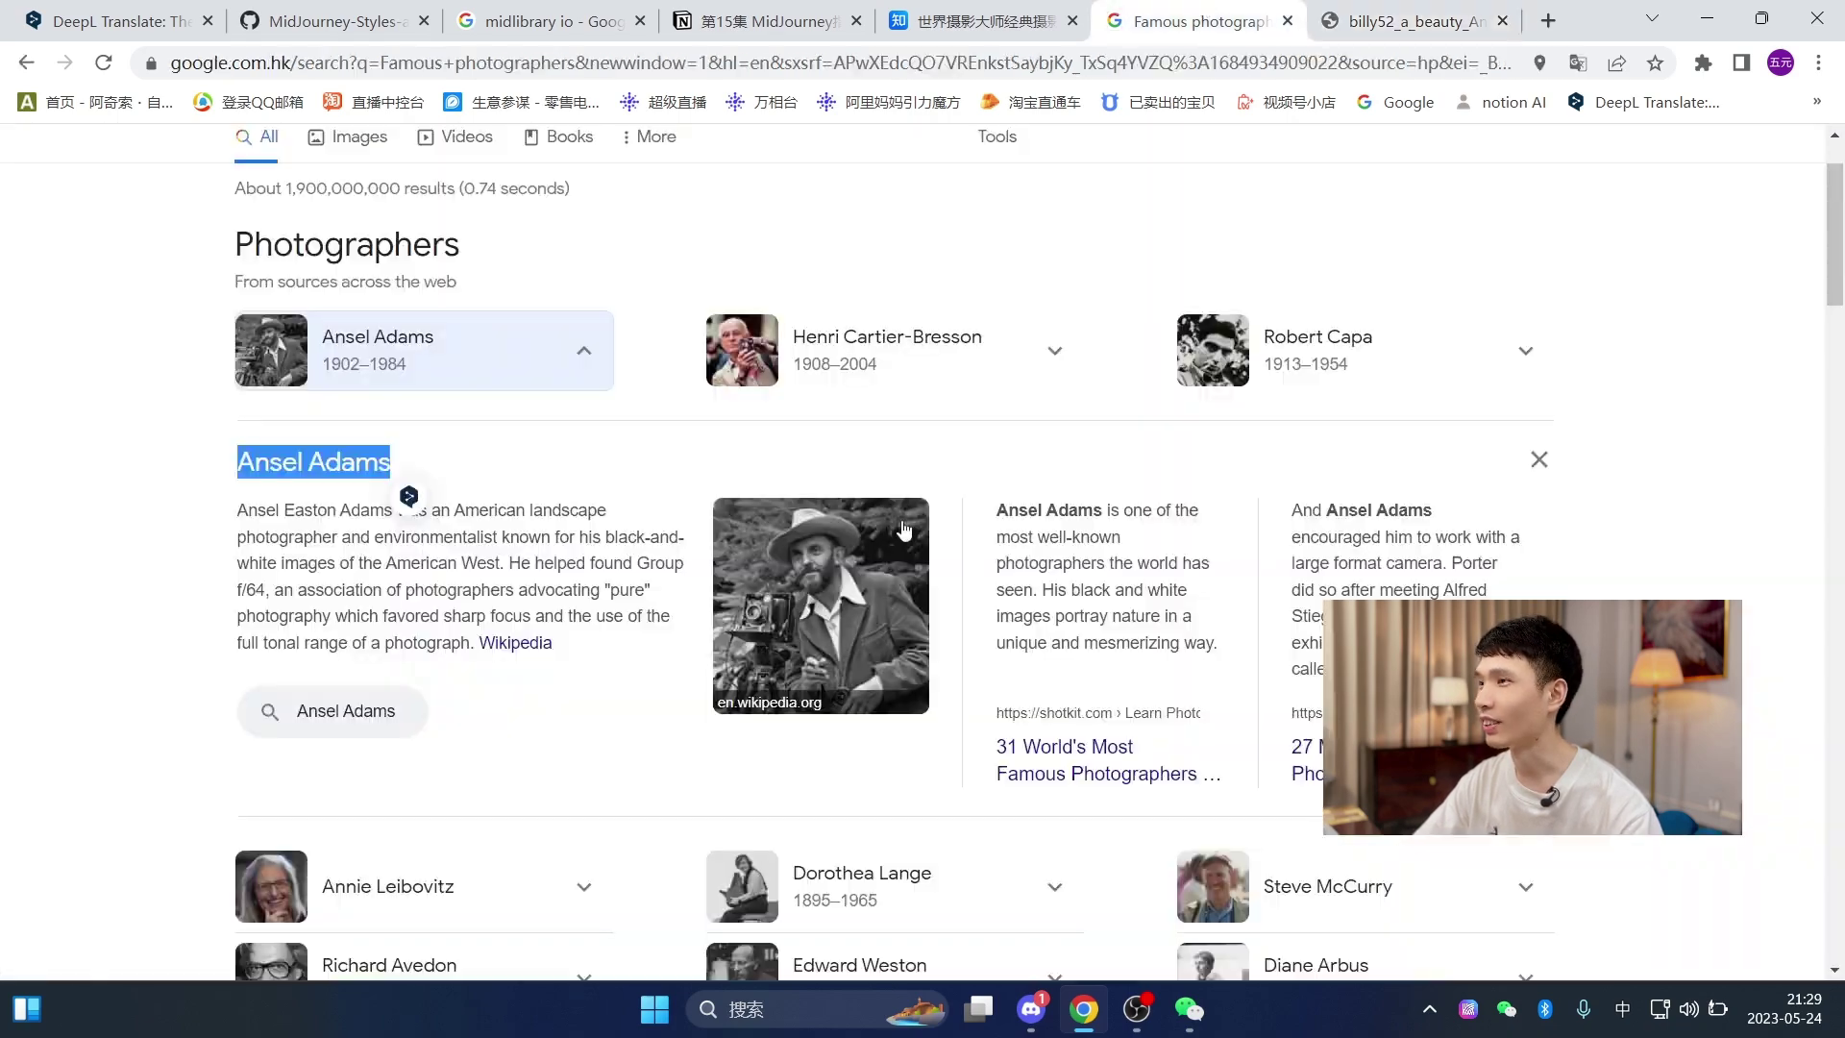
left_click(380, 727)
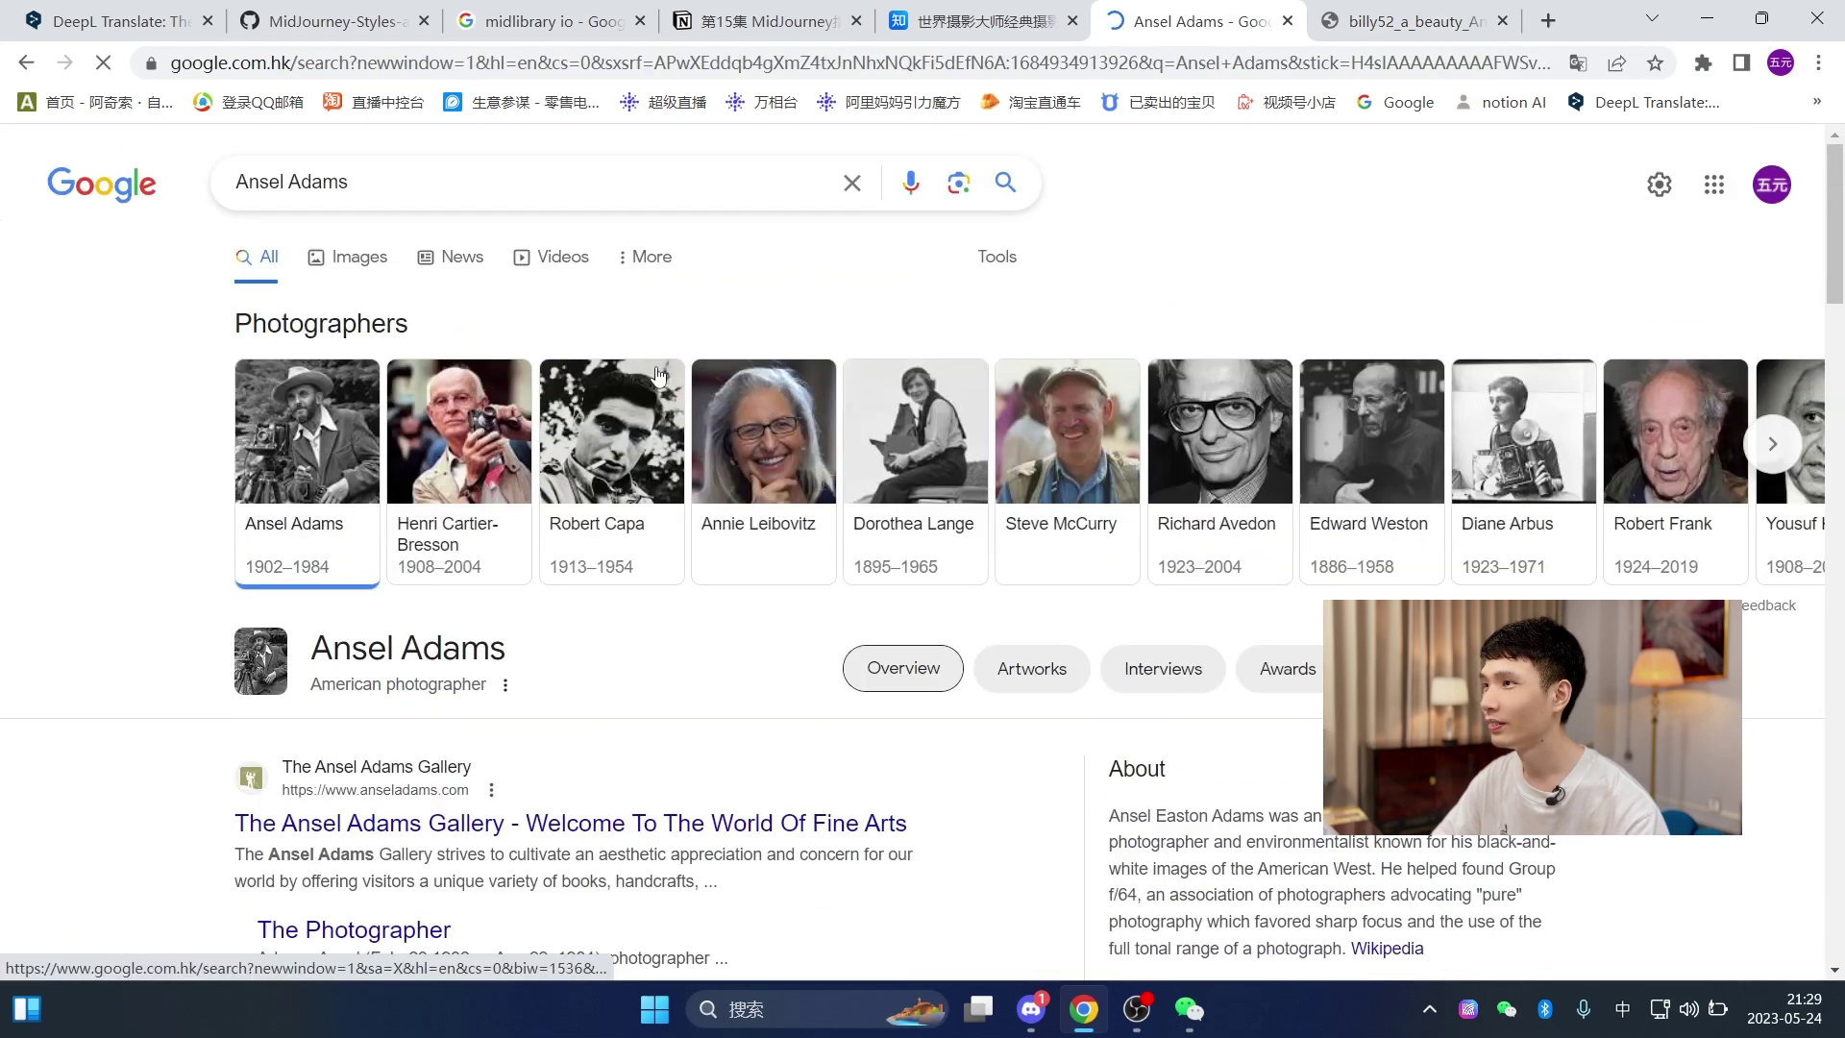
left_click(360, 262)
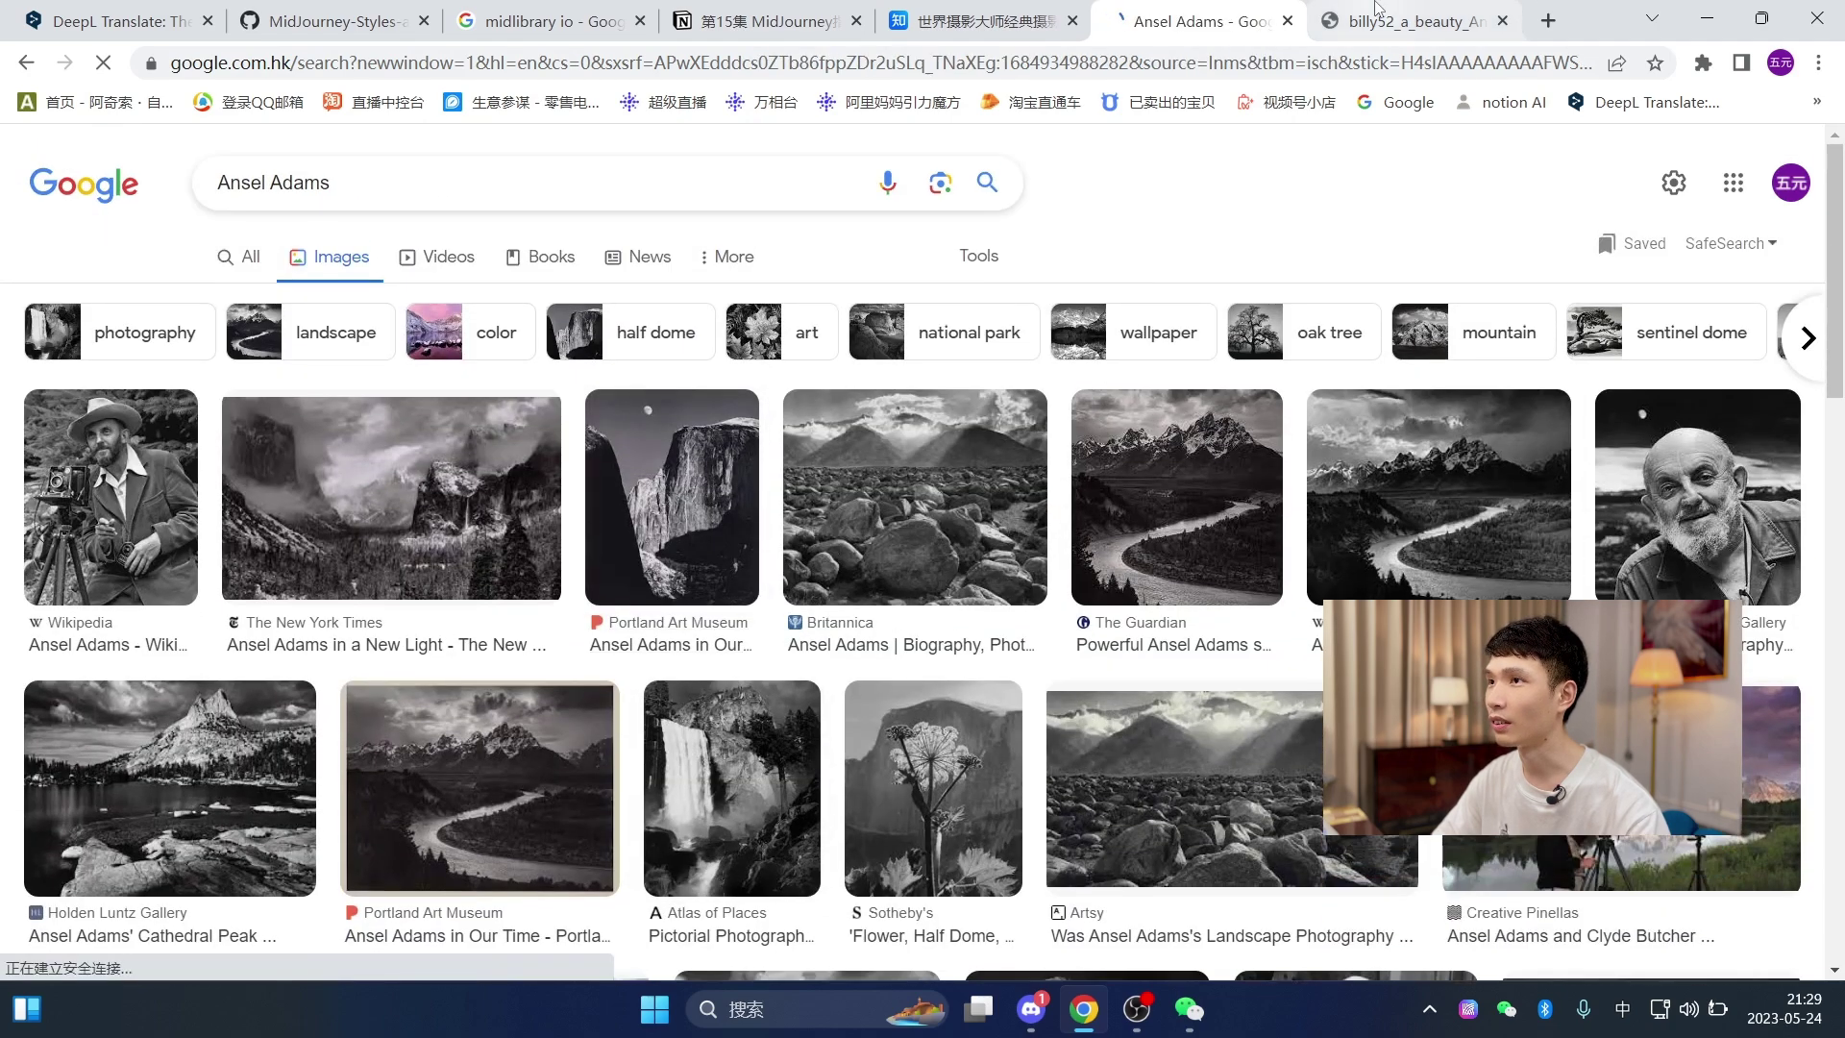
left_click(1377, 11)
left_click(1076, 504)
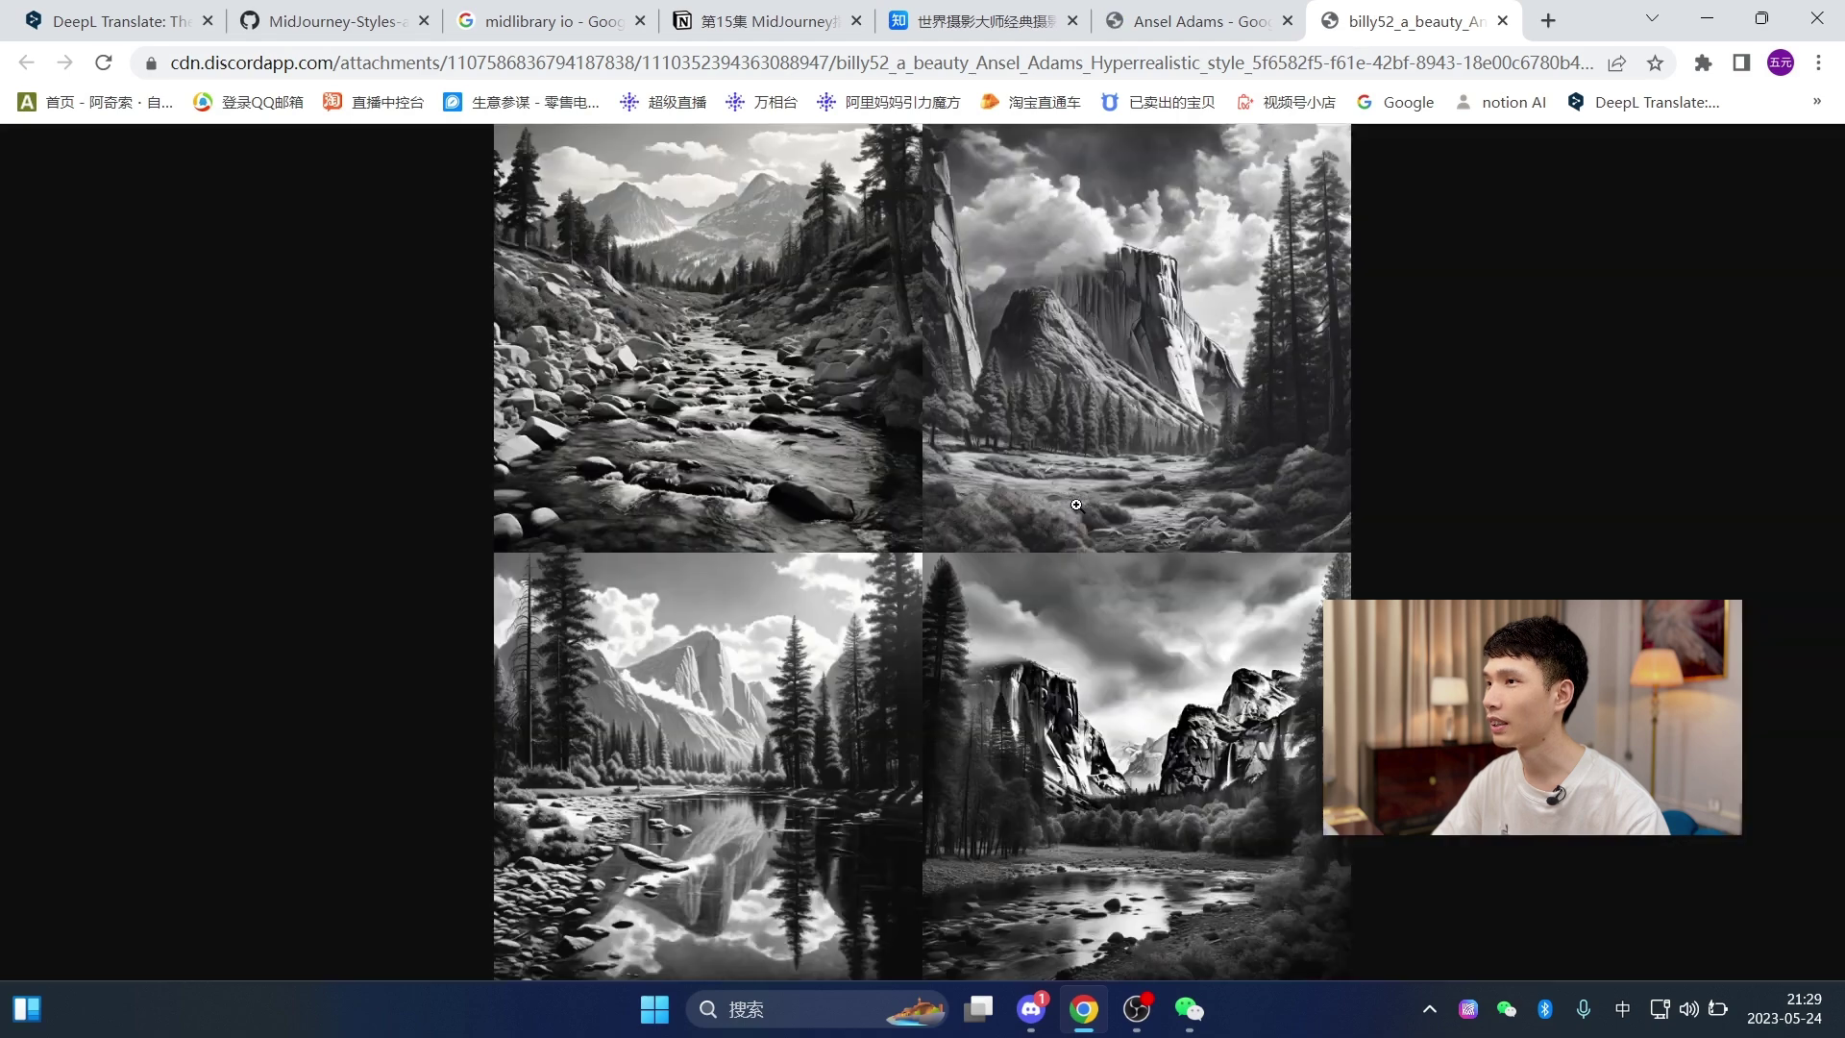
left_click(1196, 21)
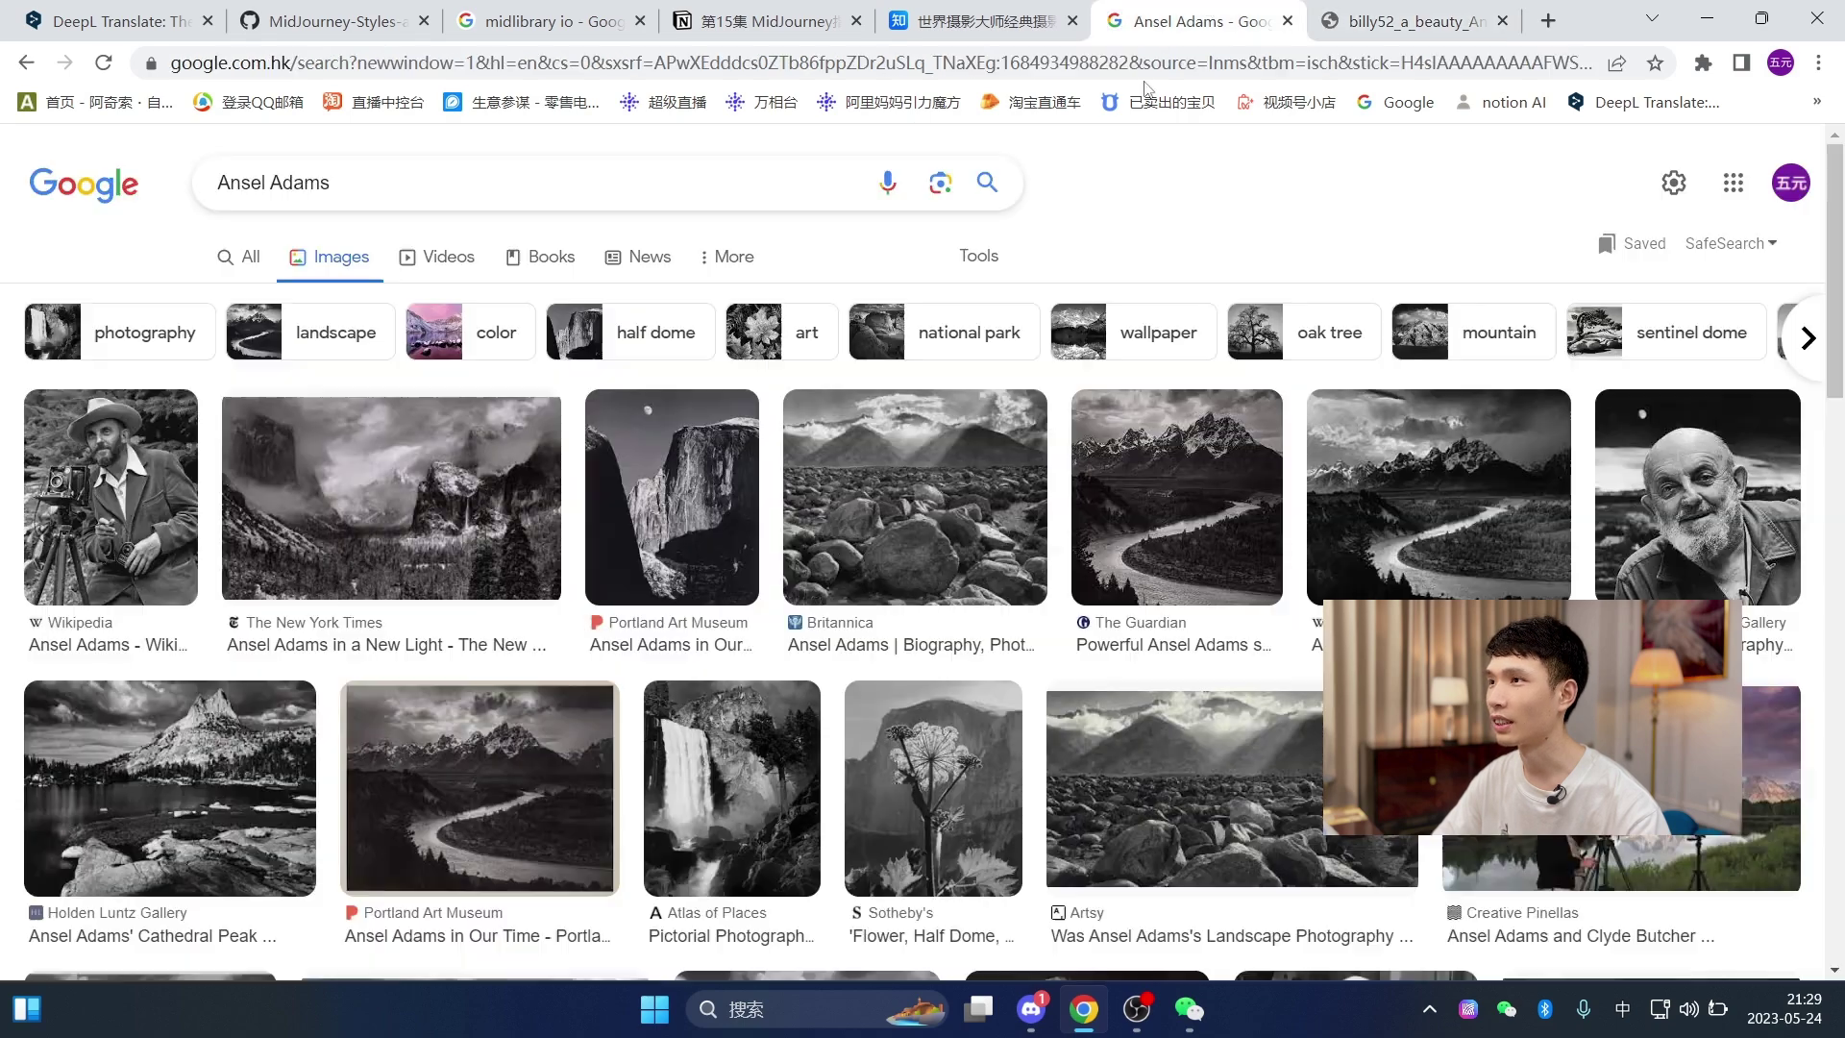
- Switch to Discord and close the enlarged preview of the Ansel Adams image grid
left_click(1030, 1011)
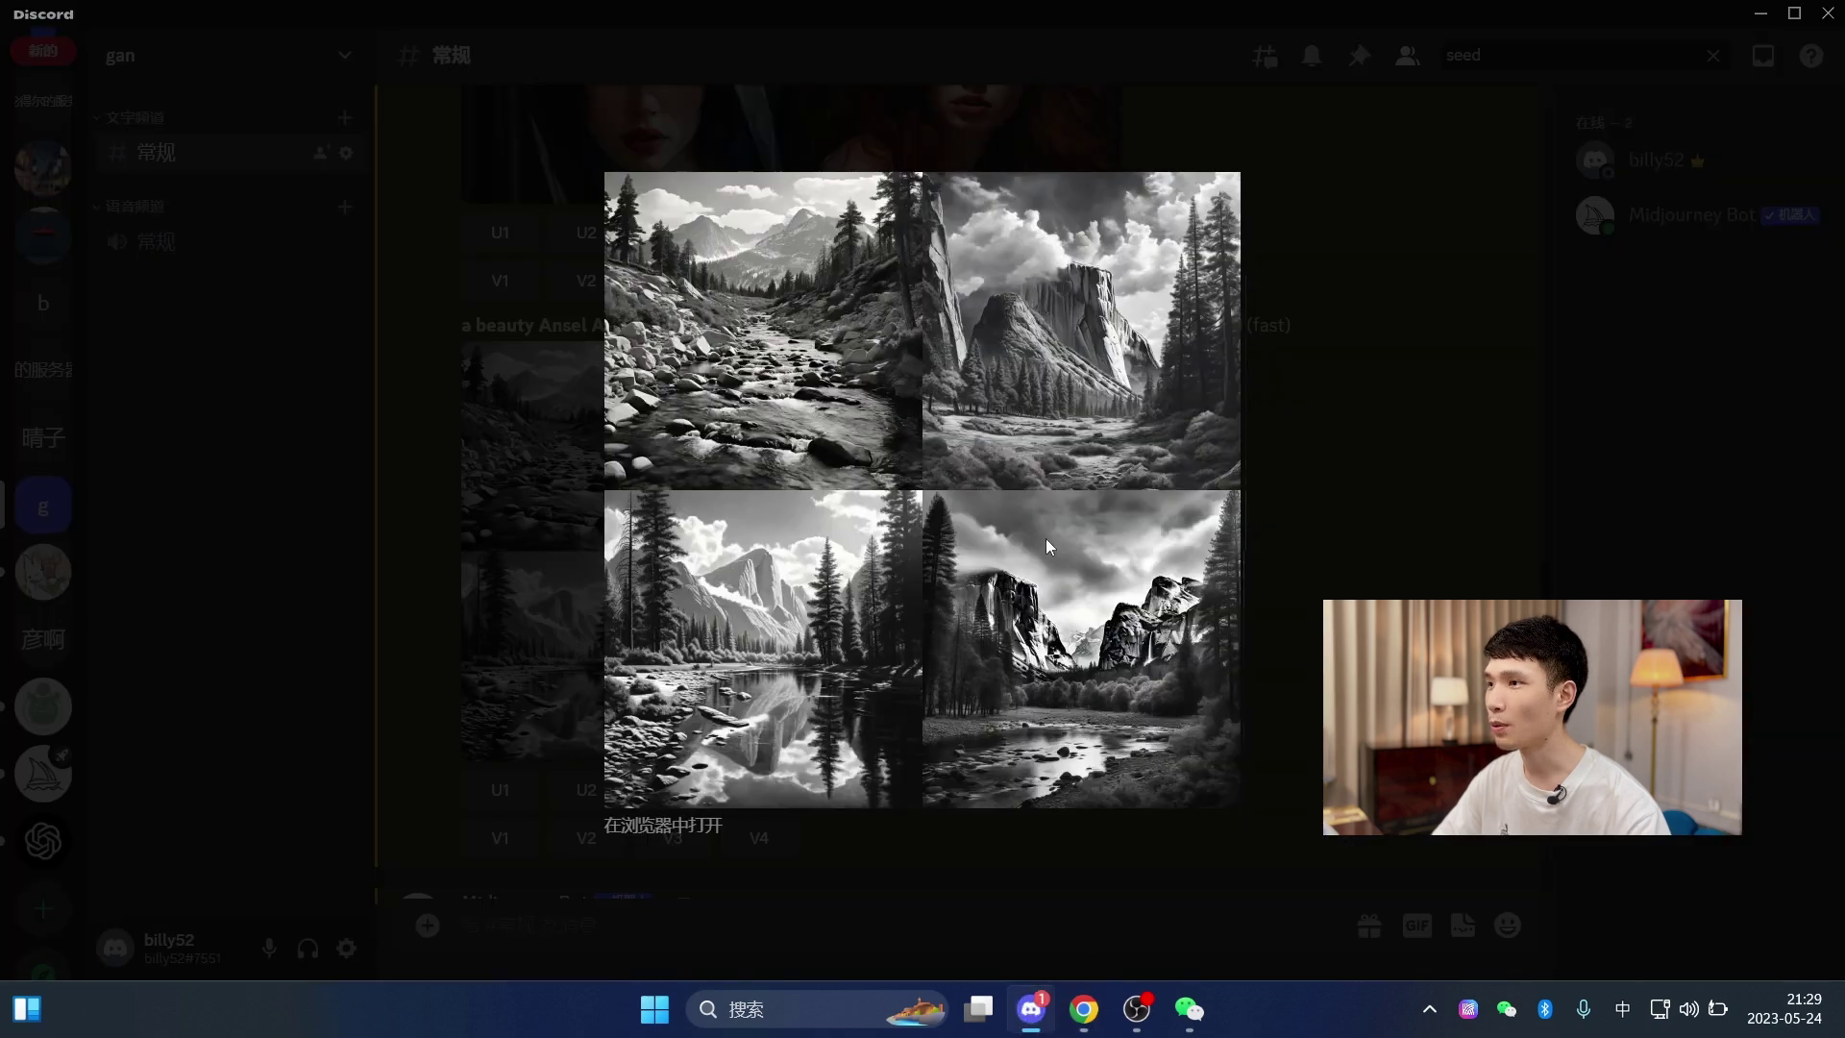
left_click(1362, 480)
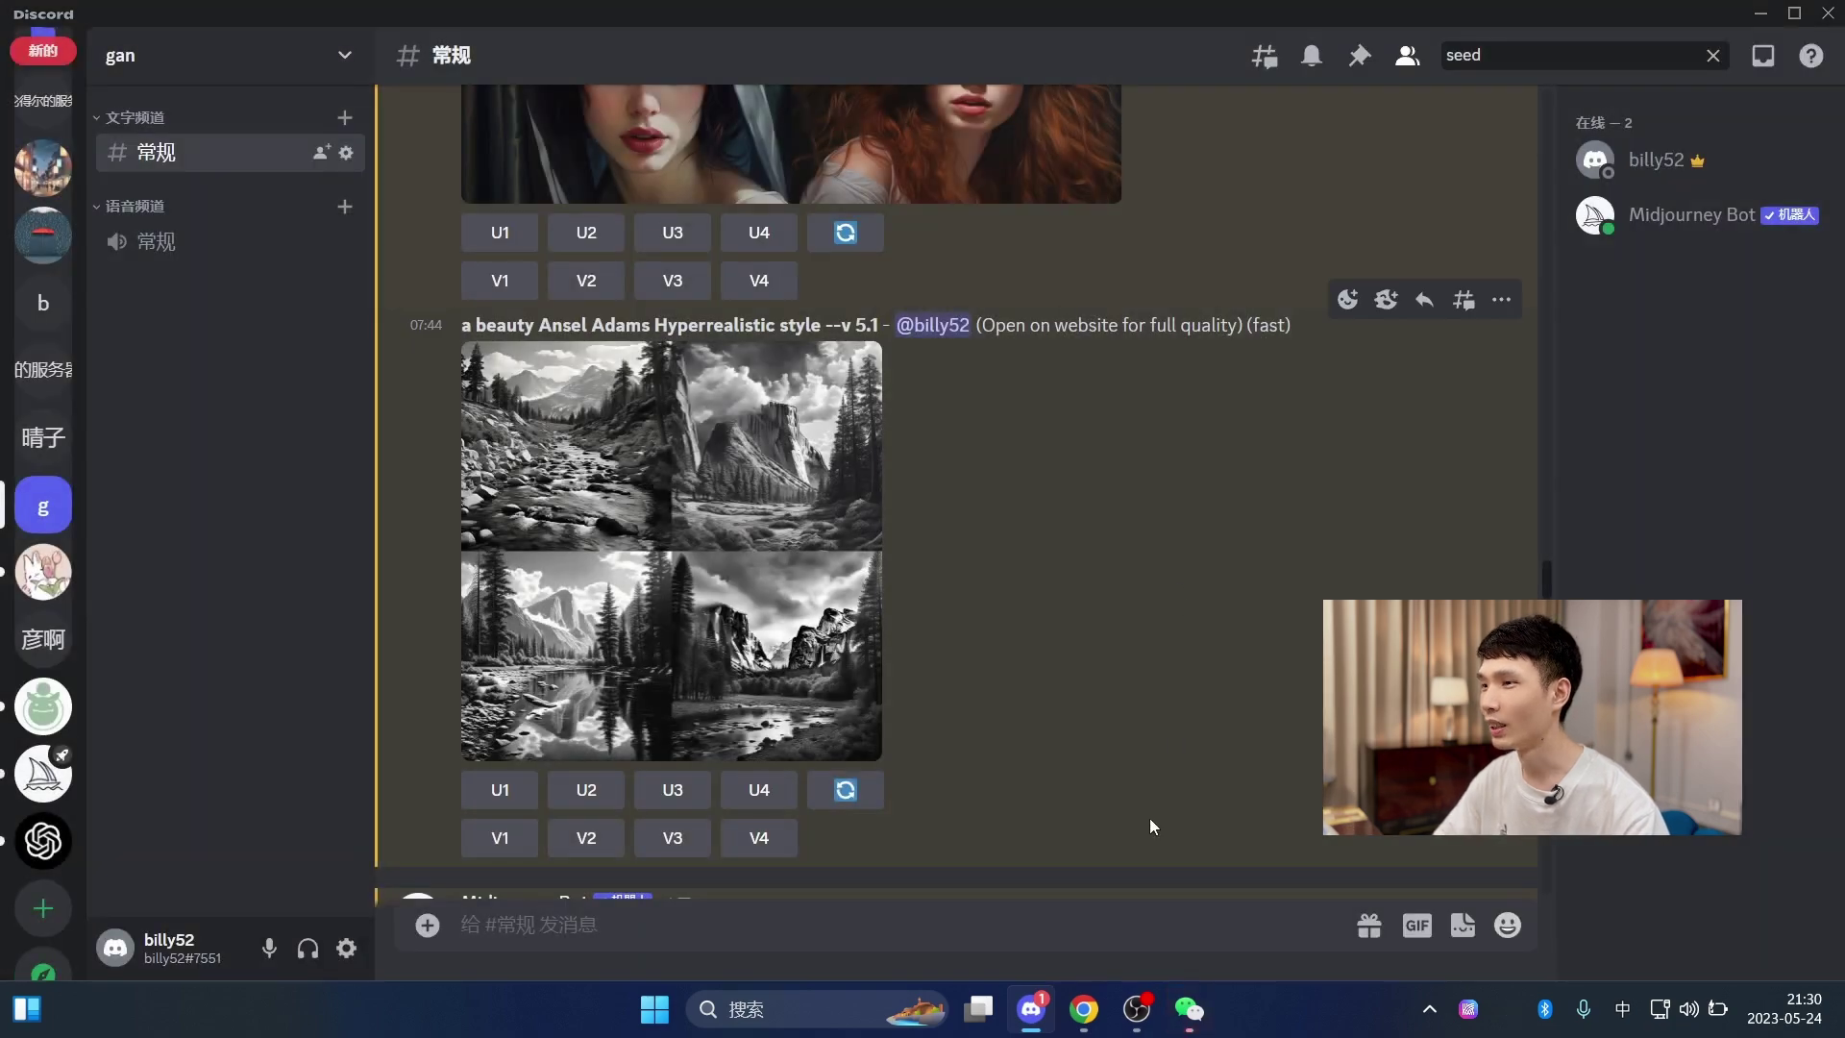
- Switch to Chrome and examine the August Sander entry and its photograph in the Zhihu article on master photographers
left_click(1084, 1008)
scroll(1139, 428, "down", 4)
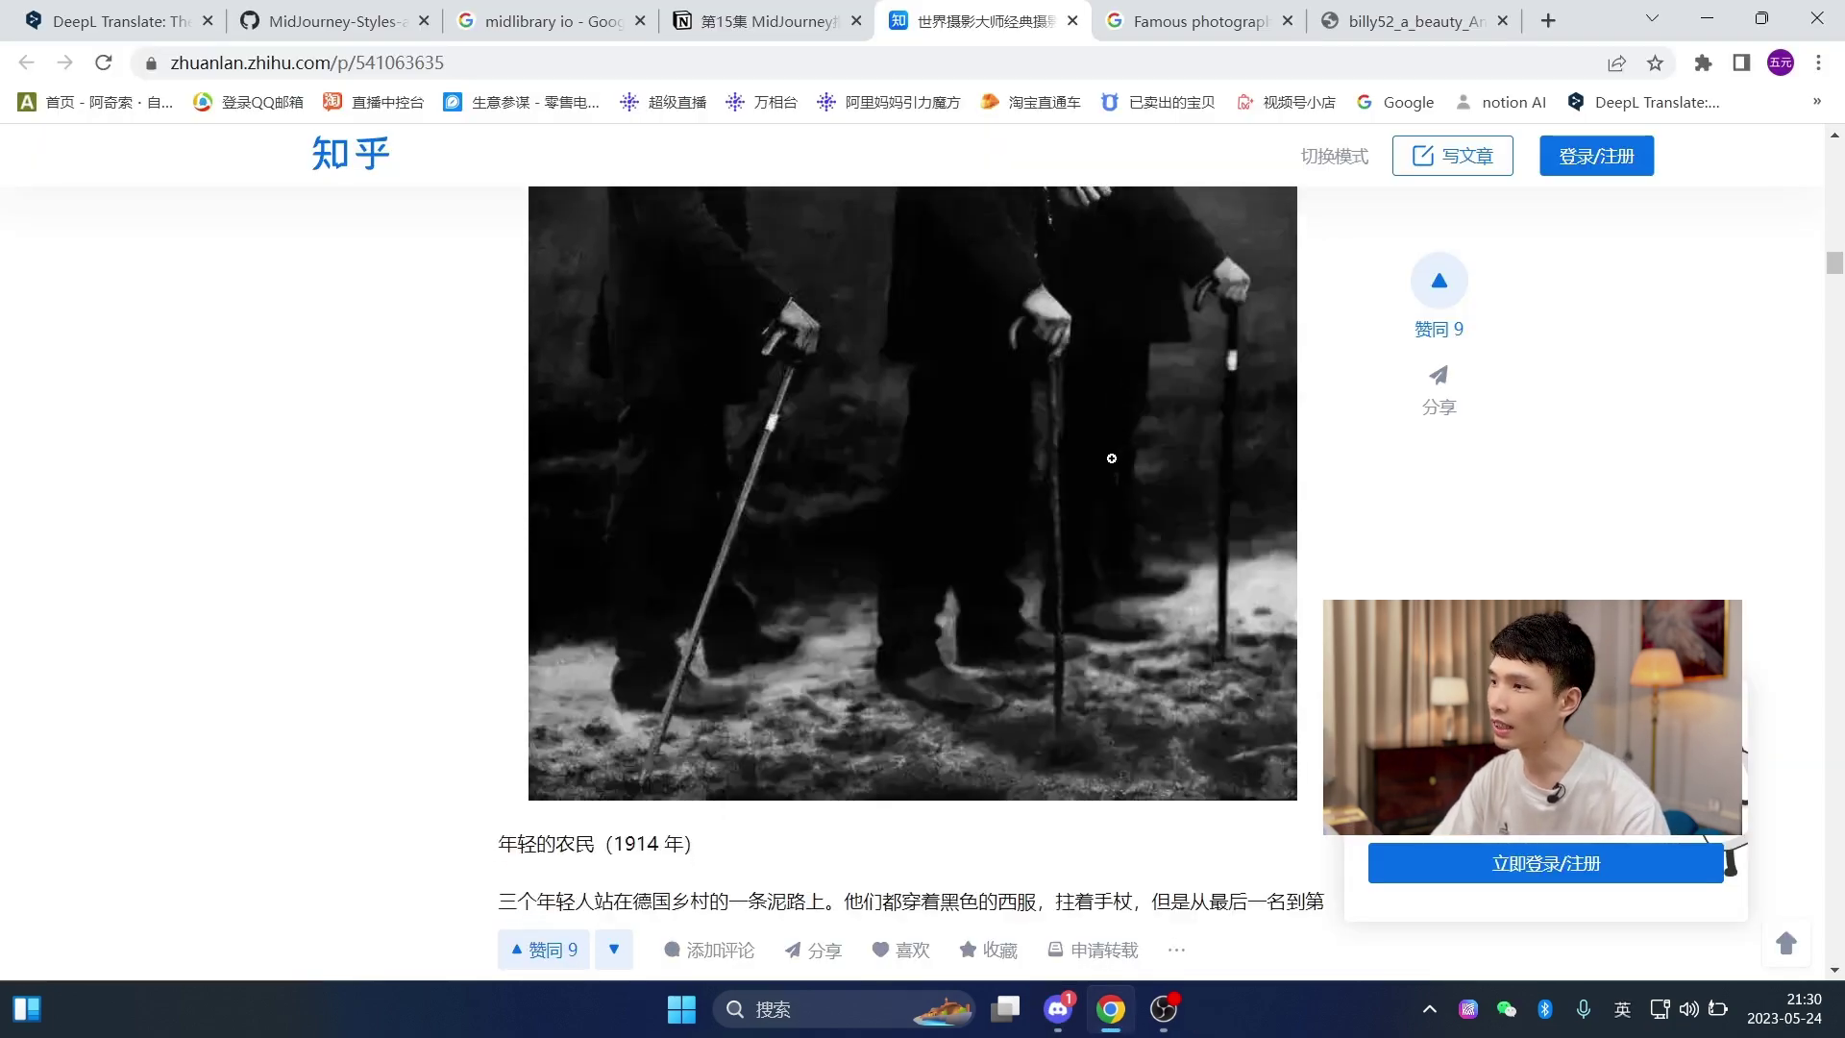
scroll(1112, 459, "up", 6)
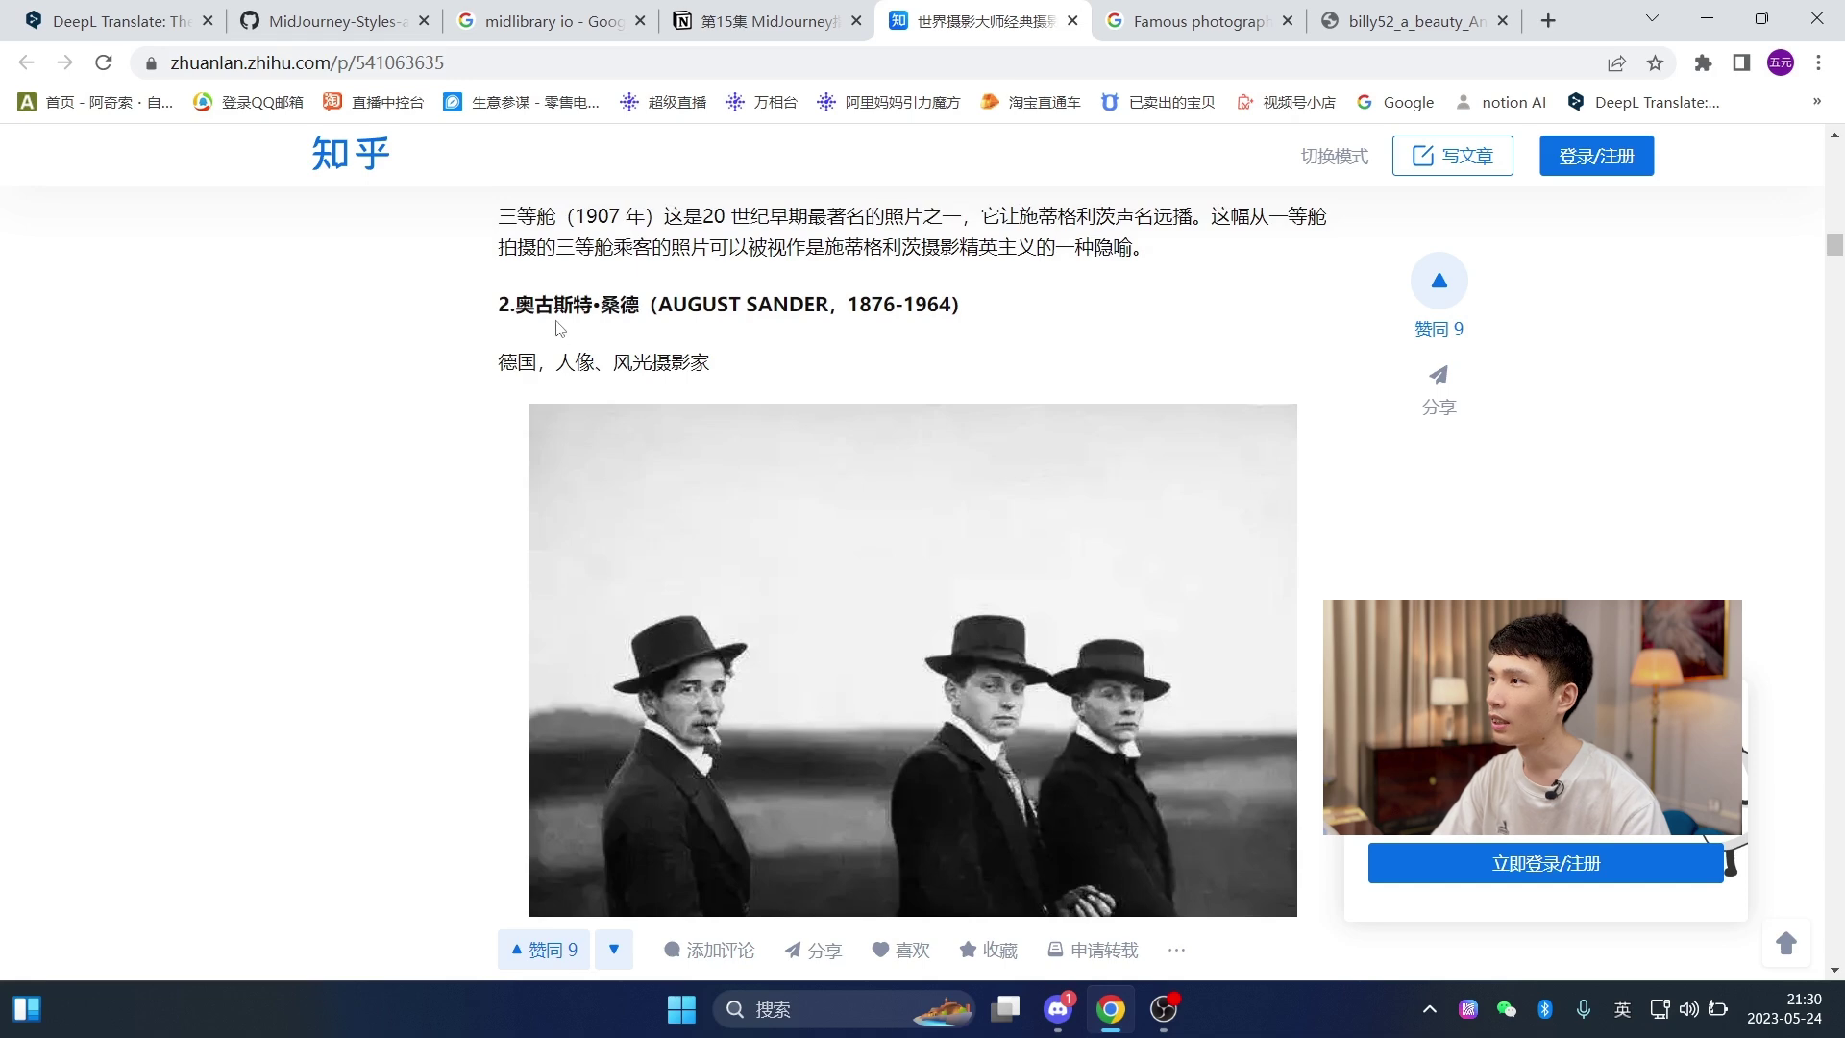
double_click(611, 305)
scroll(935, 558, "down", 2)
scroll(1063, 562, "up", 4)
scroll(1064, 562, "down", 3)
scroll(1064, 562, "up", 3)
- Select the English name AUGUST SANDER in the heading of the article's second entry
left_click(850, 464)
left_click_drag(659, 423, 828, 424)
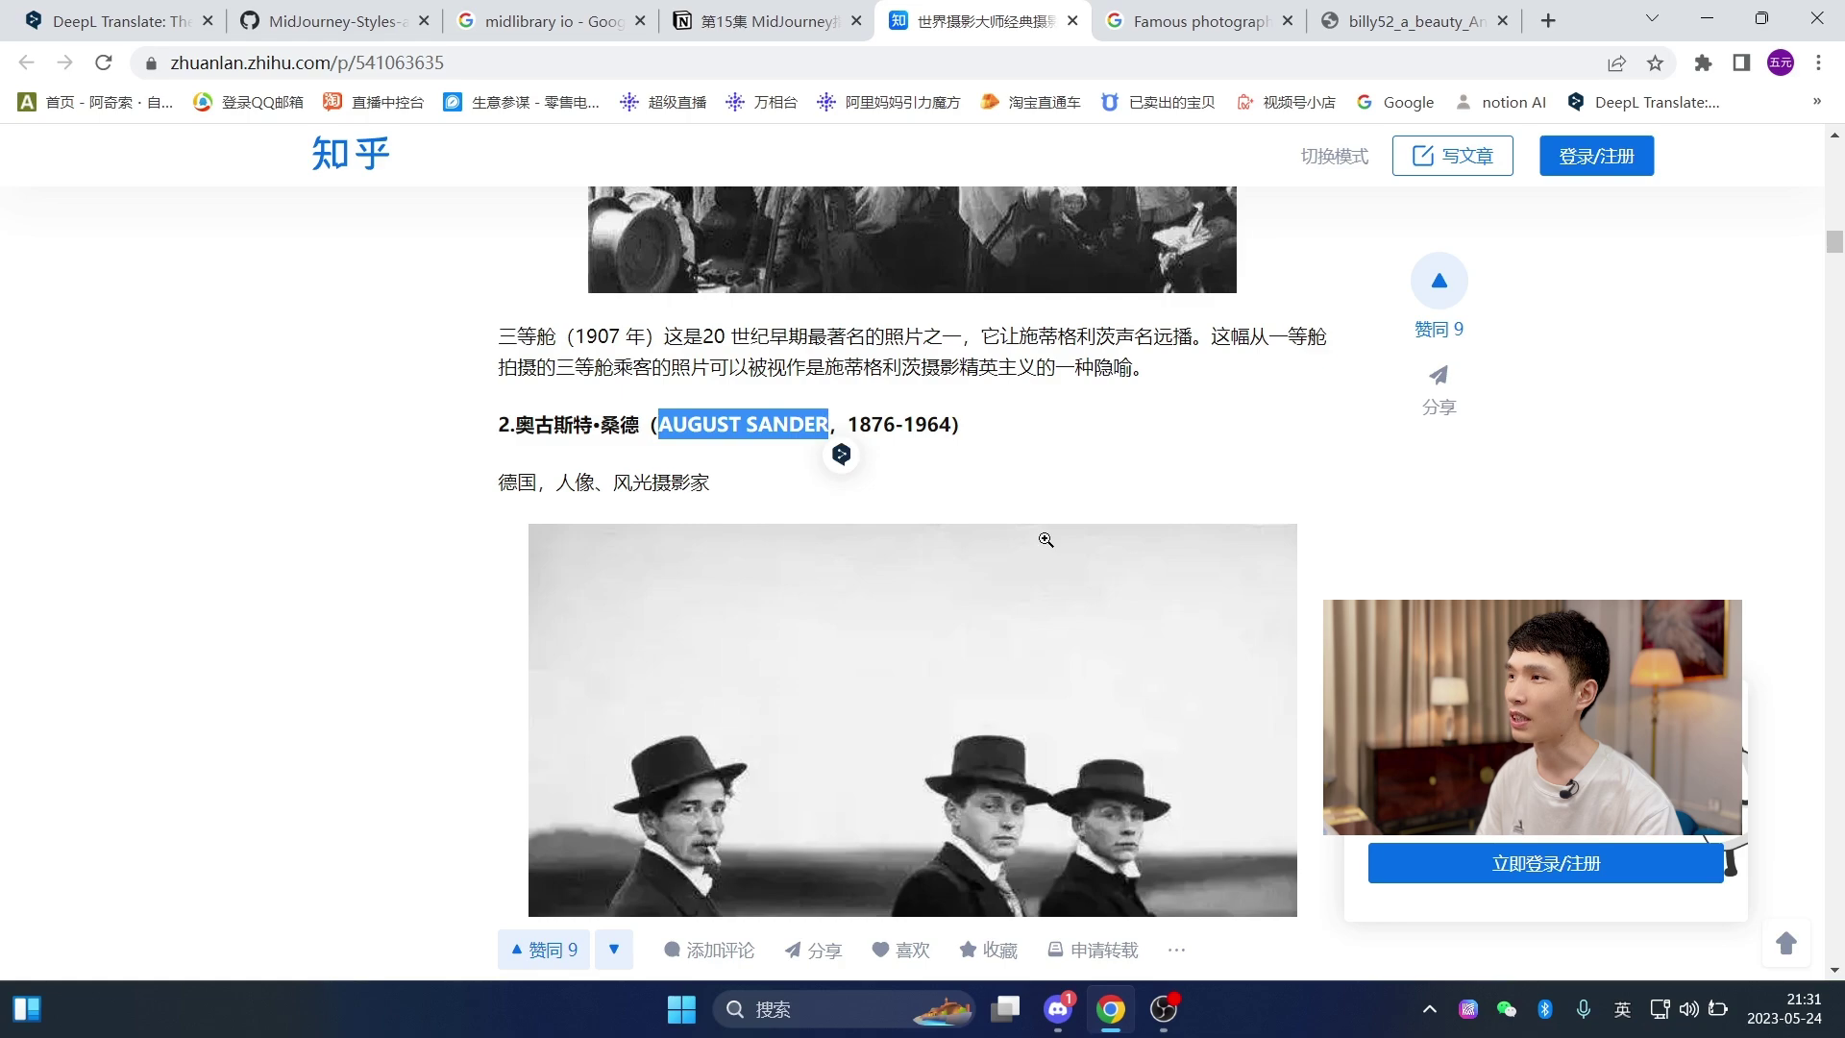
scroll(1046, 540, "down", 1)
- Switch to Discord, find the August Sander result and highlight "The Young Farmer (1914)" in its prompt
left_click(1058, 1009)
scroll(949, 588, "down", 15)
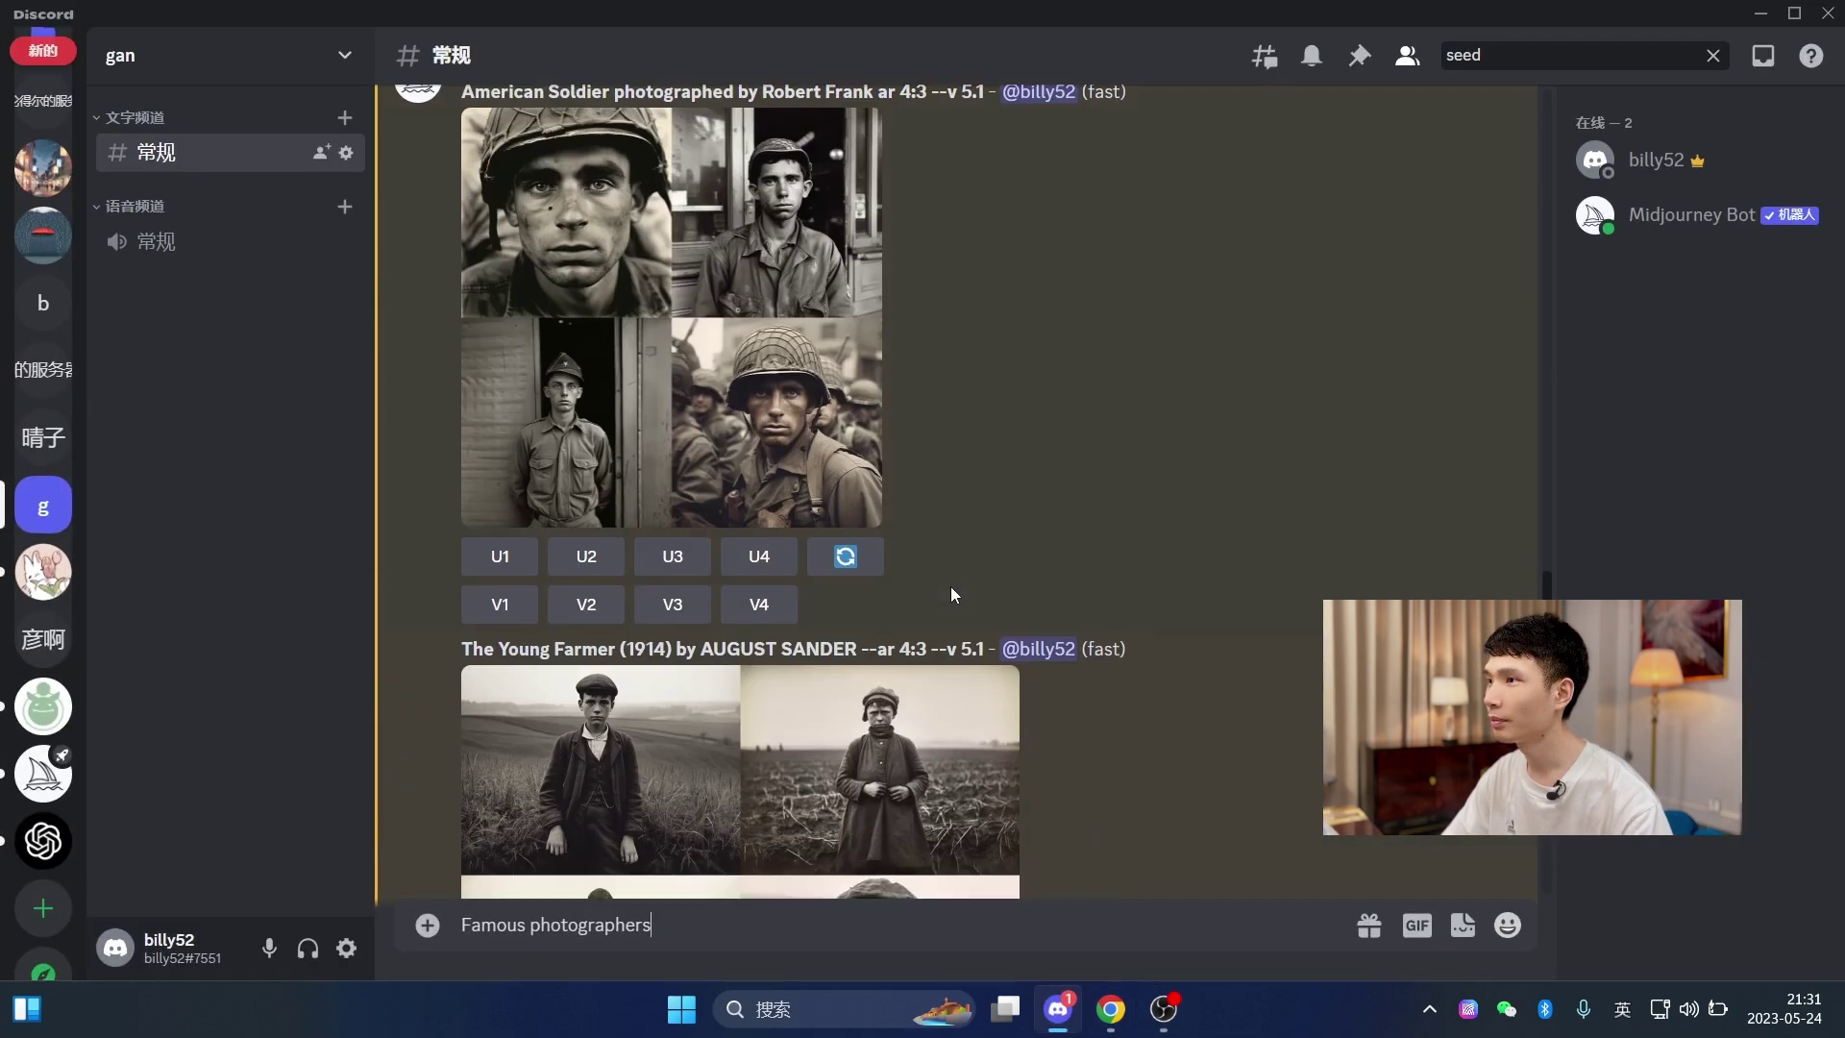
scroll(950, 586, "down", 4)
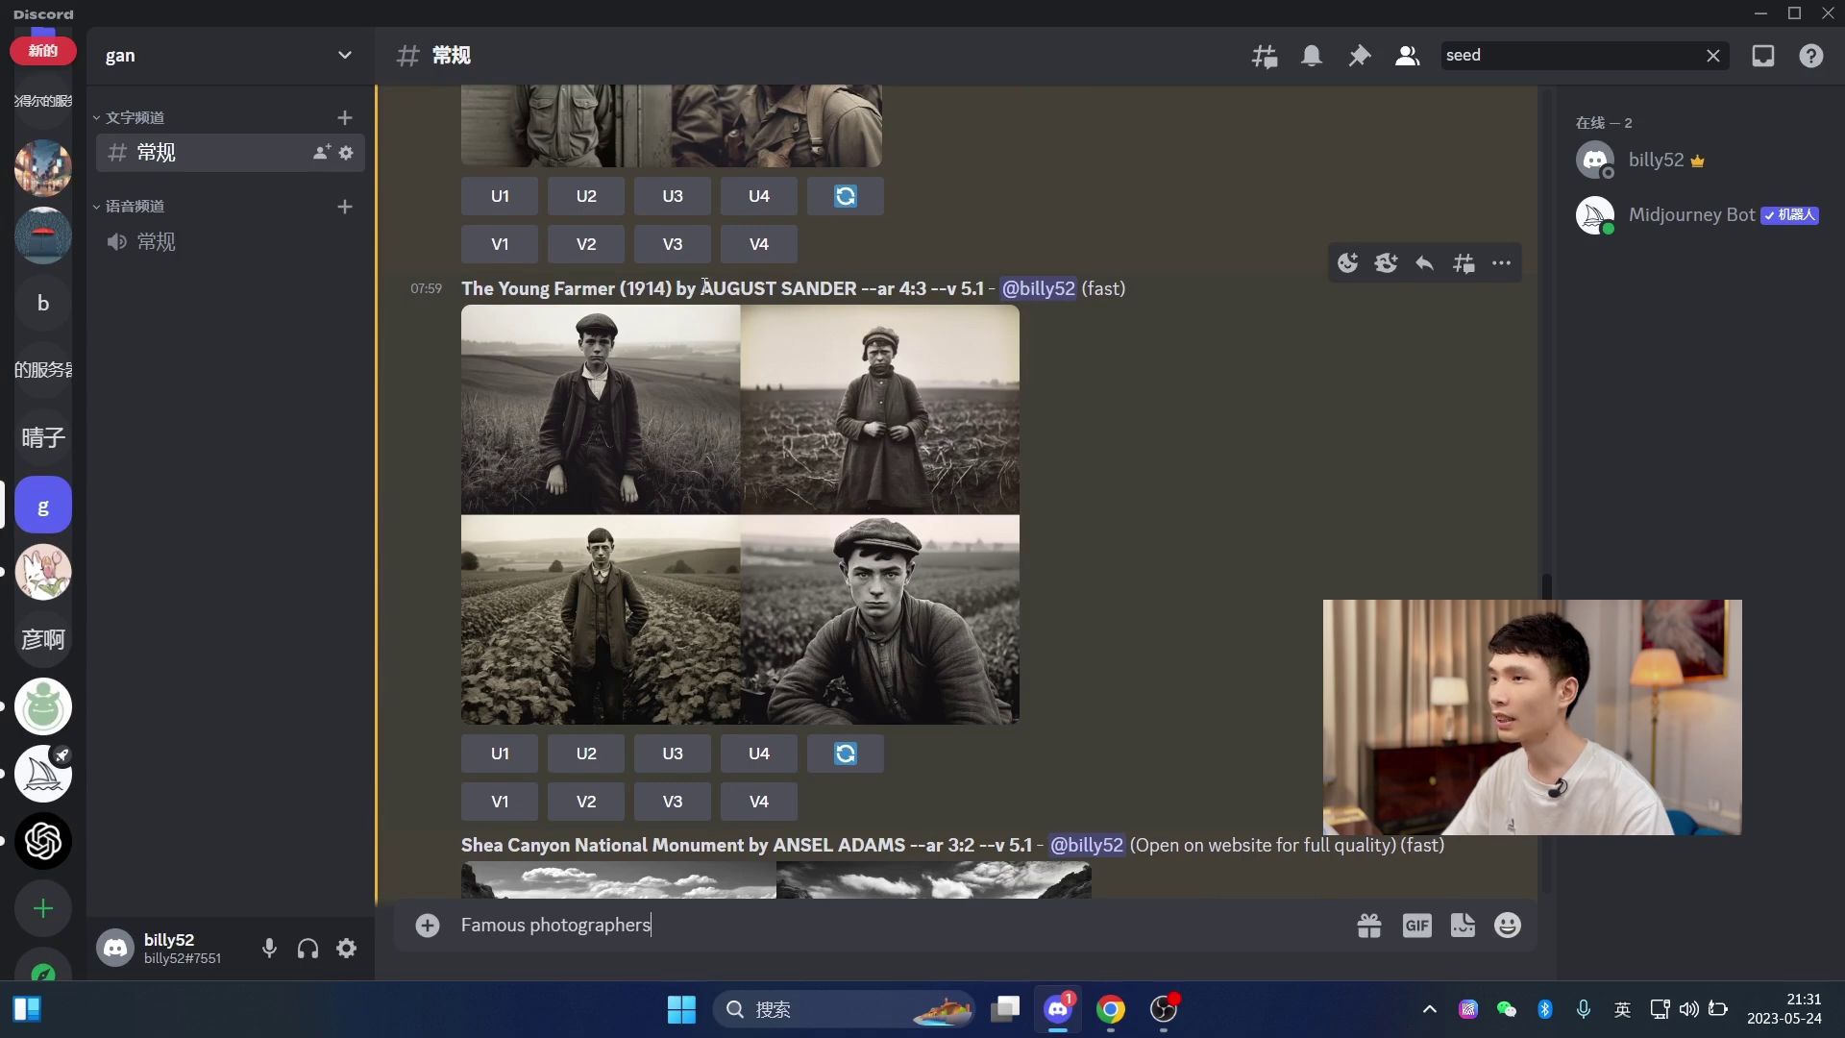
left_click_drag(464, 290, 678, 291)
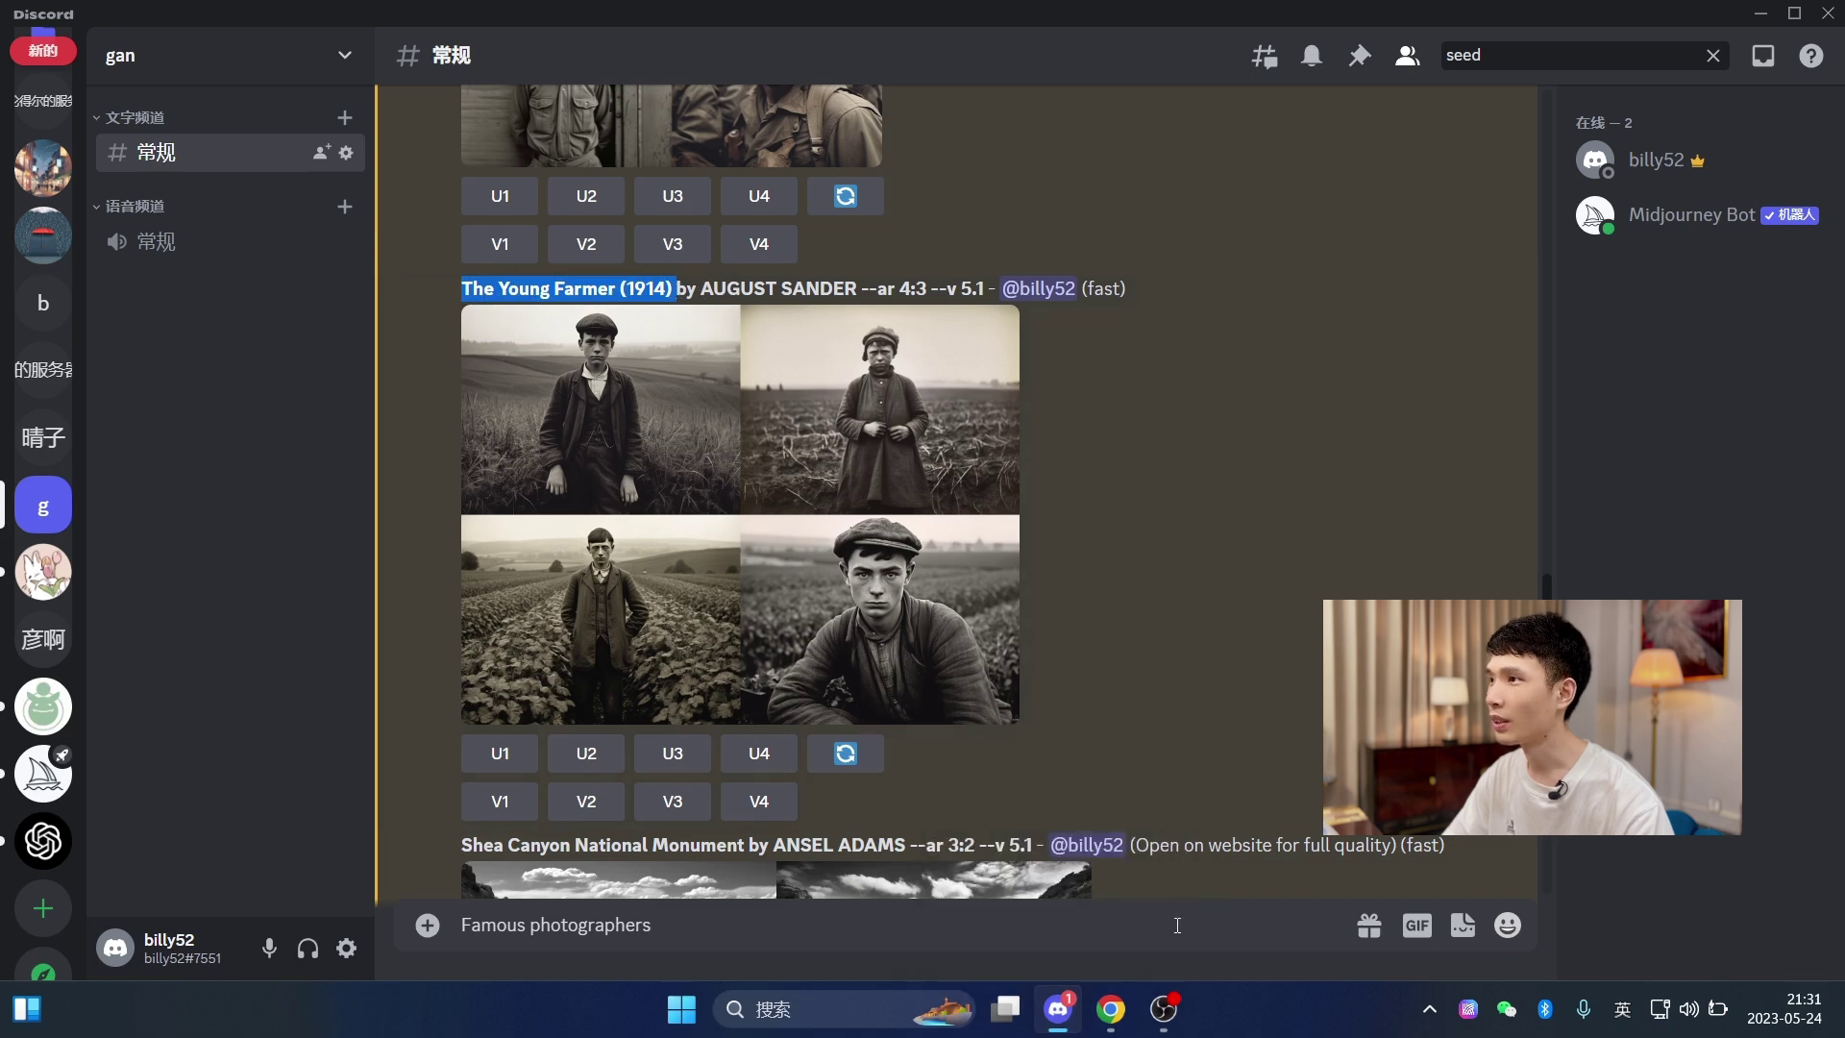
- Switch back to Chrome and view Sander's original photograph of the three young farmers in the Zhihu article
left_click(1113, 1014)
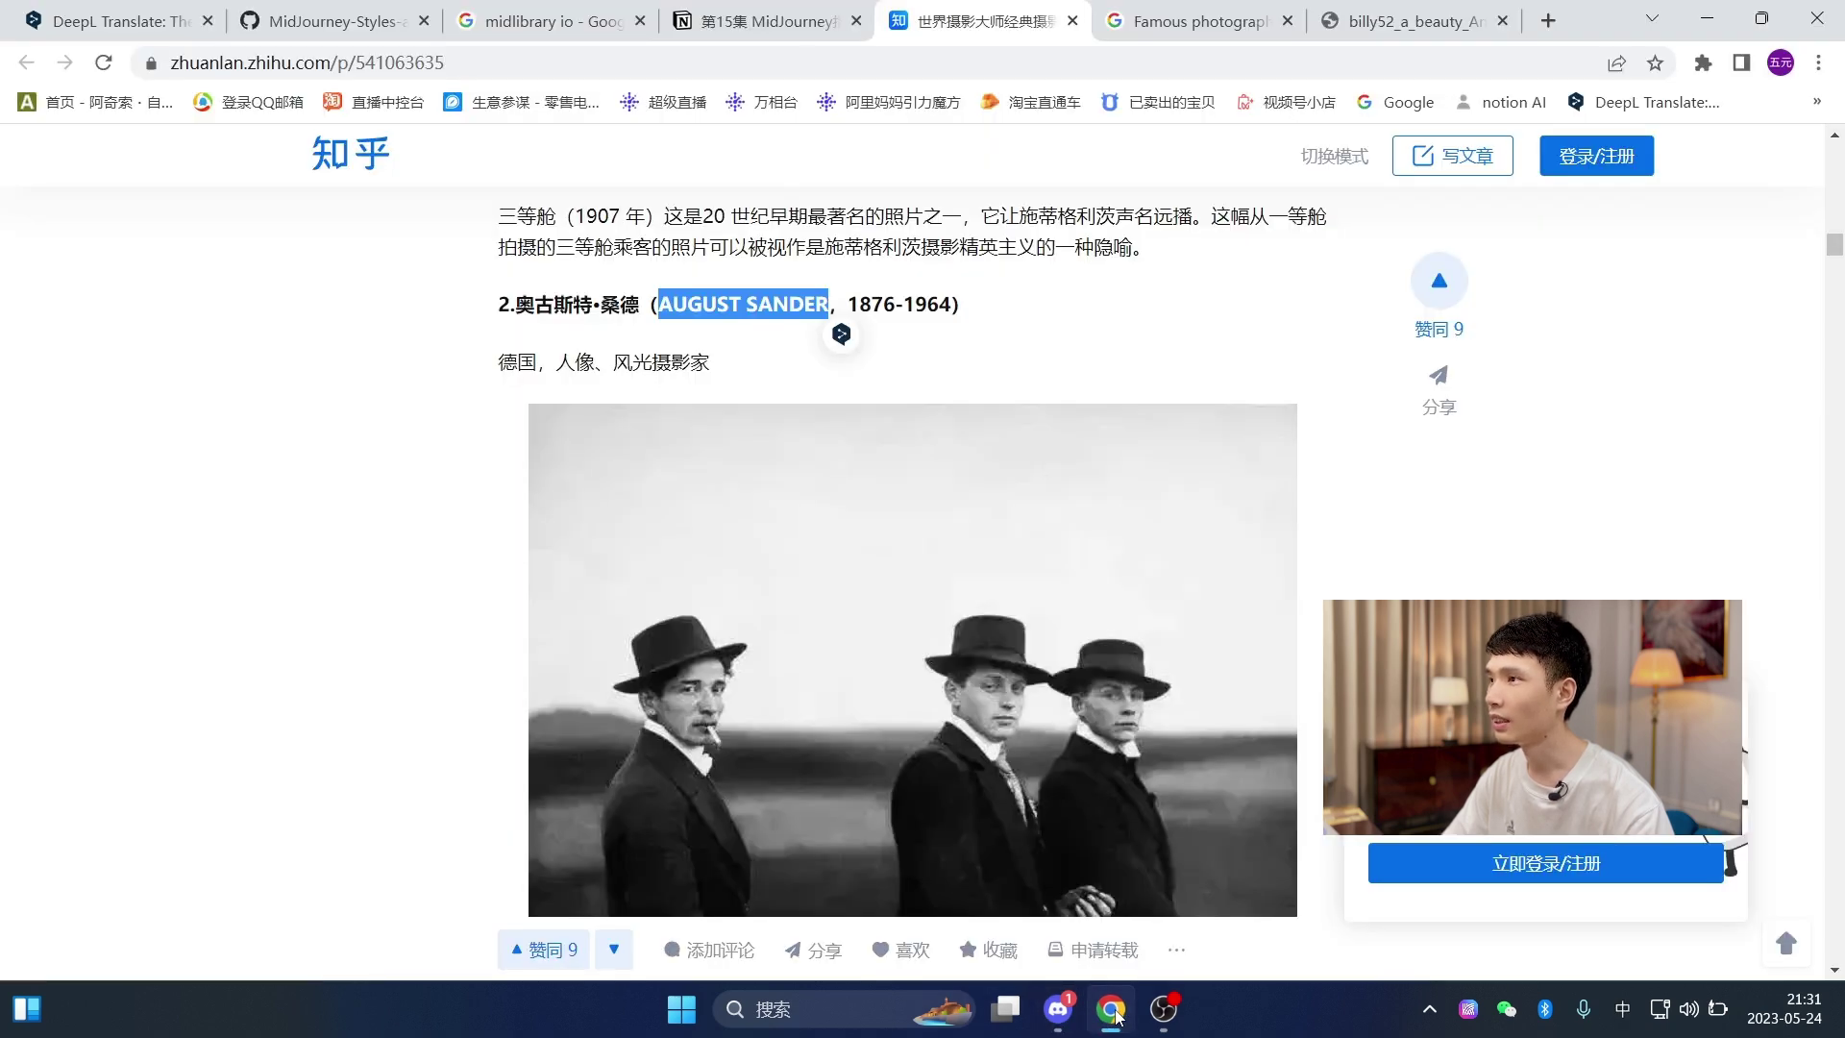
scroll(1053, 583, "down", 5)
scroll(1113, 841, "up", 2)
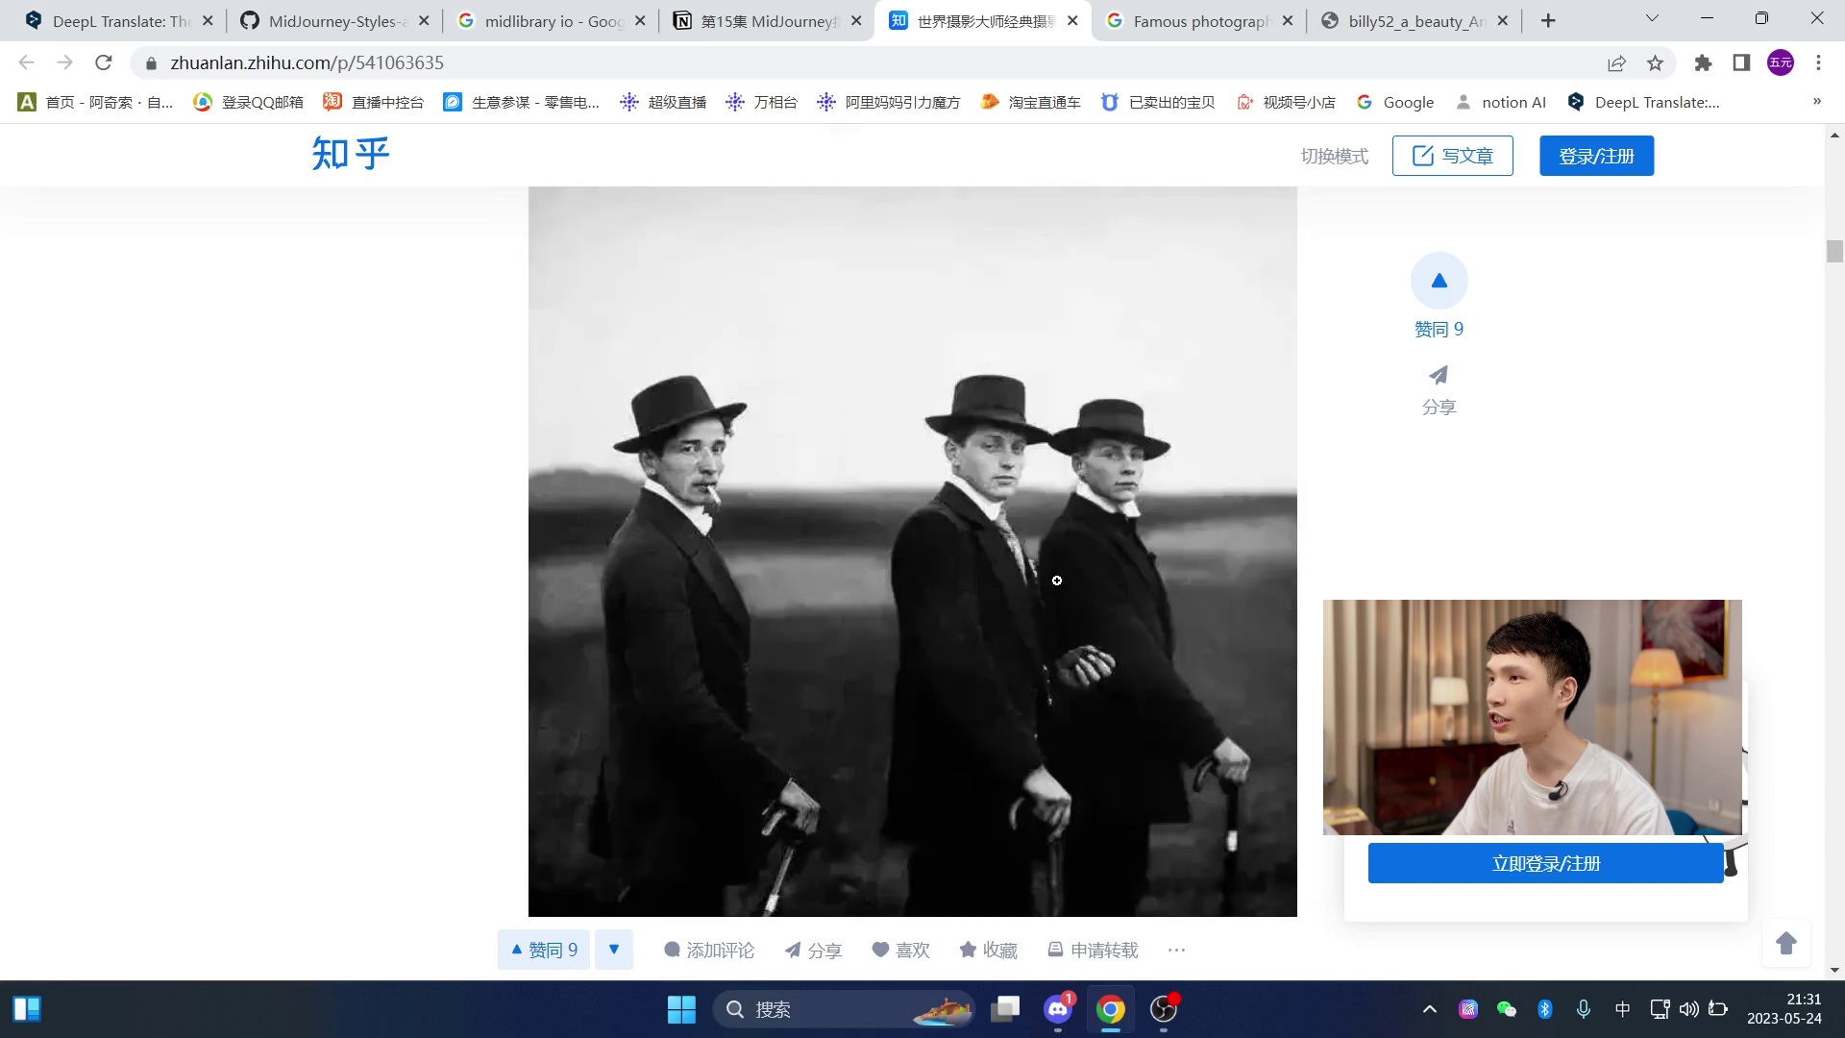
- Return to Discord, highlight the "ar" parameter in the Young Farmer prompt, and compare the images with Sander's original photograph once more
left_click(1113, 1015)
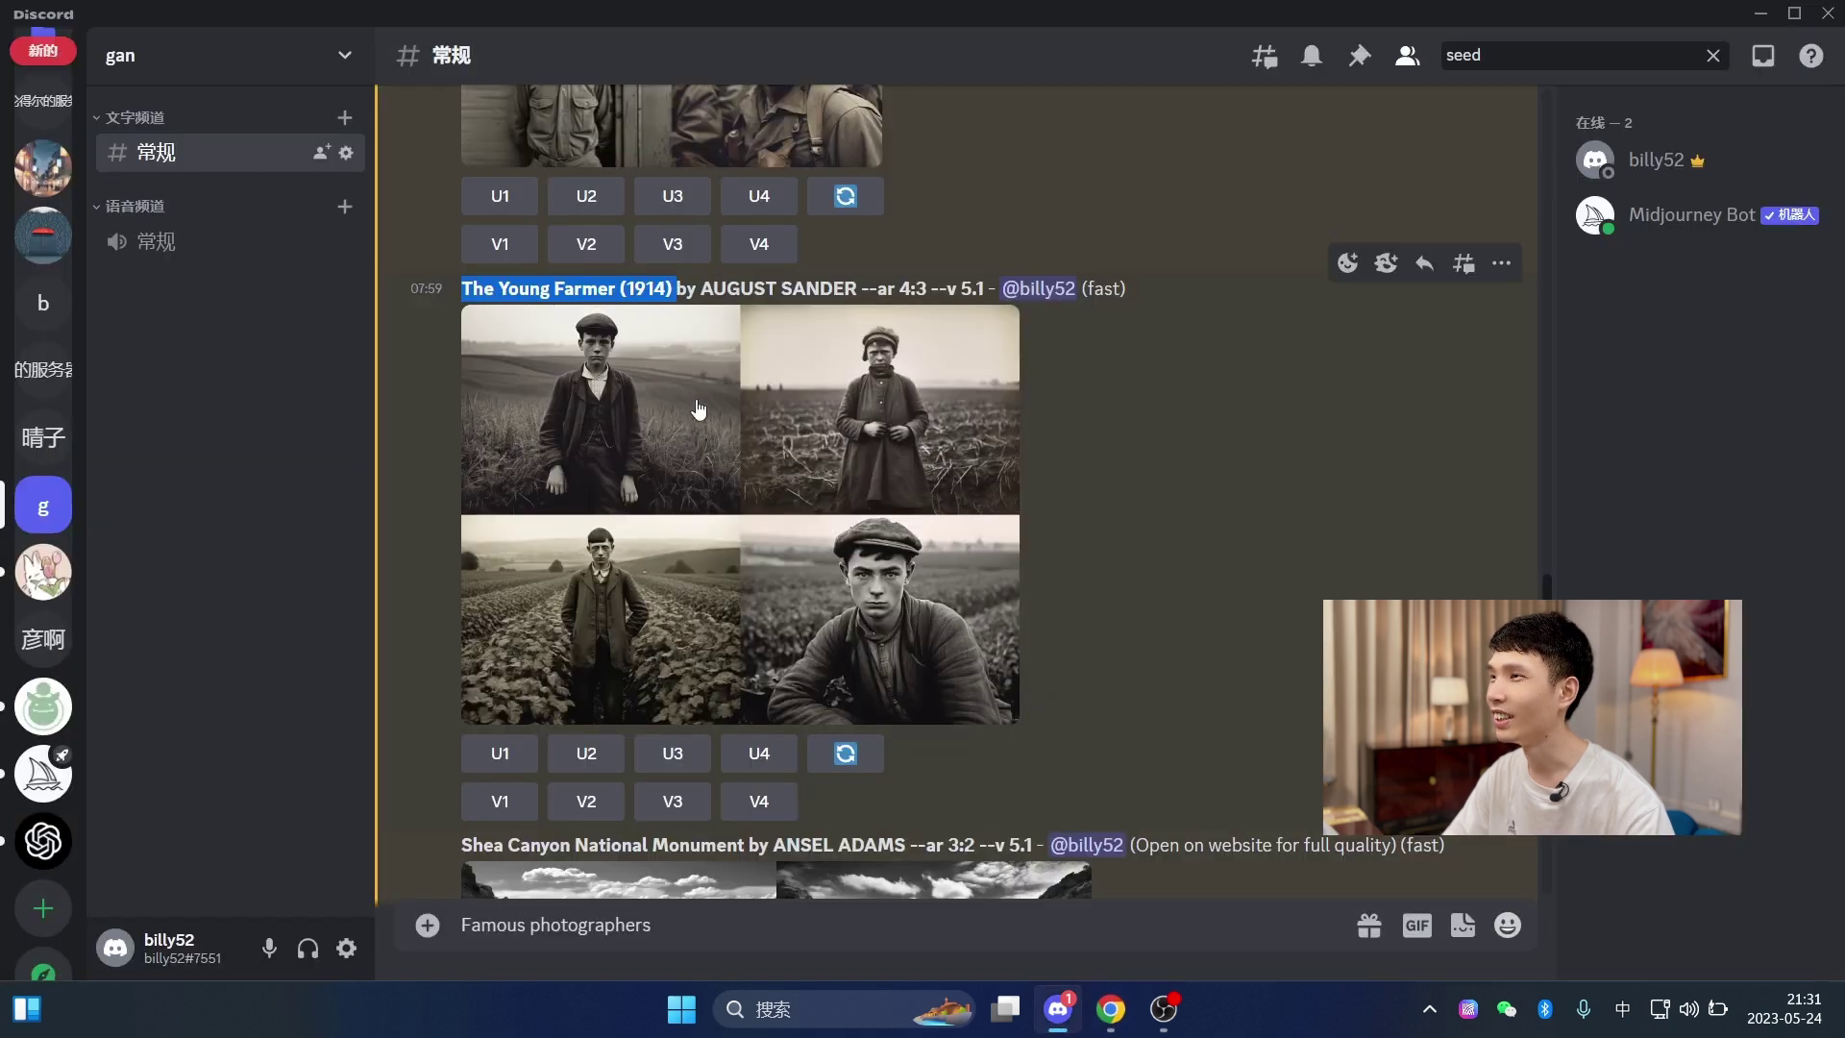
left_click(699, 287)
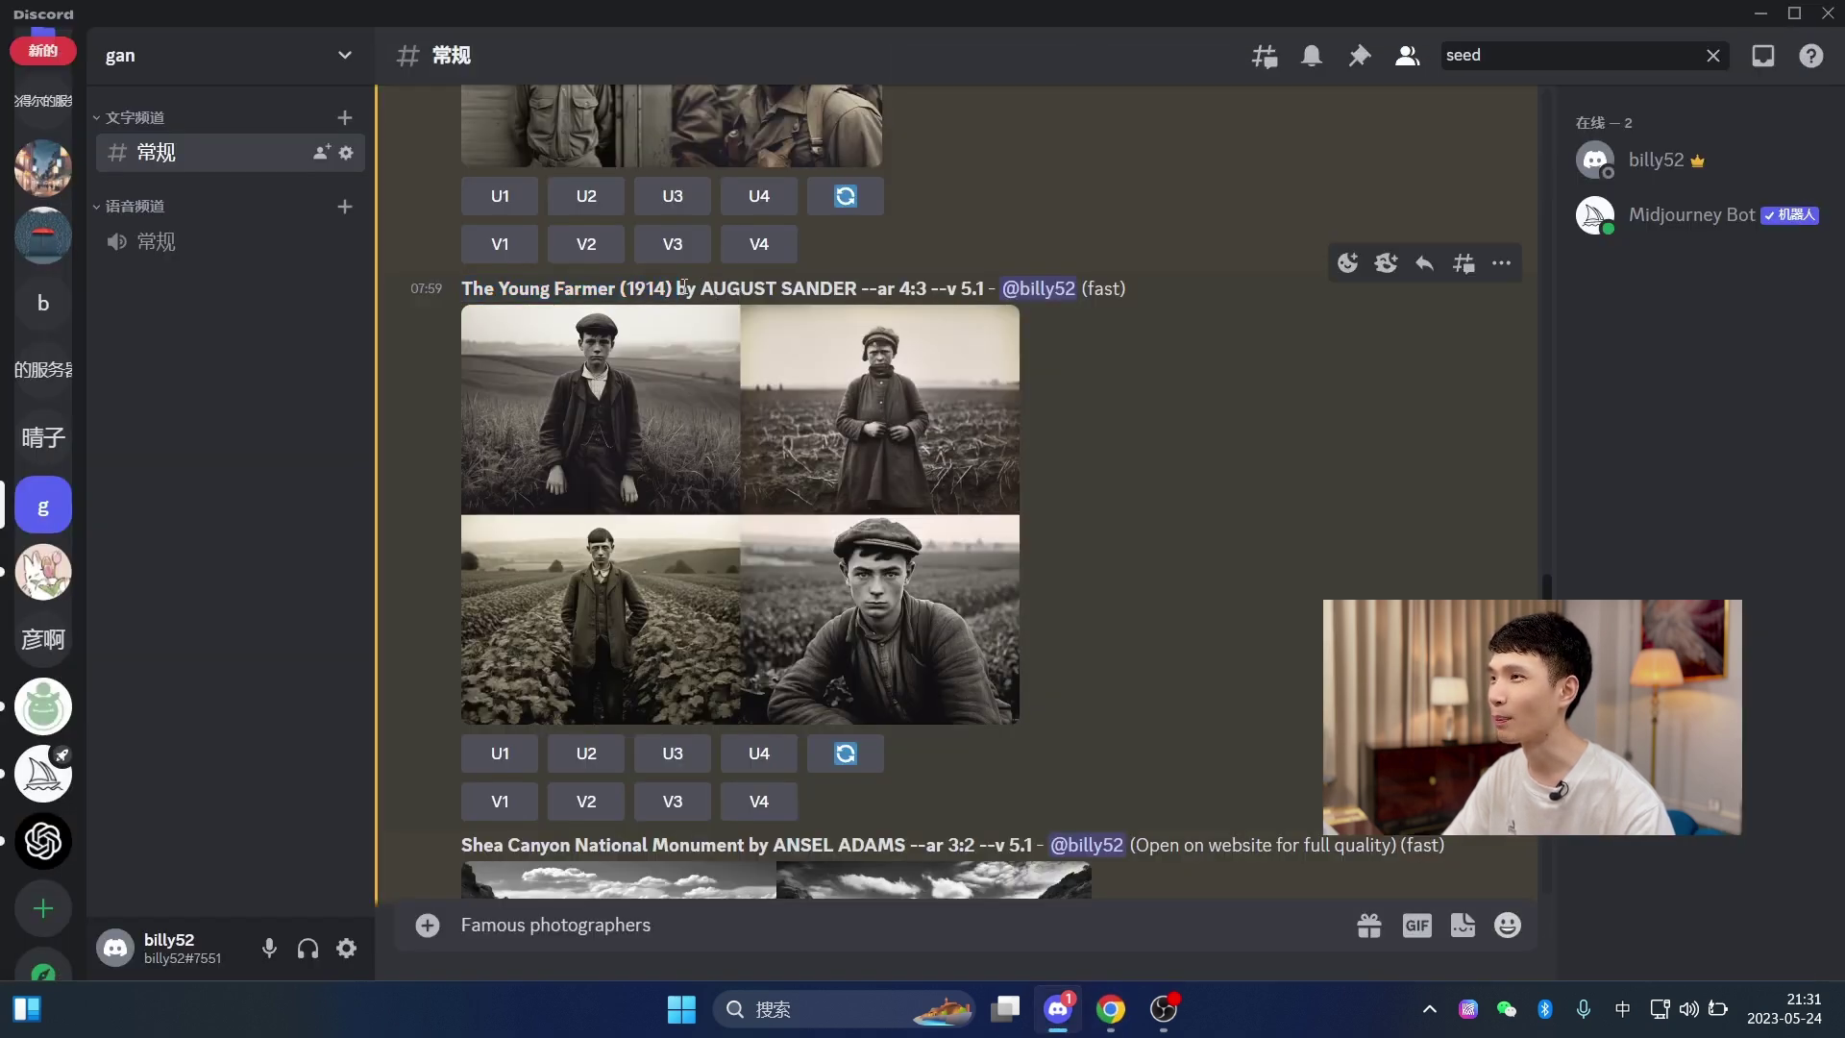
left_click_drag(680, 288, 895, 290)
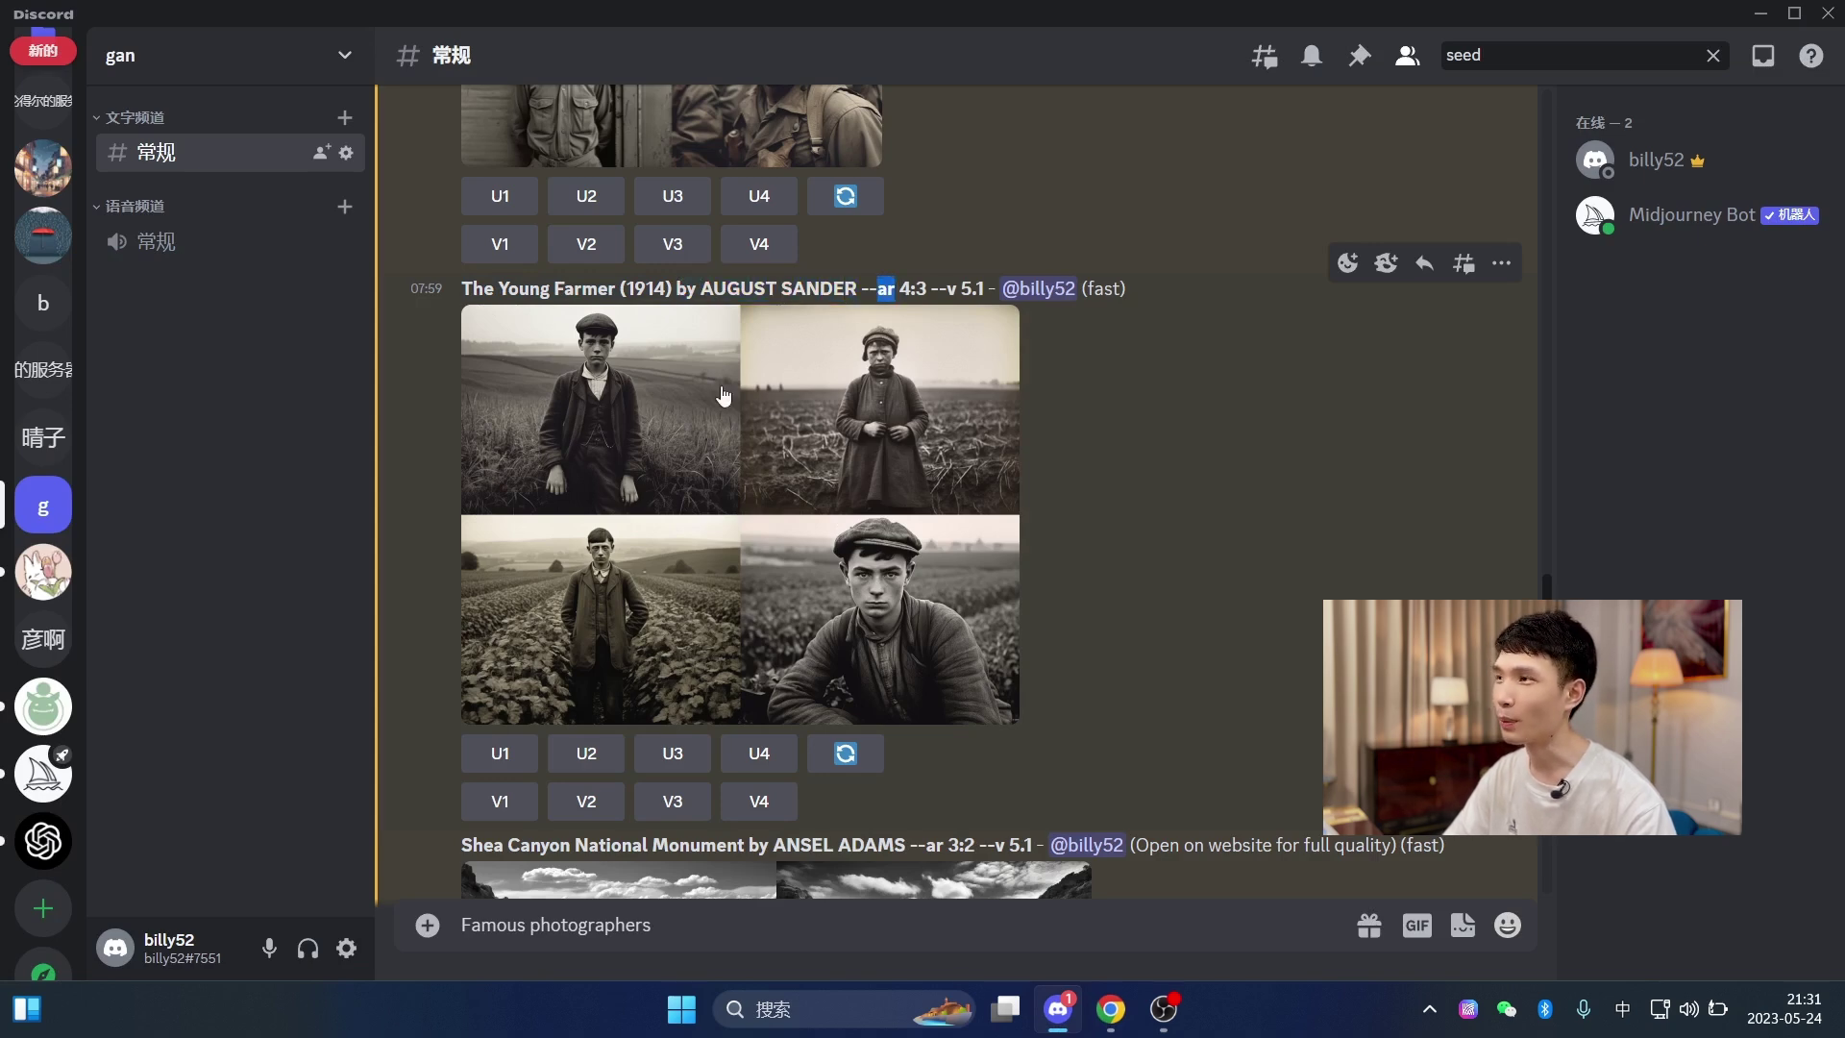
scroll(1255, 534, "down", 3)
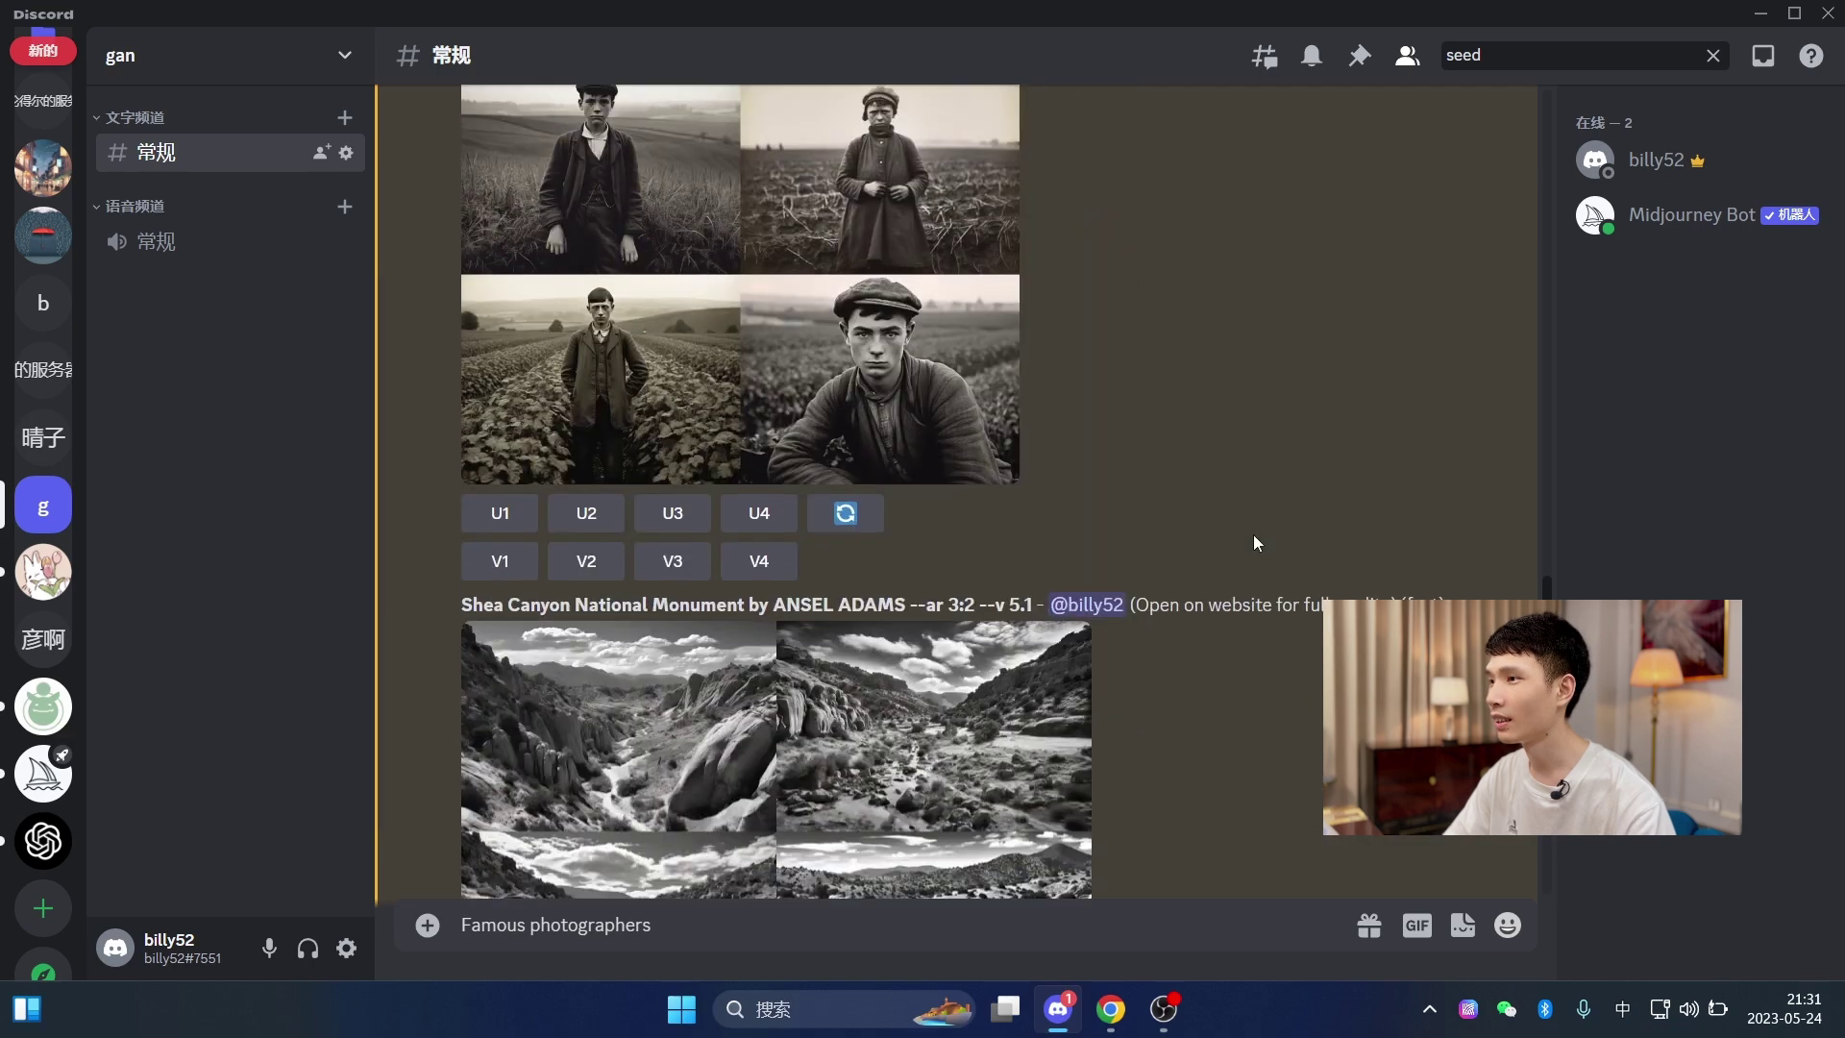
scroll(1259, 534, "up", 3)
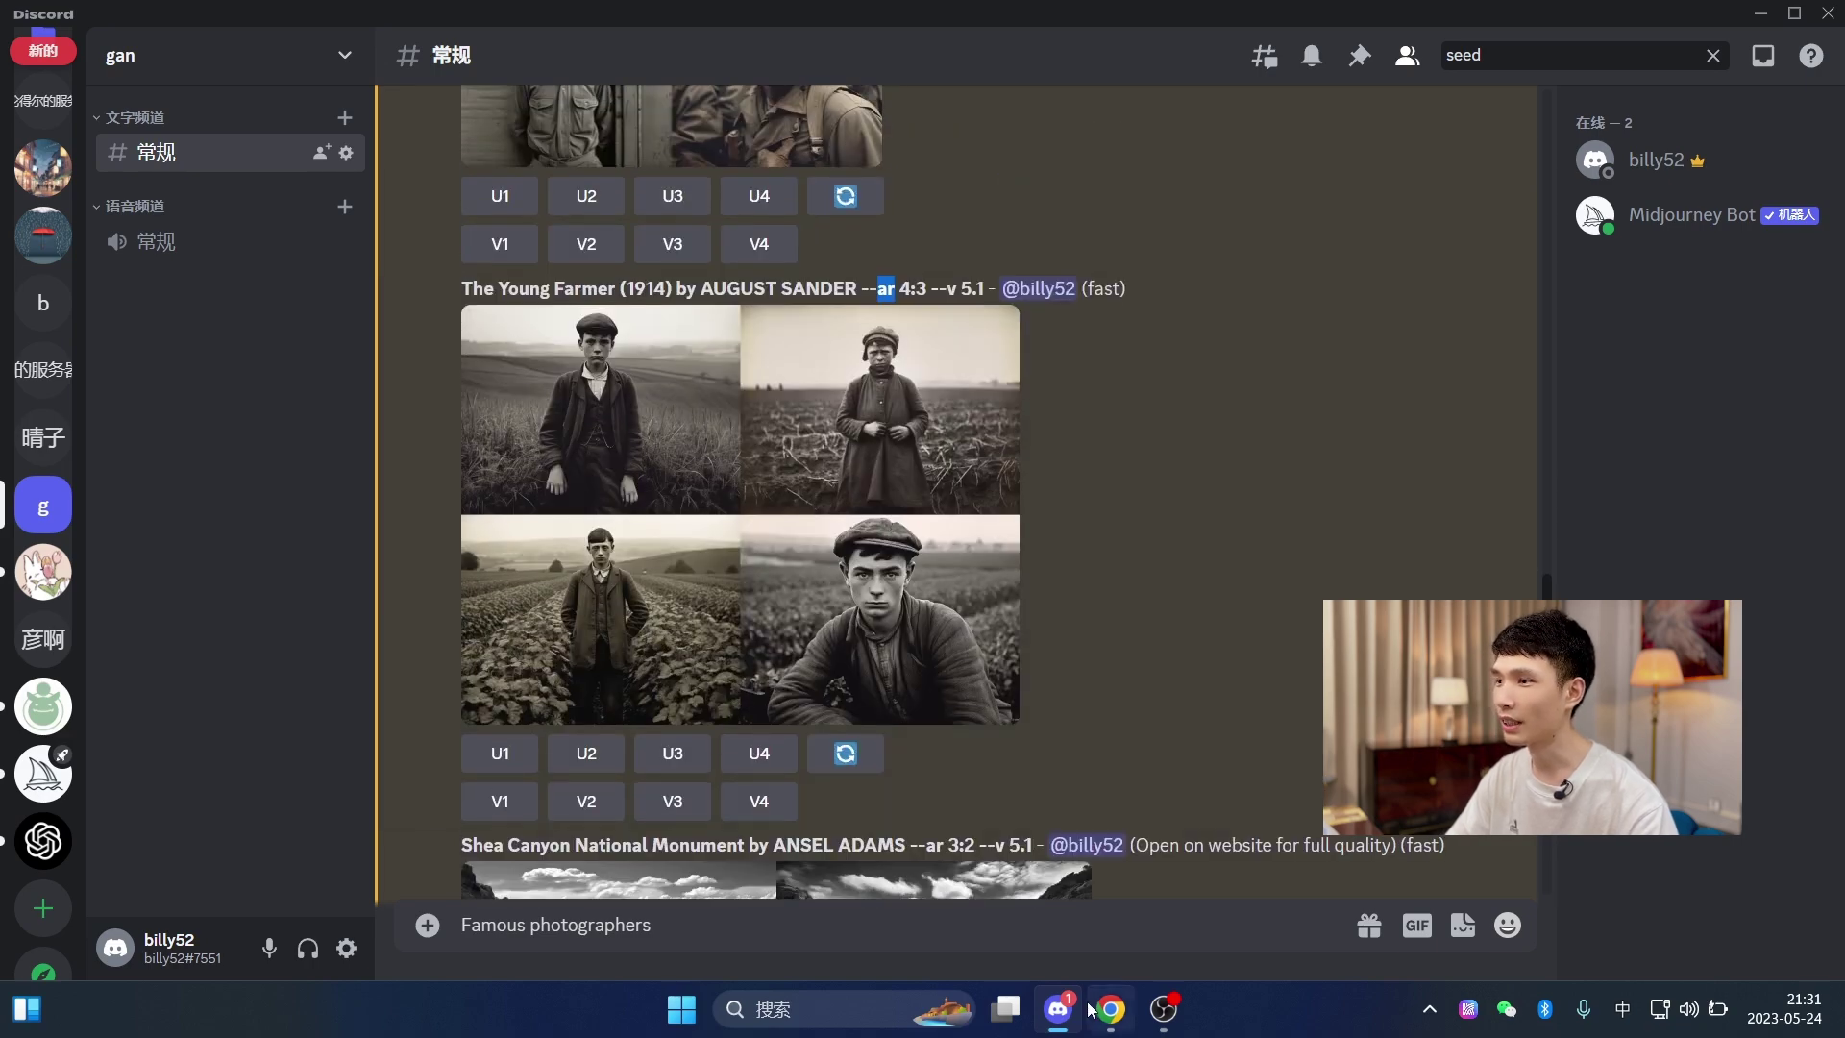
left_click(1119, 1015)
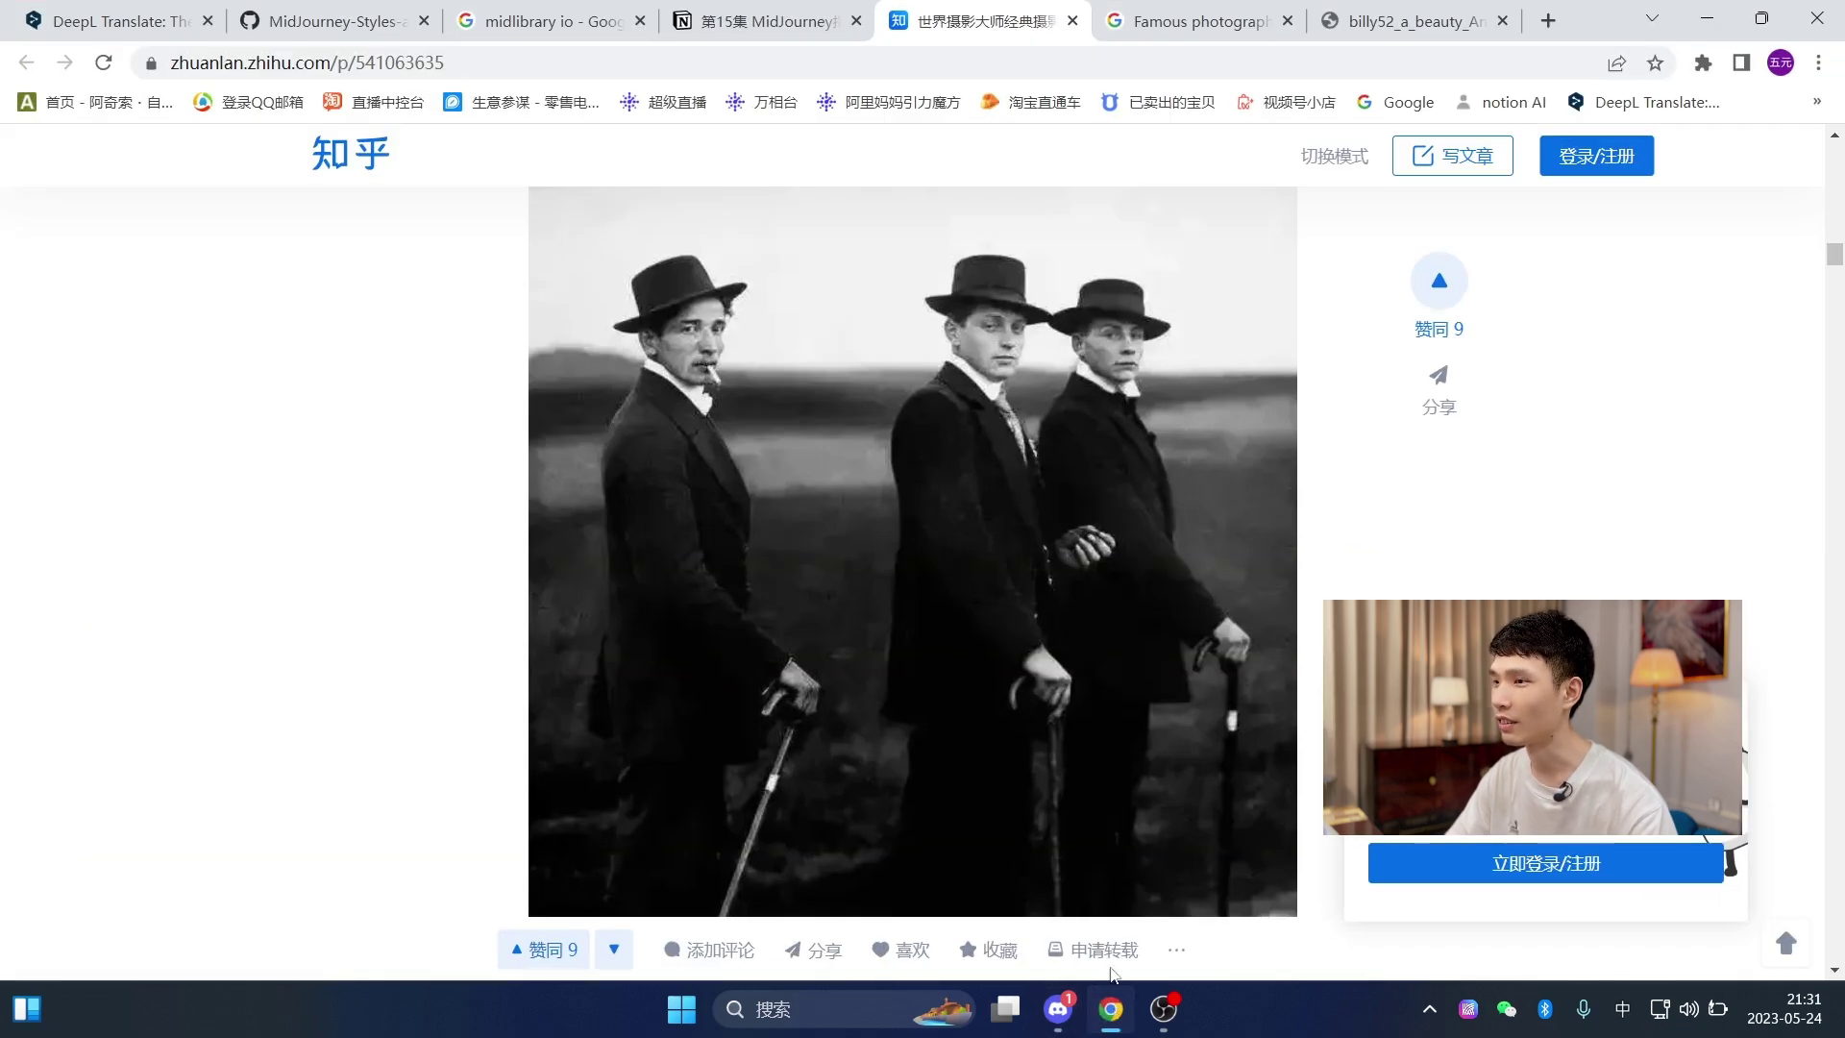
left_click(1115, 1010)
- Find the American Soldier result, highlight "Frank" in its prompt, and open and close the enlarged image preview
scroll(1082, 627, "up", 5)
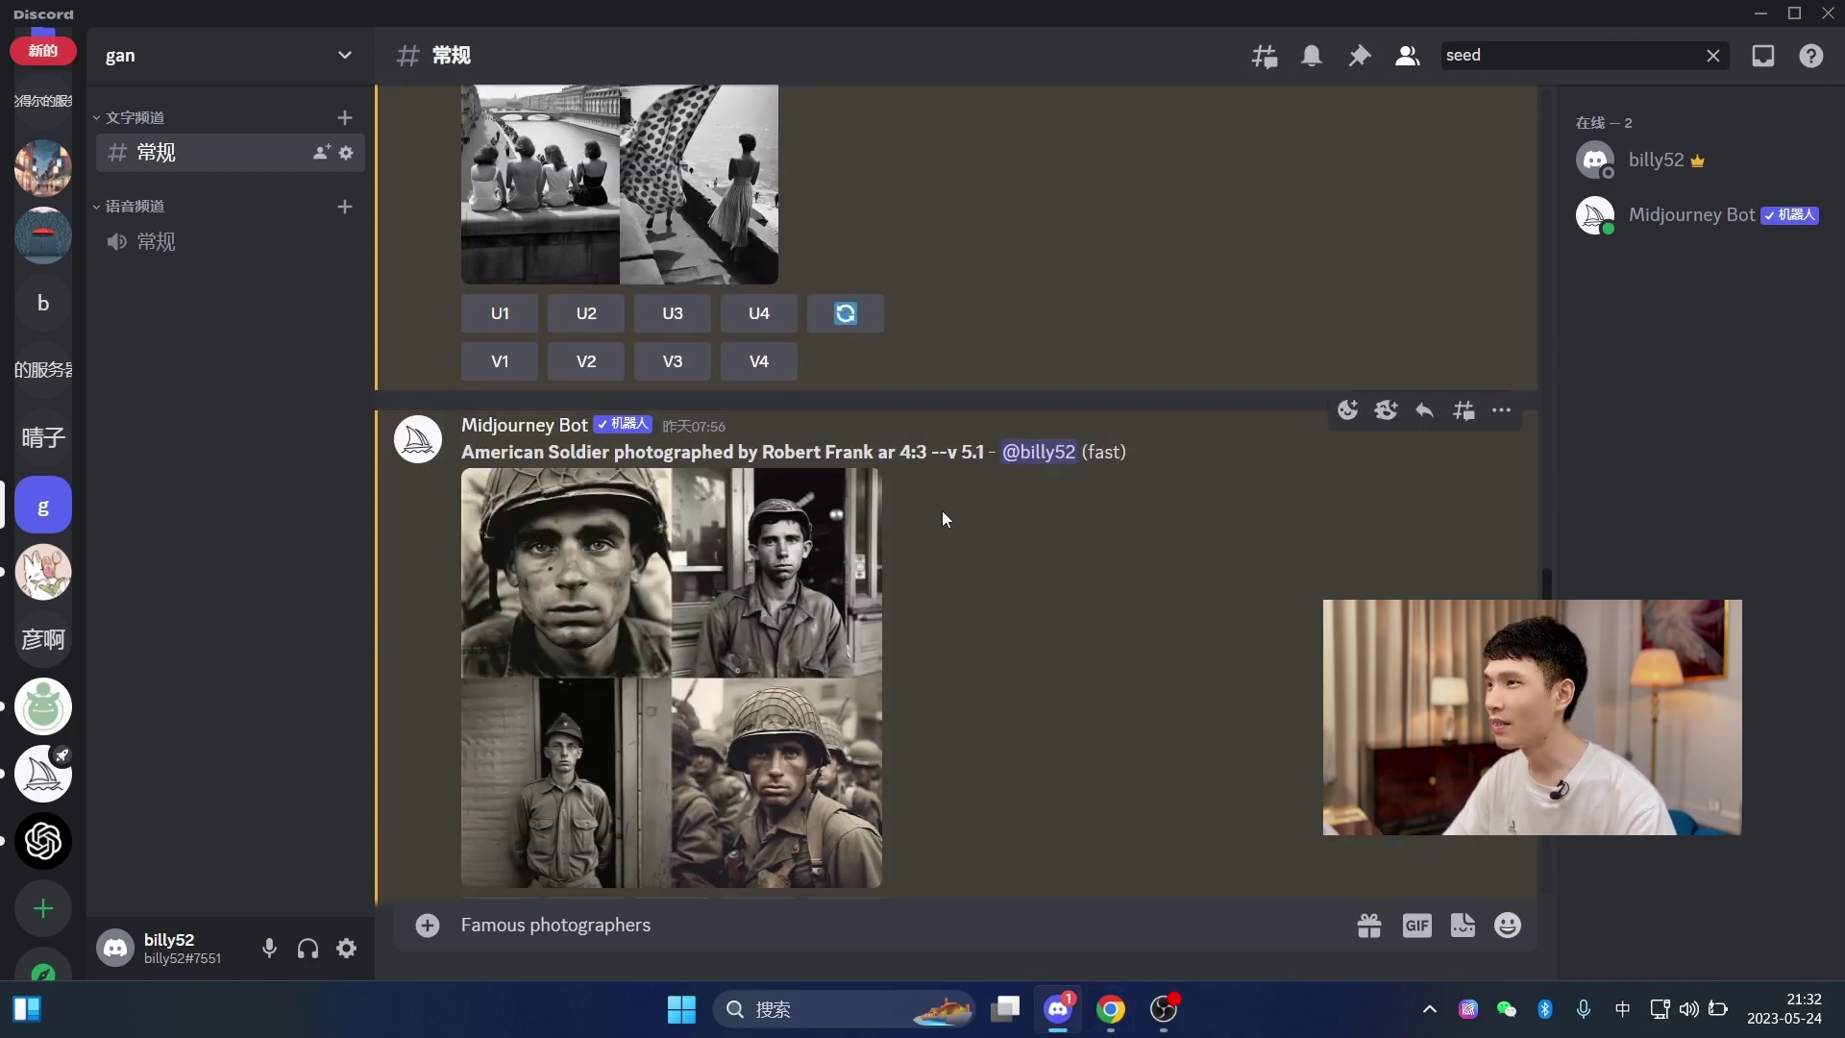
scroll(942, 510, "down", 1)
left_click_drag(824, 327, 882, 327)
left_click(693, 523)
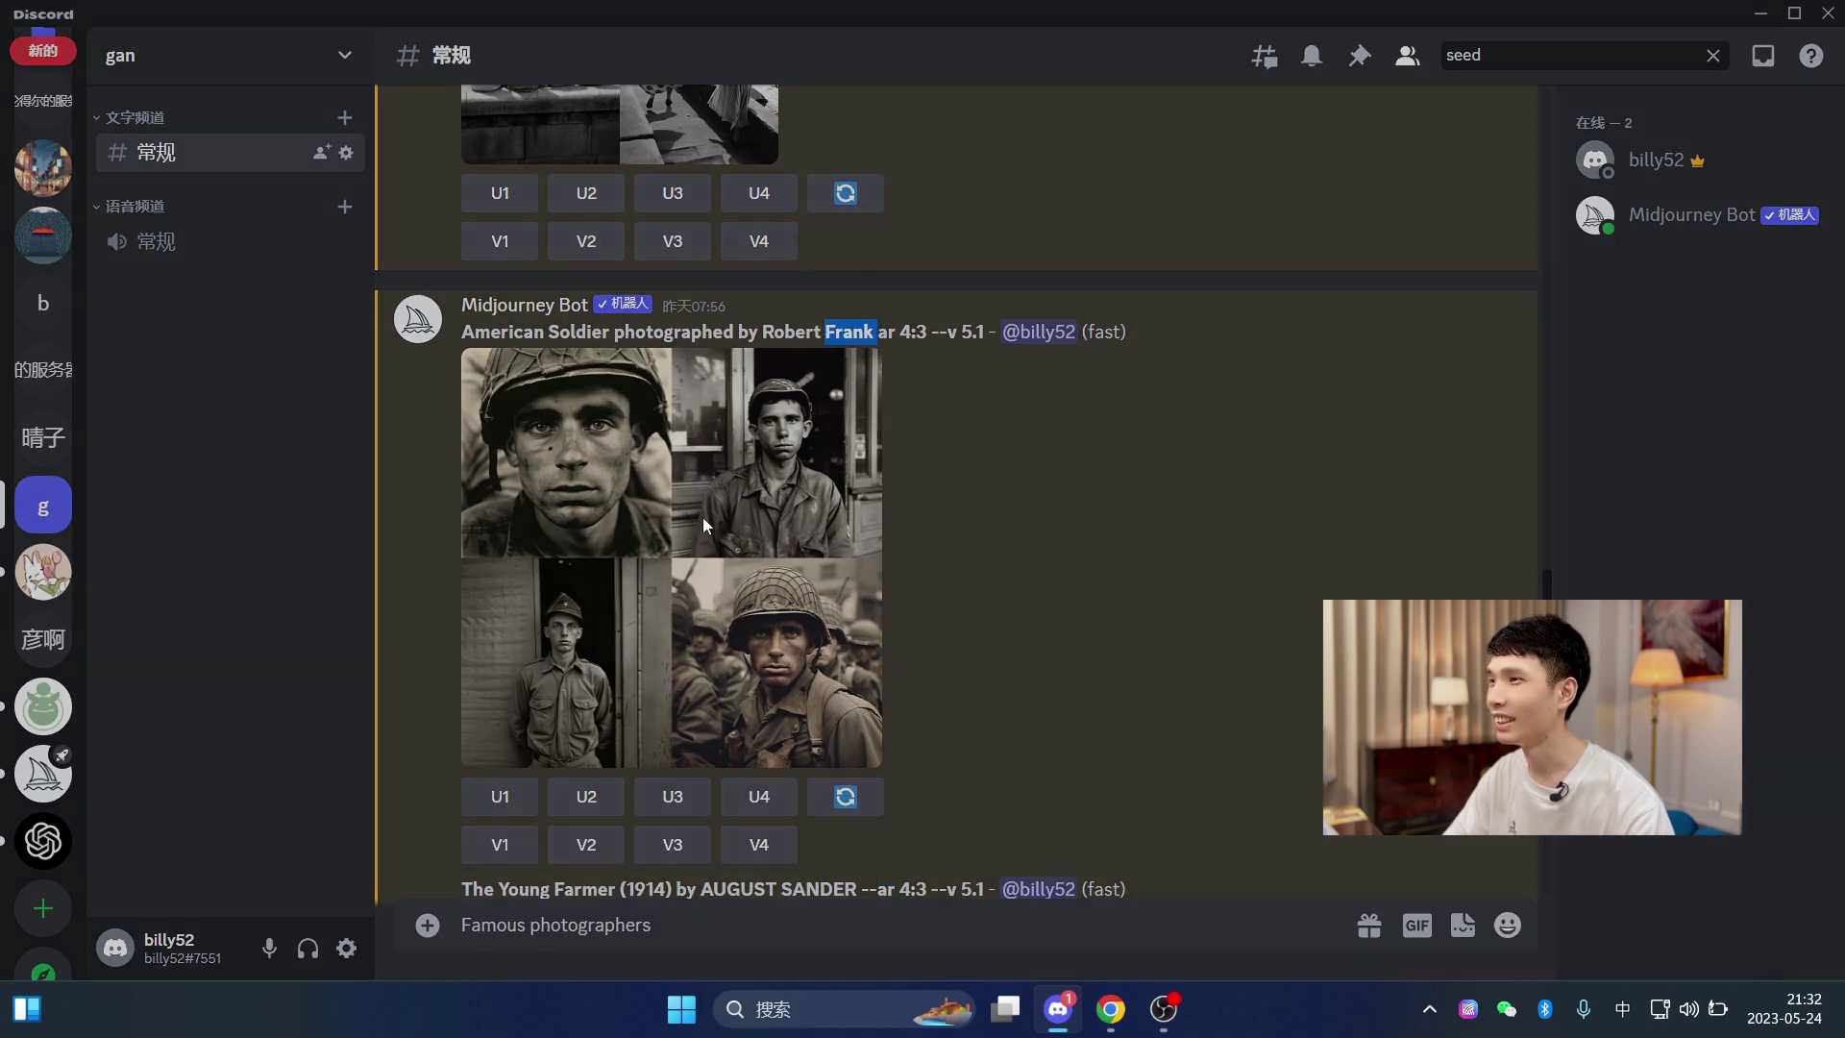
left_click(1317, 448)
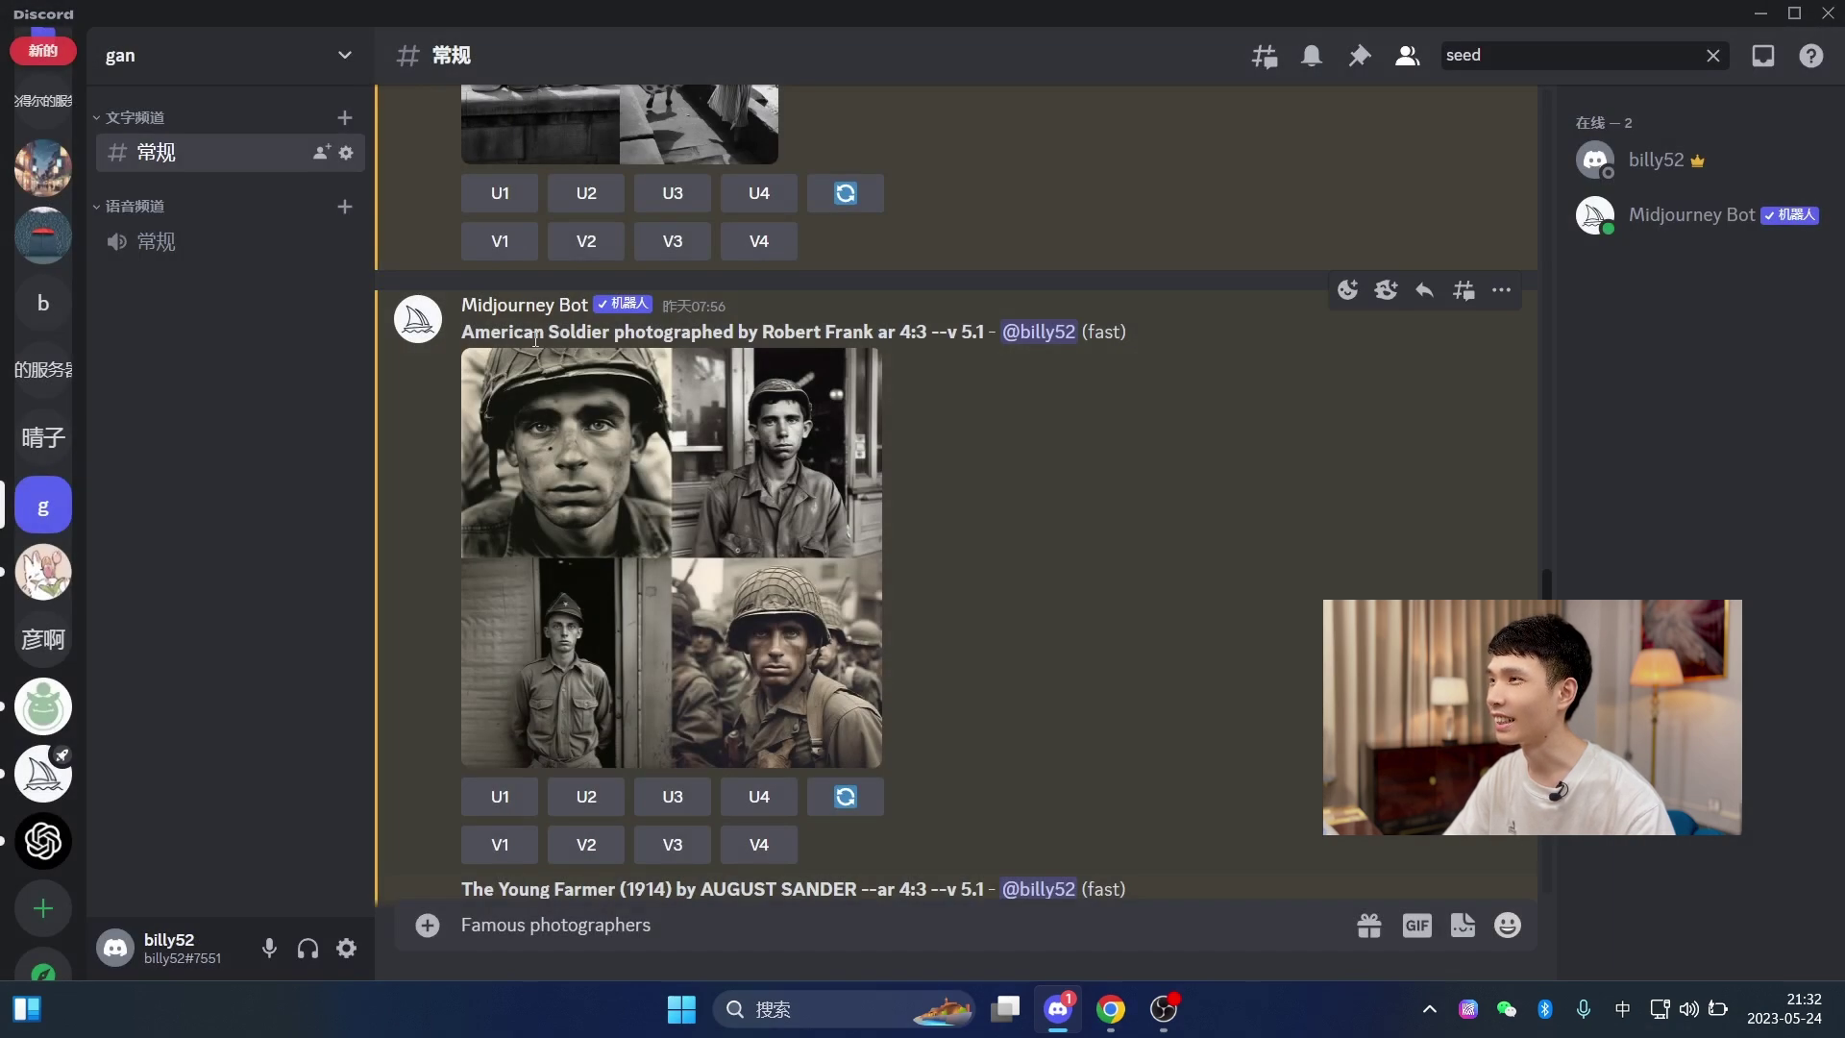
- Highlight the subject "American Soldier", the photographer Robert Frank and the "ar" parameter in the American Soldier prompt
left_click_drag(447, 335, 604, 337)
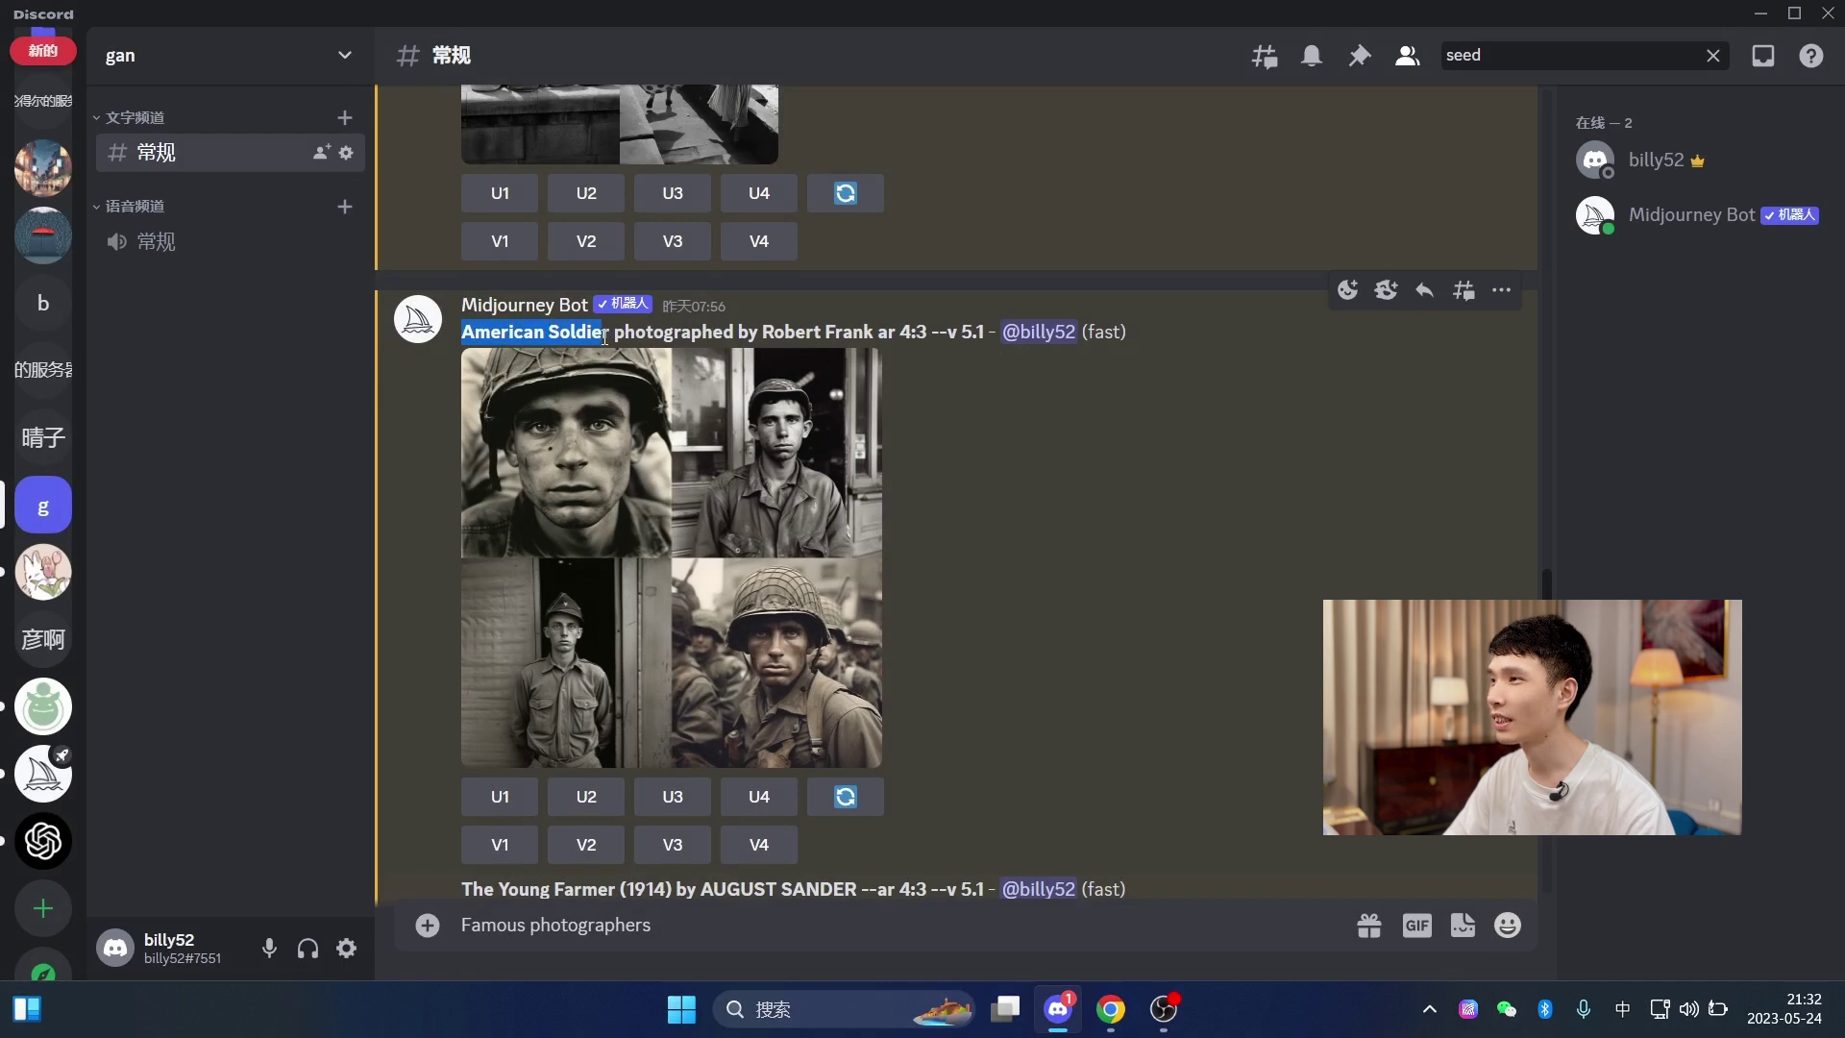
left_click_drag(762, 332, 870, 332)
left_click(989, 579)
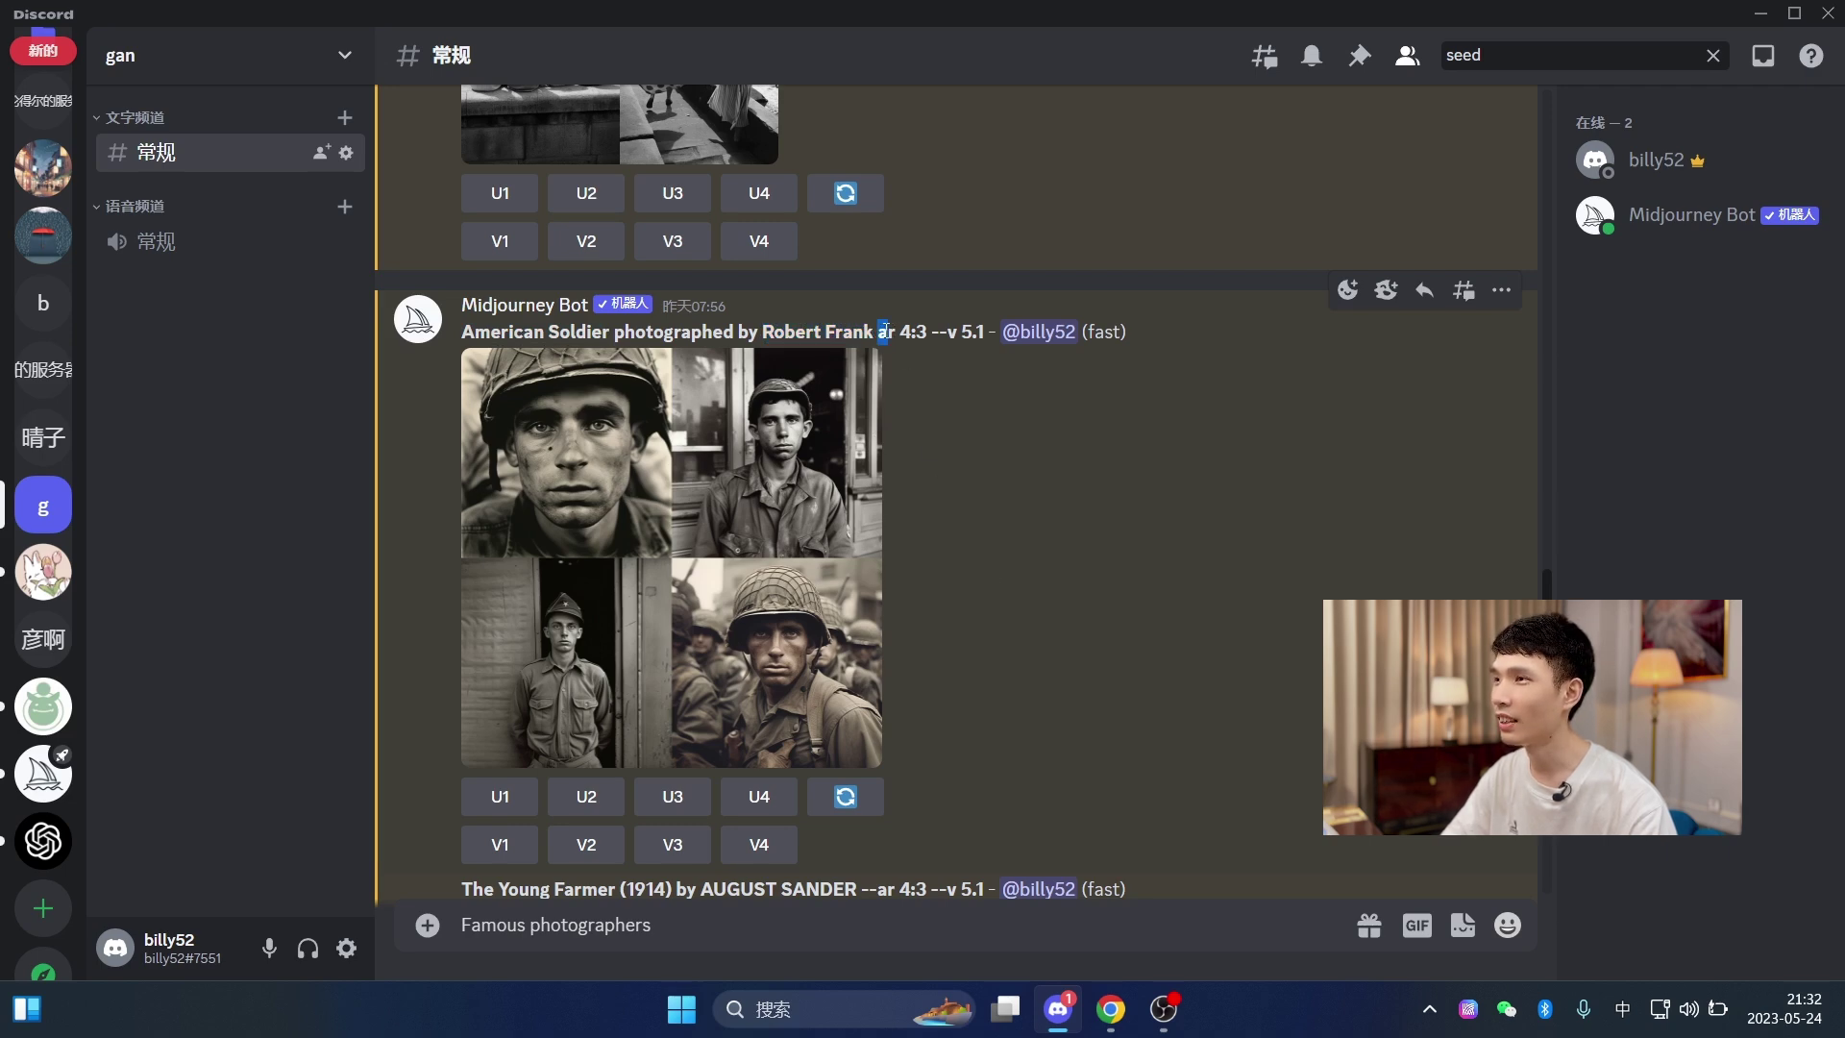
left_click_drag(879, 330, 898, 330)
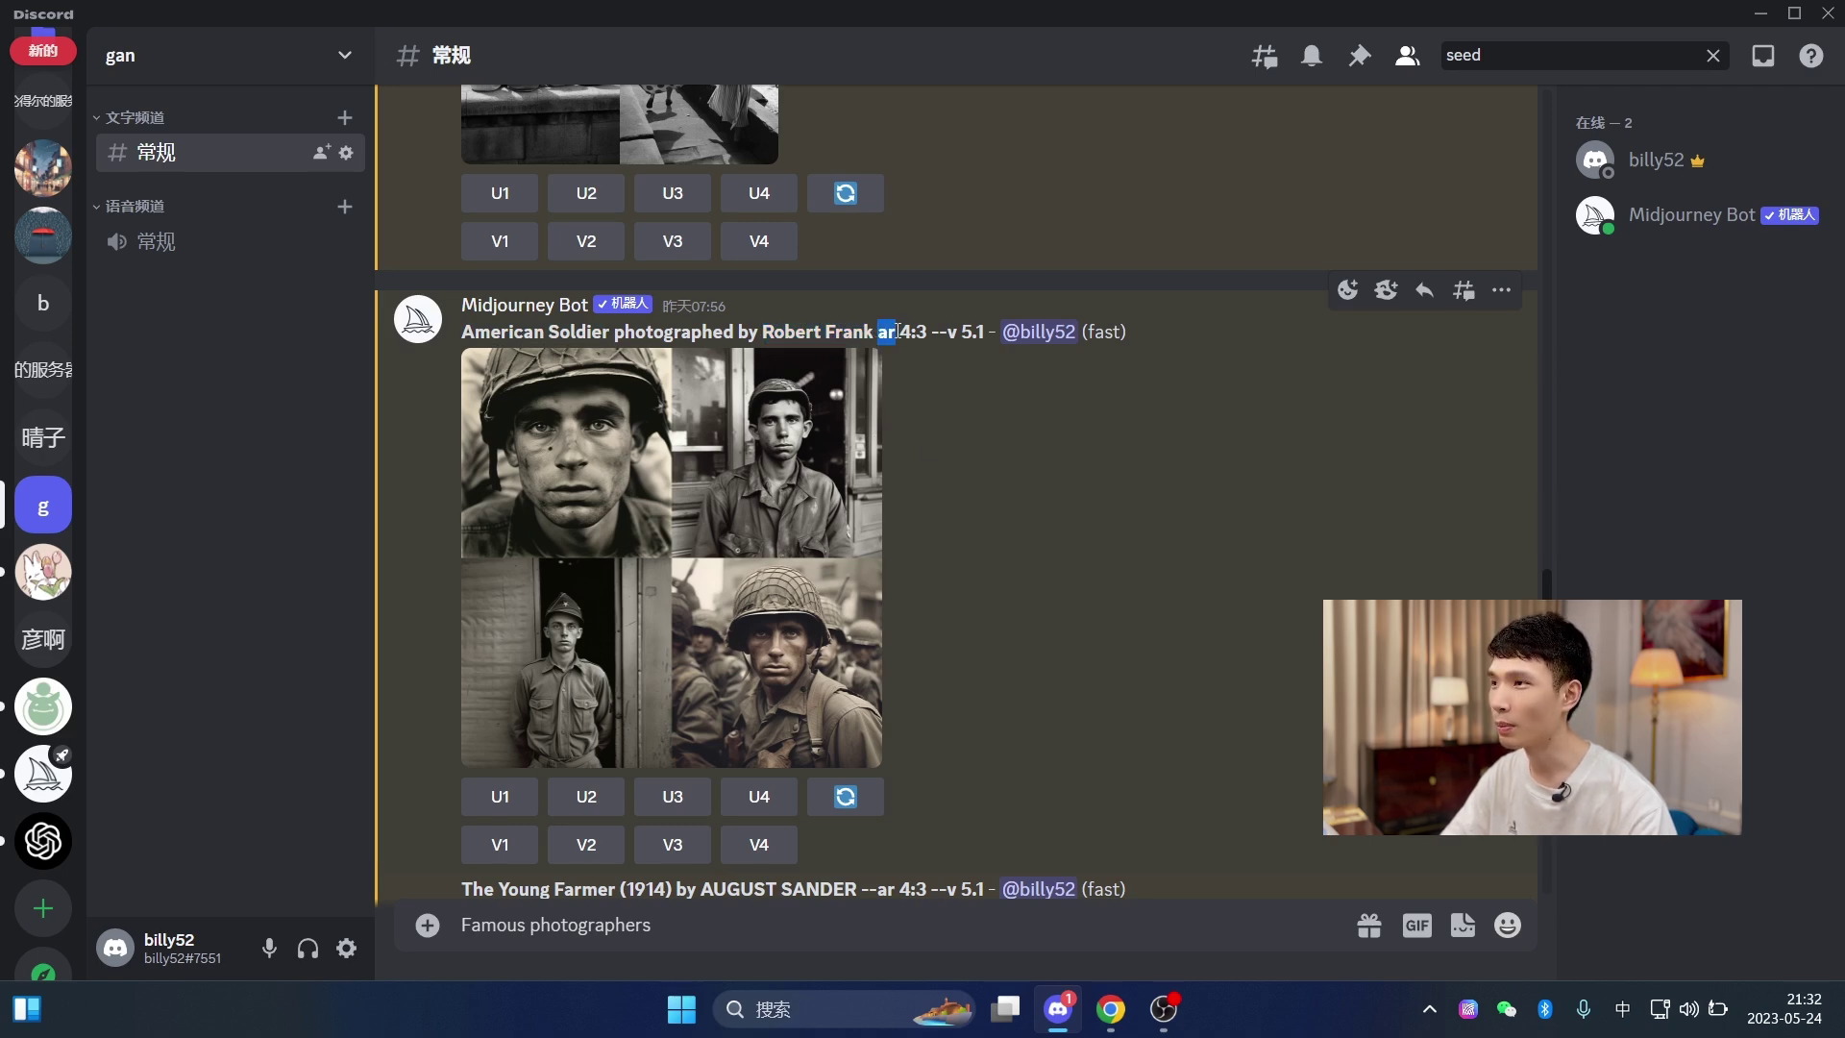
left_click(886, 359)
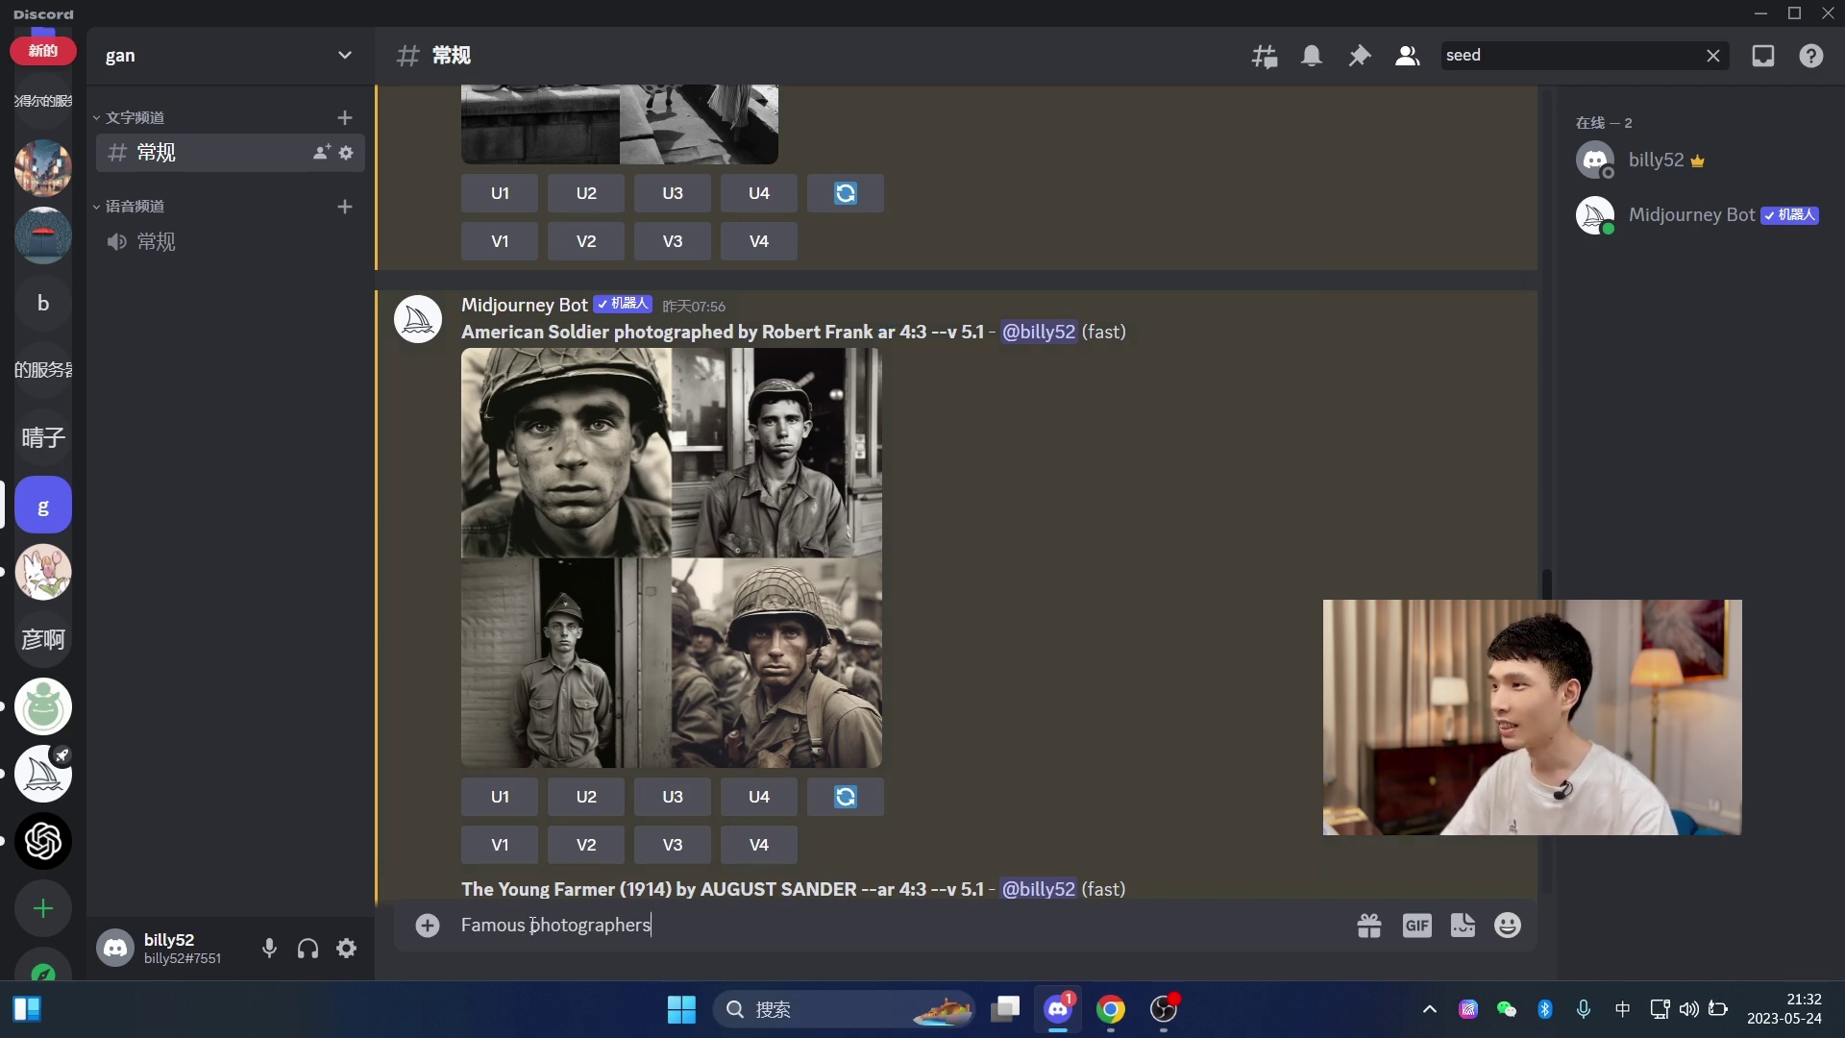
- Replace the draft text in the channel's message field with "--"
key("ctrl+a")
key("BackSpace")
type("--")
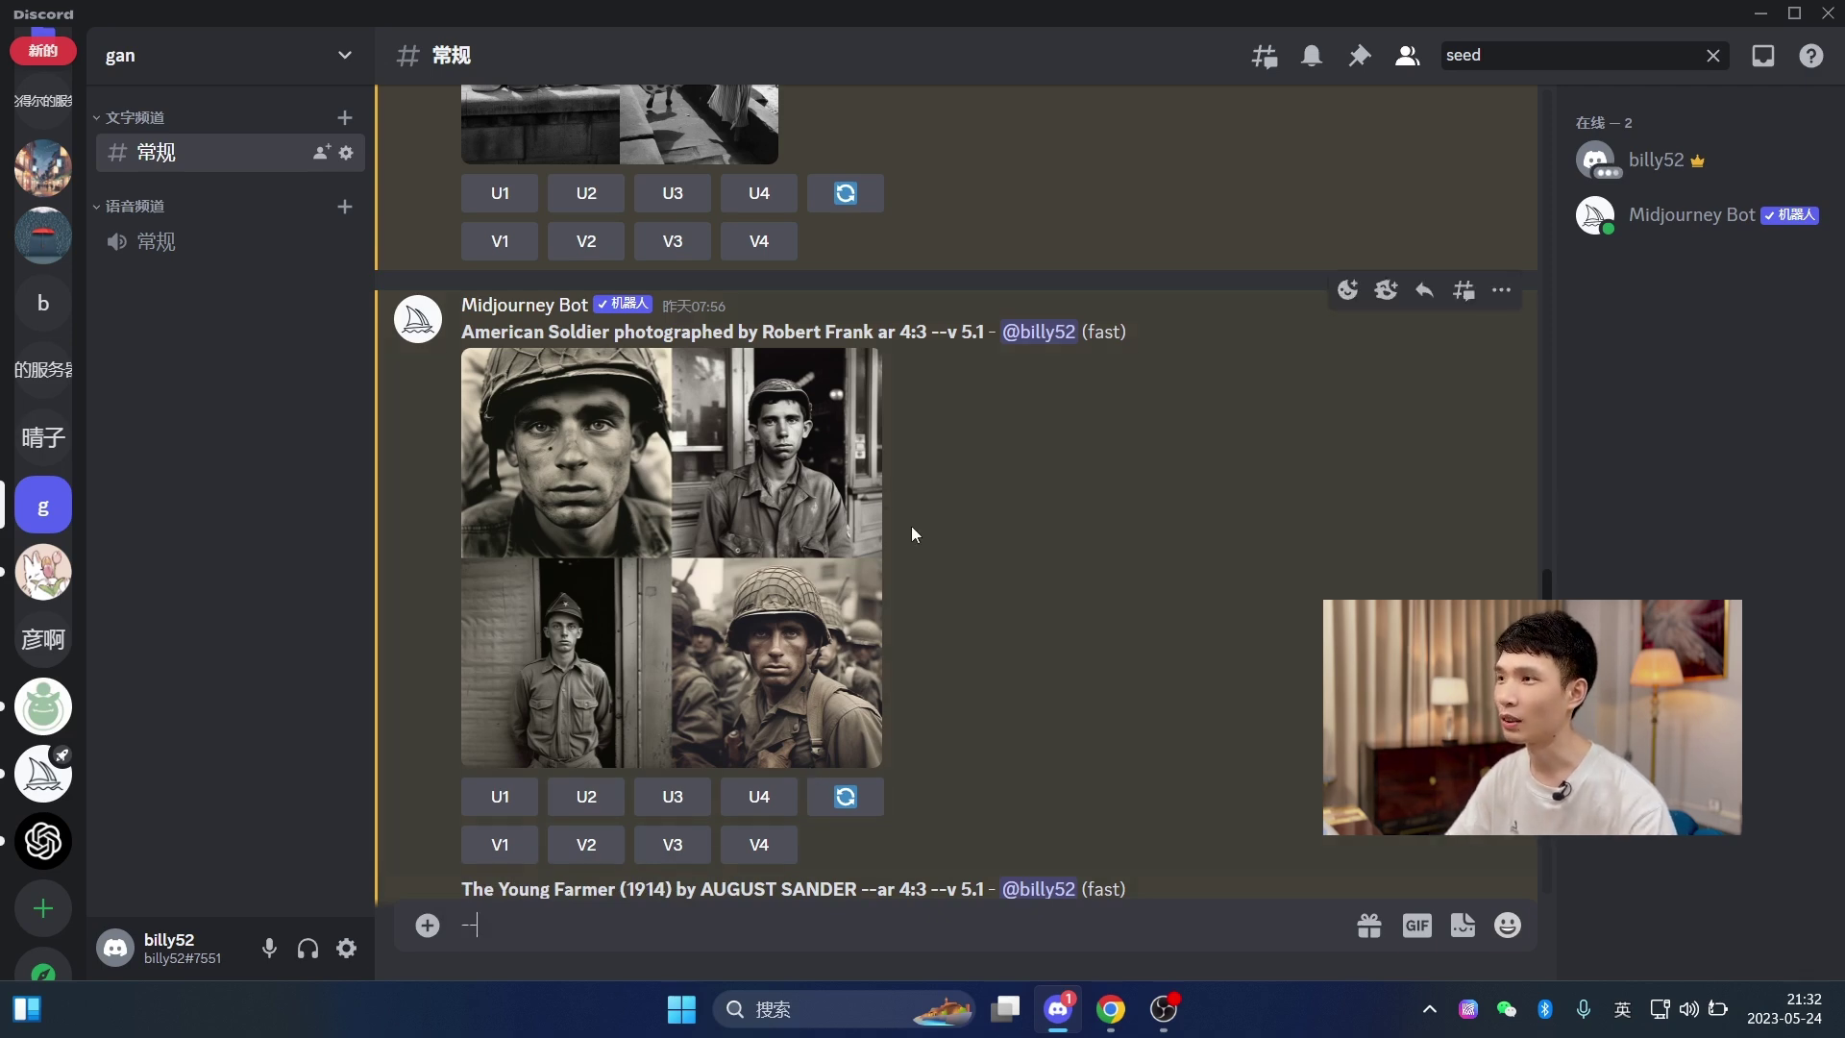
- Review the American Soldier, Young Farmer and Shea Canyon National Monument results in the channel
scroll(759, 577, "down", 1)
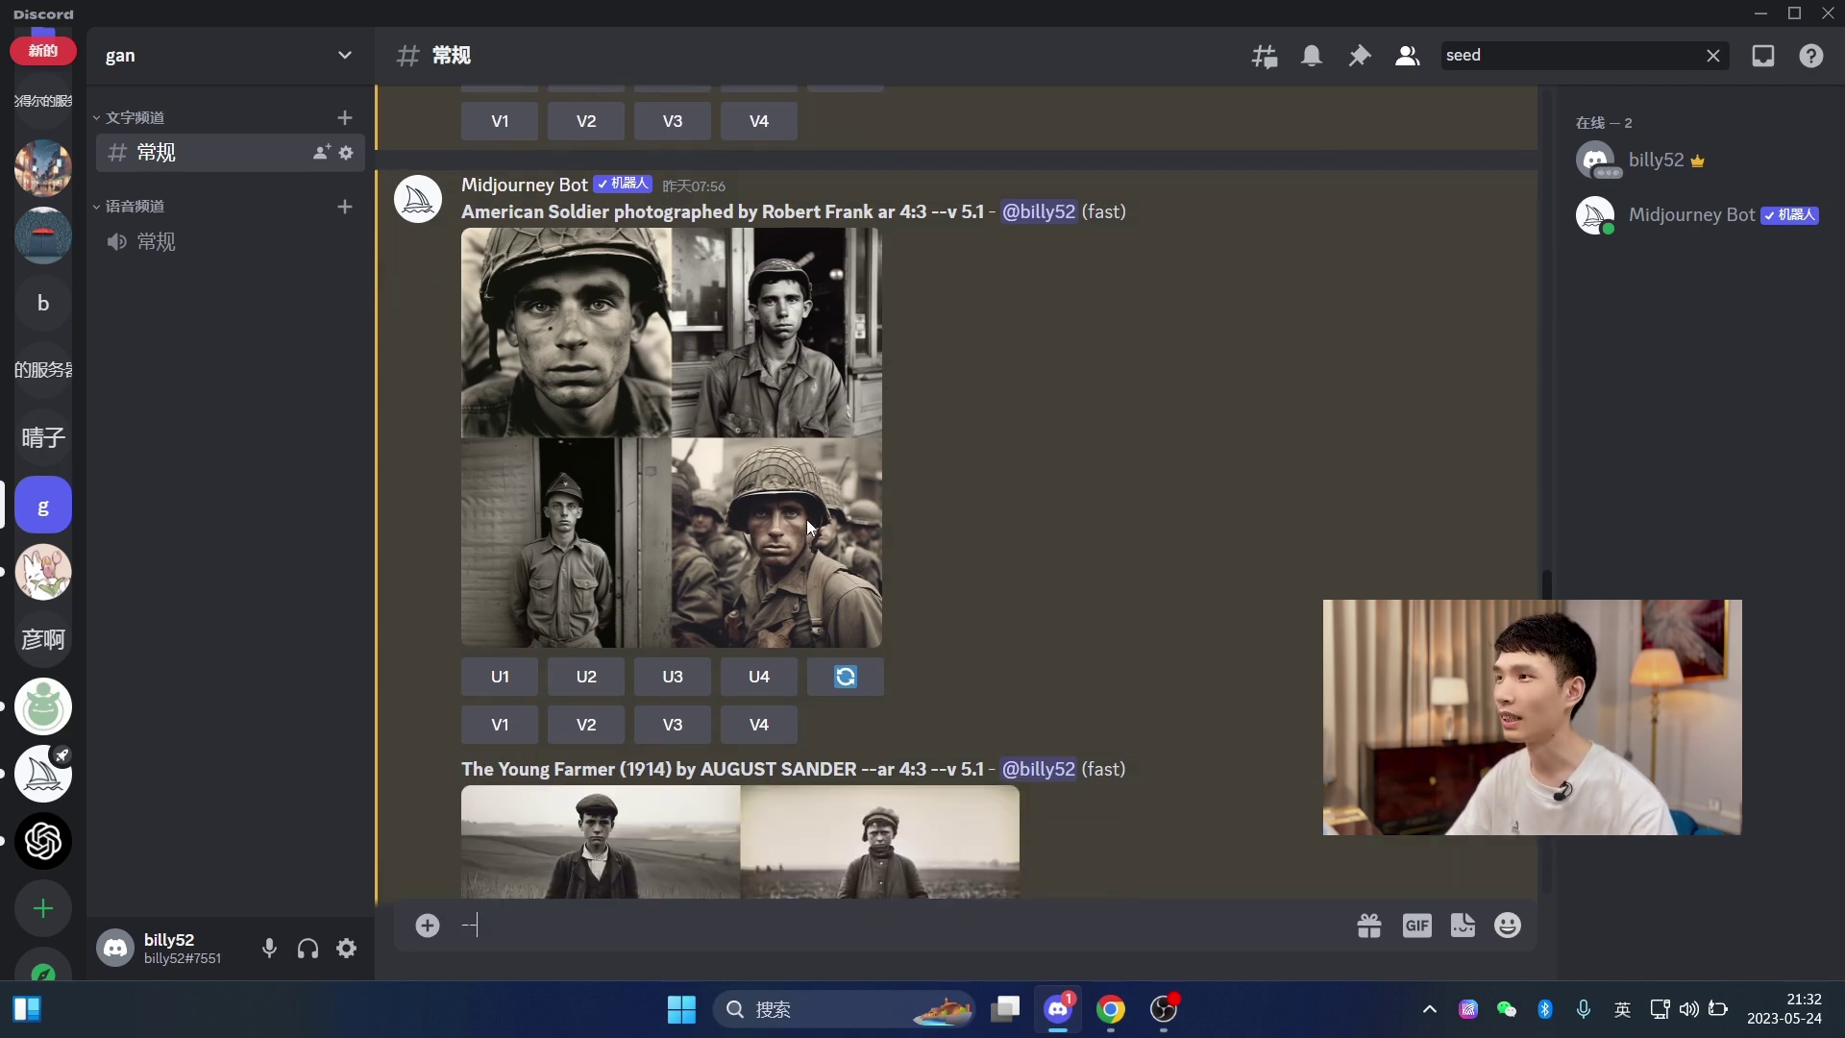
scroll(845, 601, "down", 3)
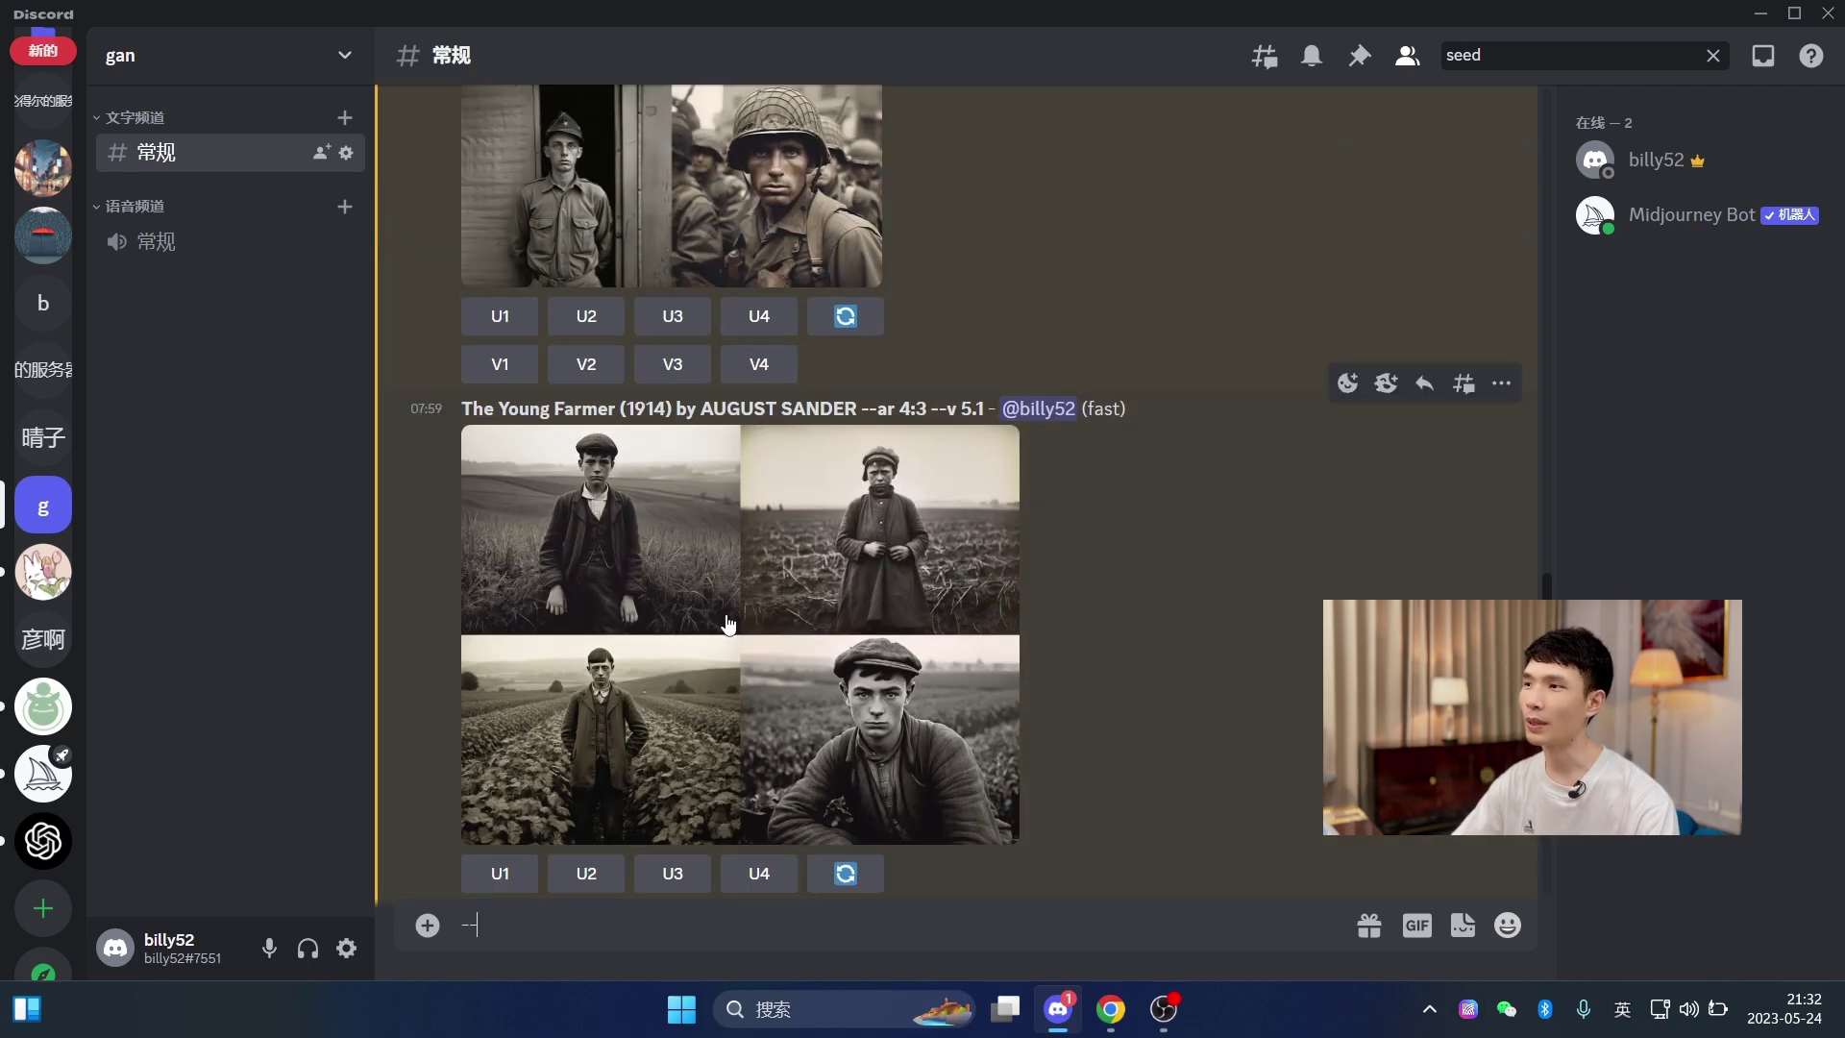
scroll(876, 603, "down", 5)
scroll(876, 592, "up", 2)
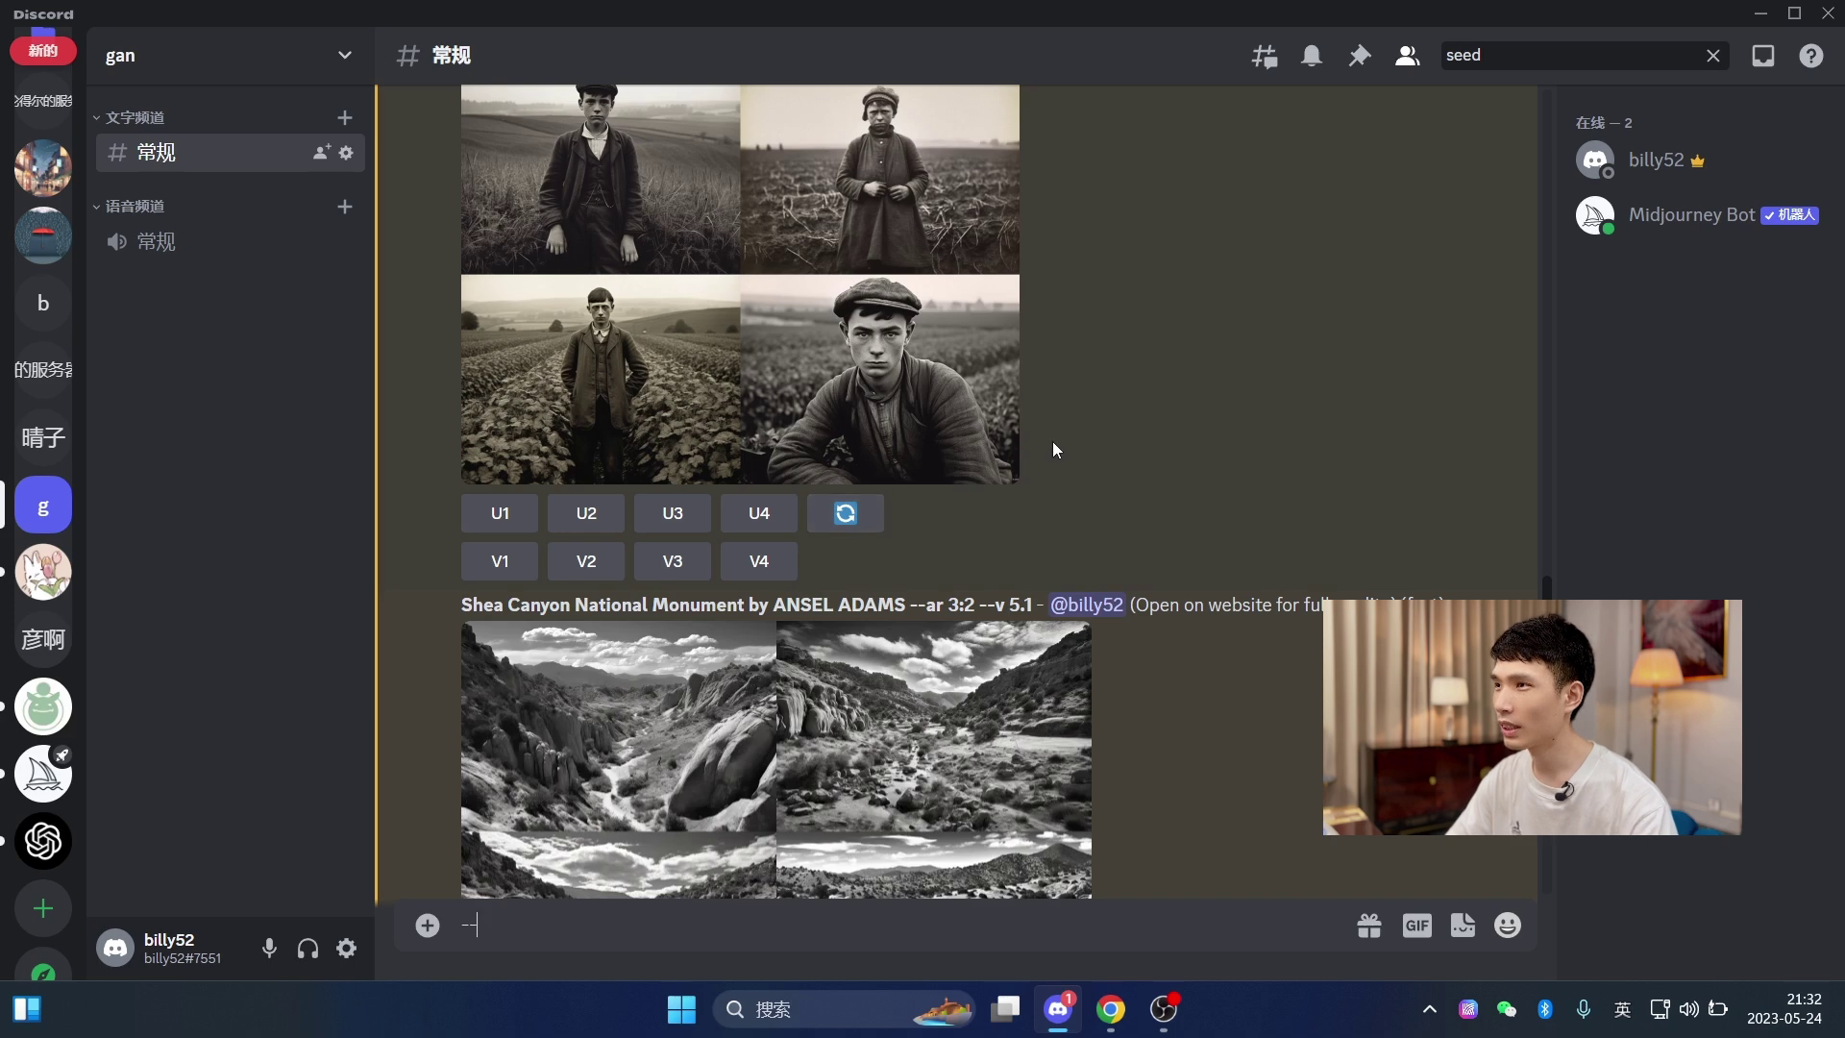
scroll(1052, 444, "up", 3)
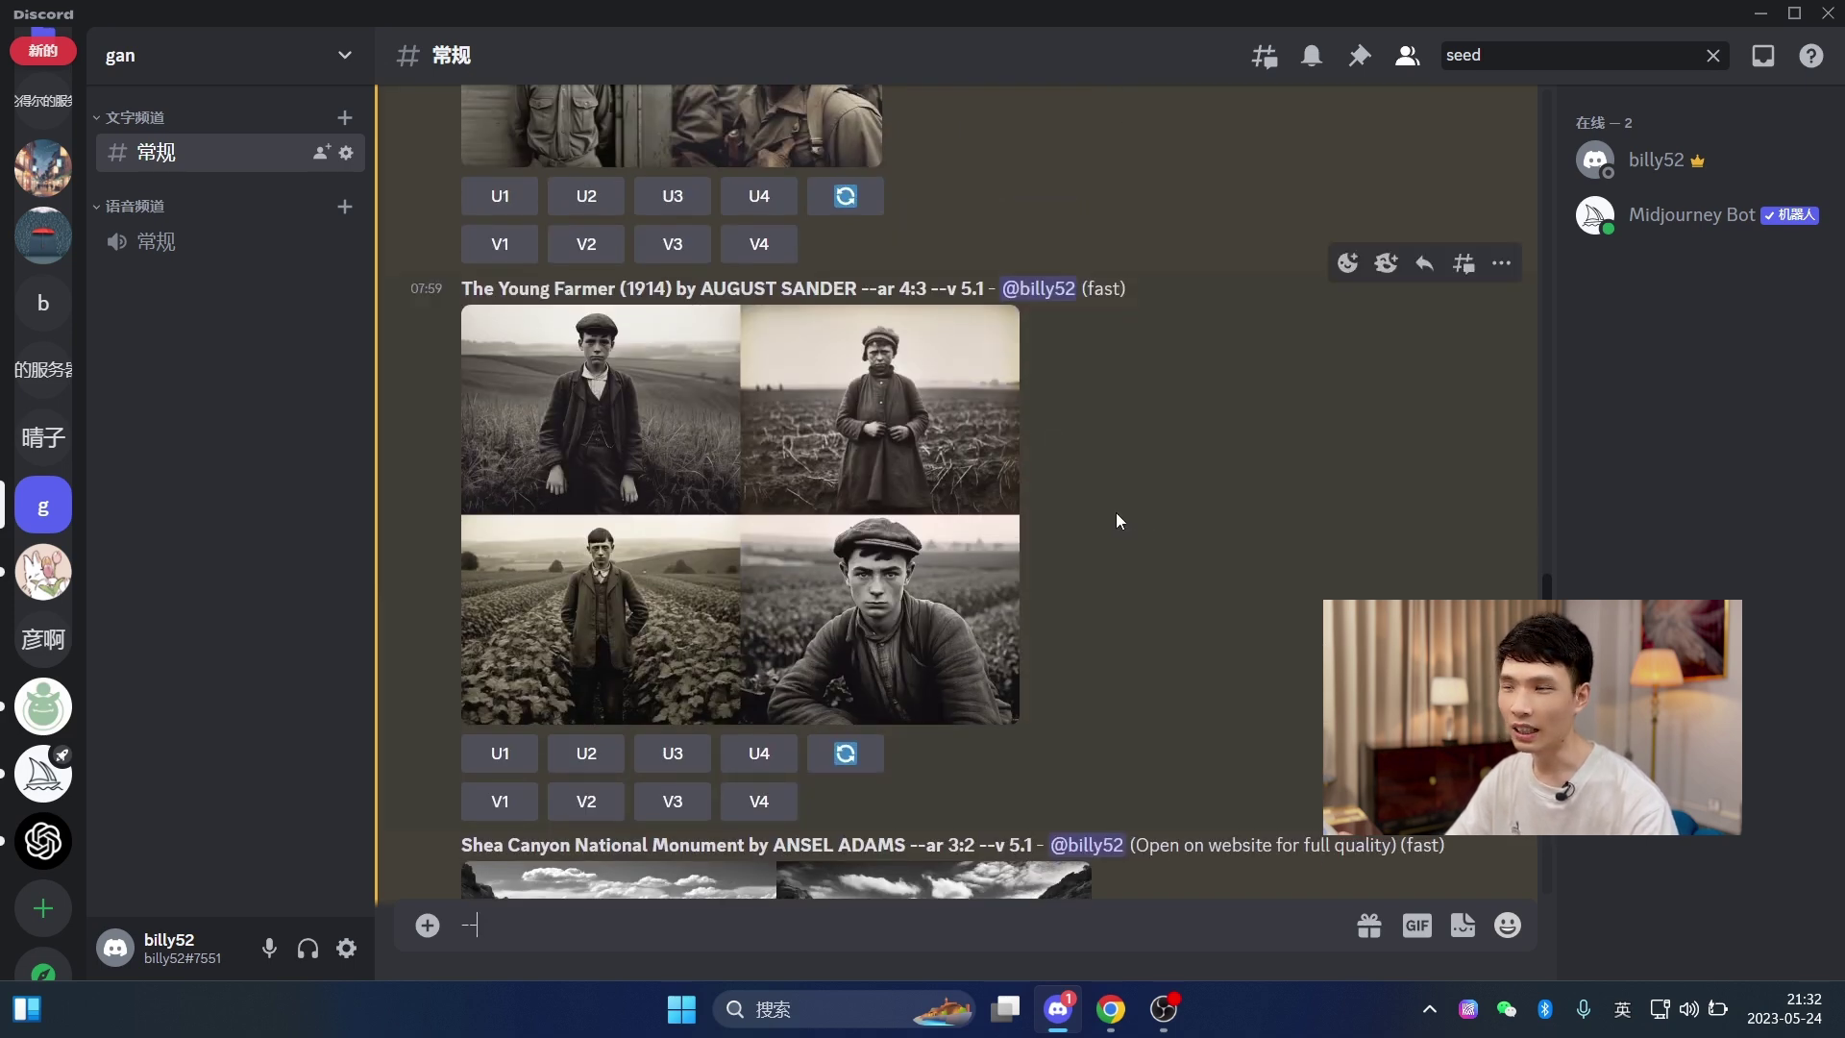
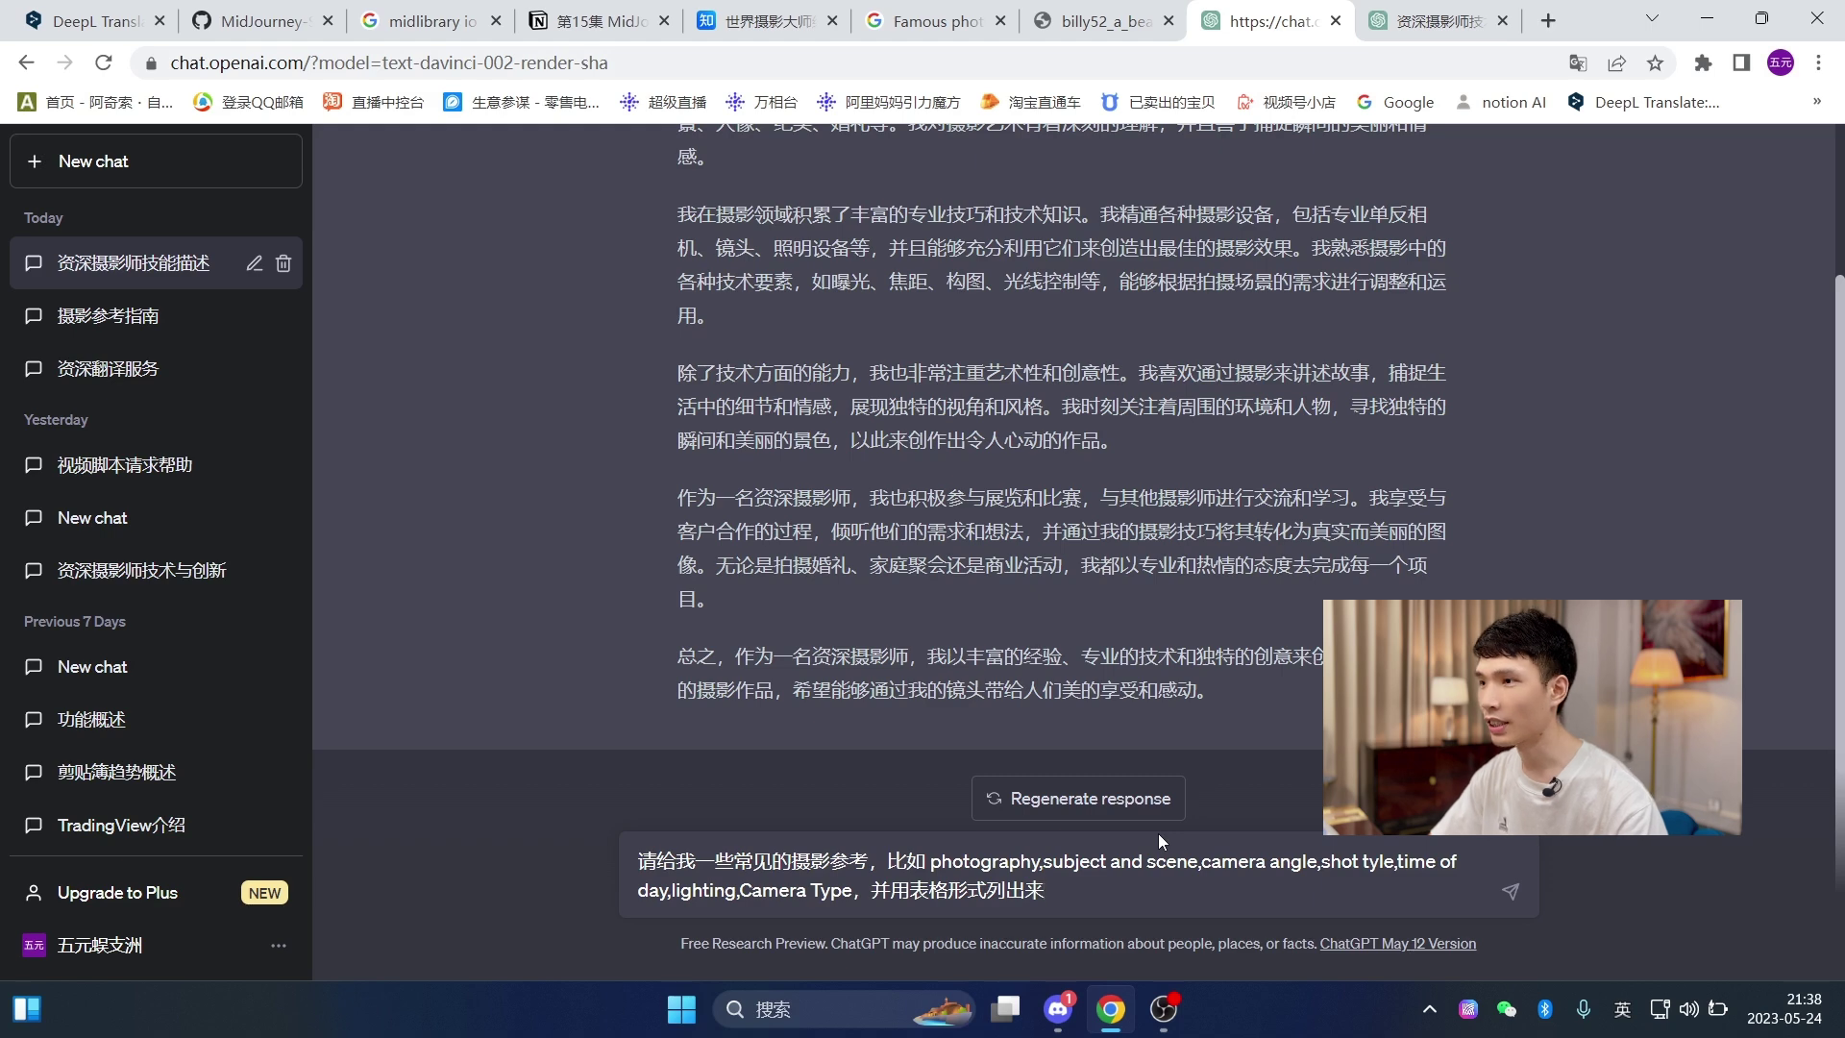
- Send the drafted request for a photography-reference table and ask for classic SLR names from different eras in the camera-type row
key("Return")
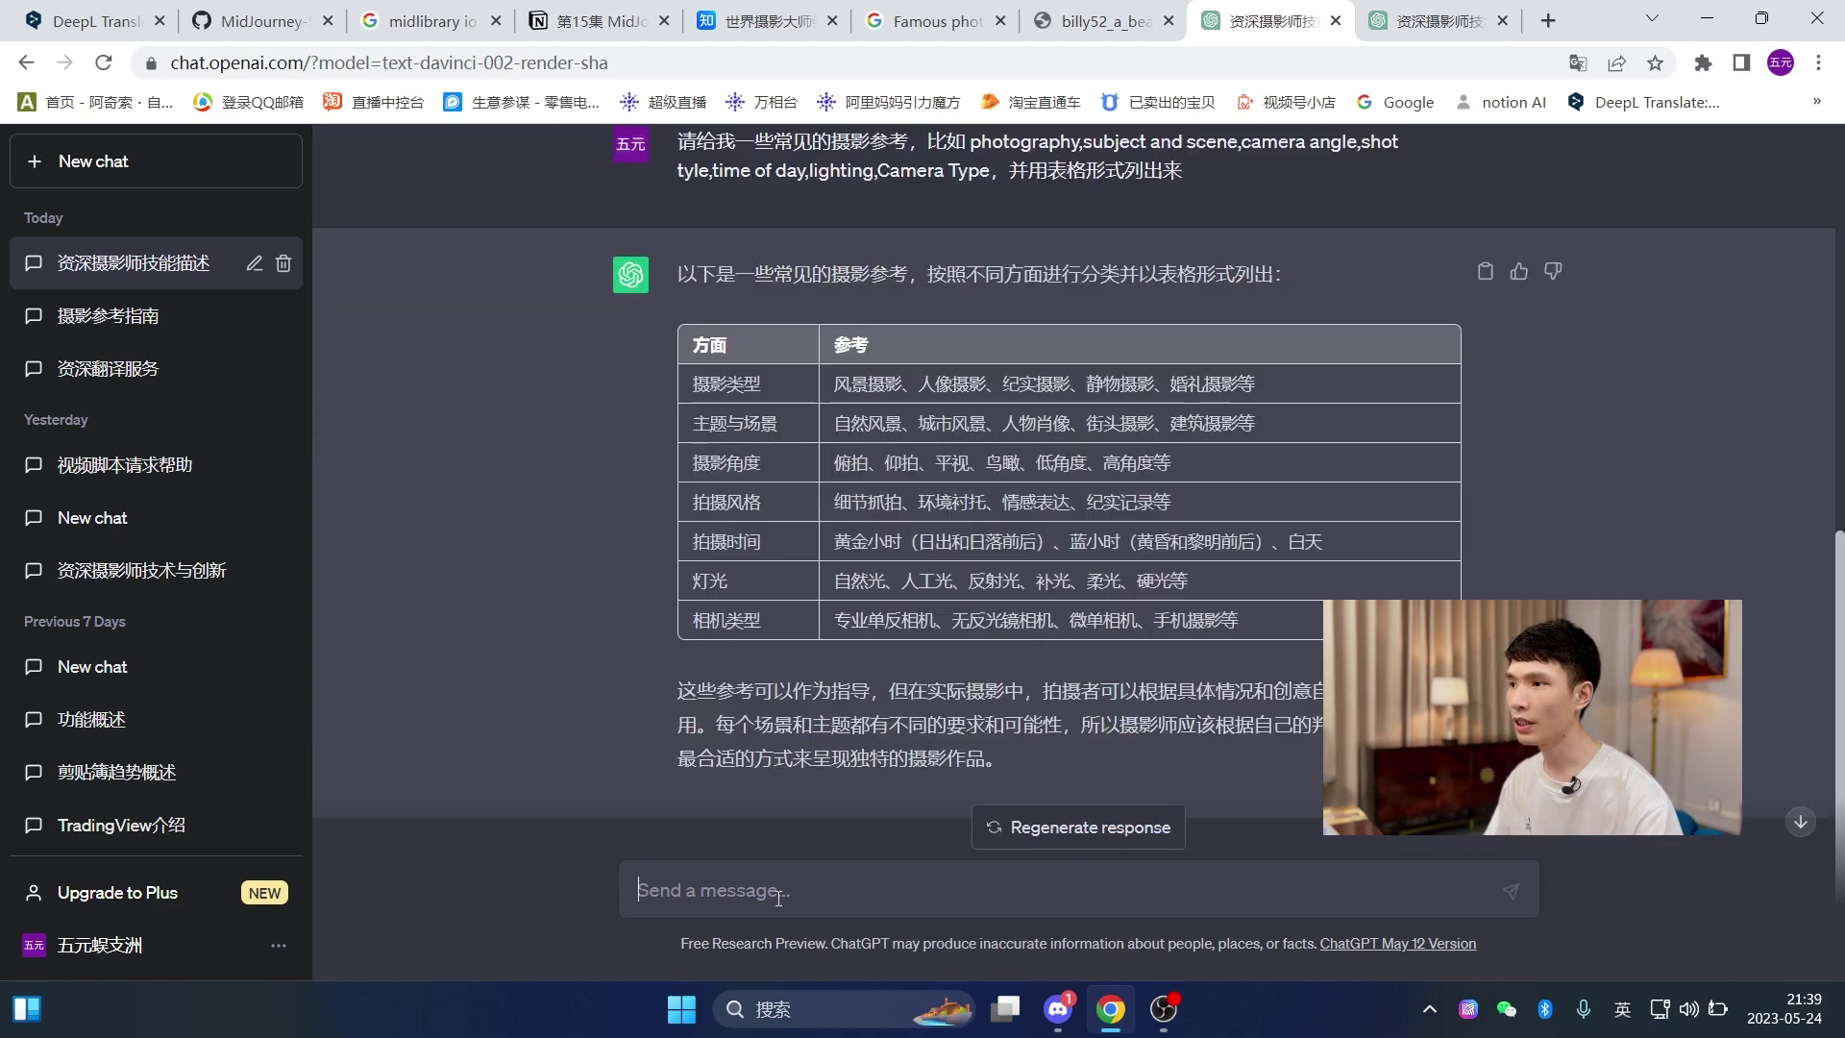
type("可以，相机类型那一行请给出一具经典的单反的名字，可以包含不同年代的")
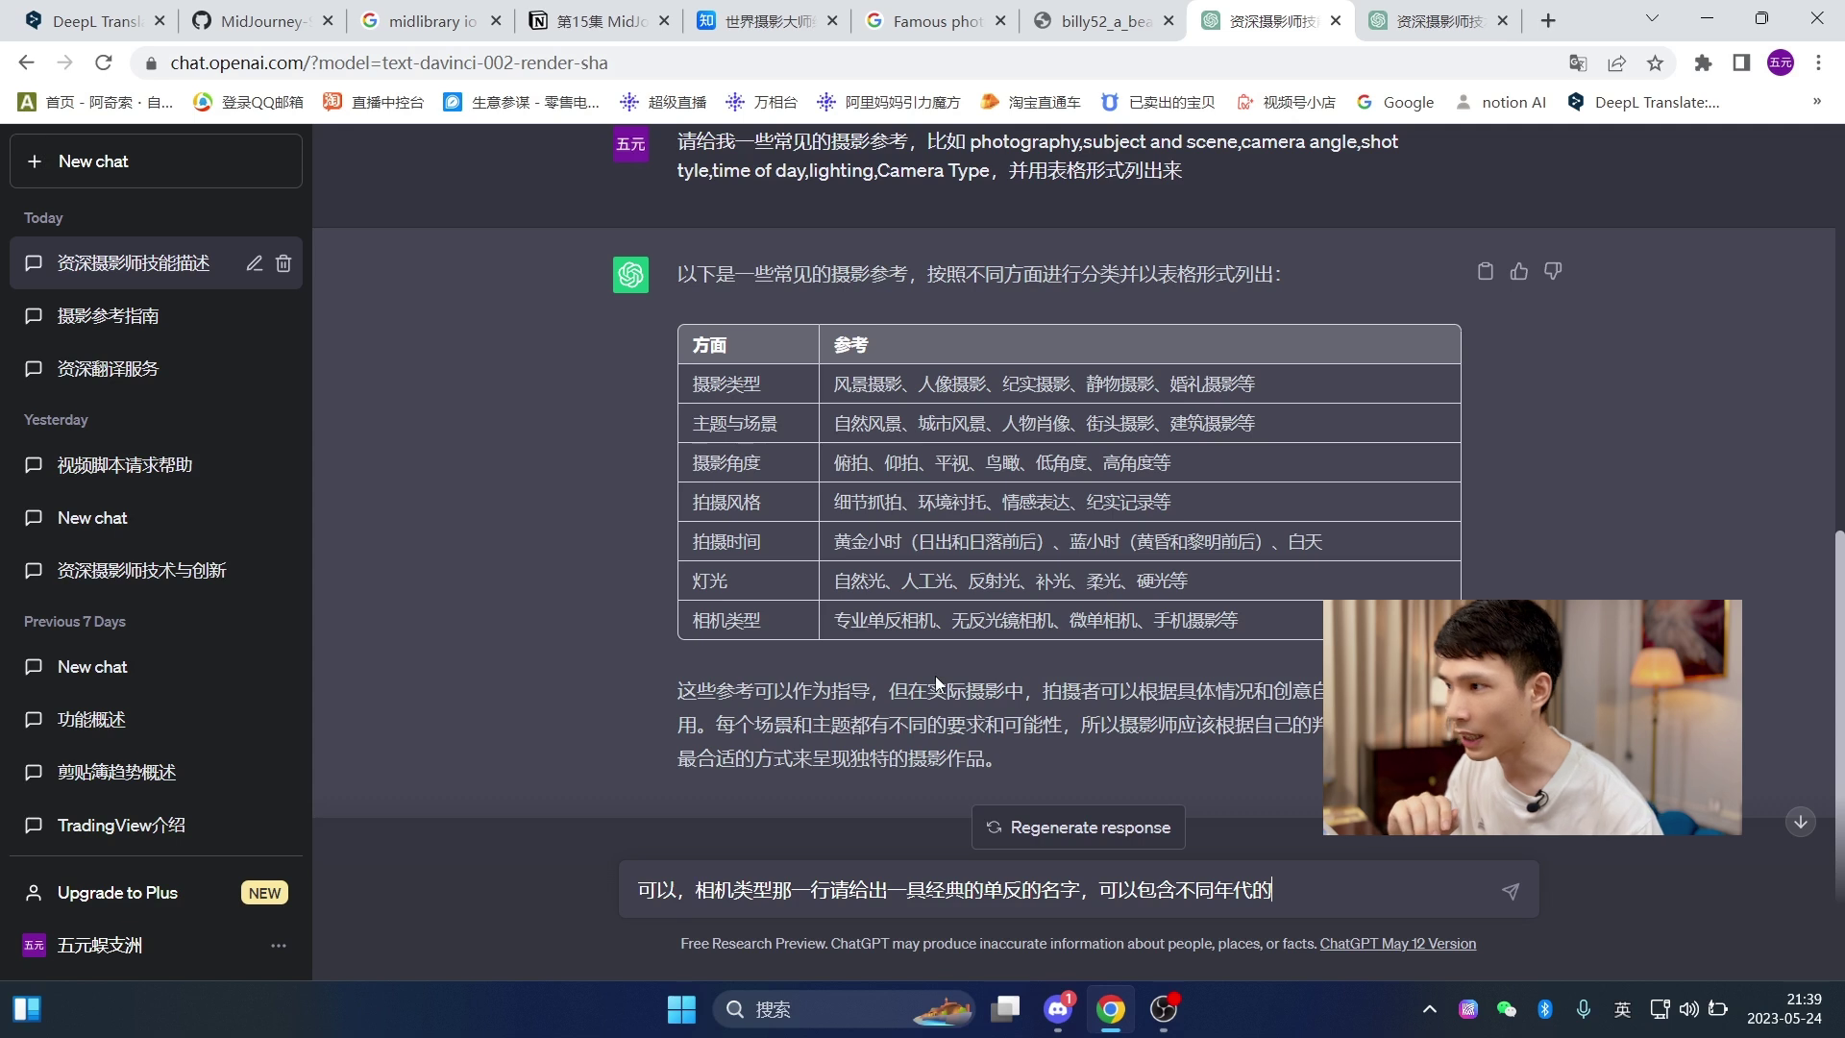
scroll(931, 676, "down", 1)
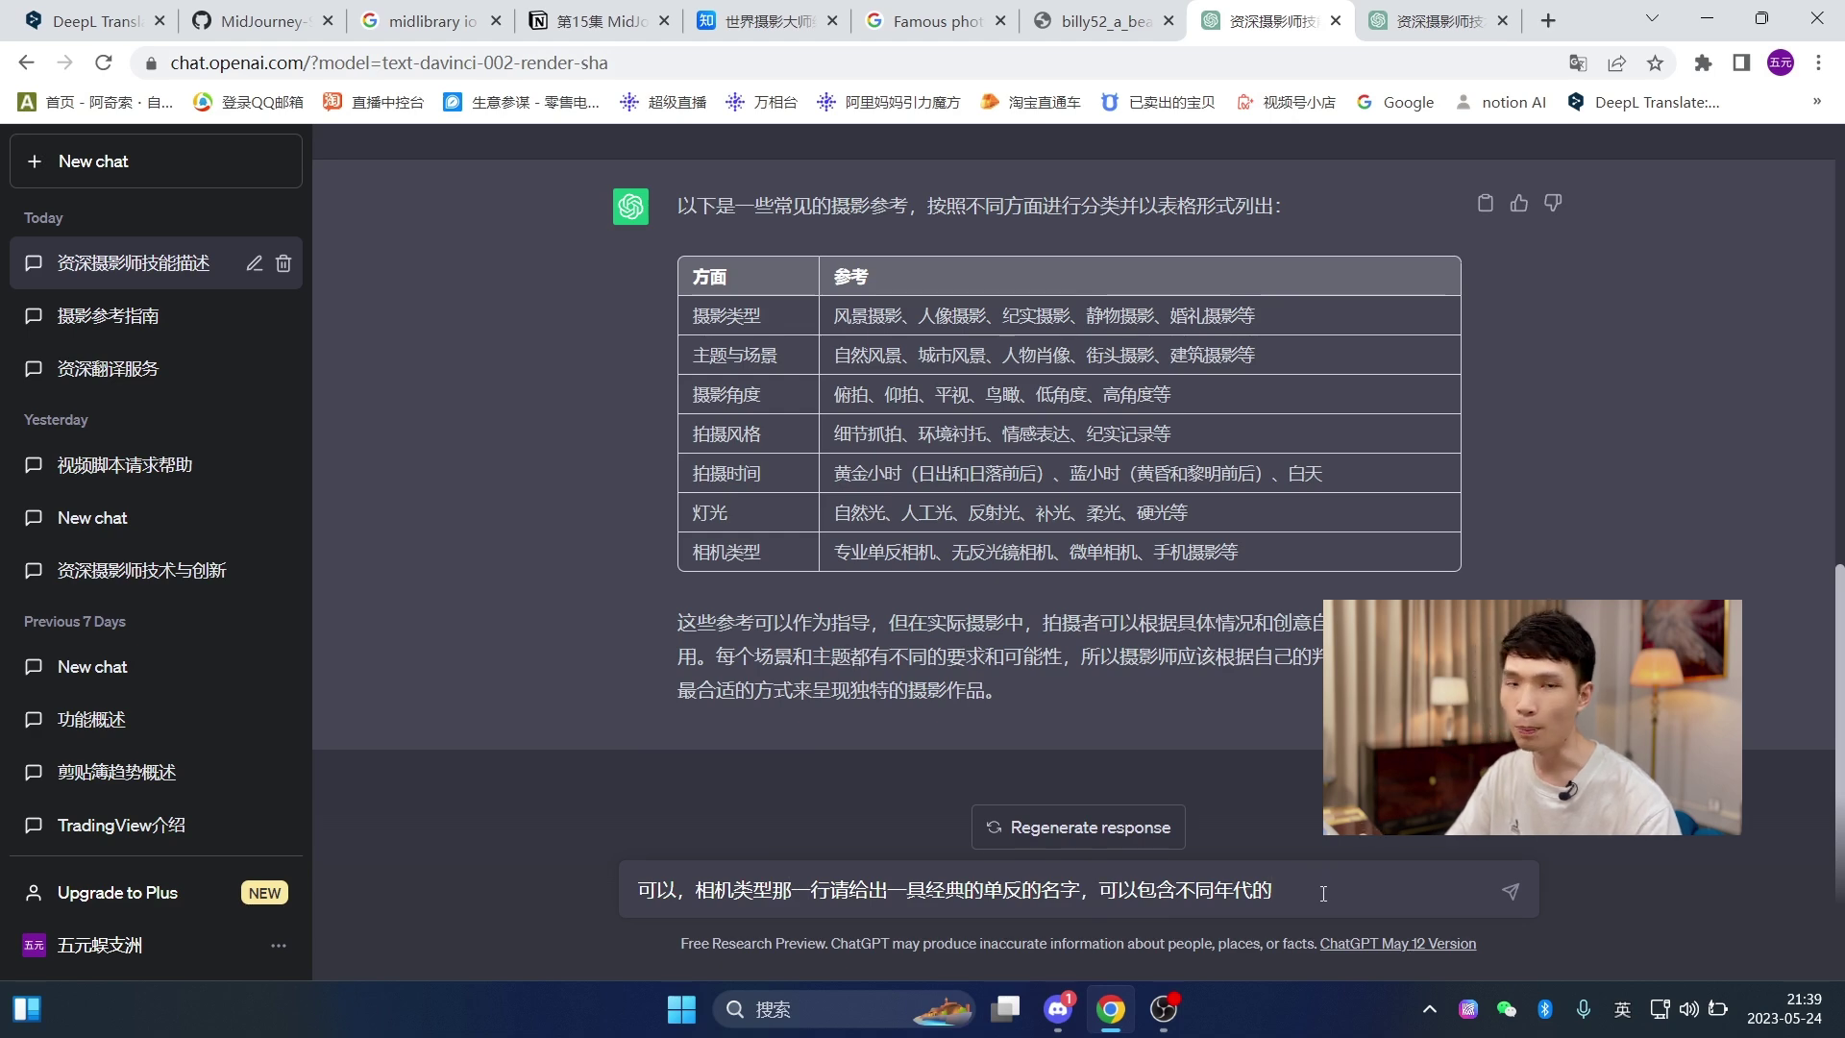
key("Return")
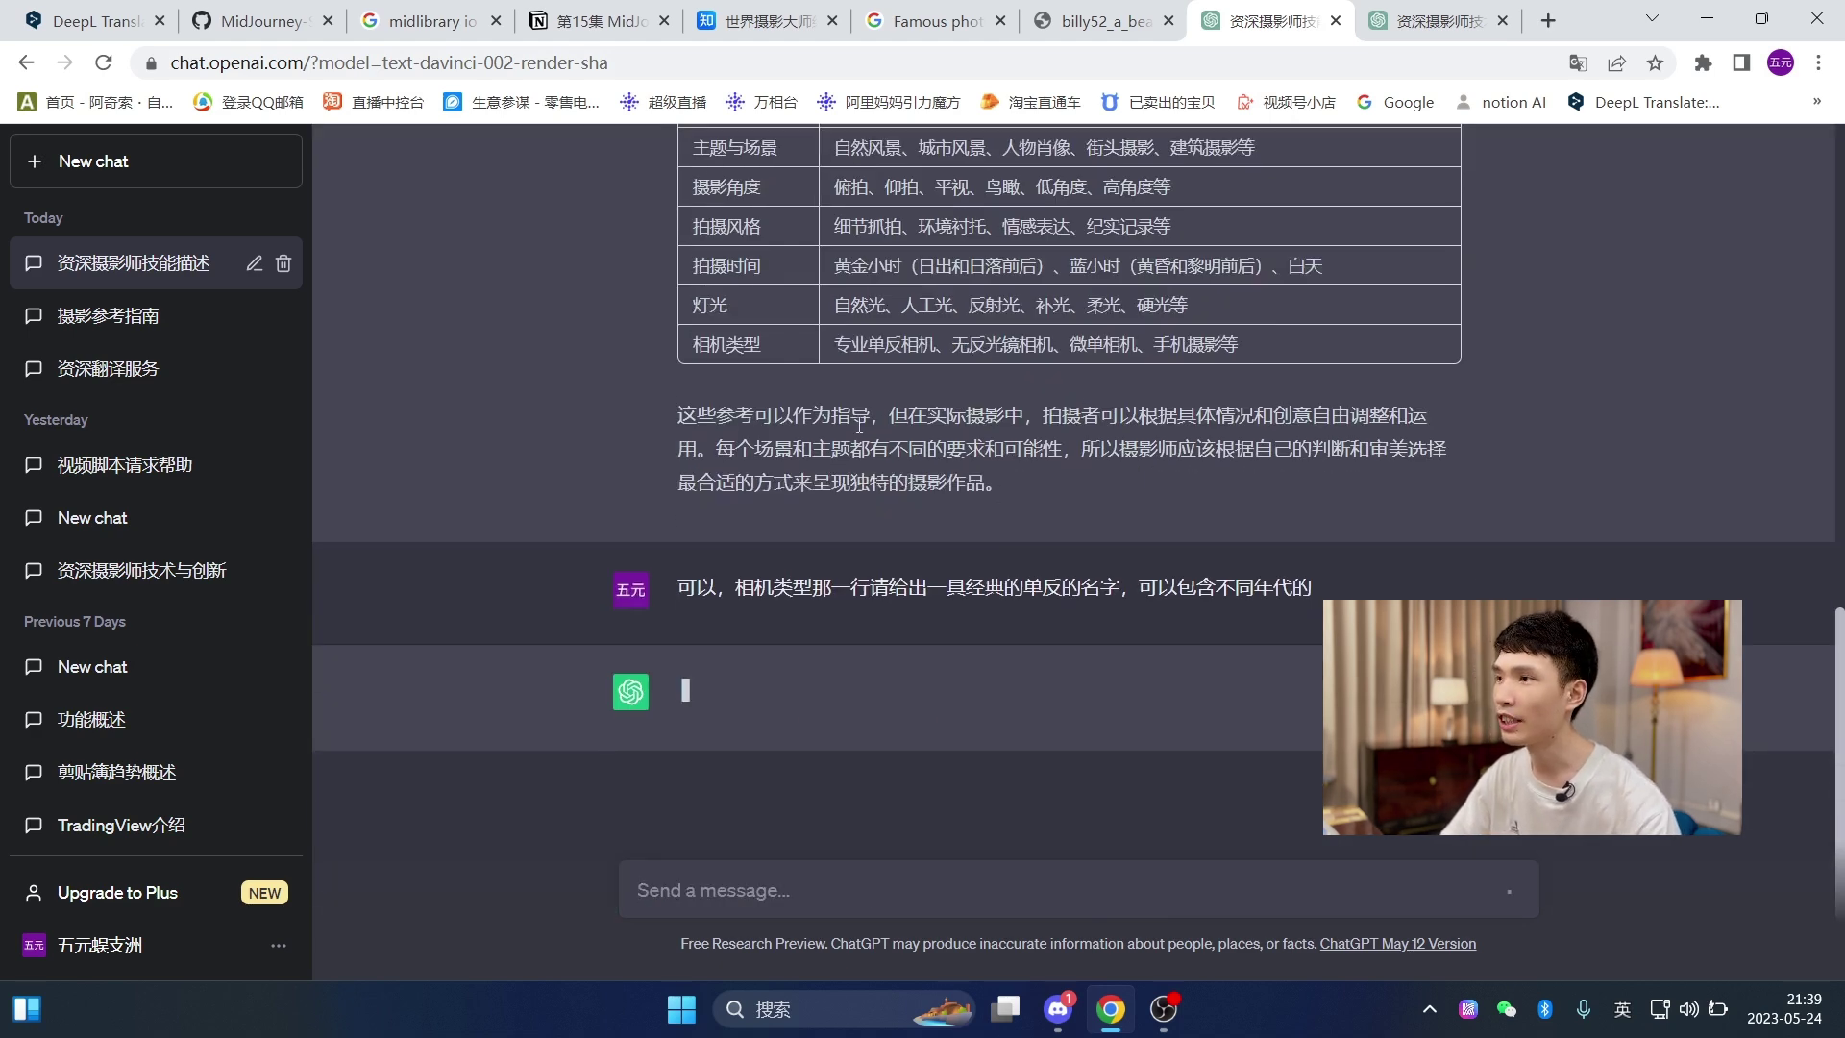
- Resend the full photography-reference request, adding that the camera-type row must name classic SLRs of different eras, all in table form
left_click_drag(869, 344, 1280, 343)
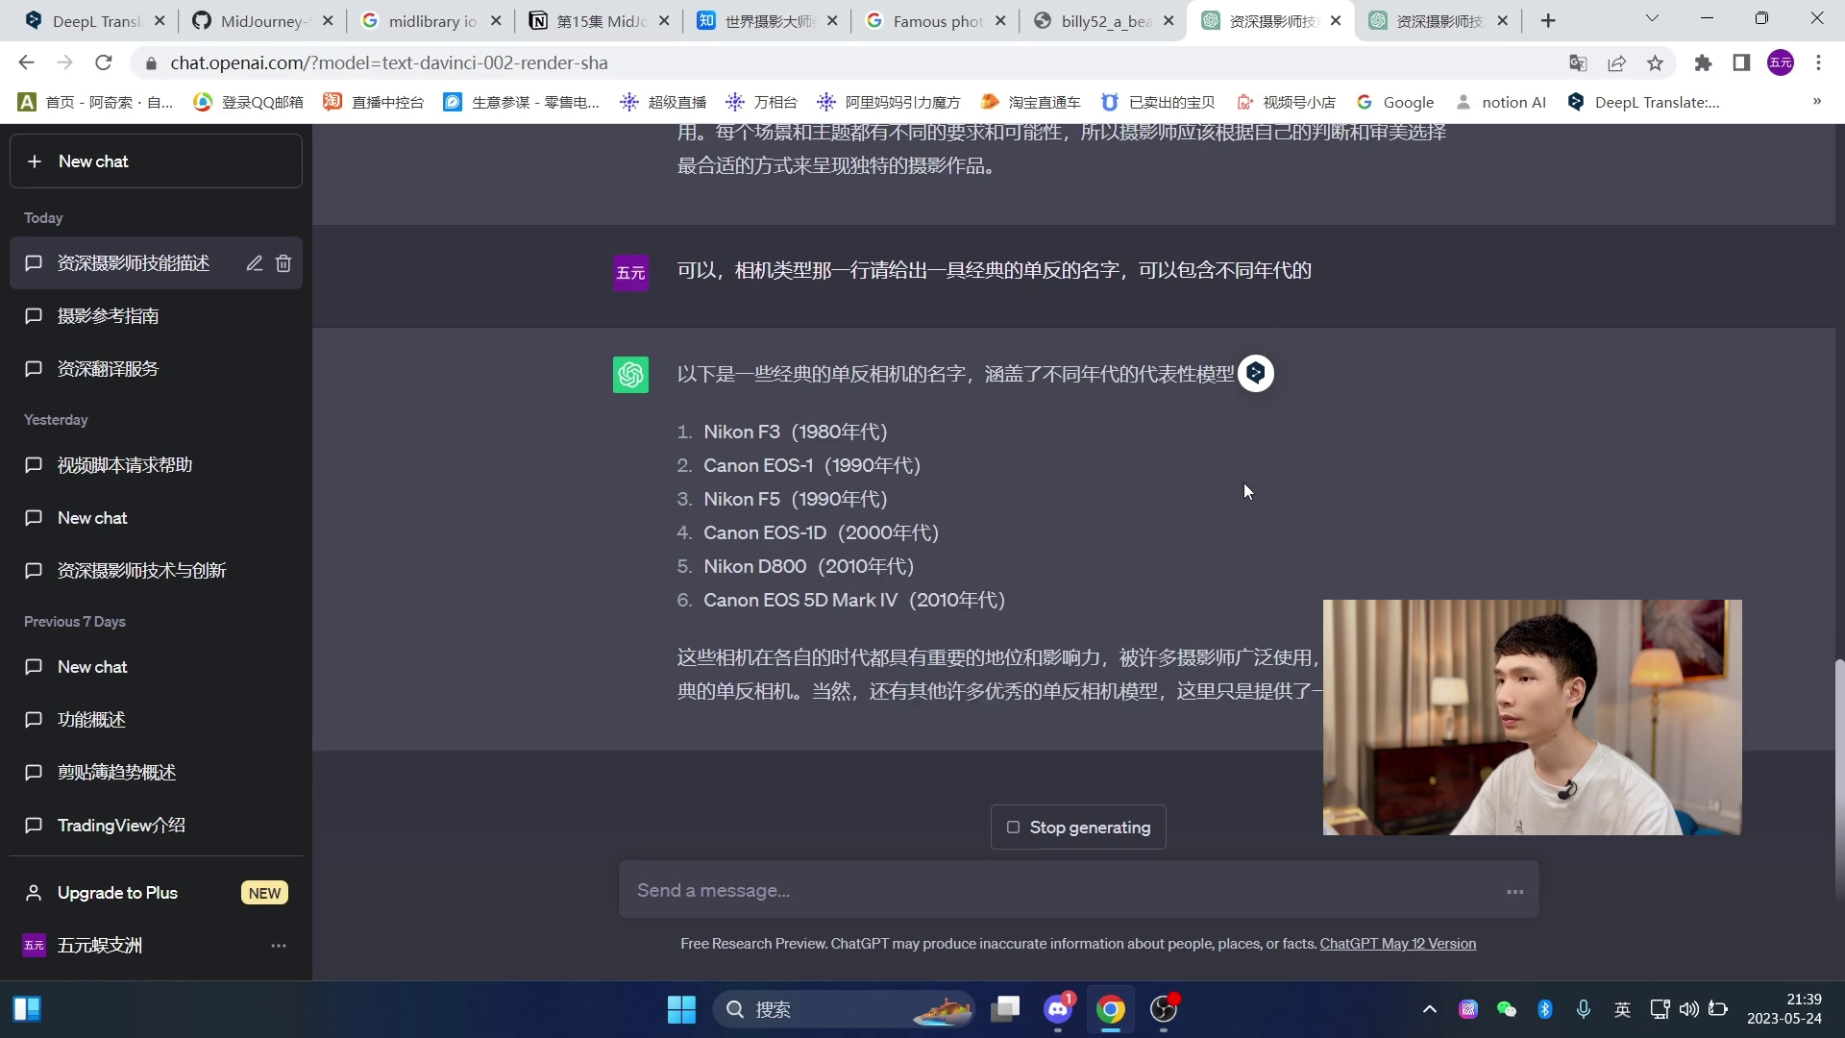
type("请给我一些常见的摄影参考，比如 photography,subject and scene,camera angle,shot tyle,time of day,lighting,Camera Type，并用表格形式列出来，相机类型那一行请给出一具经典的单反的名字，可以包含不同年代的。并用表格形式列出来。")
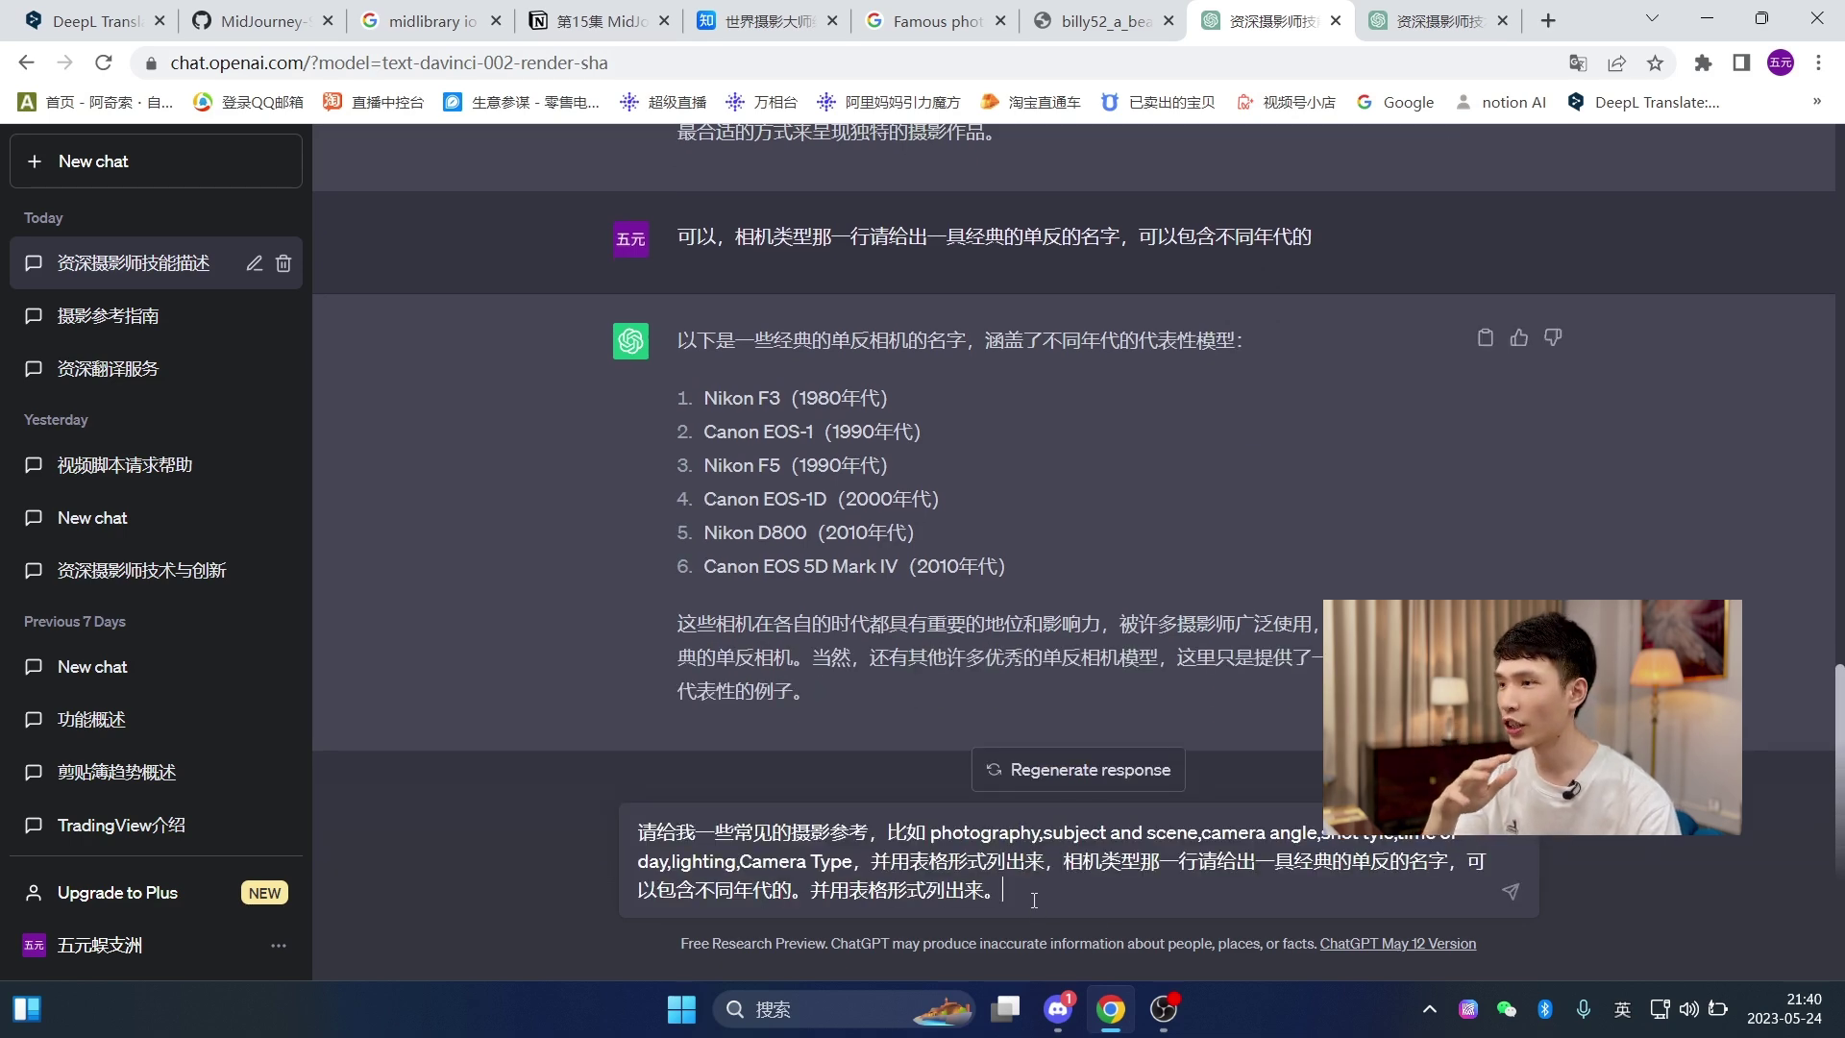
scroll(1018, 670, "up", 12)
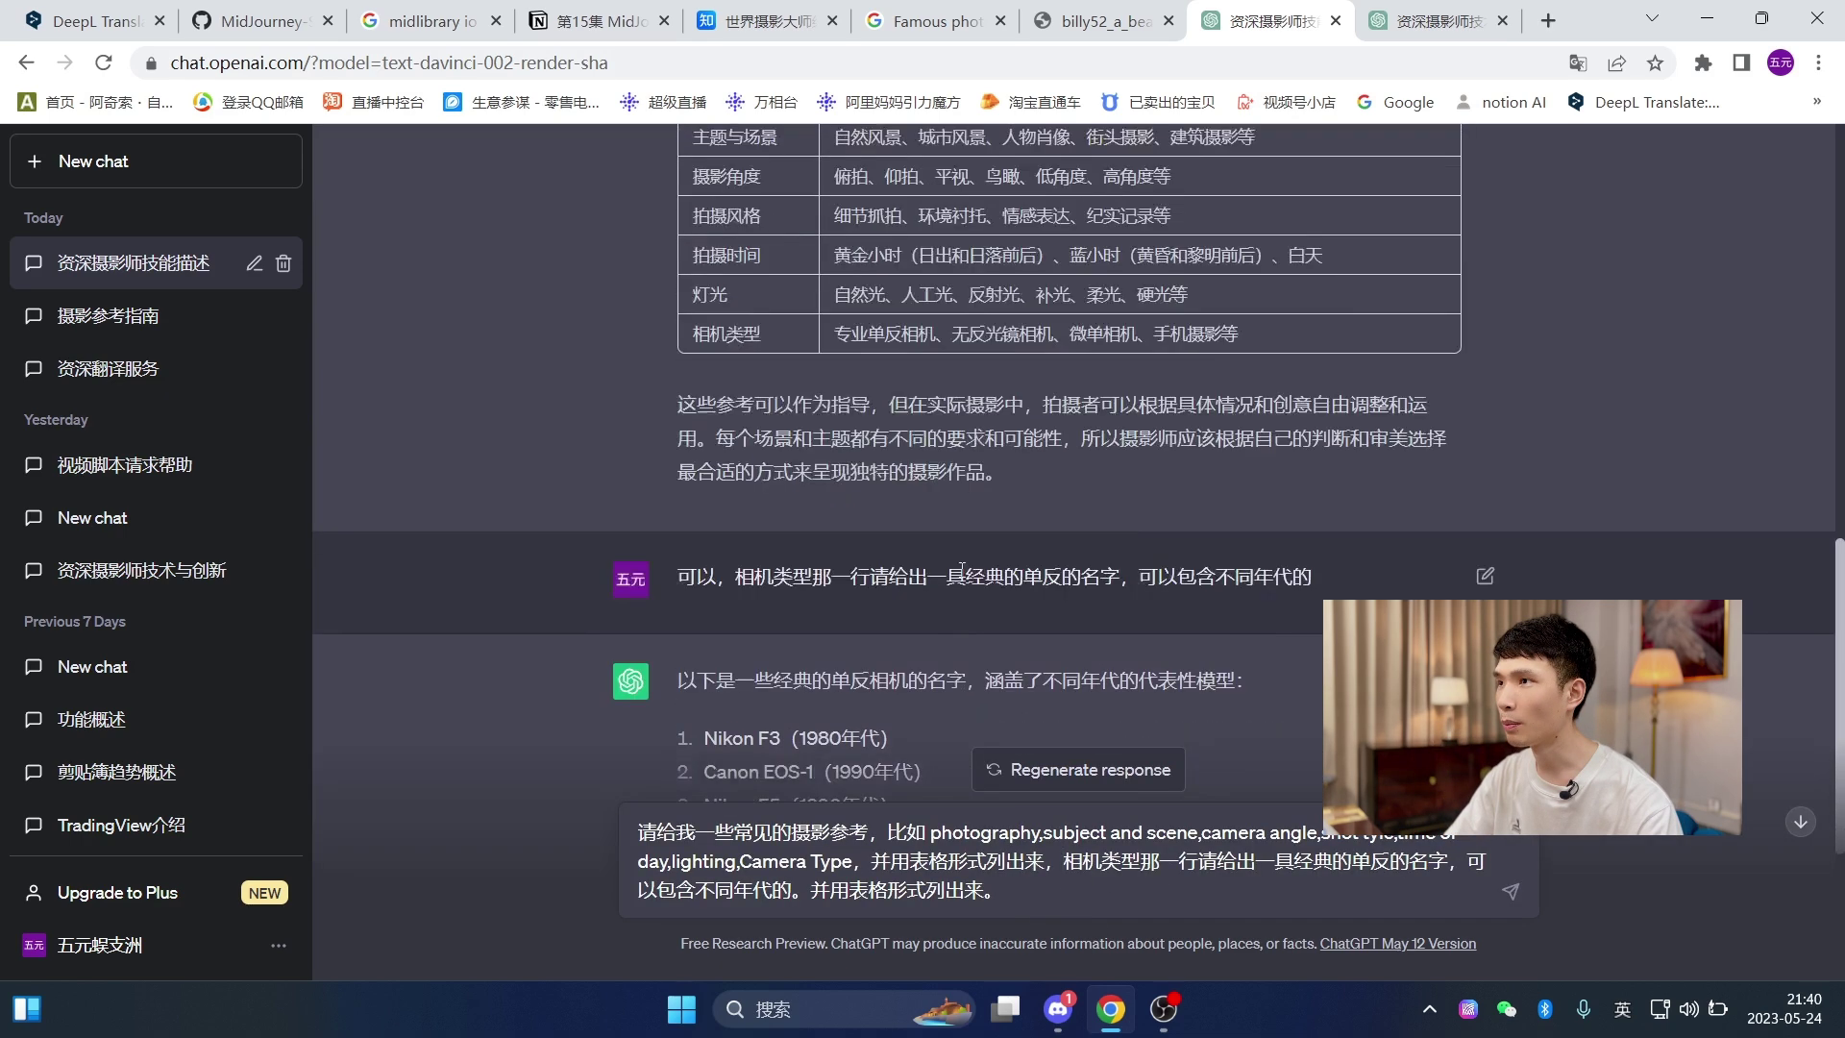
scroll(976, 567, "down", 12)
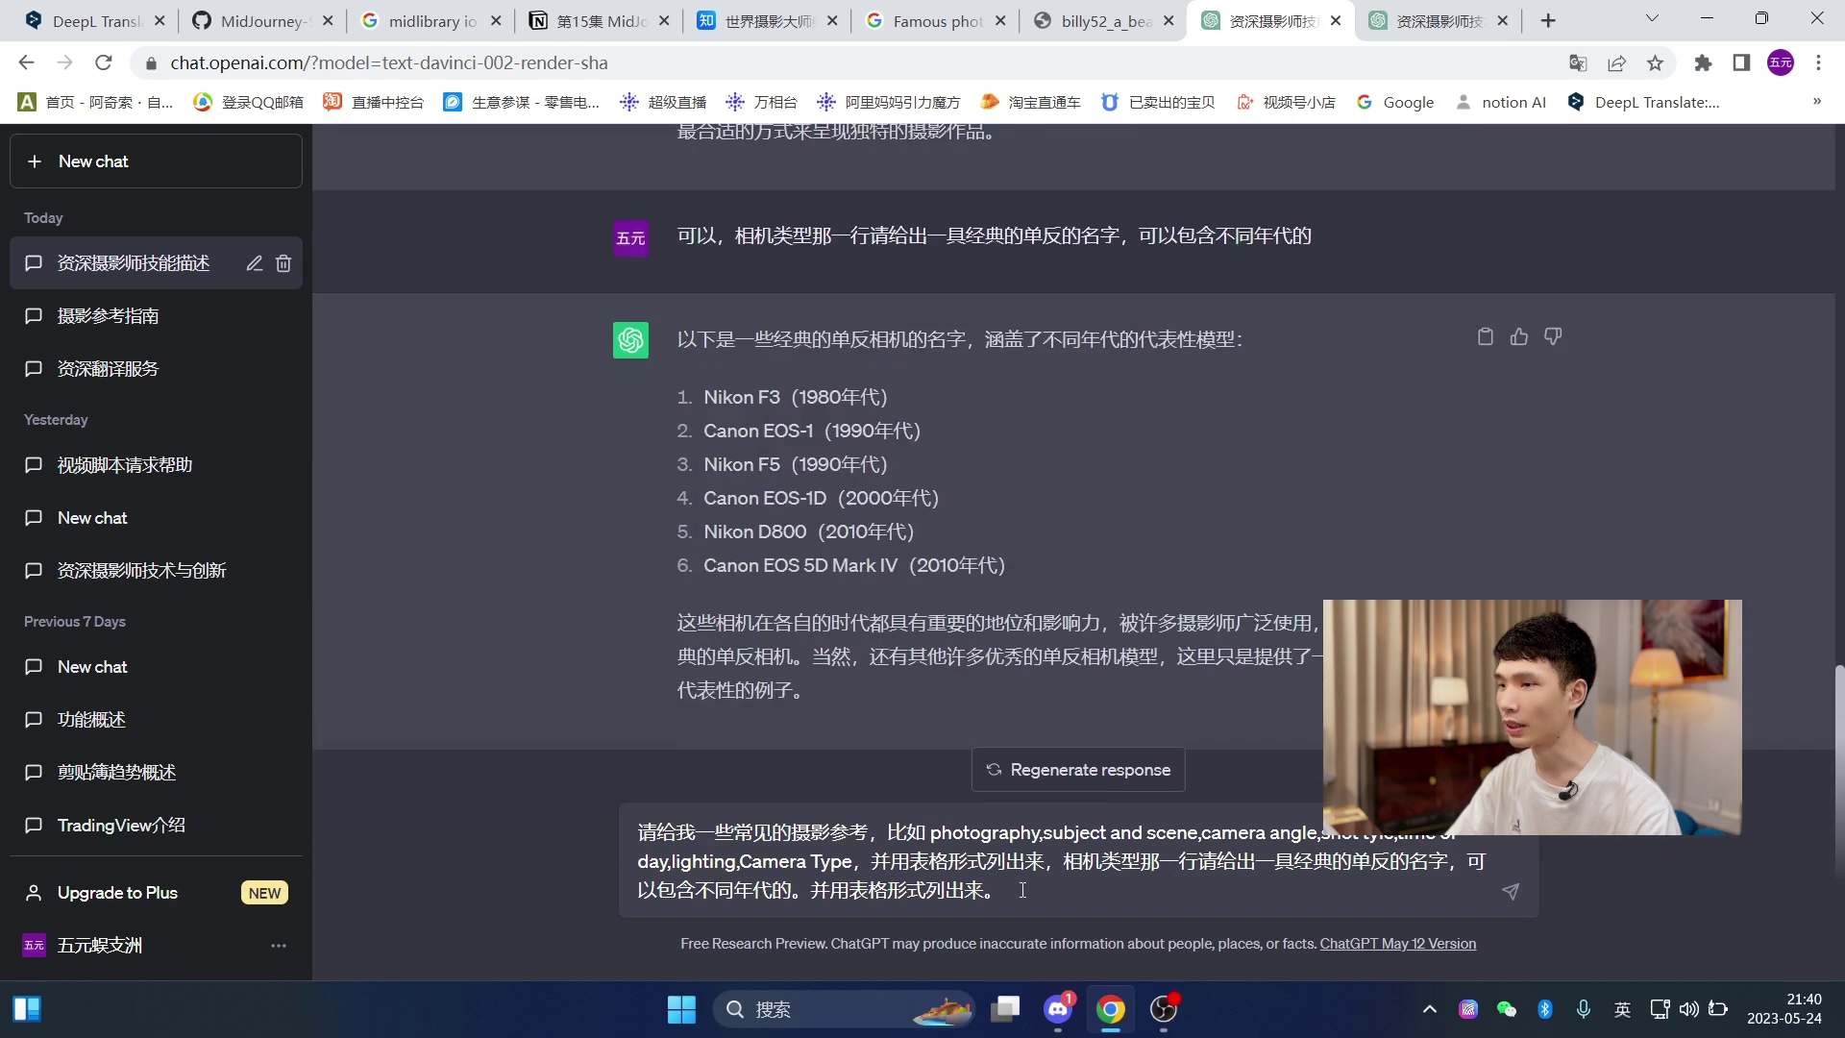
key("Return")
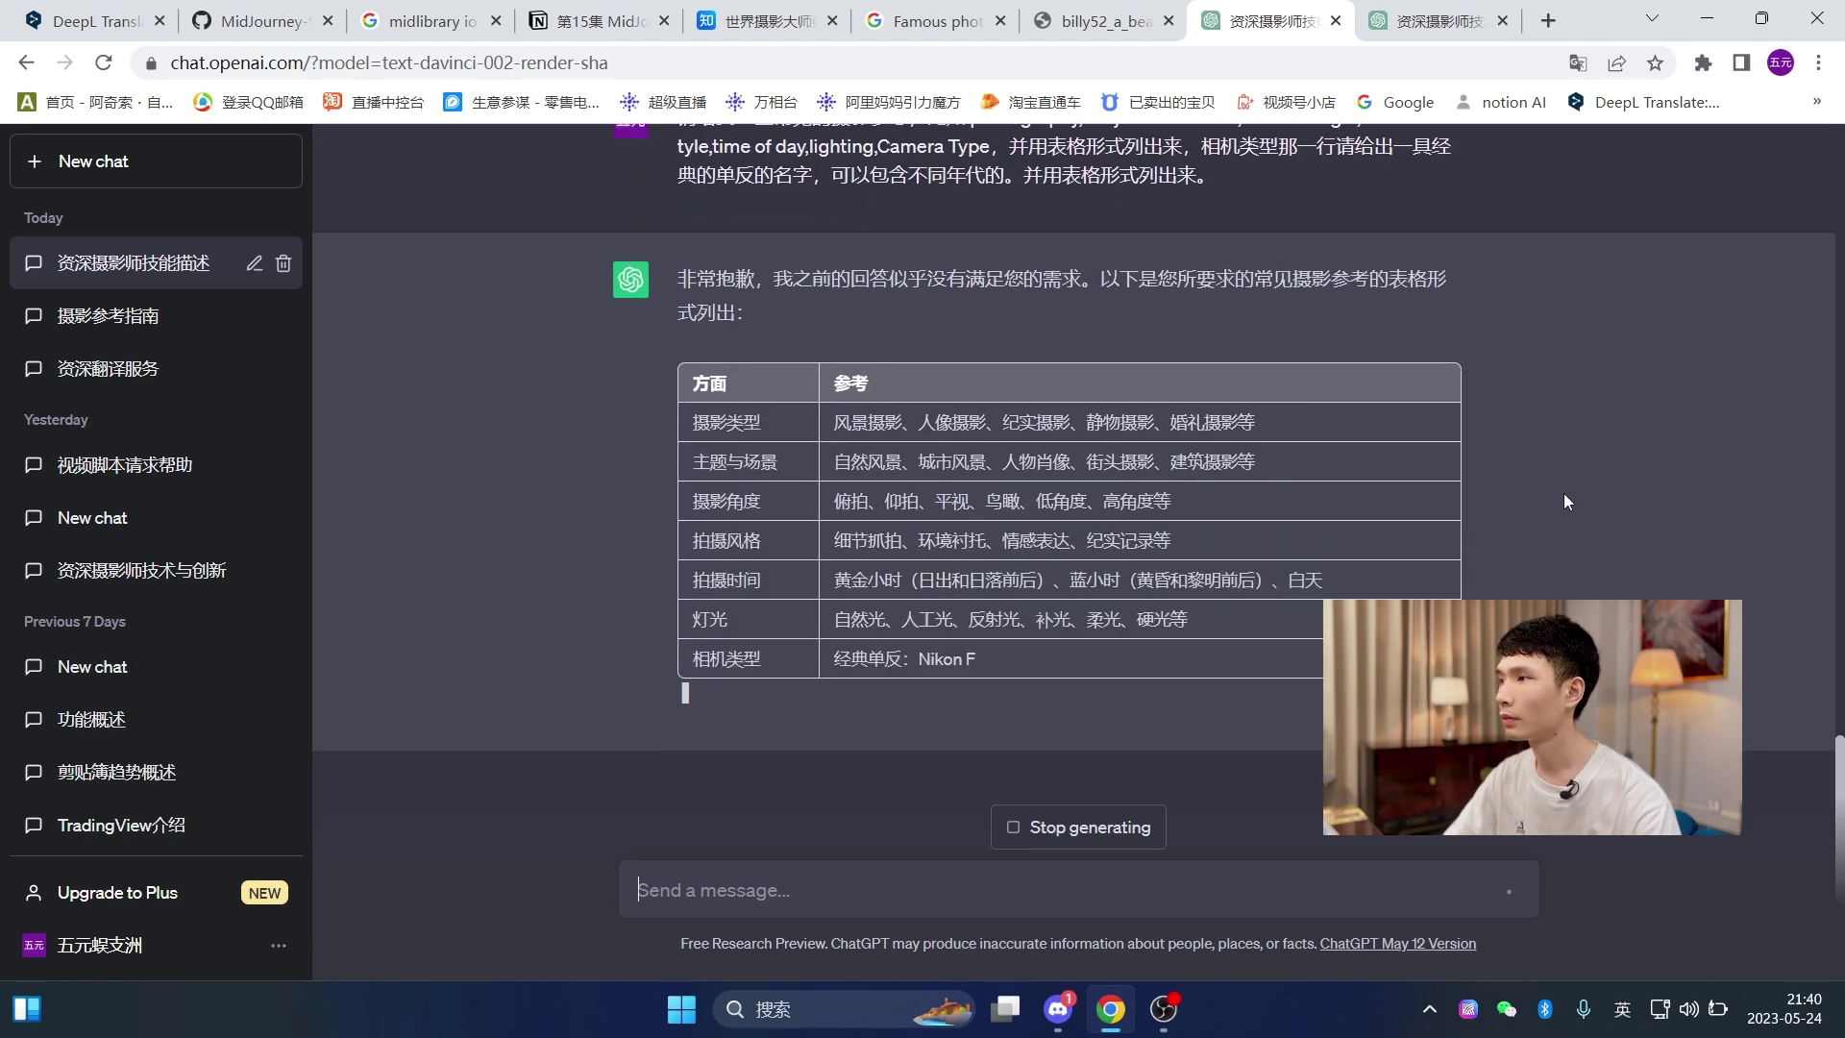
- Send a follow-up message beginning with "可以" in reply to the revised table and view the new answer
type("sk c")
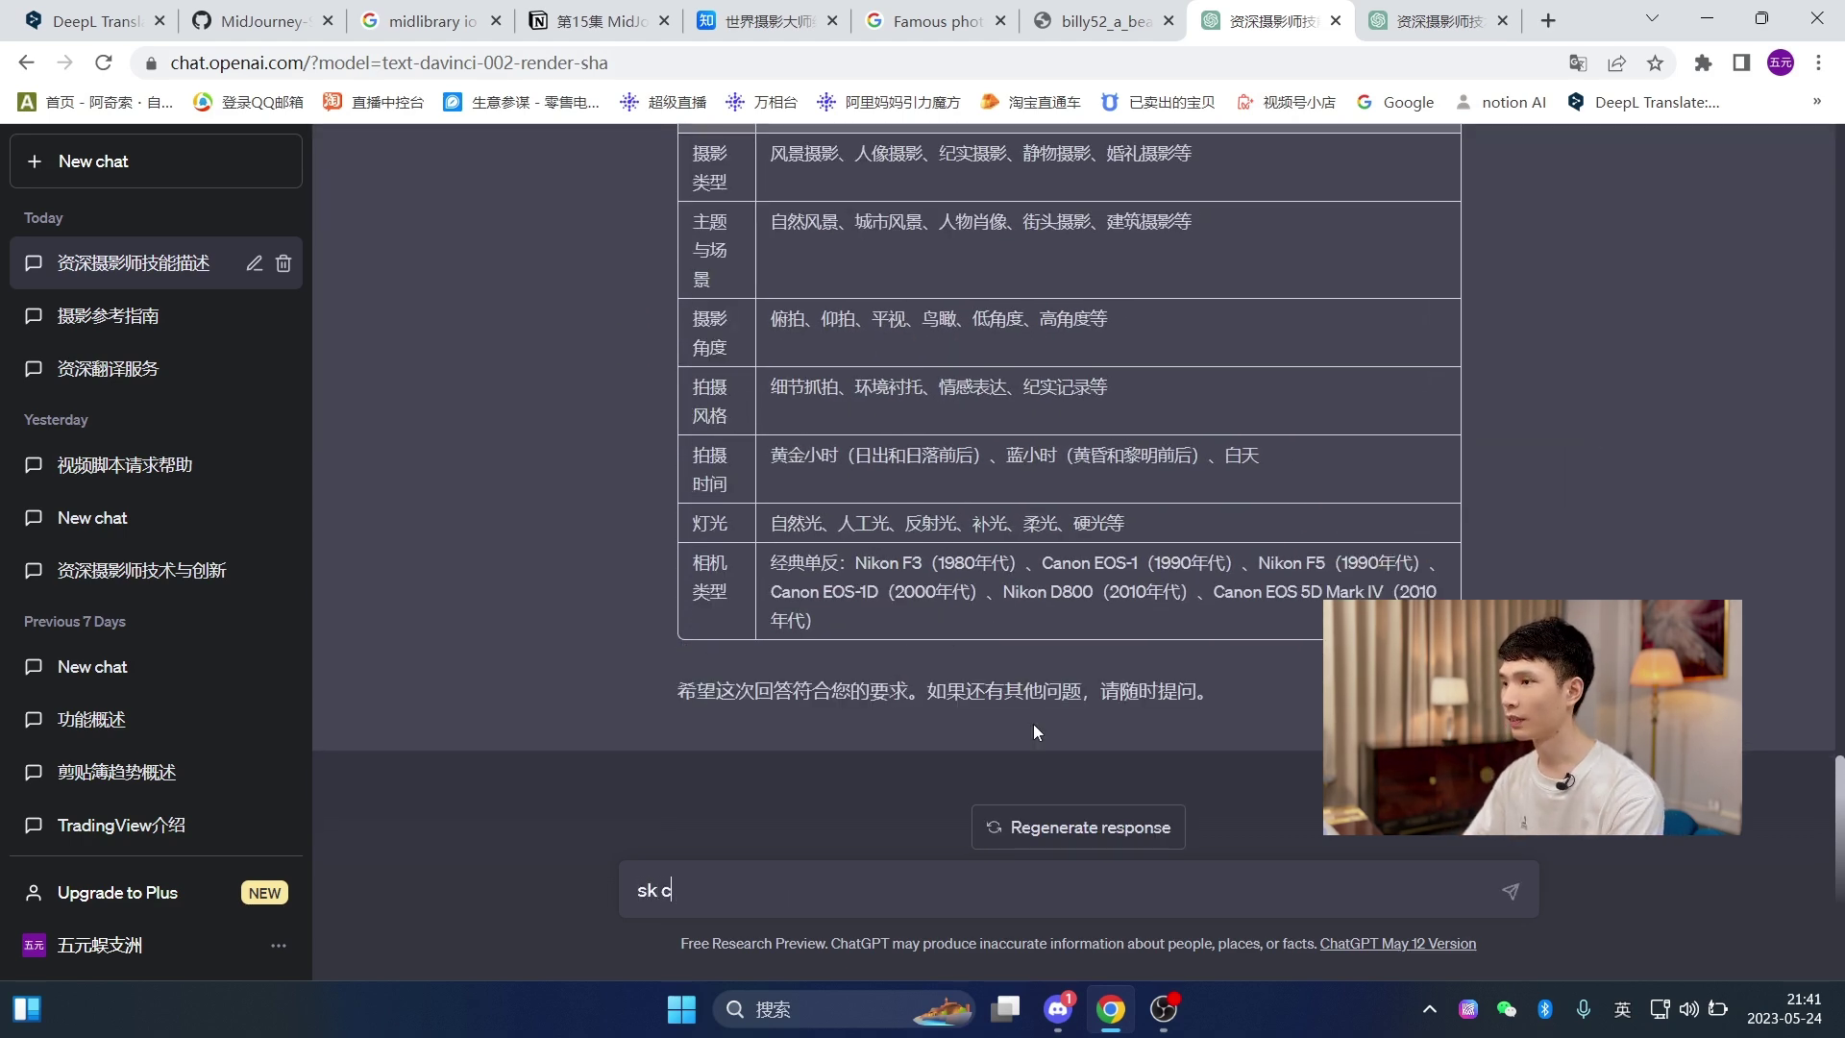
key("BackSpace")
key("BackSpace")
key("BackSpace")
key("BackSpace")
key("shift")
type("可以")
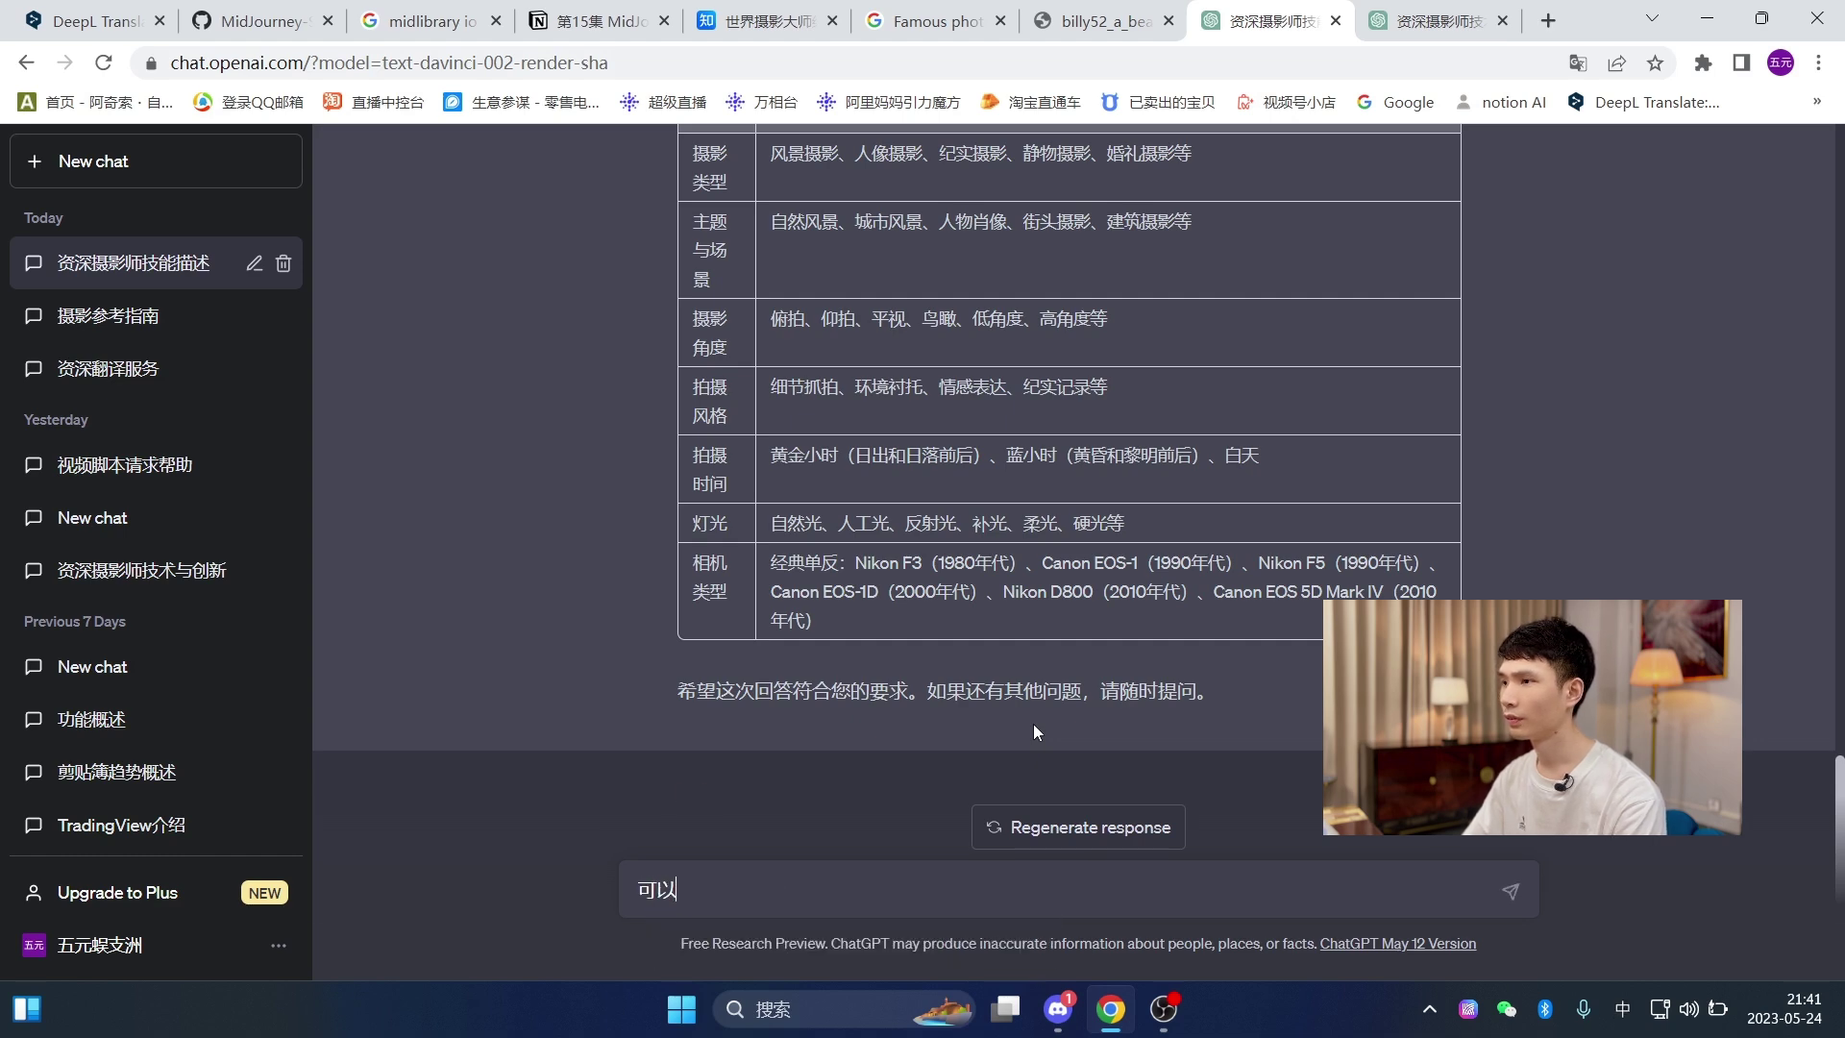
key("Return")
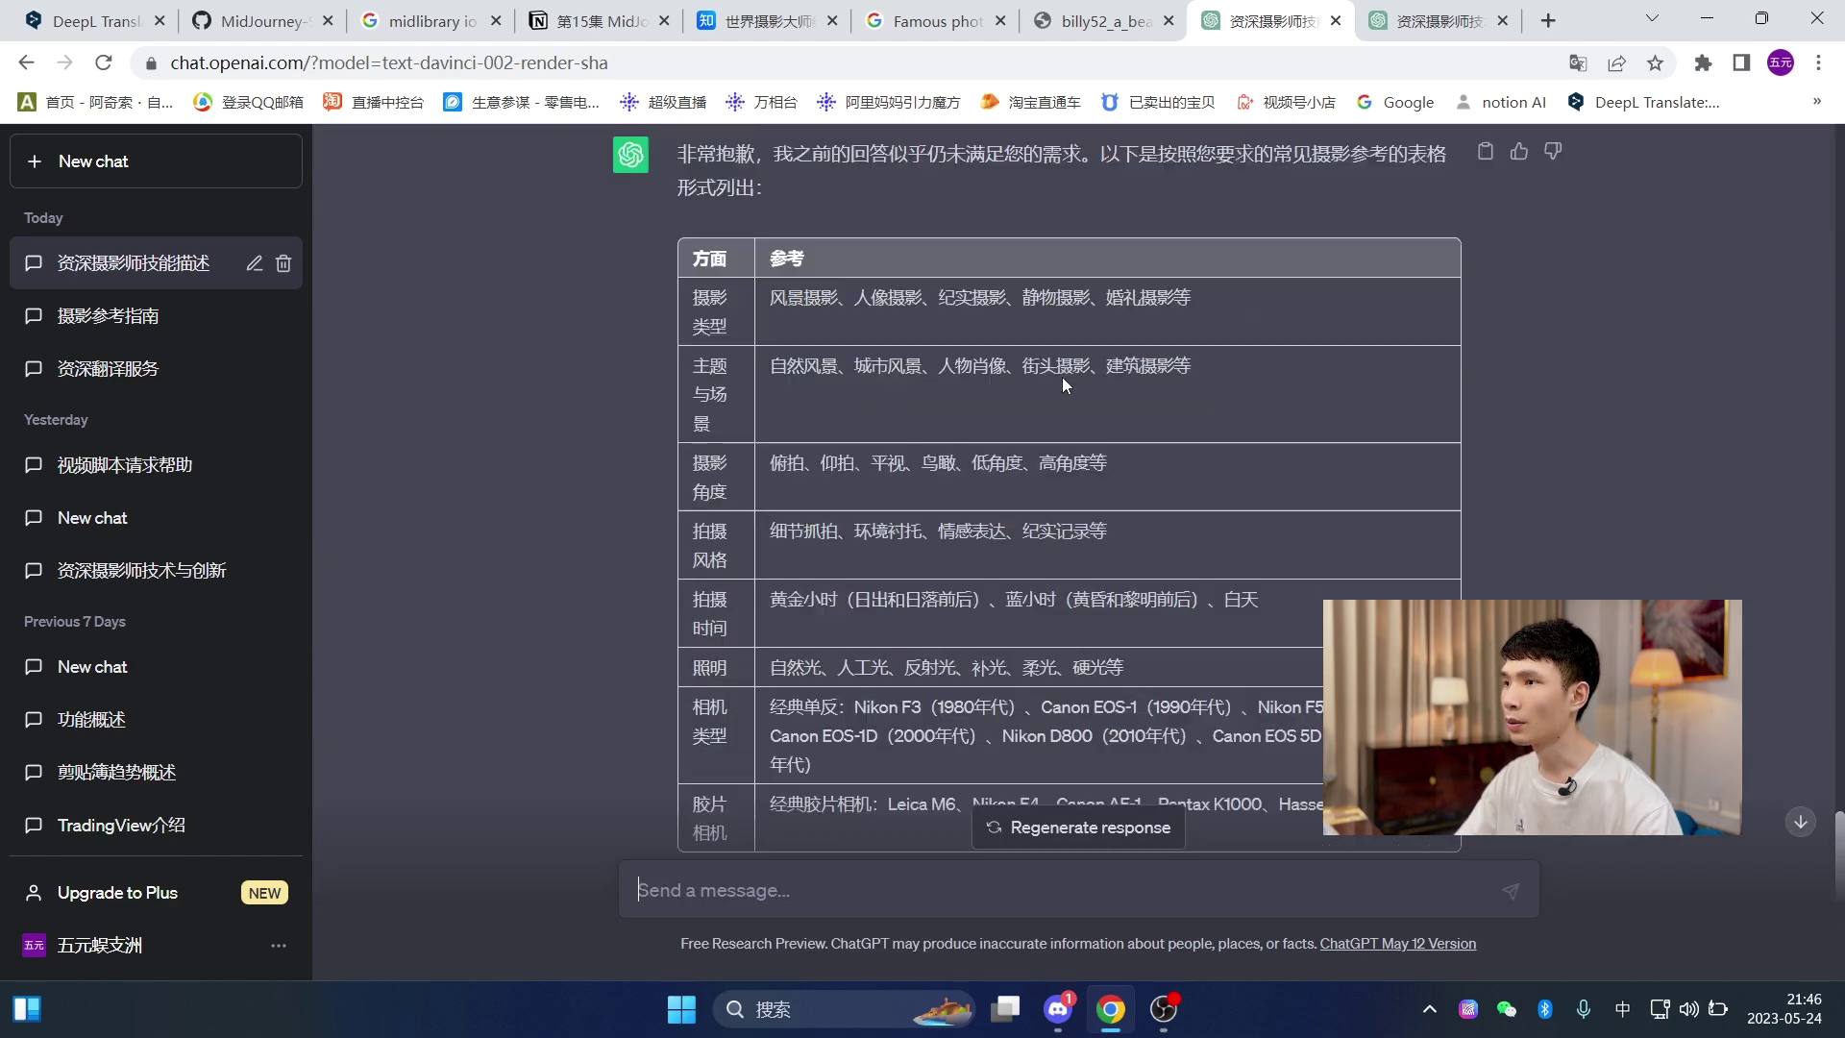
scroll(1063, 377, "down", 2)
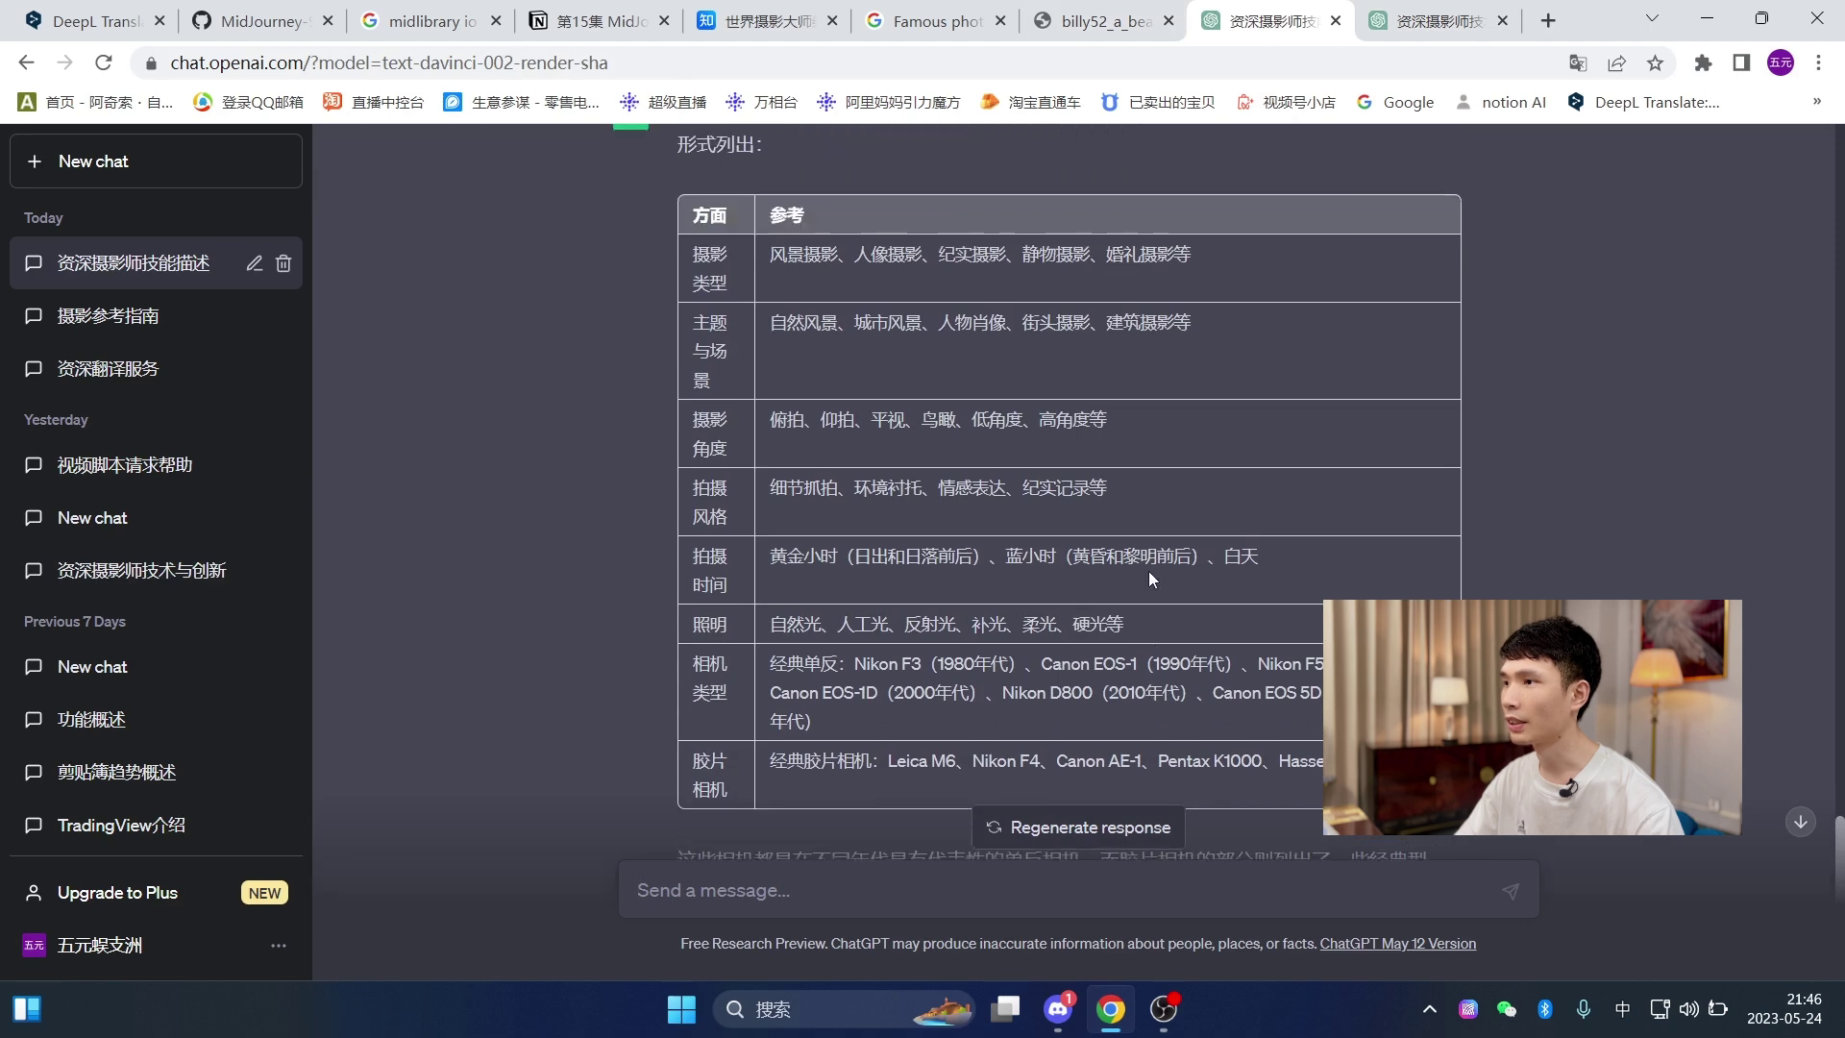
- Ask ChatGPT to translate the table's contents into English with "表格里面的内容翻译成英文"
left_click(1059, 1008)
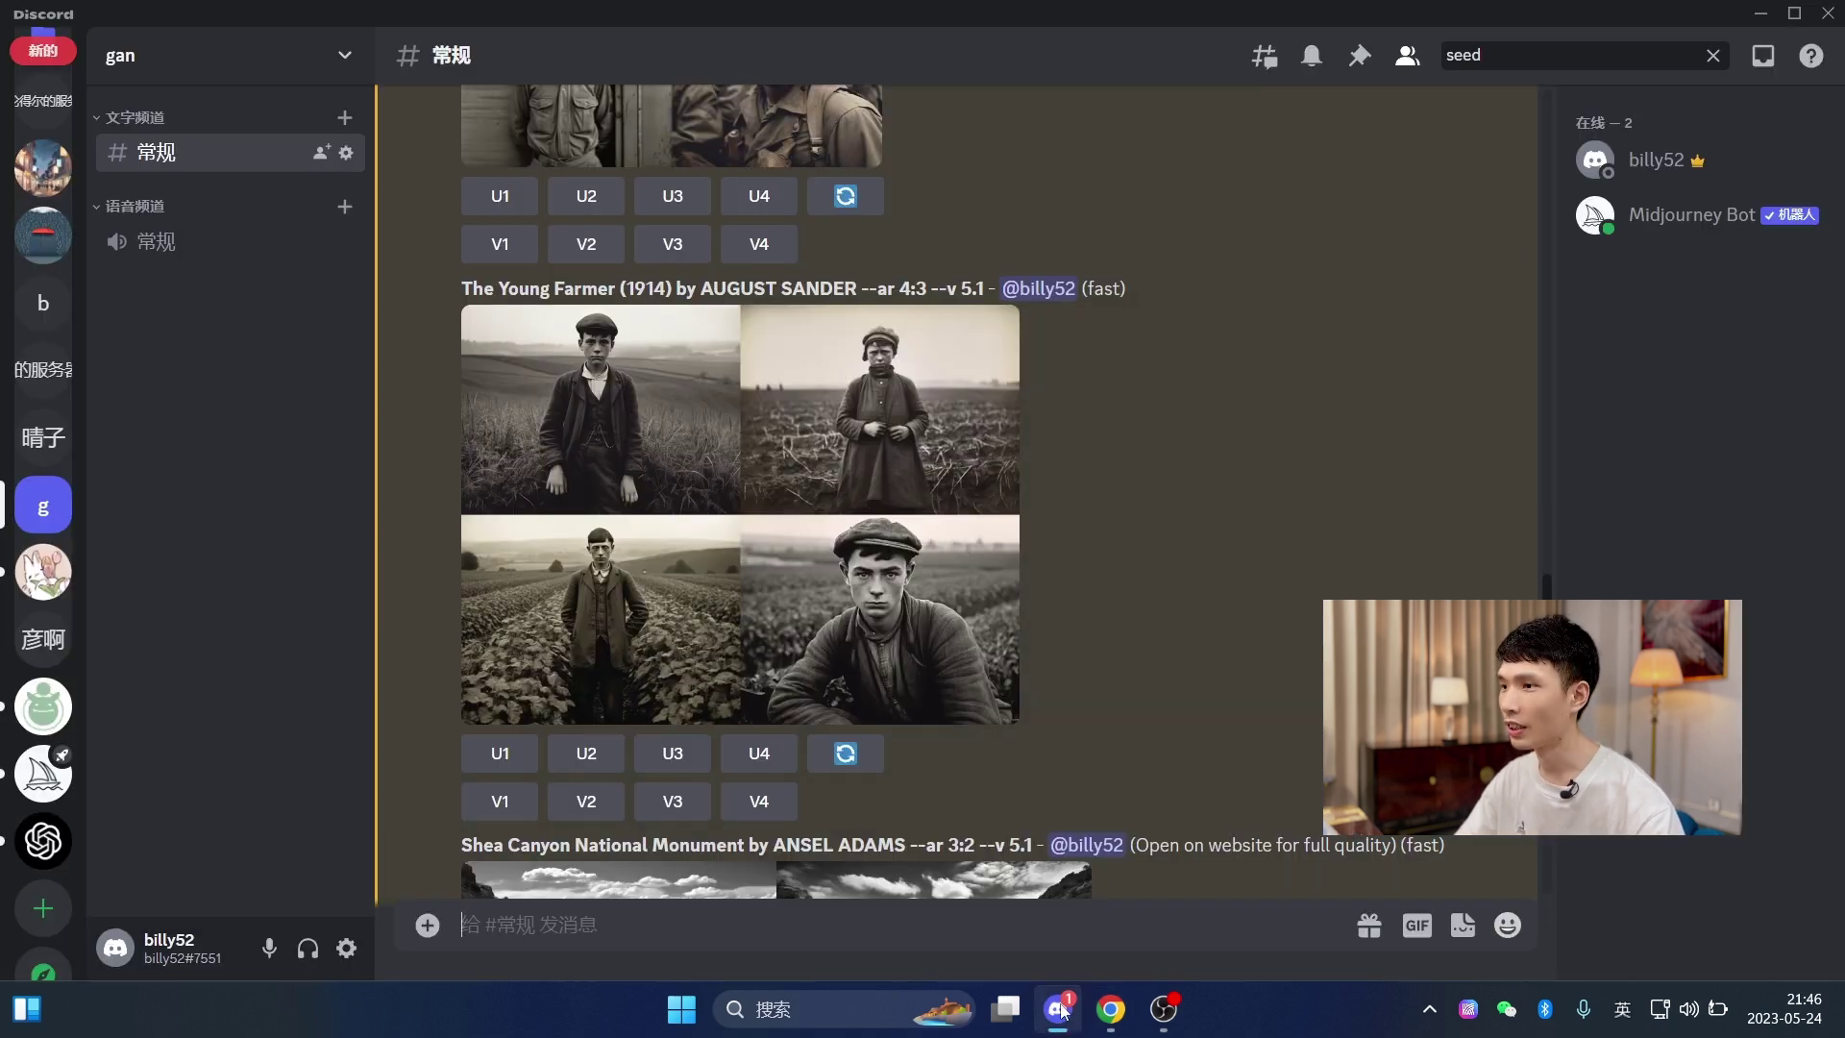
left_click(1111, 1008)
type("表格里面的内容翻译成英文")
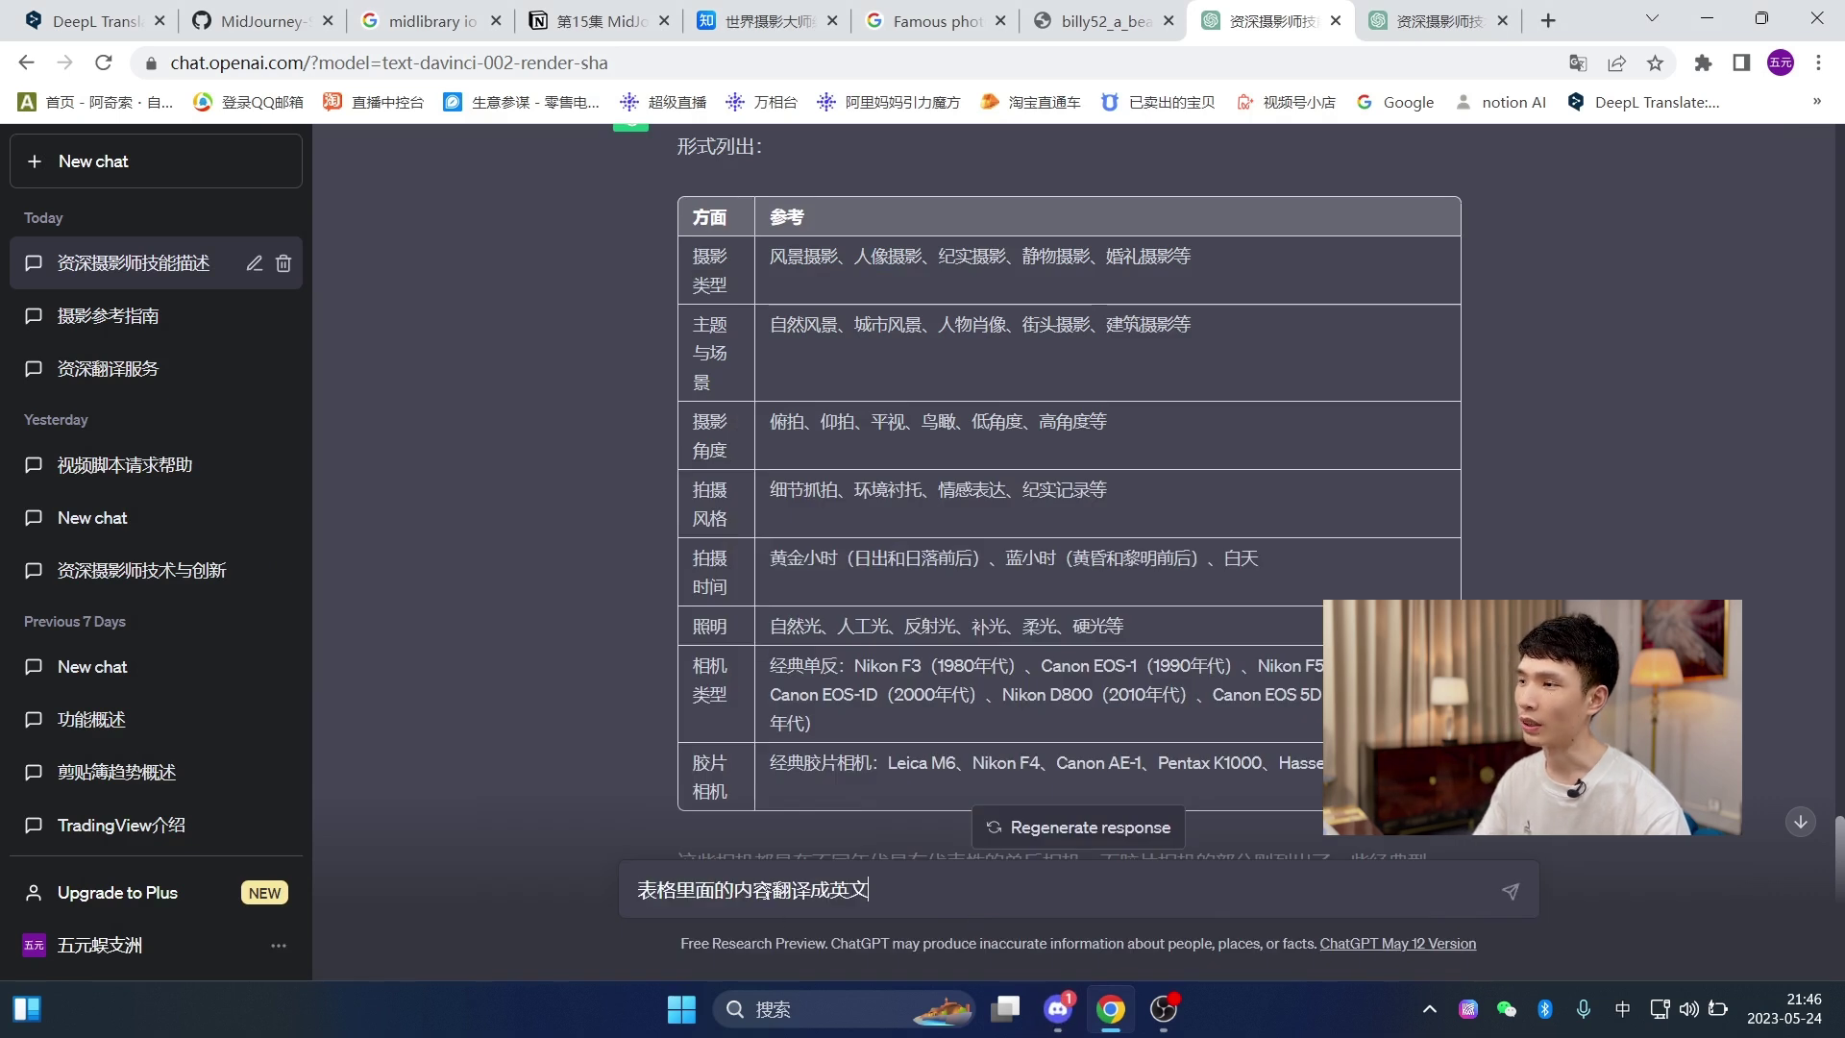
key("Return")
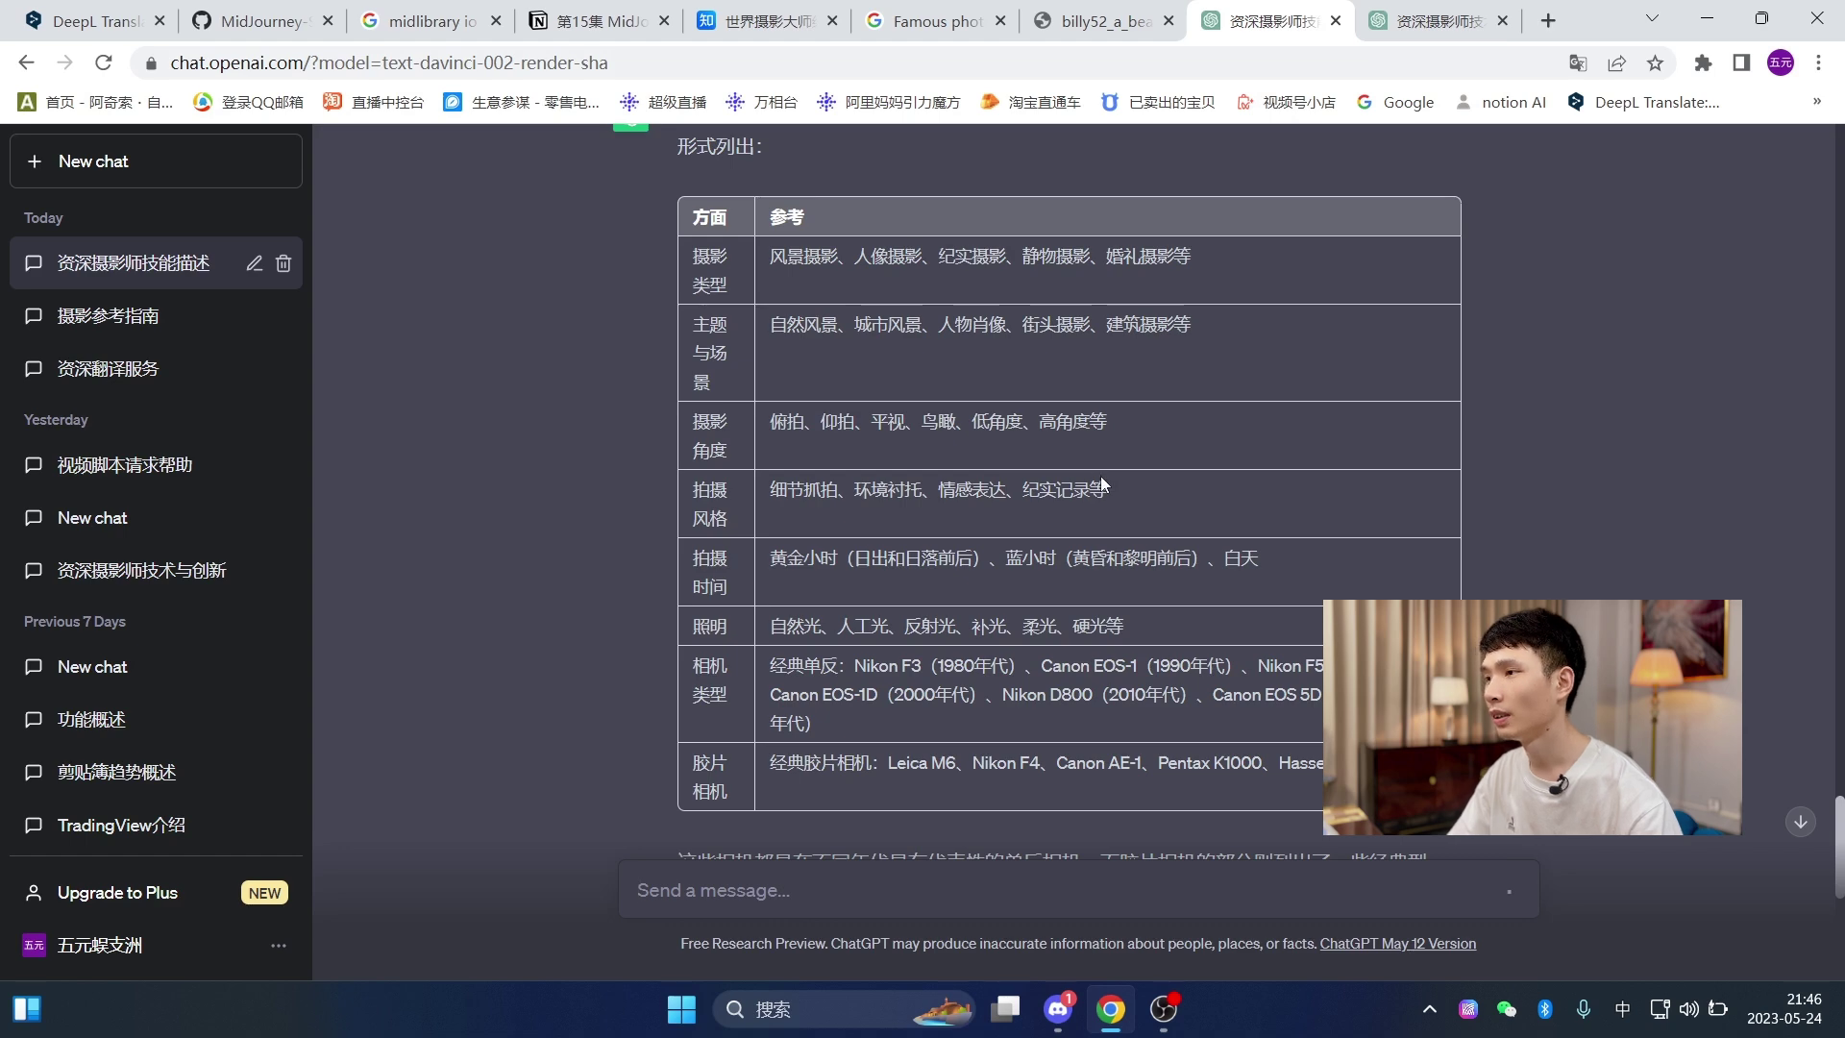
scroll(1099, 476, "down", 5)
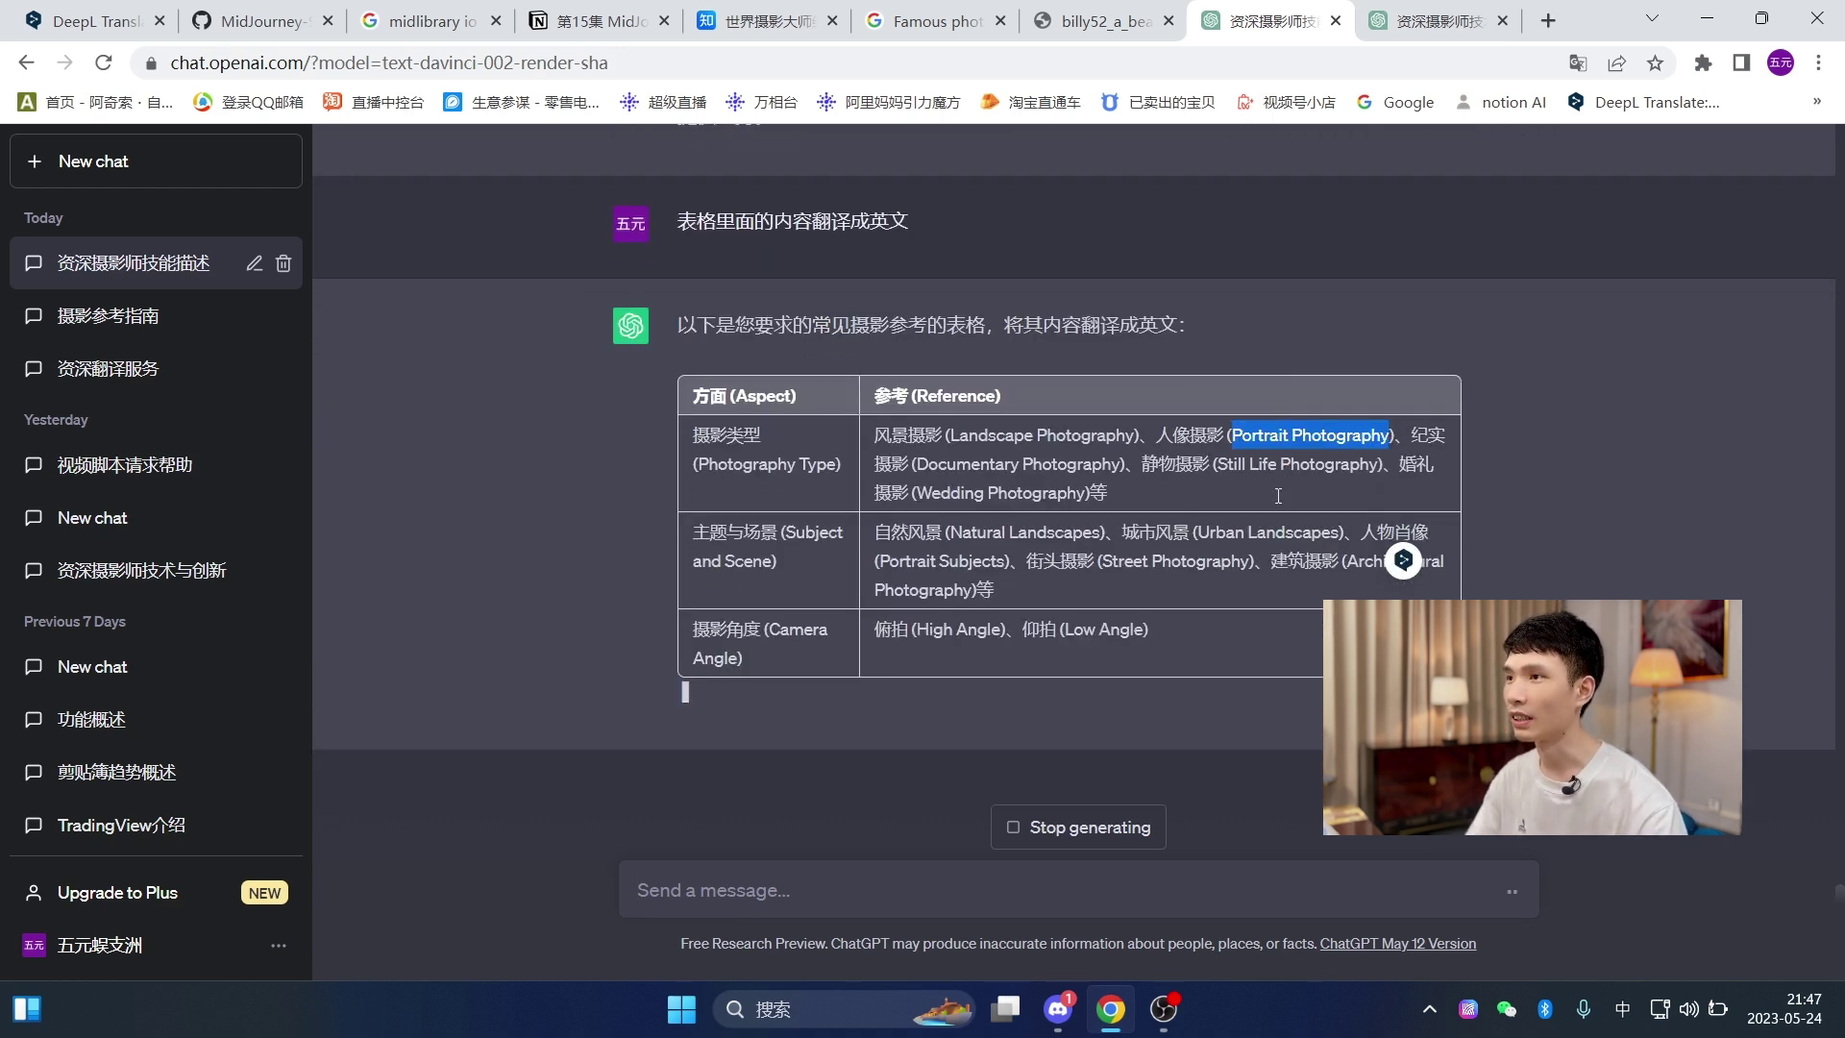
- Switch to Discord and submit a Midjourney /imagine prompt reading "a girl,Portrait Photography"
left_click(1055, 1011)
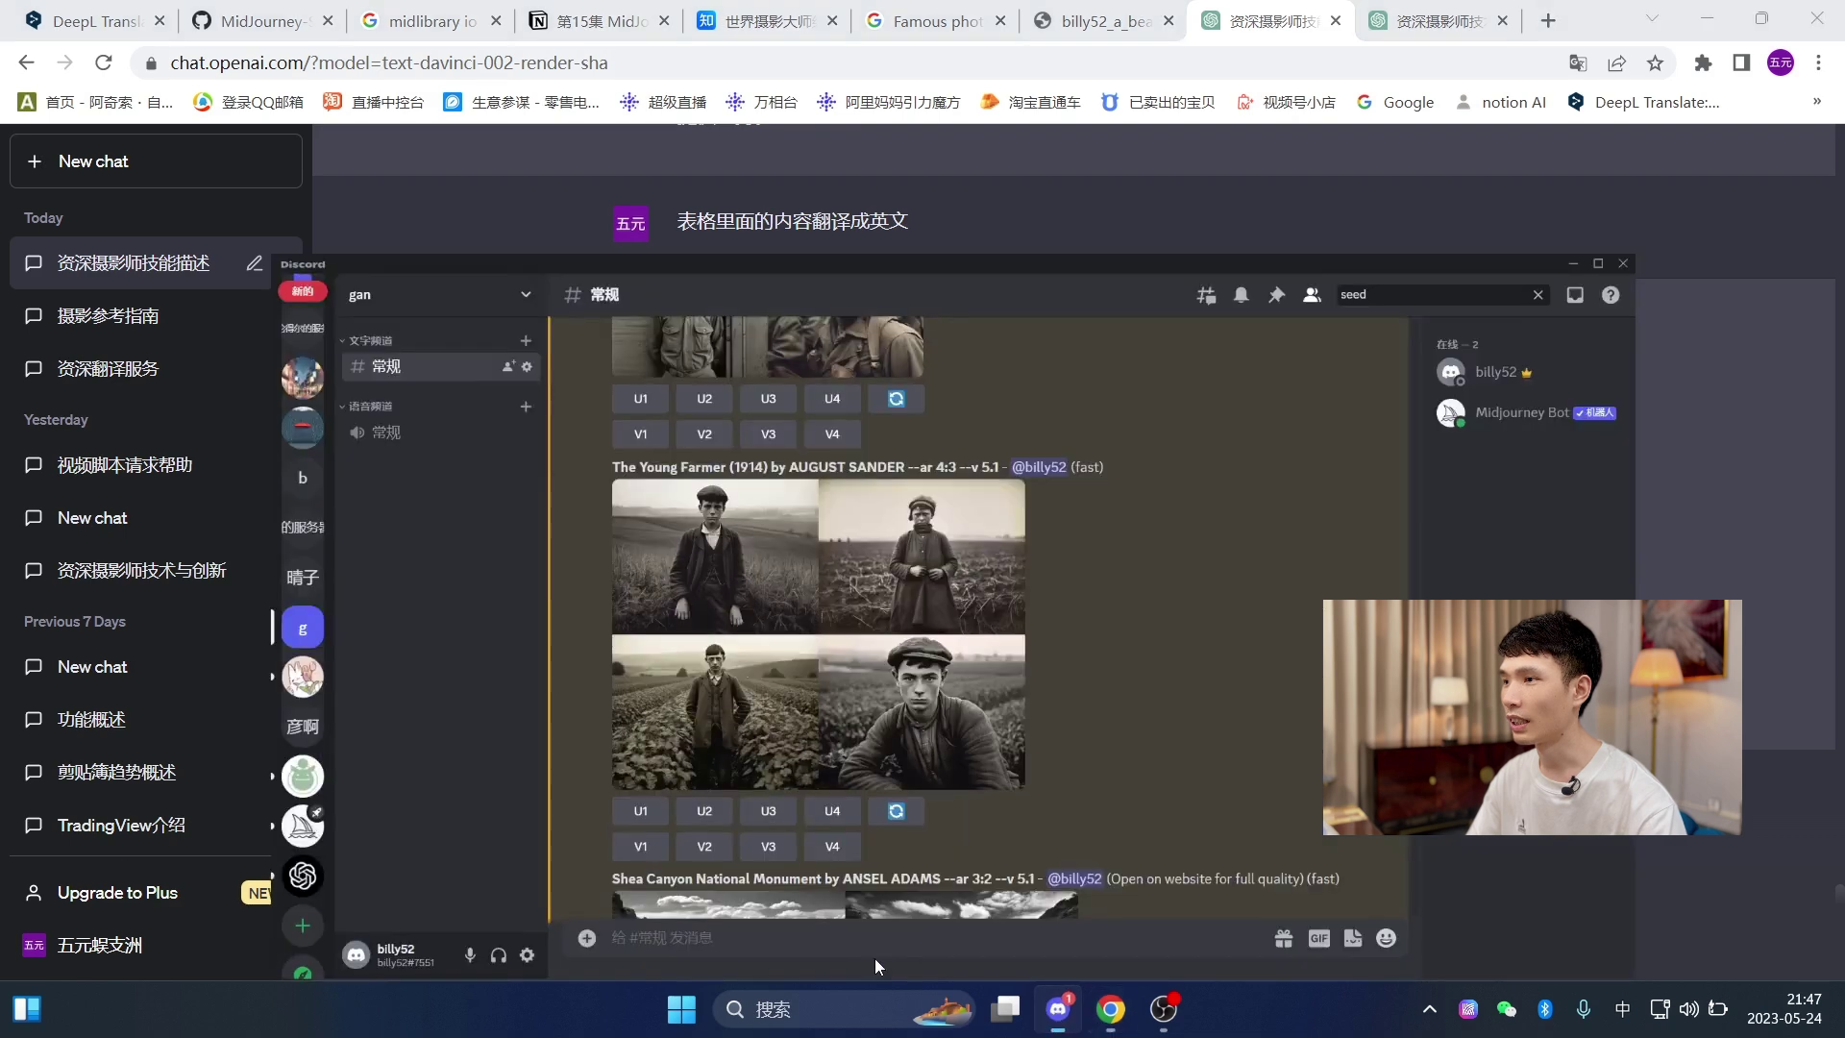
type("/")
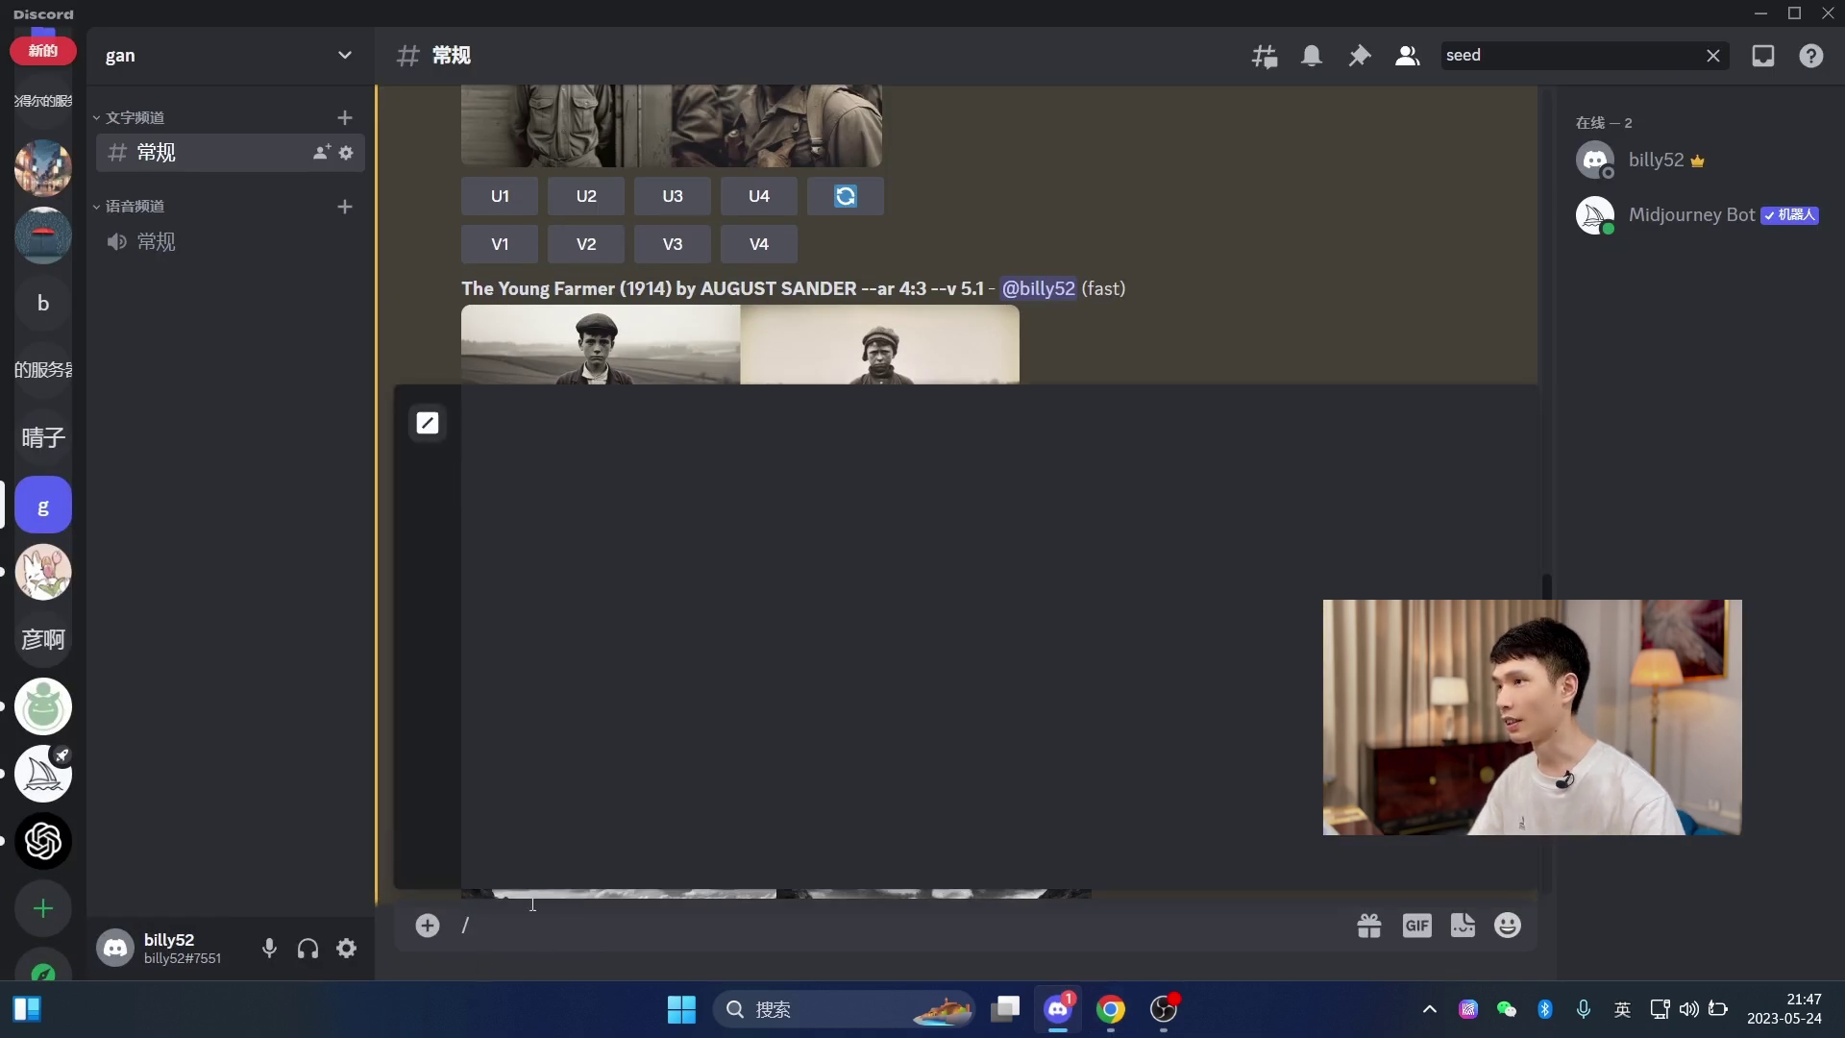
left_click(598, 478)
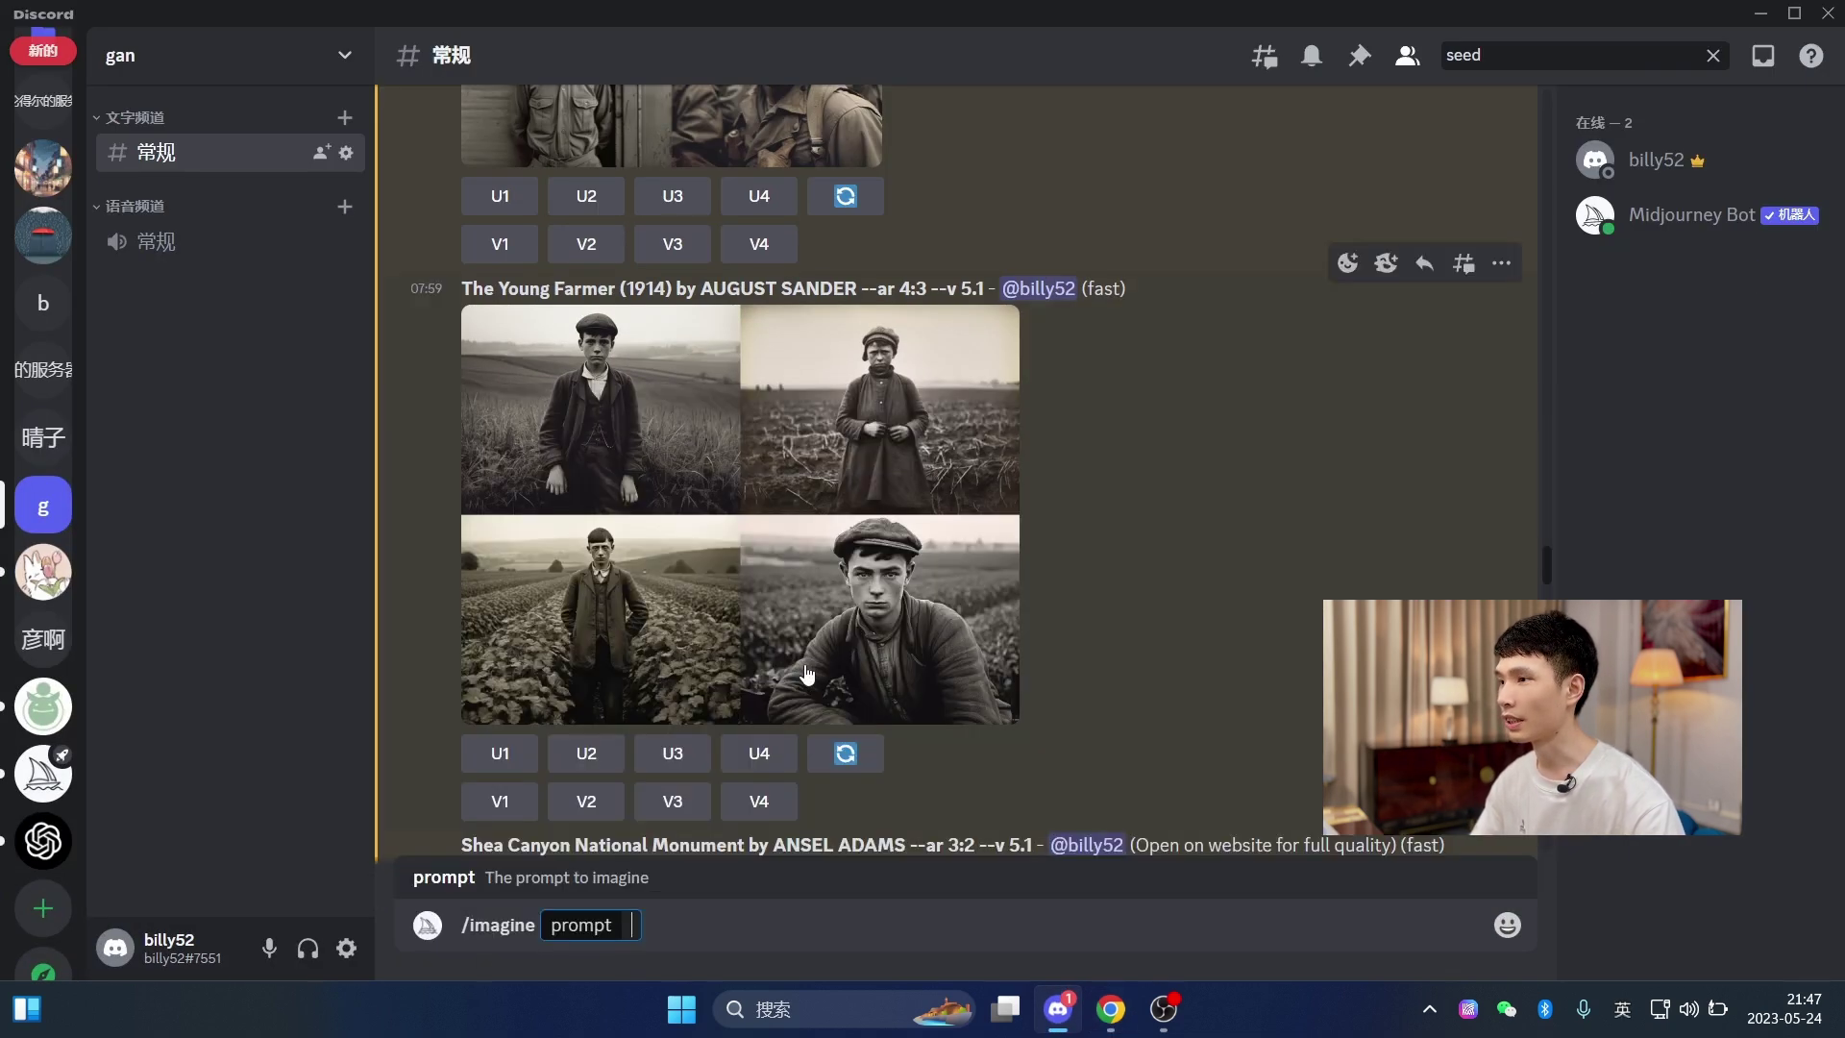
type("a")
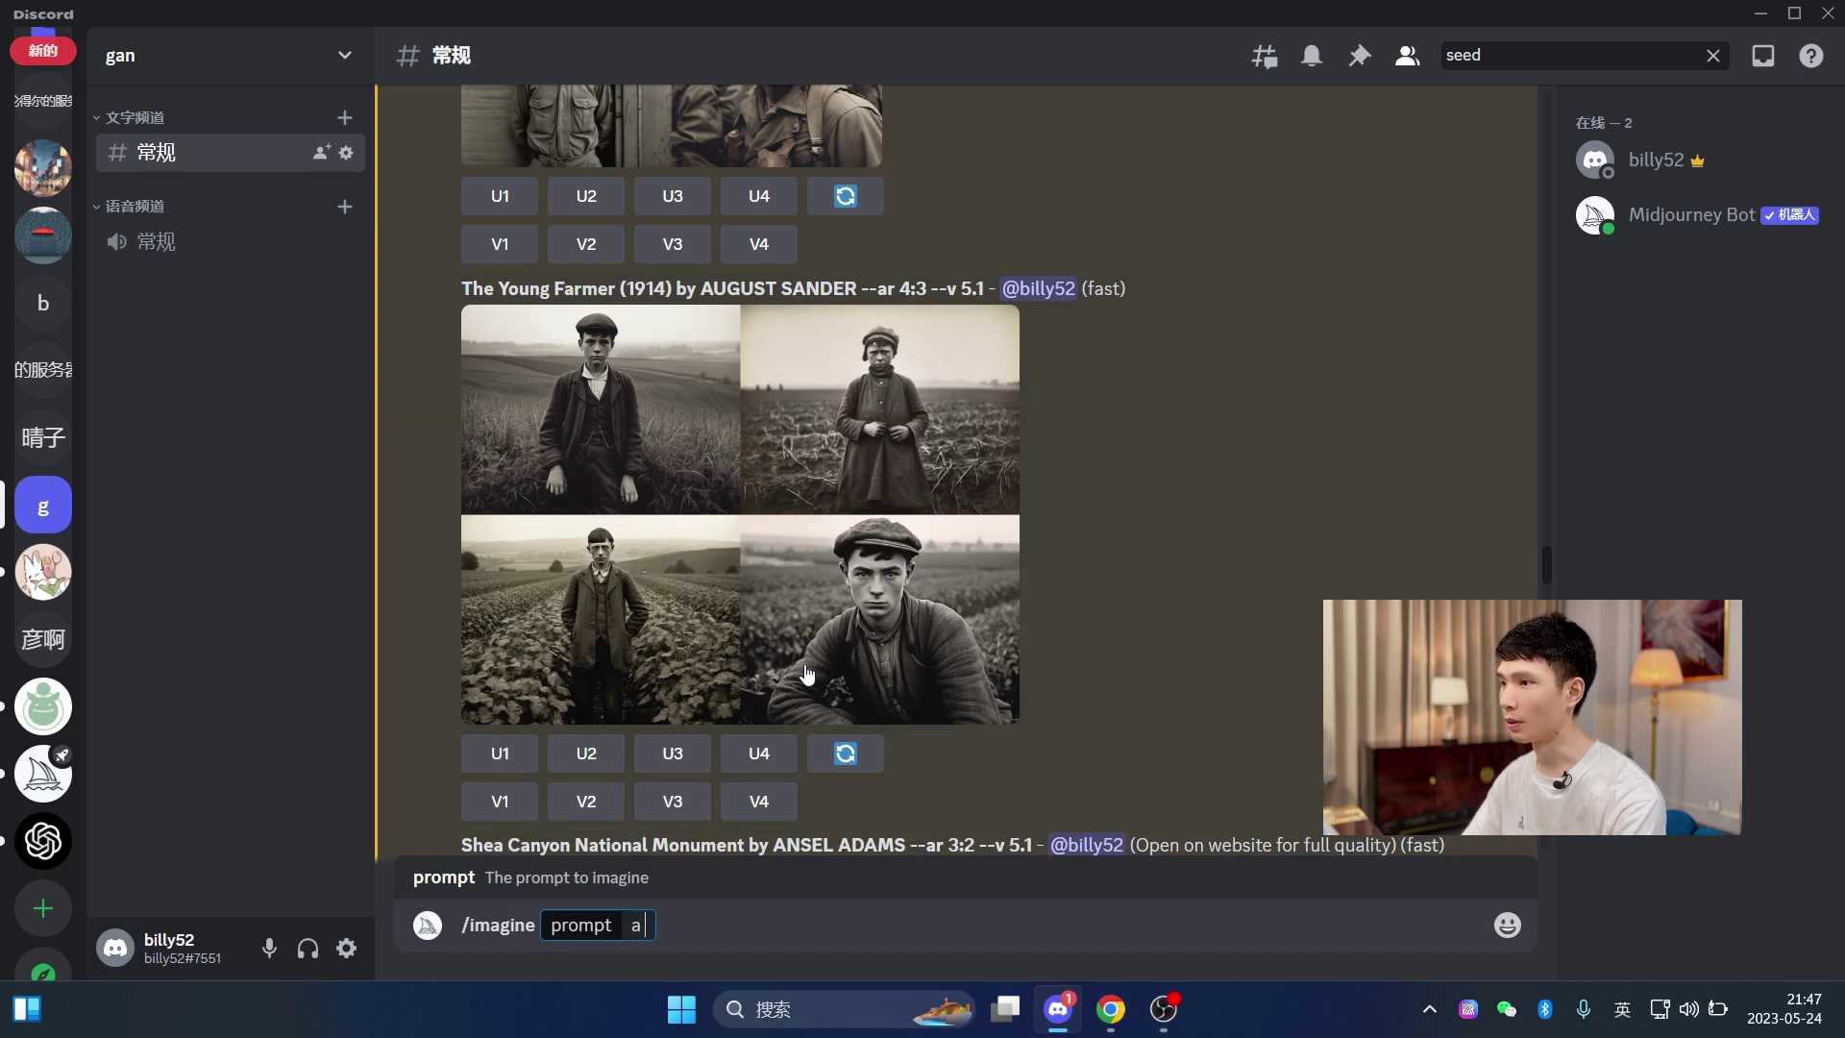
key("BackSpace")
key("BackSpace")
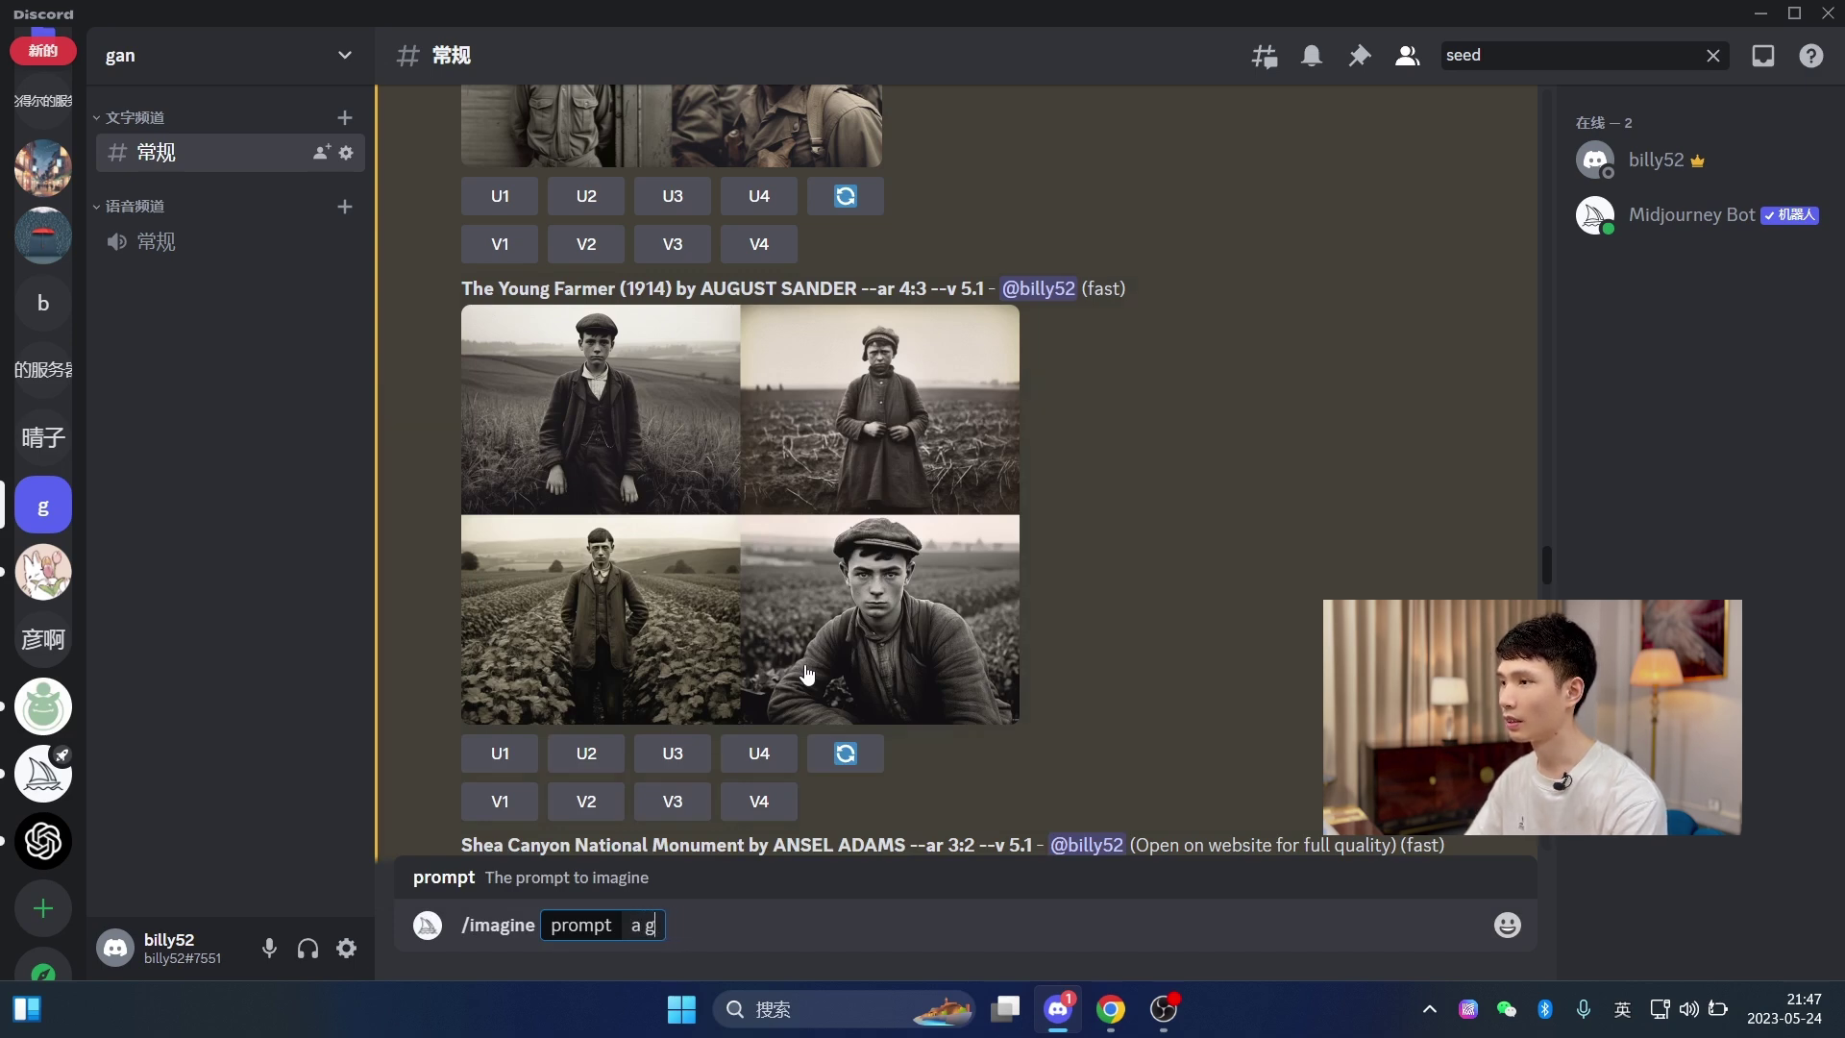
type("rl")
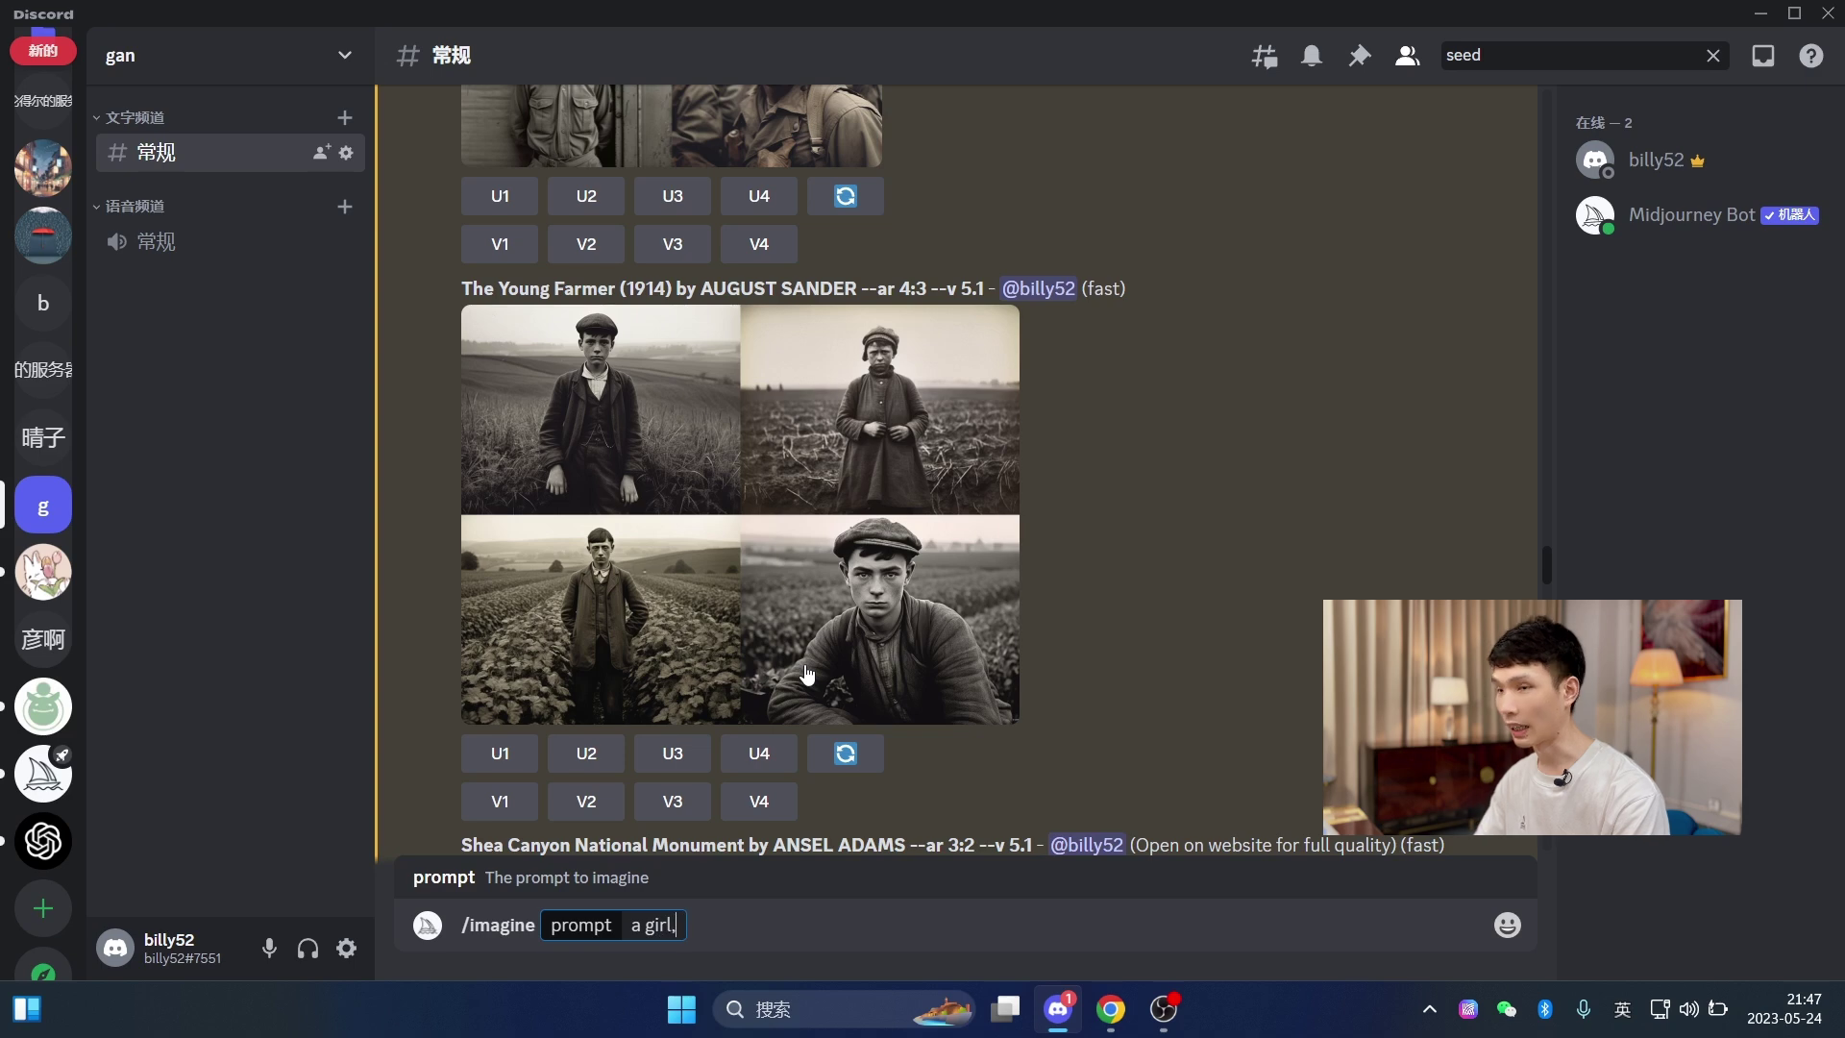
type(",")
type("Portrait Photography")
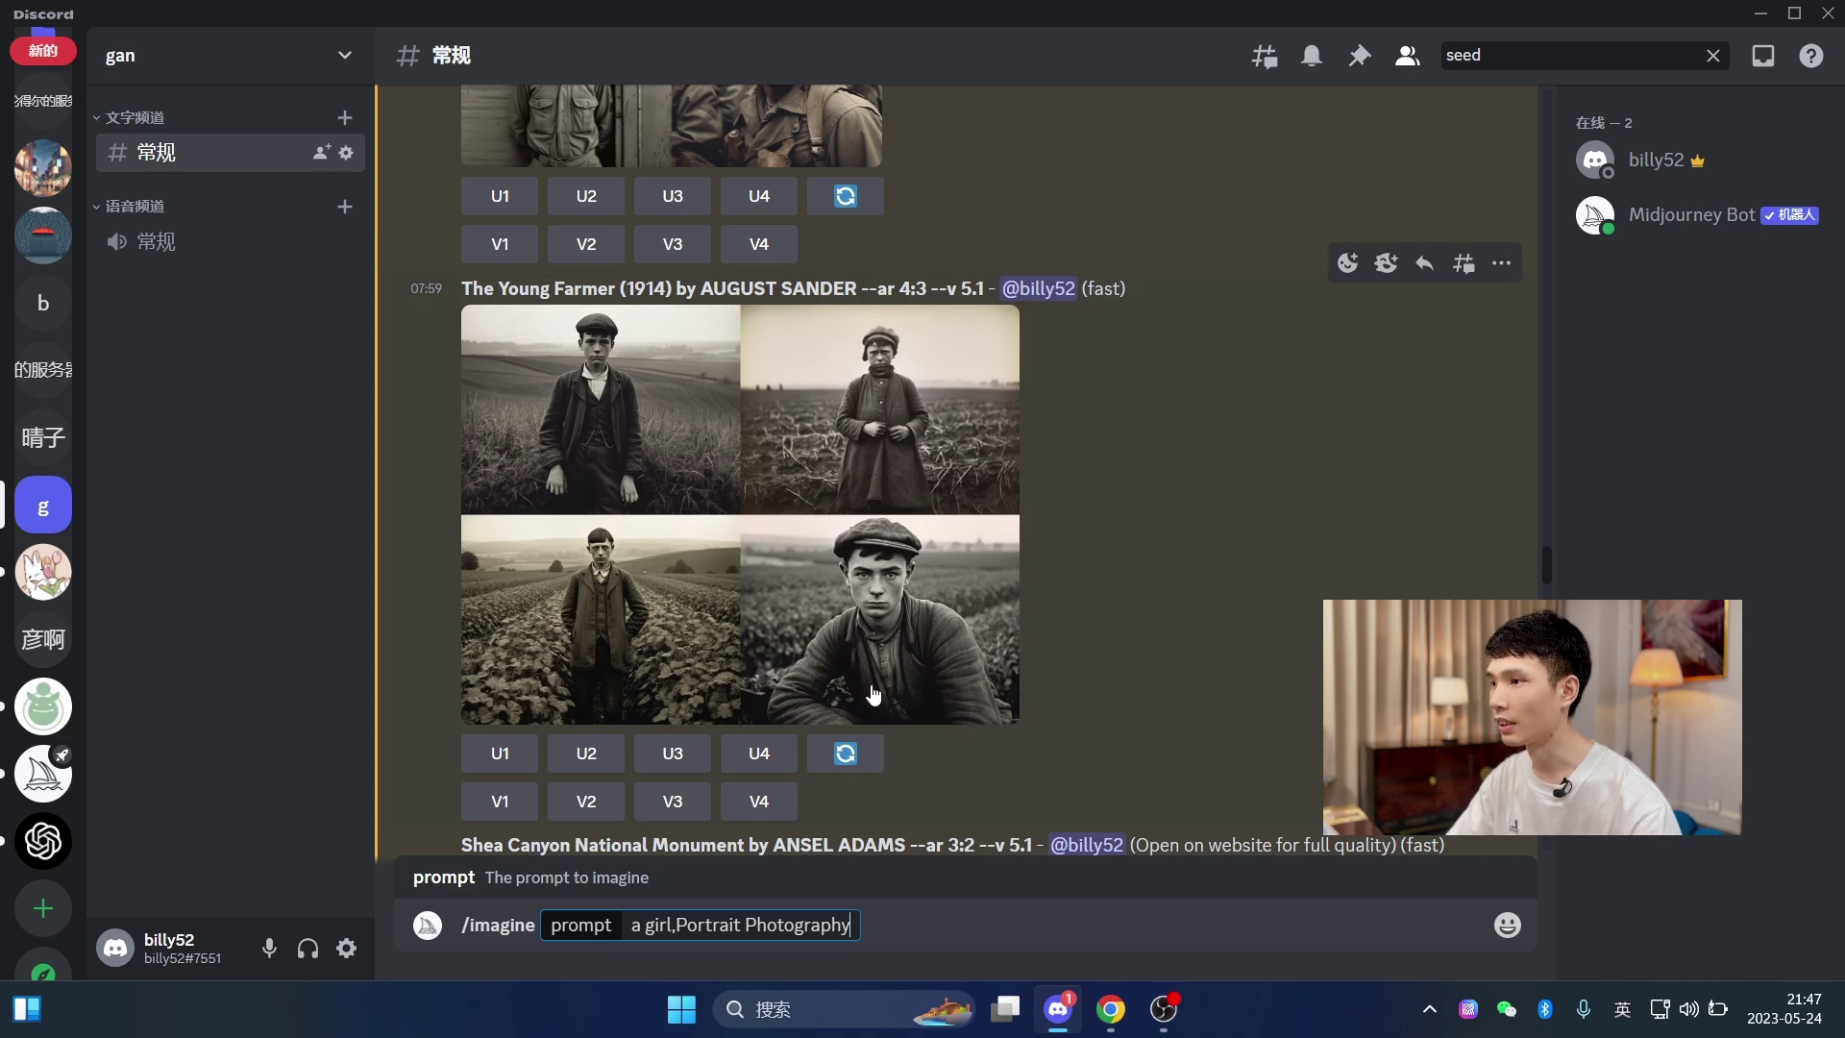
key("Return")
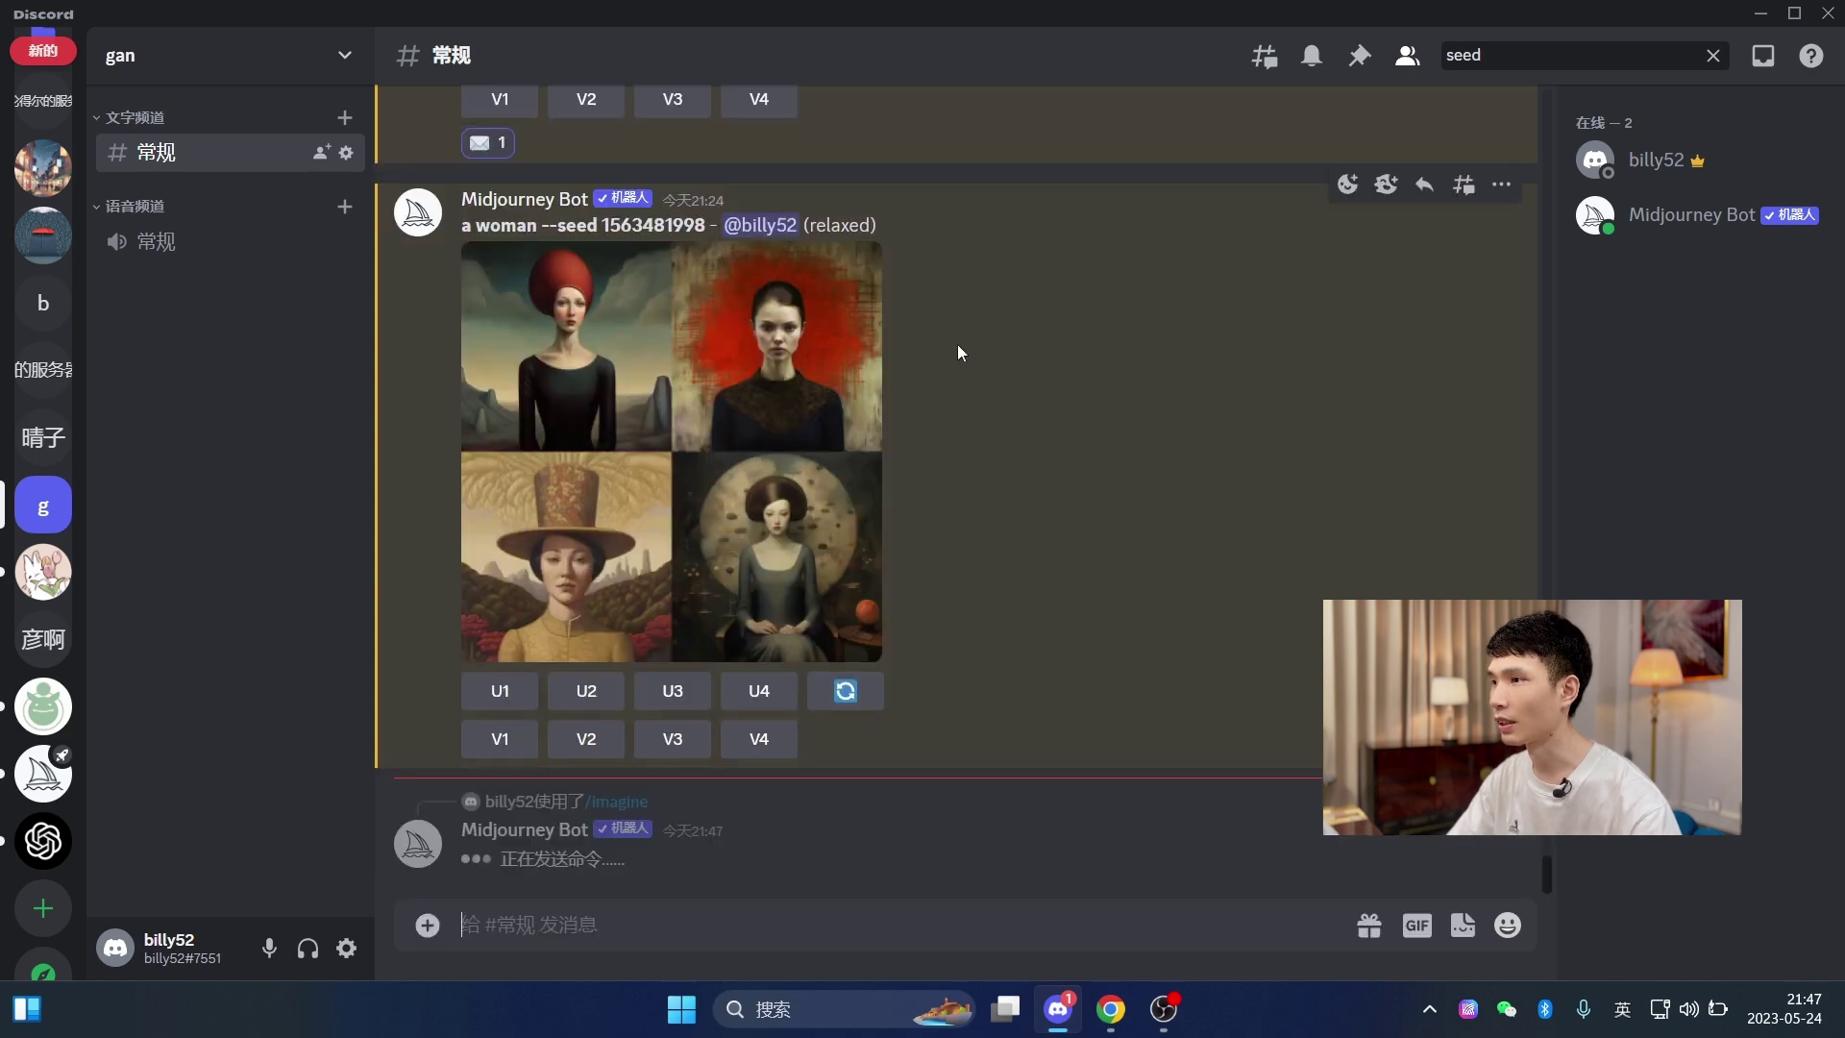
- Switch back to ChatGPT and examine the translated table's photography type, subject and scene, camera angle and shot style entries
left_click(1111, 1009)
scroll(1172, 391, "up", 1)
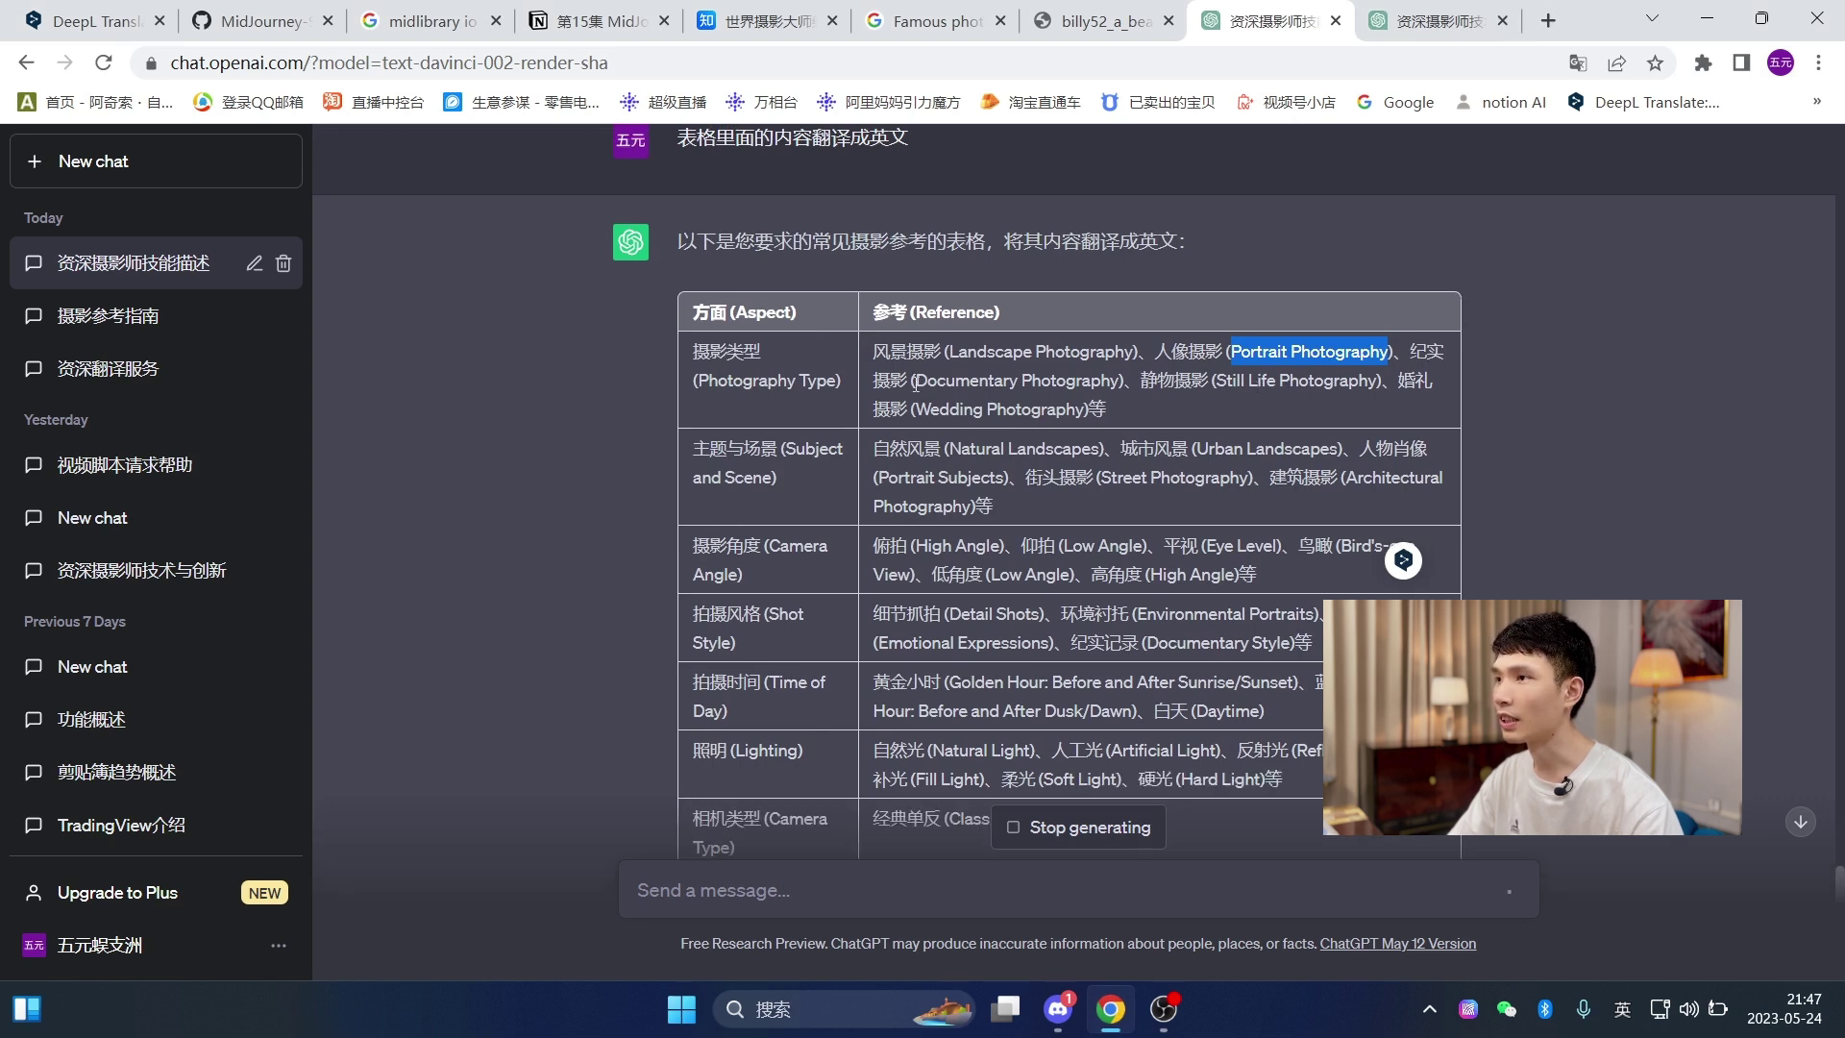
left_click_drag(915, 382, 1122, 381)
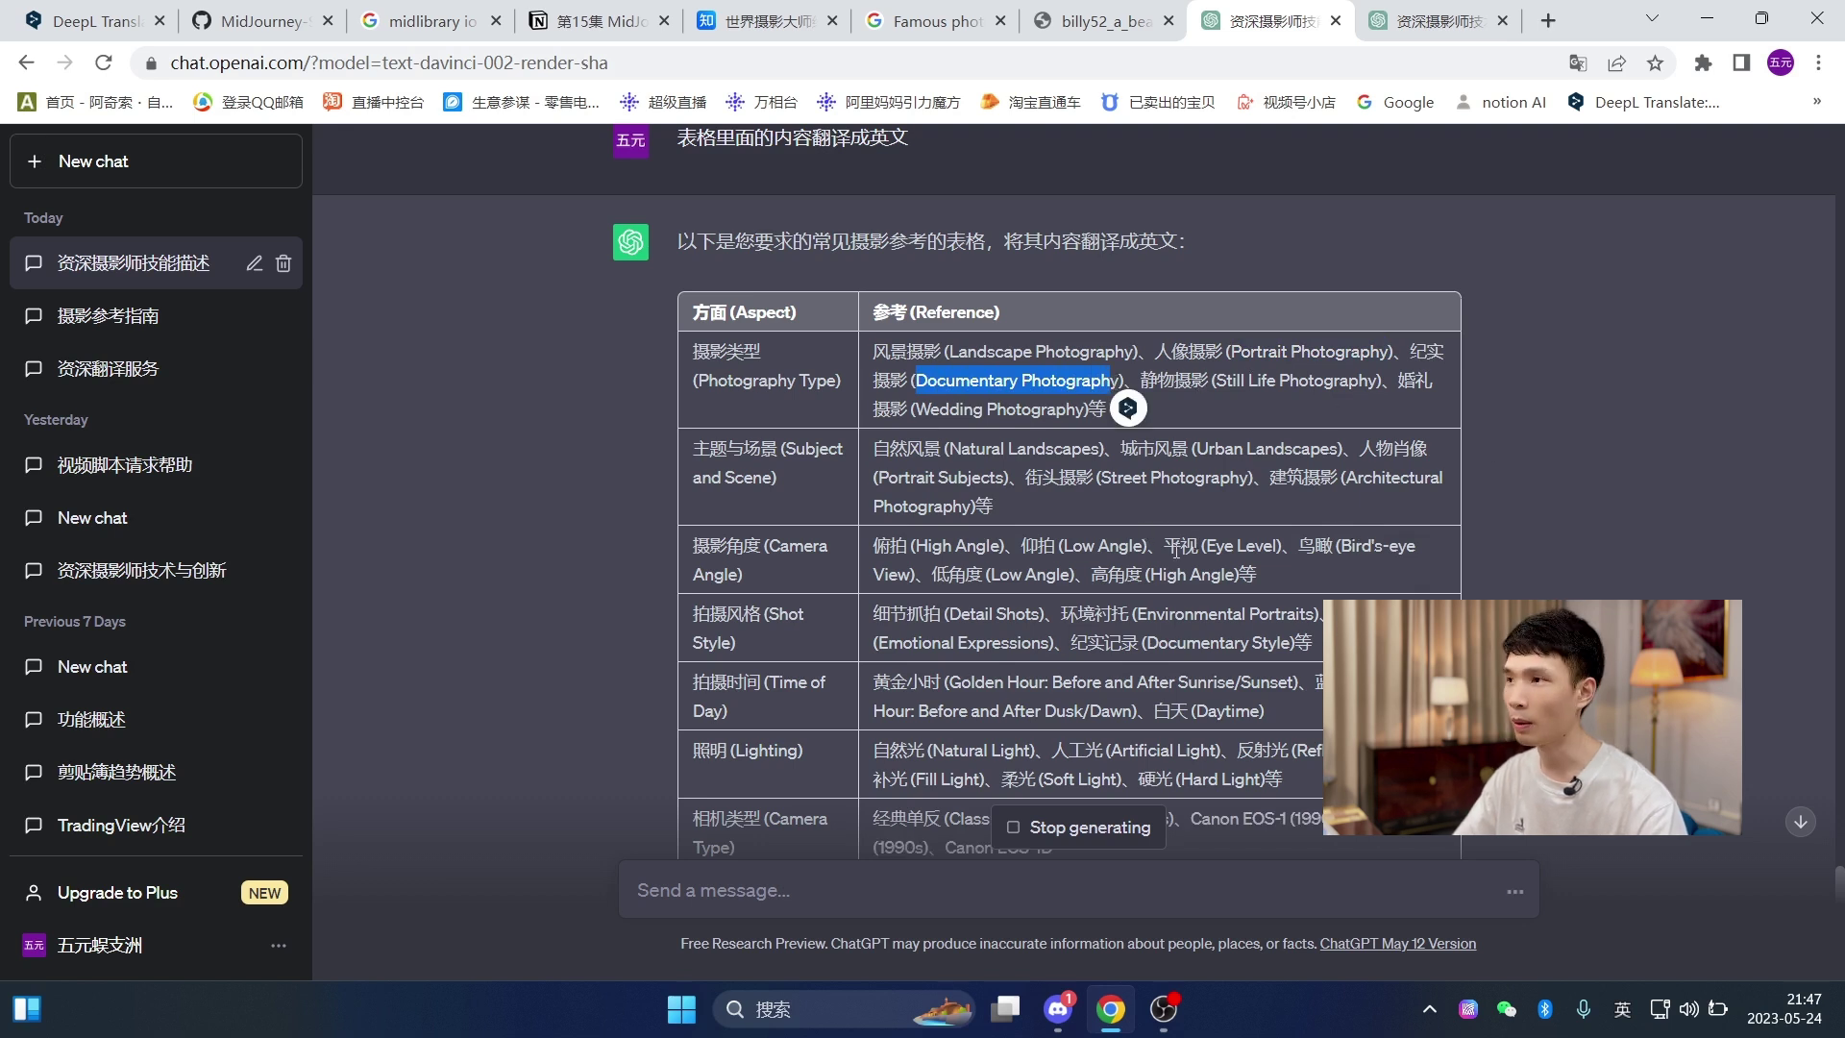
left_click_drag(942, 449, 692, 449)
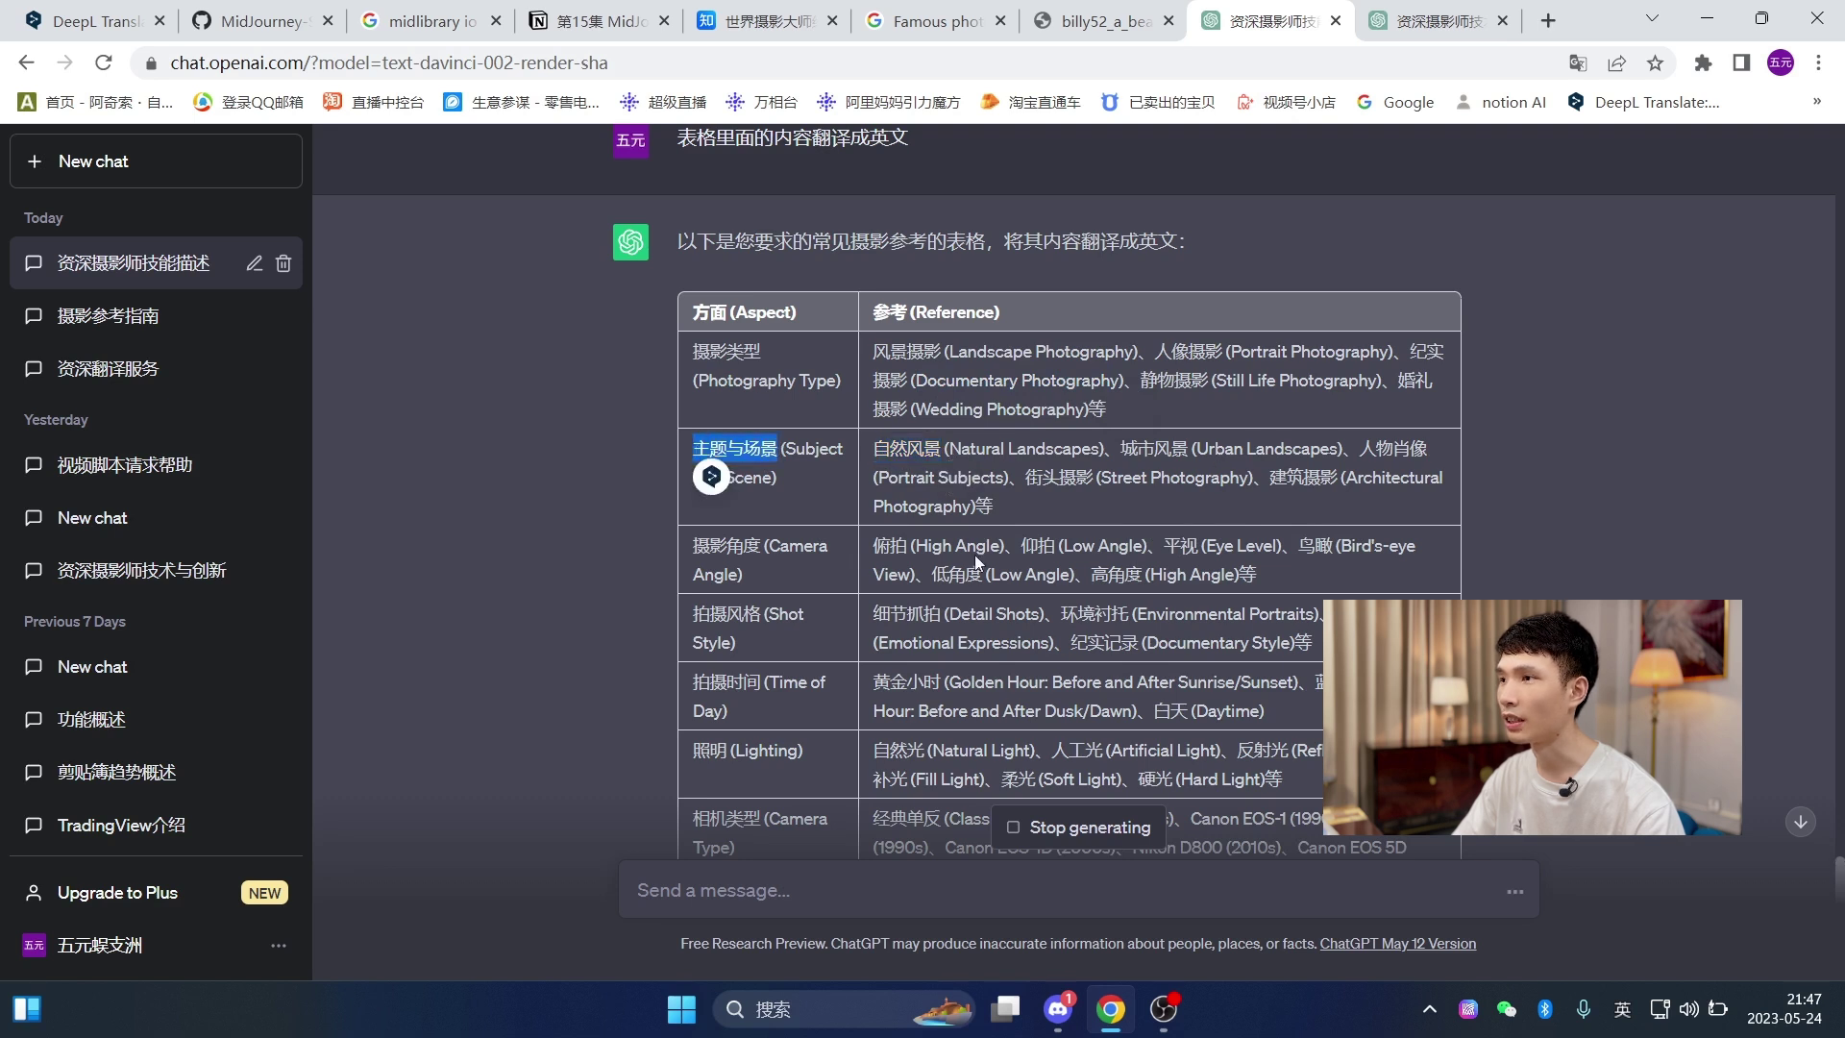
left_click_drag(872, 545, 907, 545)
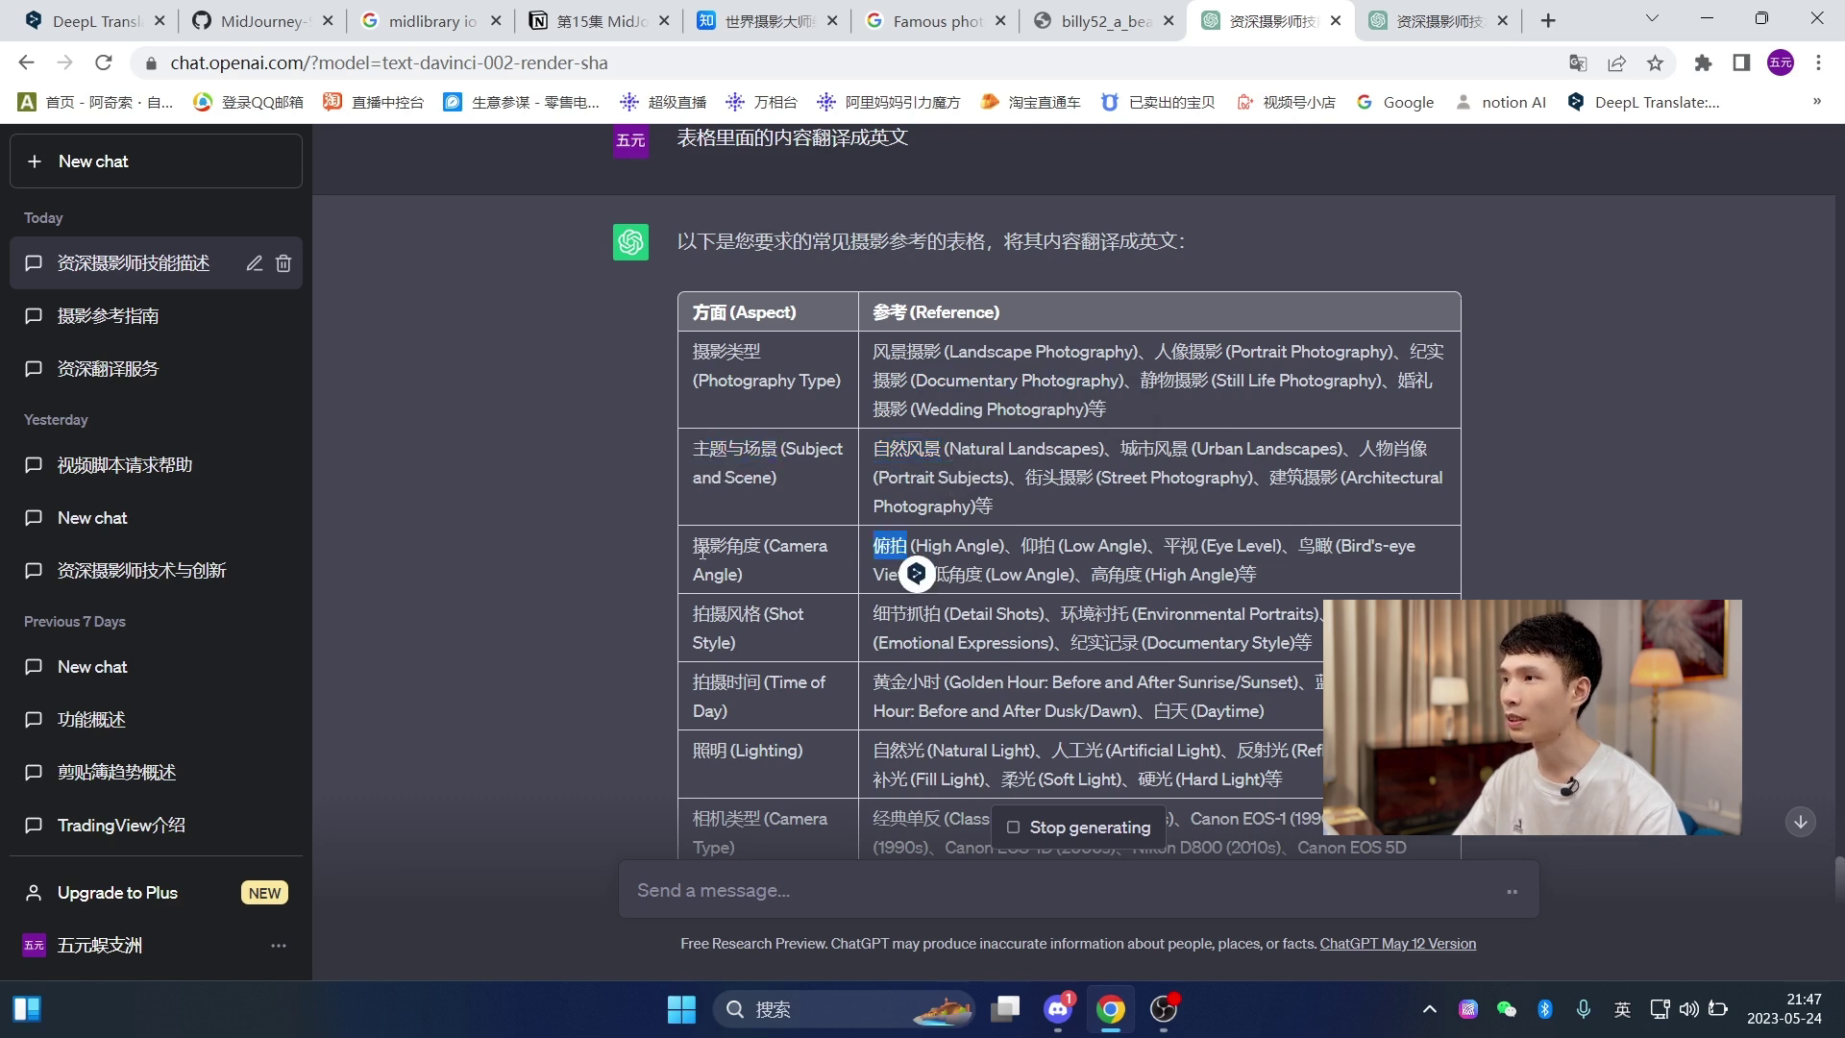
scroll(982, 597, "down", 1)
left_click_drag(1078, 493, 1112, 493)
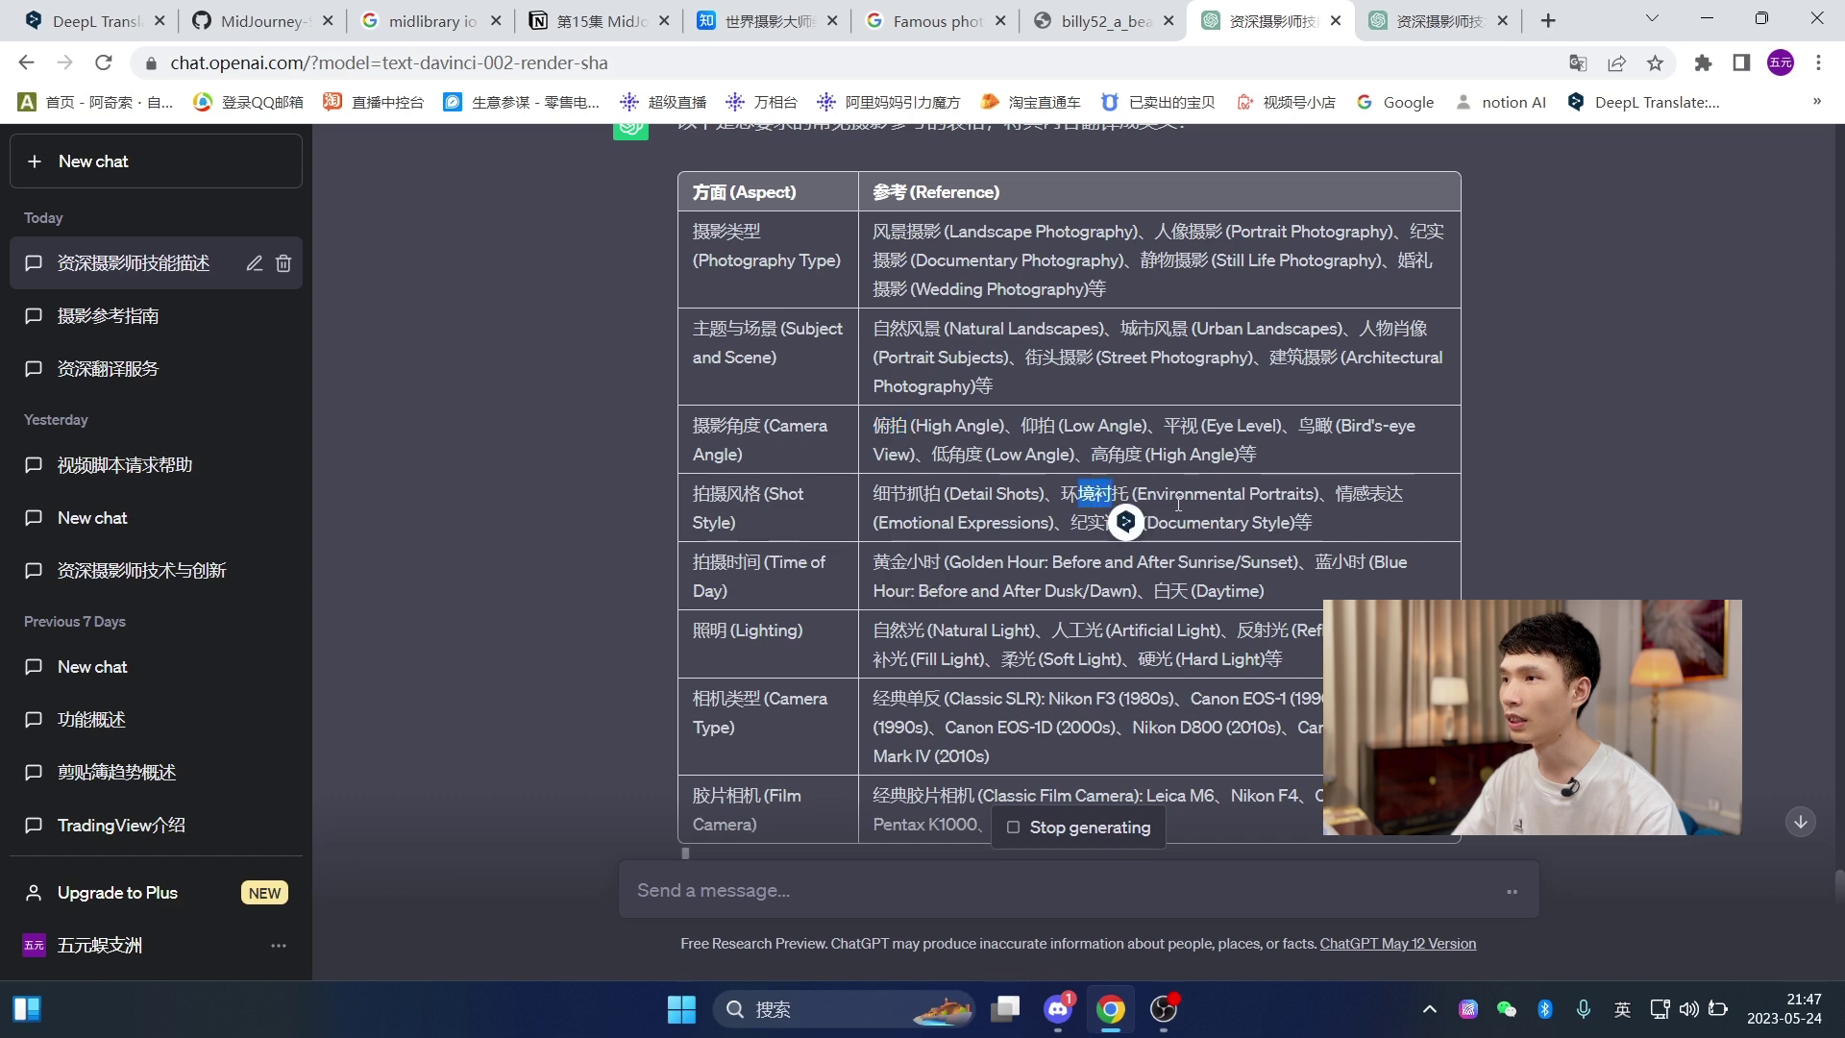
left_click_drag(1313, 494, 1170, 494)
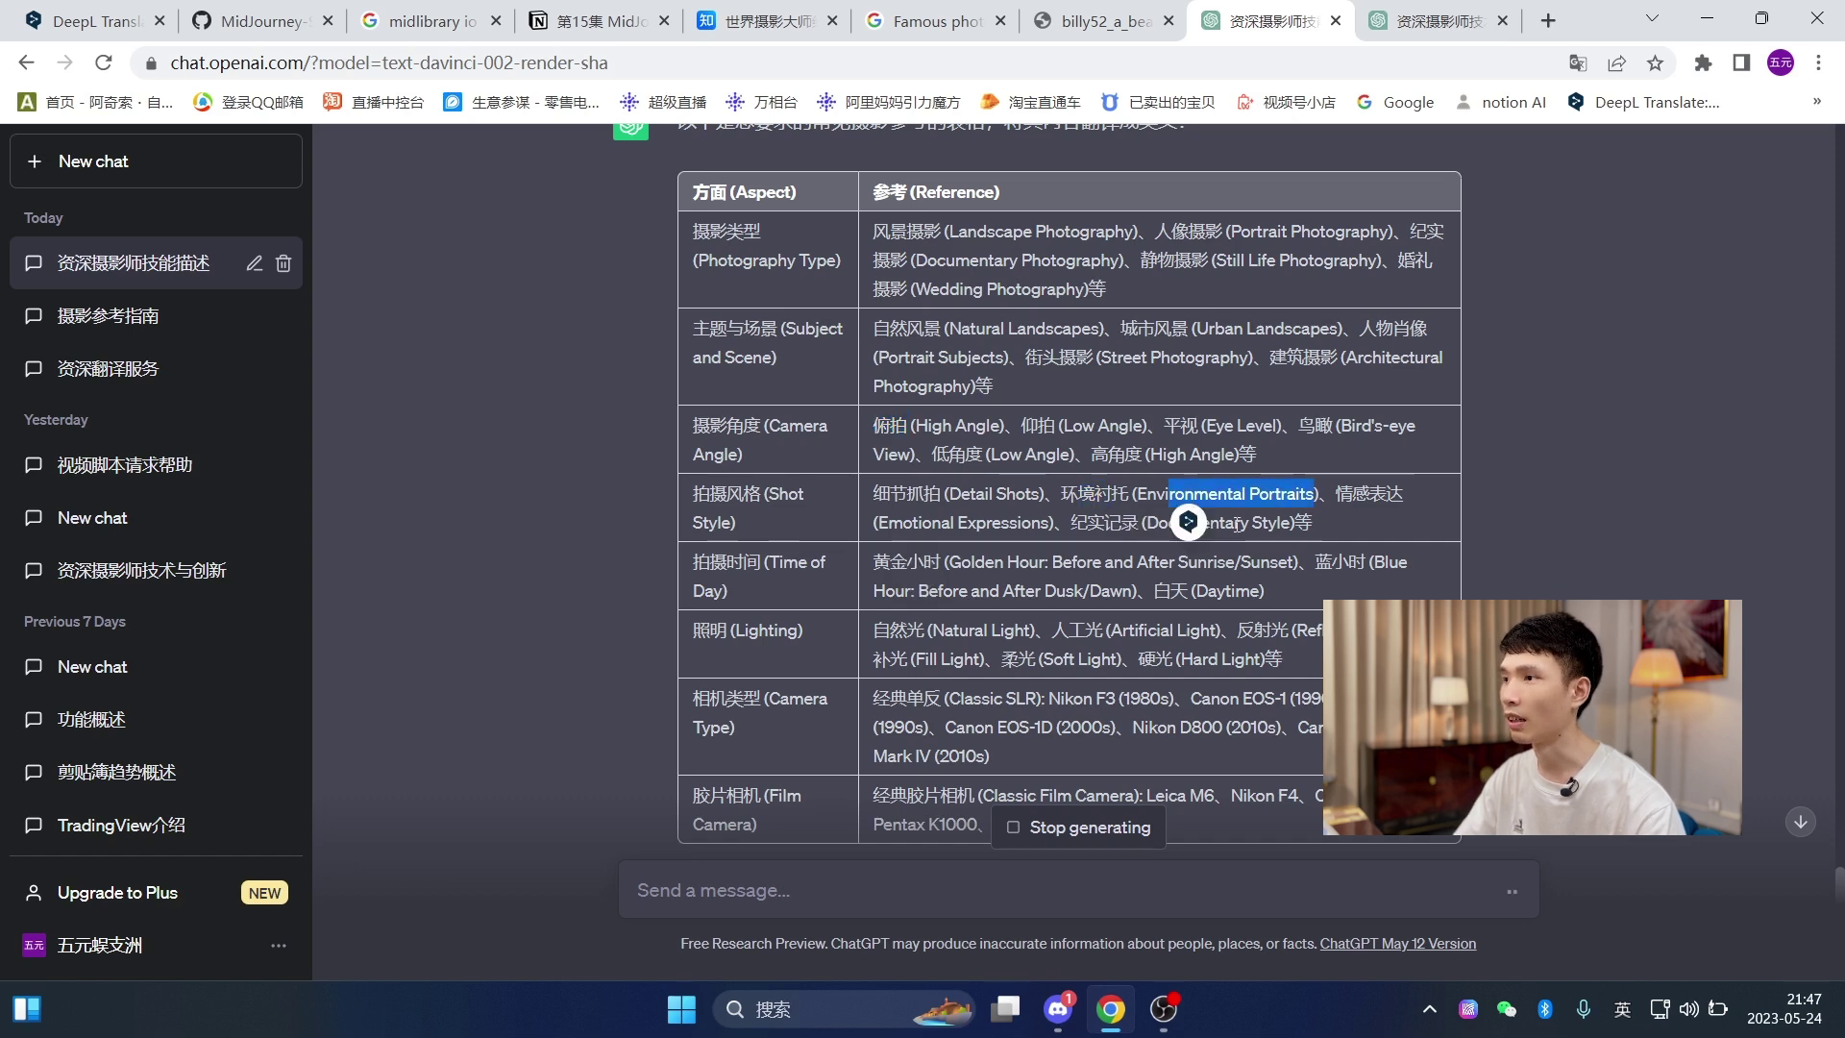
- Highlight 蓝小时 and its English term "Blue Hour" in the translated table's time-of-day row
left_click(1326, 565)
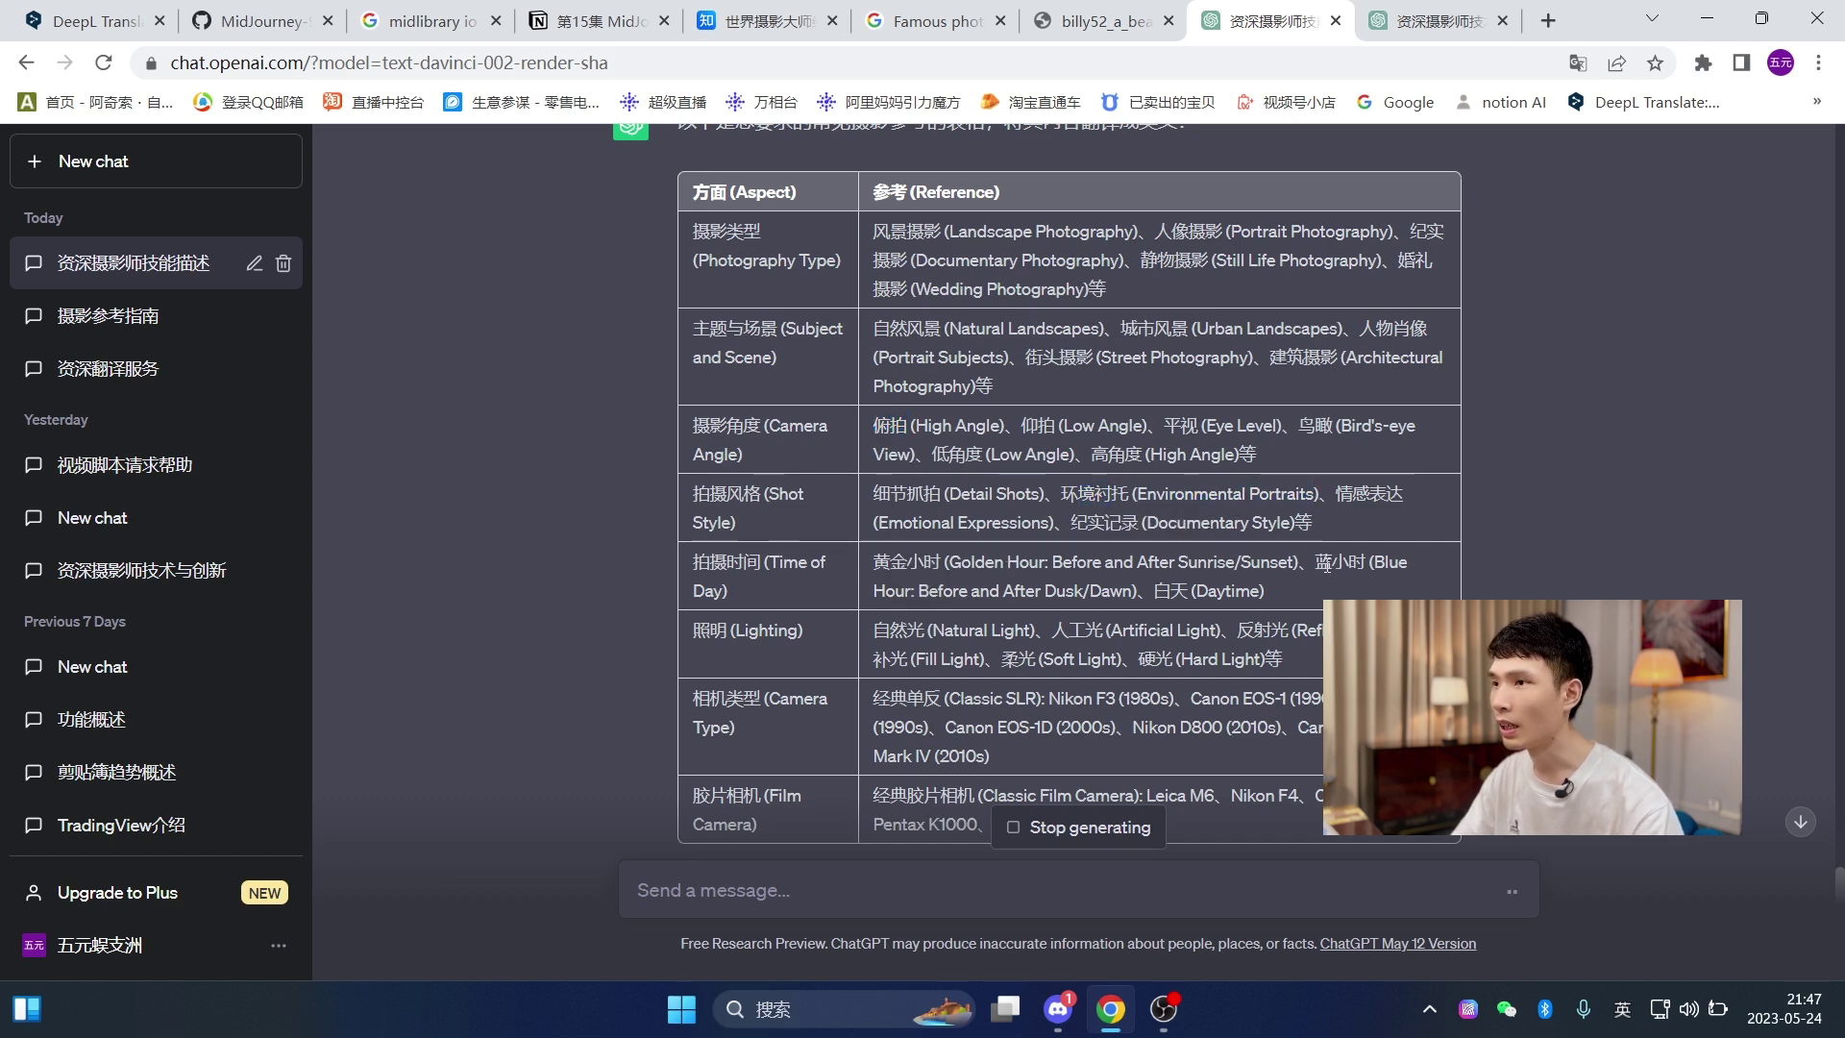
double_click(1326, 565)
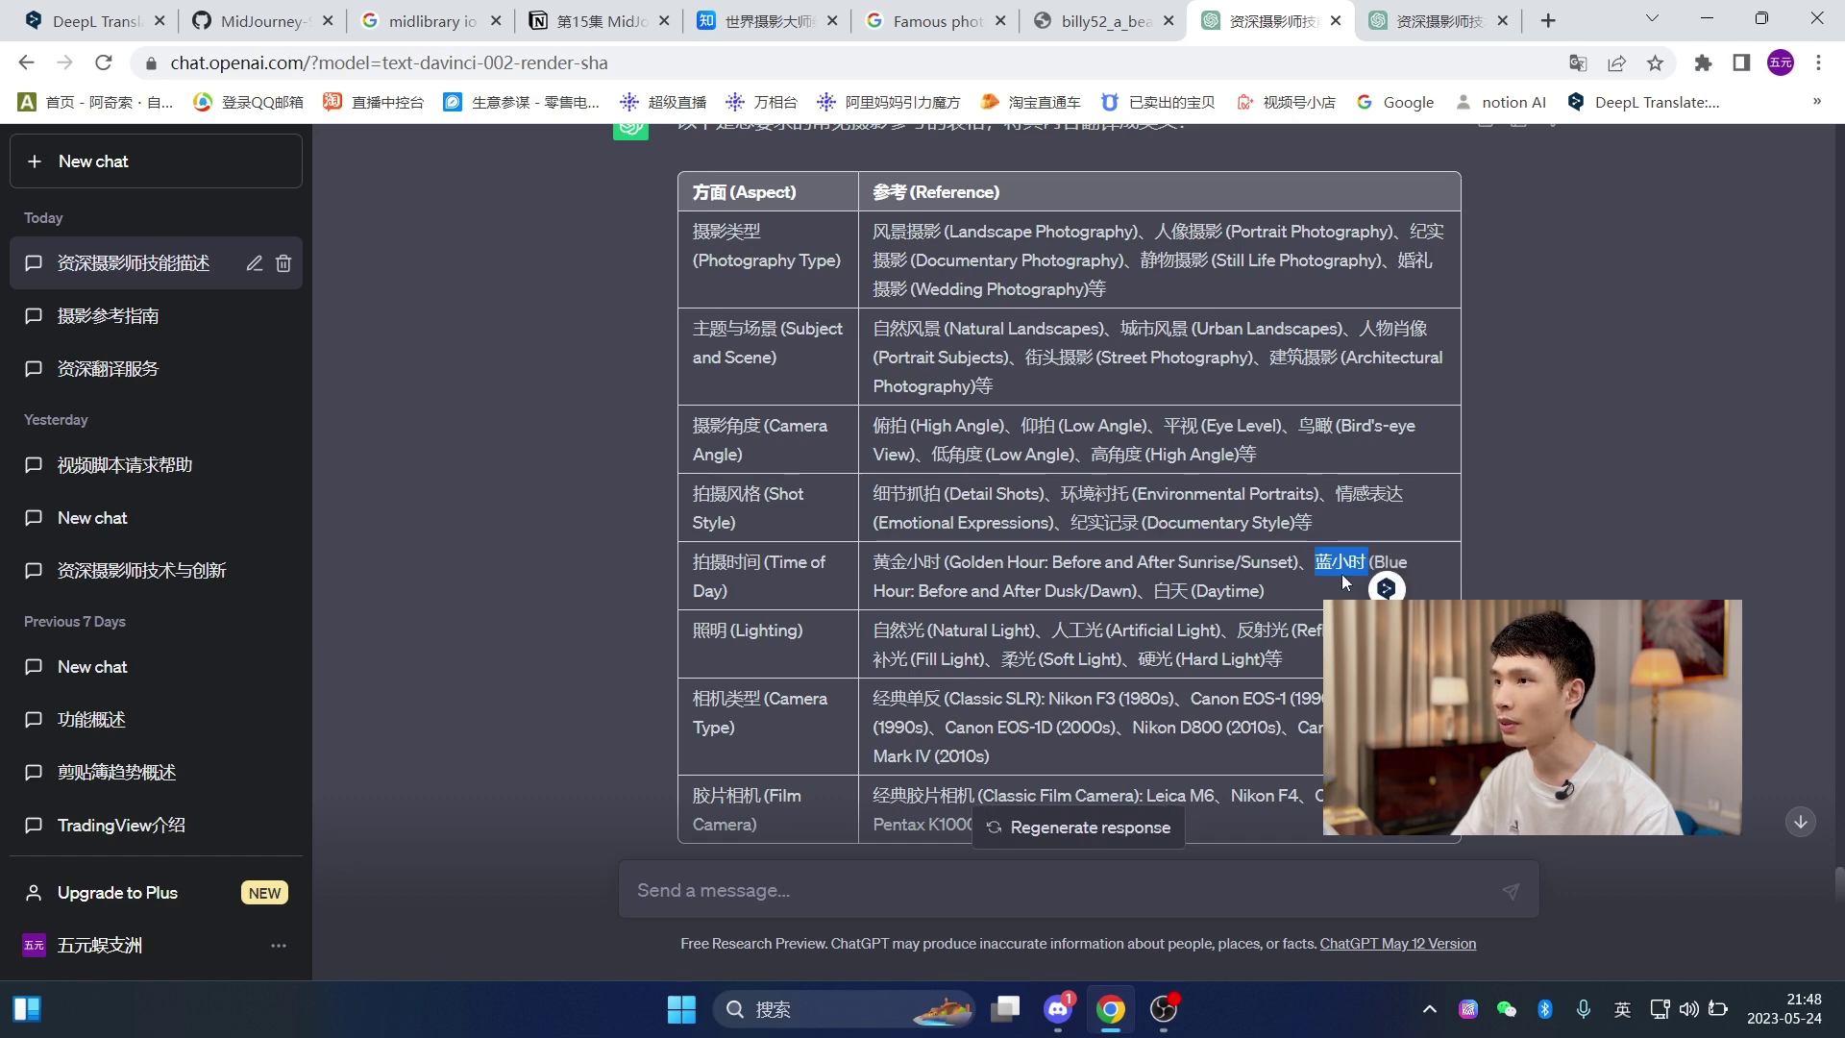
left_click(1383, 556)
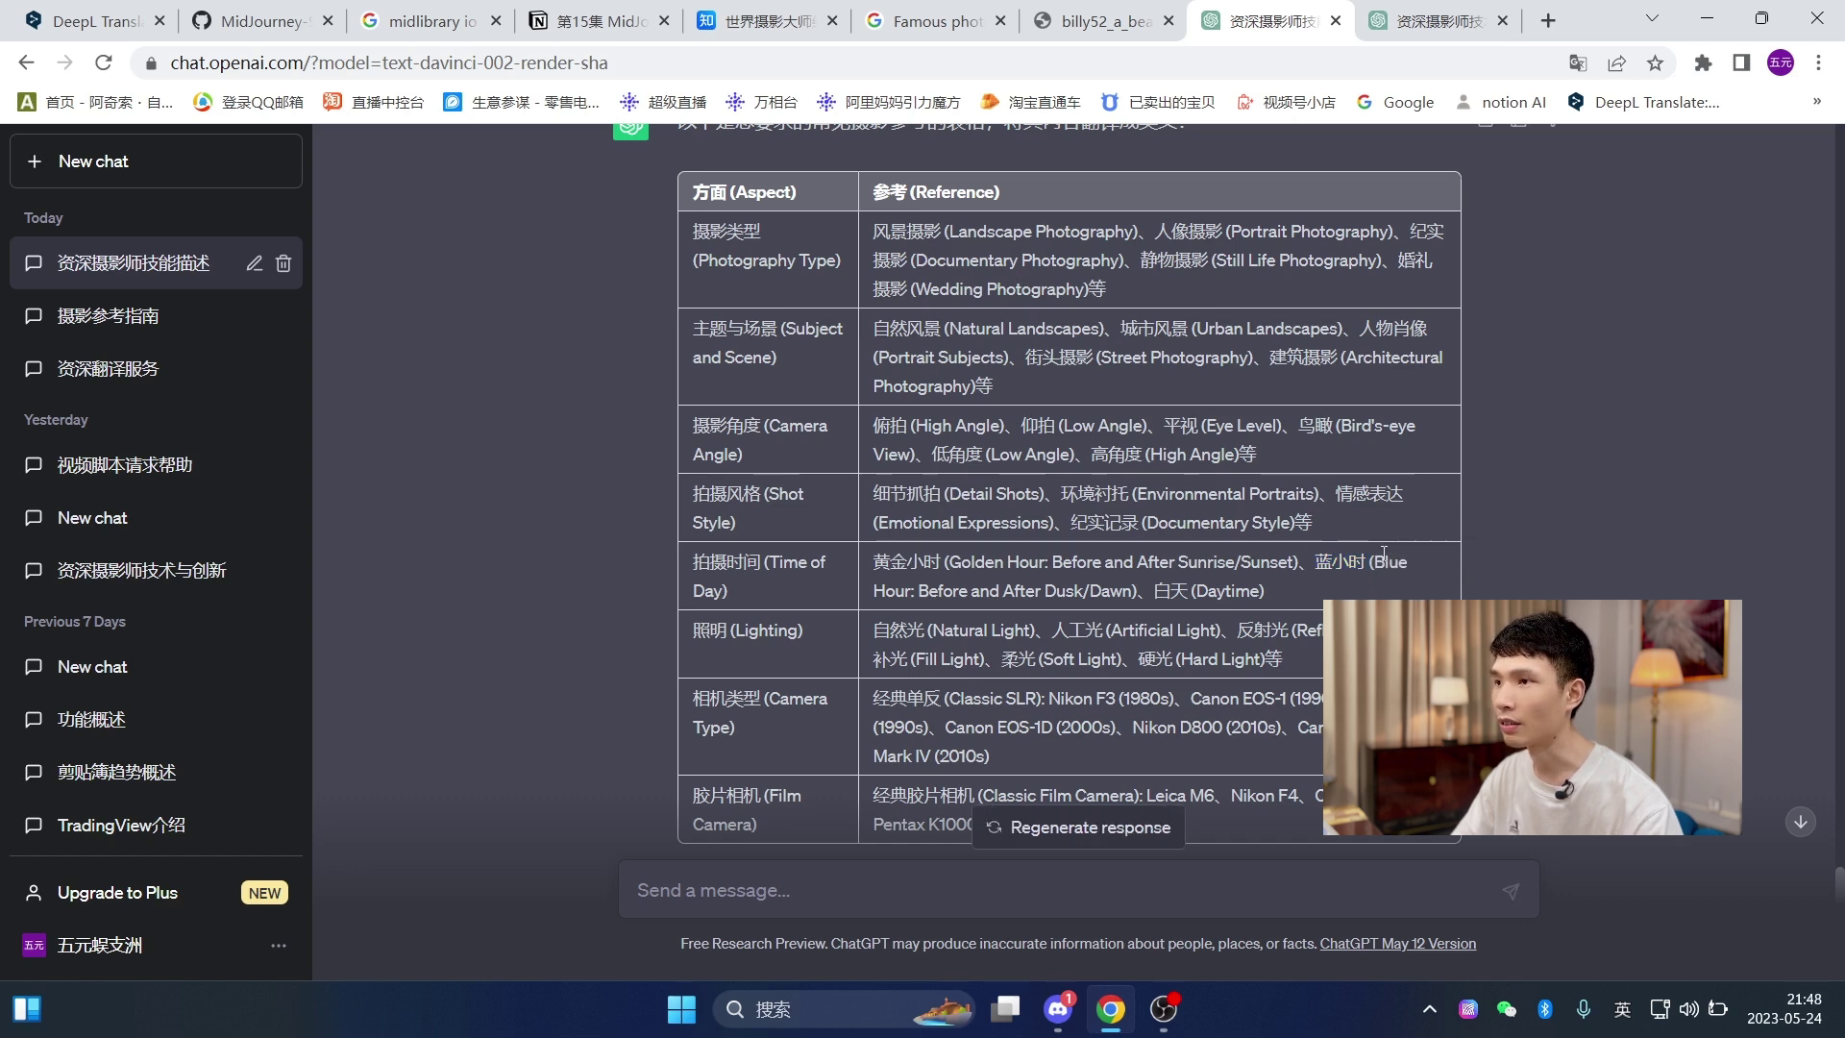
left_click_drag(1384, 555, 917, 590)
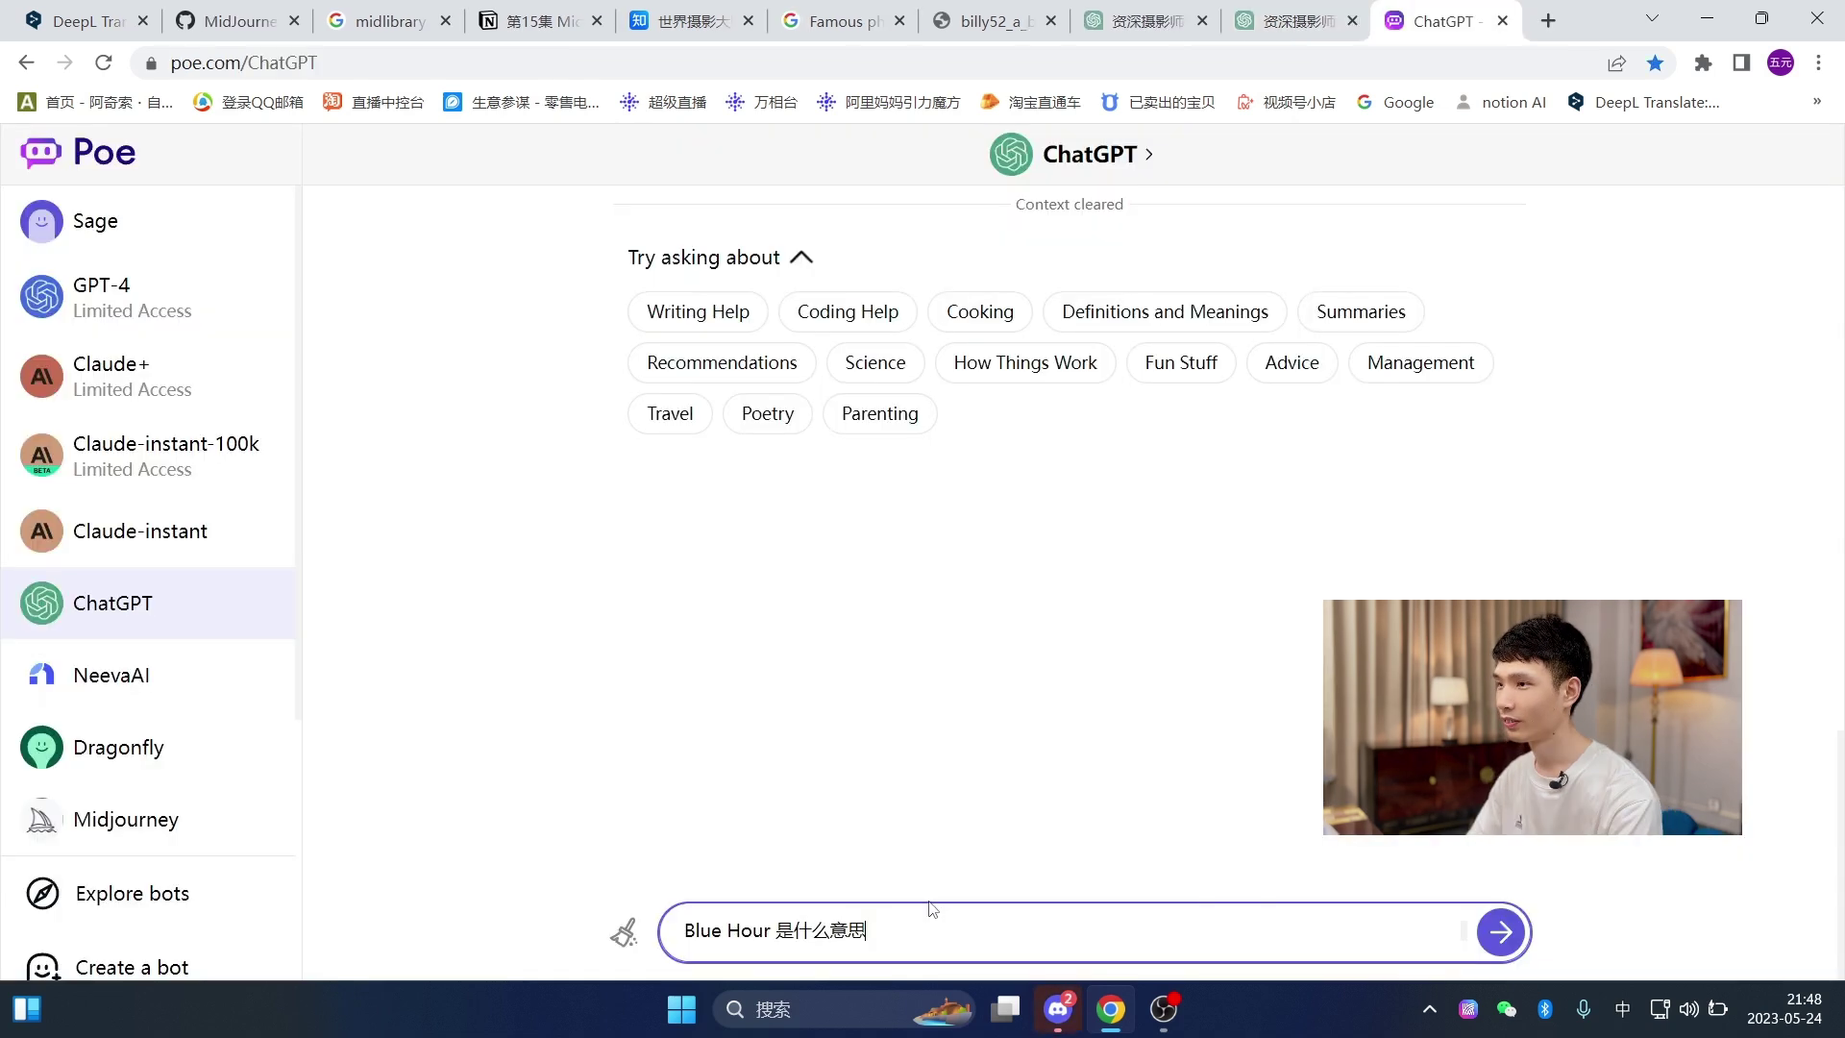
- Ask Poe's ChatGPT "Blue Hour 是什么意思" and highlight the term Blue Hour in its answer
key("Return")
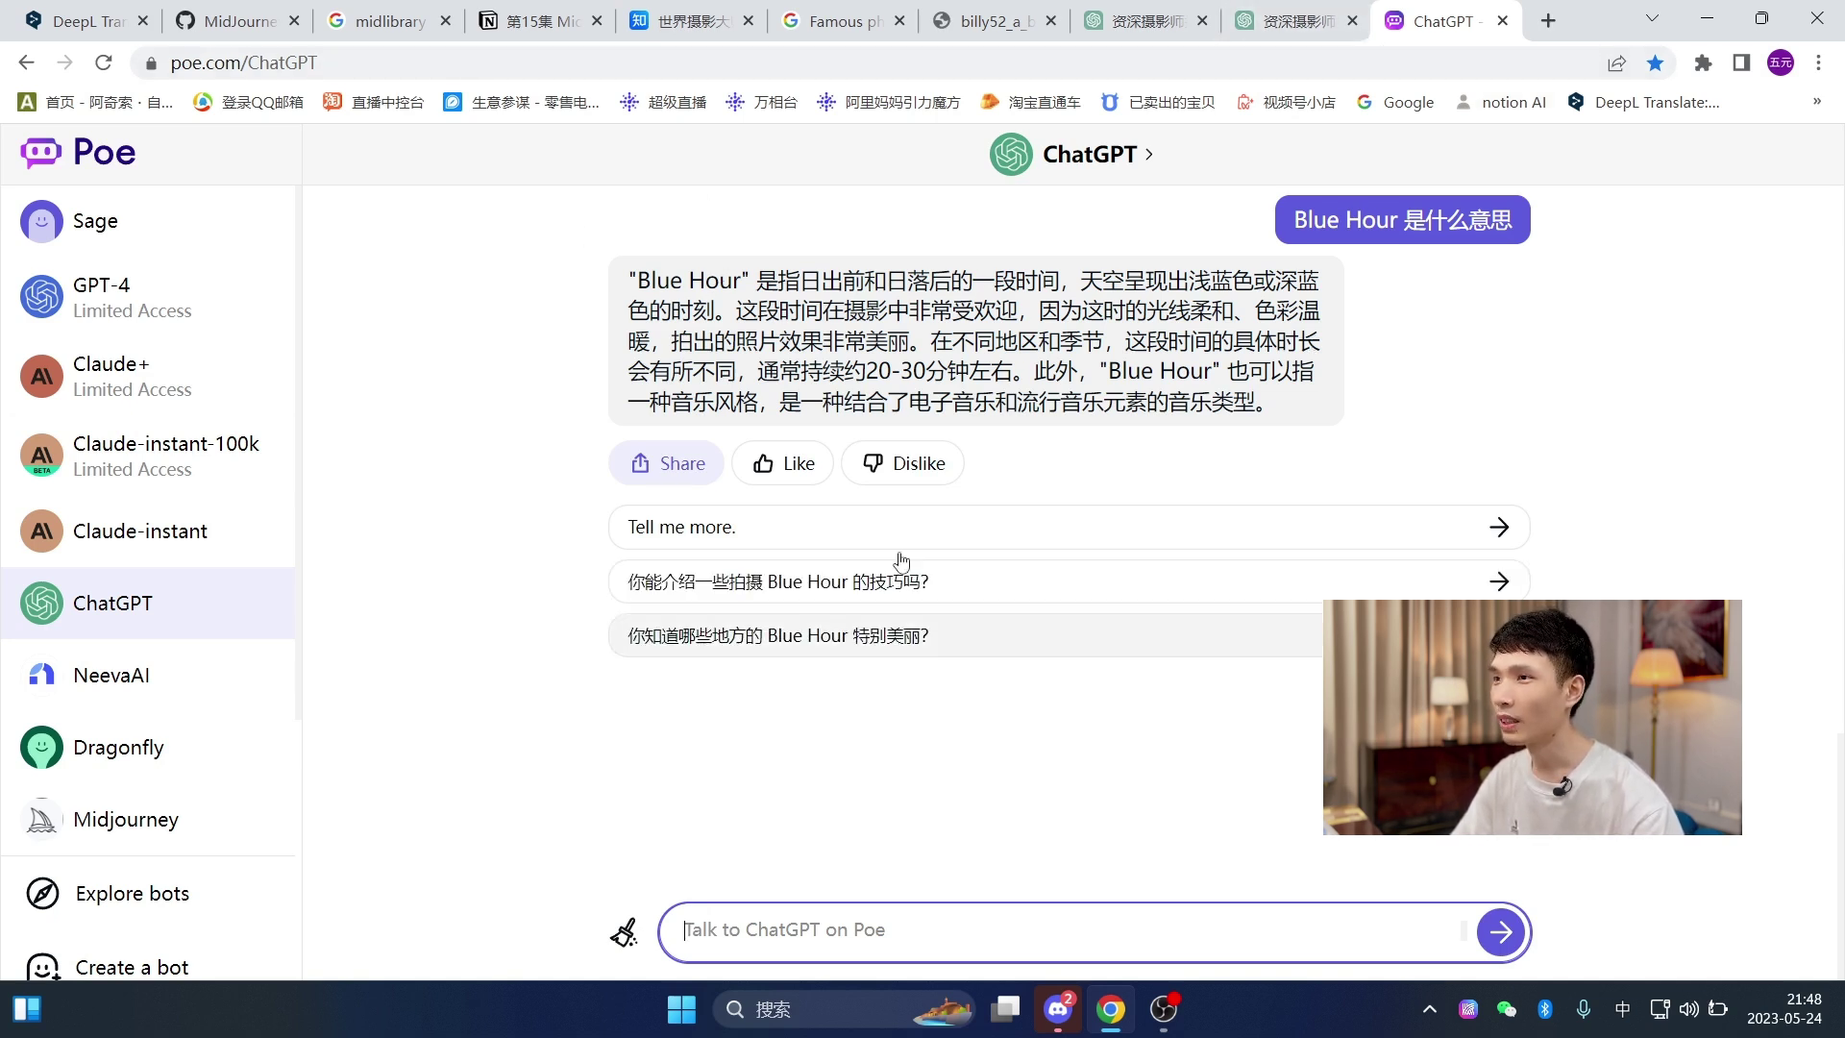
left_click_drag(642, 281, 743, 285)
- Return to the ChatGPT conversation with the translated table and review its photography terms from photography type to film camera
left_click(1278, 12)
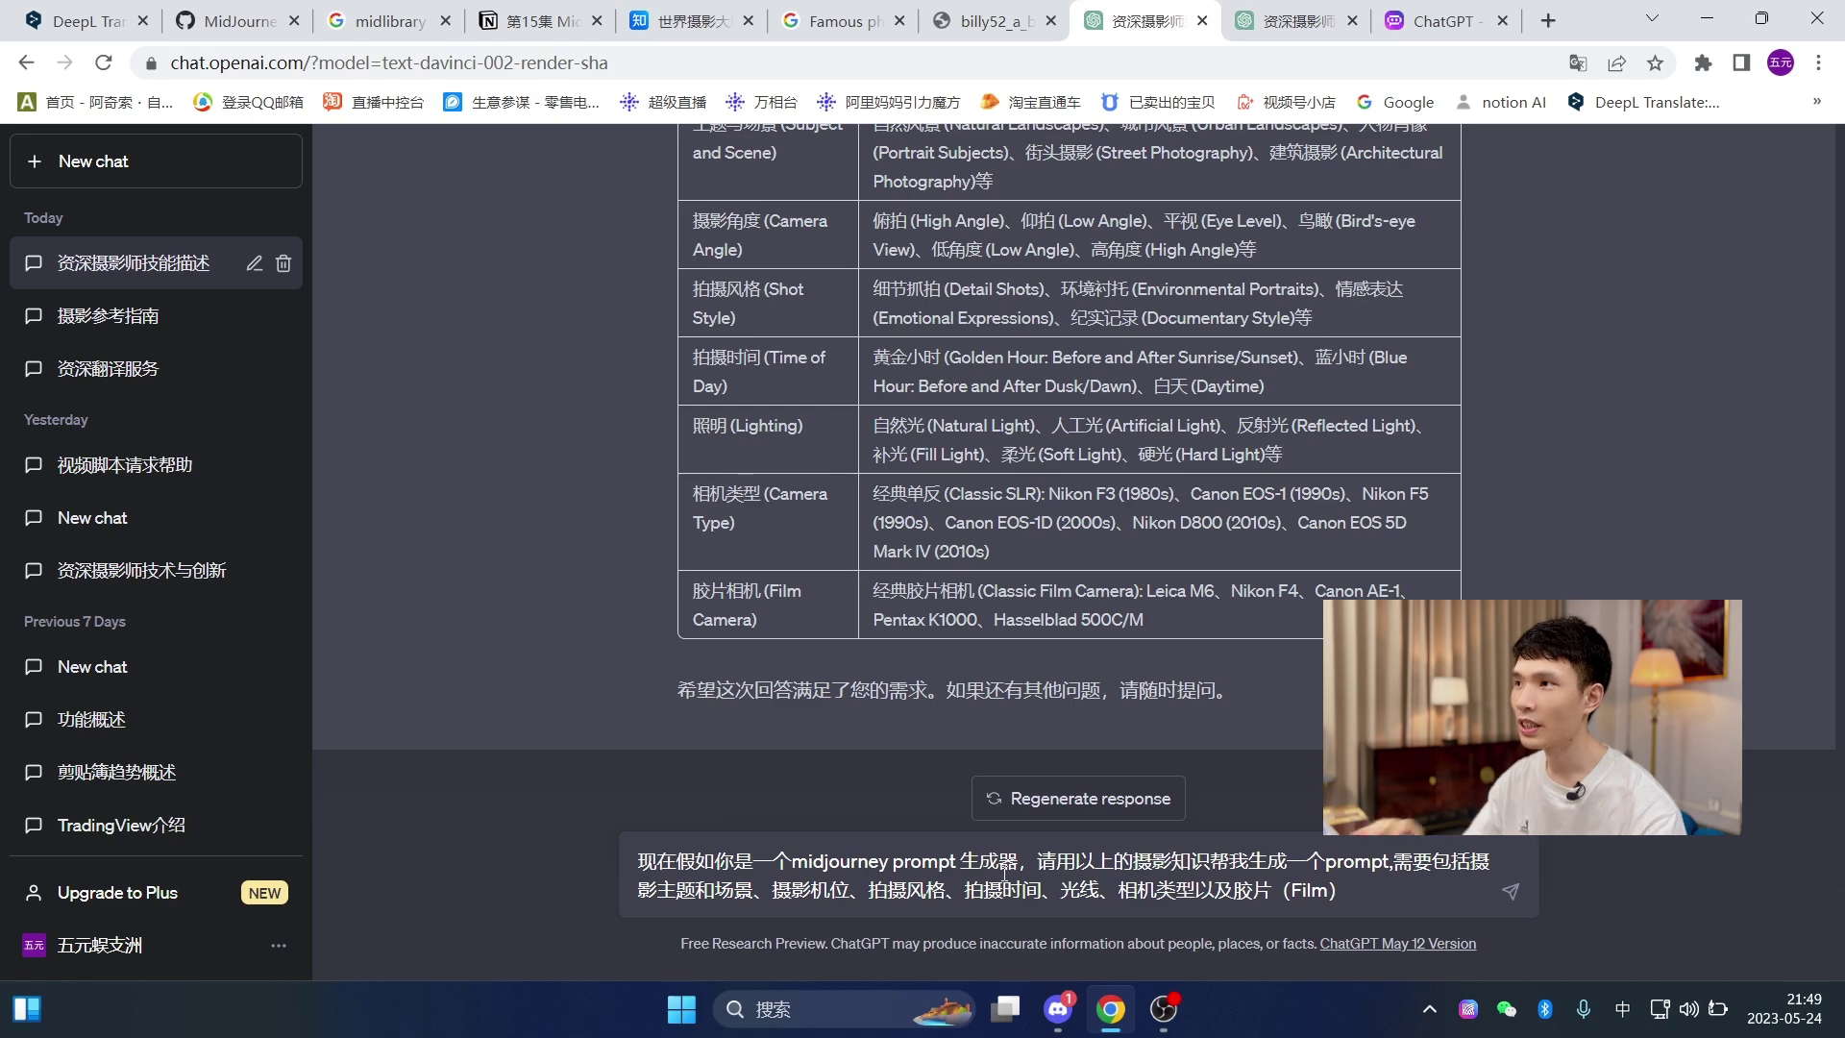
scroll(1126, 488, "up", 4)
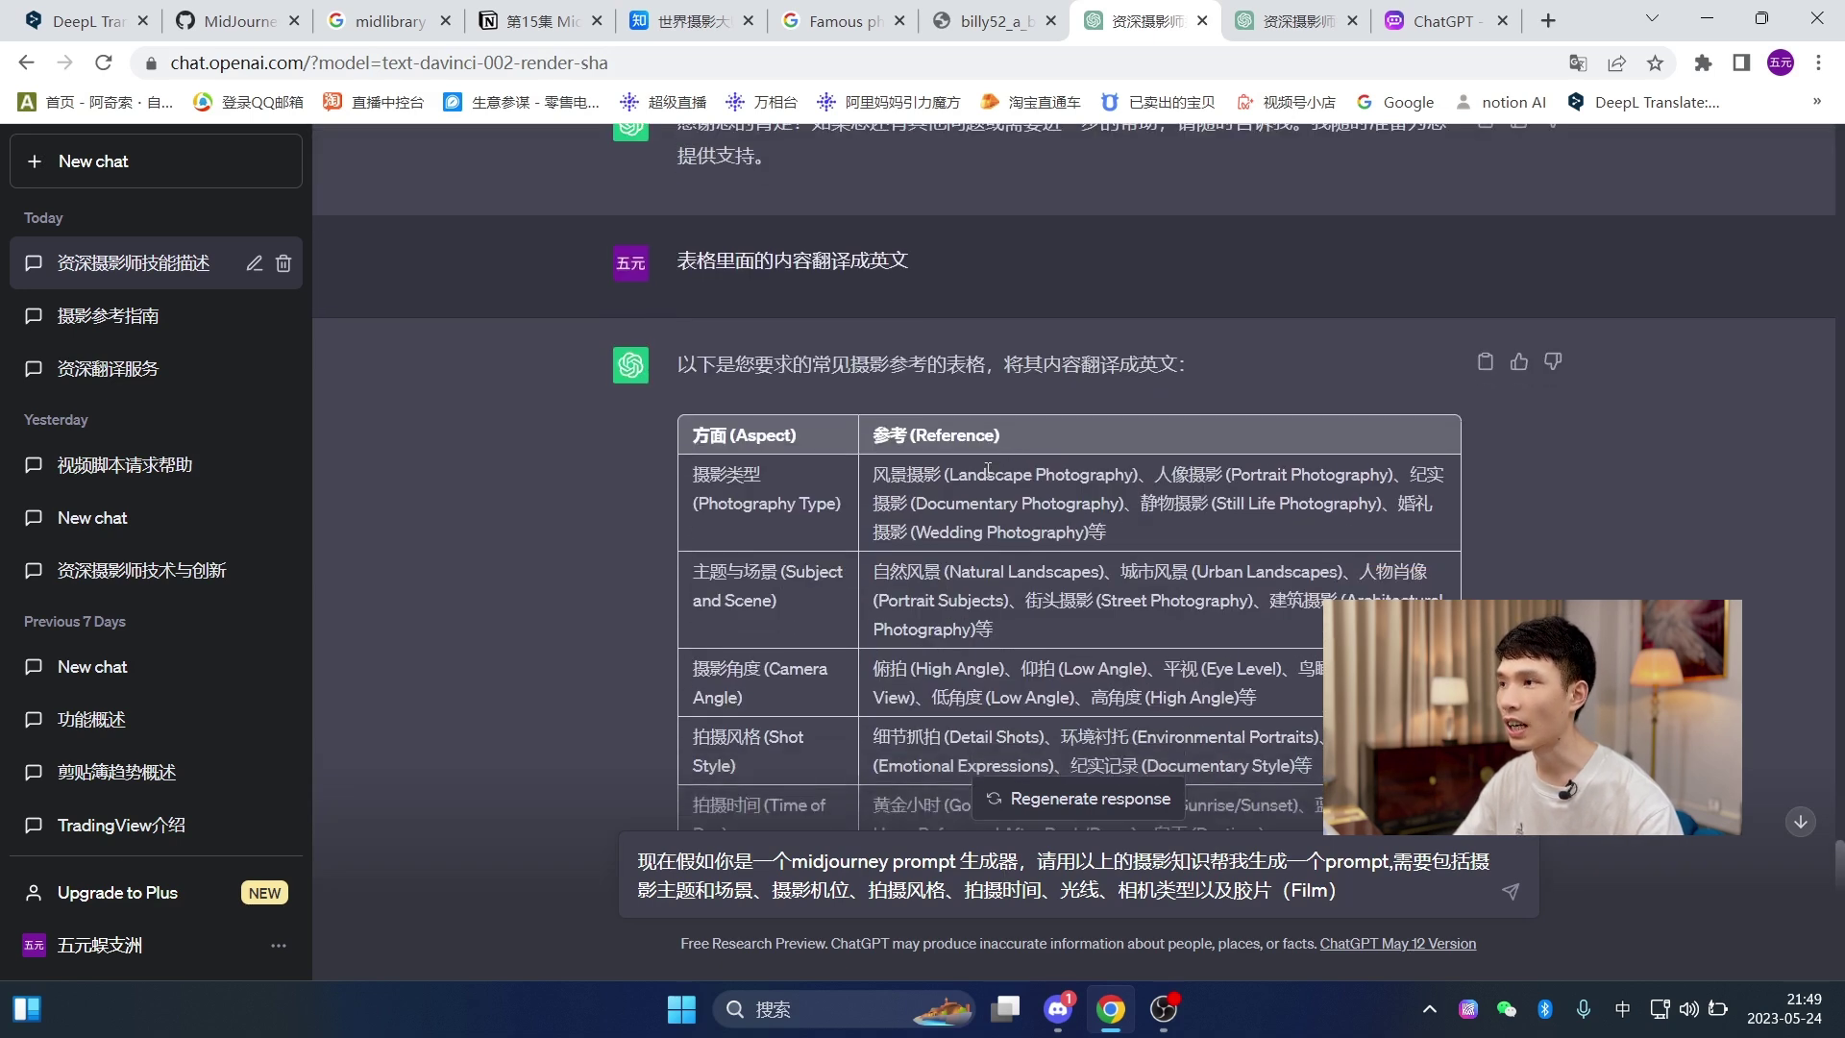
scroll(1155, 489, "down", 4)
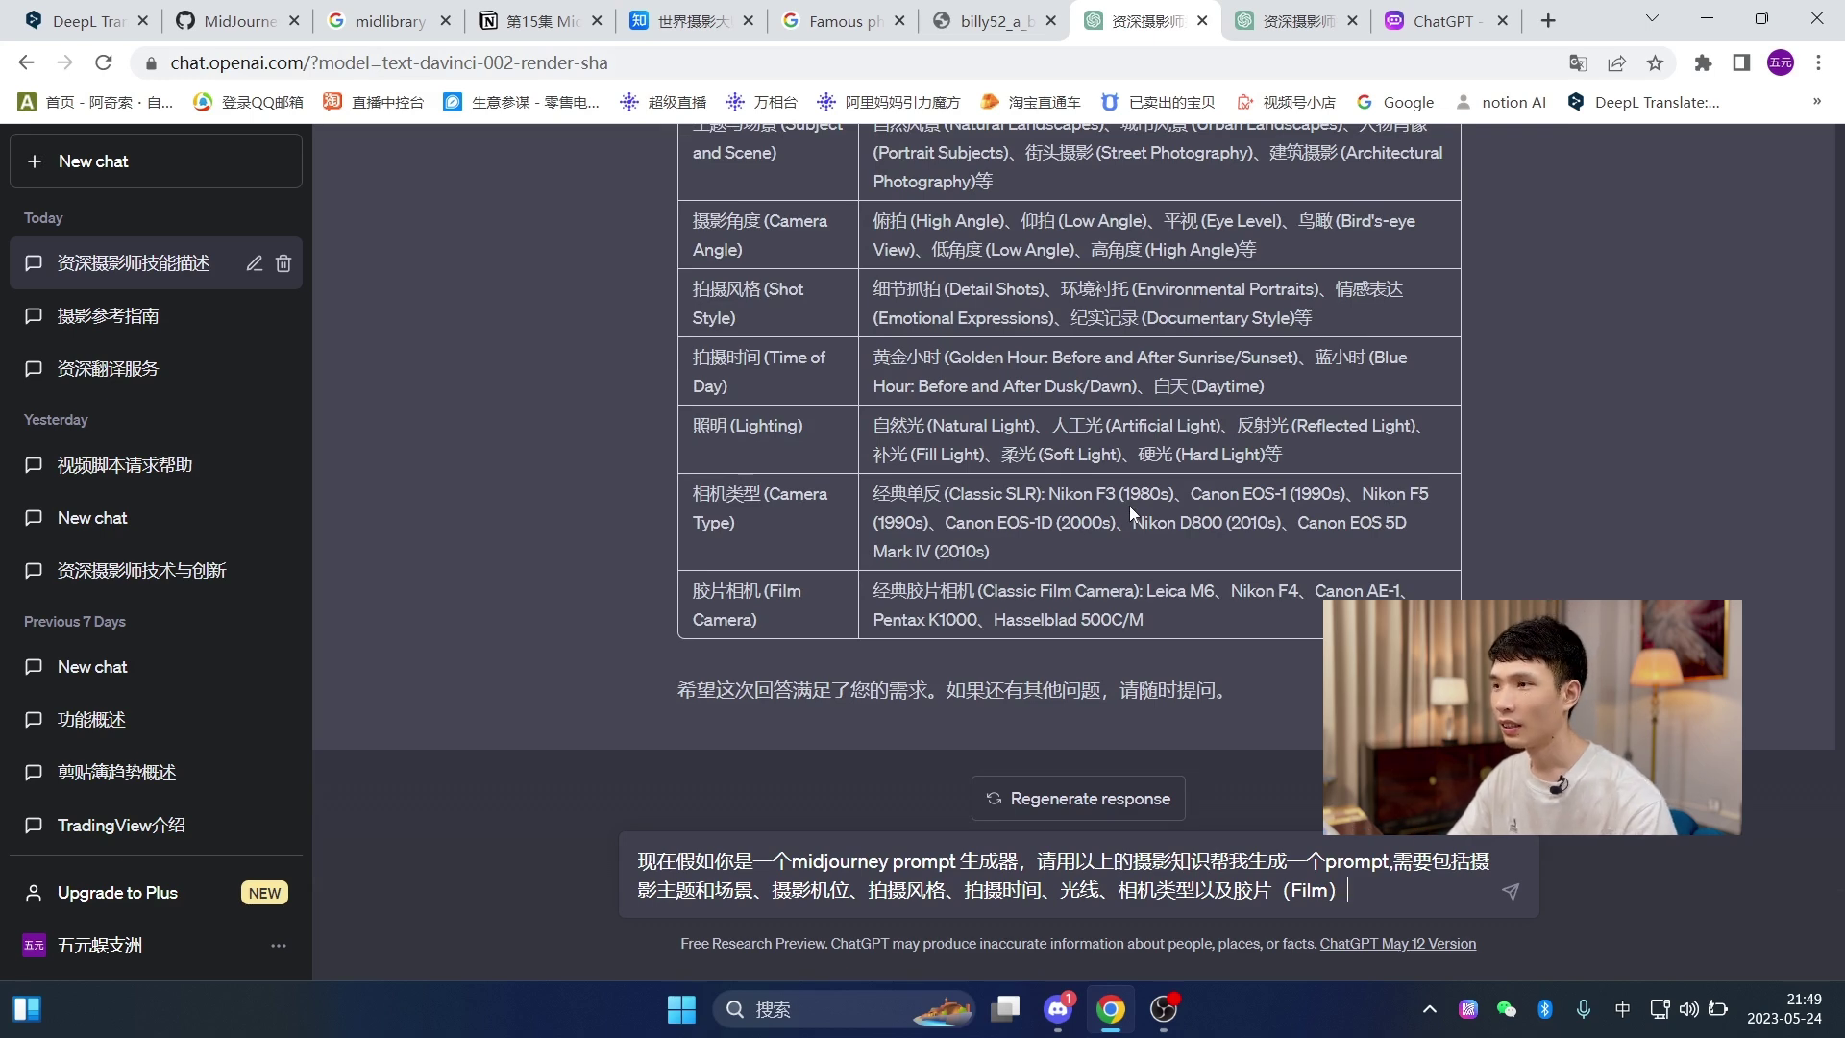
scroll(882, 424, "up", 4)
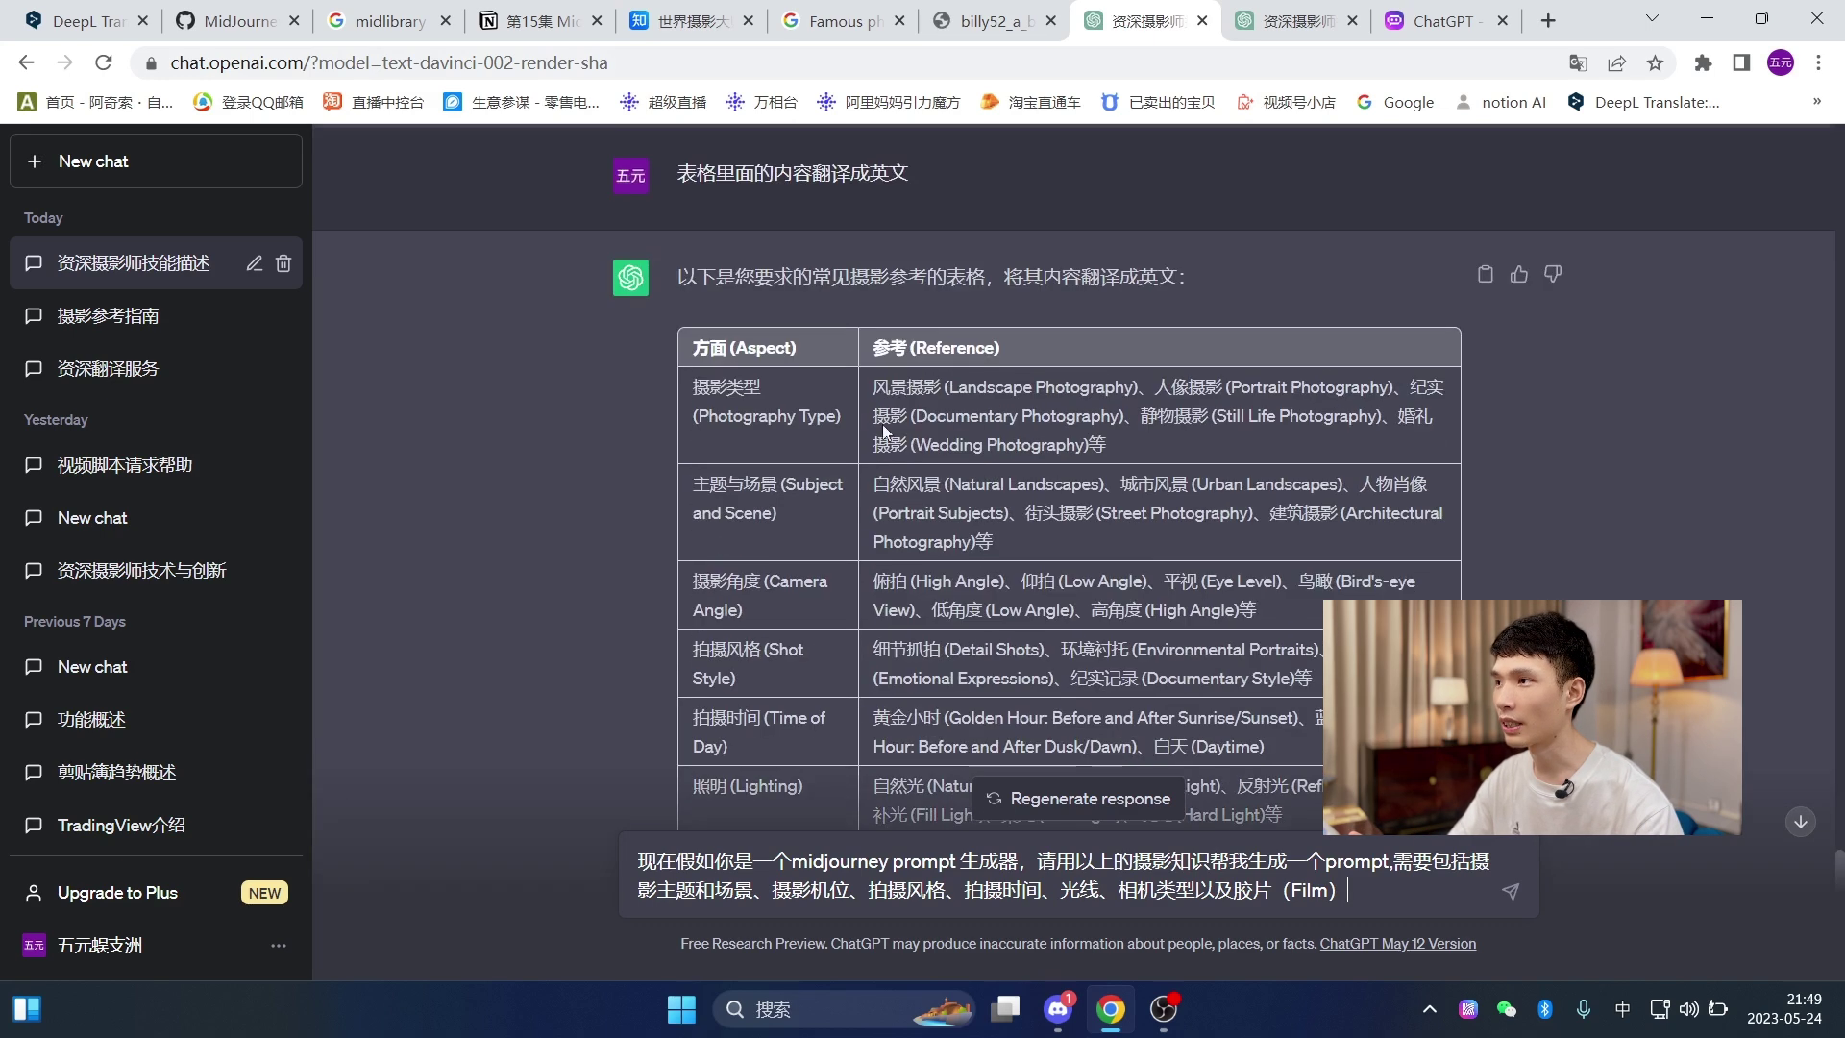
scroll(1126, 454, "down", 3)
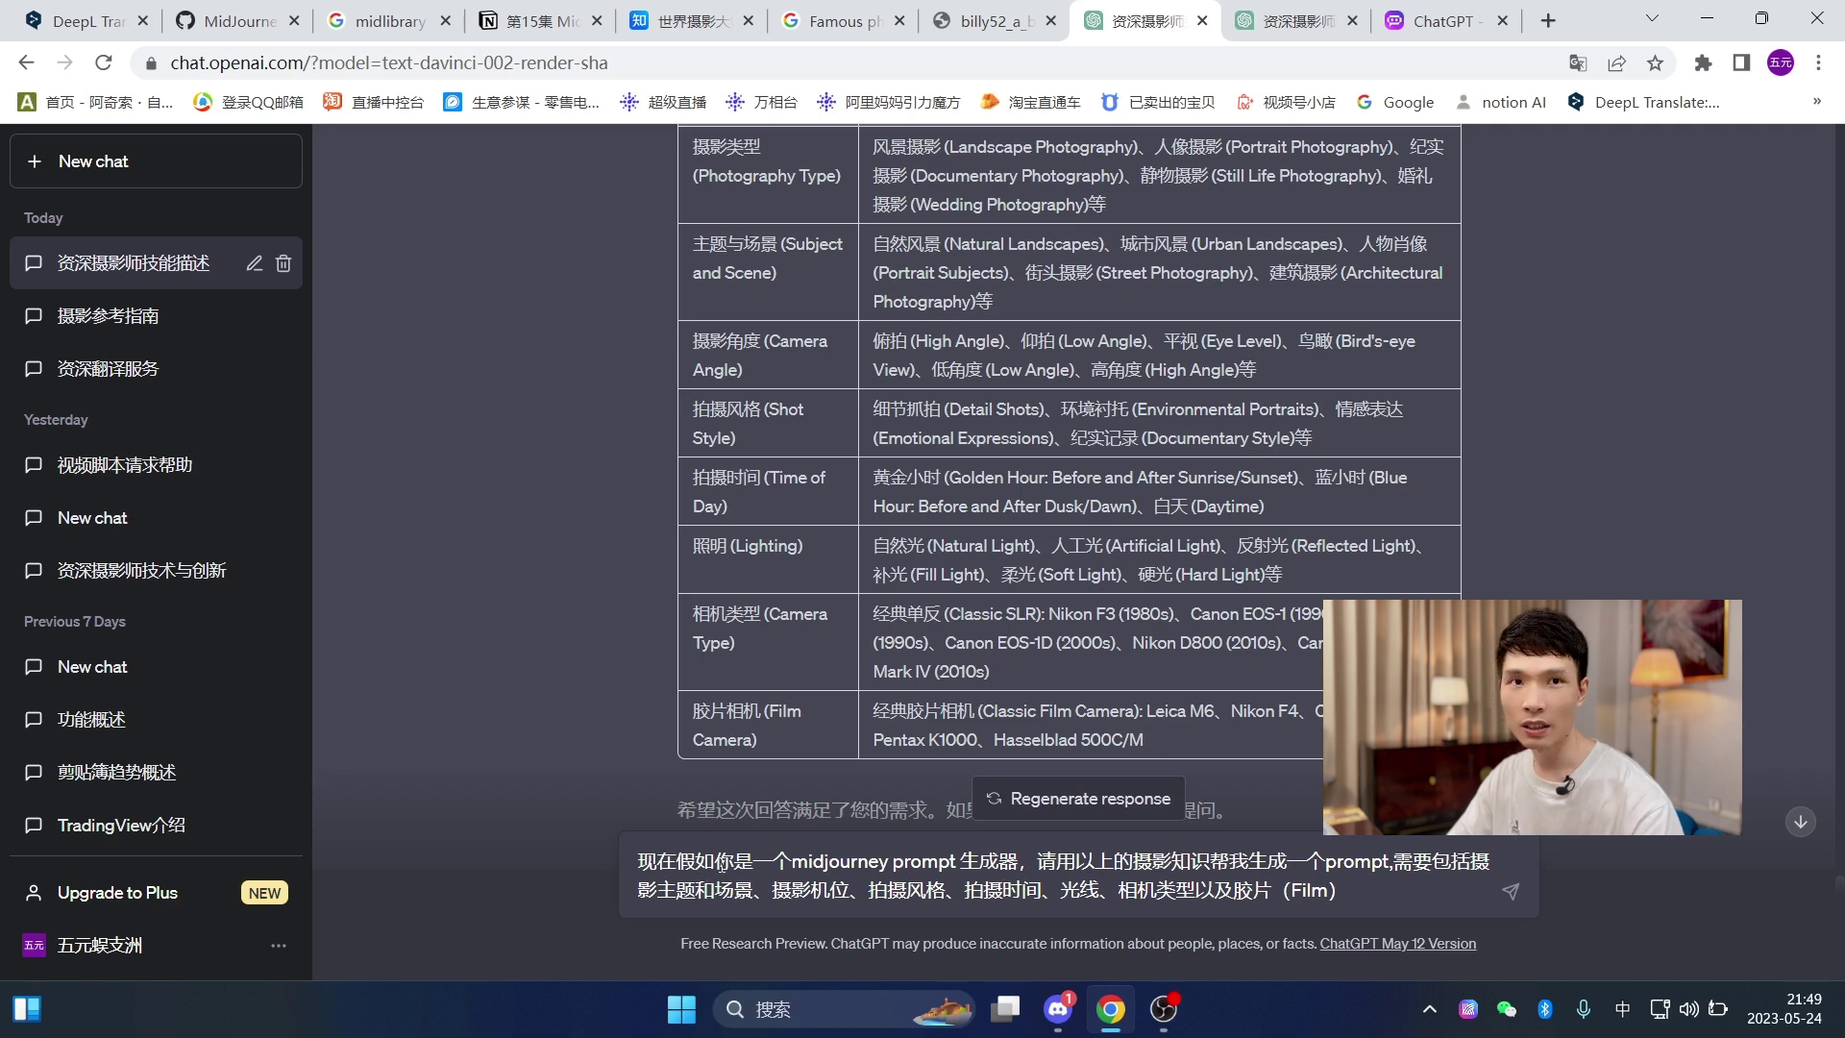
- Submit the drafted request for a Midjourney prompt covering subject and scene, camera position, style, time, light, camera type and film
left_click_drag(754, 861, 951, 858)
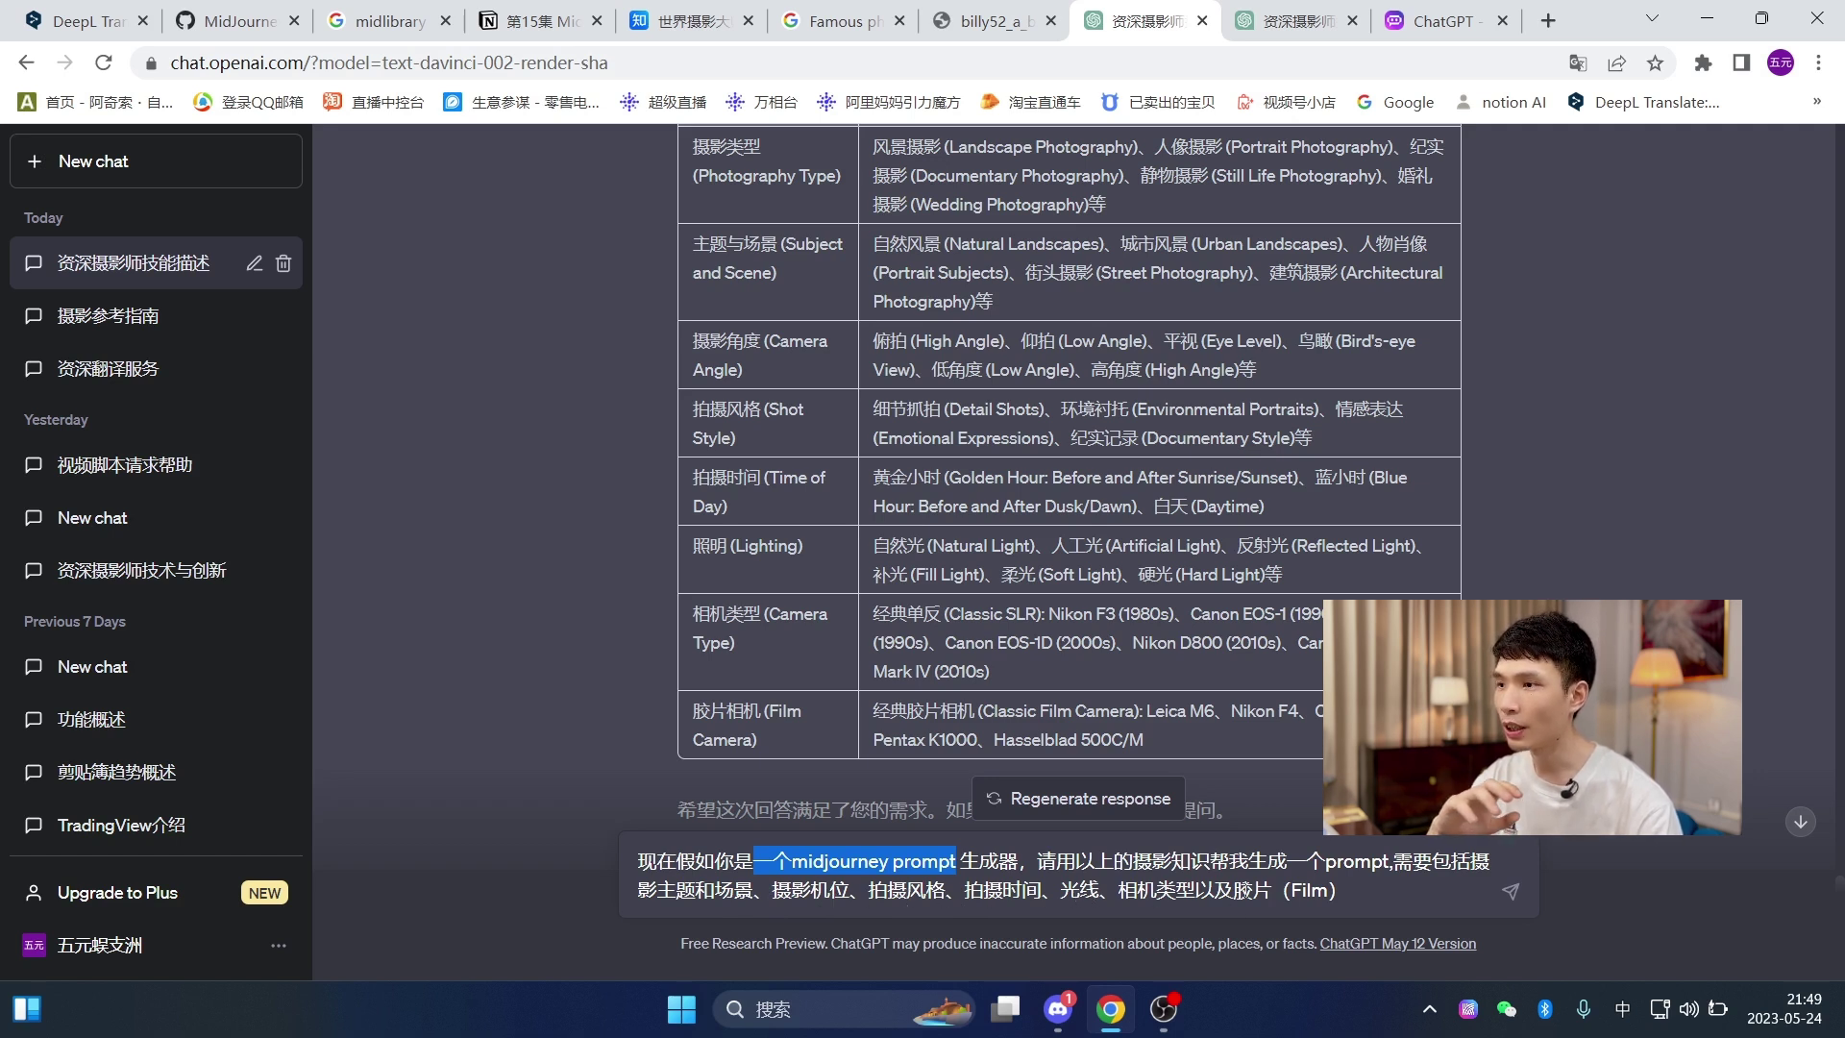
left_click(1368, 893)
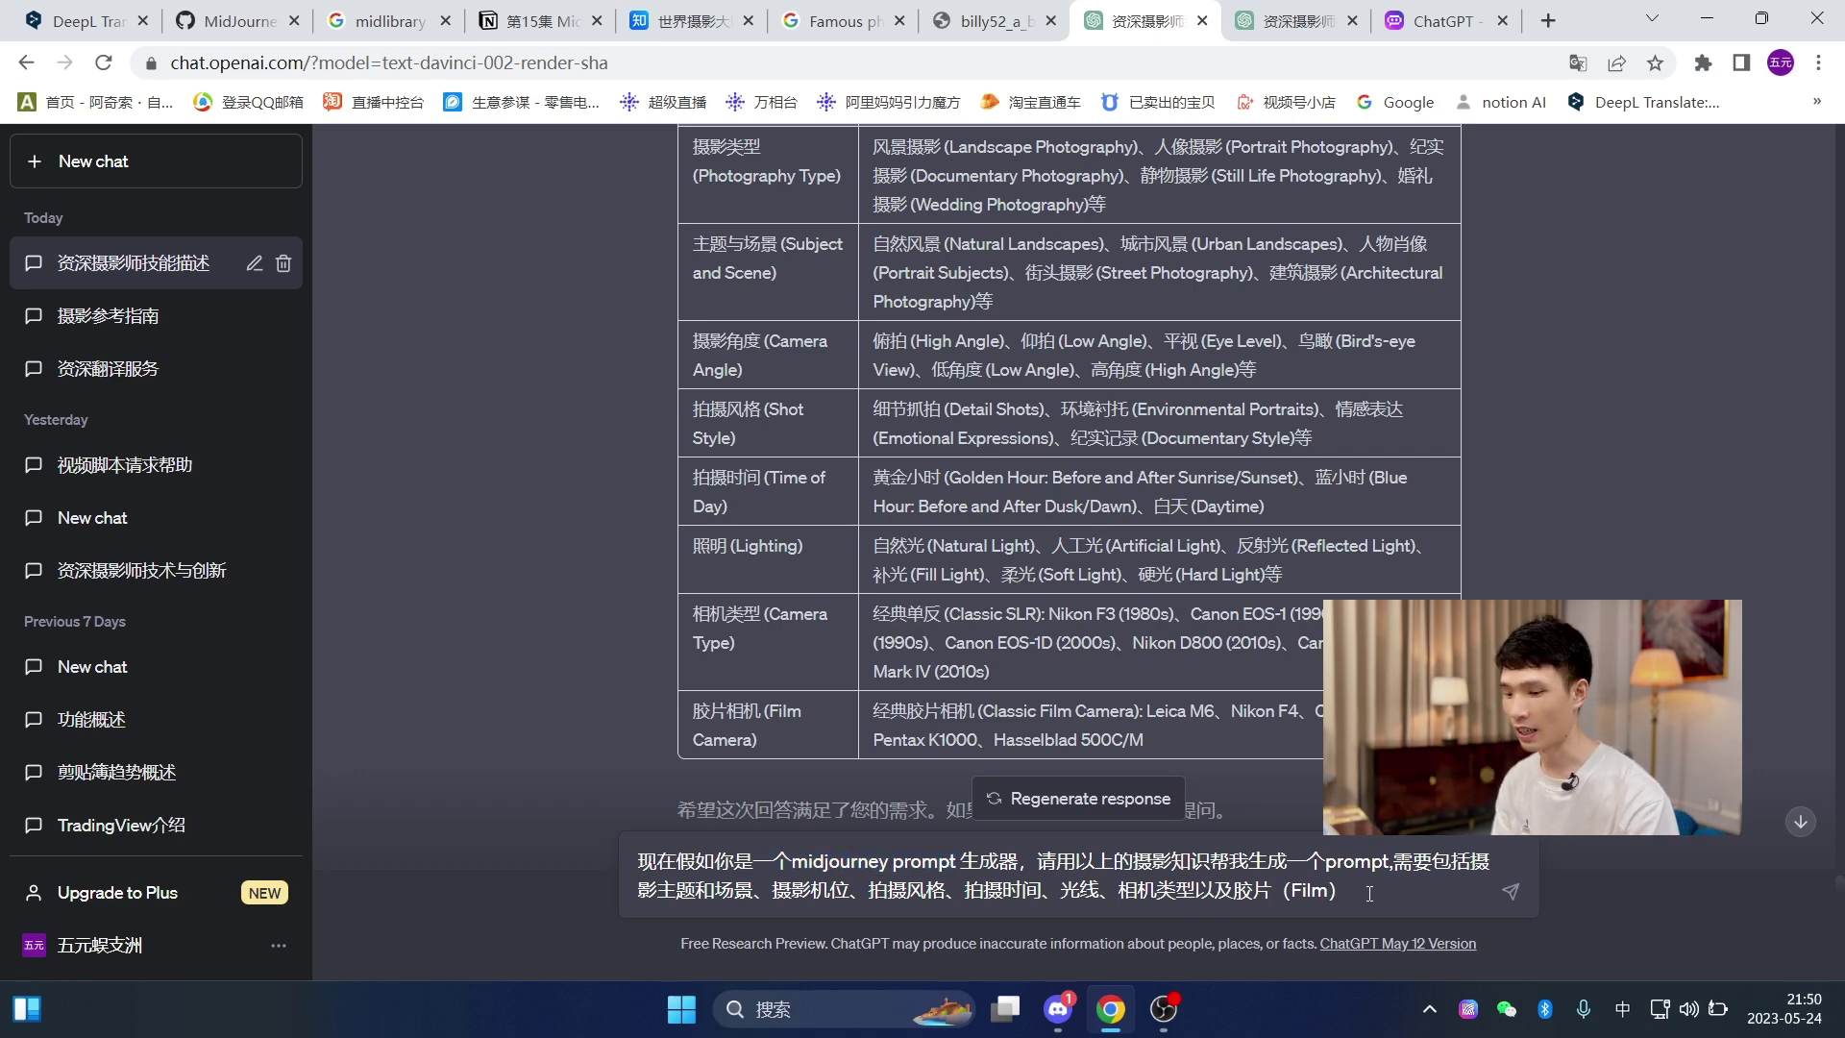
key("Return")
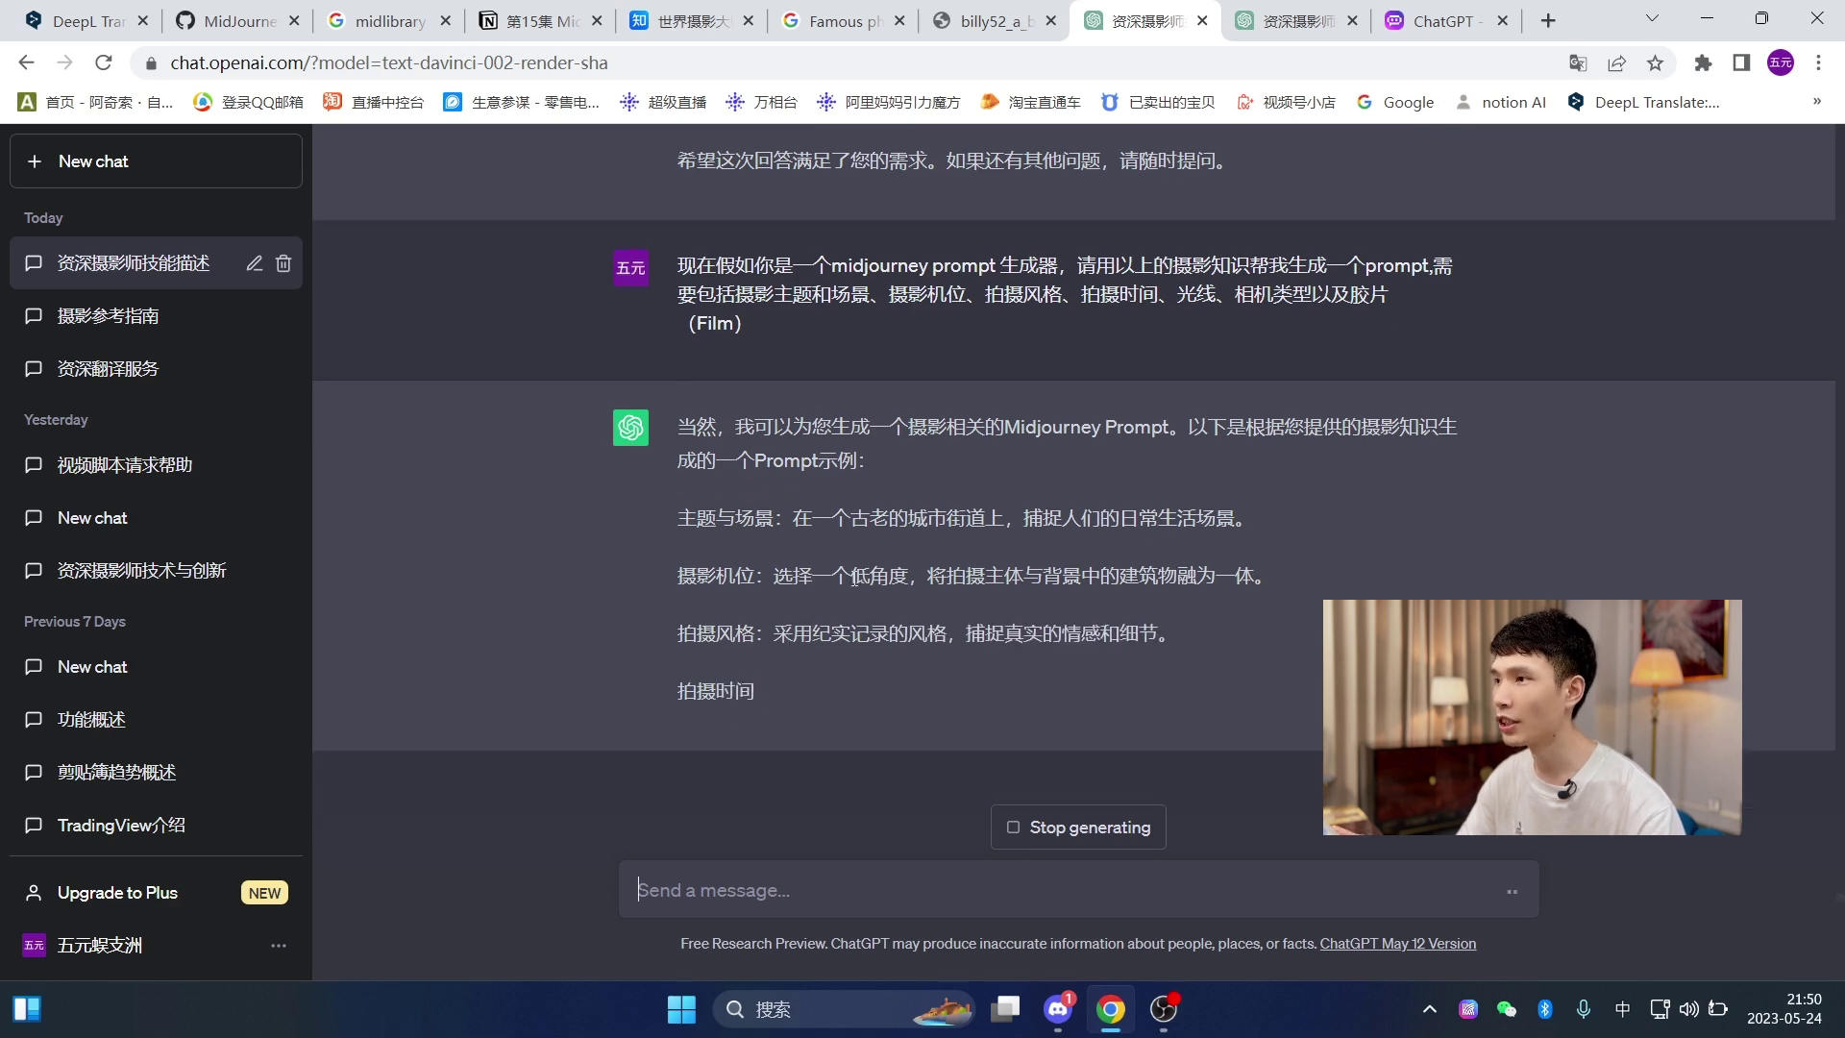
- Highlight 低角度, 纪实记录的, 自然光 and the Nikon F3 camera example in ChatGPT's generated prompt
left_click_drag(851, 577, 927, 576)
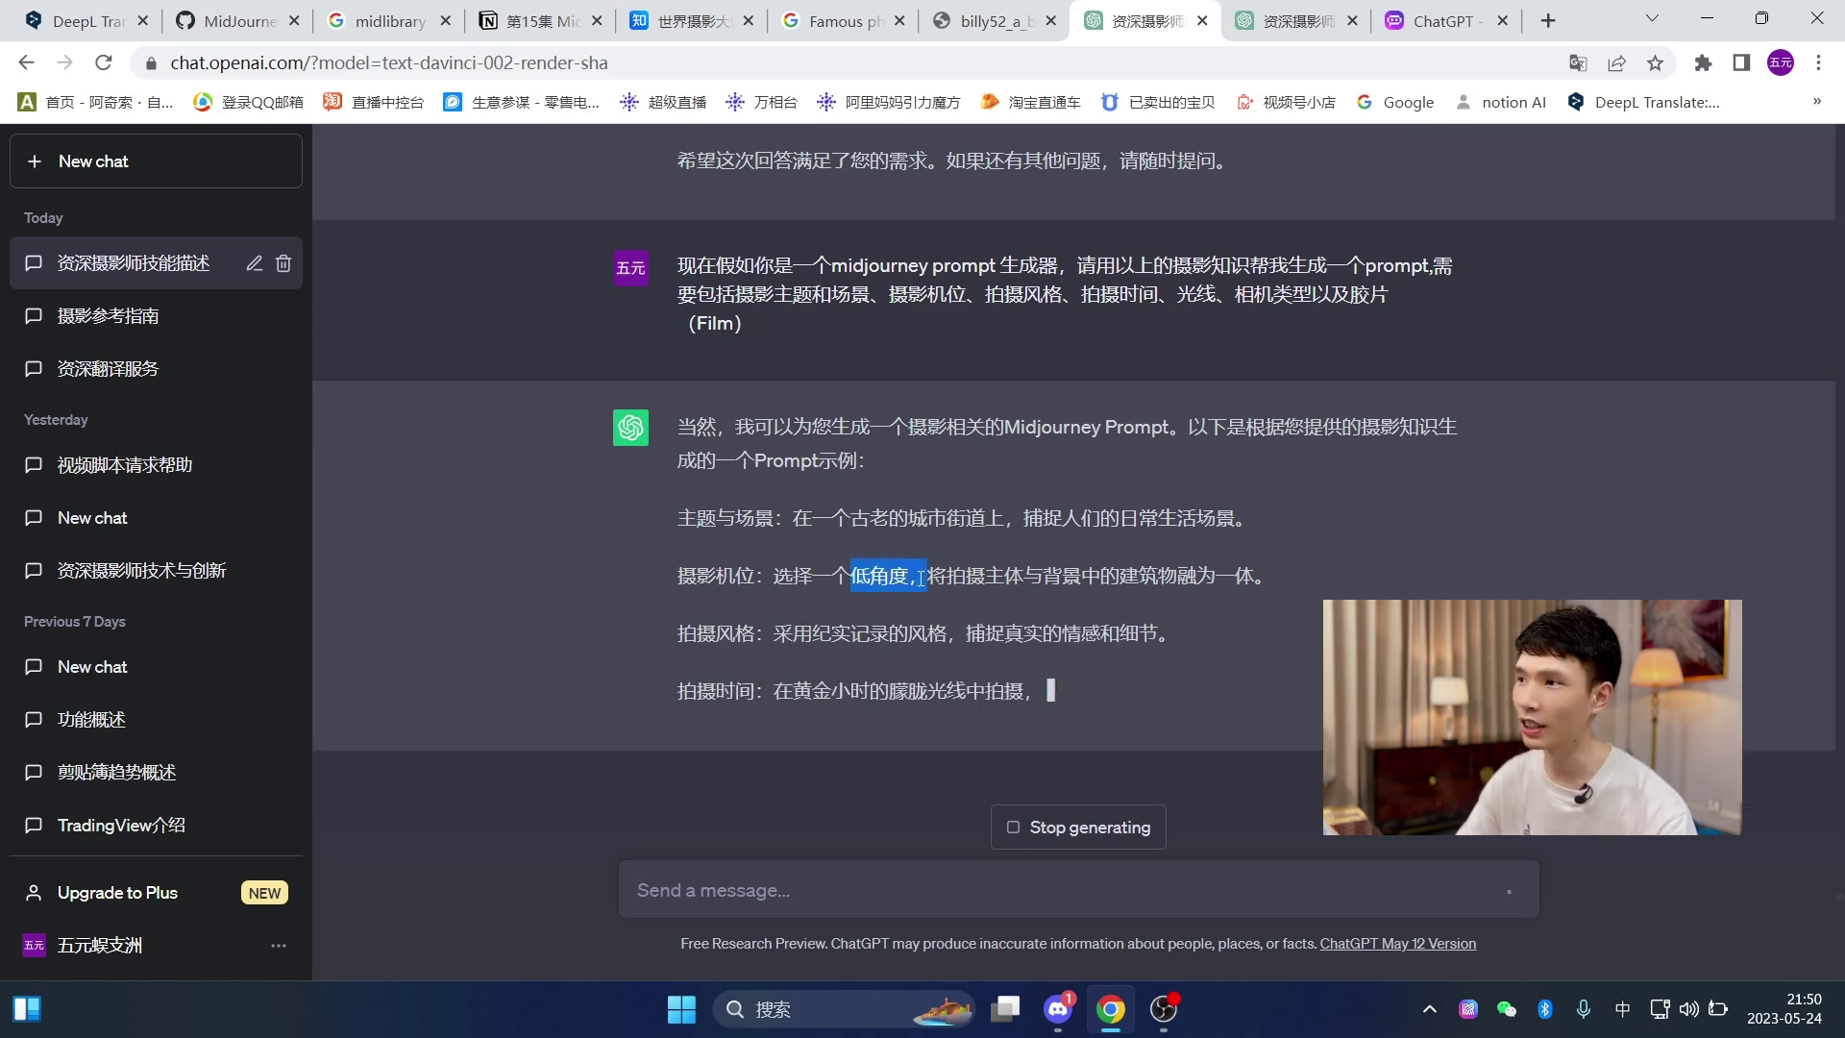
left_click(1073, 580)
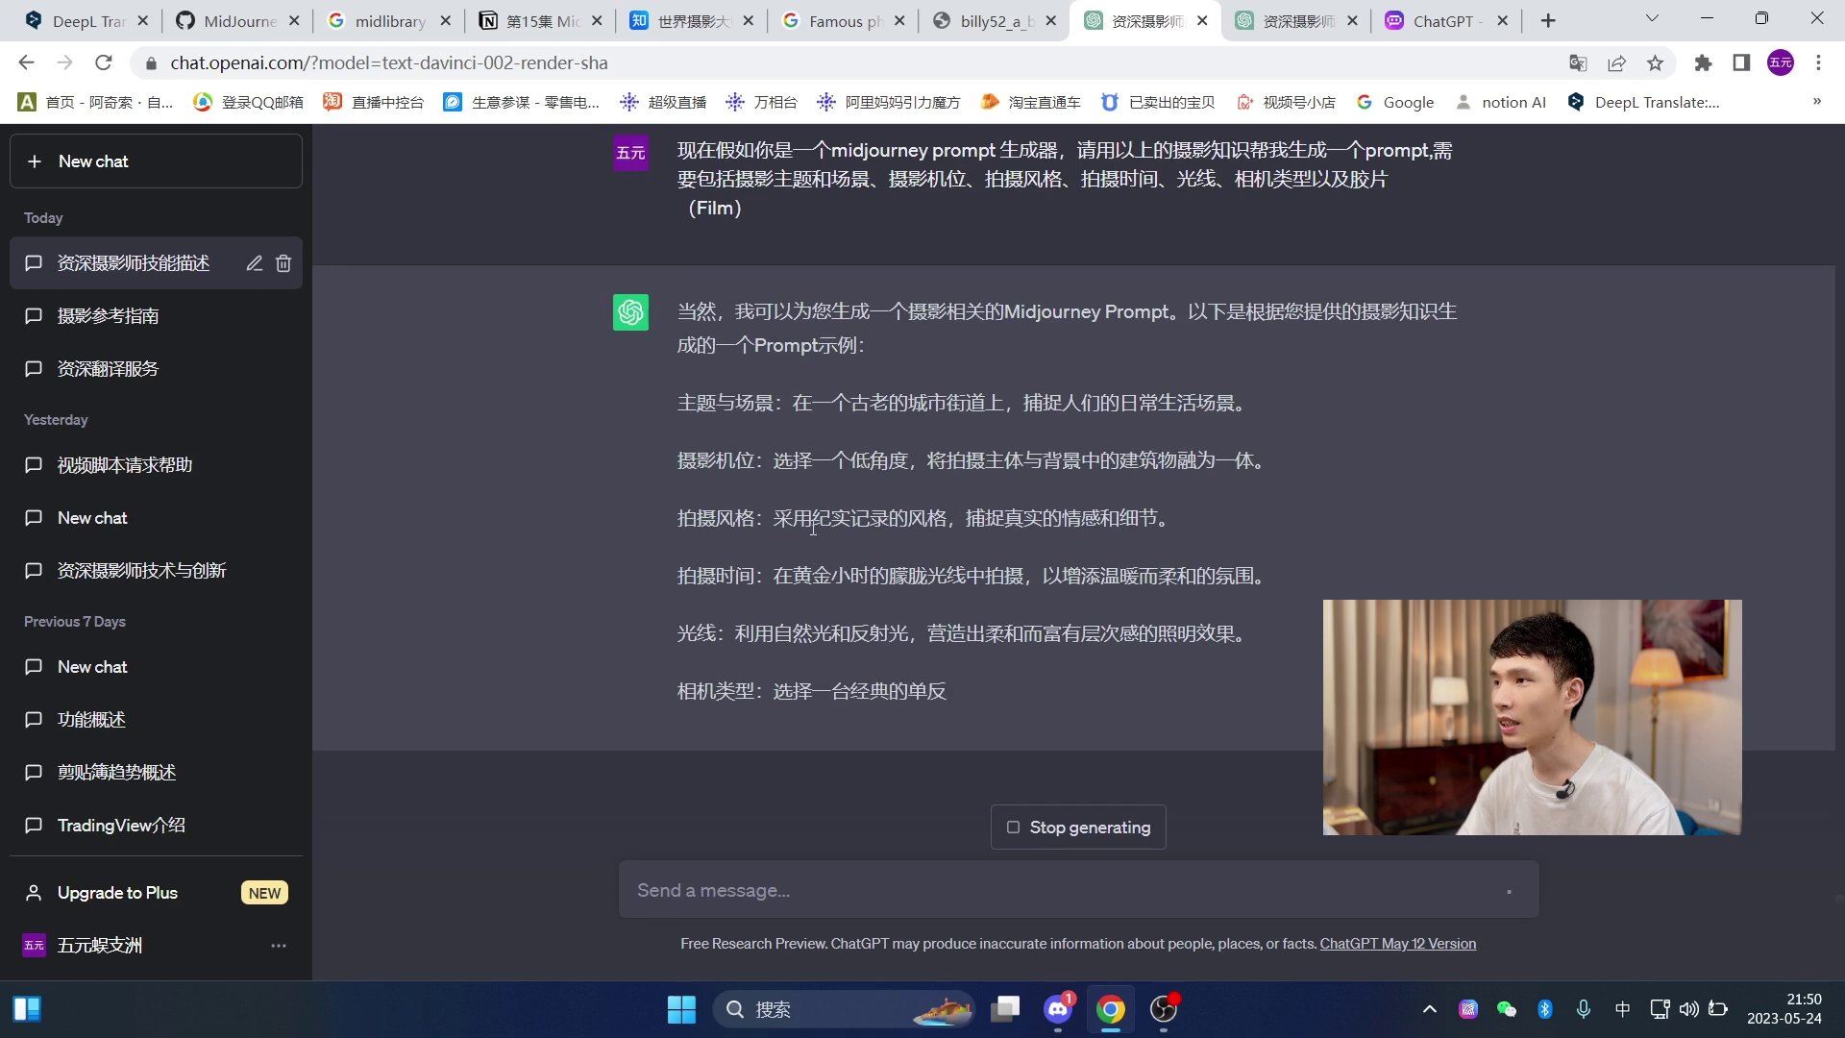
left_click_drag(812, 518, 907, 519)
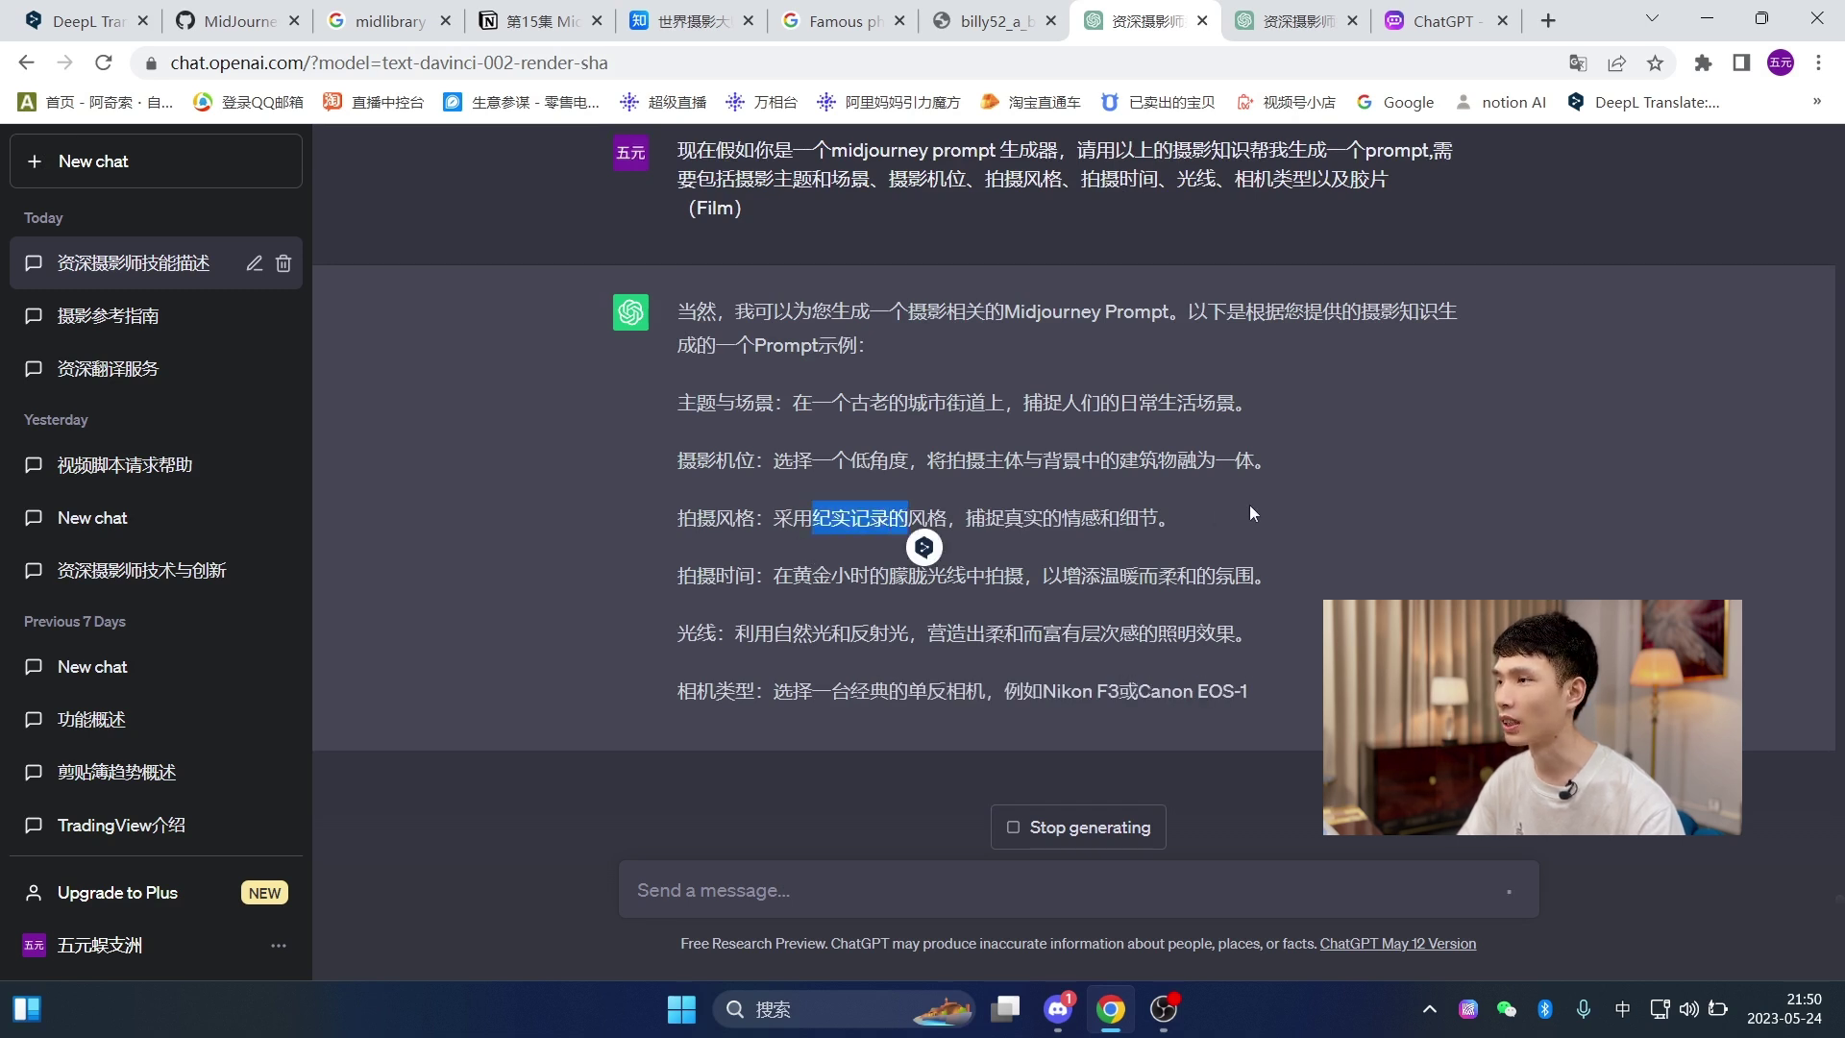
left_click(1225, 543)
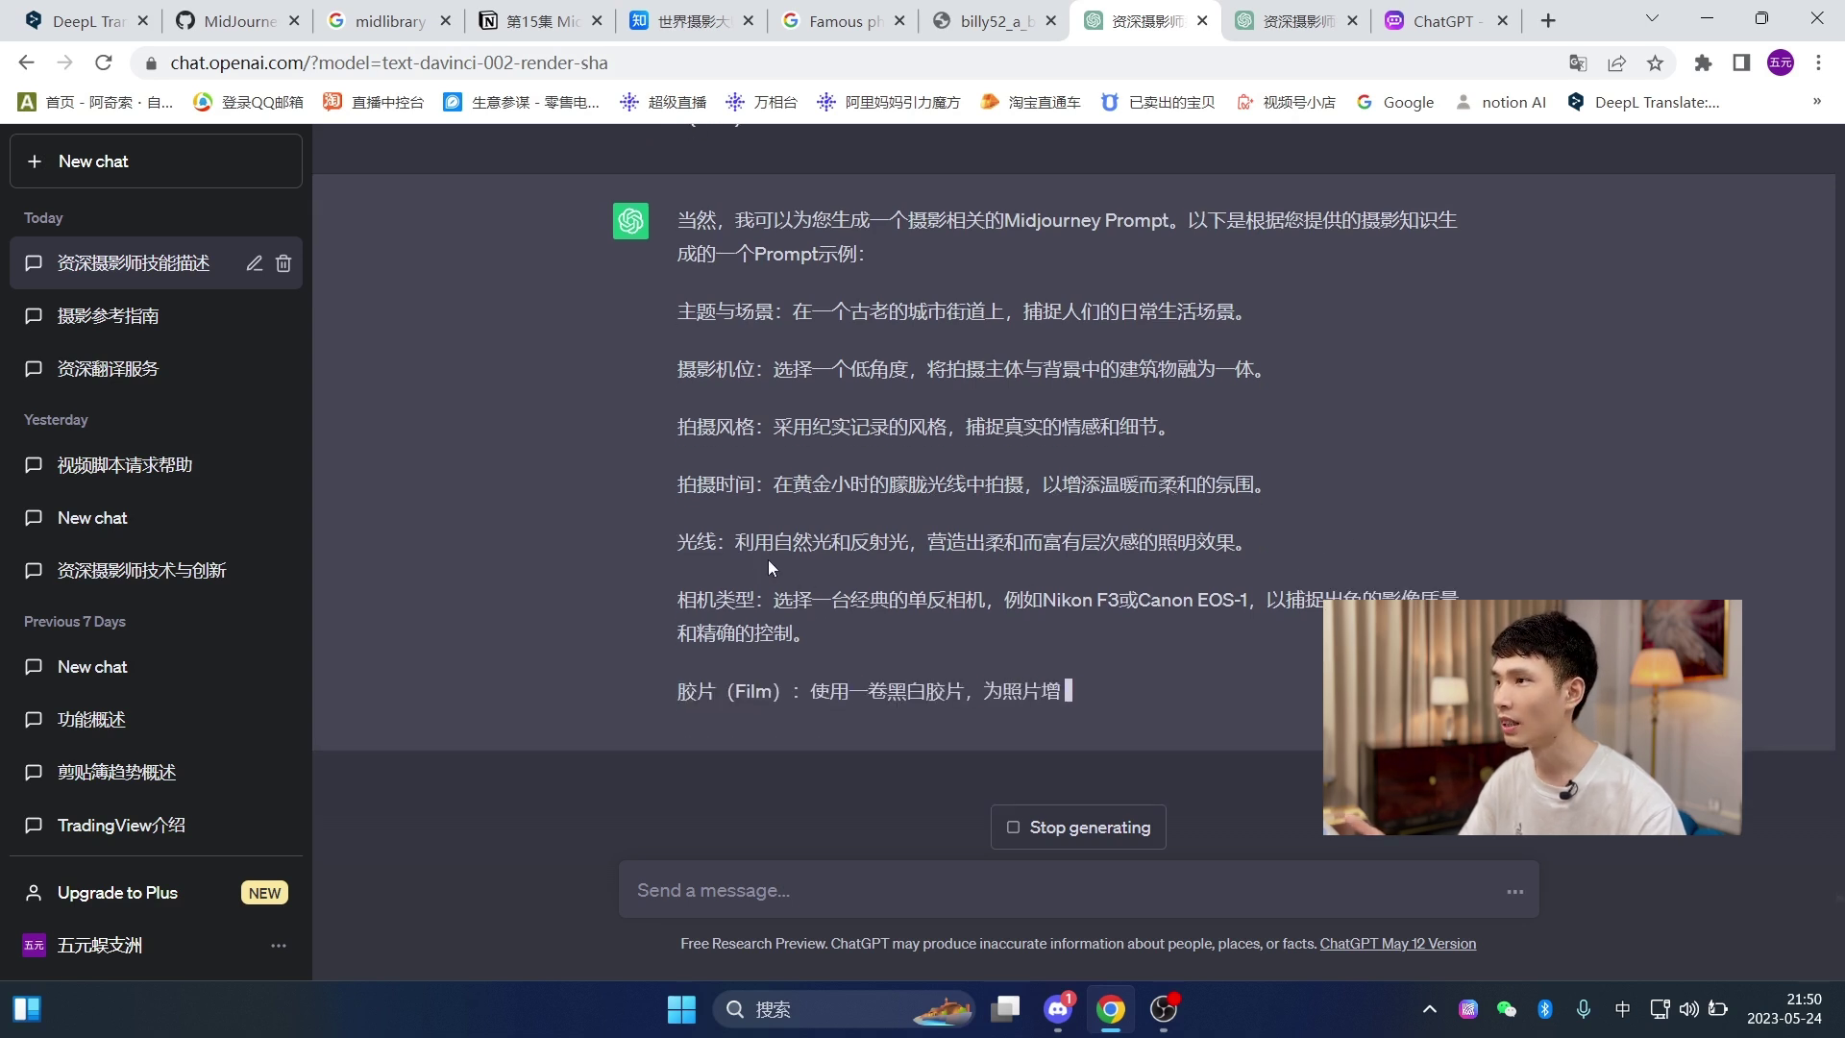
left_click_drag(774, 543, 831, 545)
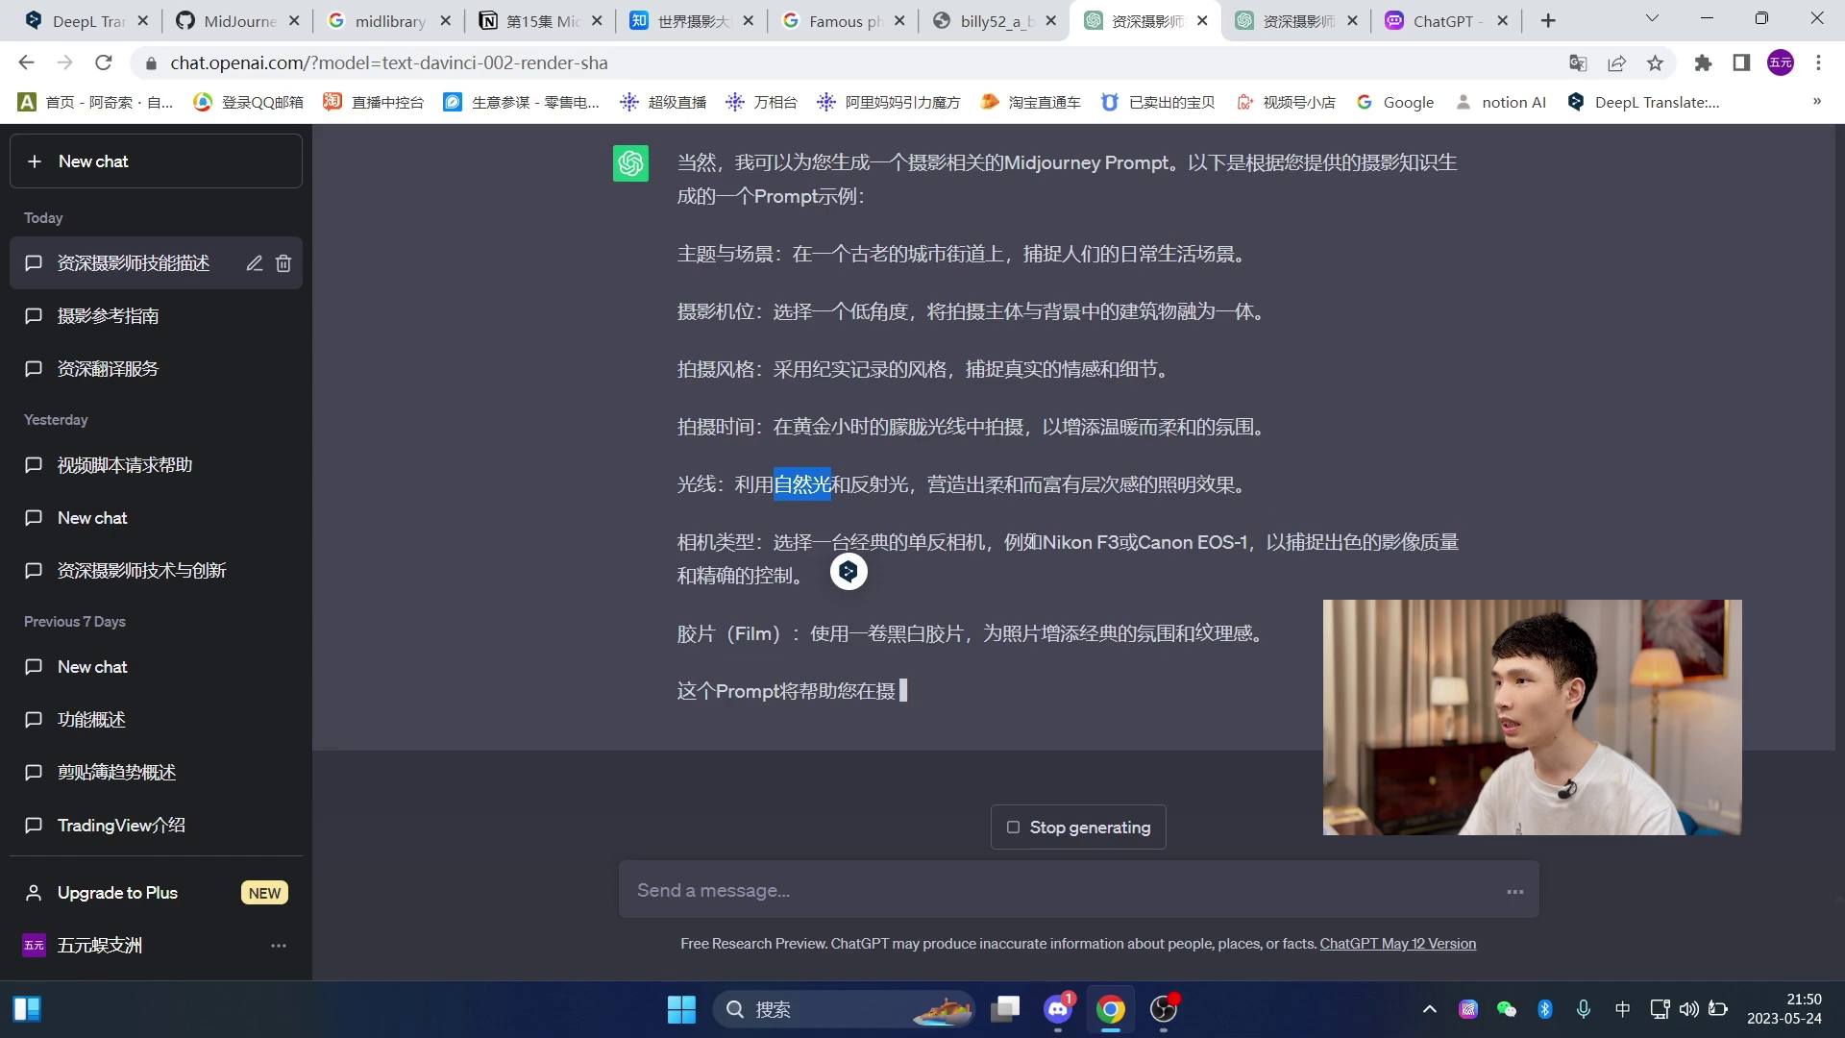
left_click_drag(1024, 544, 1118, 545)
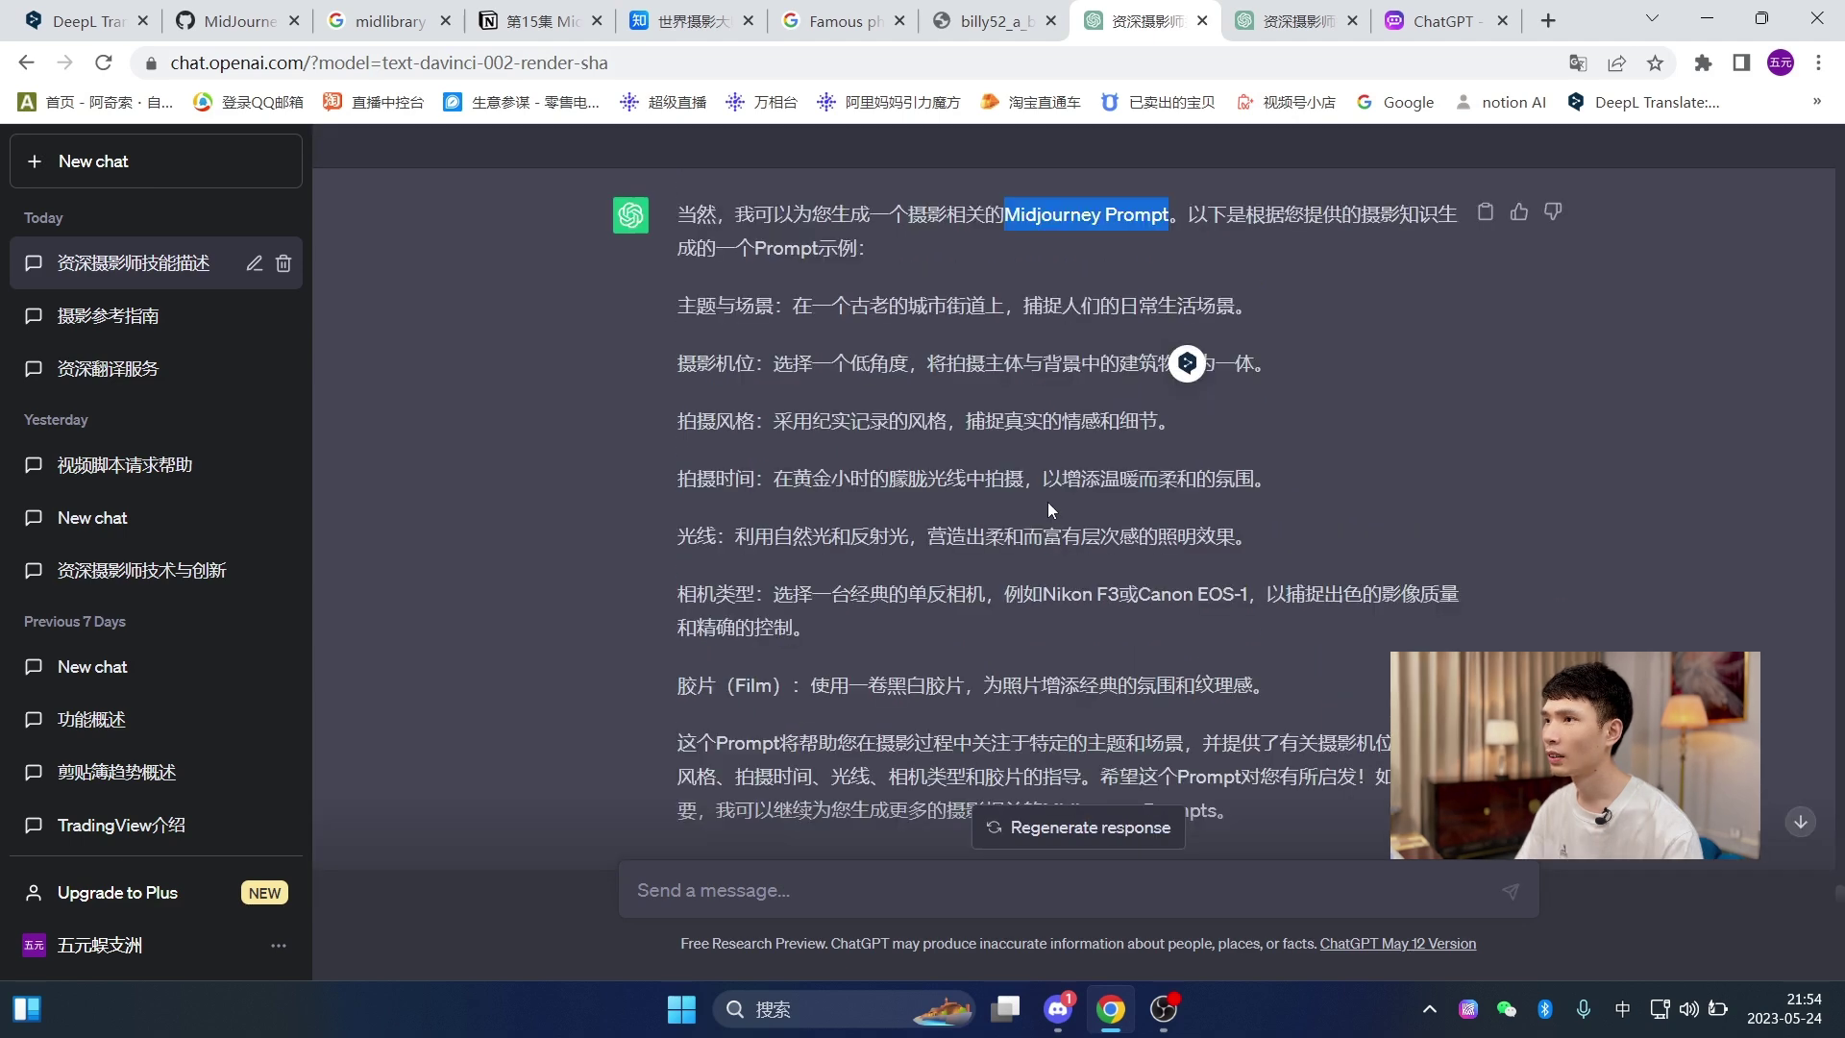
- Ask ChatGPT to translate the generated Midjourney prompt into English
scroll(1048, 503, "down", 1)
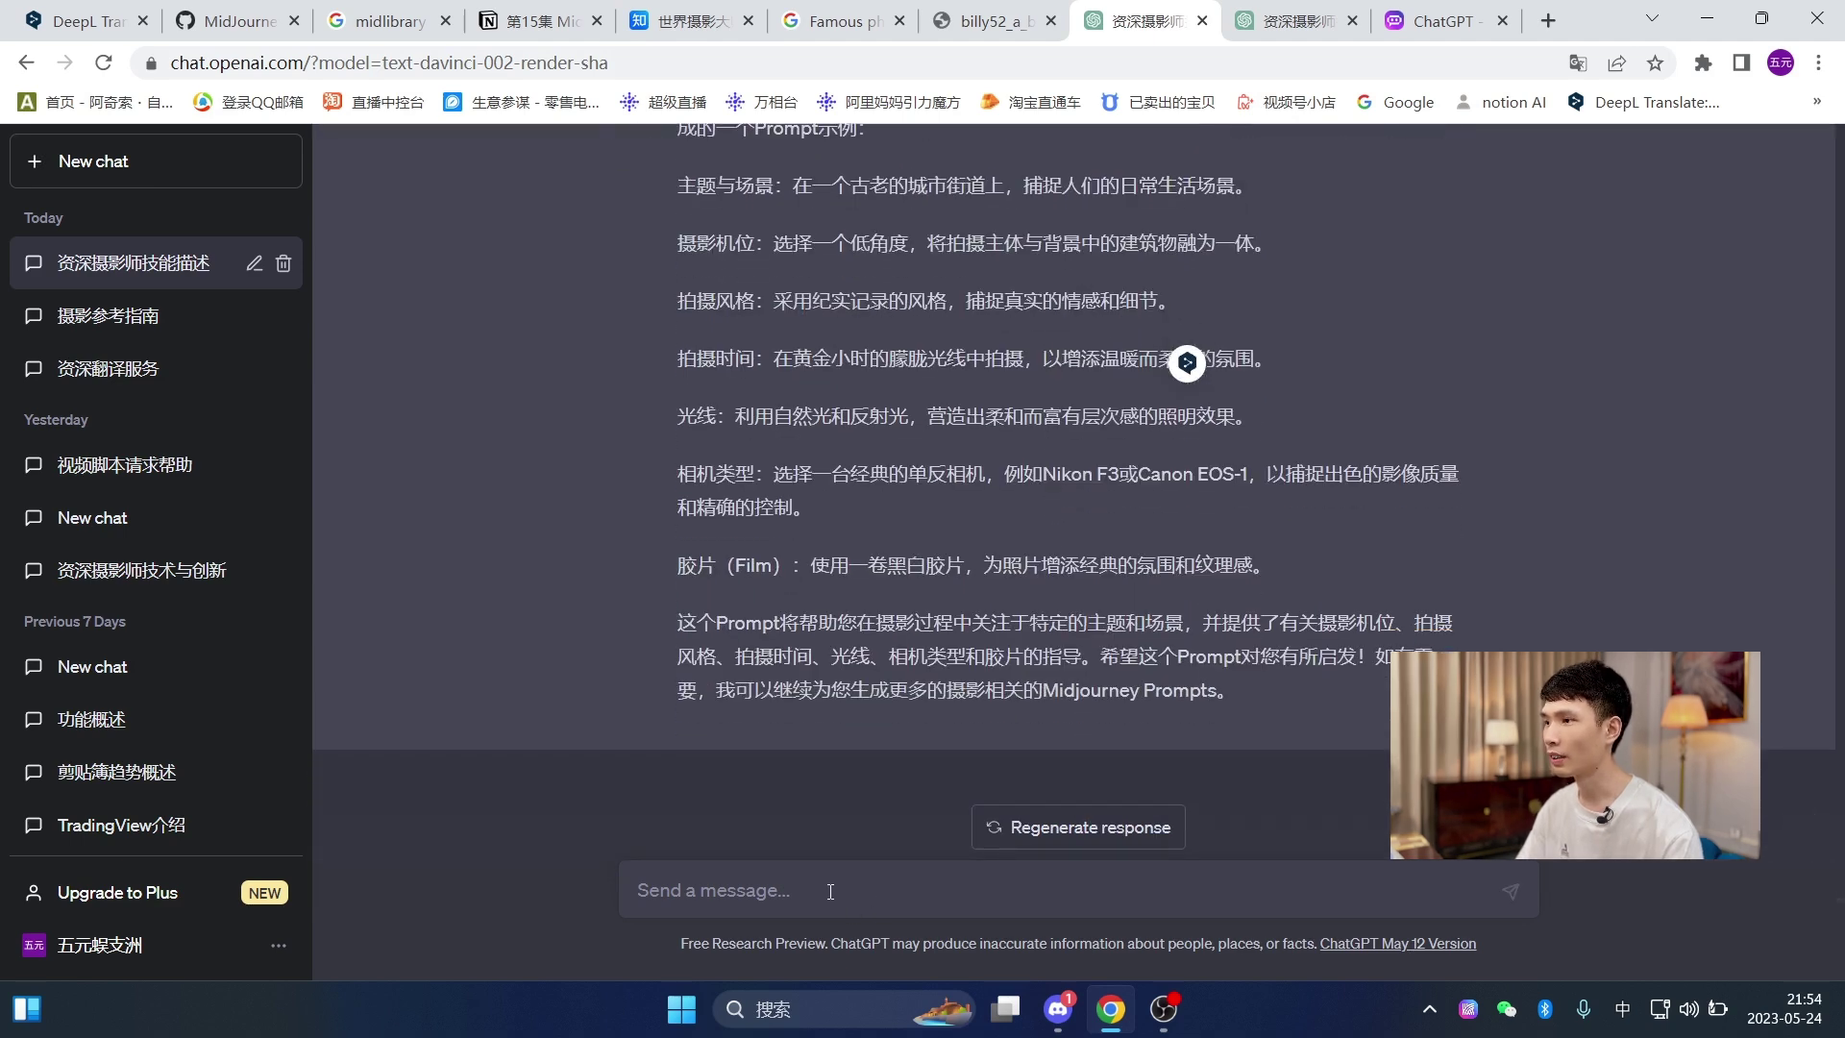
left_click(828, 888)
type("翻译成a")
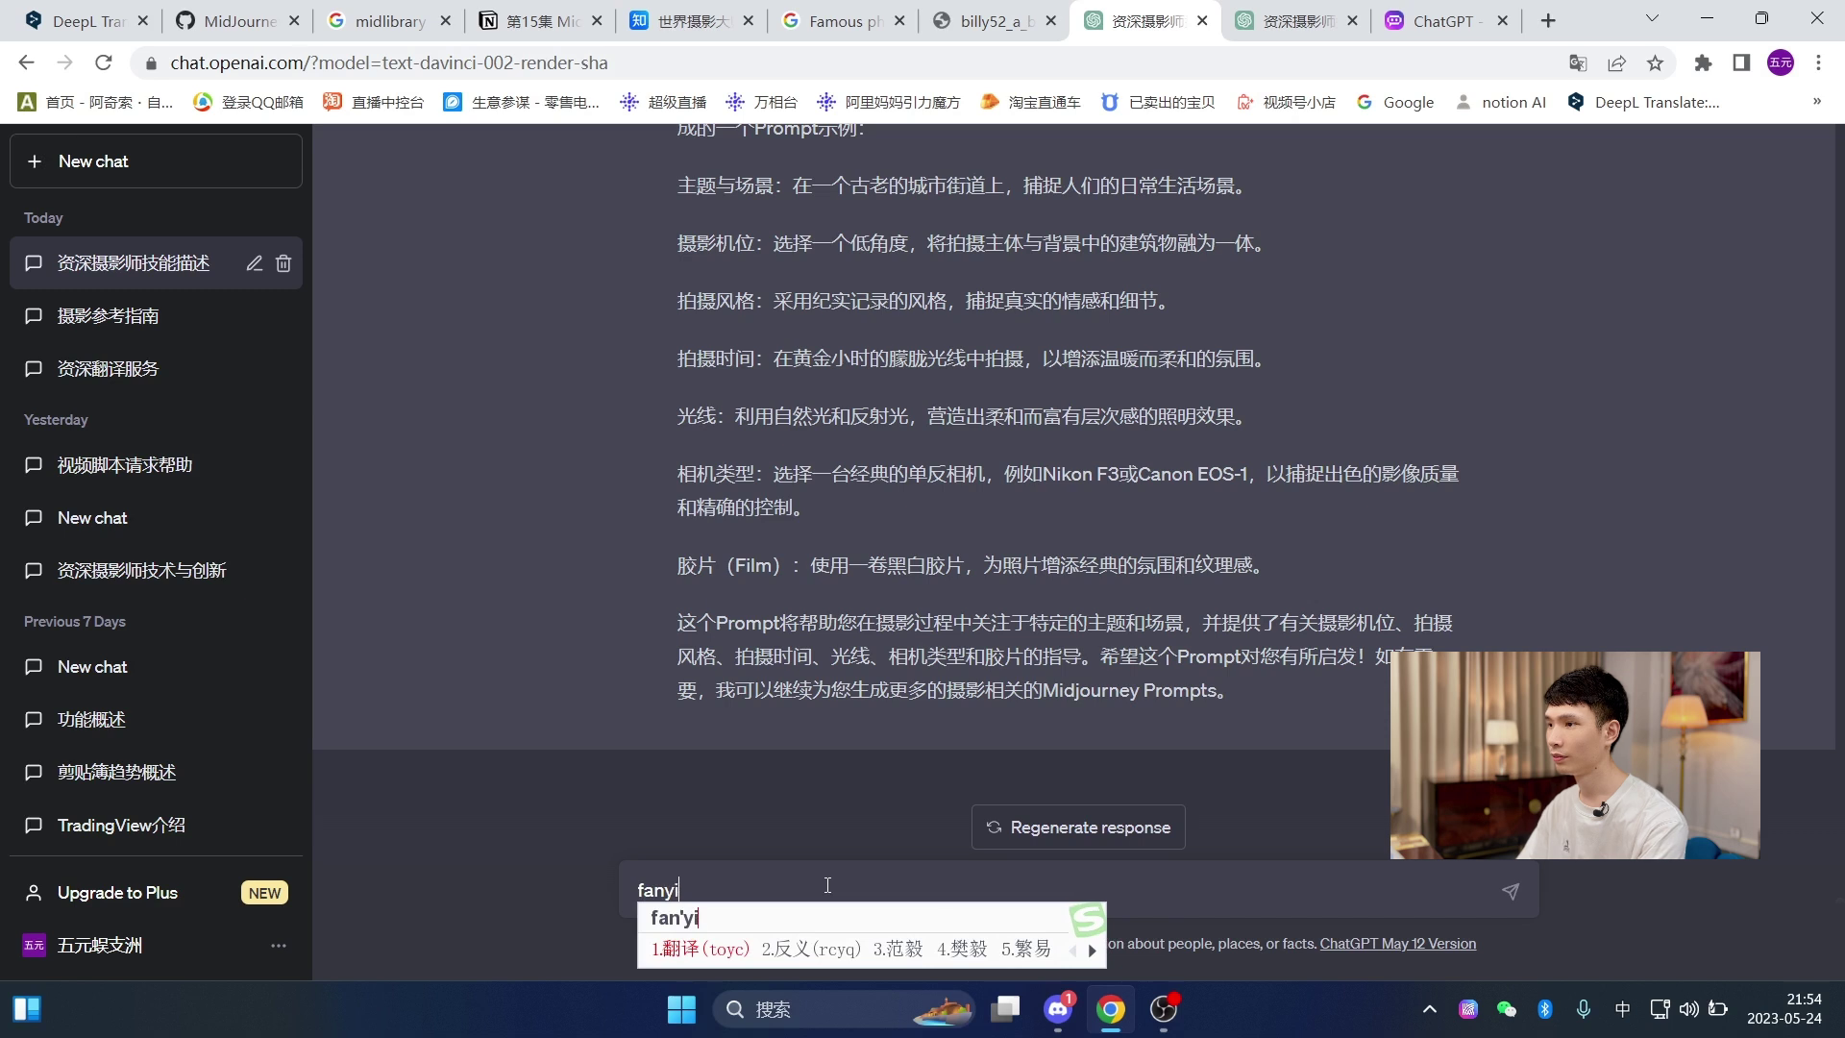
key("BackSpace")
type("a")
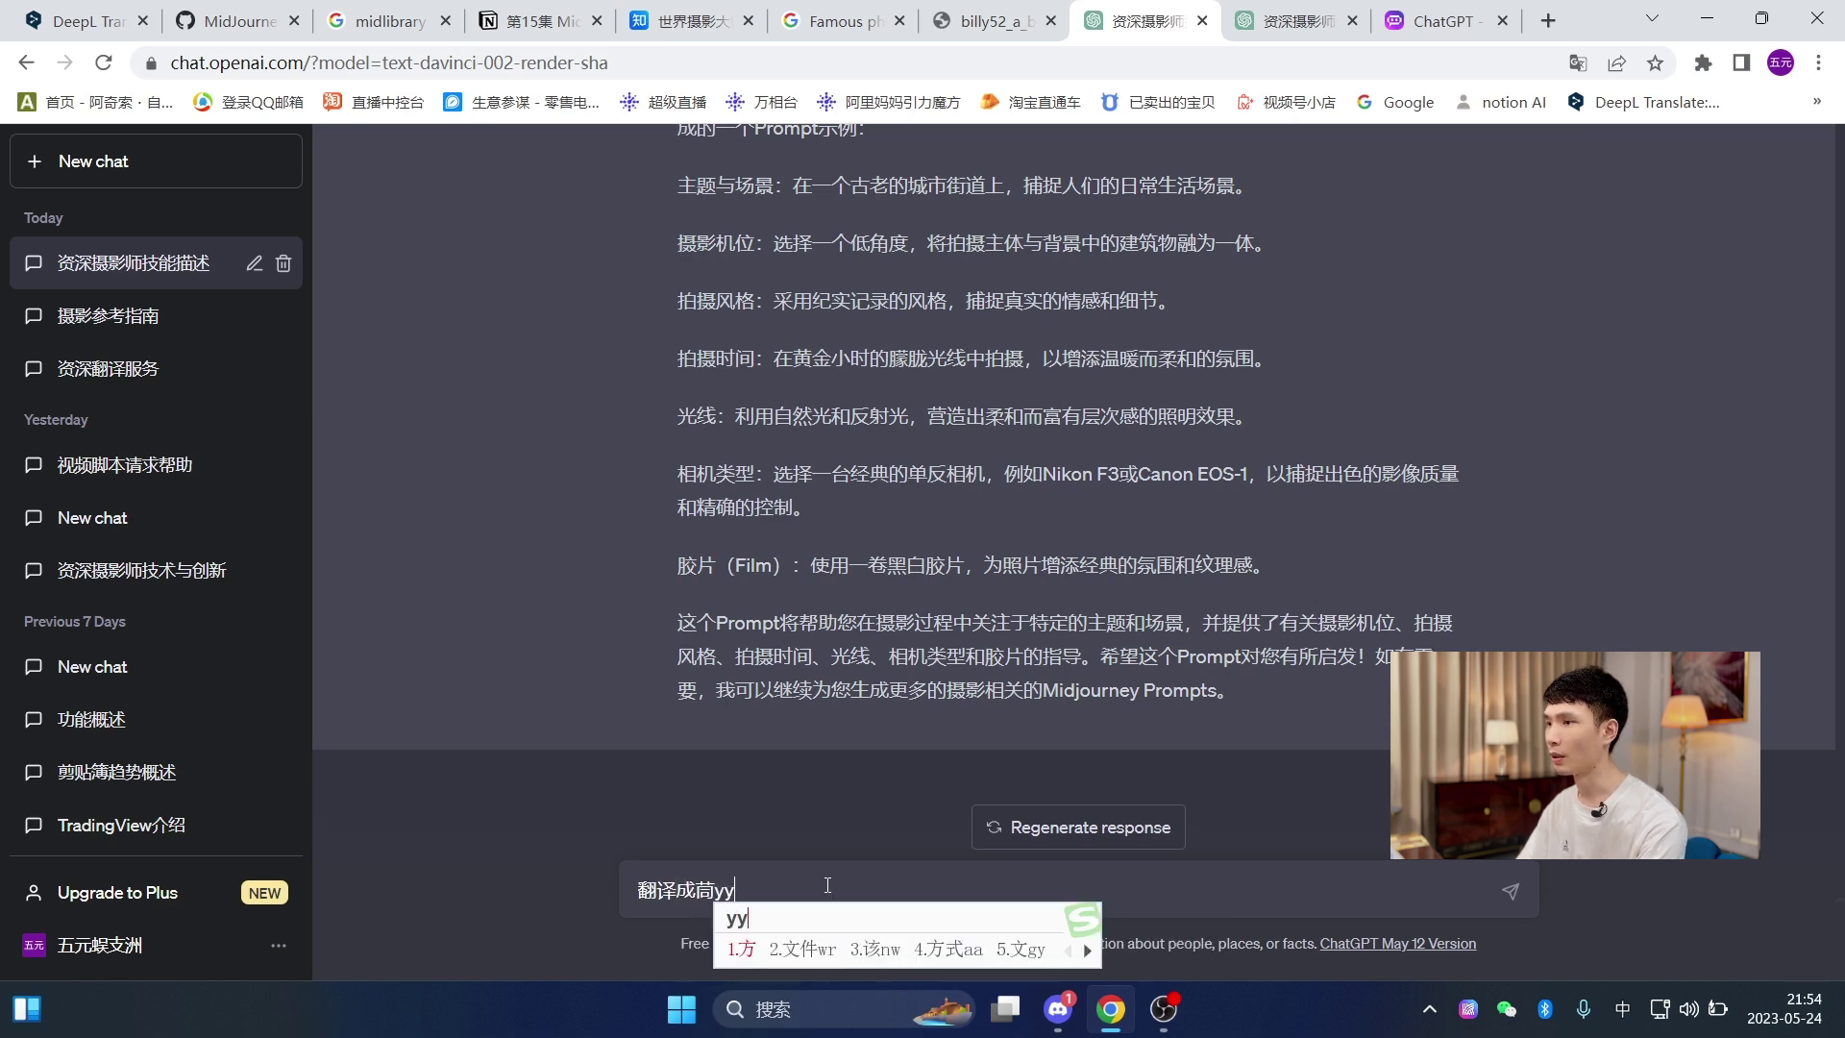
key("BackSpace")
key("BackSpace")
type("英文")
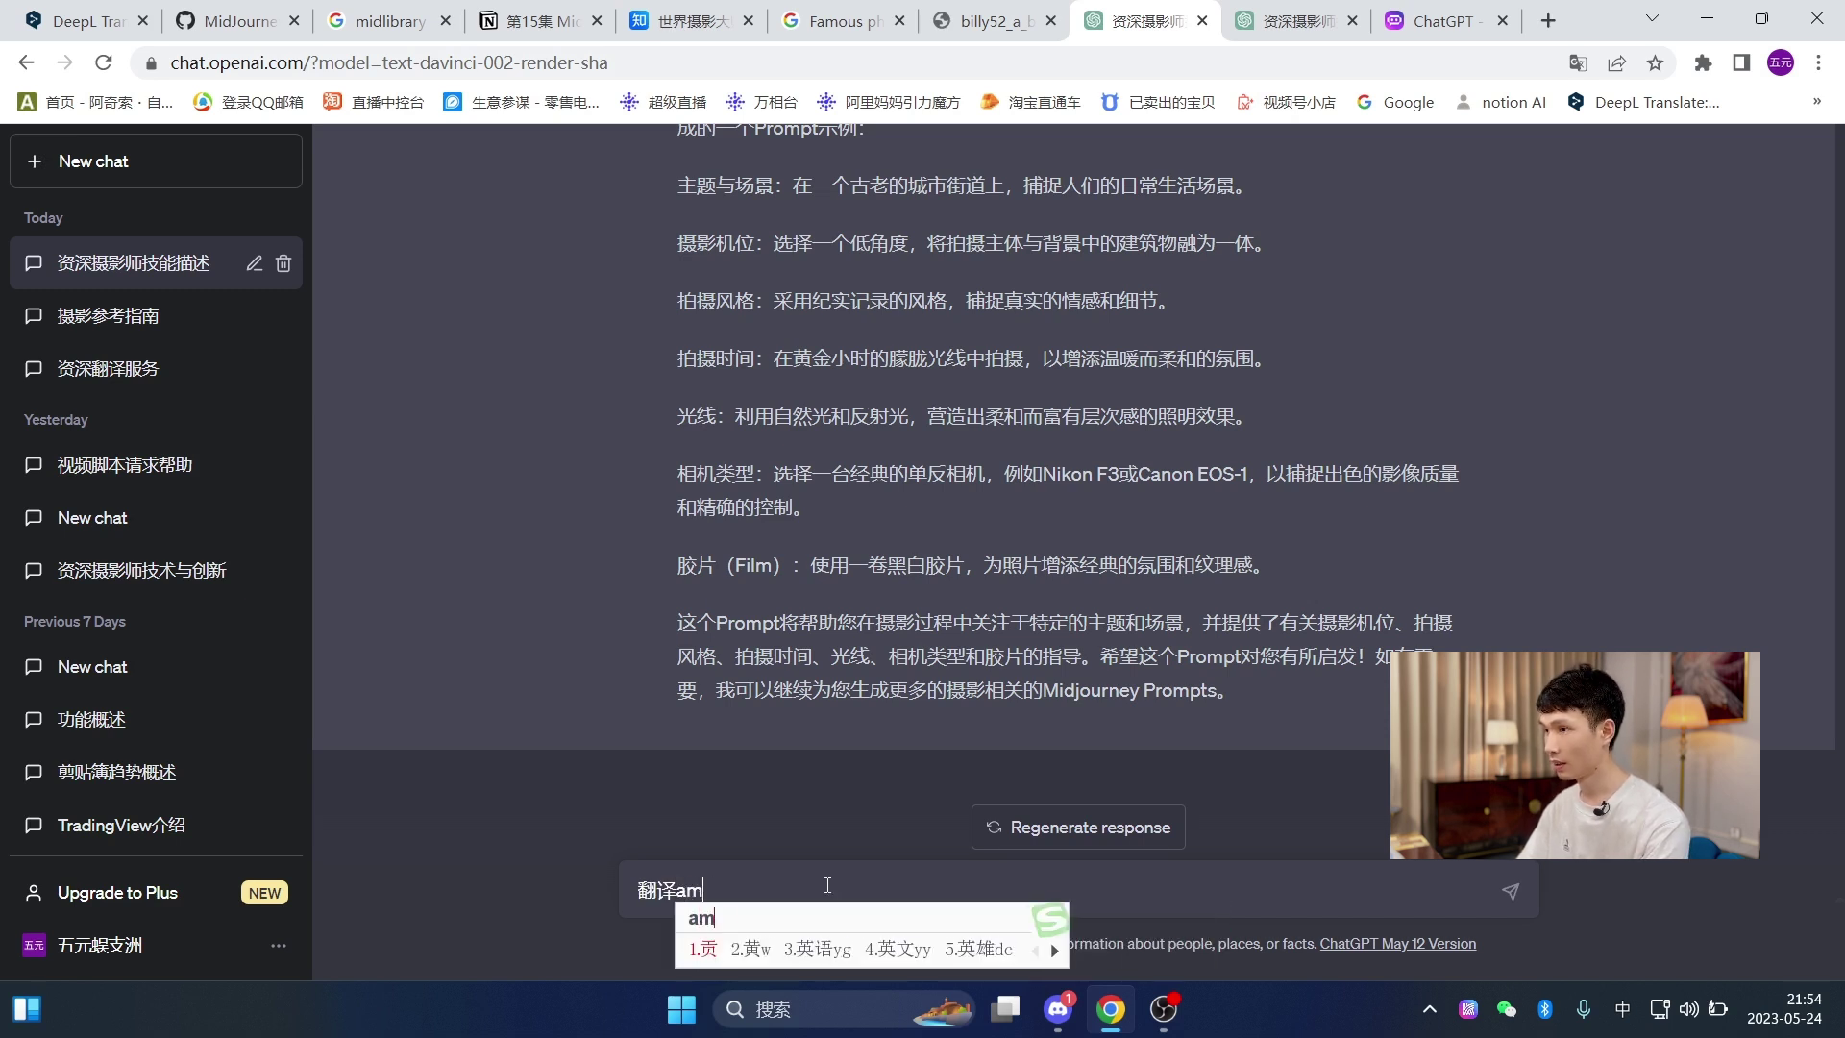
key("Return")
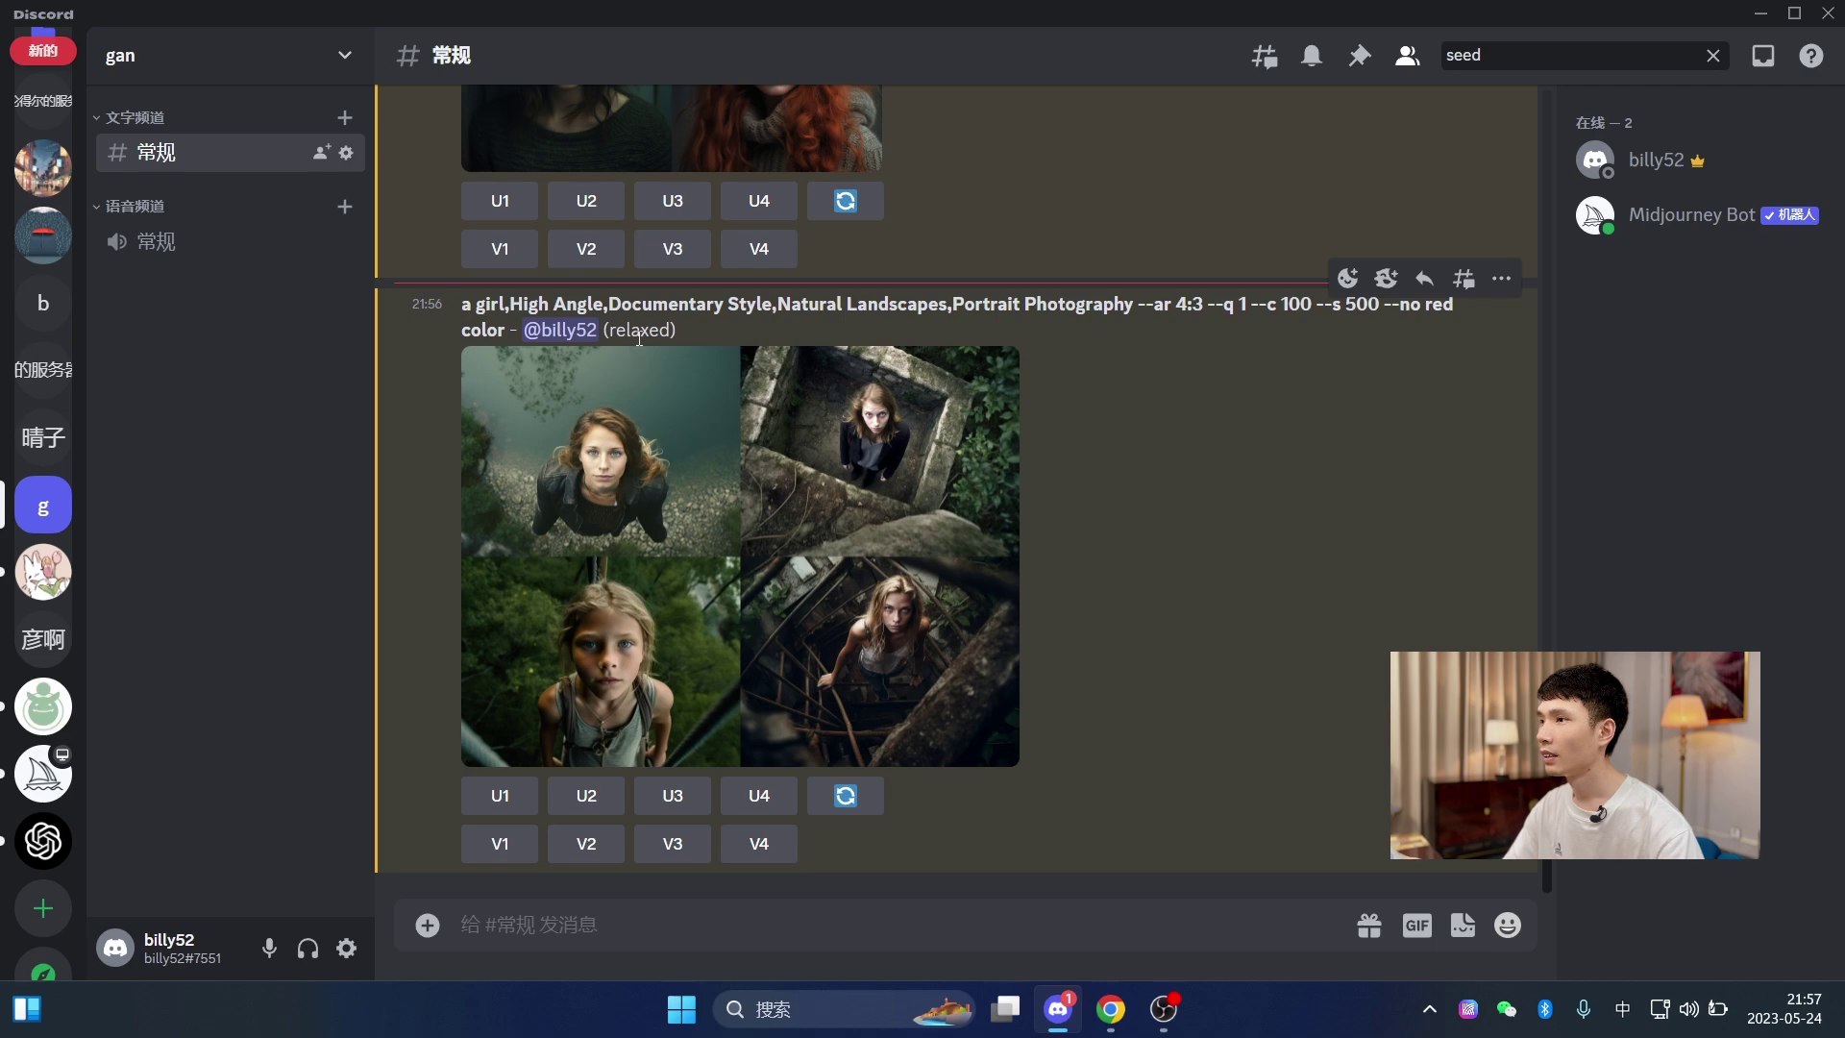
- In Discord, examine the newest girl prompt's 4:3 ratio and High Angle term, and view its image grid enlarged
scroll(896, 538, "up", 2)
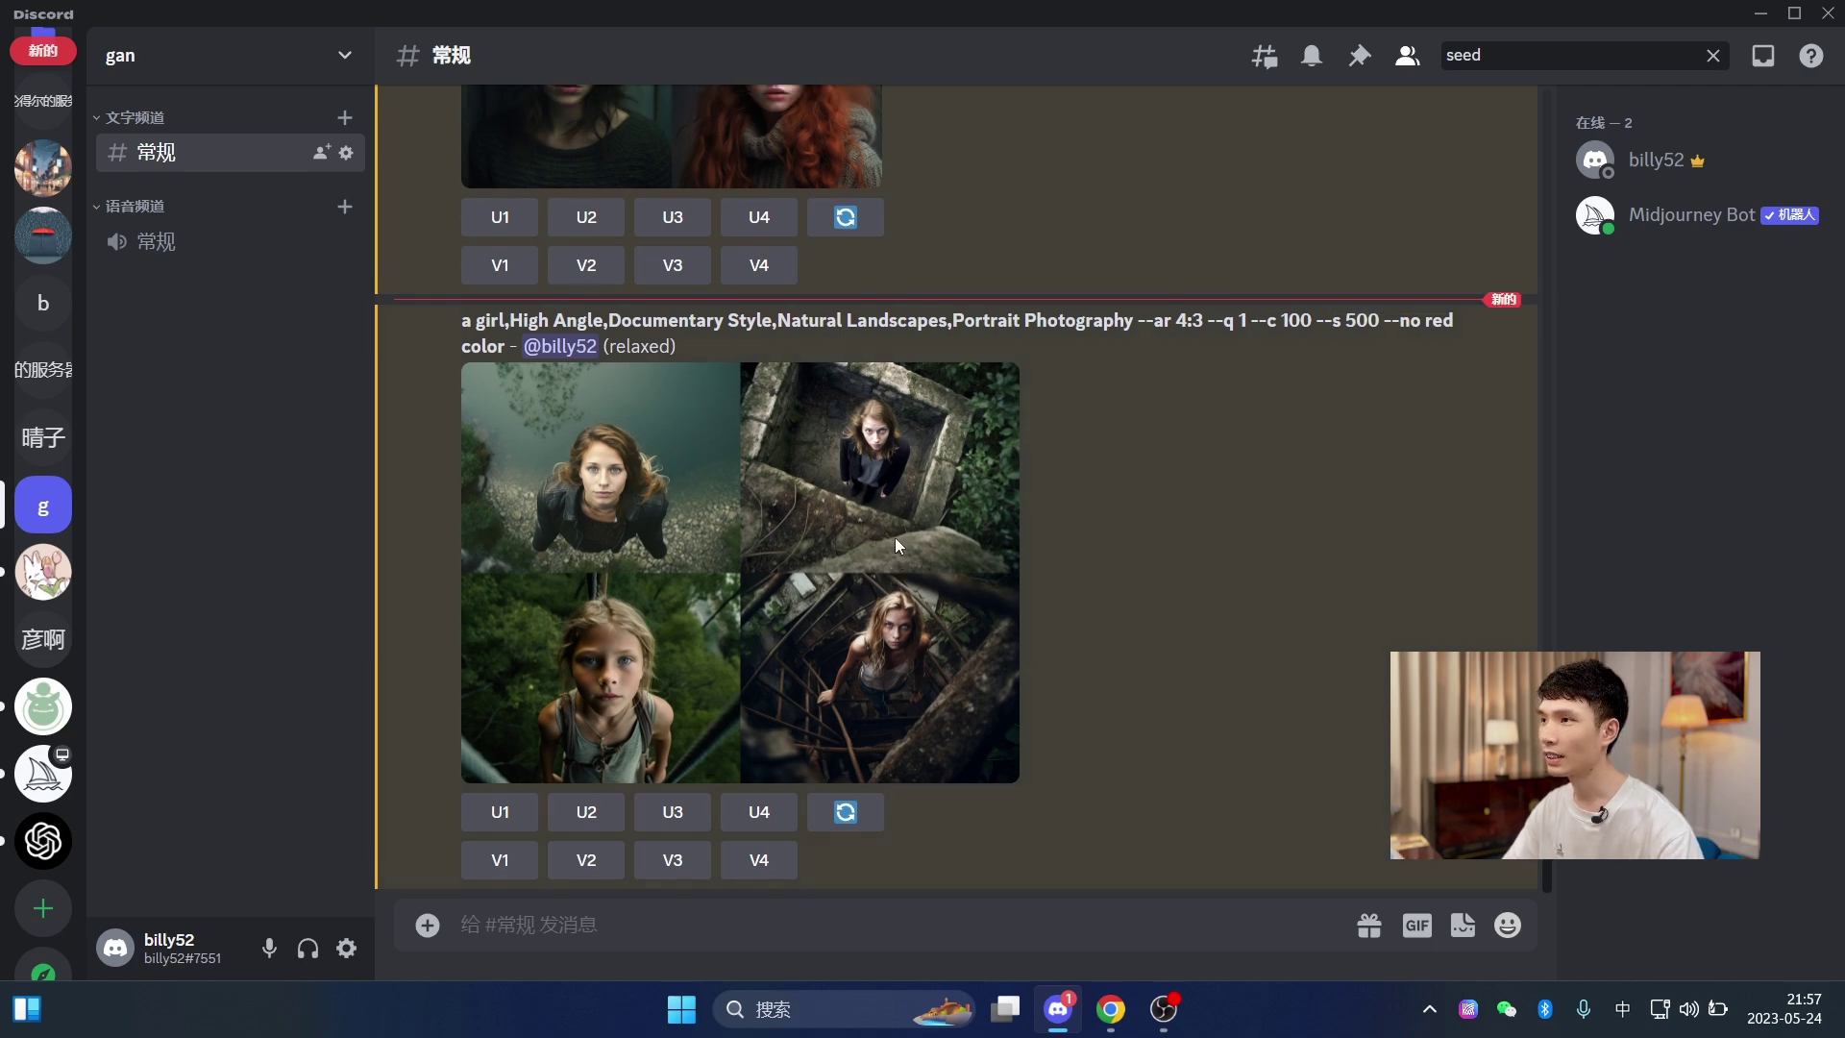
scroll(805, 550, "down", 2)
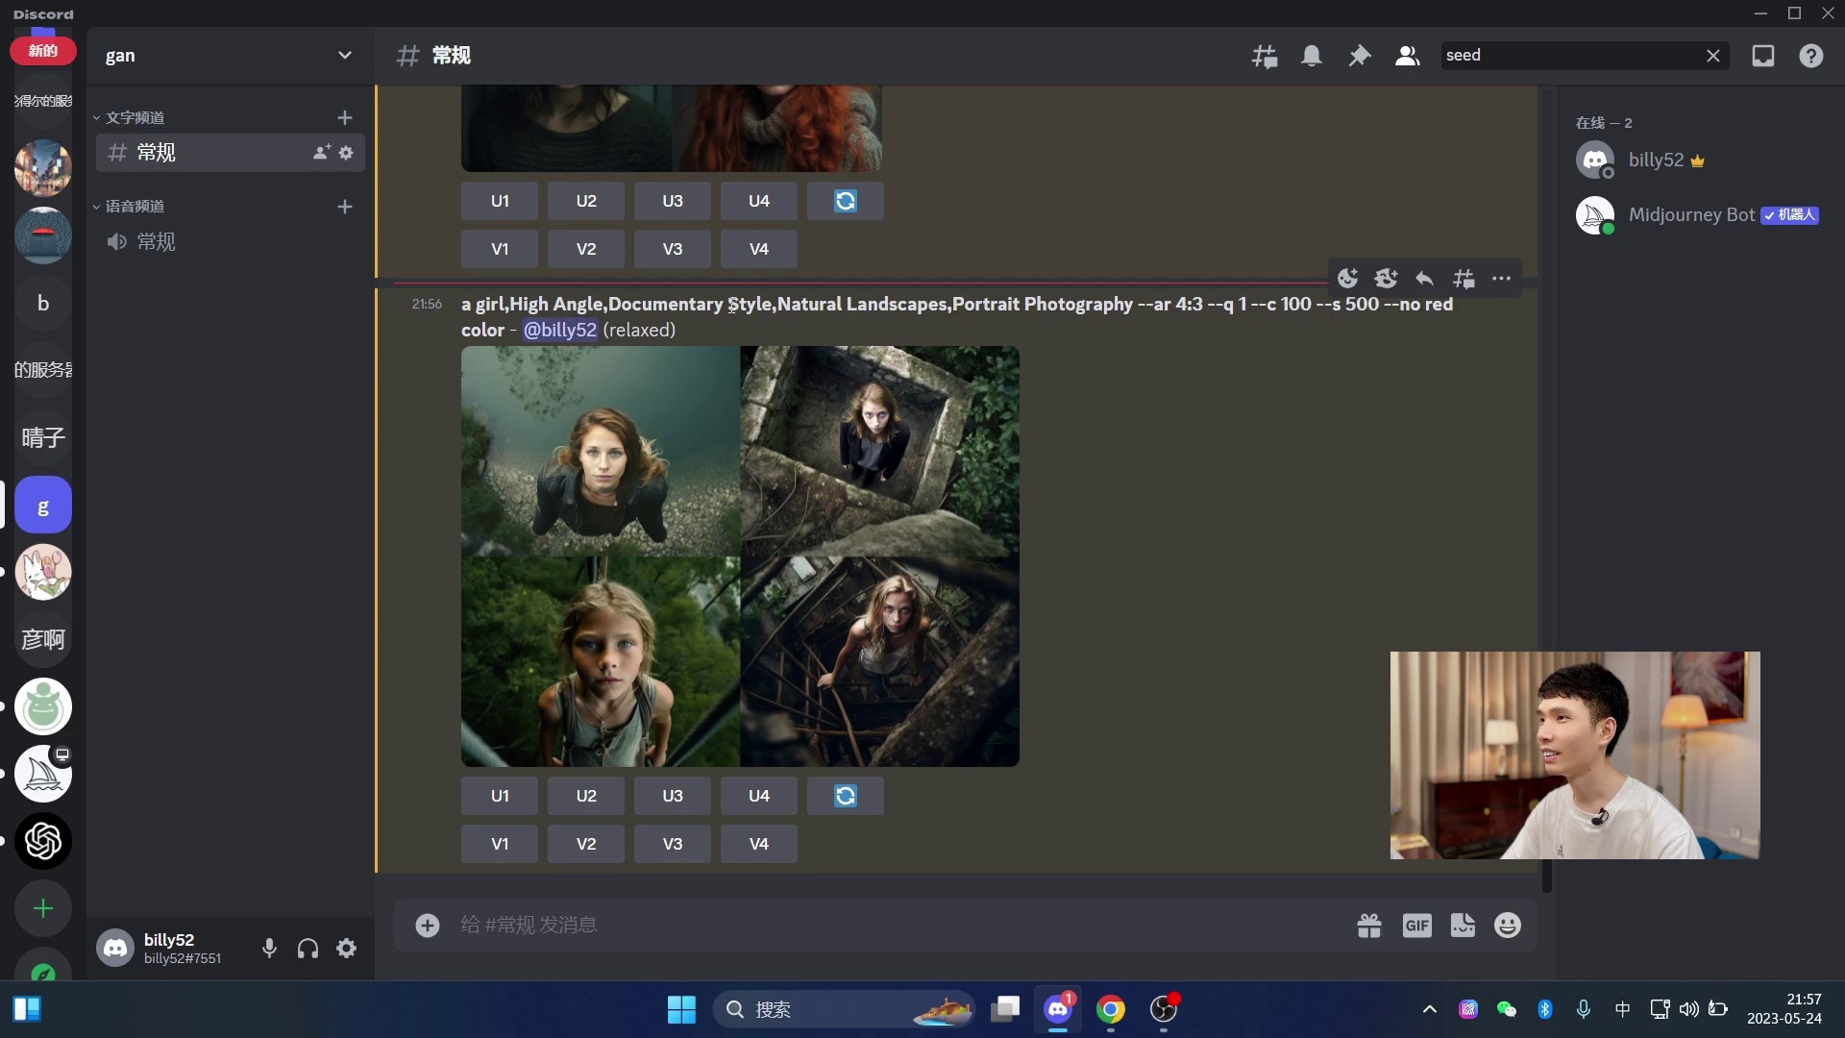
left_click_drag(787, 305, 1204, 304)
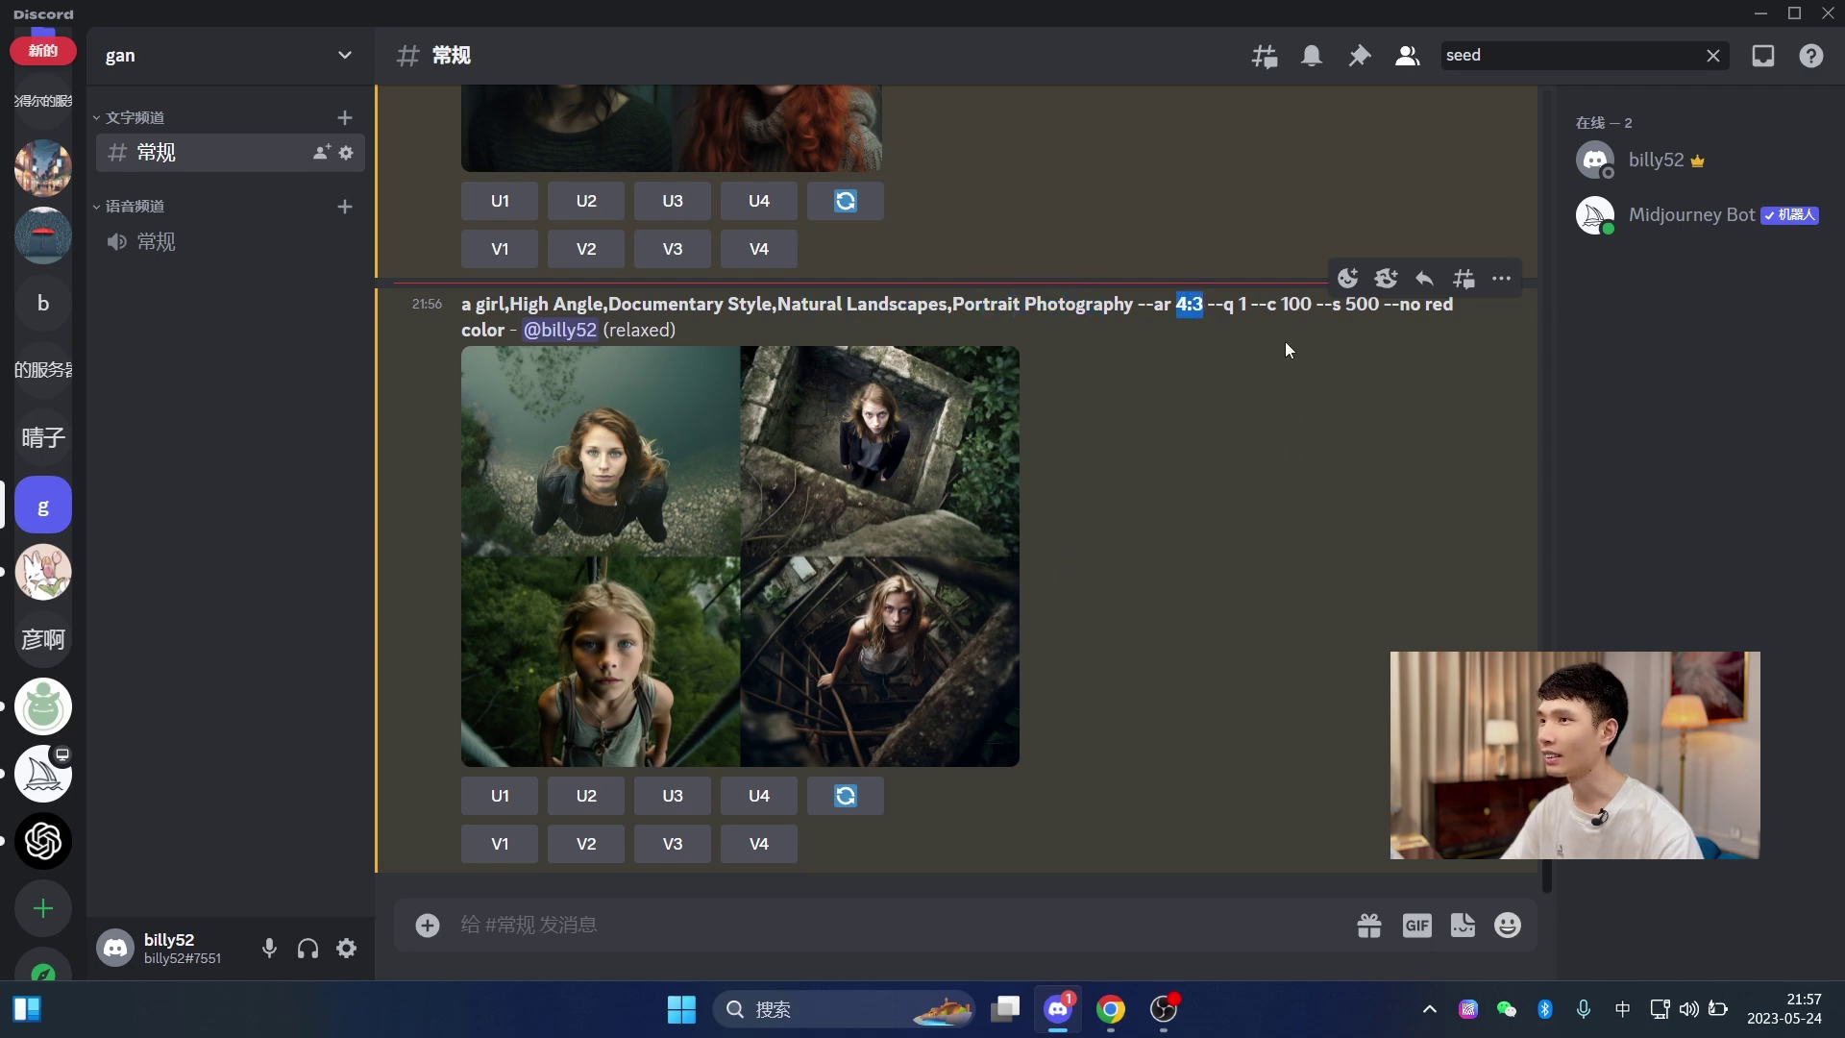
left_click(761, 621)
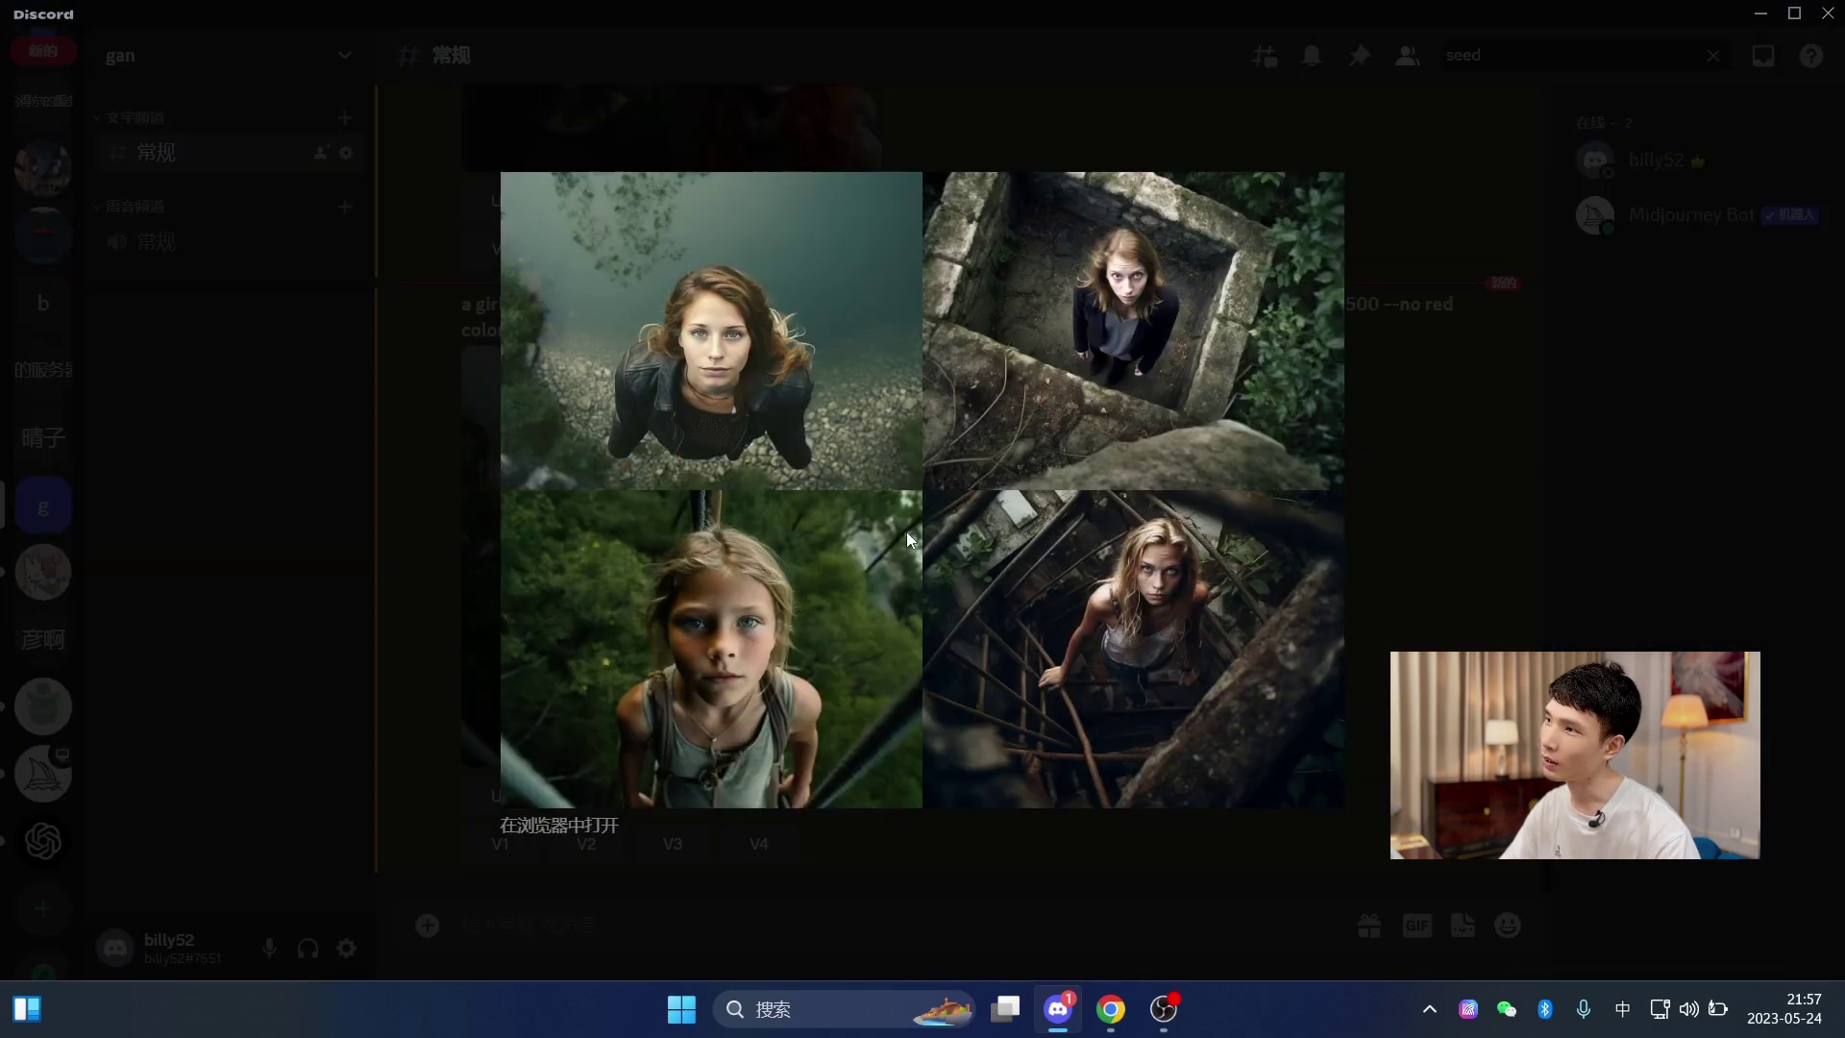
left_click(1347, 476)
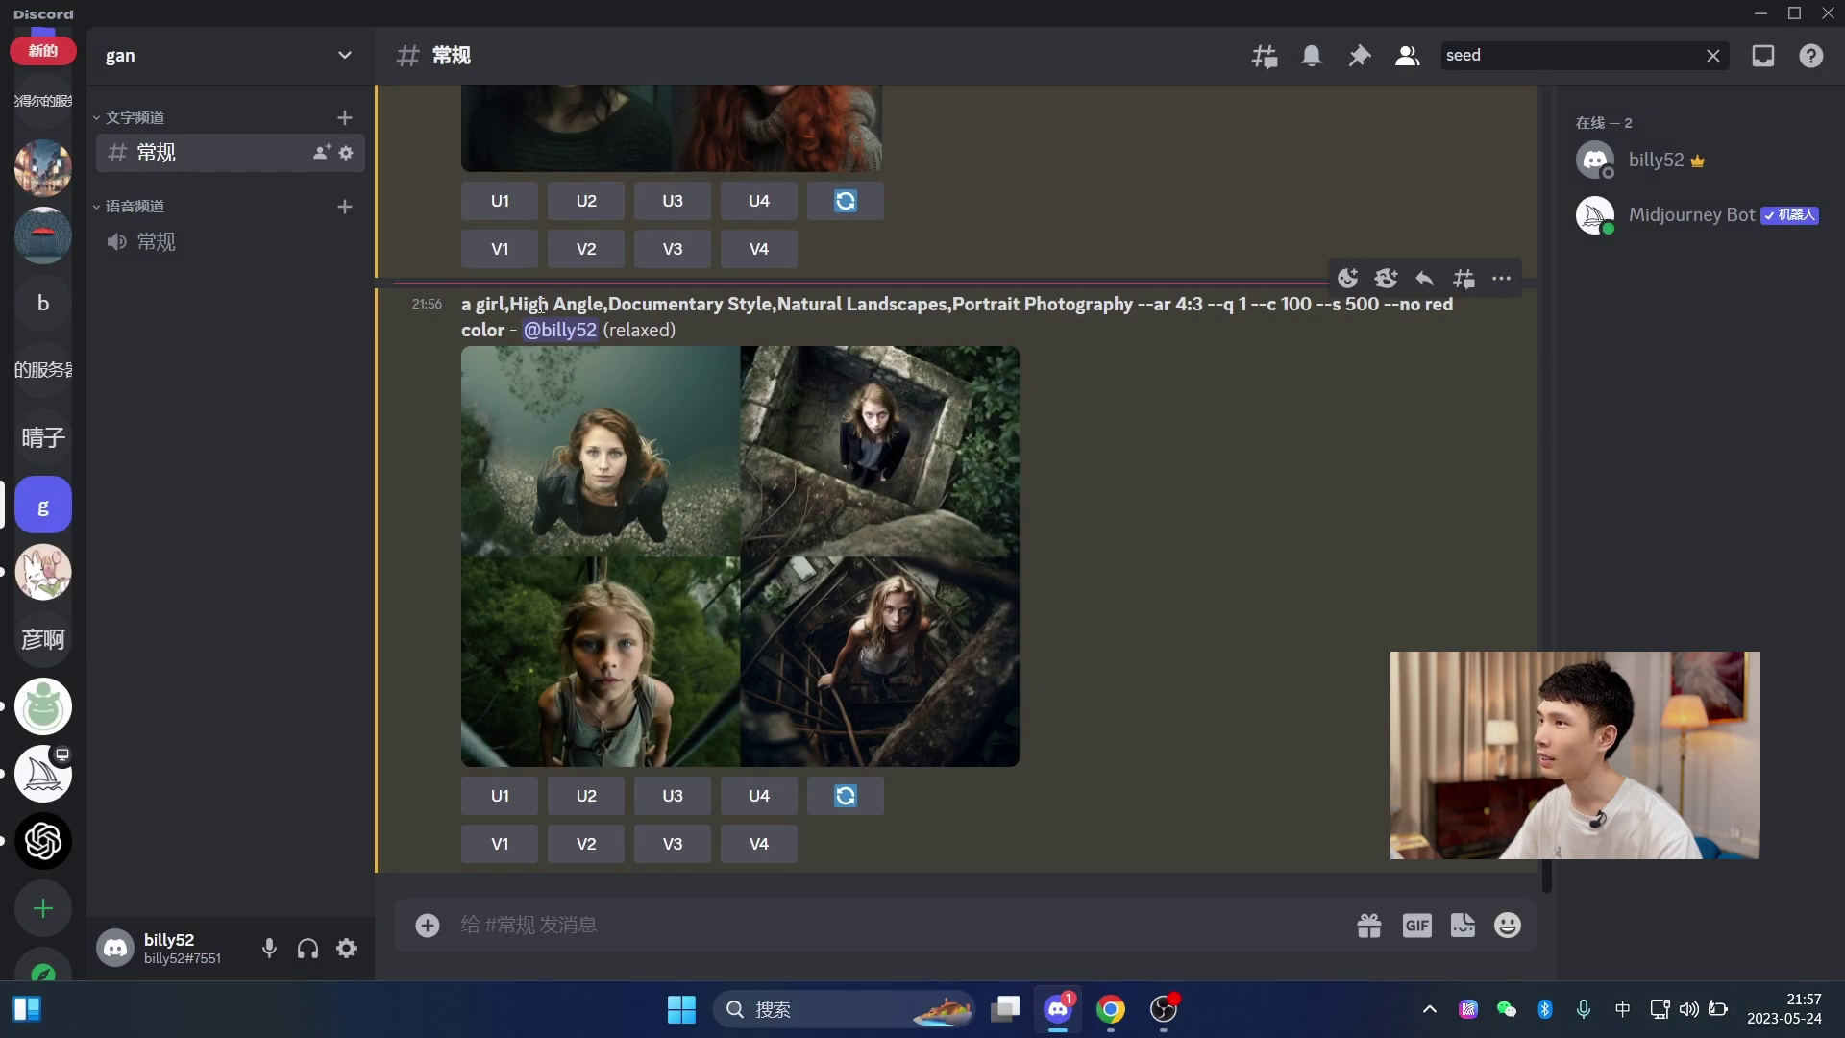
left_click_drag(510, 304, 592, 302)
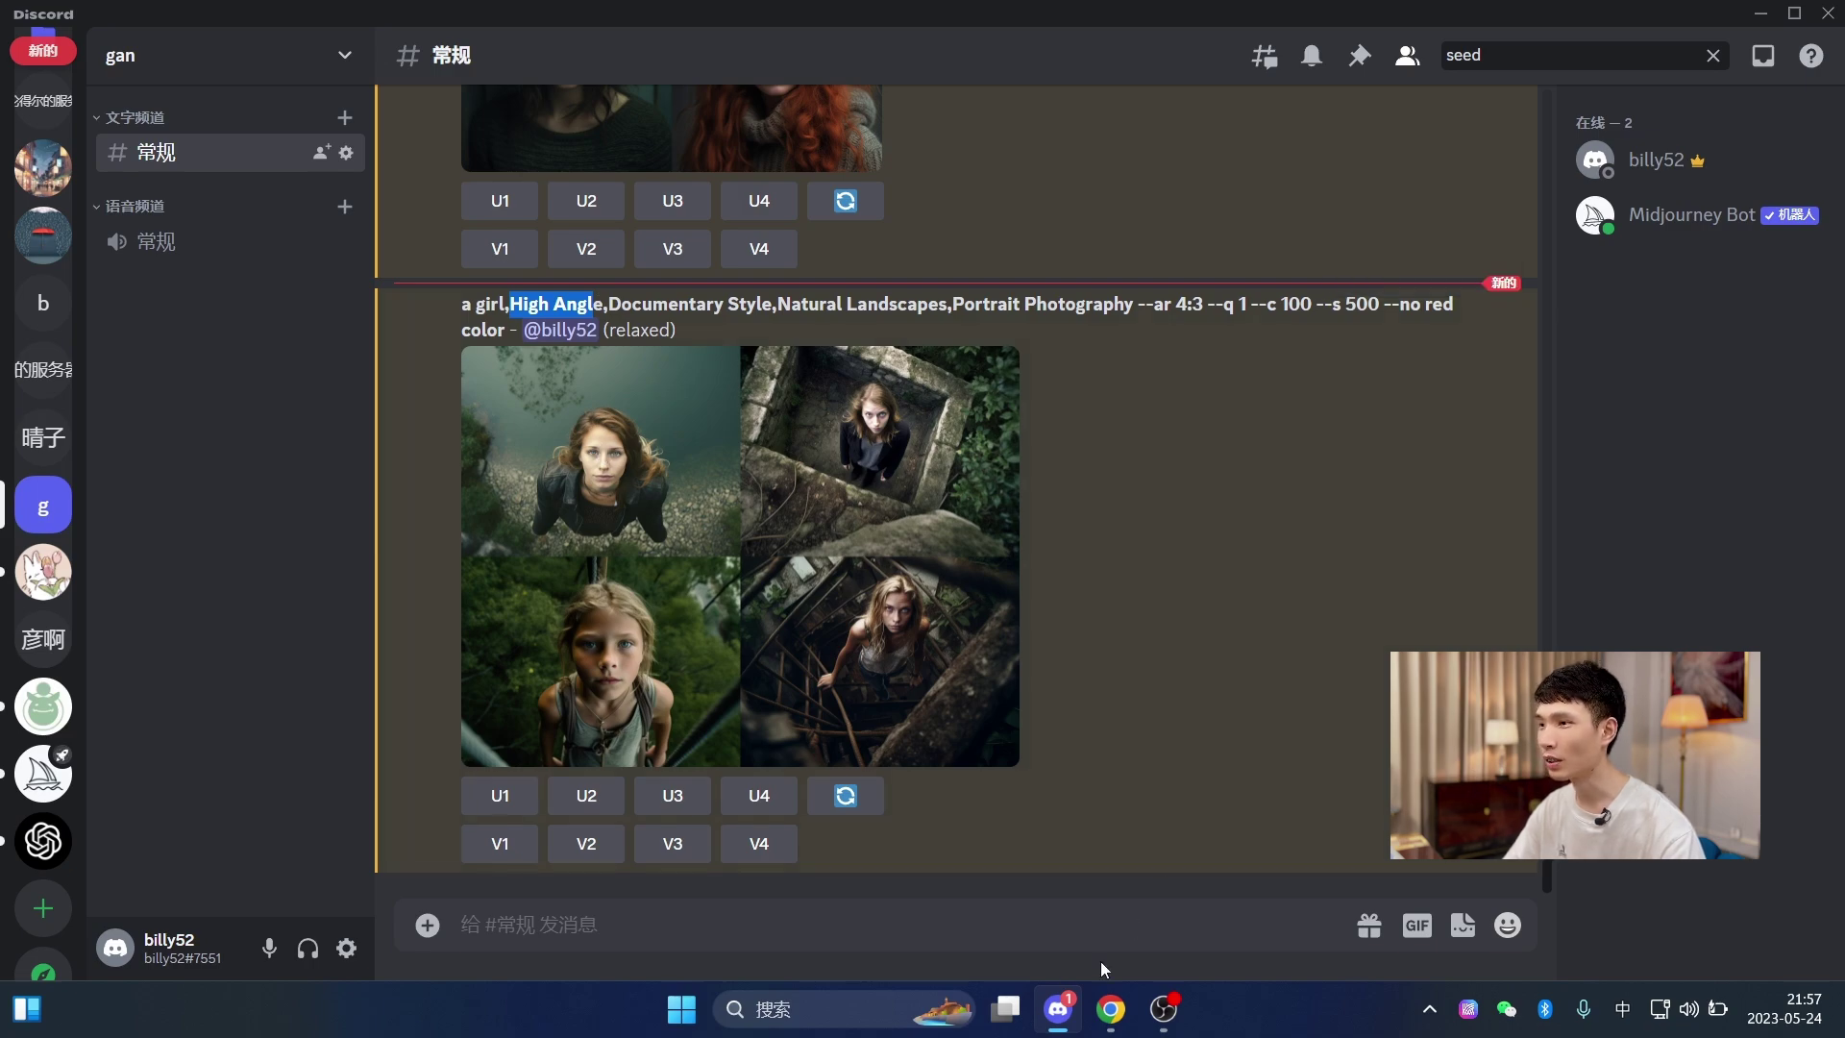
- Switch back to ChatGPT and highlight the translated table's rows from photography type through camera type
left_click(1058, 1009)
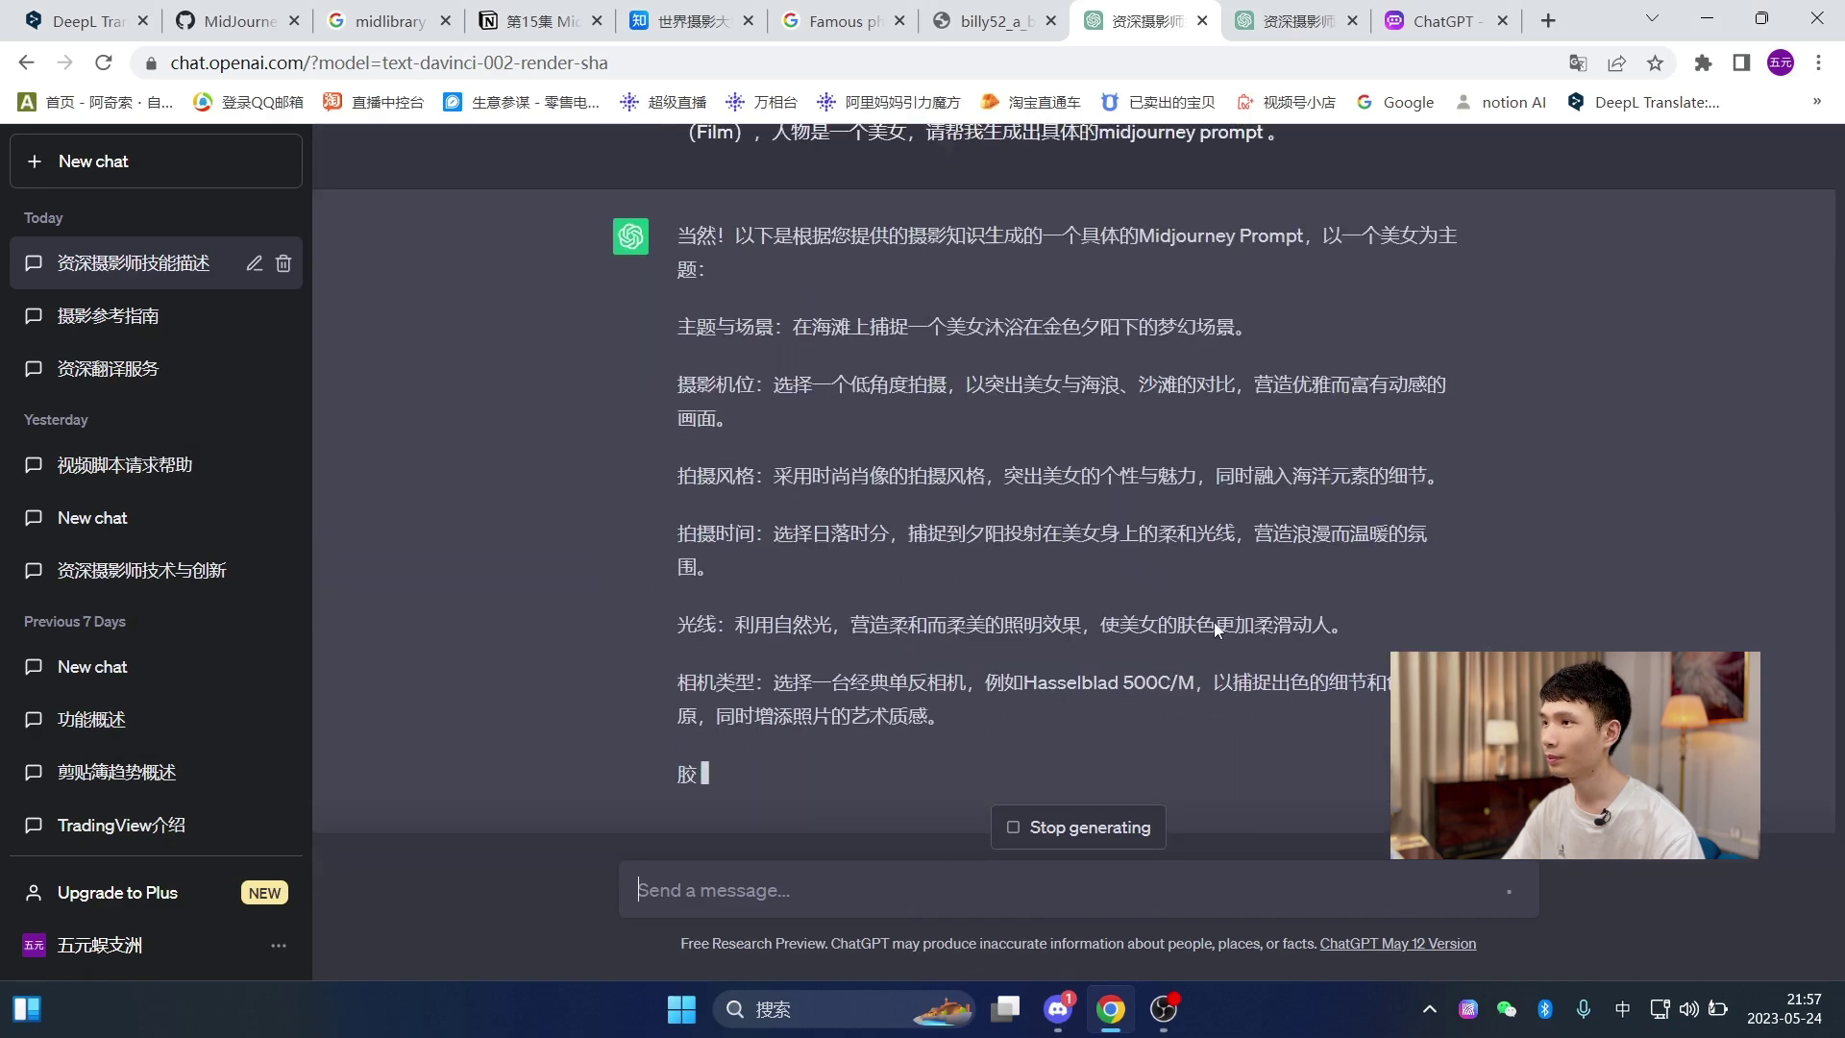
scroll(1214, 620, "up", 10)
scroll(1265, 591, "up", 1)
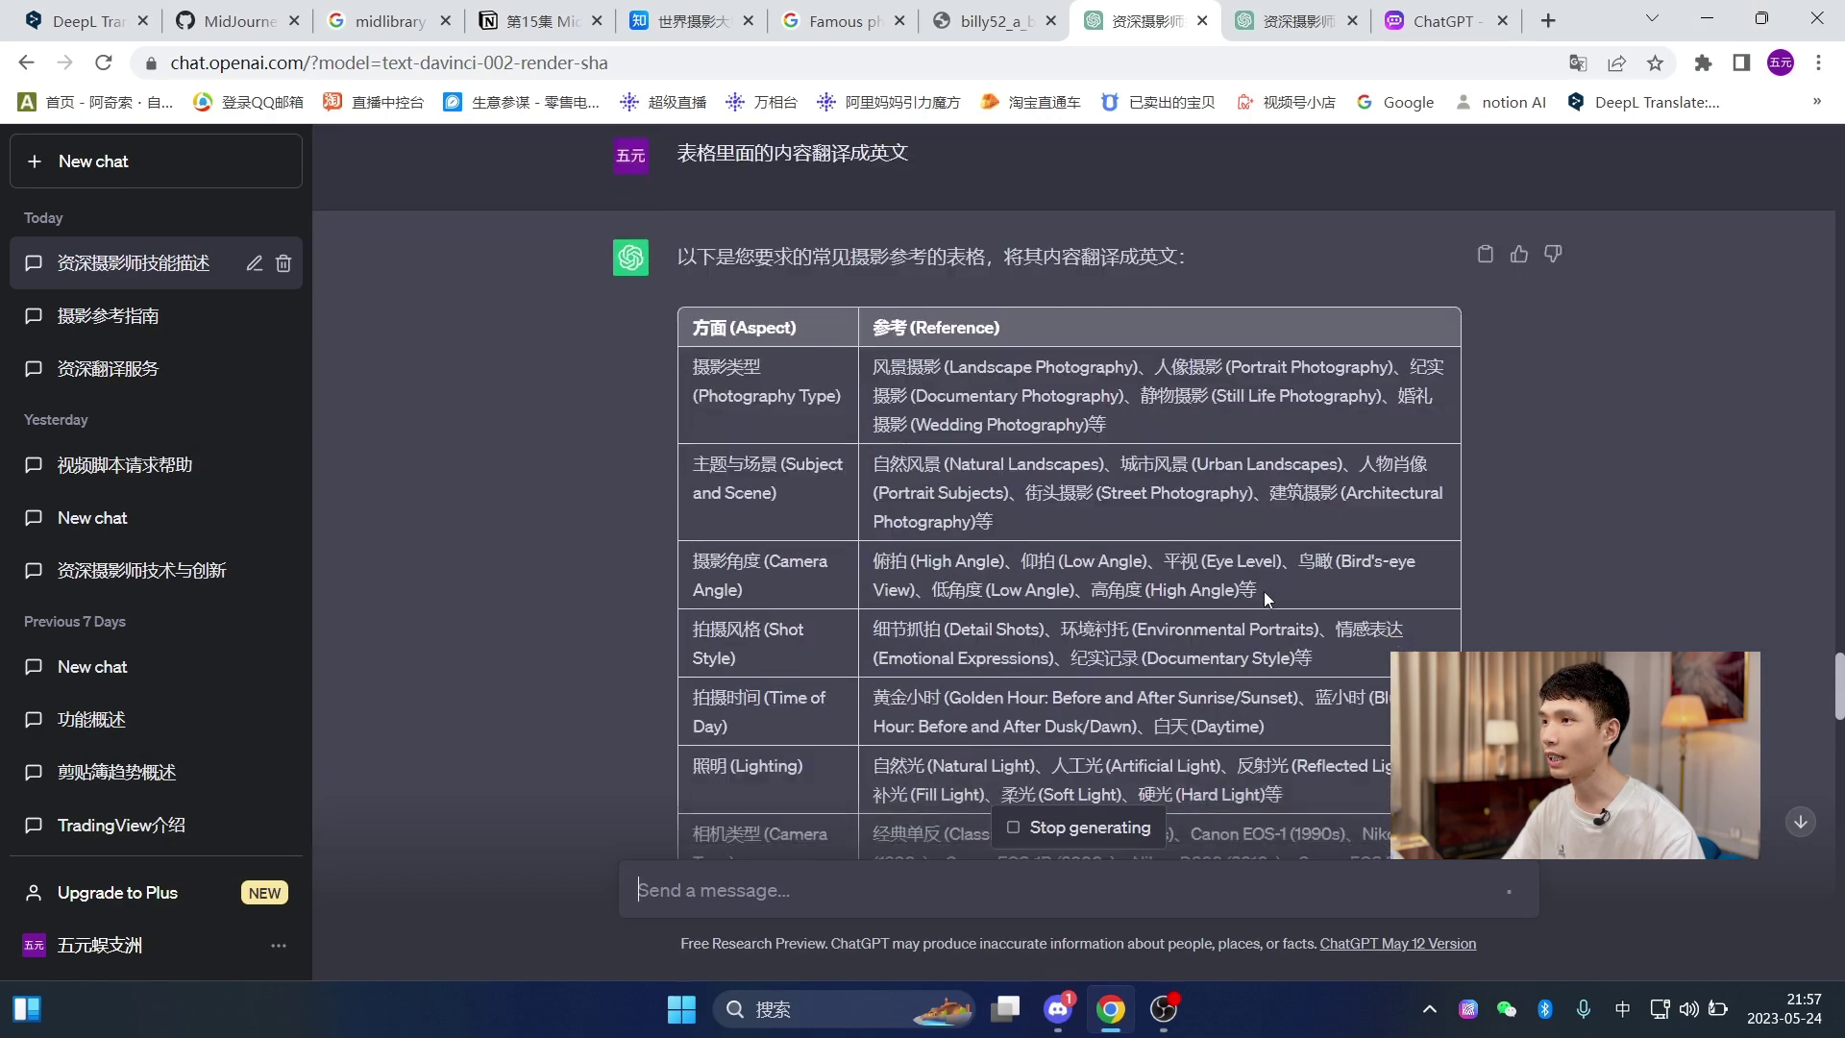
scroll(827, 404, "up", 3)
scroll(828, 403, "down", 1)
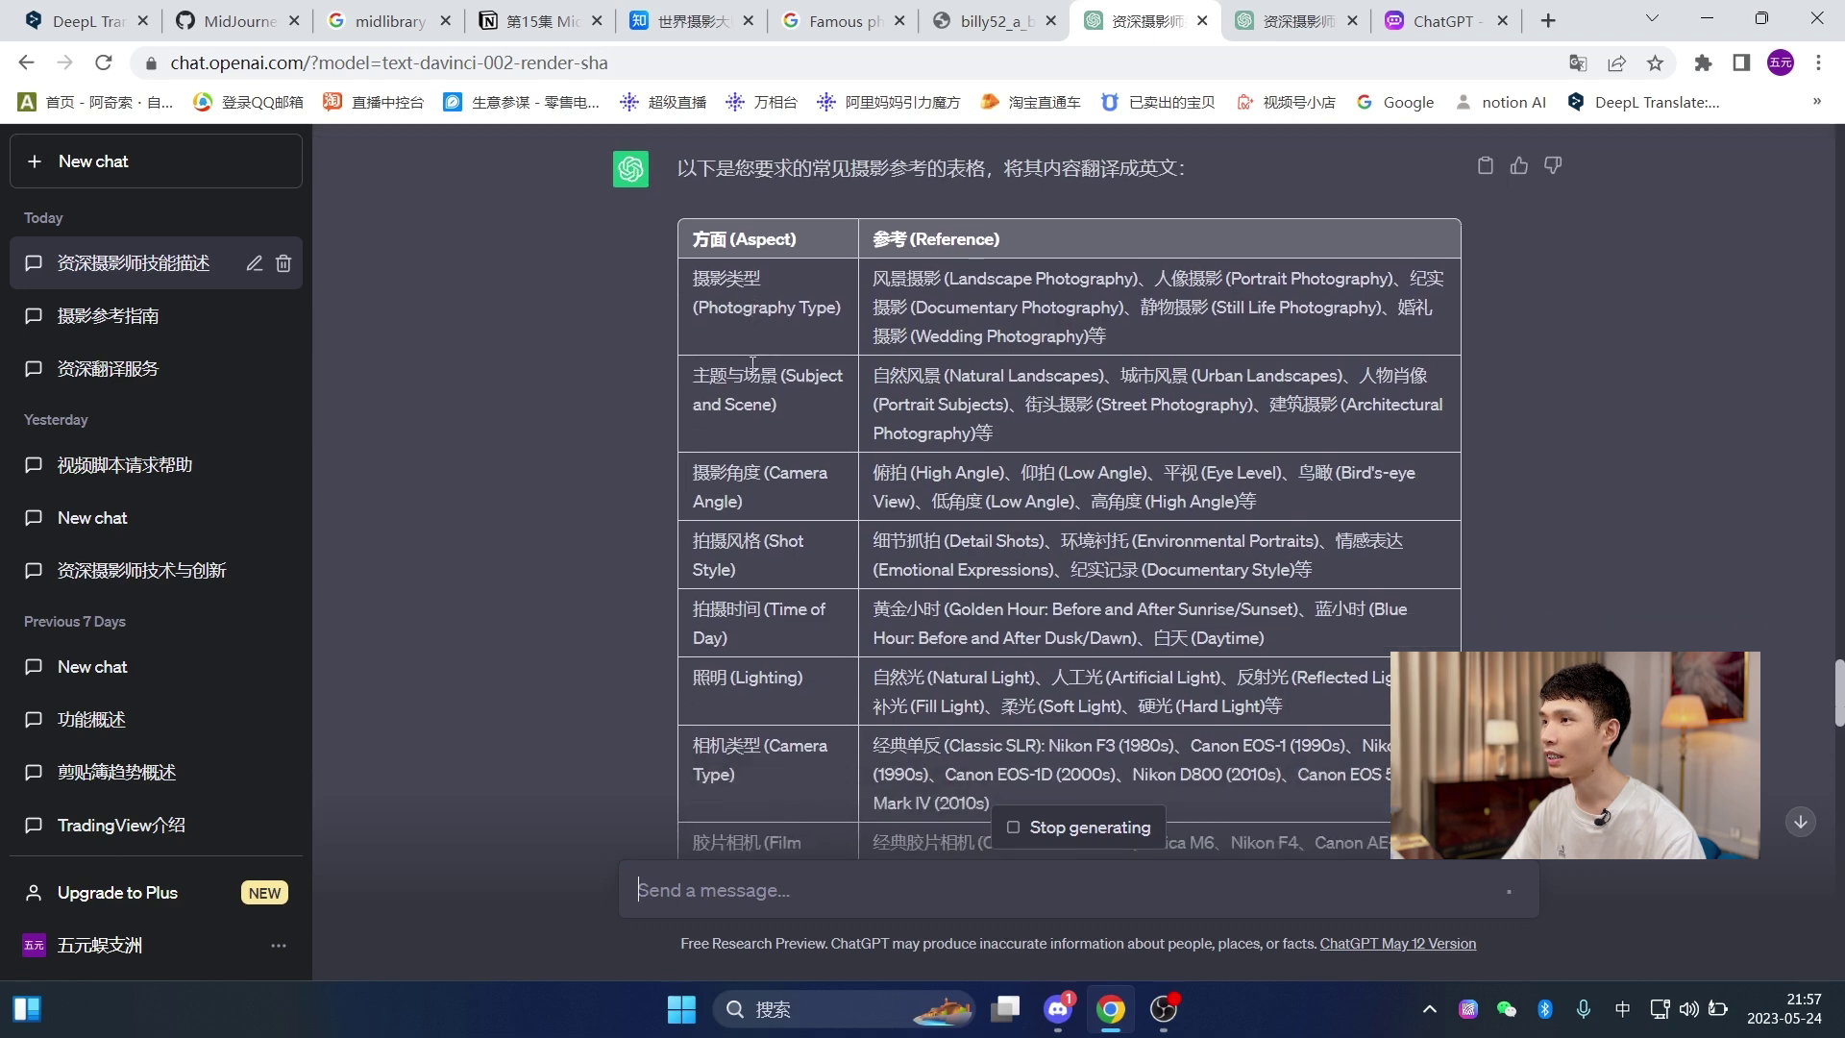
left_click_drag(691, 213, 1181, 584)
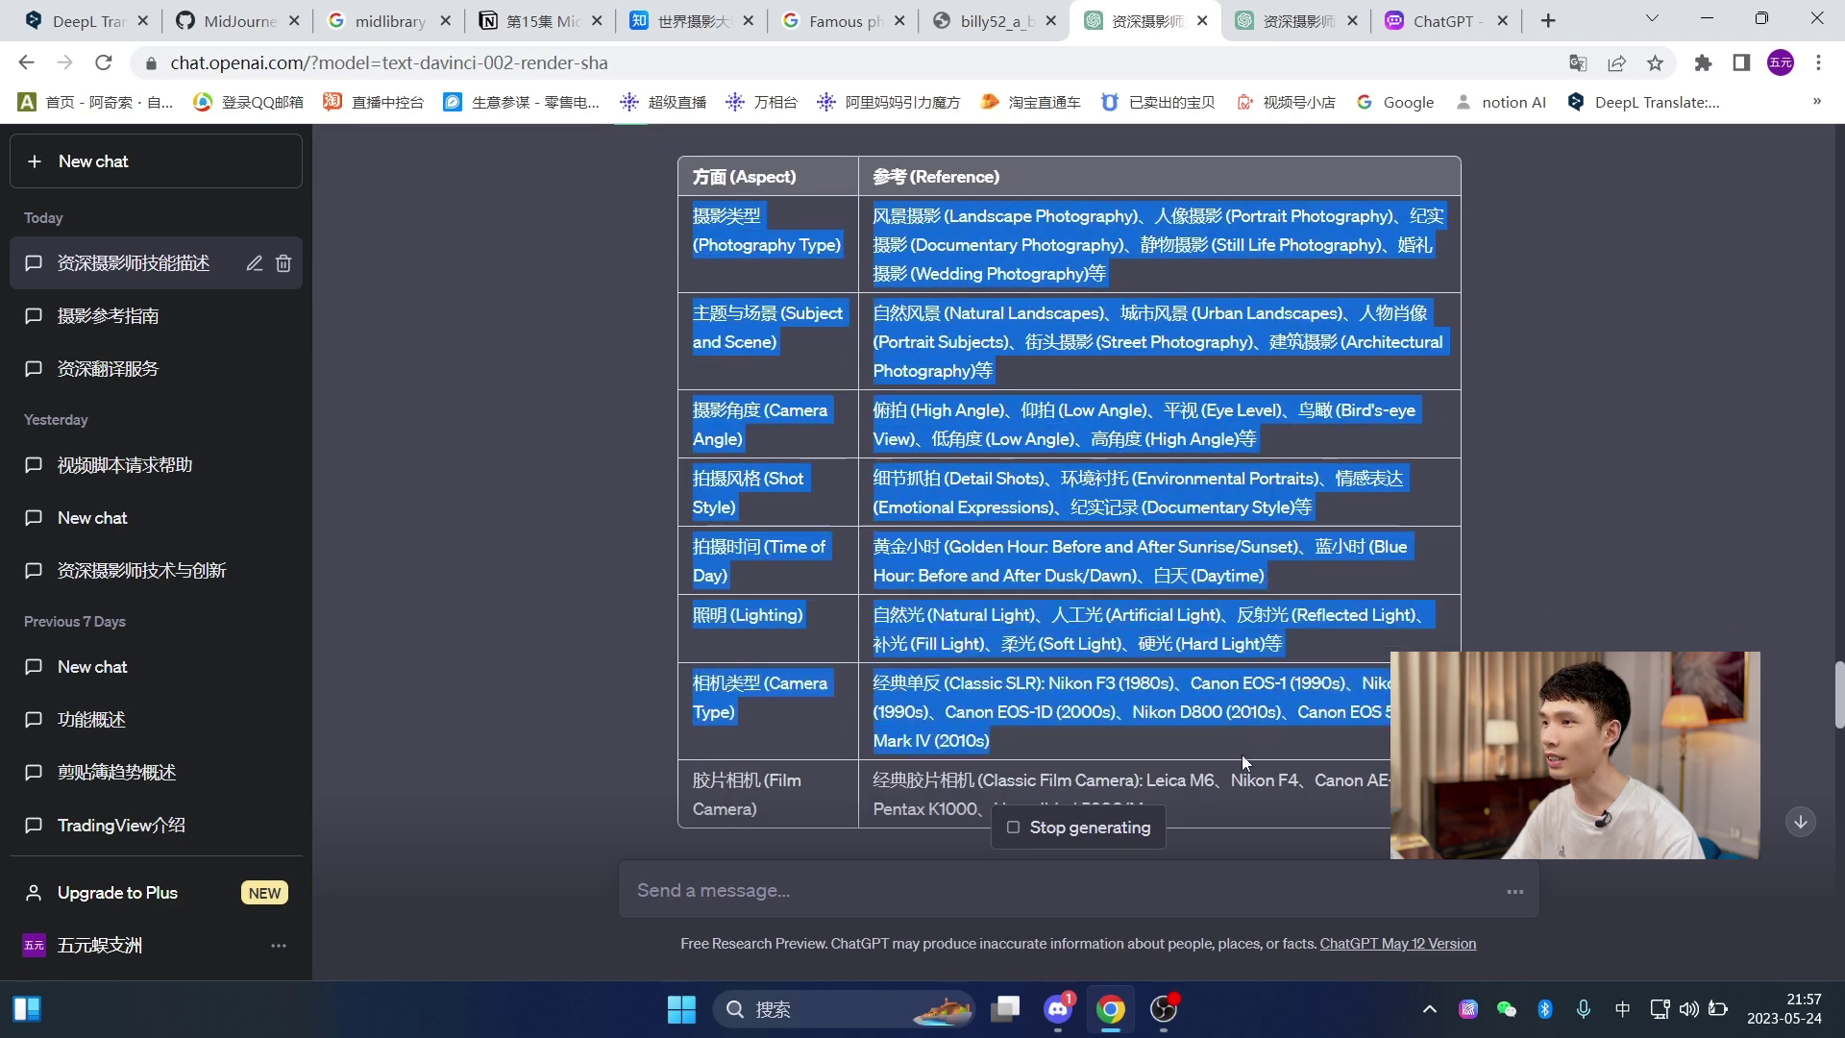
left_click(1330, 440)
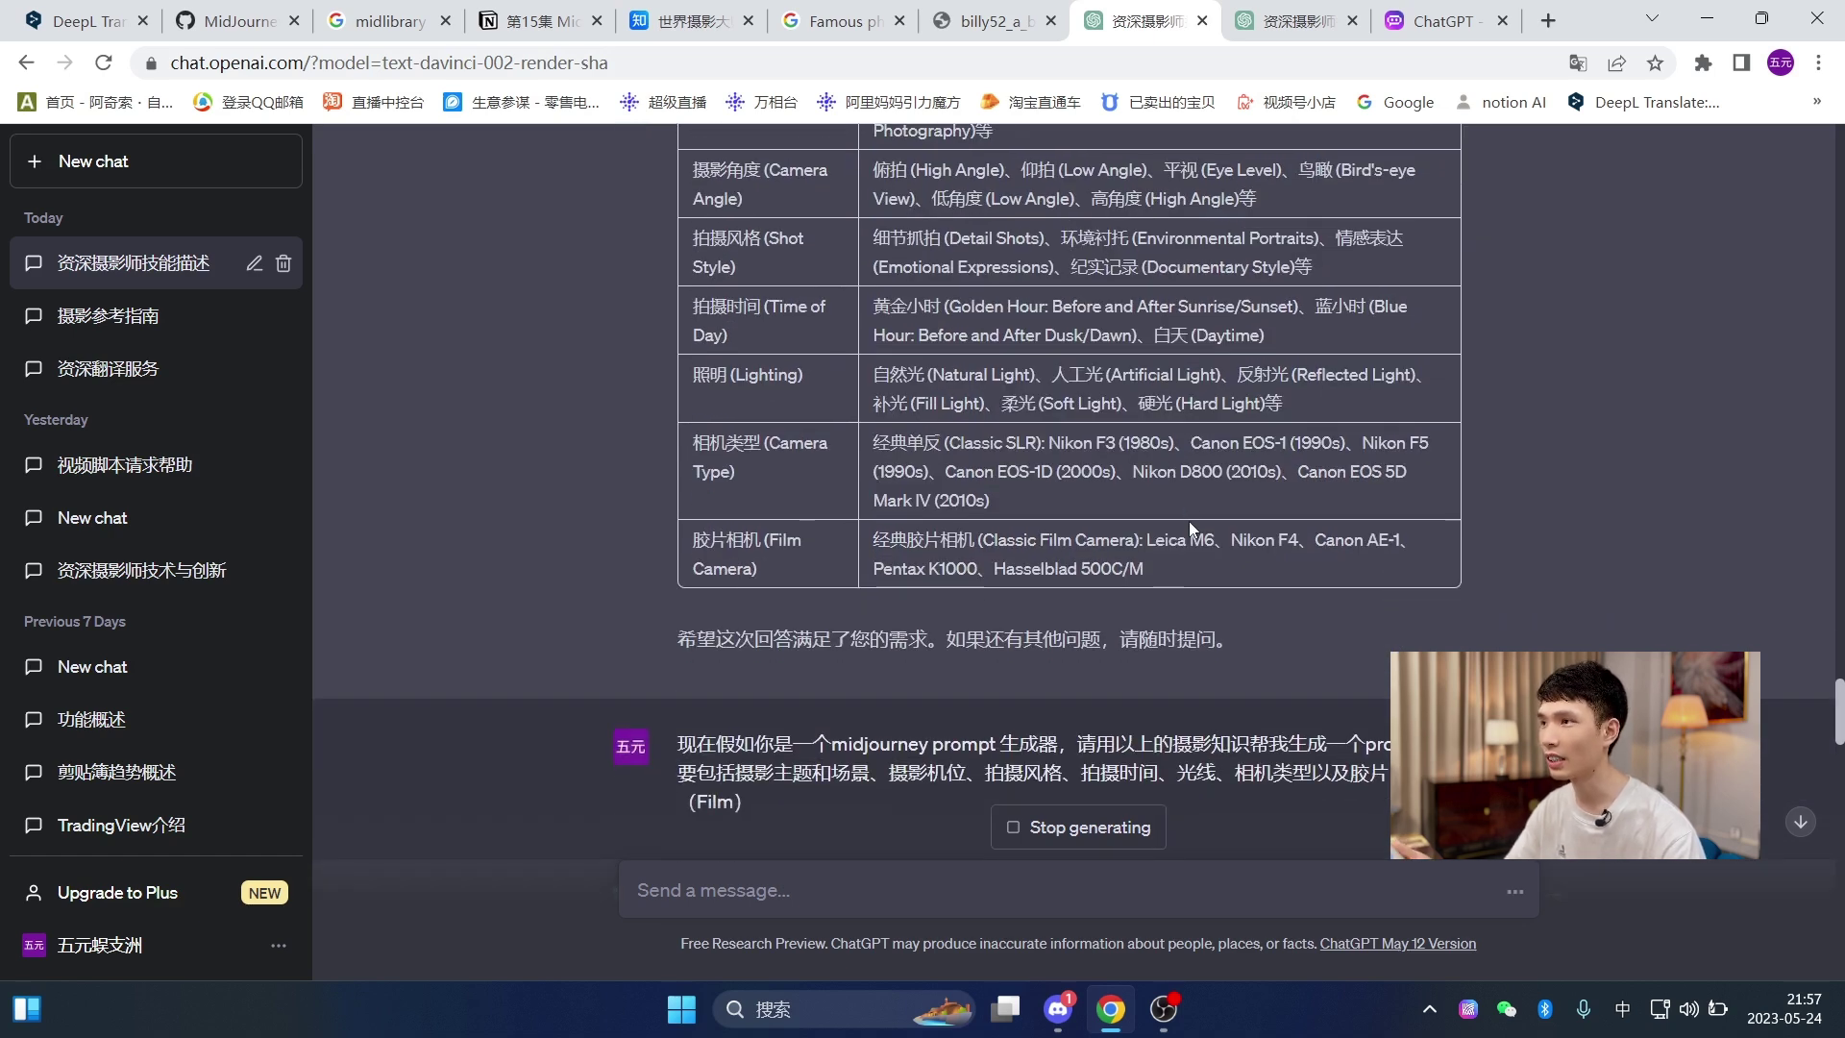
scroll(1190, 521, "up", 1)
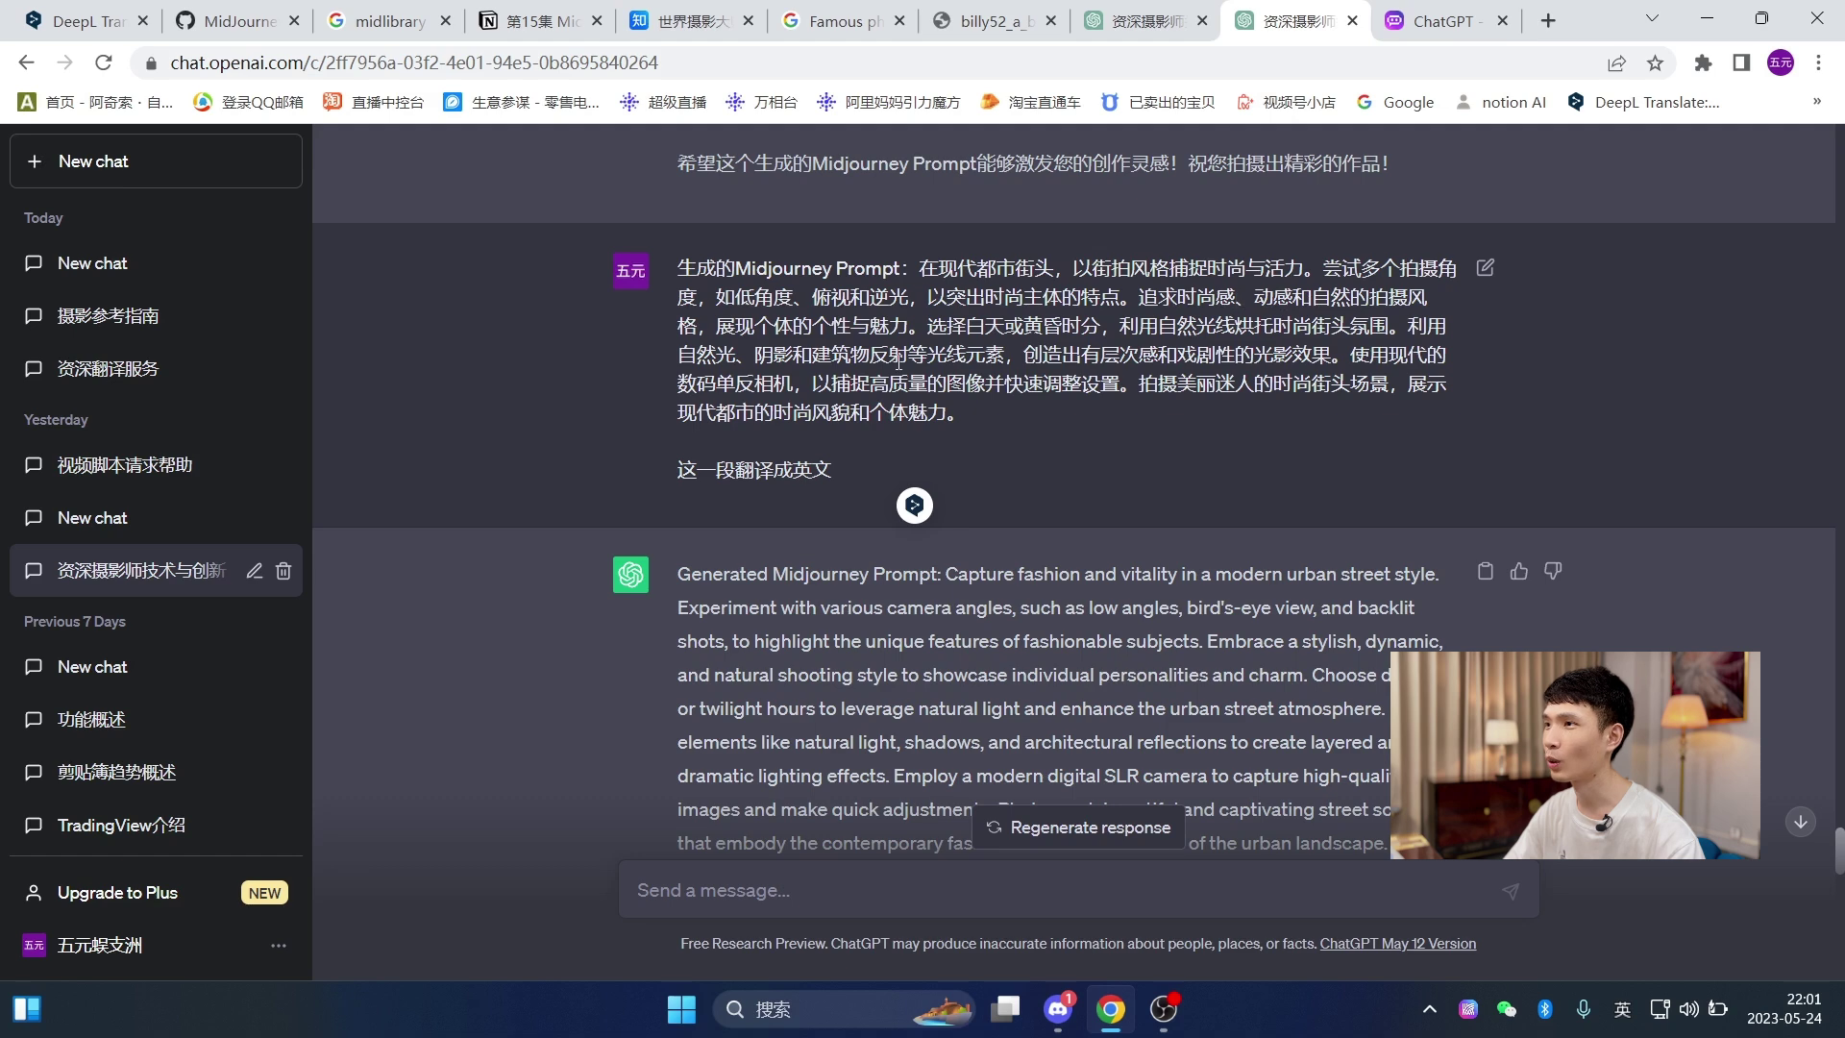
- In the other photography conversation, highlight the English urban street style Midjourney prompt and the term 低角度 in its Chinese source
scroll(1018, 481, "down", 5)
scroll(769, 404, "up", 3)
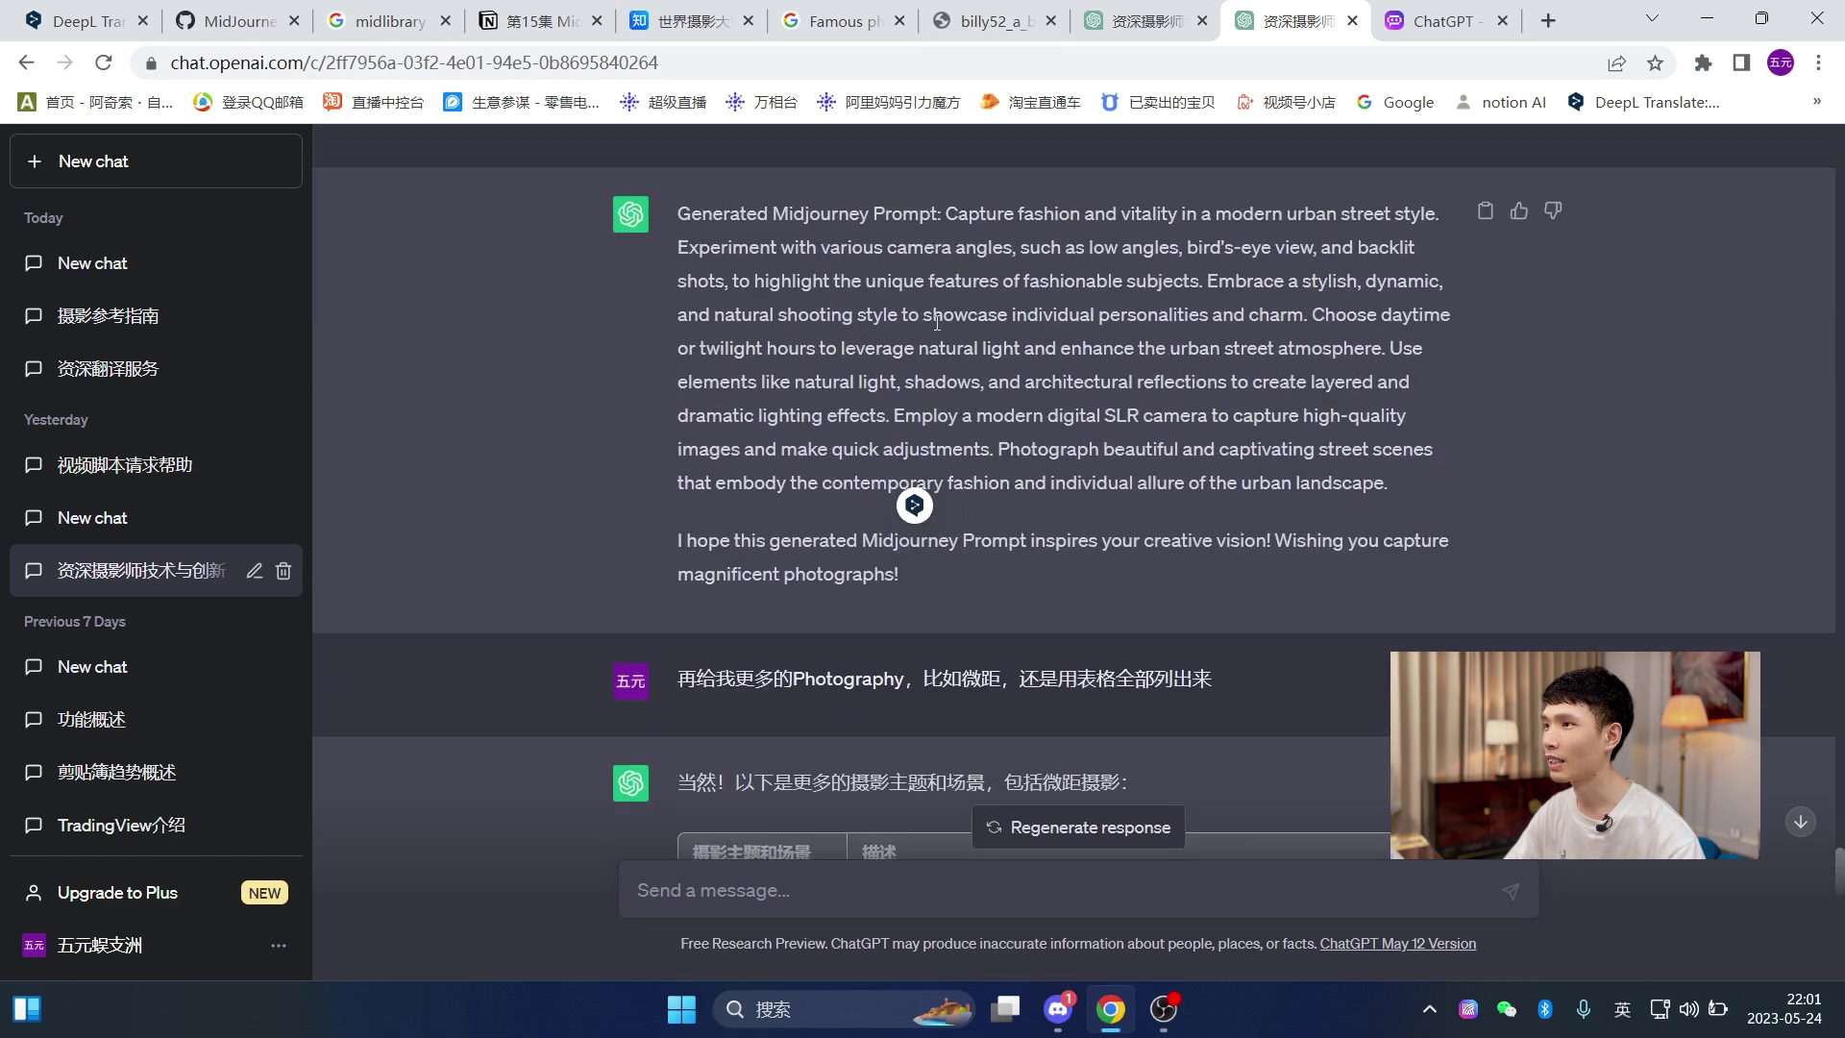
left_click_drag(676, 336, 1423, 605)
scroll(1423, 607, "up", 3)
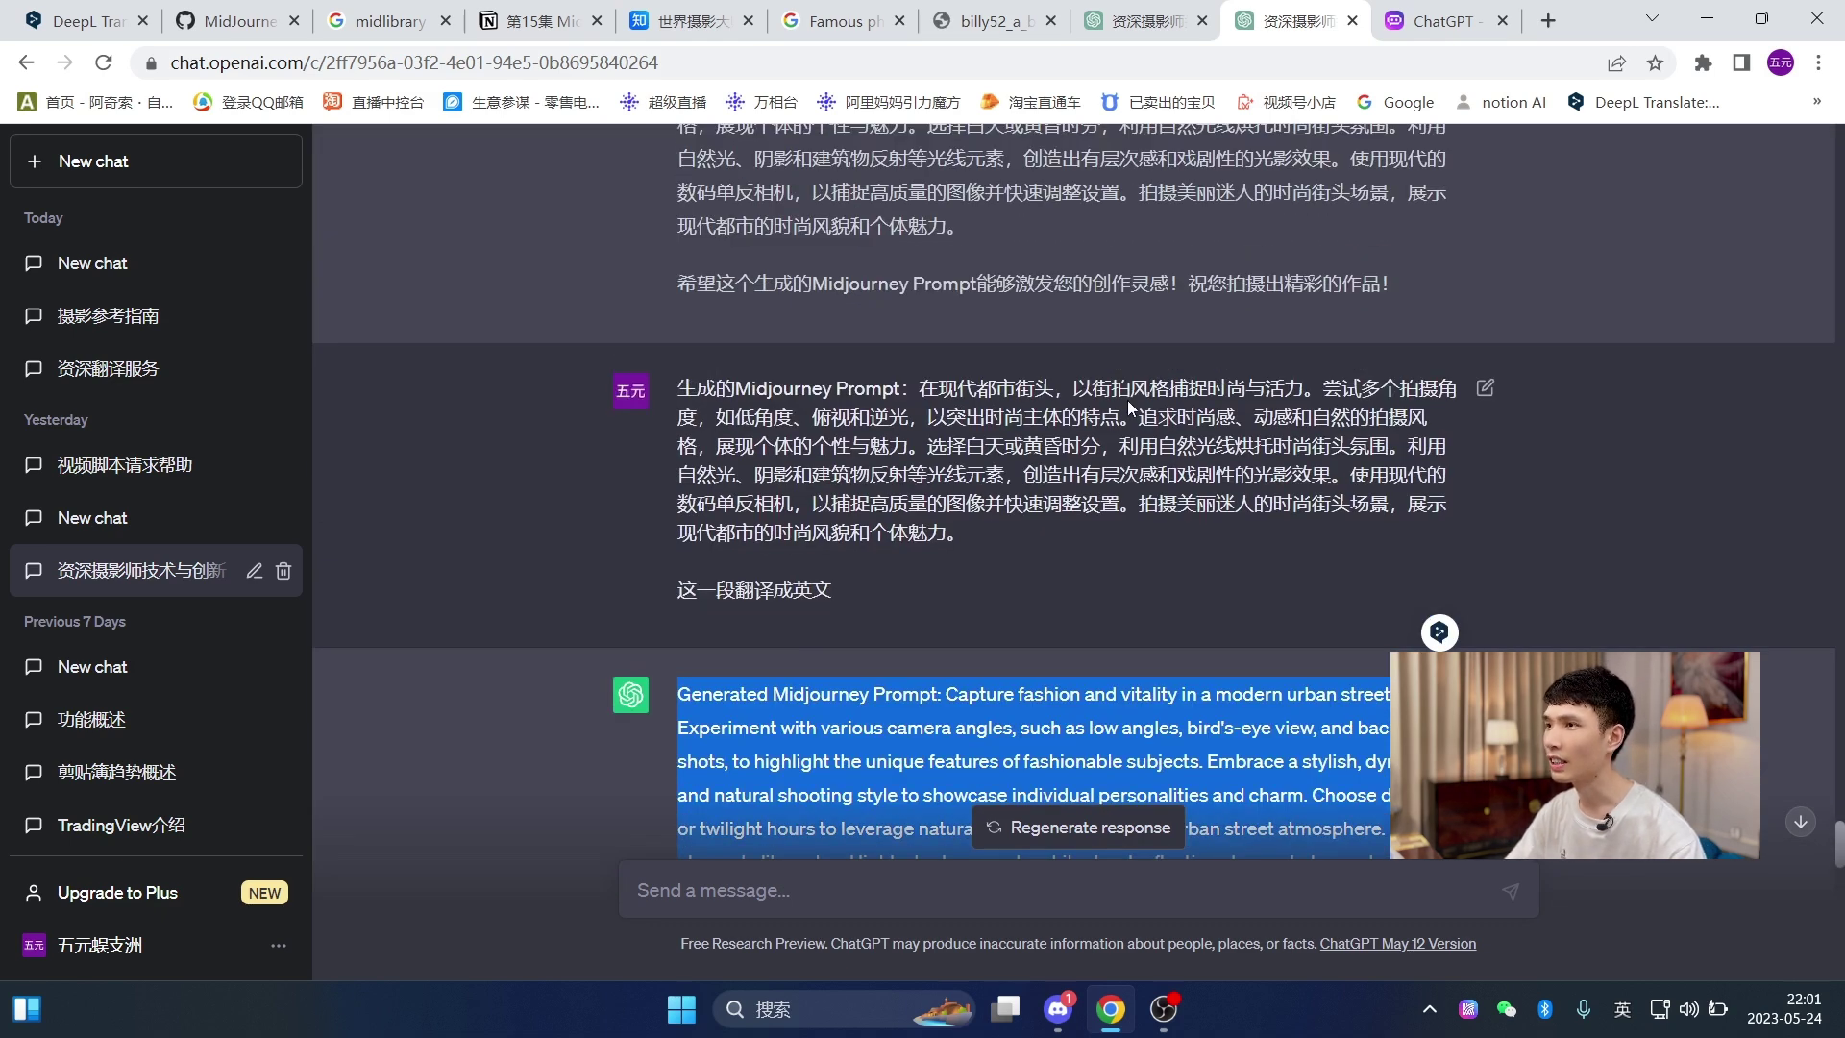
left_click_drag(836, 420, 735, 417)
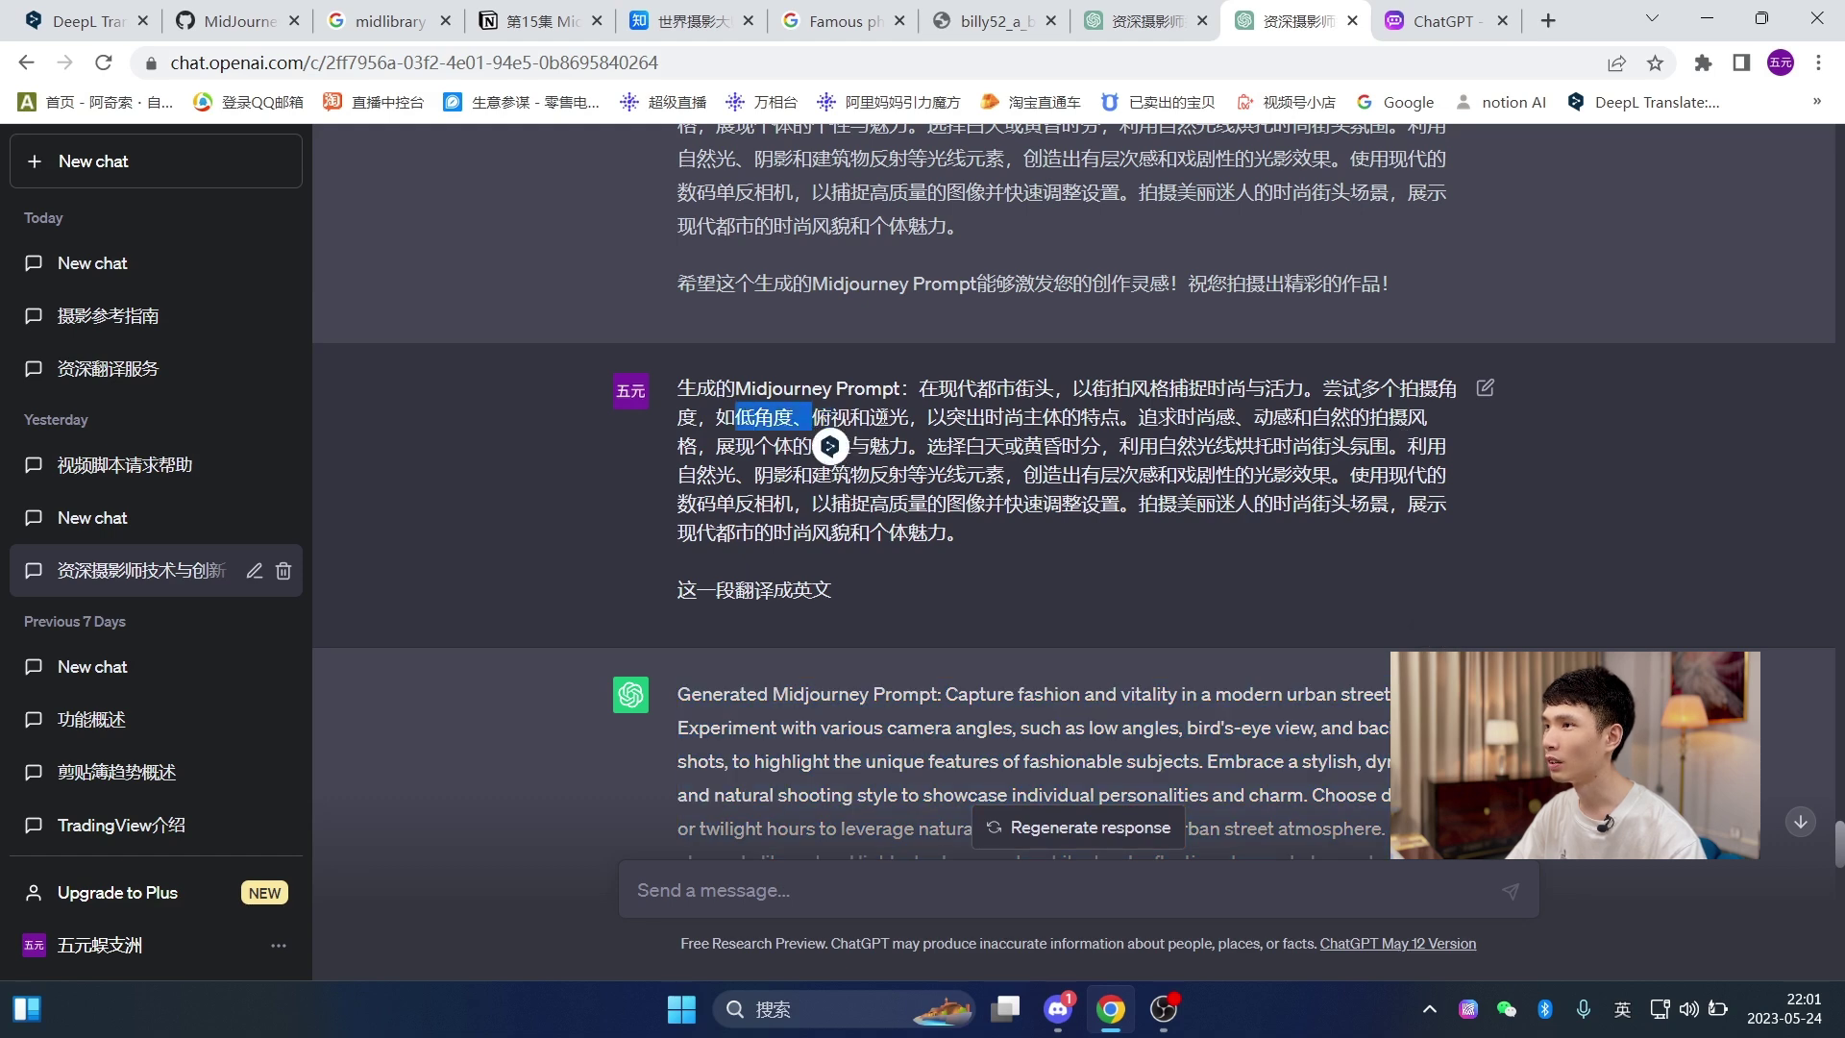
- Highlight 都市街 and the natural-light passage in the Chinese street prompt, plus the full English Generated Midjourney Prompt paragraph below it
left_click_drag(908, 417, 889, 417)
left_click_drag(1009, 382, 1110, 389)
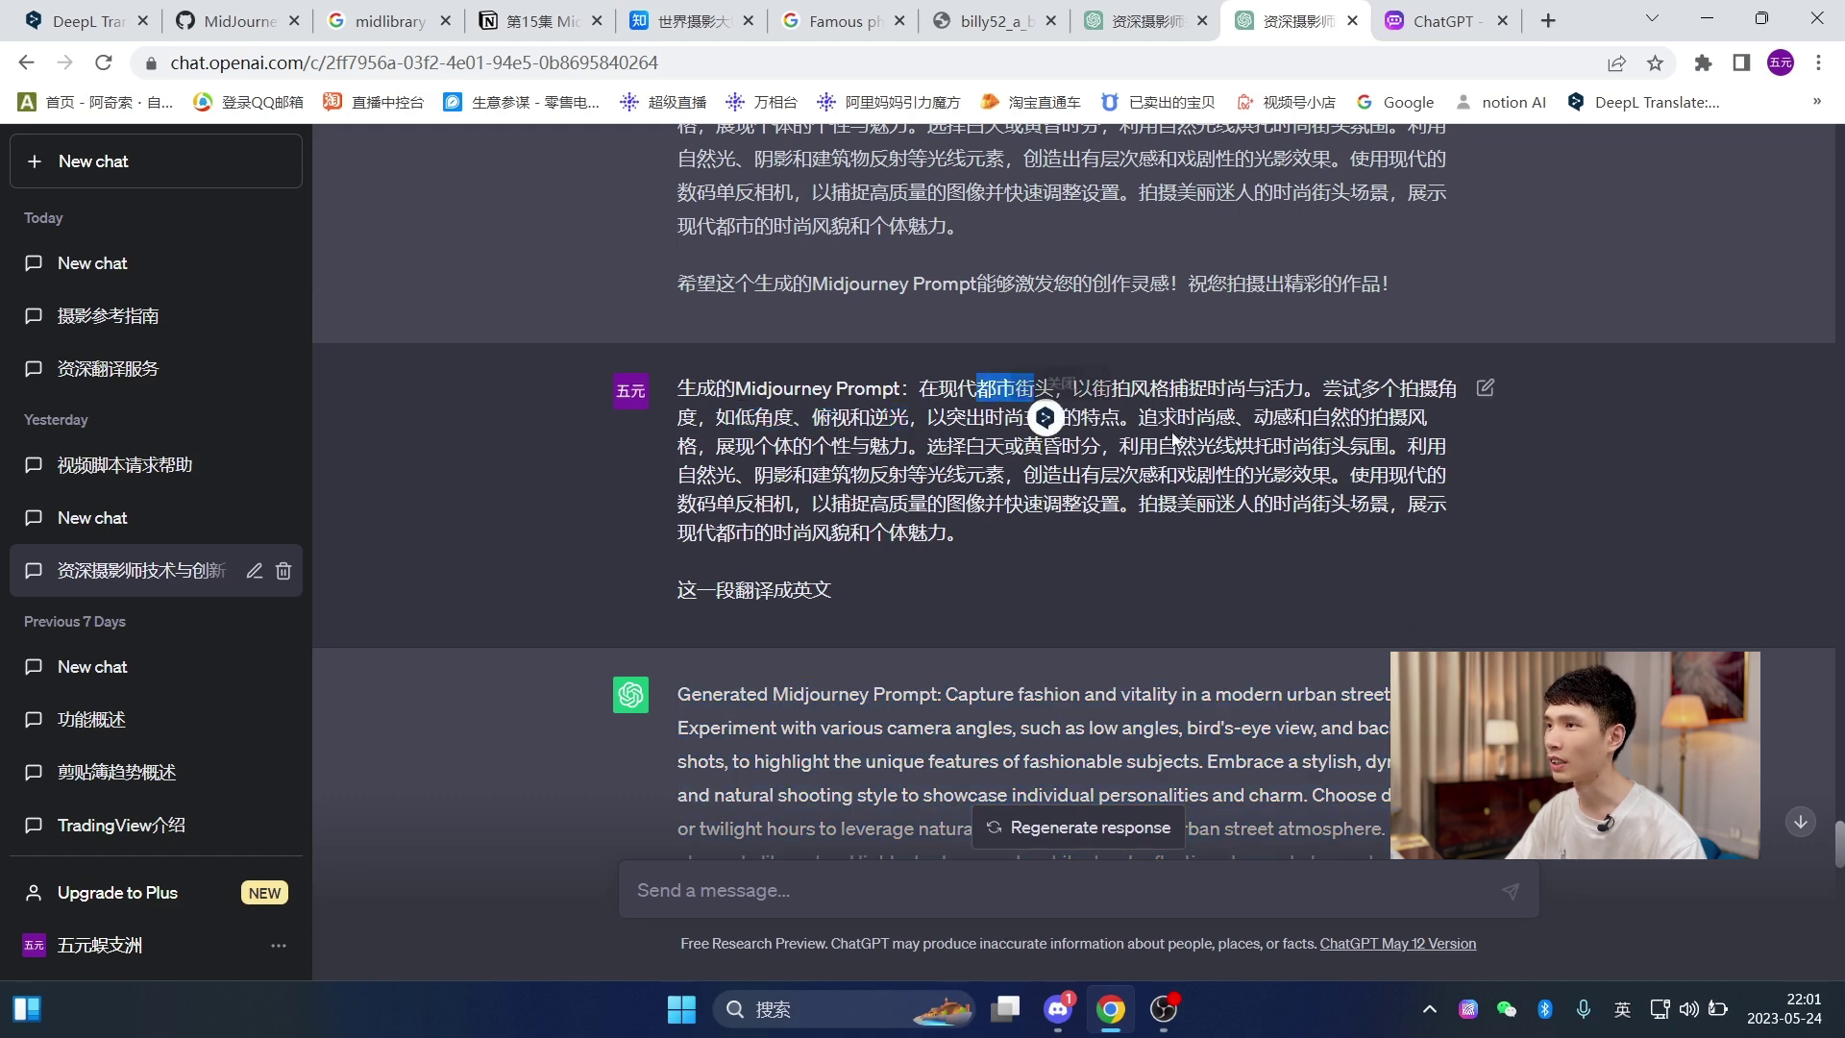
left_click(1070, 525)
left_click_drag(961, 445, 1249, 475)
left_click(1249, 470)
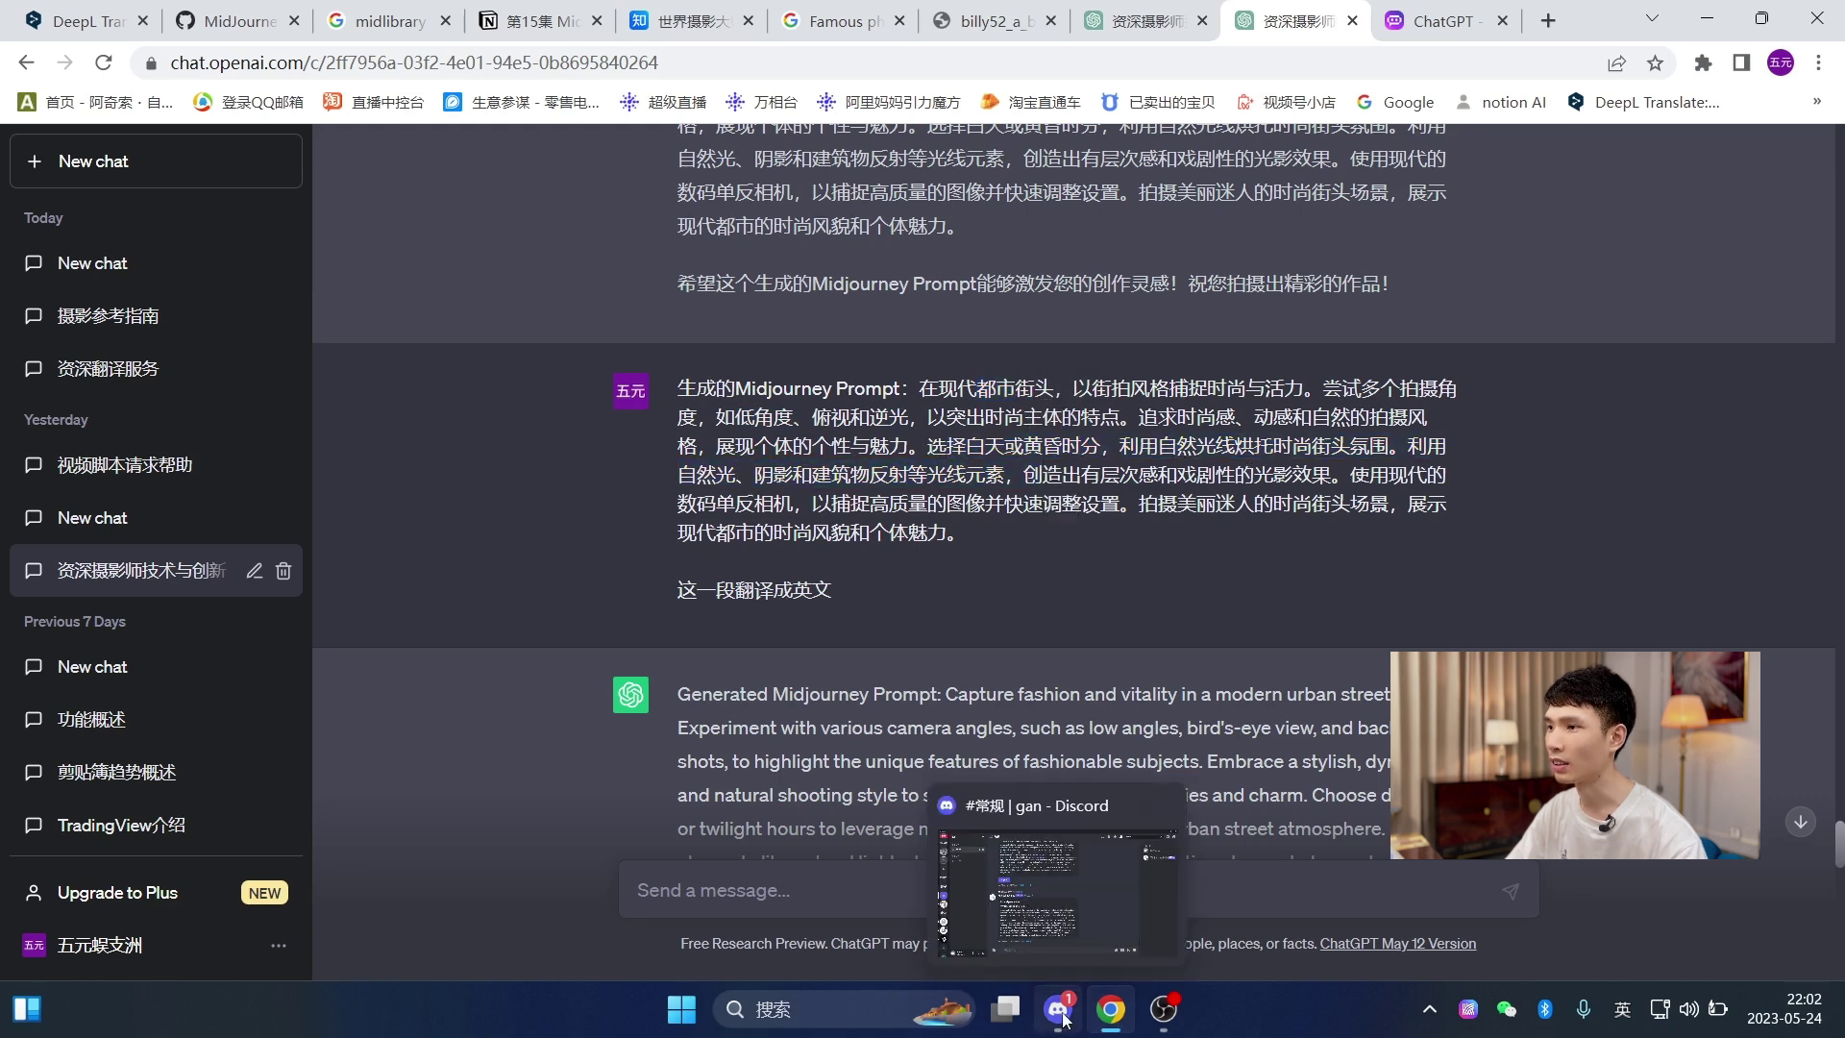
scroll(674, 459, "down", 2)
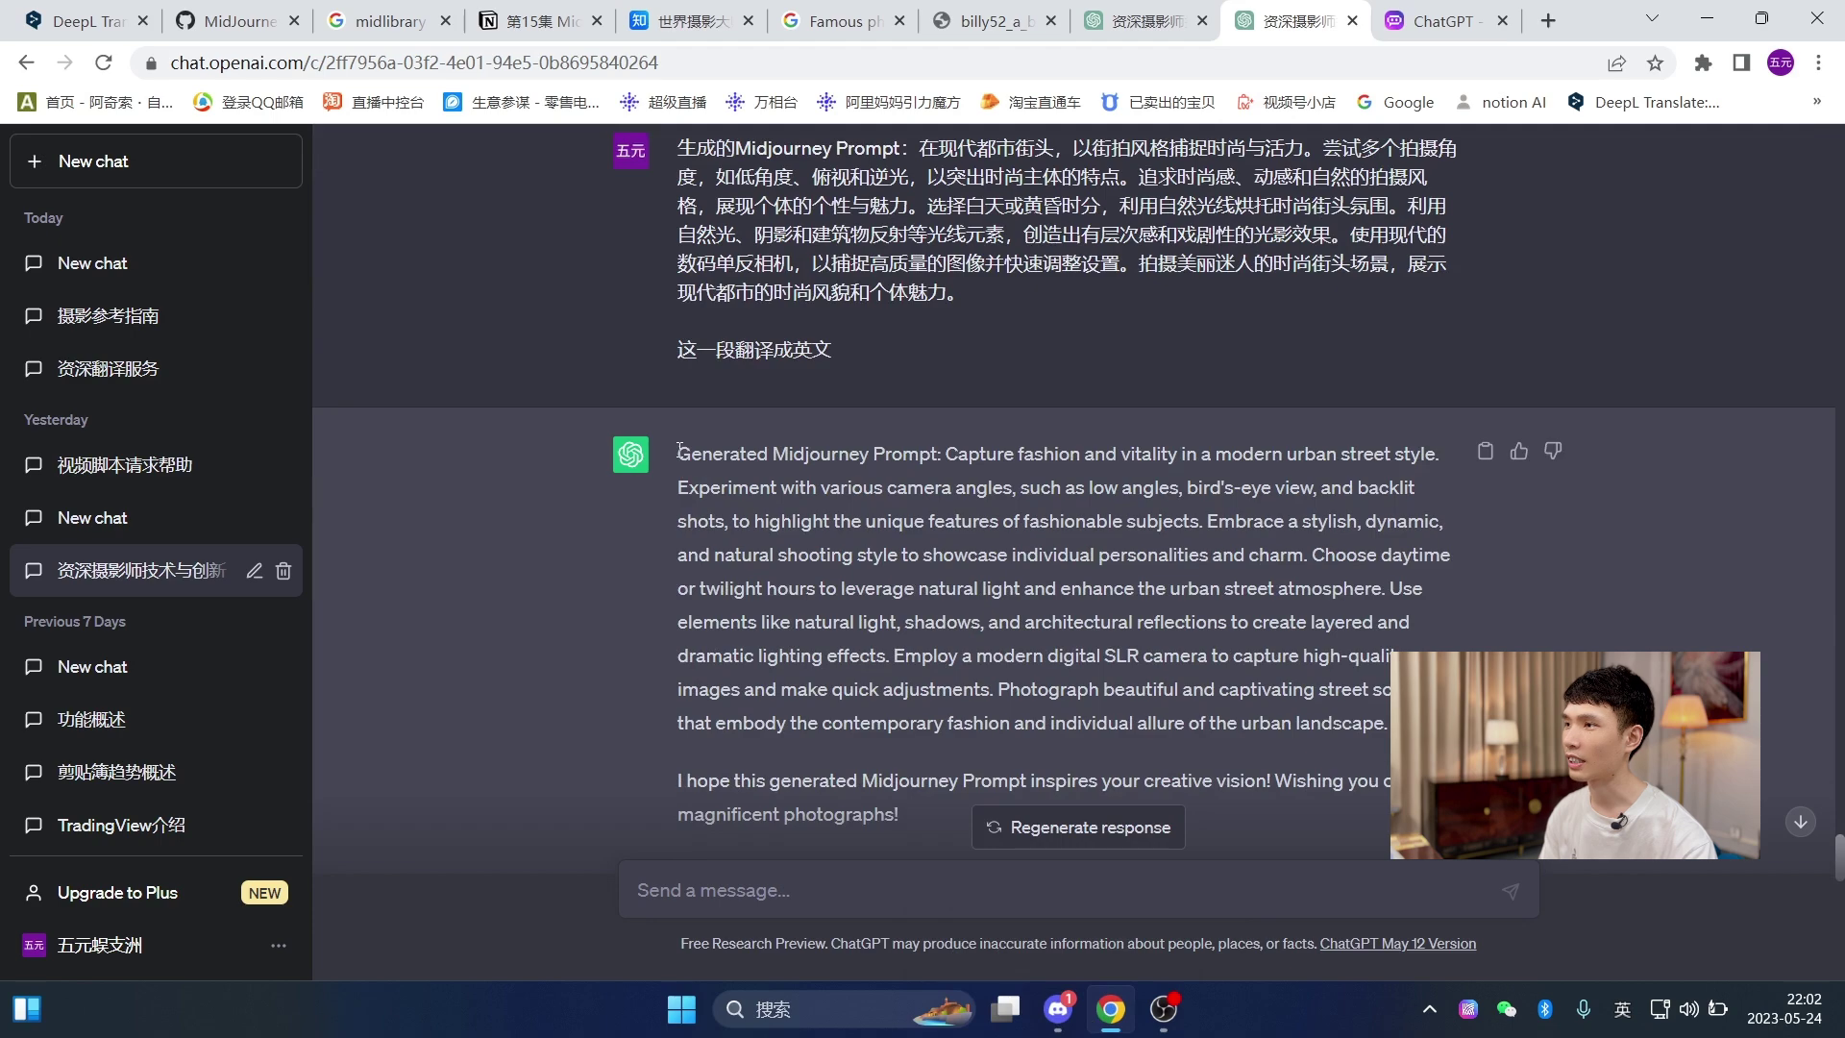
left_click_drag(674, 459, 1389, 722)
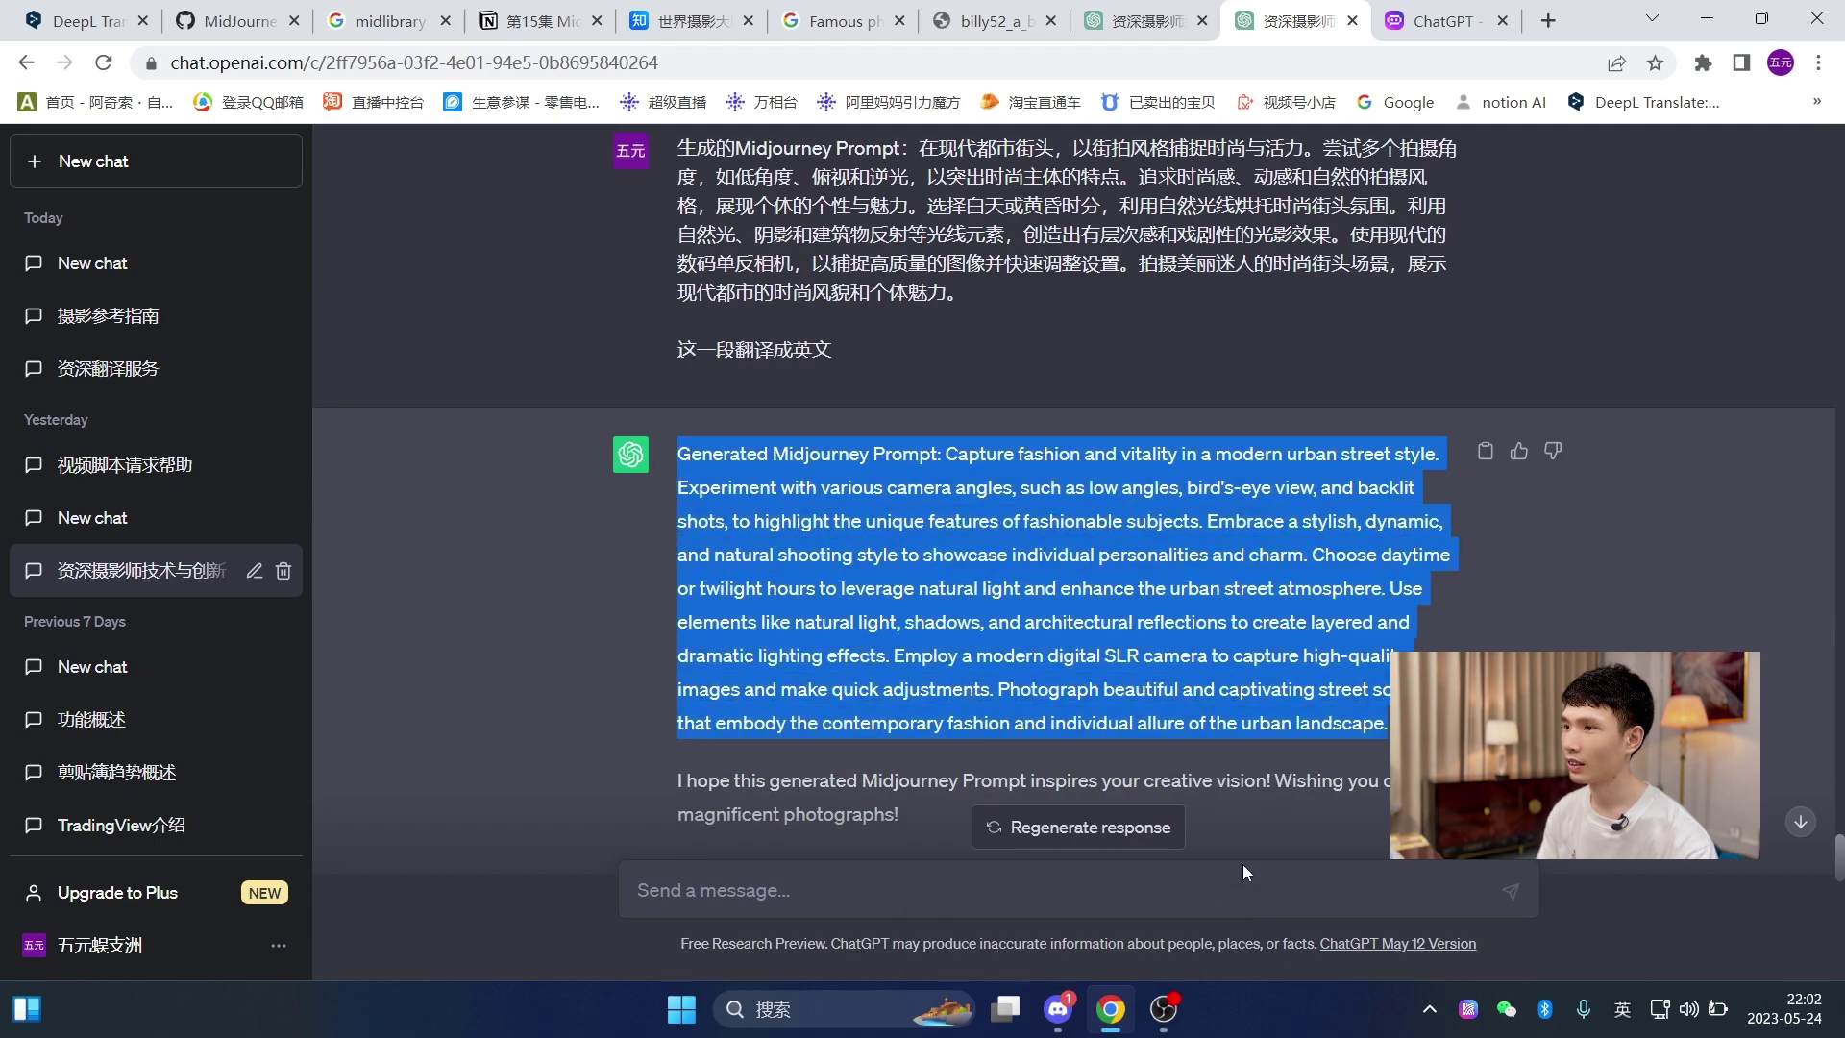
- Switch to Discord and highlight the subject, Landscape Photography and Side terms in the "A beautiful woman,Landscape Photography,Side" prompt
key("alt+Tab")
scroll(1489, 344, "up", 6)
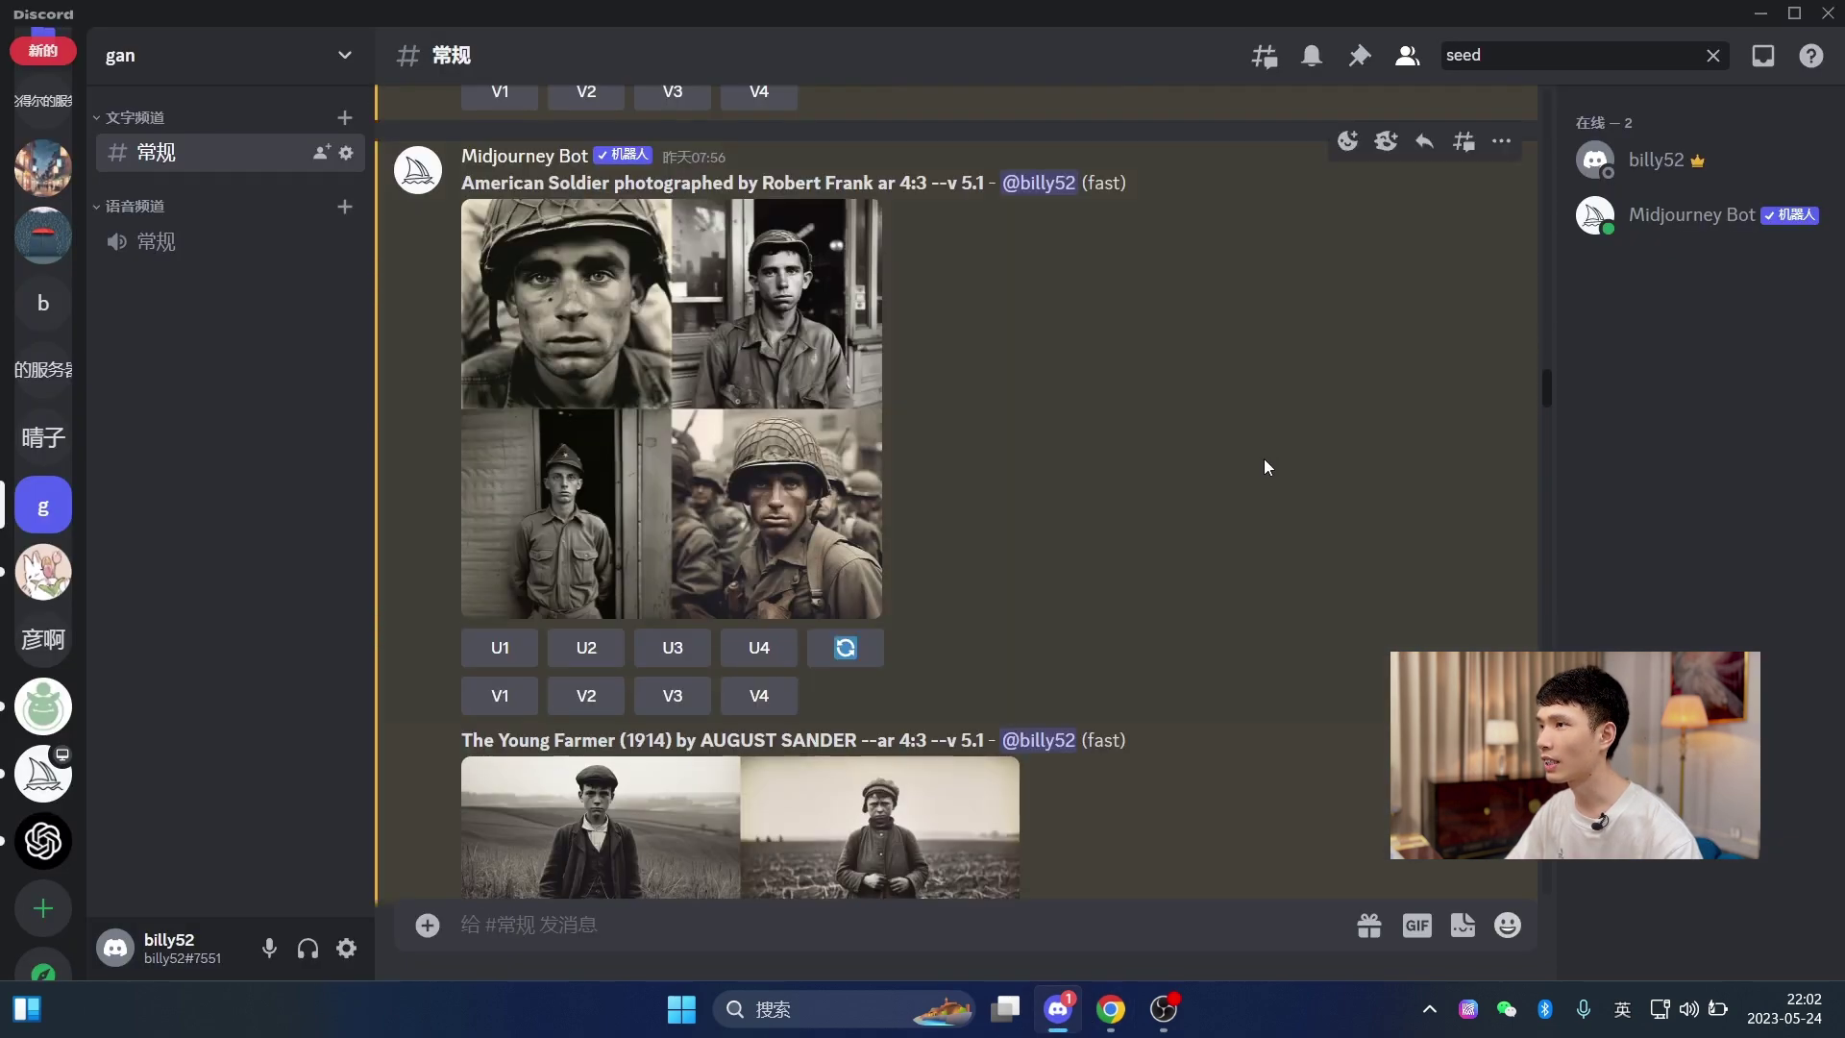
scroll(1145, 636, "down", 15)
scroll(1161, 661, "up", 3)
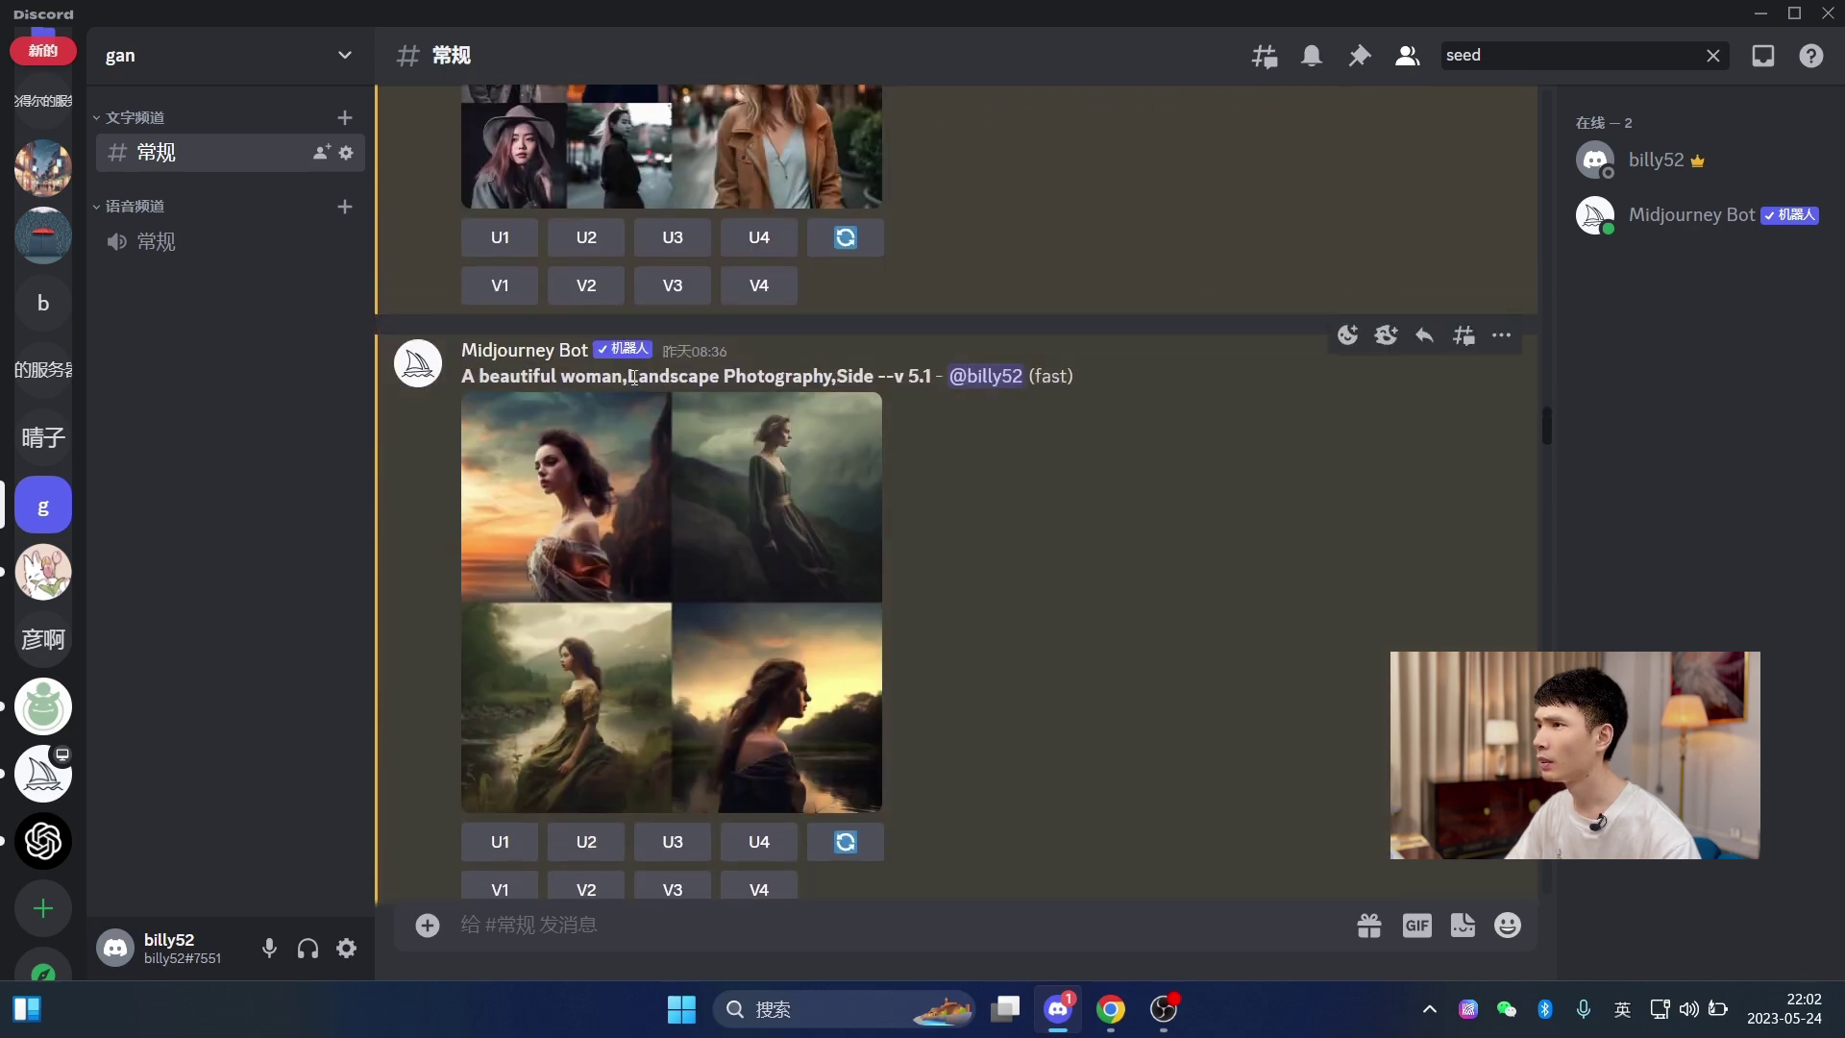
left_click_drag(646, 376, 833, 376)
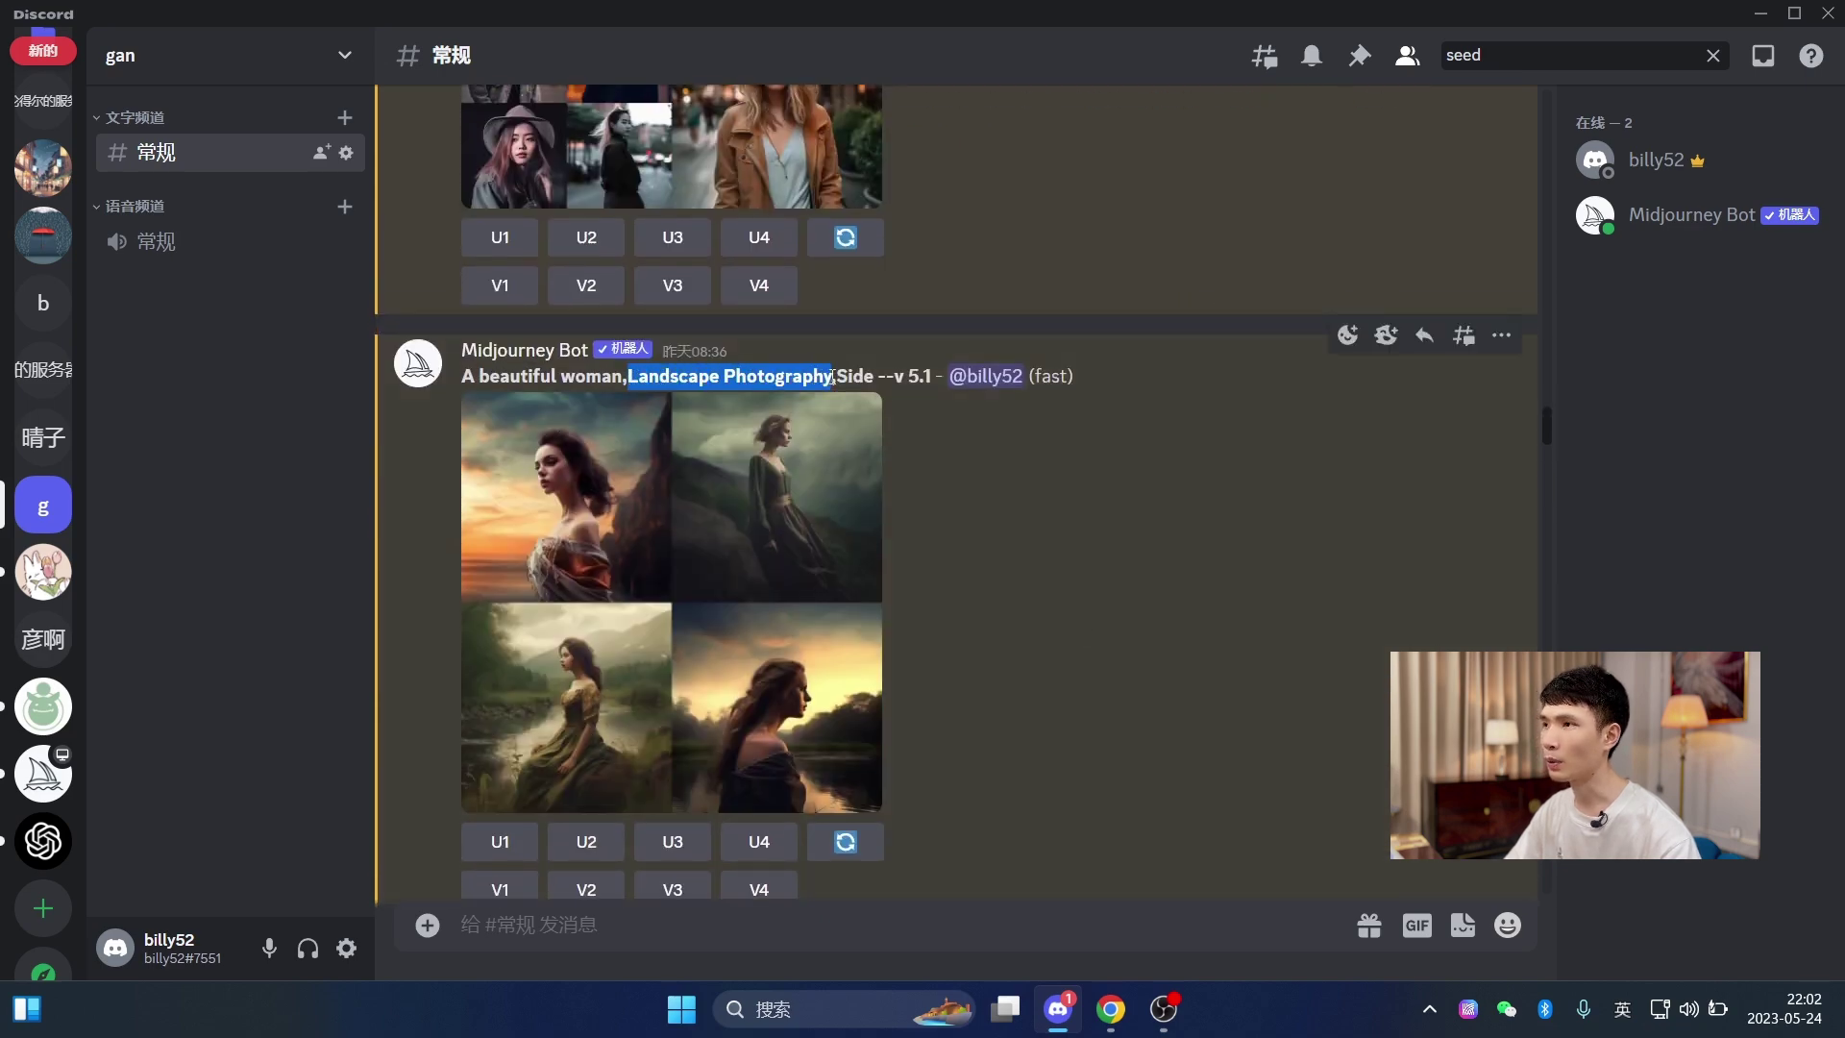
left_click_drag(462, 375, 620, 376)
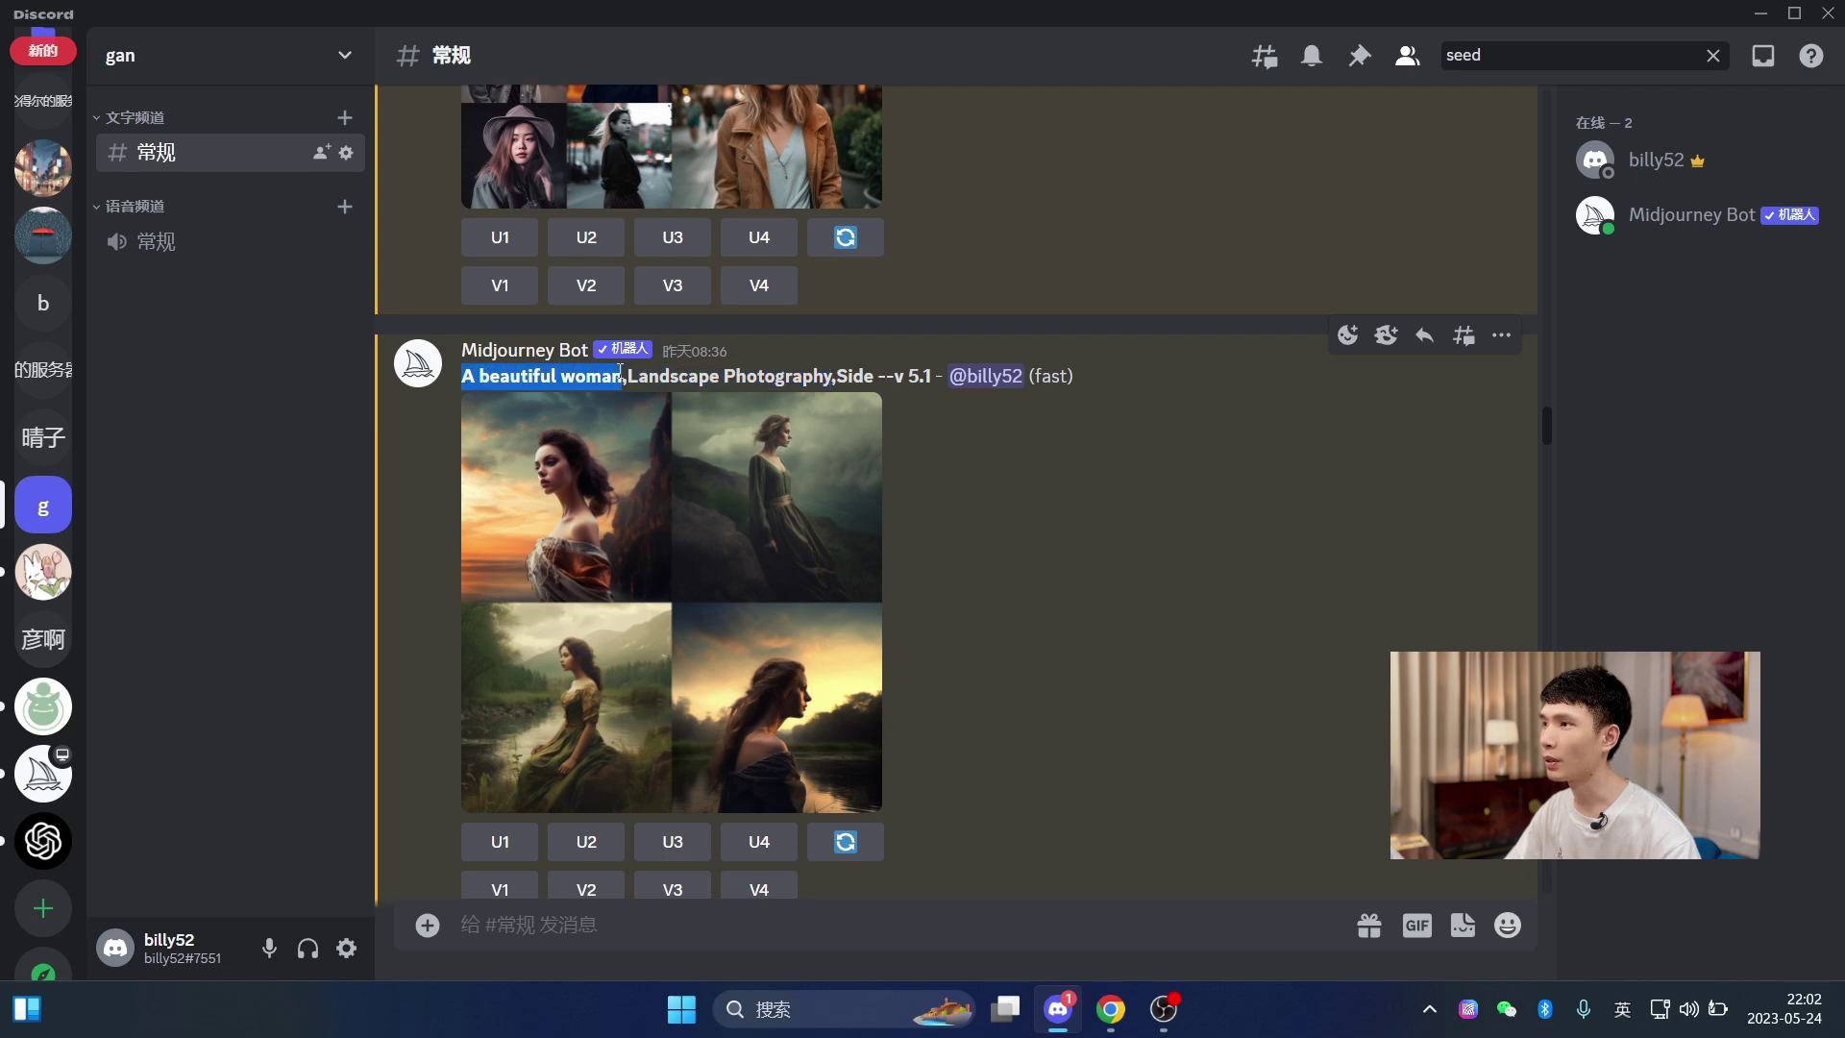
left_click(703, 377)
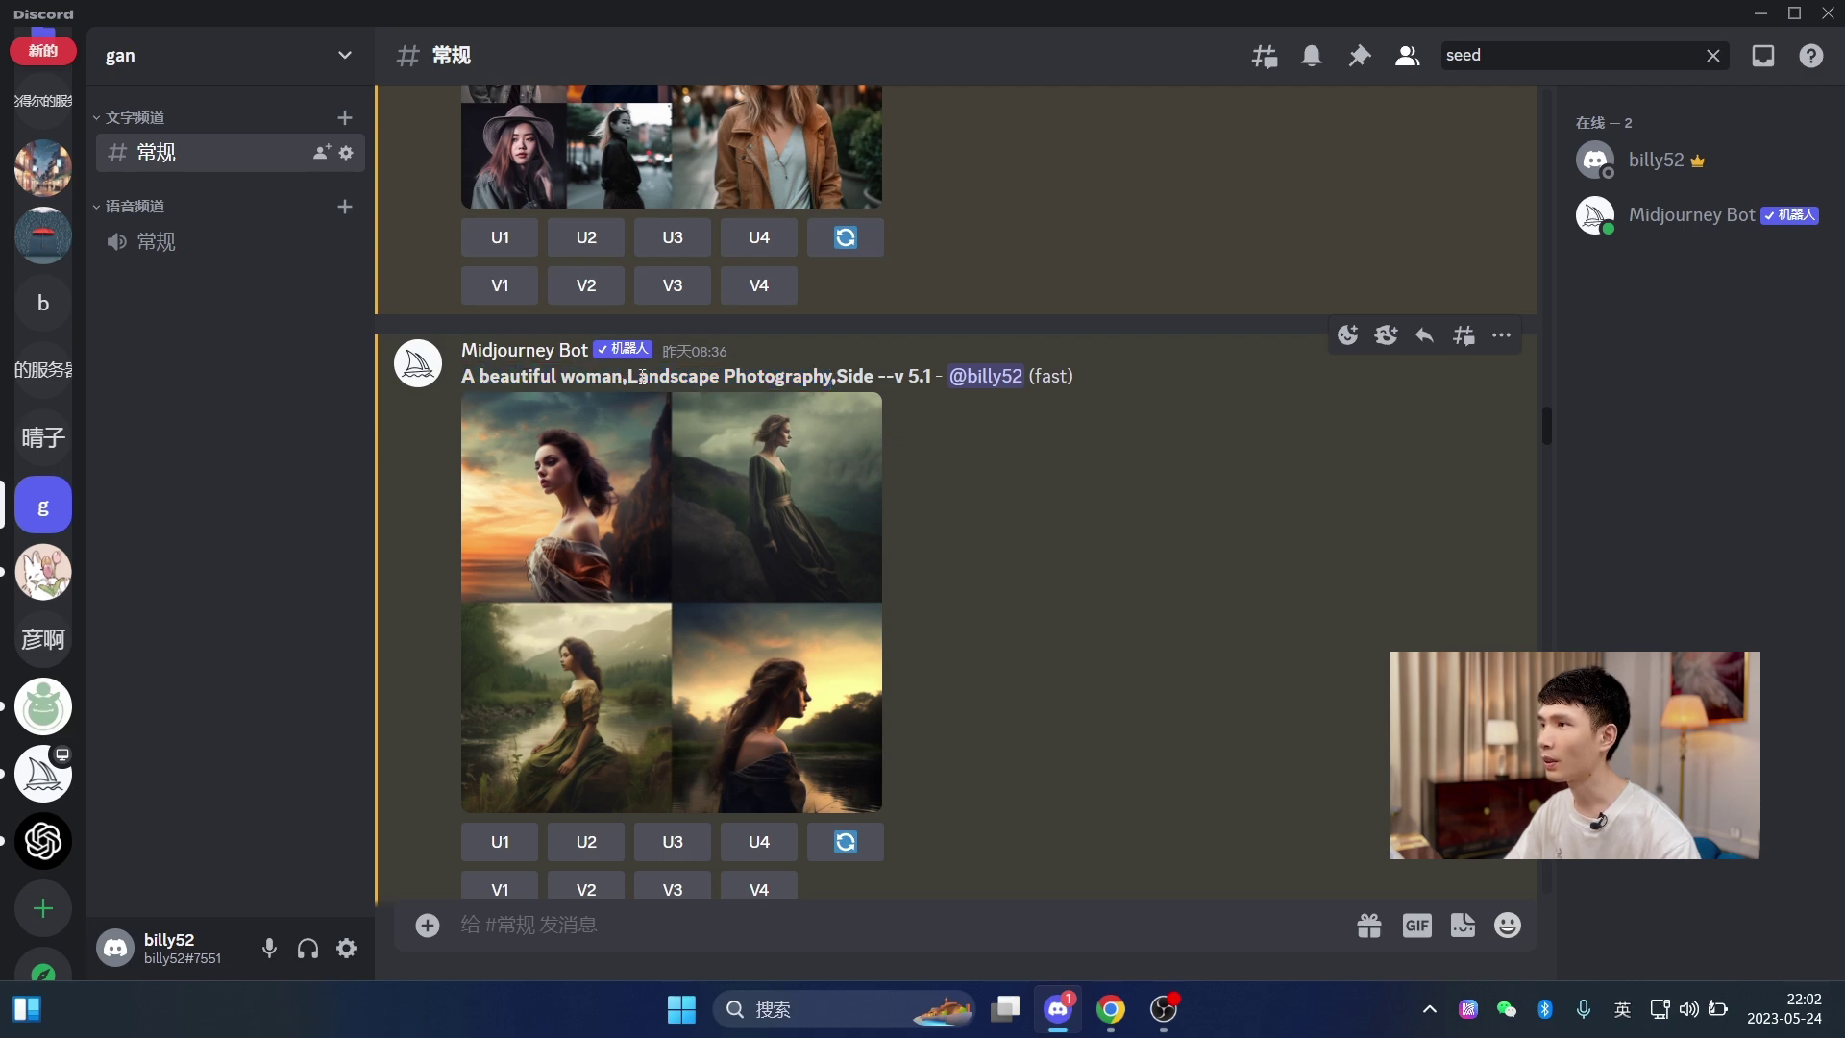
left_click_drag(632, 376, 817, 376)
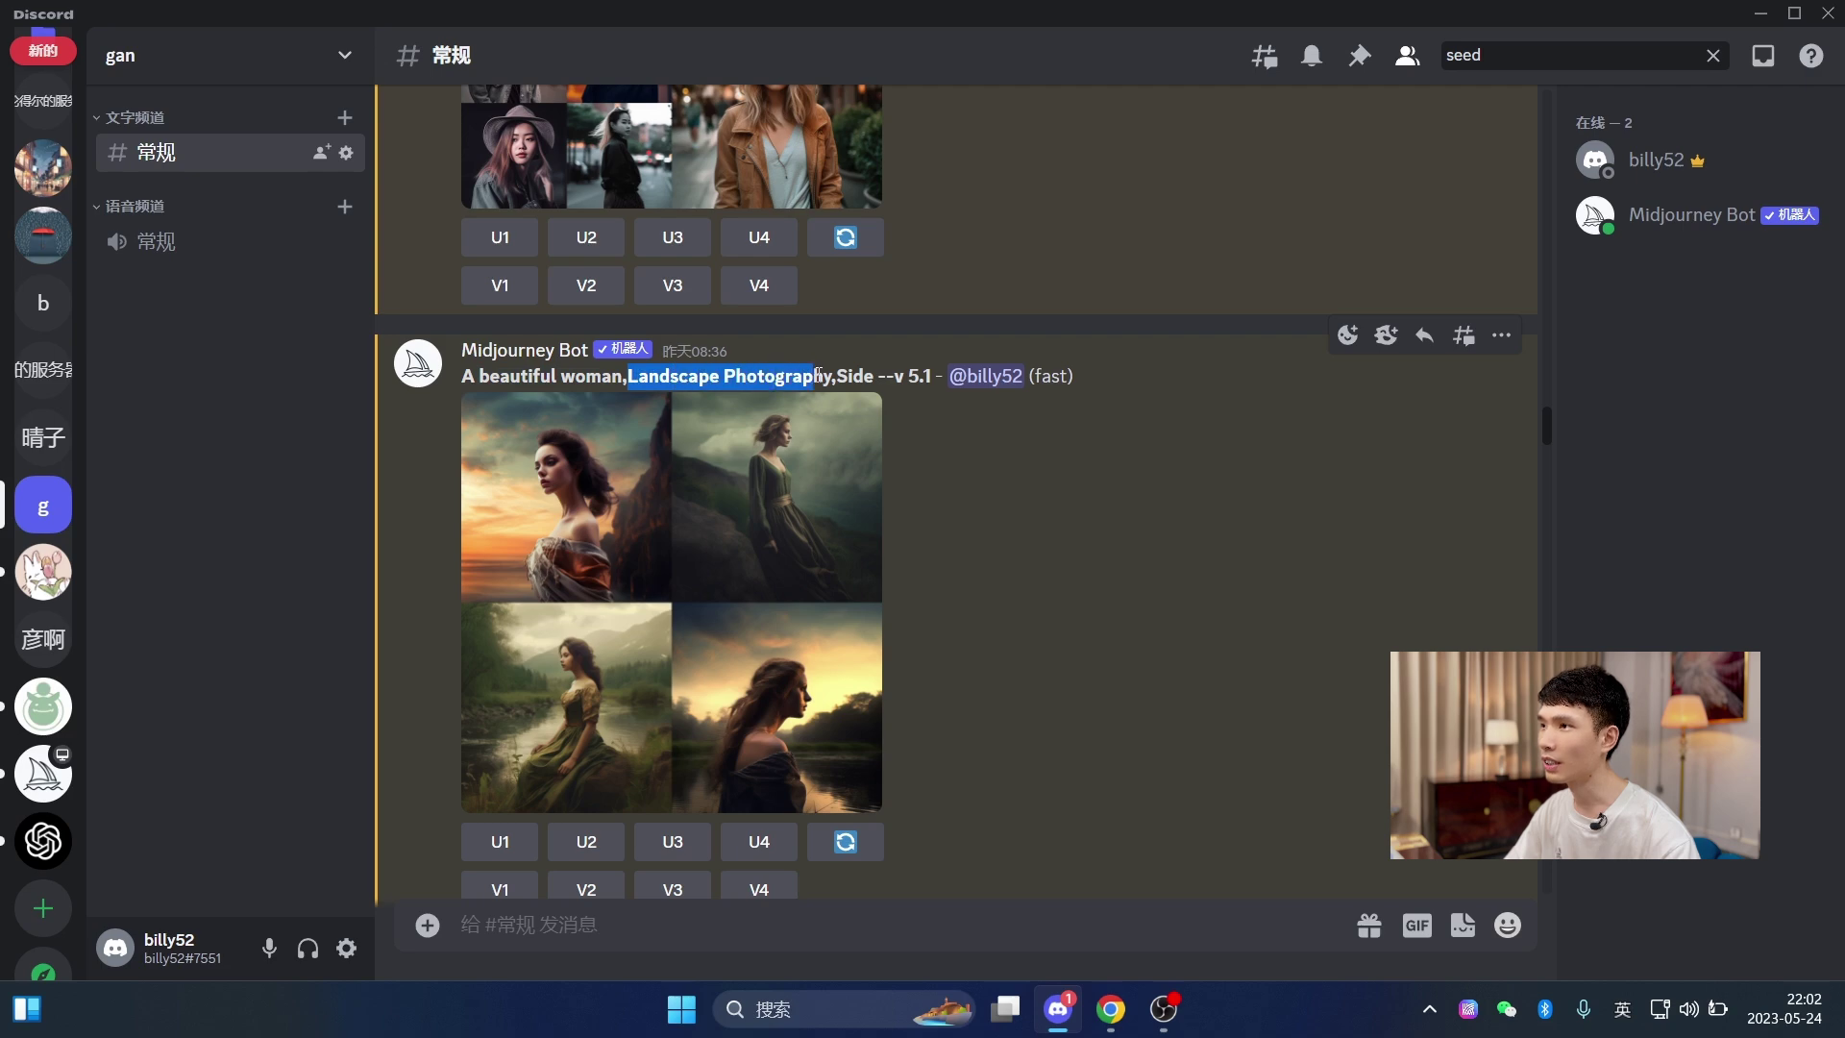
left_click(694, 376)
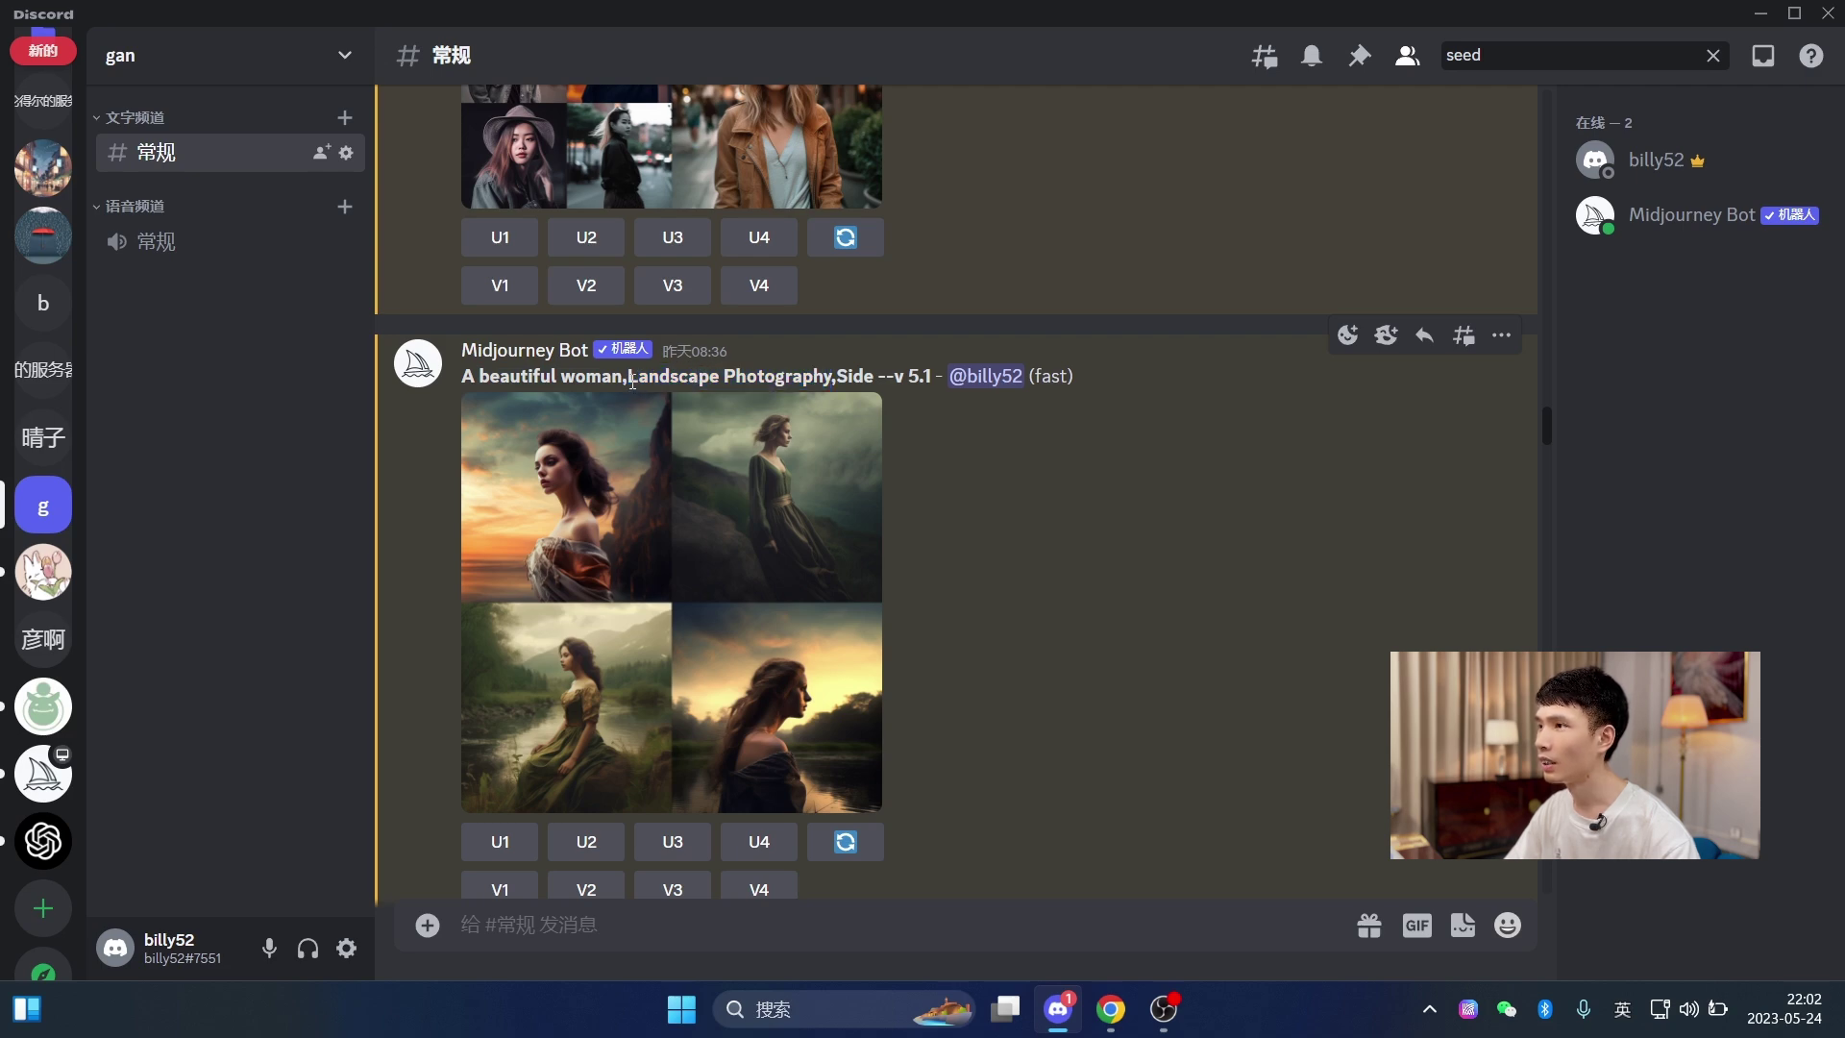
double_click(858, 376)
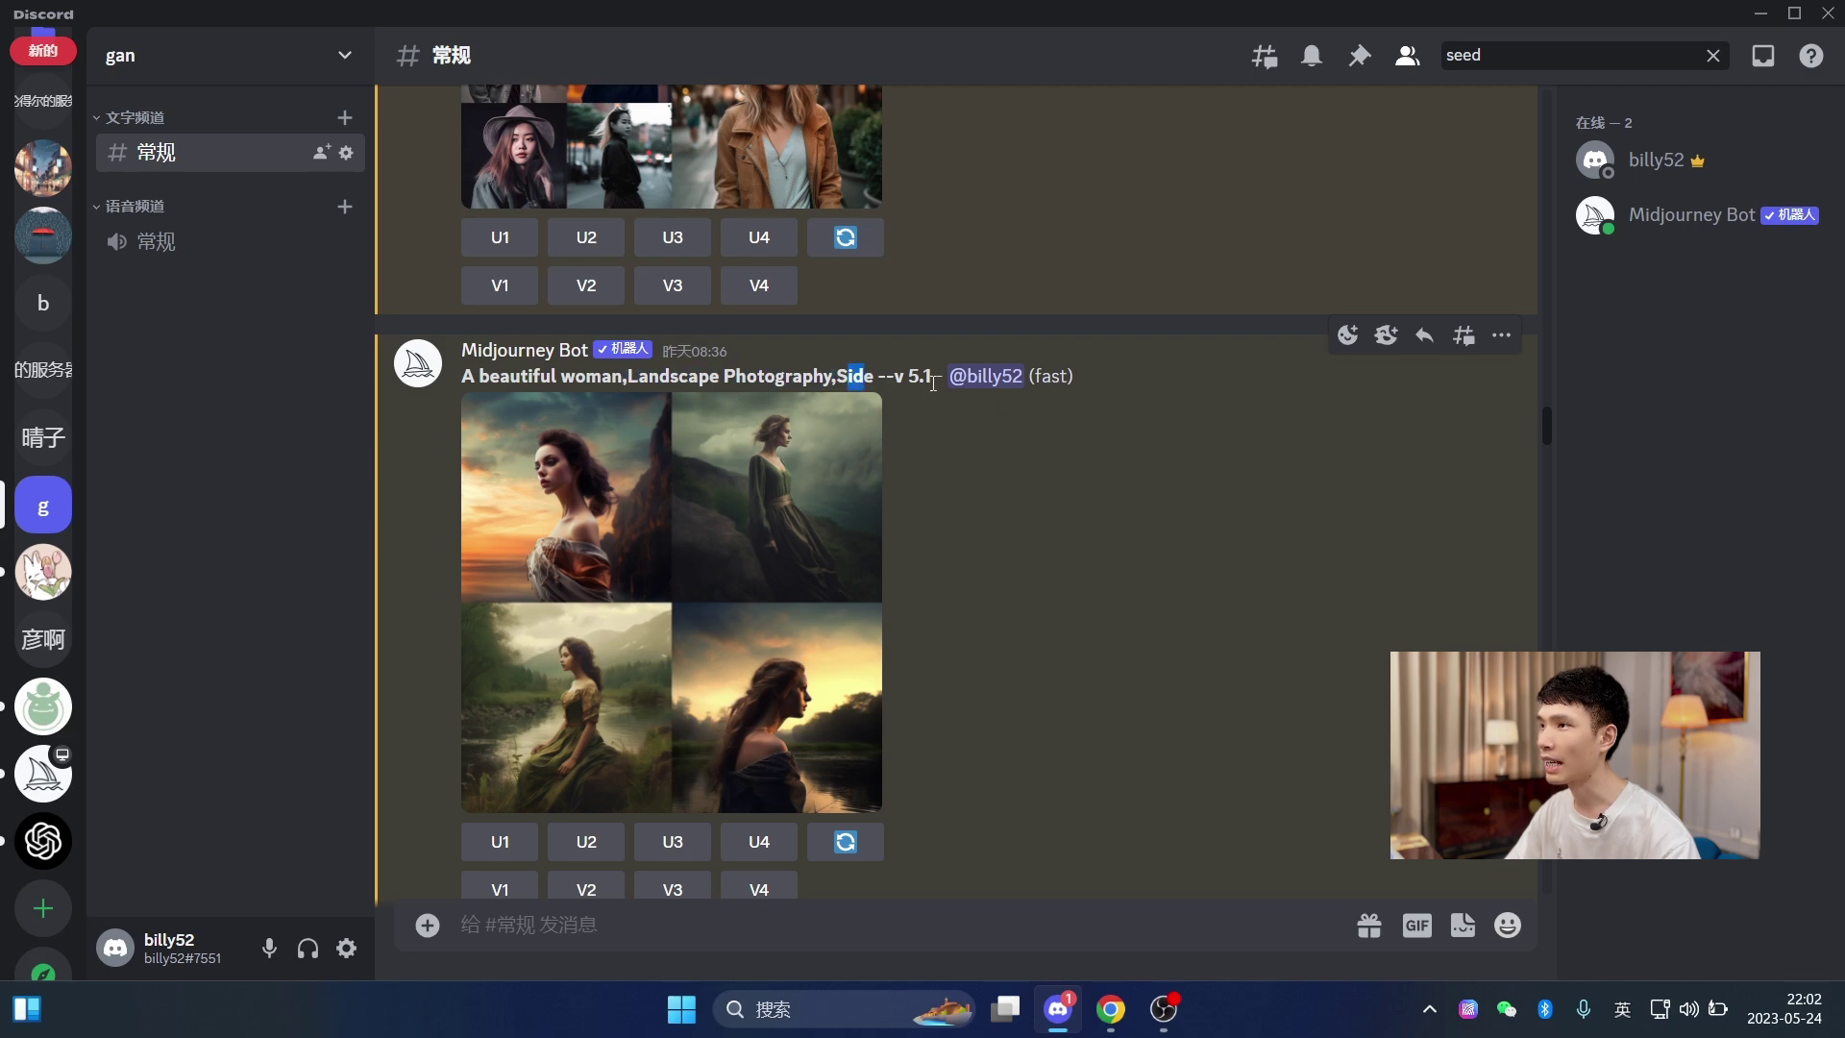
- Highlight Architecture Photography in the low-angle woman prompt in Discord and its matching Architectural Photography entry in ChatGPT's translated table
left_click(1060, 1011)
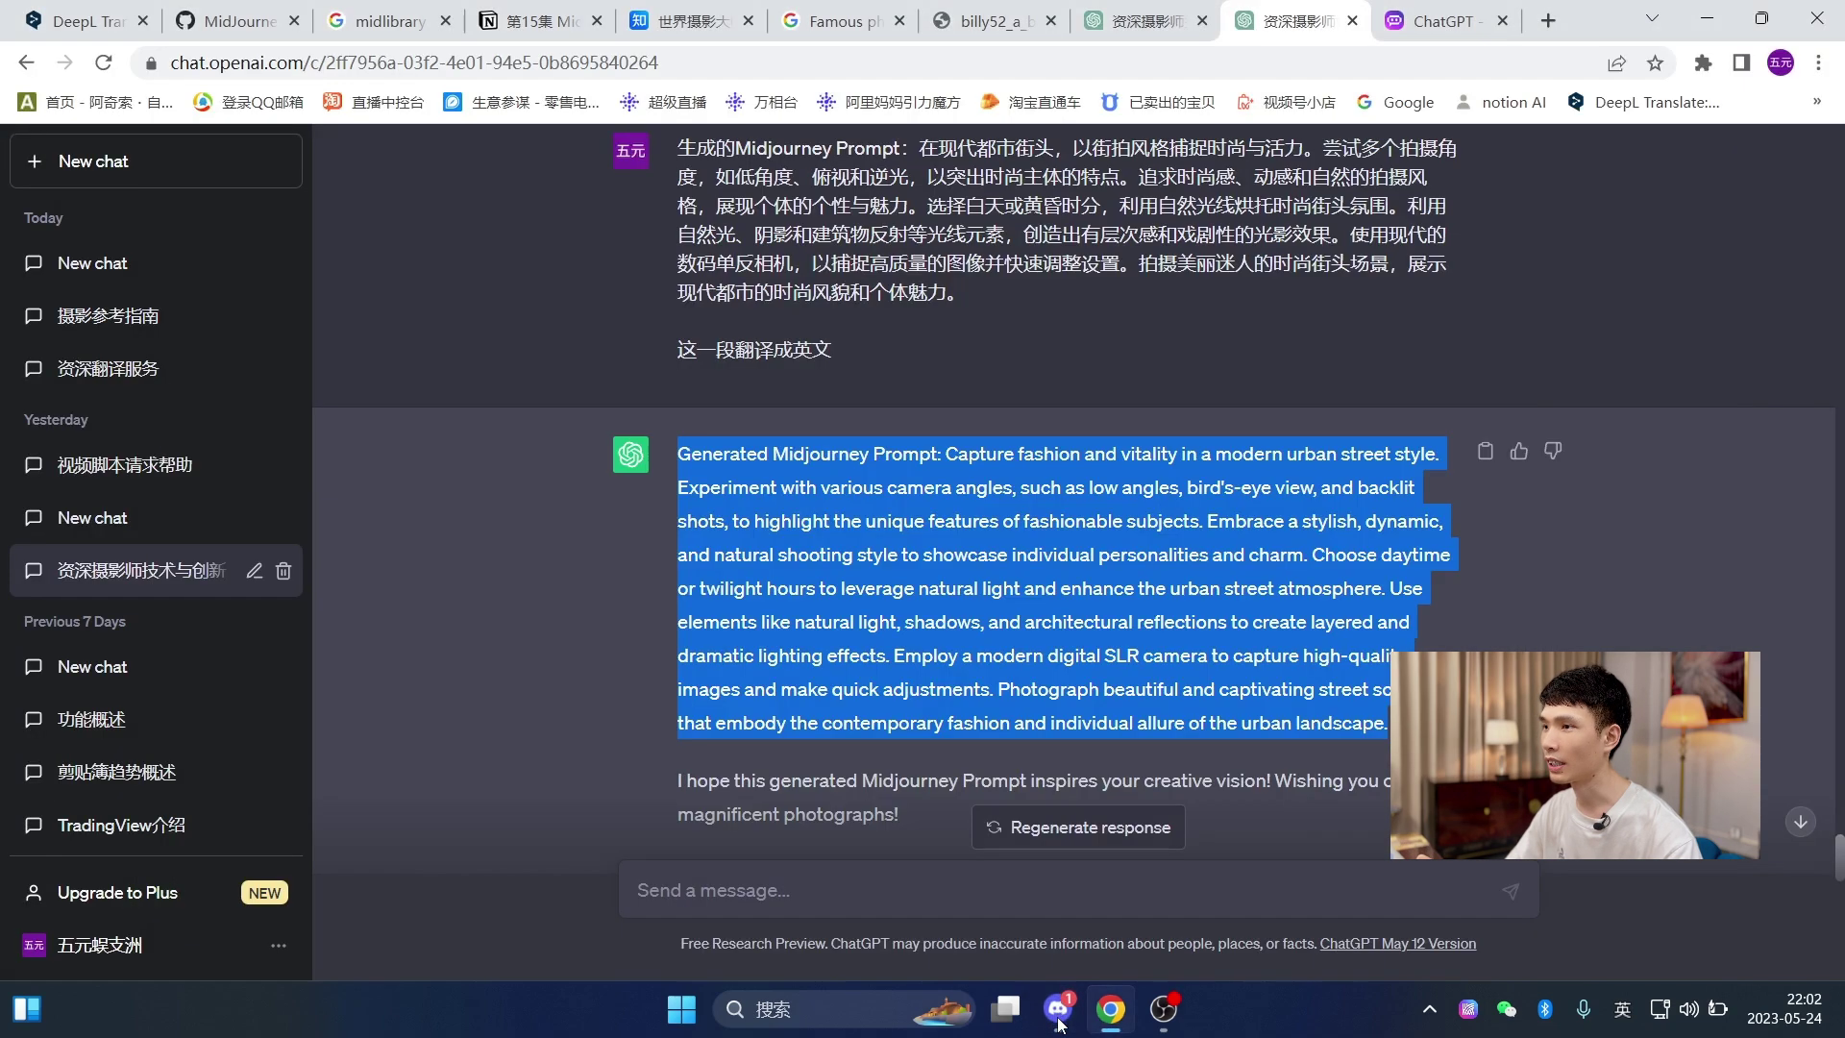
left_click(1059, 1010)
scroll(923, 356, "down", 5)
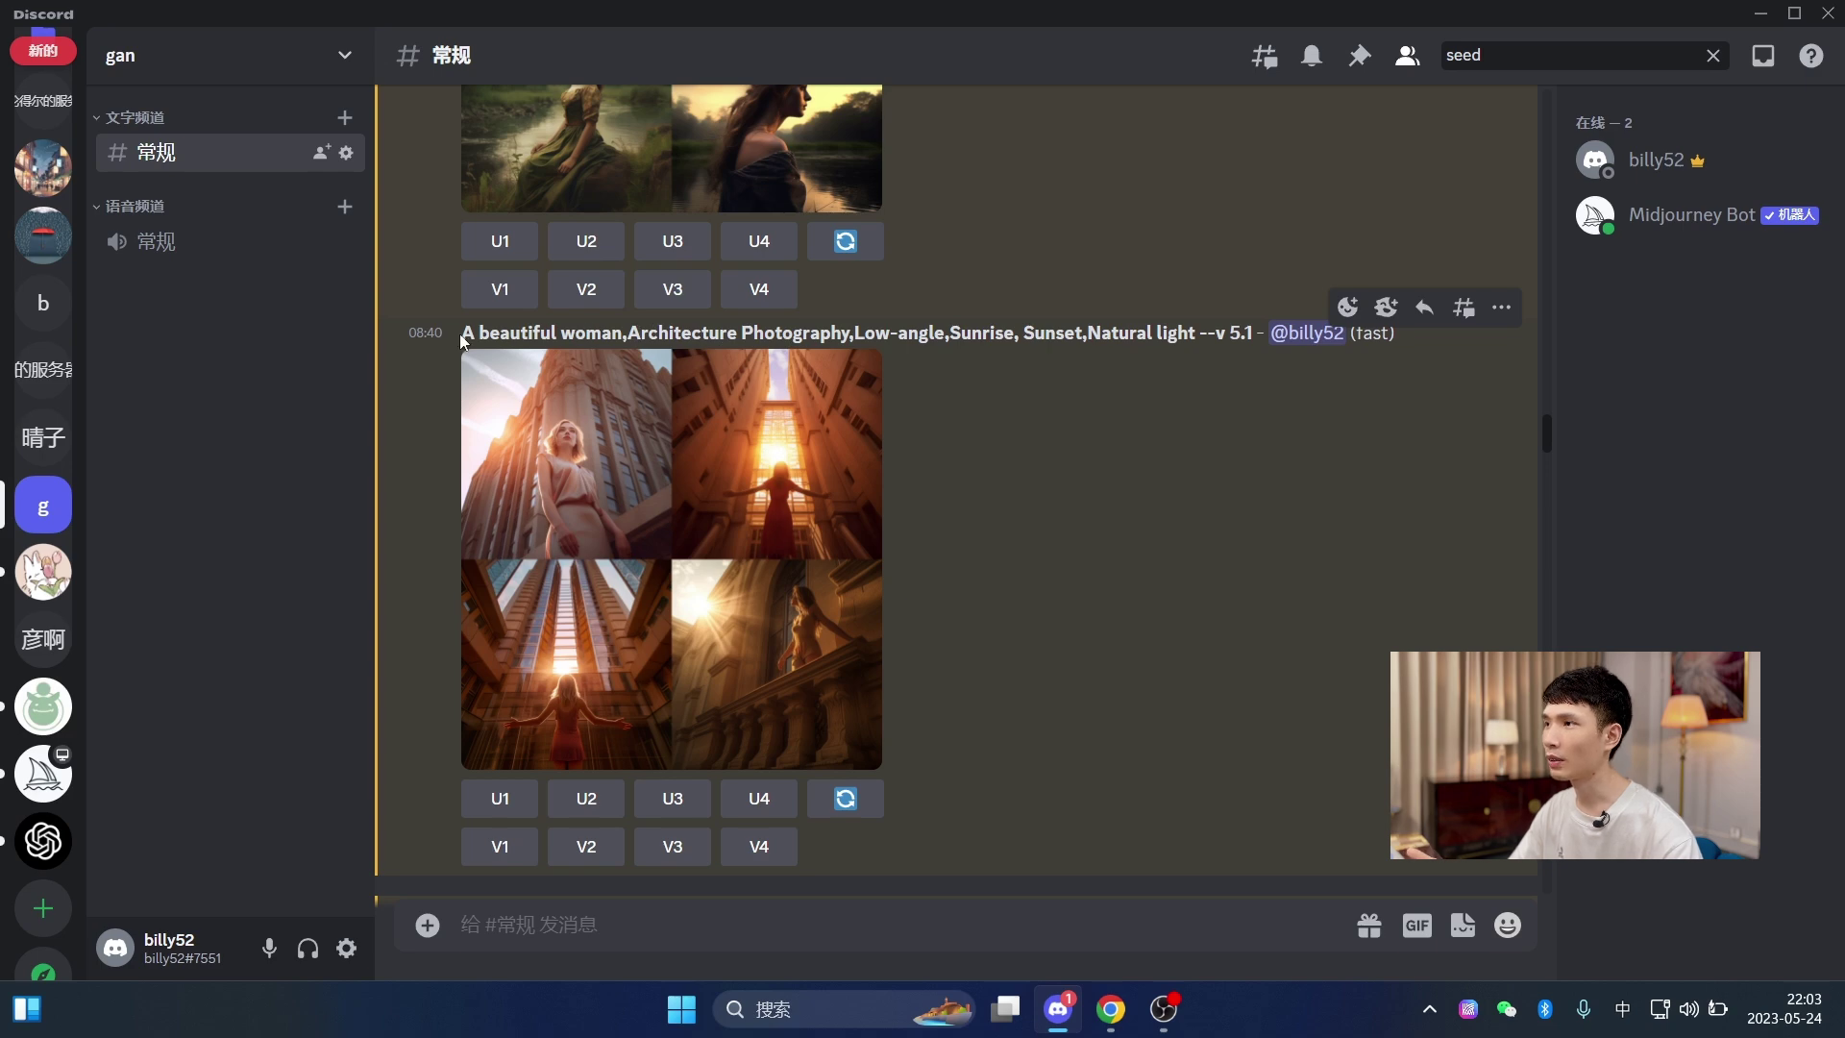
left_click_drag(623, 332, 468, 332)
left_click(645, 326)
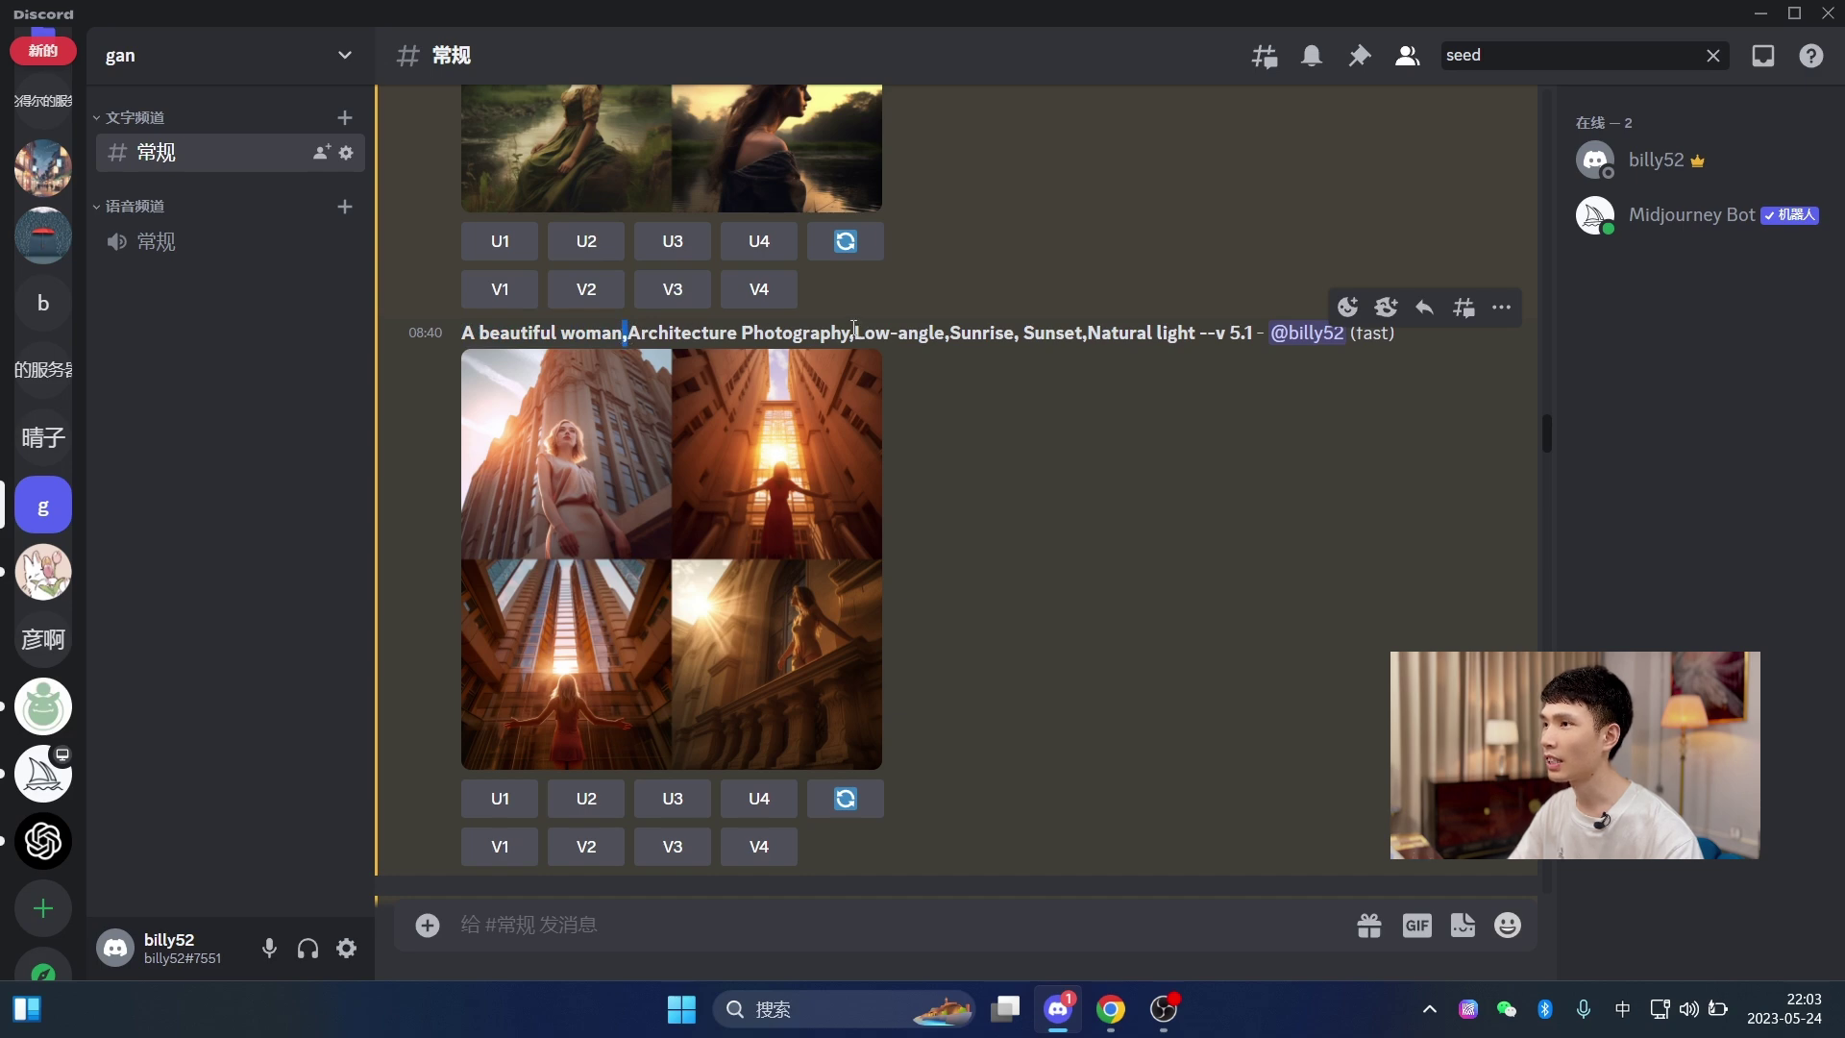
left_click_drag(854, 329, 627, 333)
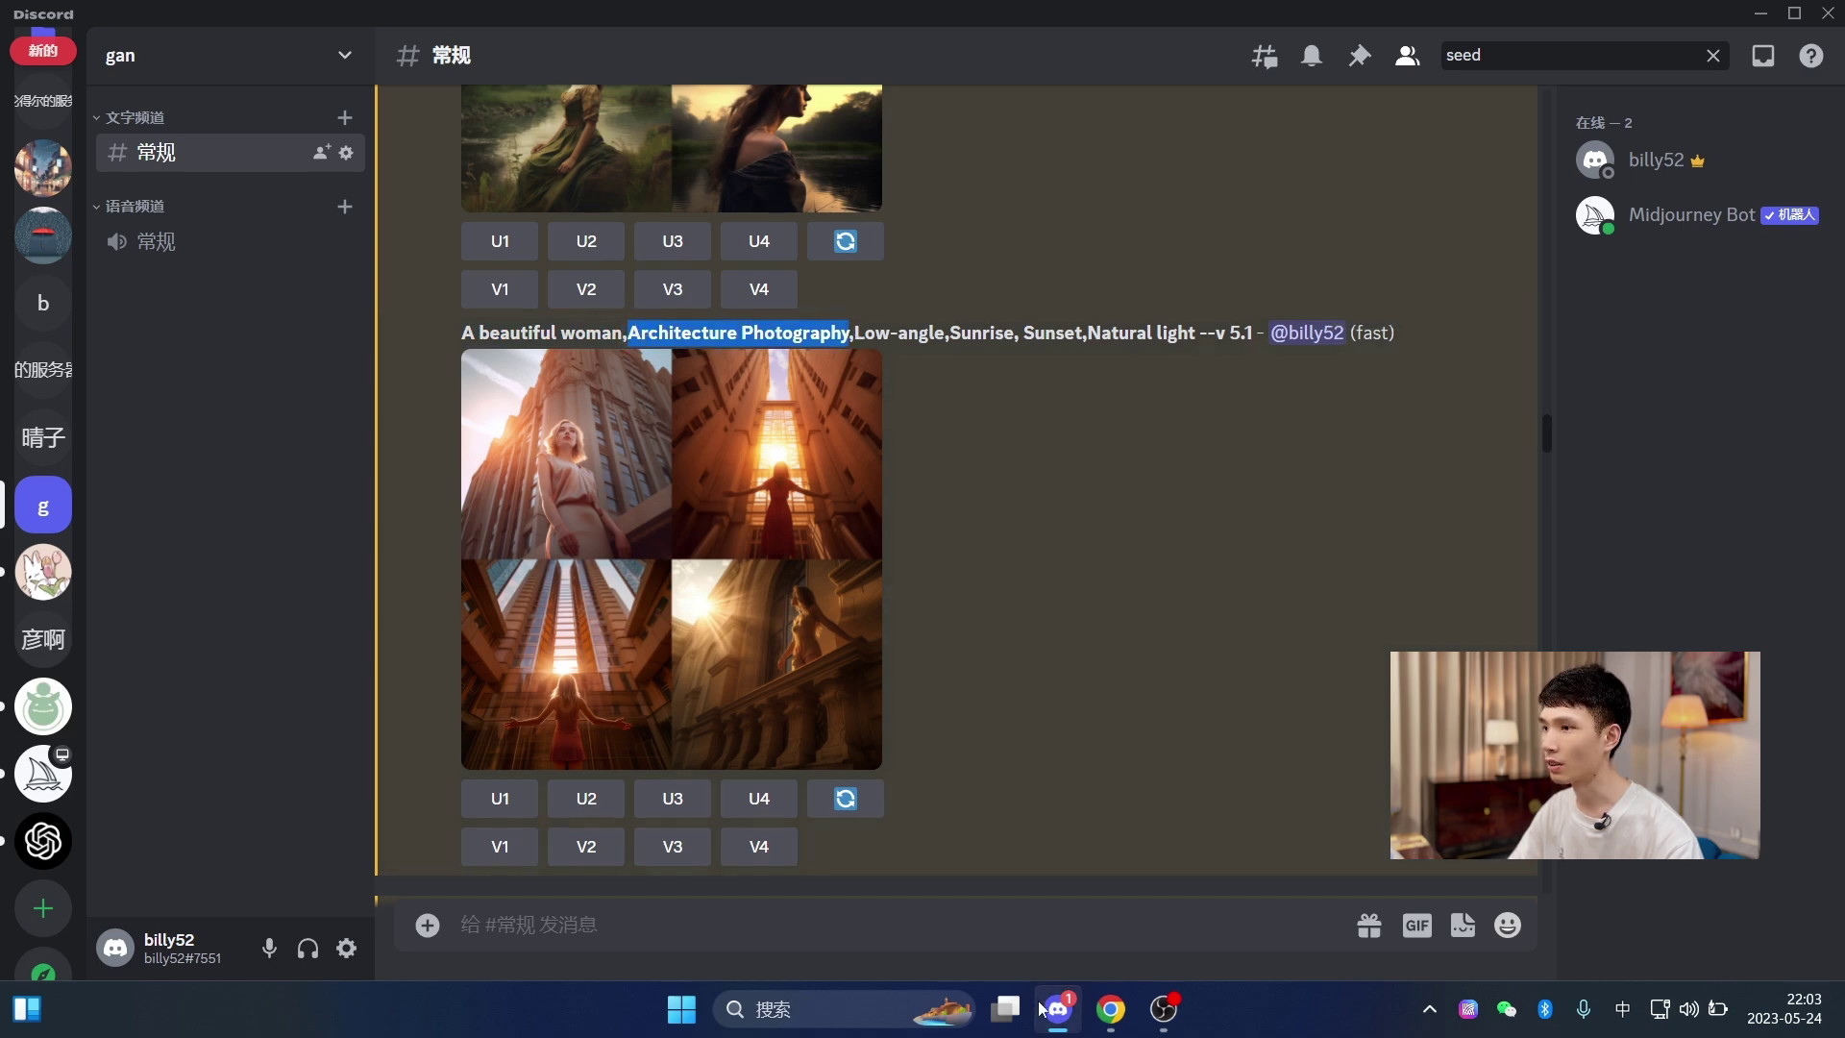
left_click(1111, 1009)
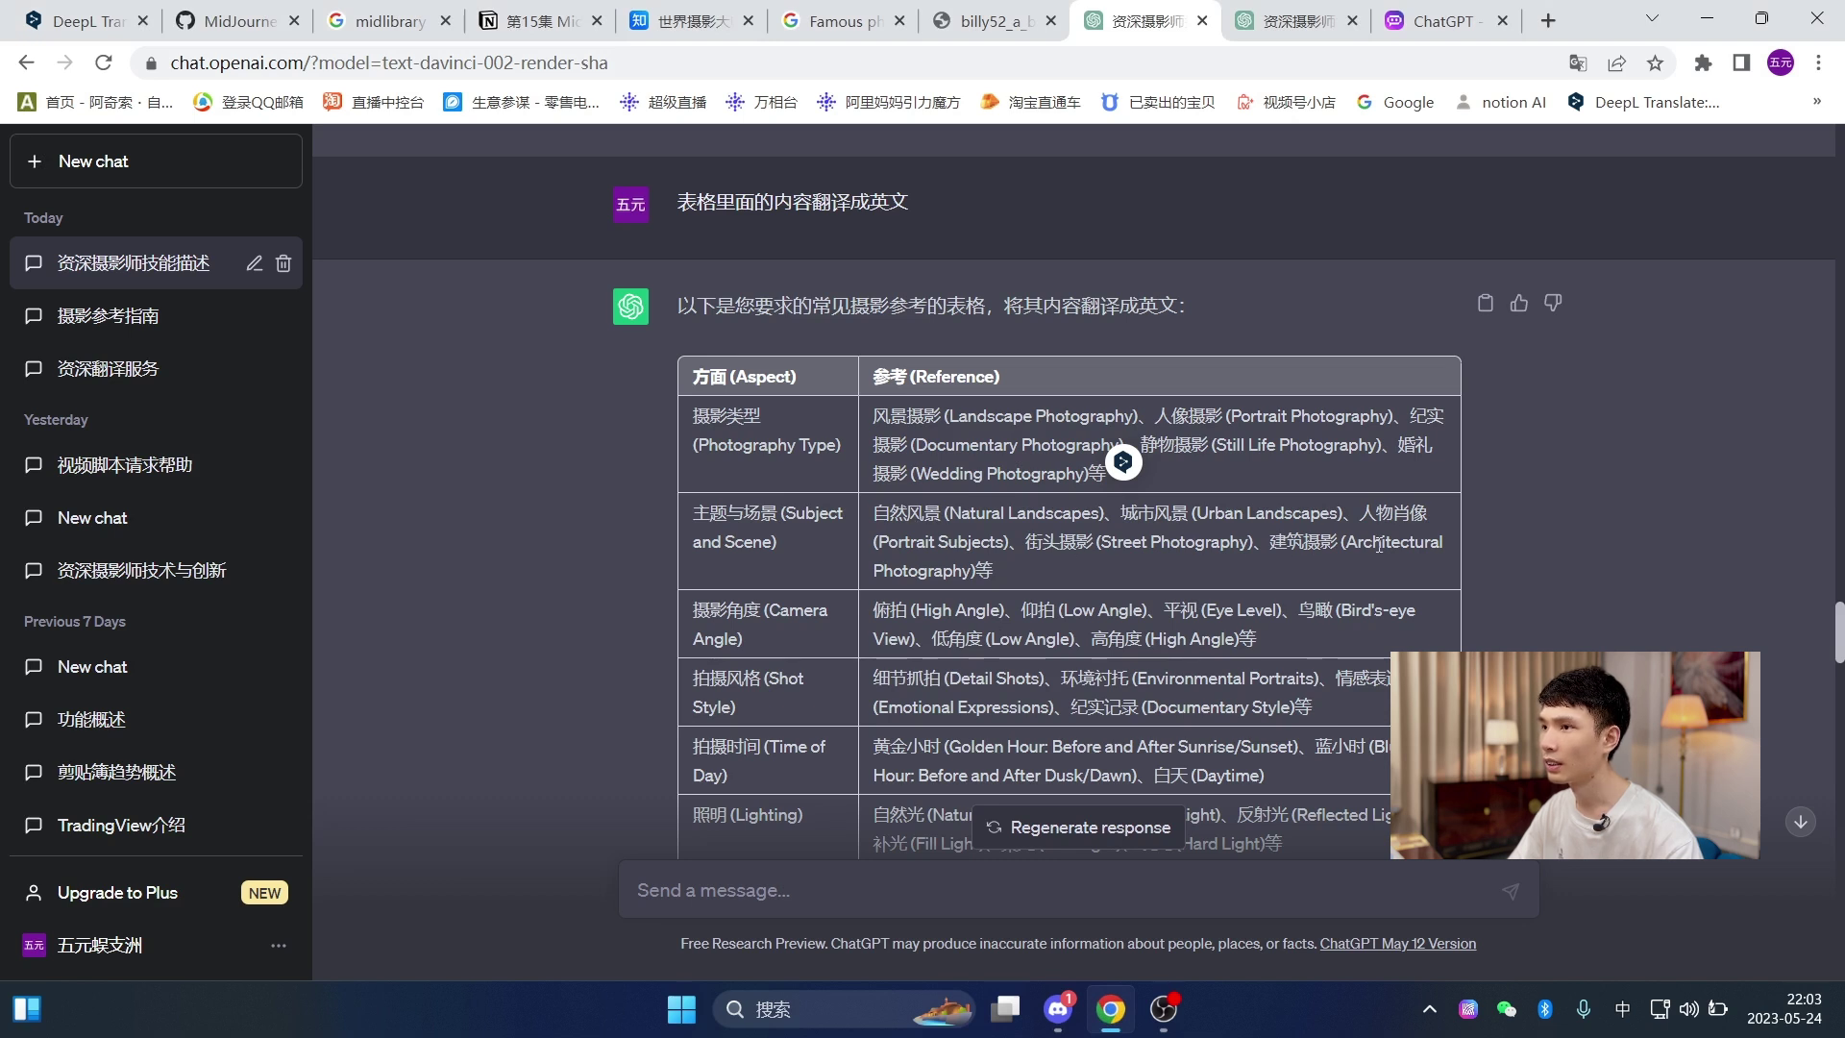
left_click_drag(1350, 536, 972, 571)
- Return to Discord and highlight Macro Photography in the "An insect" prompt with the 4:3 ratio
left_click(1058, 1009)
scroll(1244, 622, "up", 10)
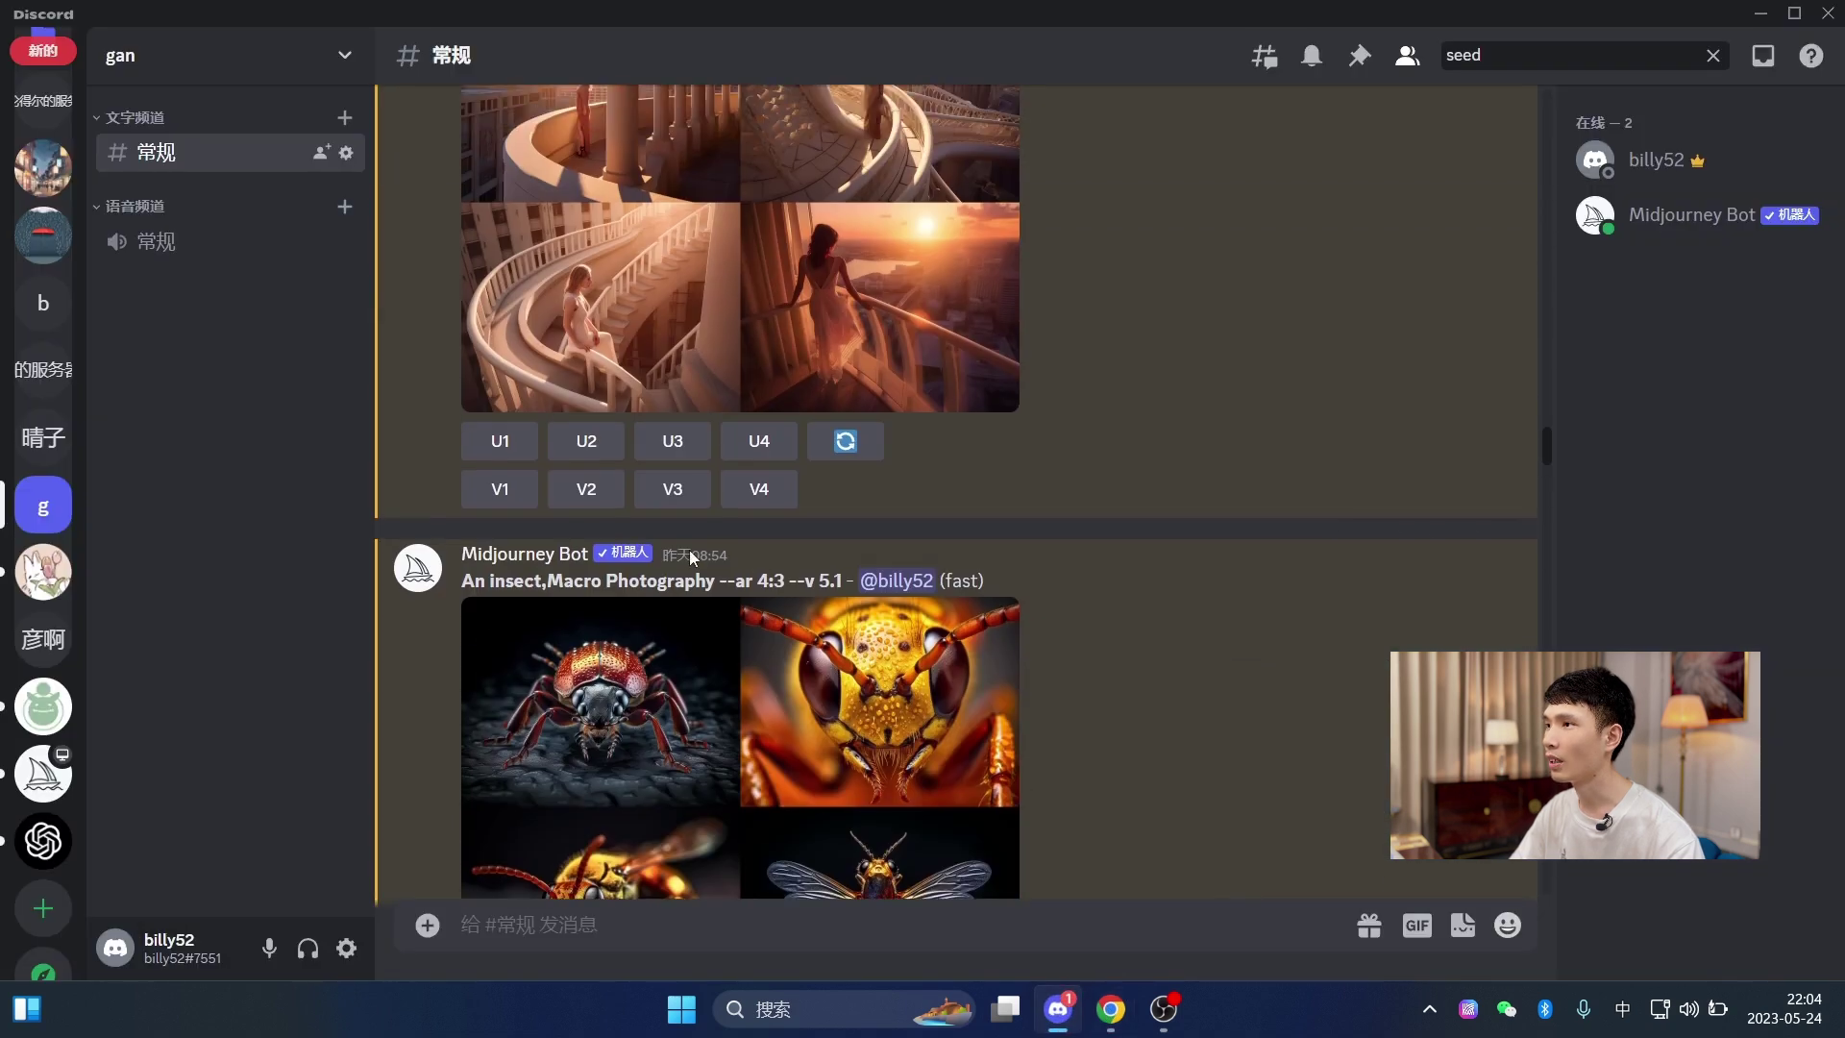
scroll(620, 514, "down", 1)
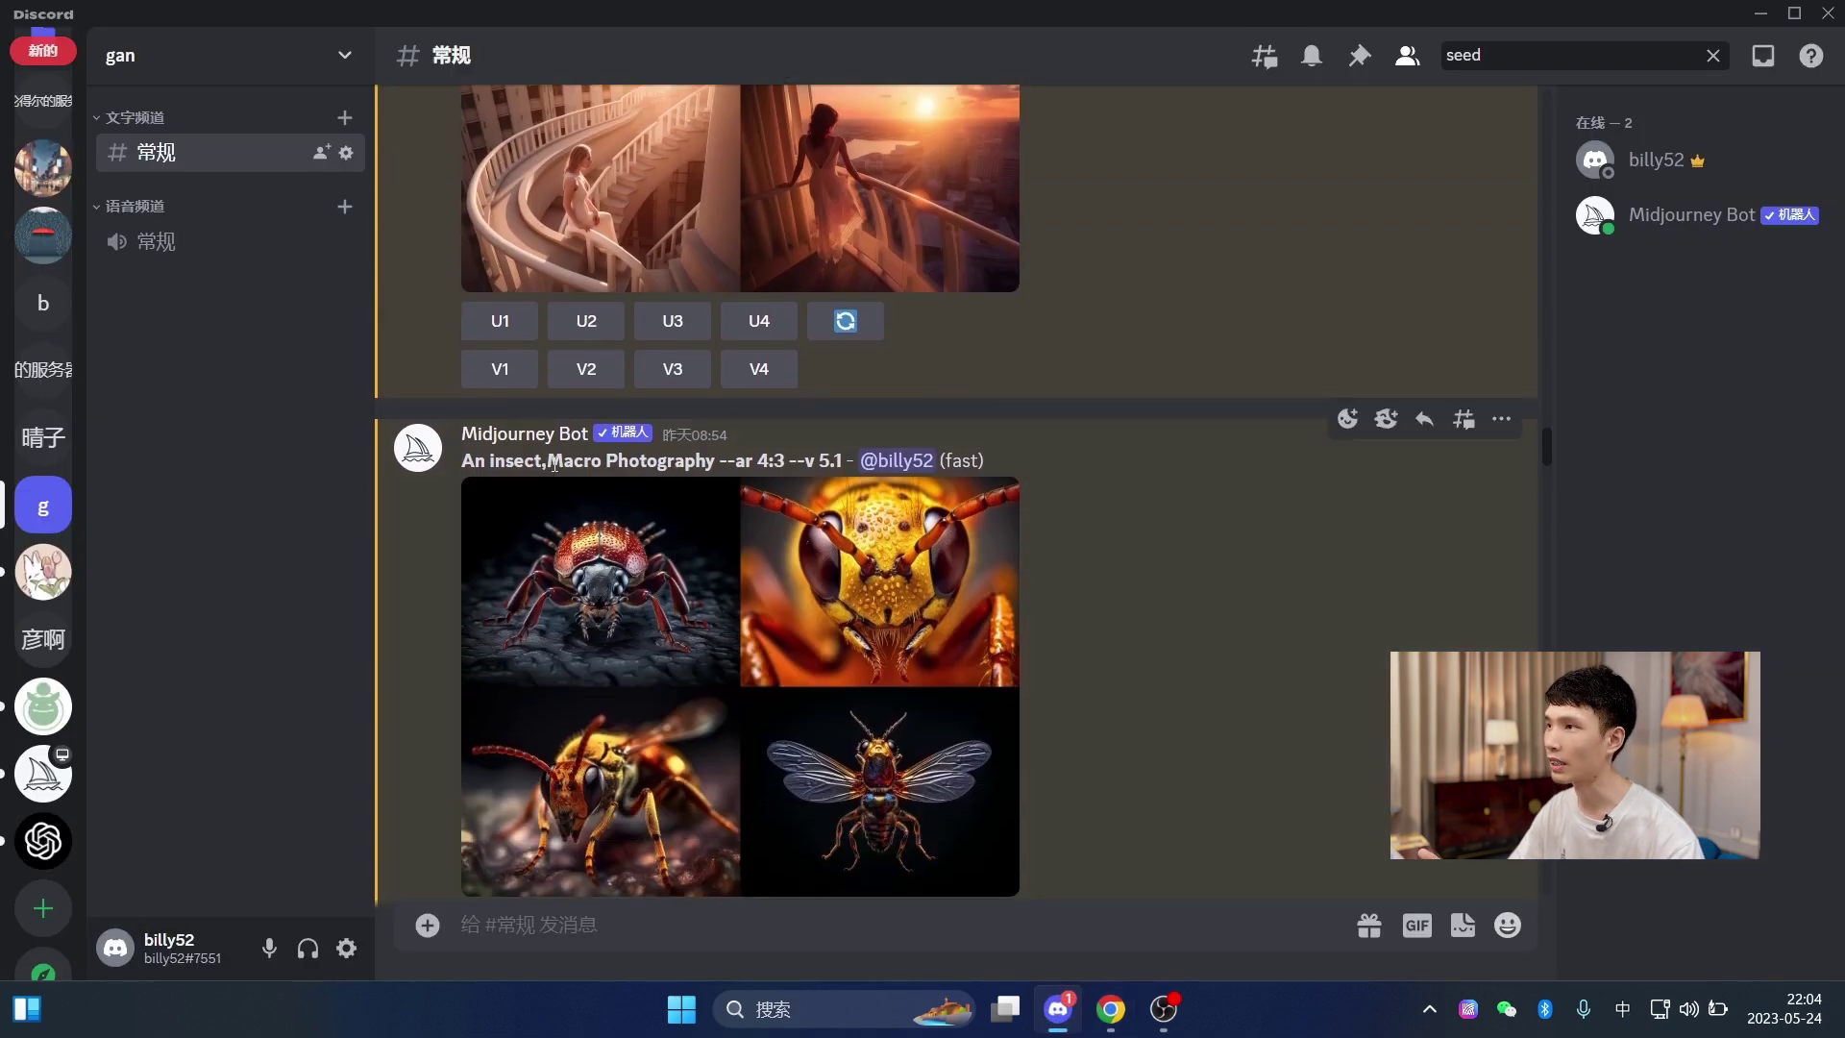
left_click_drag(549, 462, 714, 471)
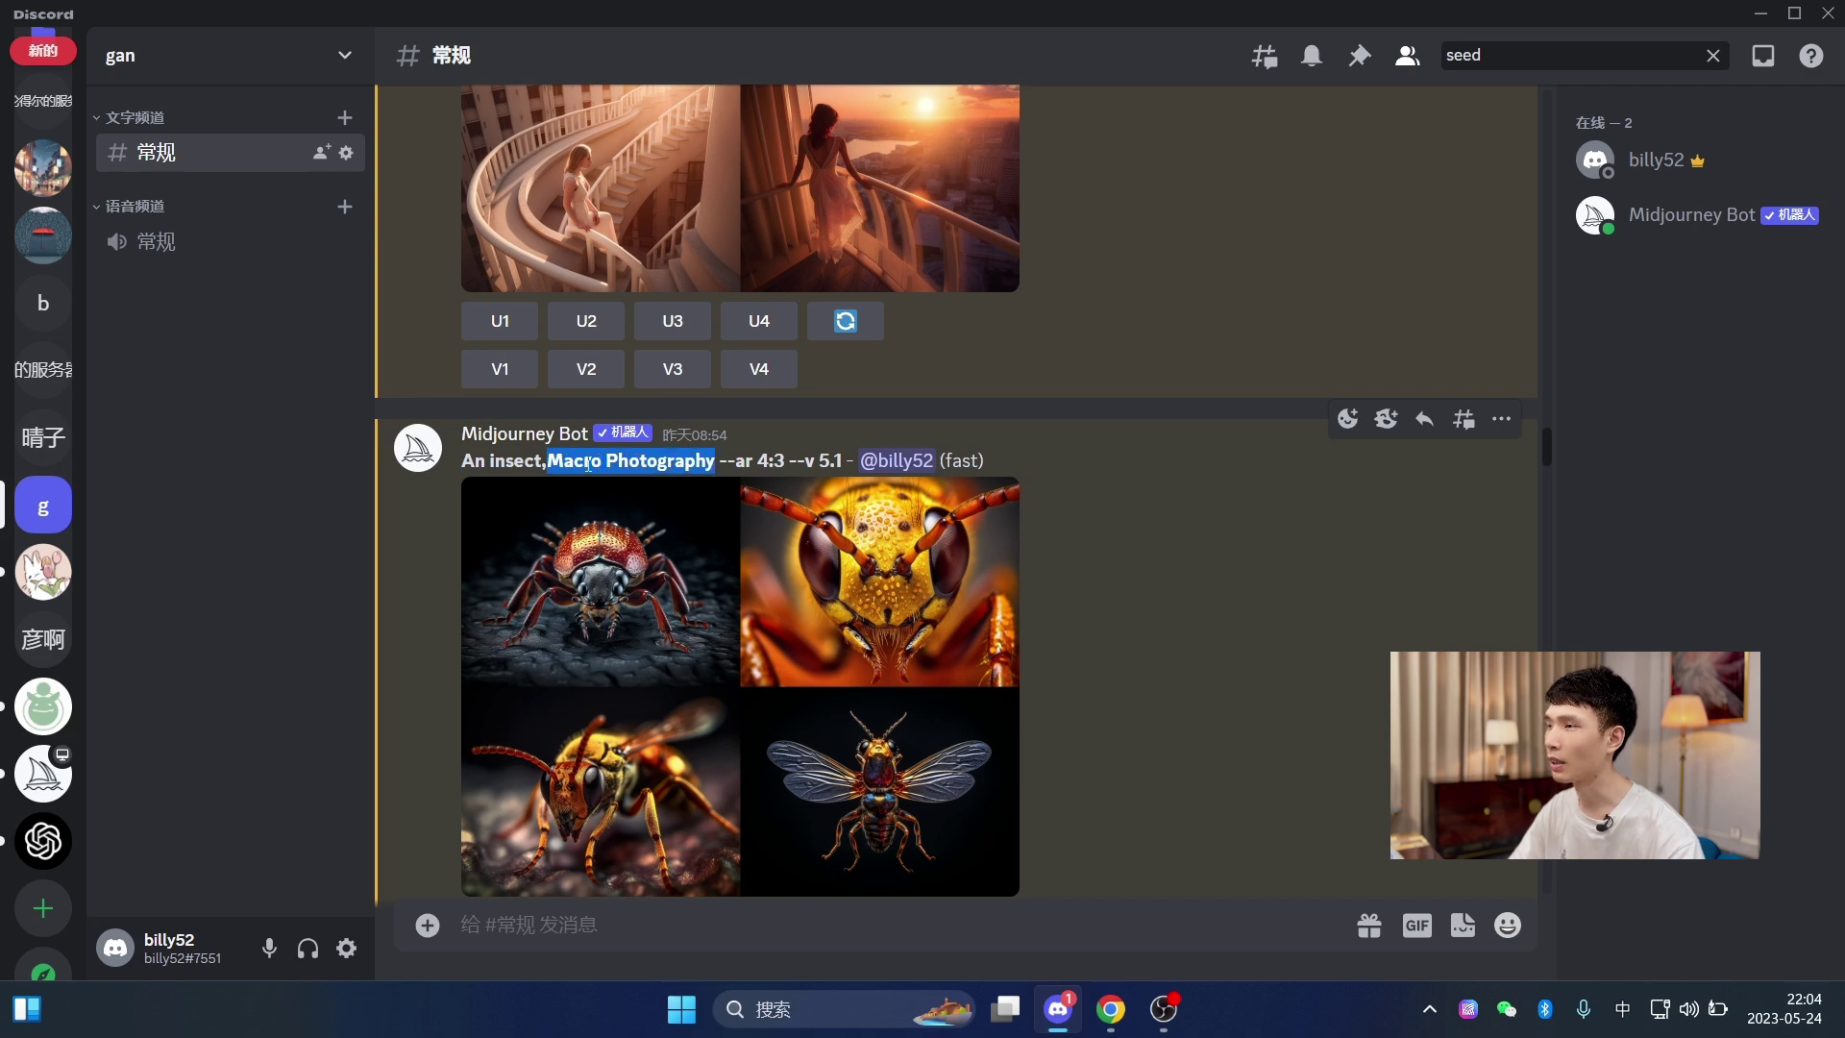
left_click(558, 459)
left_click_drag(544, 460, 752, 463)
- Highlight underwater Photography in the "a fish" prompt and view its image grid enlarged
scroll(1144, 599, "down", 6)
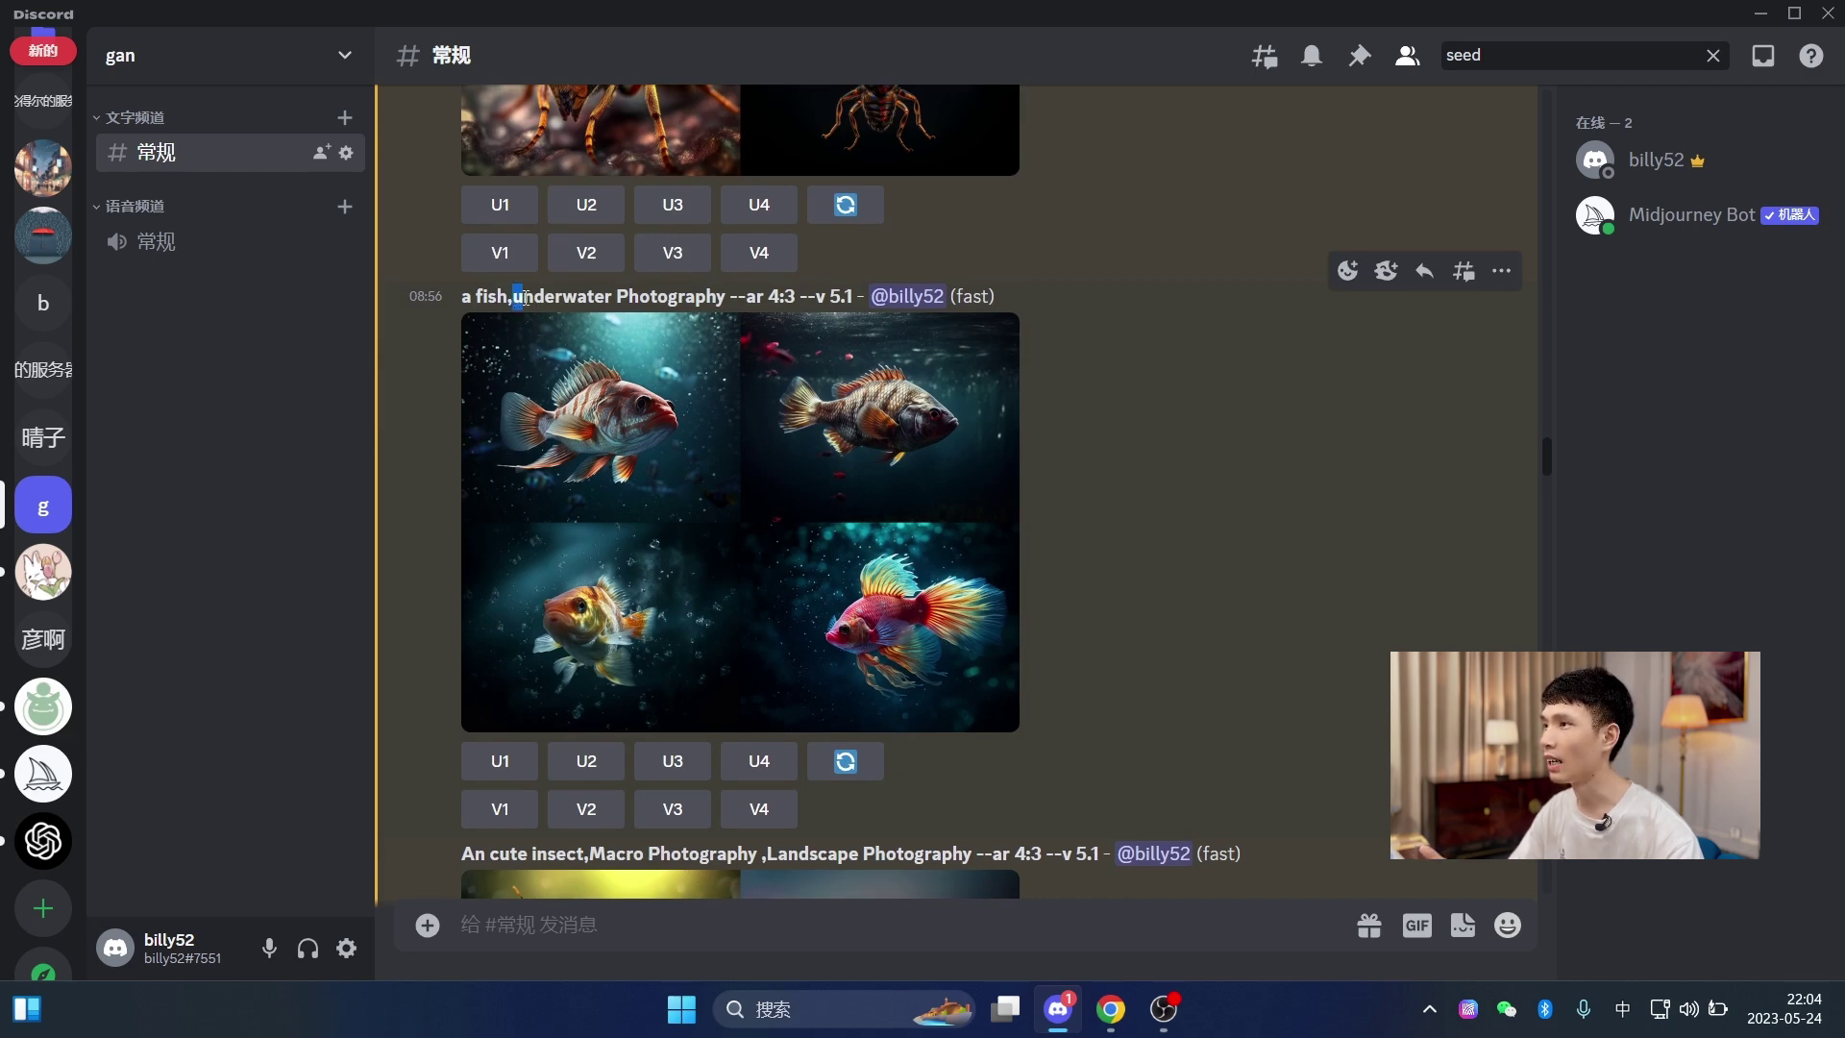
left_click_drag(523, 297, 726, 298)
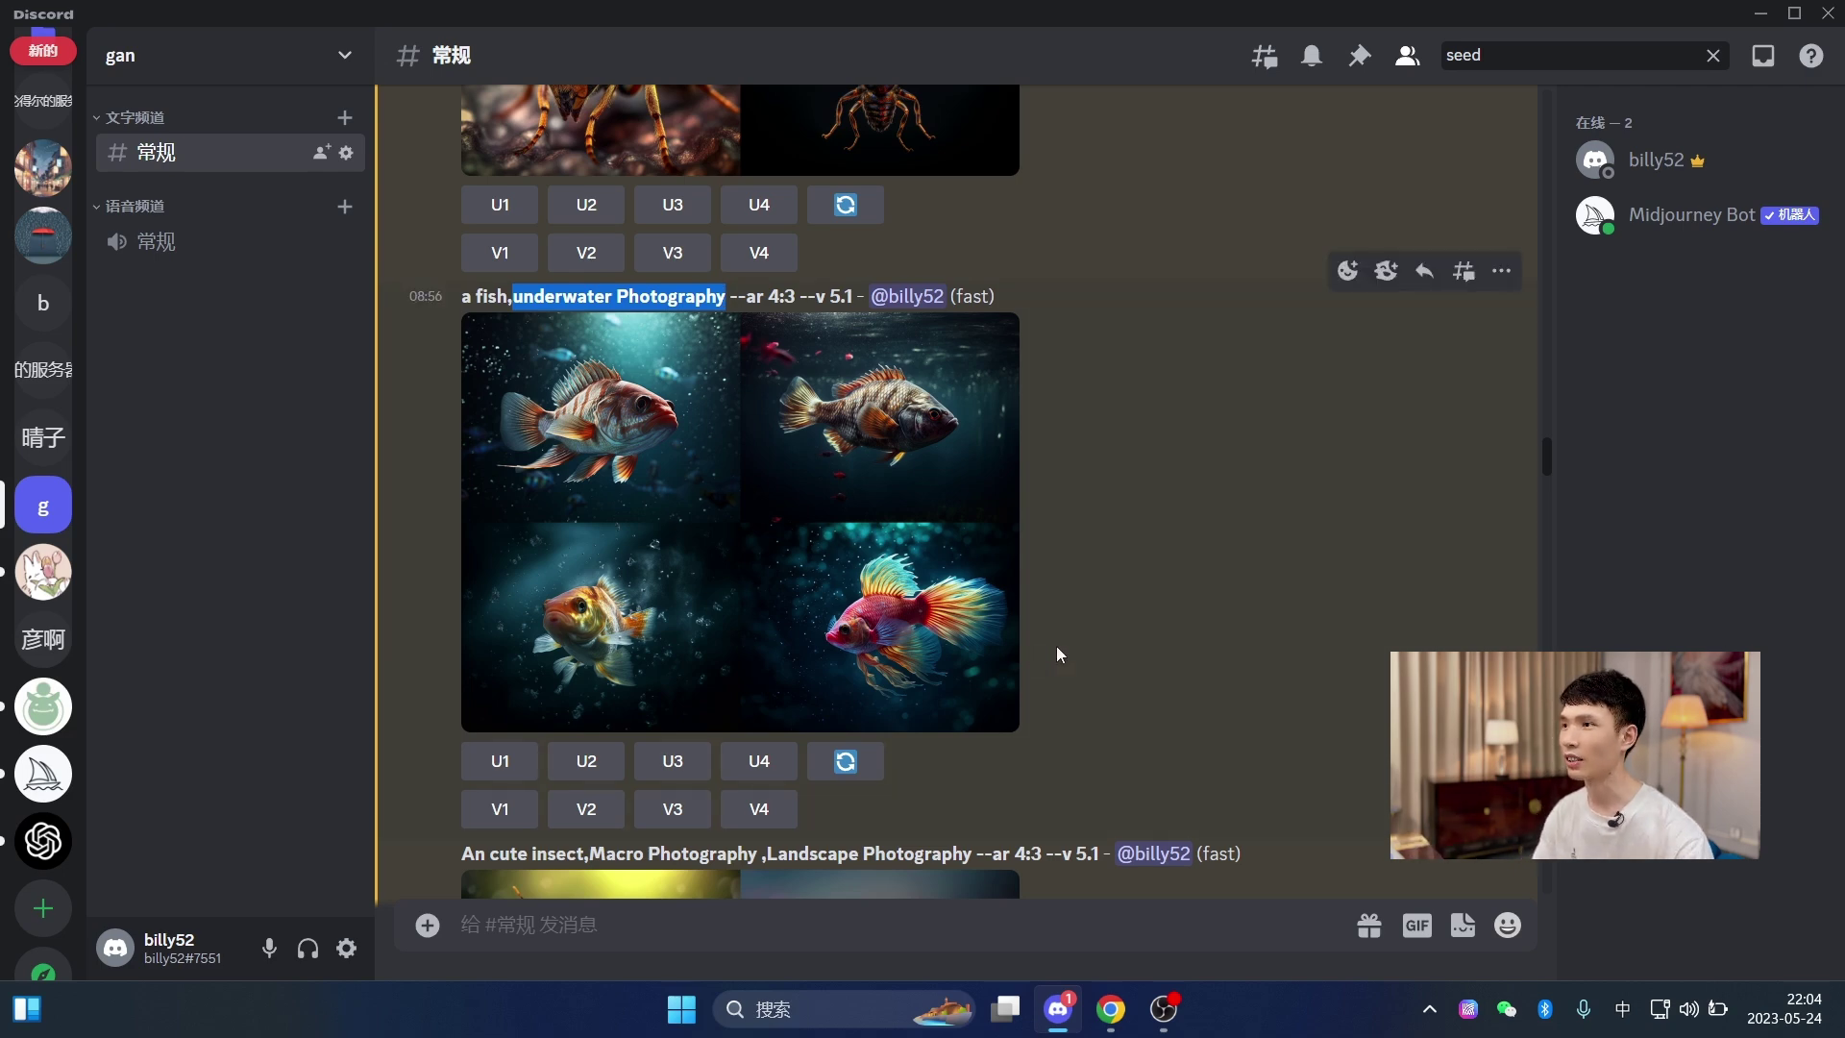
left_click(703, 475)
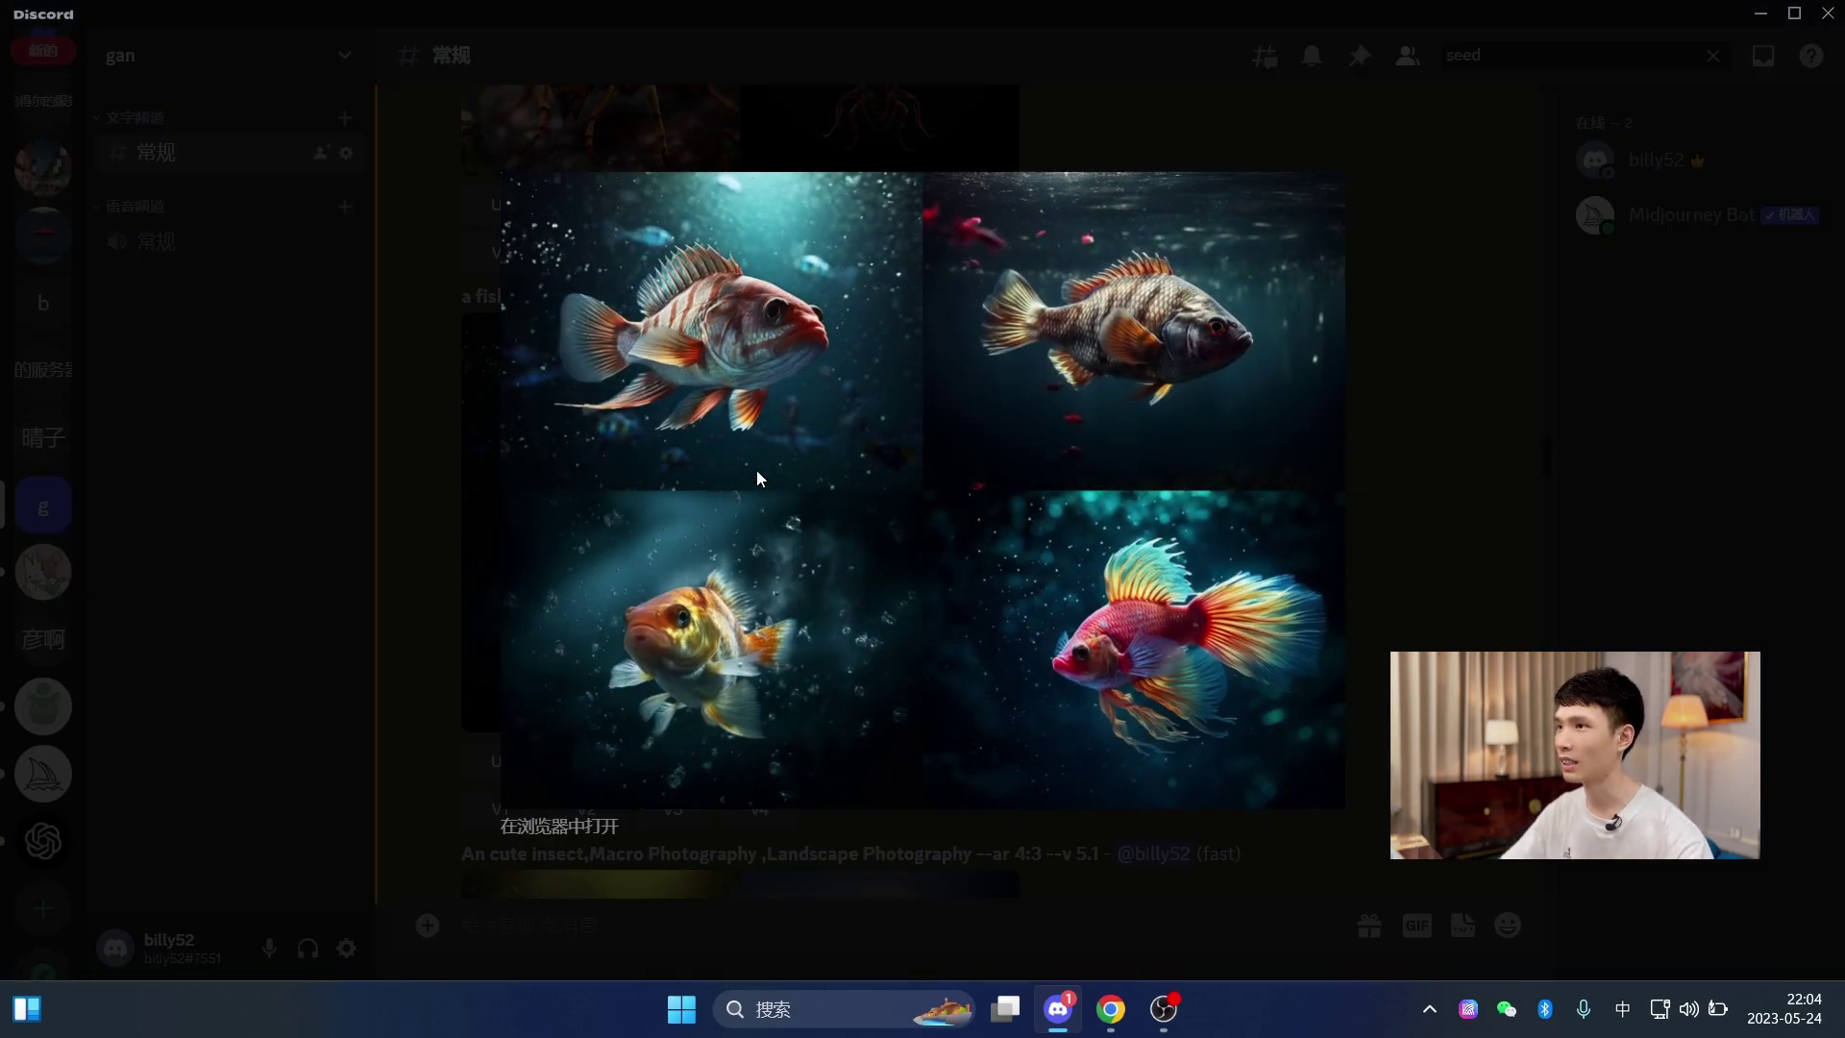
left_click(1387, 540)
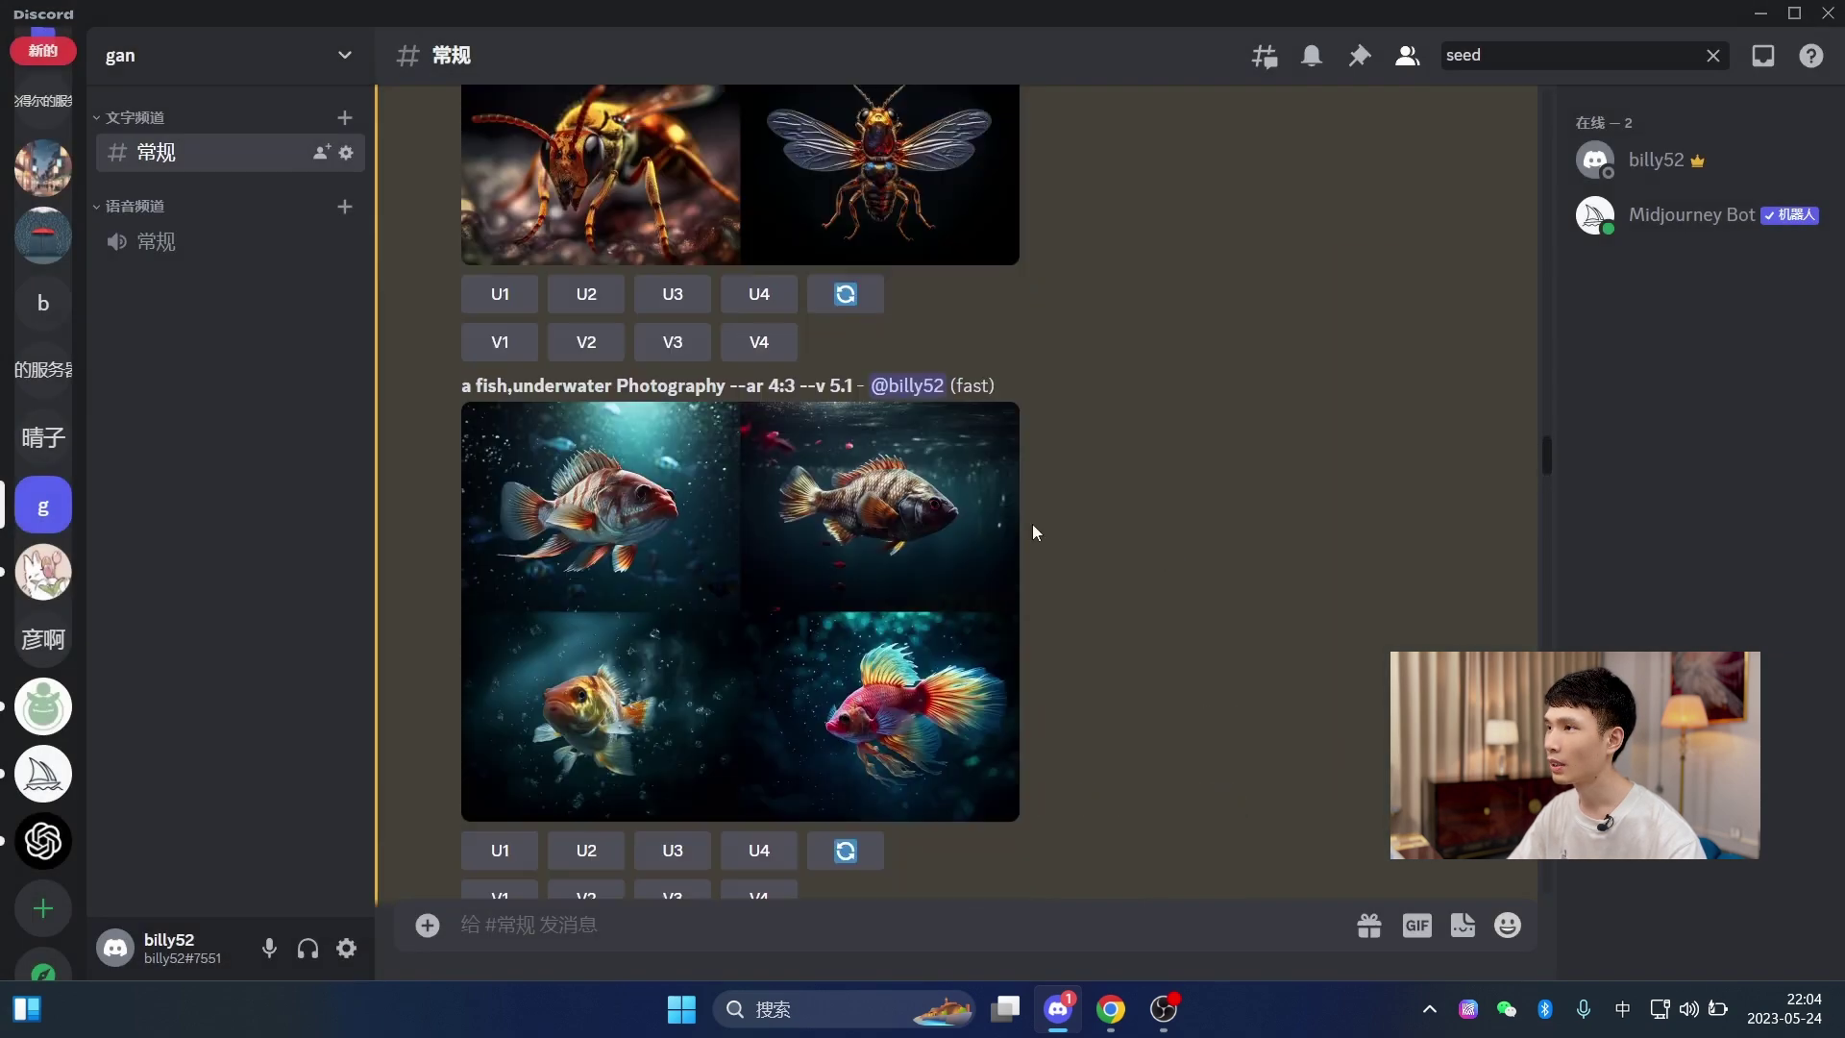
left_click_drag(514, 424, 509, 419)
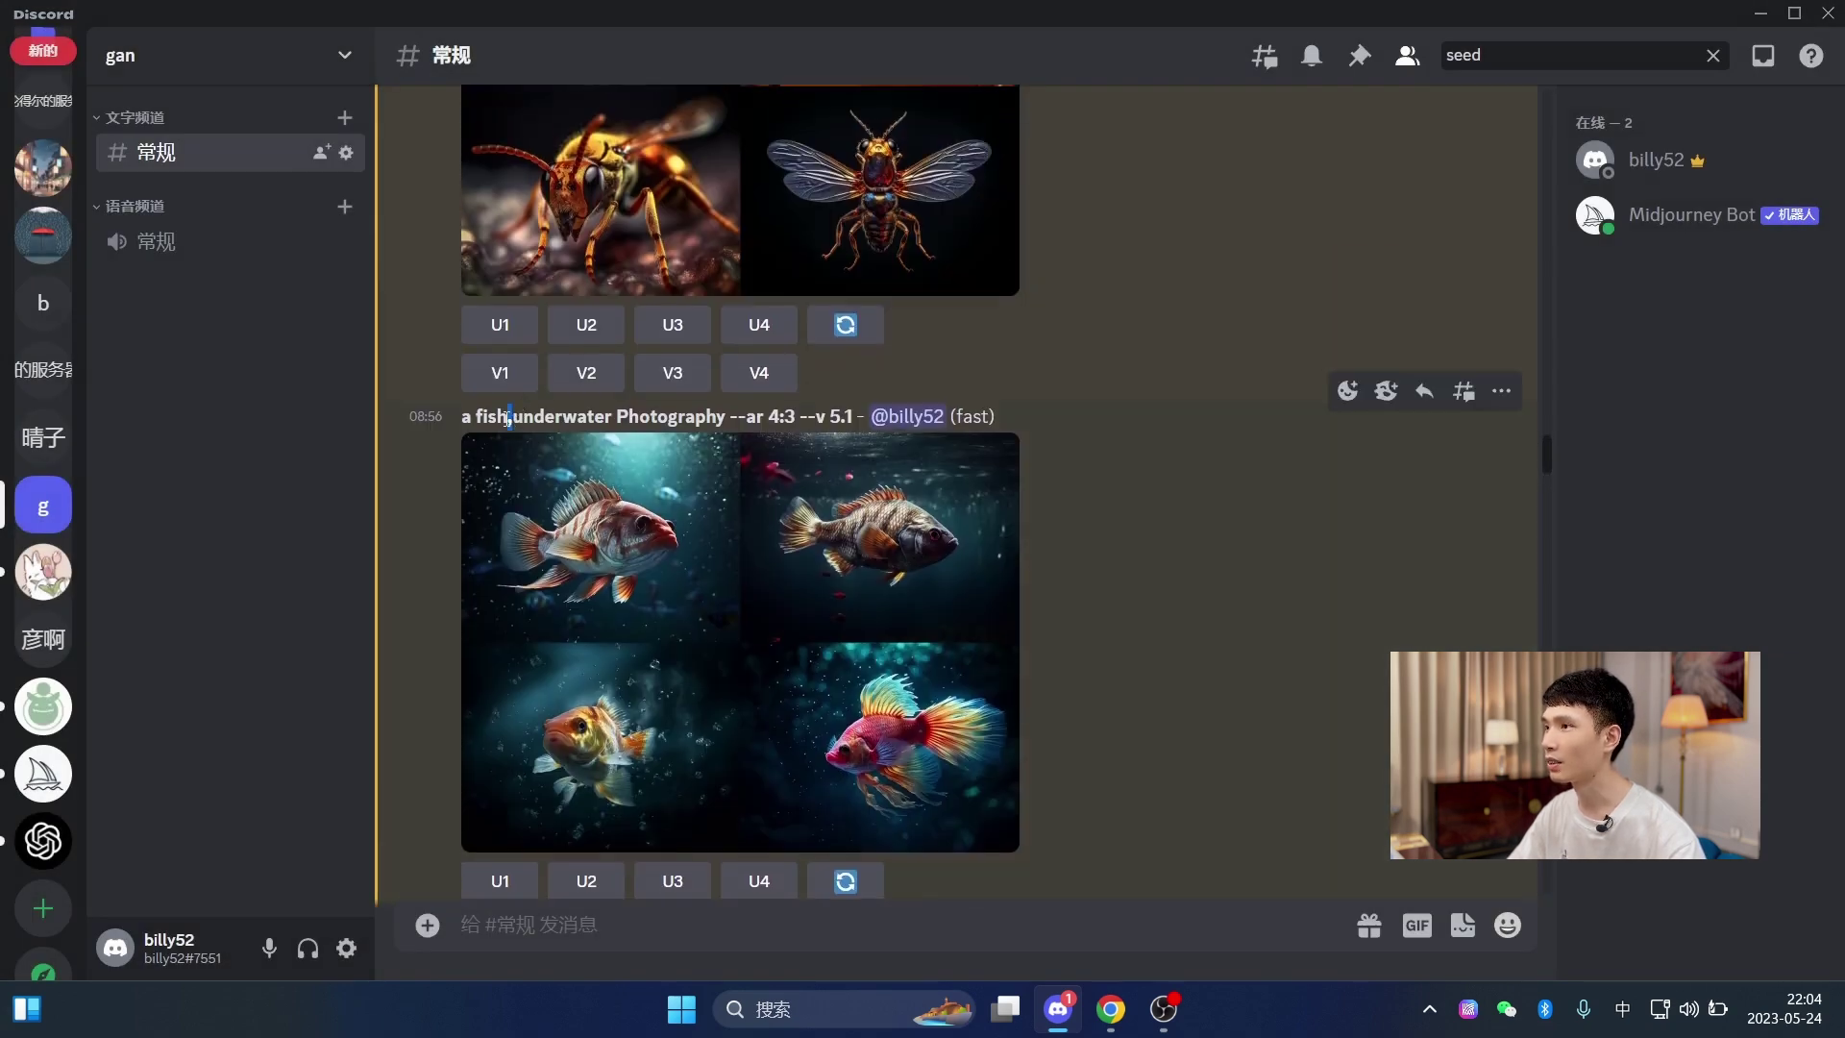
left_click_drag(734, 415, 517, 415)
- Switch to ChatGPT and look through the translated photography table from photography type to film camera
left_click(1110, 1008)
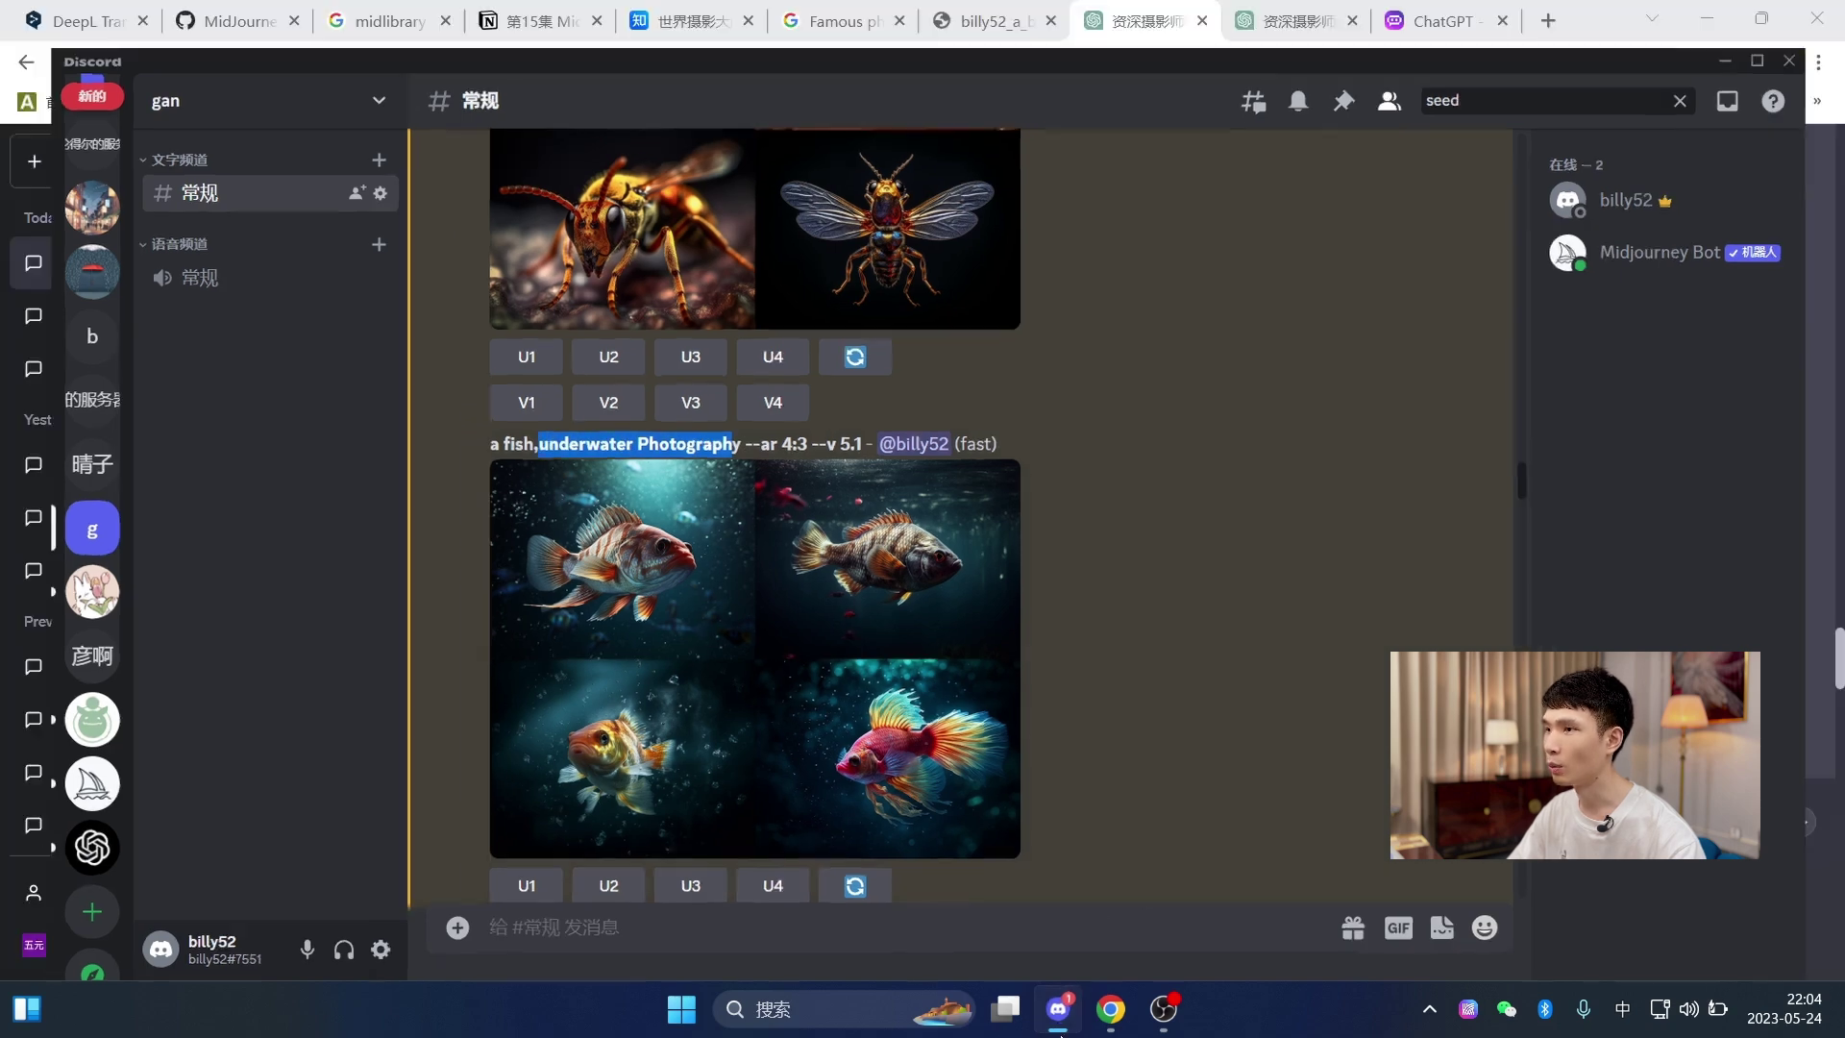
scroll(1056, 480, "up", 2)
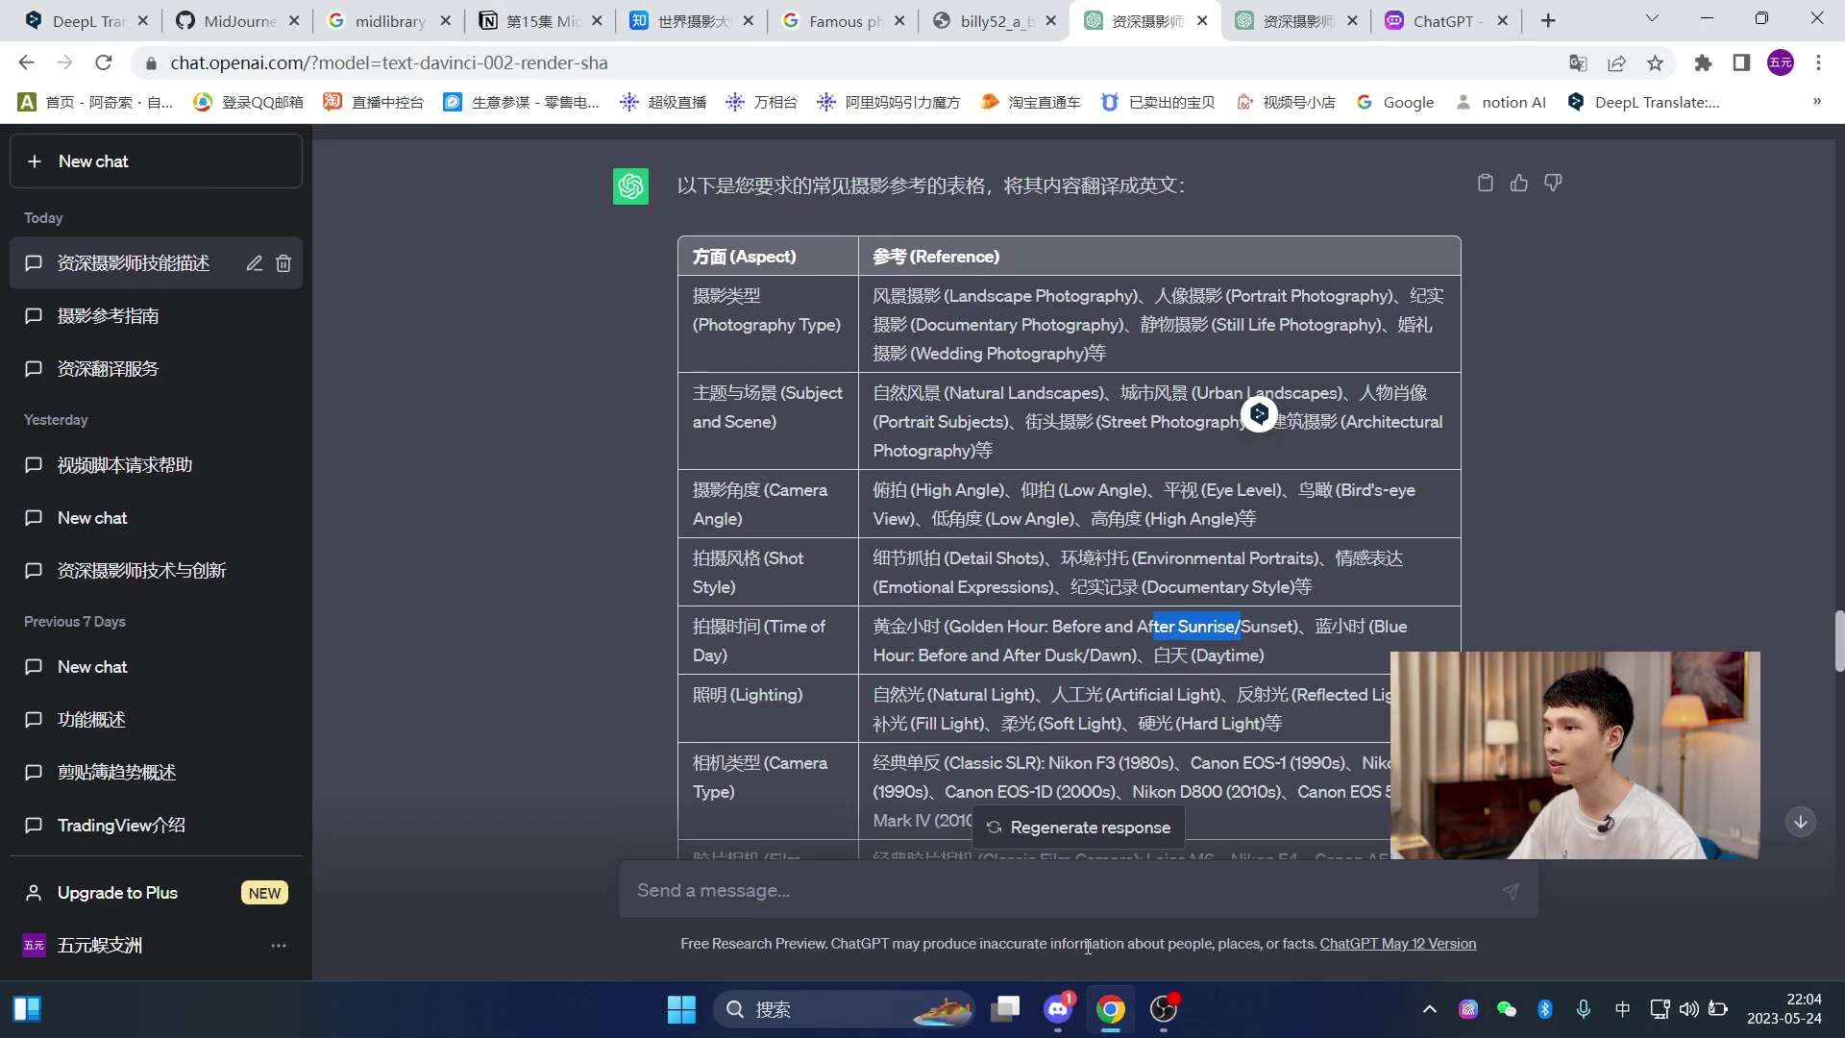
scroll(984, 463, "down", 1)
left_click(1310, 530)
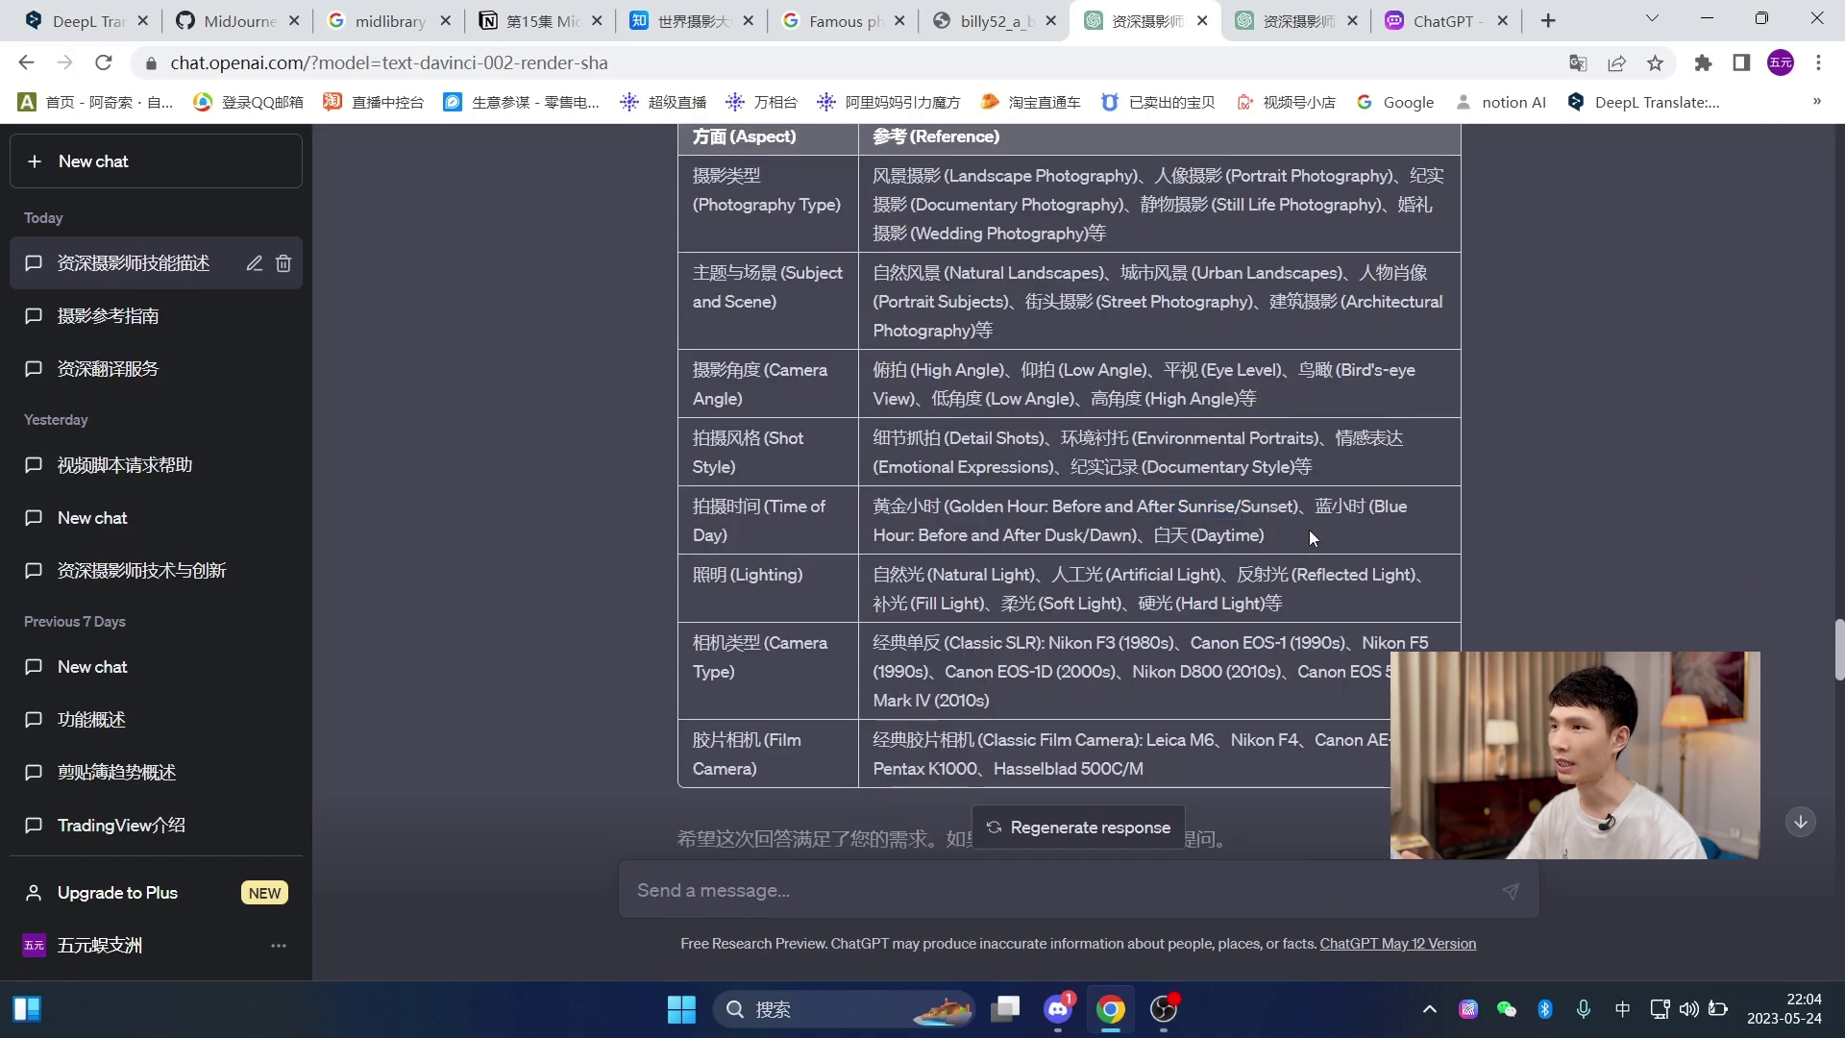
- Back in Discord, examine the "An cute insect" prompt combining Macro Photography and Landscape Photography, highlighting its Landscape Photography term
left_click(1058, 1009)
scroll(1110, 547, "down", 1)
scroll(1111, 548, "up", 2)
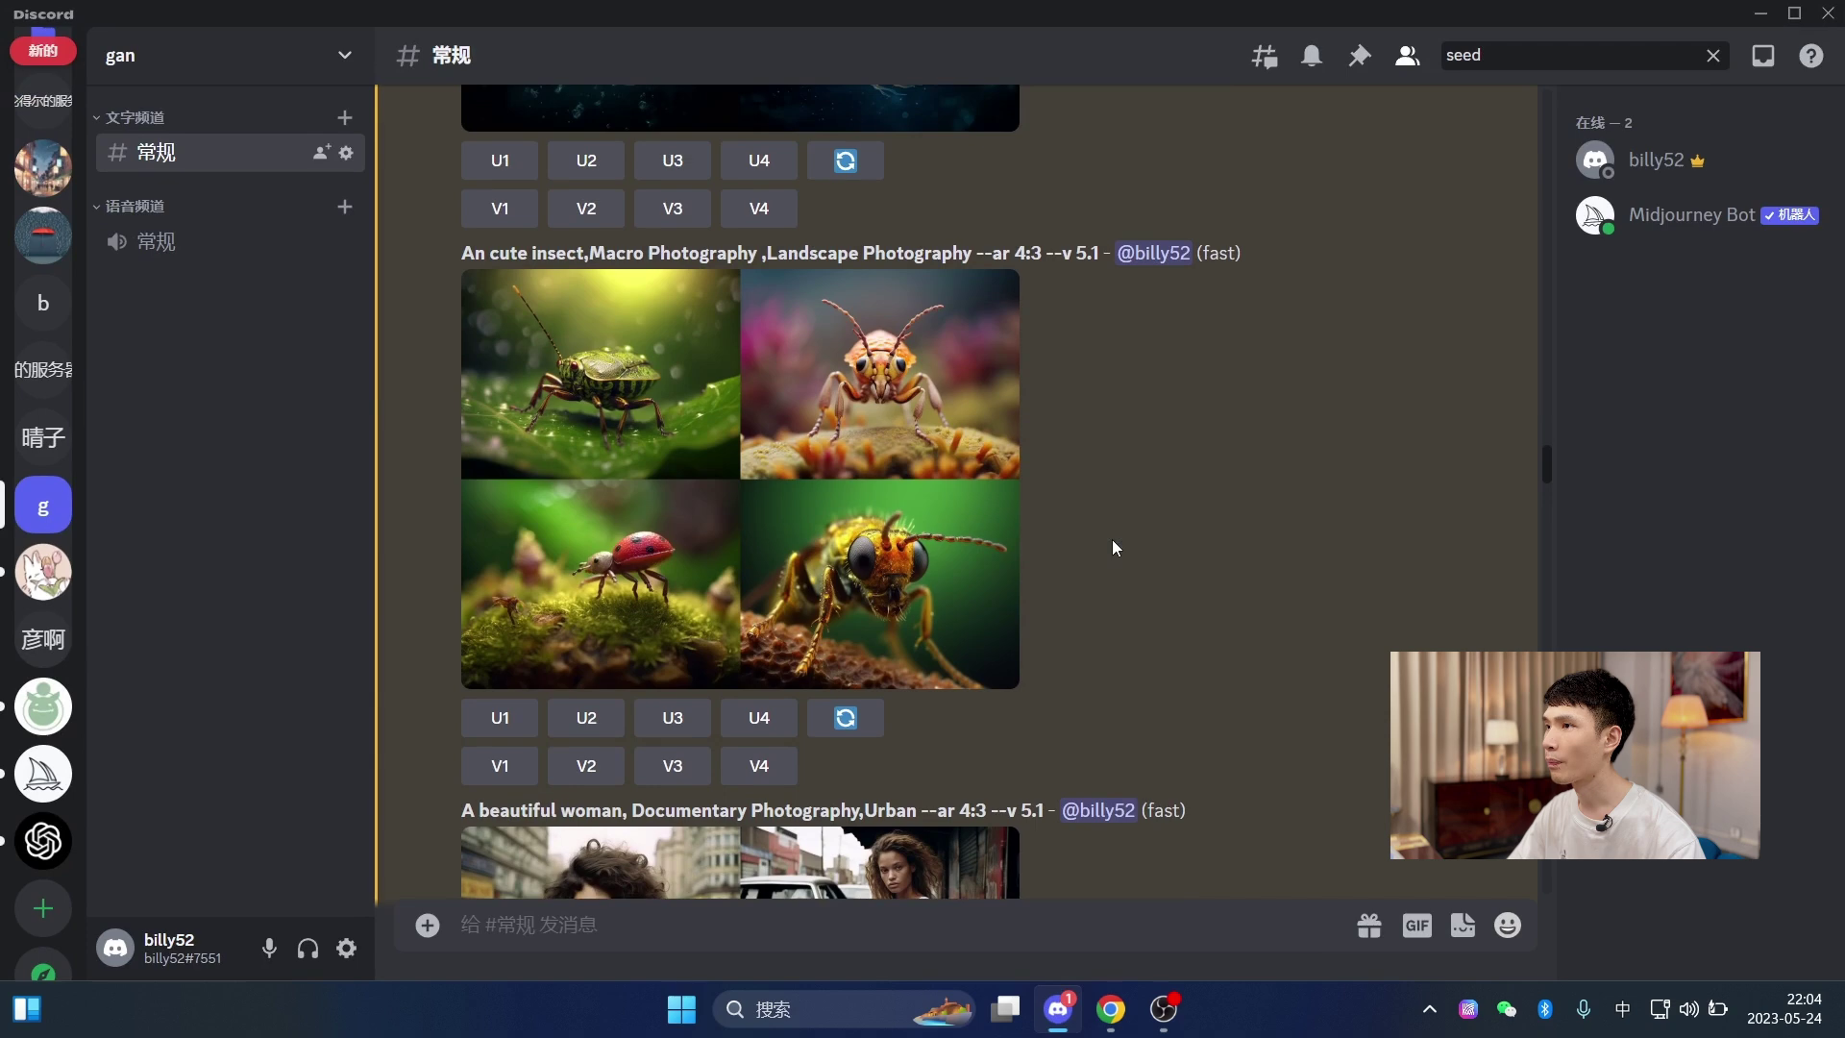
left_click_drag(469, 376, 963, 371)
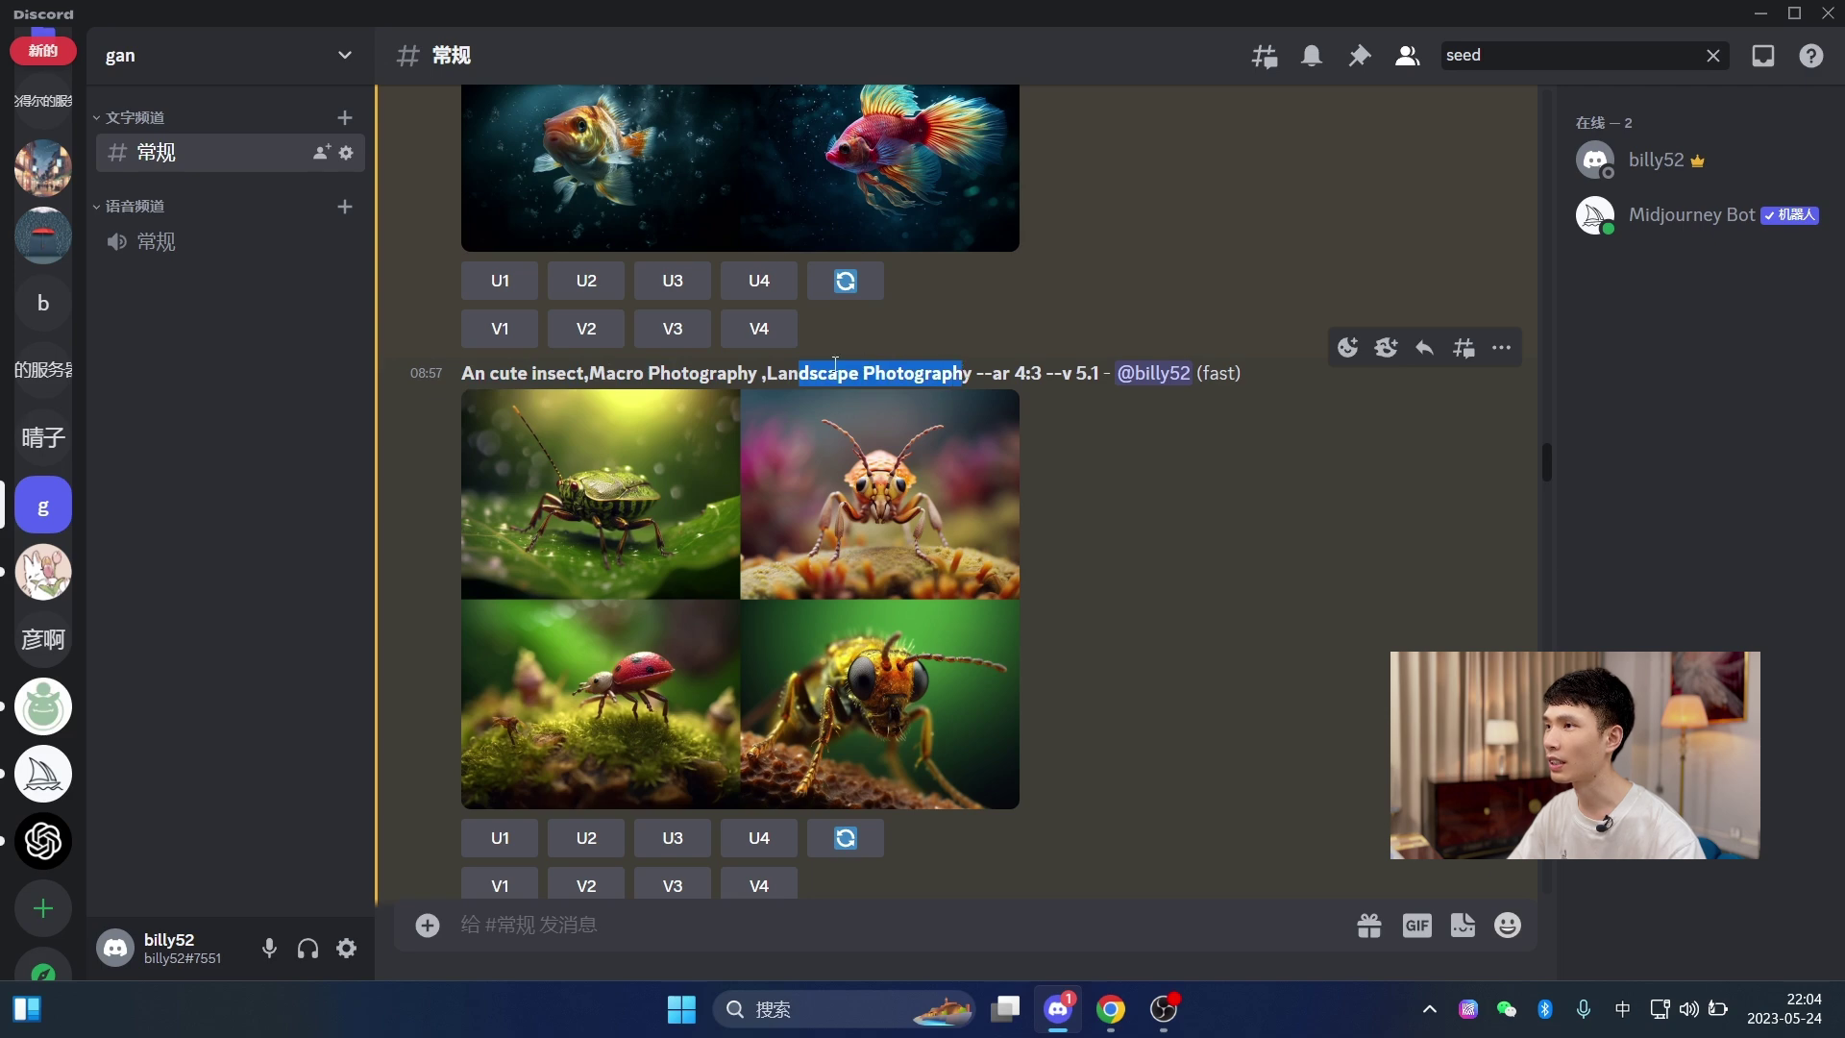
left_click(783, 368)
left_click_drag(769, 373, 813, 373)
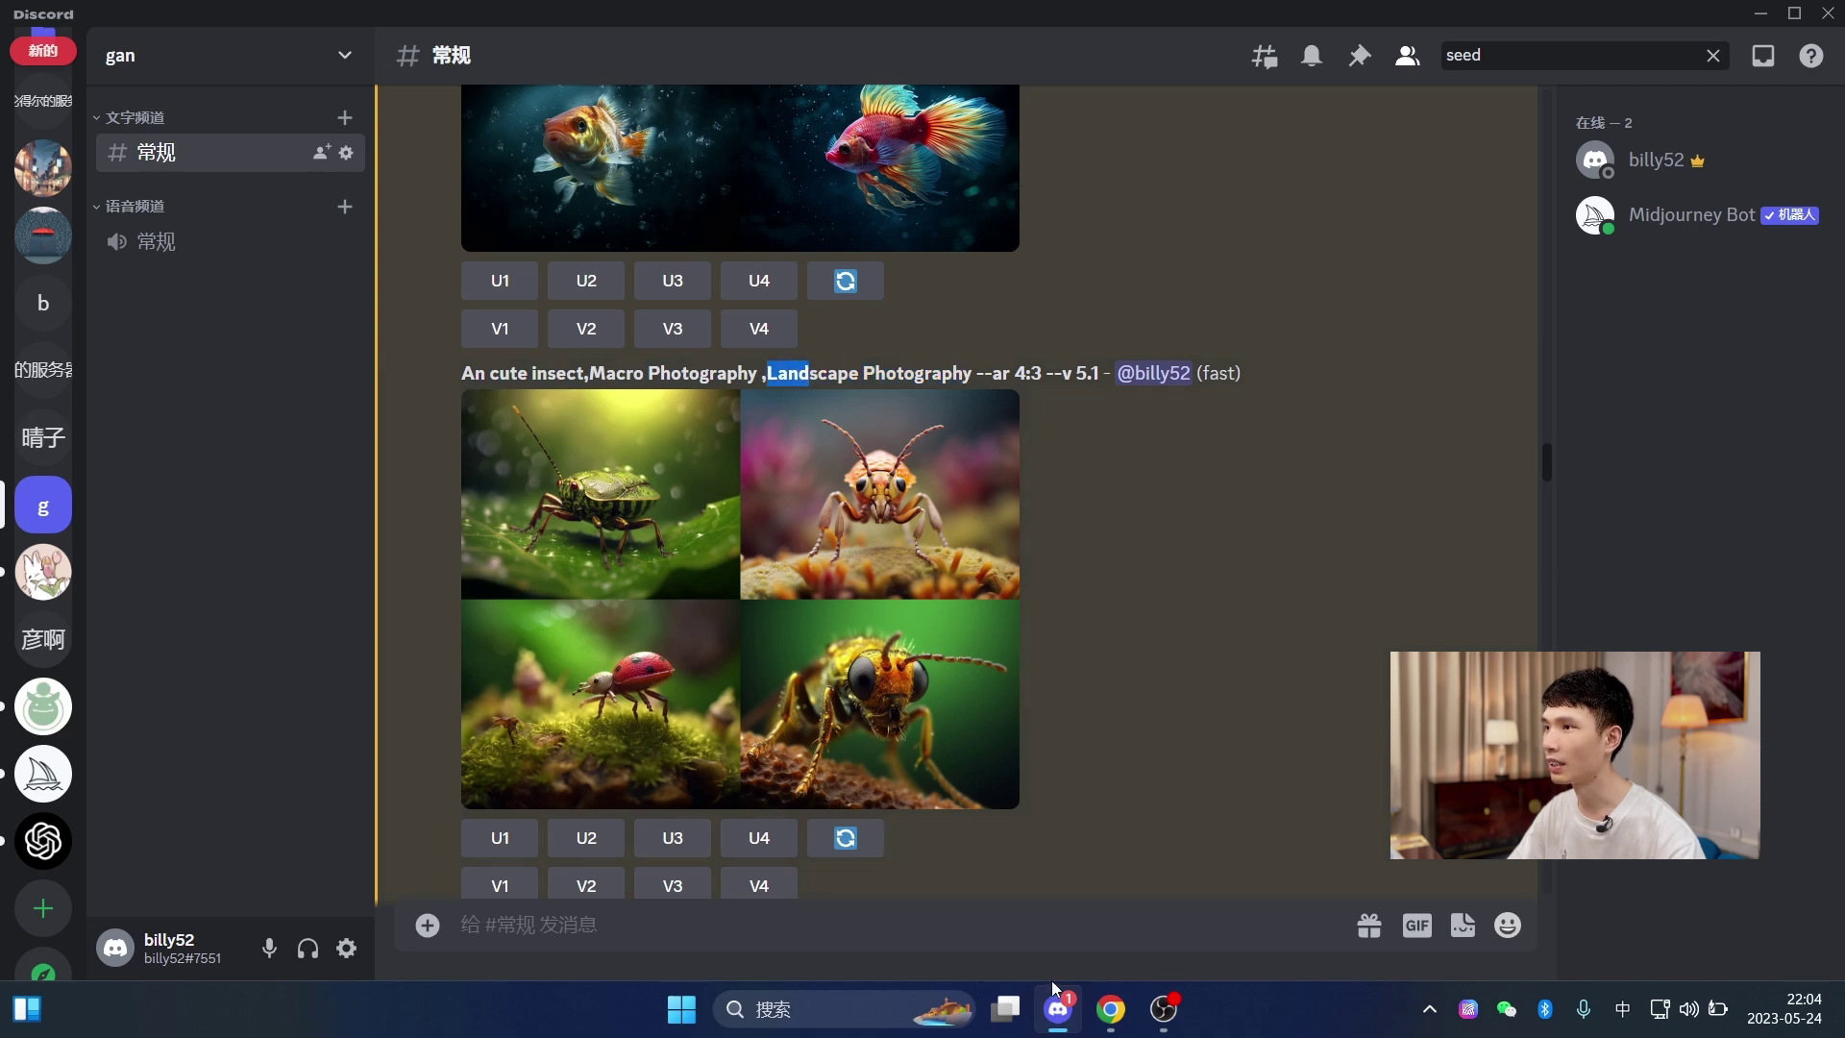
- Switch to ChatGPT and point out the 风景摄影 (Landscape Photography) entry in the translated table's photography type row
left_click(1111, 1009)
scroll(1160, 690, "up", 4)
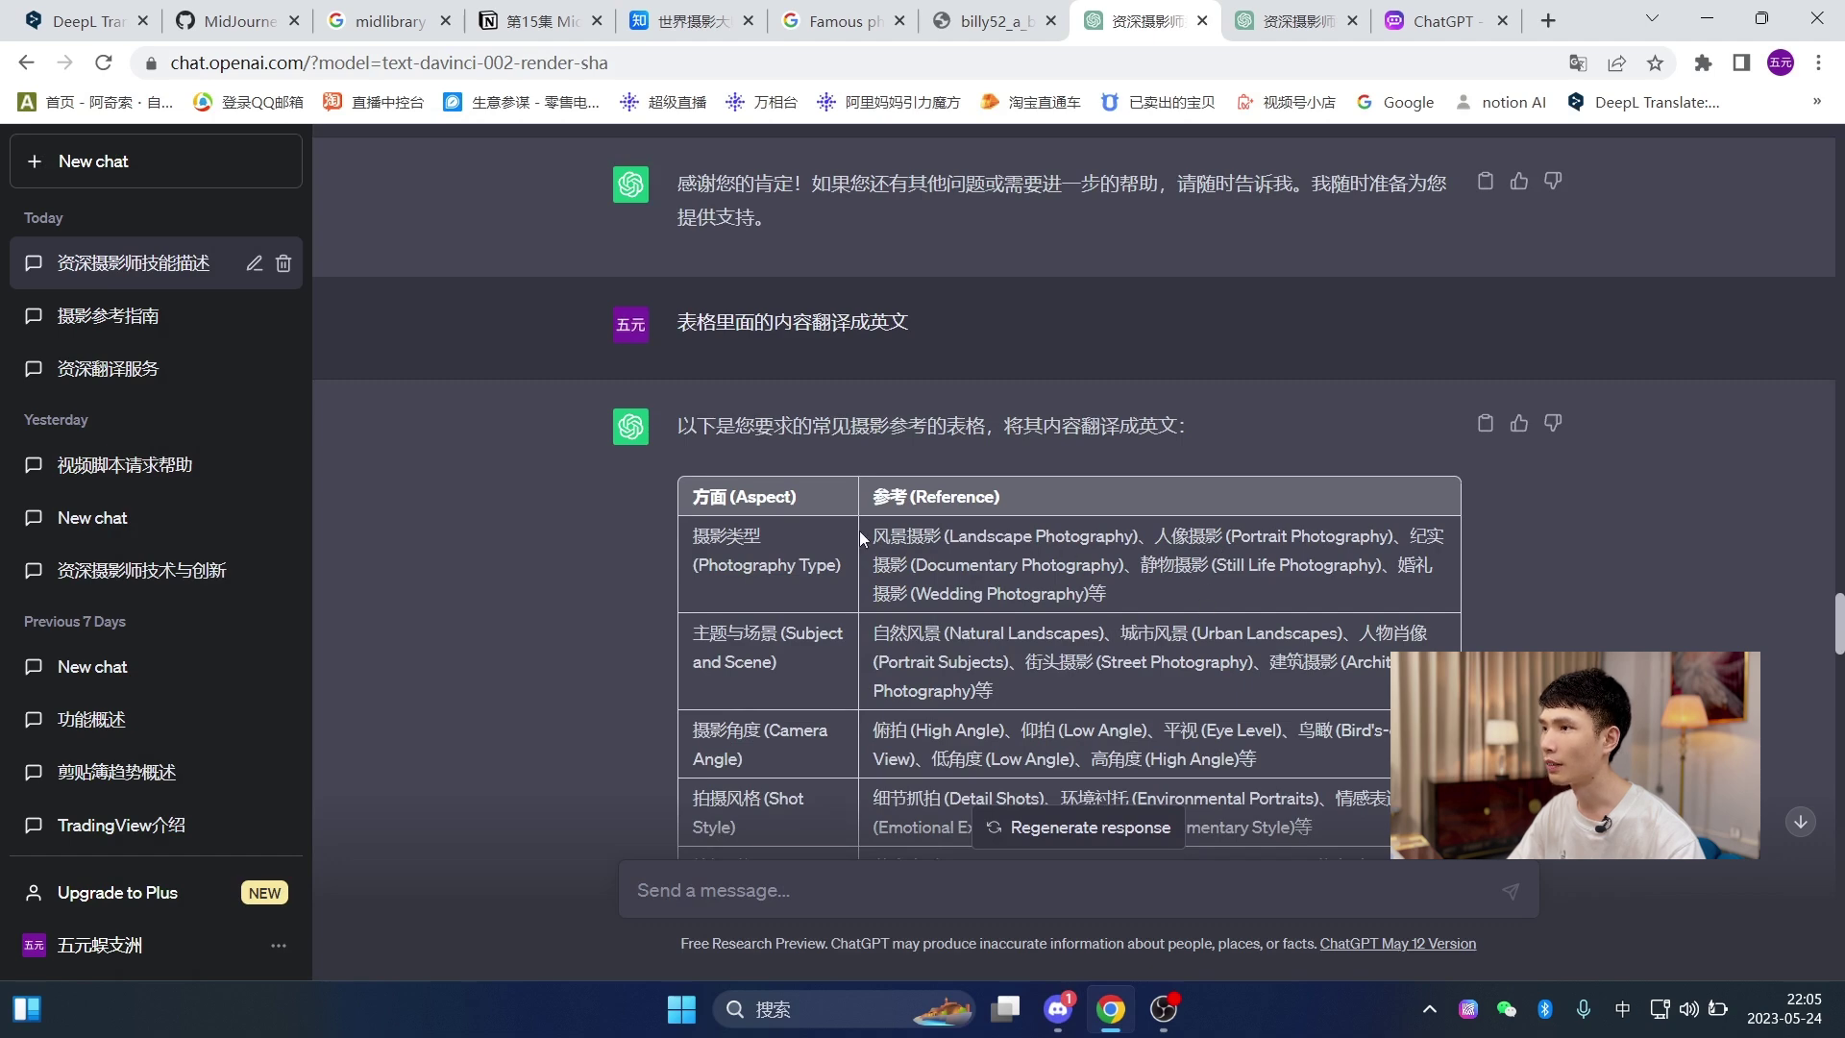
left_click_drag(859, 531, 951, 538)
- In Discord, find the "a Shark,underwater Photography" prompt and view its image grid enlarged
left_click(1058, 1011)
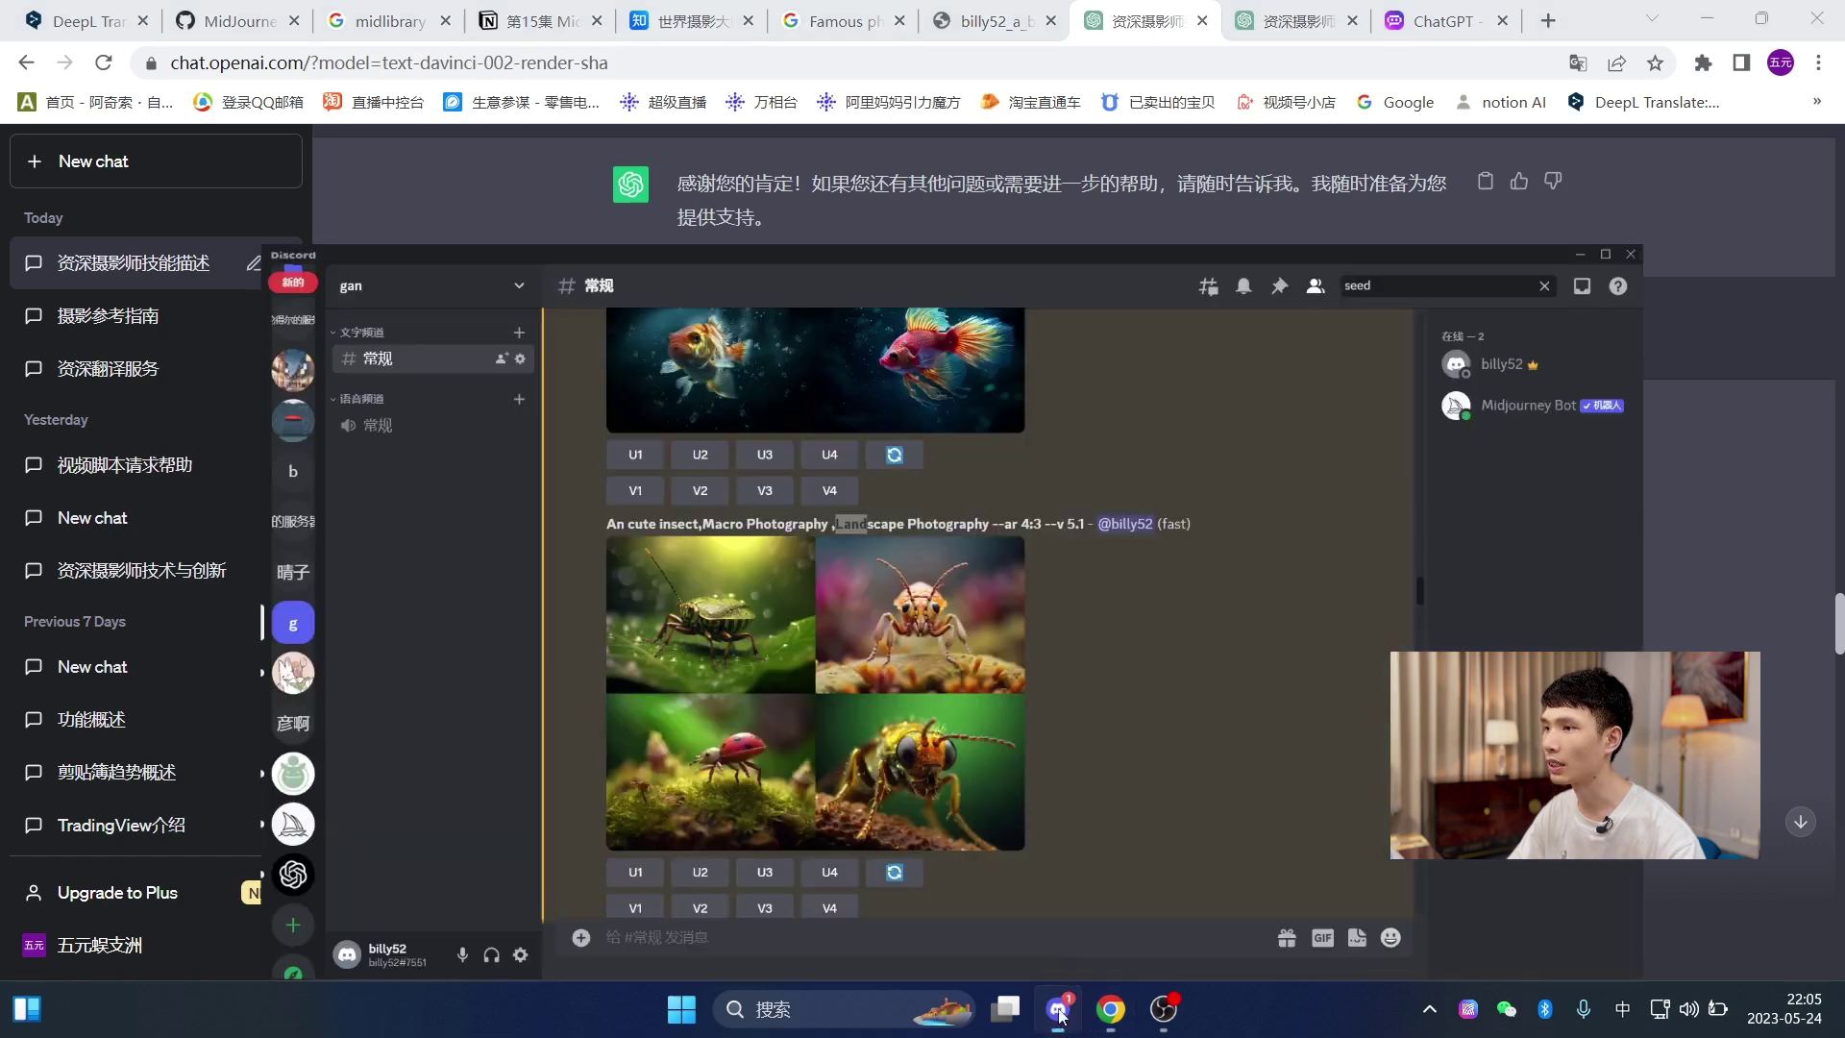
scroll(1065, 632, "down", 5)
scroll(1088, 644, "down", 6)
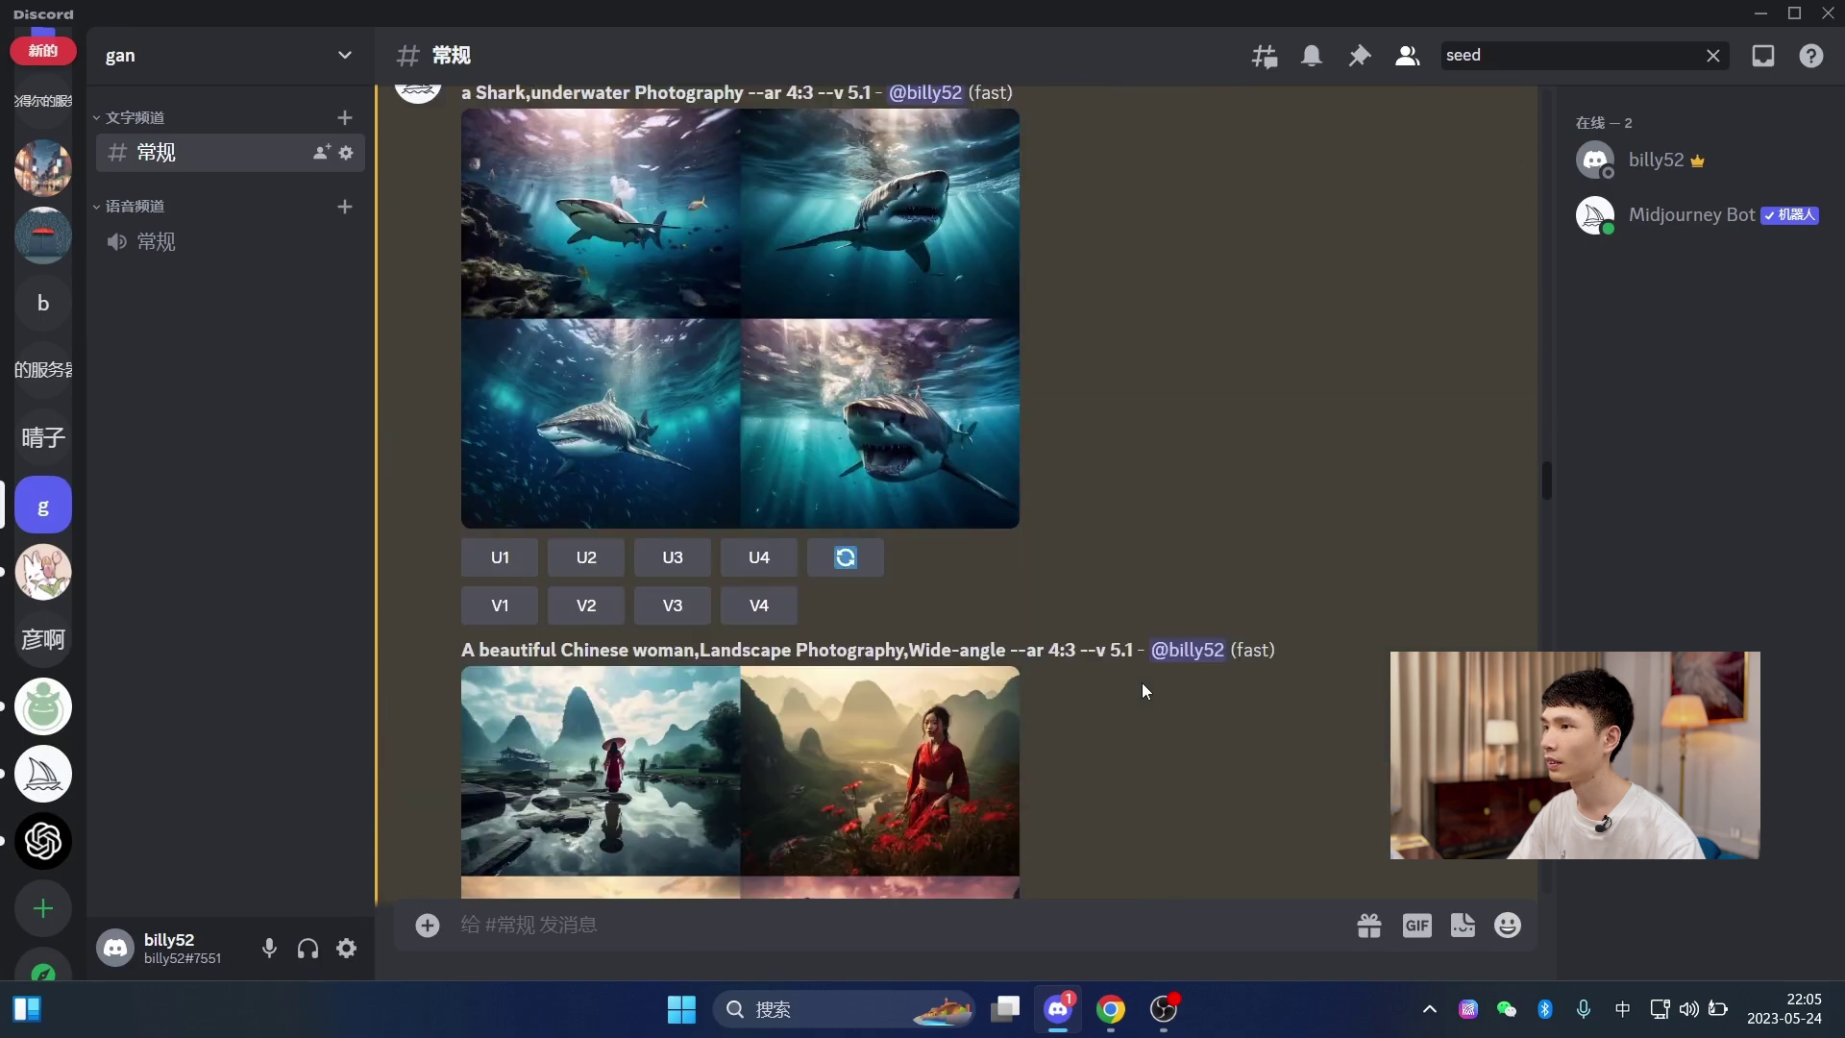
scroll(1141, 682, "up", 2)
left_click(919, 613)
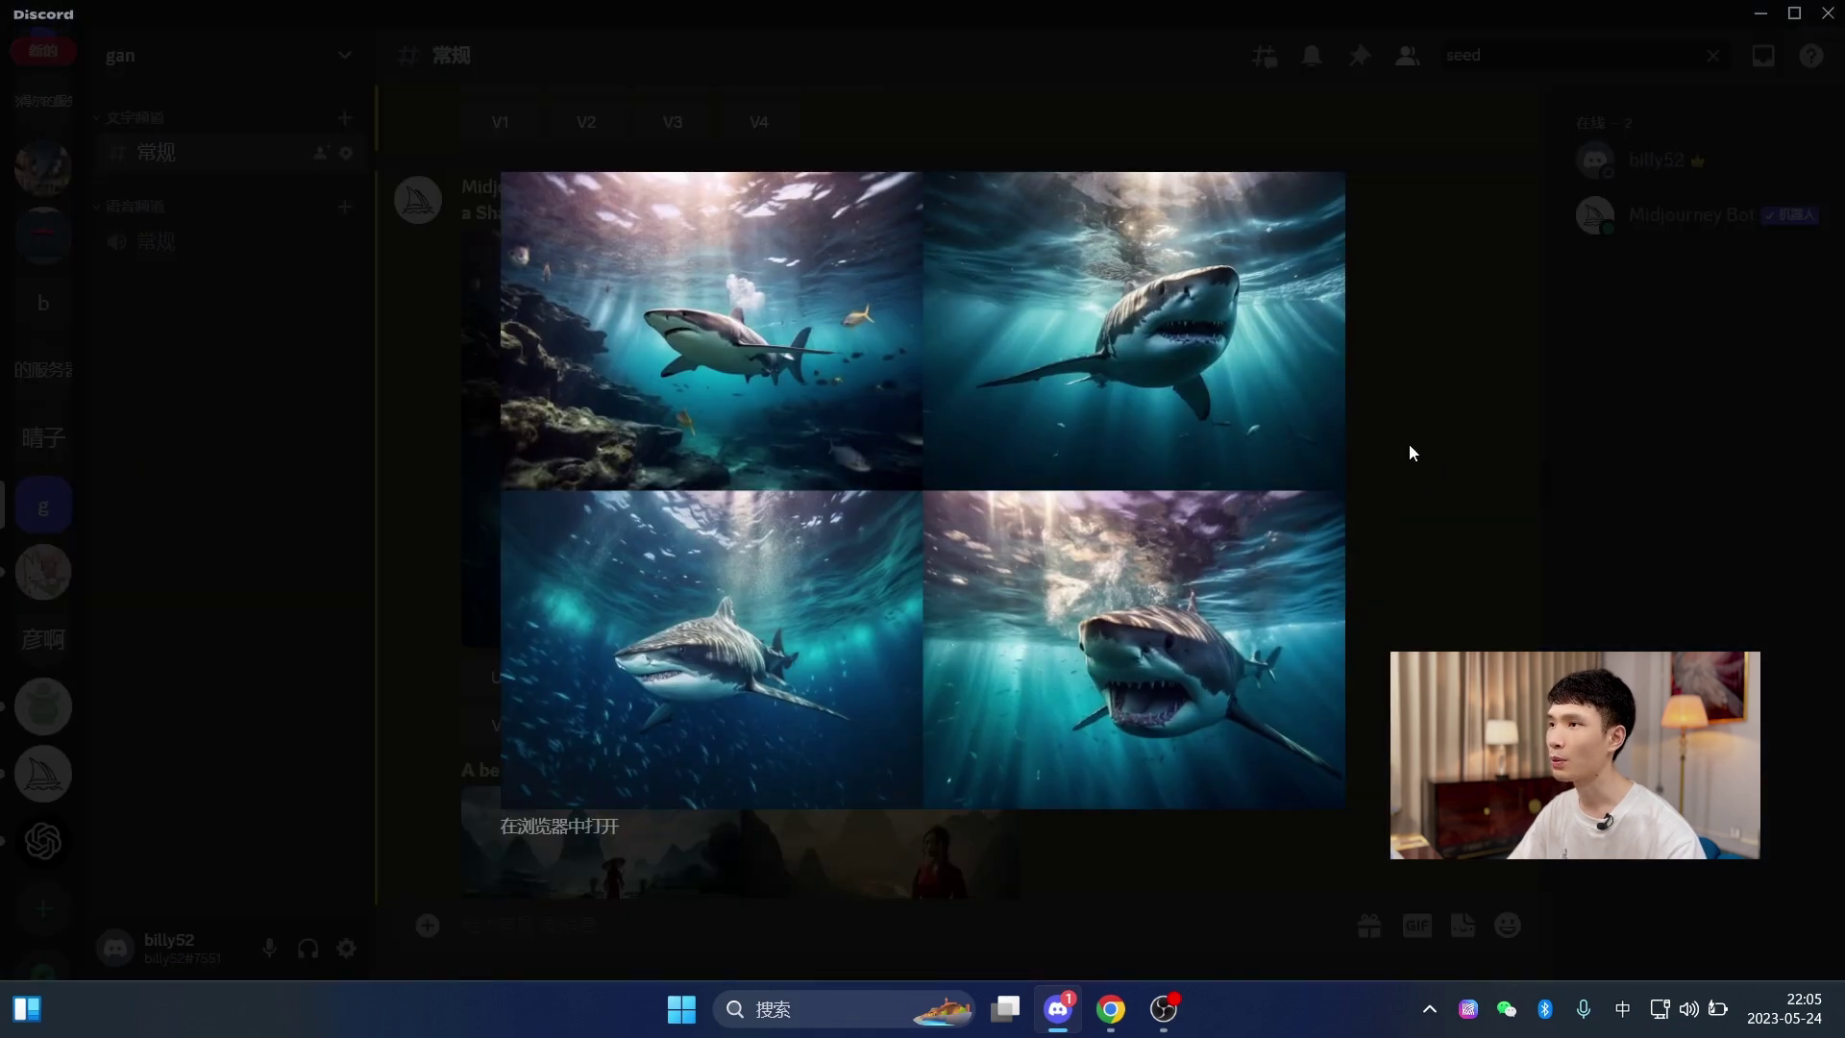
- Close the shark image, find the "A beautiful Chinese woman,Landscape Photography,Golden hour,Frontal" prompt and view its image grid enlarged
left_click(1409, 452)
scroll(1101, 571, "down", 10)
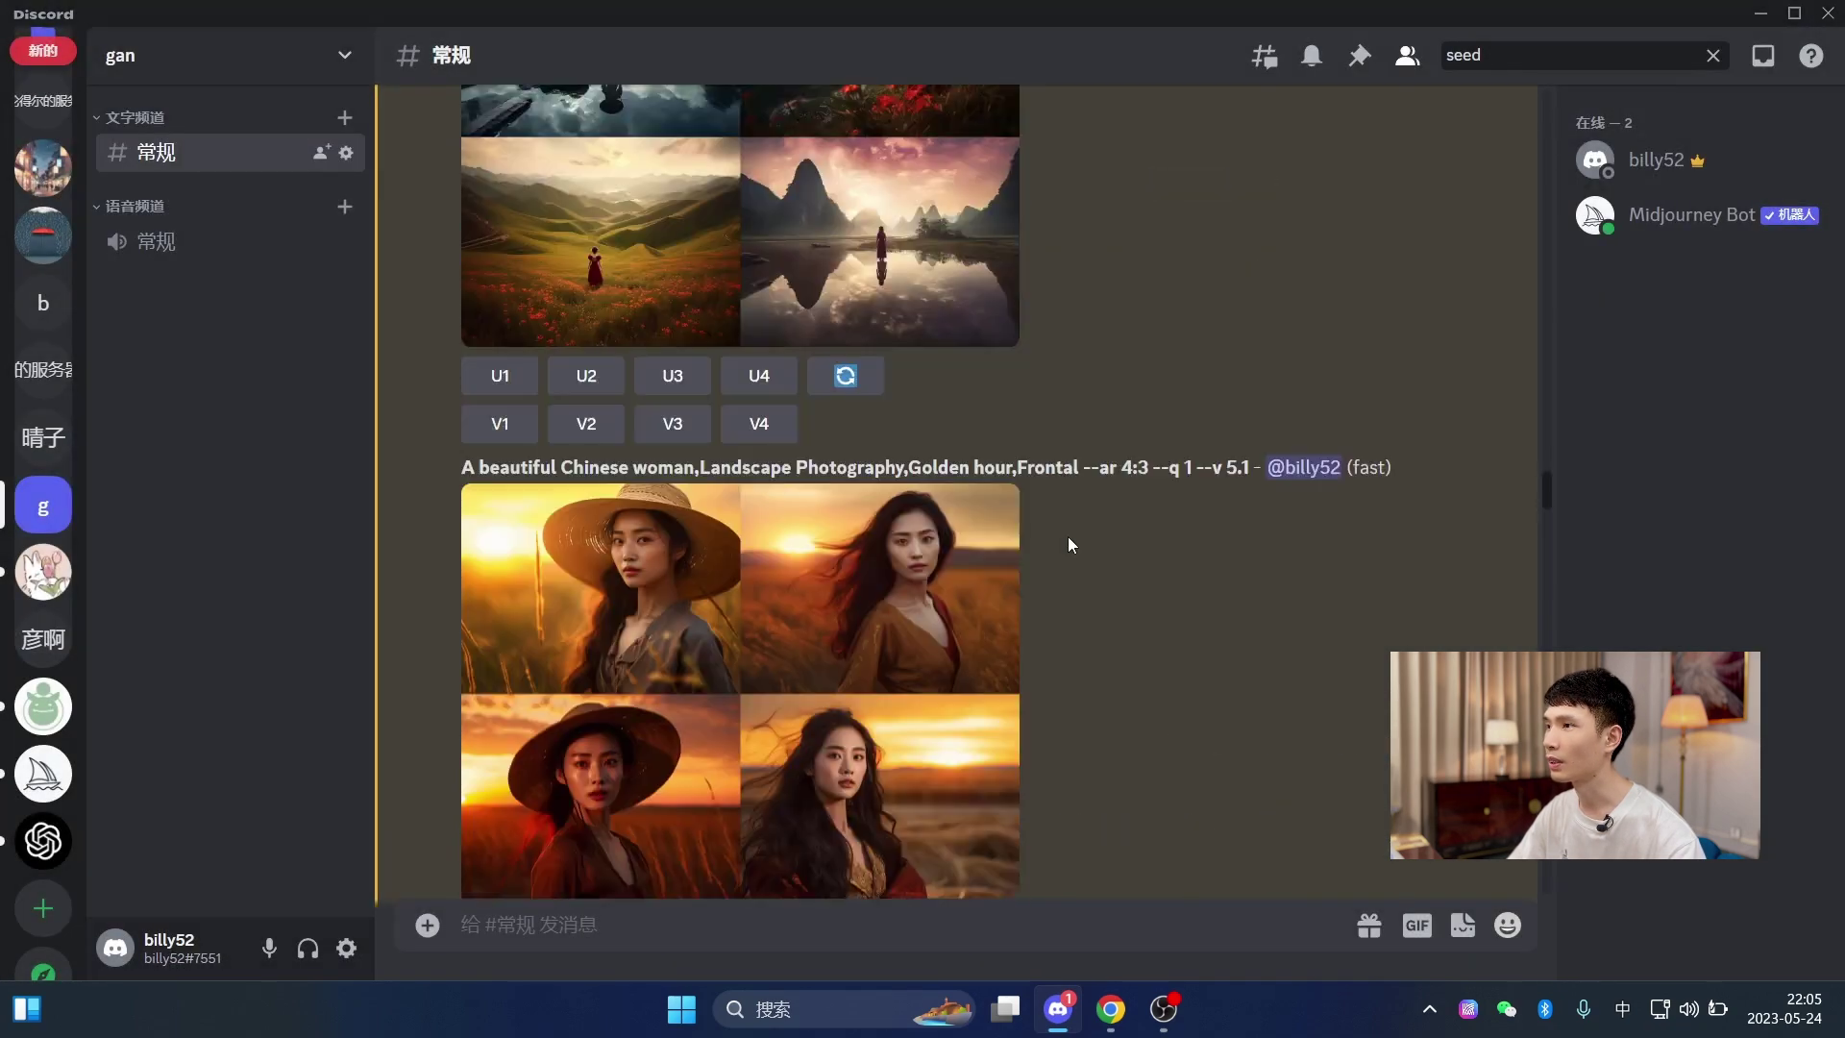
scroll(1070, 538, "down", 4)
left_click(939, 423)
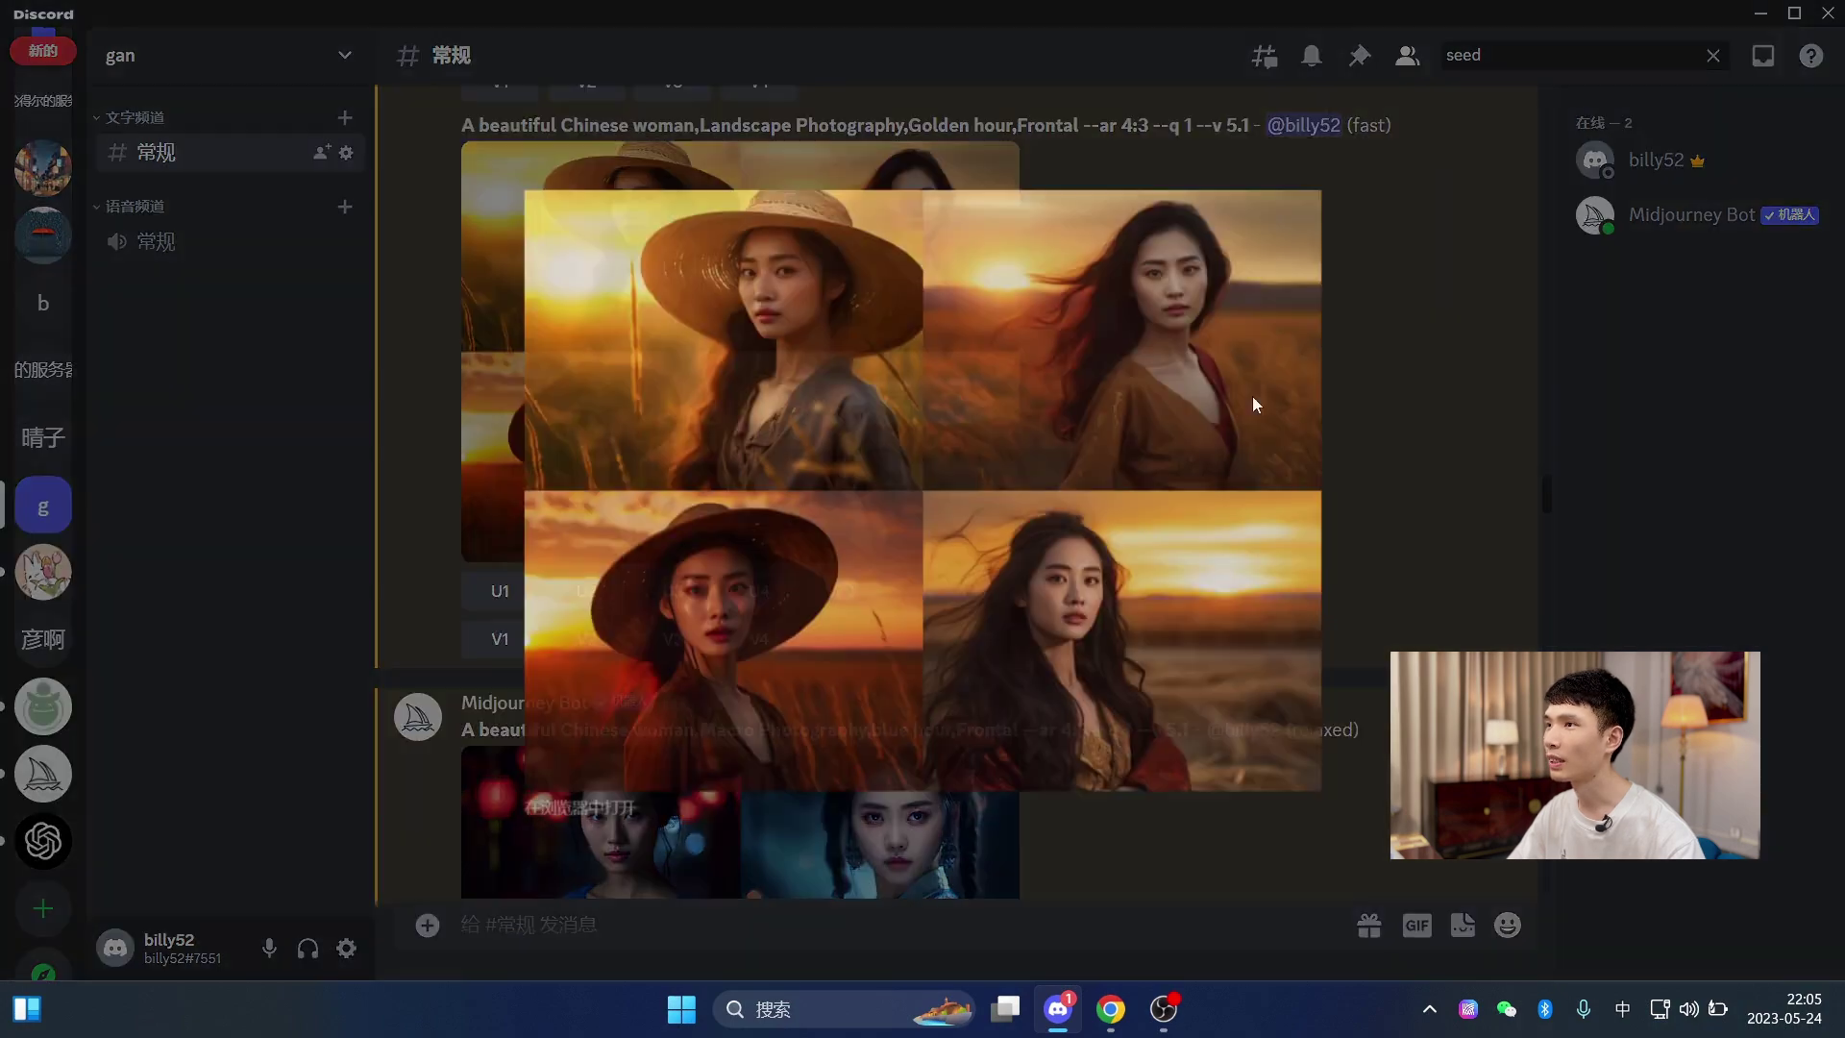
left_click(1399, 415)
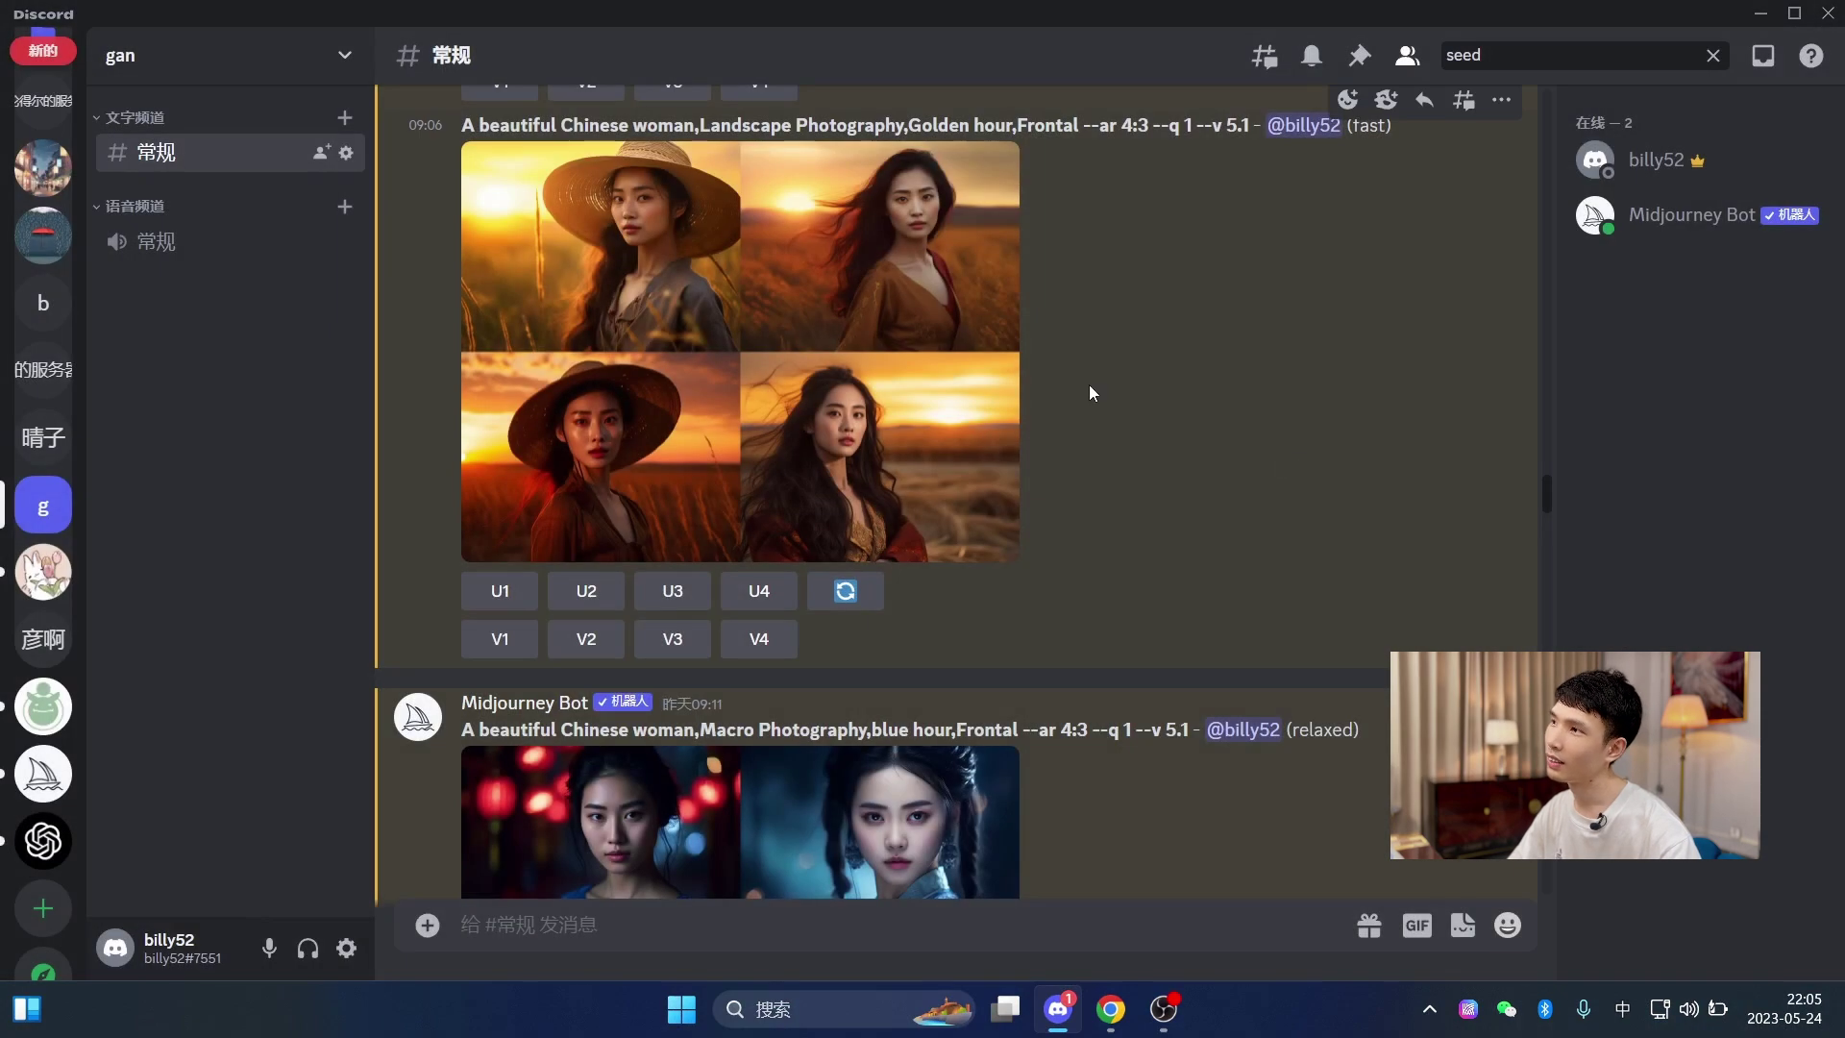
- Find the "Chinese Guangdong Cuisine Pot Rice" prompt, view its image grid enlarged and highlight its Food Photography term
scroll(1088, 392, "down", 10)
scroll(1058, 538, "down", 7)
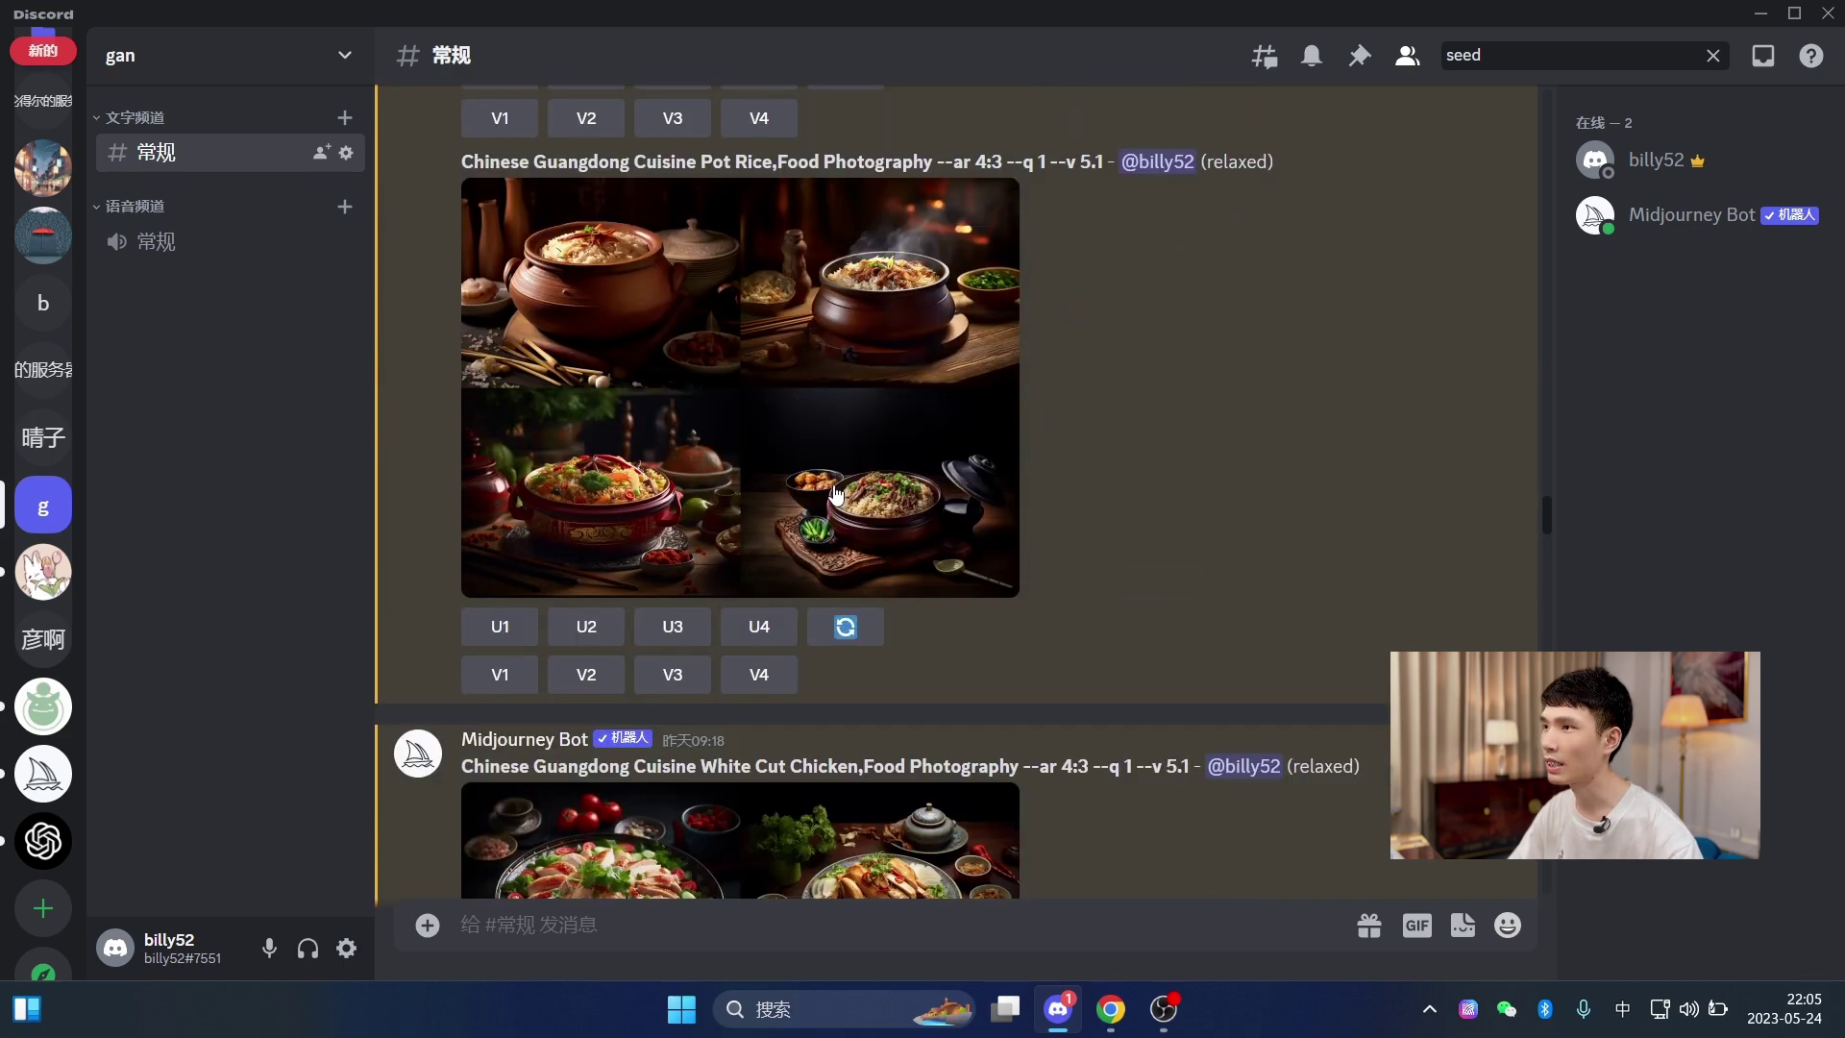
left_click(835, 495)
left_click(1390, 446)
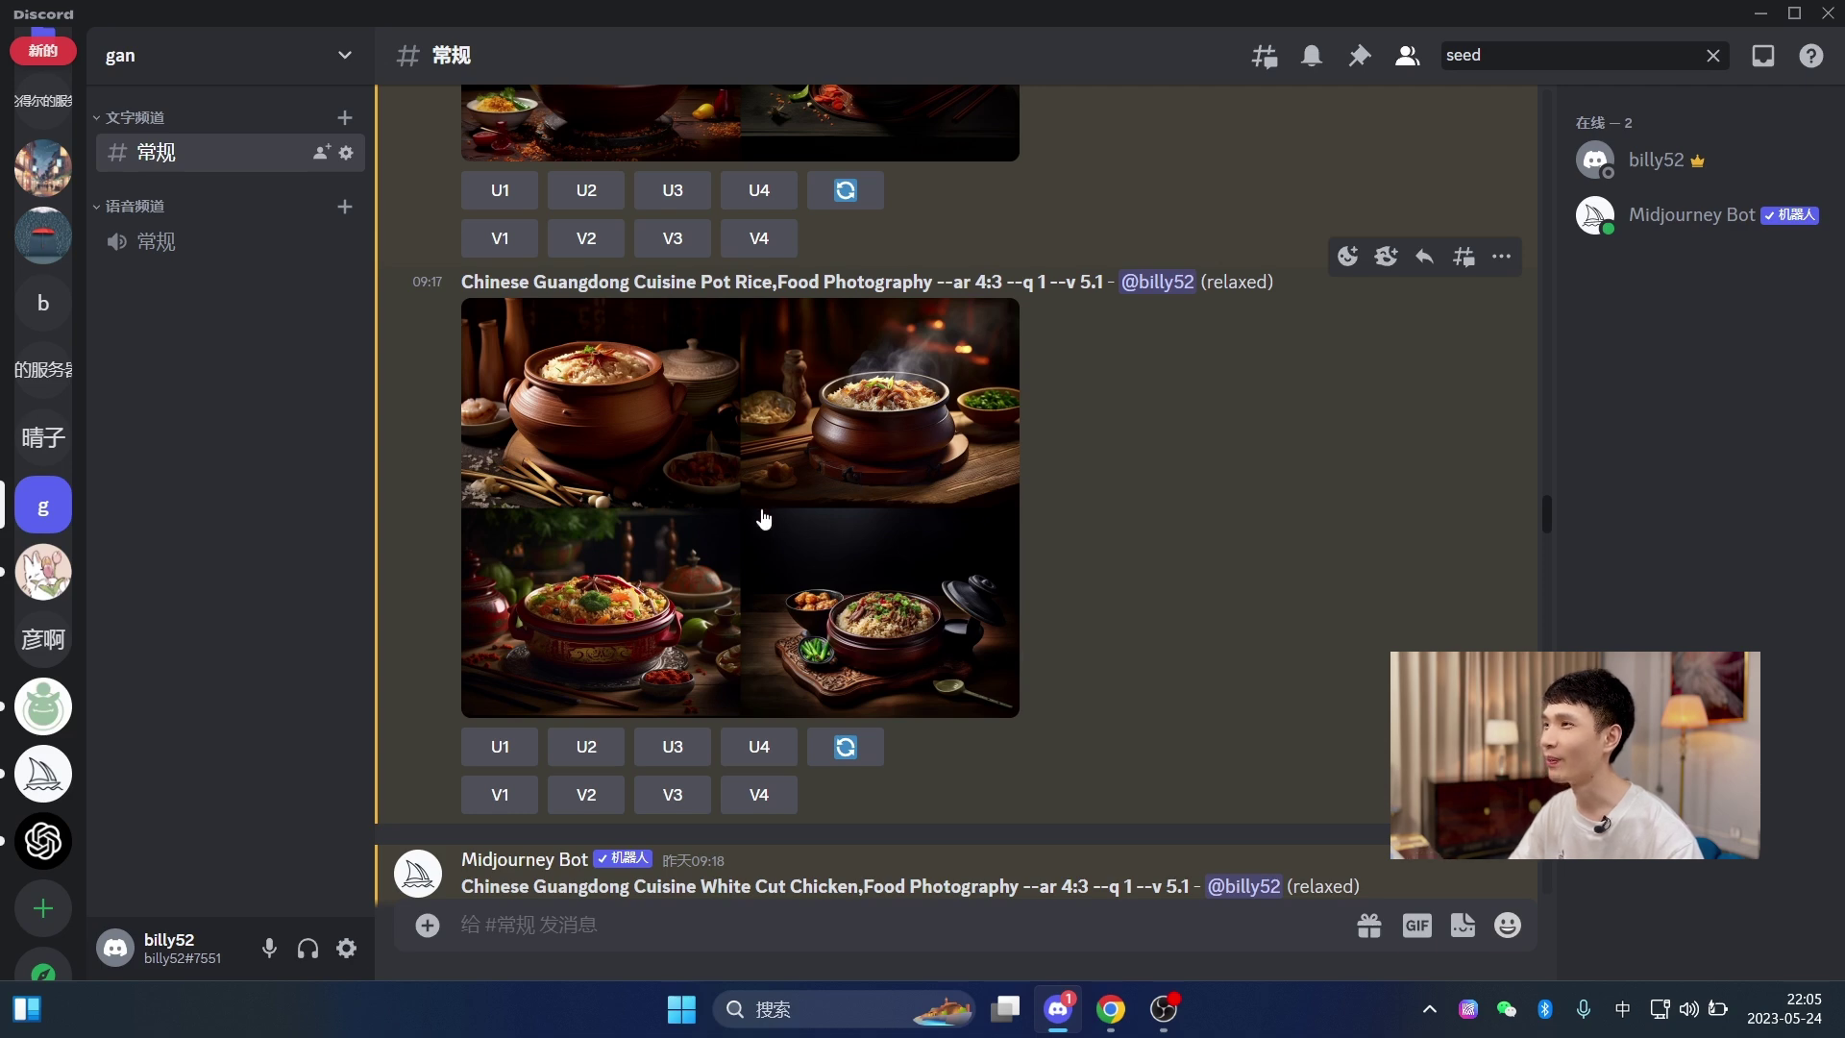
scroll(788, 461, "up", 2)
left_click_drag(778, 401, 933, 403)
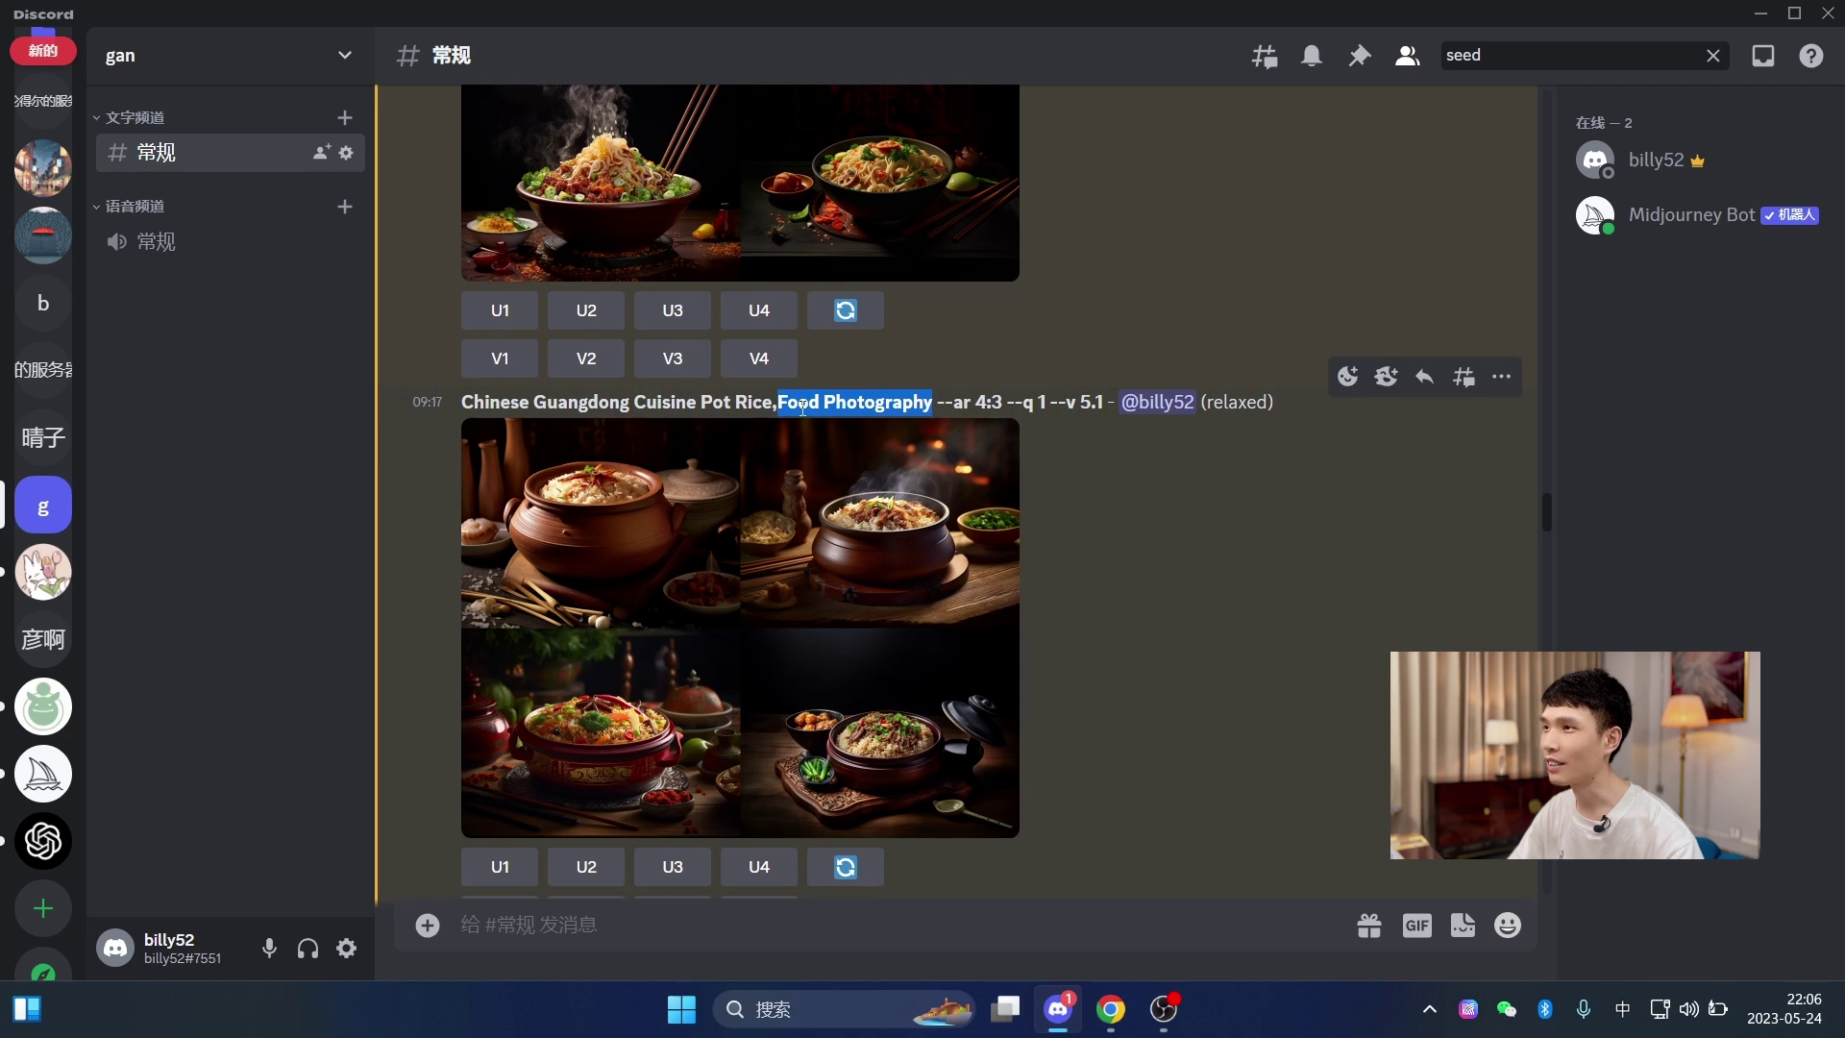
left_click(796, 574)
left_click(1351, 447)
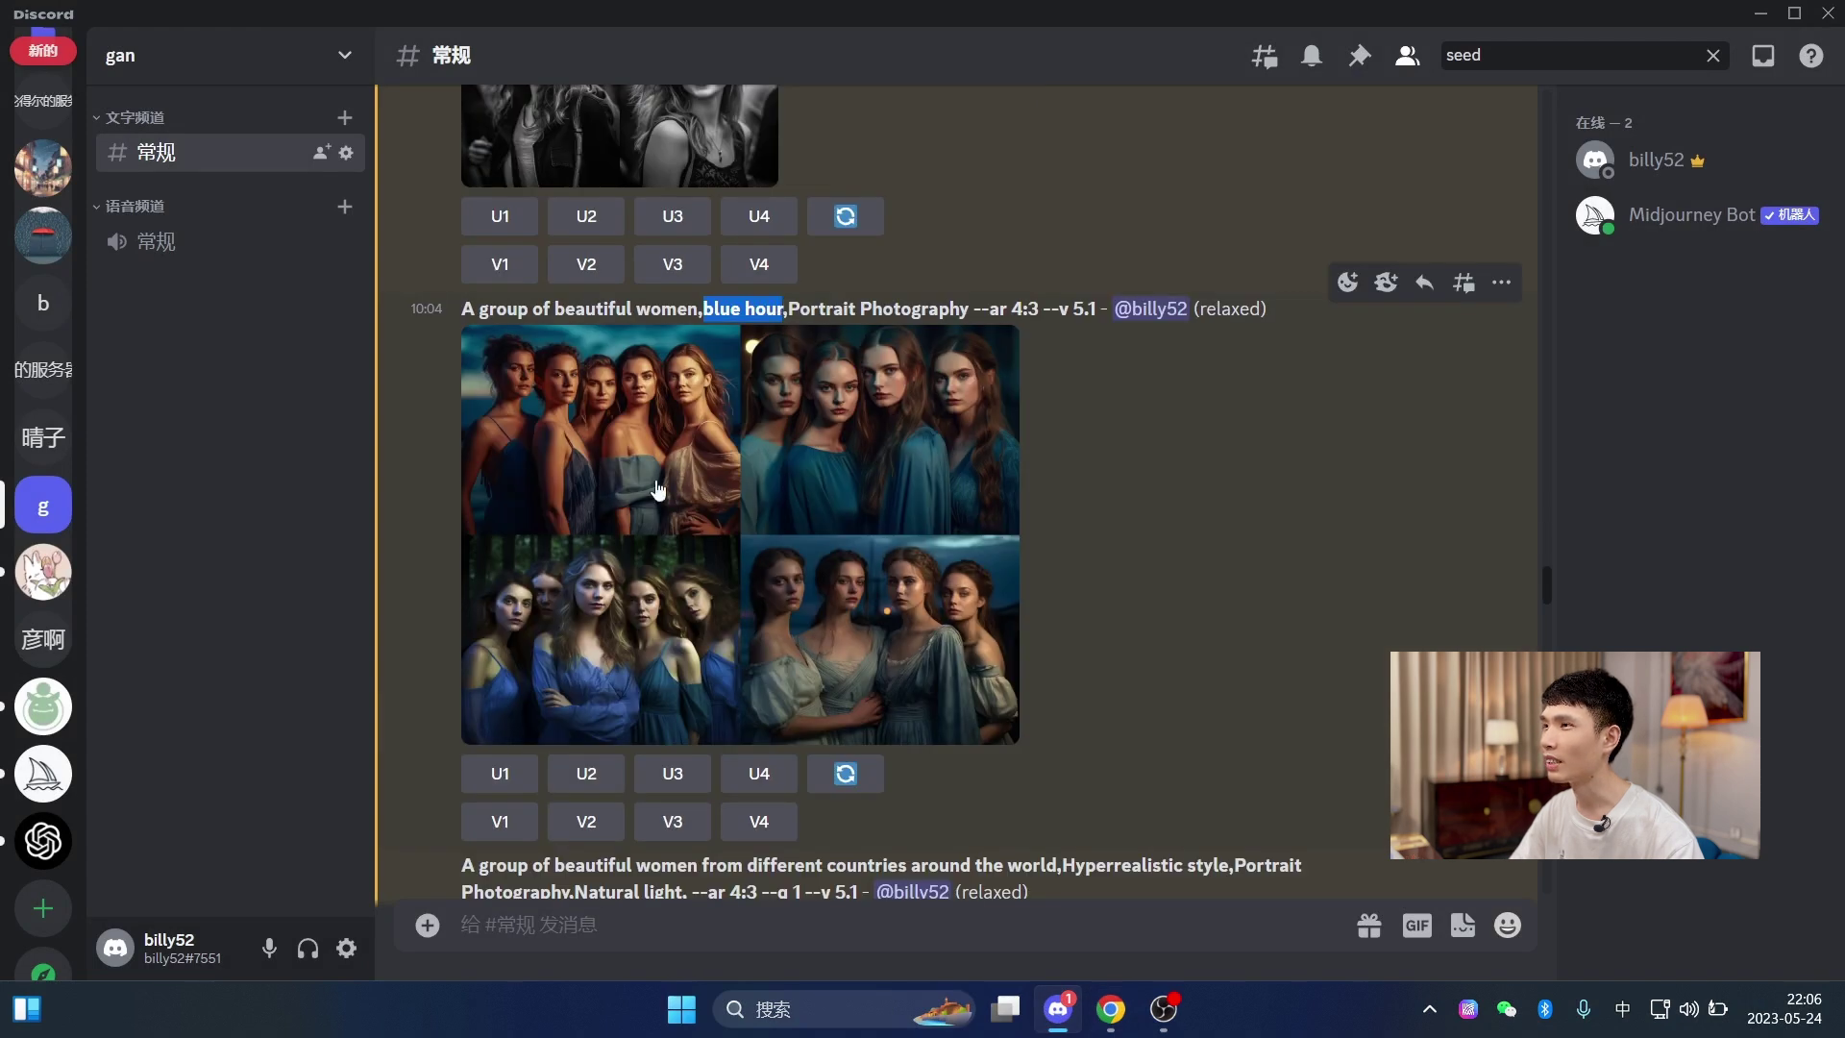
- View the "A group of beautiful women,blue hour" image grid enlarged and highlight the prompt's Portrait Photography term
left_click(658, 490)
left_click(1391, 401)
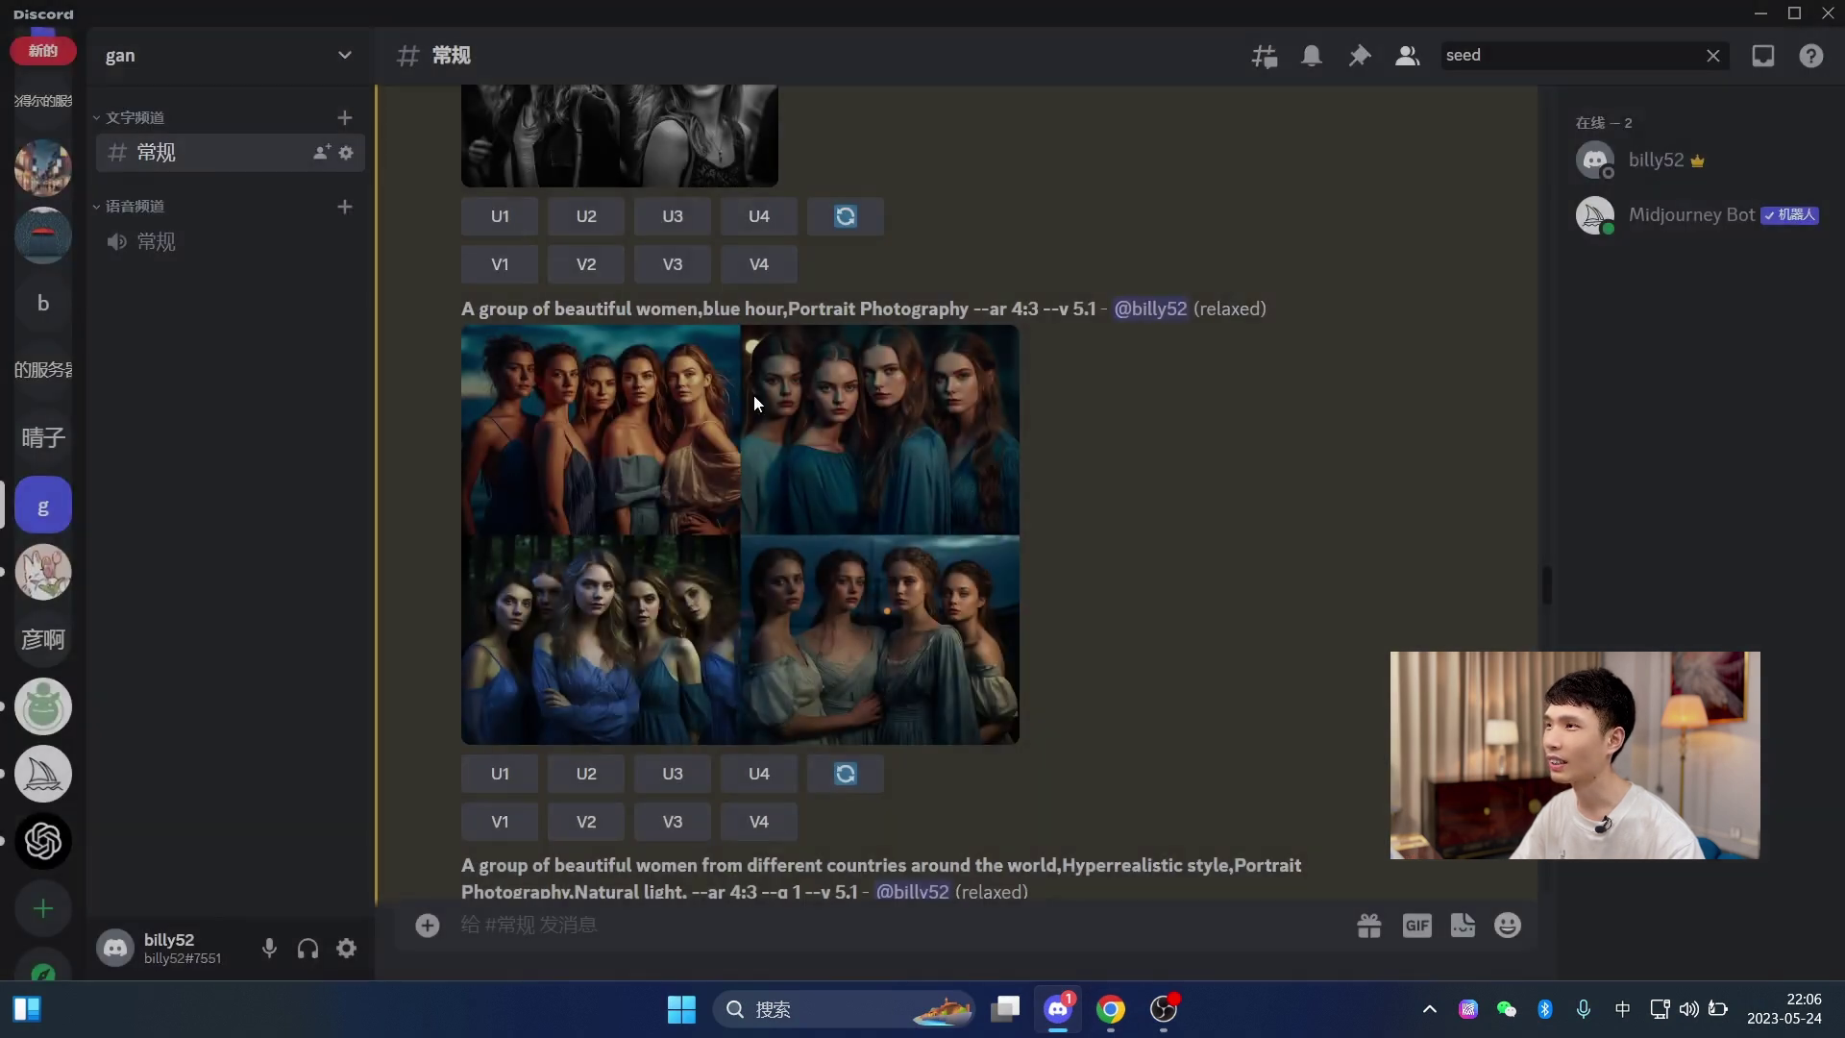
left_click_drag(706, 305, 963, 308)
left_click_drag(788, 307, 973, 308)
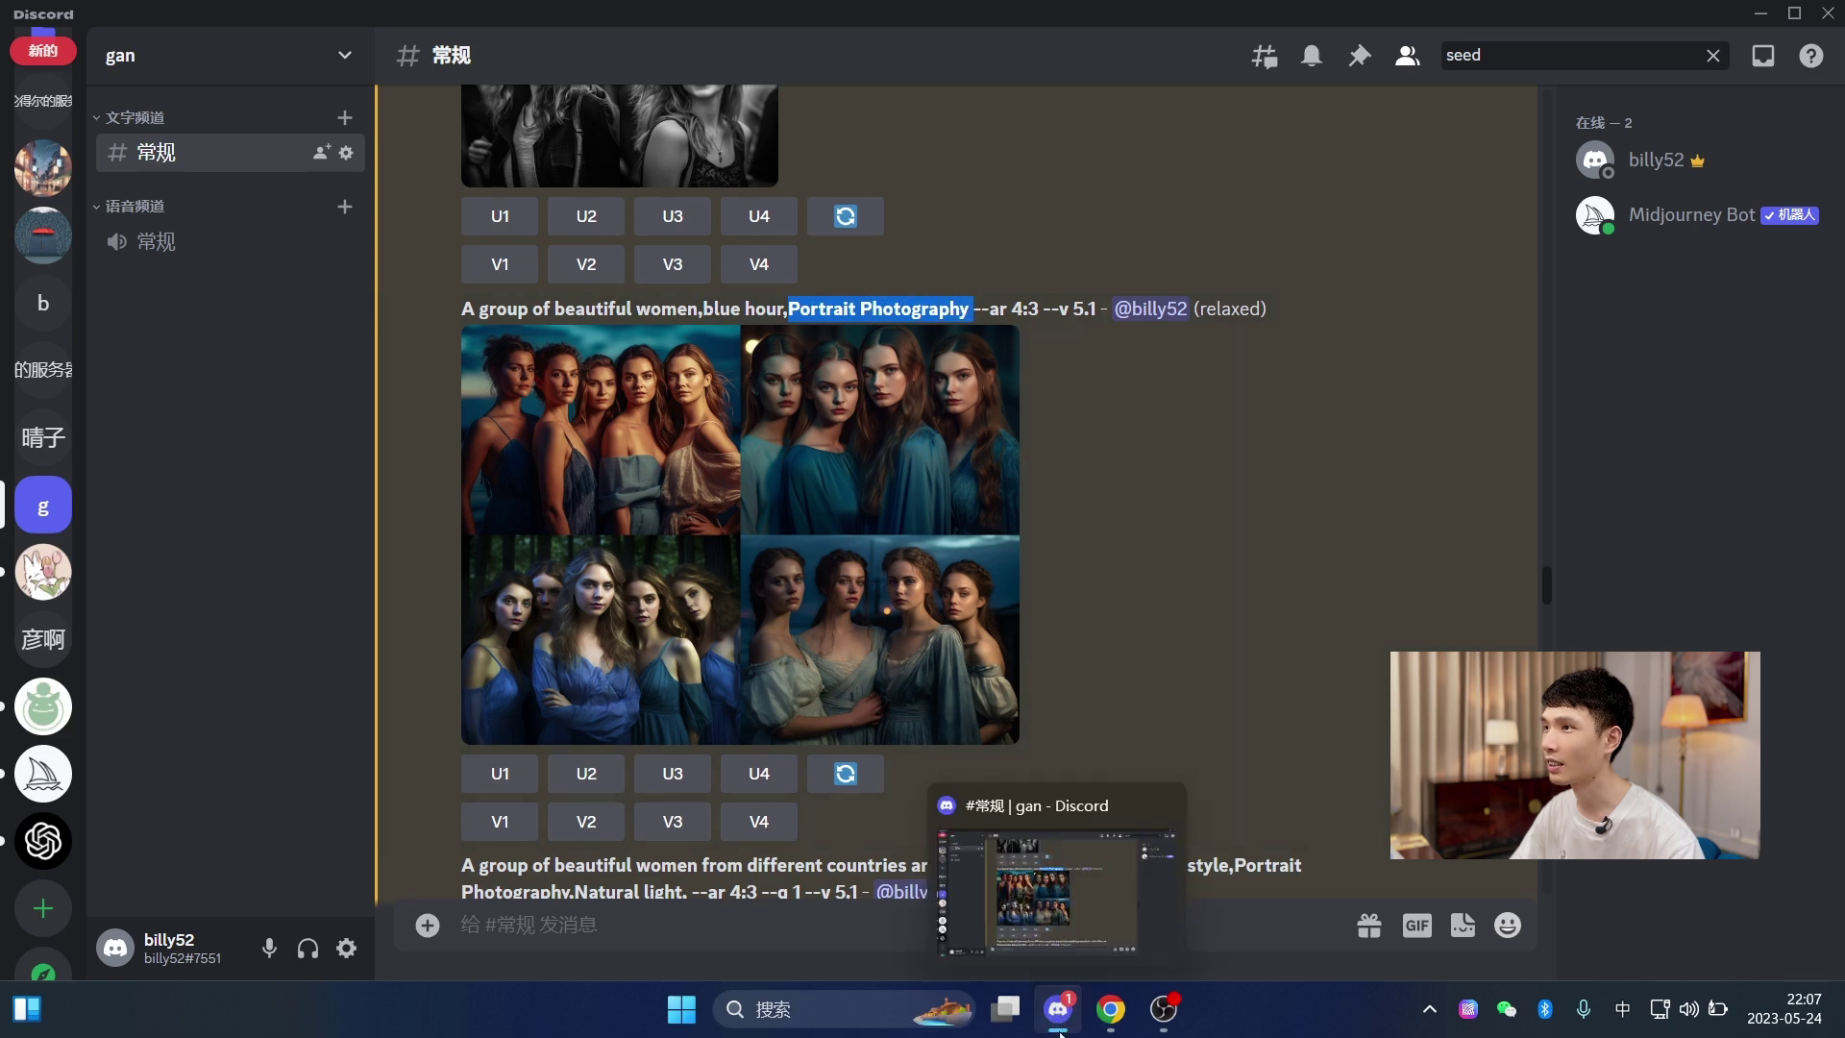
- Switch to ChatGPT, point out Portrait Photography in the translated table's photography type row, and return to Discord
left_click(1111, 1009)
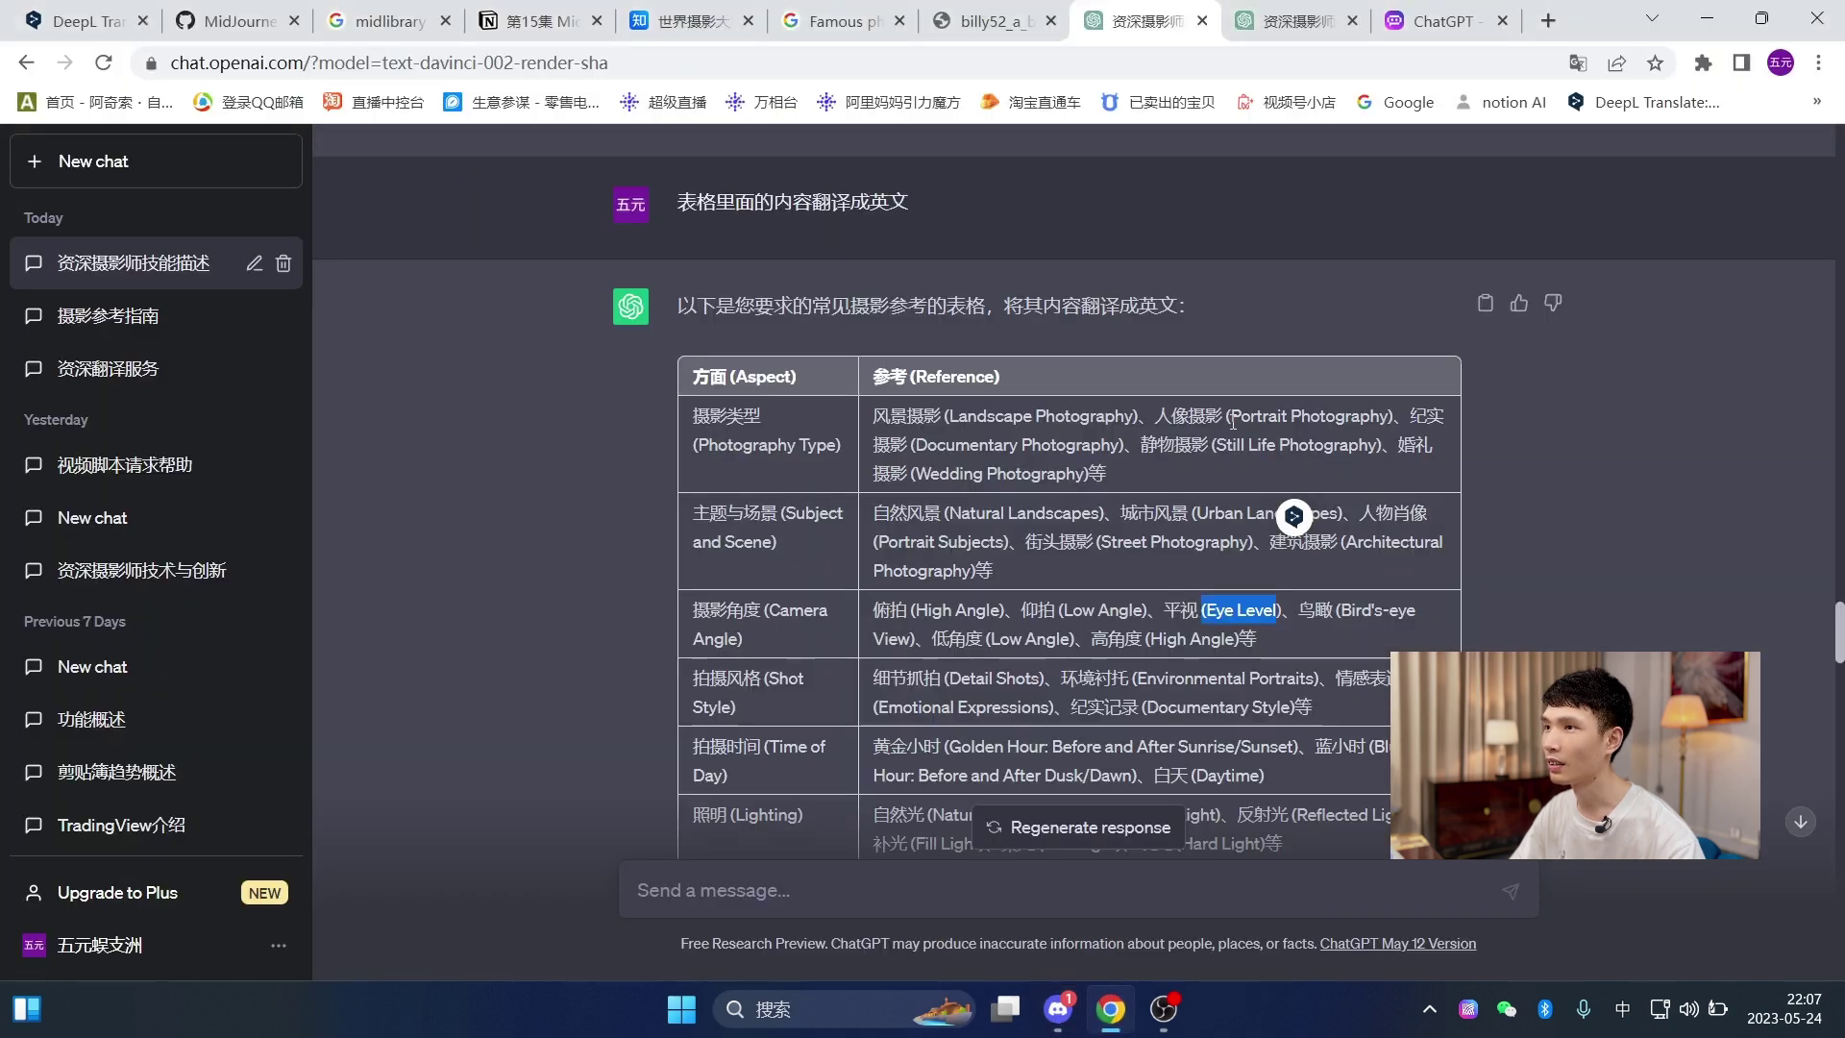
left_click_drag(1231, 419, 1388, 419)
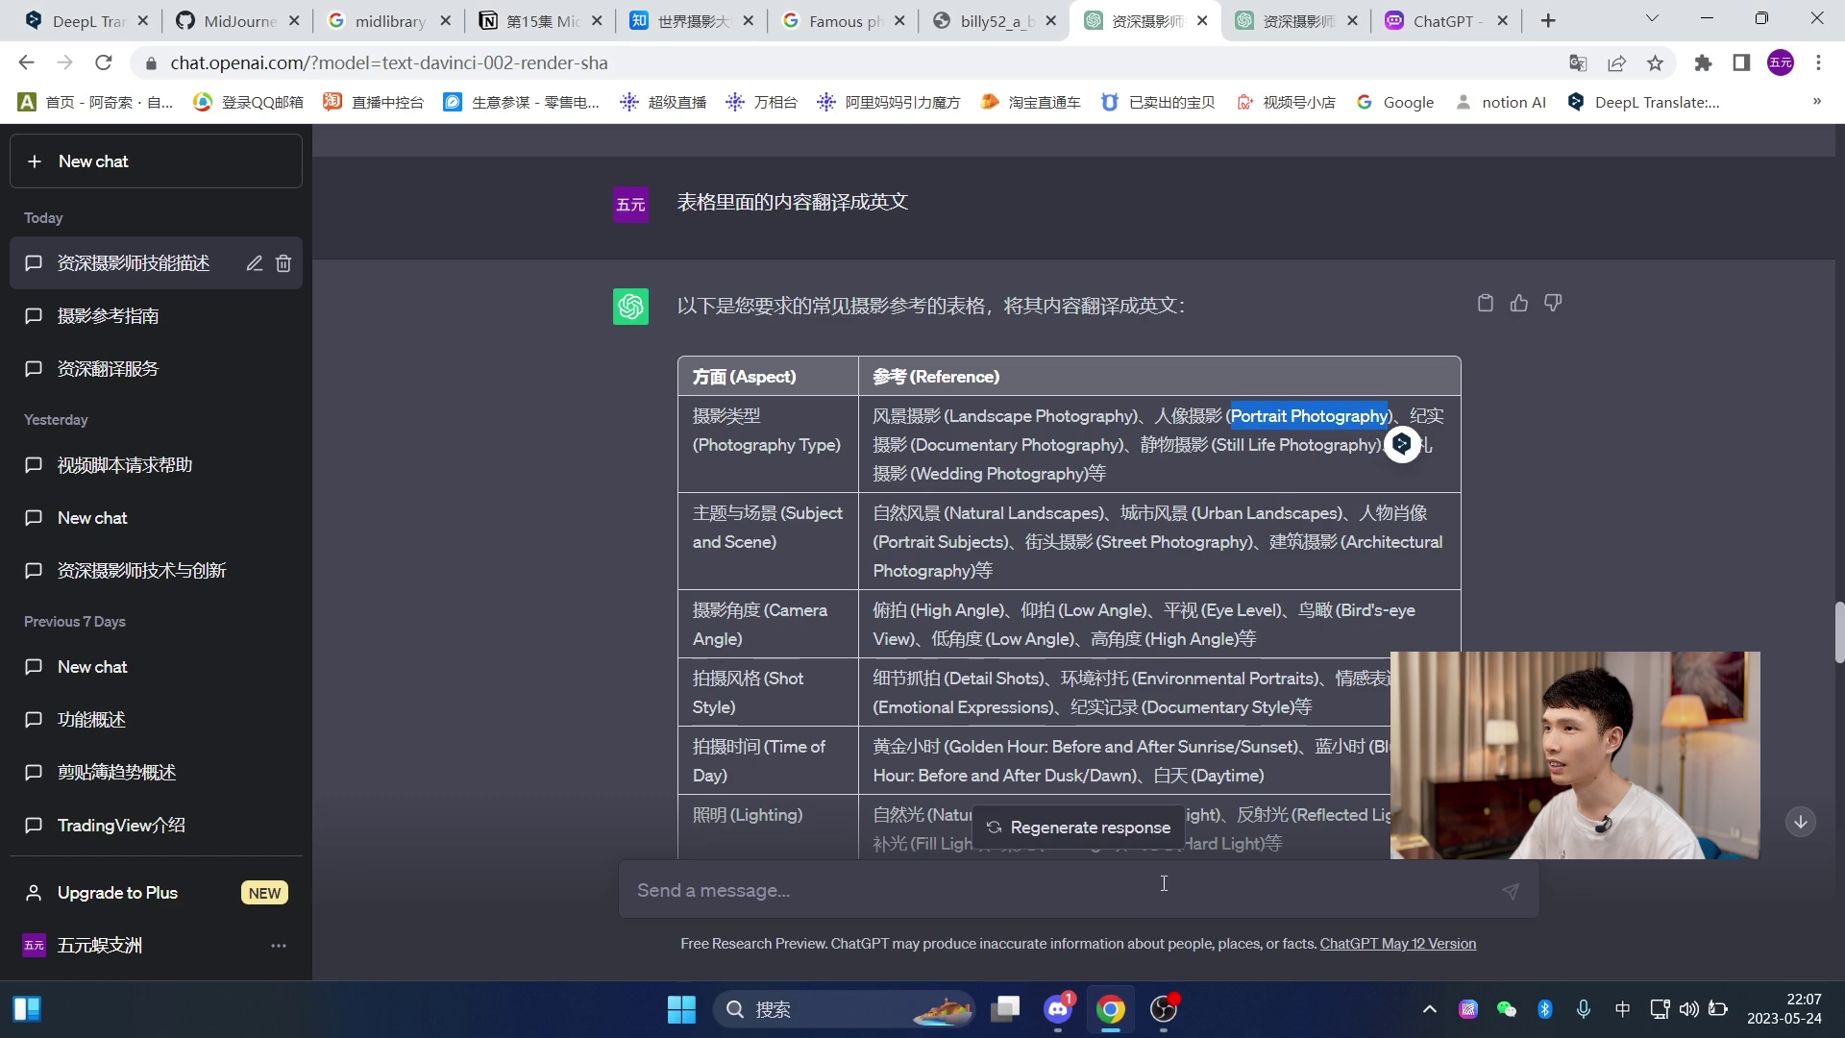
key("alt+Tab")
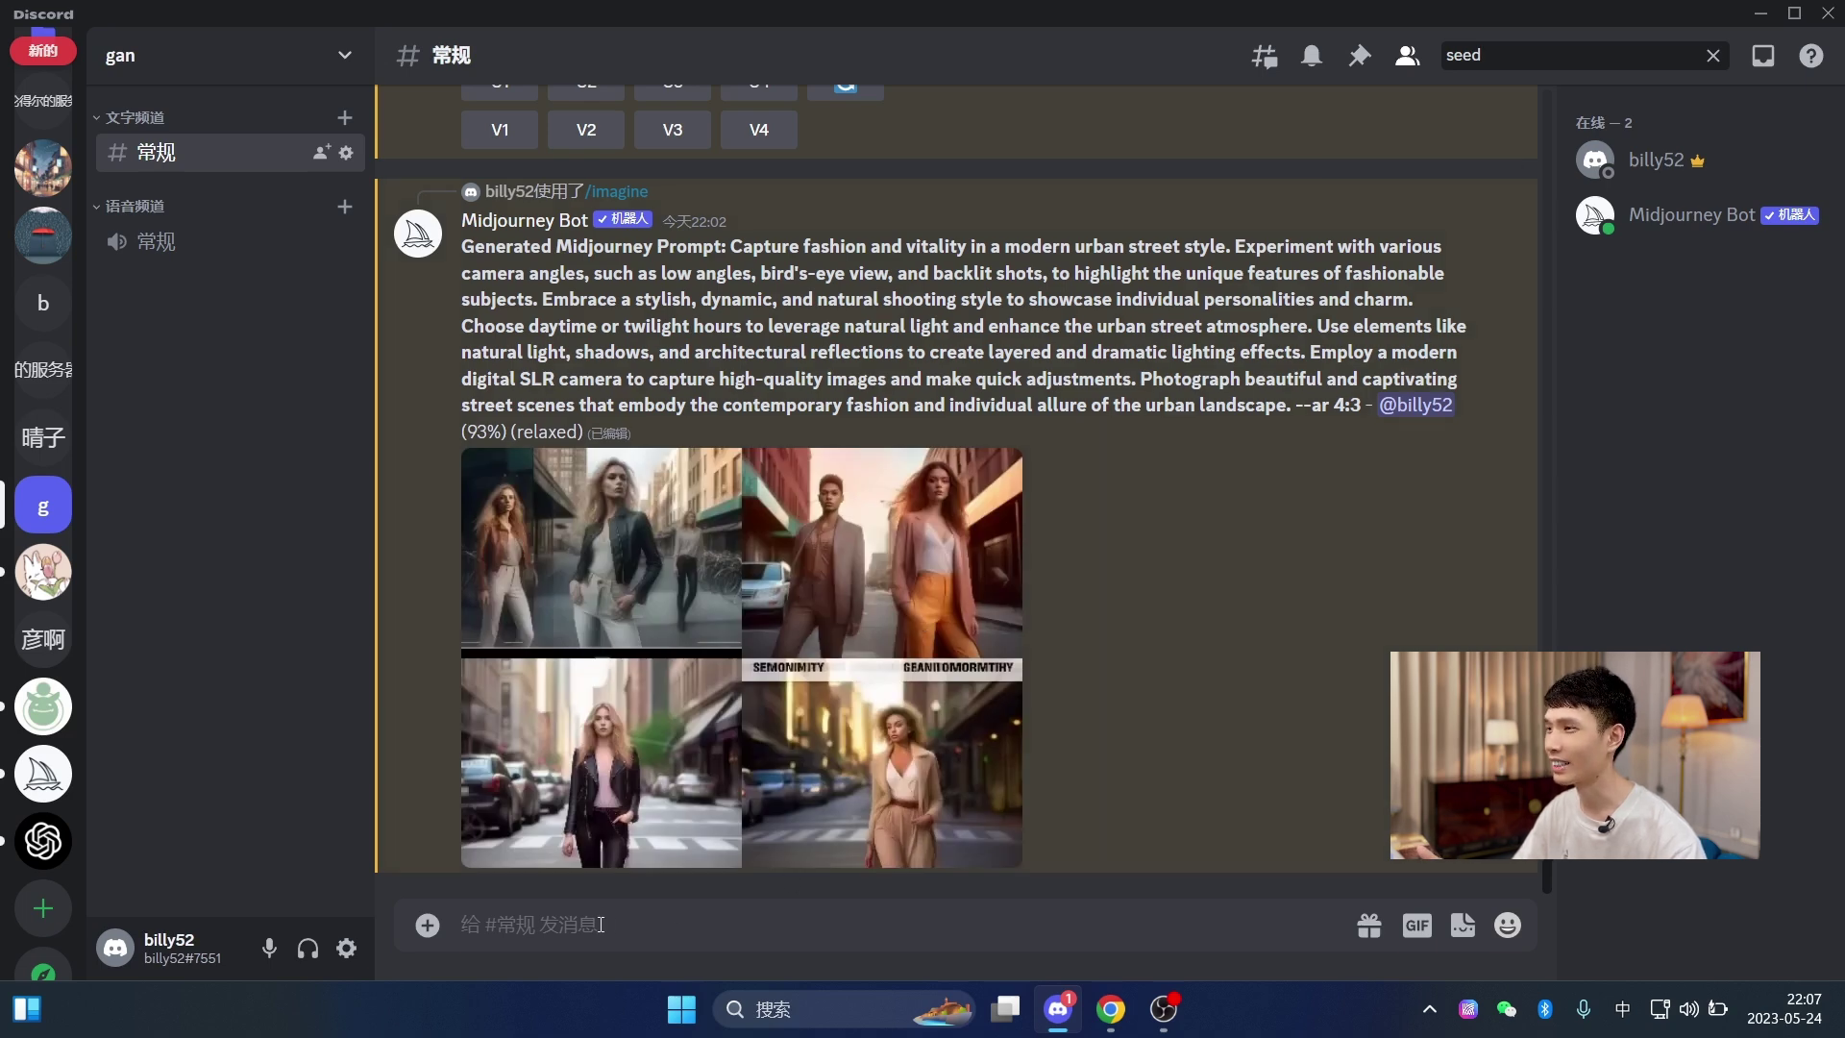
- Open the modern urban street fashion image grid in the browser and examine the woman in the beige coat at full size
left_click(928, 860)
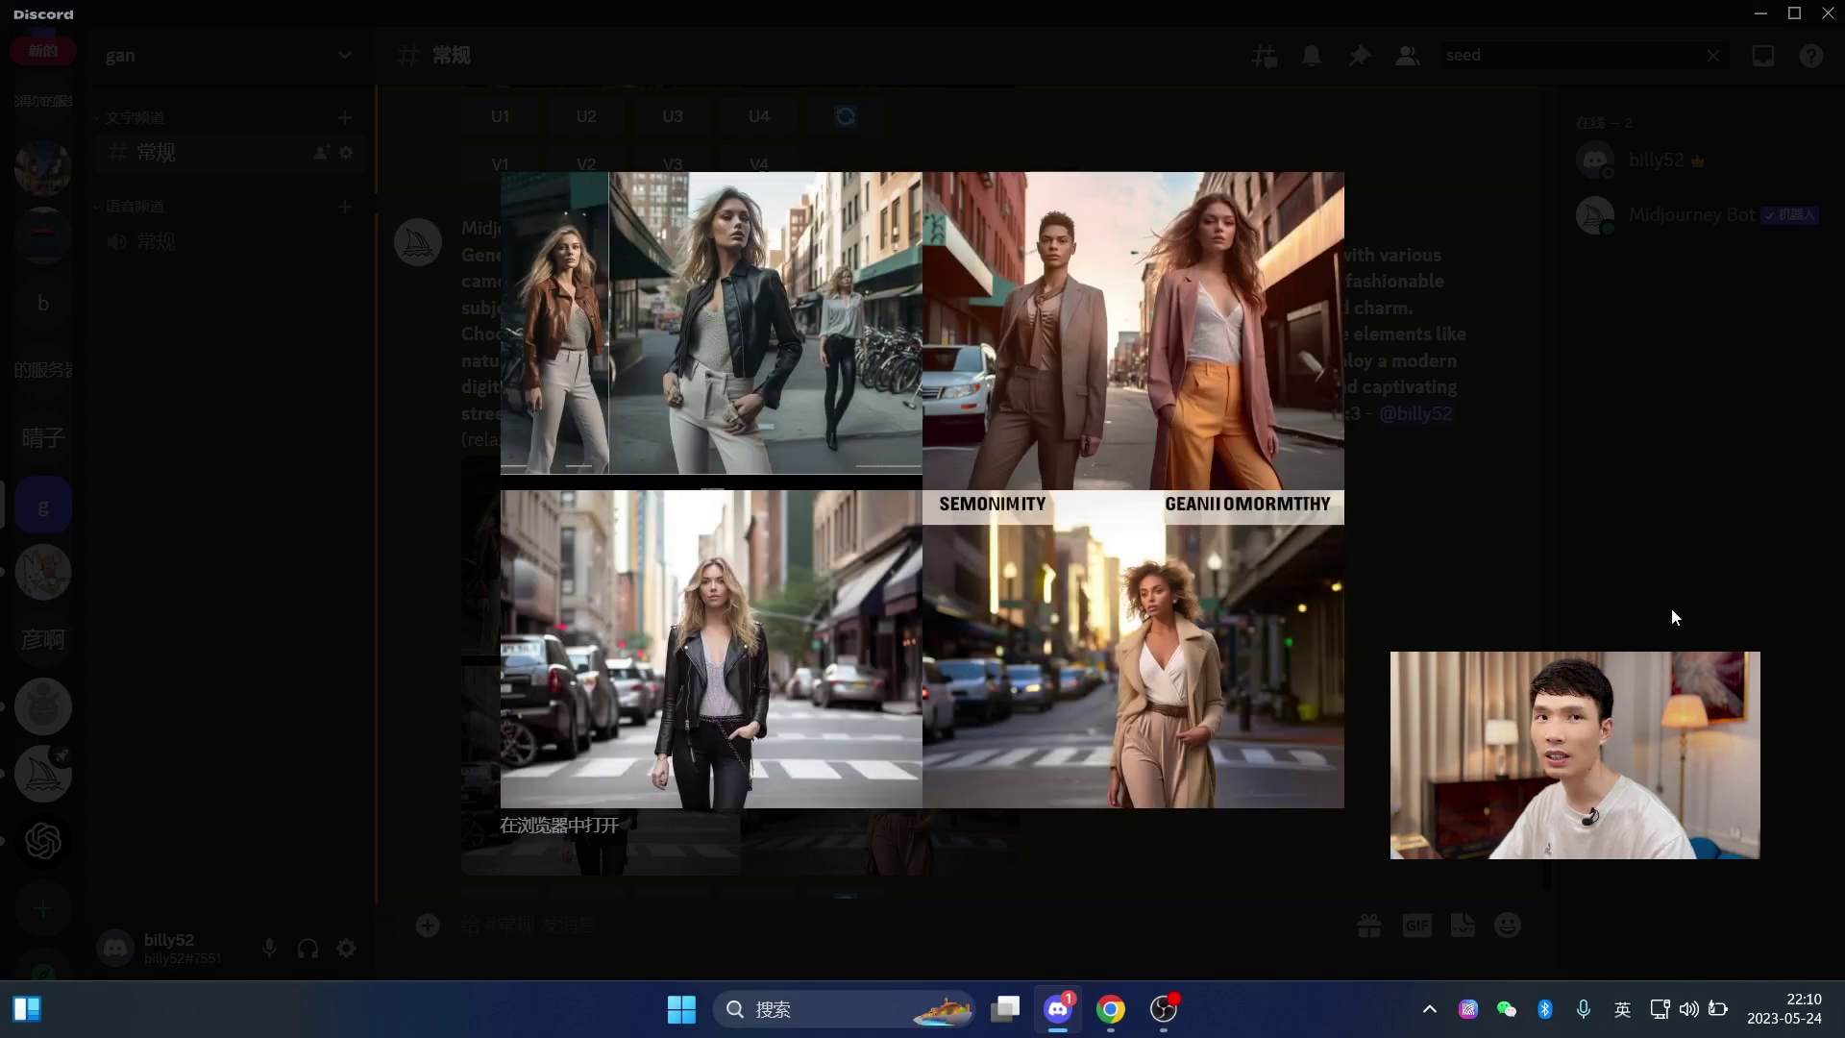
left_click(559, 824)
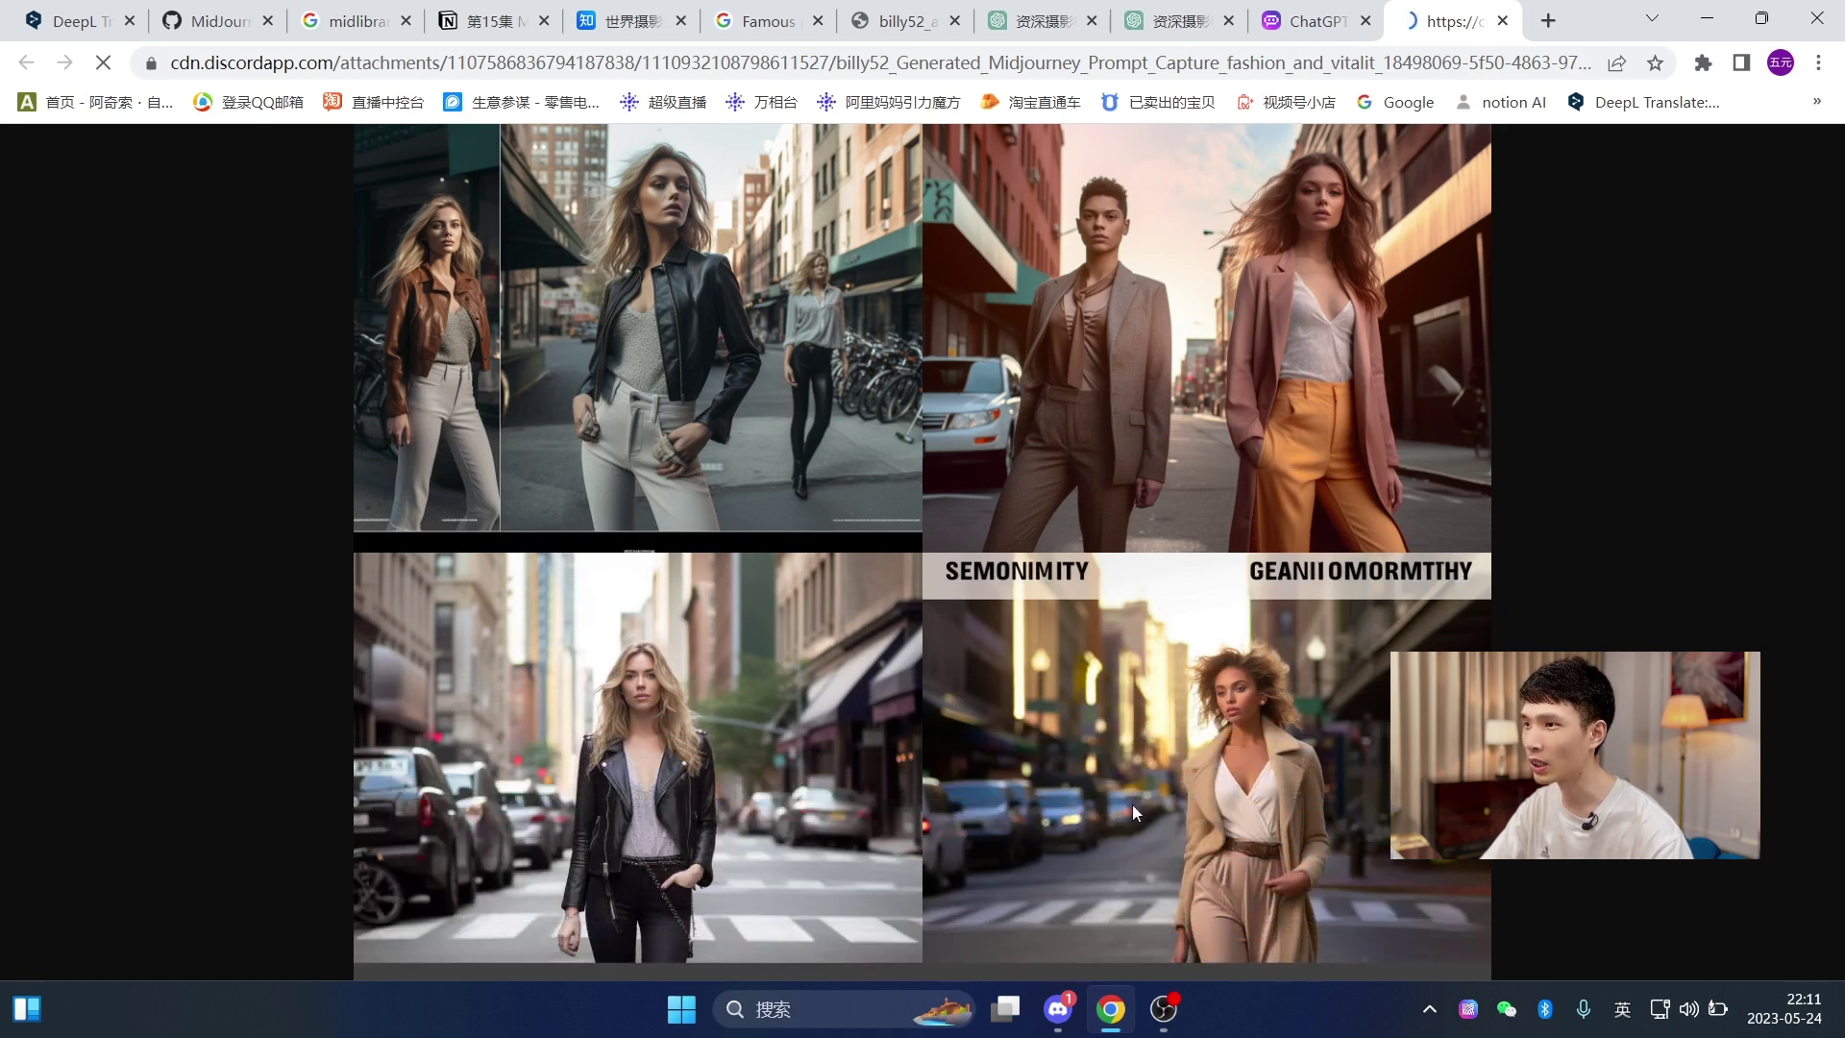
left_click(982, 708)
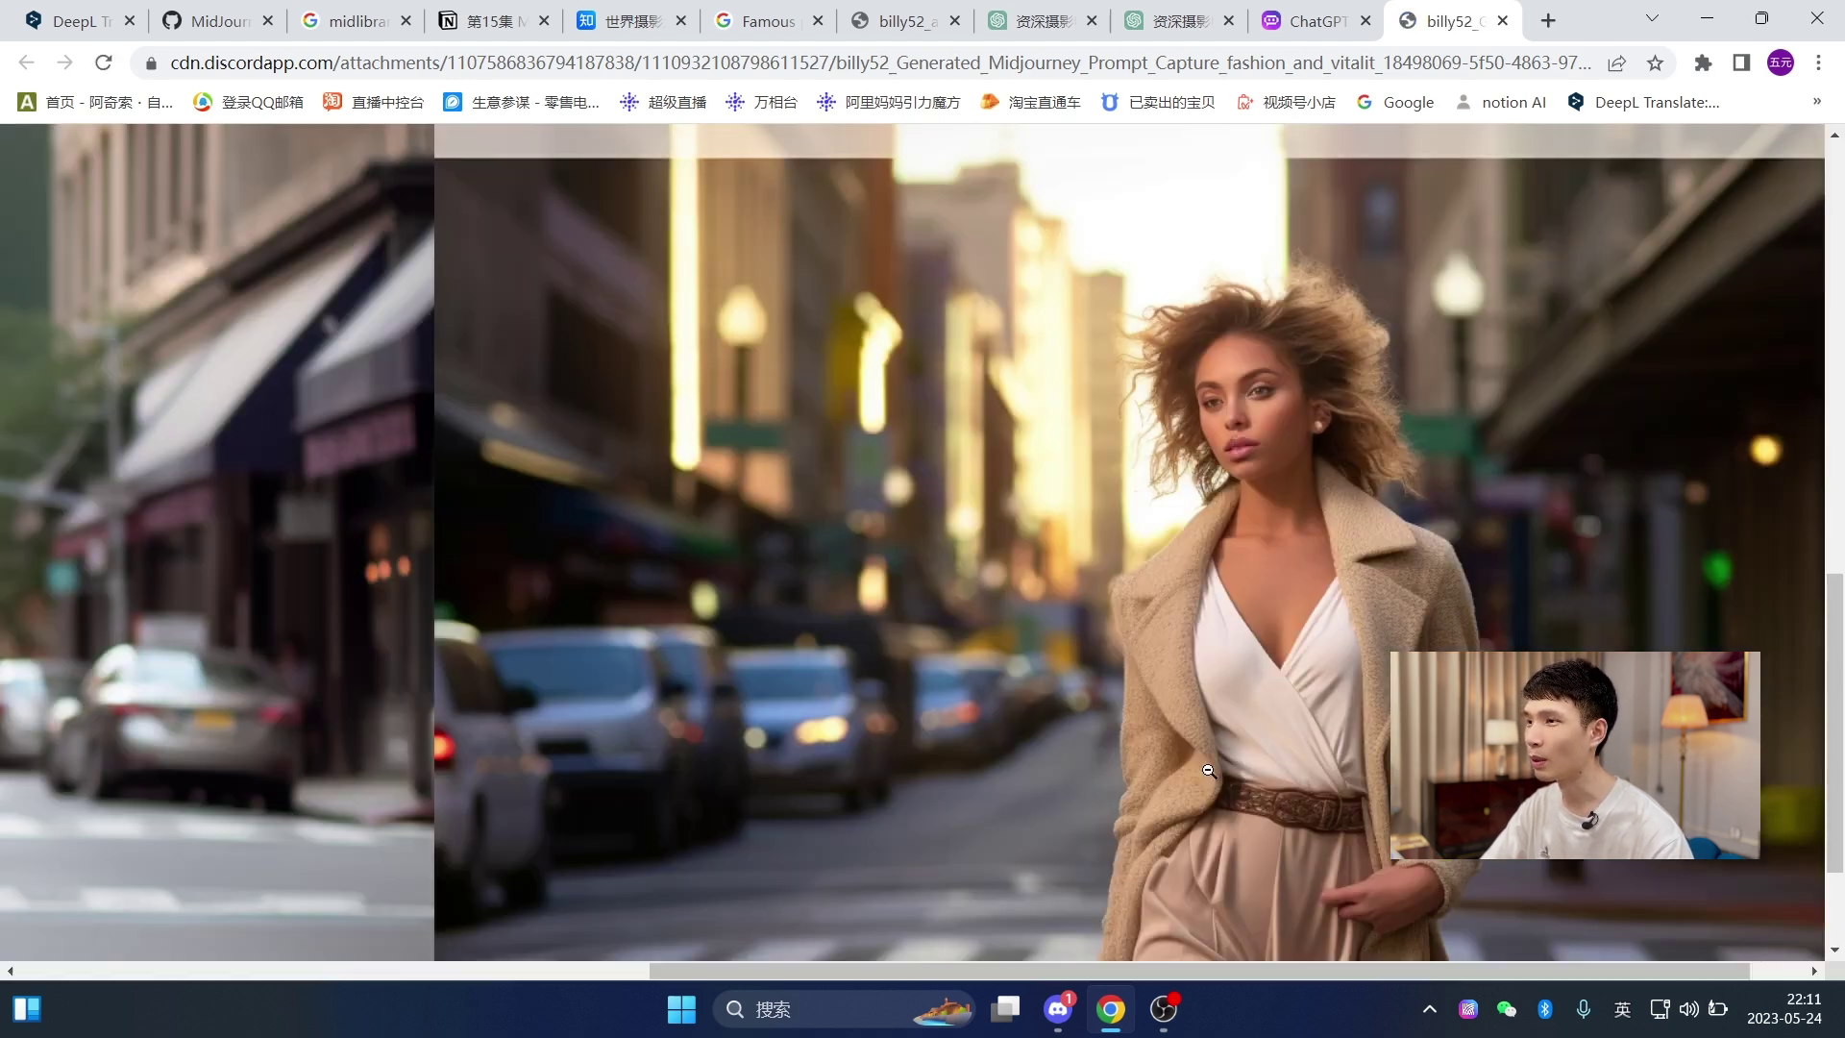
scroll(1301, 596, "down", 2)
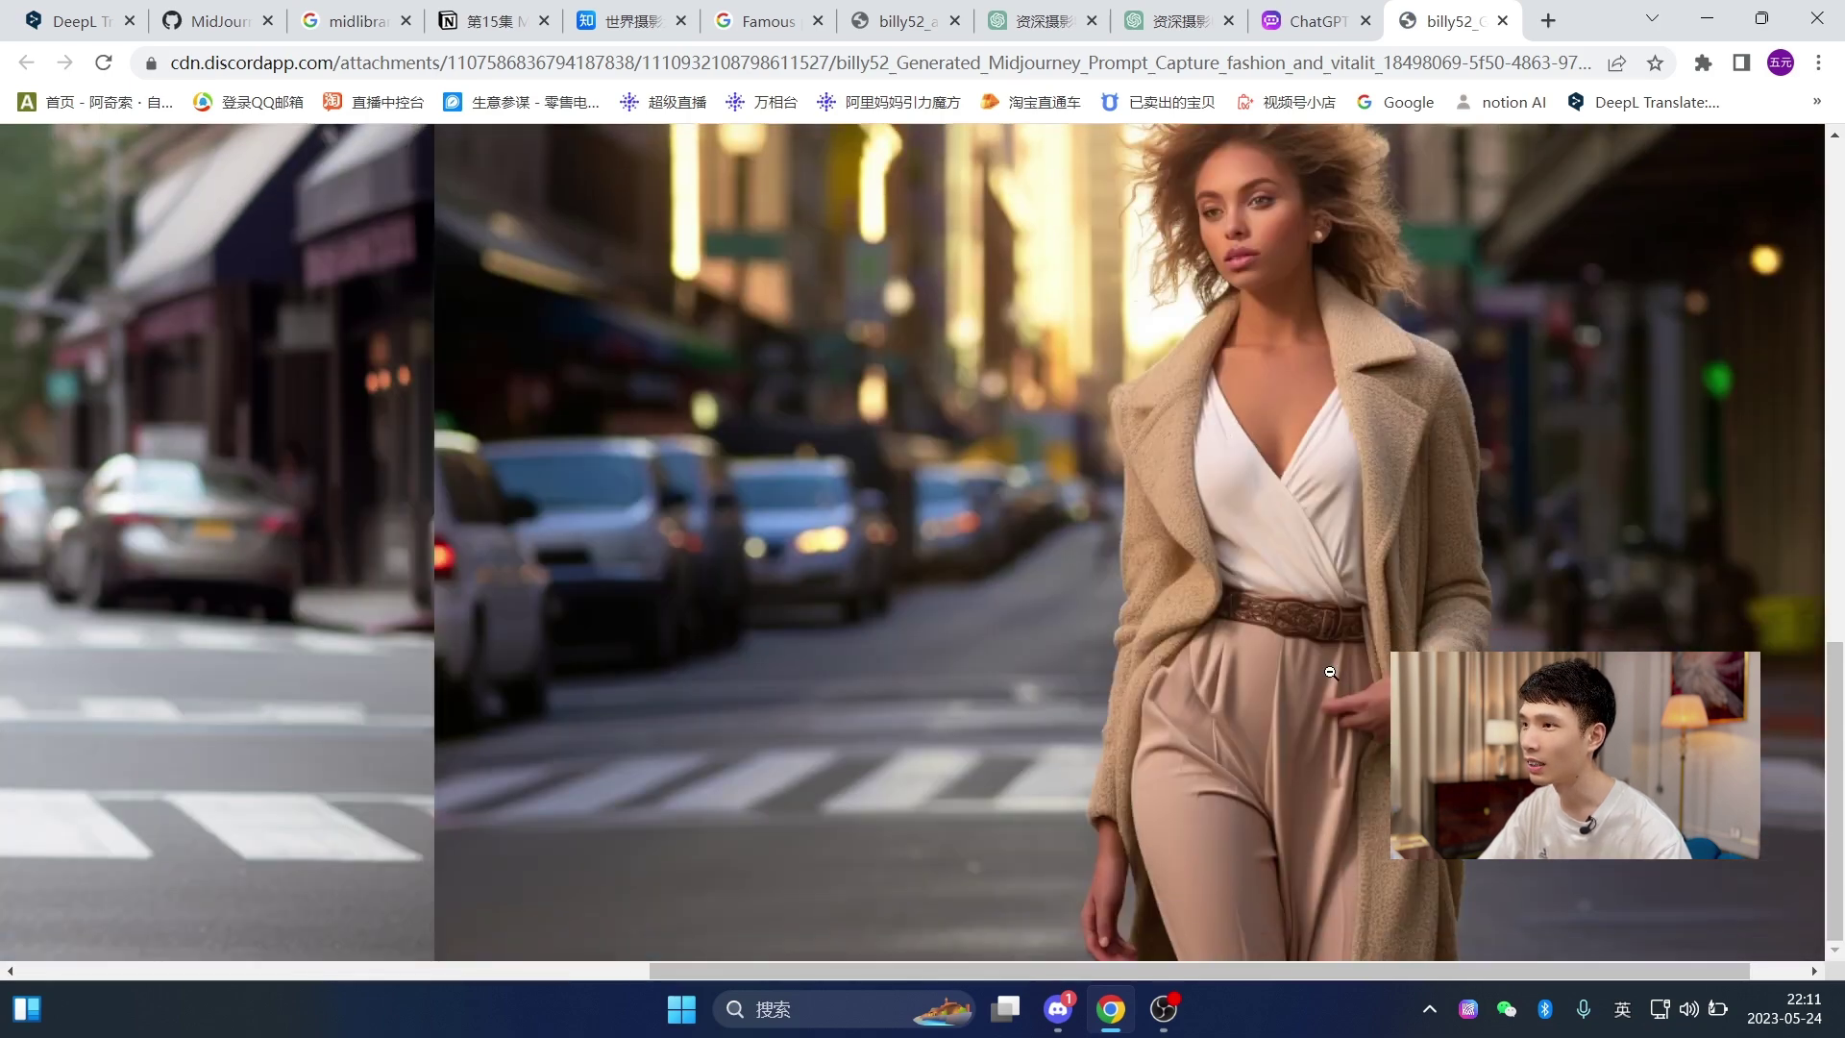
scroll(1331, 672, "up", 1)
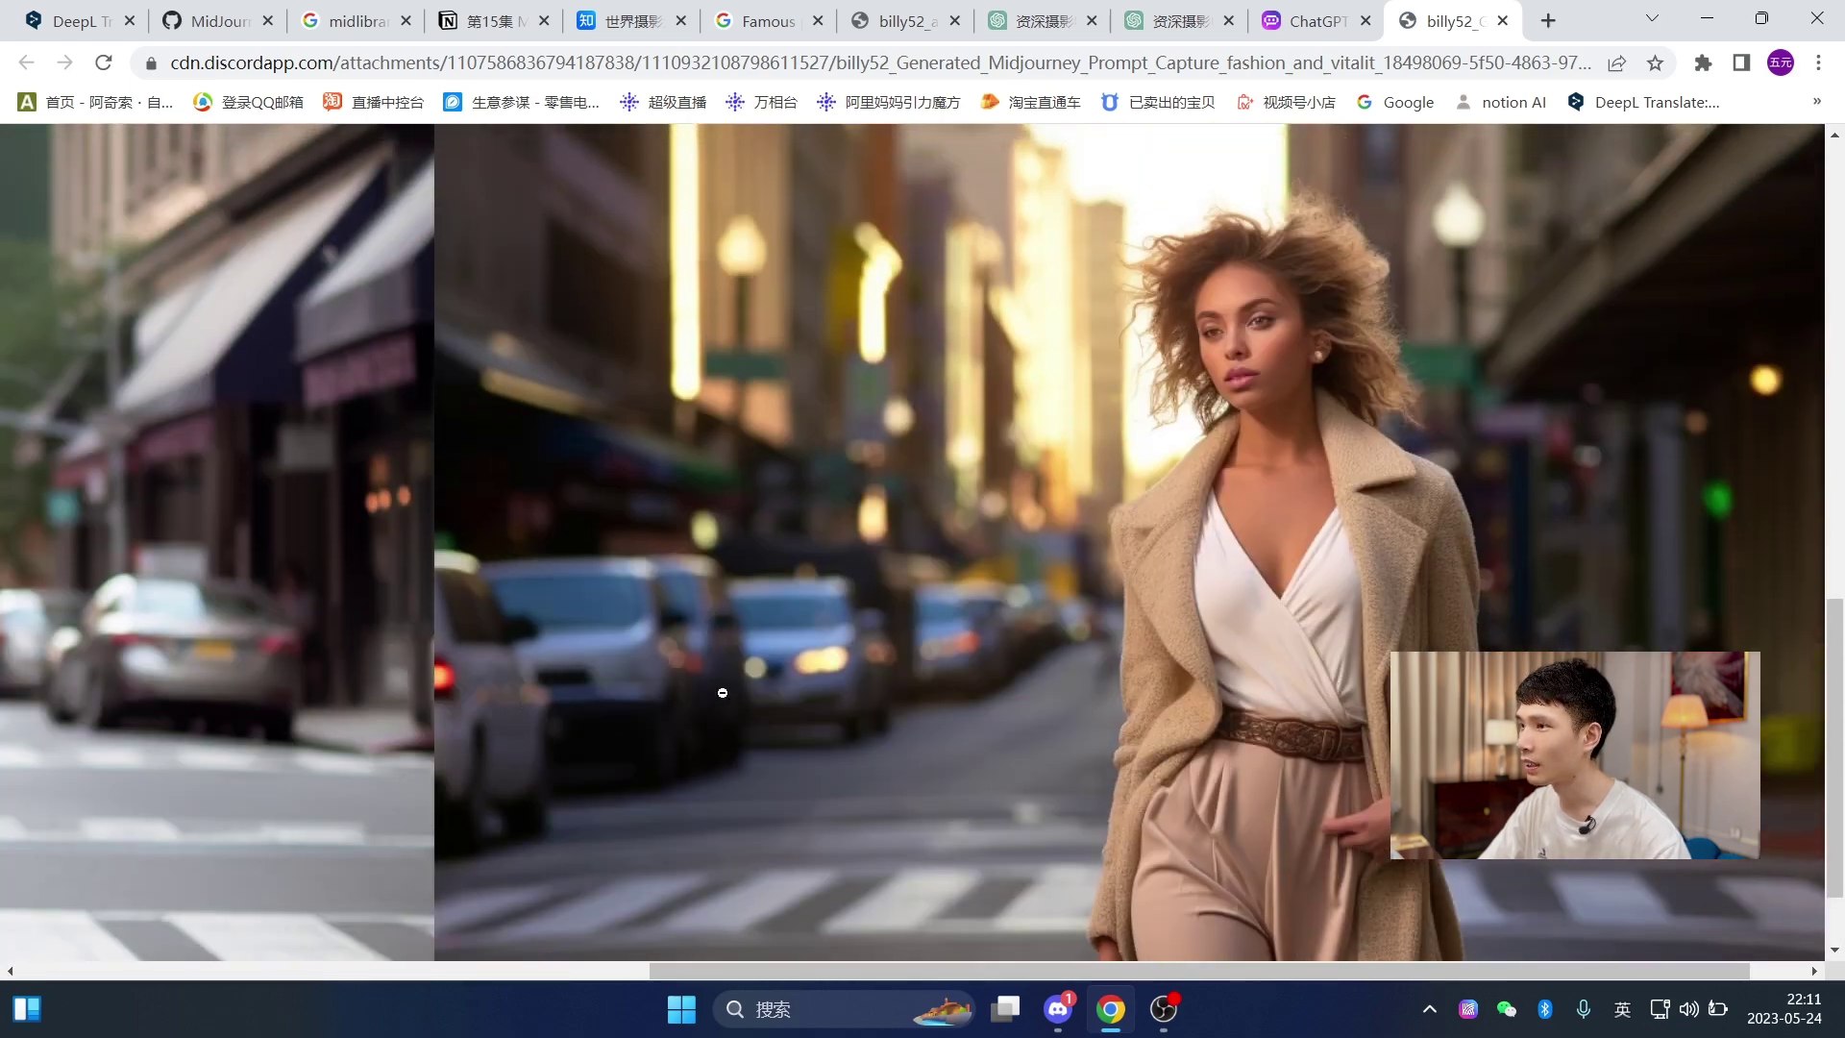
scroll(990, 552, "up", 2)
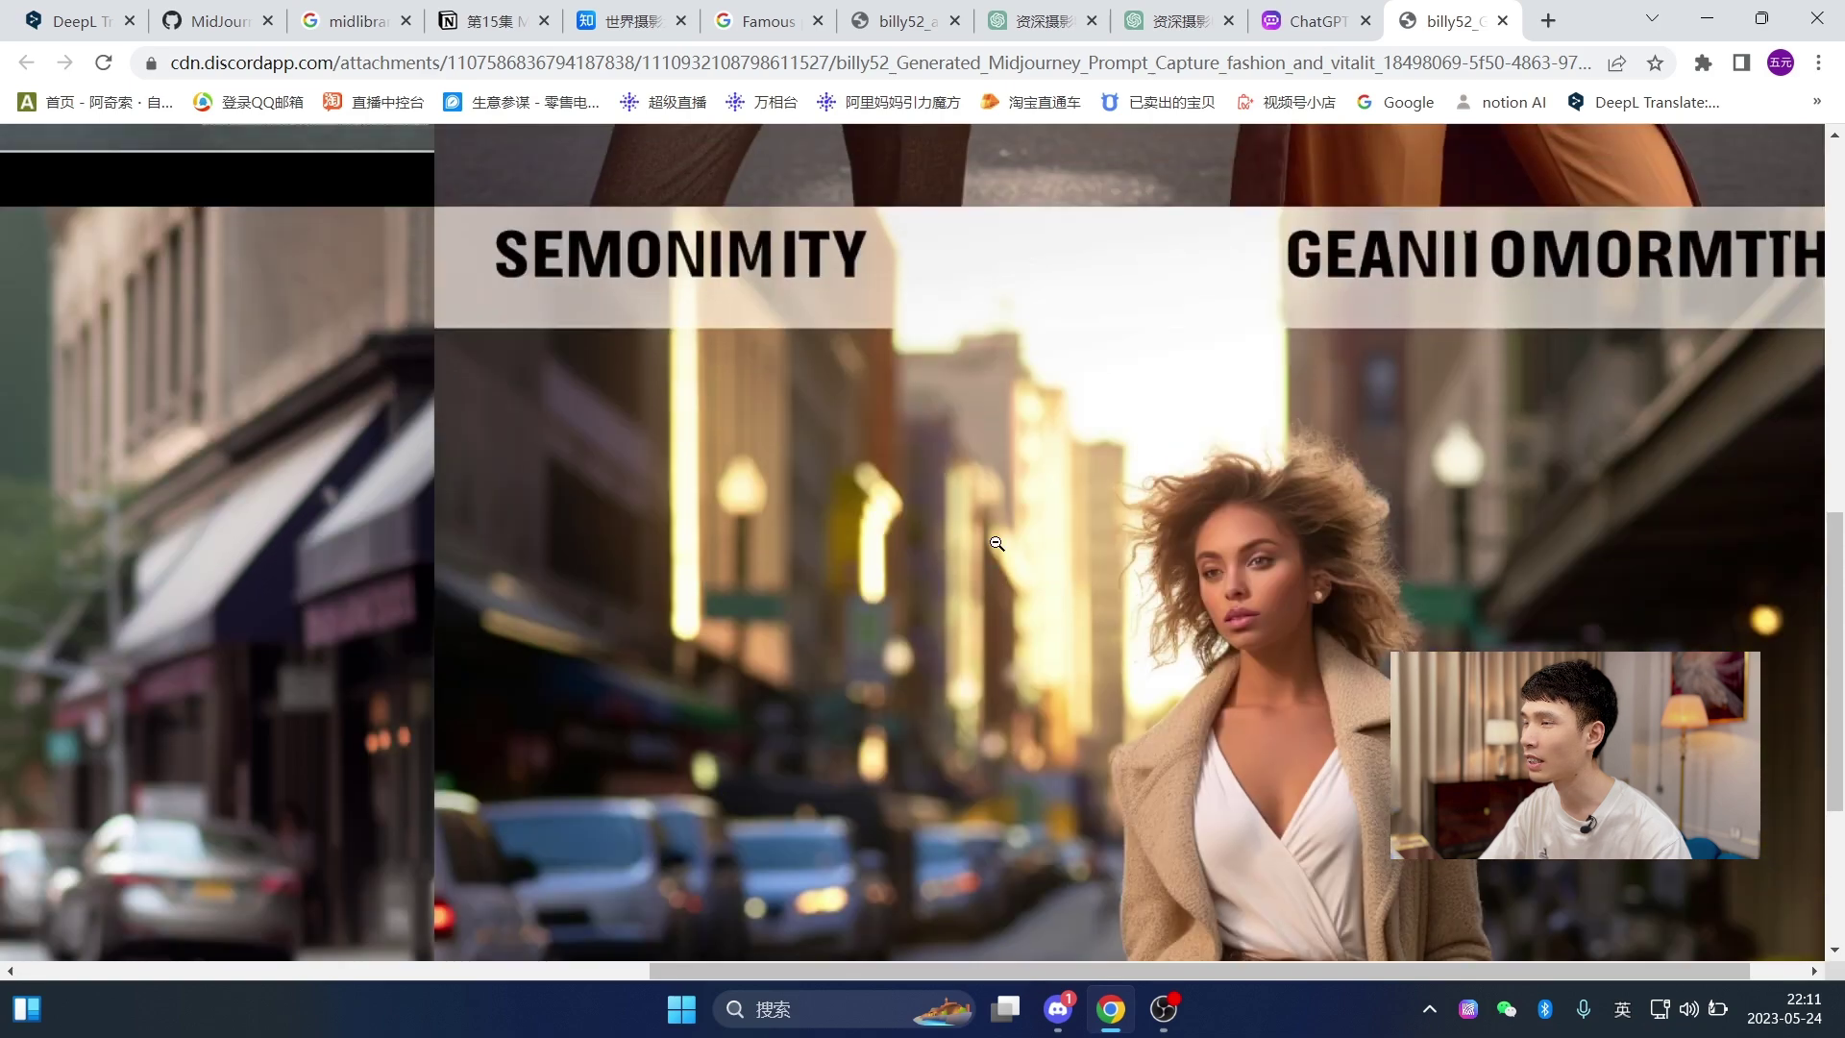
scroll(997, 544, "up", 1)
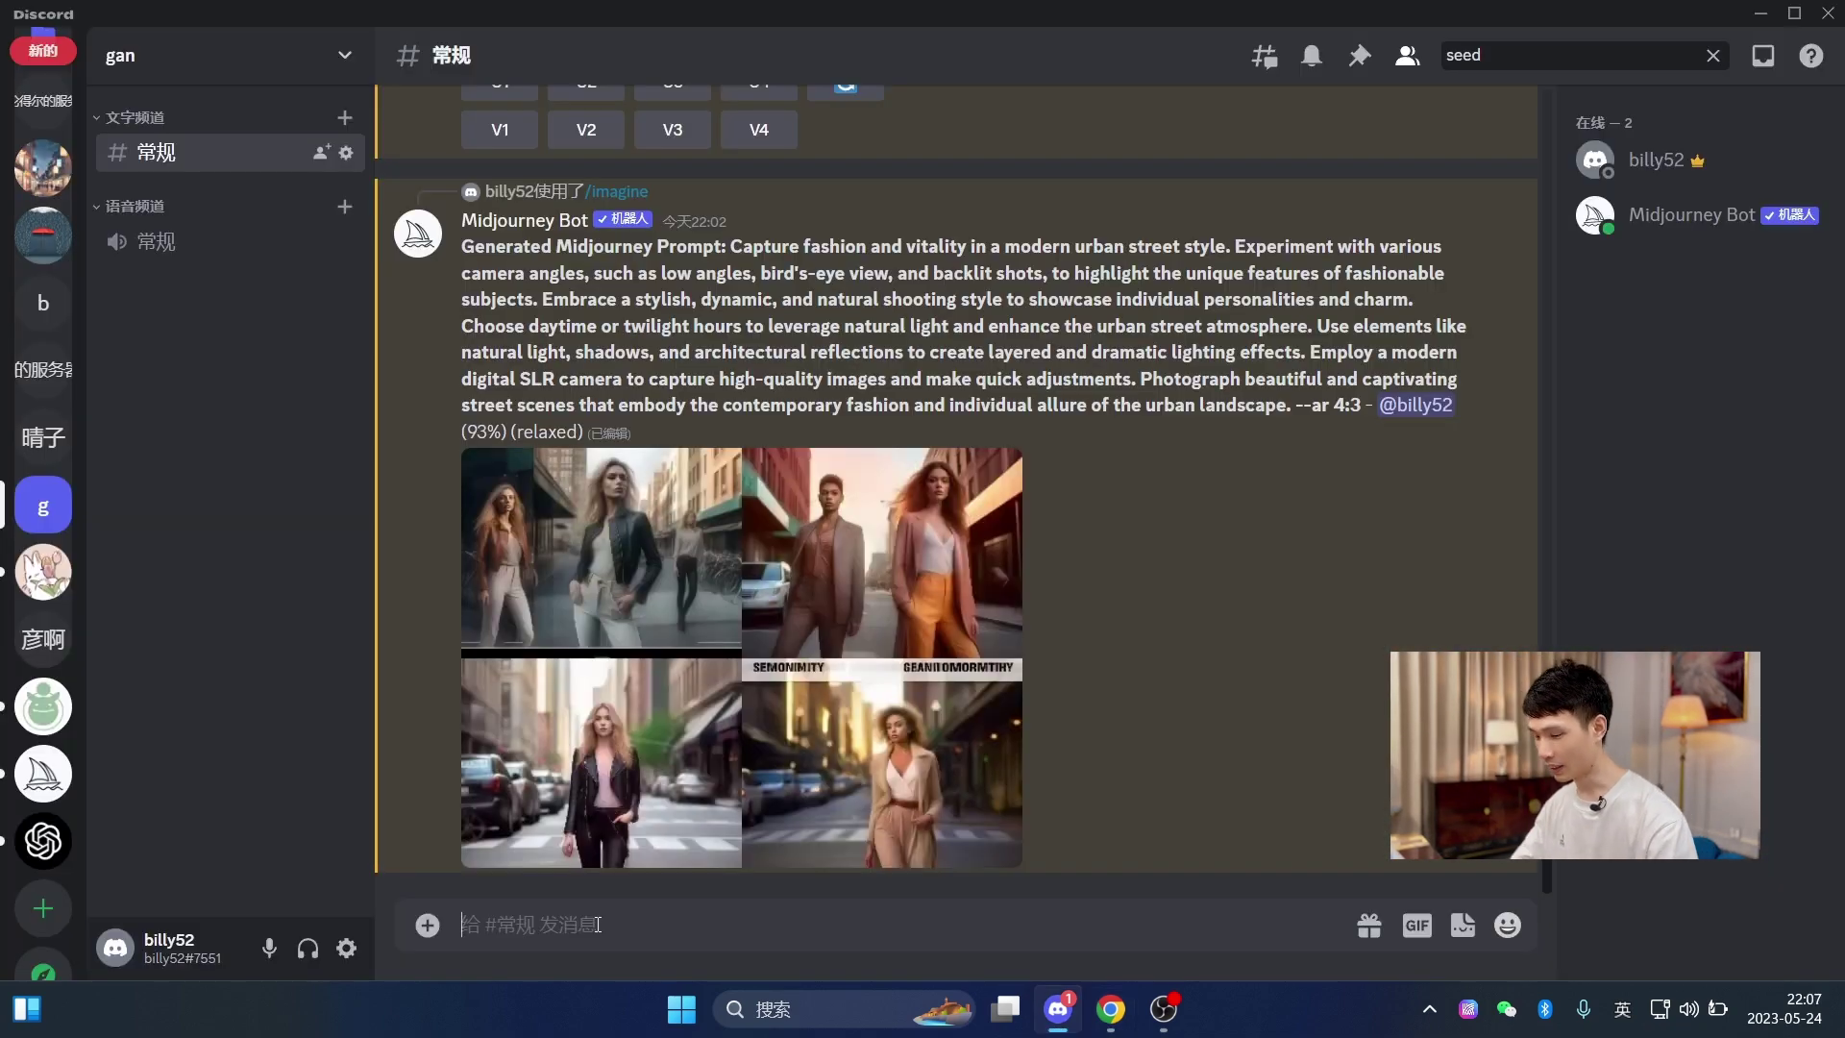
- Start an /imagine command in Discord with the prompt text "a women,"
type("/")
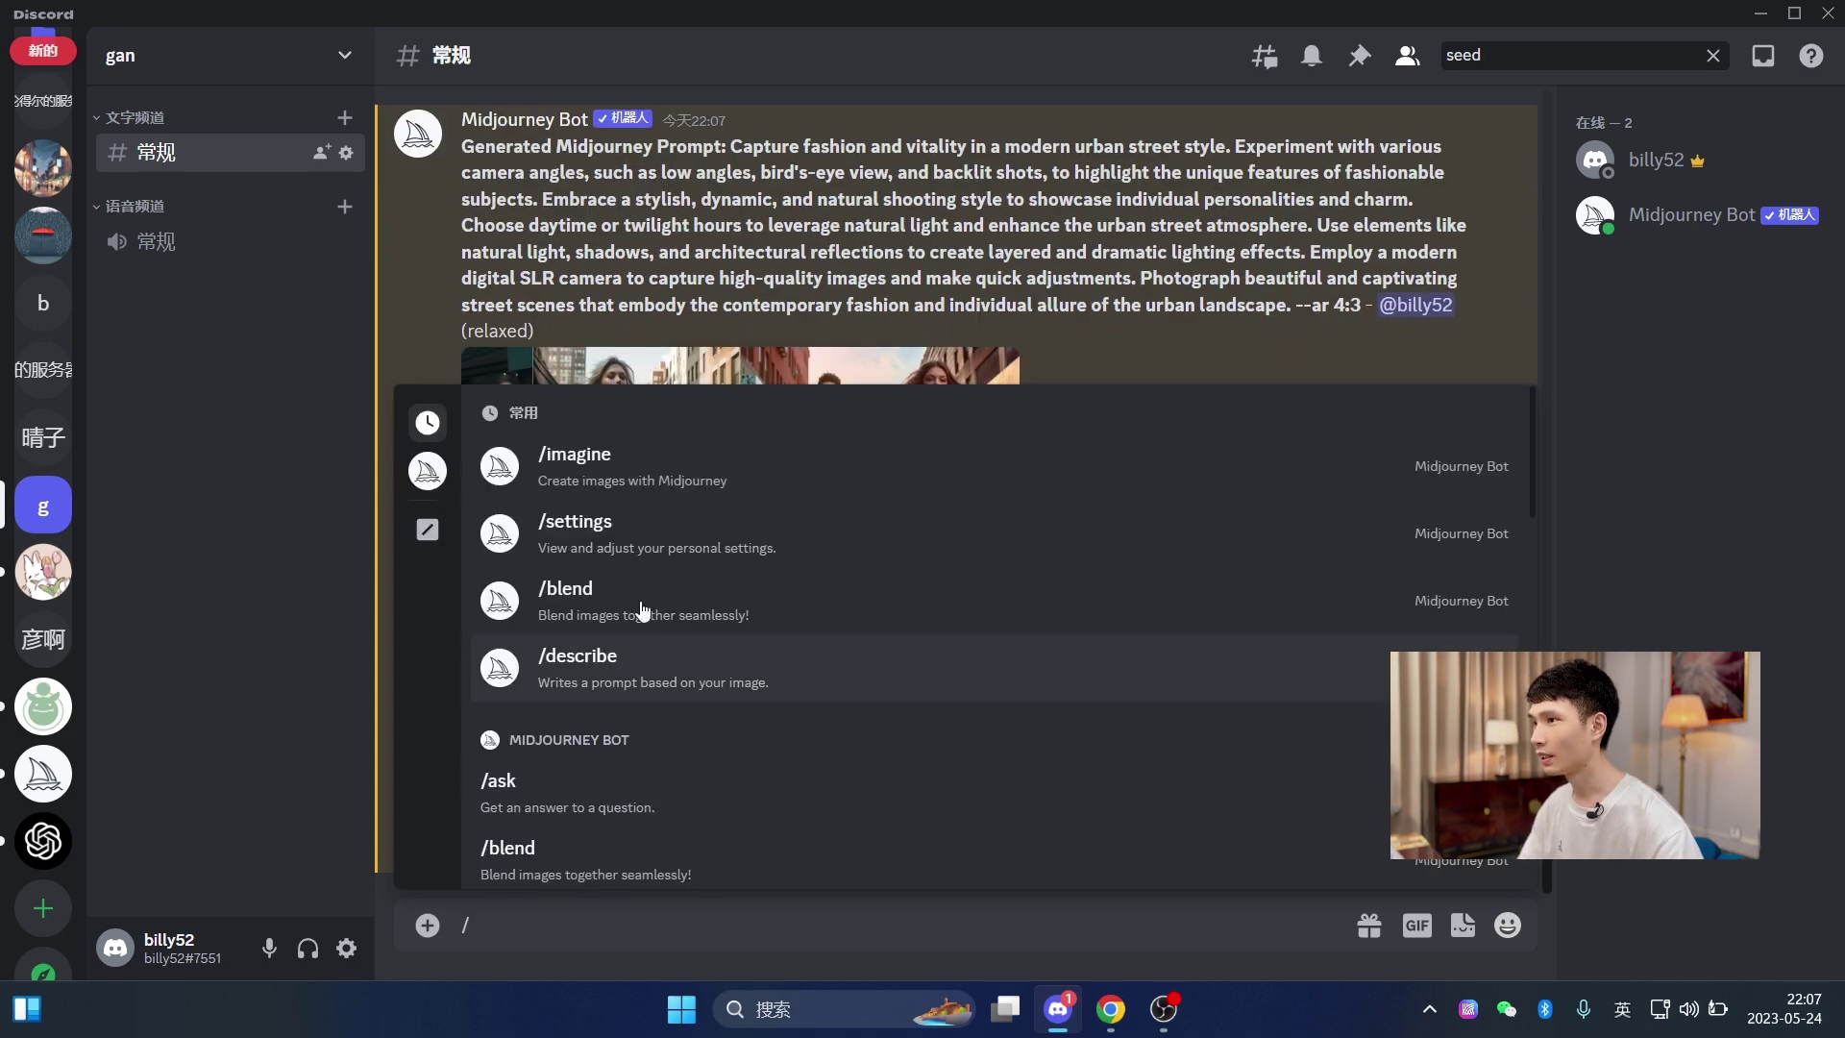
left_click(557, 458)
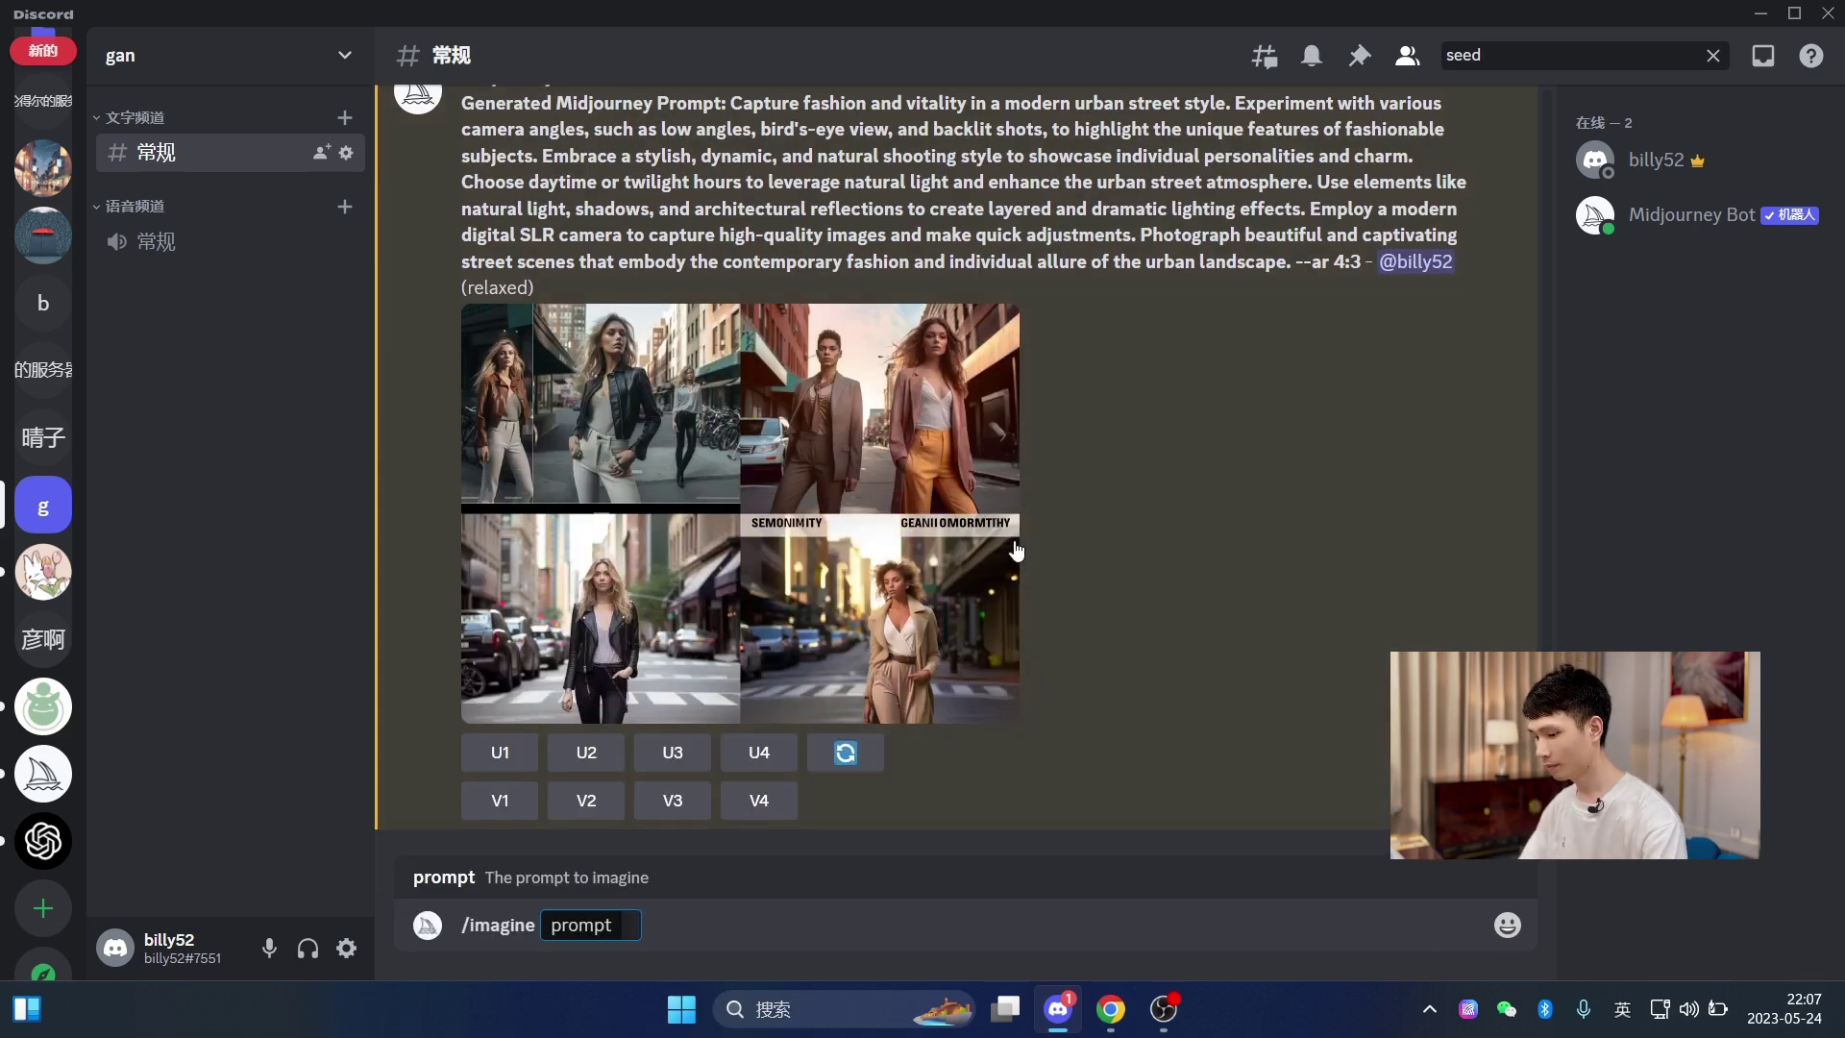
type("a")
key("BackSpace")
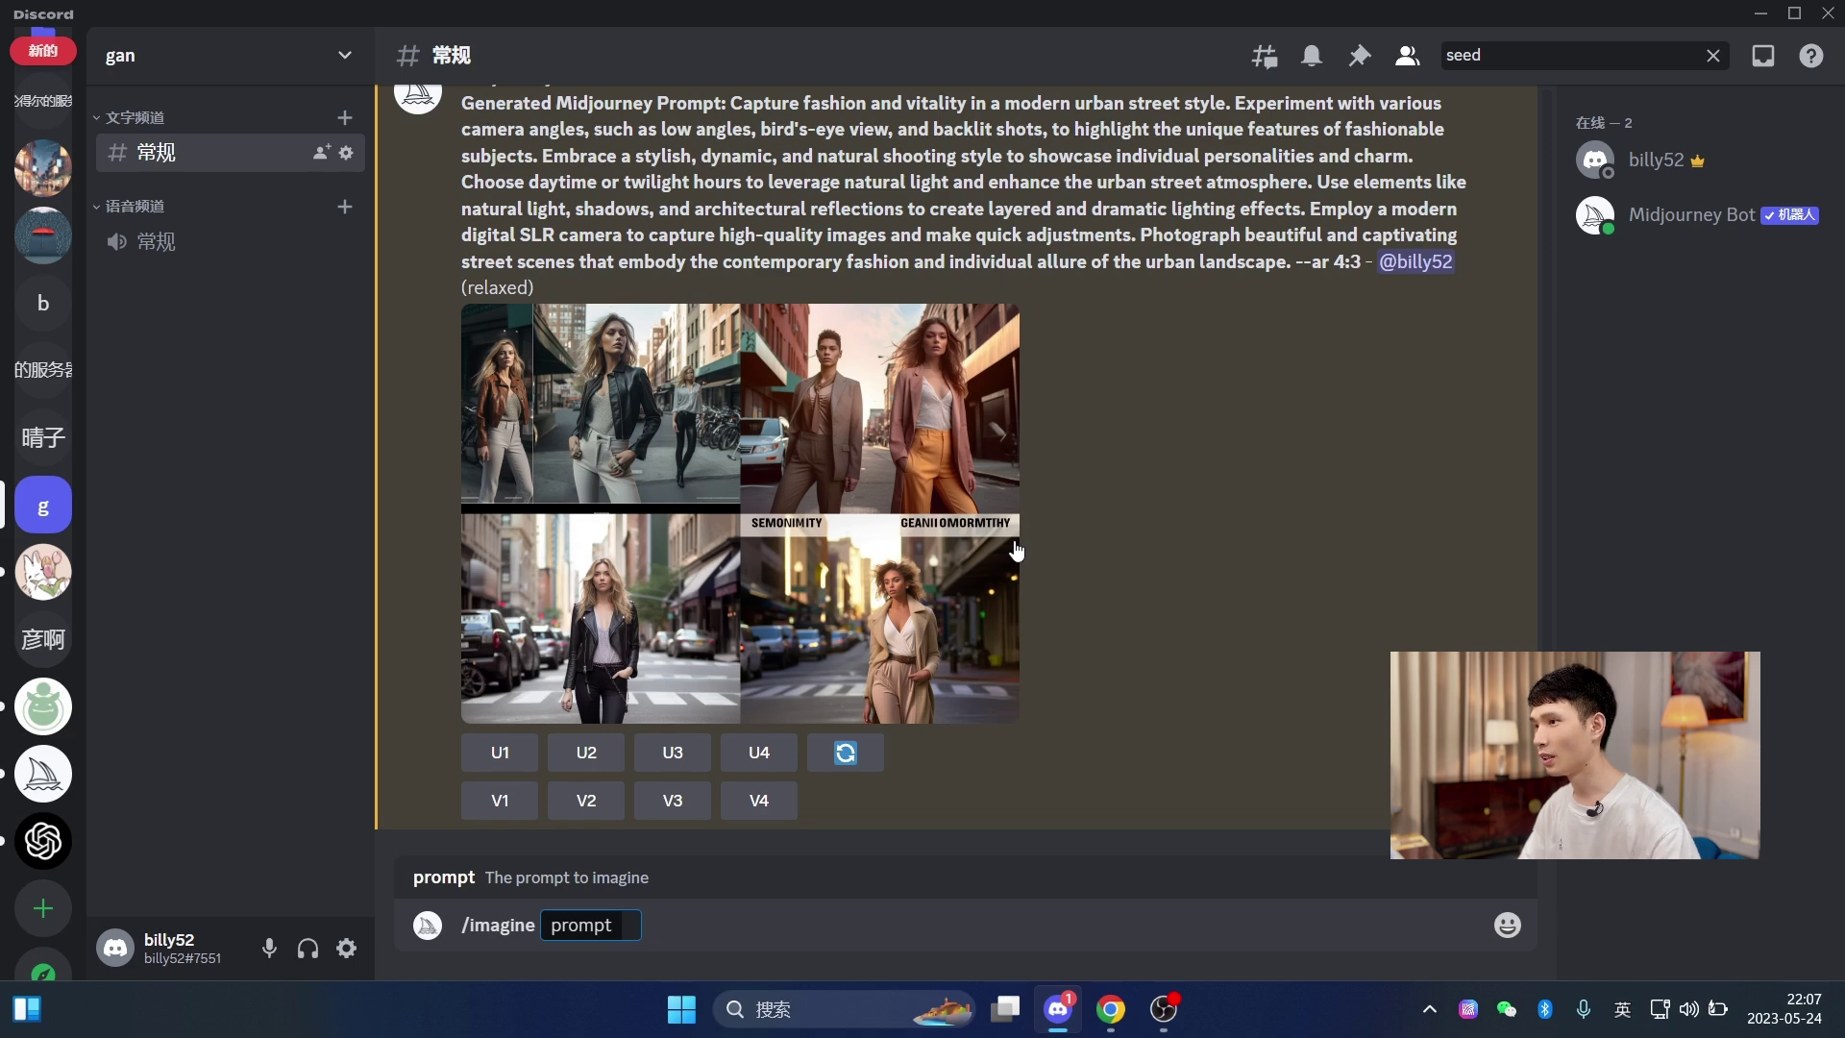
type("a women,")
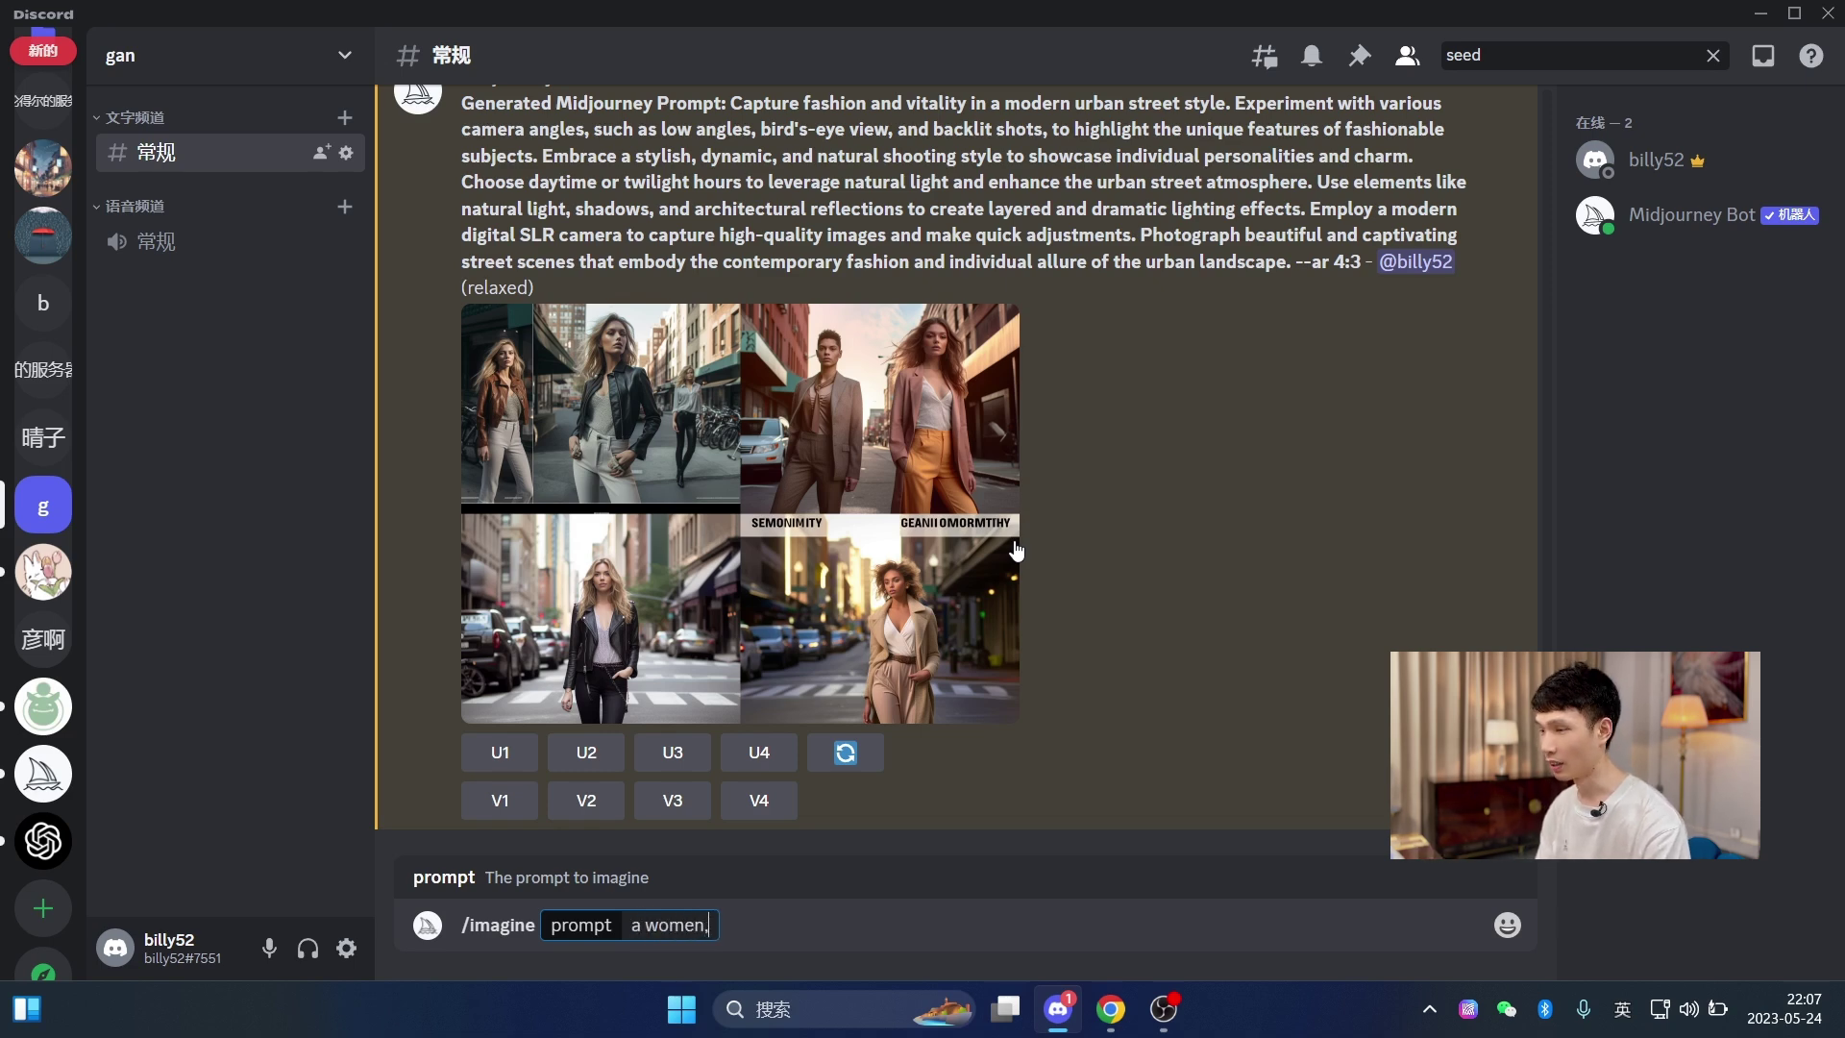
- Copy Portrait Photography from ChatGPT's translated table and append it to the /imagine prompt in Discord
key("alt+Tab")
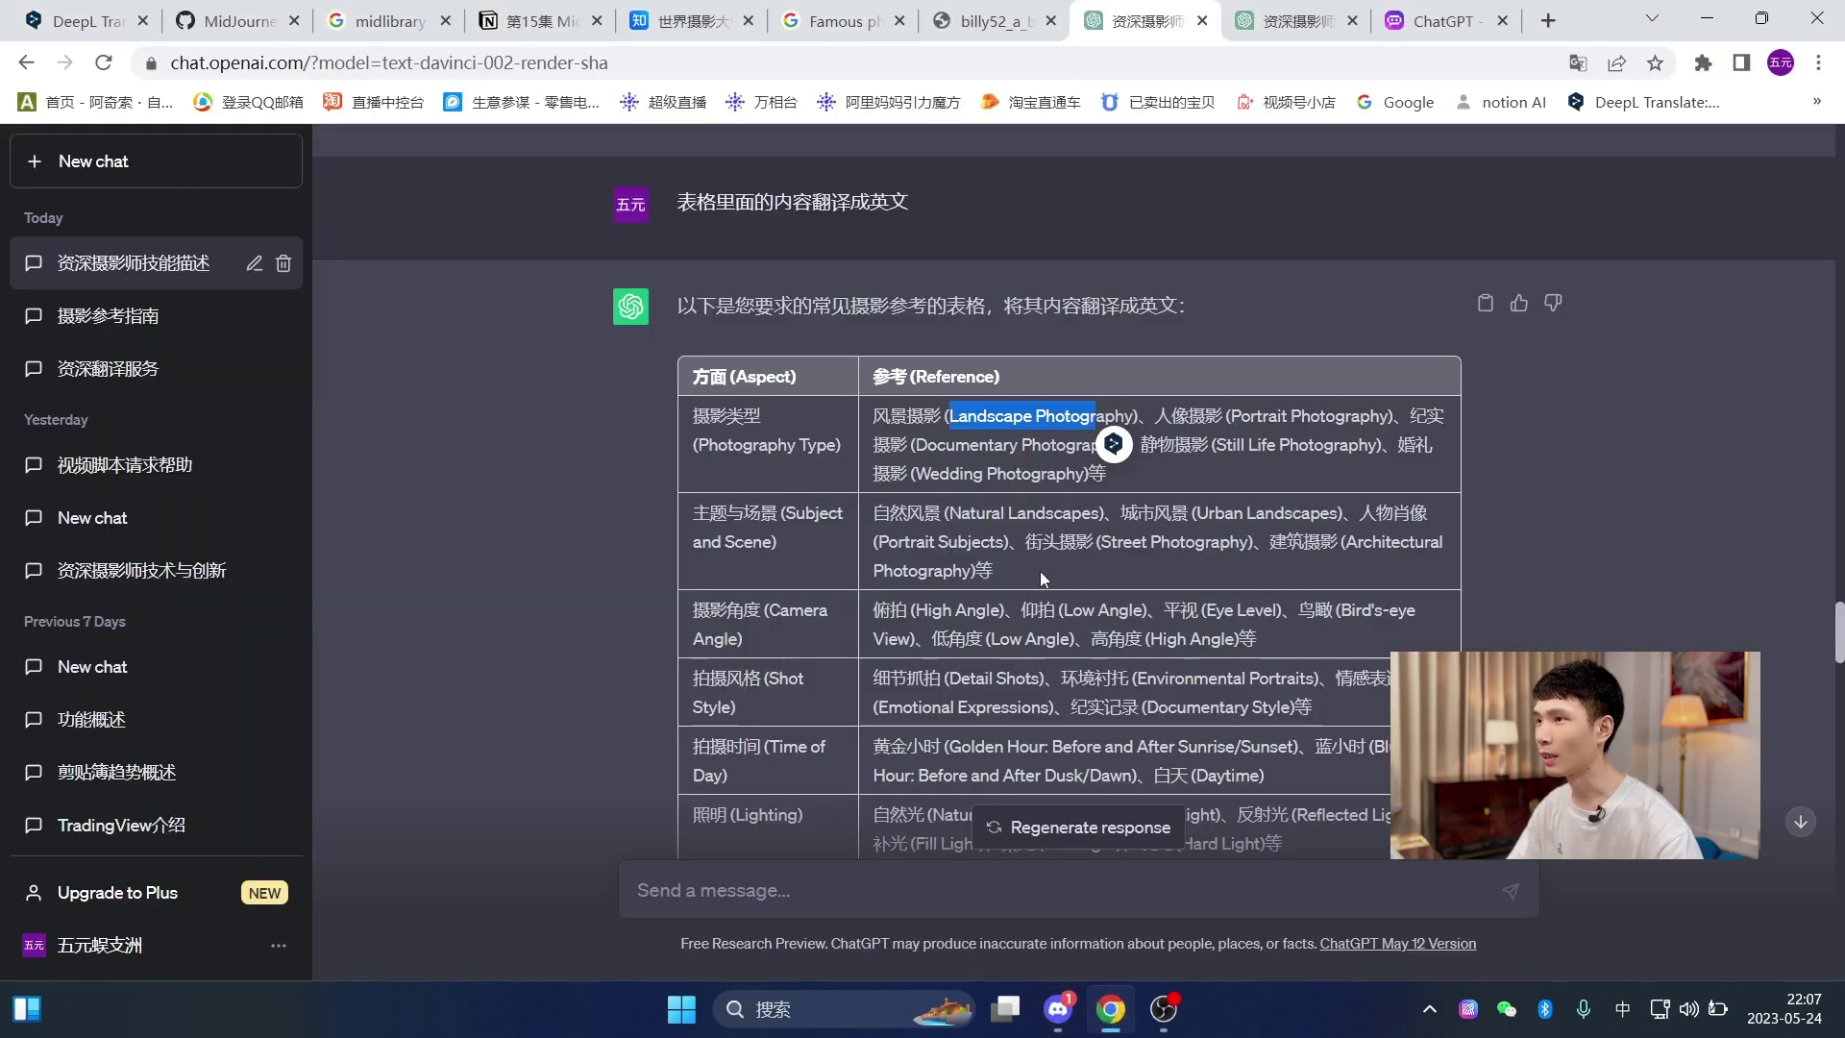
left_click(1252, 445)
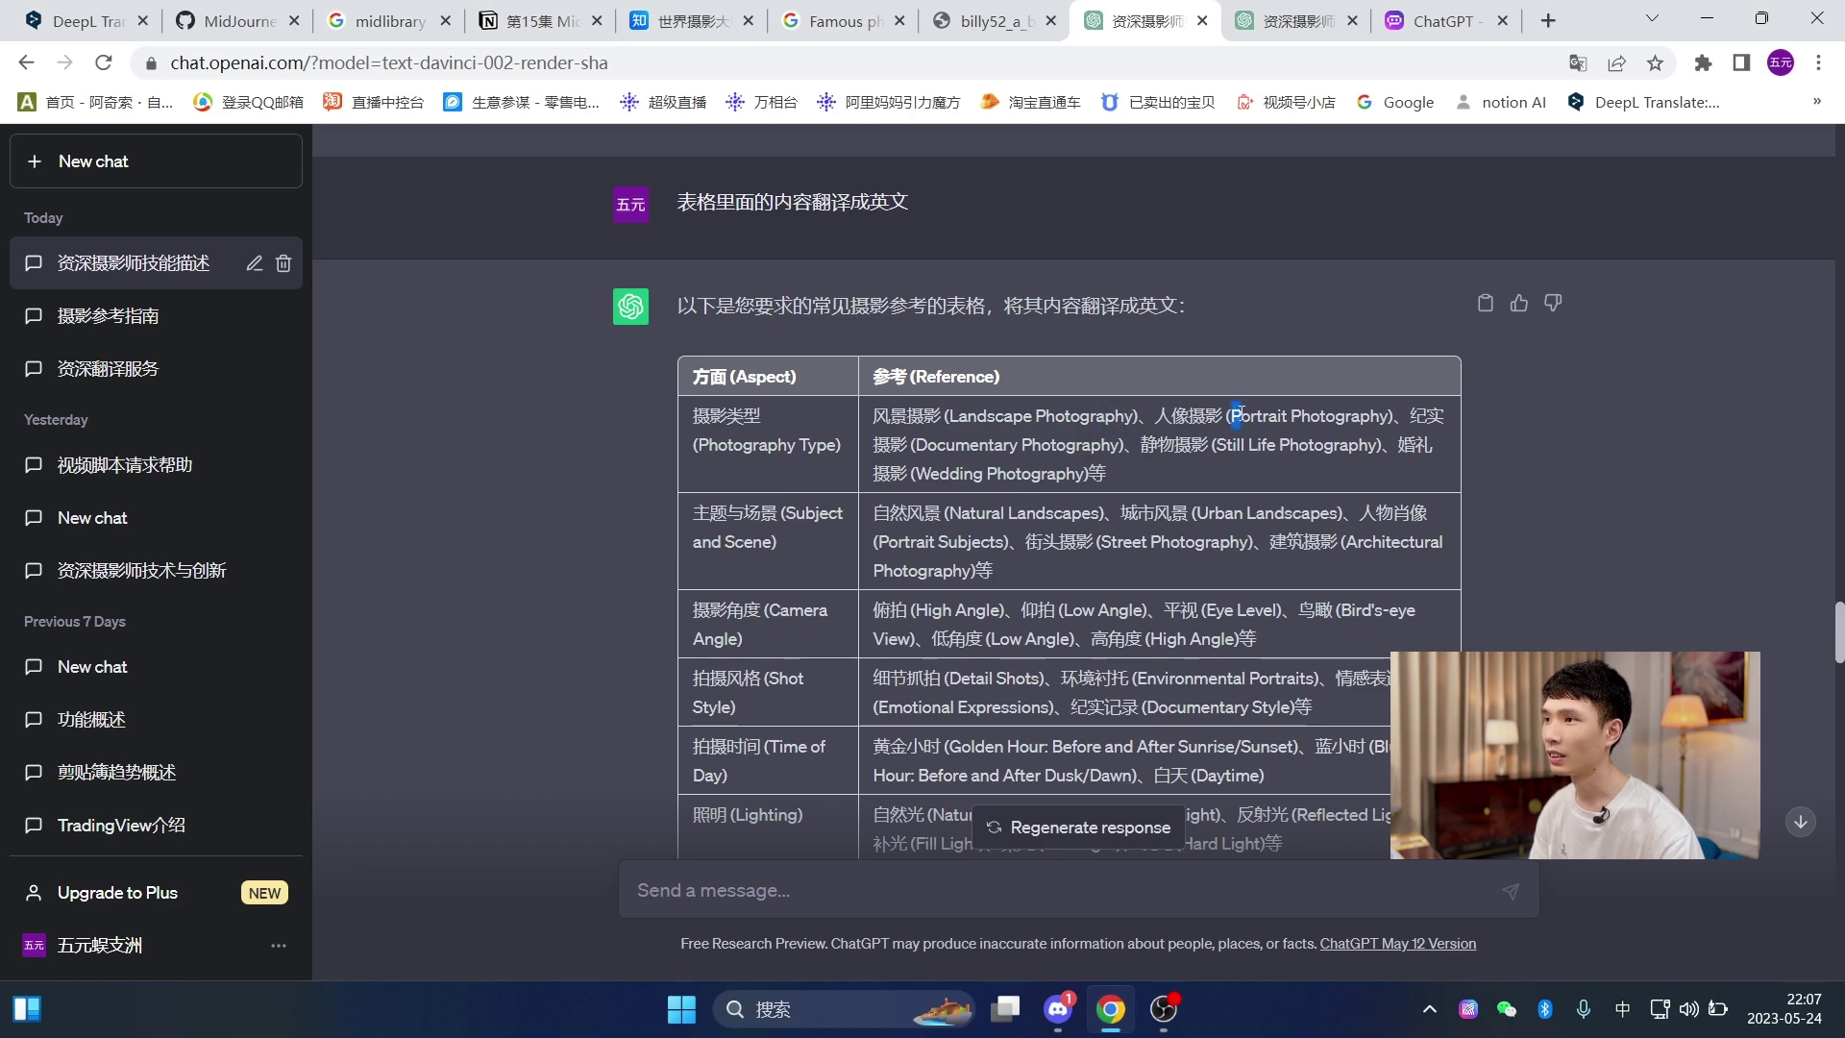
left_click_drag(1237, 415, 1390, 413)
key("ctrl+c")
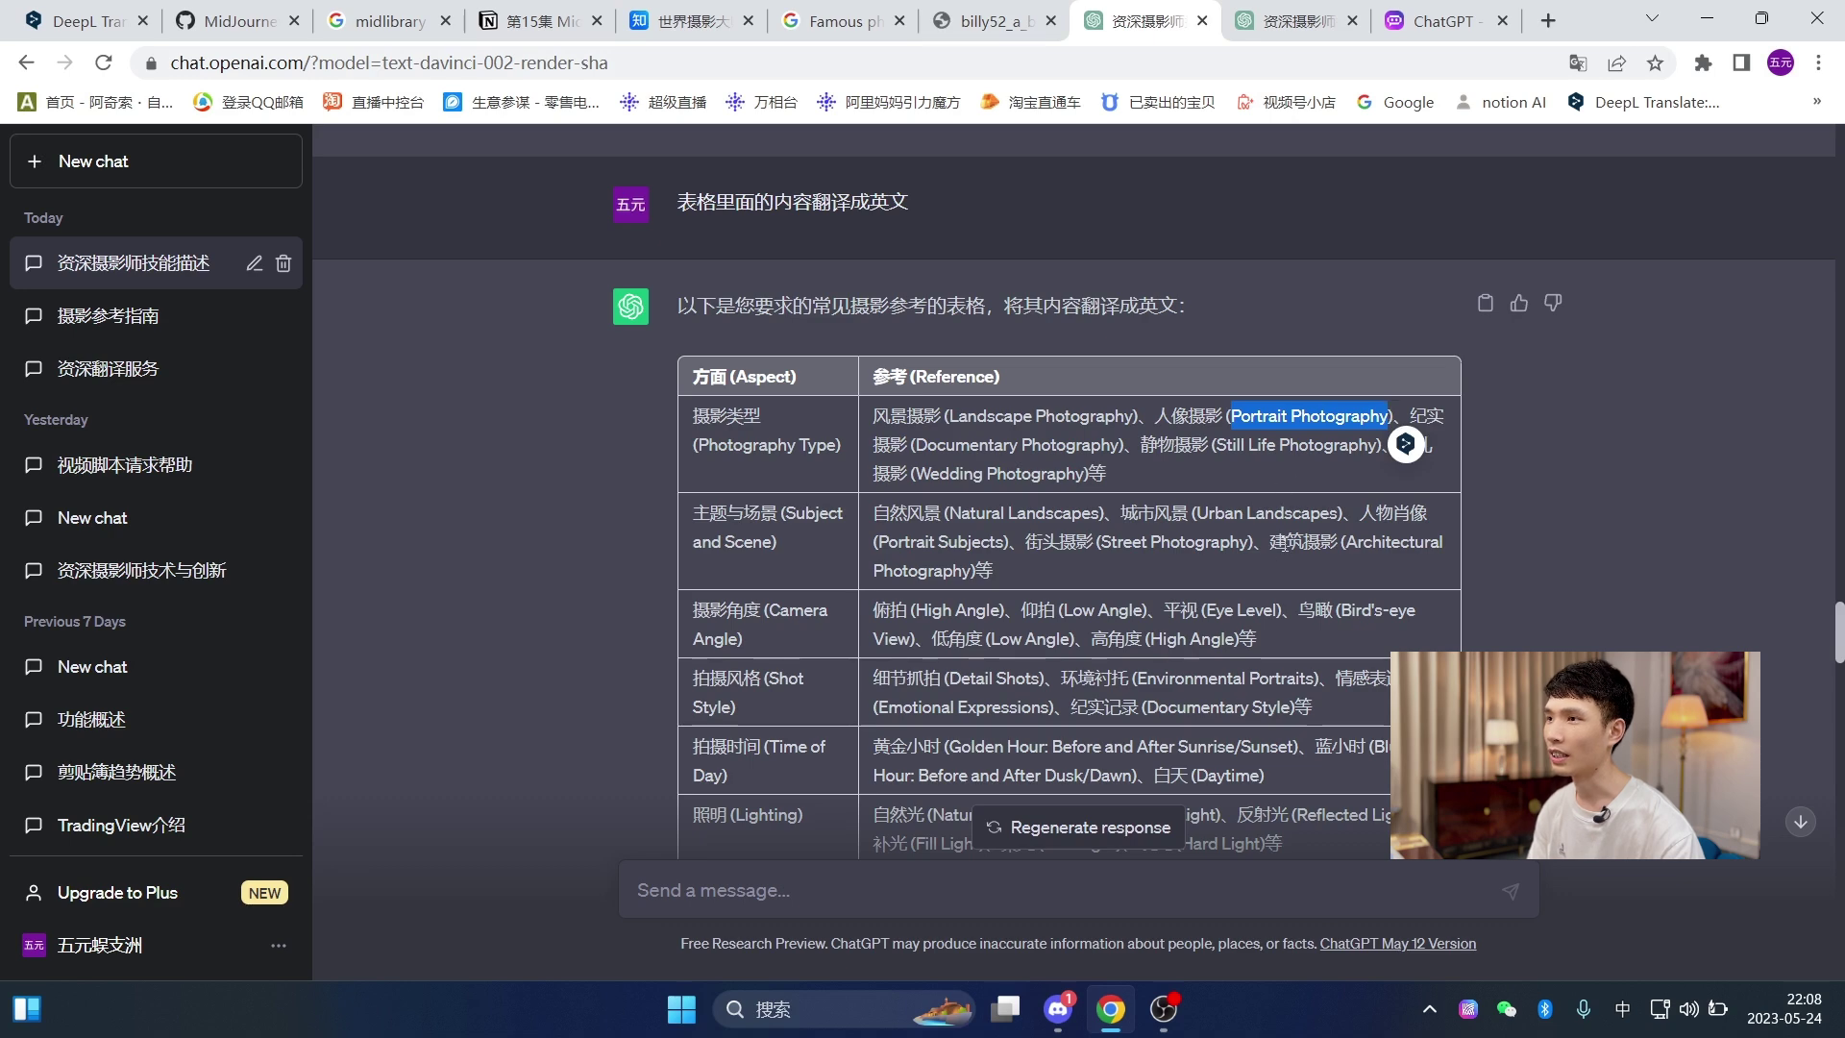
left_click(1111, 1009)
key("ctrl+v")
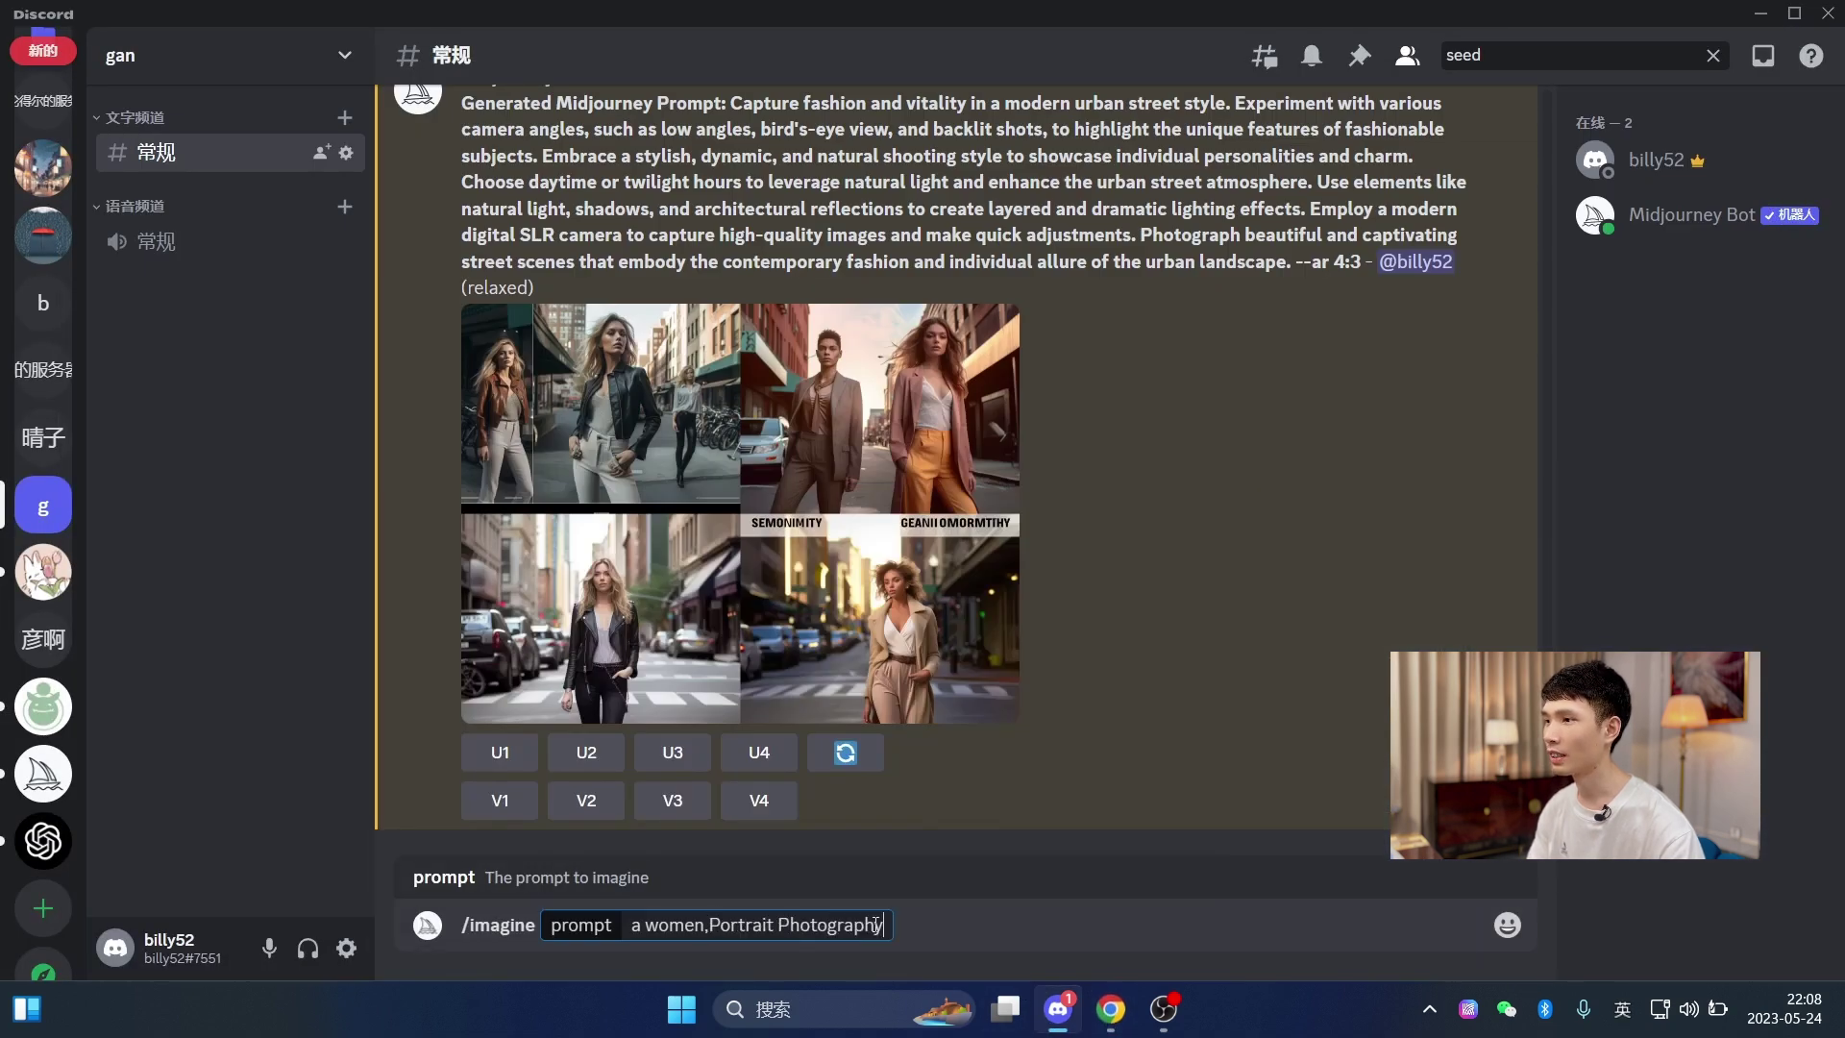
- Copy Urban Landscapes from the subject and scene row in ChatGPT and append it to the Discord prompt after a comma
left_click(1111, 1008)
left_click_drag(709, 512, 777, 513)
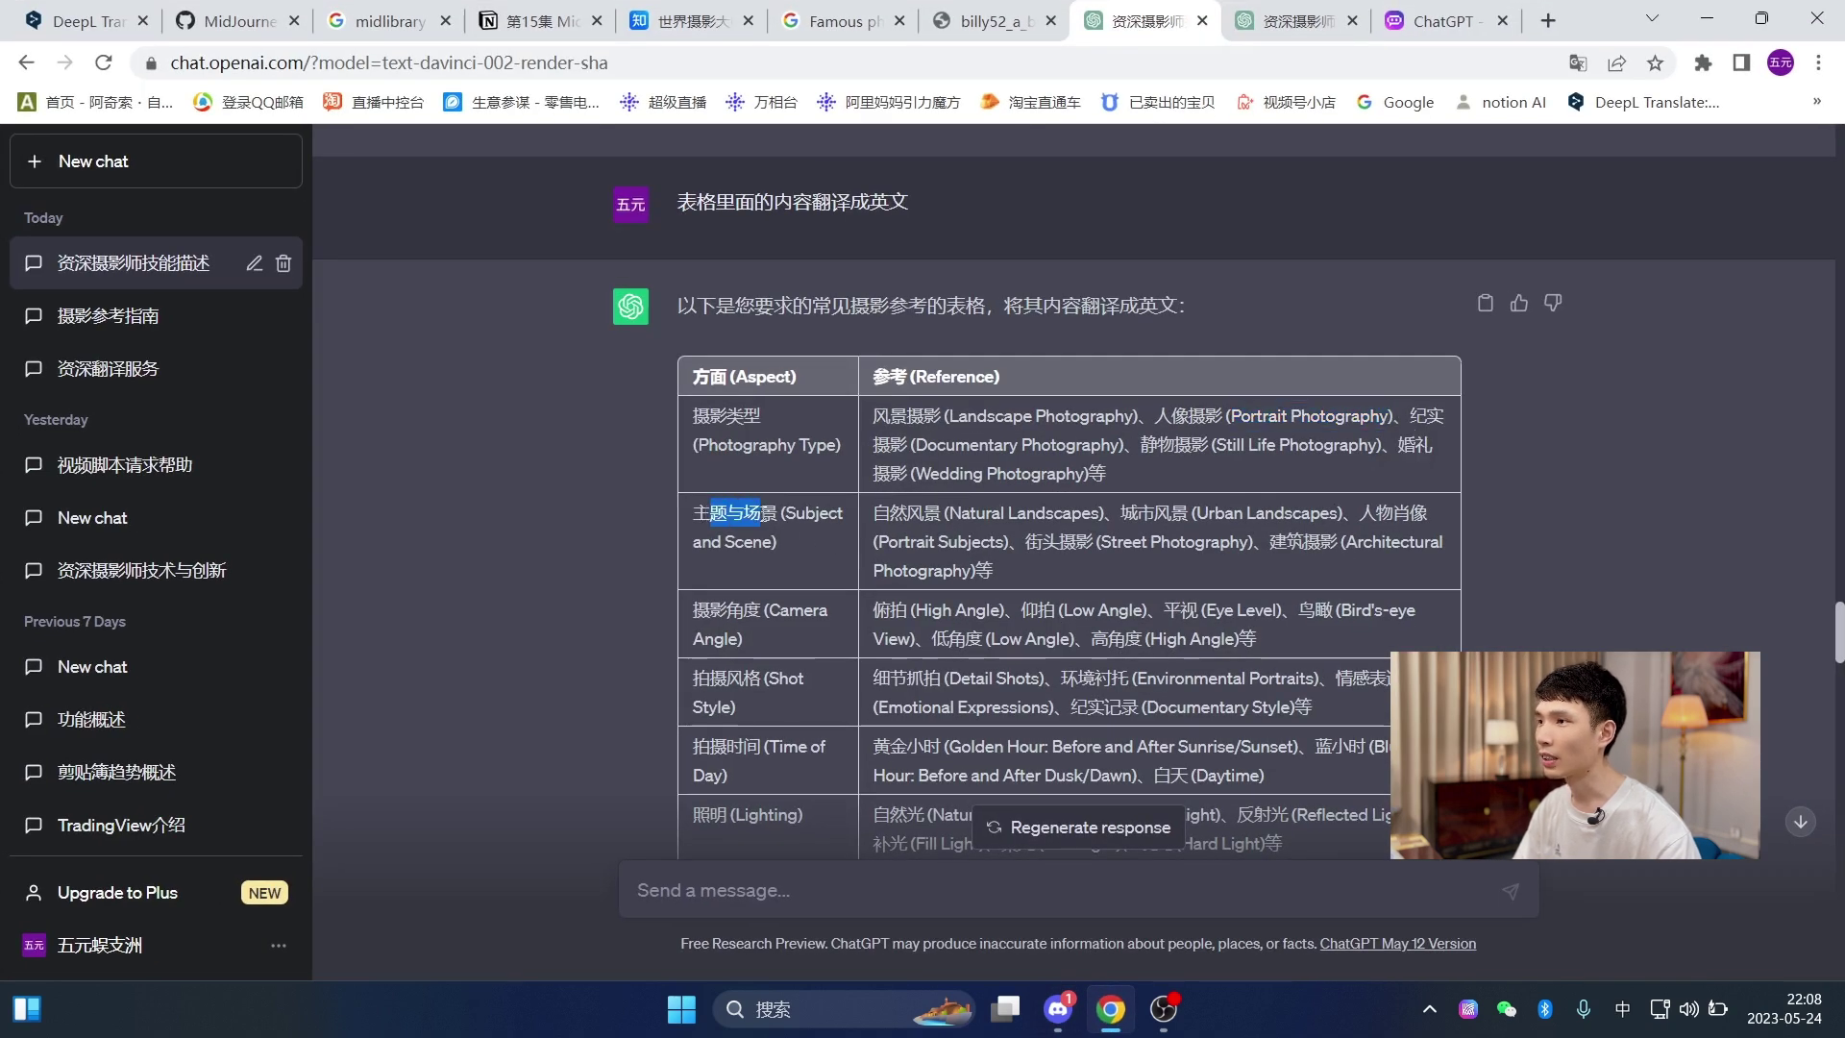
left_click_drag(1121, 513, 1188, 514)
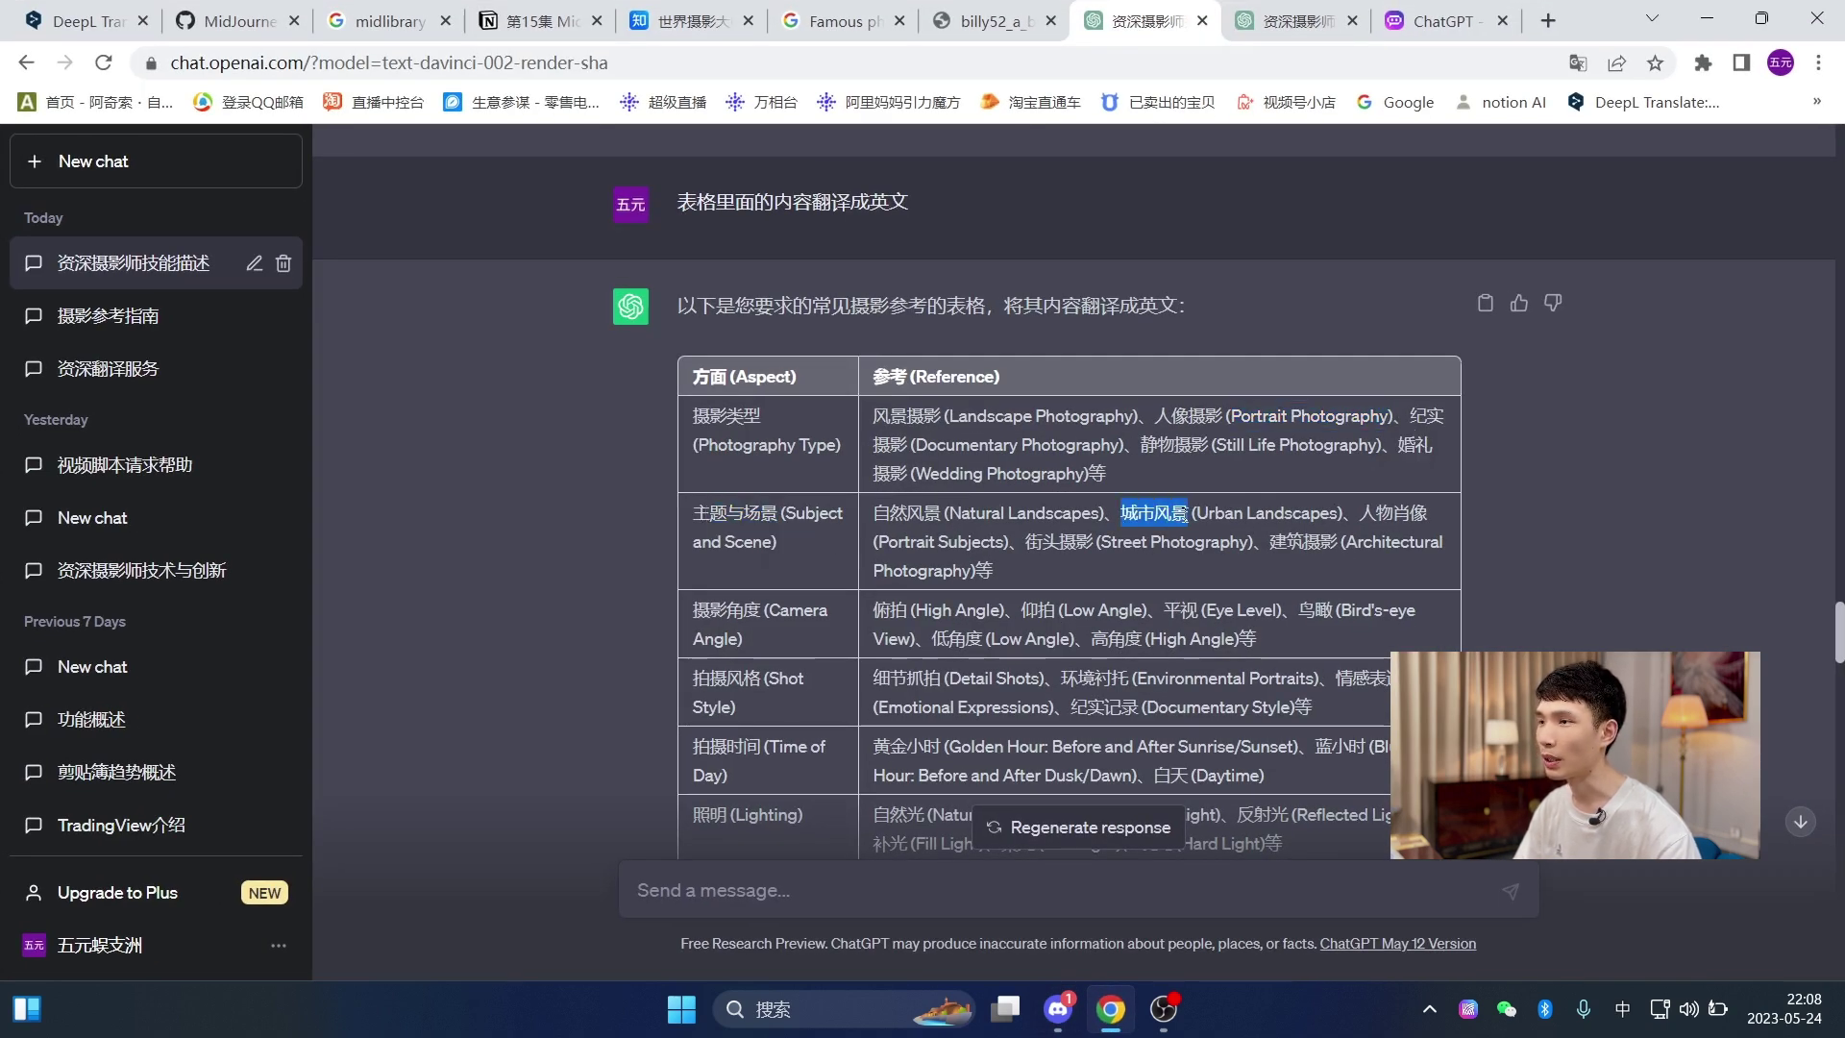
left_click(1077, 577)
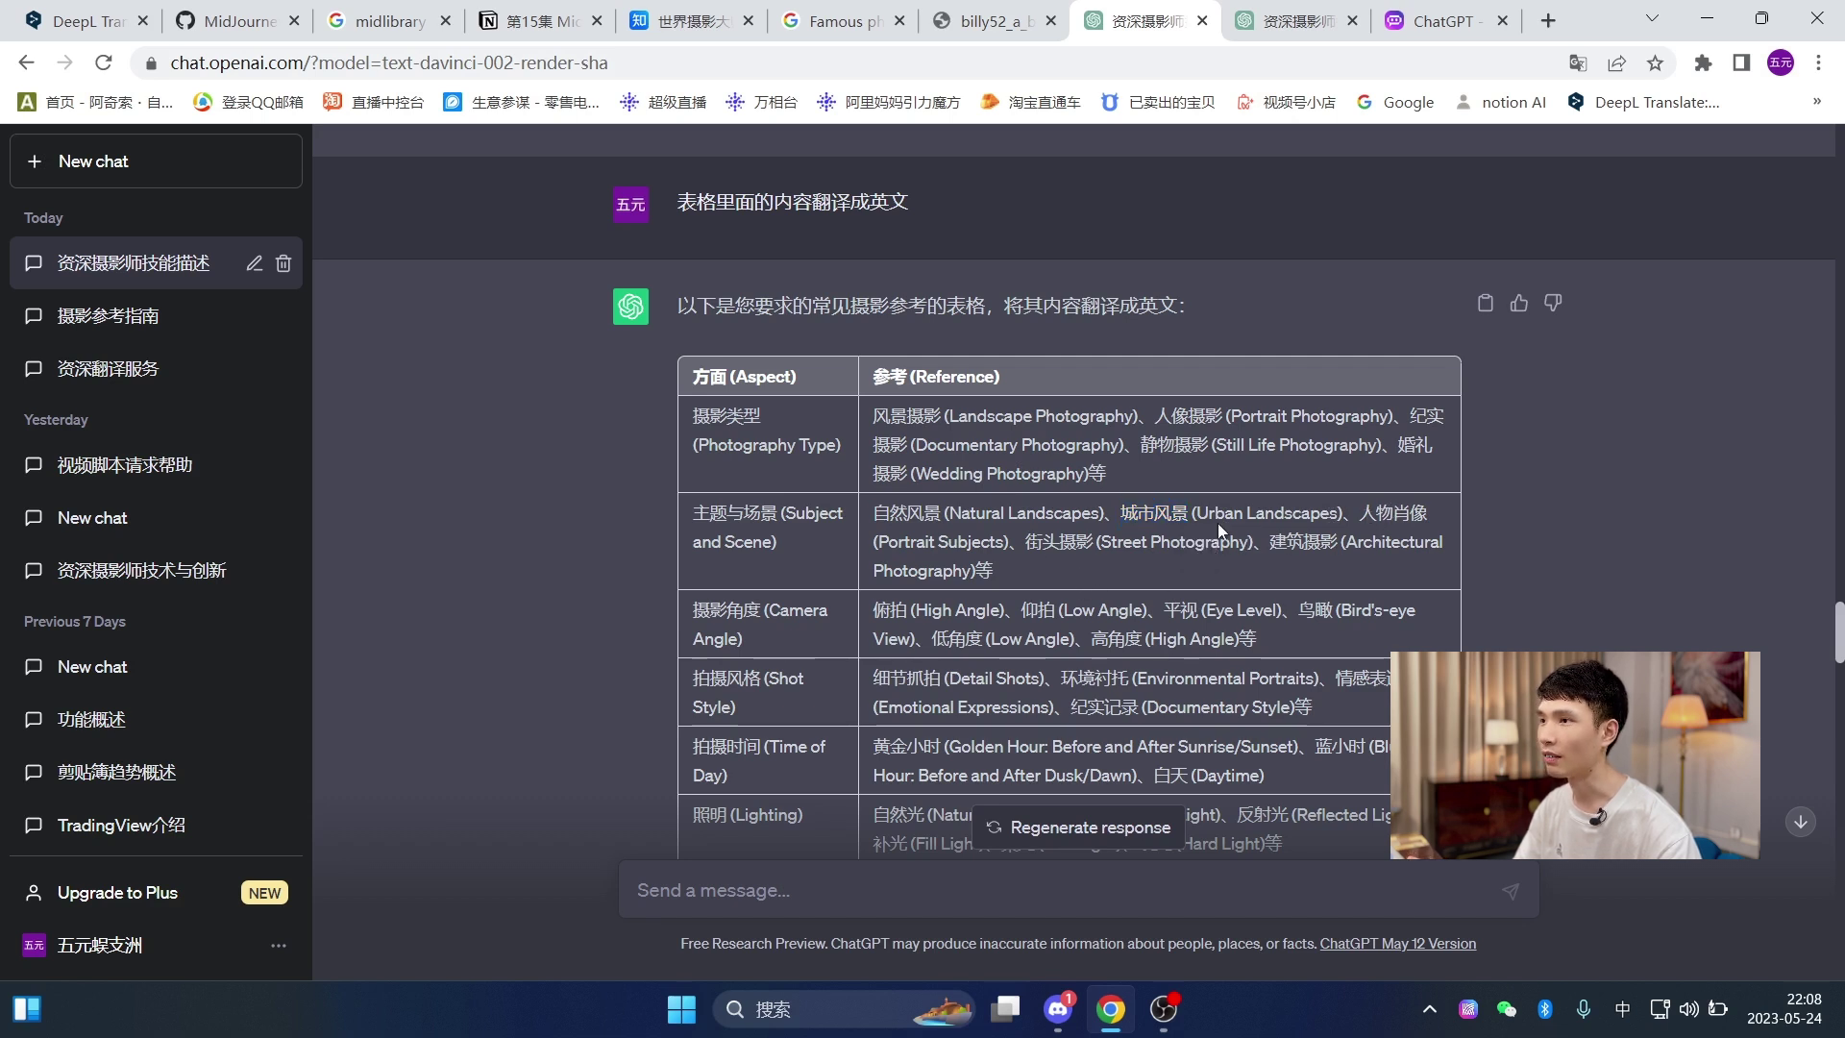
left_click_drag(1199, 510, 1340, 513)
key("ctrl+c")
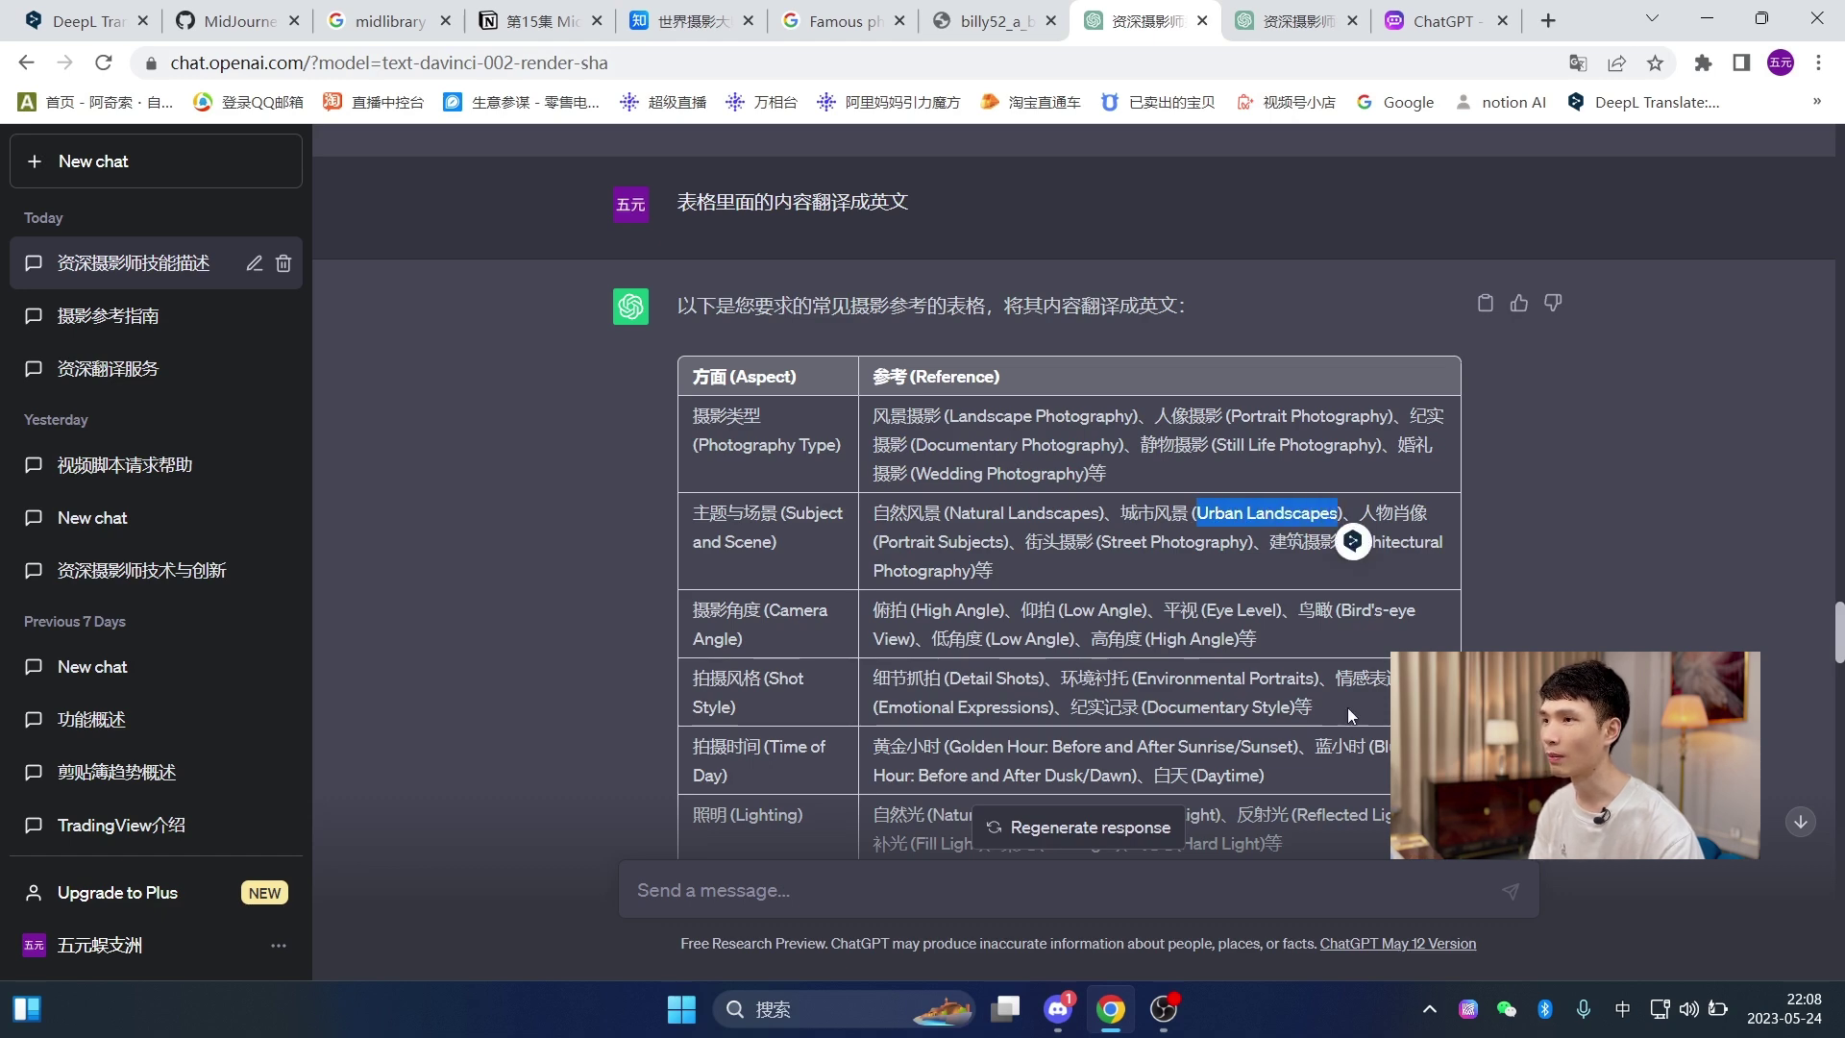
left_click(1058, 1009)
key("ctrl+v")
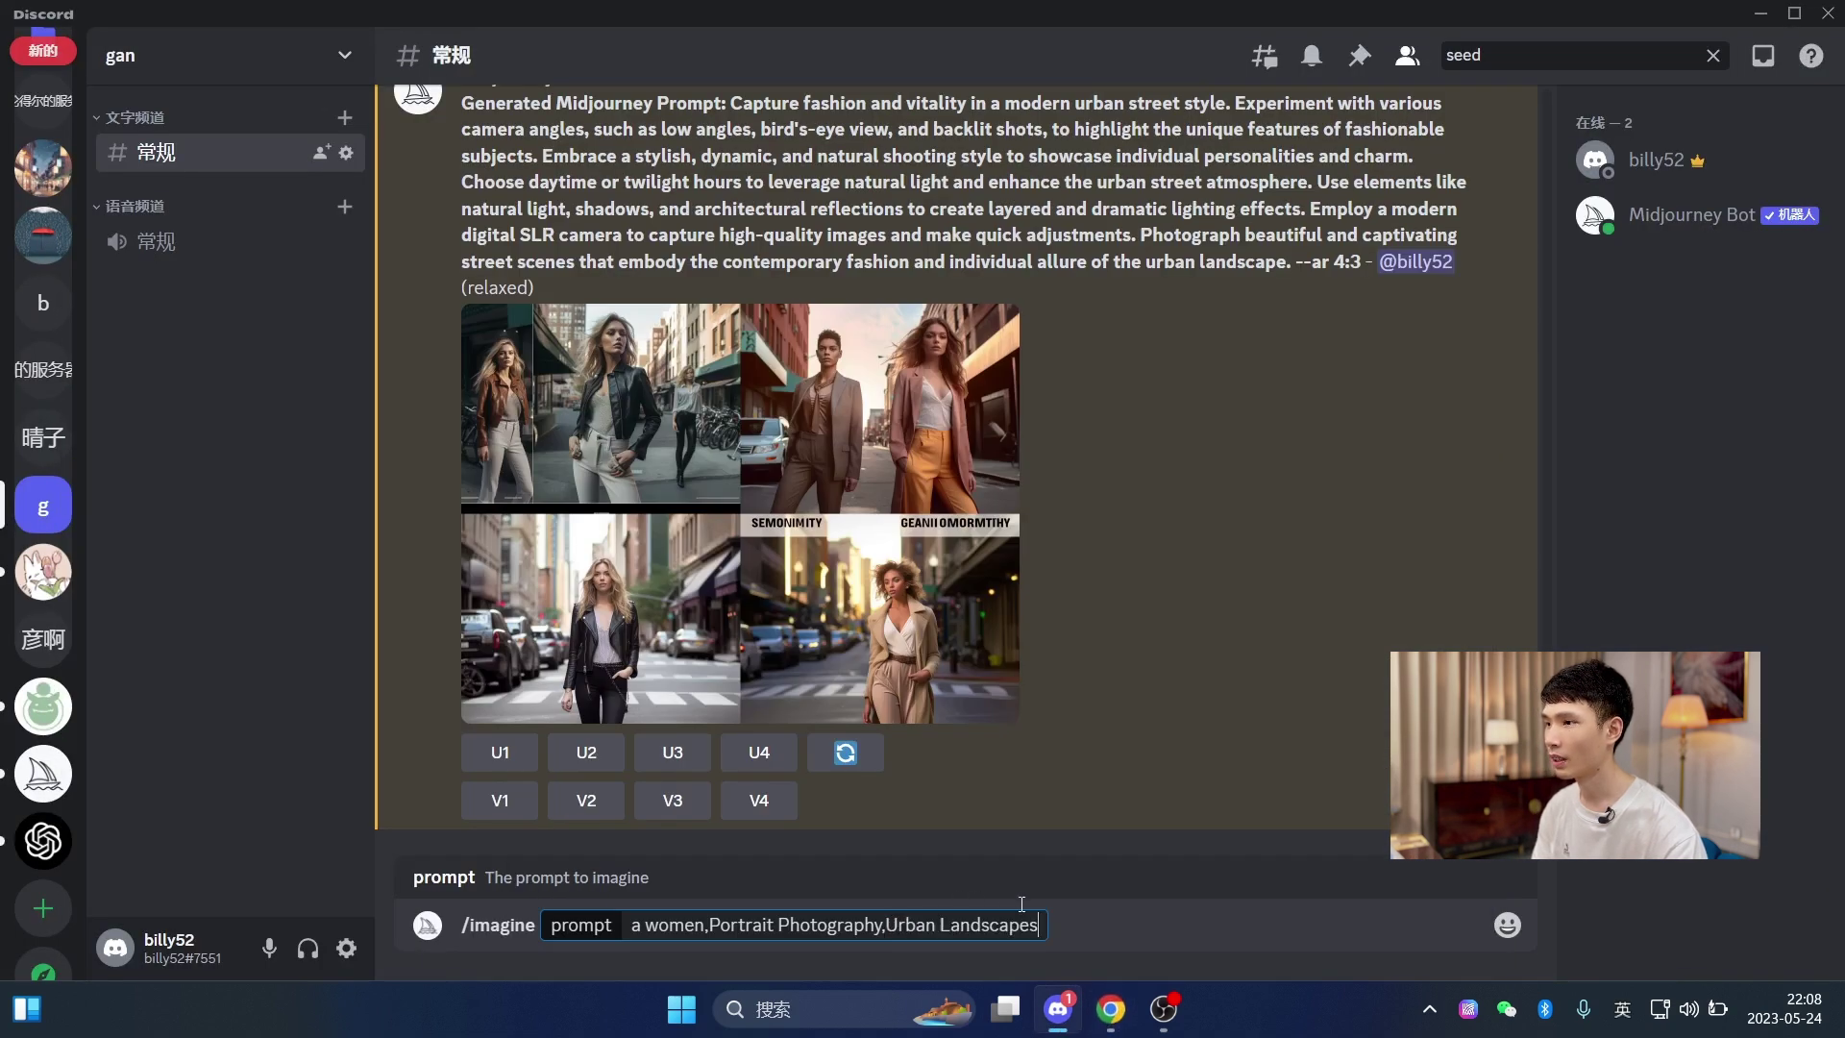
- Copy High Angle from the camera angle row in ChatGPT's table and append it with a trailing comma to the Discord prompt
left_click(1111, 1009)
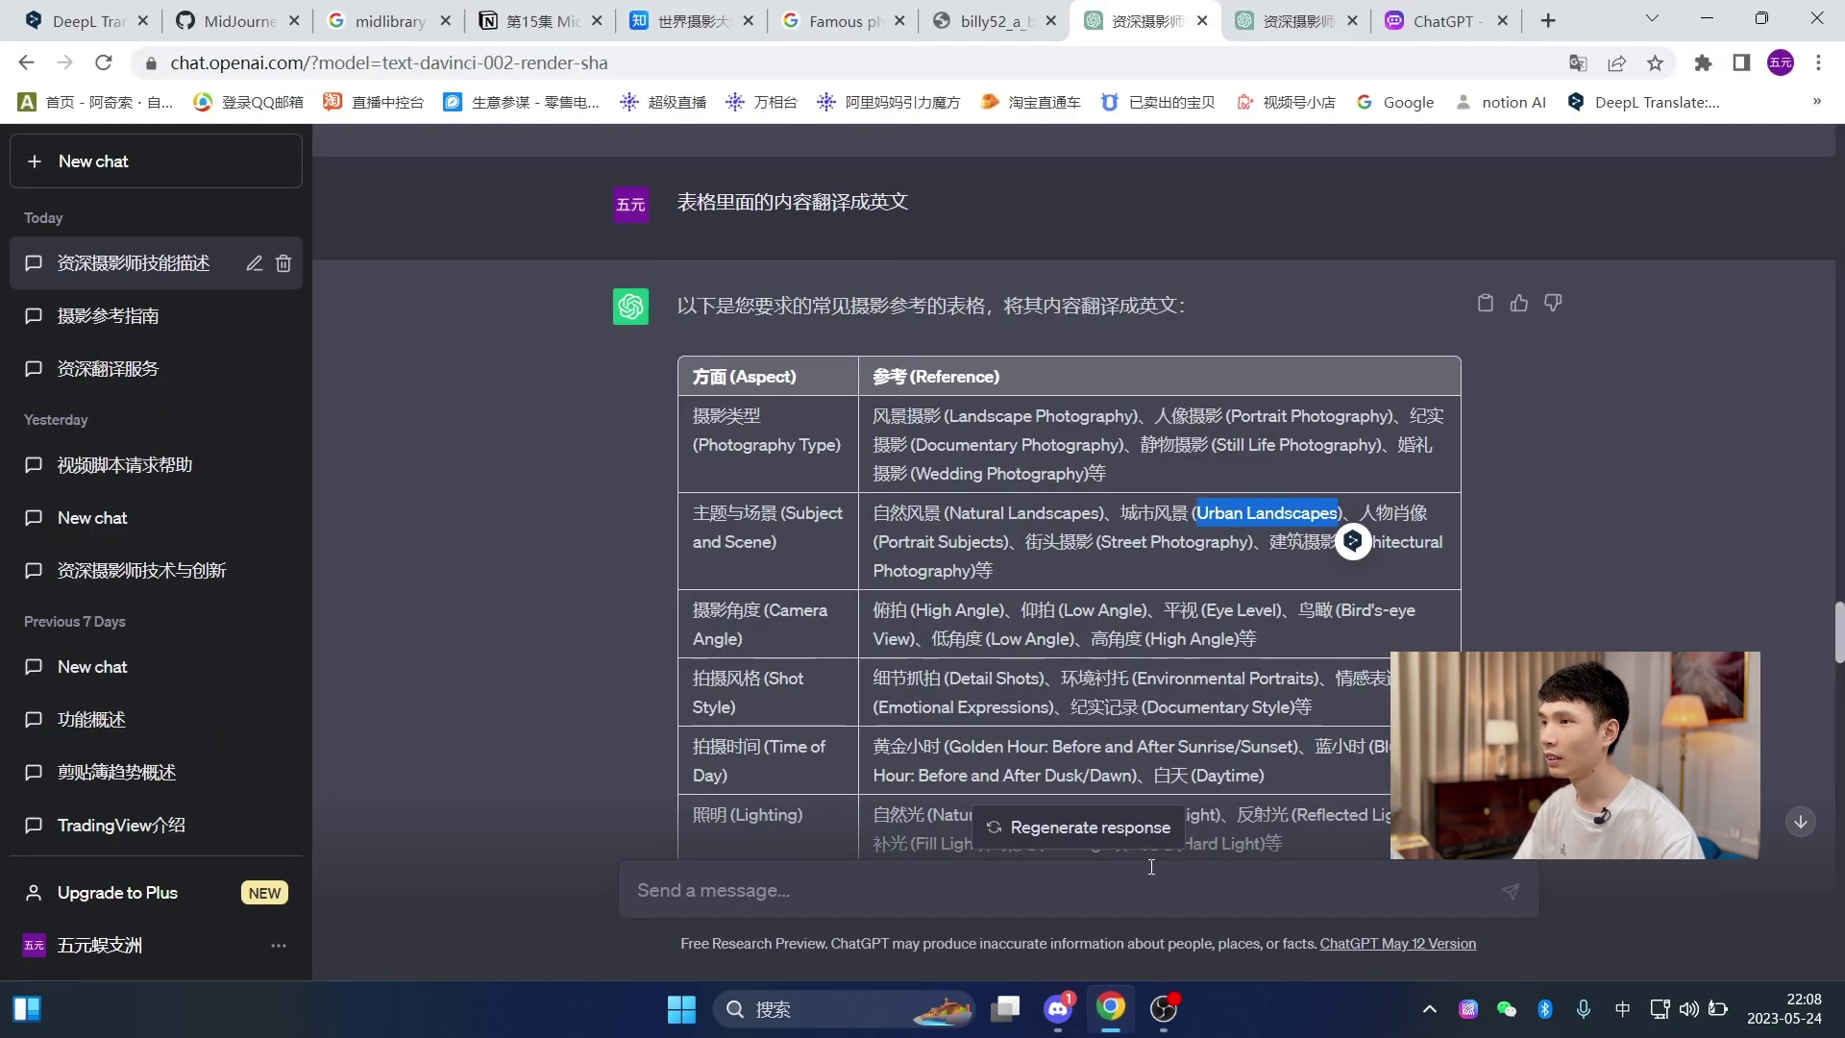
scroll(1014, 609, "down", 1)
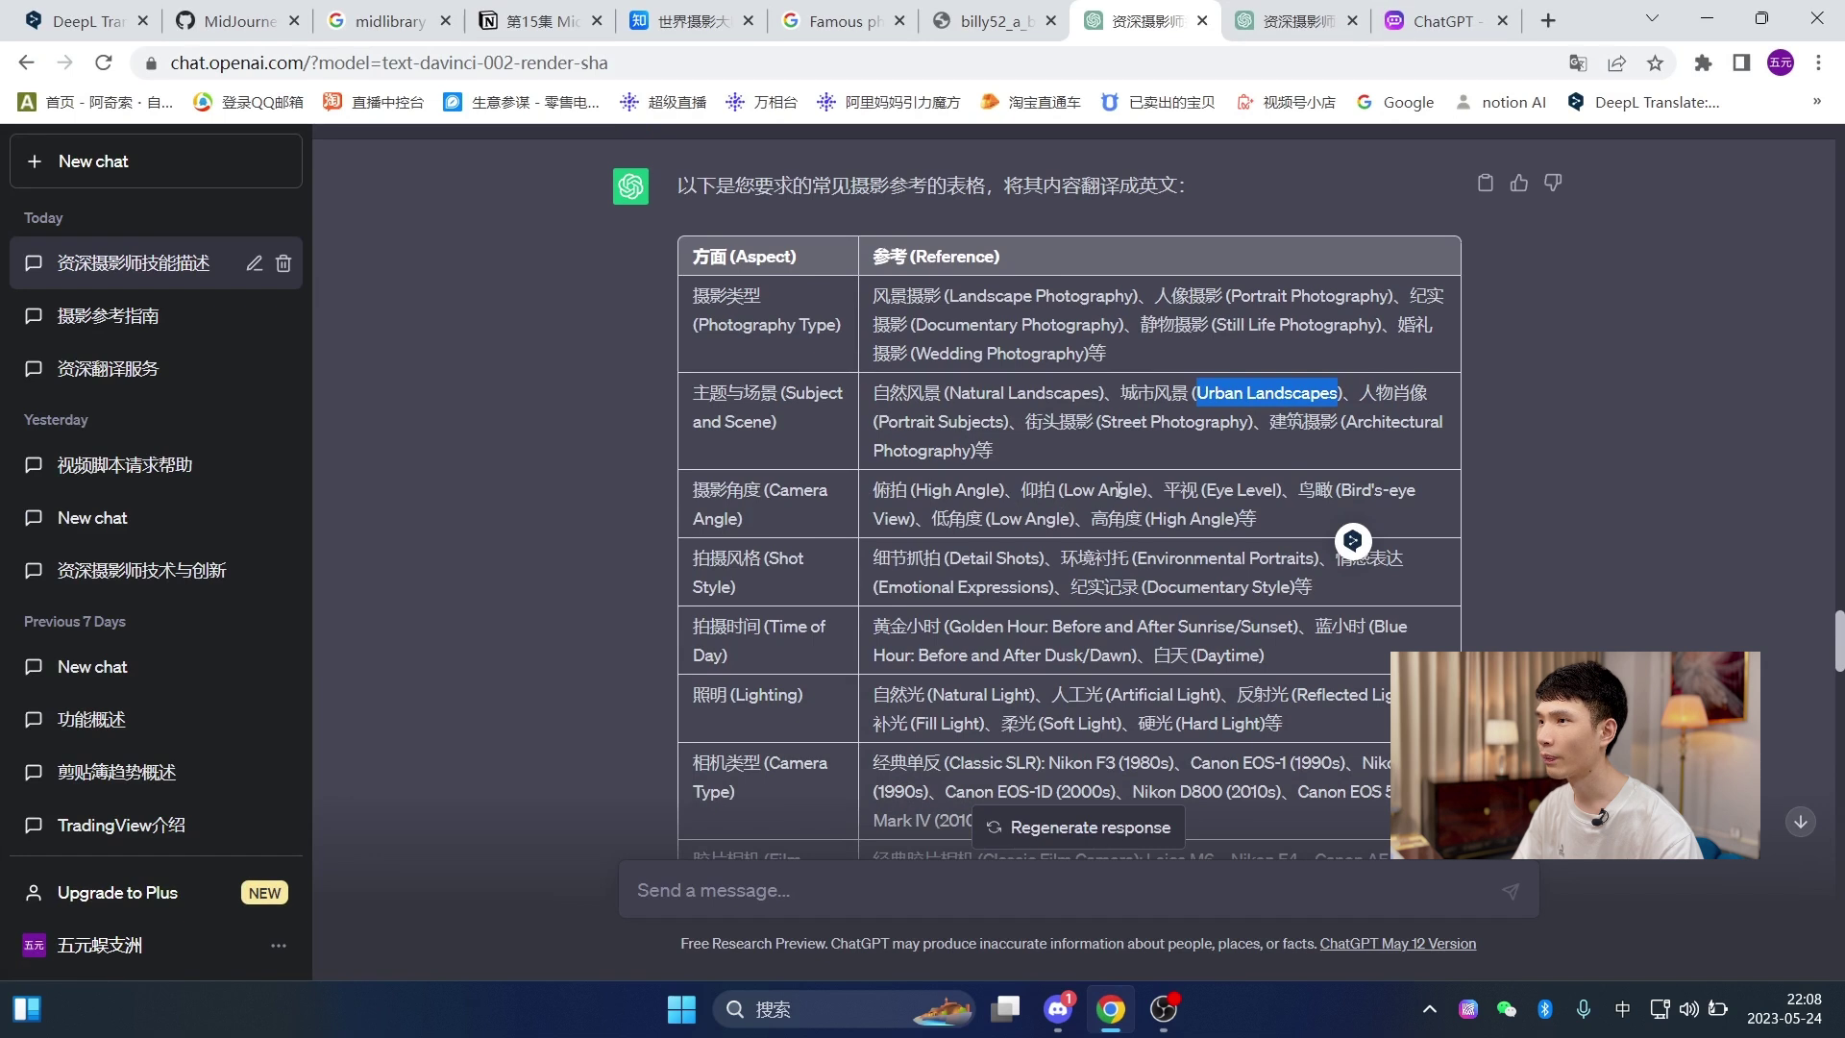
left_click_drag(1198, 490, 1228, 487)
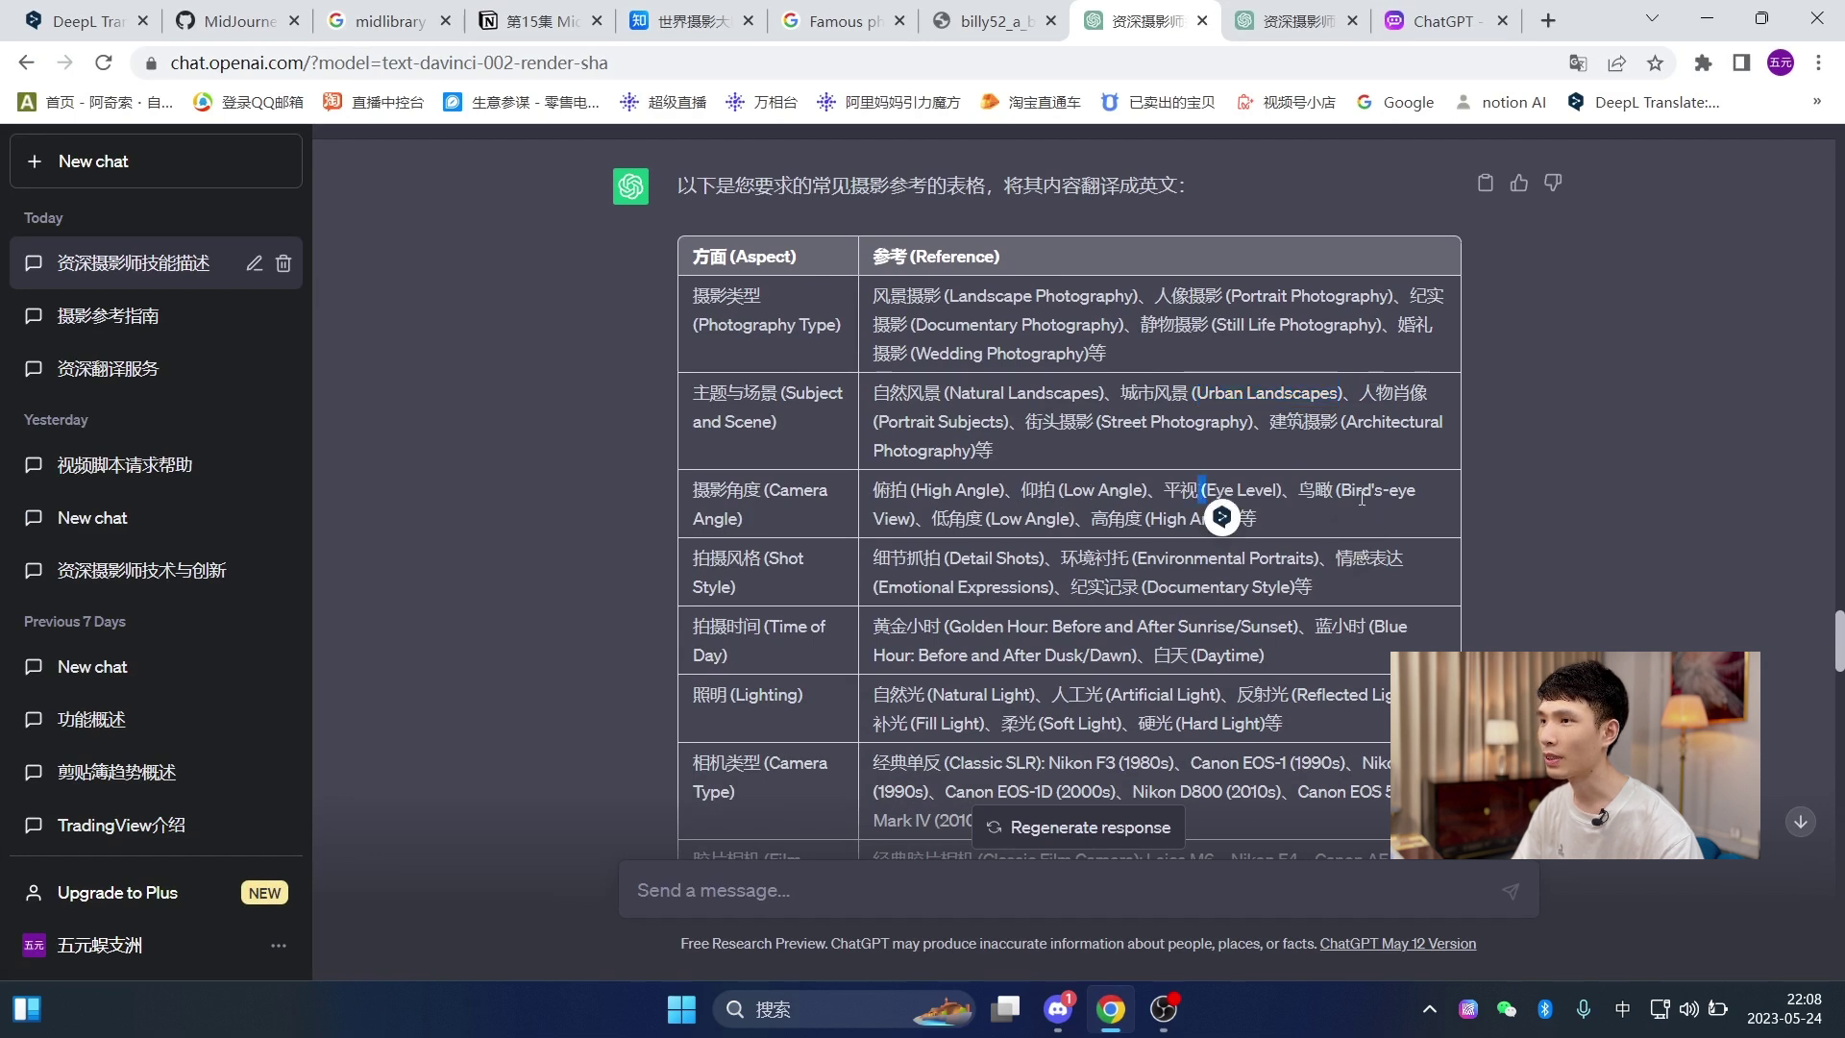
left_click(1000, 529)
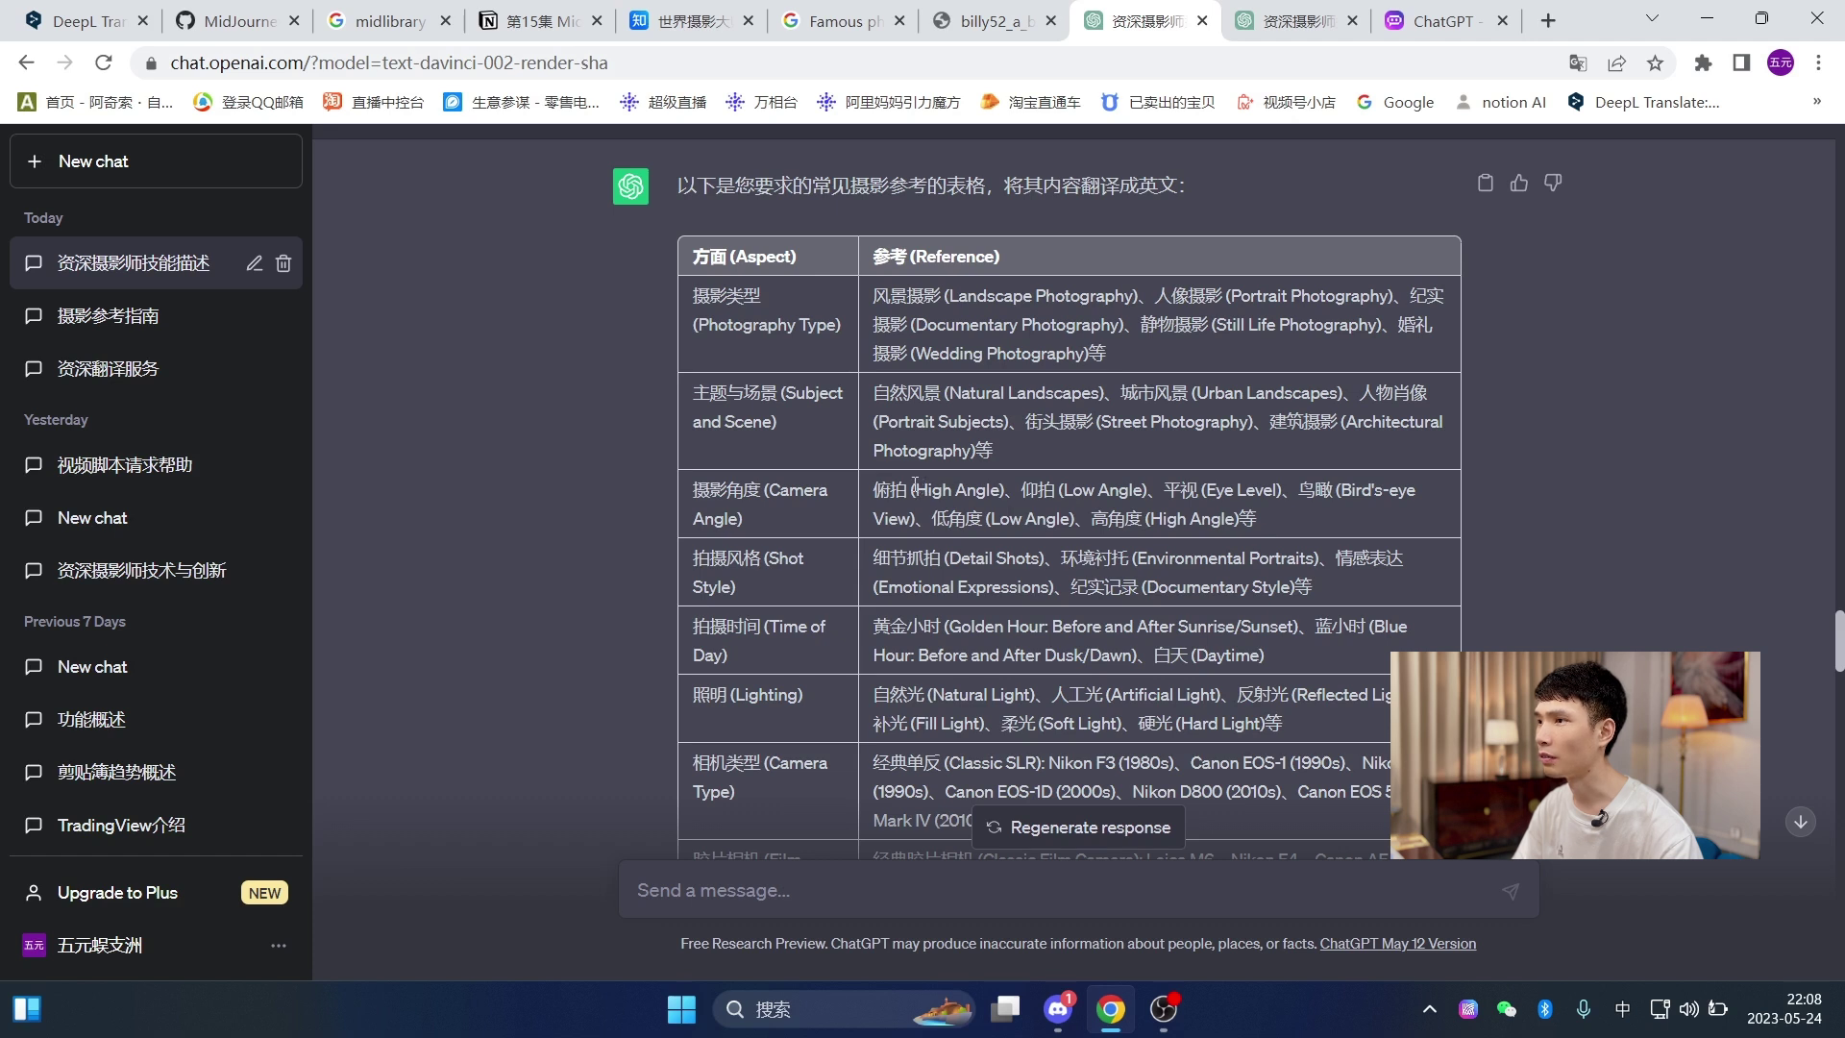
left_click_drag(914, 487, 992, 490)
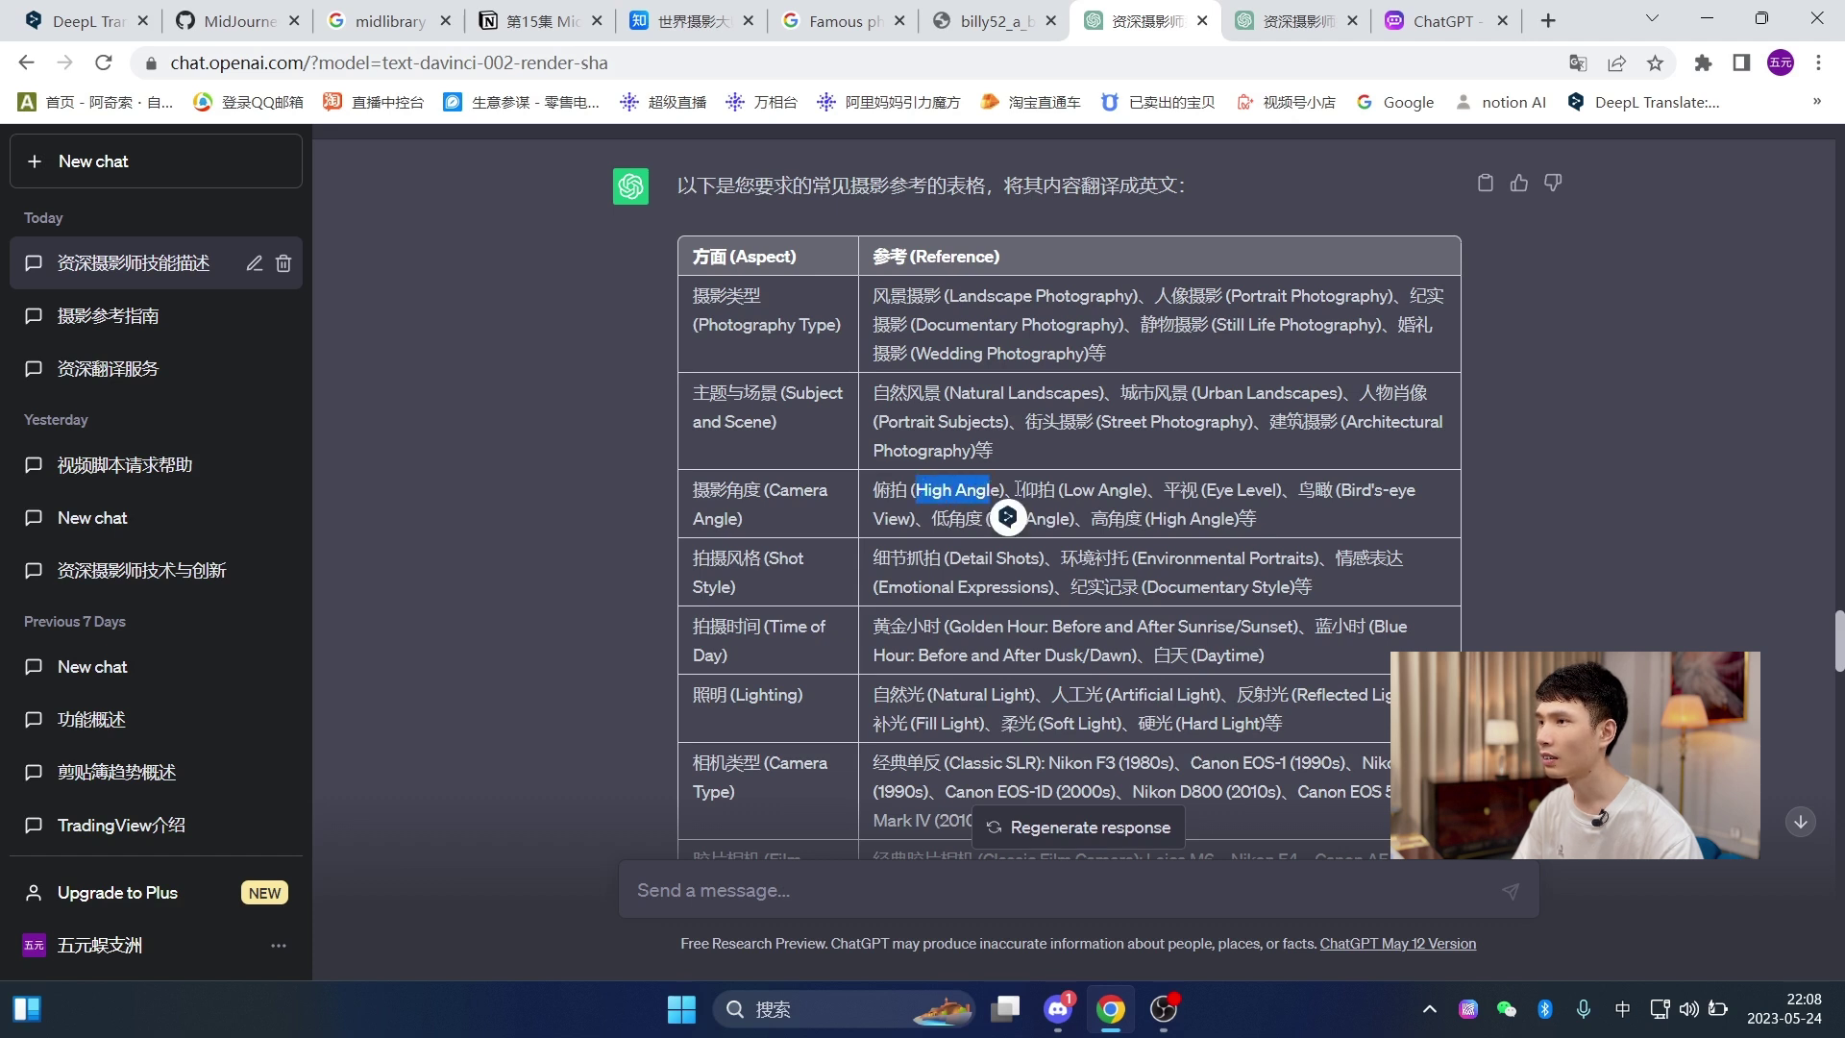
left_click(1071, 487)
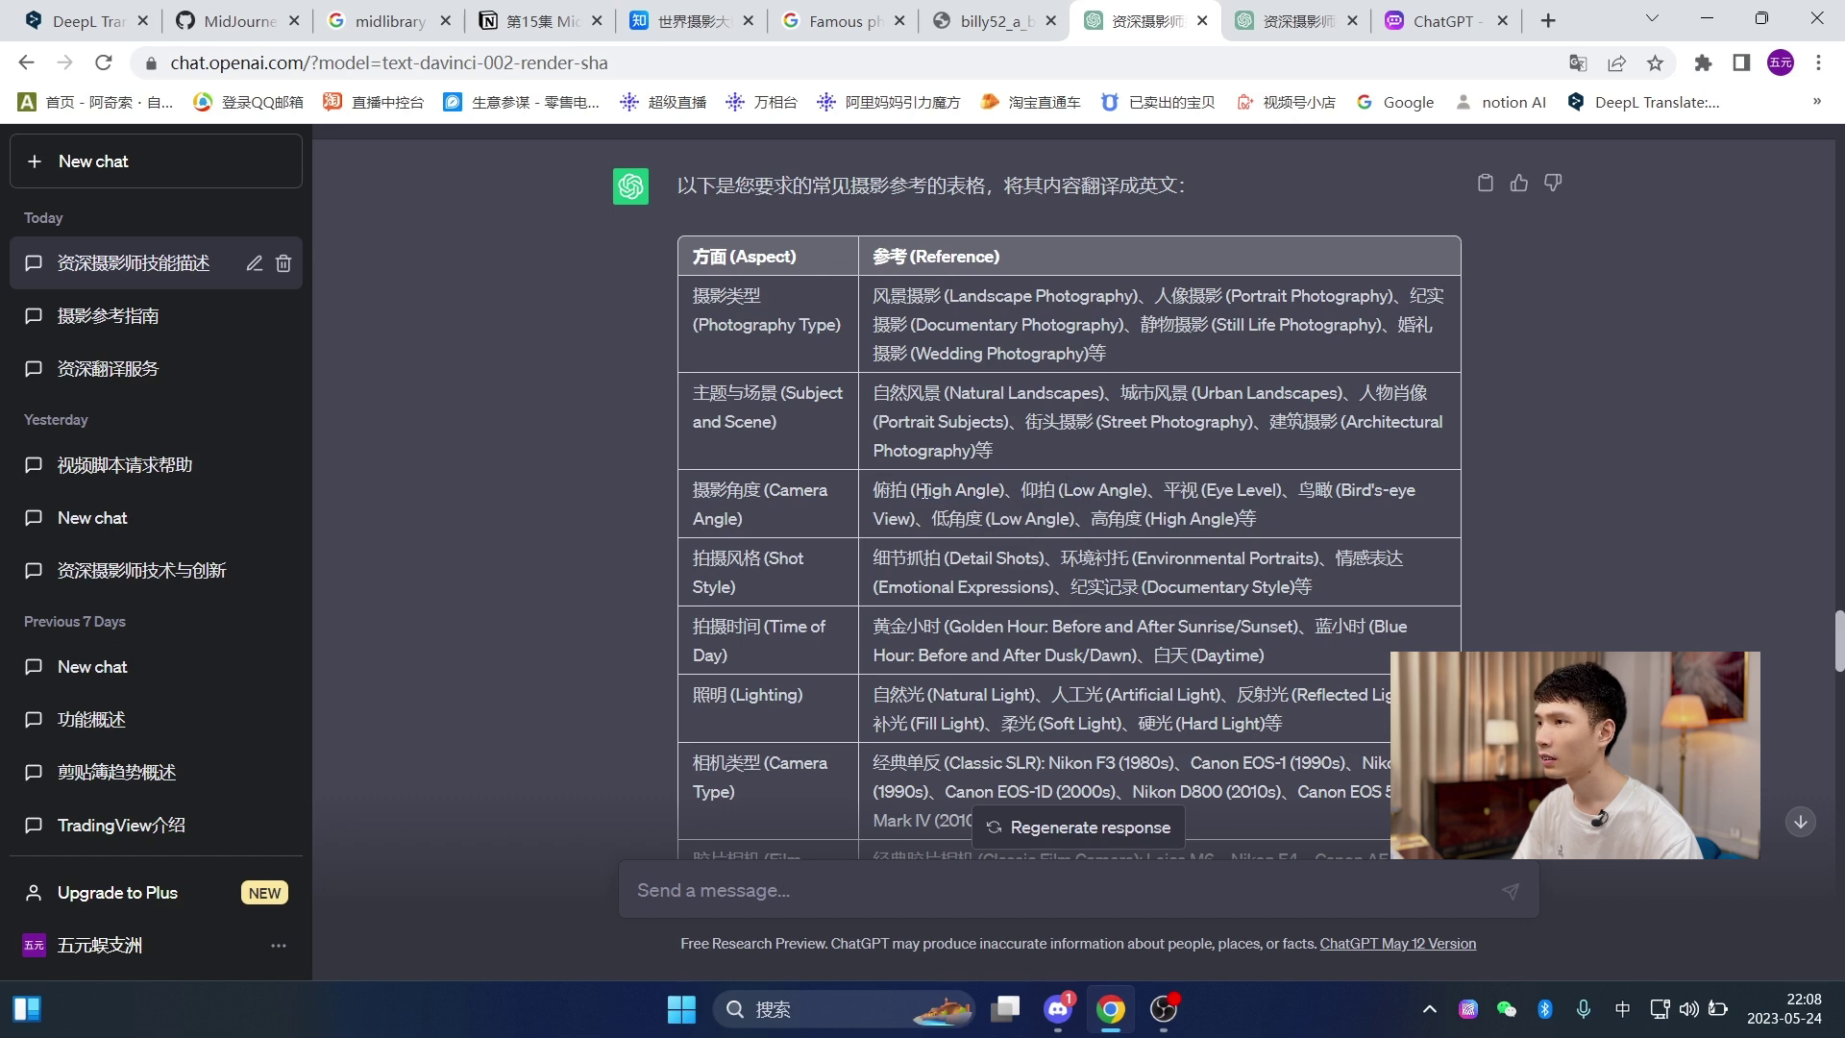
left_click_drag(925, 490, 1001, 491)
key("ctrl+c")
left_click(1111, 1009)
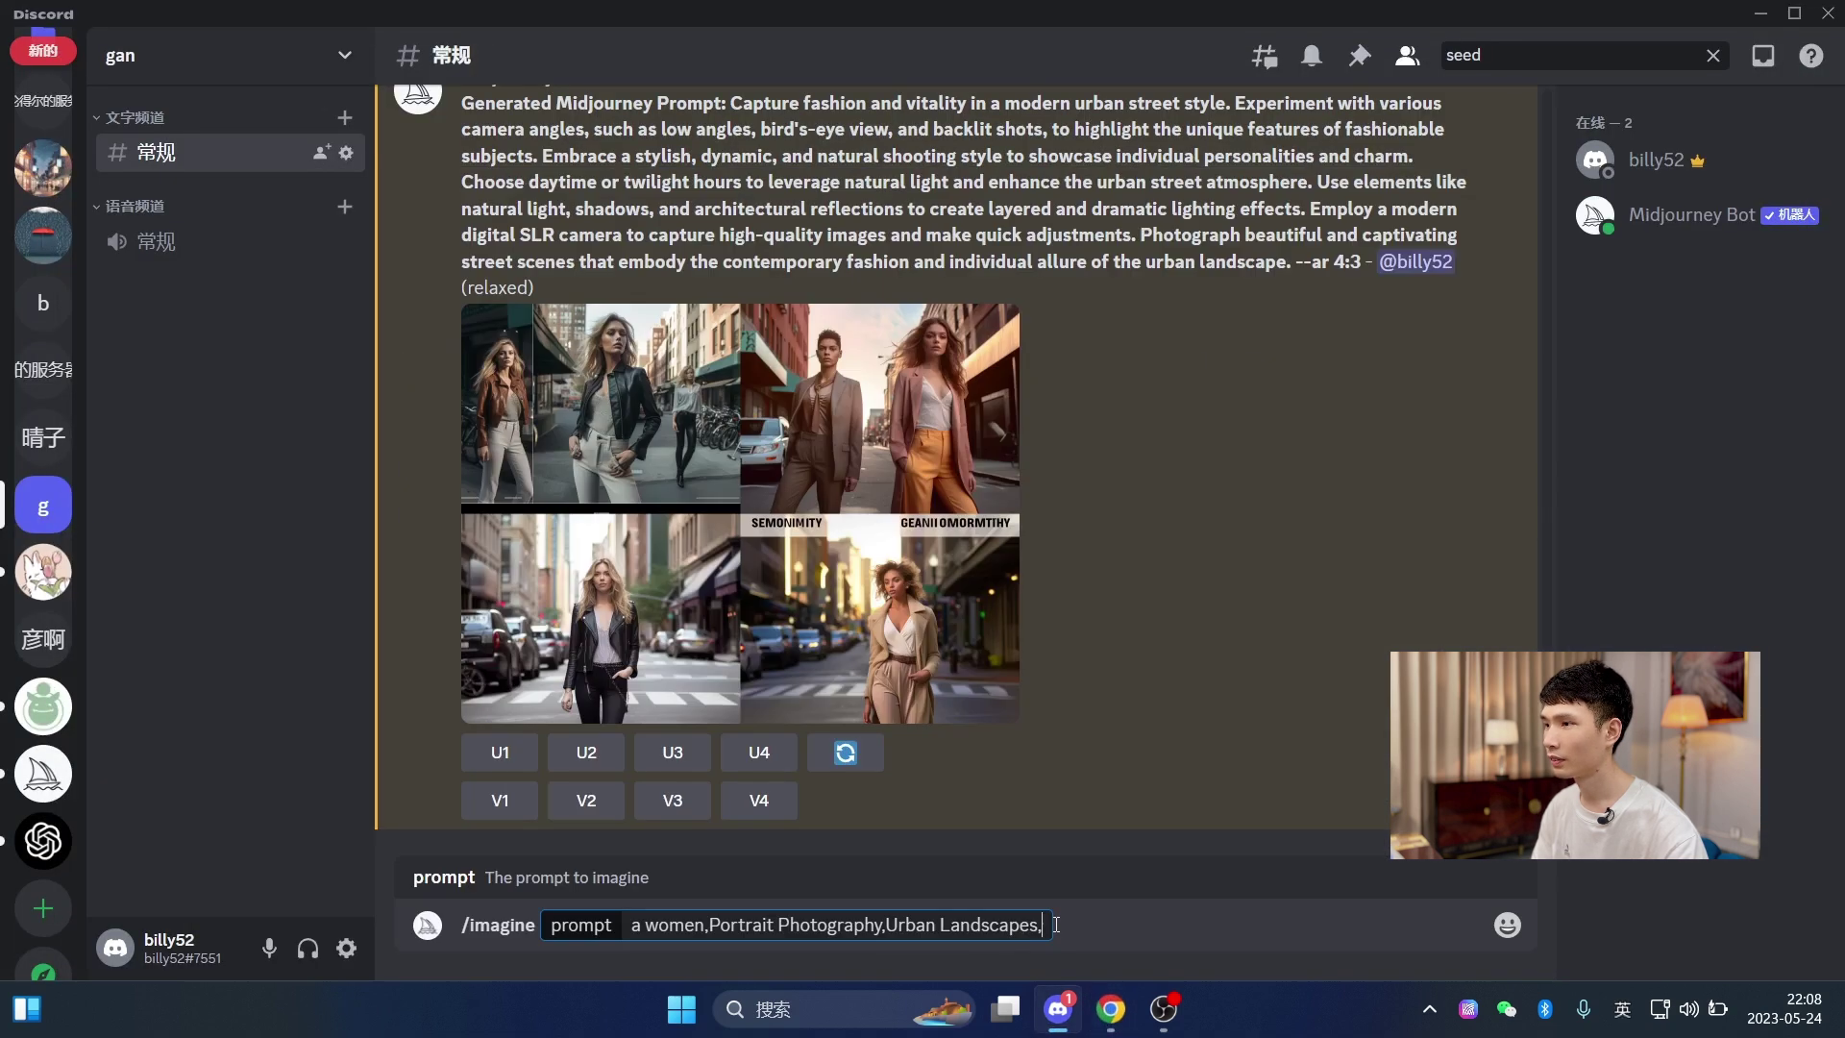
key("ctrl+v")
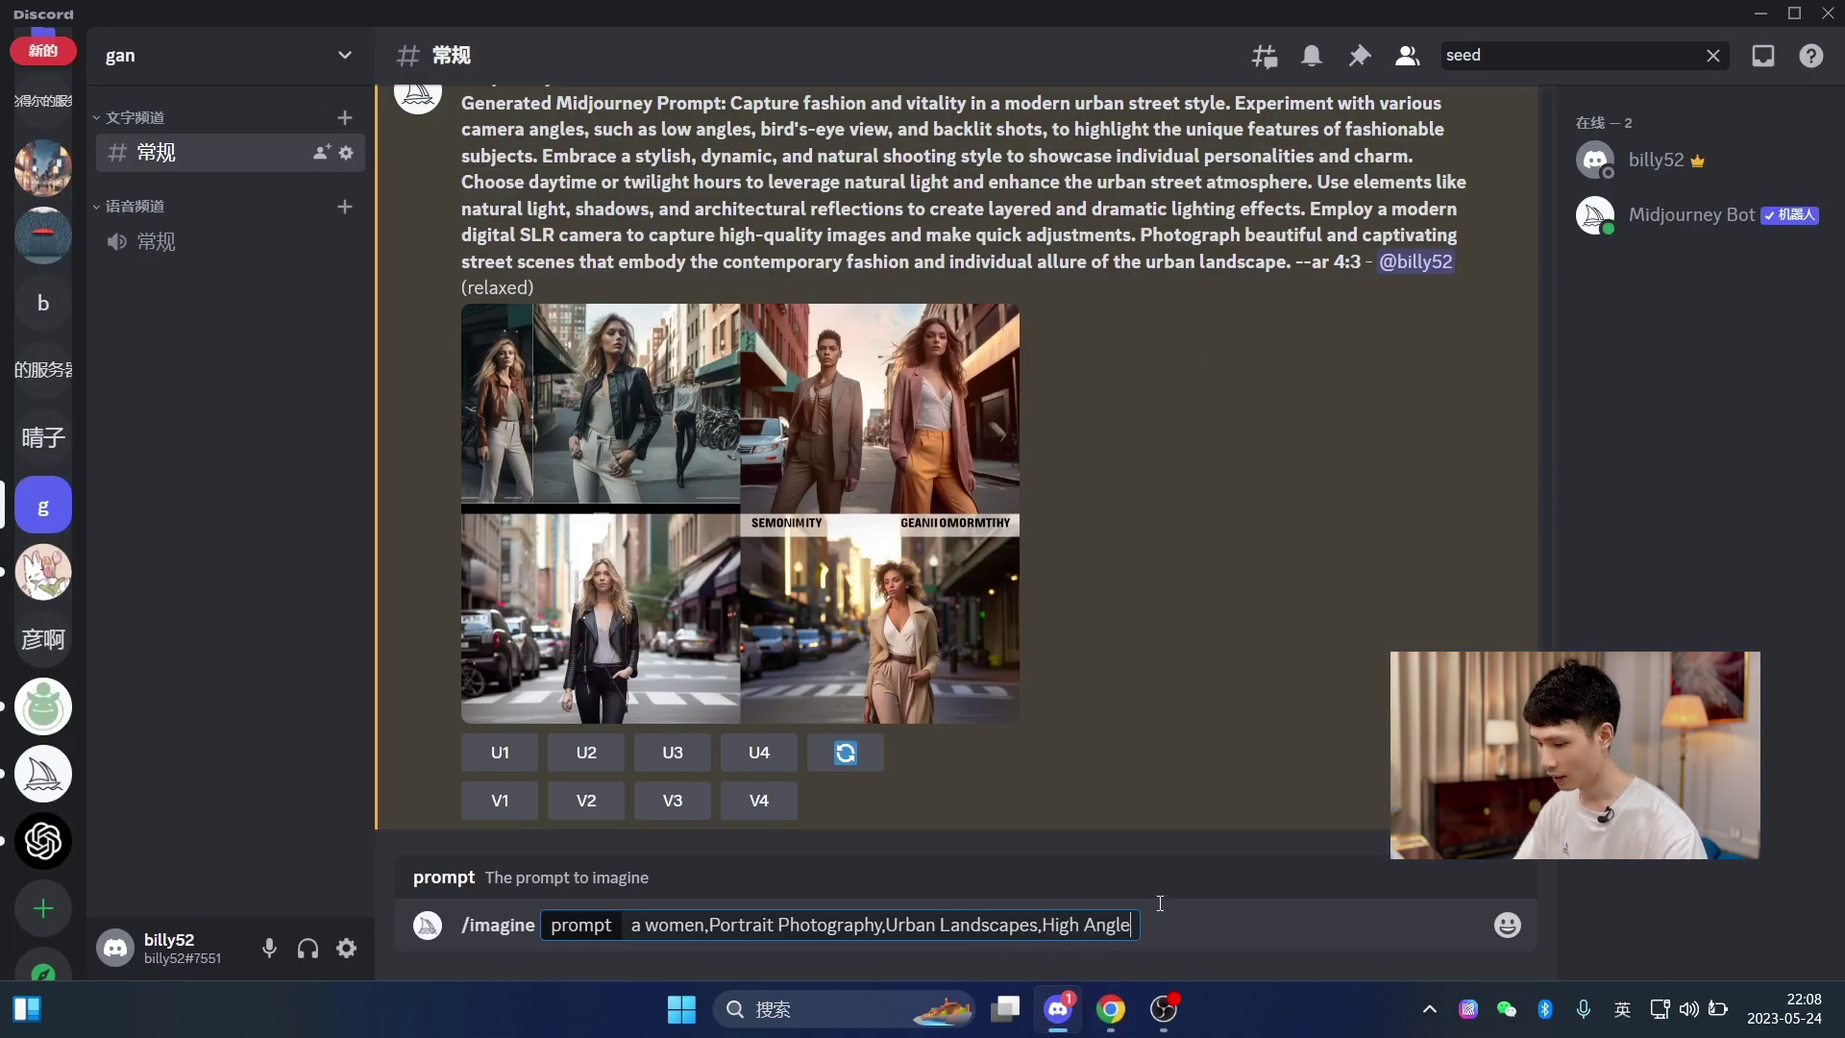
type(",")
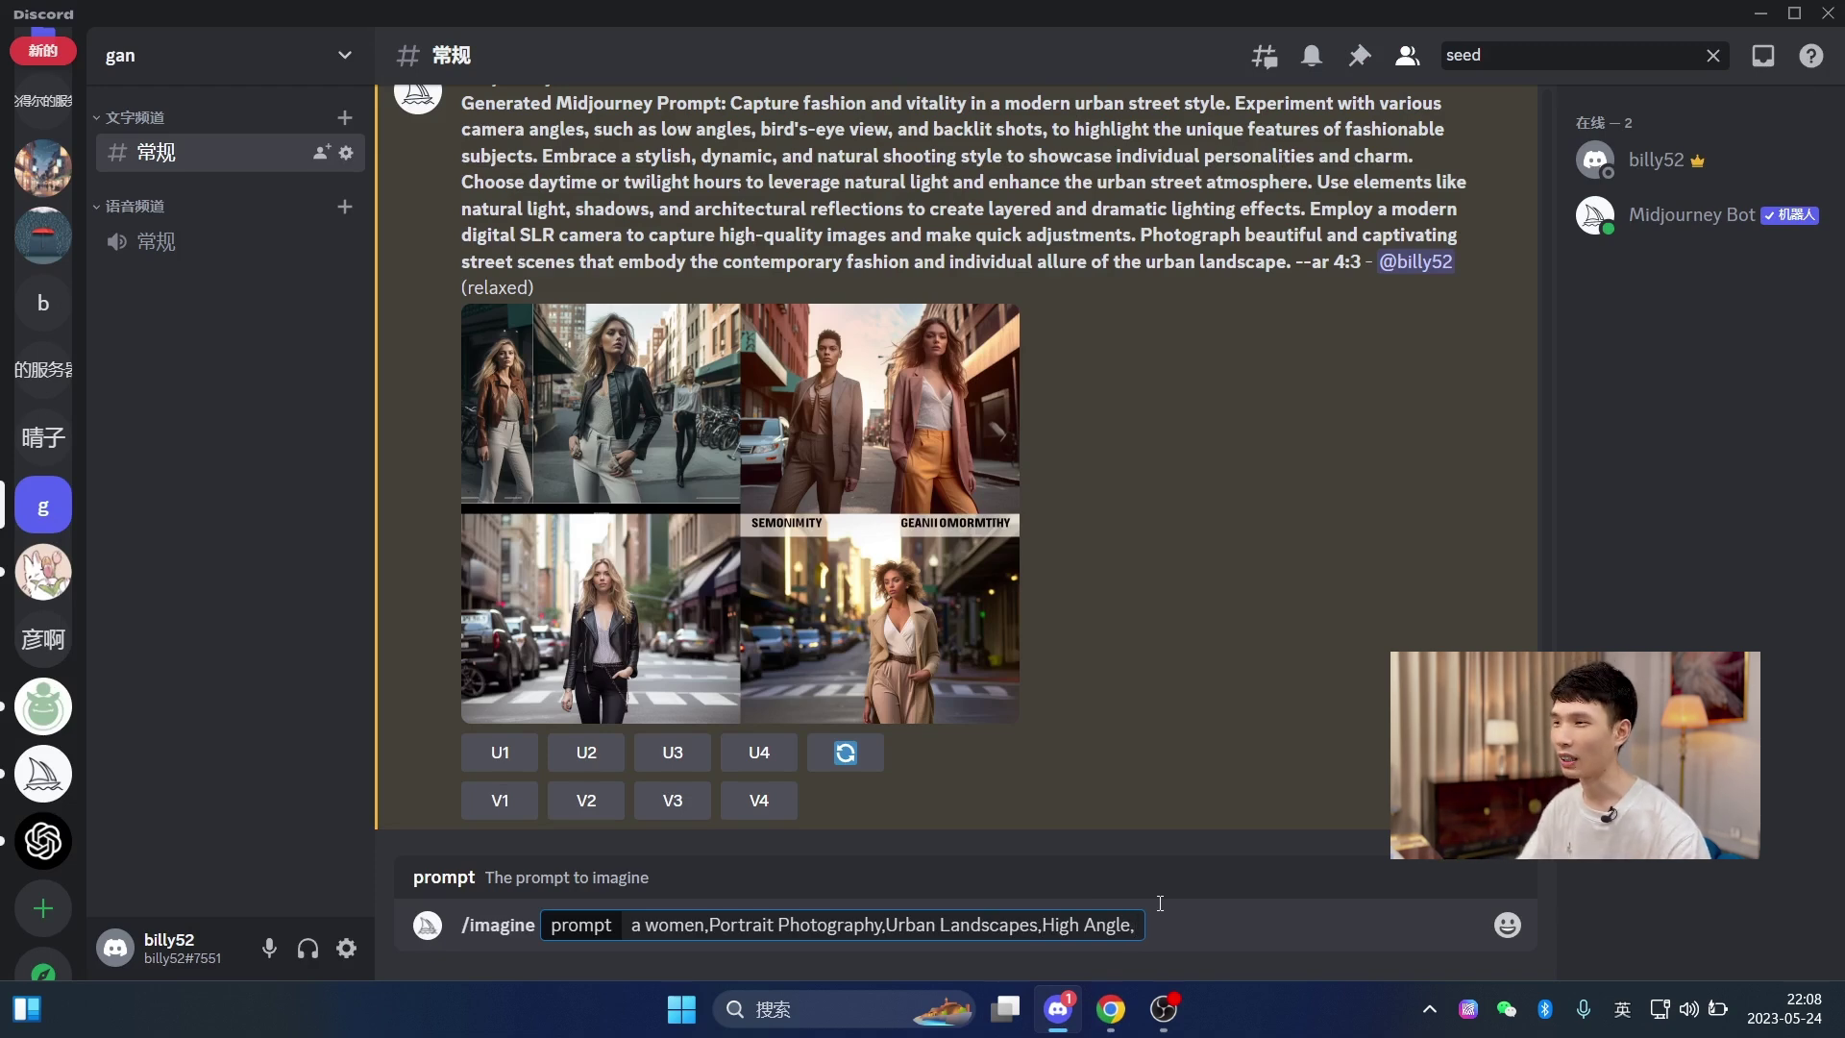
left_click(1111, 1009)
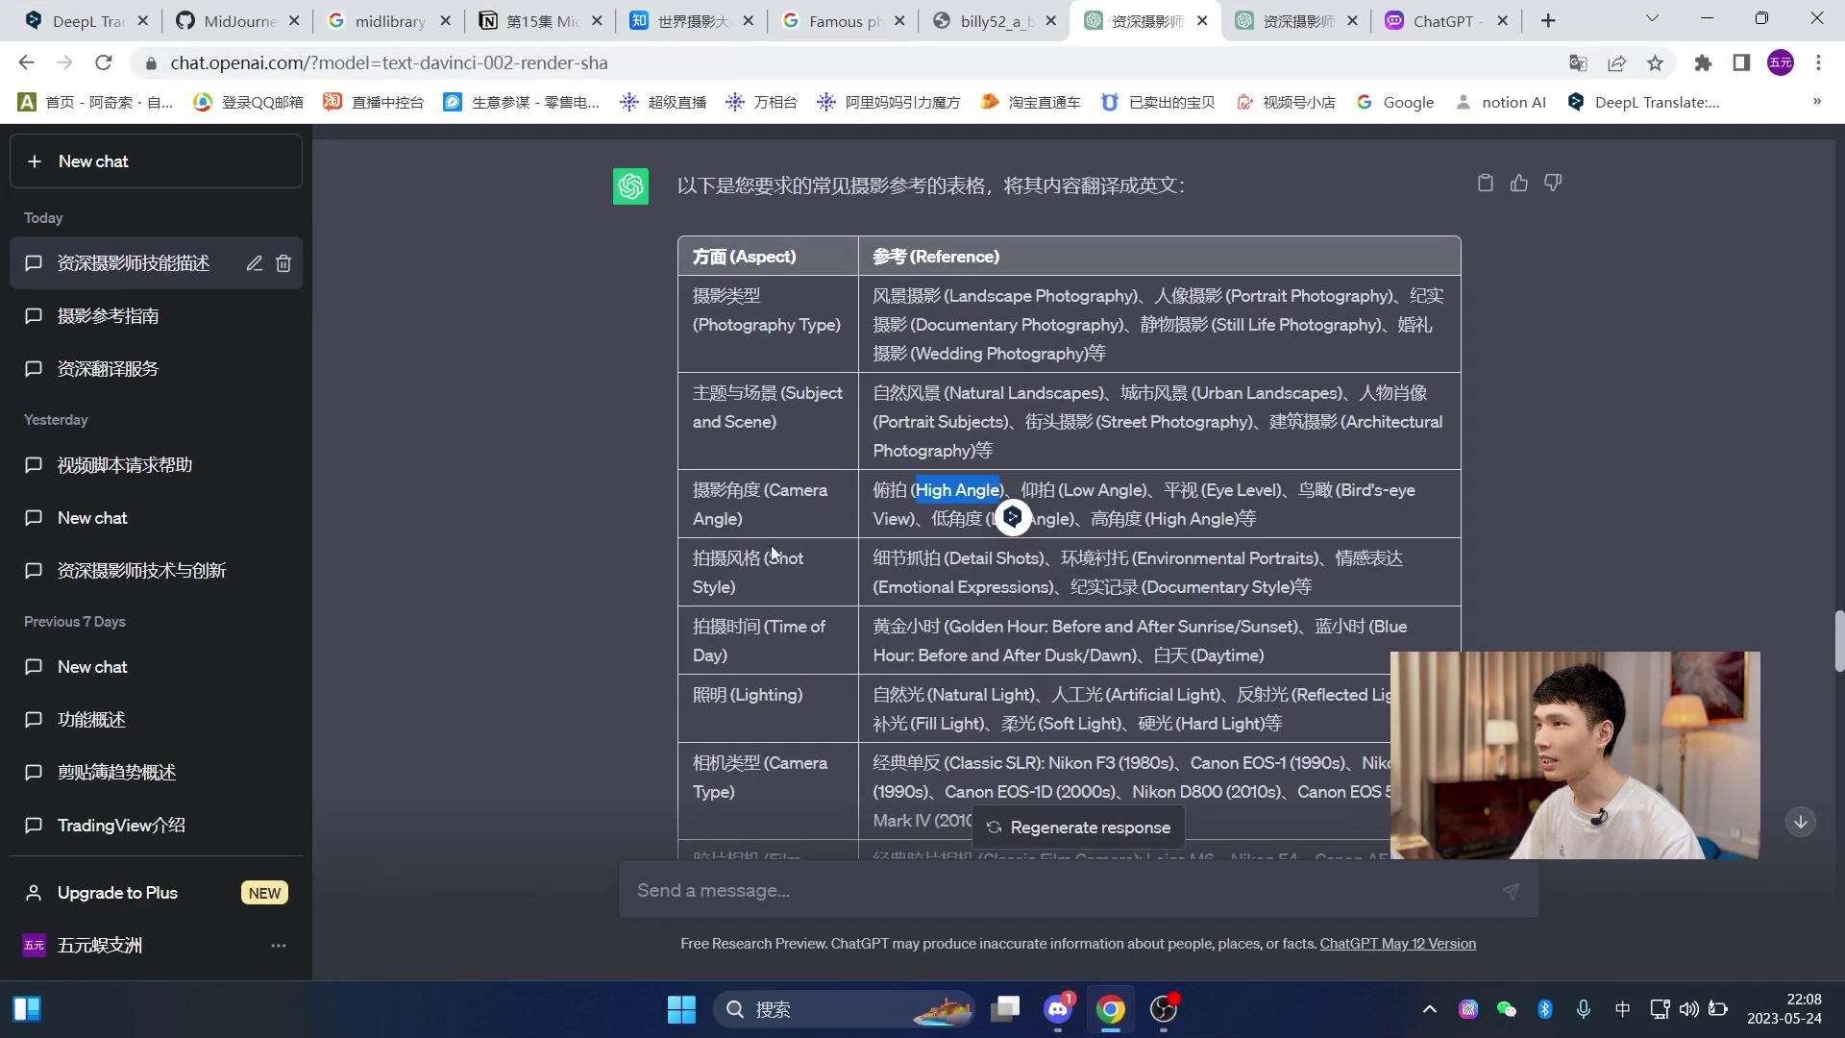
left_click_drag(942, 558, 872, 558)
left_click_drag(1061, 557, 1129, 558)
left_click_drag(1336, 557, 1406, 558)
key("ctrl+c")
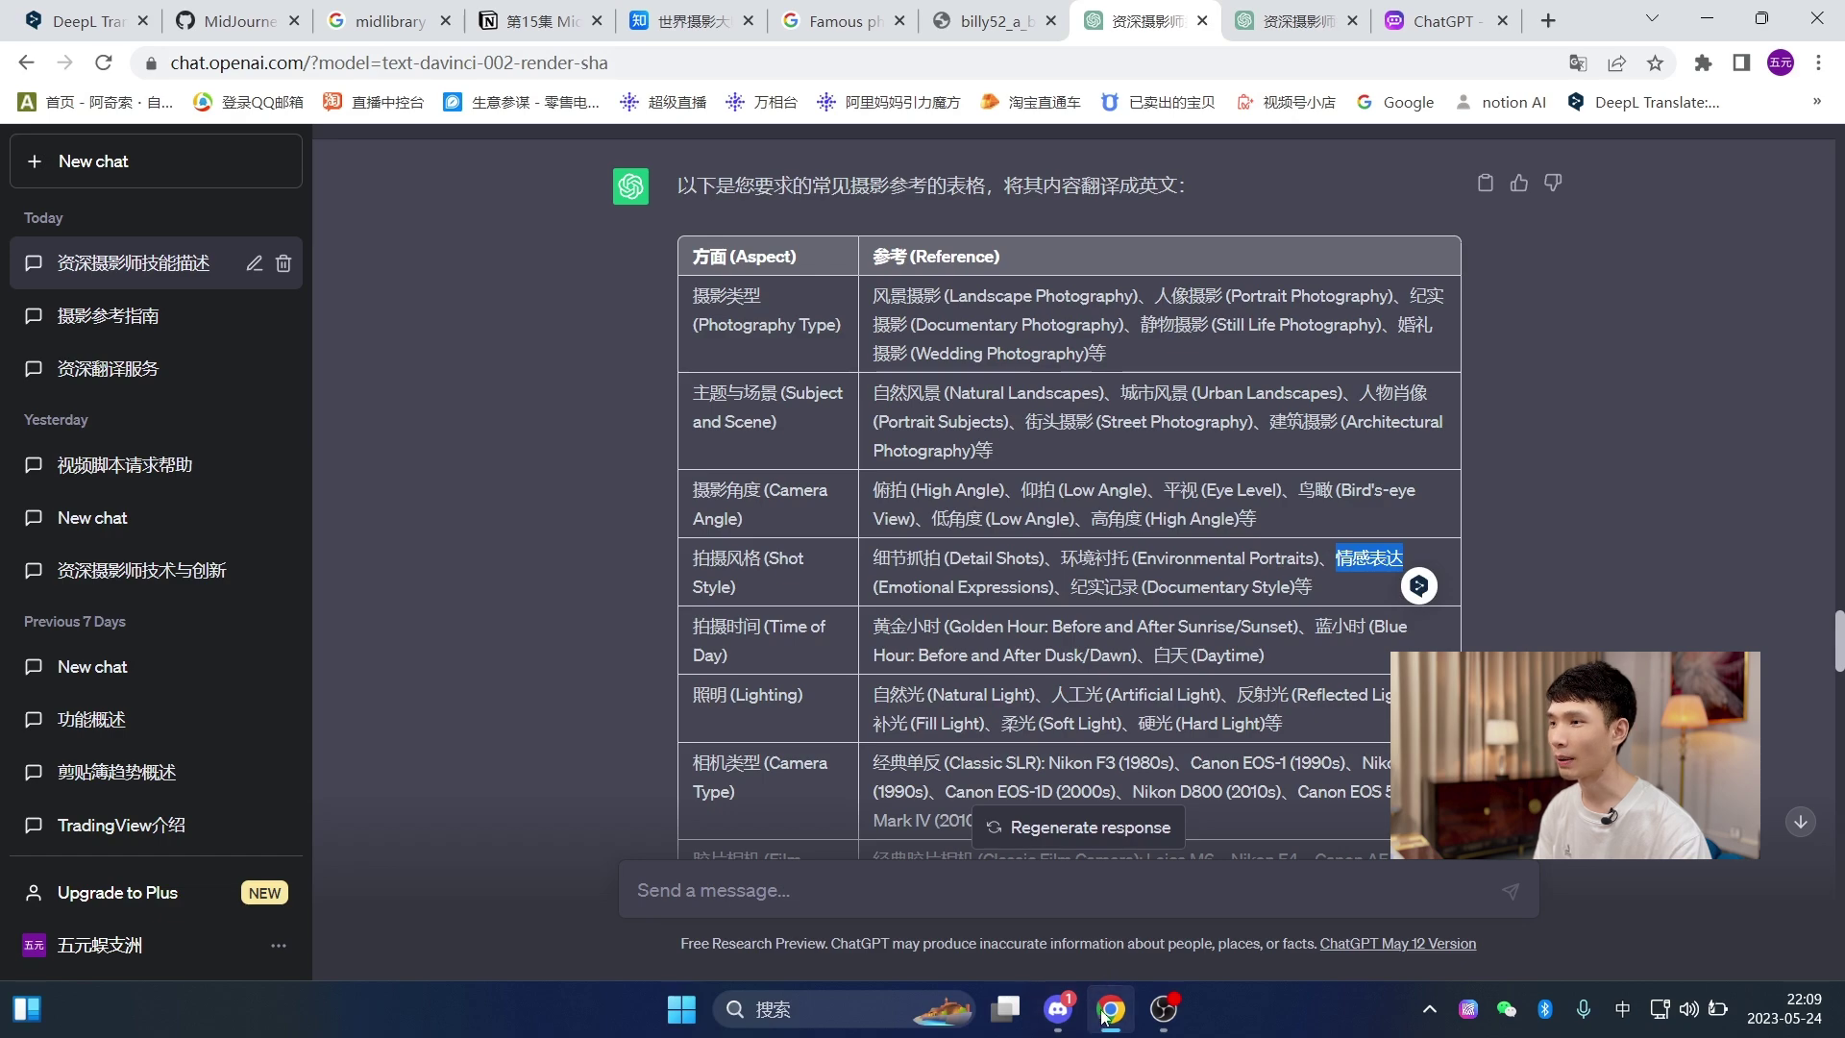
left_click(1060, 1009)
key("ctrl+v")
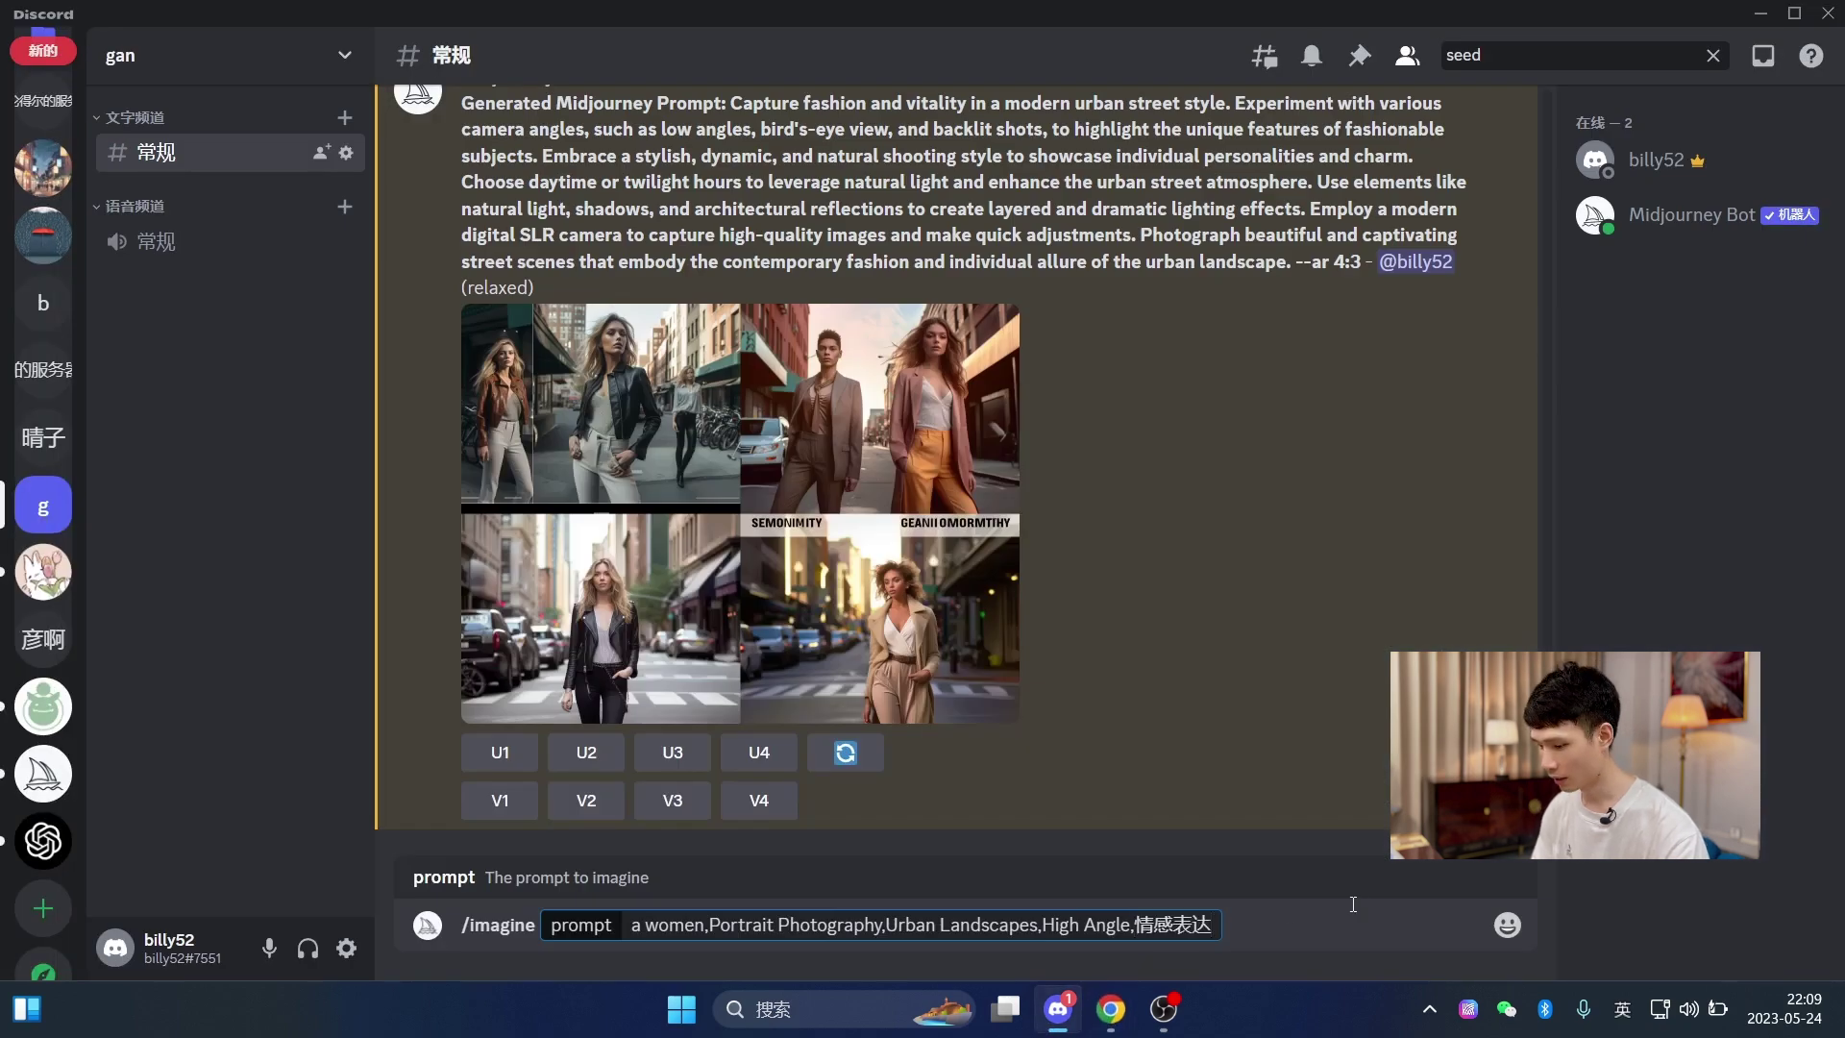
key("ctrl+z")
- Copy Emotional Expressions from the shot style row in ChatGPT and append it with a trailing comma to the Discord prompt
left_click(1111, 1009)
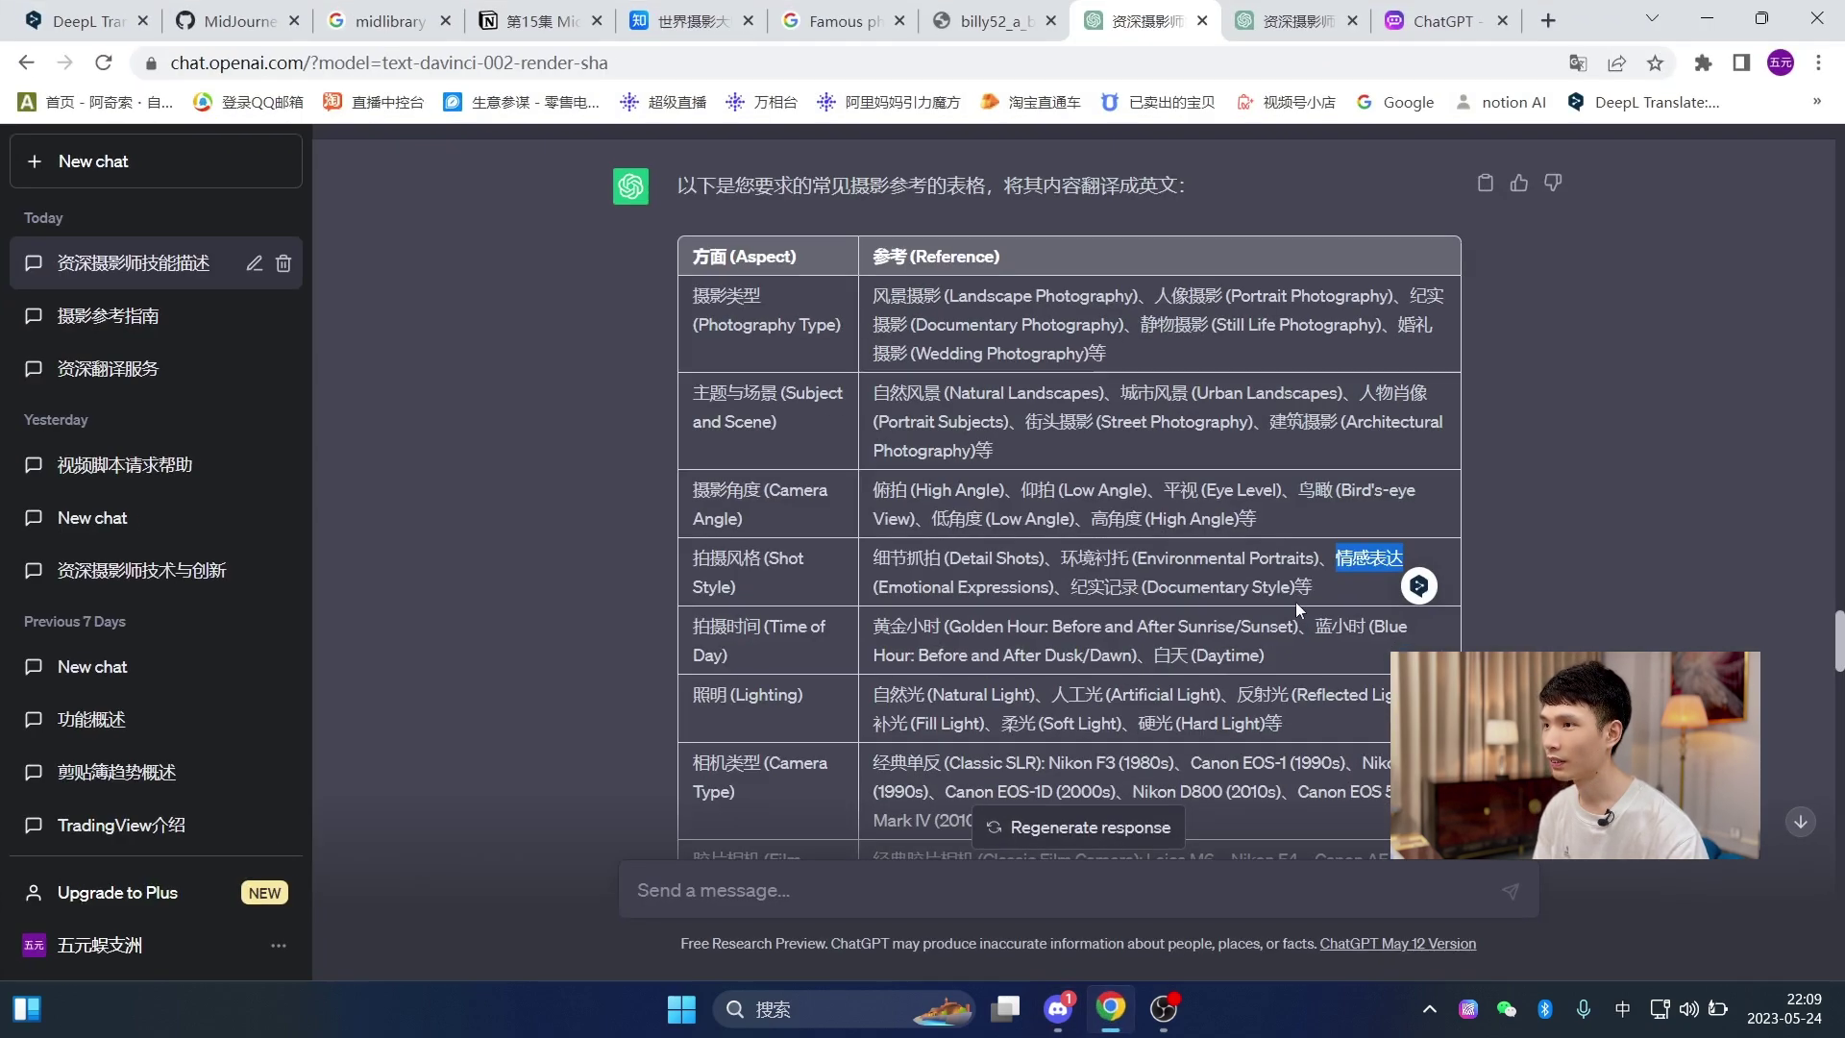
left_click_drag(1049, 585, 877, 587)
key("ctrl+c")
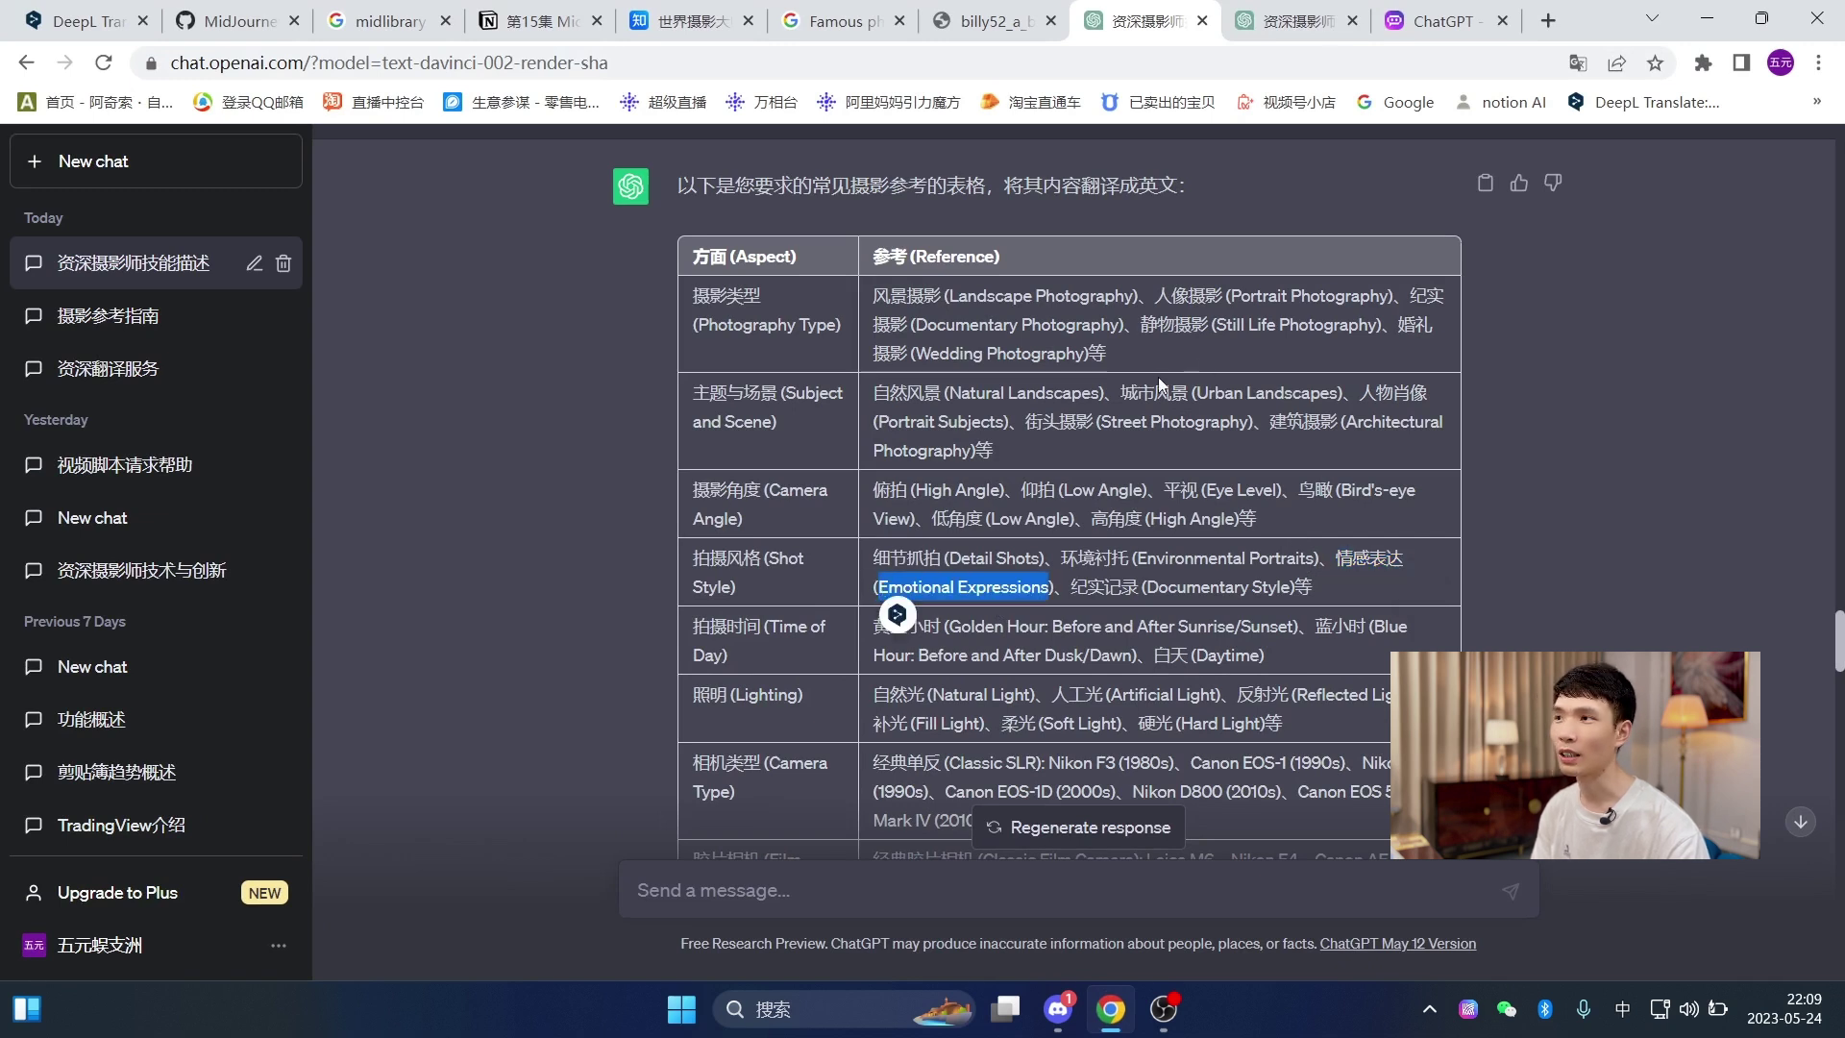
left_click(1058, 1009)
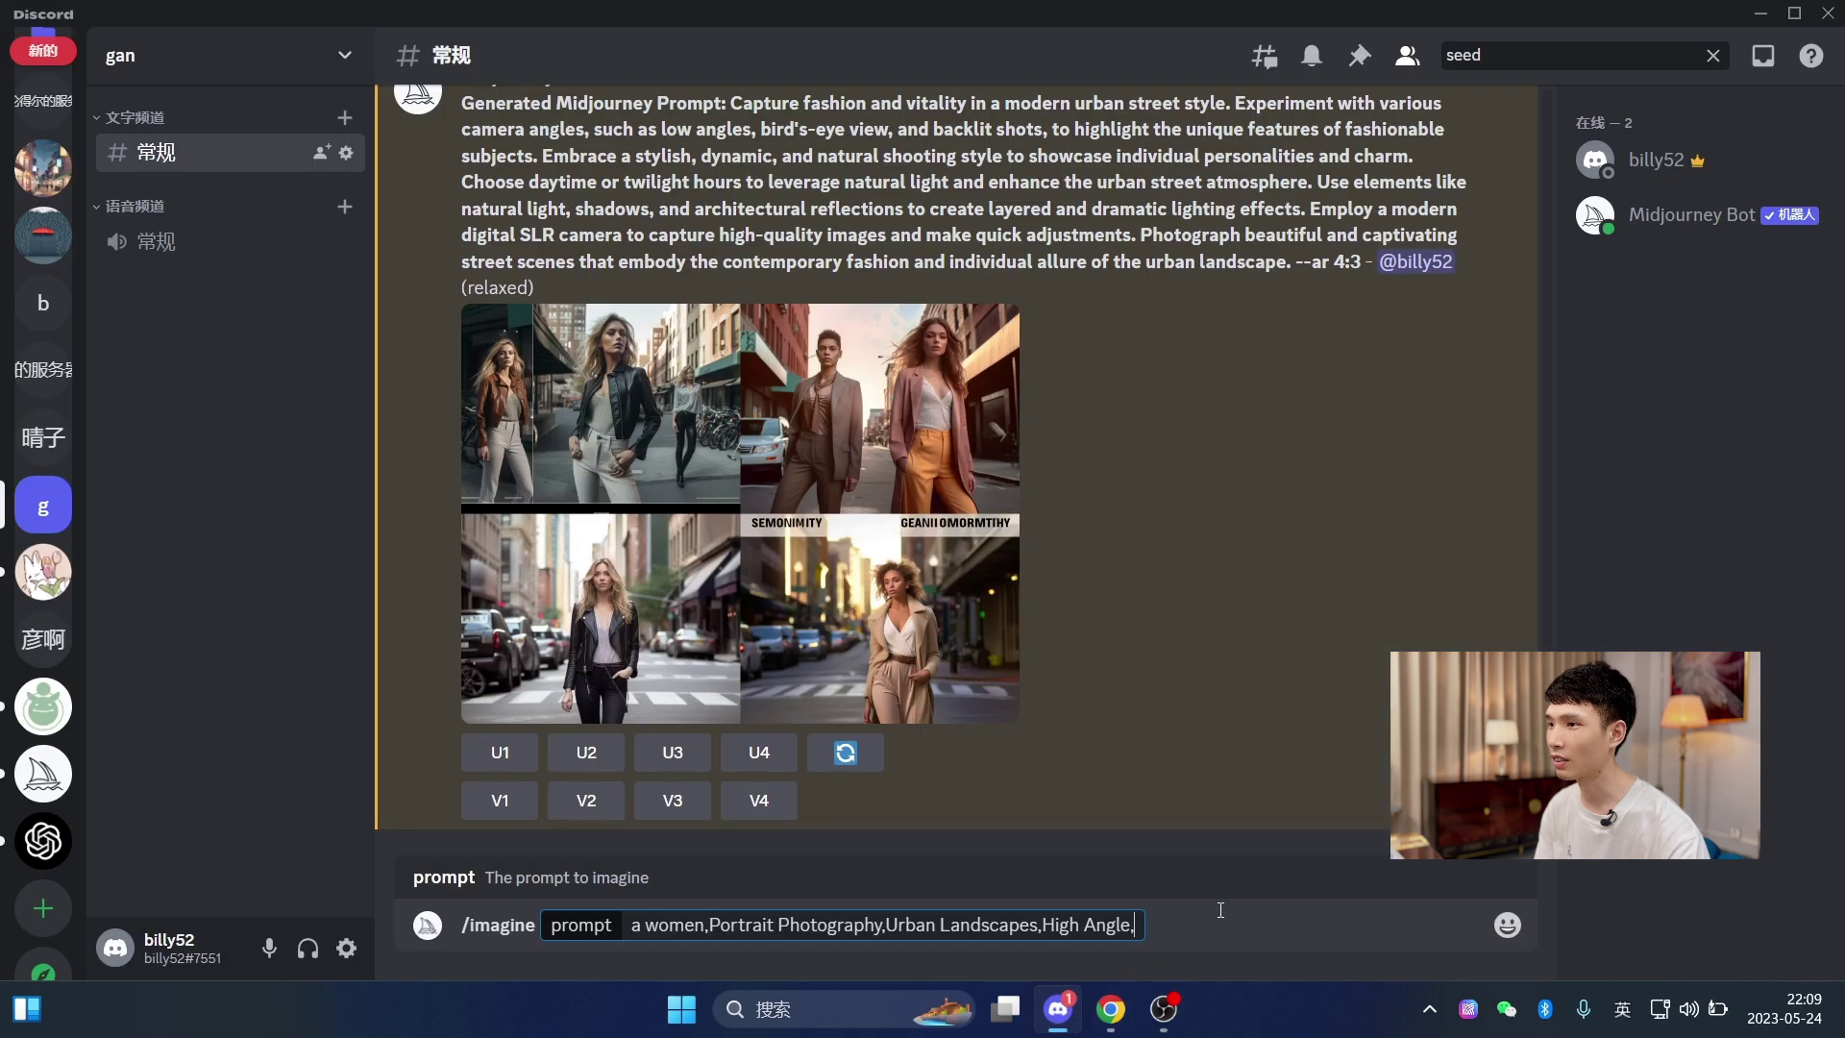
key("ctrl+v")
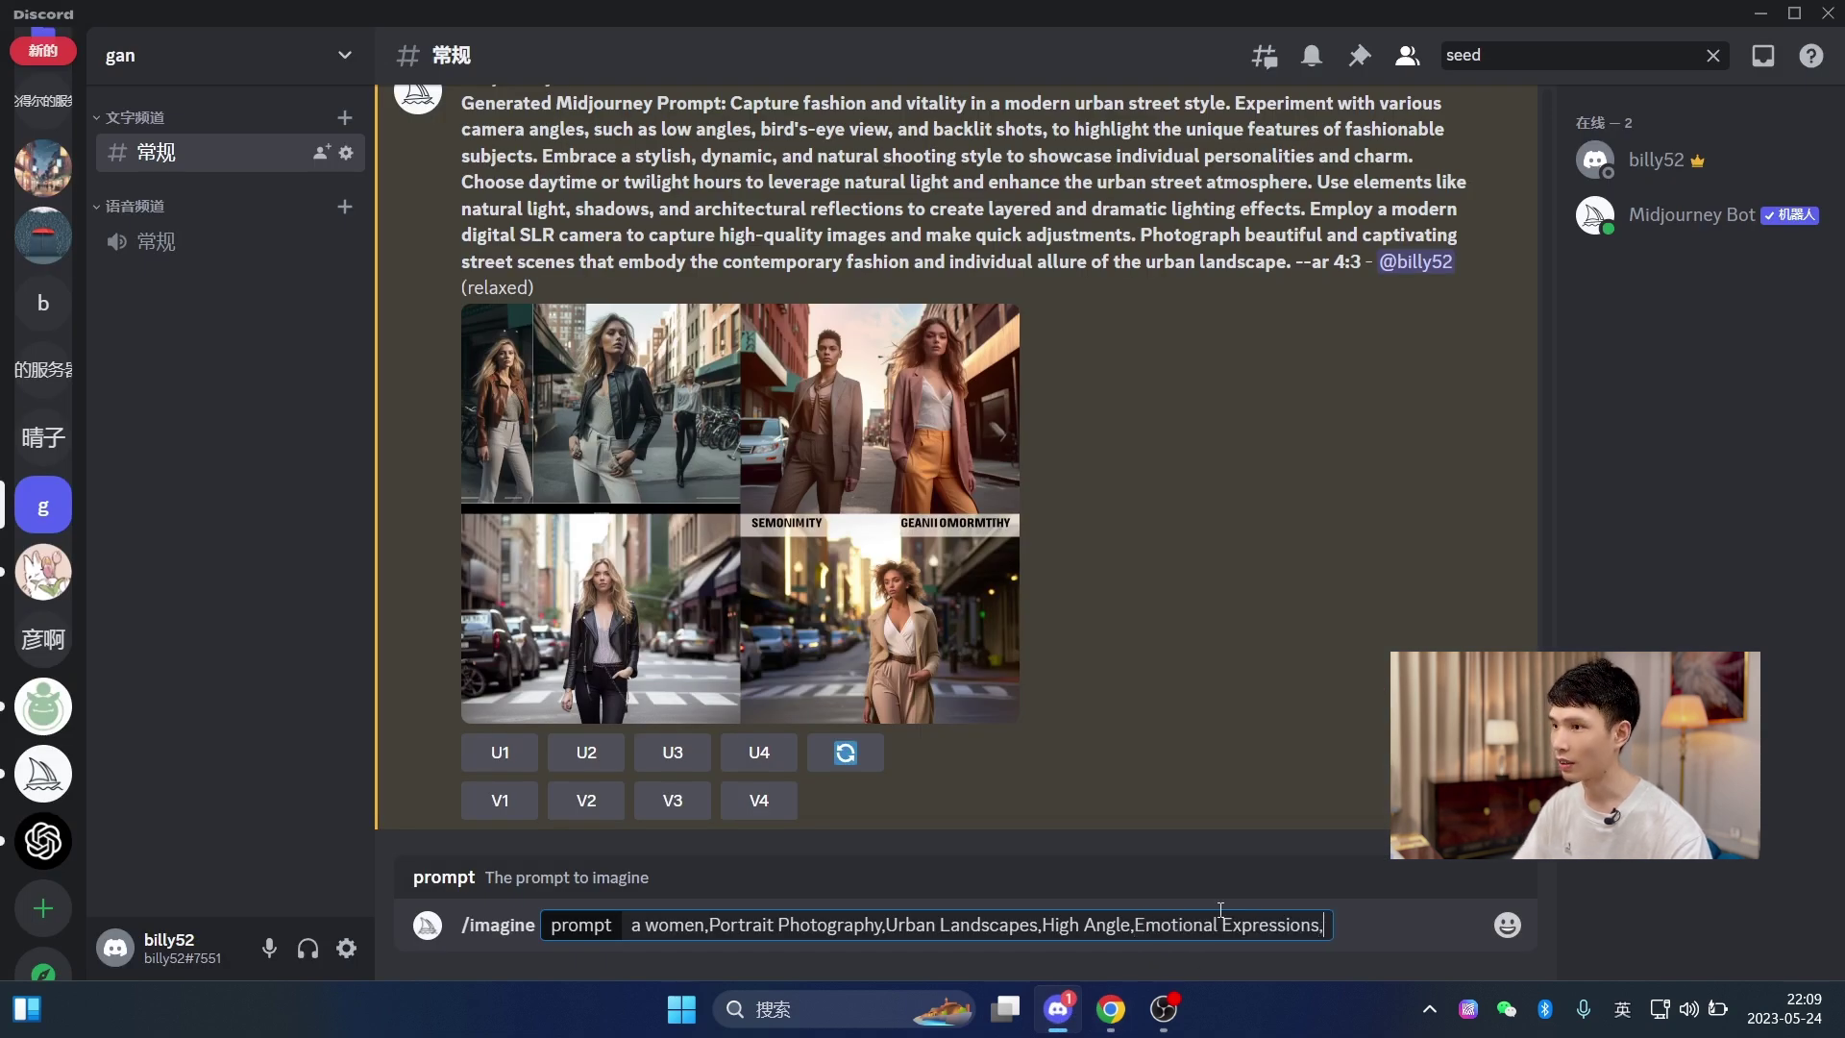
- Copy Blue Hour from the time of day row in ChatGPT and append it to the Discord prompt
left_click(1111, 1009)
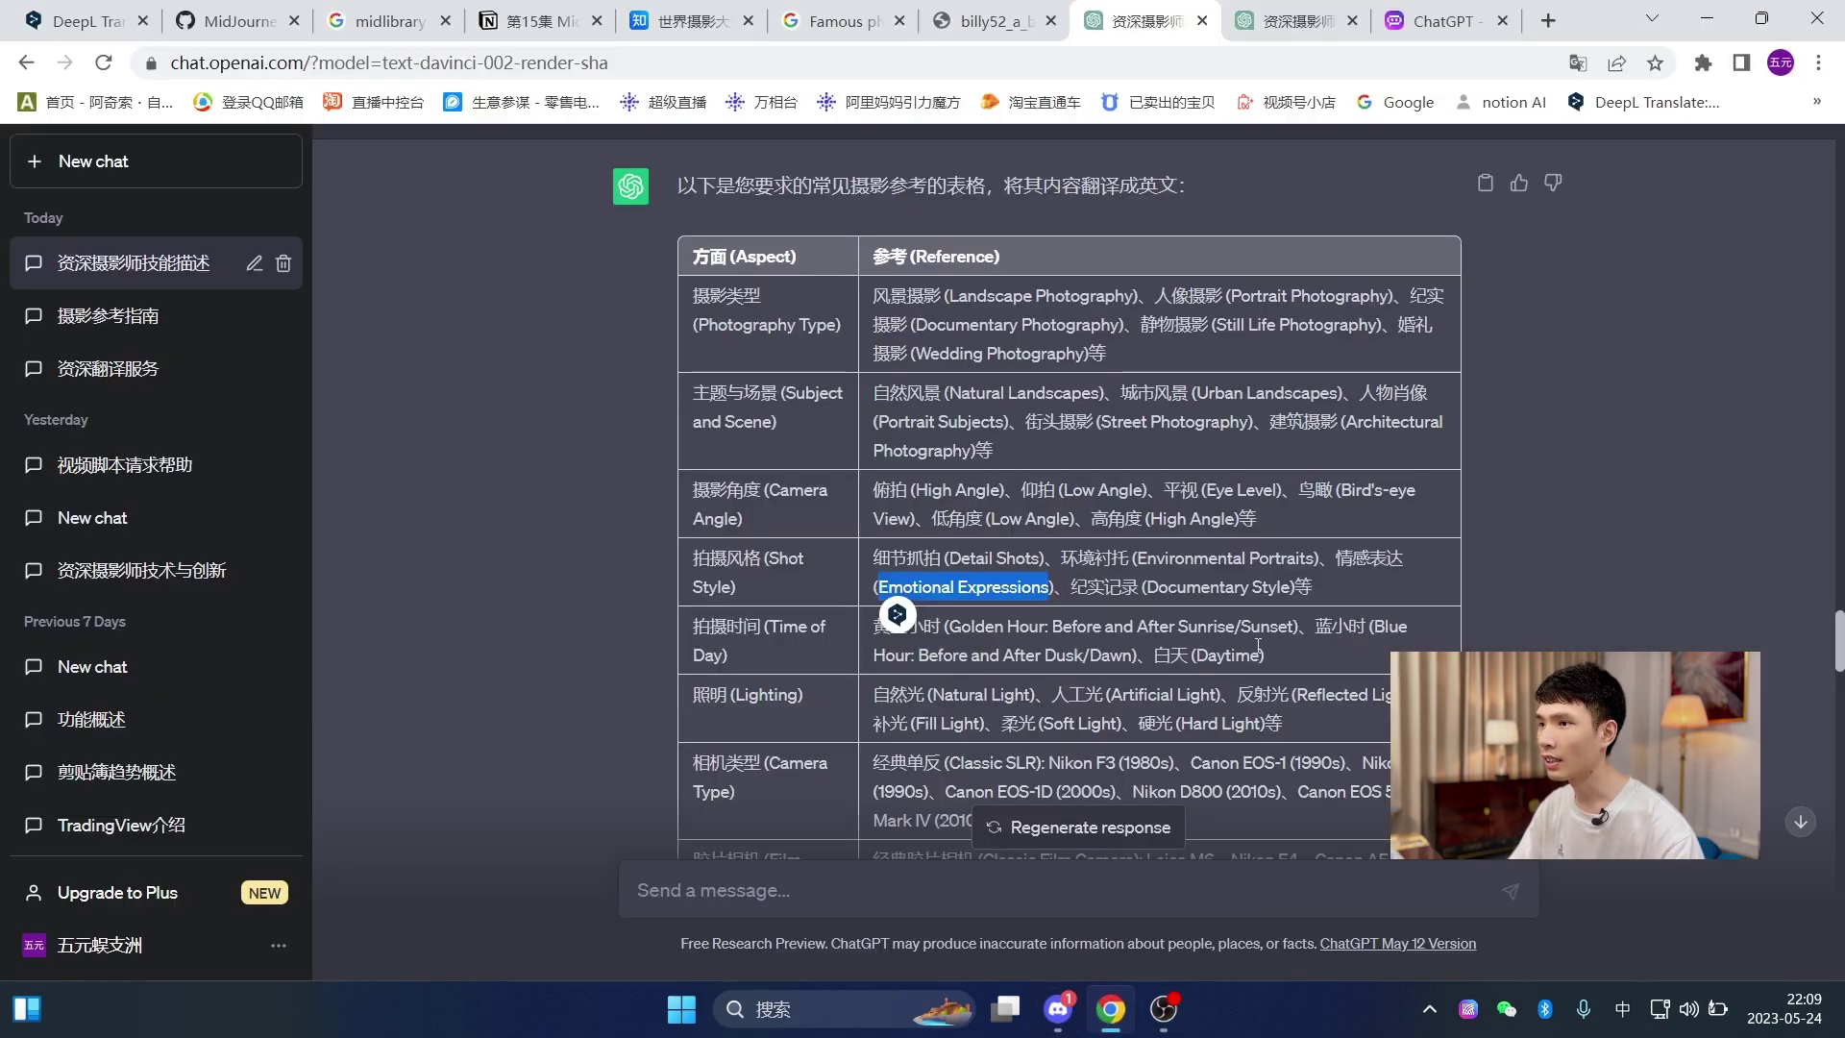
scroll(1258, 646, "down", 1)
left_click_drag(1386, 507, 907, 527)
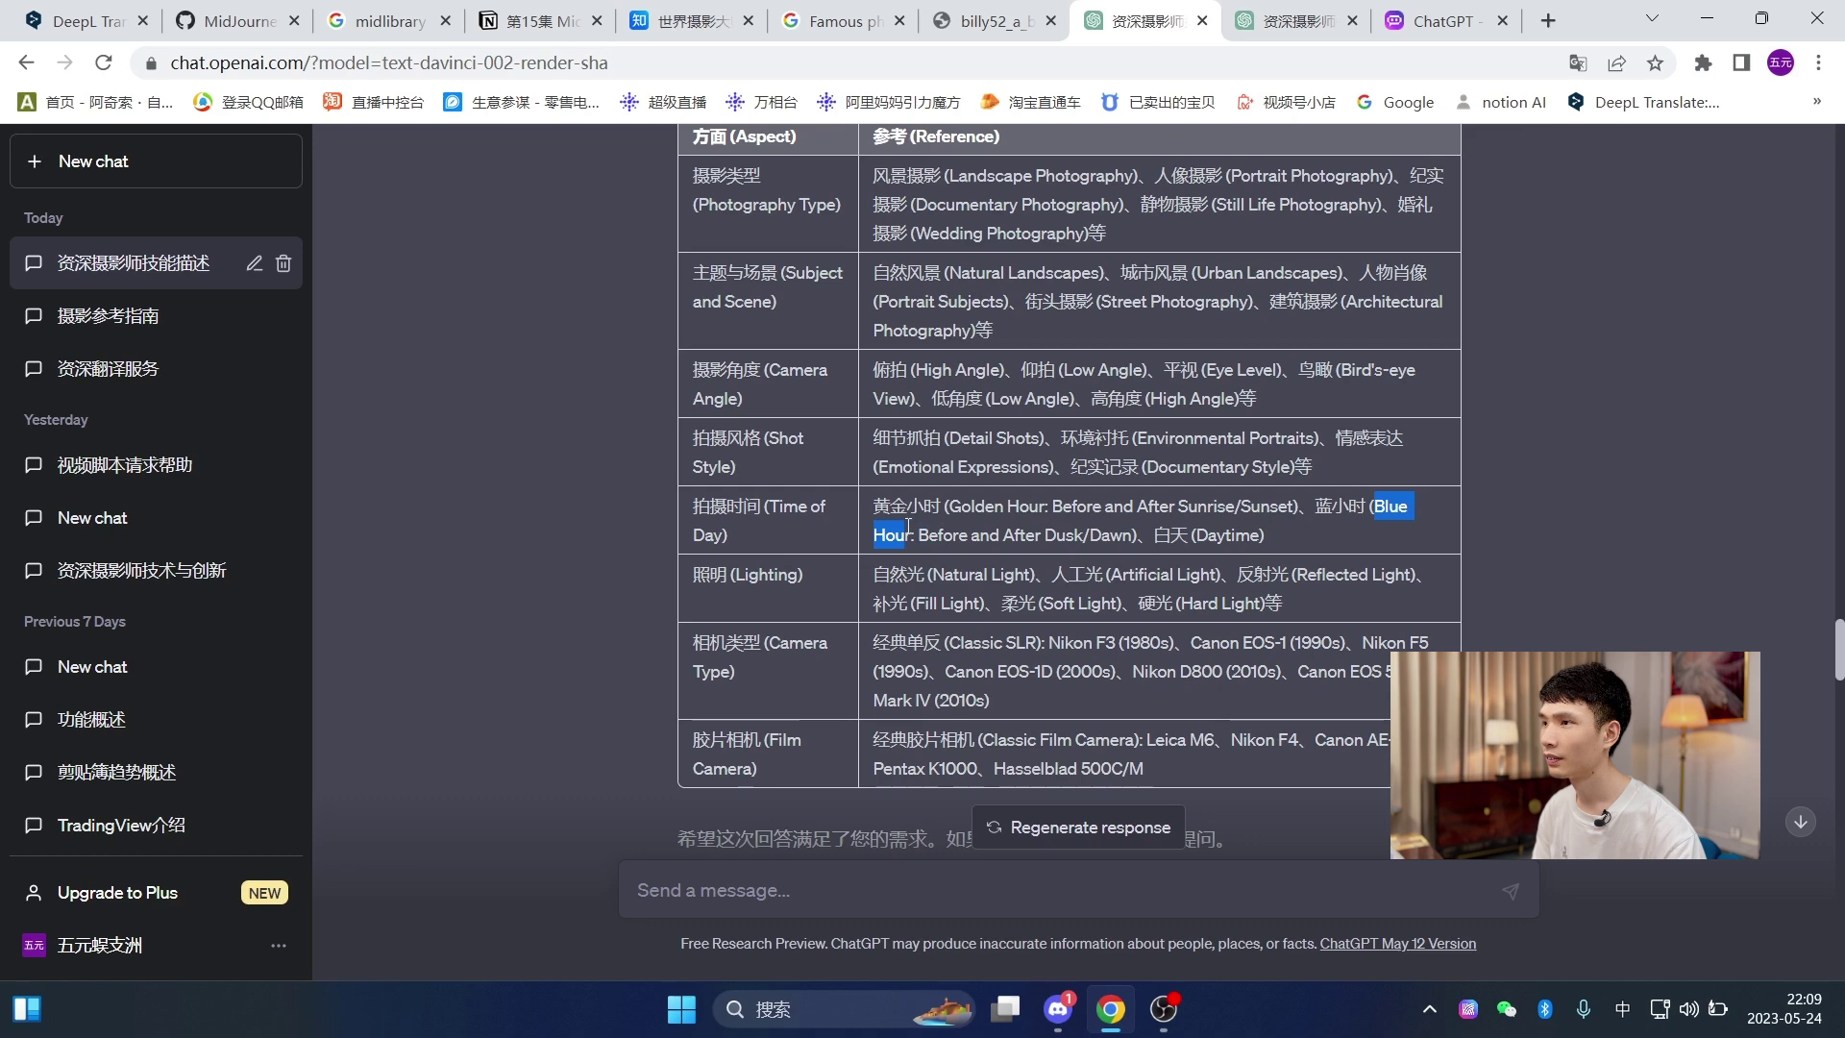
left_click_drag(908, 527, 910, 526)
key("ctrl+c")
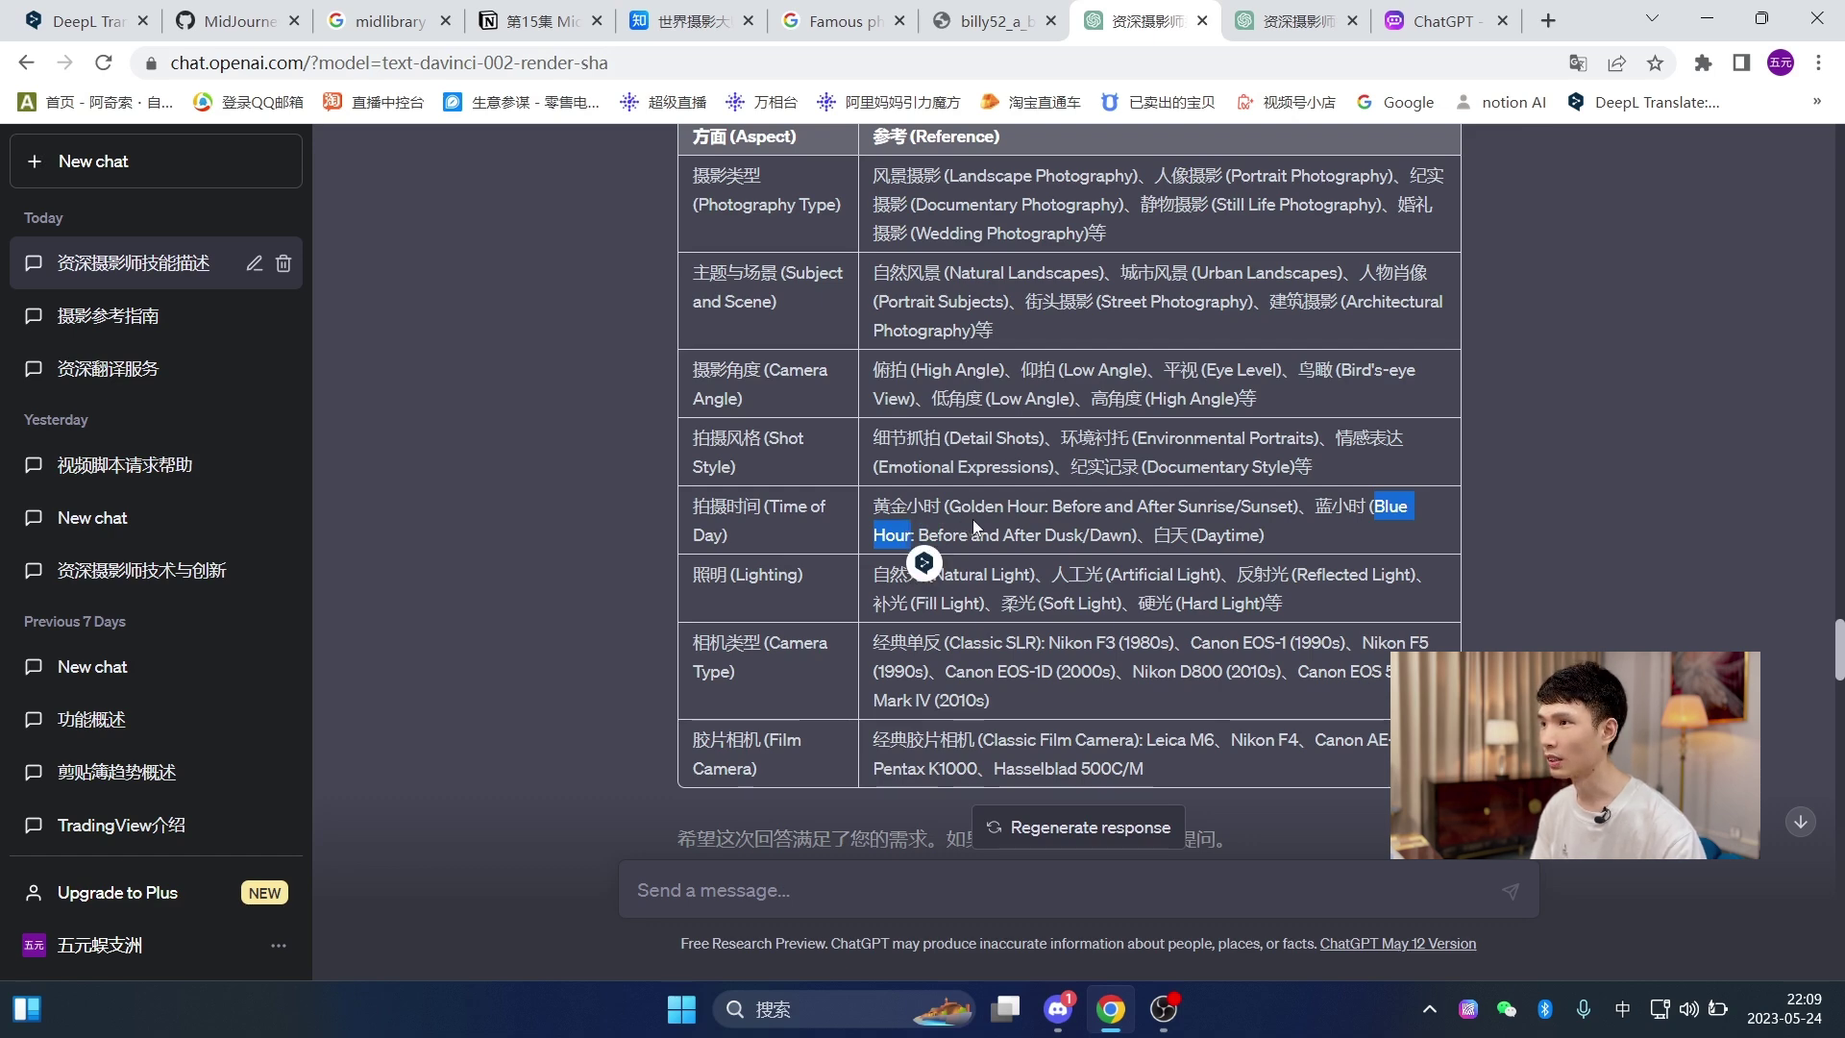
left_click(1058, 1009)
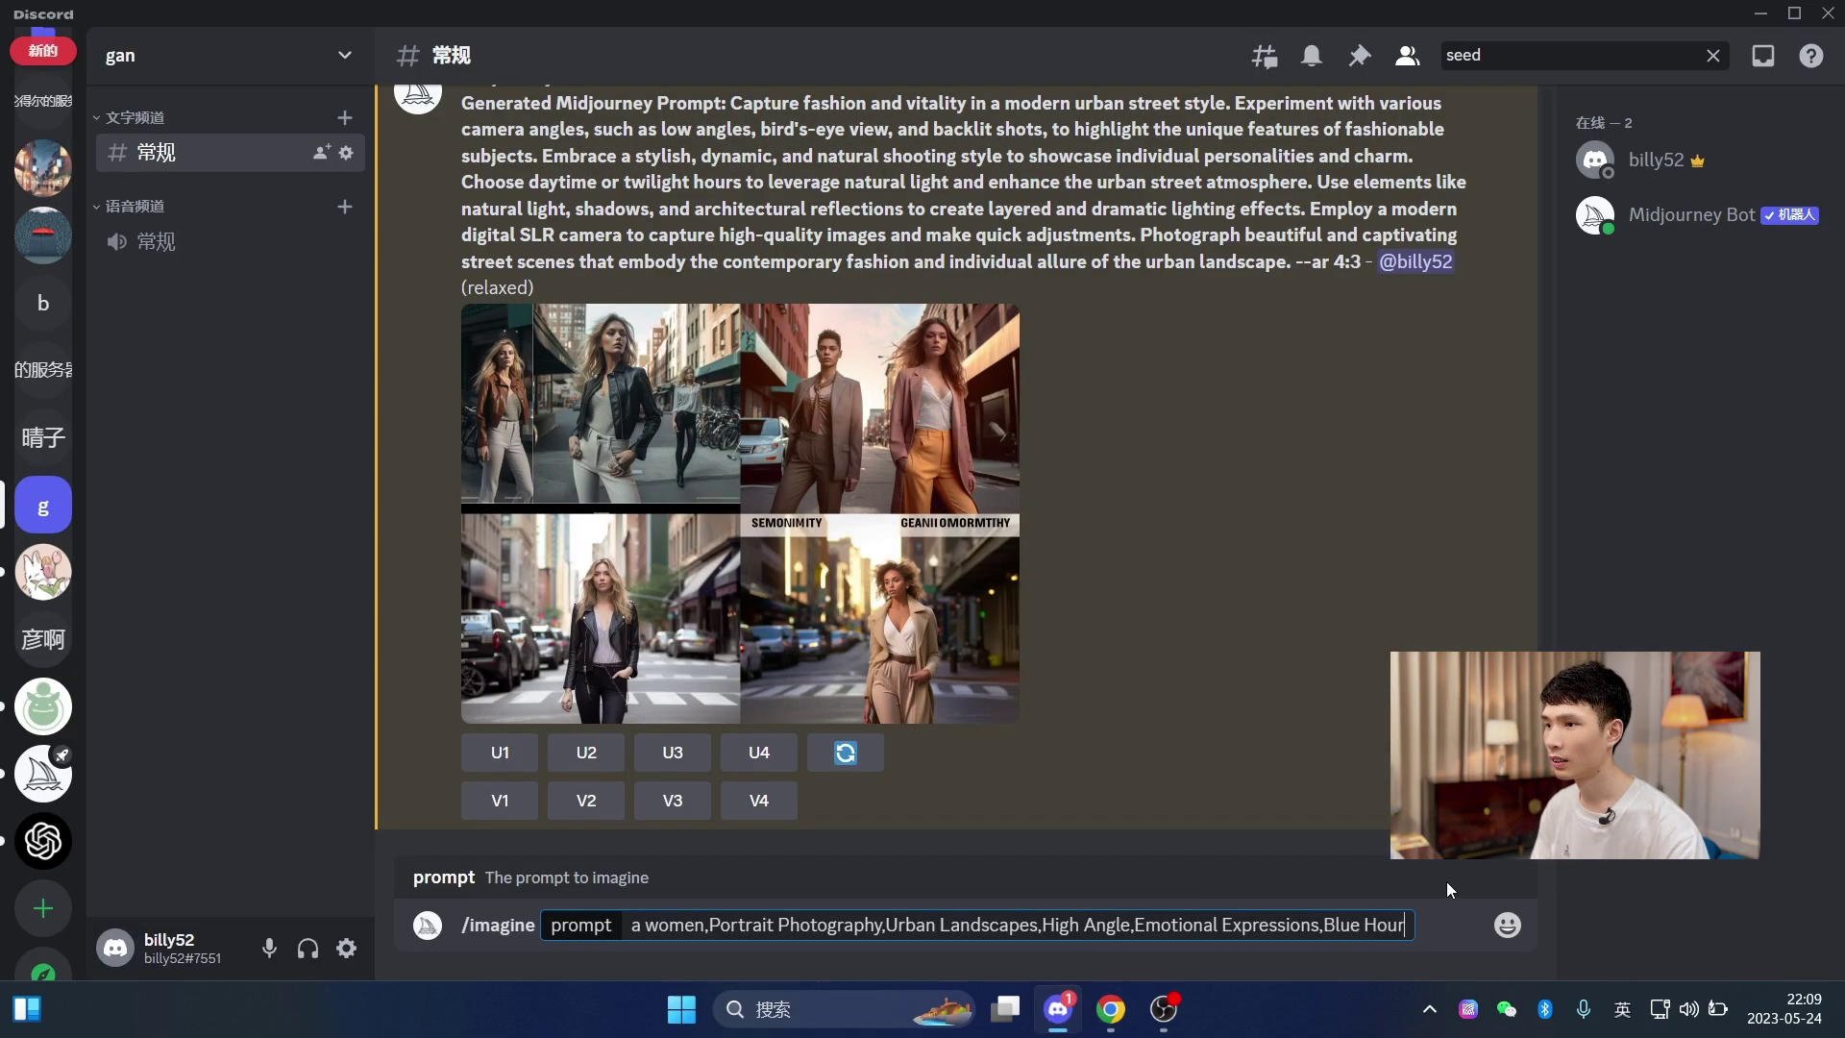
key("ctrl+v")
- Copy Soft Light from the lighting row in ChatGPT and append it to the Discord prompt, separated by commas
left_click(1110, 1009)
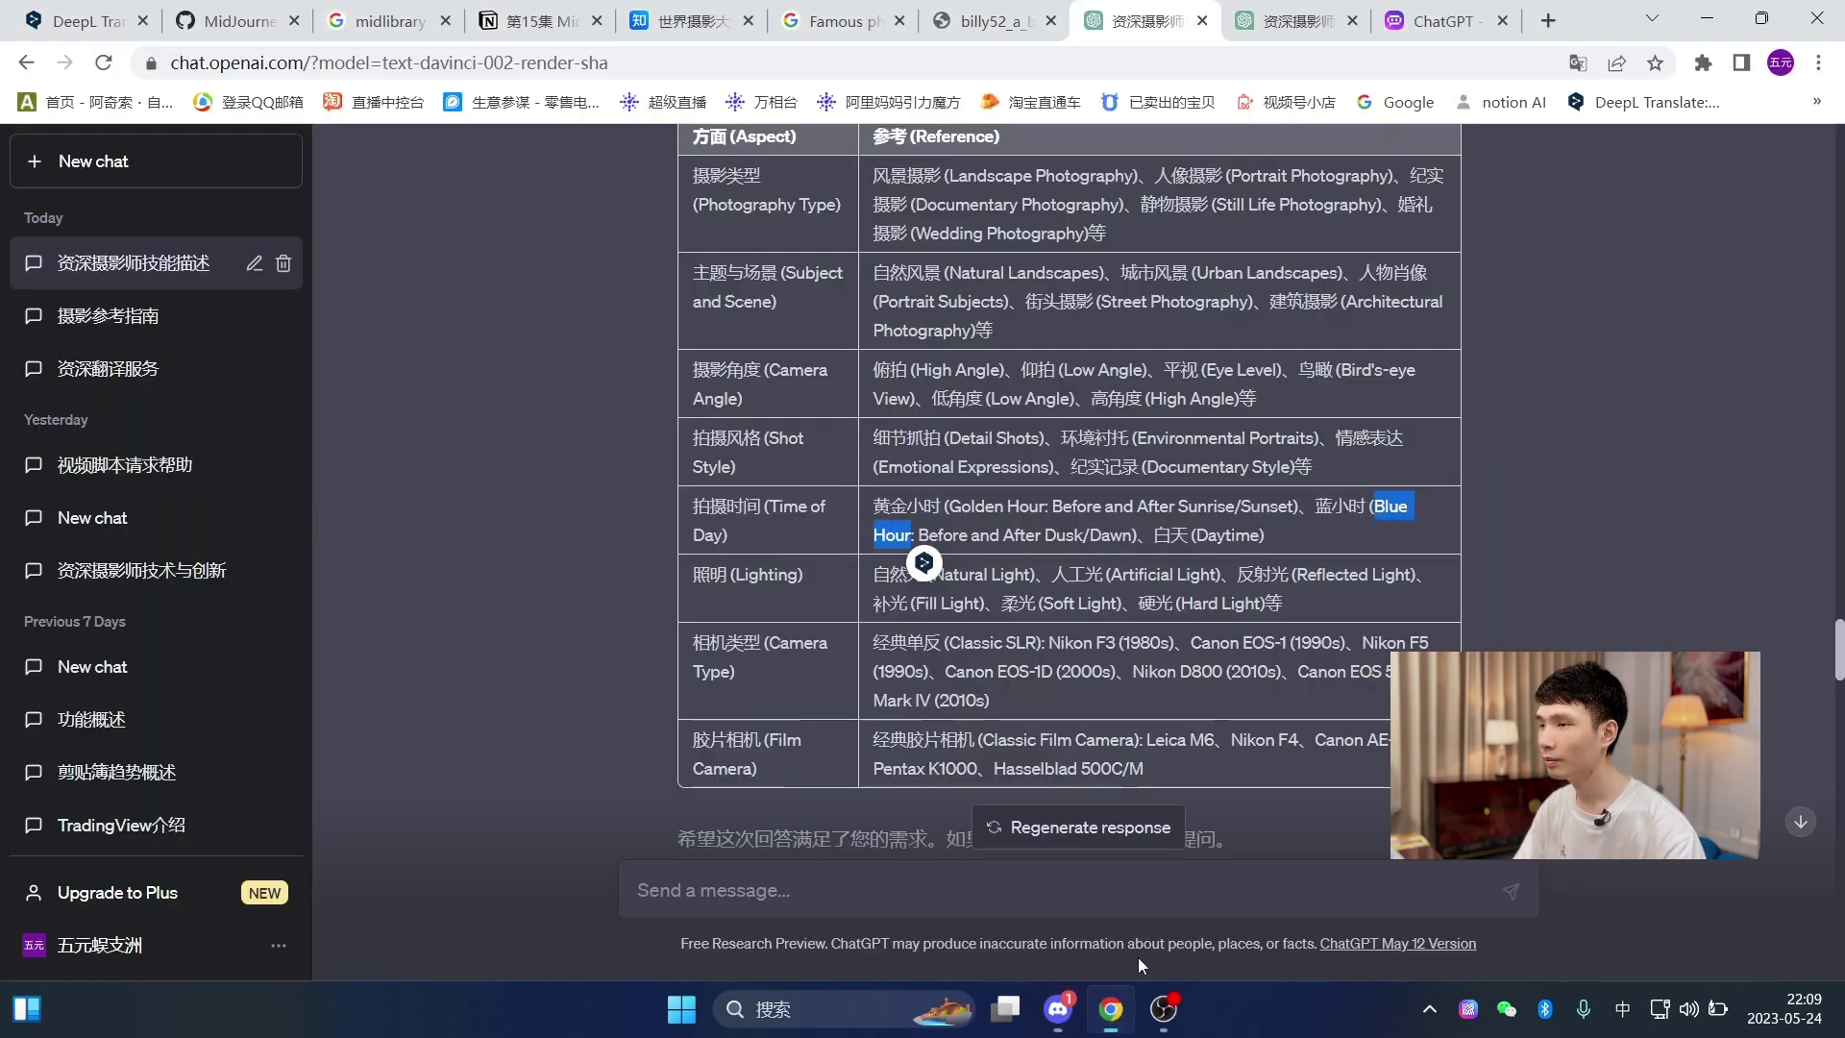
scroll(1091, 596, "down", 1)
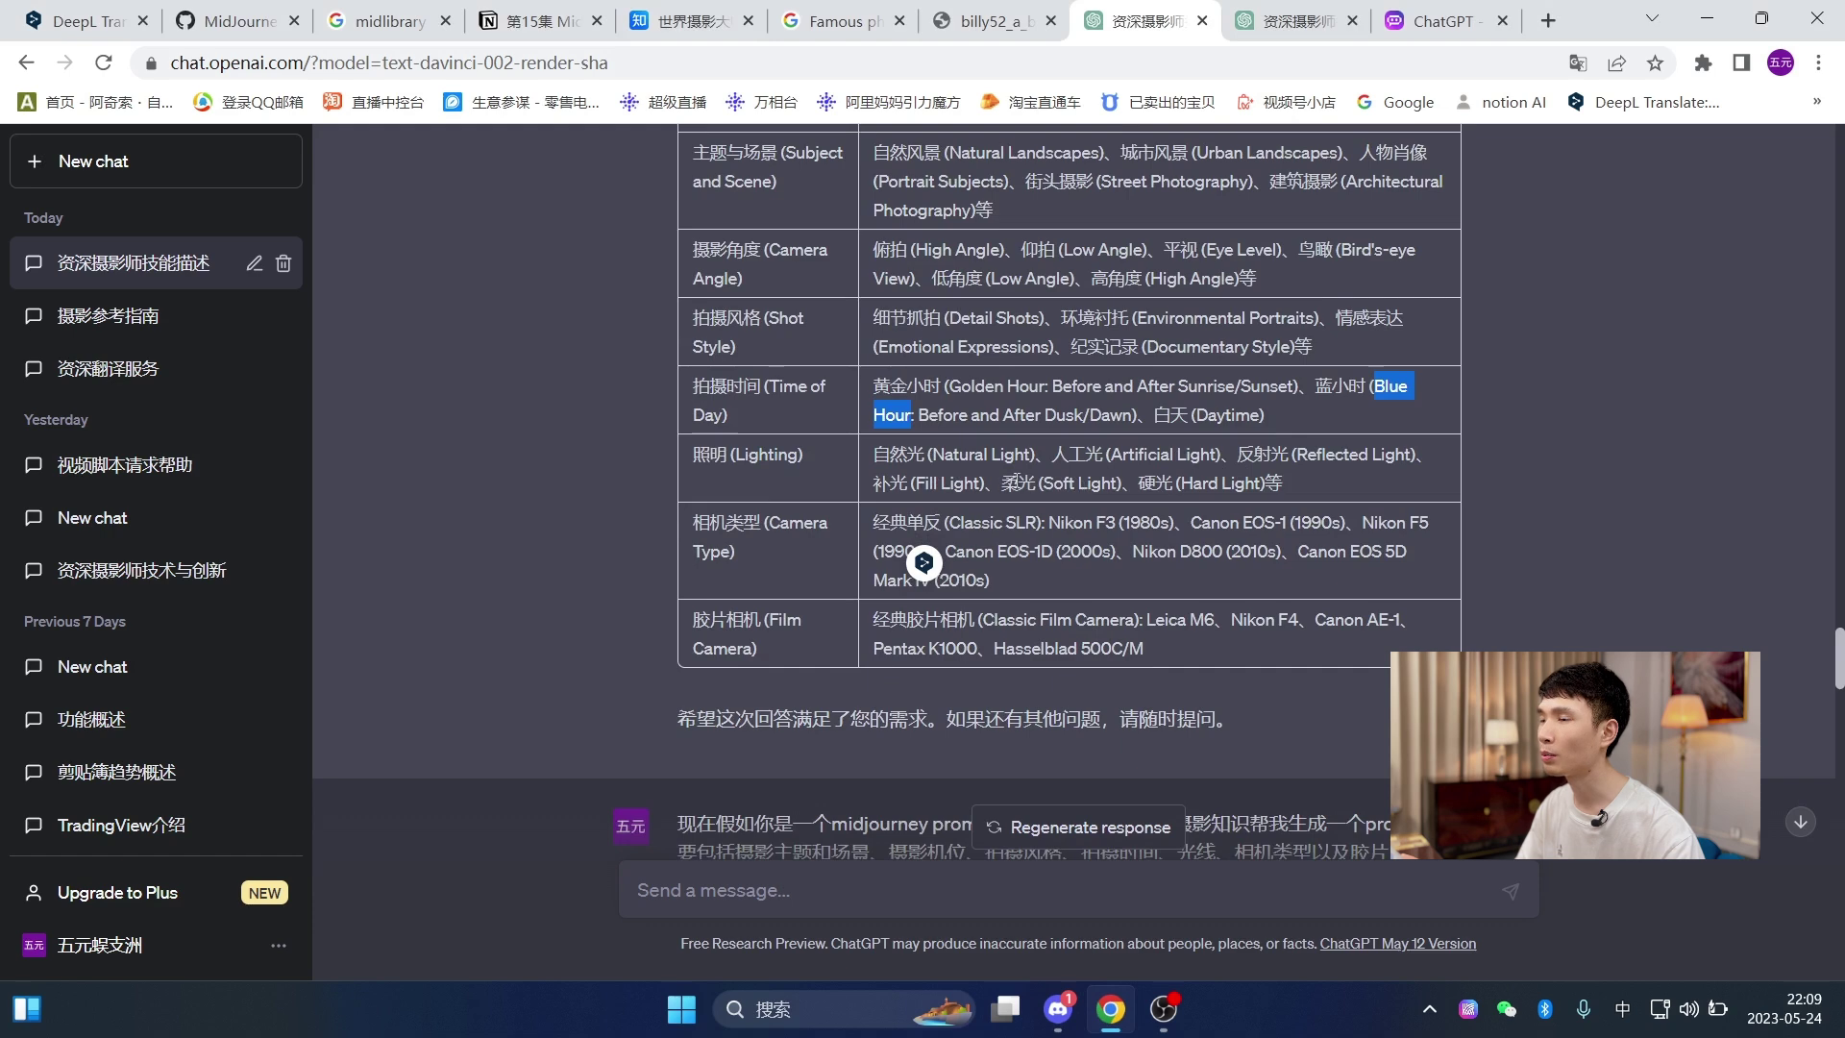
left_click_drag(1043, 483, 1120, 483)
key("ctrl+c")
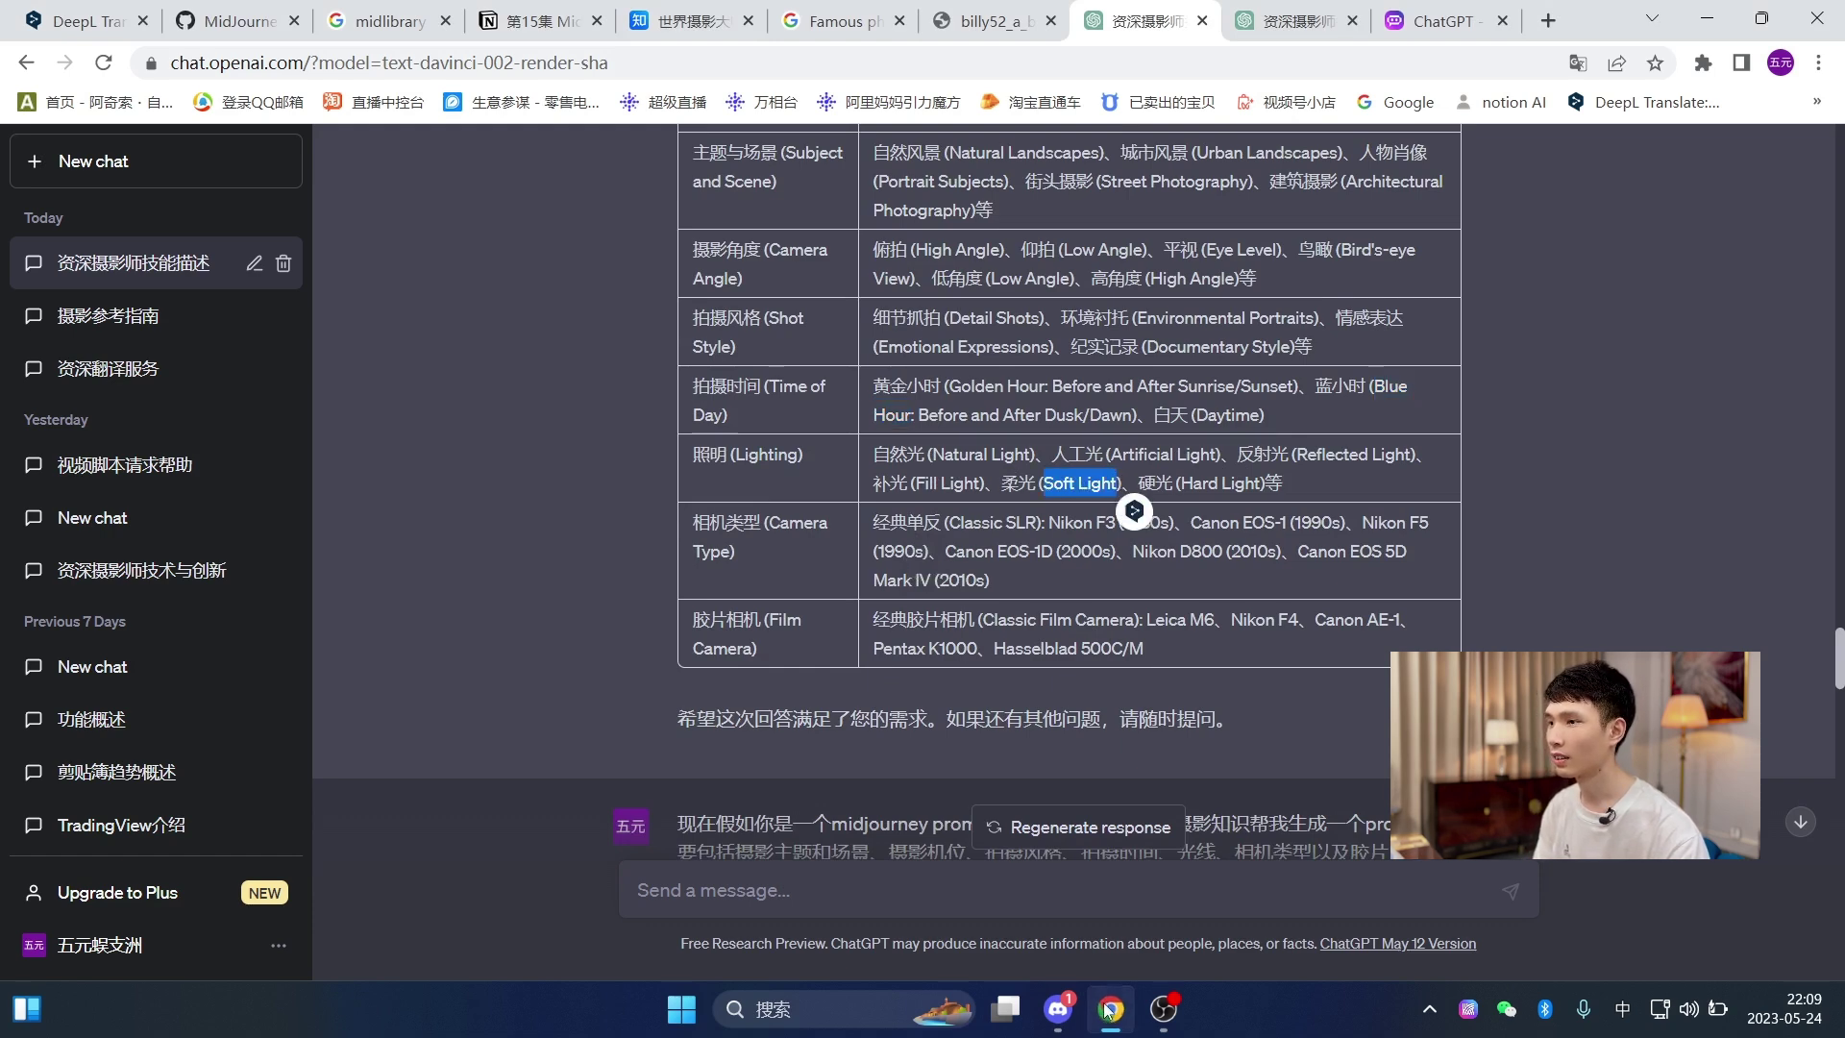
left_click(1057, 1008)
key("ctrl+v")
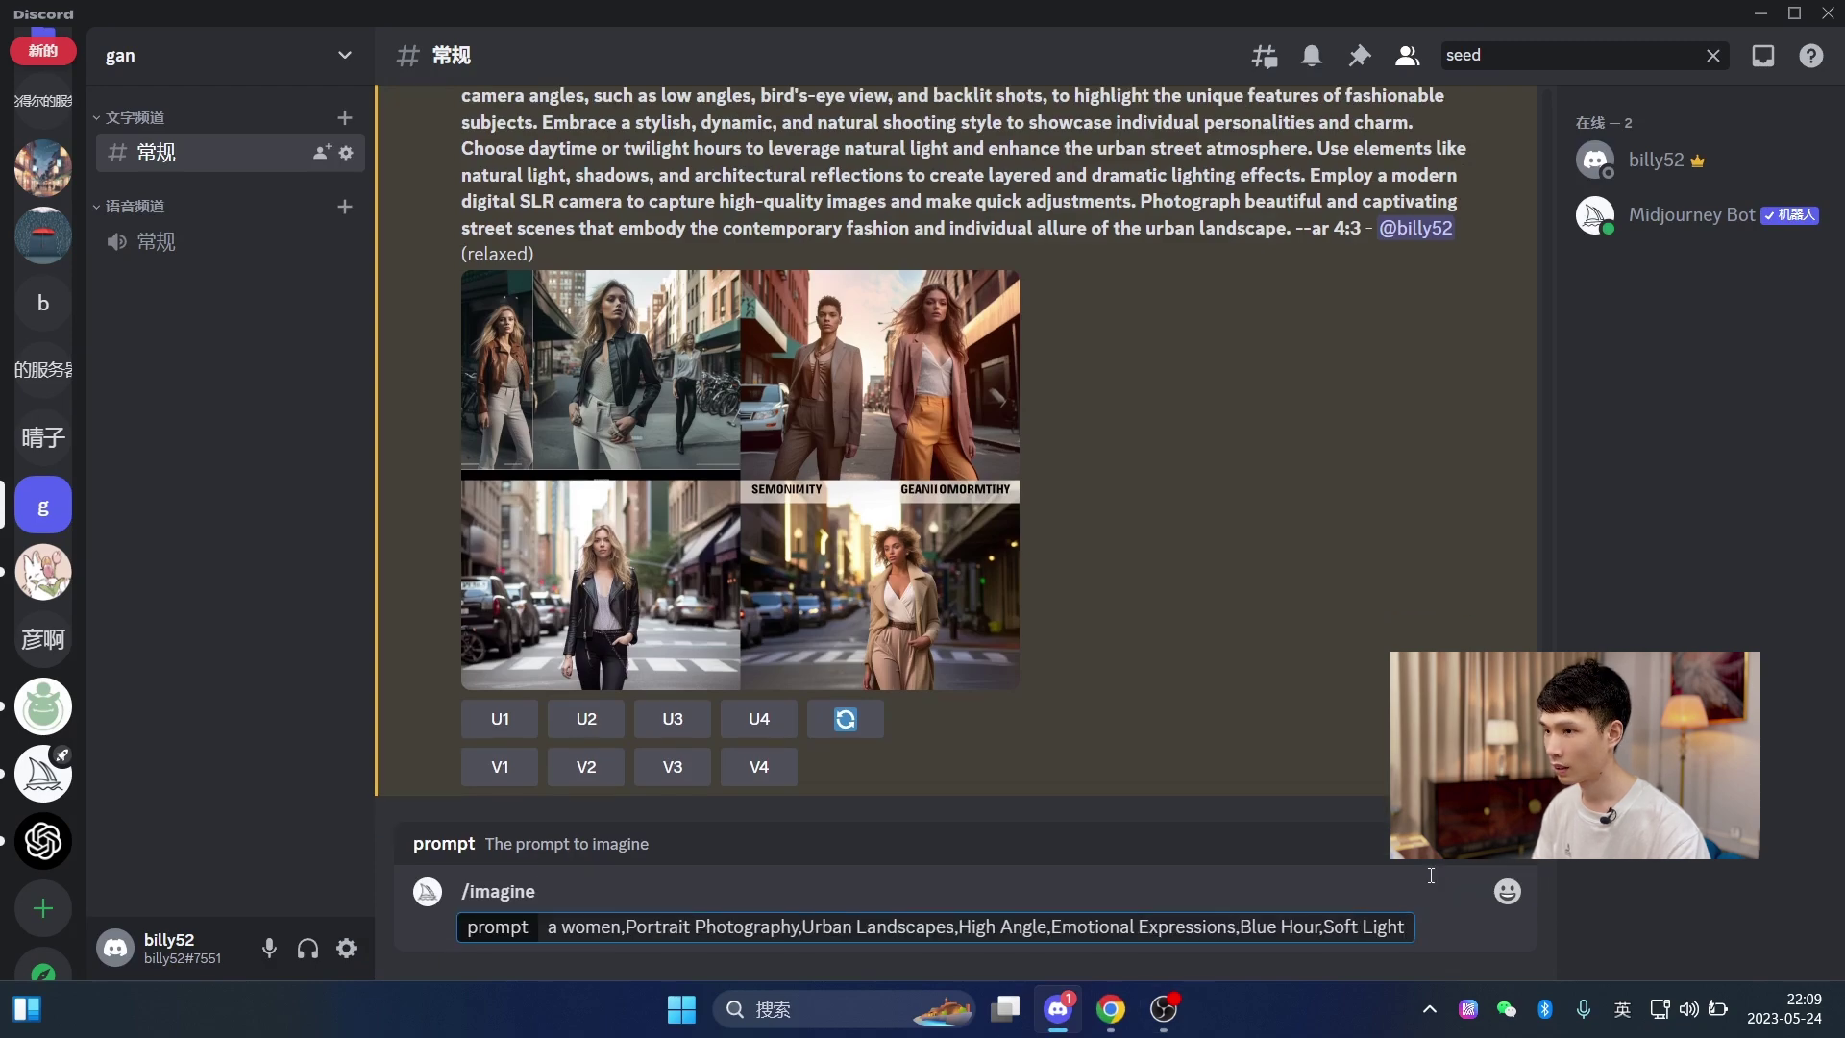
type(",")
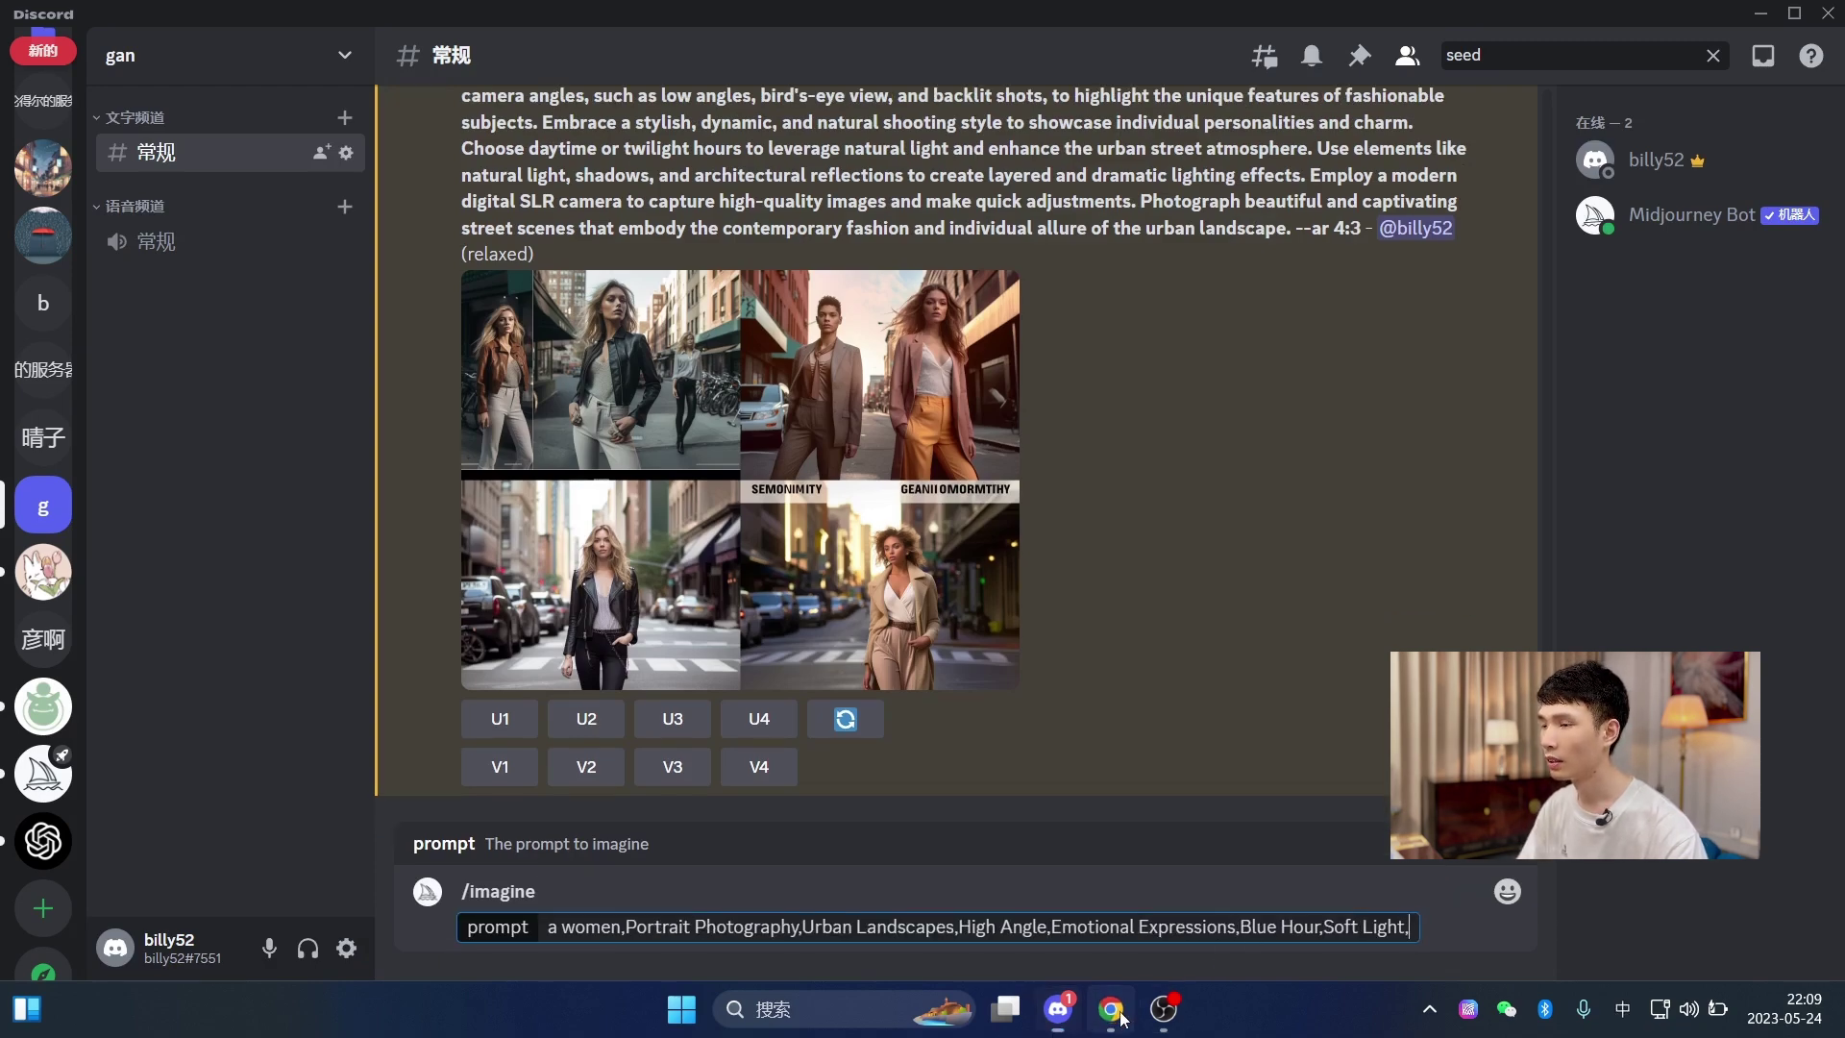
- Copy Nikon D800 from the camera type row in ChatGPT and append it to the Discord prompt
left_click(1111, 1009)
scroll(1285, 503, "down", 2)
scroll(1287, 501, "down", 1)
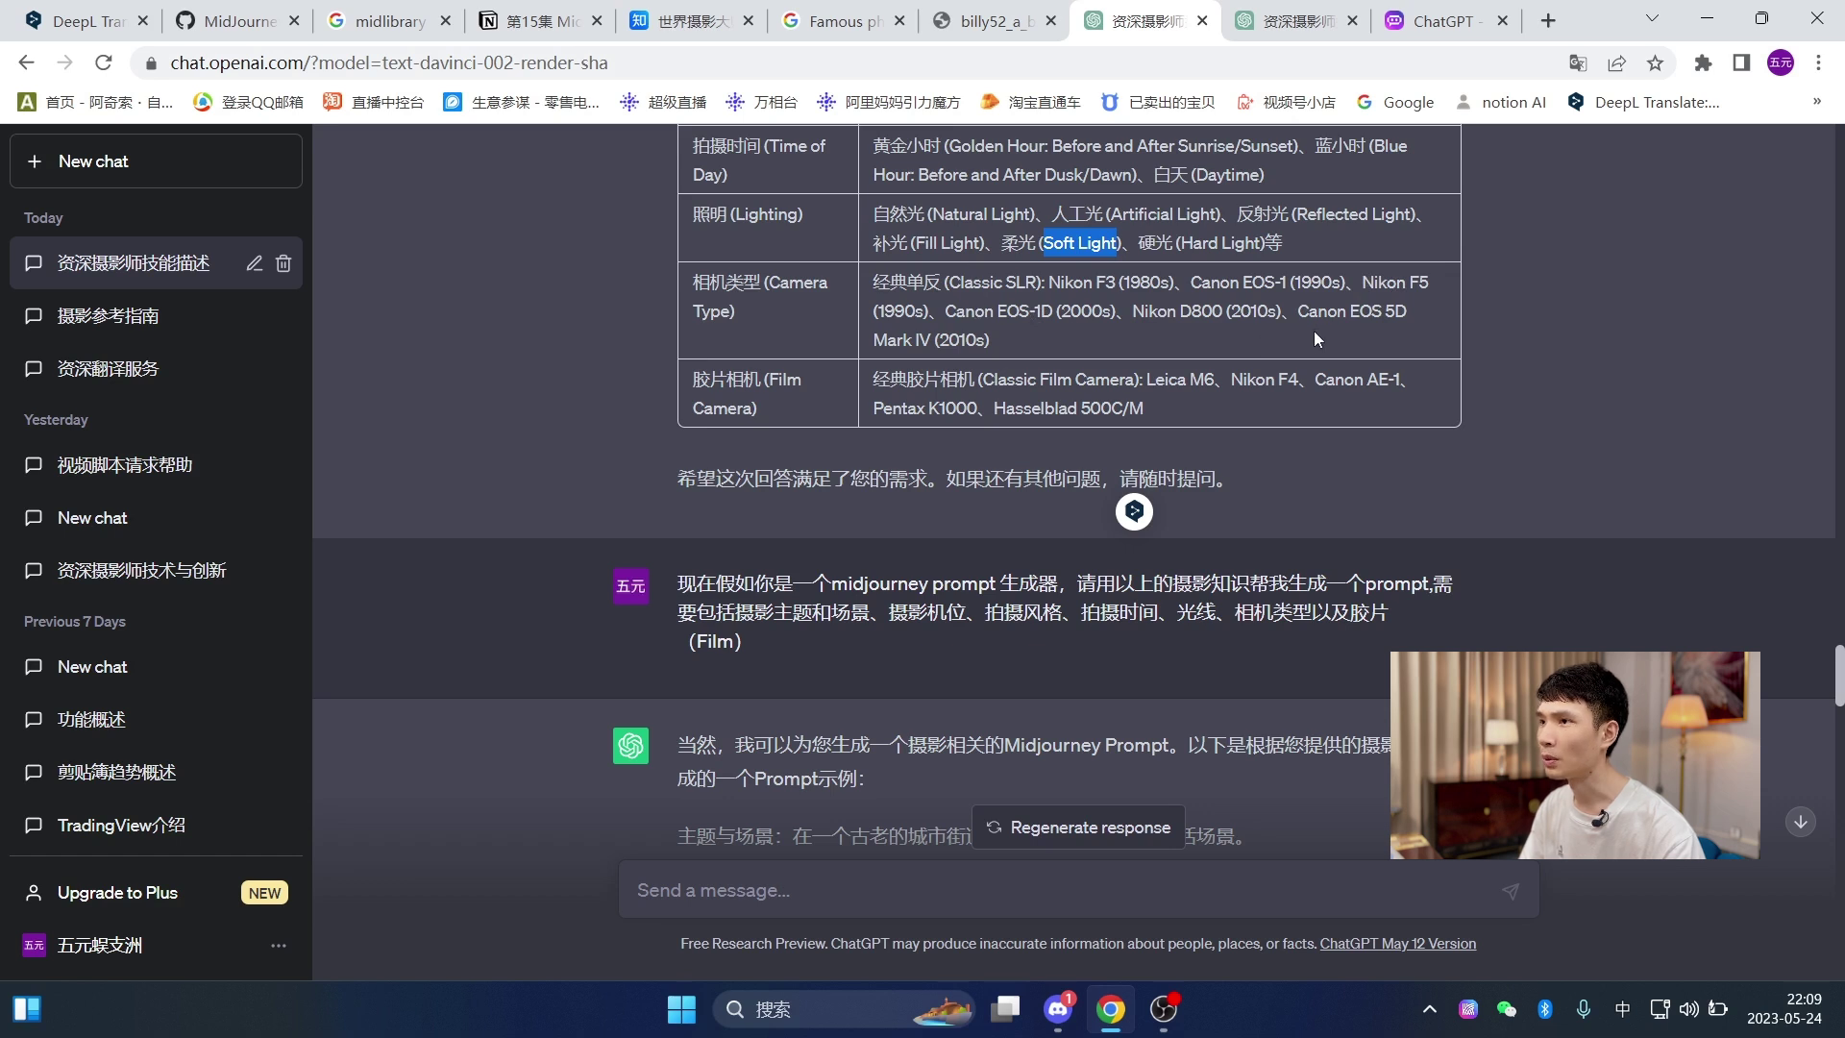
left_click_drag(1133, 313, 1222, 314)
key("ctrl+c")
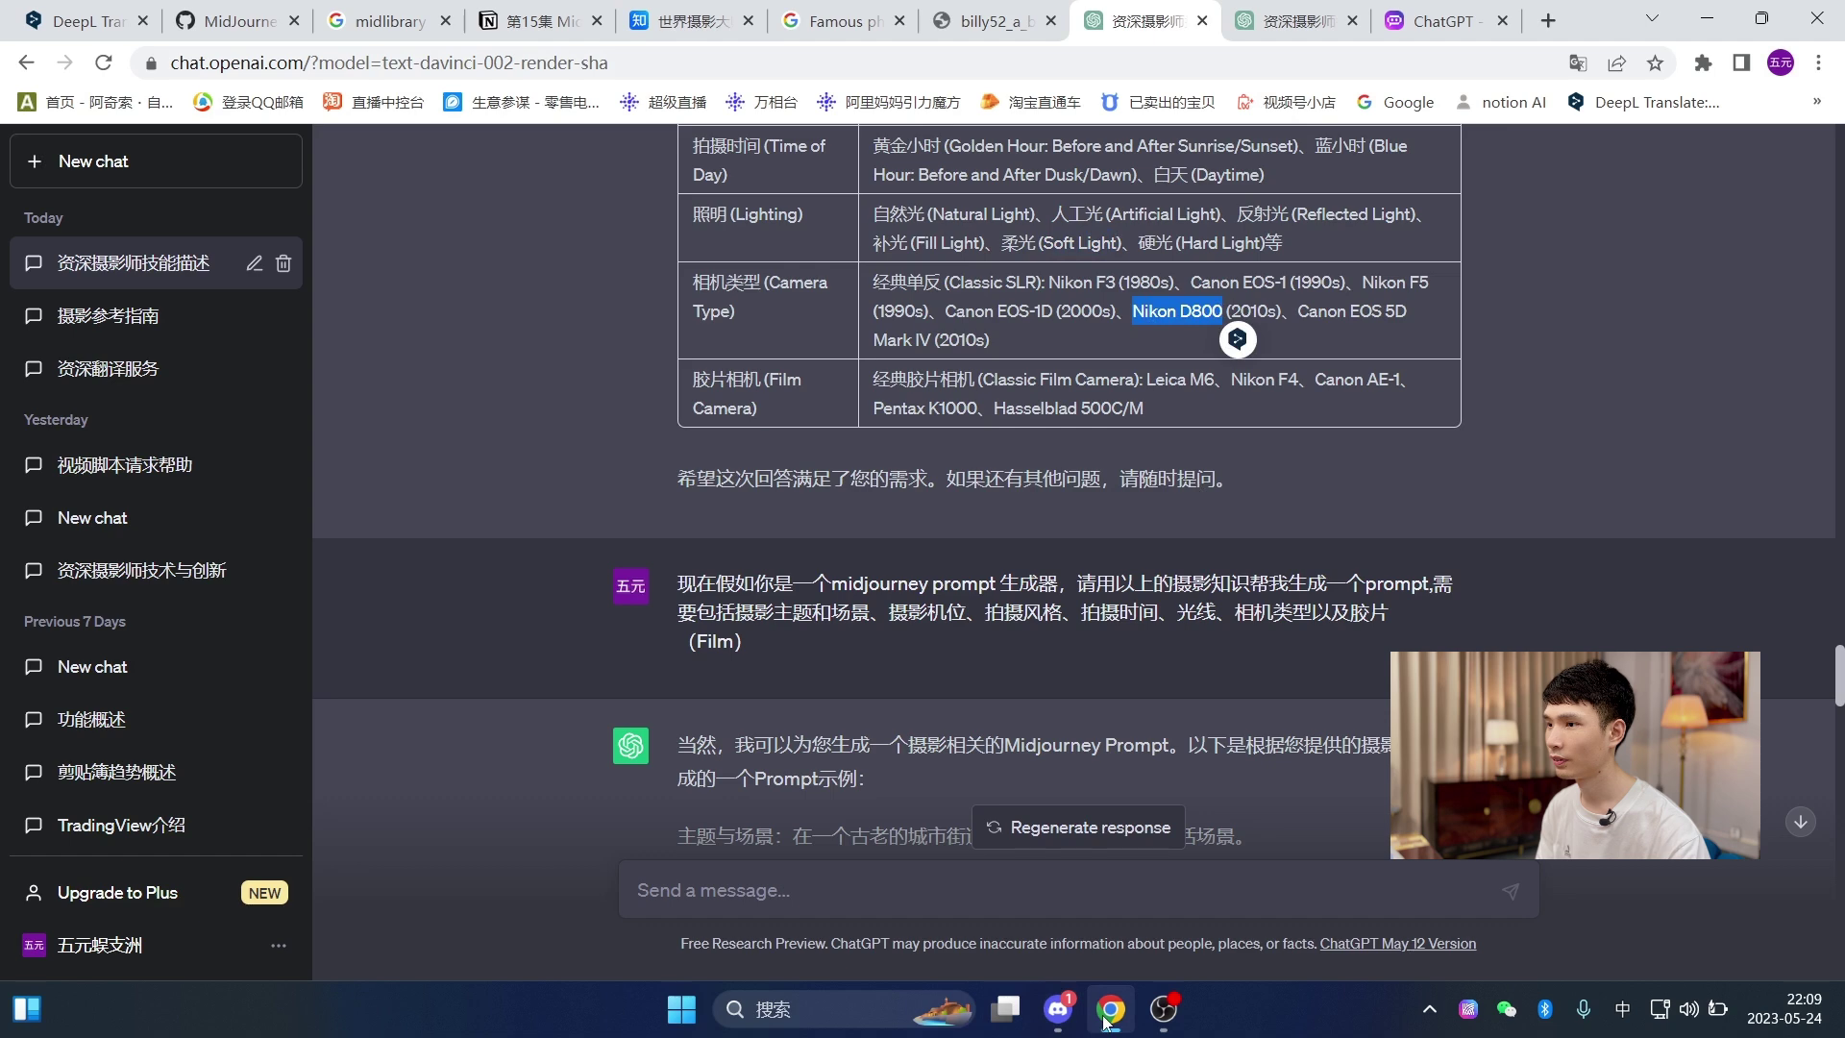
left_click(1057, 1009)
key("ctrl+v")
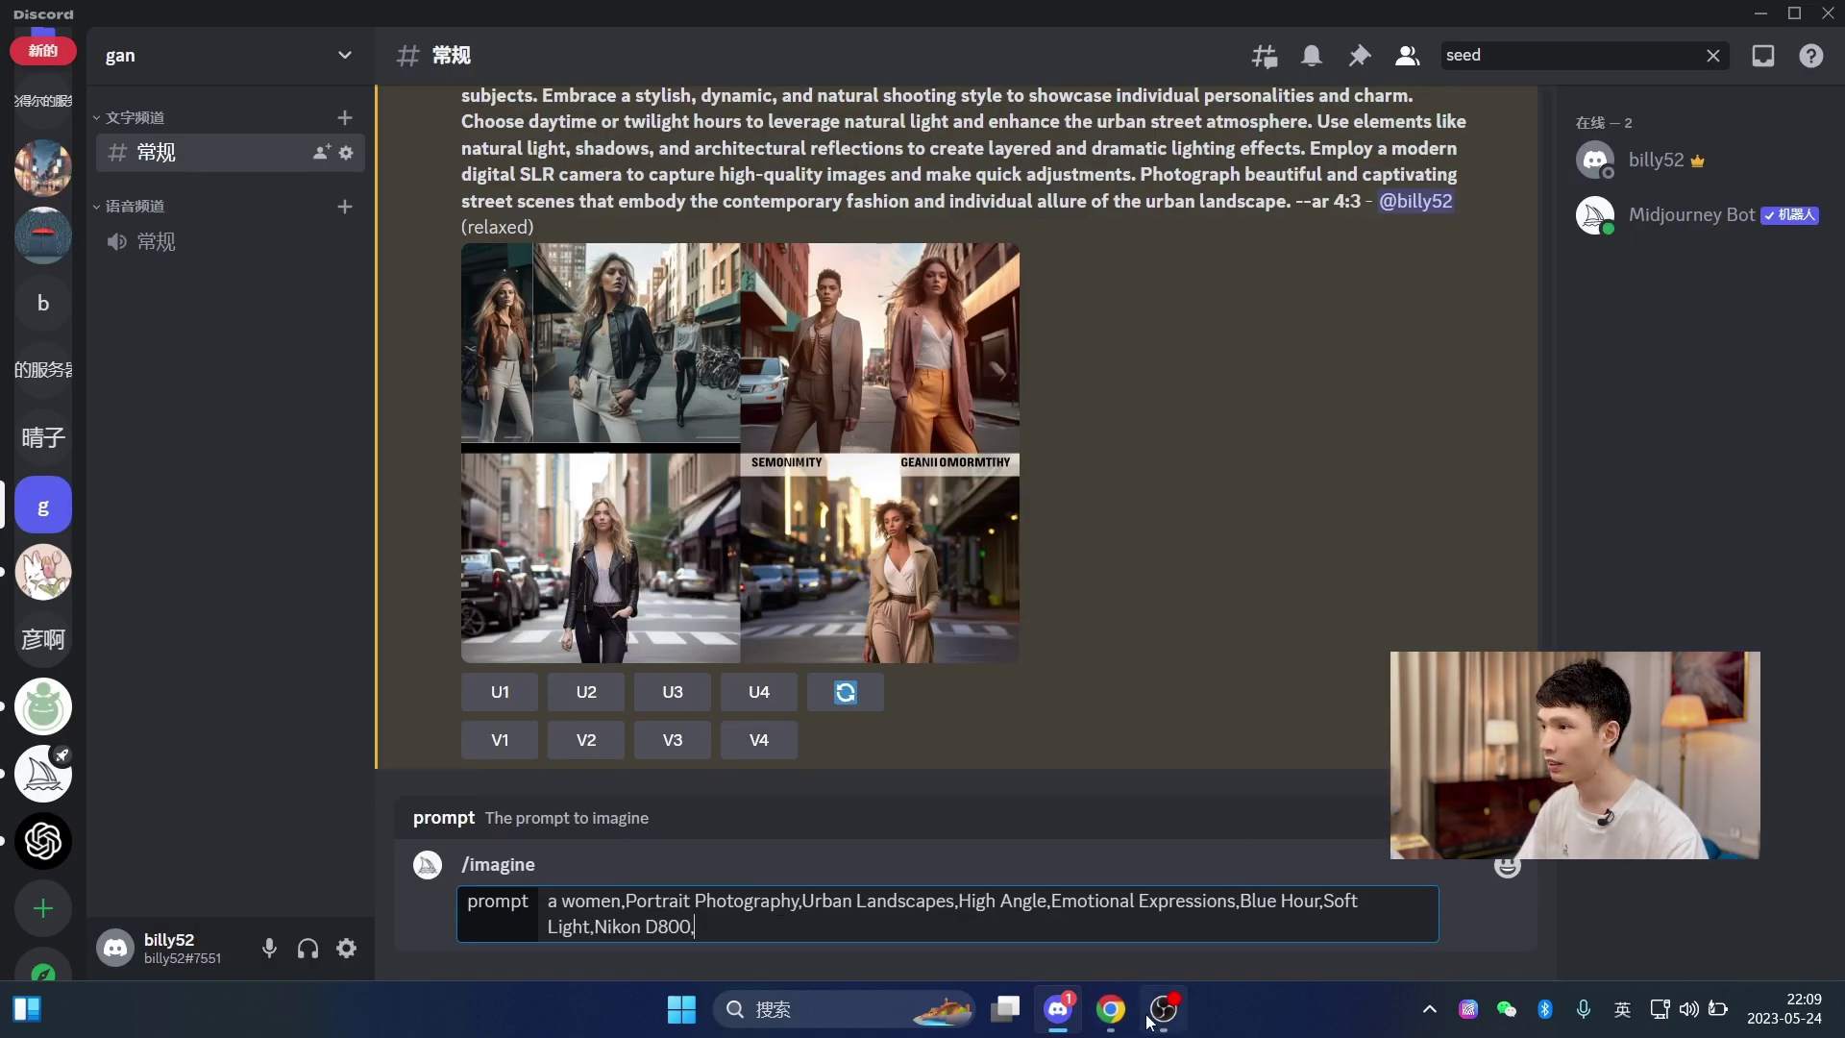
- End the Discord prompt with the parameters --ar 4:3 --q 1 --c 100 in place of the trailing comma and submit it
left_click(1110, 1009)
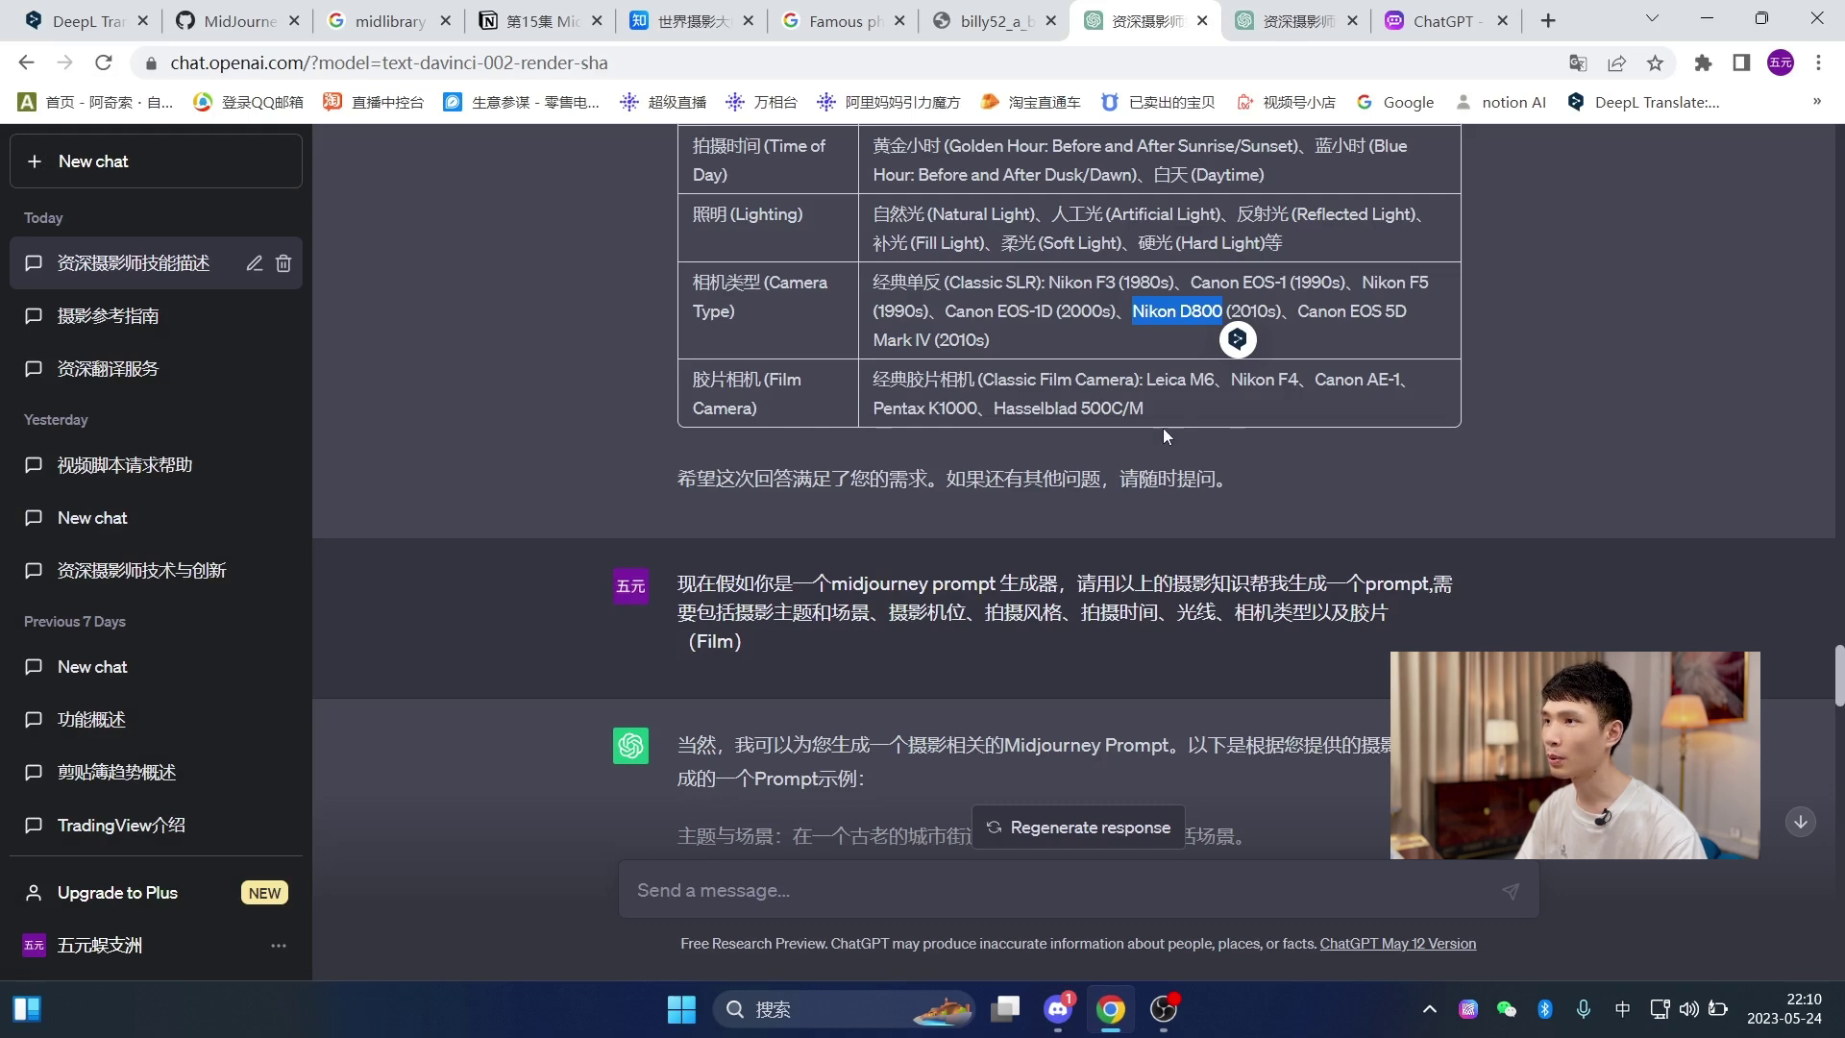
left_click(1058, 1009)
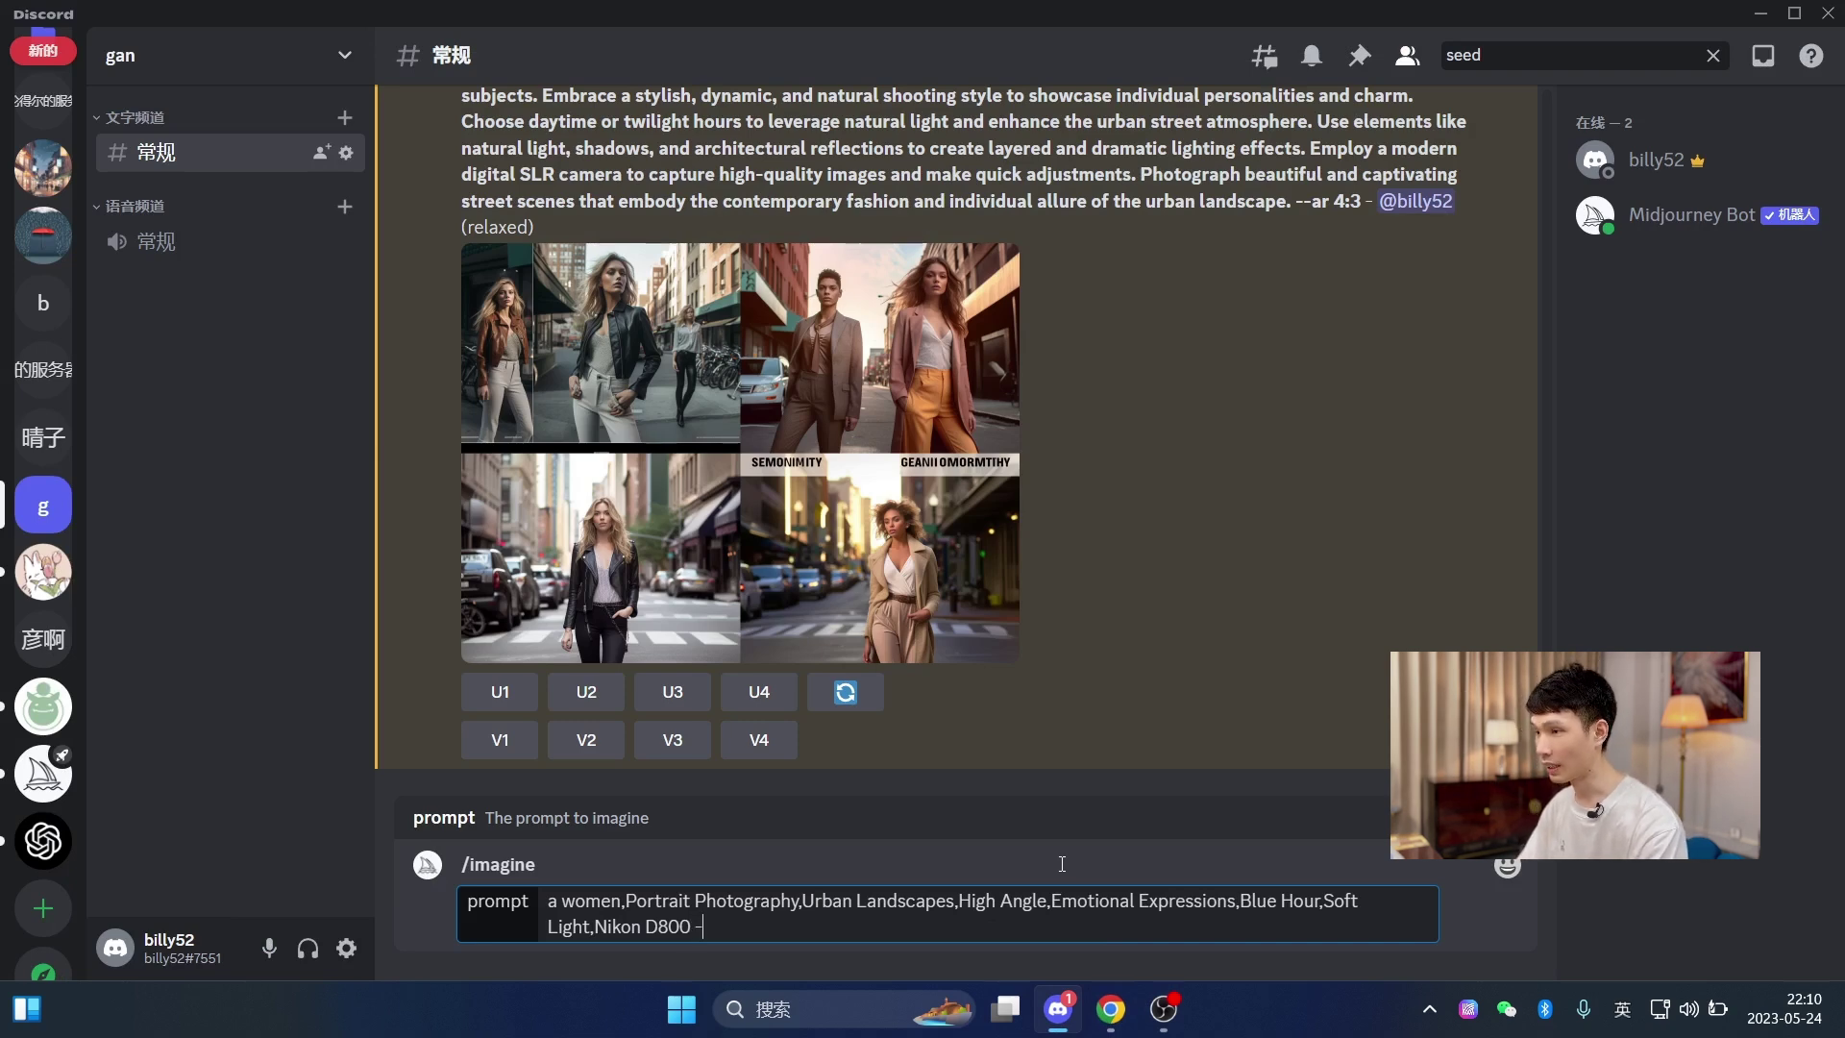
type("-ar 4:3 --")
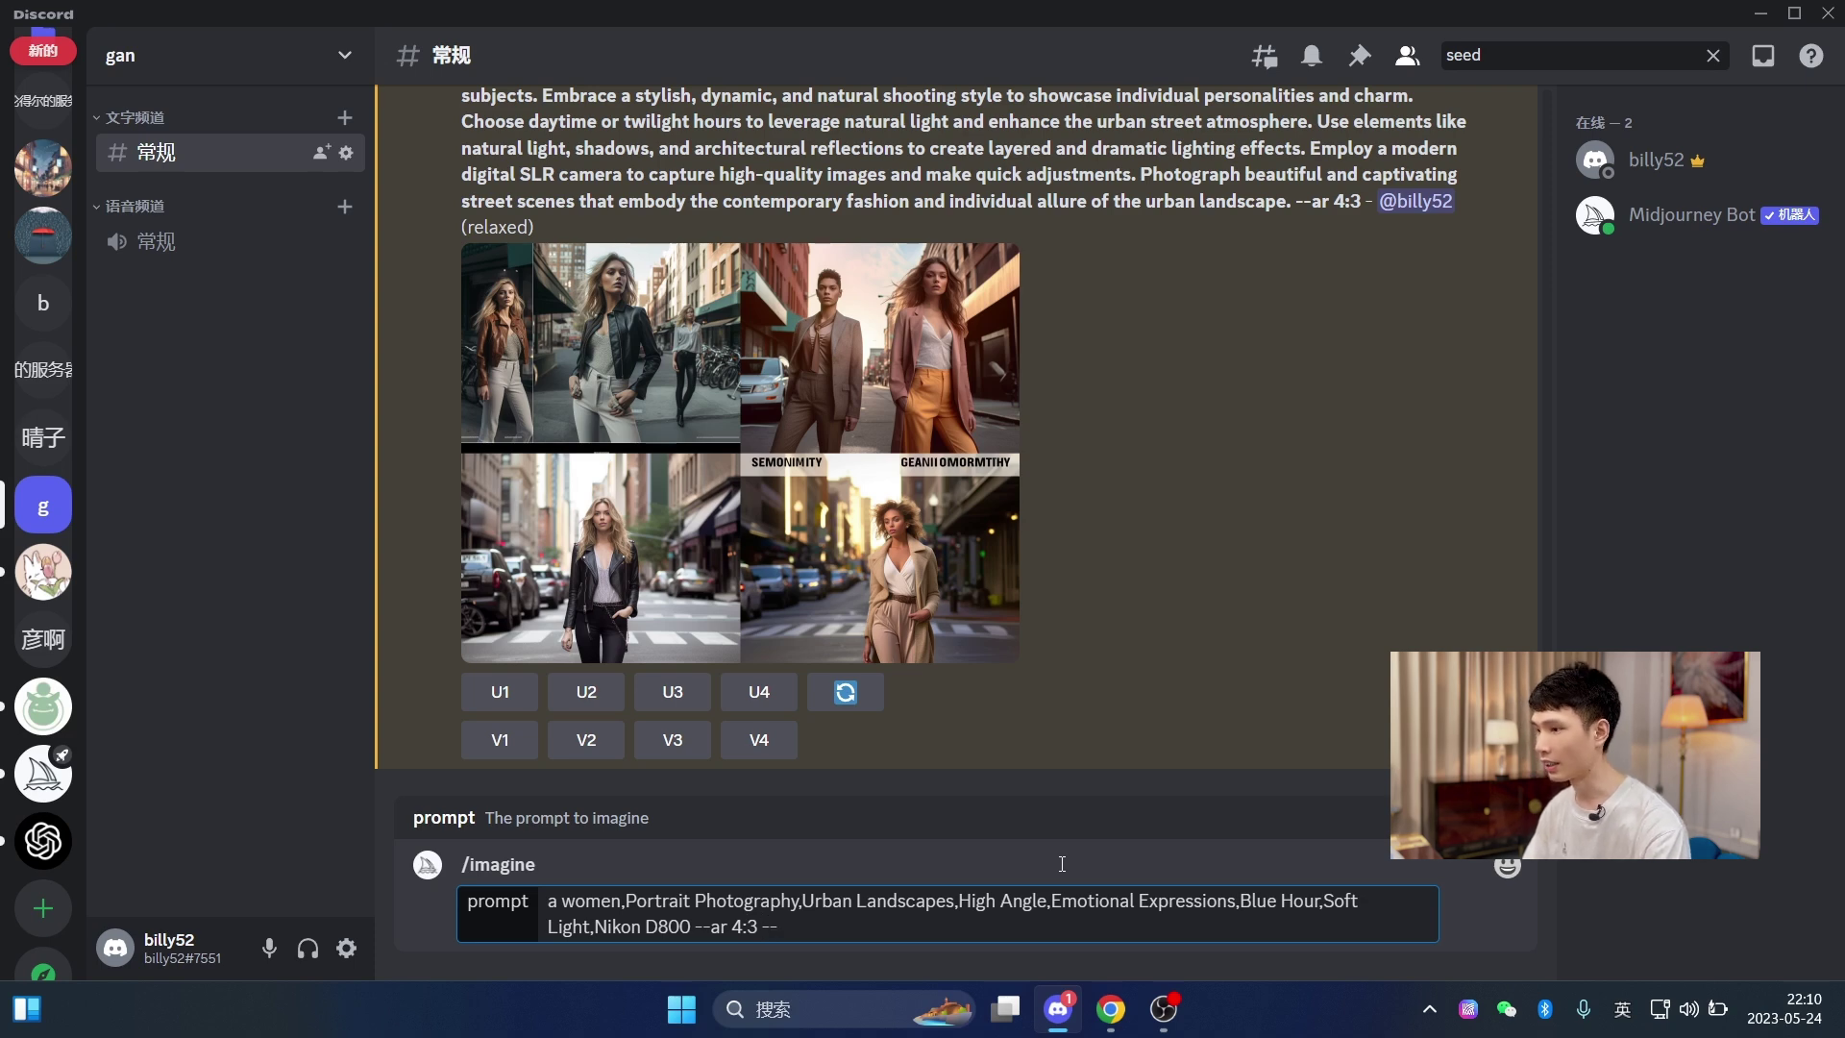
type("q 1 --c")
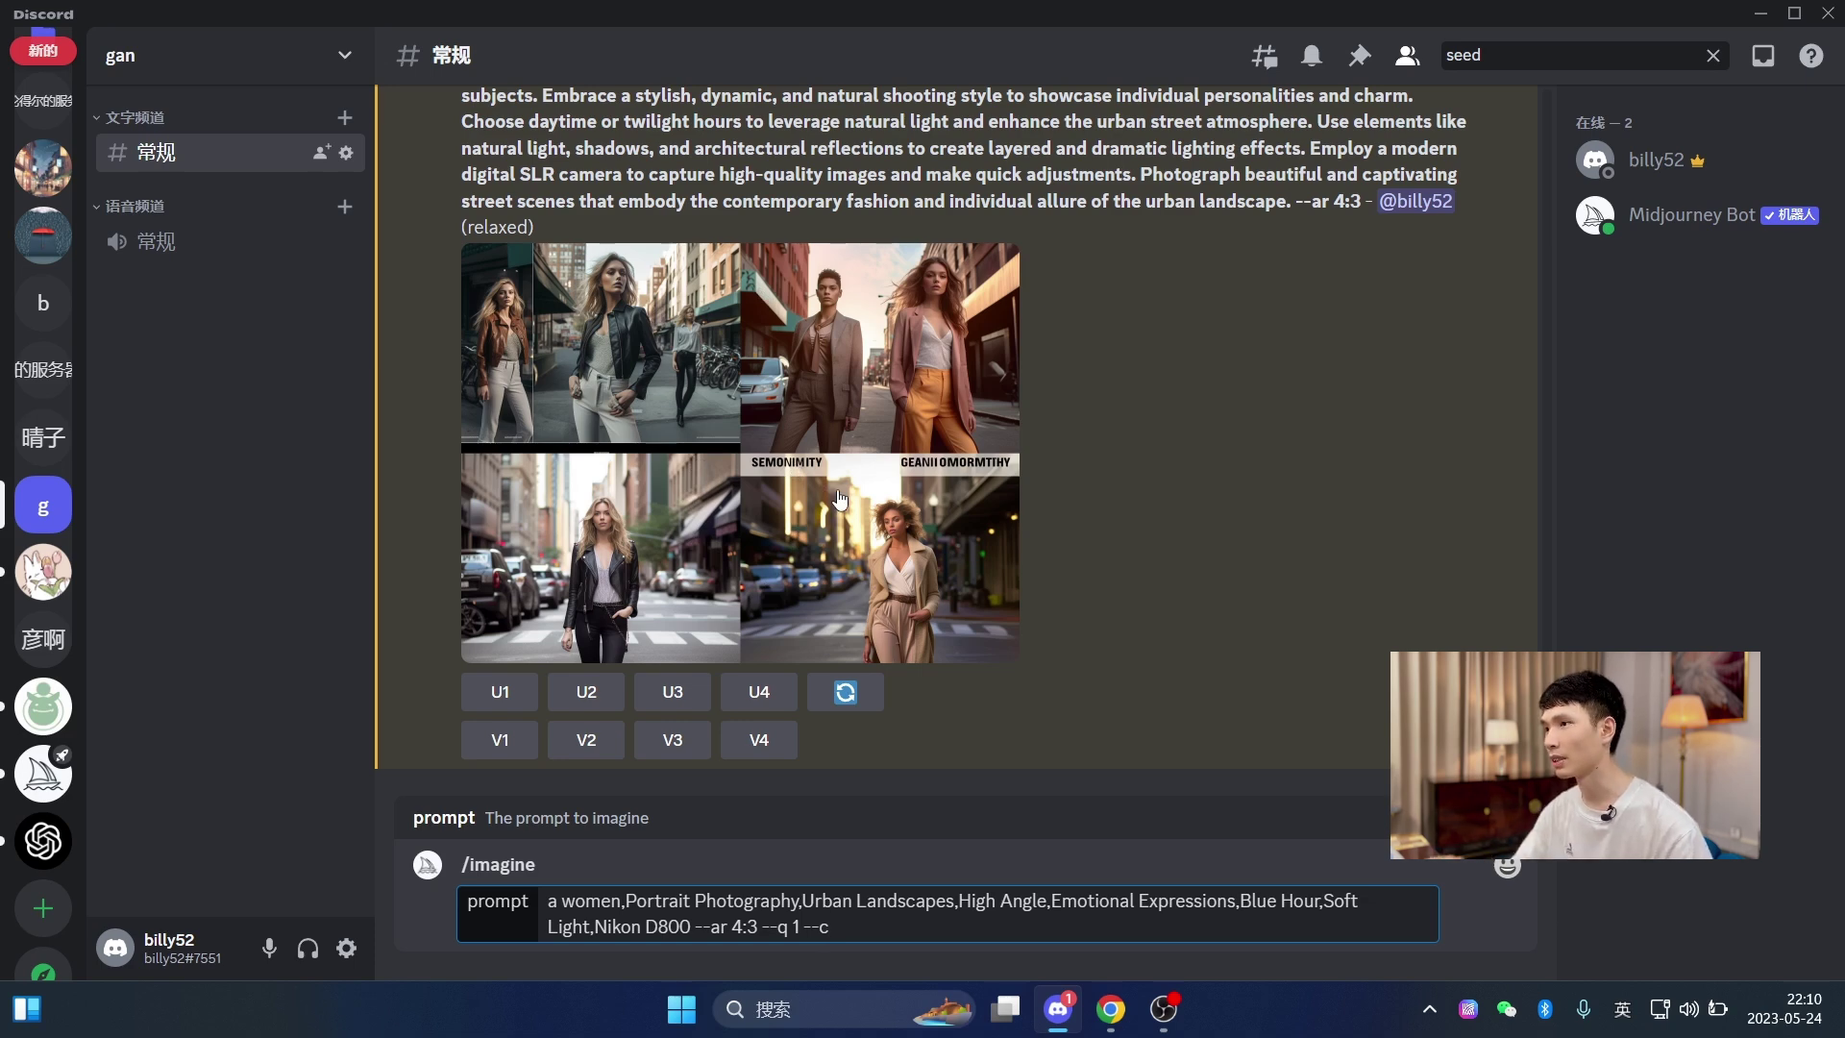
type("00")
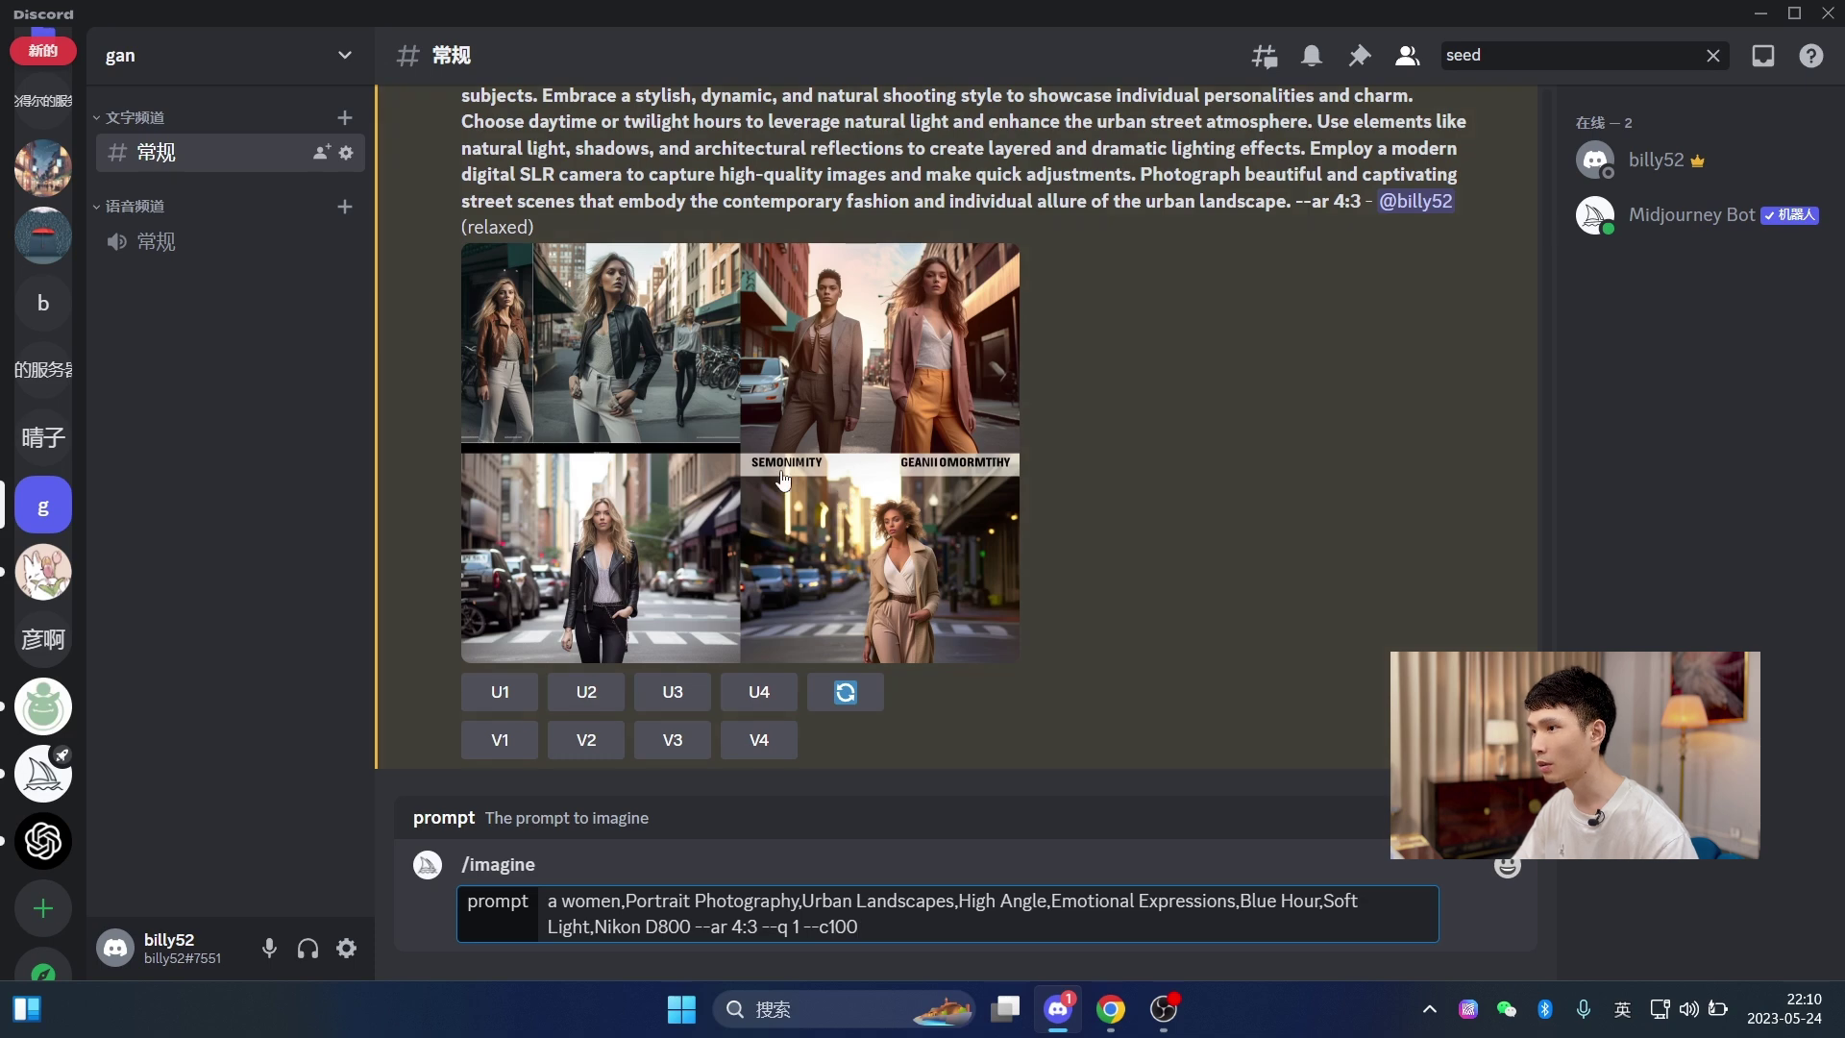
left_click(911, 929)
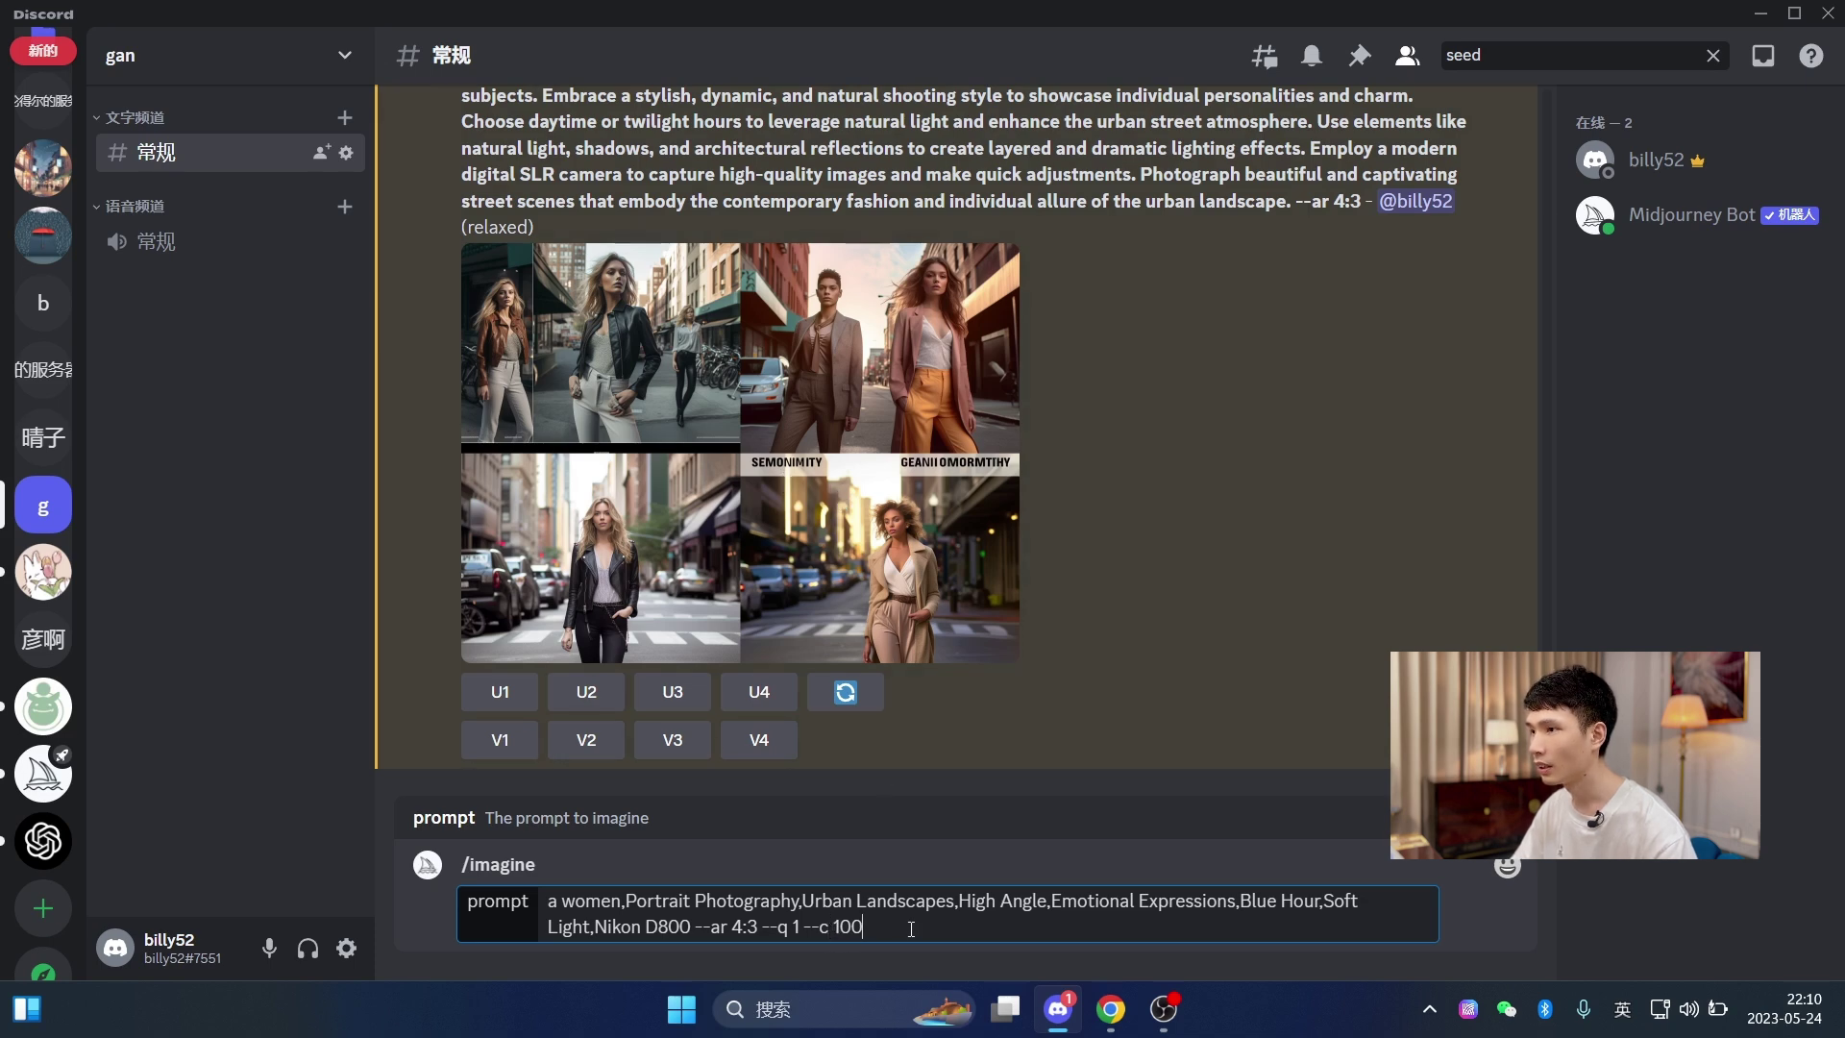
key("Return")
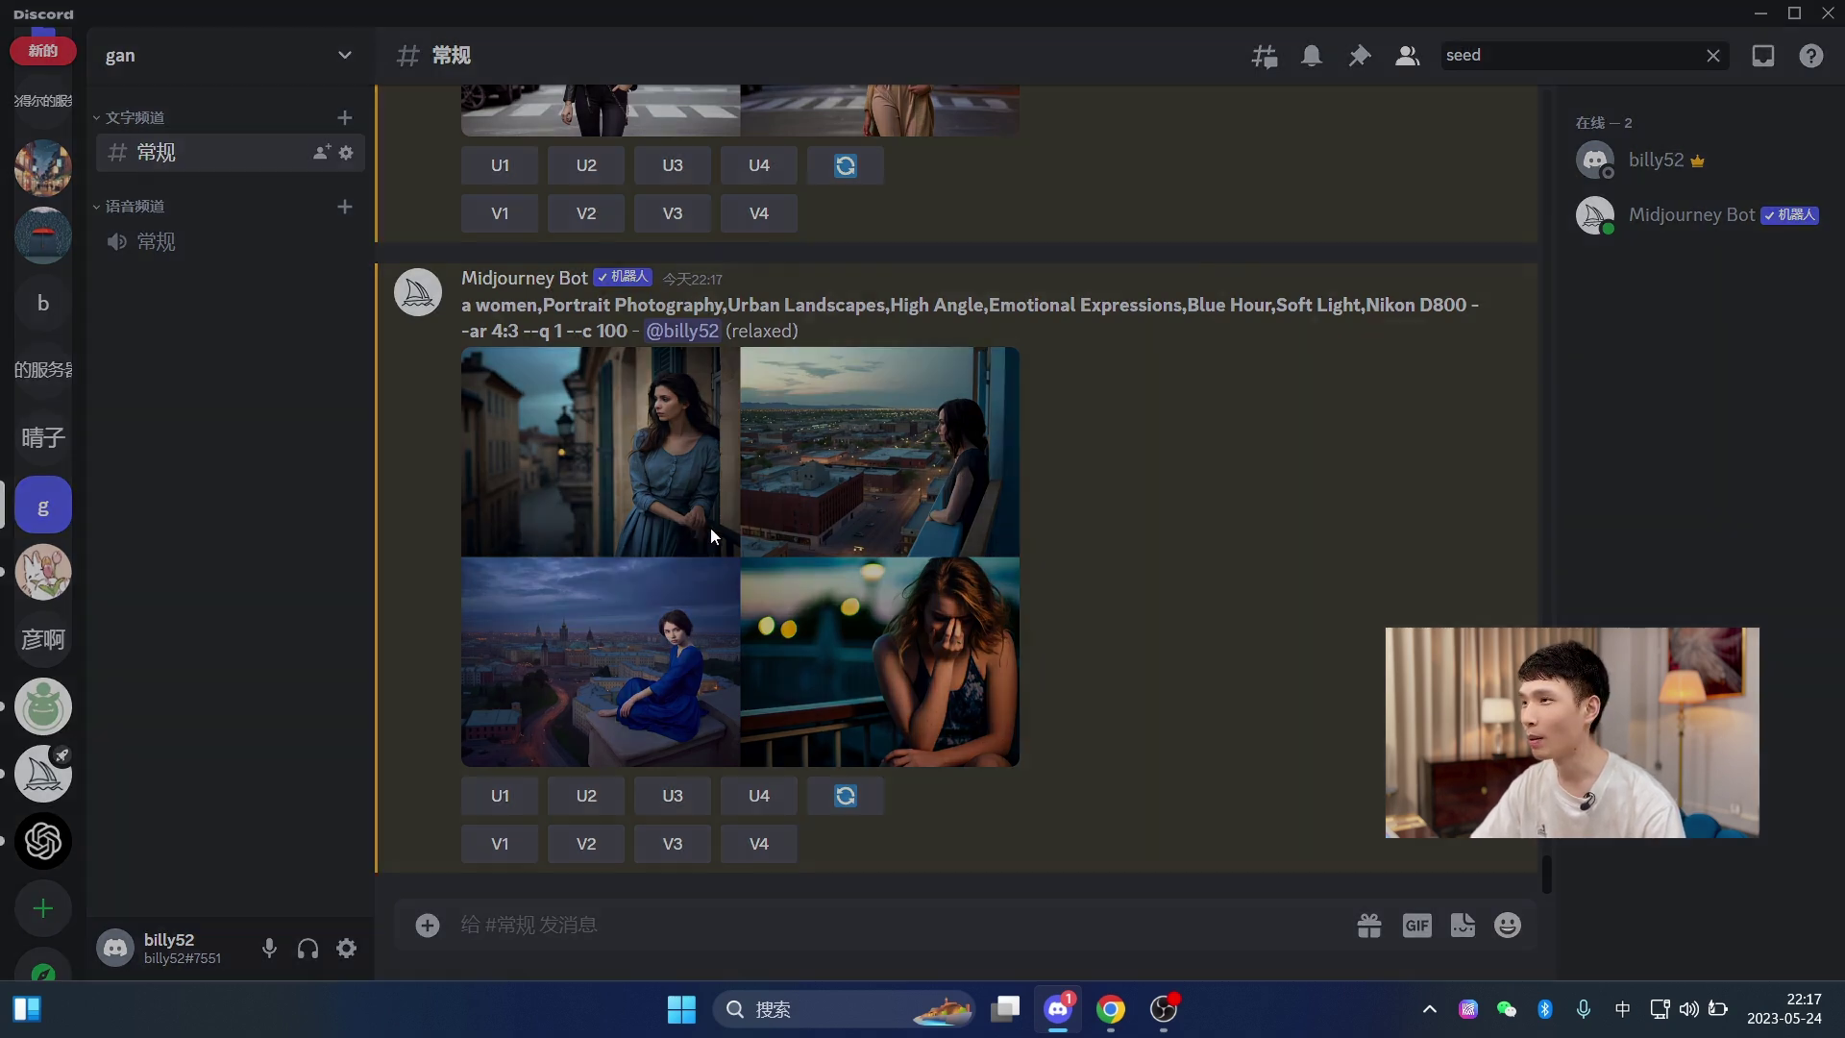
- Preview the newest image grid and highlight the prompt terms Emotional, Blue Hour and Nikon D800 to compare them with the pictures
left_click(711, 528)
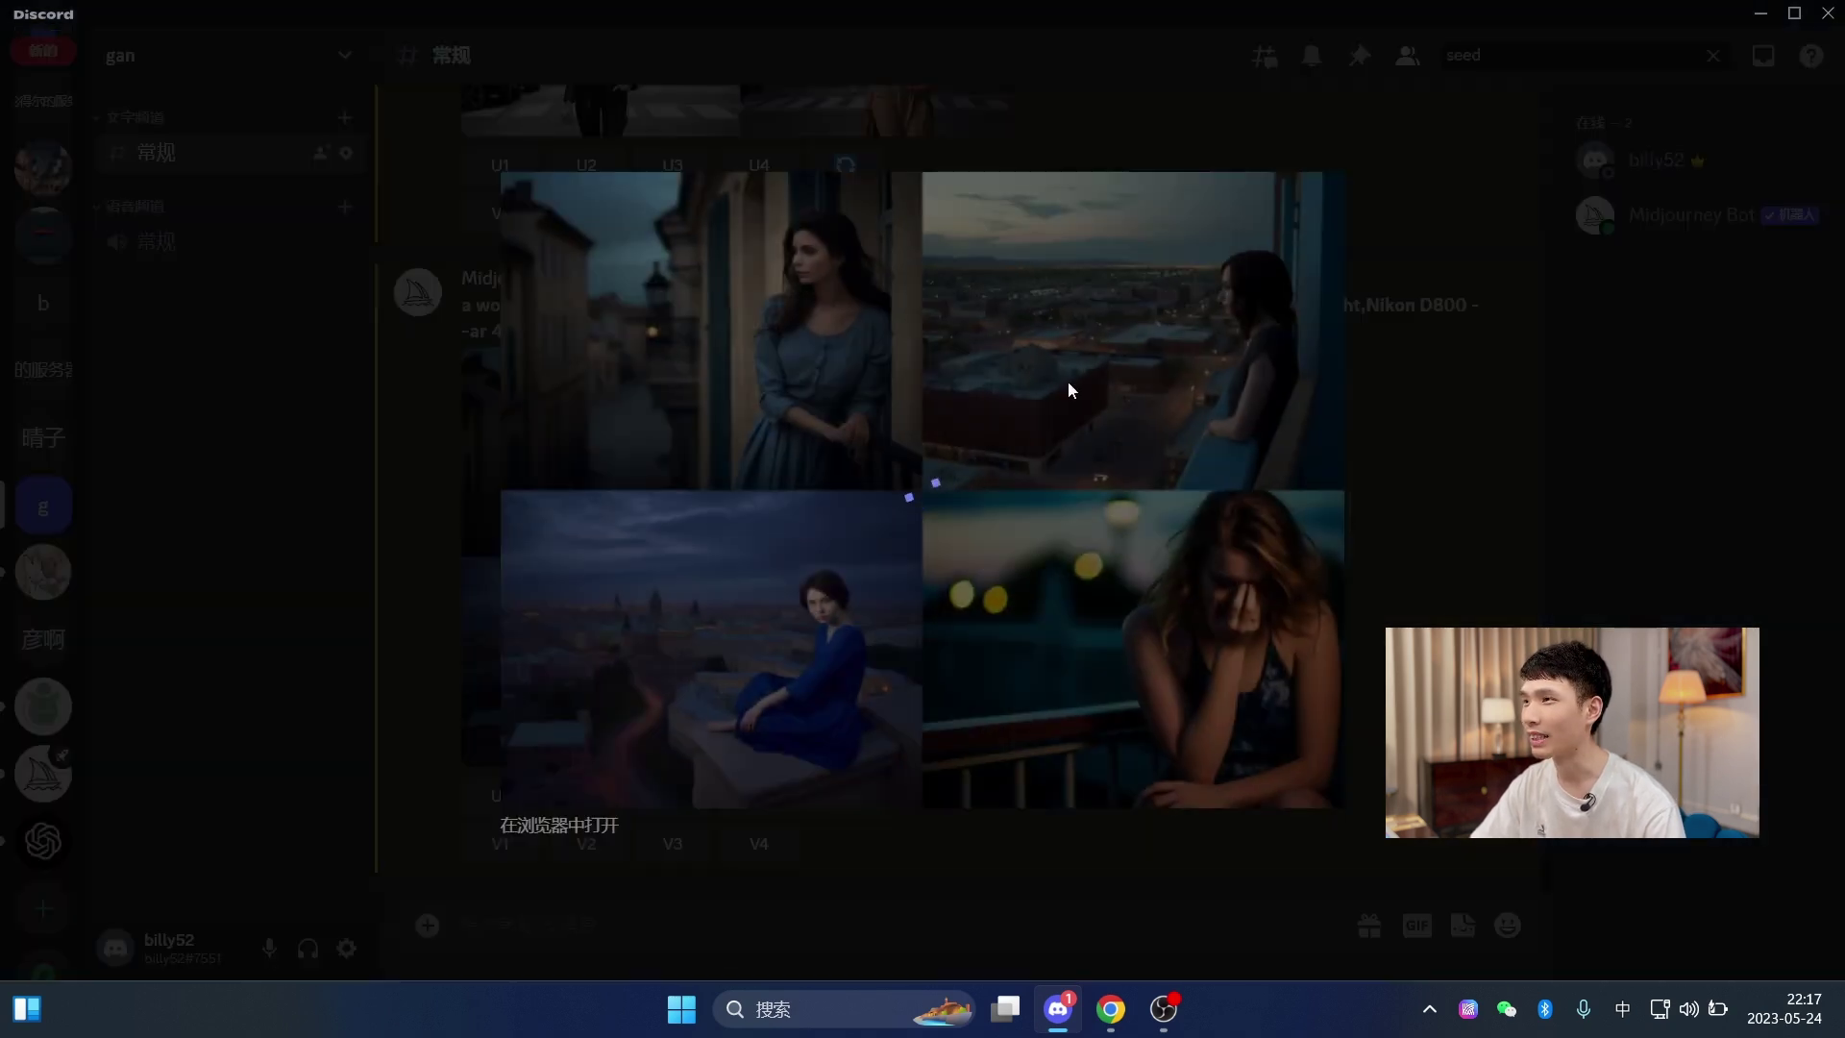
left_click(1385, 500)
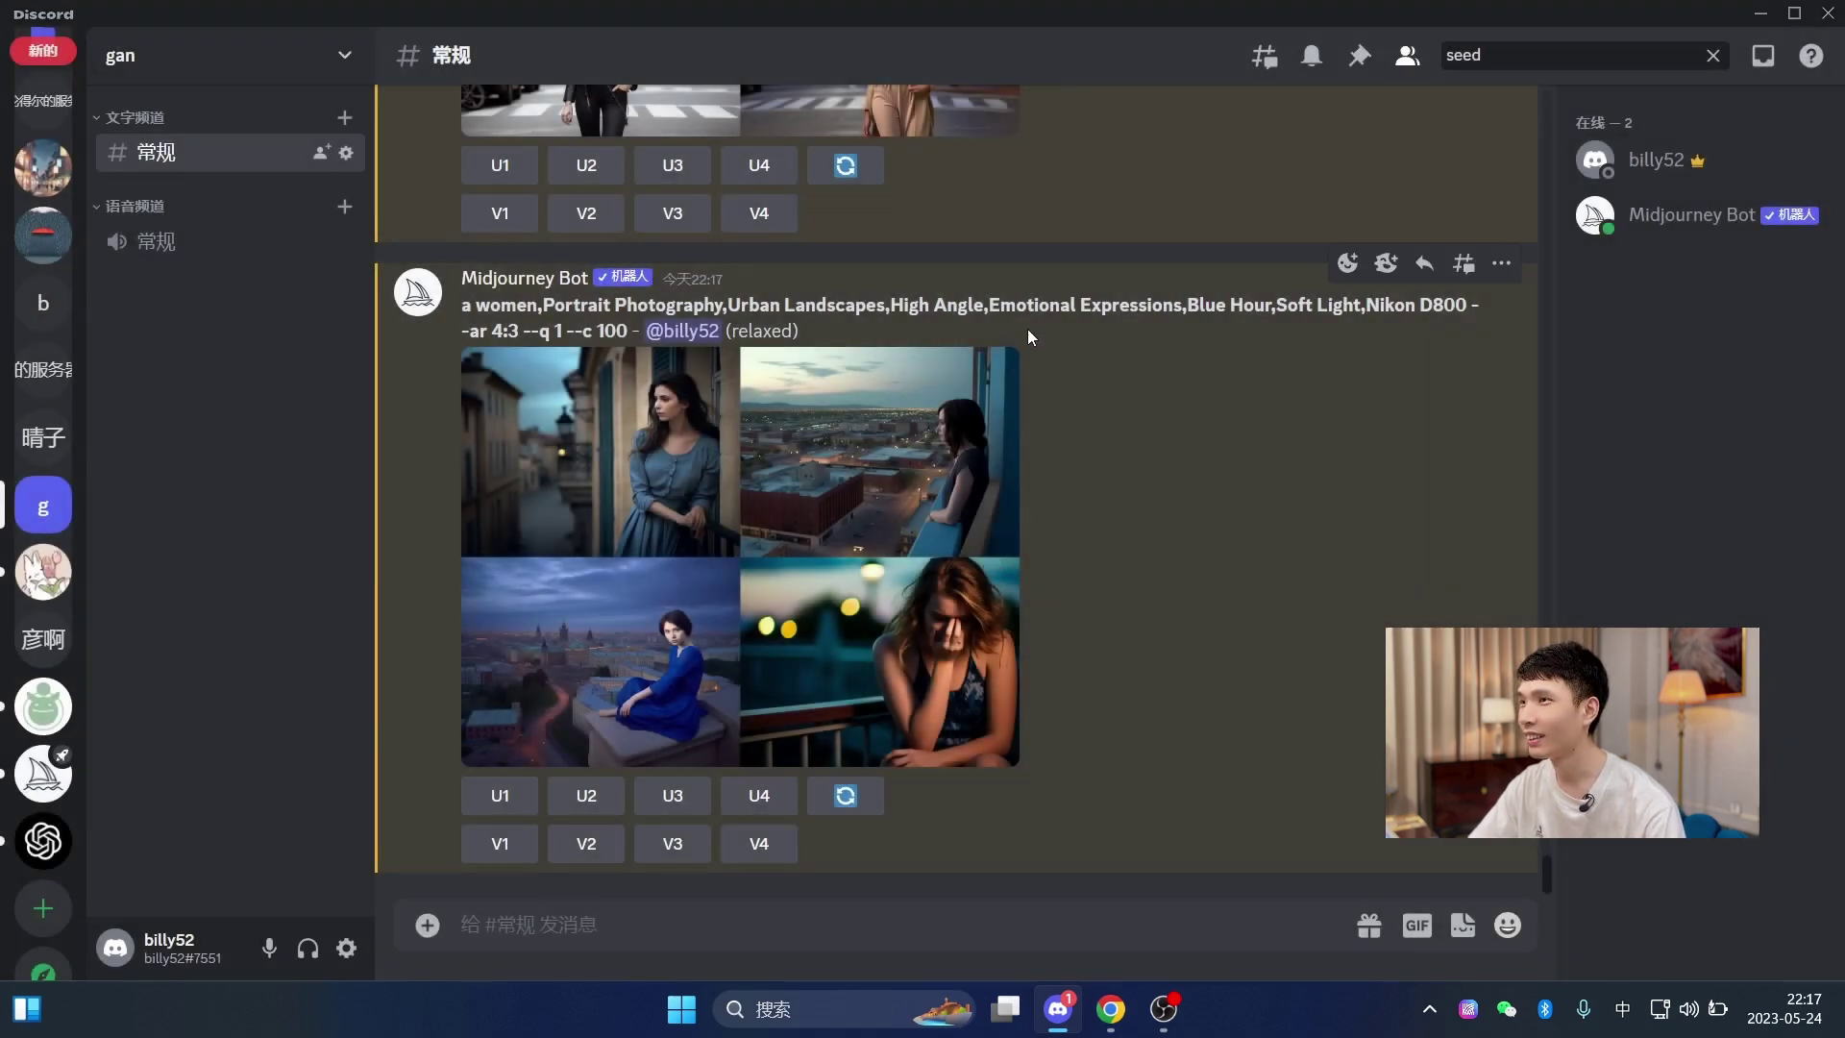
left_click_drag(995, 305, 1077, 302)
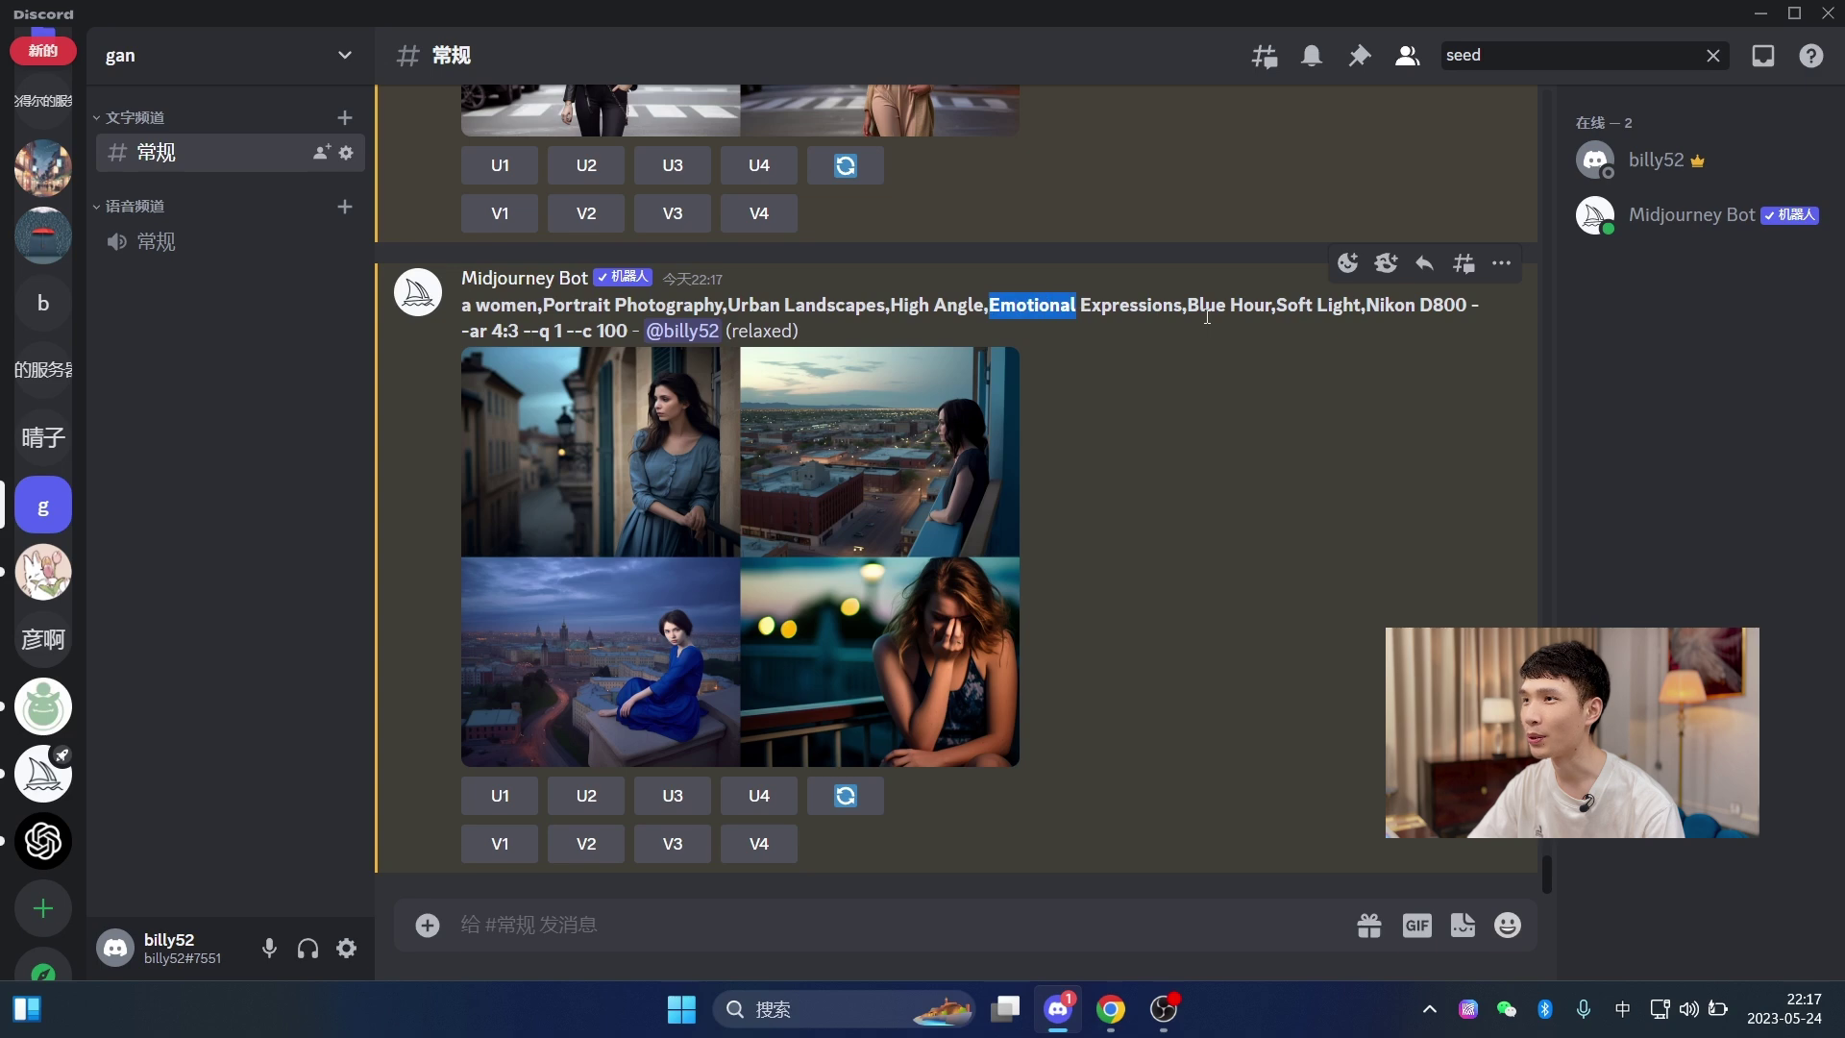
left_click_drag(1189, 306, 1261, 307)
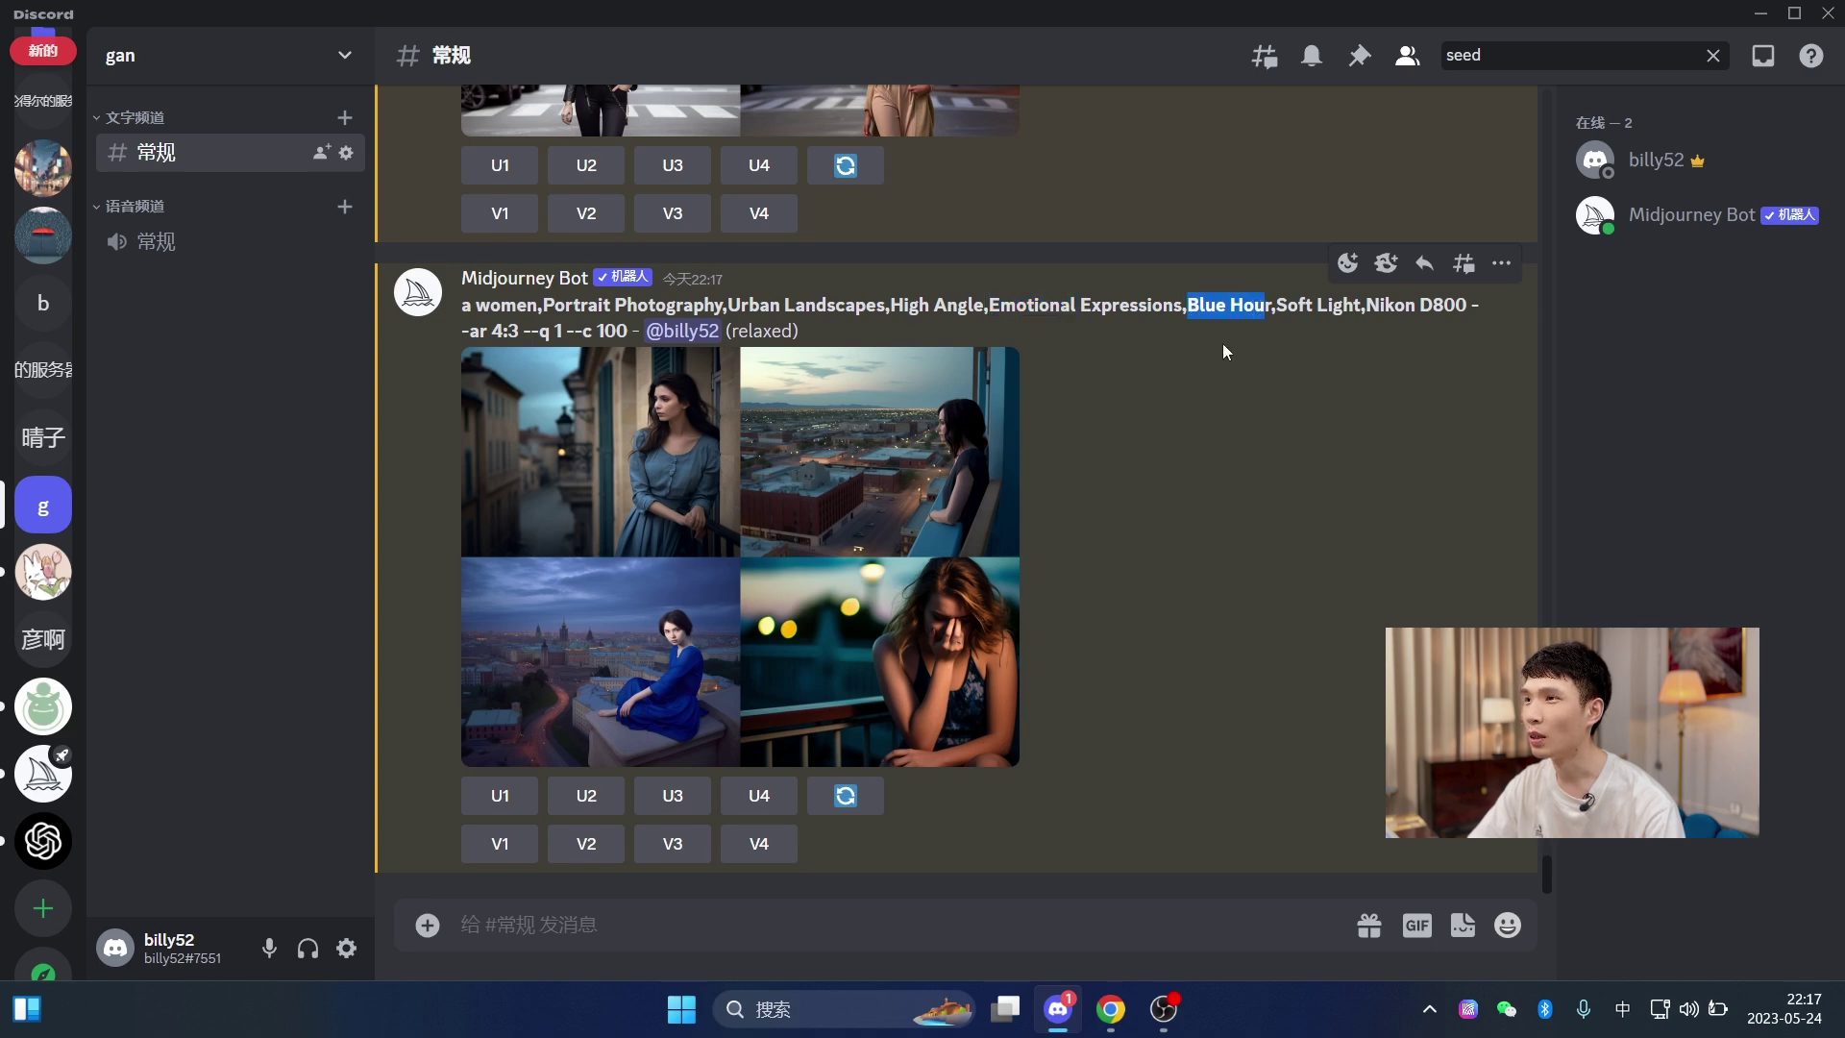
left_click(1326, 306)
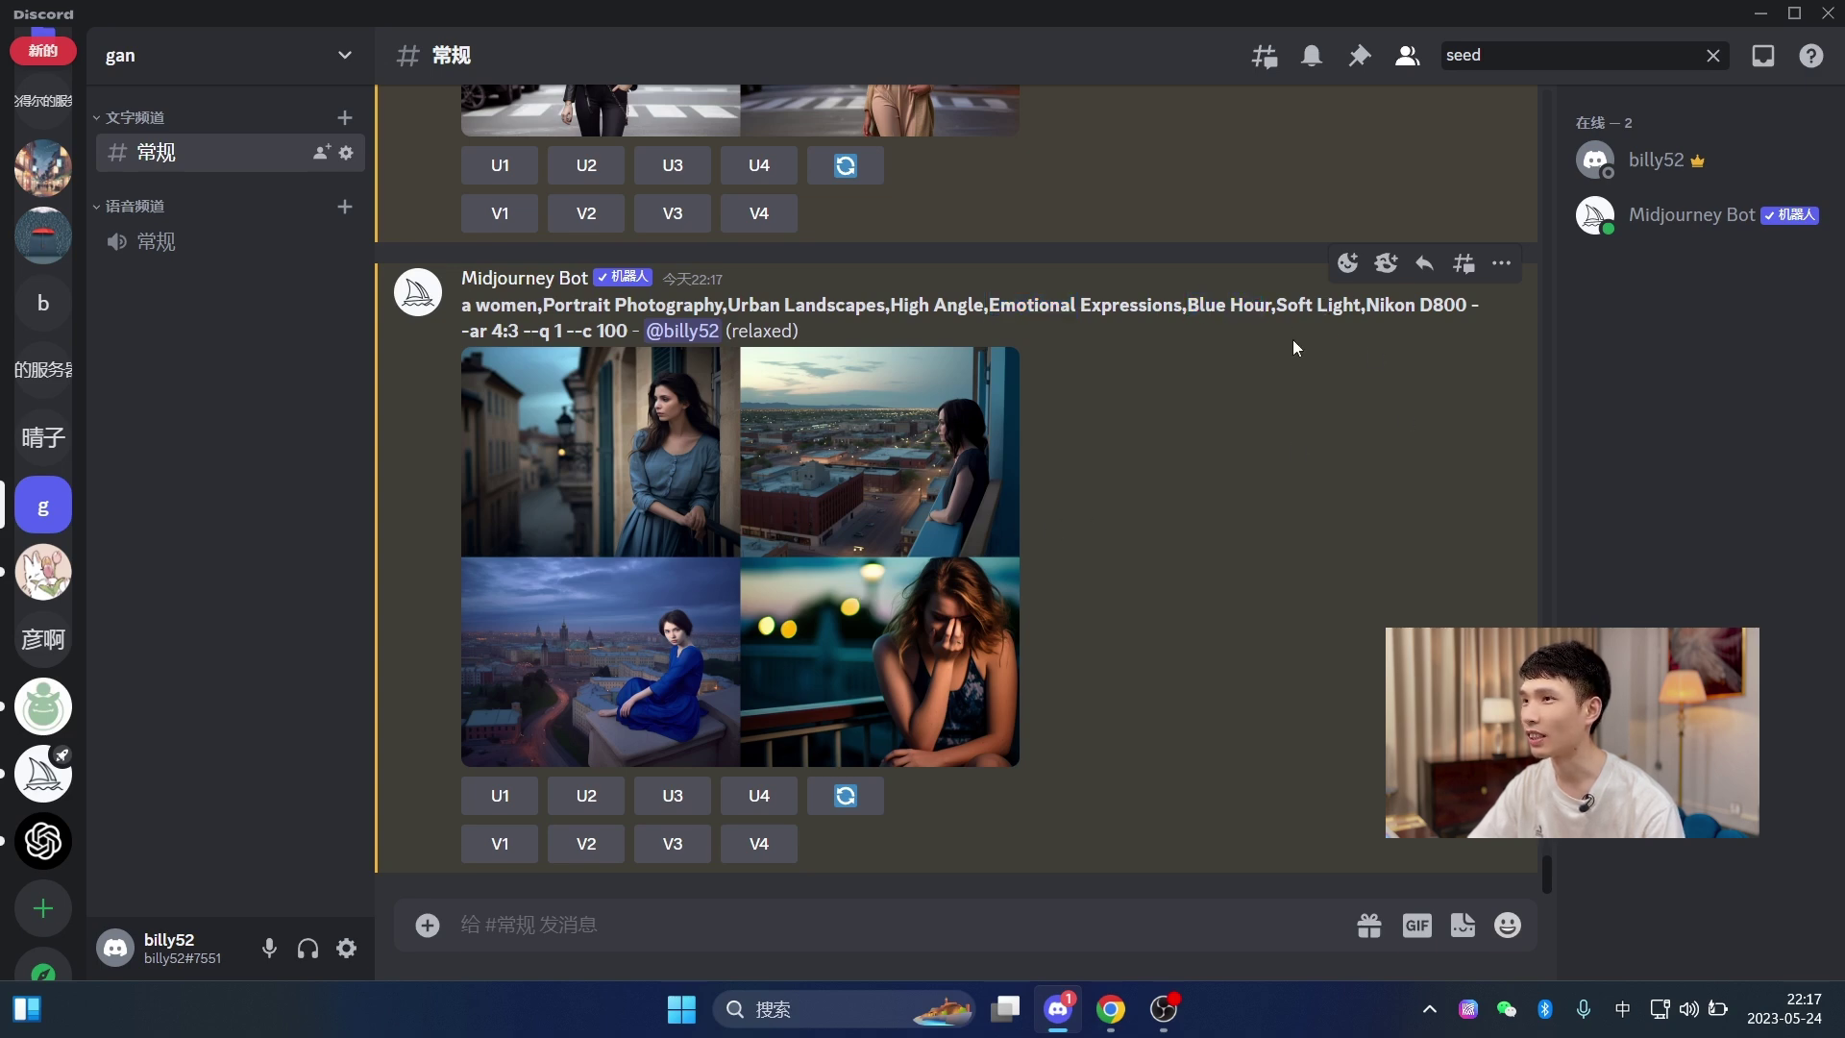
left_click_drag(1368, 306, 1454, 319)
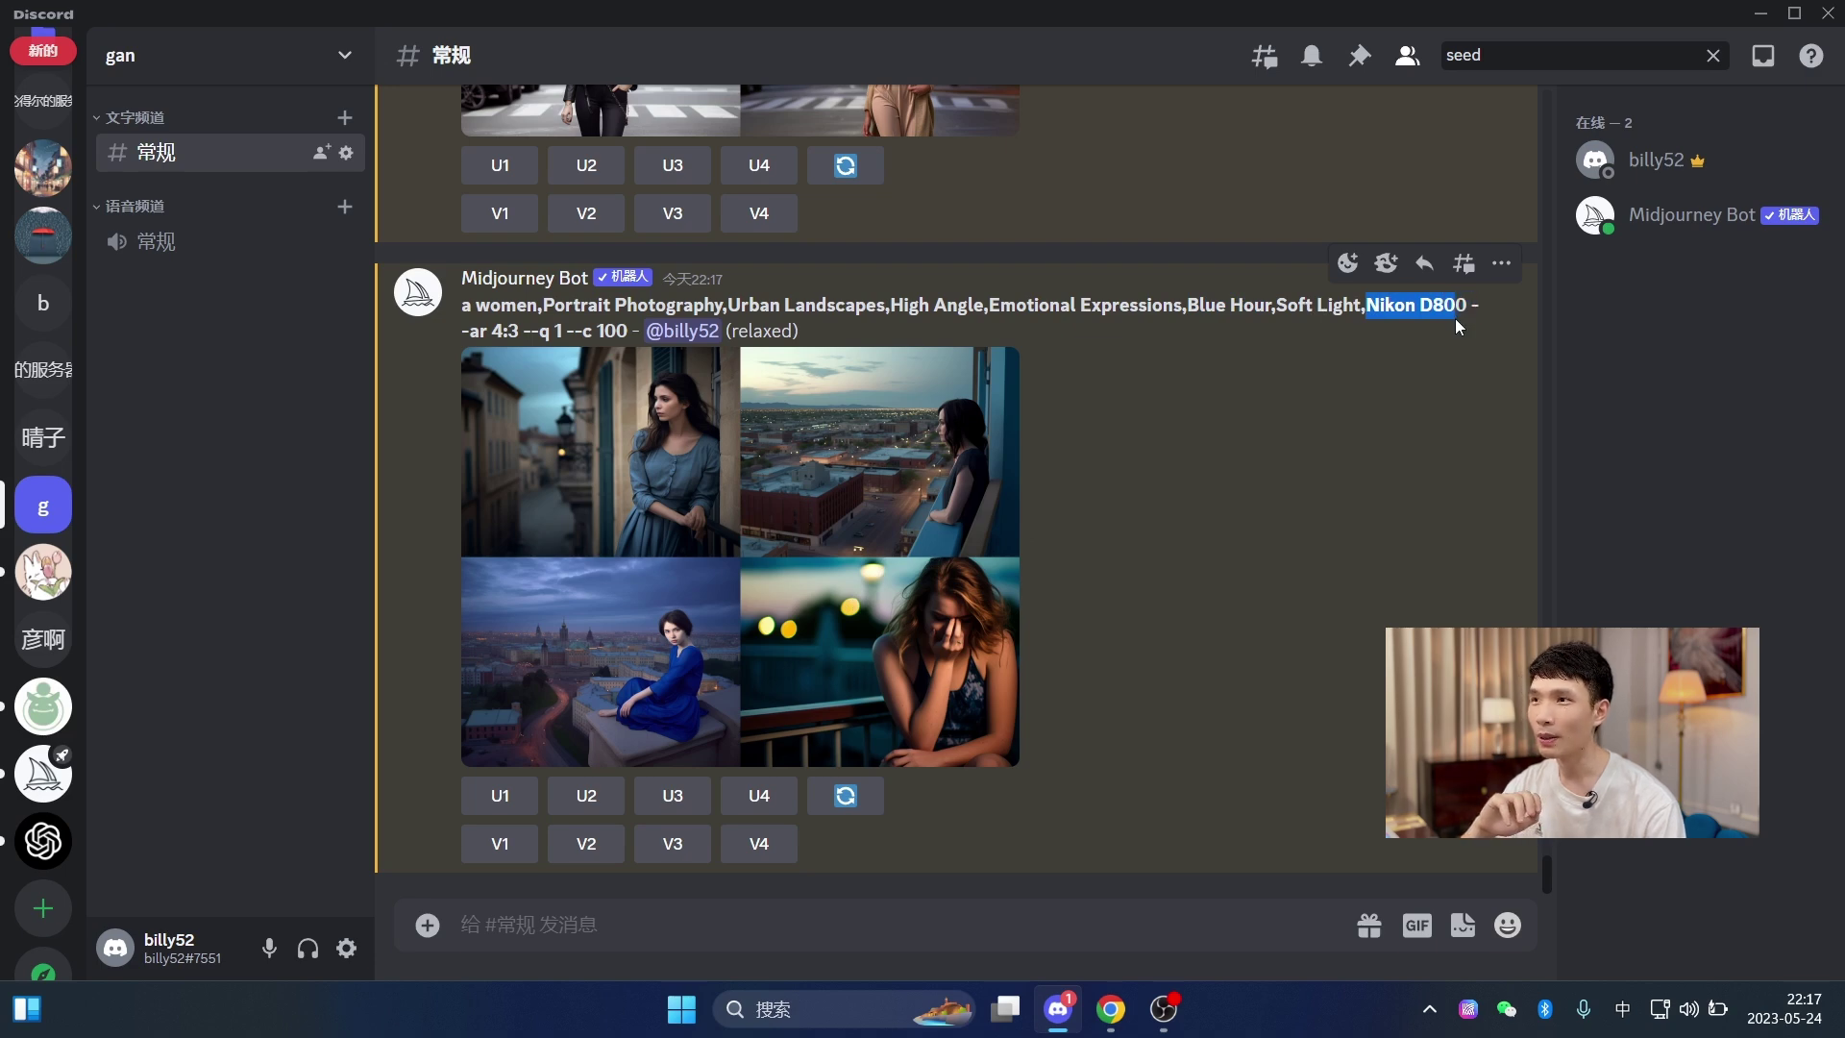
- Open the image grid in the browser, inspect its pictures at full size, and return to the Discord channel with the preview closed
left_click(780, 531)
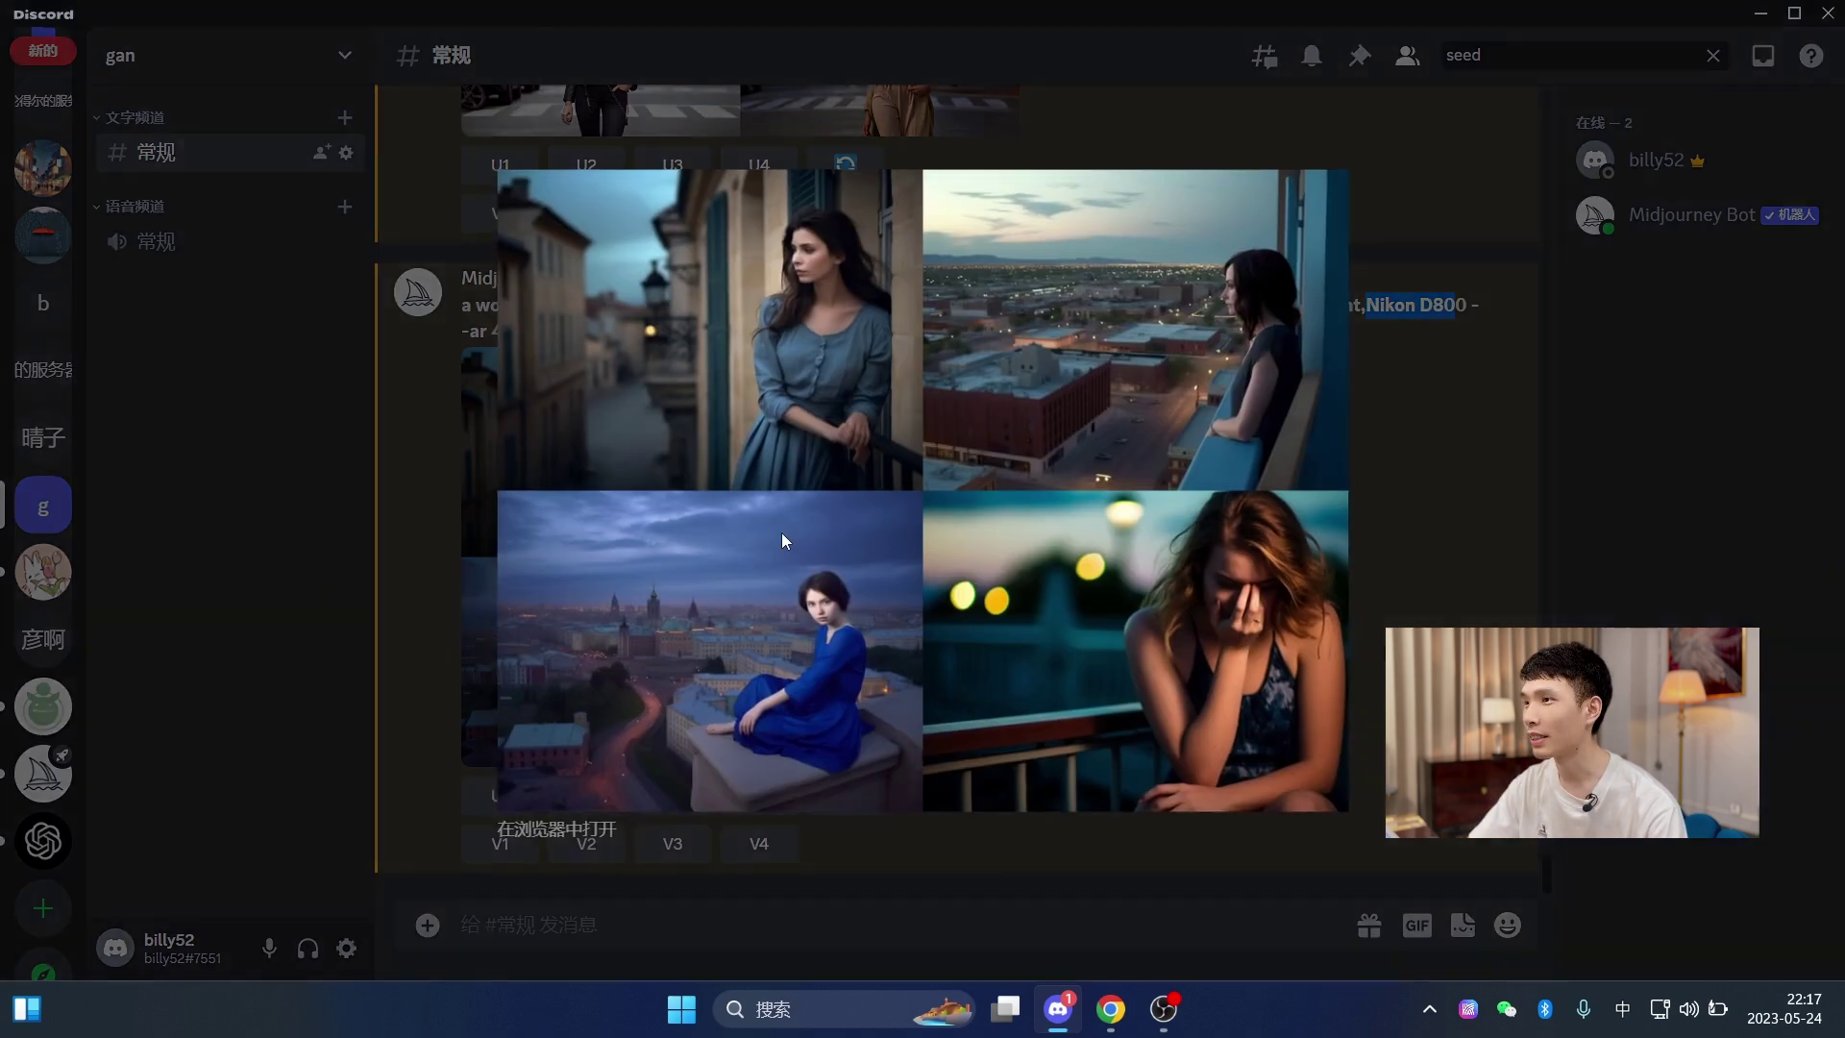
left_click(542, 828)
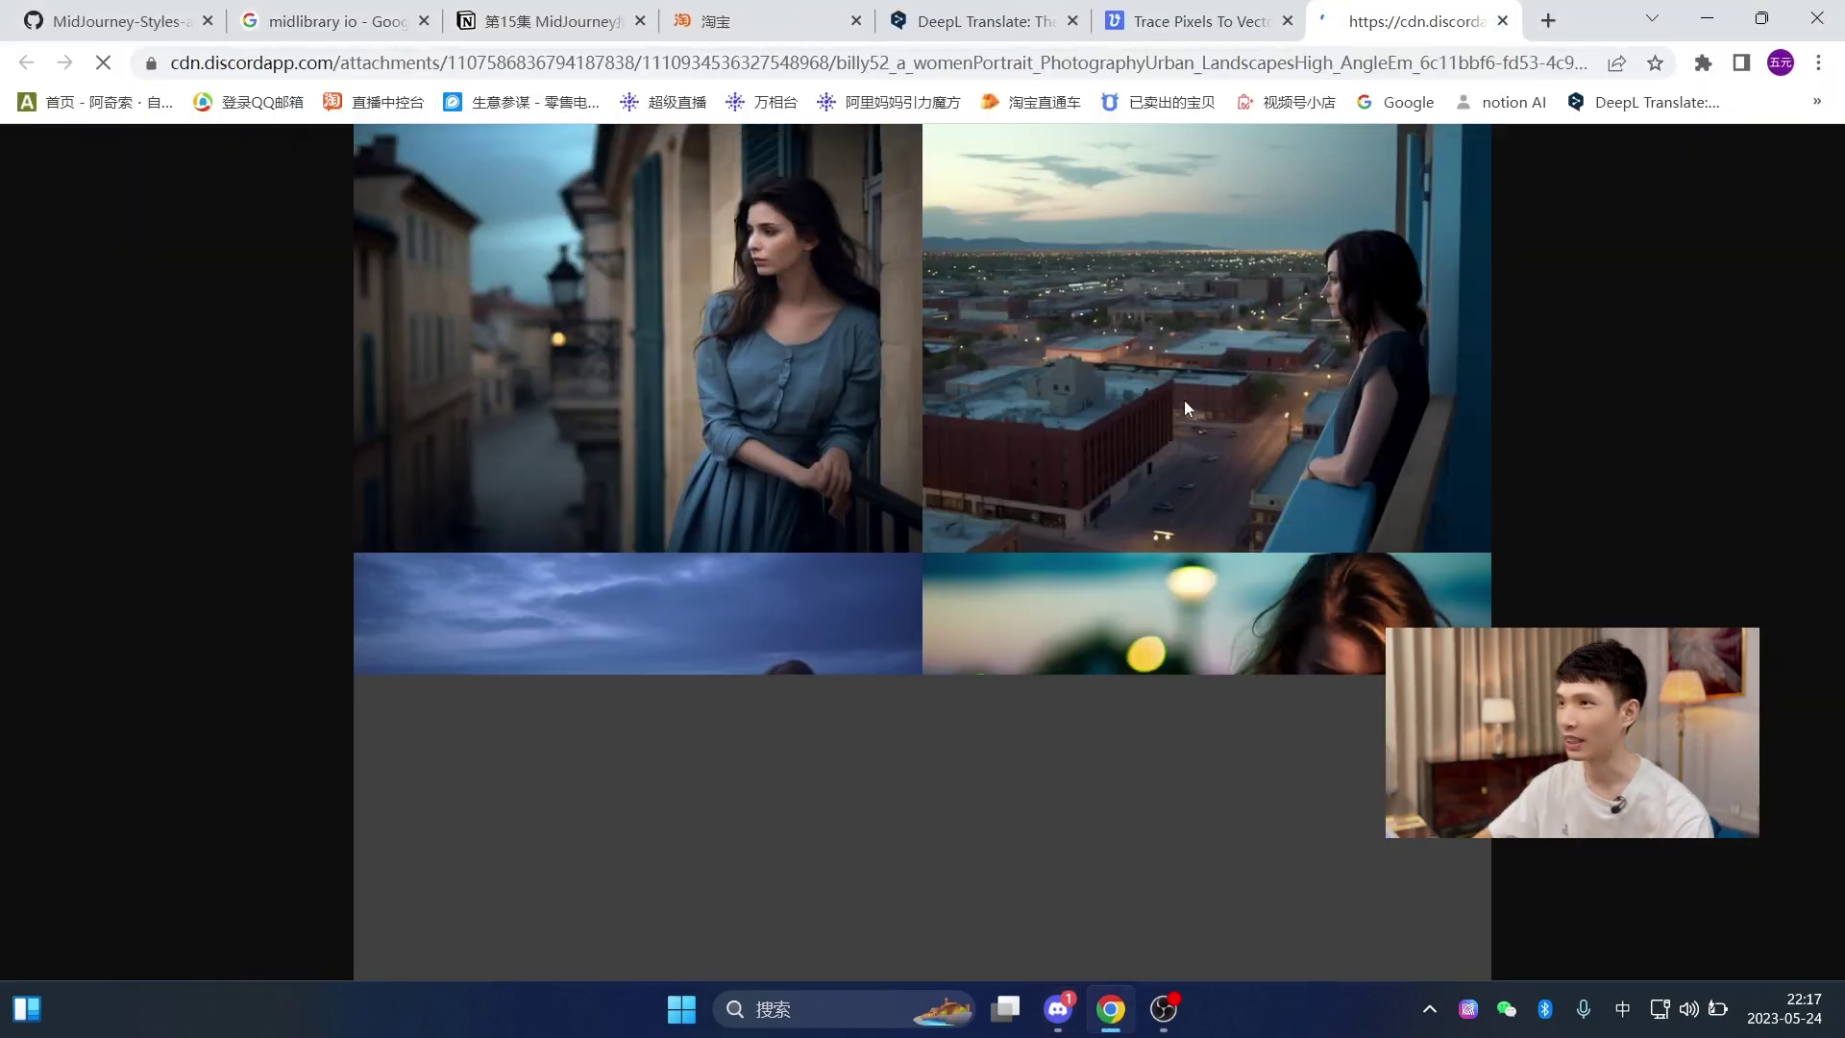
left_click(838, 355)
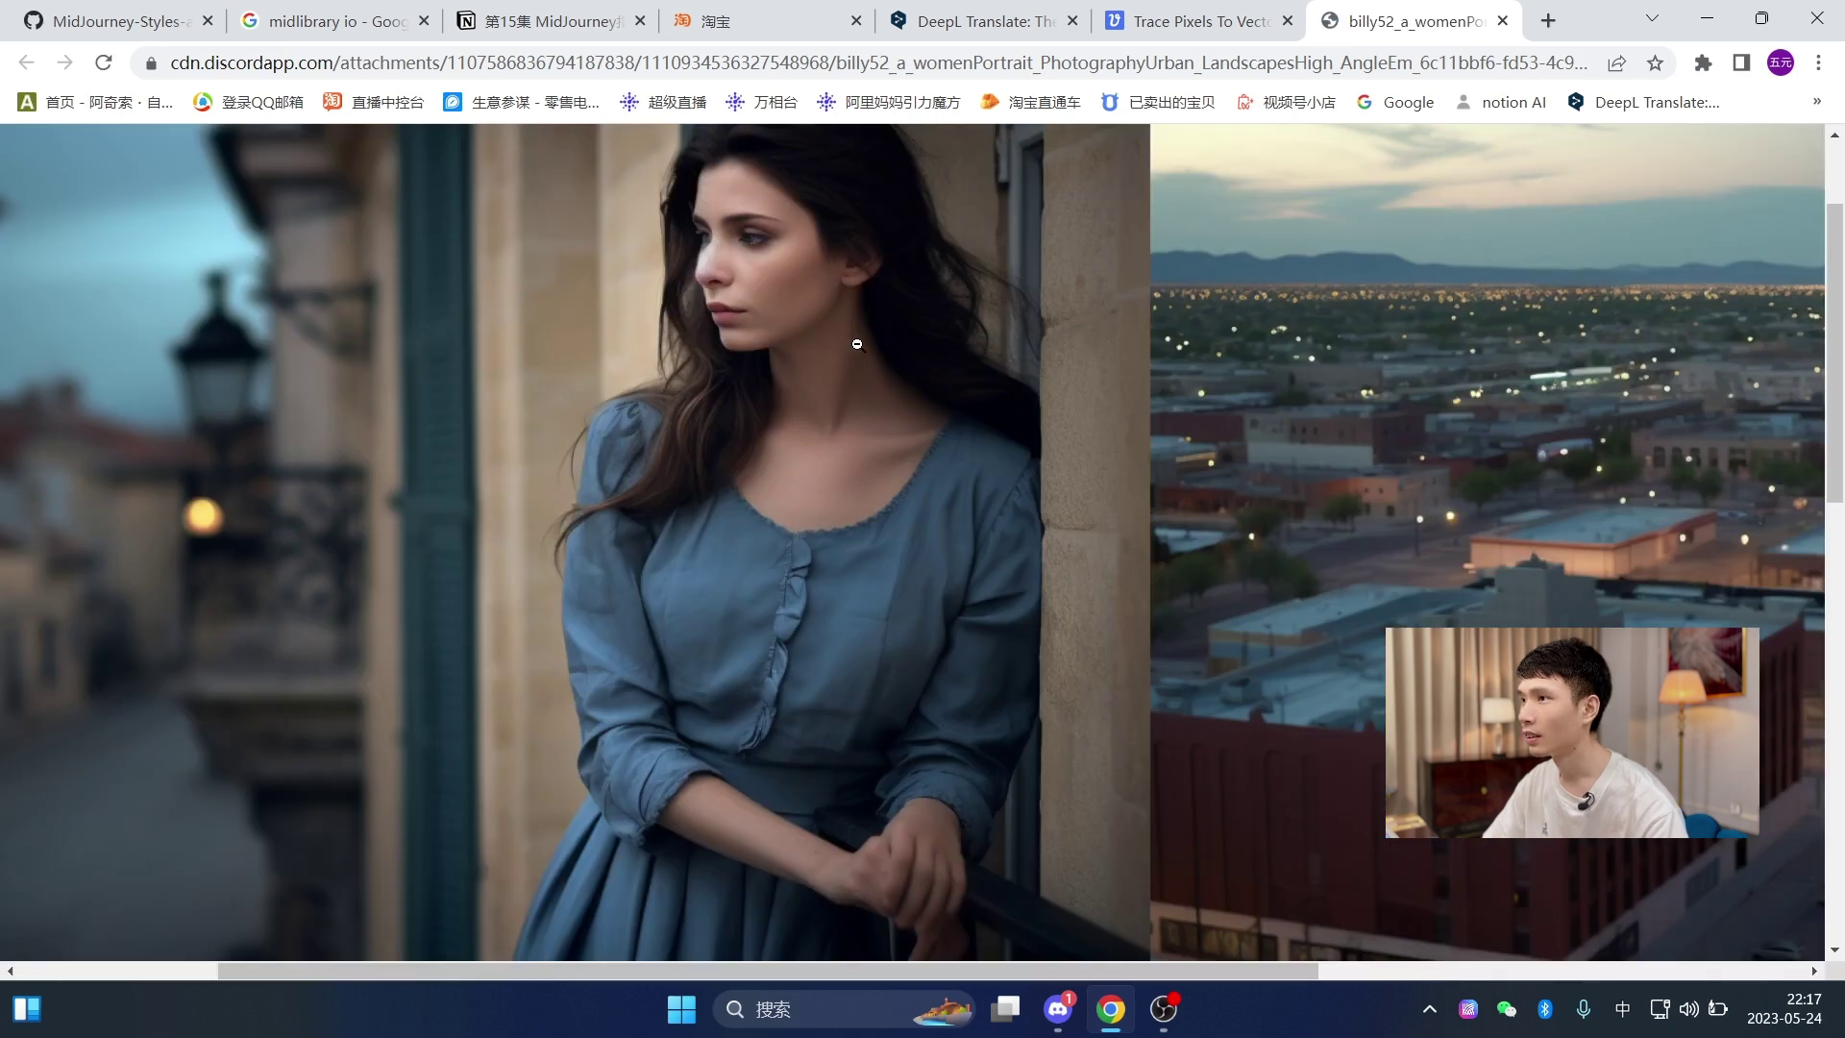
scroll(742, 444, "down", 1)
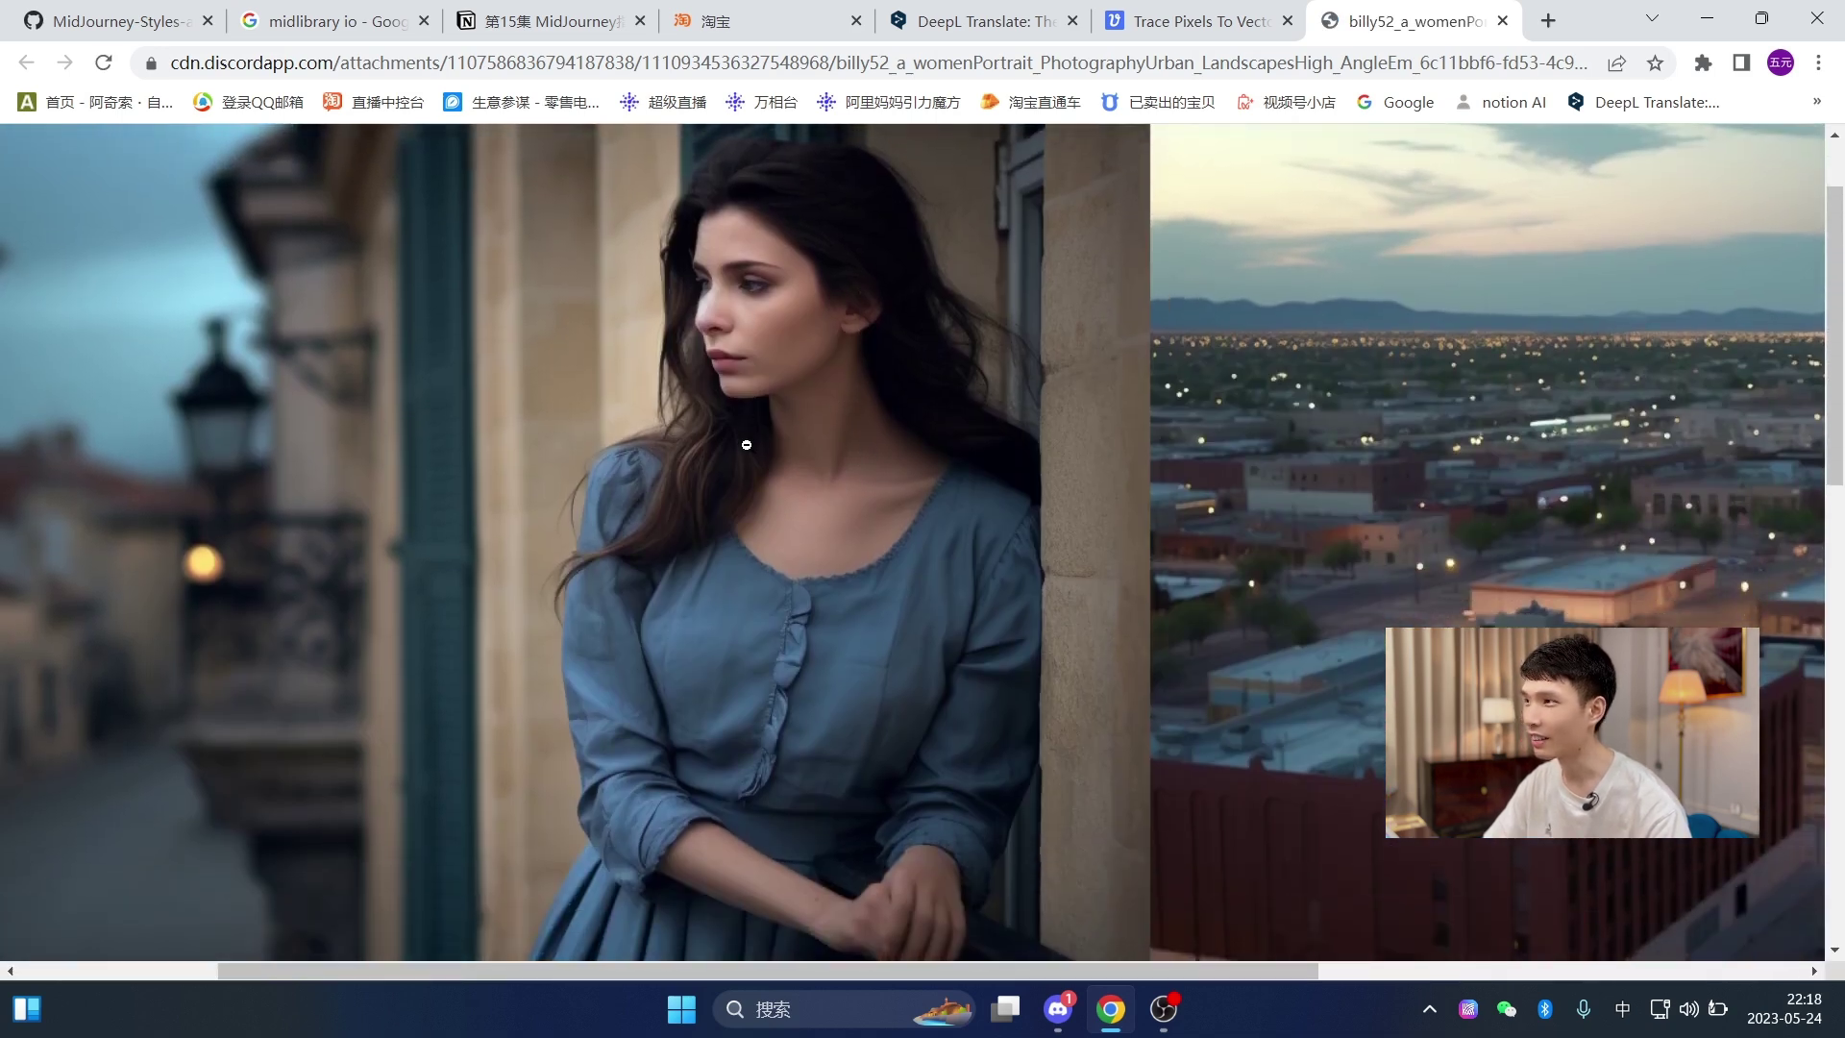
left_click_drag(907, 972, 1201, 981)
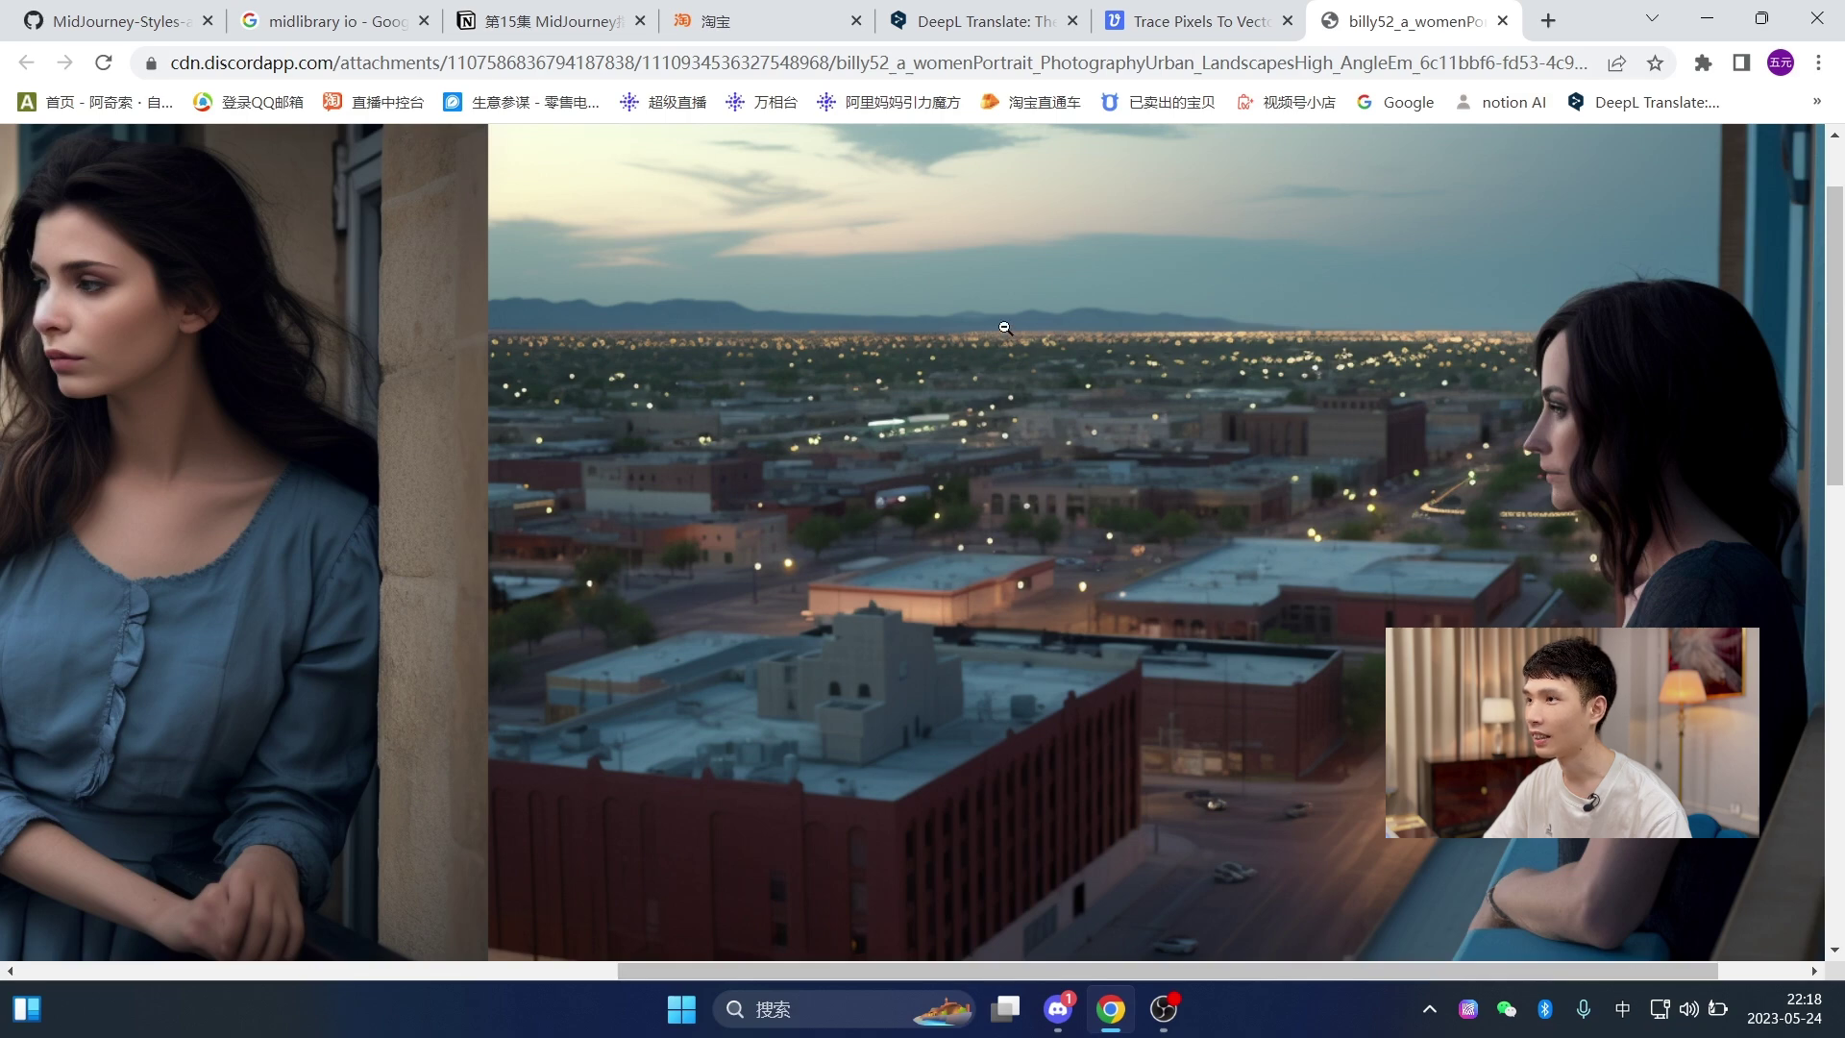
scroll(1041, 527, "down", 10)
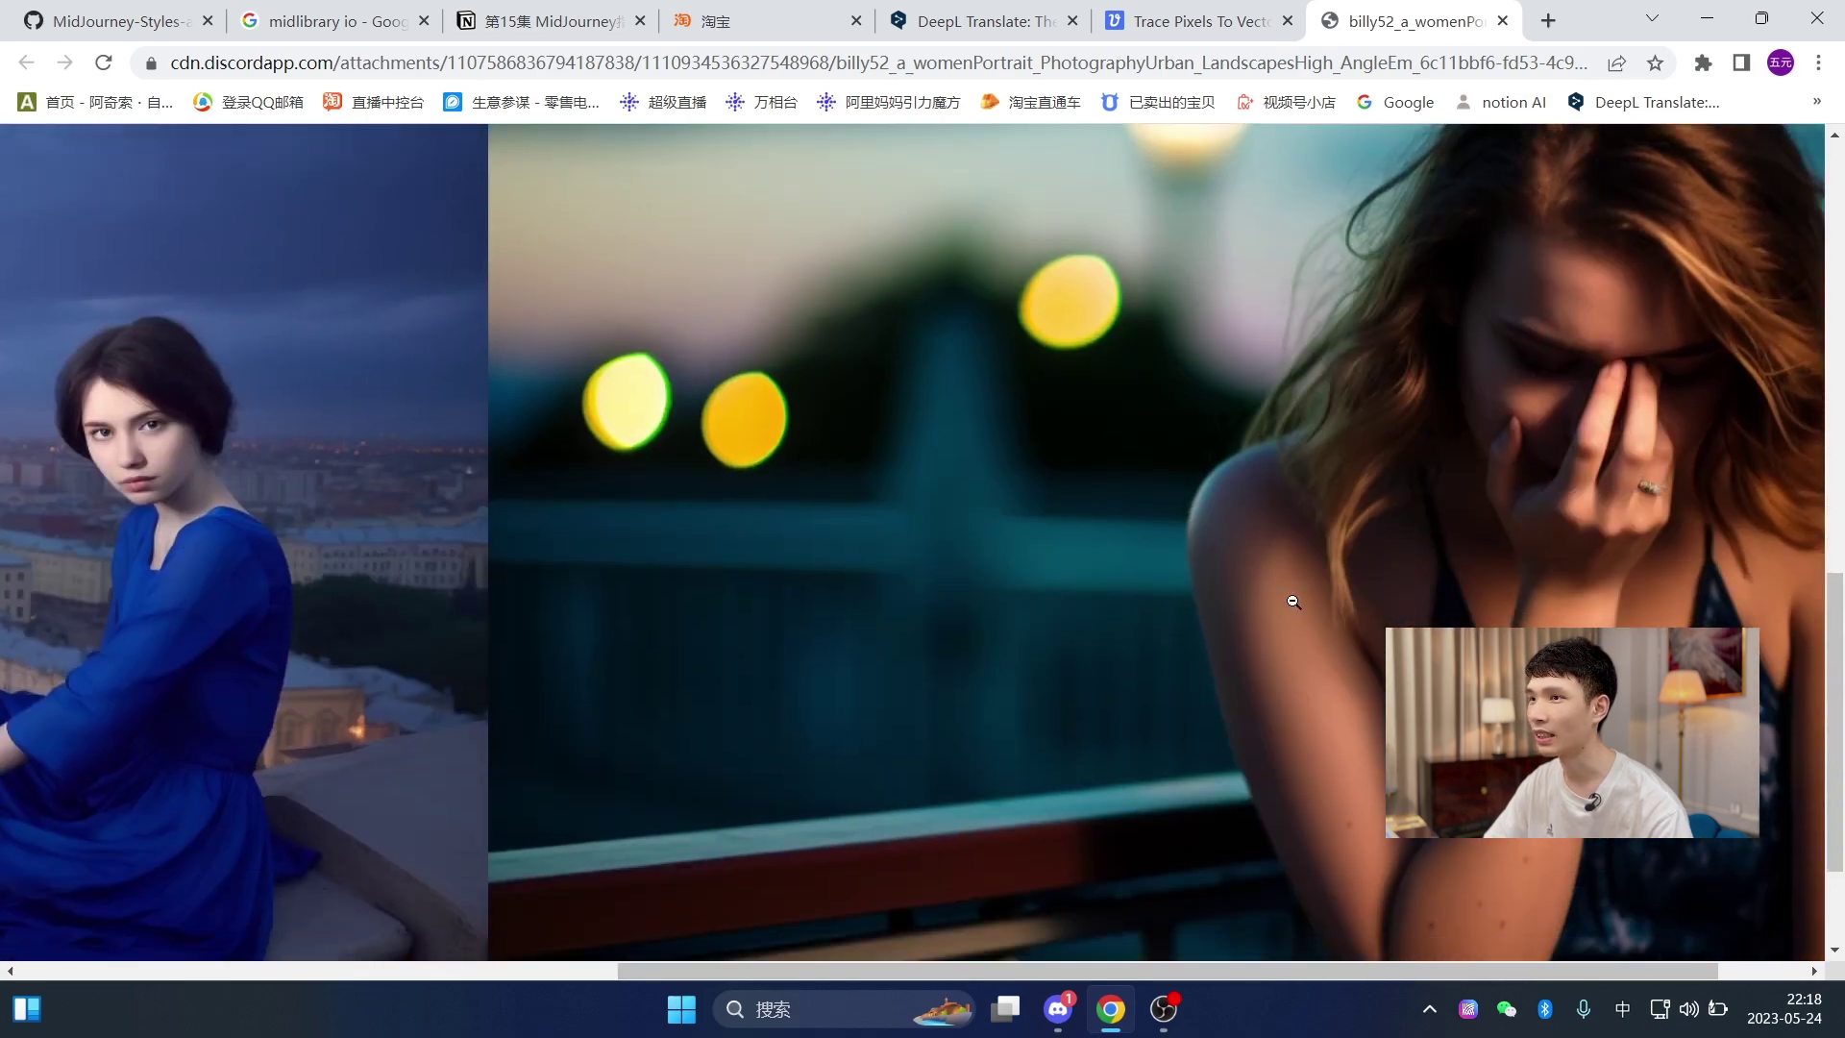
left_click_drag(1072, 976, 1160, 976)
scroll(913, 543, "up", 3)
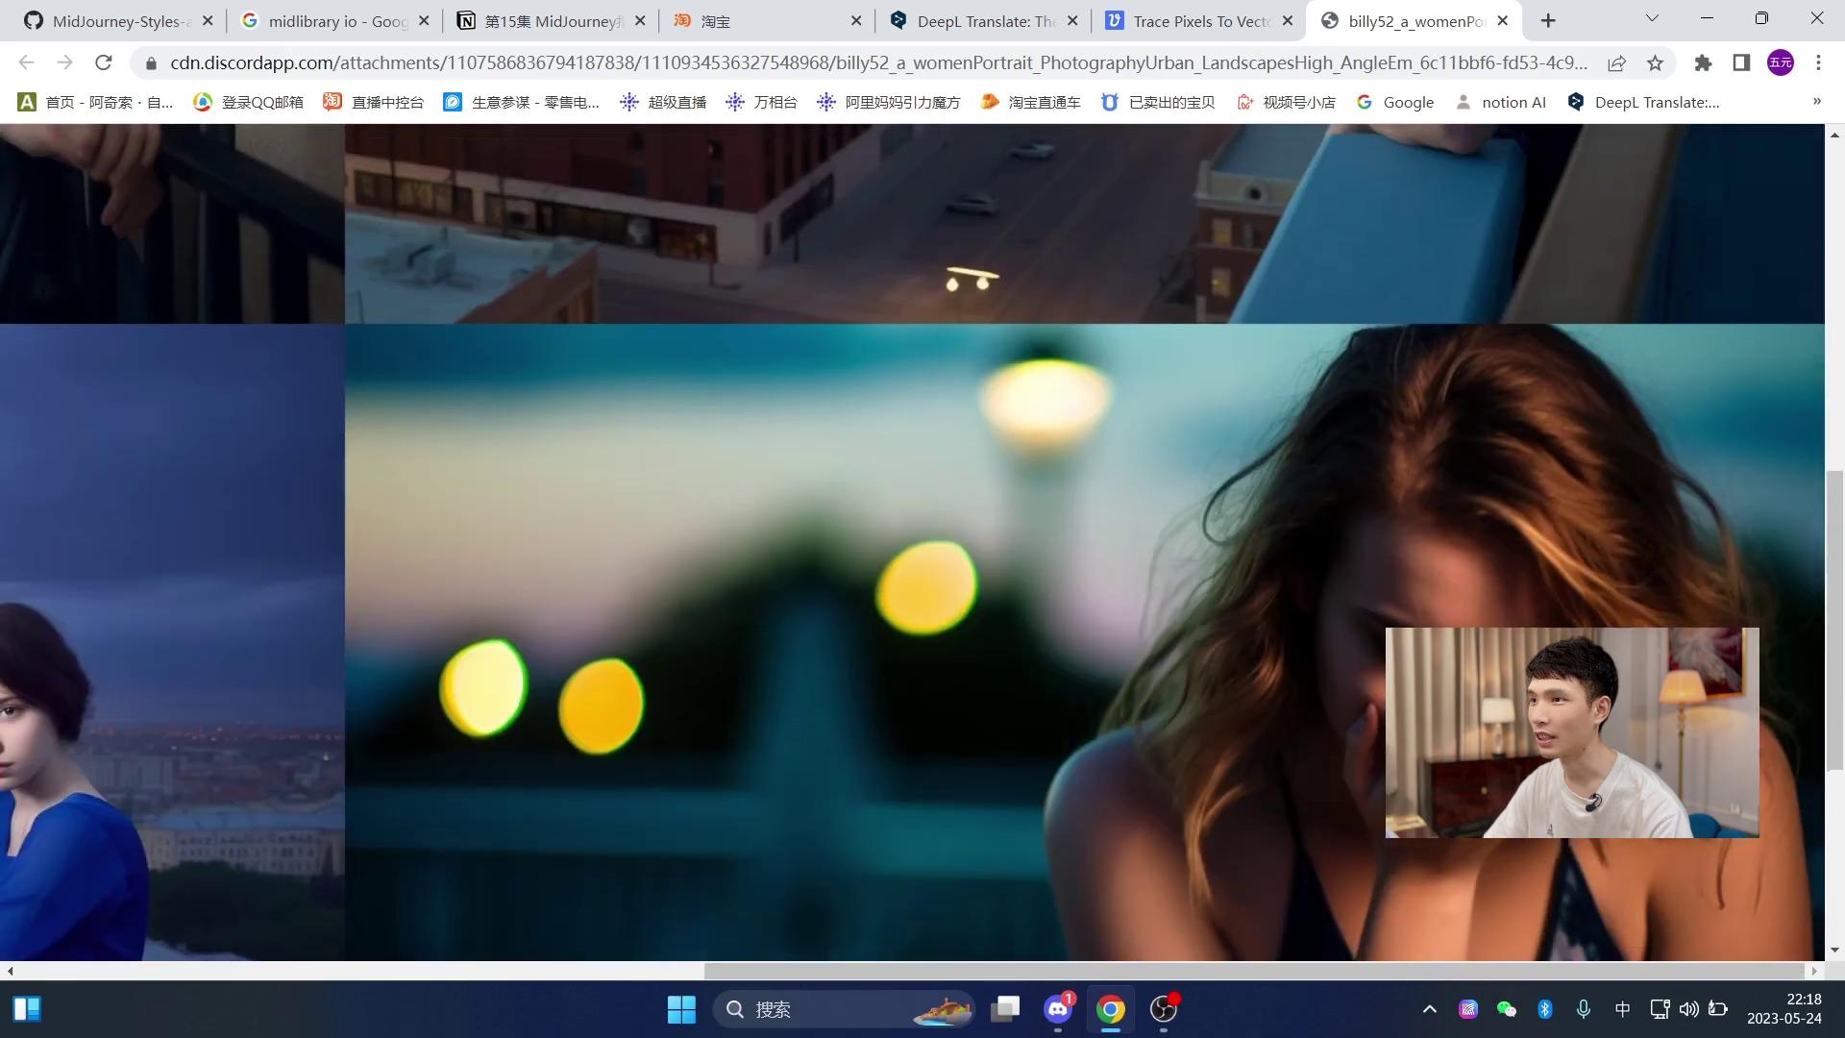
left_click(913, 543)
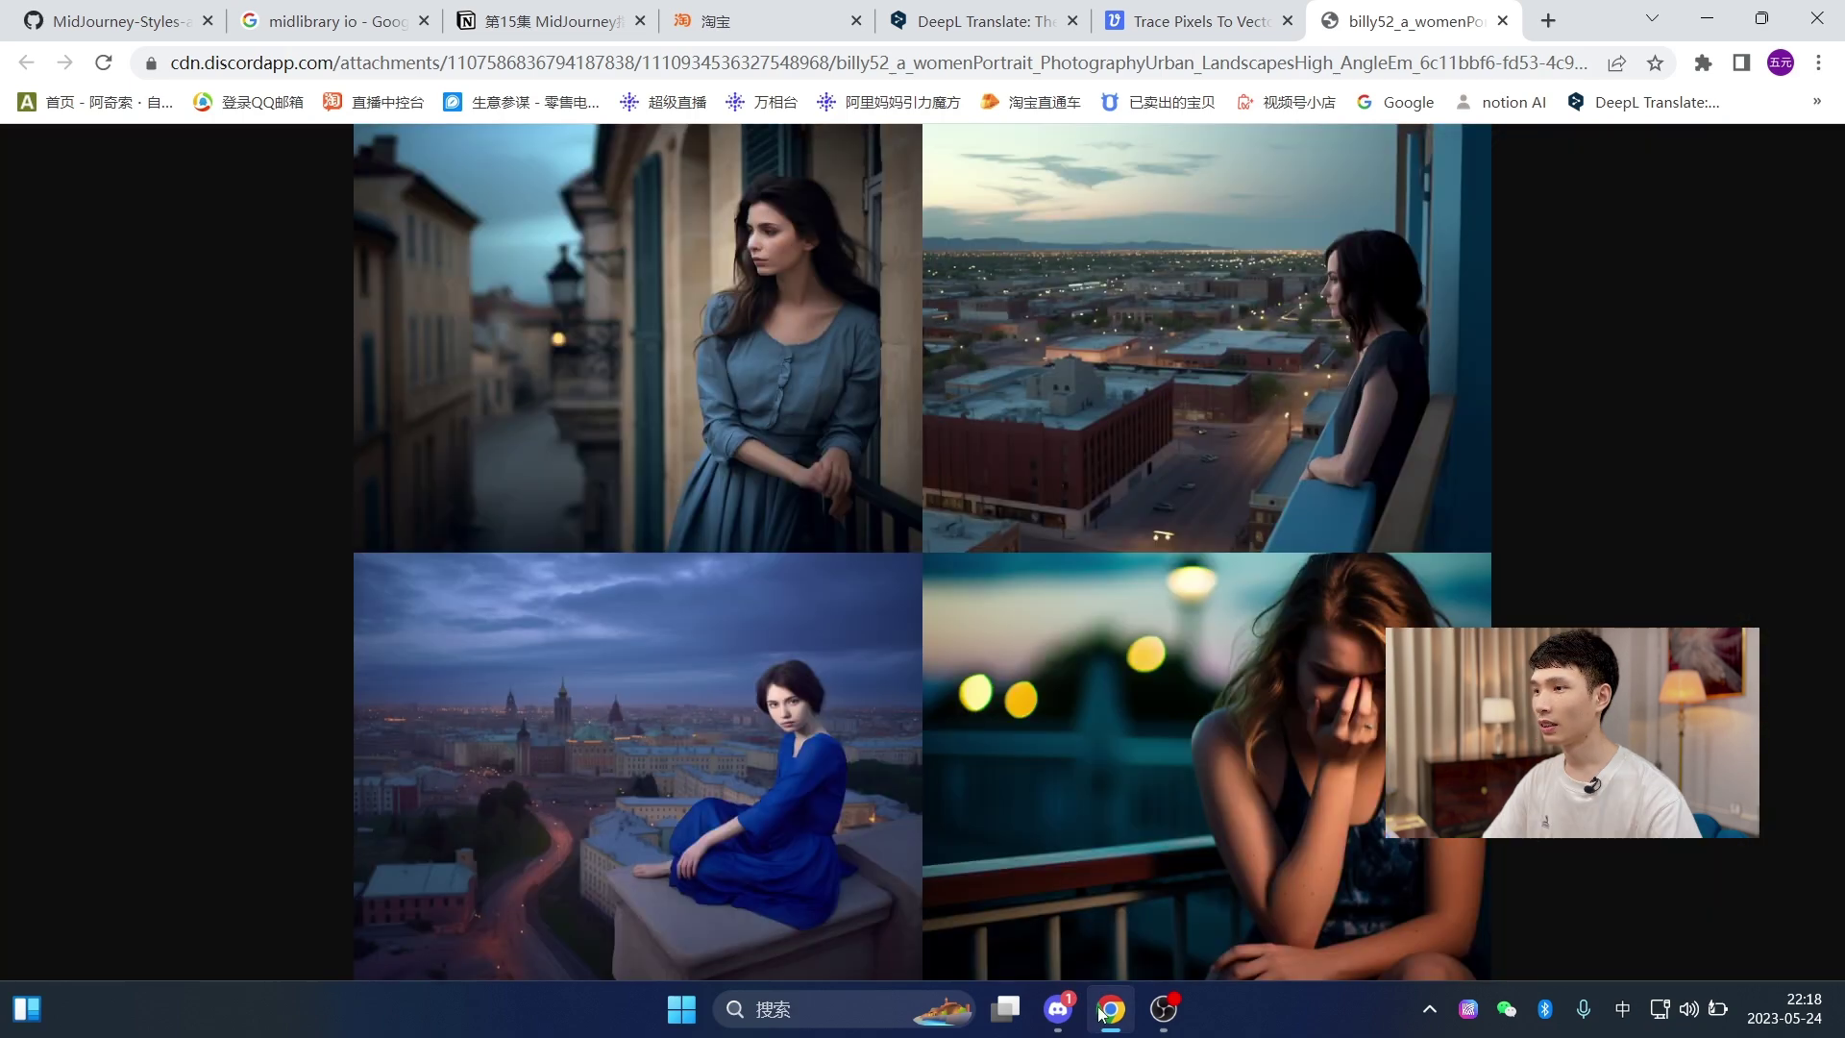
left_click(1058, 1008)
left_click(1491, 455)
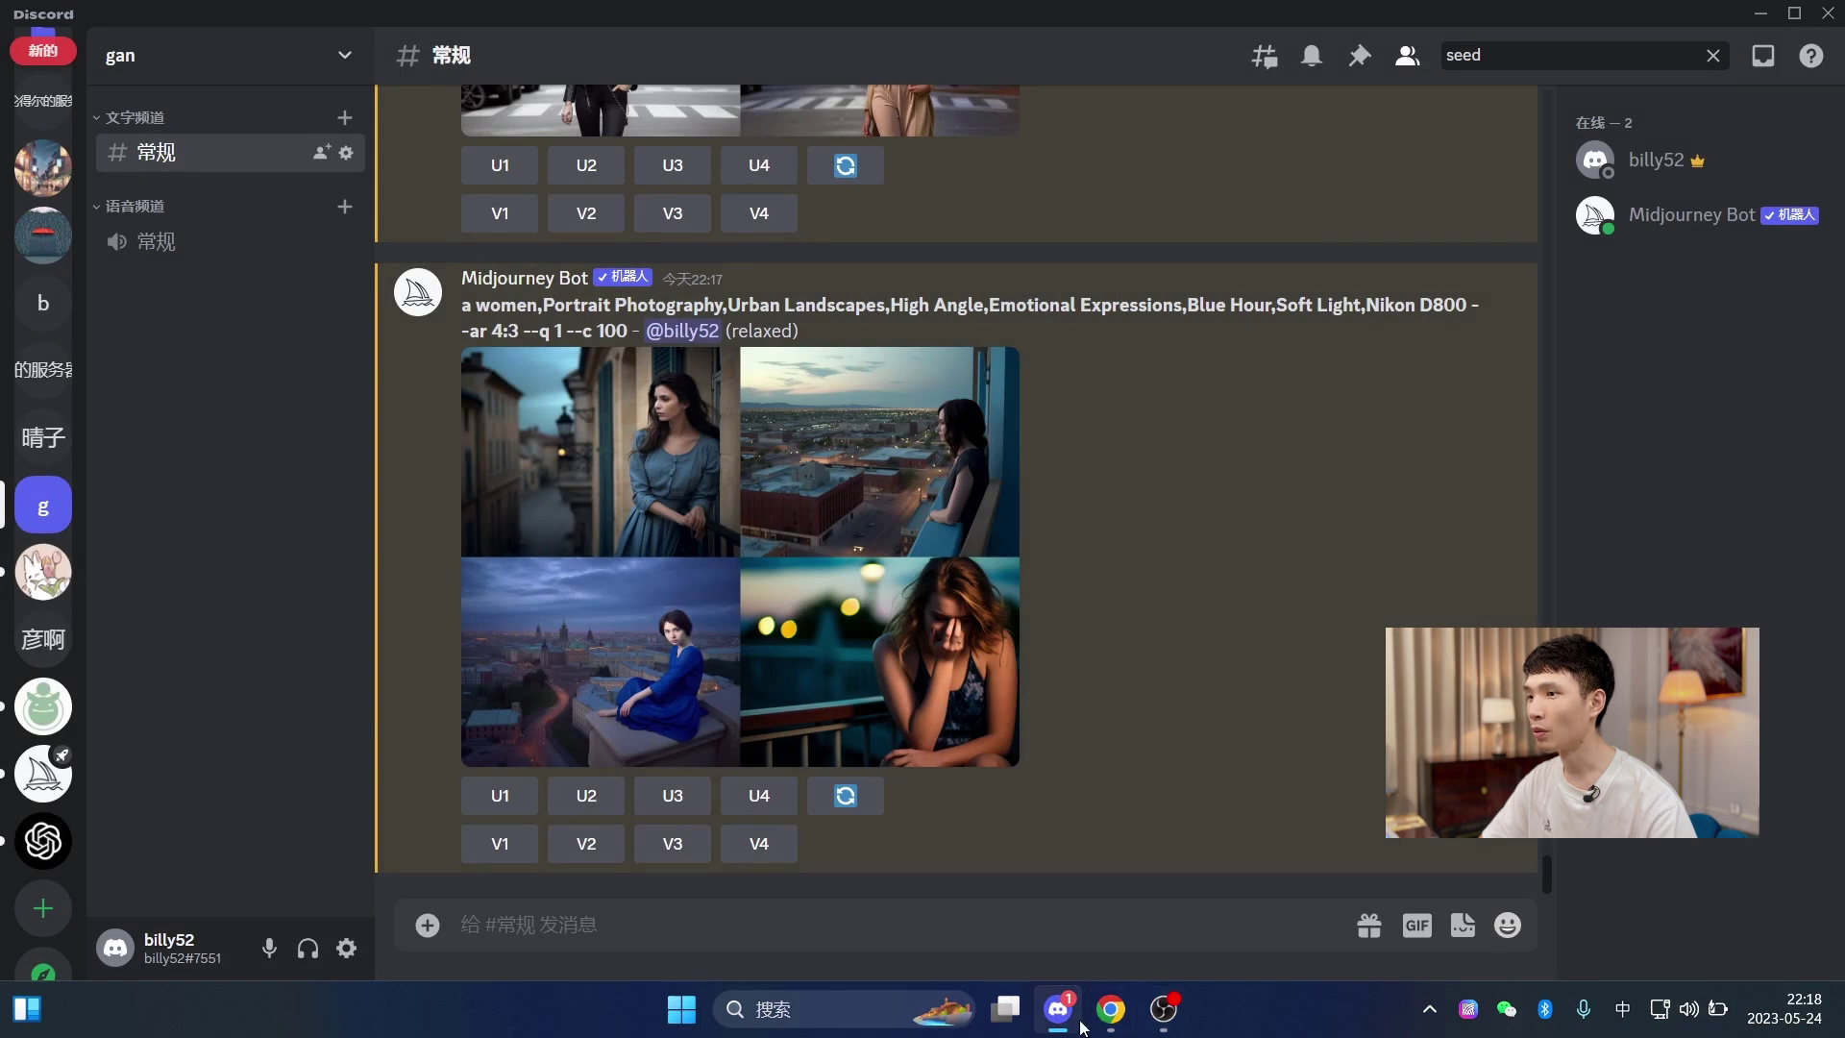
- Check the 食品 category on the Taobao home page in Chrome against the earlier food logo grid in Discord, enlarging that grid
left_click(1110, 1008)
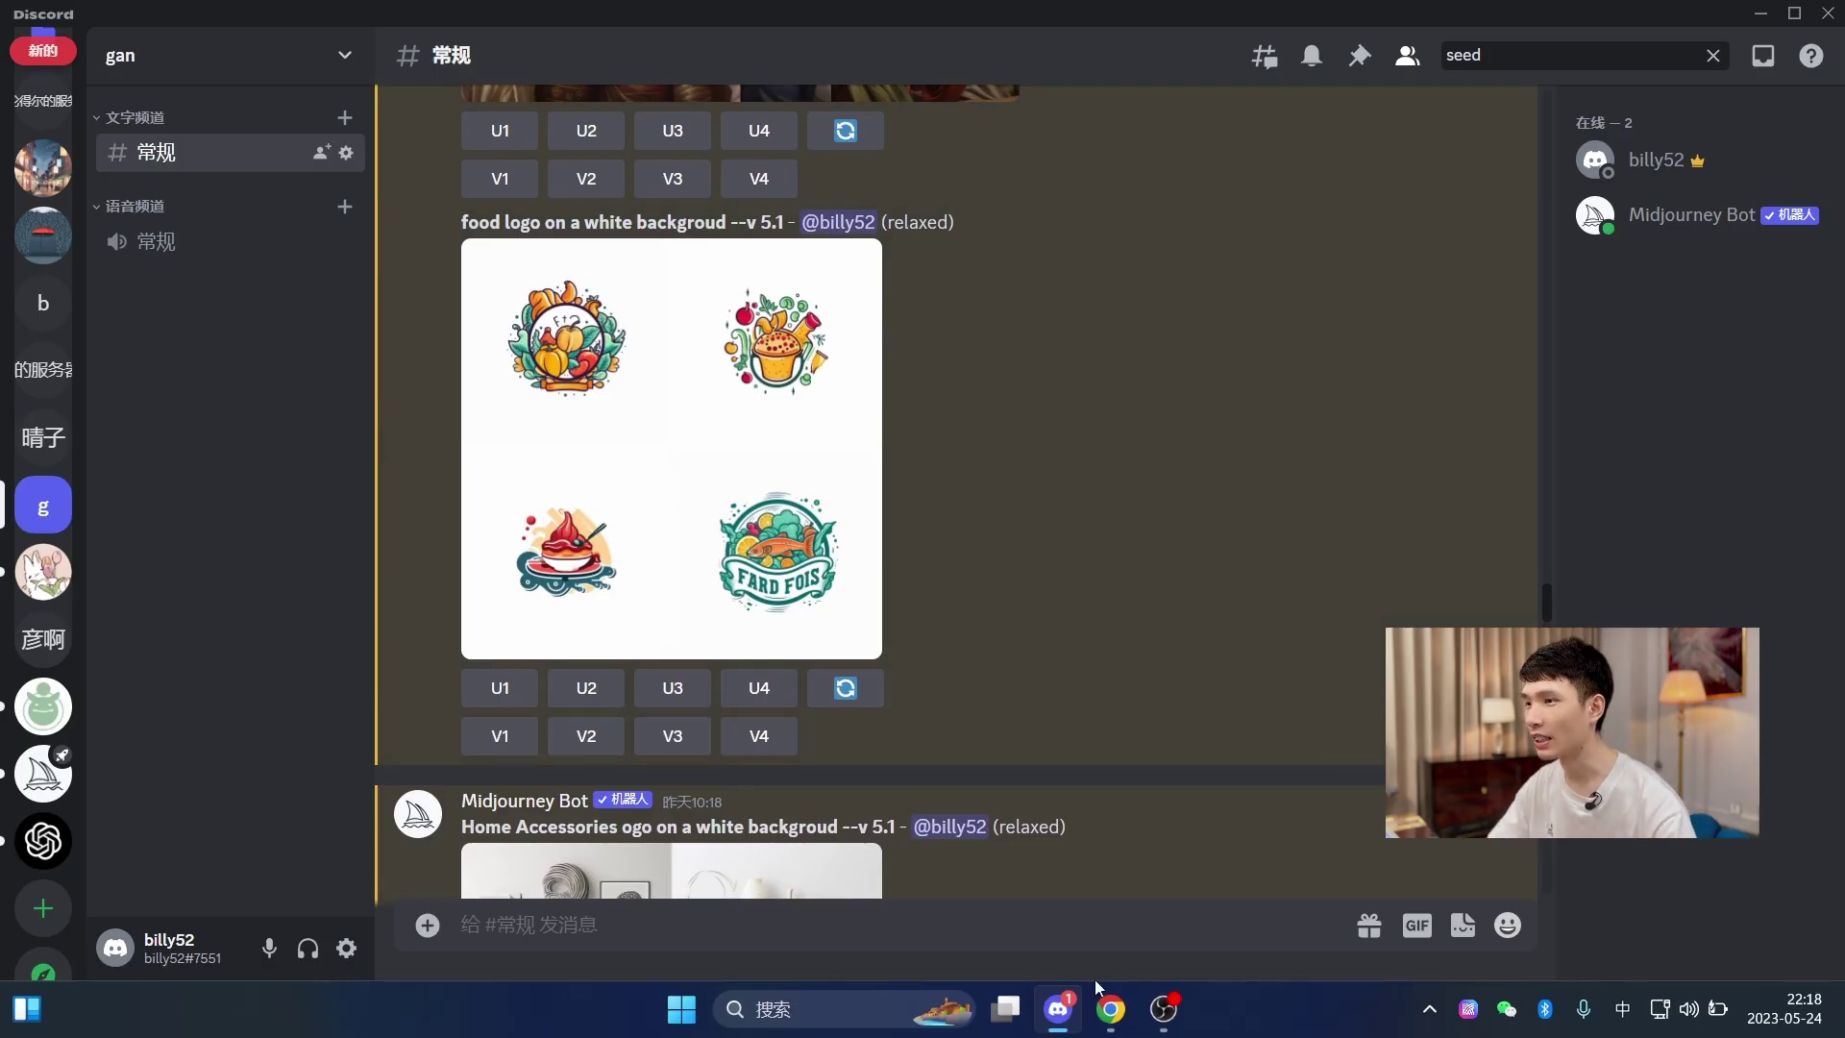
left_click(1103, 1032)
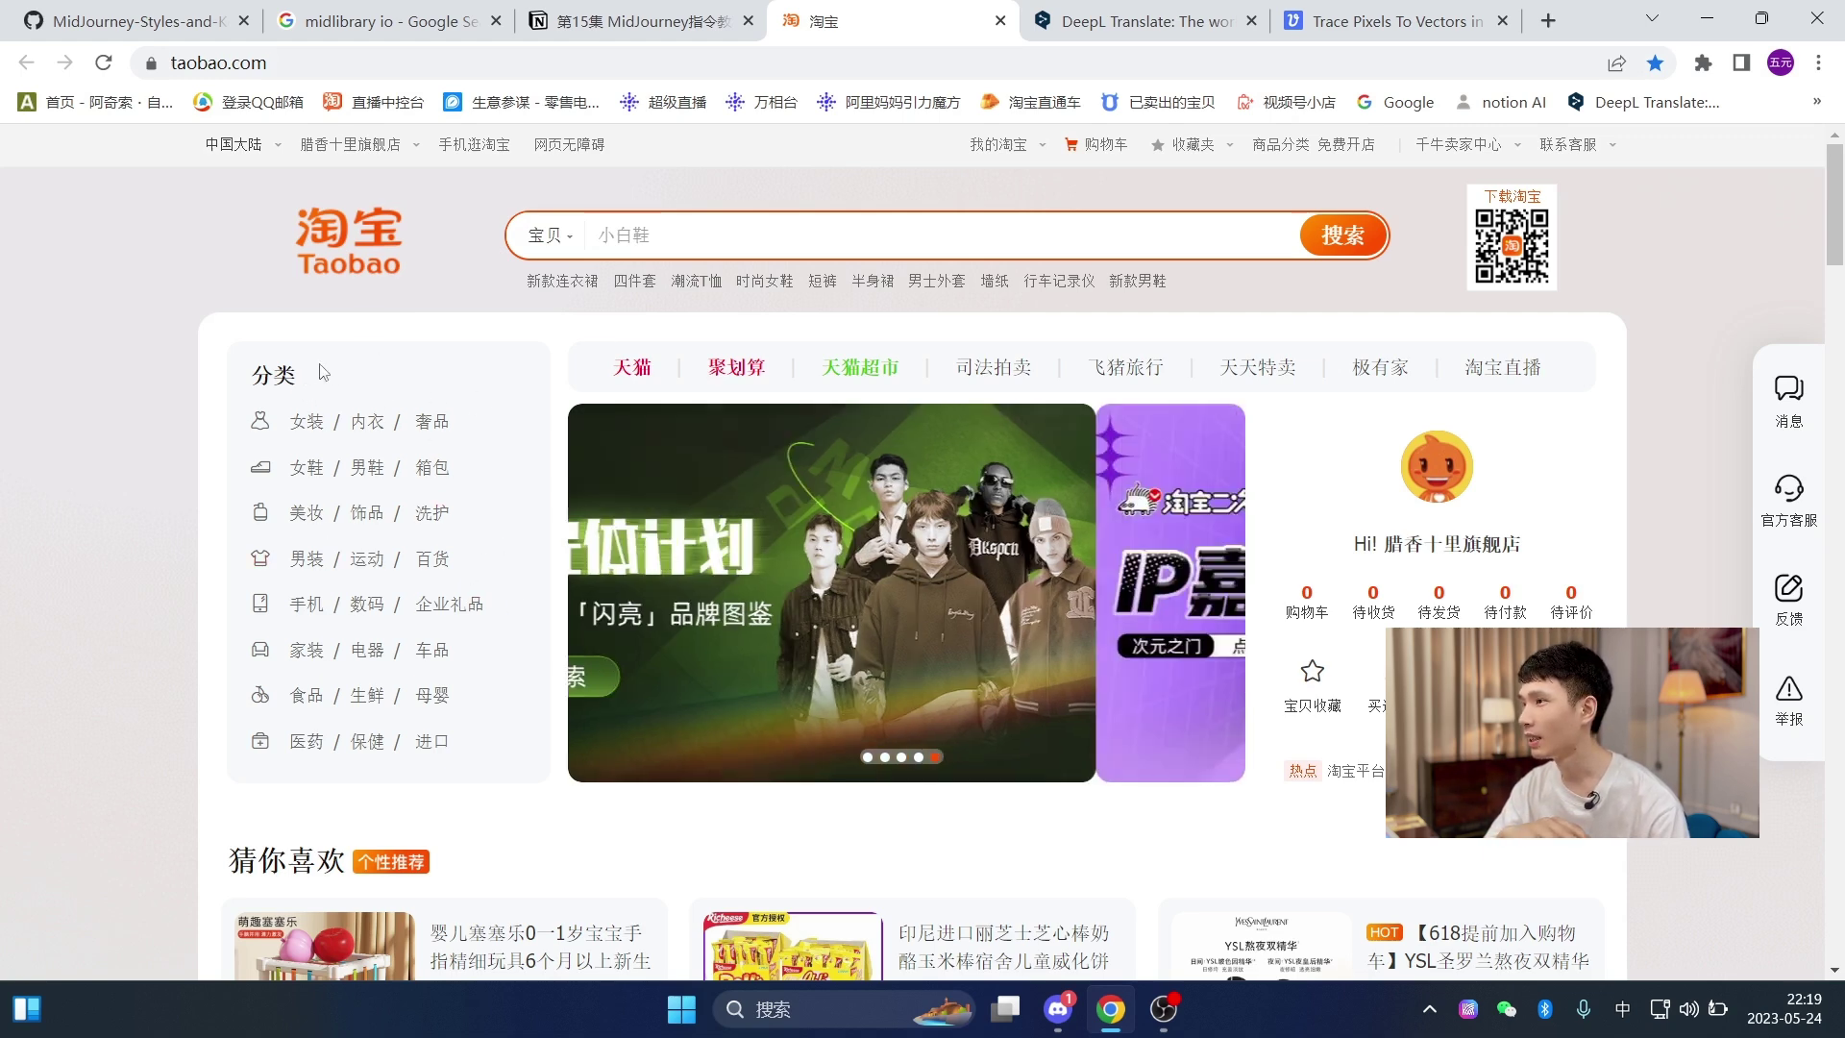
double_click(306, 695)
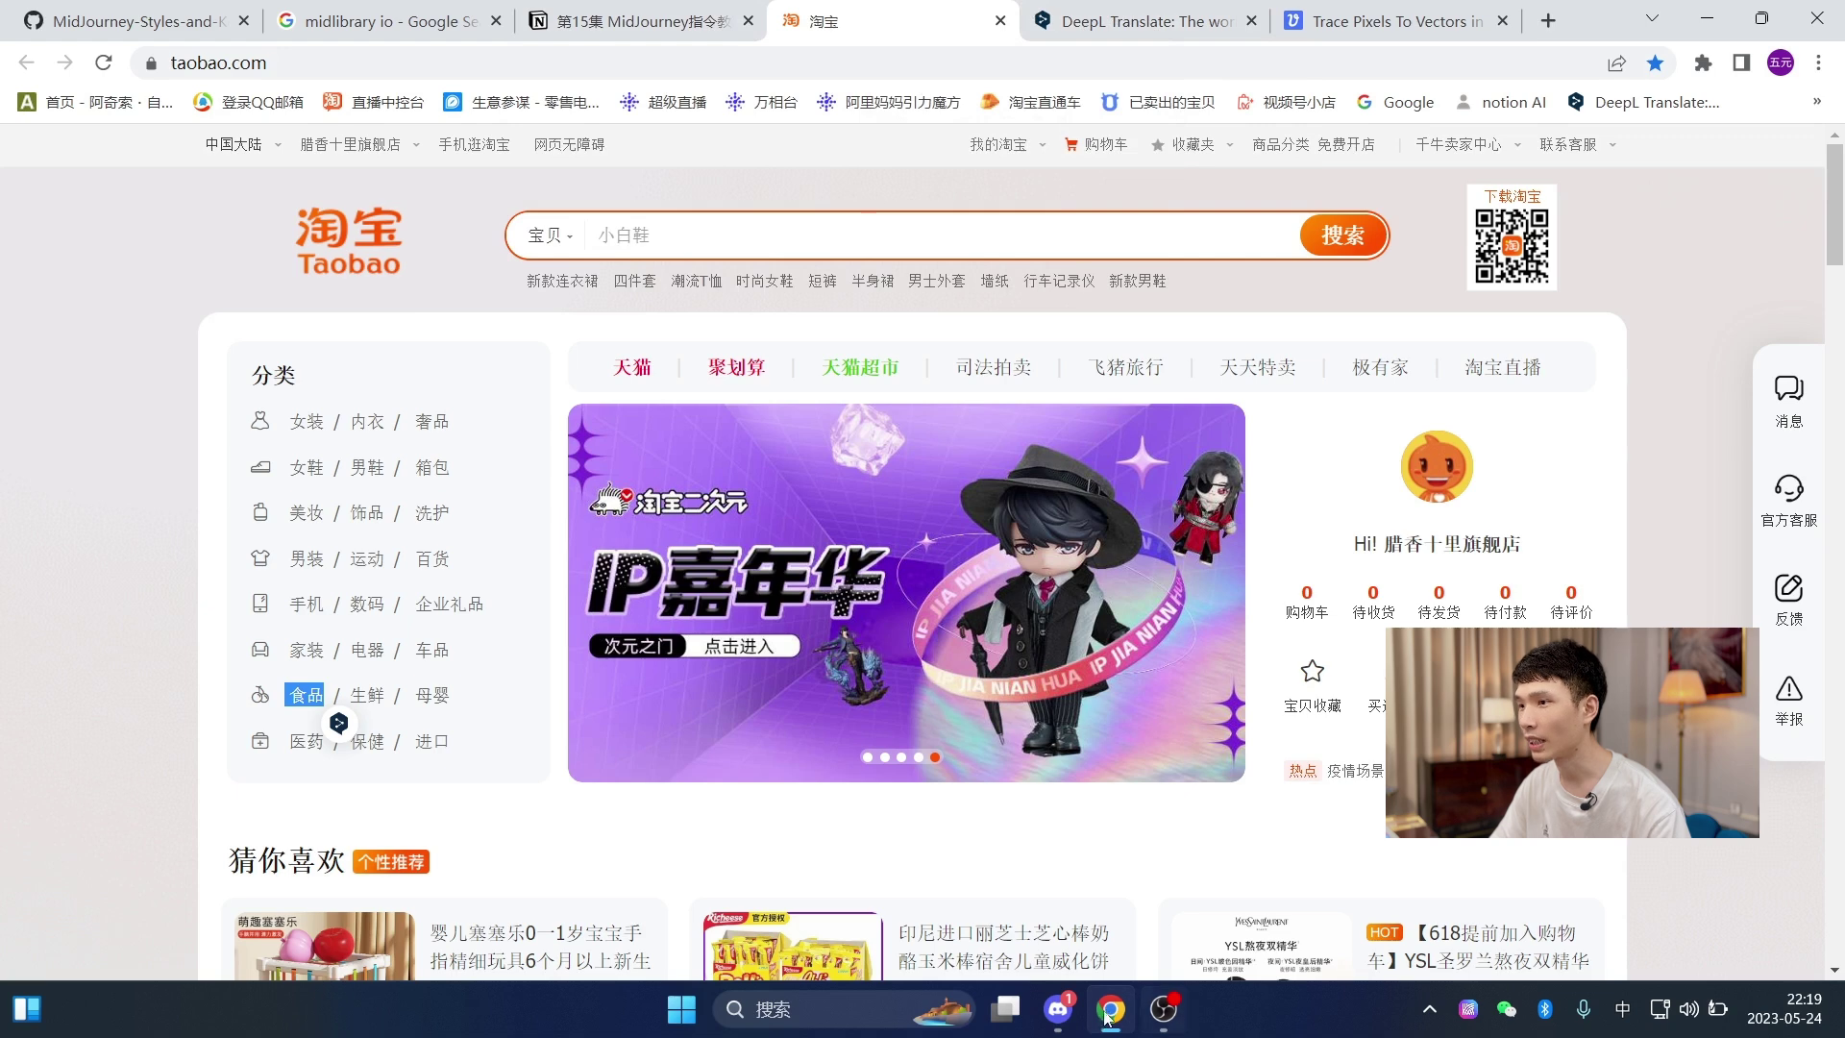
left_click(1057, 1009)
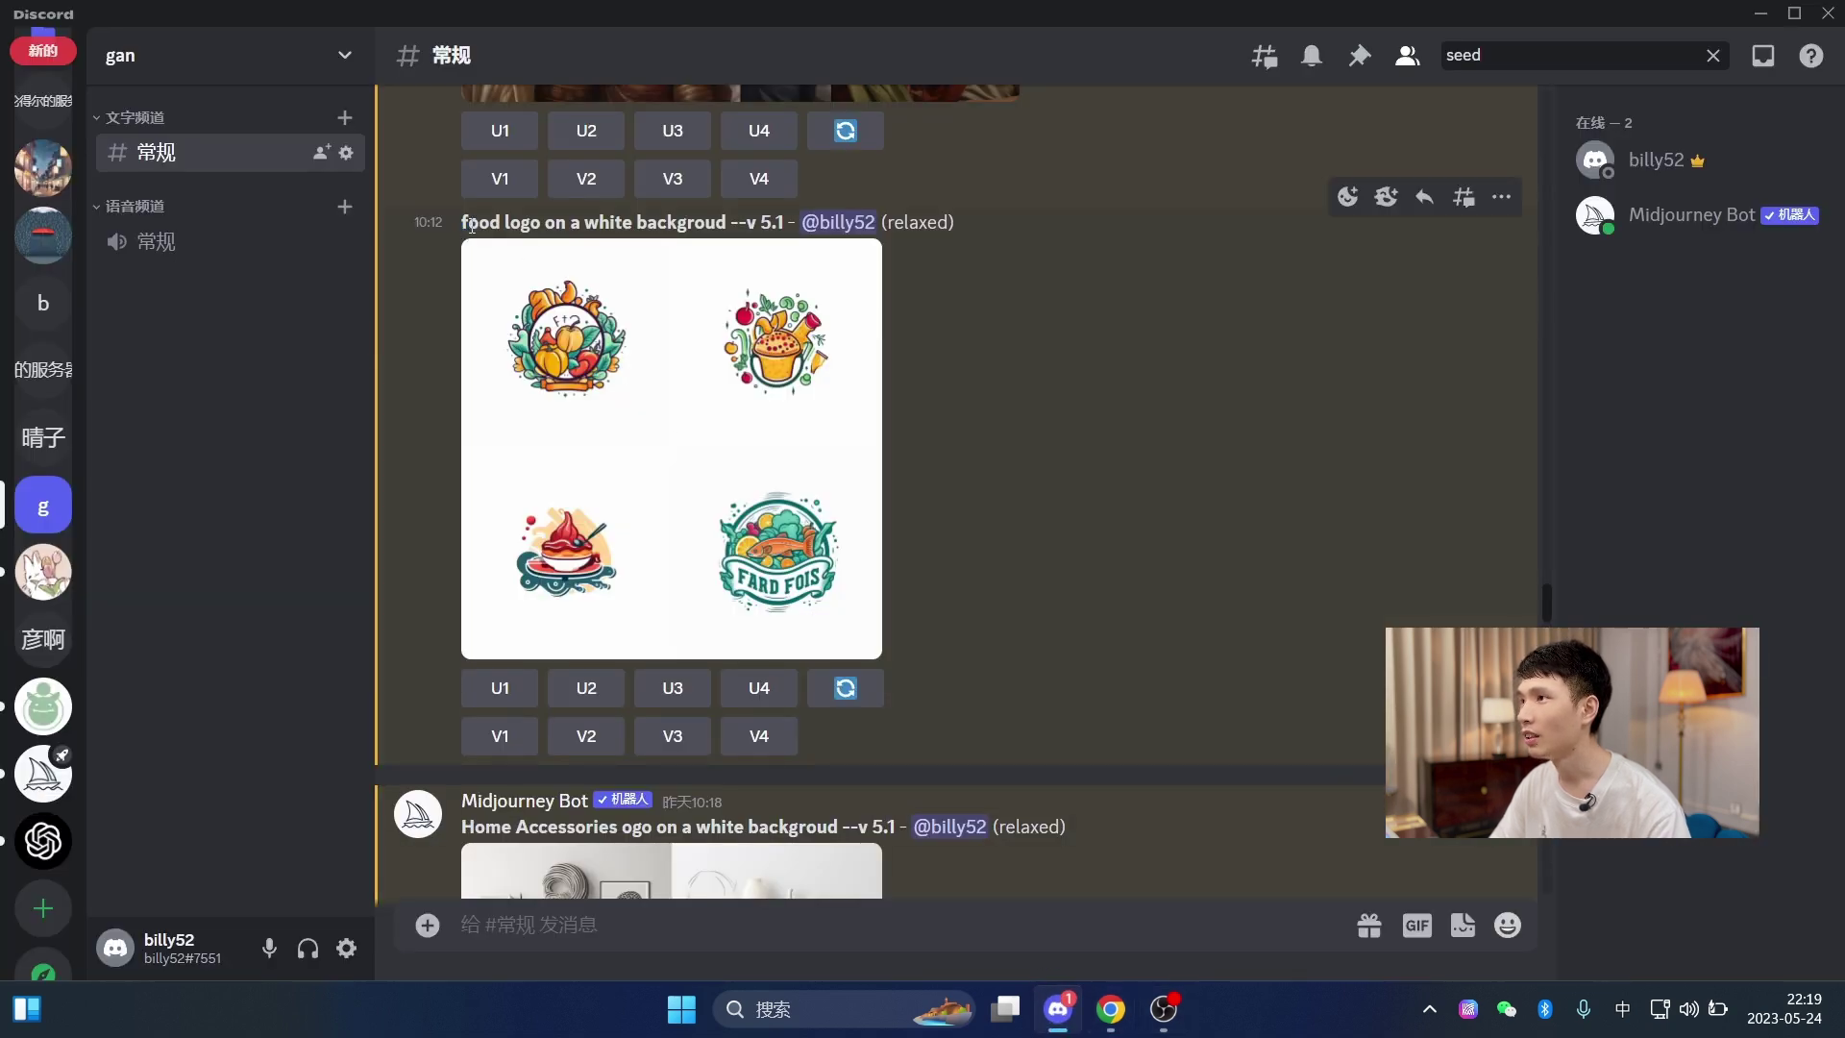
left_click_drag(463, 223, 537, 225)
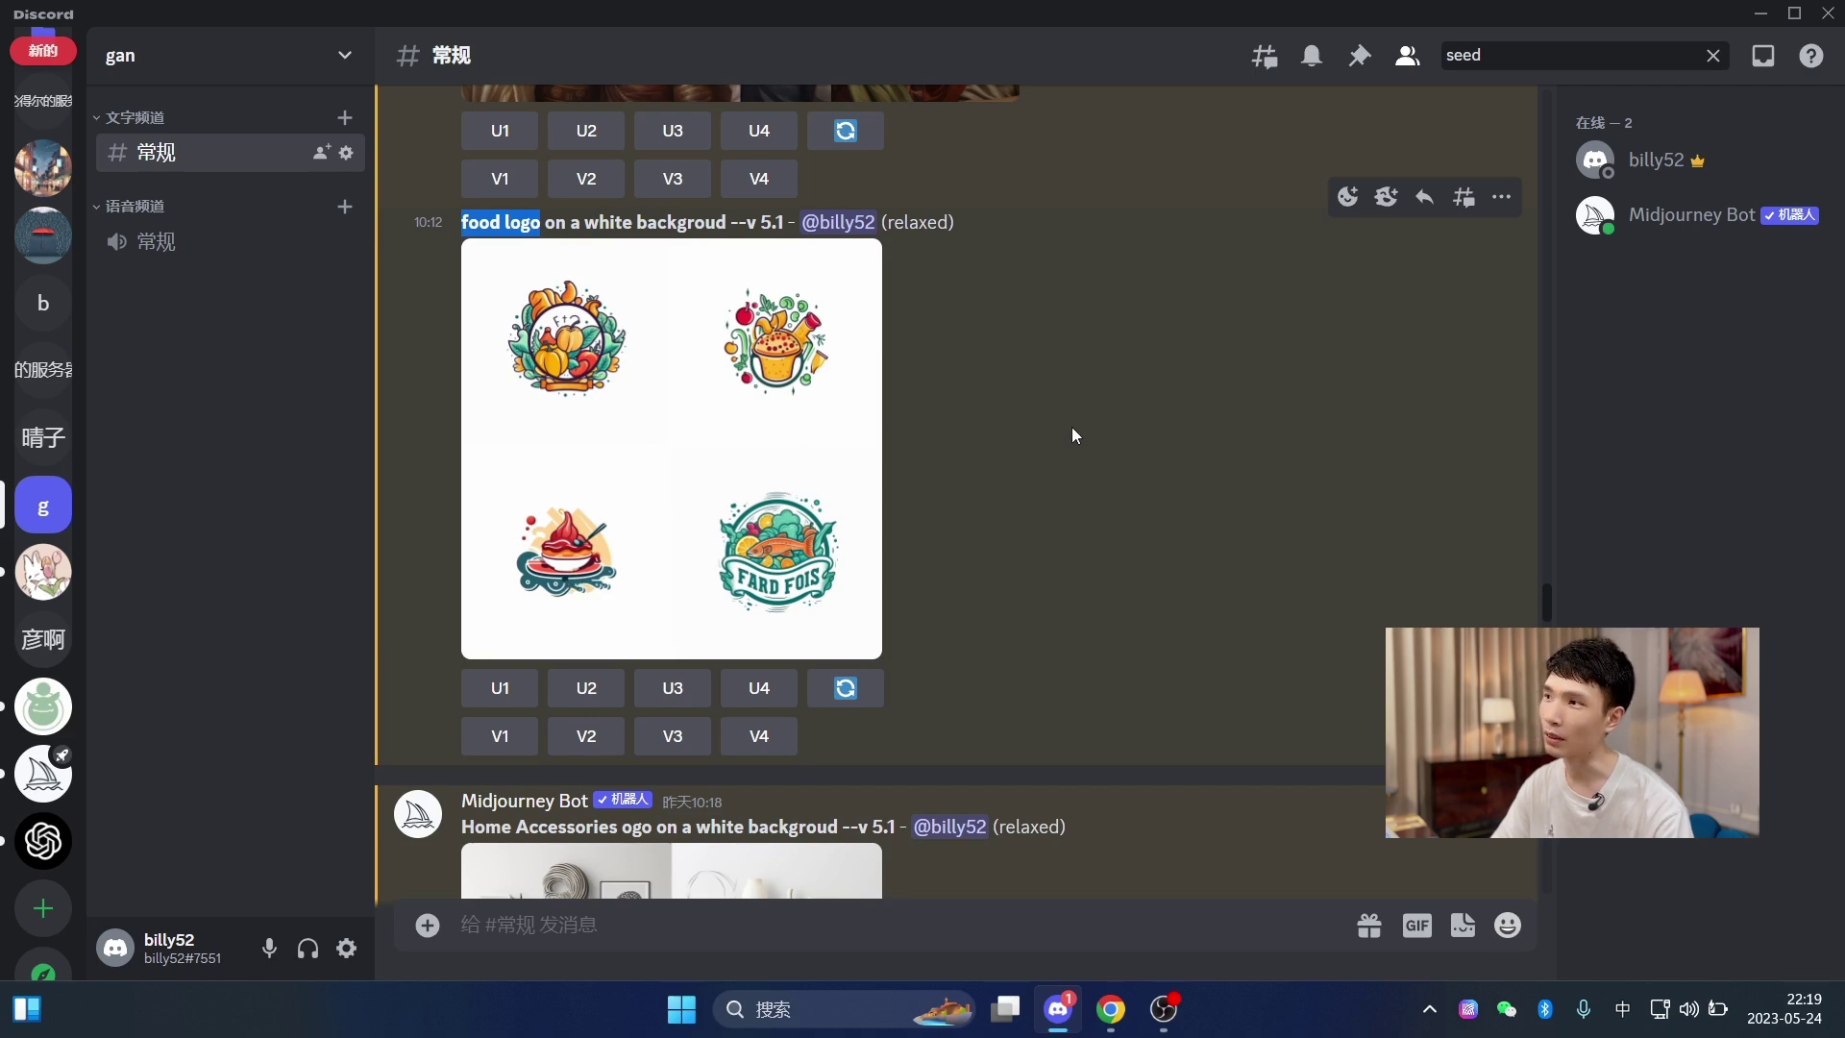
left_click(650, 373)
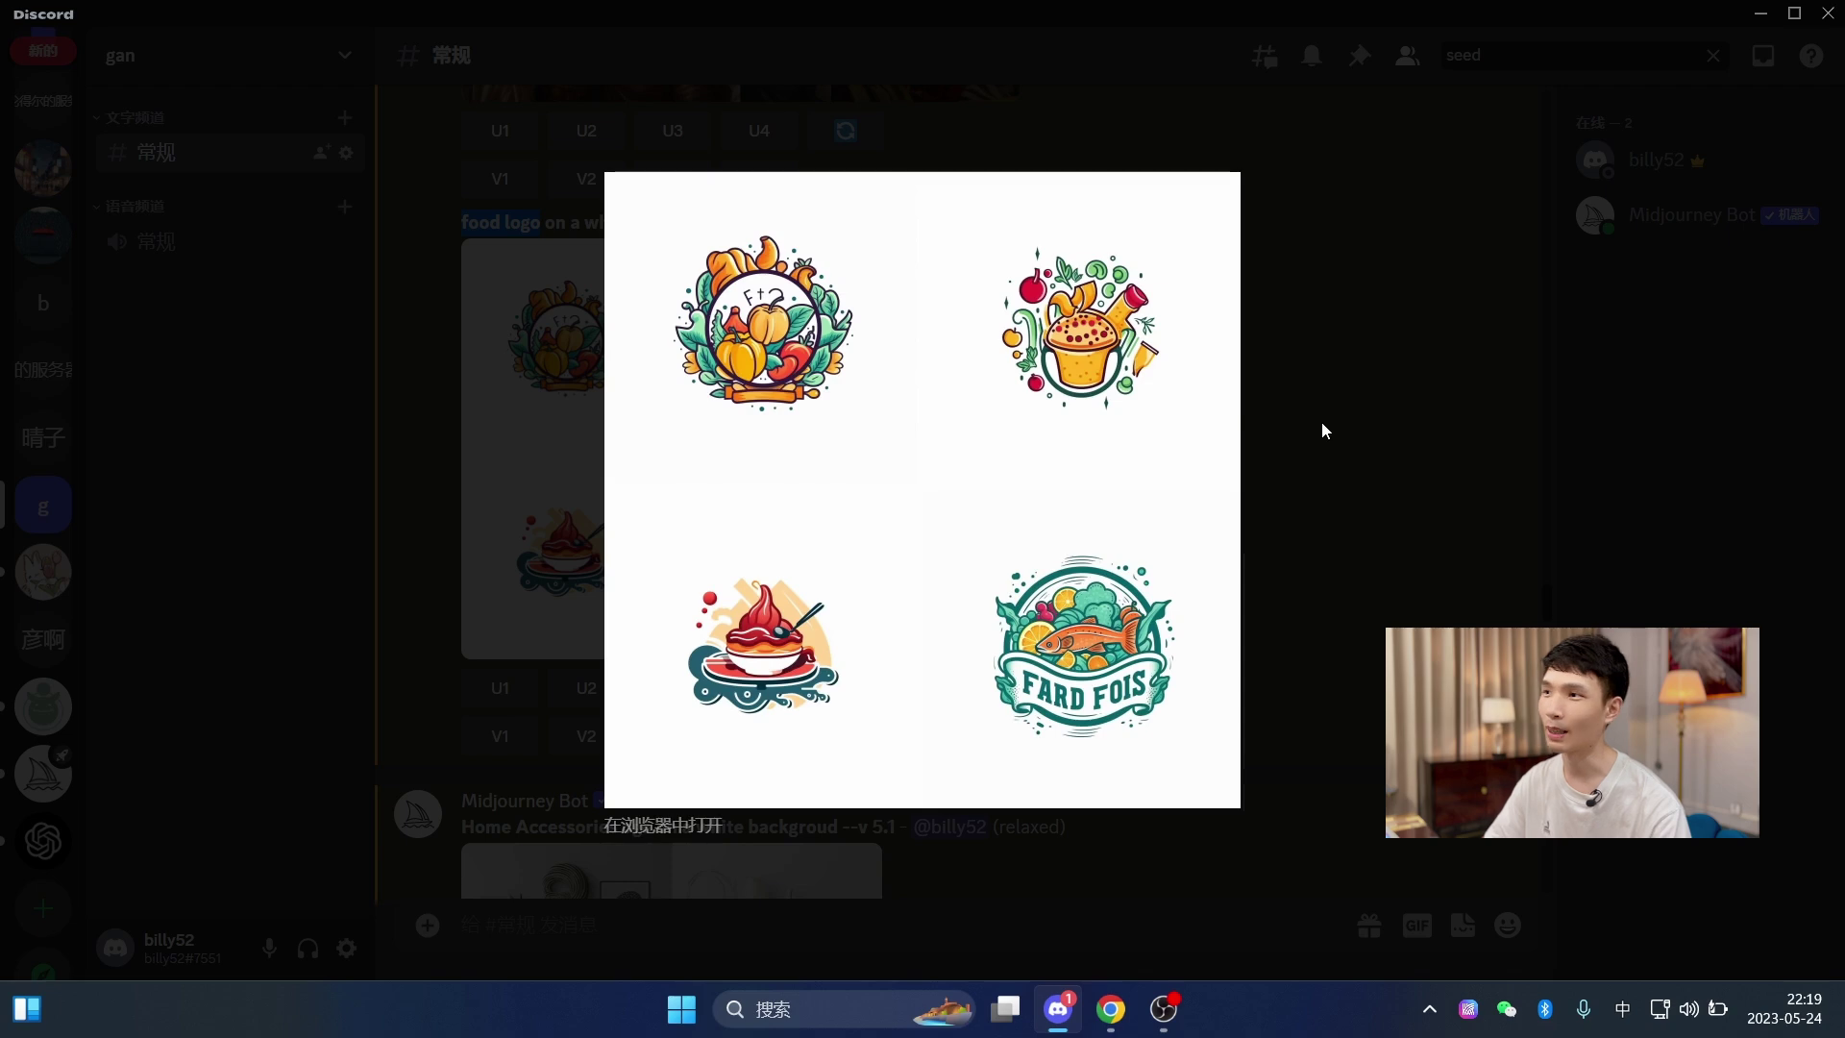
- Copy the category name 男装 from the Taobao home page in Chrome and translate it into English with DeepL
key("alt+Tab")
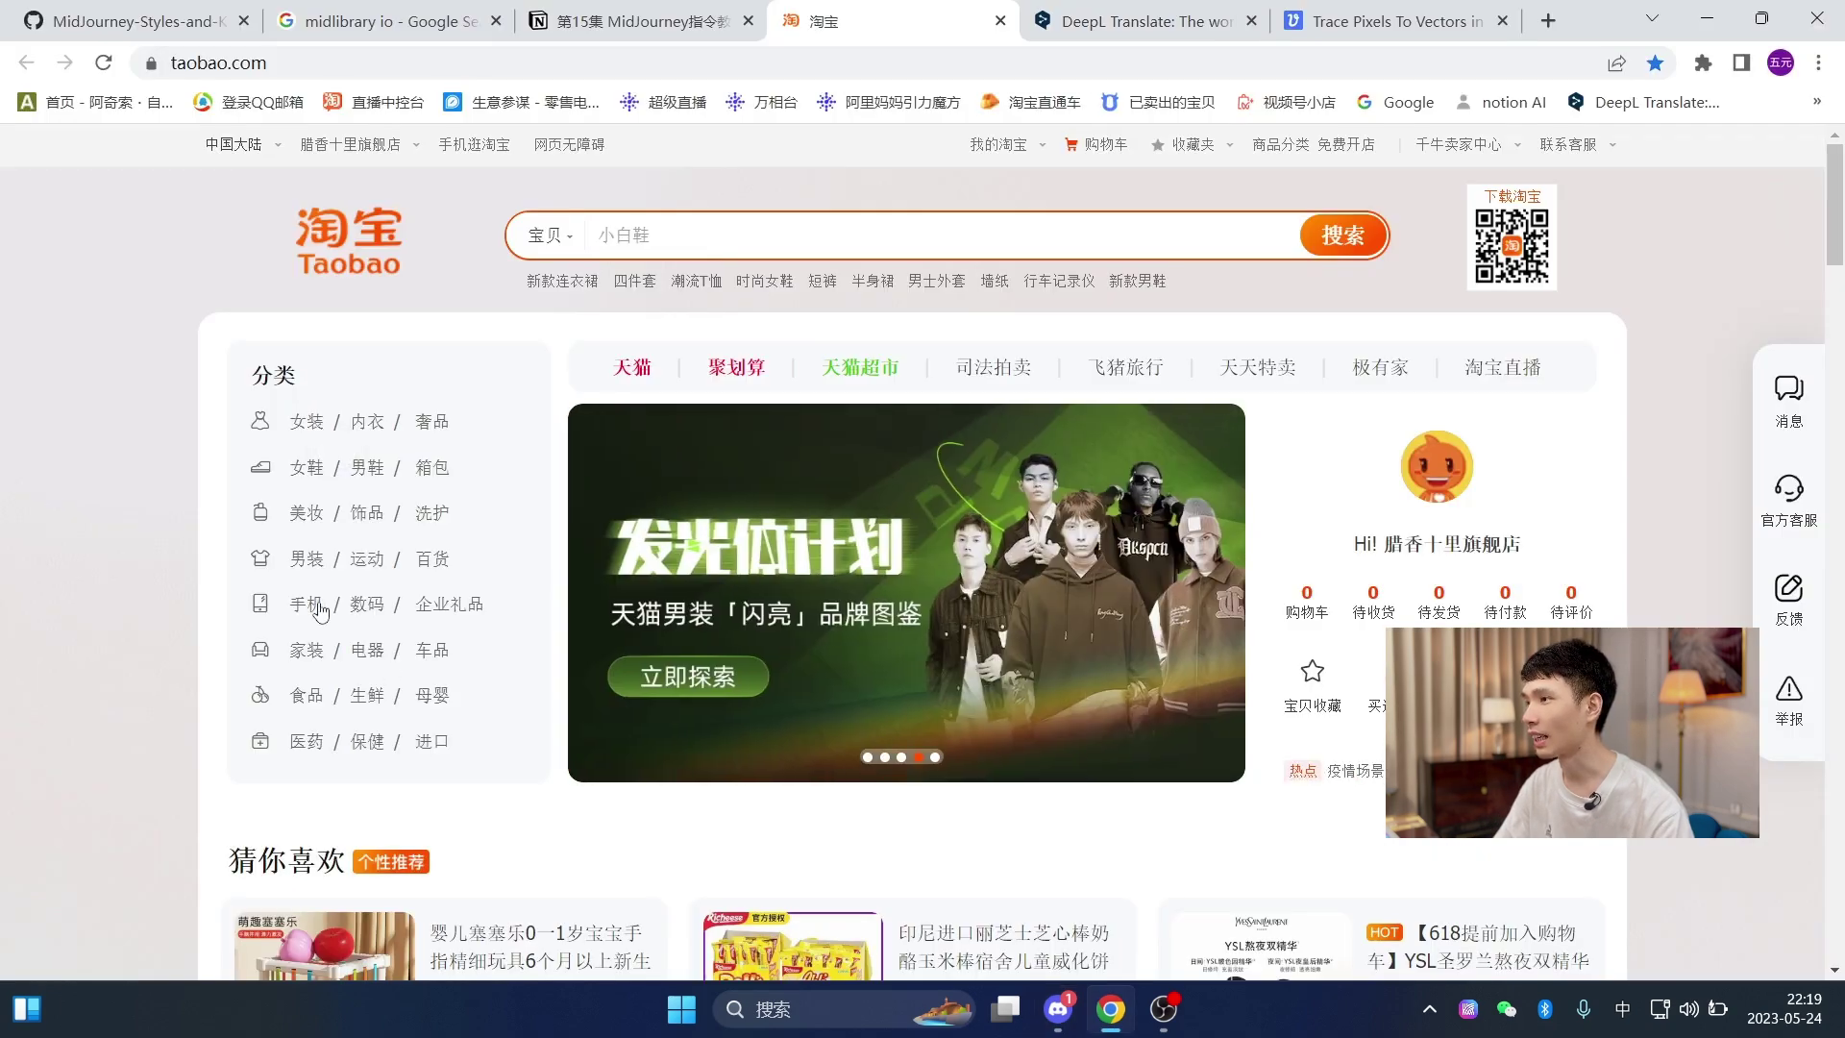
left_click_drag(282, 588, 322, 605)
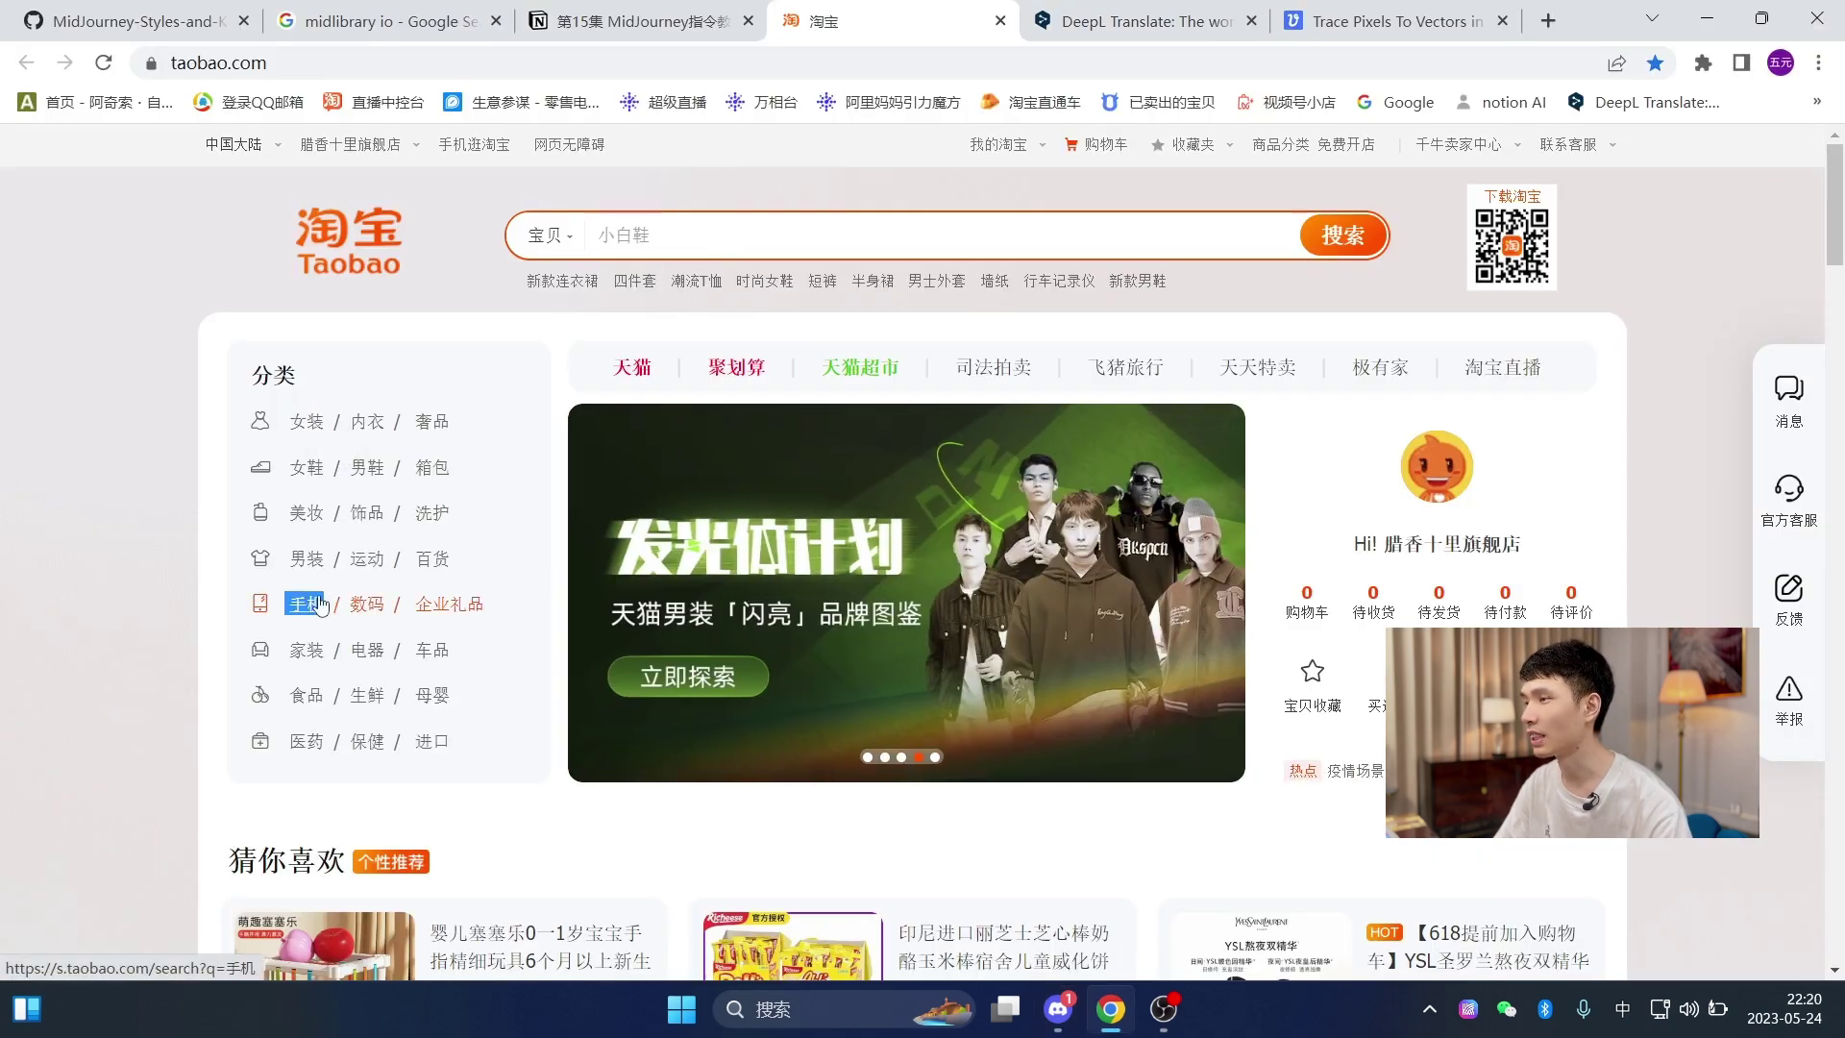
left_click_drag(285, 556, 324, 558)
key("ctrl+c")
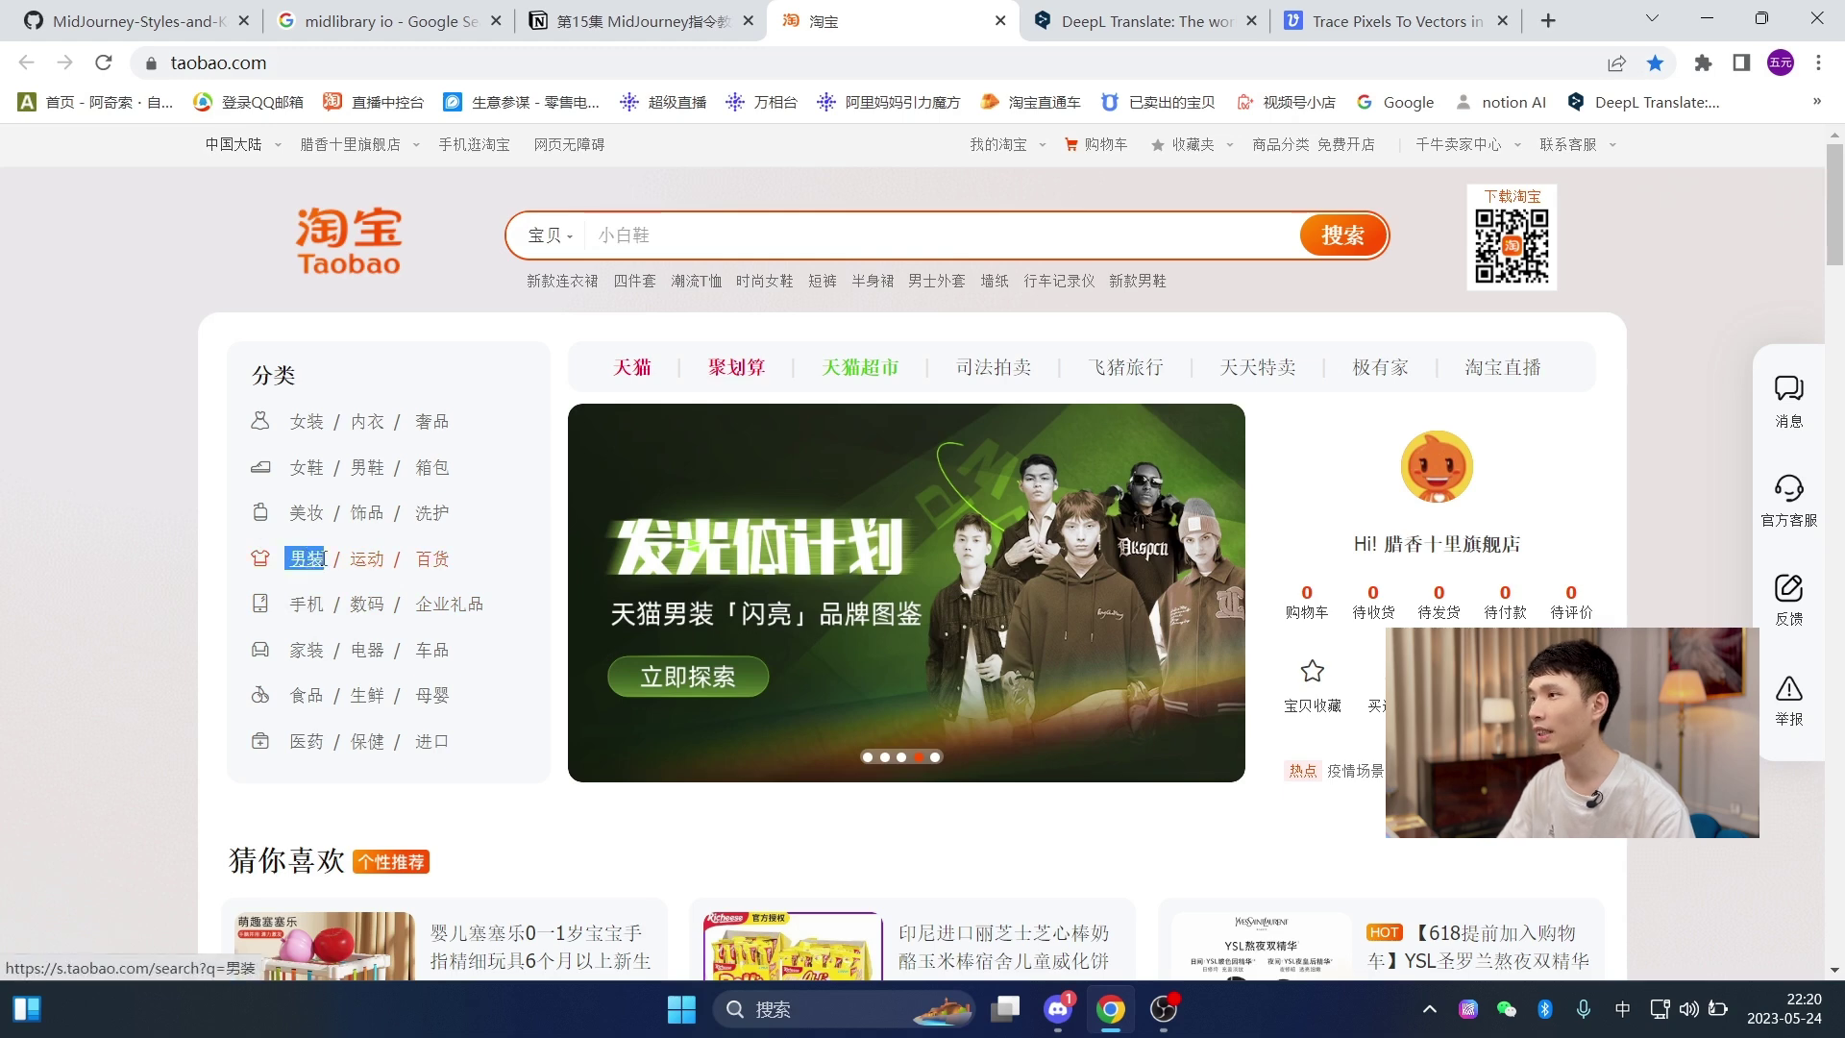
left_click(1134, 21)
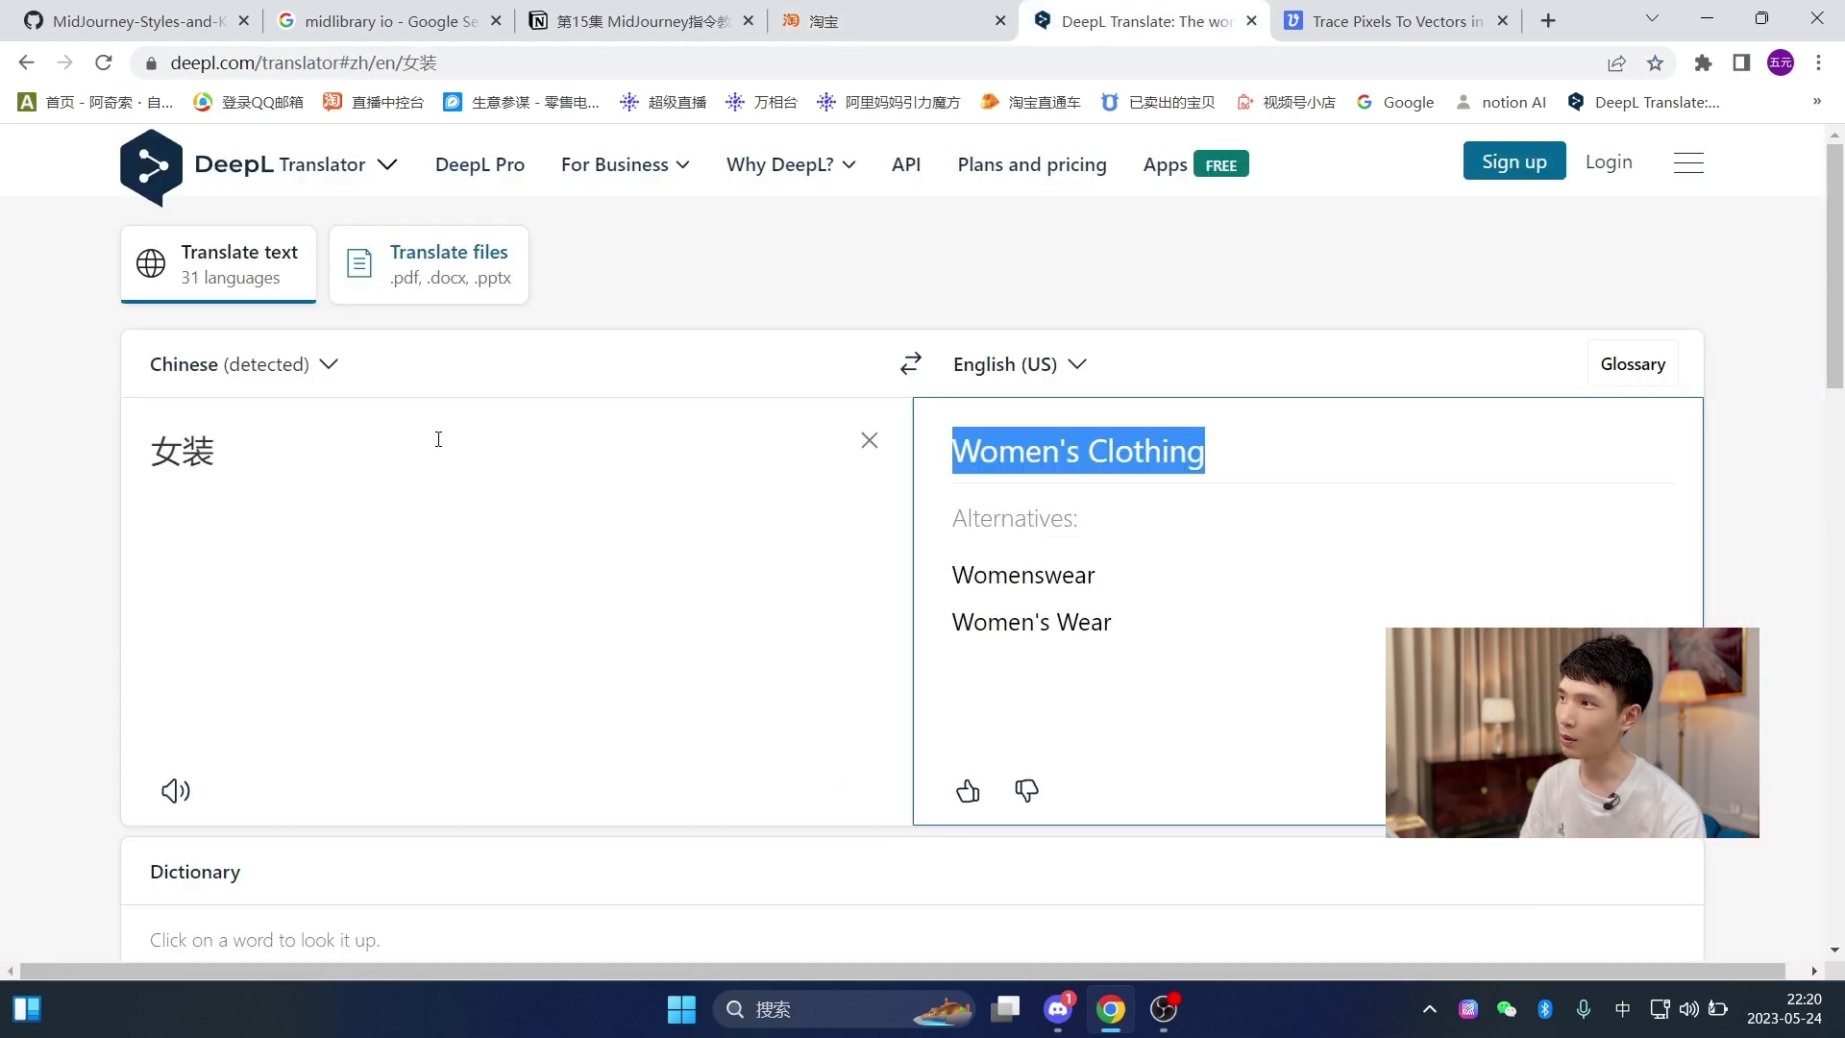
left_click(438, 439)
key("ctrl+a")
key("ctrl+v")
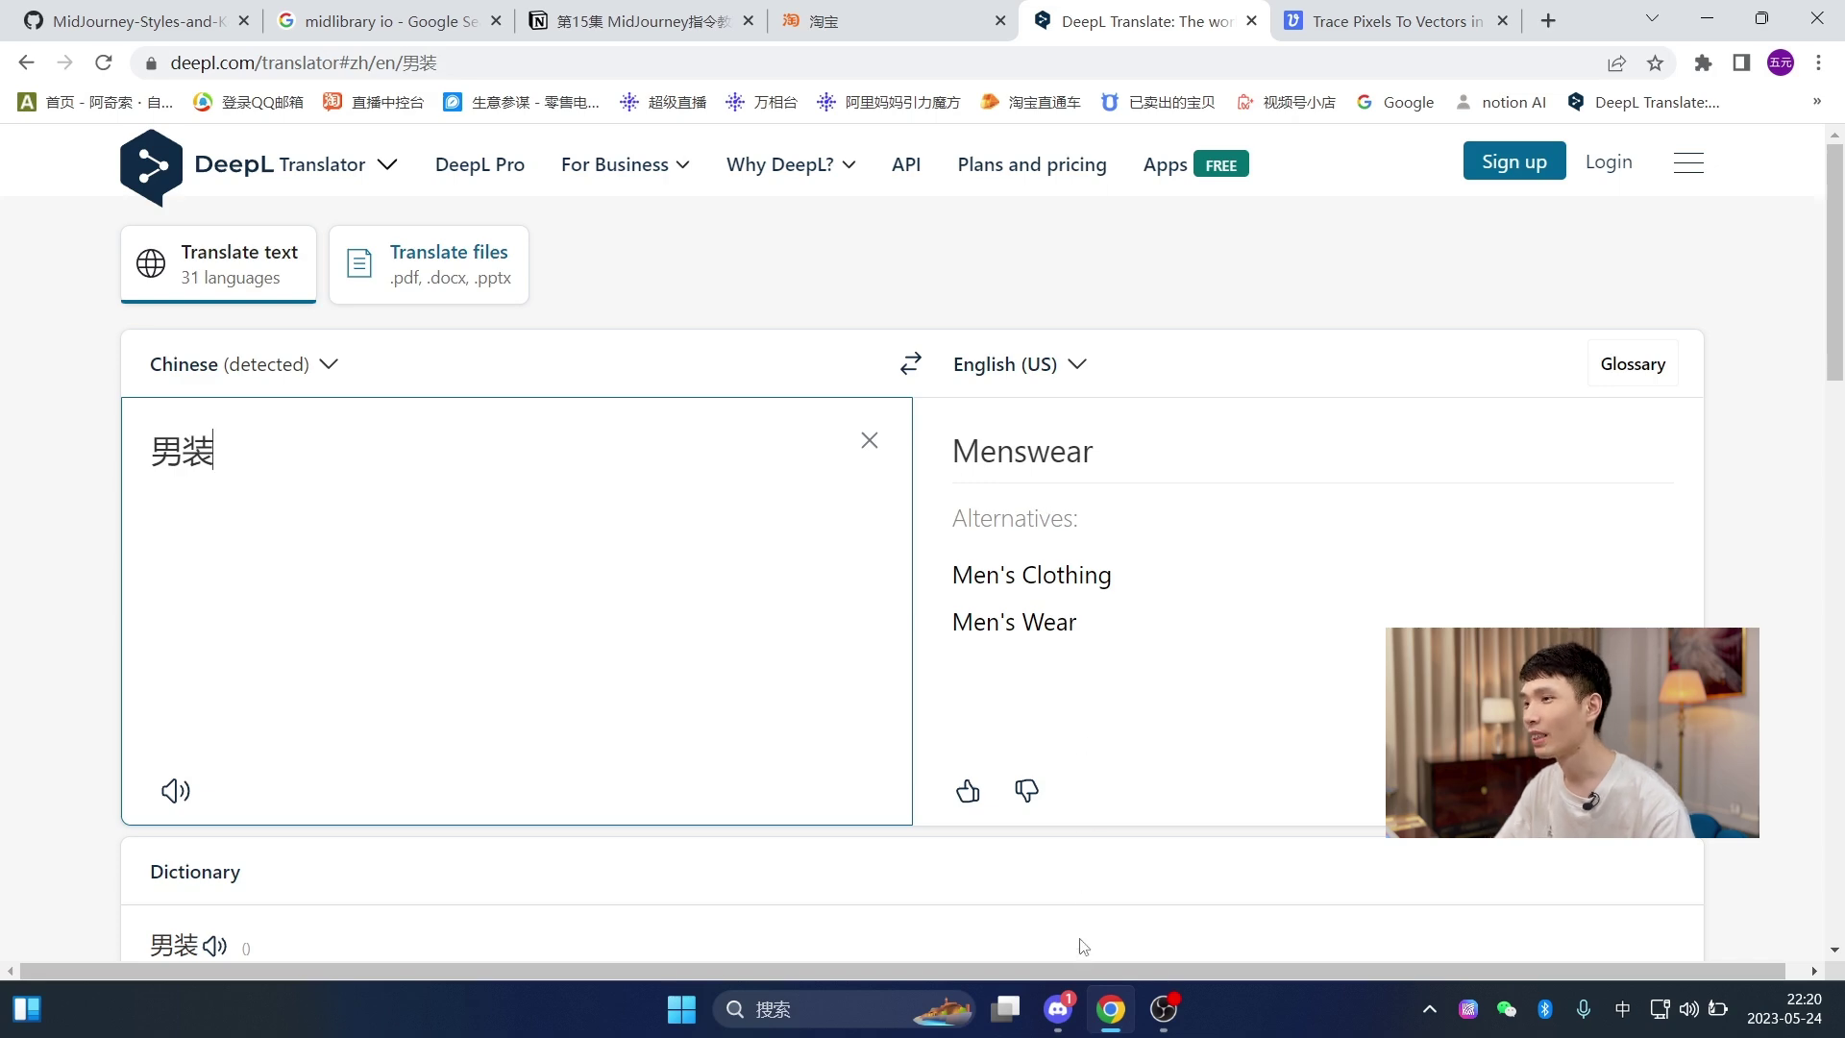
- Glance at the earlier logo grids in Discord and copy the translation Menswear from DeepL in Chrome
left_click(1056, 1009)
scroll(990, 418, "up", 8)
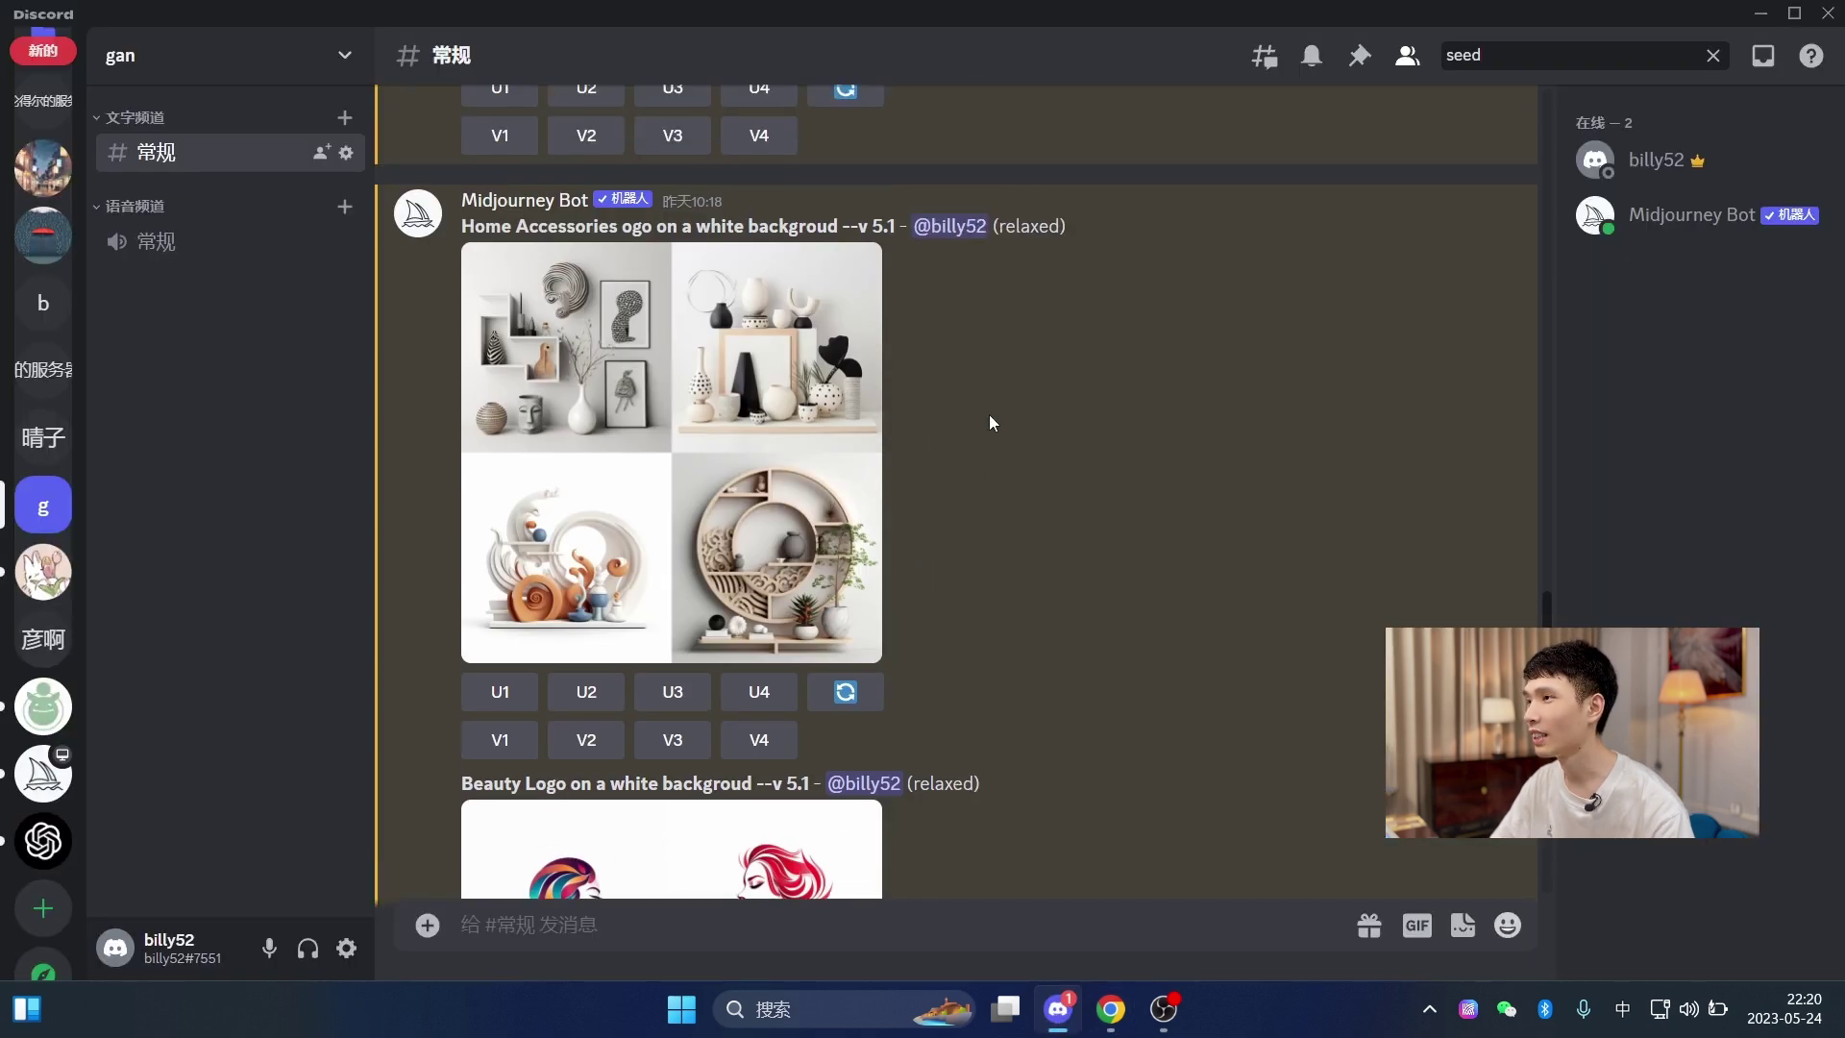
key("alt+Tab")
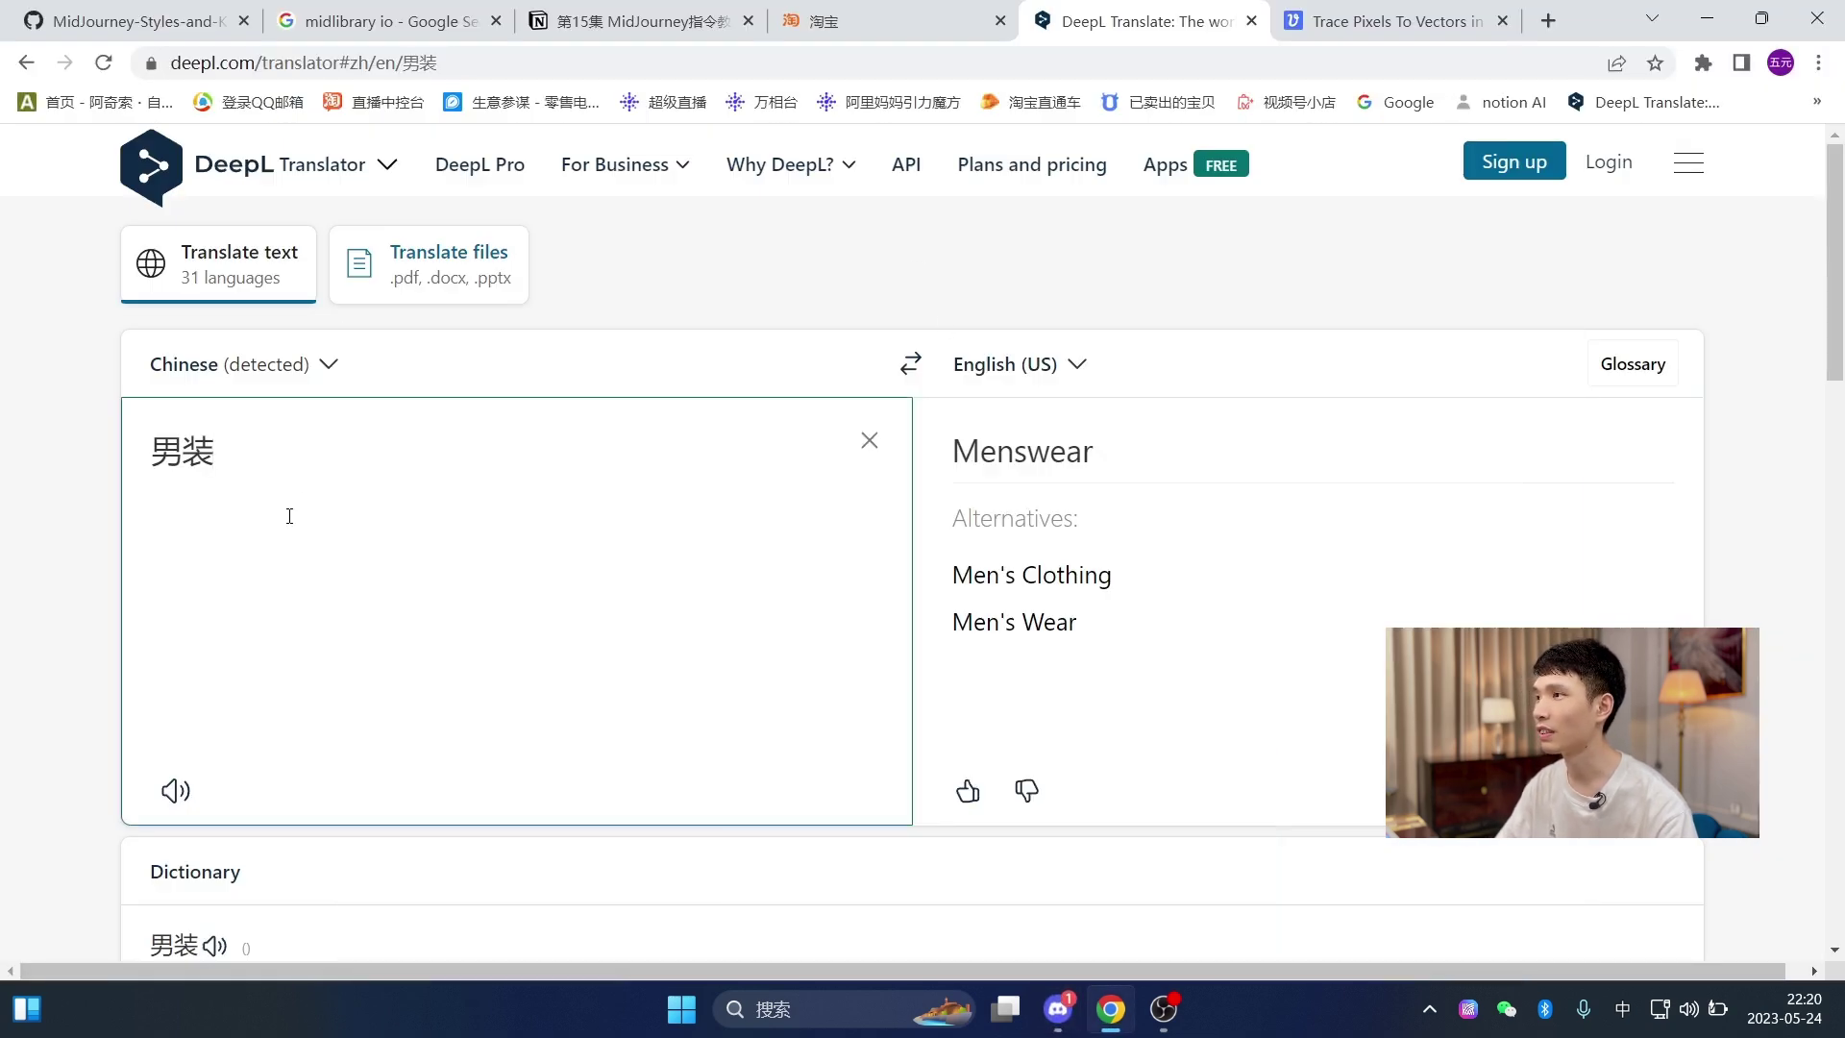
left_click_drag(1125, 448, 922, 452)
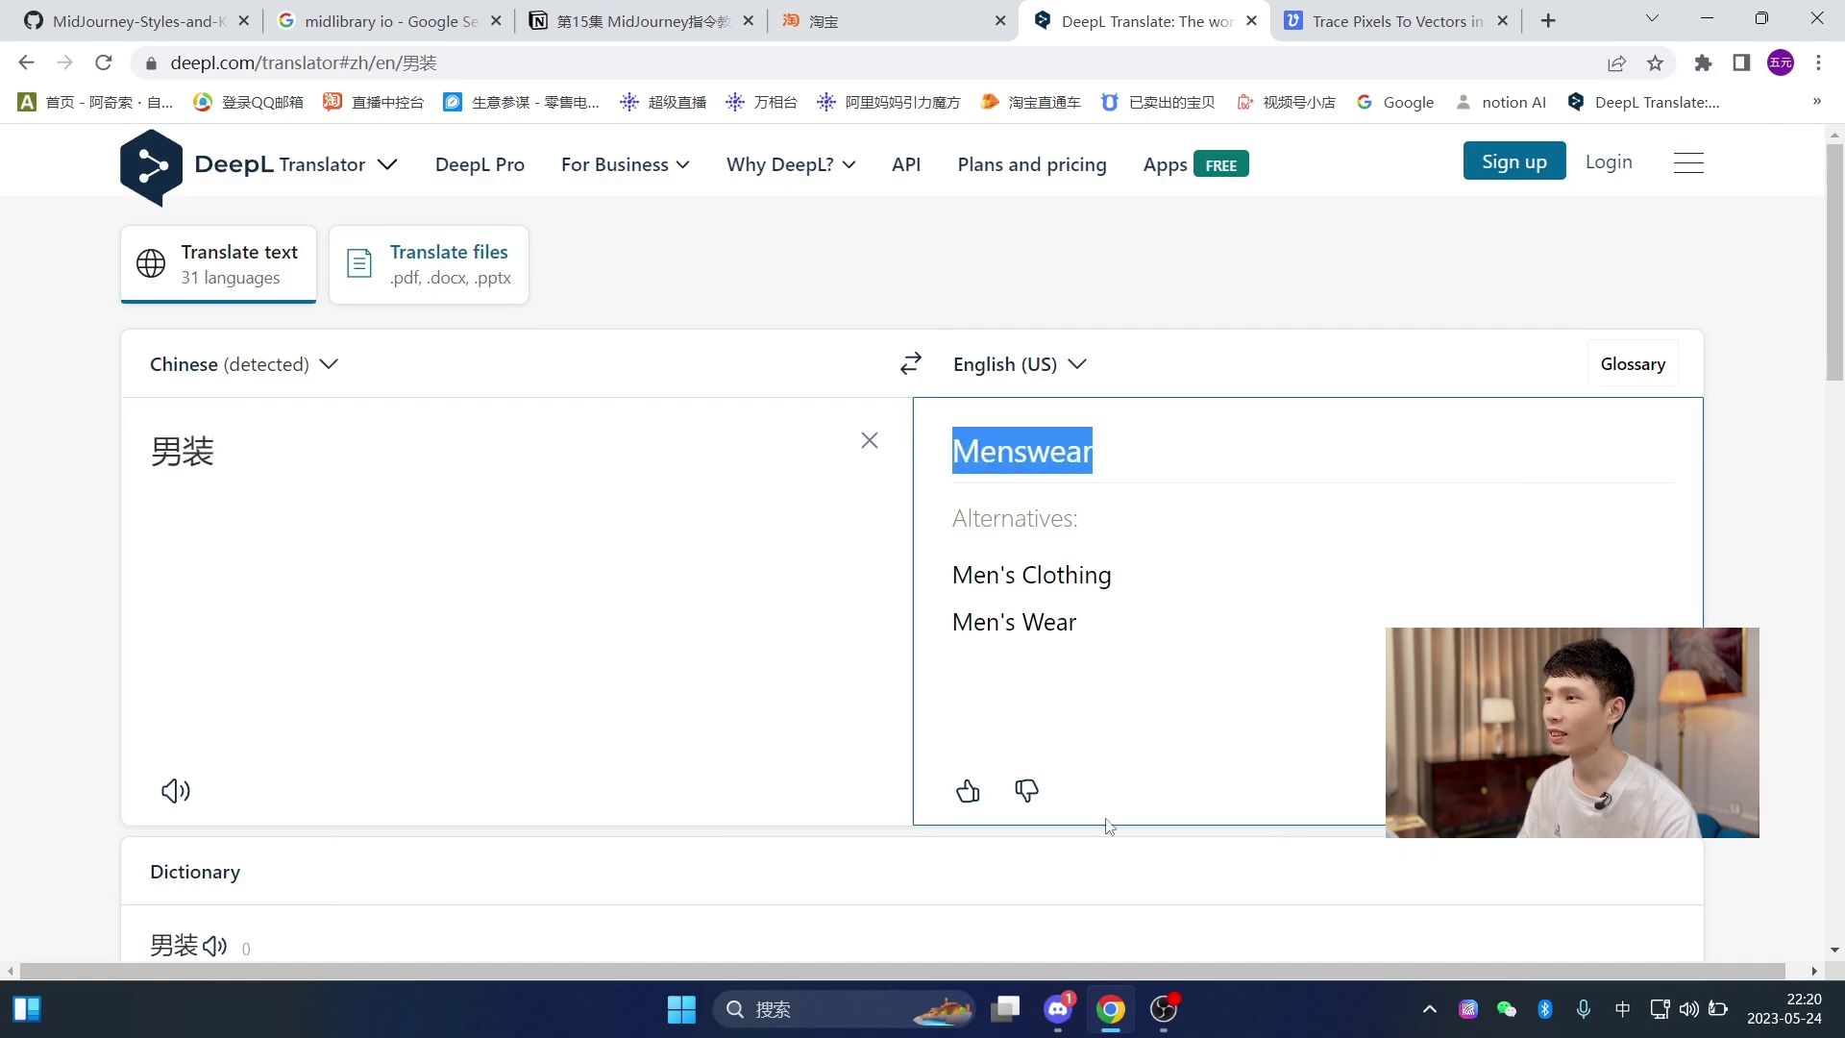
- Submit an /imagine command in Discord with the prompt "Menswear logo on white background"
left_click(1057, 1008)
type("/")
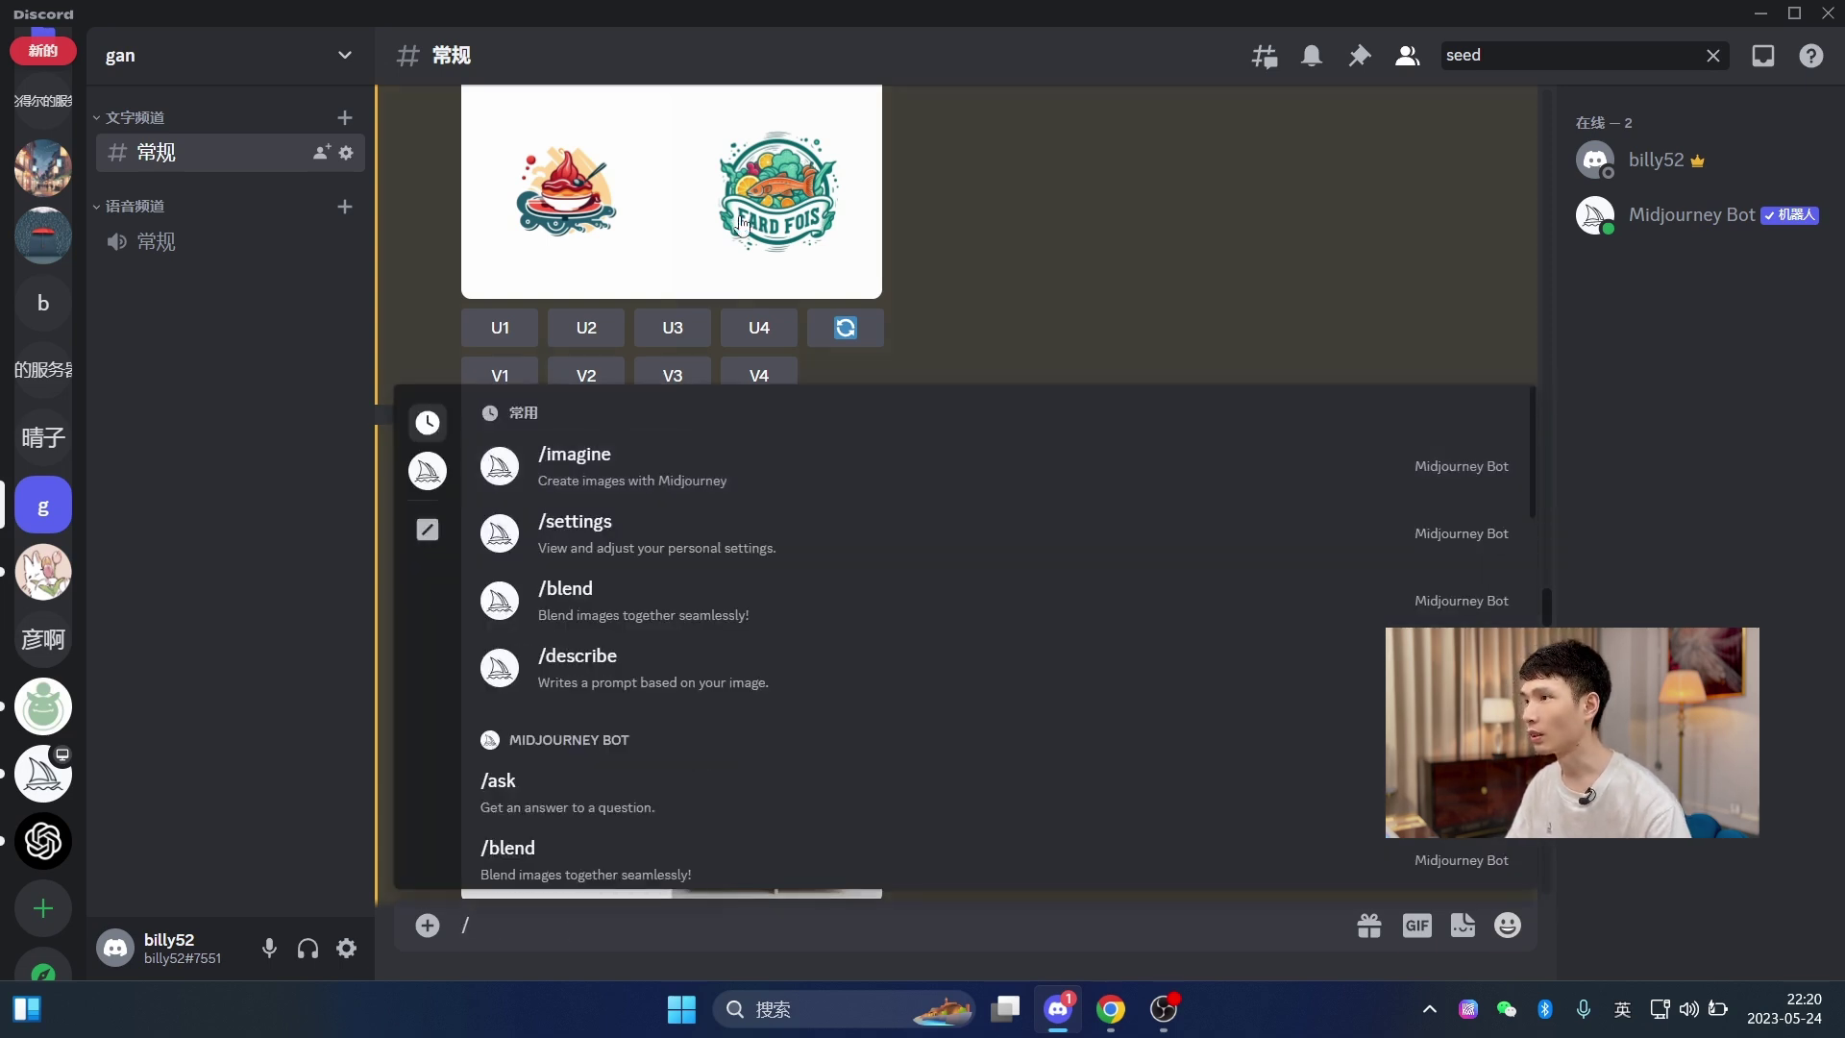
left_click(626, 455)
type("Menswear ;")
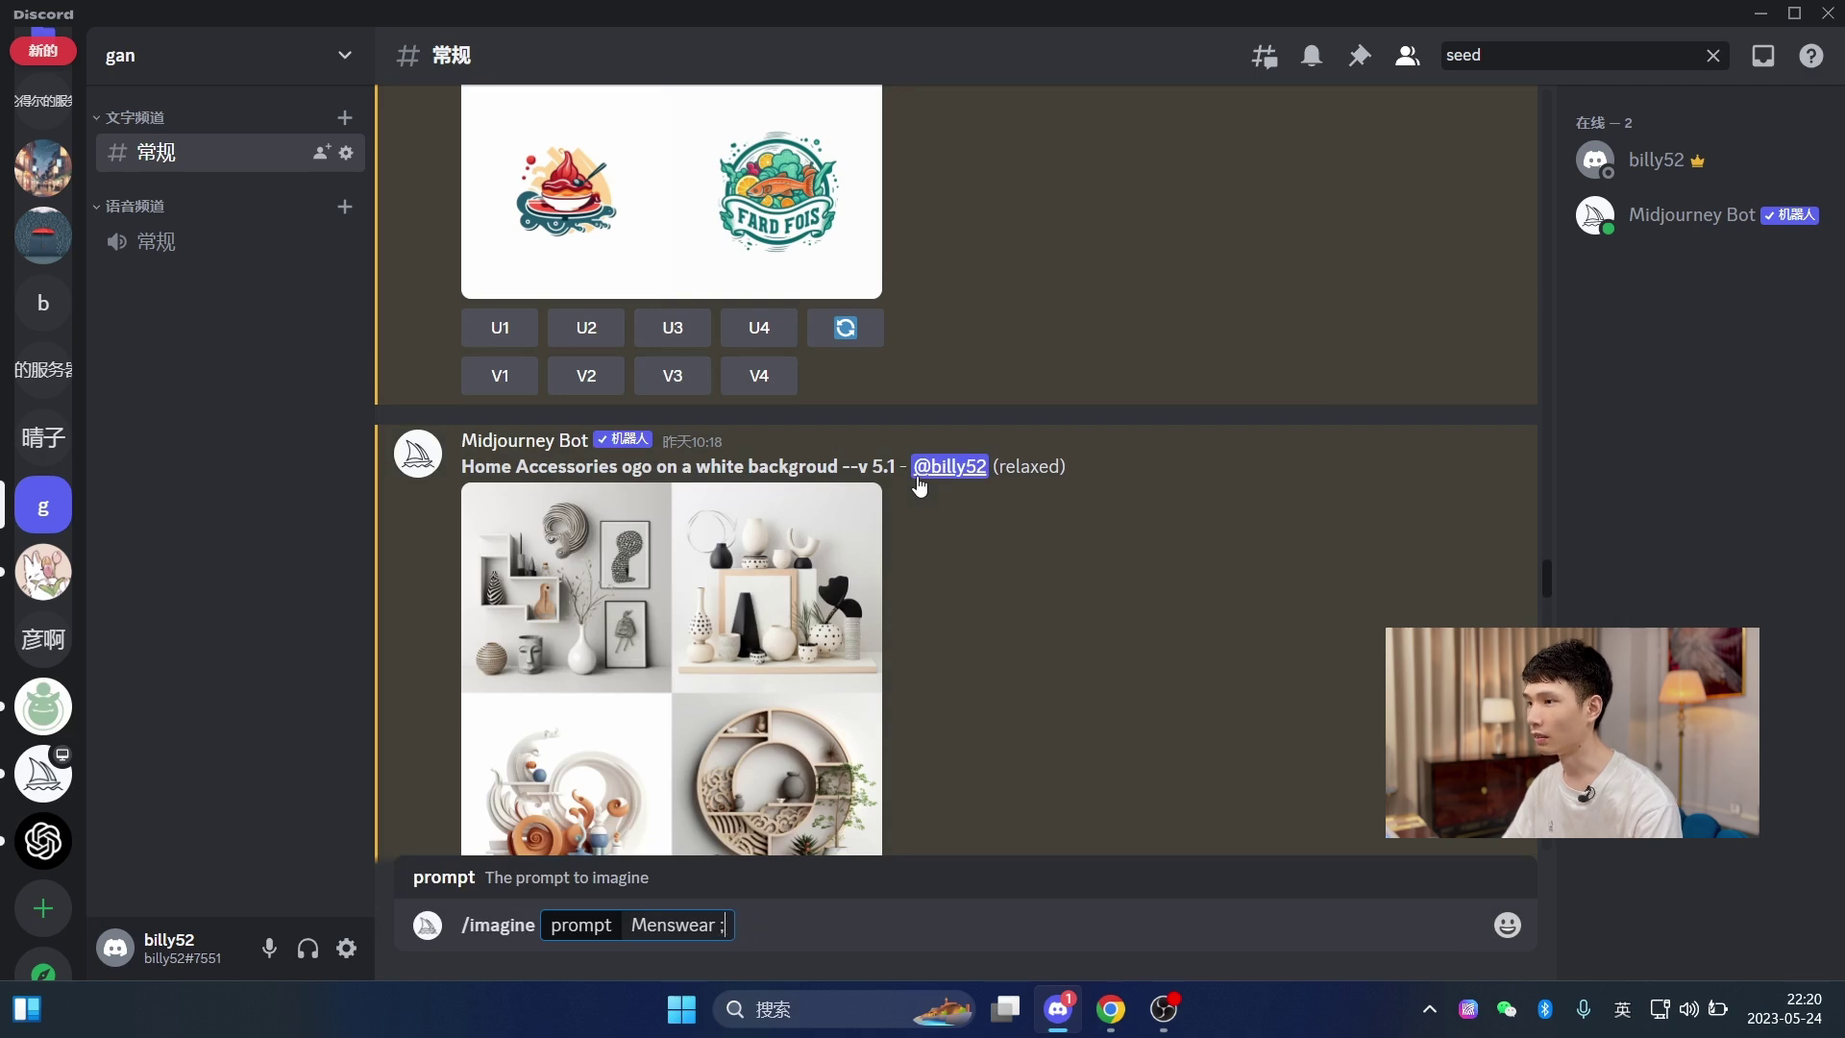
key("BackSpace")
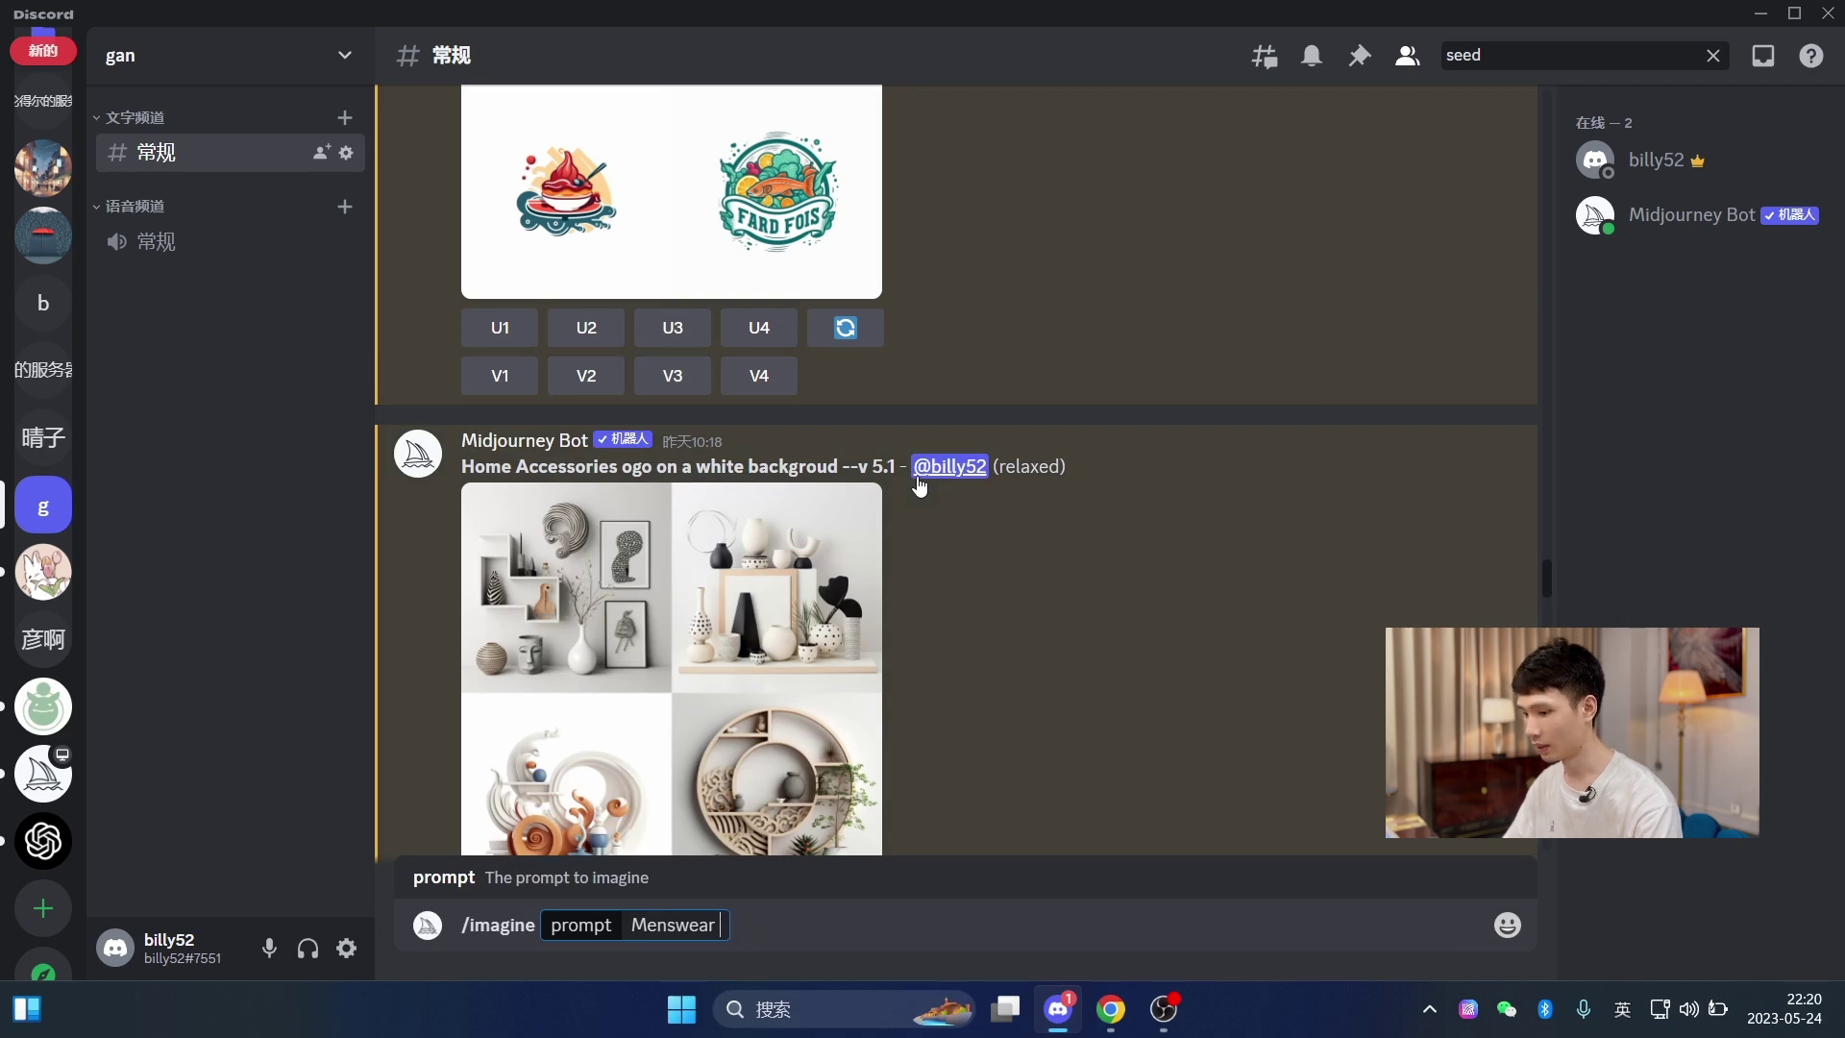
type("logo on")
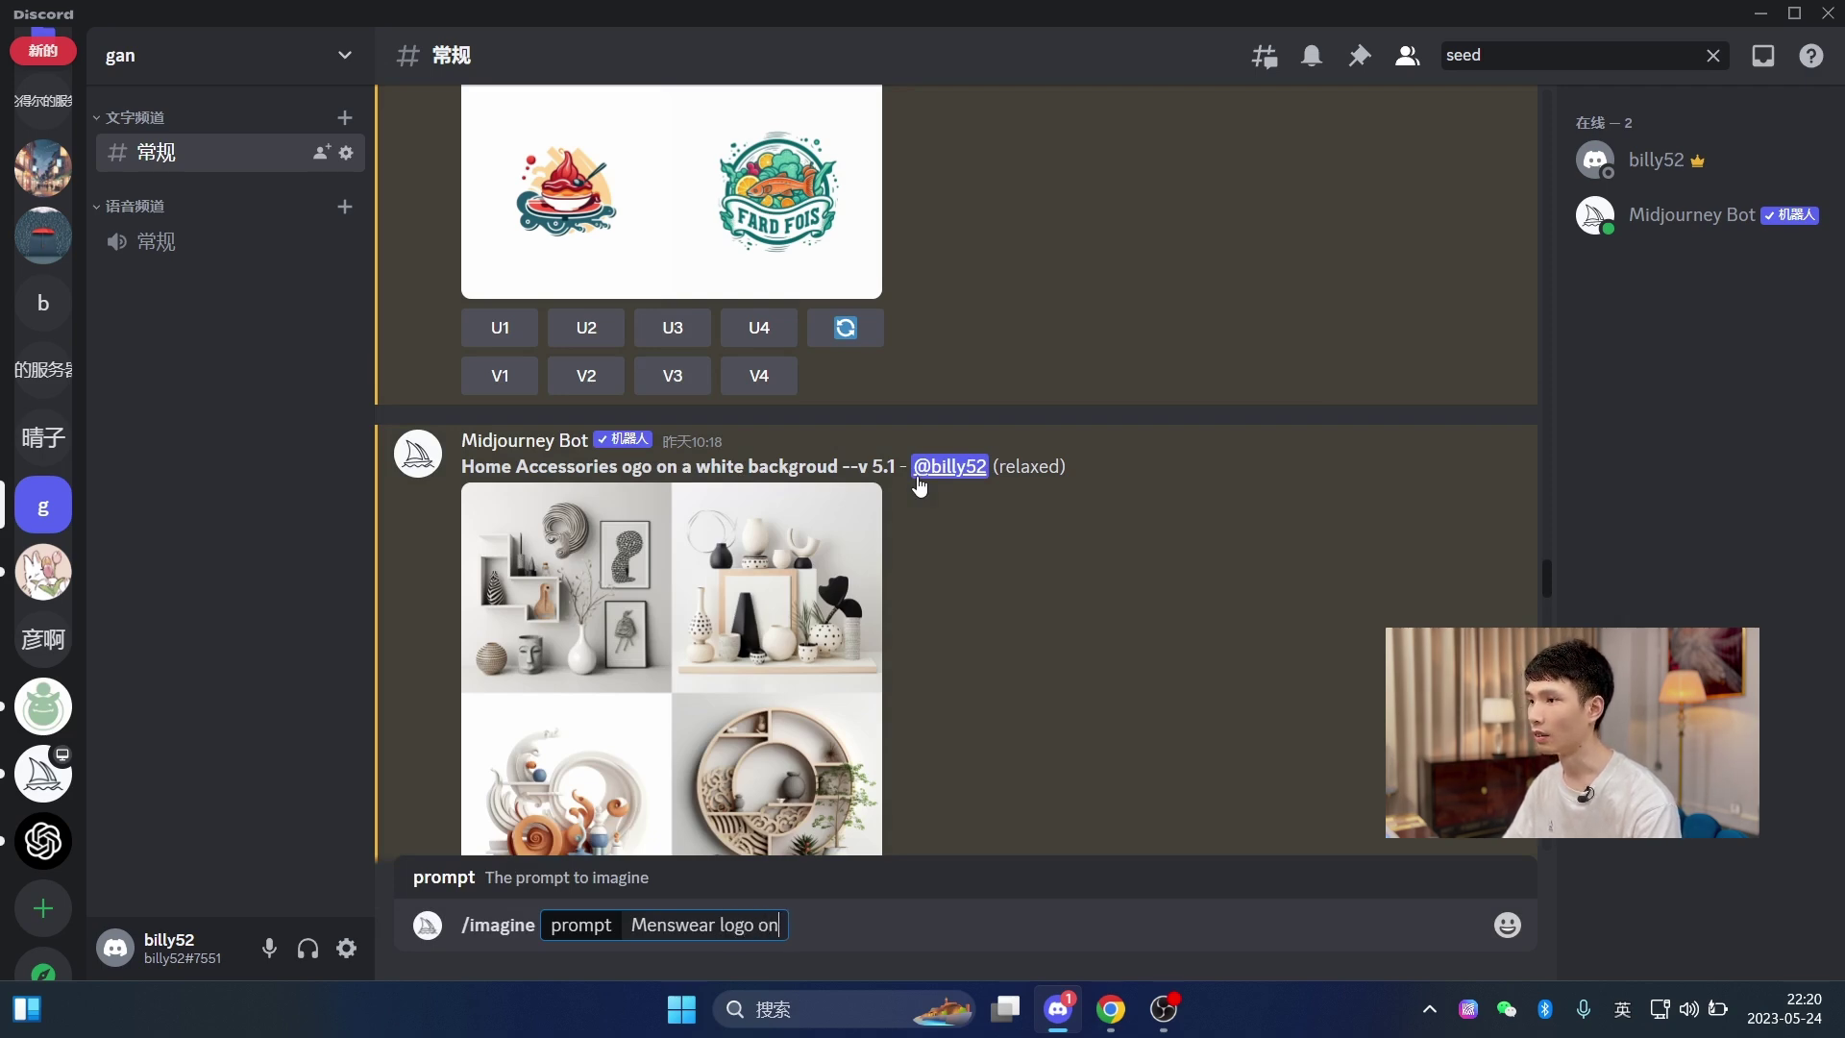
type(" white background")
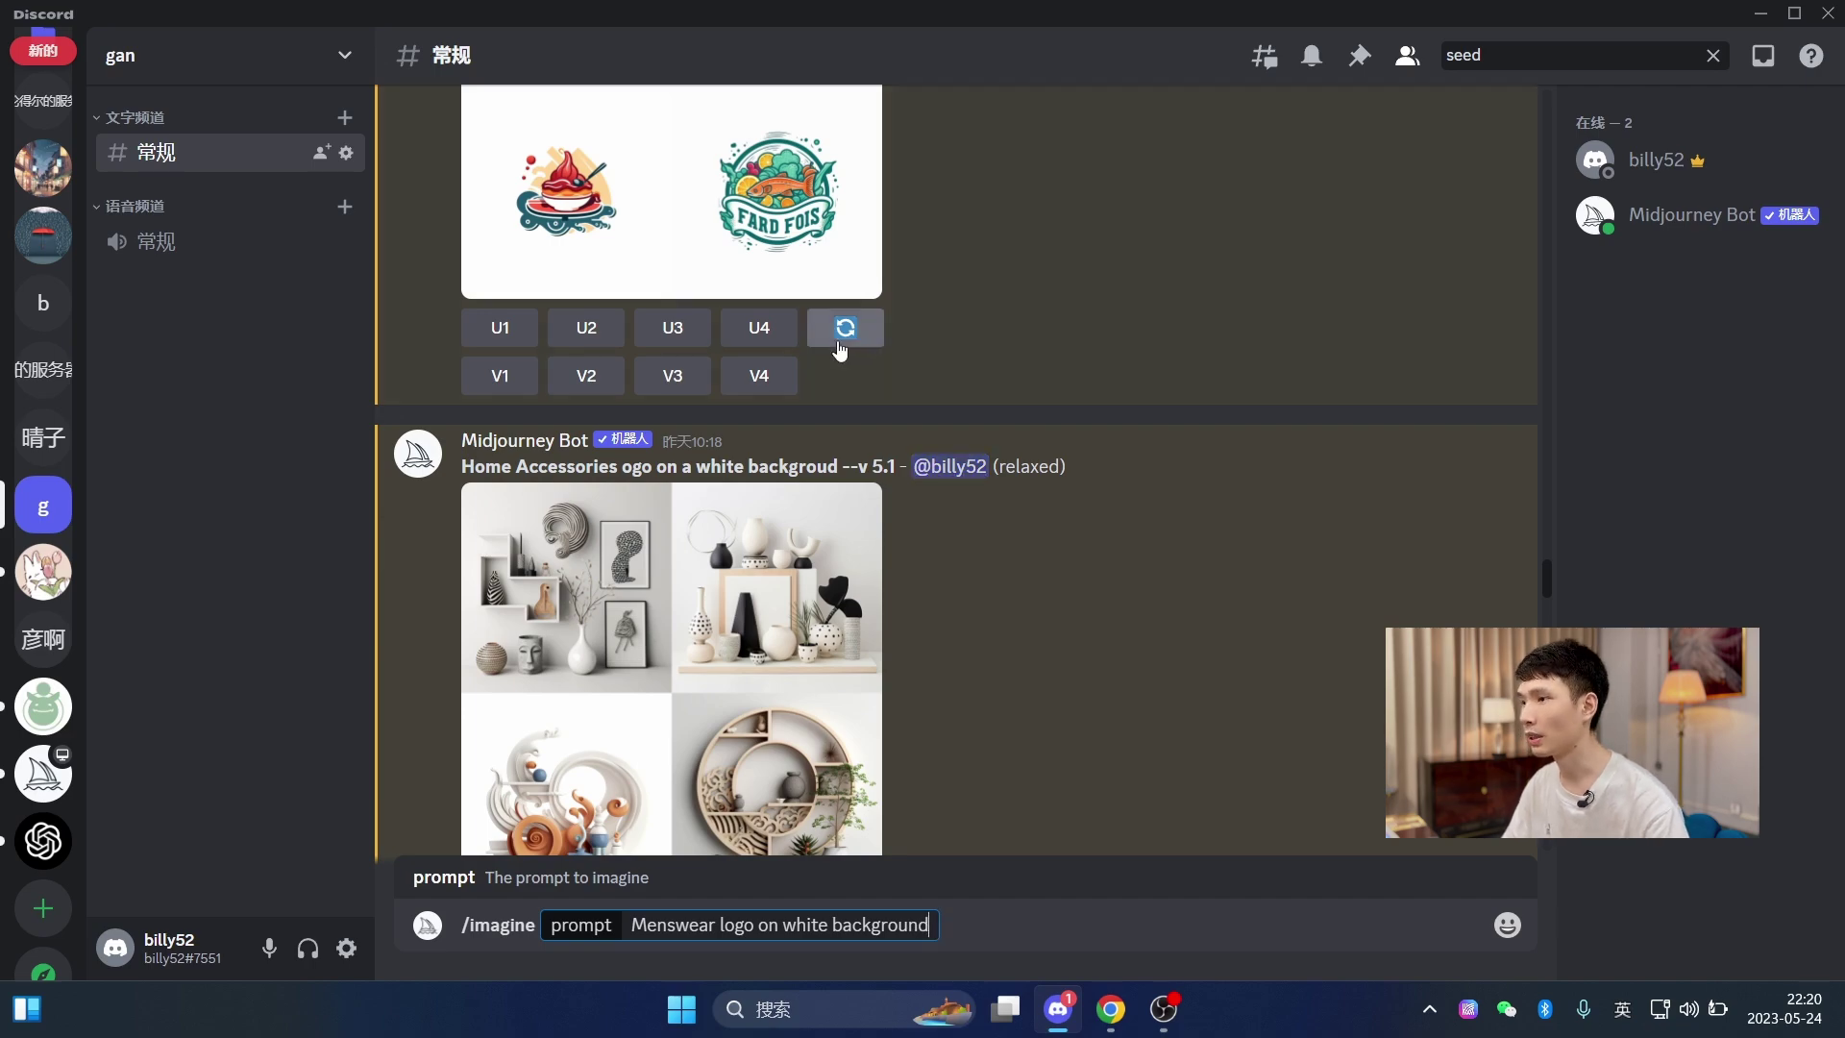
key("Return")
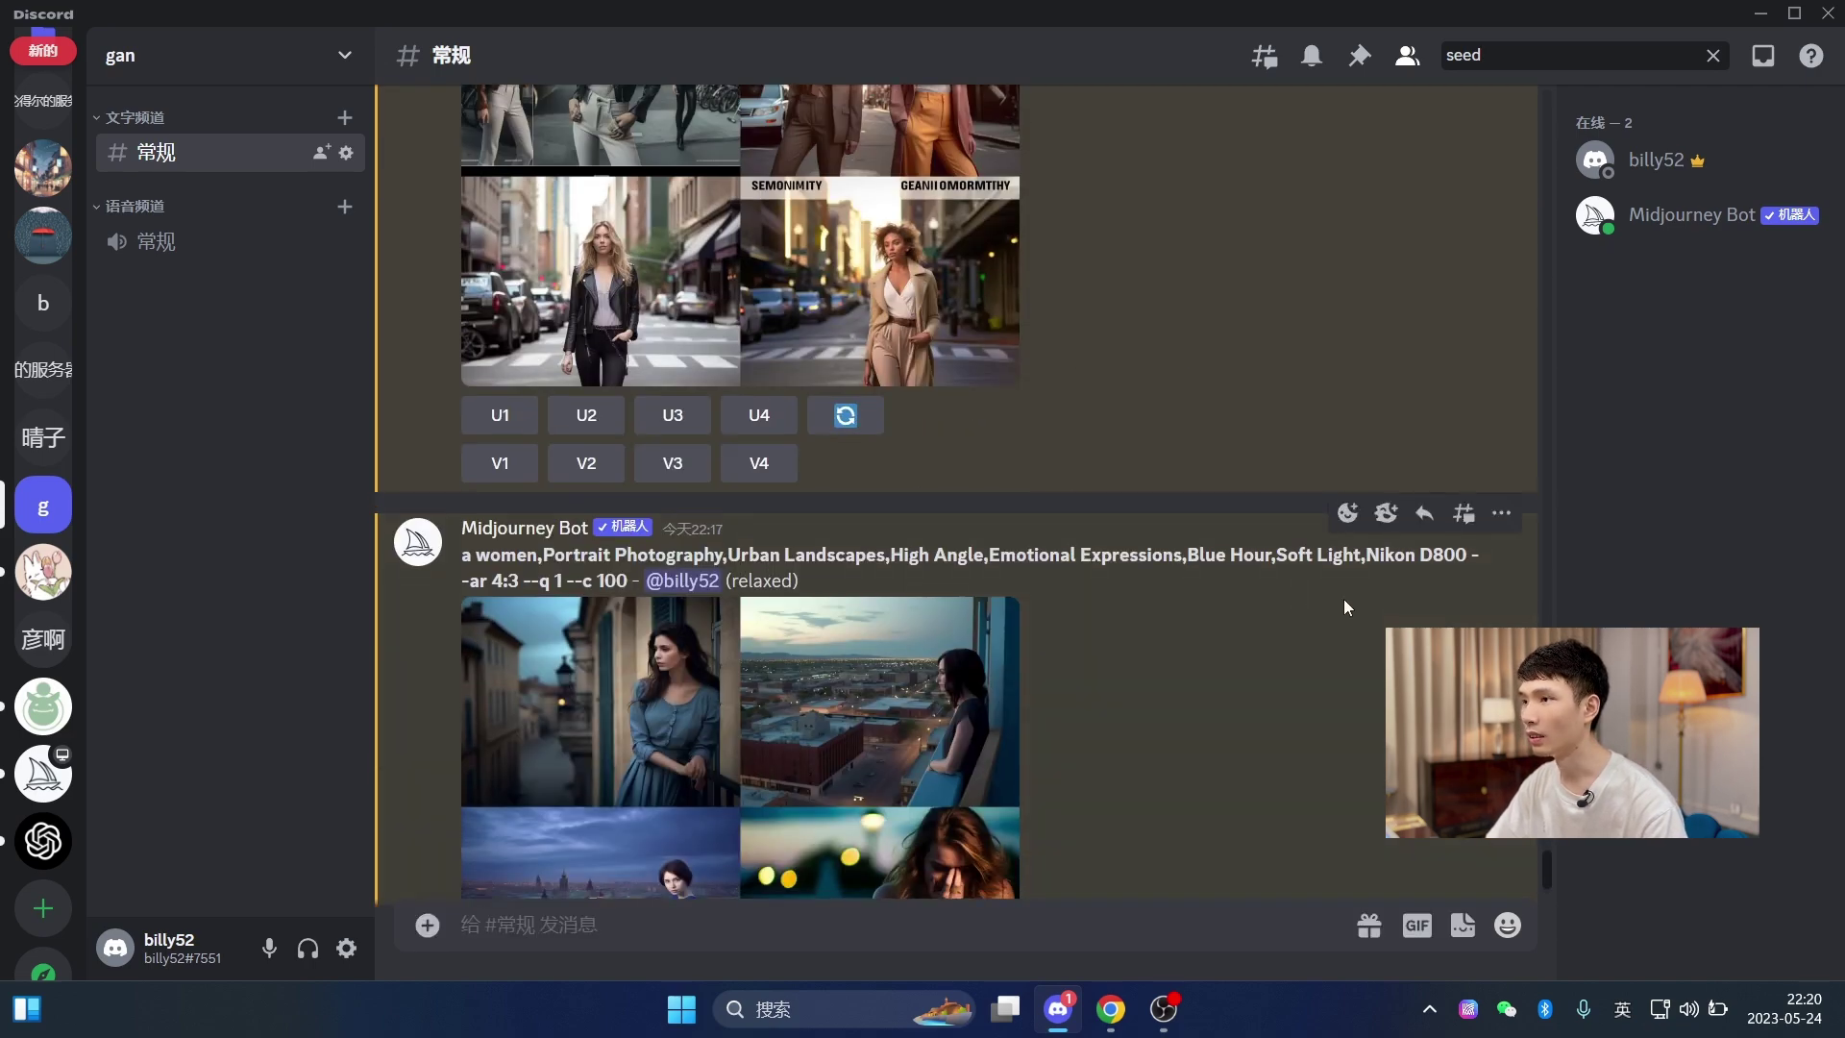
- Find the earlier Beauty logo grid in the Discord channel and enlarge it to inspect the four designs
left_click_drag(1548, 873, 1576, 603)
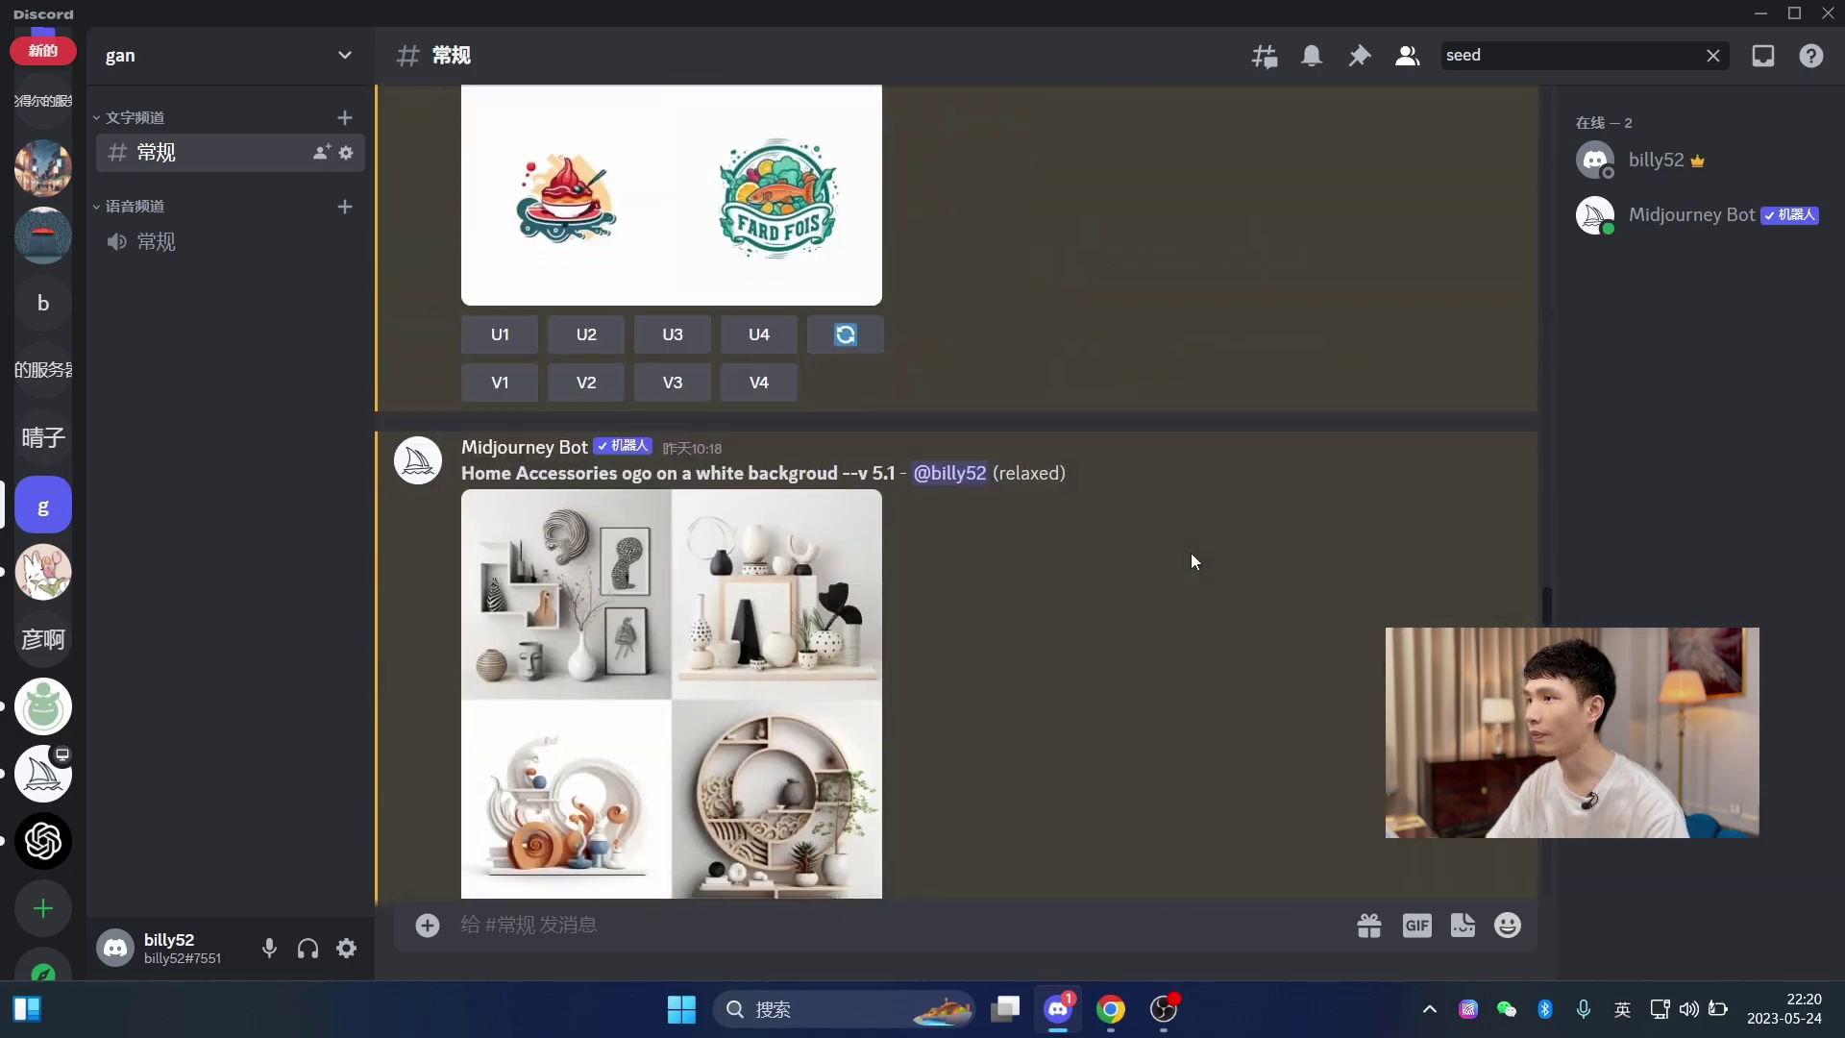
scroll(1098, 492, "down", 7)
scroll(1099, 492, "down", 1)
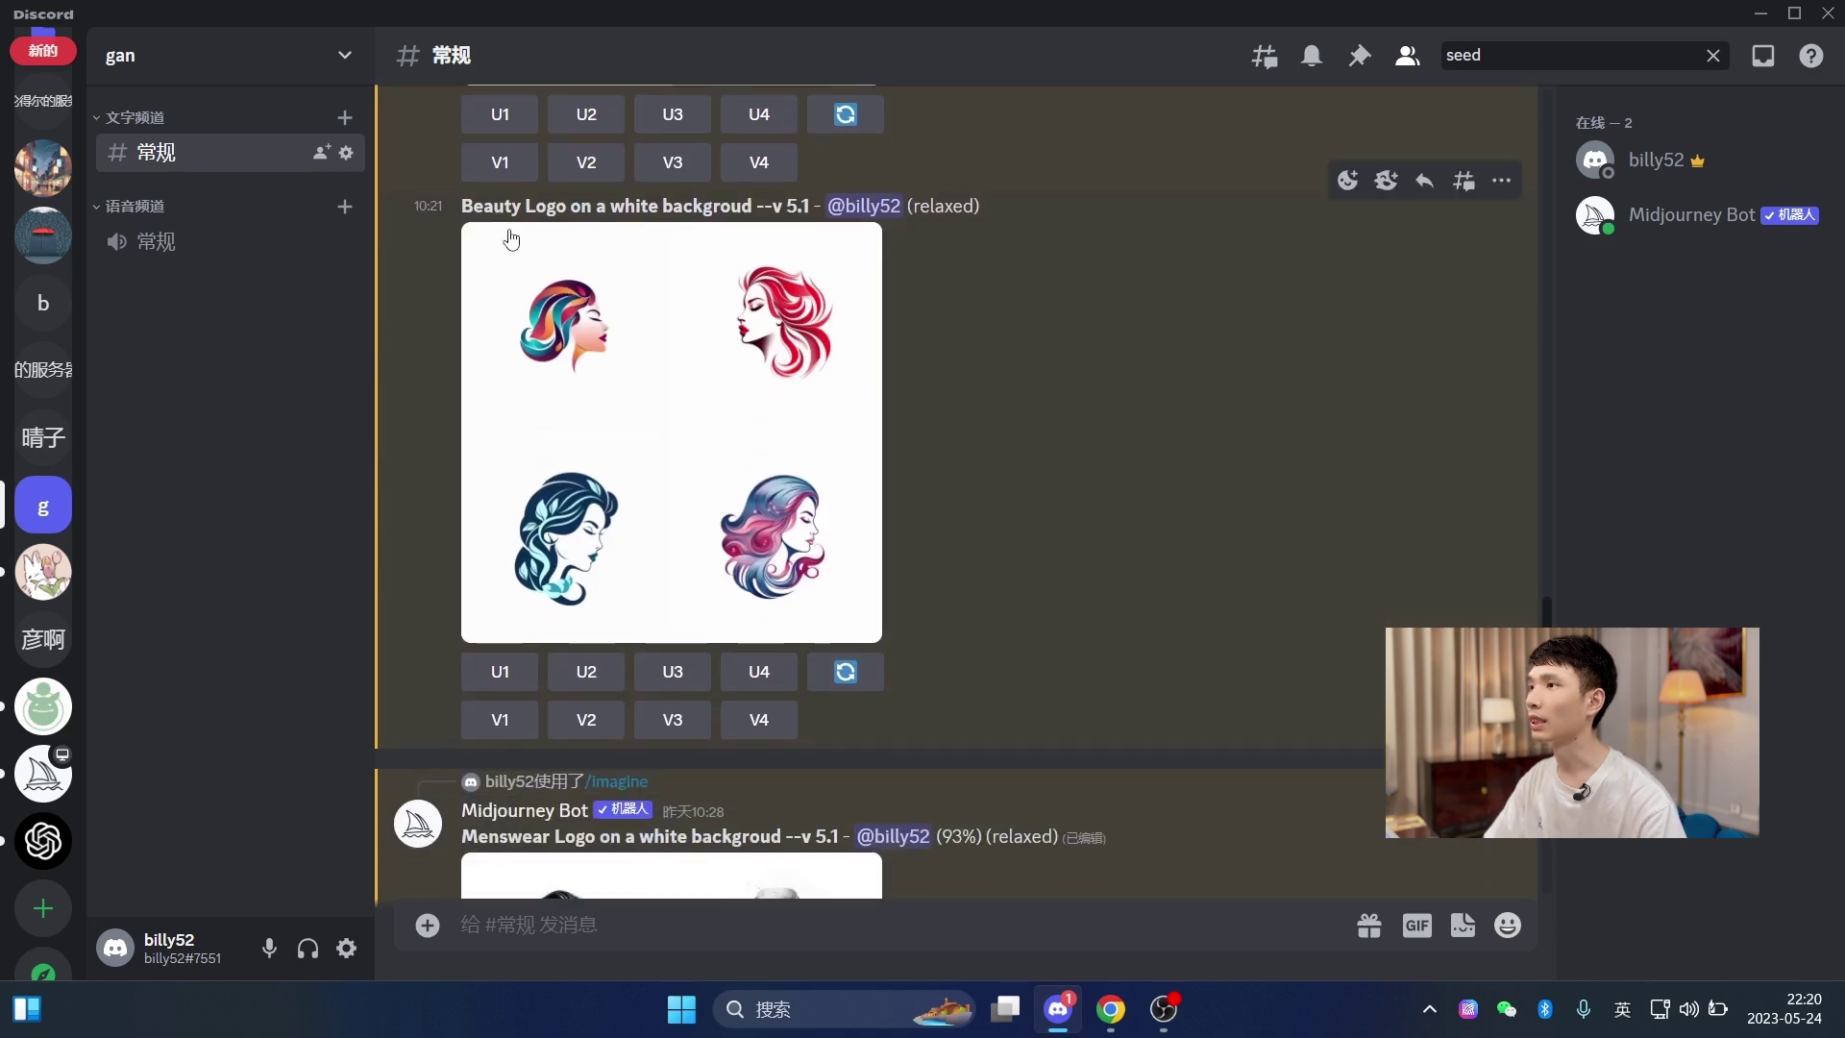
left_click_drag(462, 206, 560, 206)
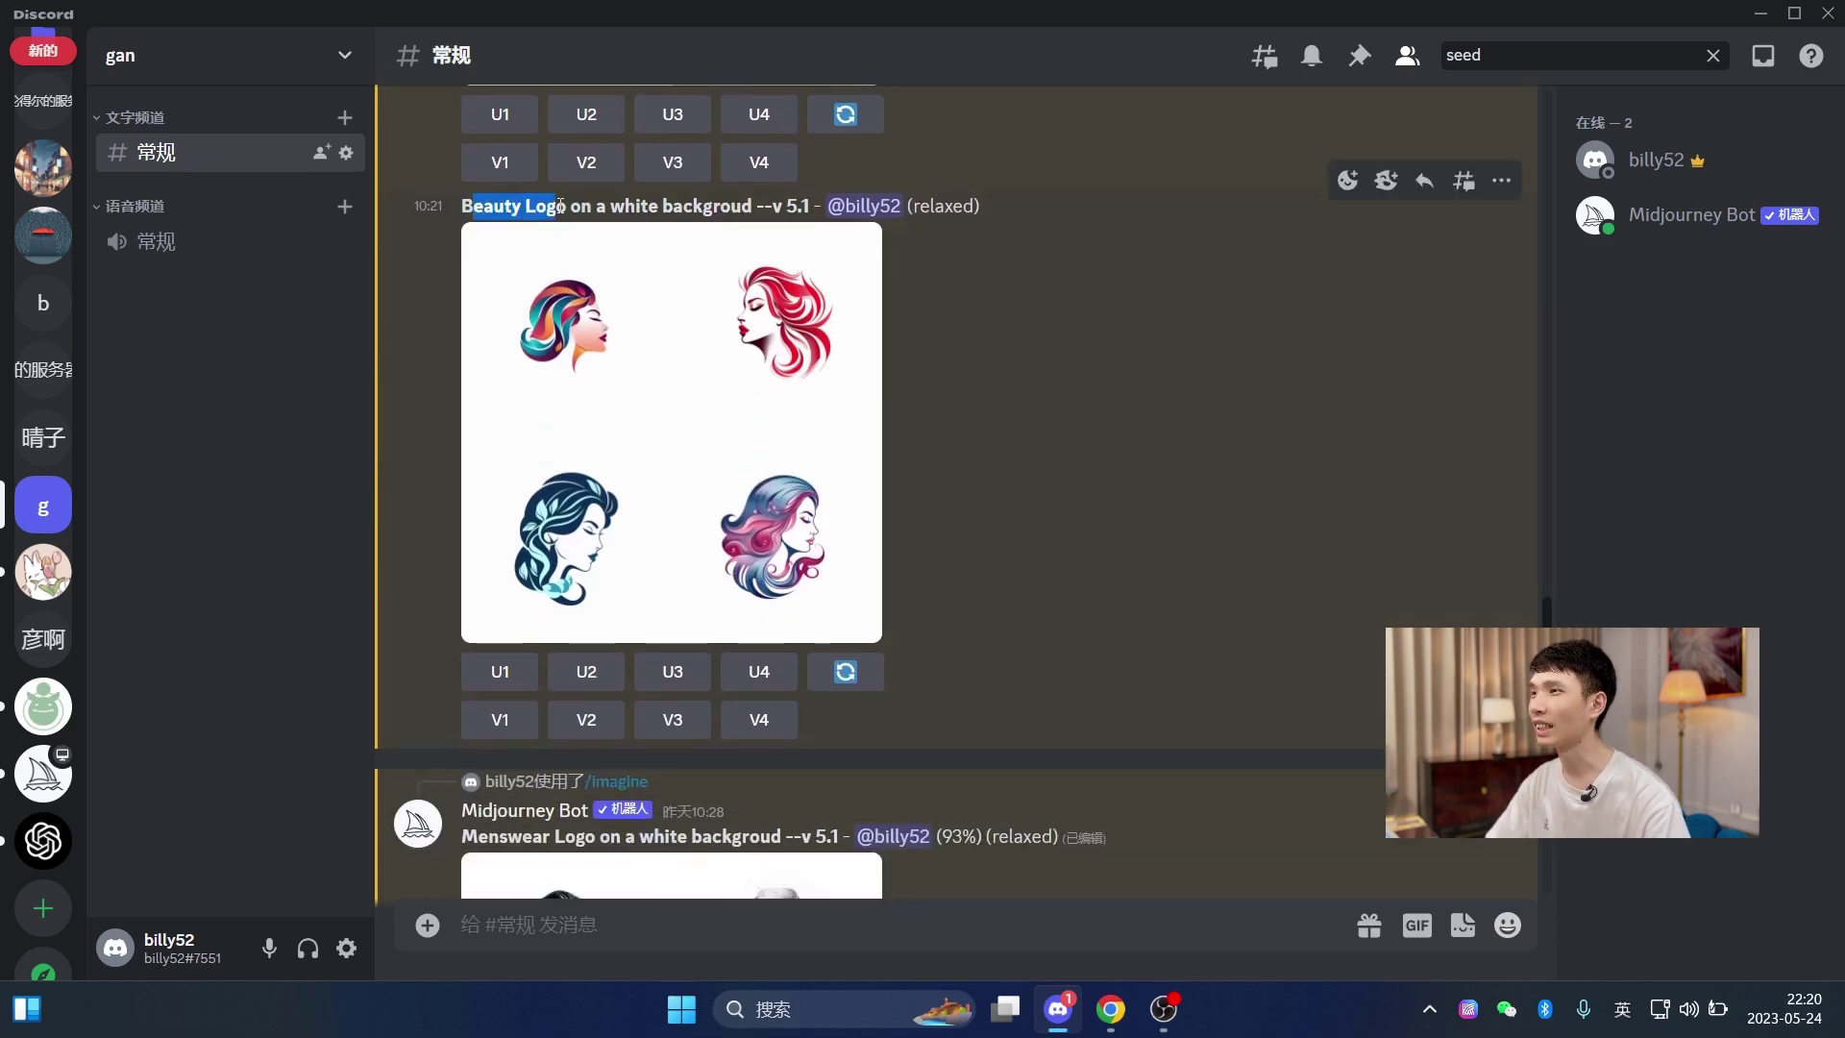
left_click(741, 356)
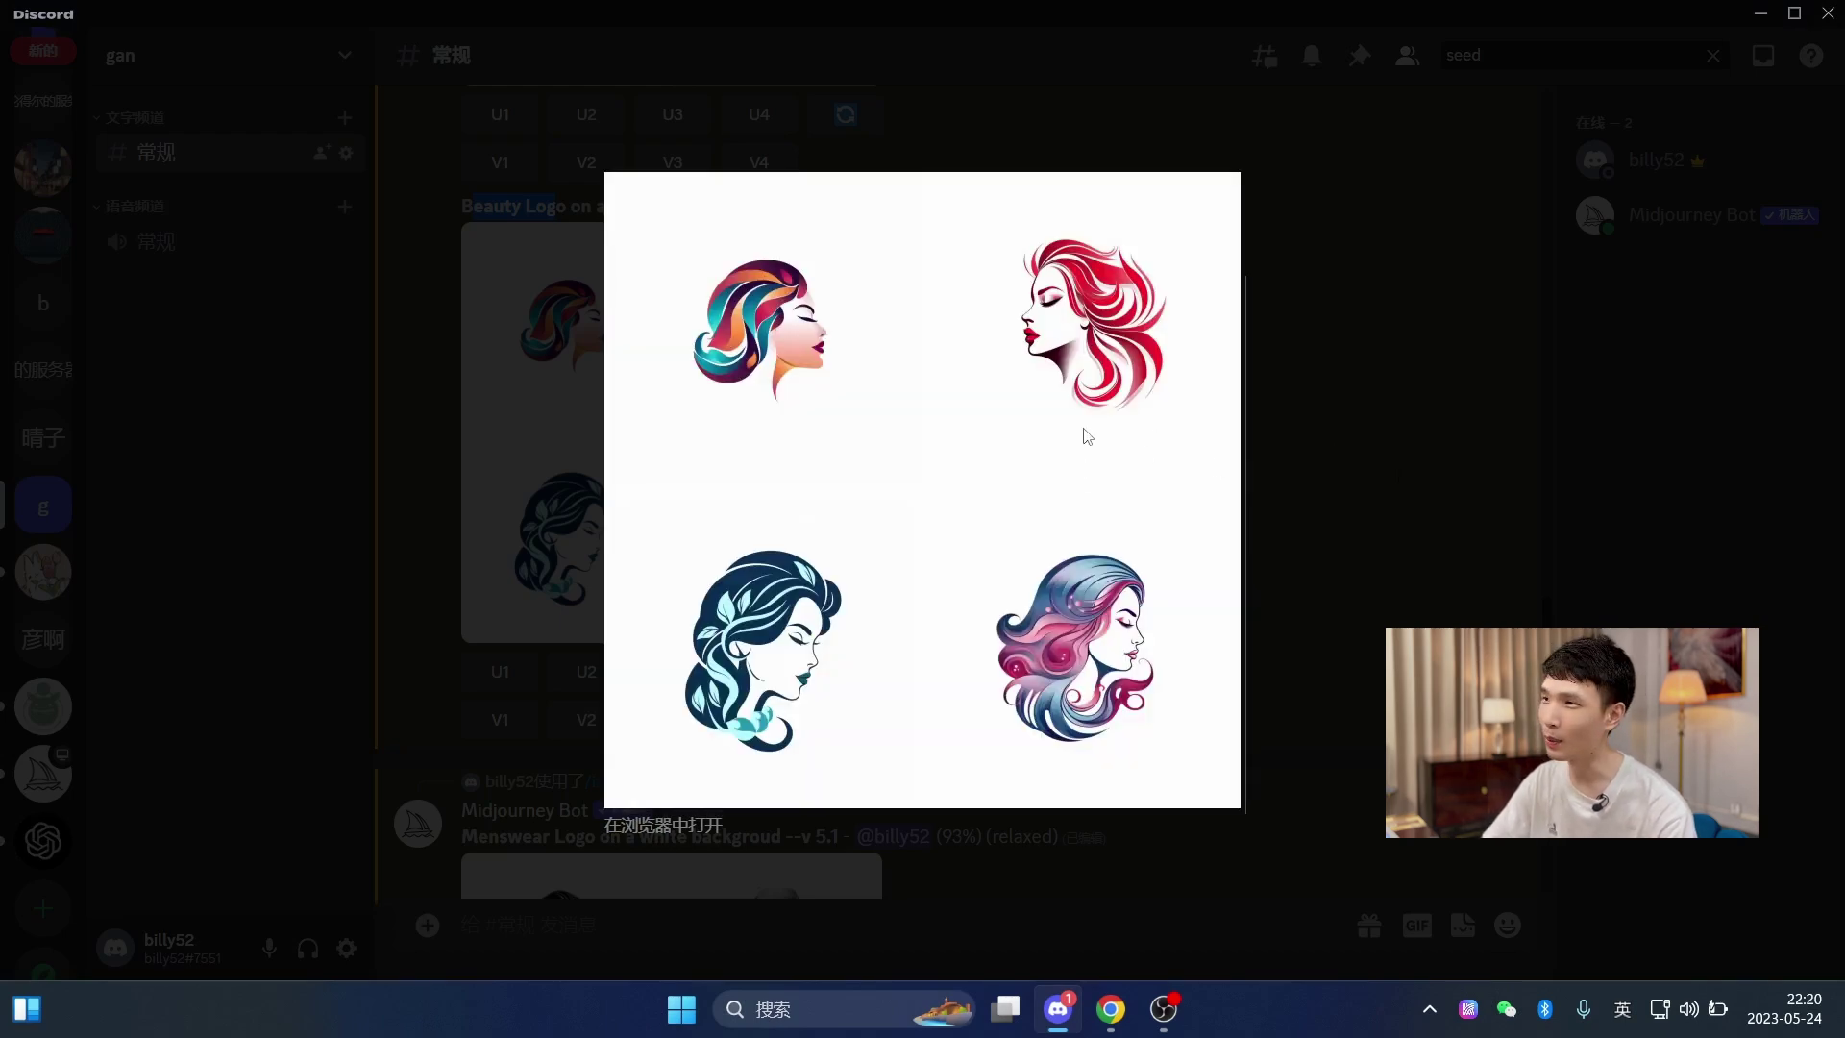
left_click(1300, 458)
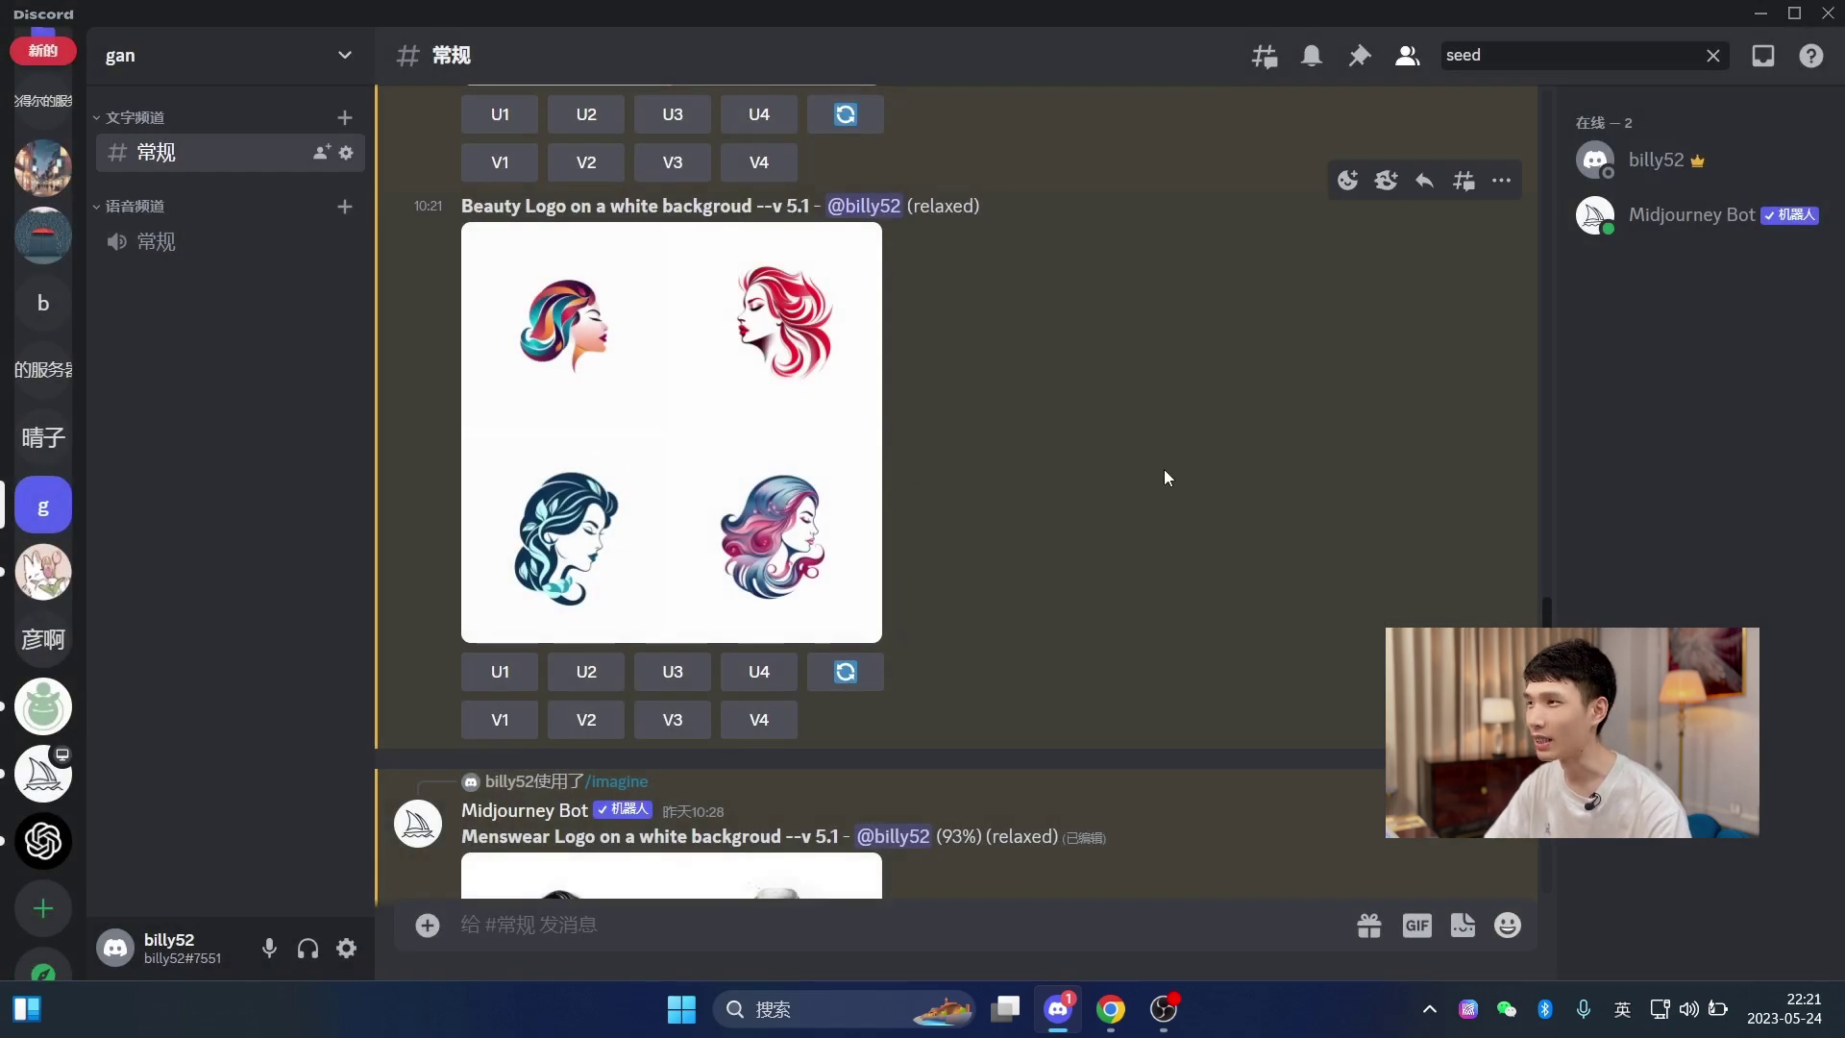
- Enlarge the earlier Menswear logo grid in the channel to examine its four variants
scroll(1118, 459, "down", 5)
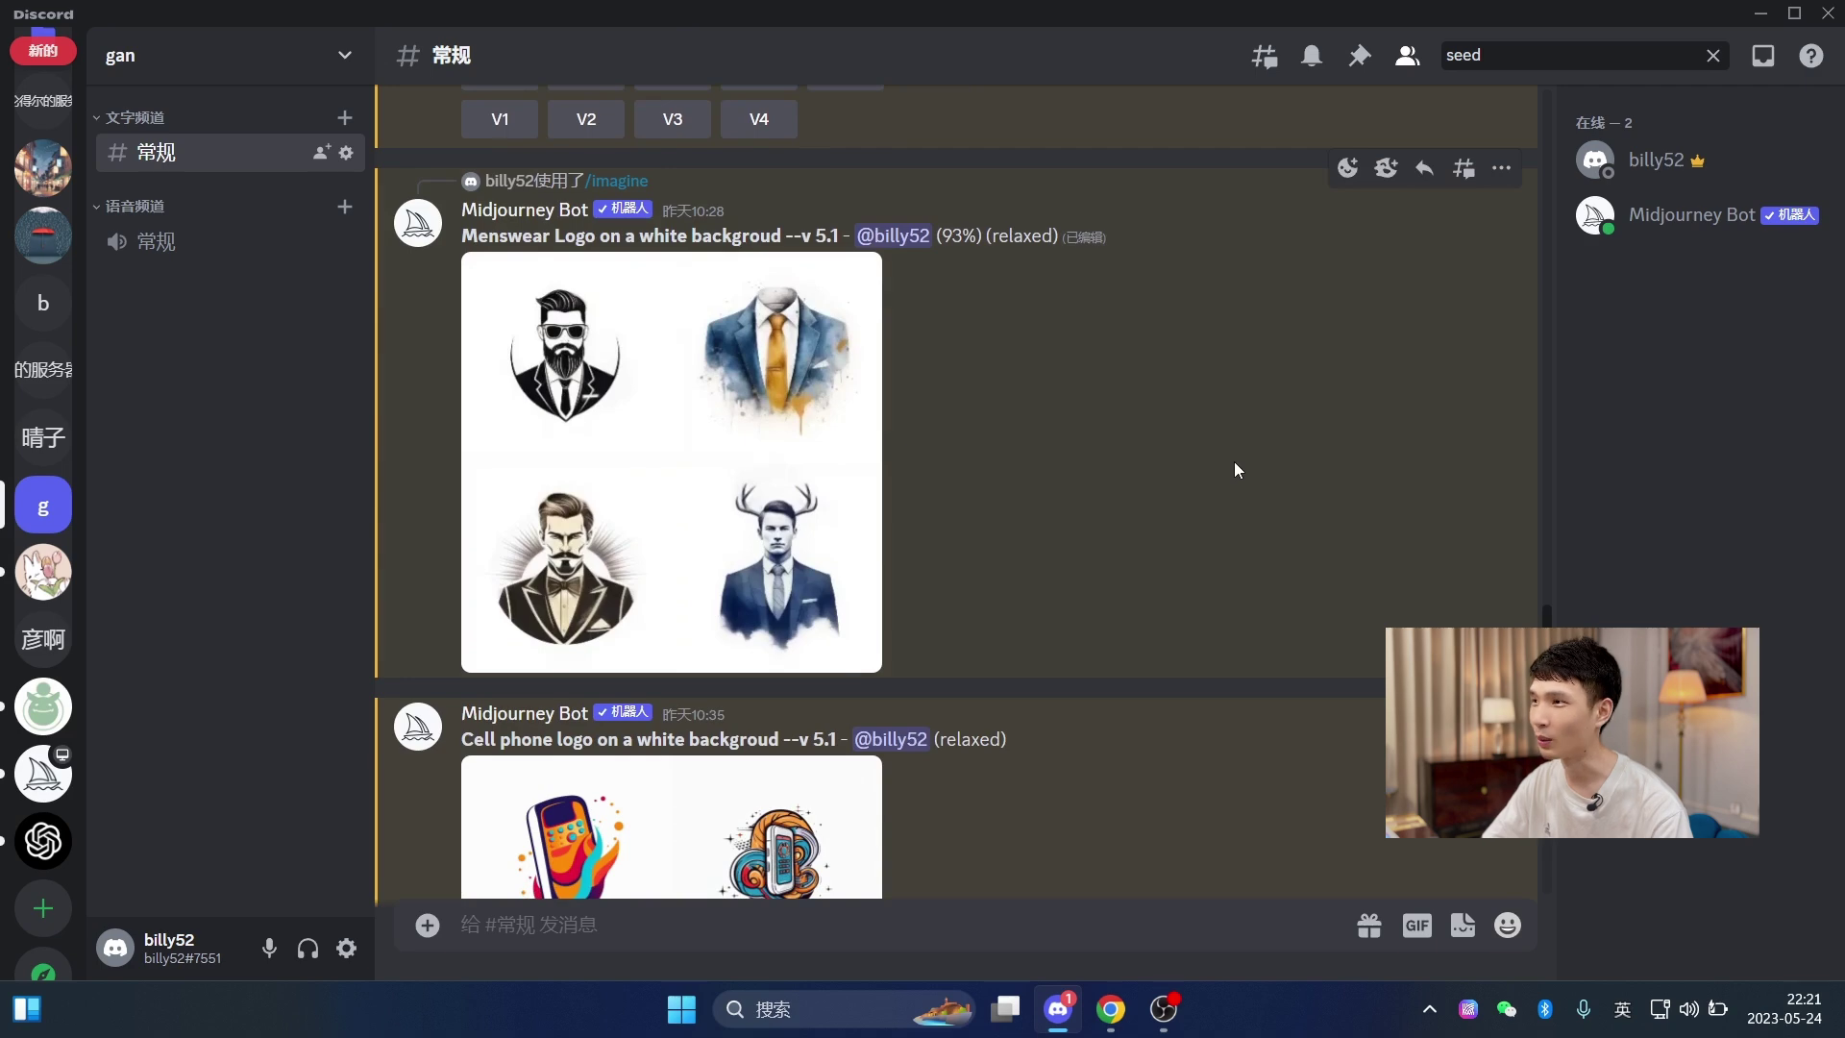
left_click(841, 430)
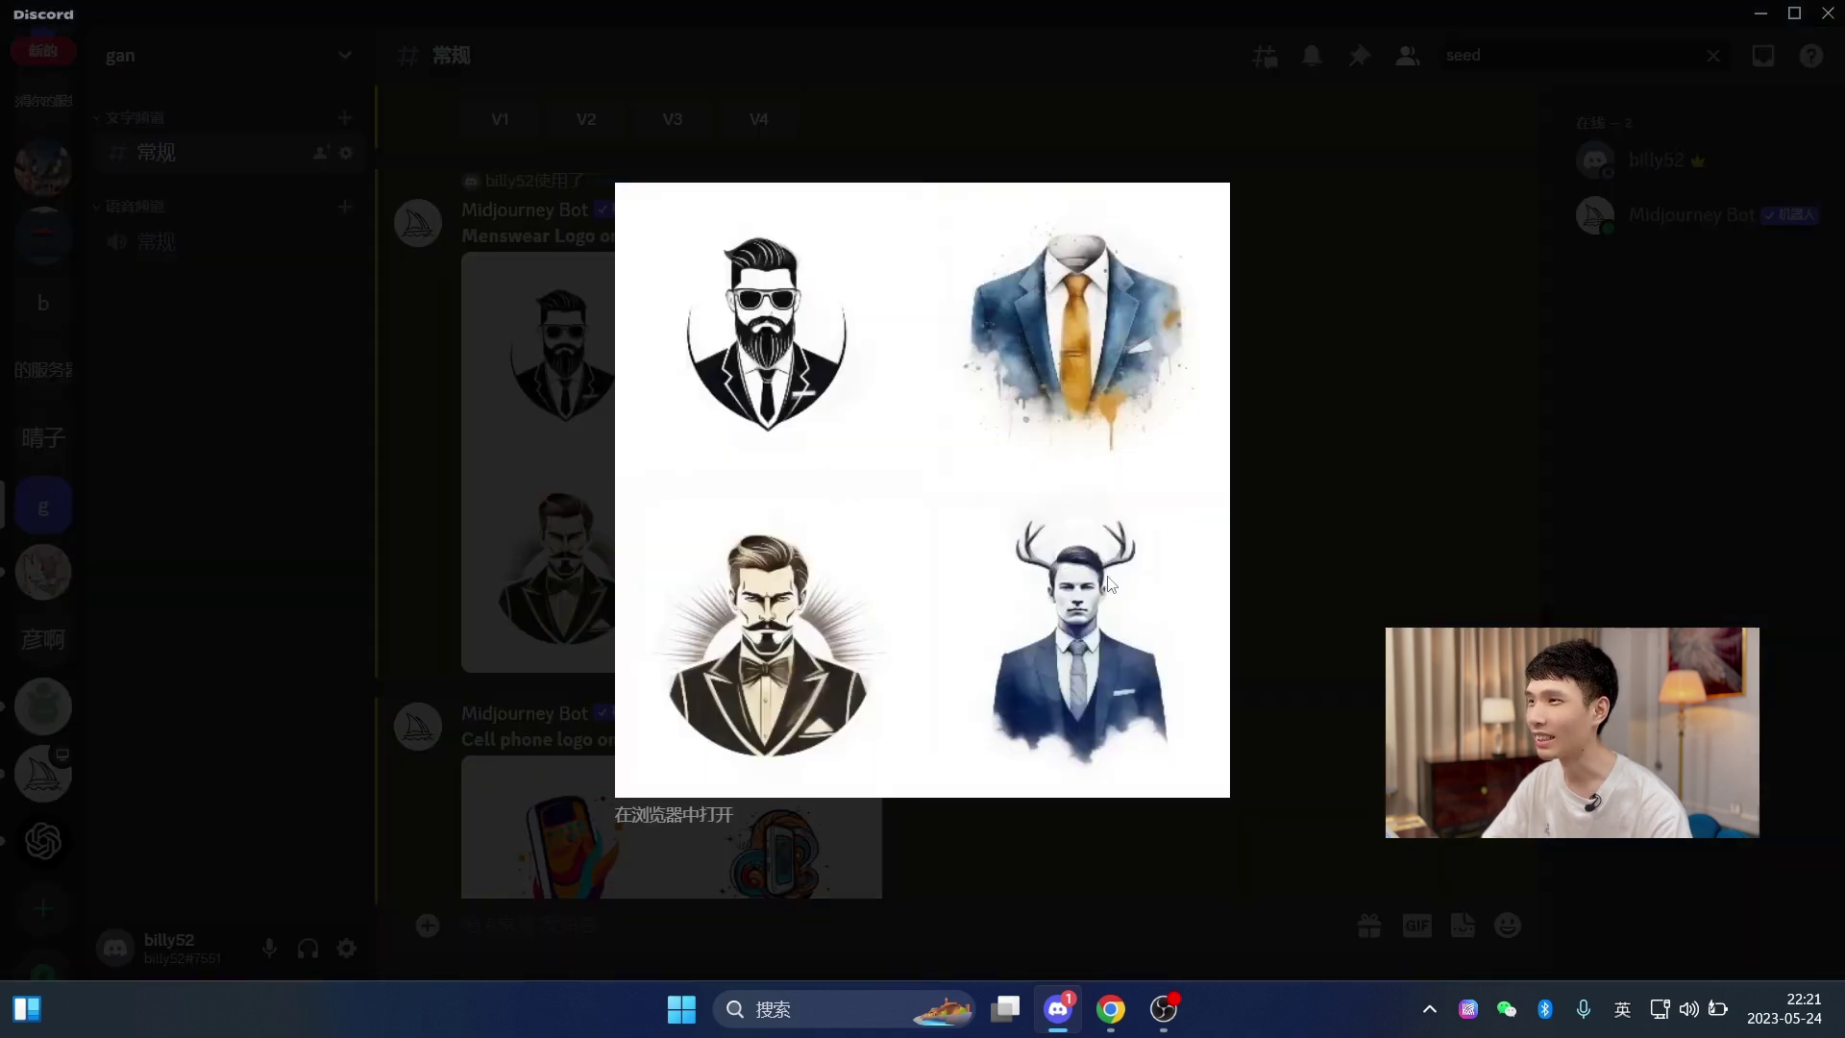
left_click(1333, 457)
- Look through the earlier cell phone and car product logo grids, returning to the Home Accessories grid
scroll(1151, 545, "down", 4)
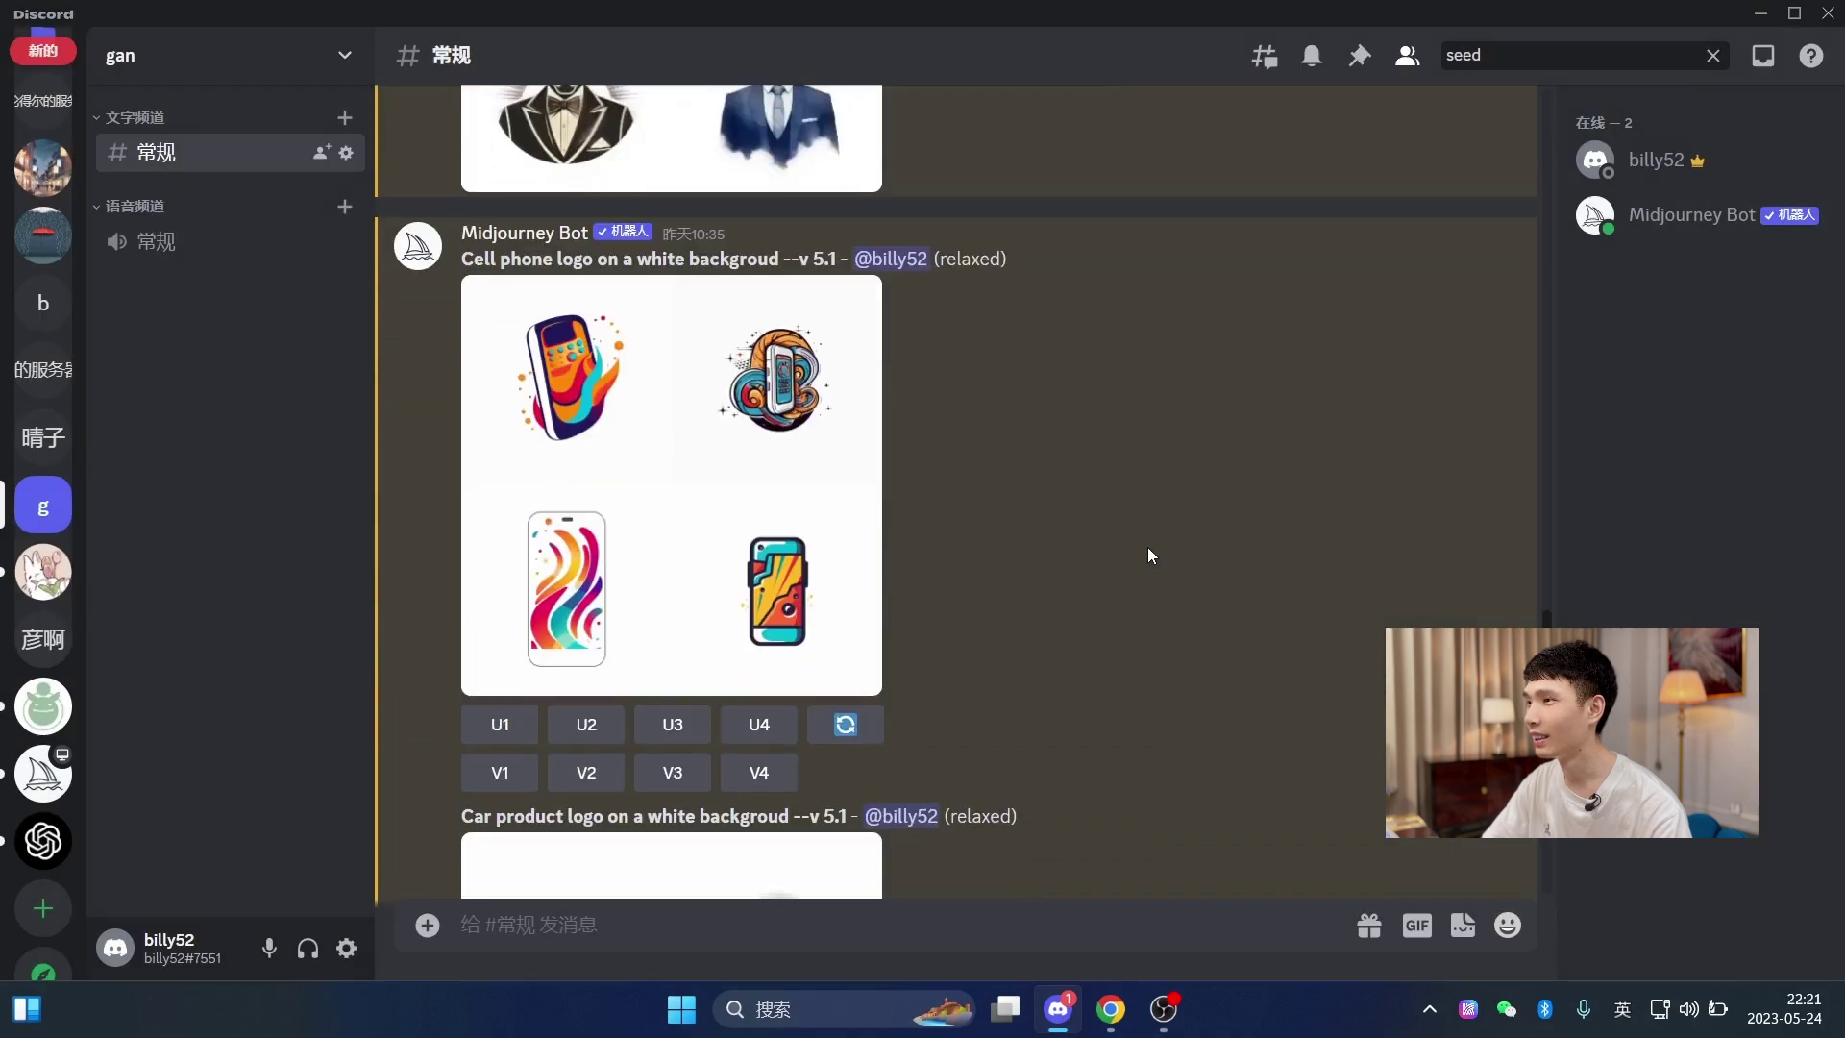
scroll(1158, 526, "down", 4)
scroll(1157, 522, "down", 1)
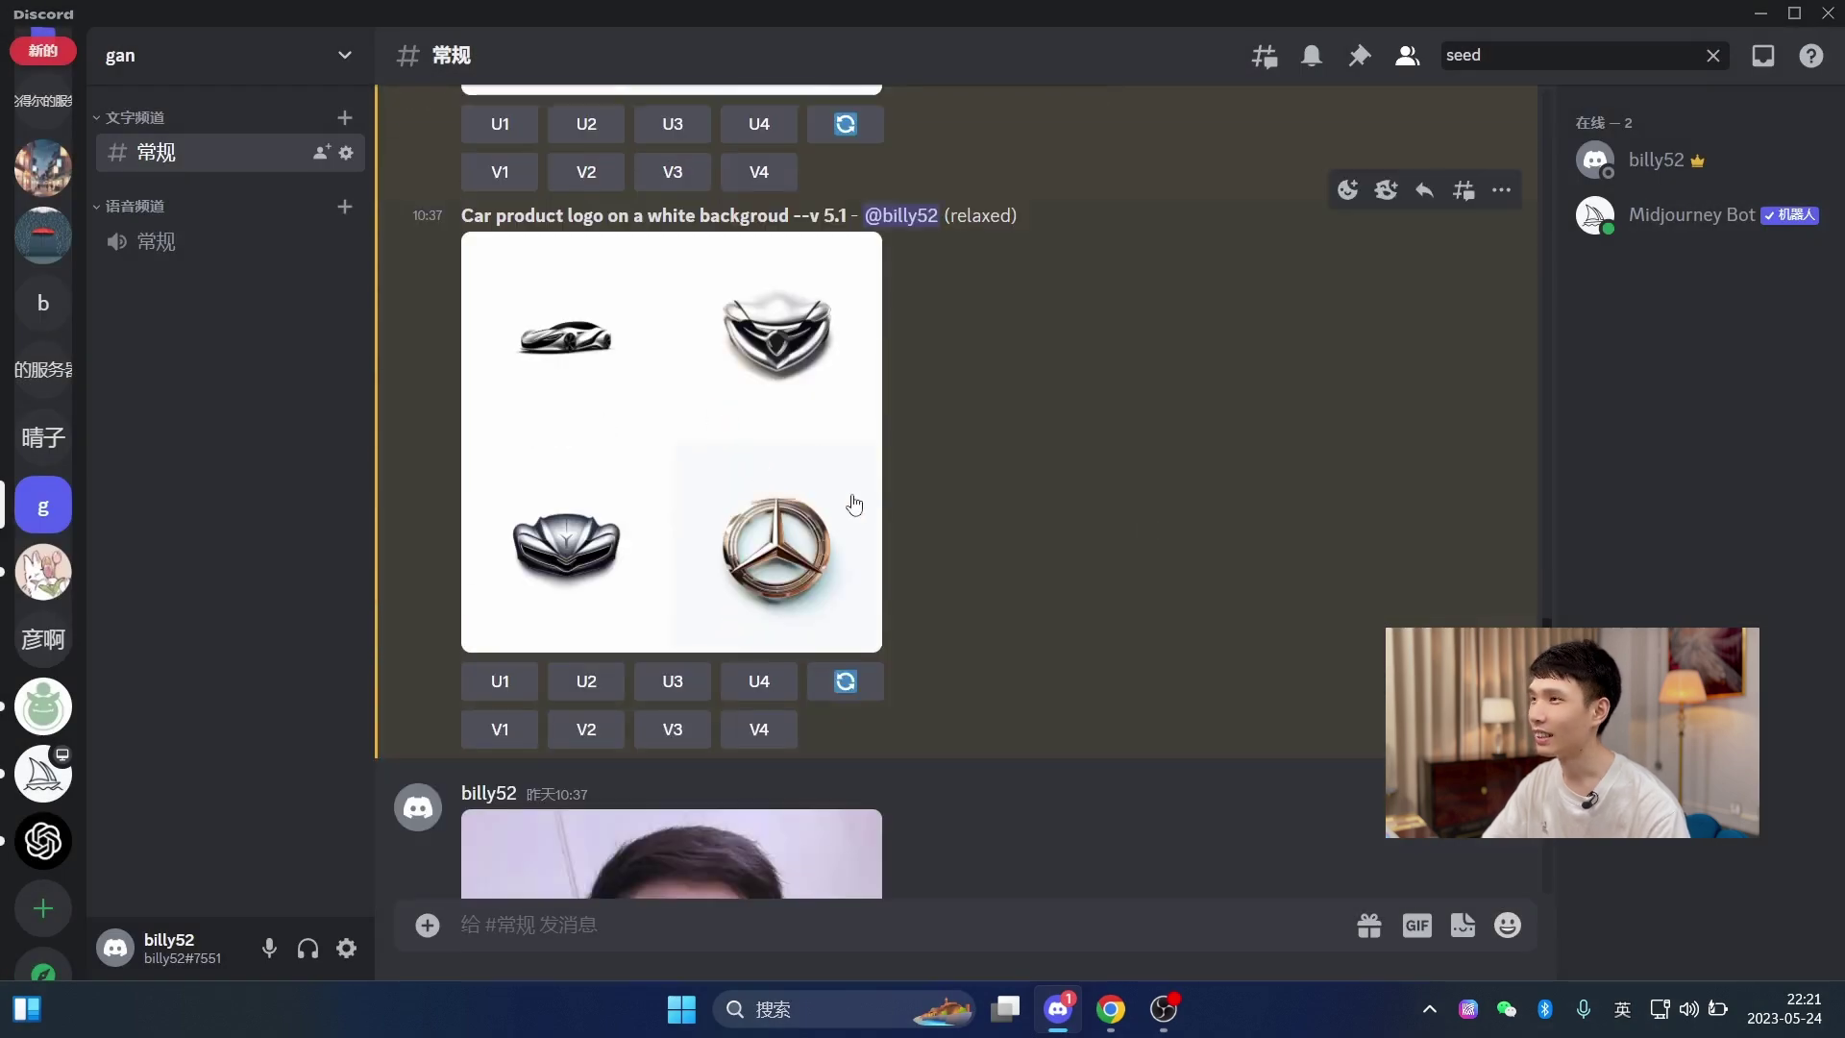
scroll(952, 515, "down", 3)
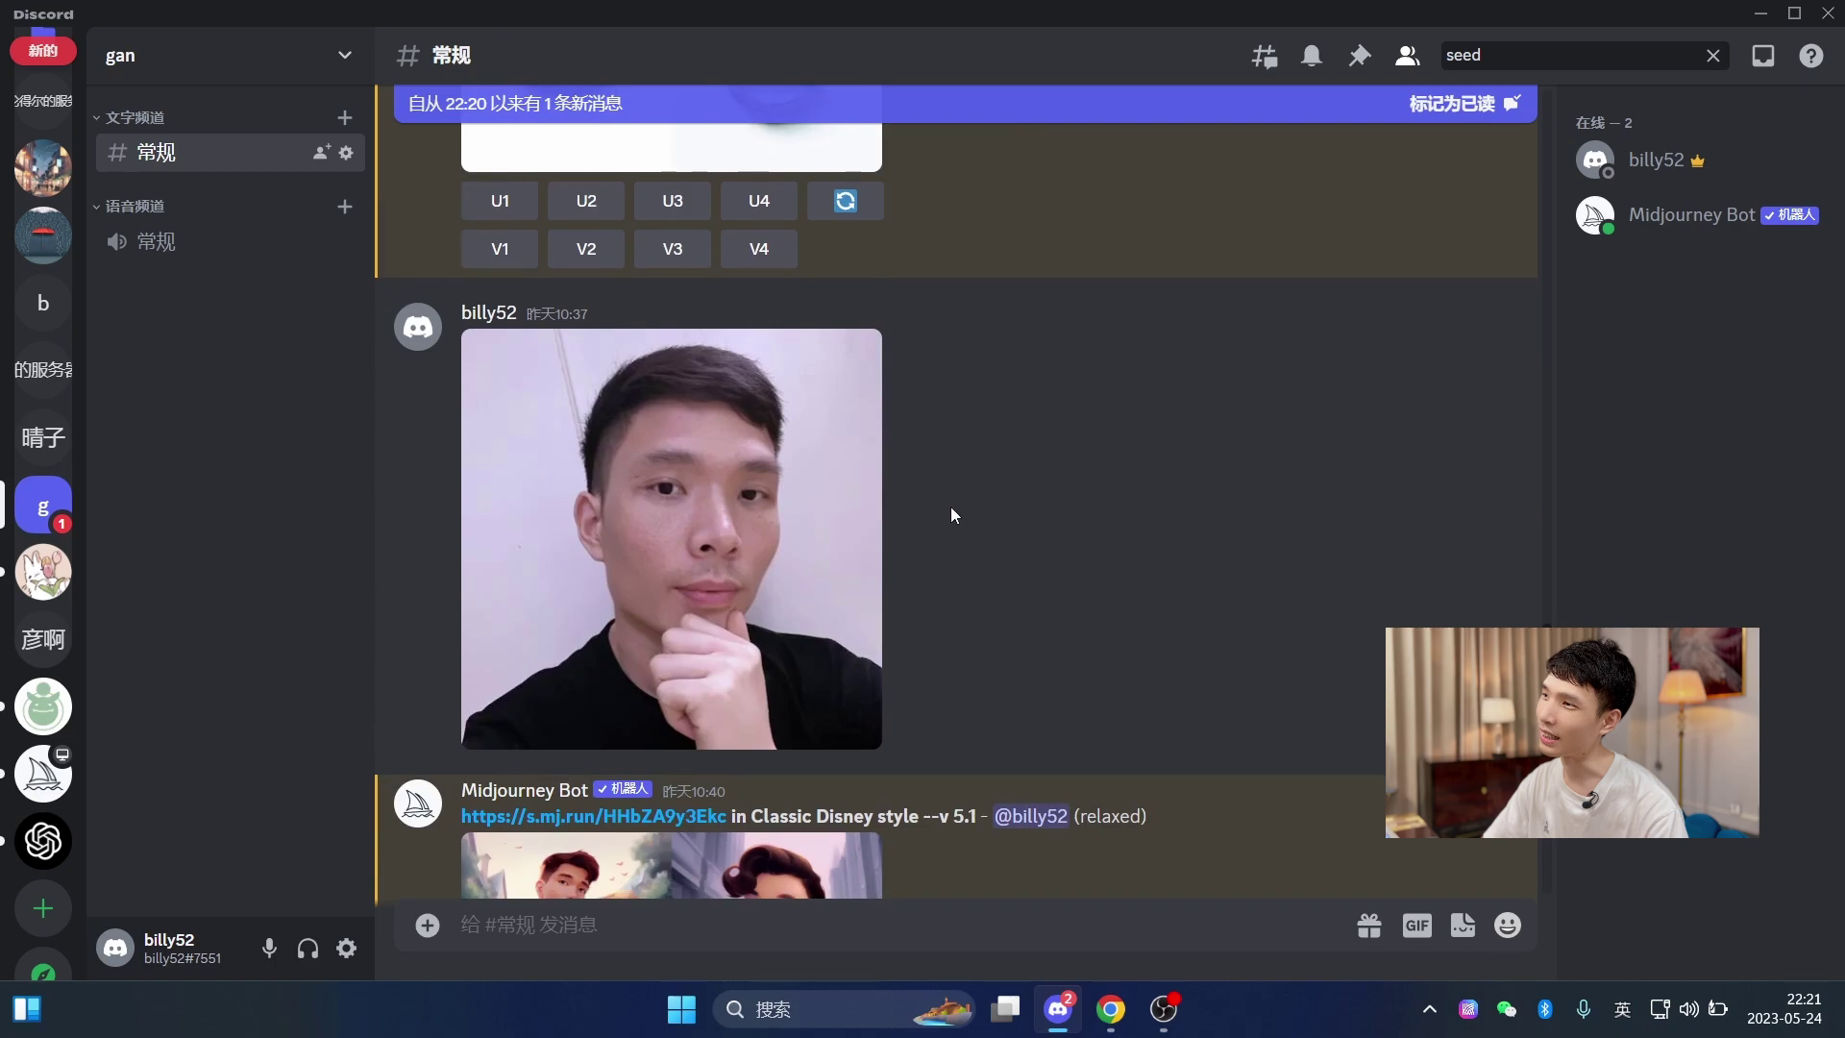
mouse_move(1545, 624)
left_mouse_down()
mouse_move(1545, 458)
mouse_move(1554, 651)
left_mouse_up()
scroll(1074, 584, "up", 5)
scroll(1074, 584, "up", 4)
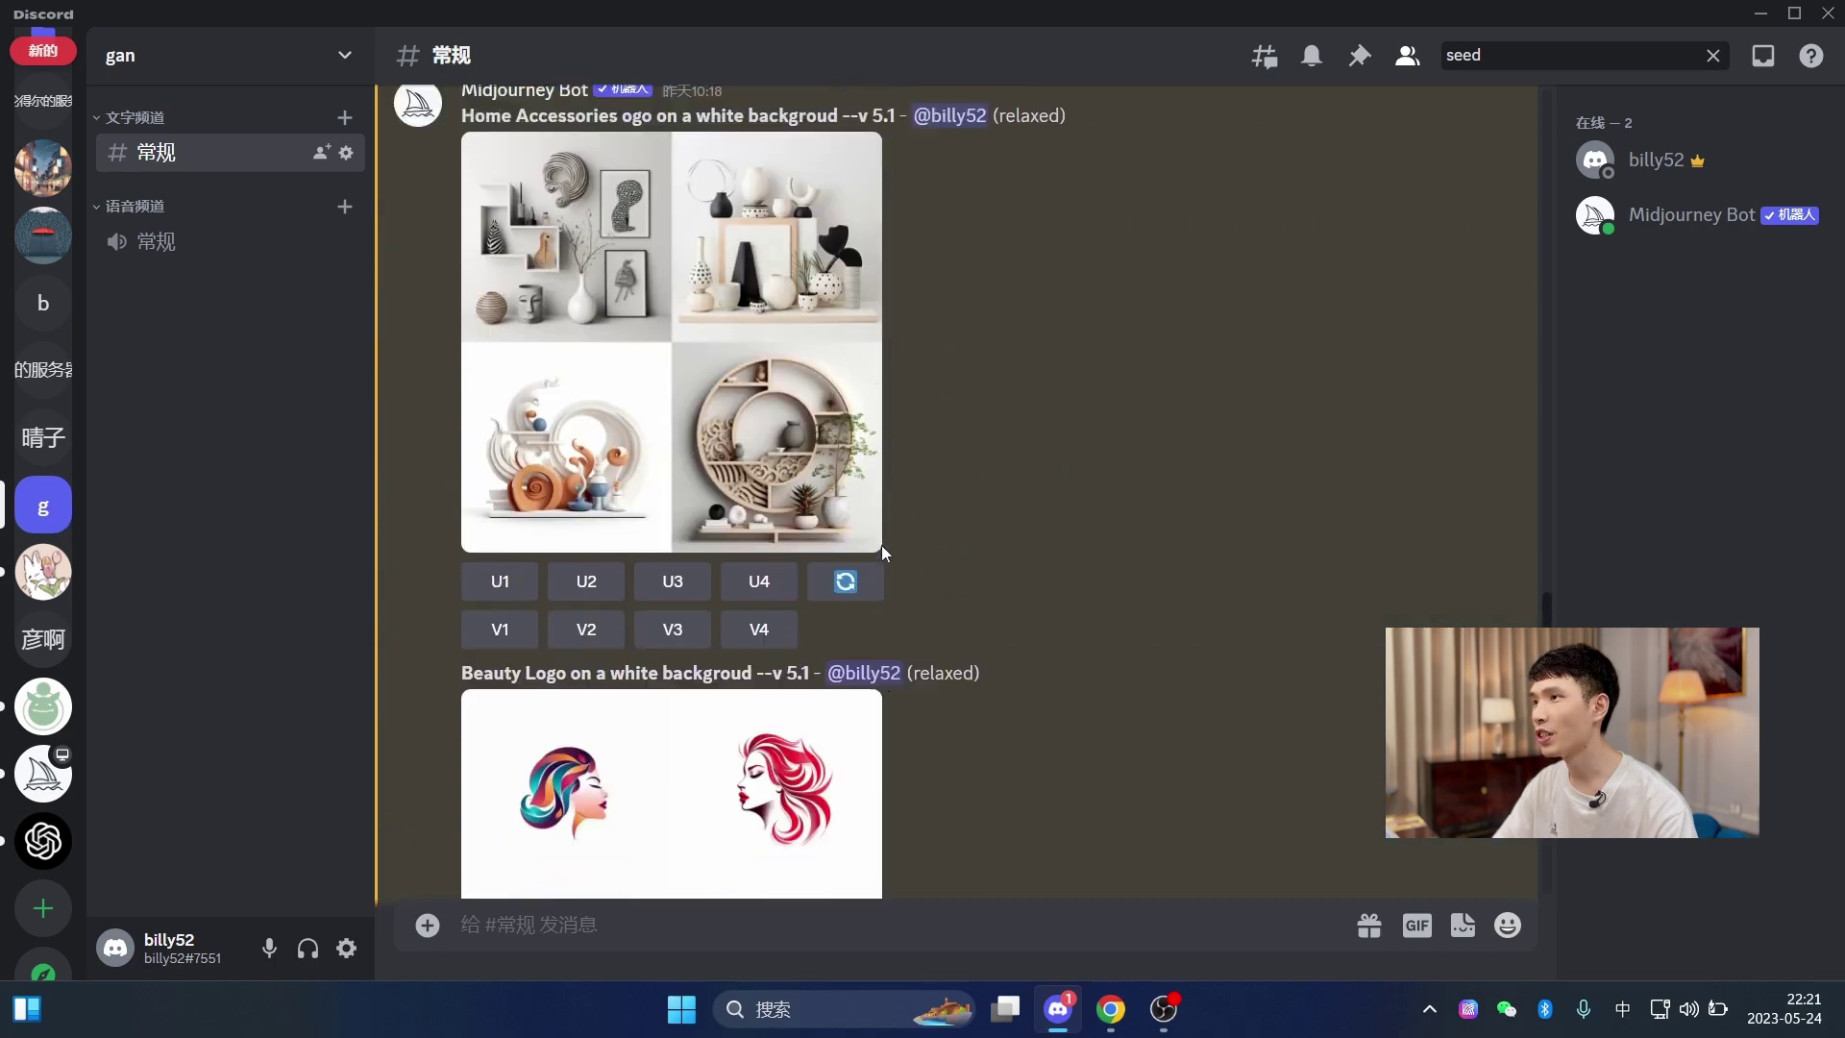
- Switch to the Vectorizer.AI page in Chrome and upload the PNG of the woman's portrait from folder 12 for vectorizing
key("alt+Tab")
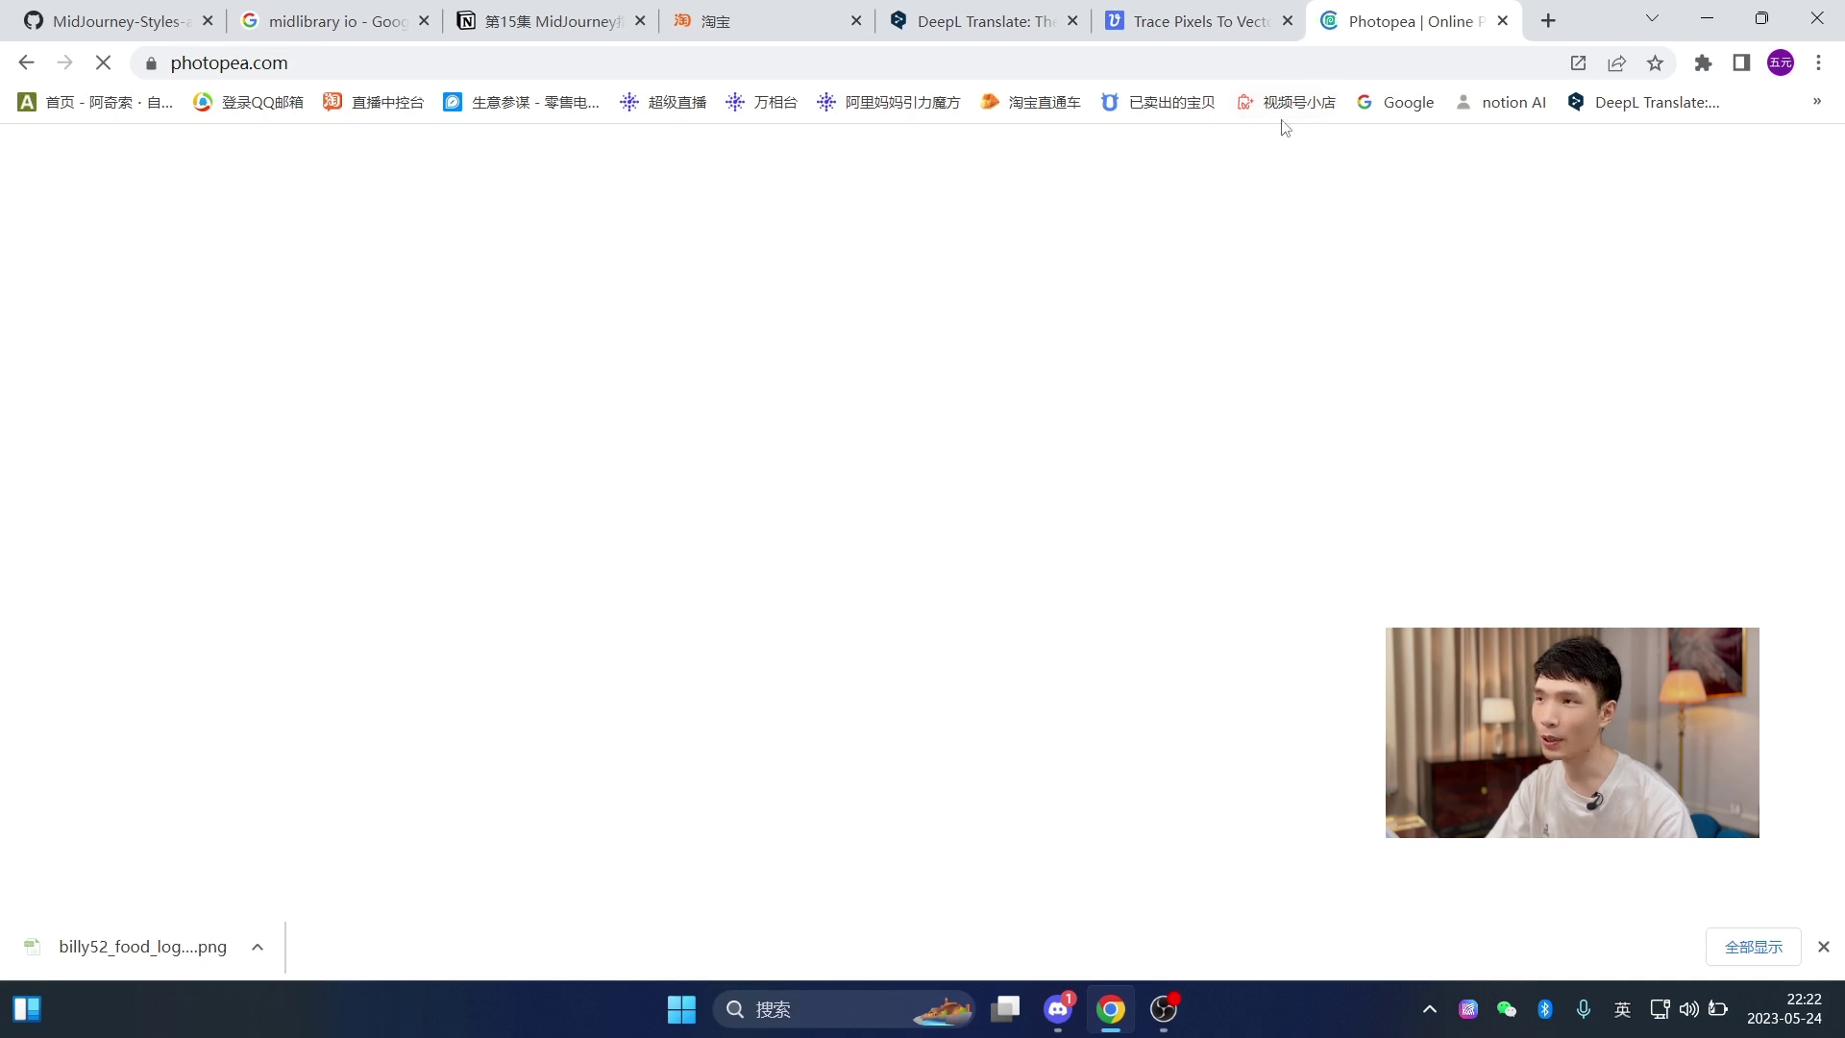
left_click(1194, 14)
scroll(1243, 400, "down", 2)
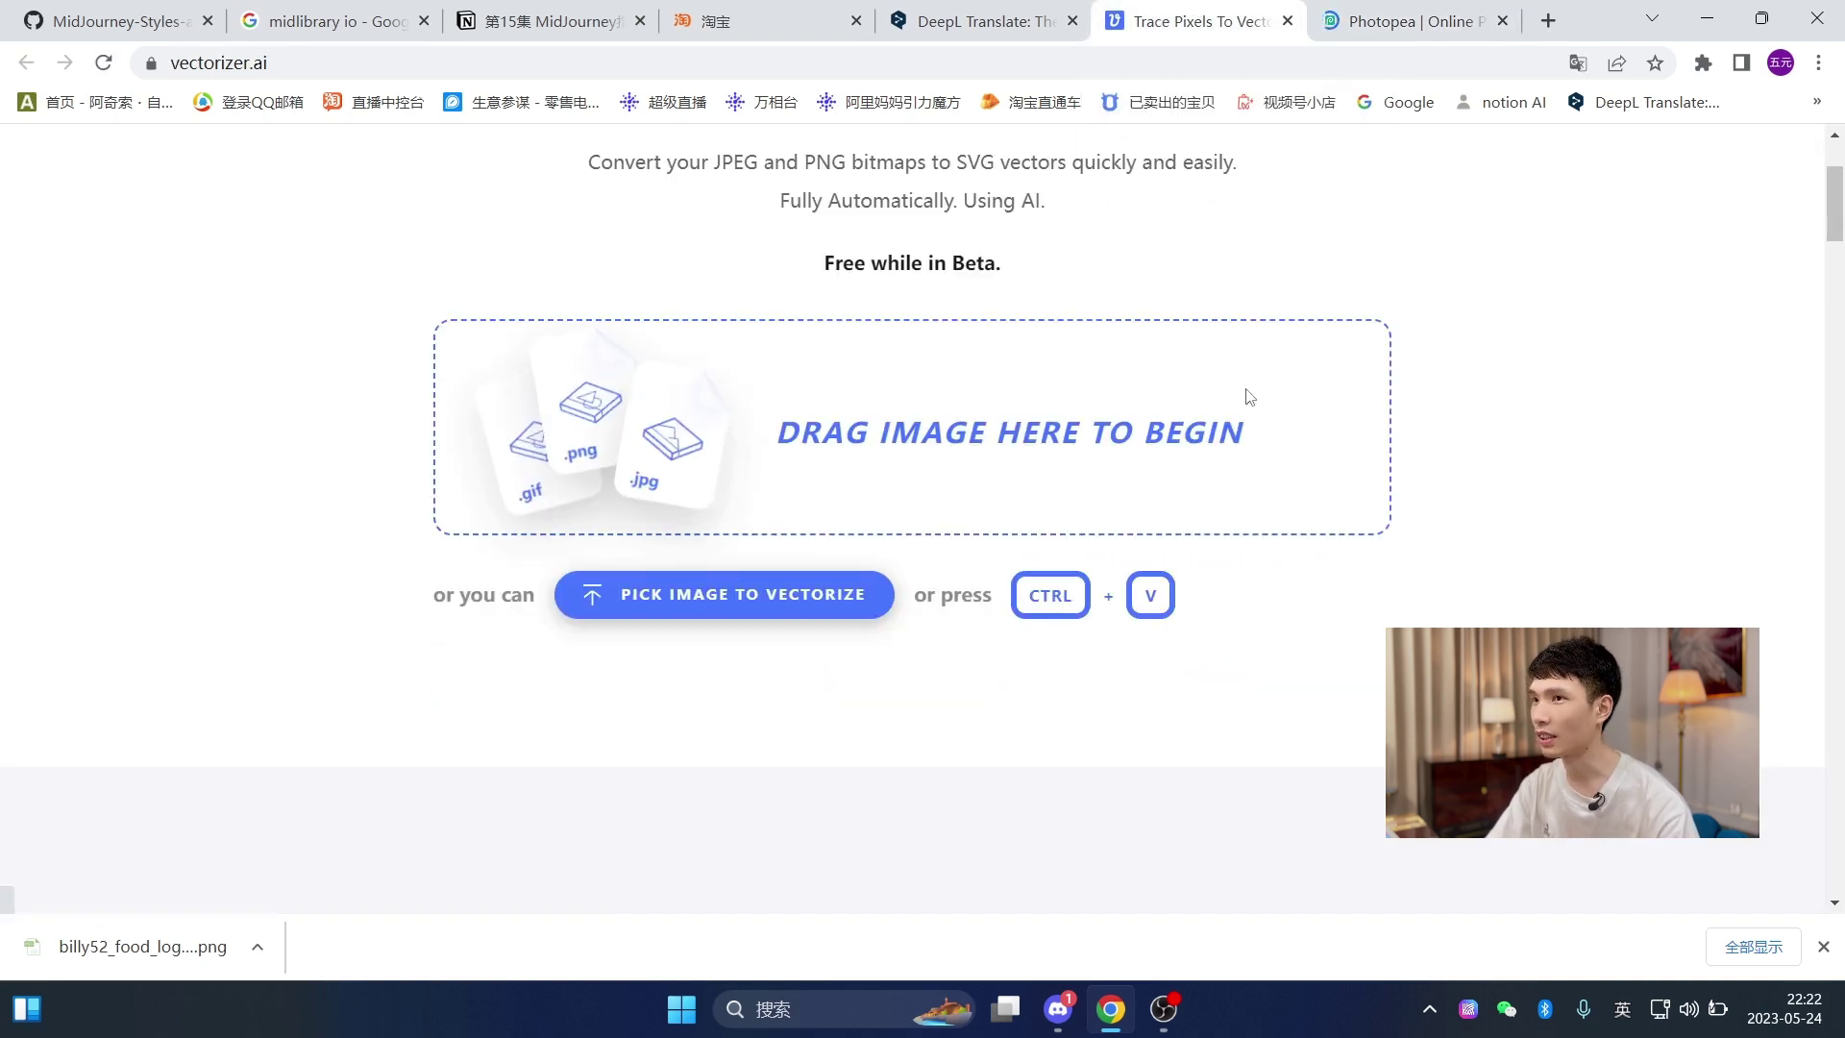
scroll(1458, 430, "up", 2)
left_click_drag(302, 306, 1610, 305)
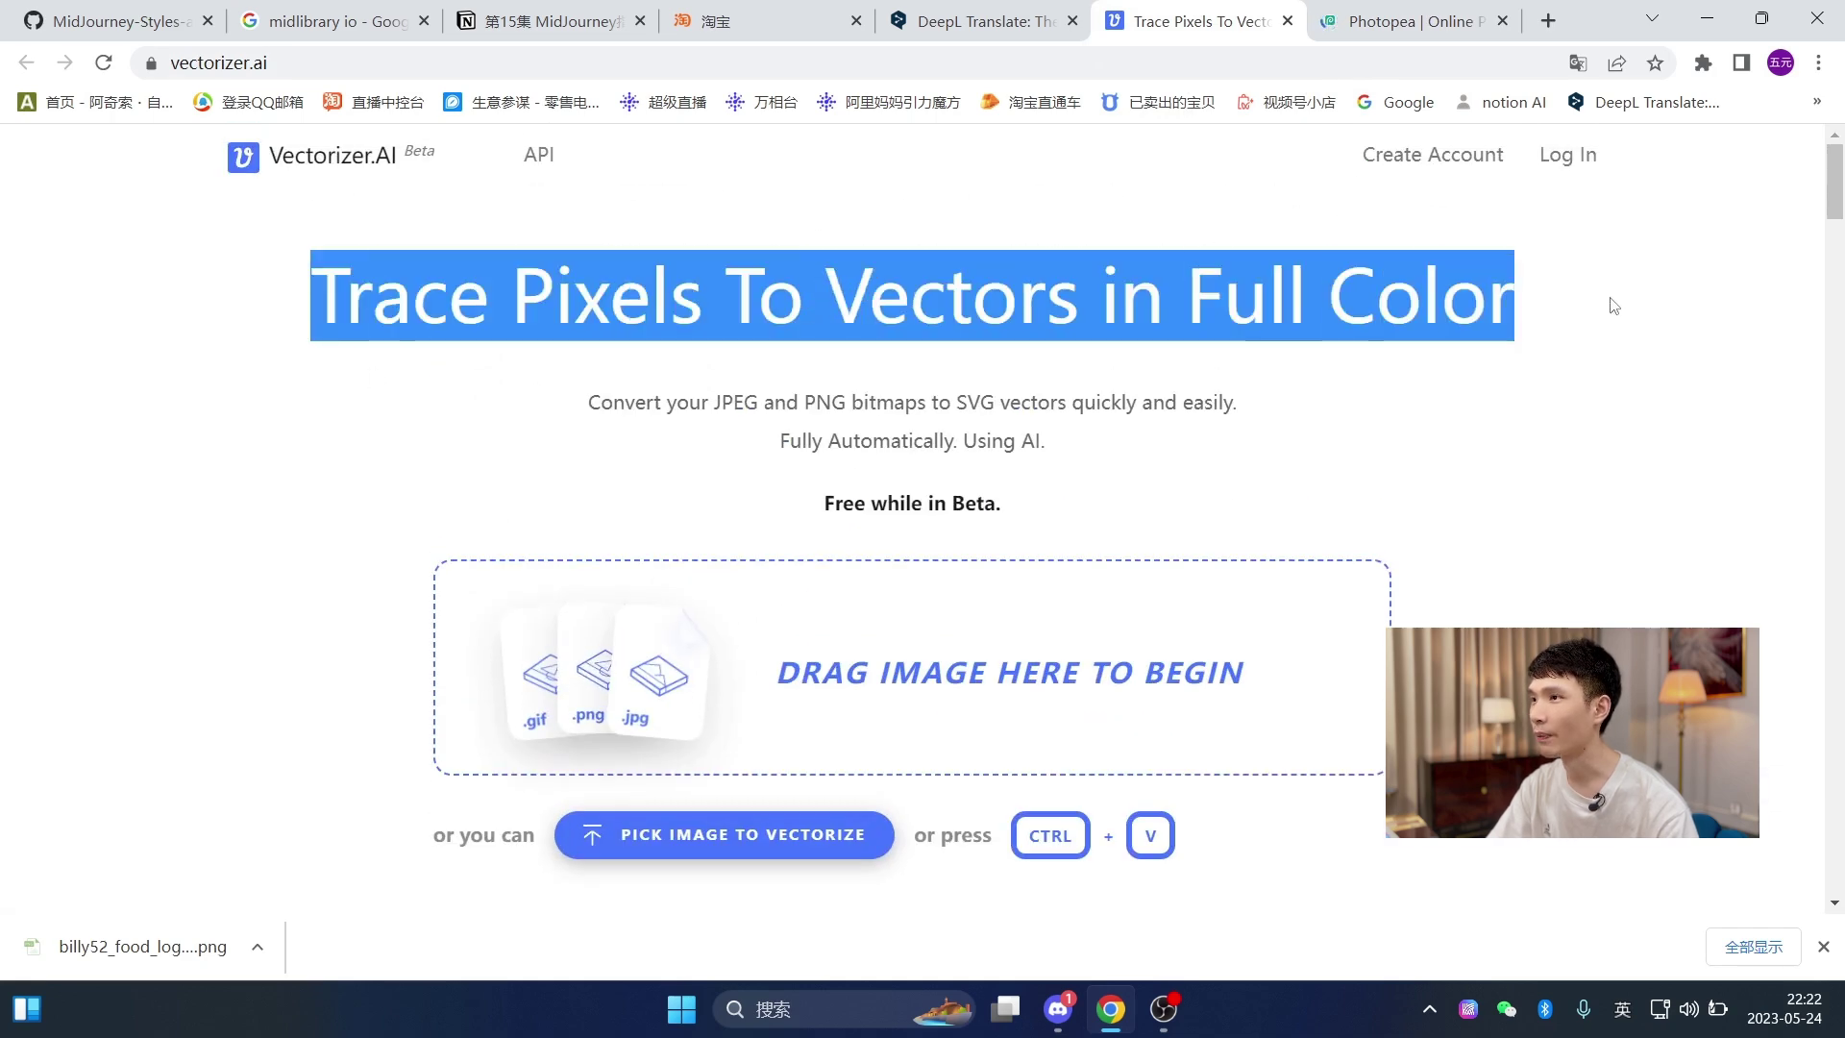
left_click(724, 834)
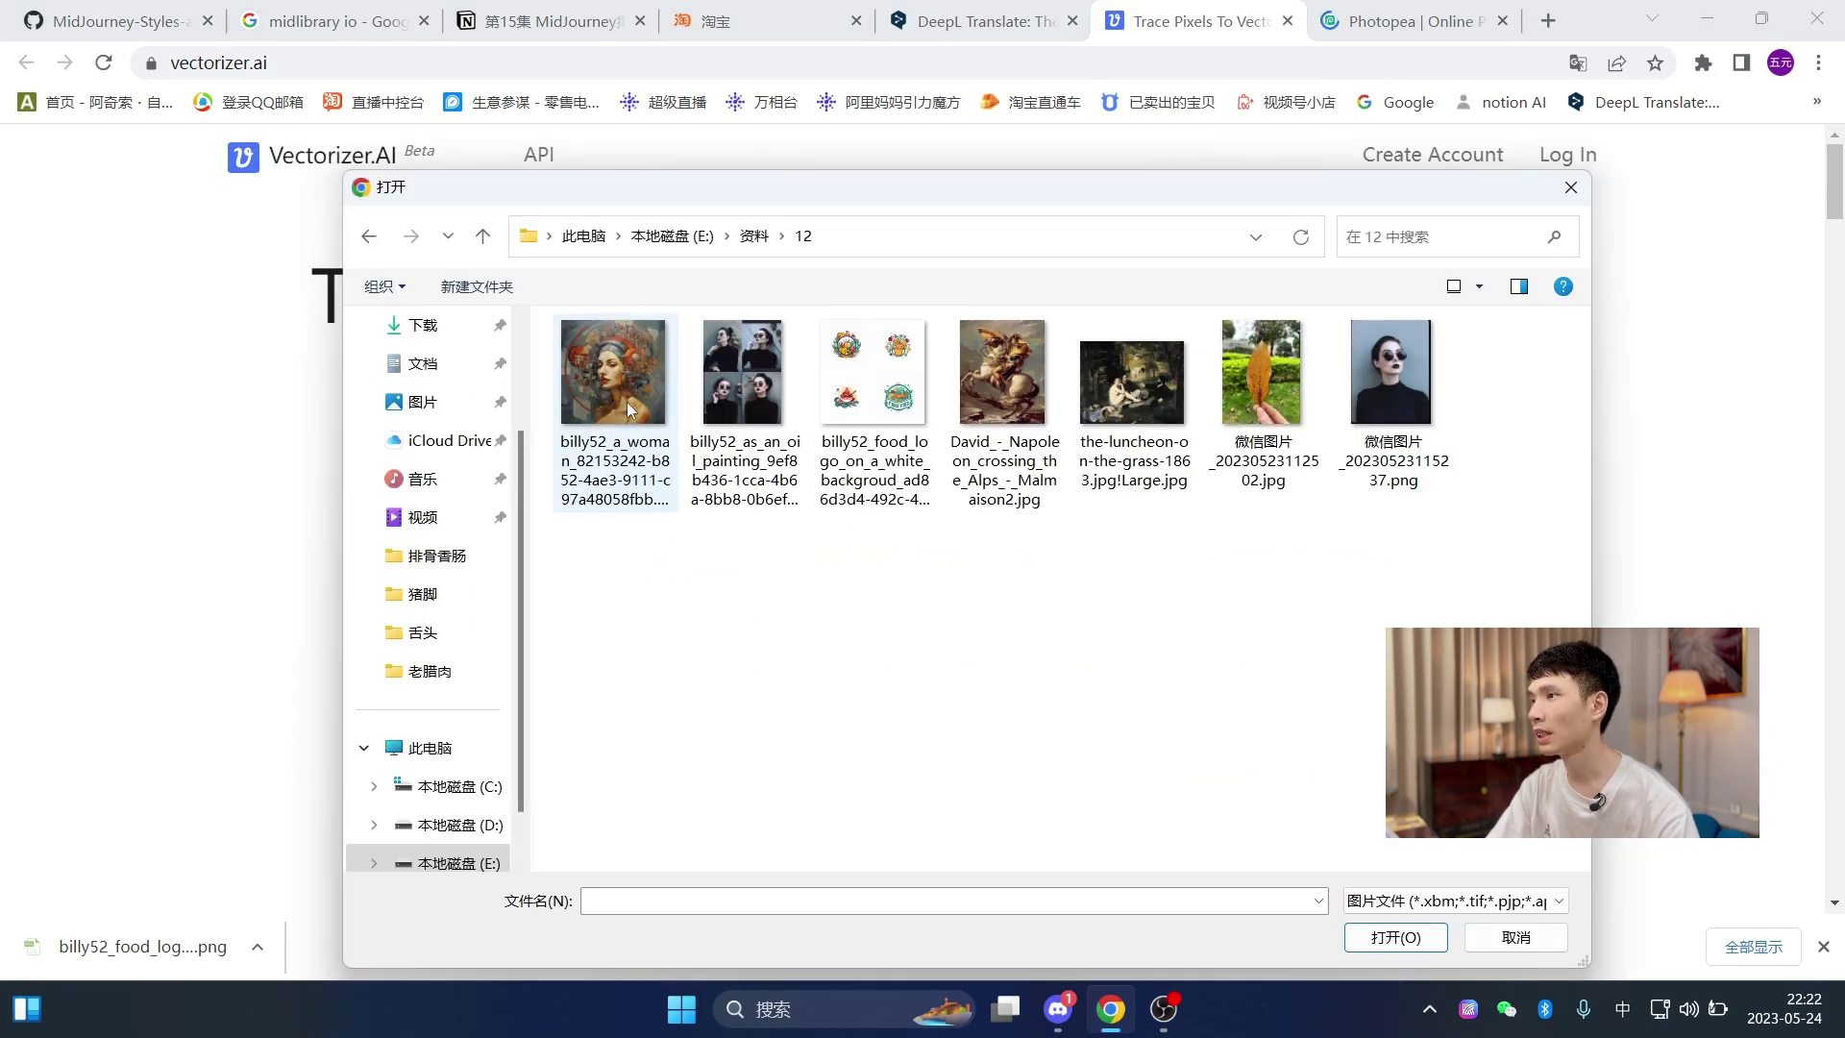
double_click(627, 404)
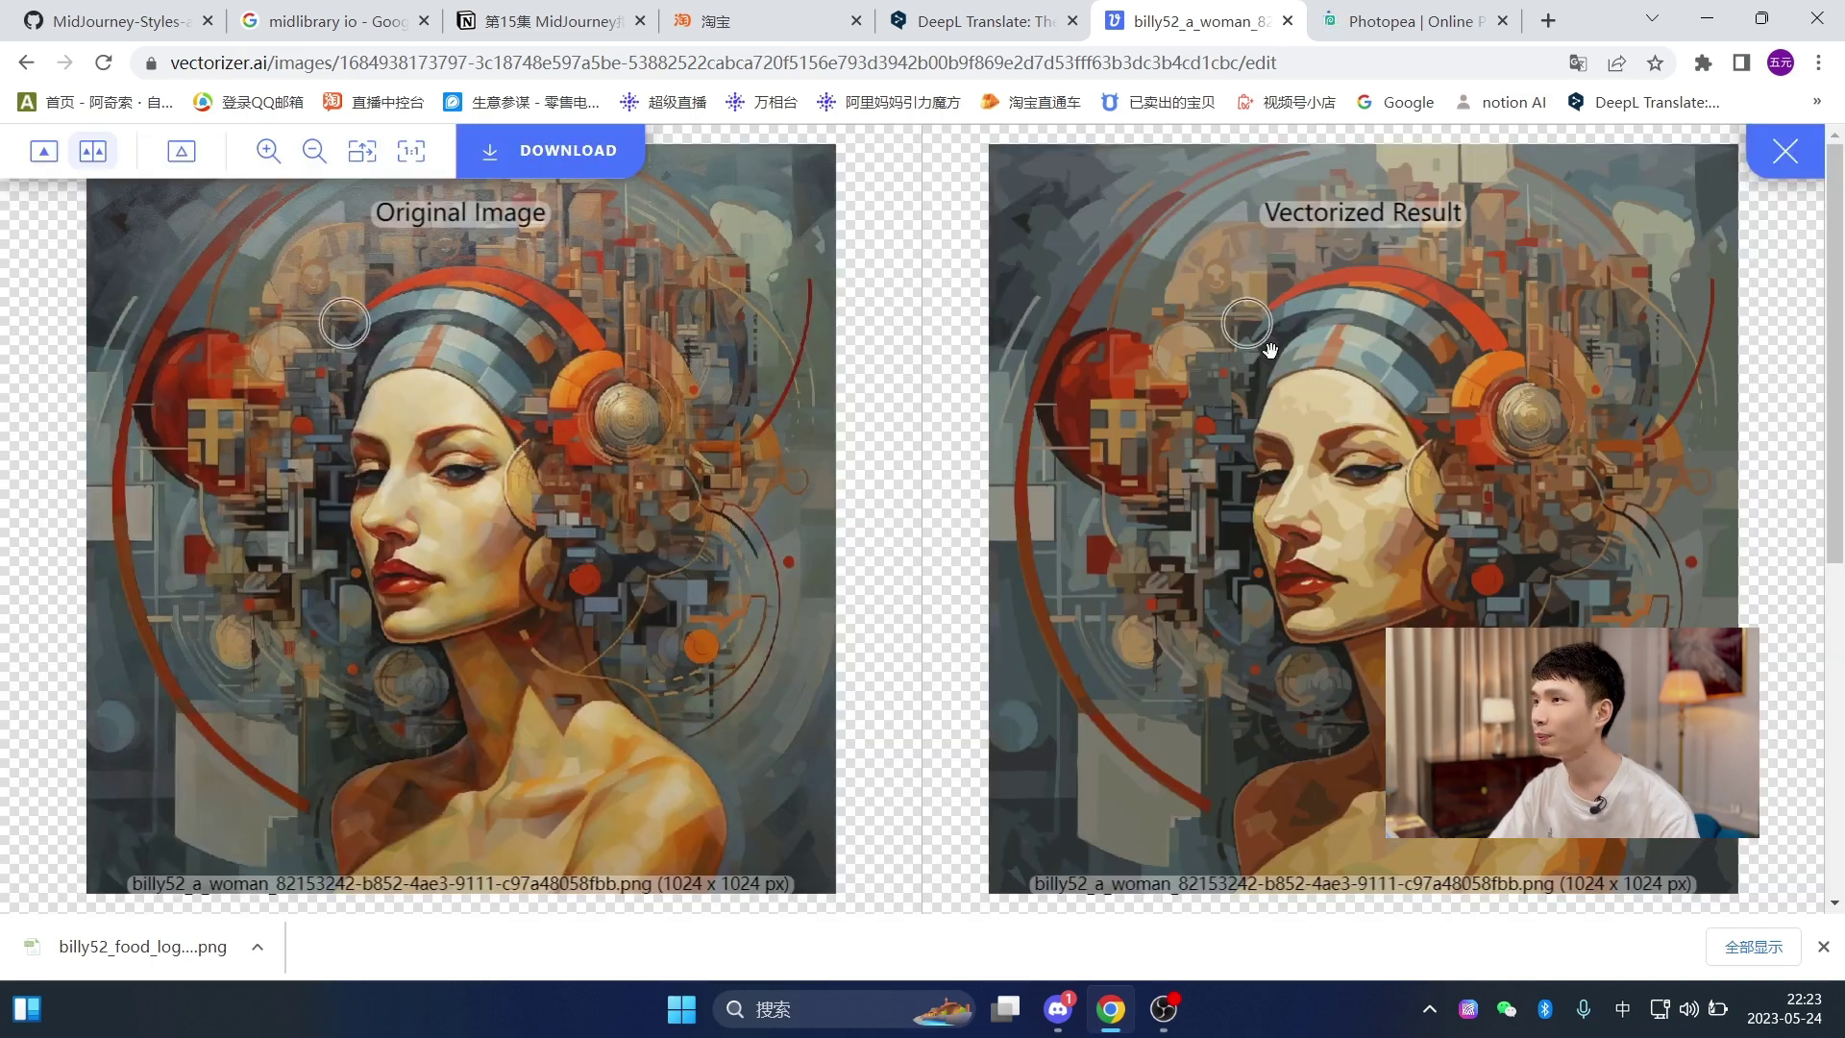
- Compare the original portrait with the vectorized result, examining the edges of the orange headphone up close
scroll(1394, 445, "down", 3)
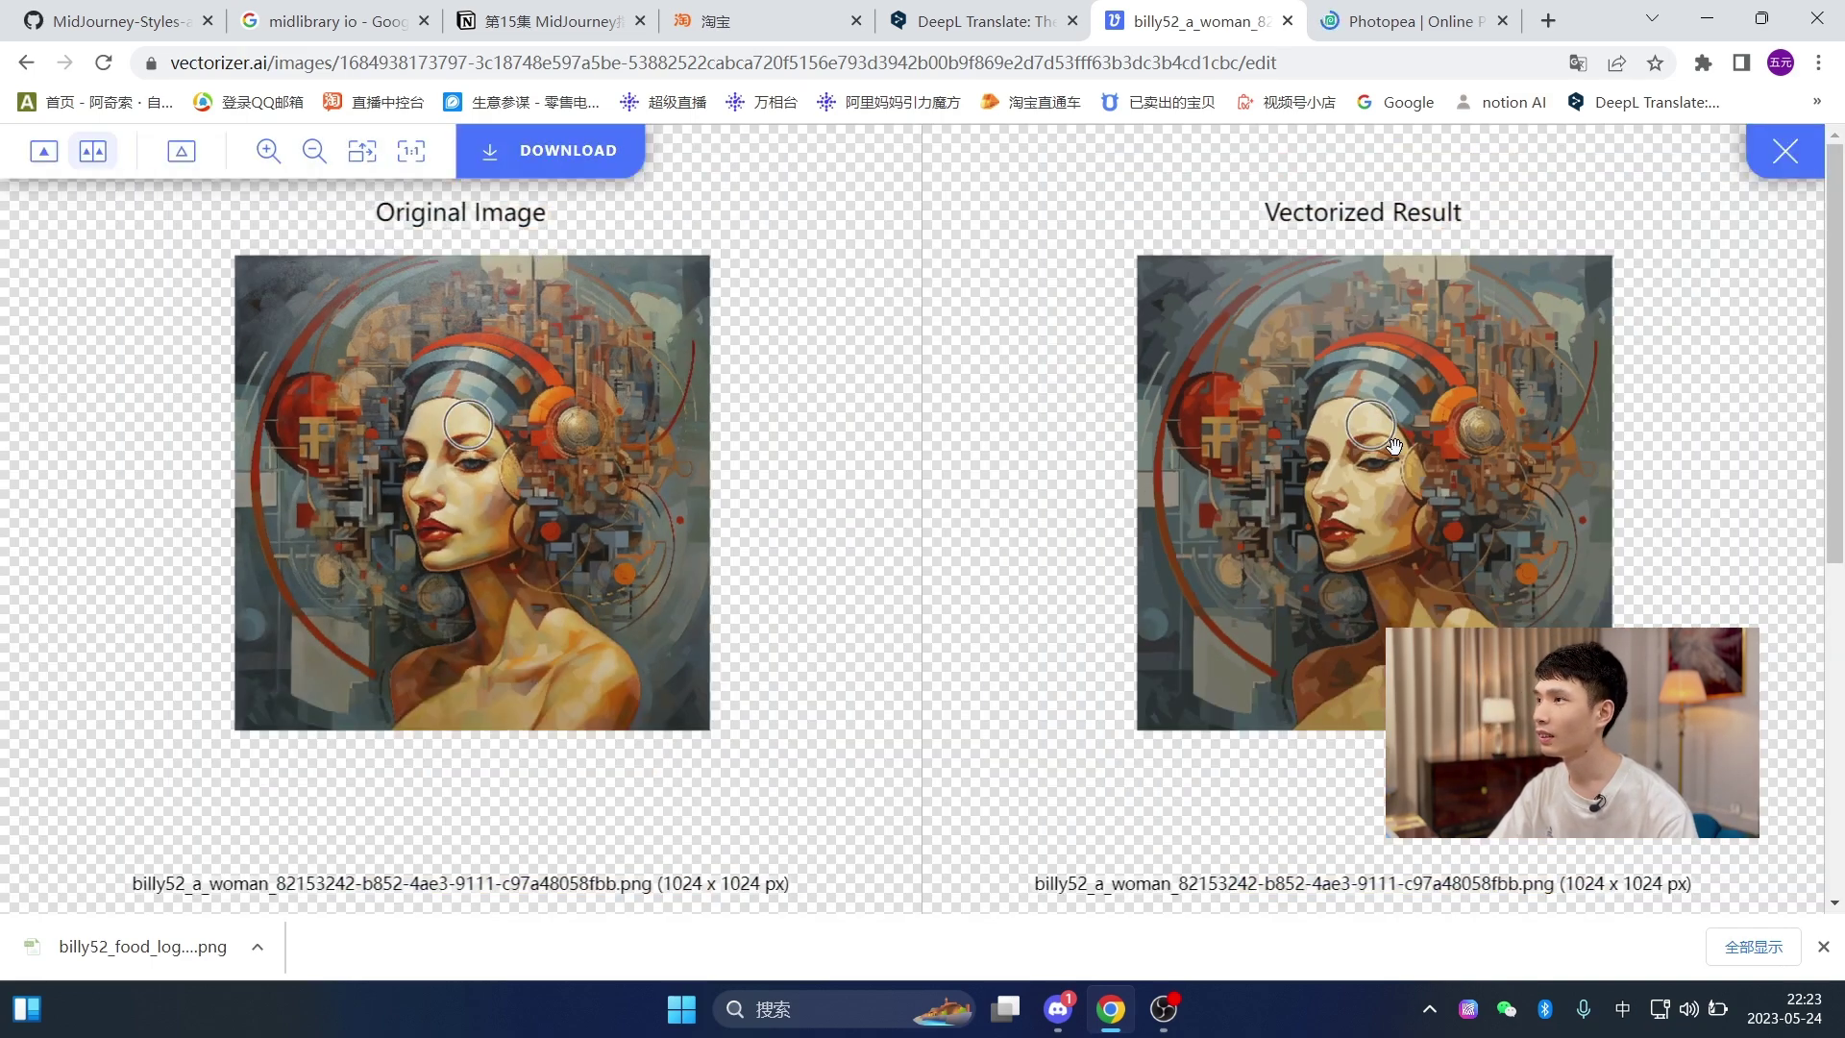
scroll(639, 440, "up", 3)
scroll(1398, 384, "up", 5)
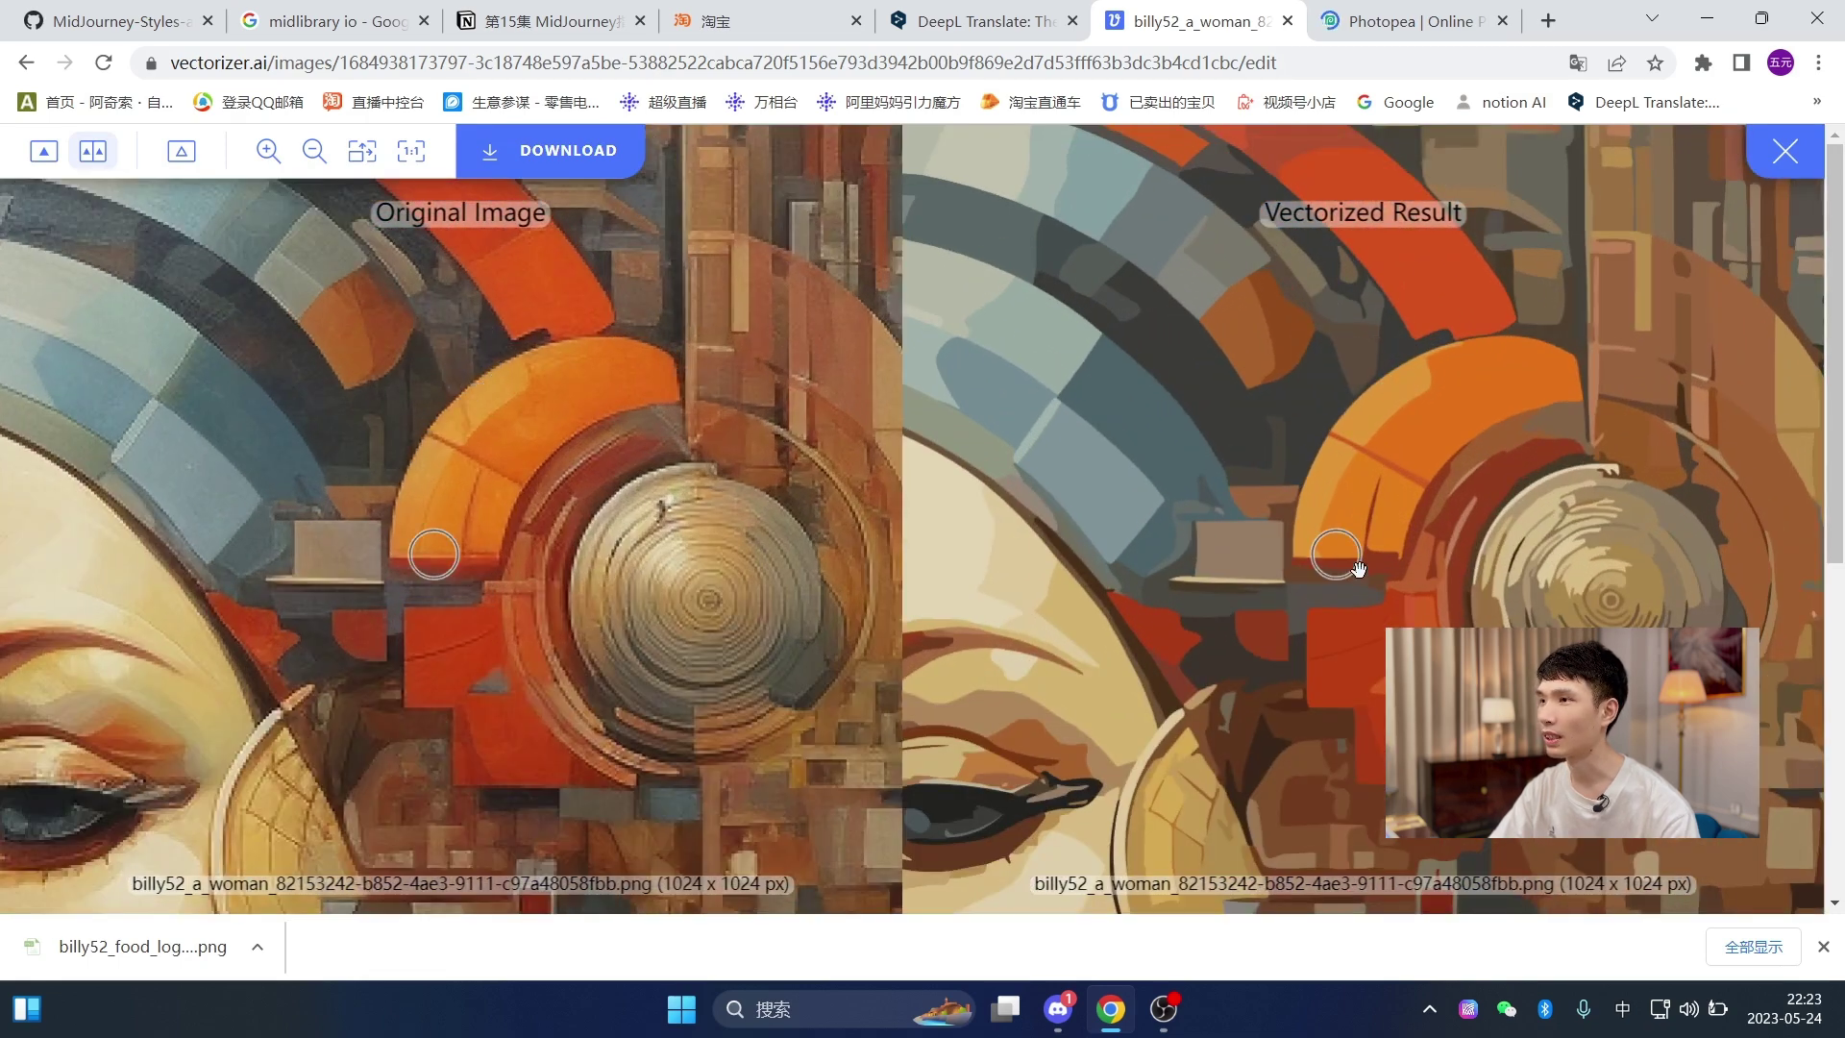
scroll(1389, 510, "up", 4)
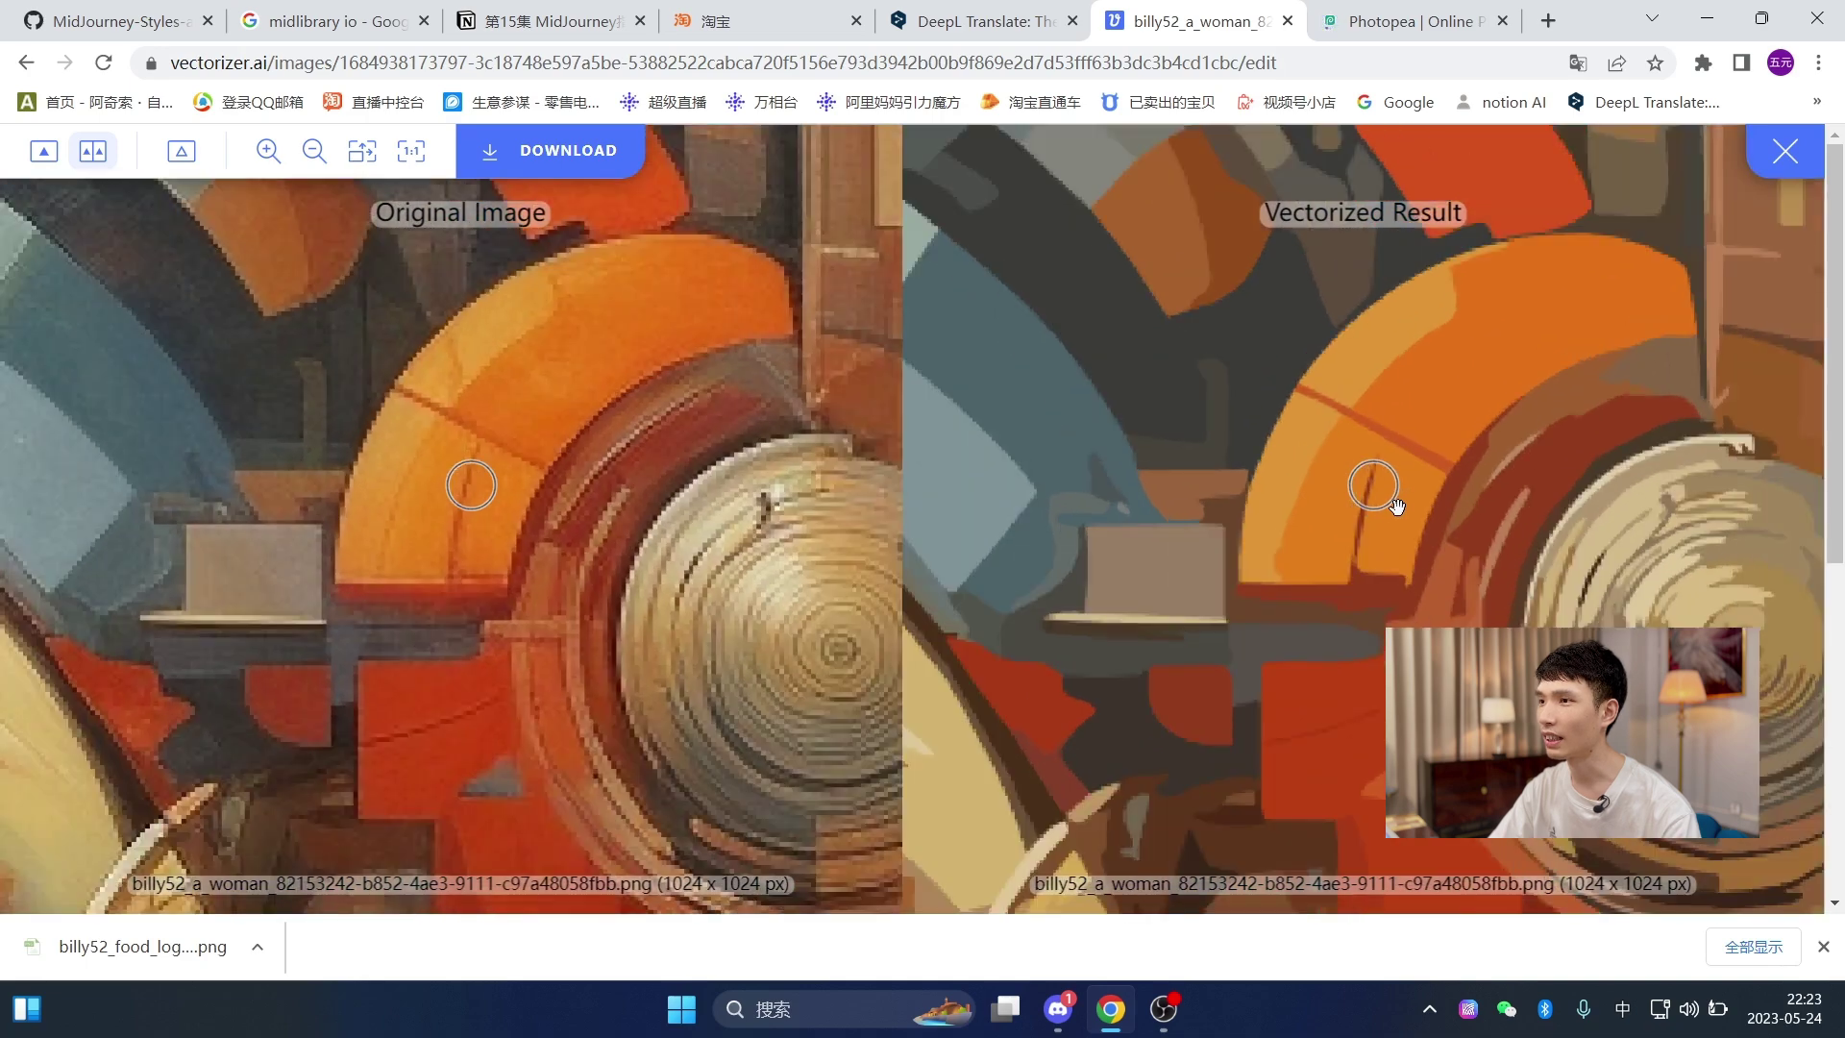
scroll(1396, 506, "down", 4)
scroll(1393, 514, "up", 4)
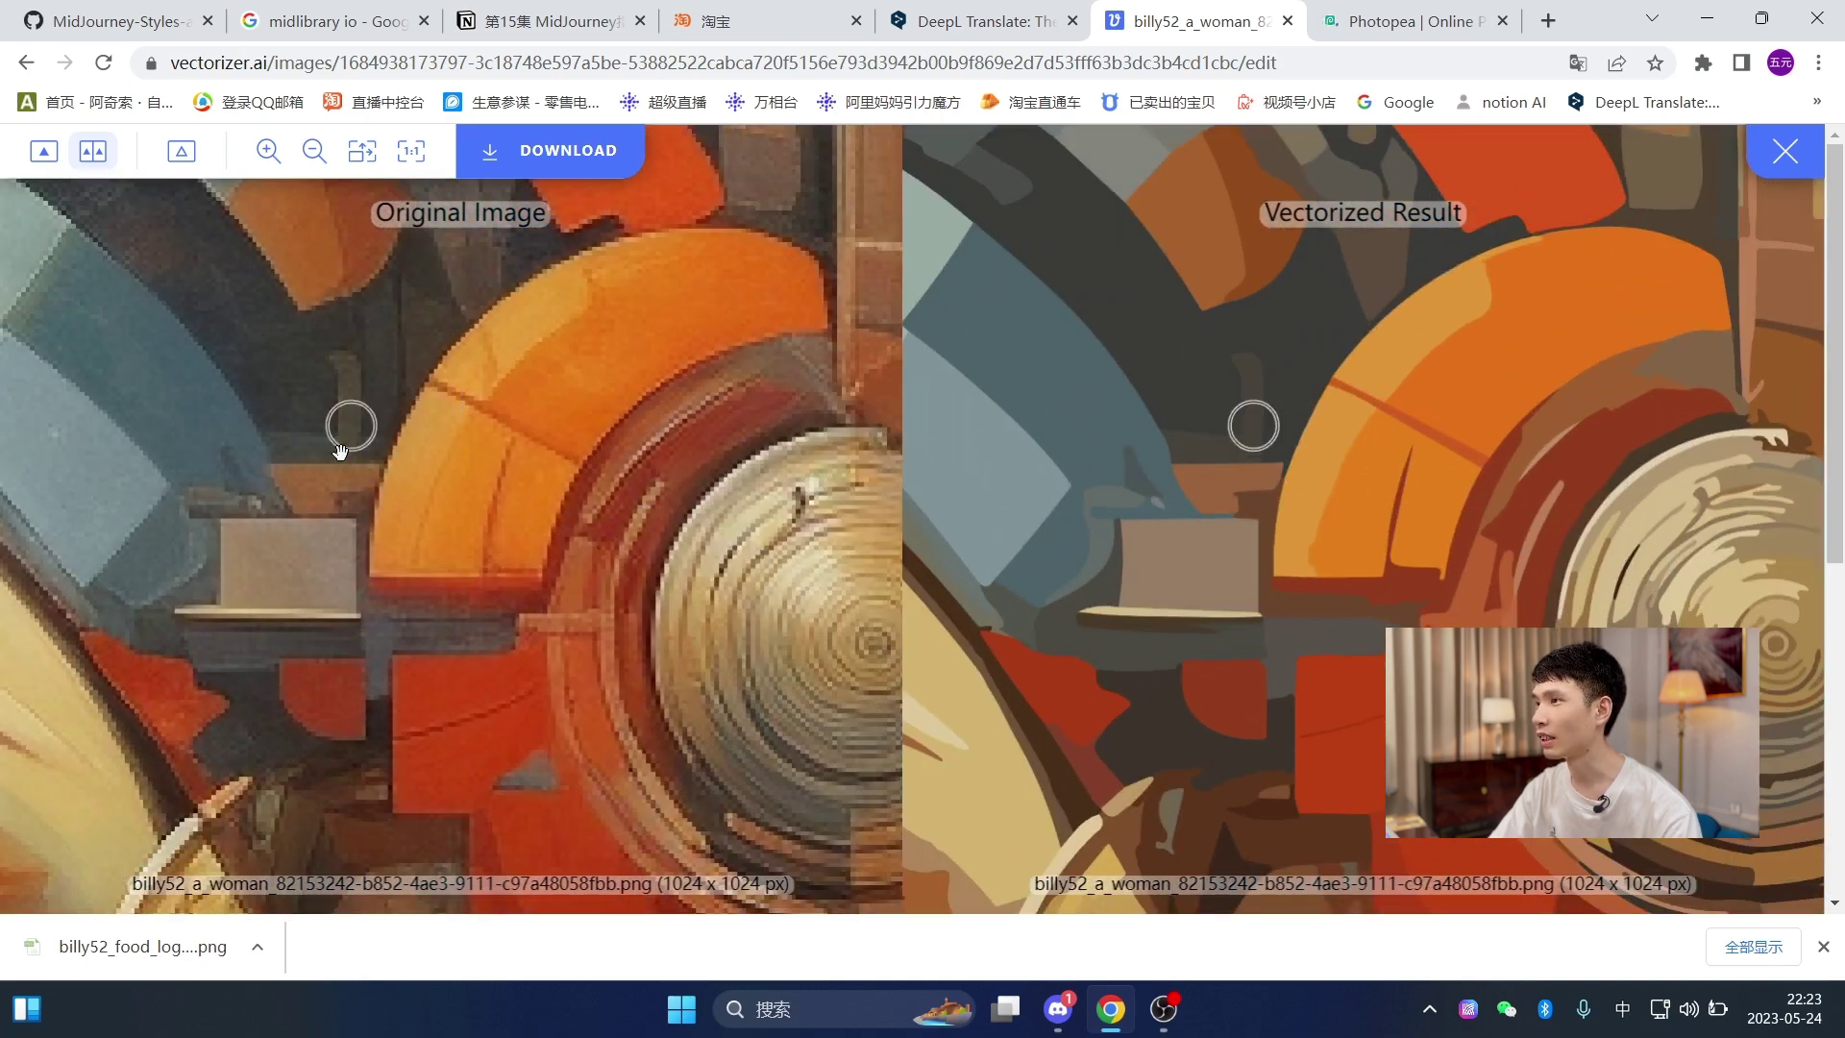
scroll(1388, 470, "up", 3)
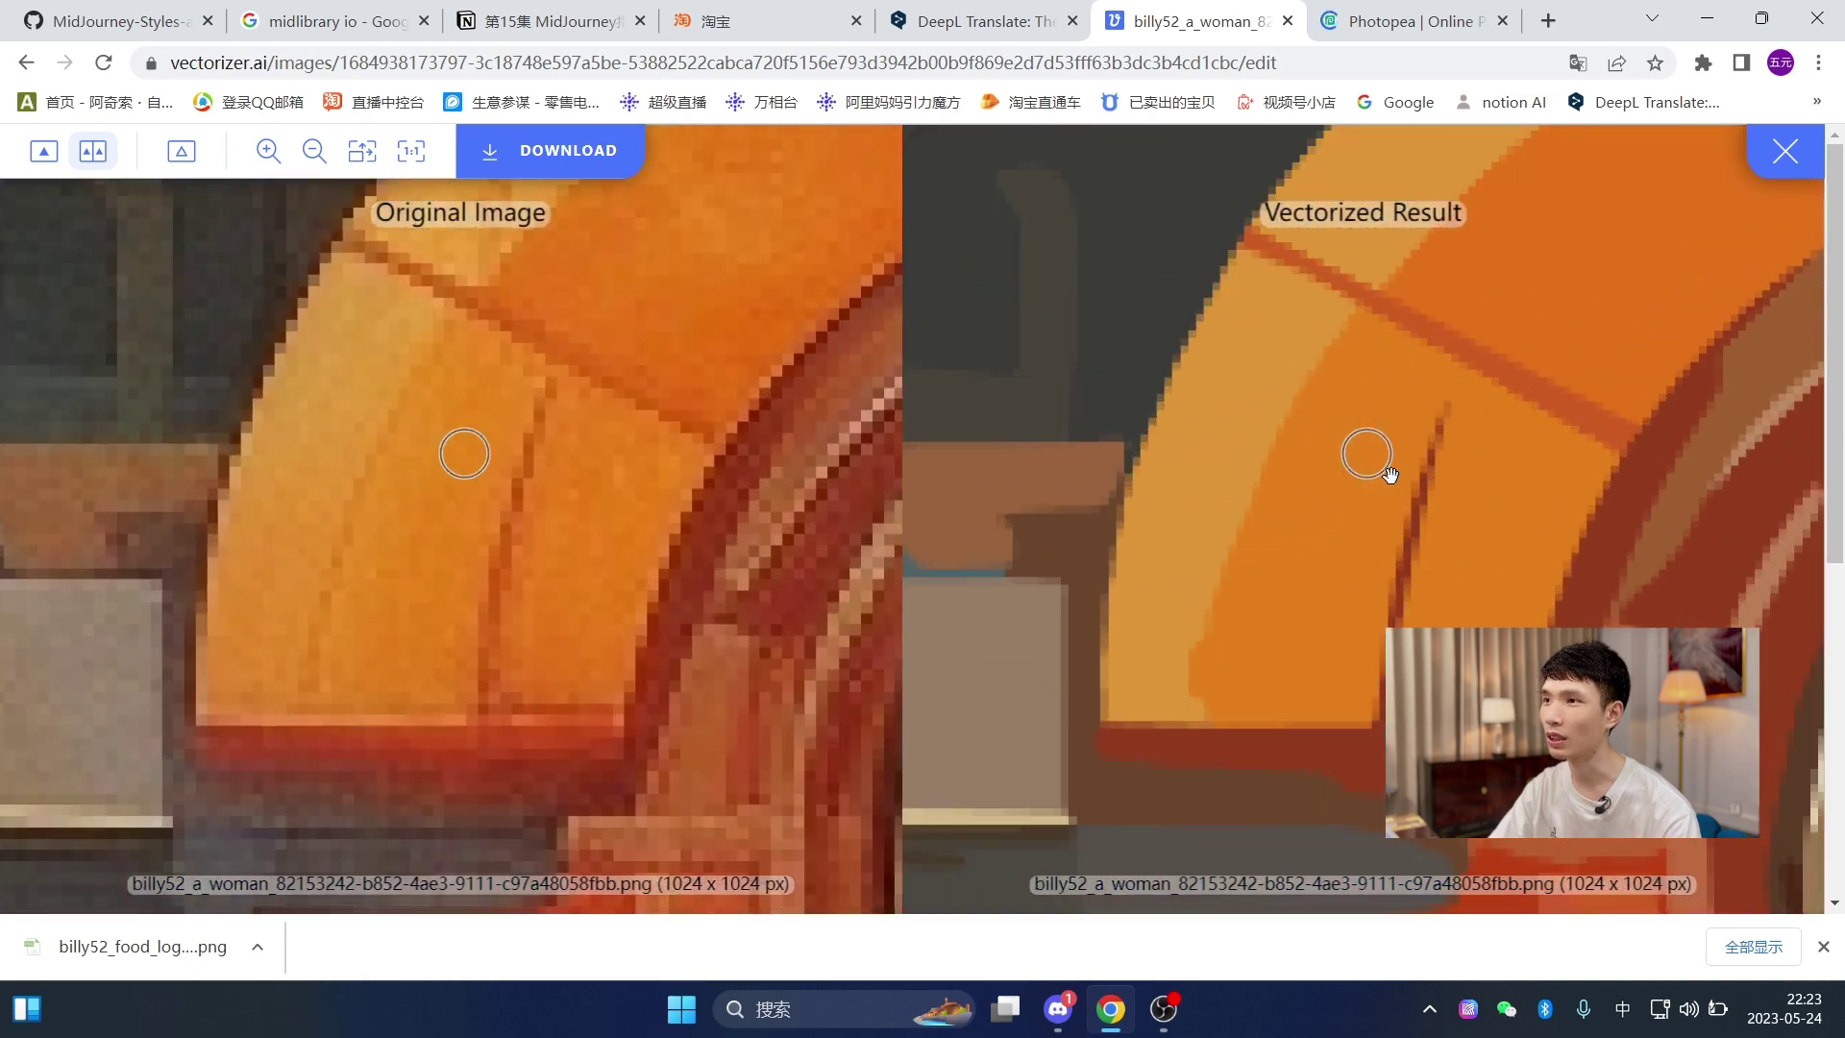
scroll(1471, 498, "up", 2)
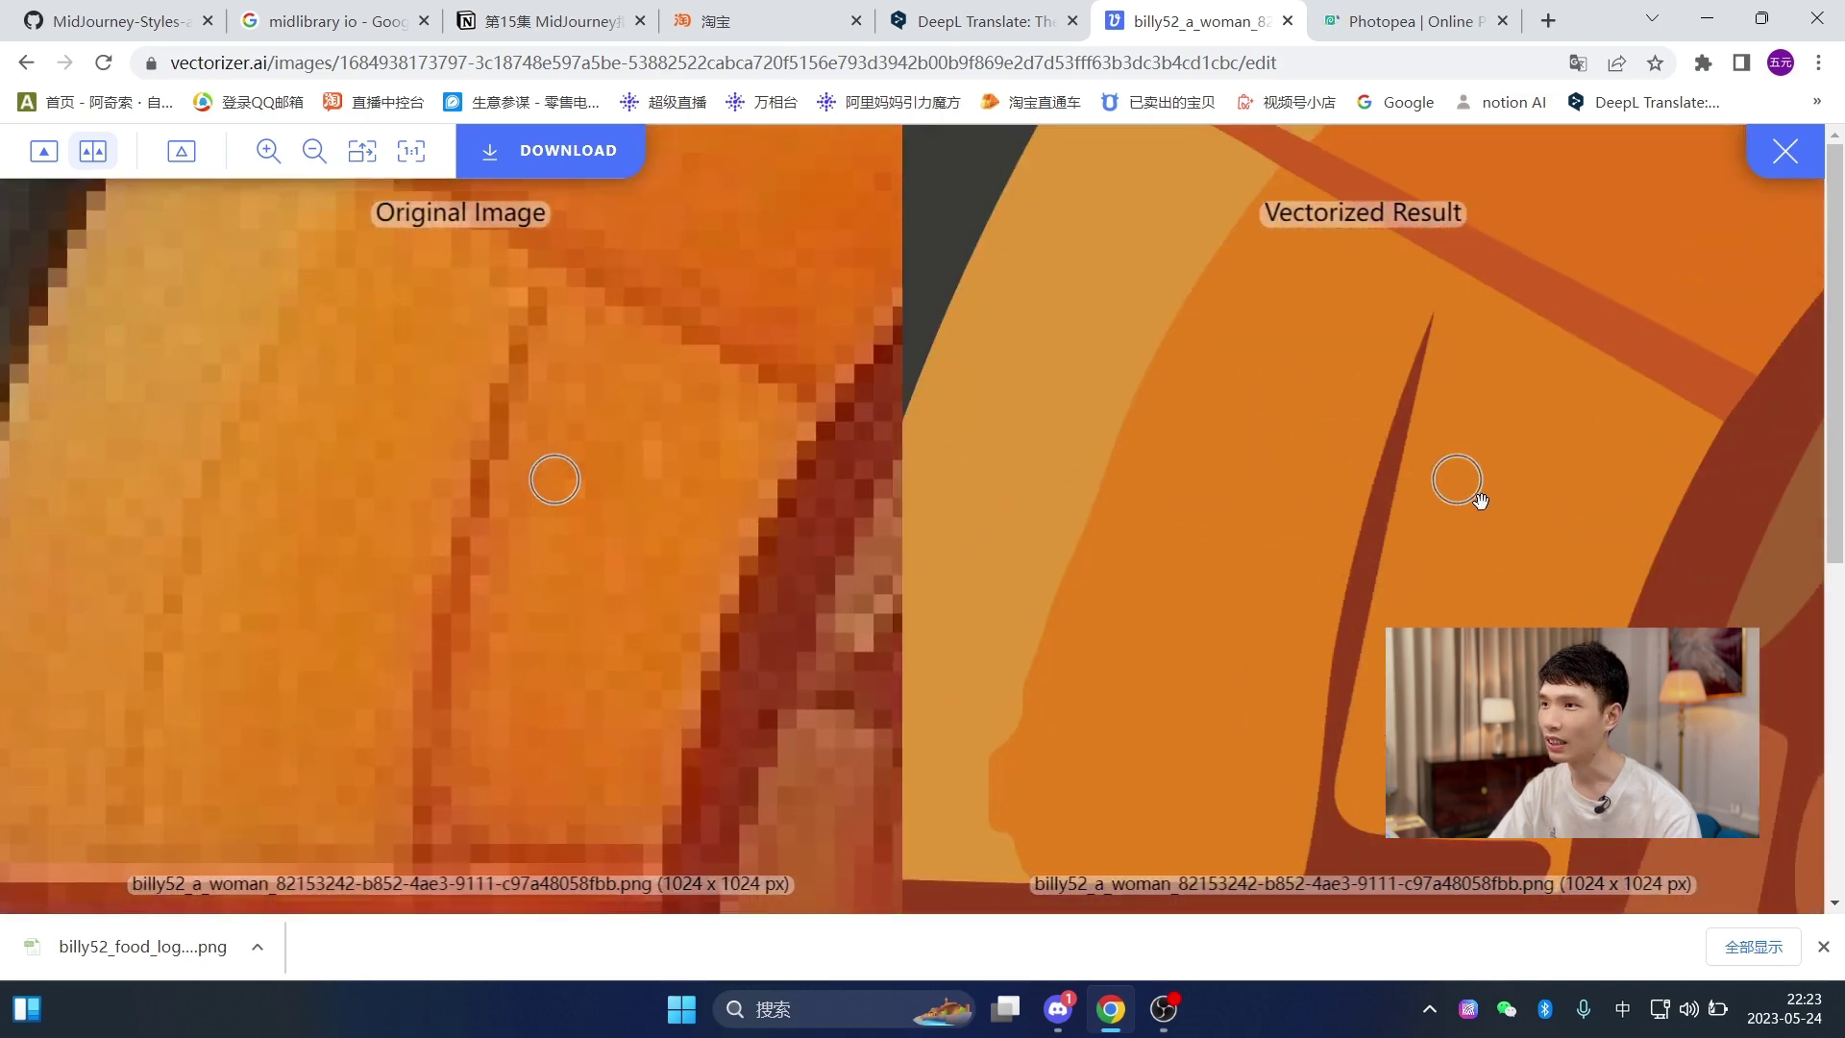
- Compare the pixel and vector edges around the portrait's lips, chin and mechanical background at several magnifications
scroll(1461, 464, "down", 8)
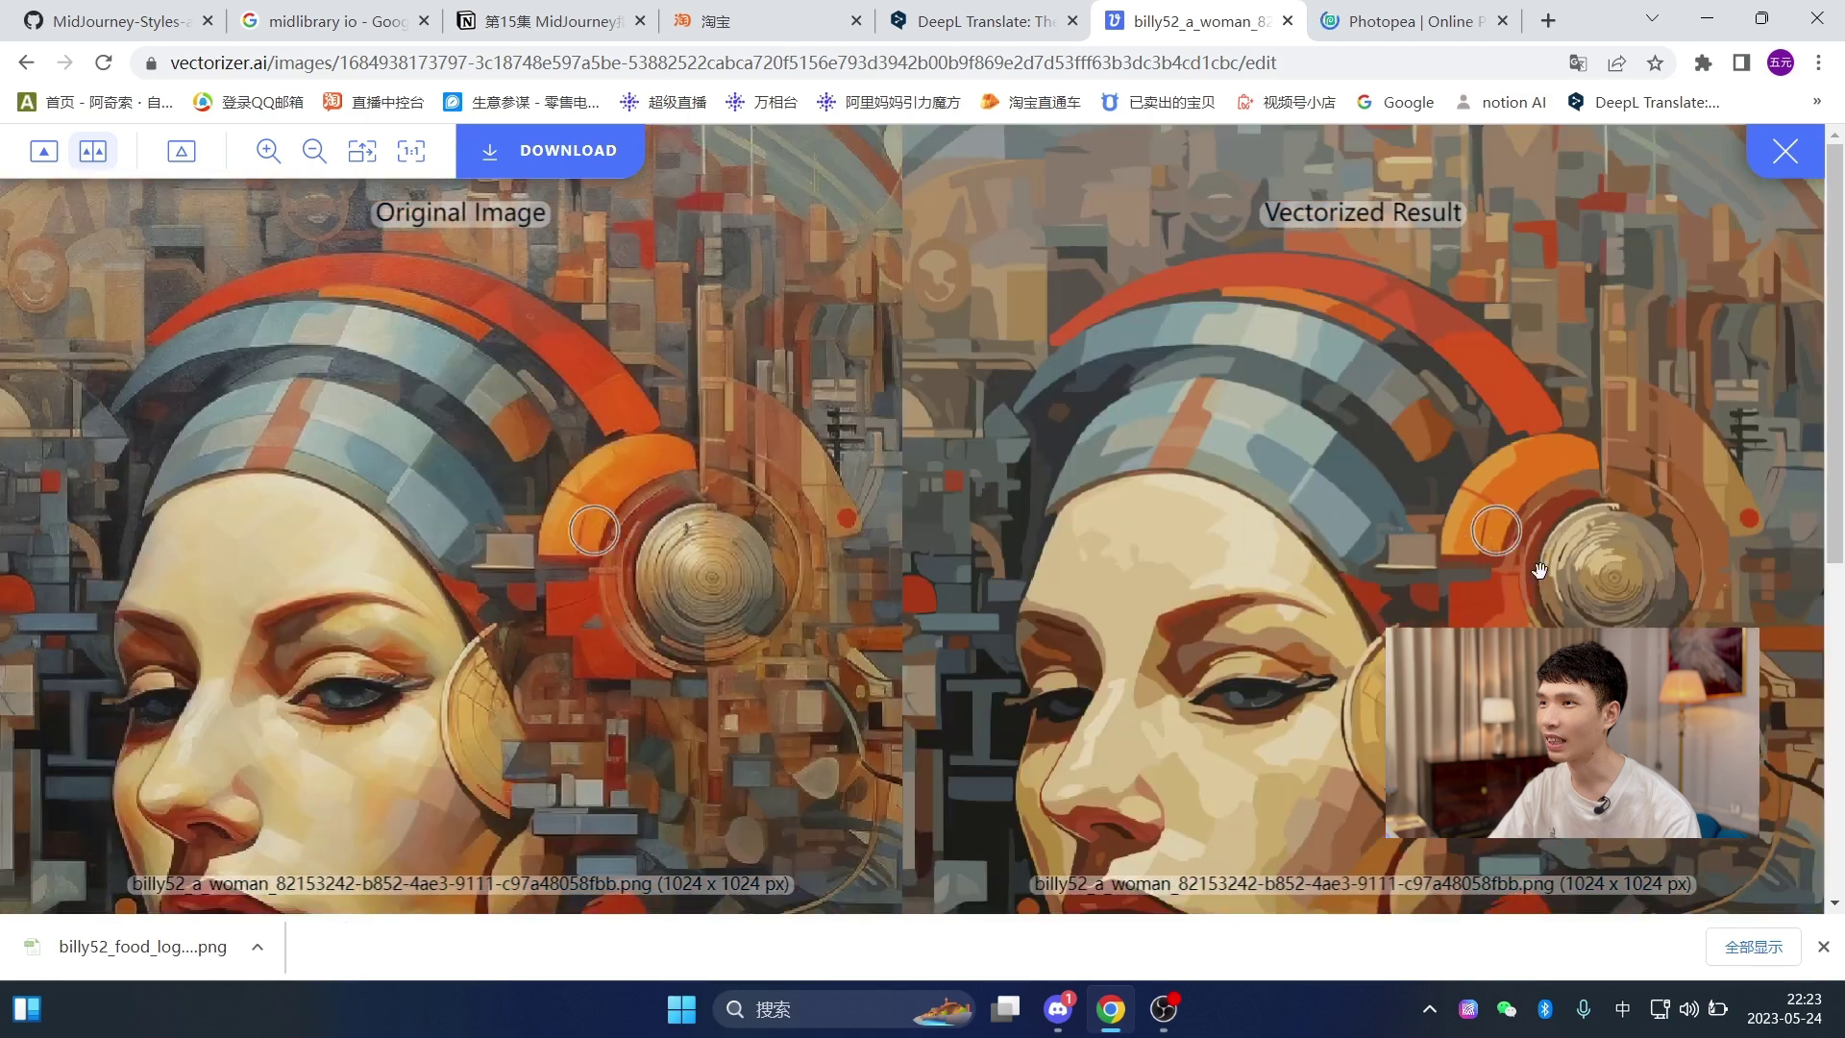
scroll(1389, 779, "up", 5)
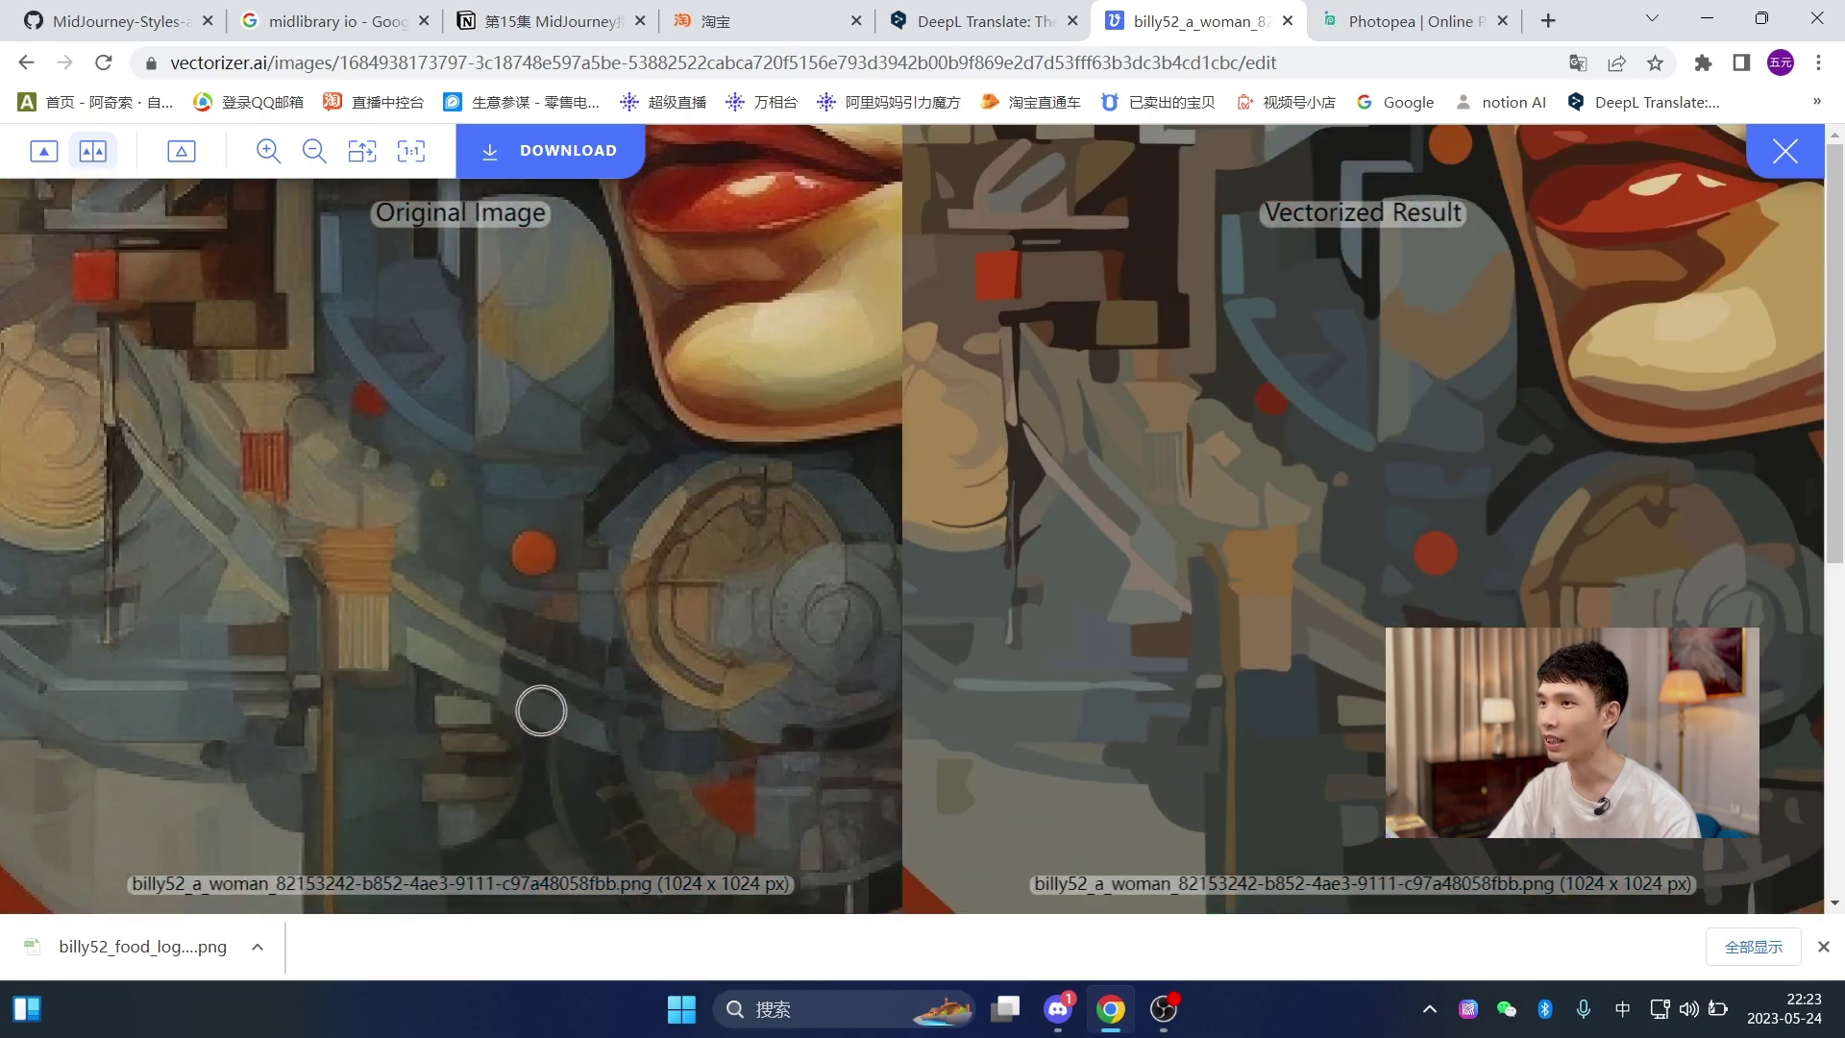
scroll(1681, 317, "up", 2)
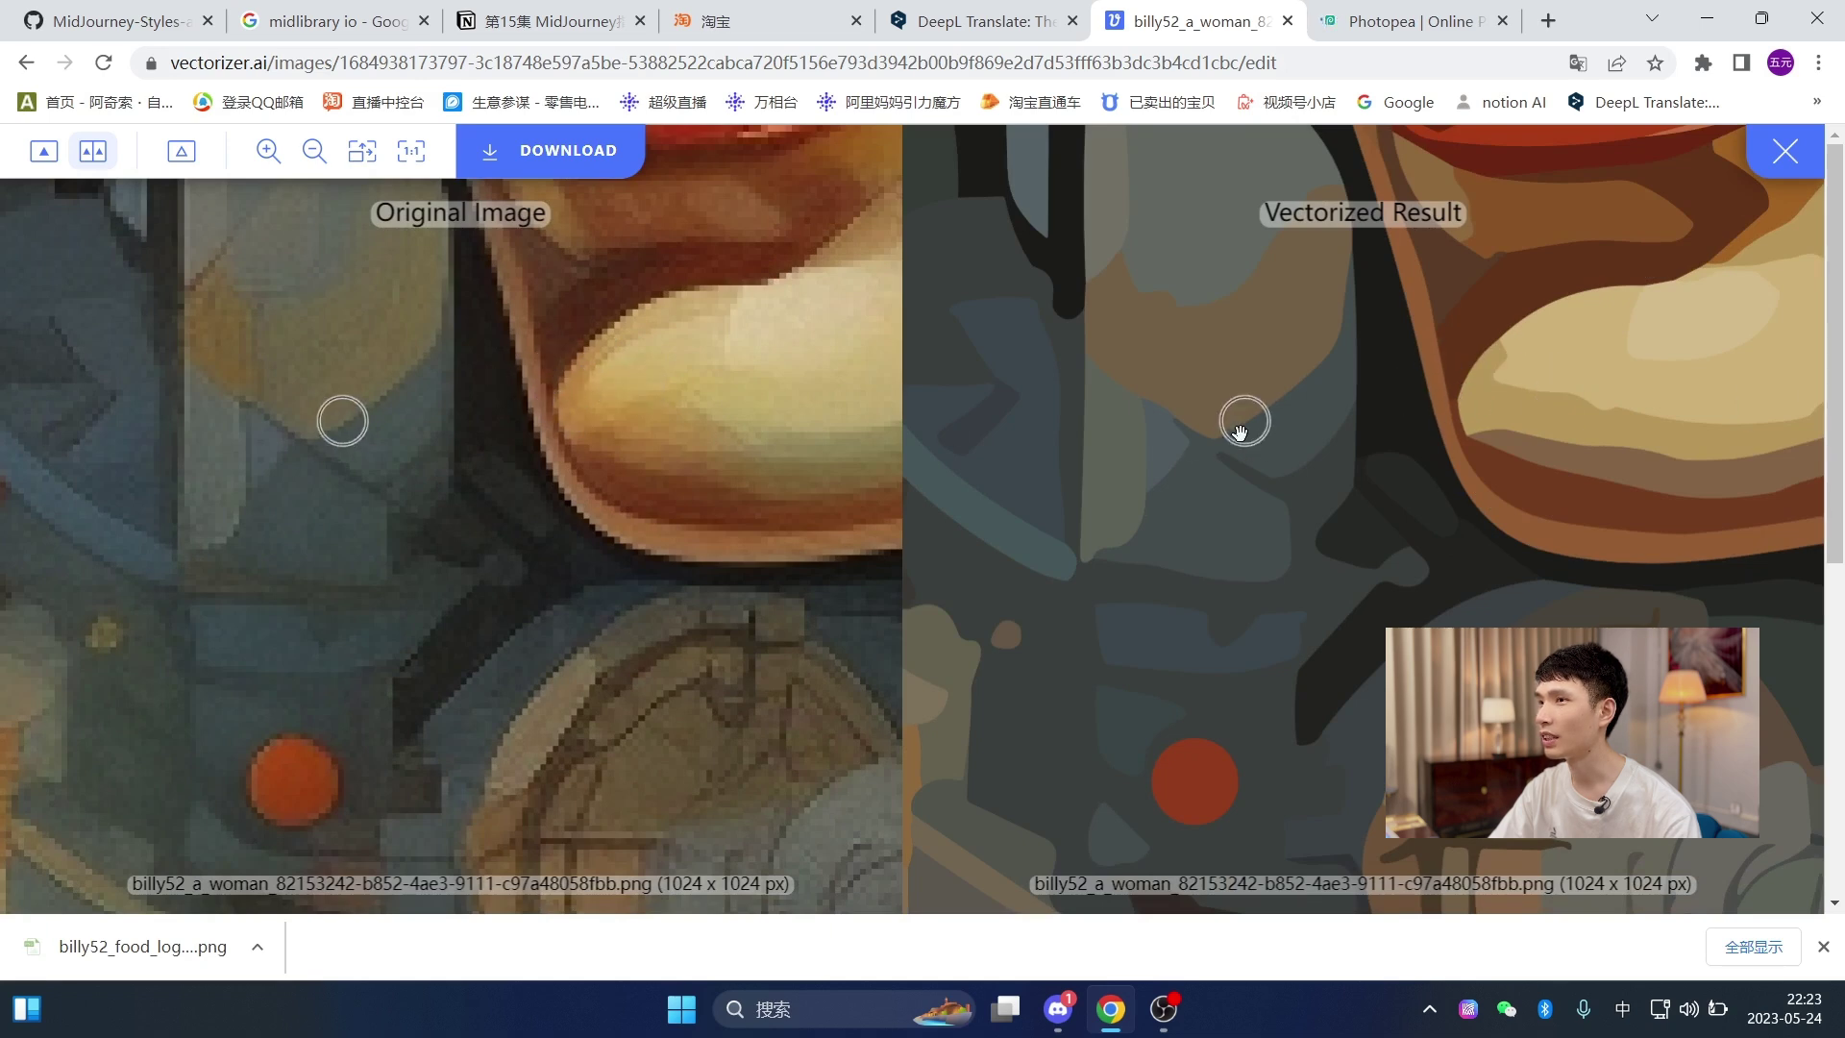
scroll(1572, 465, "up", 2)
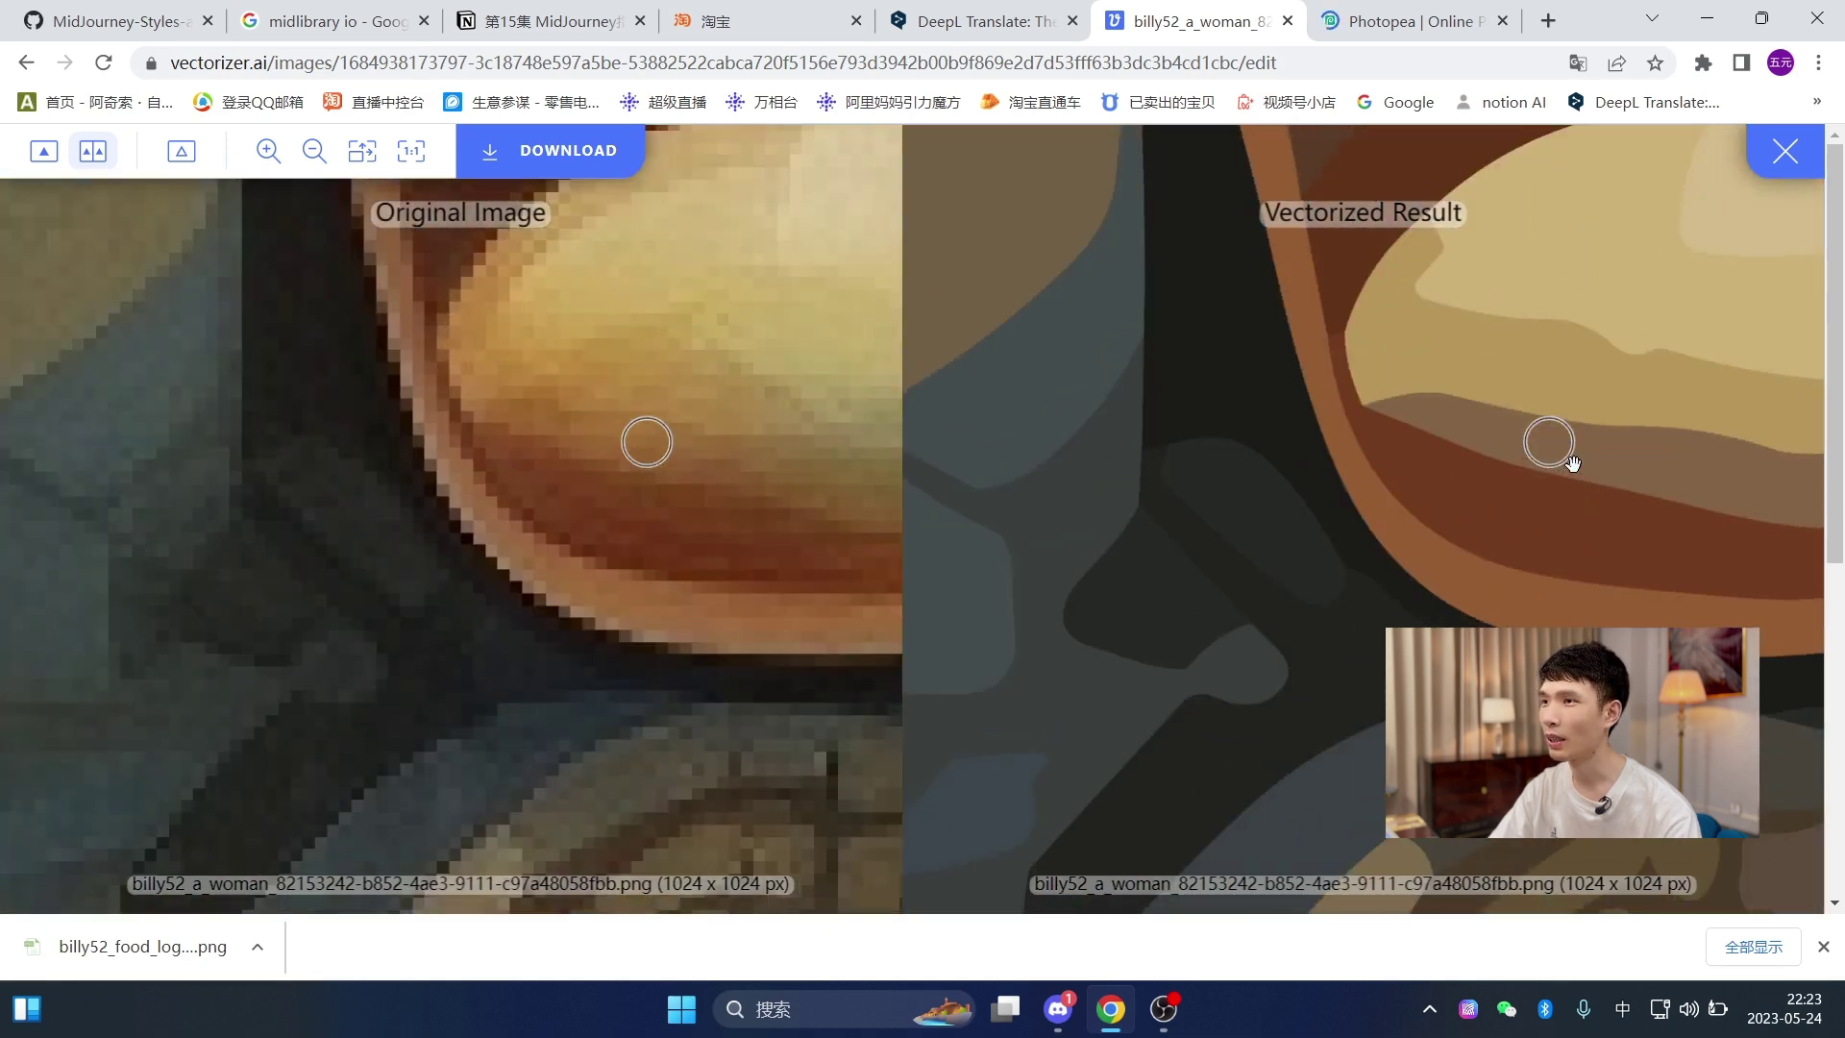
scroll(1549, 420, "up", 1)
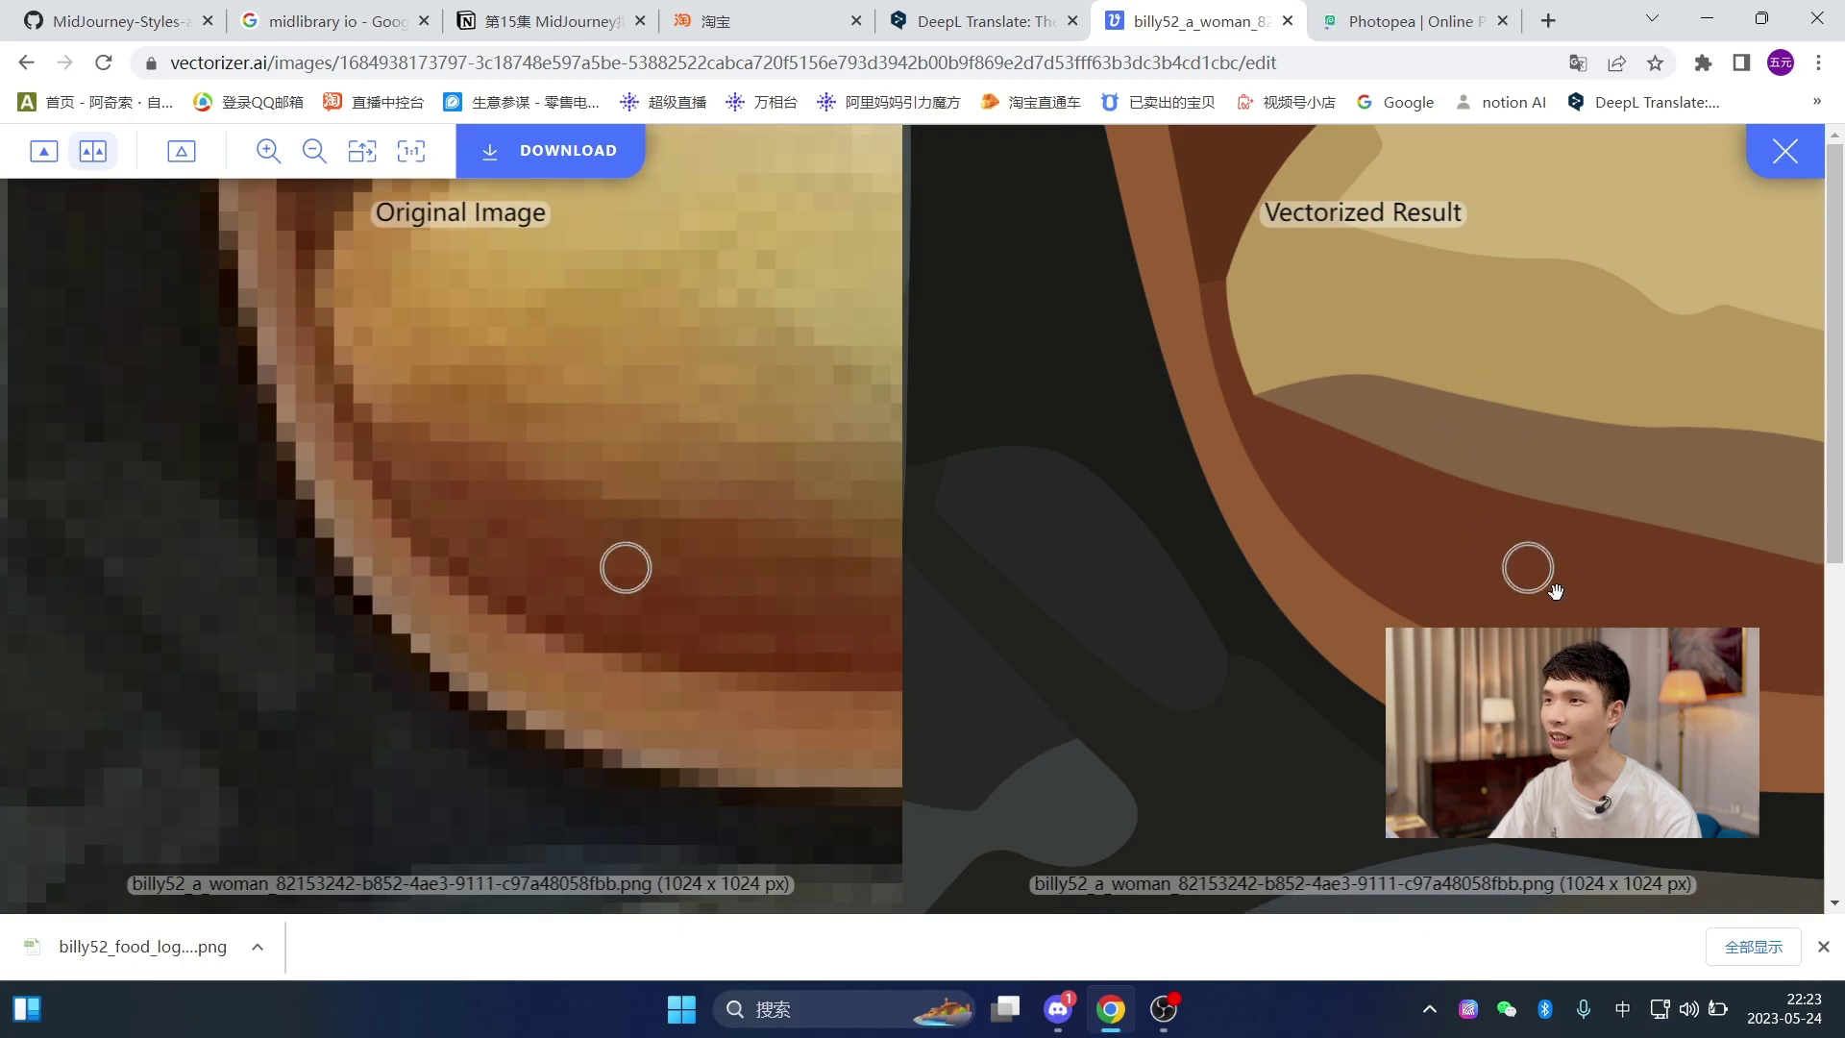
scroll(1538, 576, "down", 10)
scroll(1499, 557, "up", 3)
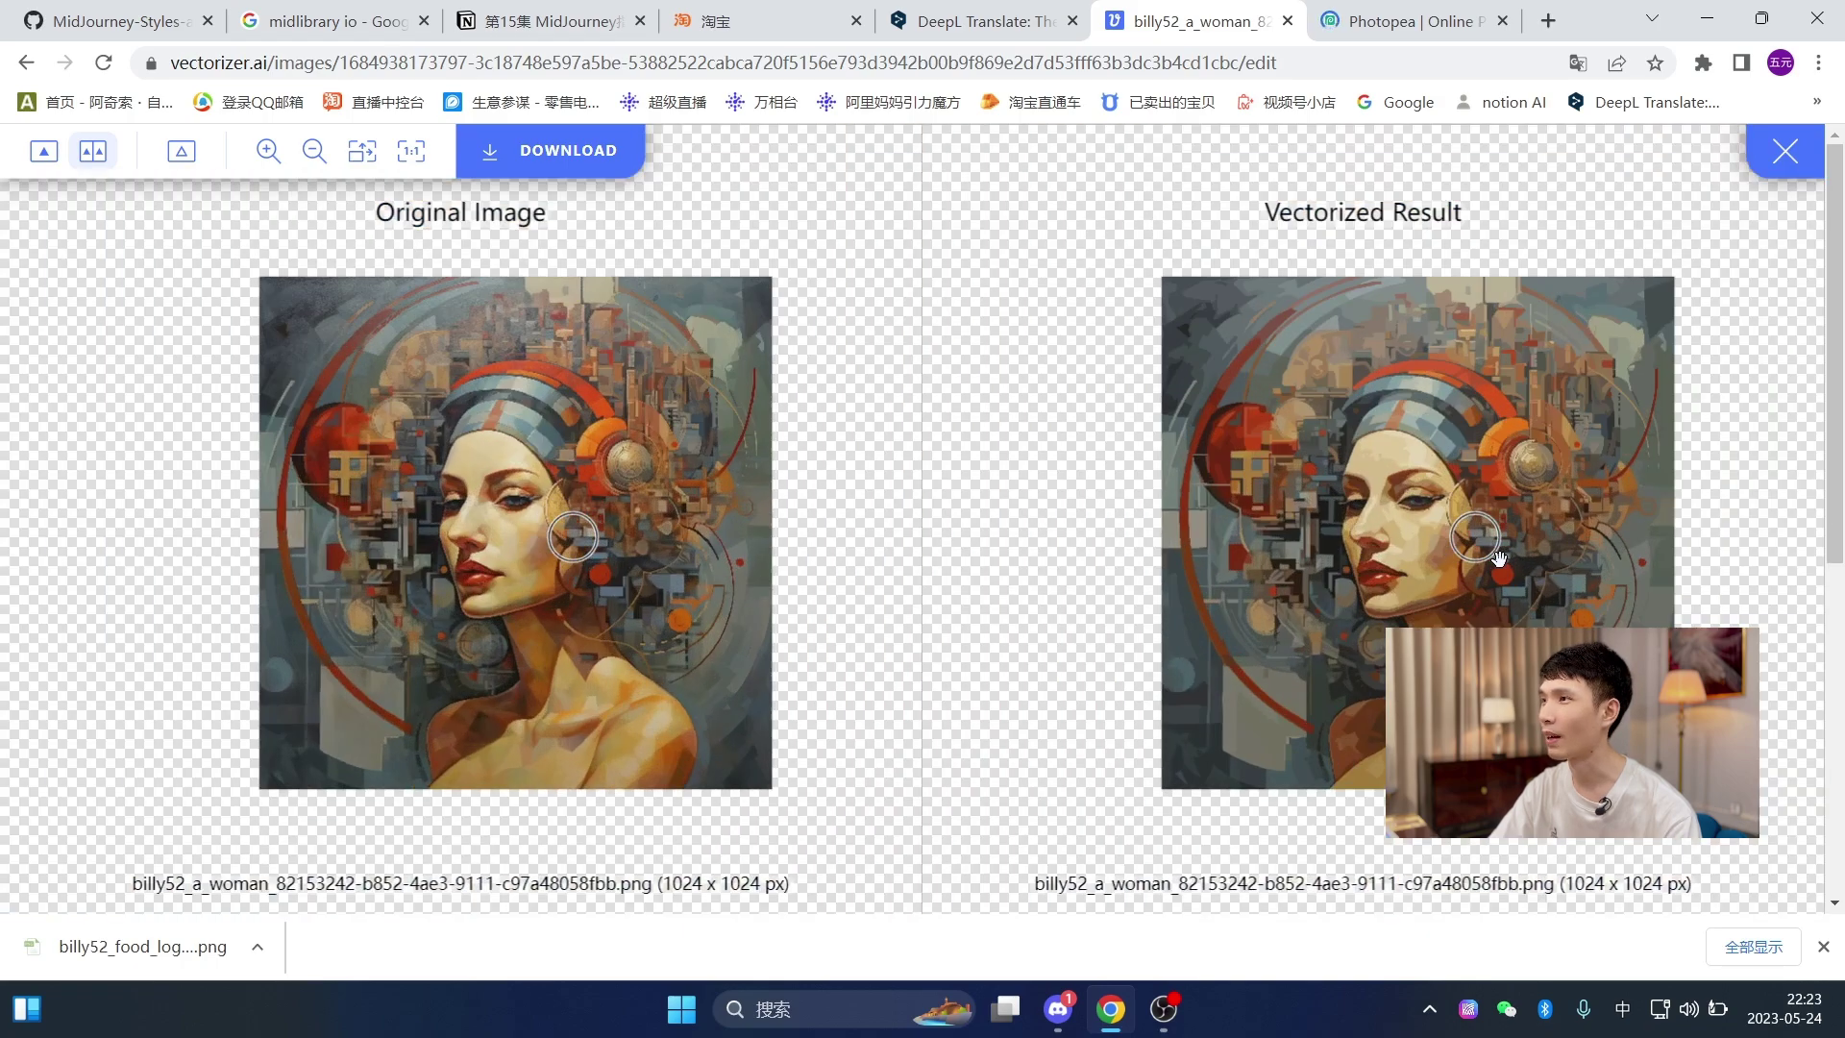
scroll(1499, 558, "up", 6)
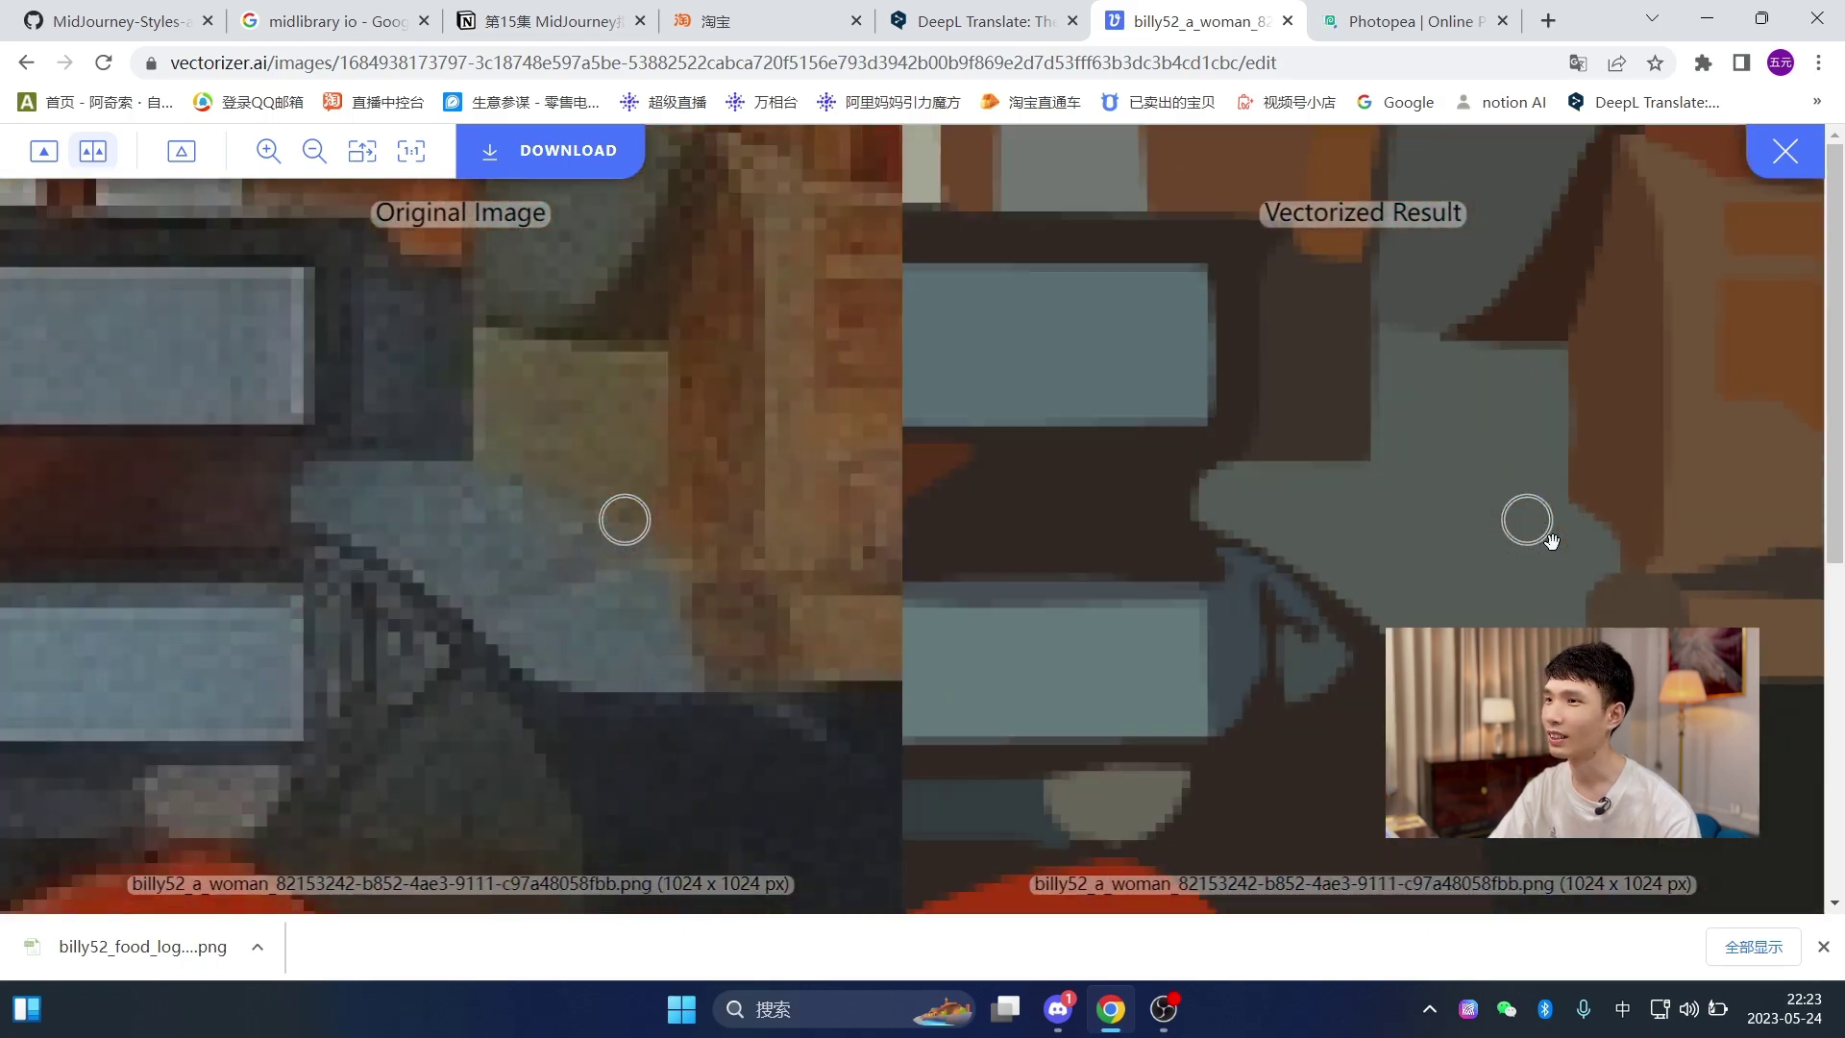
scroll(1550, 540, "down", 5)
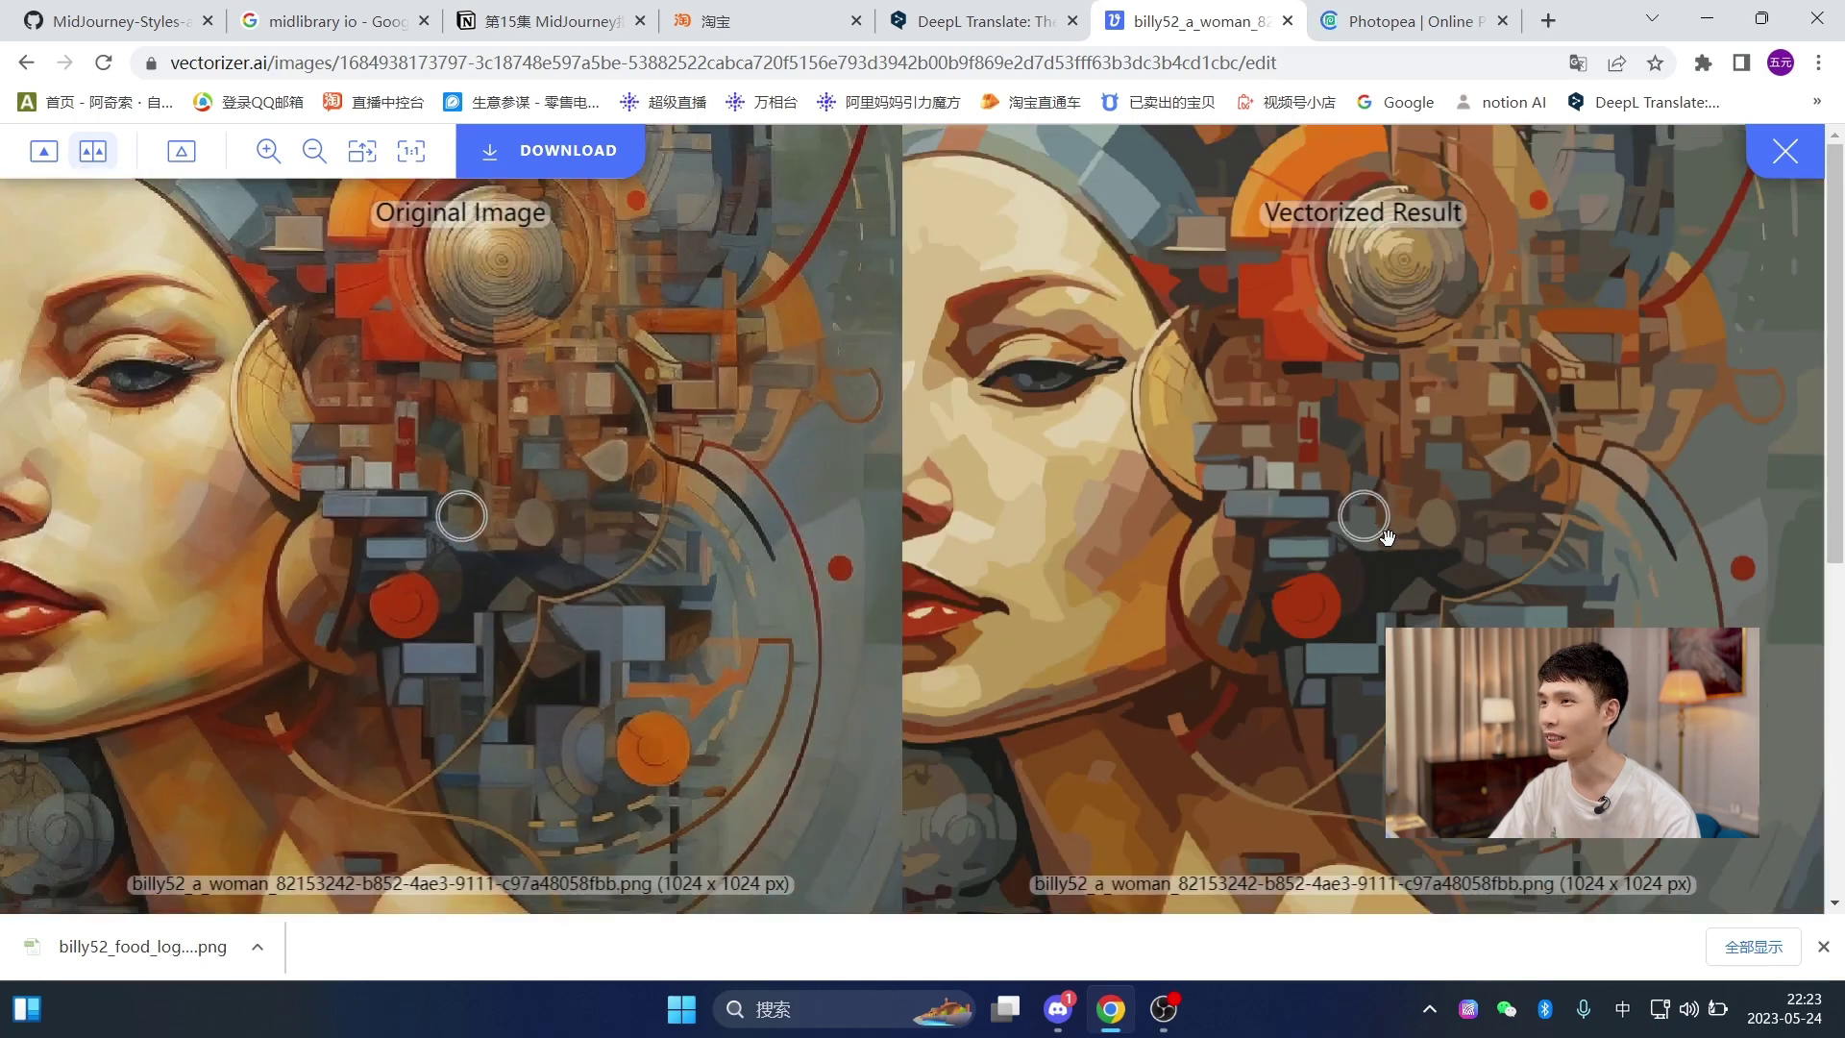
scroll(1386, 537, "down", 4)
scroll(1387, 536, "up", 1)
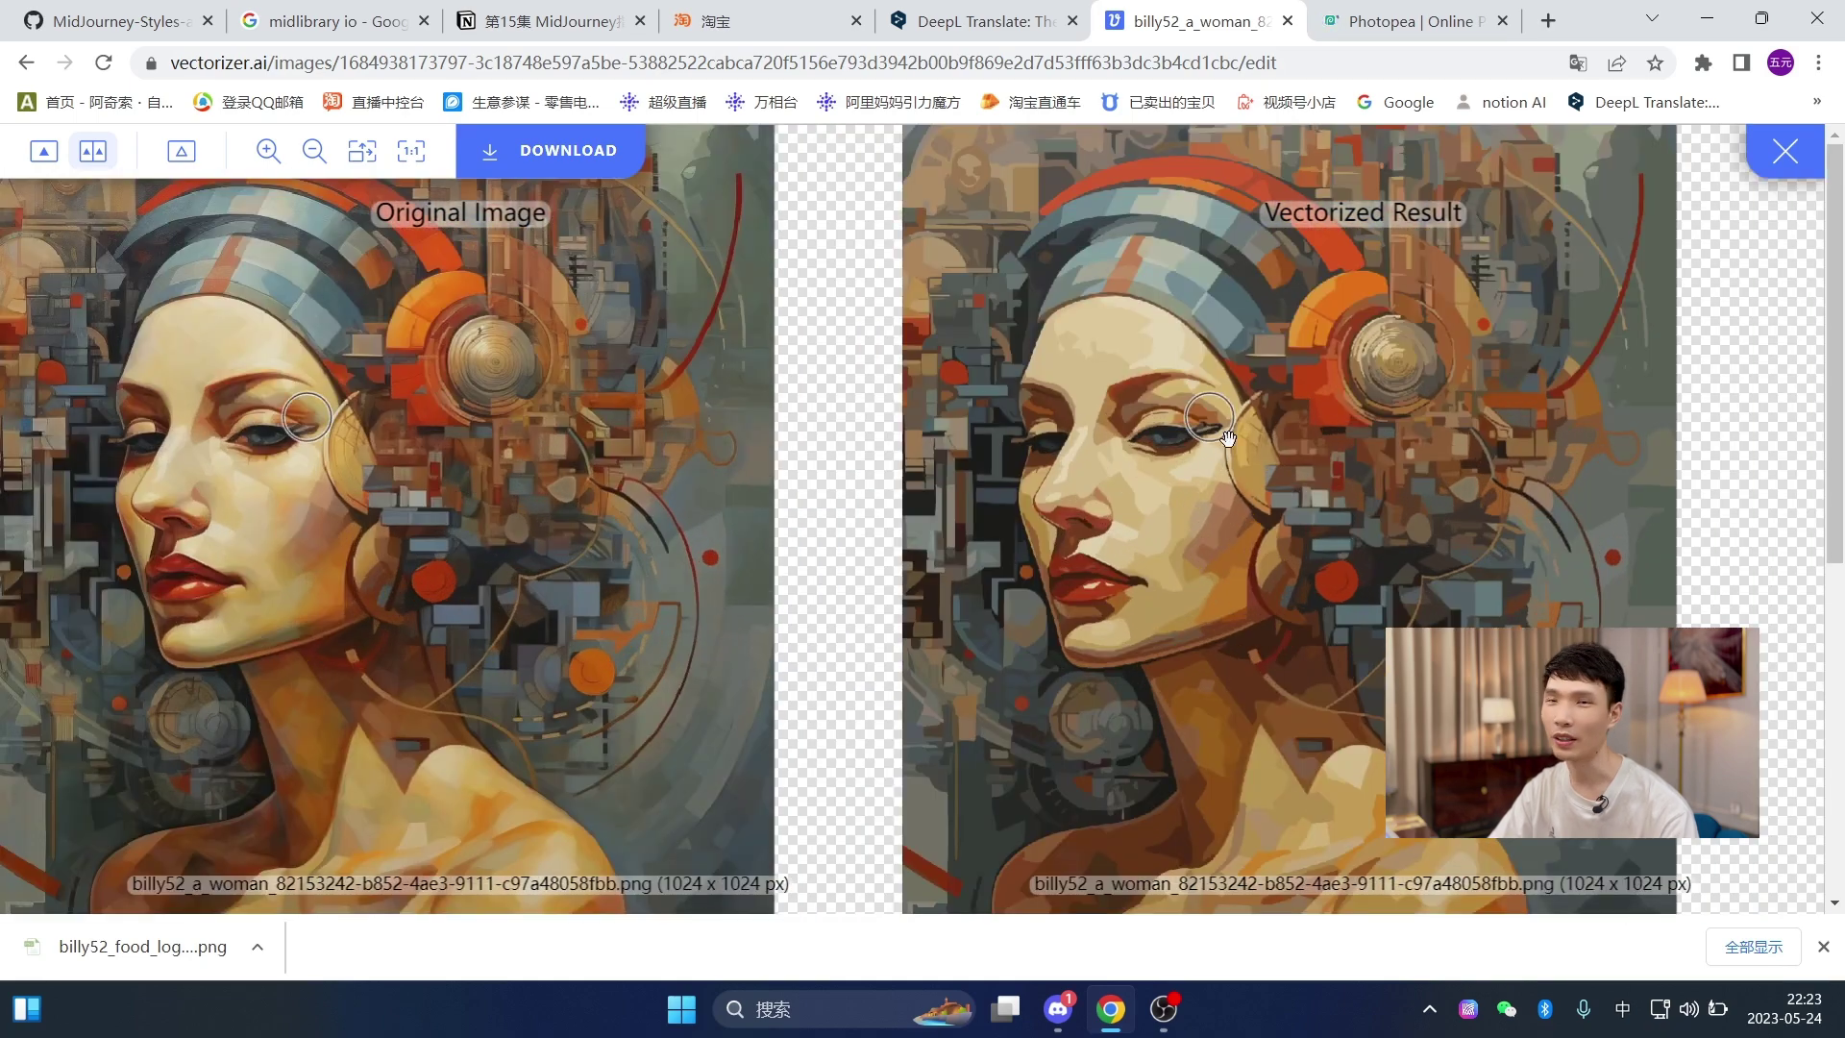
- Open the download options for the vectorized portrait and review the file format, draw style, curve and line fit settings
left_click(553, 151)
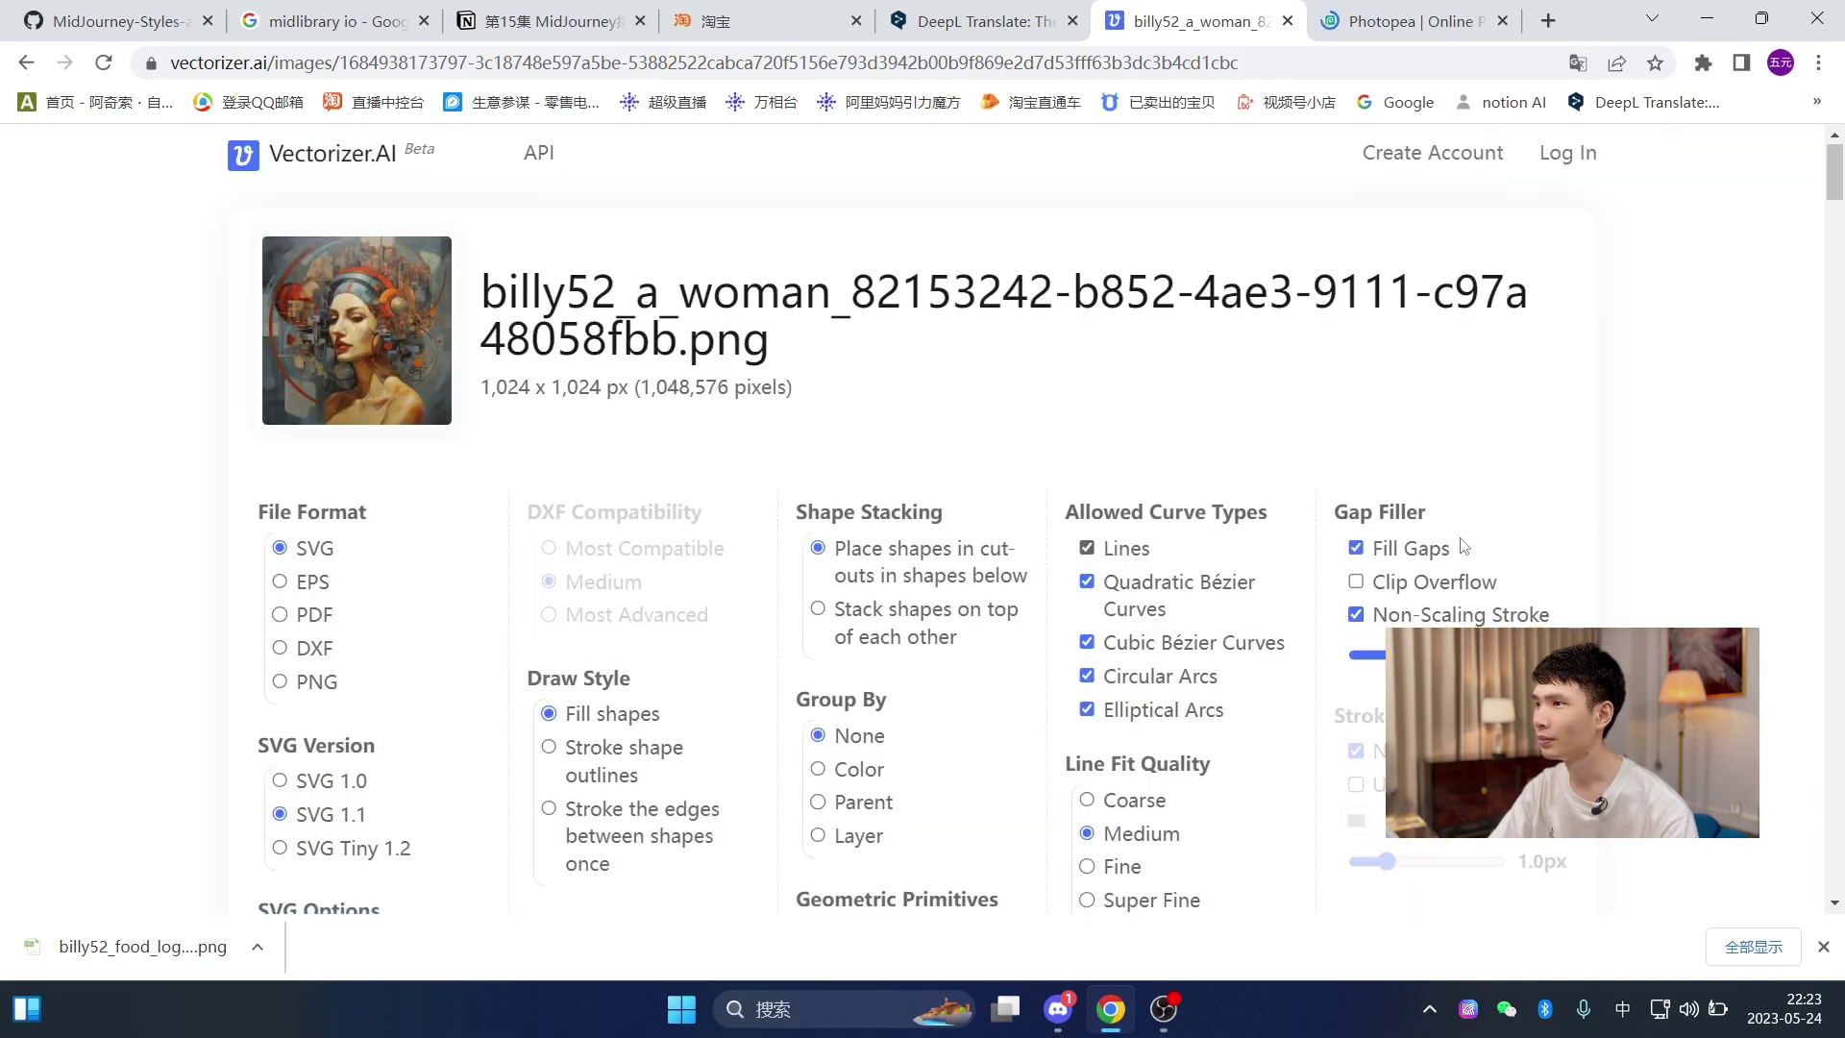
scroll(1045, 783, "down", 4)
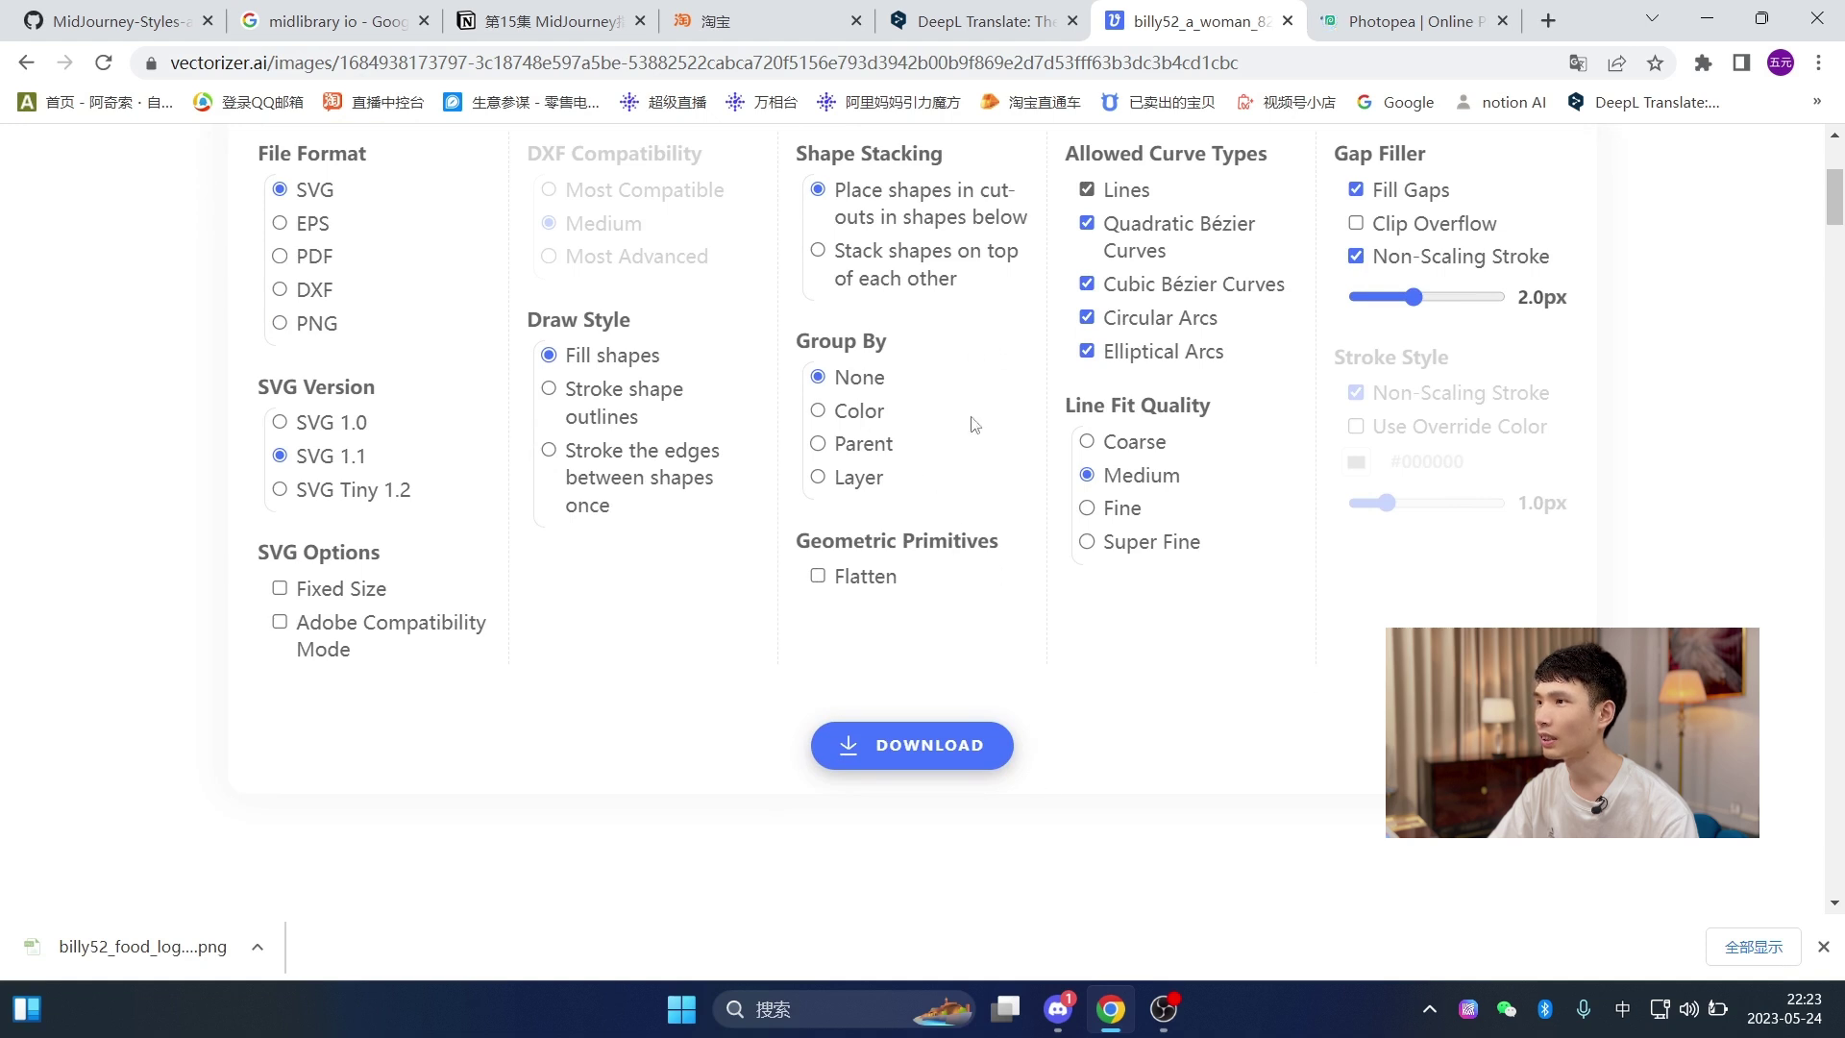
scroll(975, 424, "up", 3)
scroll(1048, 669, "down", 4)
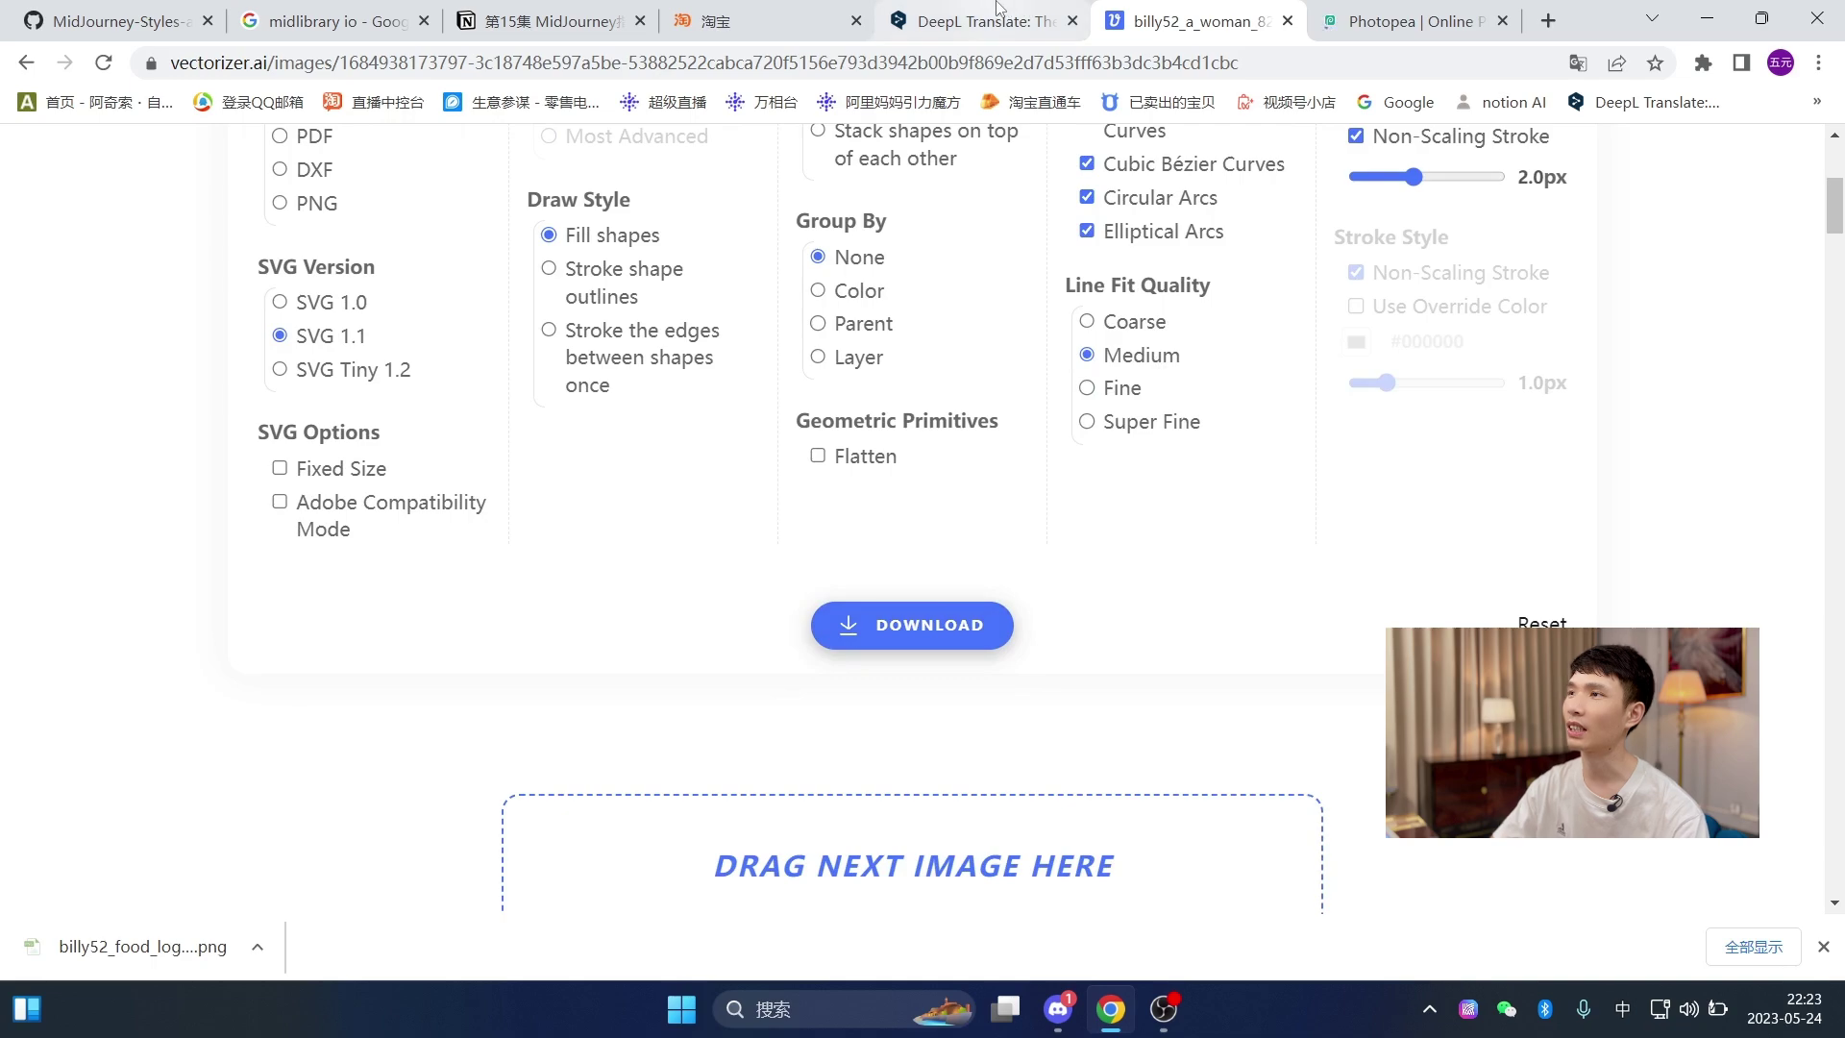
- Switch to Discord, find the selfie photo in the channel history and check the file upload option
key("alt+Tab")
scroll(1203, 638, "up", 15)
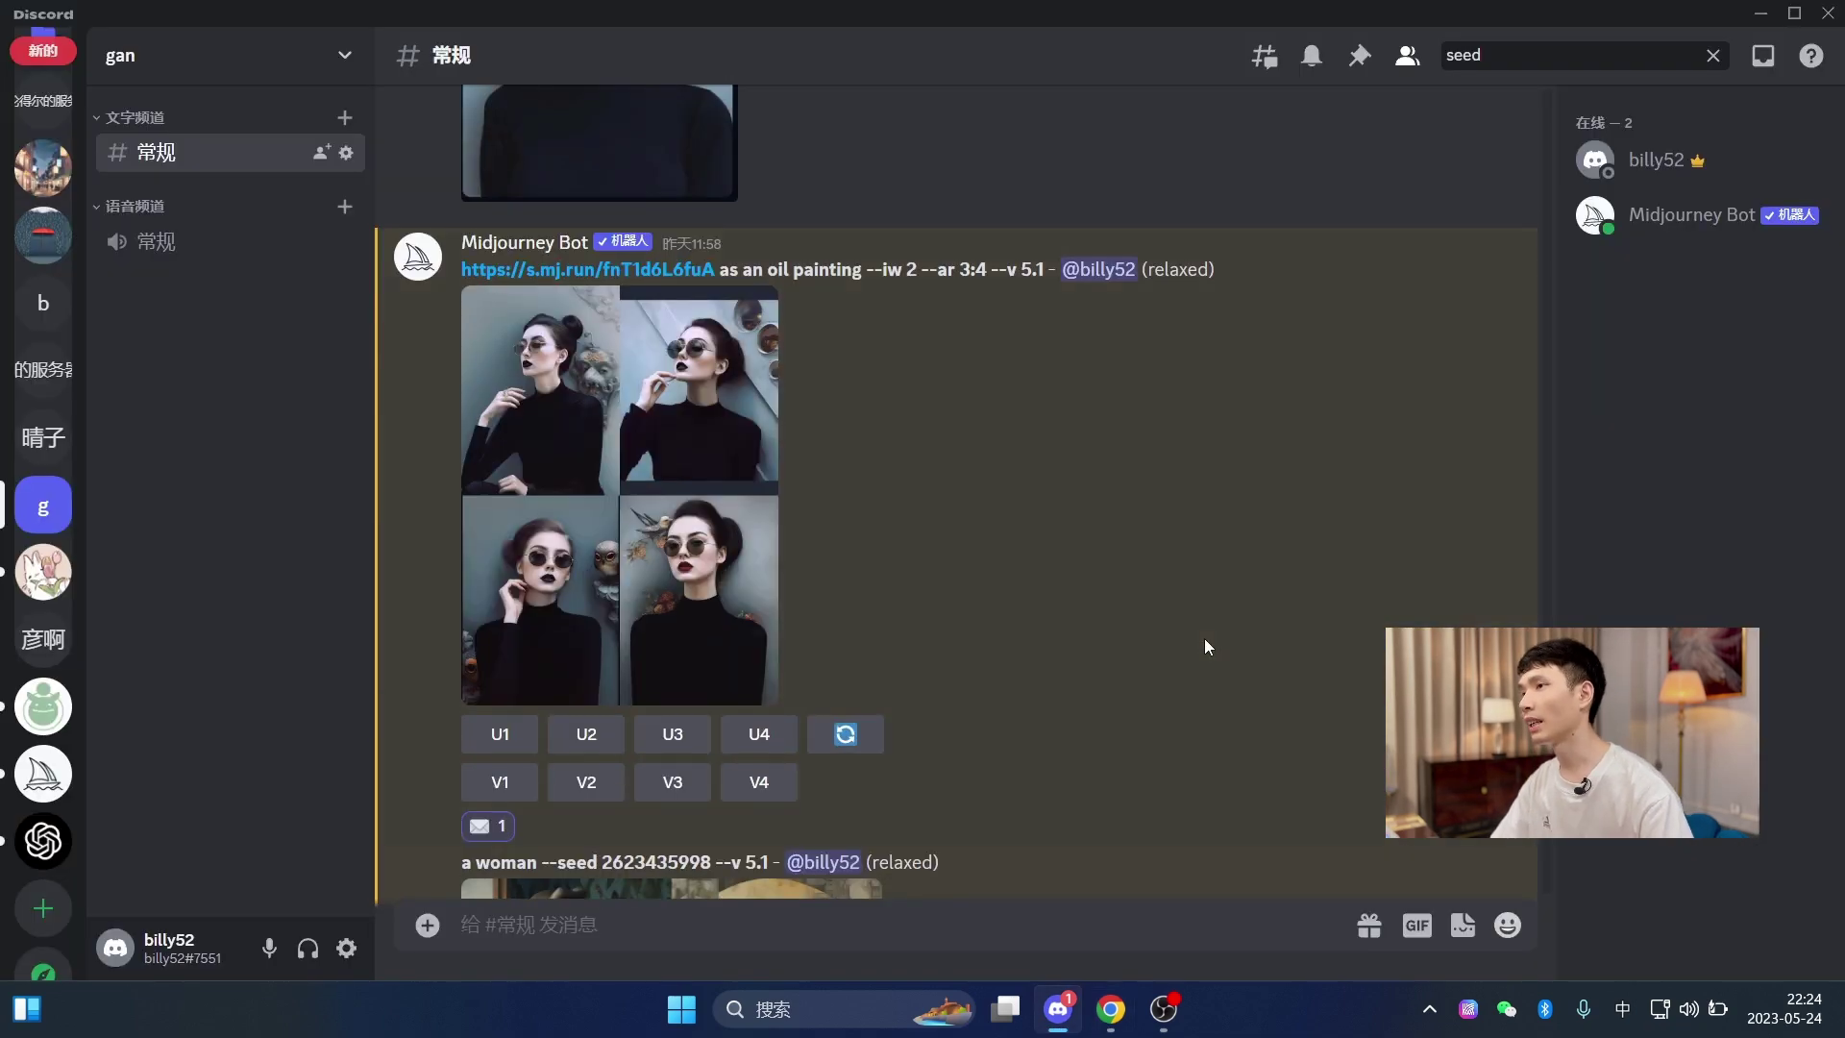
scroll(1203, 638, "up", 10)
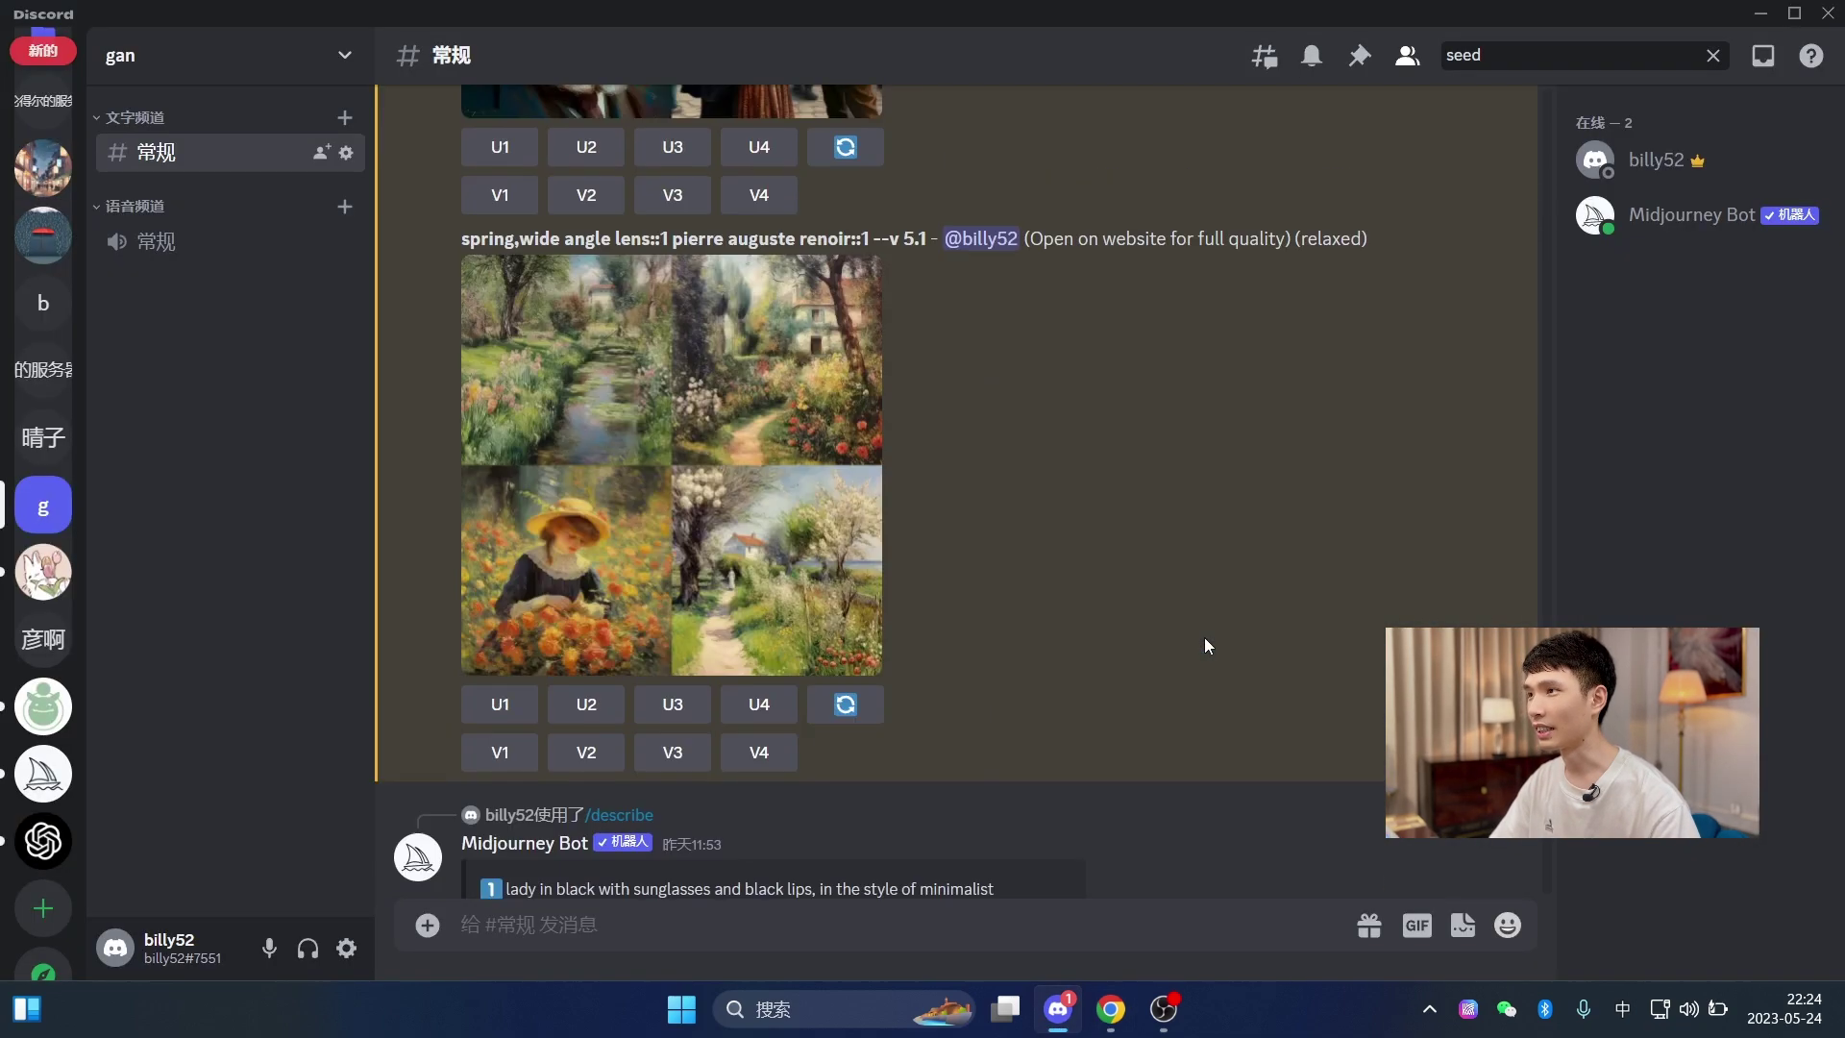
left_click_drag(1545, 673, 1527, 577)
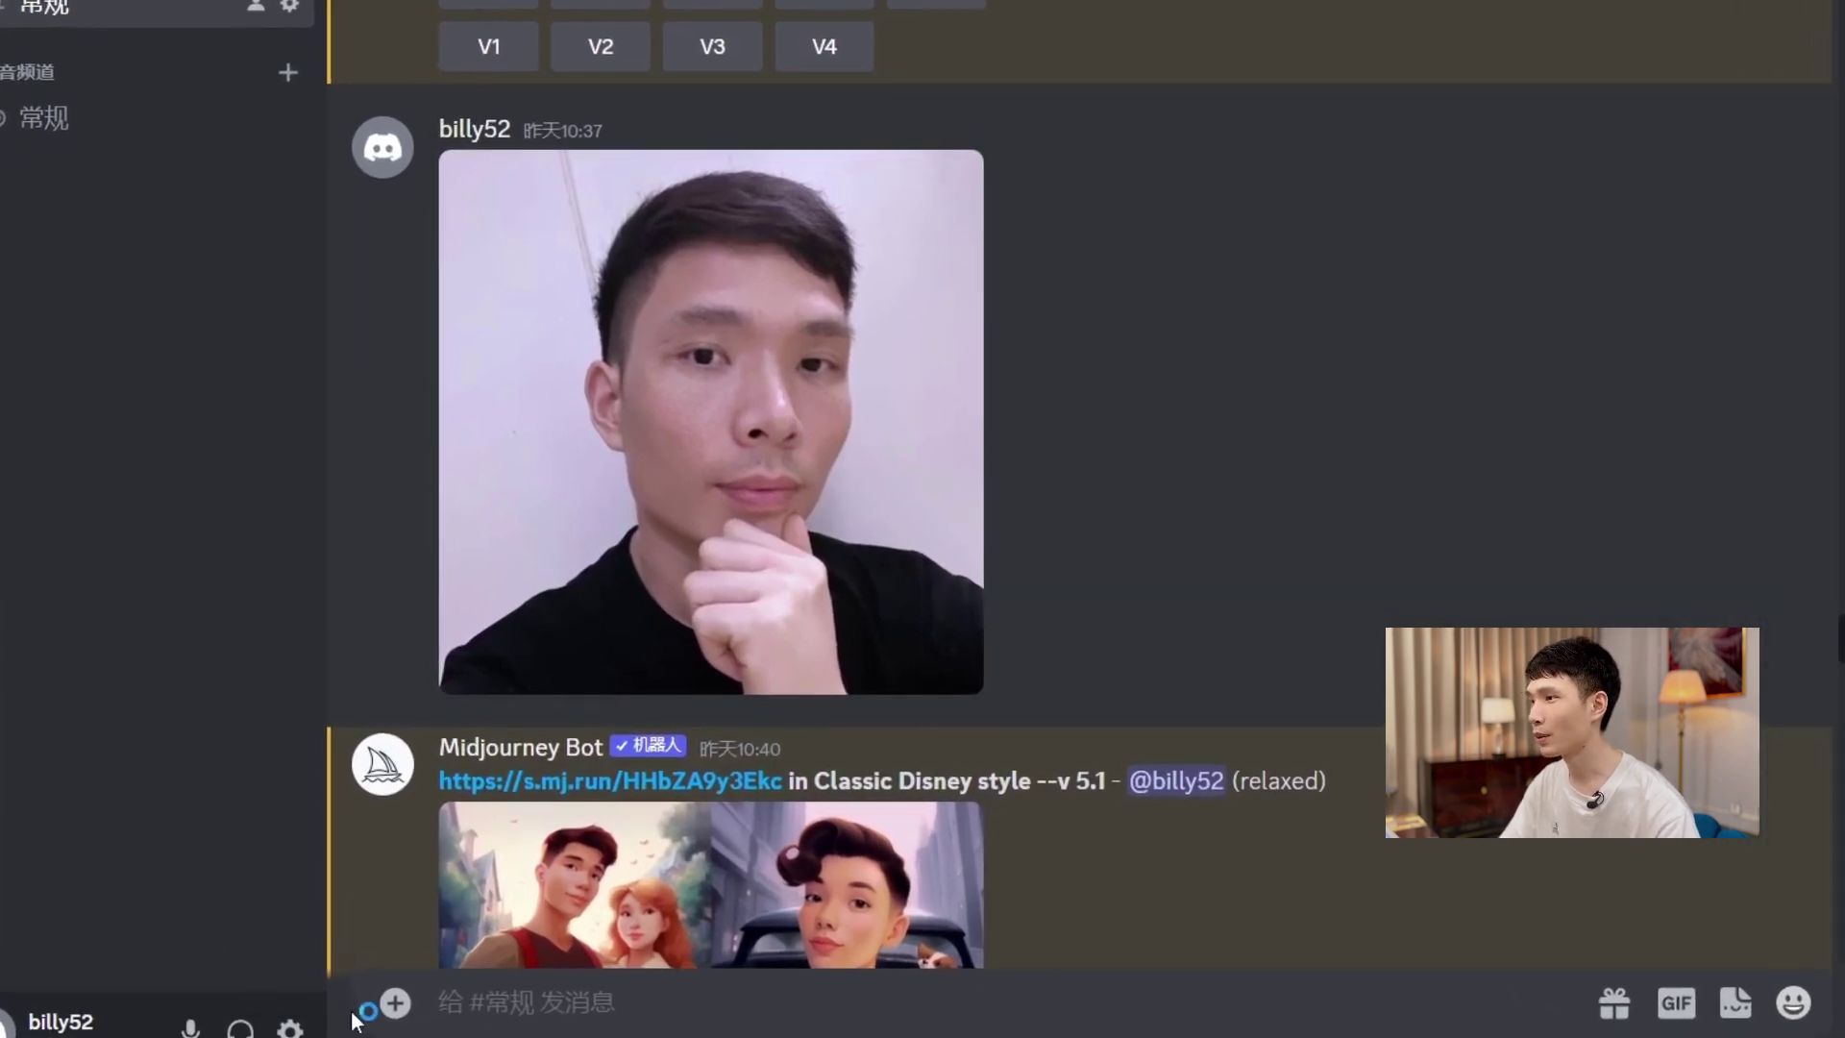
left_click(399, 990)
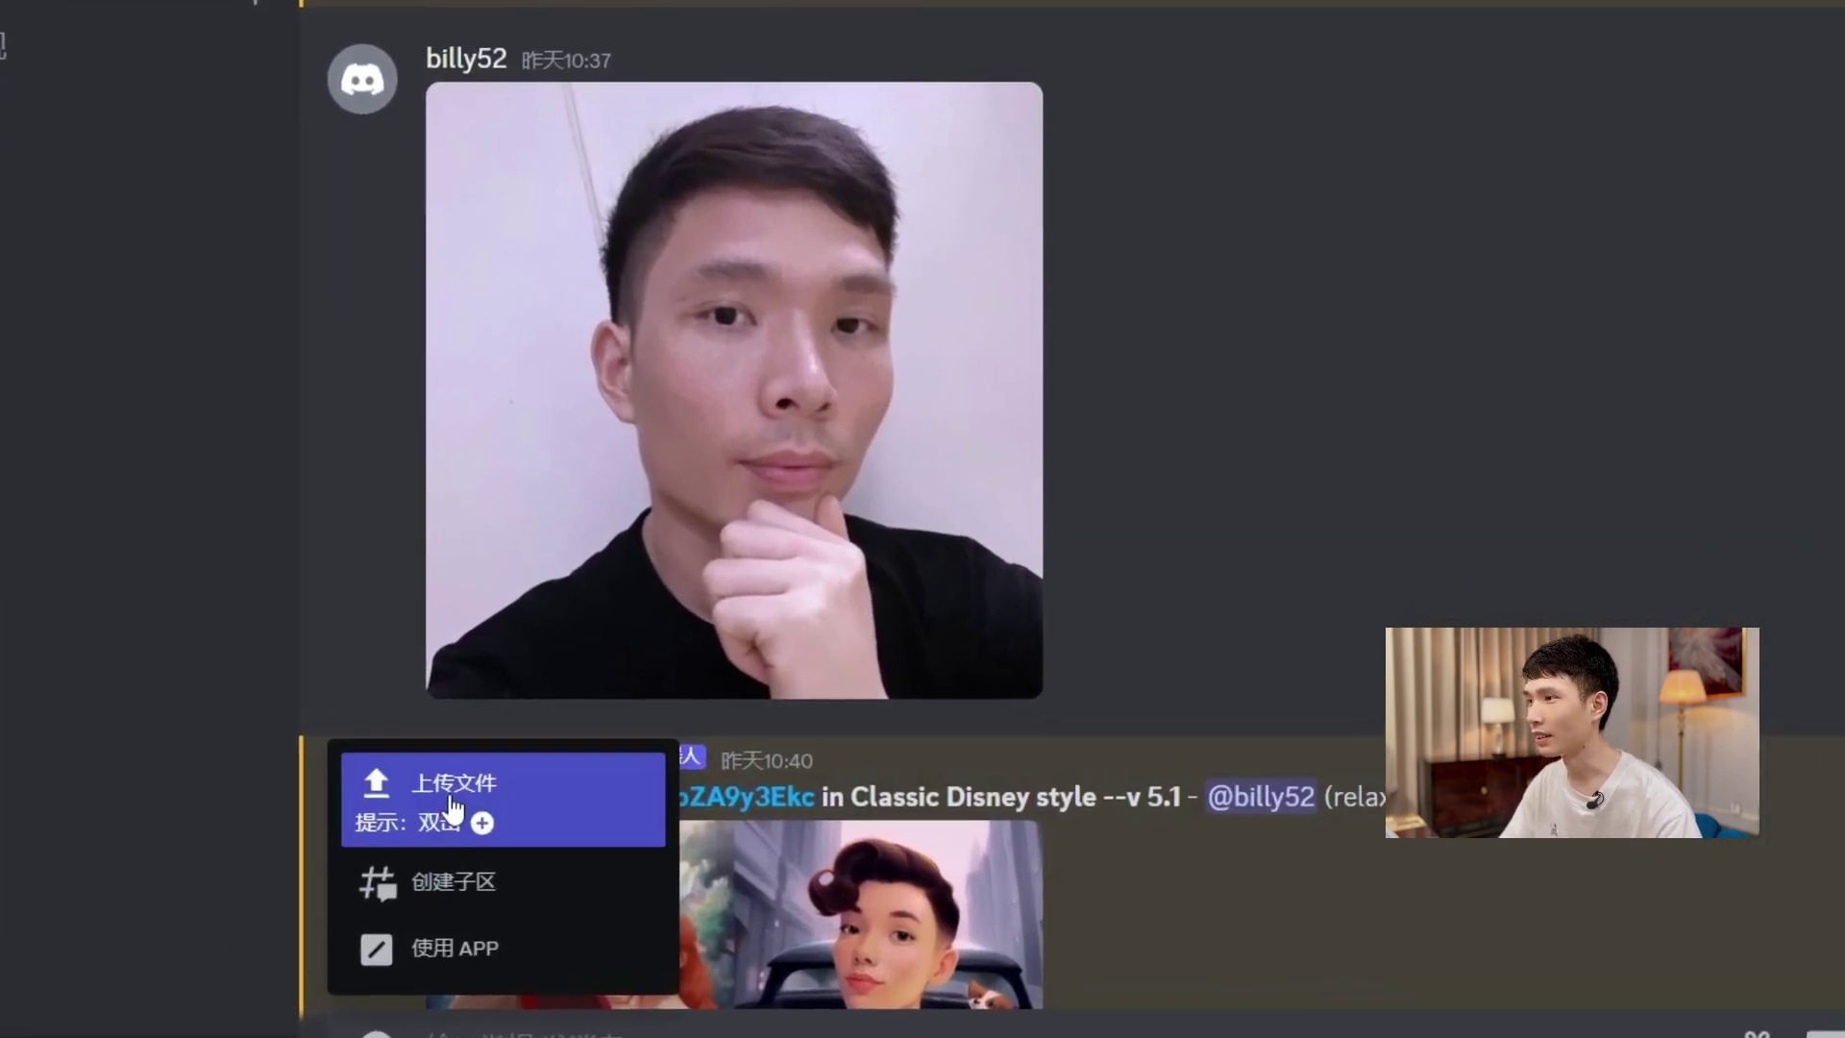
key("Escape")
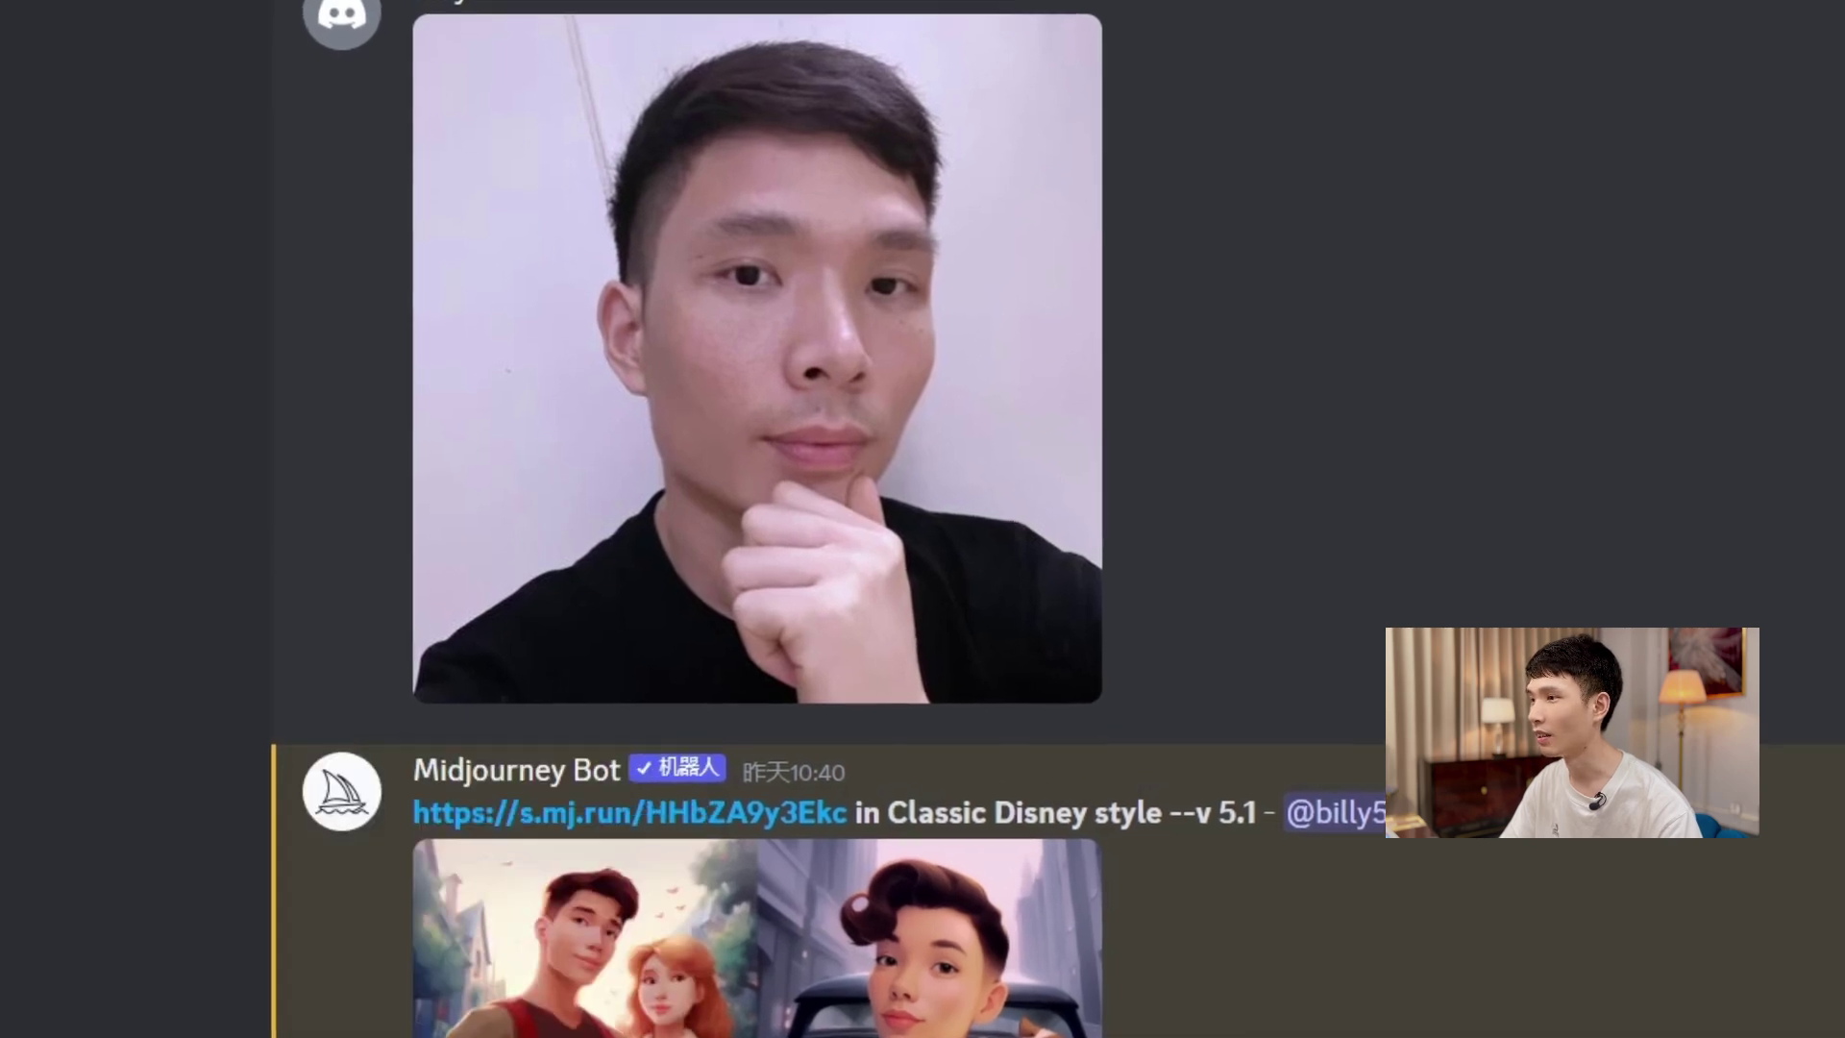
- Run /describe on the PNG of the woman's portrait, billy52_a_woman, from folder 12
type("/")
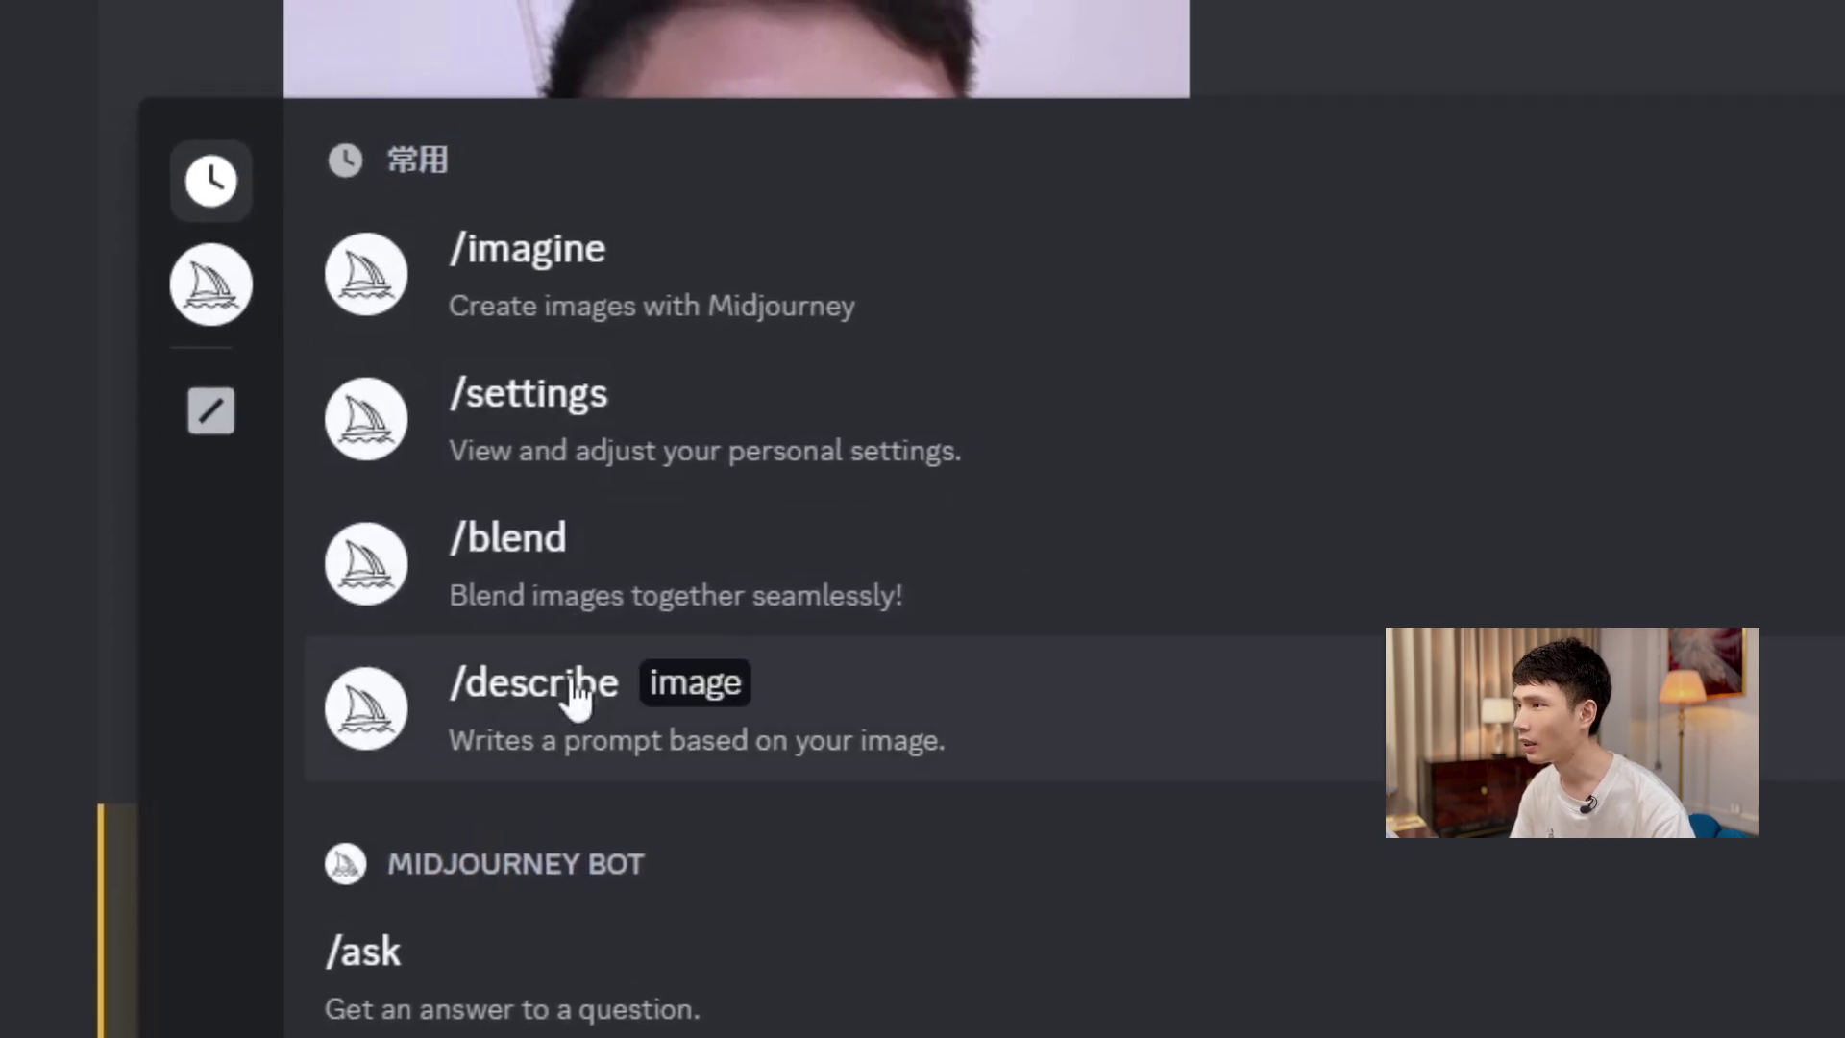
left_click(307, 821)
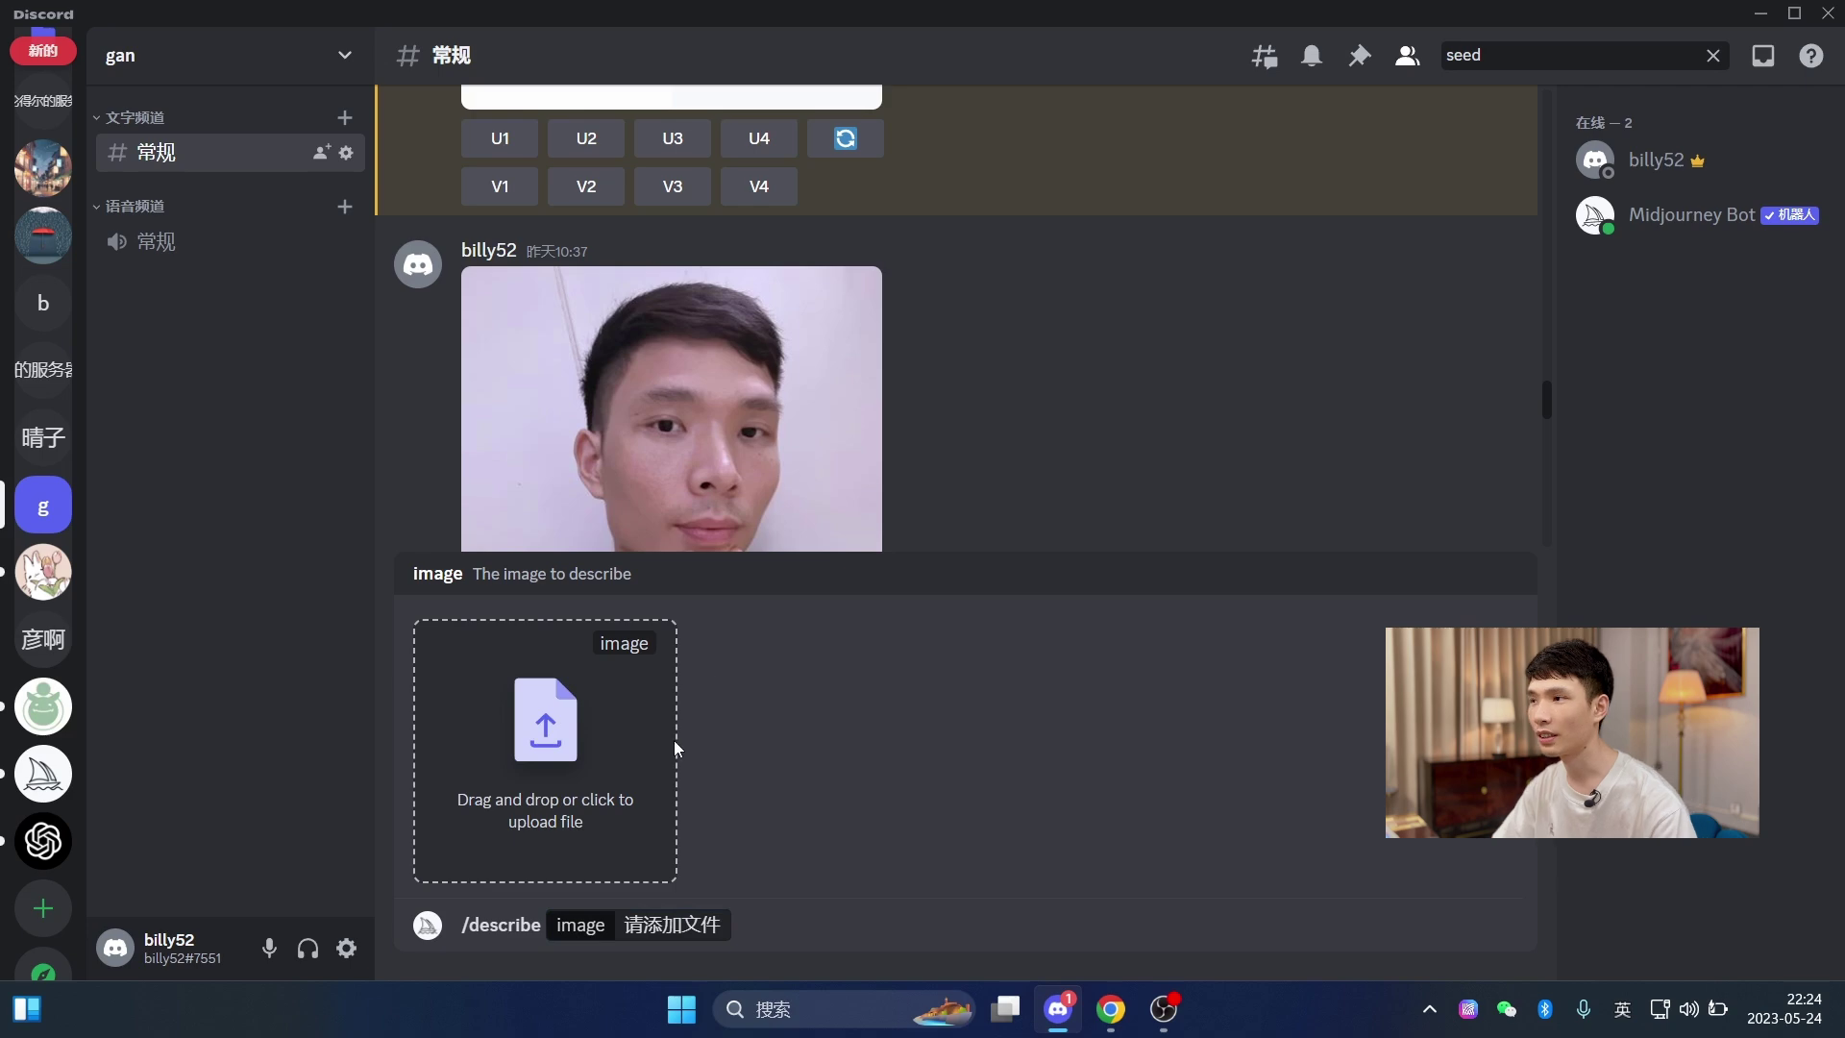
left_click(675, 742)
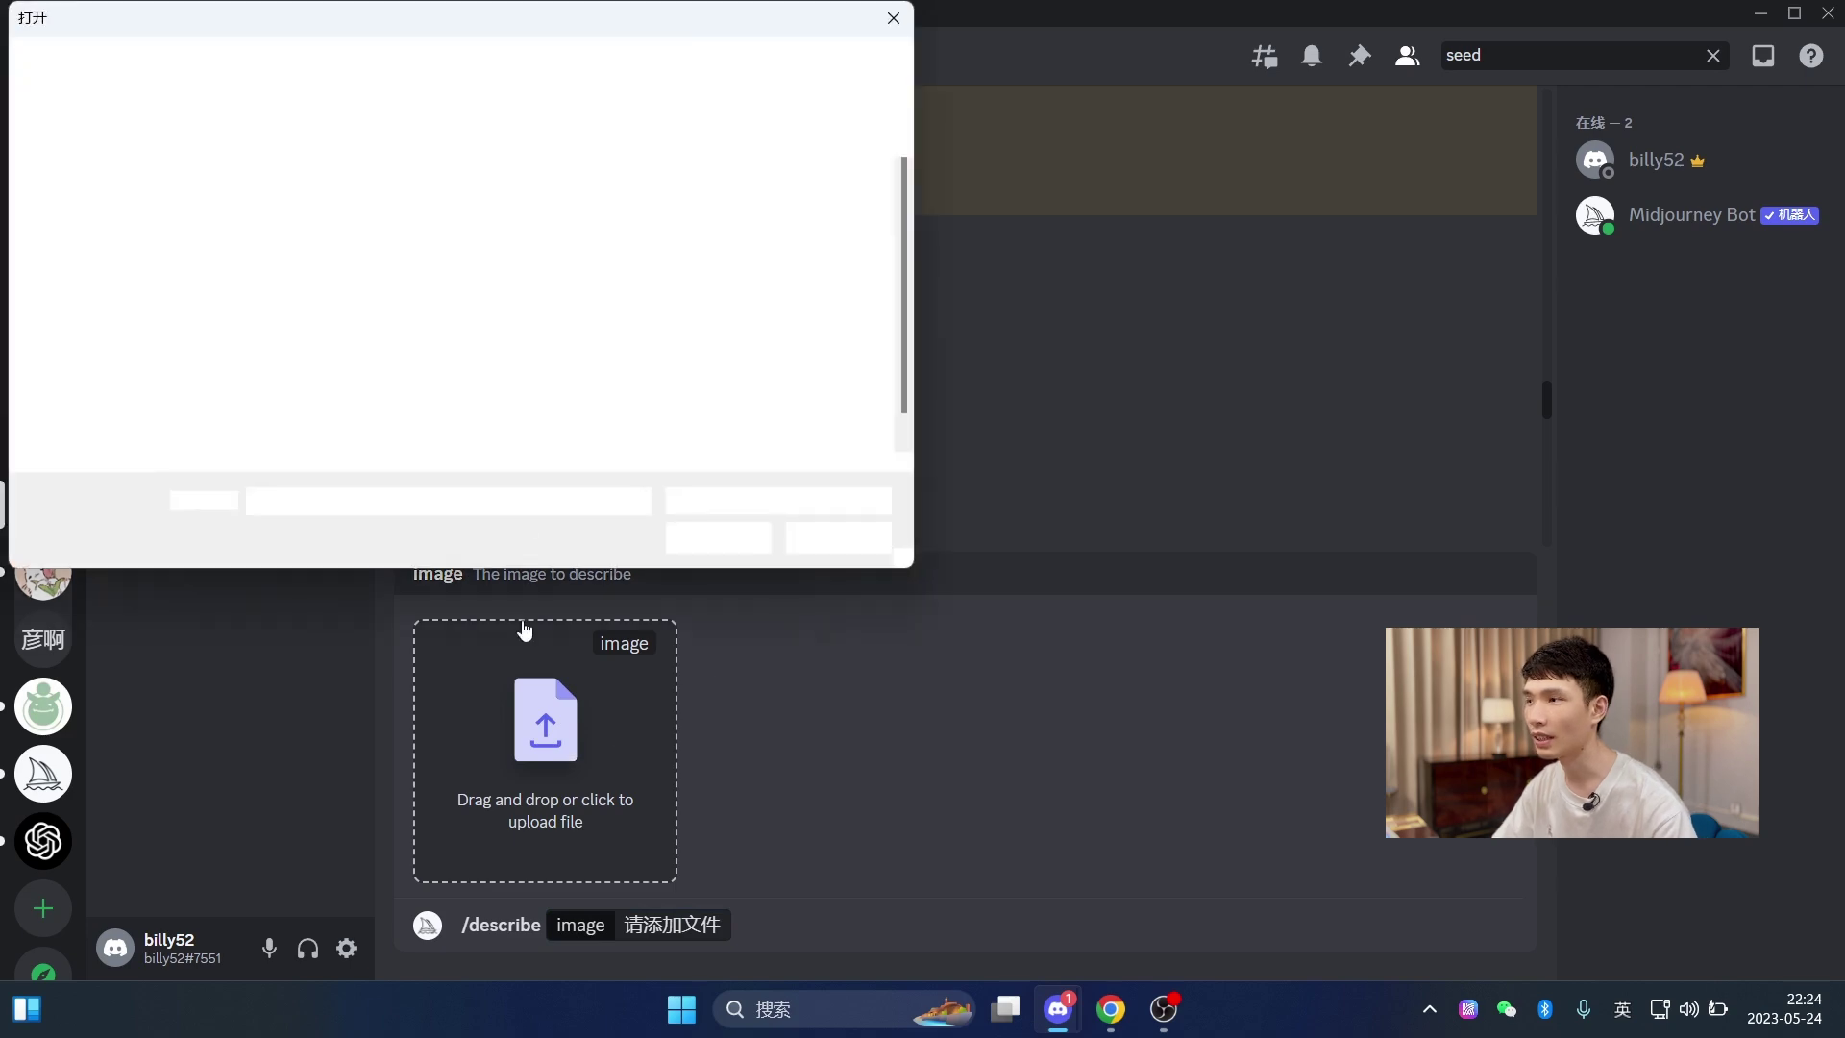
double_click(430, 423)
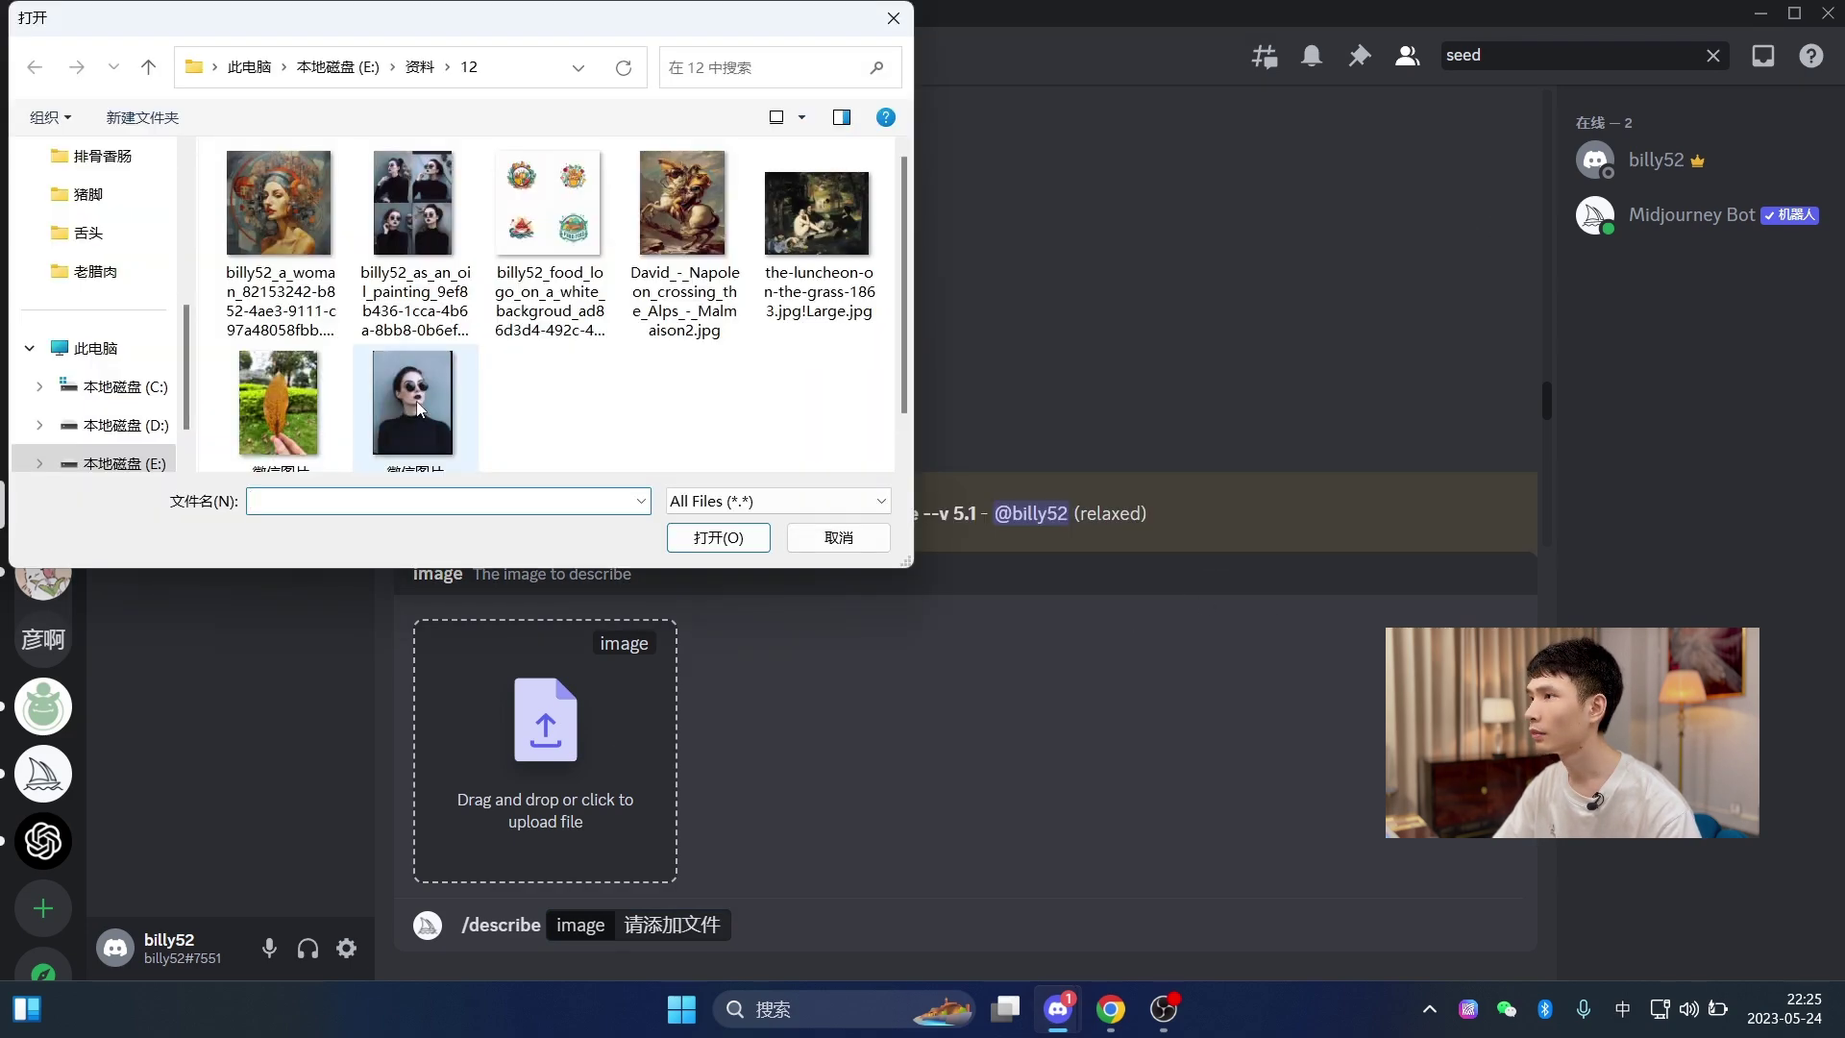
double_click(277, 225)
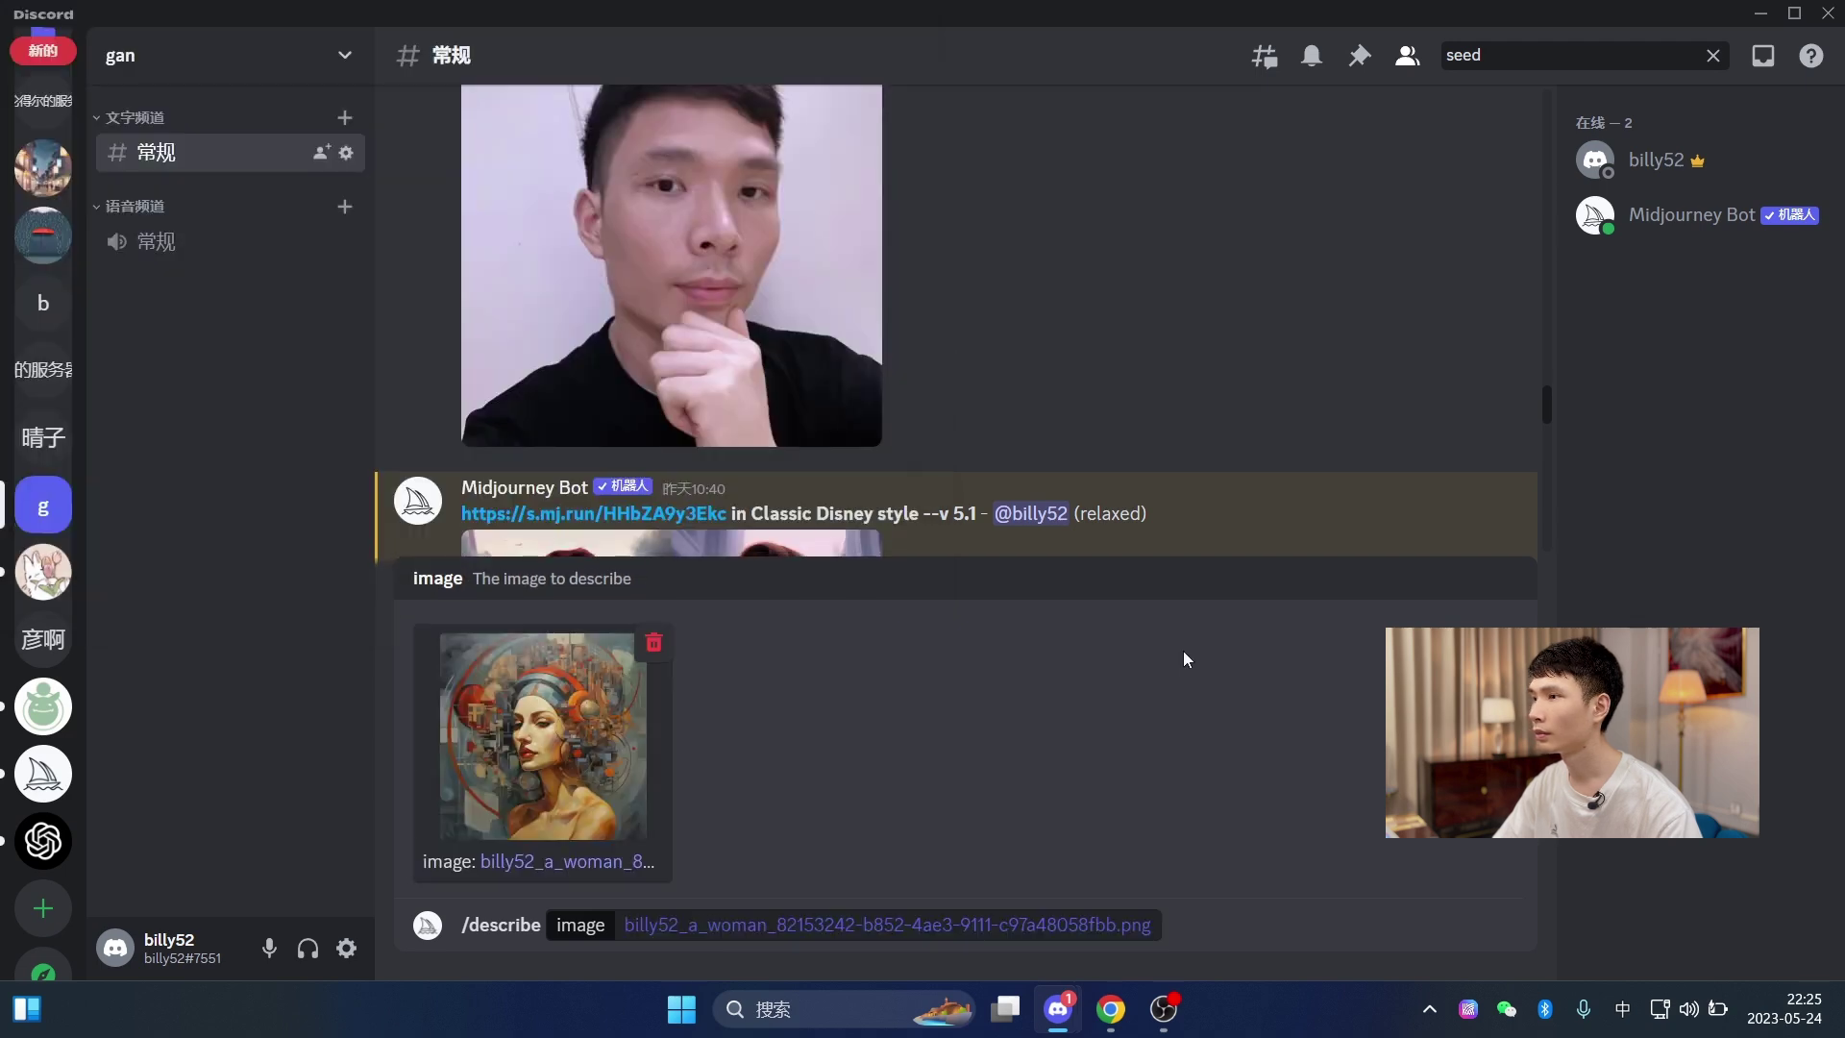
key("Return")
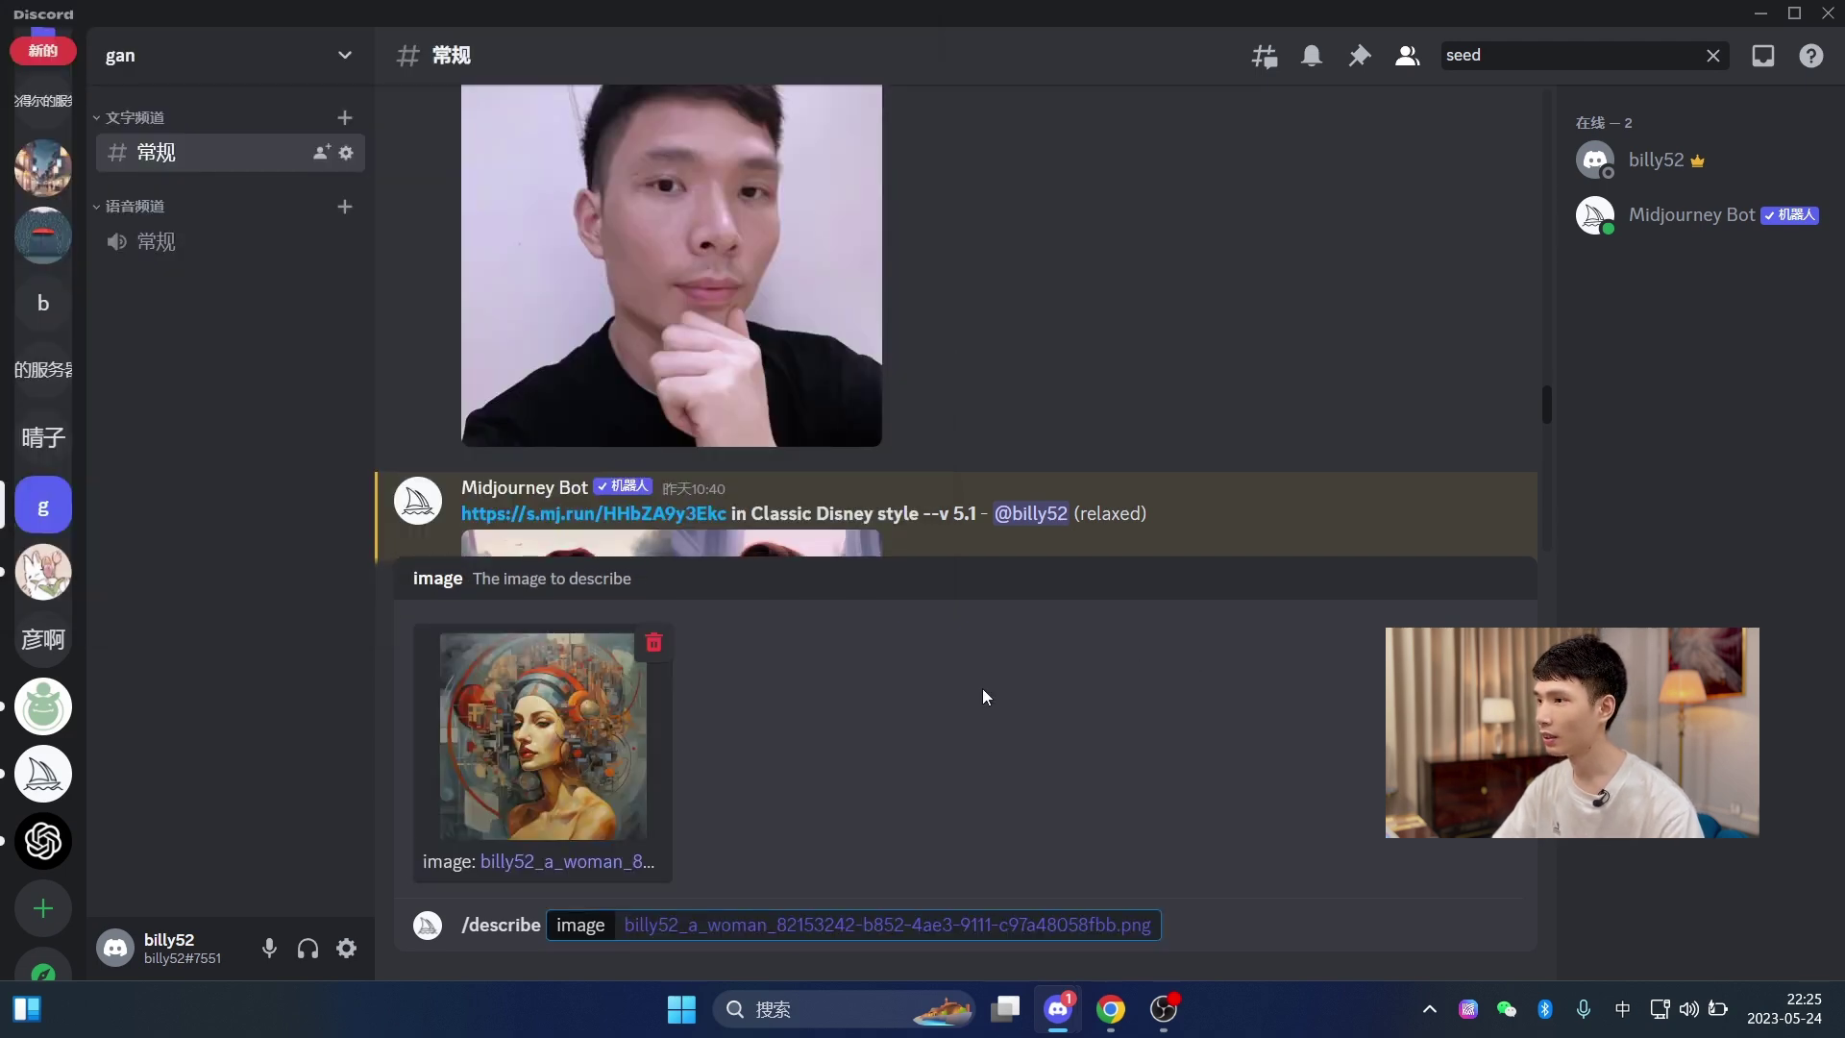
key("shift")
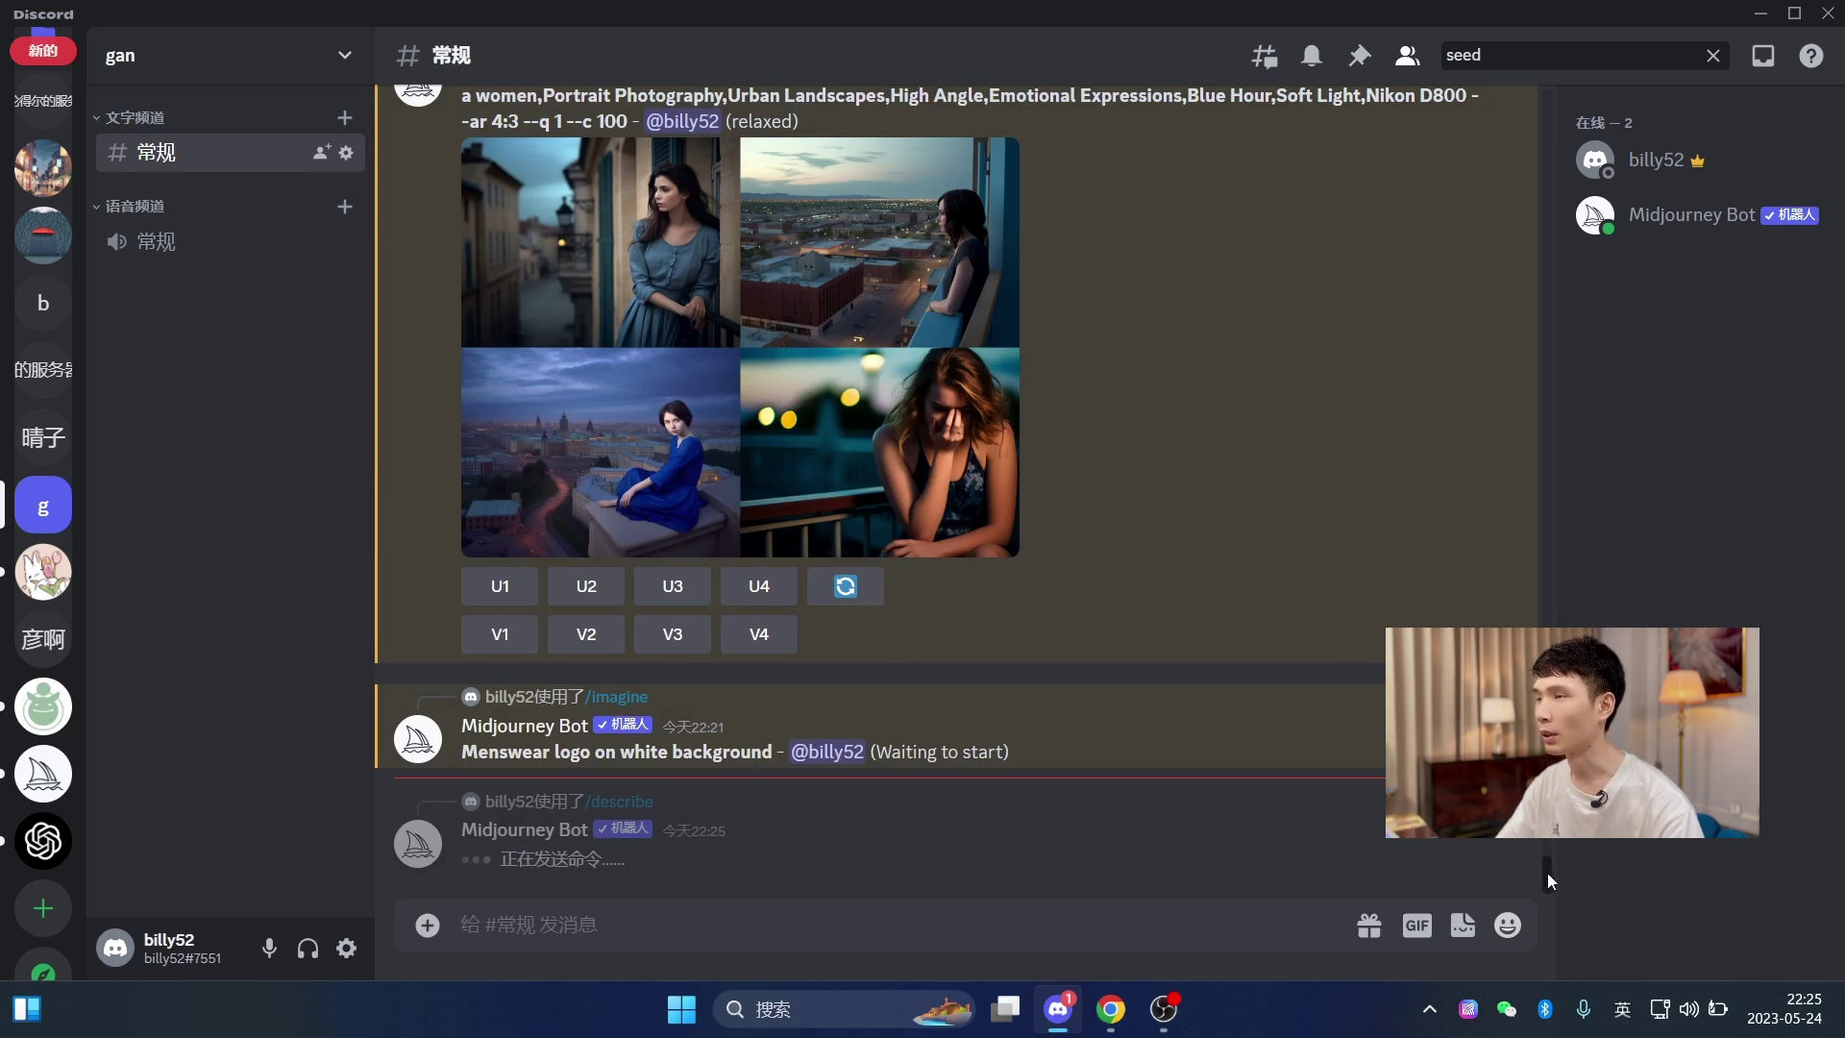
- Copy the image link of the selfie photo and insert it as the start of a new /imagine prompt
left_click_drag(1547, 873, 1528, 538)
scroll(1247, 615, "up", 6)
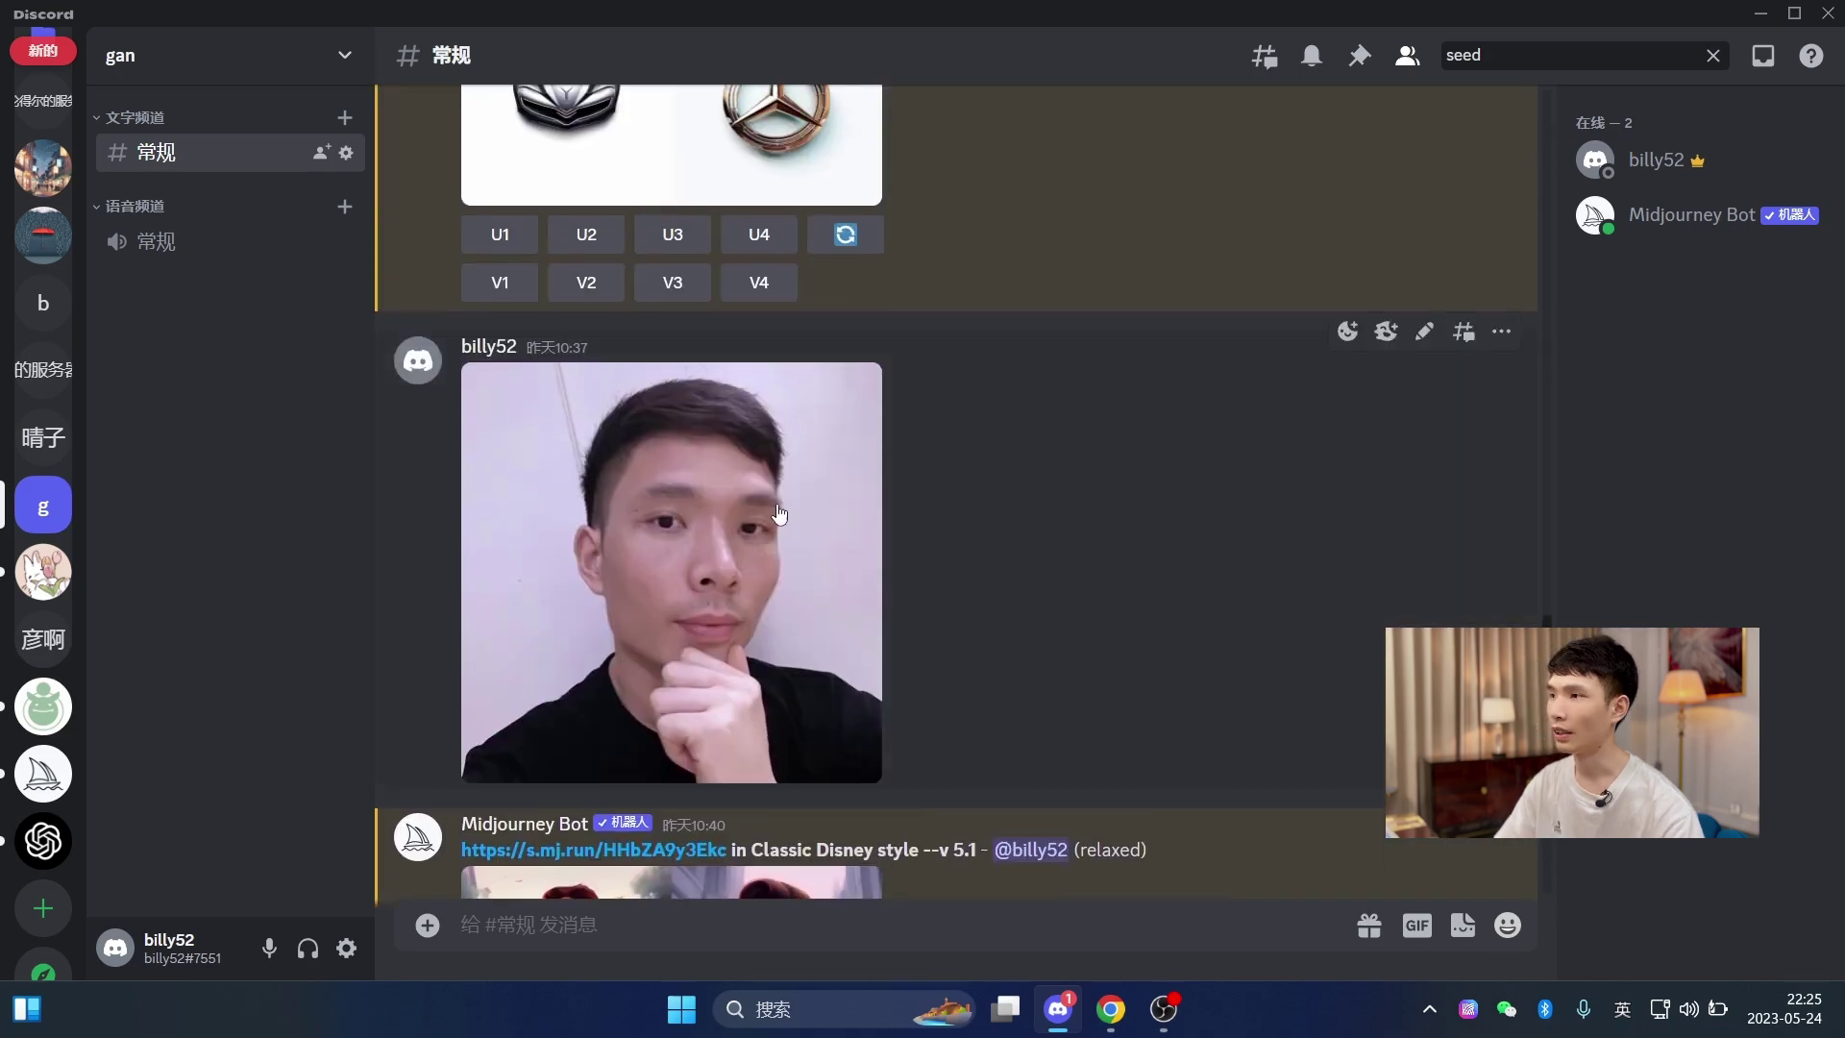
right_click(752, 492)
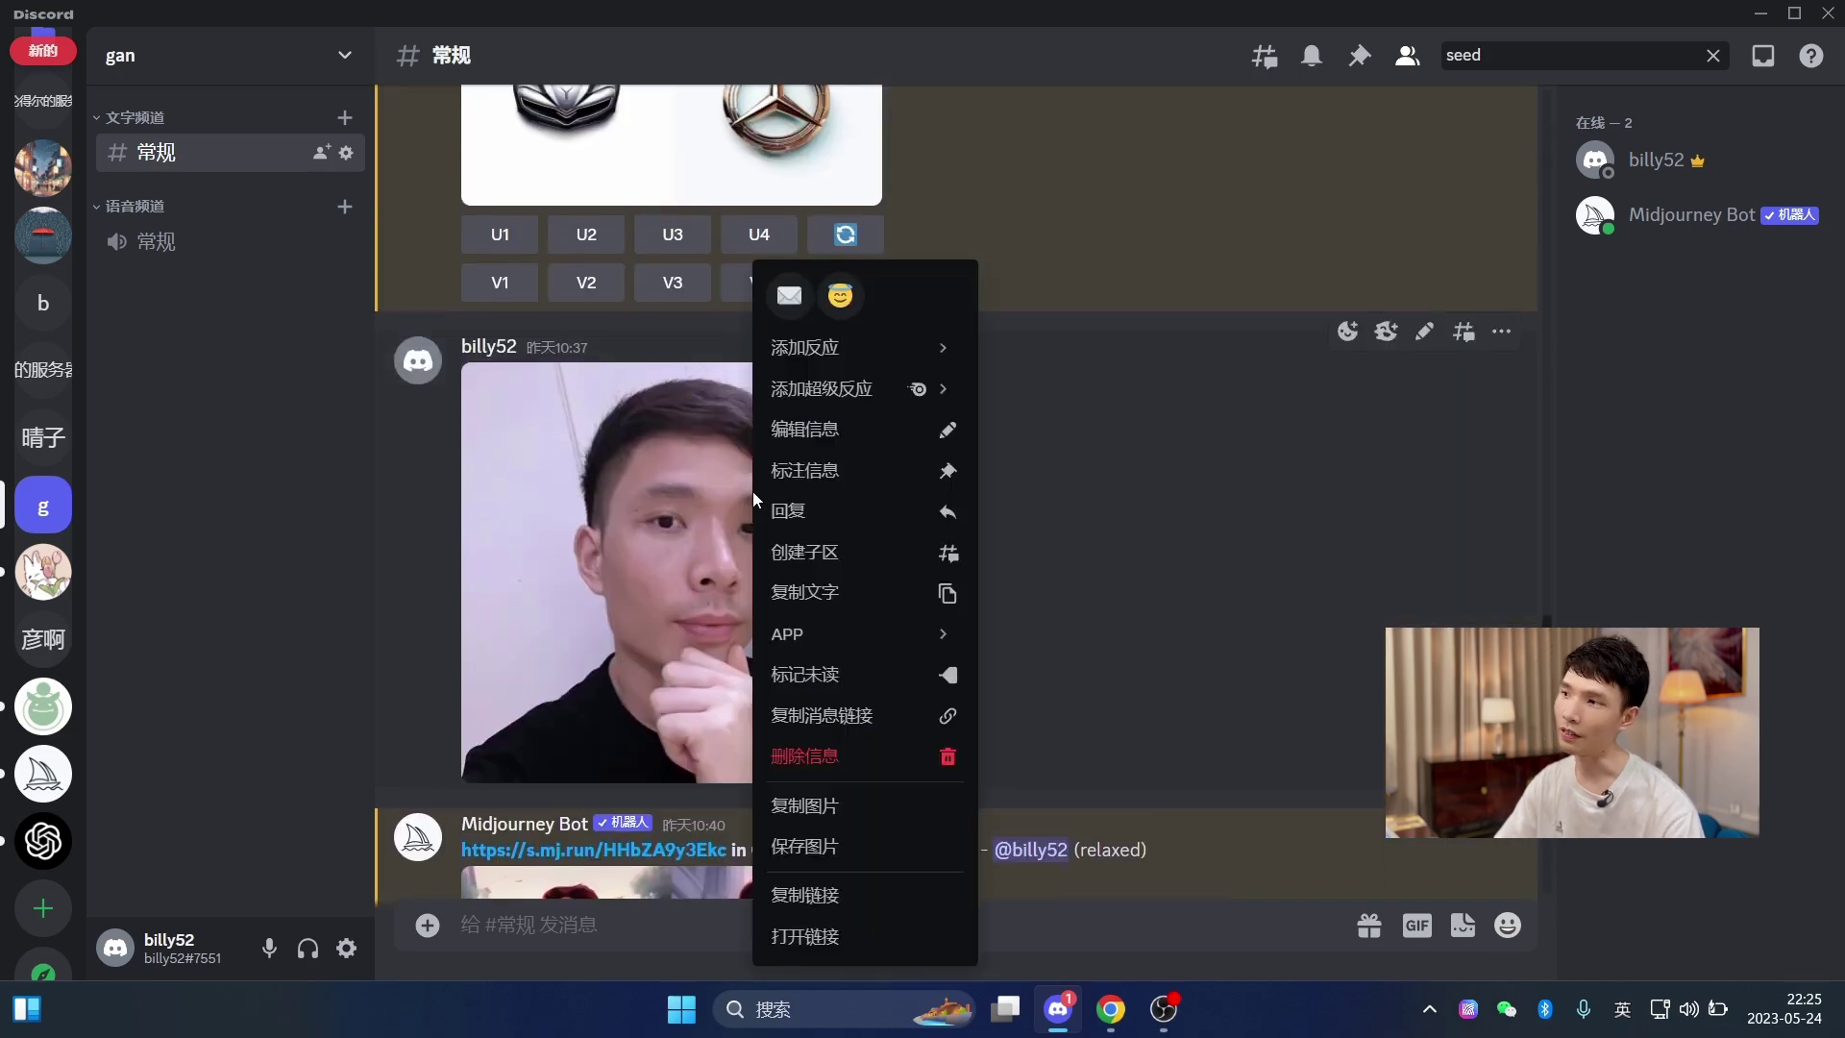
left_click(828, 904)
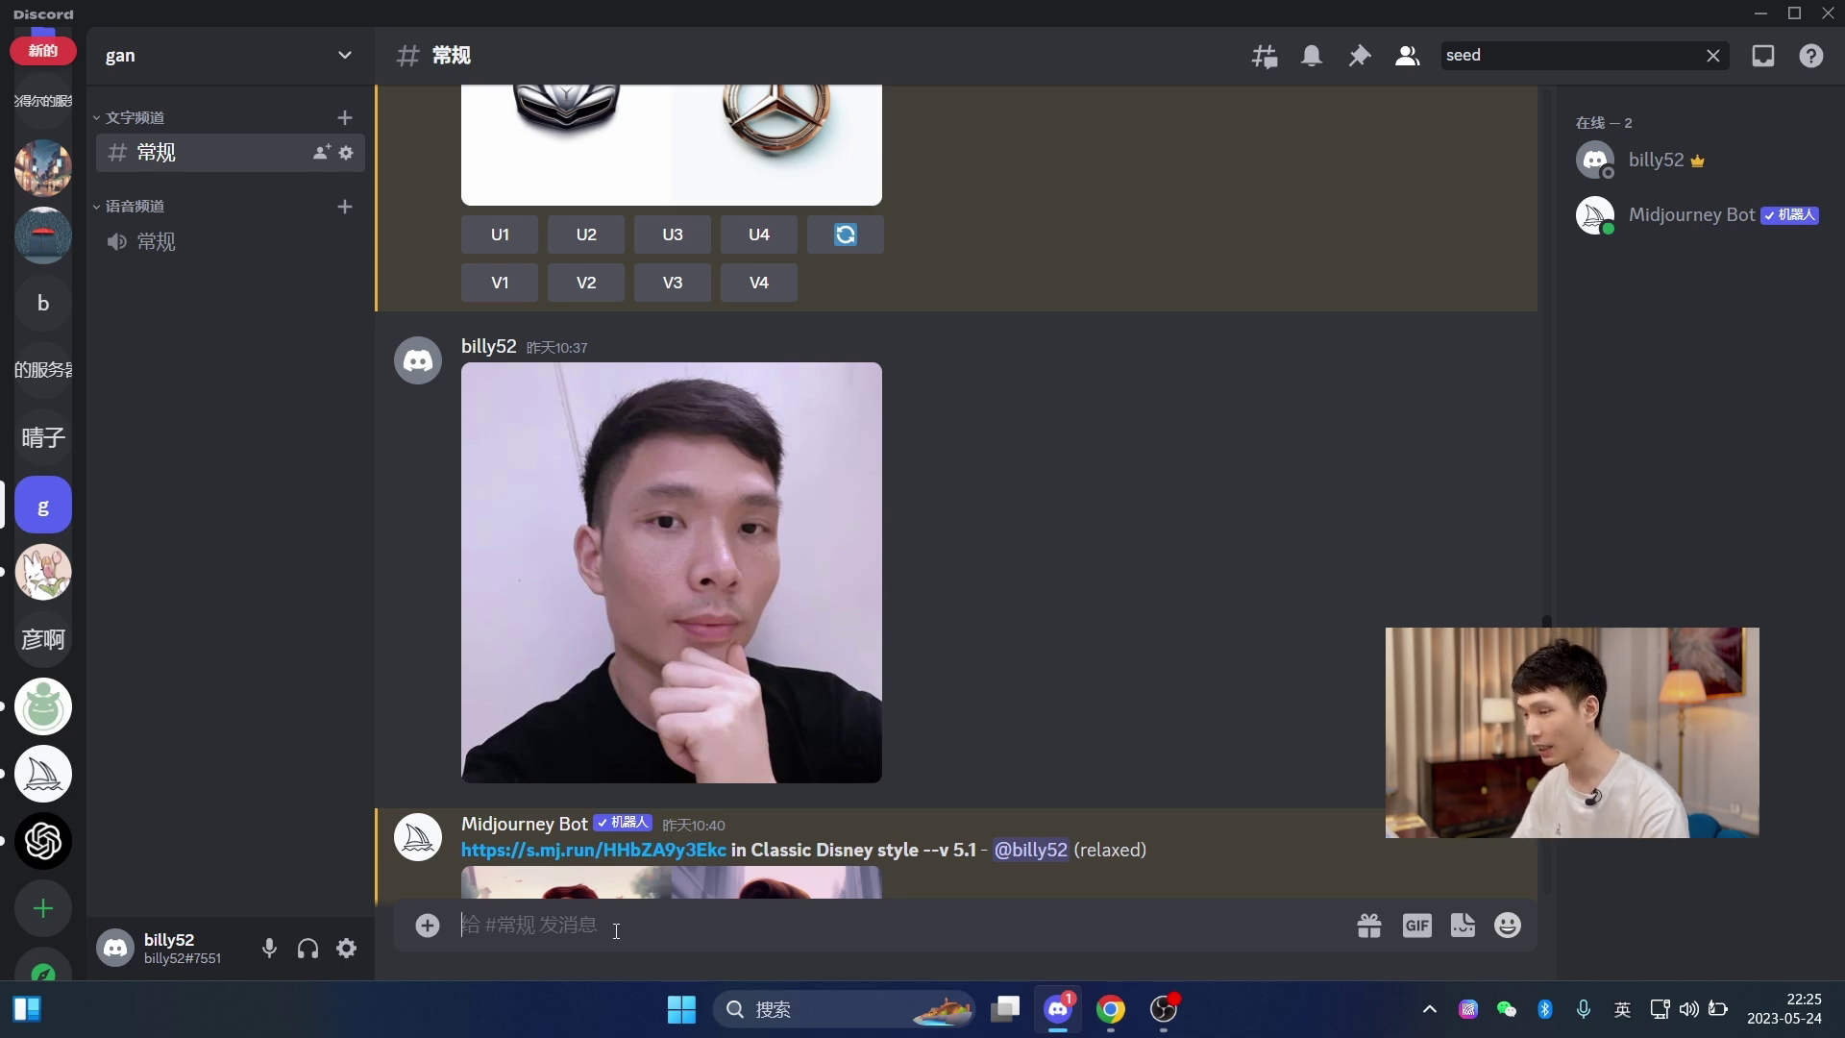
type("/")
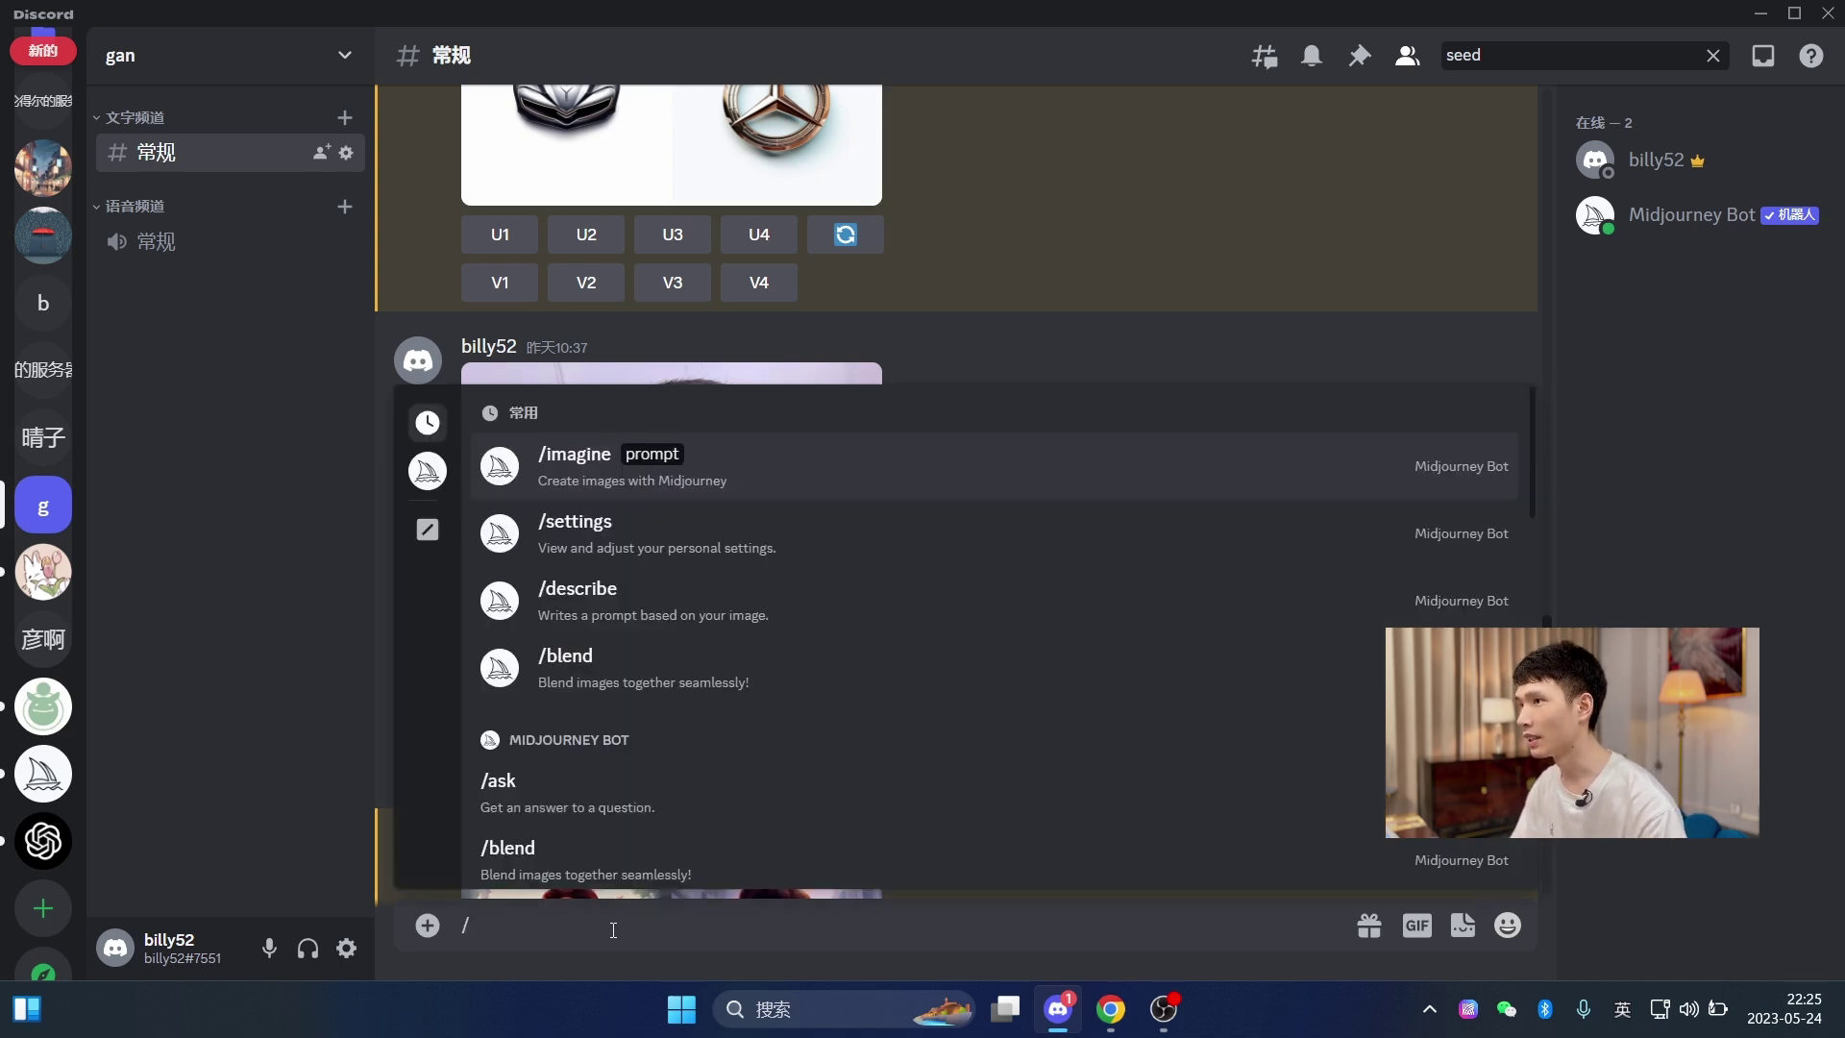
left_click(574, 476)
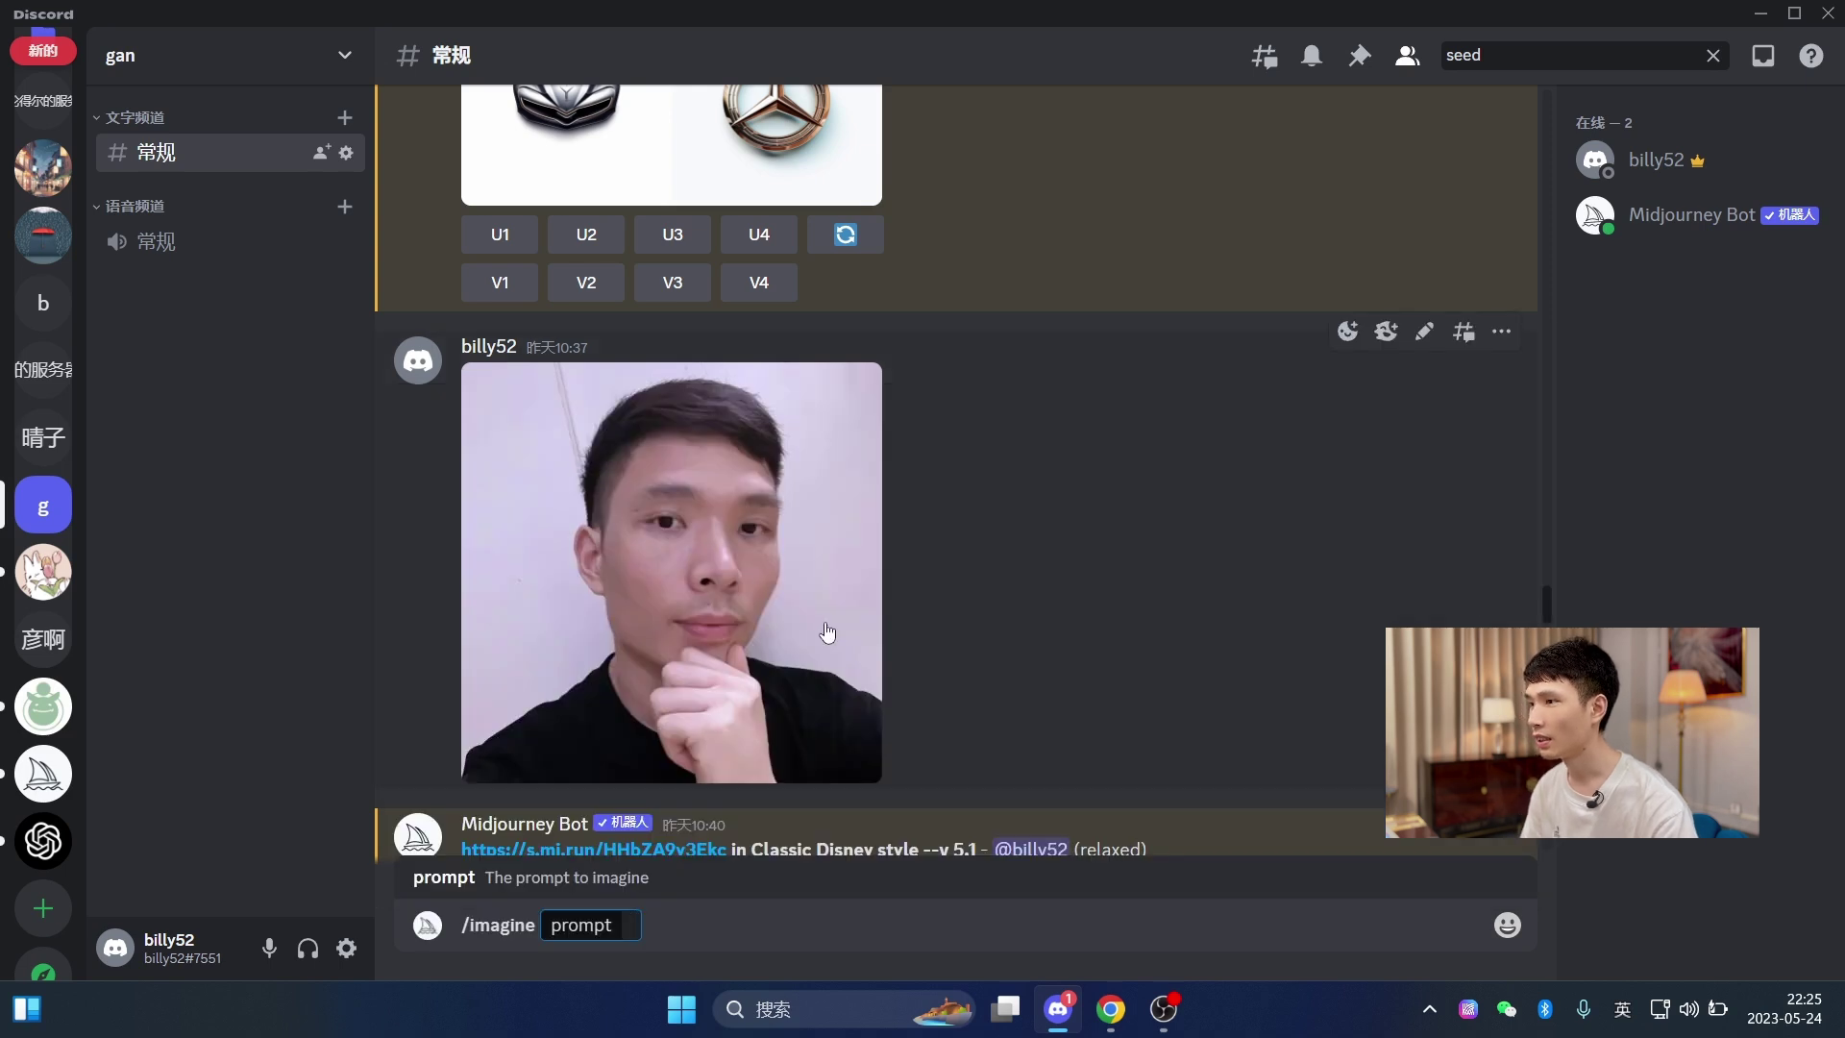
key("ctrl+v")
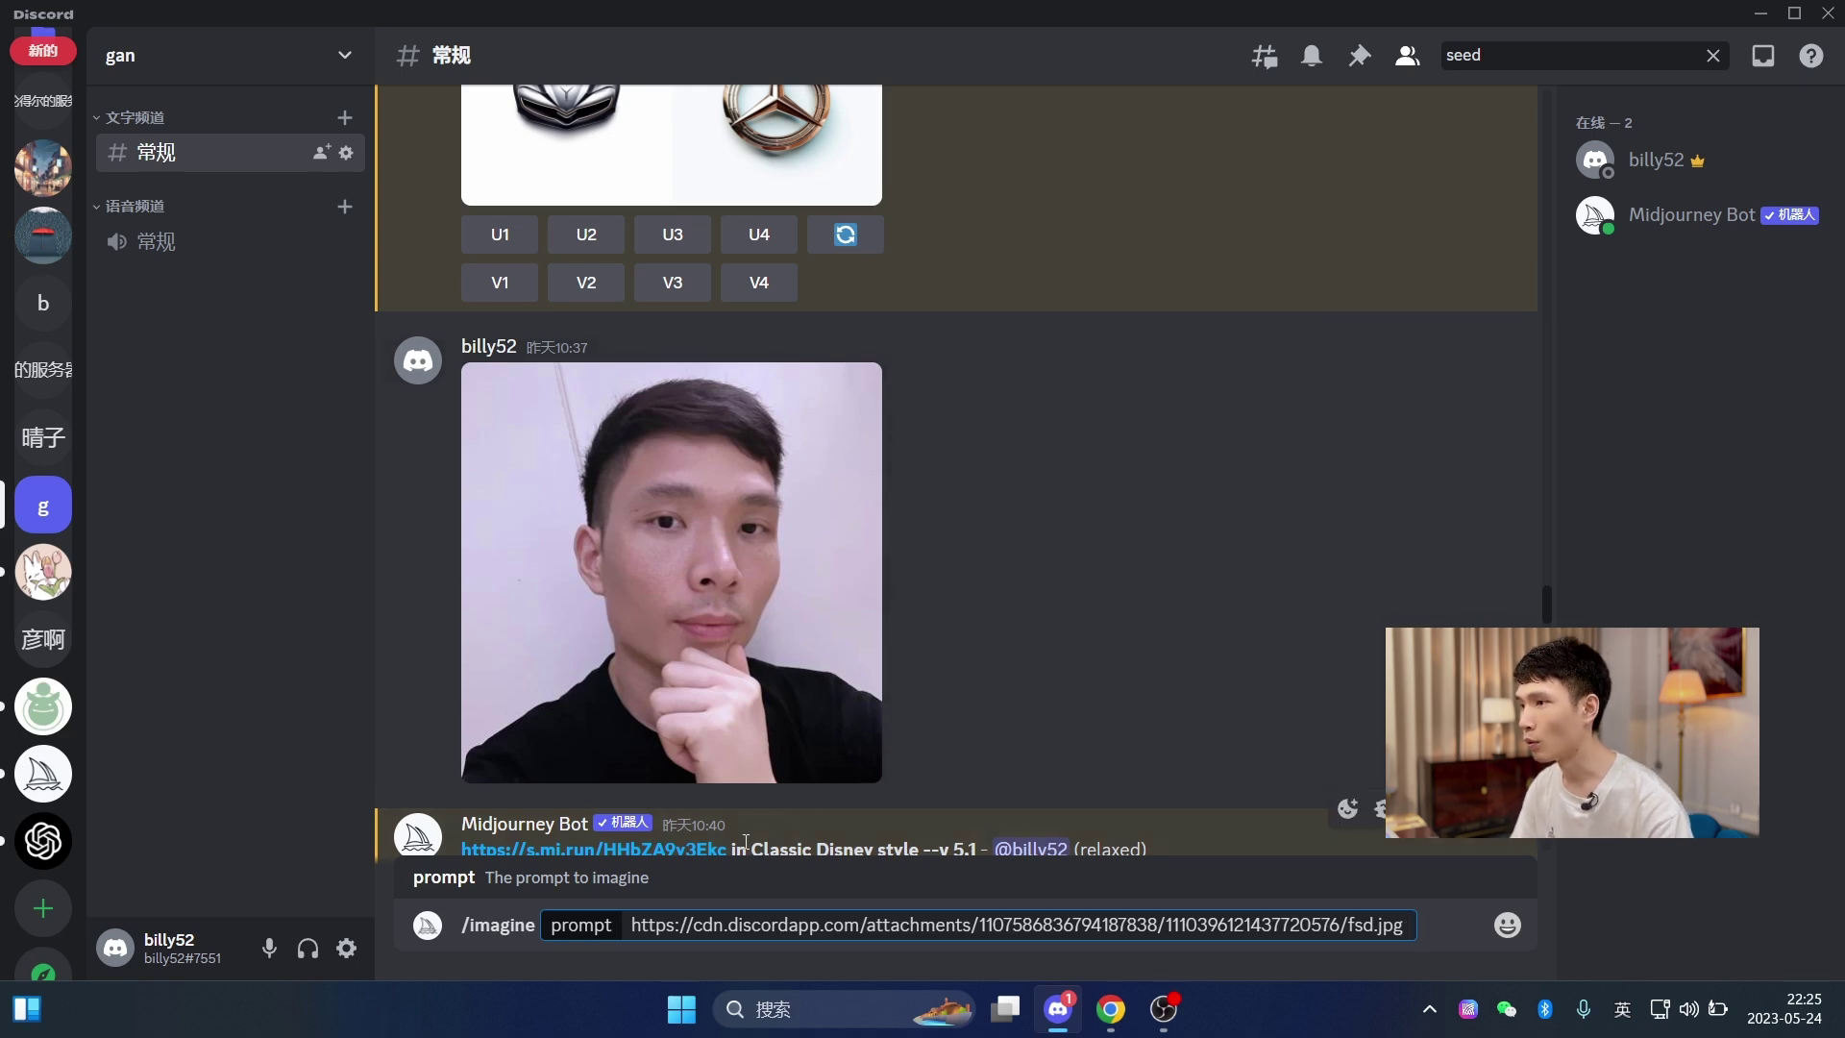
- Append the phrase "in Classic Disney style" from the earlier prompt after the image link
left_click_drag(730, 847, 920, 797)
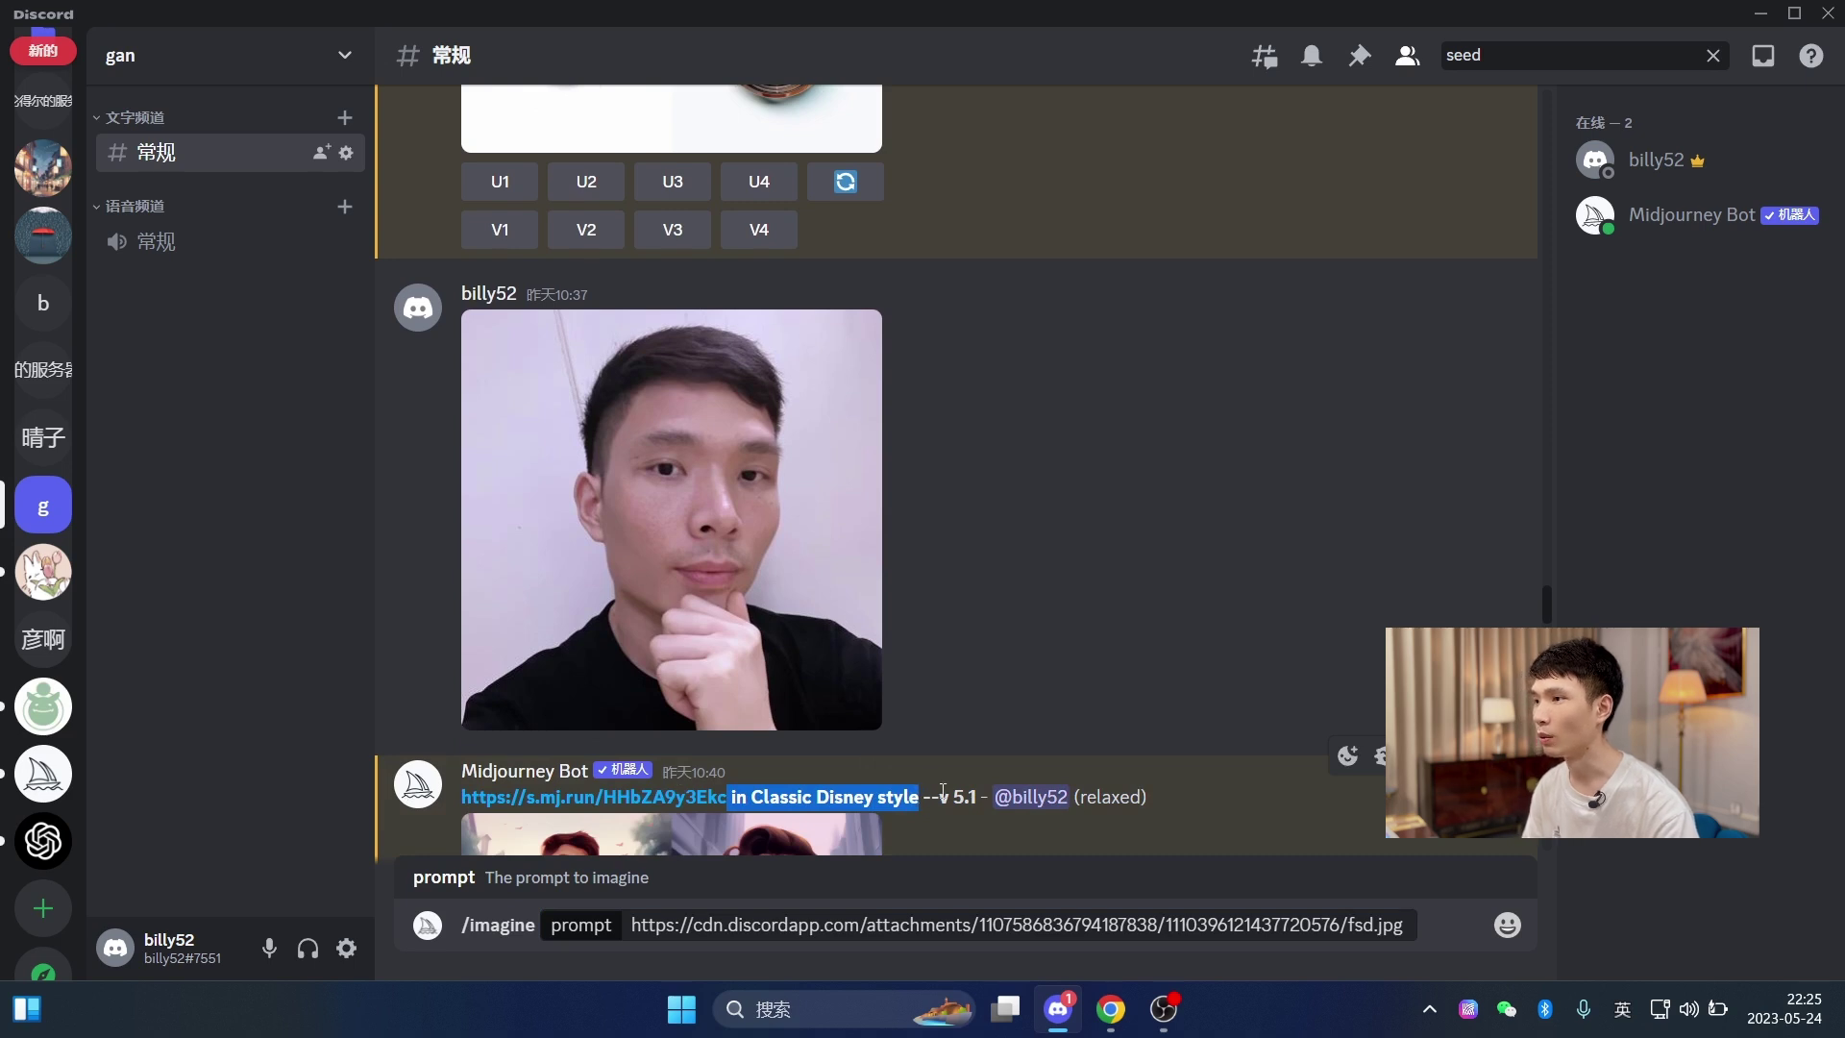
left_click(1533, 928)
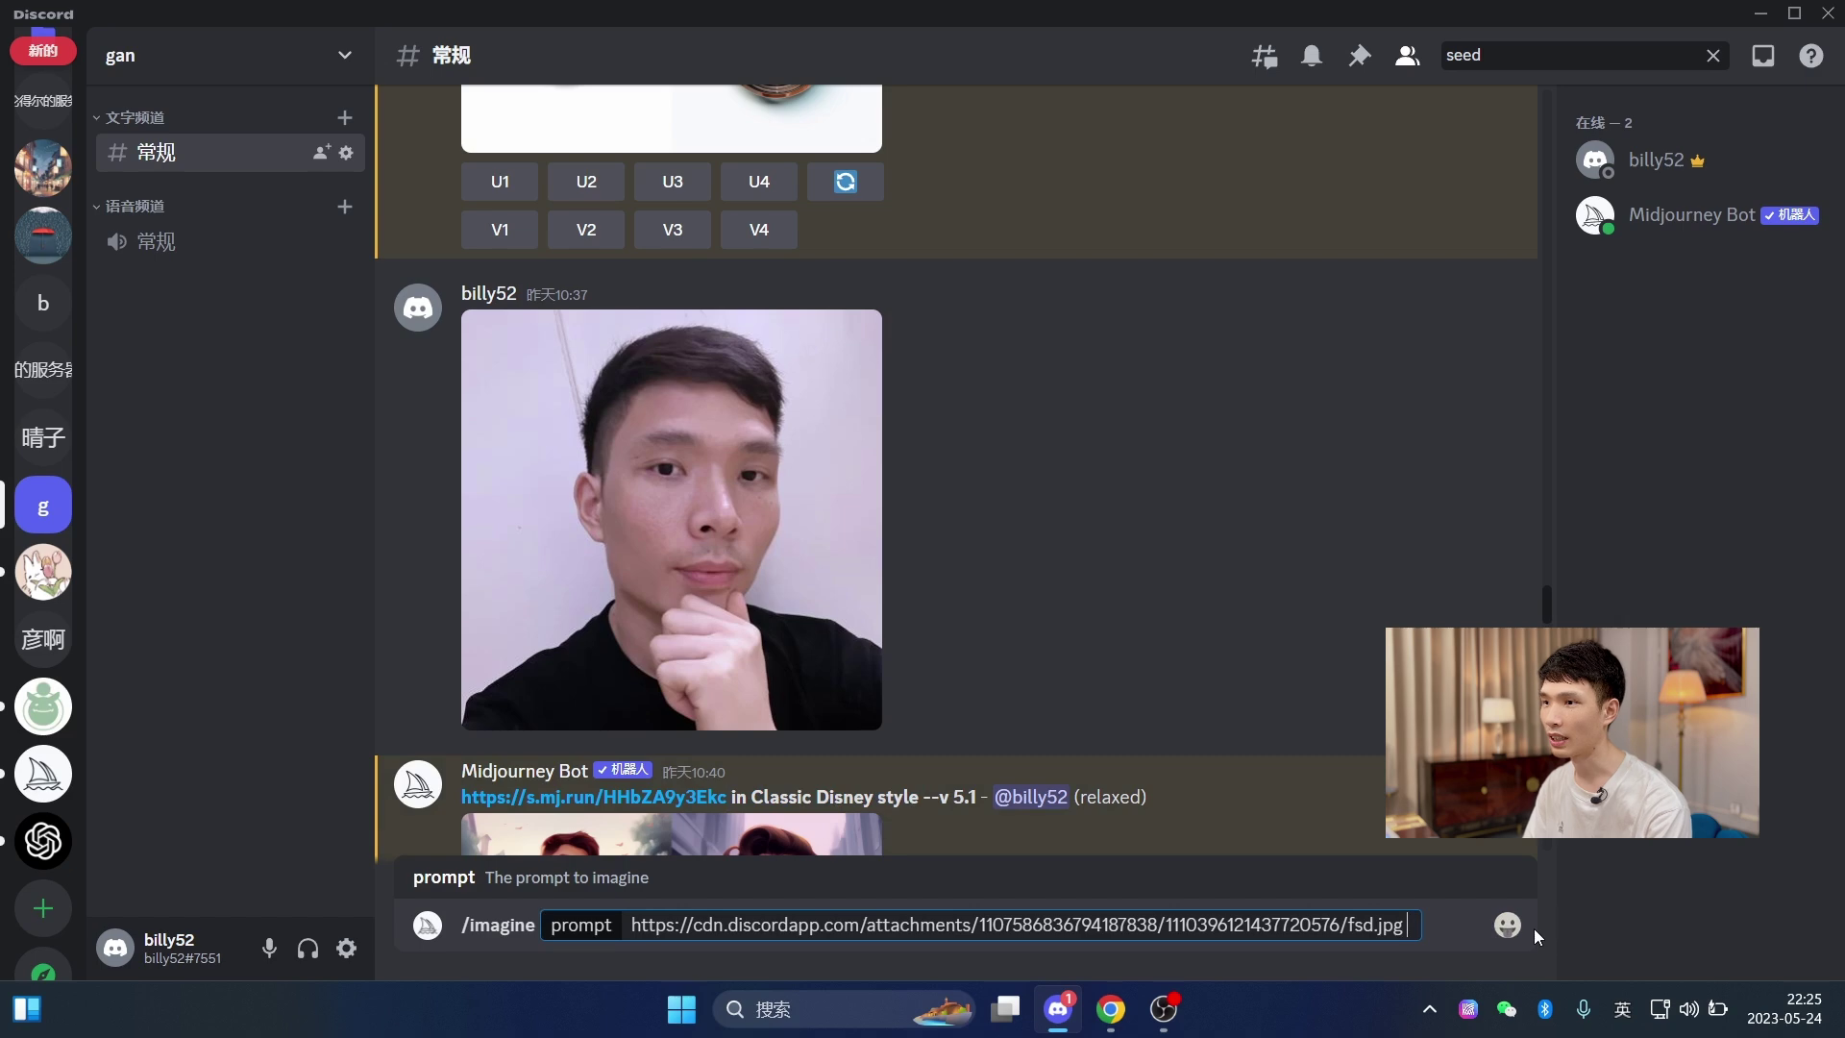
key("ctrl+v")
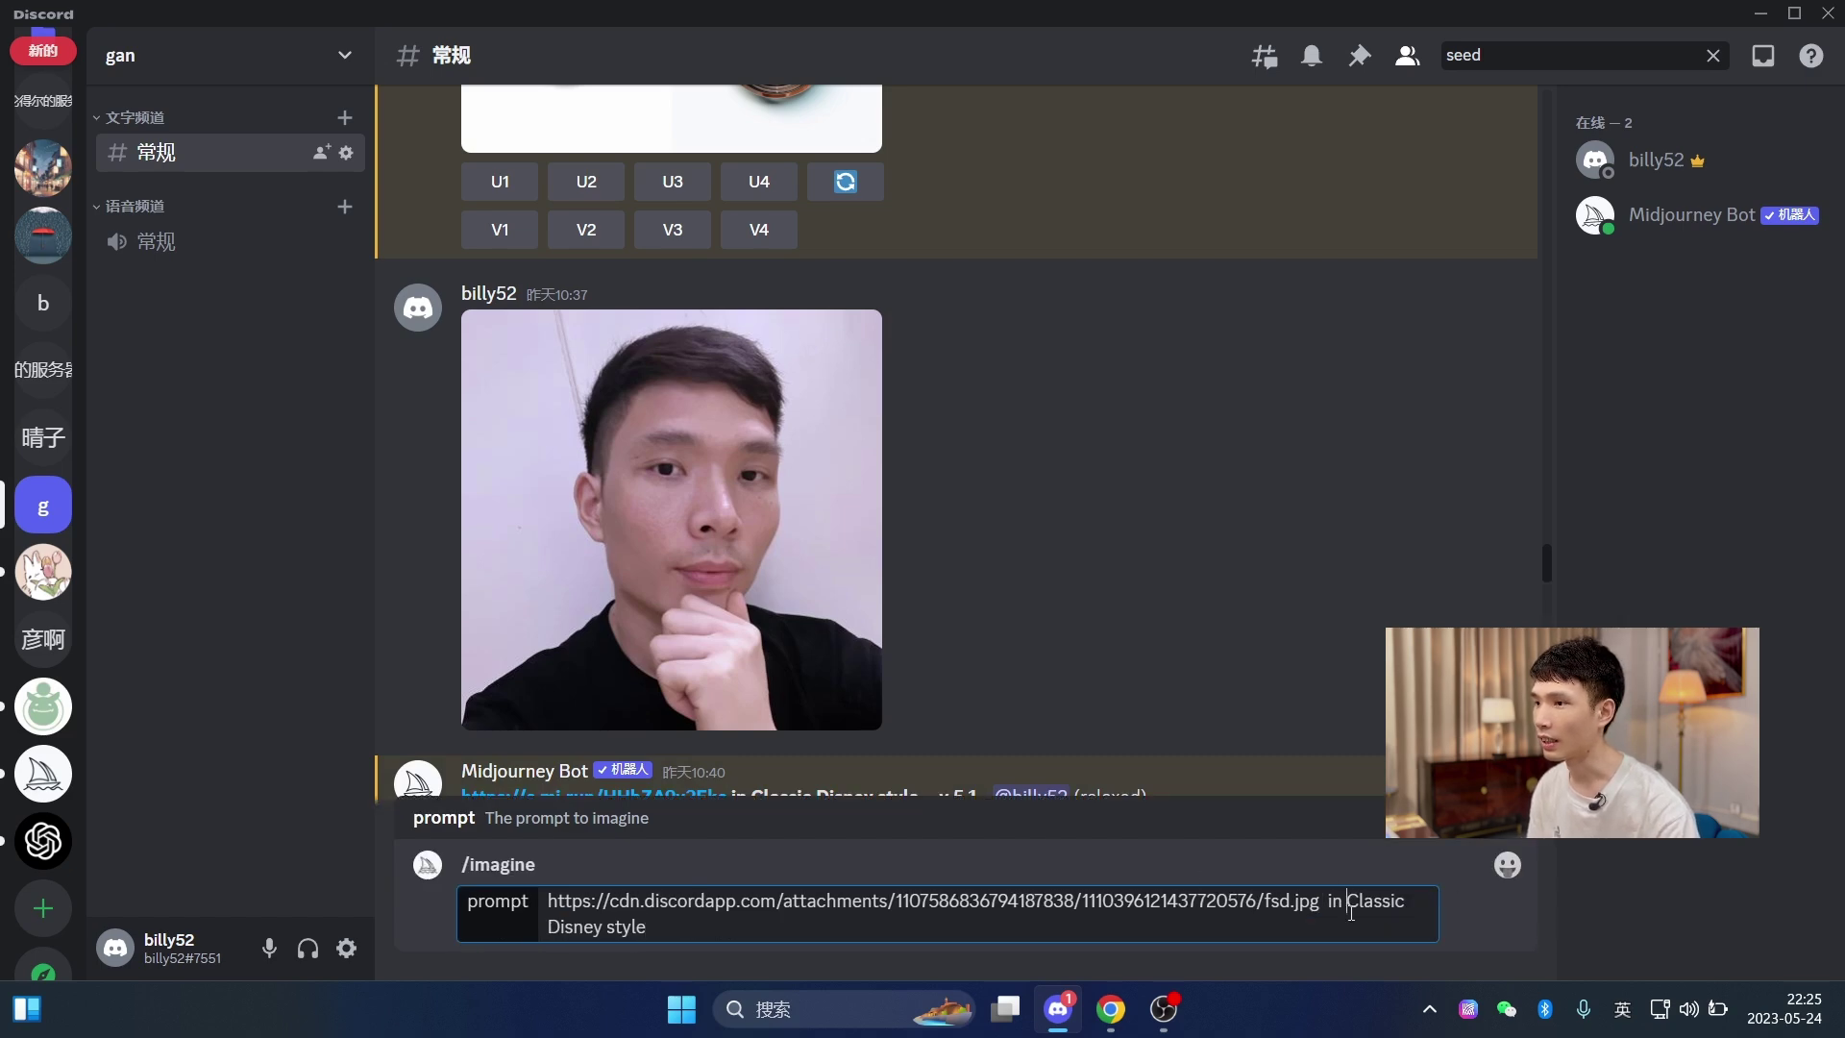
left_click_drag(1350, 911, 687, 926)
left_click(679, 926)
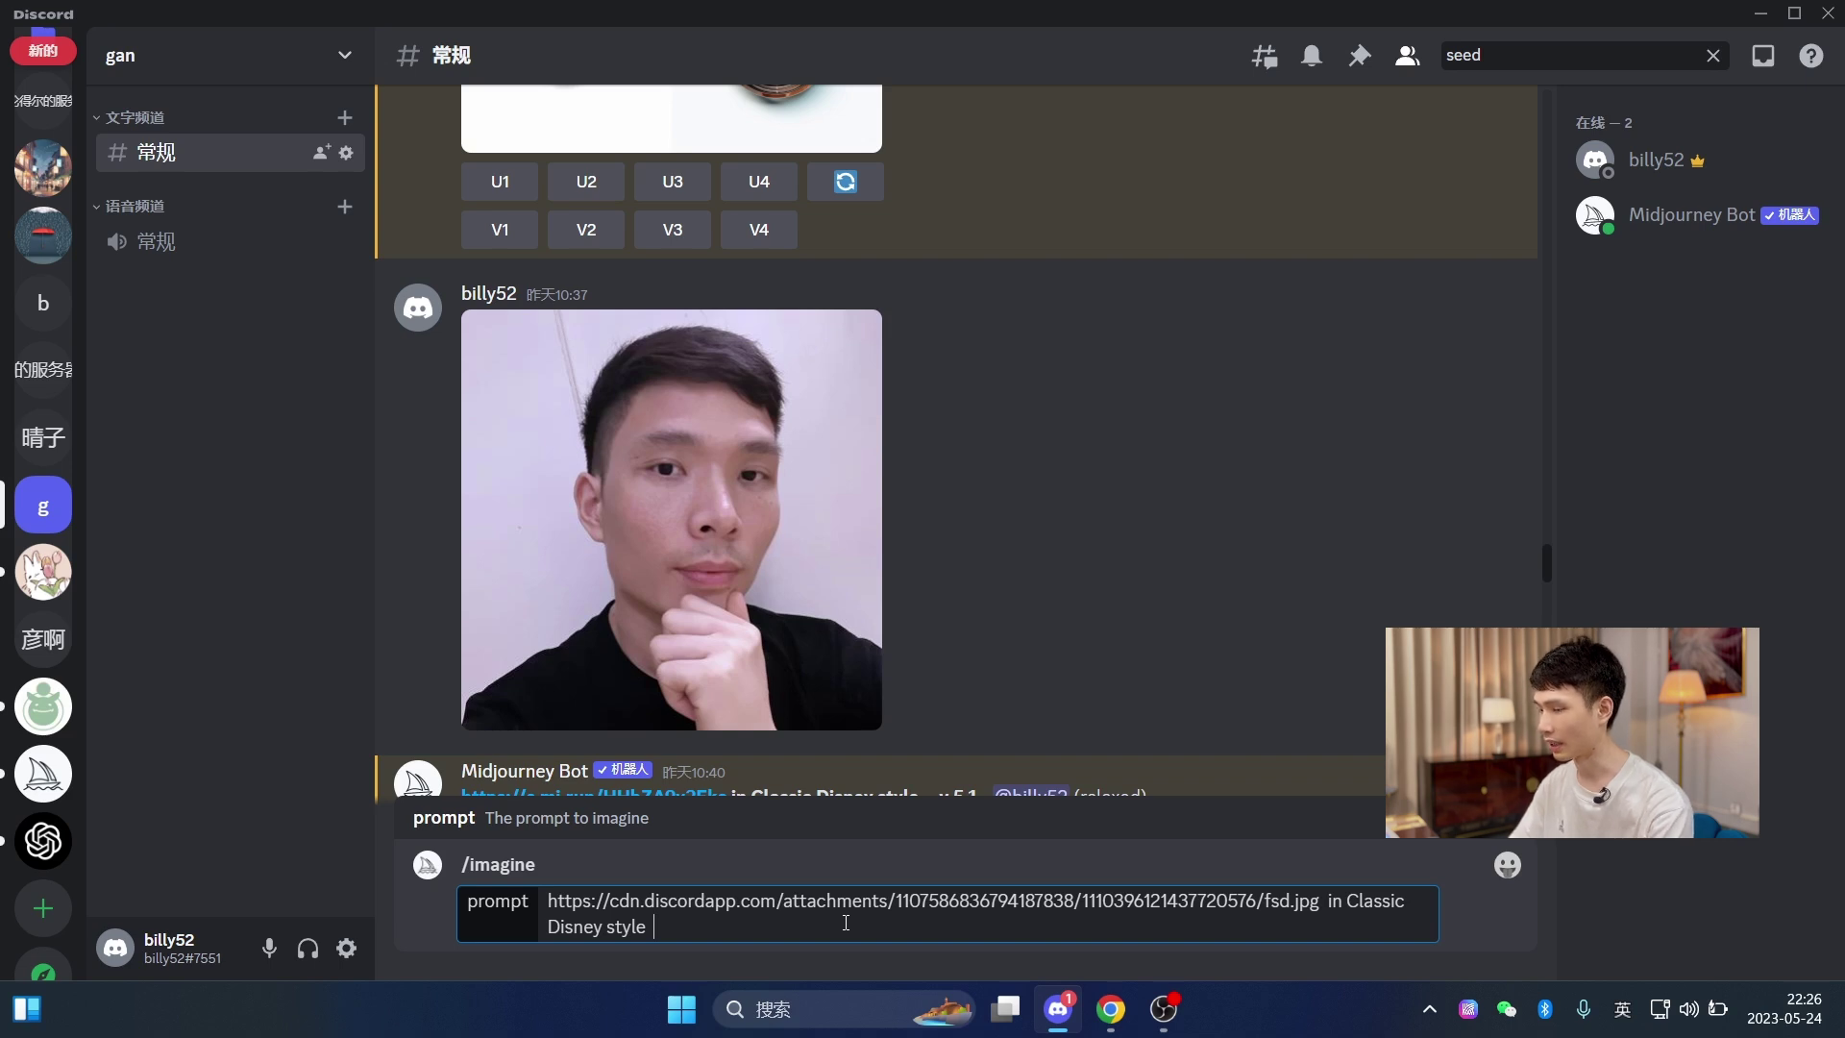
type("-")
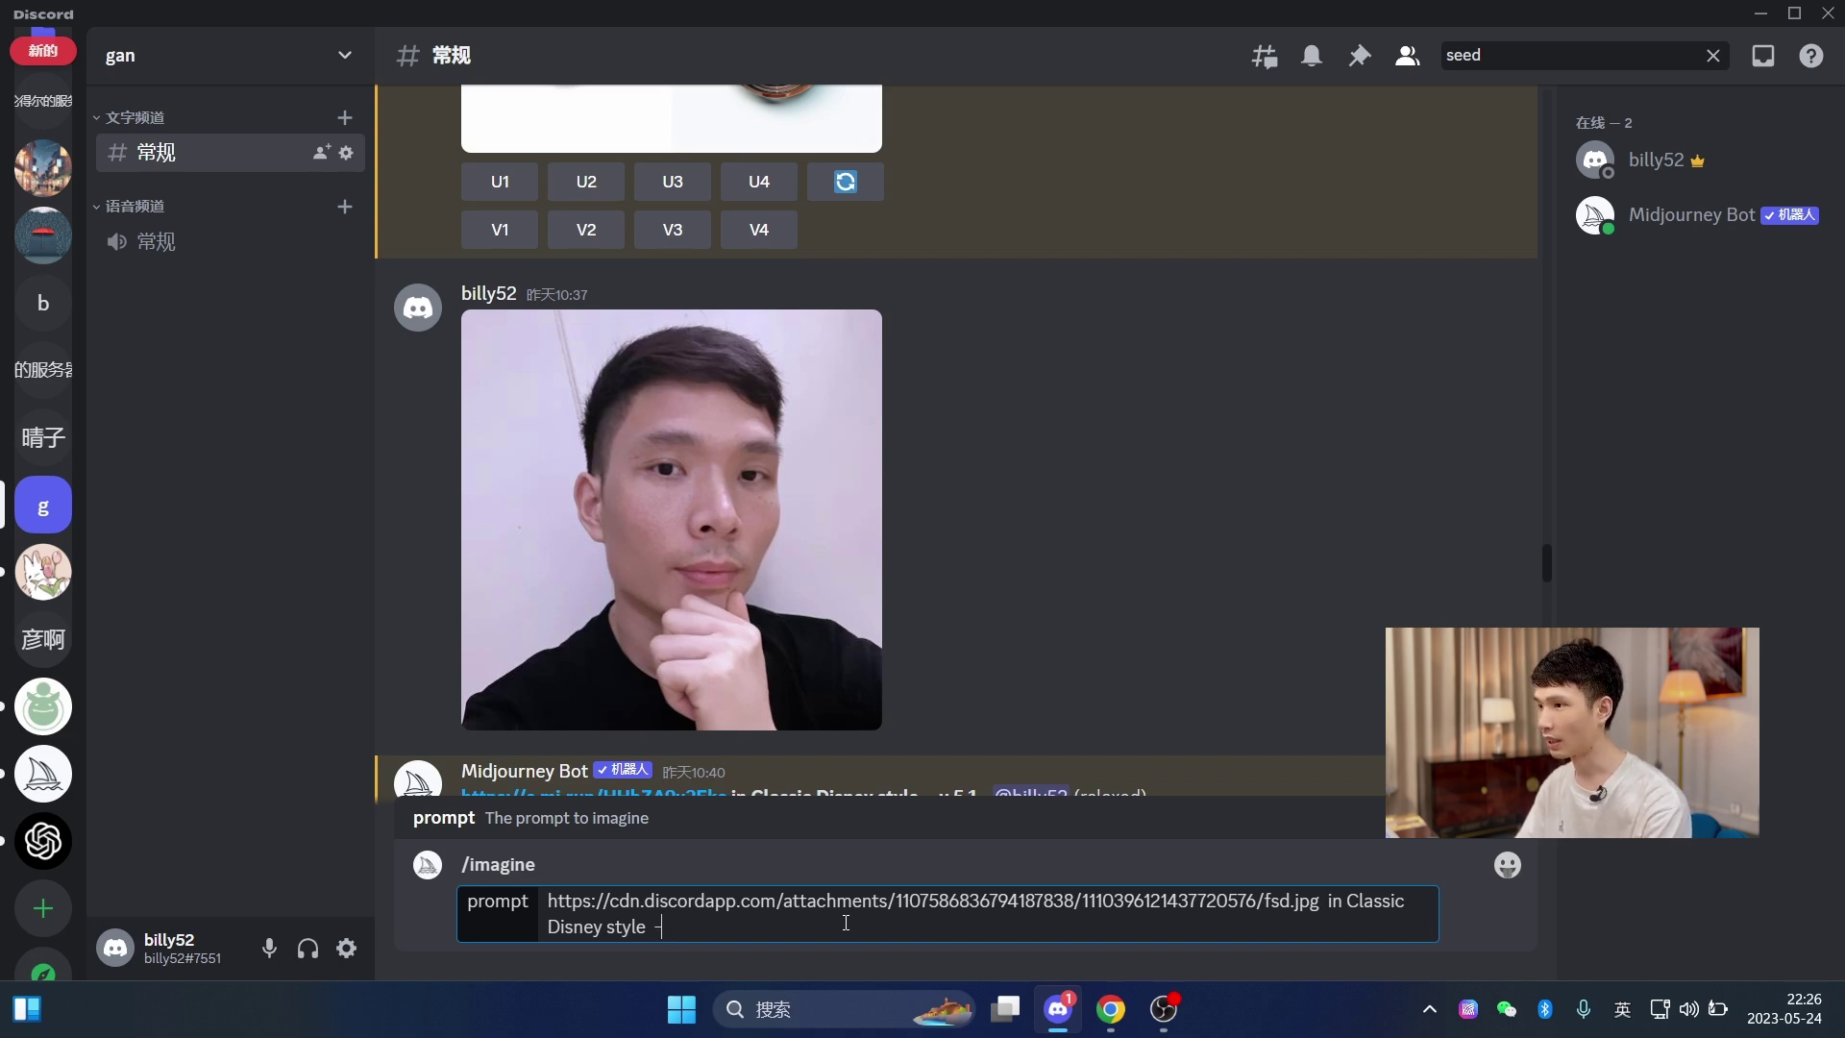
type("-ar")
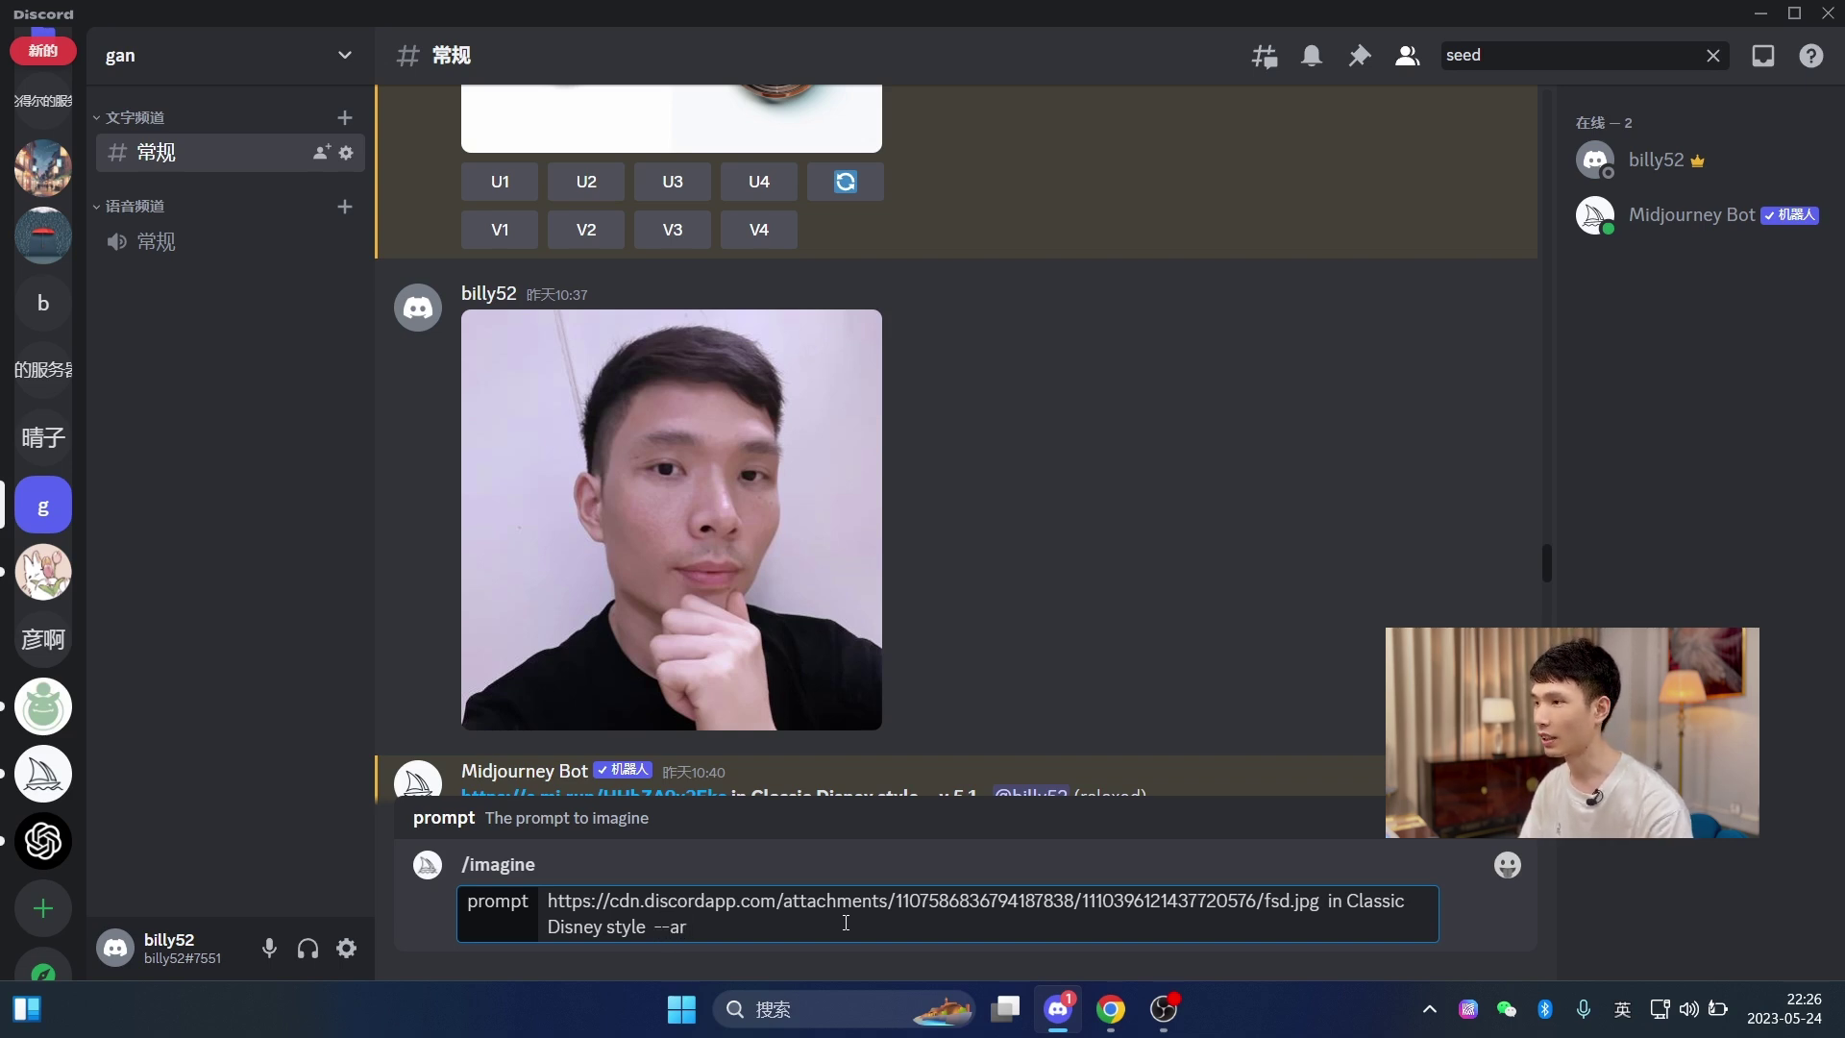
key("BackSpace")
key("BackSpace")
key("BackSpace")
- Examine the earlier Classic Disney style image grid generated from the selfie
scroll(1134, 580, "down", 4)
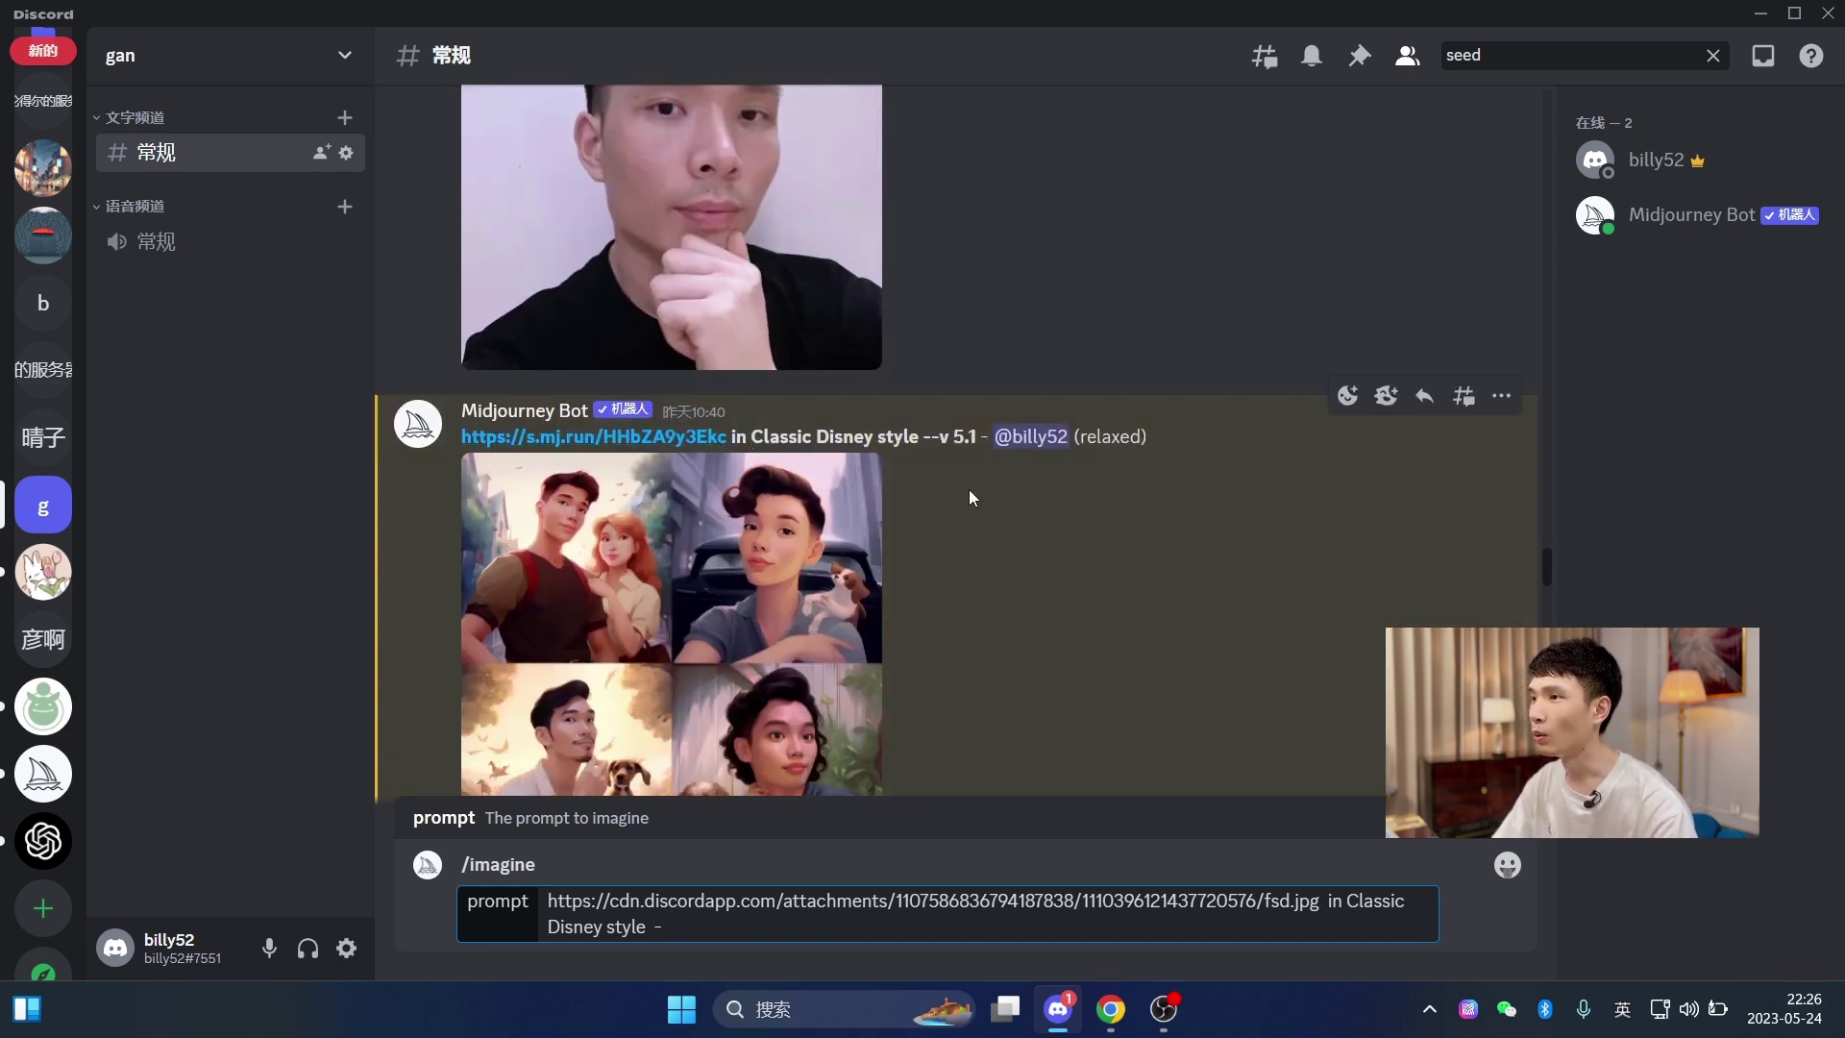
scroll(975, 576, "down", 2)
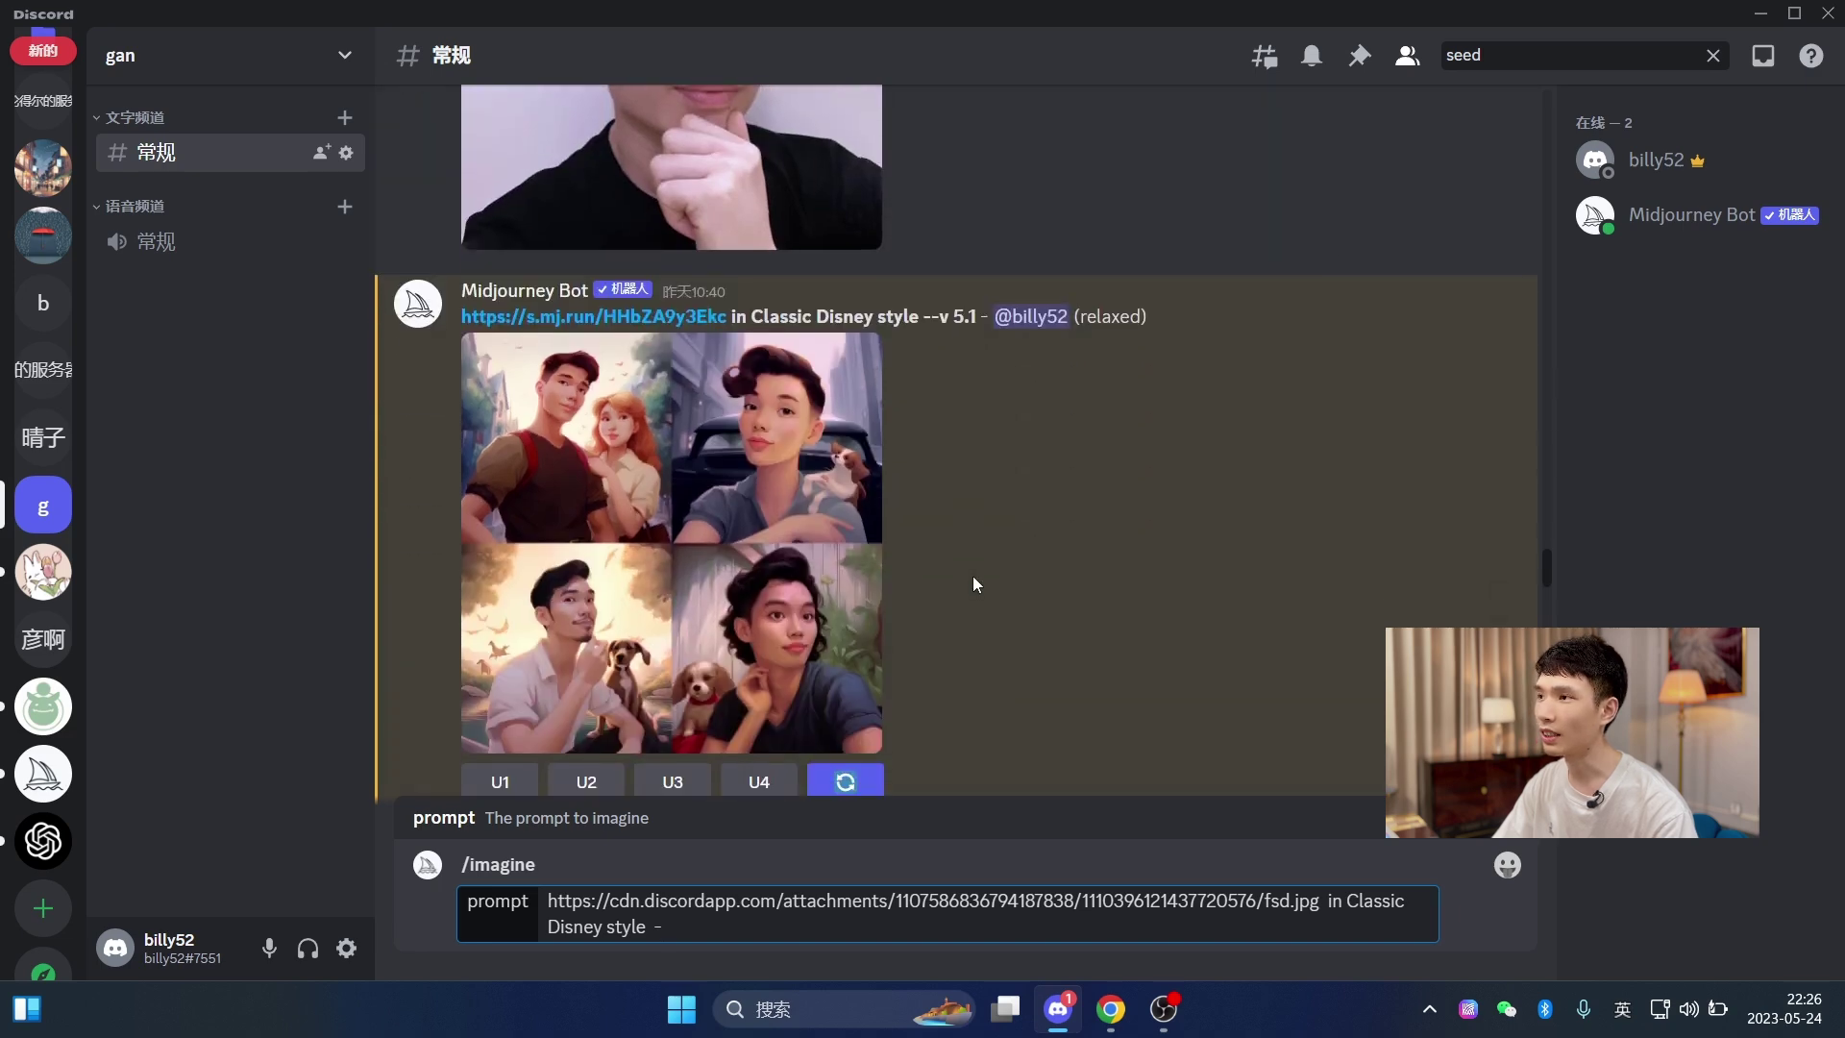
scroll(811, 507, "up", 4)
scroll(680, 505, "down", 6)
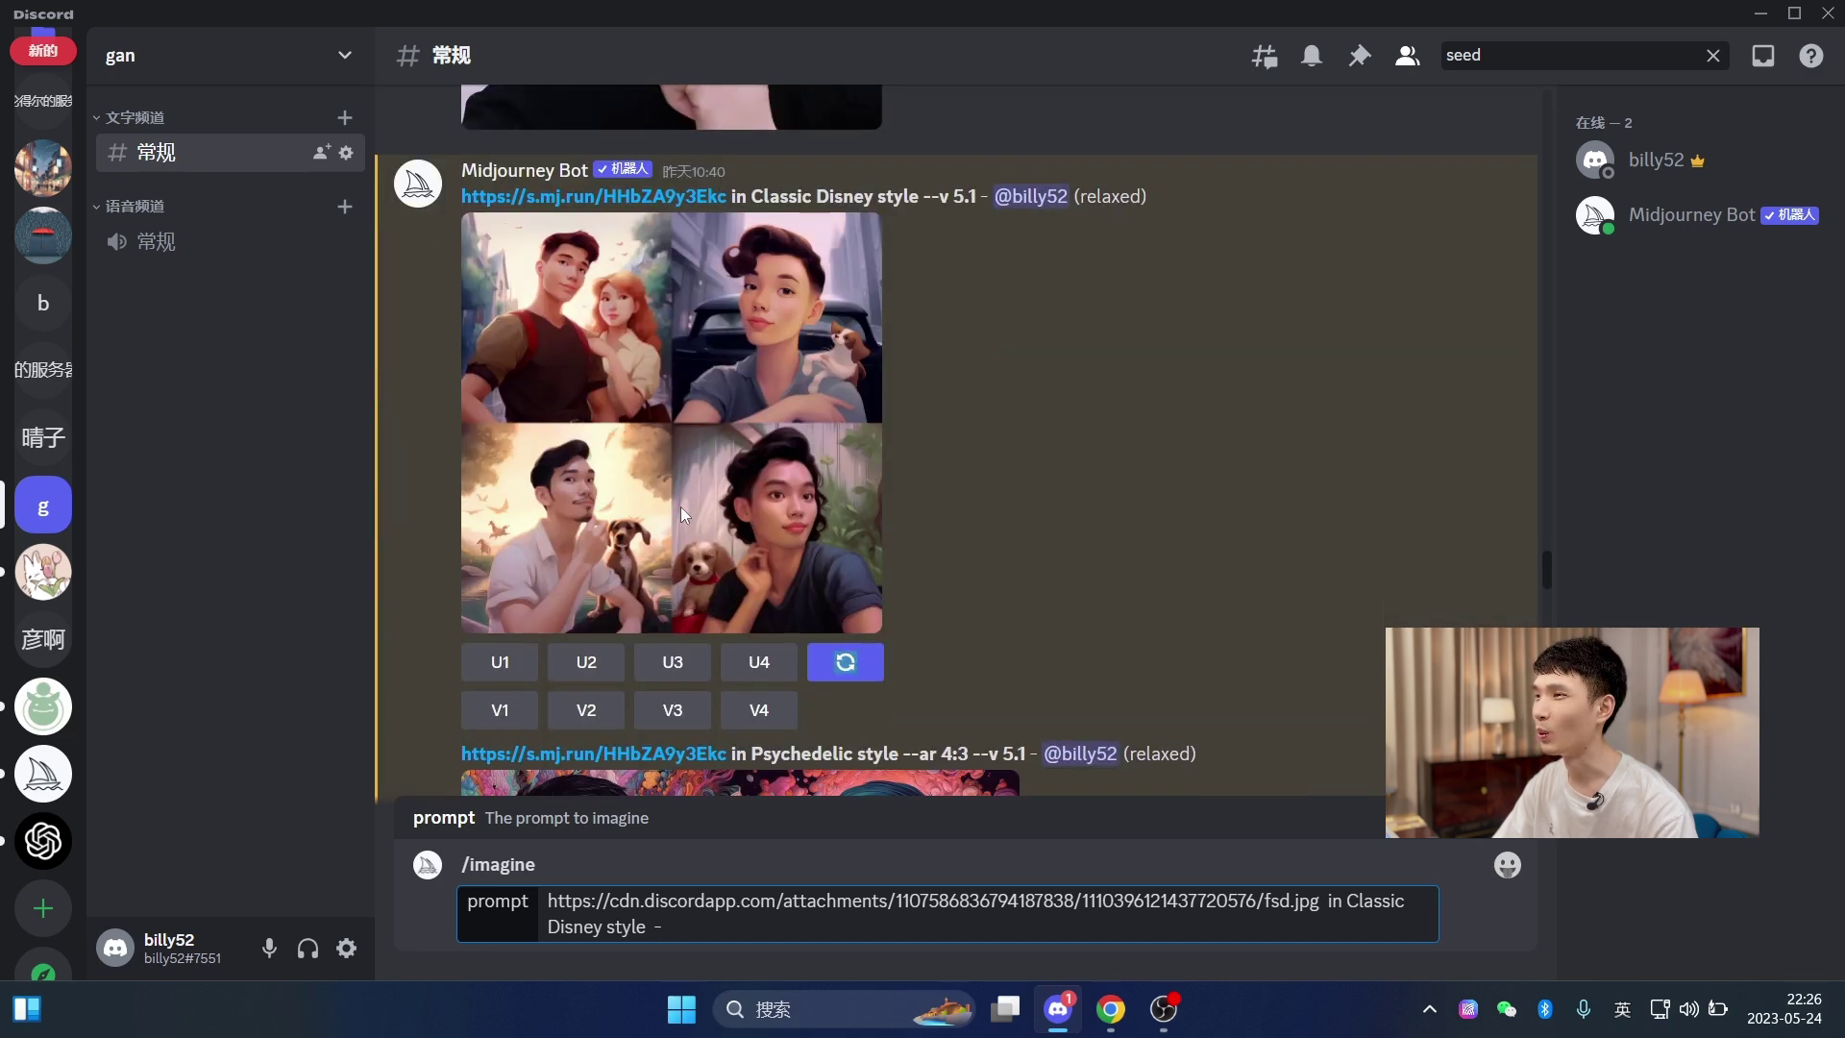
scroll(992, 440, "down", 2)
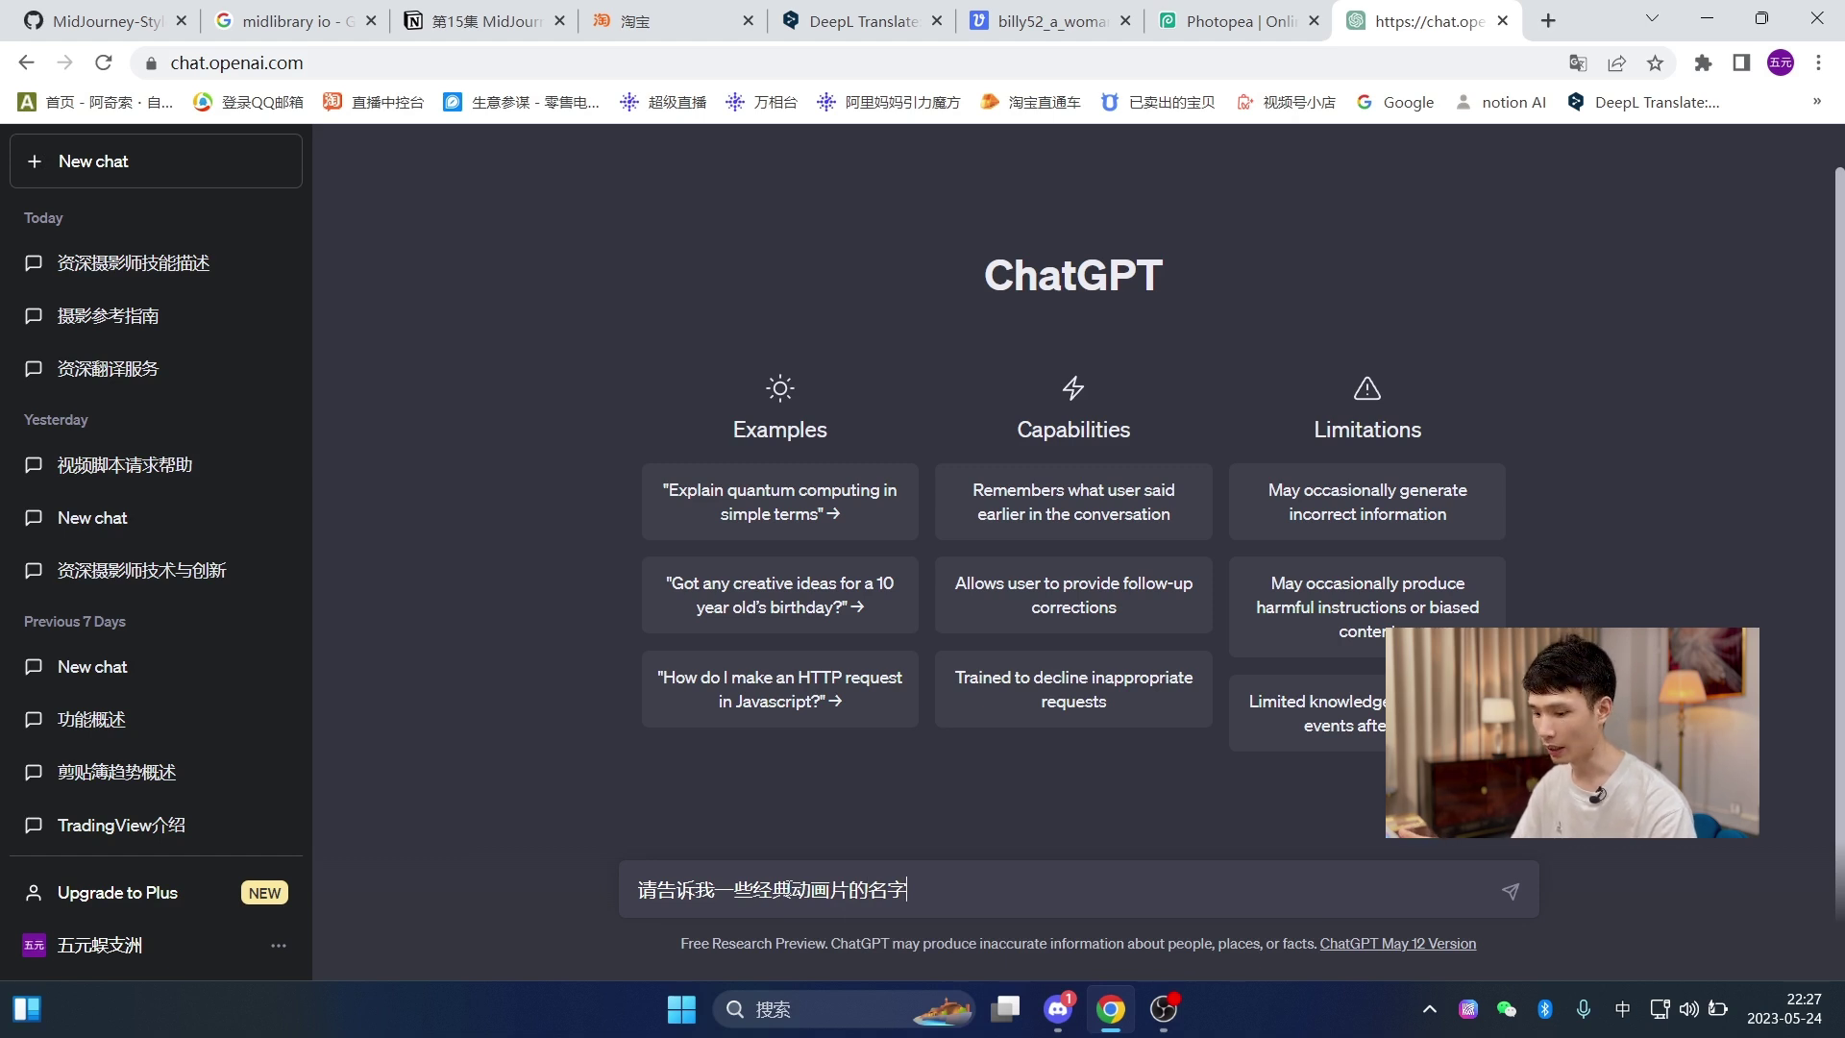
- Ask ChatGPT for the names of classic animated films with the message "请告诉我一些经典动画片的名字"
key("Return")
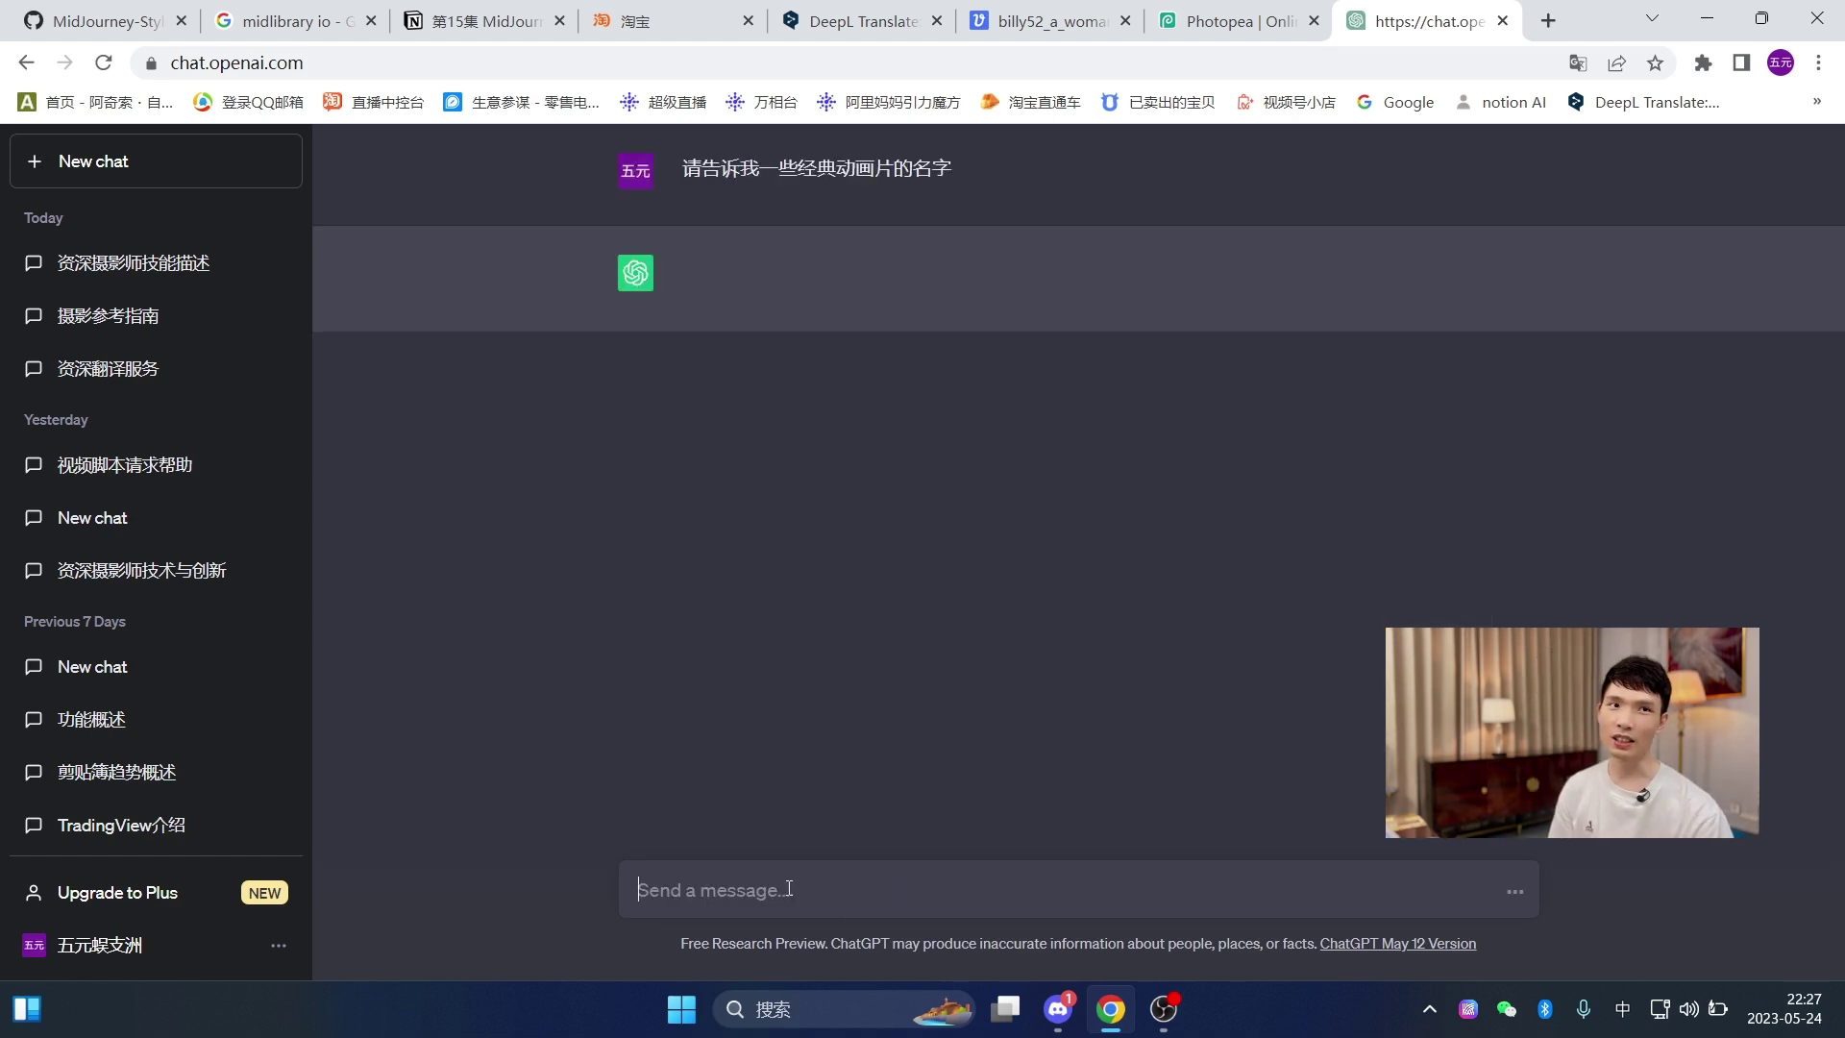
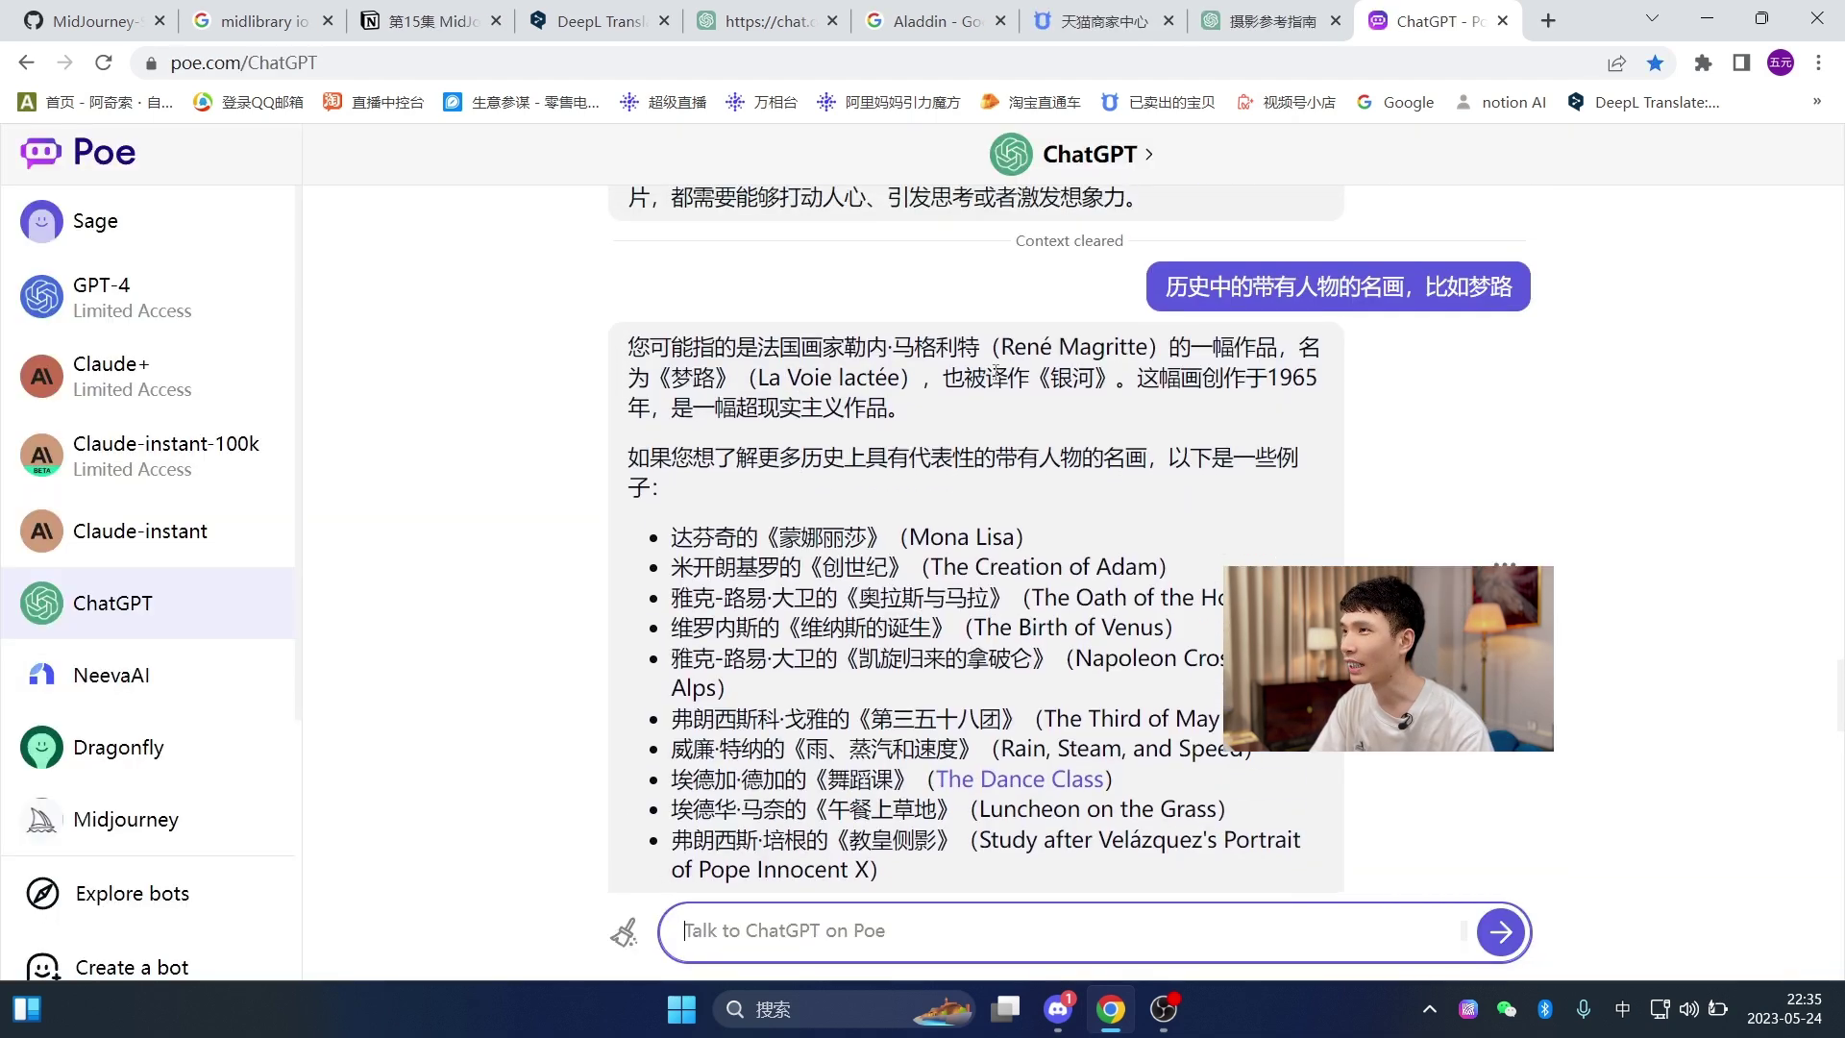
- Copy the painting title "Napoleon Crossing the Alps" from ChatGPT's list of famous paintings with figures
left_click_drag(780, 544, 843, 544)
scroll(918, 500, "down", 1)
left_click_drag(823, 447, 942, 448)
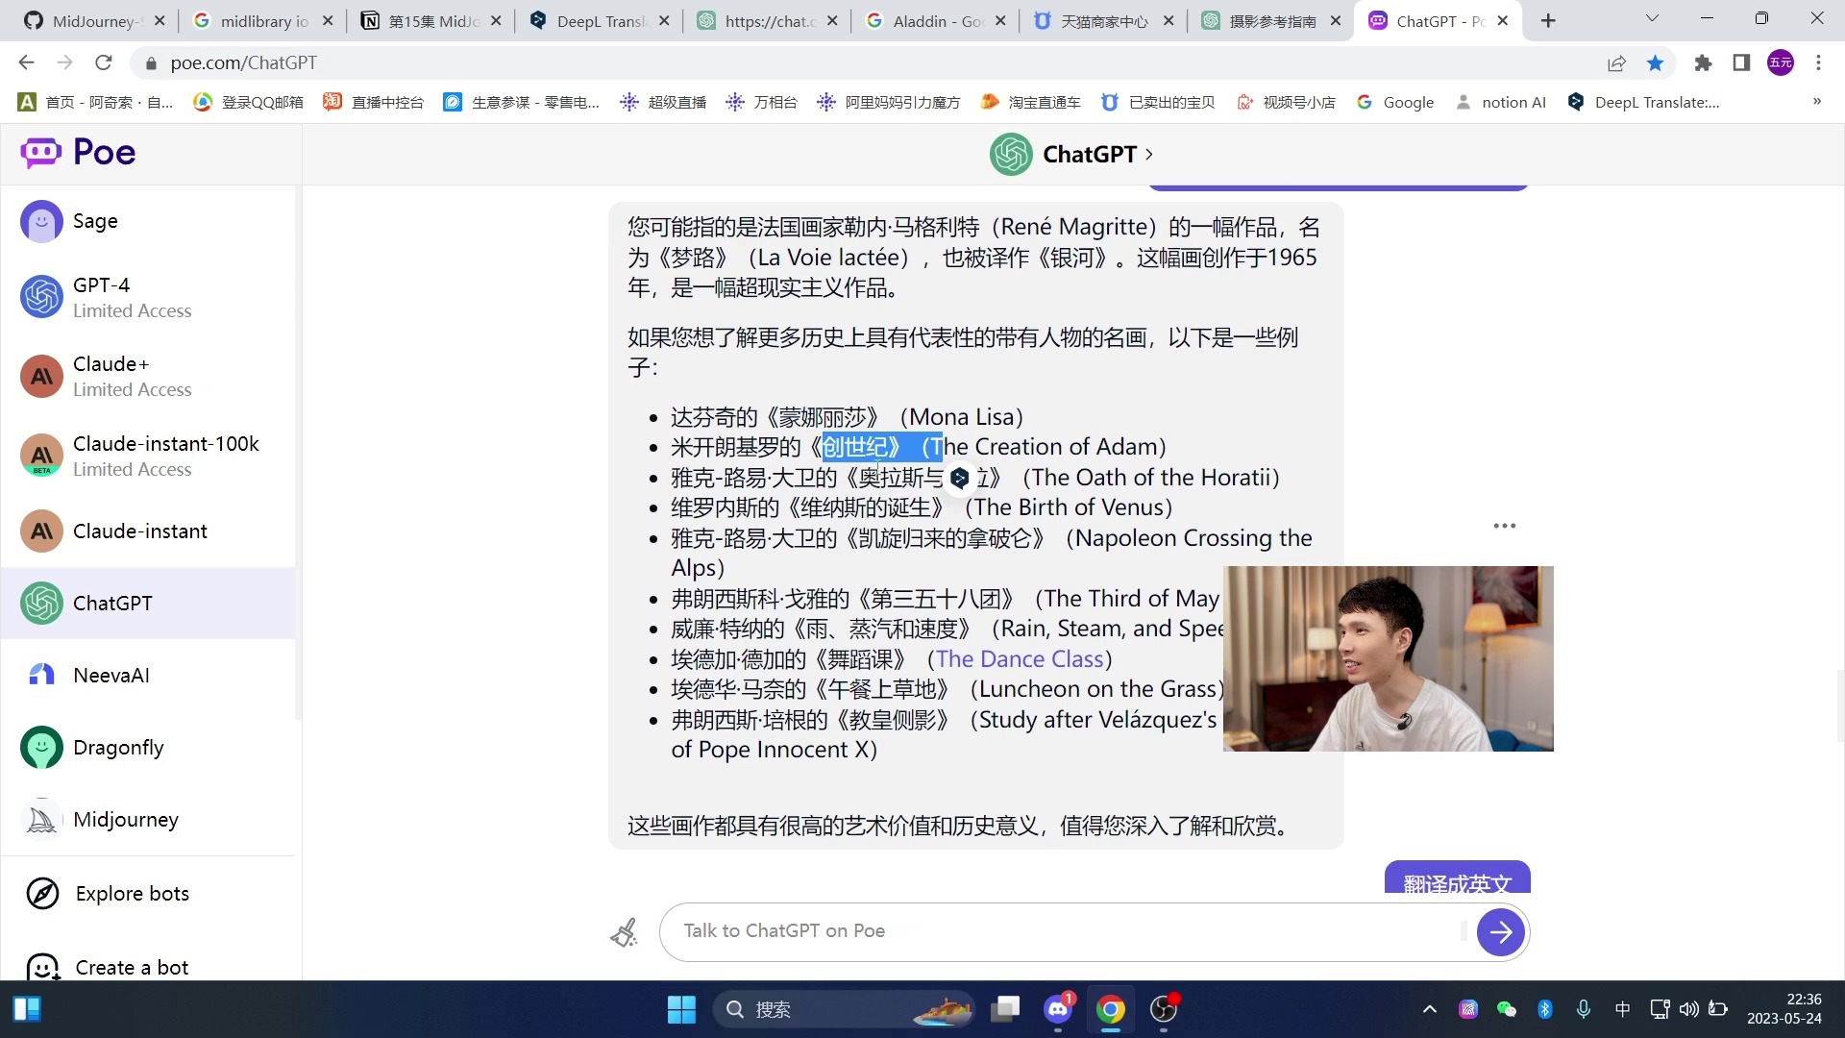
left_click_drag(844, 507, 1028, 535)
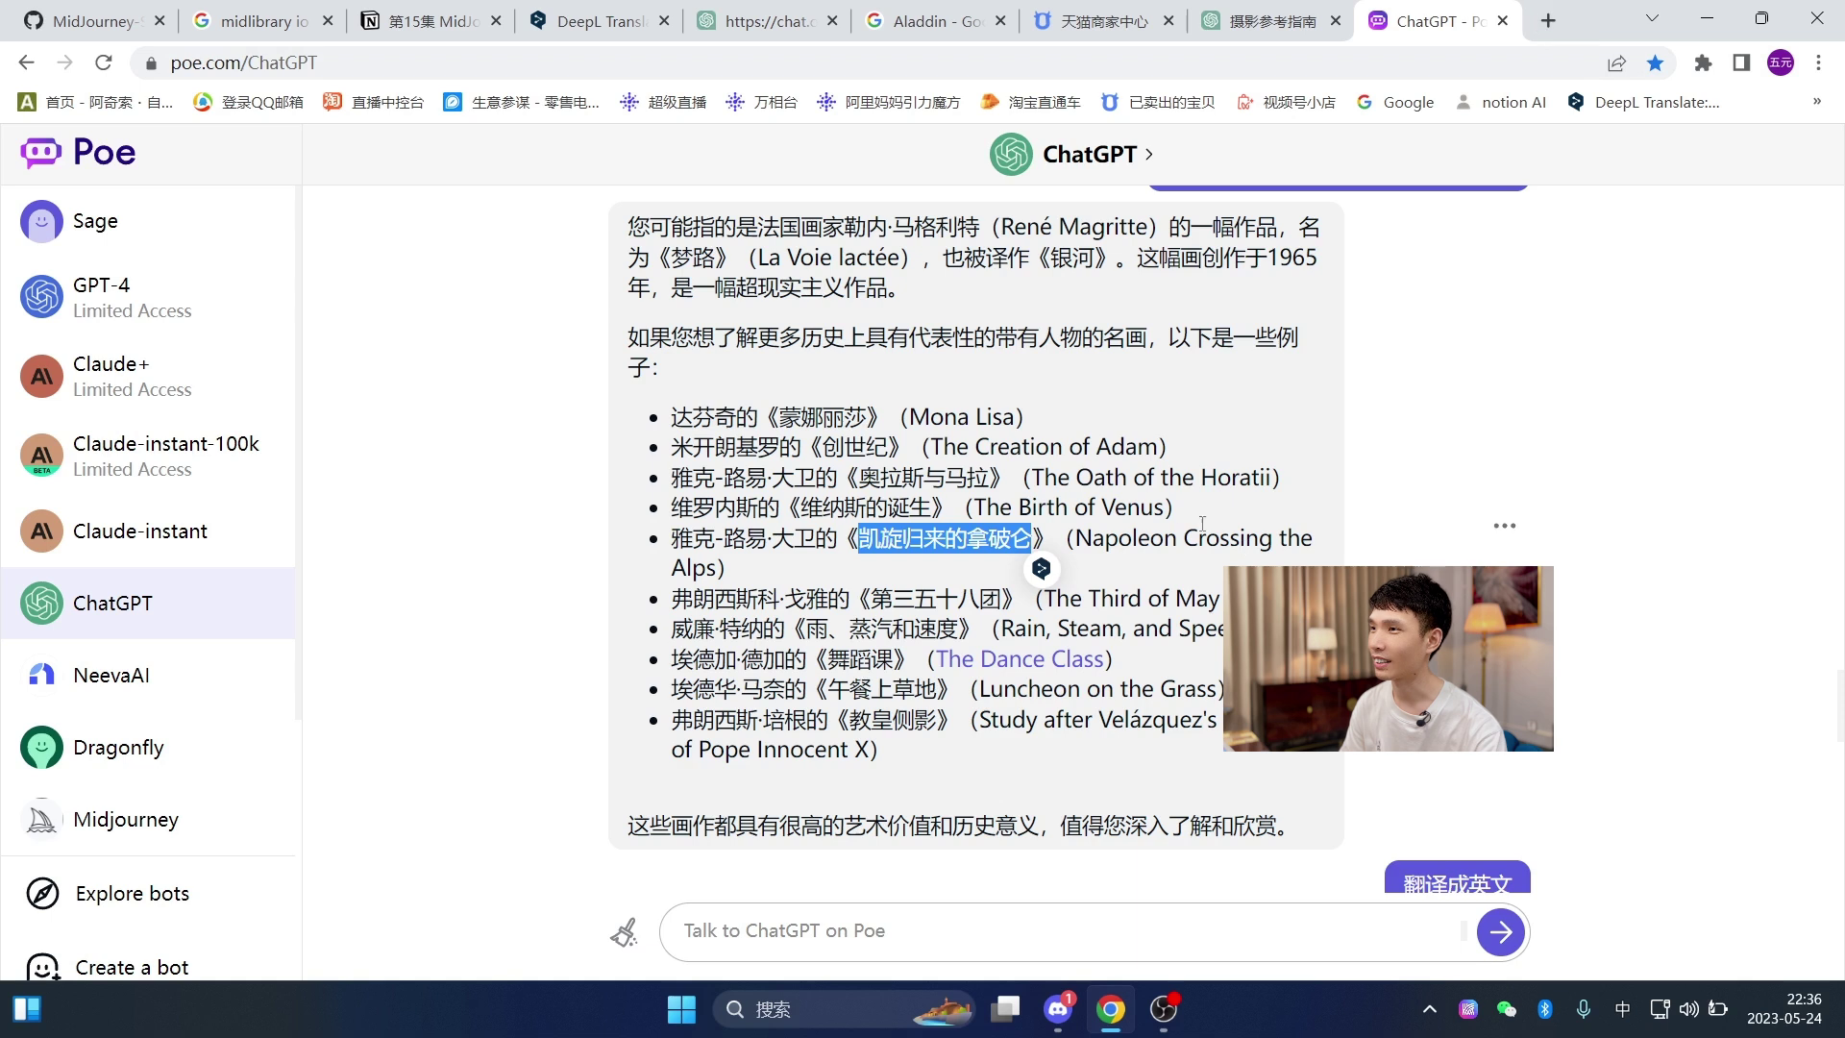
left_click_drag(1074, 539, 712, 569)
key("ctrl+c")
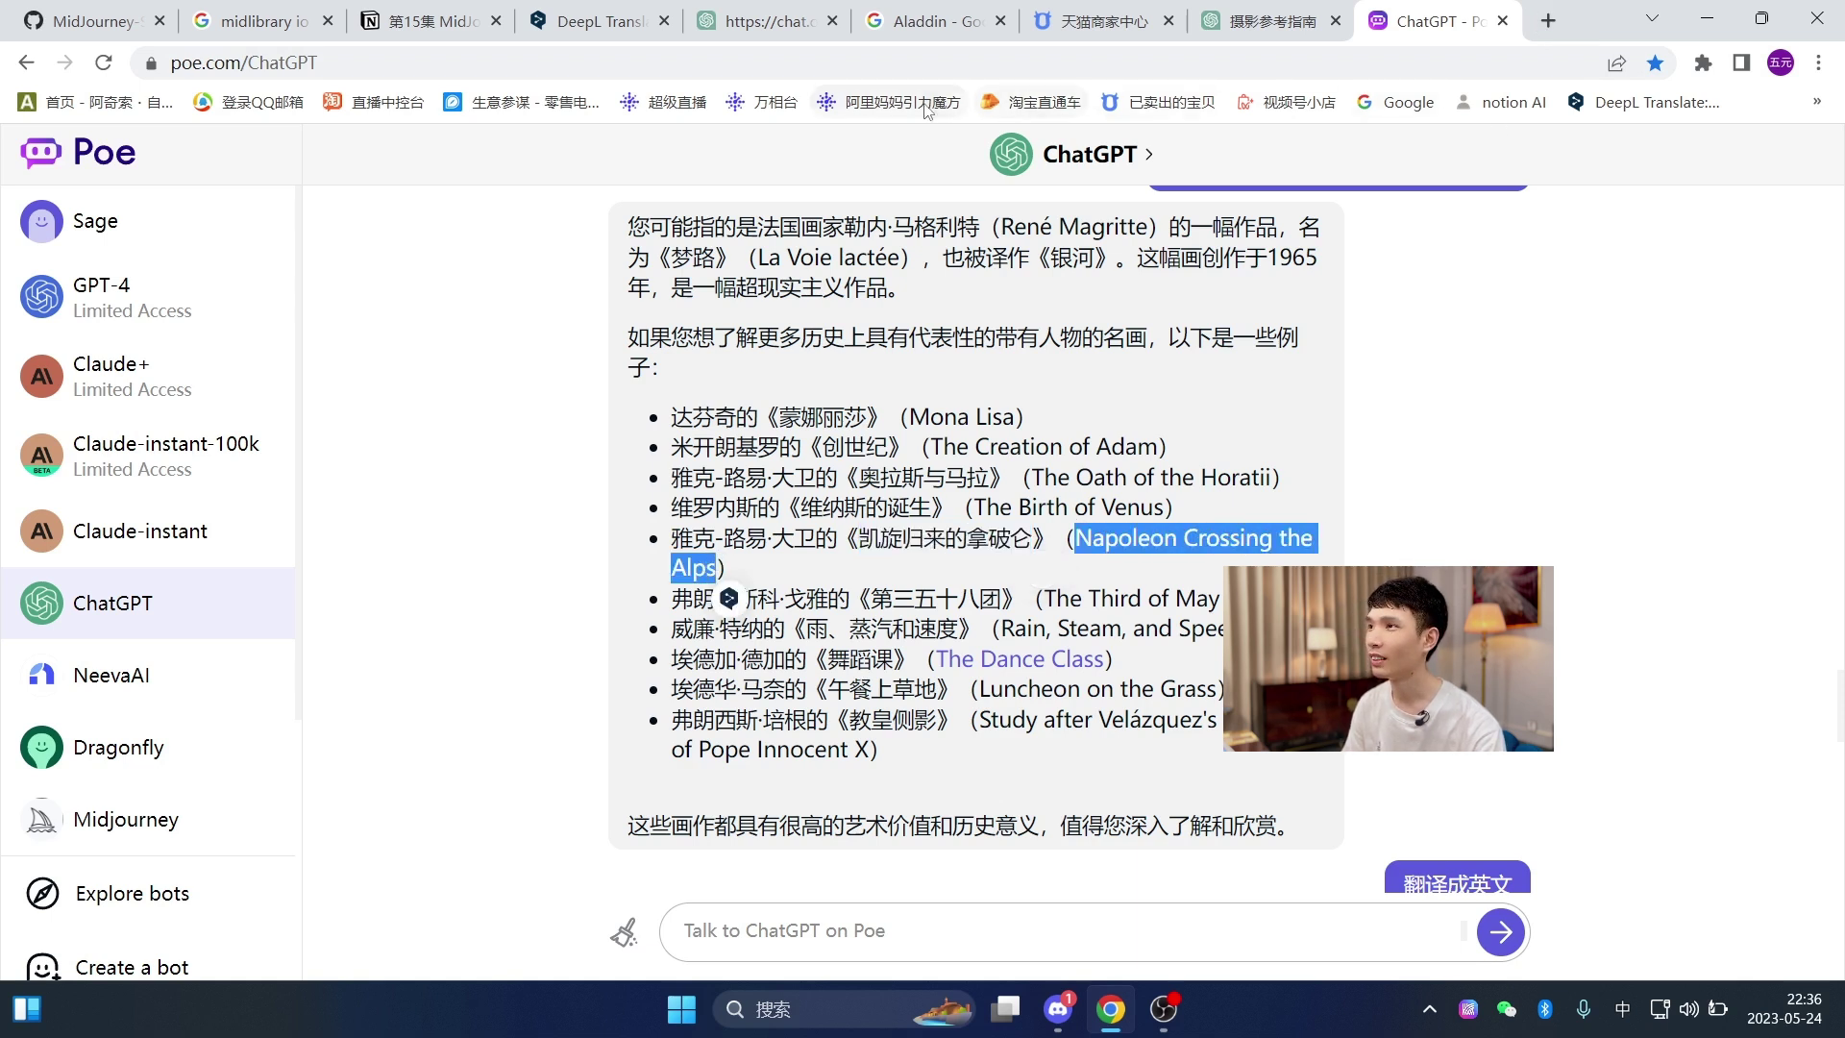
- Search Google in a new tab for "Napoleon Crossing the Alps" and show the image results
middle_click(1405, 104)
left_click(1442, 20)
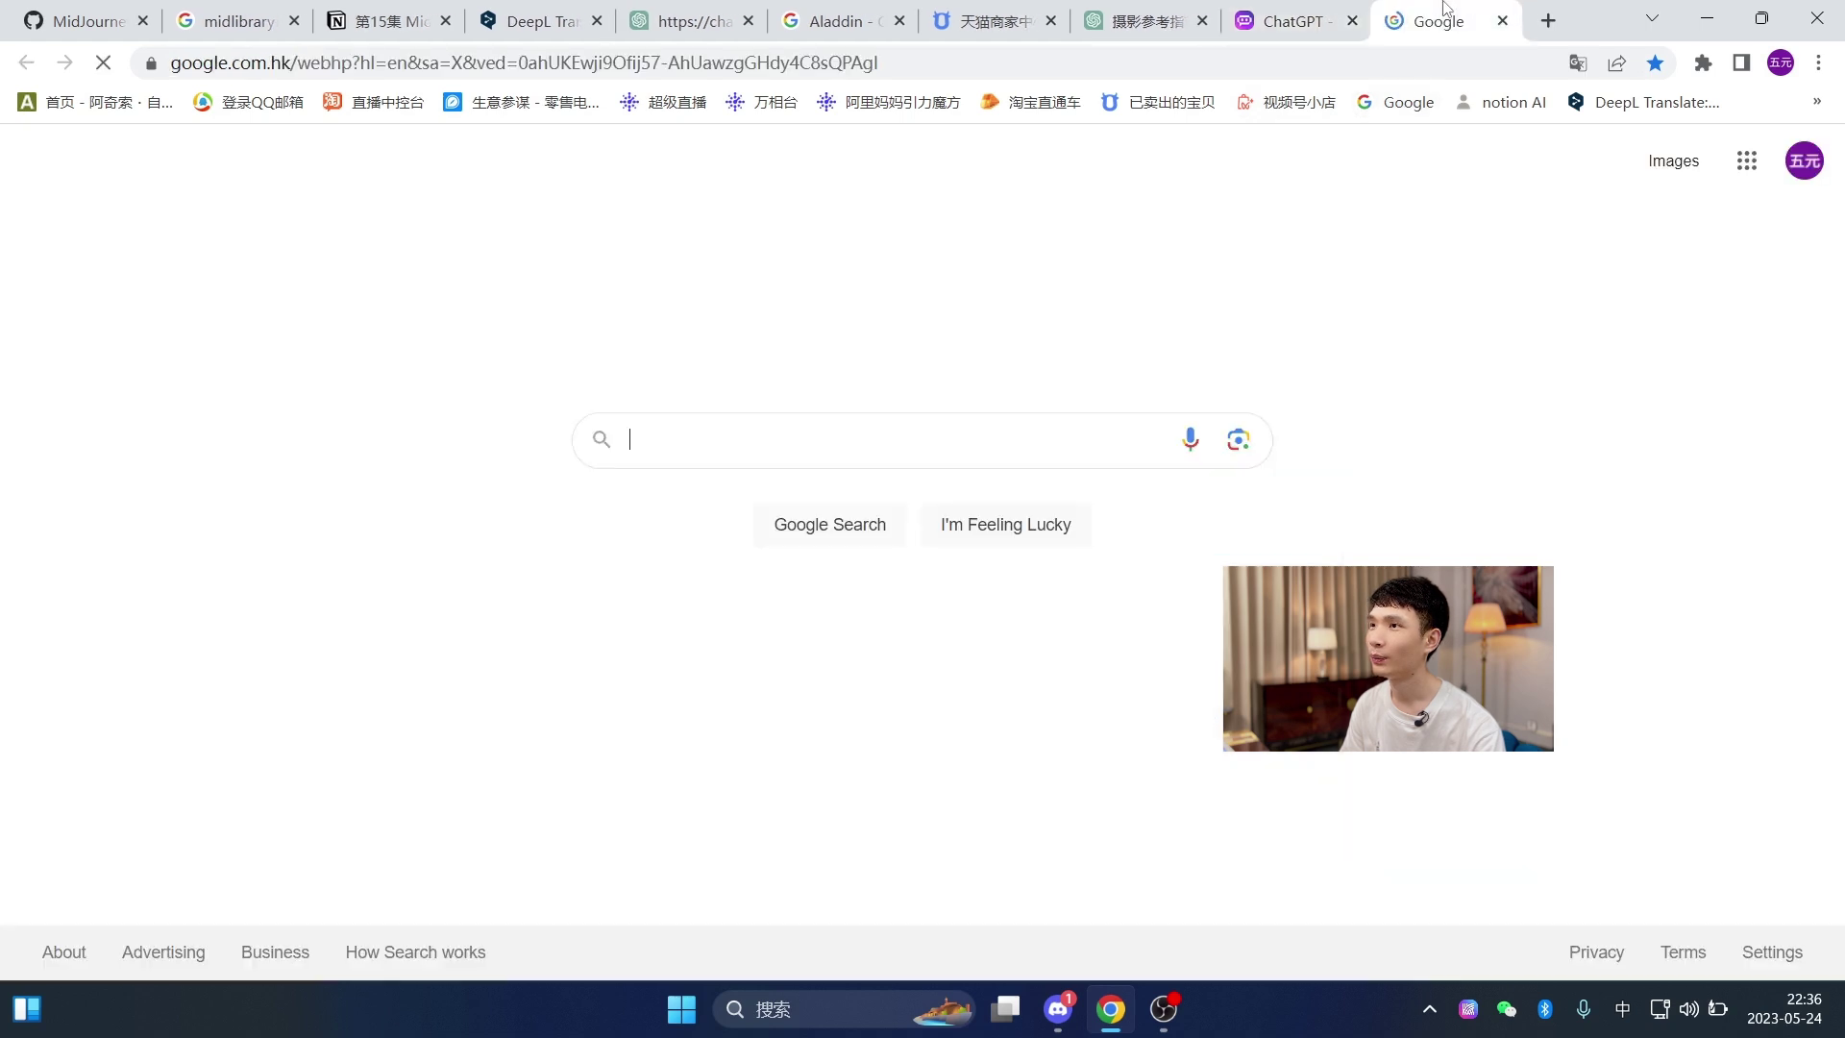
key("ctrl+v")
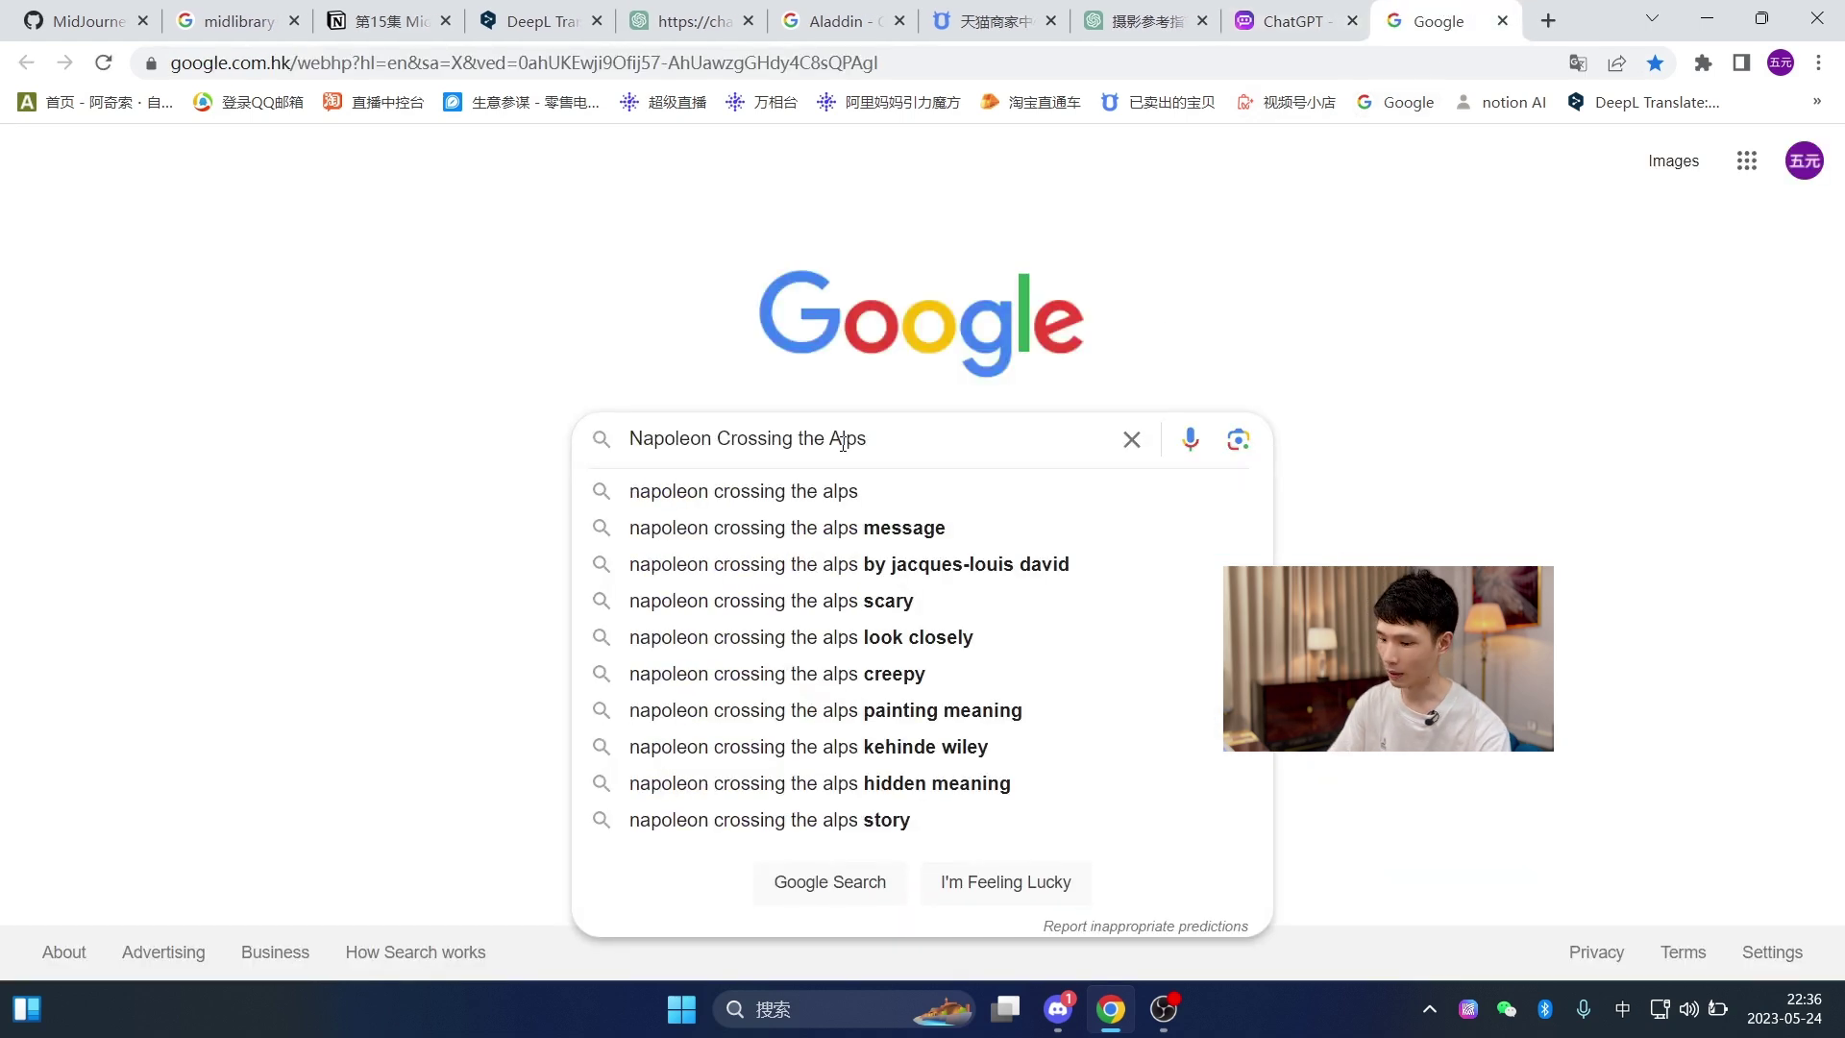
key("Return")
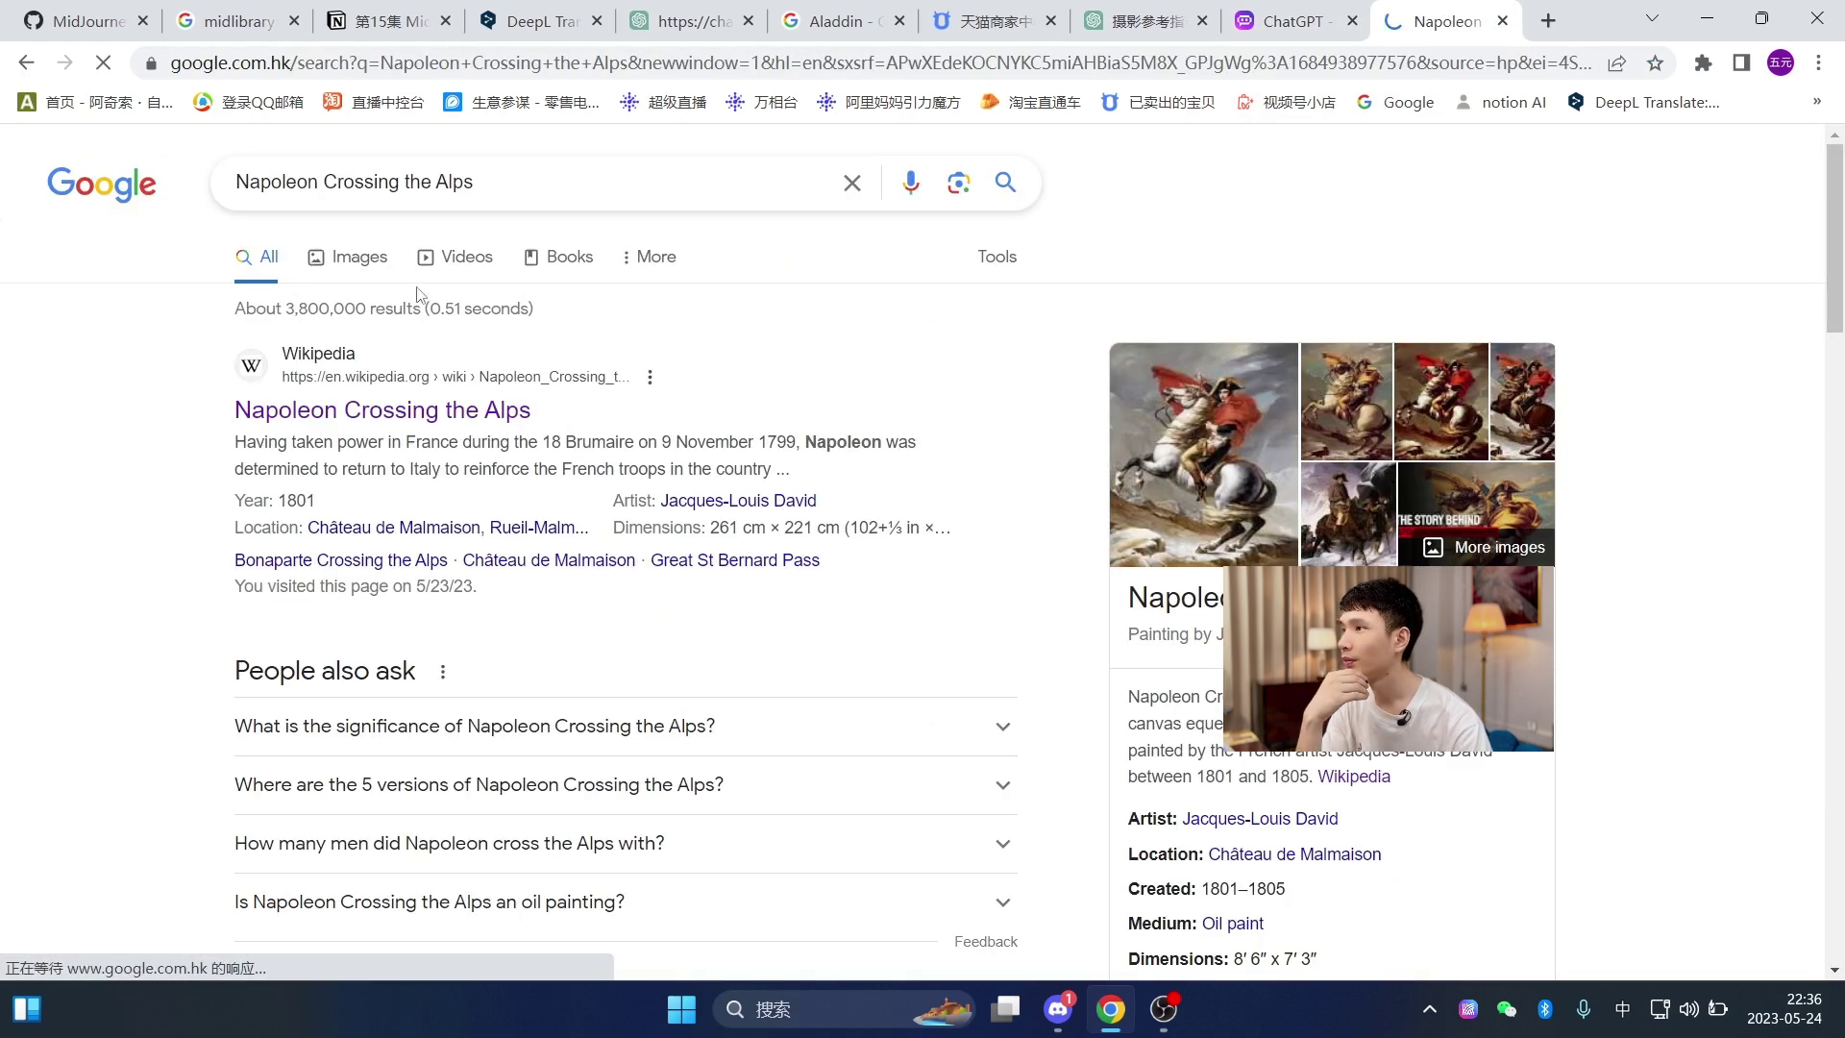
left_click(347, 268)
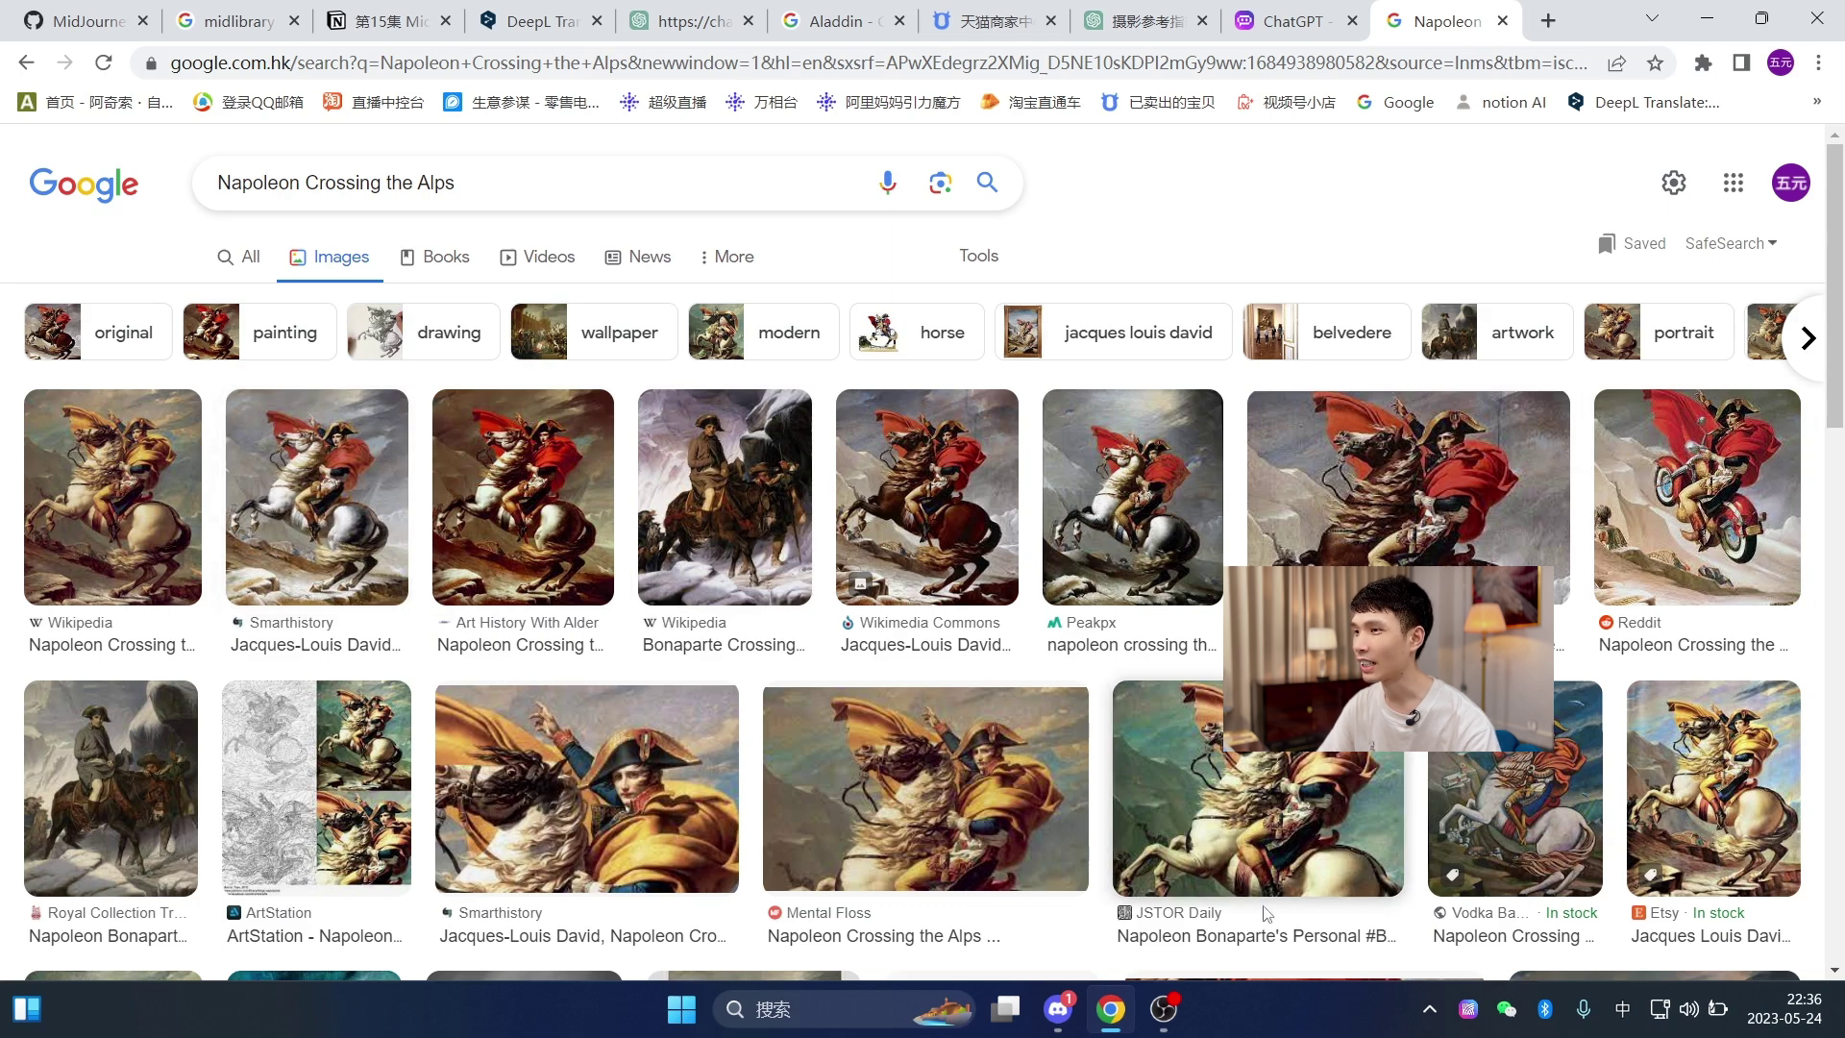
- Switch to Discord, start a /blend command and add the portrait of the woman in sunglasses as image1
mouse_move(1056, 1027)
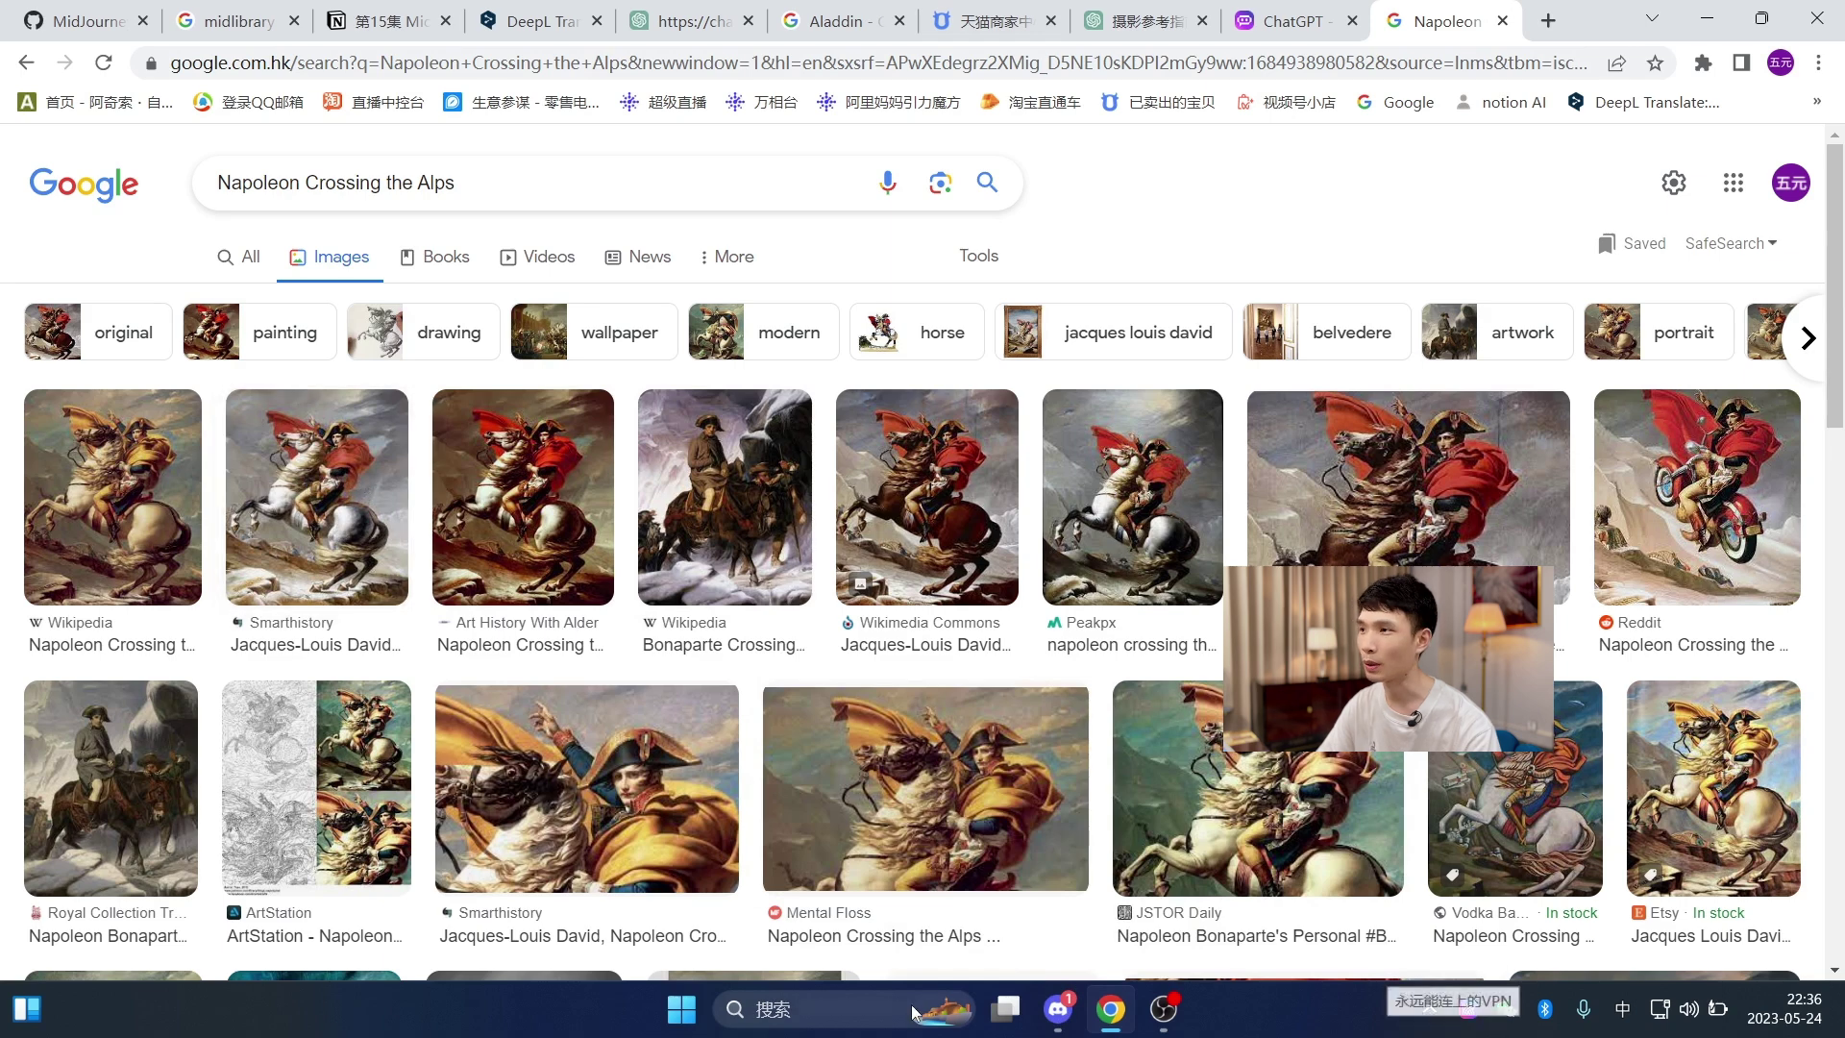
left_click(1049, 1018)
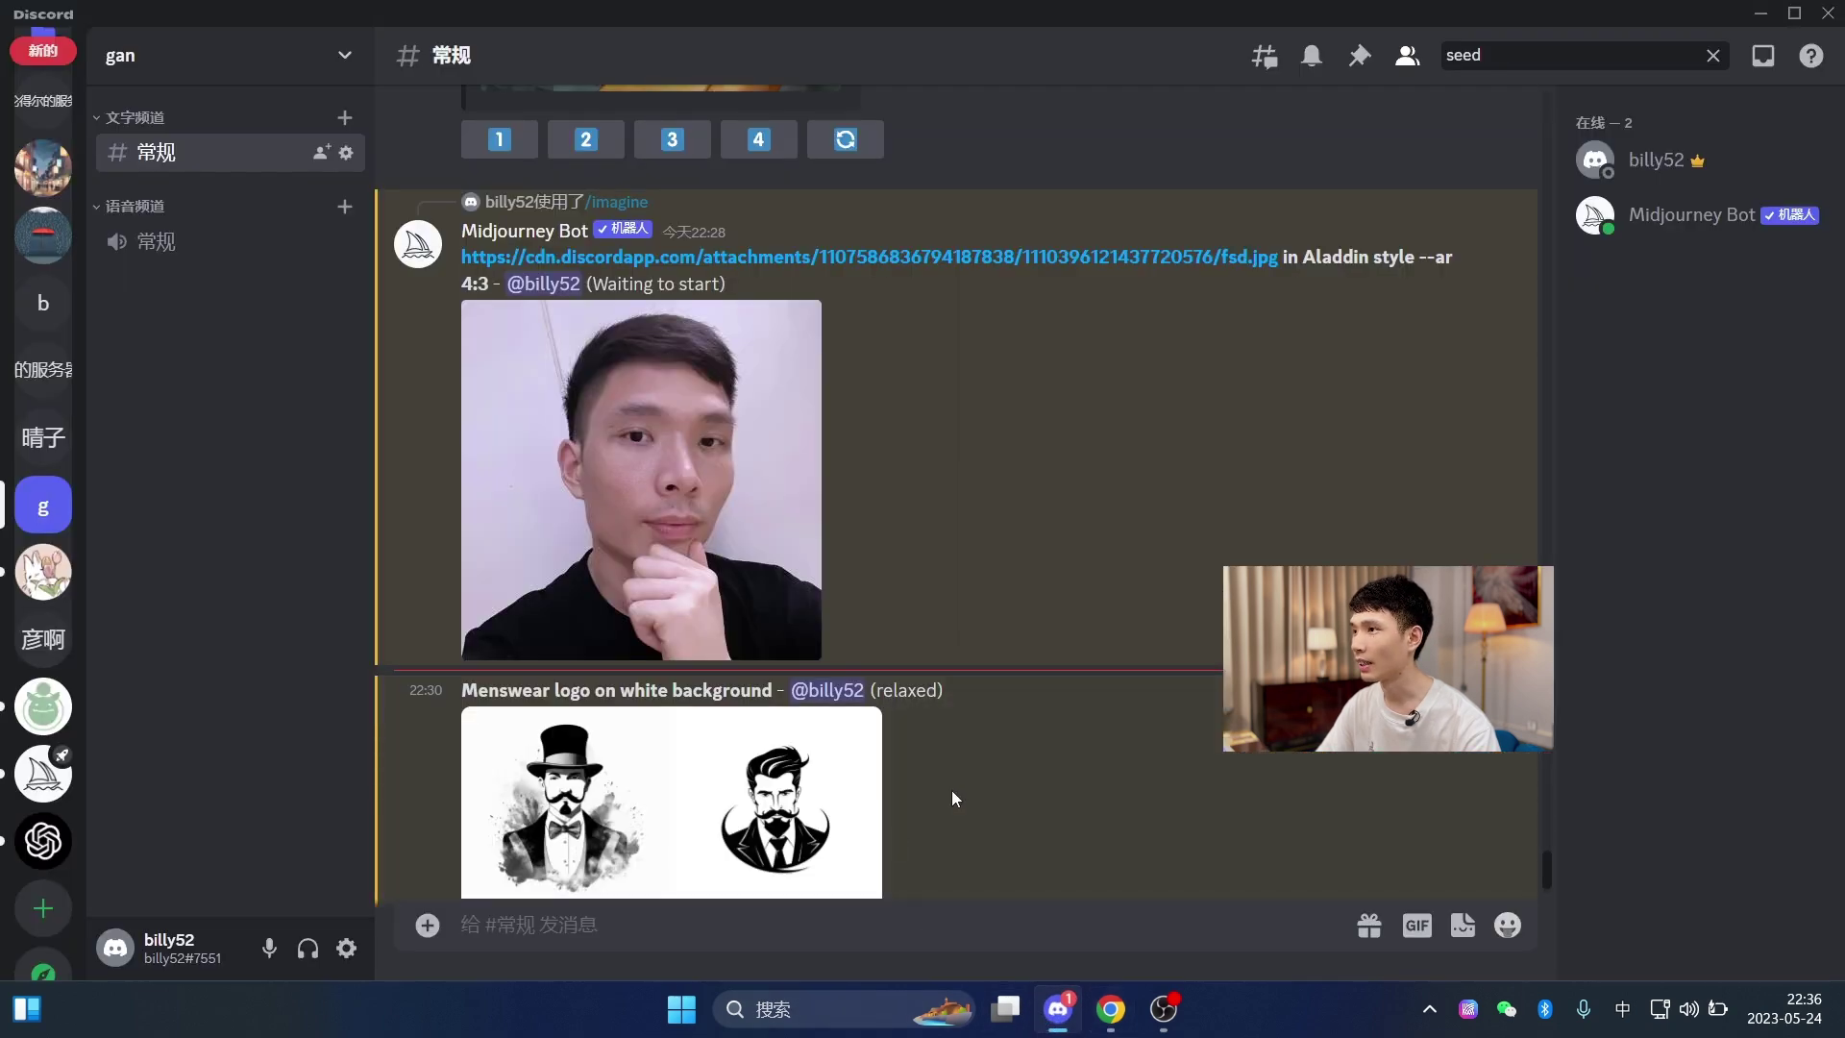
scroll(951, 790, "down", 4)
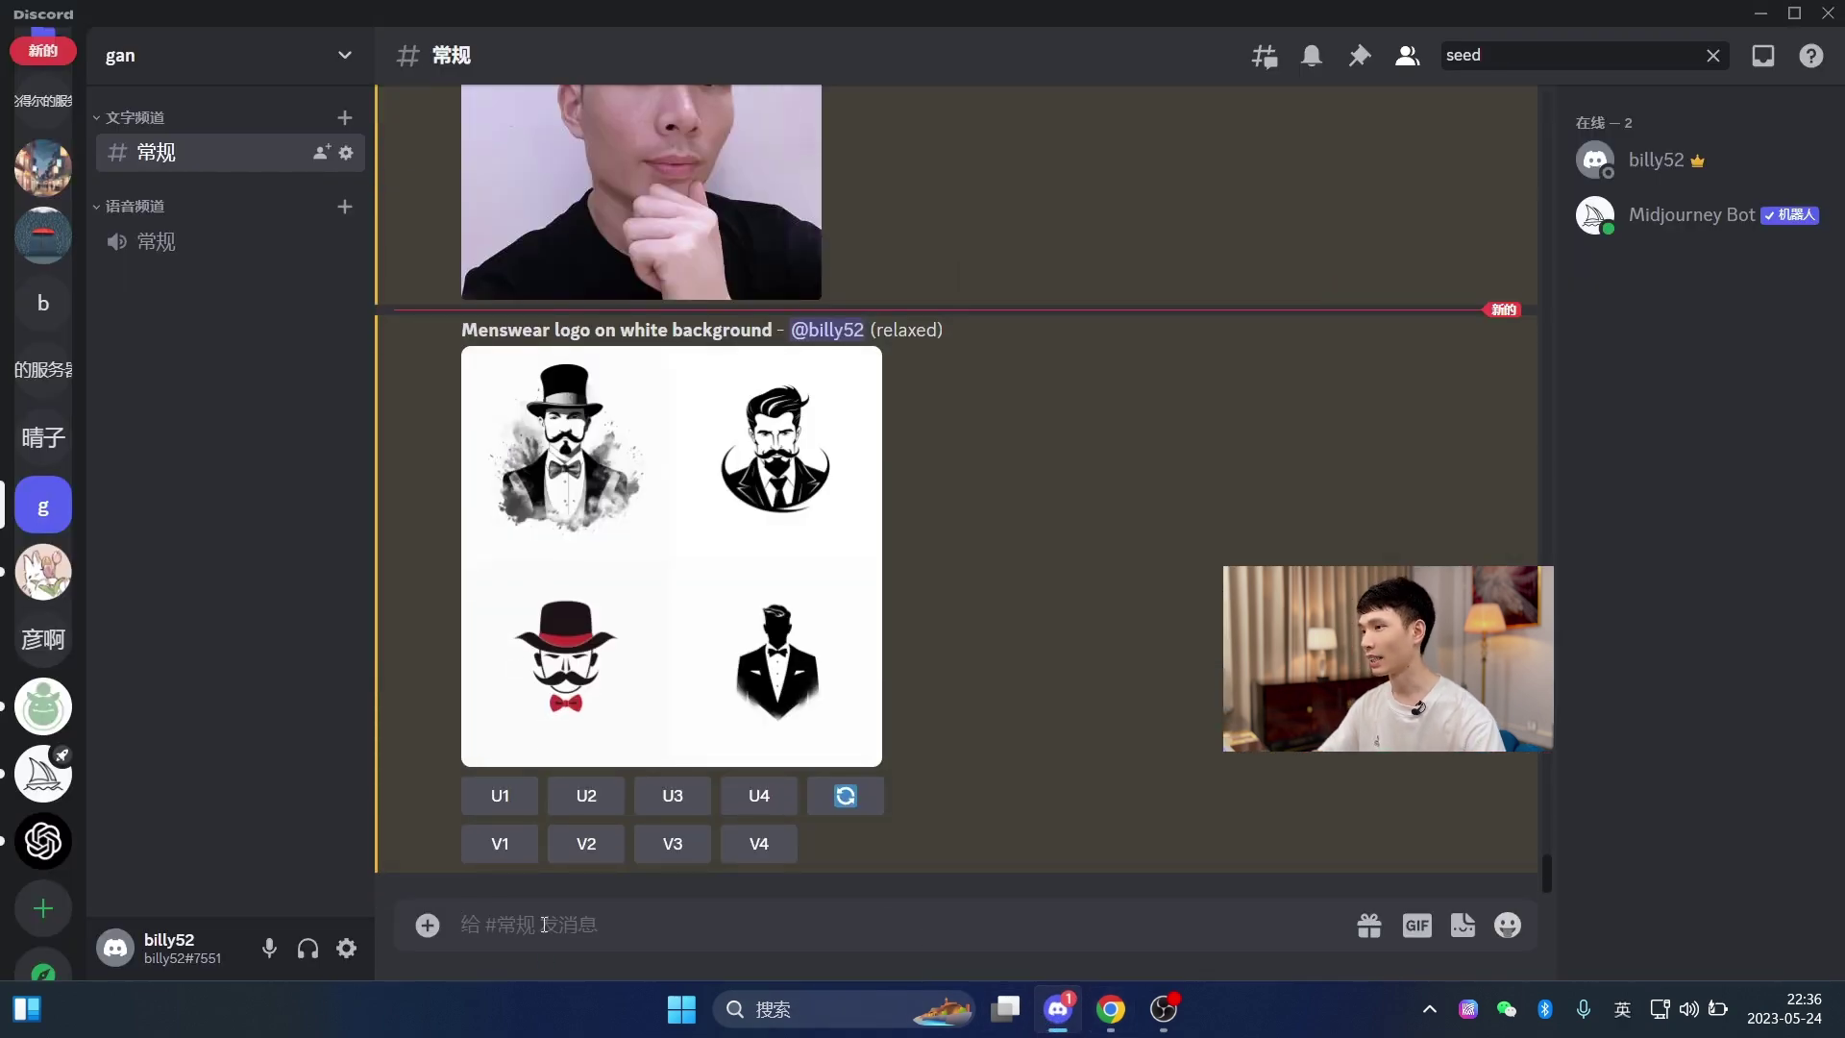
type("/")
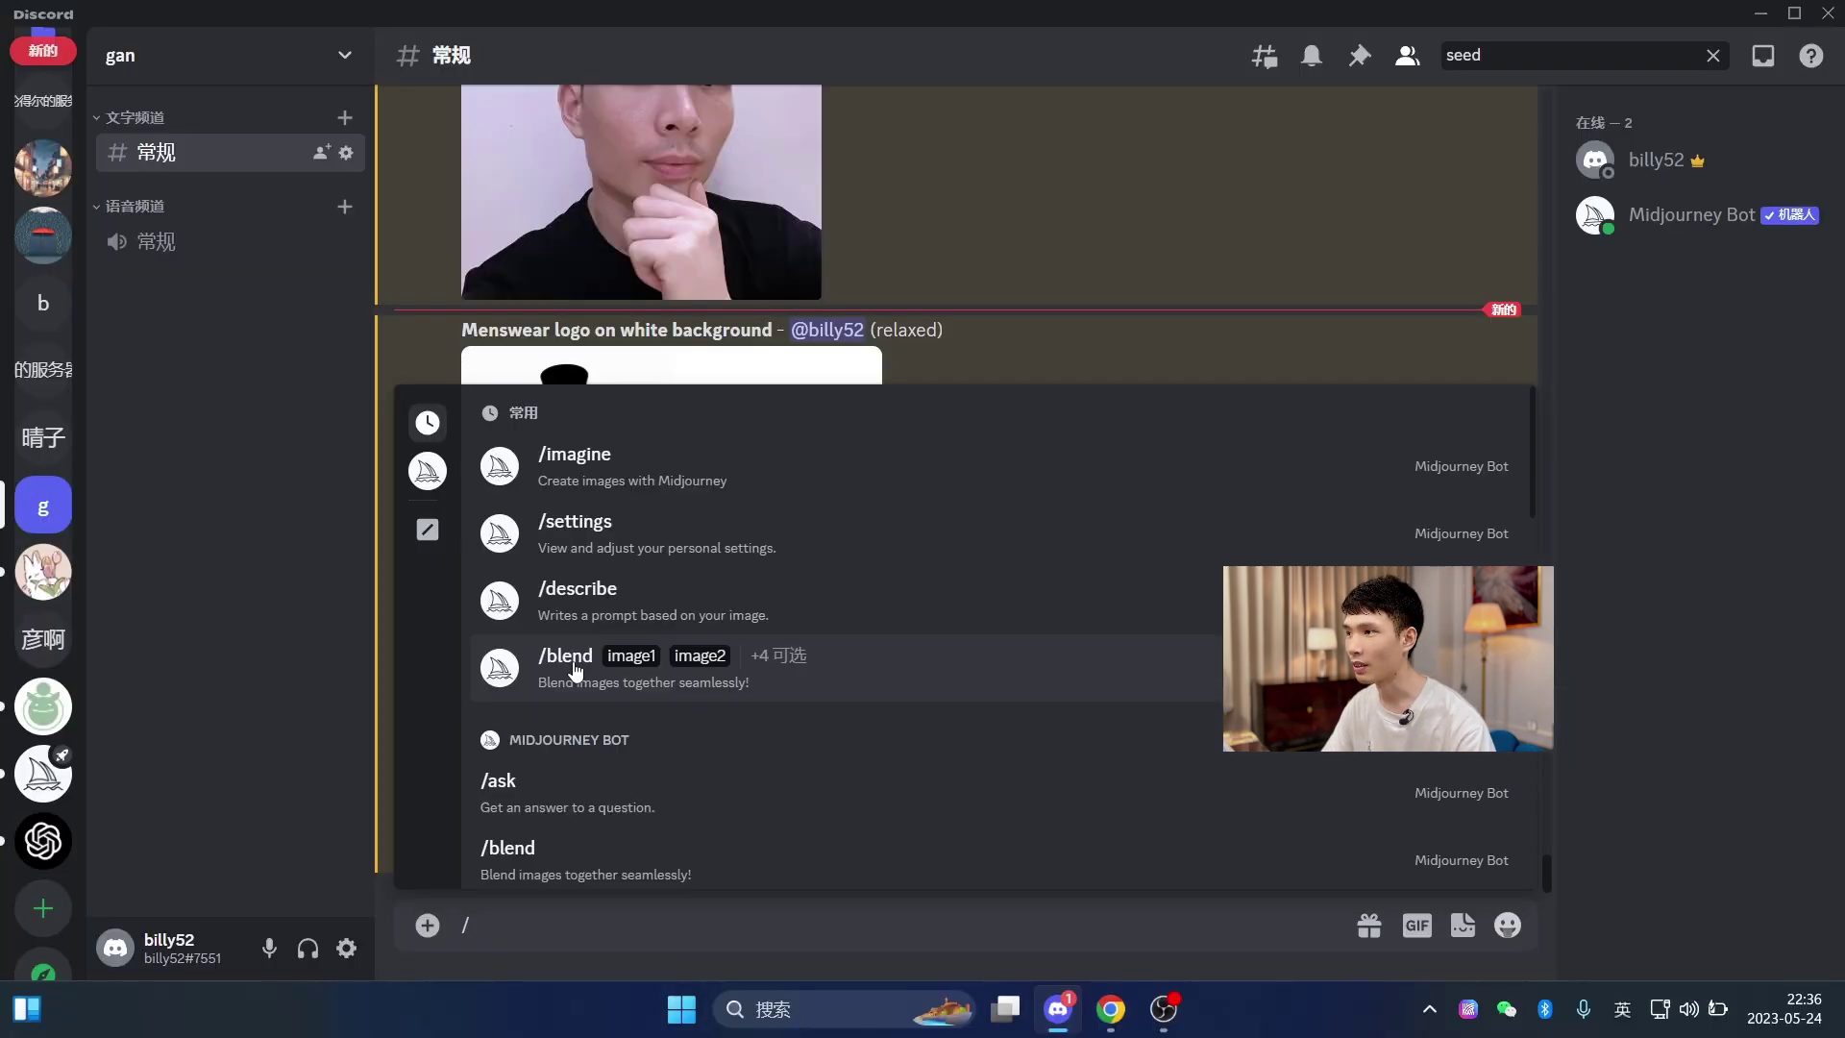
left_click(442, 764)
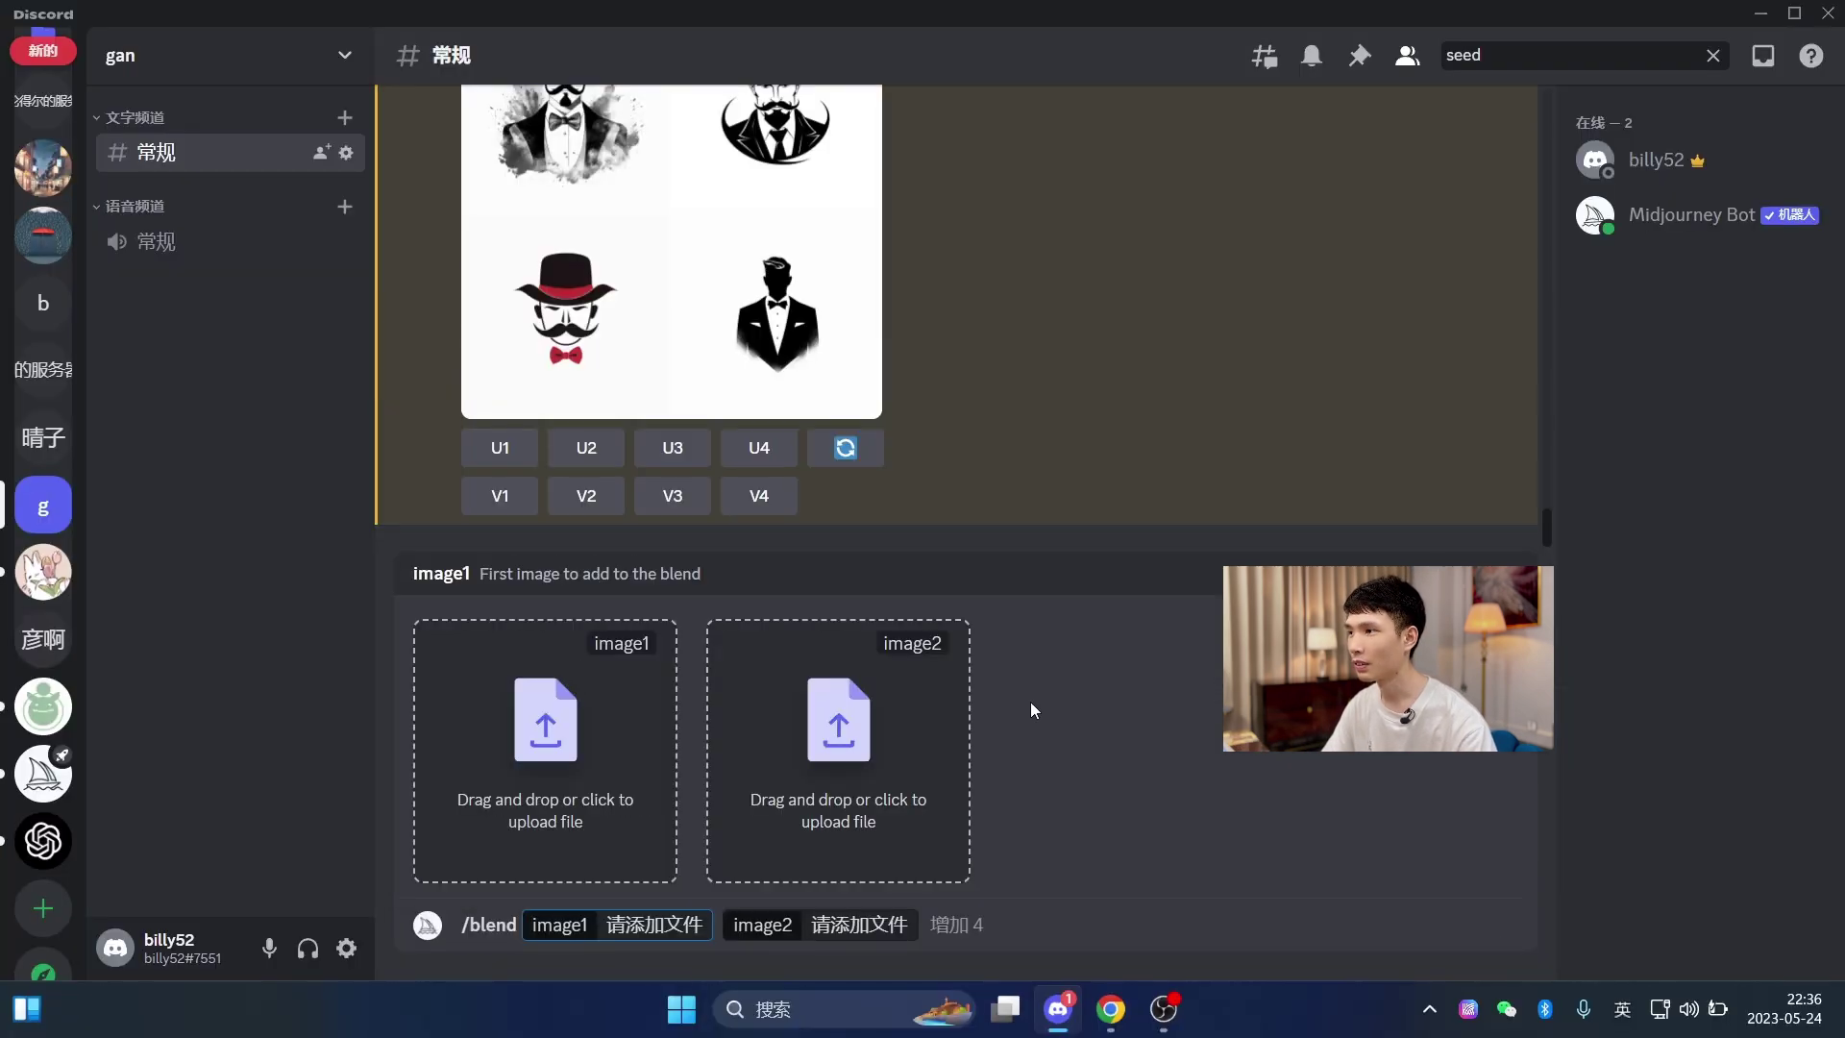
left_click(545, 755)
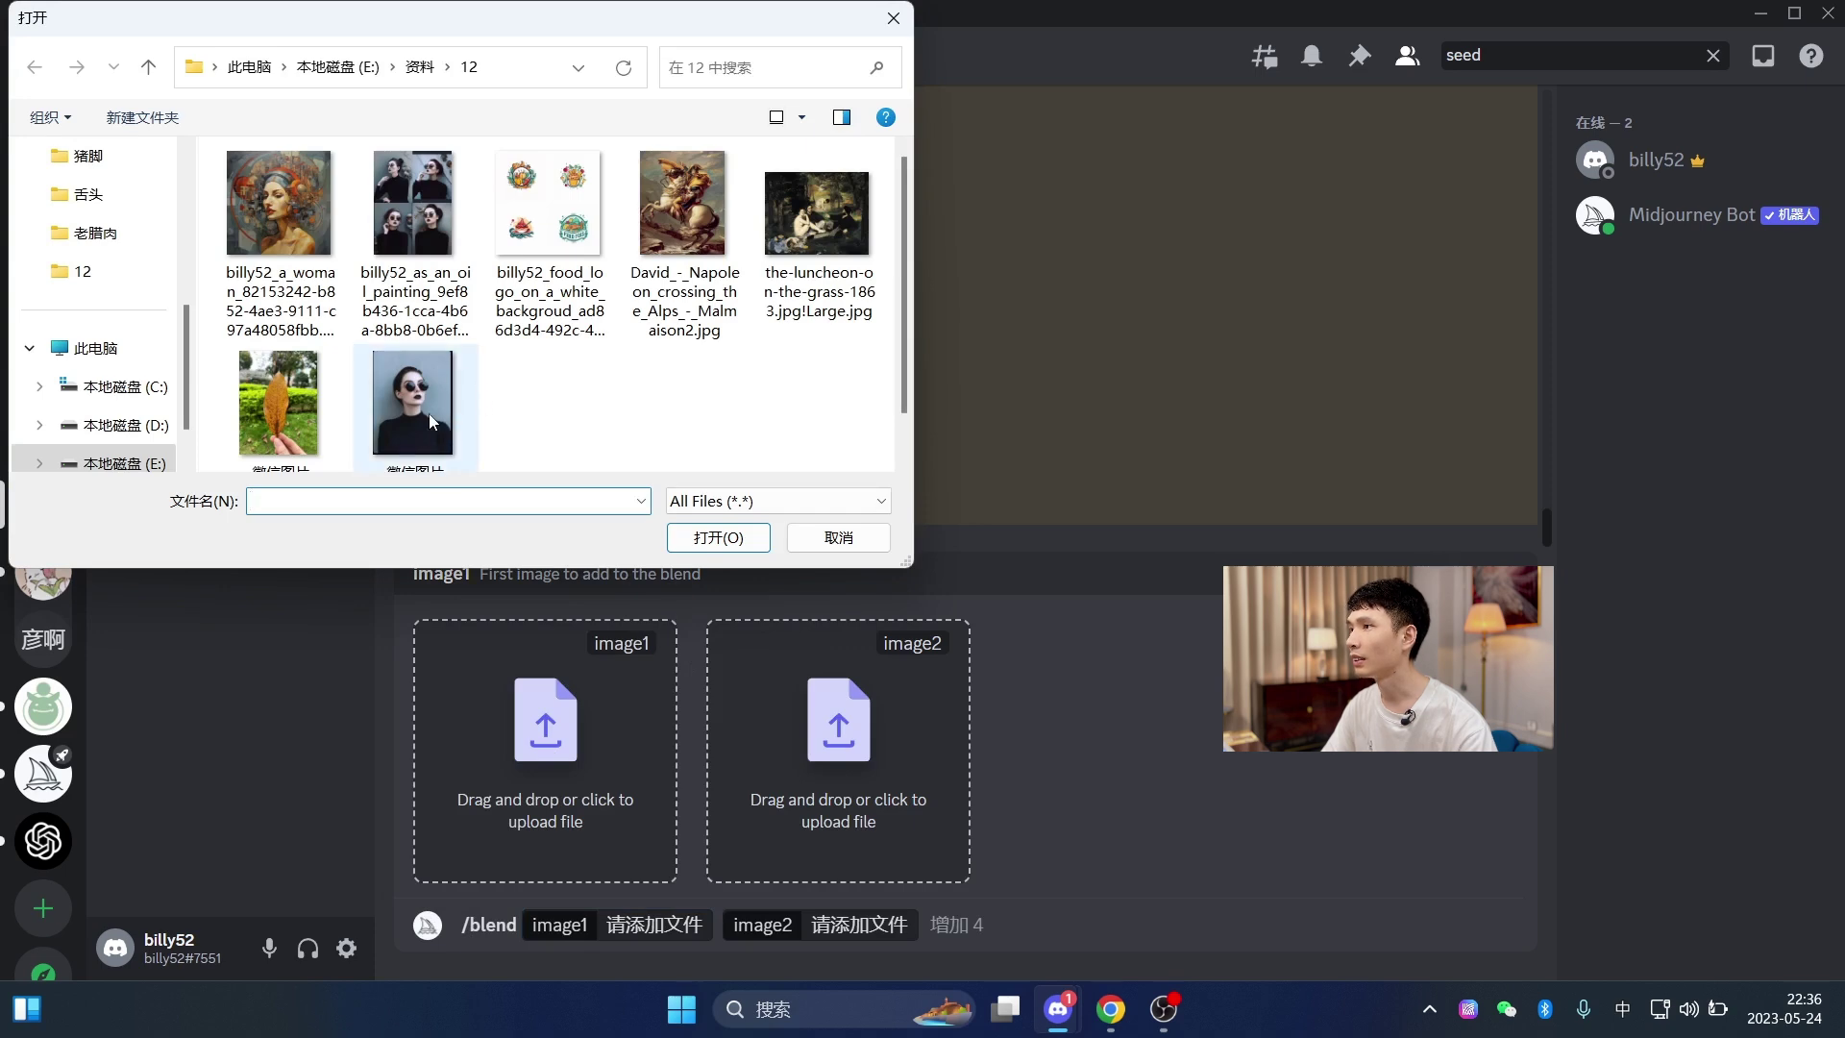
double_click(428, 413)
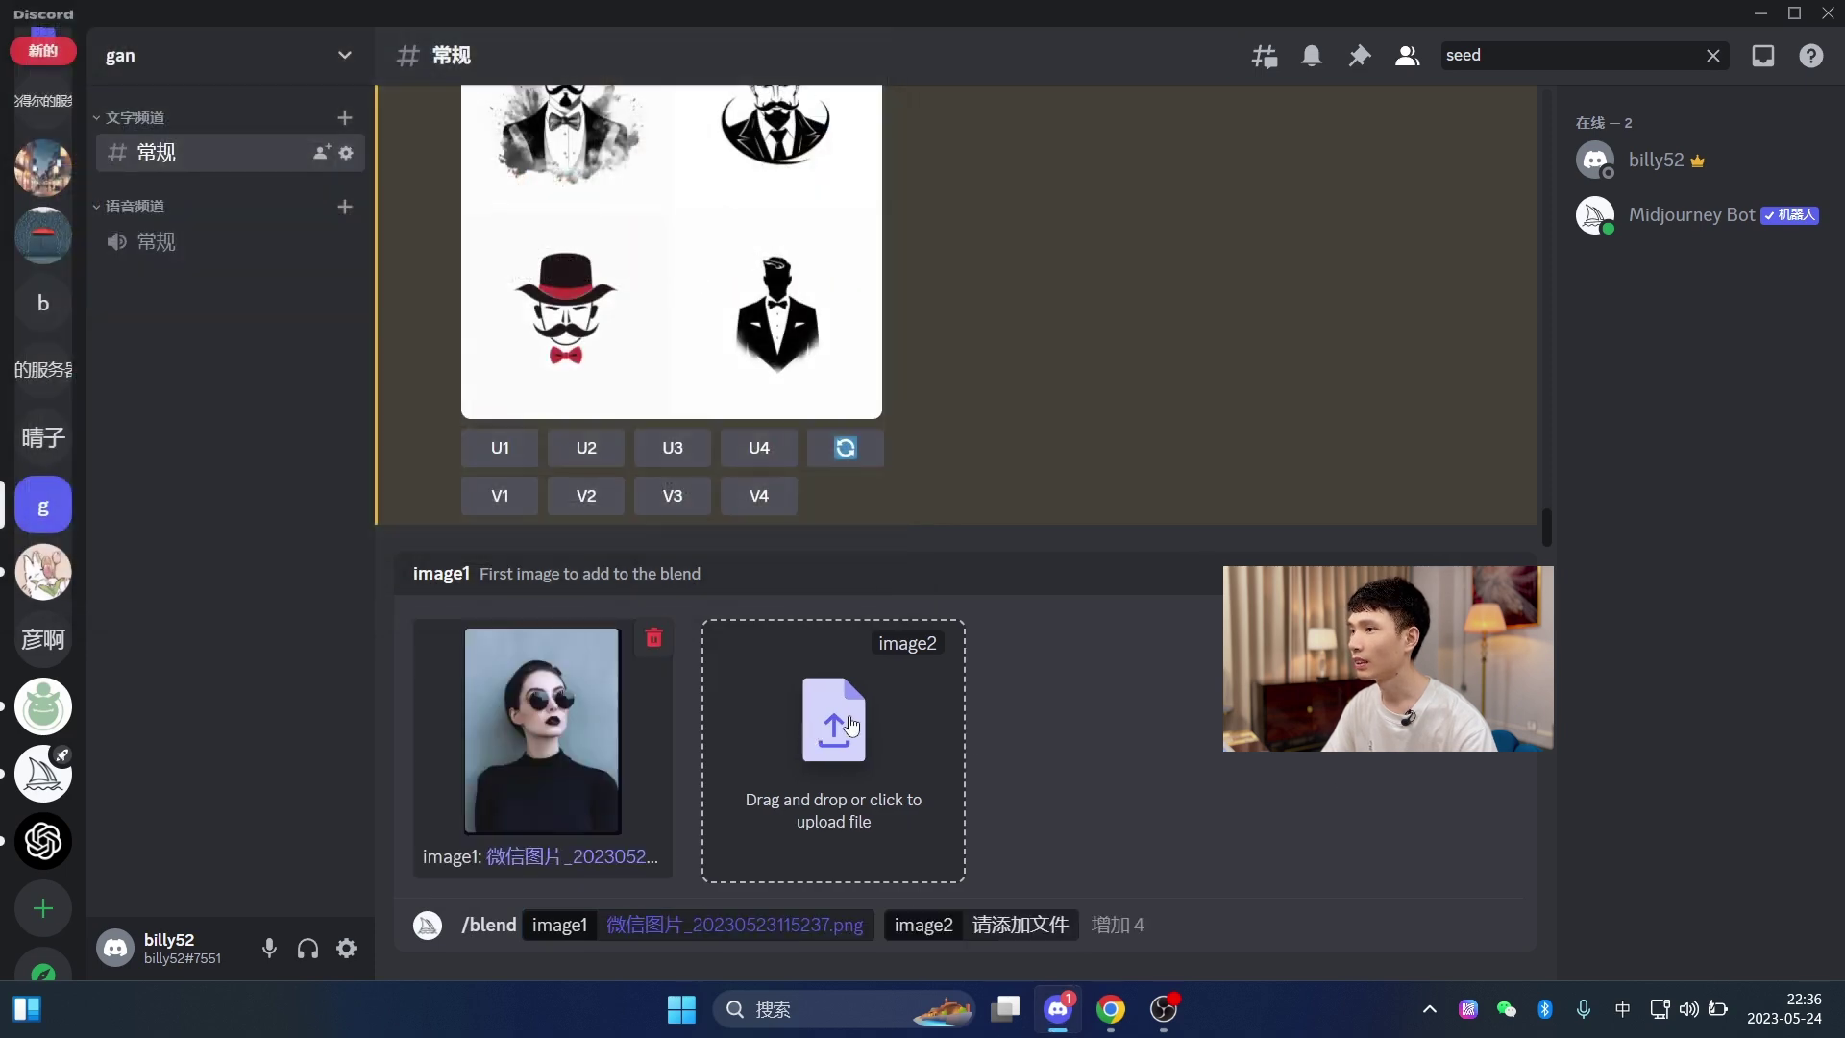
- Add David_-_Napoleon_crossing_the_Alps_-_Malmaison2.jpg as image2 and submit the blend
left_click(807, 735)
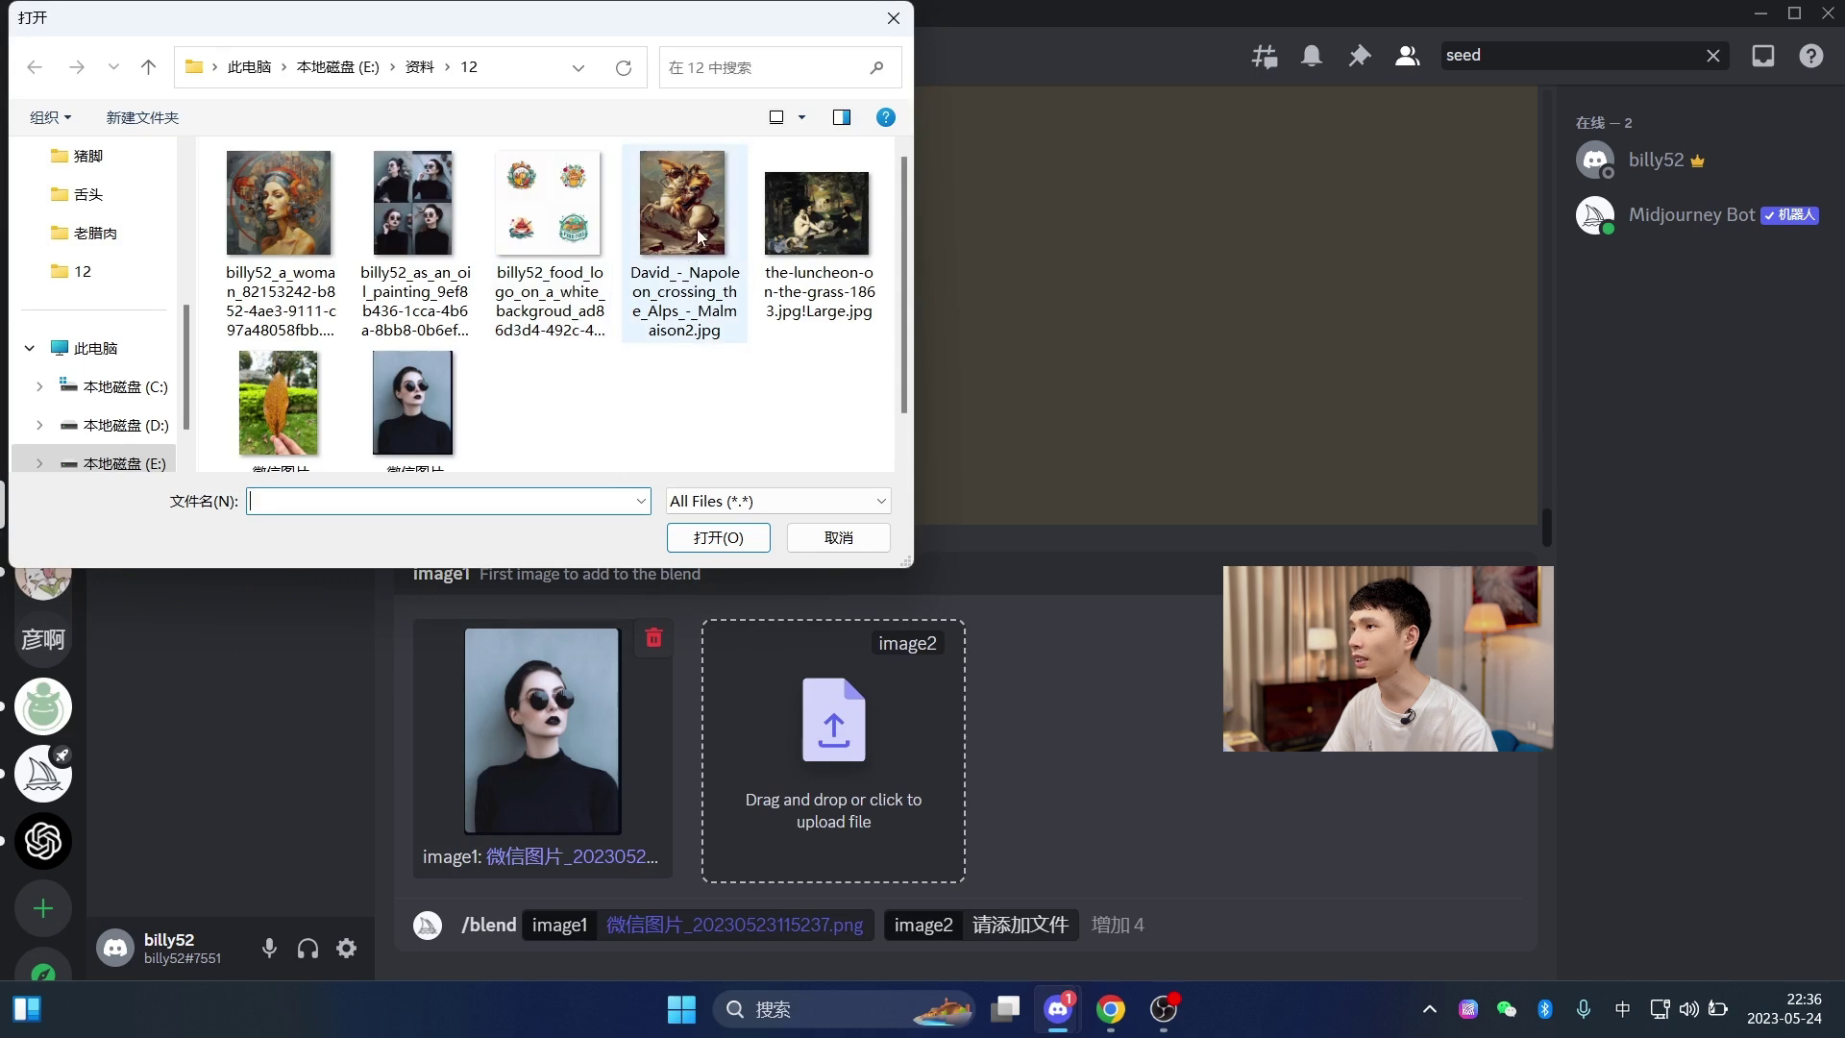
double_click(688, 265)
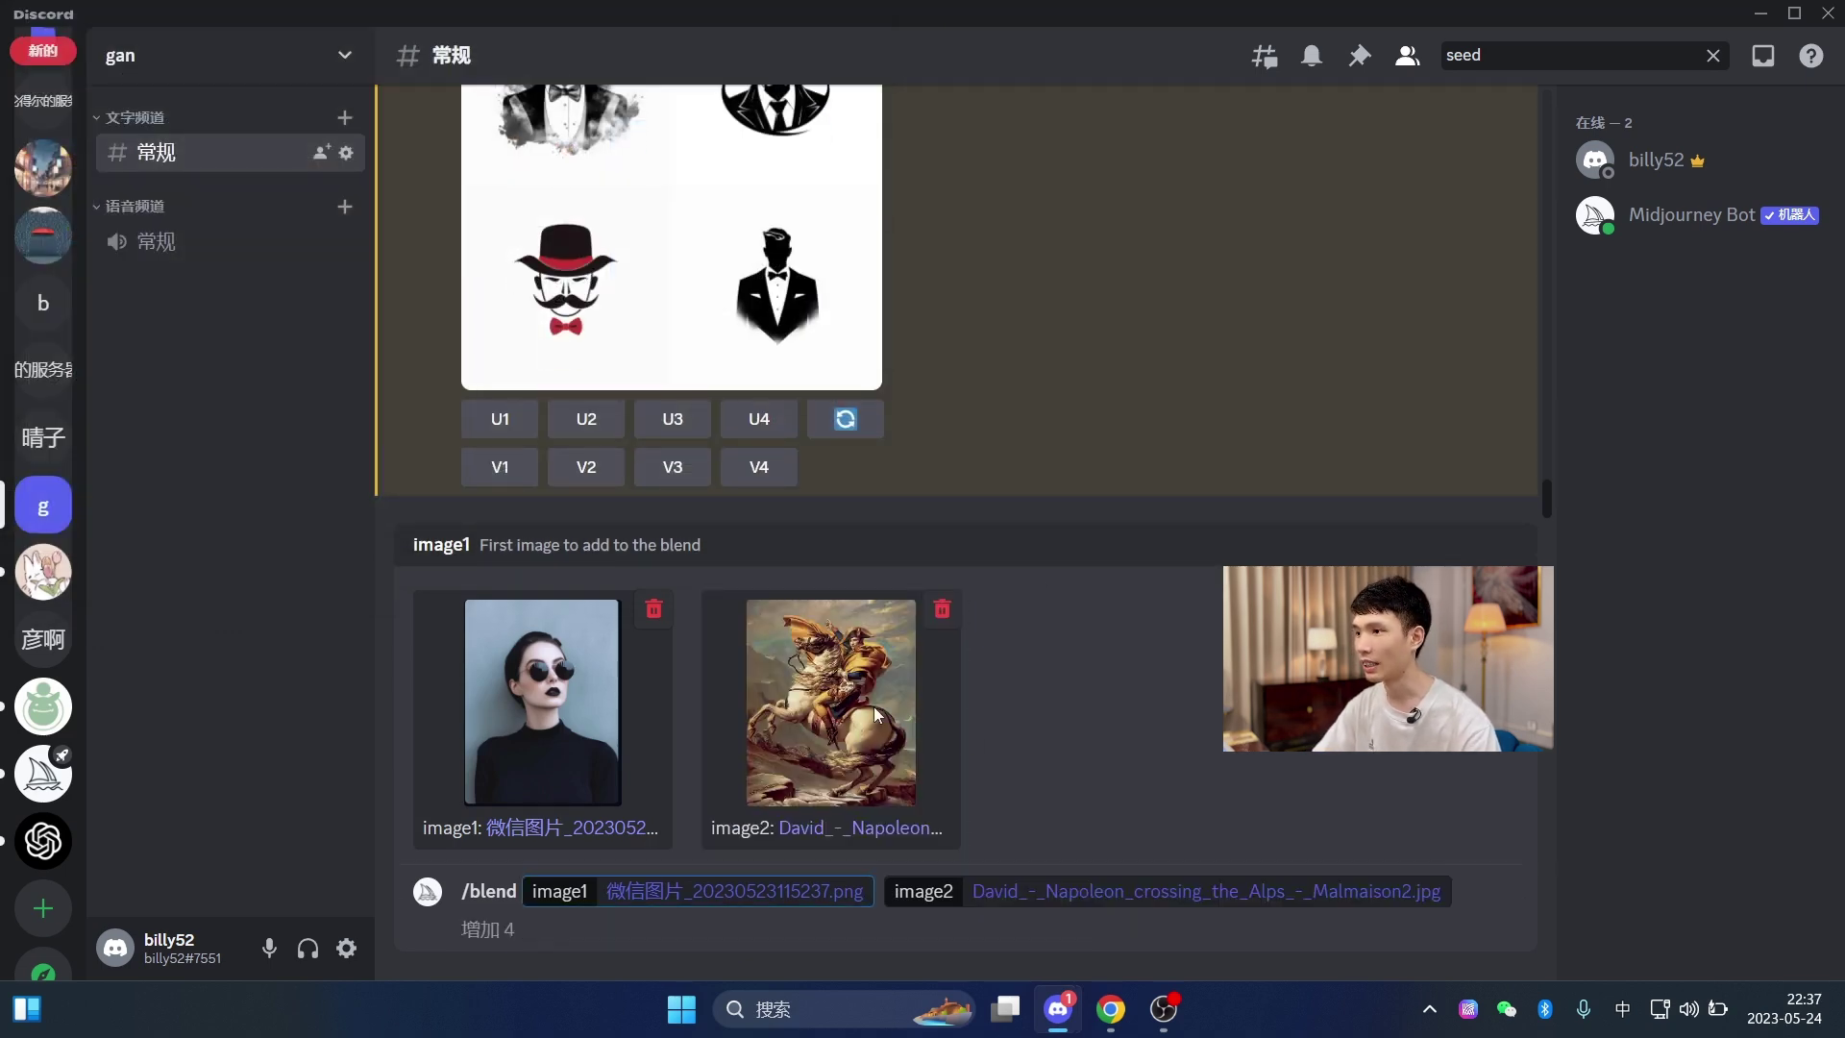
key("Return")
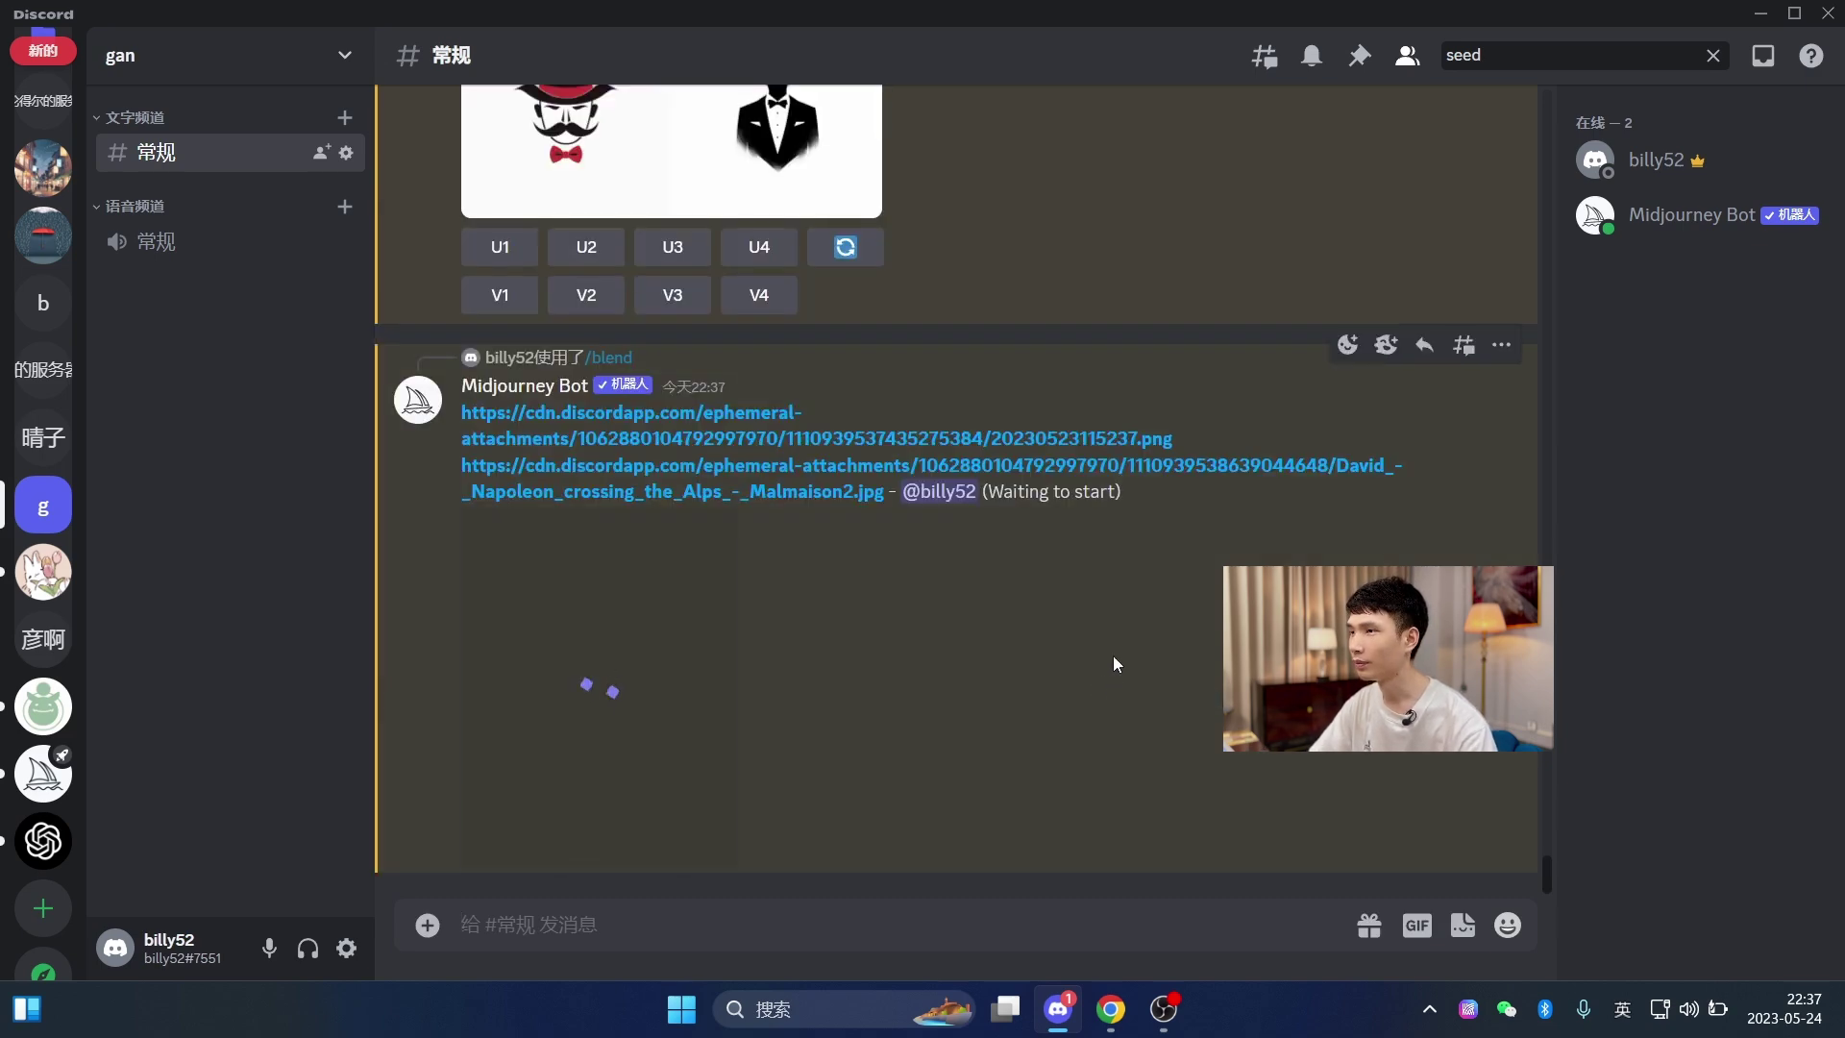
- Compare the earlier blend grid of the man on horseback with the Napoleon paintings in Chrome's image results
scroll(1105, 672, "up", 10)
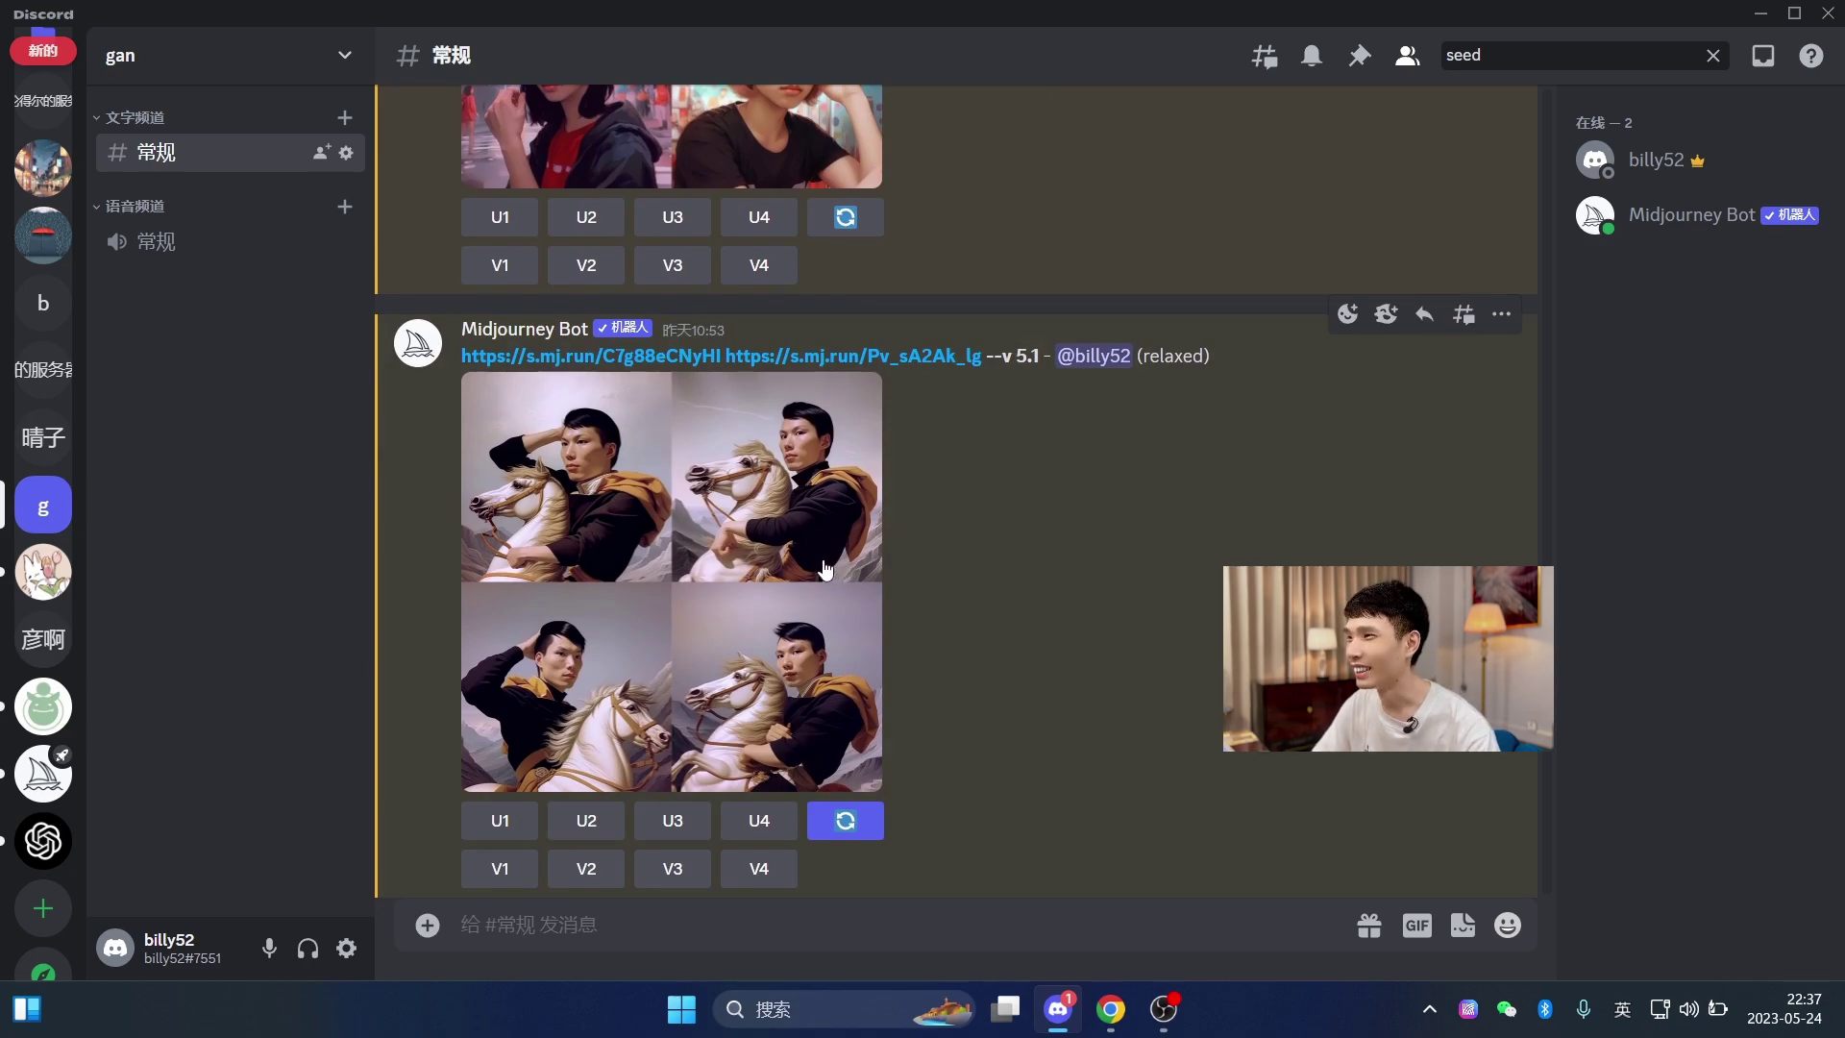
left_click(1112, 1024)
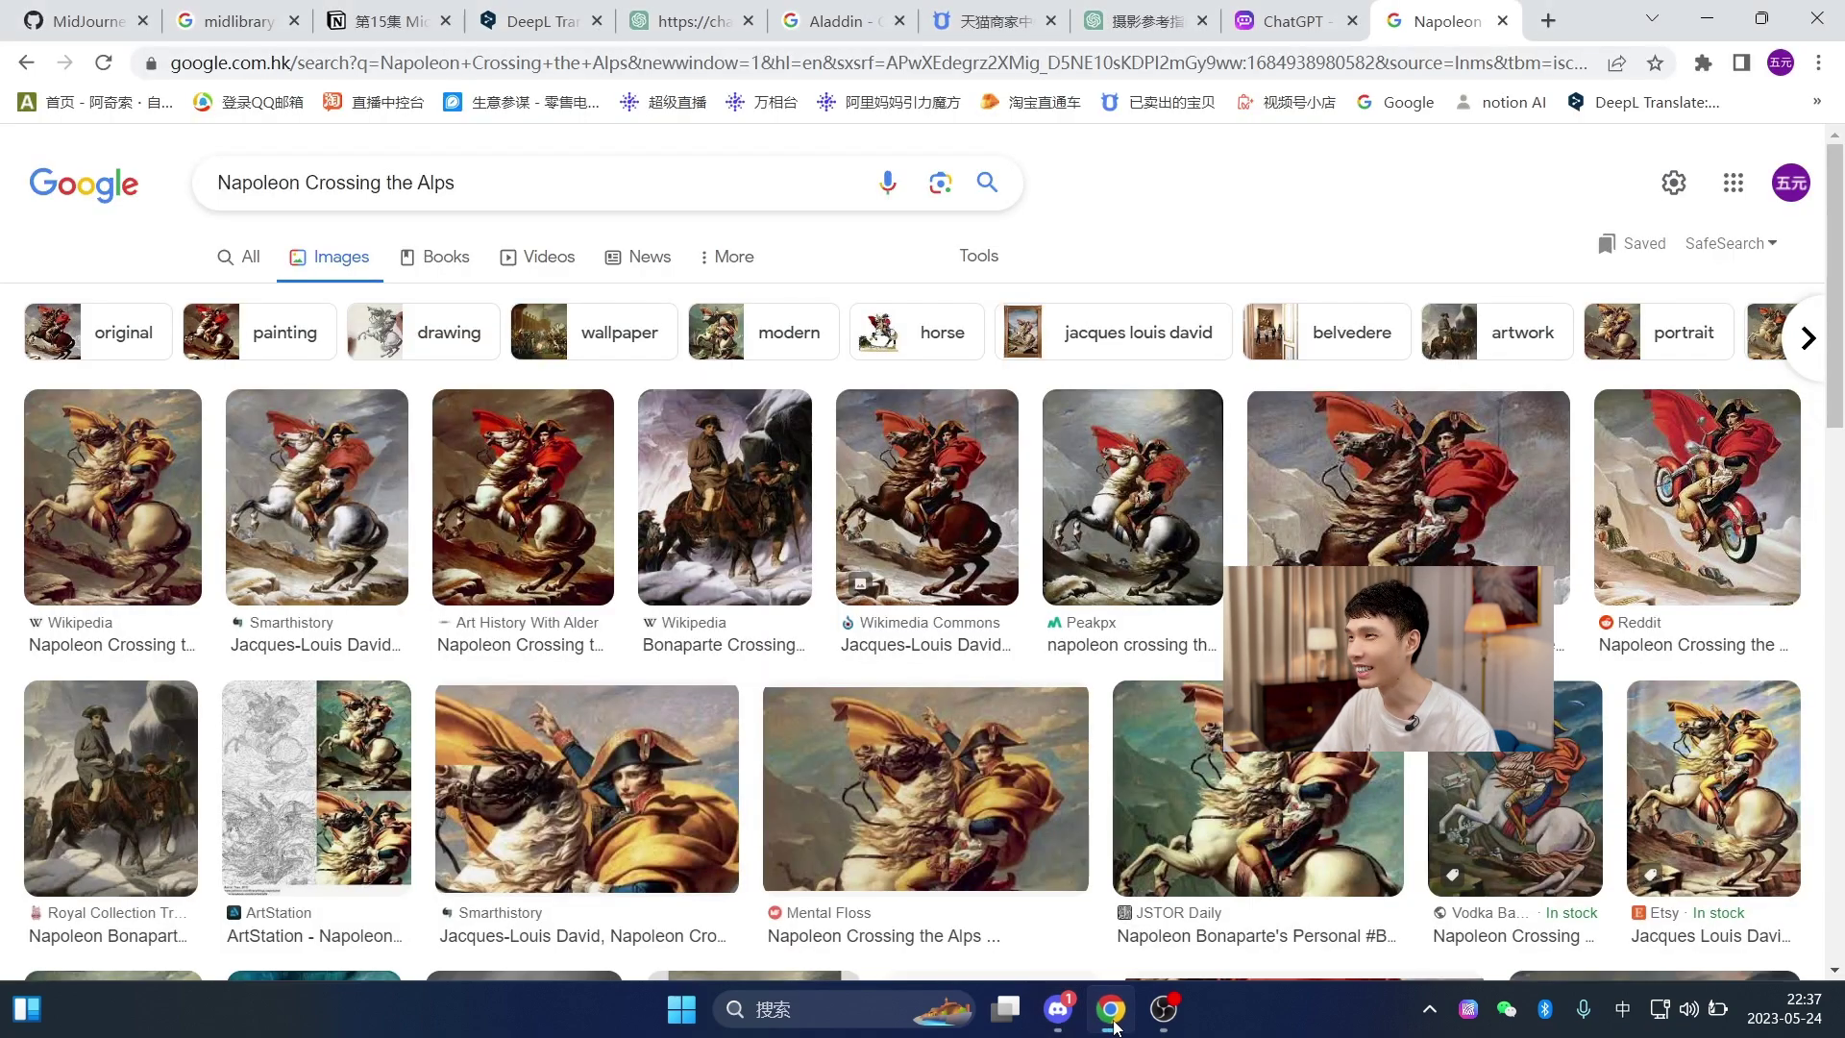
left_click(303, 469)
left_click(1099, 1020)
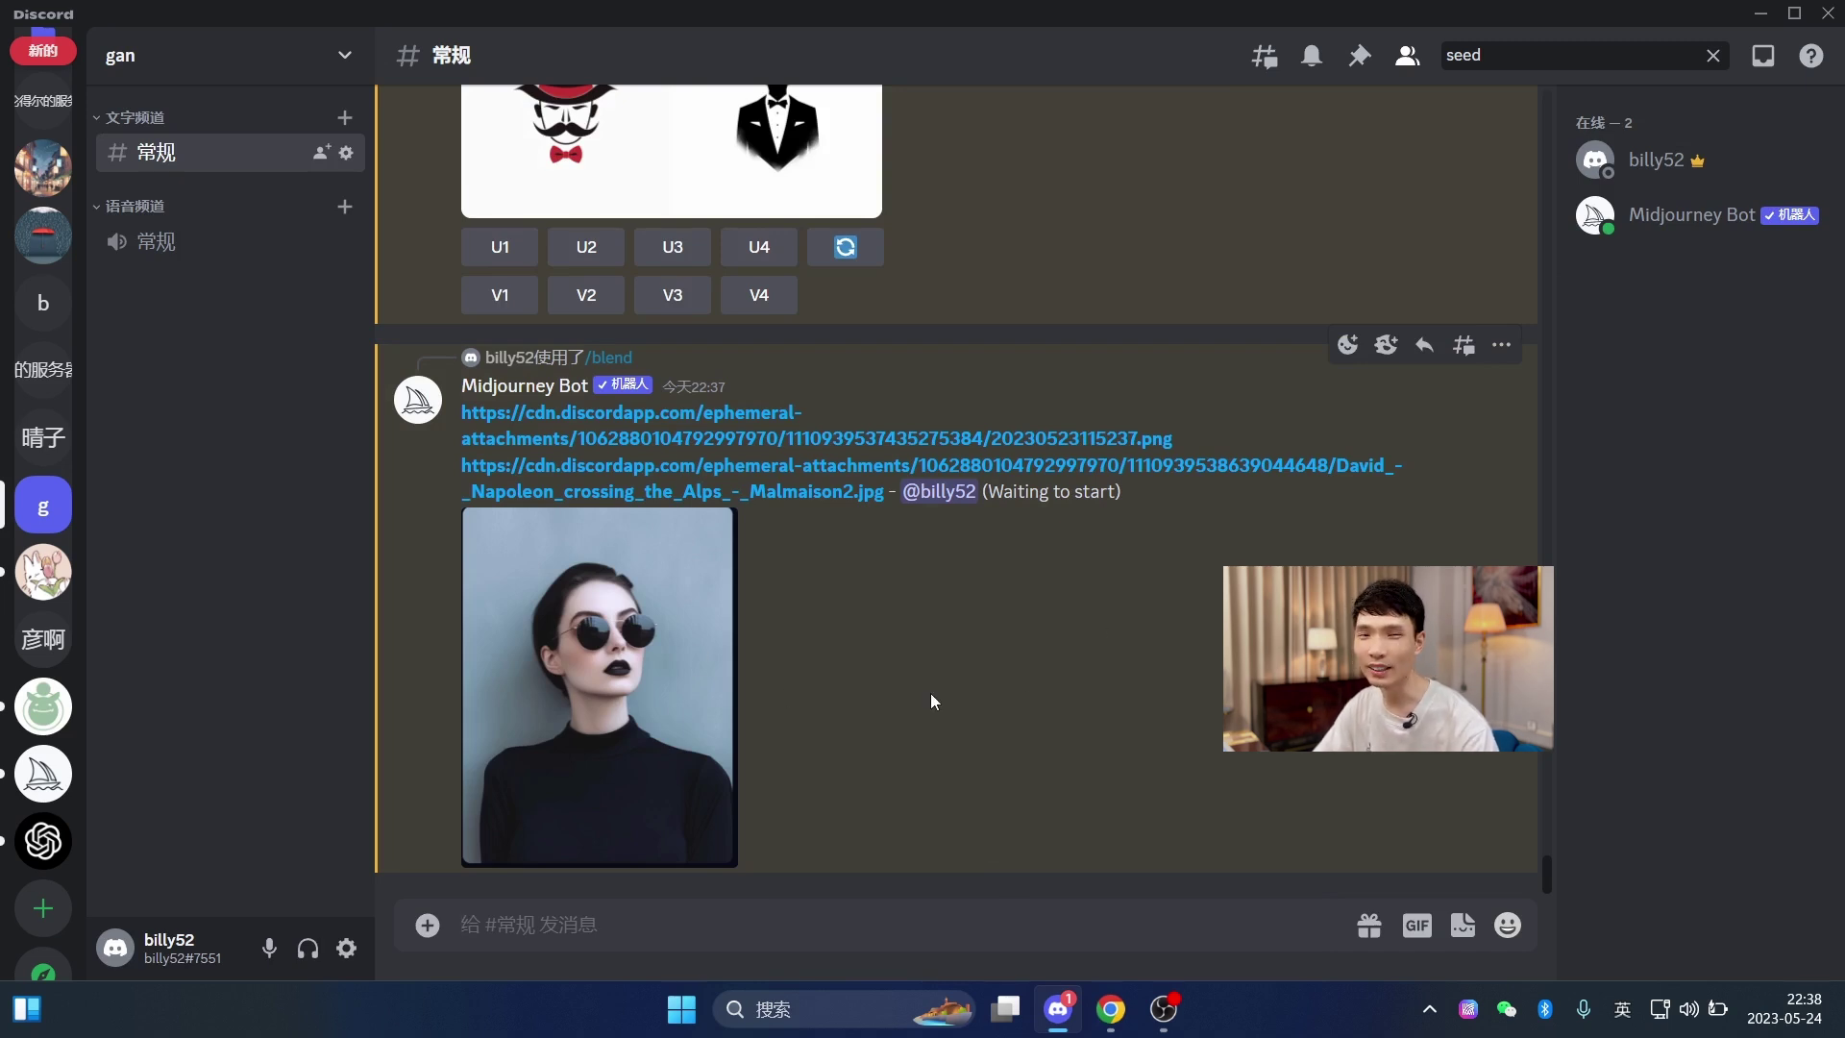
- Copy the image link of the woman's portrait and insert it as the start of a new /imagine prompt
right_click(663, 673)
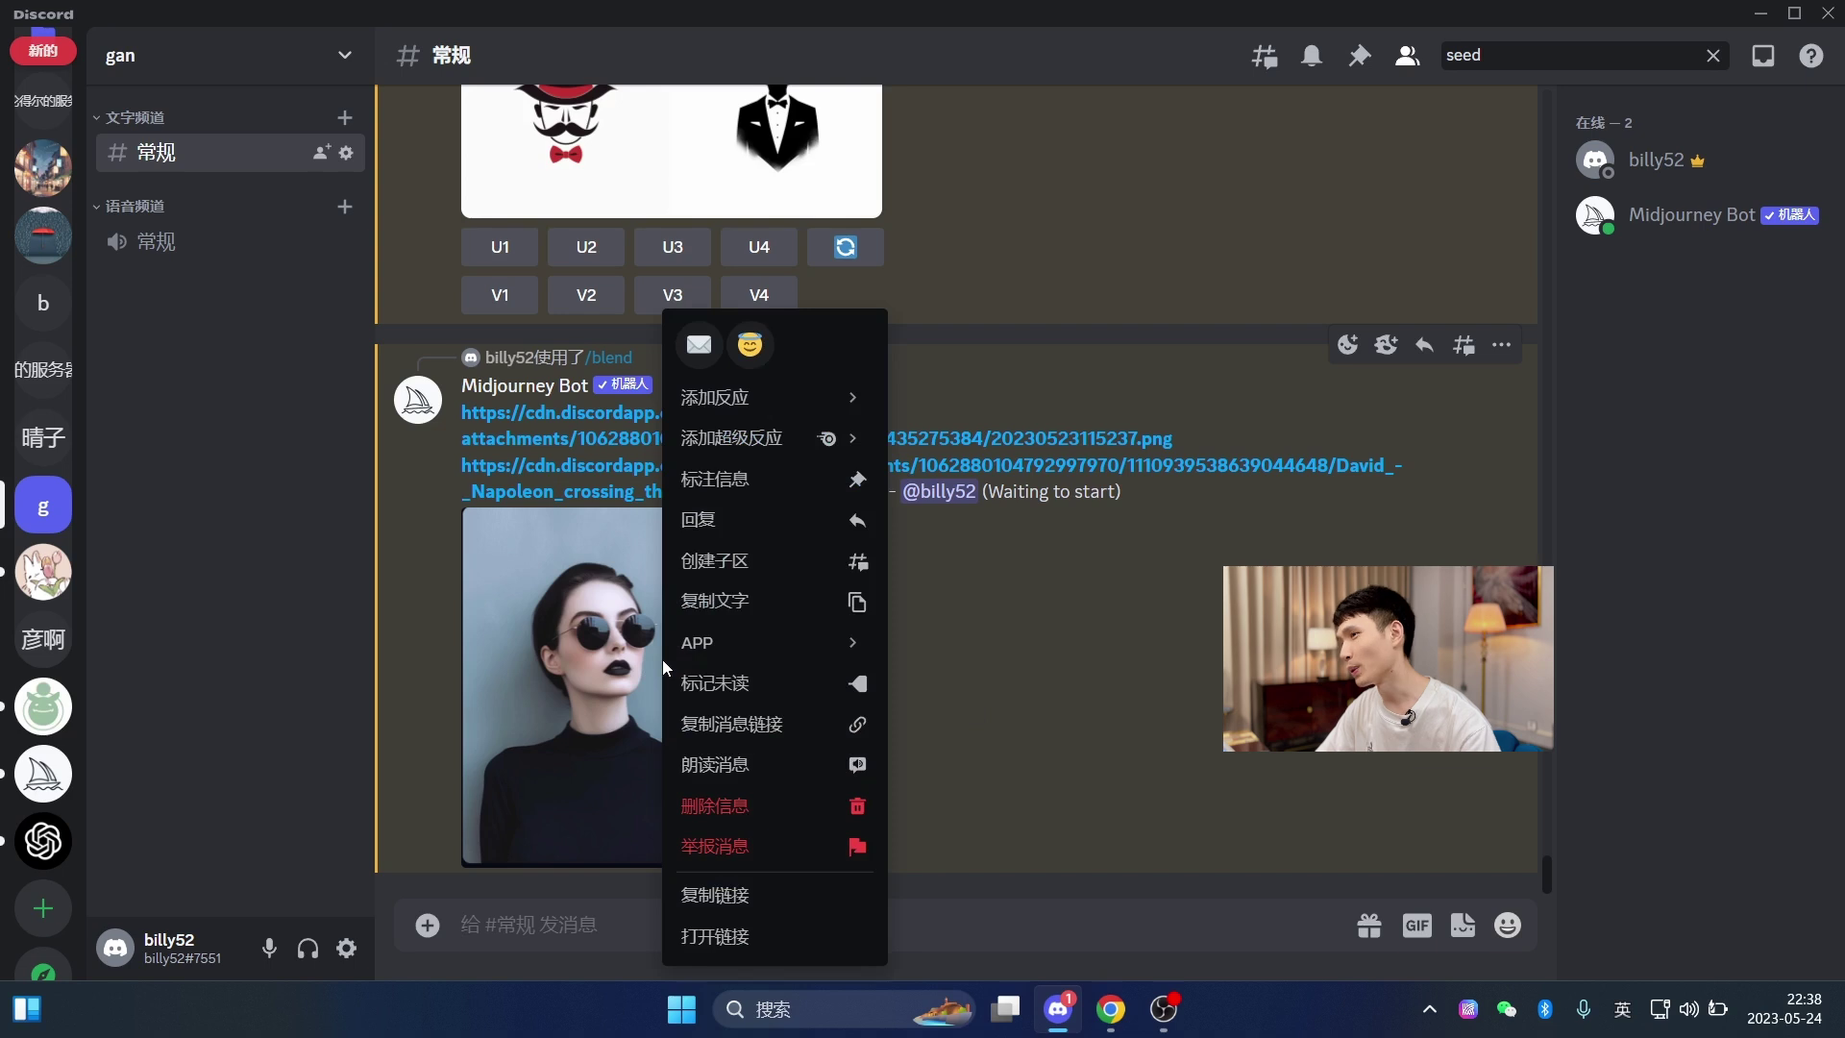
left_click(711, 897)
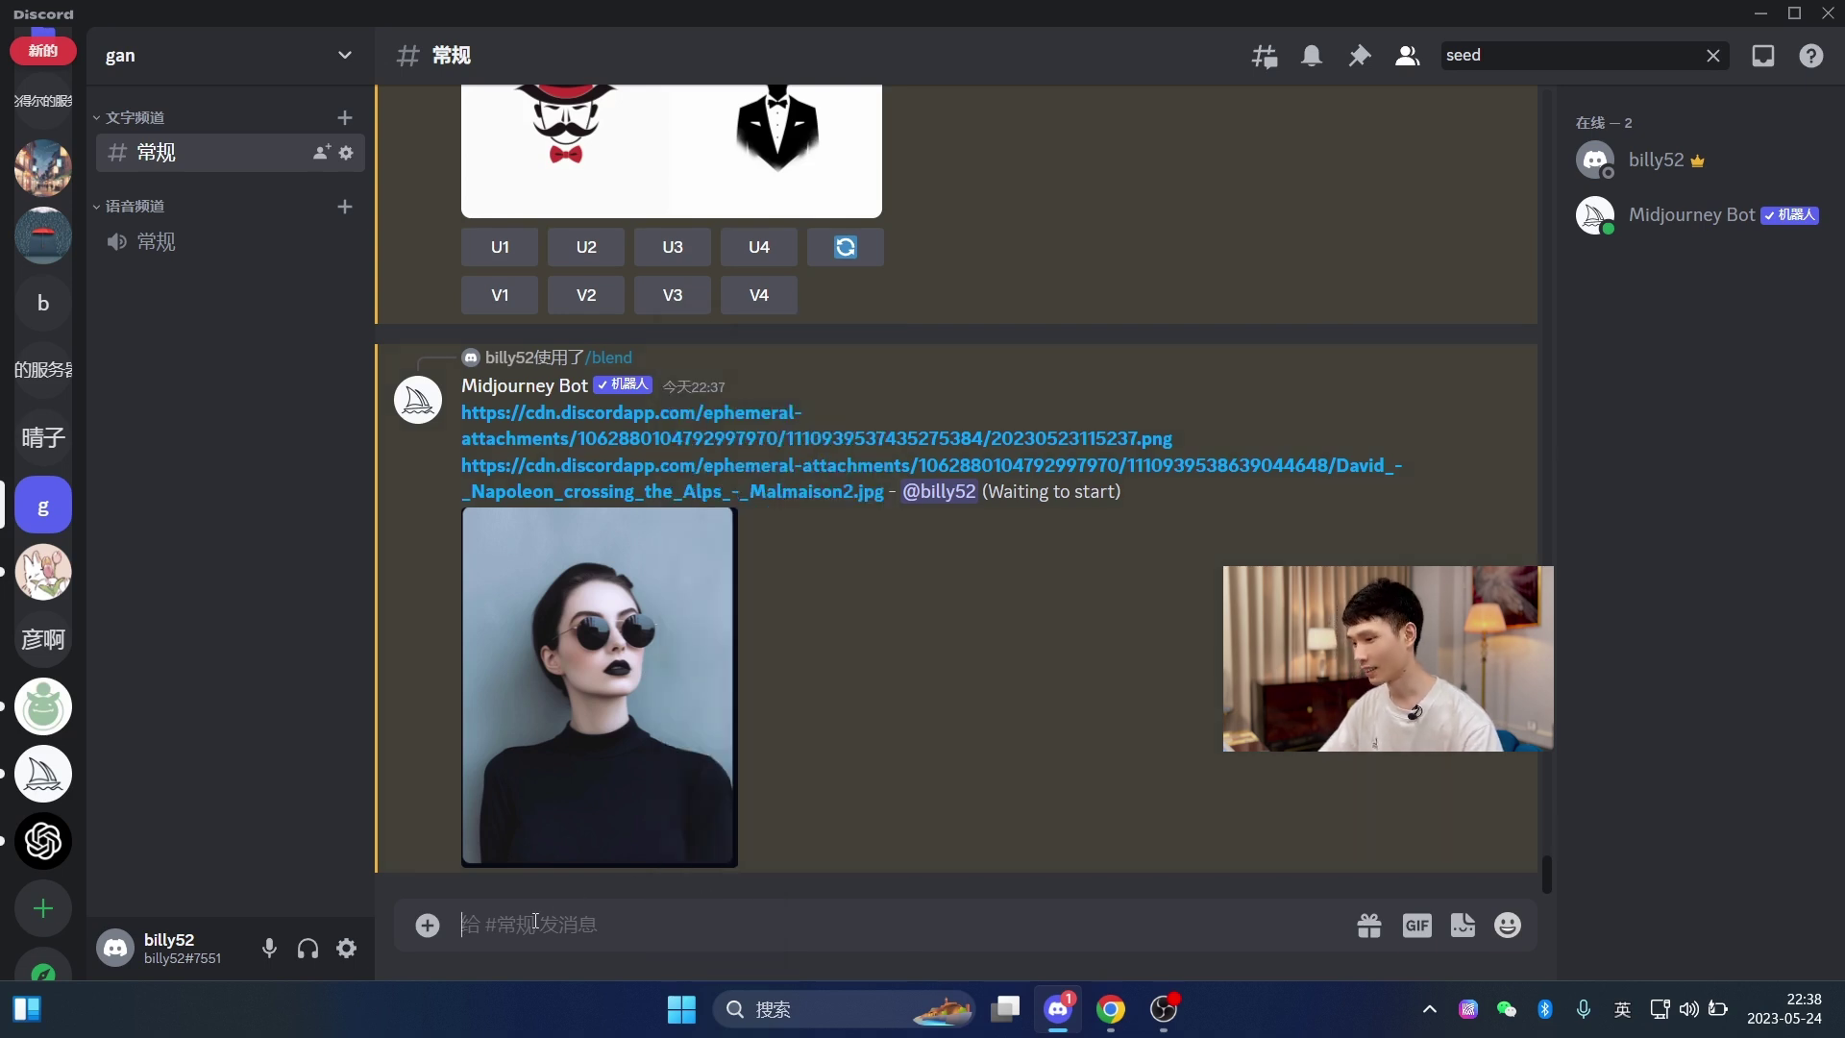
type("/")
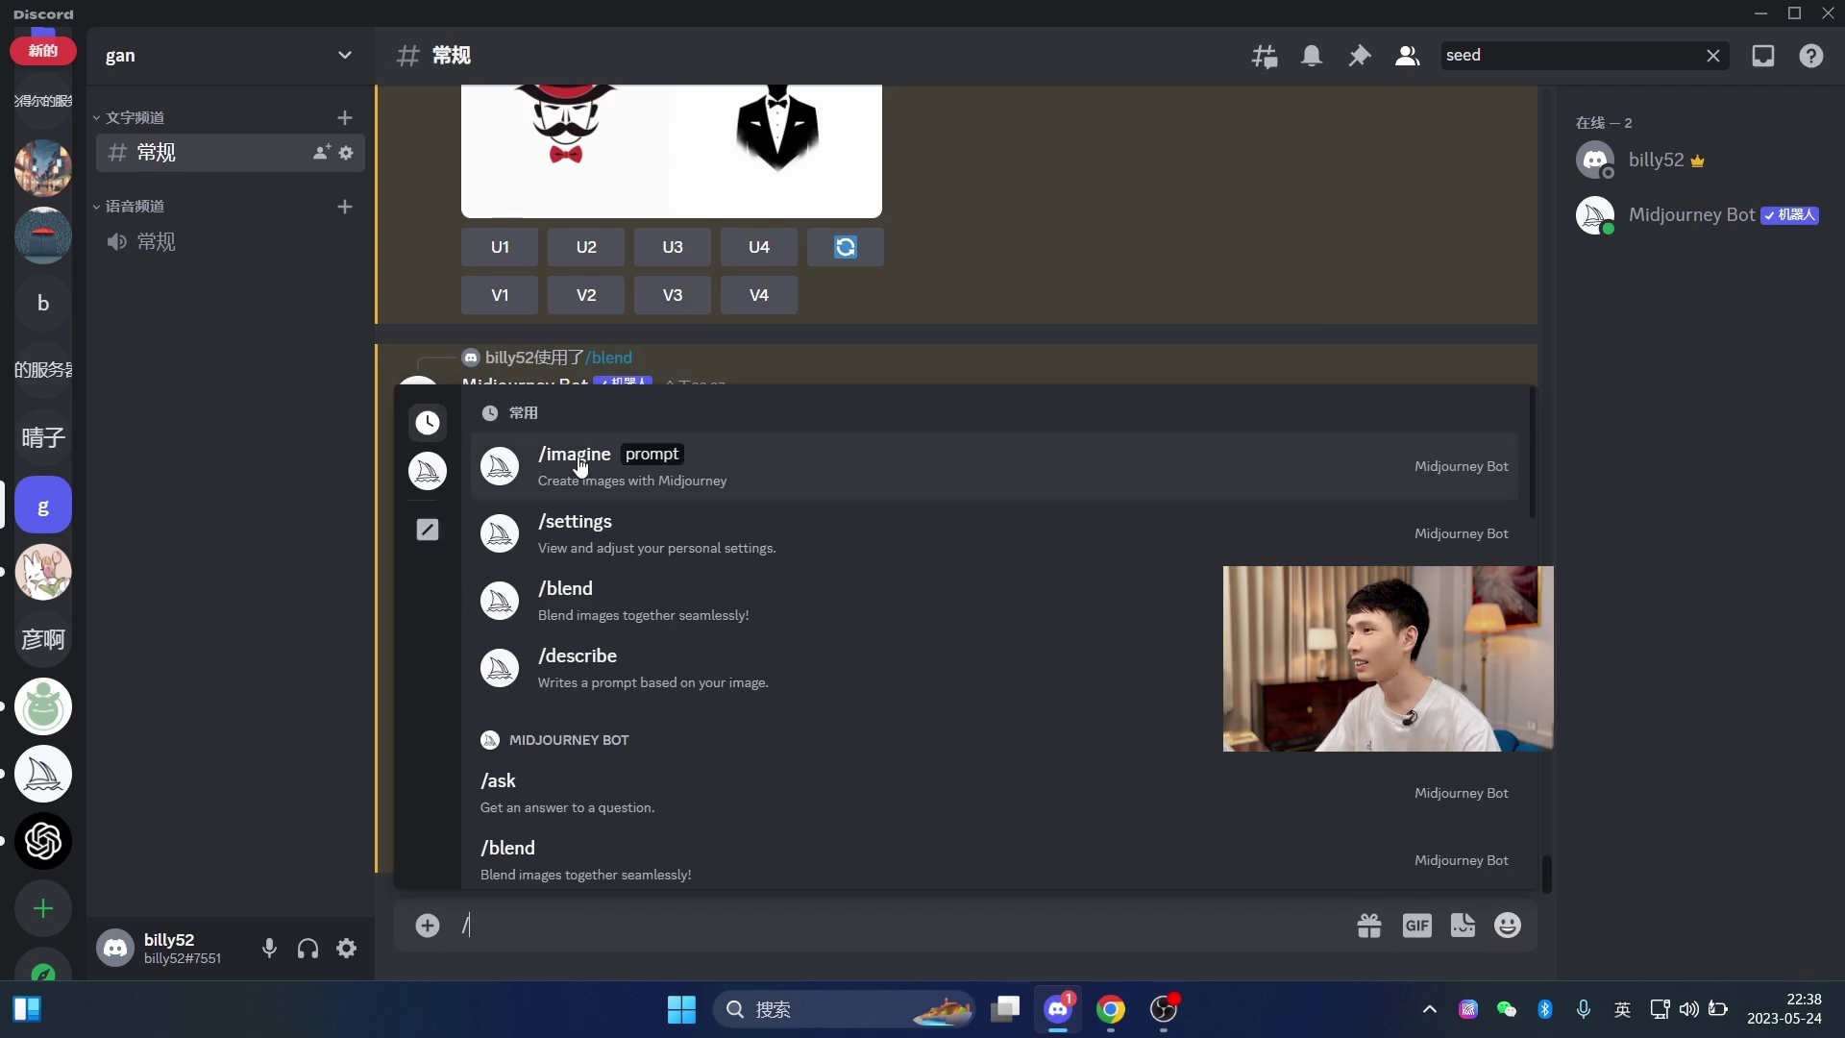
left_click(580, 465)
key("ctrl+v")
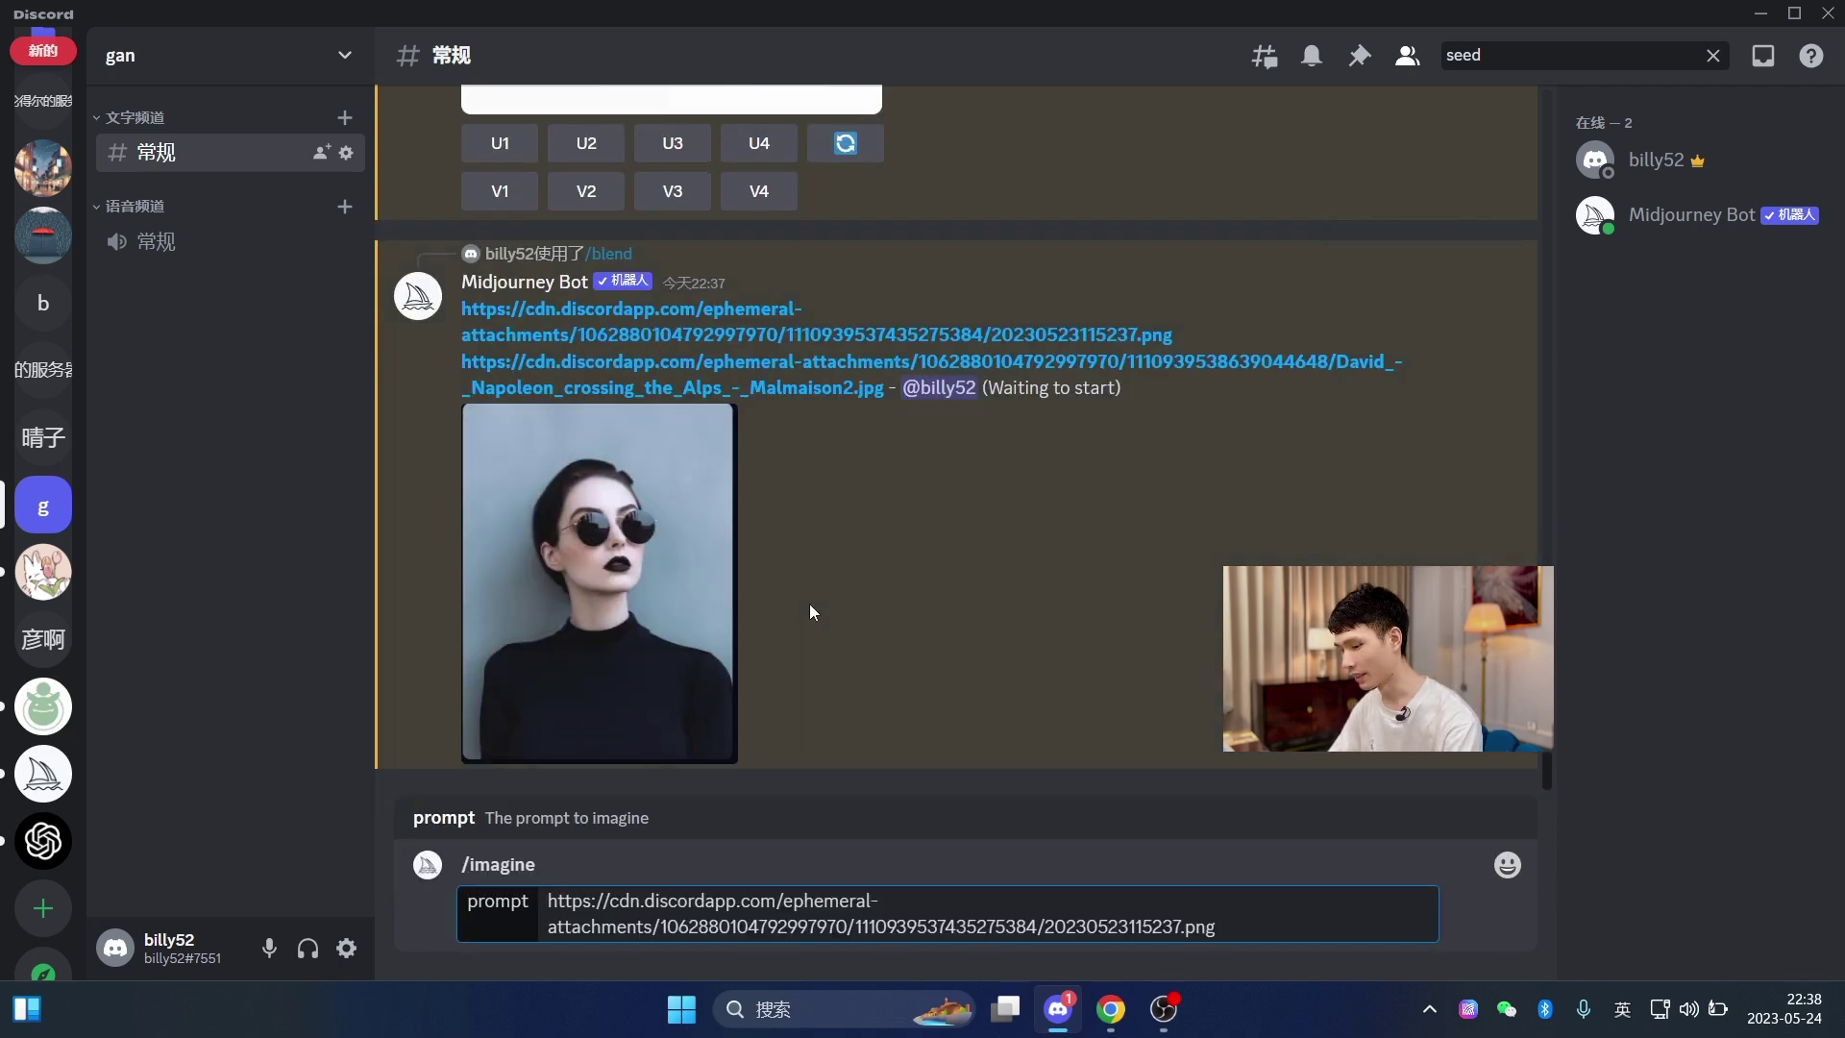
- Append "as an oil painting --iw 0.25" after the image link in the prompt
type("as an oil painting --iw")
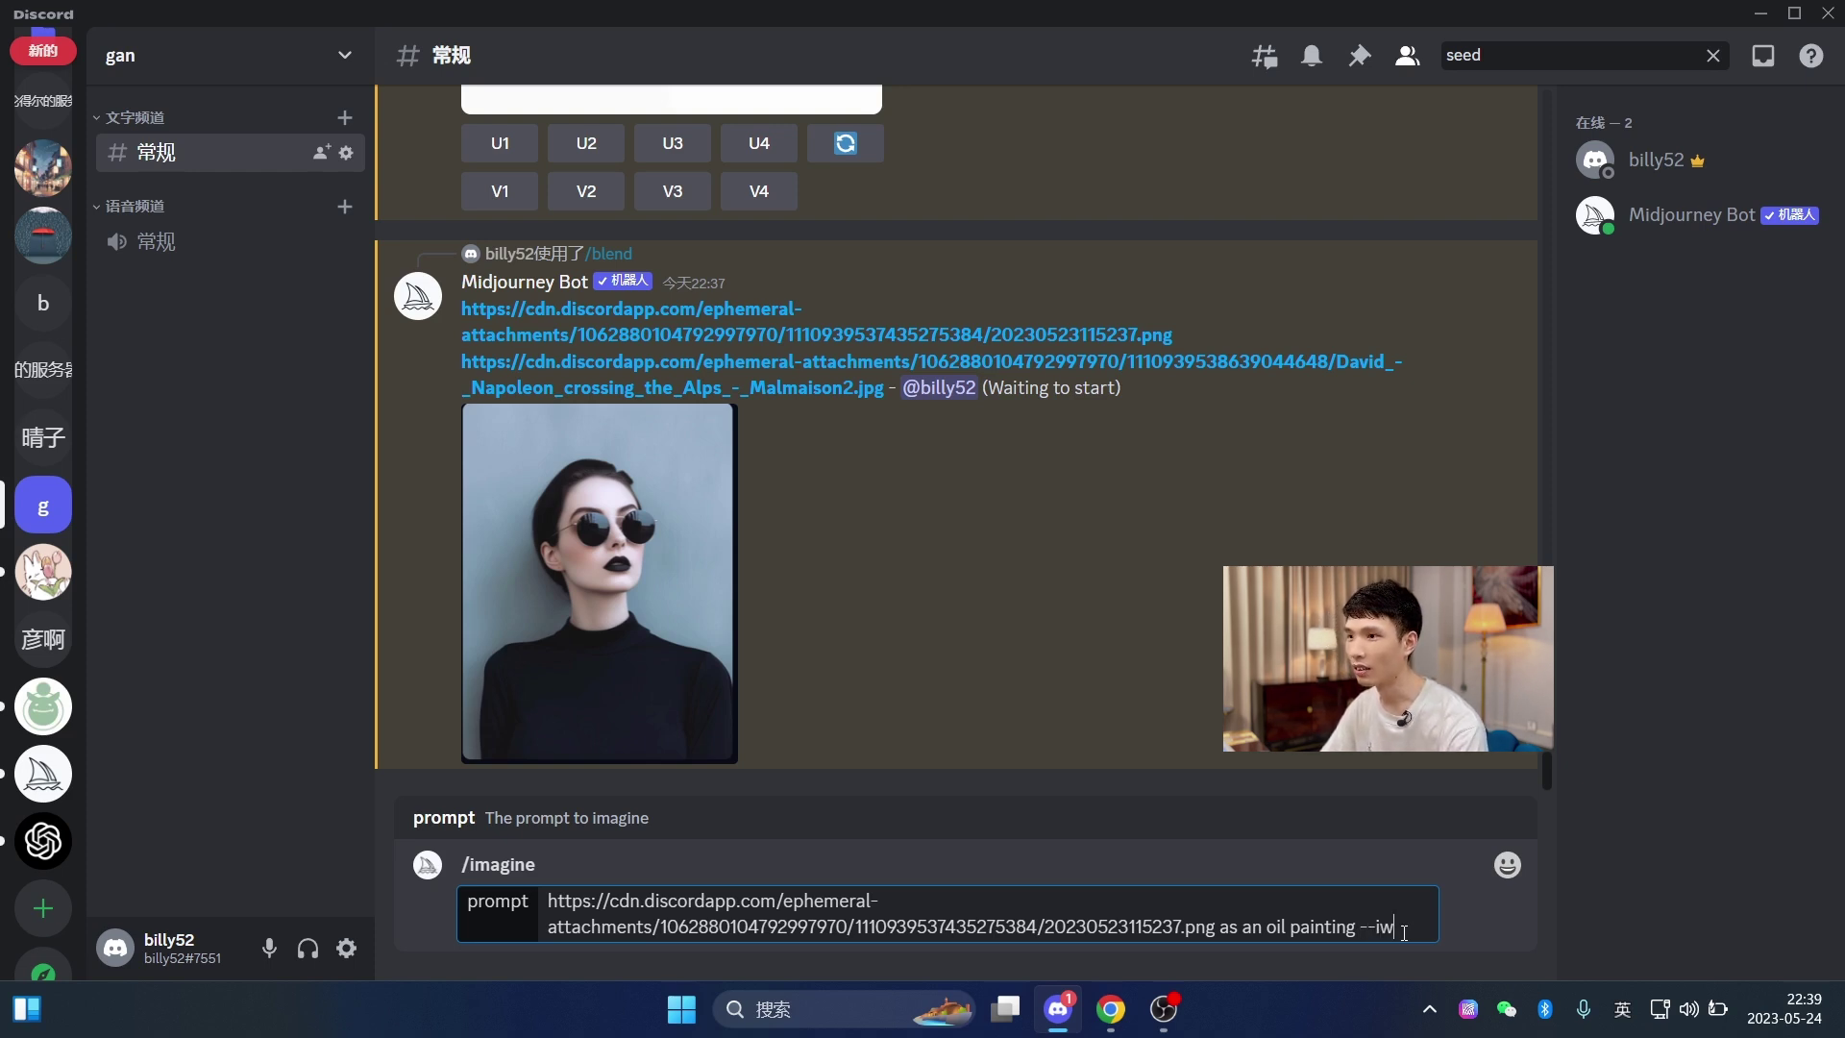
type("2")
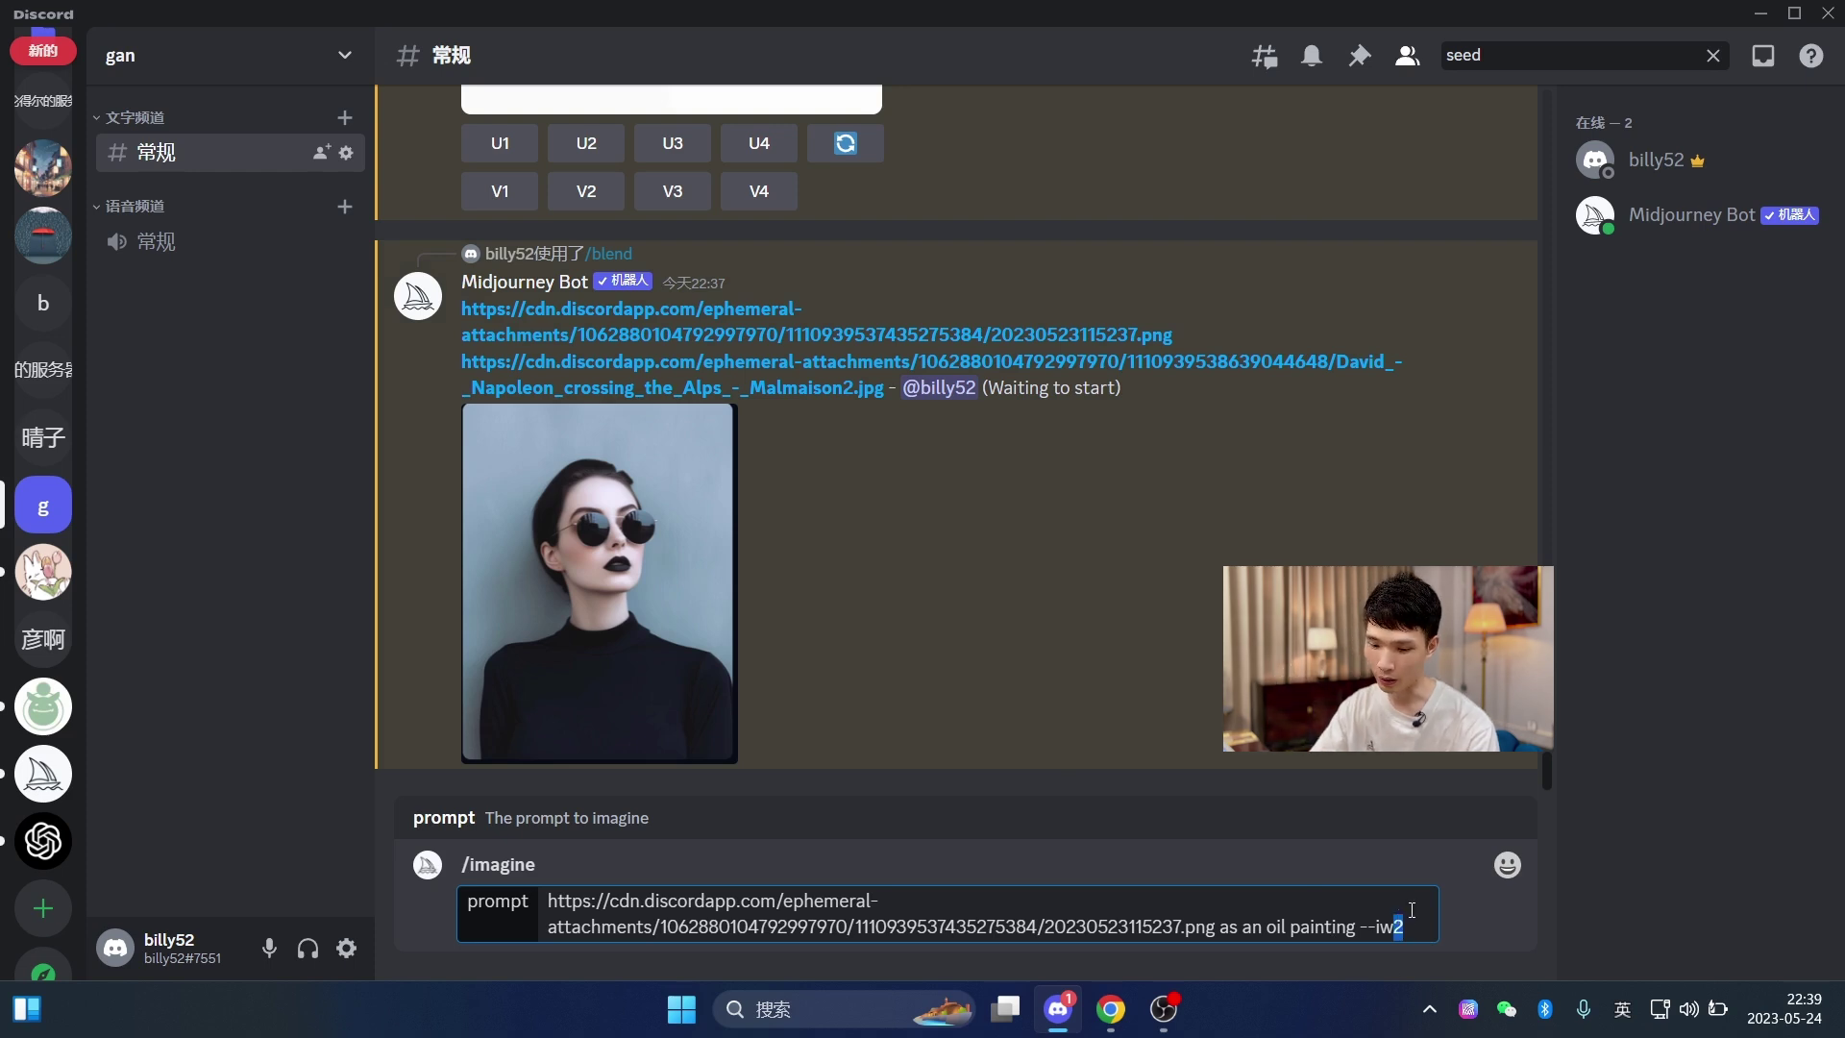
type("0.25")
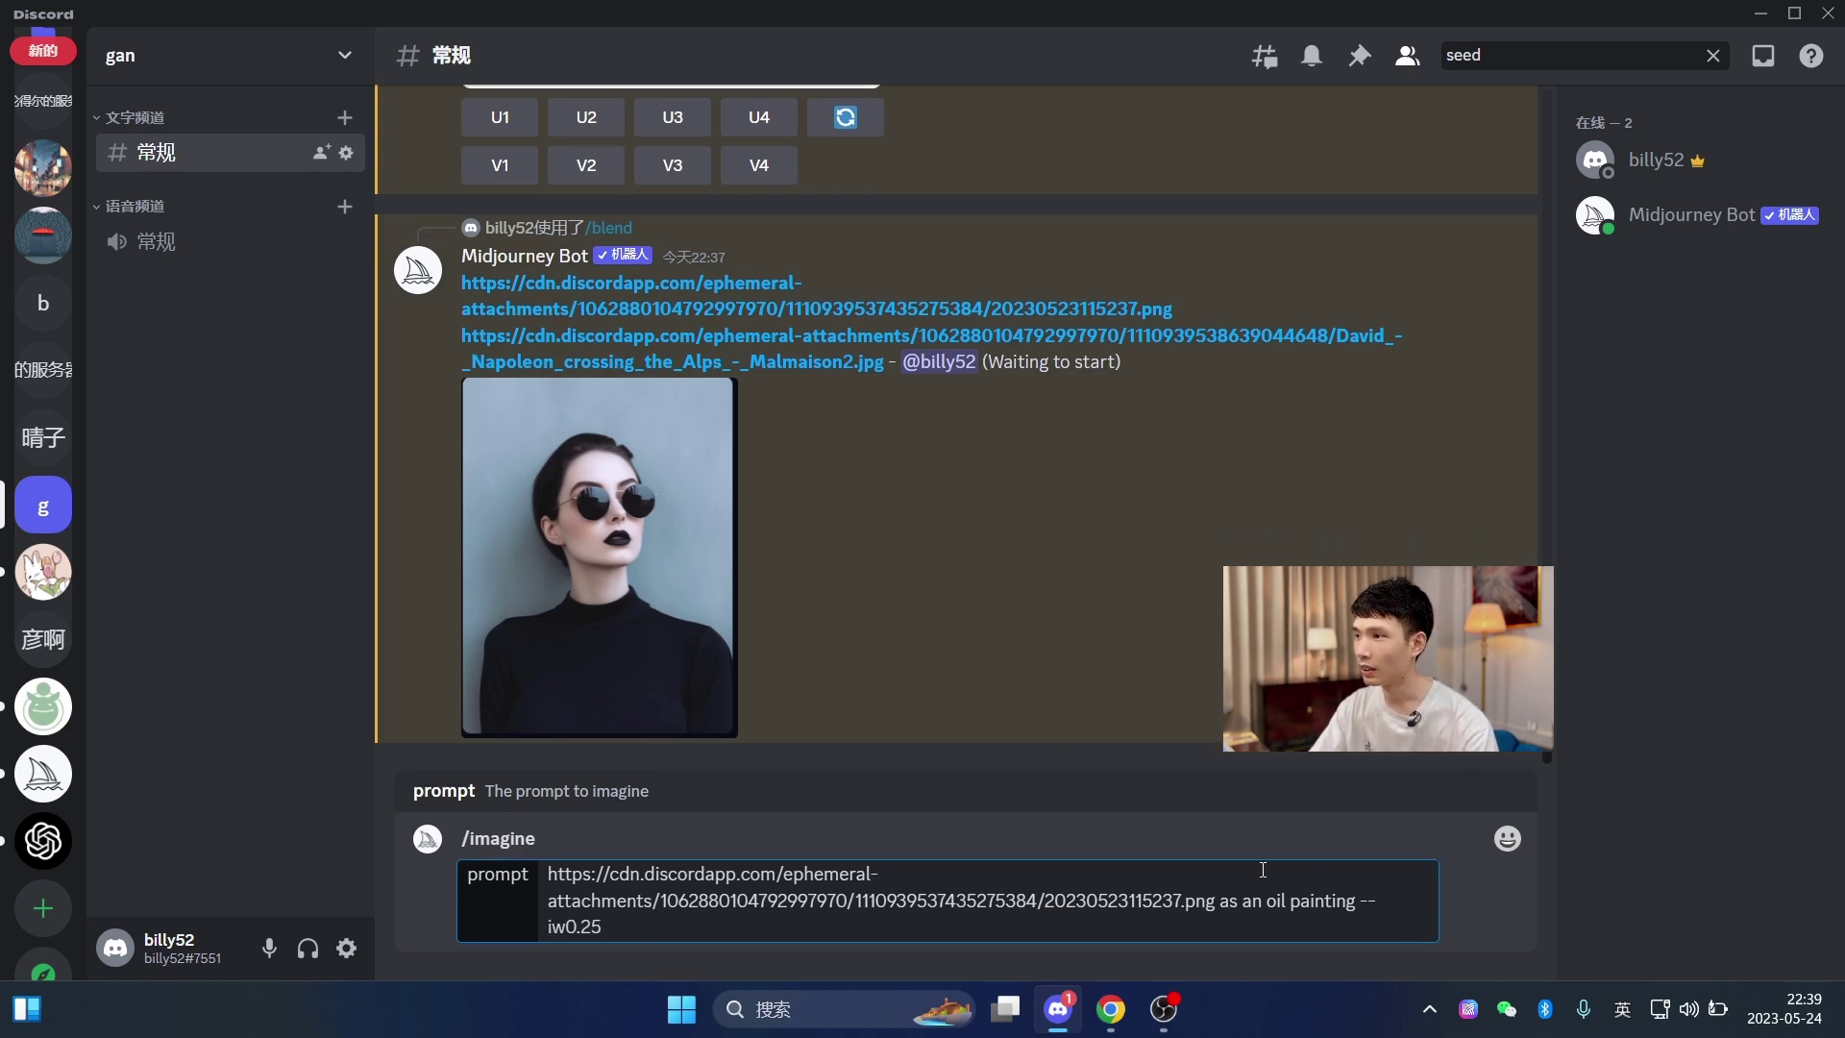
left_click(568, 925)
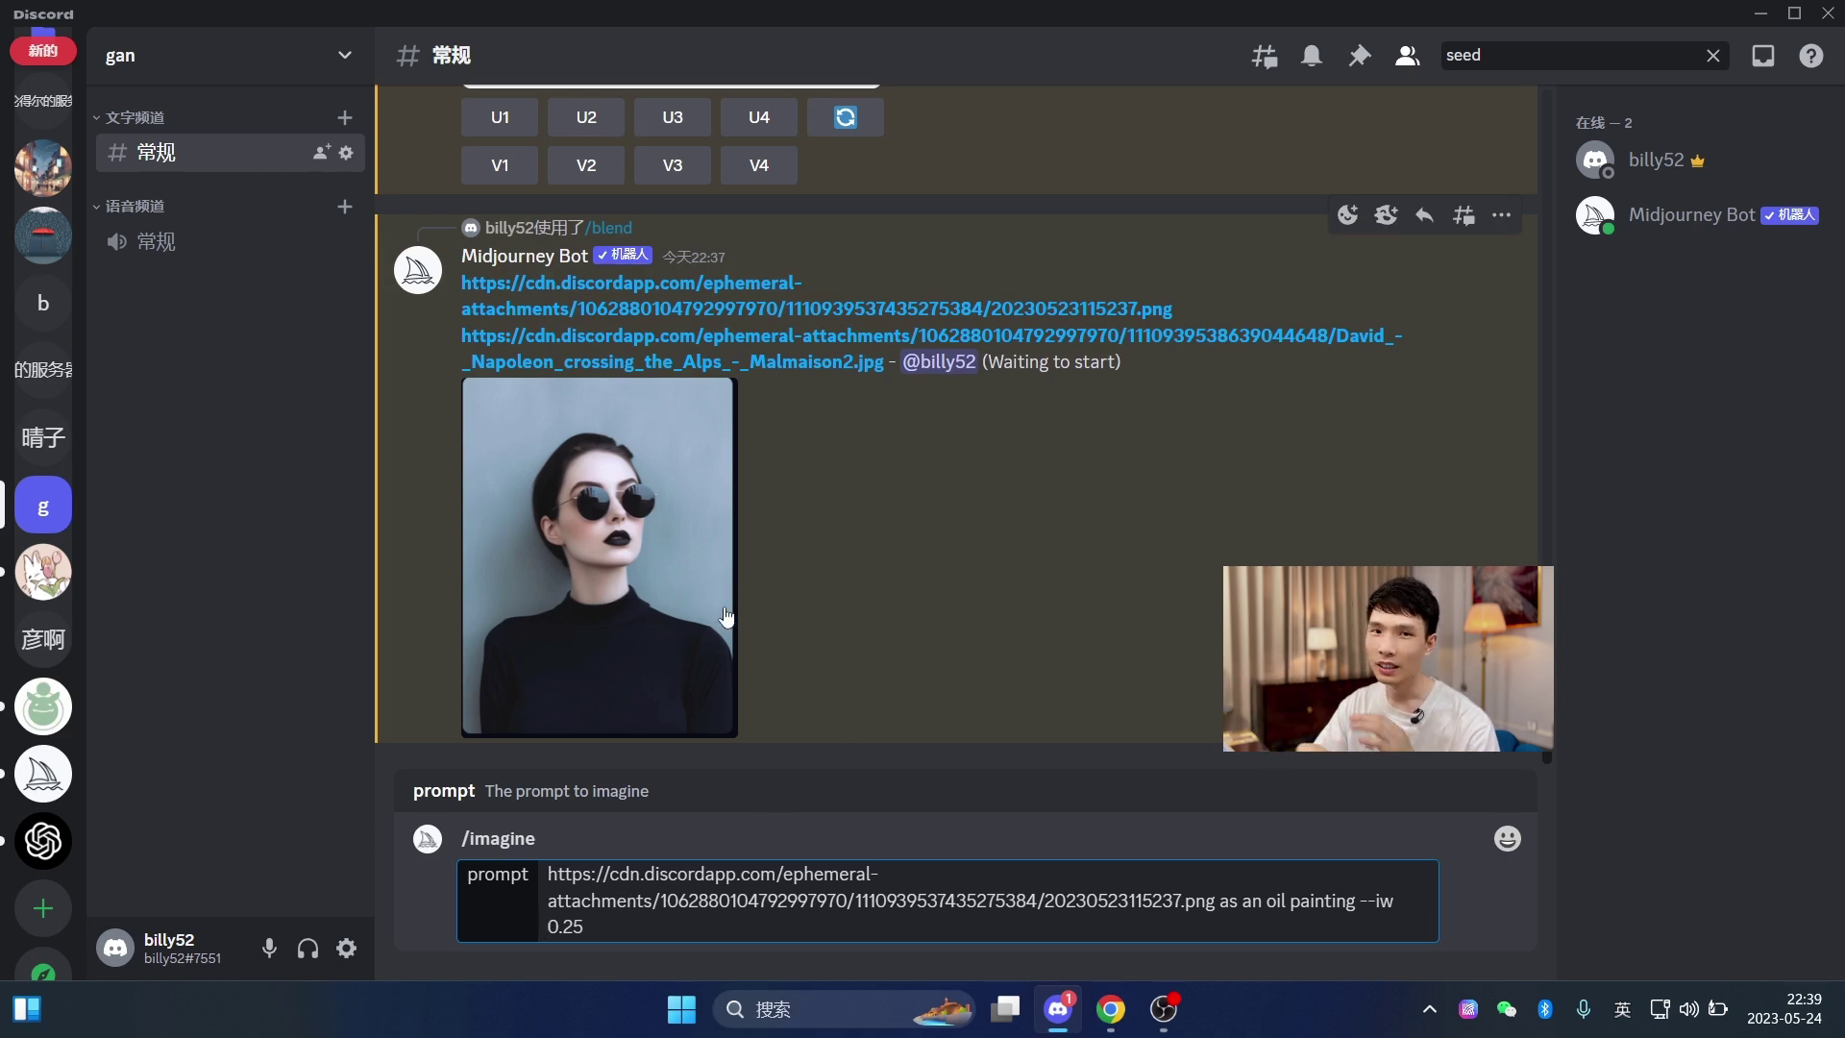
- Examine the earlier oil painting grid generated from the woman's portrait with the --iw 2 image weight
scroll(726, 616, "up", 15)
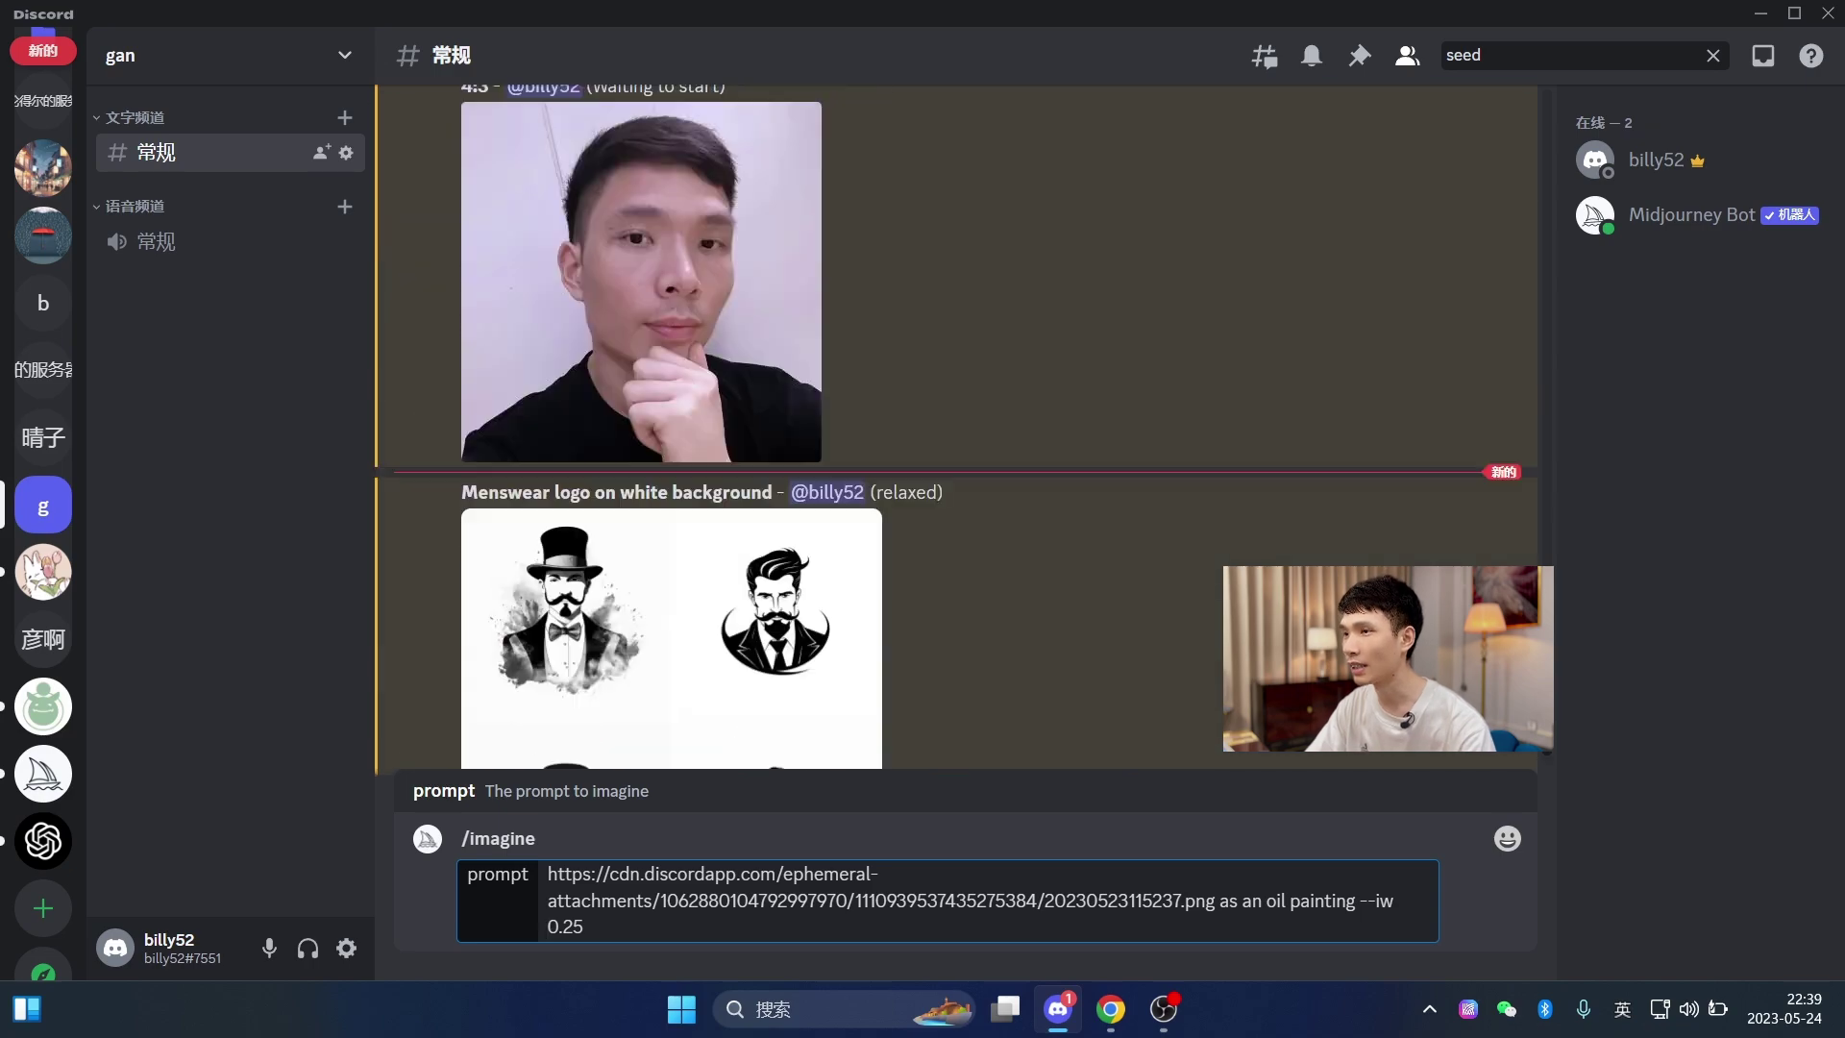
scroll(1305, 551, "up", 15)
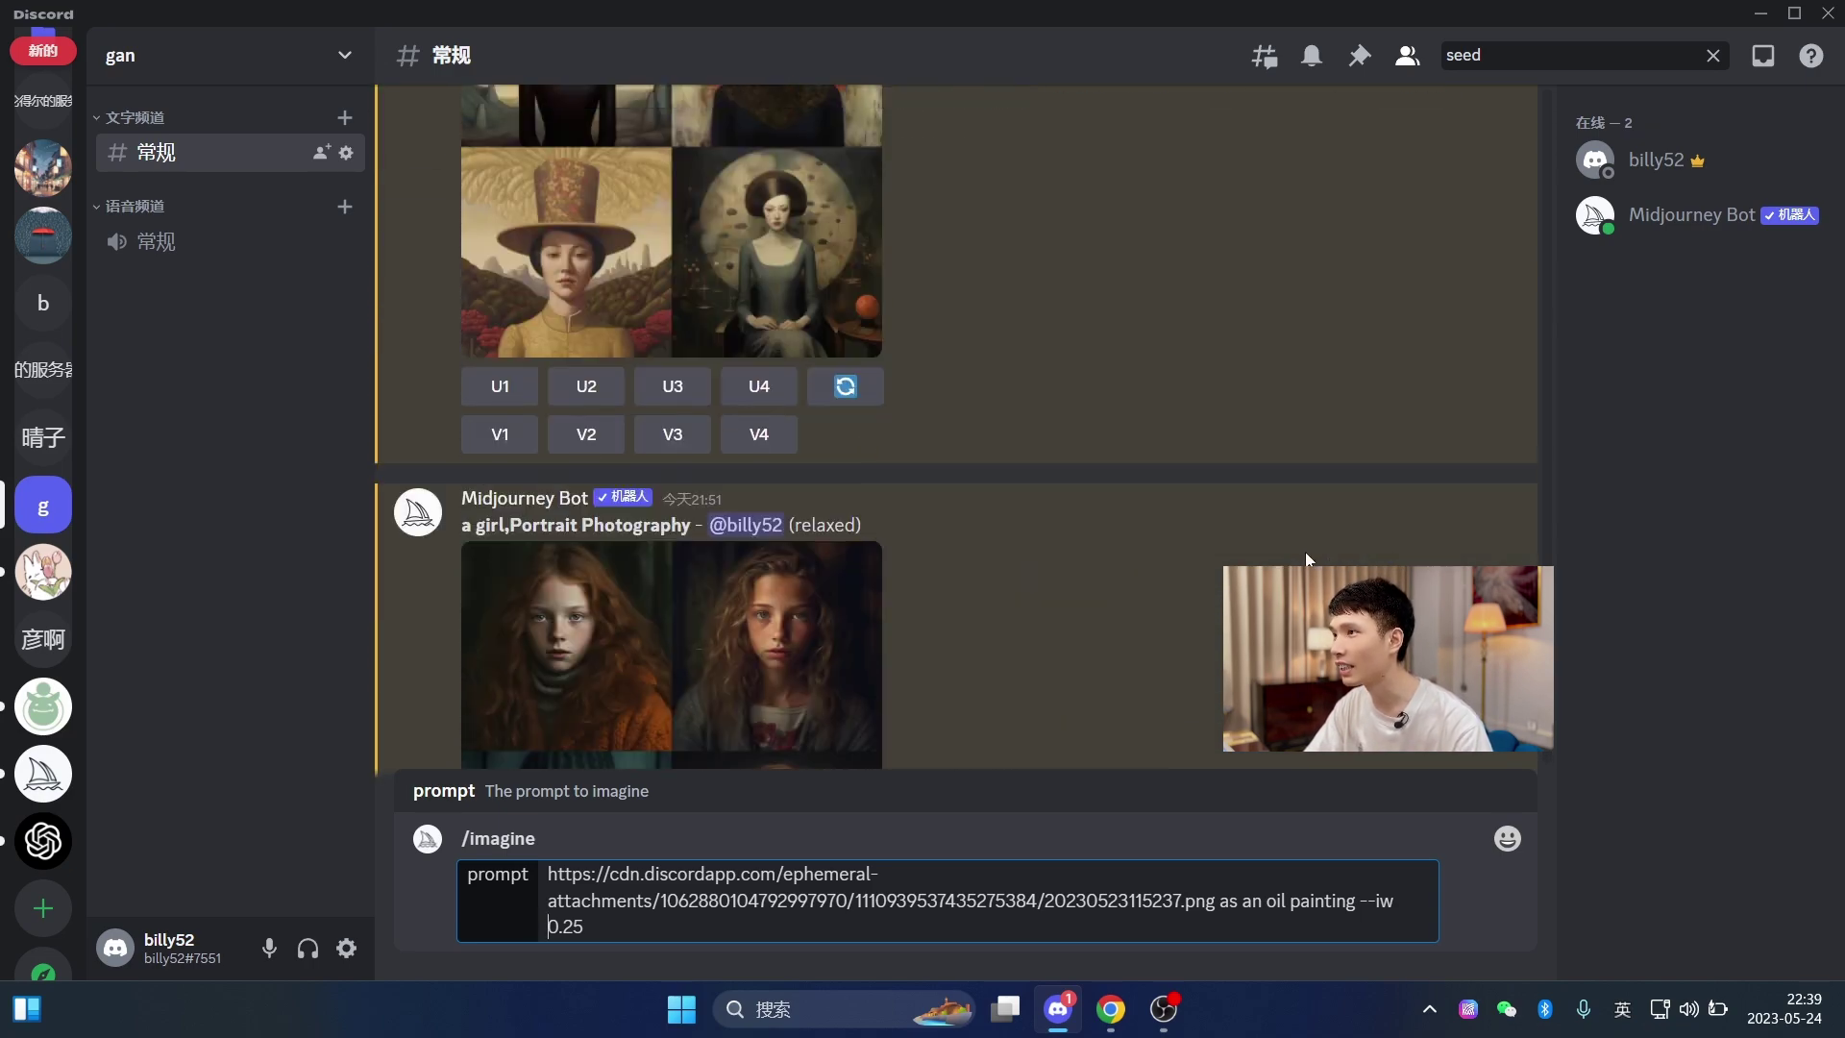
scroll(1303, 555, "up", 10)
left_click_drag(918, 382, 886, 381)
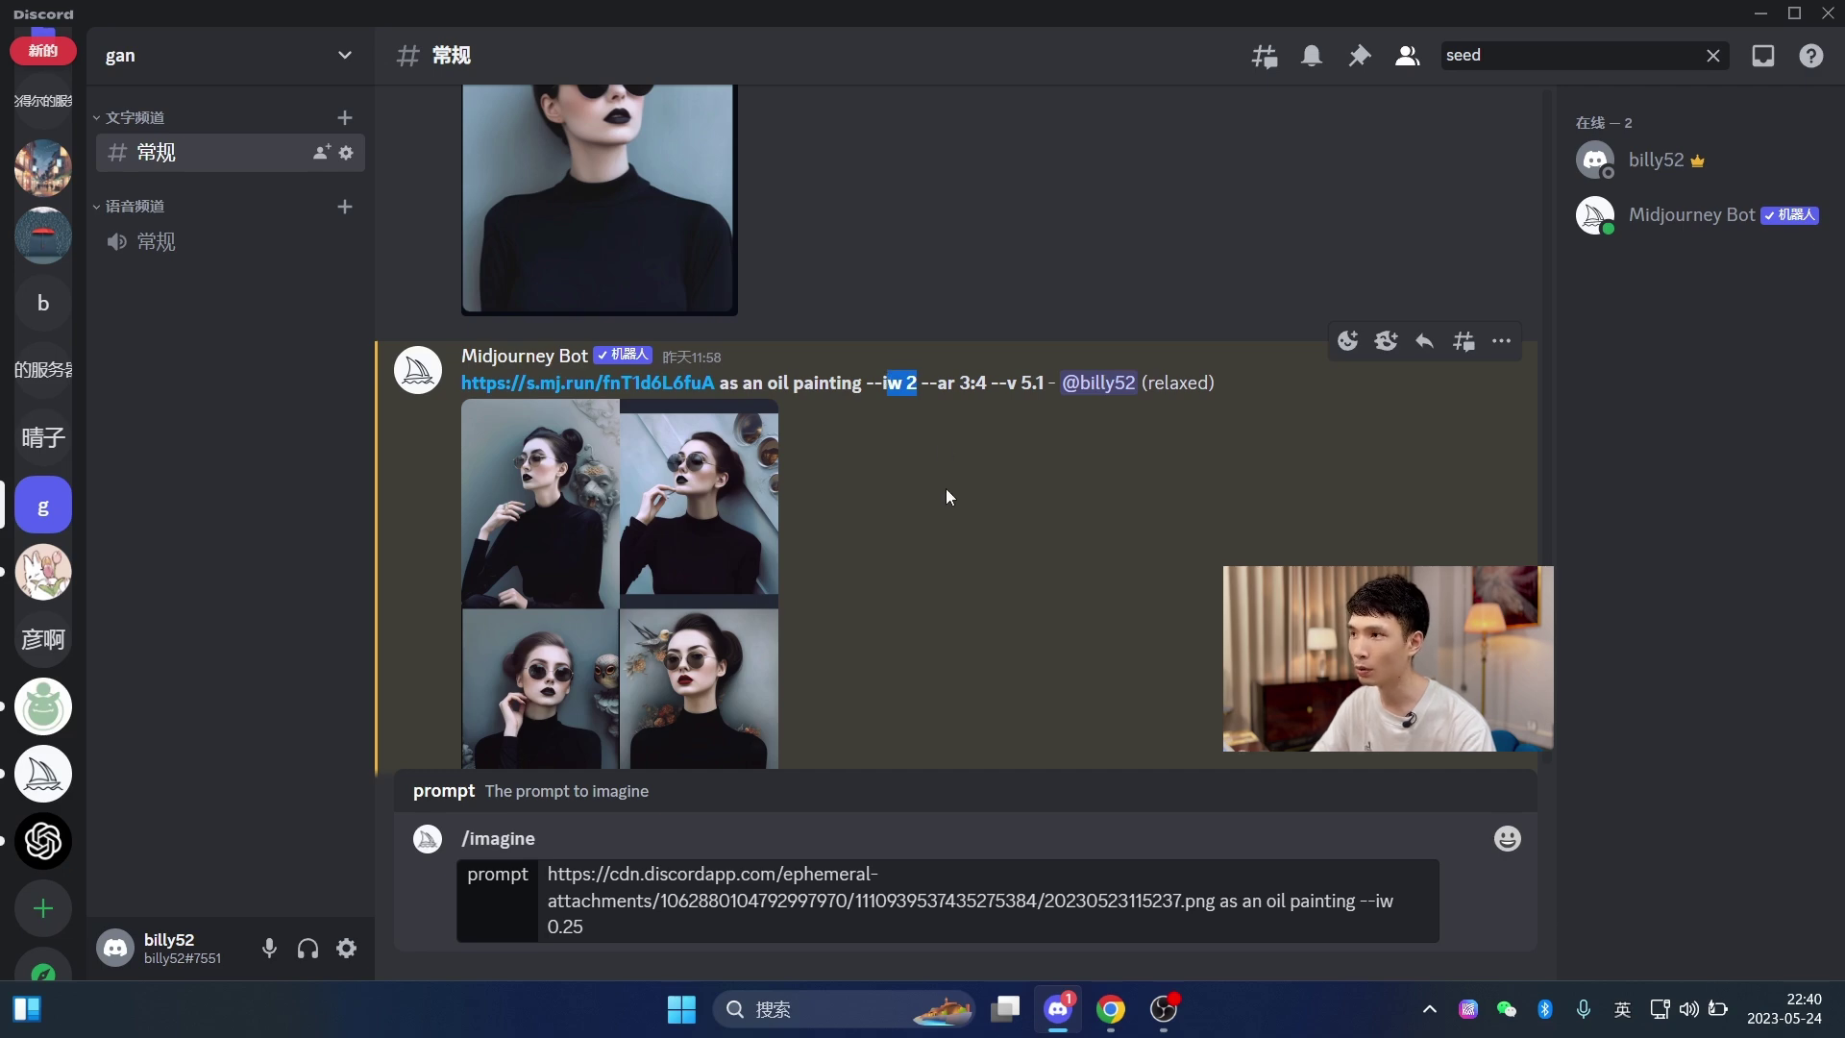
scroll(951, 509, "up", 3)
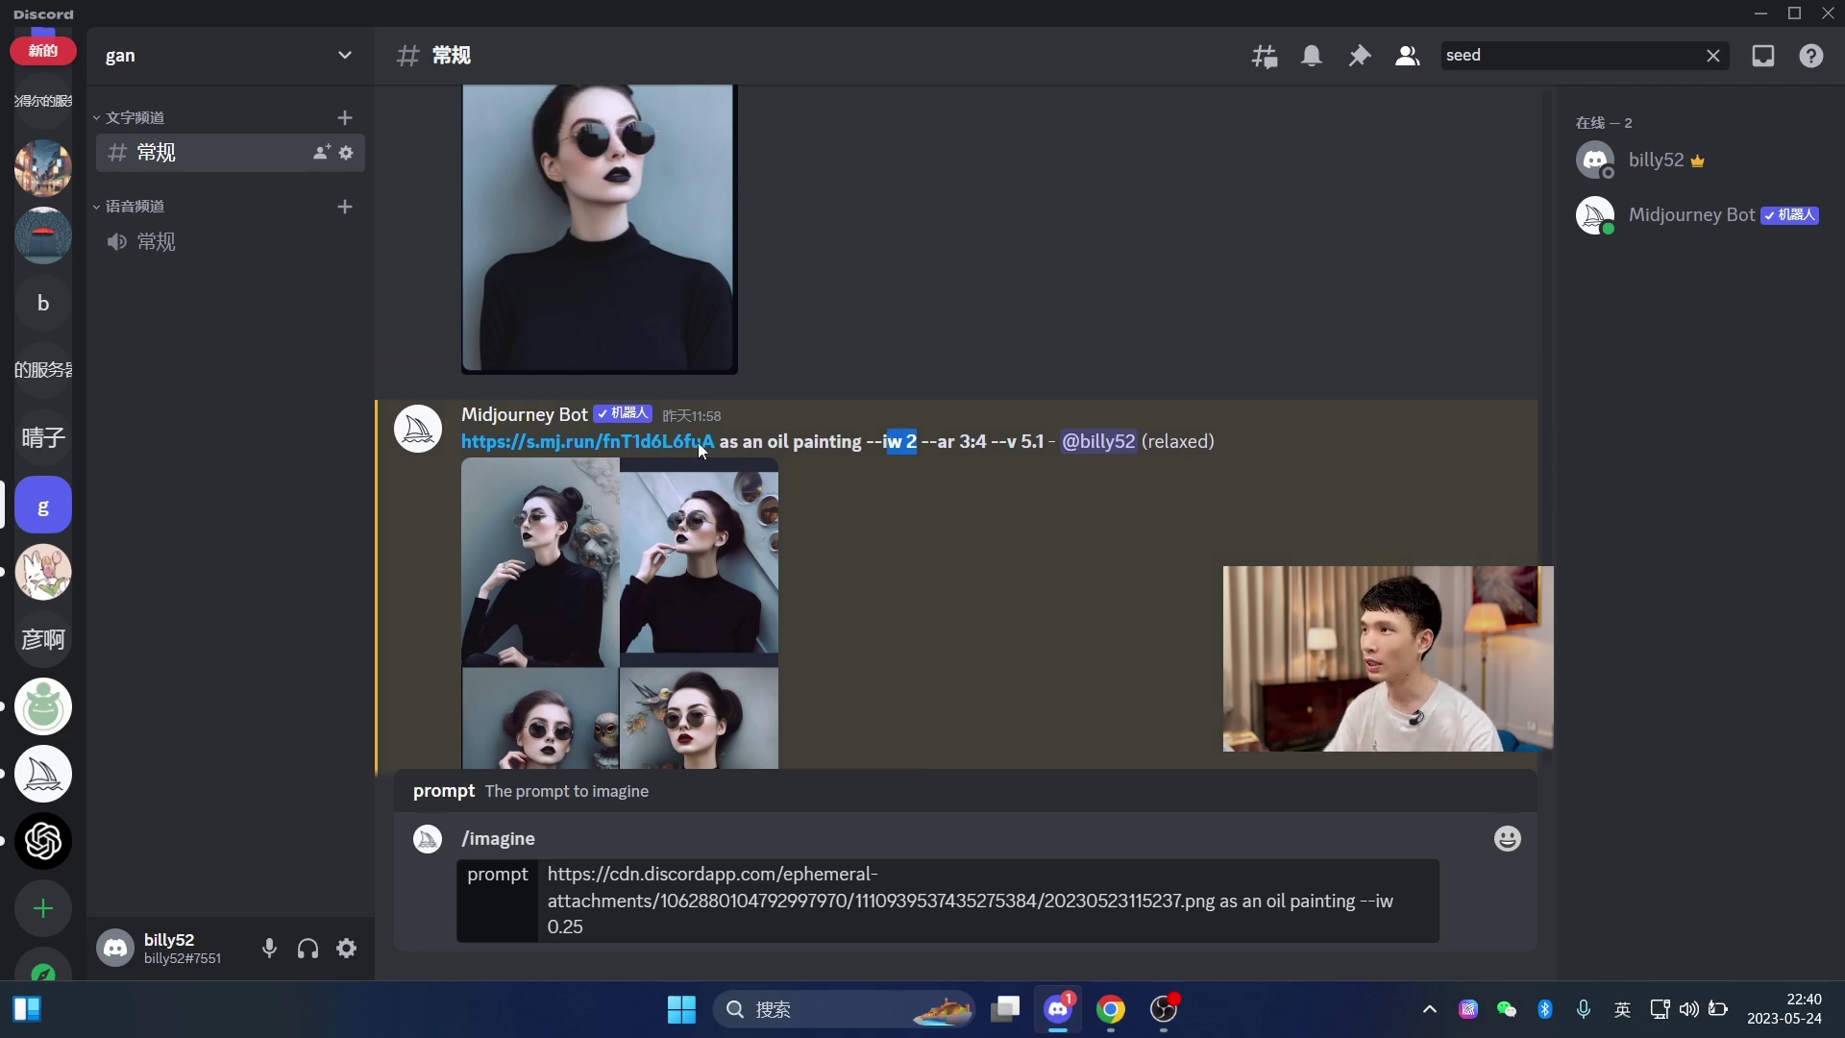
scroll(1005, 580, "down", 4)
left_click(715, 492)
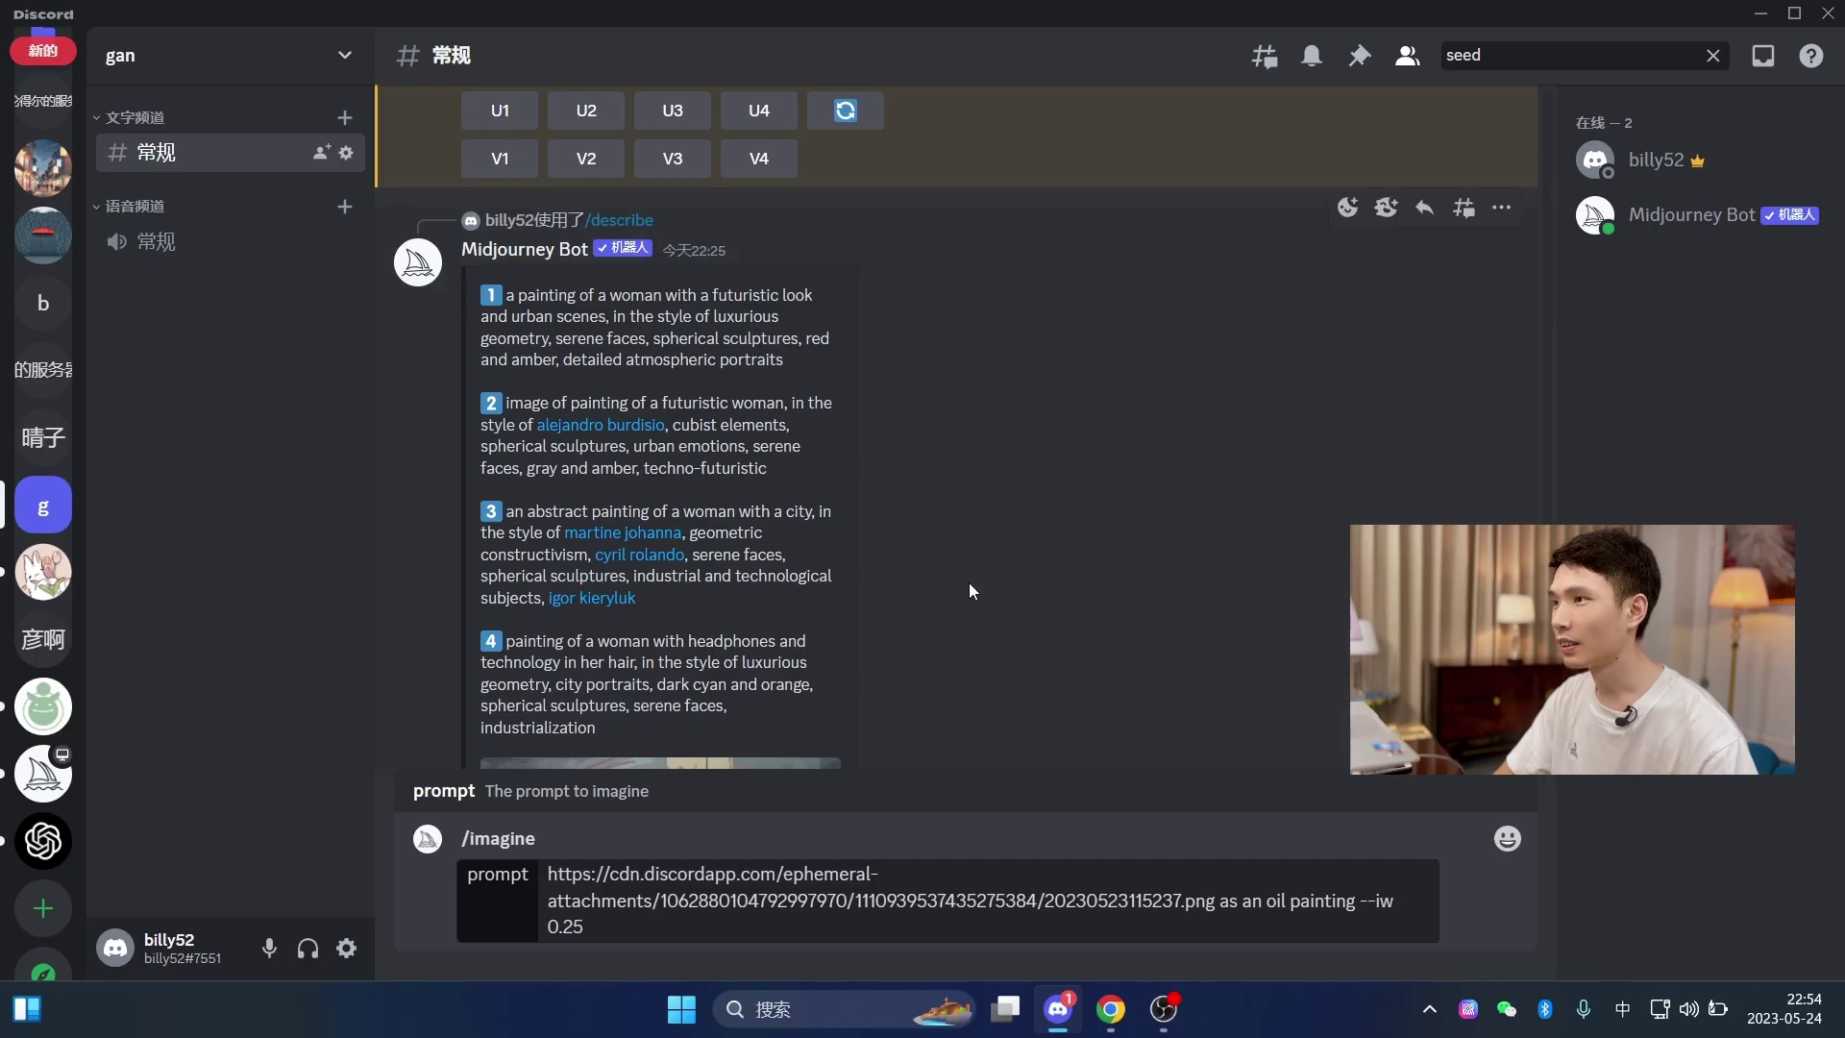
- Review the four prompts that /describe wrote for the painting of the woman with headphones
scroll(1001, 569, "up", 5)
scroll(1001, 569, "down", 5)
scroll(1001, 568, "up", 1)
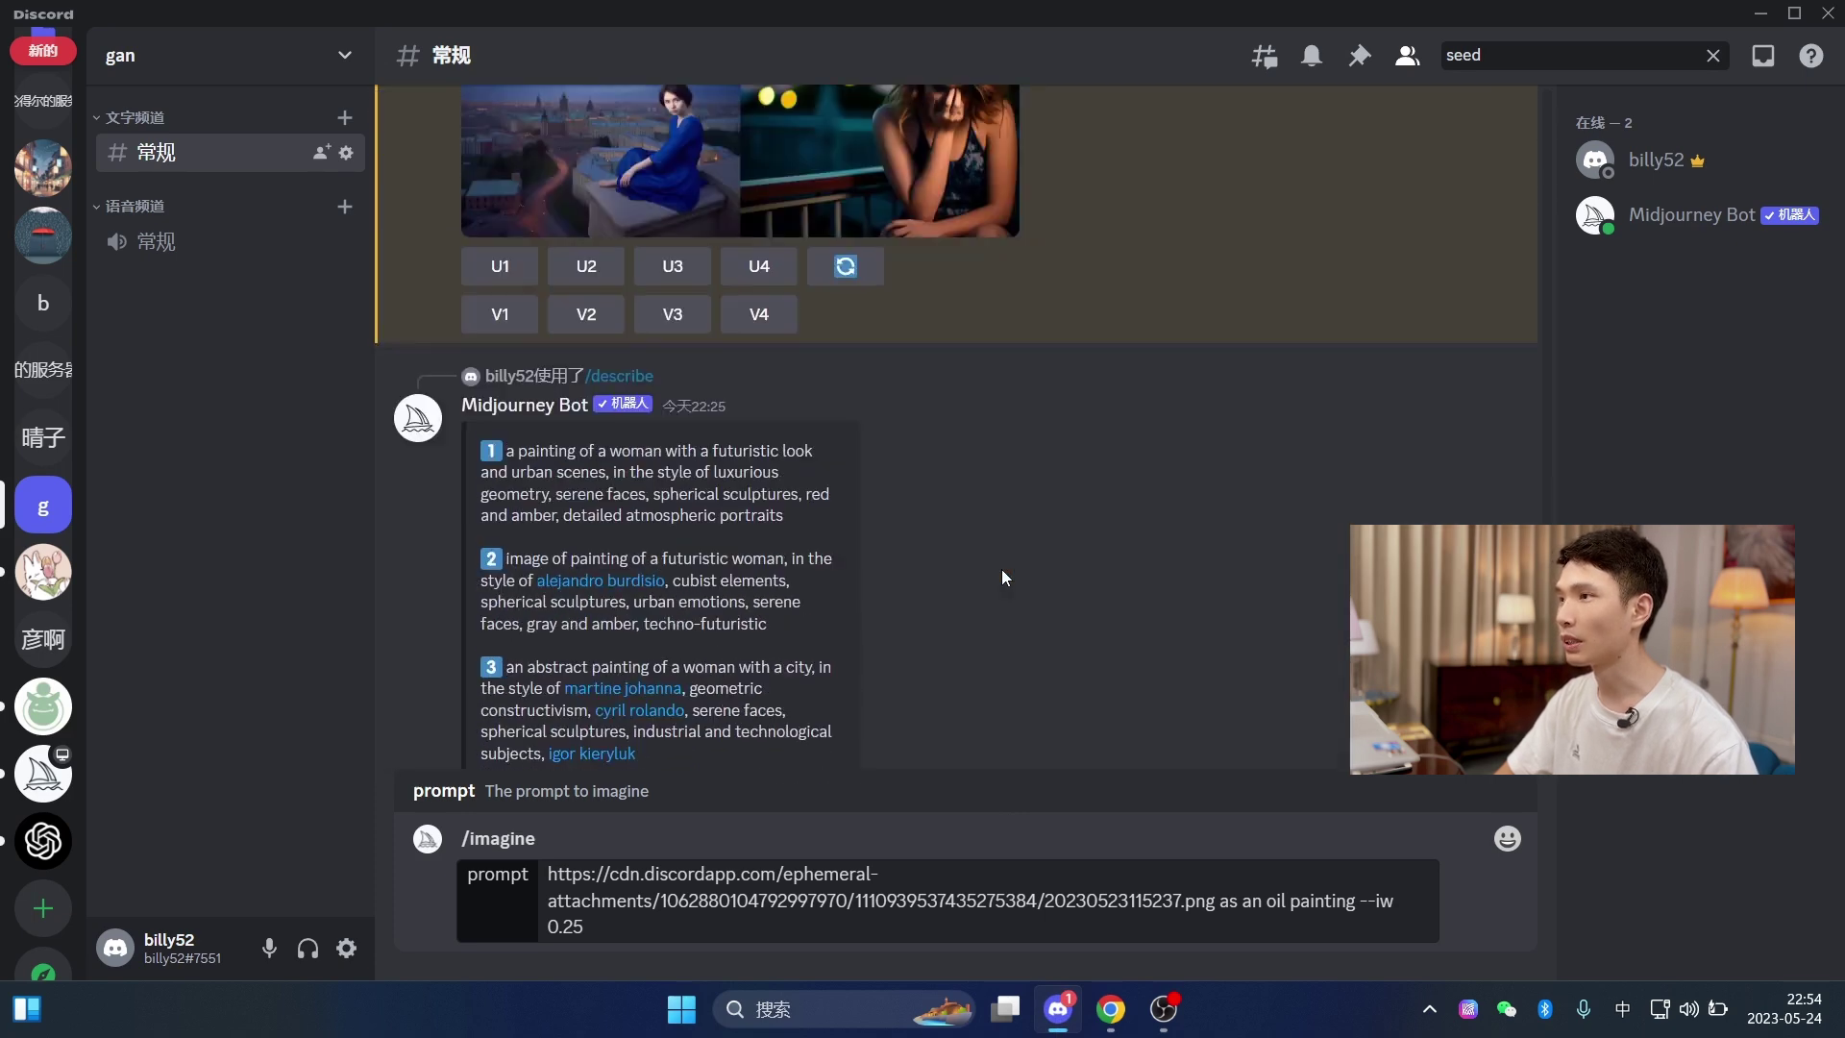
scroll(1001, 569, "down", 4)
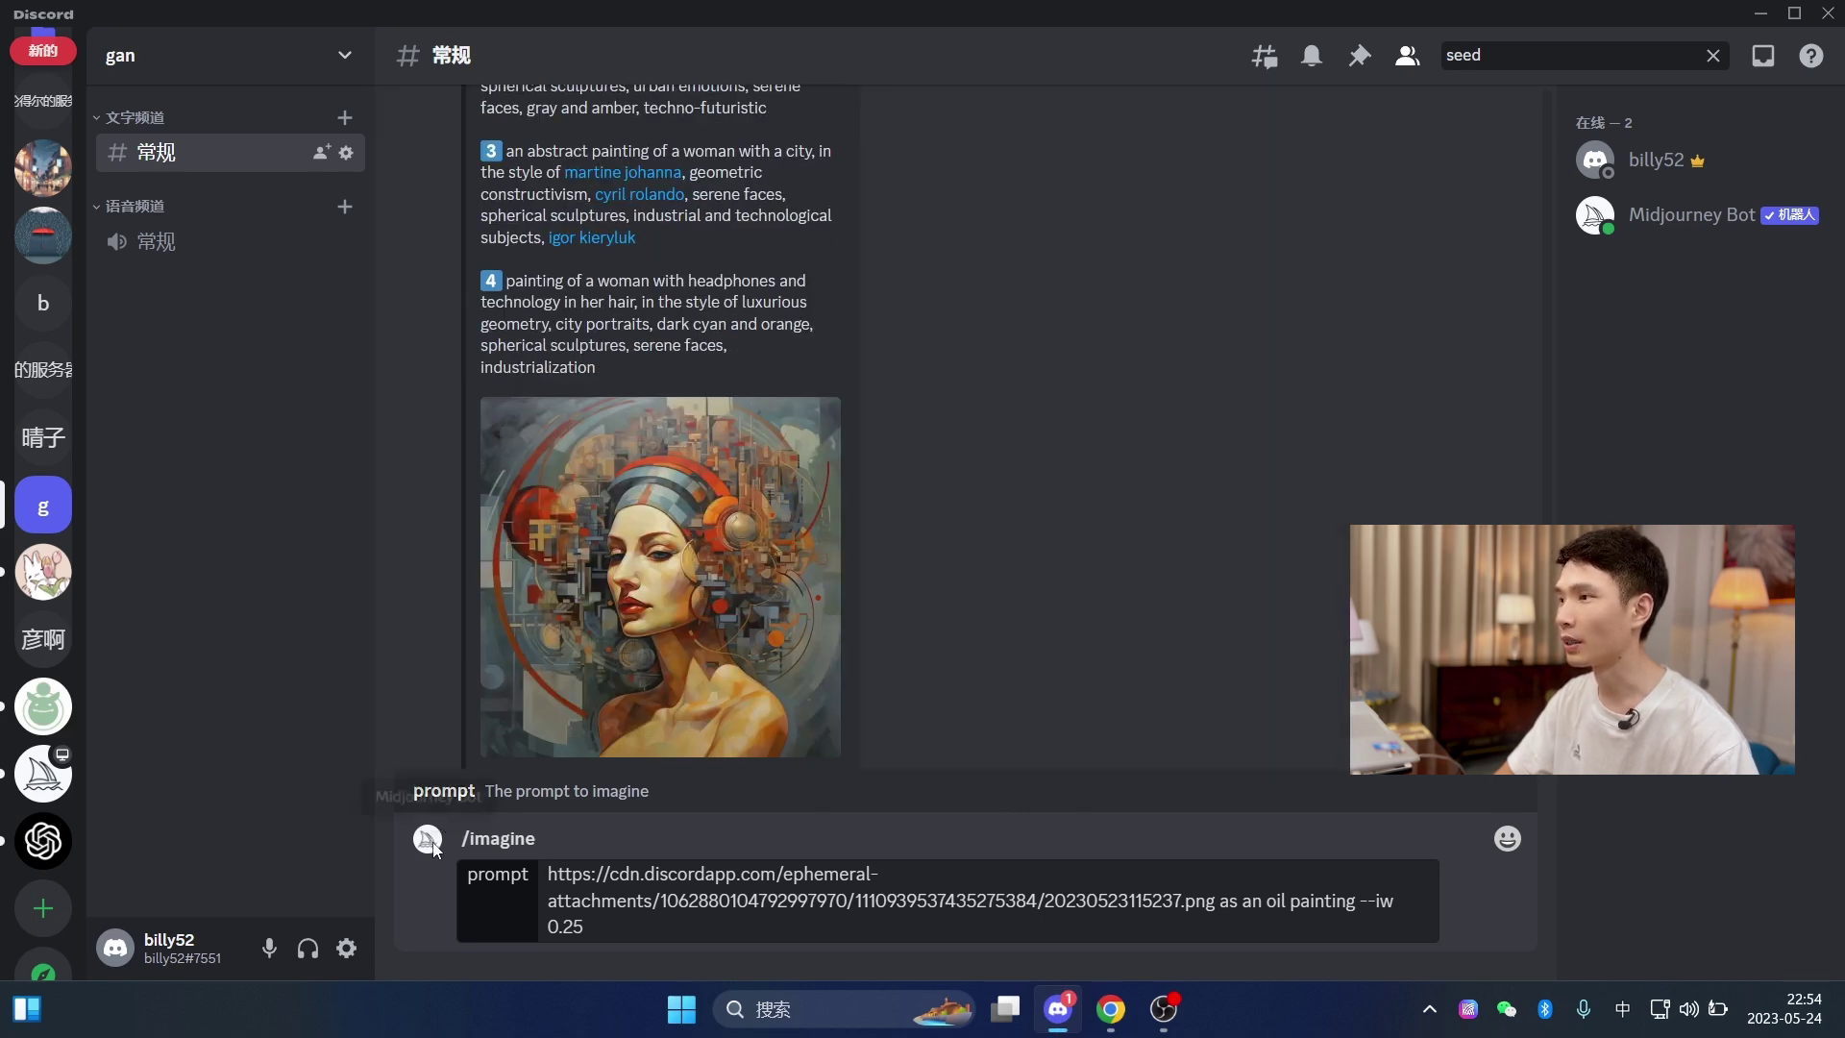
- Discard the unsent /imagine oil painting prompt with --iw 0.25 from the message box
left_click(711, 919)
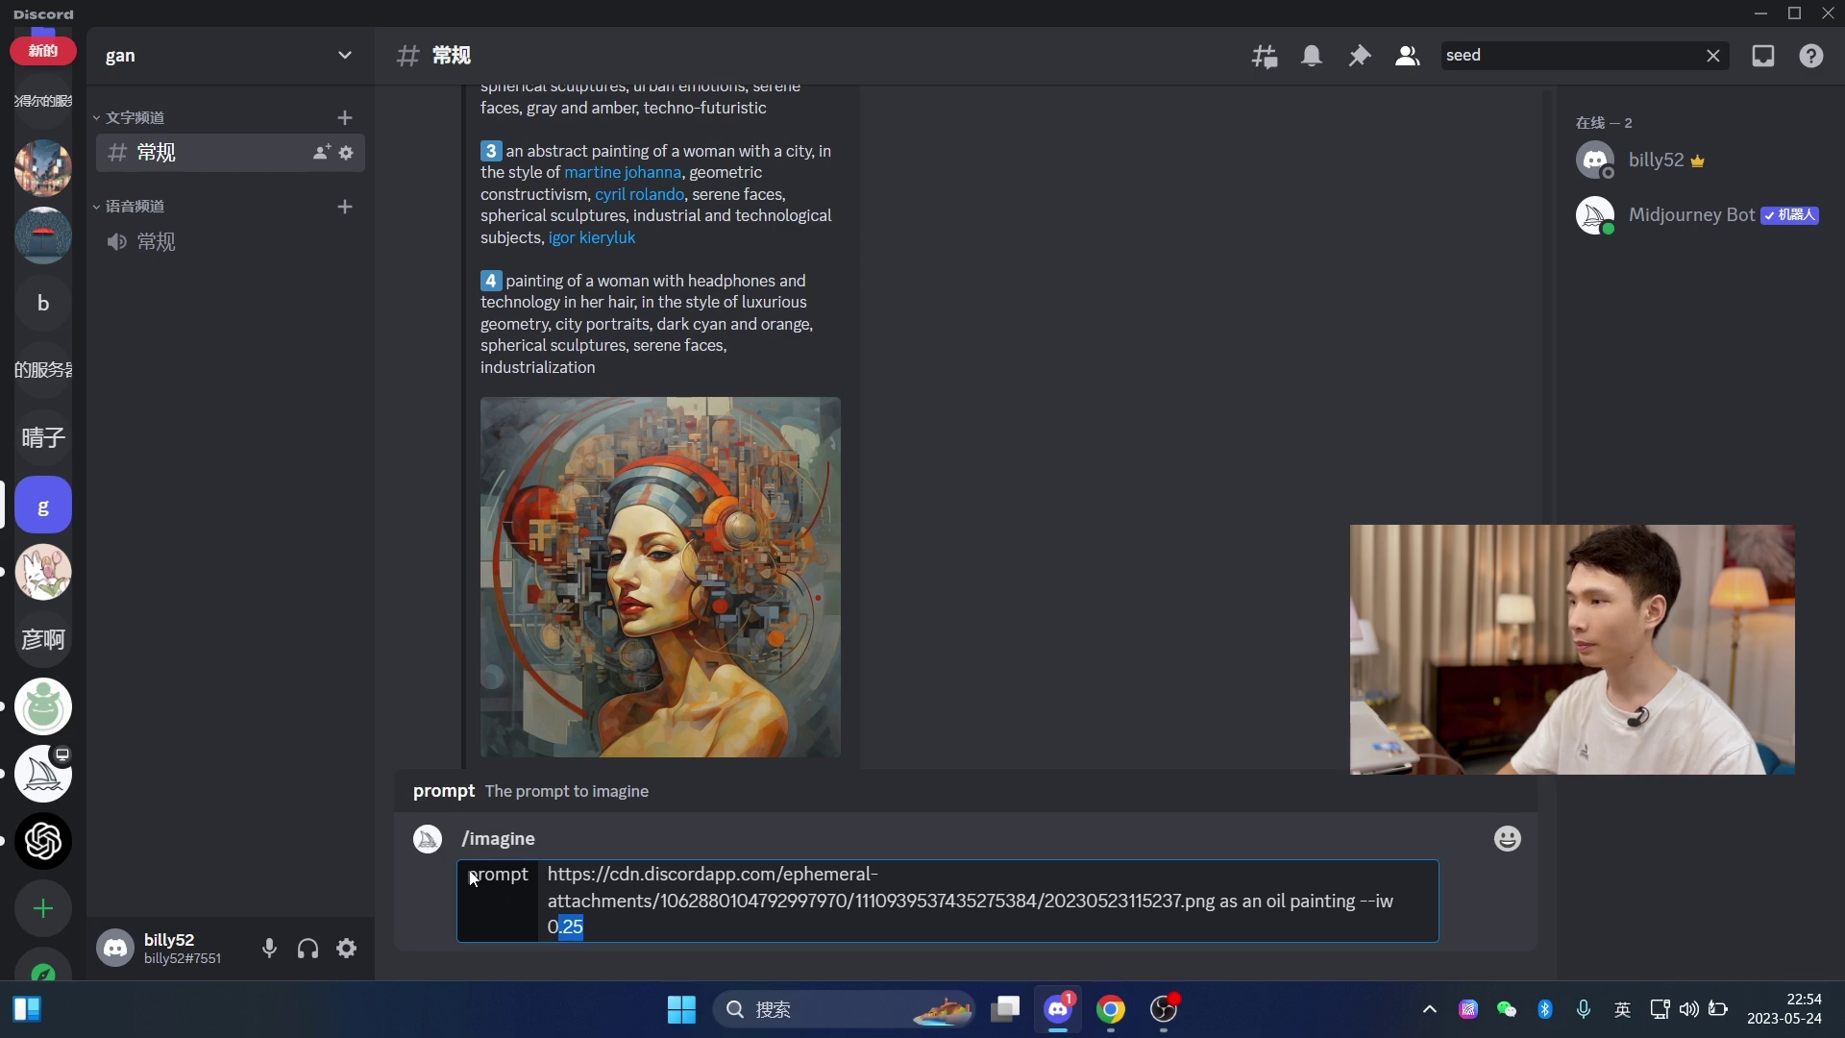
key("BackSpace")
key("BackSpace")
key("BackSpace")
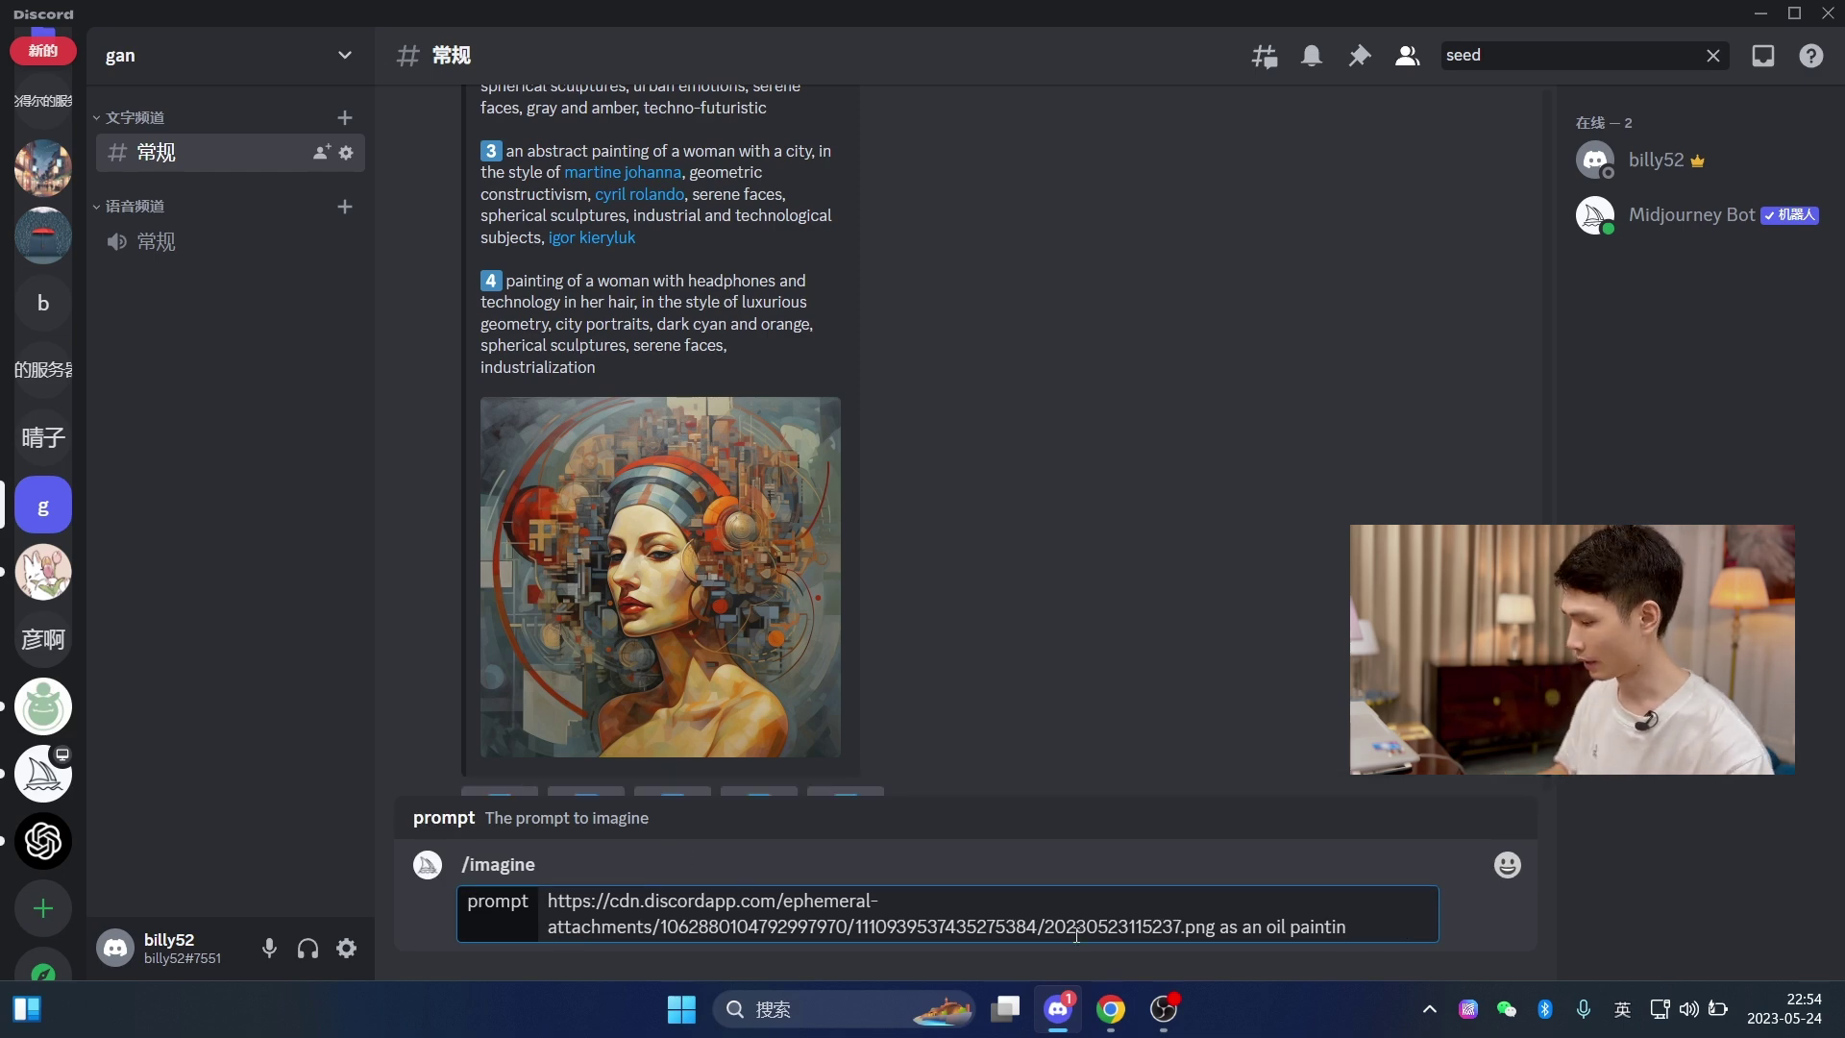
key("ctrl+a")
key("BackSpace")
left_click(423, 928)
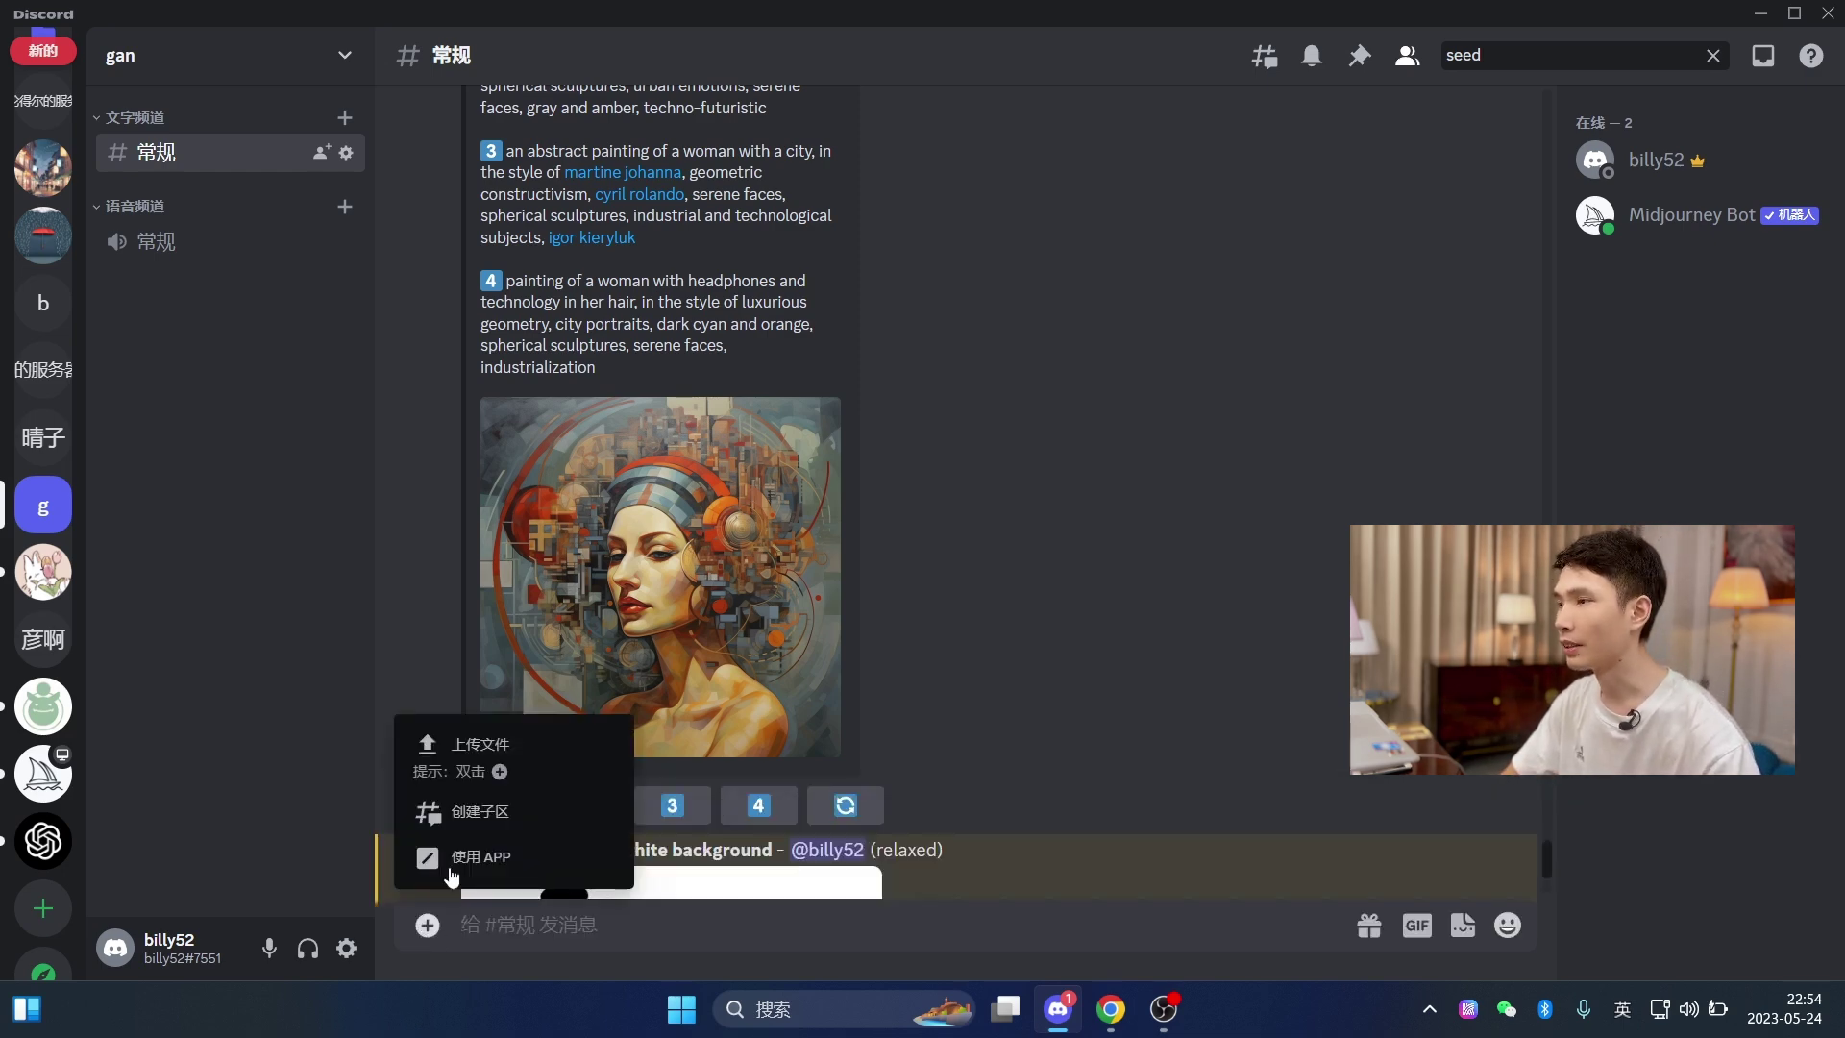
key("Escape")
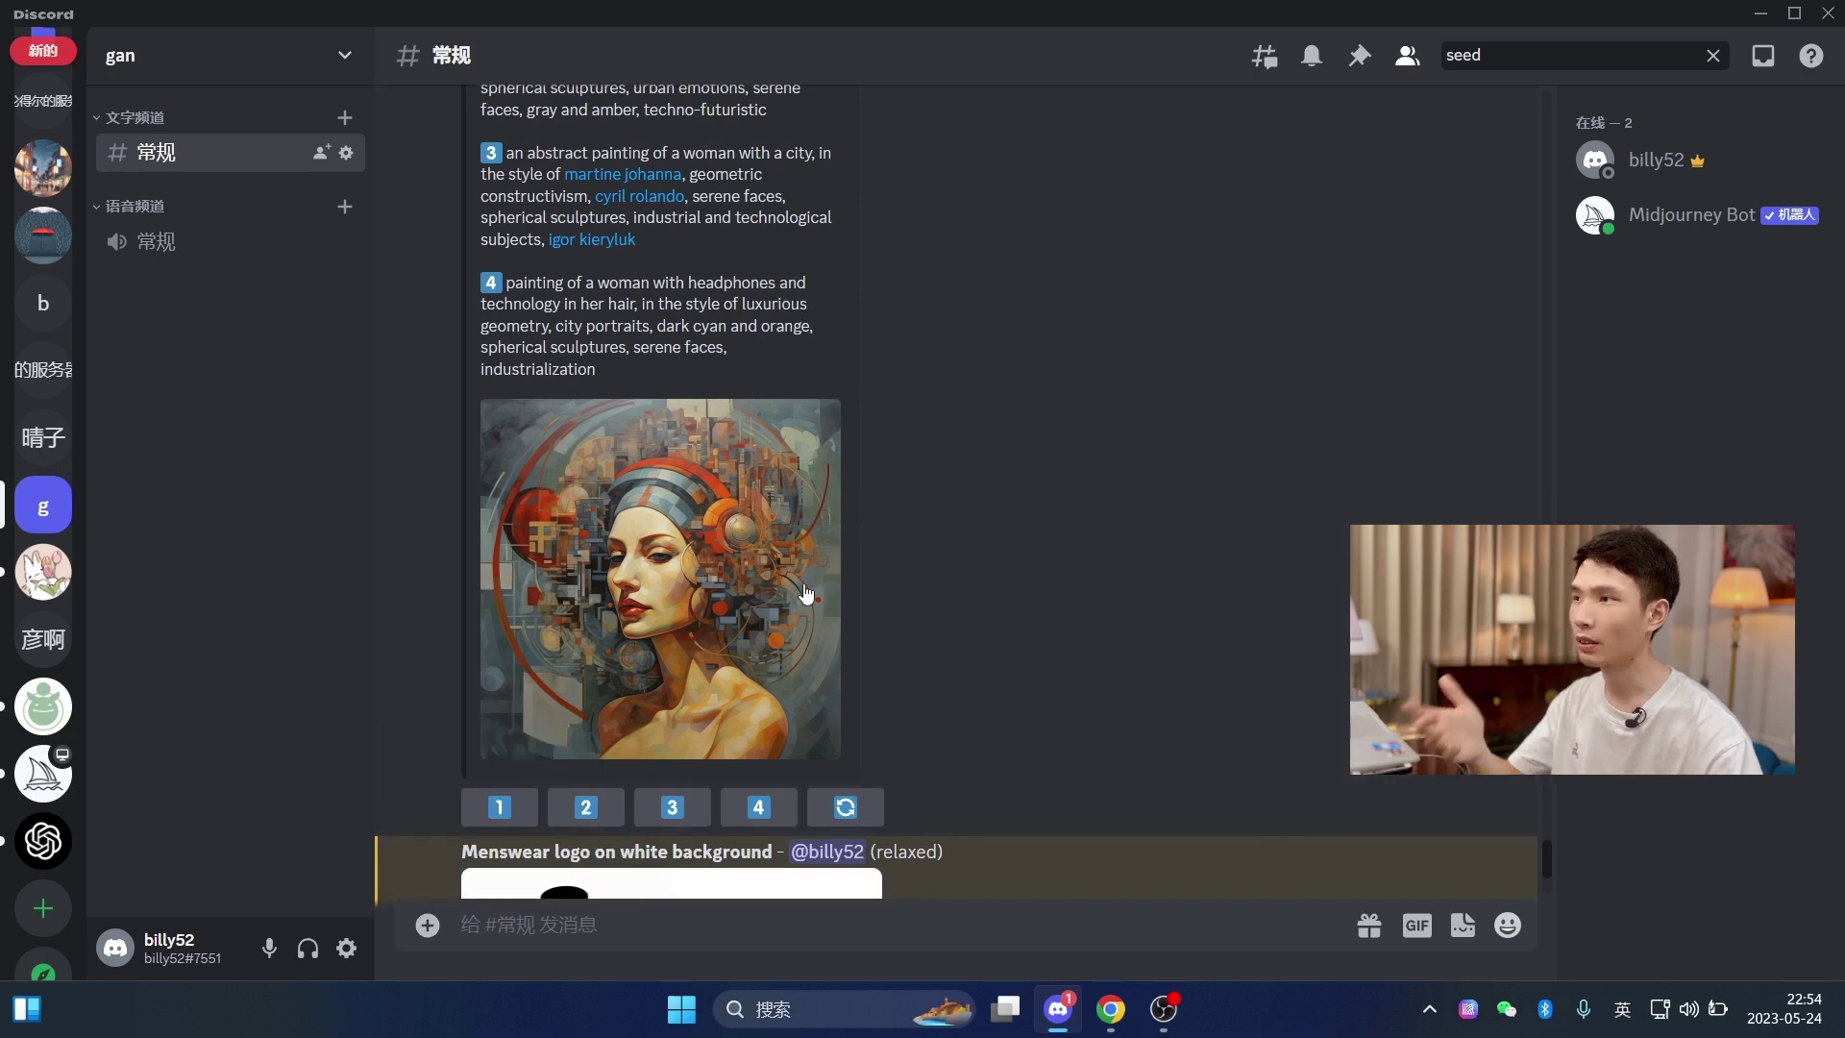
- Reread the four /describe prompts for the painting of the woman with headphones, highlighting the first one
scroll(982, 562, "up", 5)
scroll(982, 558, "down", 2)
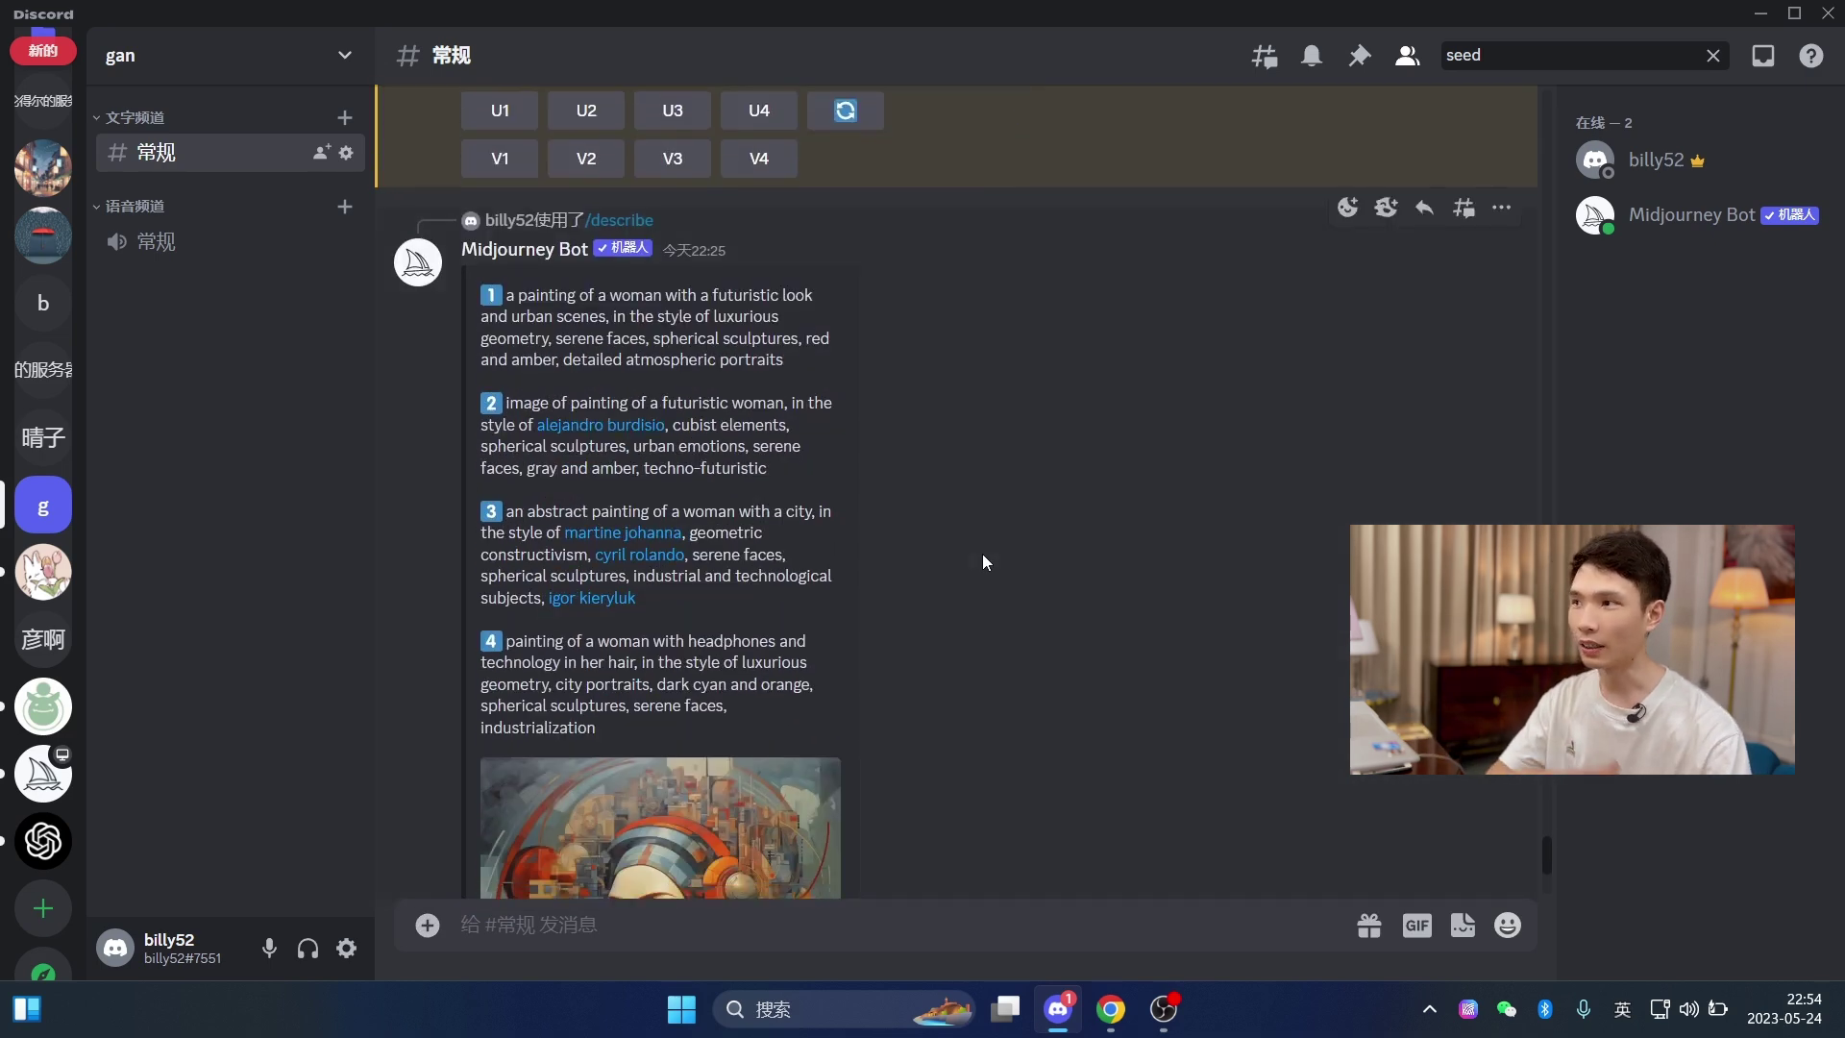
scroll(989, 552, "down", 3)
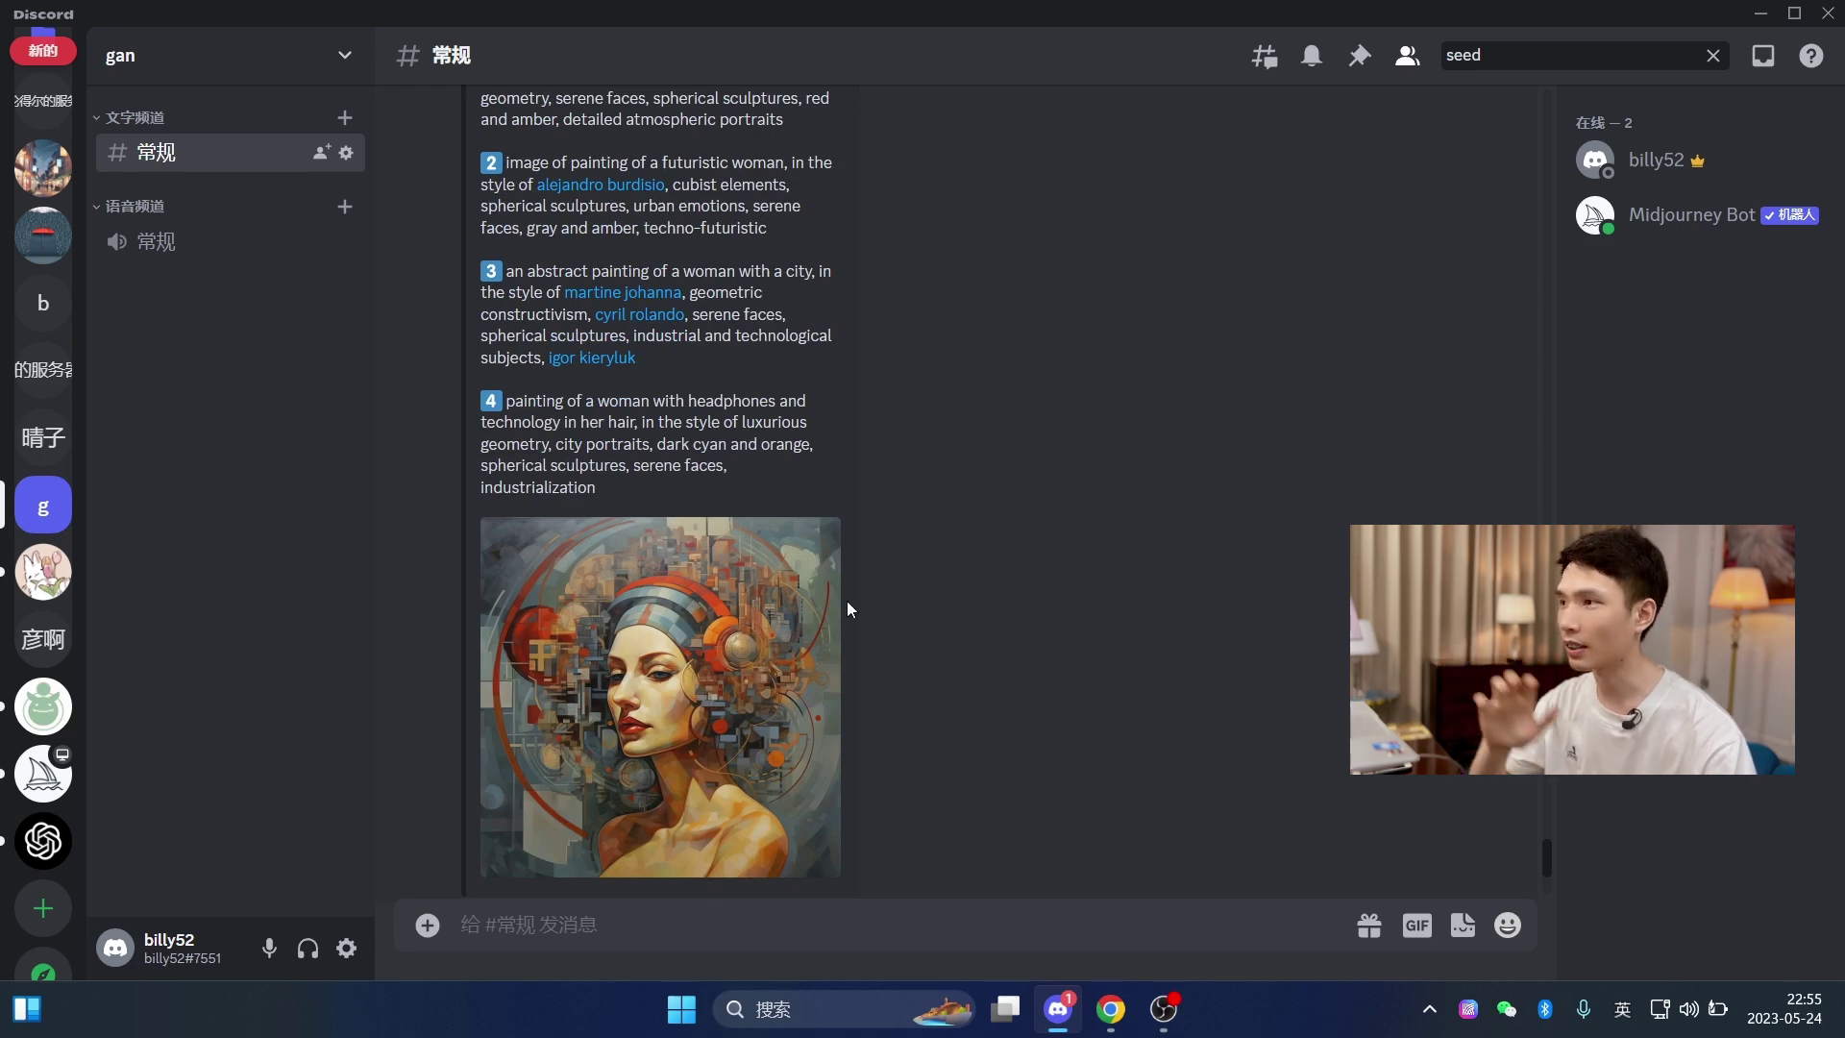
scroll(894, 610, "up", 3)
scroll(909, 615, "down", 3)
scroll(910, 620, "up", 1)
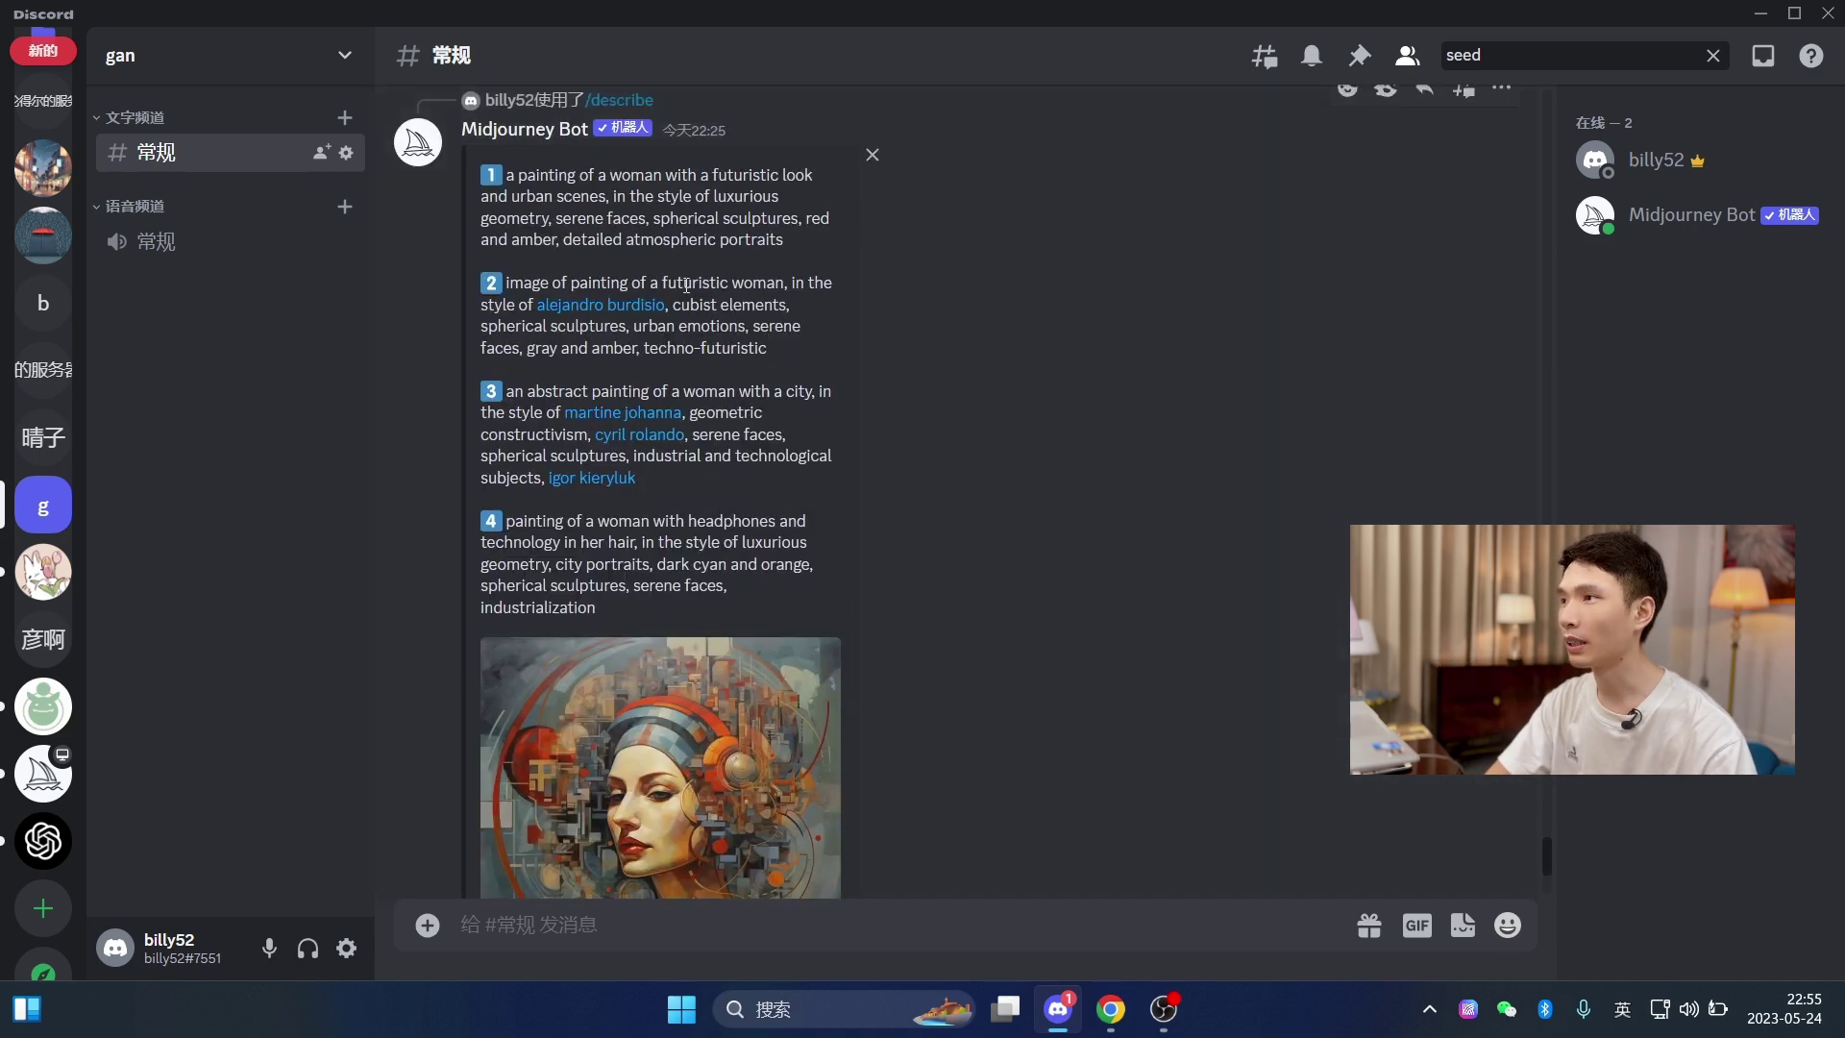
left_click_drag(519, 174, 1009, 461)
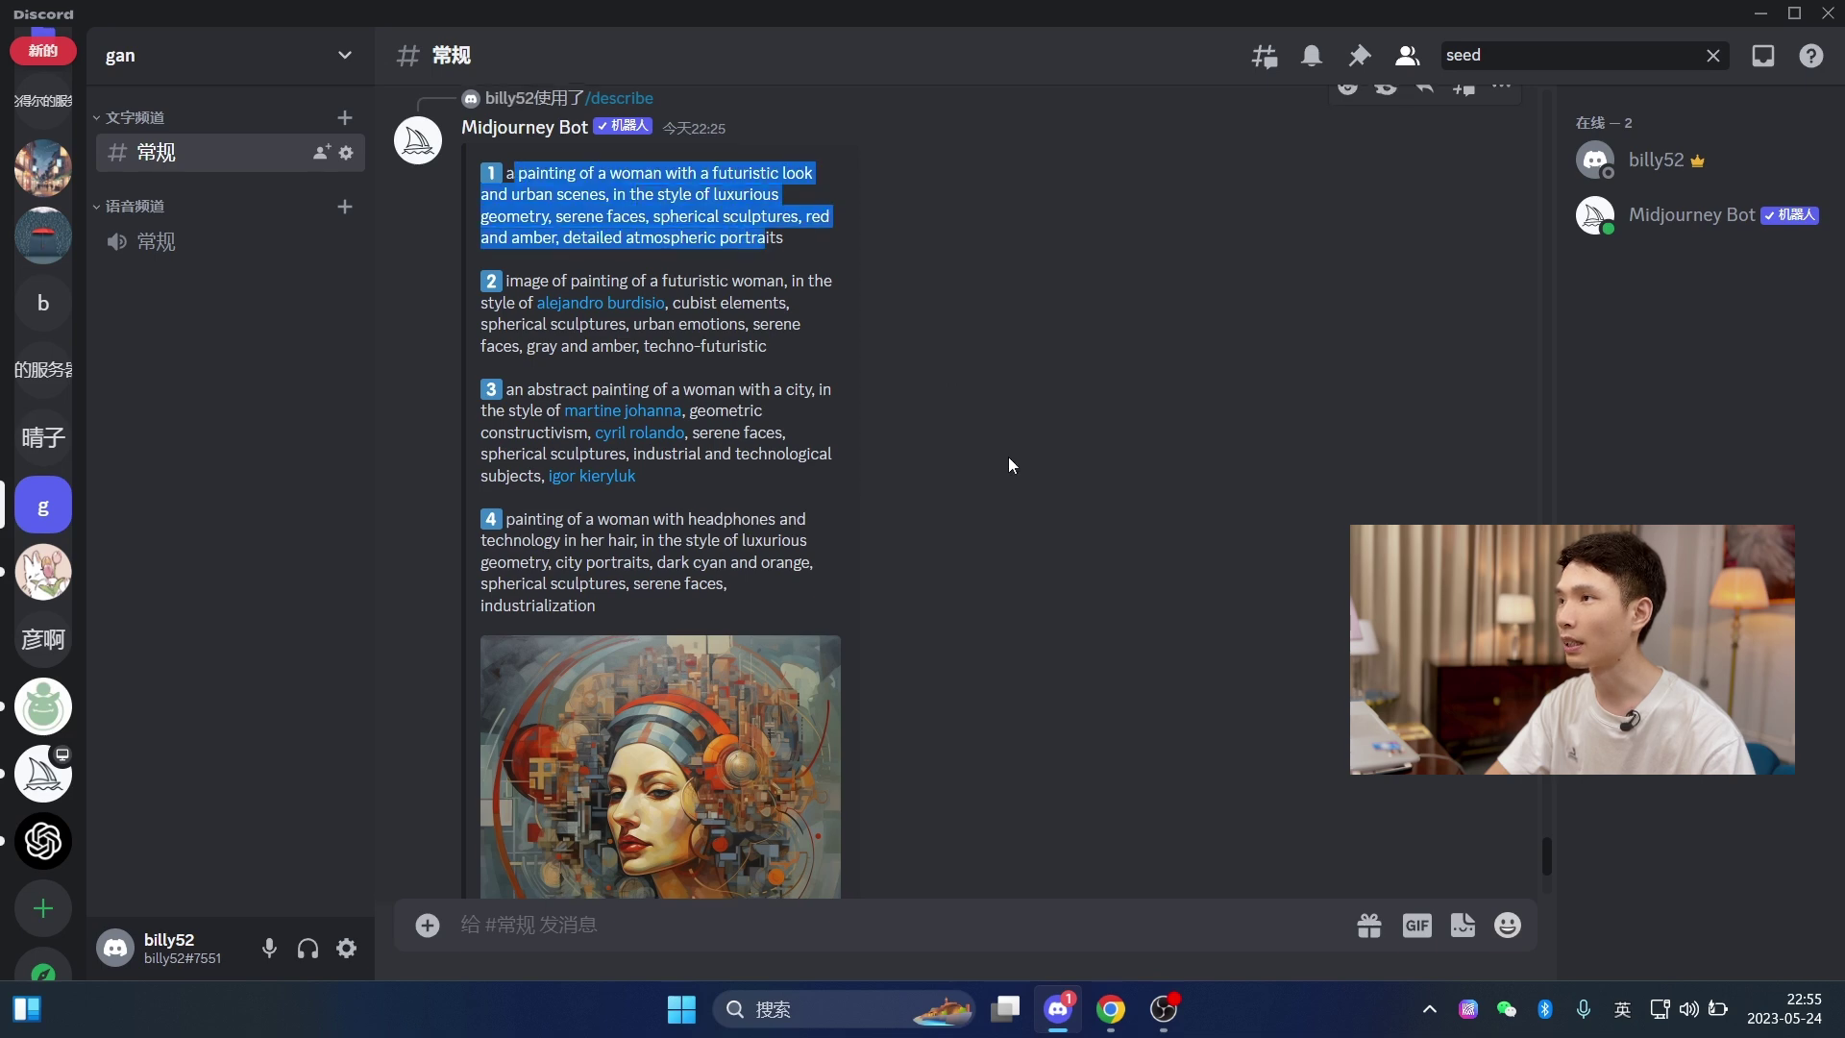
scroll(1009, 462, "down", 3)
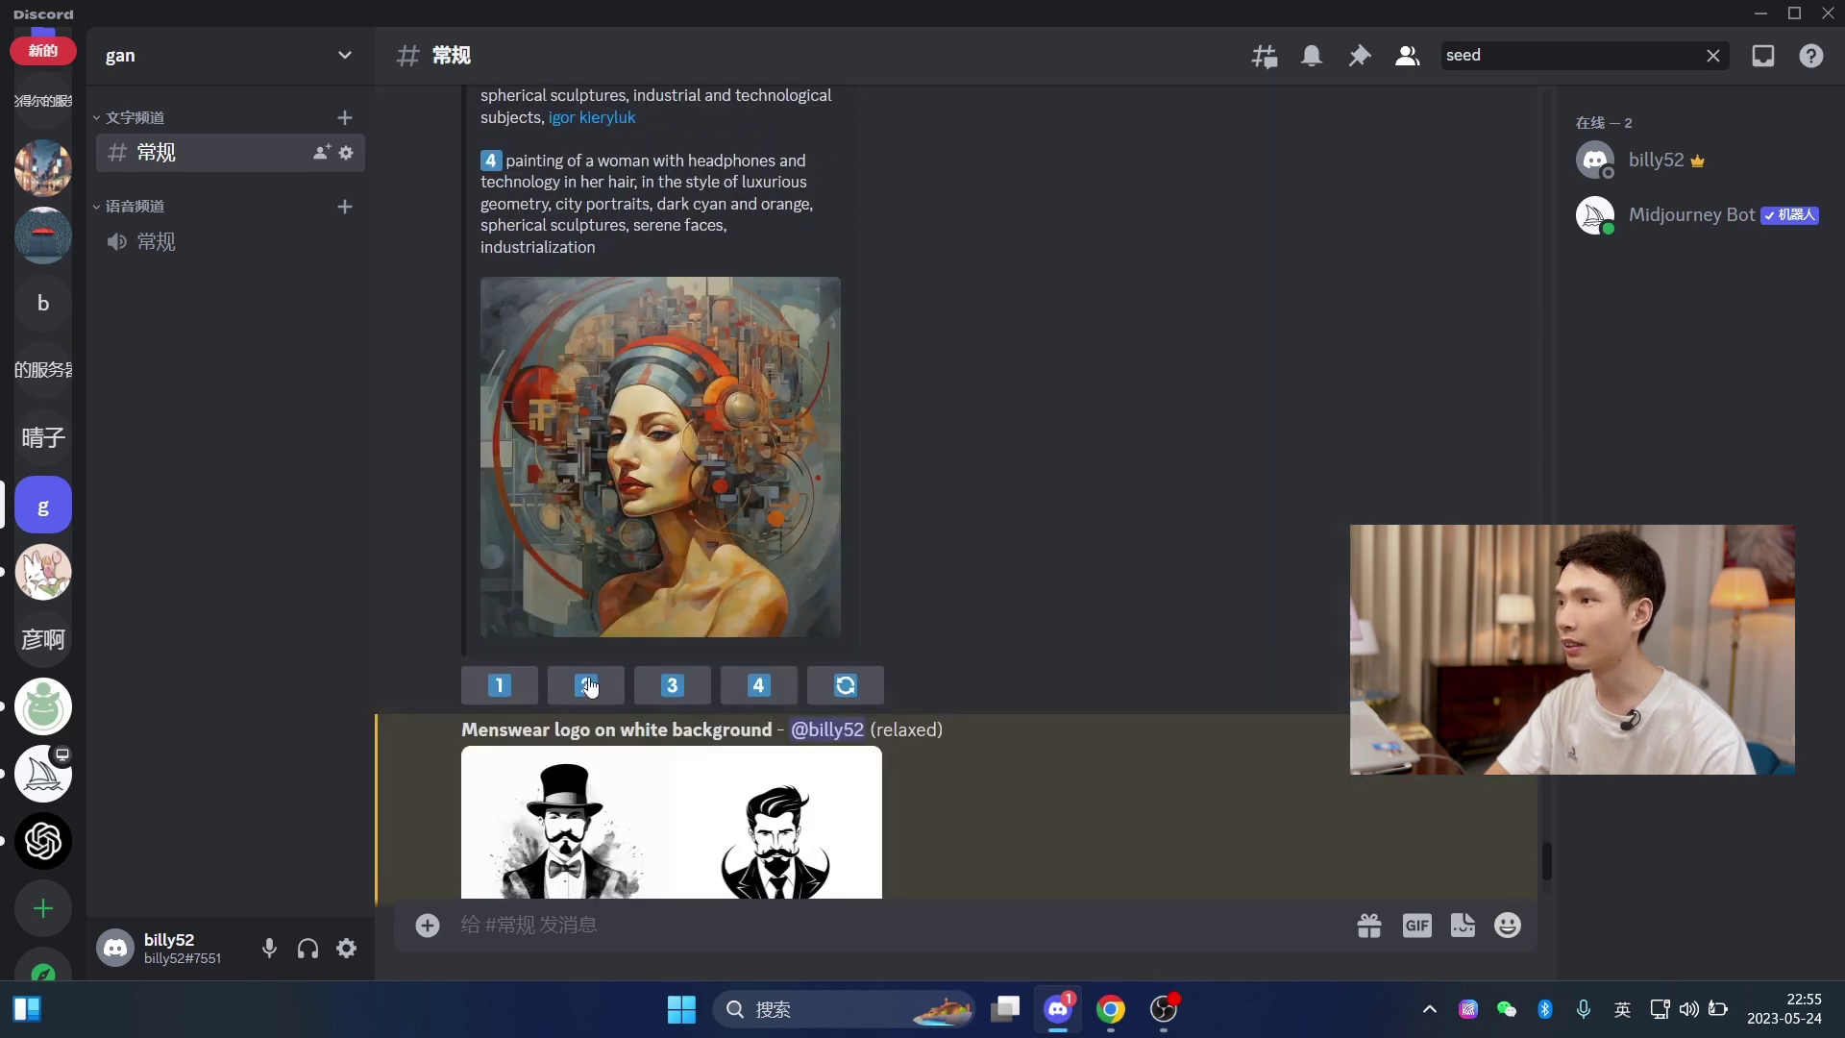
- Try to generate images from the first /describe prompt for the painting of the woman with headphones
left_click(503, 704)
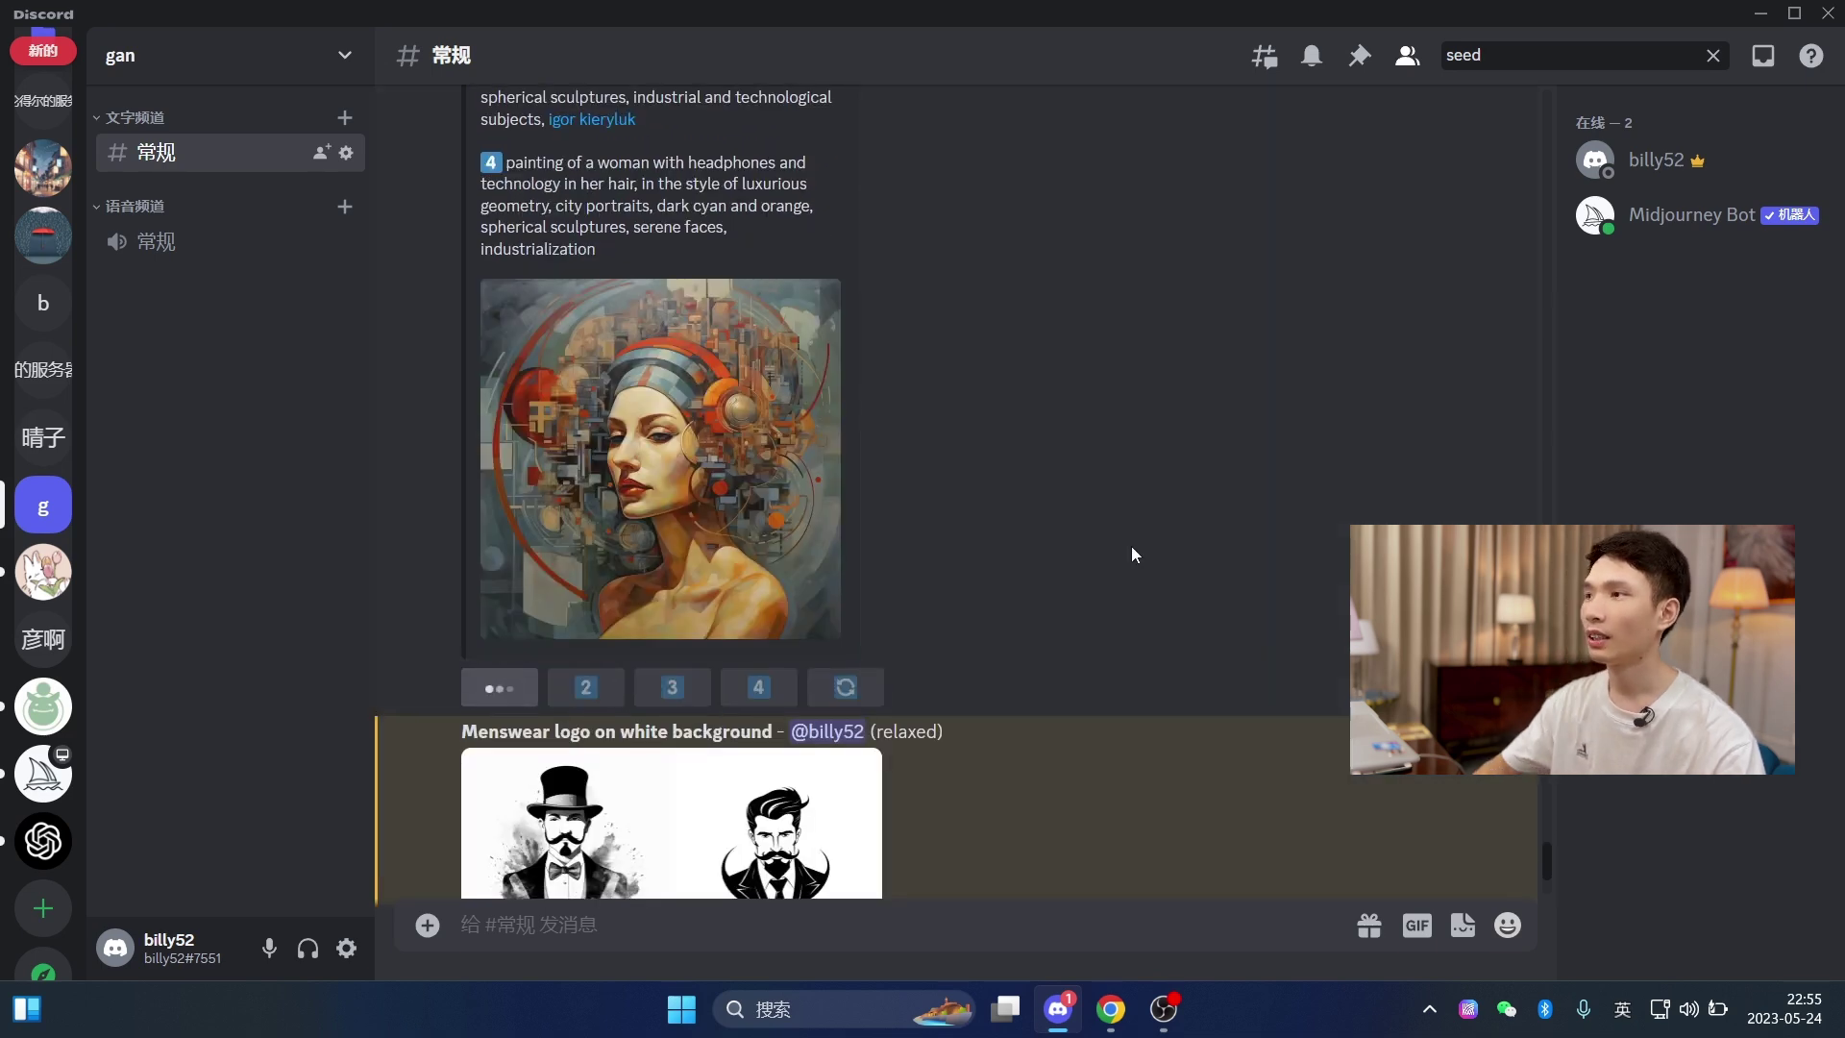
scroll(776, 434, "up", 3)
left_click(670, 244)
scroll(508, 178, "down", 1)
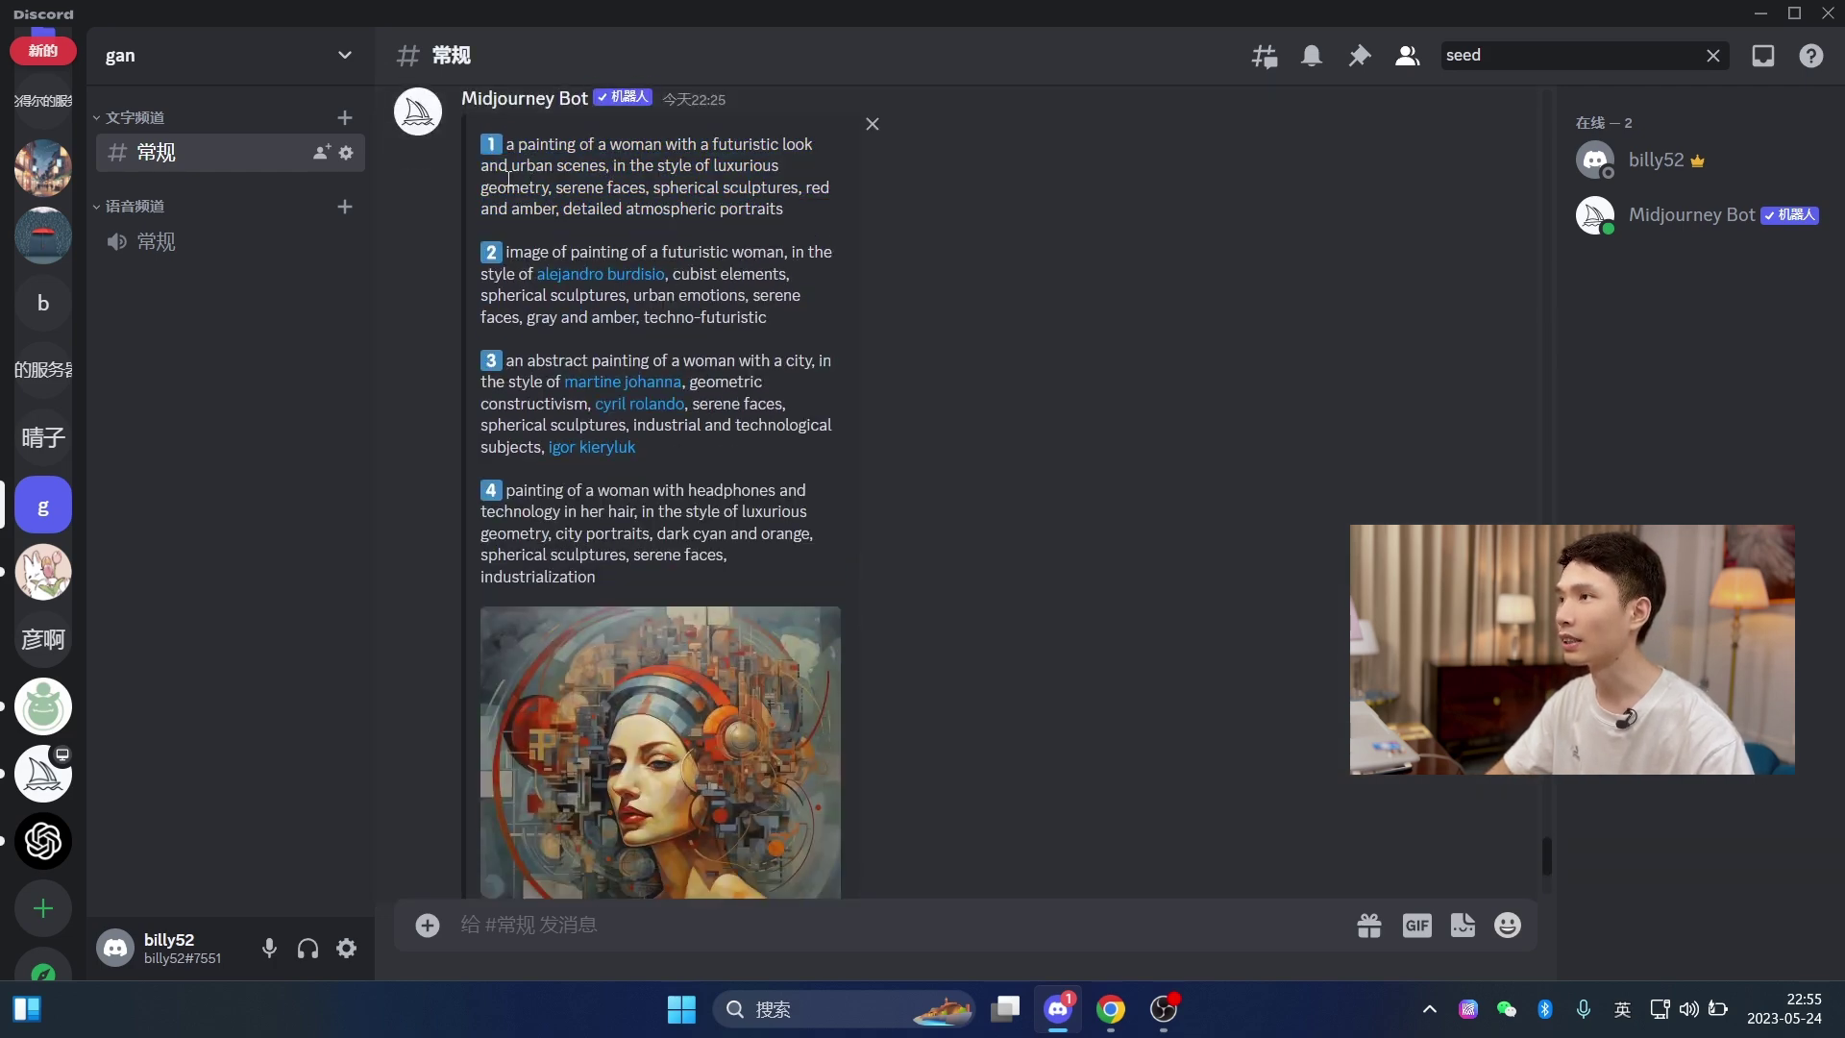
scroll(606, 335, "down", 3)
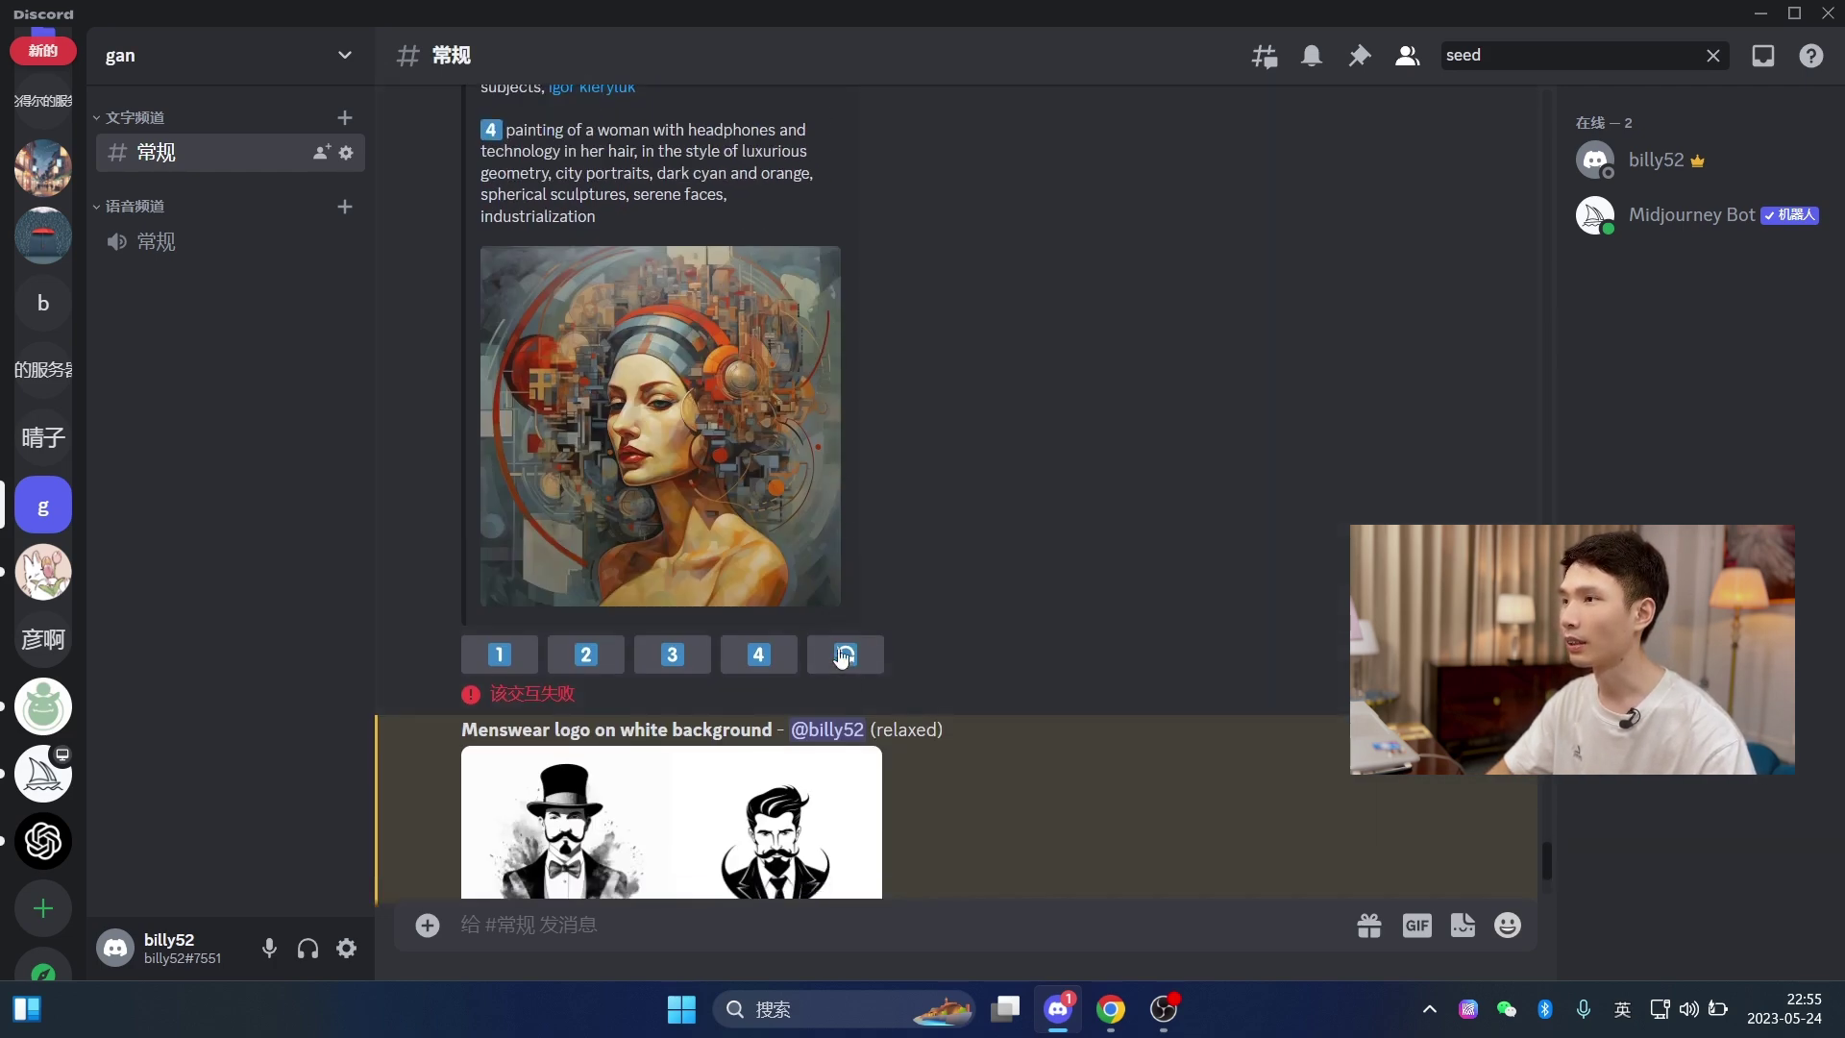
scroll(940, 528, "up", 6)
scroll(809, 650, "down", 6)
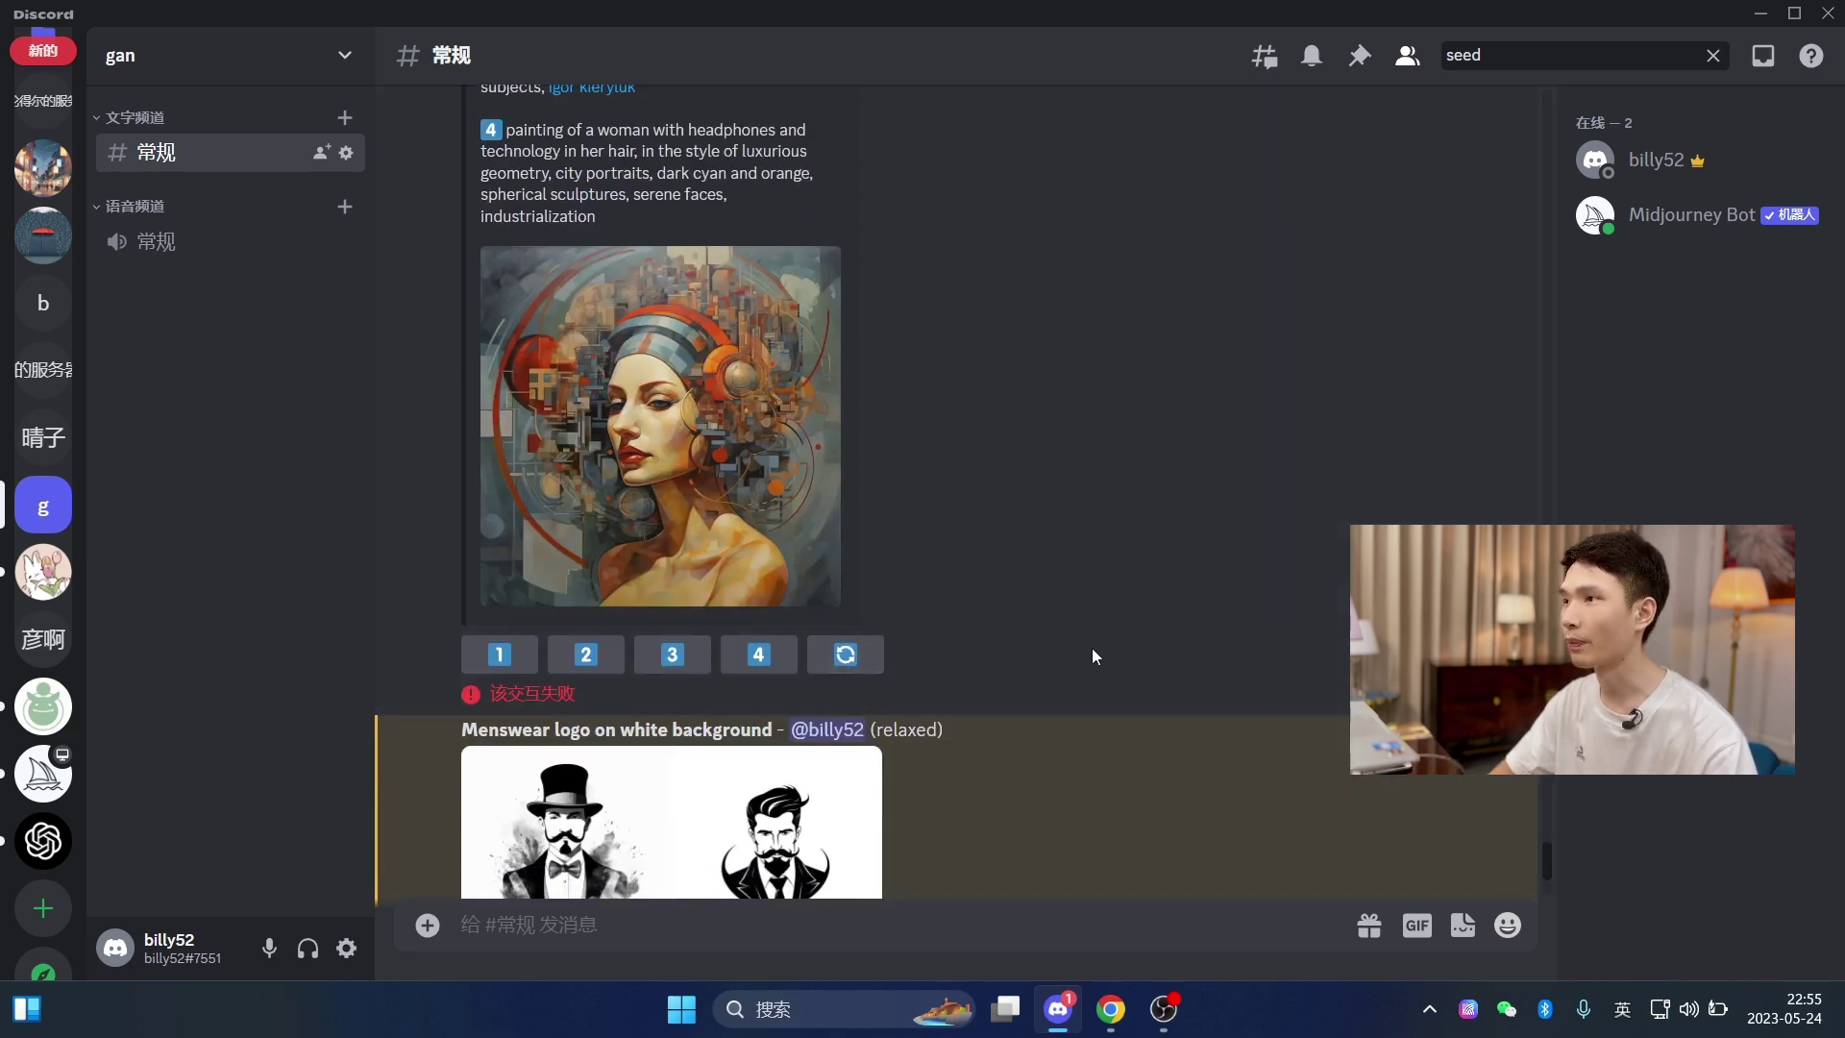
- Retry generating from the /describe prompts of the headphones painting, requesting prompt 3 and prompt 4
scroll(1092, 648, "down", 9)
scroll(1092, 701, "up", 6)
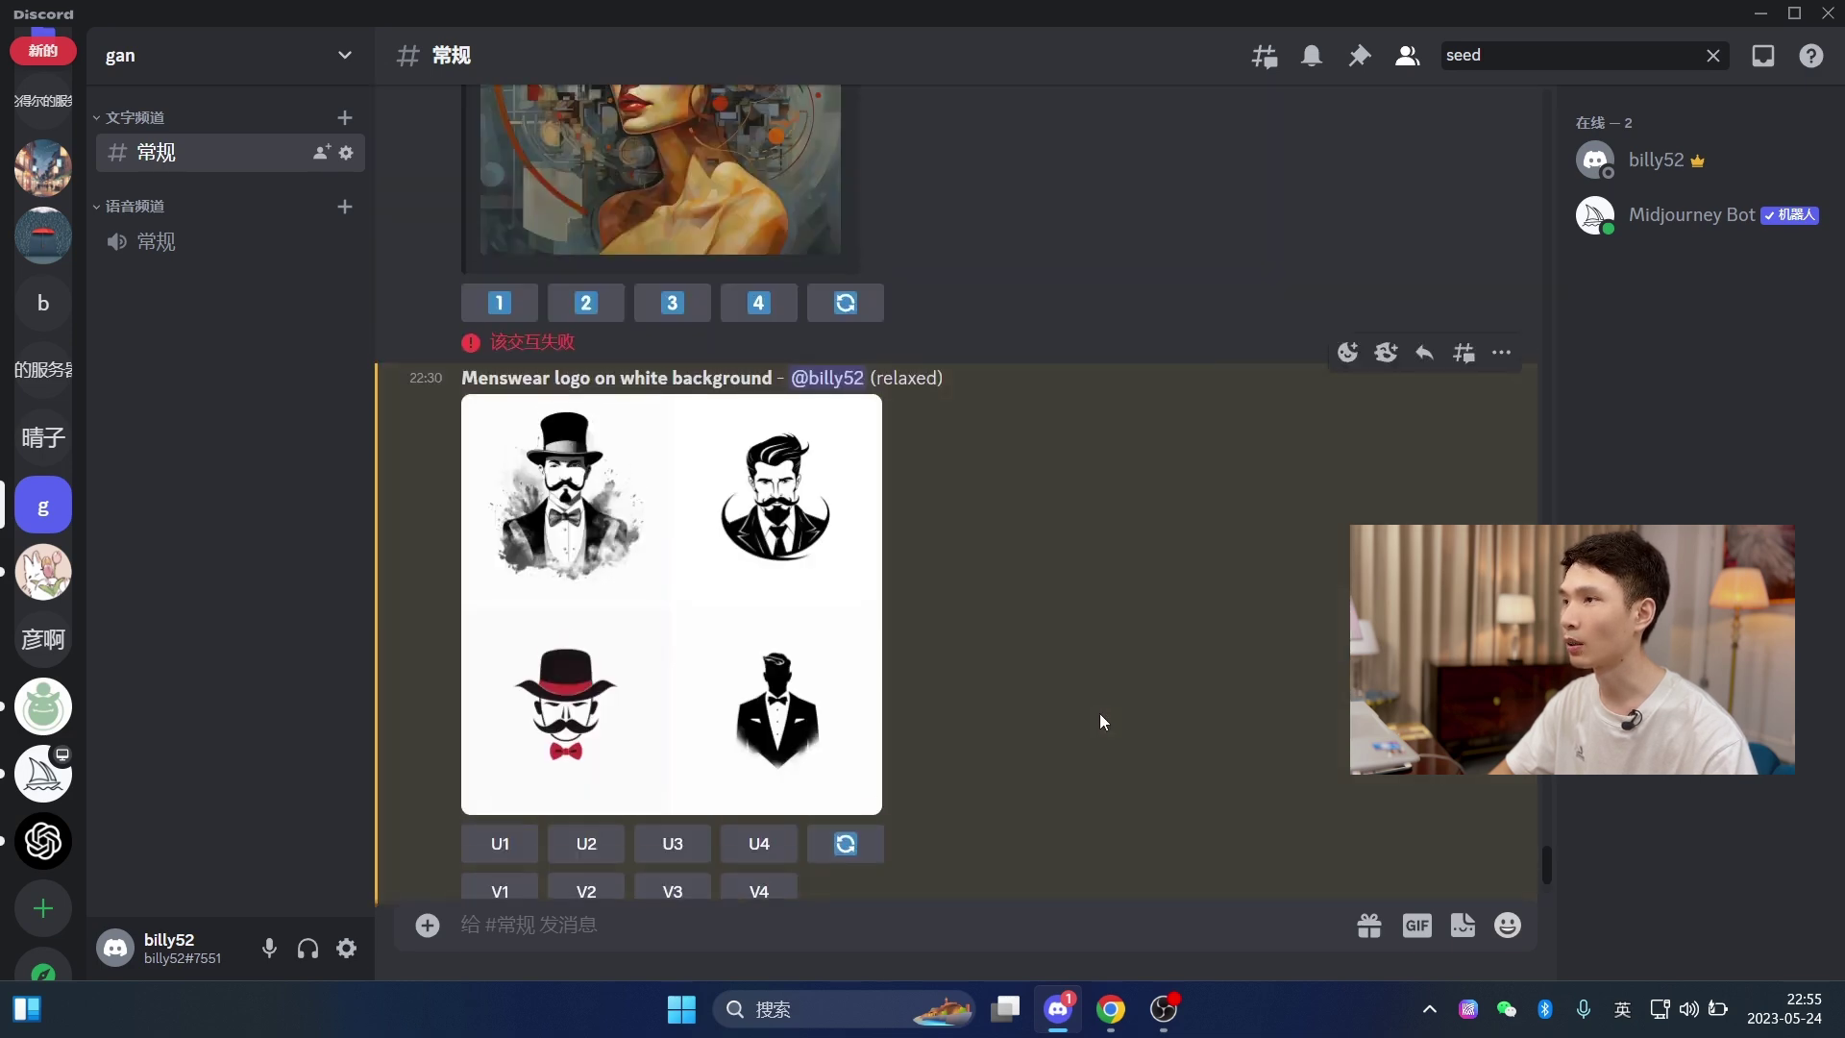
scroll(1099, 713, "down", 4)
scroll(1099, 713, "up", 10)
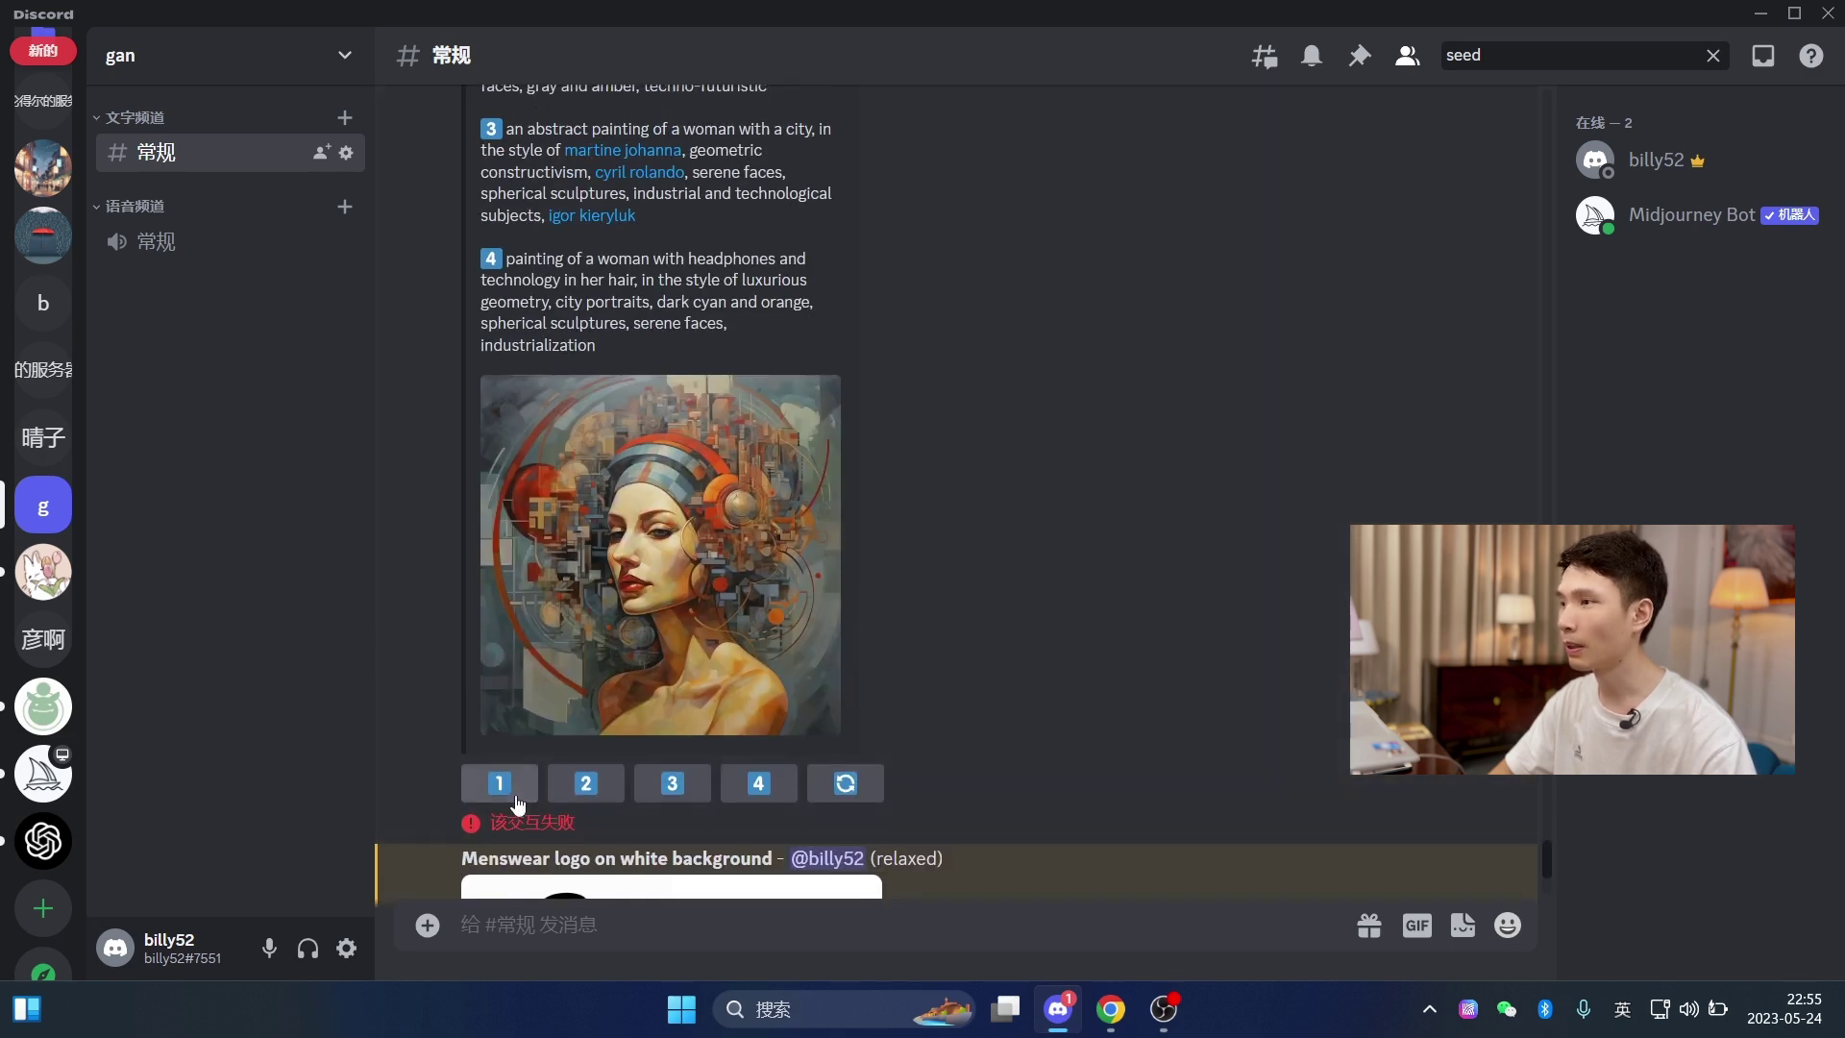
left_click(662, 782)
scroll(960, 642, "down", 3)
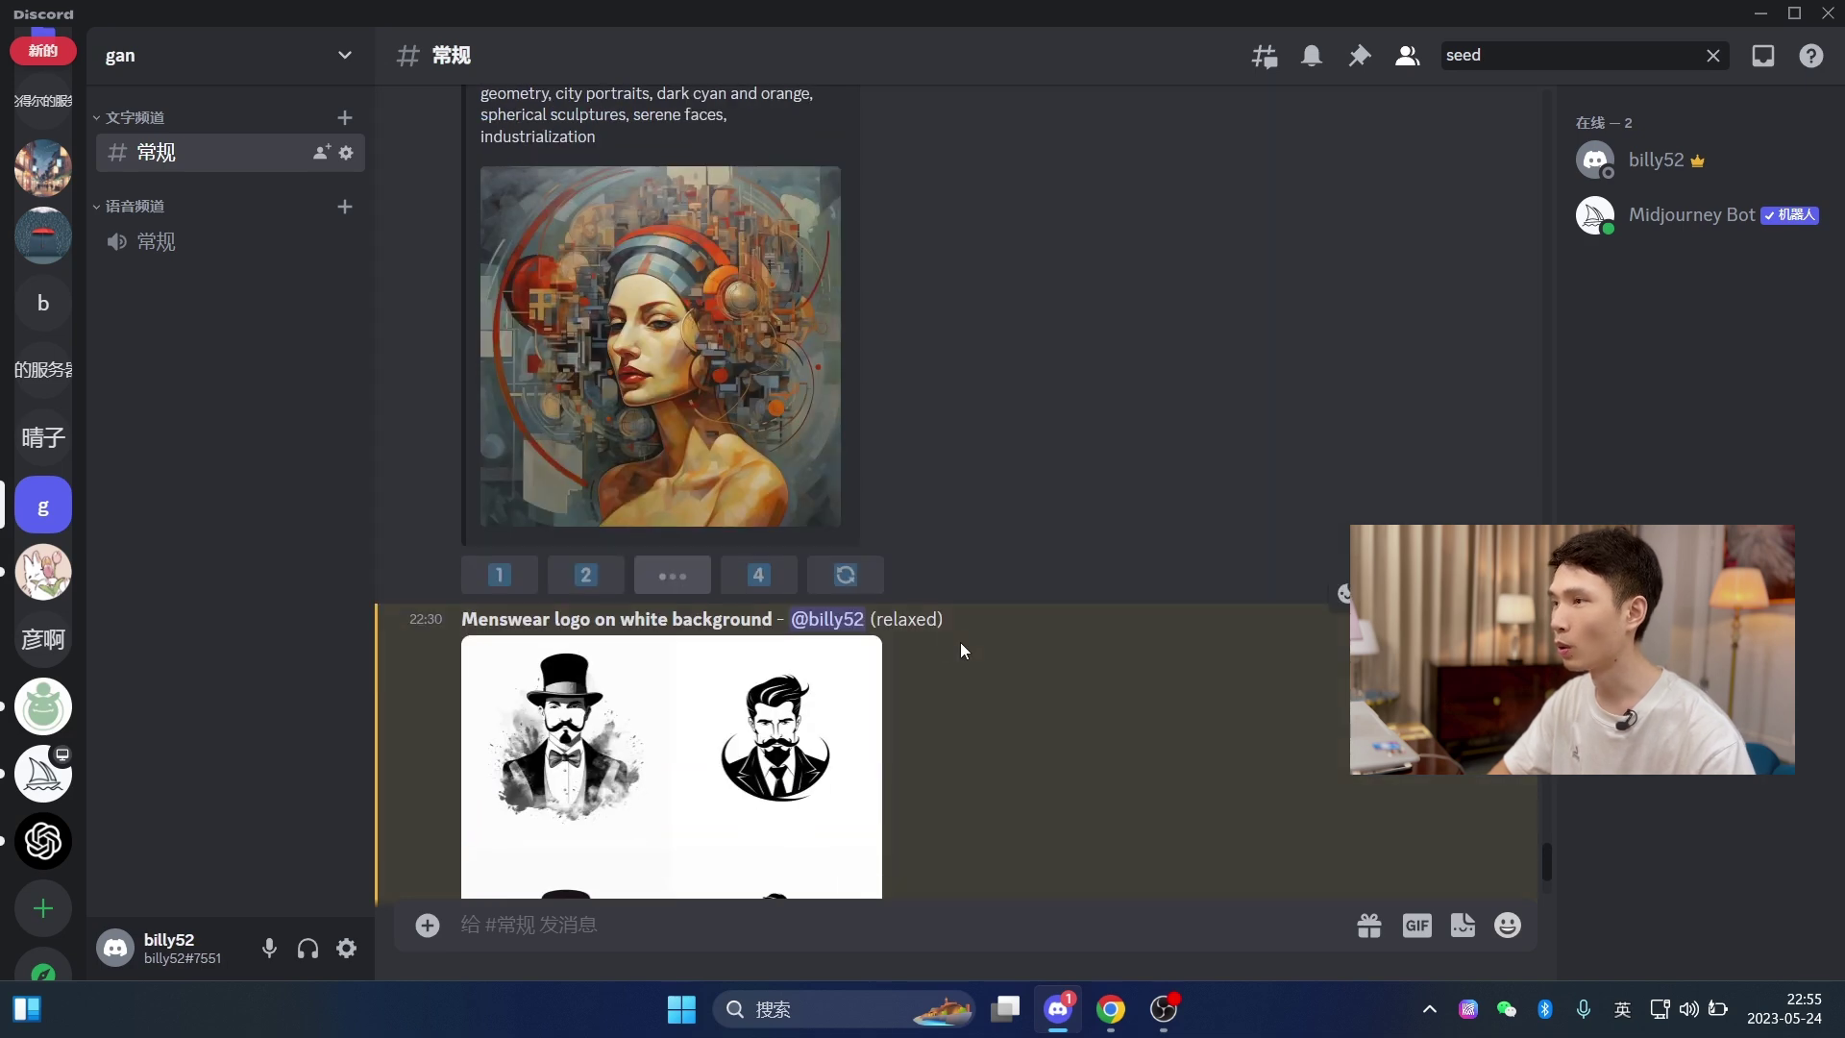
left_click(761, 575)
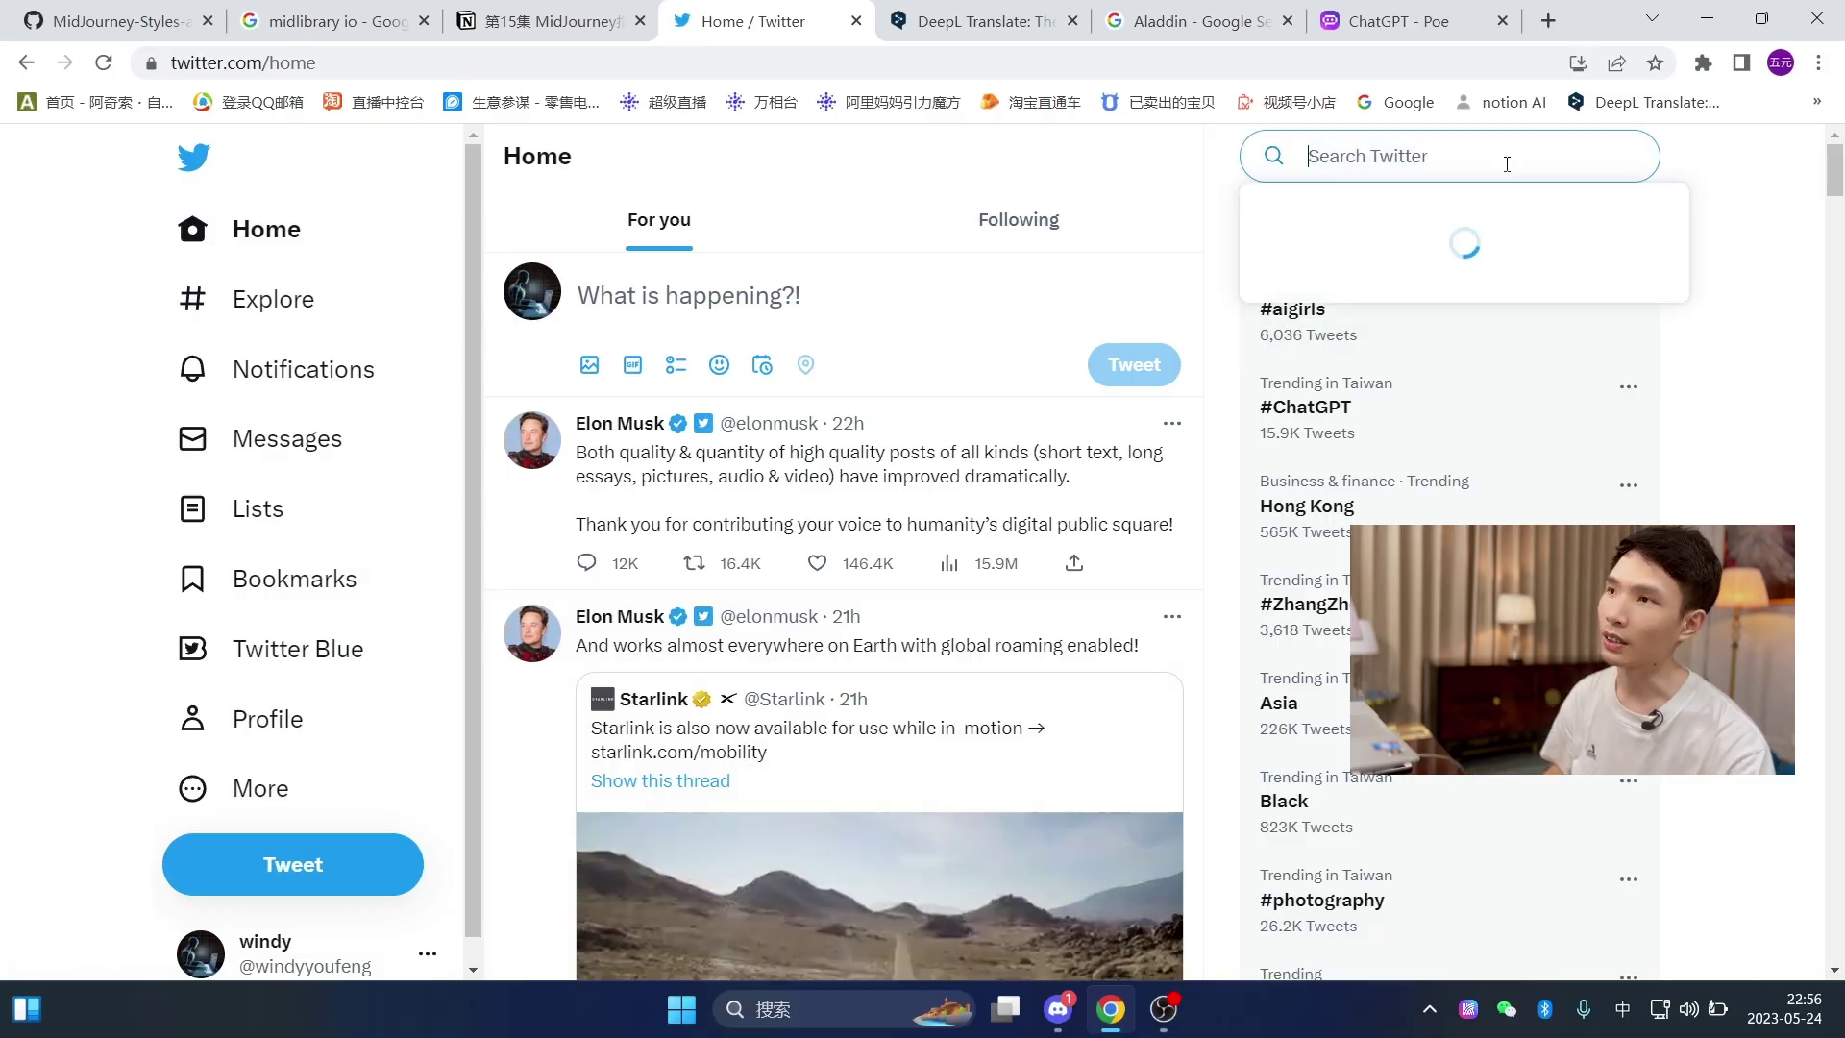
- Search Twitter for "Midjourney prompt"
left_click(1507, 163)
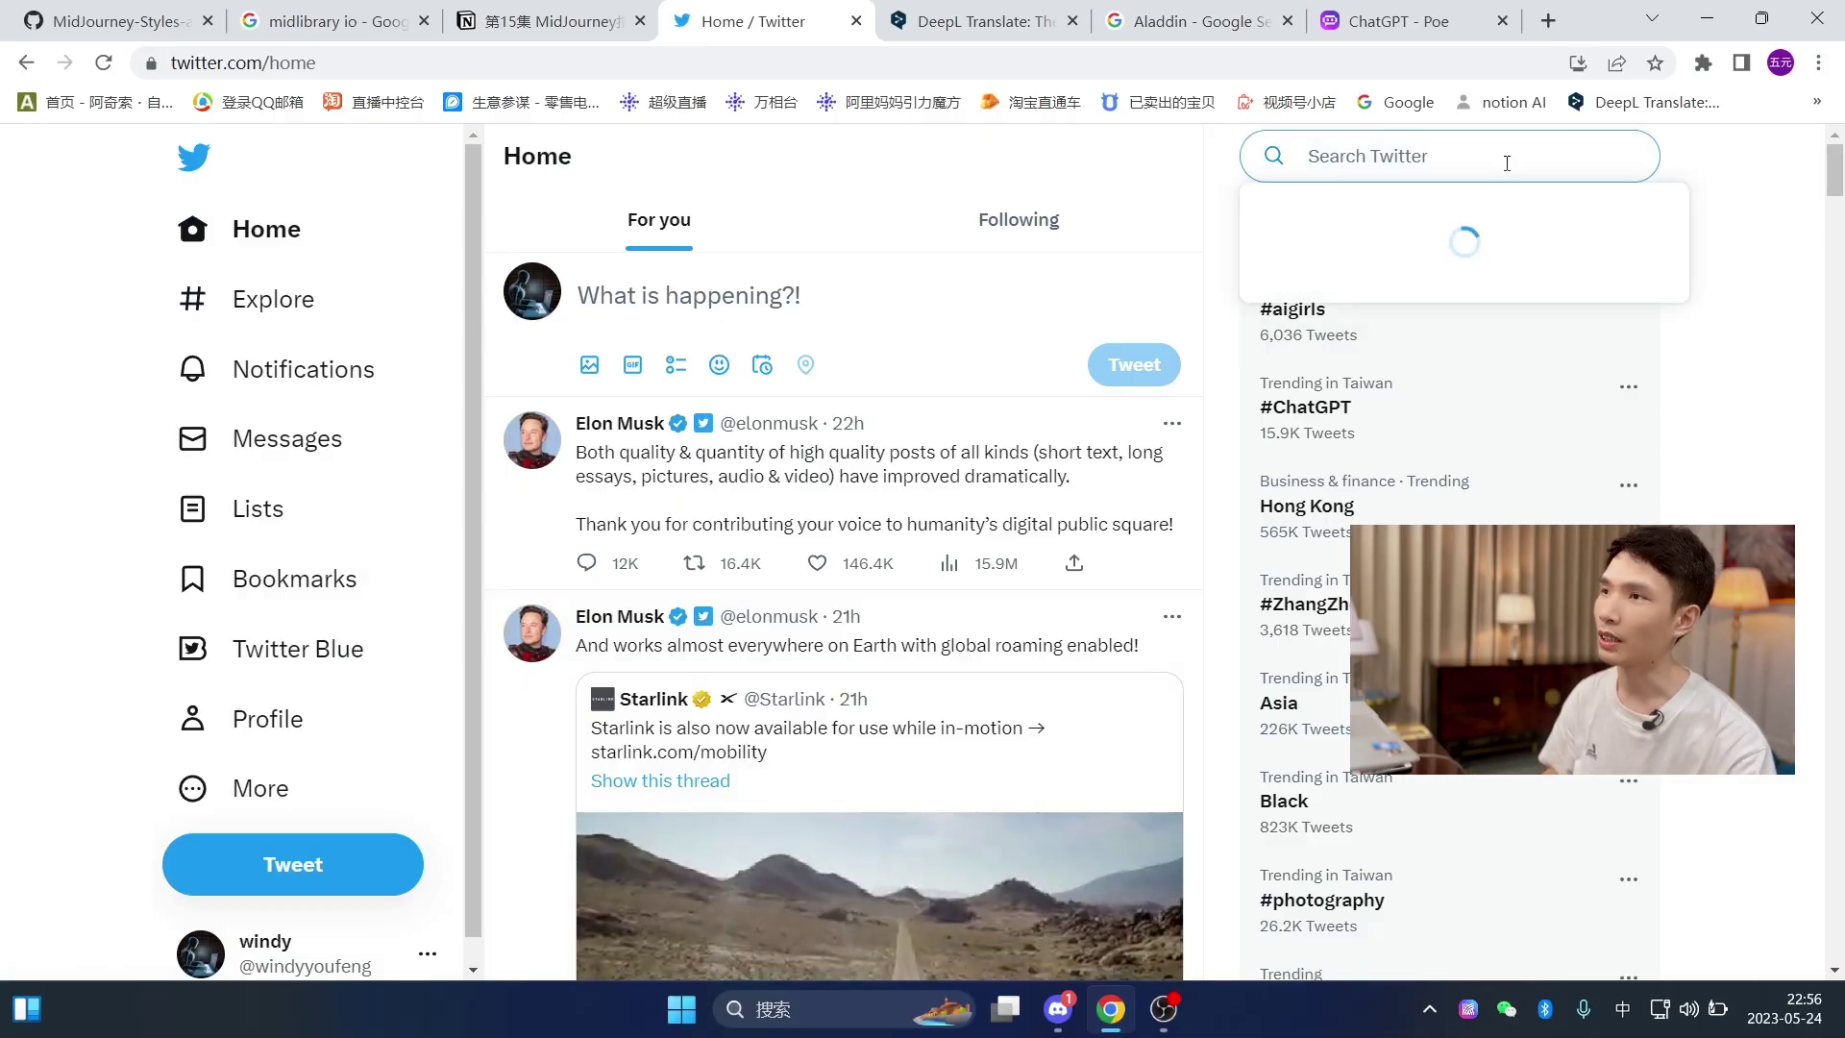
type("Midjourney prompt")
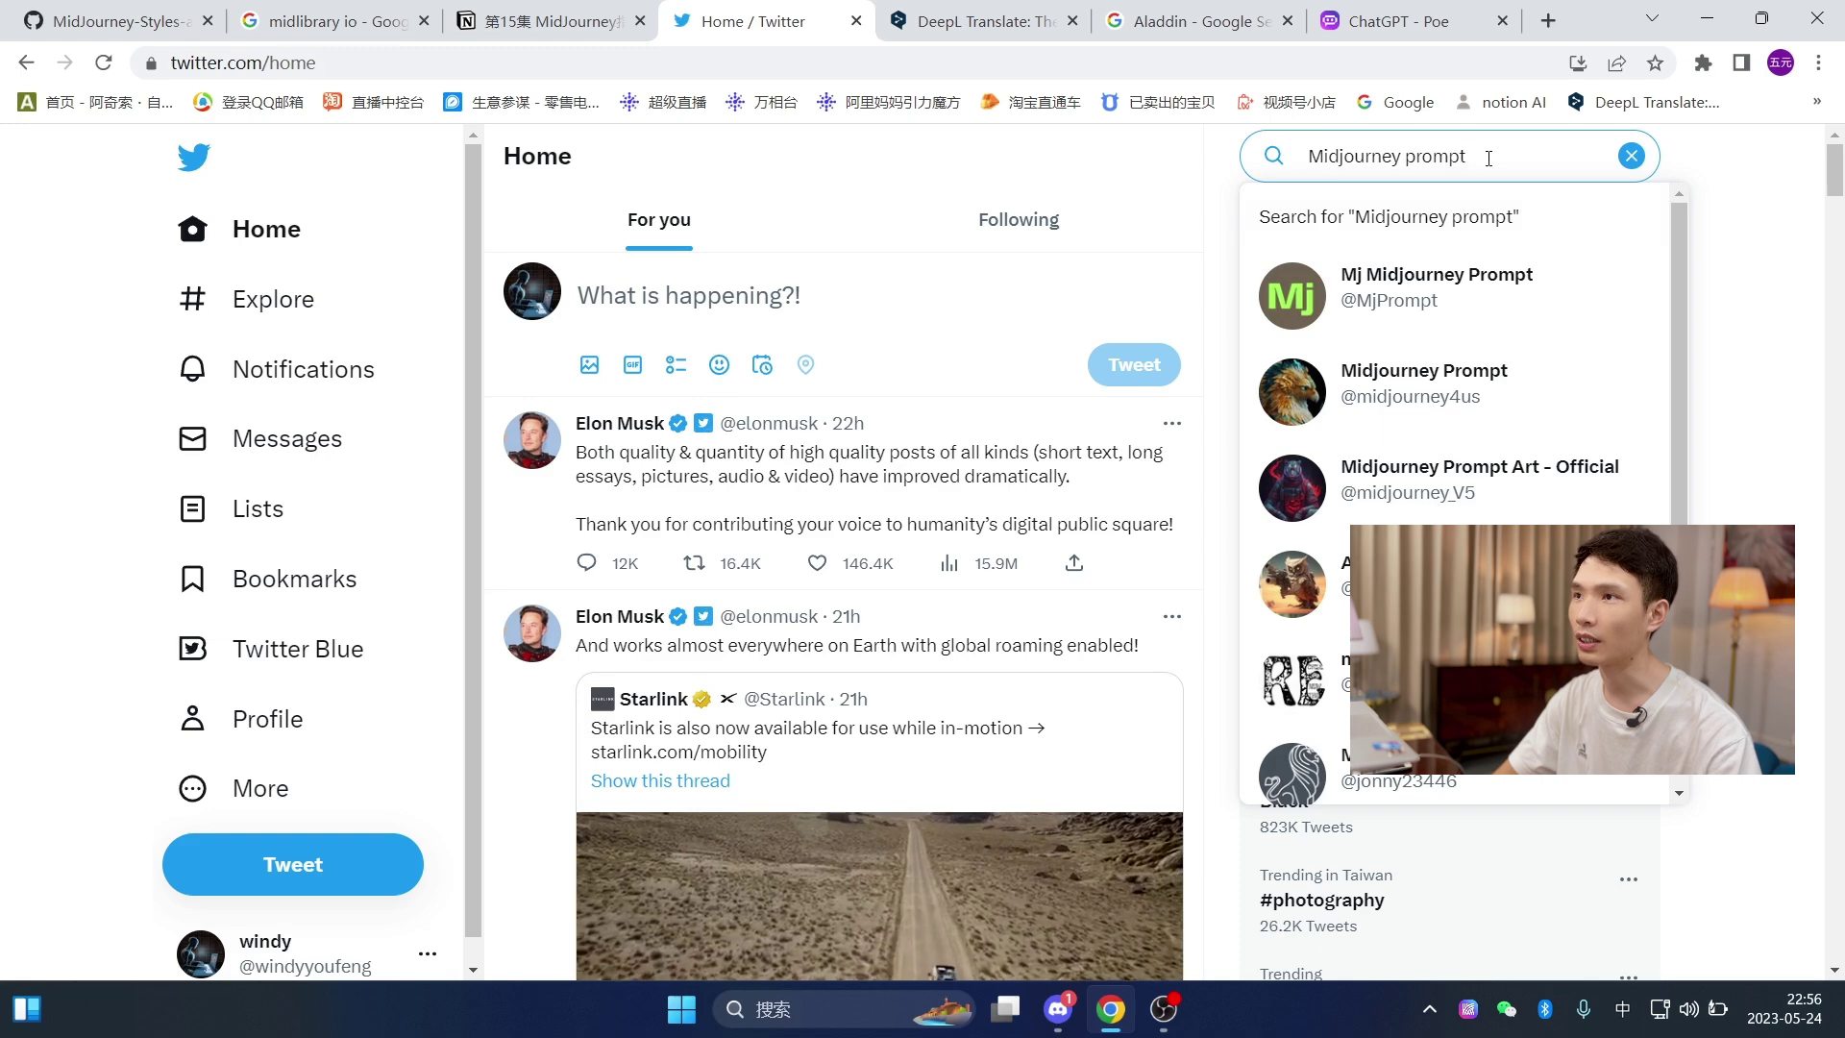
key("Return")
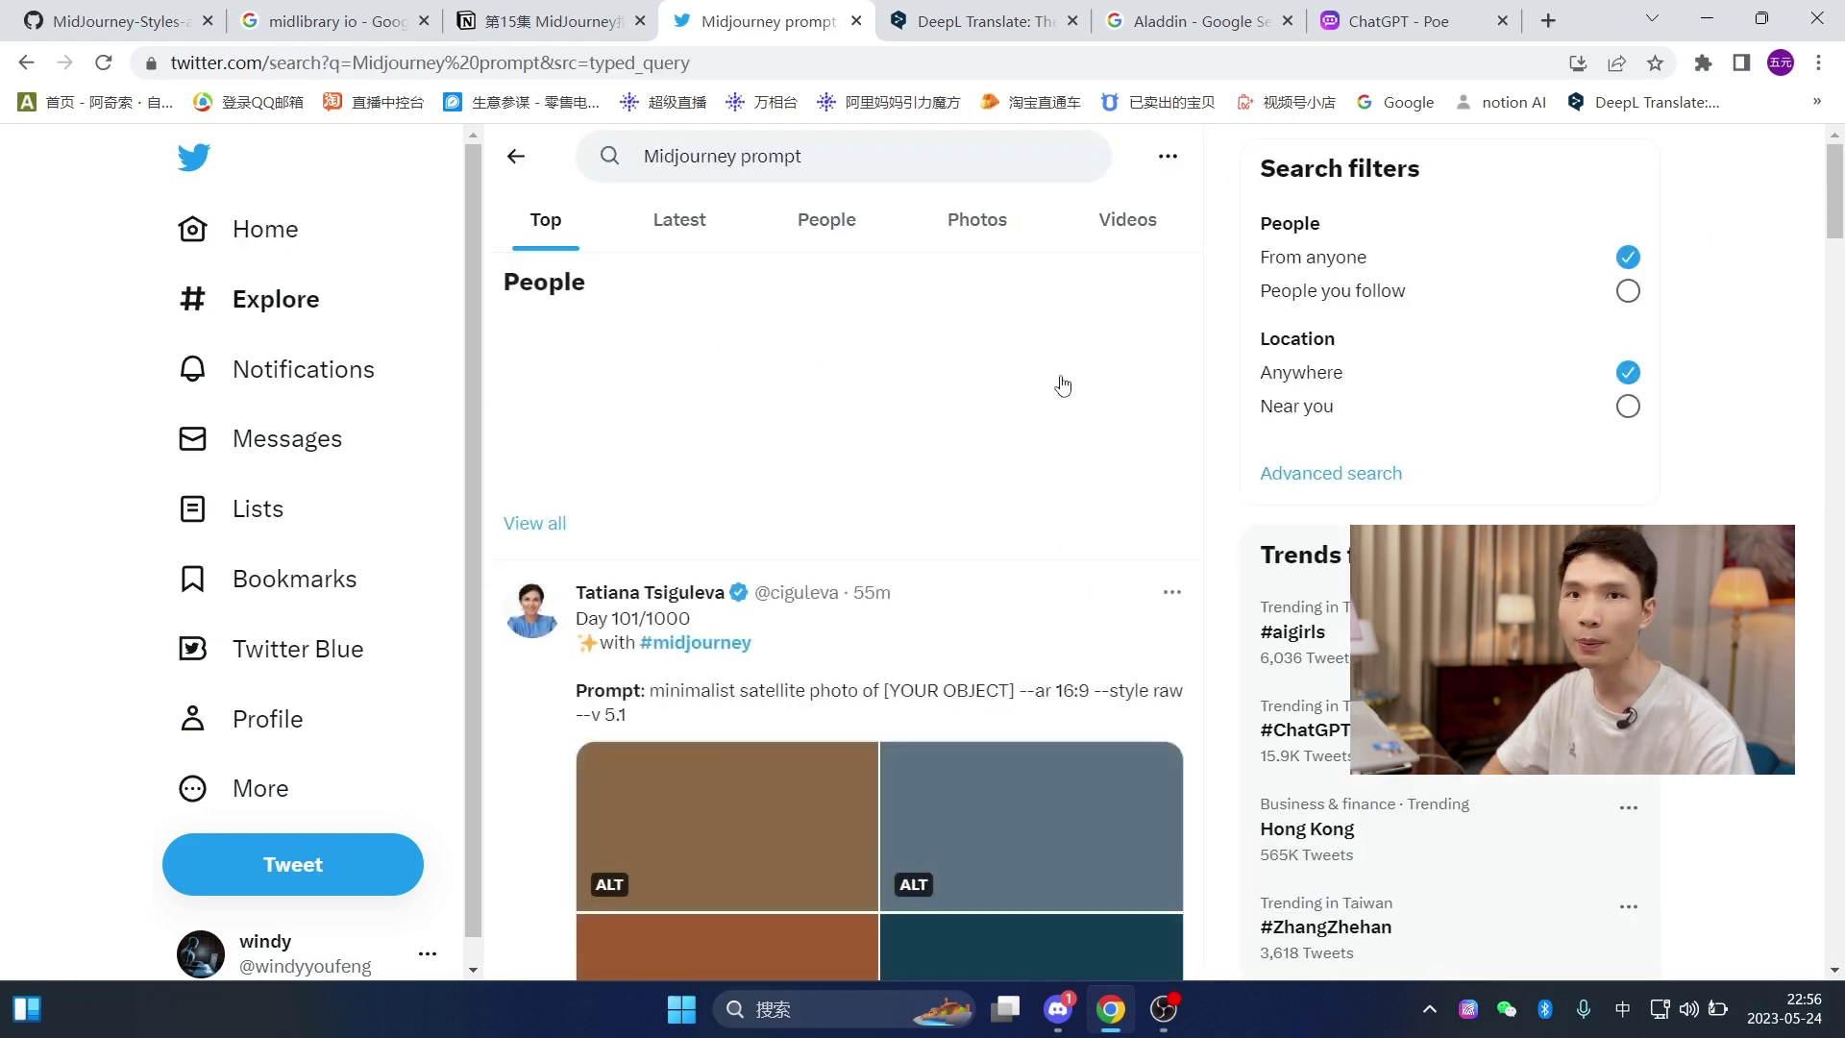
- Show the image description of the satellite city photo, select its prompt text, and check Discord briefly before returning to Twitter
scroll(1056, 442, "down", 5)
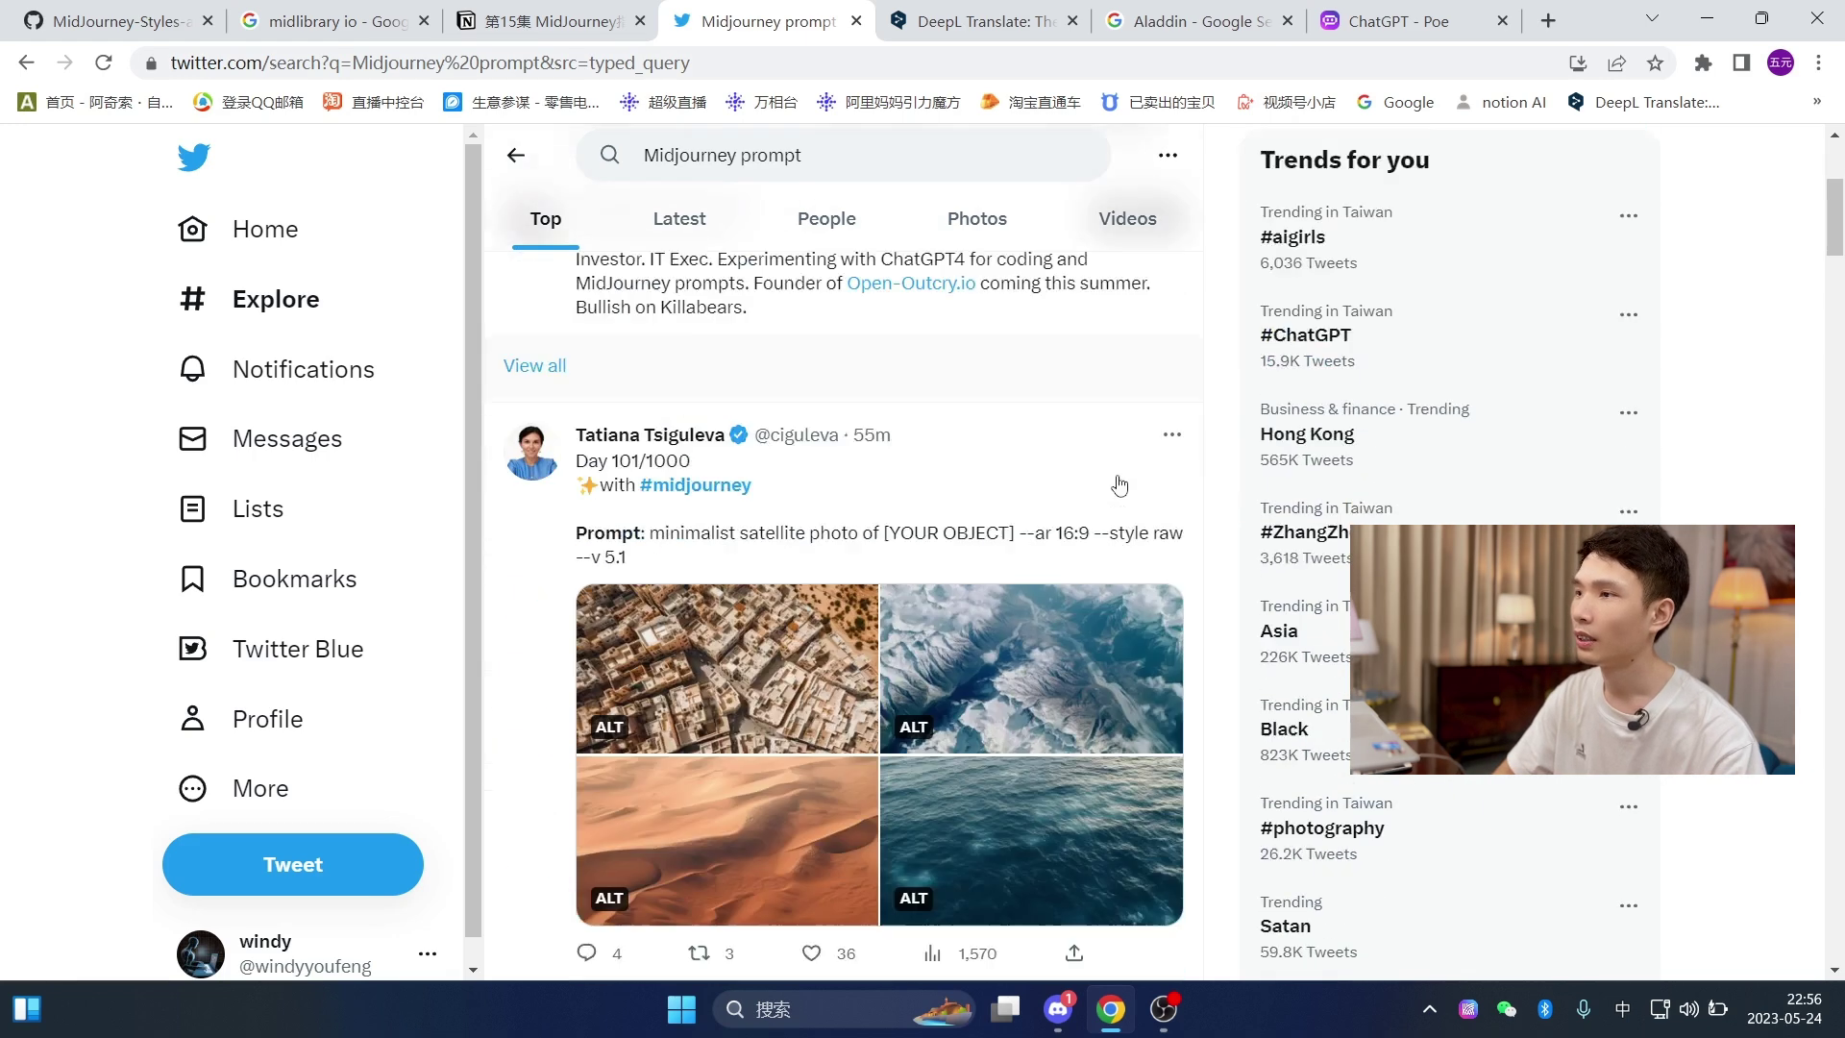
scroll(1048, 473, "down", 1)
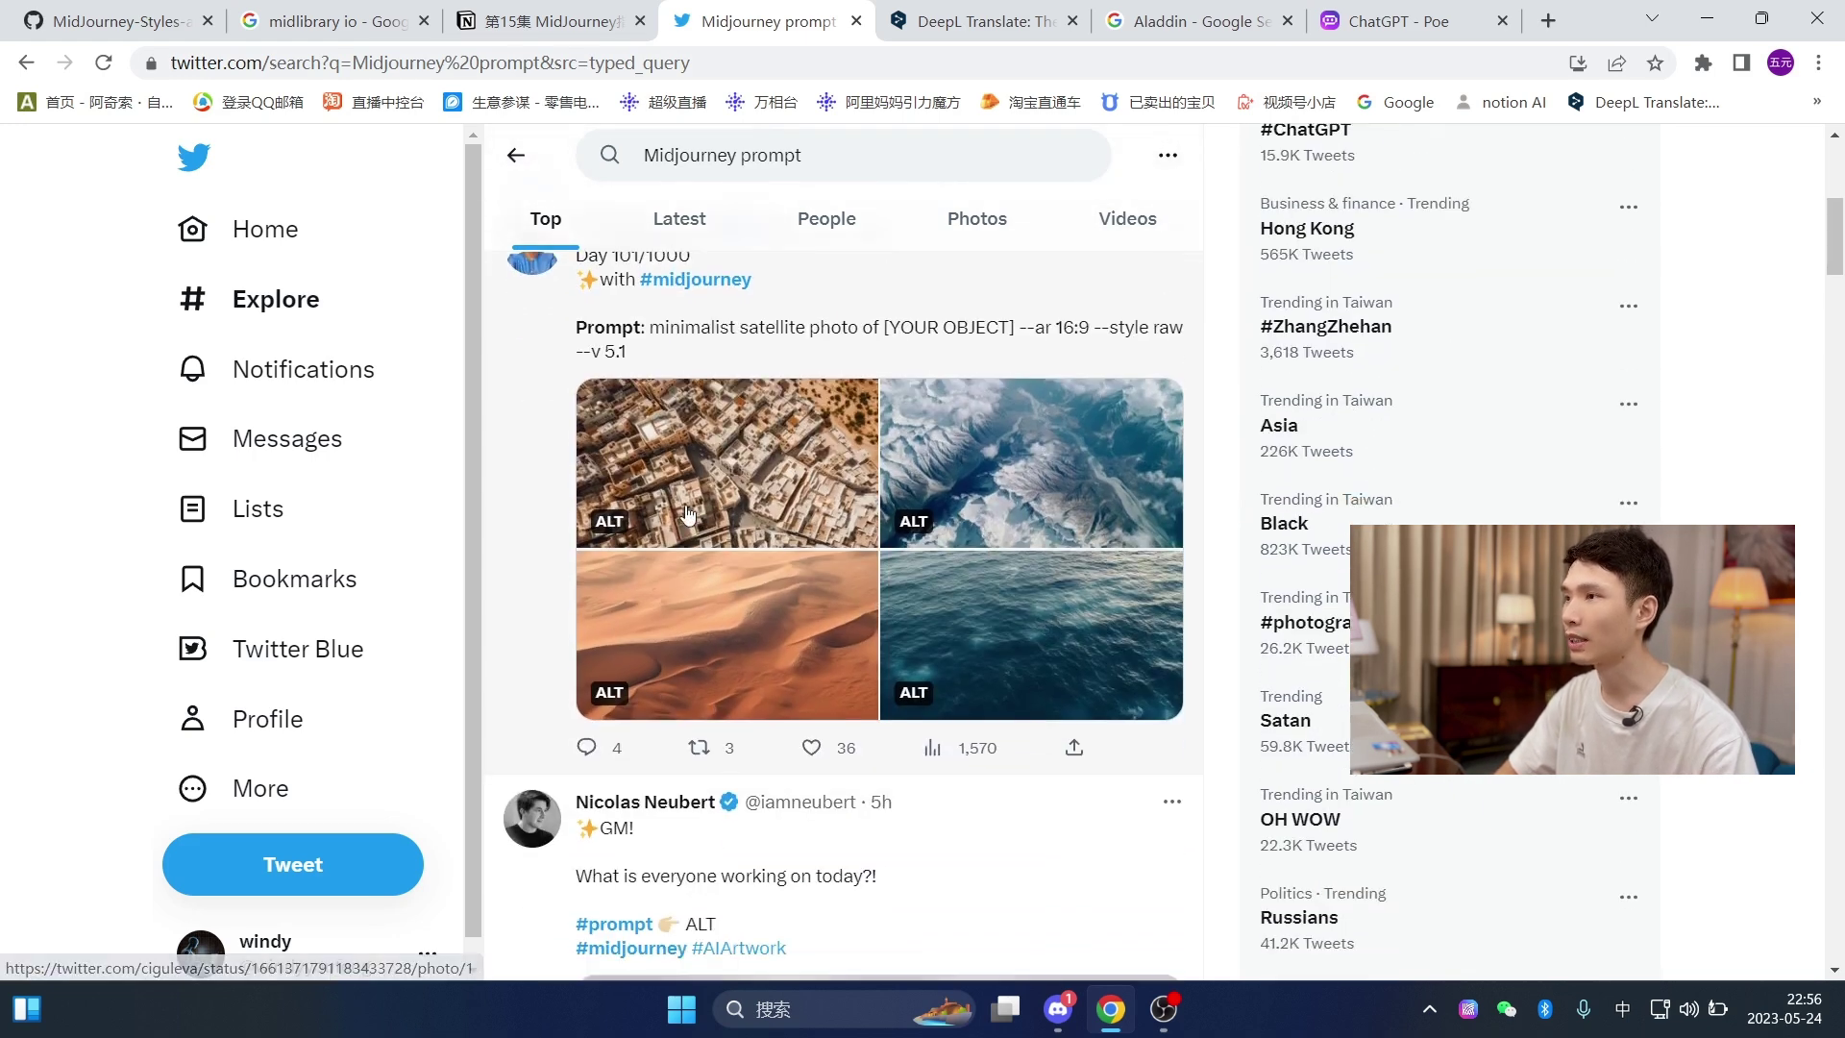
scroll(734, 504, "up", 1)
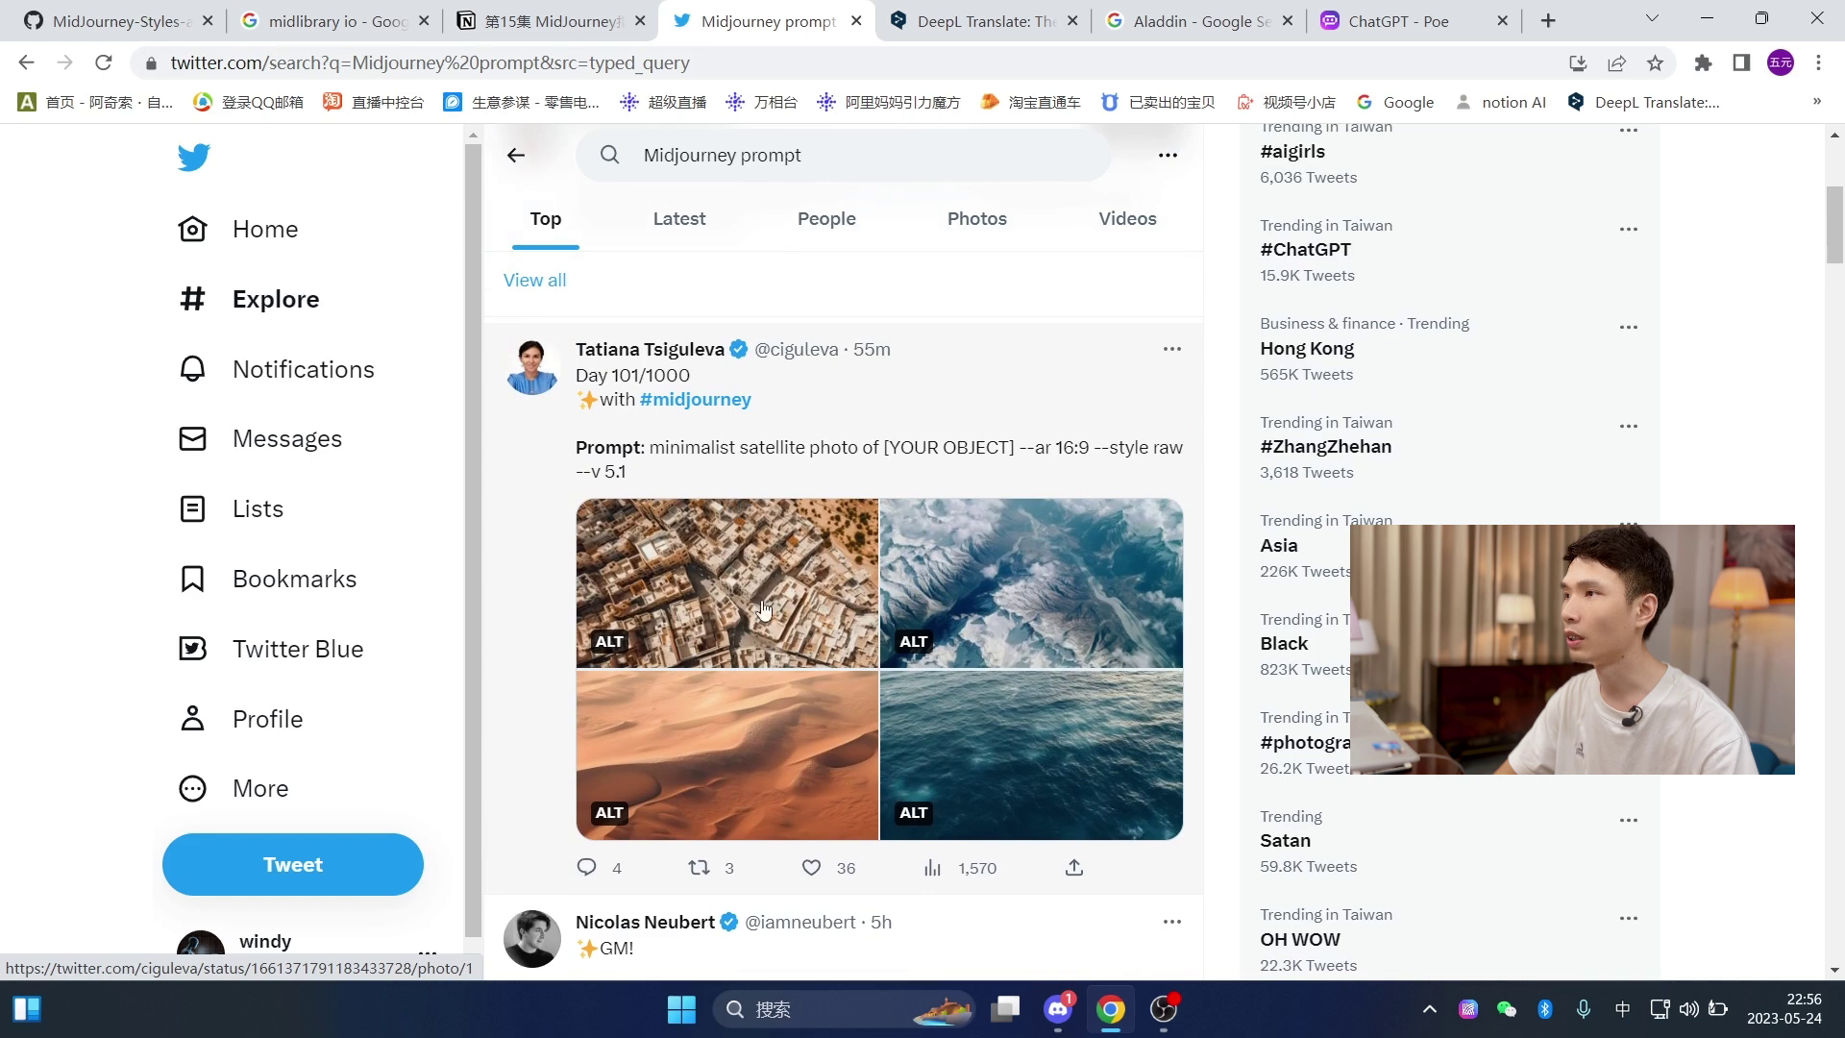
scroll(764, 609, "down", 1)
left_click(615, 524)
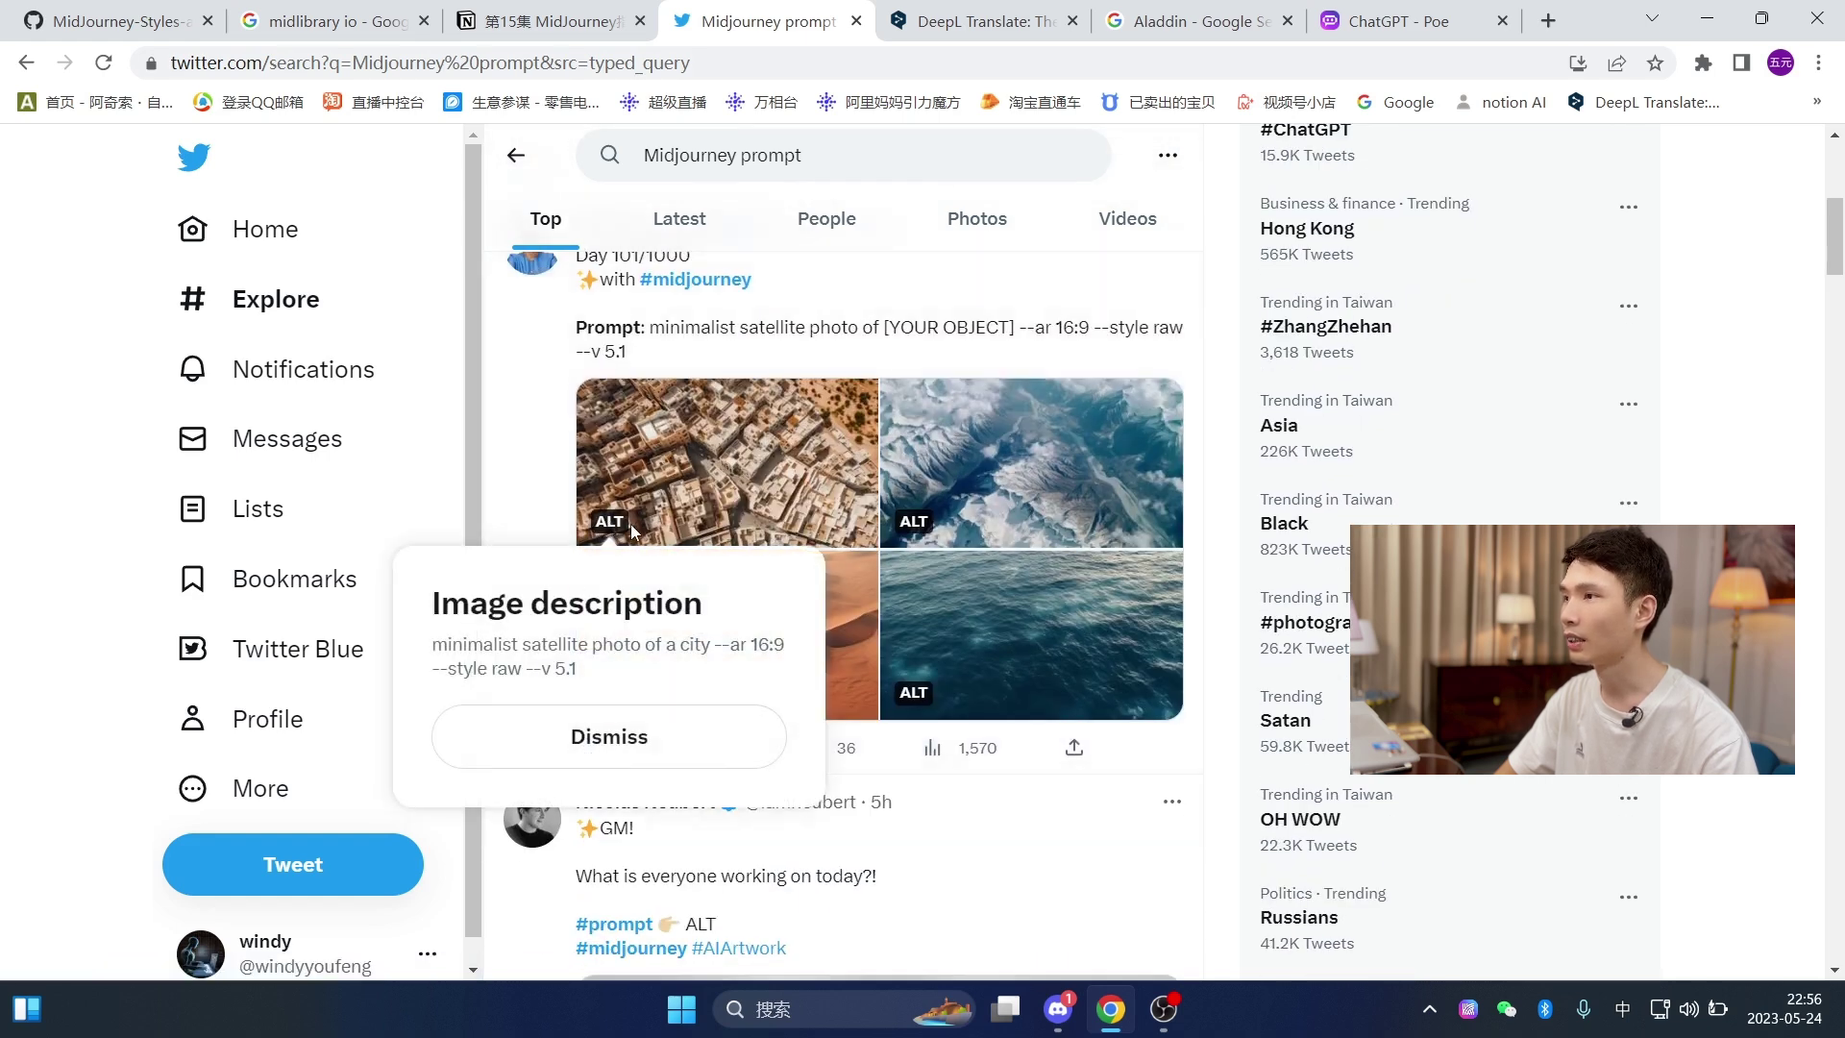
scroll(630, 523, "down", 1)
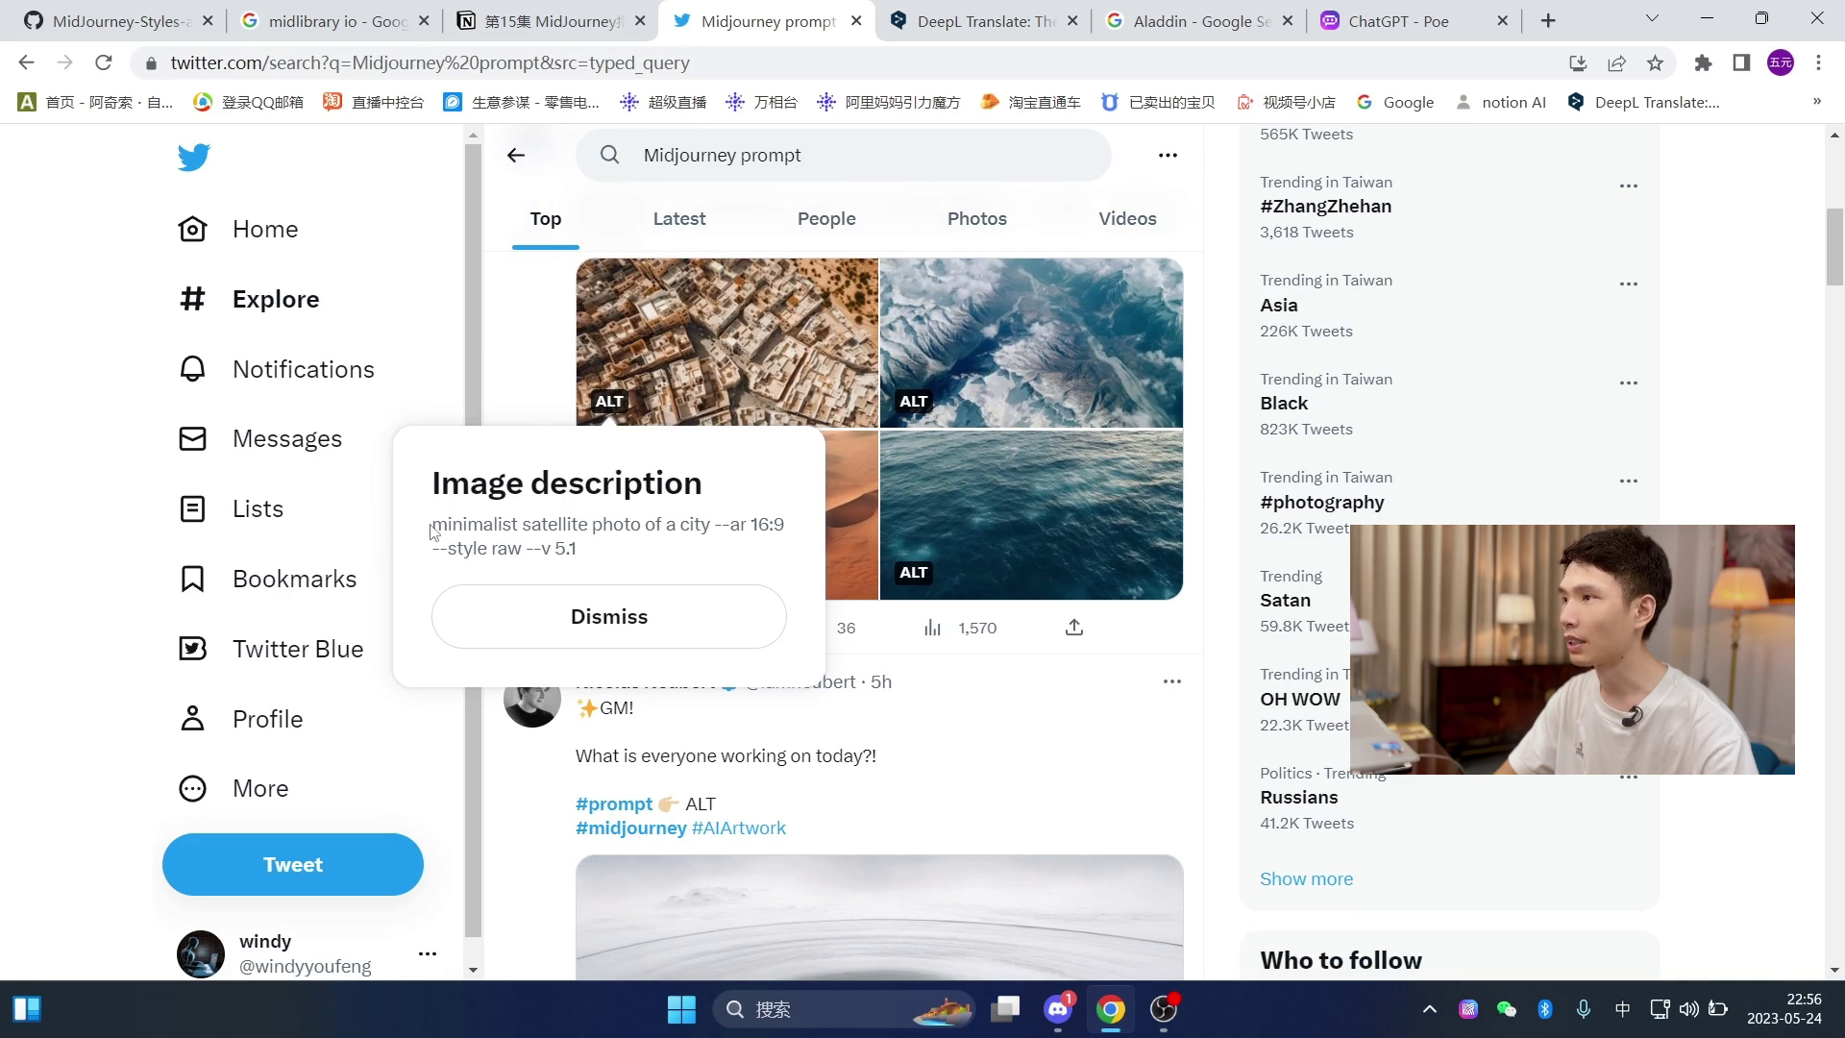
left_click_drag(431, 524, 581, 557)
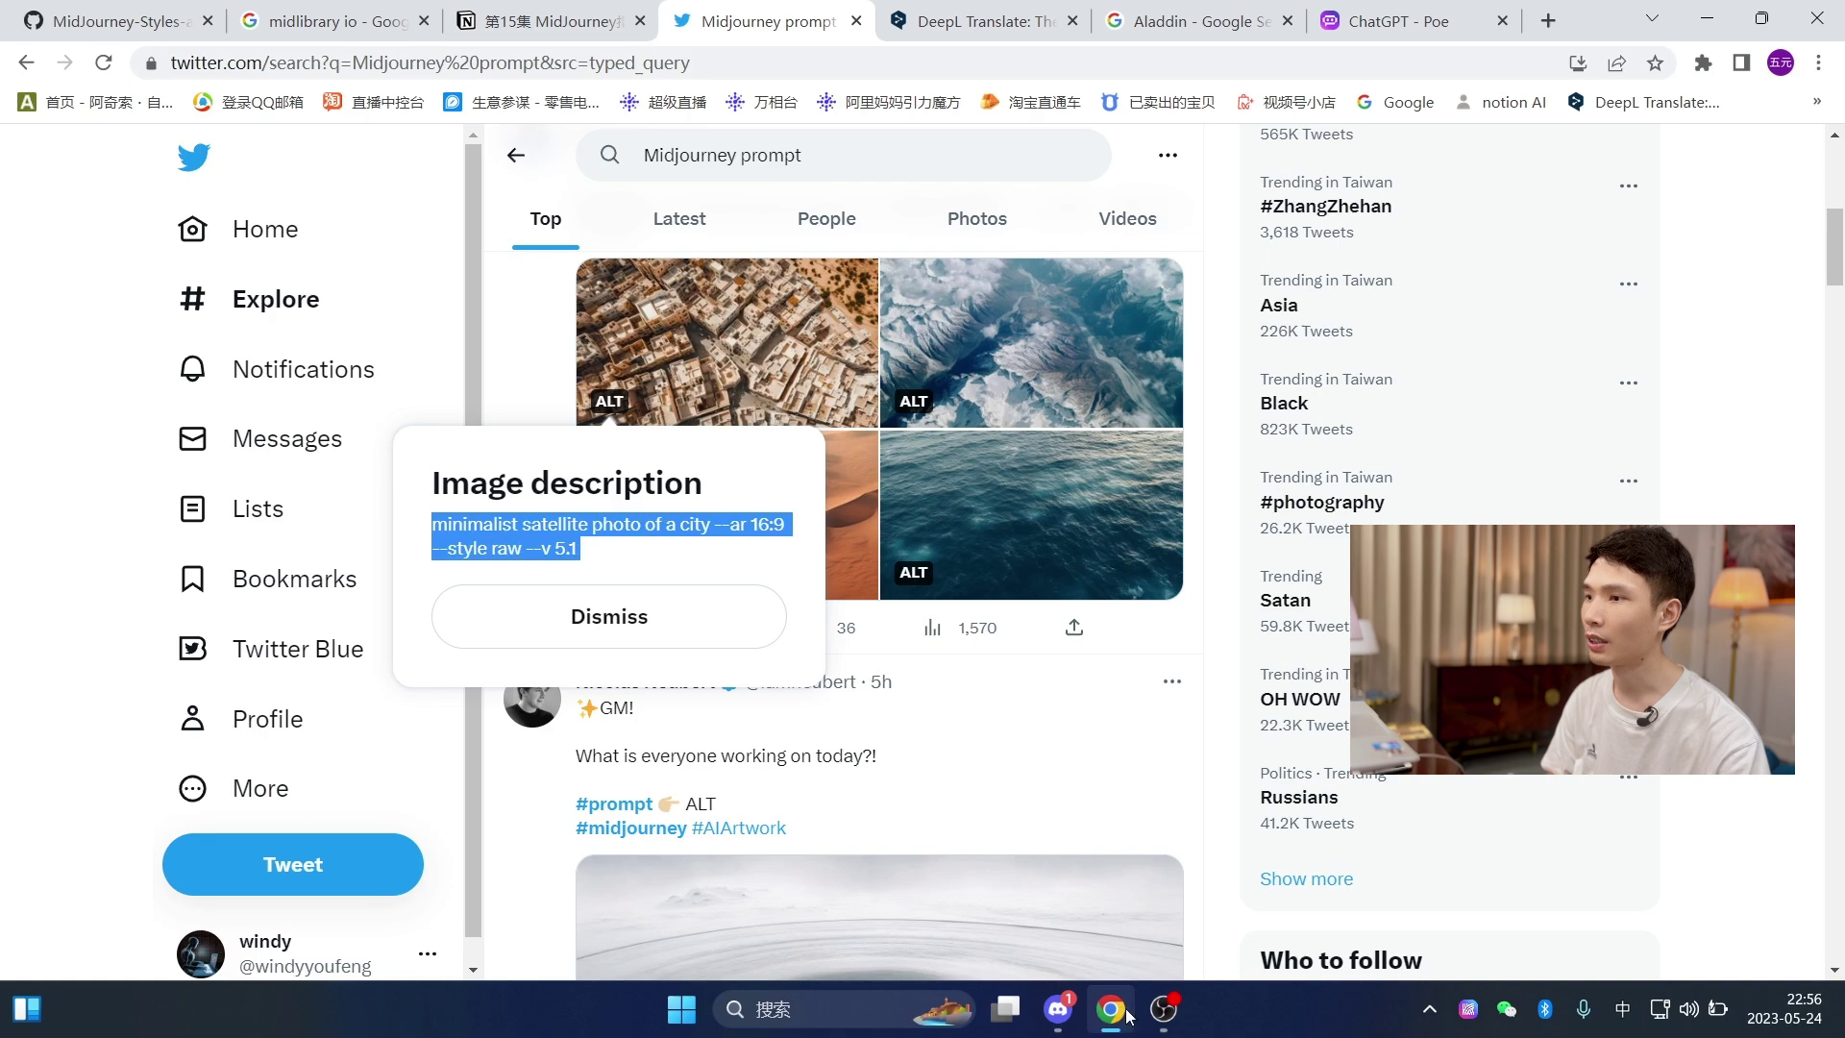
left_click(1060, 1022)
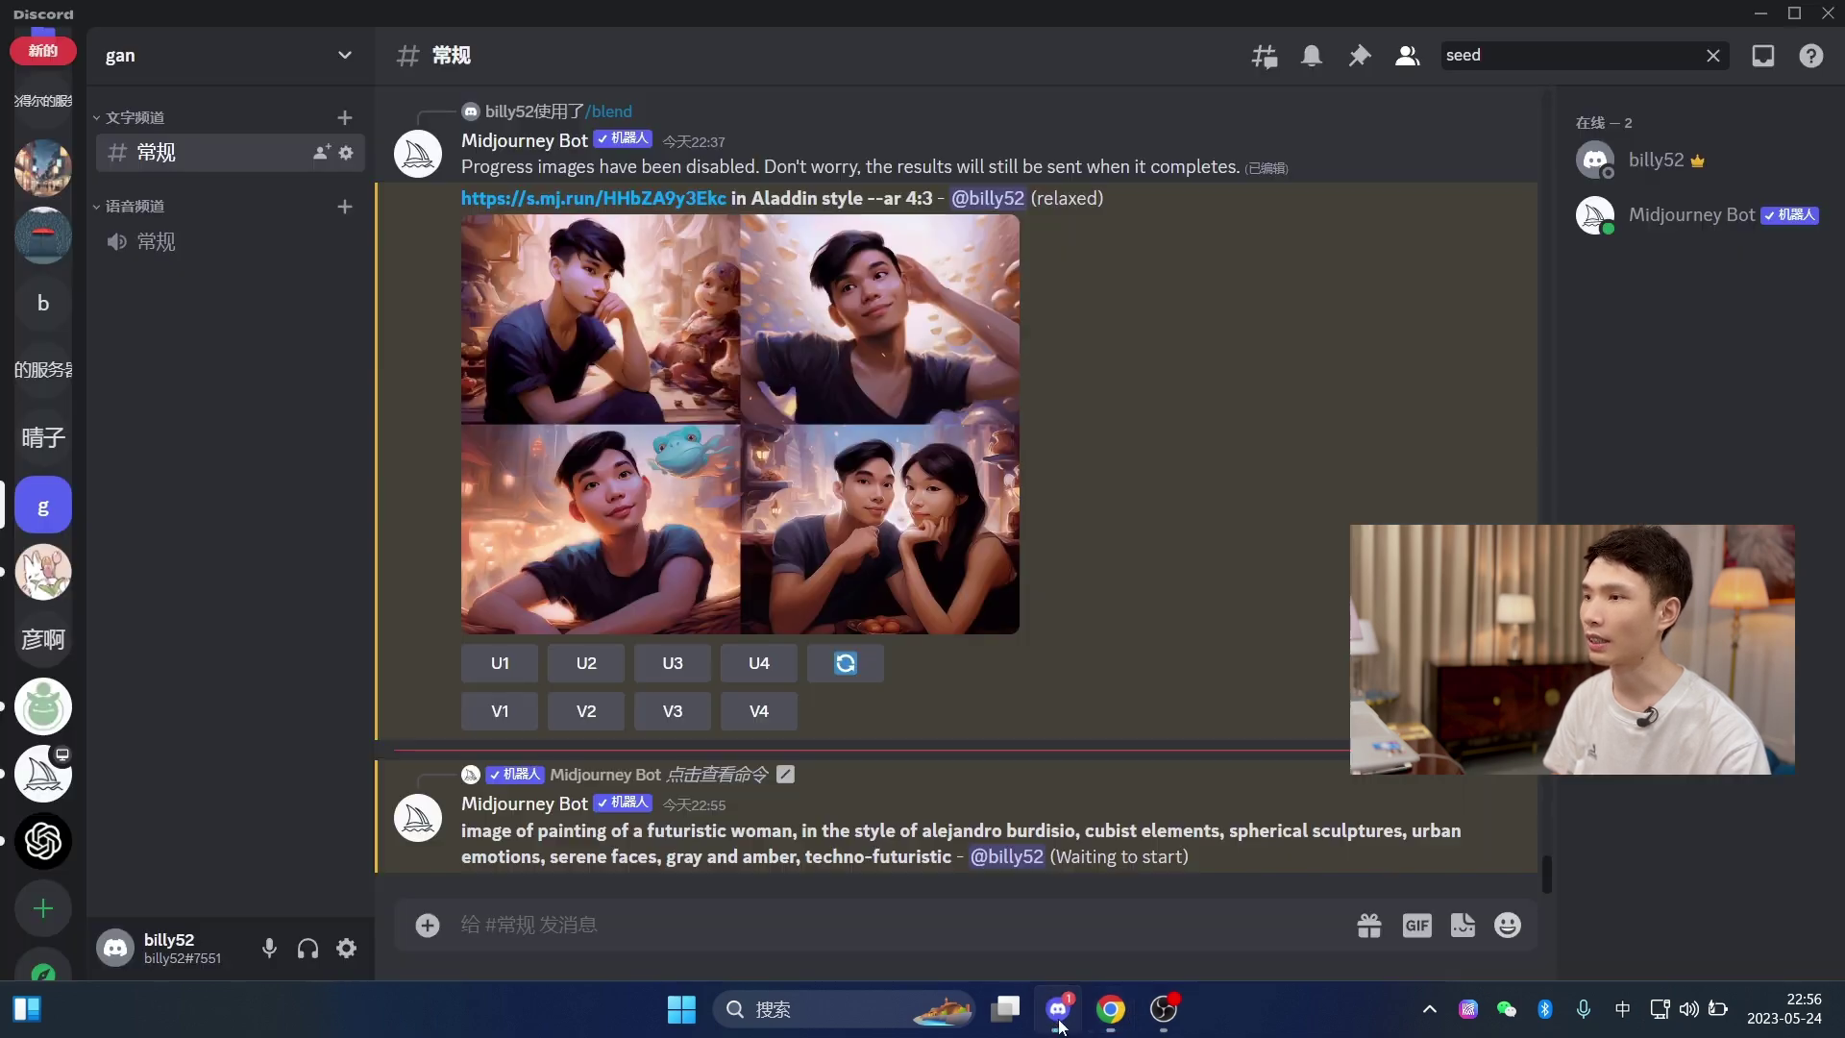
key("alt+Tab")
- Read the image description of the photo with the dark hole in a white landscape, highlight its prompt text, and close it
scroll(1105, 672, "down", 9)
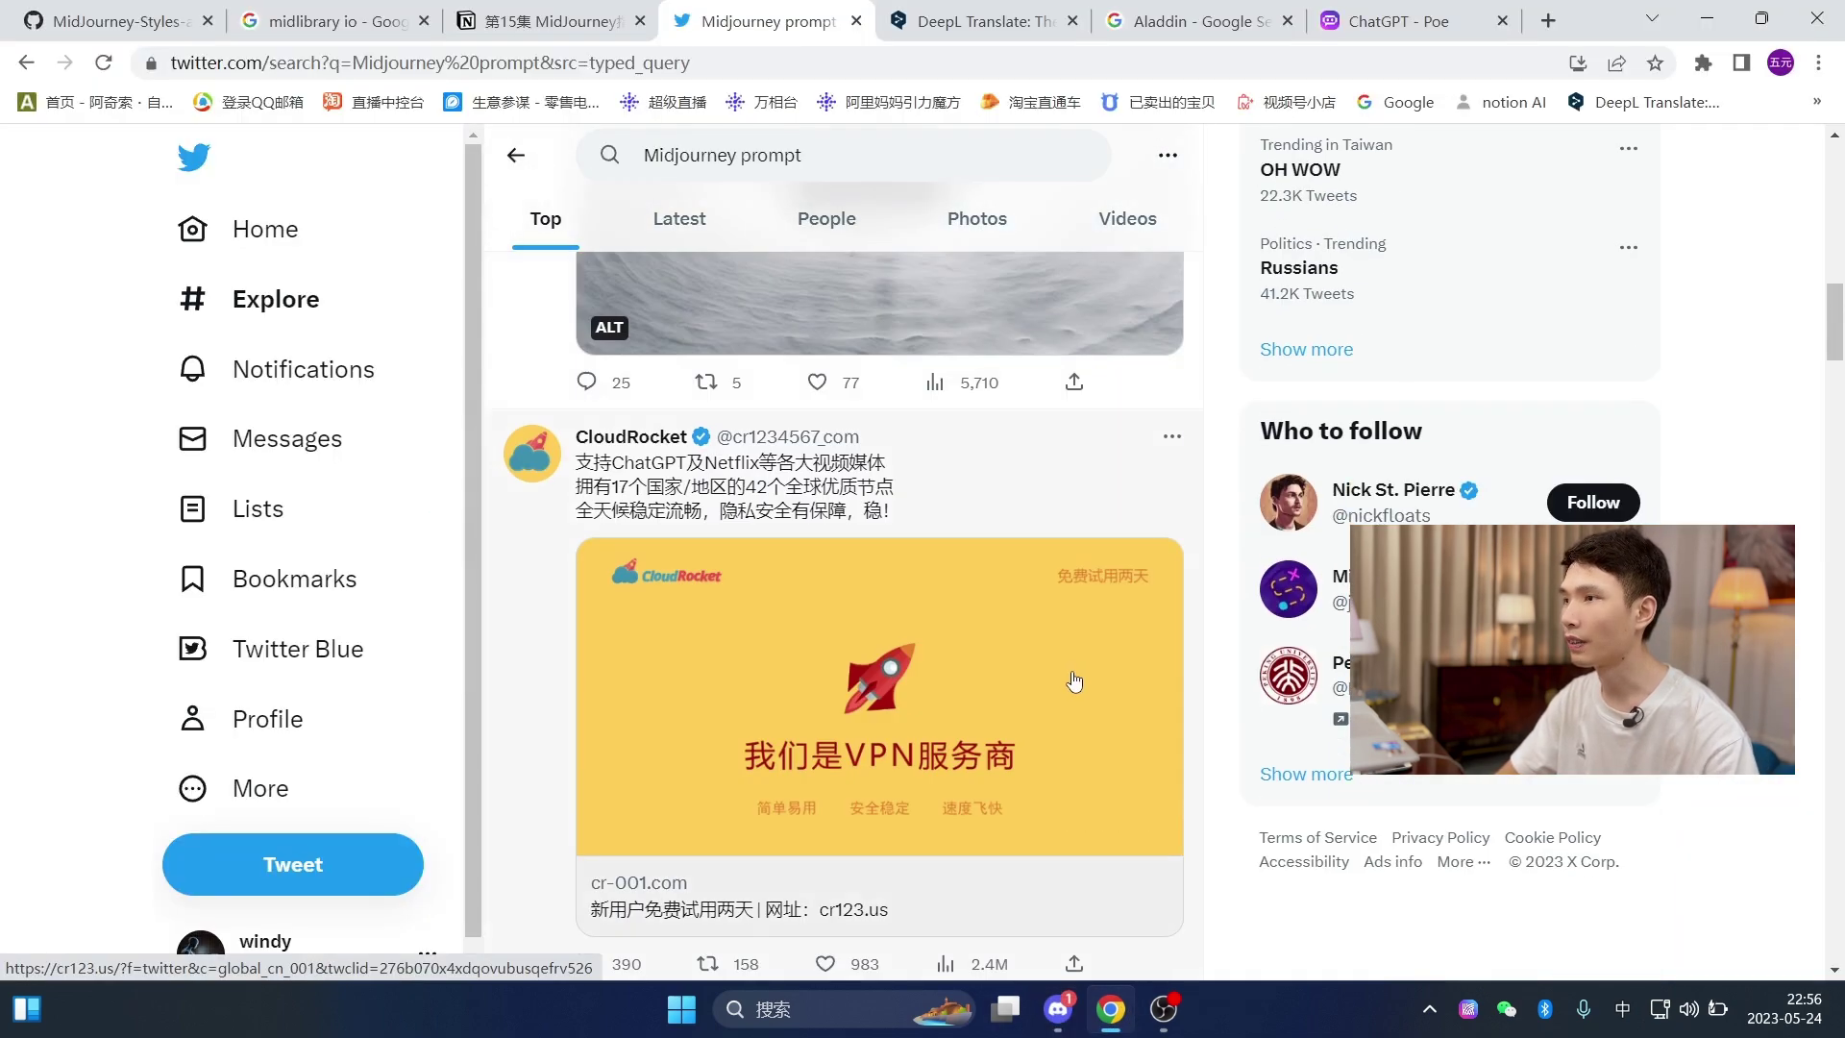
scroll(1038, 673, "up", 2)
scroll(865, 577, "up", 2)
scroll(643, 665, "down", 1)
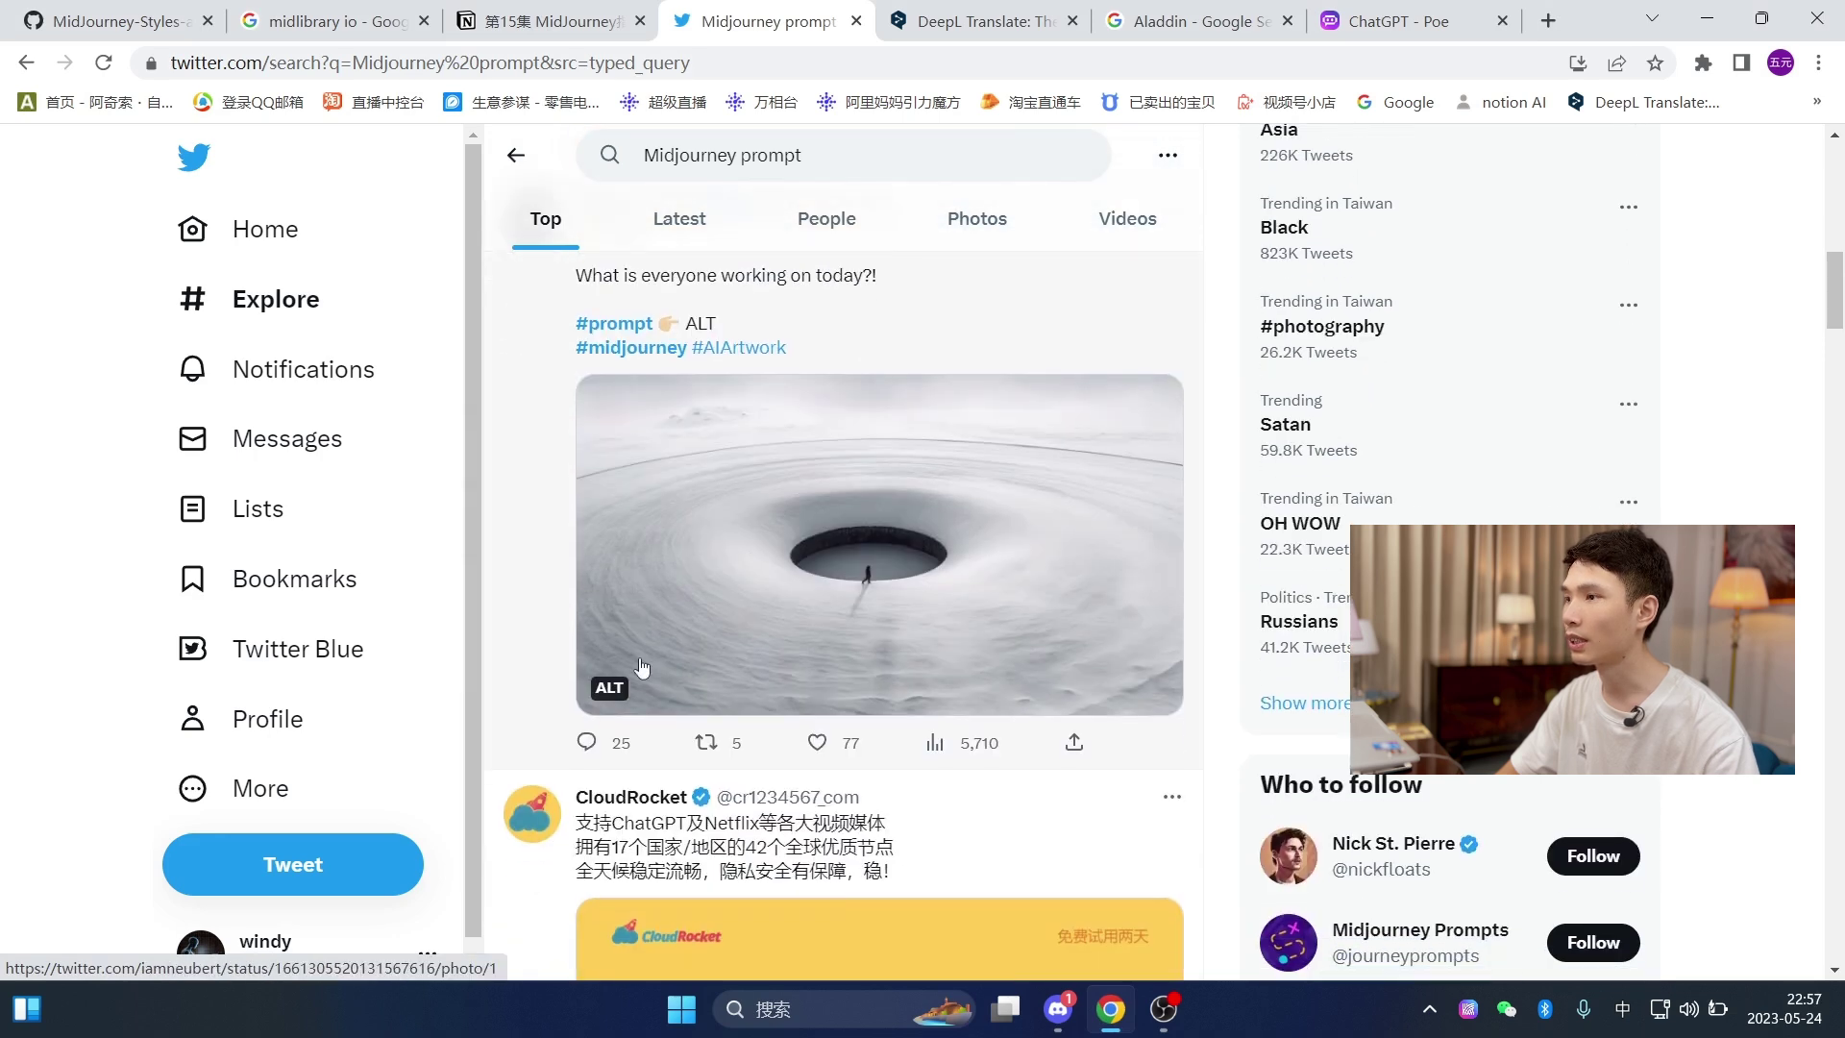
left_click(612, 688)
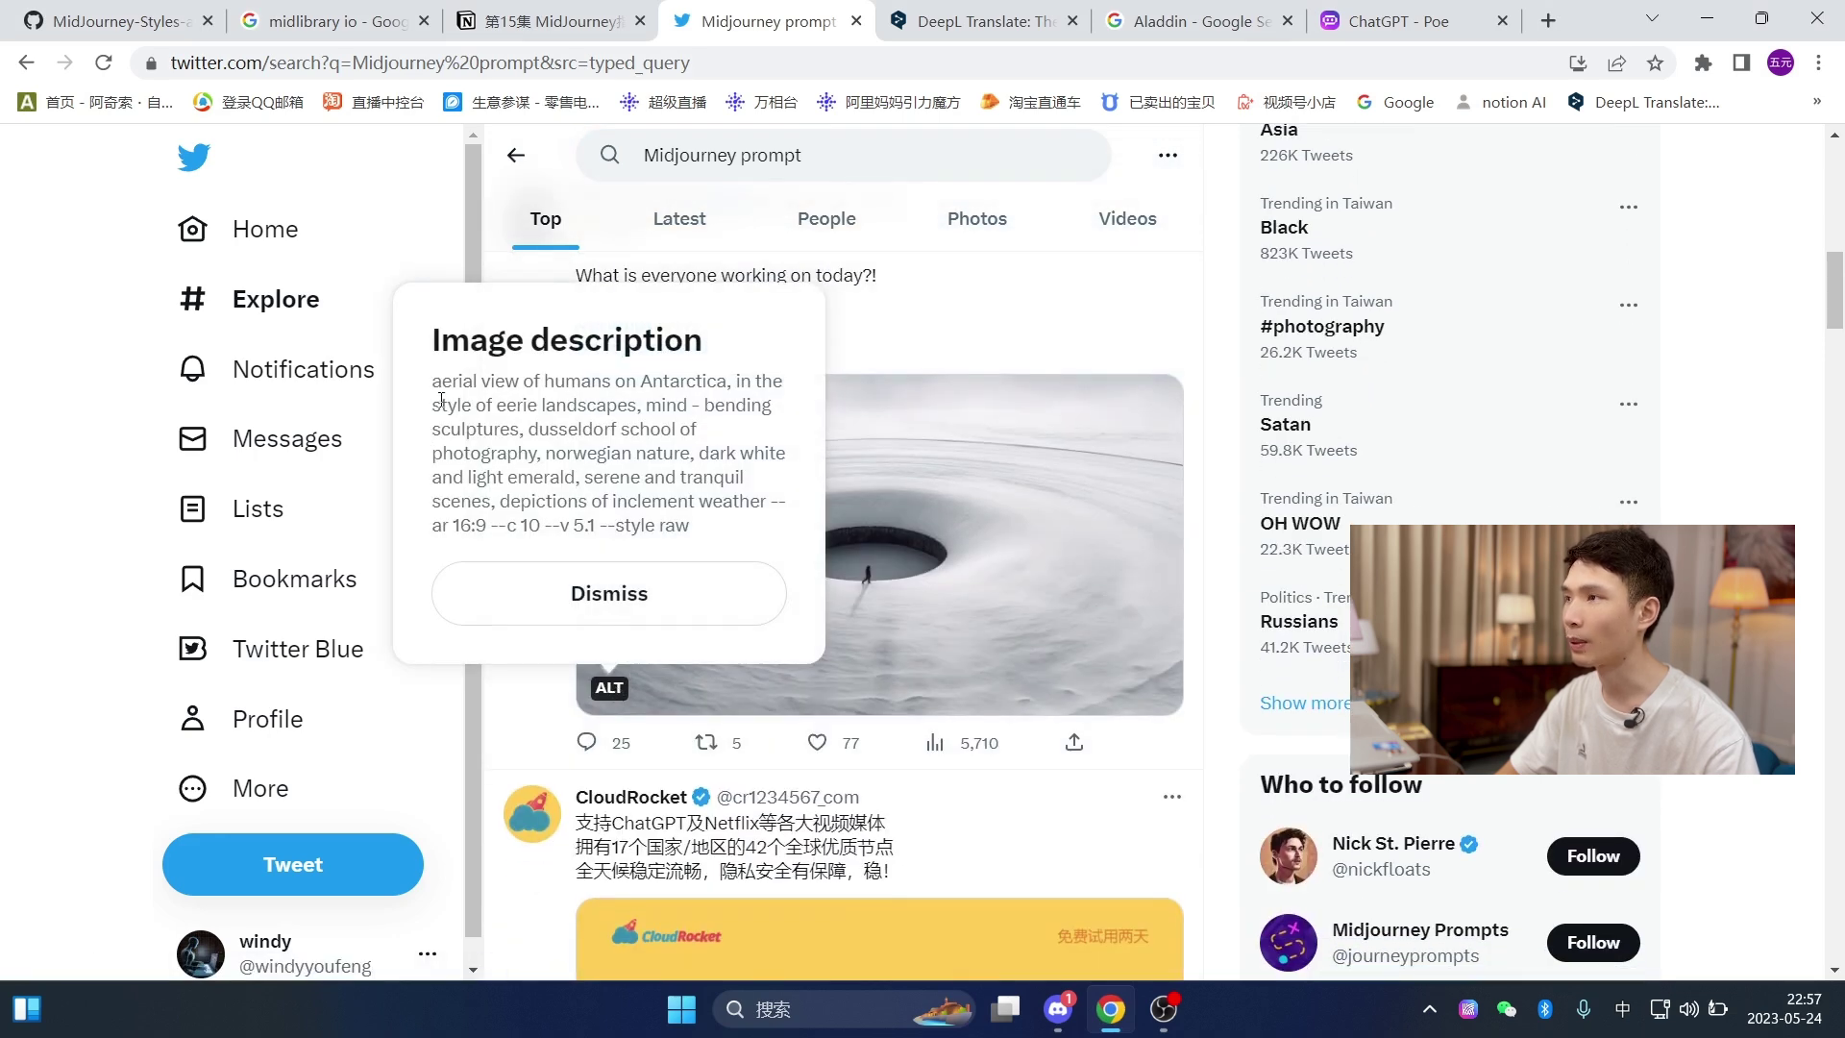
left_click_drag(428, 386, 725, 527)
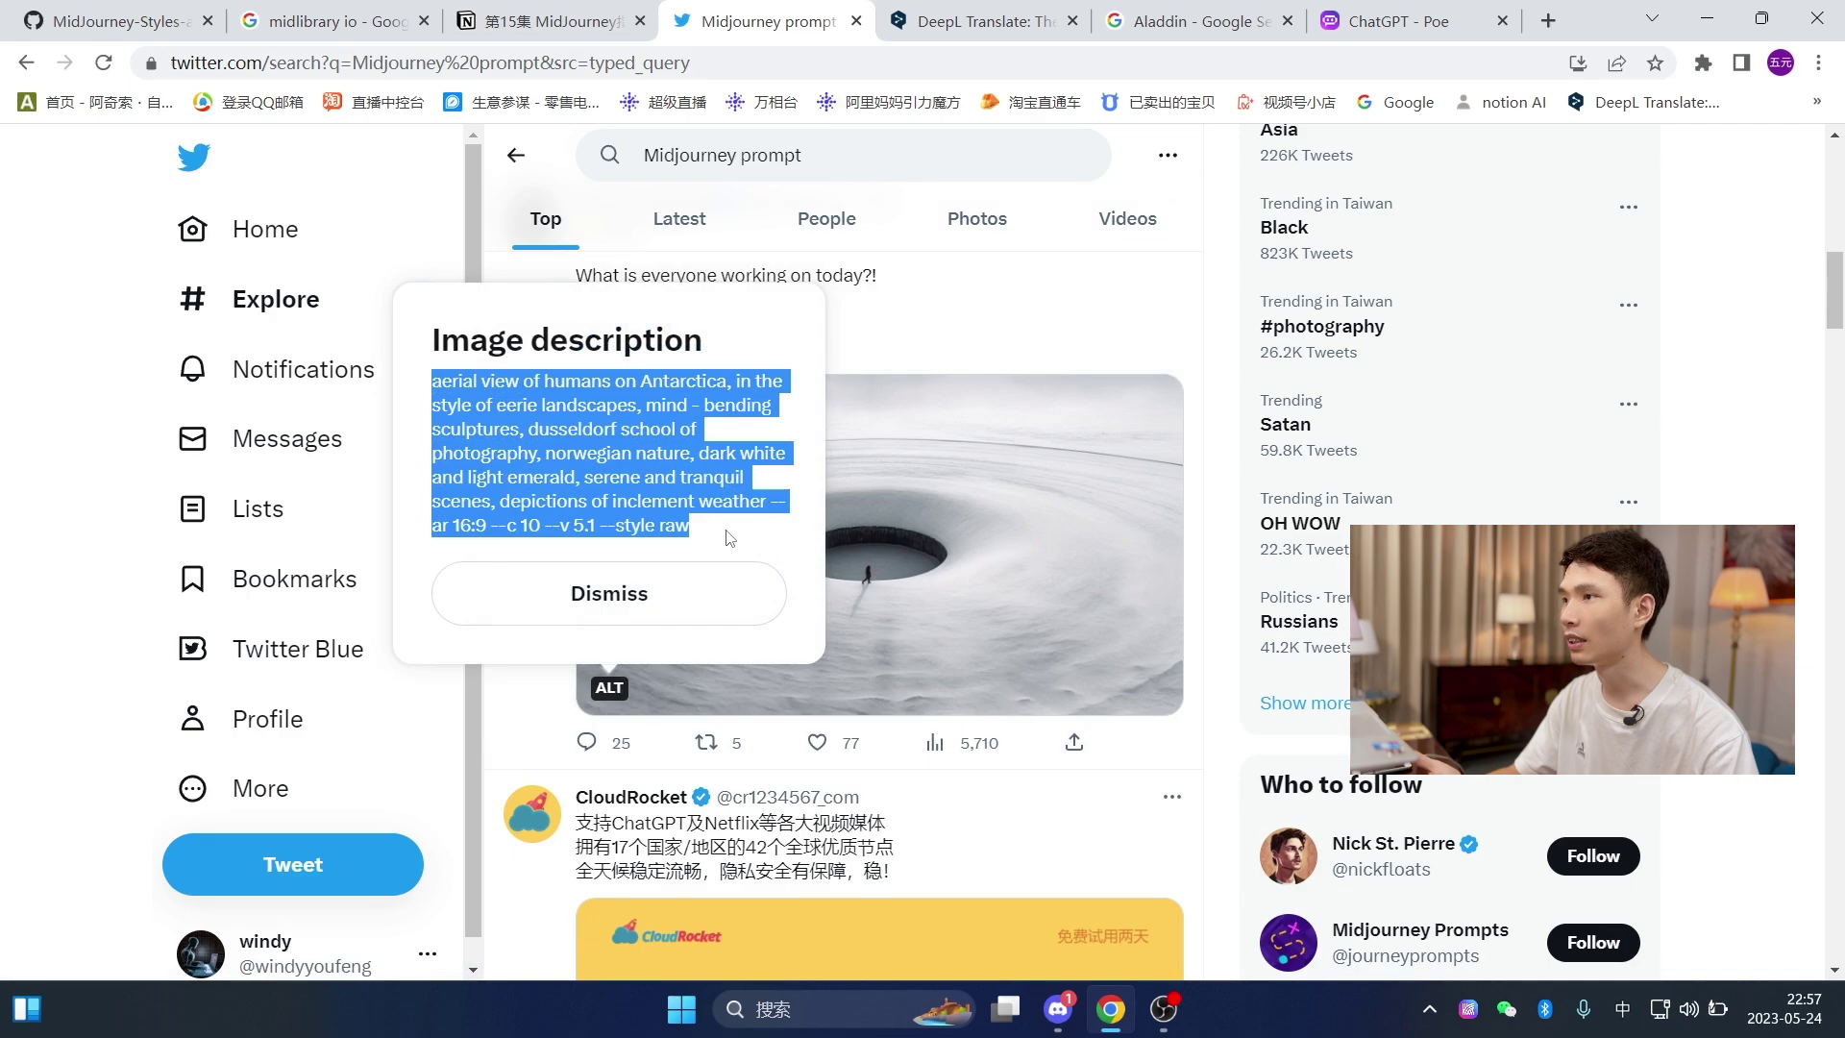
left_click(974, 684)
- View the image descriptions of the woman and the man in the fur moth costume tweet to compare their prompts
scroll(973, 685, "down", 15)
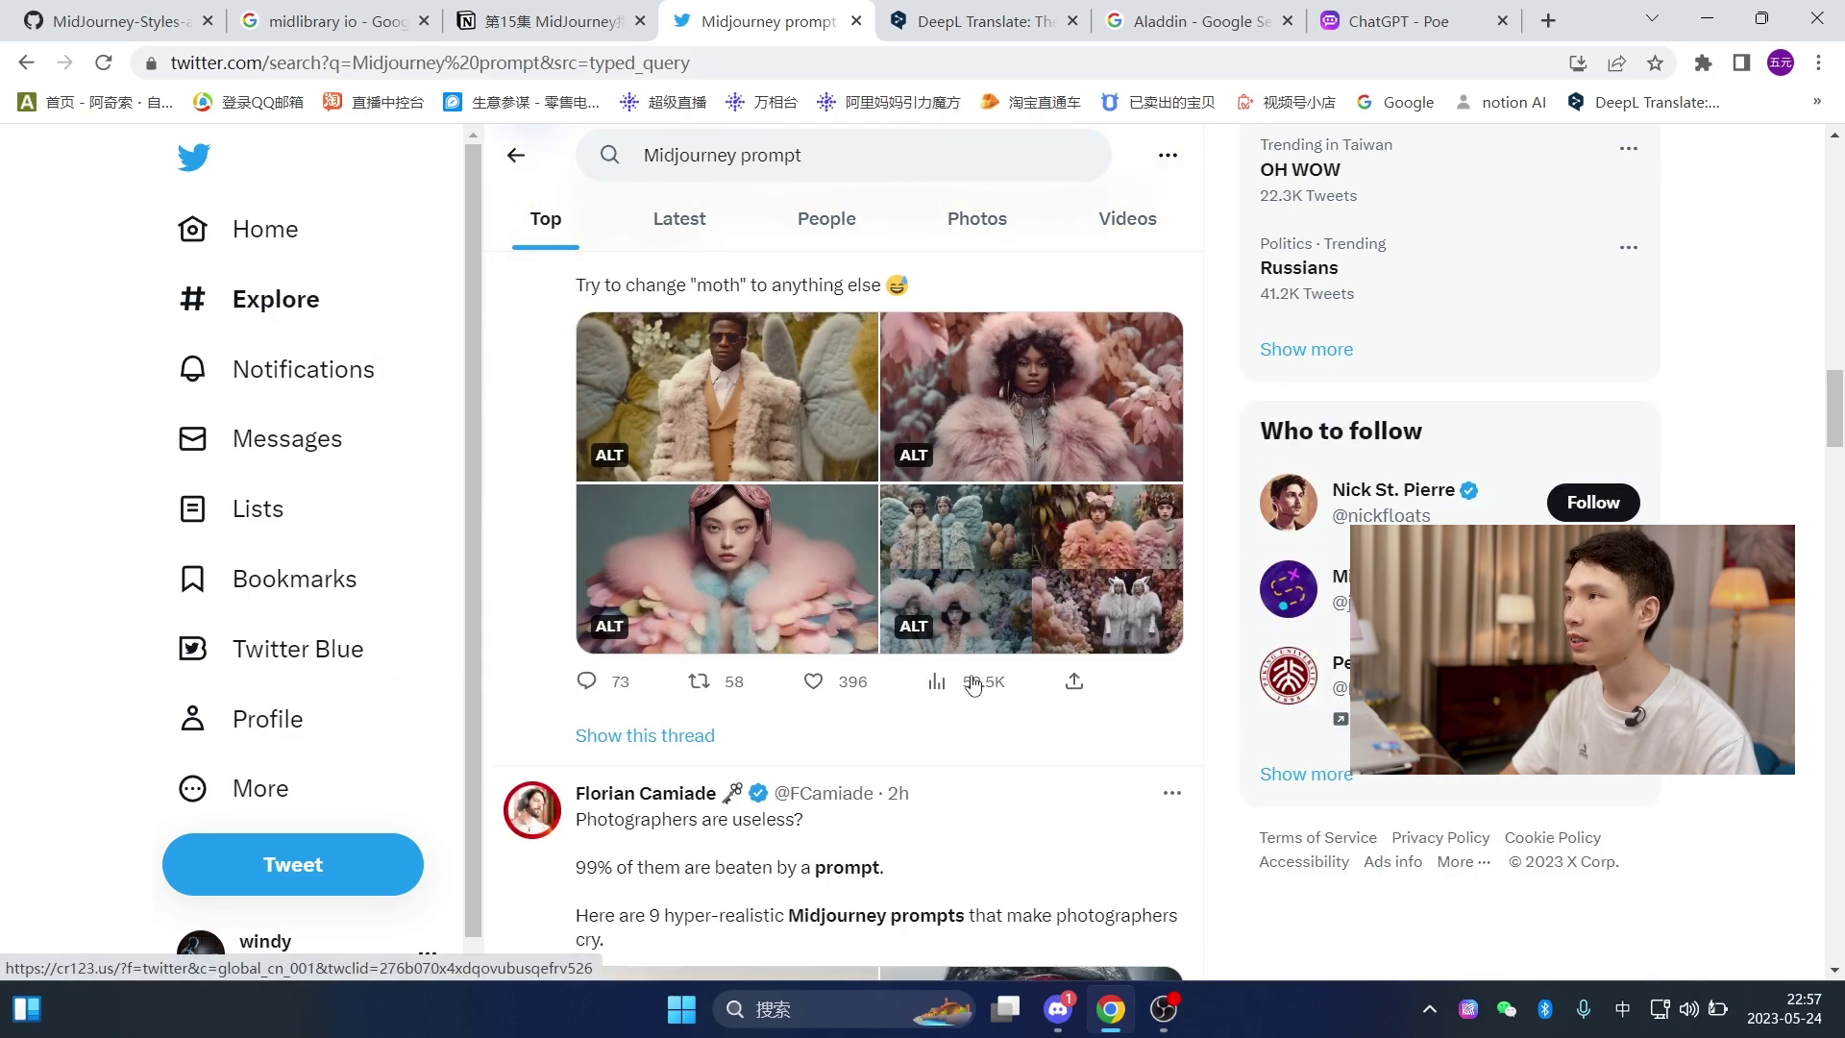
scroll(973, 684, "down", 2)
scroll(971, 683, "up", 3)
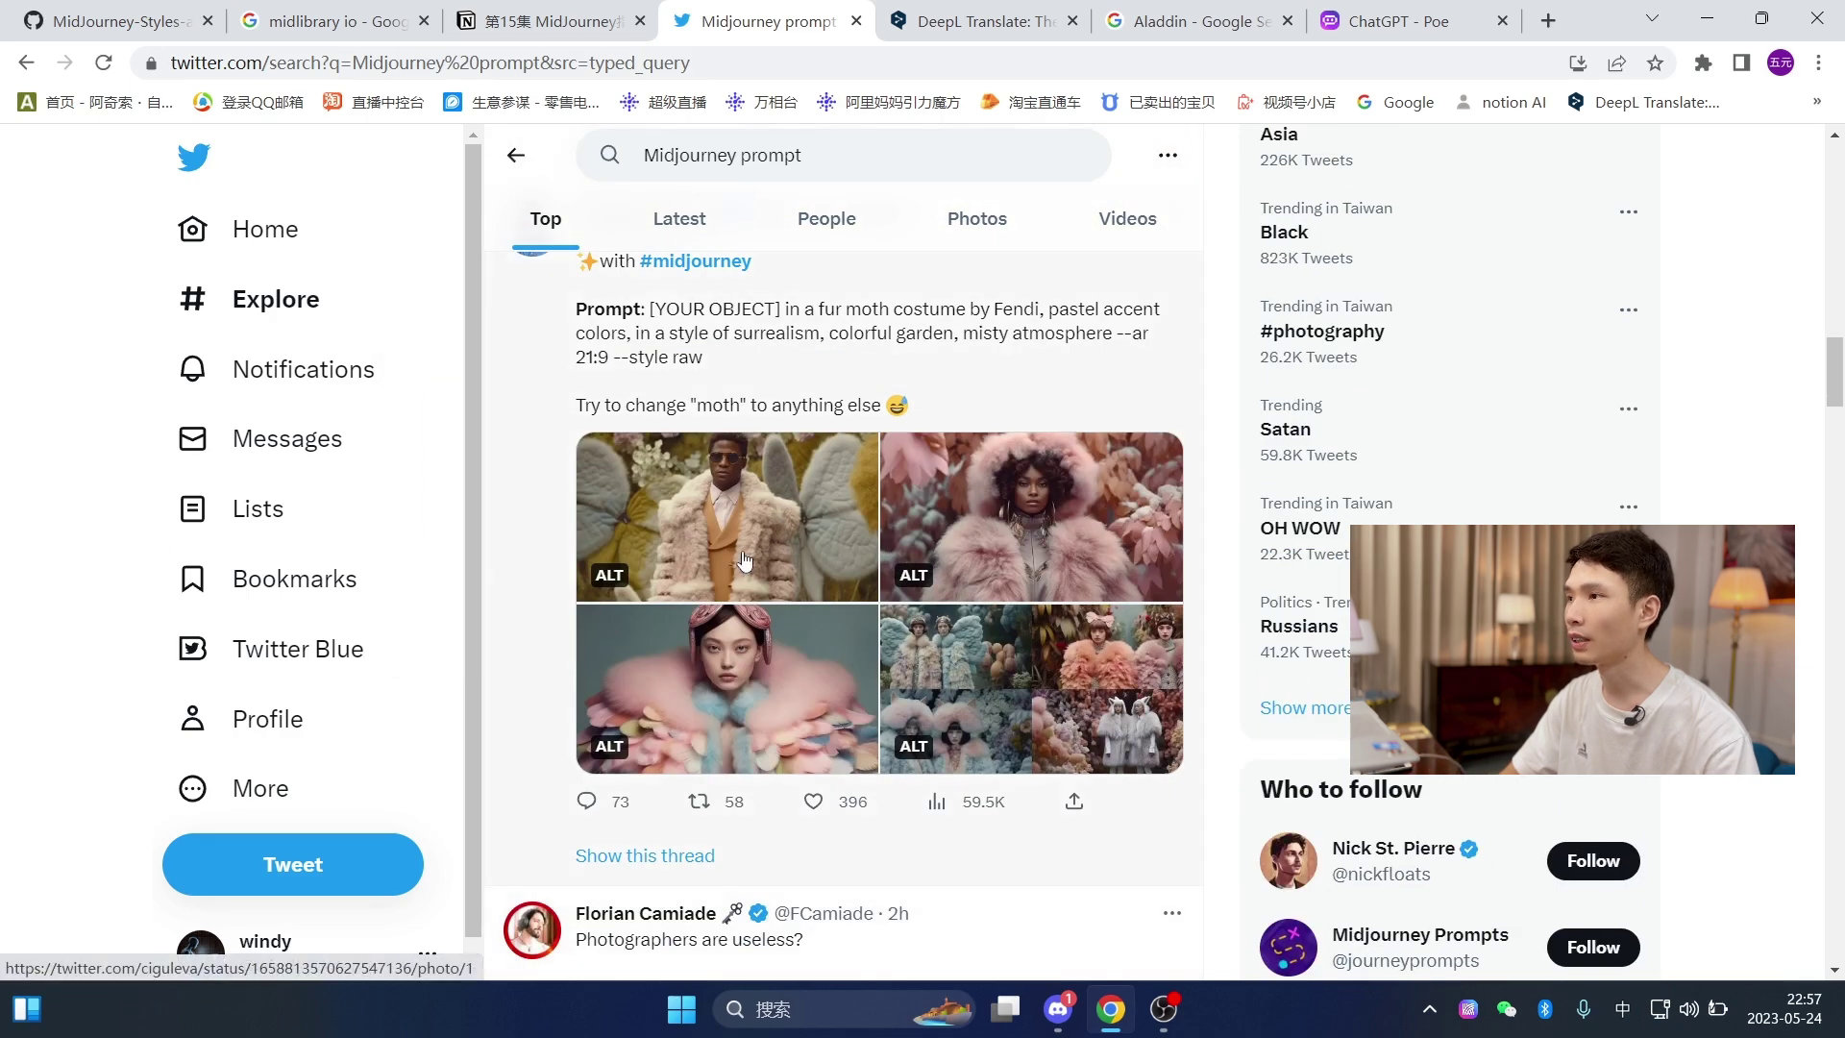
left_click(914, 577)
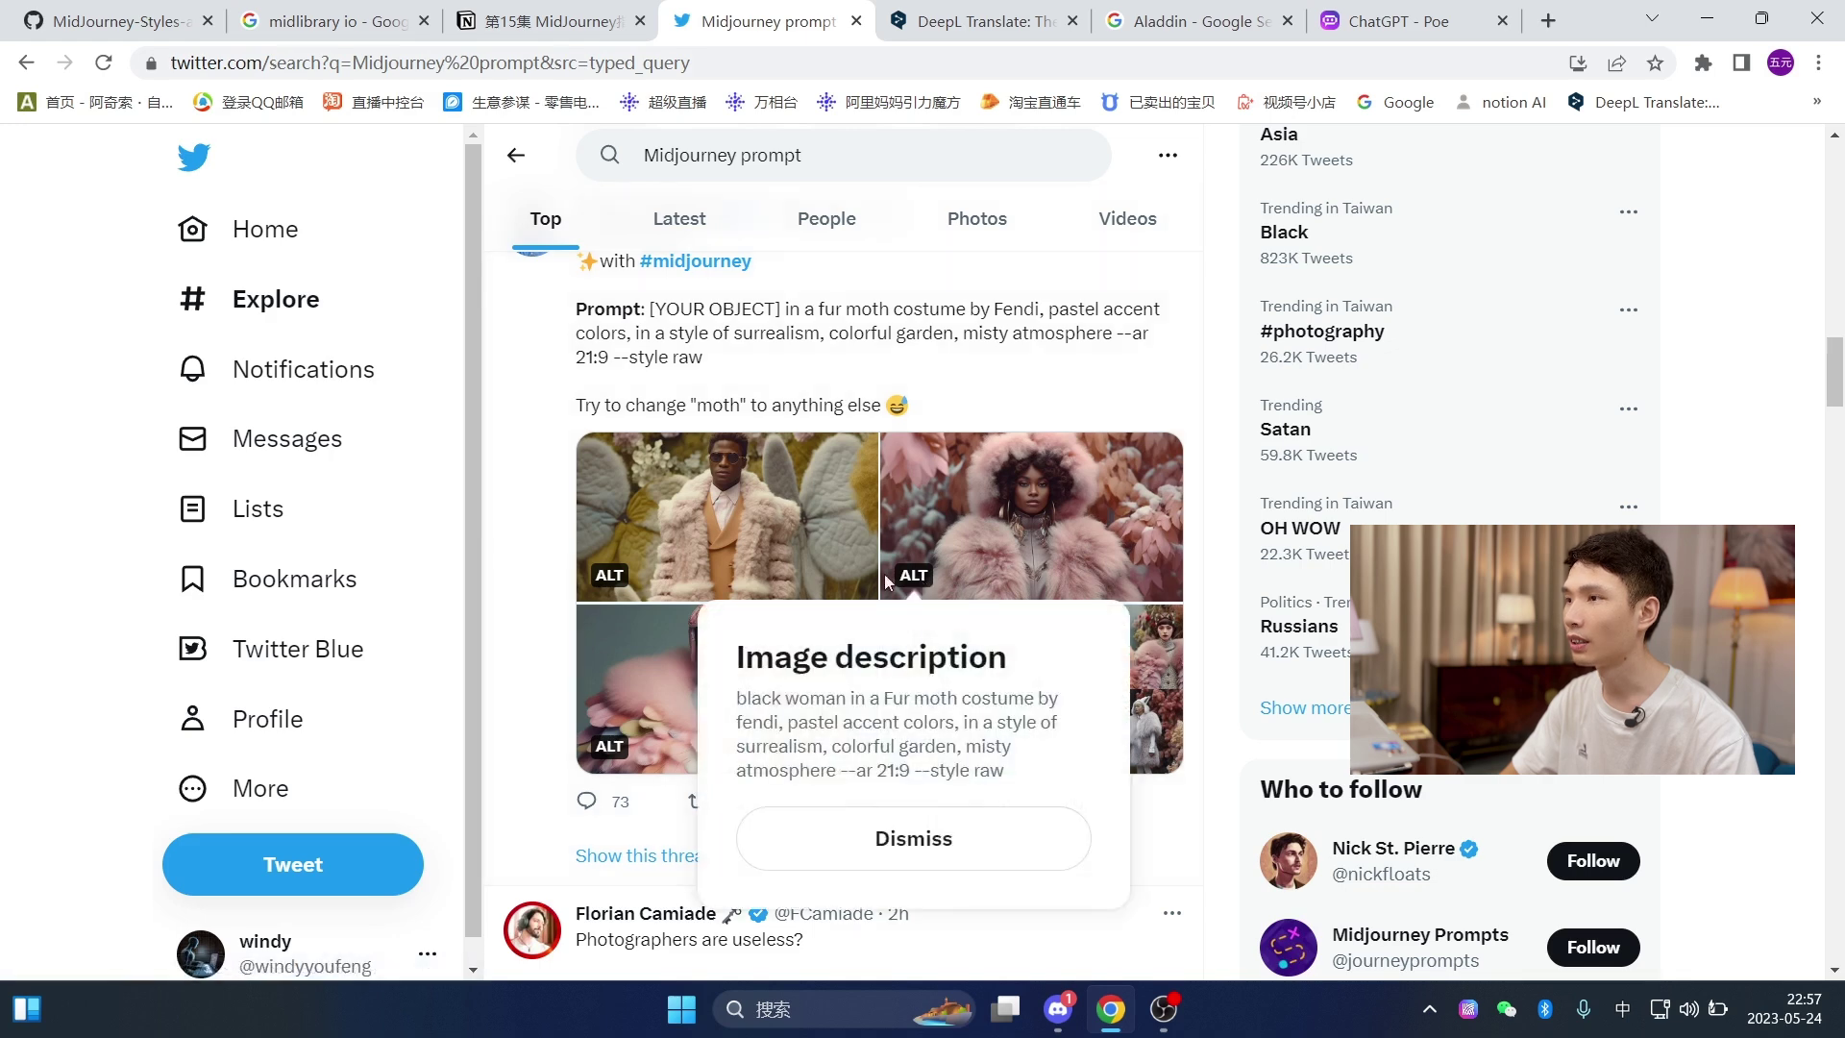
left_click(611, 576)
left_click(612, 577)
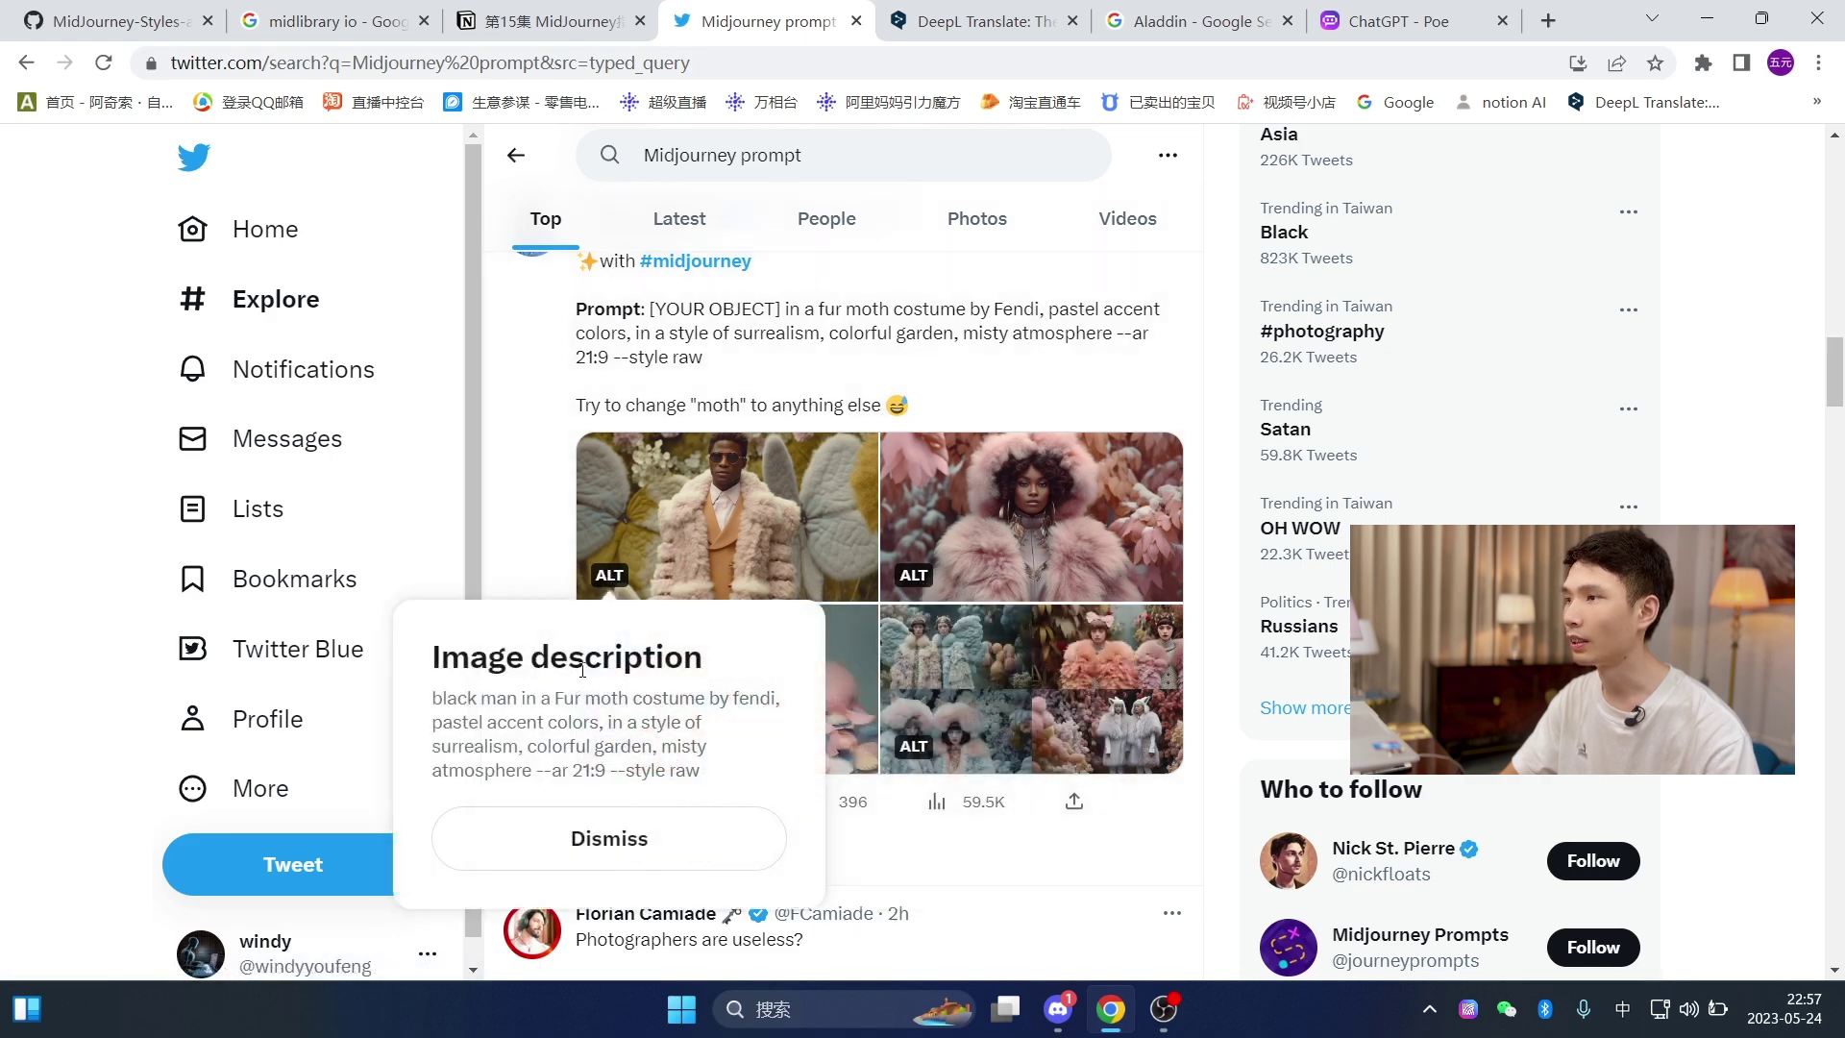
- Highlight the prompt text in the image description of the man in the fur moth costume and close the description
scroll(455, 617, "down", 1)
left_click_drag(433, 577, 699, 650)
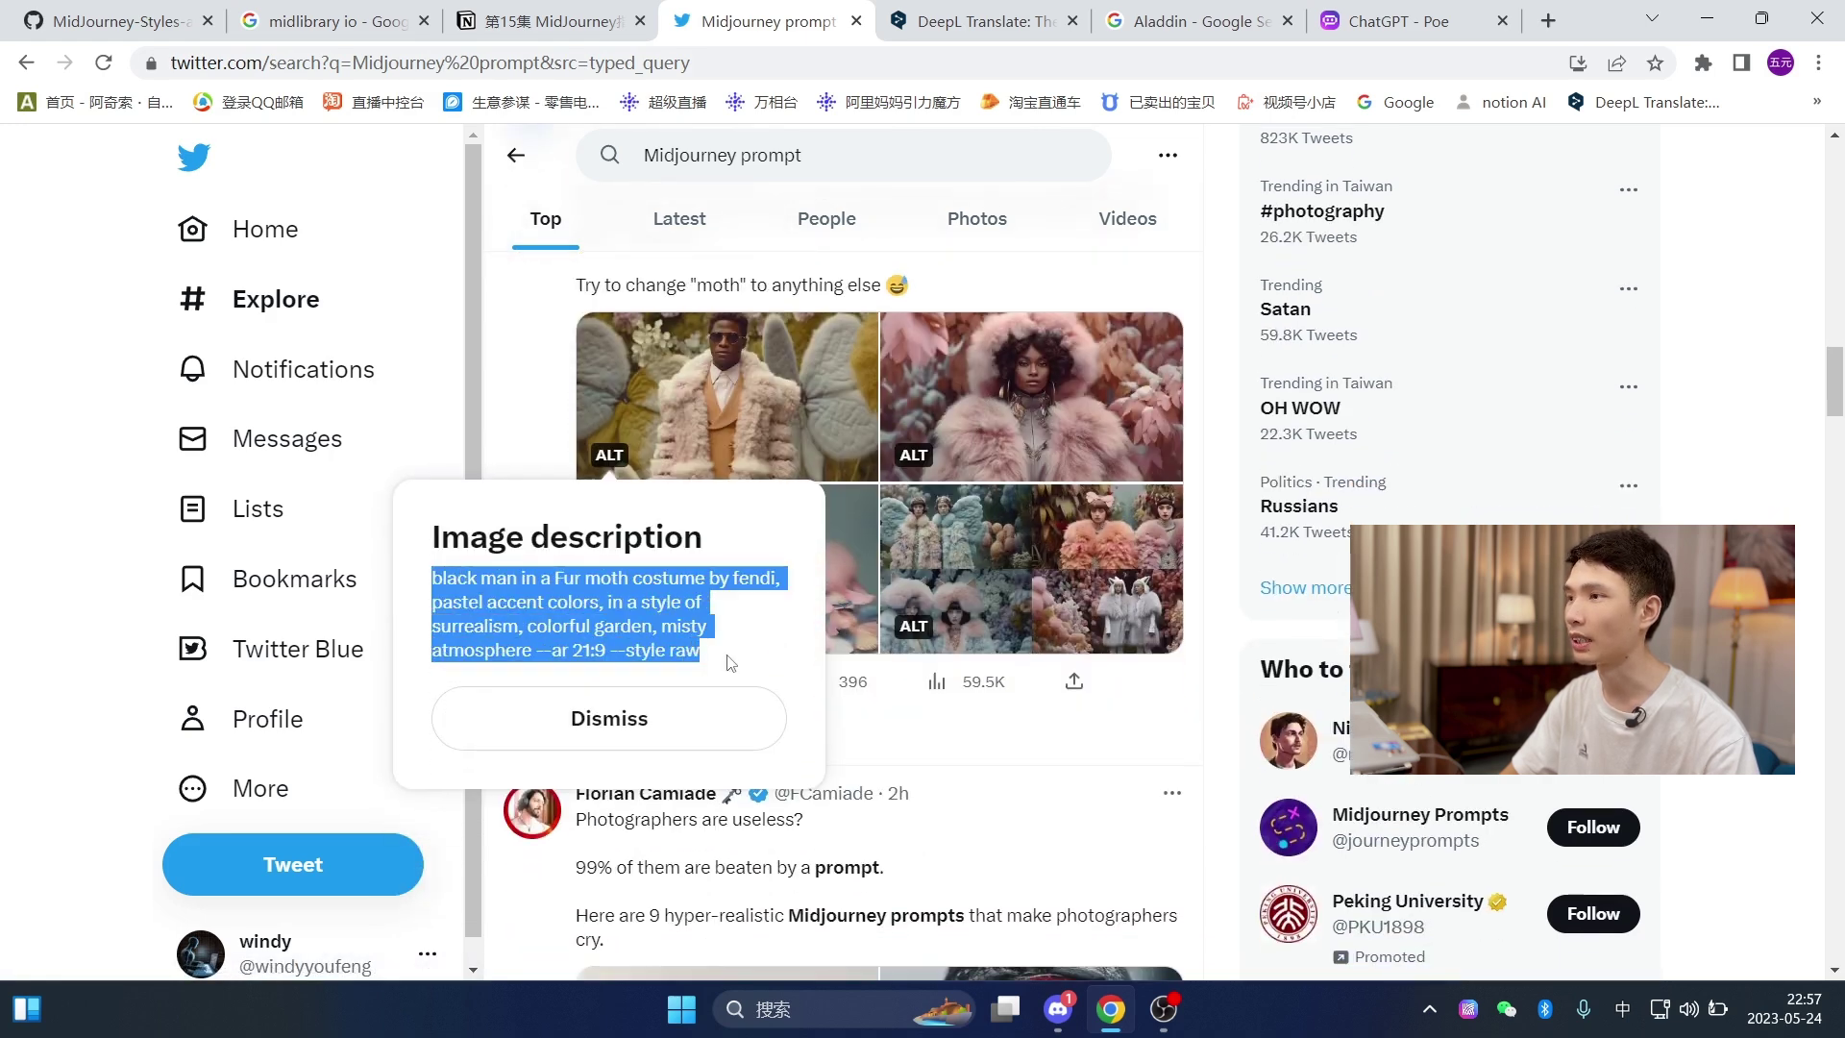
left_click(8, 498)
scroll(864, 576, "down", 6)
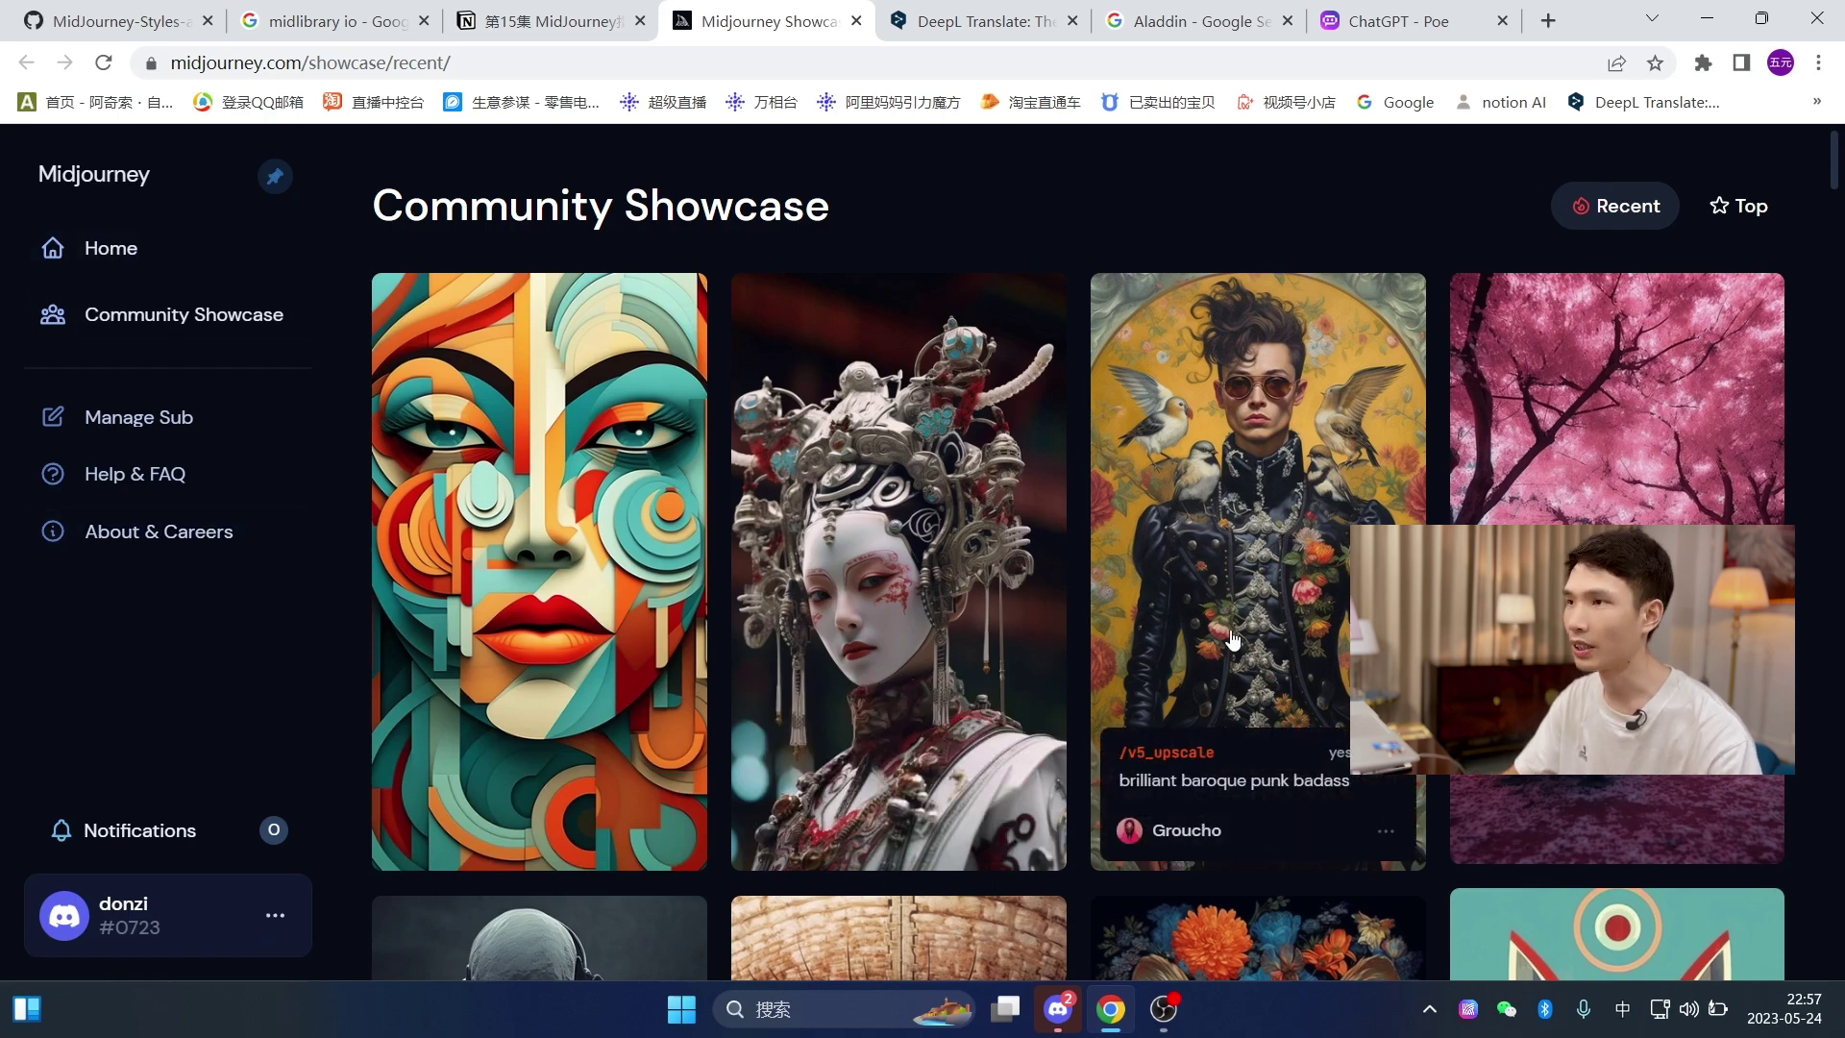
- Find the corgi with red sunglasses in the Community Showcase and capture a screenshot of that image
scroll(1294, 632, "down", 15)
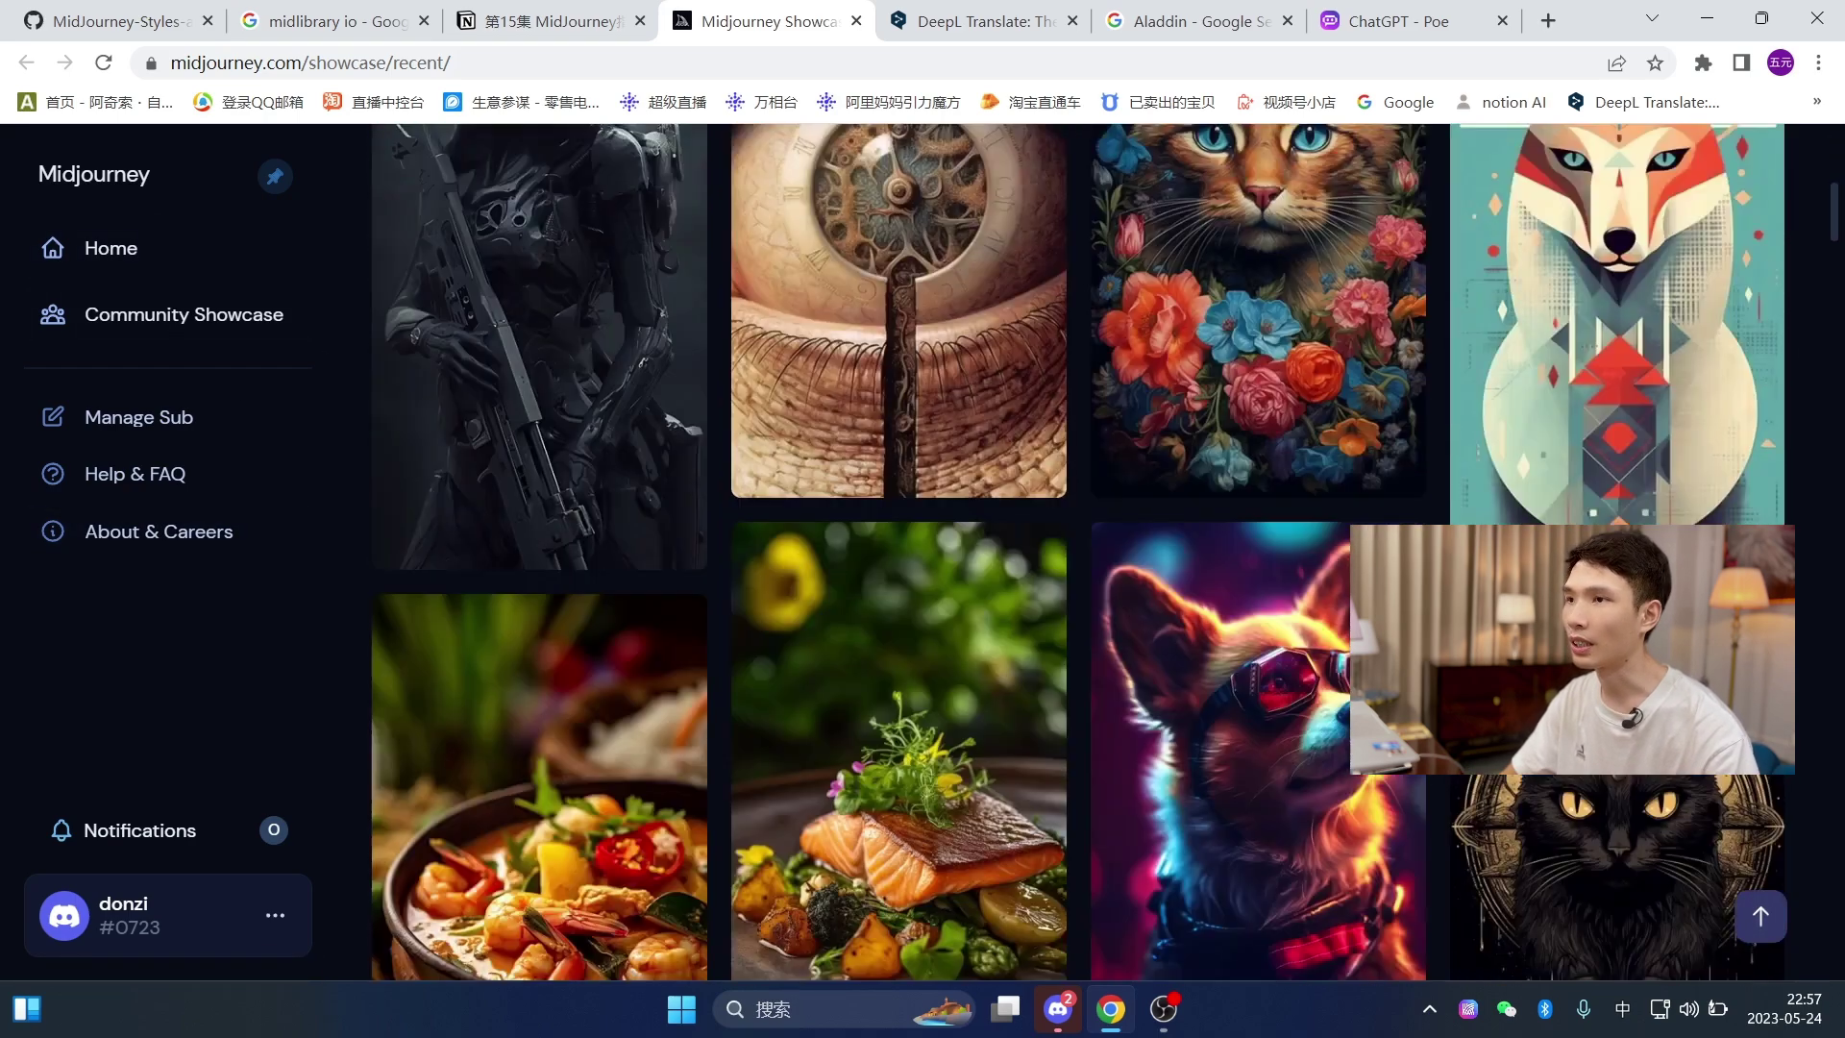
scroll(1076, 551, "up", 1)
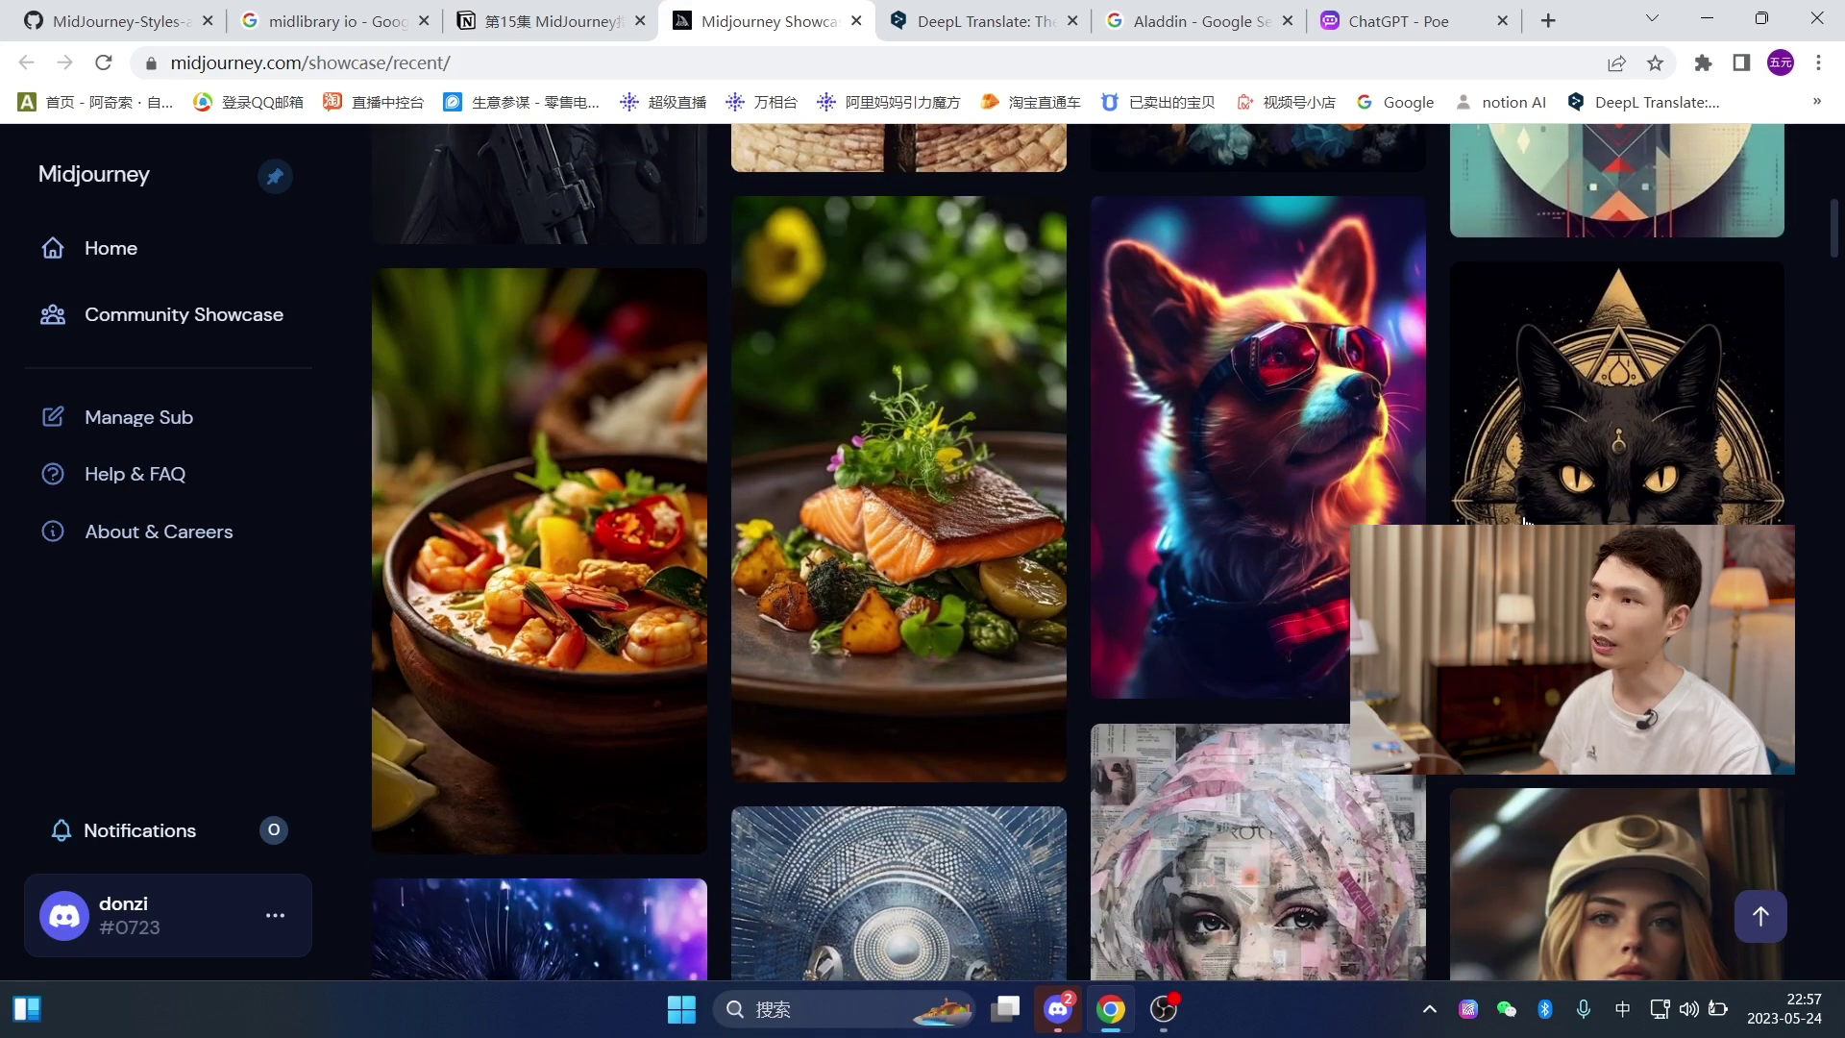
key("alt+a")
left_click_drag(1070, 197, 1438, 711)
double_click(1252, 466)
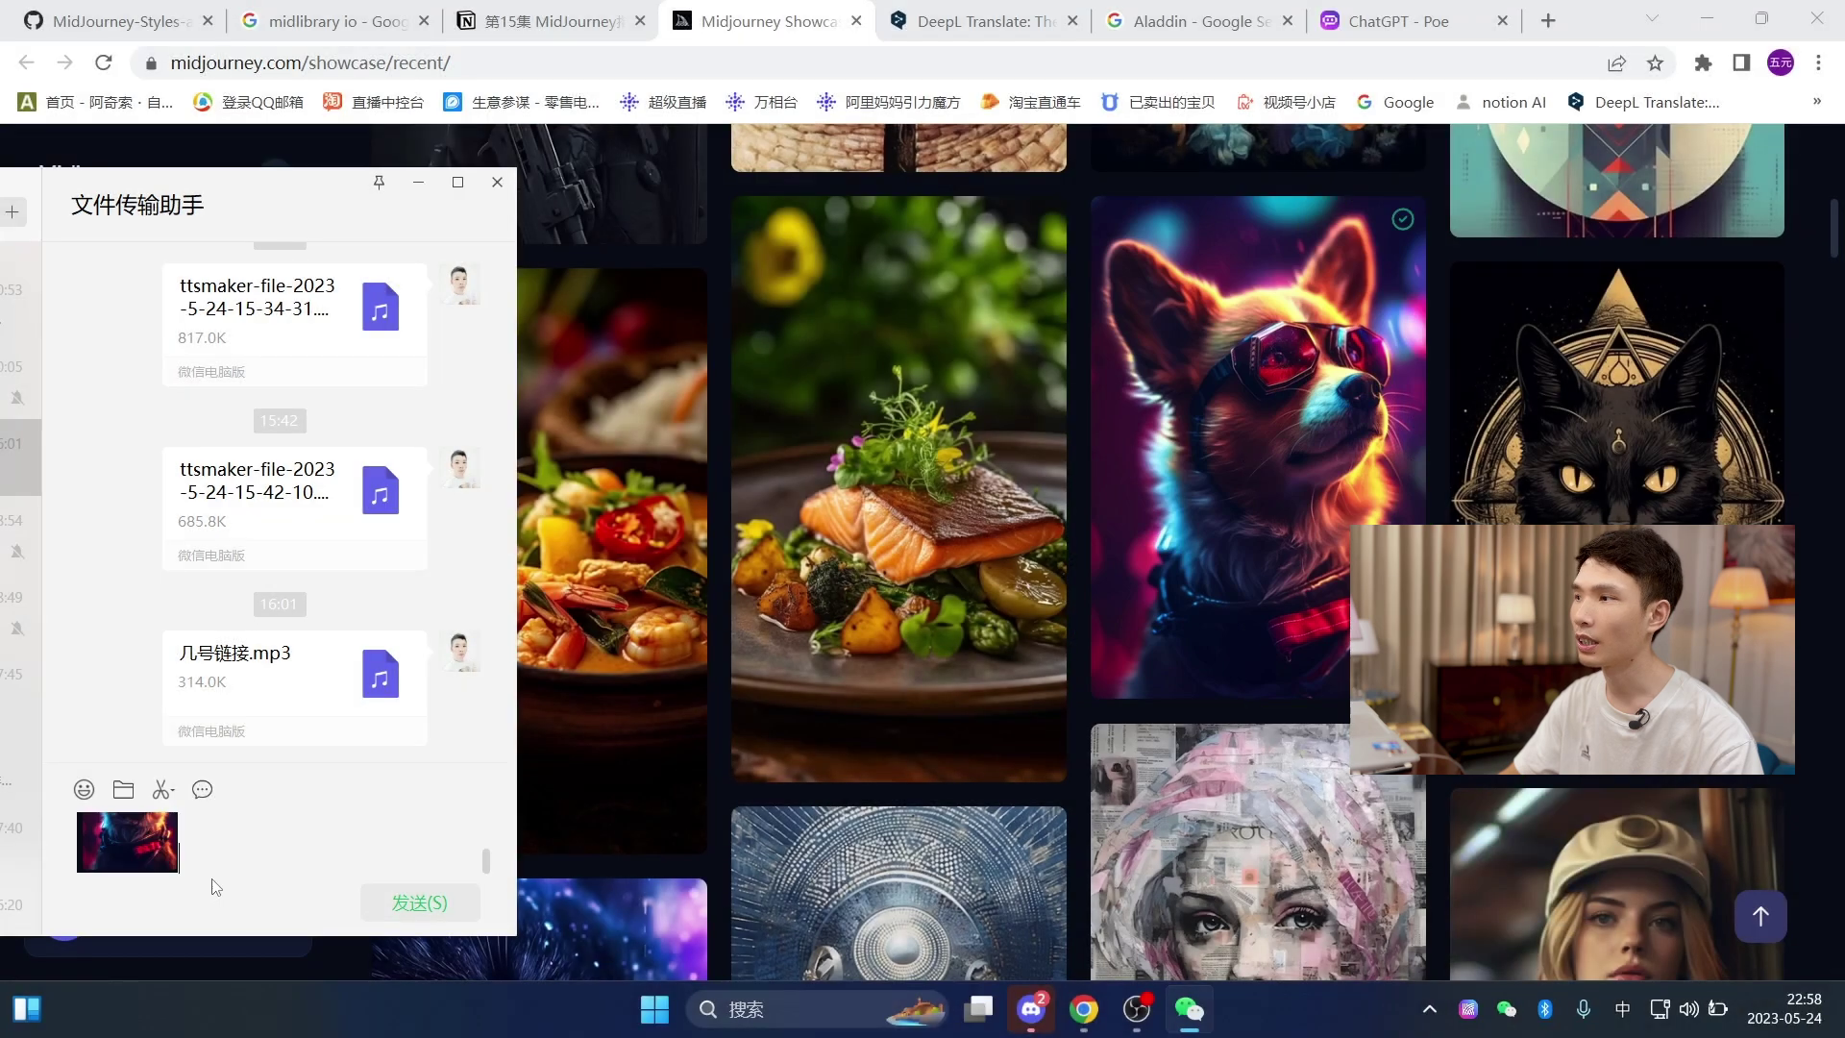
- Open the pasted corgi screenshot from the WeChat file transfer chat for editing and save it as a PNG in folder 12
right_click(153, 848)
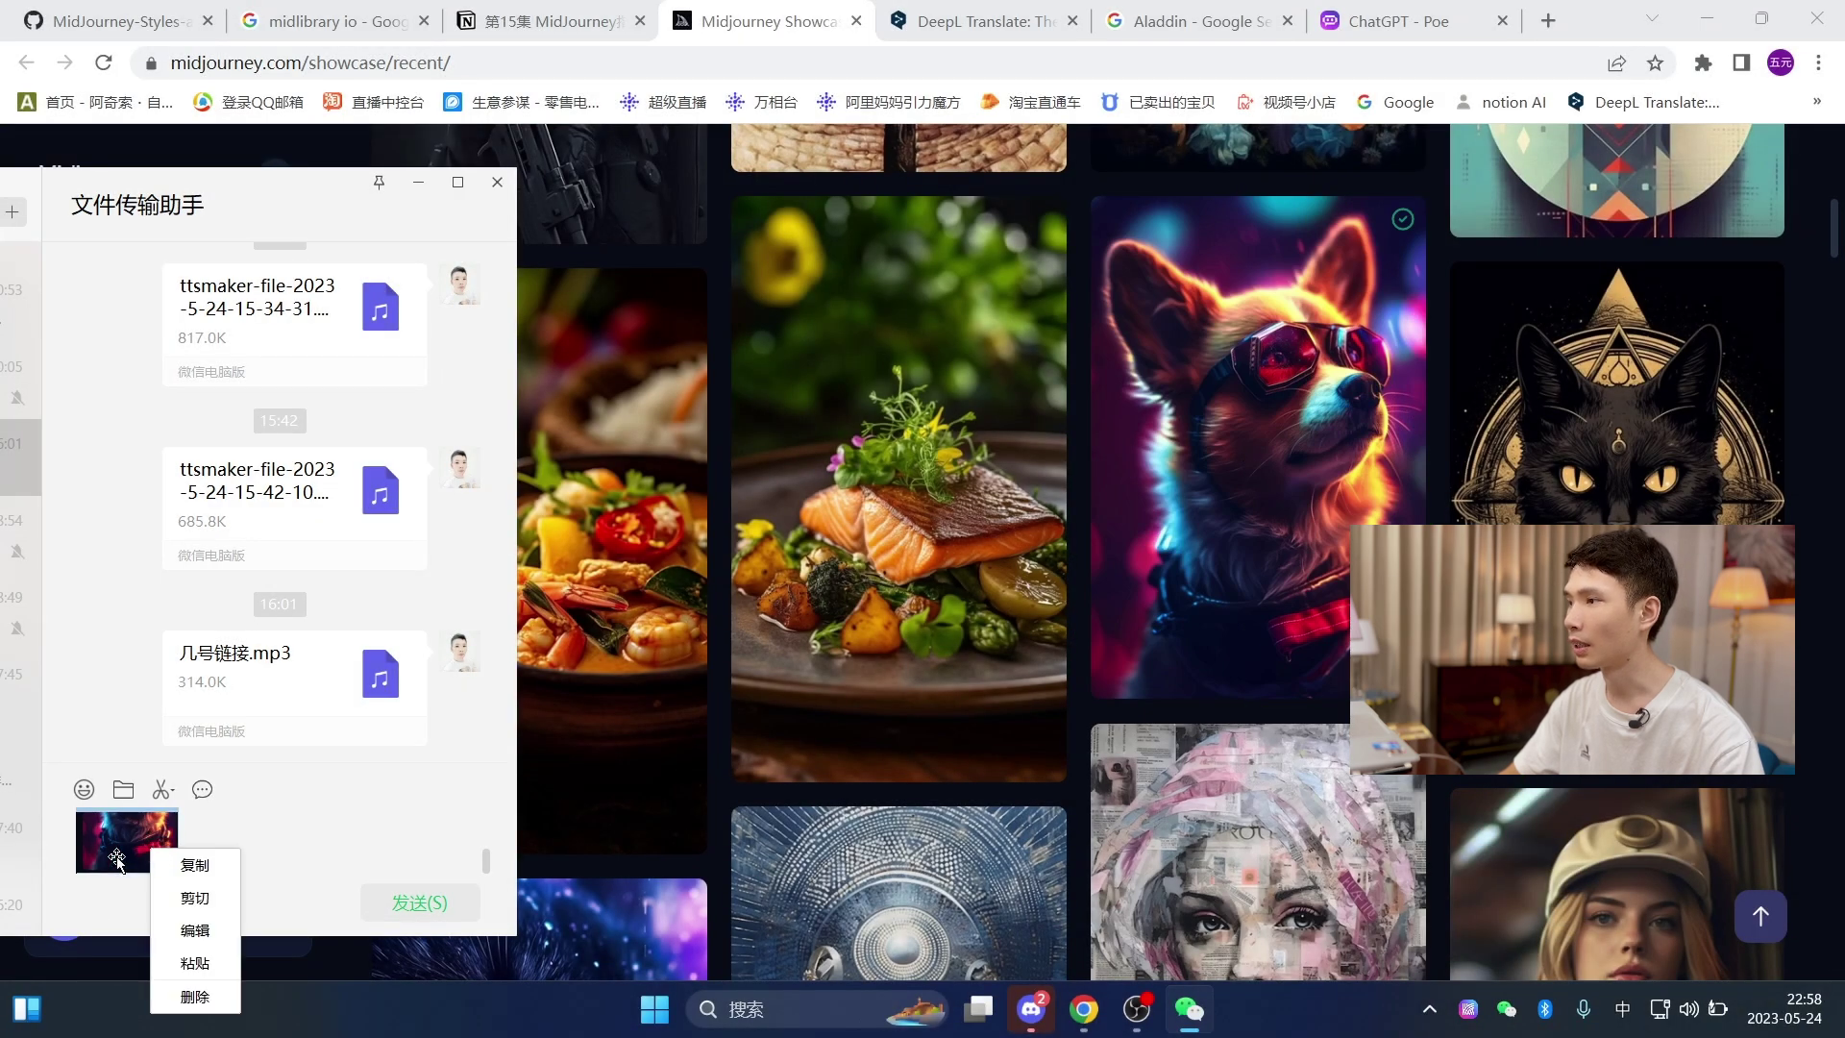
left_click(195, 930)
right_click(834, 513)
left_click(874, 550)
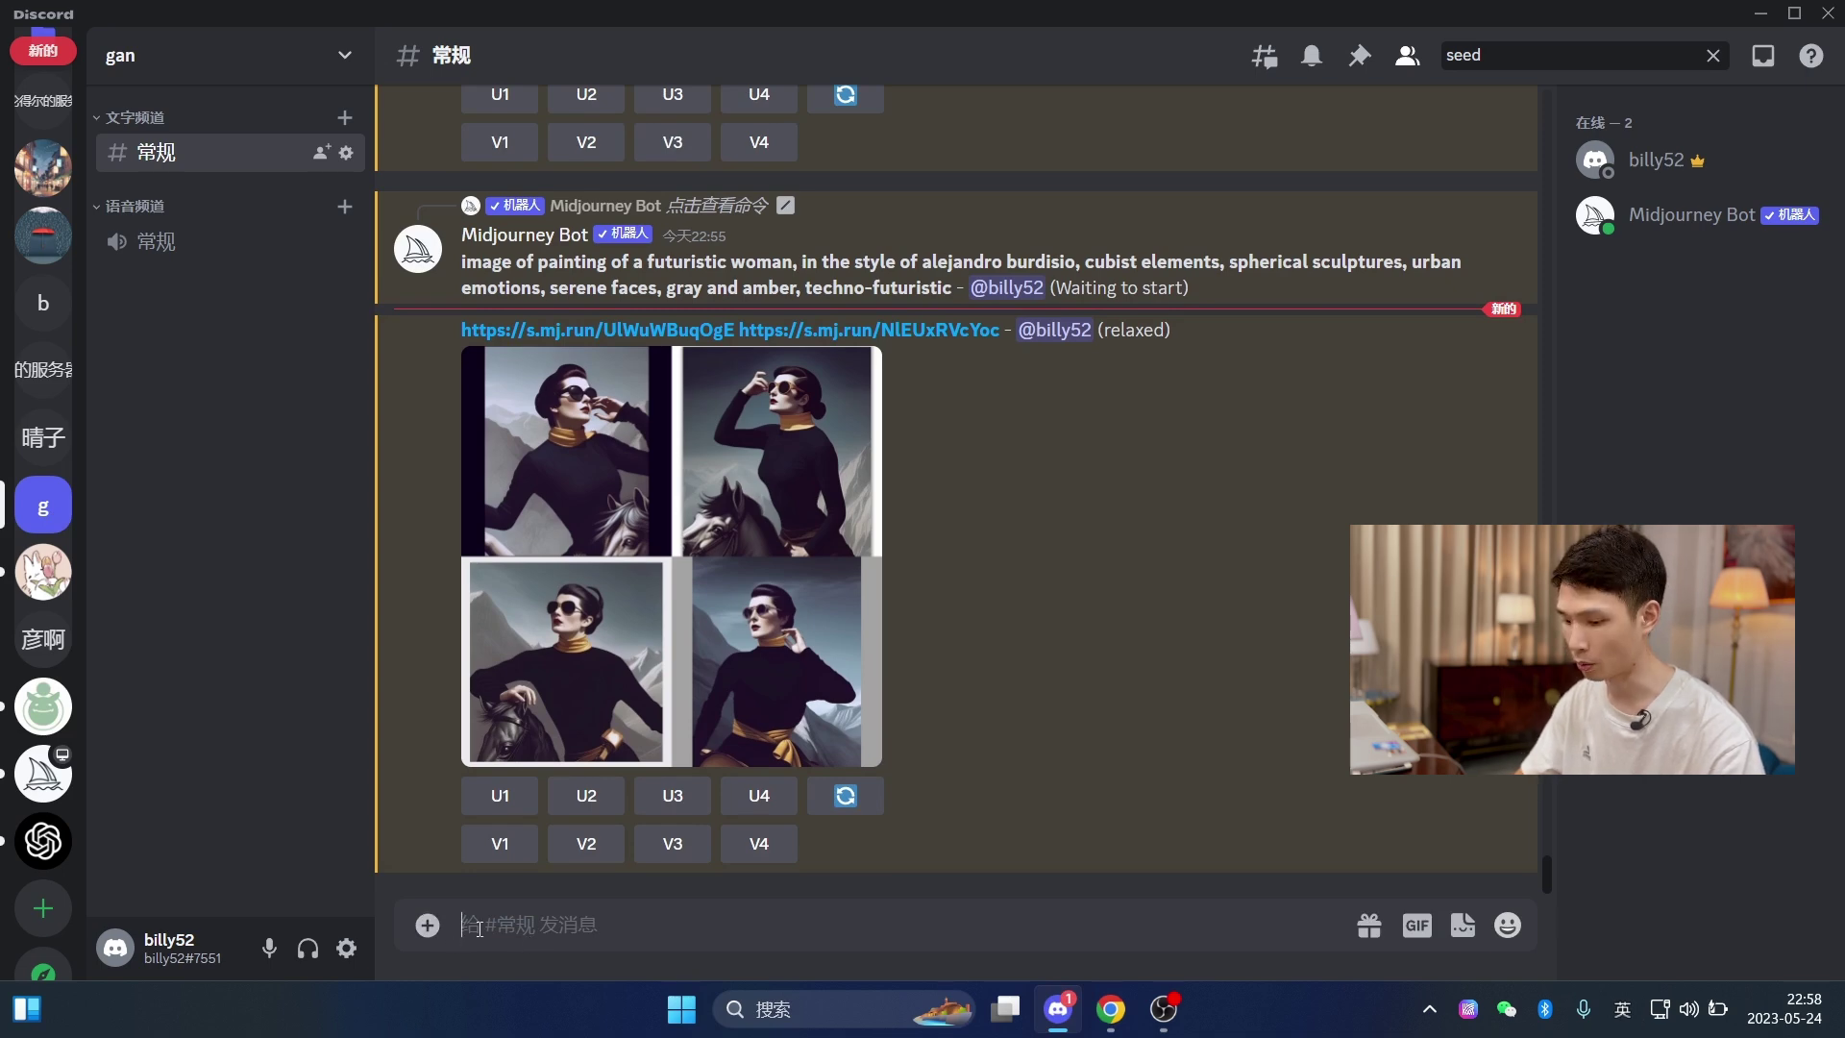
- Run /describe in the Discord channel on the saved corgi screenshot from folder 12
left_click(428, 924)
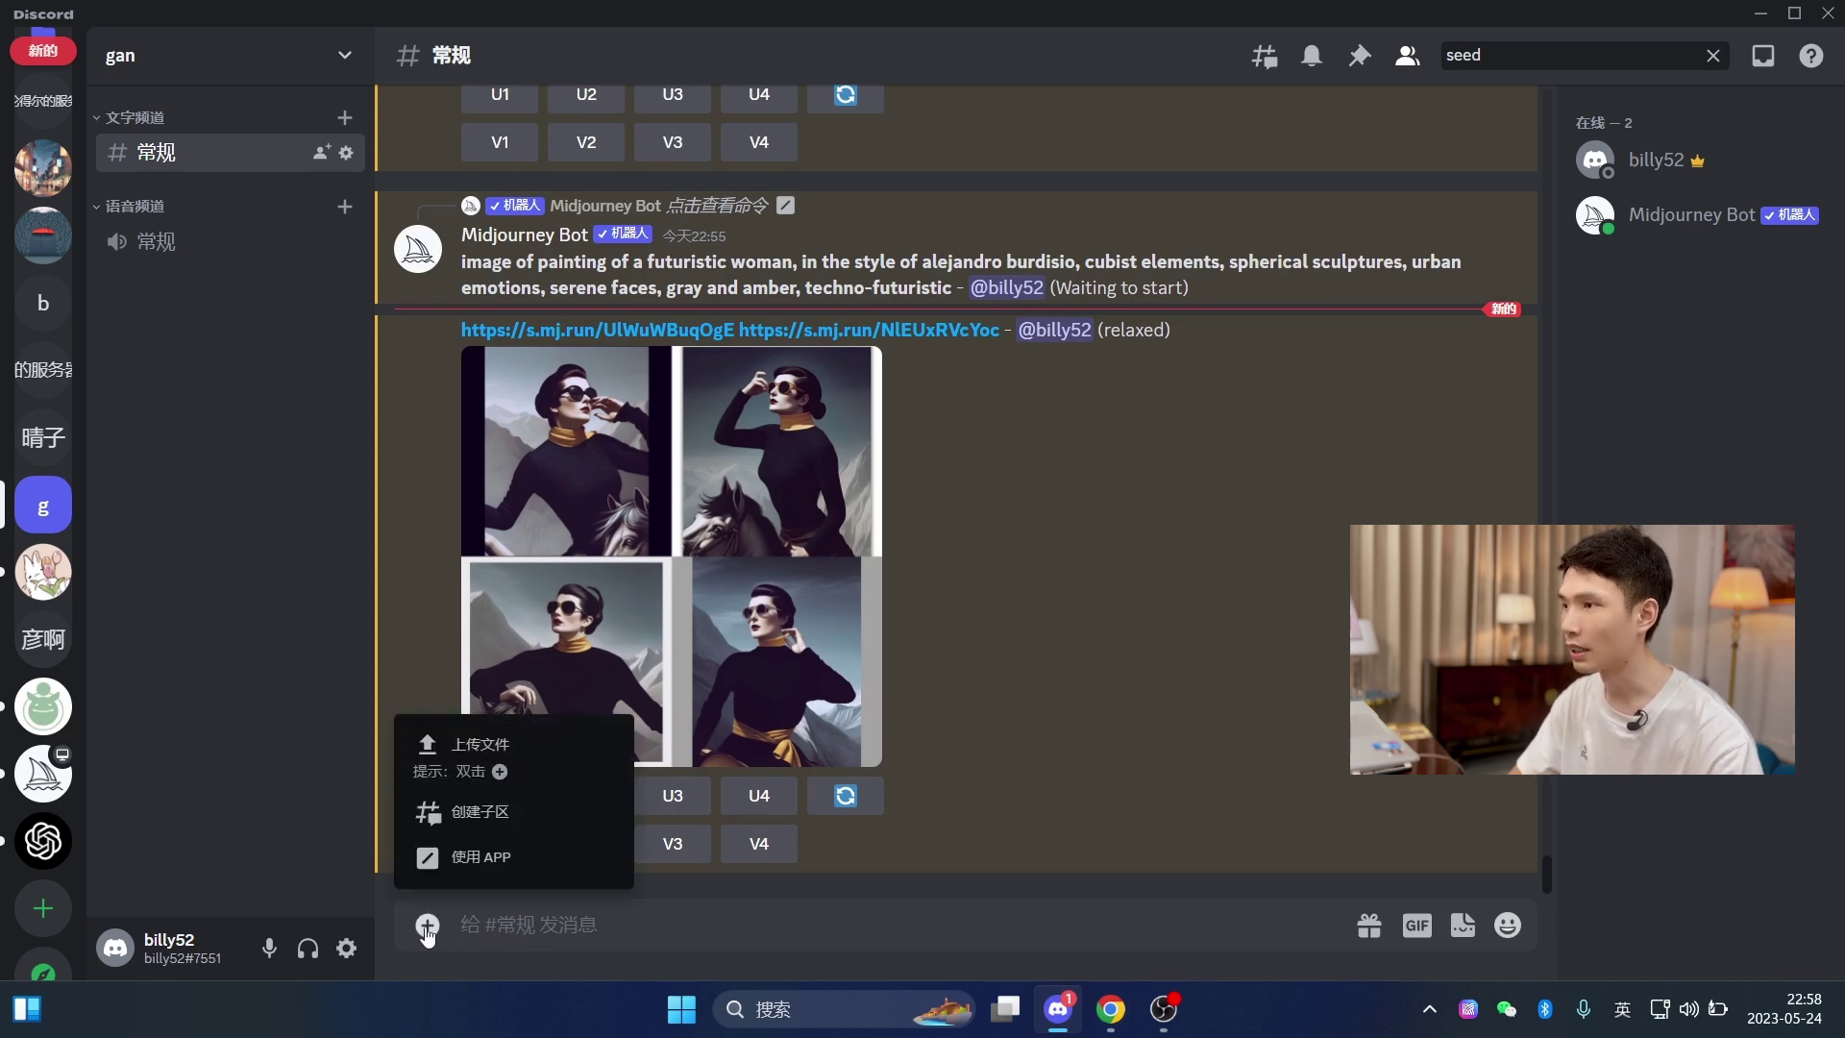
left_click(1035, 590)
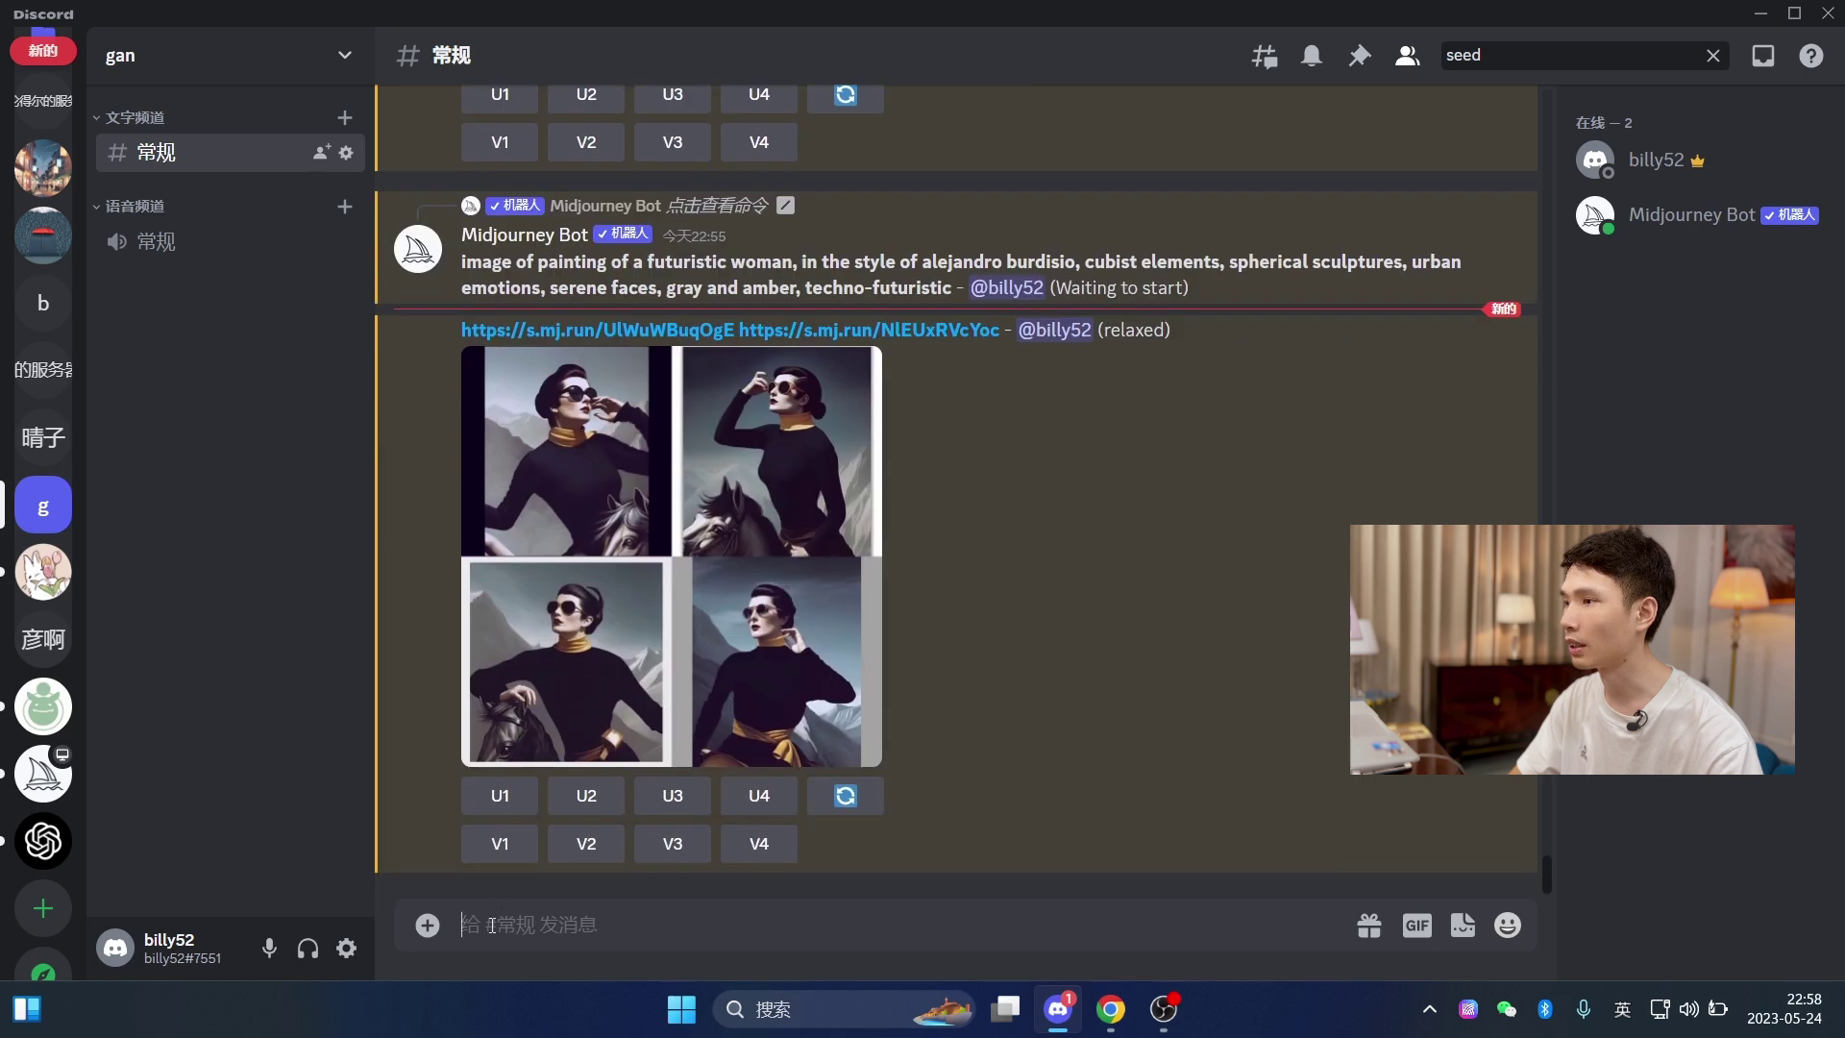
left_click(491, 924)
type("/")
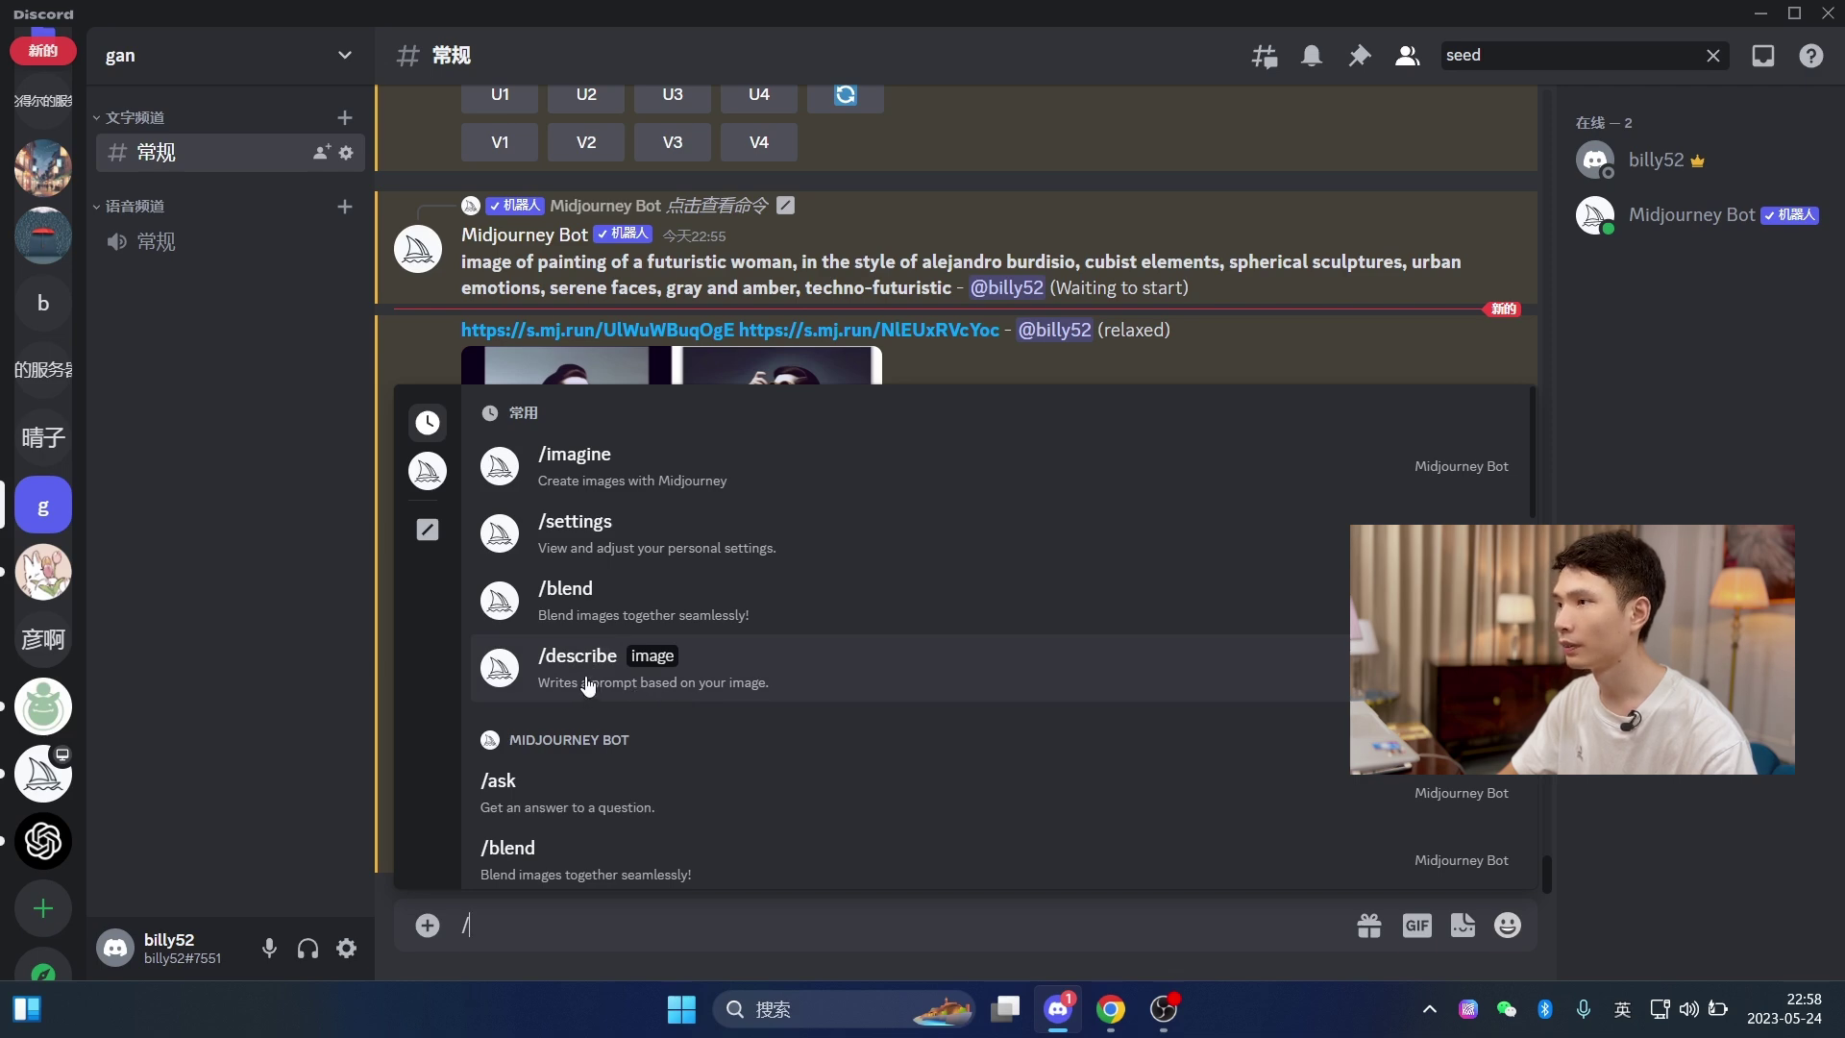
left_click(588, 684)
left_click(636, 680)
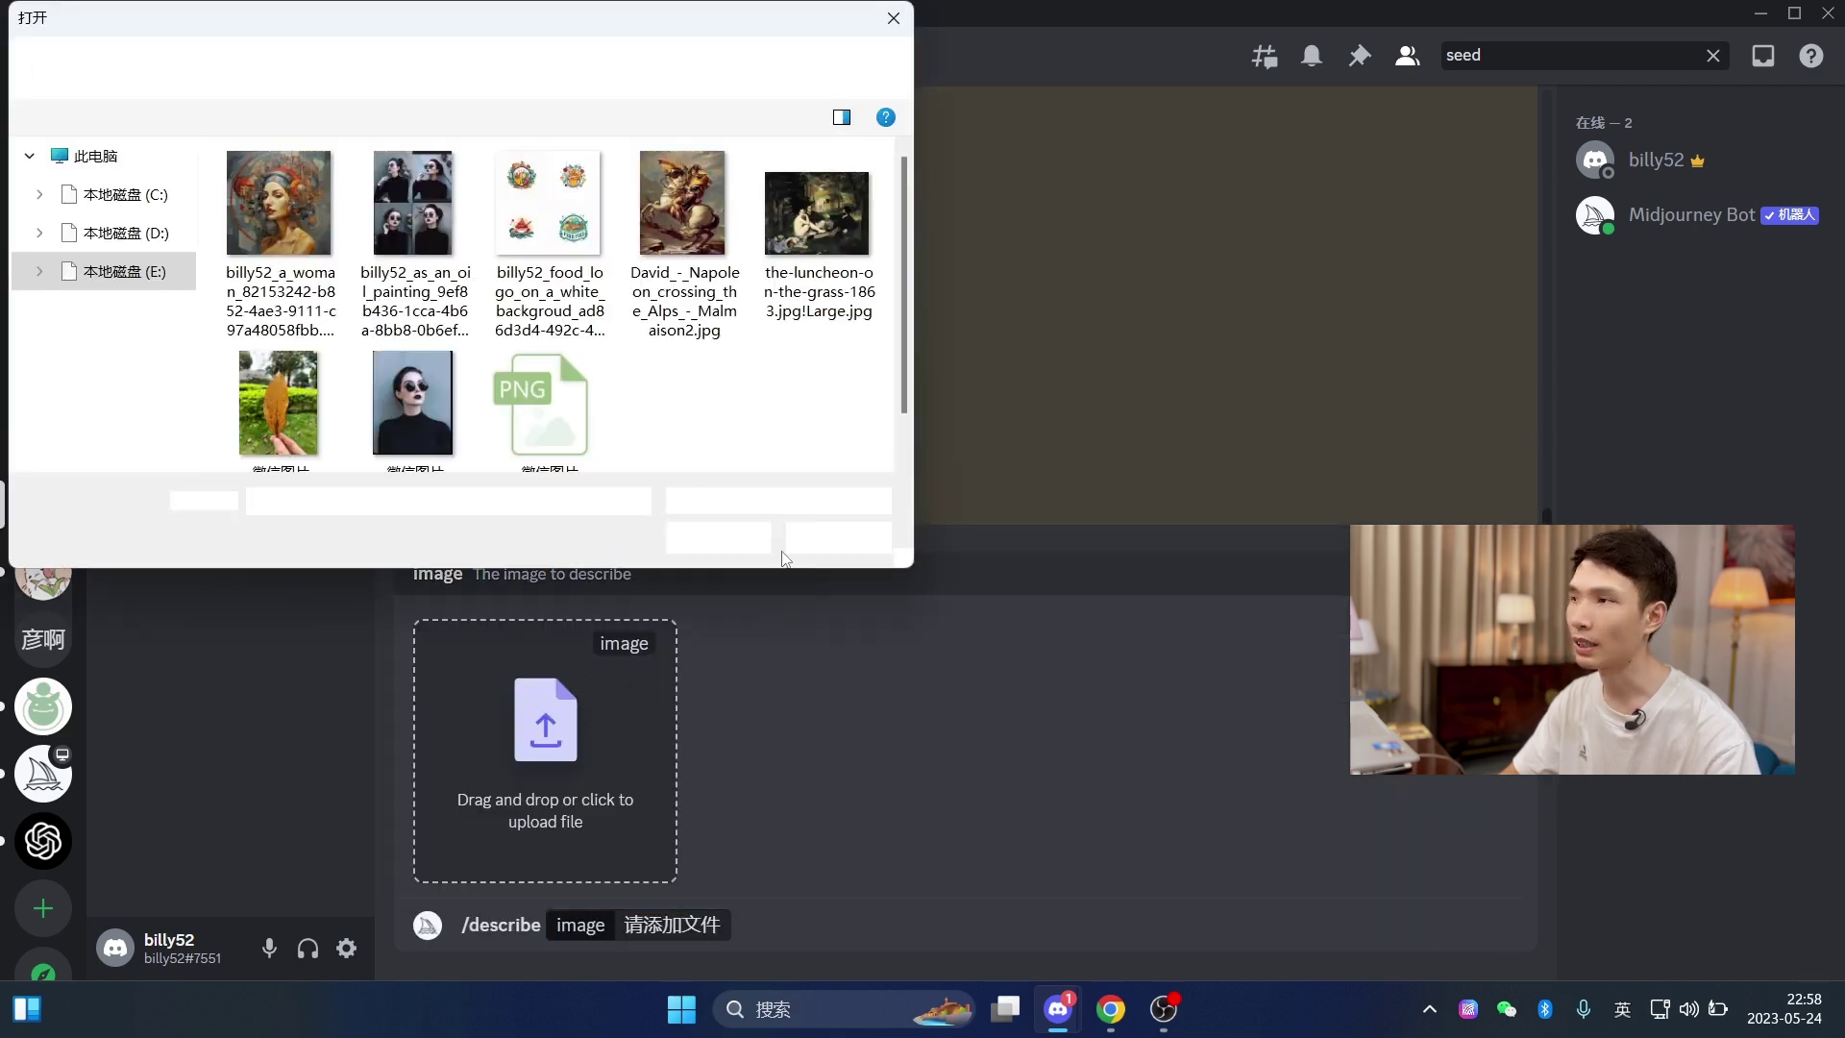
scroll(471, 279, "down", 1)
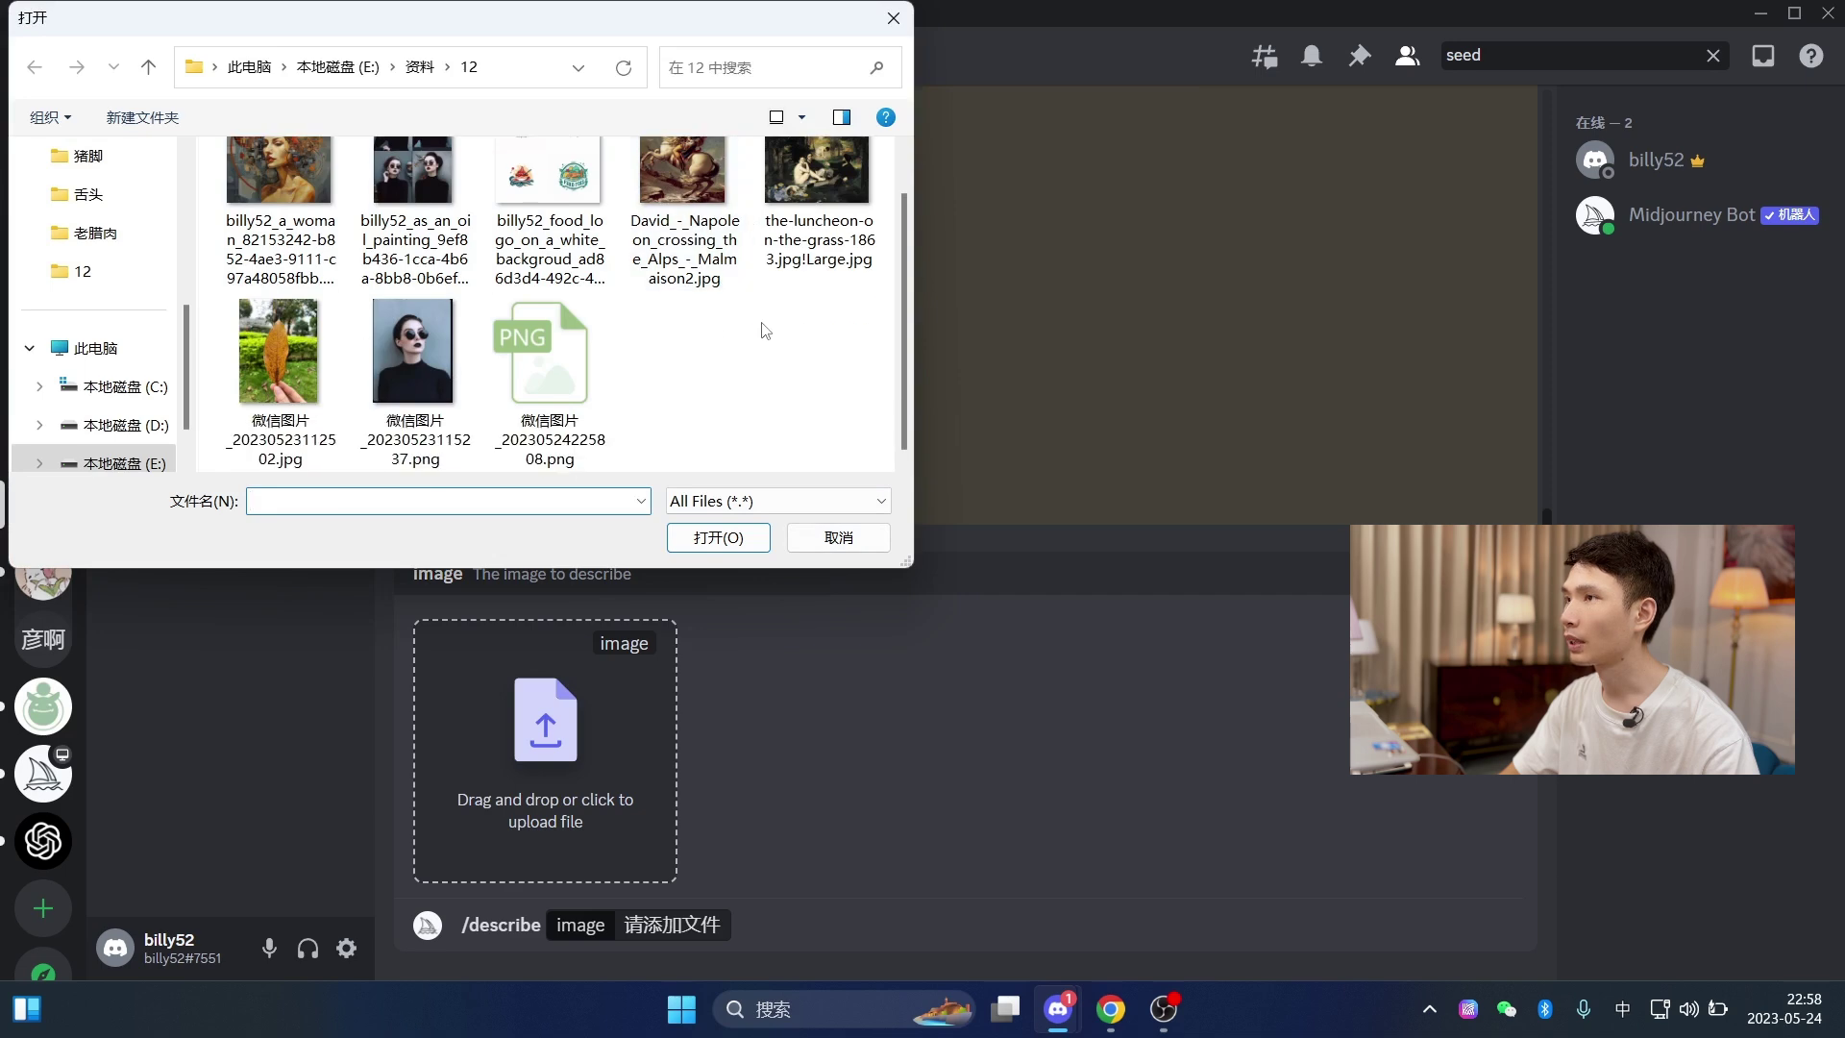
scroll(471, 279, "up", 1)
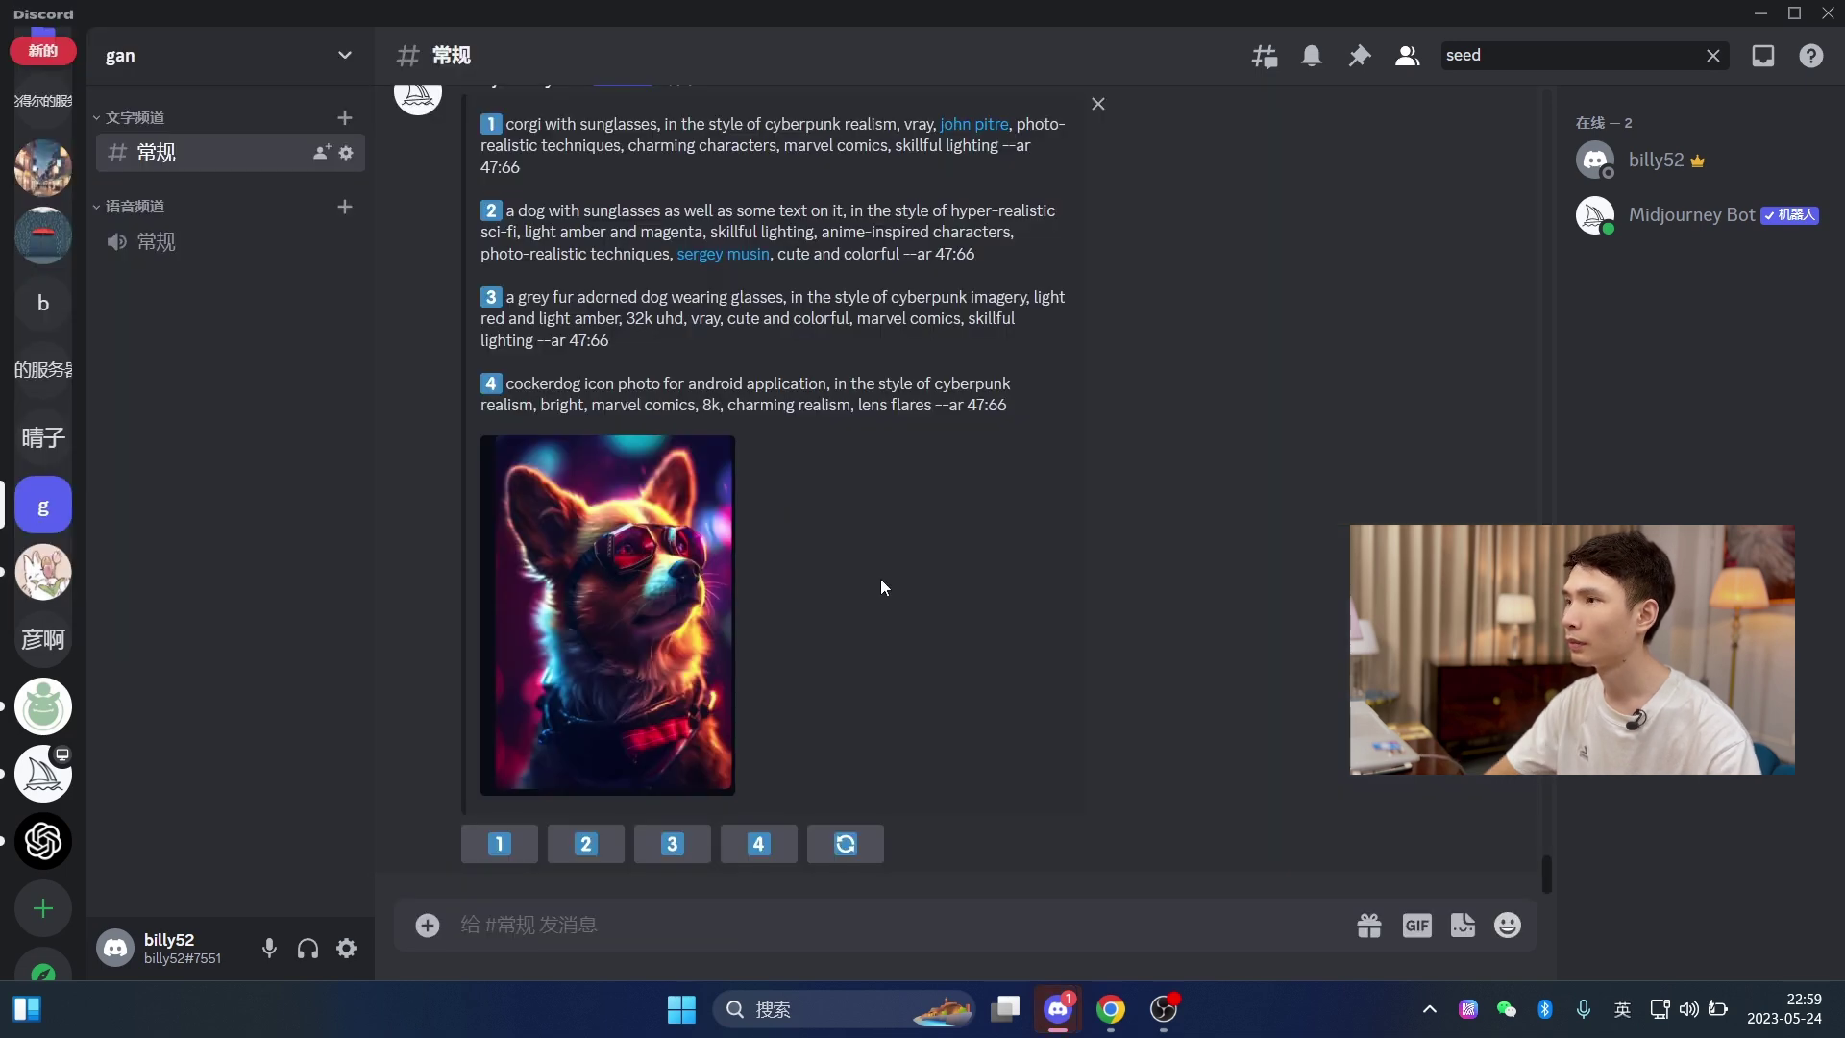
- Review the four suggested corgi prompts and submit the first one for image generation with its --ar 47:66 ratio
scroll(648, 442, "up", 3)
scroll(532, 411, "down", 3)
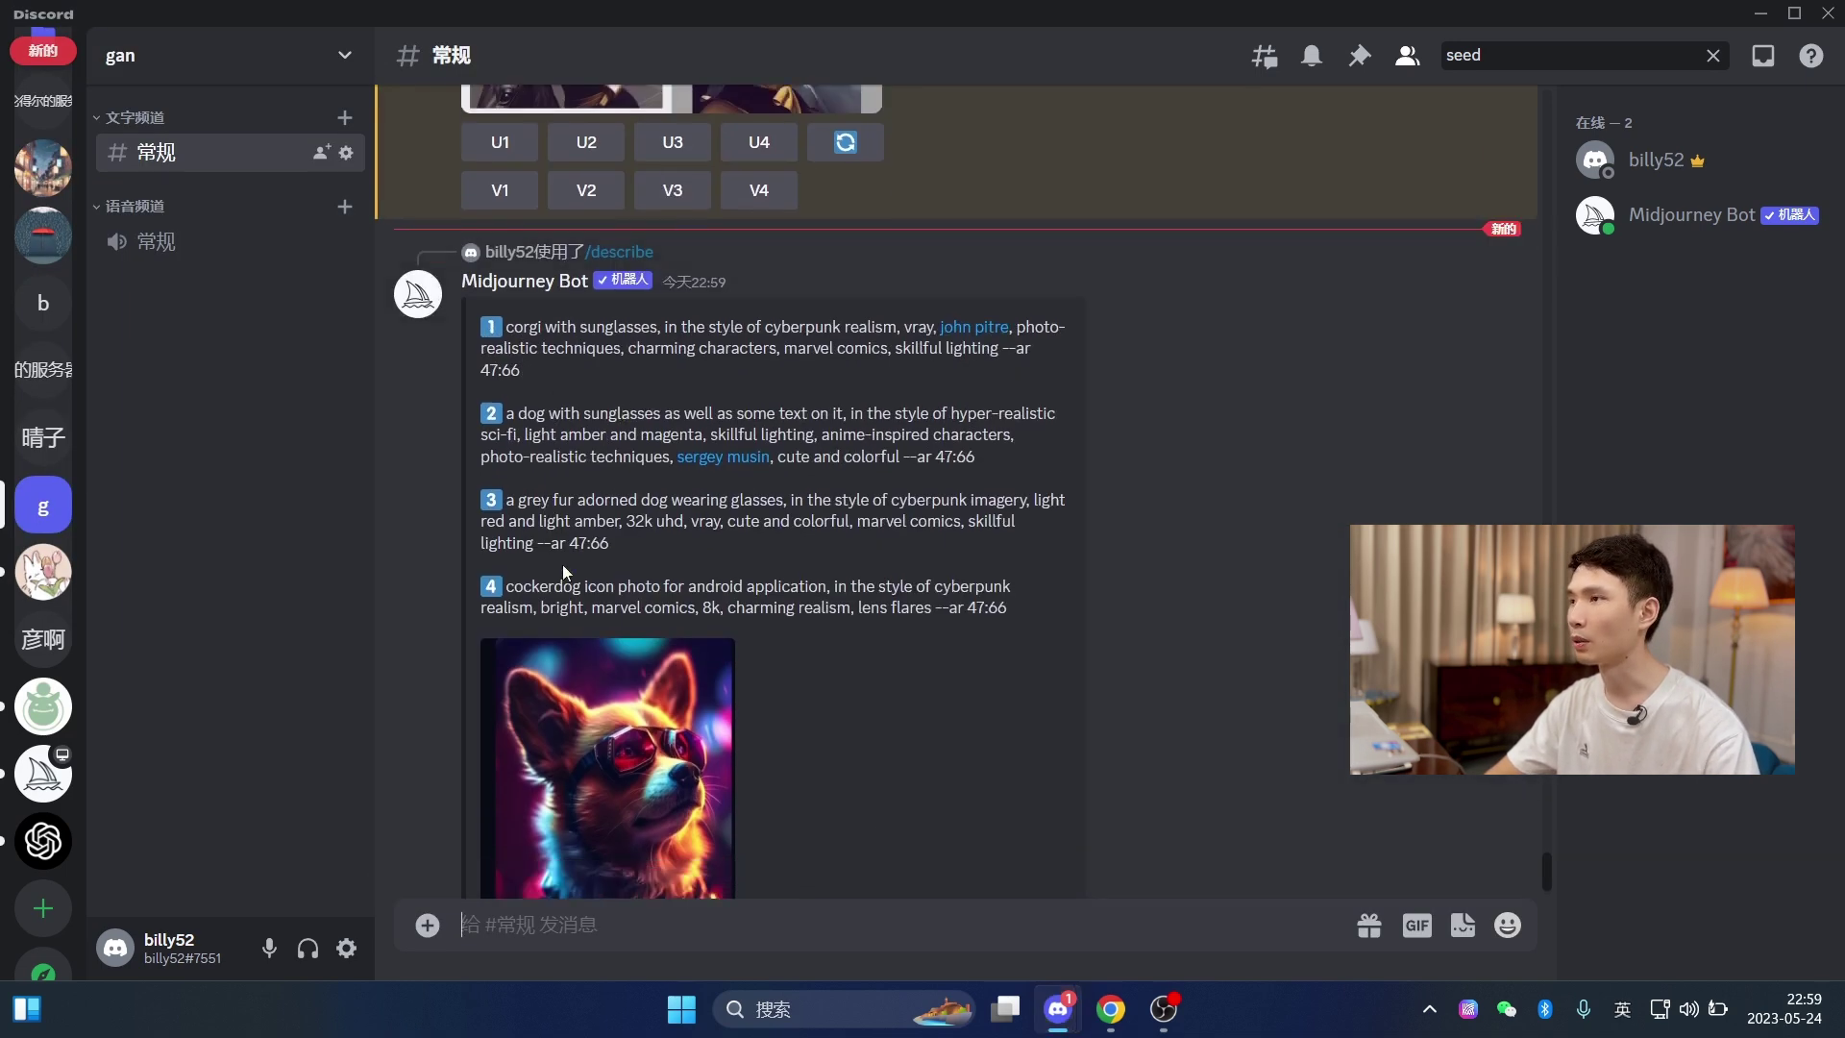
left_click(500, 843)
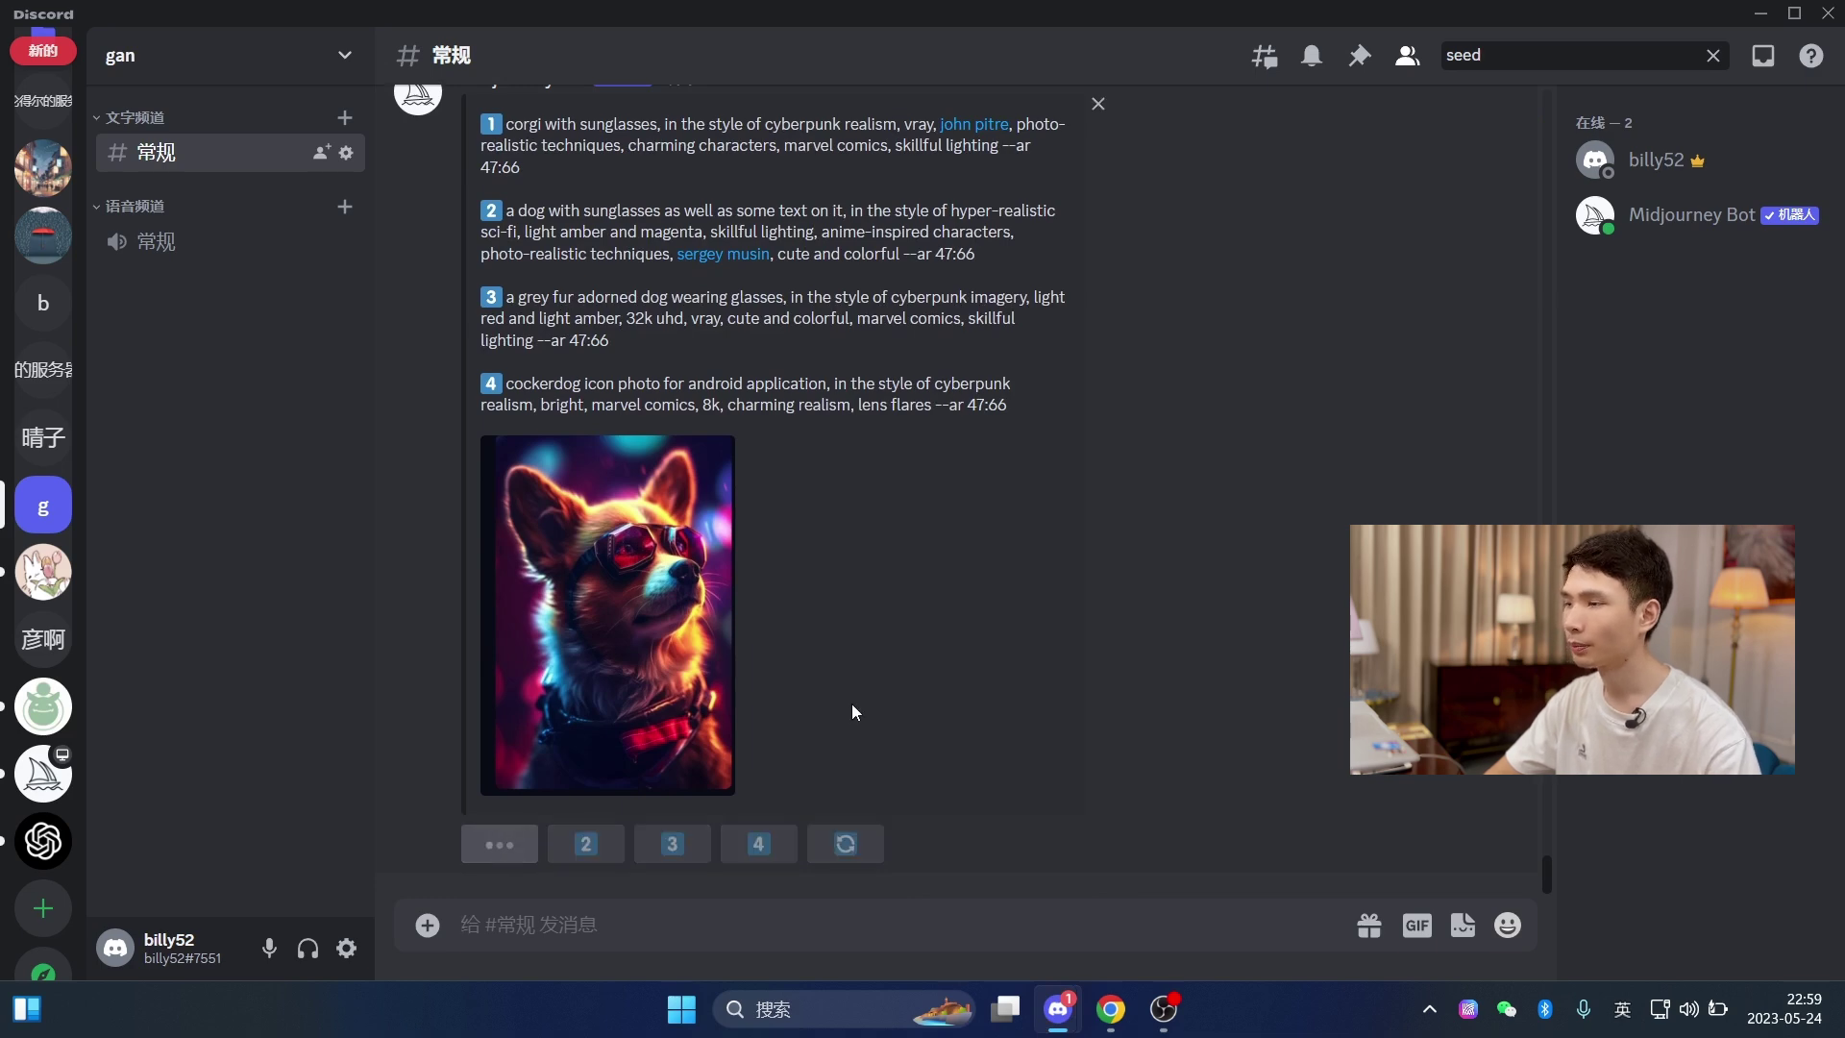
scroll(977, 540, "down", 1)
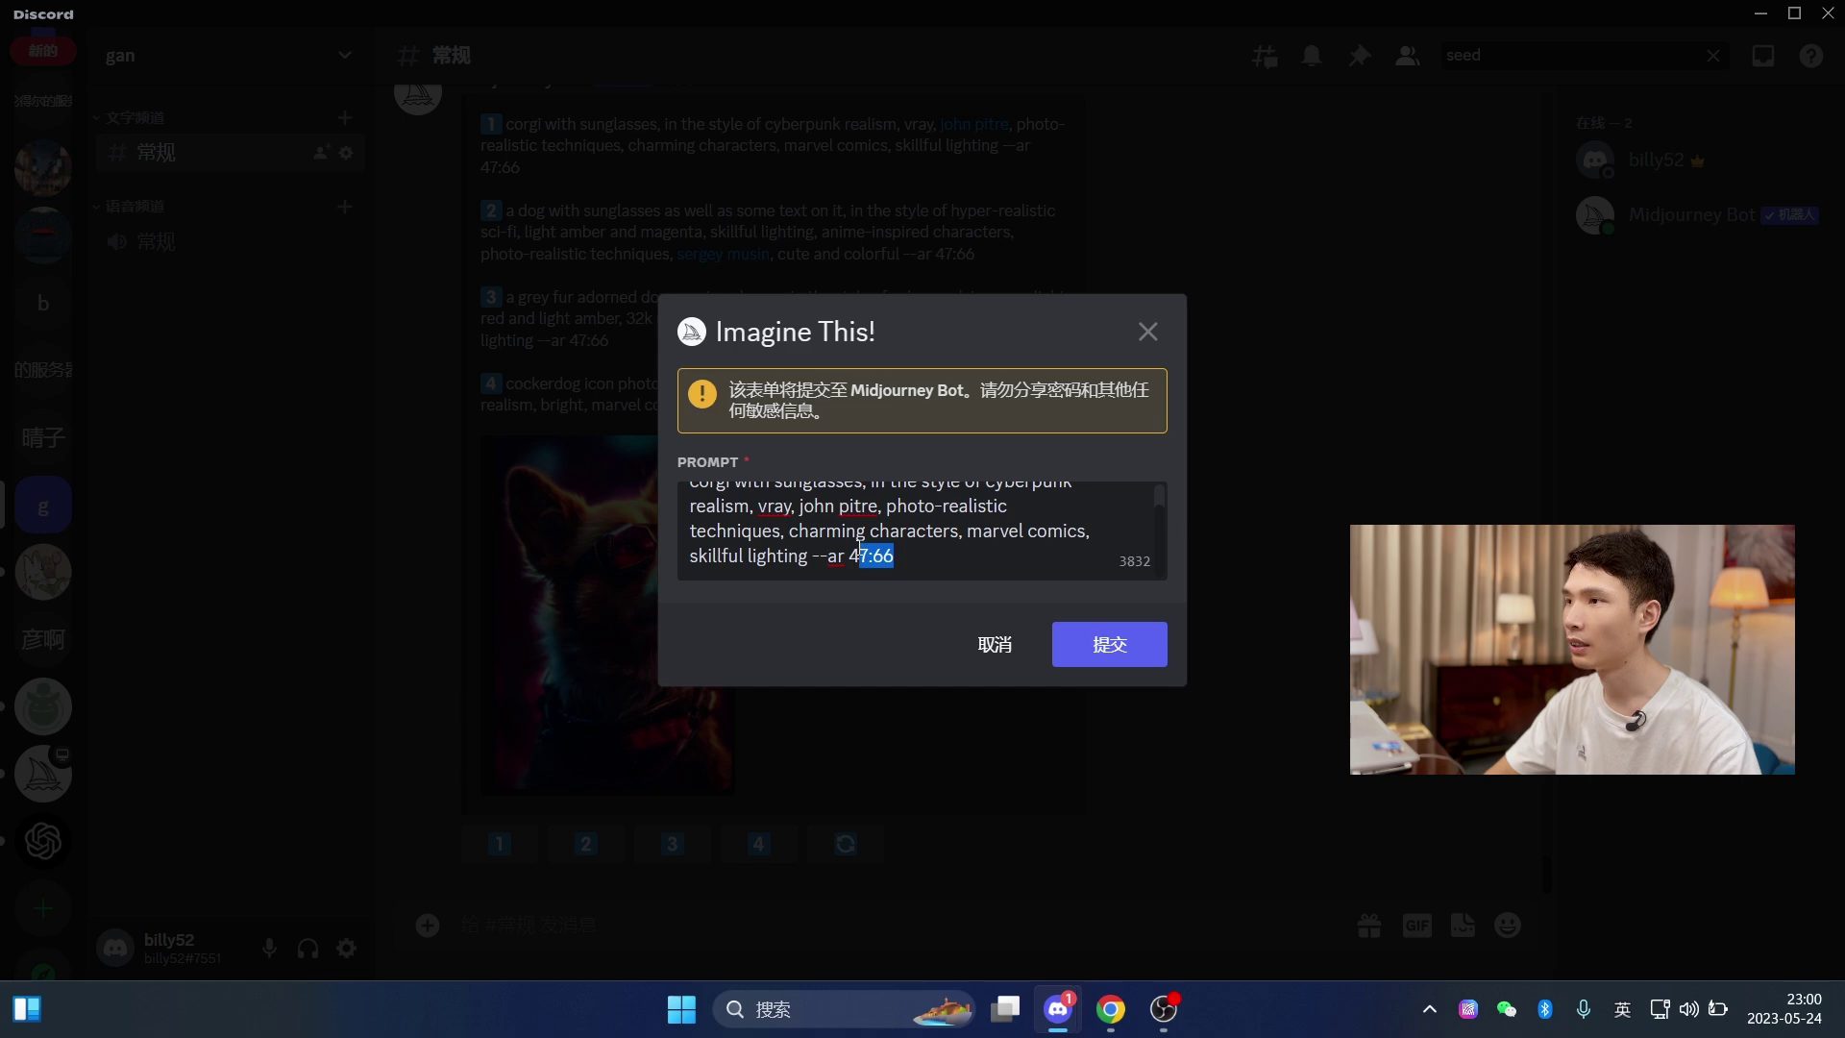
left_click(1091, 644)
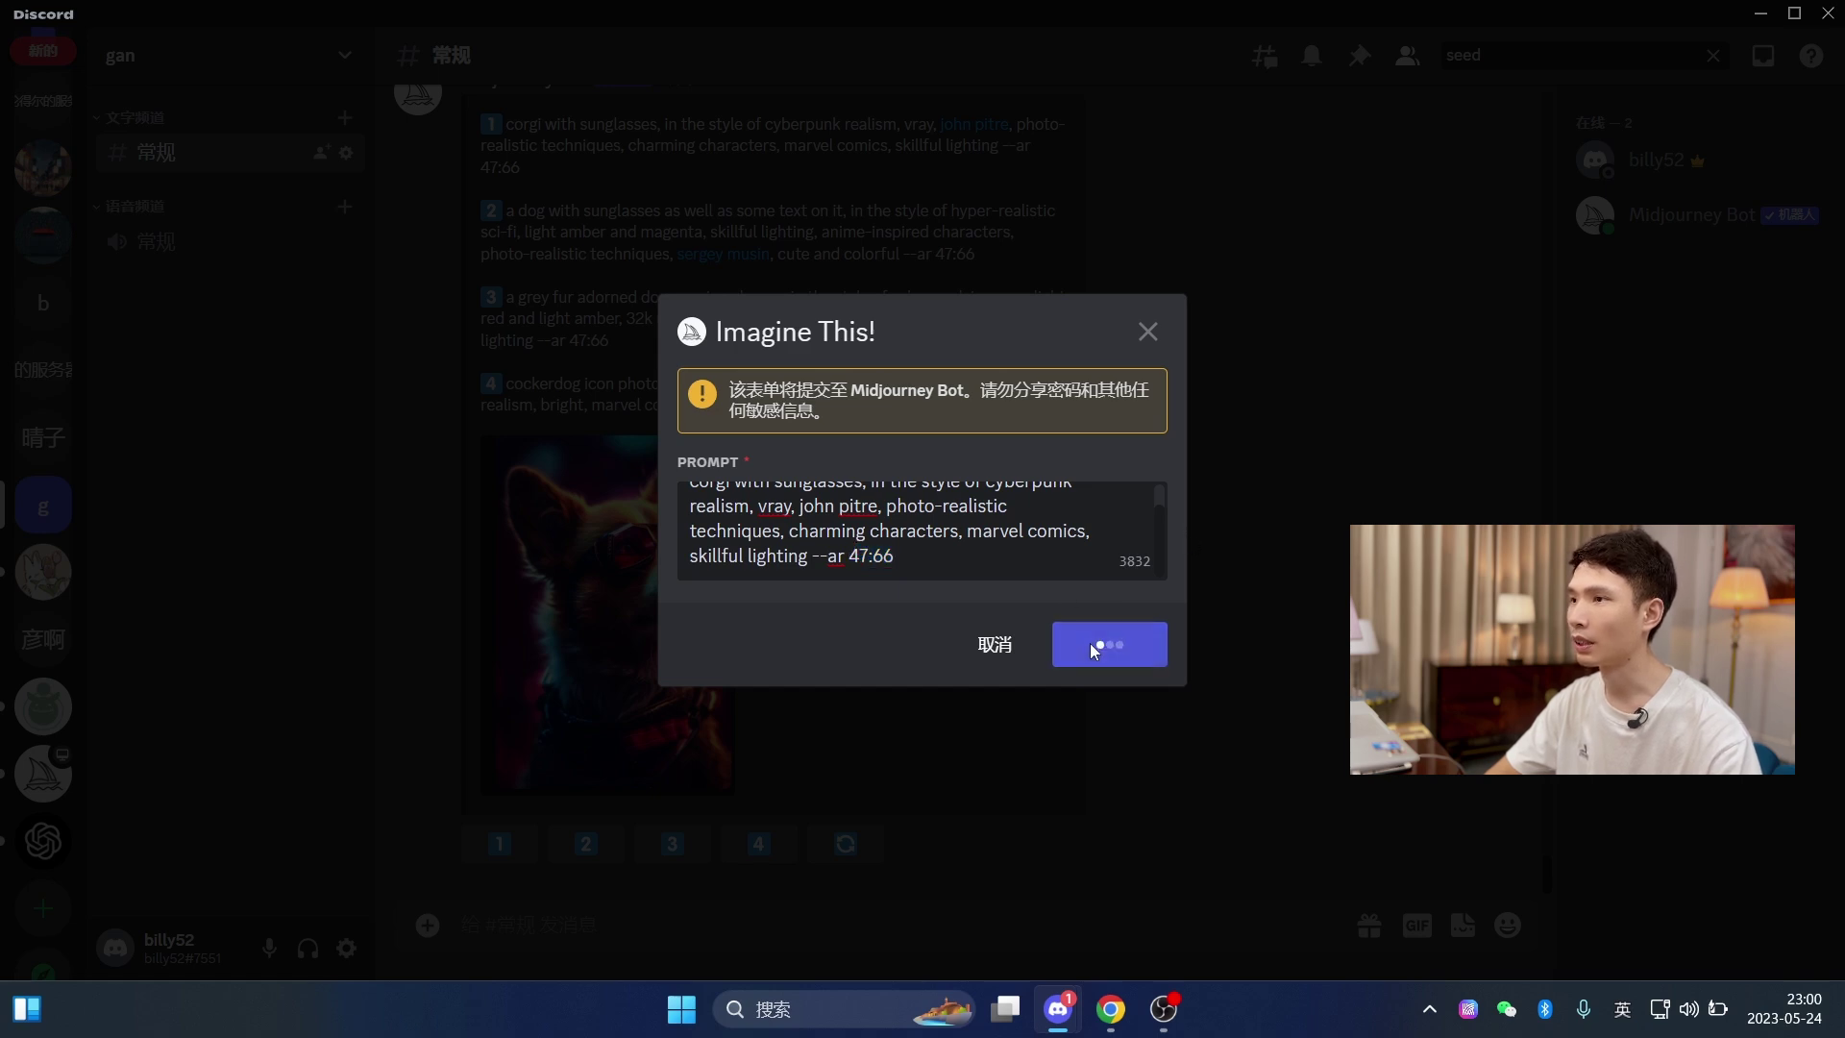